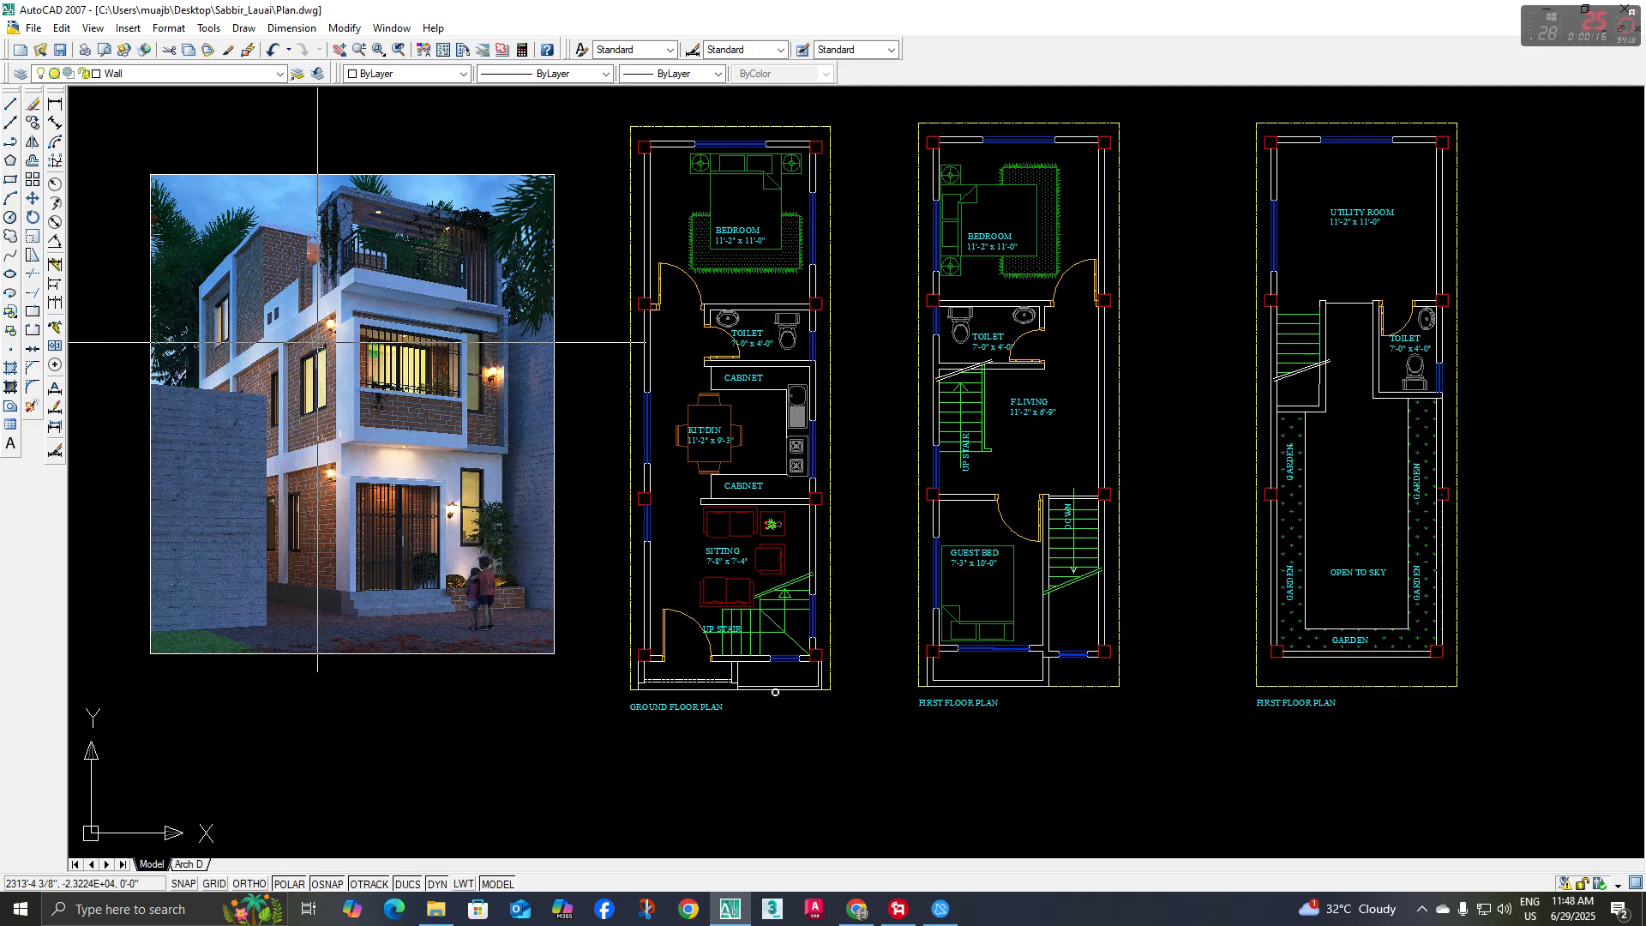
# Examine the exterior rendering and compare its front facade with the three floor plans
pyautogui.moveTo(577, 438); pyautogui.dragTo(506, 436, button='middle')
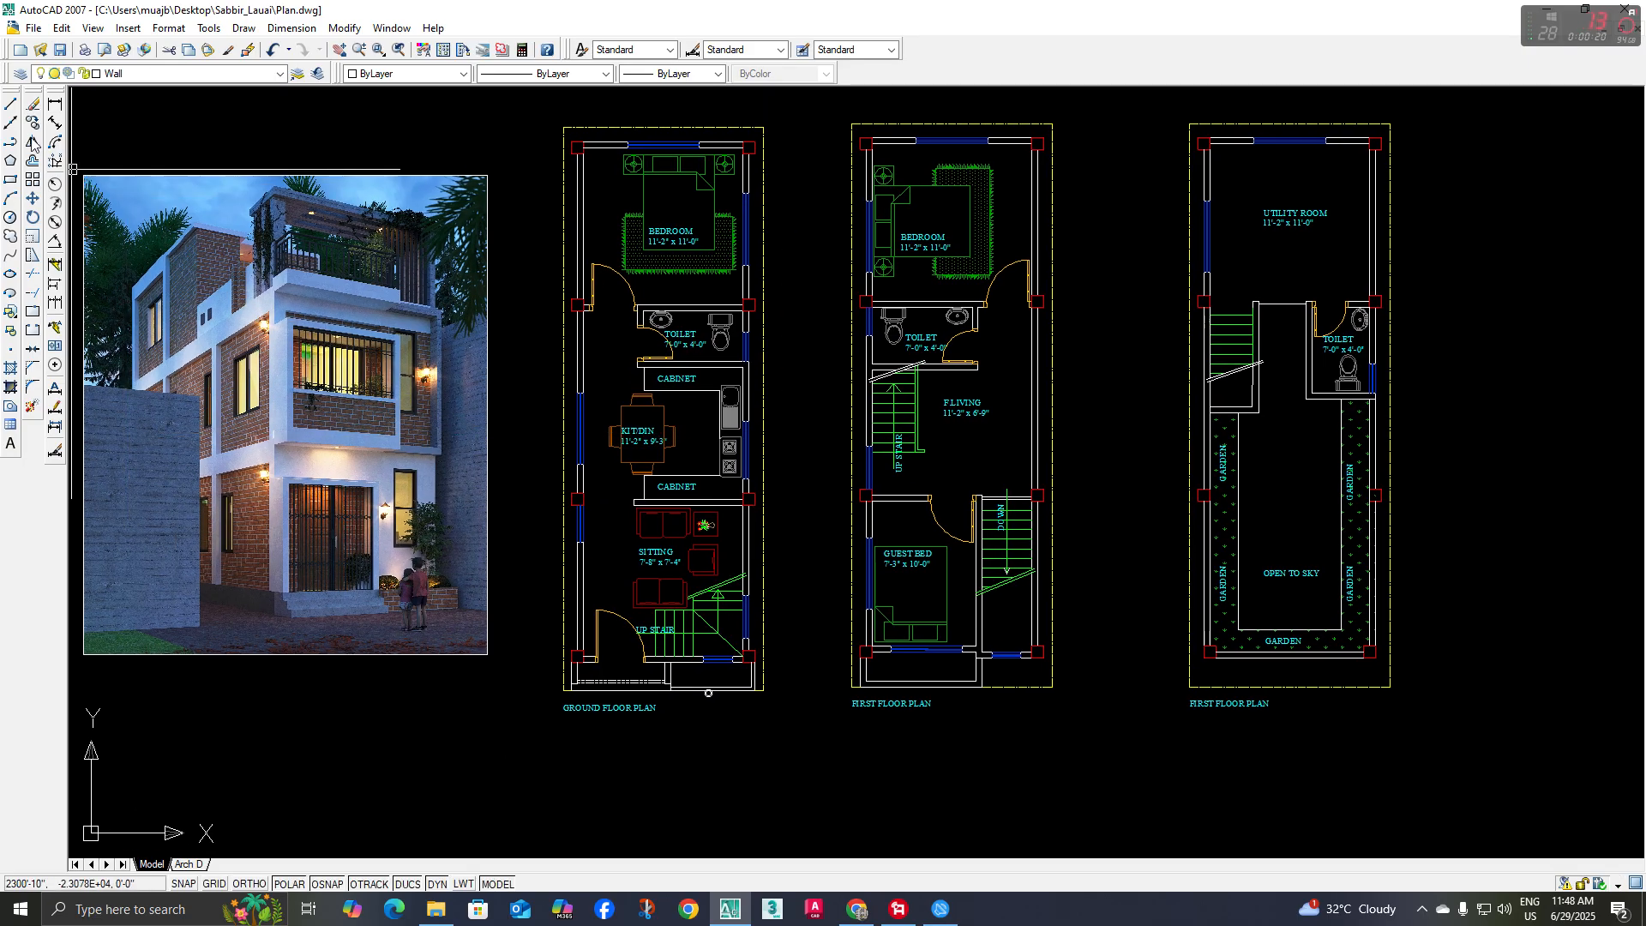
pyautogui.click(12, 125)
pyautogui.moveTo(608, 586); pyautogui.dragTo(630, 523, button='middle')
pyautogui.moveTo(754, 570); pyautogui.dragTo(765, 559, button='middle')
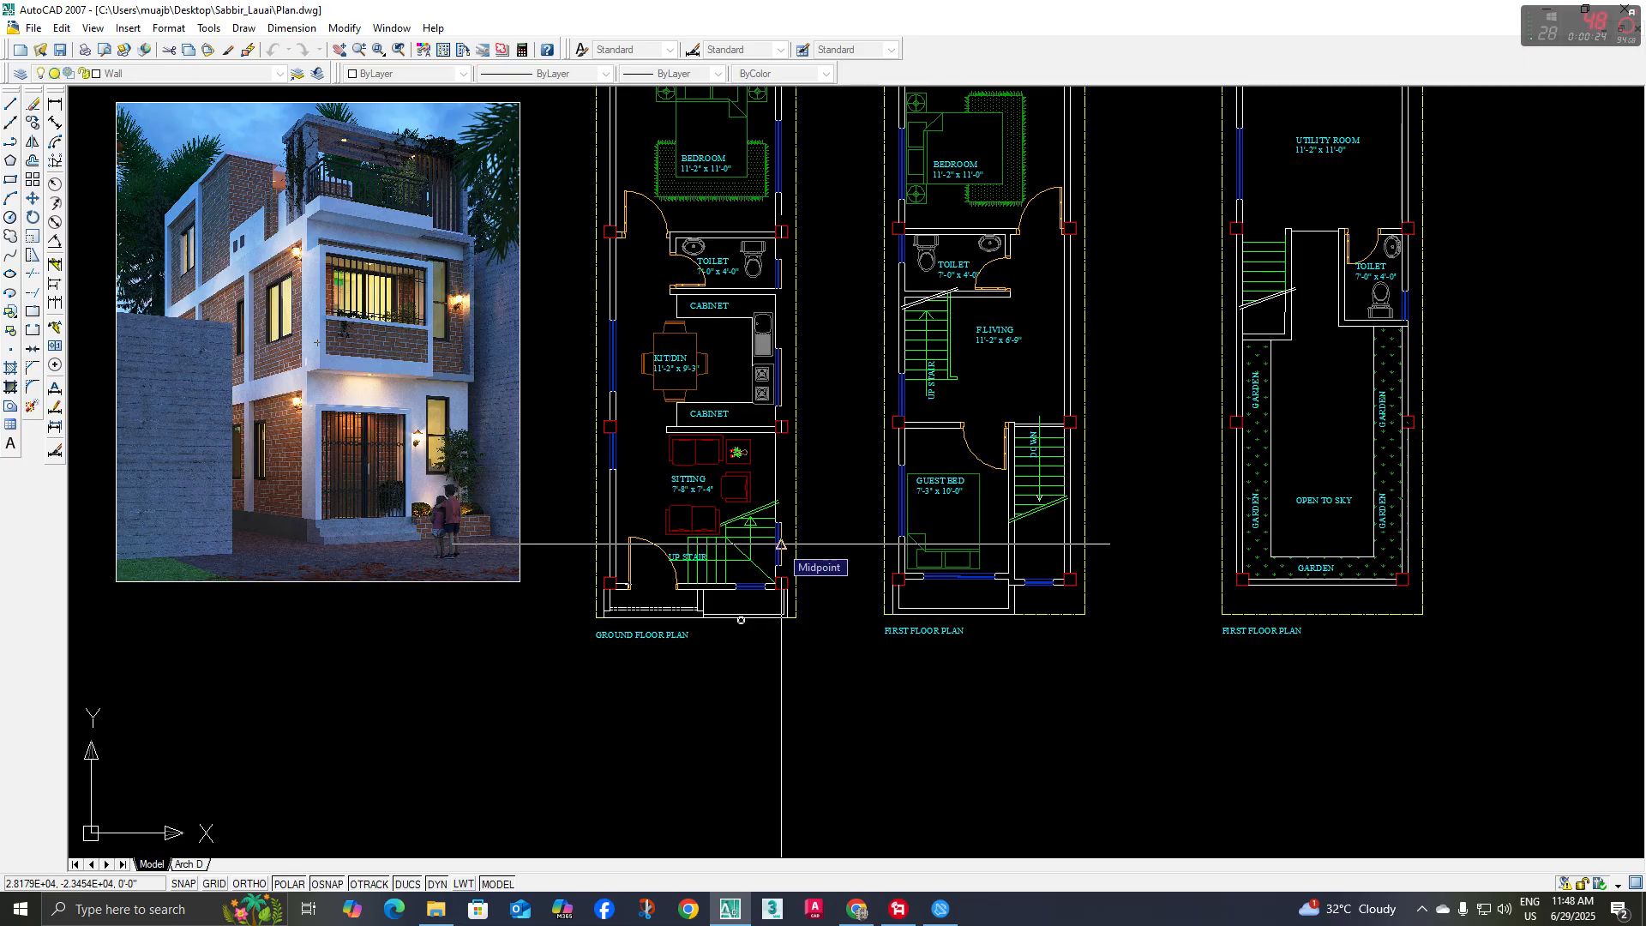
pyautogui.moveTo(781, 544)
pyautogui.mouseDown(button='middle')
pyautogui.moveTo(839, 600)
pyautogui.moveTo(849, 582)
pyautogui.mouseUp(button='middle')
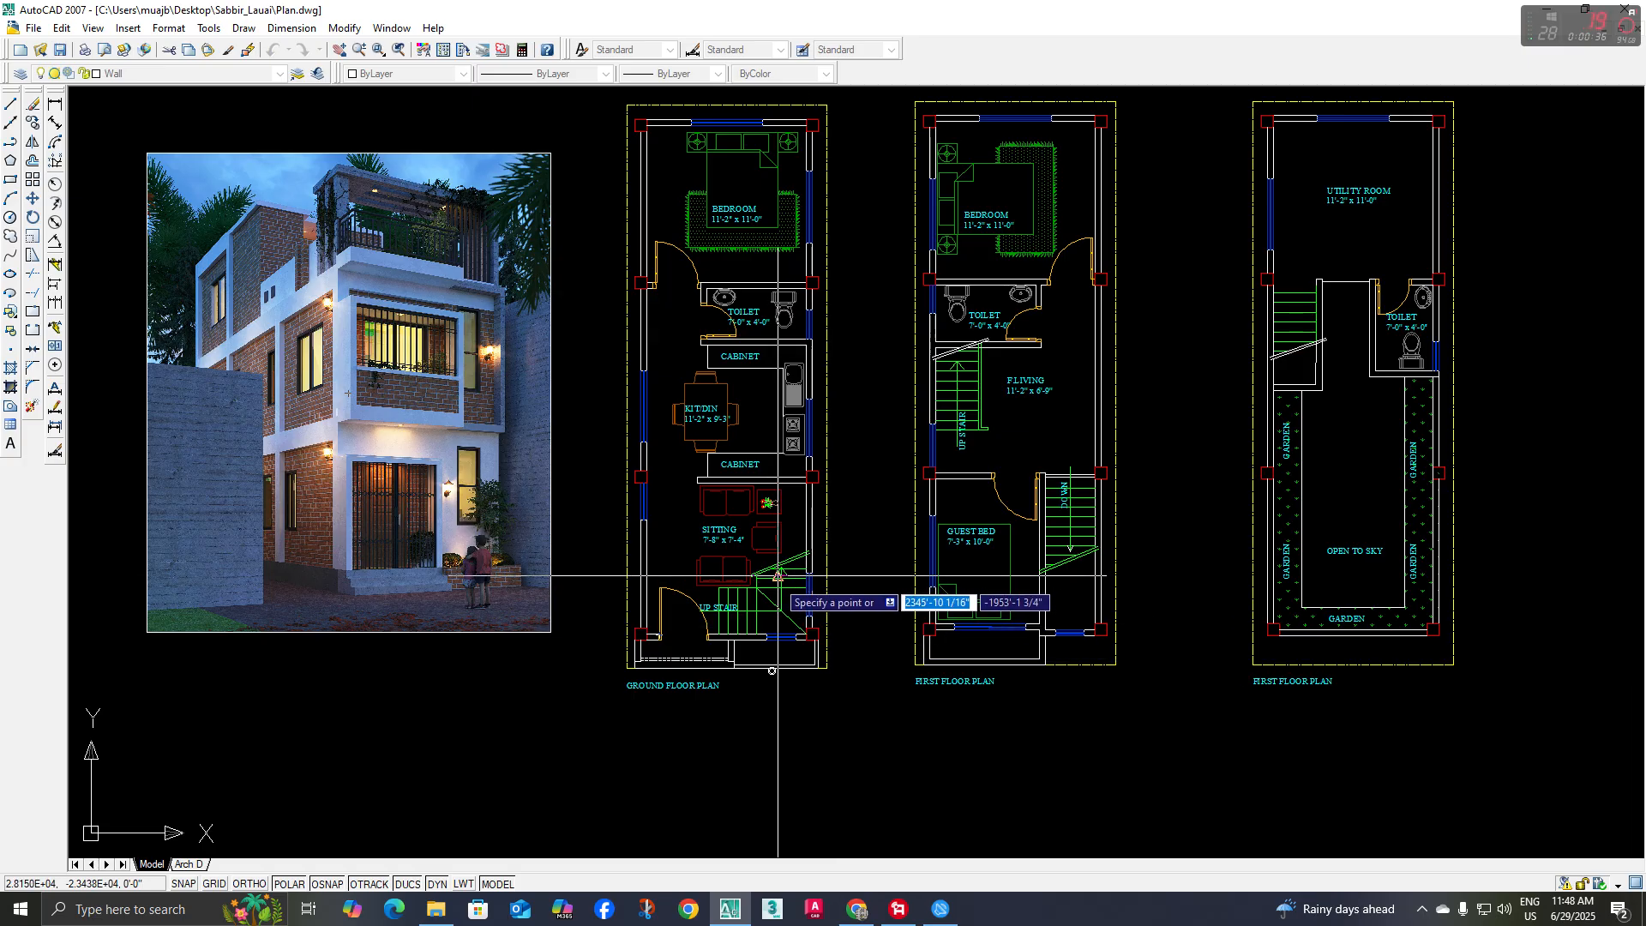
pyautogui.moveTo(769, 634); pyautogui.dragTo(770, 578, button='middle')
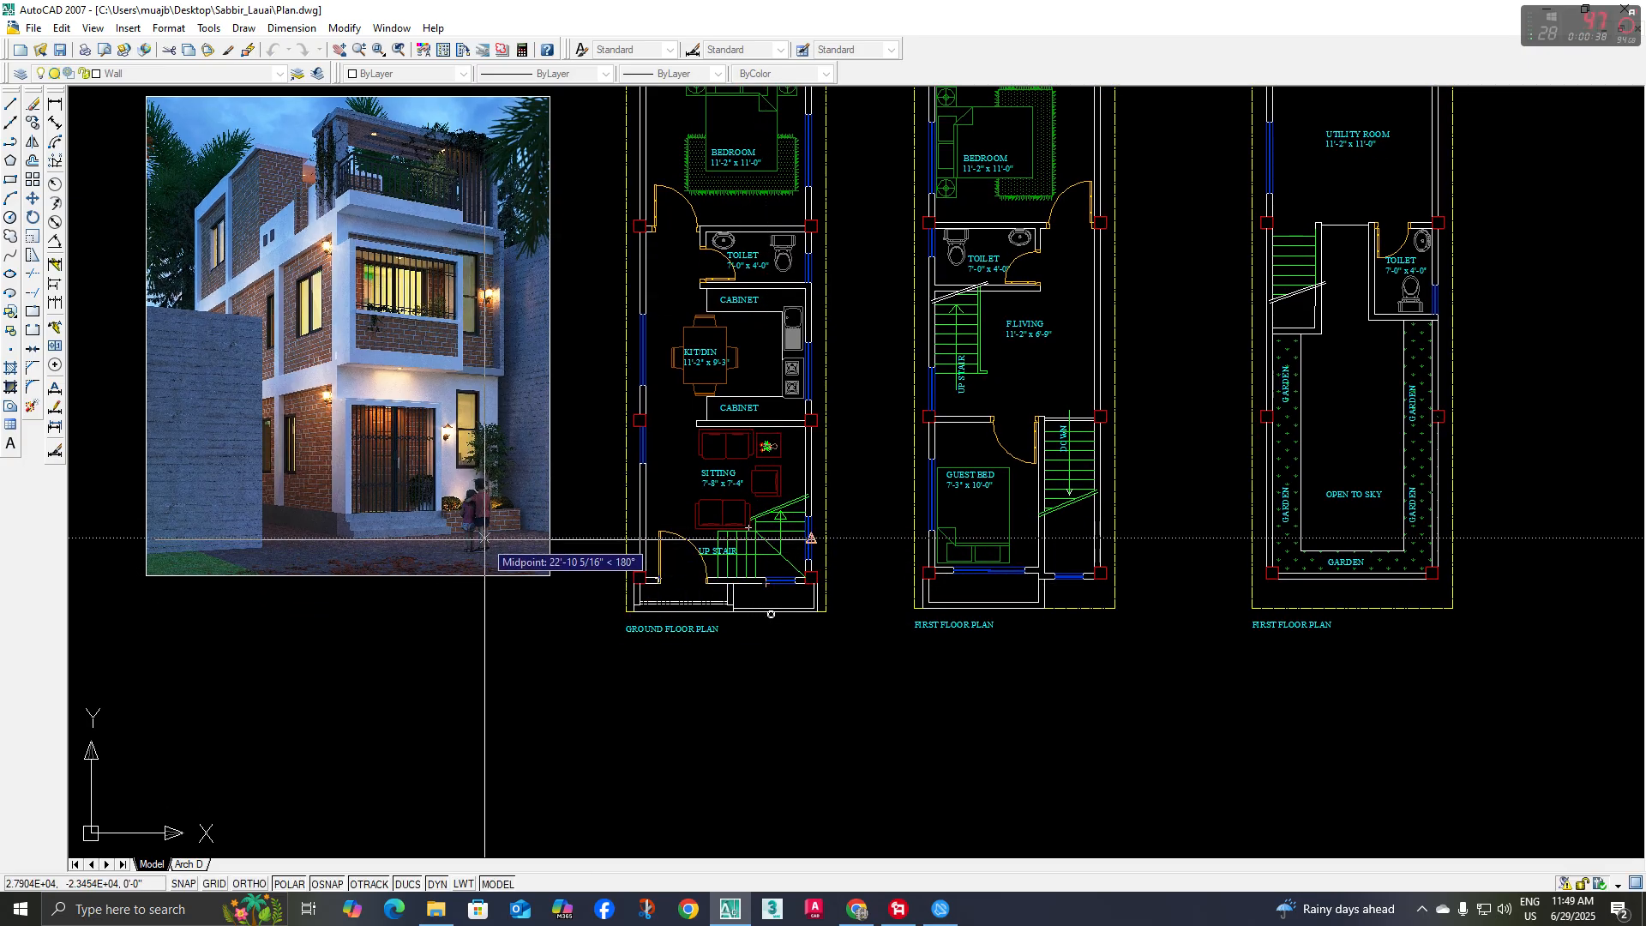
pyautogui.scroll(3, 484, 521)
pyautogui.scroll(-3, 485, 520)
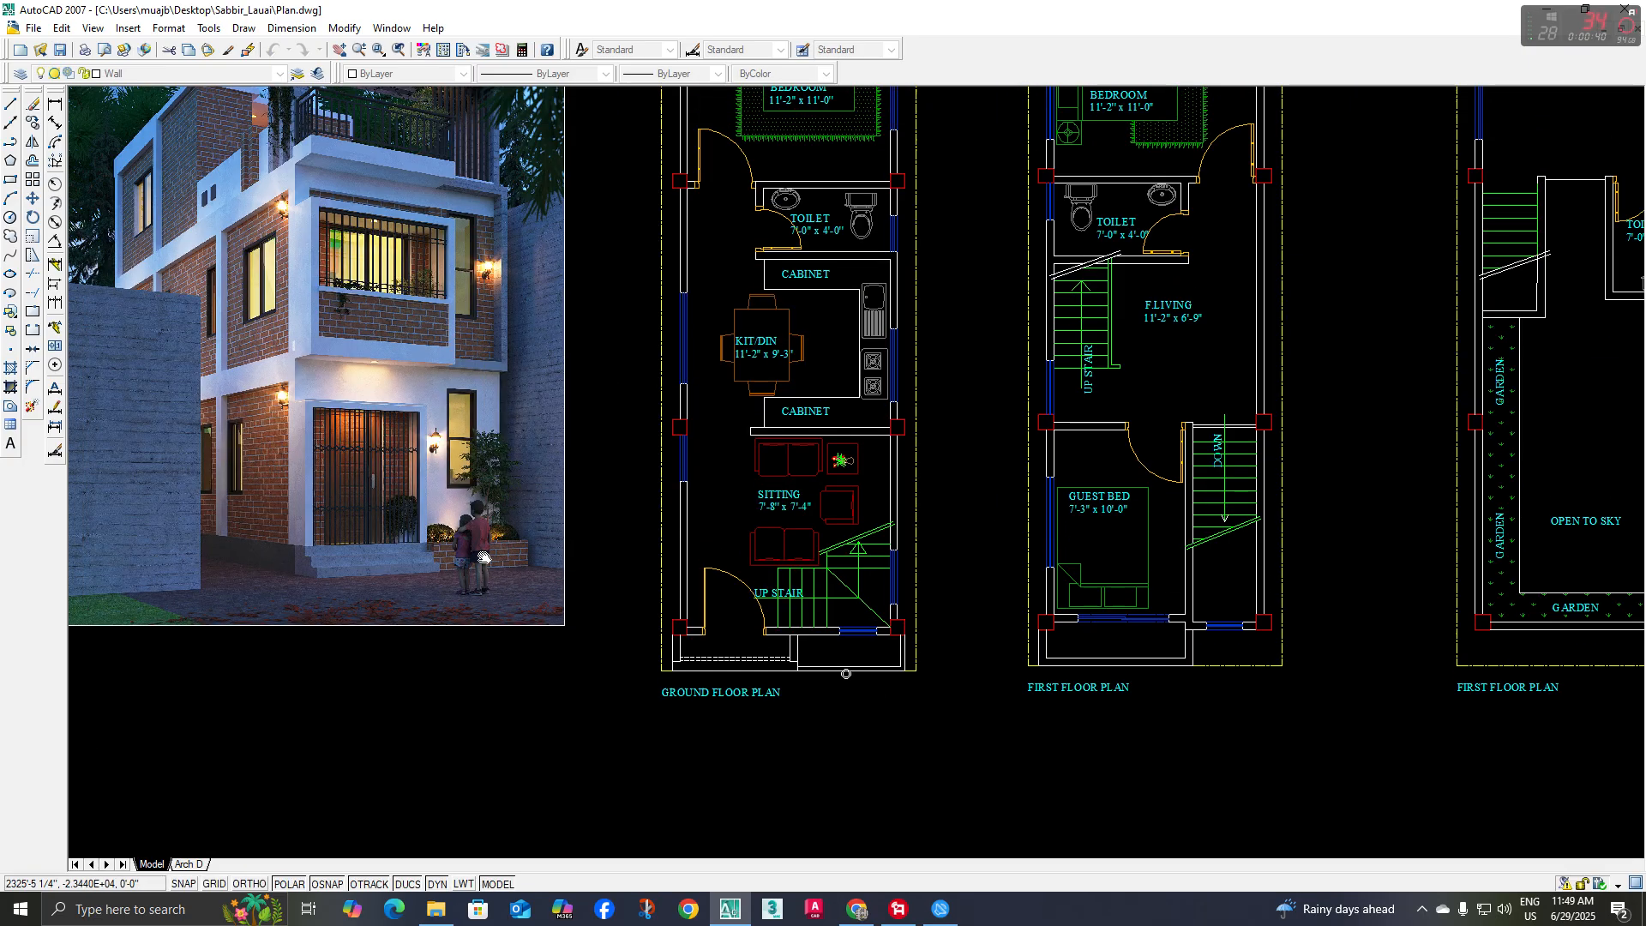
pyautogui.scroll(-2, 477, 626)
pyautogui.moveTo(465, 597); pyautogui.dragTo(465, 598, button='middle')
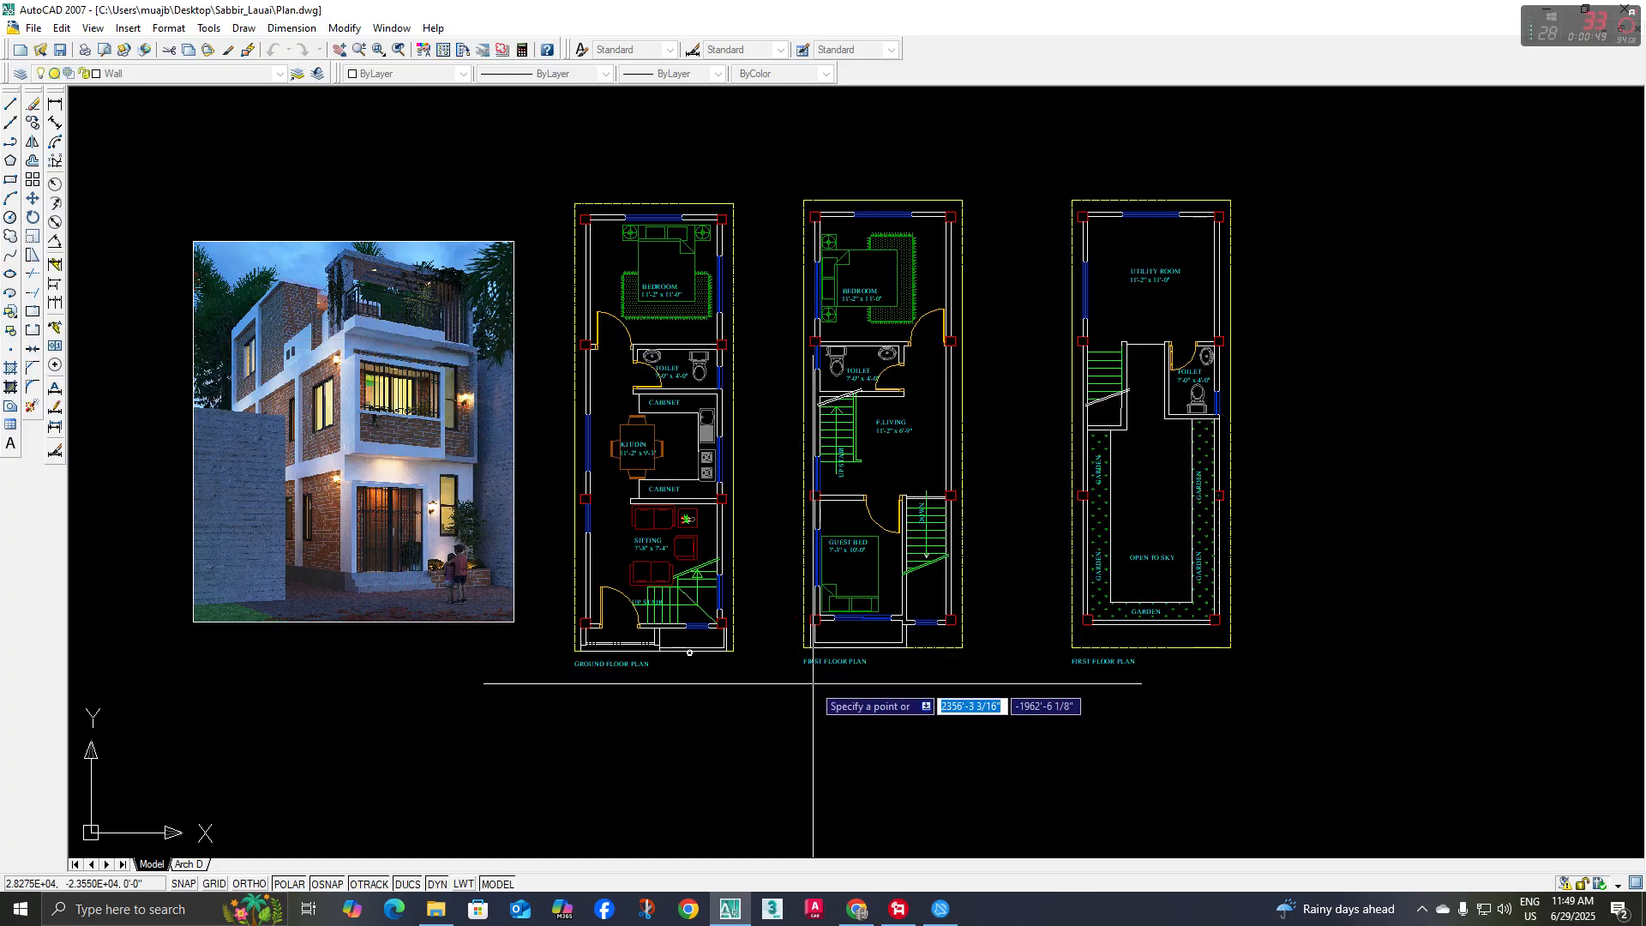
pyautogui.scroll(-2, 813, 683)
pyautogui.scroll(5, 581, 540)
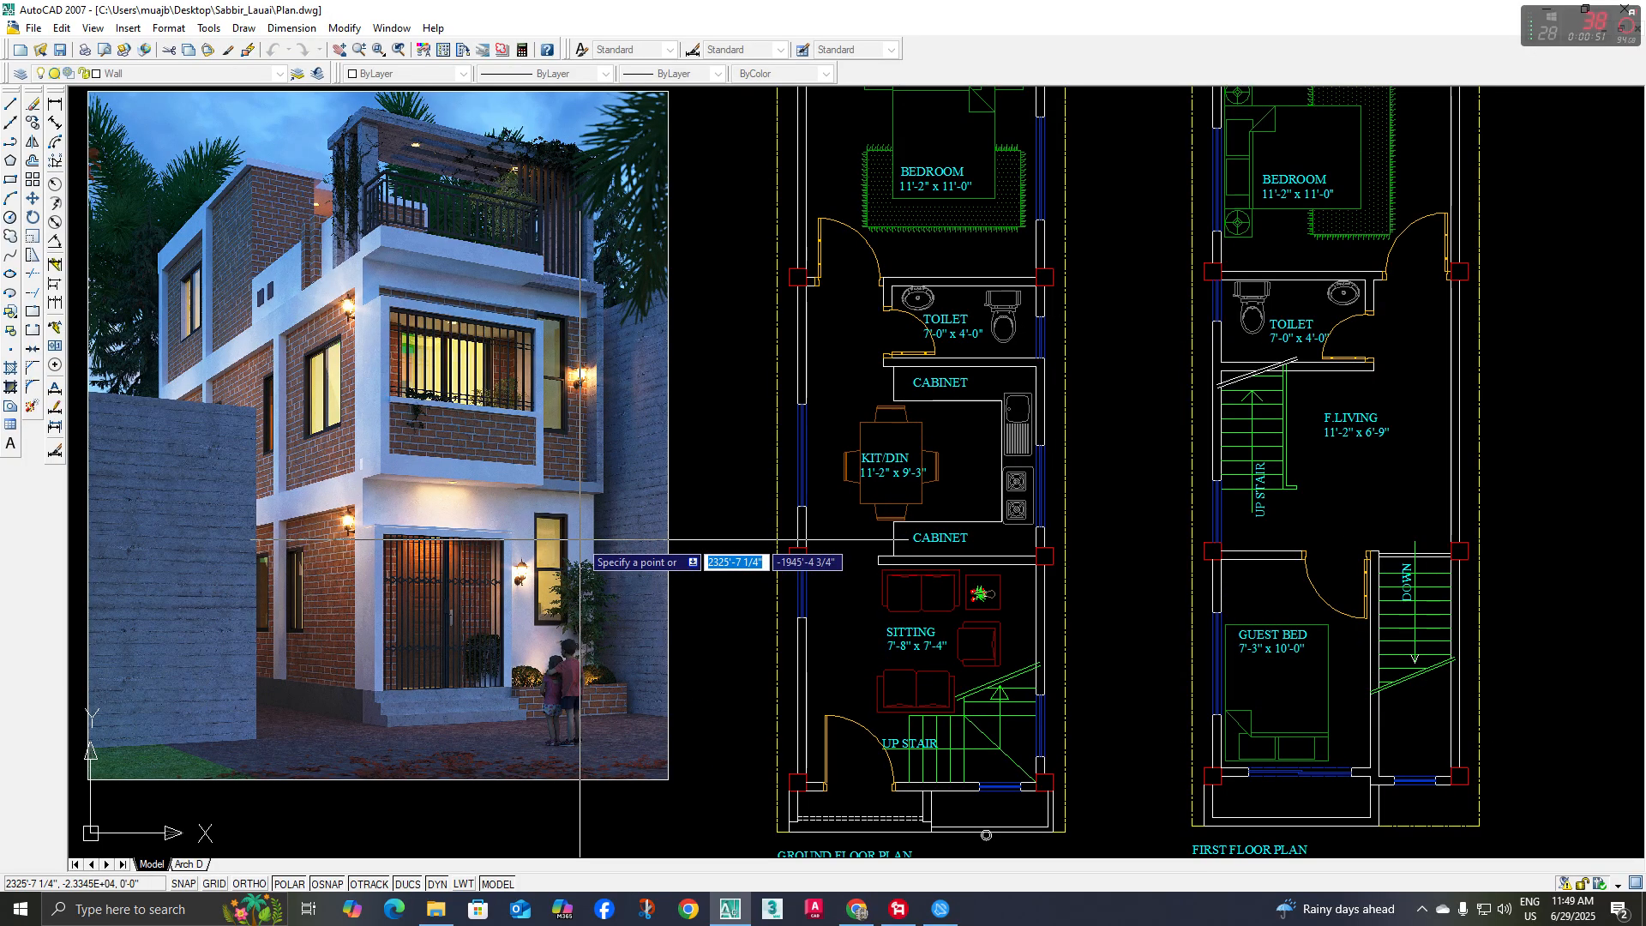
pyautogui.scroll(-4, 581, 539)
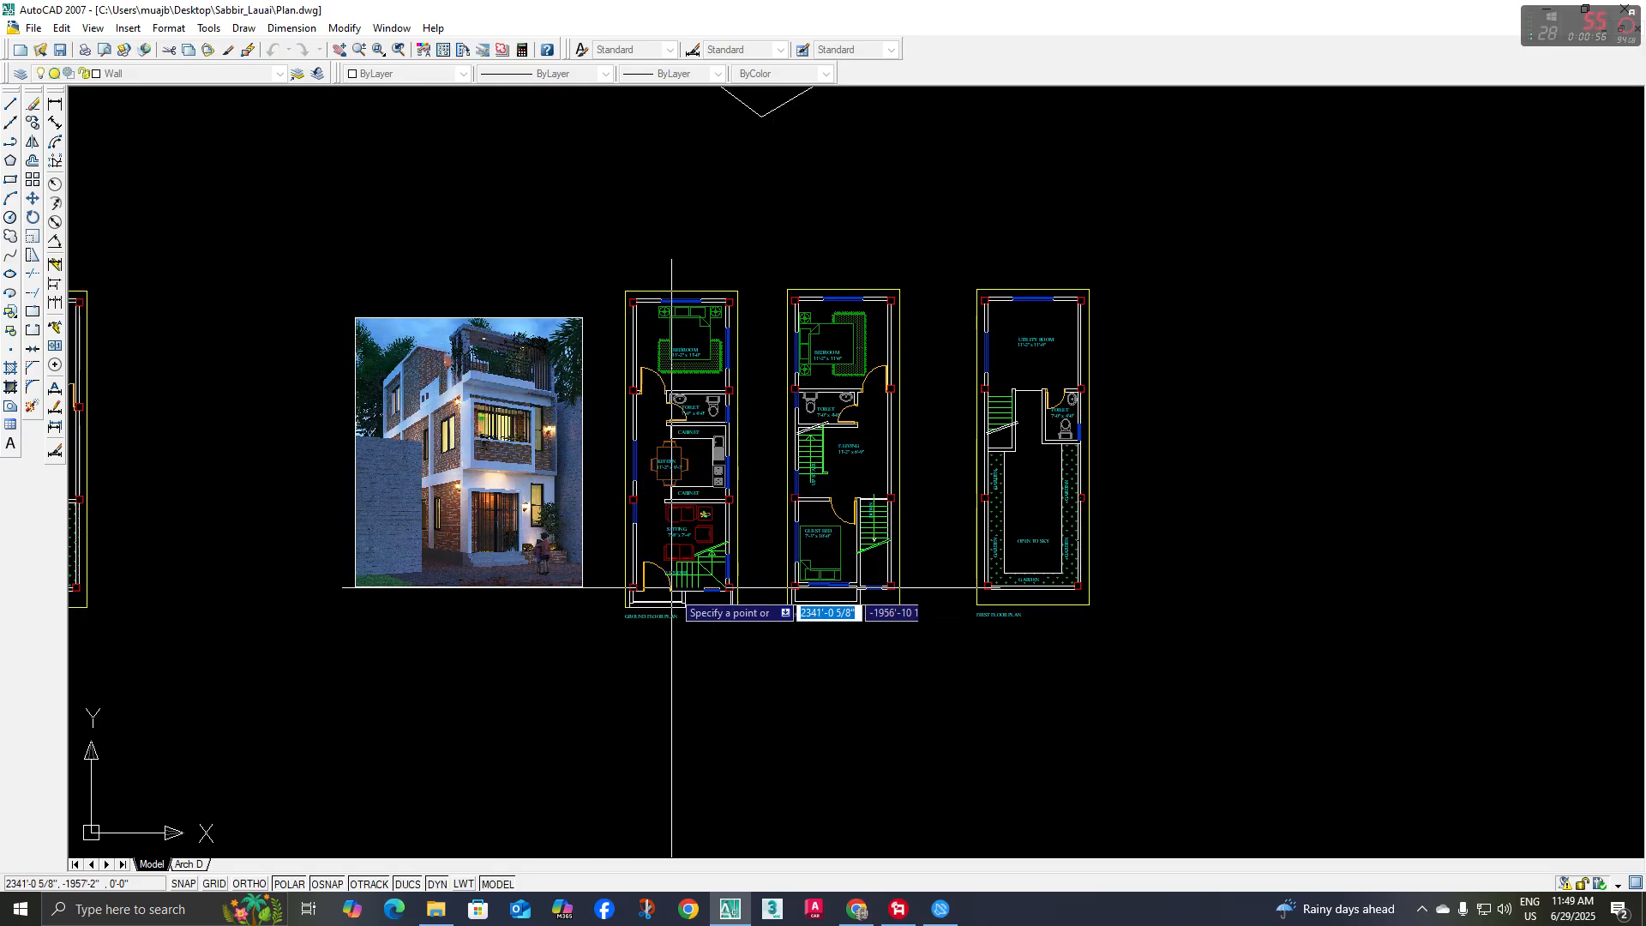
# Place vertical construction lines through the ground floor plan's left outer wall edge and both sides of the entrance door opening
pyautogui.click(619, 635)
pyautogui.scroll(3, 632, 632)
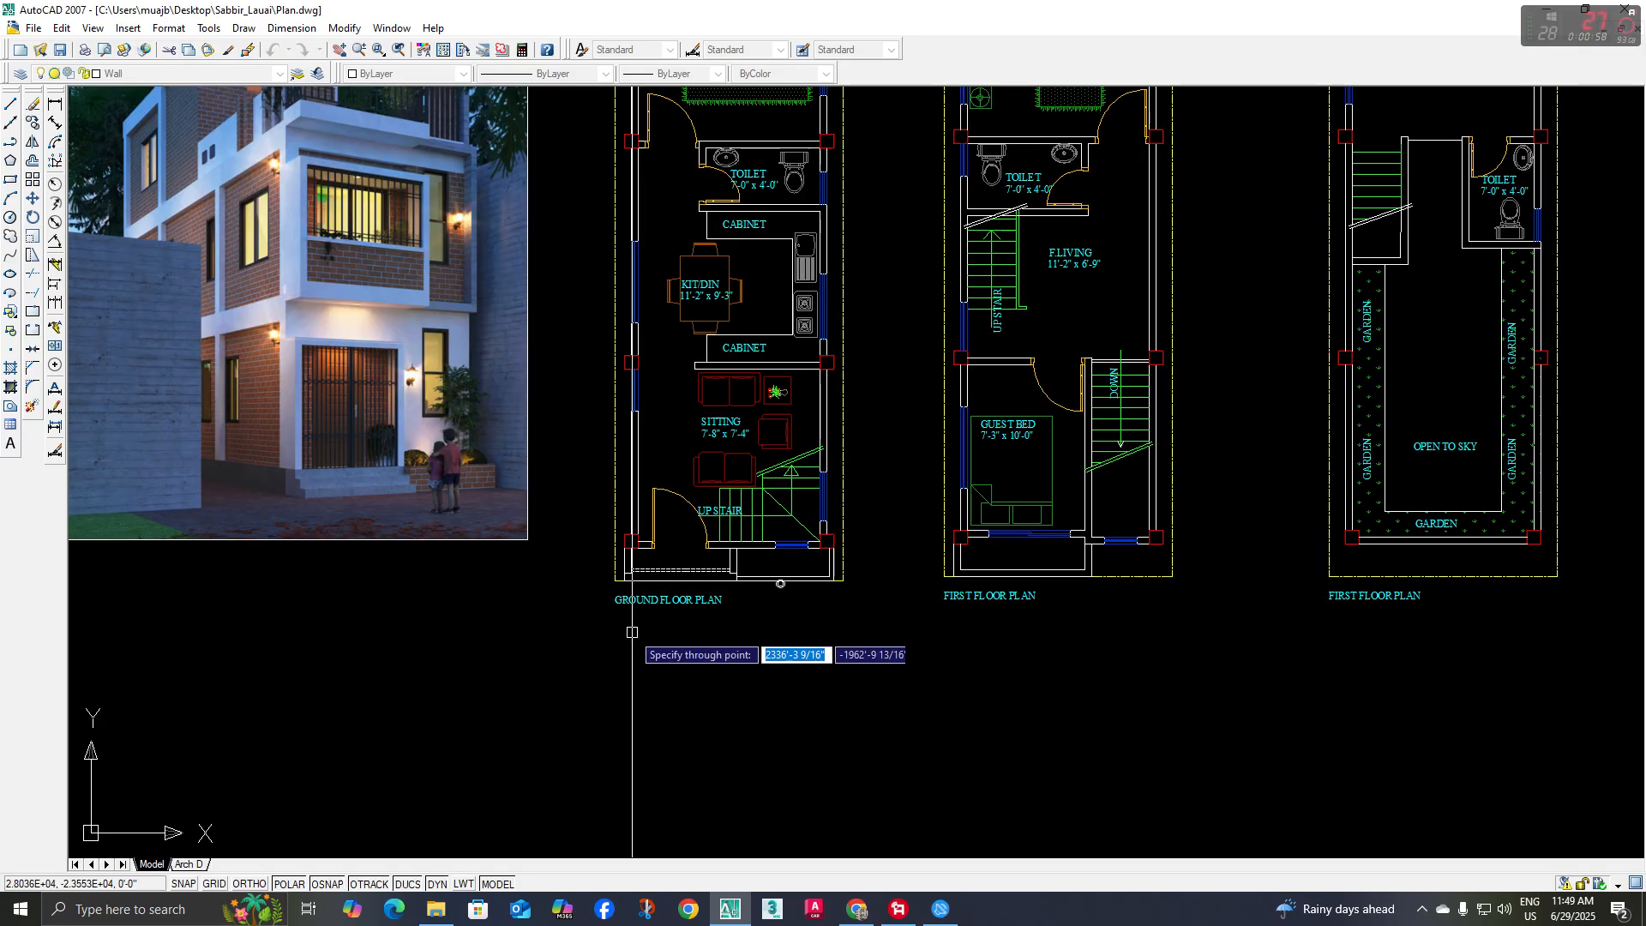
pyautogui.scroll(2, 631, 632)
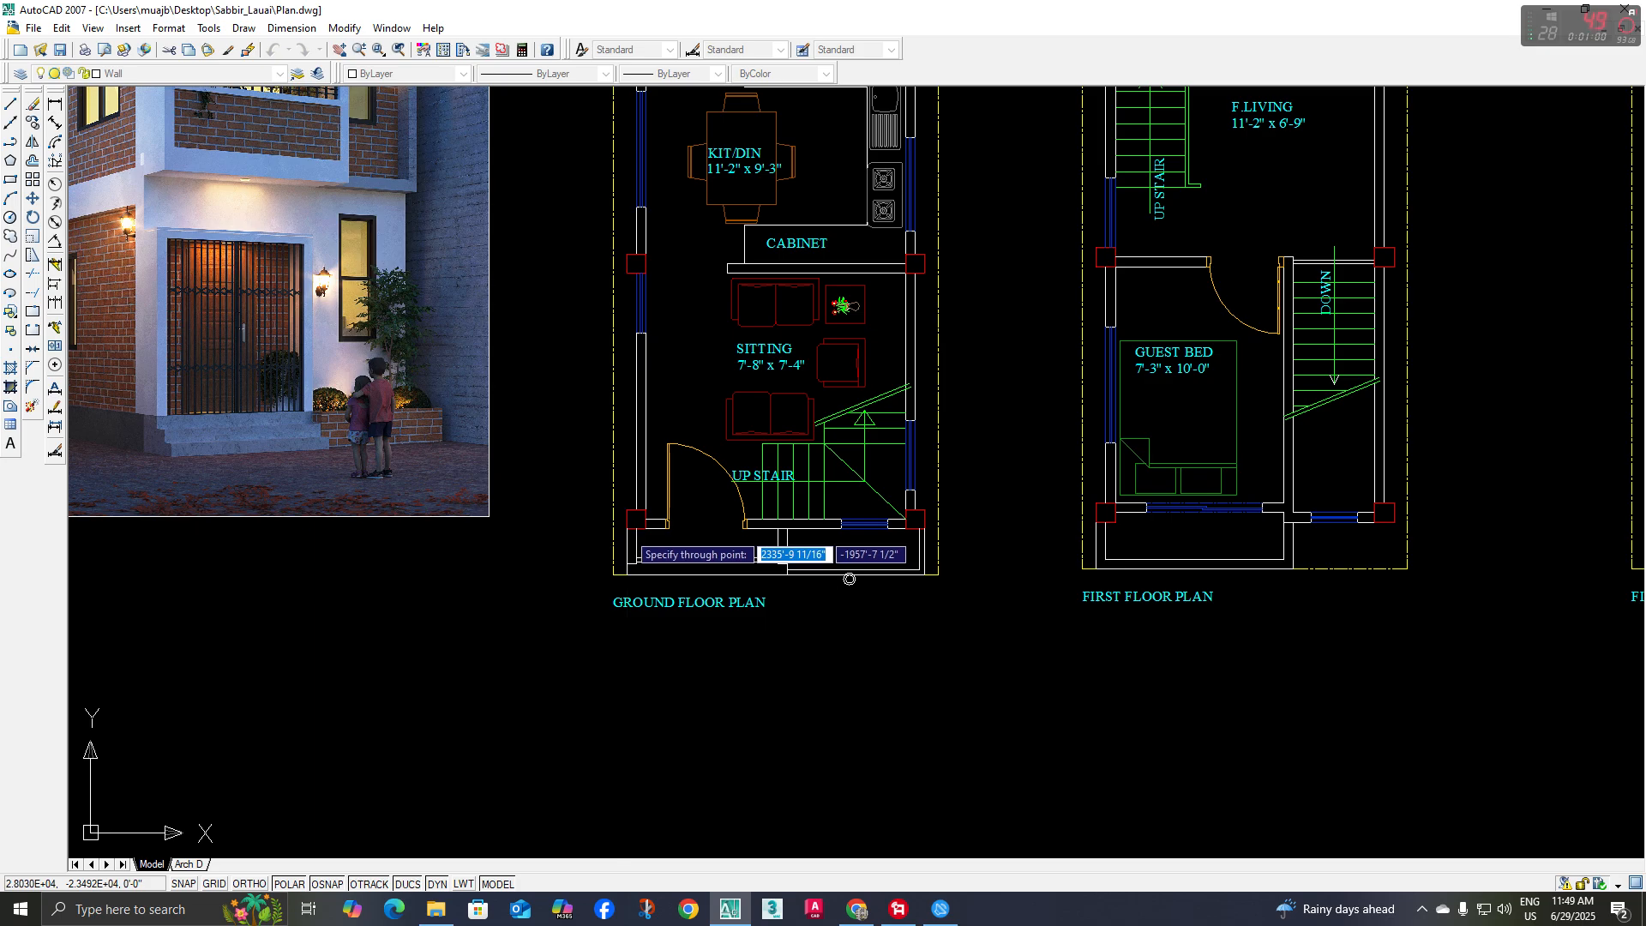
pyautogui.click(627, 529)
pyautogui.scroll(2, 676, 539)
pyautogui.click(661, 525)
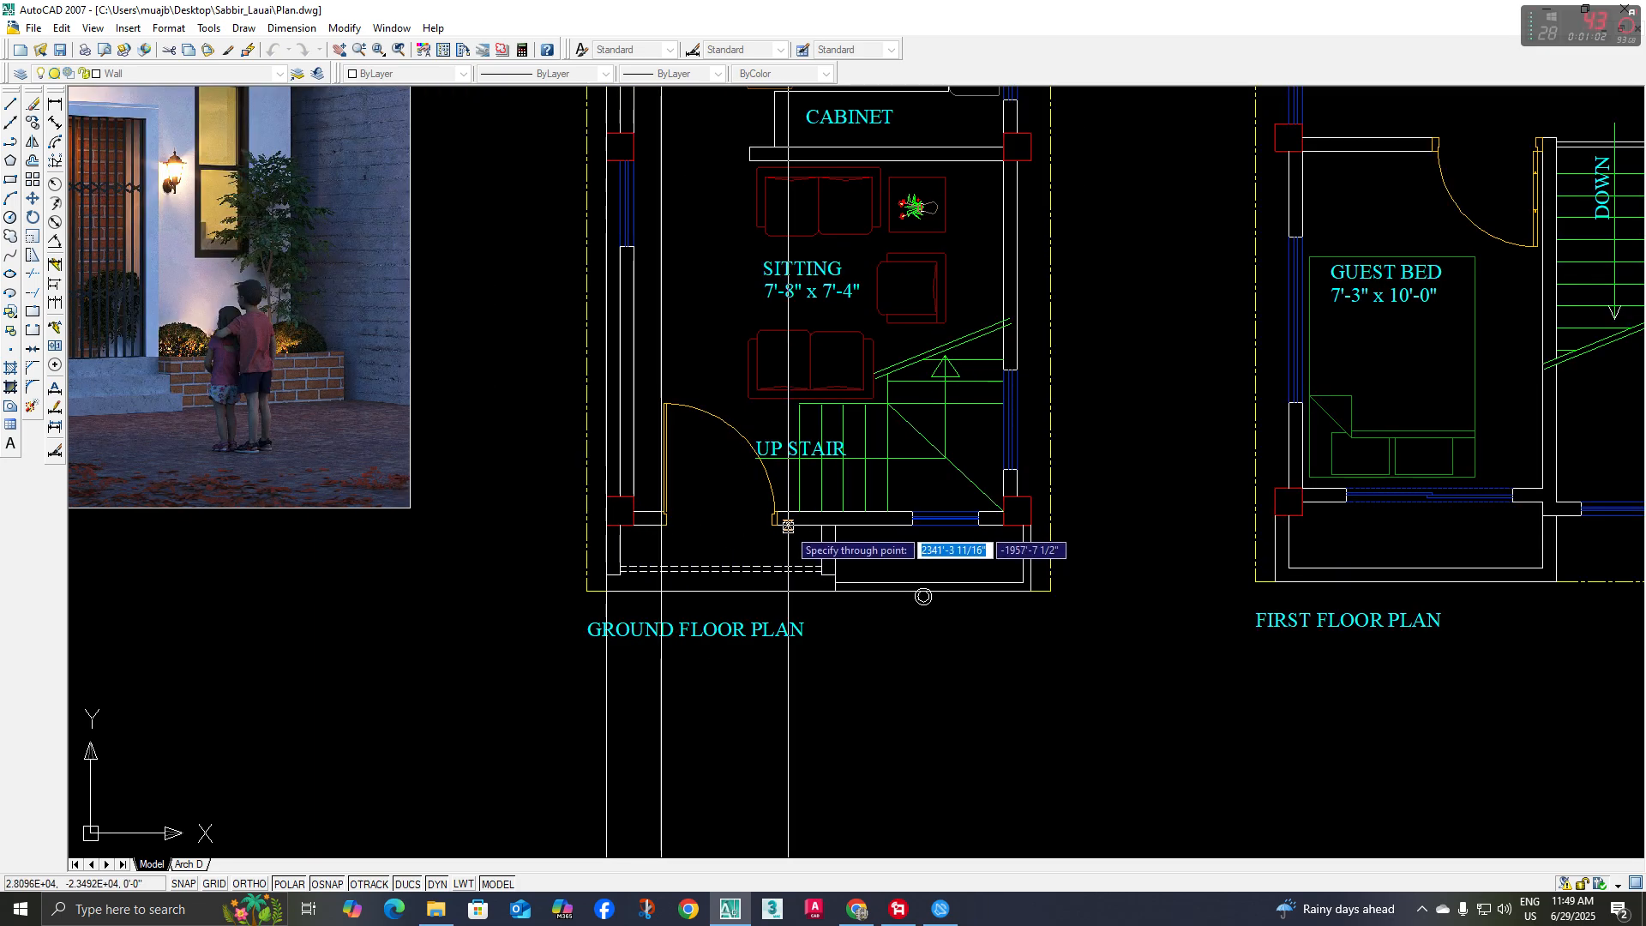
pyautogui.click(778, 525)
# Place vertical construction lines through both edges of the ground floor's front window and the right outer wall edge
pyautogui.moveTo(833, 533); pyautogui.dragTo(638, 532, button='middle')
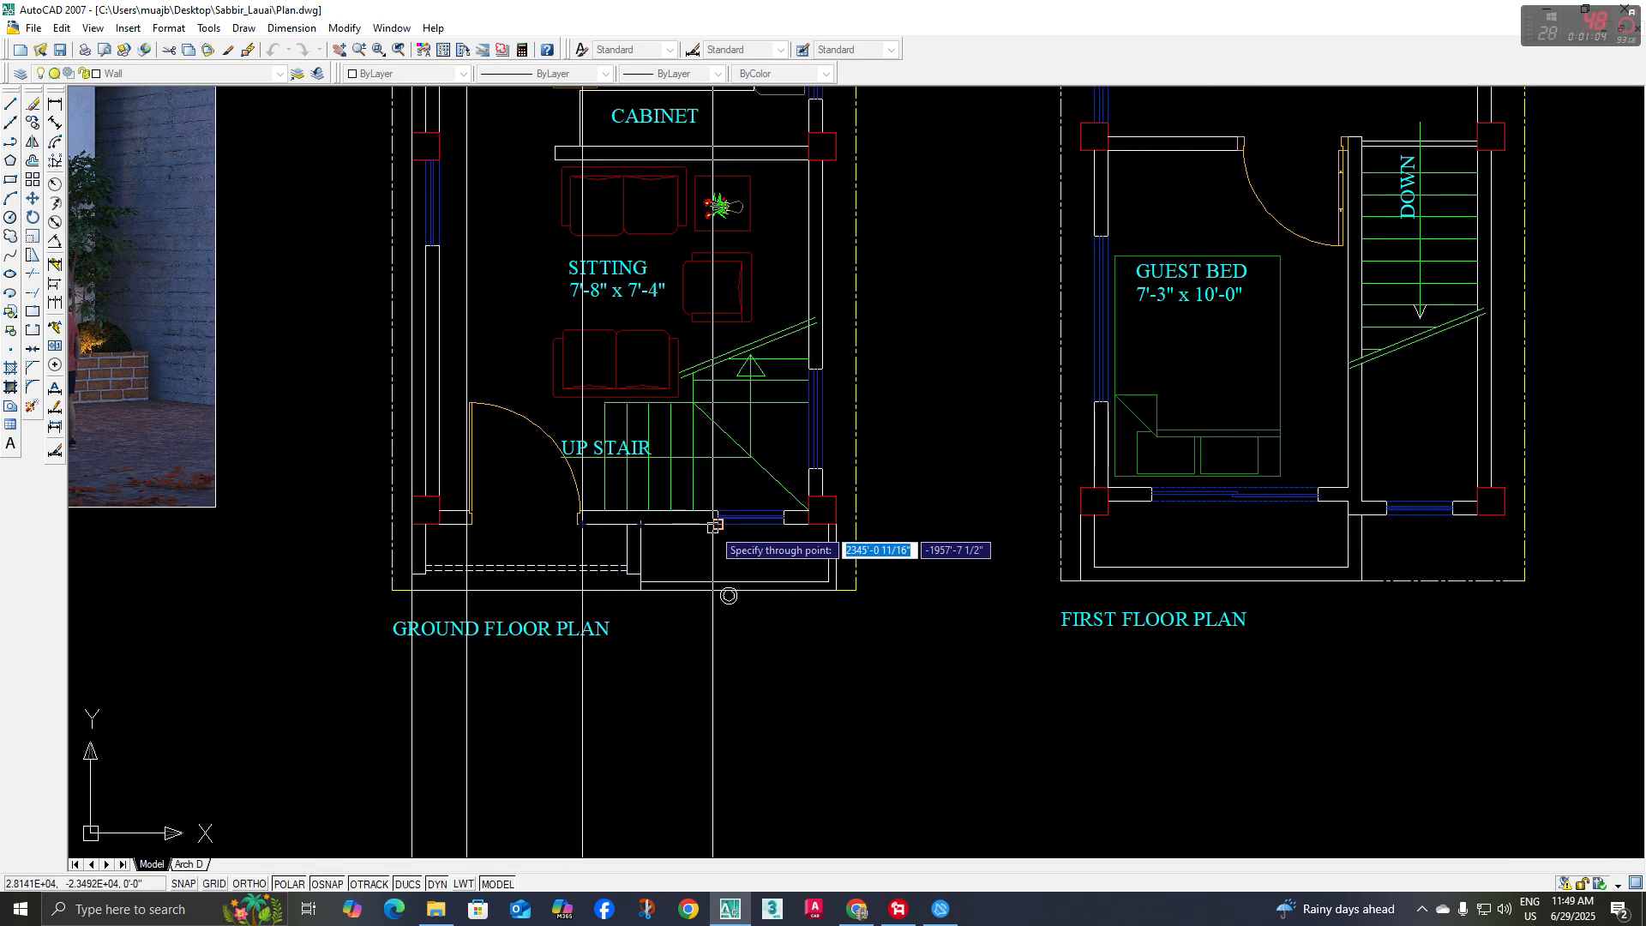
pyautogui.click(718, 521)
pyautogui.click(783, 523)
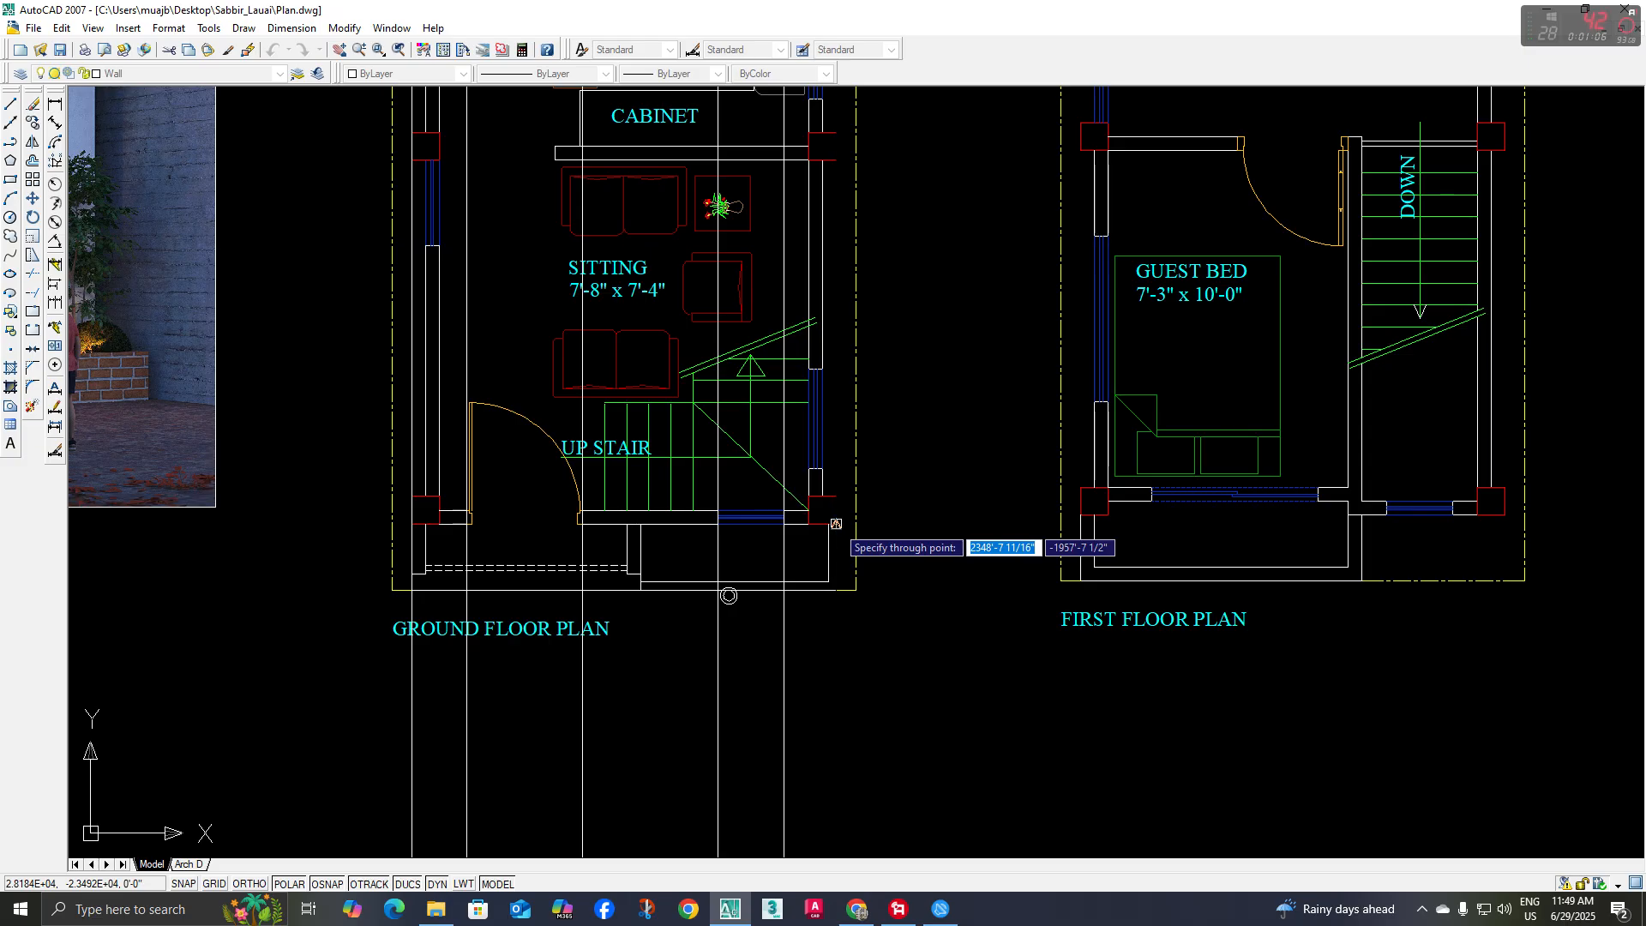
pyautogui.click(836, 523)
pyautogui.scroll(-2, 831, 420)
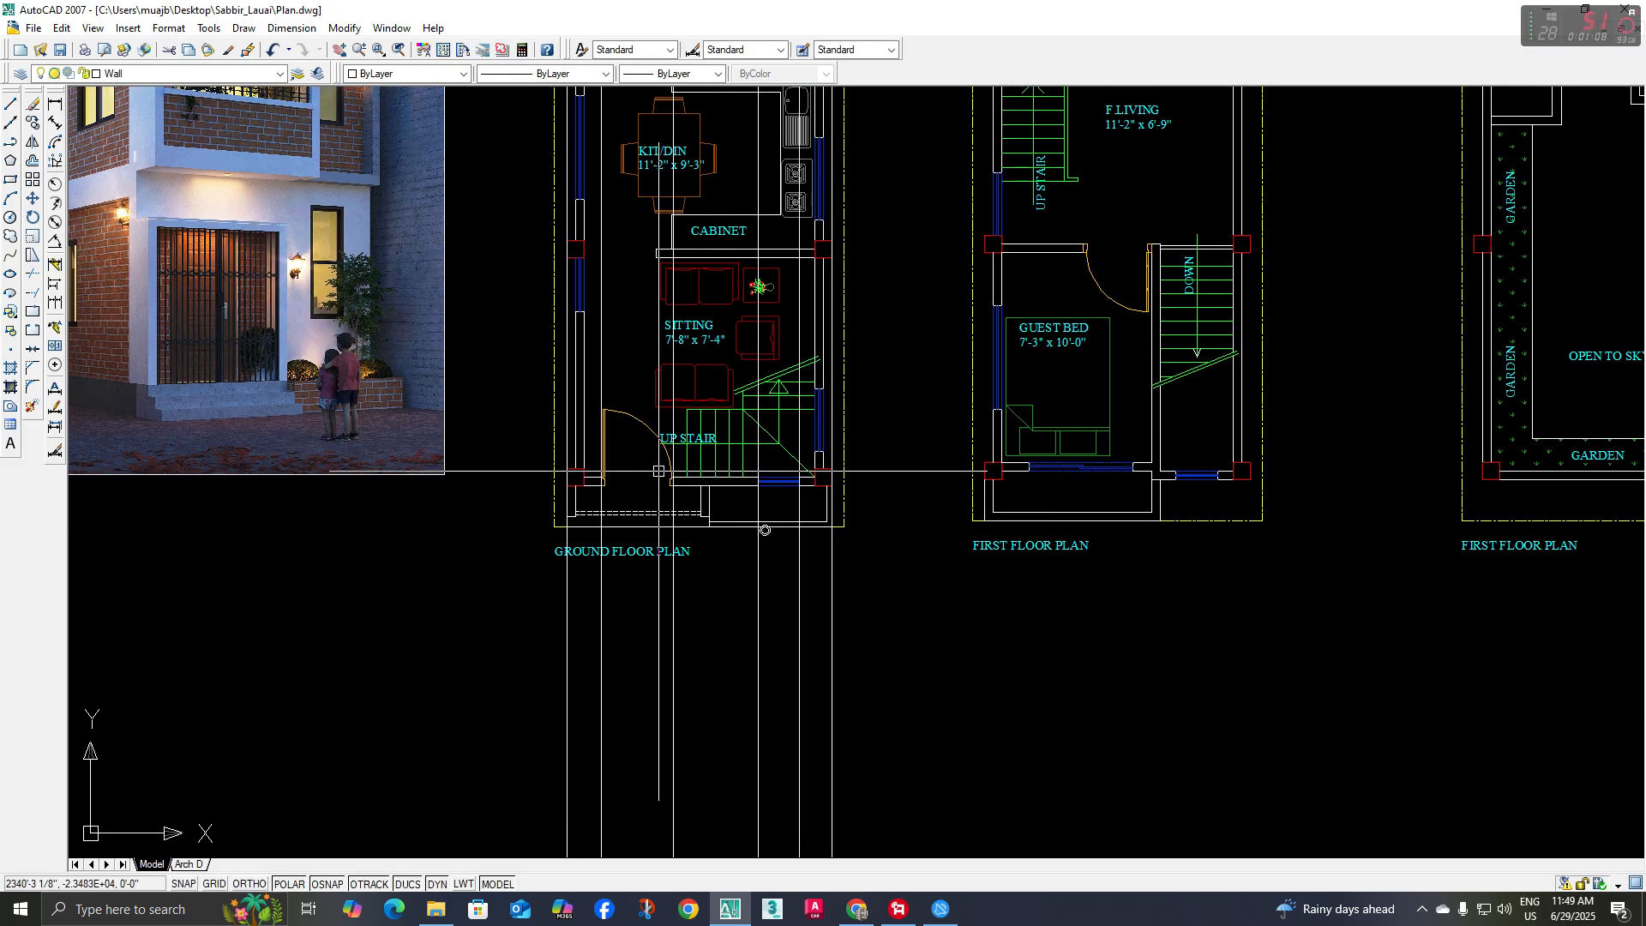
# Draw a horizontal line about 20 feet long below the ground floor plan, crossing all the vertical construction lines
pyautogui.scroll(-2, 765, 528)
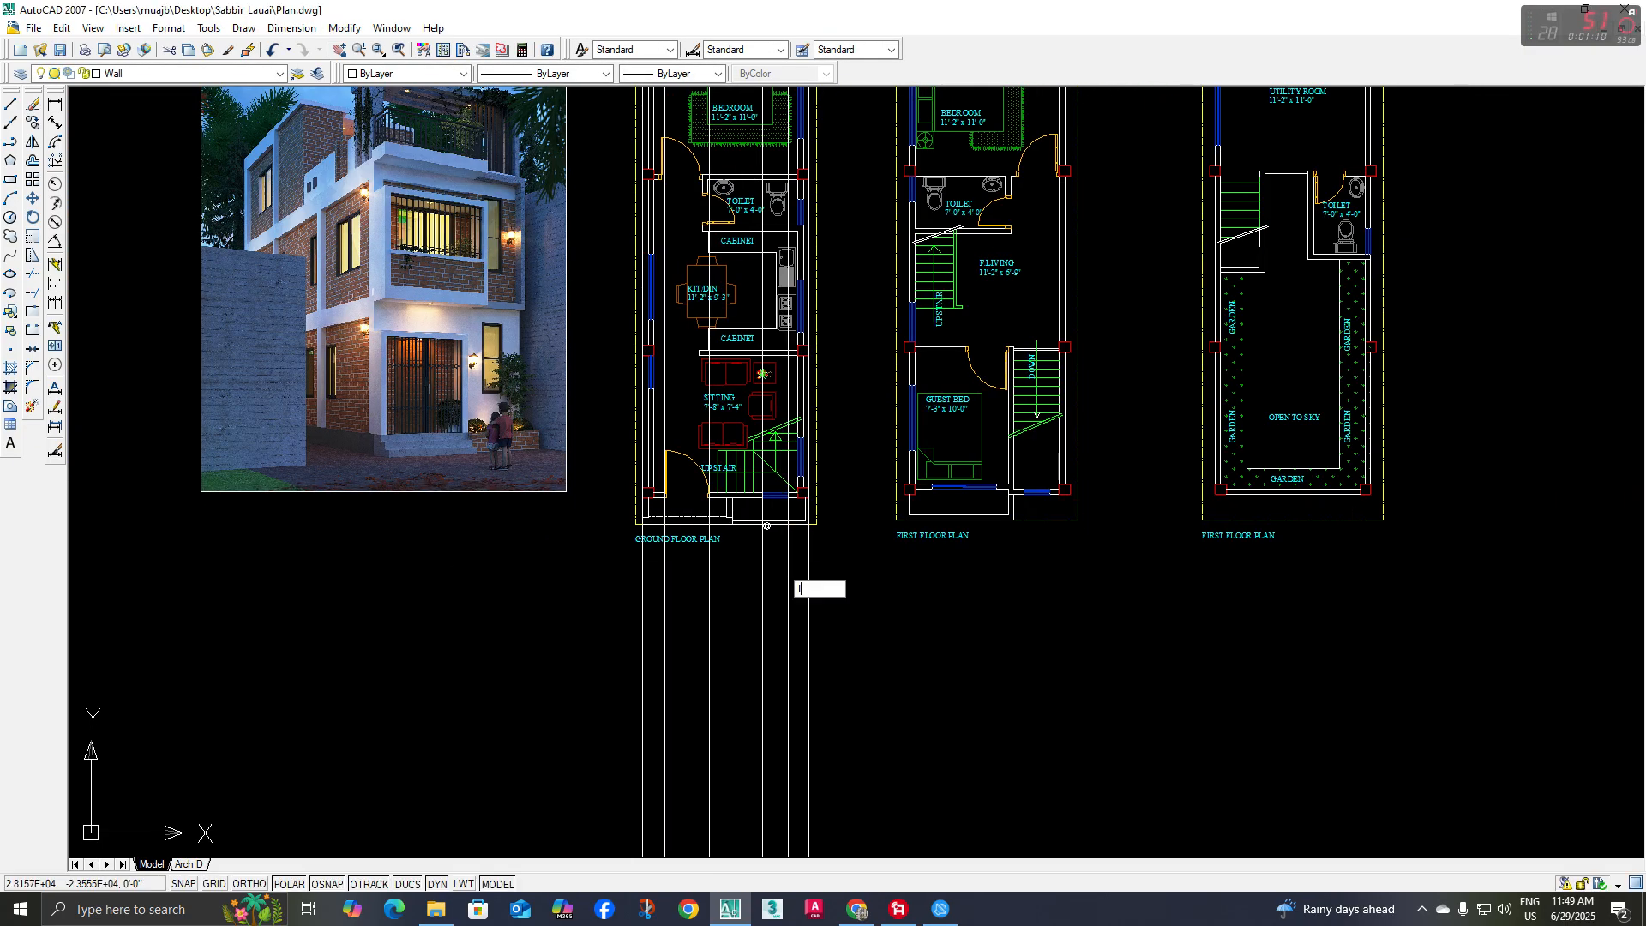
pyautogui.press('space')
pyautogui.moveTo(631, 675); pyautogui.dragTo(620, 659, button='middle')
pyautogui.click(575, 691)
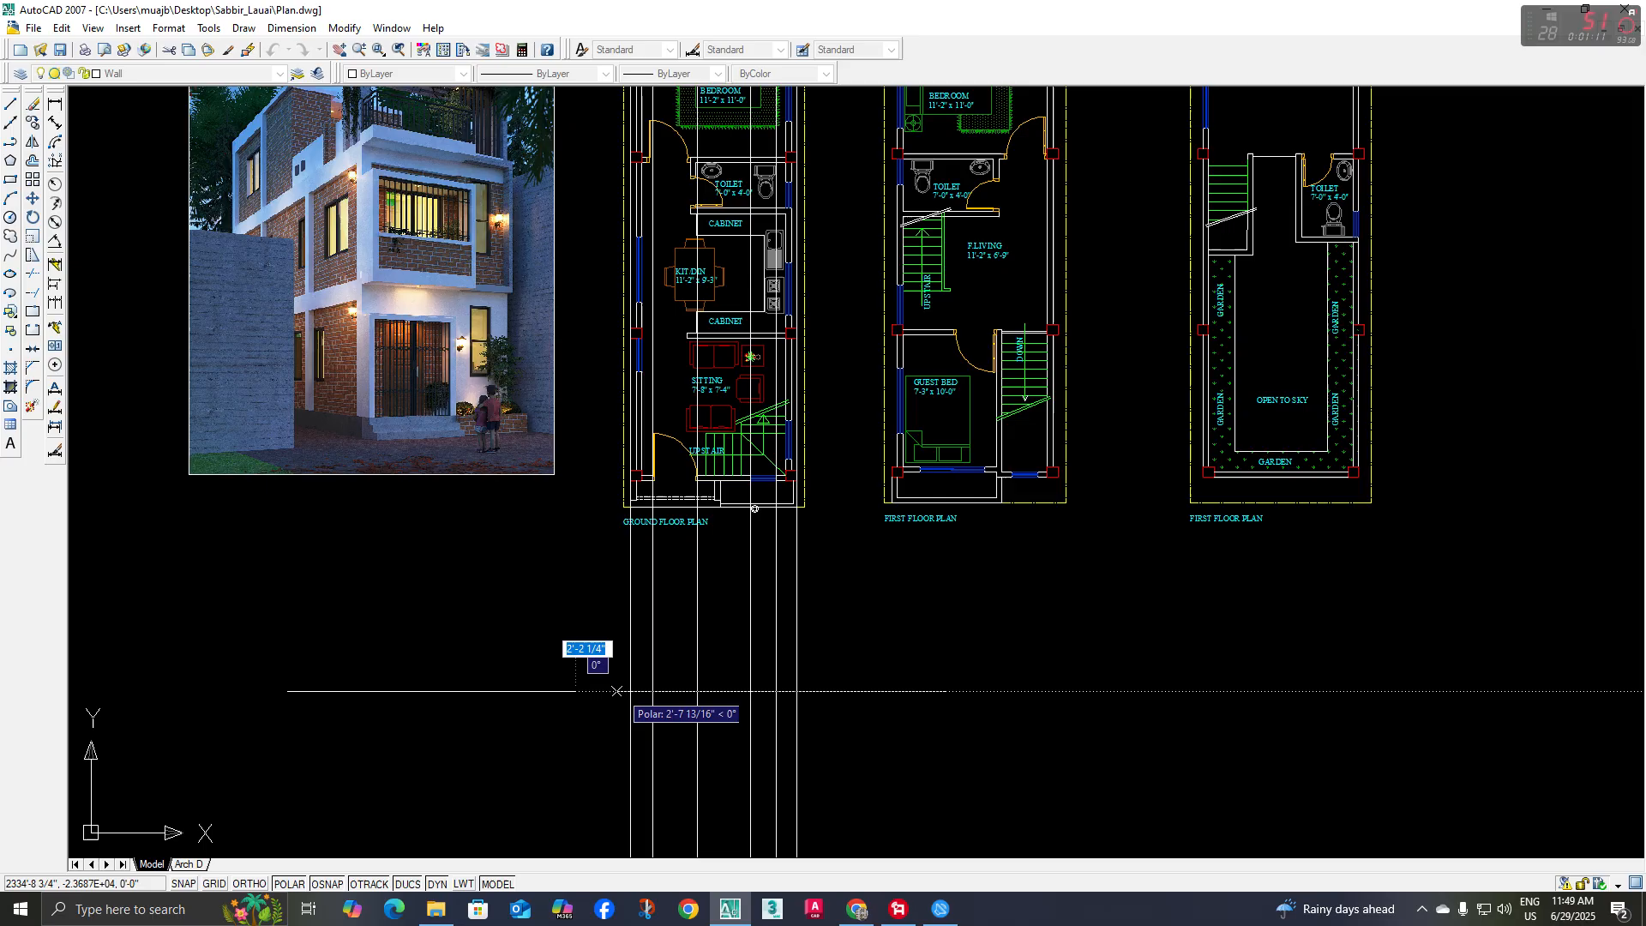
pyautogui.click(841, 691)
pyautogui.press('space')
# Copy the horizontal line 120 inches straight up
pyautogui.click(831, 691)
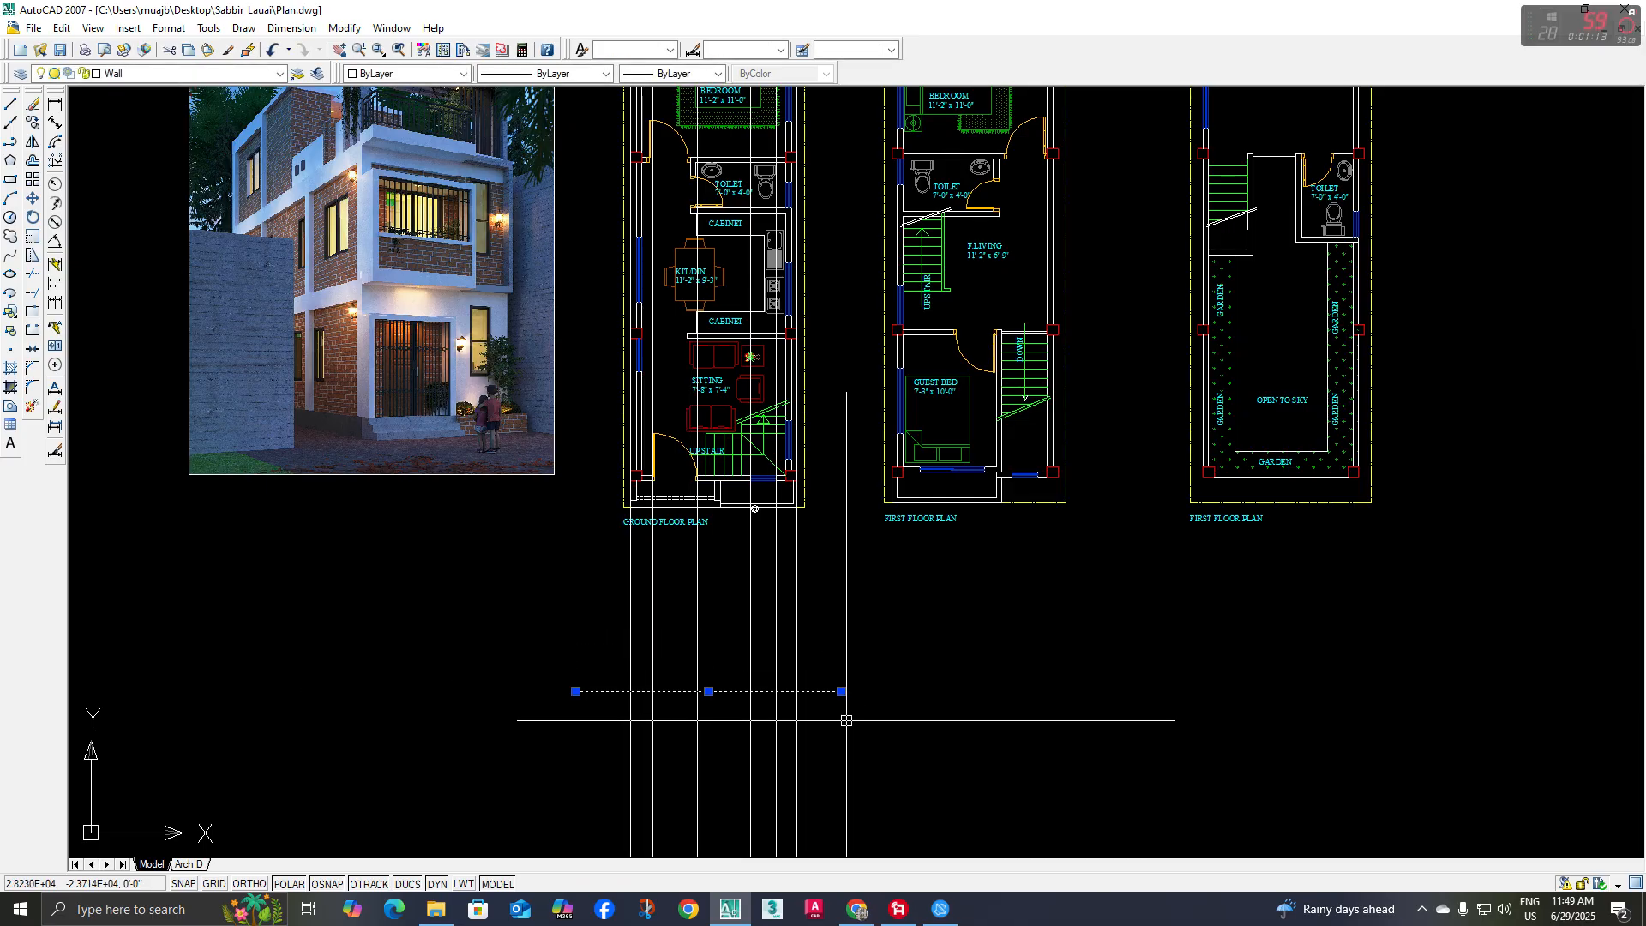
pyautogui.write('co')
pyautogui.press('space')
pyautogui.moveTo(879, 721); pyautogui.dragTo(948, 763, button='middle')
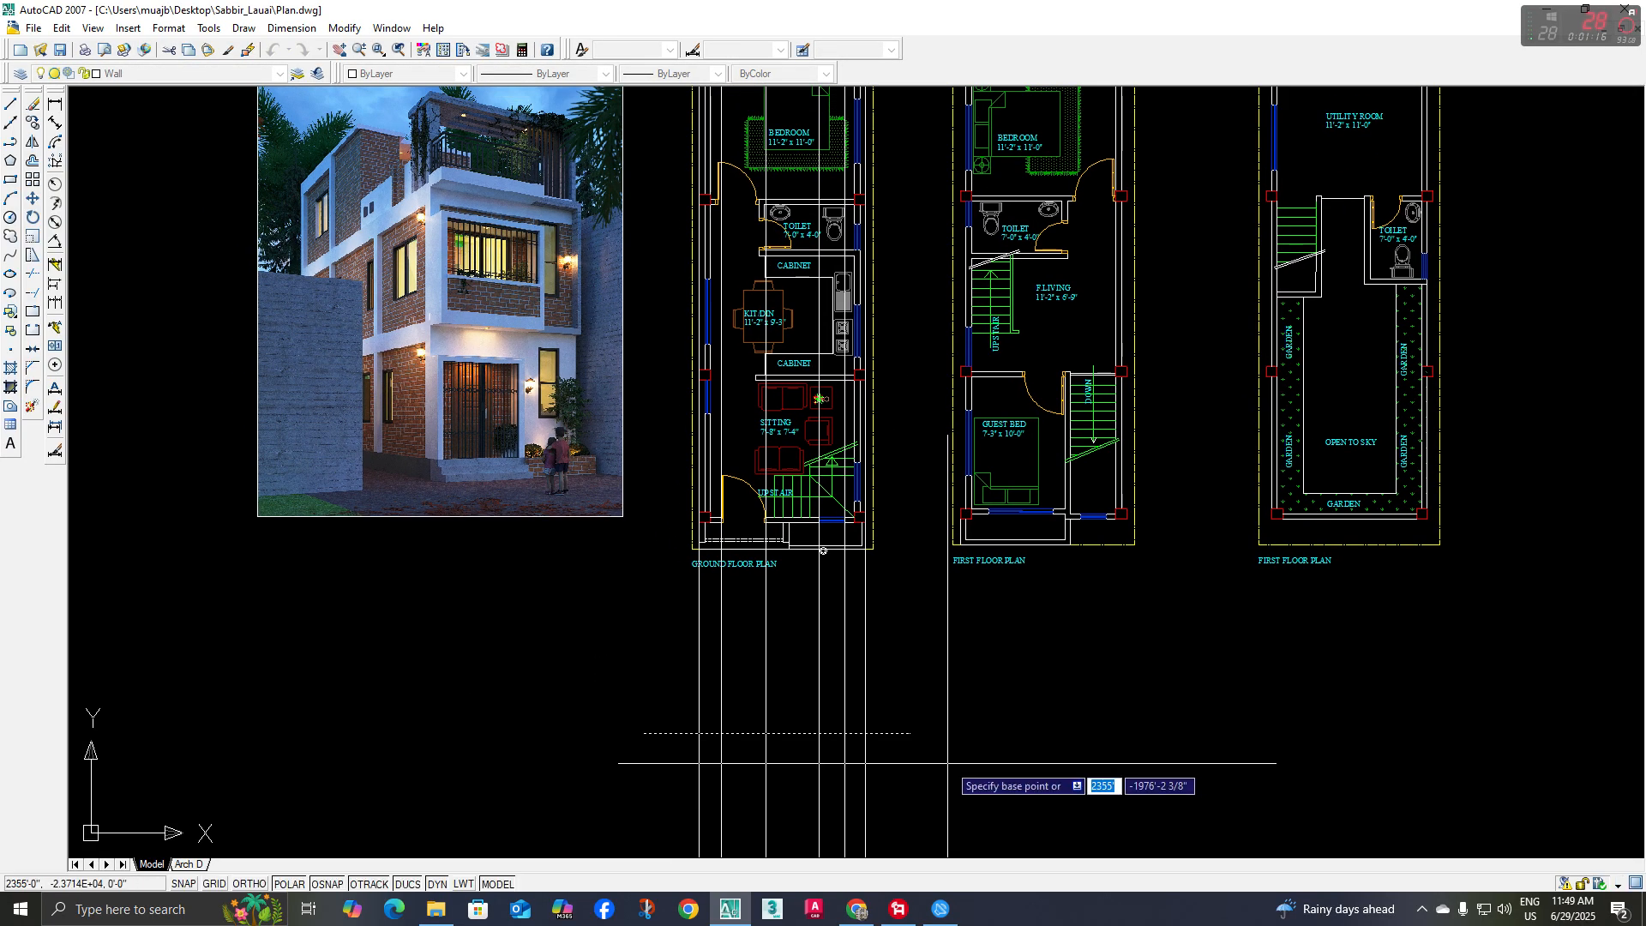
pyautogui.click(950, 787)
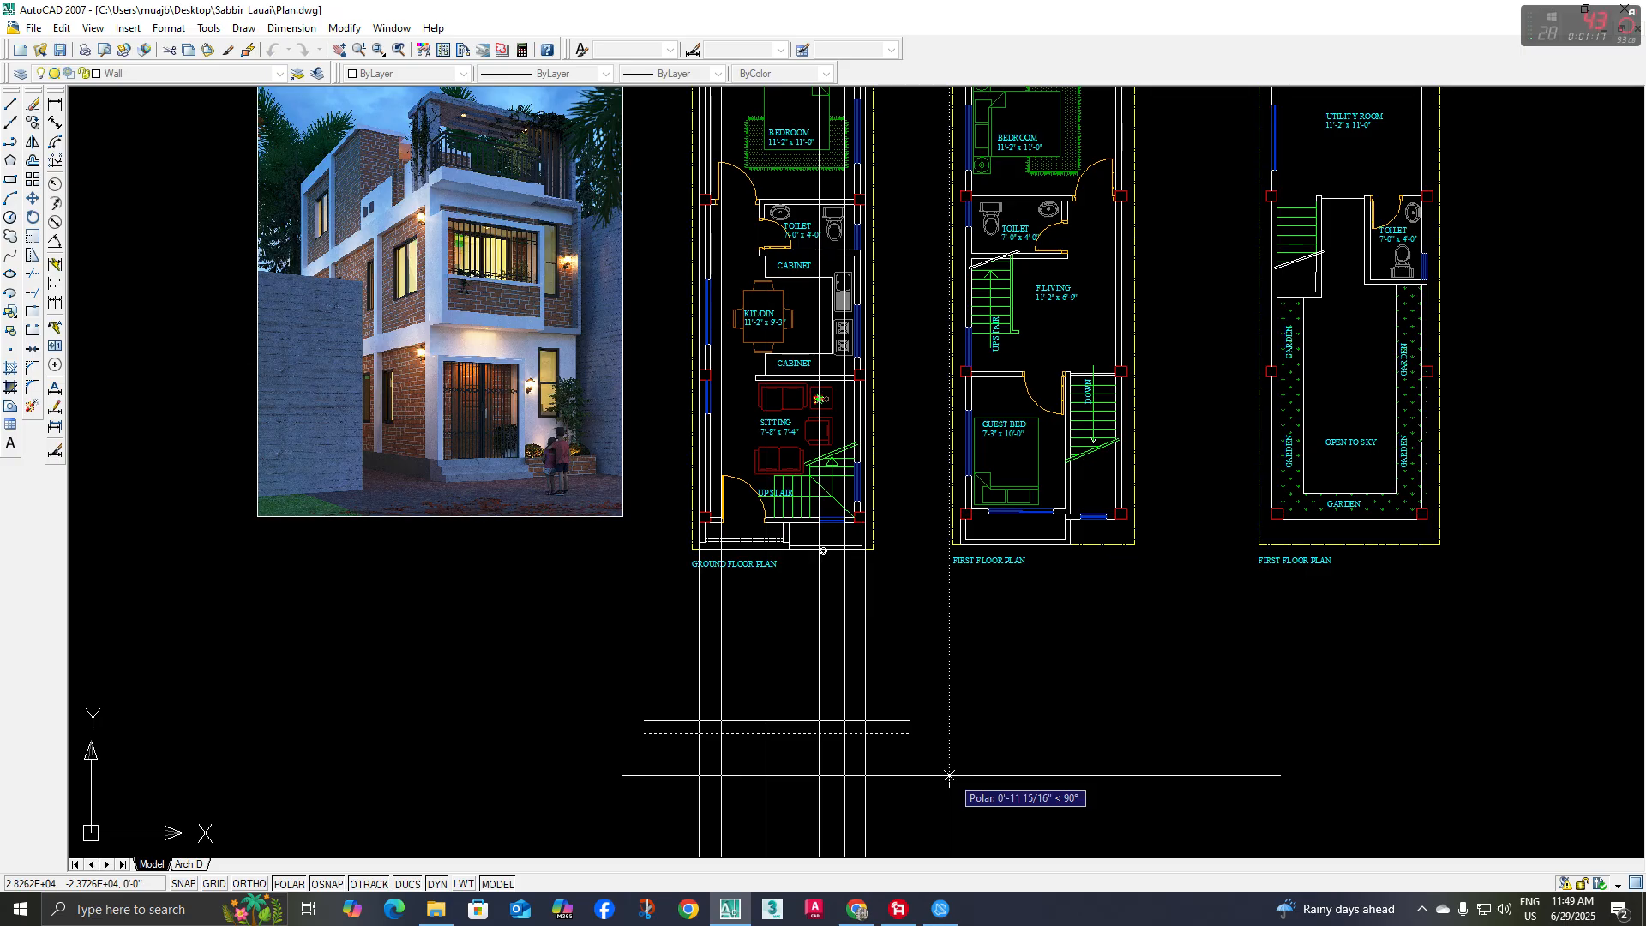
pyautogui.write('120')
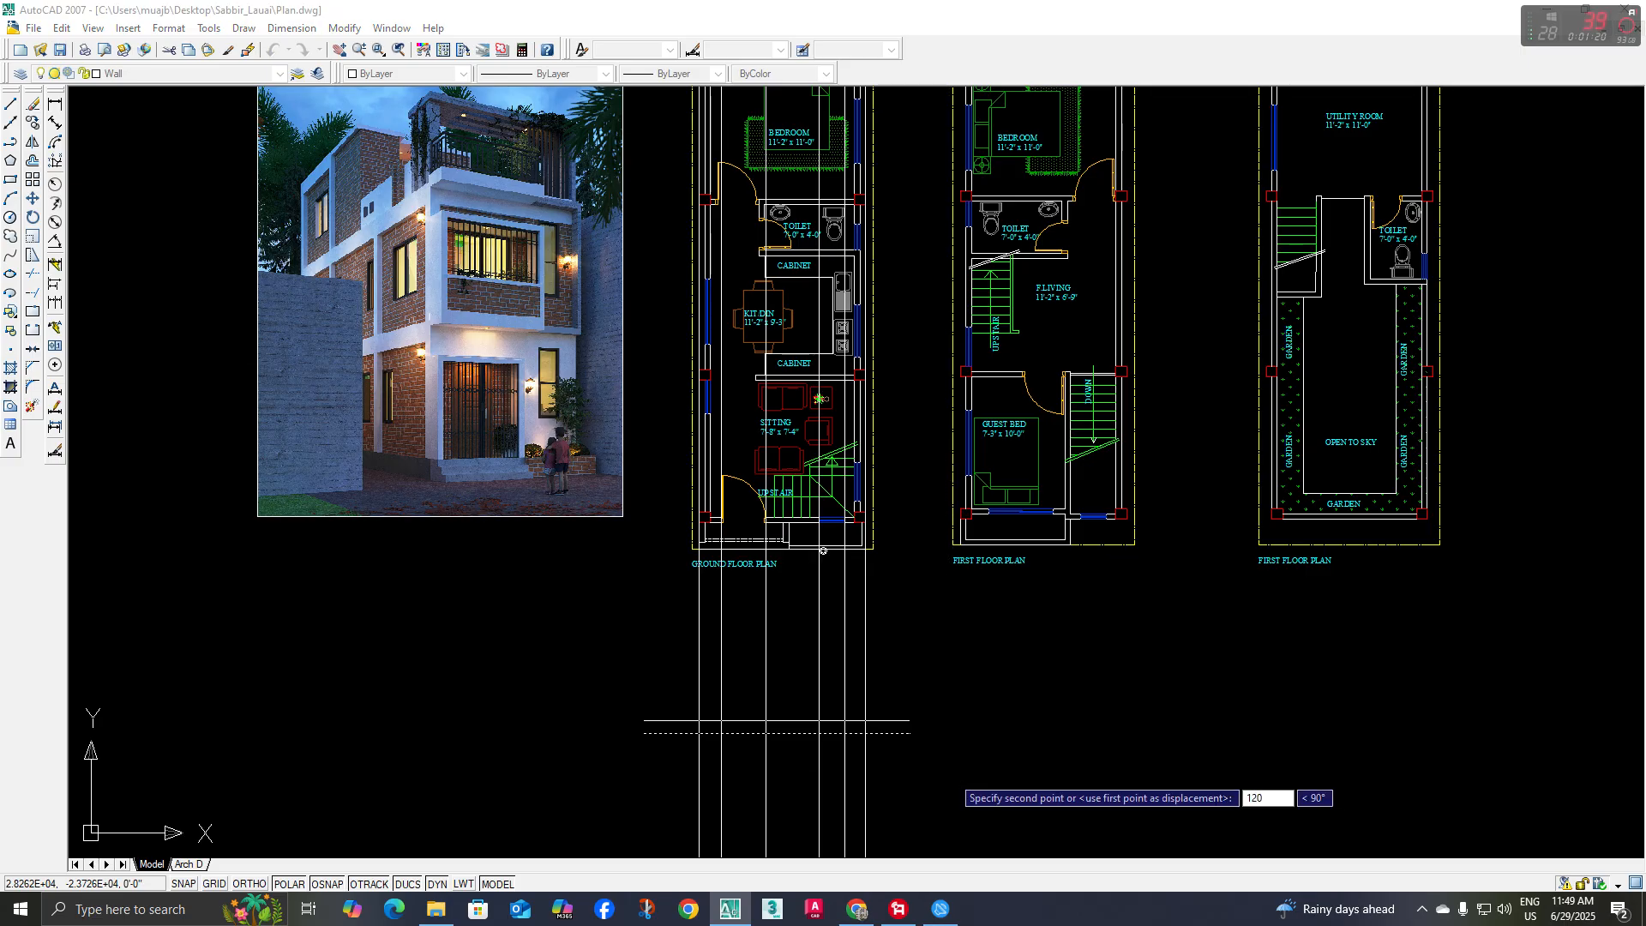
pyautogui.press('Return')
# Move both horizontal lines a short distance straight down, farther from the ground floor plan
pyautogui.click(932, 603)
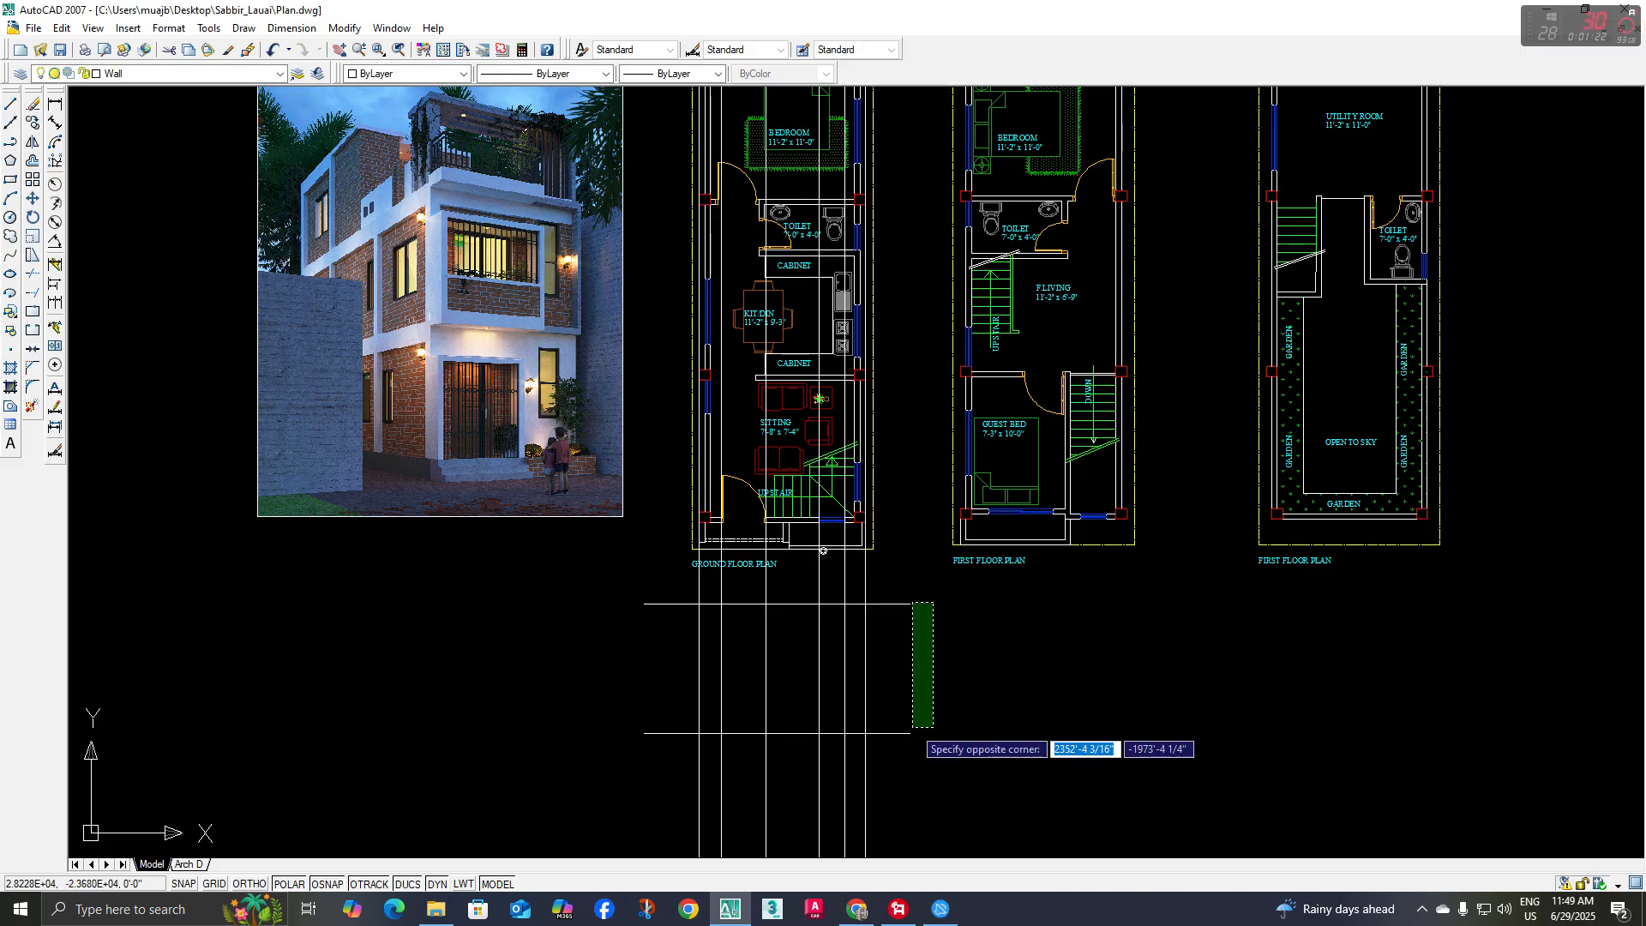
pyautogui.click(912, 728)
pyautogui.click(918, 587)
pyautogui.click(897, 744)
pyautogui.moveTo(926, 743); pyautogui.dragTo(915, 713, button='middle')
pyautogui.write('co')
pyautogui.press('space')
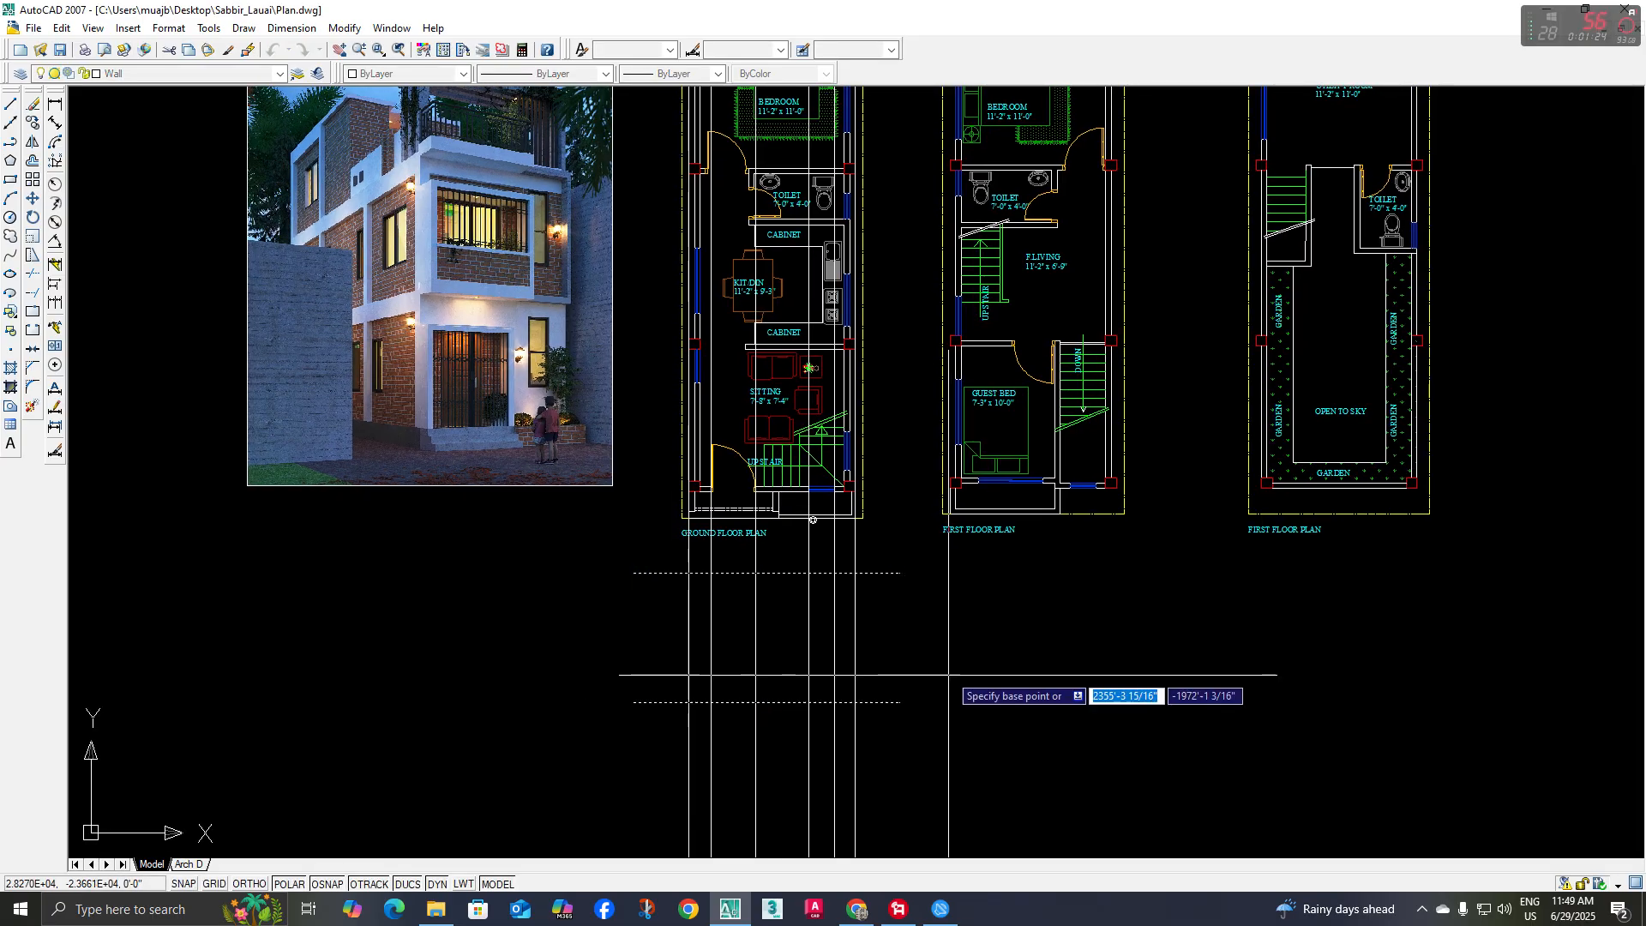
pyautogui.click(967, 671)
pyautogui.click(970, 707)
# Trim off all the vertical construction lines above the upper horizontal line
pyautogui.click(926, 658)
pyautogui.click(889, 594)
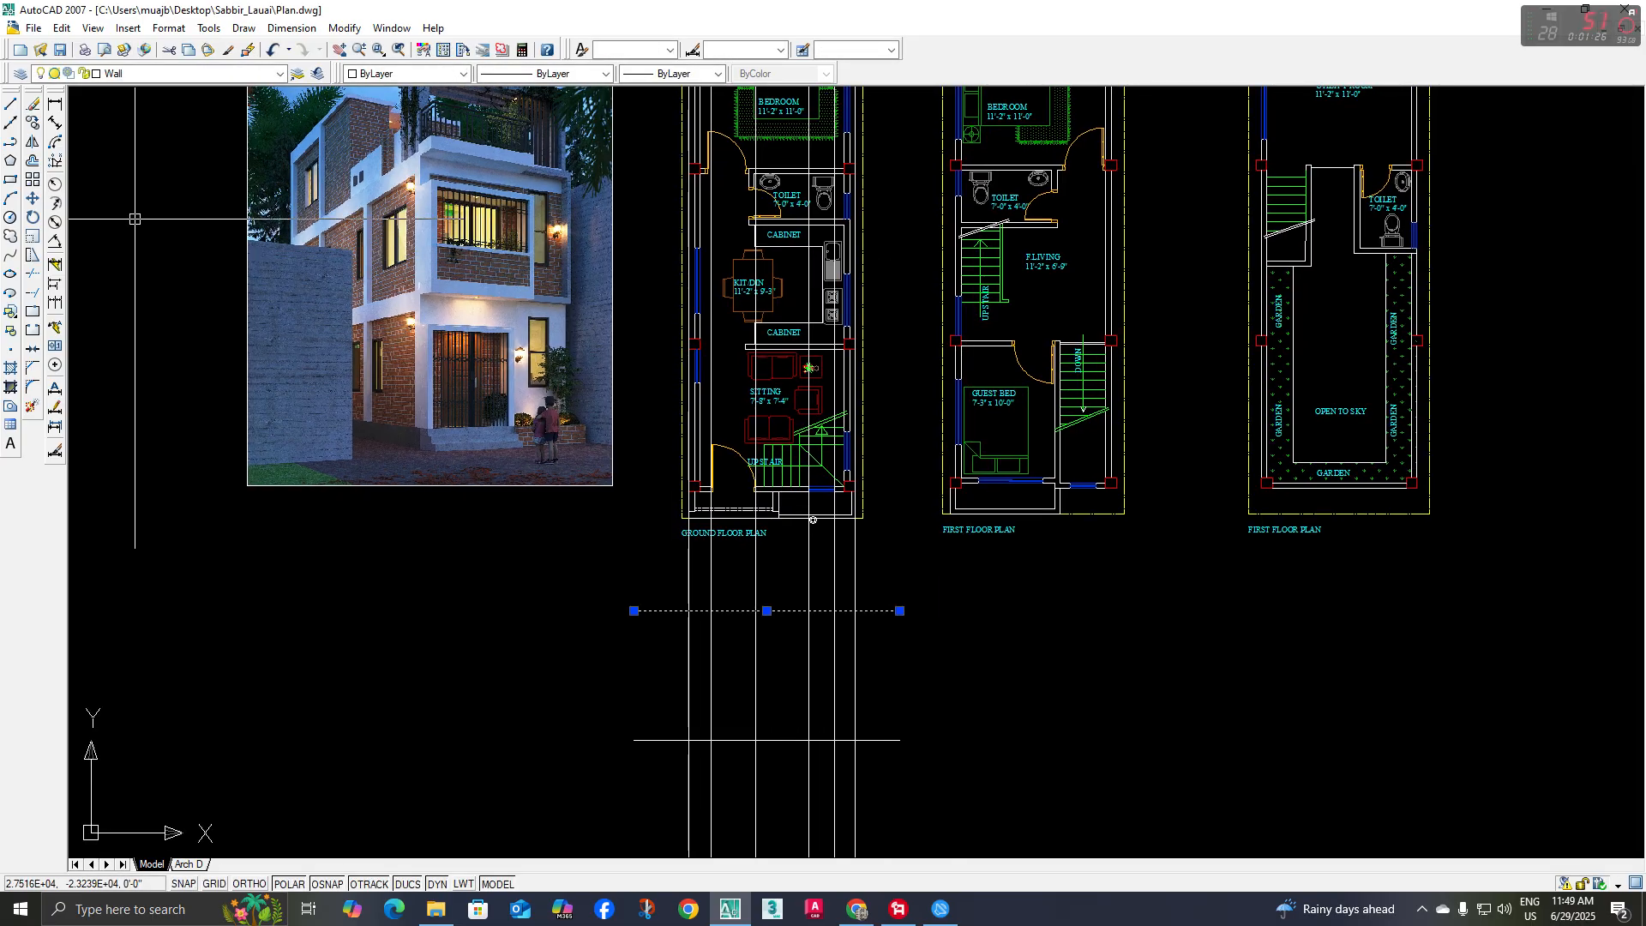
pyautogui.click(34, 276)
pyautogui.click(895, 559)
pyautogui.click(696, 572)
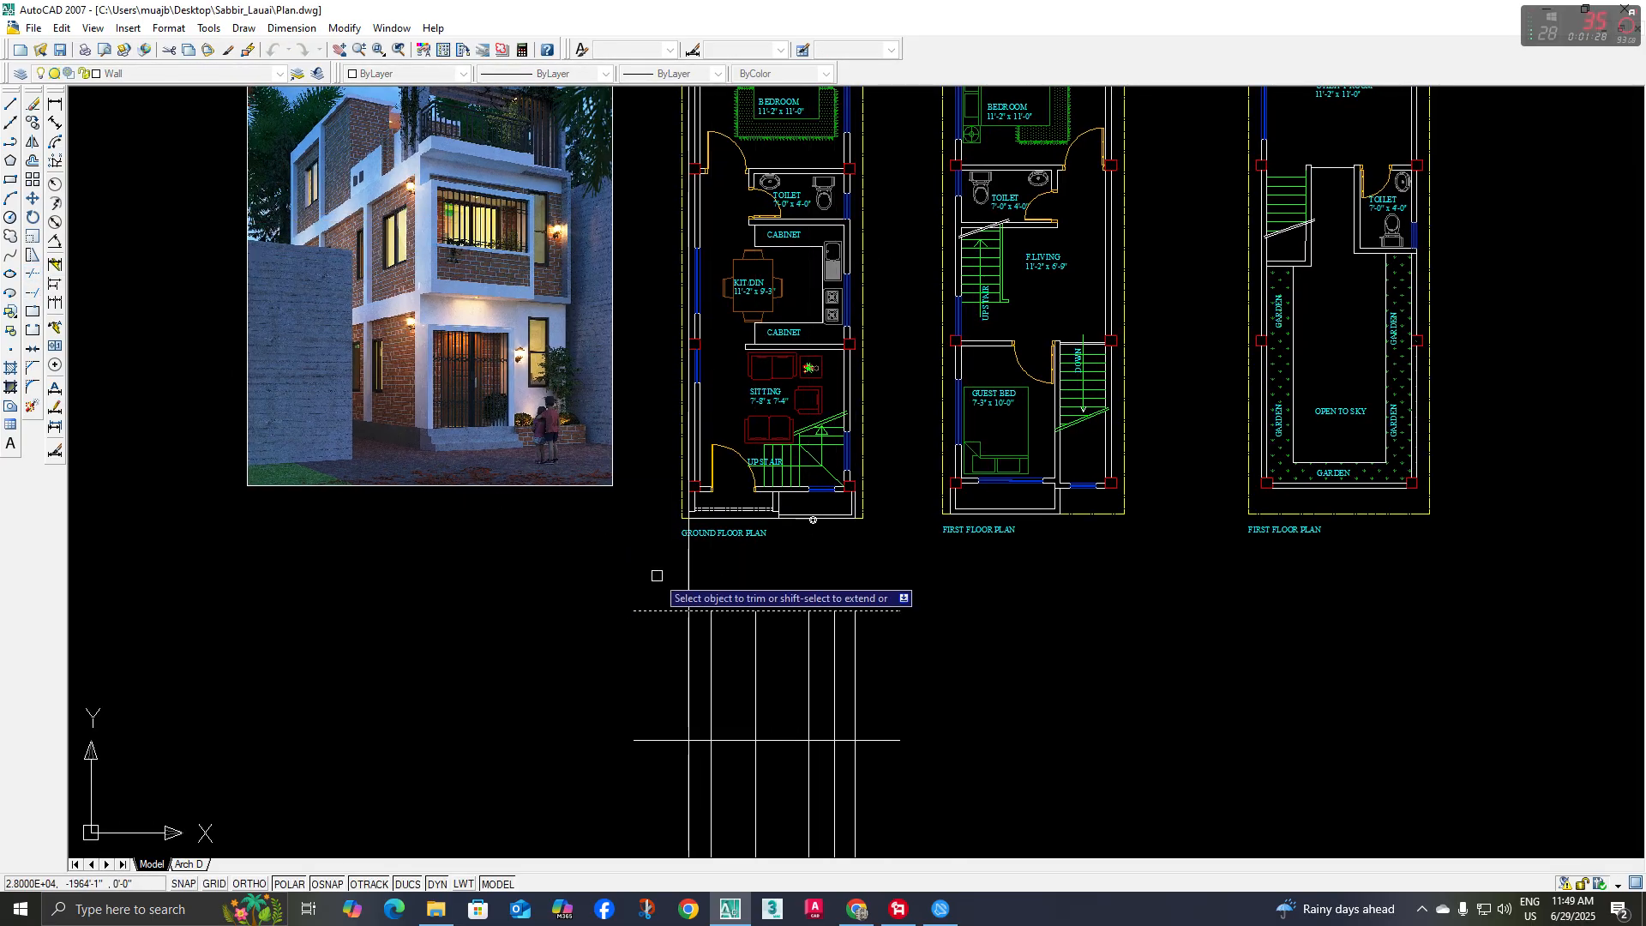
pyautogui.moveTo(805, 608); pyautogui.dragTo(865, 552, button='middle')
pyautogui.press('Escape')
pyautogui.scroll(2, 985, 543)
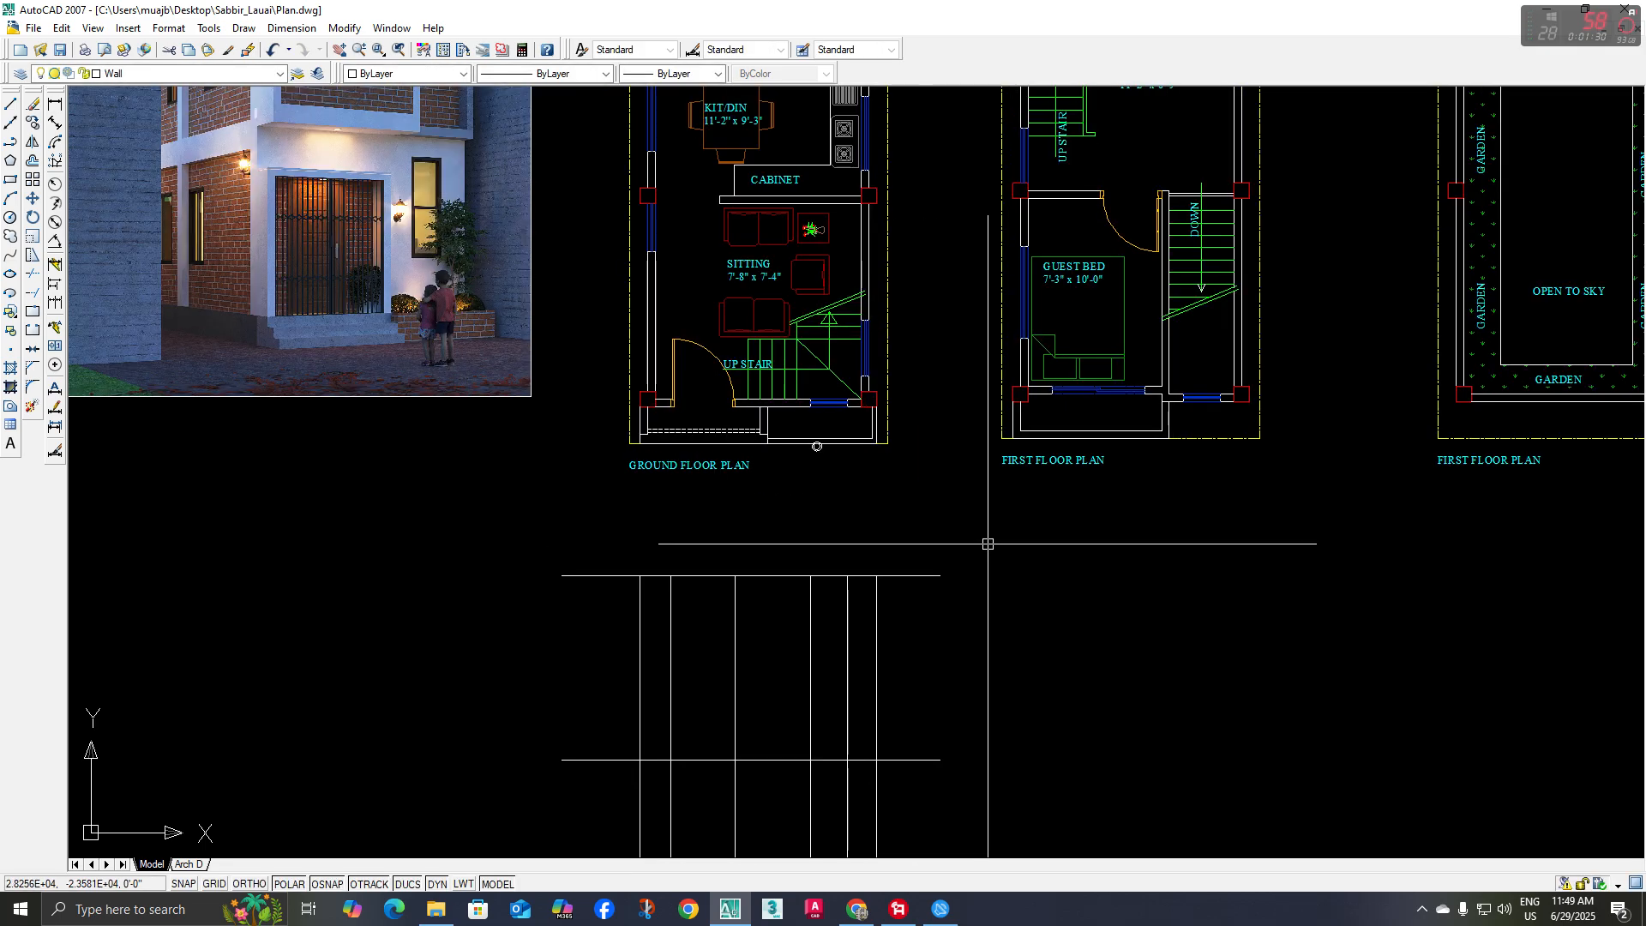
# Trim off all the vertical construction lines below the lower horizontal line
pyautogui.scroll(-2, 977, 587)
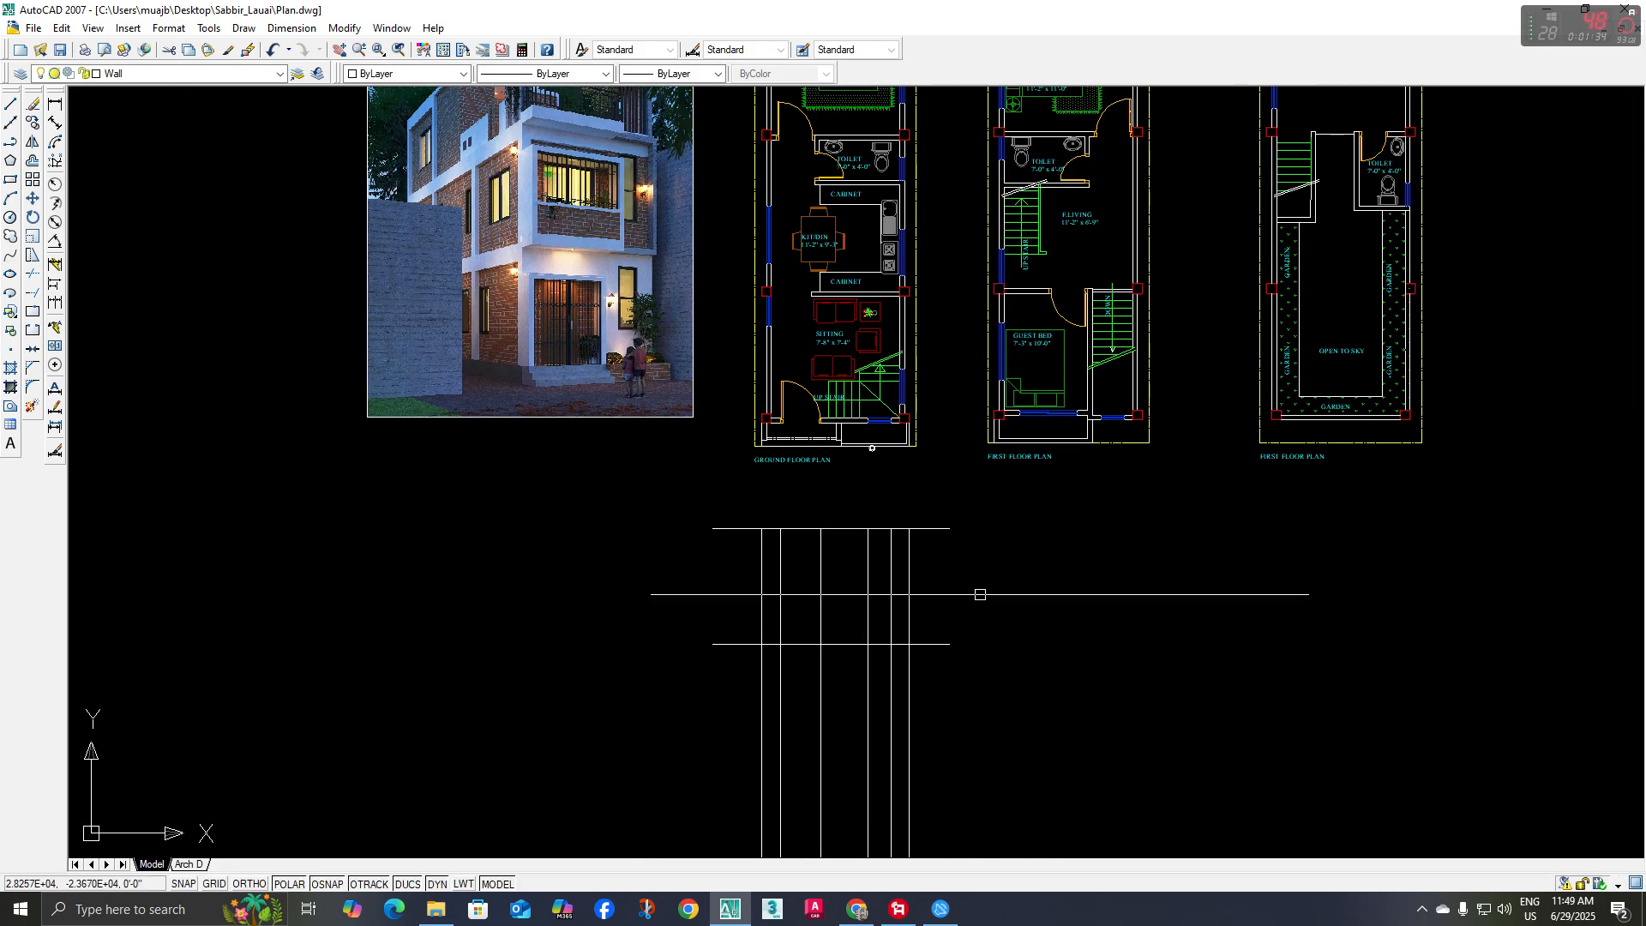
pyautogui.click(35, 276)
pyautogui.click(651, 699)
pyautogui.click(1021, 749)
pyautogui.press('Escape')
pyautogui.moveTo(966, 687); pyautogui.dragTo(962, 715, button='middle')
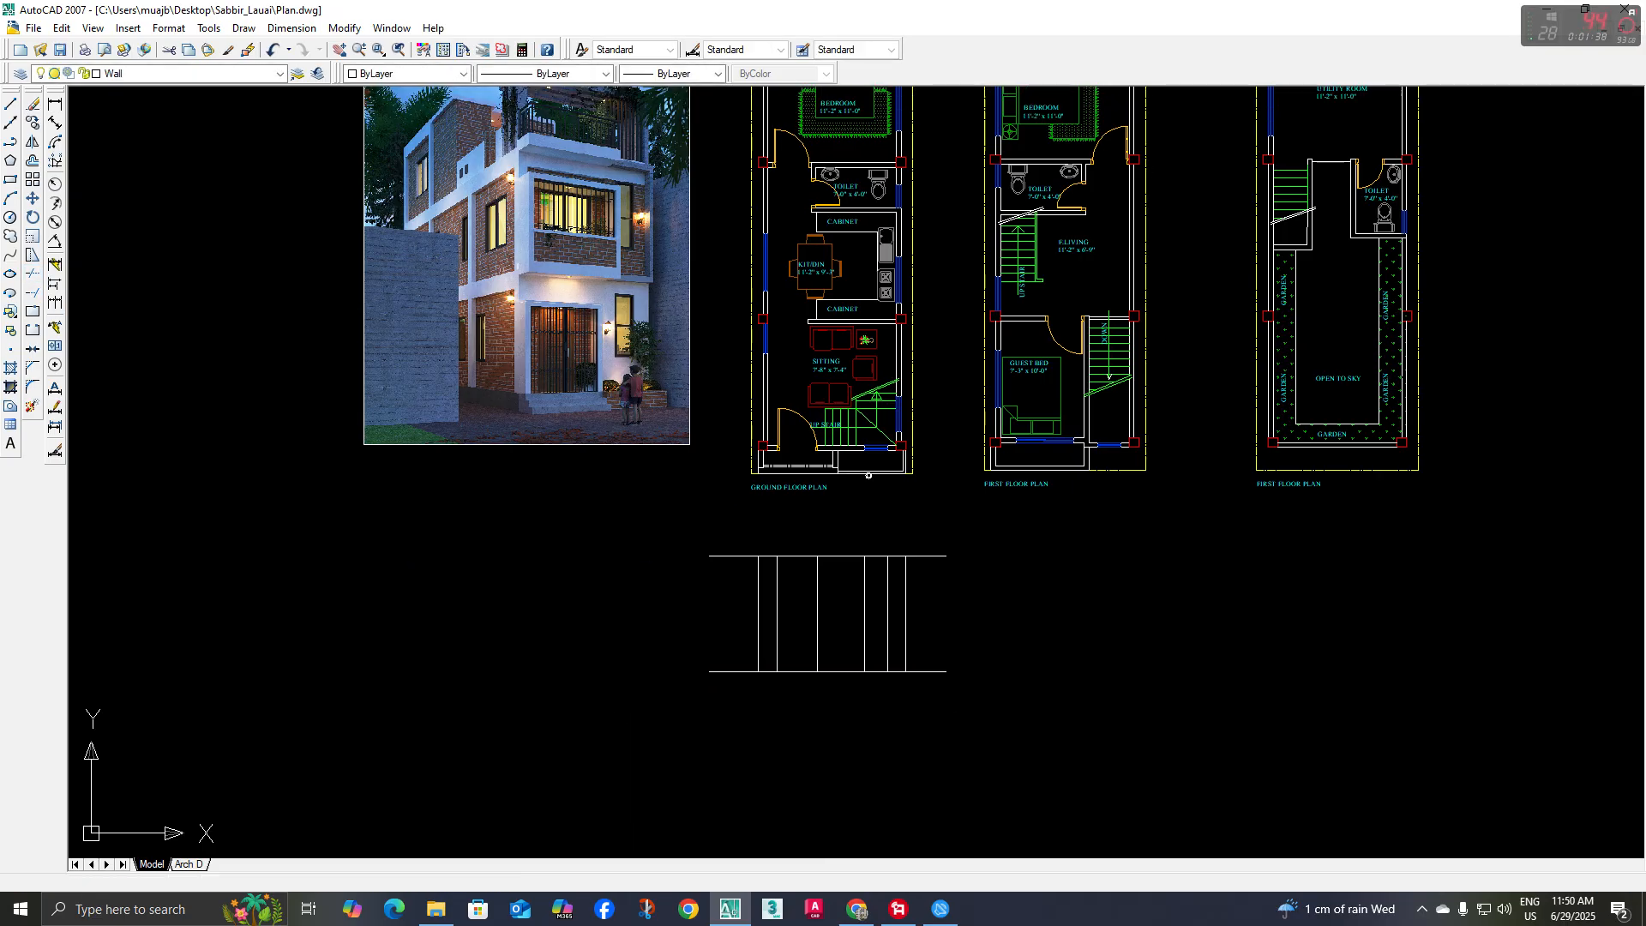
pyautogui.click(939, 600)
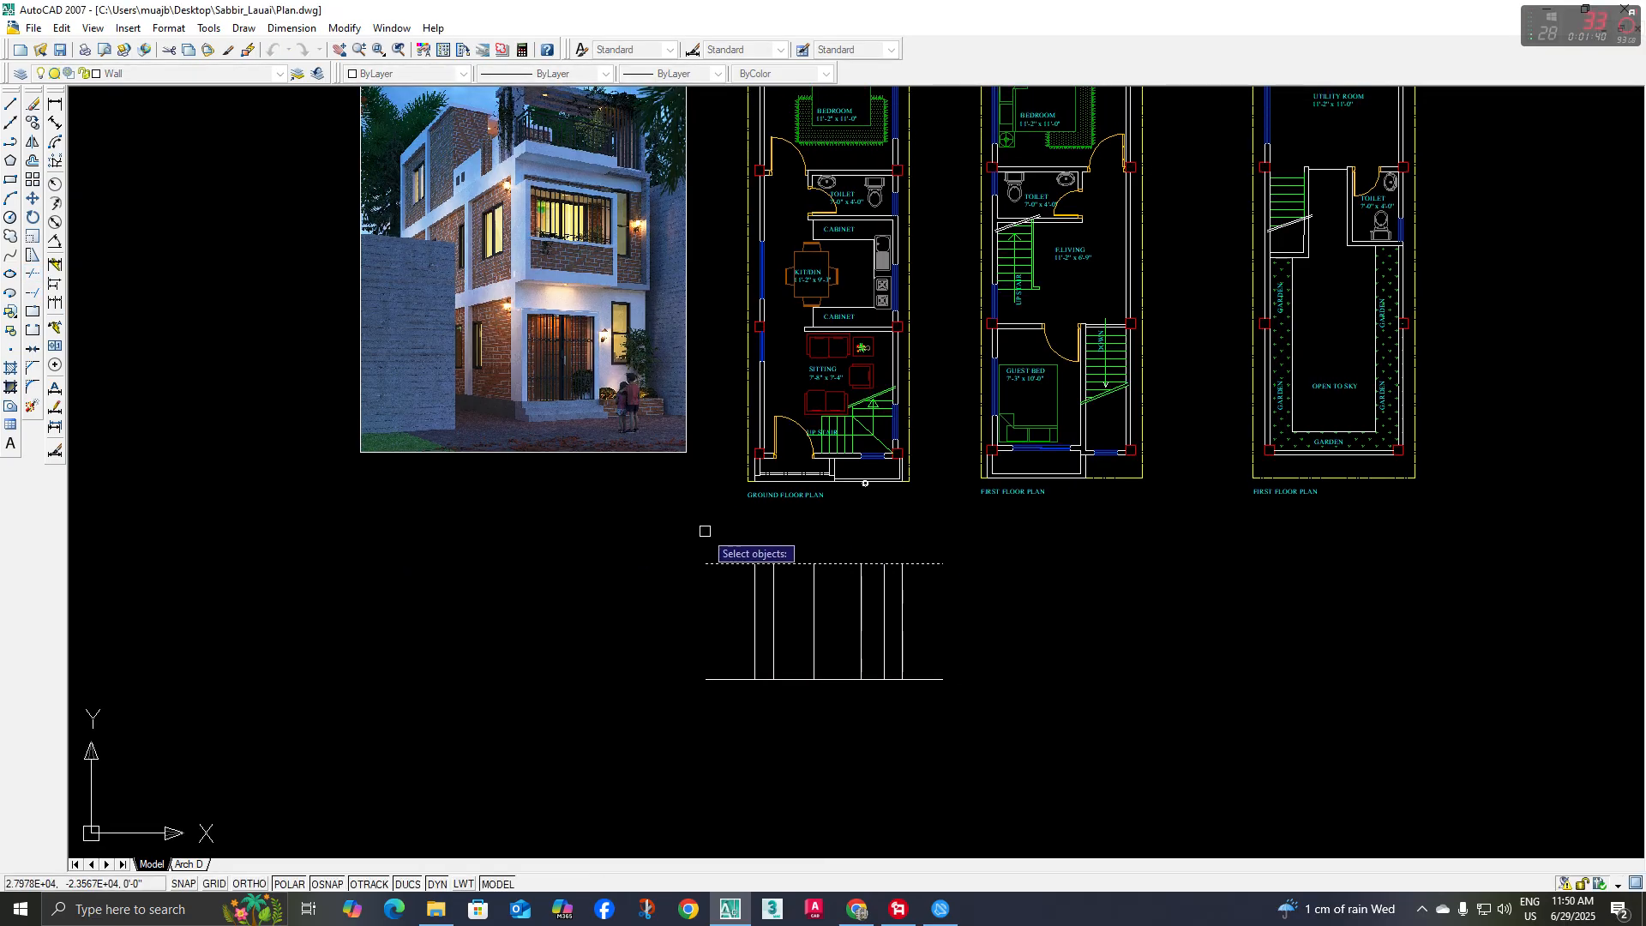
pyautogui.press('Escape')
pyautogui.moveTo(806, 597); pyautogui.dragTo(805, 601, button='middle')
pyautogui.press('space')
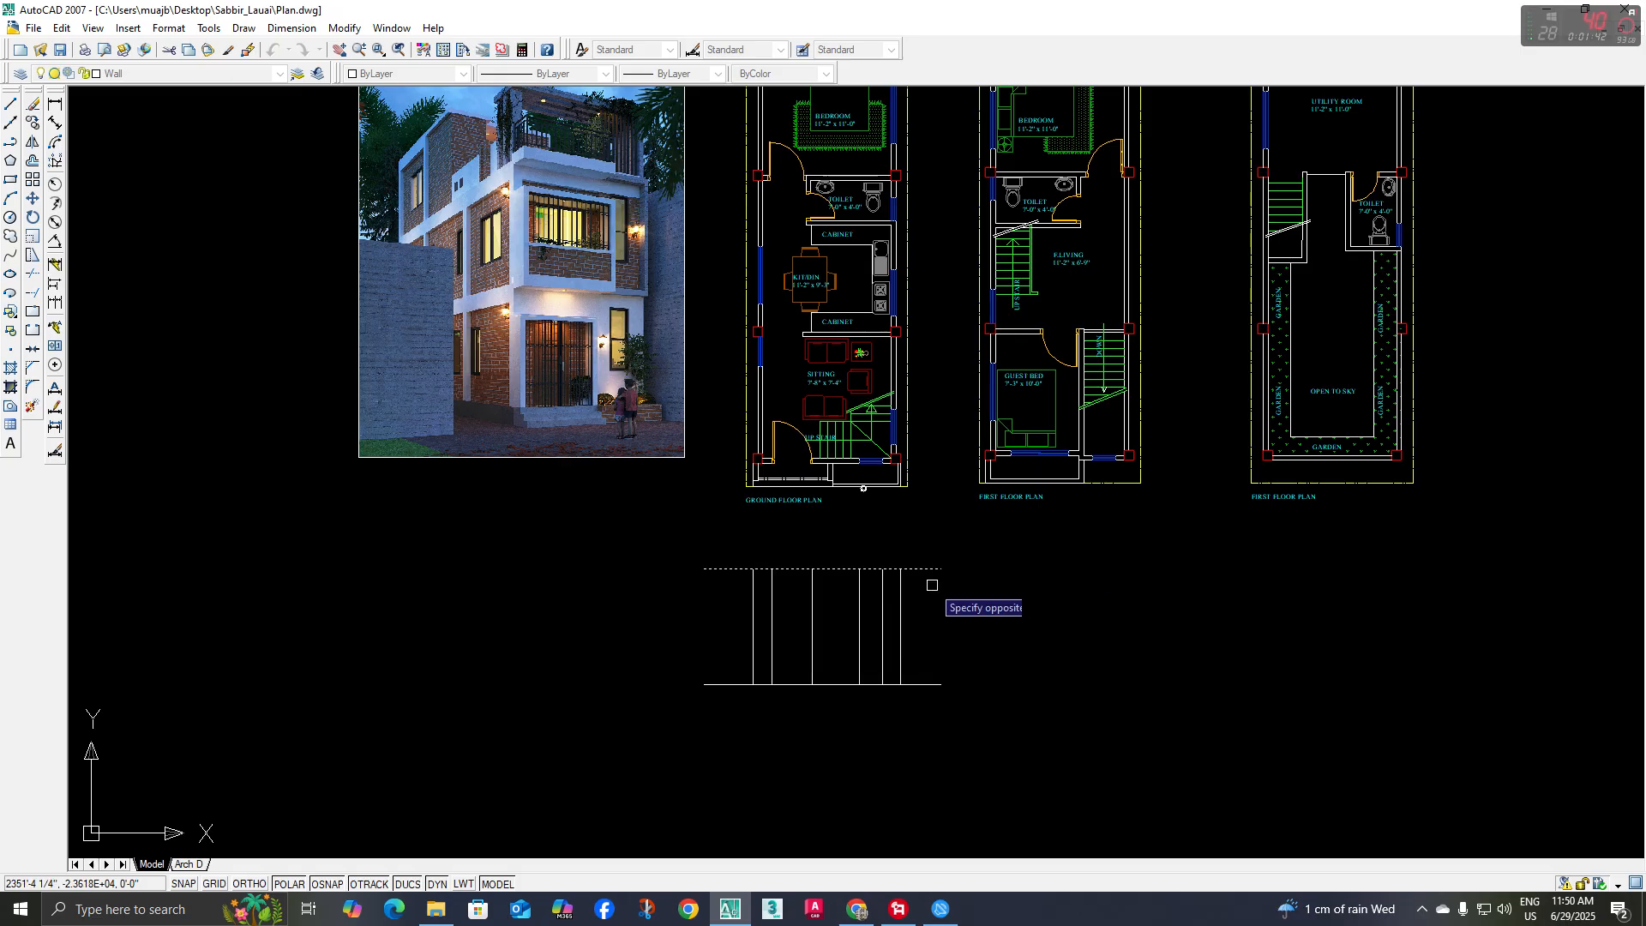
pyautogui.press('Escape')
pyautogui.moveTo(935, 614); pyautogui.dragTo(931, 629, button='middle')
pyautogui.press('space')
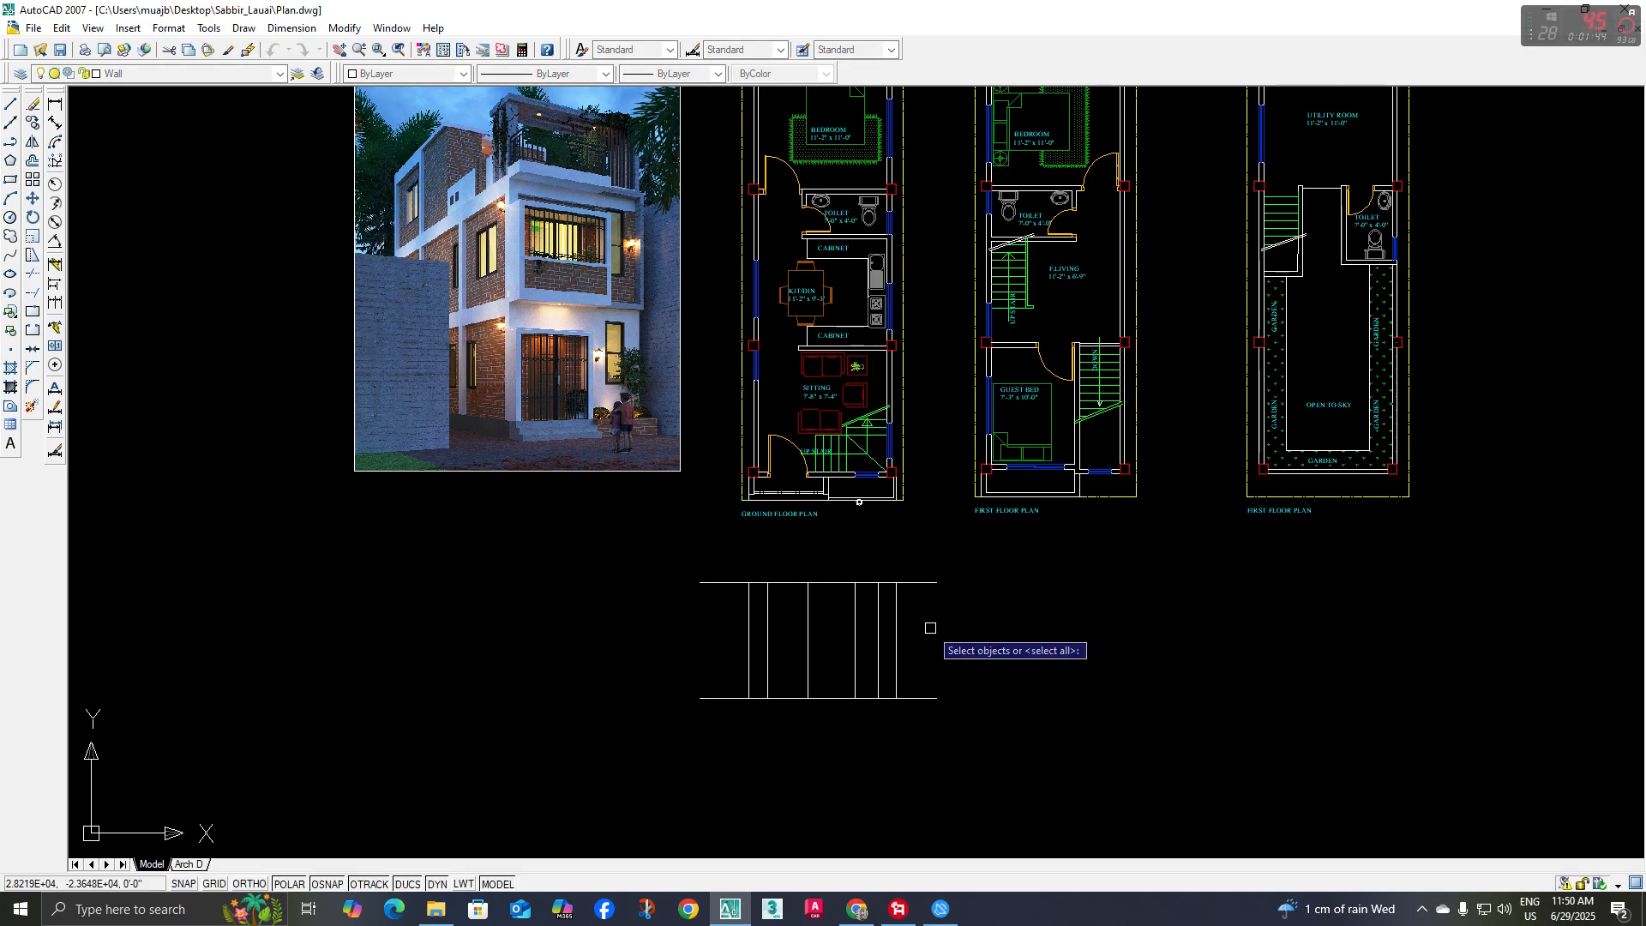
pyautogui.click(931, 609)
pyautogui.press('Escape')
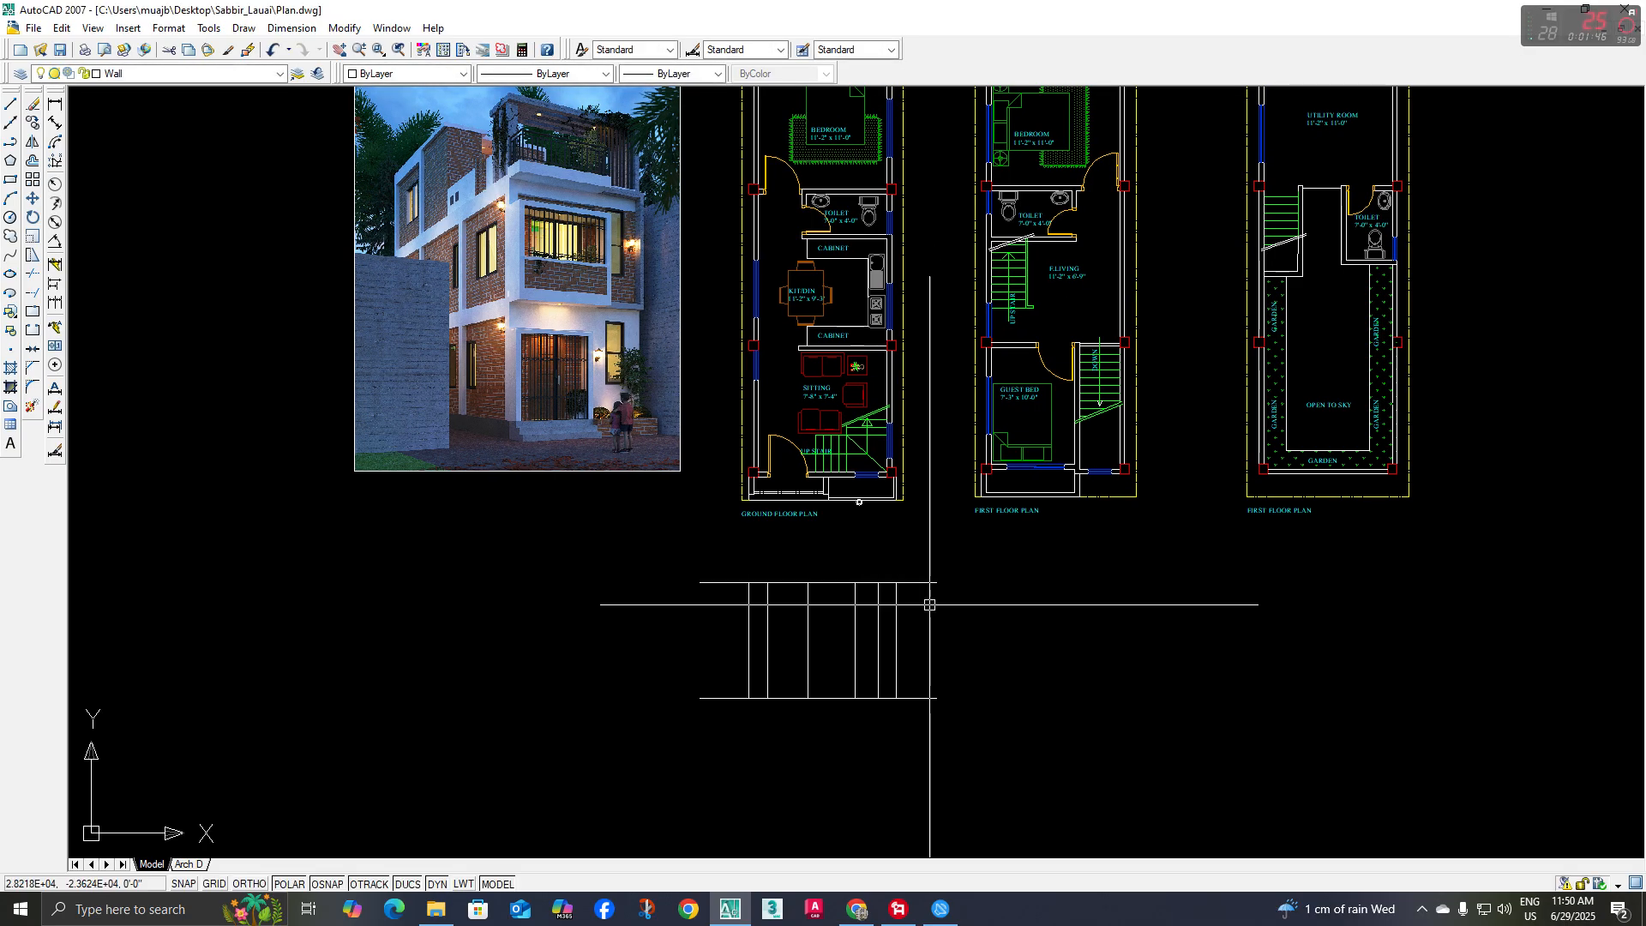
# Trim both overhanging ends of the upper horizontal line back to the outermost vertical lines
pyautogui.press('space')
pyautogui.press('space')
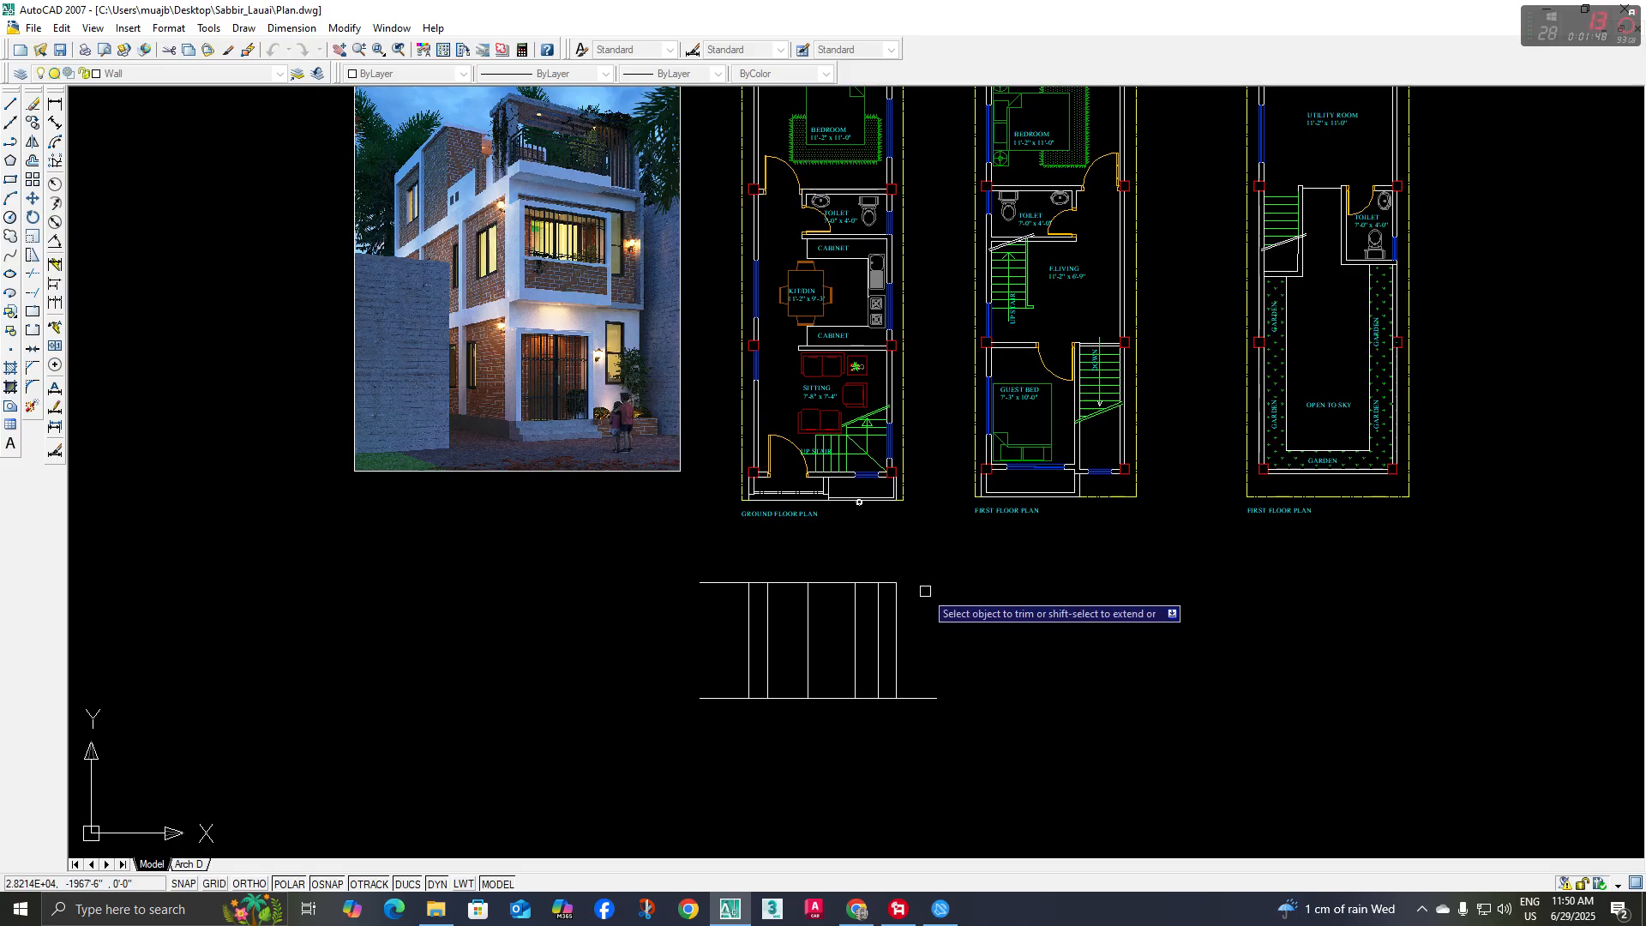
pyautogui.click(737, 551)
pyautogui.click(710, 610)
pyautogui.press('Escape')
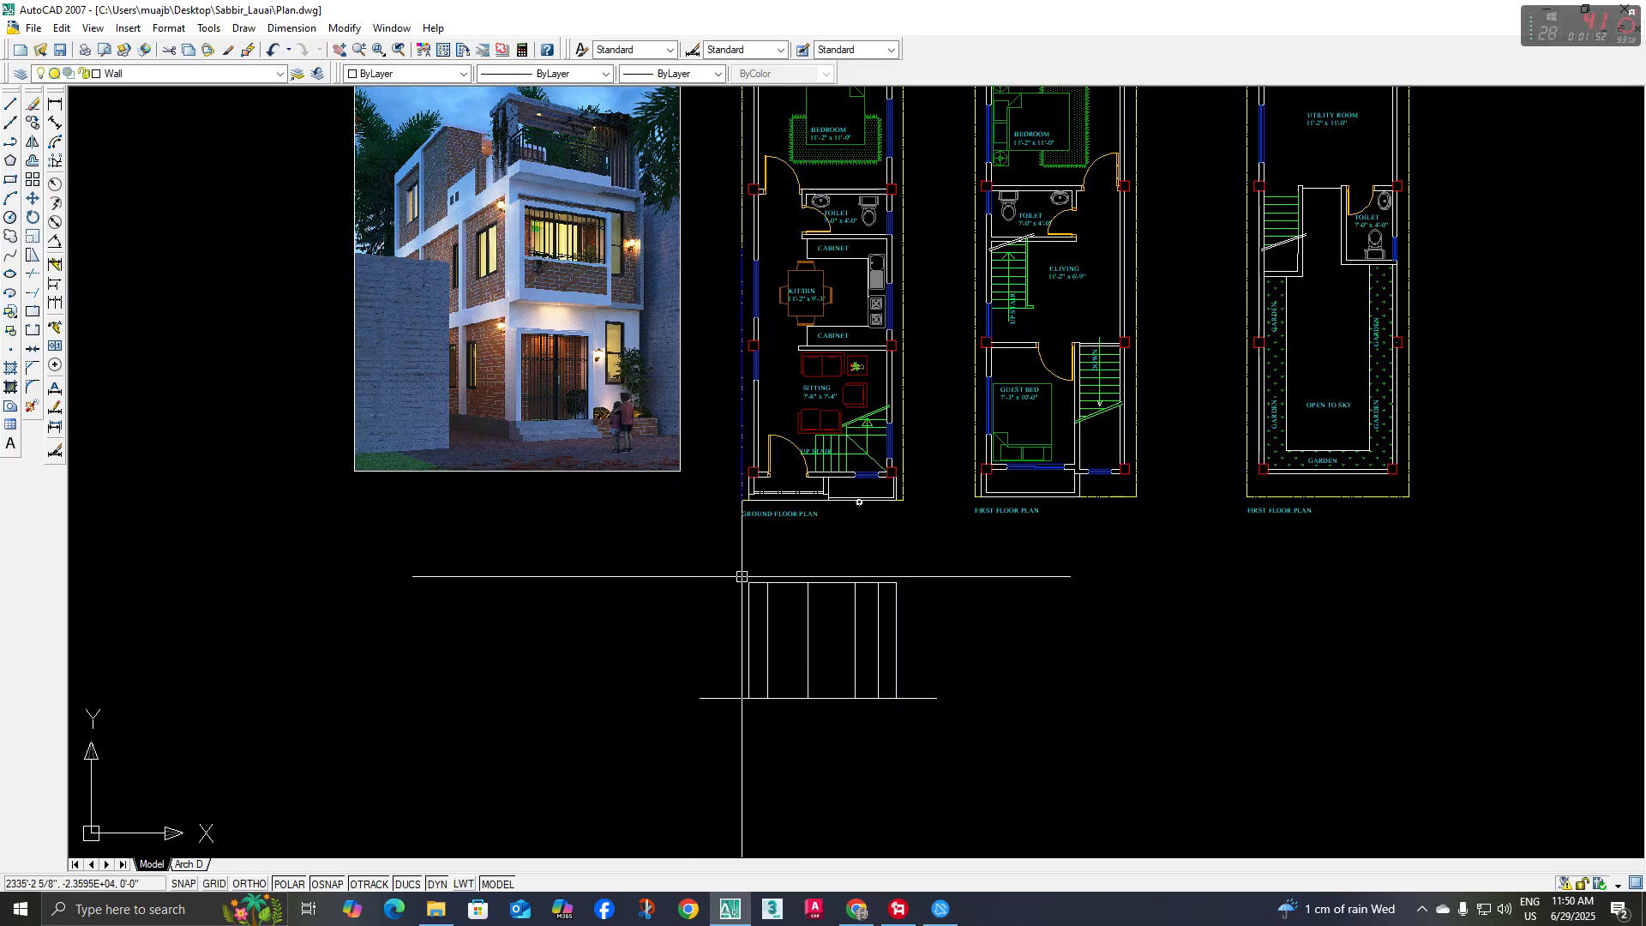
# Copy the ground-level line between the two door lines 84 inches straight up to form the door head
pyautogui.scroll(2, 802, 656)
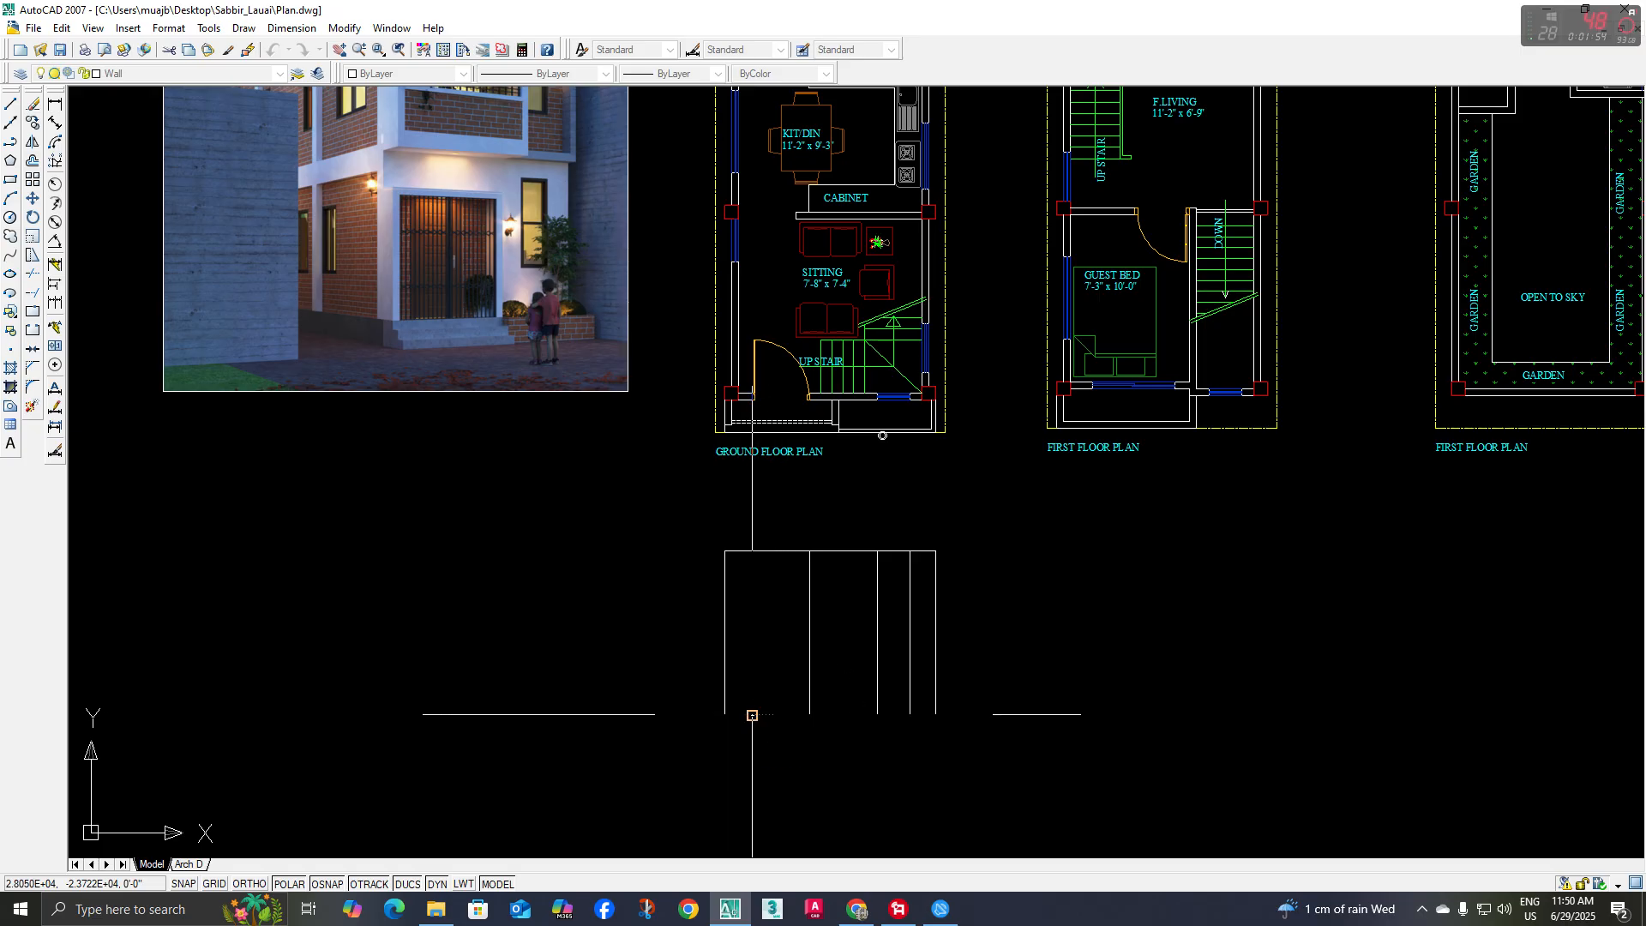
pyautogui.click(664, 684)
pyautogui.click(824, 721)
pyautogui.moveTo(843, 698); pyautogui.dragTo(826, 723, button='middle')
pyautogui.write('co')
pyautogui.press('space')
pyautogui.click(1020, 711)
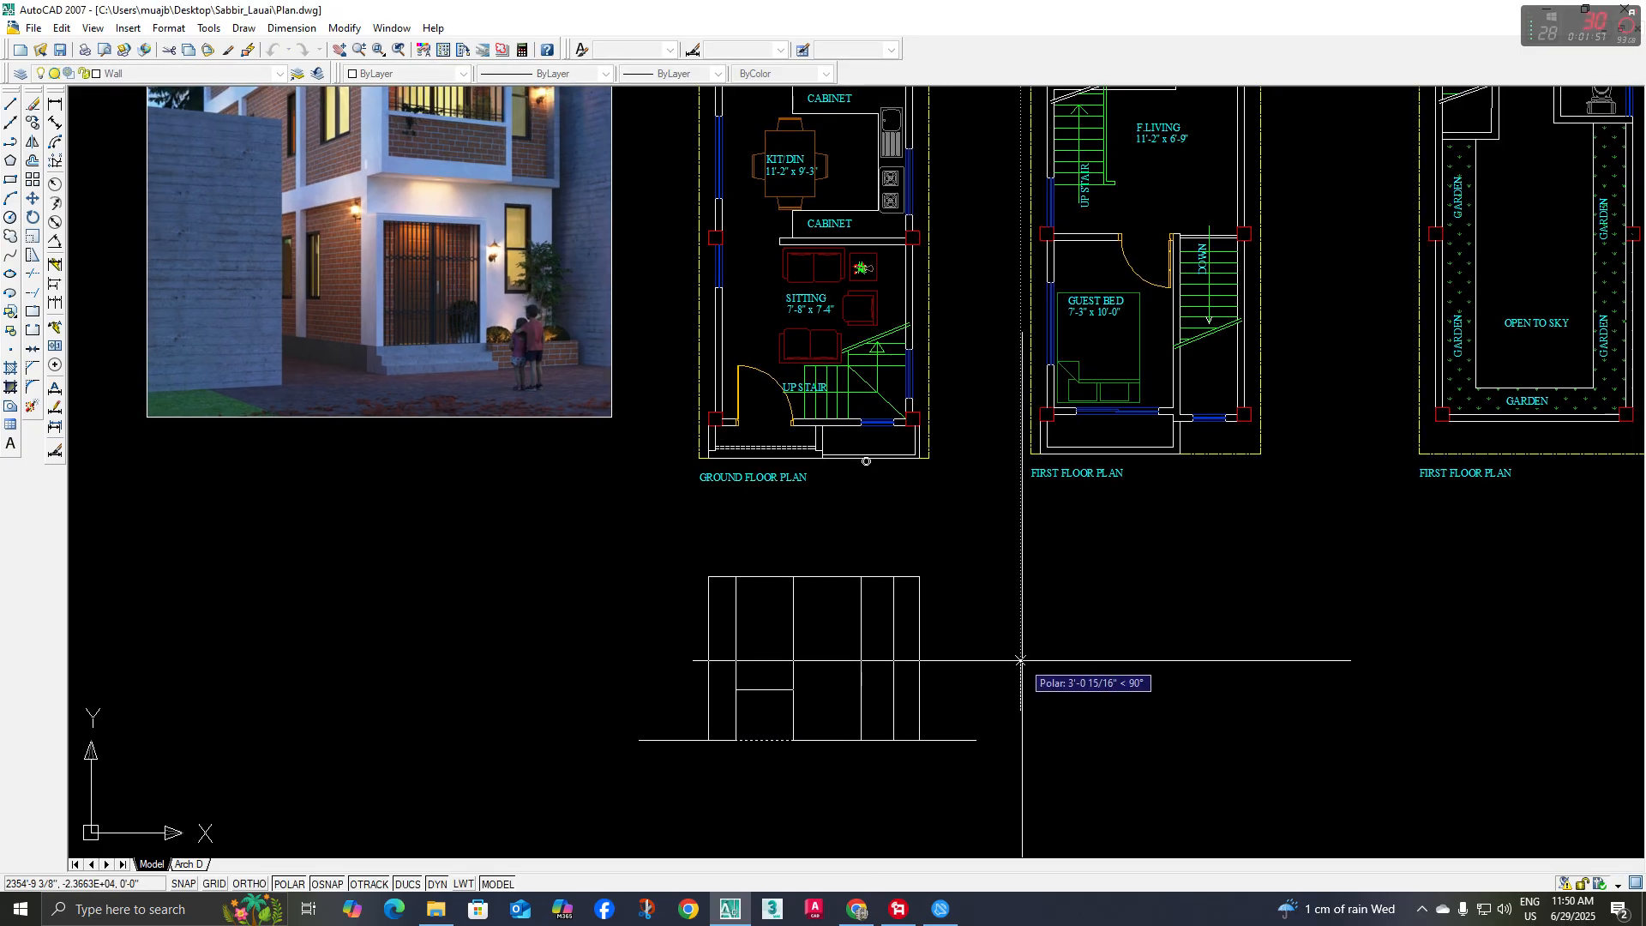
pyautogui.write('84')
pyautogui.press('space')
pyautogui.moveTo(988, 685); pyautogui.dragTo(983, 692, button='middle')
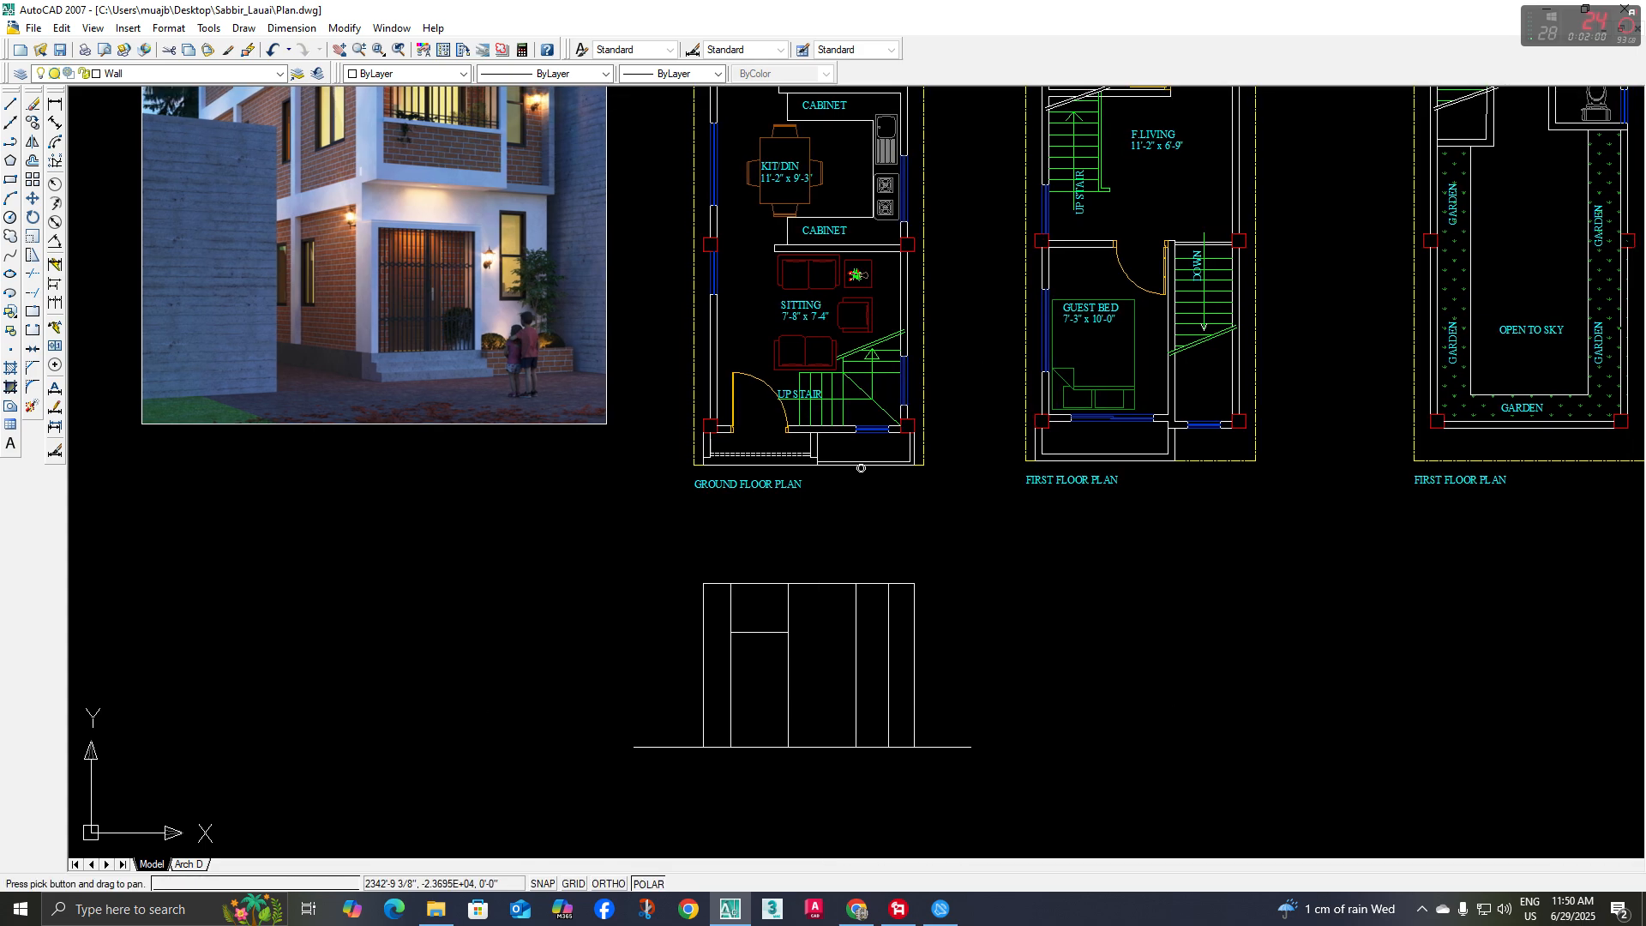
# Trim off both vertical door lines above the door head
pyautogui.write('tr')
pyautogui.press('space')
pyautogui.press('space')
pyautogui.click(725, 611)
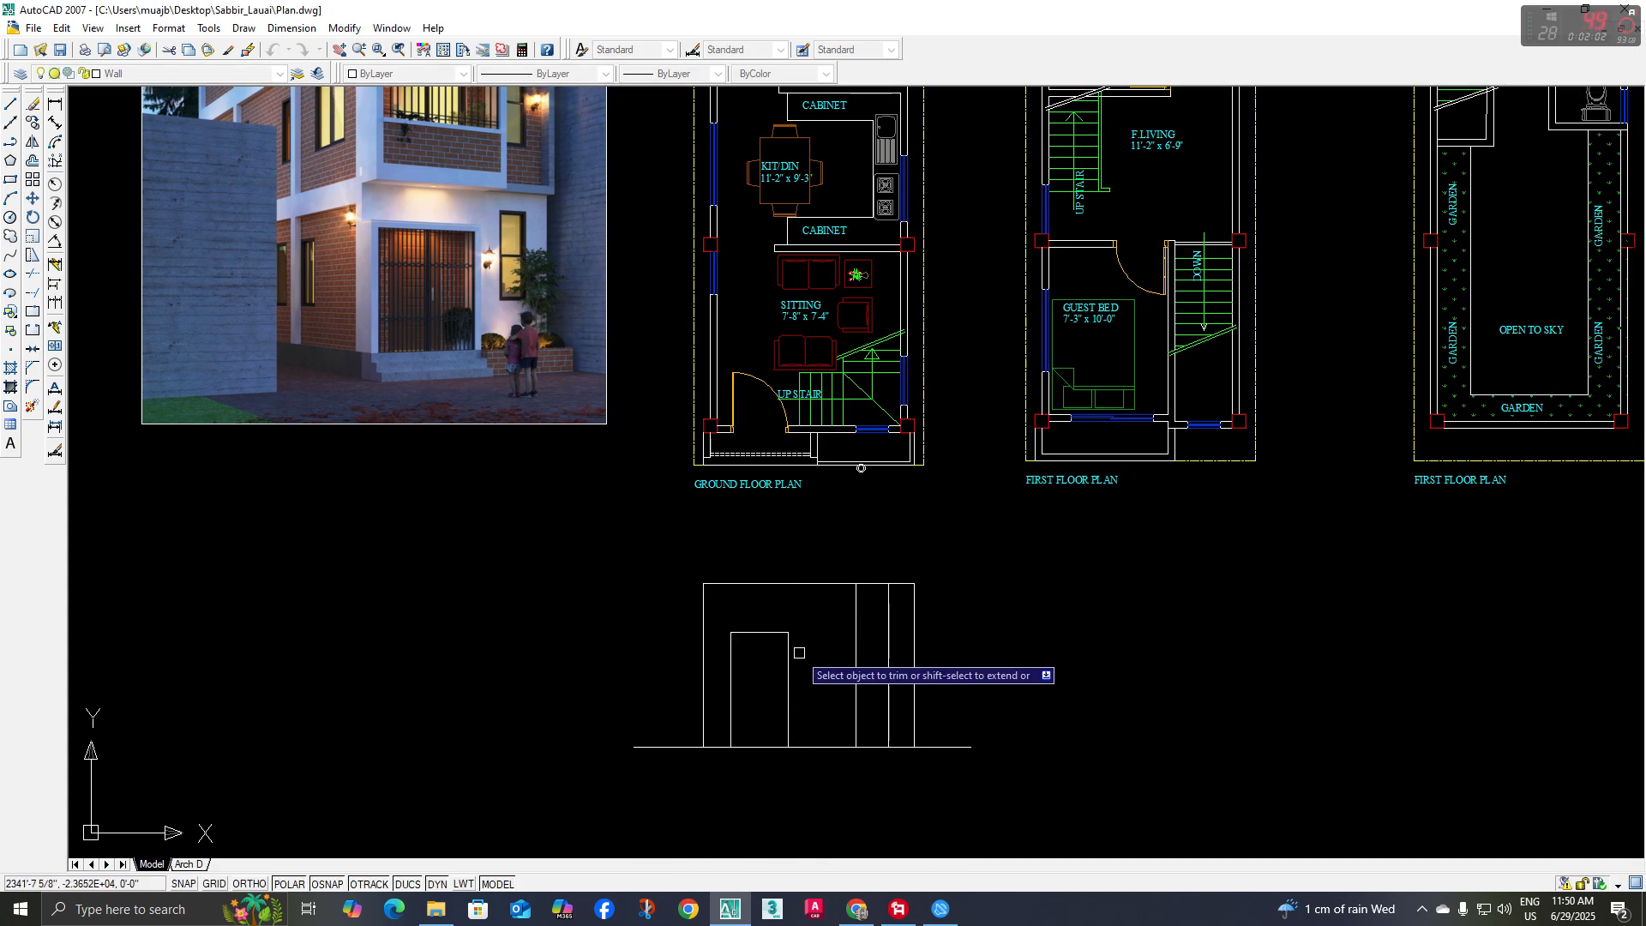
pyautogui.press('space')
# Offset the door's head and both side lines inward at the preset distance to form the frame
pyautogui.moveTo(747, 711); pyautogui.dragTo(745, 709, button='middle')
pyautogui.write('o')
pyautogui.press('space')
pyautogui.press('space')
pyautogui.scroll(3, 745, 709)
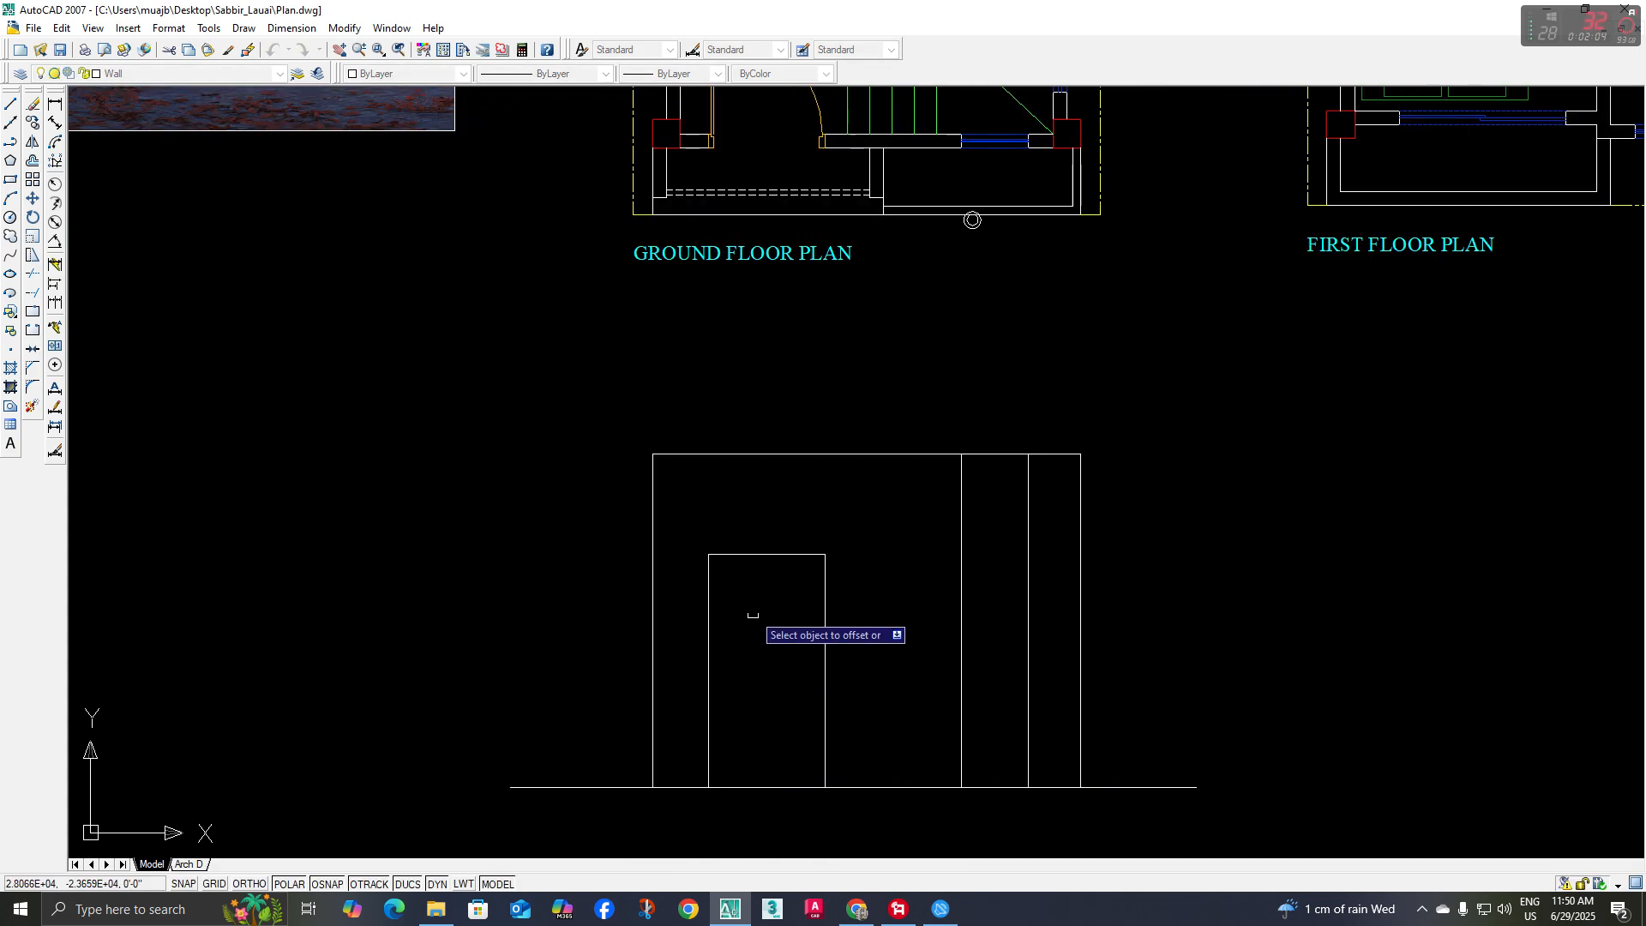
pyautogui.click(710, 593)
pyautogui.click(761, 589)
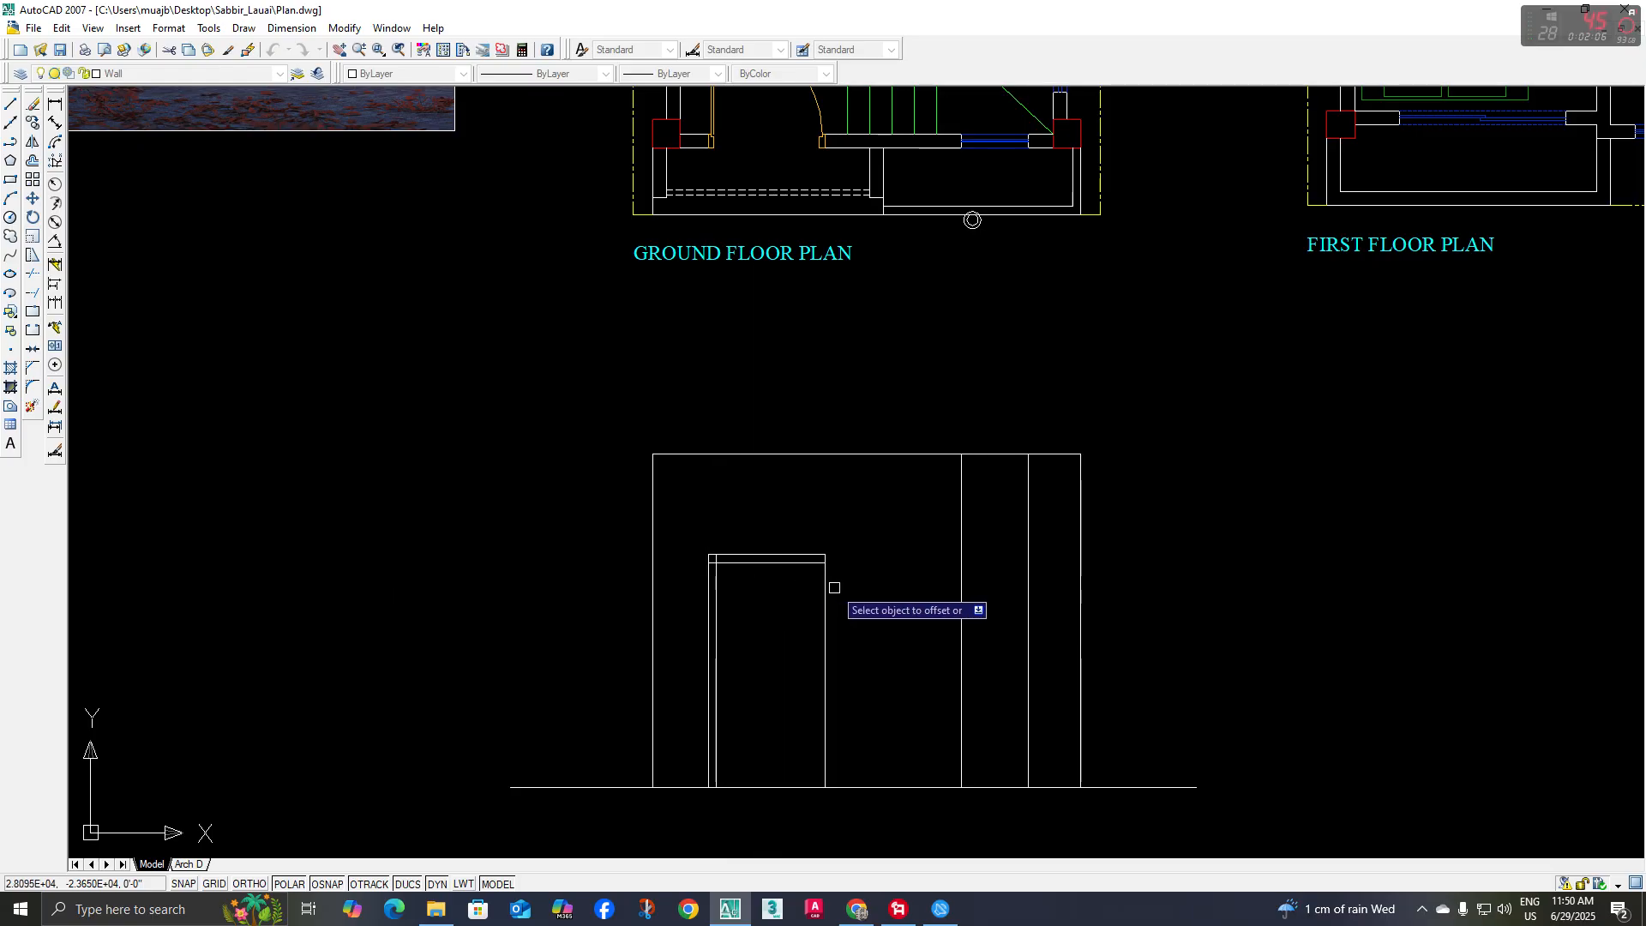
pyautogui.click(825, 588)
pyautogui.click(756, 598)
pyautogui.press('space')
# Trim the overlapping ends of the offset frame lines at both upper corners of the door
pyautogui.write('tr')
pyautogui.press('space')
pyautogui.press('space')
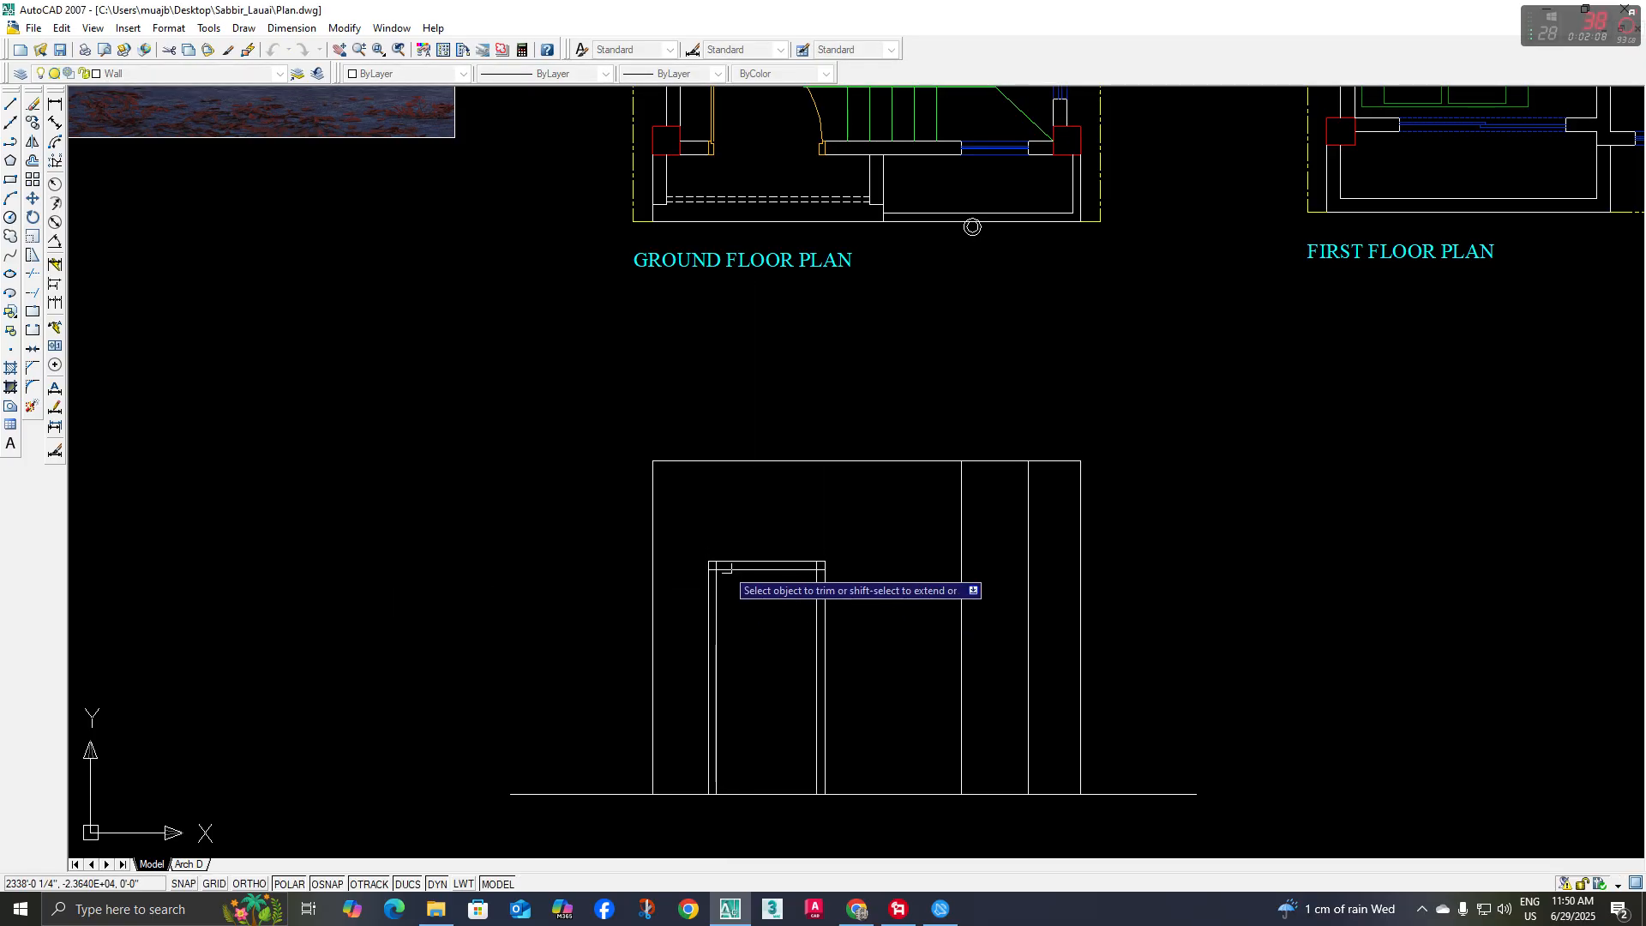
pyautogui.scroll(5, 712, 570)
pyautogui.click(693, 583)
pyautogui.click(994, 576)
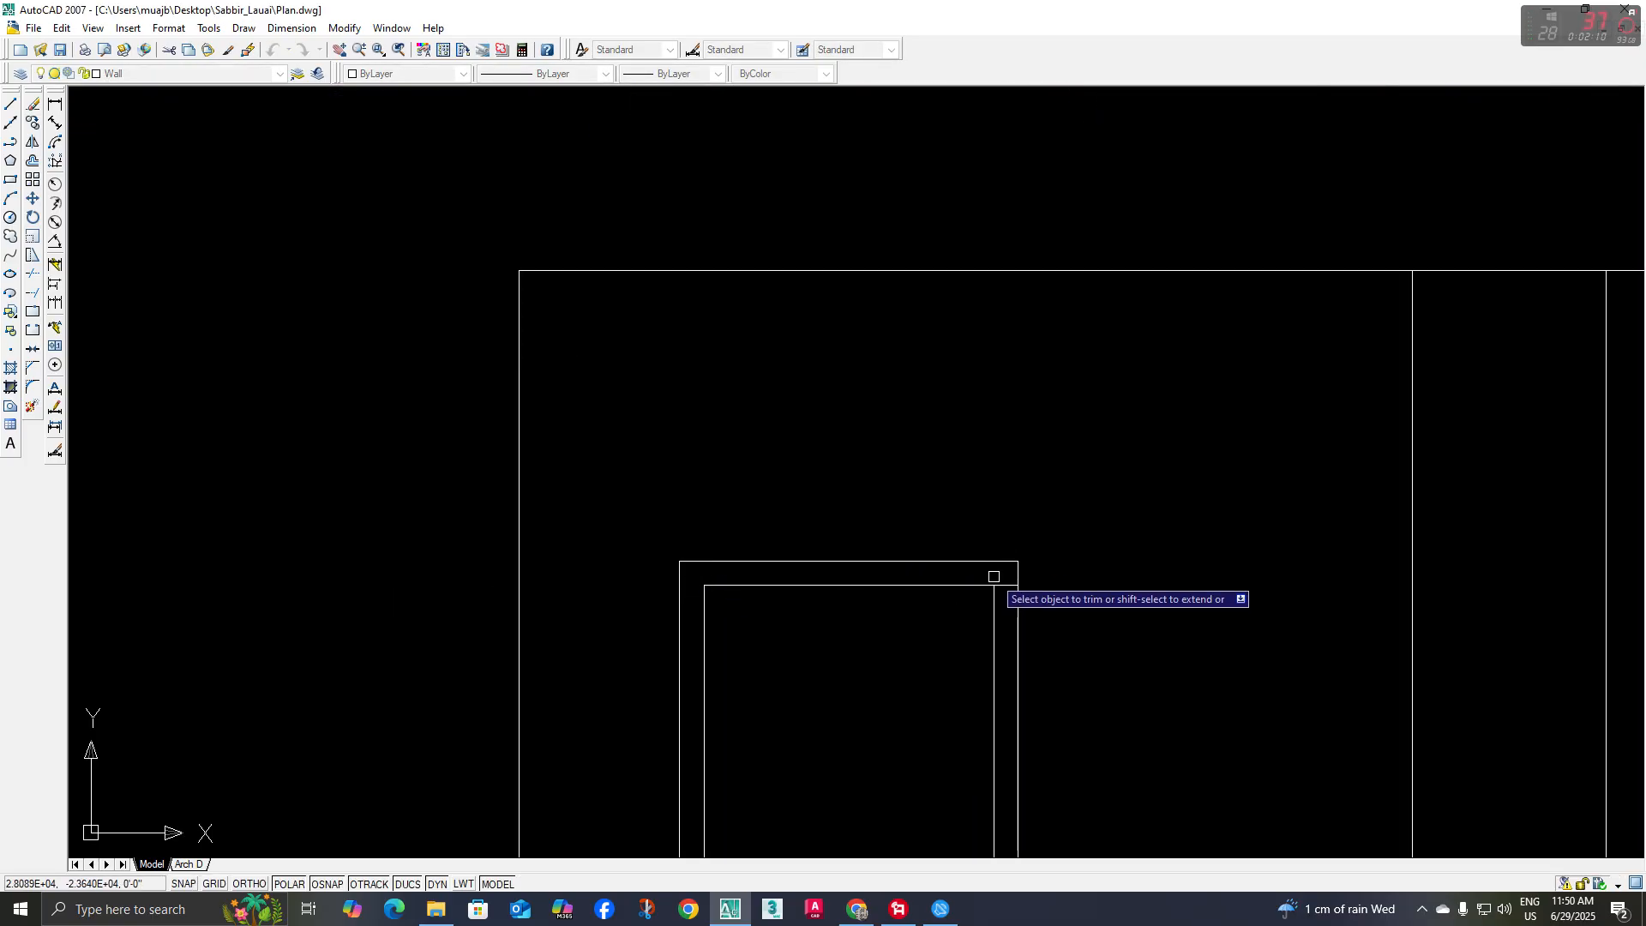
pyautogui.click(1006, 585)
pyautogui.scroll(-6, 910, 672)
pyautogui.moveTo(909, 675); pyautogui.dragTo(791, 528, button='middle')
pyautogui.press('space')
# Draw a rectangle inside the door frame from its upper inner corner down to the opposite corner on the ground line
pyautogui.write('rec')
pyautogui.press('space')
pyautogui.scroll(6, 832, 615)
pyautogui.click(790, 599)
pyautogui.scroll(-3, 825, 627)
pyautogui.click(892, 772)
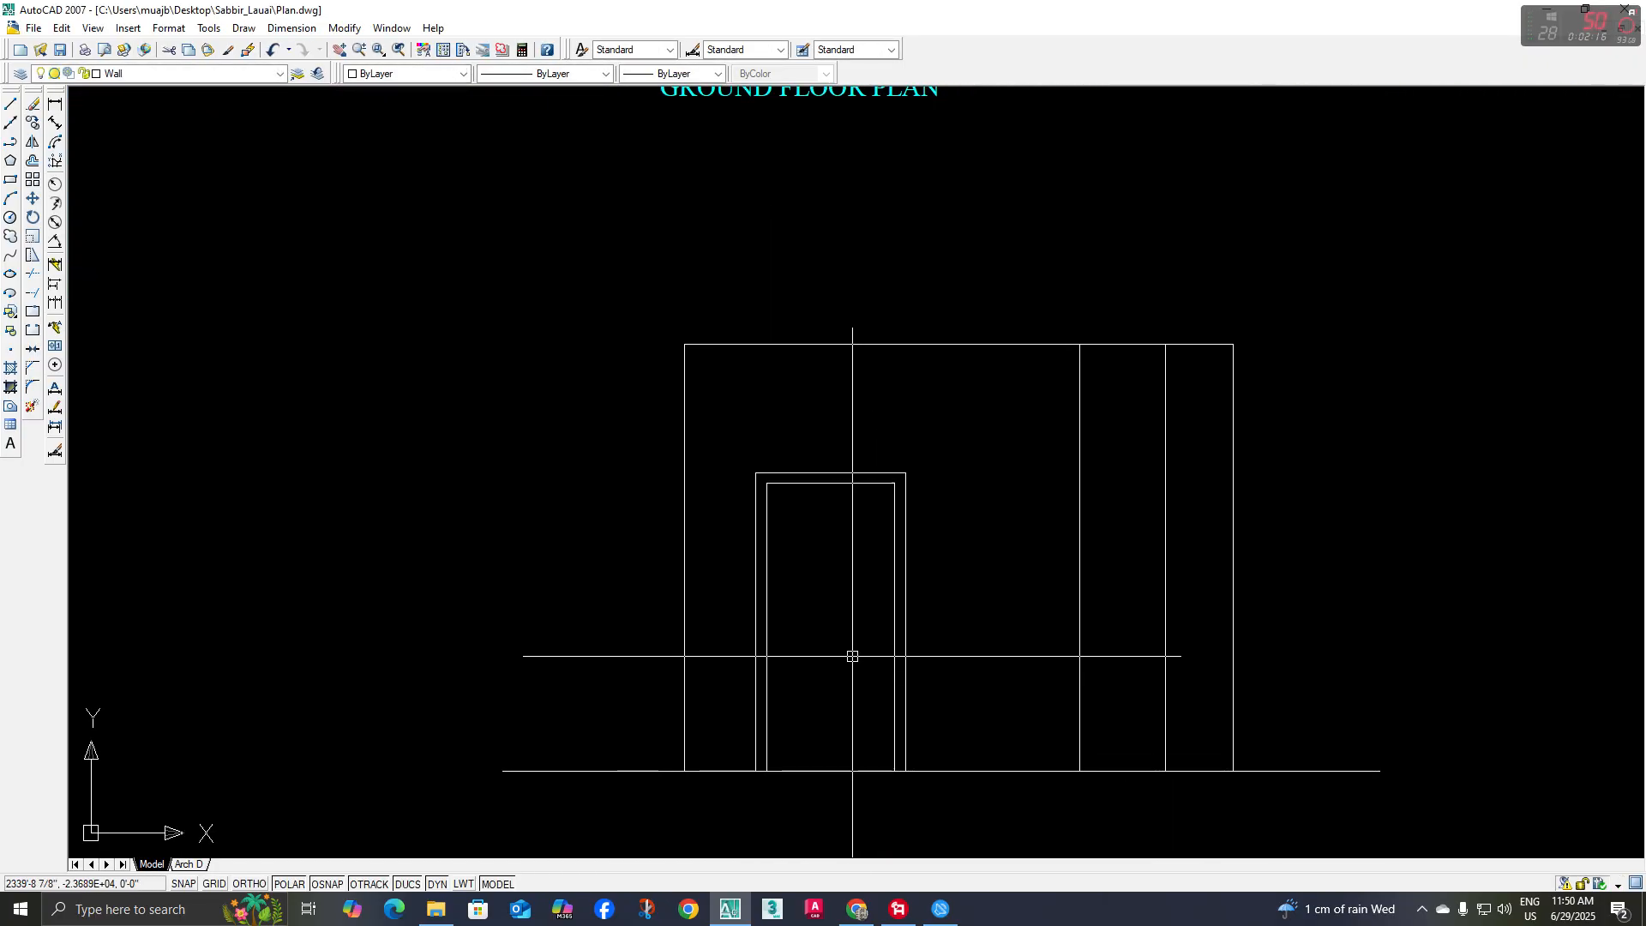
# Offset the inner door rectangle 1 inch inward
pyautogui.write('o')
pyautogui.press('space')
pyautogui.write('1')
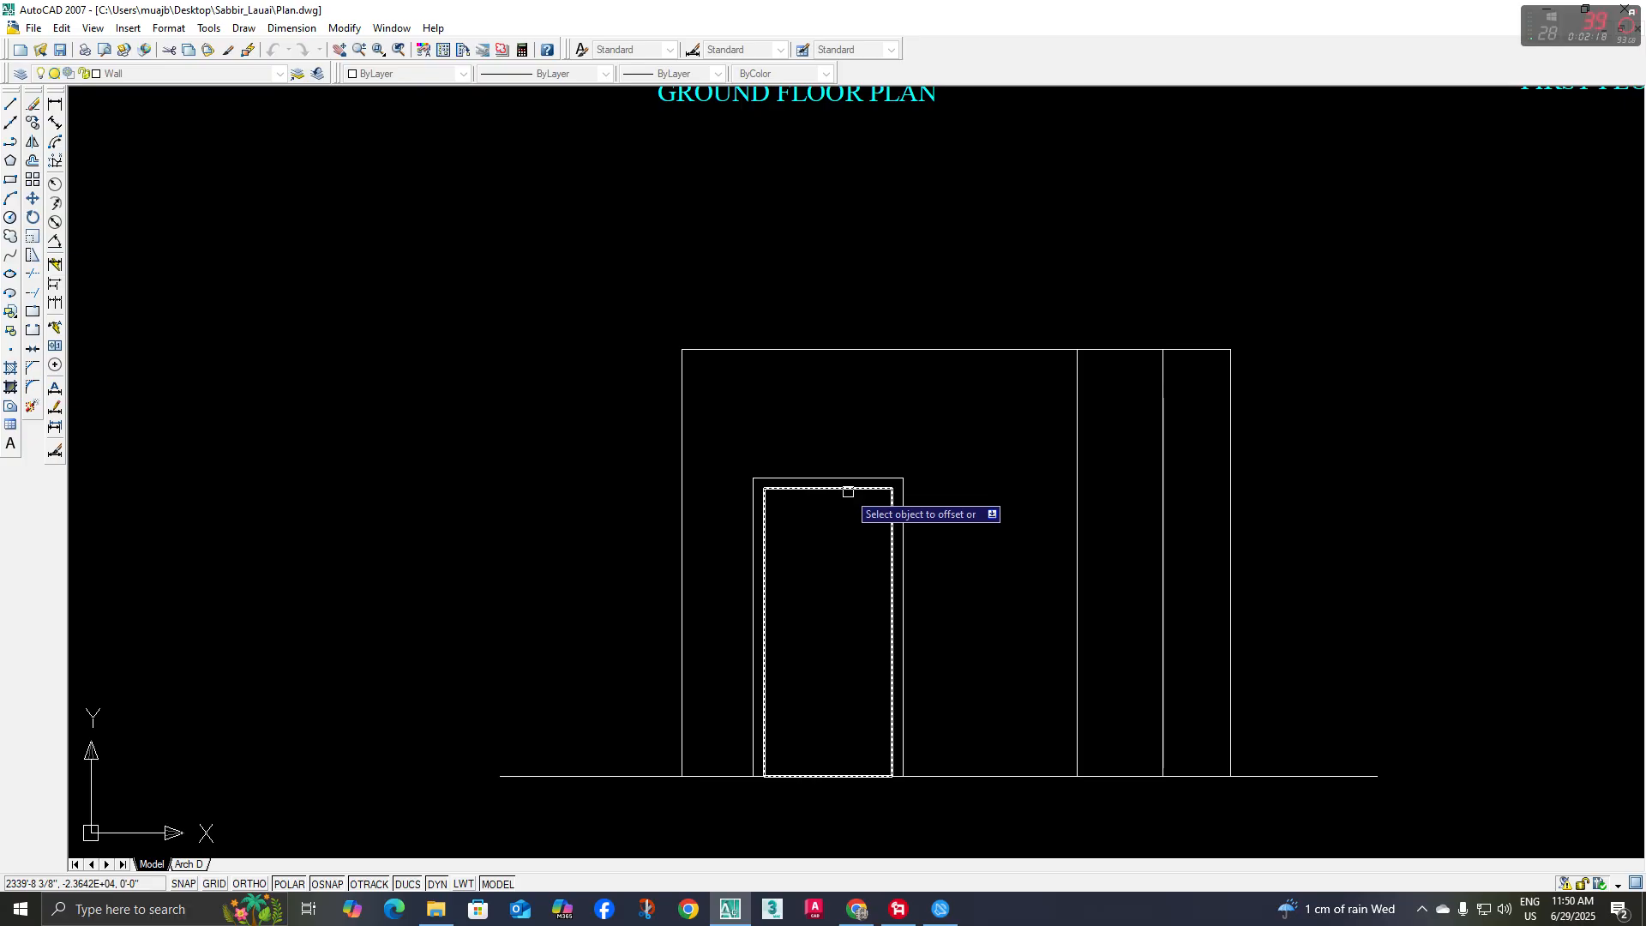
pyautogui.click(848, 493)
pyautogui.click(843, 501)
pyautogui.scroll(3, 842, 602)
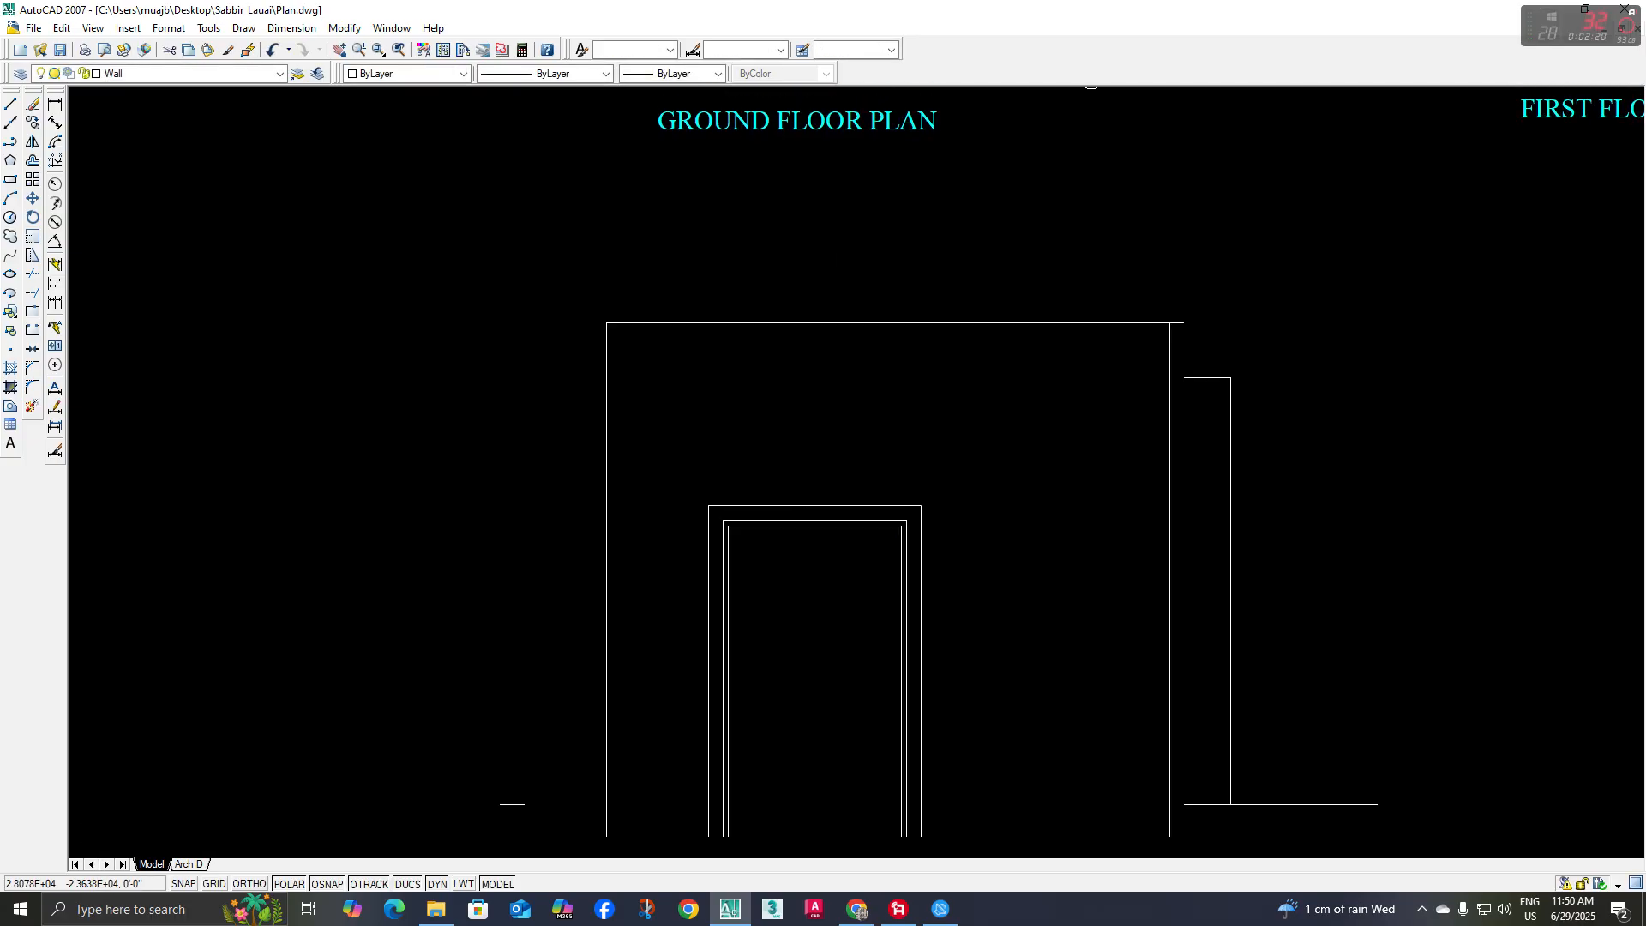
pyautogui.scroll(2, 852, 518)
pyautogui.scroll(-5, 827, 558)
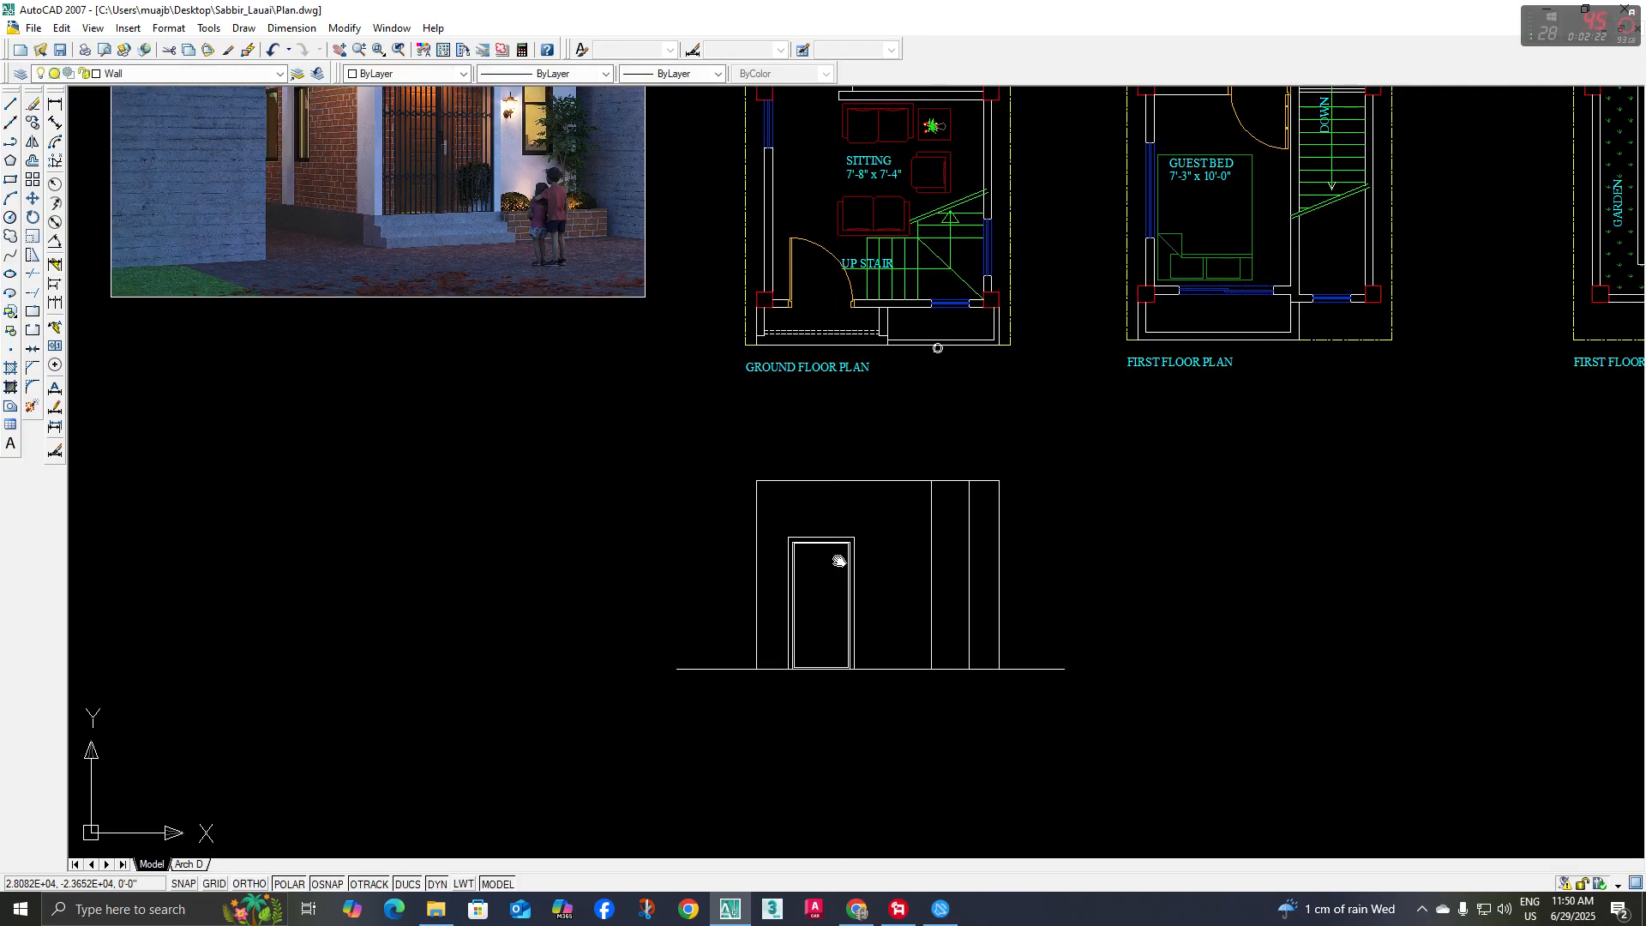
# Assign the door frame lines and both inner rectangles to the Door layer
pyautogui.click(855, 523)
pyautogui.click(771, 599)
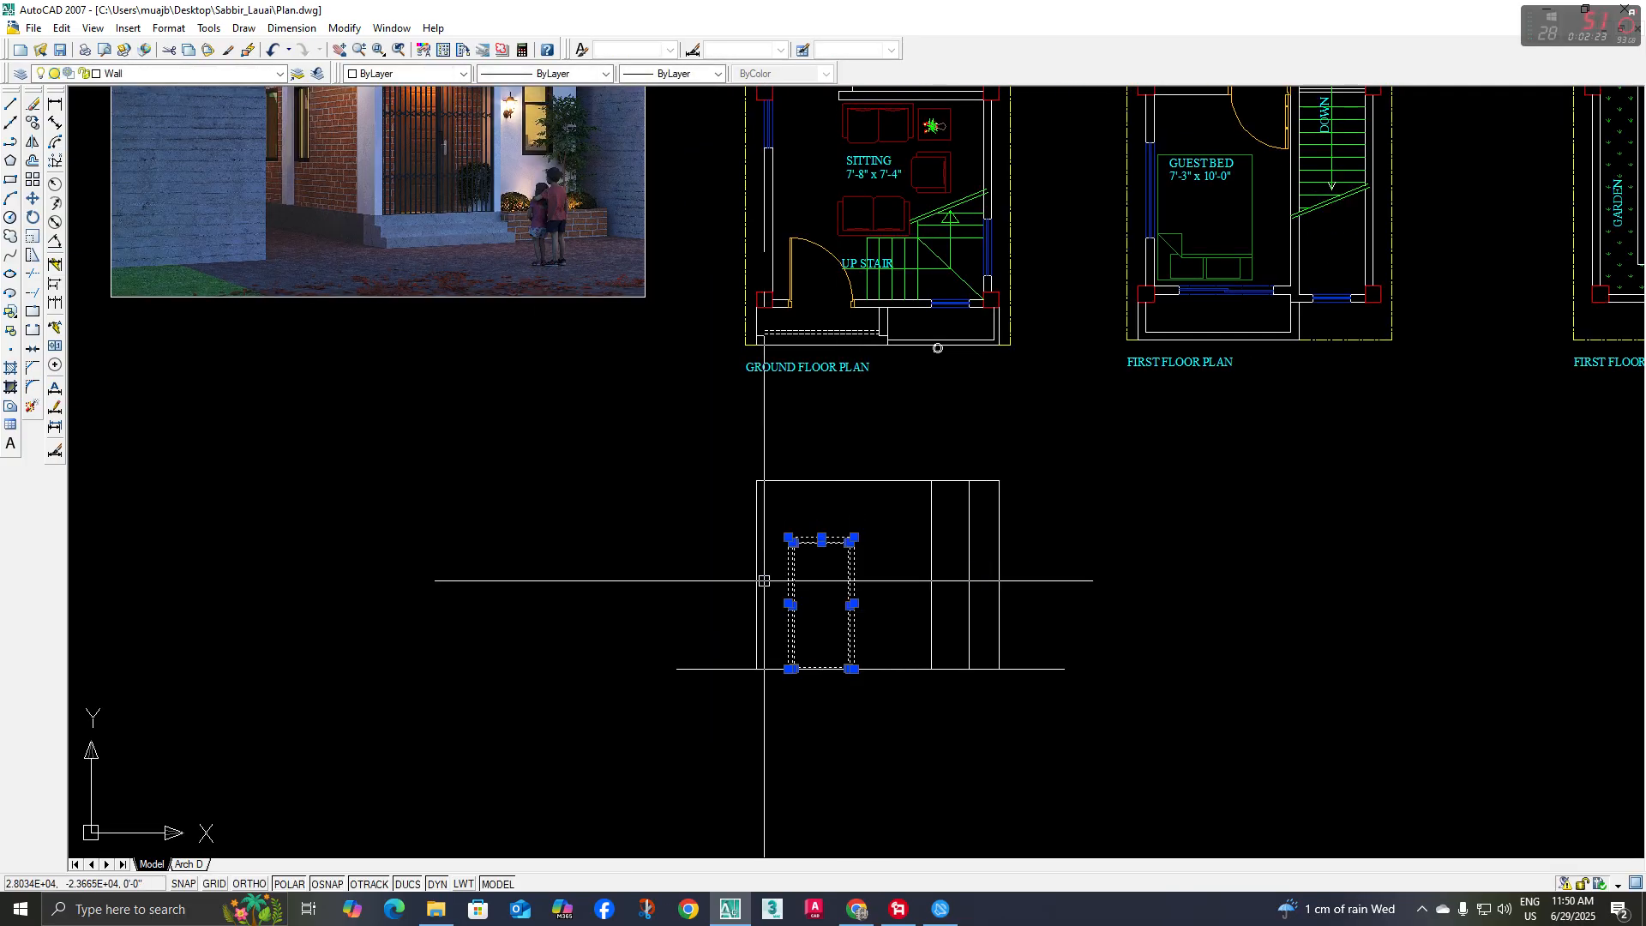
pyautogui.click(209, 73)
pyautogui.scroll(3, 188, 141)
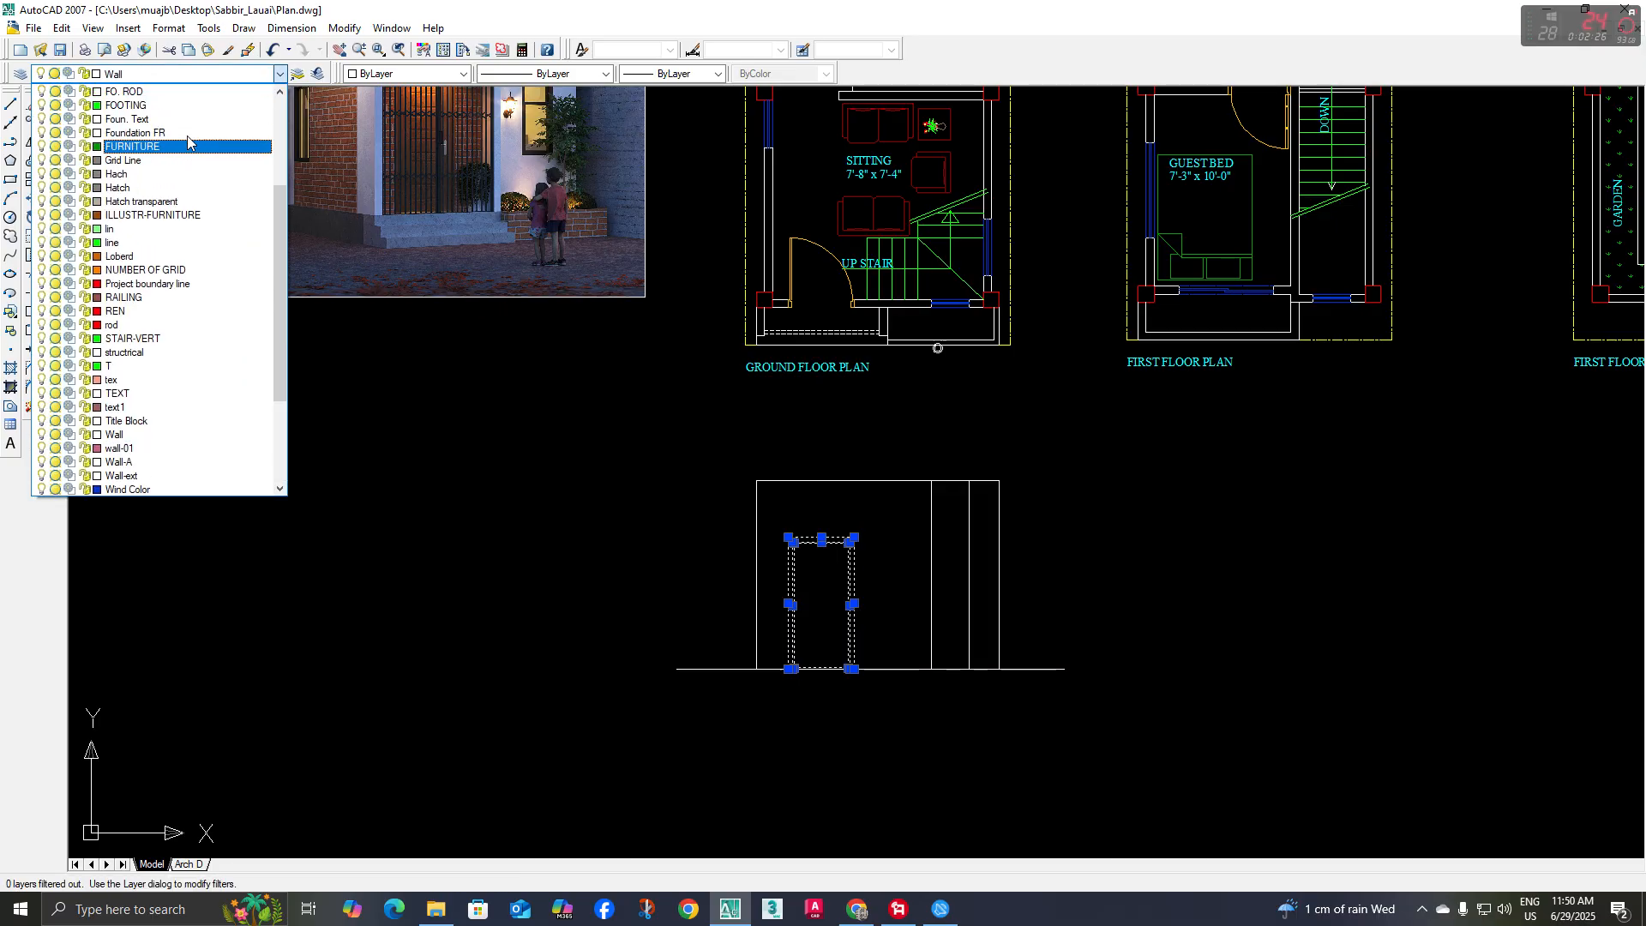
pyautogui.click(165, 145)
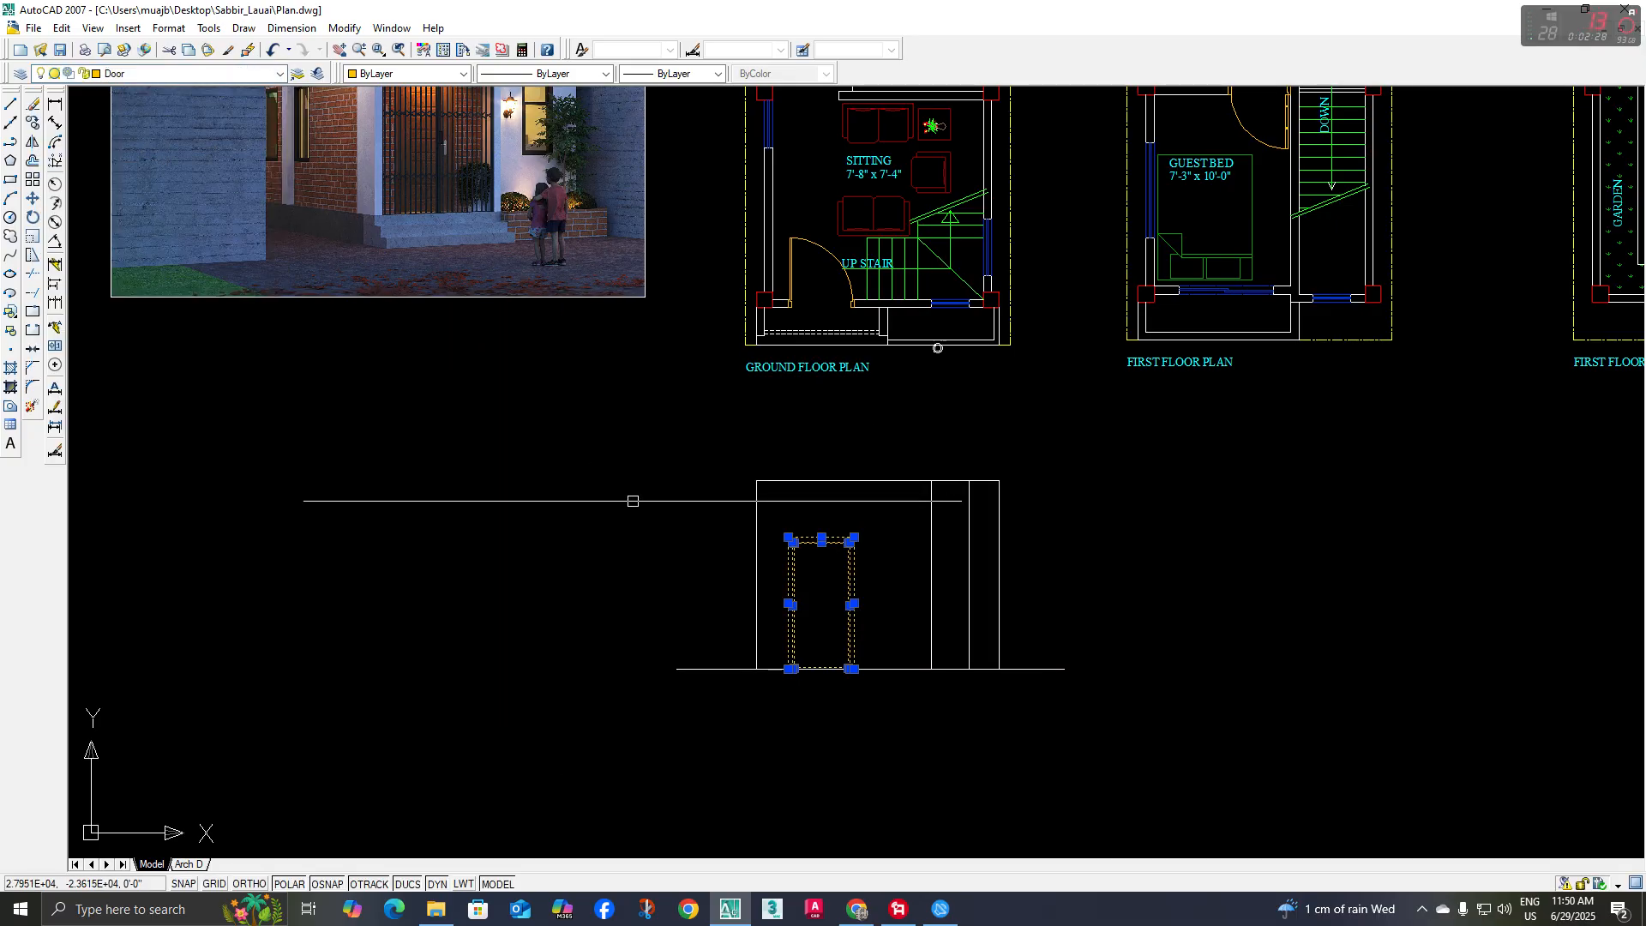
pyautogui.press('Escape')
# Examine the entrance and front window in the reference rendering and along the front wall of the ground floor plan
pyautogui.moveTo(871, 543); pyautogui.dragTo(806, 554, button='middle')
pyautogui.moveTo(857, 602); pyautogui.dragTo(834, 617, button='middle')
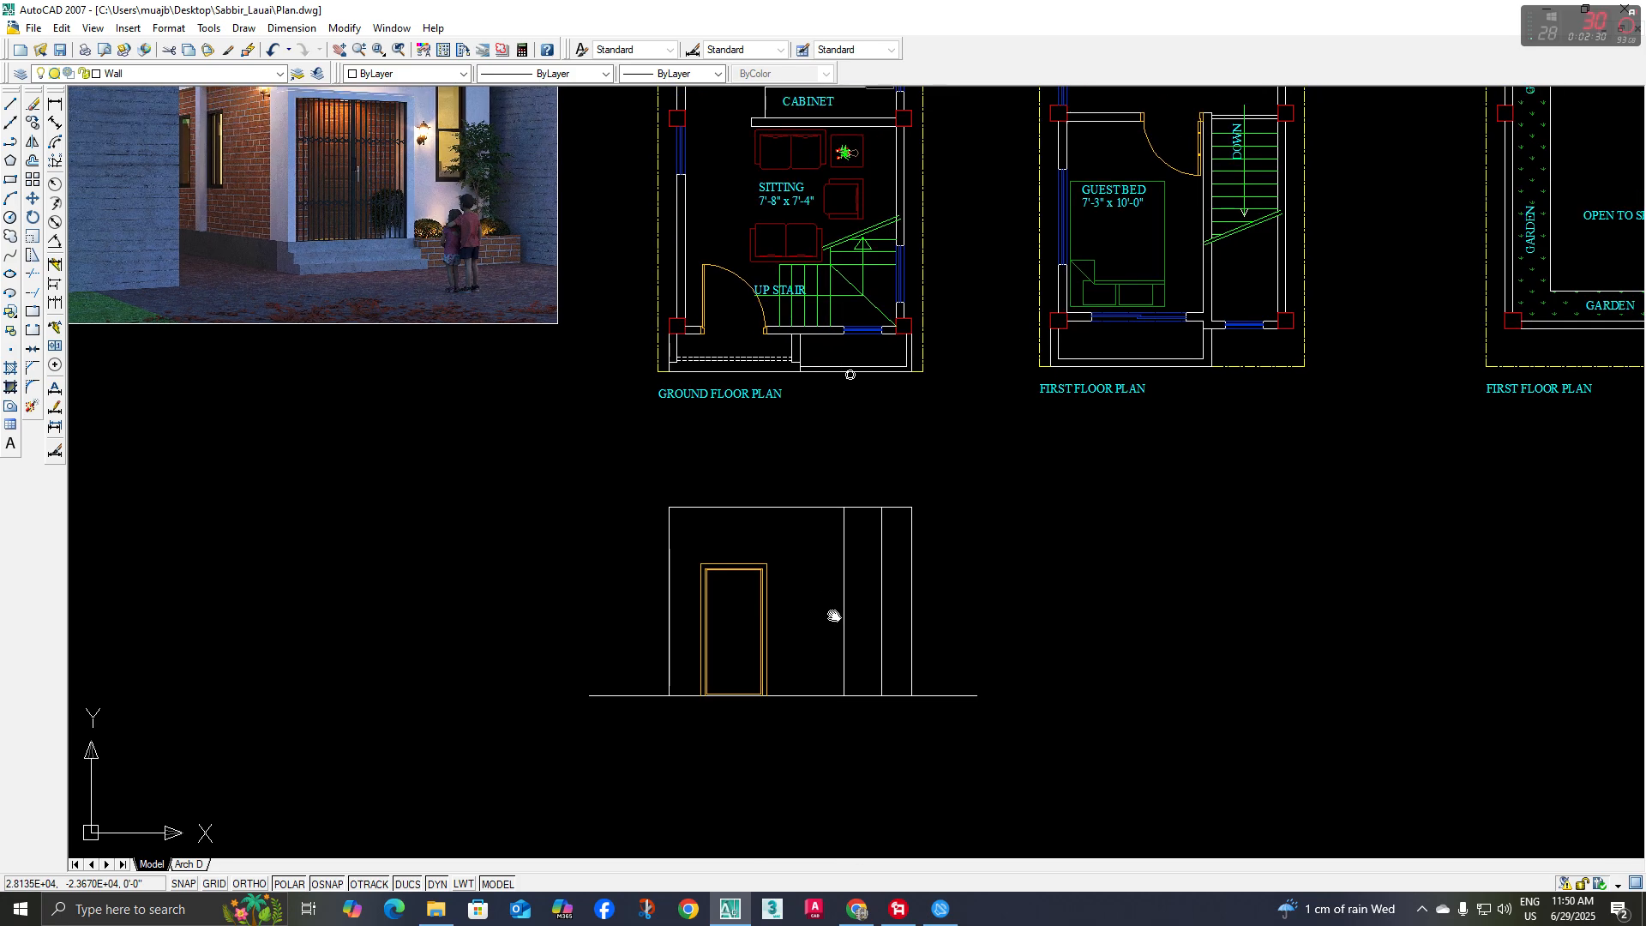
pyautogui.moveTo(883, 410); pyautogui.dragTo(886, 448, button='middle')
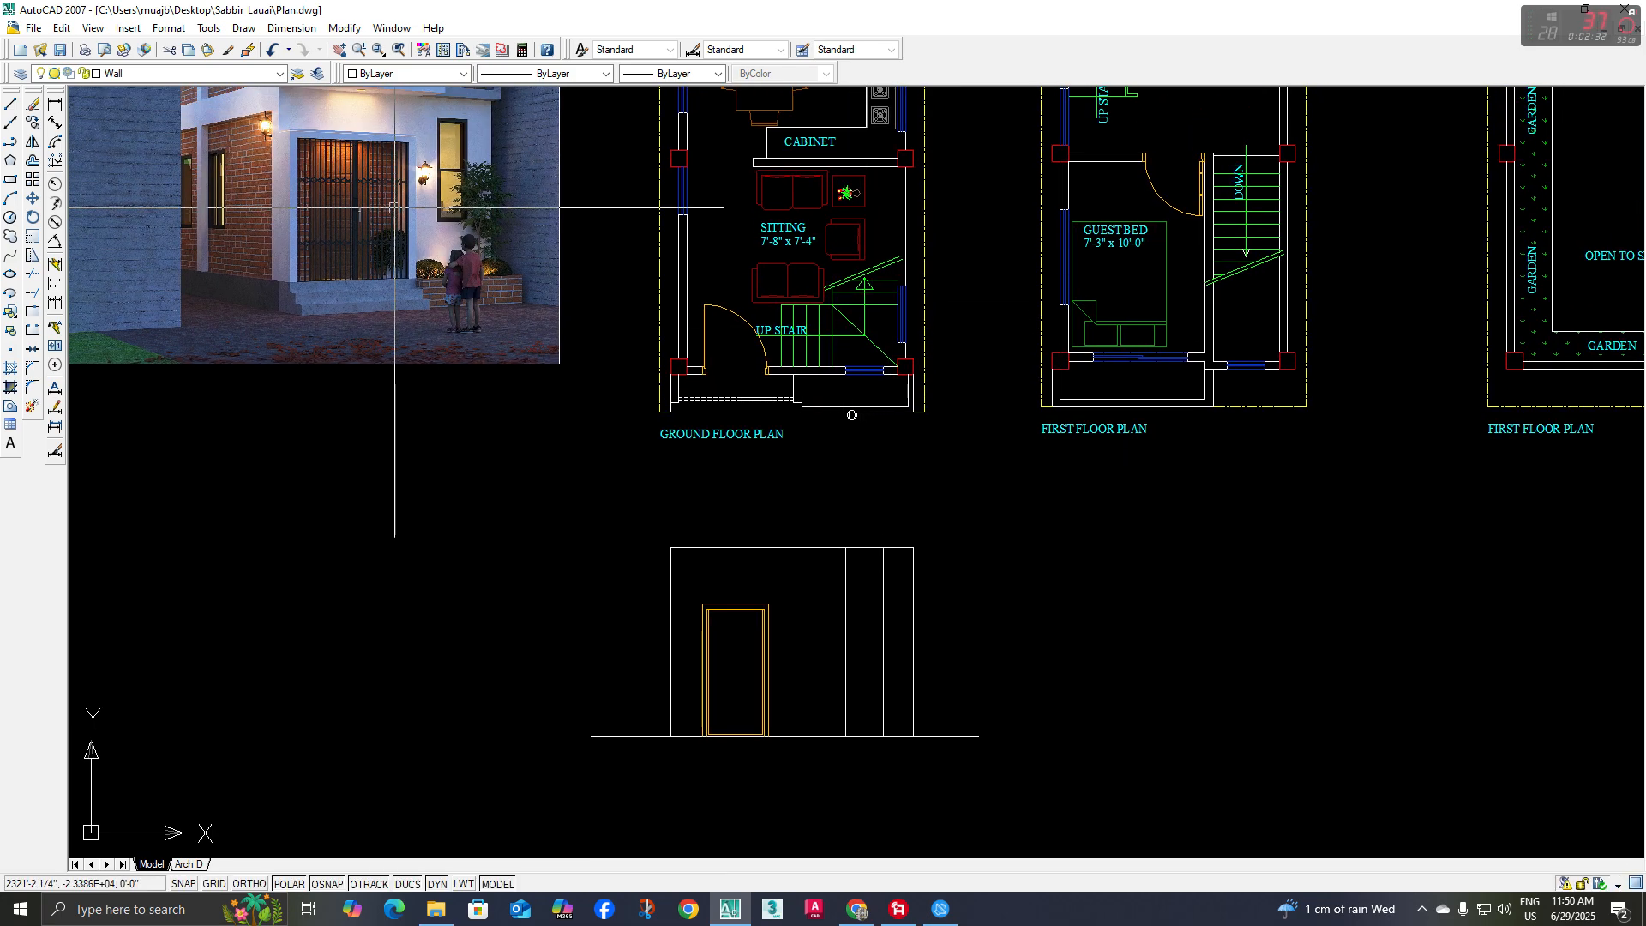
pyautogui.scroll(3, 453, 236)
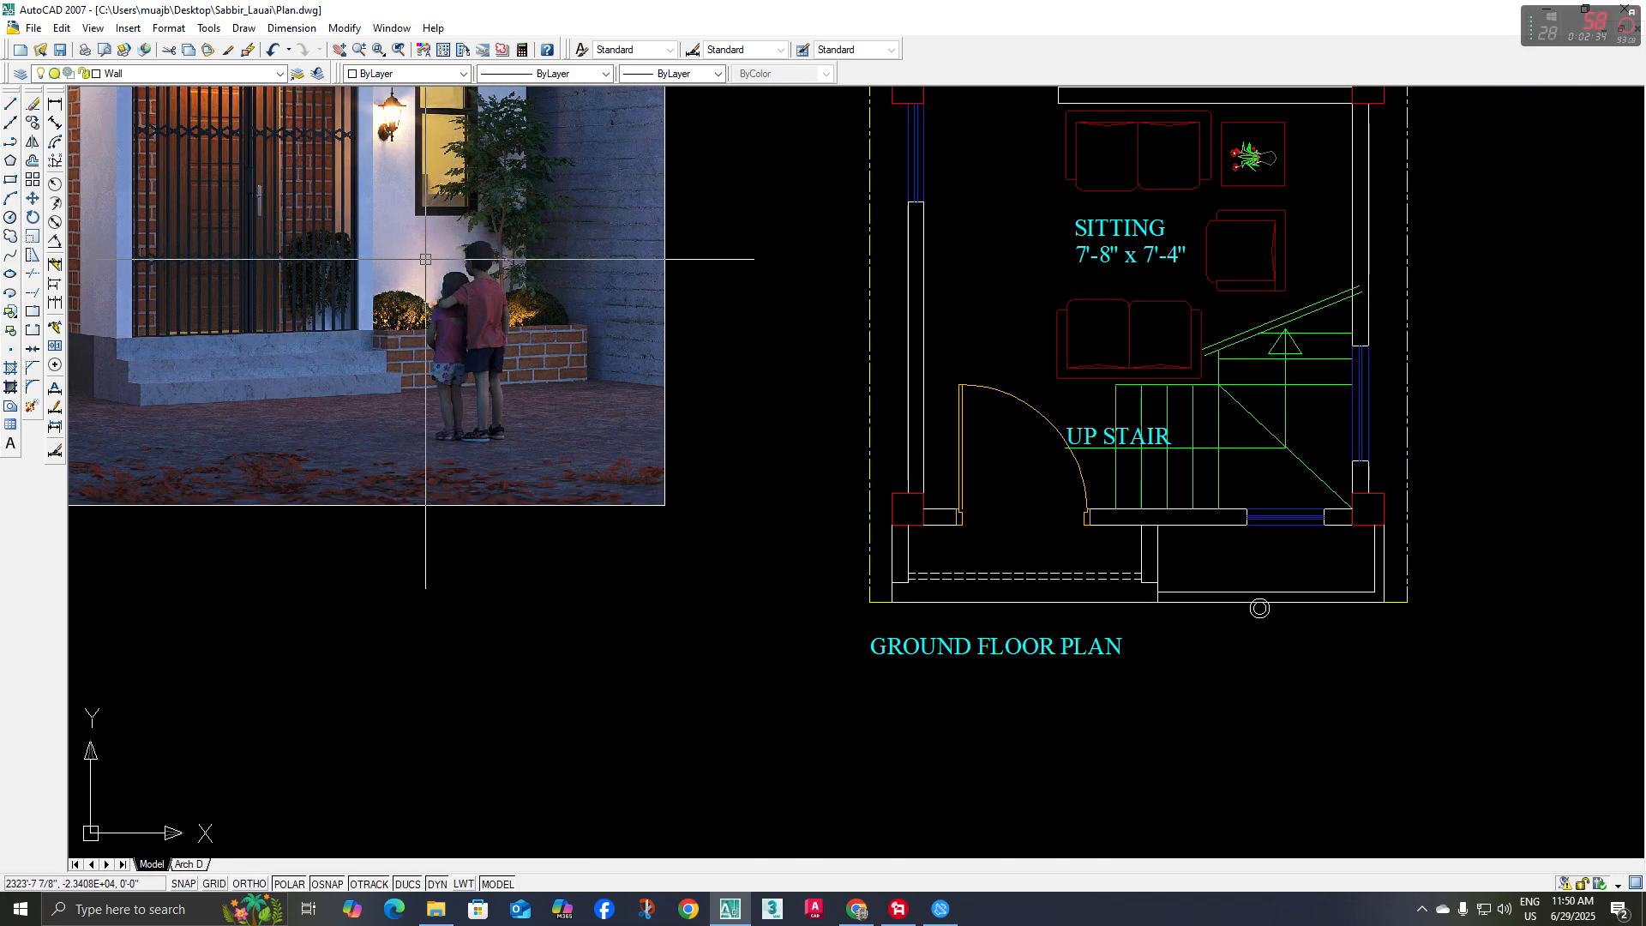
pyautogui.scroll(-4, 1070, 398)
pyautogui.moveTo(1068, 401); pyautogui.dragTo(907, 383, button='middle')
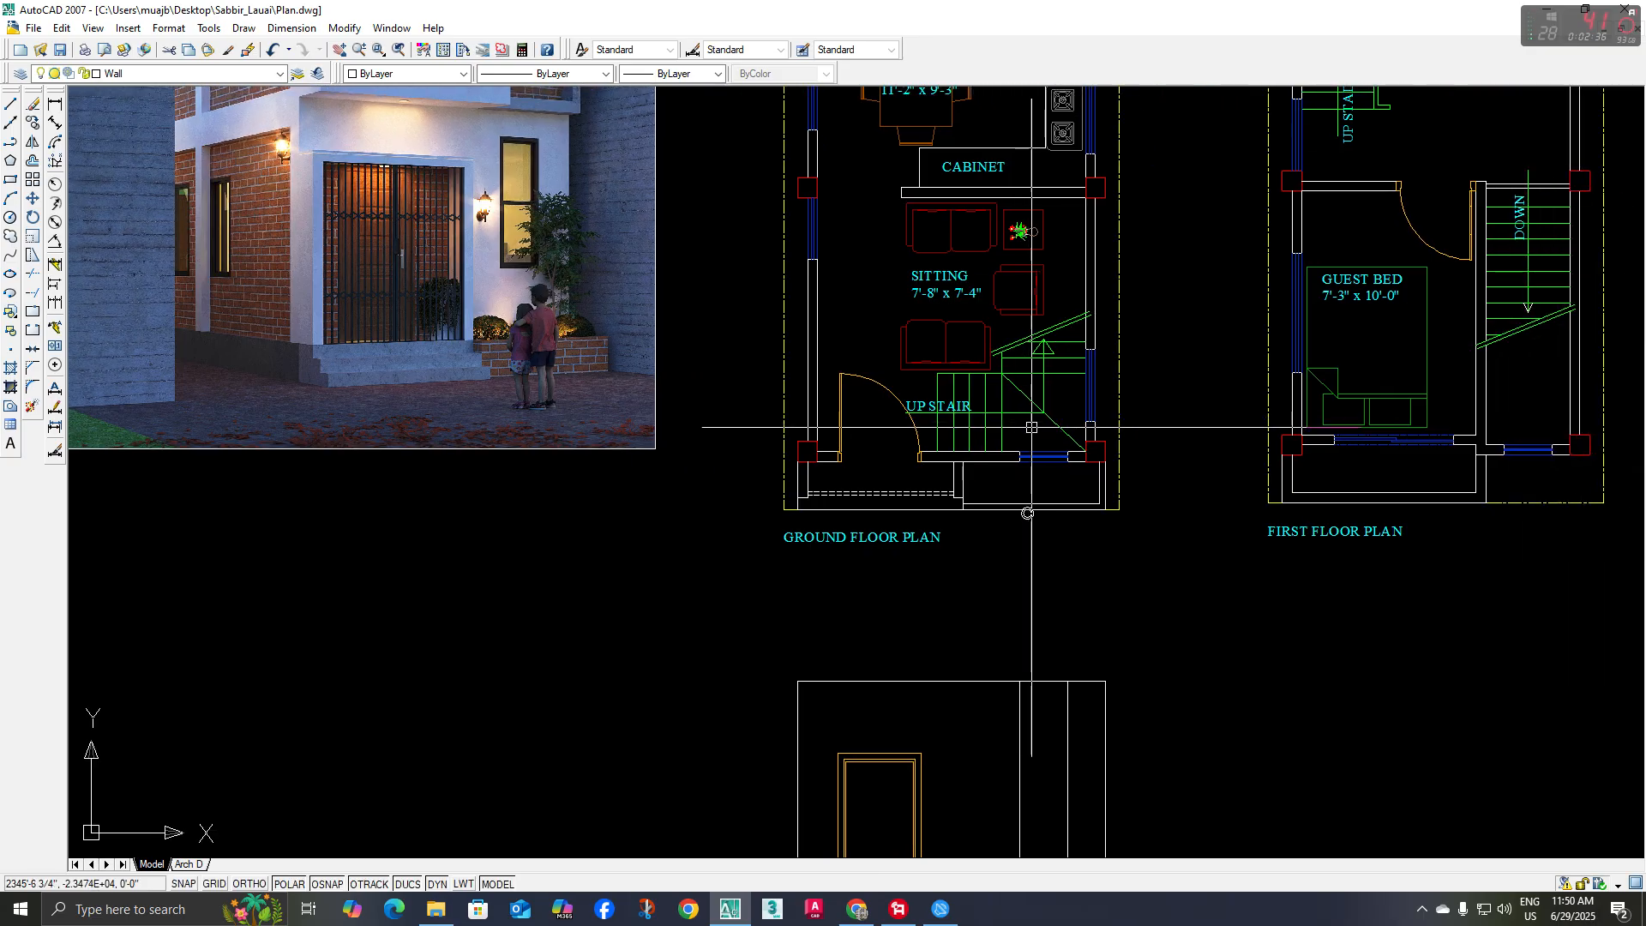
pyautogui.moveTo(1032, 427); pyautogui.dragTo(966, 383, button='middle')
pyautogui.scroll(3, 892, 394)
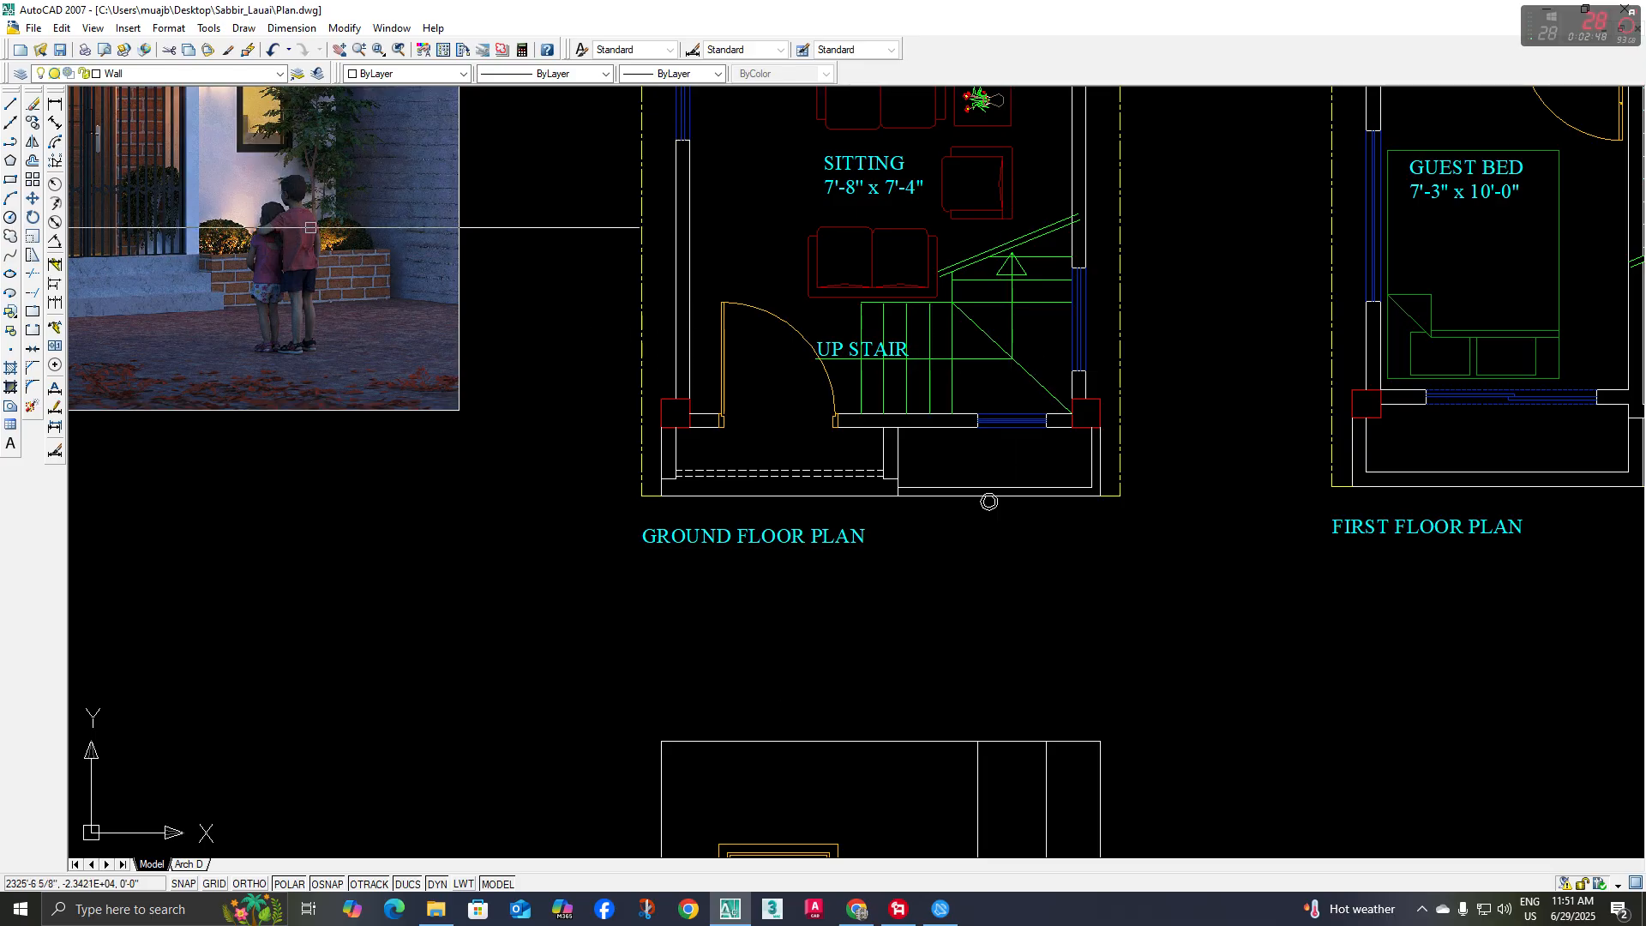
pyautogui.moveTo(965, 376); pyautogui.dragTo(966, 381, button='middle')
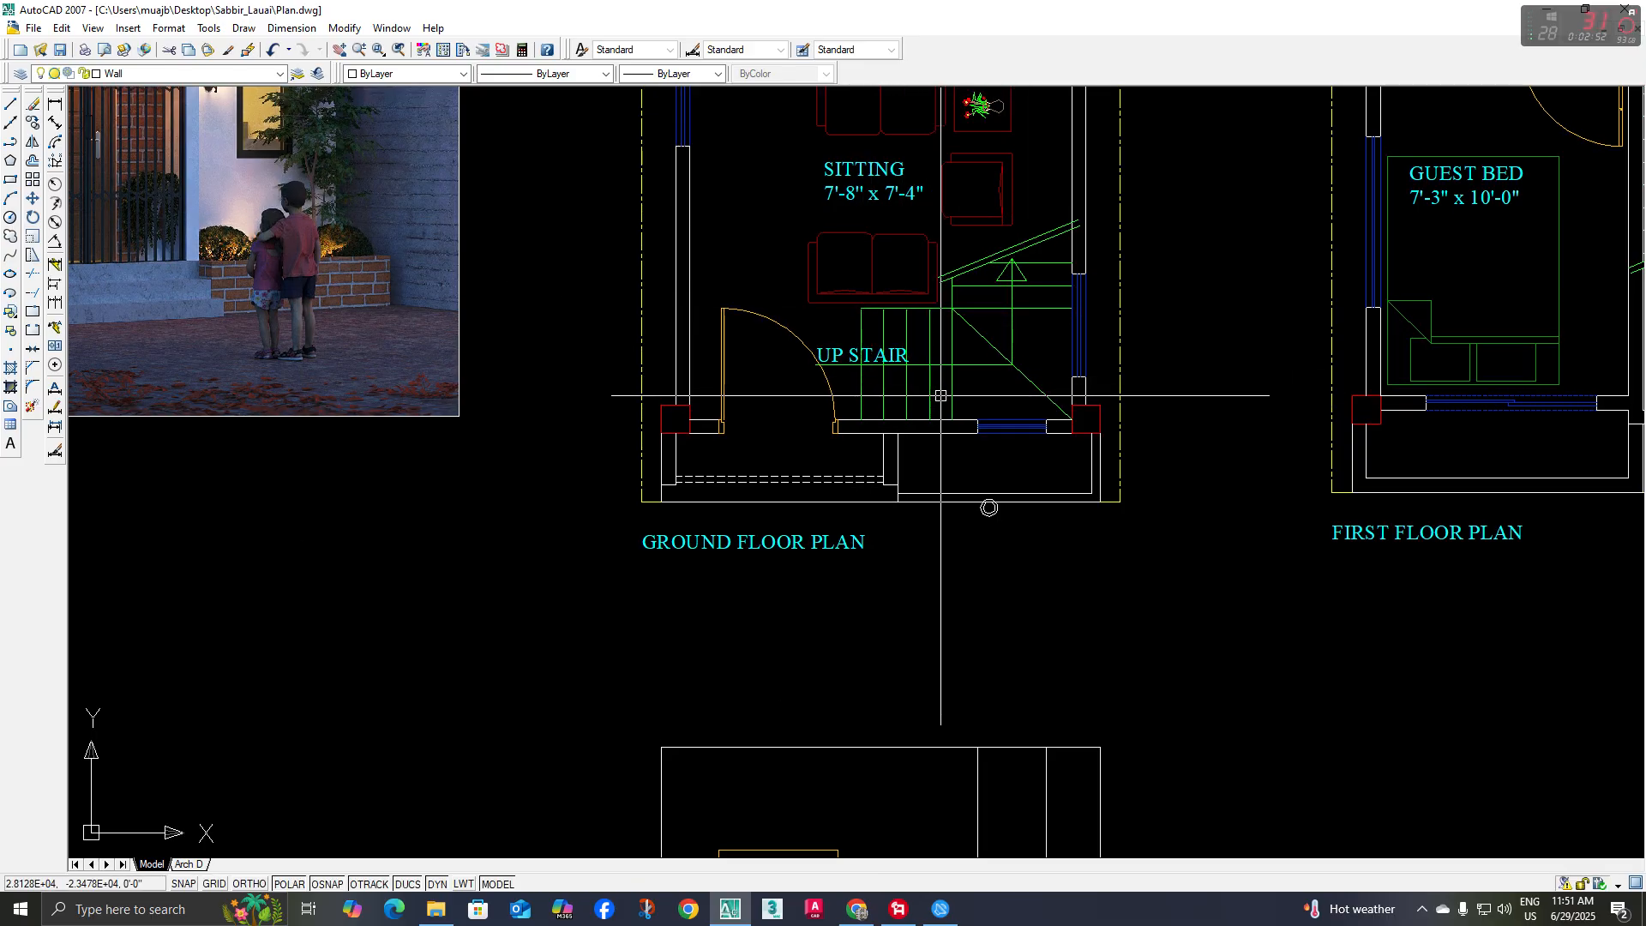
pyautogui.scroll(-2, 986, 403)
pyautogui.moveTo(1006, 683); pyautogui.dragTo(978, 625, button='middle')
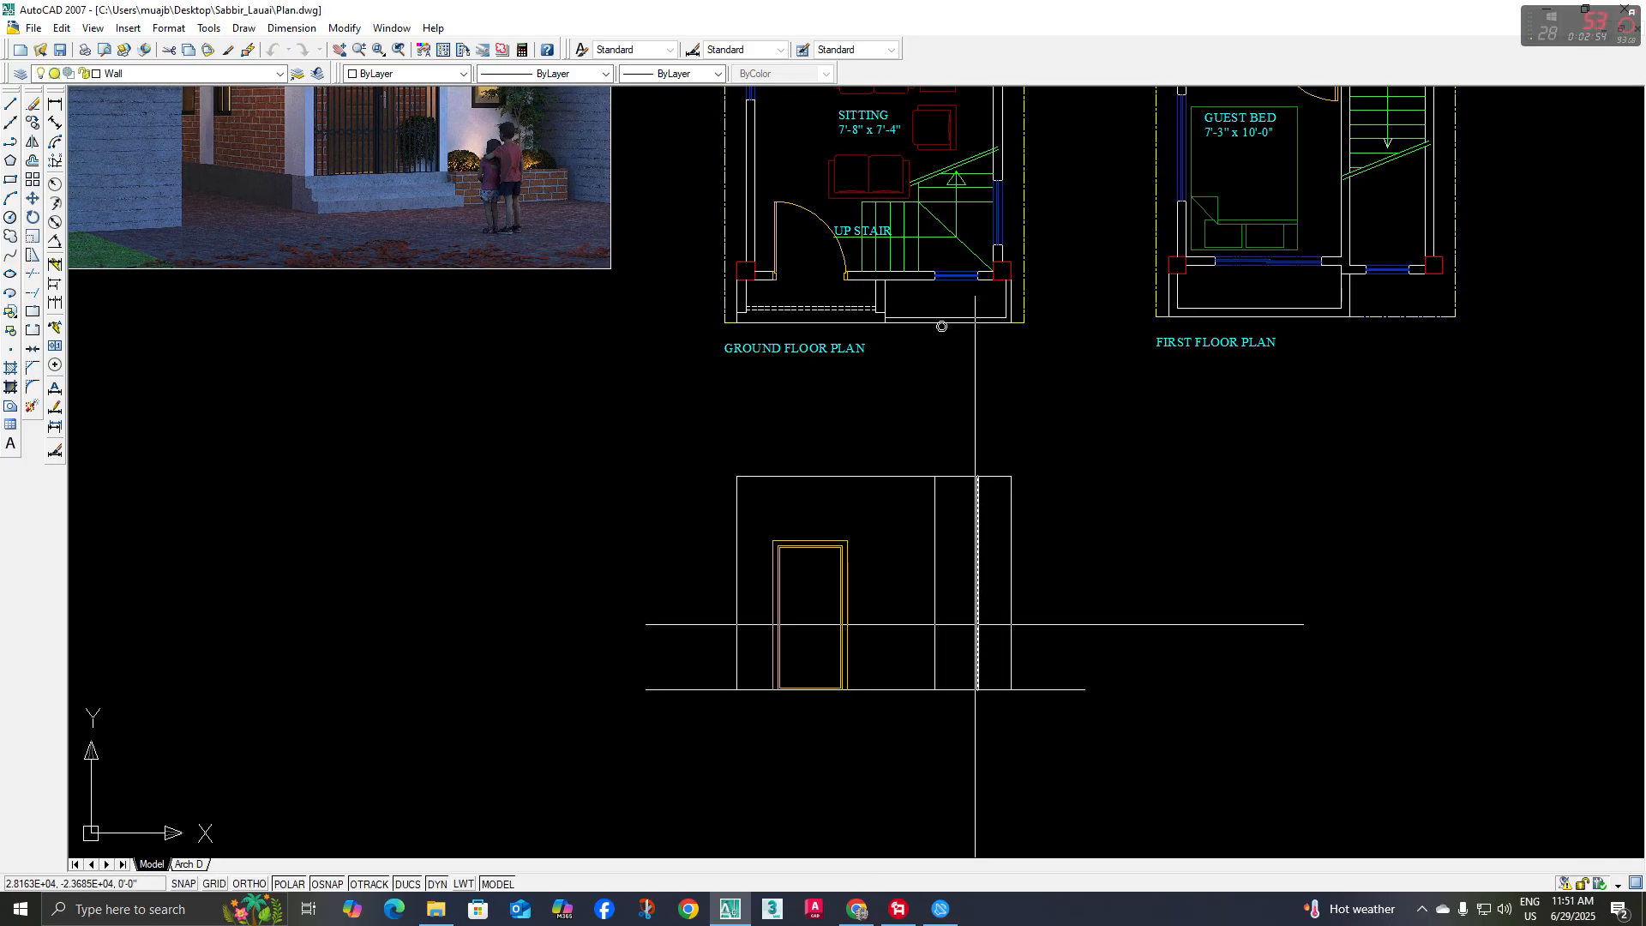
# Move the short ground-level line between the two window lines 42 inches straight up to form the sill
pyautogui.click(912, 672)
pyautogui.click(1004, 711)
pyautogui.moveTo(1038, 642); pyautogui.dragTo(1025, 661, button='middle')
pyautogui.write('m')
pyautogui.press('space')
pyautogui.click(1044, 654)
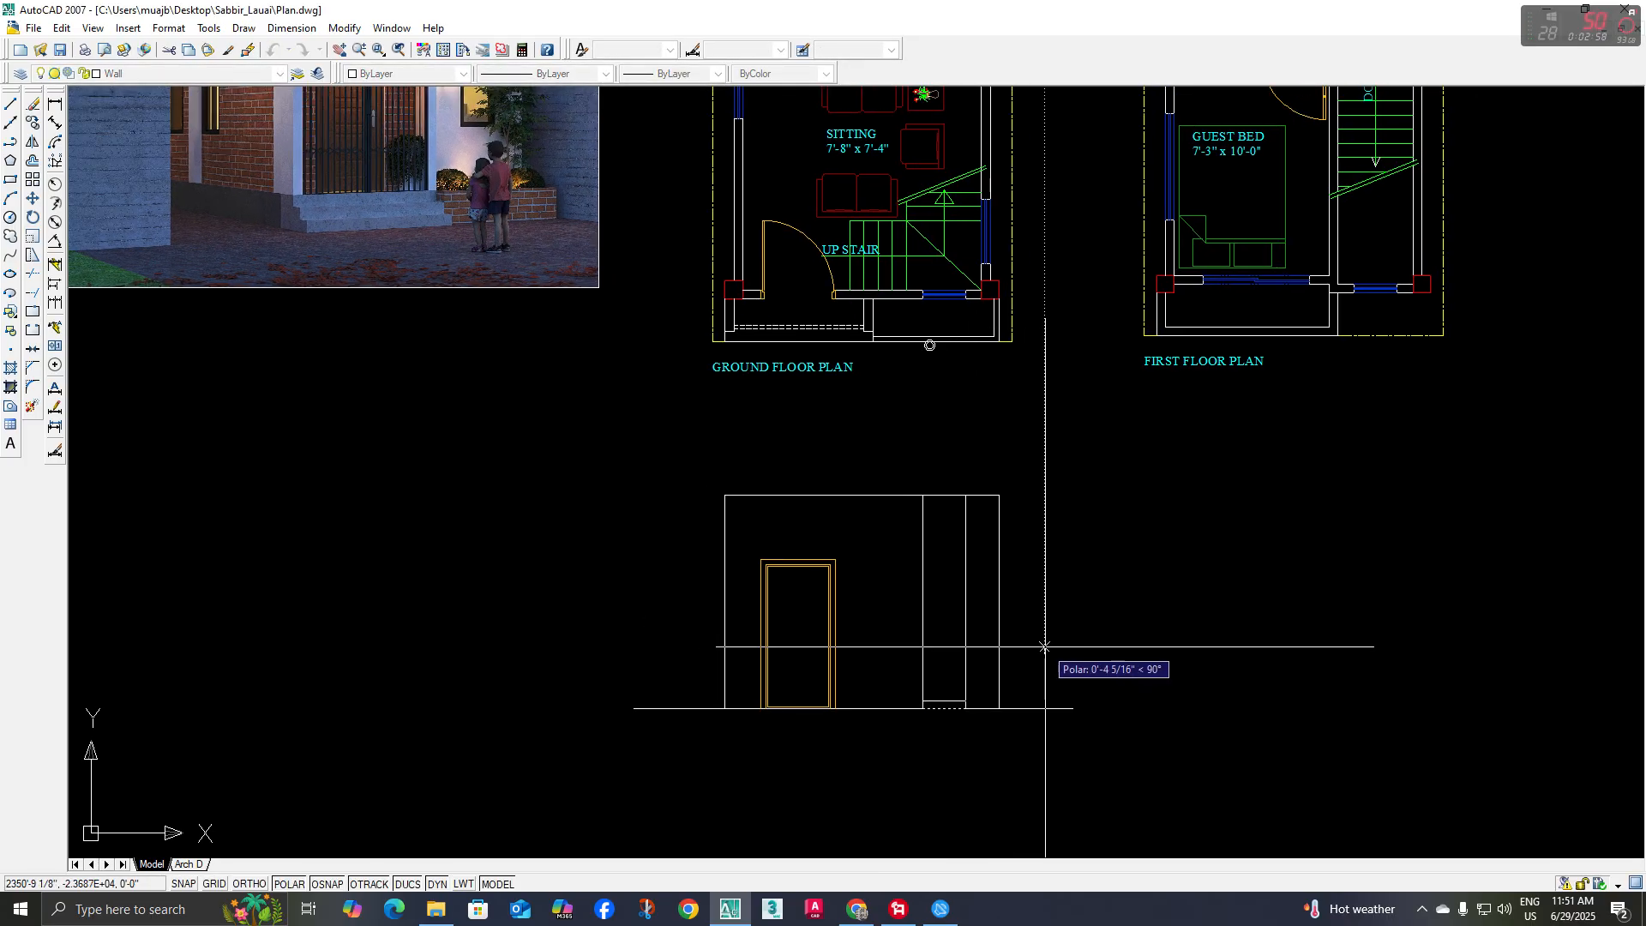
pyautogui.write('42')
pyautogui.press('space')
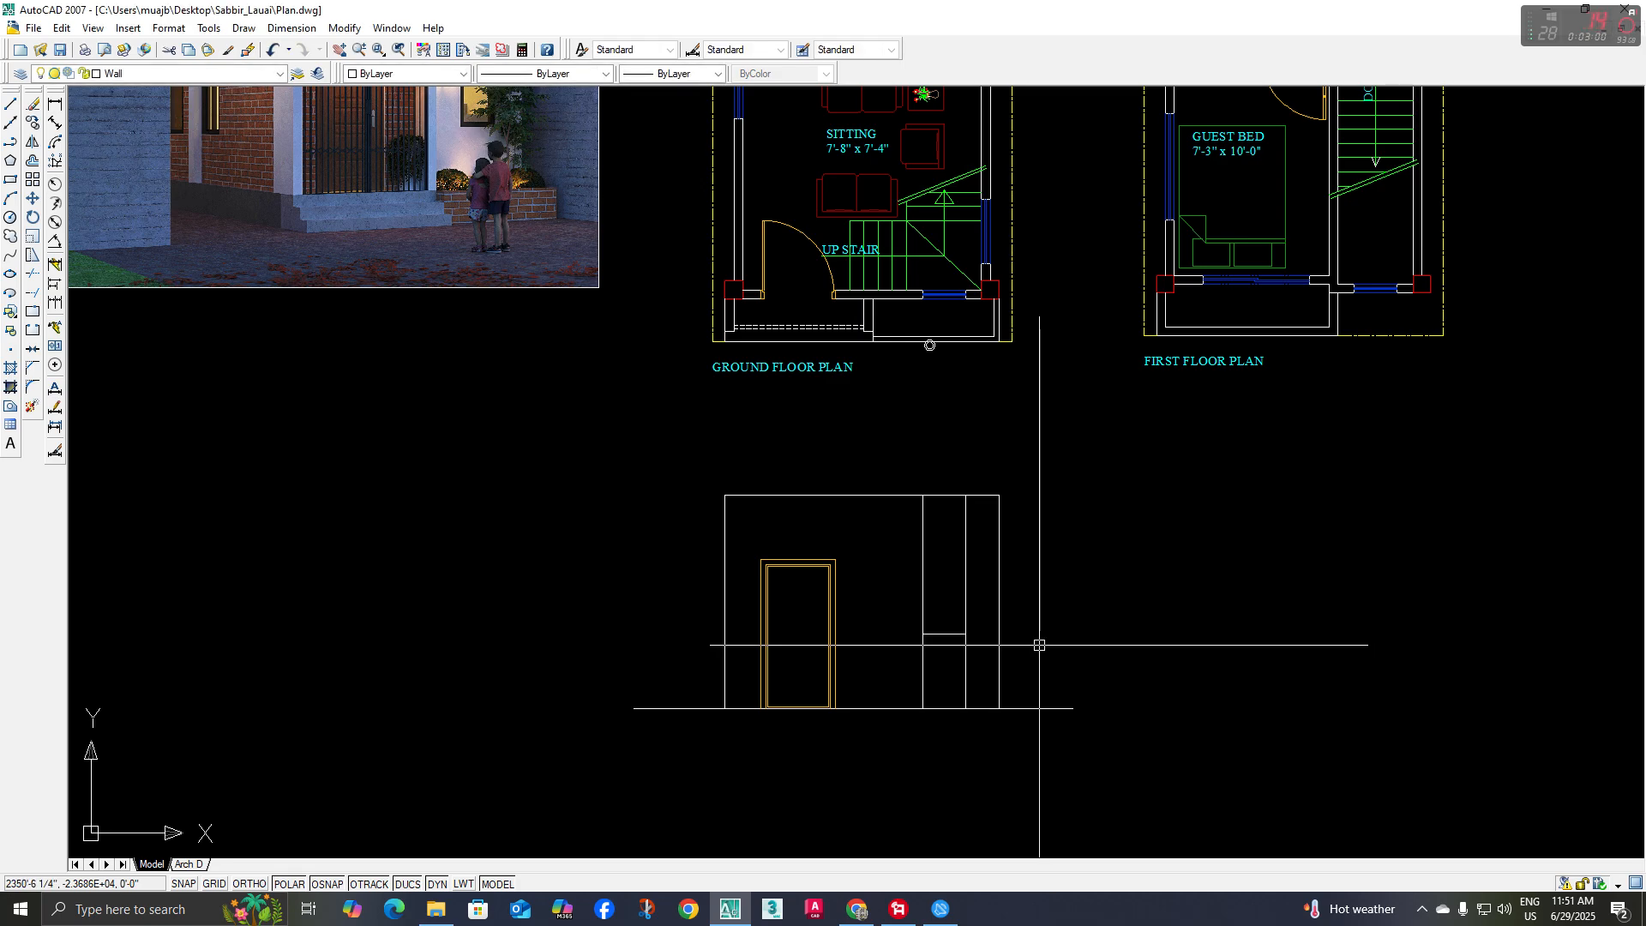
# Trim off both vertical window lines below the sill
pyautogui.moveTo(1039, 646); pyautogui.dragTo(1025, 639, button='middle')
pyautogui.write('tr')
pyautogui.press('space')
pyautogui.press('space')
pyautogui.click(971, 656)
pyautogui.click(890, 678)
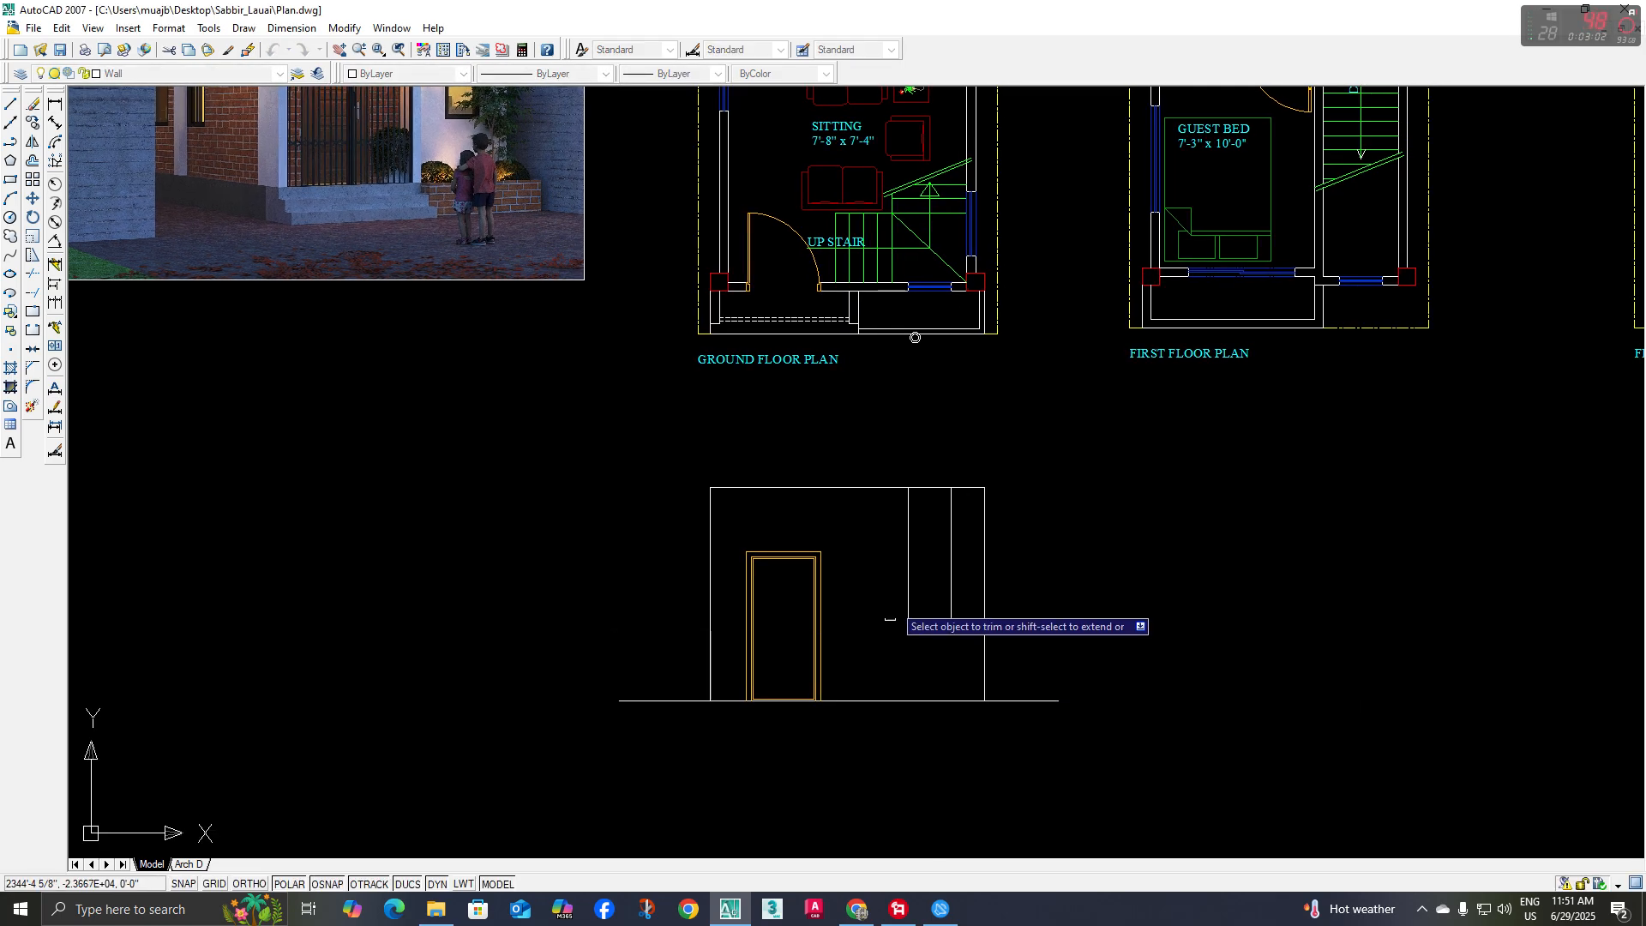
pyautogui.press('space')
# Check the window head in the reference rendering and offset the elevation's upper wall line downward to form it
pyautogui.scroll(-2, 909, 583)
pyautogui.moveTo(917, 497); pyautogui.dragTo(927, 484, button='middle')
pyautogui.scroll(5, 635, 243)
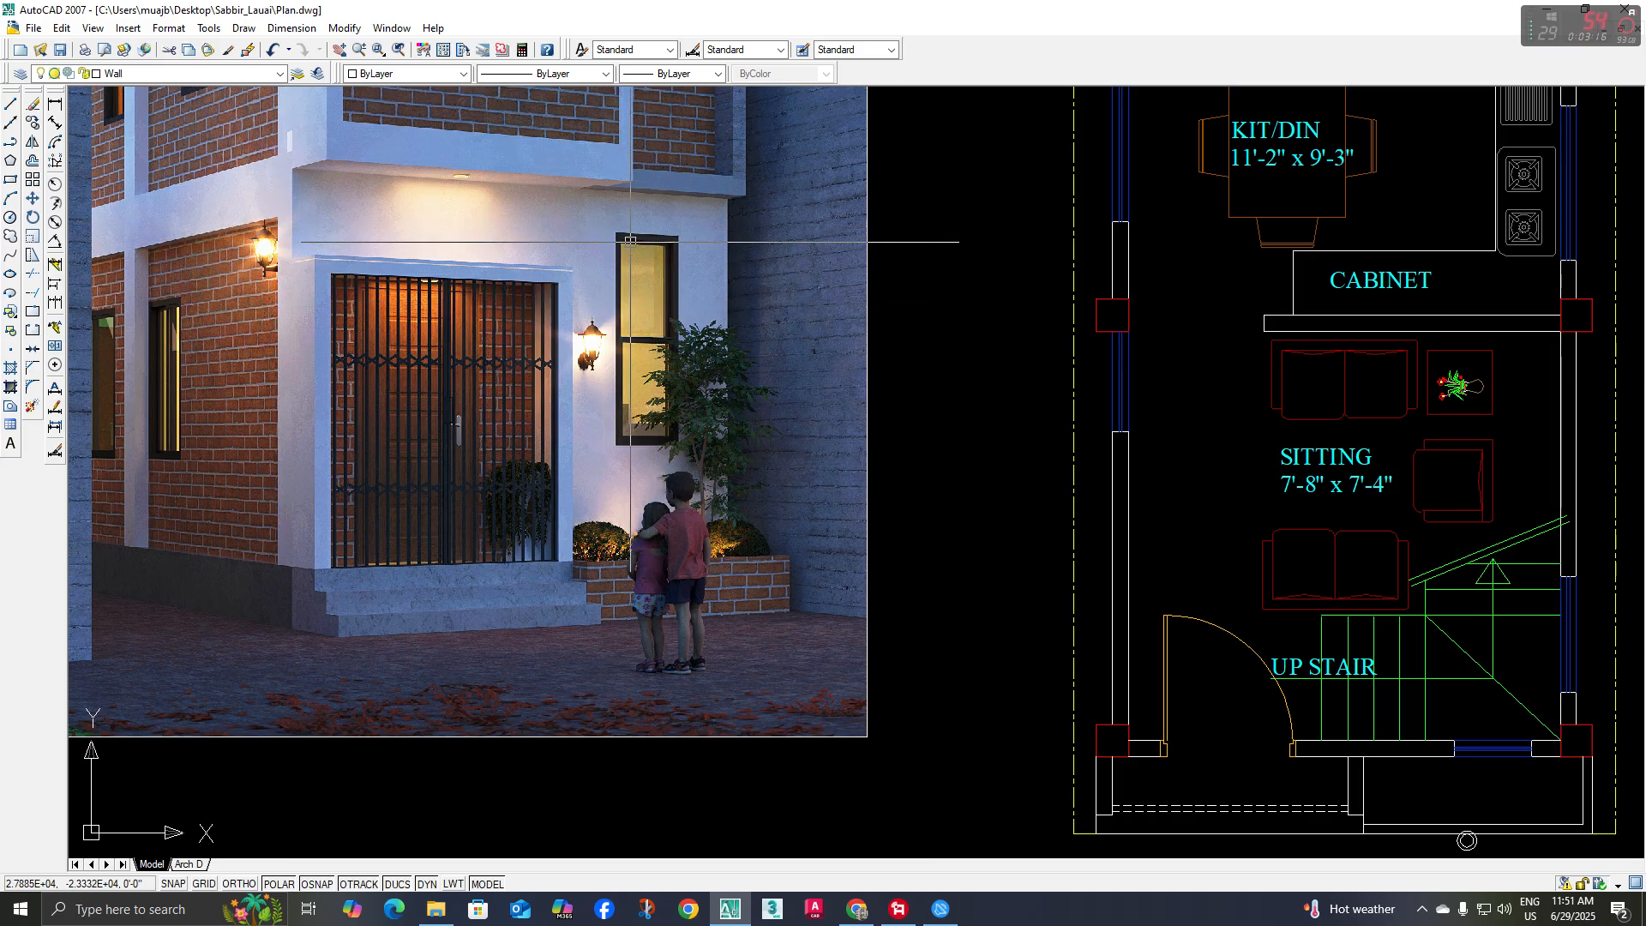
pyautogui.scroll(-2, 761, 398)
pyautogui.moveTo(841, 434); pyautogui.dragTo(632, 312, button='middle')
pyautogui.moveTo(913, 570); pyautogui.dragTo(825, 326, button='middle')
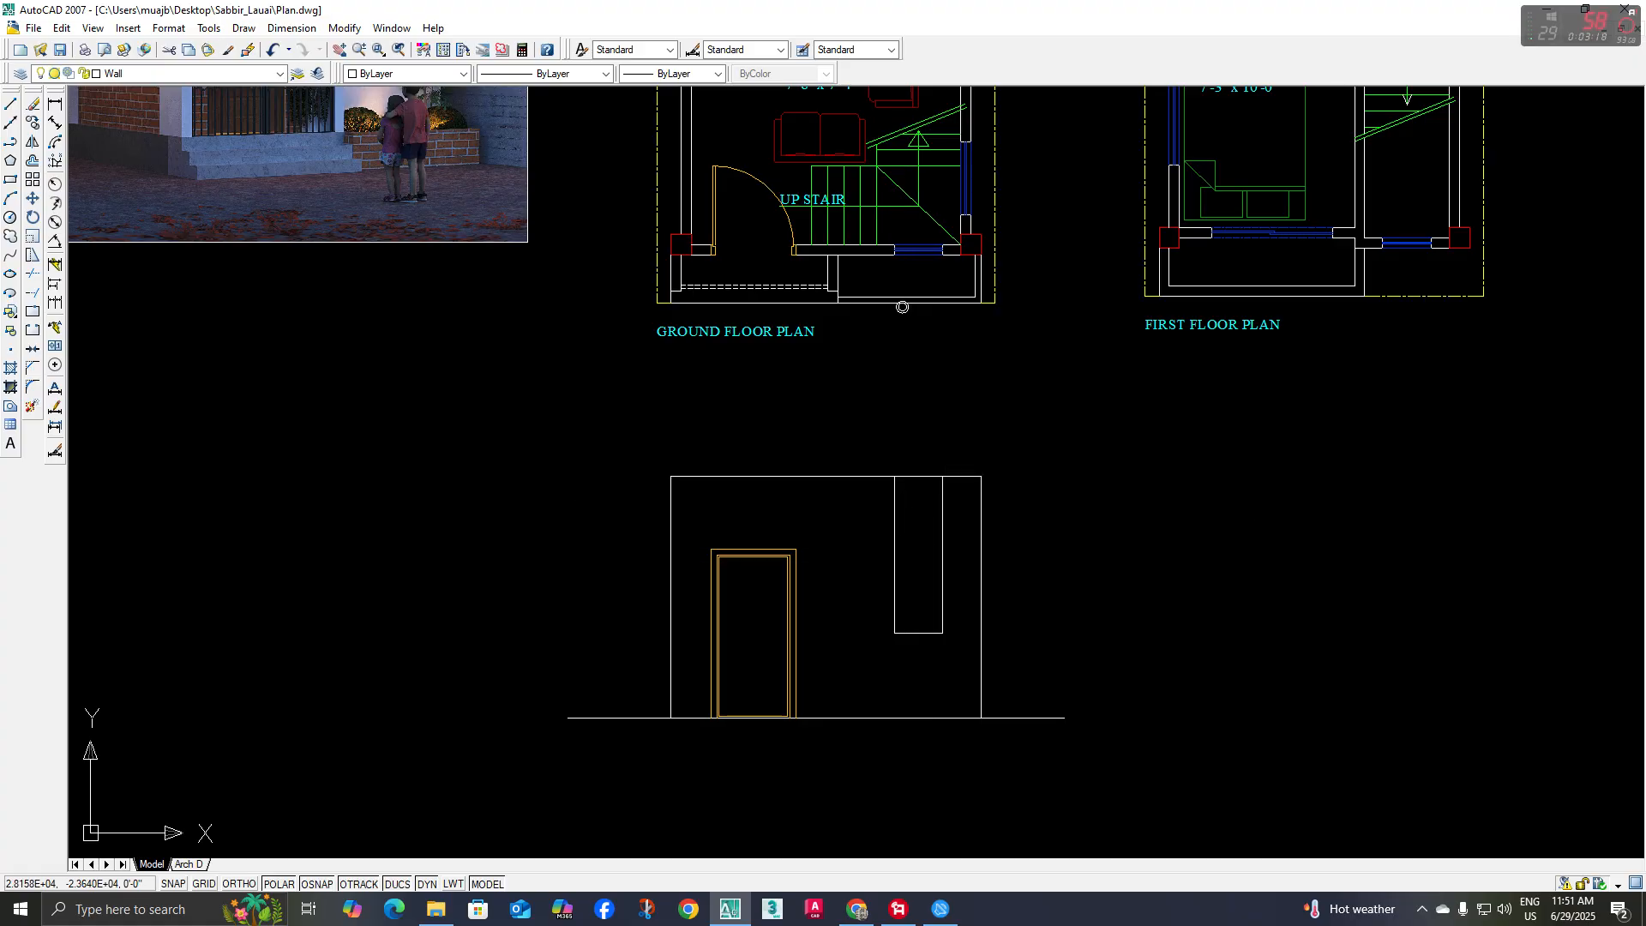
pyautogui.press('o')
pyautogui.press('Return')
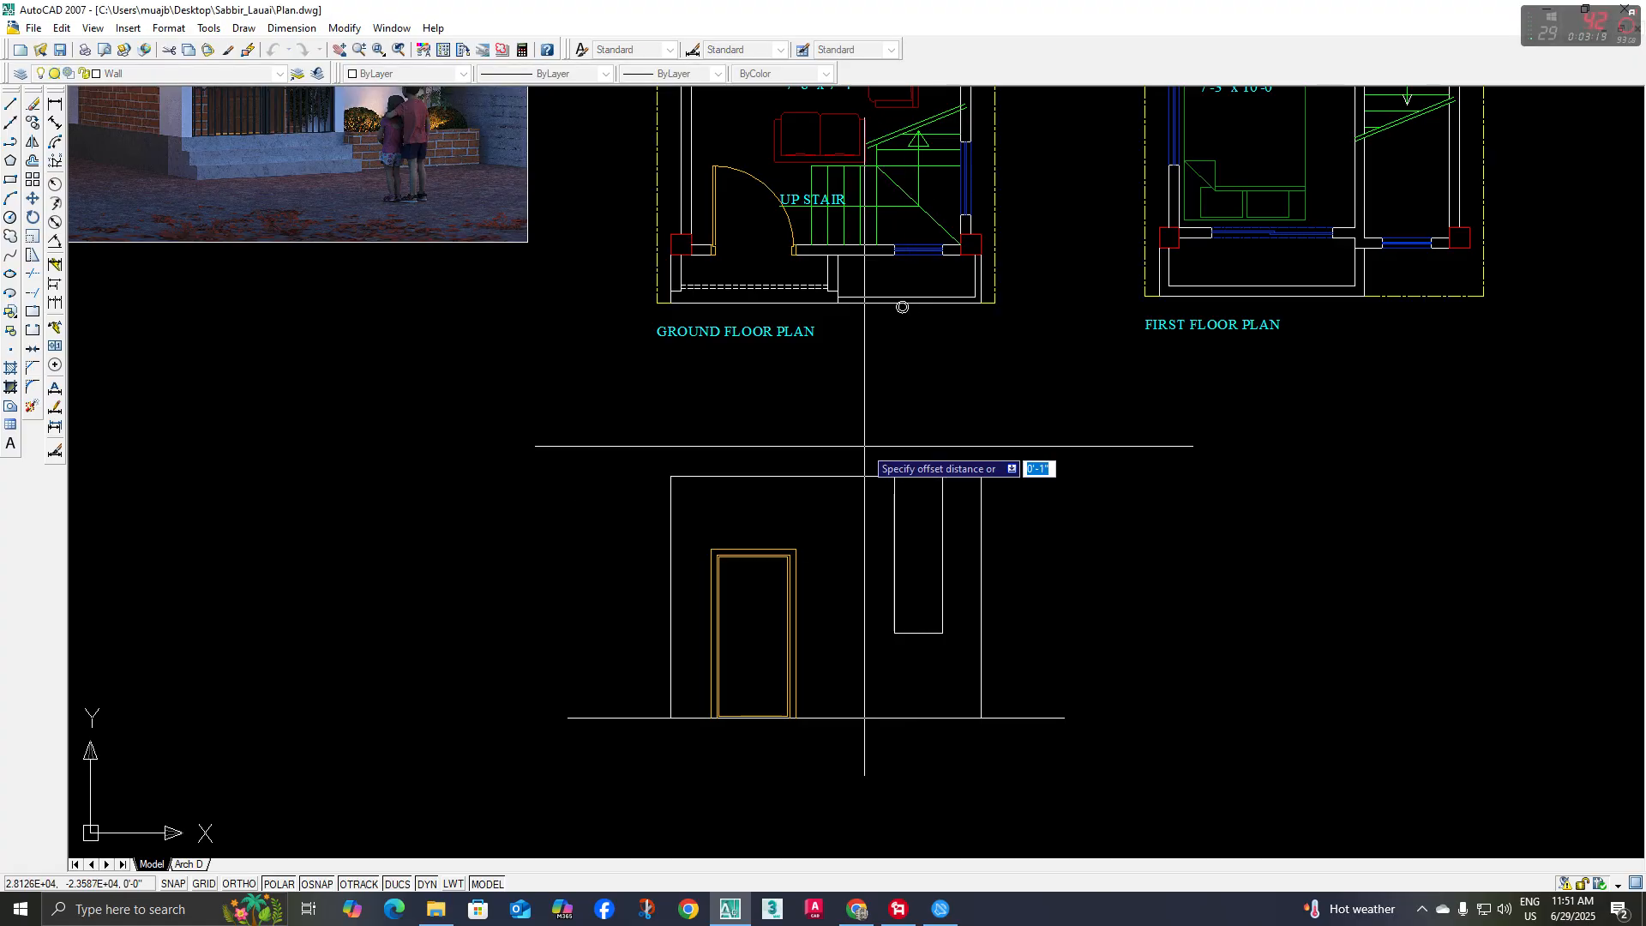
pyautogui.press('Return')
pyautogui.click(863, 476)
pyautogui.click(863, 517)
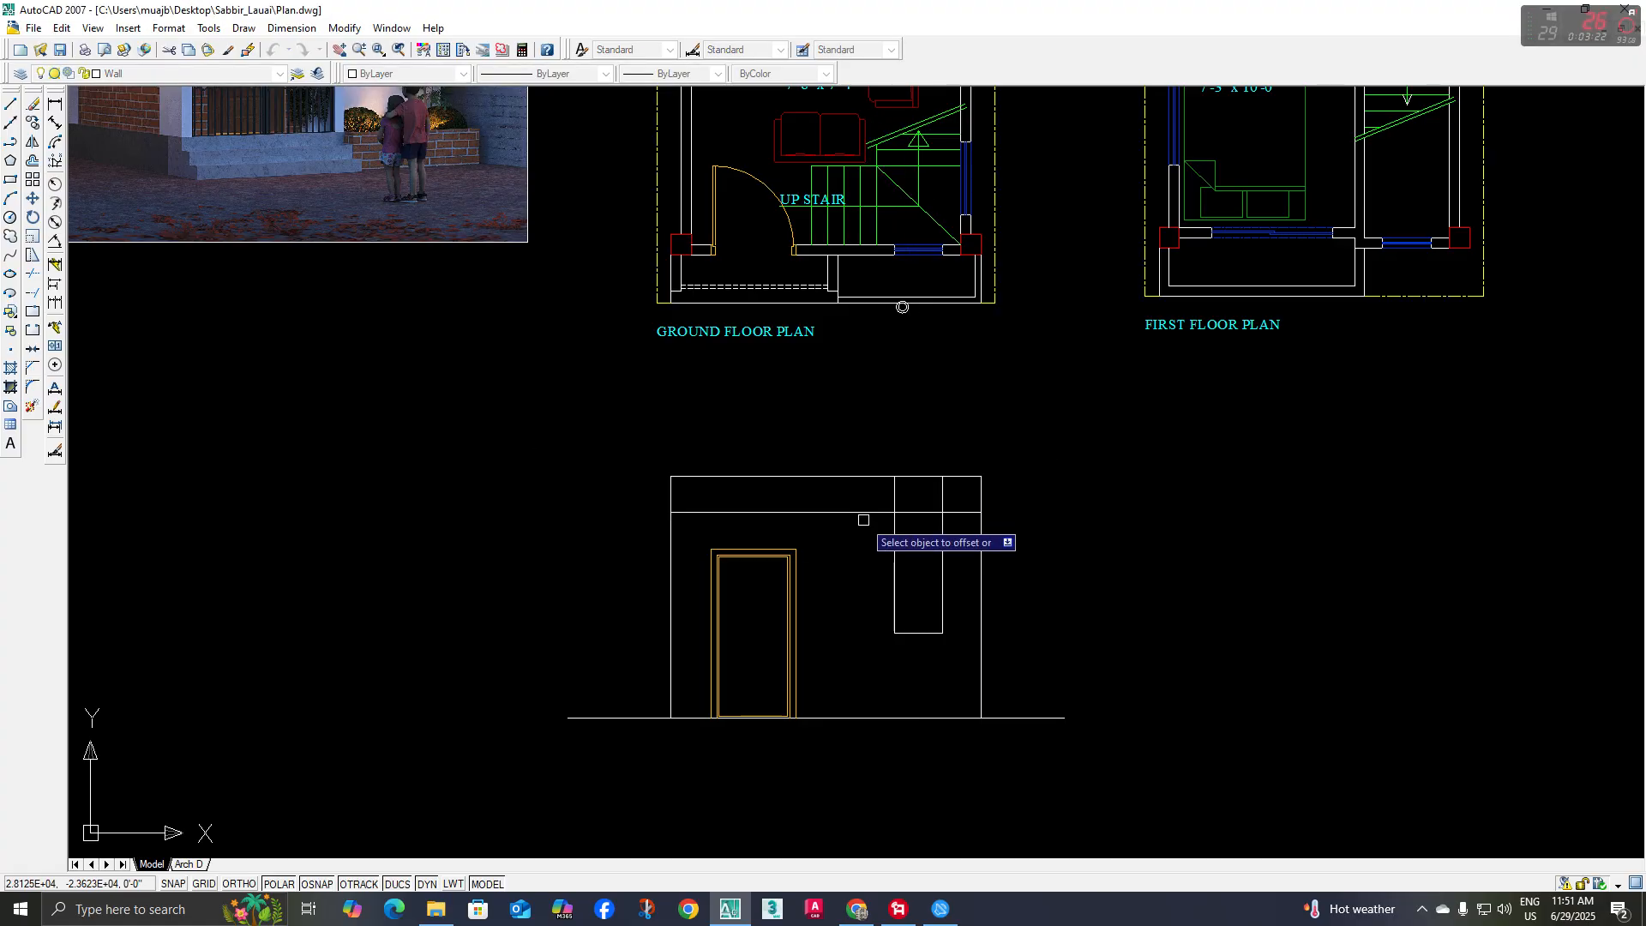
# Trim the window head line outside the window and both vertical window lines above it, leaving a closed window outline
pyautogui.click(895, 561)
pyautogui.write('tr')
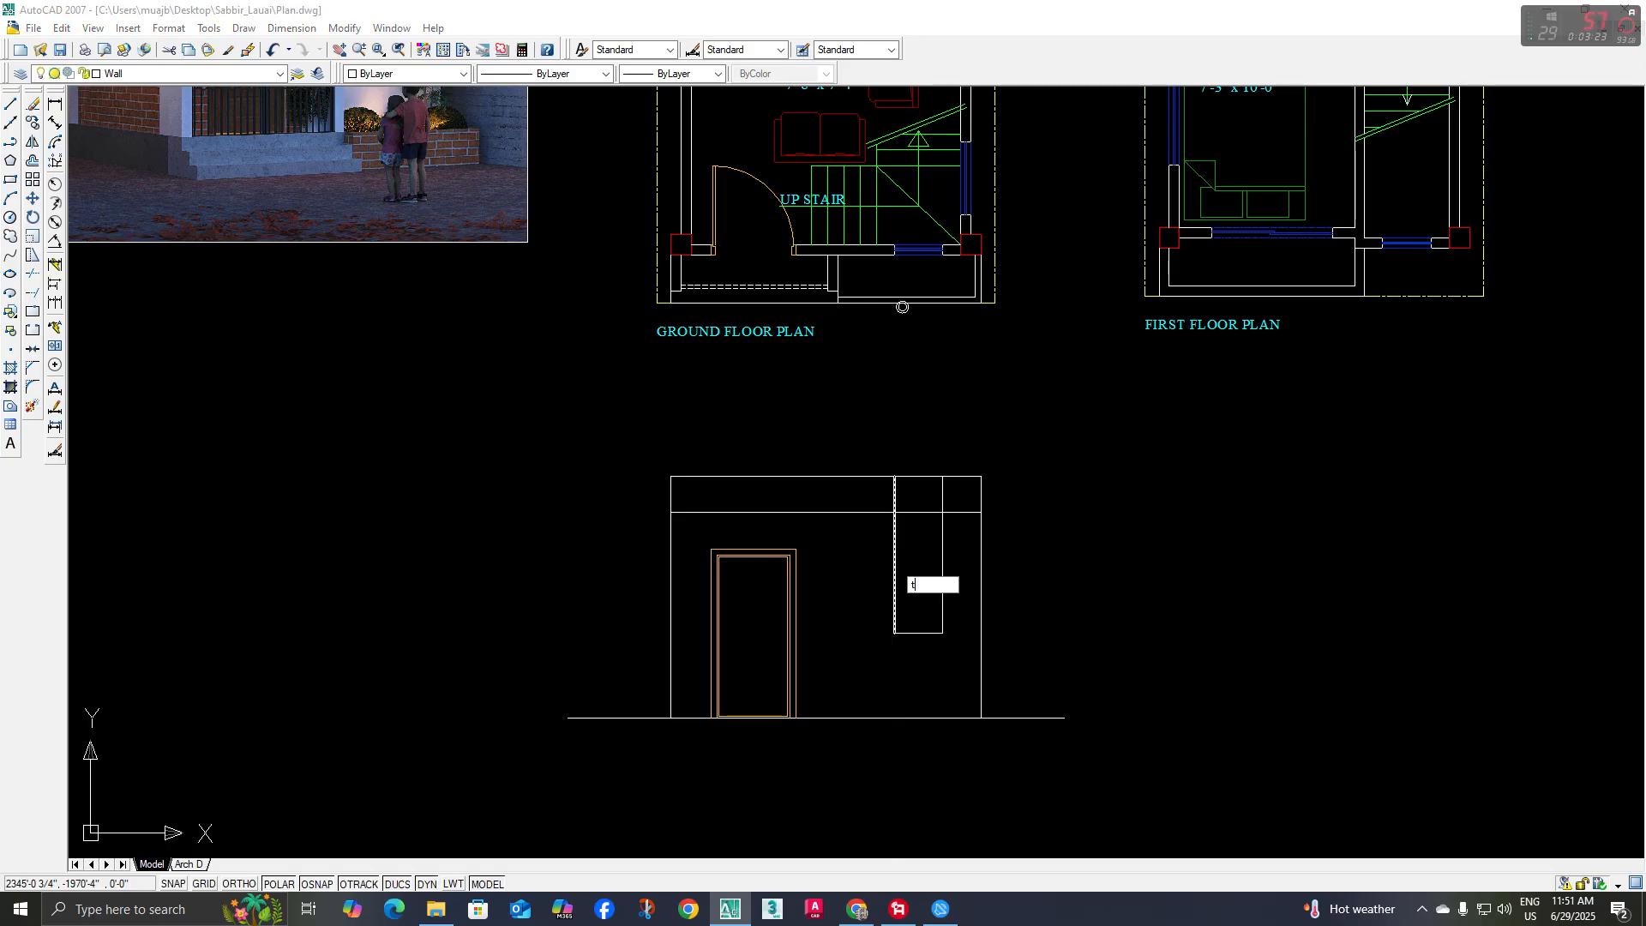
pyautogui.press('Return')
pyautogui.press('Return')
pyautogui.click(870, 514)
pyautogui.click(947, 495)
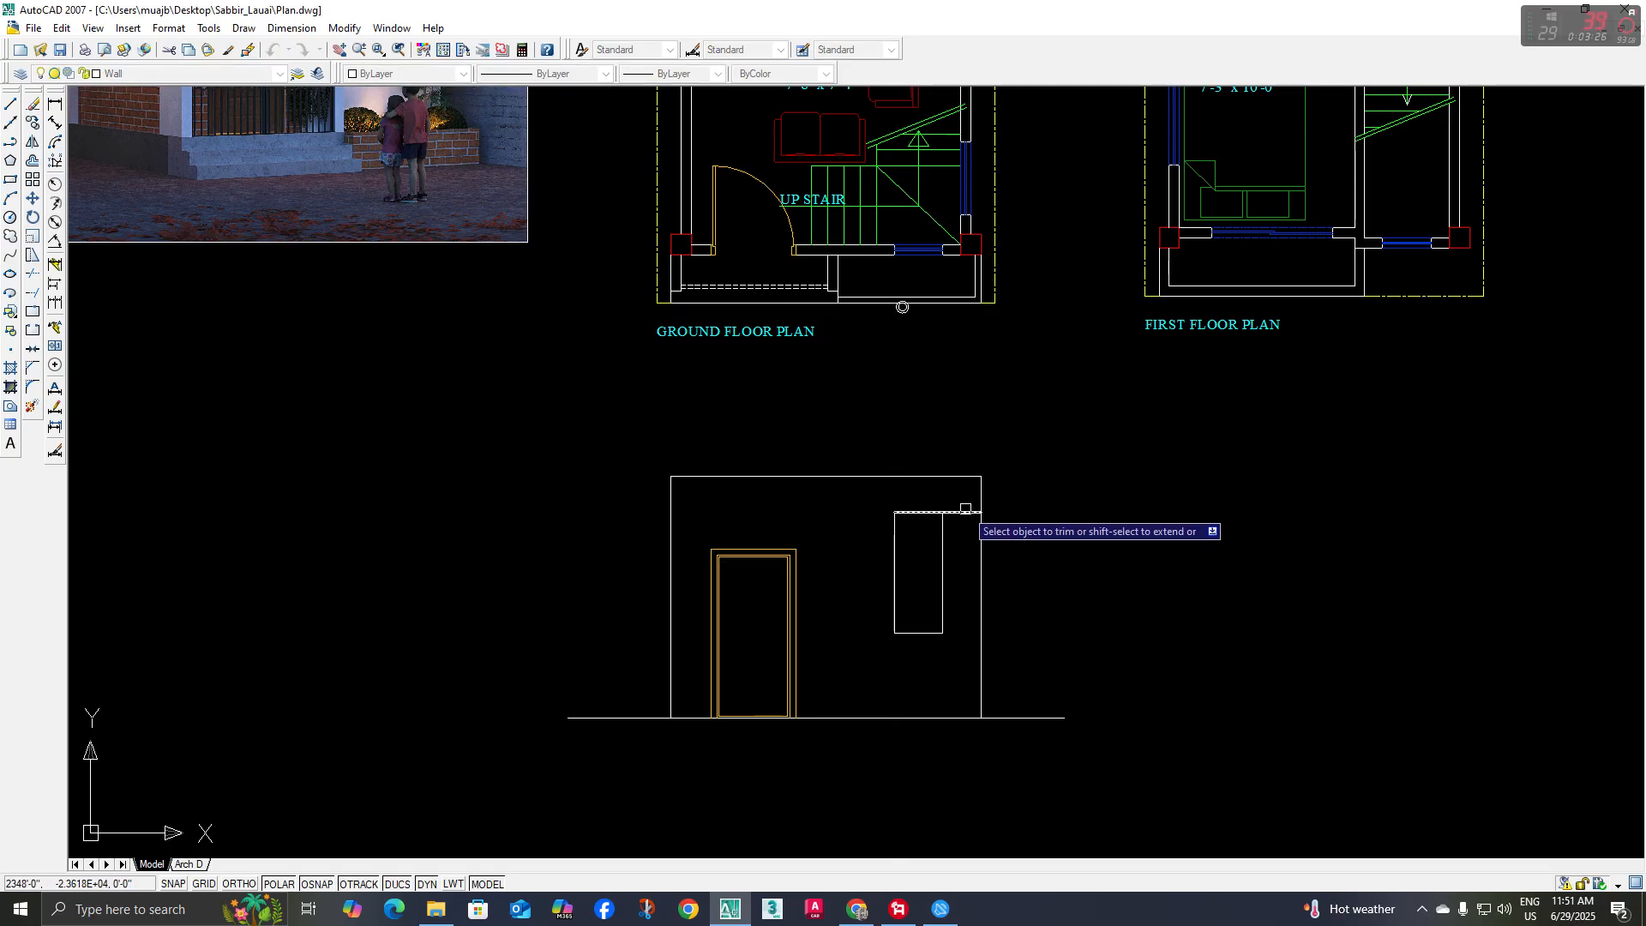
pyautogui.press('Return')
# Examine the window outline against the ground floor plan's front wall and the reference rendering
pyautogui.scroll(2, 934, 560)
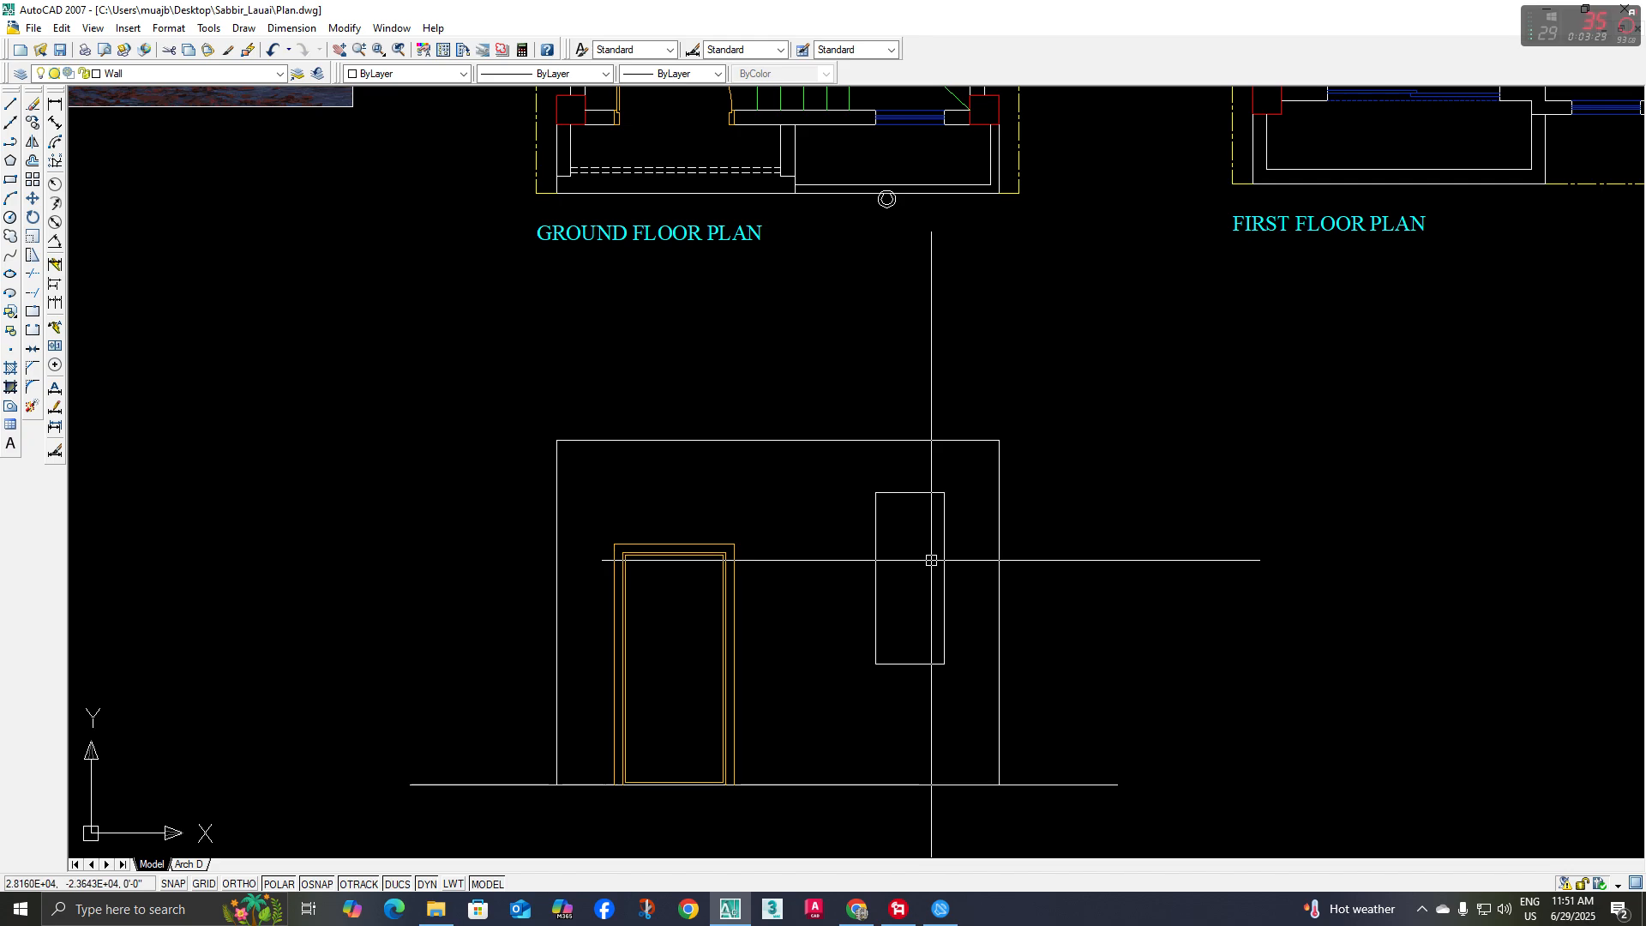
pyautogui.scroll(-2, 931, 560)
pyautogui.moveTo(934, 429); pyautogui.dragTo(933, 445, button='middle')
pyautogui.scroll(3, 926, 404)
pyautogui.moveTo(916, 381); pyautogui.dragTo(931, 481, button='middle')
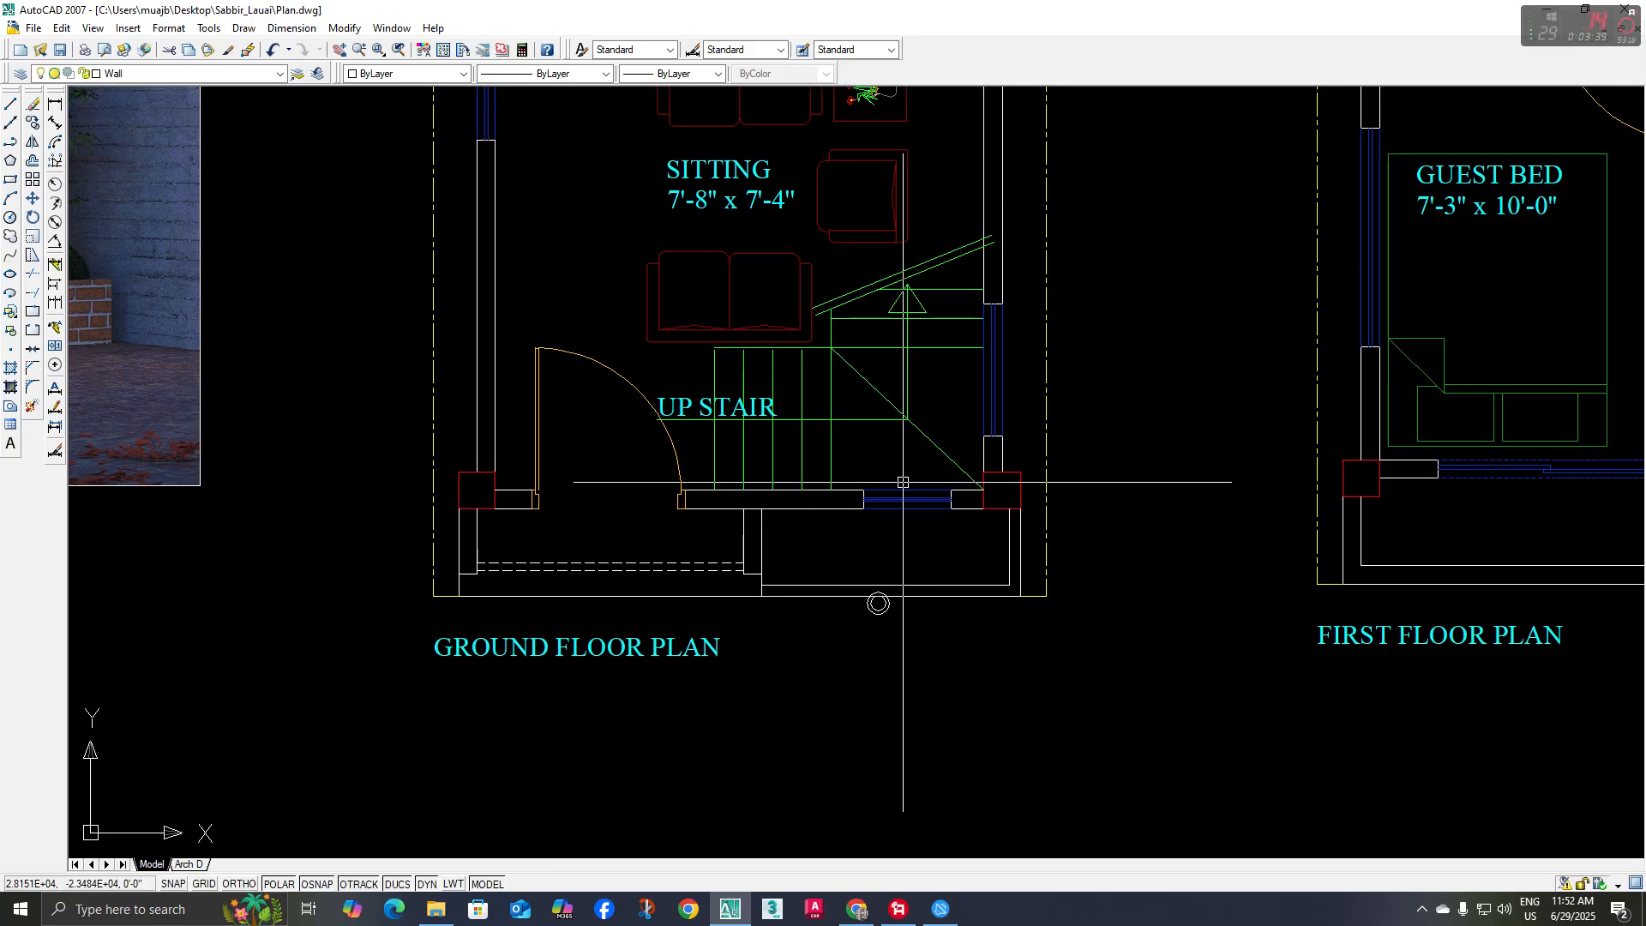
pyautogui.scroll(-3, 898, 490)
pyautogui.scroll(2, 471, 446)
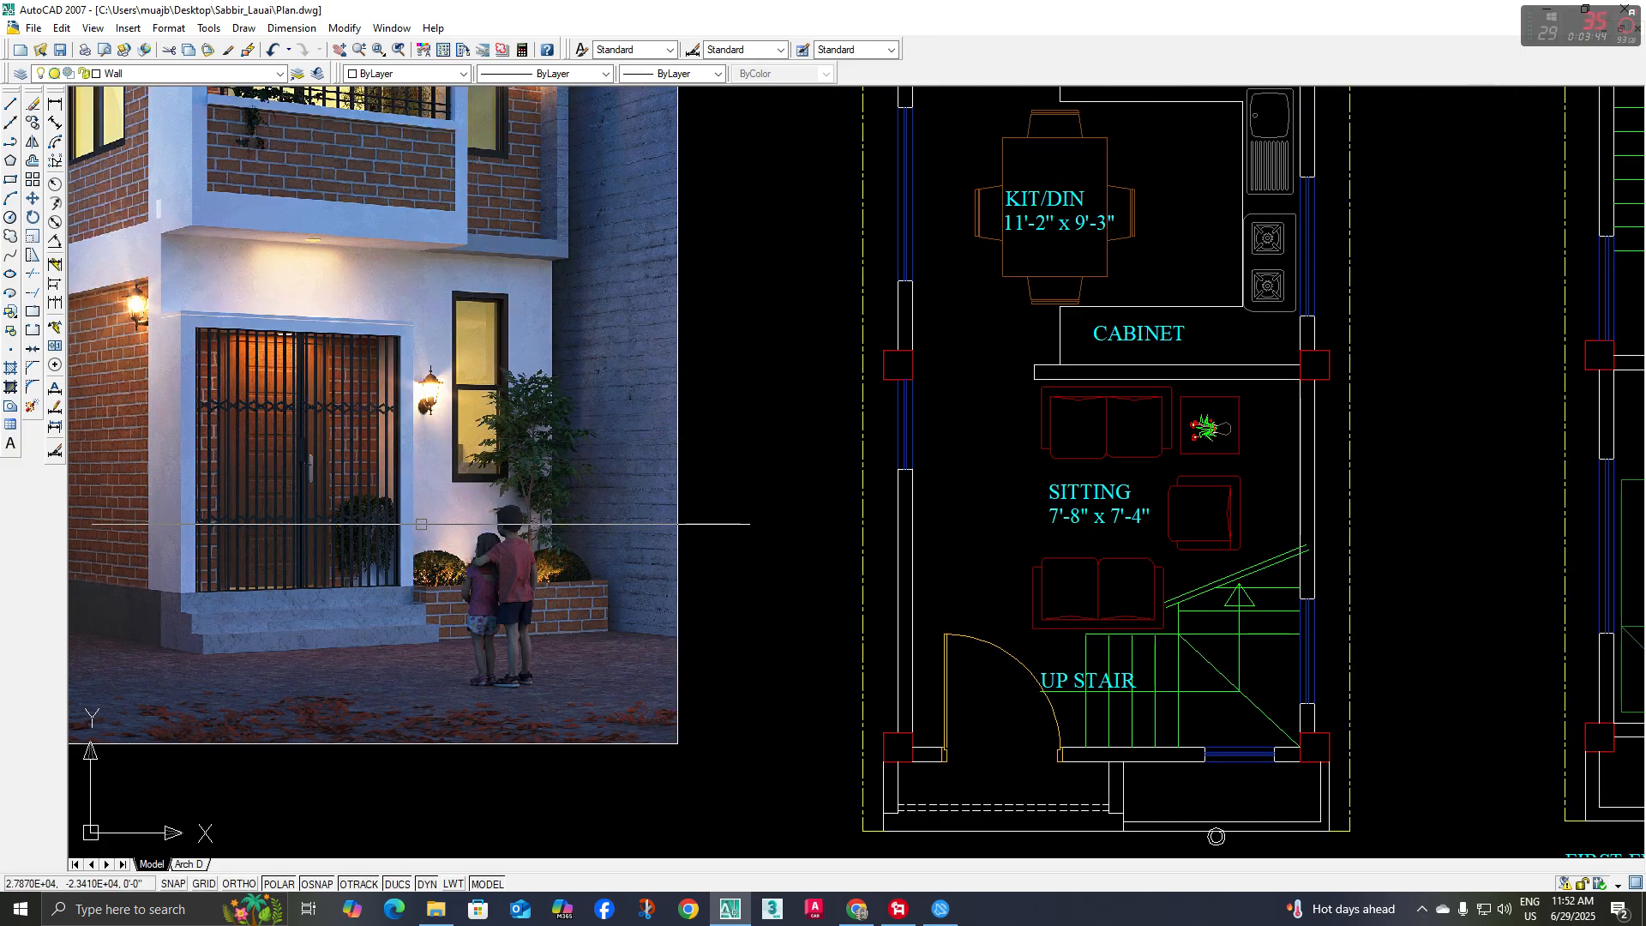
pyautogui.scroll(-3, 883, 559)
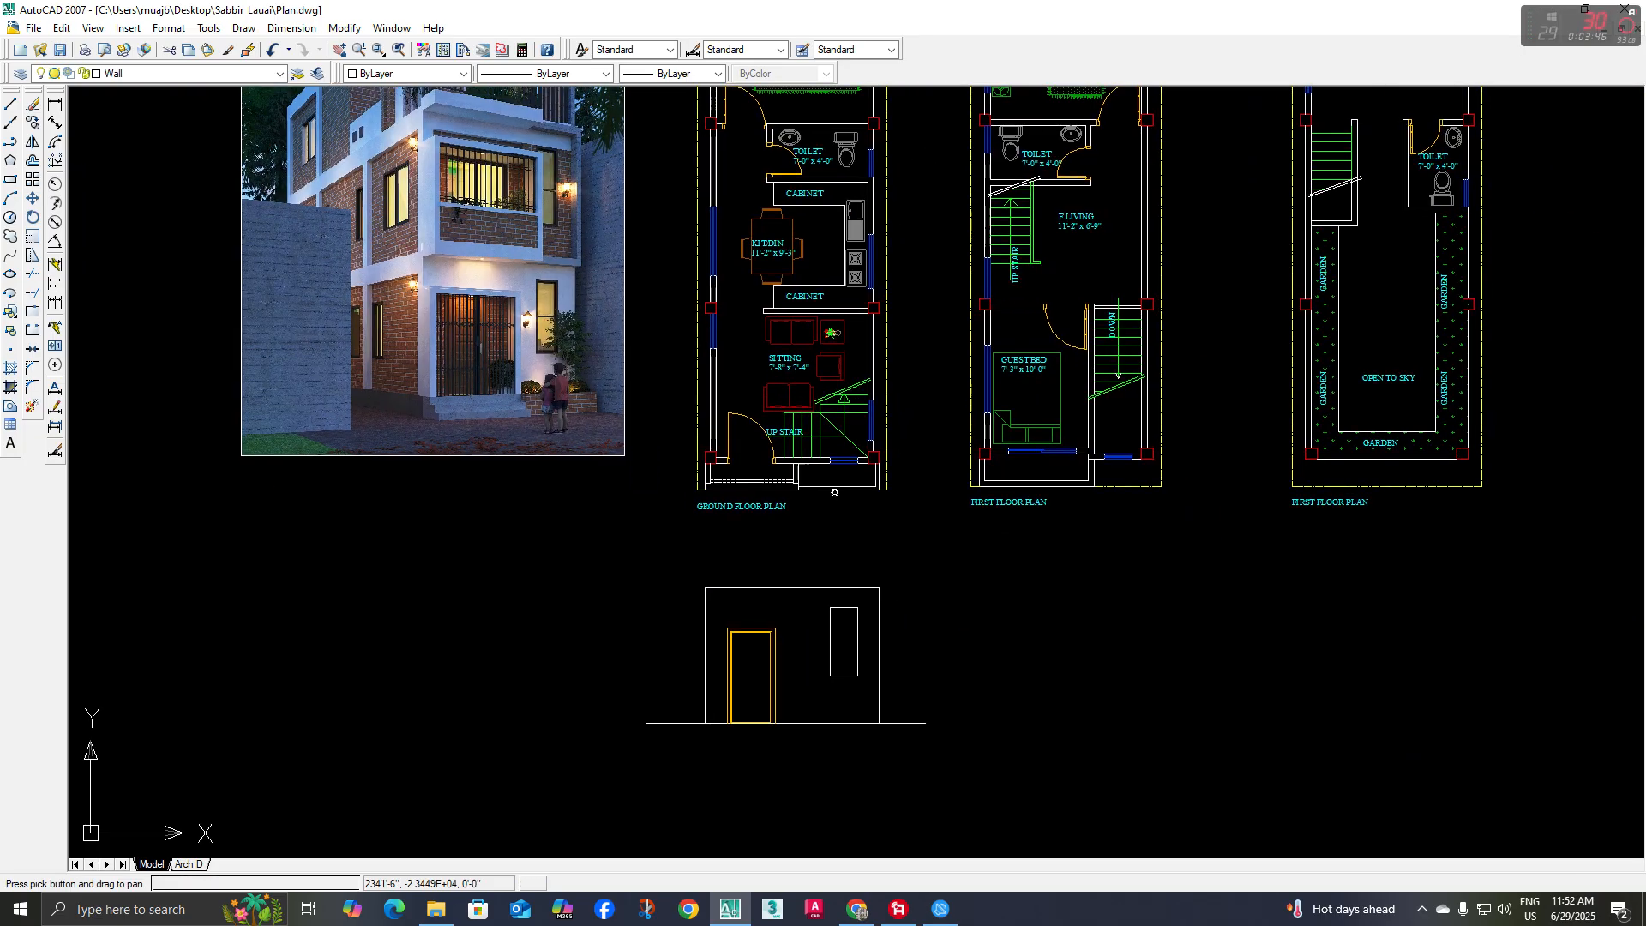
# Offset the head, sill and both side lines of the elevation's window outline 2 inches inward to form the frame
pyautogui.scroll(3, 823, 591)
pyautogui.write('o')
pyautogui.press('Return')
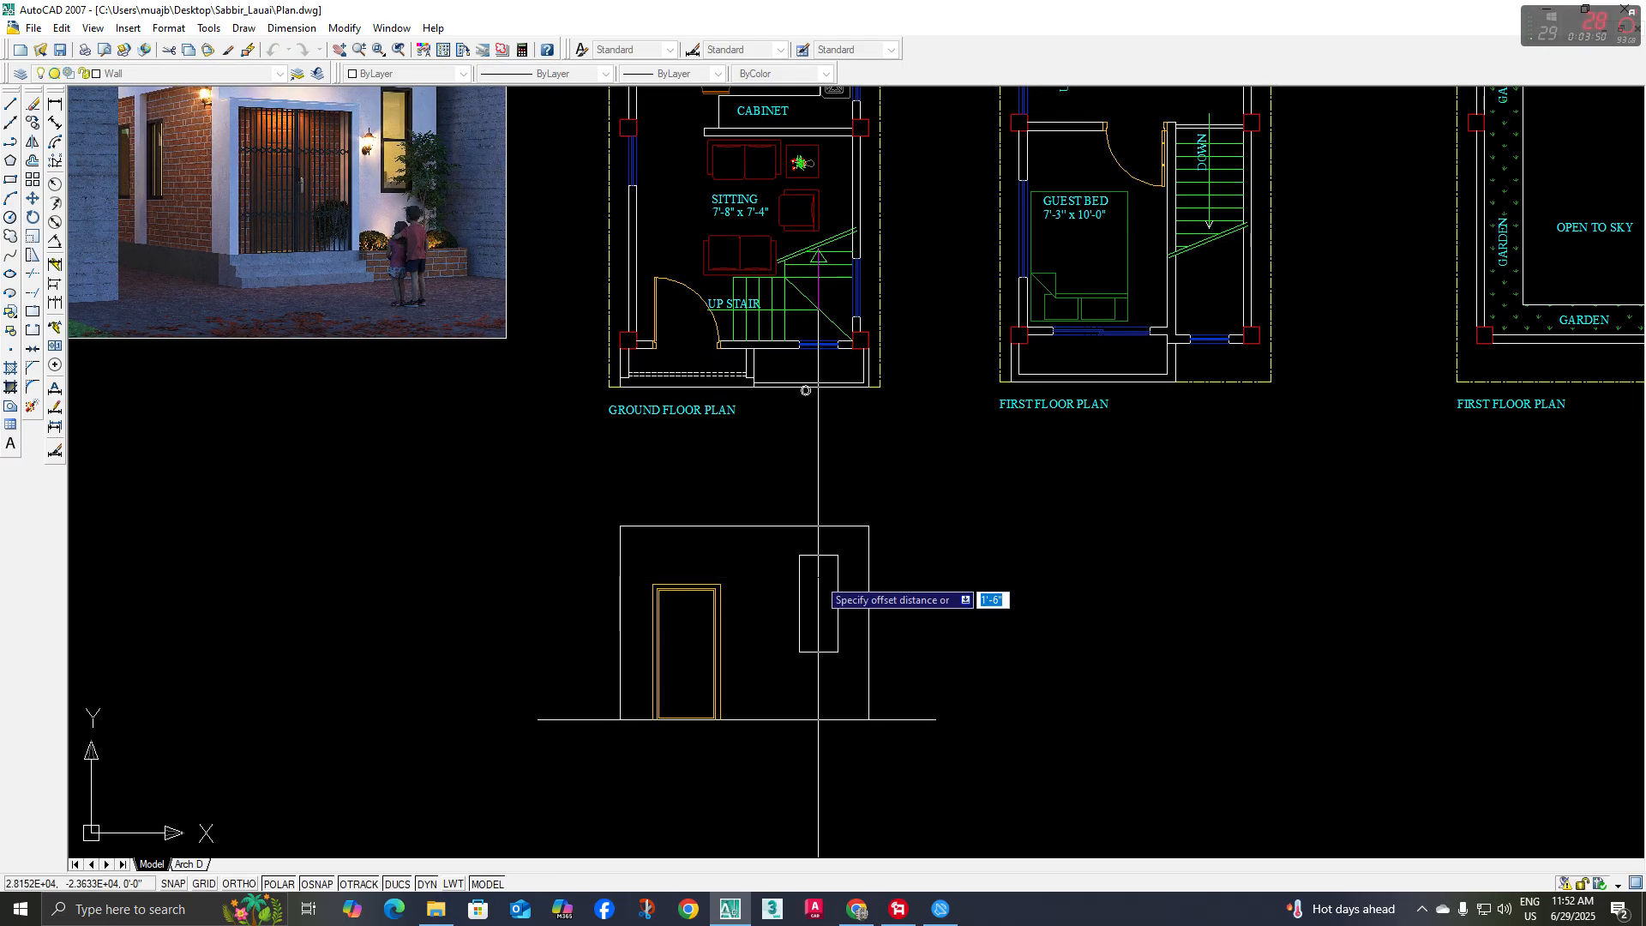
pyautogui.scroll(3, 809, 565)
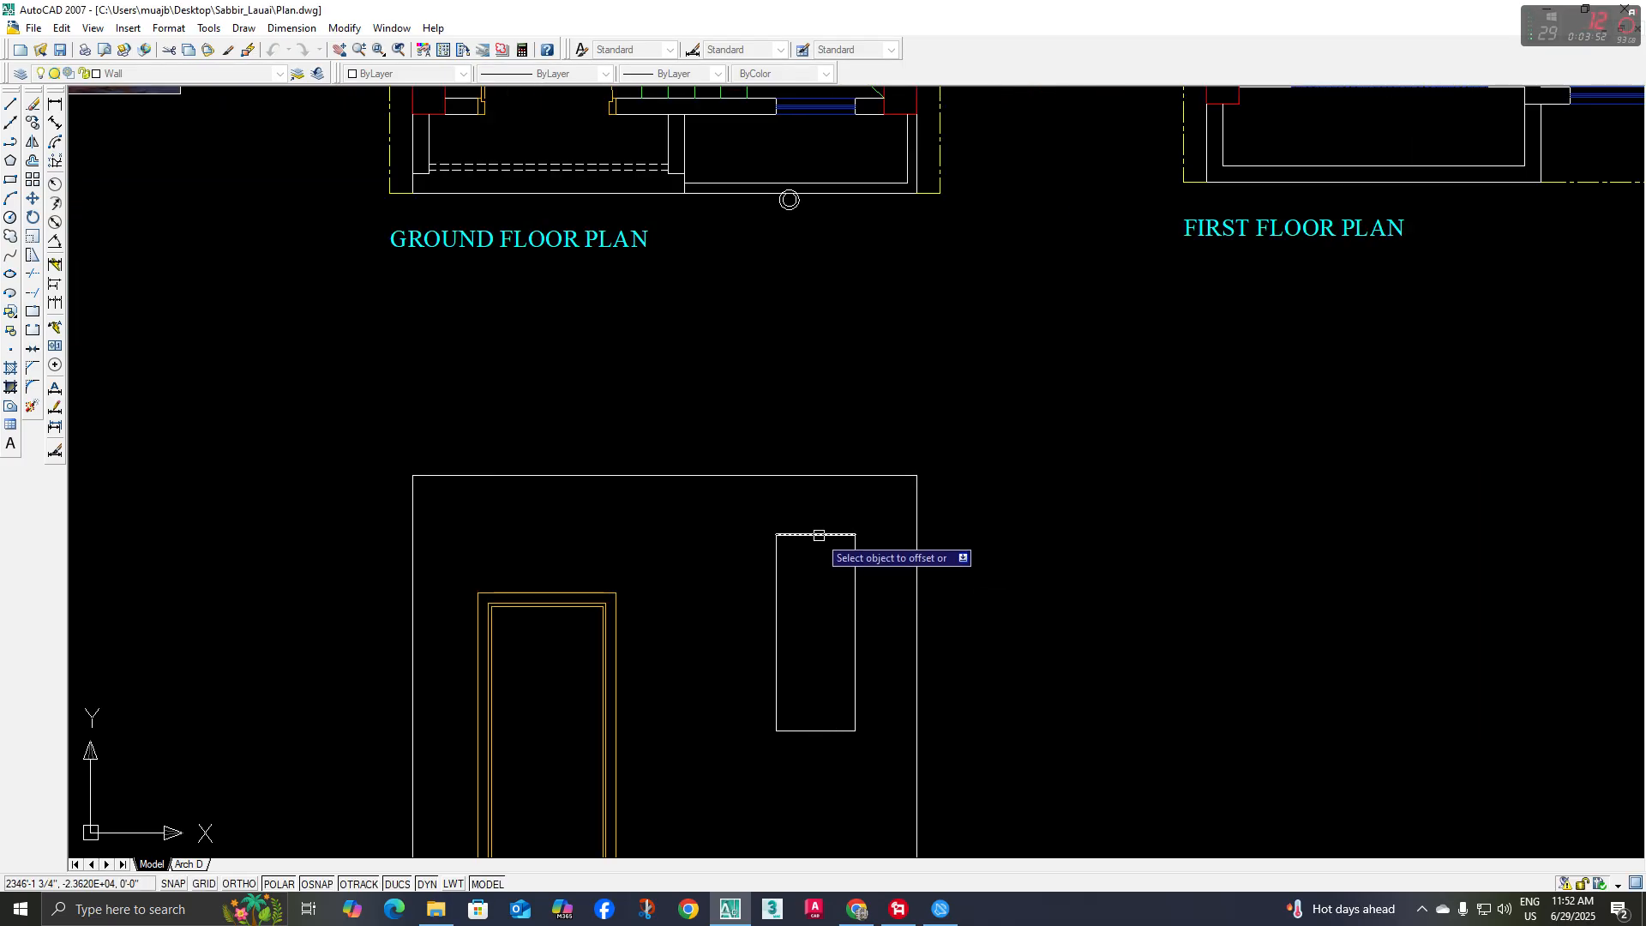
pyautogui.click(819, 535)
pyautogui.click(807, 579)
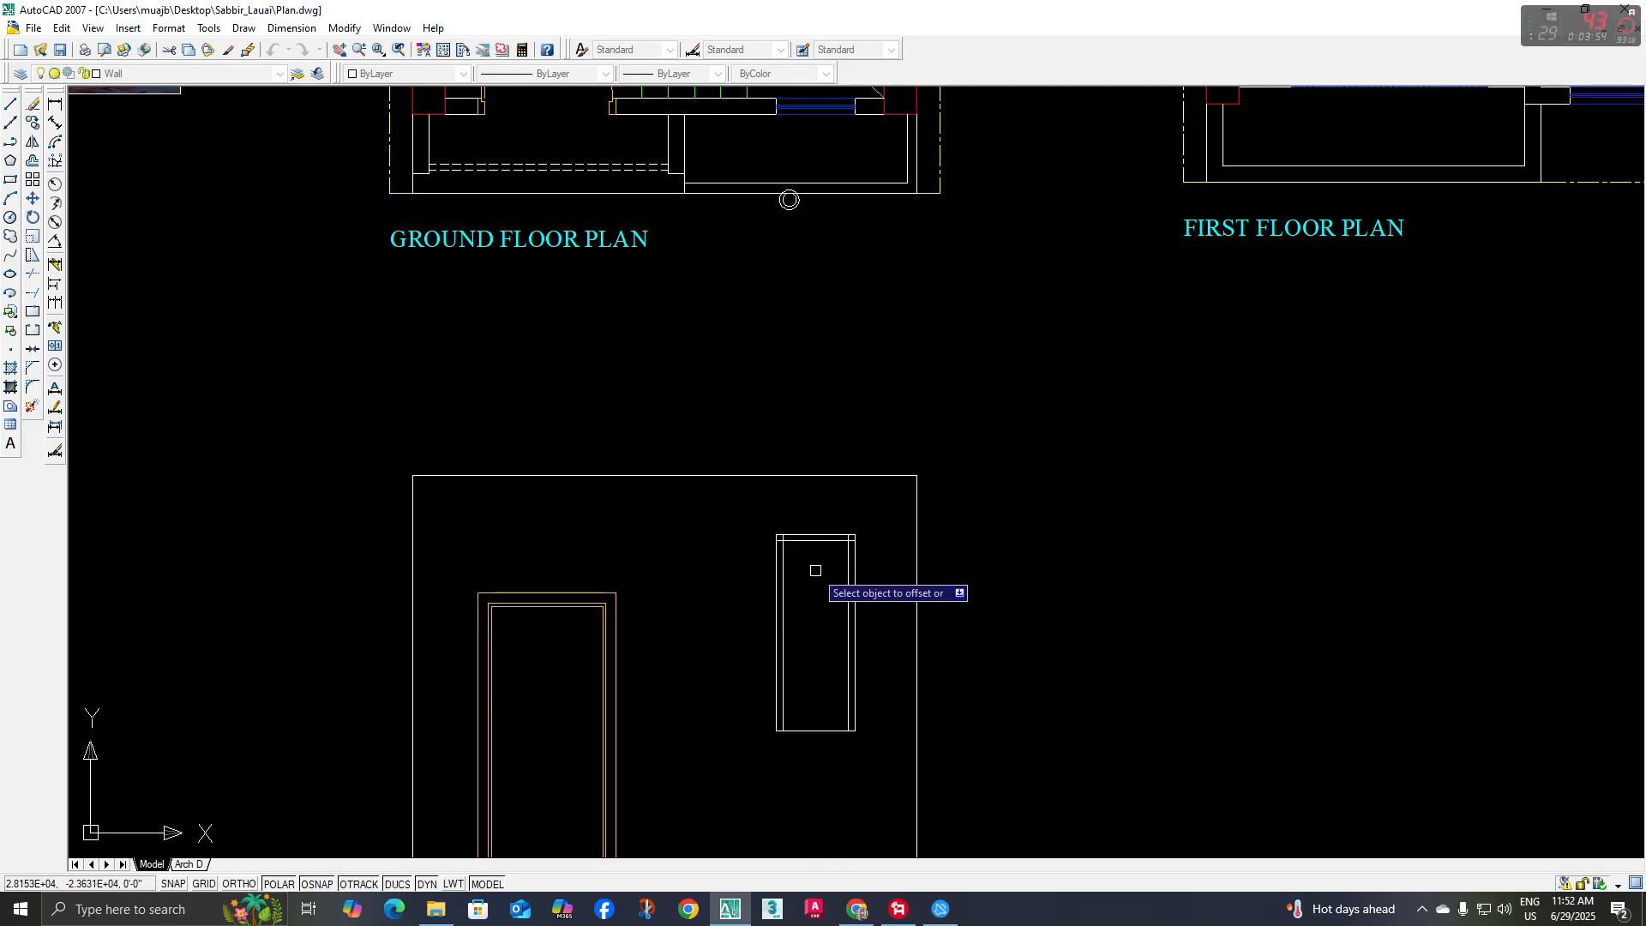
pyautogui.click(820, 730)
pyautogui.click(813, 663)
pyautogui.press('Escape')
pyautogui.scroll(-4, 827, 655)
pyautogui.moveTo(825, 657); pyautogui.dragTo(827, 628, button='middle')
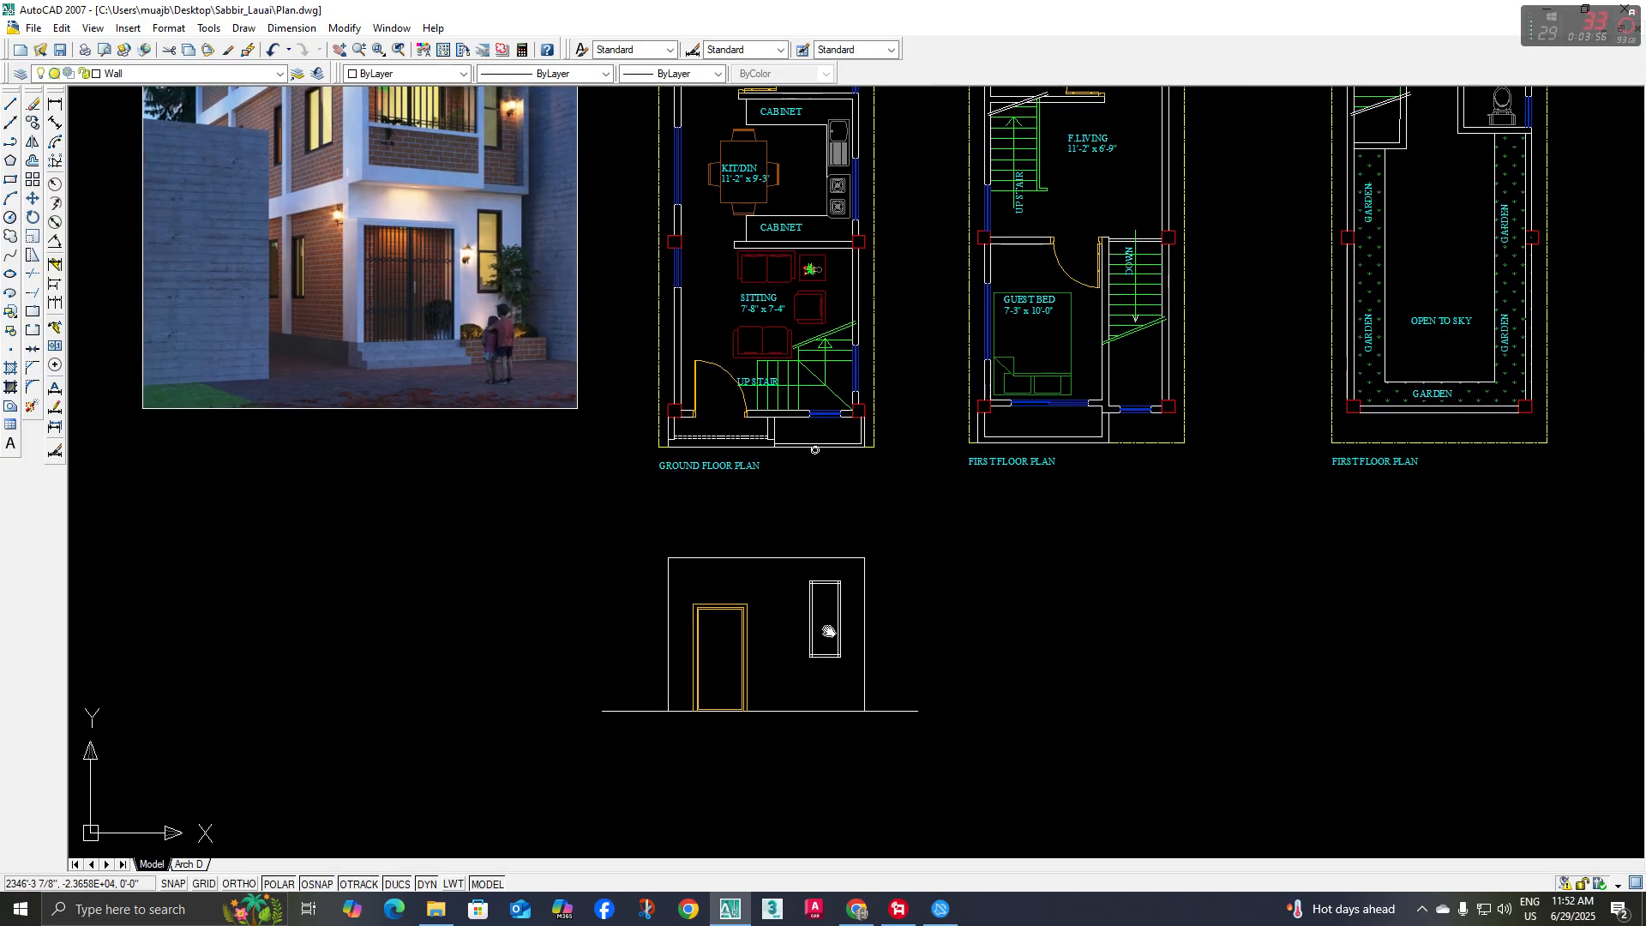
# Examine the ground floor front window in the reference rendering against the ground floor plan
pyautogui.moveTo(817, 484); pyautogui.dragTo(830, 522, button='middle')
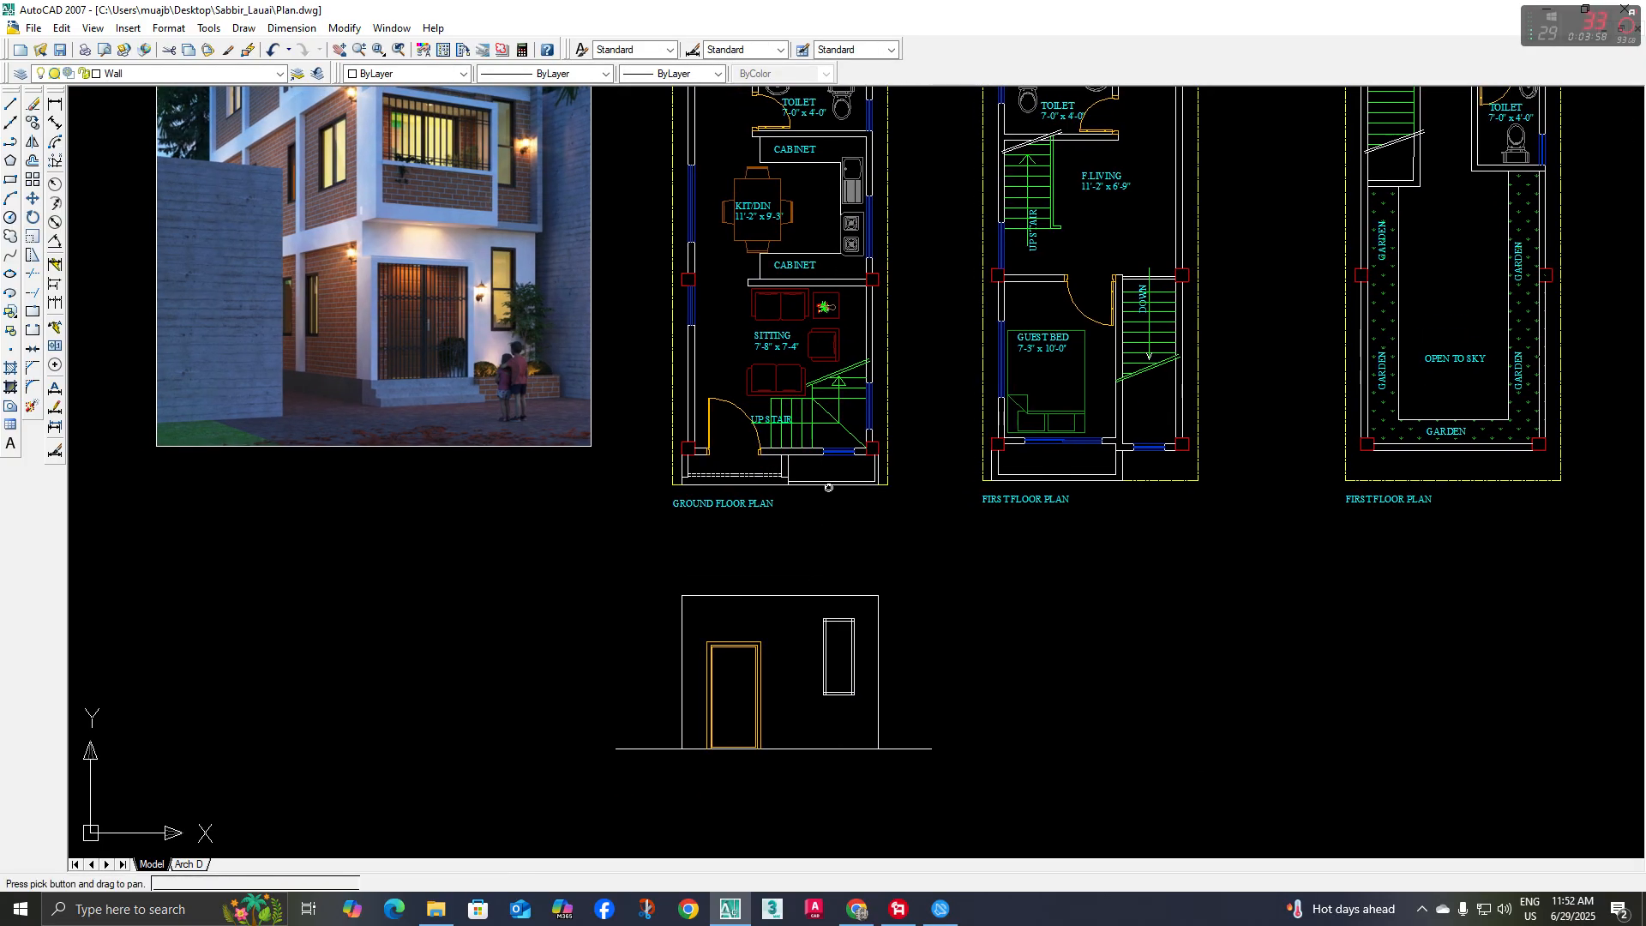
pyautogui.scroll(3, 482, 239)
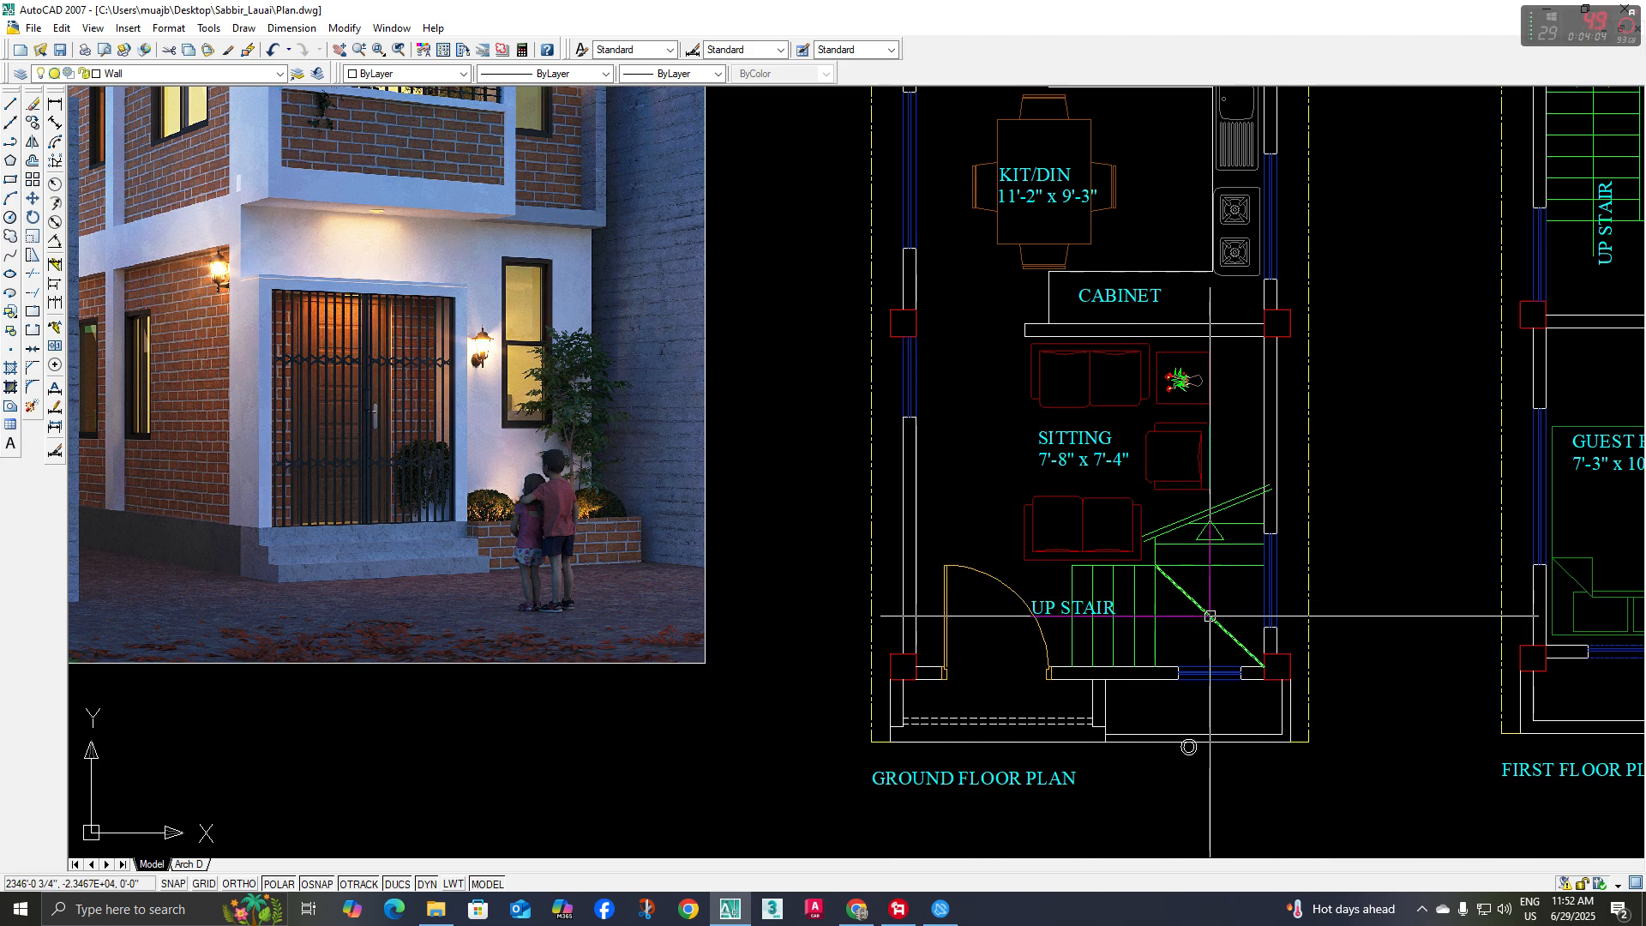
pyautogui.moveTo(1210, 616); pyautogui.dragTo(1175, 616, button='middle')
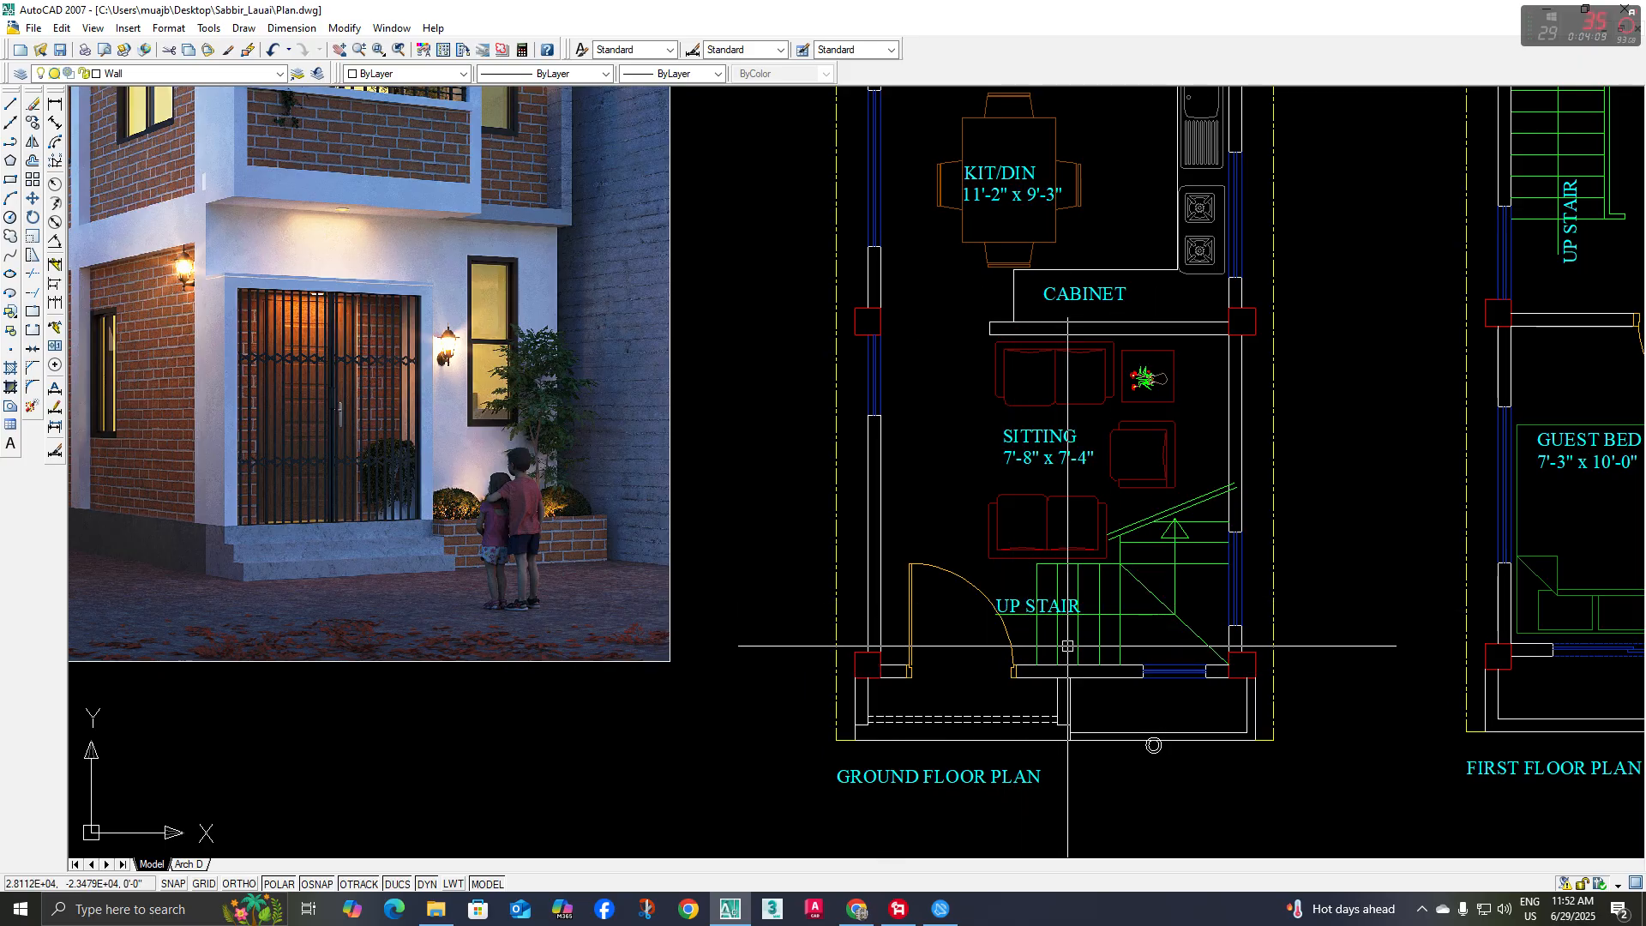
pyautogui.moveTo(1100, 667); pyautogui.dragTo(1082, 628, button='middle')
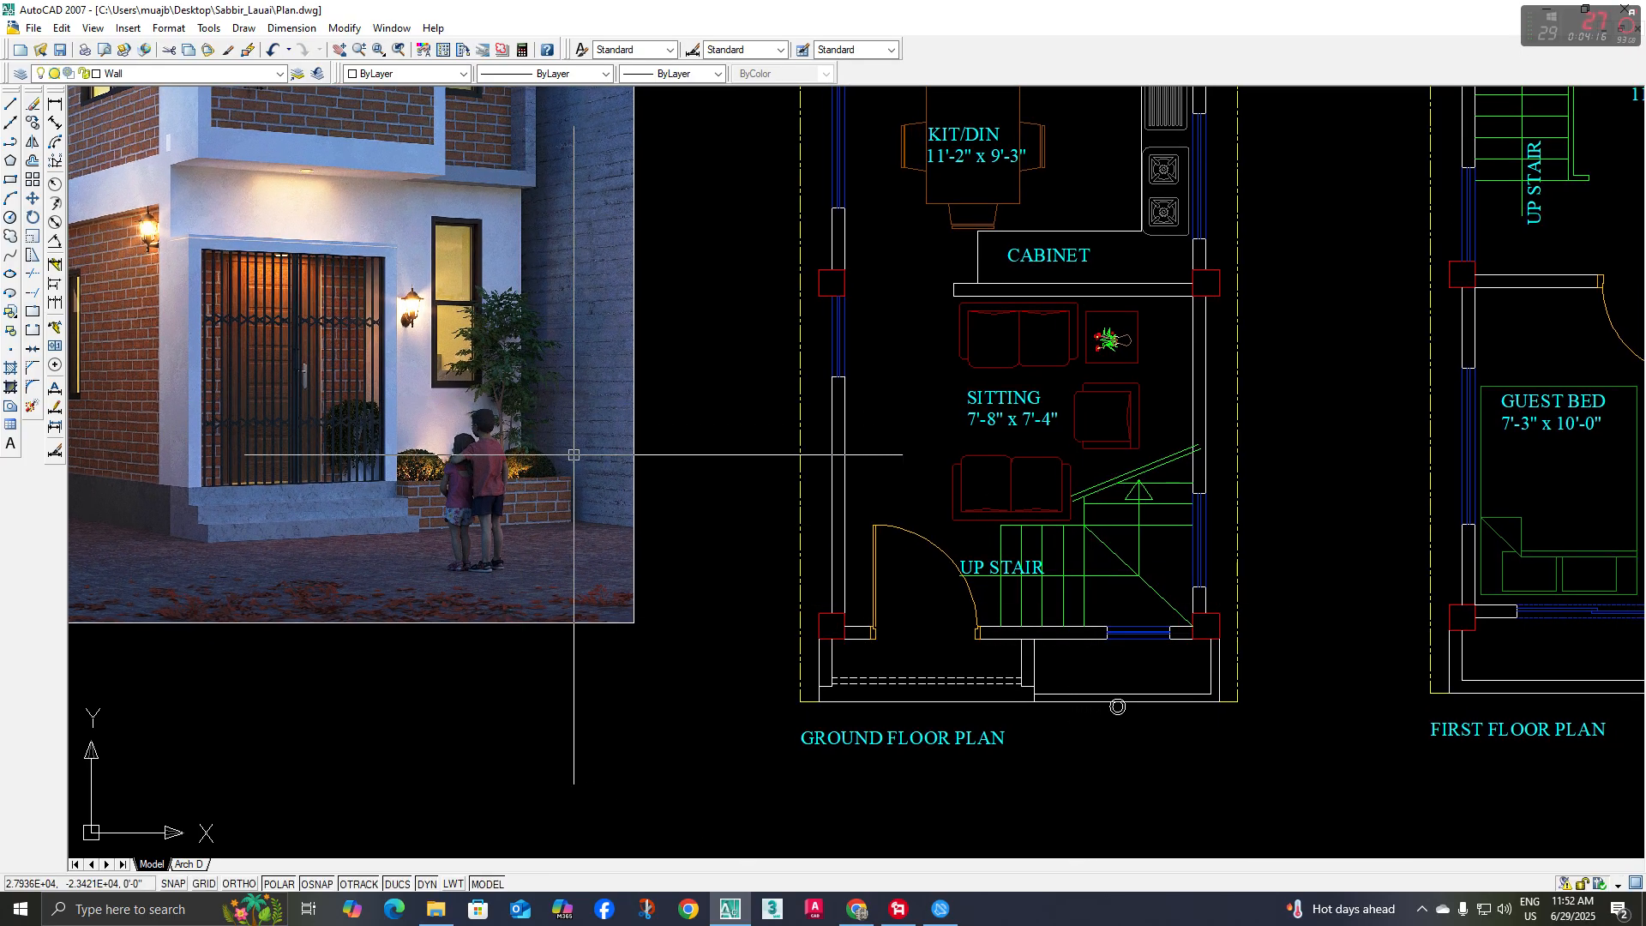
pyautogui.moveTo(152, 210); pyautogui.dragTo(347, 353, button='middle')
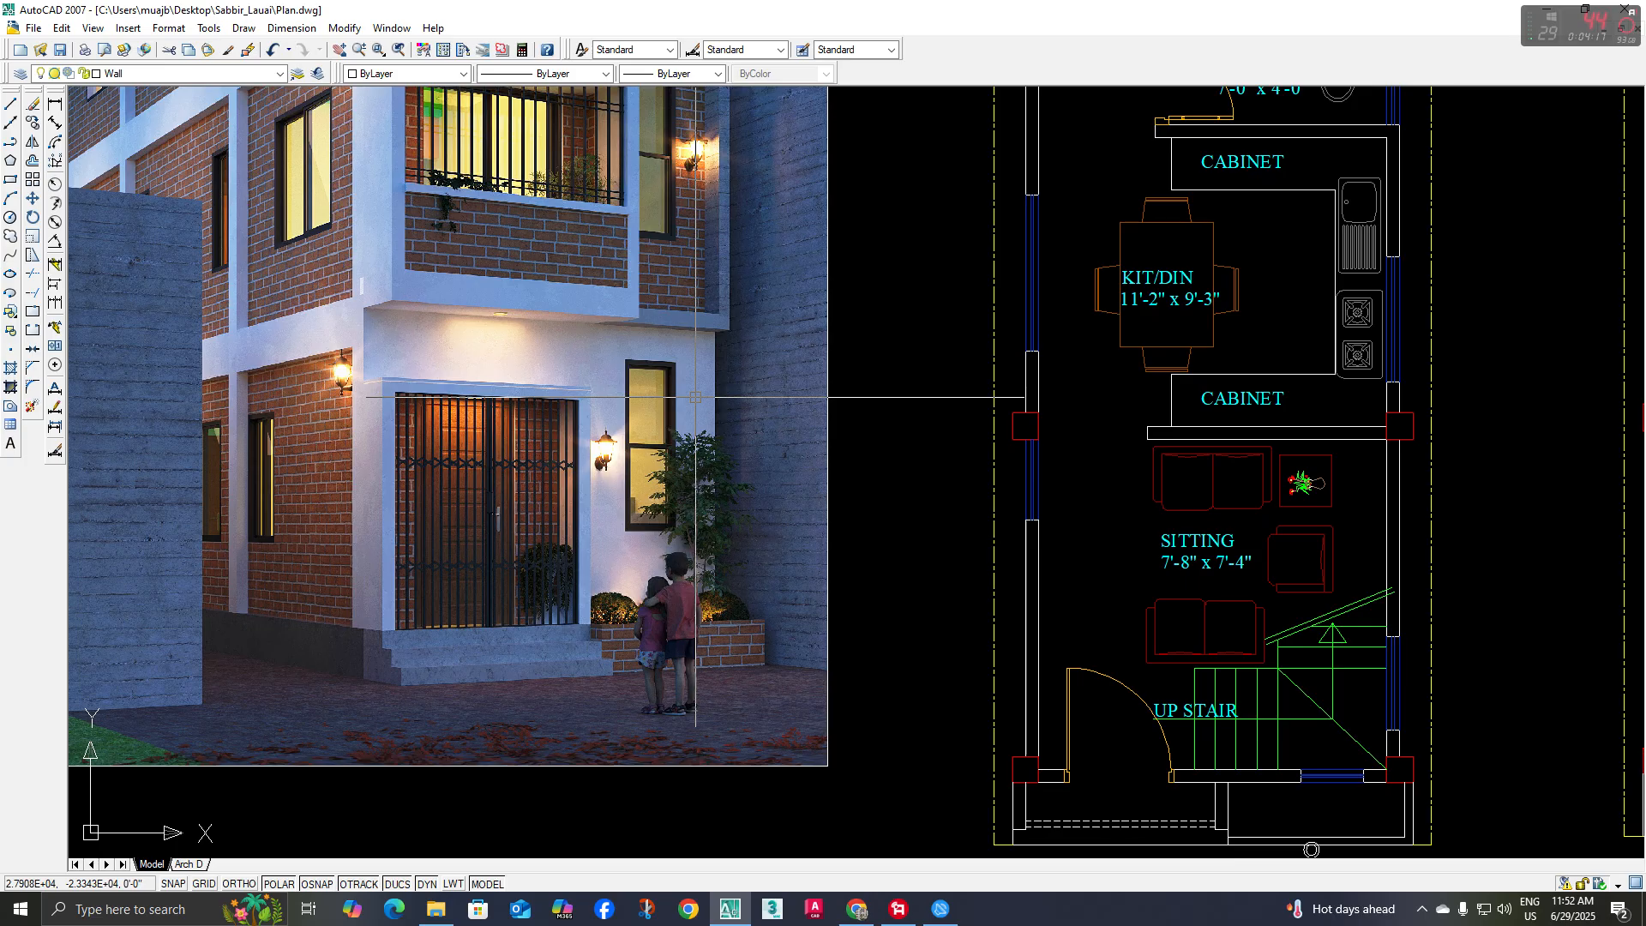
pyautogui.scroll(-8, 693, 402)
pyautogui.moveTo(799, 460); pyautogui.dragTo(720, 319, button='middle')
pyautogui.scroll(9, 873, 512)
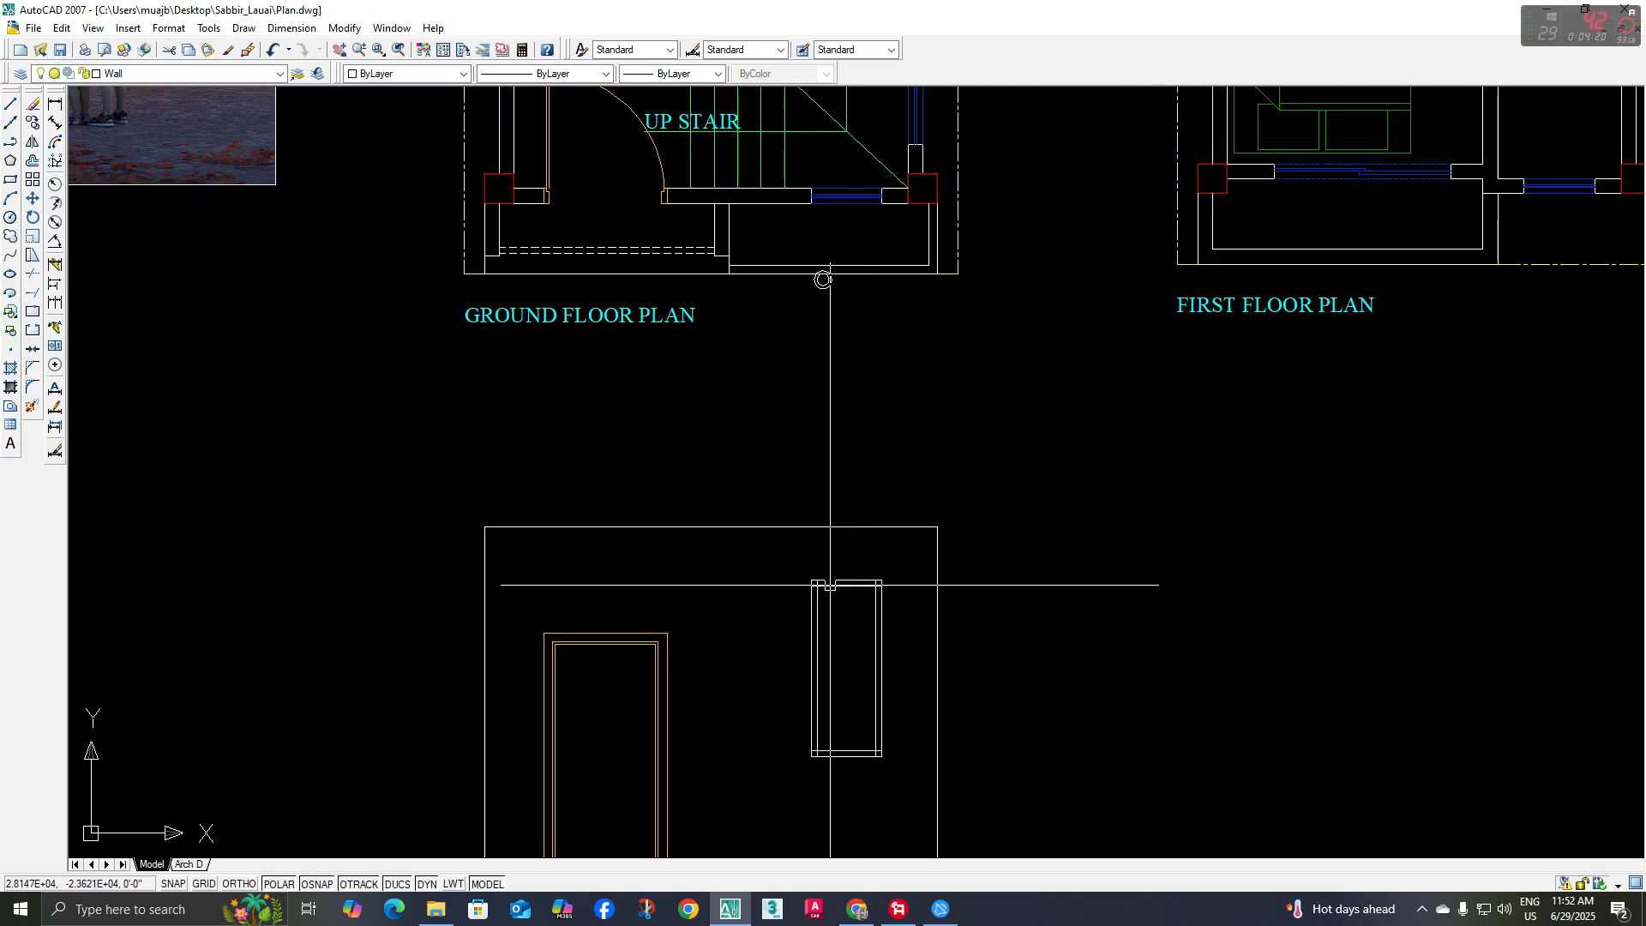
# Measure the height between the window head and the elevation's upper wall line with a temporary dimension, and delete the dimension
pyautogui.click(57, 122)
pyautogui.scroll(3, 827, 504)
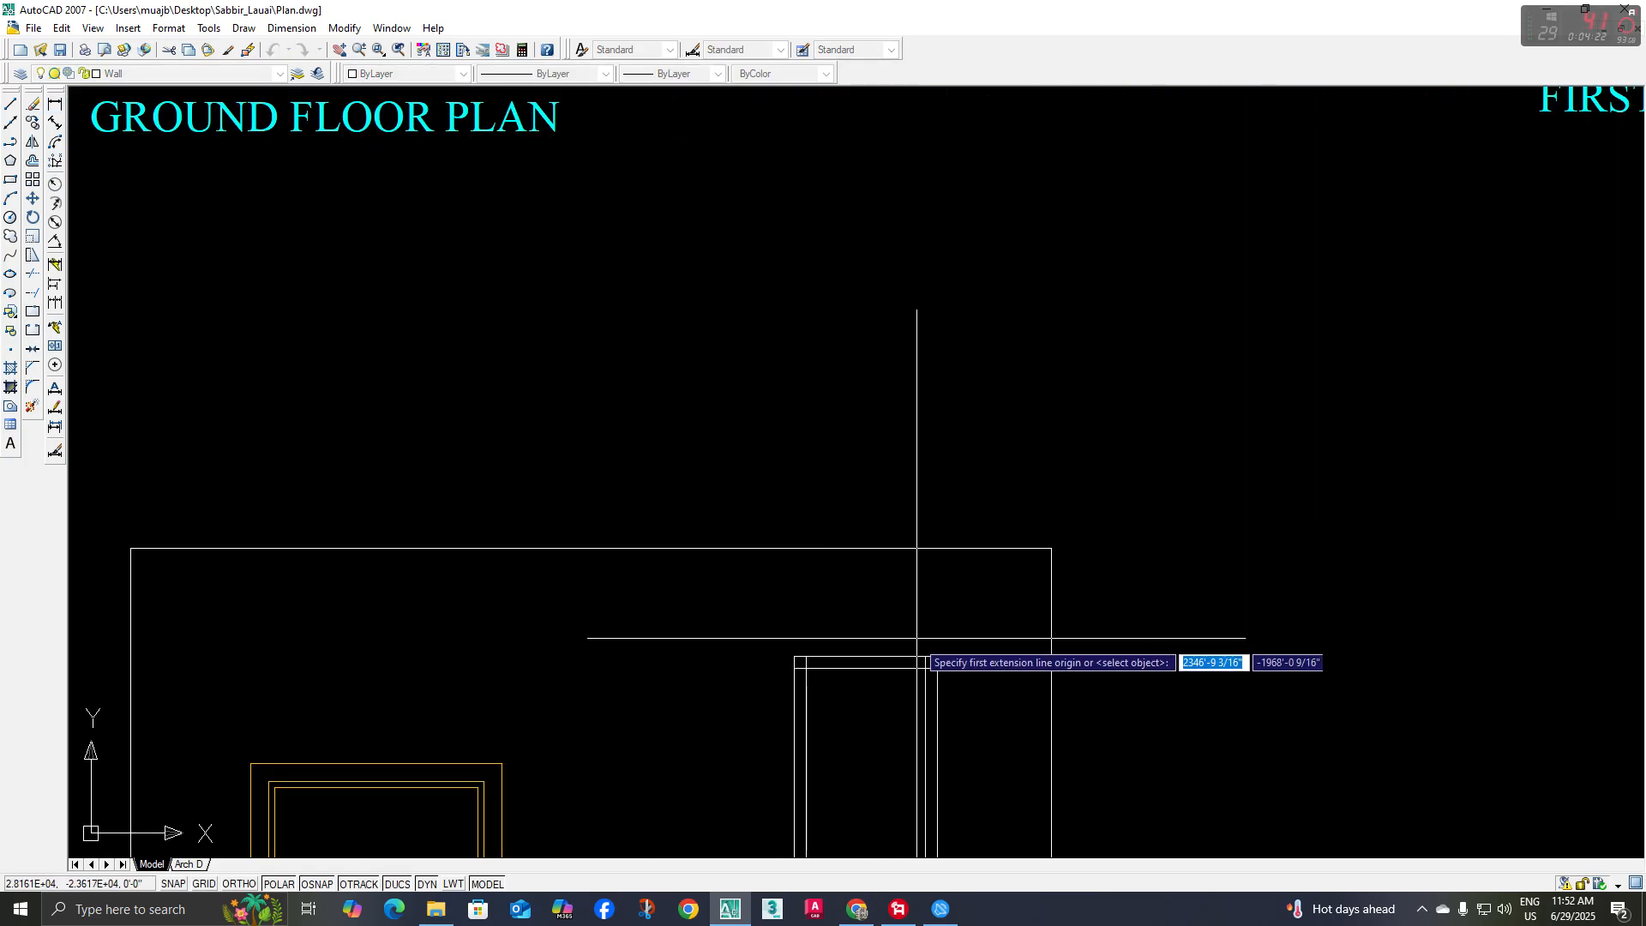
pyautogui.click(917, 656)
pyautogui.click(917, 551)
pyautogui.click(917, 557)
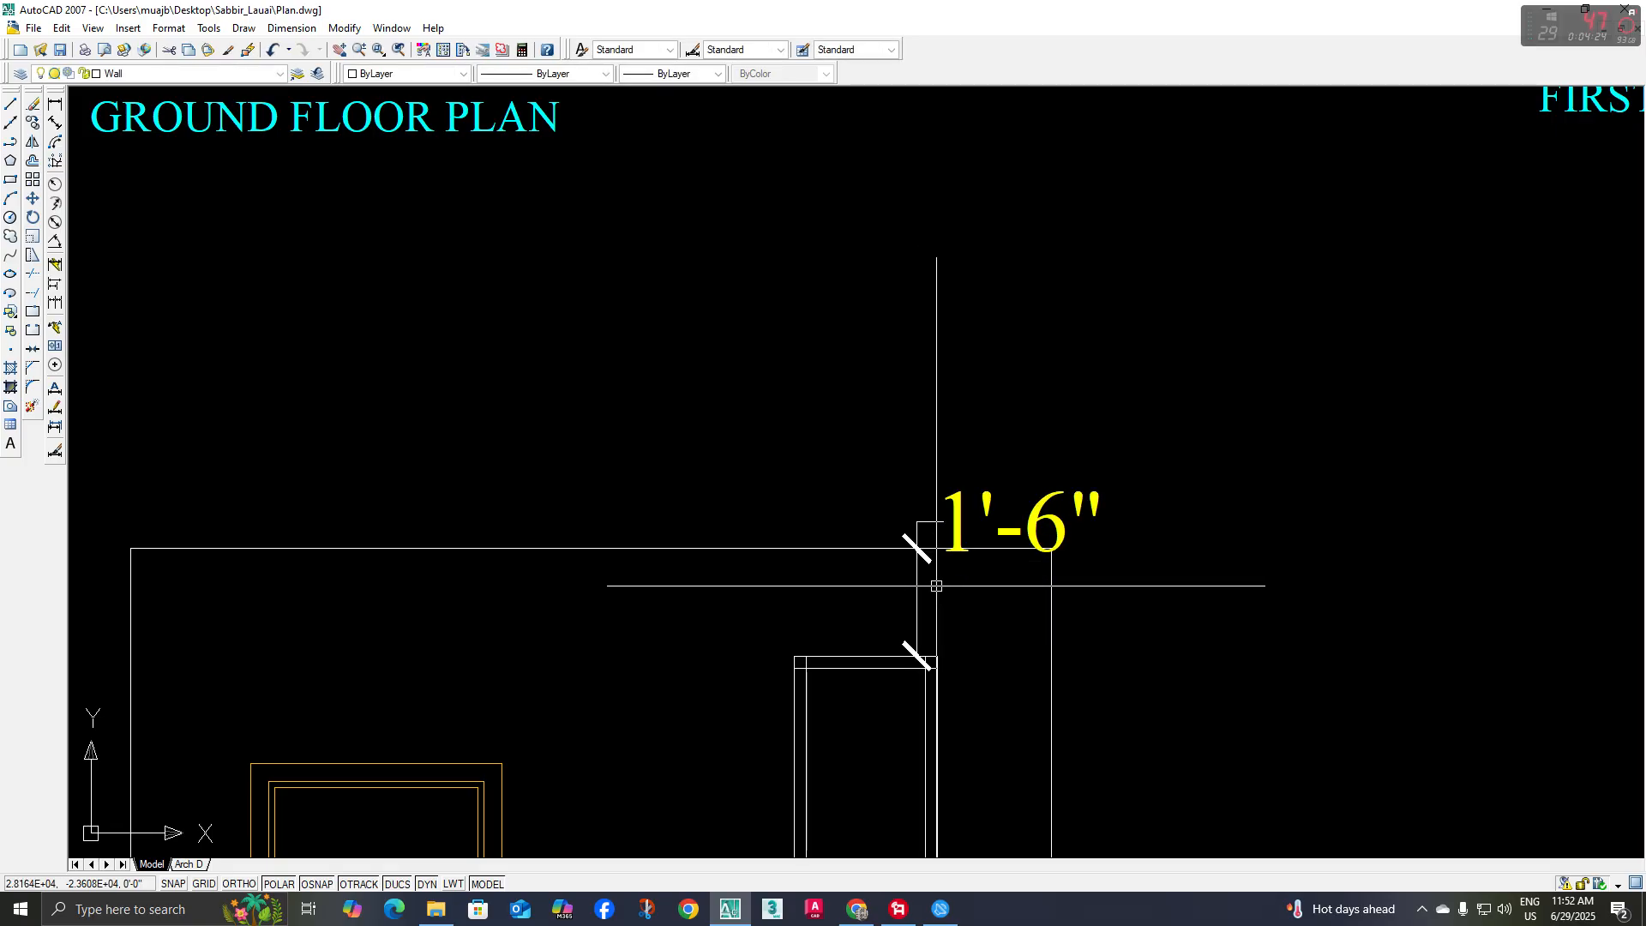
pyautogui.click(917, 592)
pyautogui.scroll(-2, 885, 599)
pyautogui.press('Delete')
# Trim the overlapping line ends at the corners of the window's inner frame so it forms a clean inner rectangle
pyautogui.moveTo(885, 599); pyautogui.dragTo(808, 511, button='middle')
pyautogui.write('tr')
pyautogui.press('Return')
pyautogui.press('Return')
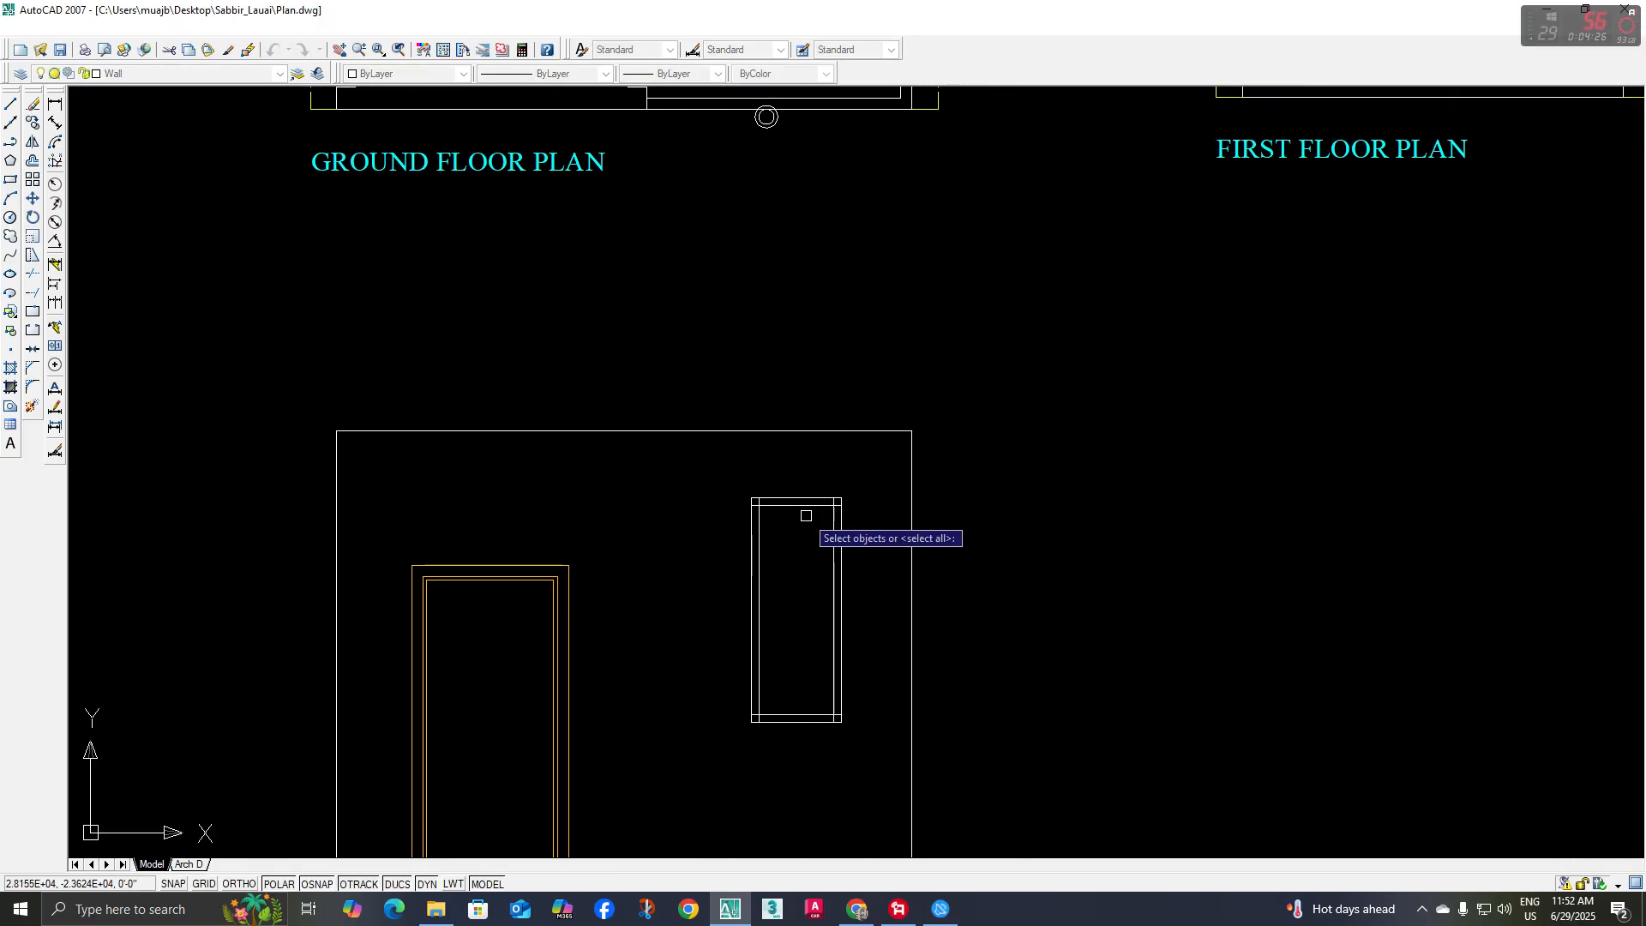
pyautogui.scroll(8, 766, 497)
pyautogui.click(709, 544)
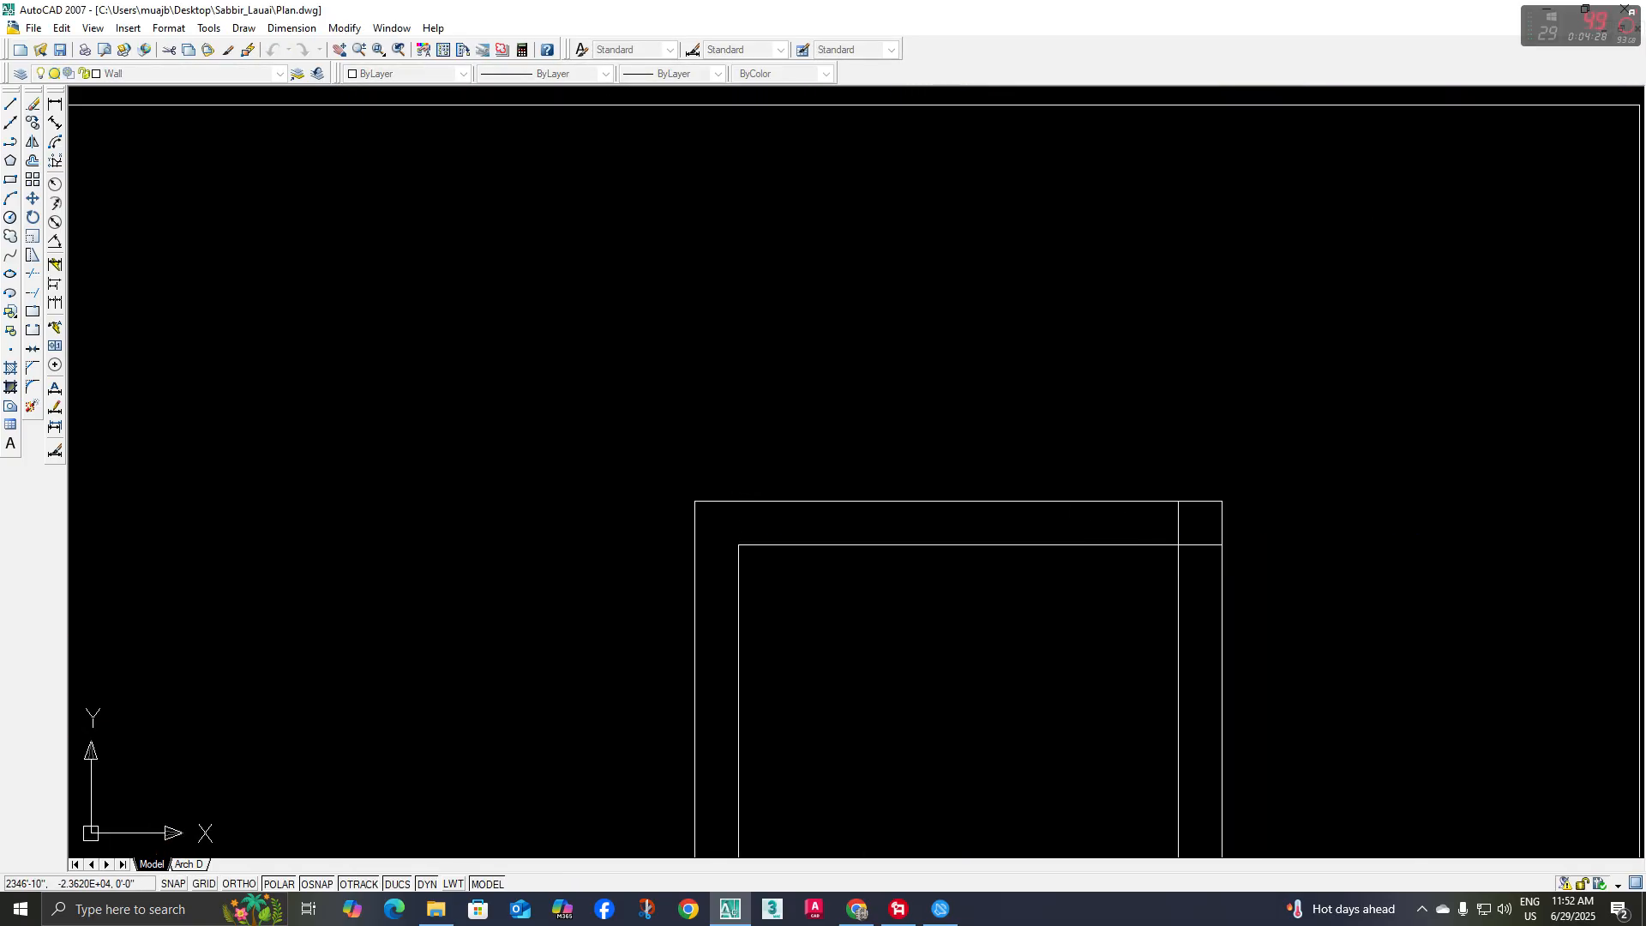
pyautogui.click(1179, 527)
pyautogui.click(1202, 544)
pyautogui.scroll(-6, 1161, 586)
pyautogui.moveTo(1157, 588); pyautogui.dragTo(992, 375, button='middle')
pyautogui.scroll(8, 849, 665)
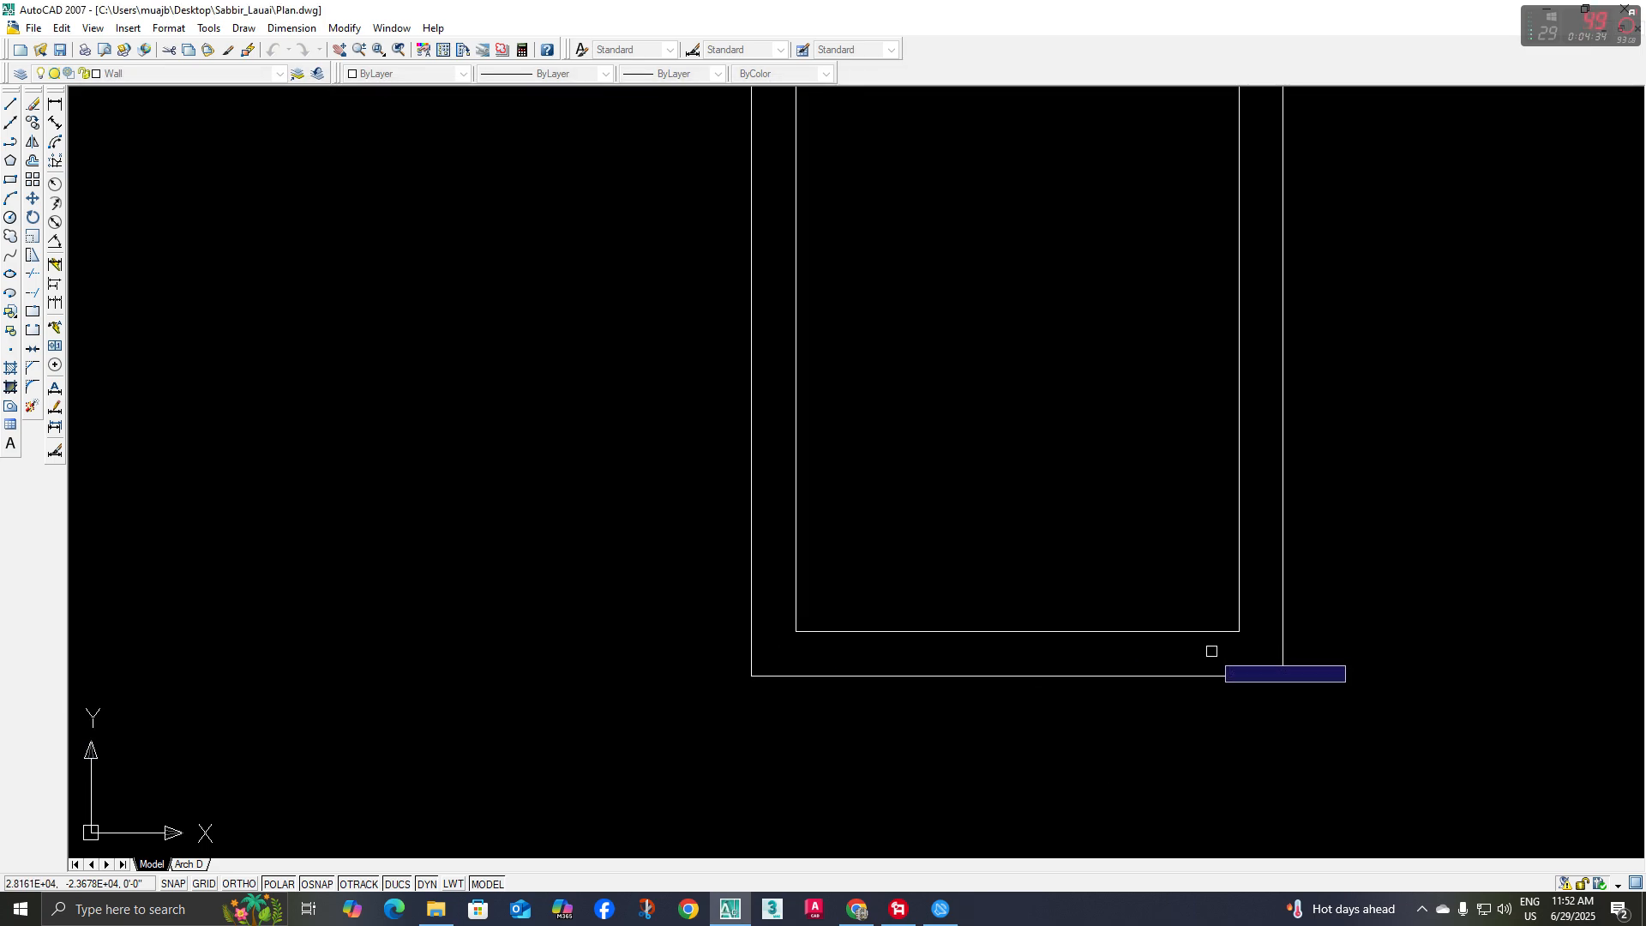
pyautogui.scroll(-8, 1093, 607)
pyautogui.press('Escape')
# Try a vertical division of the window by drawing a line down its middle from head to sill
pyautogui.moveTo(1040, 540); pyautogui.dragTo(988, 537, button='middle')
pyautogui.write('l')
pyautogui.press('space')
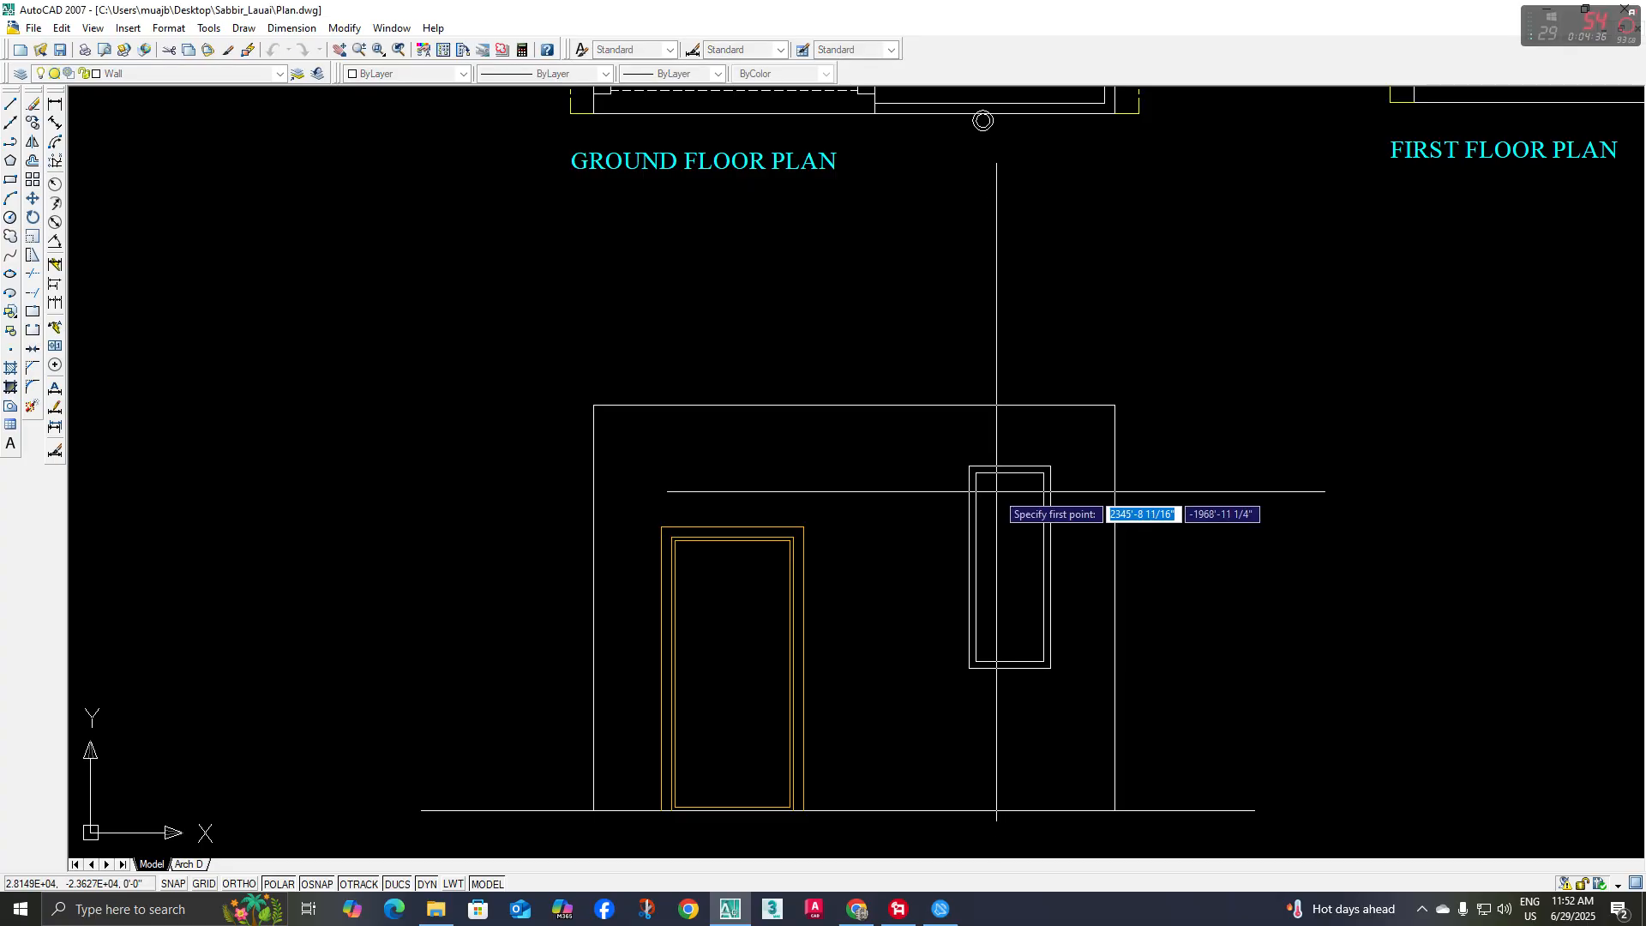
pyautogui.click(1010, 465)
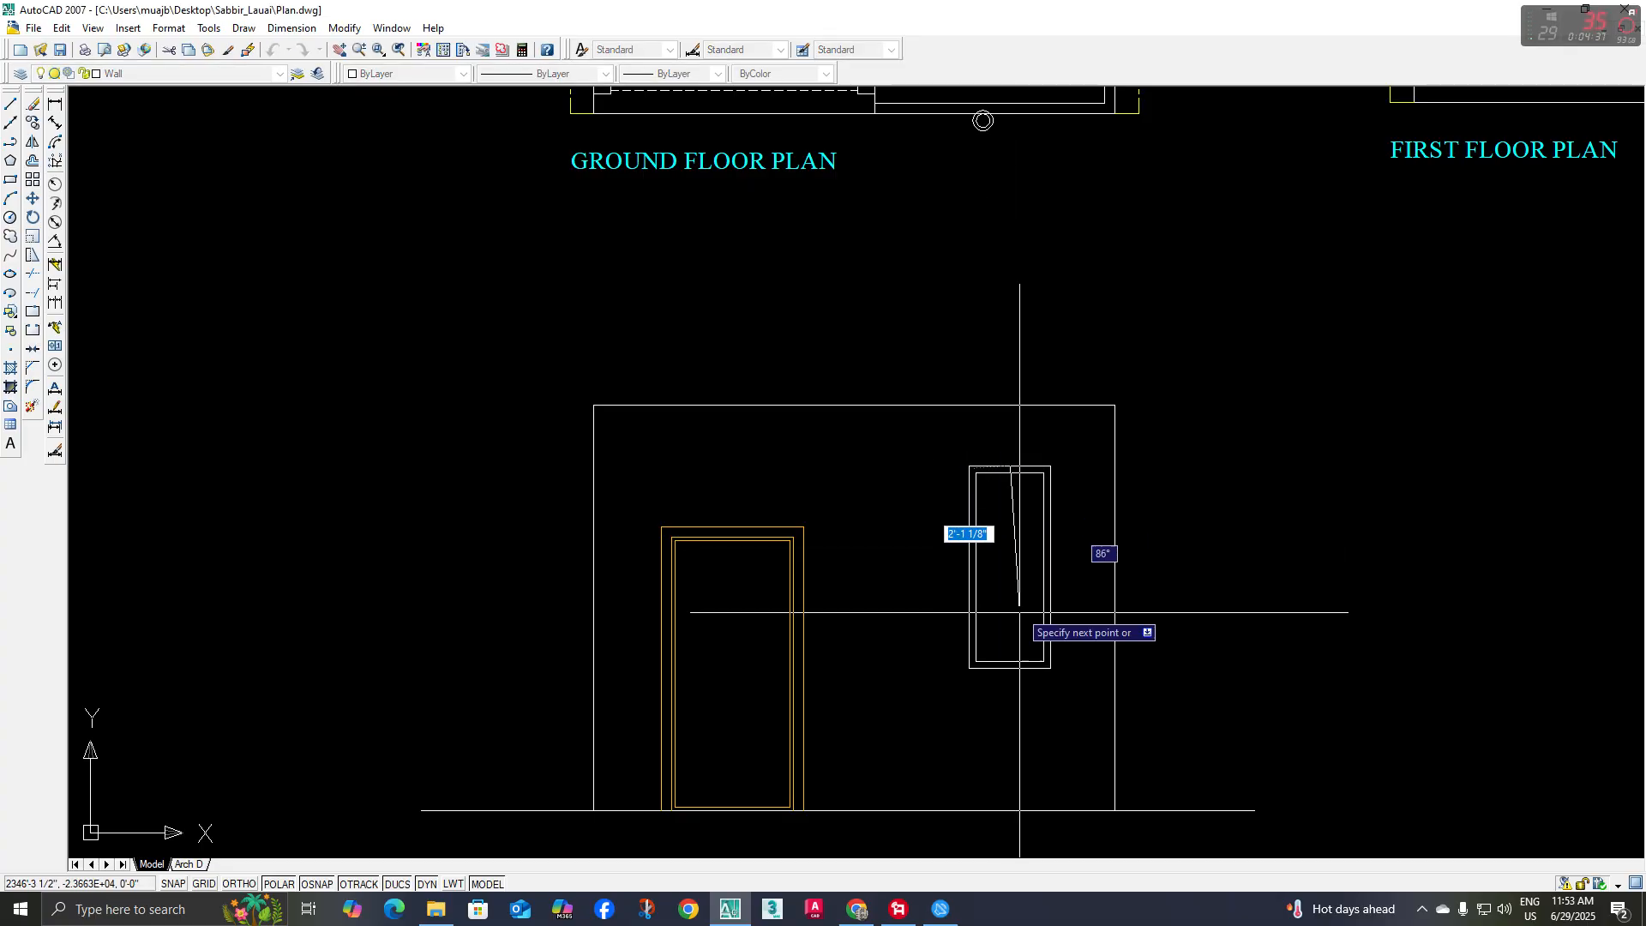
pyautogui.click(1007, 662)
pyautogui.press('Escape')
# Try to give the window's vertical centre line a thickness by offsetting it 1 inch
pyautogui.moveTo(1004, 530); pyautogui.dragTo(1003, 559, button='middle')
pyautogui.write('o')
pyautogui.press('Return')
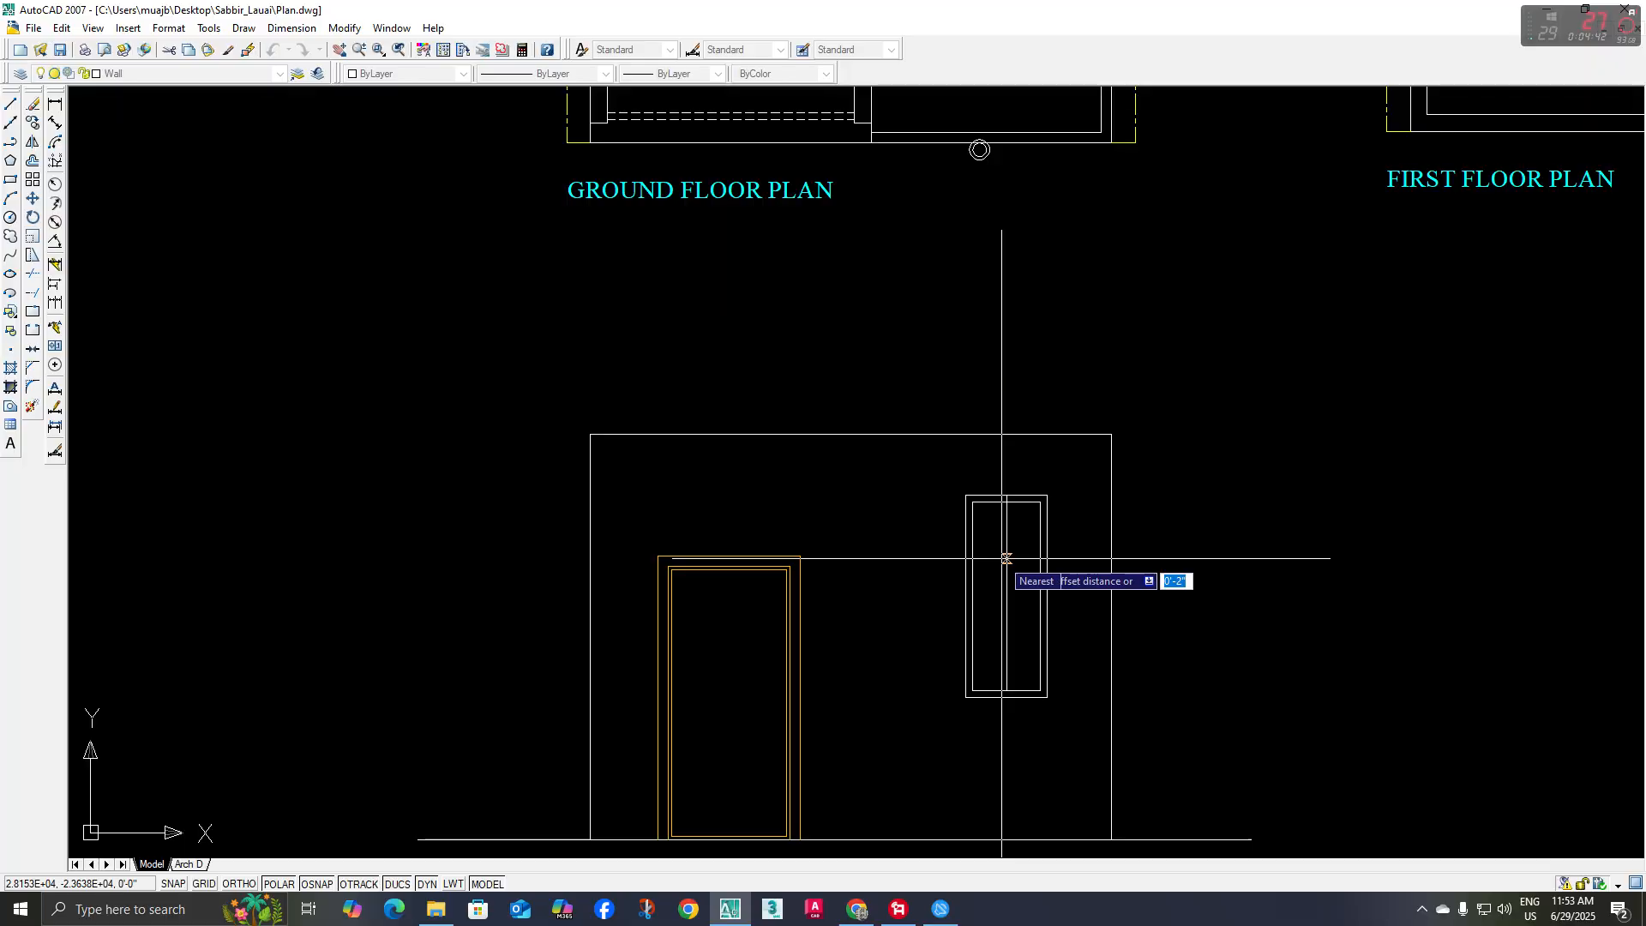
pyautogui.press('Return')
pyautogui.scroll(2, 1001, 548)
pyautogui.click(1001, 545)
pyautogui.click(955, 544)
pyautogui.scroll(3, 1019, 523)
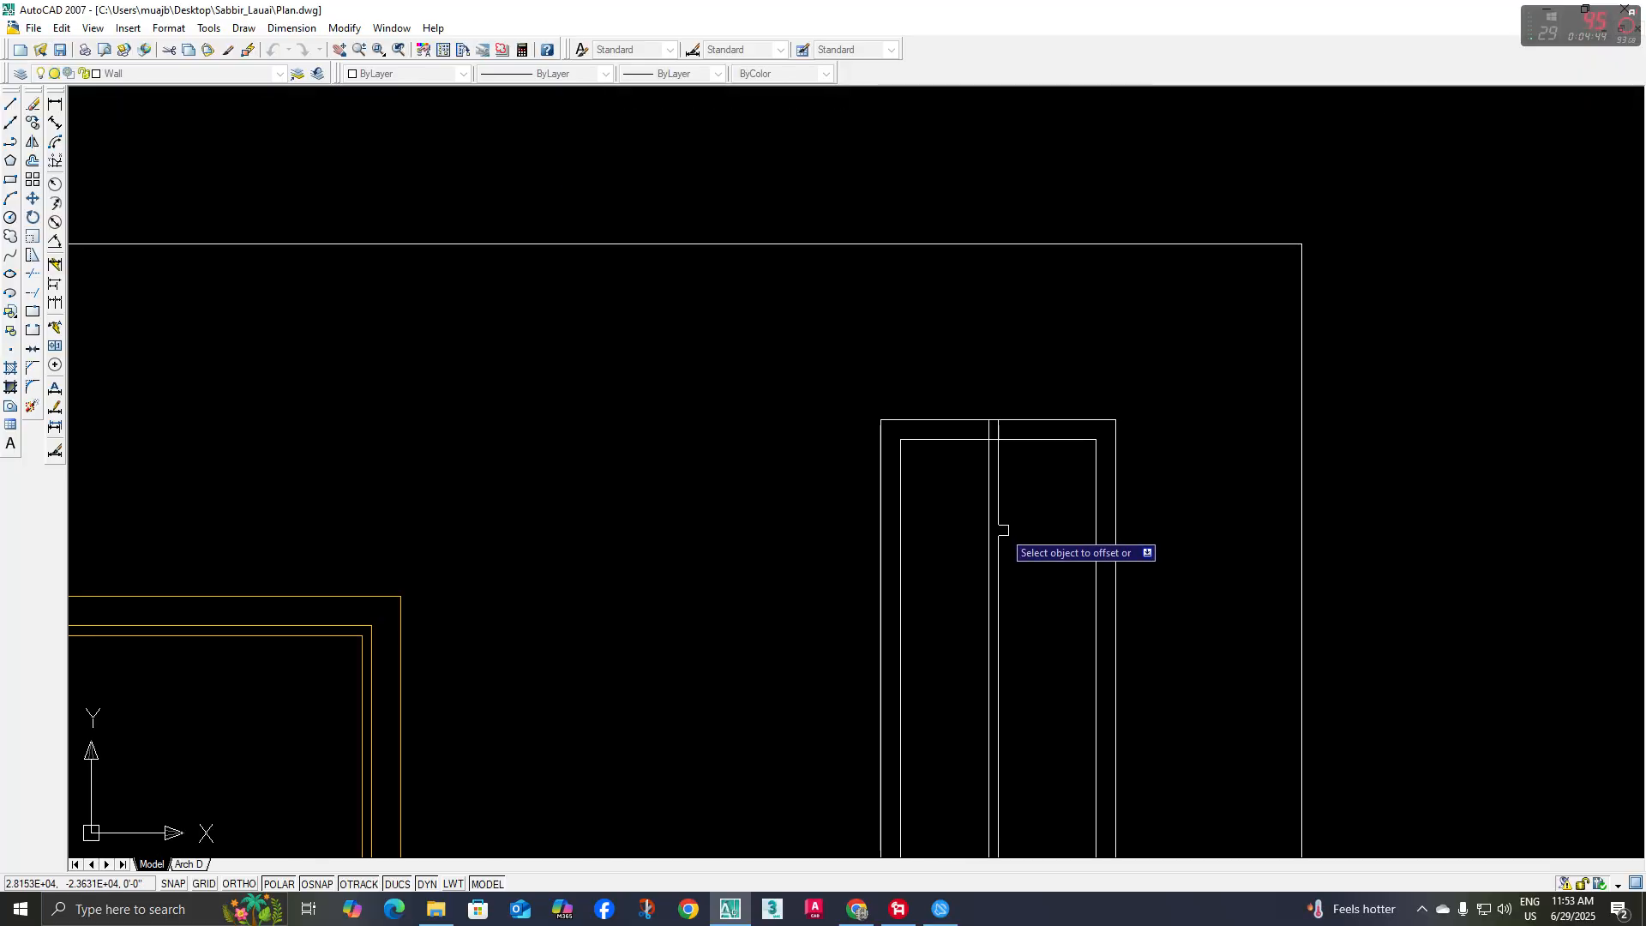
pyautogui.scroll(-8, 973, 562)
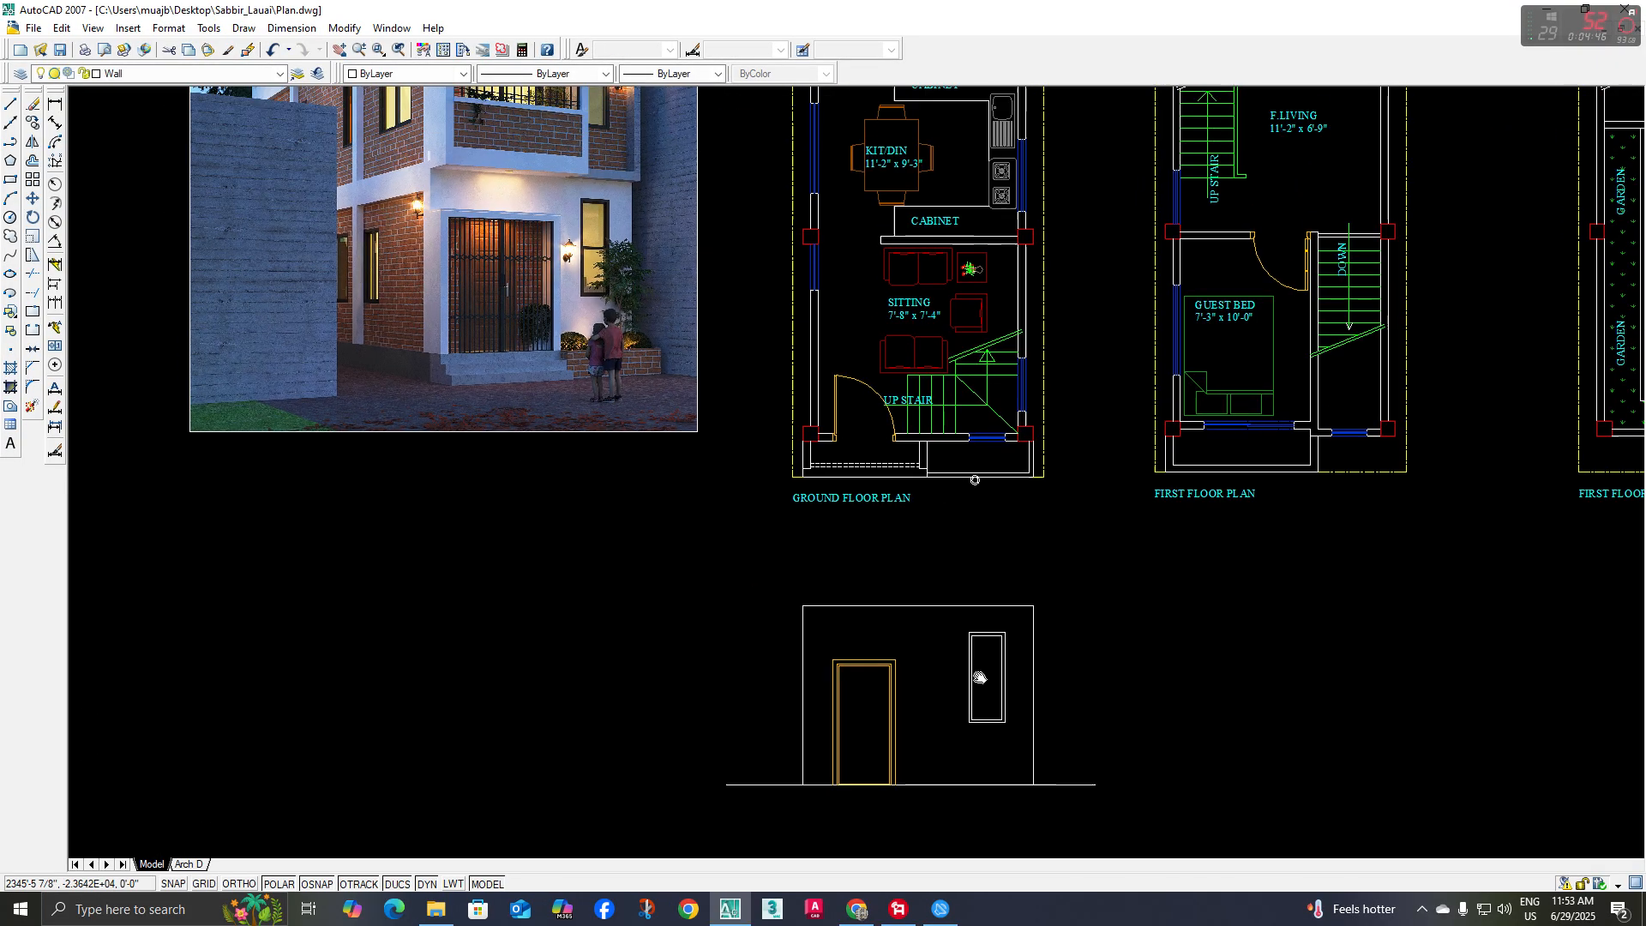
# Check the window division in the reference rendering and draw a horizontal line across the inner frame at mid-height
pyautogui.scroll(5, 628, 251)
pyautogui.scroll(-5, 414, 263)
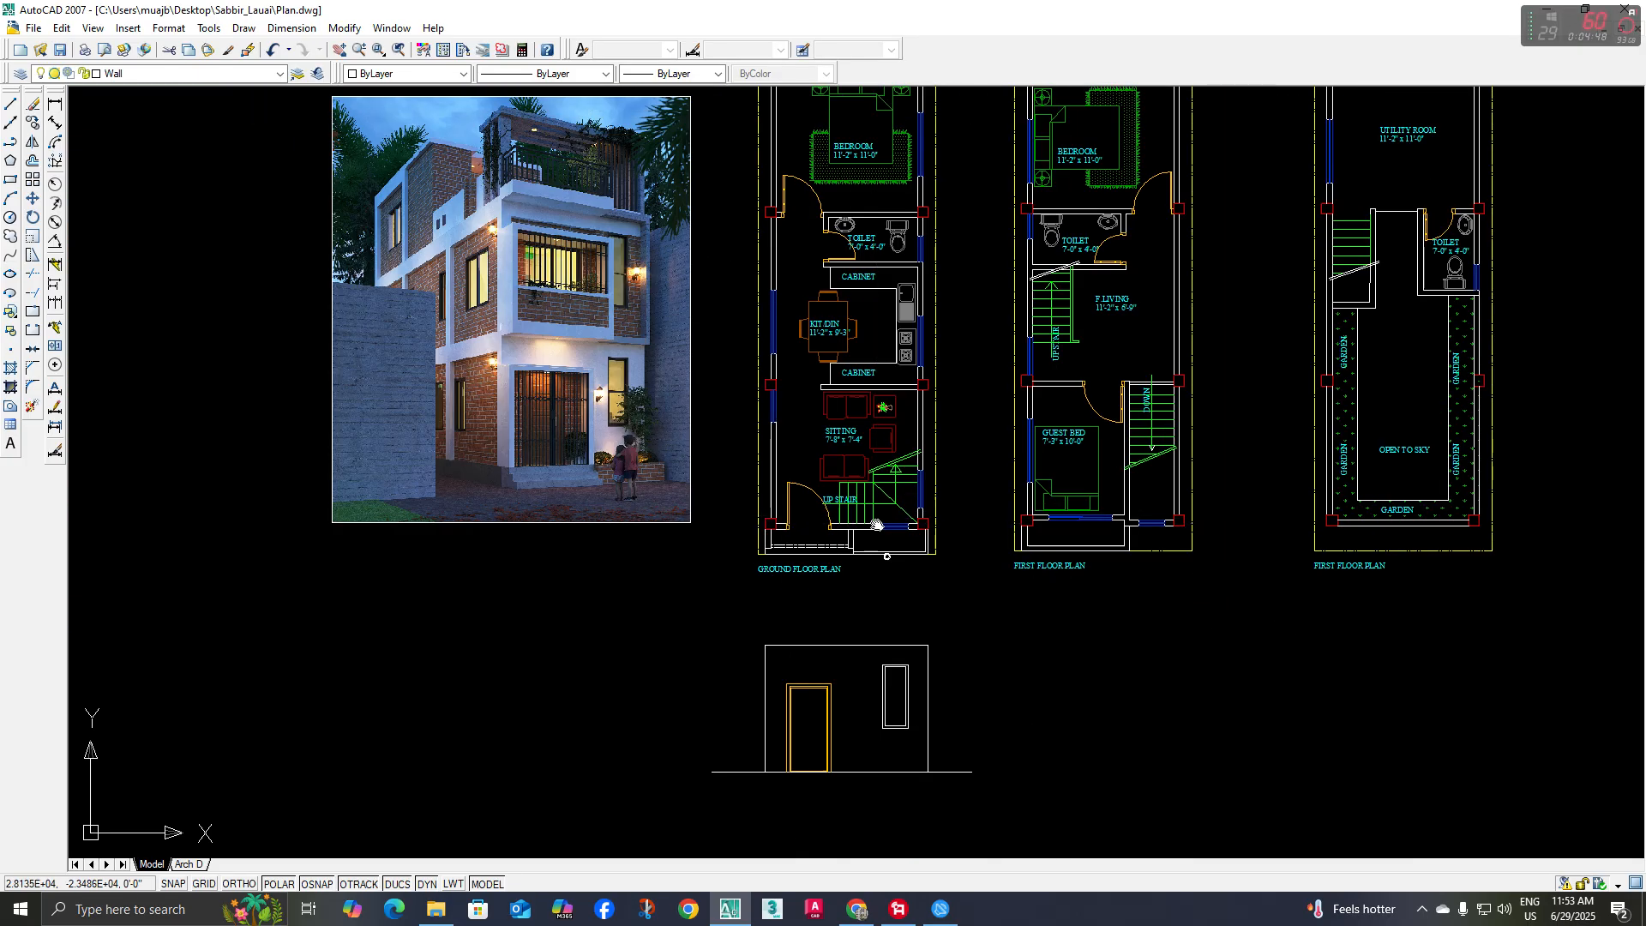
pyautogui.scroll(6, 864, 643)
pyautogui.scroll(2, 941, 588)
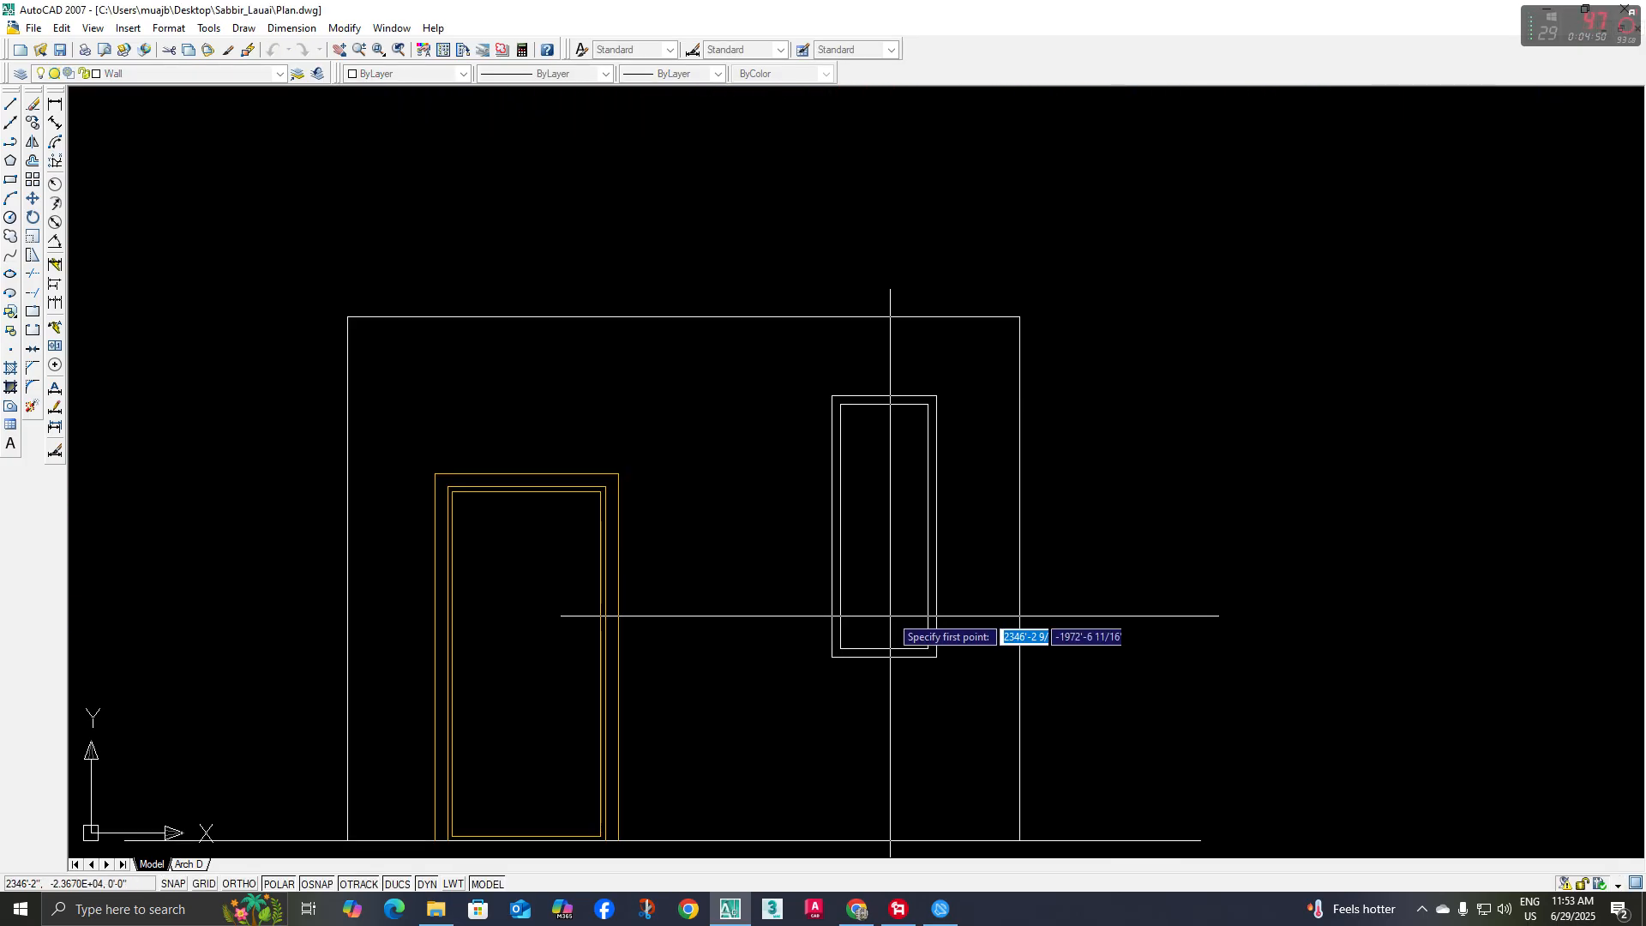
pyautogui.click(840, 526)
pyautogui.press('space')
# Offset the window's mid-height line 1 inch above and below to form a transom, and delete the original line
pyautogui.moveTo(878, 592); pyautogui.dragTo(871, 609, button='middle')
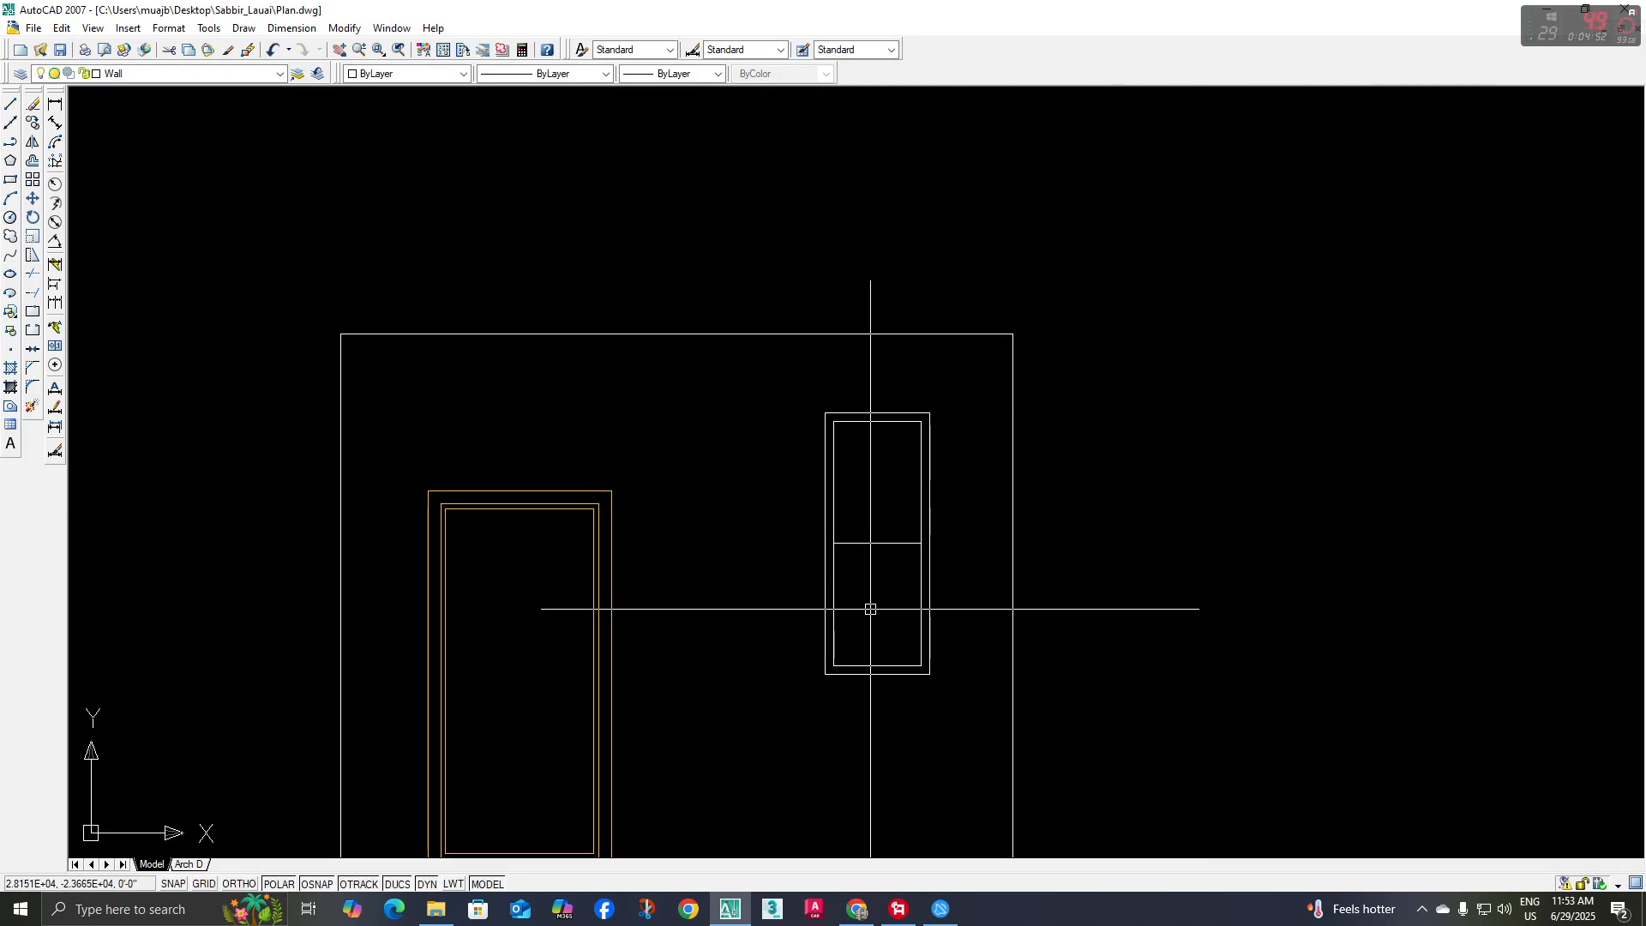
pyautogui.write('o')
pyautogui.press('space')
pyautogui.press('space')
pyautogui.click(856, 544)
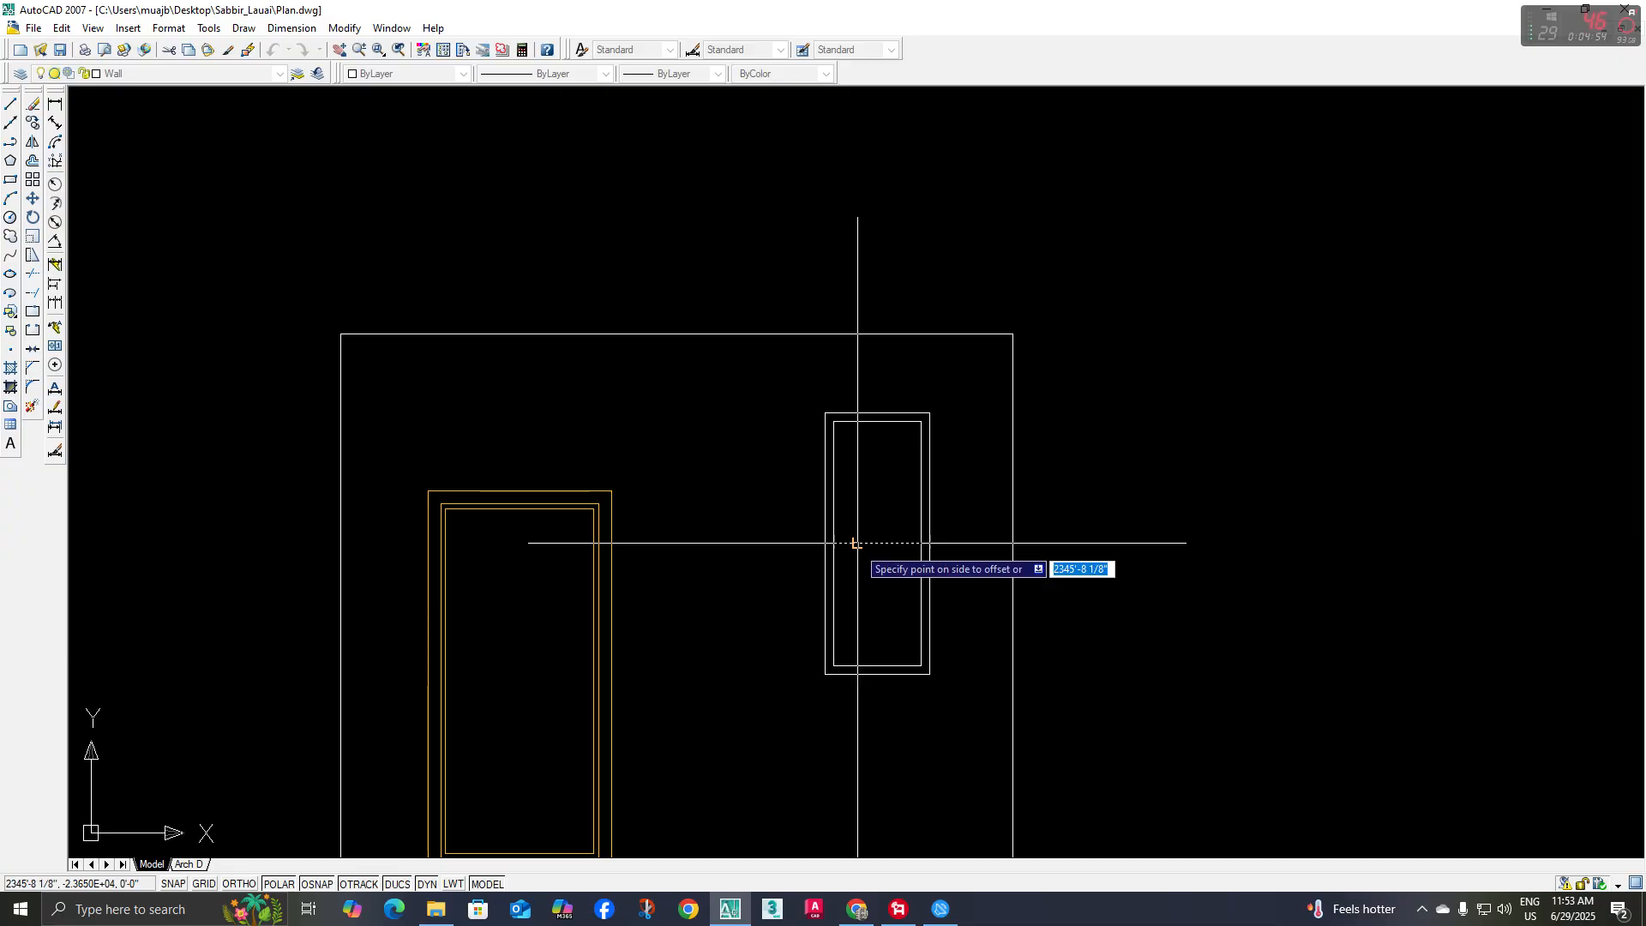
pyautogui.click(858, 548)
pyautogui.scroll(4, 860, 533)
pyautogui.click(859, 556)
pyautogui.click(859, 517)
pyautogui.press('Escape')
pyautogui.scroll(2, 855, 555)
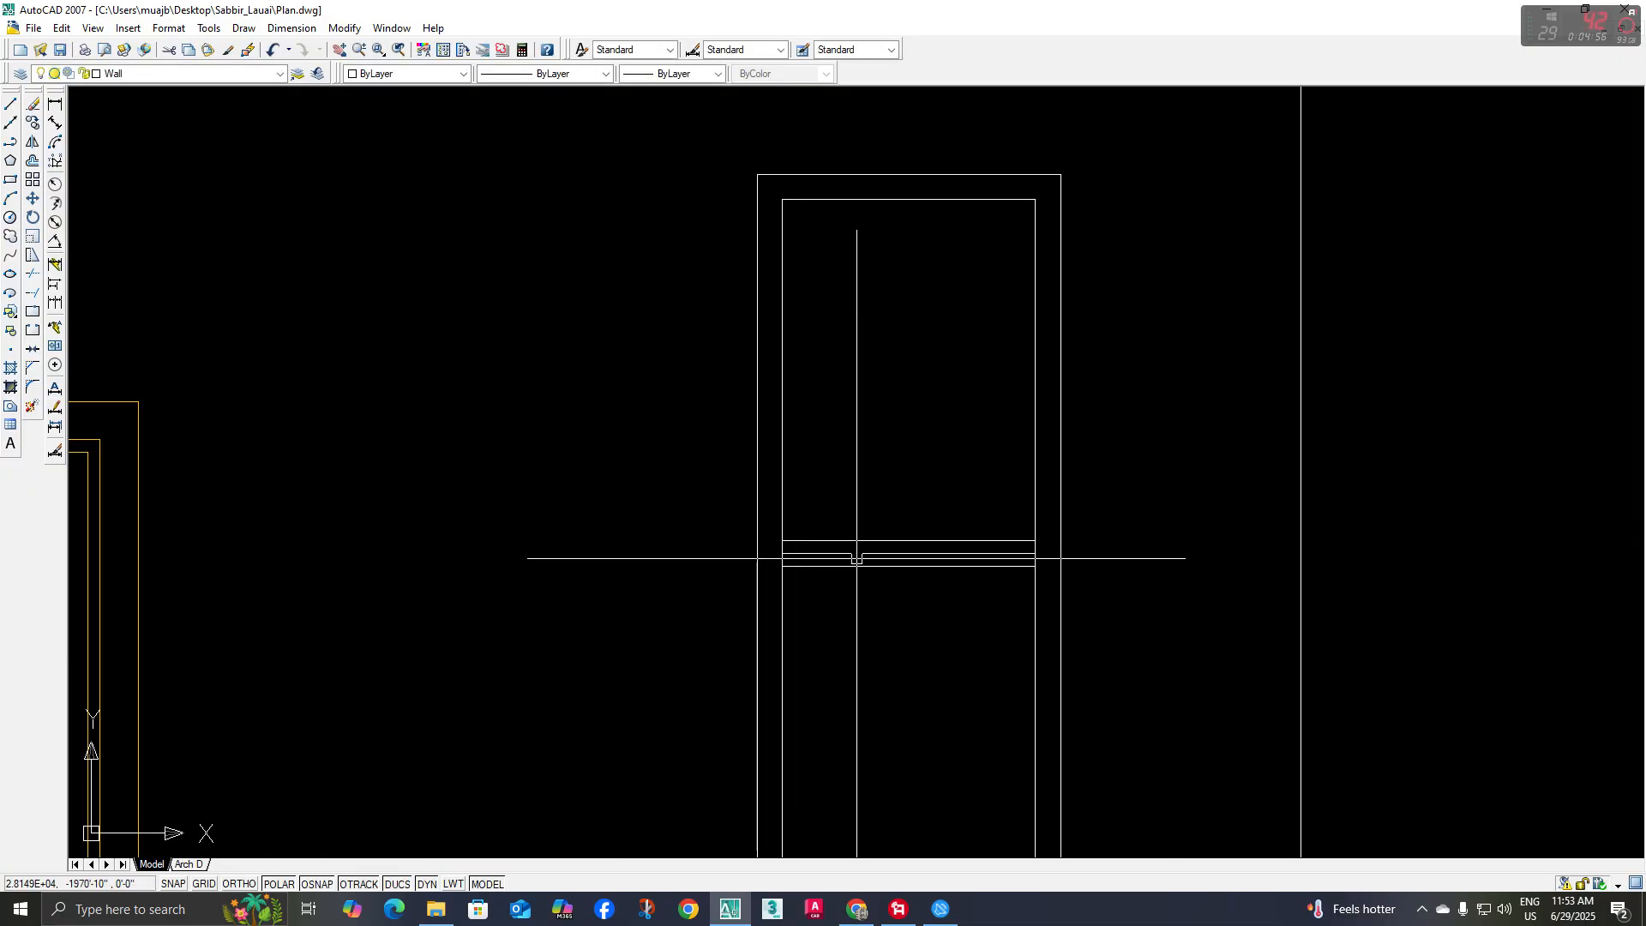
pyautogui.click(855, 554)
pyautogui.press('Delete')
# Trim the inner frame's vertical lines between the two transom lines, leaving two separate window panes
pyautogui.moveTo(873, 624); pyautogui.dragTo(846, 632, button='middle')
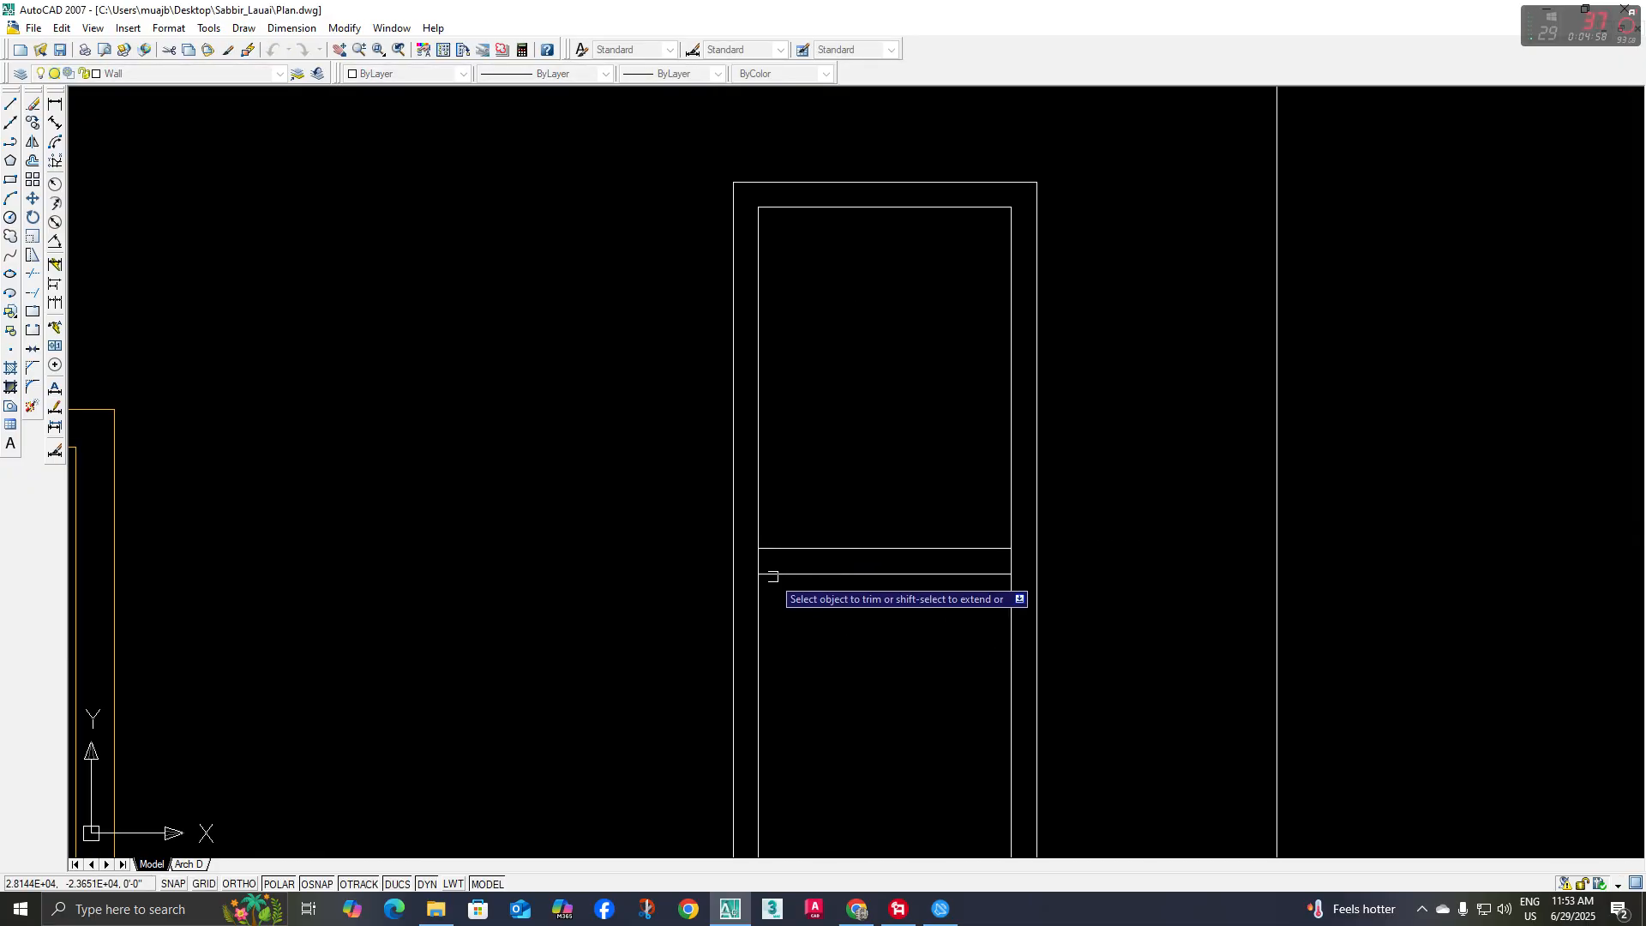
pyautogui.scroll(2, 766, 570)
pyautogui.click(1123, 559)
pyautogui.scroll(-2, 1003, 591)
pyautogui.moveTo(1003, 592); pyautogui.dragTo(953, 537, button='middle')
pyautogui.press('Escape')
# Draw a rectangle over the lower window pane from corner to corner
pyautogui.moveTo(917, 601); pyautogui.dragTo(849, 602, button='middle')
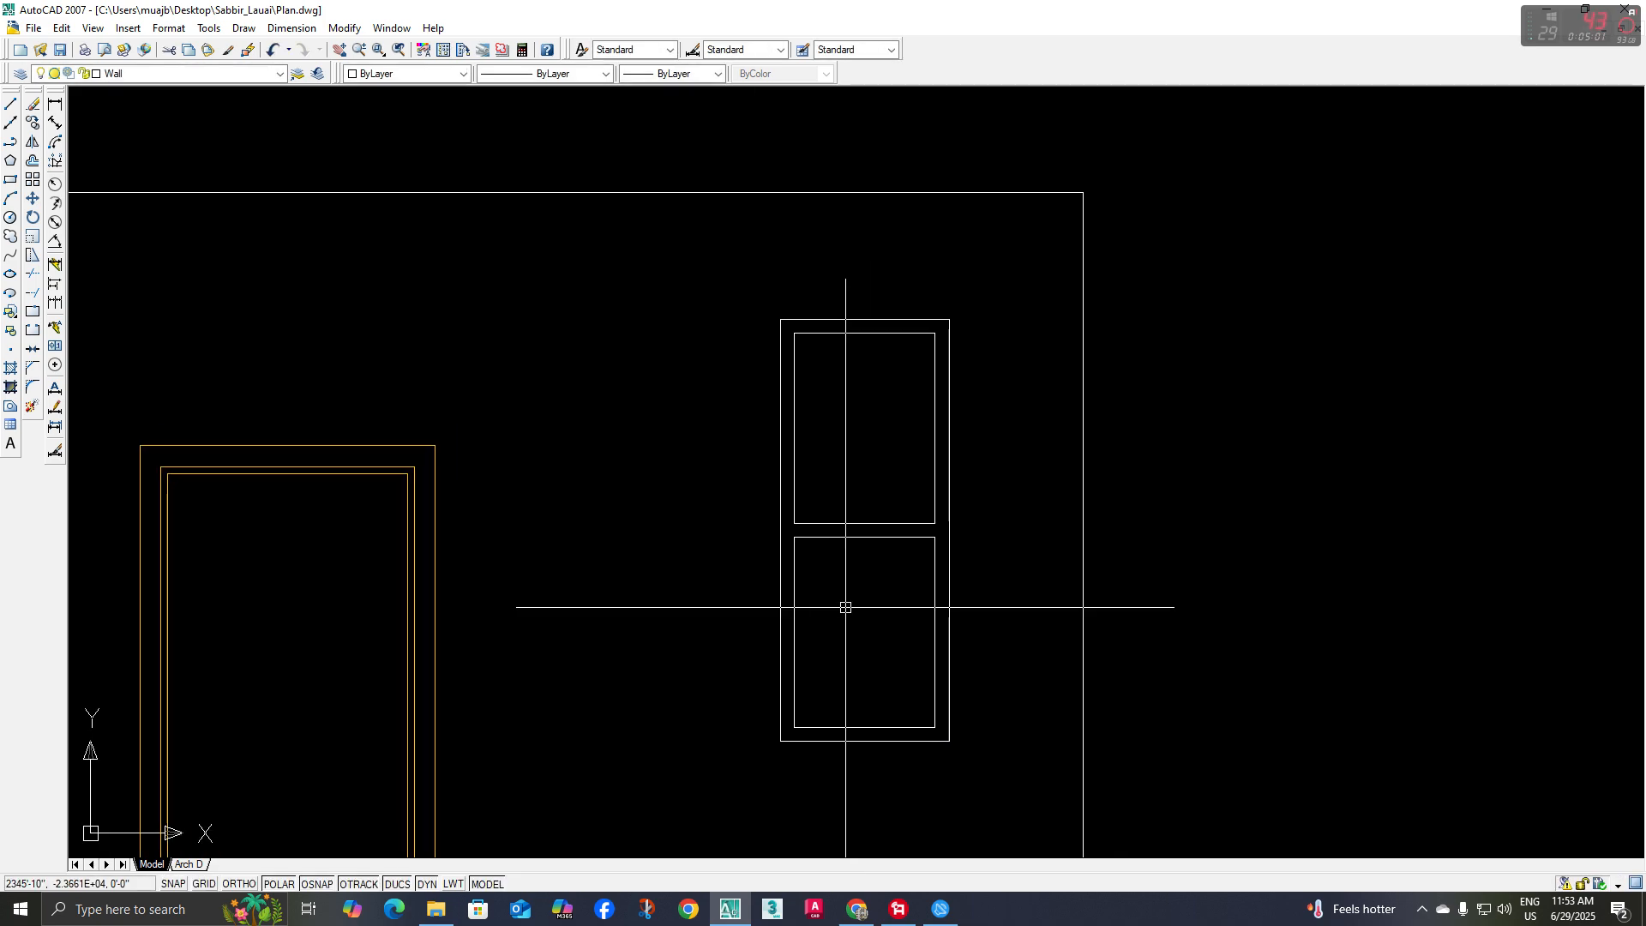
pyautogui.write('rec')
pyautogui.press('Return')
pyautogui.scroll(2, 827, 549)
pyautogui.click(781, 538)
pyautogui.moveTo(888, 704); pyautogui.dragTo(852, 650, button='middle')
pyautogui.click(939, 732)
# Offset the lower pane's rectangle 1 inch inward to form the sash
pyautogui.write('o')
pyautogui.press('Return')
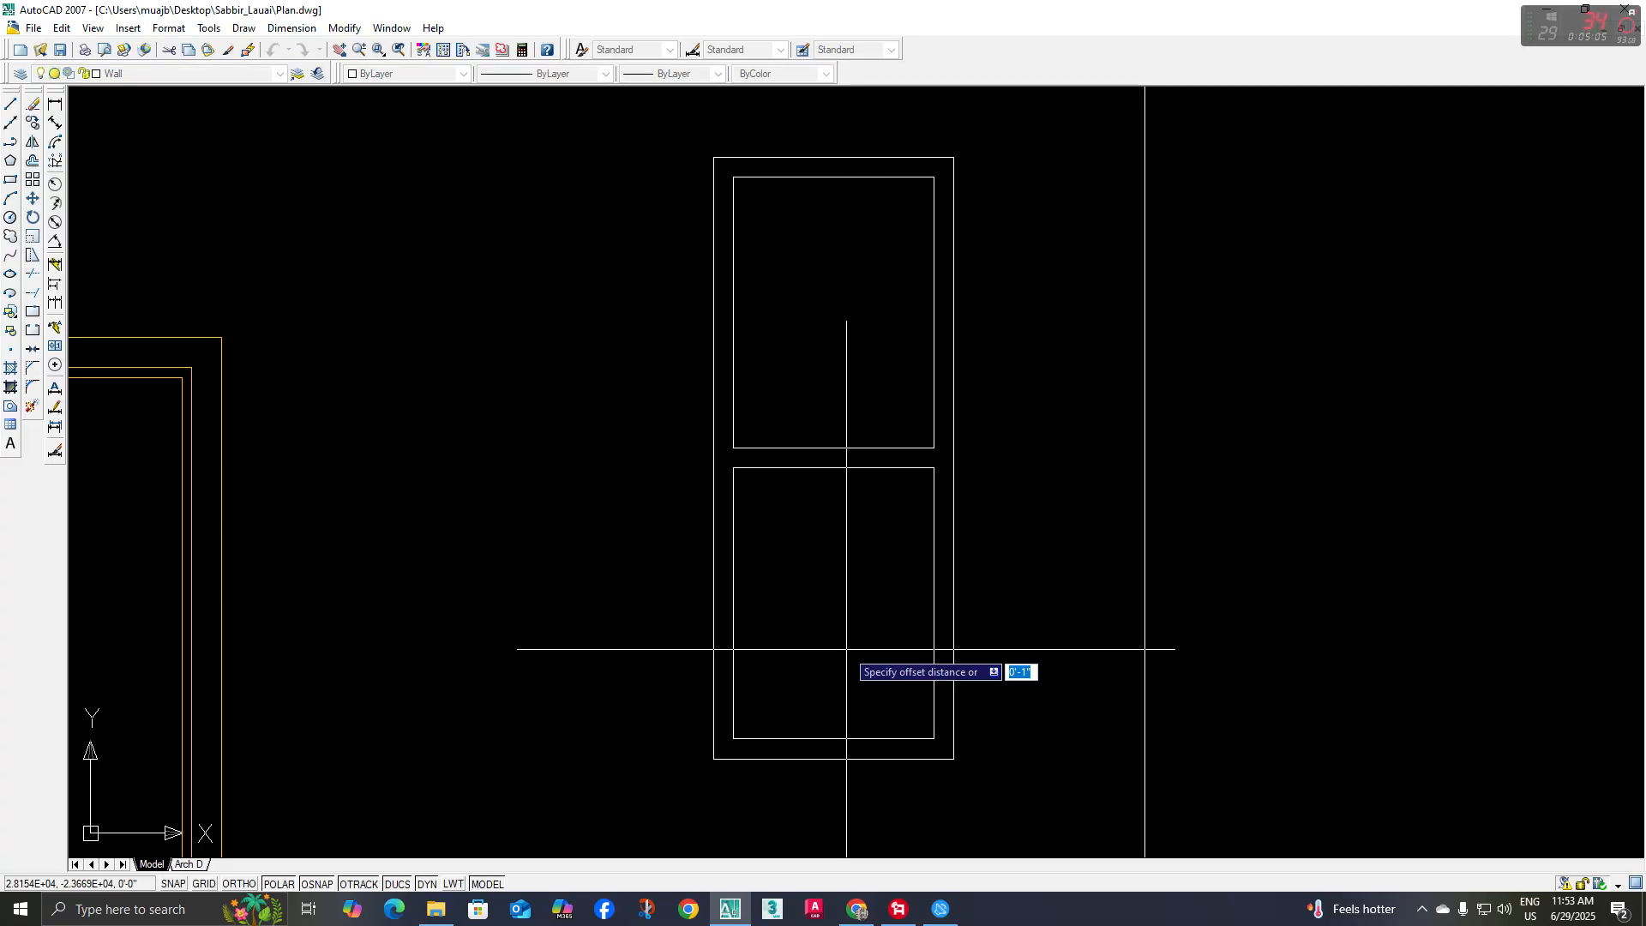
pyautogui.press('Return')
pyautogui.click(932, 649)
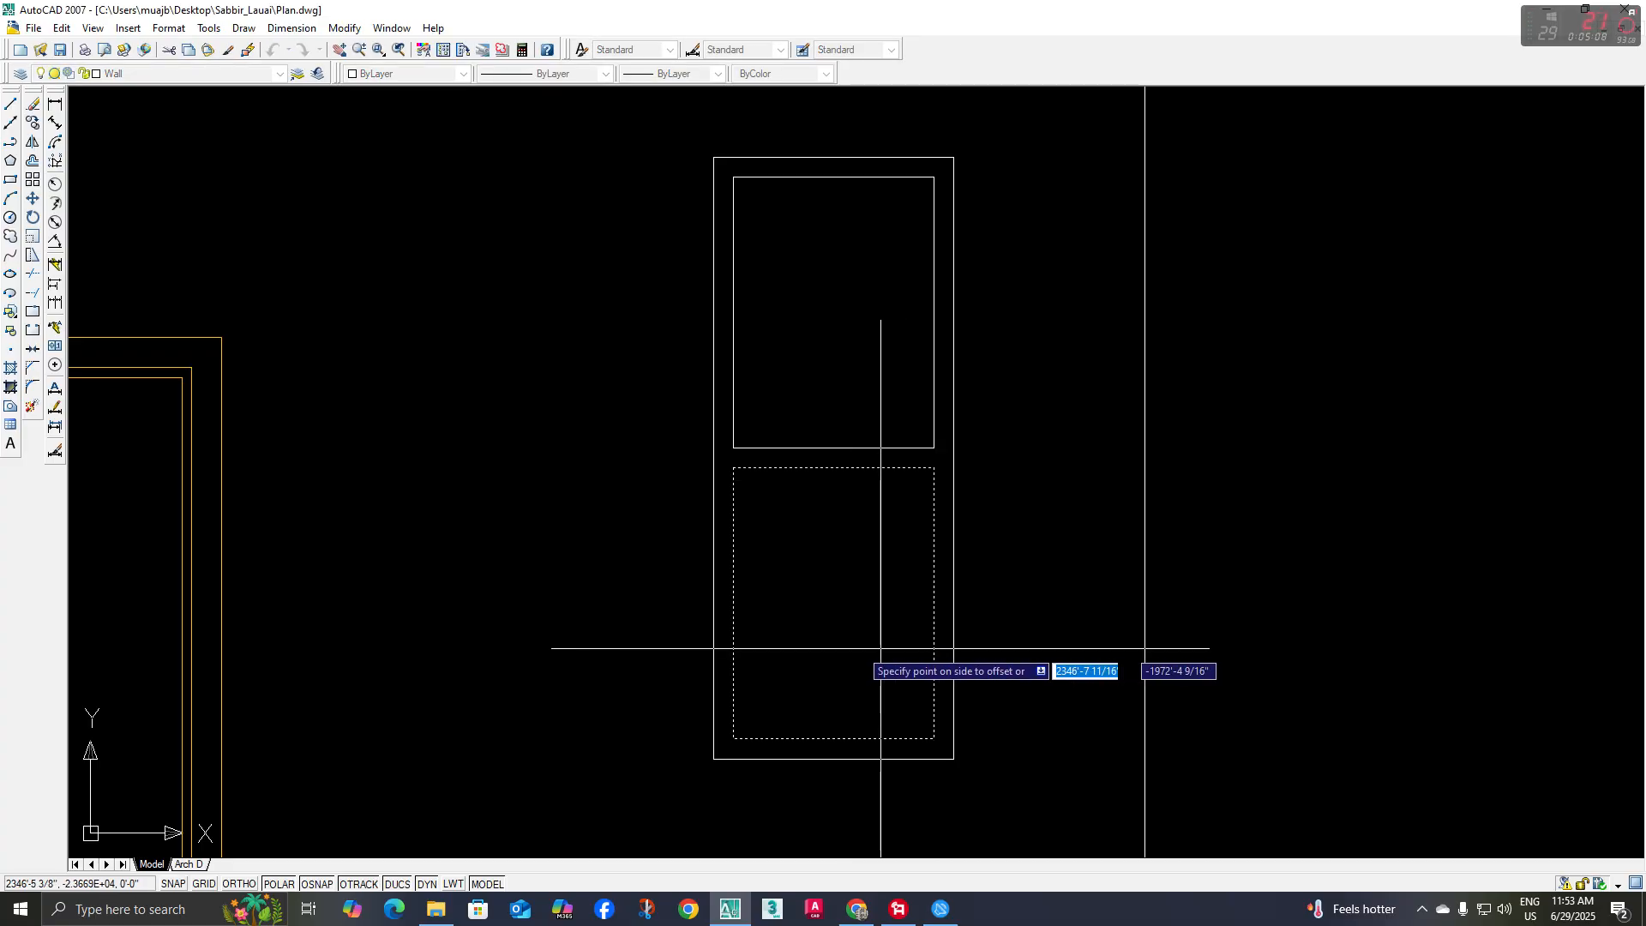
pyautogui.click(878, 650)
pyautogui.scroll(3, 884, 517)
pyautogui.press('Escape')
# Mirror the lower pane's inner rectangle about the window's horizontal midline into the upper pane, keeping the original
pyautogui.scroll(-2, 874, 625)
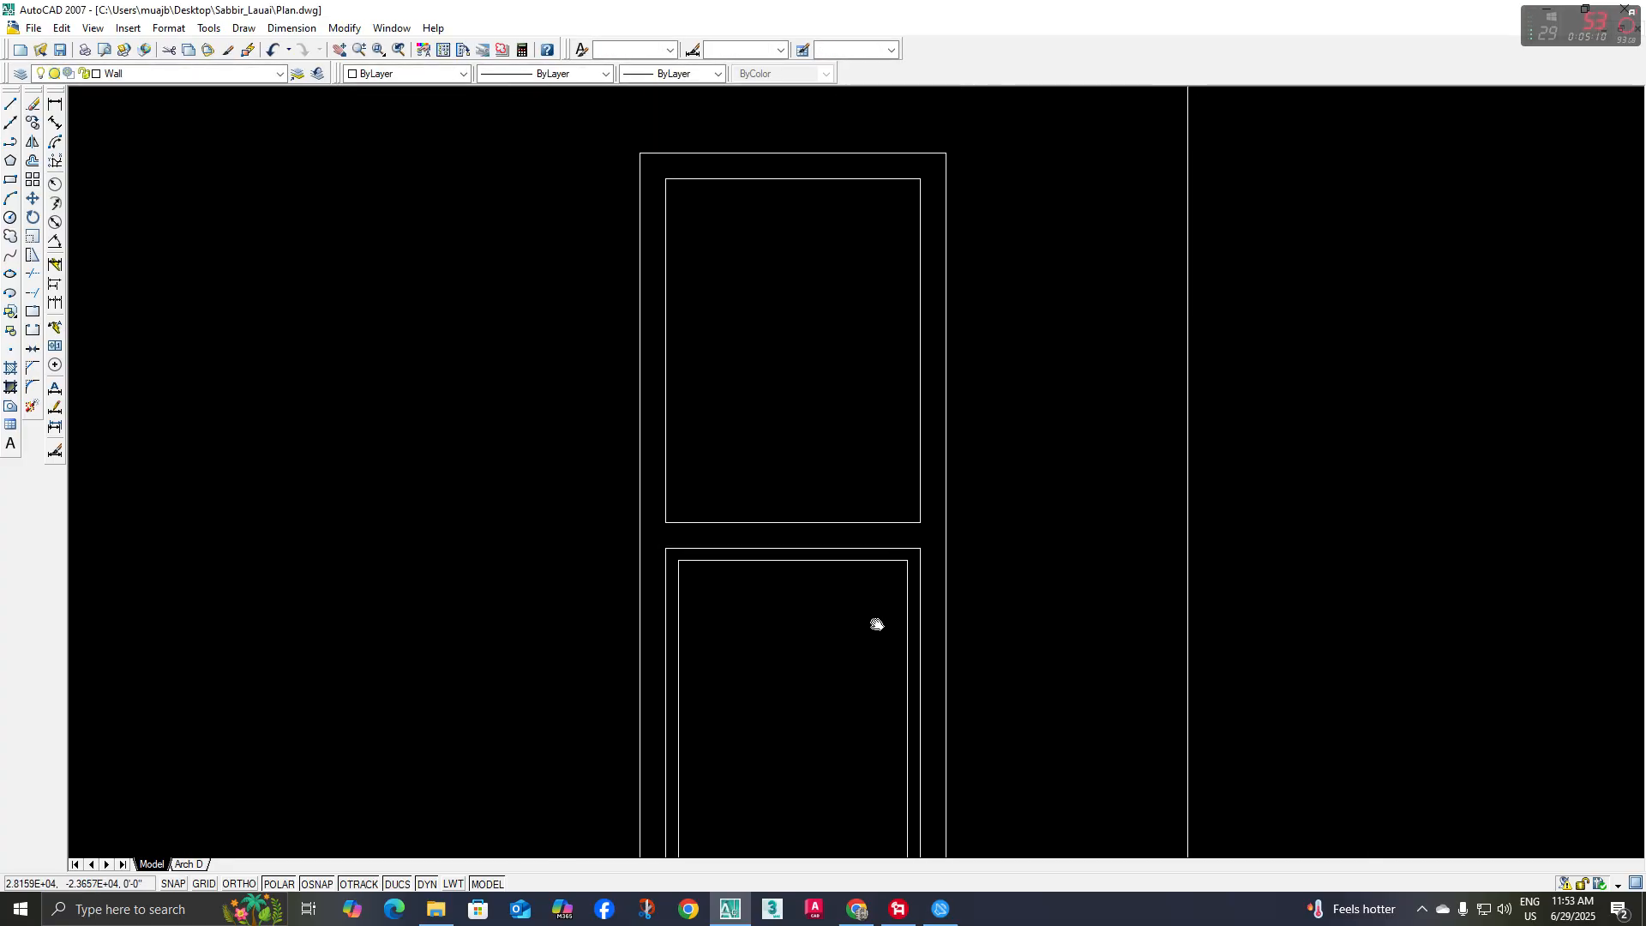
pyautogui.click(905, 609)
pyautogui.scroll(-2, 836, 669)
pyautogui.write('mi')
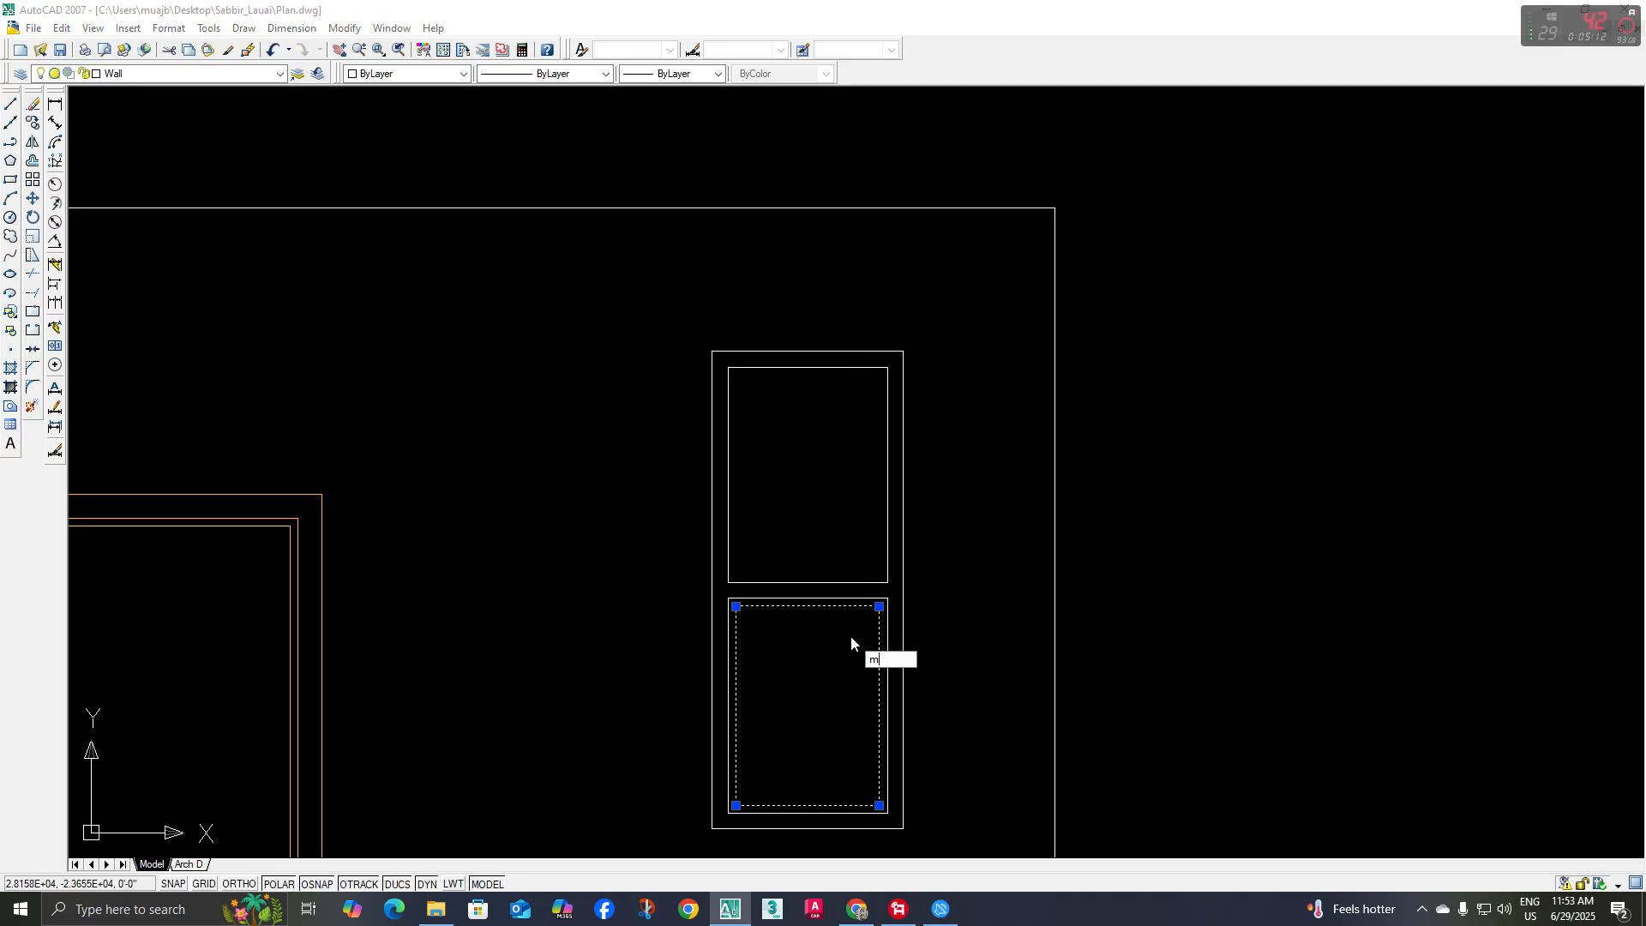
pyautogui.press('Return')
pyautogui.click(712, 588)
pyautogui.click(687, 592)
pyautogui.press('Return')
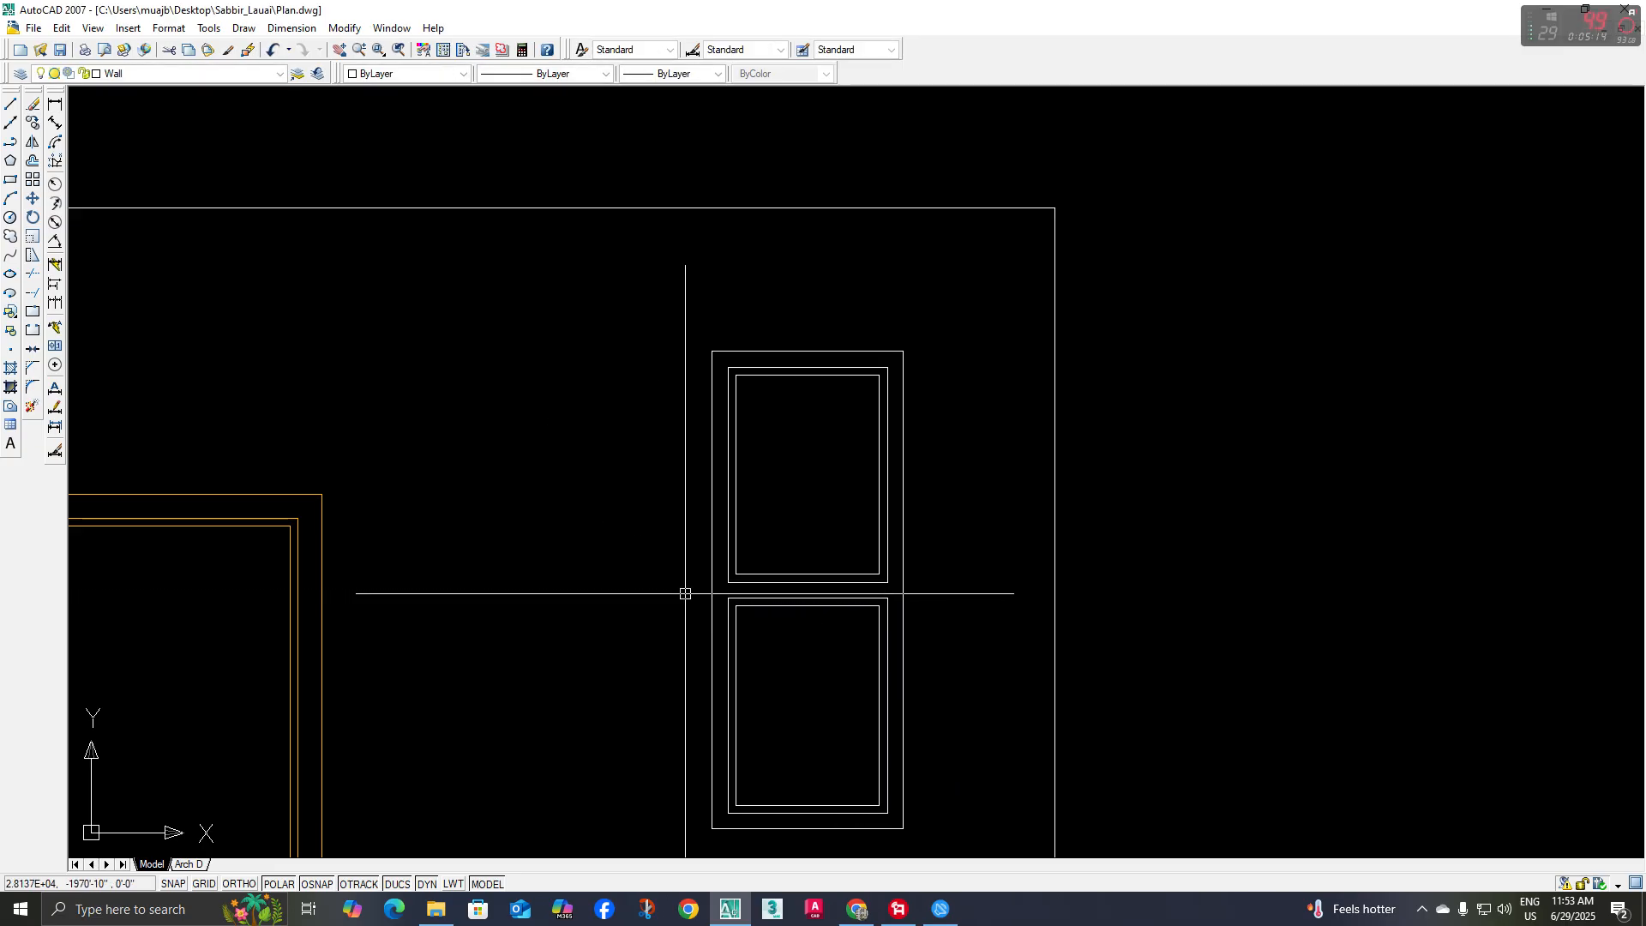
# Assign all of the elevation window's lines to the Wind Color layer
pyautogui.scroll(-3, 758, 396)
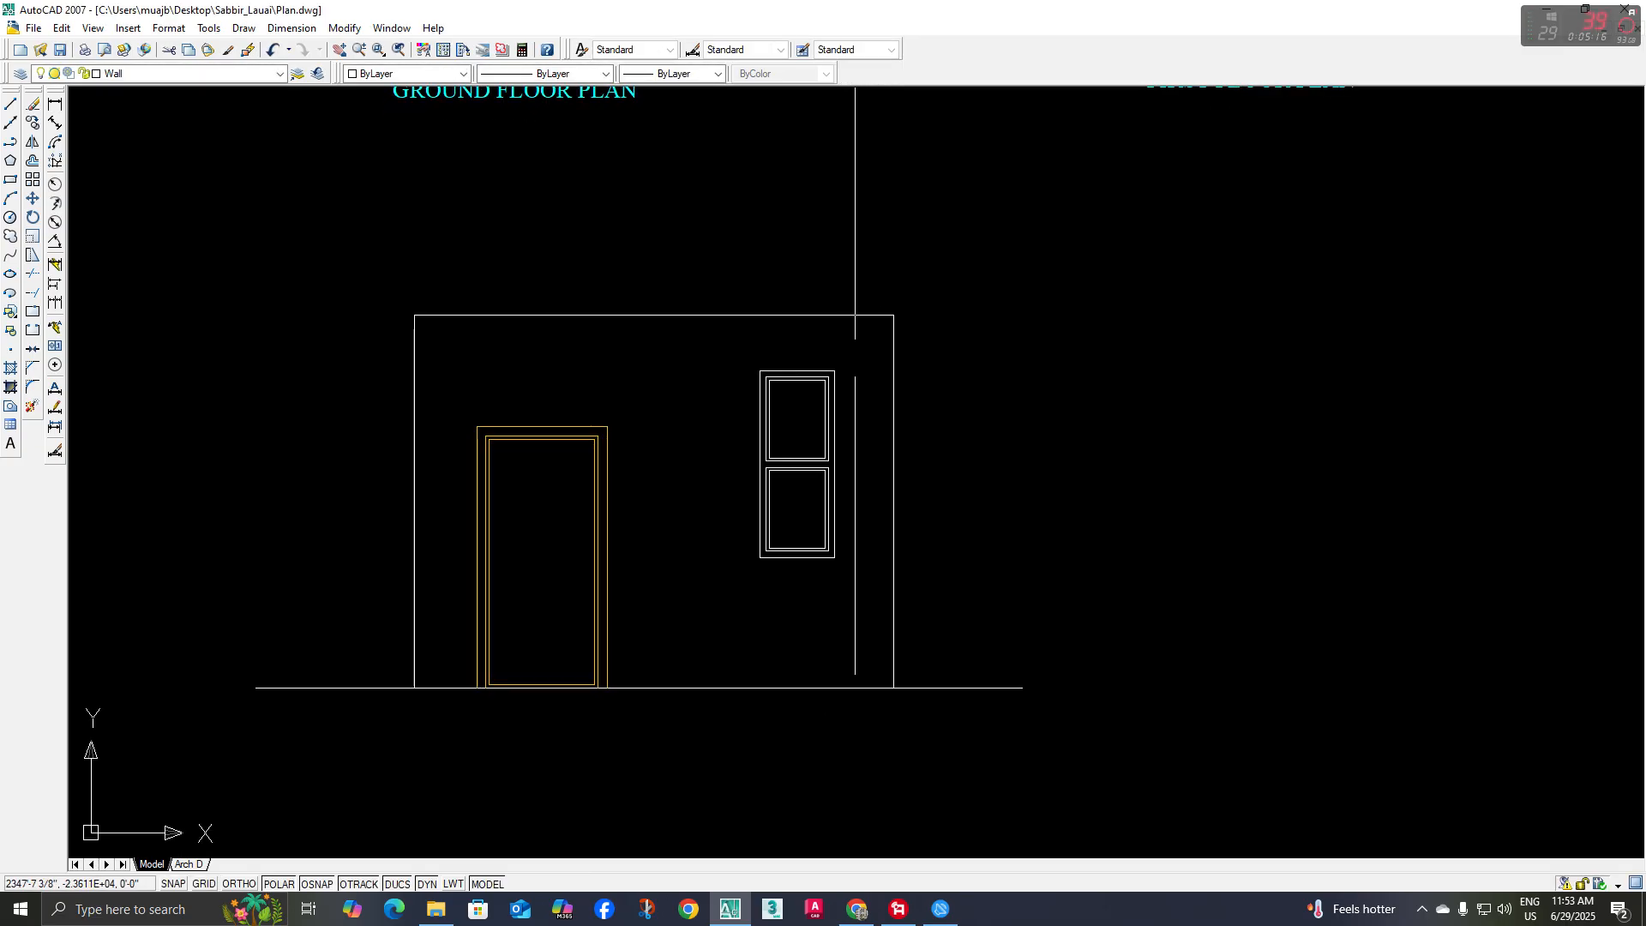
pyautogui.click(853, 346)
pyautogui.click(717, 599)
pyautogui.click(189, 73)
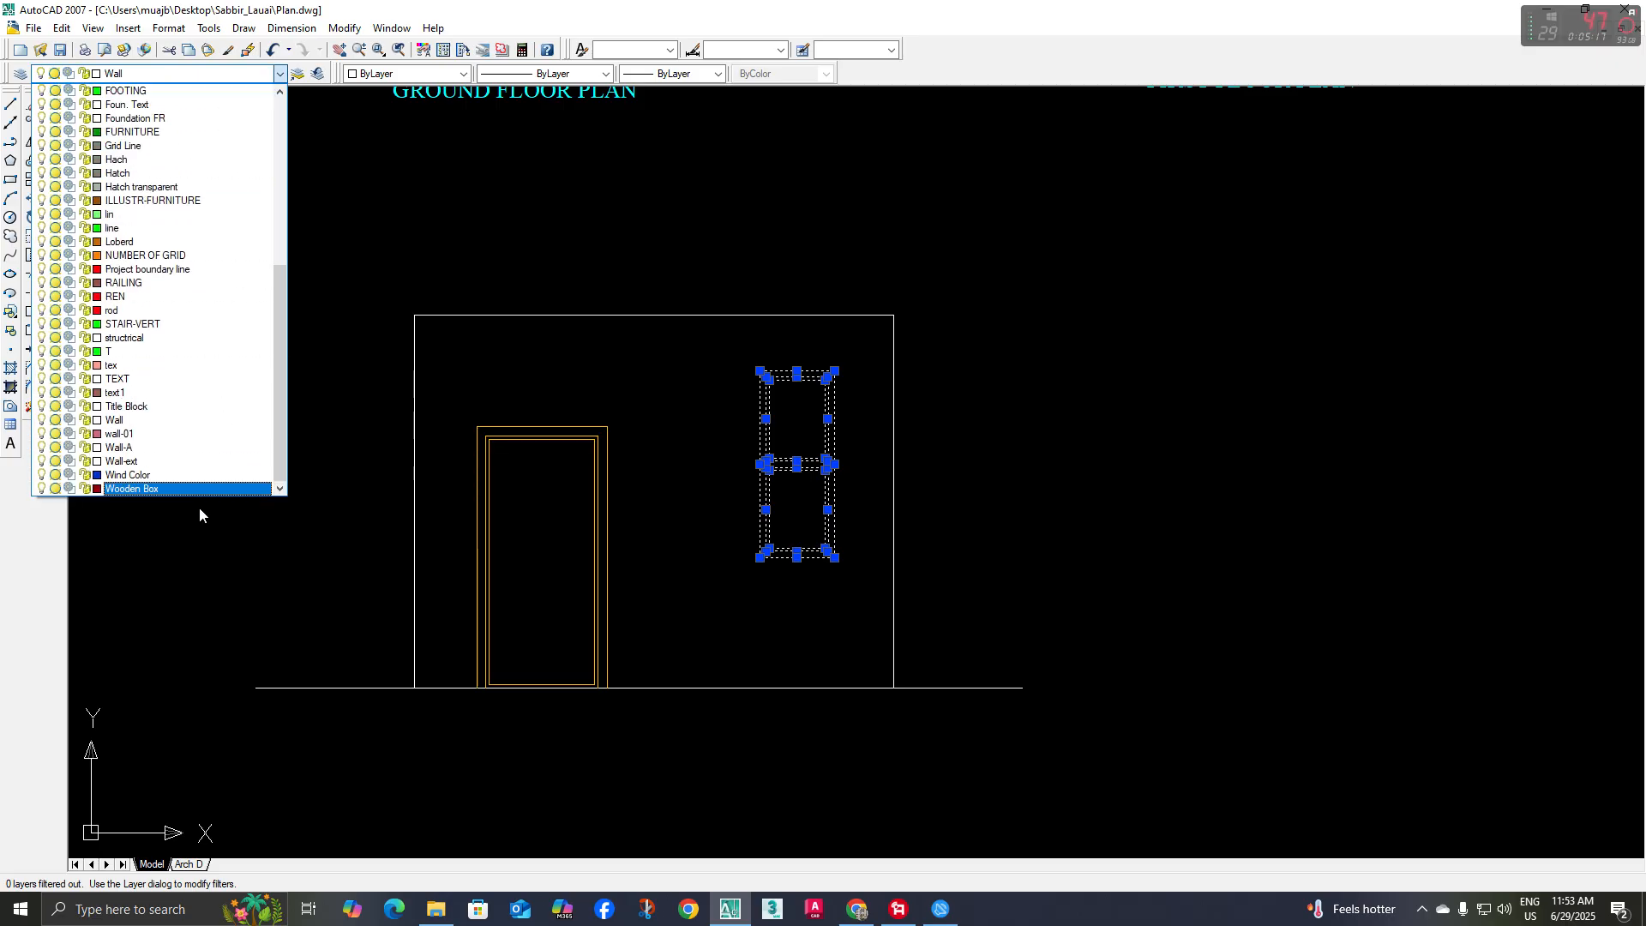
pyautogui.click(172, 474)
pyautogui.press('Escape')
pyautogui.scroll(-3, 892, 619)
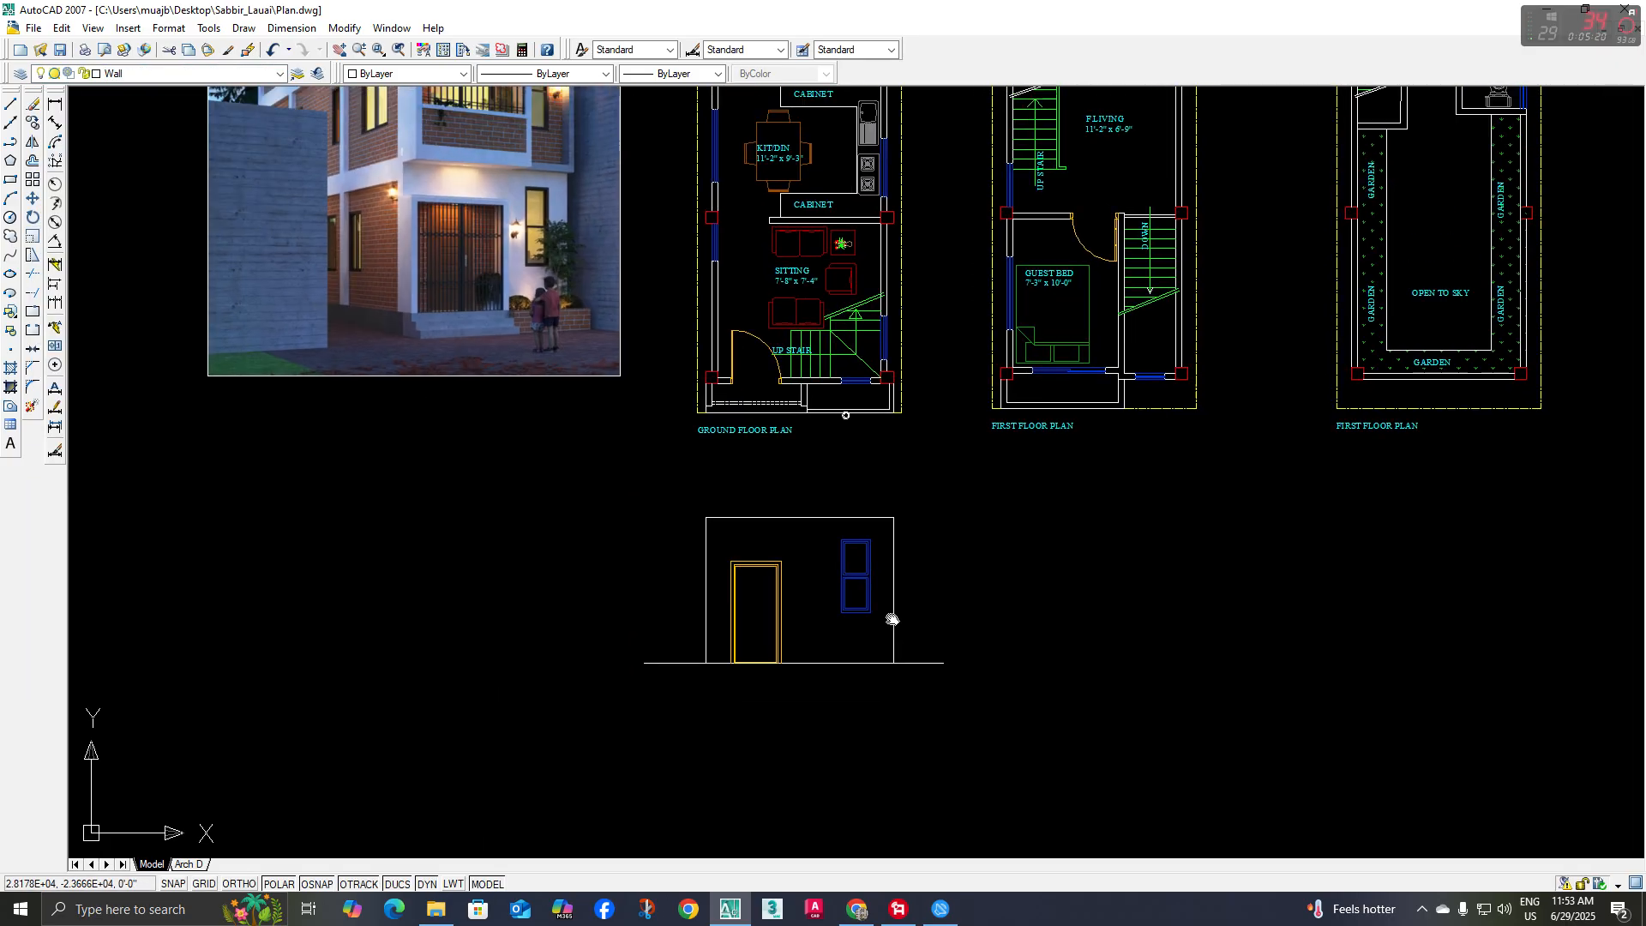
# Examine the rendering's first-floor facade and compare it with the front walls and openings in the ground and first floor plans
pyautogui.moveTo(892, 619); pyautogui.dragTo(900, 642, button='middle')
pyautogui.moveTo(882, 535)
pyautogui.mouseDown(button='middle')
pyautogui.moveTo(871, 526)
pyautogui.moveTo(915, 576)
pyautogui.moveTo(850, 571)
pyautogui.mouseUp(button='middle')
pyautogui.moveTo(993, 569)
pyautogui.mouseDown(button='middle')
pyautogui.moveTo(928, 558)
pyautogui.moveTo(939, 551)
pyautogui.mouseUp(button='middle')
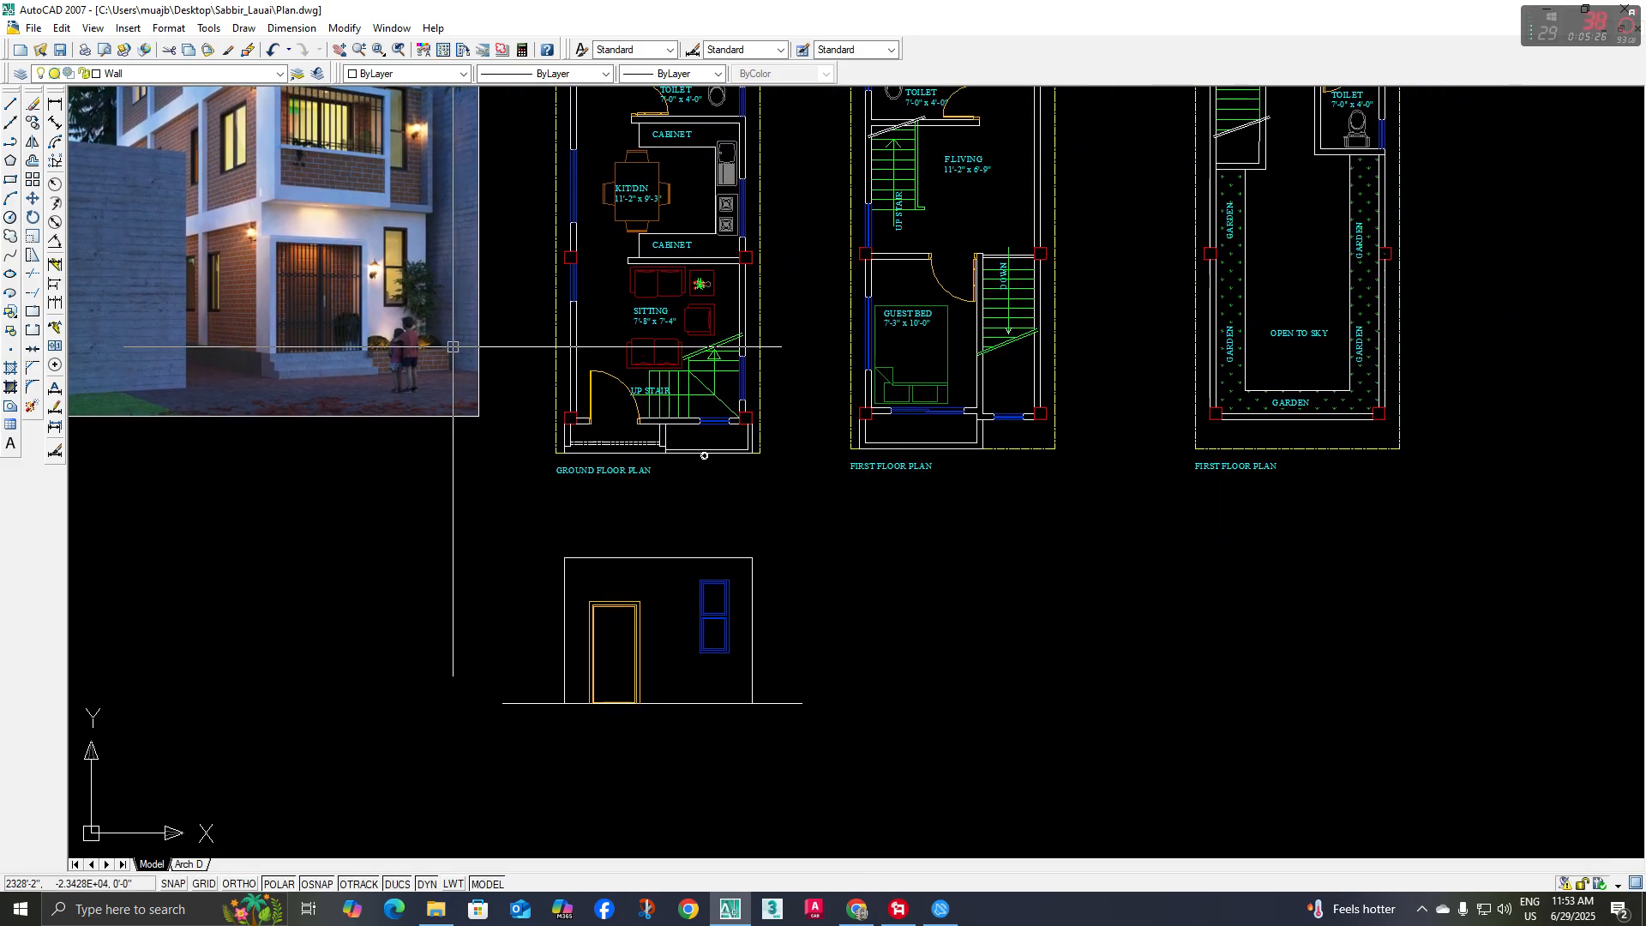
pyautogui.moveTo(1007, 505); pyautogui.dragTo(1010, 535, button='middle')
pyautogui.moveTo(449, 457); pyautogui.dragTo(448, 543, button='middle')
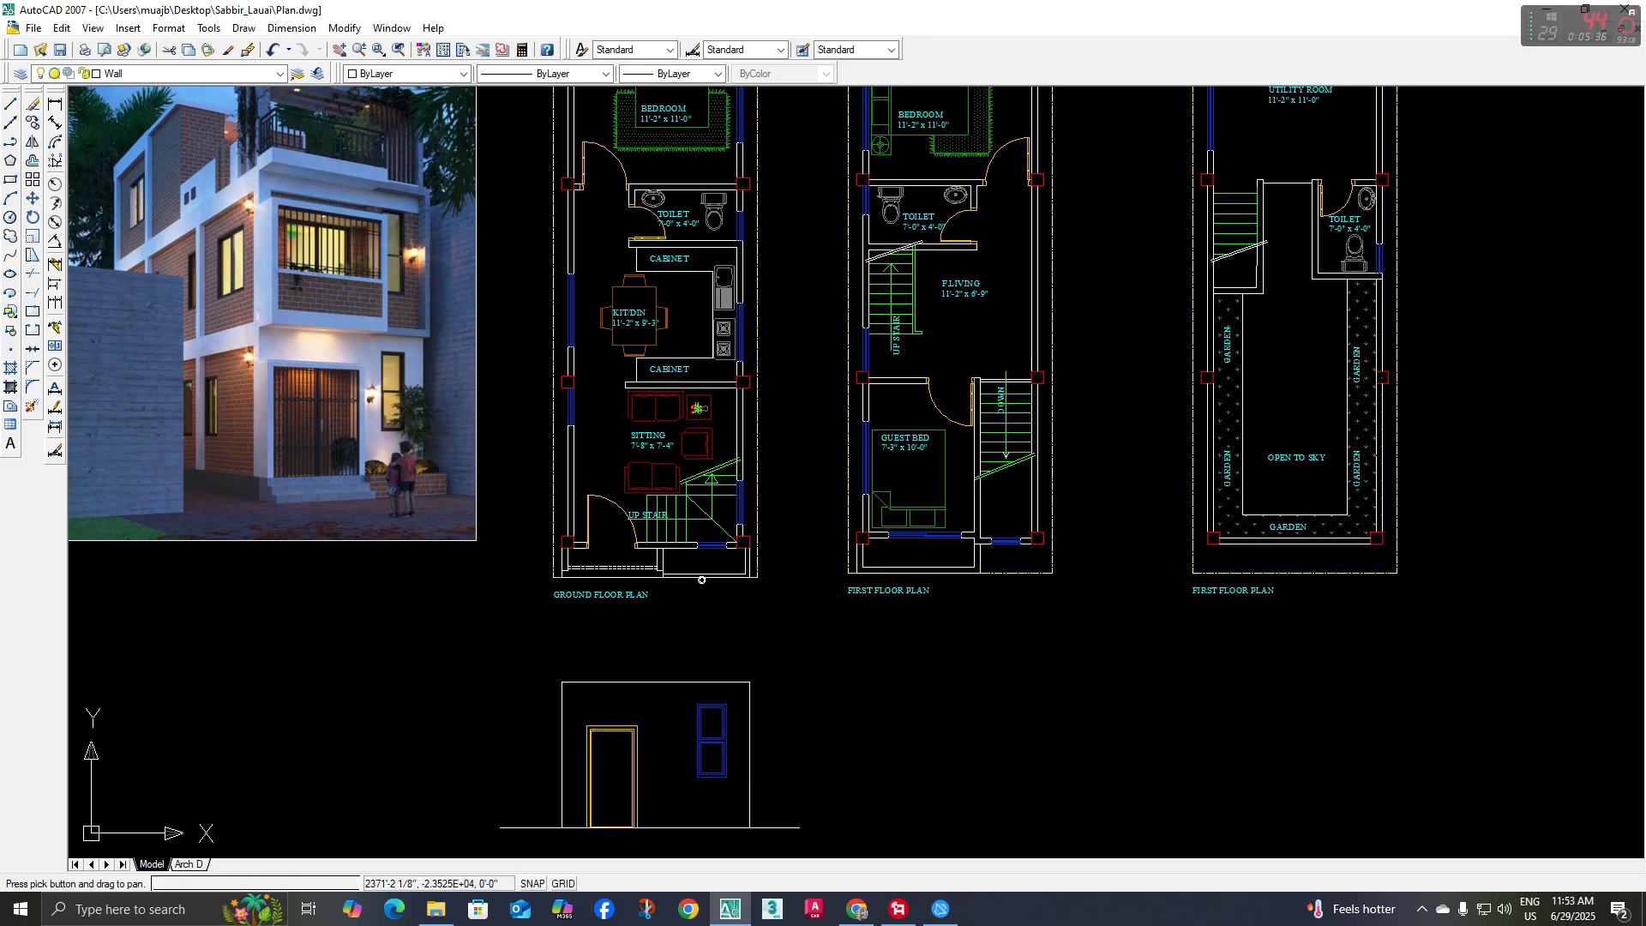
pyautogui.scroll(3, 369, 180)
pyautogui.scroll(-3, 514, 360)
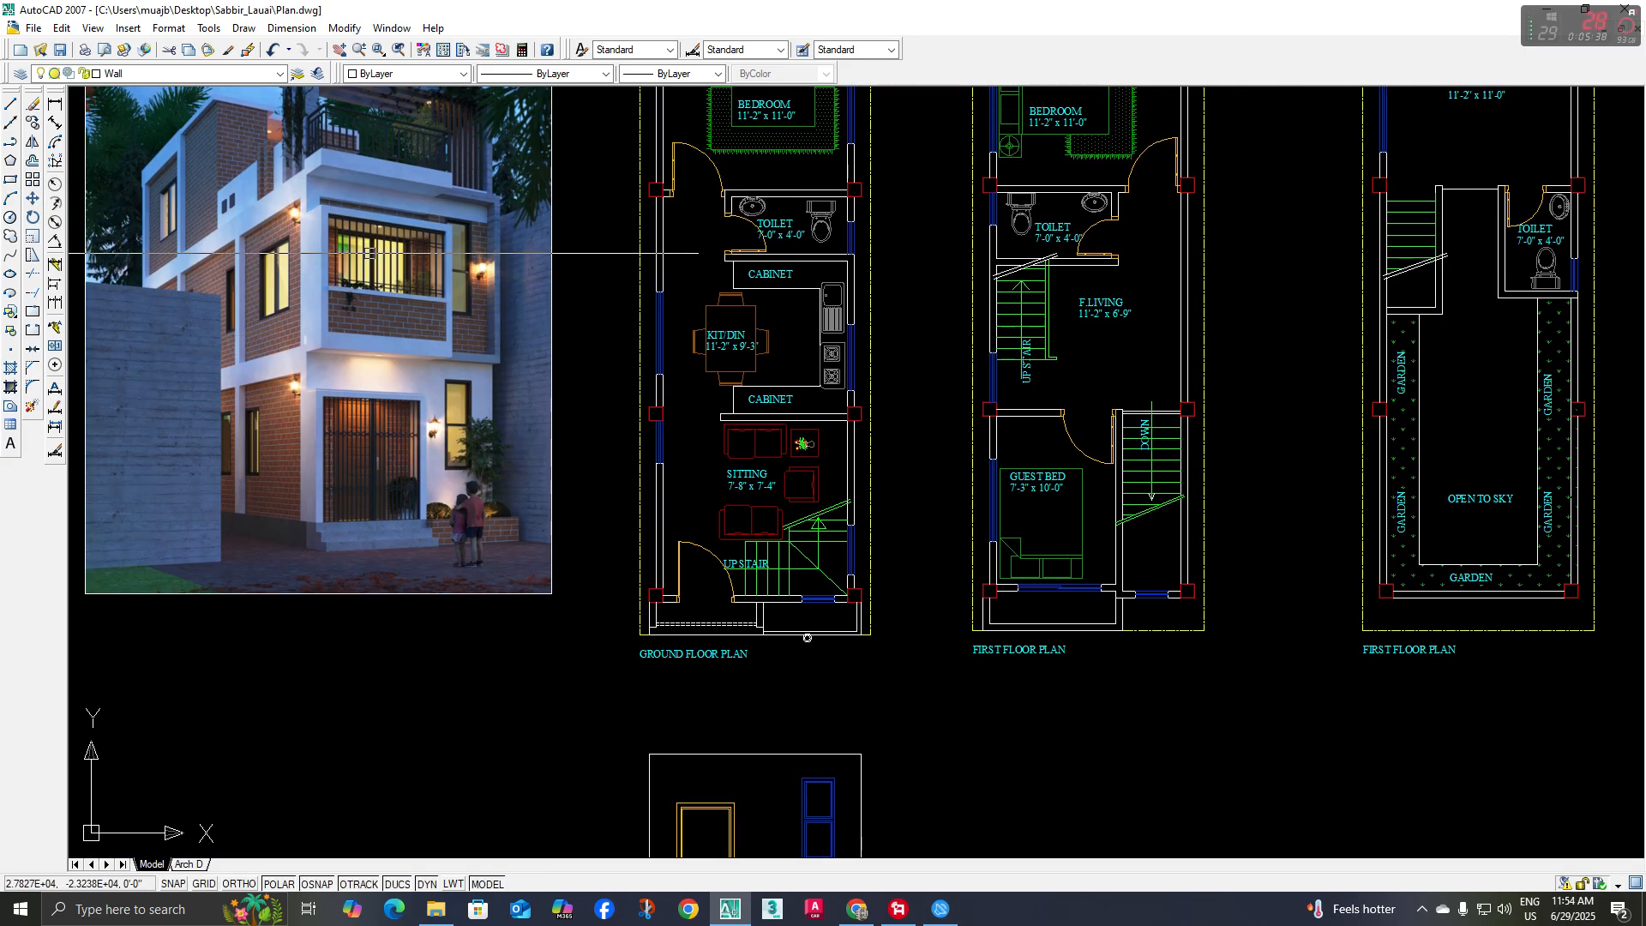
pyautogui.scroll(3, 370, 254)
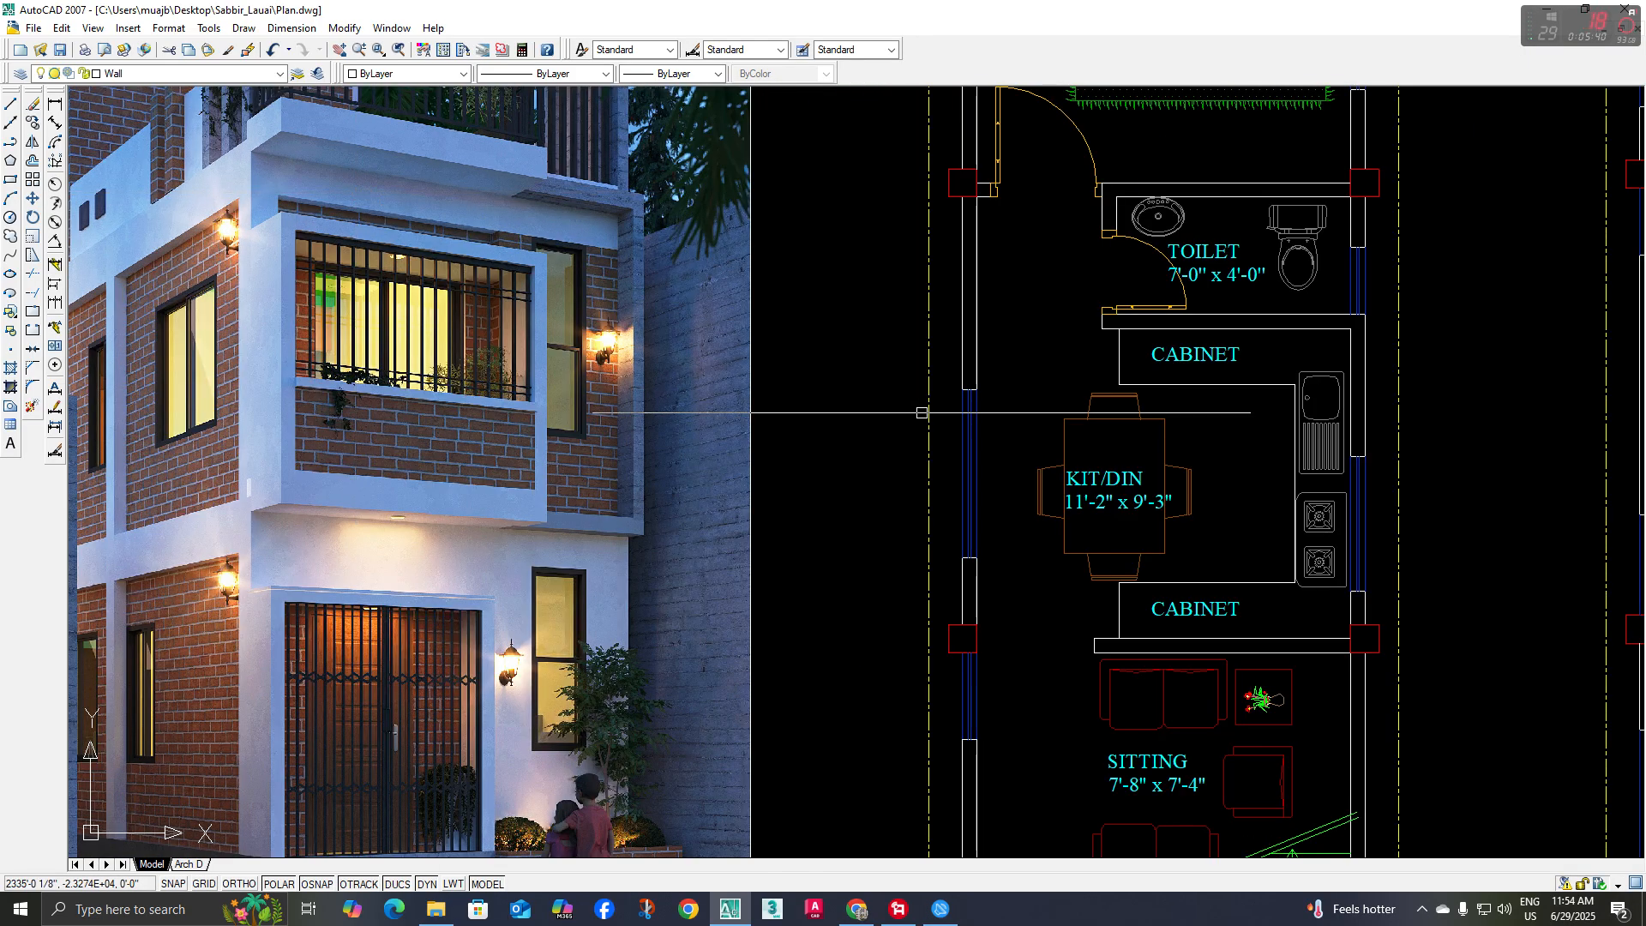
pyautogui.scroll(-4, 922, 412)
pyautogui.scroll(3, 1054, 665)
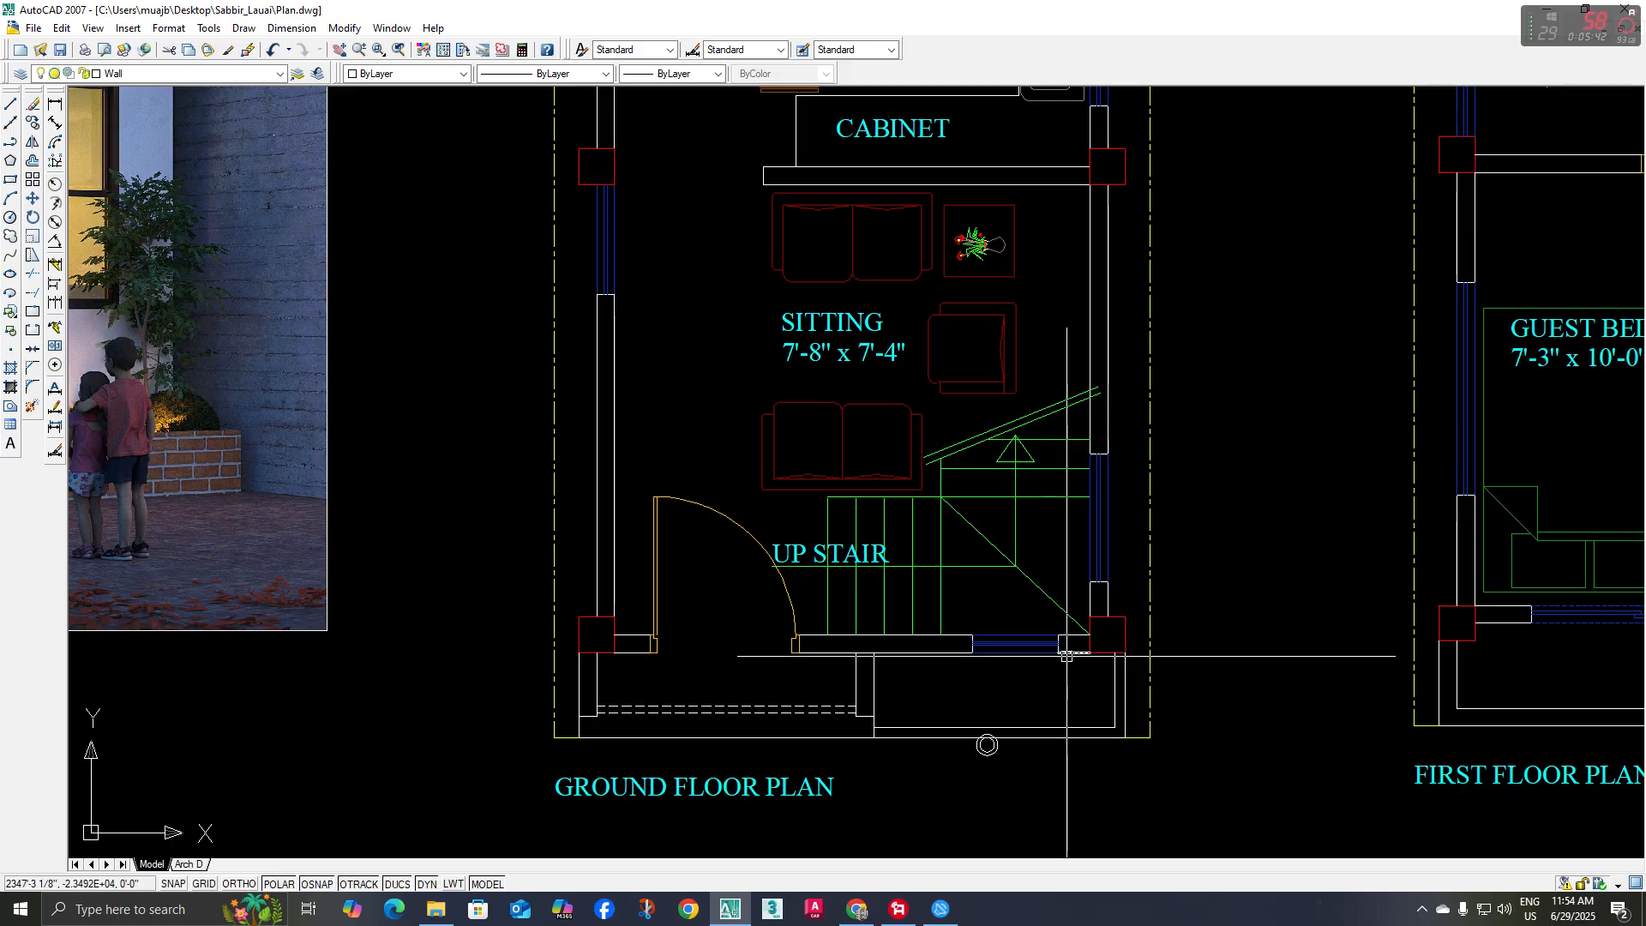
pyautogui.scroll(5, 1066, 656)
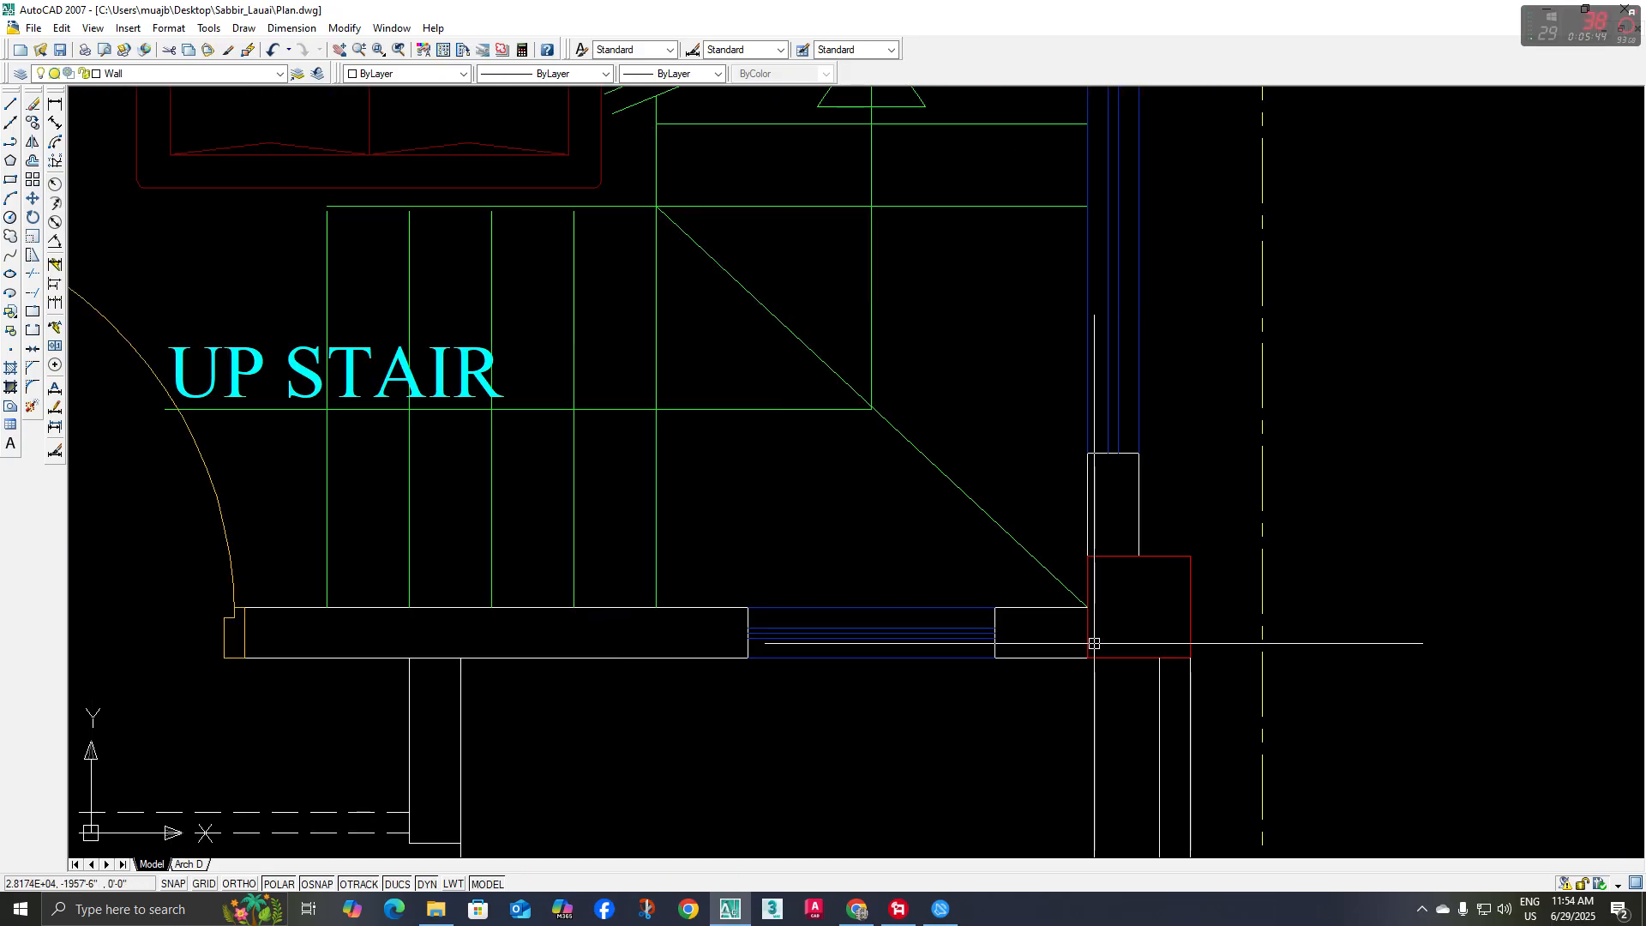
pyautogui.scroll(-6, 1086, 653)
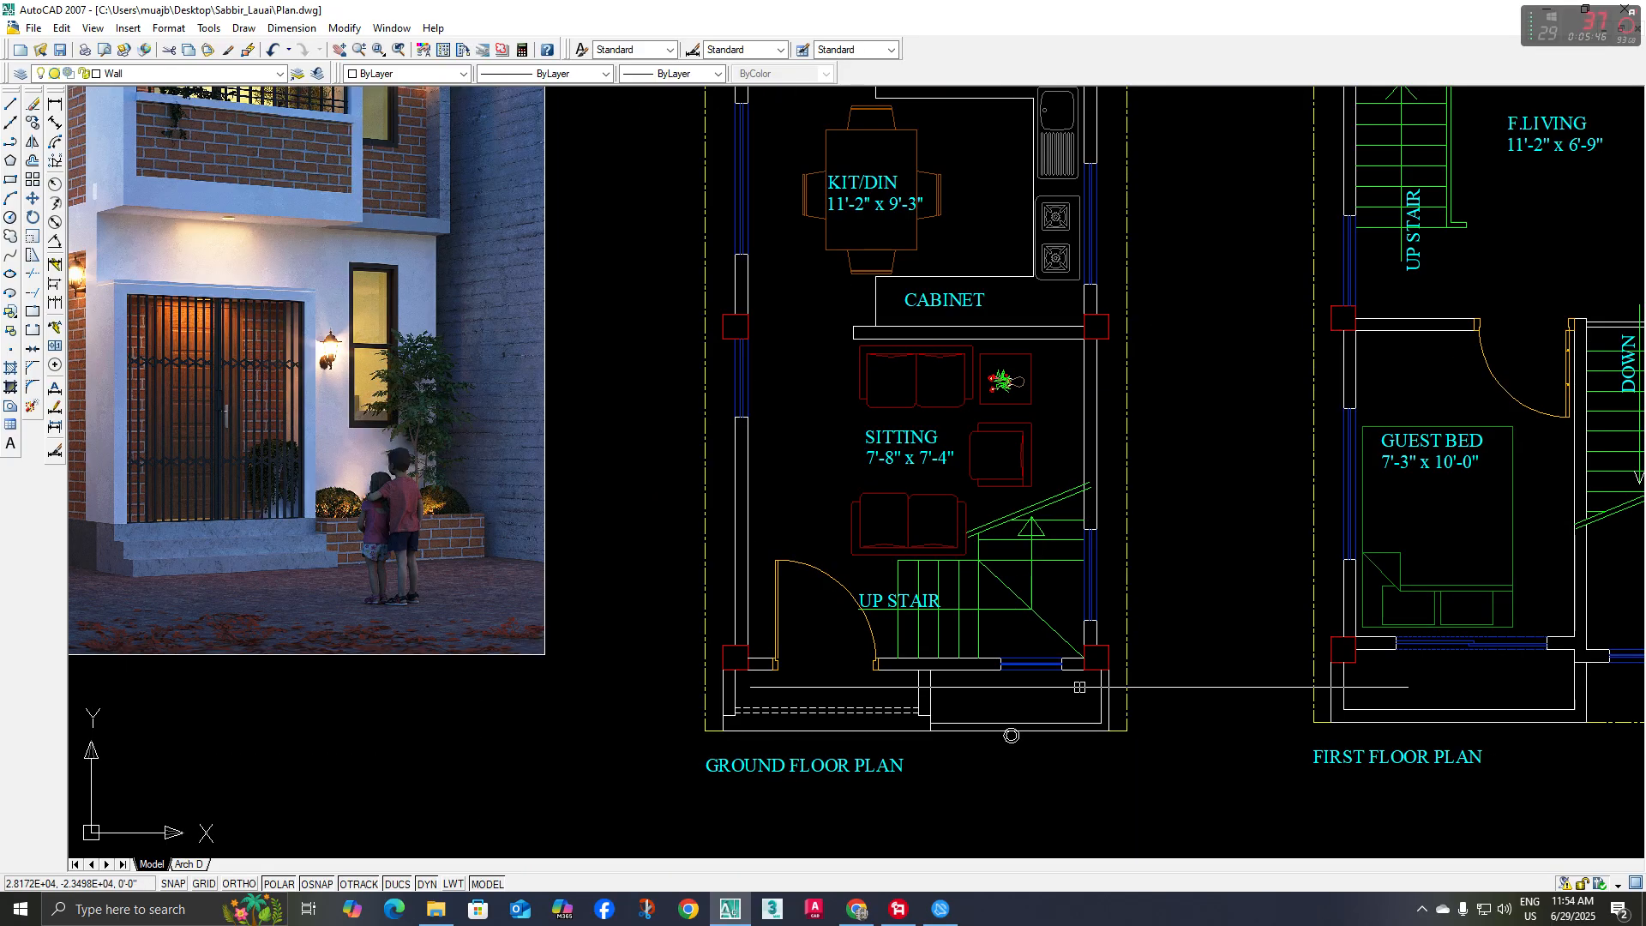
pyautogui.scroll(6, 789, 581)
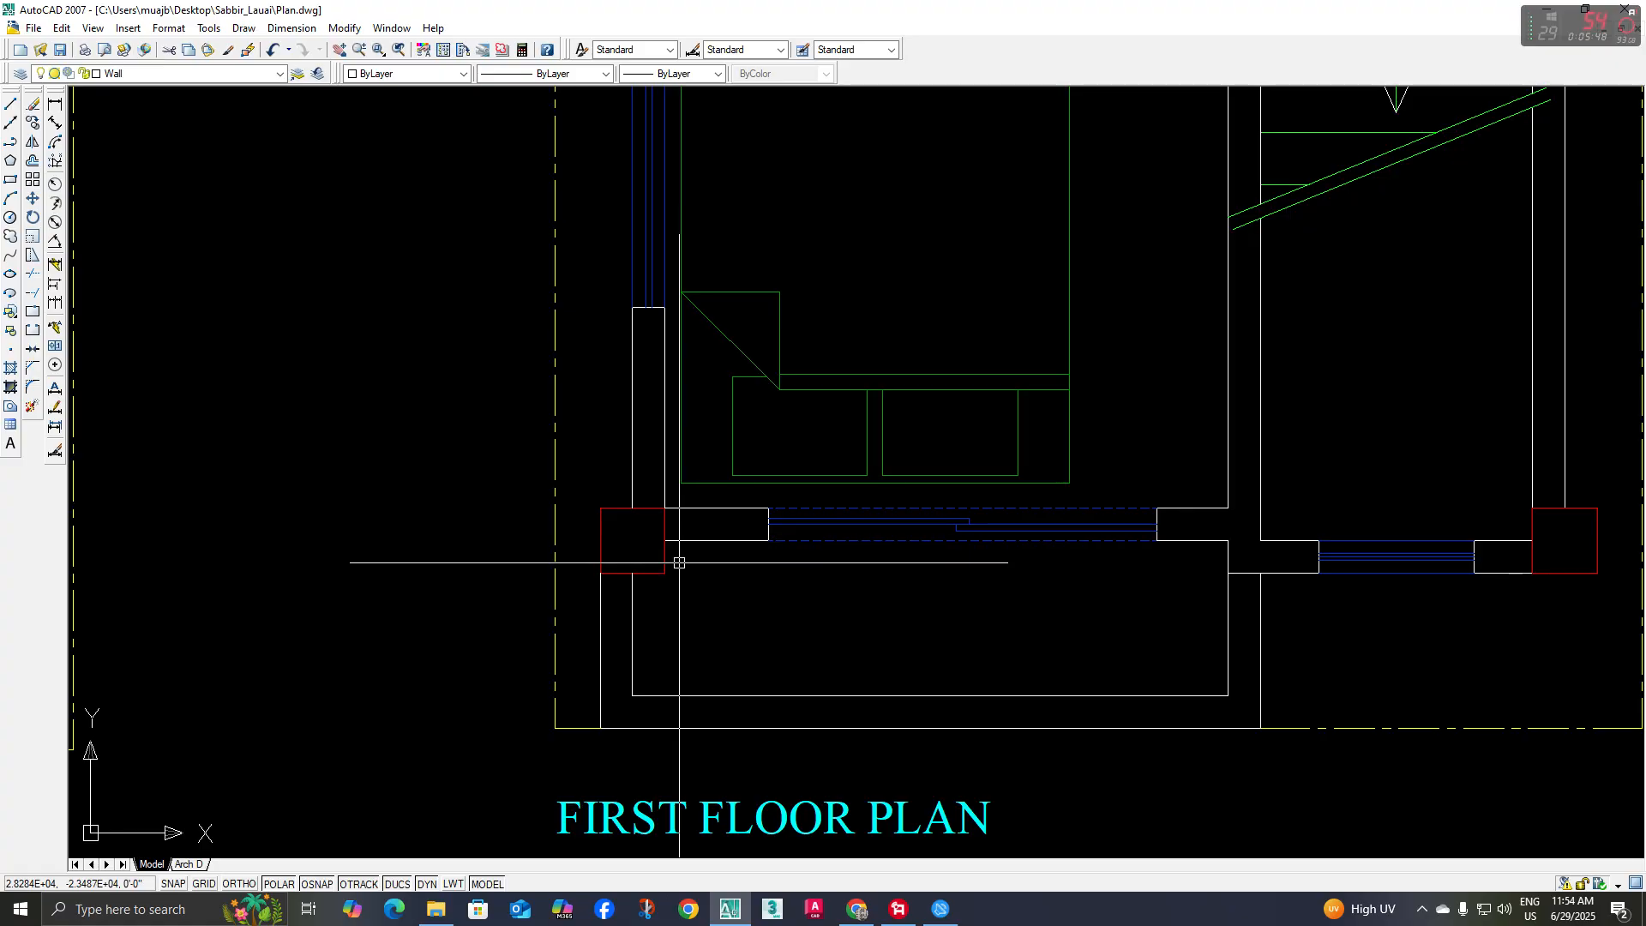
pyautogui.scroll(-3, 978, 514)
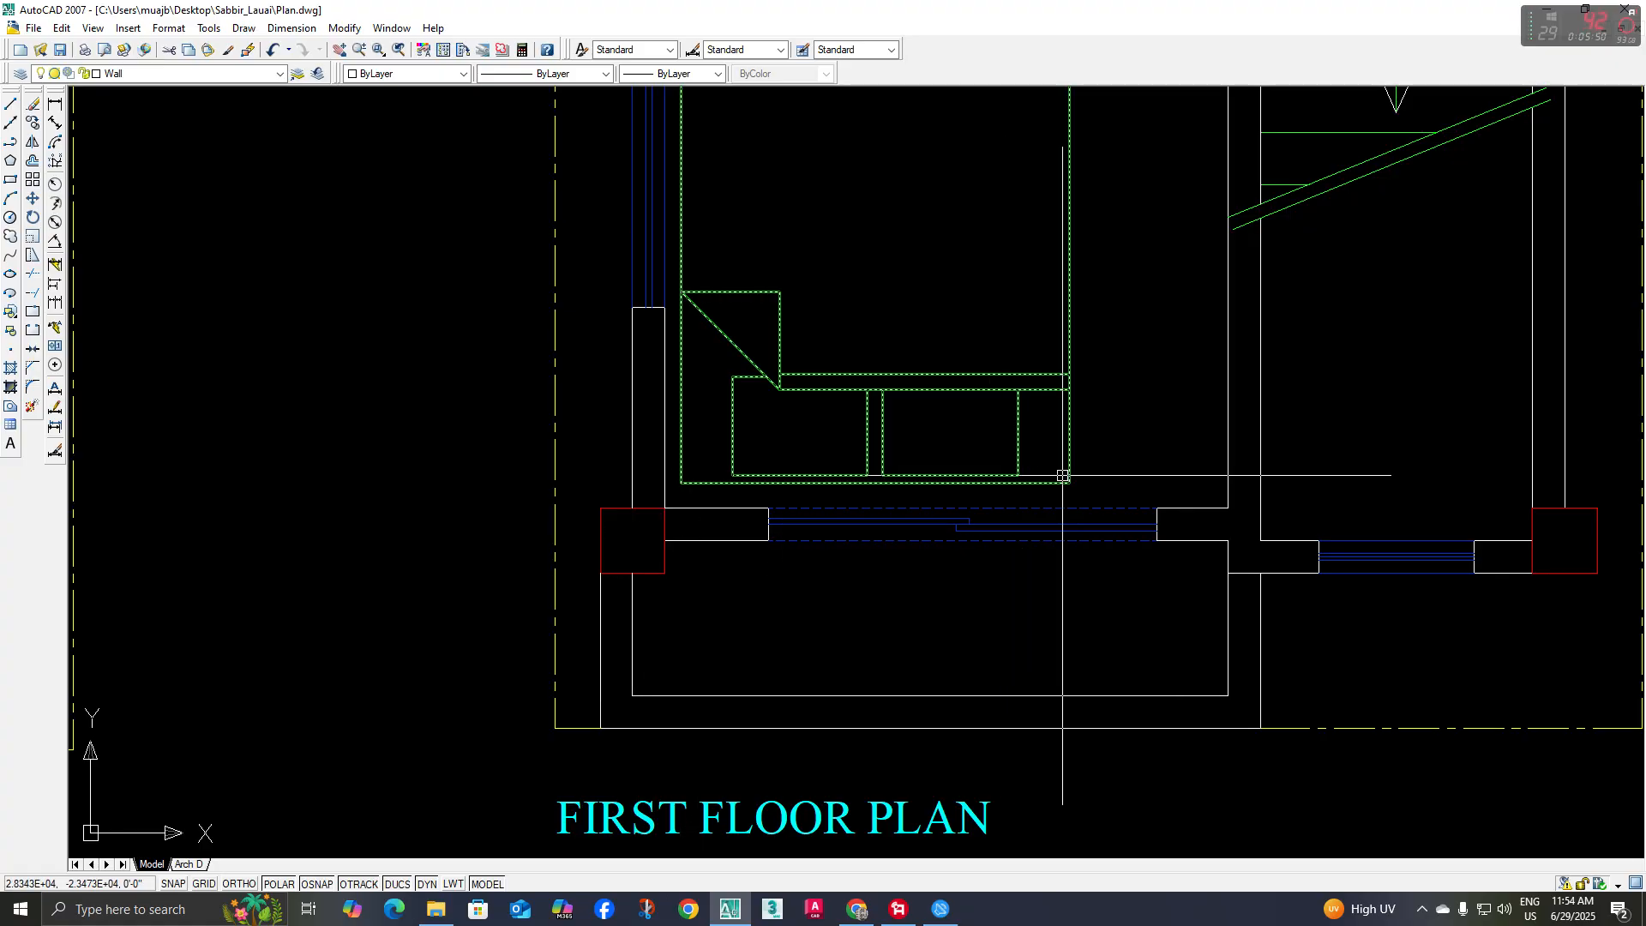
pyautogui.moveTo(871, 521); pyautogui.dragTo(820, 532, button='middle')
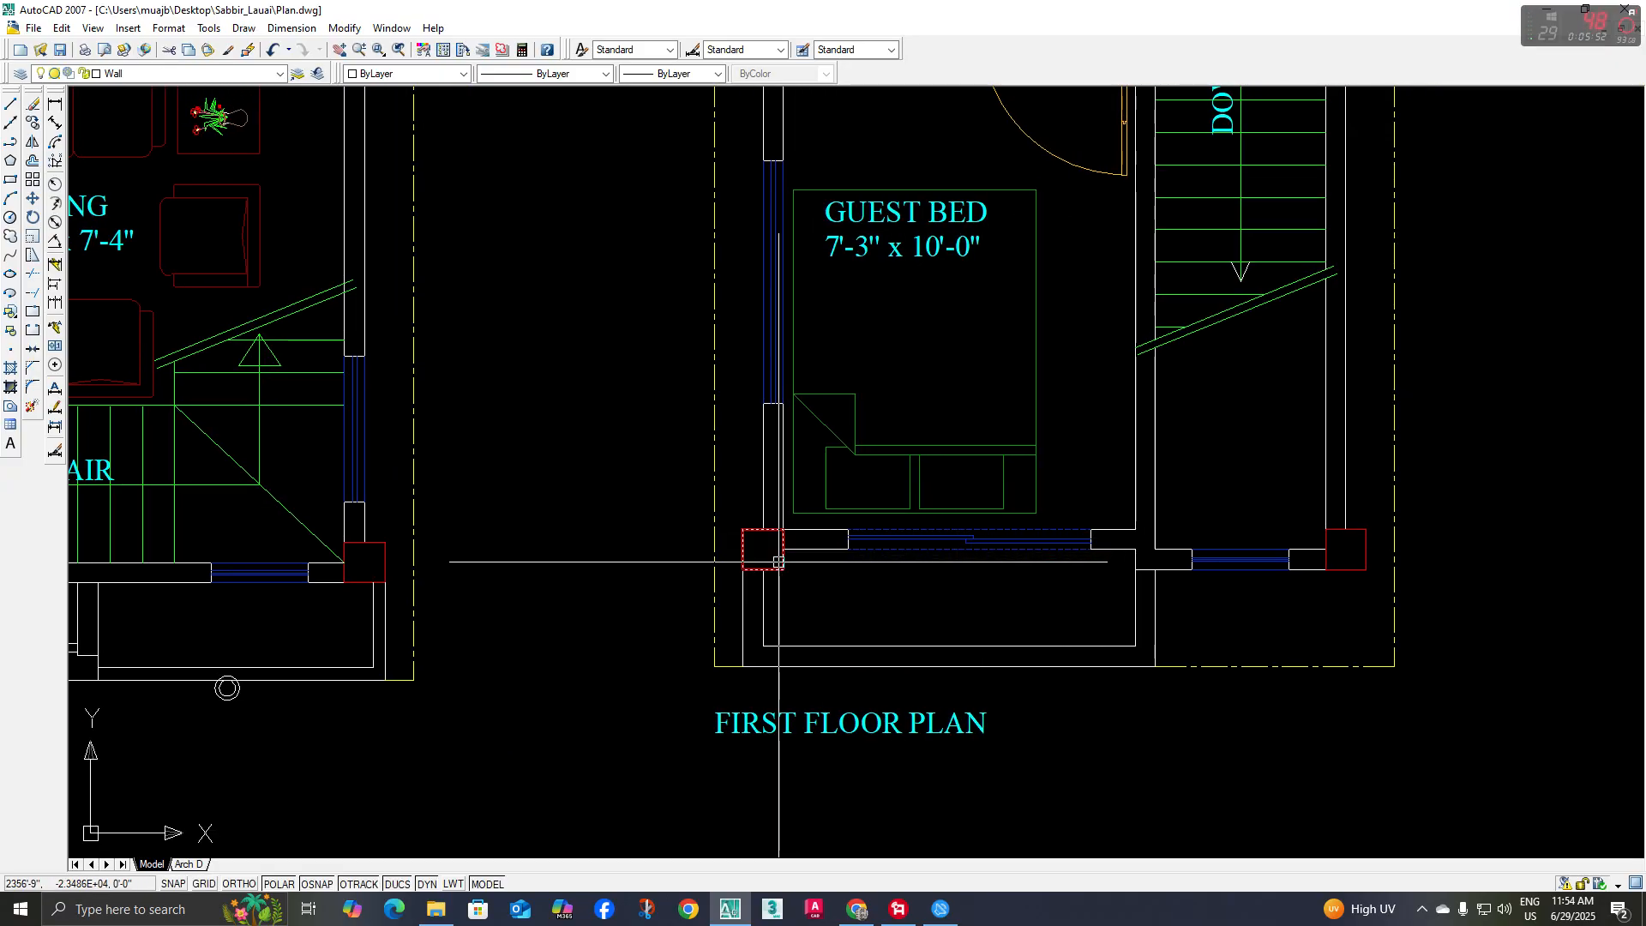
pyautogui.scroll(-5, 772, 557)
pyautogui.moveTo(807, 787); pyautogui.dragTo(887, 849, button='middle')
pyautogui.scroll(3, 287, 350)
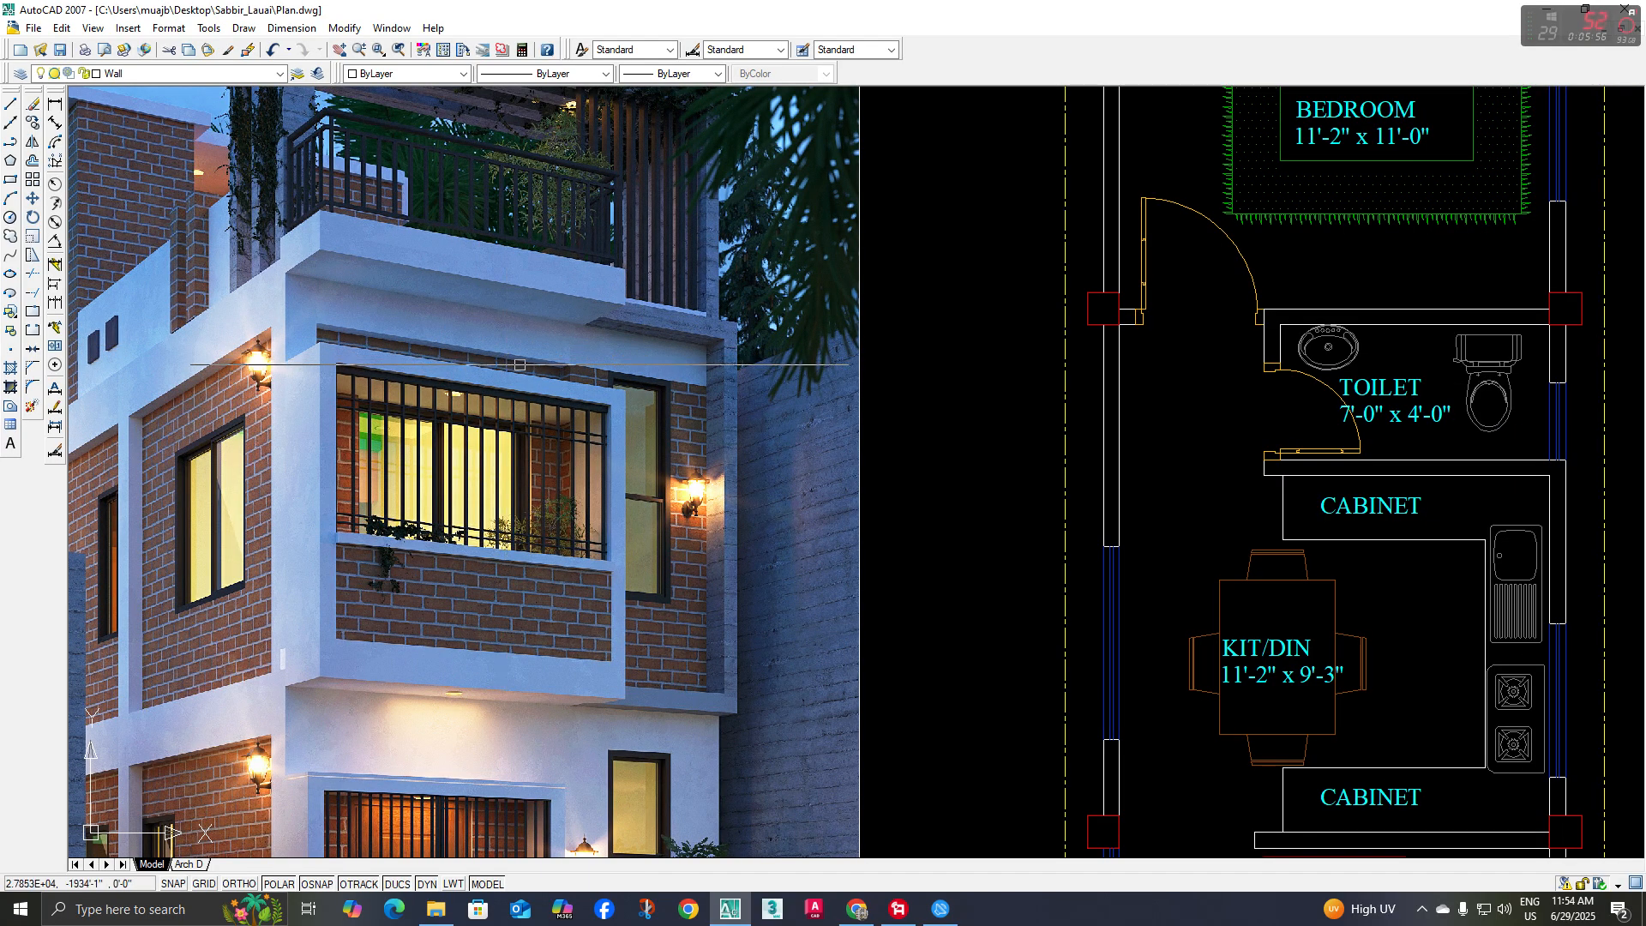
pyautogui.scroll(-5, 520, 365)
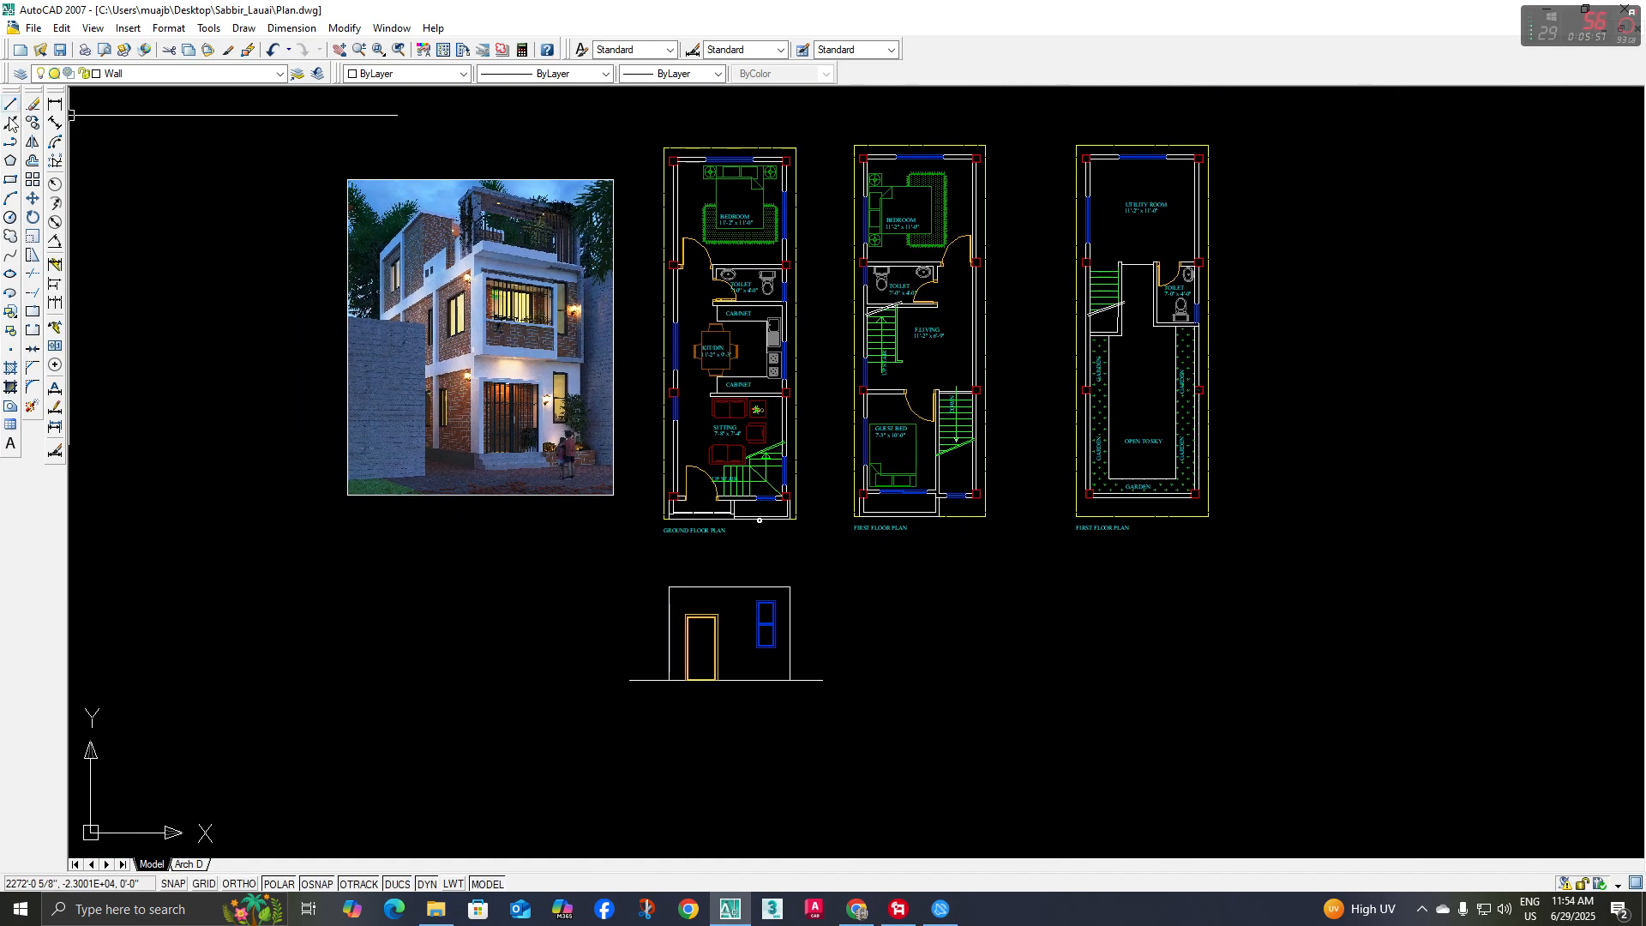
# Place a vertical construction line through the outer corner of the first floor plan's front-left column
pyautogui.click(9, 121)
pyautogui.moveTo(790, 472); pyautogui.dragTo(729, 421, button='middle')
pyautogui.write('v')
pyautogui.press('Return')
pyautogui.scroll(5, 844, 467)
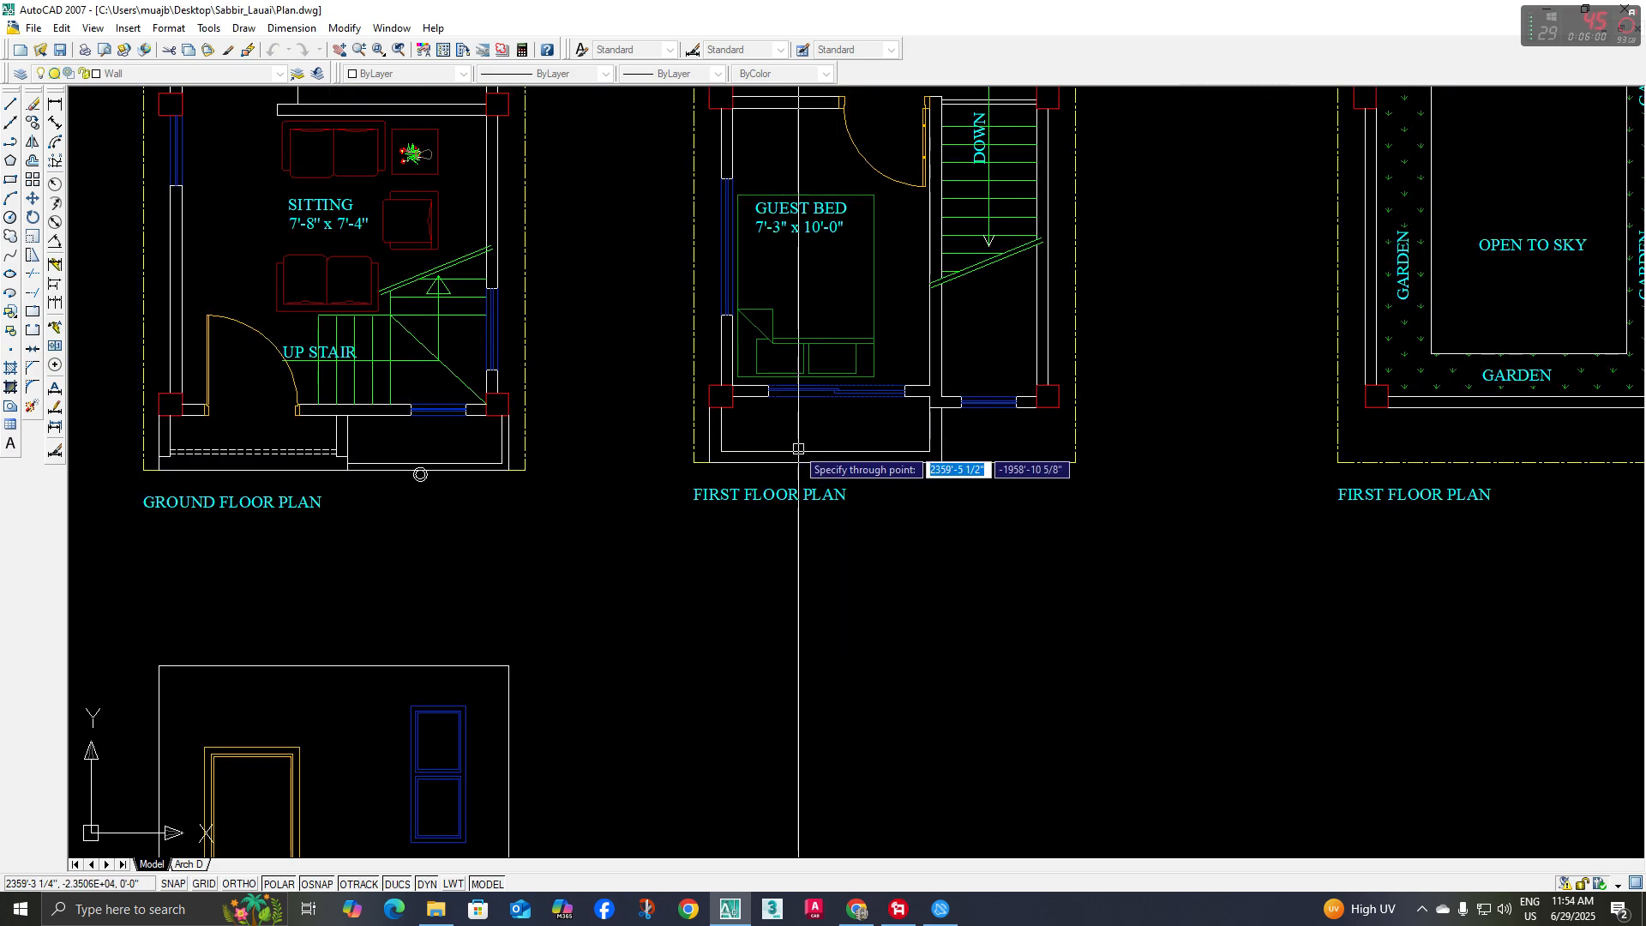
pyautogui.click(709, 408)
pyautogui.press('Escape')
# Copy the whole ground floor elevation from its lower-left wall corner onto the construction line below the first floor plan
pyautogui.scroll(-4, 691, 388)
pyautogui.click(367, 452)
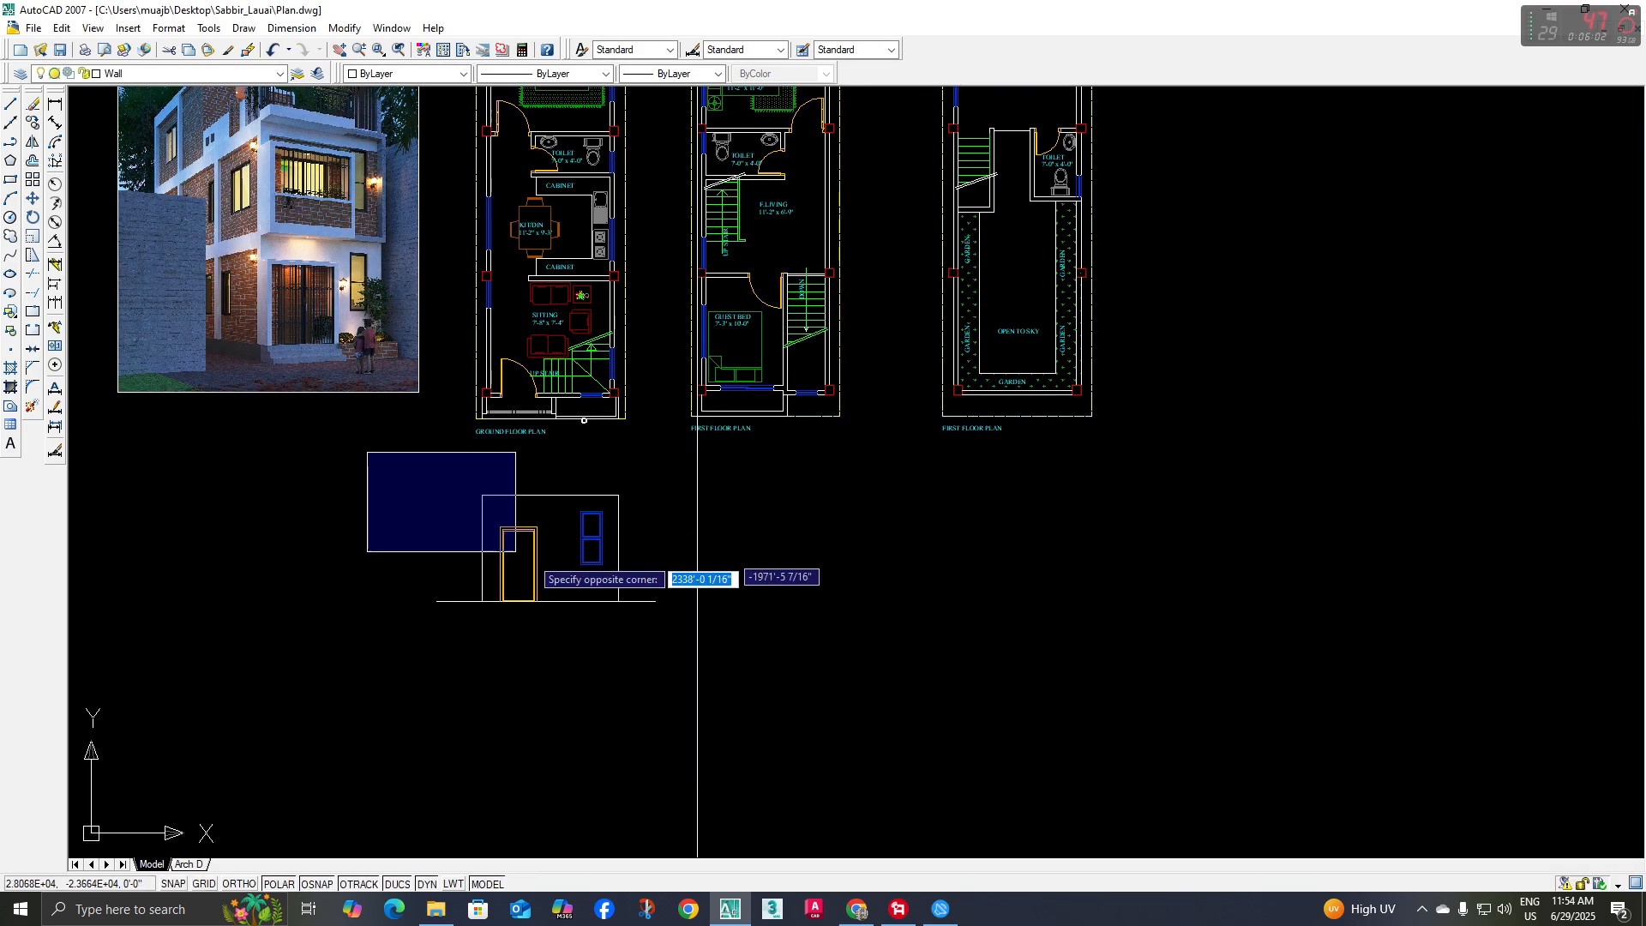
pyautogui.click(658, 622)
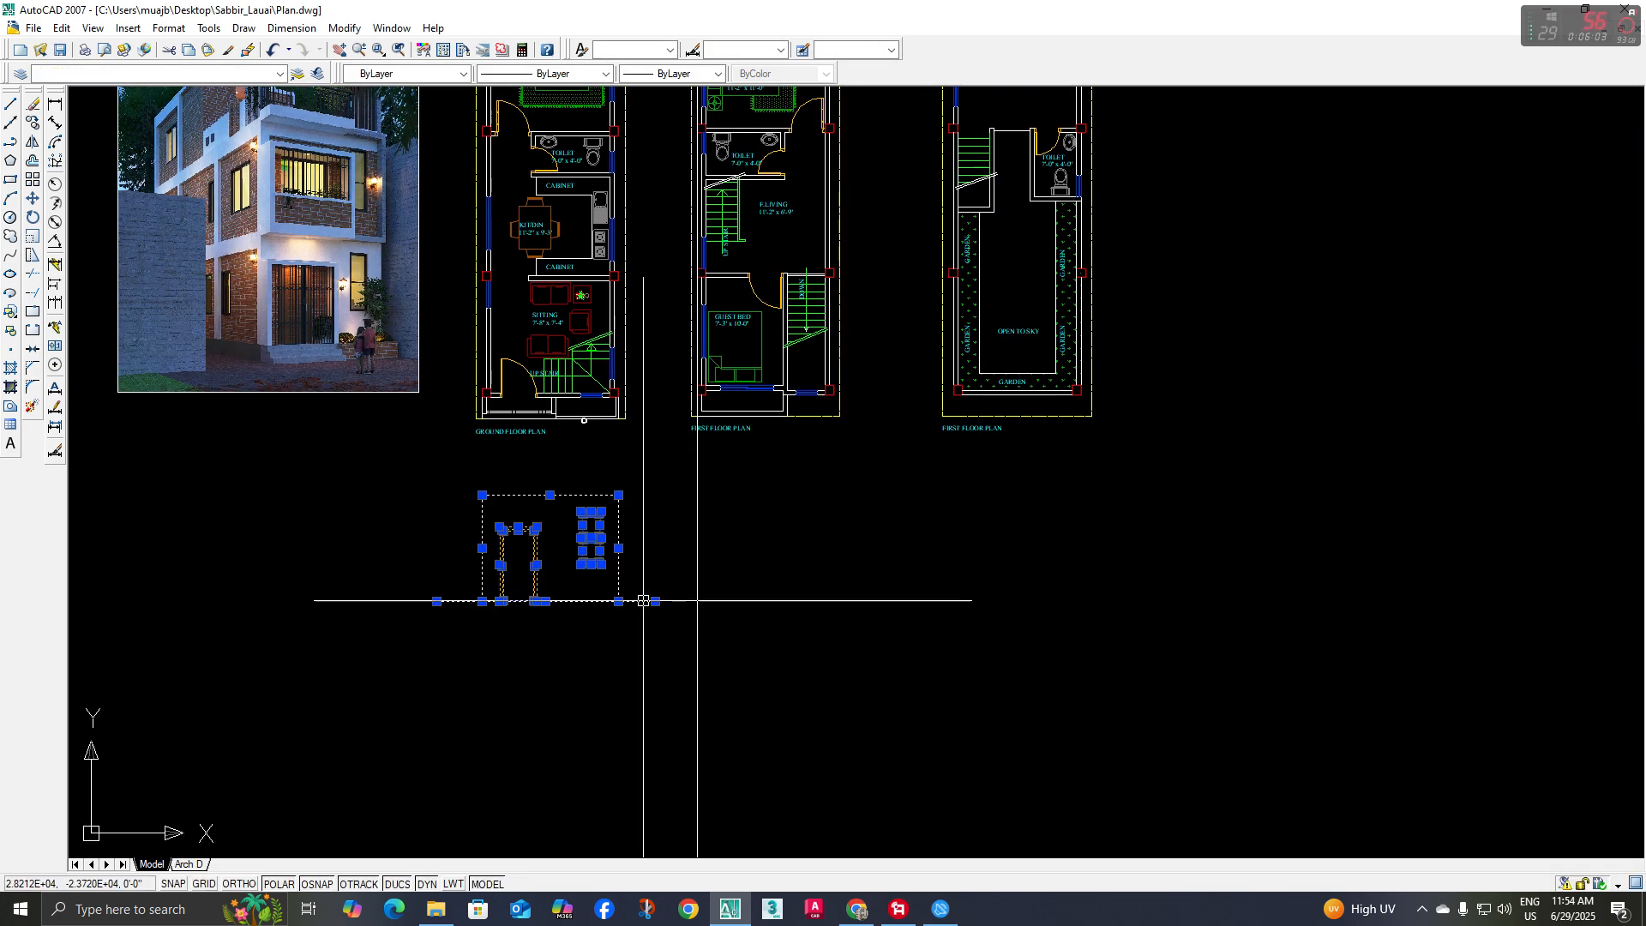
pyautogui.click(35, 126)
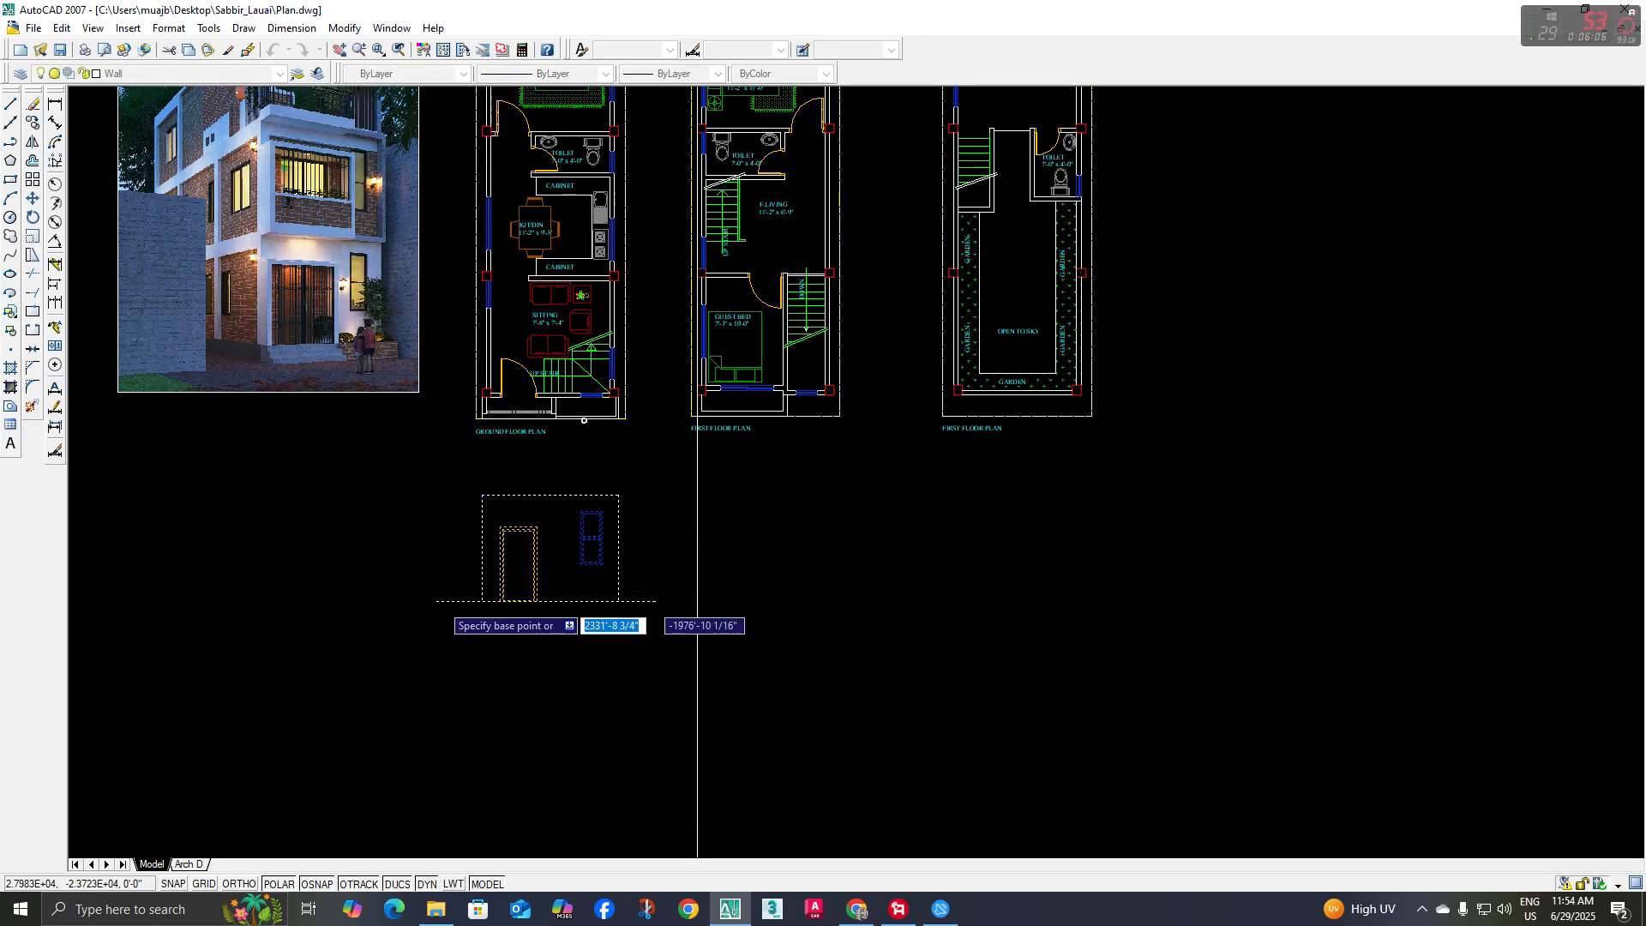
pyautogui.scroll(2, 444, 599)
pyautogui.click(483, 601)
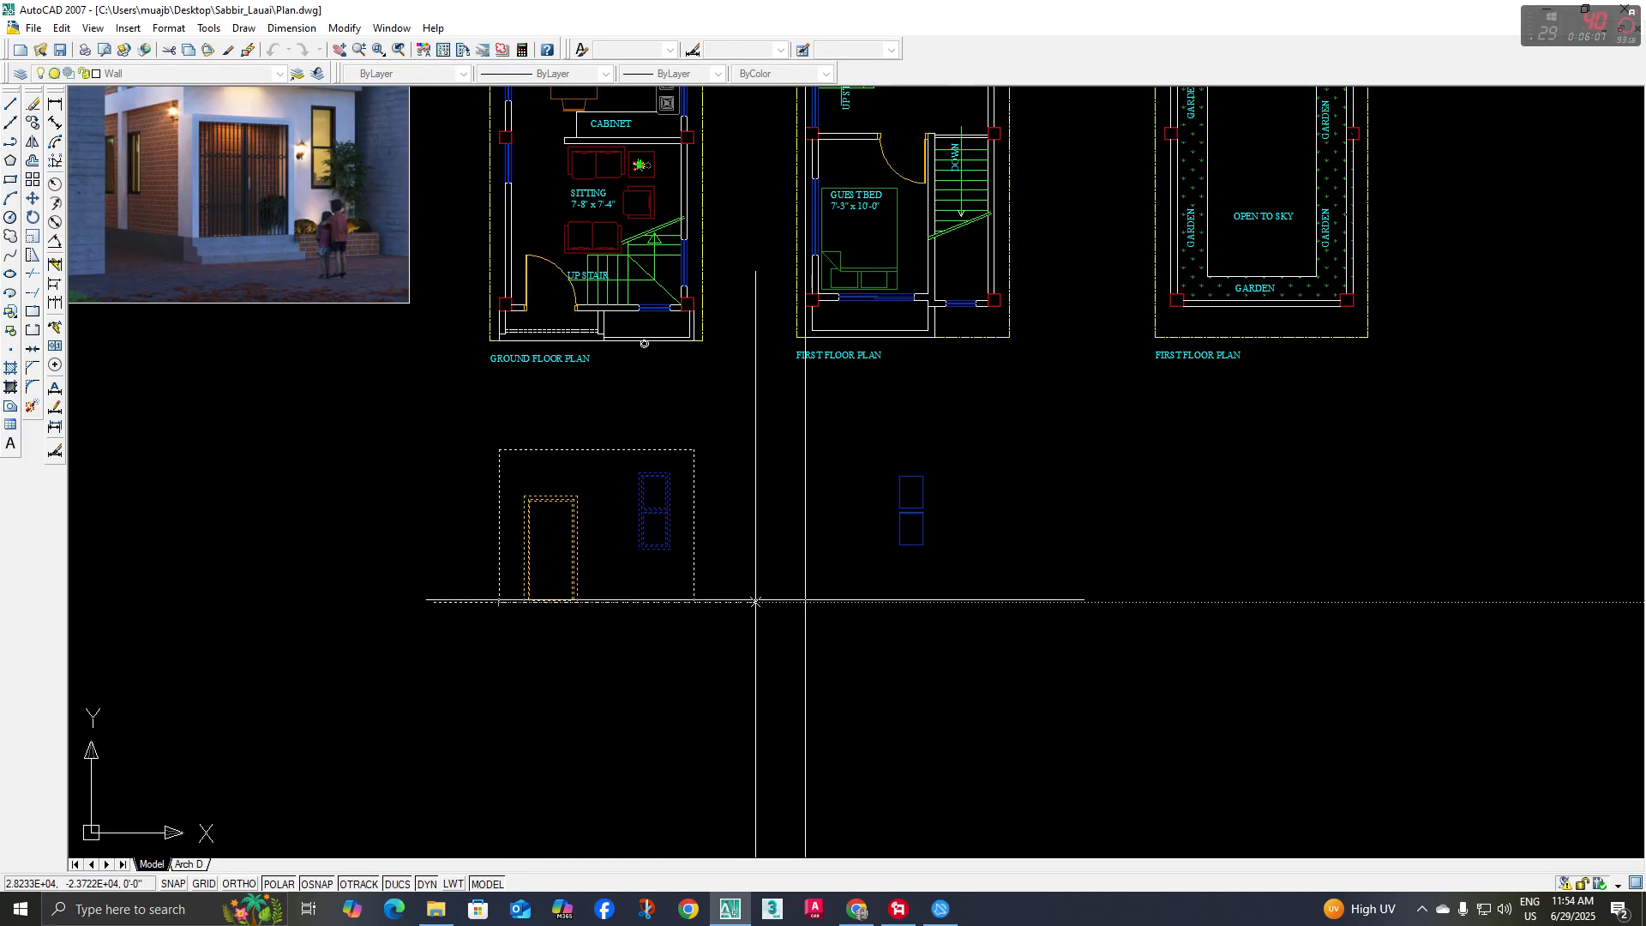
pyautogui.click(805, 601)
# Shorten the left end of the copied elevation's ground line, leaving a gap from the original ground line
pyautogui.click(768, 602)
pyautogui.click(742, 602)
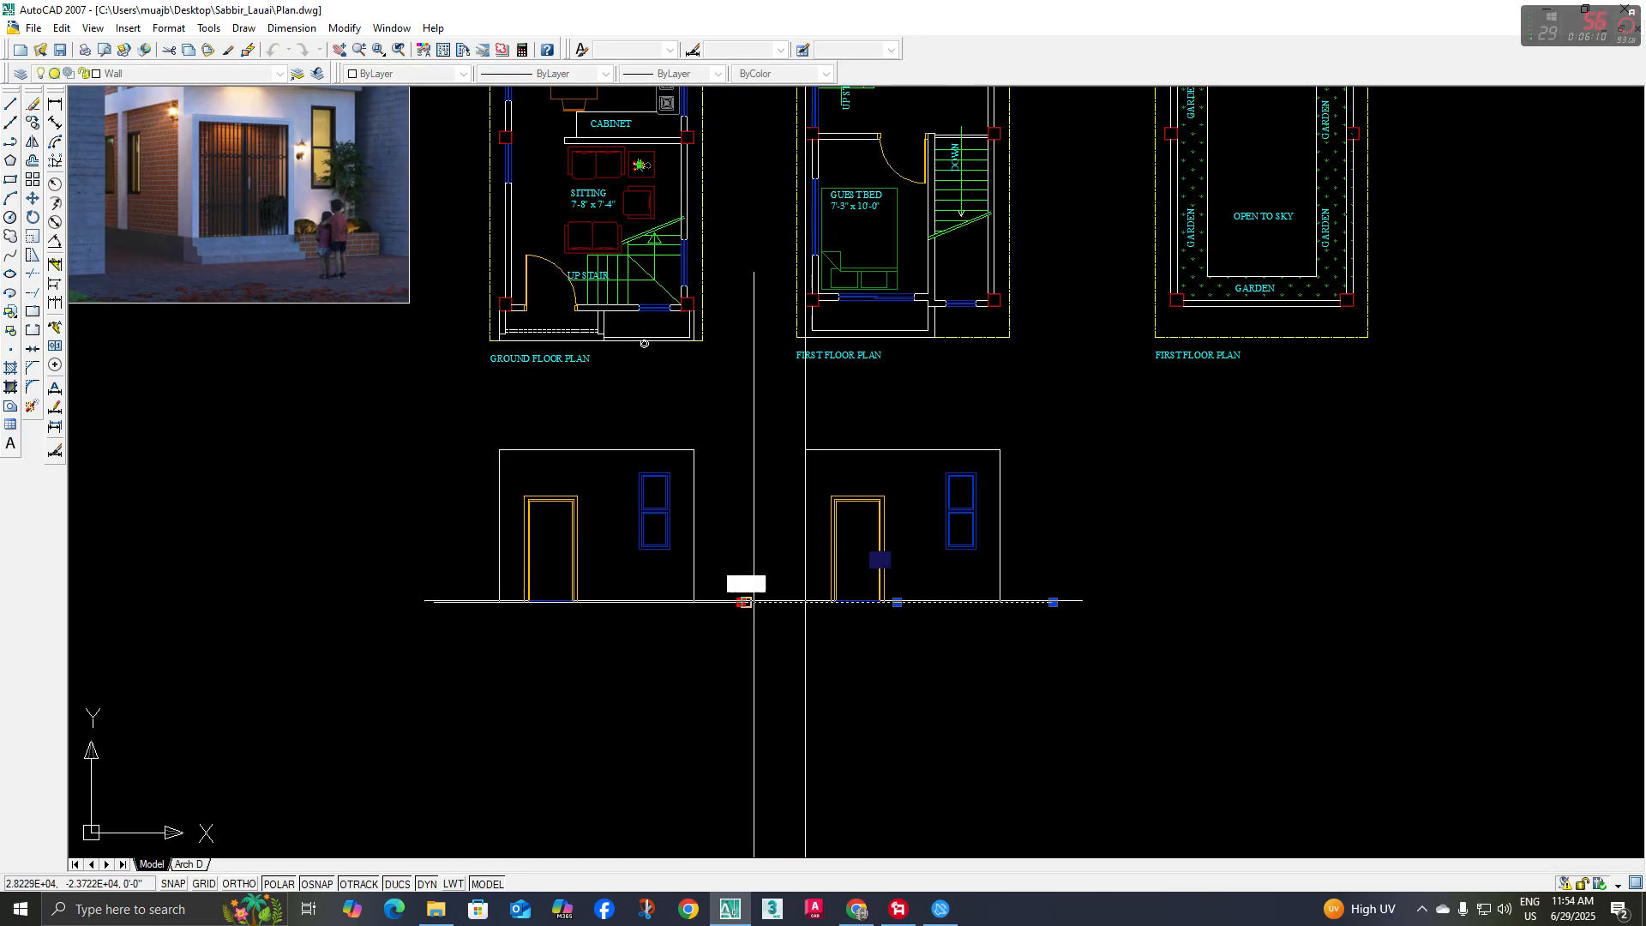
pyautogui.click(768, 602)
pyautogui.press('Escape')
# Erase the vertical construction line used to align the copied elevation
pyautogui.click(865, 656)
pyautogui.click(758, 668)
pyautogui.moveTo(758, 668); pyautogui.dragTo(708, 664, button='middle')
pyautogui.press('Delete')
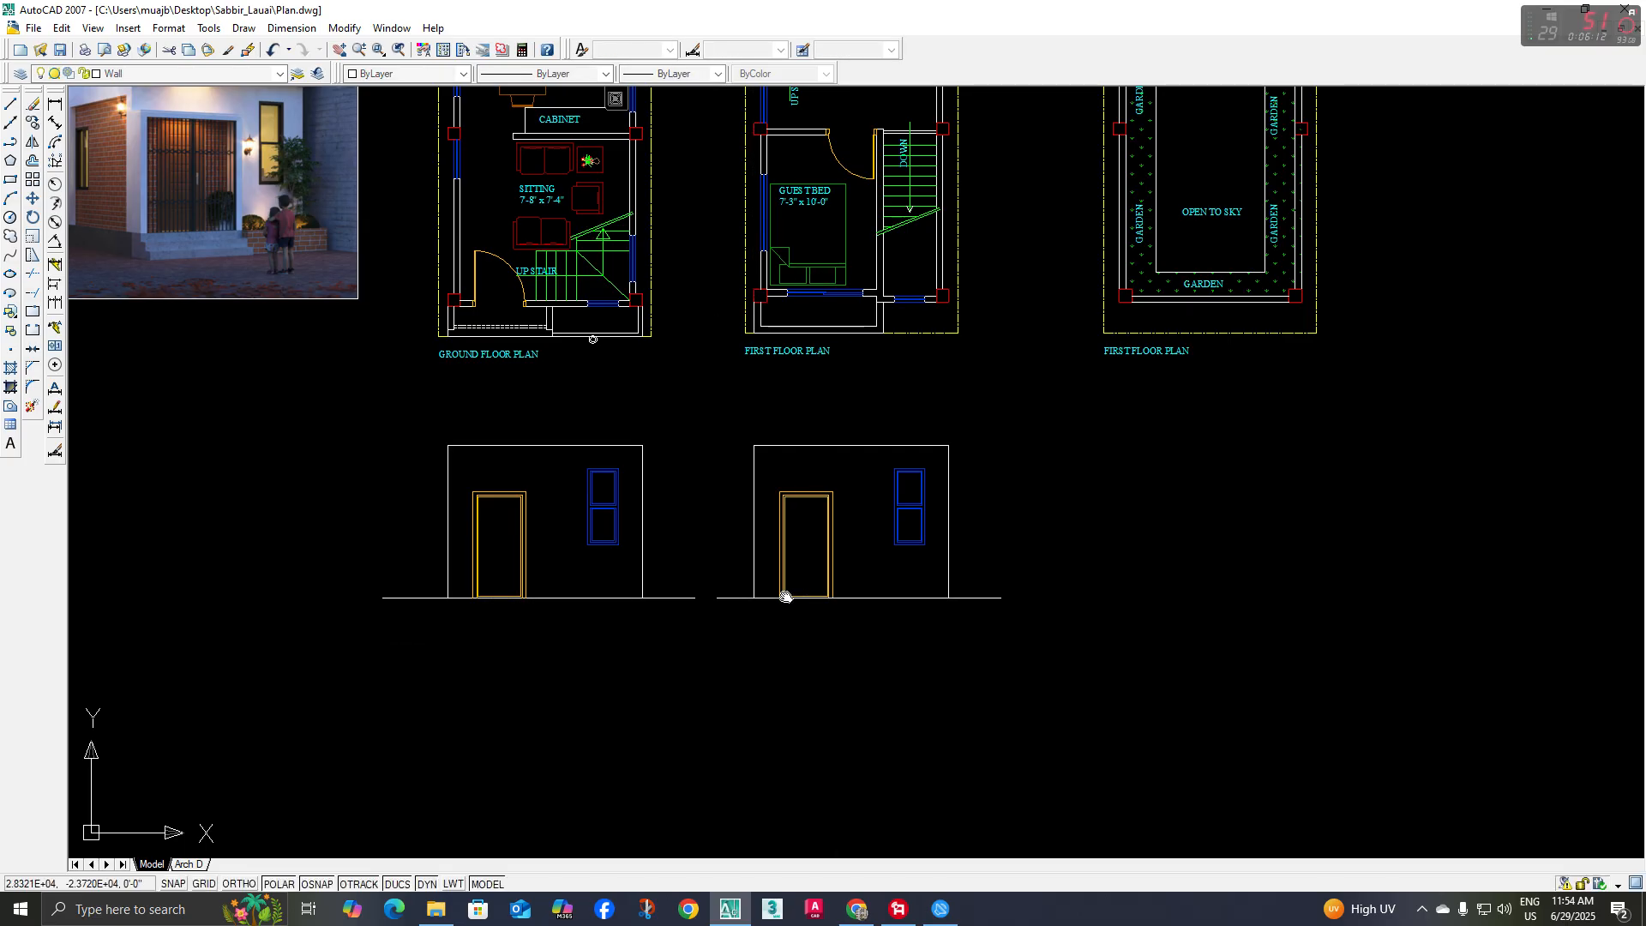
# Erase the door and its frame from the copied elevation, leaving the wall outline and window
pyautogui.moveTo(783, 594); pyautogui.dragTo(677, 514, button='middle')
pyautogui.press('e')
pyautogui.press('space')
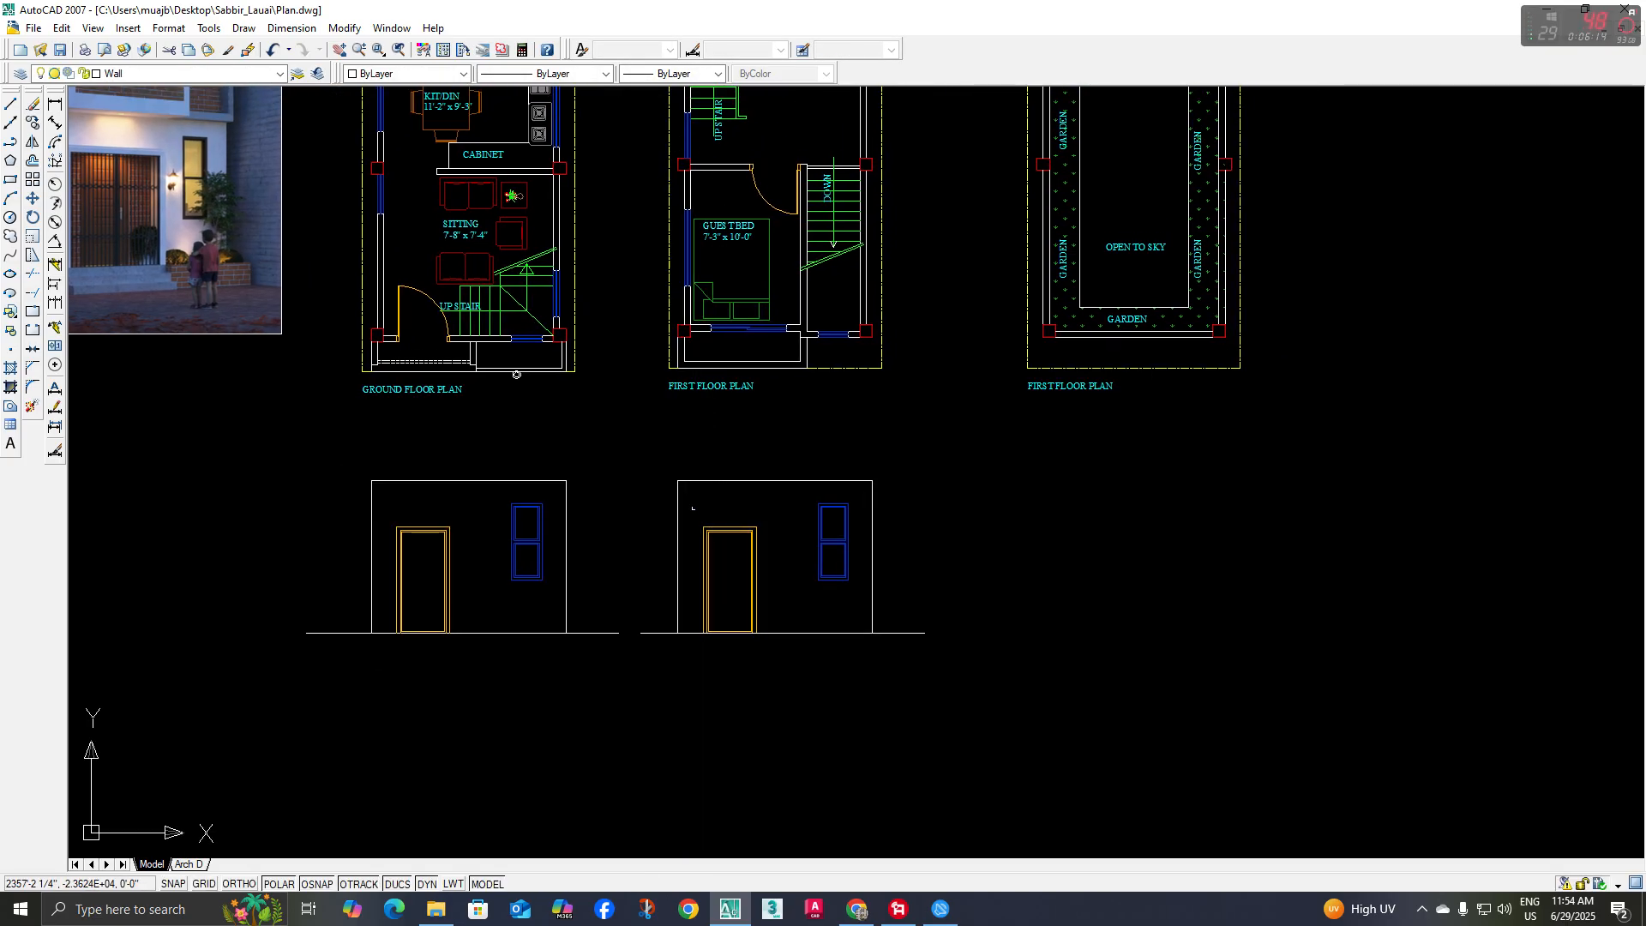
pyautogui.click(780, 677)
pyautogui.moveTo(756, 649); pyautogui.dragTo(743, 668, button='middle')
pyautogui.press('Delete')
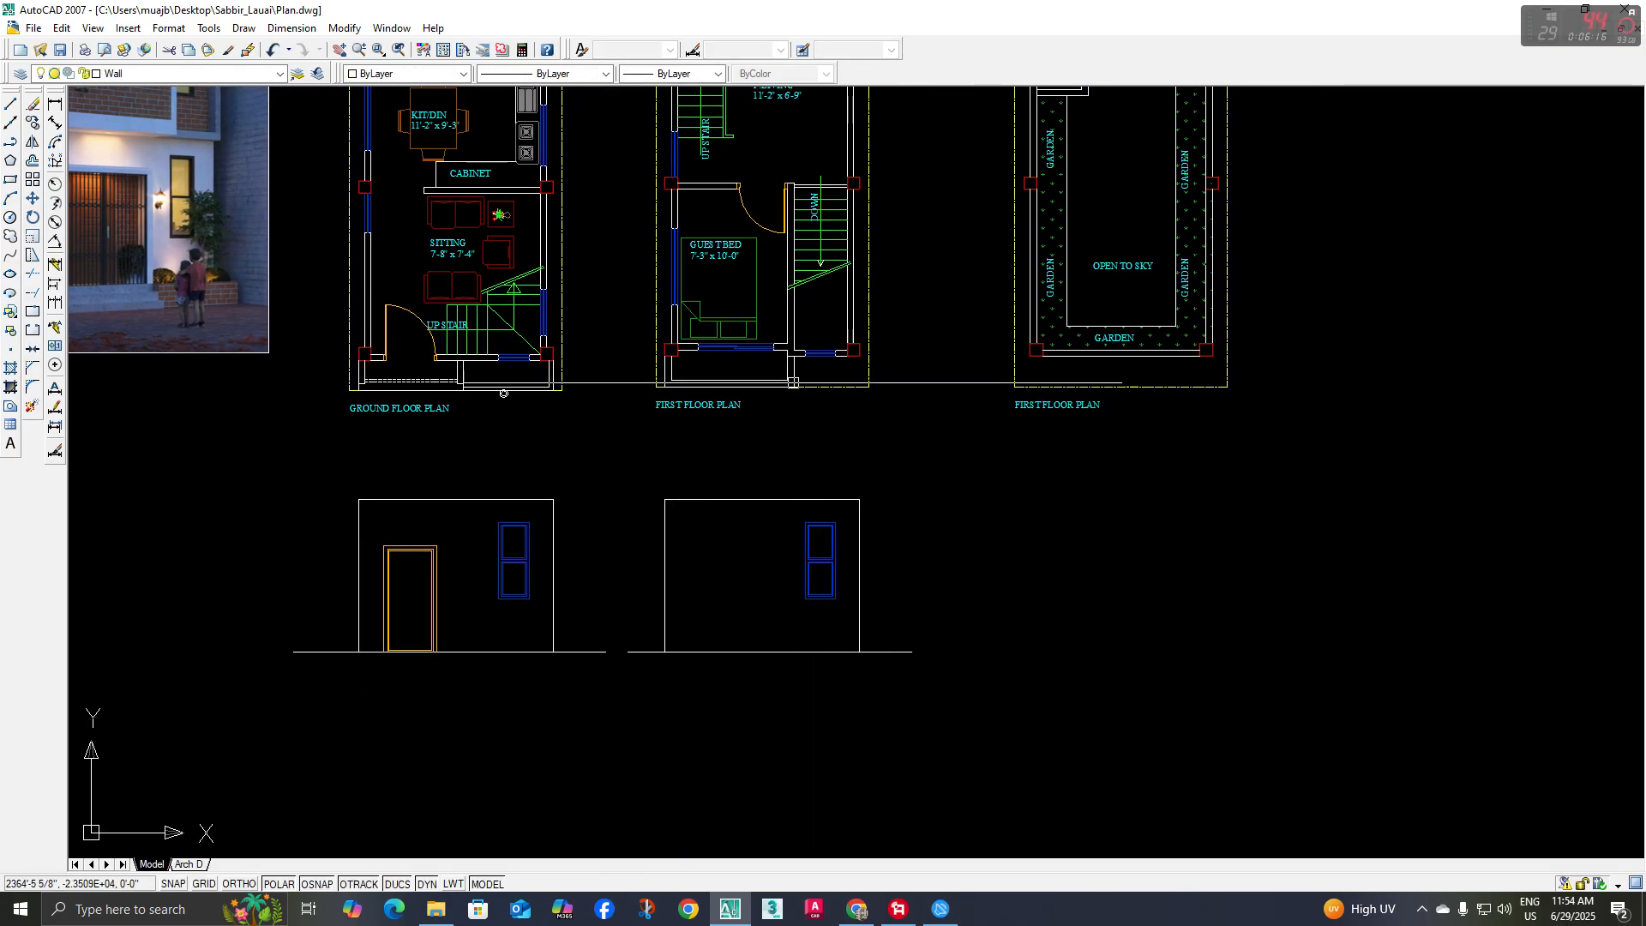
# Place vertical construction lines through both ends of the guest bedroom's front sliding opening in the first floor plan
pyautogui.moveTo(240, 201); pyautogui.dragTo(316, 453, button='middle')
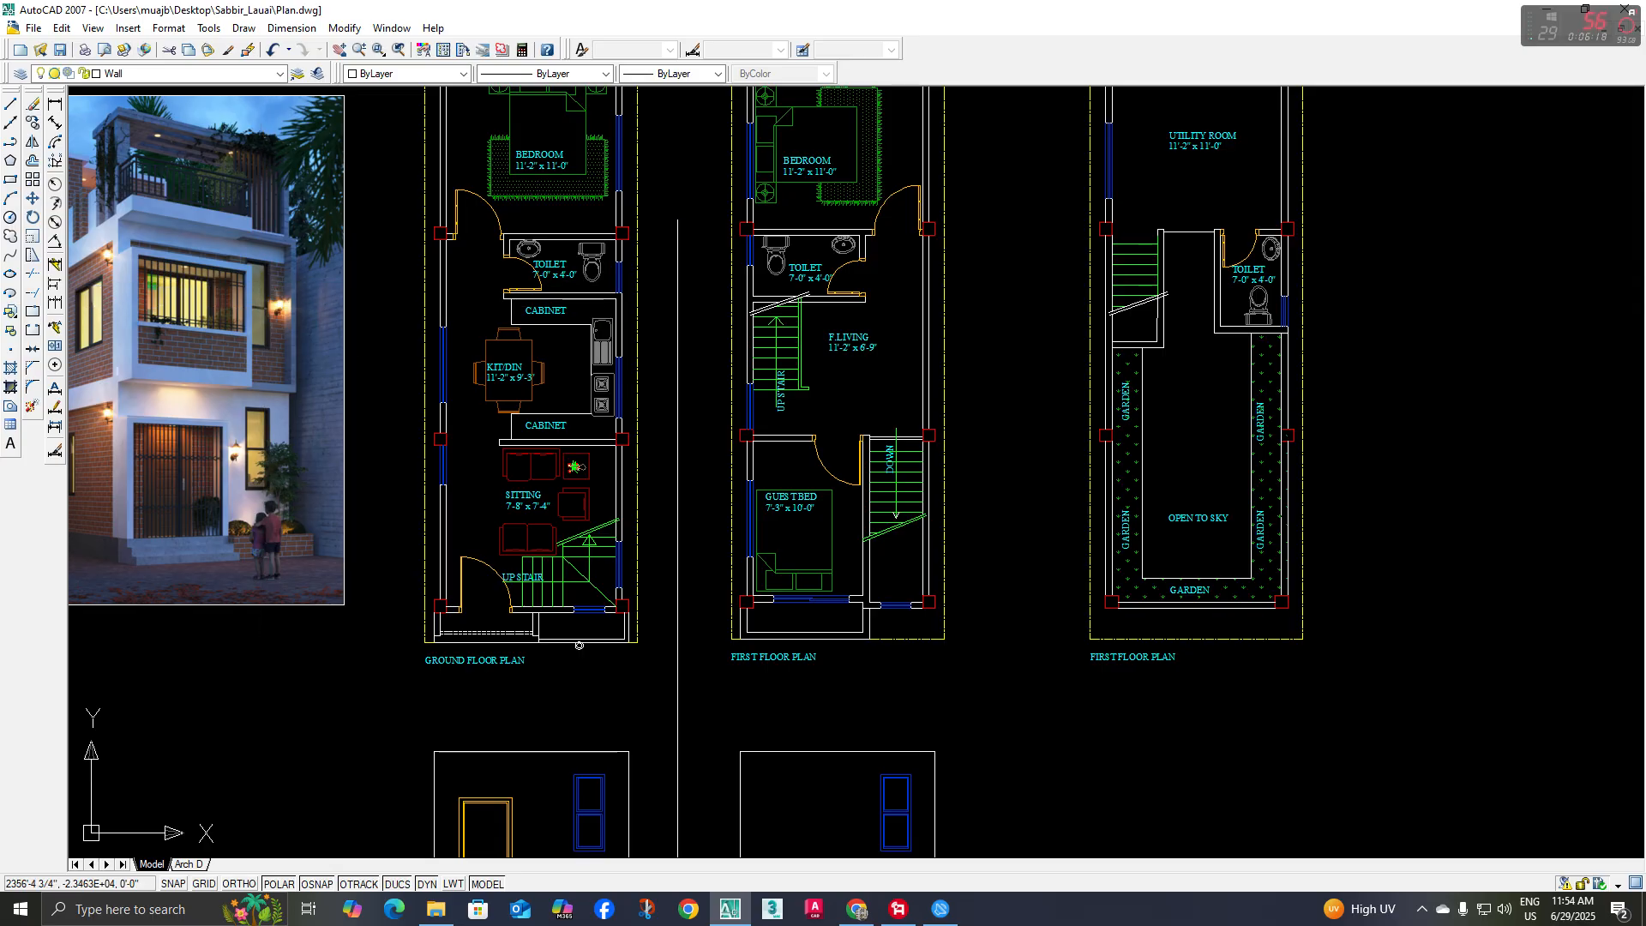
pyautogui.moveTo(892, 751)
pyautogui.mouseDown(button='middle')
pyautogui.moveTo(877, 595)
pyautogui.moveTo(807, 567)
pyautogui.mouseUp(button='middle')
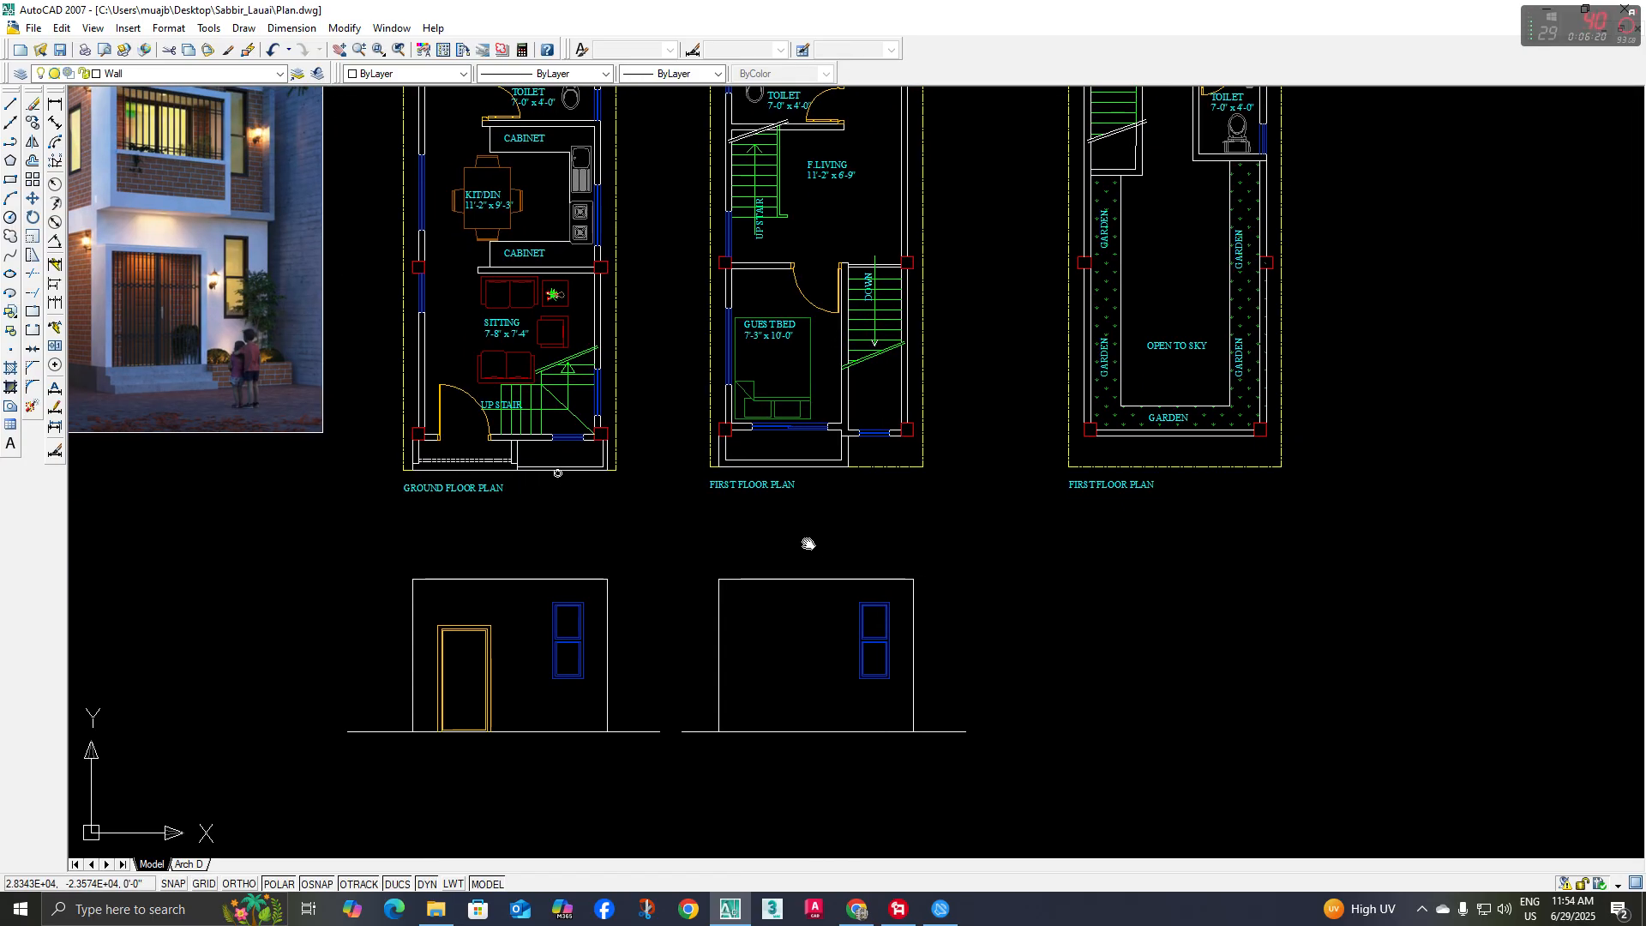
pyautogui.moveTo(824, 494); pyautogui.dragTo(822, 487, button='middle')
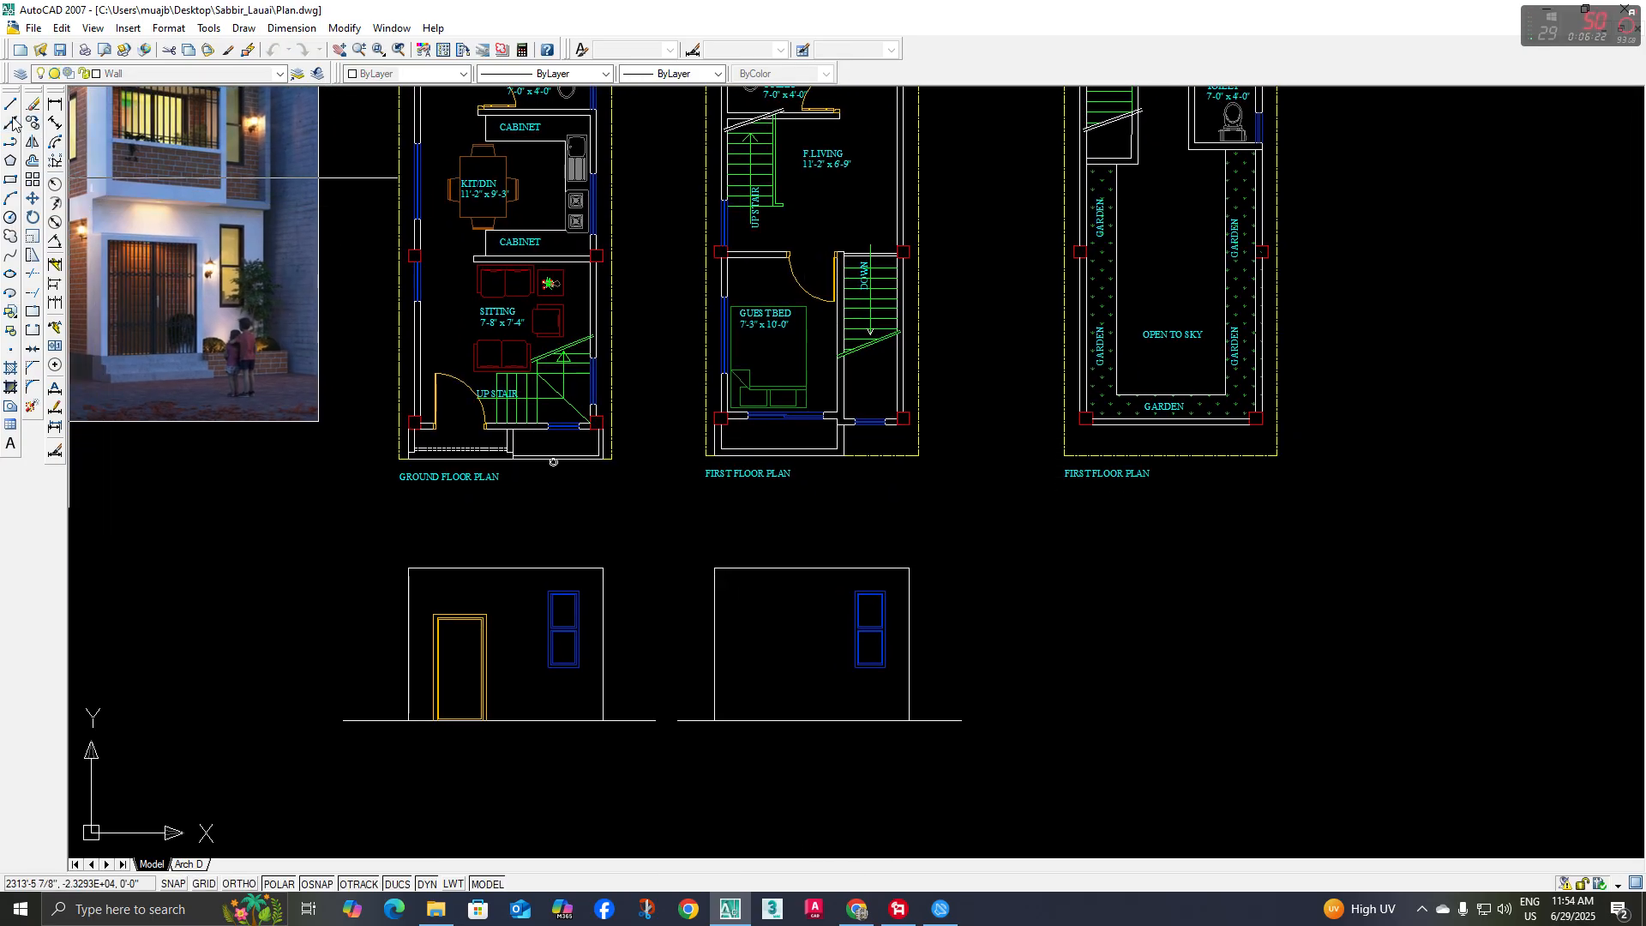
pyautogui.click(11, 122)
pyautogui.write('v')
pyautogui.press('Return')
pyautogui.scroll(5, 748, 422)
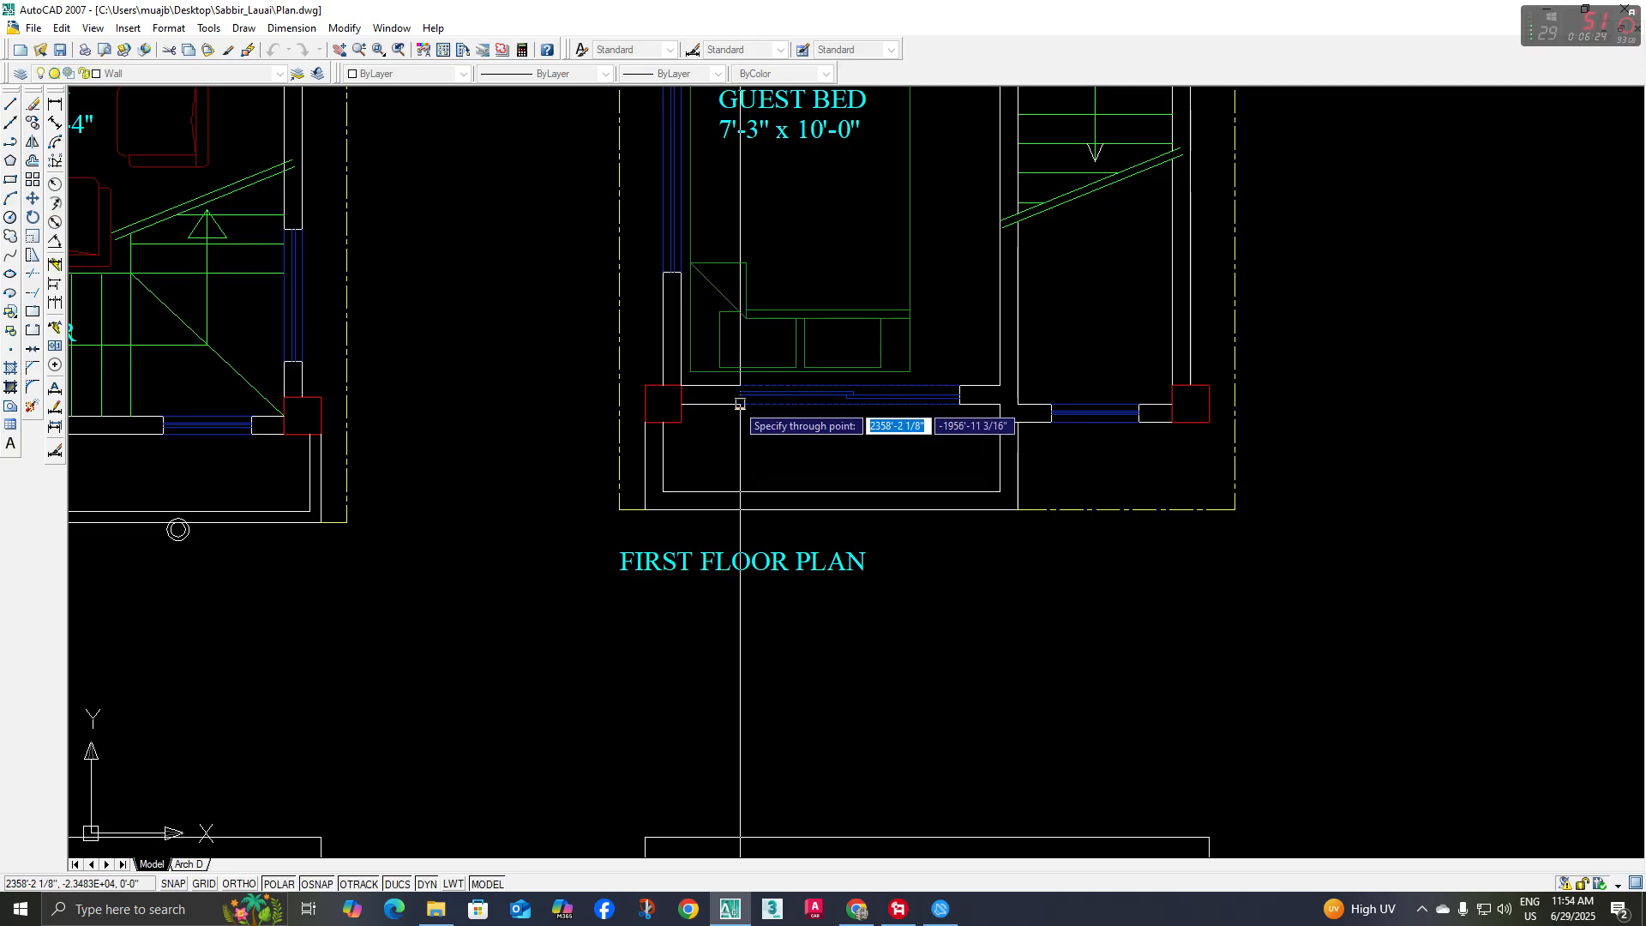
pyautogui.click(740, 404)
pyautogui.click(960, 404)
pyautogui.press('Escape')
# Draw a horizontal line on the copied elevation's base line between the two vertical construction lines
pyautogui.scroll(-5, 875, 592)
pyautogui.moveTo(826, 522); pyautogui.dragTo(701, 278, button='middle')
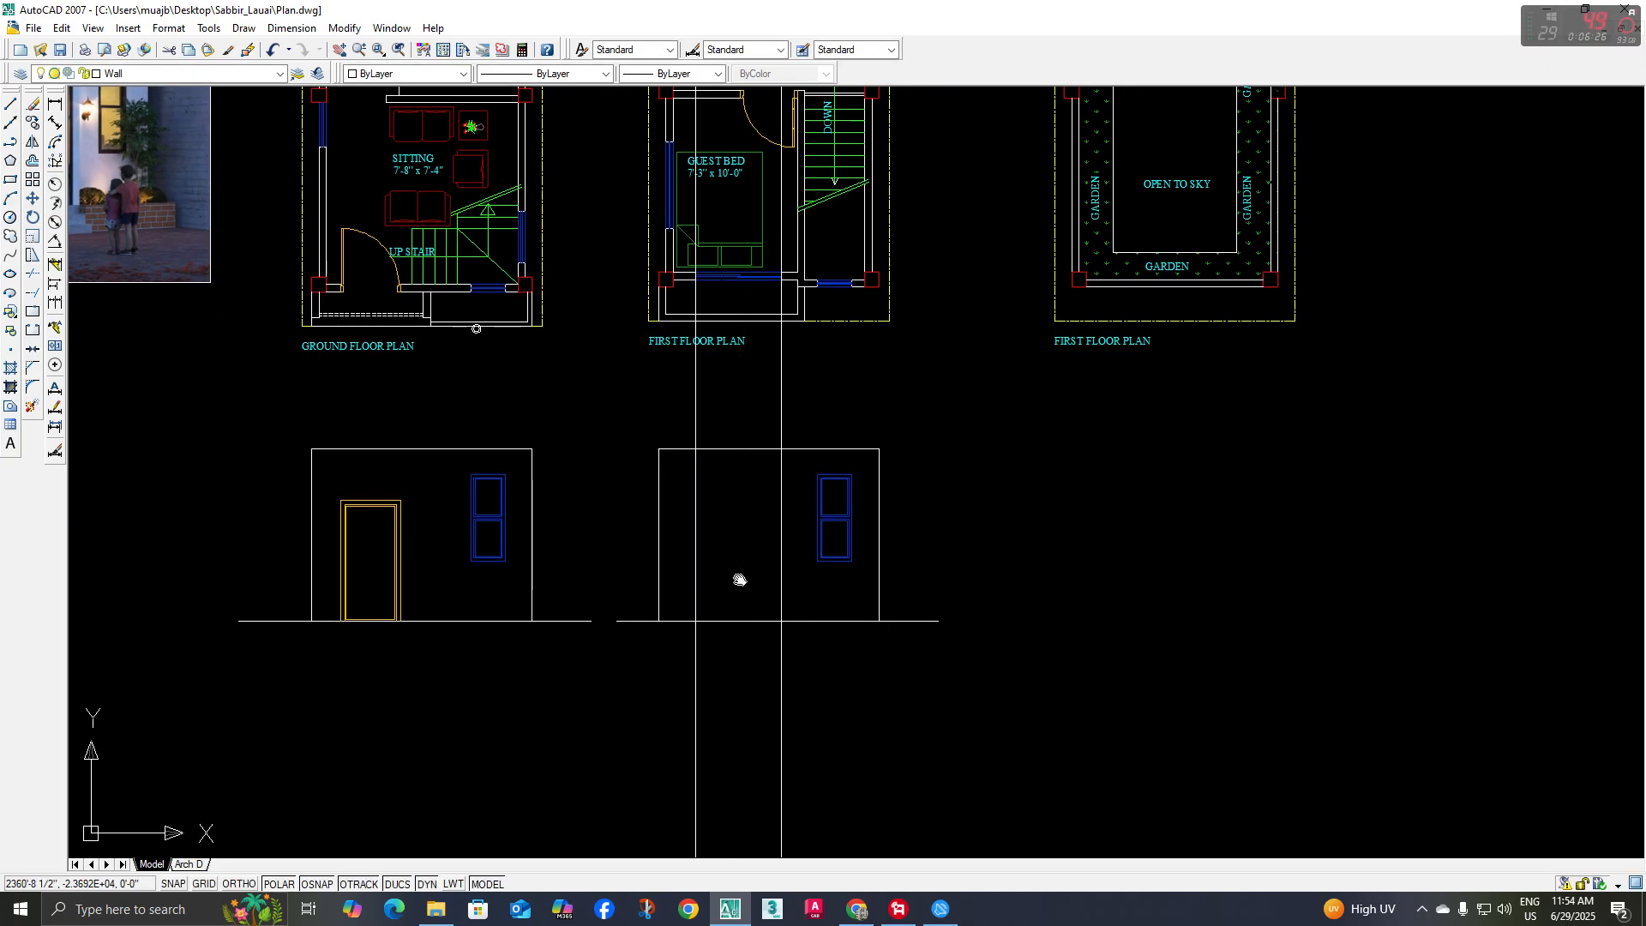
pyautogui.moveTo(739, 579); pyautogui.dragTo(735, 579, button='middle')
pyautogui.write('l')
pyautogui.press('Return')
pyautogui.click(778, 620)
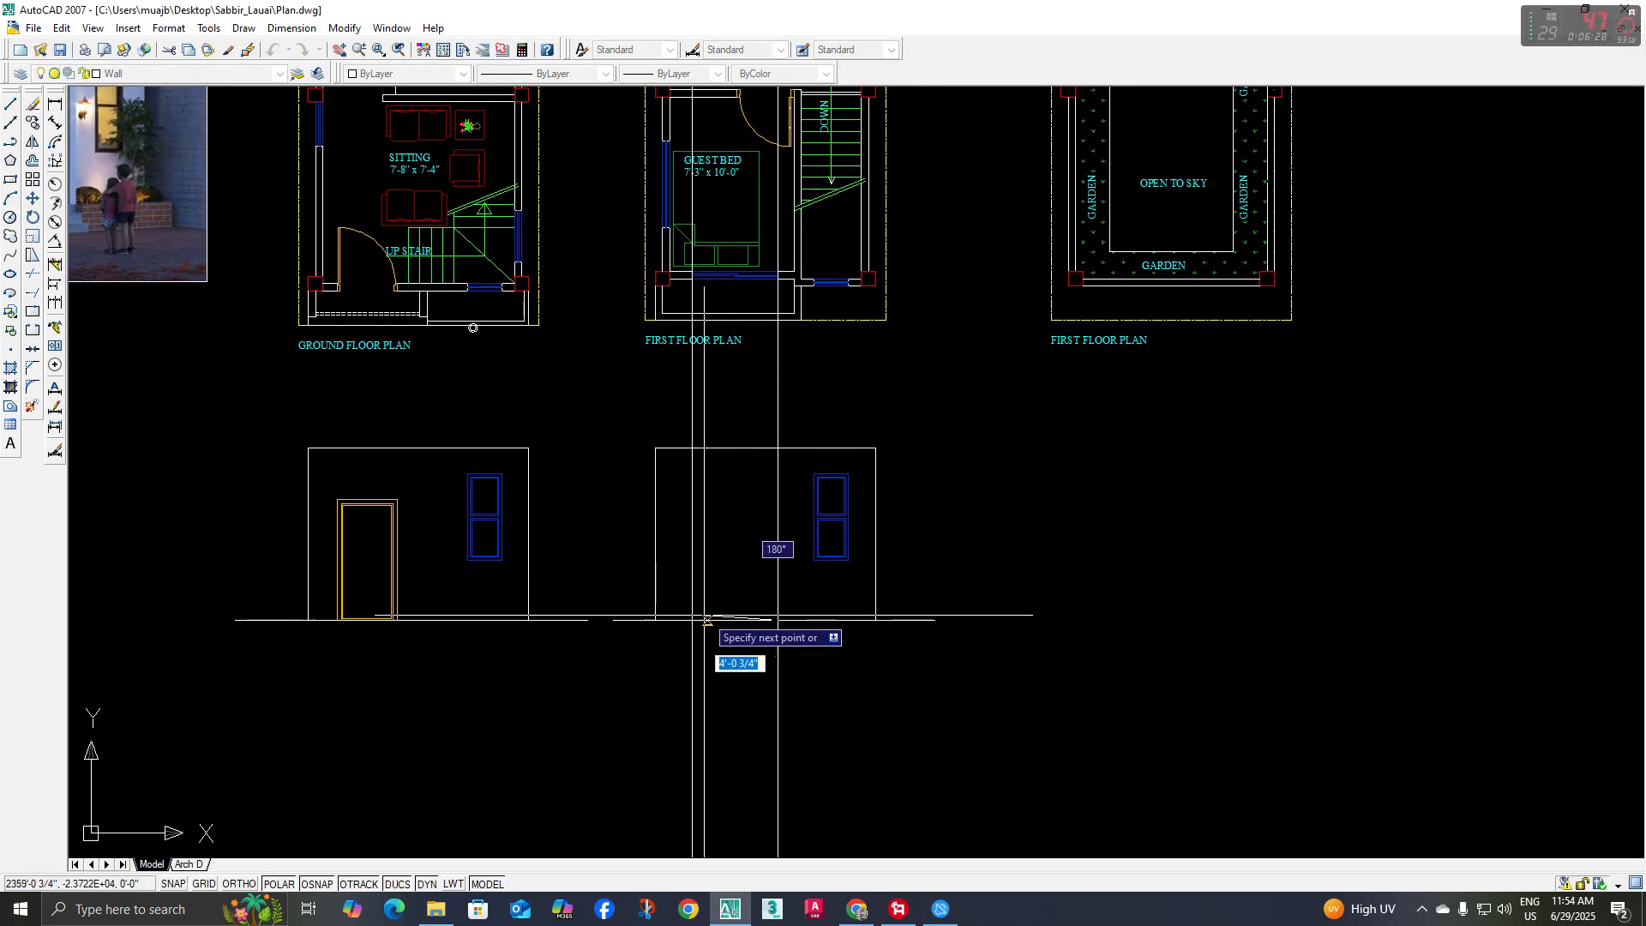
pyautogui.click(692, 620)
pyautogui.press('Escape')
# Move the short base line straight up 7' to form the head of the opening
pyautogui.click(680, 603)
pyautogui.click(813, 666)
pyautogui.moveTo(812, 678); pyautogui.dragTo(812, 702, button='middle')
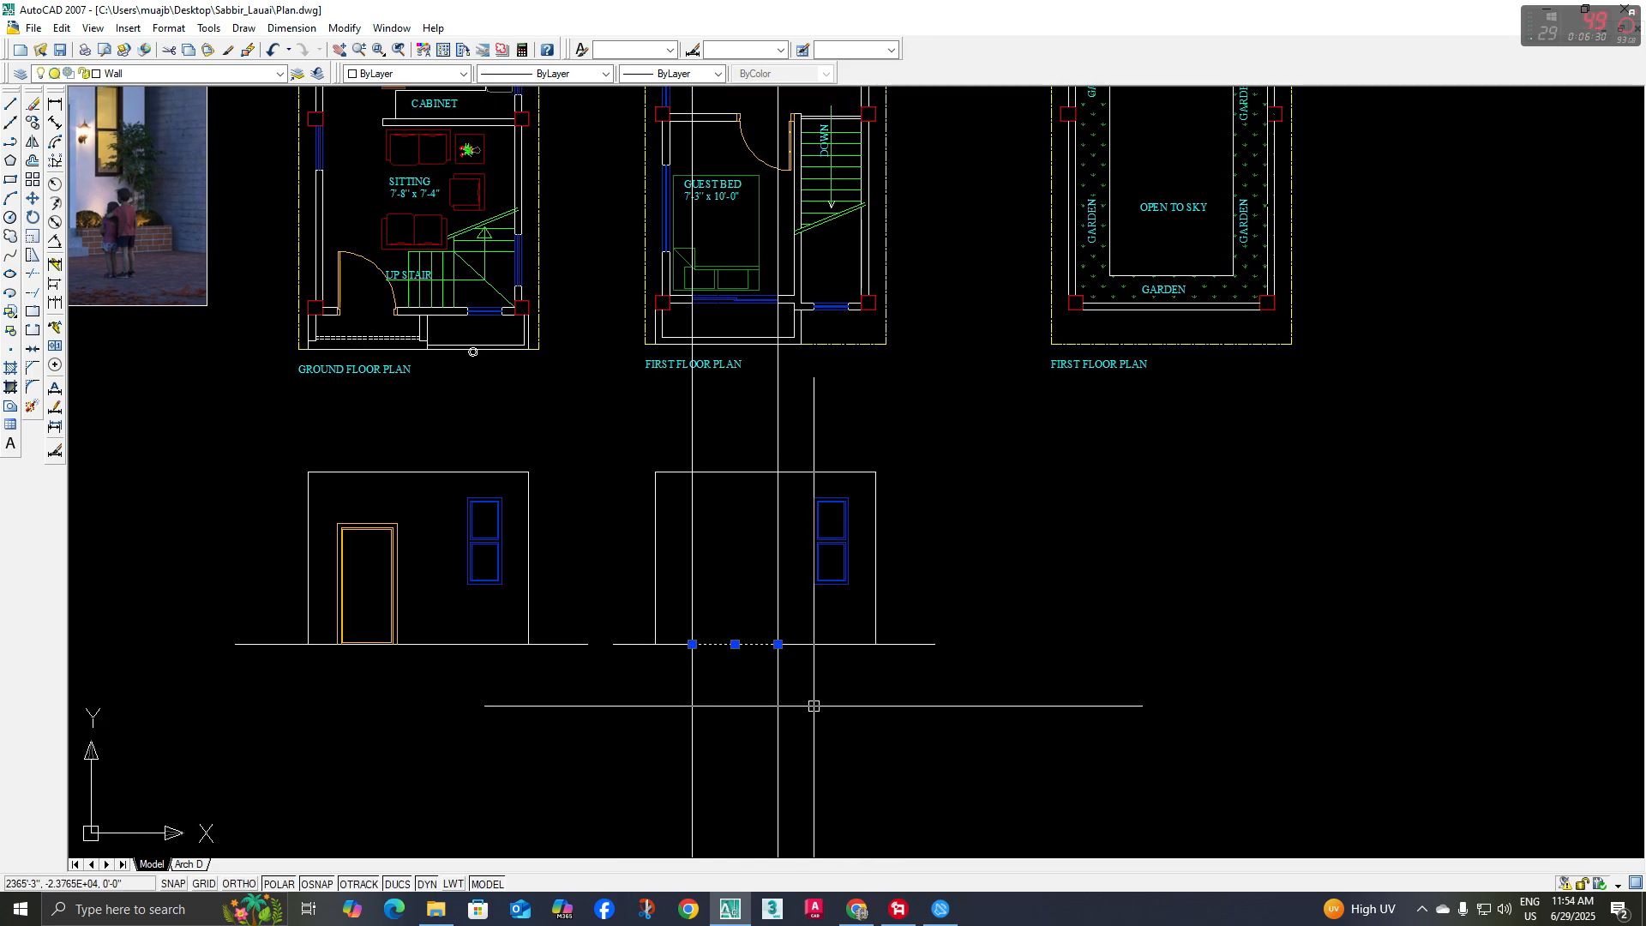
pyautogui.write('m')
pyautogui.press('Return')
pyautogui.click(854, 747)
pyautogui.write("7'")
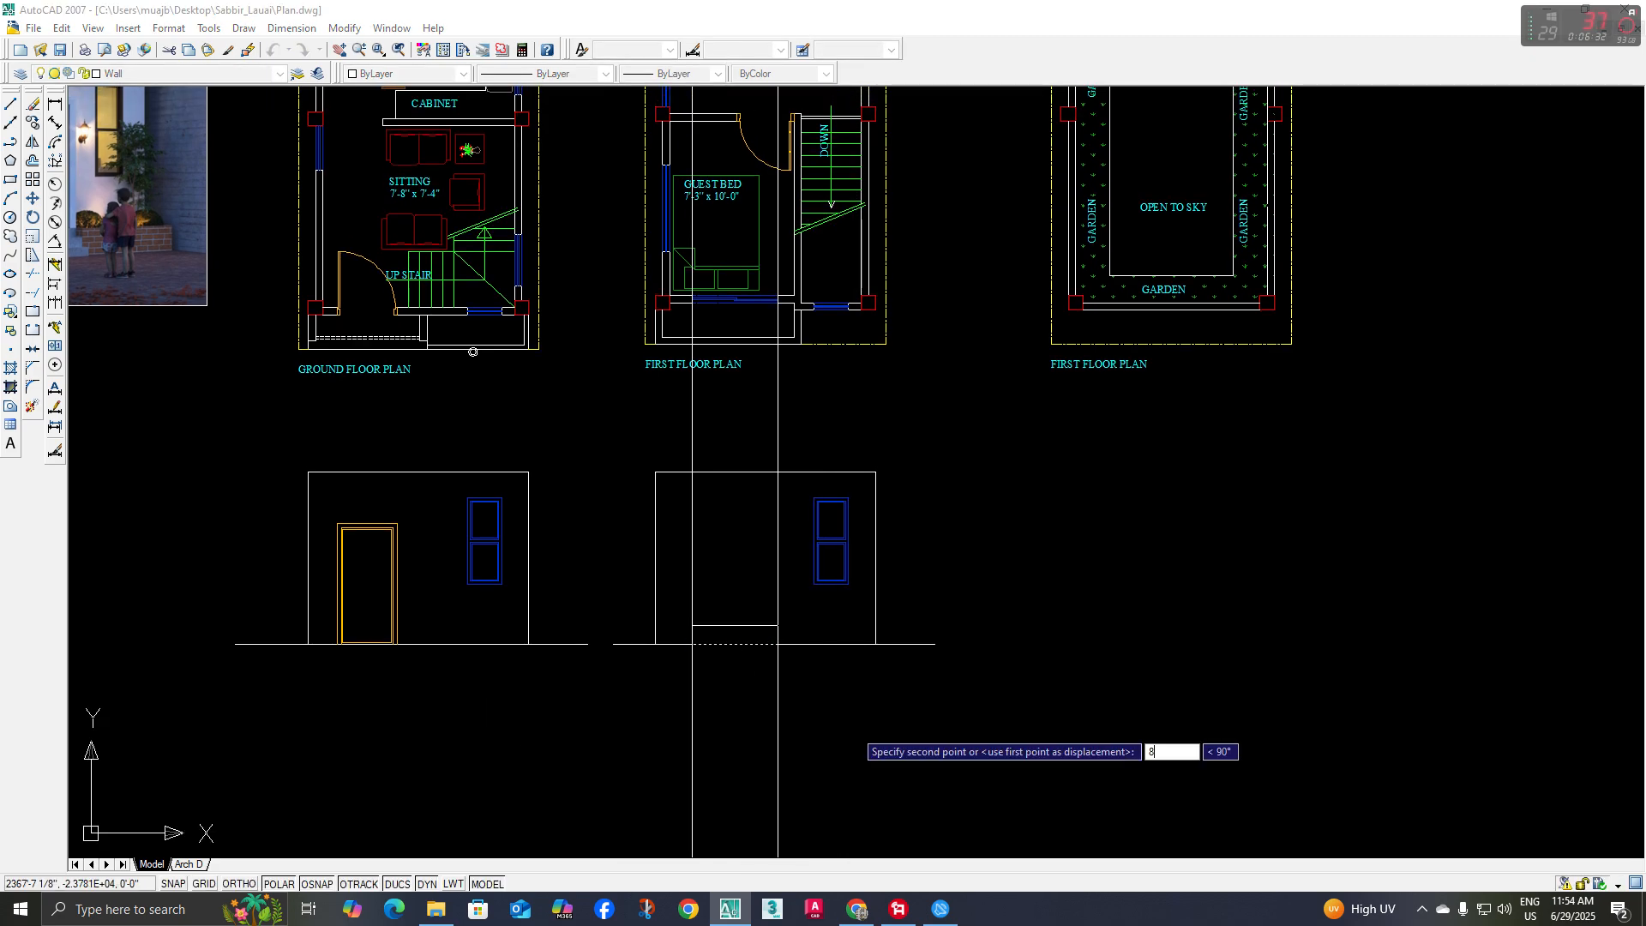
pyautogui.press('Return')
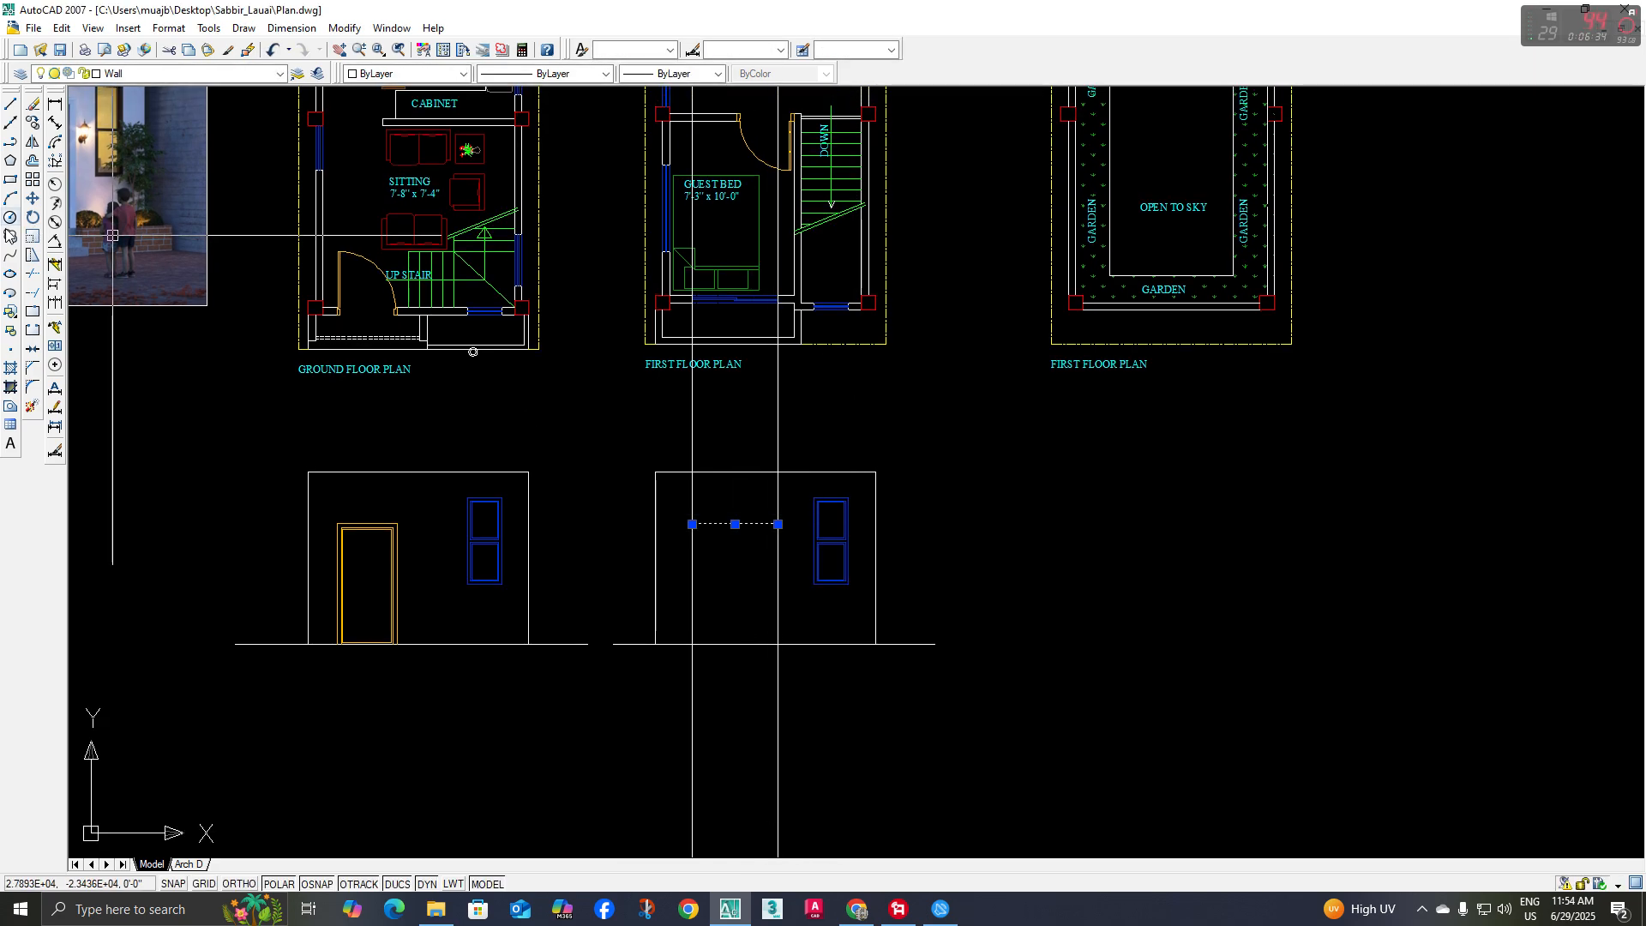
# Trim both vertical construction lines above the opening's head line and below the elevation's base line
pyautogui.click(36, 269)
pyautogui.click(877, 416)
pyautogui.click(644, 438)
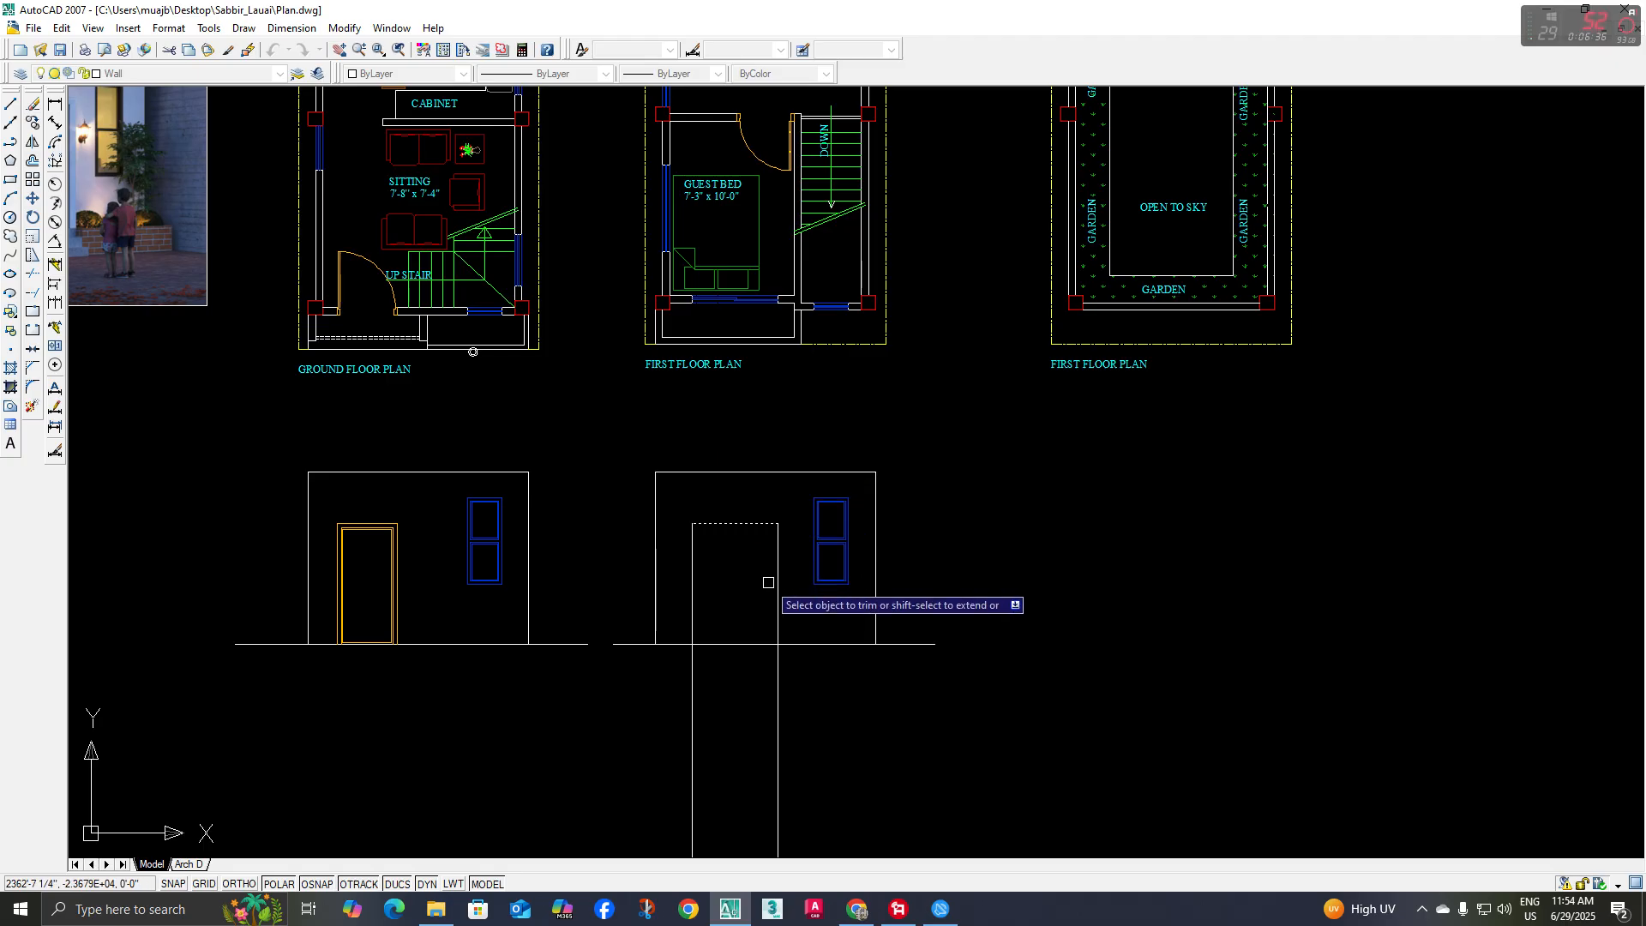
pyautogui.press('Return')
pyautogui.press('Return')
pyautogui.click(735, 617)
pyautogui.click(722, 650)
pyautogui.click(38, 275)
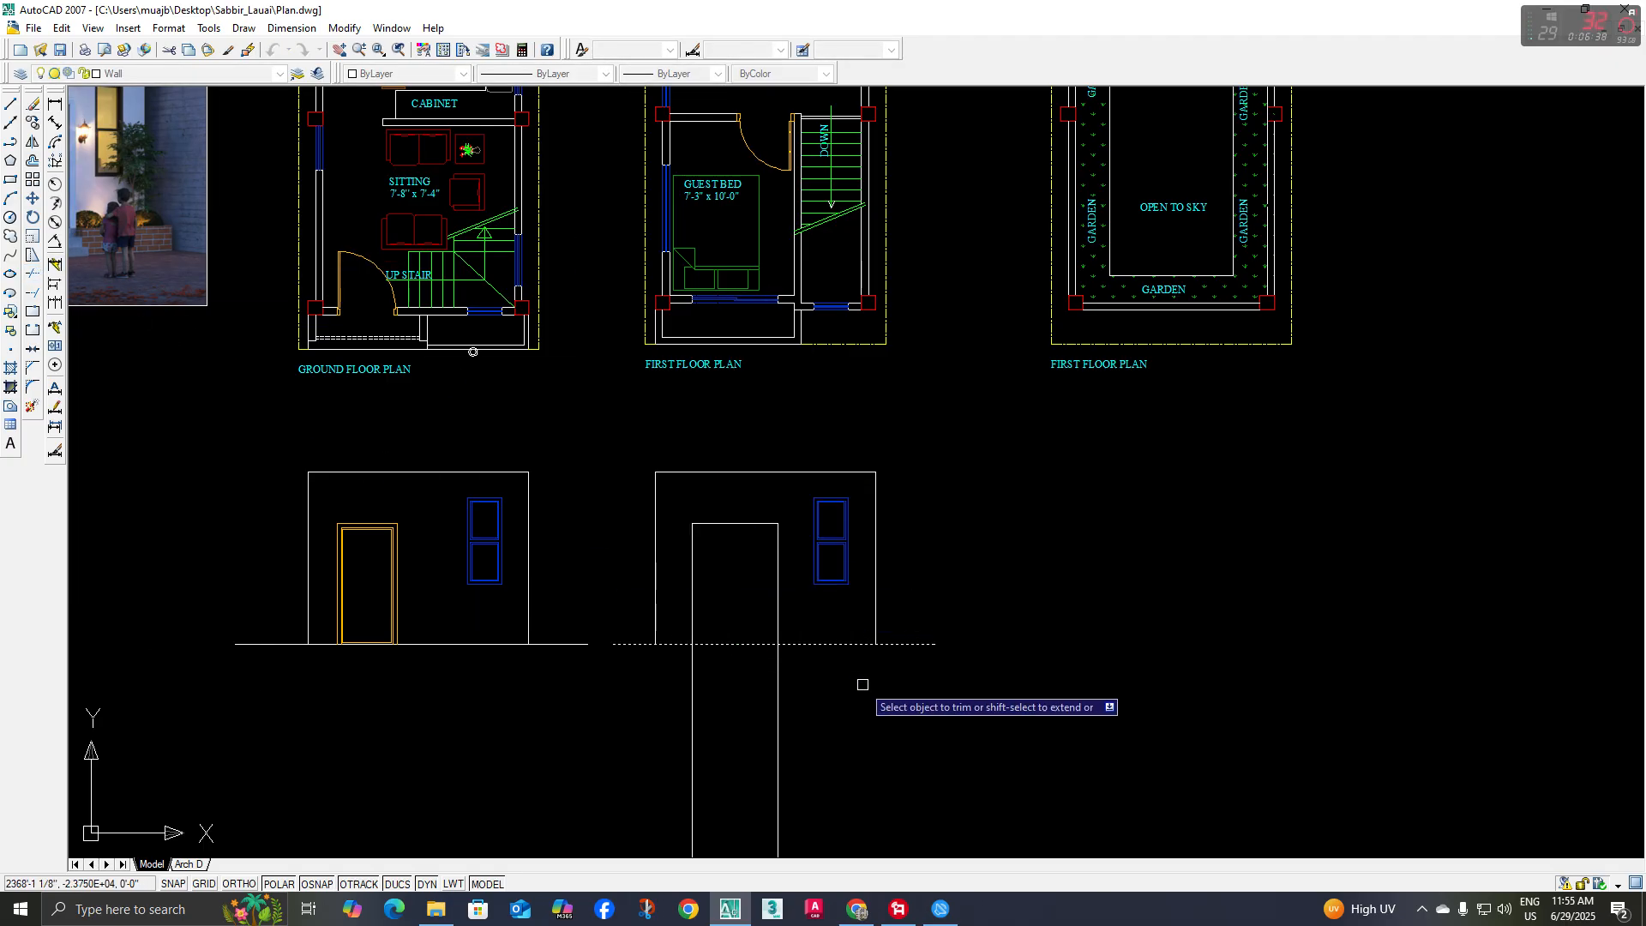
pyautogui.click(862, 685)
pyautogui.click(564, 739)
pyautogui.press('Return')
# Offset the opening's head and both side lines inward and the base line upward to outline the door frame
pyautogui.moveTo(726, 593); pyautogui.dragTo(726, 602, button='middle')
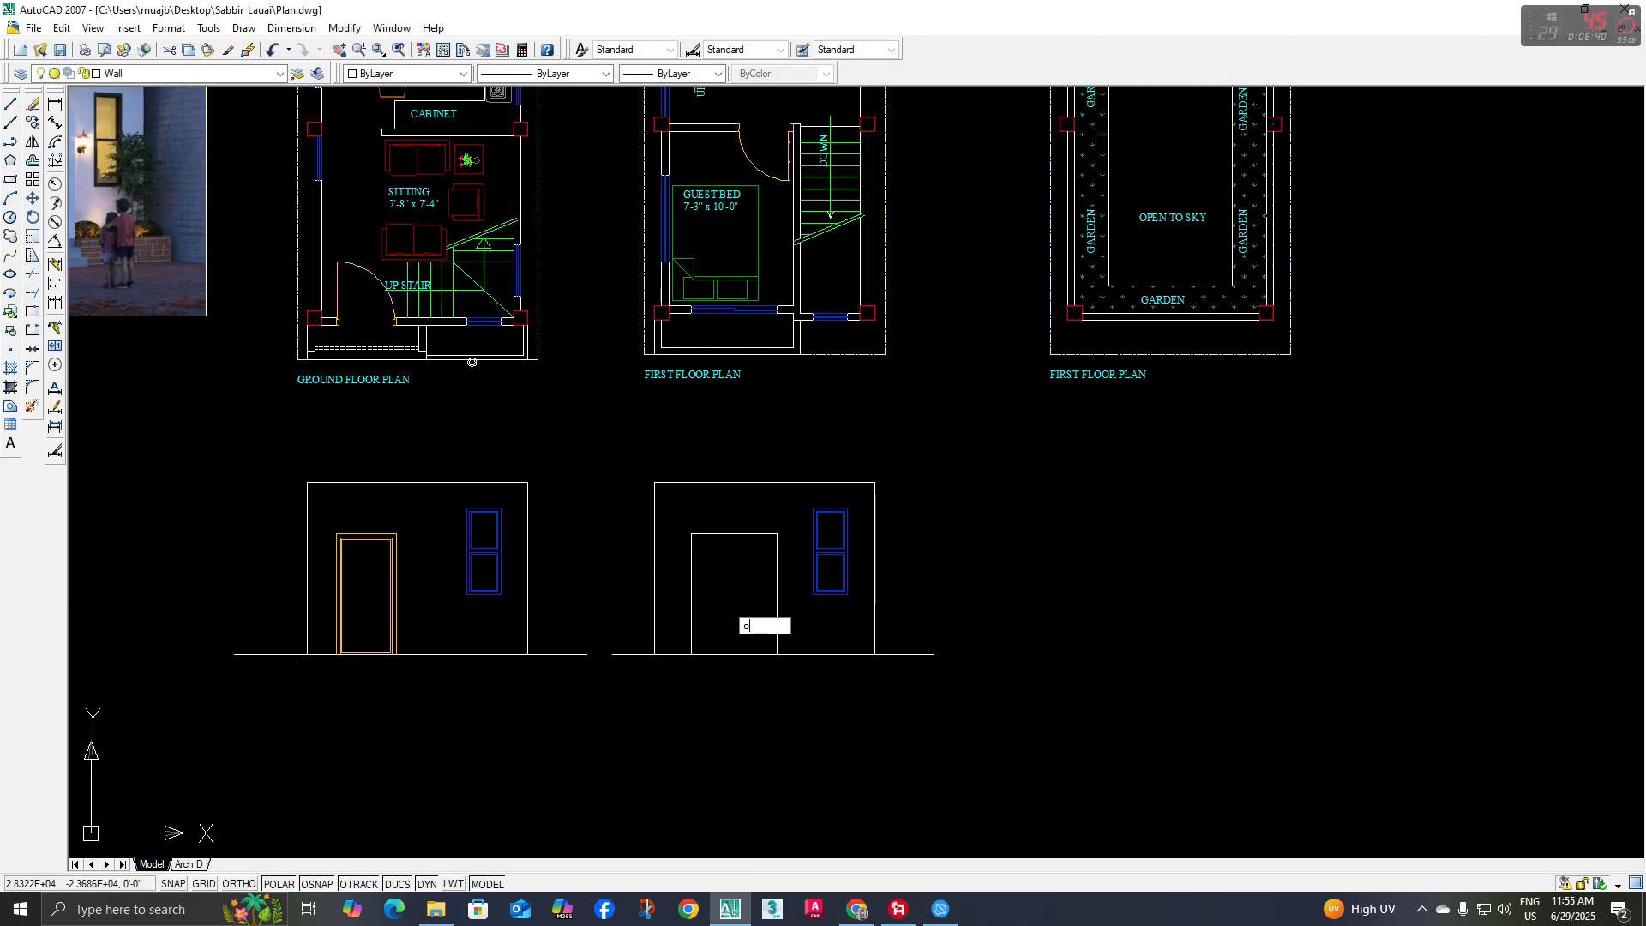
pyautogui.press('Return')
pyautogui.press('Return')
pyautogui.scroll(2, 727, 603)
pyautogui.scroll(2, 731, 520)
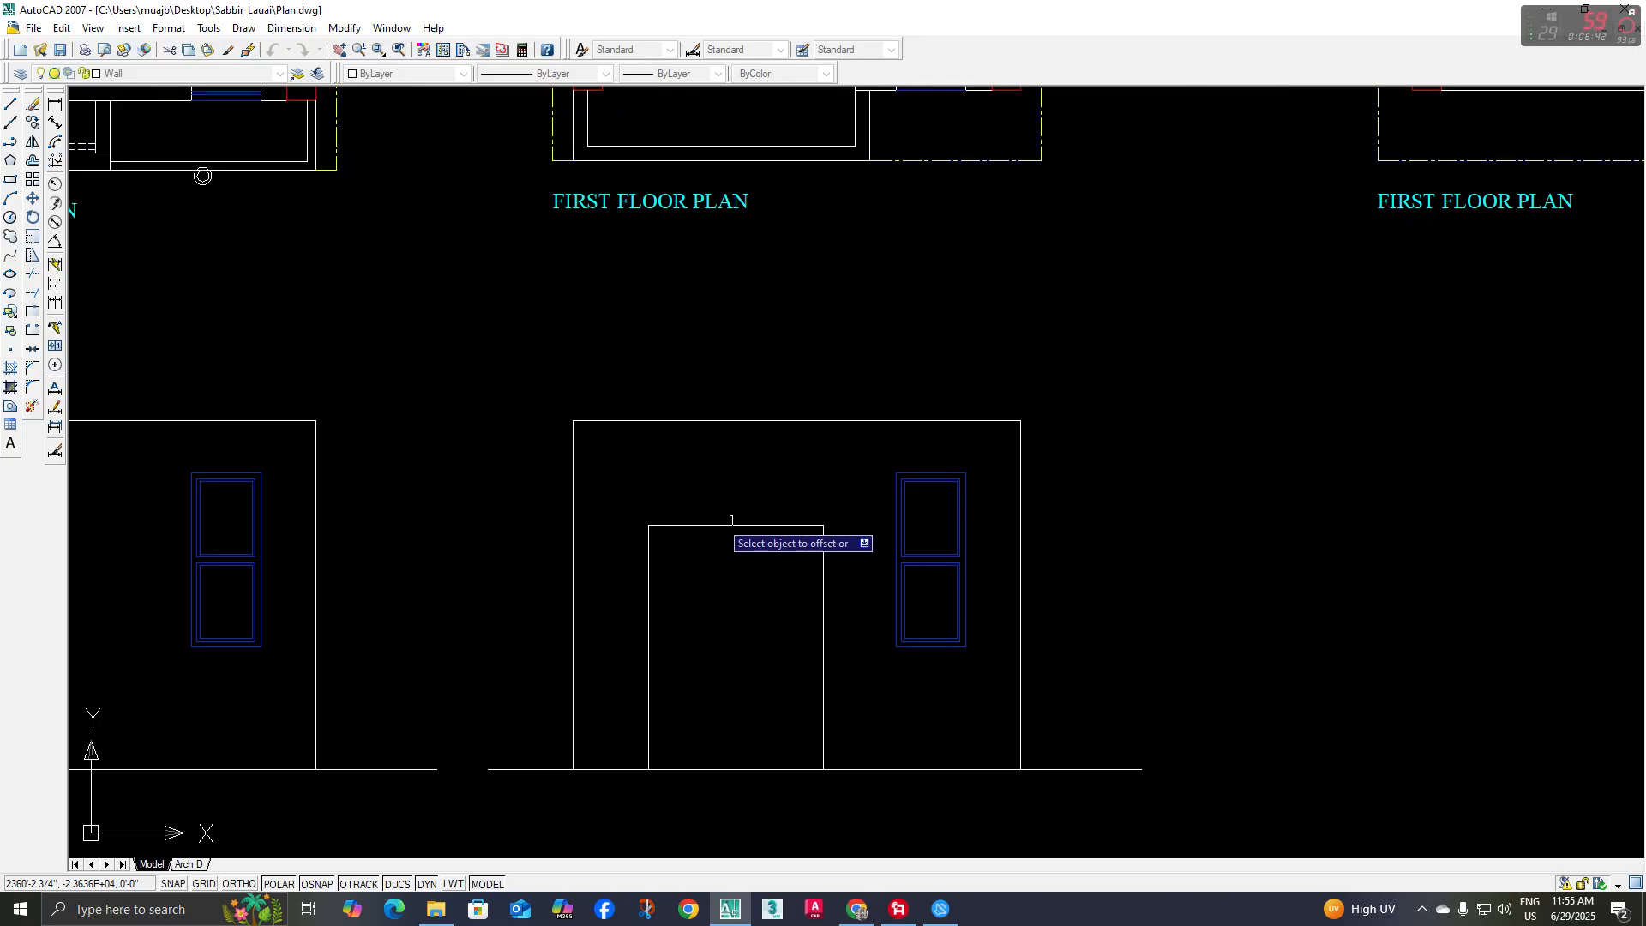
pyautogui.click(708, 523)
pyautogui.click(664, 553)
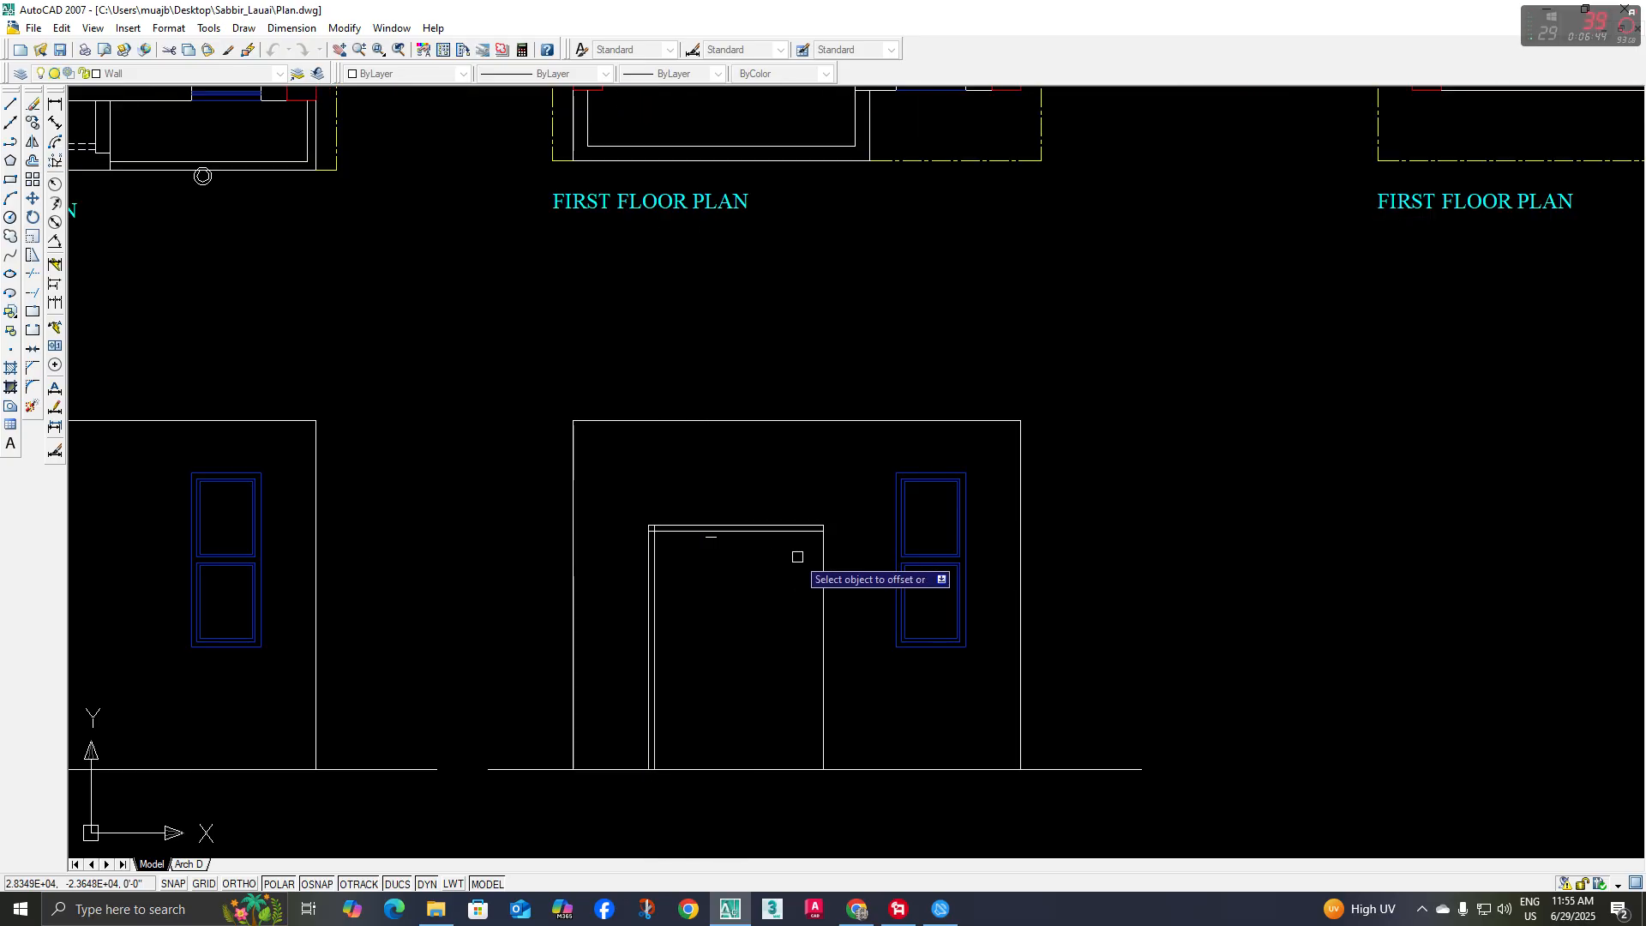
pyautogui.click(823, 558)
pyautogui.click(720, 727)
pyautogui.moveTo(720, 727); pyautogui.dragTo(707, 677, button='middle')
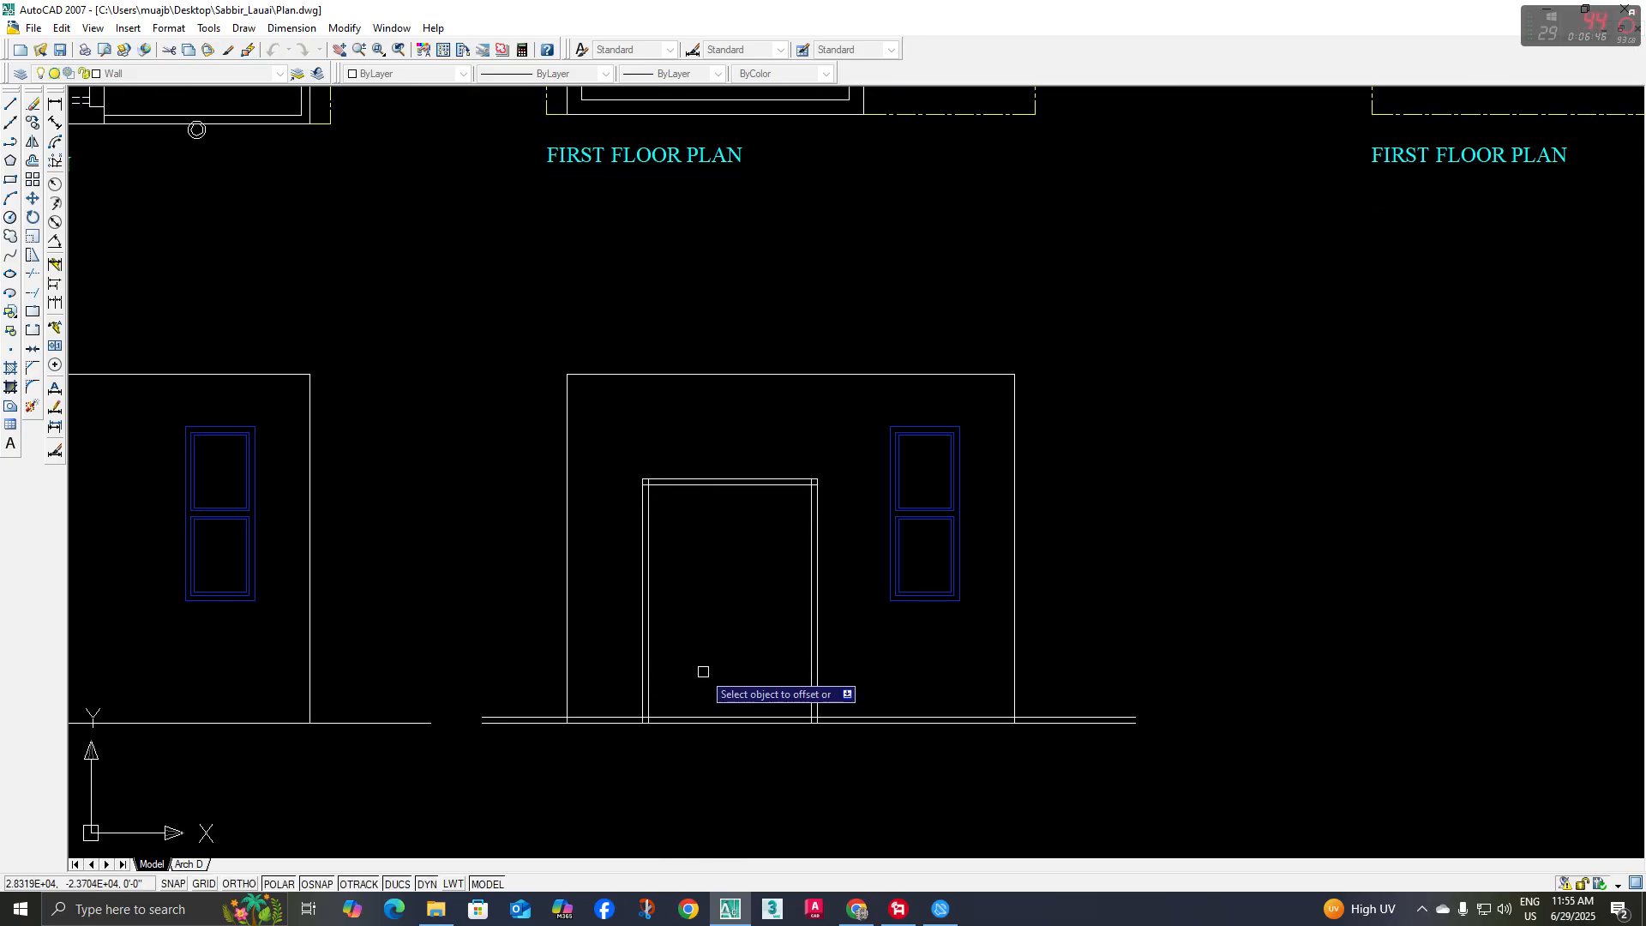
pyautogui.press('Return')
pyautogui.press('Return')
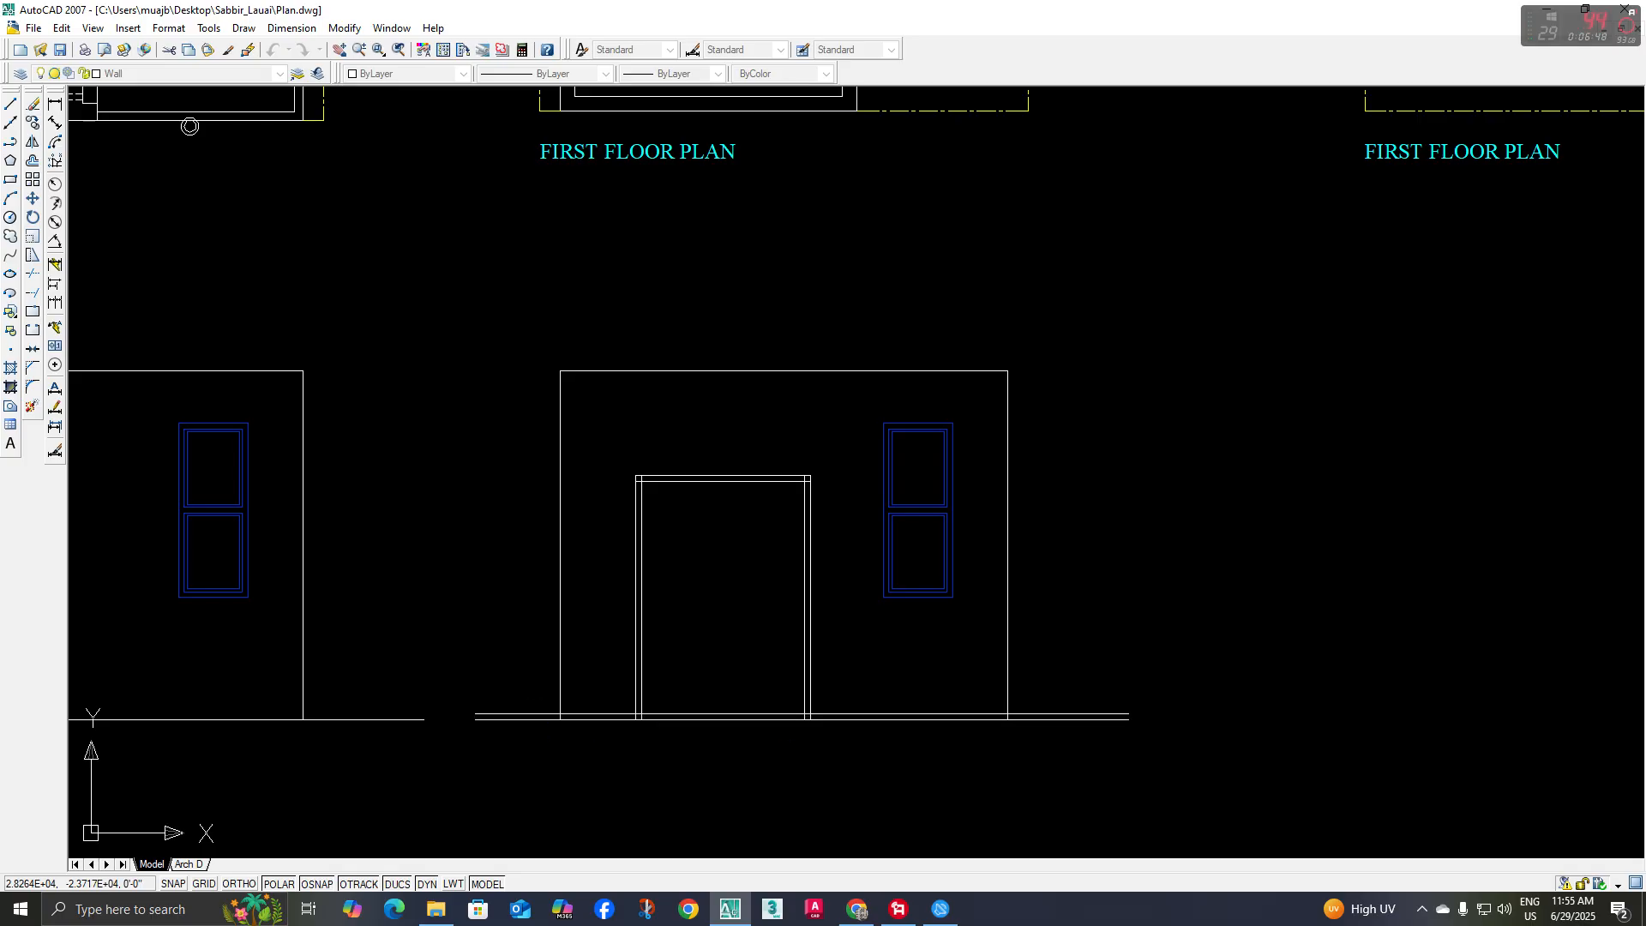
# Trim the offset base line outside the door frame and the inner side lines below it to clean up the lower corners
pyautogui.scroll(2, 538, 714)
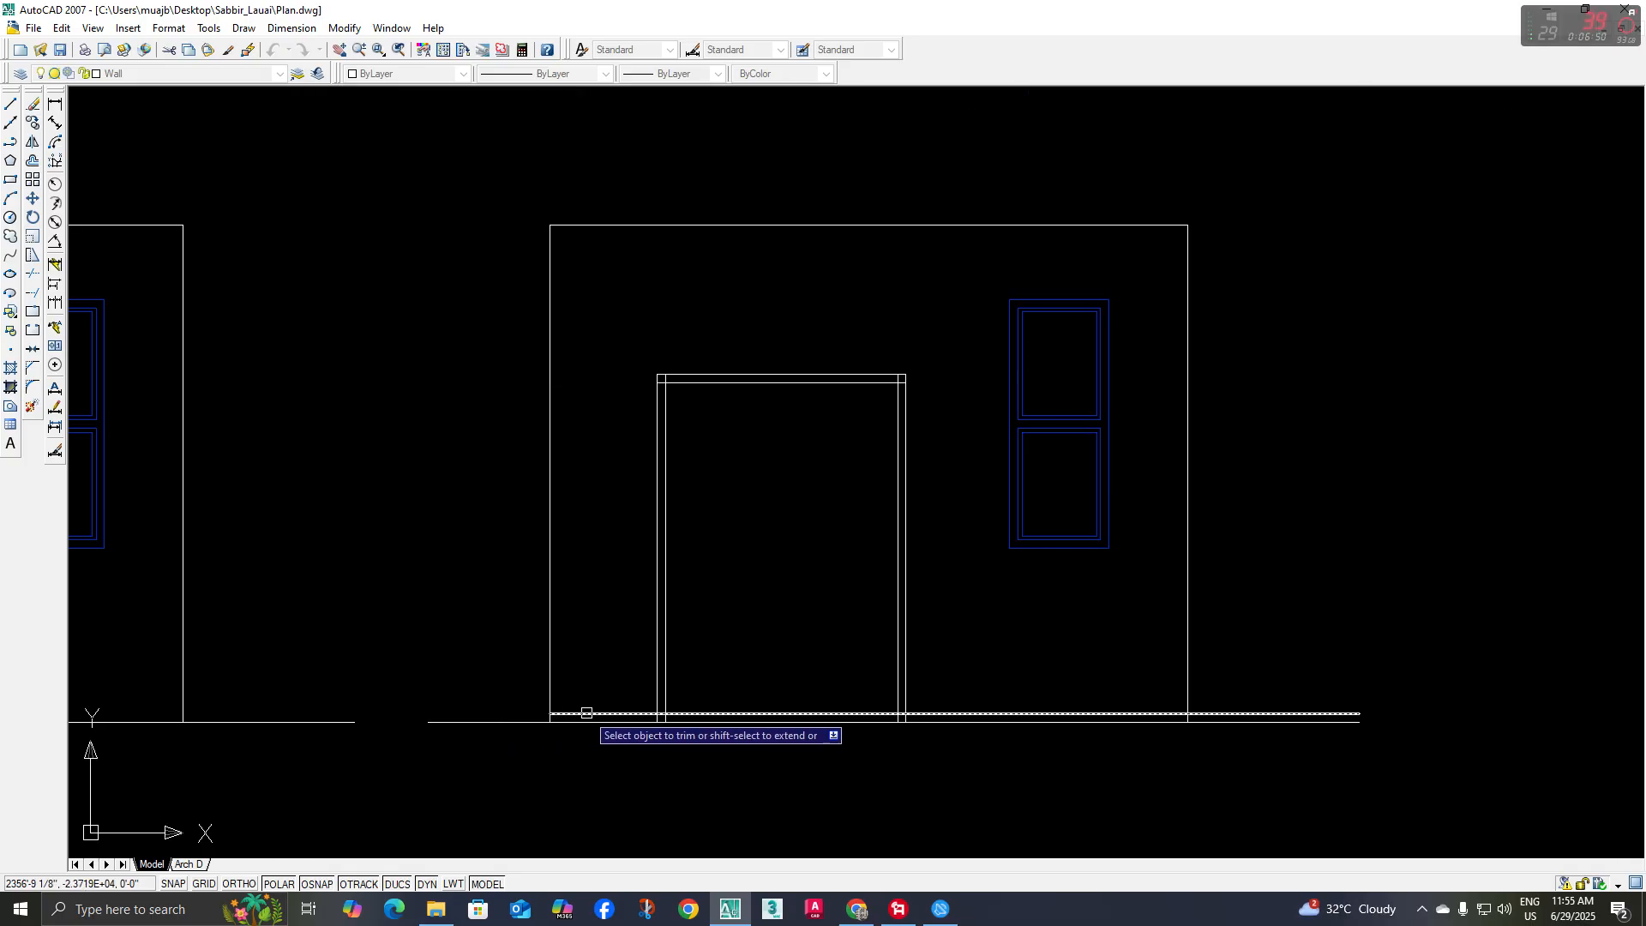
pyautogui.scroll(5, 874, 722)
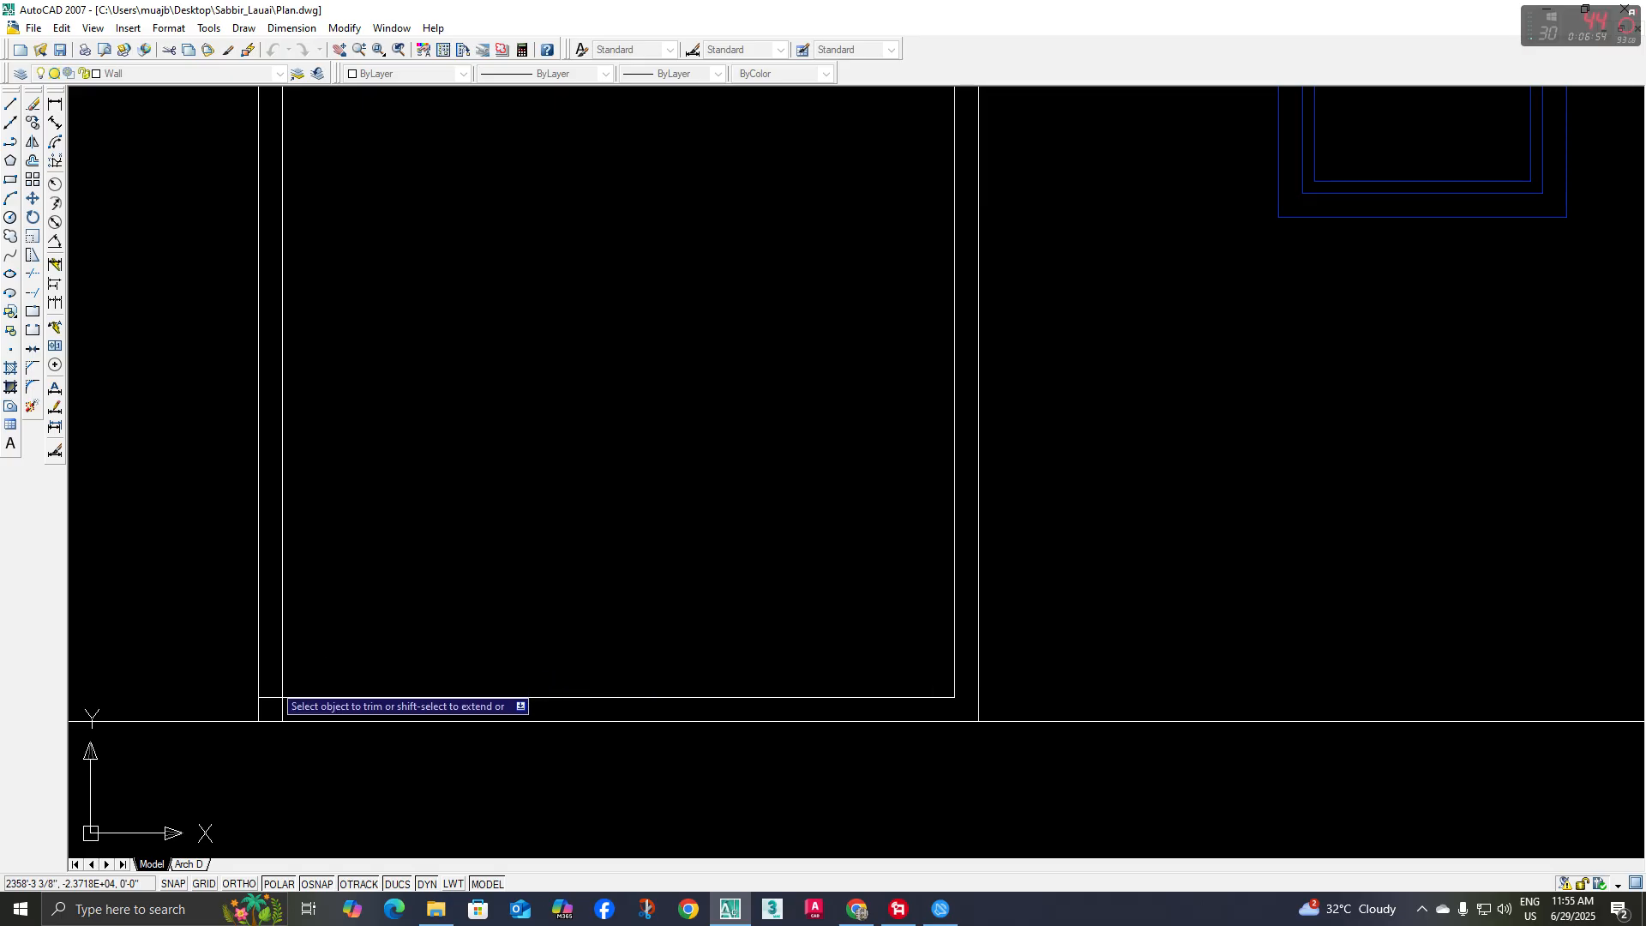
pyautogui.scroll(-5, 476, 615)
pyautogui.press('Escape')
# Trim the overlapping inner frame lines at both upper corners of the door opening
pyautogui.moveTo(529, 473); pyautogui.dragTo(529, 511, button='middle')
pyautogui.write('tr')
pyautogui.press('space')
pyautogui.press('space')
pyautogui.scroll(6, 422, 395)
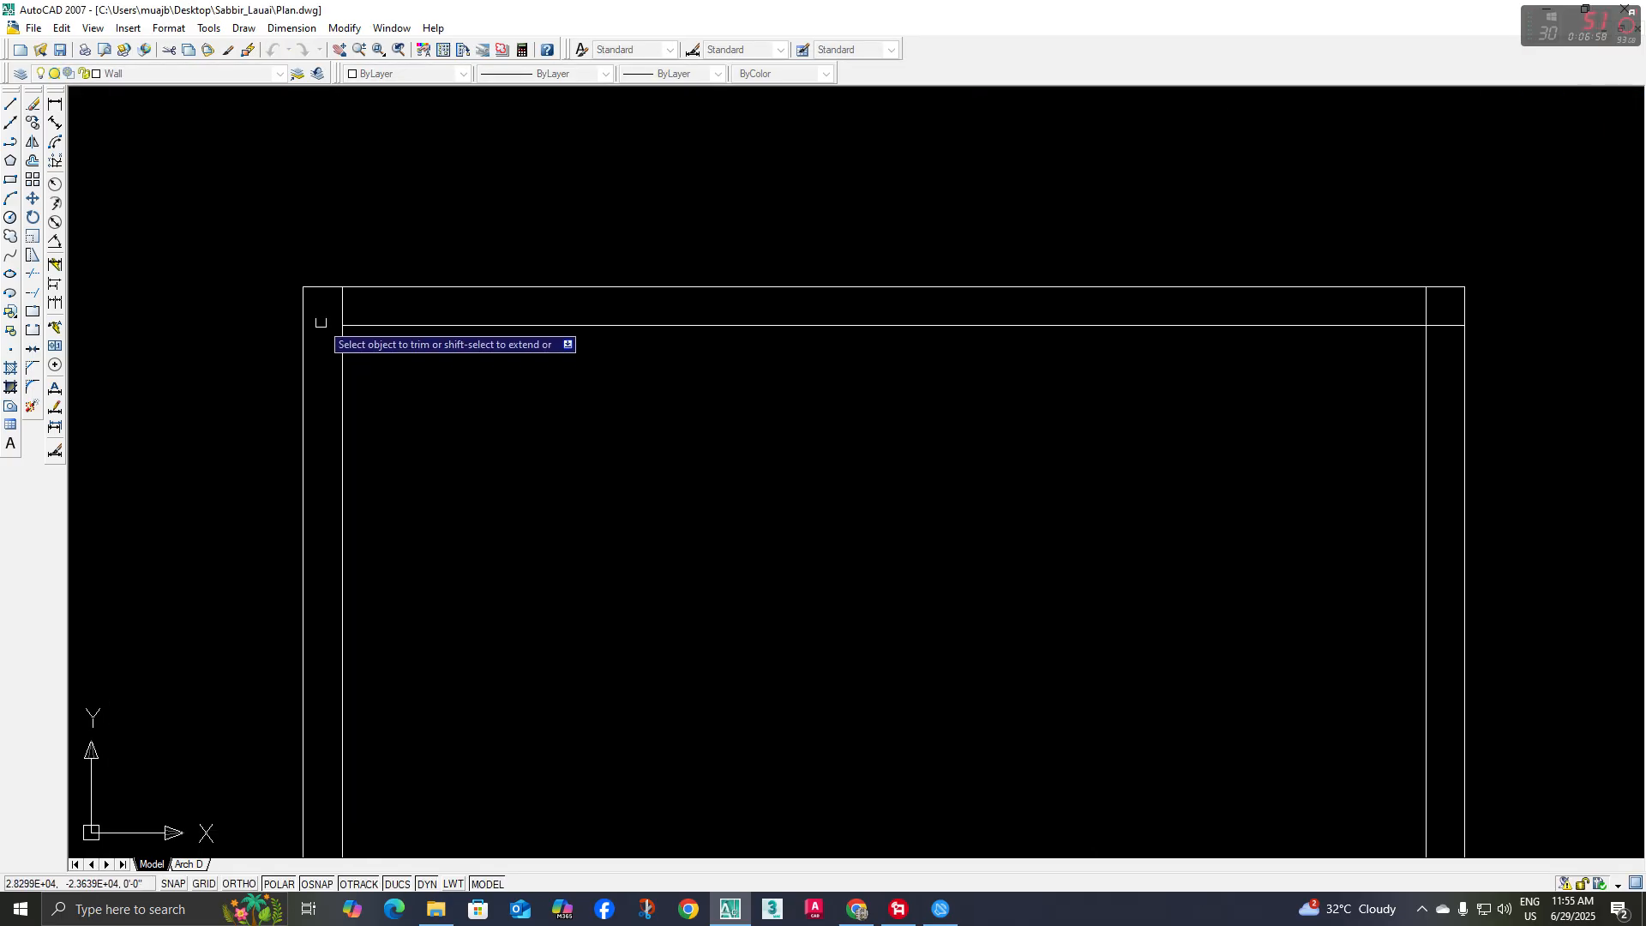
pyautogui.click(336, 306)
pyautogui.moveTo(1399, 297); pyautogui.dragTo(966, 326, button='middle')
pyautogui.click(995, 337)
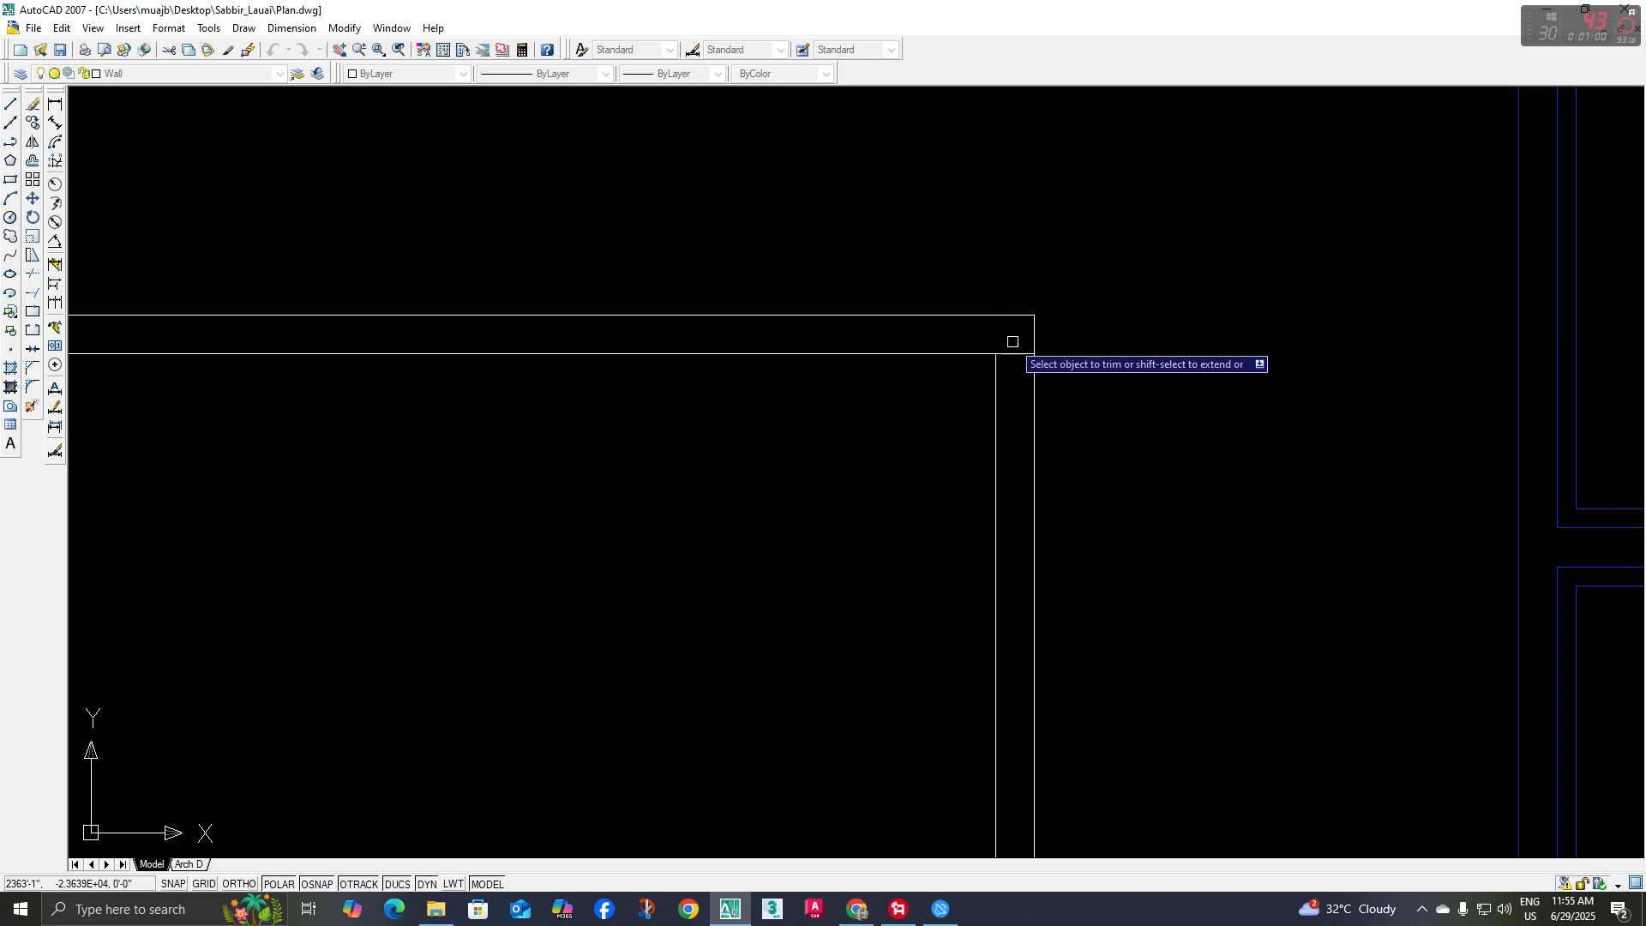
pyautogui.click(1018, 354)
pyautogui.scroll(-8, 857, 433)
pyautogui.scroll(-2, 766, 408)
pyautogui.moveTo(763, 466); pyautogui.dragTo(753, 466, button='middle')
pyautogui.press('Escape')
# Draw a vertical centre line from the midpoint of the door's head down to the inner bottom frame line
pyautogui.write('l')
pyautogui.press('space')
pyautogui.scroll(3, 789, 430)
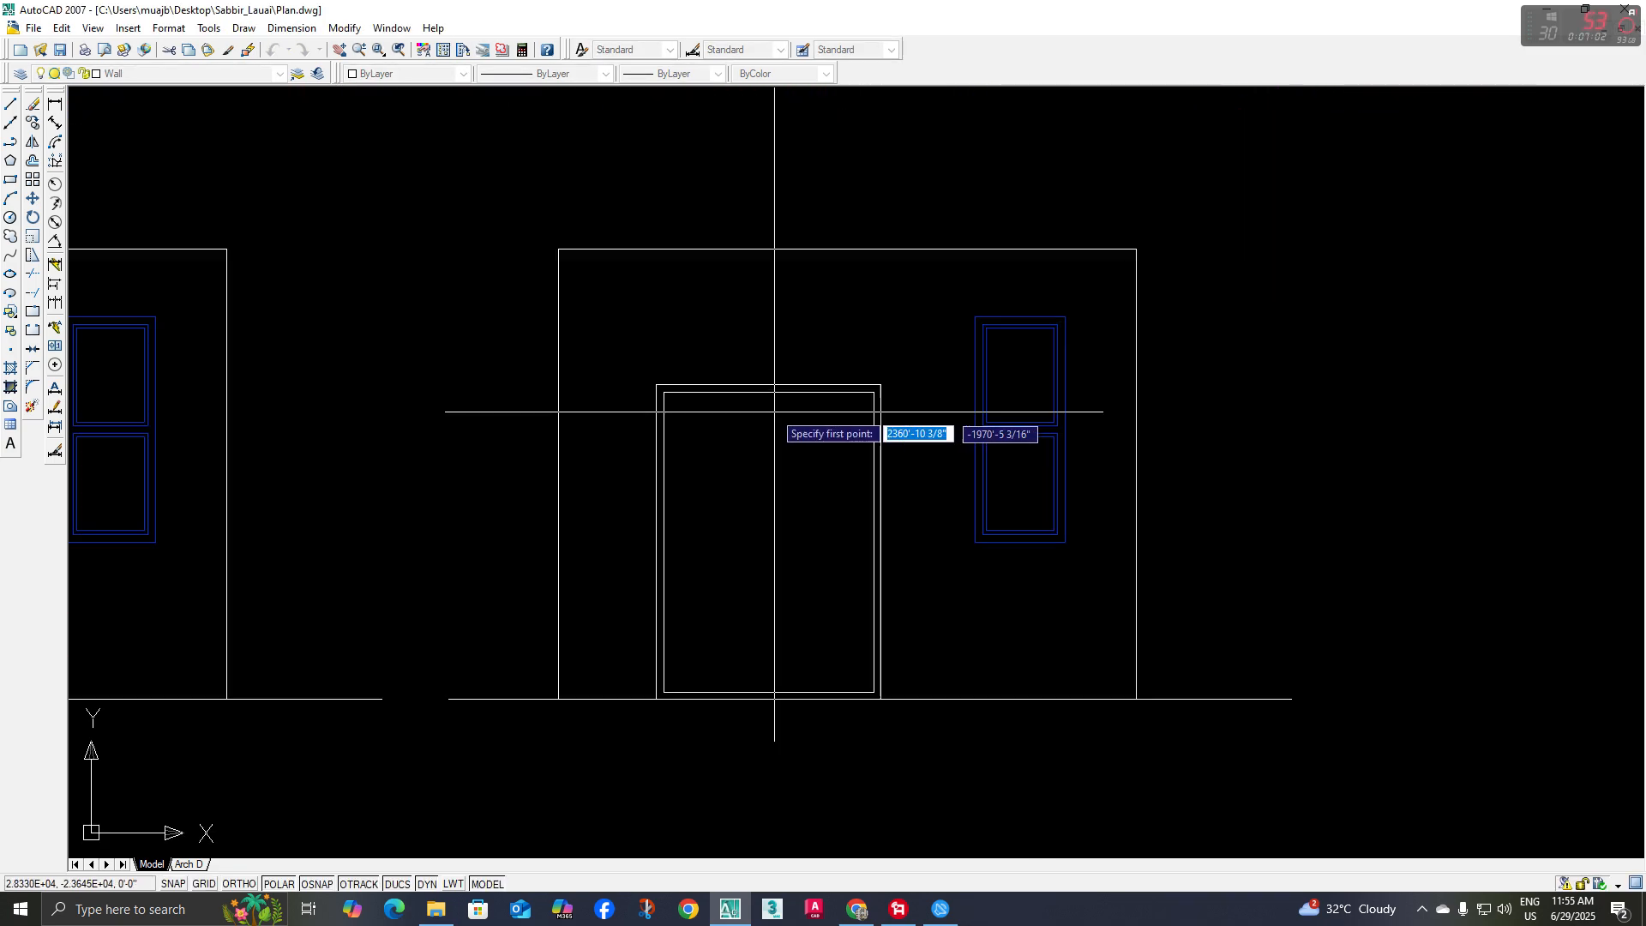
pyautogui.click(768, 385)
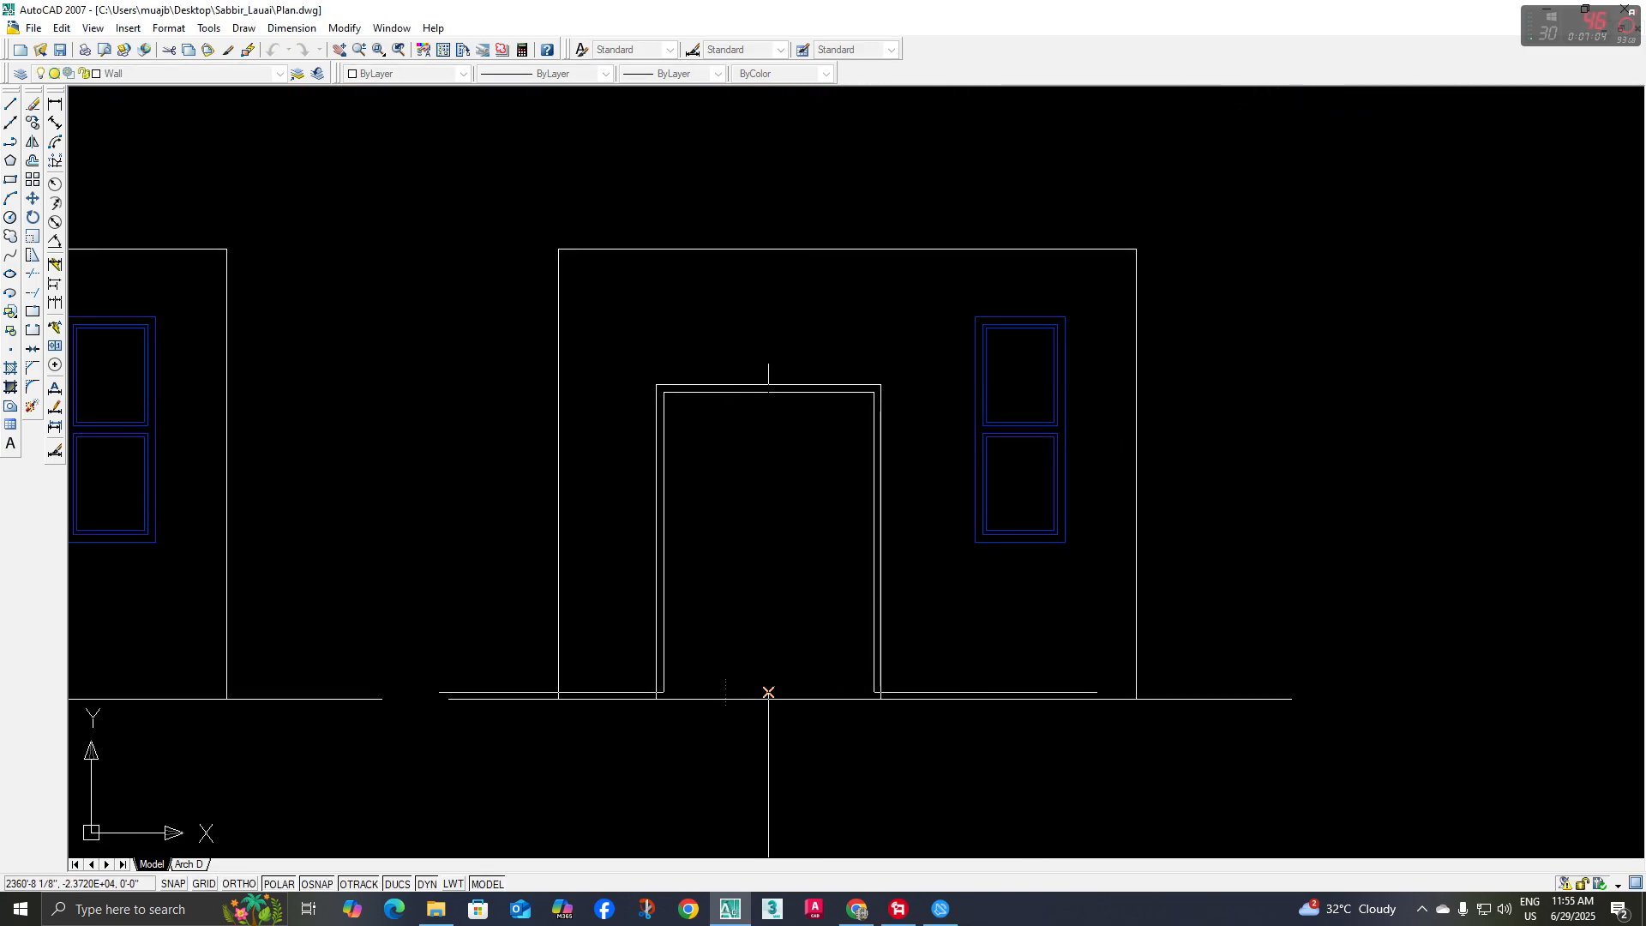
pyautogui.click(768, 691)
pyautogui.press('space')
# Offset the door's centre line 1" to both sides and delete the original centre line
pyautogui.moveTo(795, 561); pyautogui.dragTo(778, 569, button='middle')
pyautogui.write('o')
pyautogui.press('space')
pyautogui.write('1')
pyautogui.press('space')
pyautogui.click(752, 532)
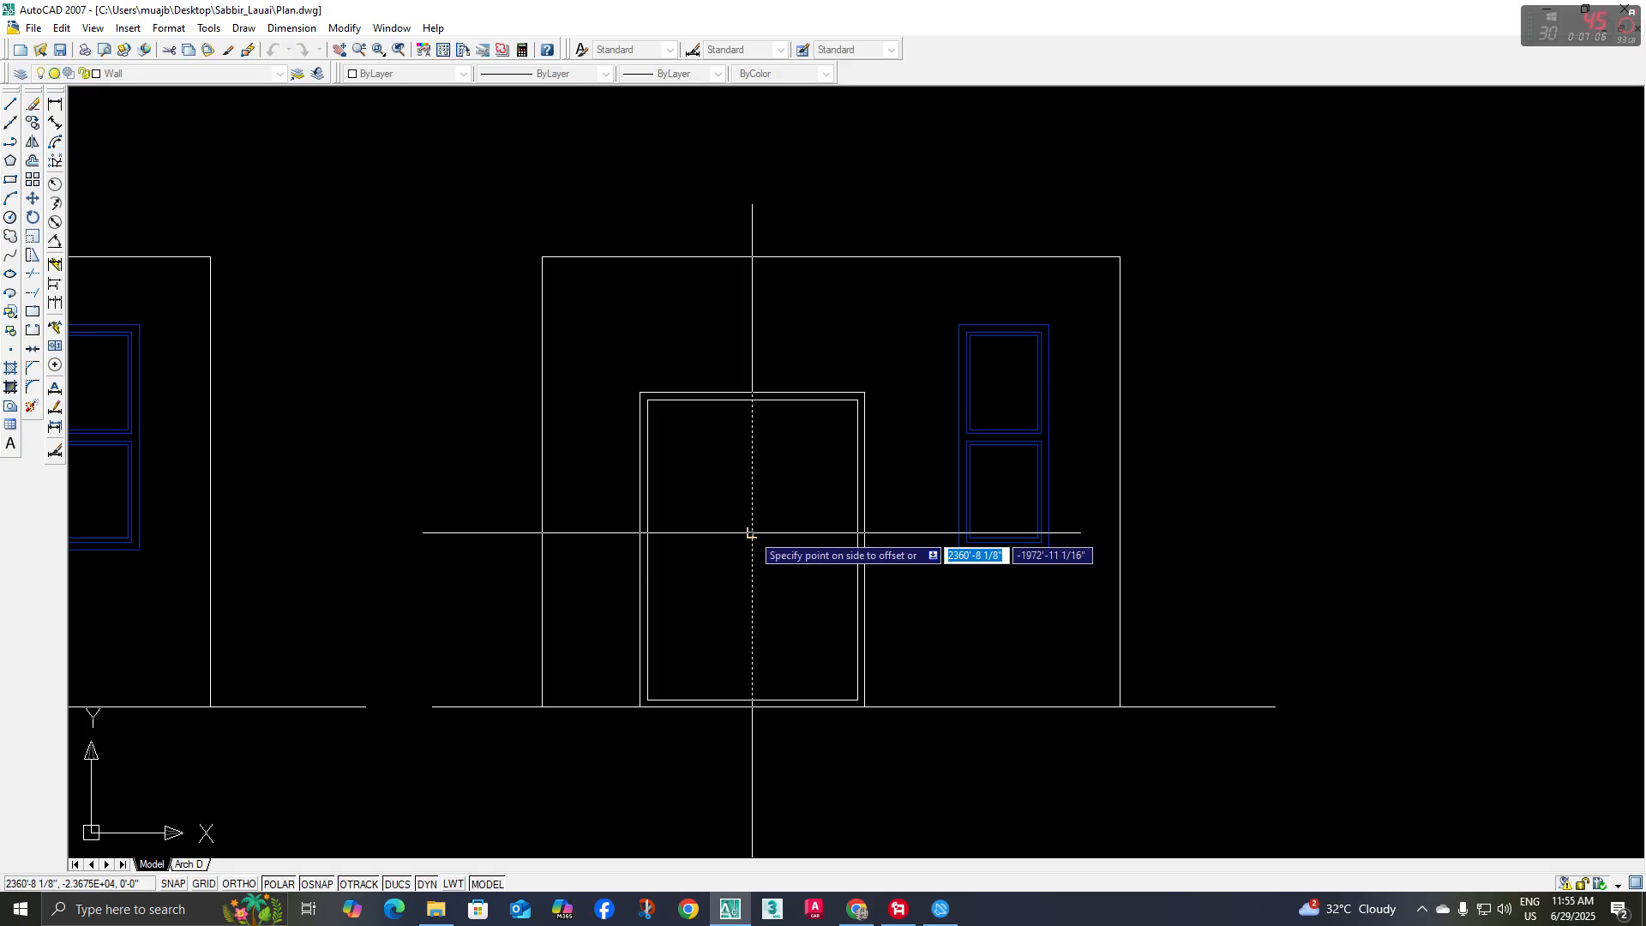
pyautogui.click(747, 533)
pyautogui.scroll(3, 771, 507)
pyautogui.click(731, 509)
pyautogui.click(750, 509)
pyautogui.scroll(6, 750, 510)
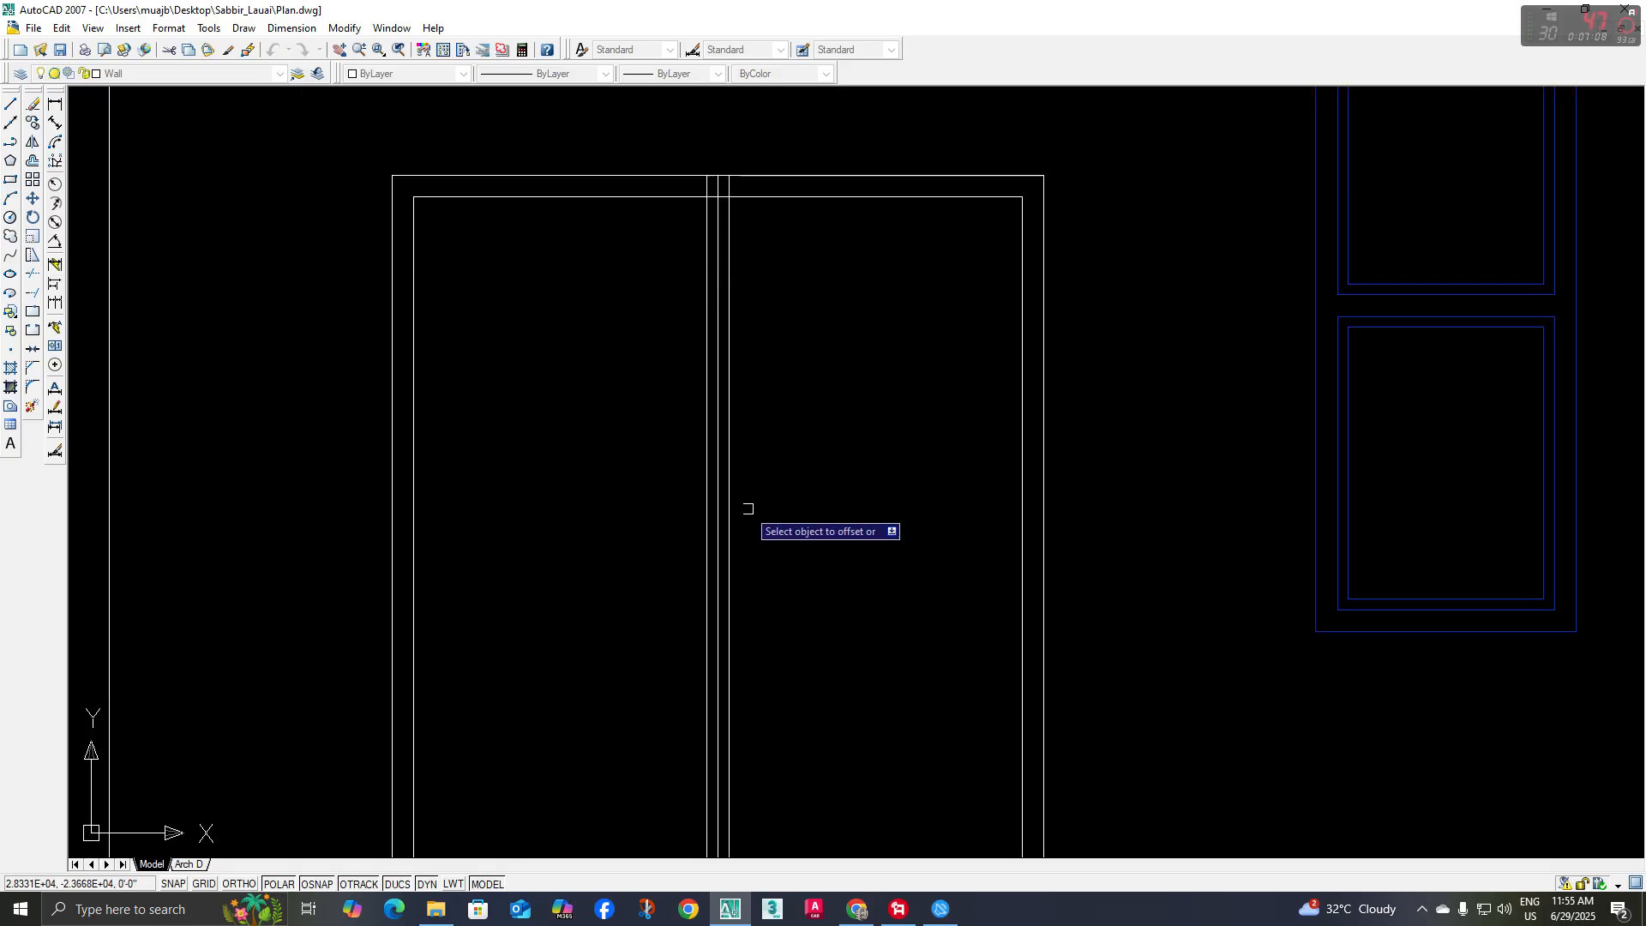
pyautogui.press('space')
pyautogui.click(705, 522)
pyautogui.scroll(-8, 705, 523)
pyautogui.moveTo(705, 525); pyautogui.dragTo(695, 537, button='middle')
pyautogui.press('Delete')
pyautogui.moveTo(707, 480); pyautogui.dragTo(657, 497, button='middle')
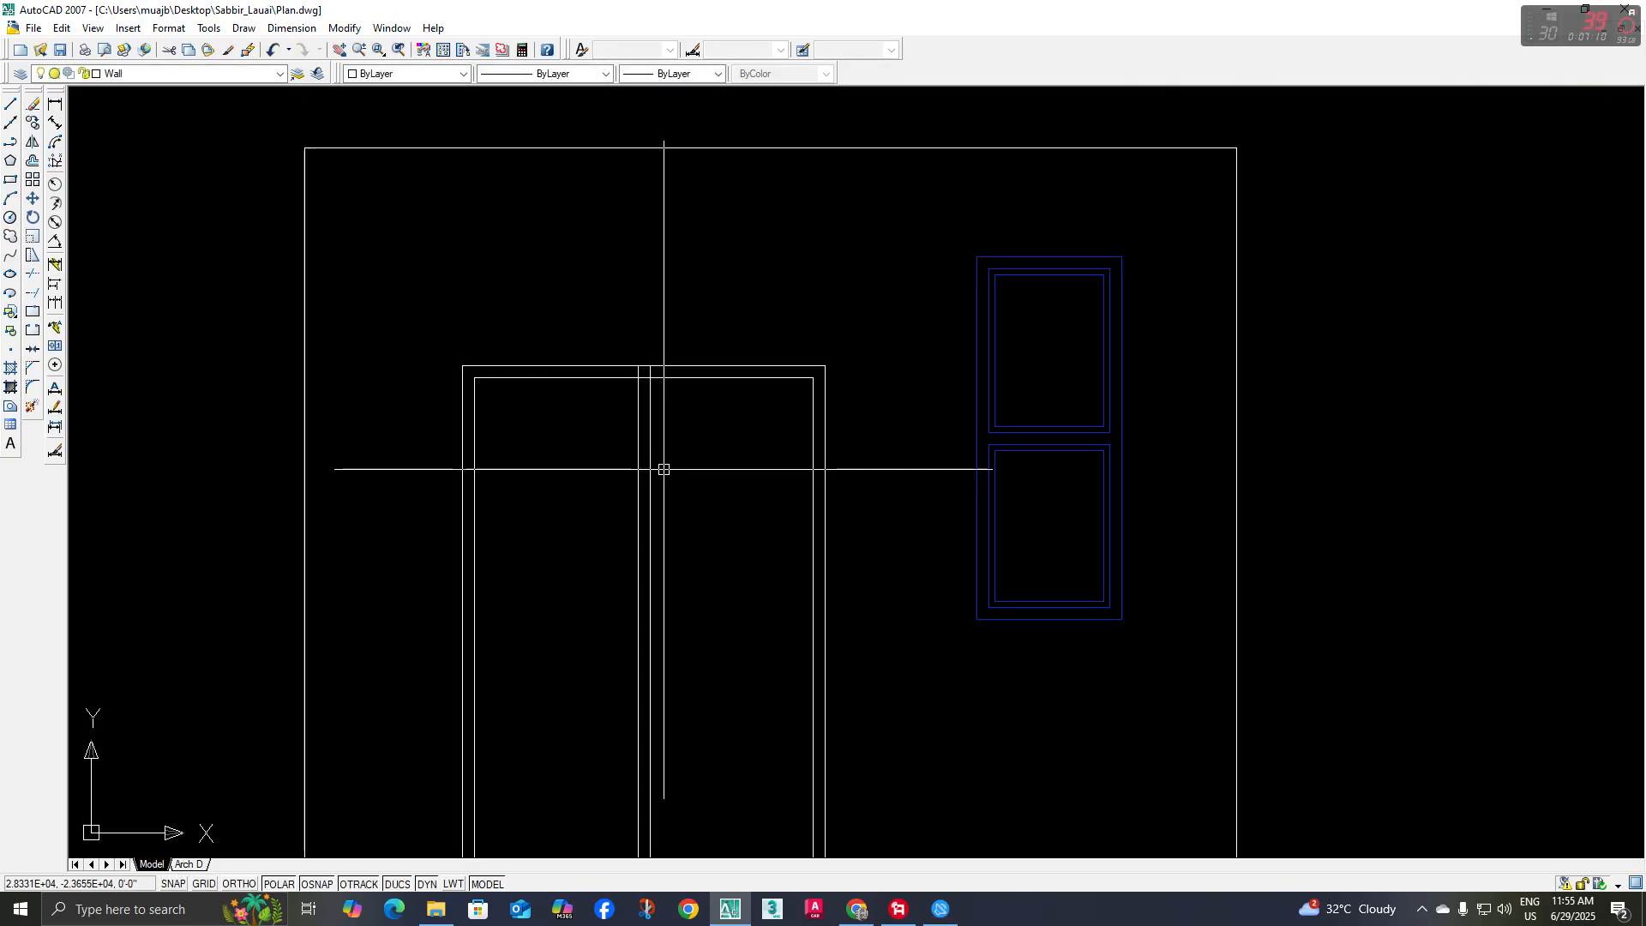
# Trim the inner head and bottom lines between the two centre divider lines, and the right divider line above the inner head
pyautogui.write('tr')
pyautogui.press('space')
pyautogui.press('space')
pyautogui.scroll(7, 651, 383)
pyautogui.click(637, 361)
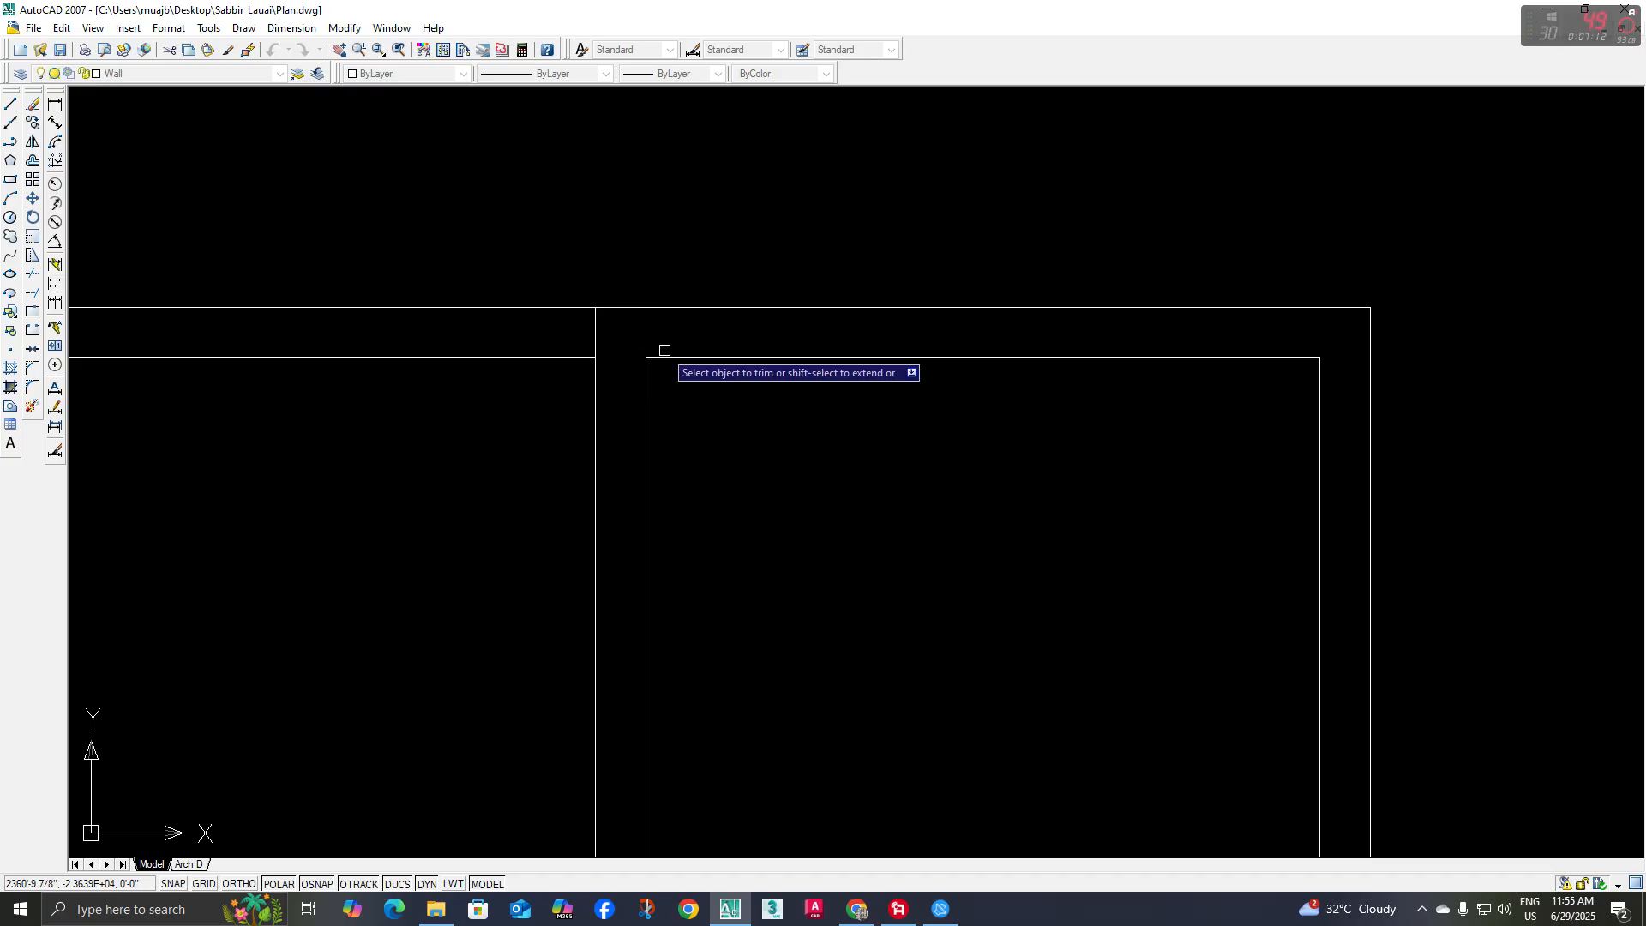
pyautogui.scroll(-8, 697, 463)
pyautogui.moveTo(693, 663); pyautogui.dragTo(619, 443, button='middle')
pyautogui.scroll(6, 617, 758)
pyautogui.click(581, 609)
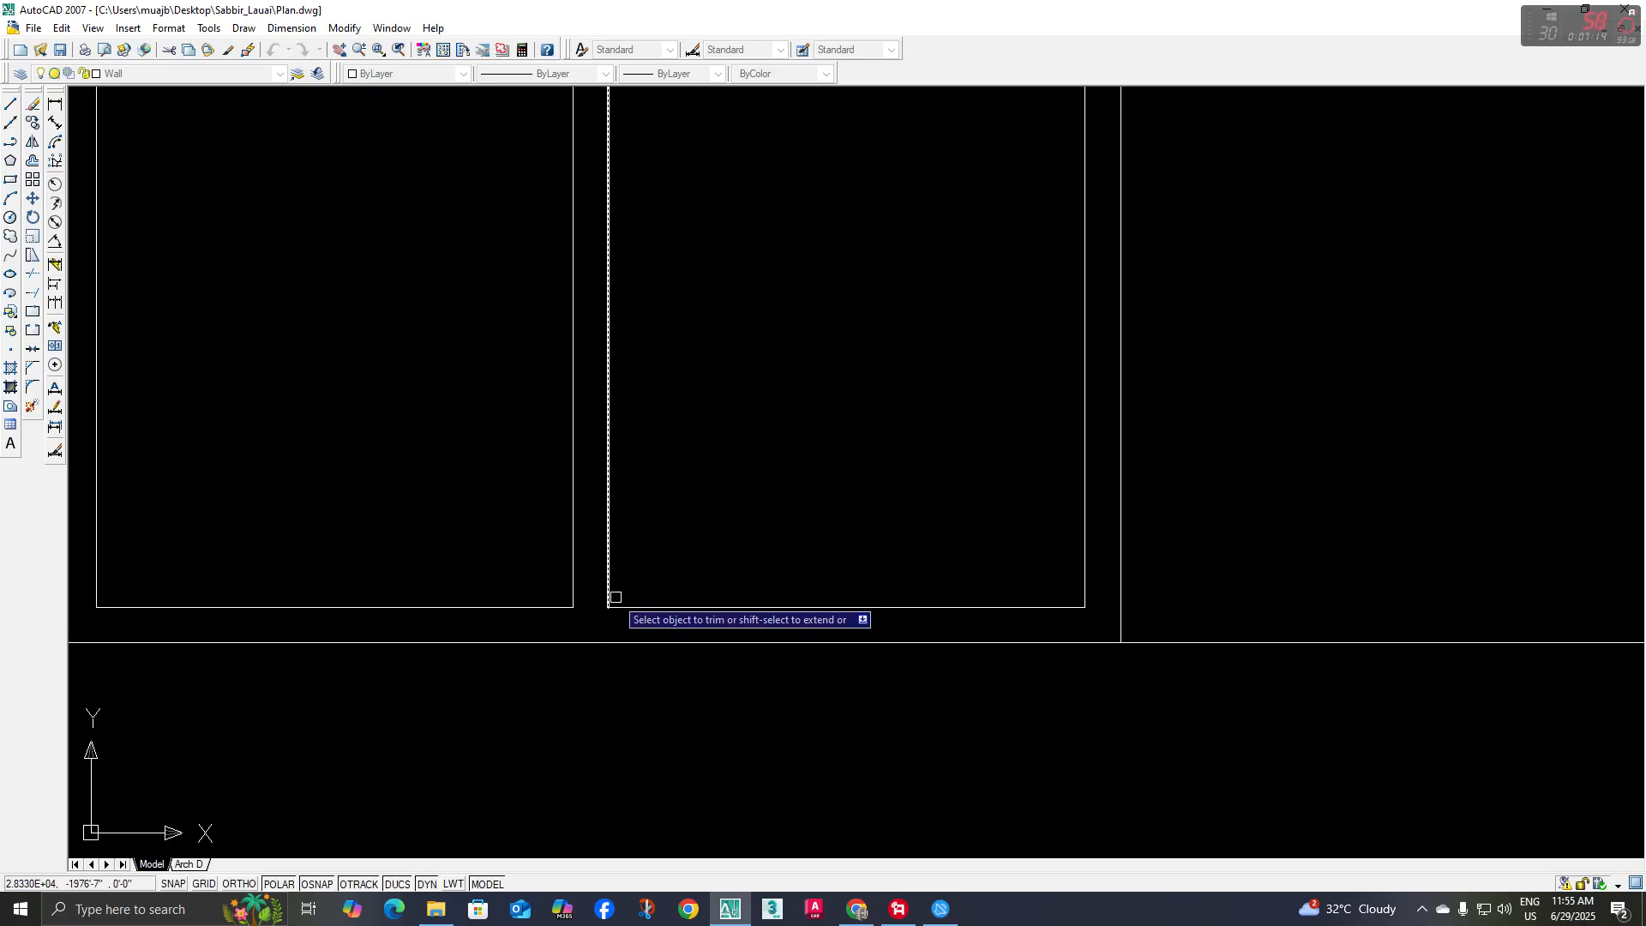
pyautogui.press('space')
# Extend the left centre divider line down to the elevation's base line
pyautogui.write('ex')
pyautogui.press('space')
pyautogui.press('space')
pyautogui.scroll(-4, 649, 560)
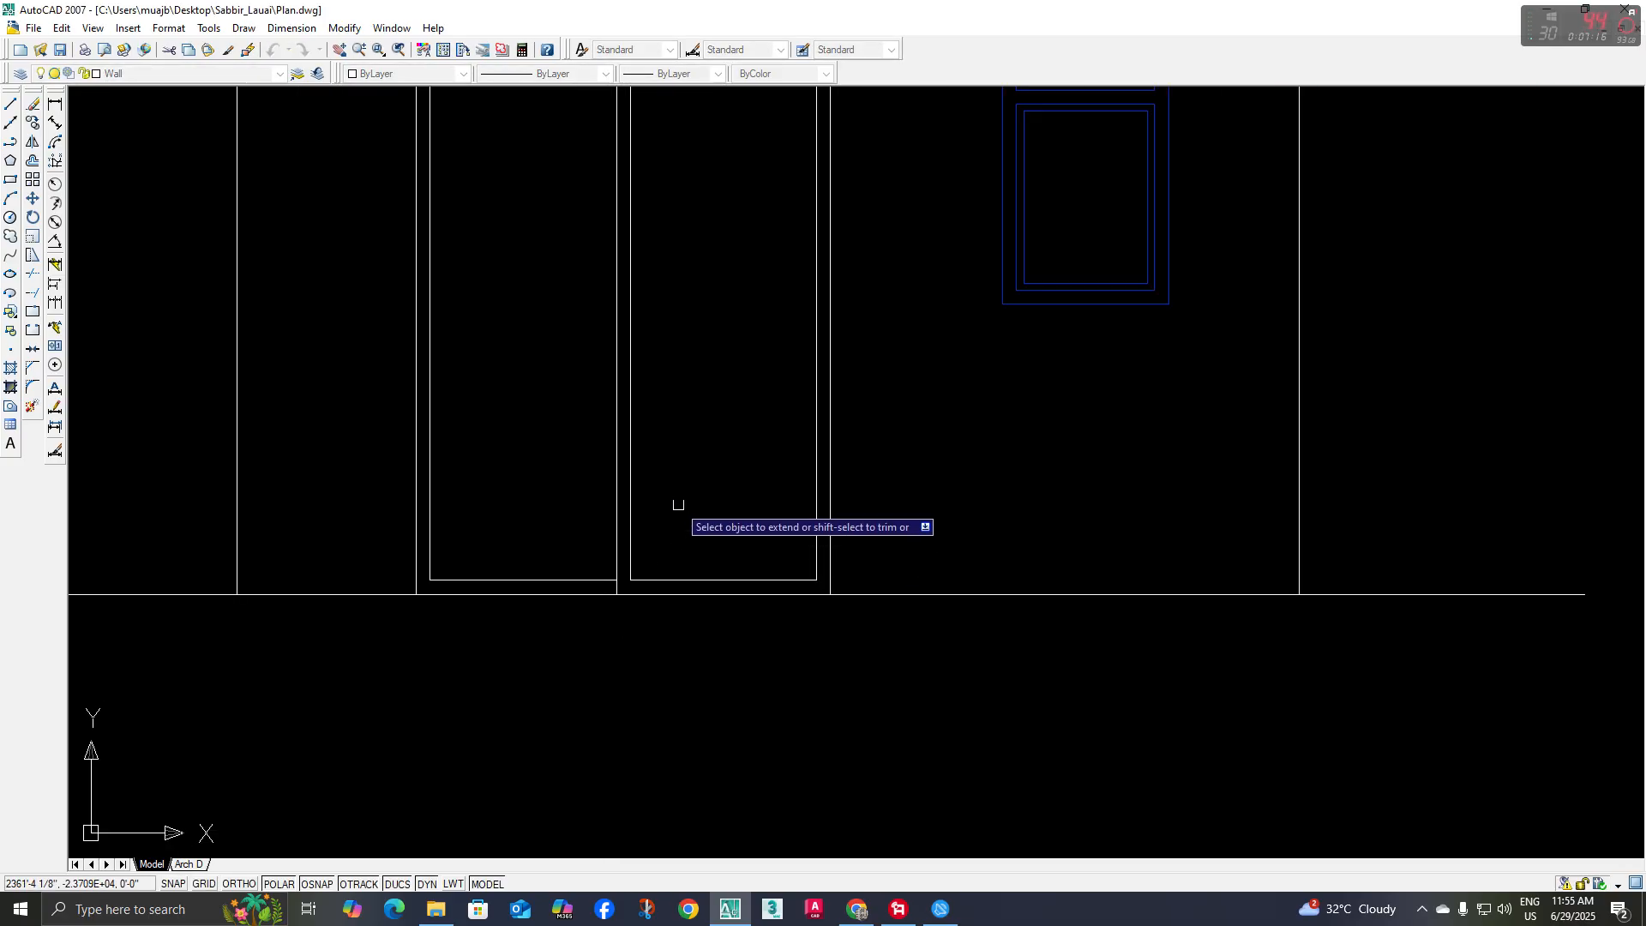
pyautogui.click(560, 536)
pyautogui.moveTo(626, 189); pyautogui.dragTo(609, 517, button='middle')
pyautogui.press('space')
# Draw a short slanted polyline in the lower part of the left door panel, close to the centre divider
pyautogui.scroll(-4, 605, 536)
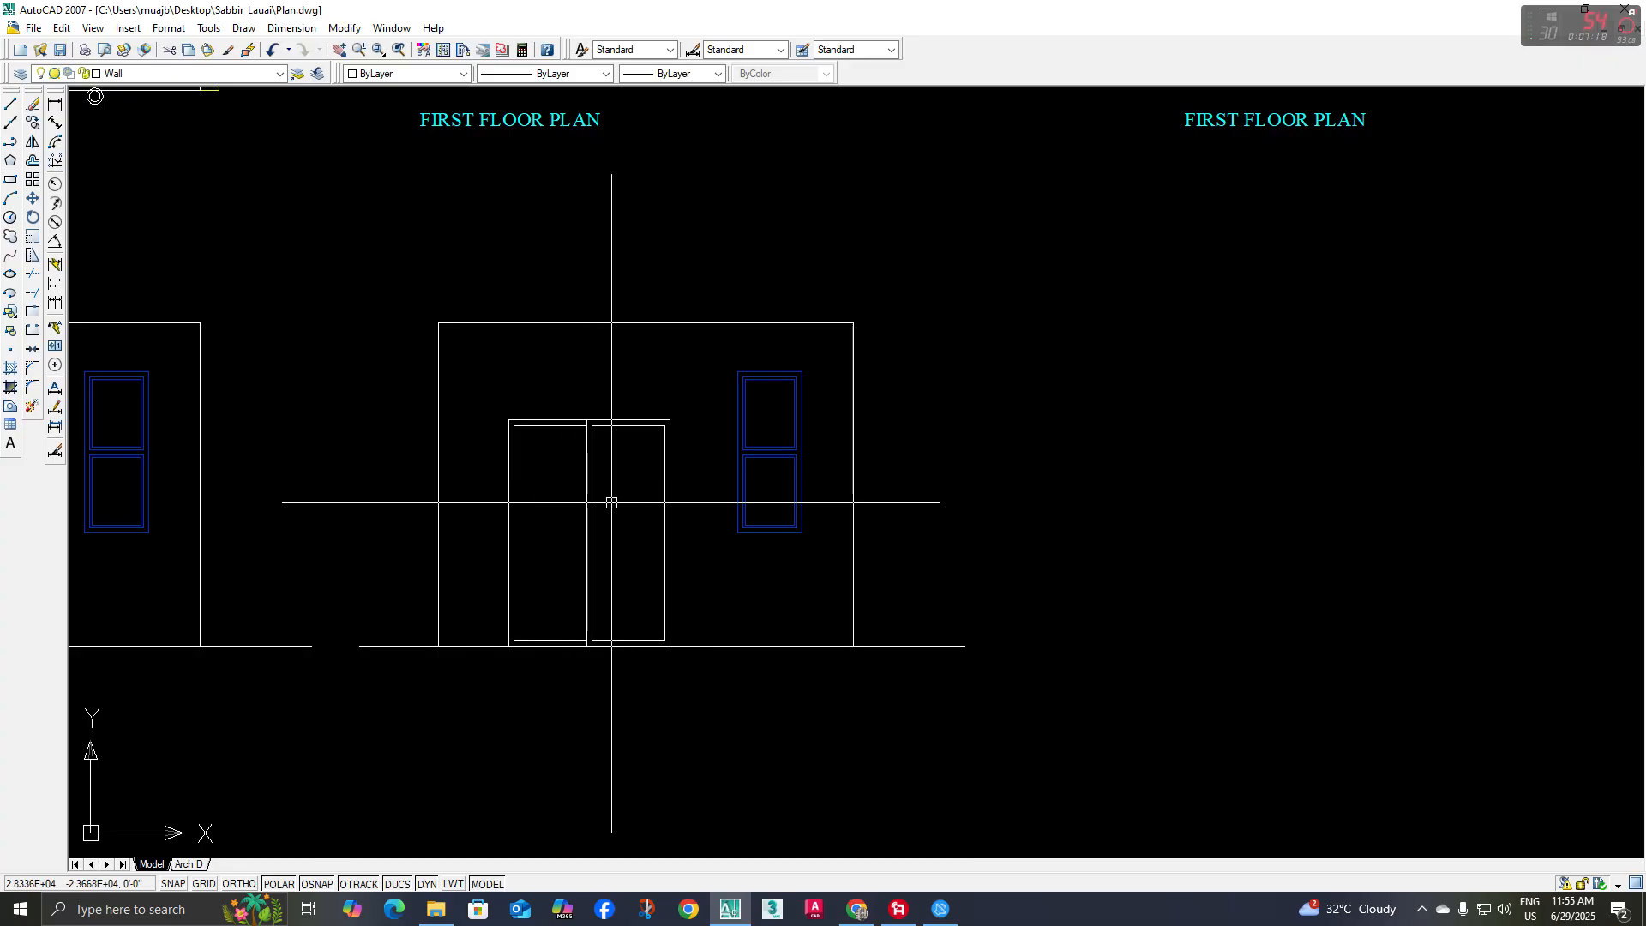
pyautogui.click(10, 143)
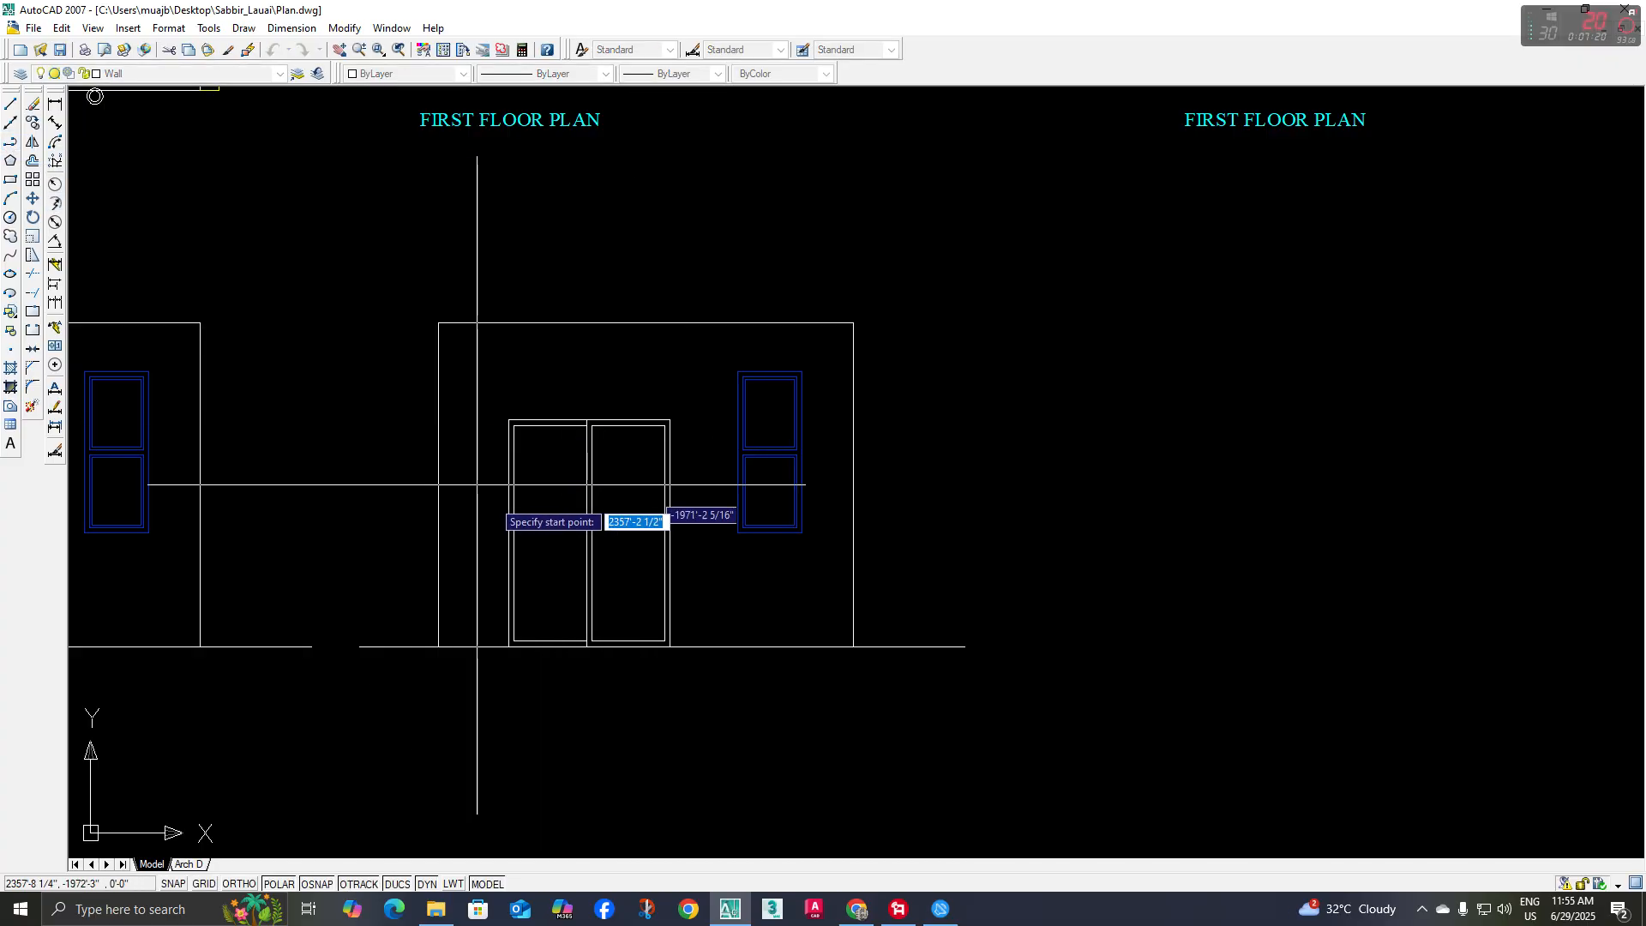
pyautogui.scroll(4, 531, 523)
pyautogui.click(561, 523)
pyautogui.scroll(3, 585, 536)
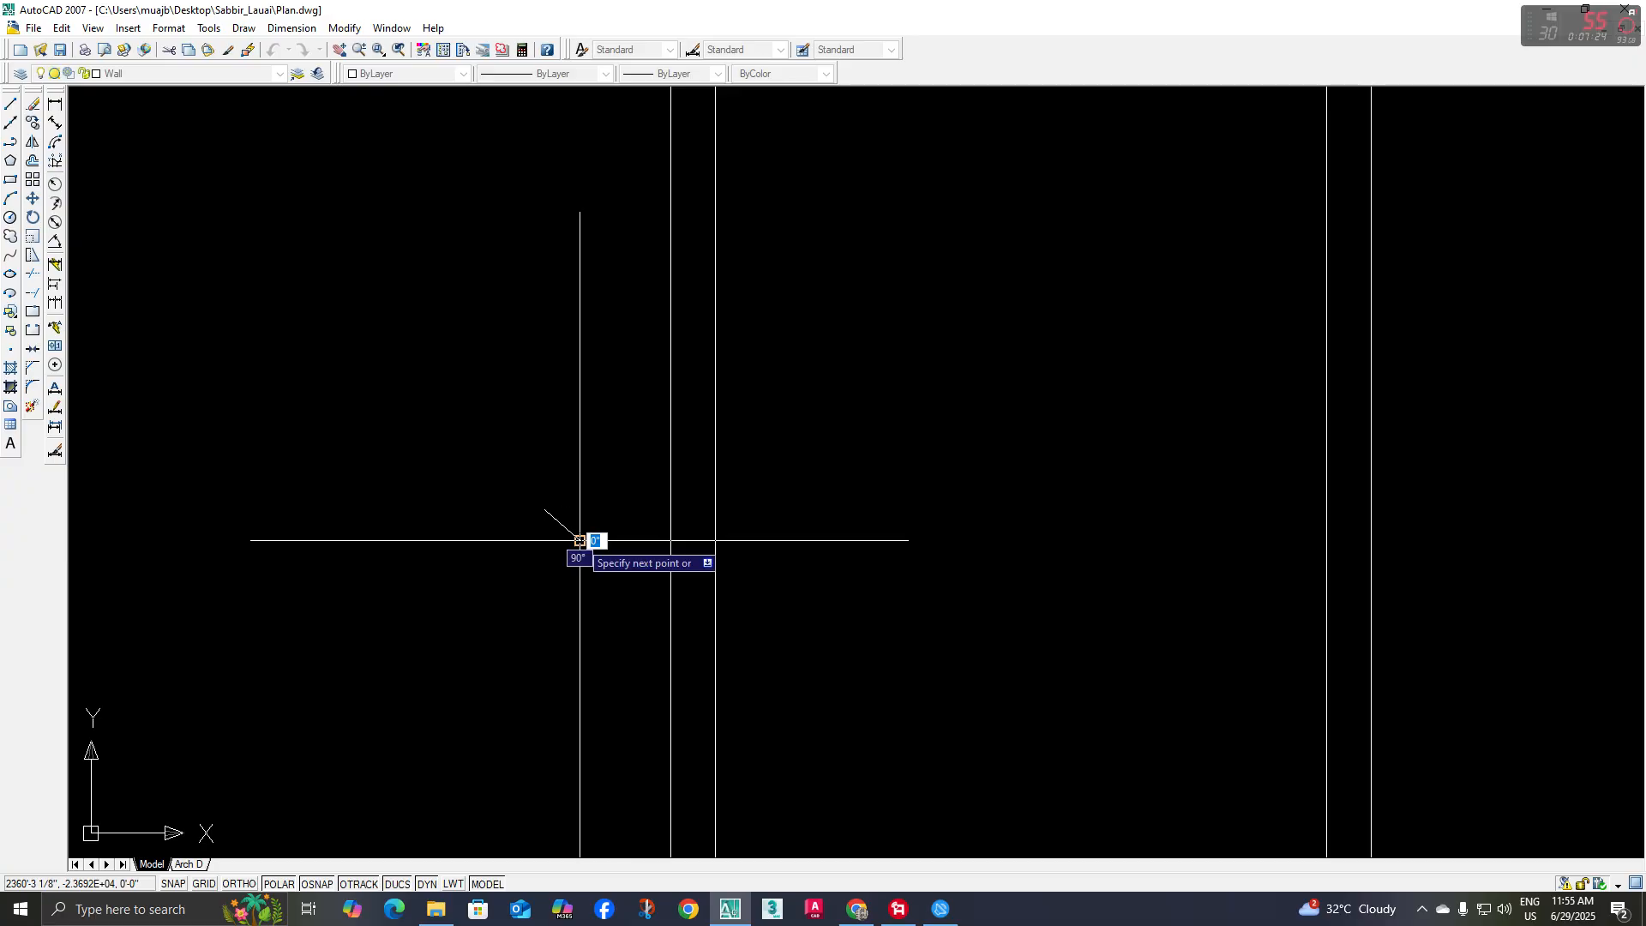
pyautogui.press('Escape')
# Mirror the short slanted line about a horizontal axis through its lower end, keeping the original, to form an arrowhead
pyautogui.click(577, 525)
pyautogui.click(549, 550)
pyautogui.moveTo(560, 581); pyautogui.dragTo(549, 596, button='middle')
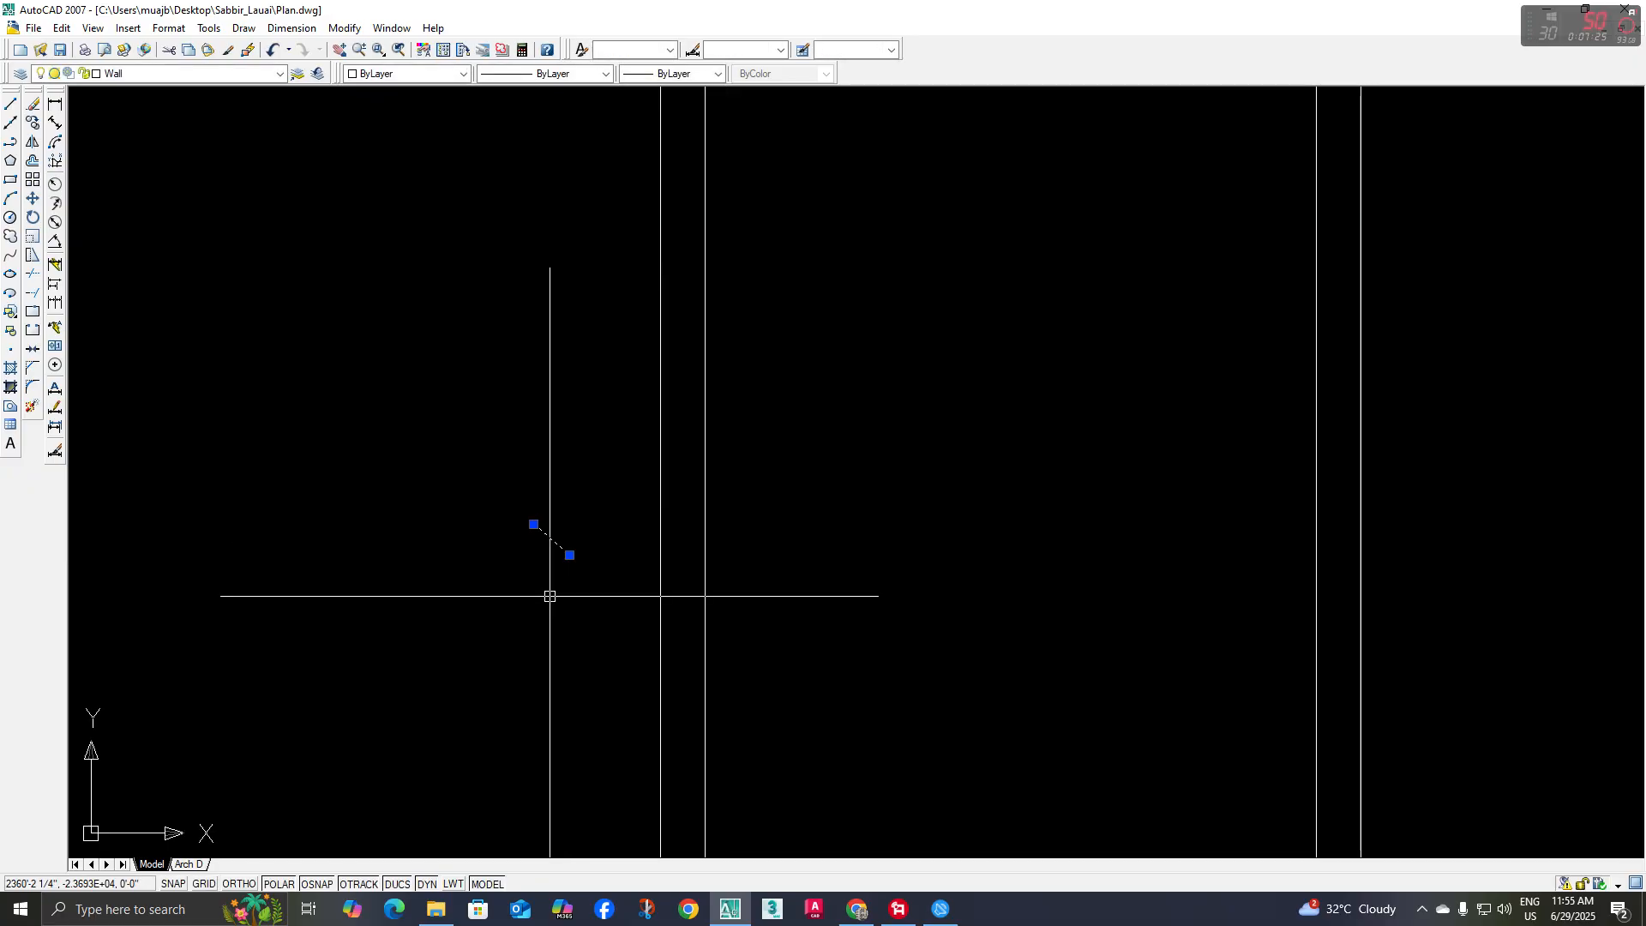
pyautogui.write('mi')
pyautogui.press('space')
pyautogui.click(569, 560)
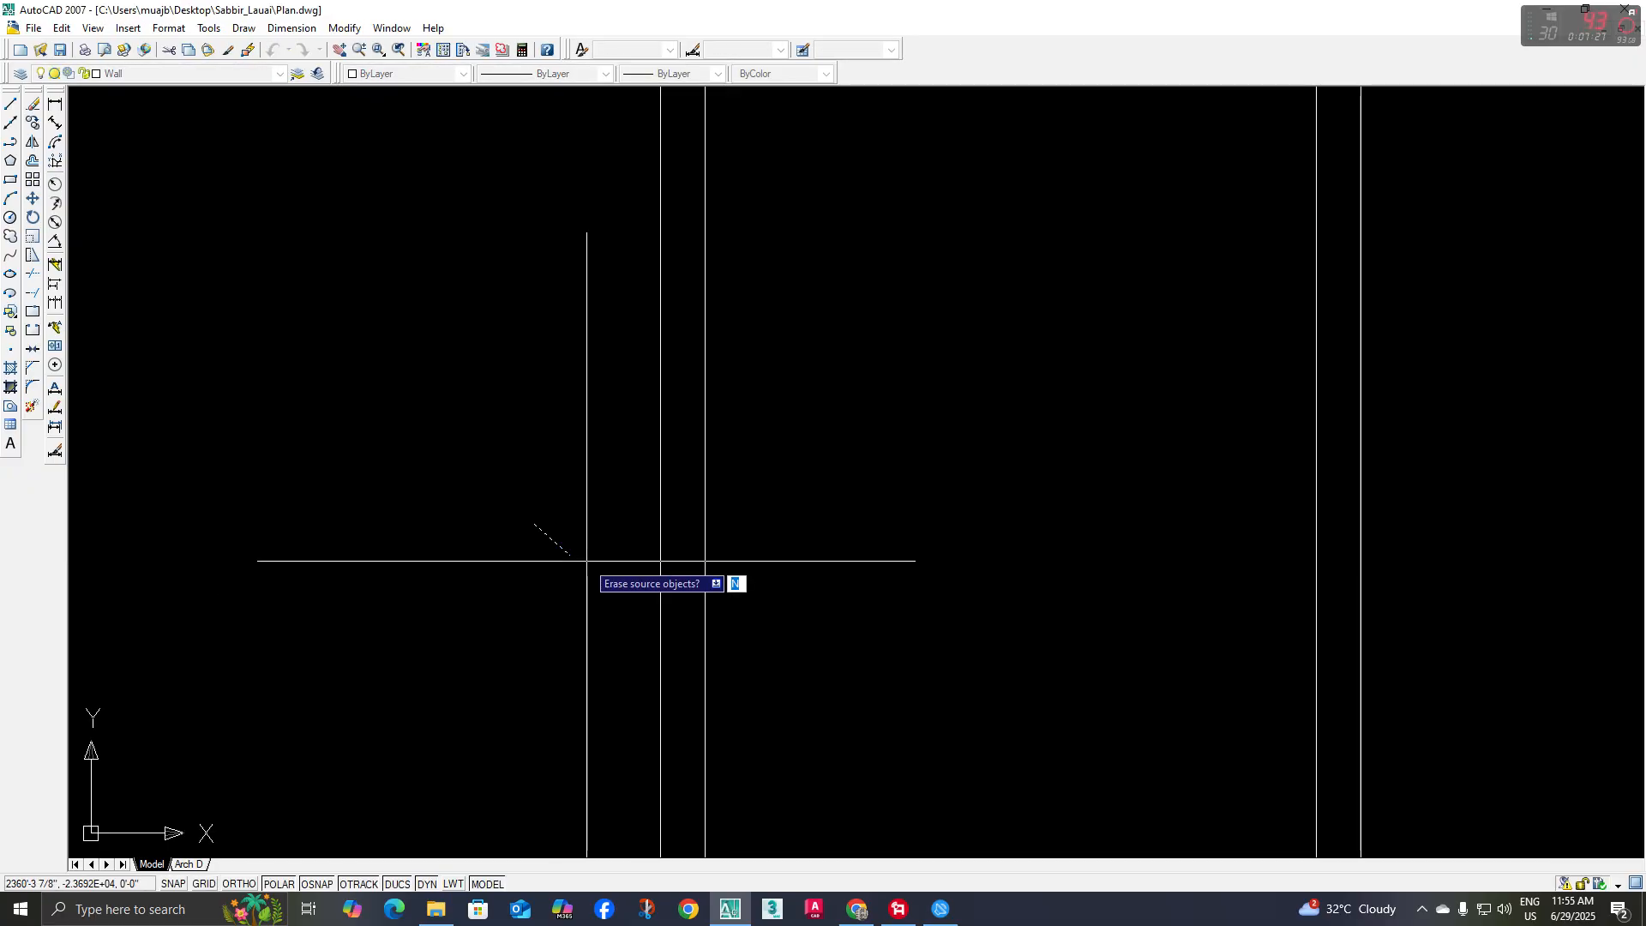
pyautogui.press('space')
pyautogui.moveTo(589, 606); pyautogui.dragTo(519, 627, button='middle')
# Draw a horizontal shaft from the arrowhead's tip toward the left door jamb to complete the sliding-direction arrow
pyautogui.write('l')
pyautogui.press('space')
pyautogui.click(569, 565)
pyautogui.click(439, 563)
pyautogui.press('space')
pyautogui.scroll(-6, 515, 624)
pyautogui.scroll(-5, 643, 592)
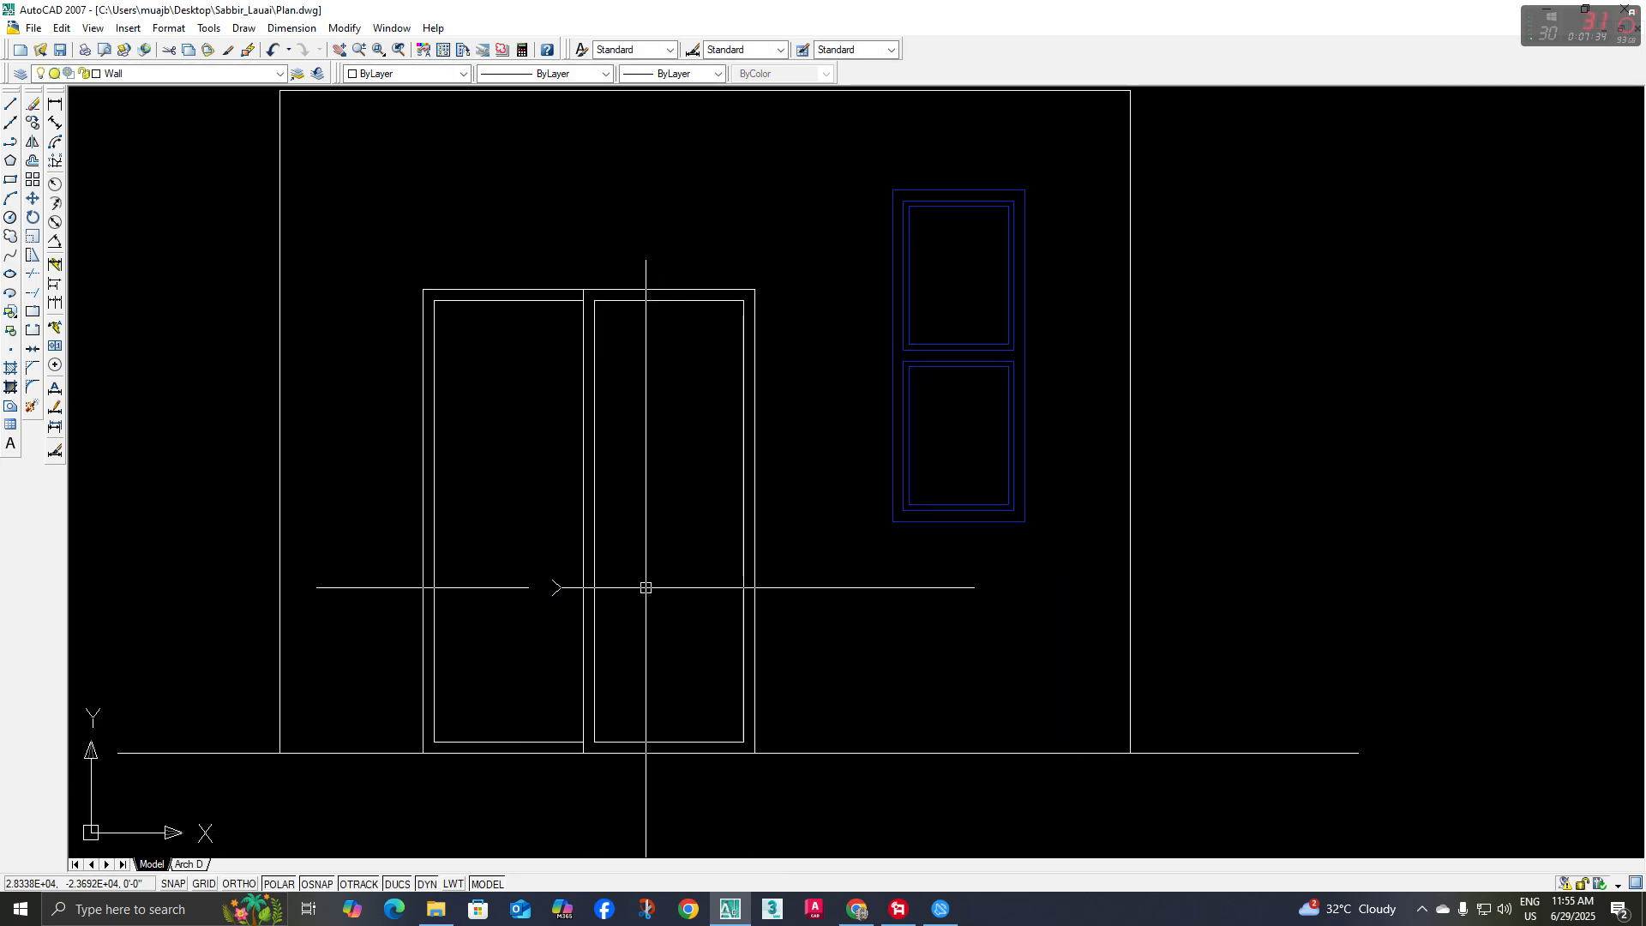
# Match the sliding door's frame, centre divider and bottom lines to the properties of the blue window beside it
pyautogui.write('ma')
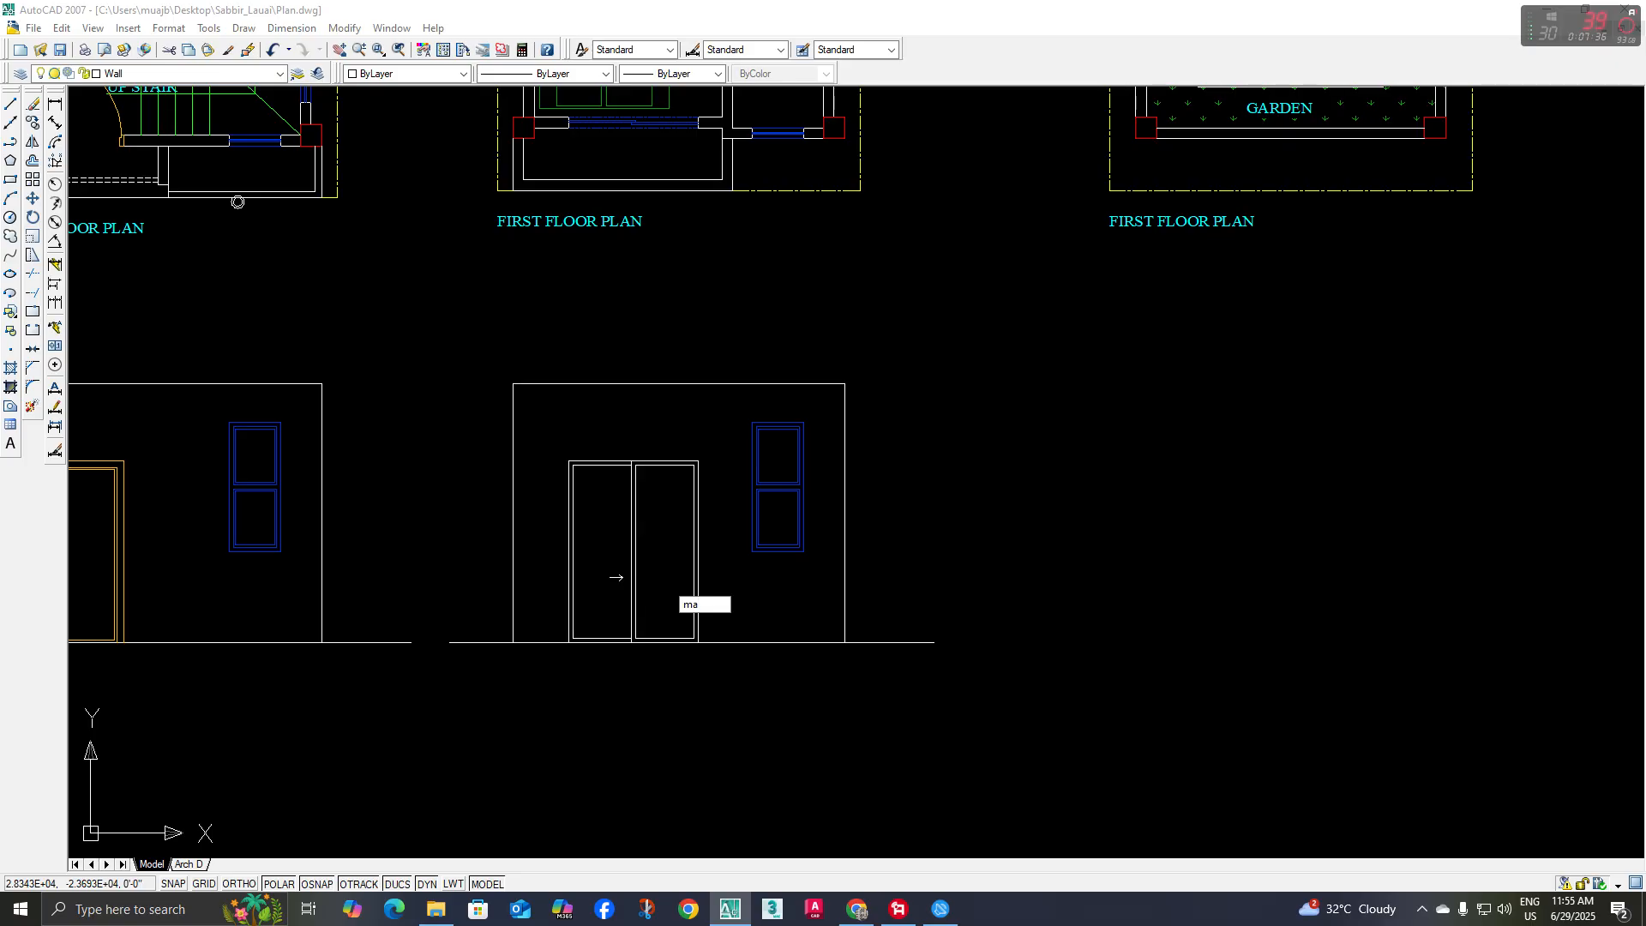
pyautogui.press('Return')
pyautogui.scroll(3, 764, 558)
pyautogui.click(784, 547)
pyautogui.moveTo(644, 457); pyautogui.dragTo(654, 555, button='middle')
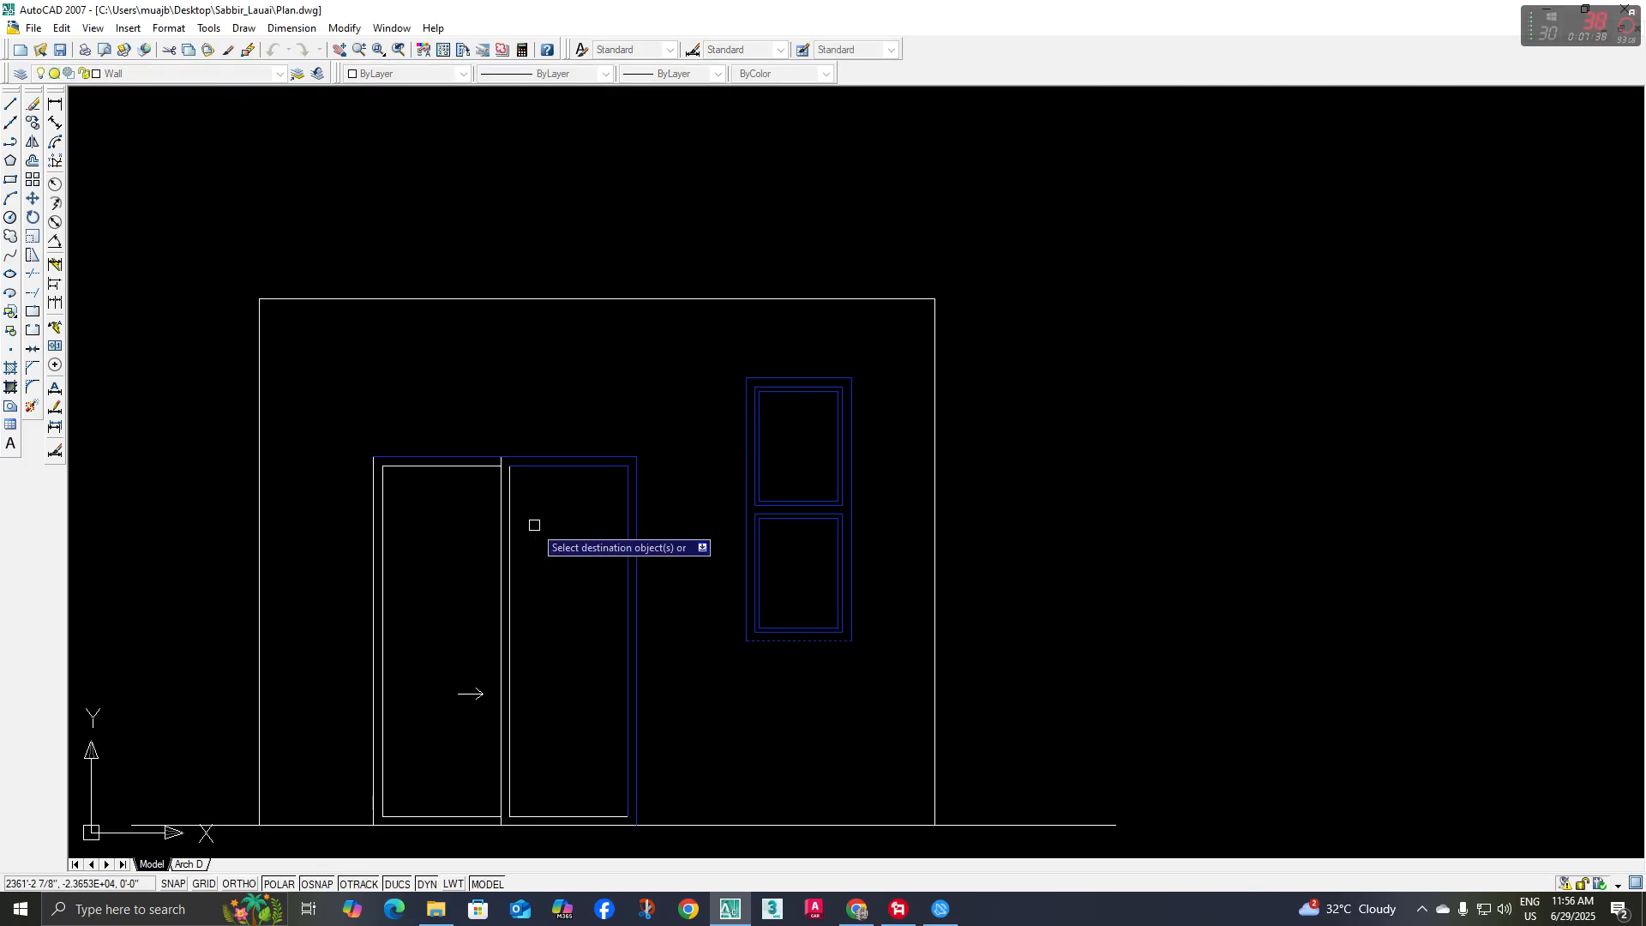
pyautogui.click(415, 518)
pyautogui.click(331, 573)
pyautogui.scroll(2, 548, 763)
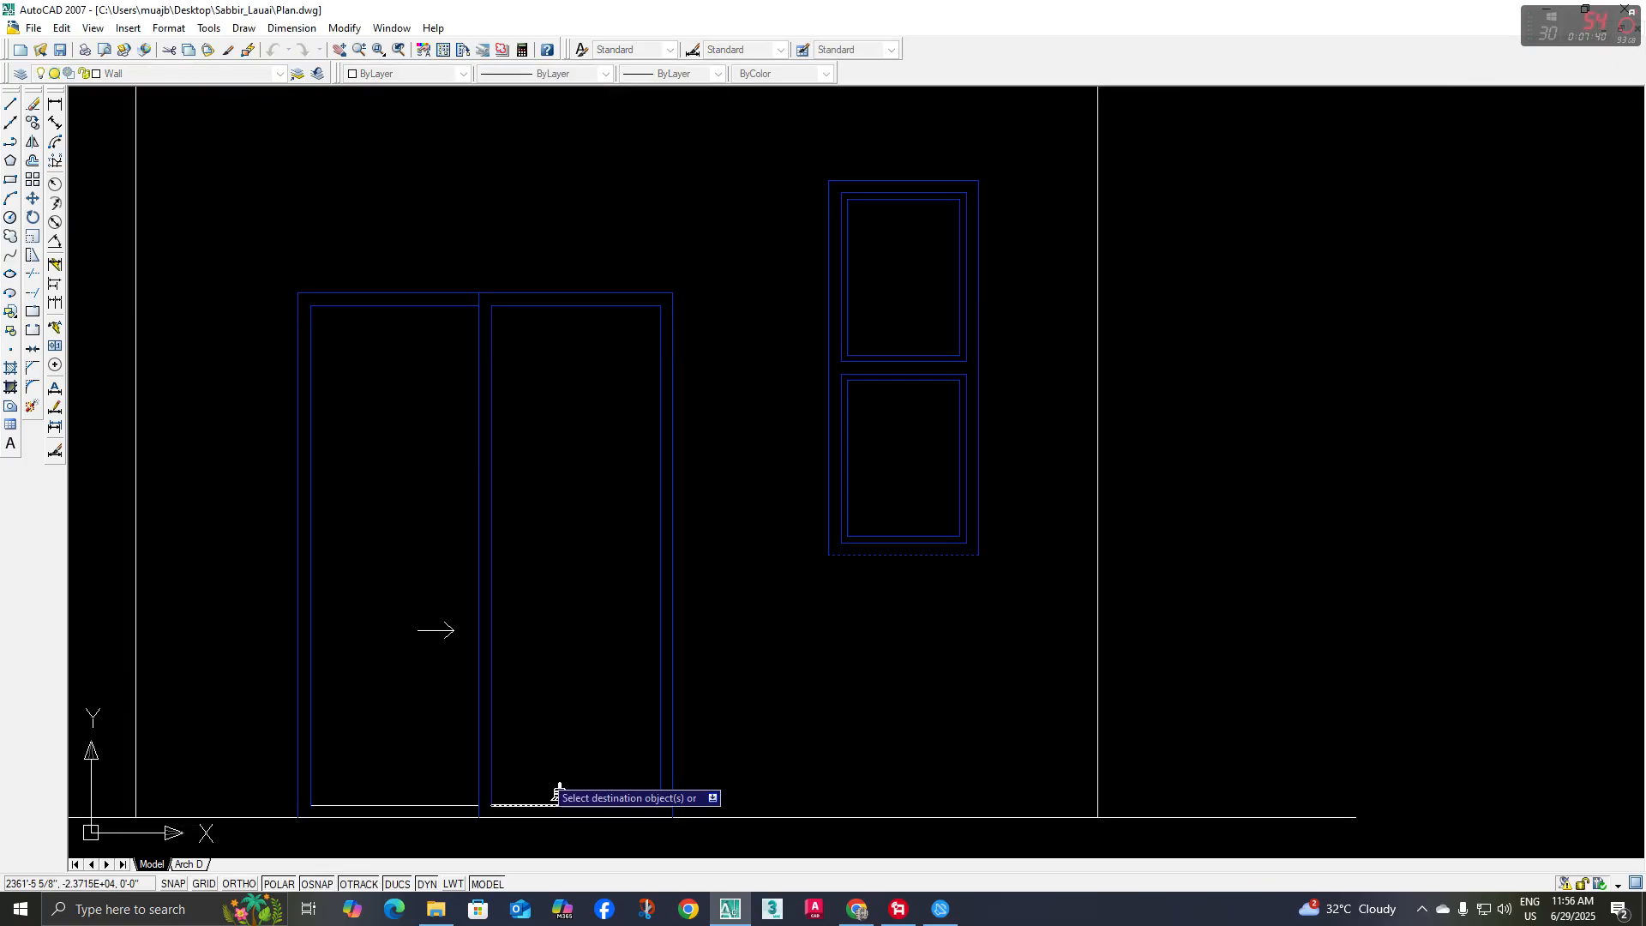
pyautogui.click(541, 771)
pyautogui.click(457, 815)
pyautogui.click(458, 808)
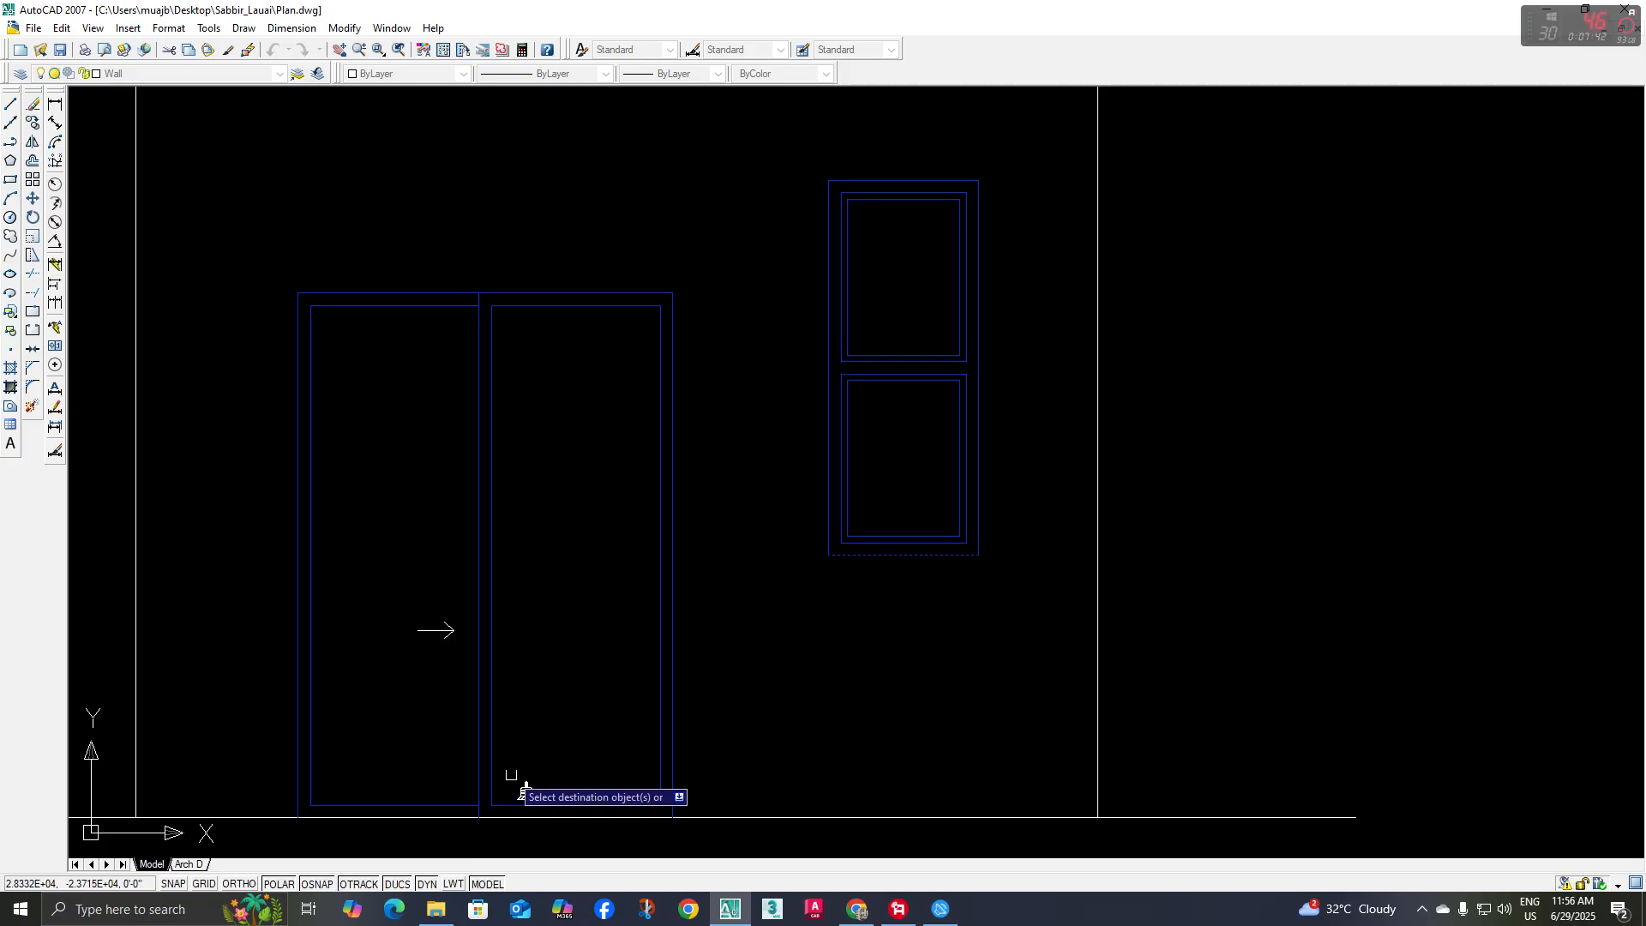
# Match the sliding-direction arrow to the properties of the door's blue centre divider
pyautogui.scroll(-2, 512, 776)
pyautogui.moveTo(512, 776); pyautogui.dragTo(557, 788, button='middle')
pyautogui.press('space')
pyautogui.press('space')
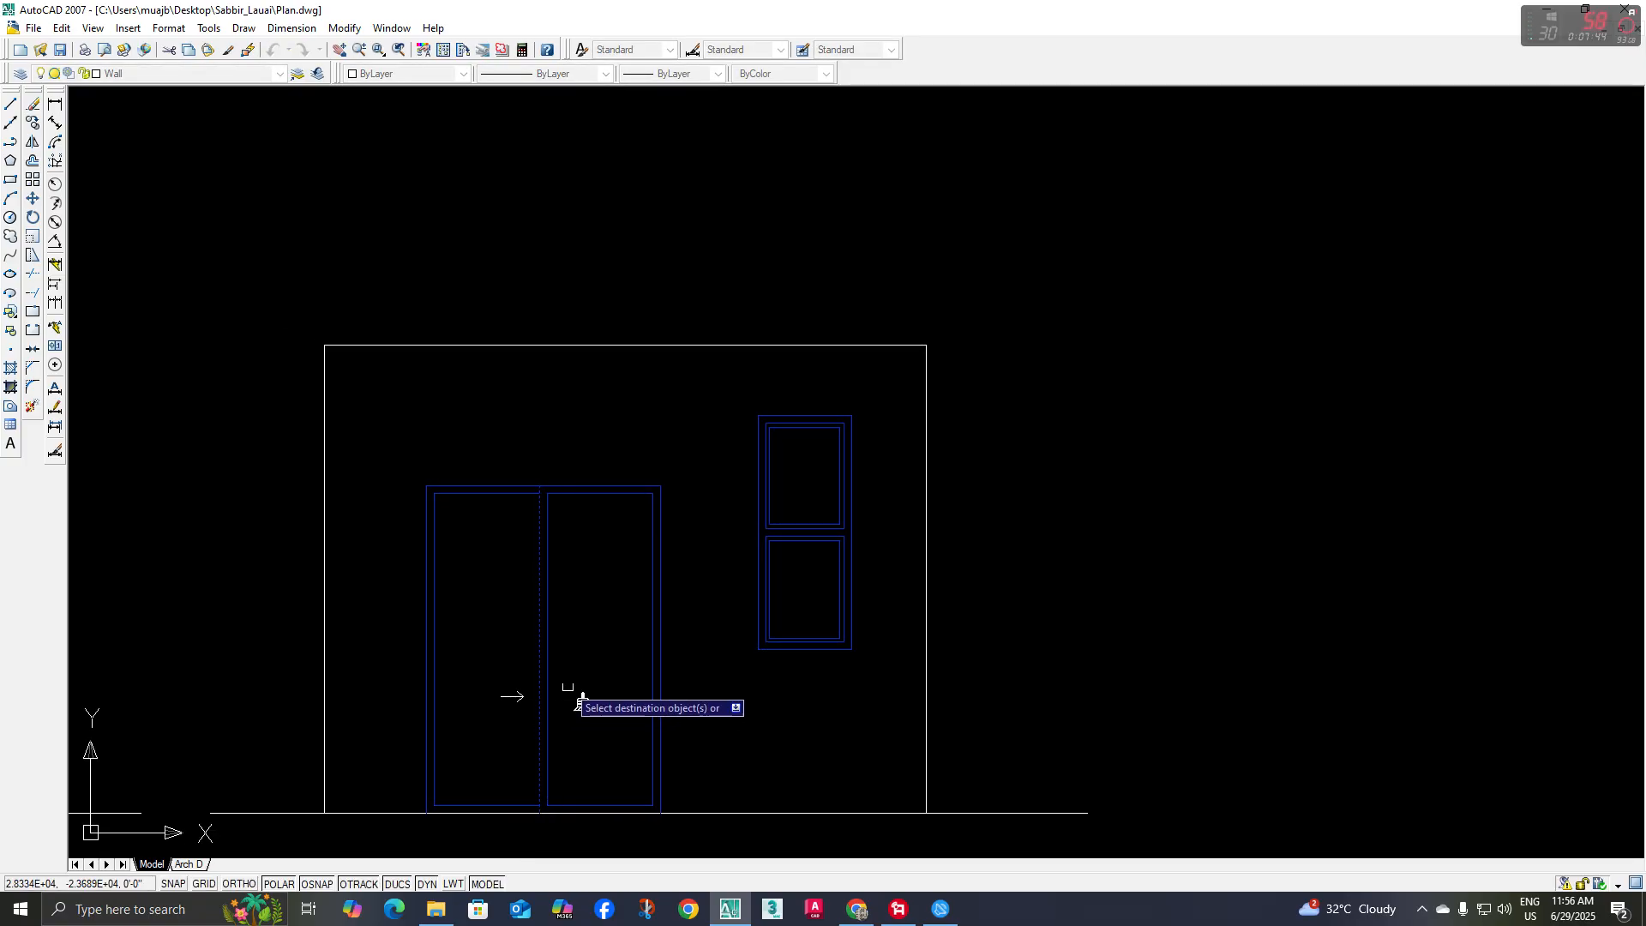
pyautogui.press('Escape')
# Draw a horizontal line on the elevation's base line between the sliding door's two outer side lines
pyautogui.scroll(-3, 614, 717)
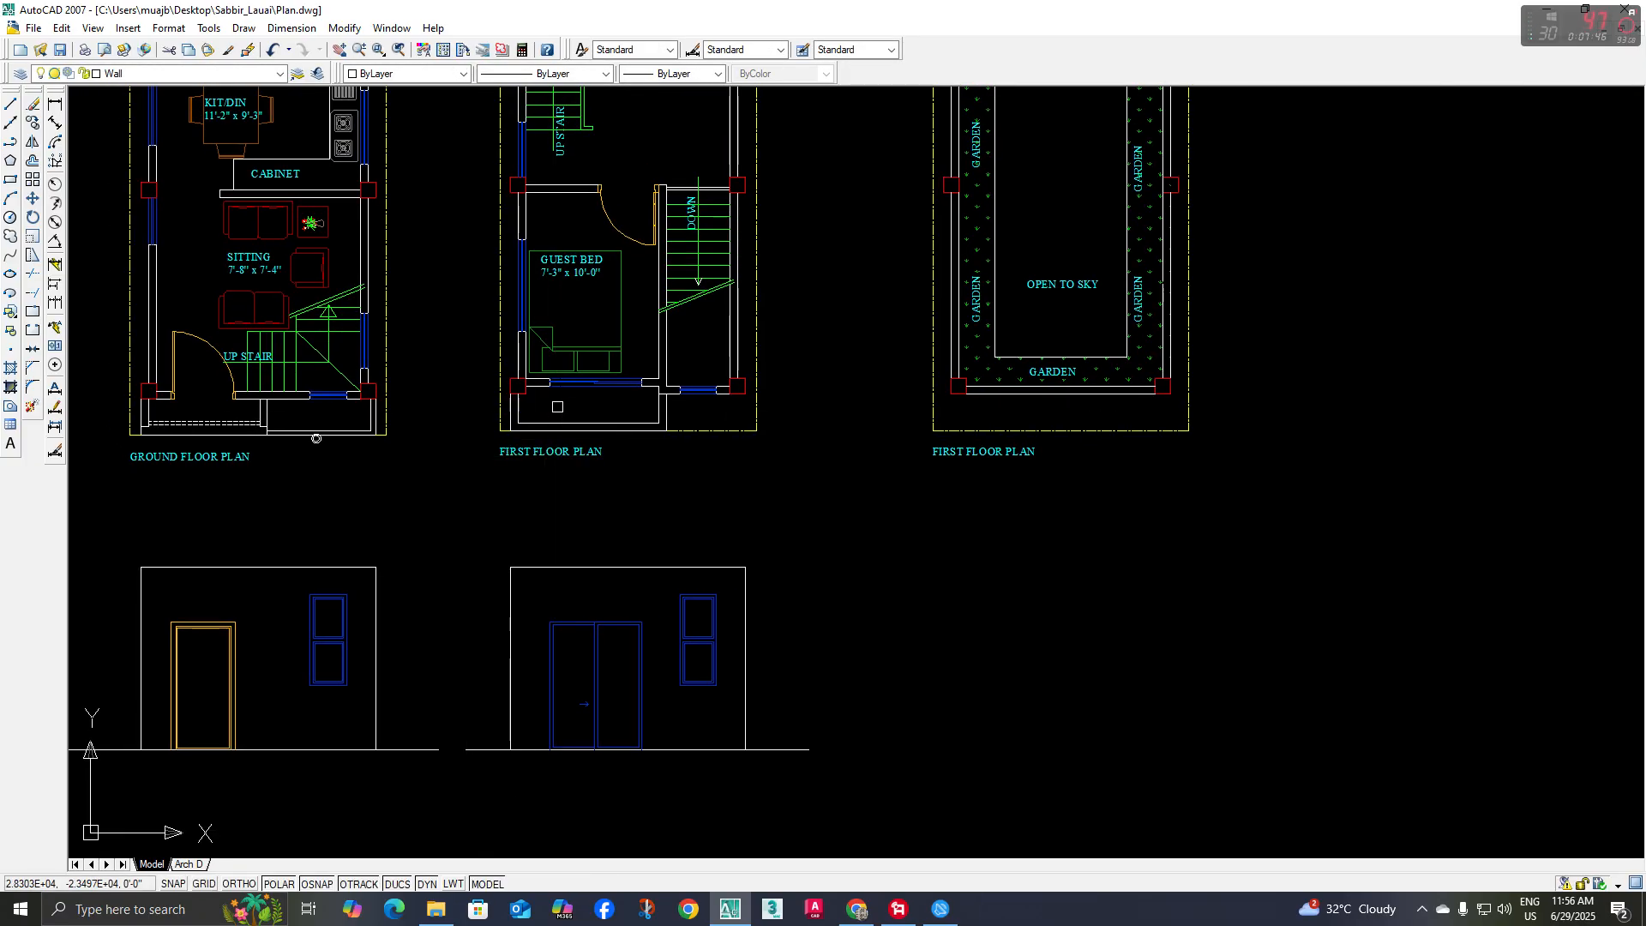
pyautogui.scroll(2, 612, 402)
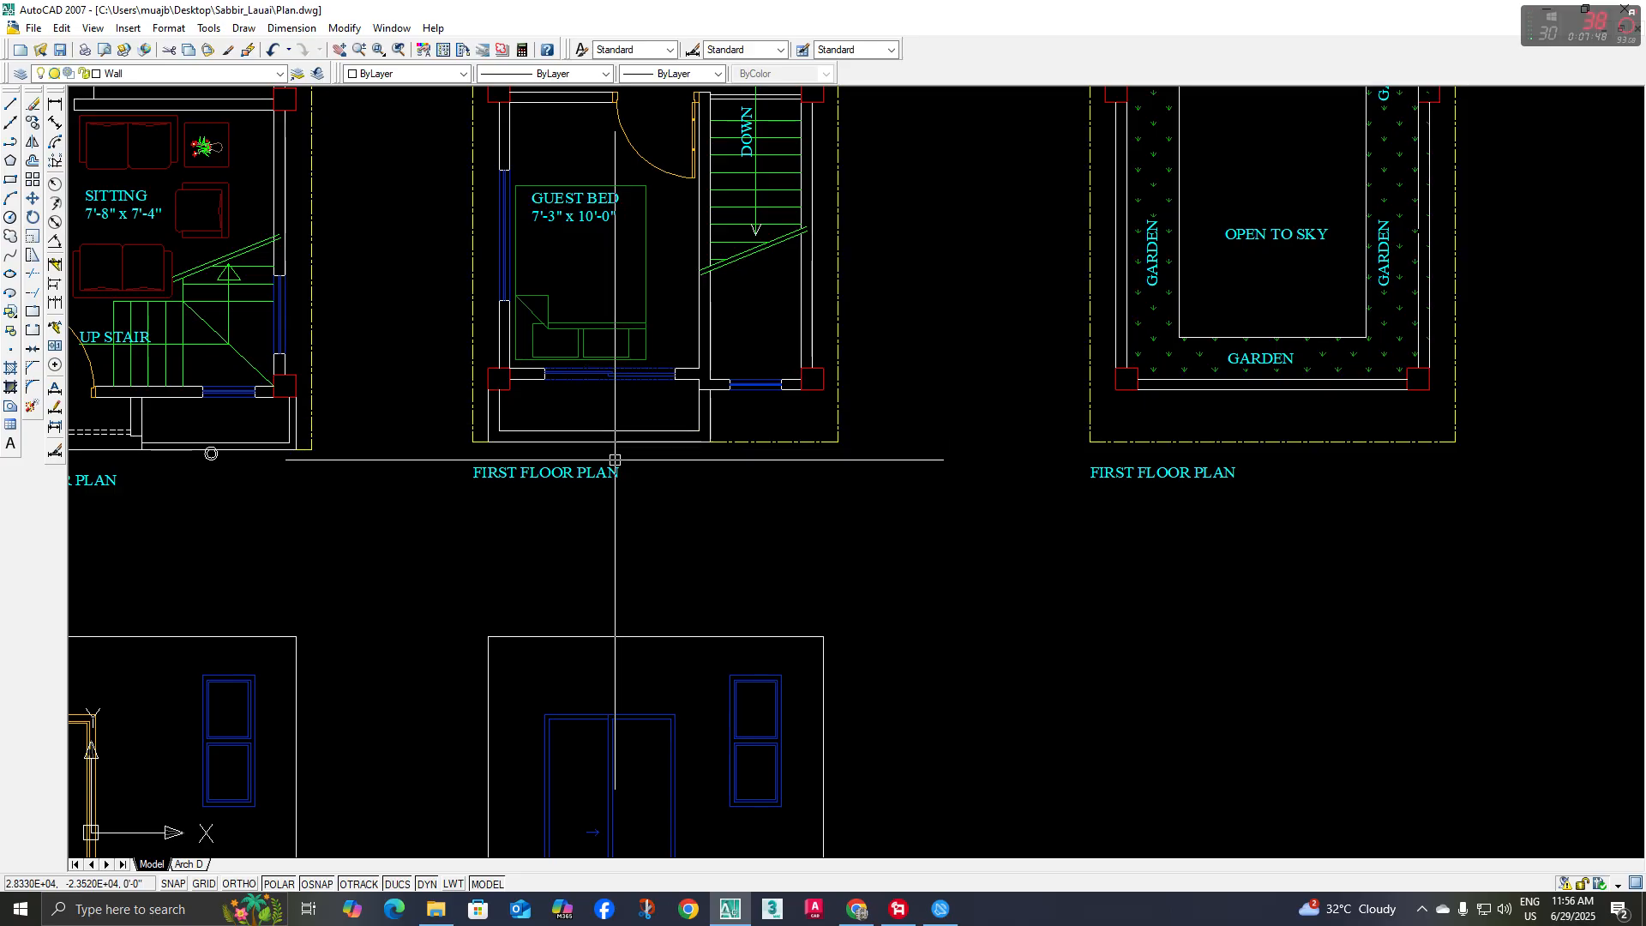
pyautogui.moveTo(635, 485)
pyautogui.mouseDown(button='middle')
pyautogui.moveTo(628, 382)
pyautogui.moveTo(636, 448)
pyautogui.mouseUp(button='middle')
pyautogui.moveTo(632, 577); pyautogui.dragTo(632, 394, button='middle')
pyautogui.scroll(3, 665, 654)
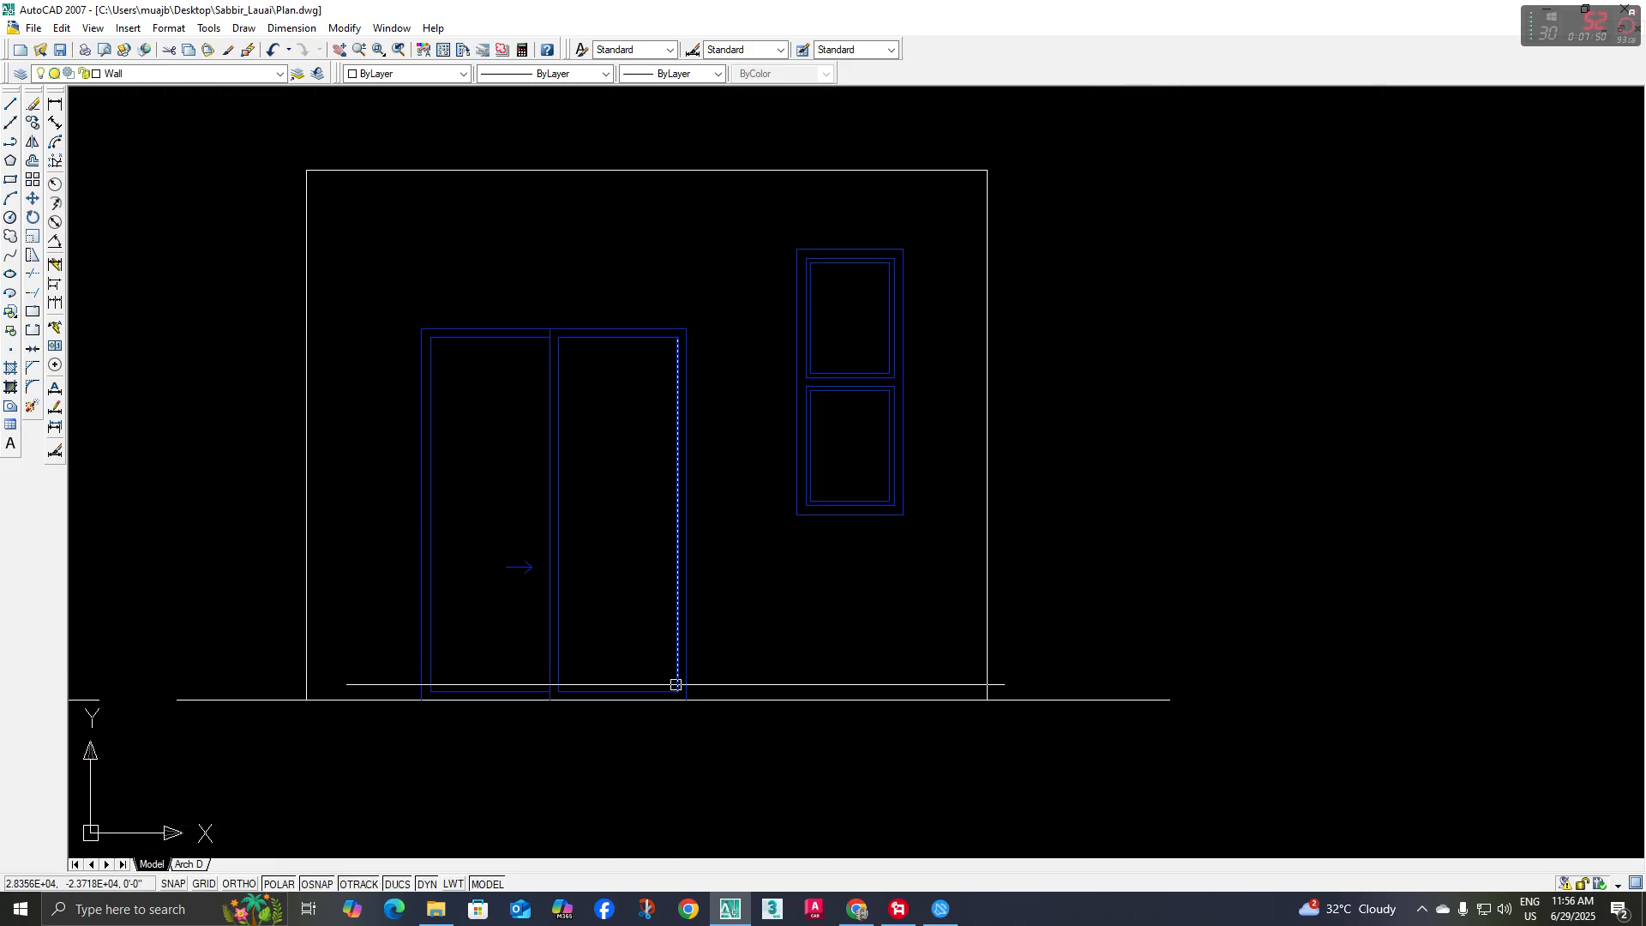
pyautogui.moveTo(705, 701); pyautogui.dragTo(710, 710, button='middle')
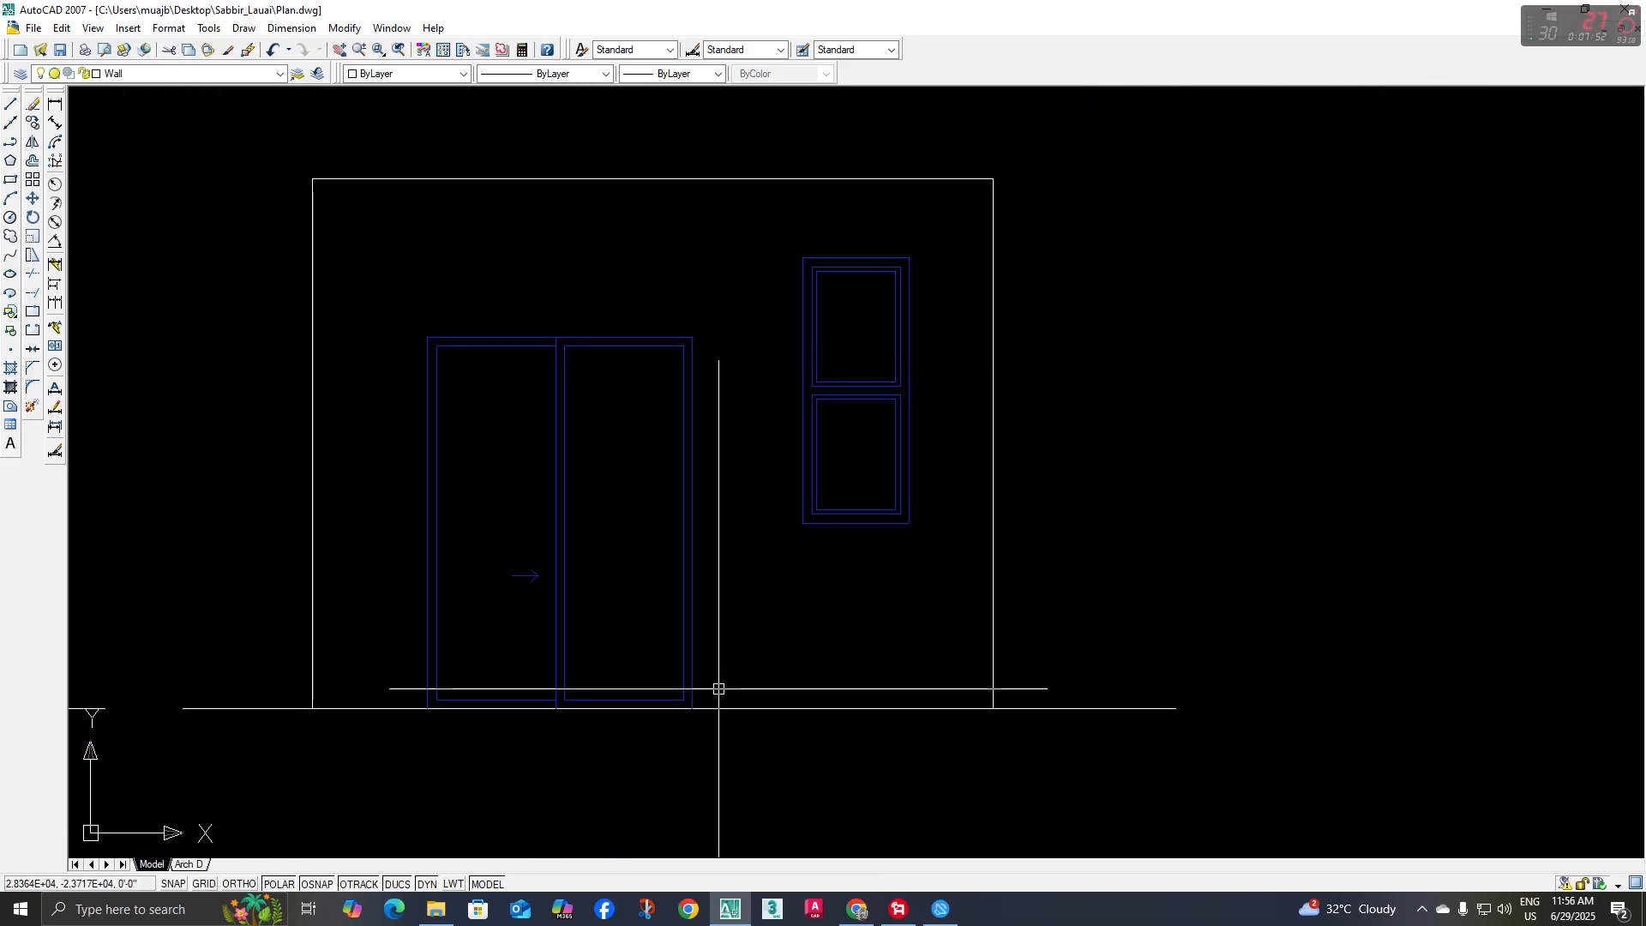
pyautogui.write('l')
pyautogui.press('Return')
pyautogui.click(693, 709)
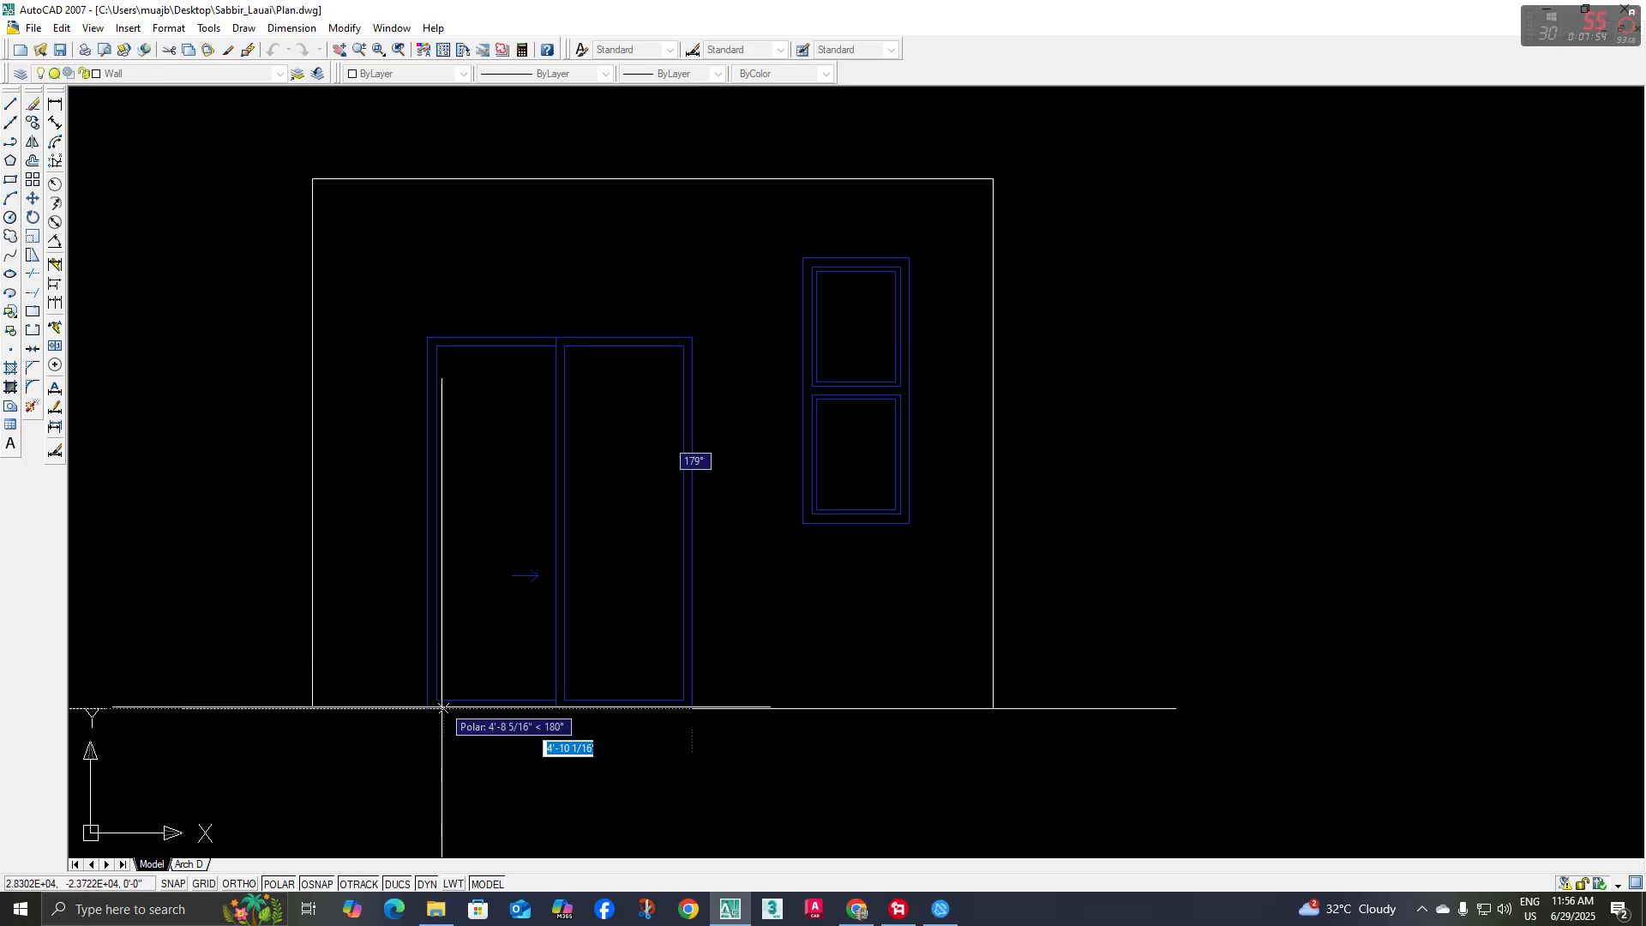
pyautogui.click(427, 708)
pyautogui.press('Return')
# Move the line drawn across the sliding door's width straight up about 4" from the base line
pyautogui.click(444, 709)
pyautogui.write('m')
pyautogui.press('Return')
pyautogui.moveTo(699, 697); pyautogui.dragTo(701, 724, button='middle')
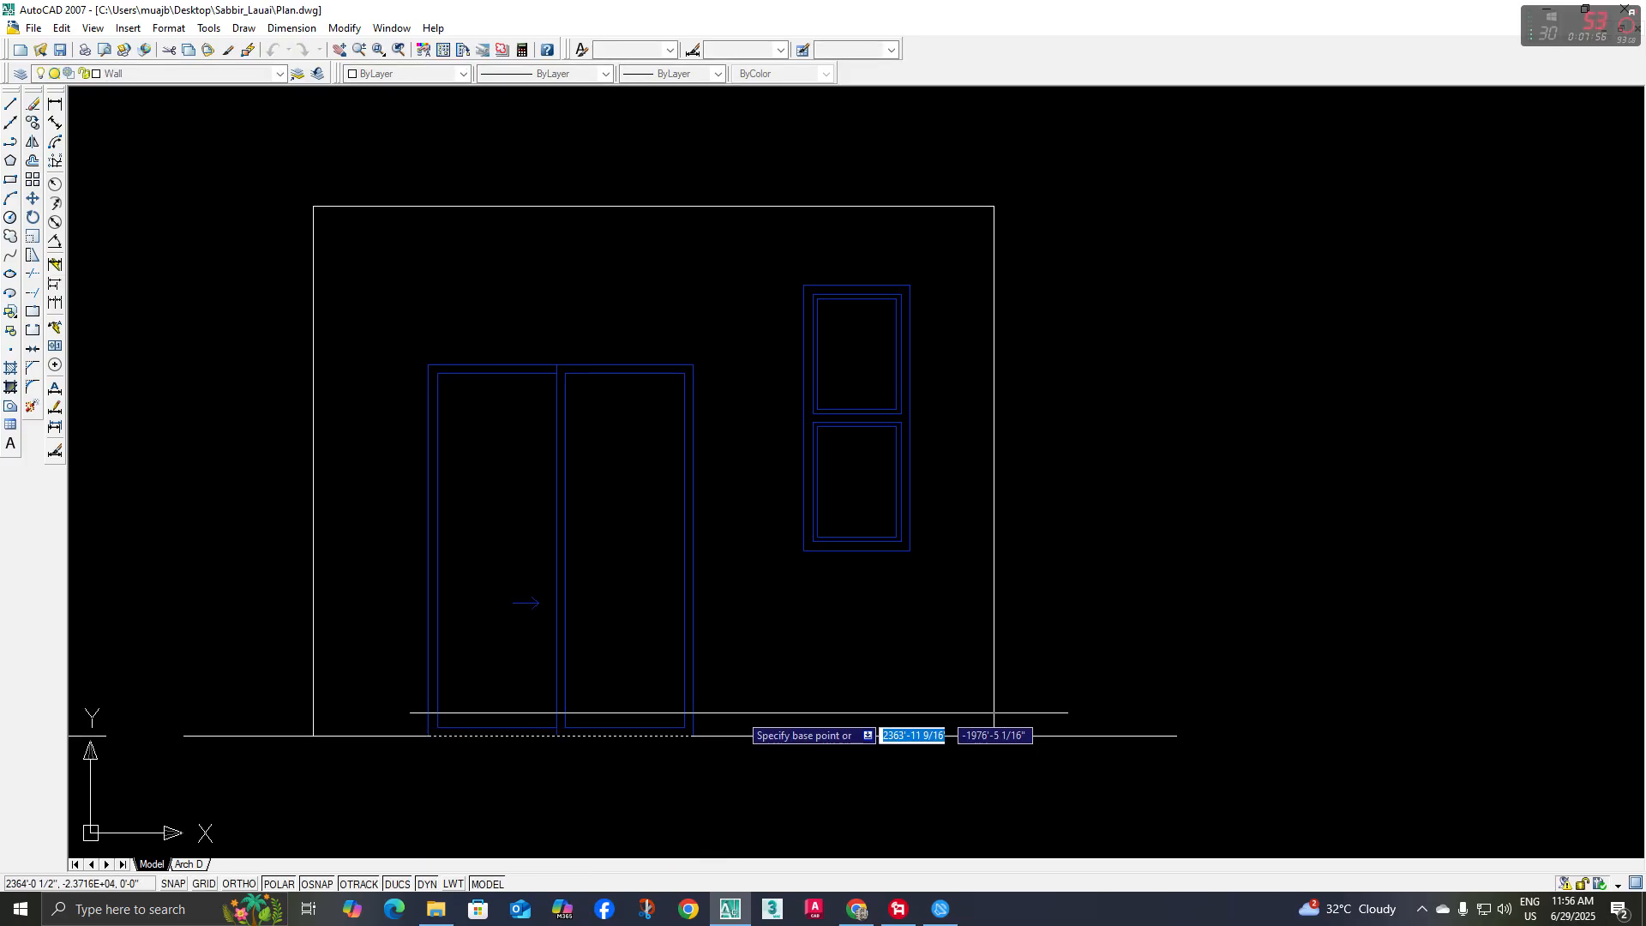
pyautogui.click(740, 711)
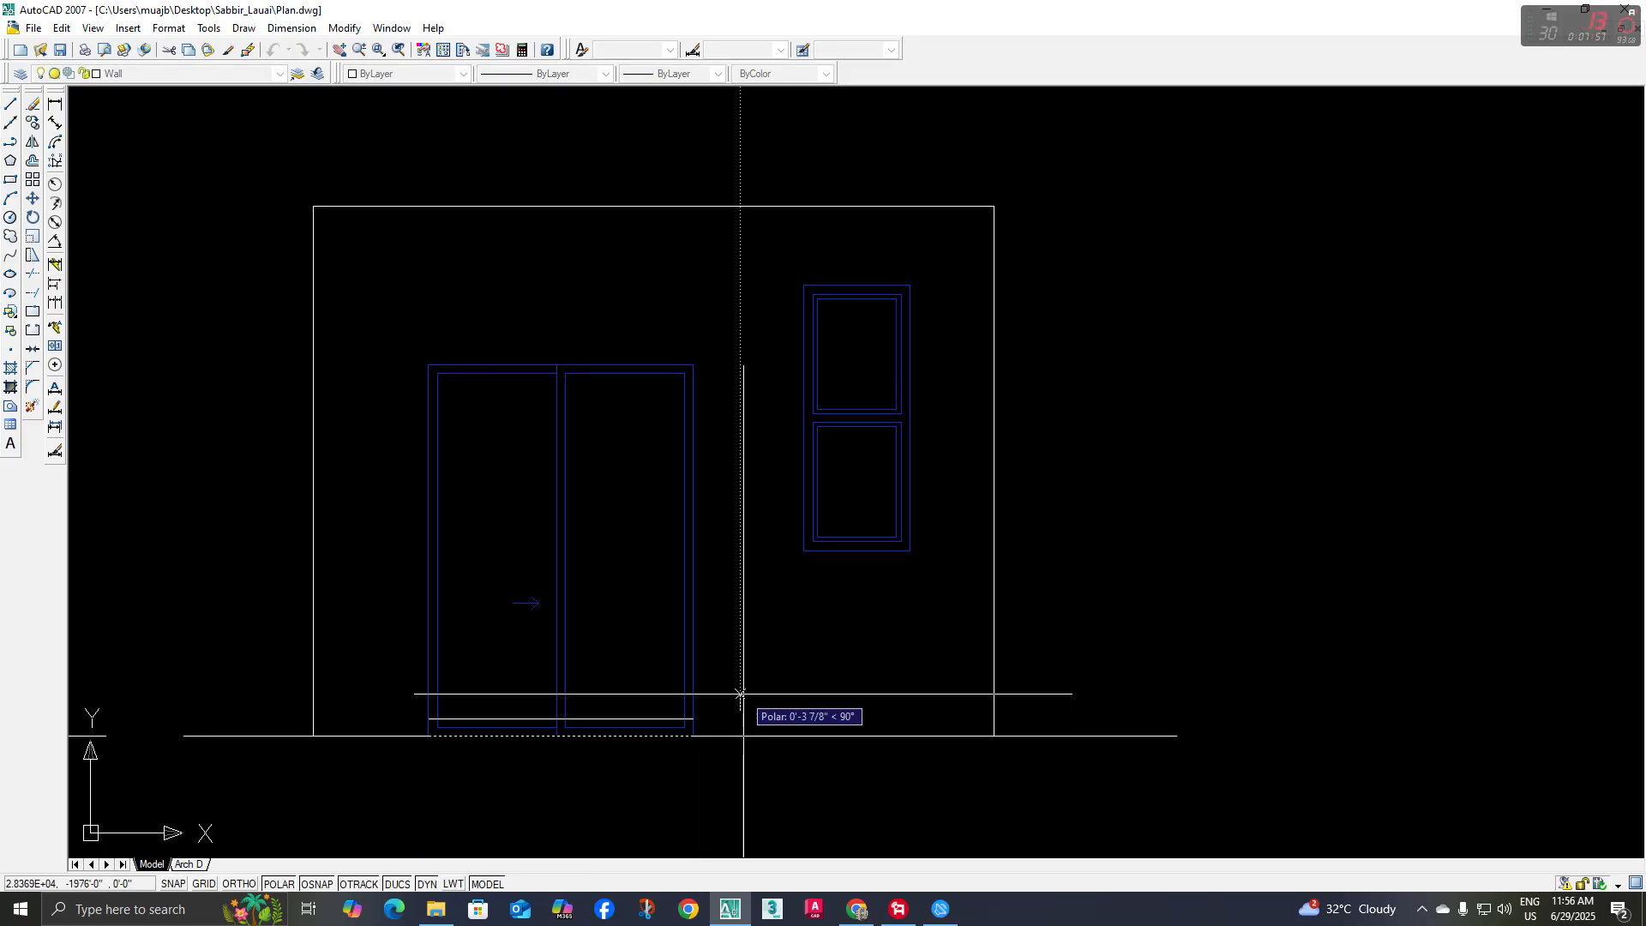
pyautogui.click(740, 693)
# Trim the sliding door's side, inner frame and centre divider lines below the raised horizontal line
pyautogui.scroll(3, 691, 687)
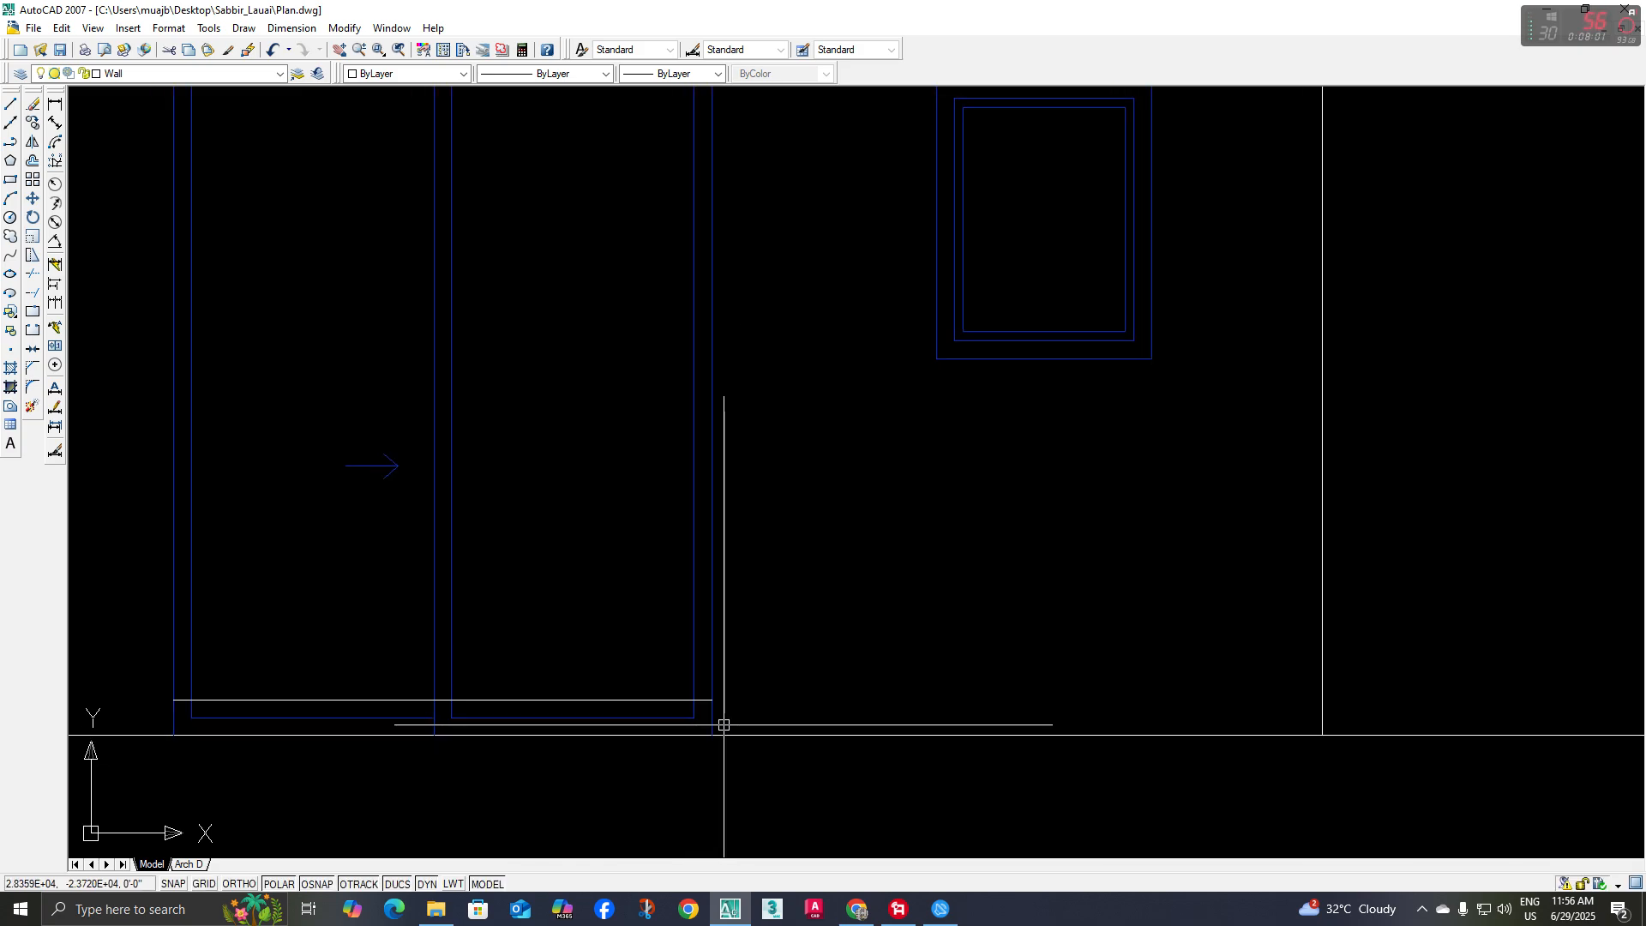
pyautogui.moveTo(723, 724)
pyautogui.mouseDown(button='middle')
pyautogui.moveTo(750, 683)
pyautogui.moveTo(951, 680)
pyautogui.mouseUp(button='middle')
pyautogui.write('tr')
pyautogui.press('space')
pyautogui.press('space')
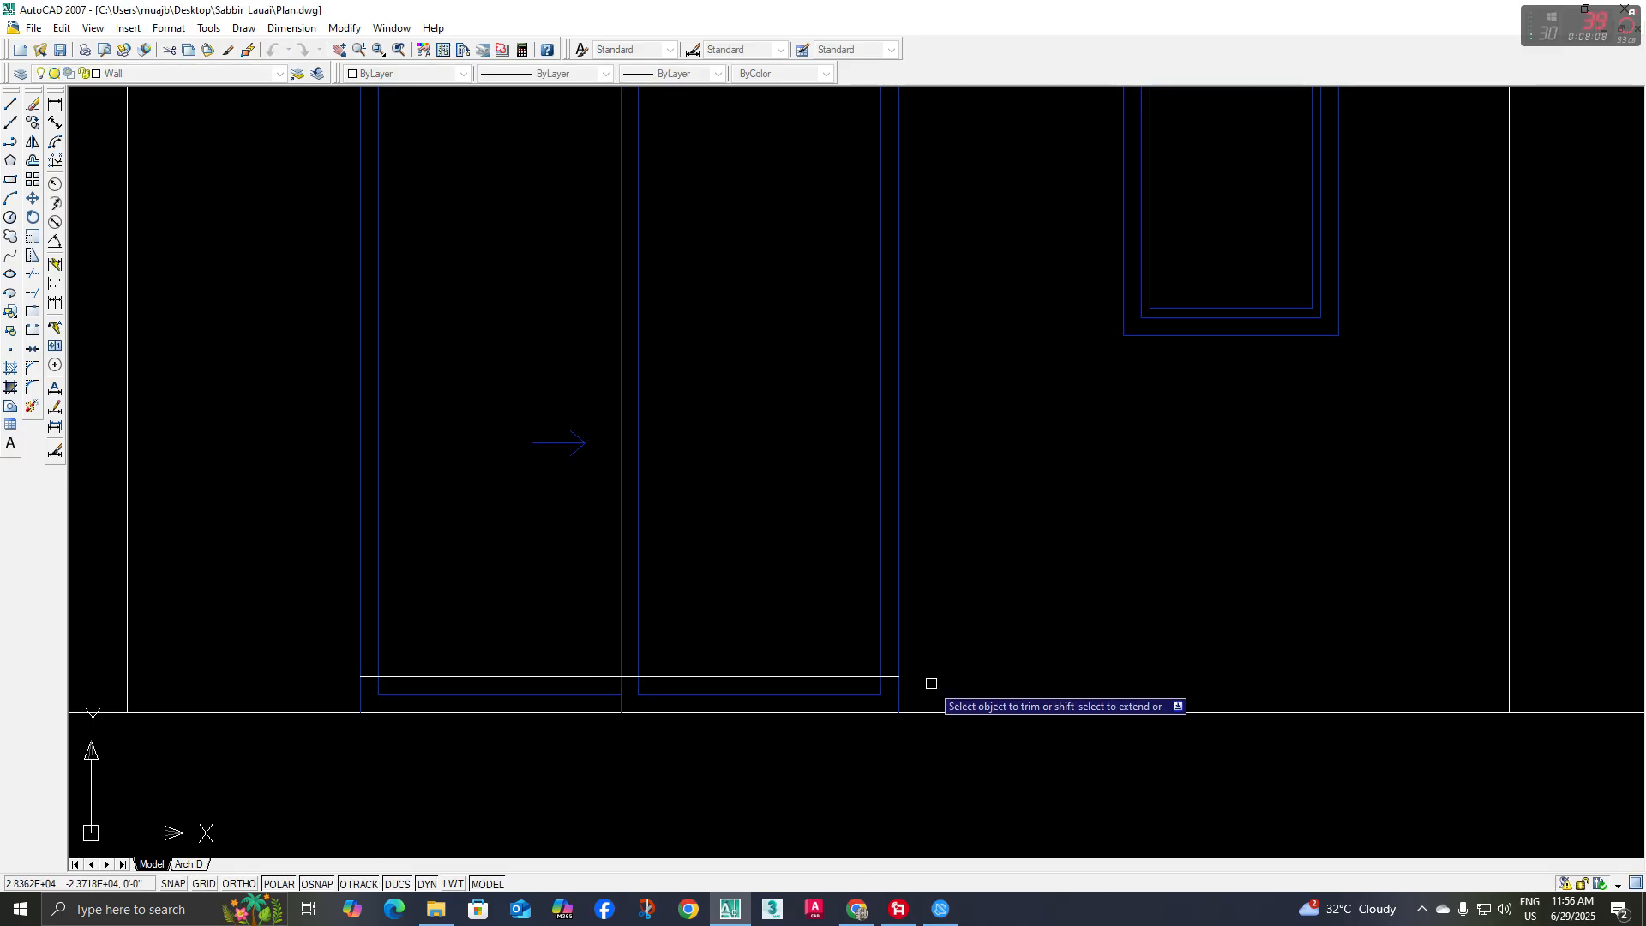
pyautogui.click(931, 687)
pyautogui.click(331, 695)
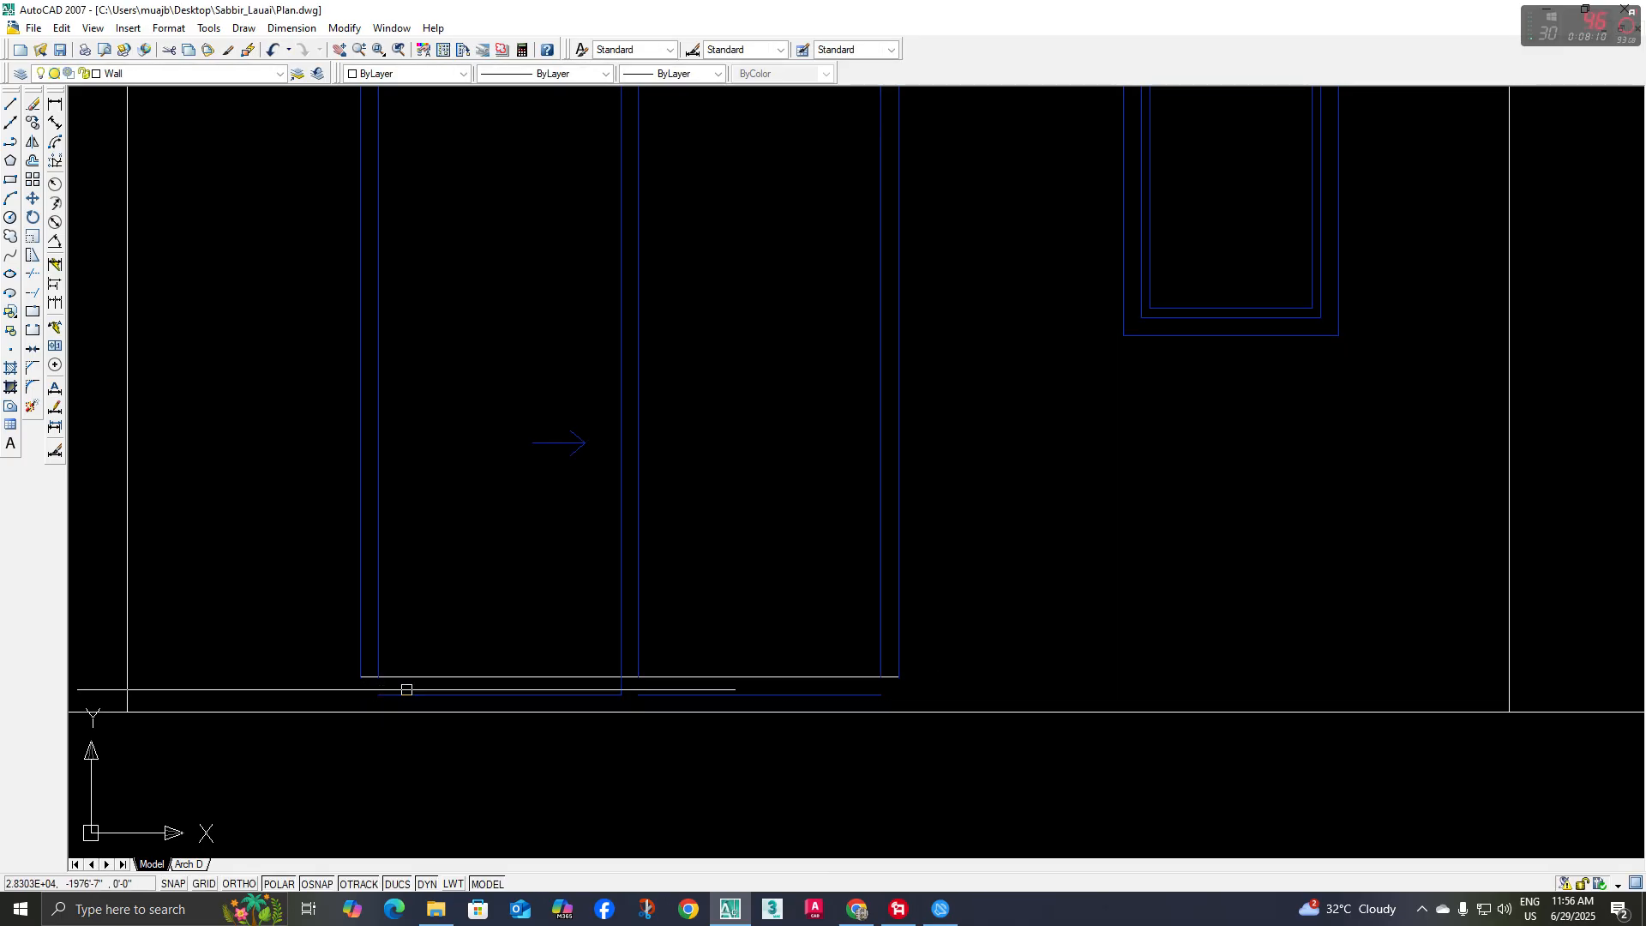
pyautogui.scroll(5, 396, 682)
pyautogui.click(346, 690)
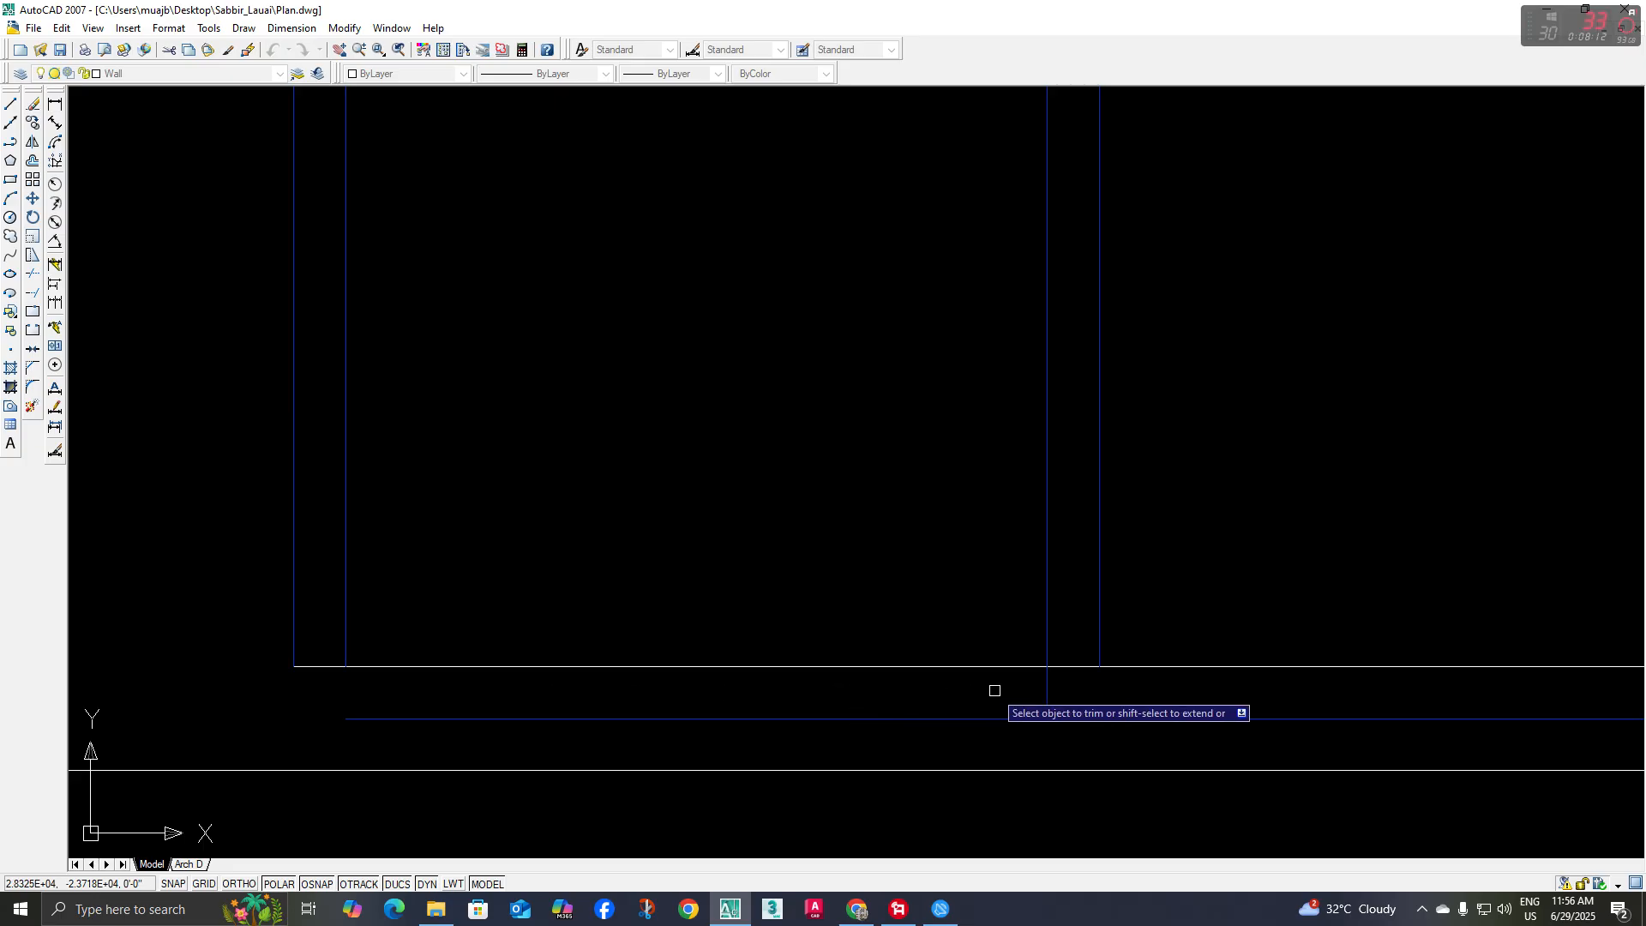
pyautogui.click(1047, 689)
pyautogui.scroll(-6, 1096, 699)
pyautogui.moveTo(1206, 697); pyautogui.dragTo(973, 696, button='middle')
pyautogui.scroll(3, 977, 695)
pyautogui.press('space')
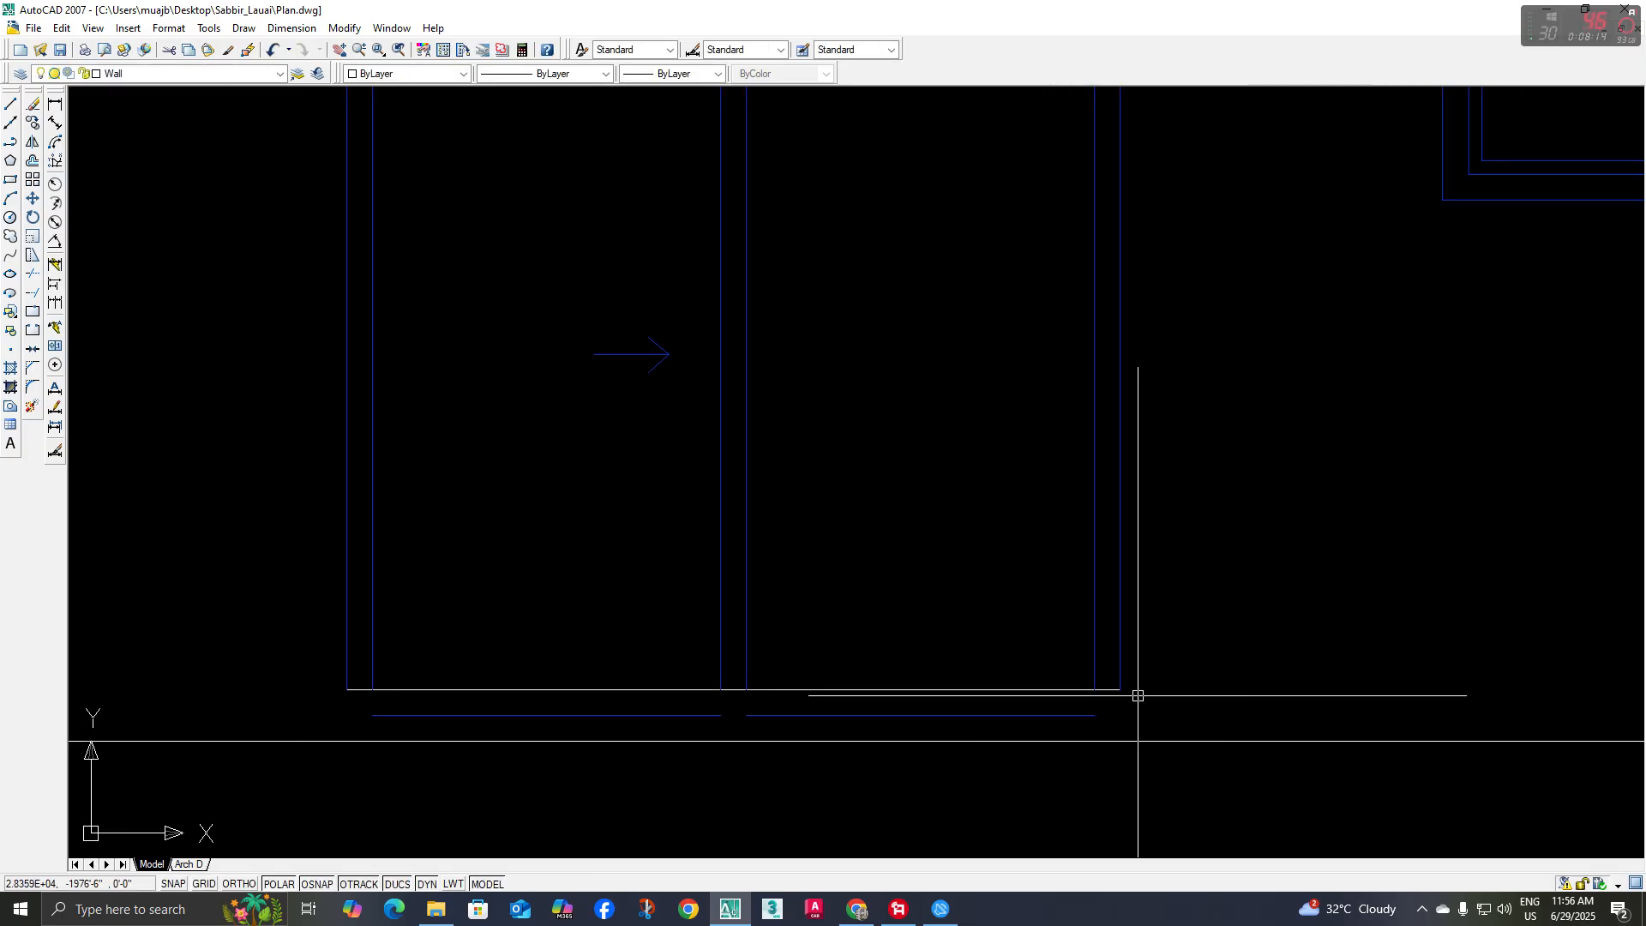
# Delete the two leftover blue bottom frame lines beneath the raised line
pyautogui.click(1131, 701)
pyautogui.click(427, 729)
pyautogui.moveTo(452, 728); pyautogui.dragTo(428, 757, button='middle')
pyautogui.press('Delete')
pyautogui.moveTo(378, 675); pyautogui.dragTo(393, 719, button='middle')
pyautogui.scroll(-2, 403, 715)
pyautogui.scroll(-2, 435, 746)
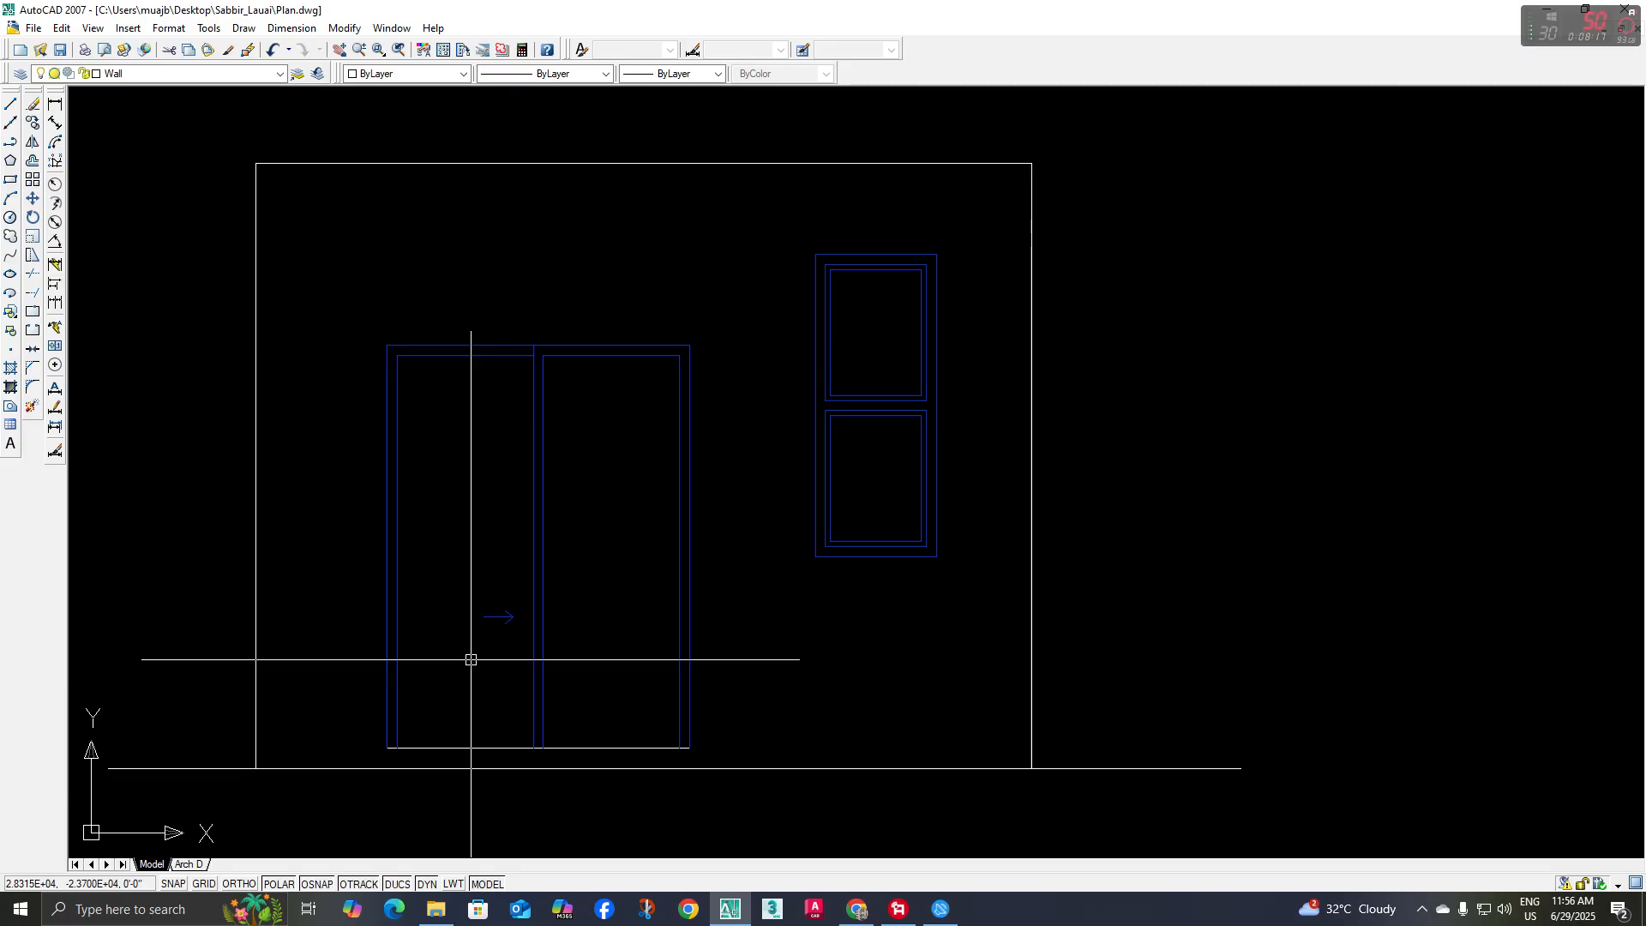
# Offset the door's raised bottom line 2" upward to form the bottom frame member
pyautogui.press('o')
pyautogui.press('space')
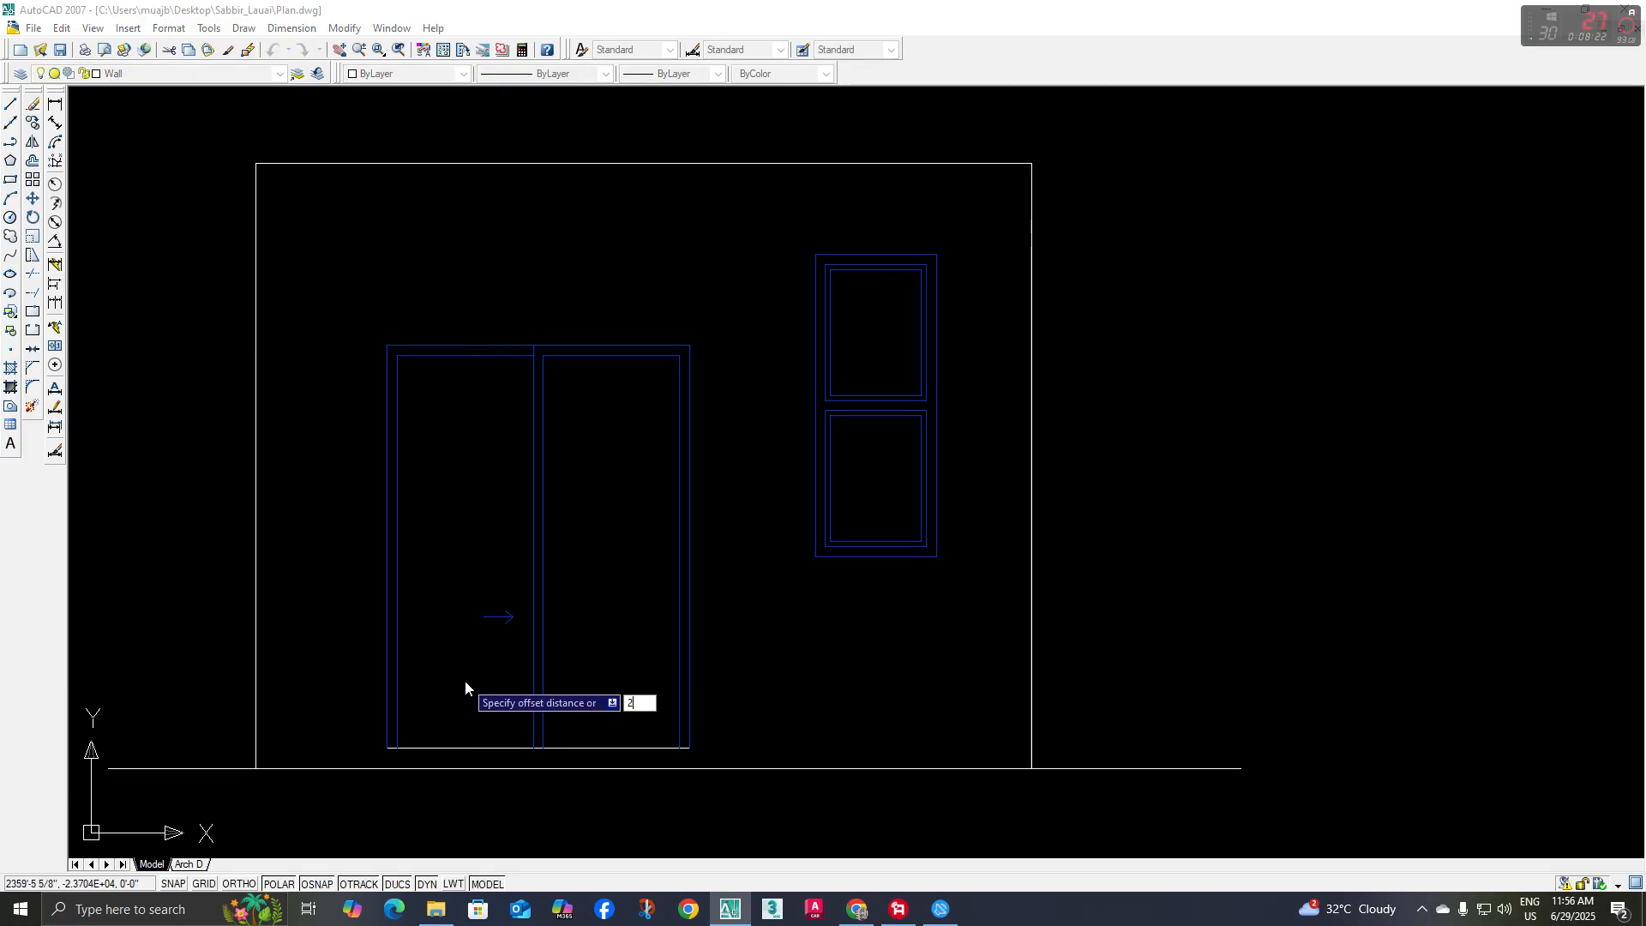
pyautogui.press('Return')
pyautogui.press('Escape')
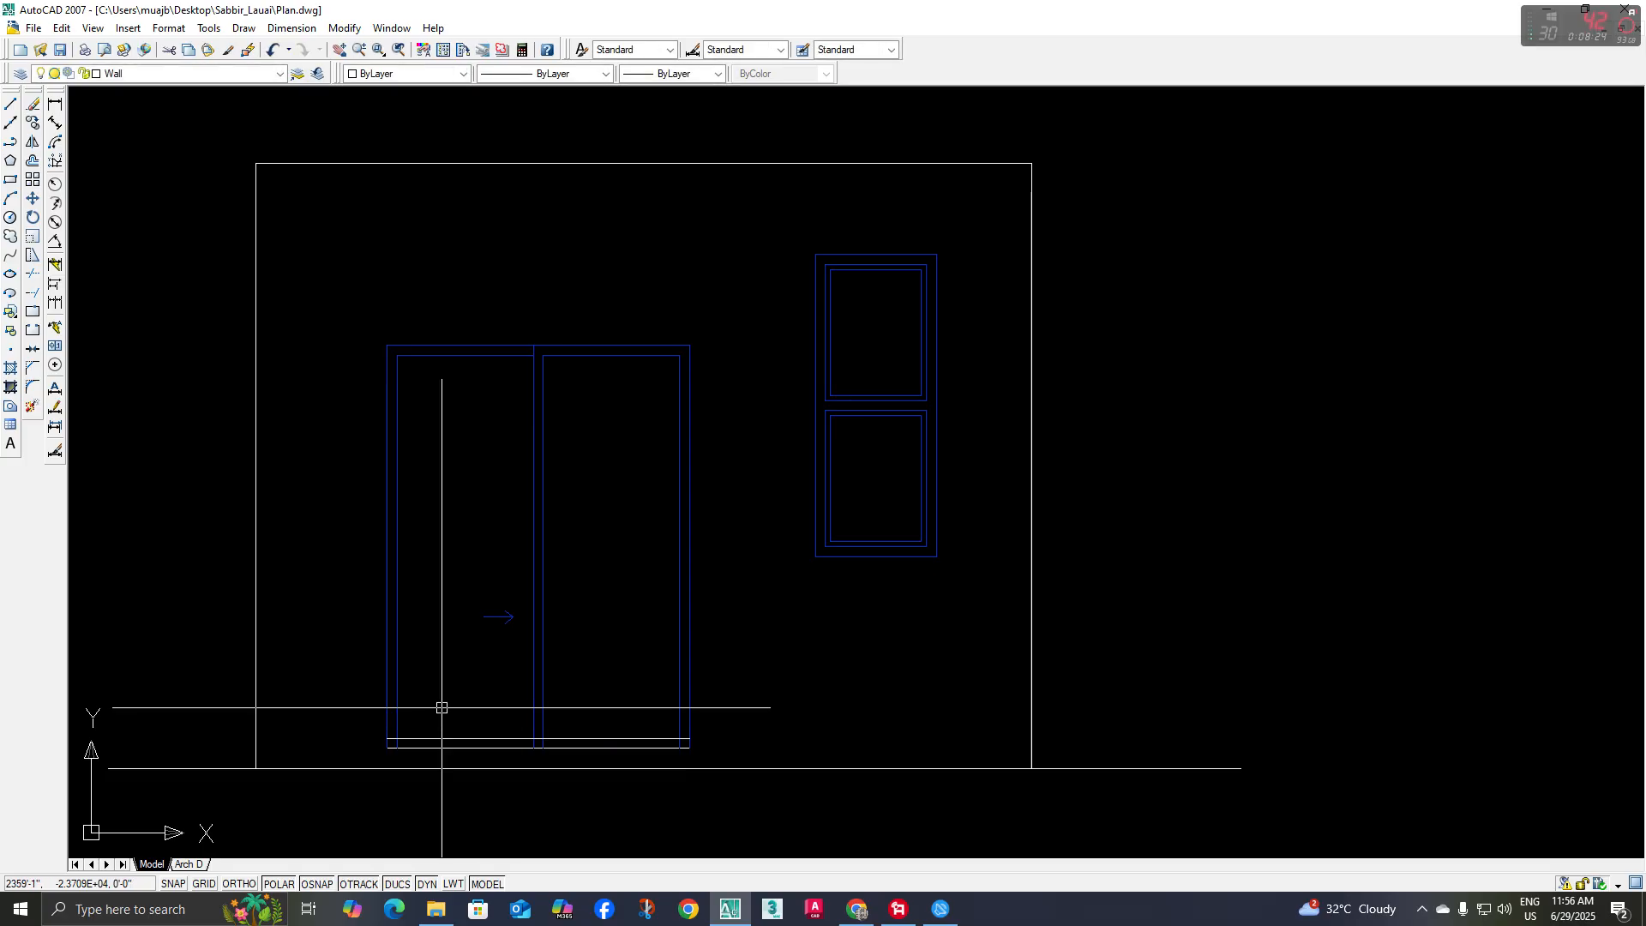
# Trim the offset line and the inner vertical frame lines where they overlap at the jambs and centre divider
pyautogui.write('tr')
pyautogui.press('Return')
pyautogui.press('Return')
pyautogui.scroll(5, 394, 744)
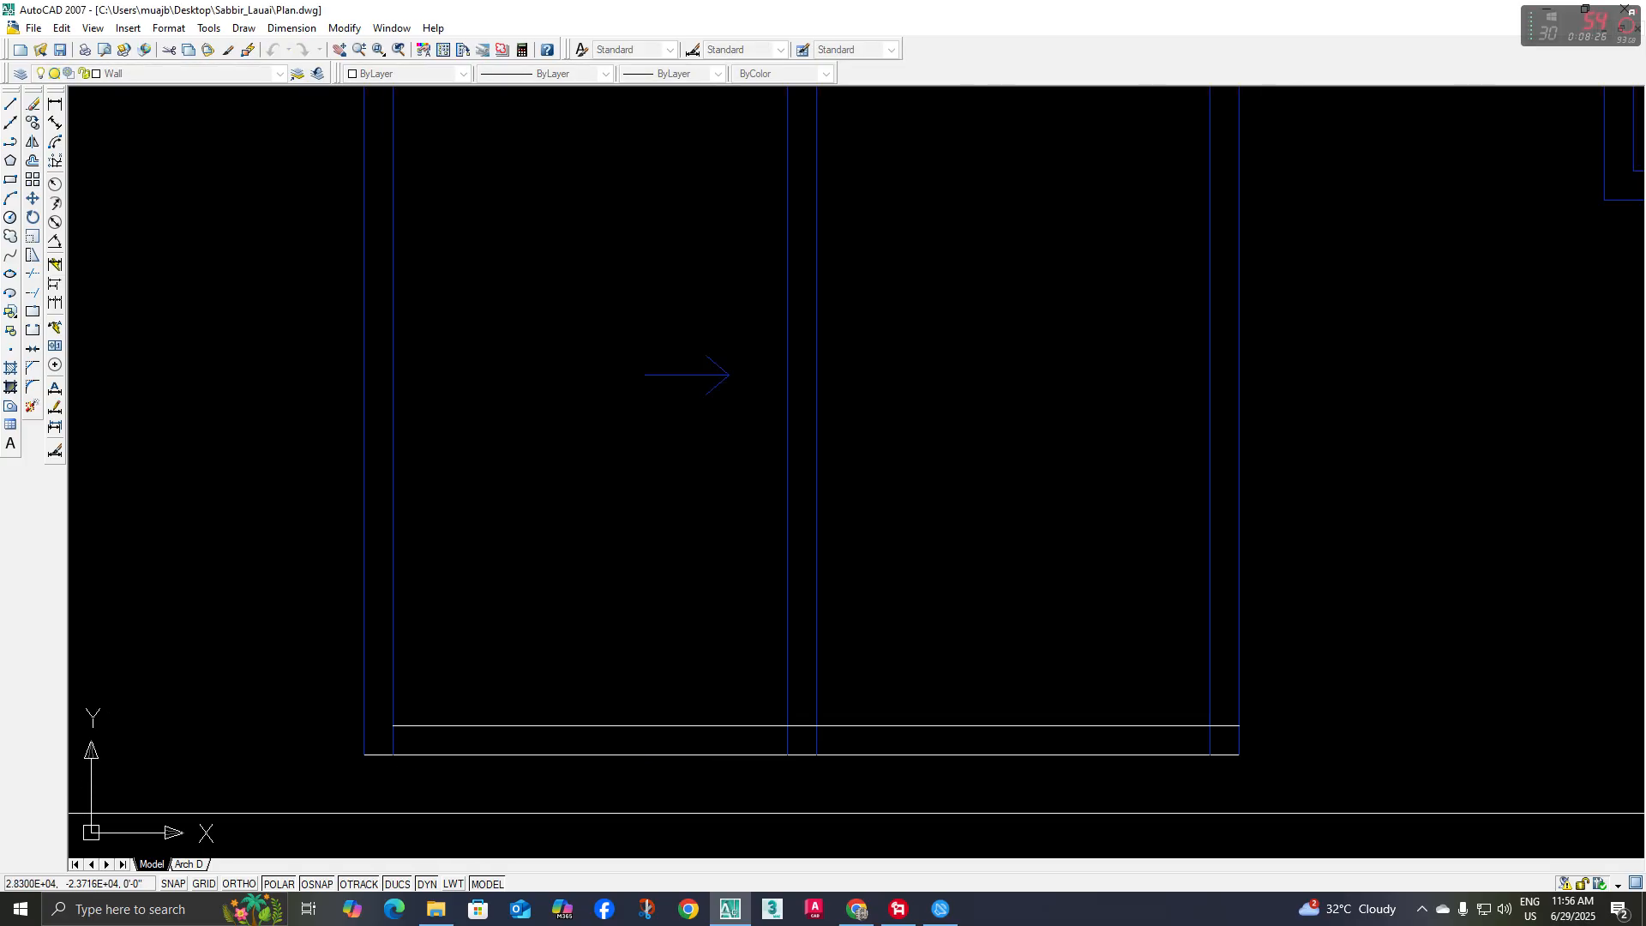
pyautogui.click(1213, 727)
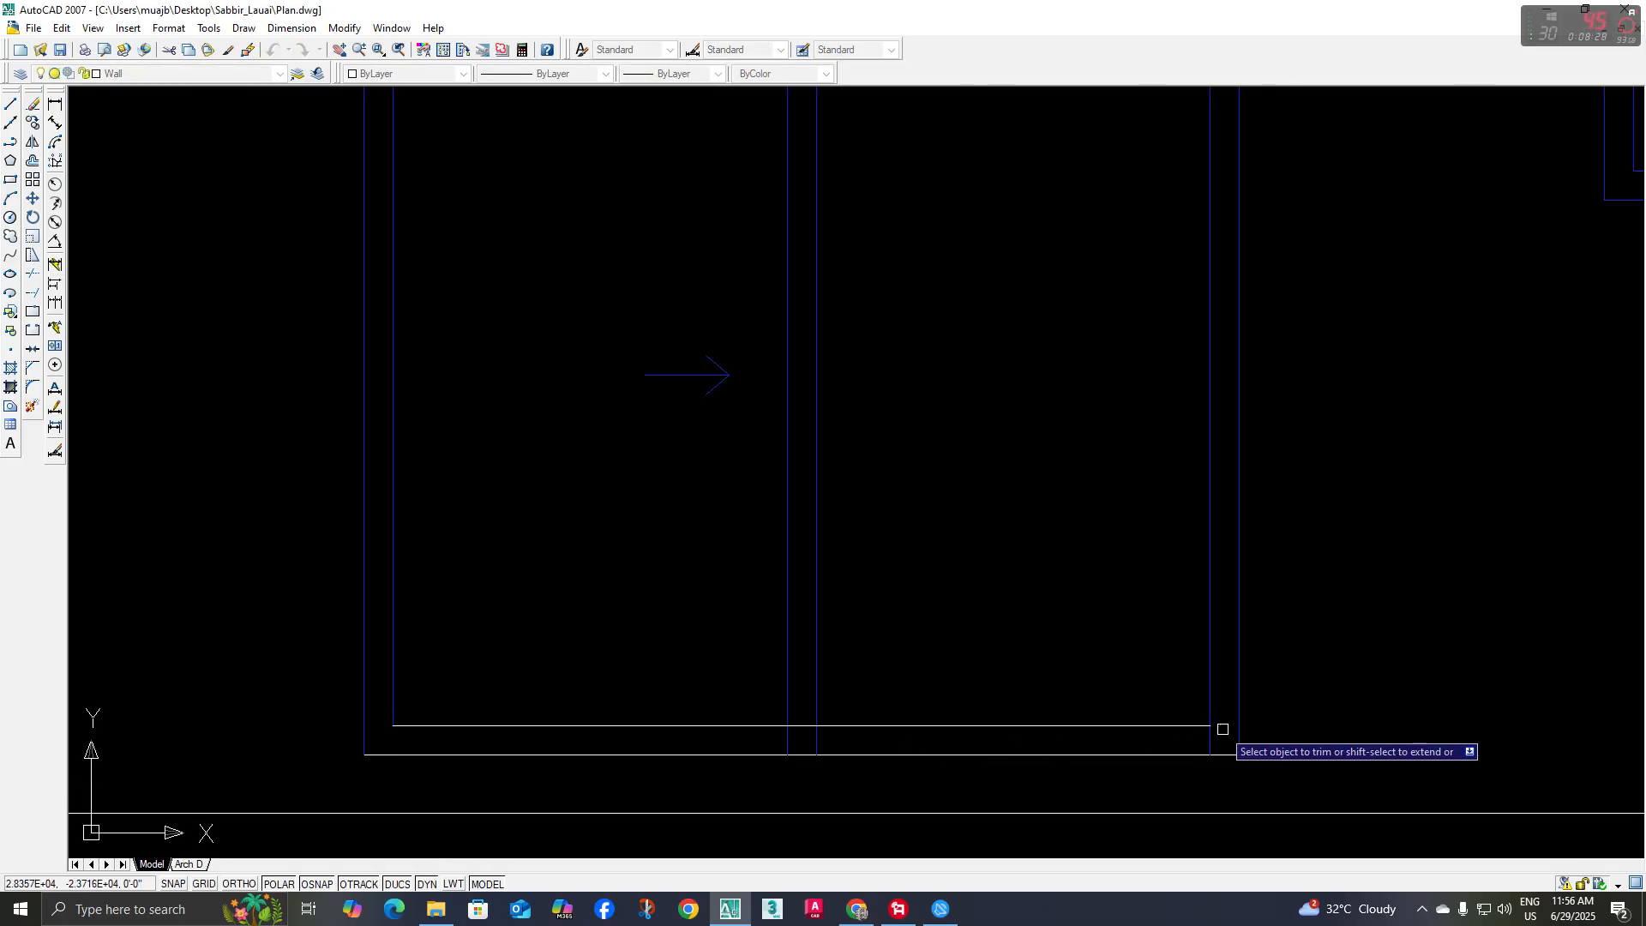
pyautogui.scroll(2, 1209, 740)
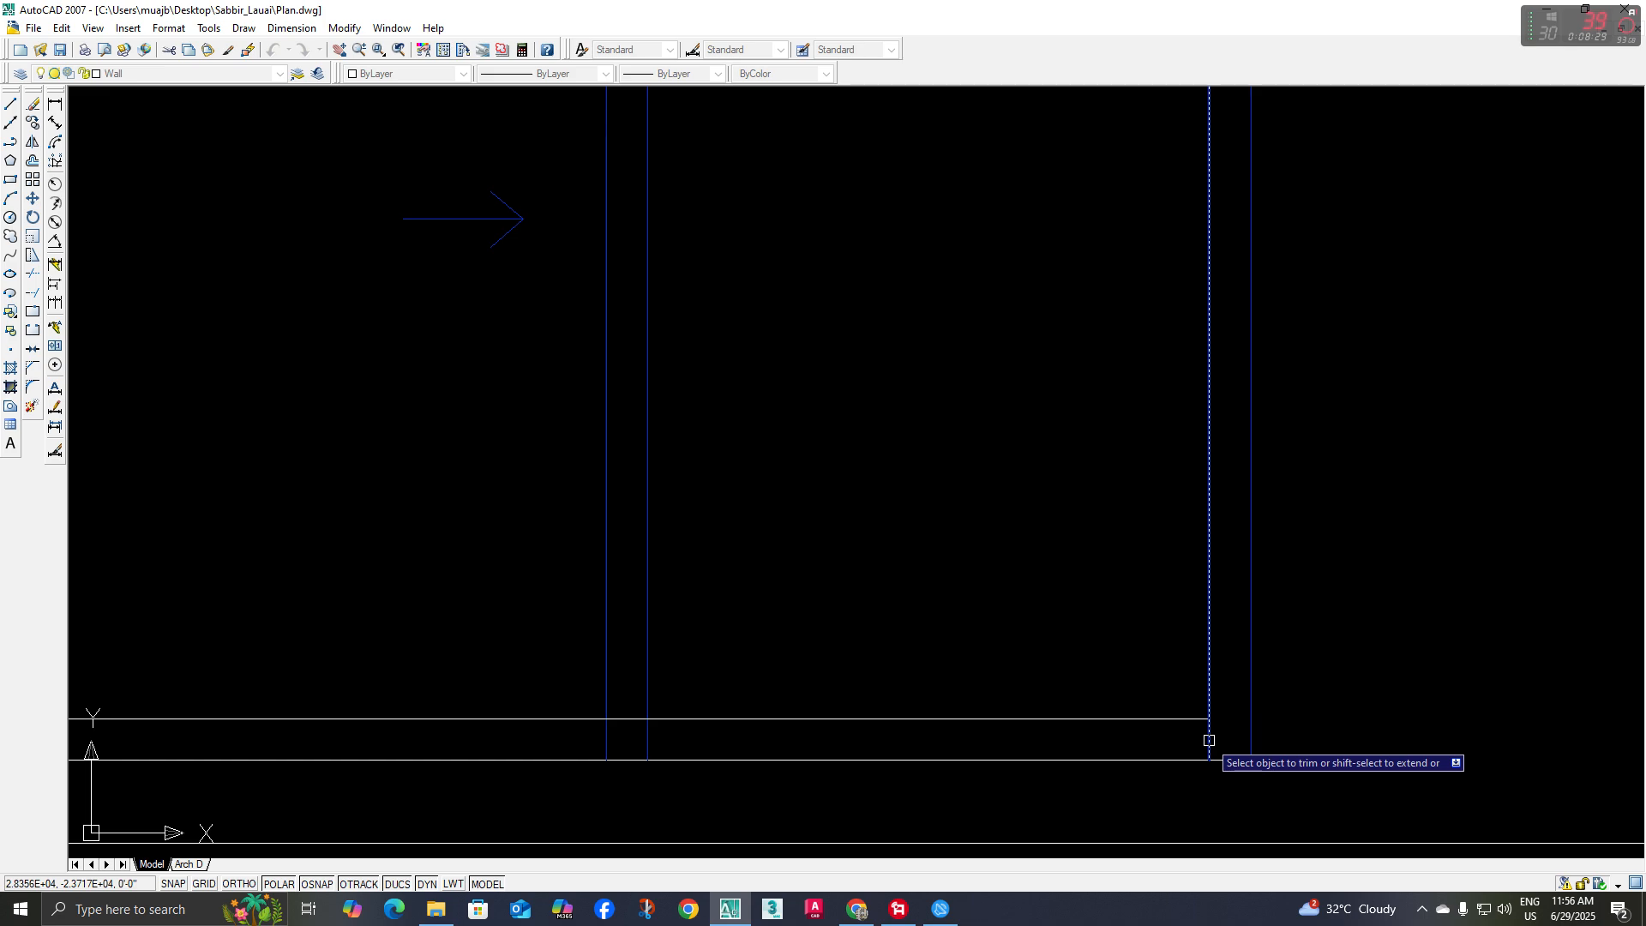
pyautogui.click(1209, 740)
pyautogui.click(622, 717)
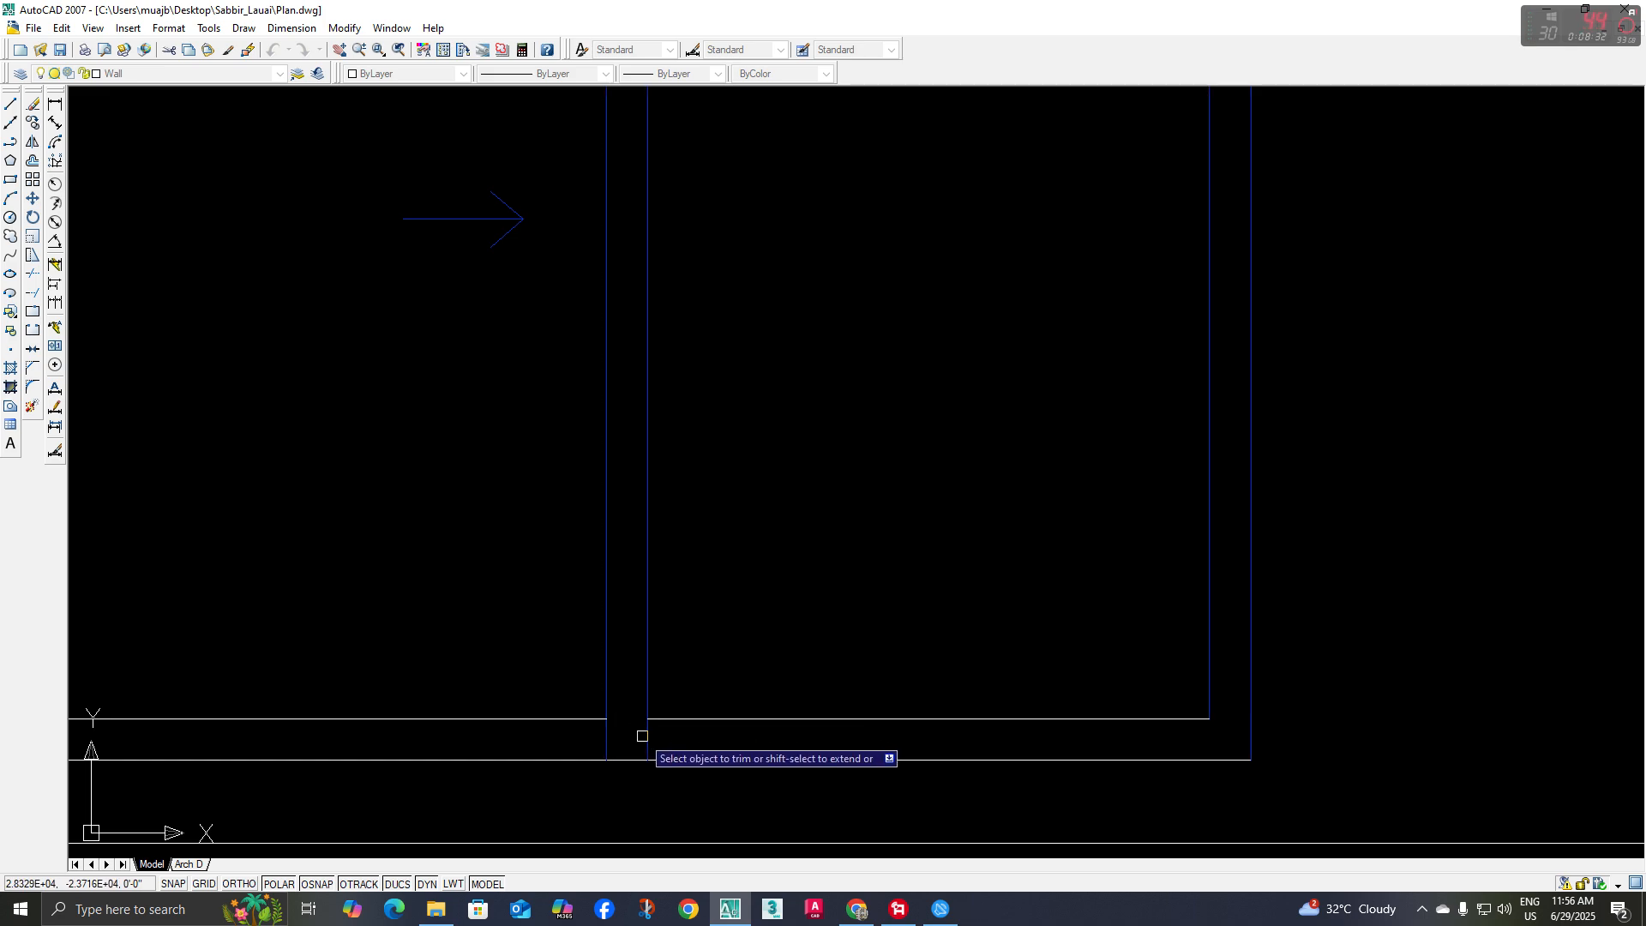
pyautogui.click(684, 736)
pyautogui.press('Escape')
# Match the two inner bottom frame lines of the sliding door to the properties of its blue frame
pyautogui.scroll(-2, 737, 703)
pyautogui.write('ma')
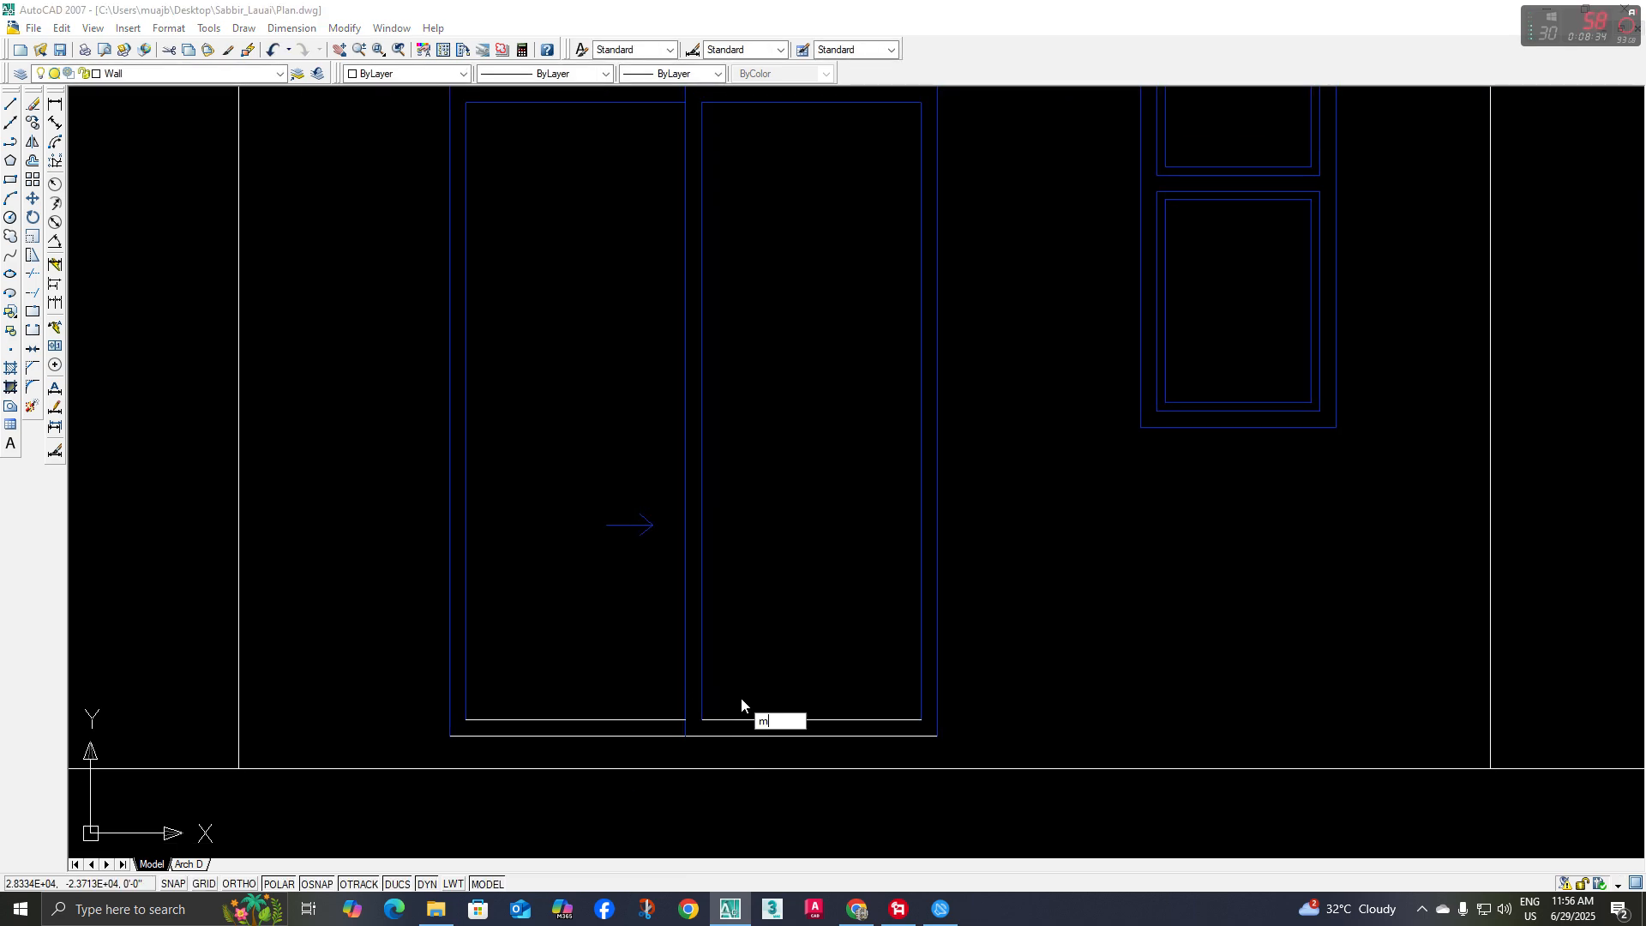
pyautogui.press('space')
pyautogui.click(787, 656)
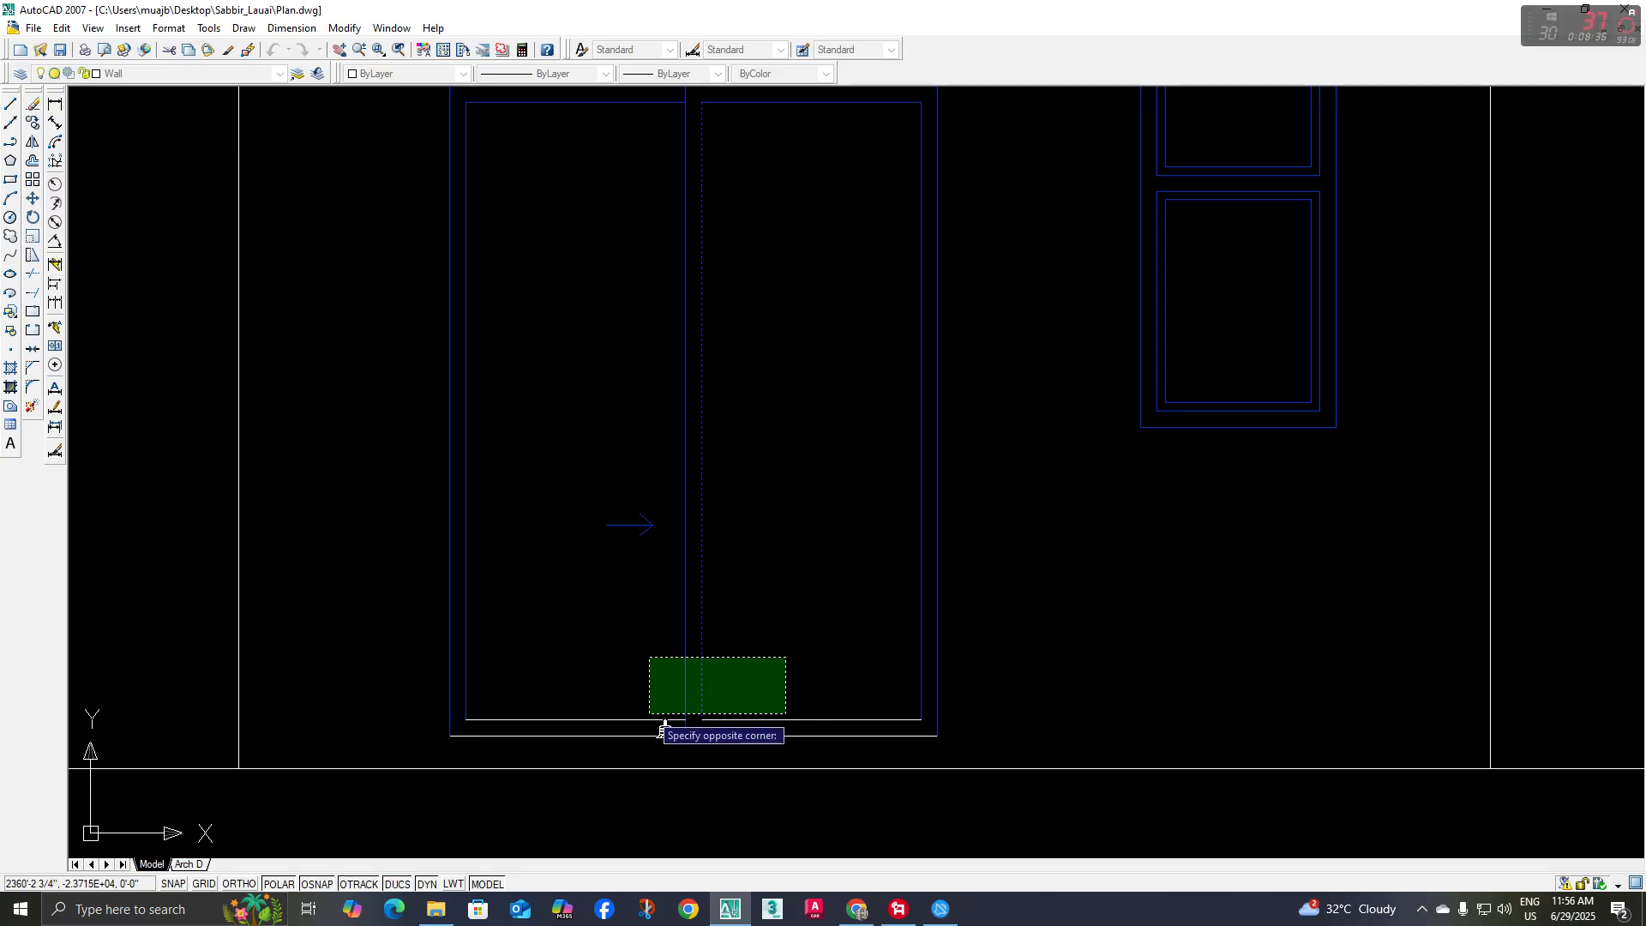
pyautogui.click(647, 716)
pyautogui.press('Return')
pyautogui.scroll(-2, 714, 711)
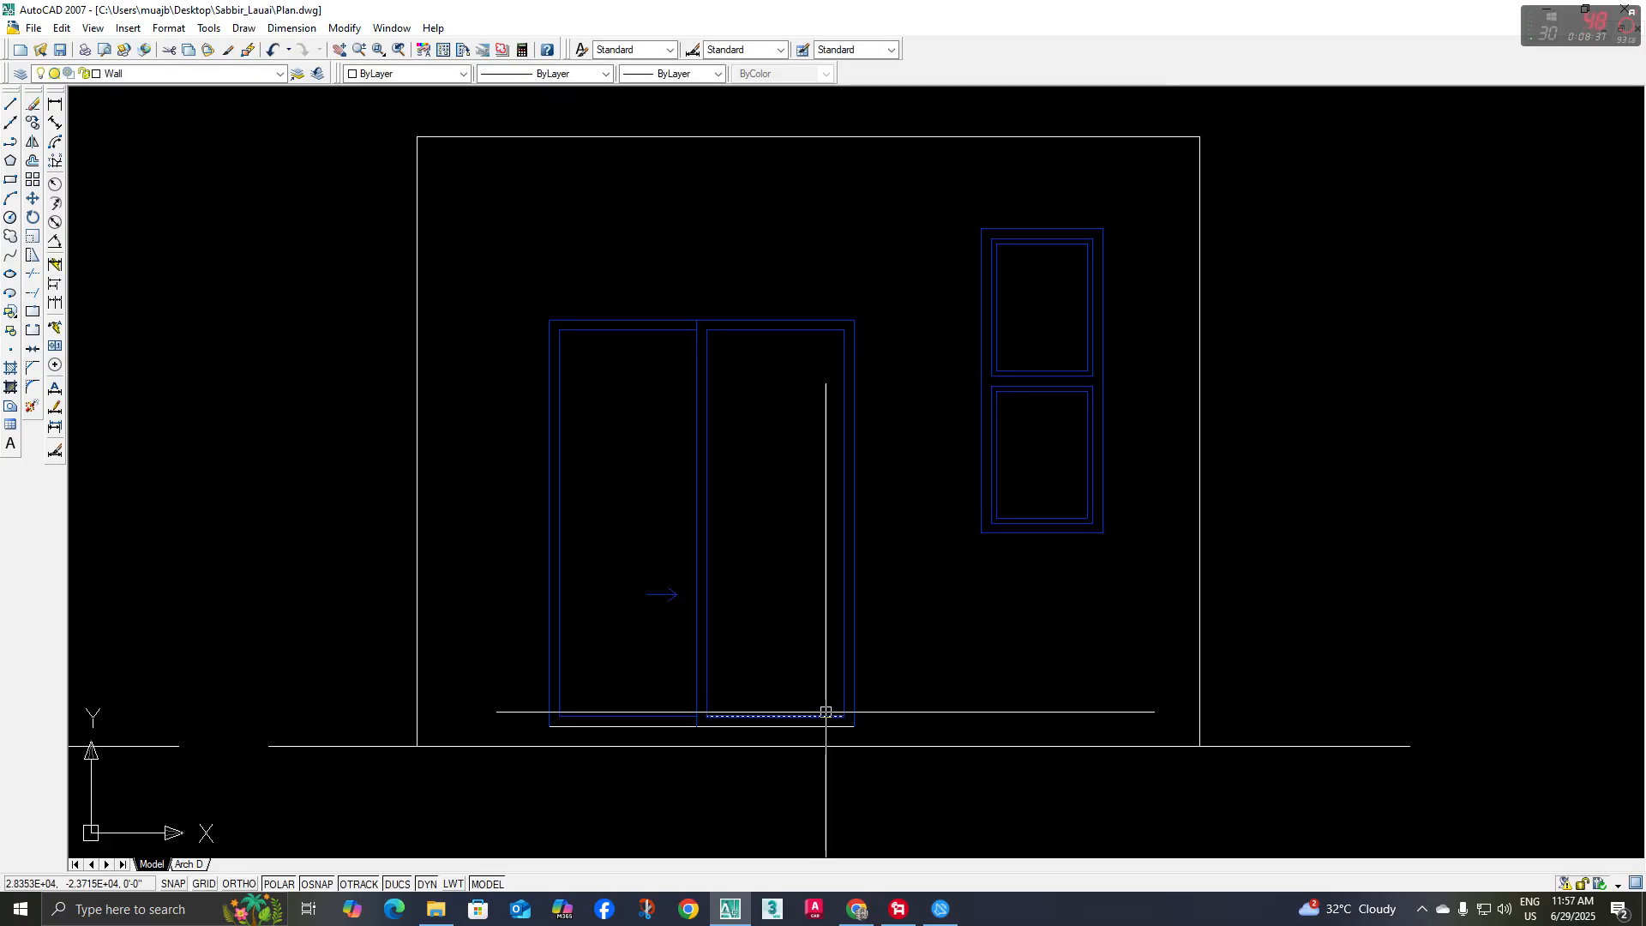
pyautogui.moveTo(812, 701); pyautogui.dragTo(795, 682, button='middle')
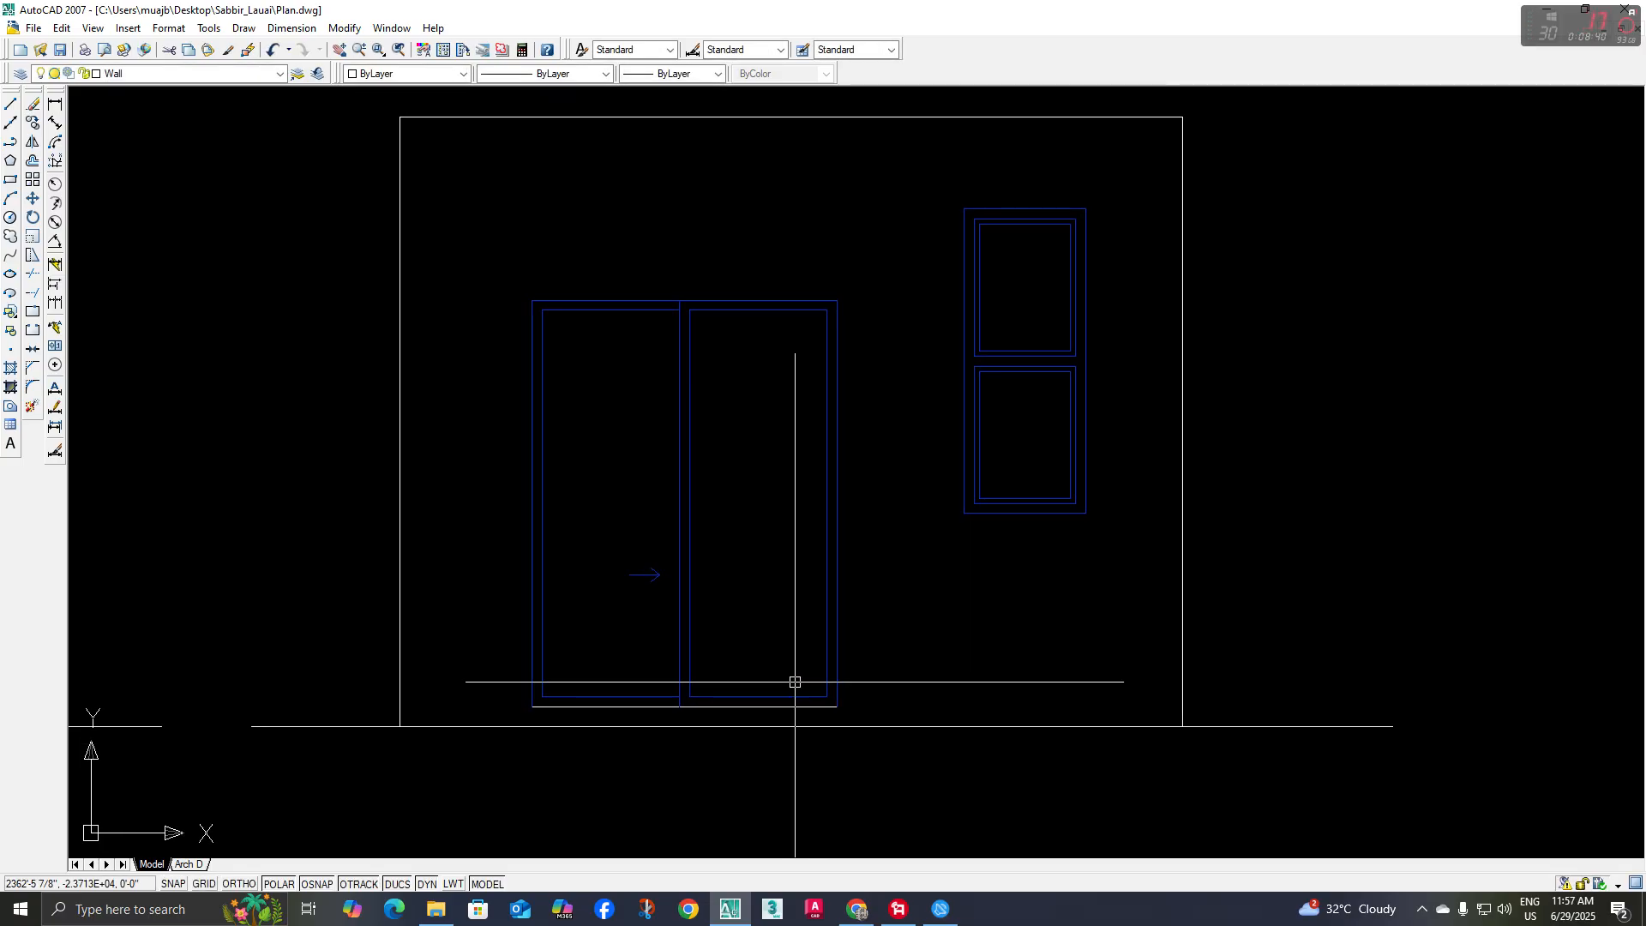
# Draw short vertical lines from the ends of the door's white bottom line down to the base line to close the sill
pyautogui.write('l')
pyautogui.press('space')
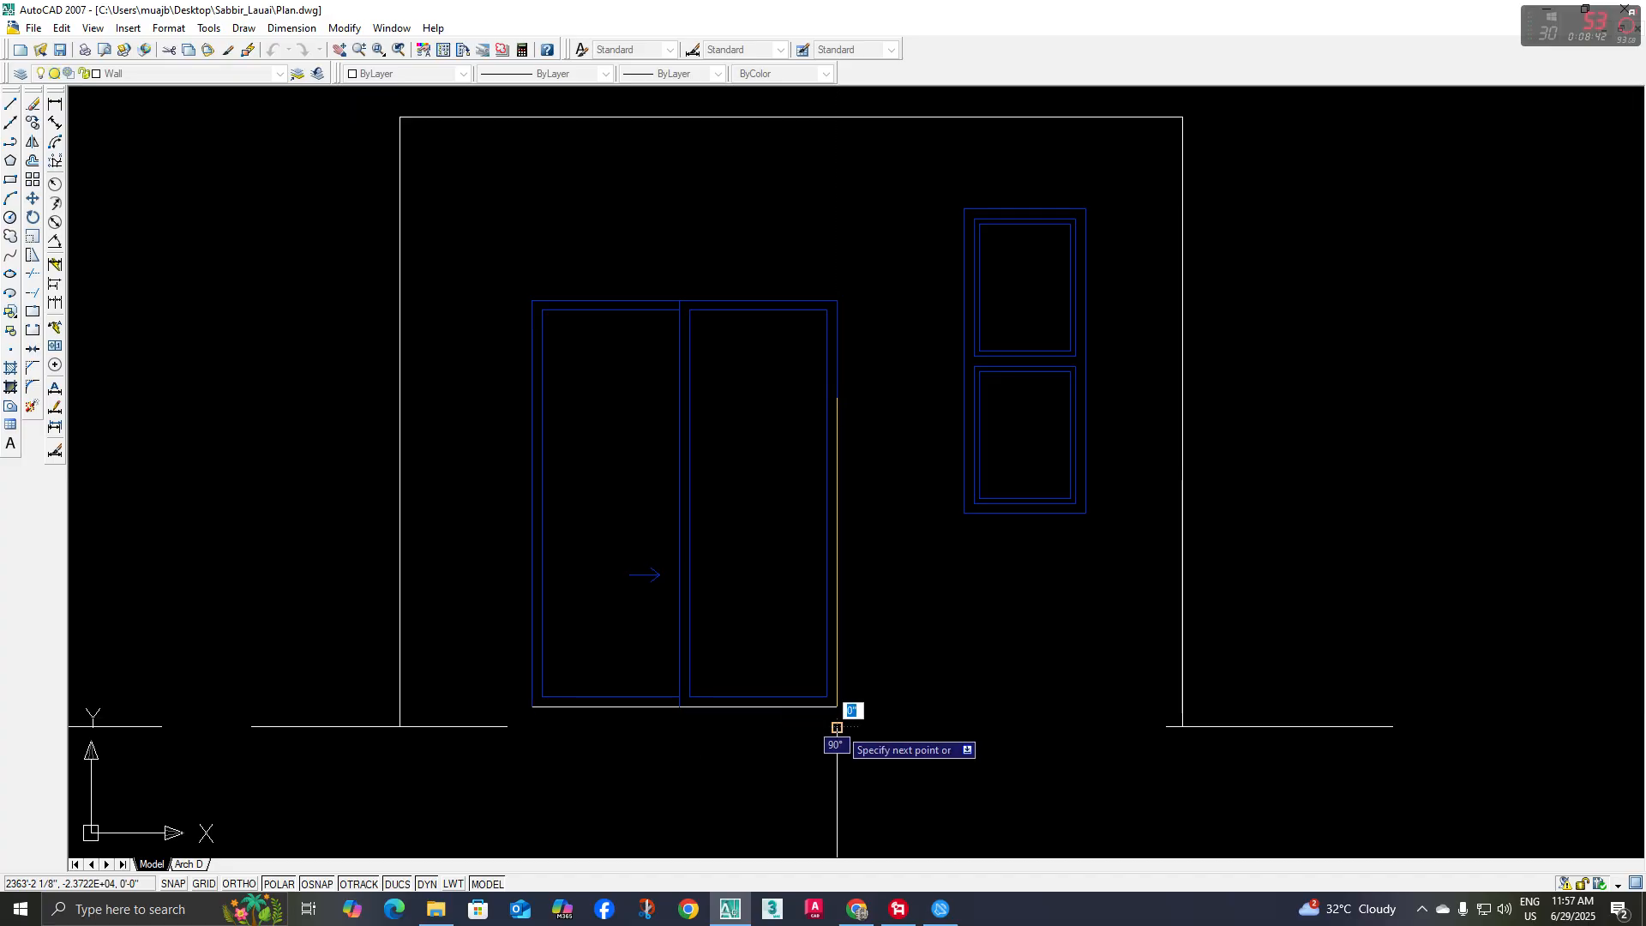
pyautogui.scroll(-5, 532, 706)
pyautogui.press('Escape')
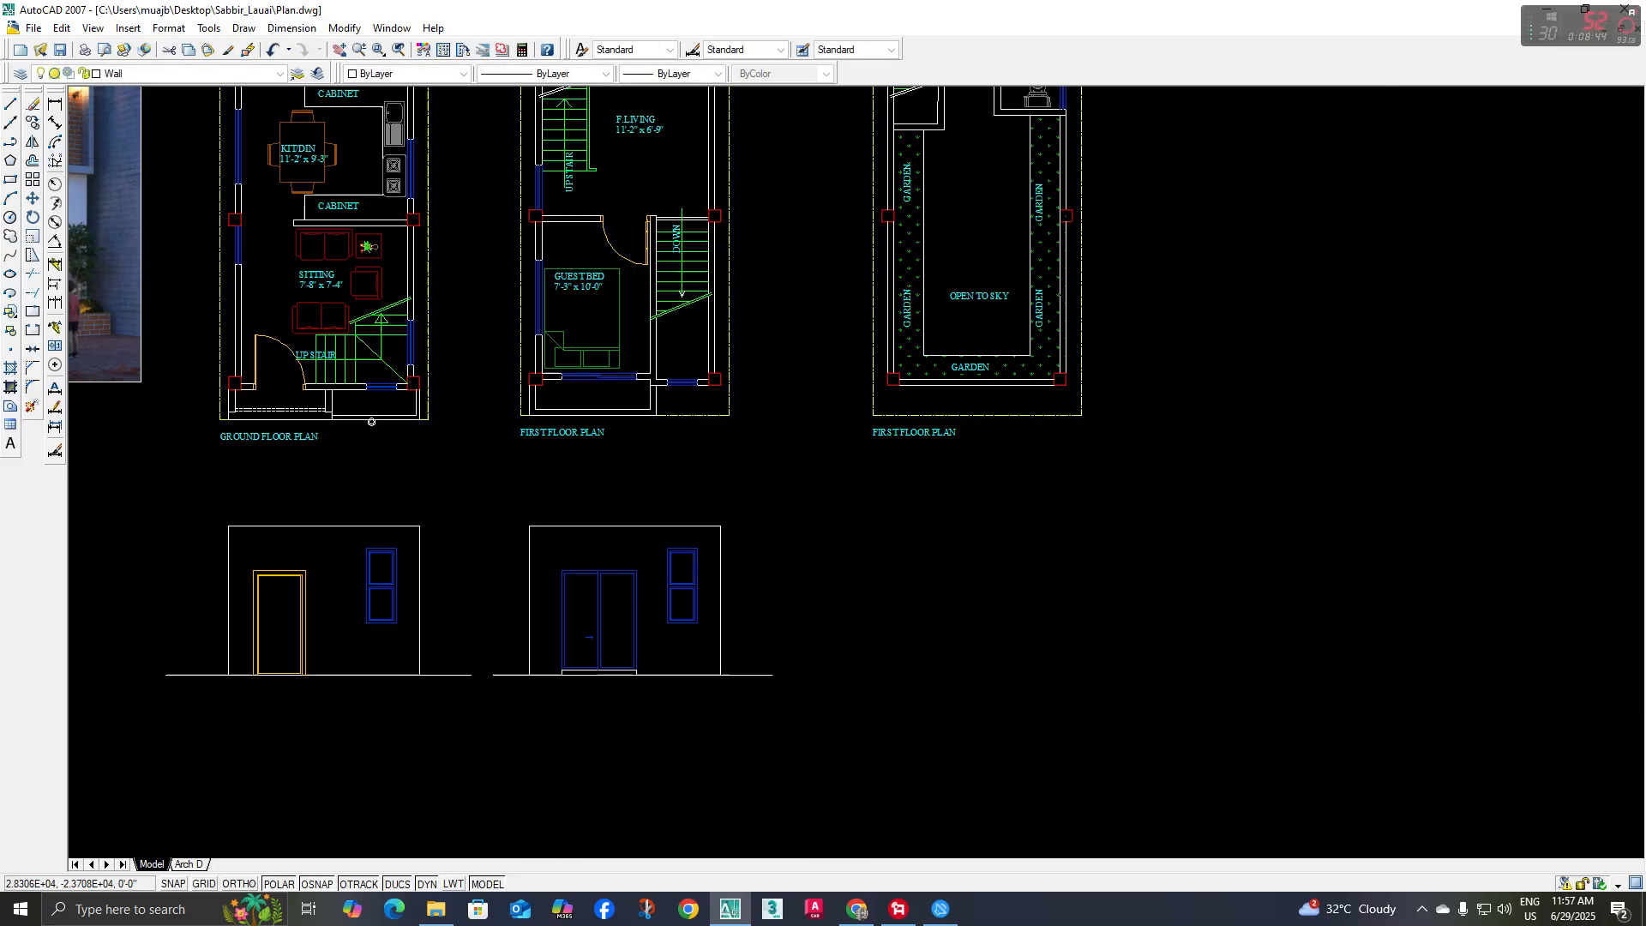
# Measure the sliding door's height from its sill to the top of its frame with a temporary linear dimension
pyautogui.scroll(5, 188, 221)
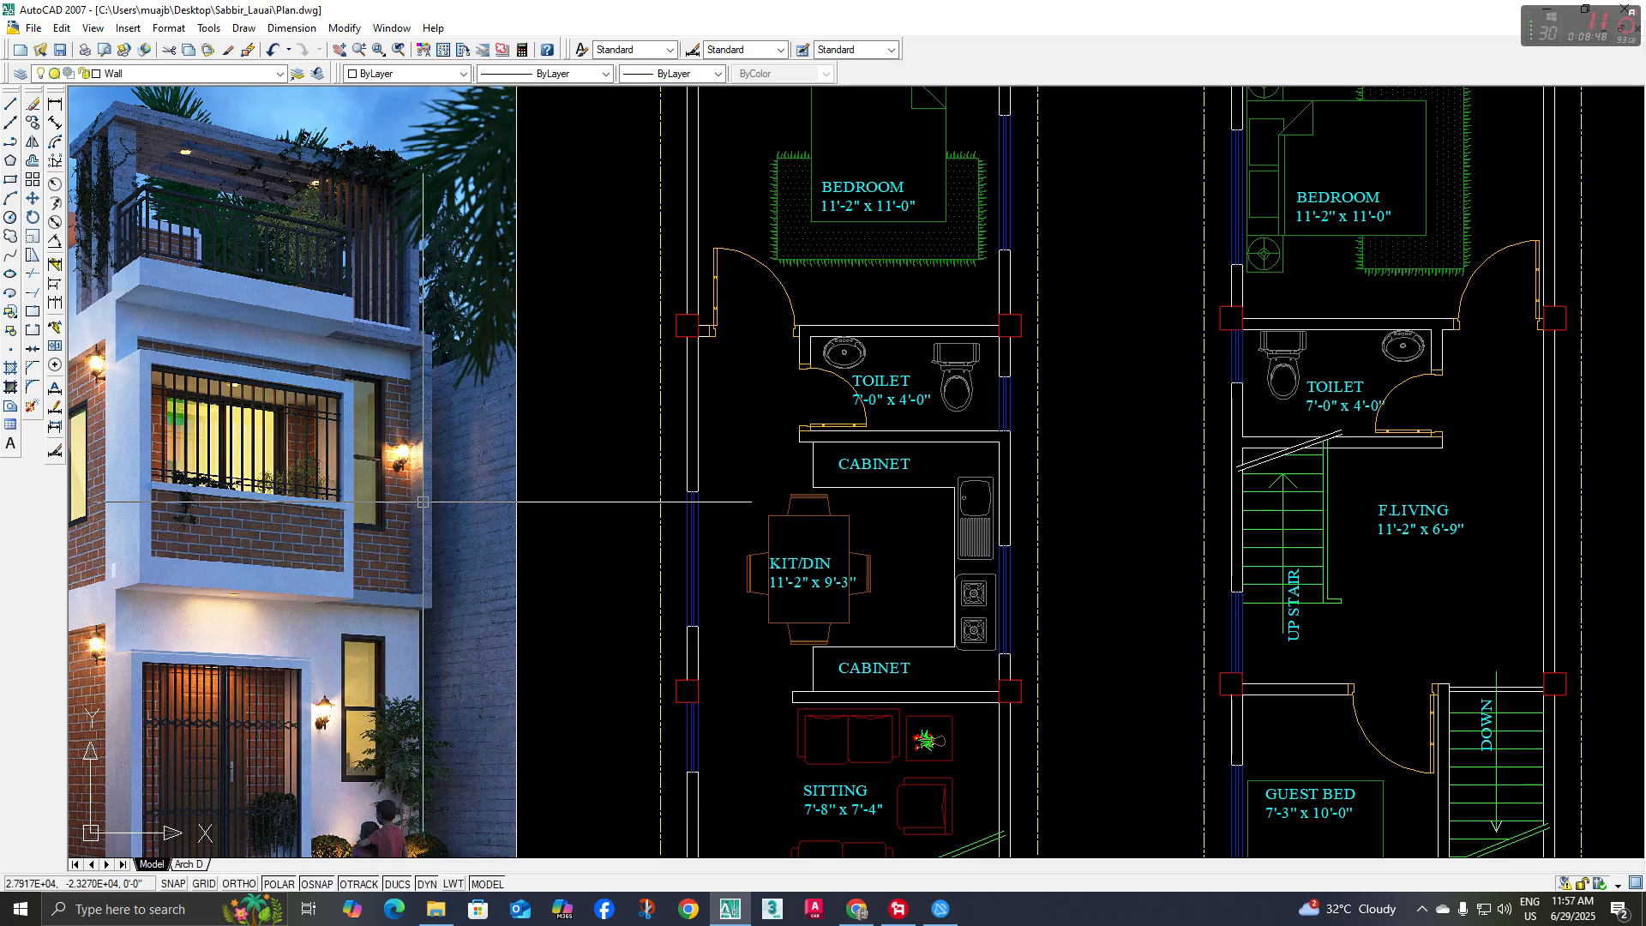
pyautogui.scroll(-5, 403, 450)
pyautogui.scroll(2, 262, 474)
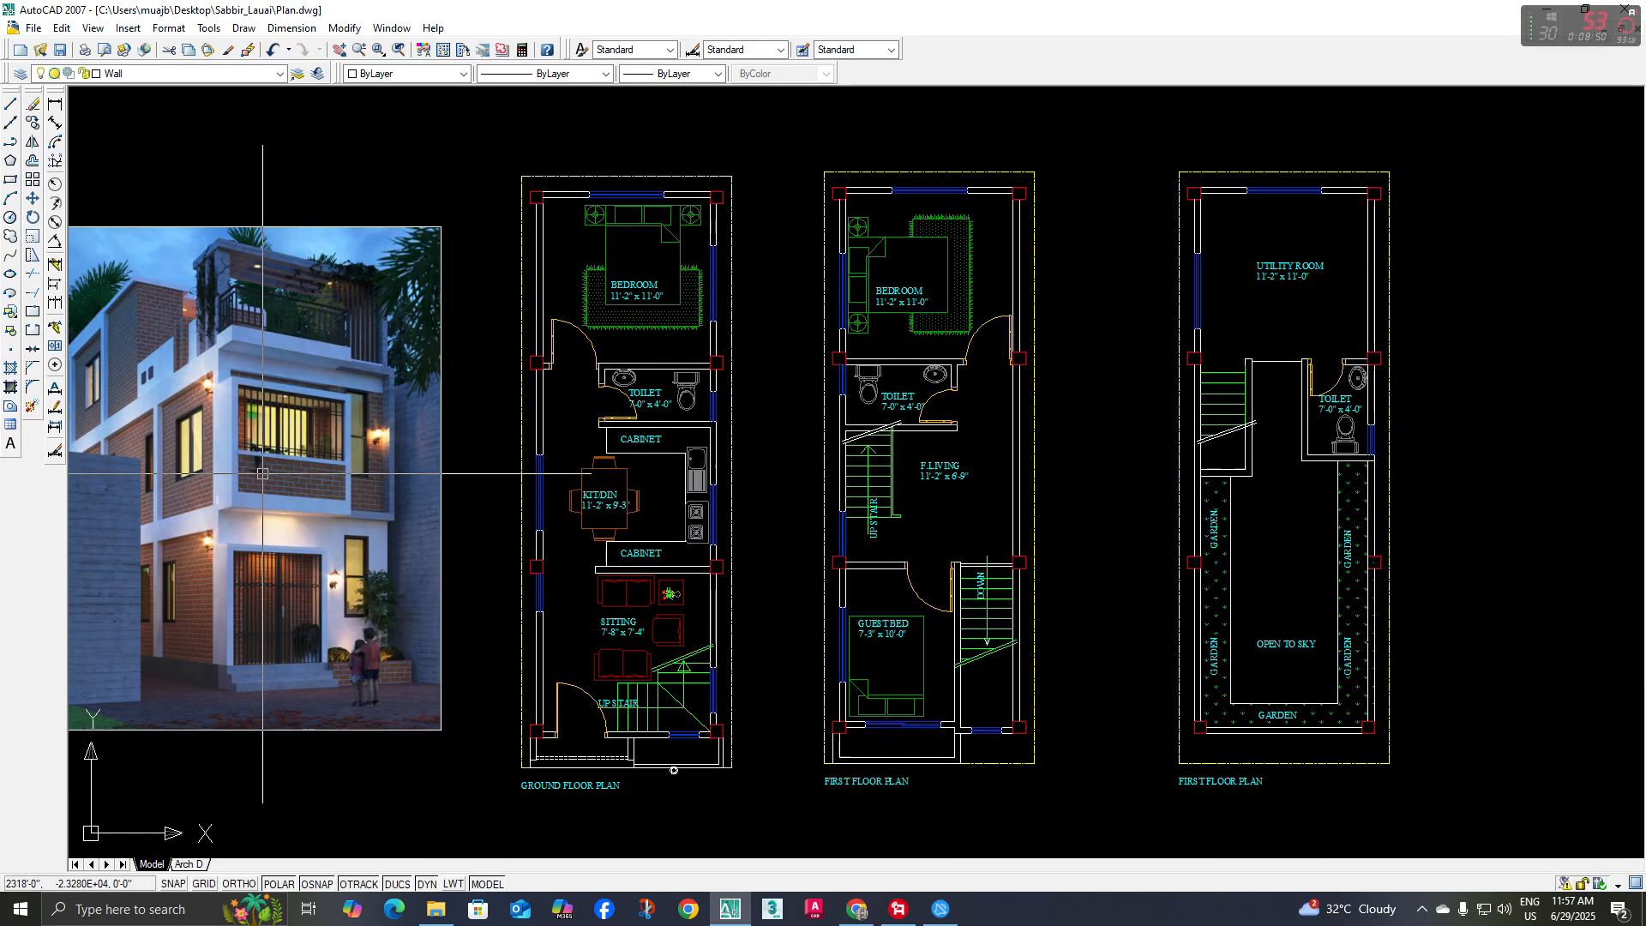
pyautogui.moveTo(414, 499)
pyautogui.mouseDown(button='middle')
pyautogui.moveTo(378, 438)
pyautogui.moveTo(336, 272)
pyautogui.mouseUp(button='middle')
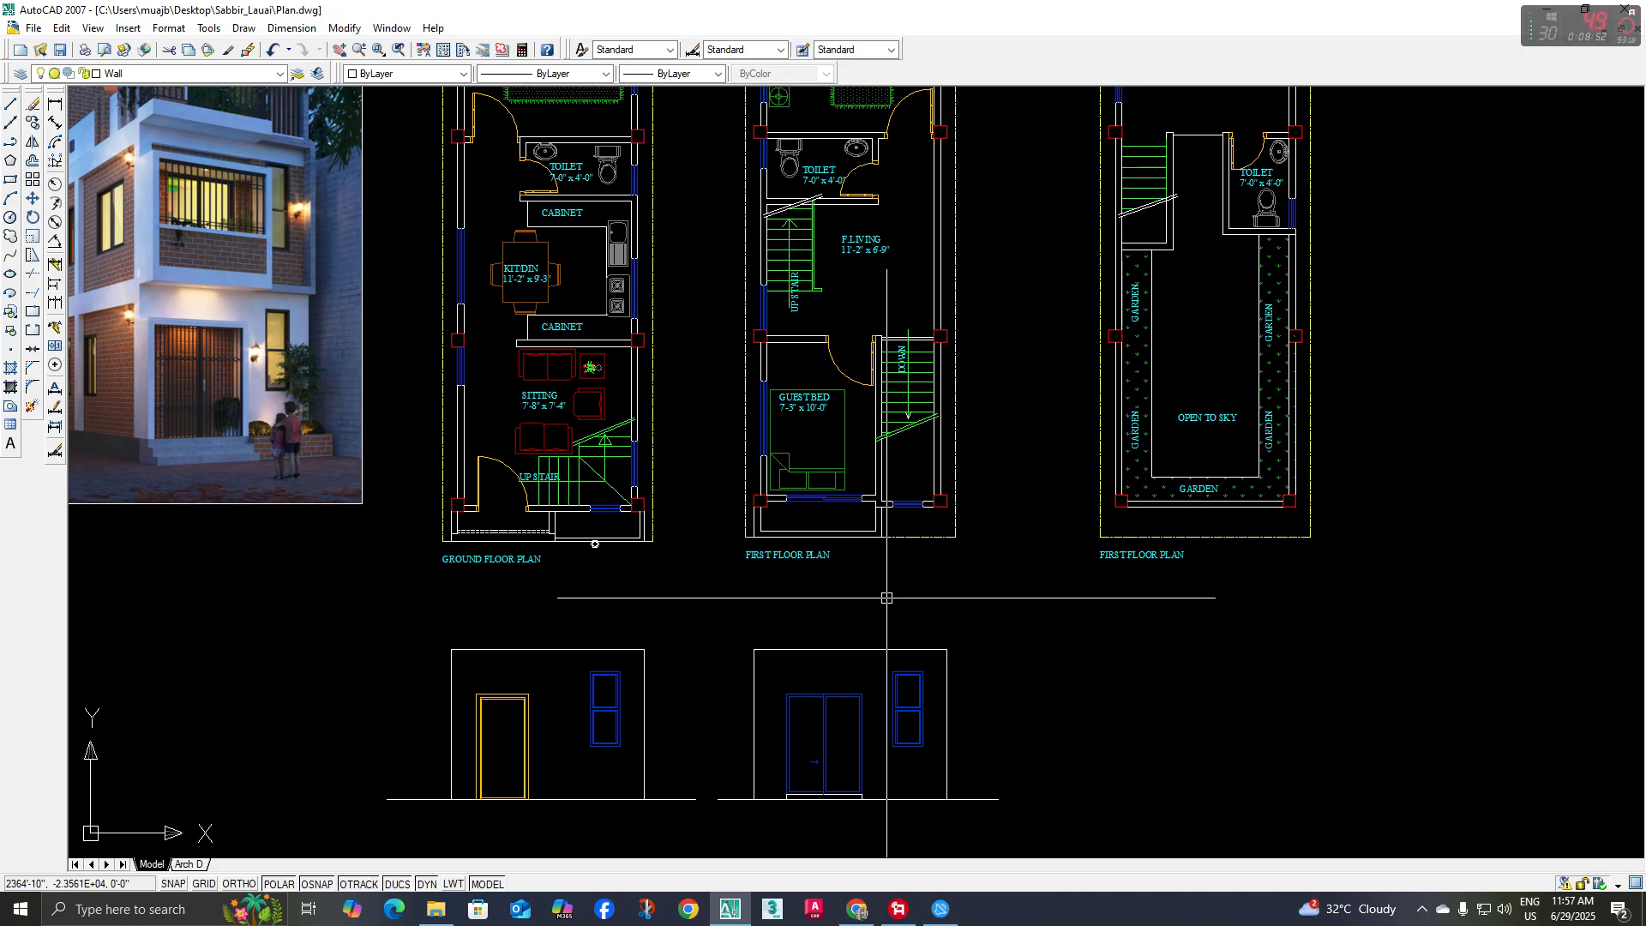
pyautogui.scroll(4, 816, 827)
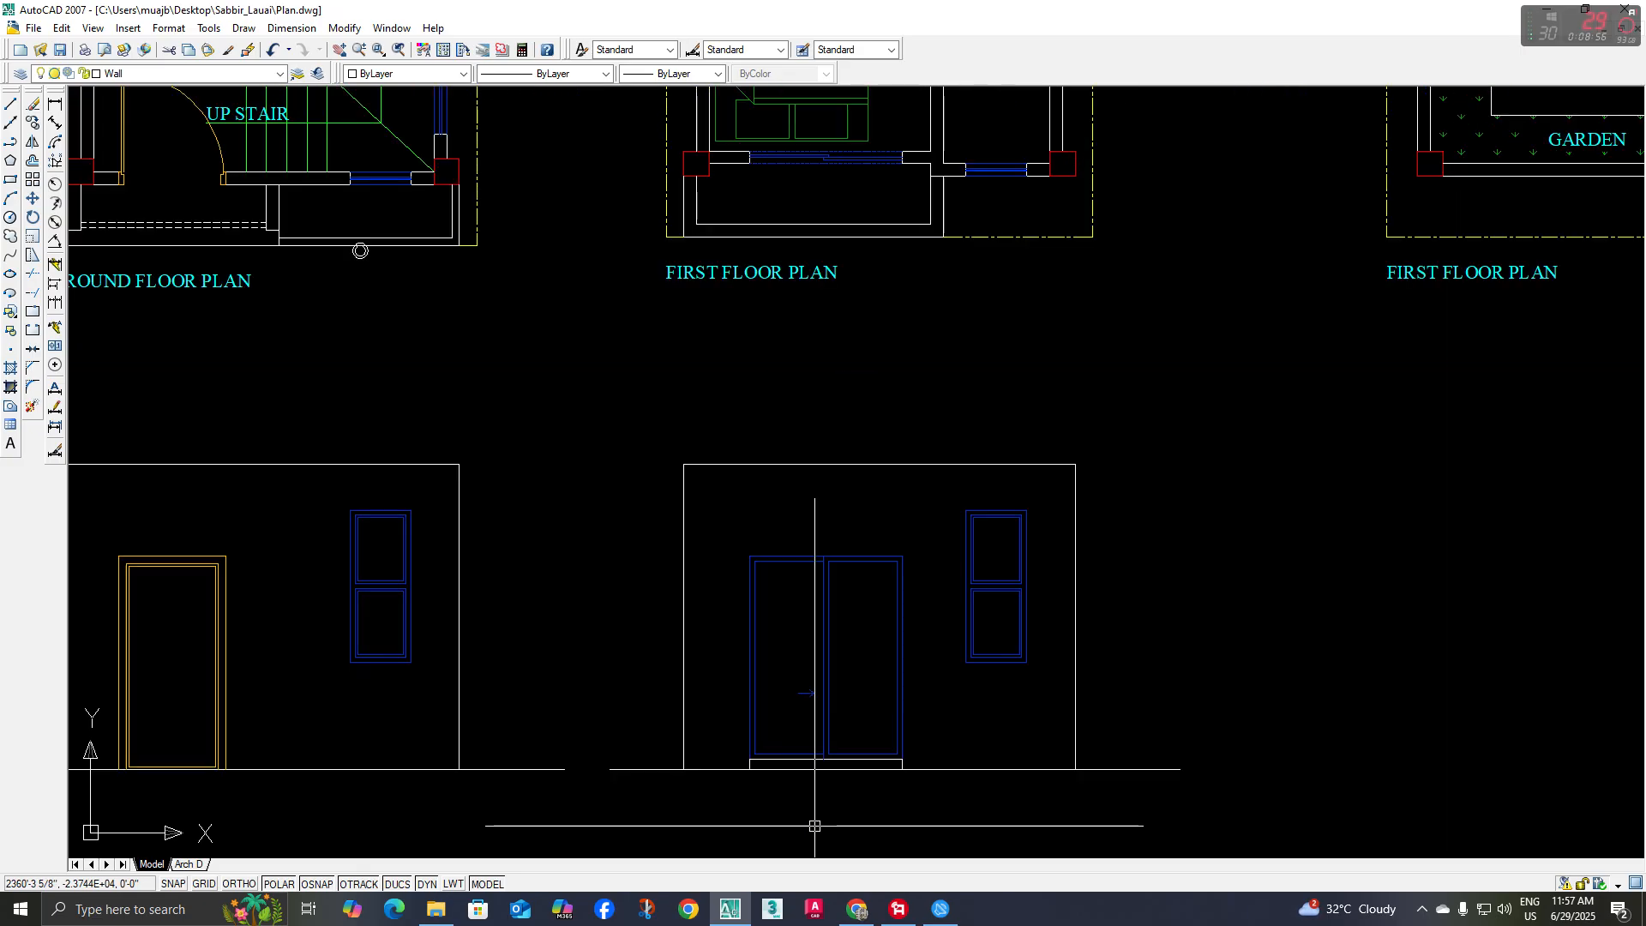
pyautogui.moveTo(880, 785); pyautogui.dragTo(776, 779, button='middle')
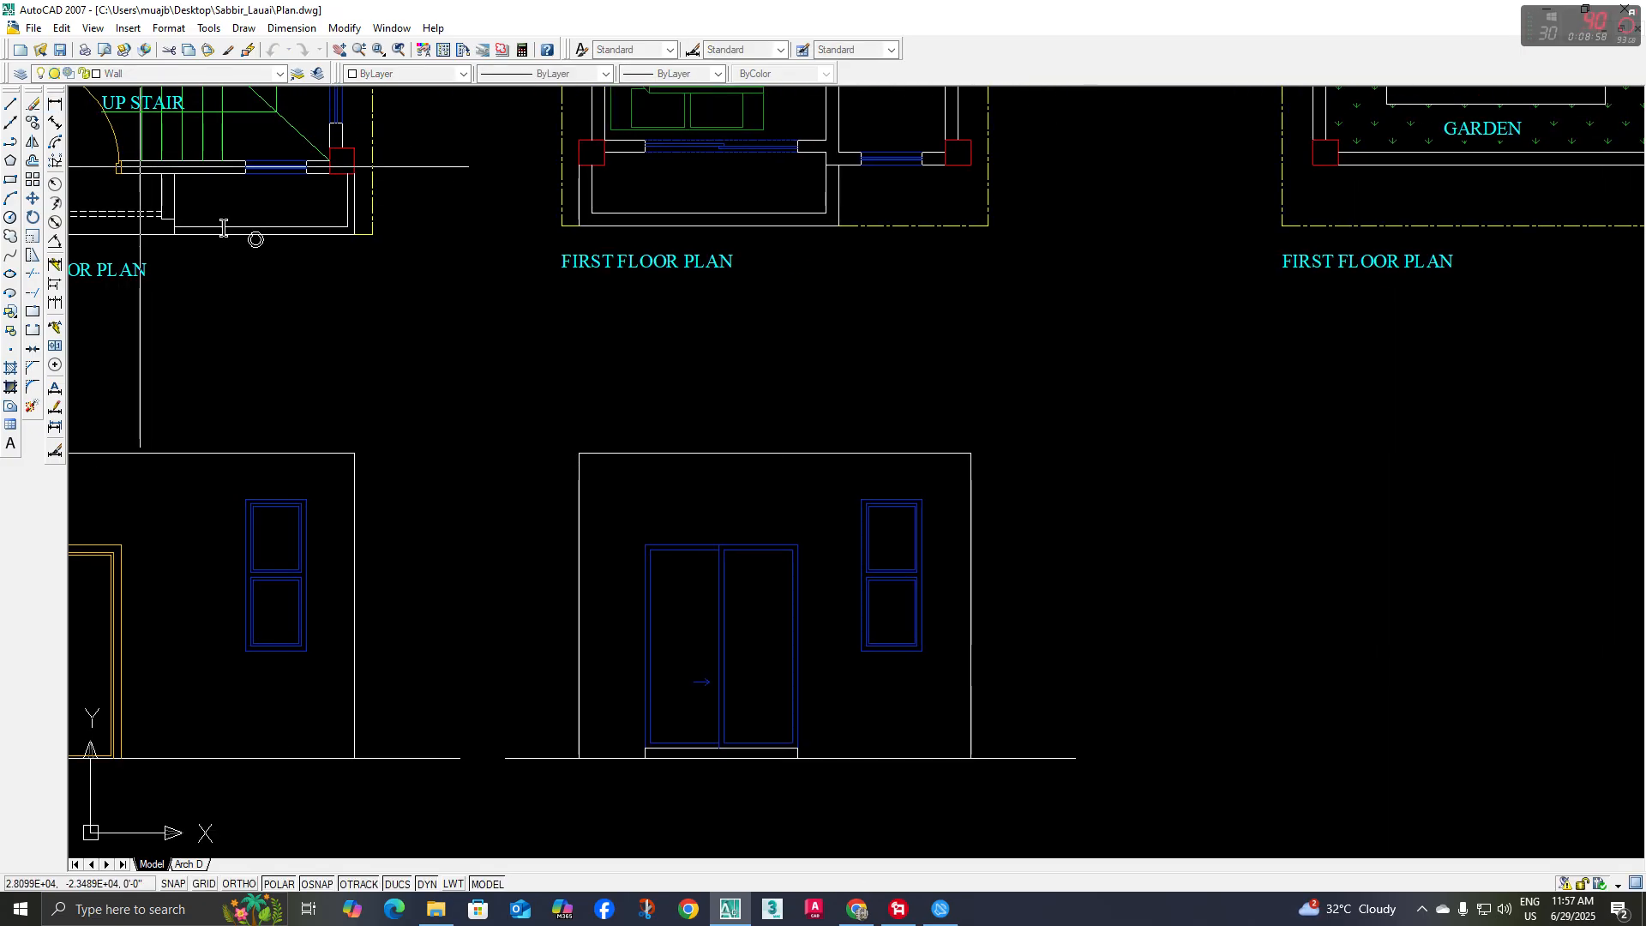
pyautogui.scroll(3, 845, 767)
pyautogui.click(776, 779)
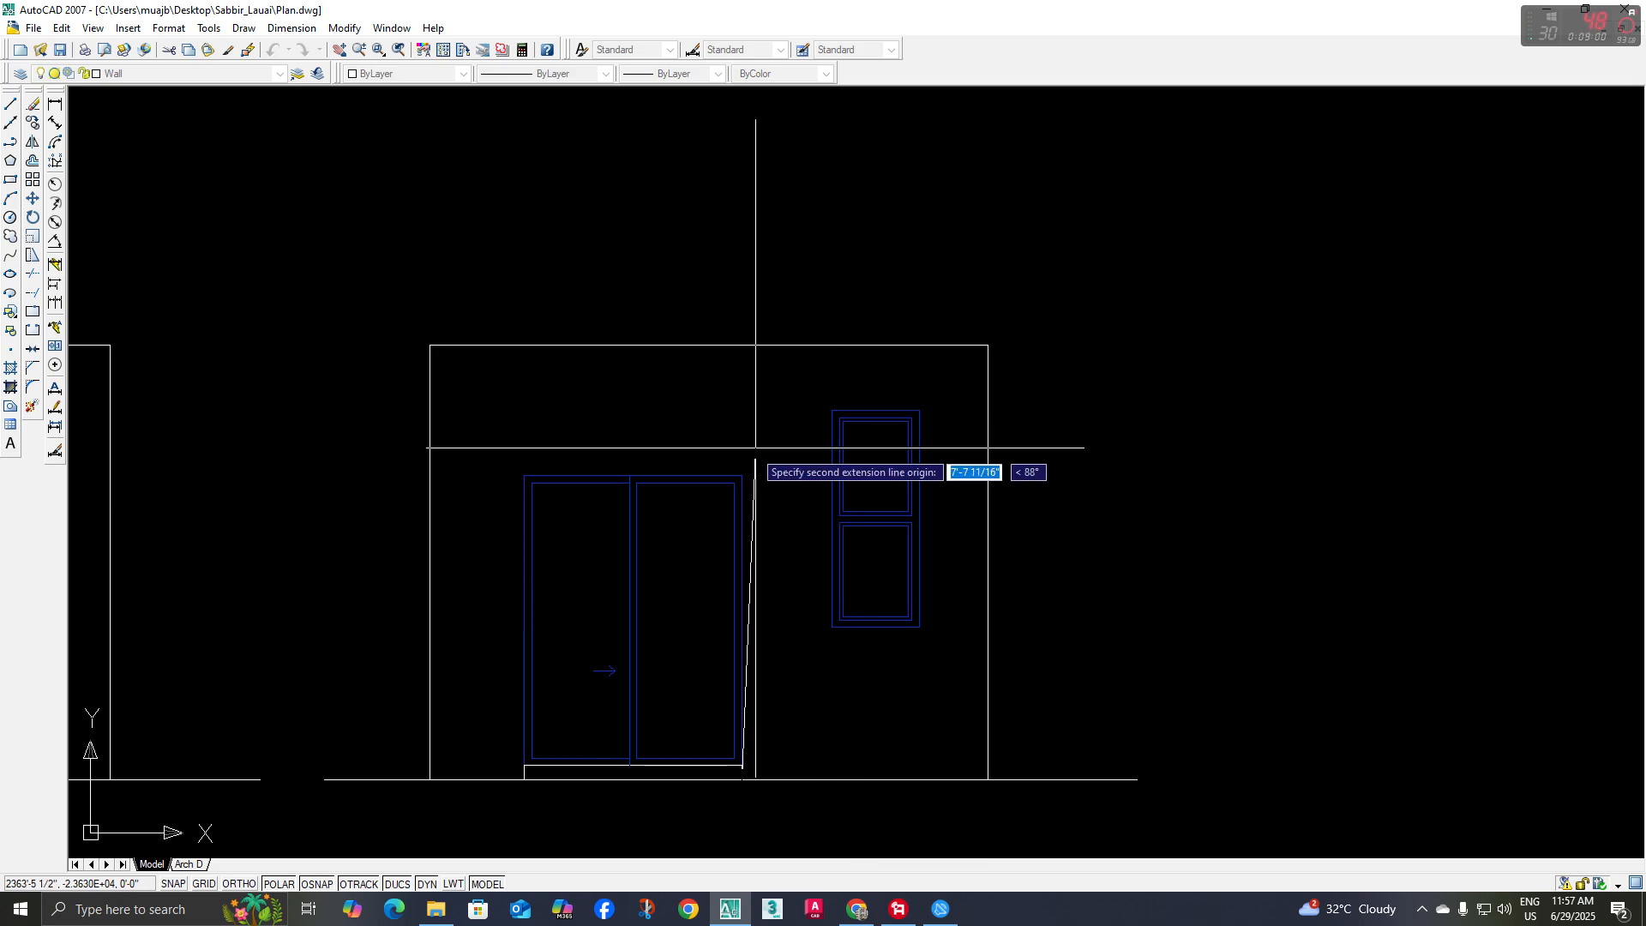
pyautogui.click(776, 475)
pyautogui.scroll(4, 830, 690)
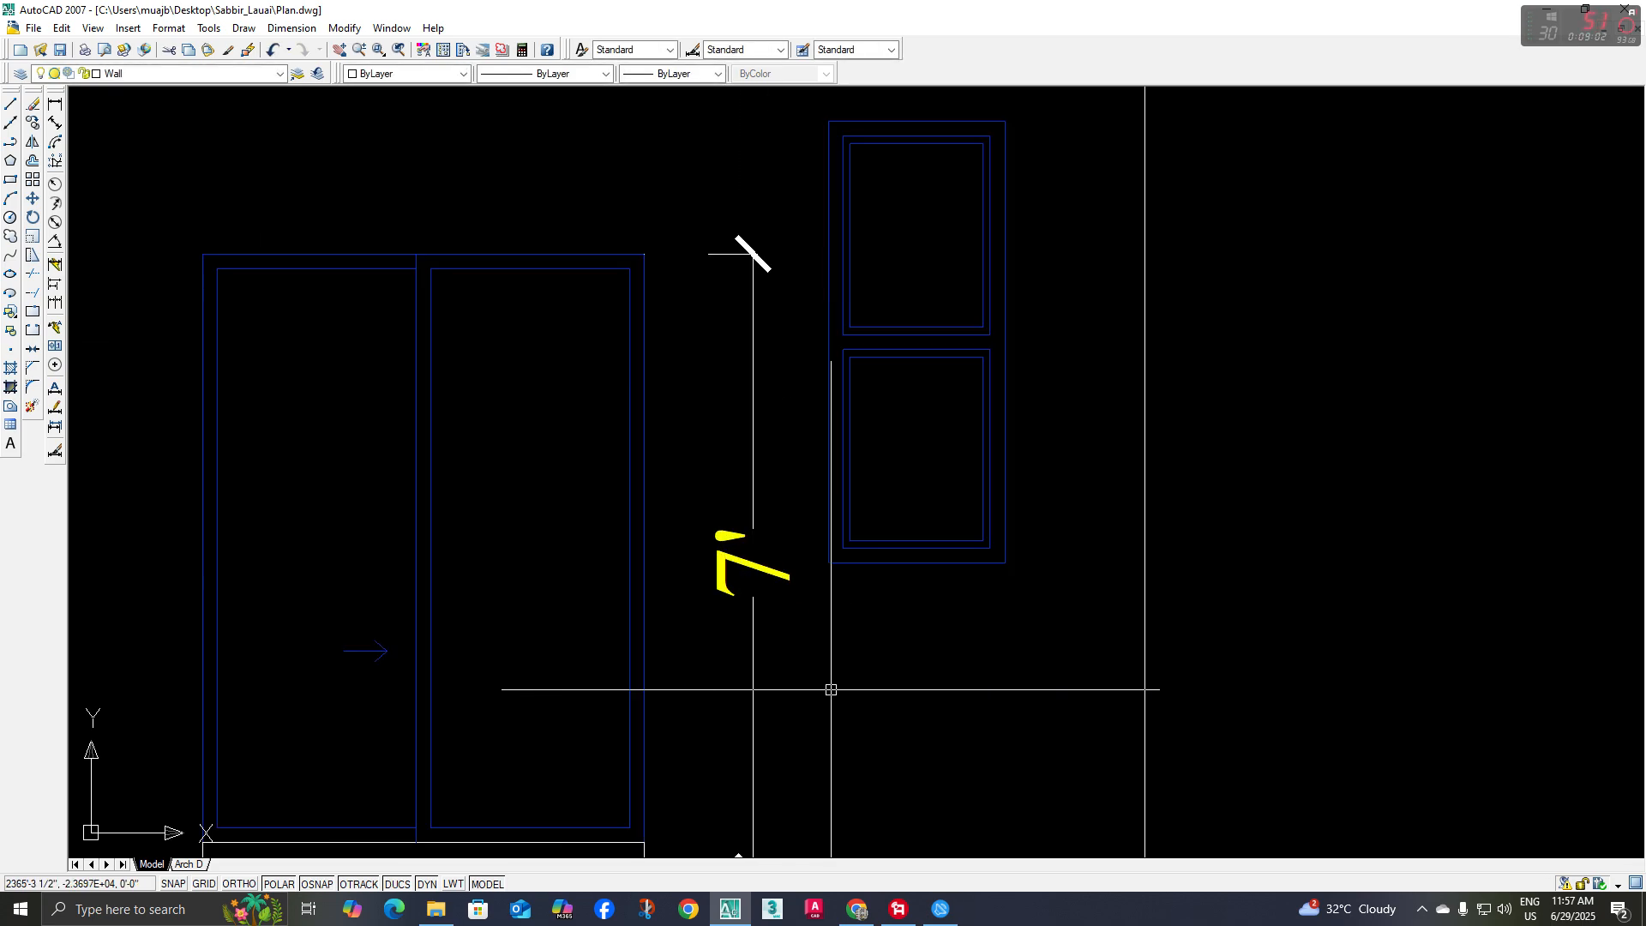
pyautogui.scroll(-4, 783, 687)
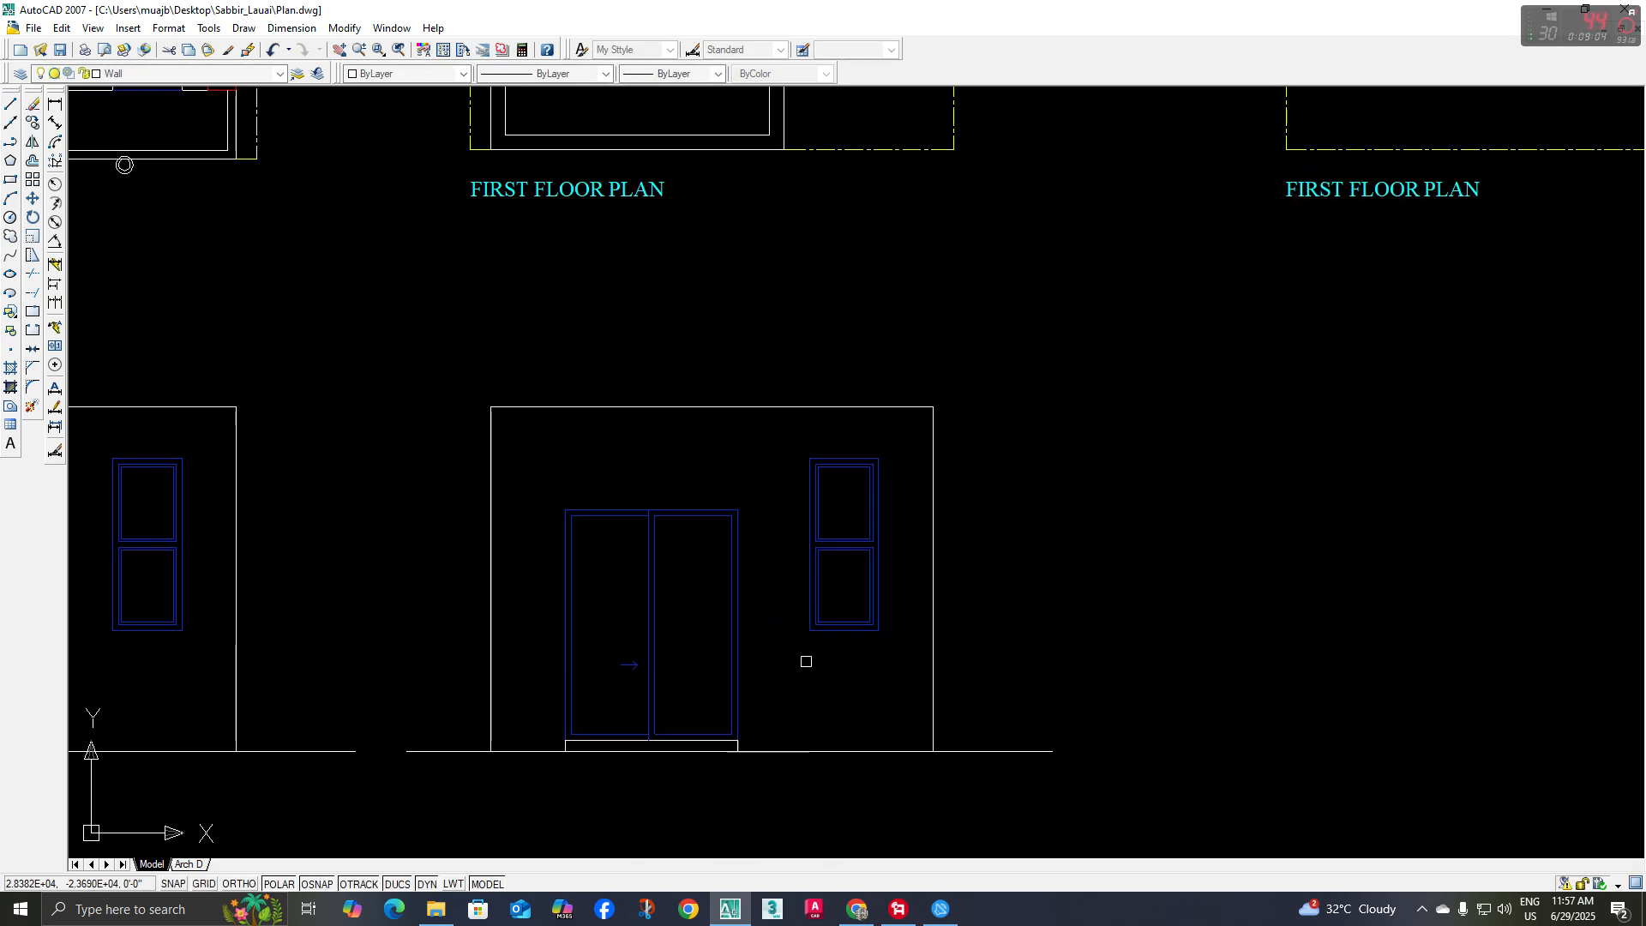
pyautogui.scroll(-2, 805, 661)
# Examine the projecting first-floor balcony in the reference rendering and compare it with the first floor plan and elevation
pyautogui.moveTo(811, 533); pyautogui.dragTo(795, 500, button='middle')
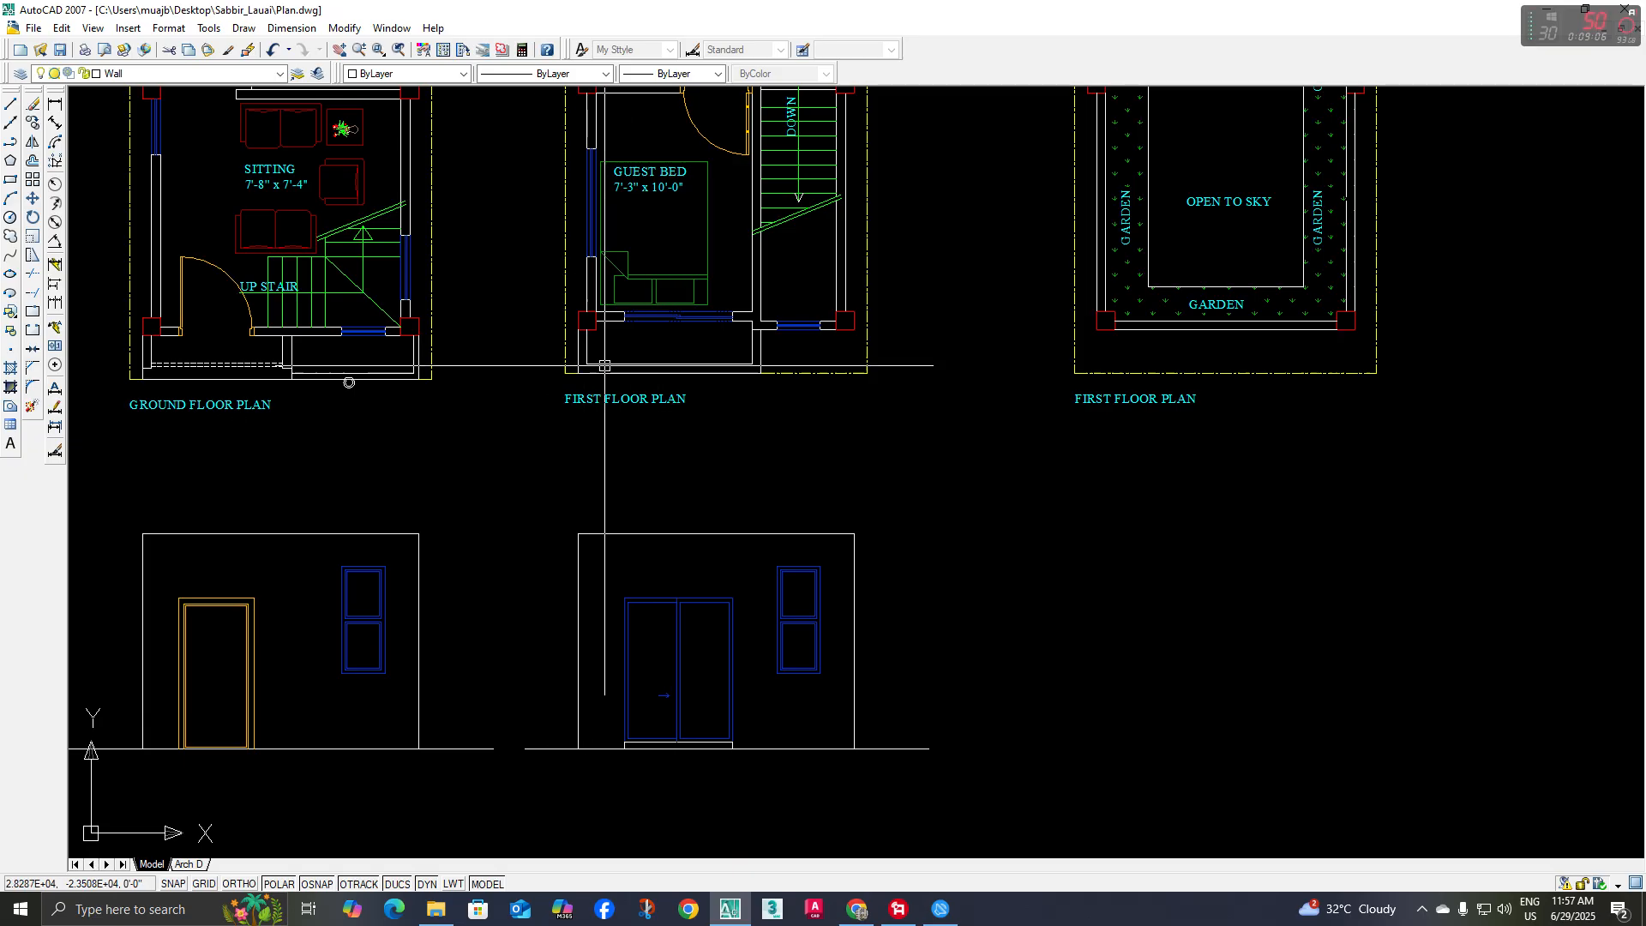
pyautogui.moveTo(659, 336); pyautogui.dragTo(744, 432, button='middle')
pyautogui.scroll(-4, 710, 364)
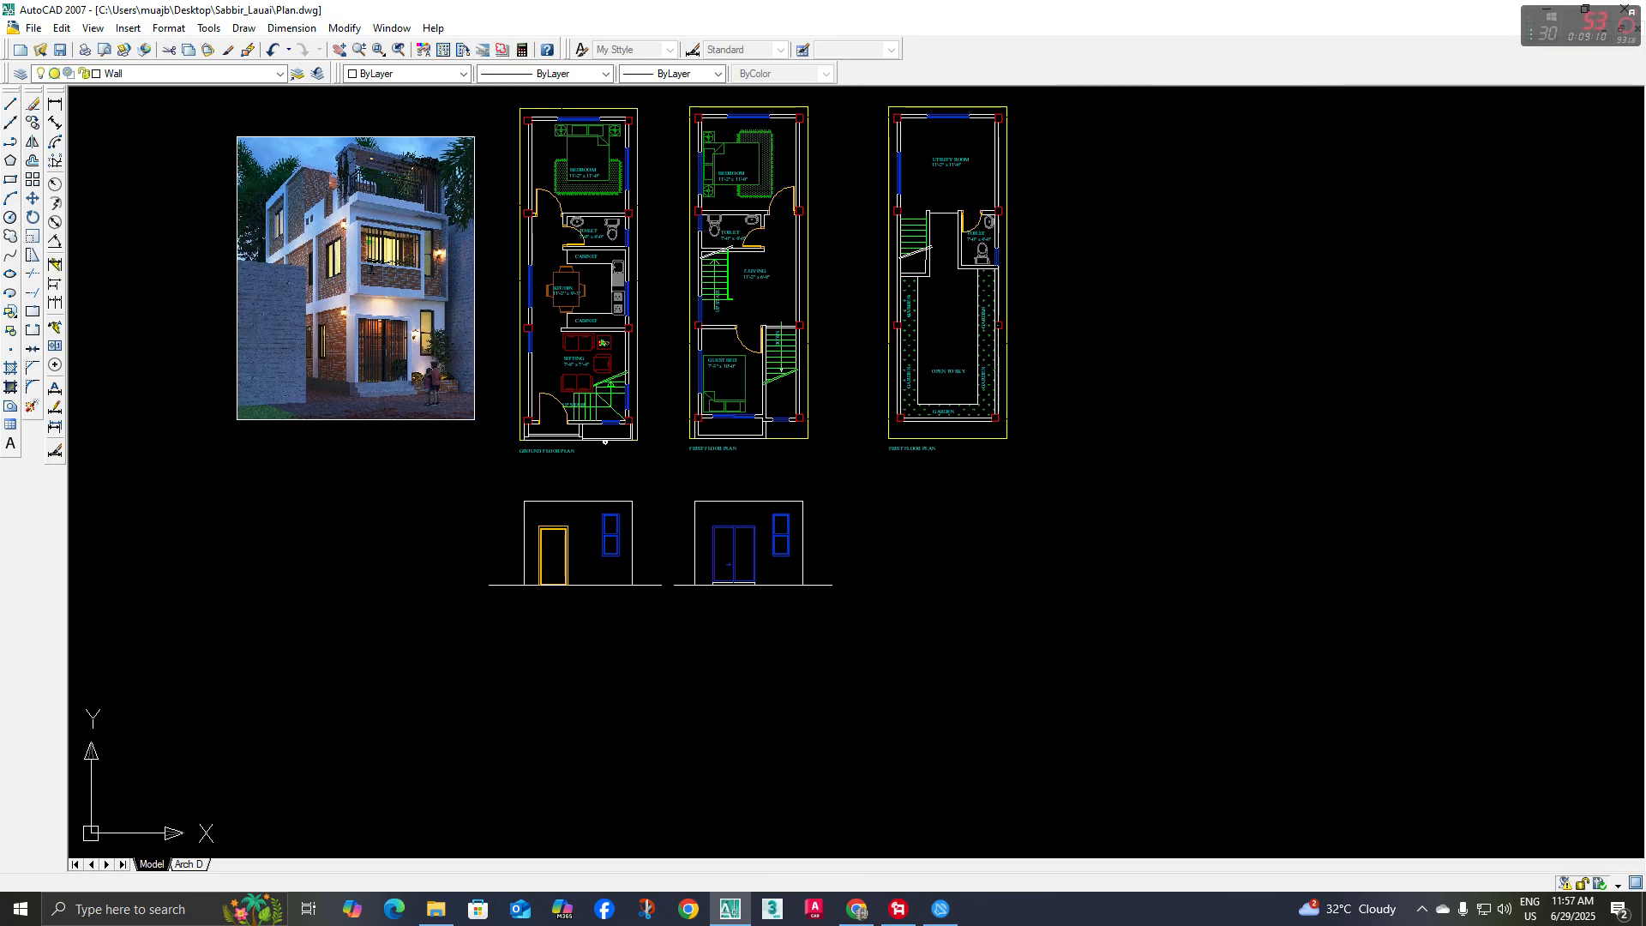
pyautogui.scroll(3, 369, 249)
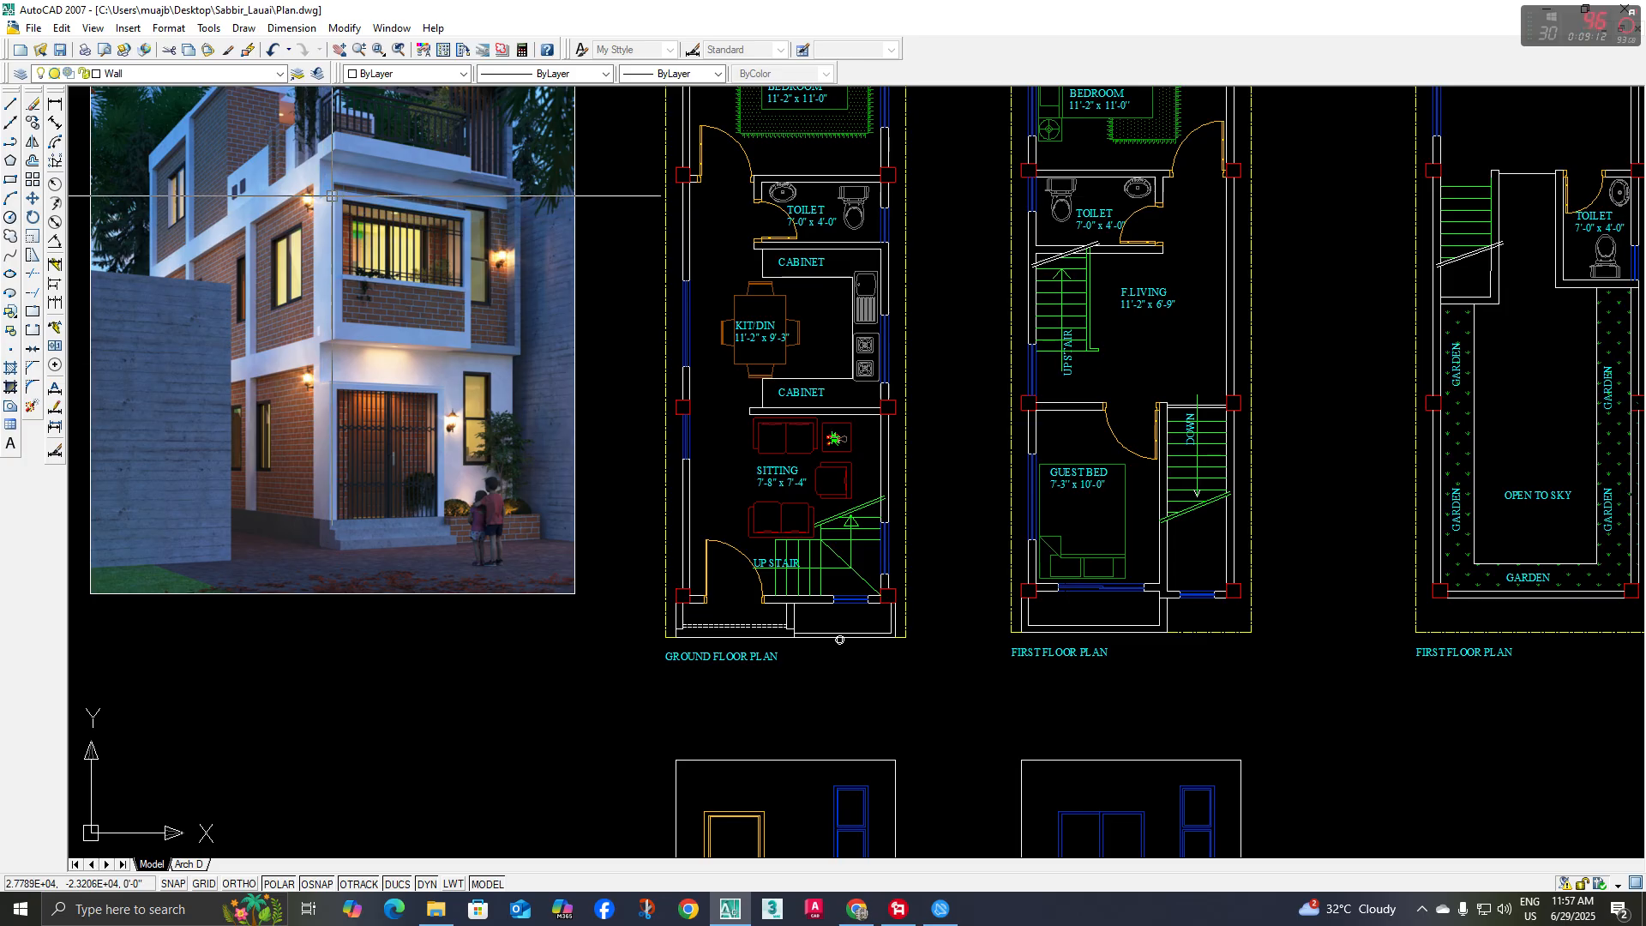
pyautogui.scroll(5, 324, 305)
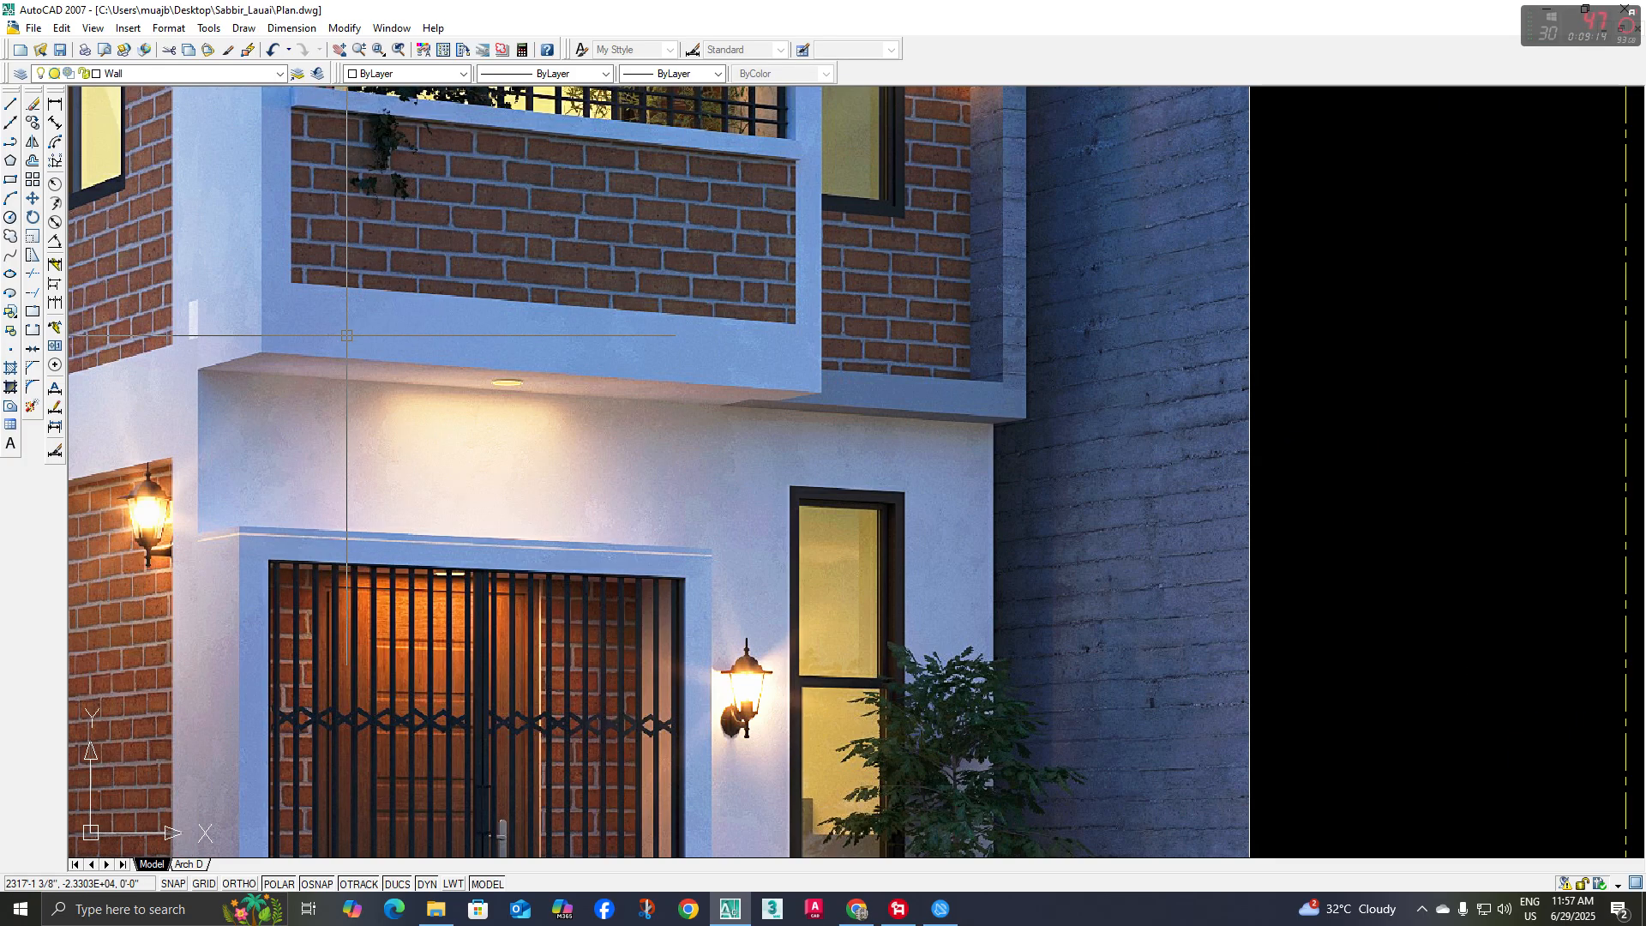
pyautogui.moveTo(723, 381); pyautogui.dragTo(719, 430, button='middle')
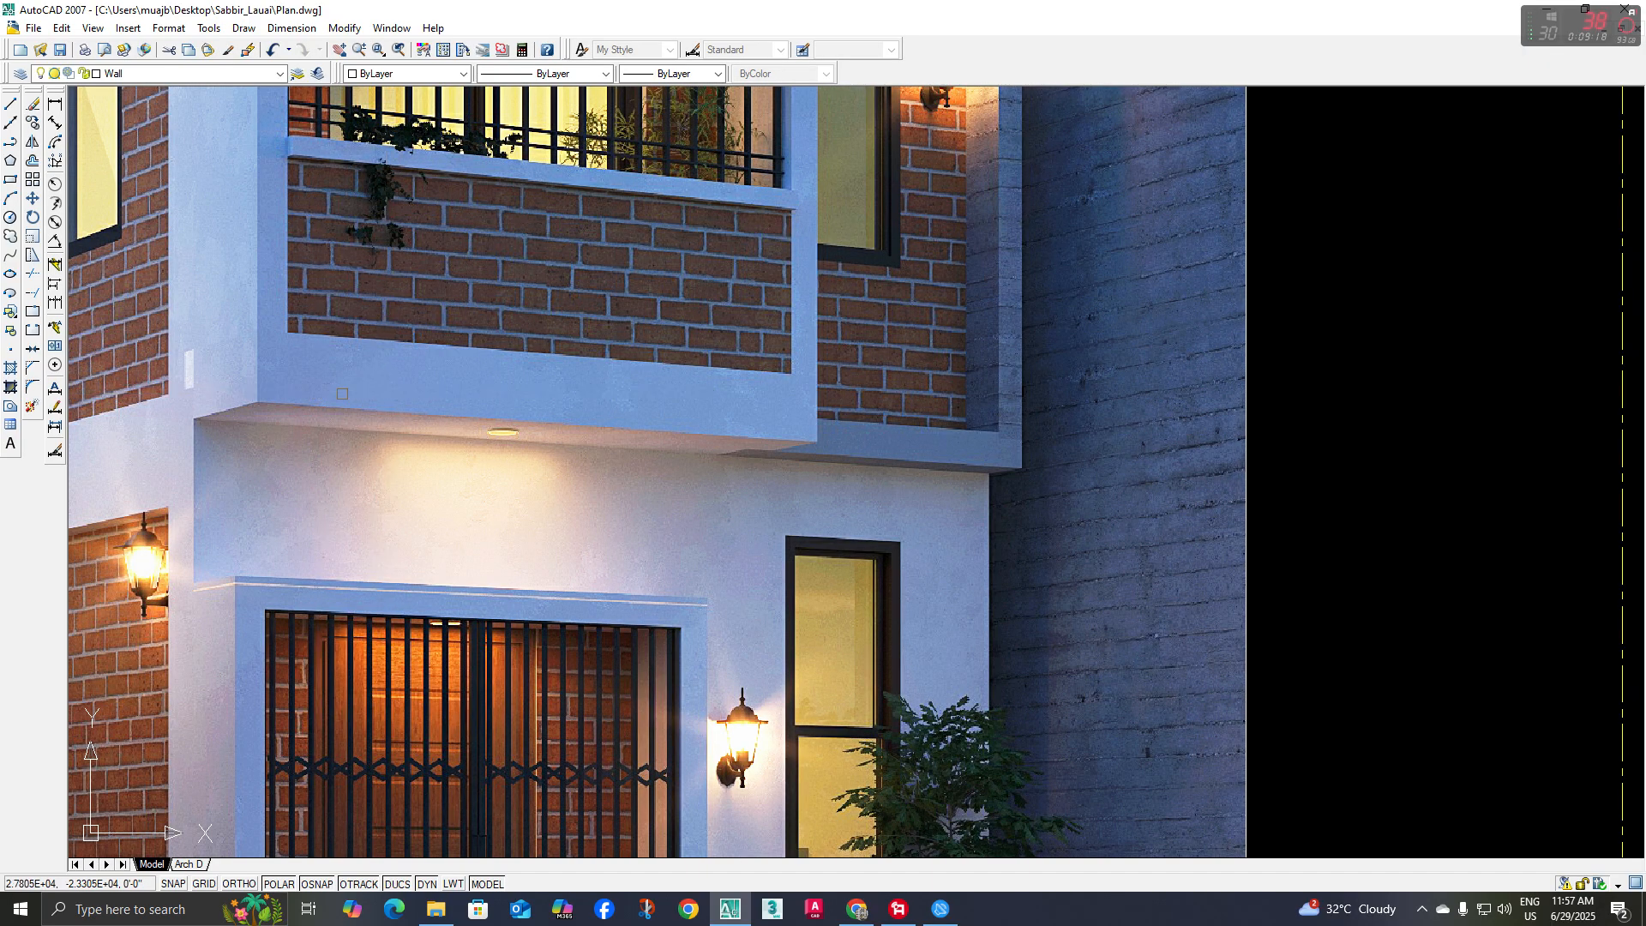
pyautogui.moveTo(342, 394); pyautogui.dragTo(547, 435, button='middle')
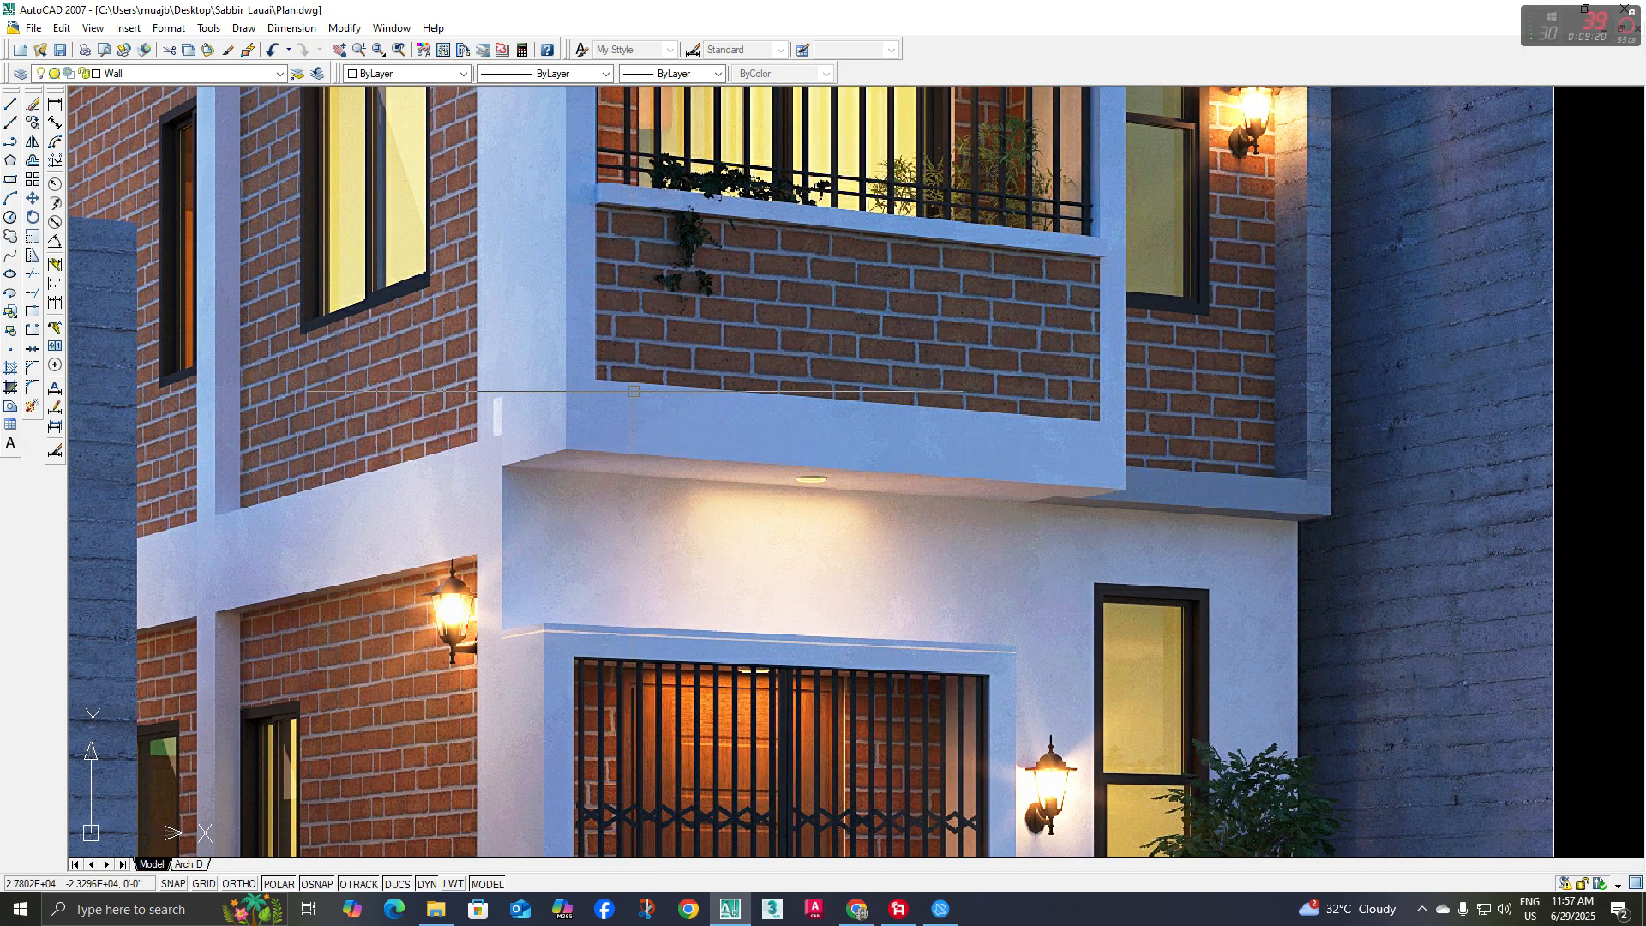
pyautogui.scroll(-5, 677, 458)
pyautogui.moveTo(1261, 707); pyautogui.dragTo(992, 511, button='middle')
pyautogui.moveTo(1117, 745); pyautogui.dragTo(629, 459, button='middle')
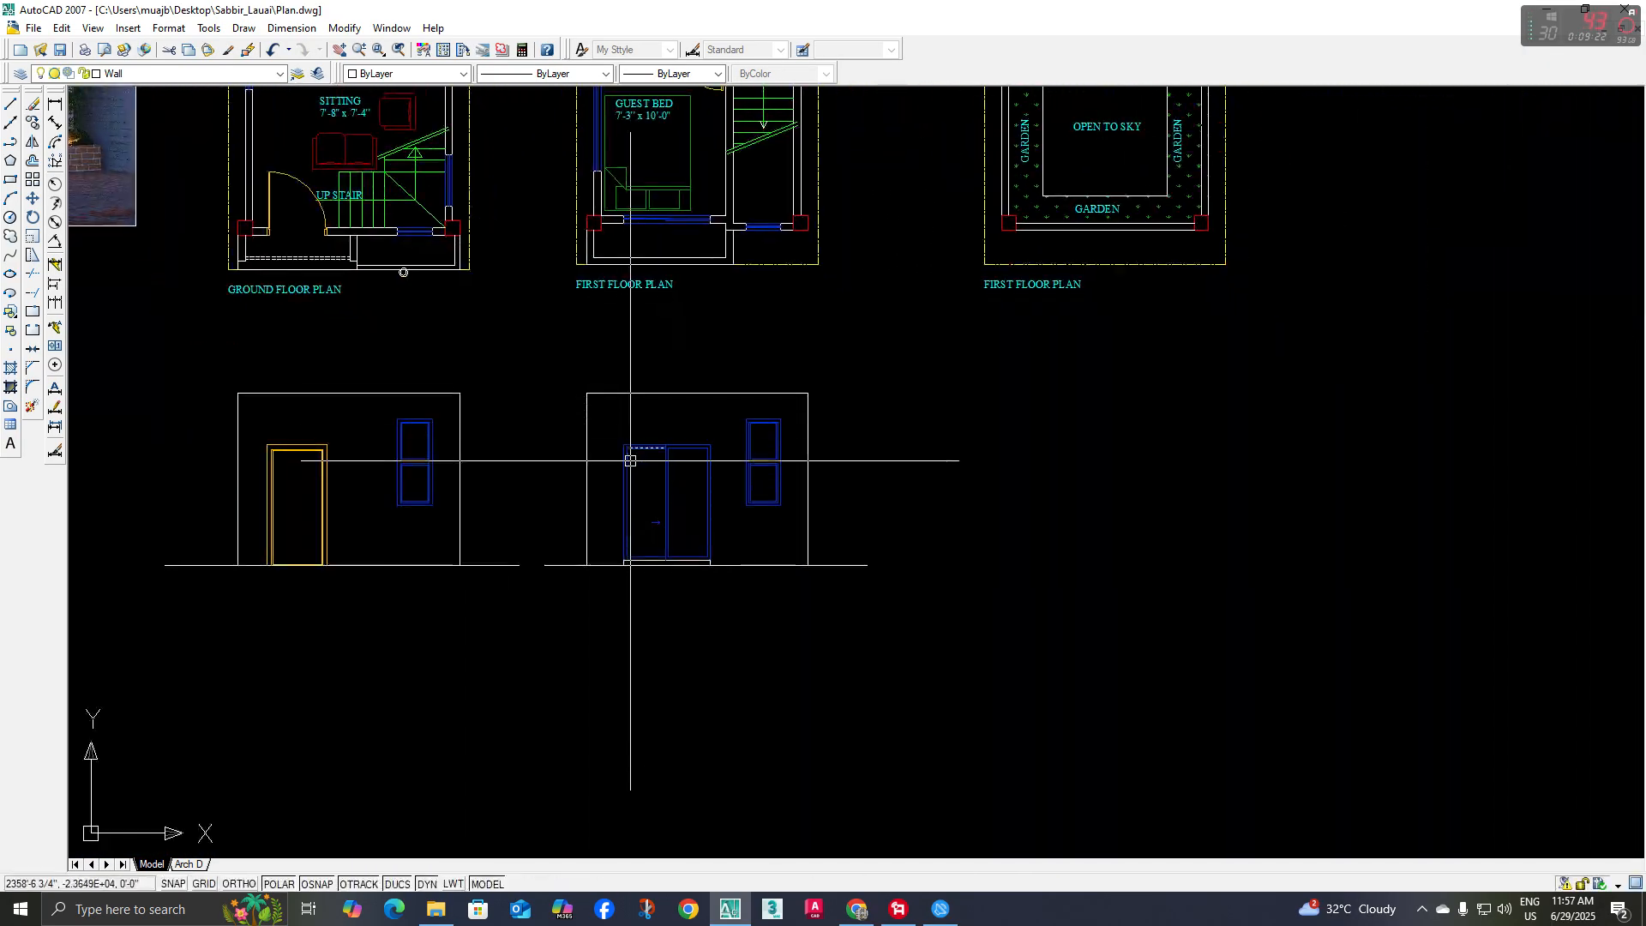
# Project vertical construction lines from both outer edges of the first floor plan's balcony down through the elevation
pyautogui.click(12, 124)
pyautogui.moveTo(588, 318); pyautogui.dragTo(589, 390, button='middle')
pyautogui.write('v')
pyautogui.press('Return')
pyautogui.scroll(2, 588, 371)
pyautogui.click(581, 332)
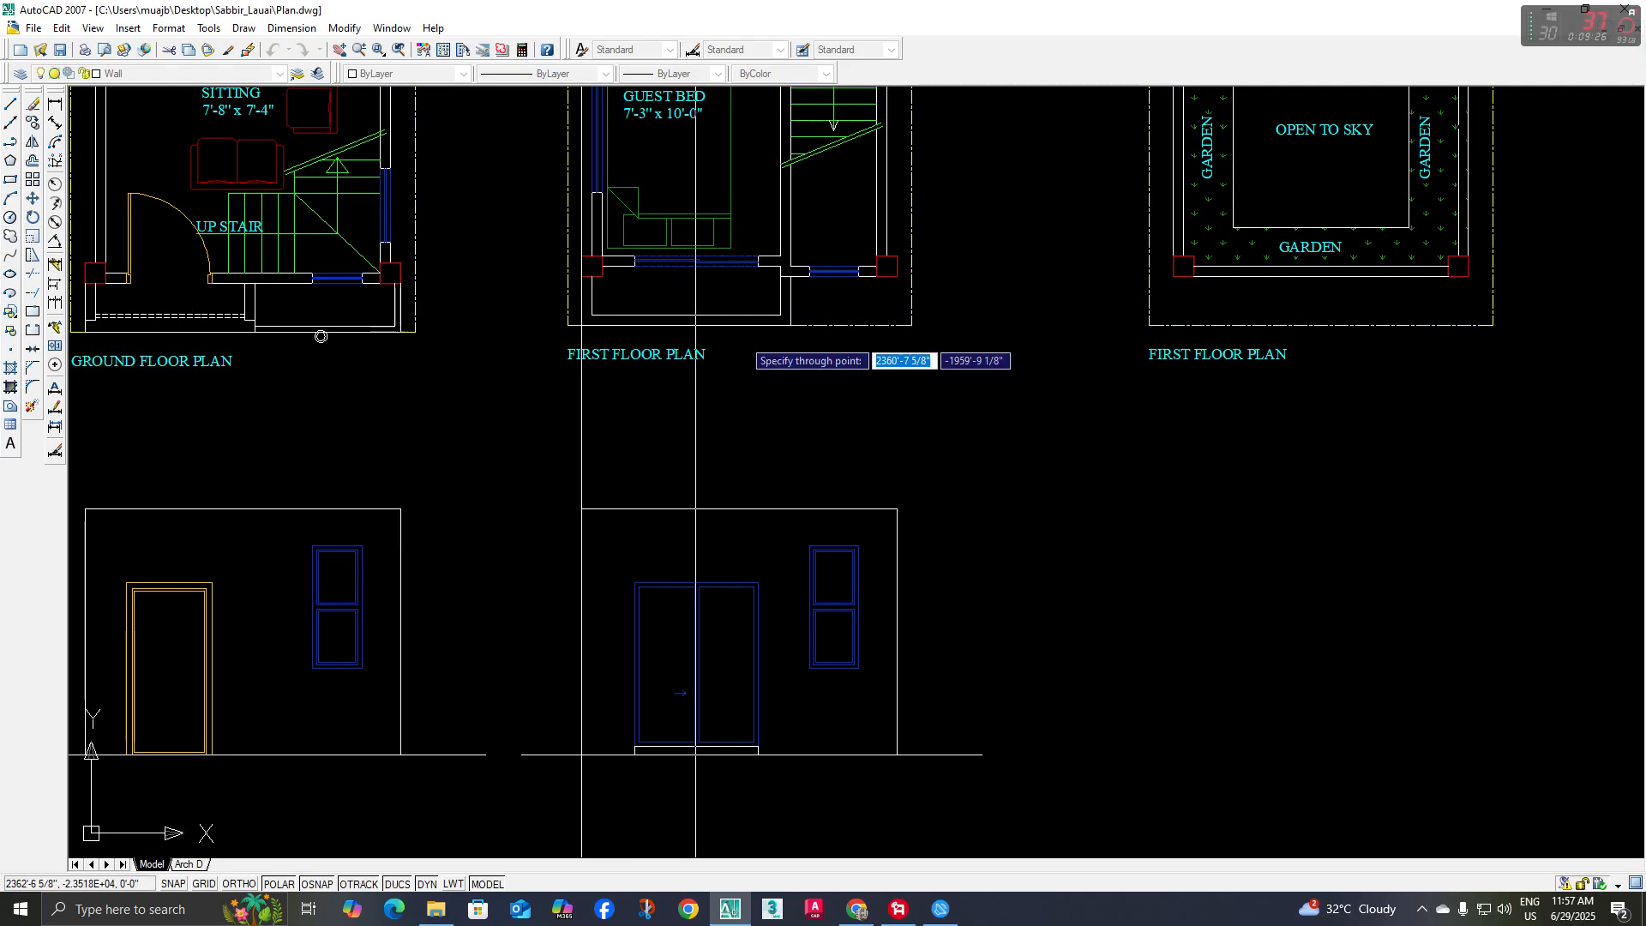
pyautogui.click(793, 333)
pyautogui.moveTo(793, 333); pyautogui.dragTo(779, 290, button='middle')
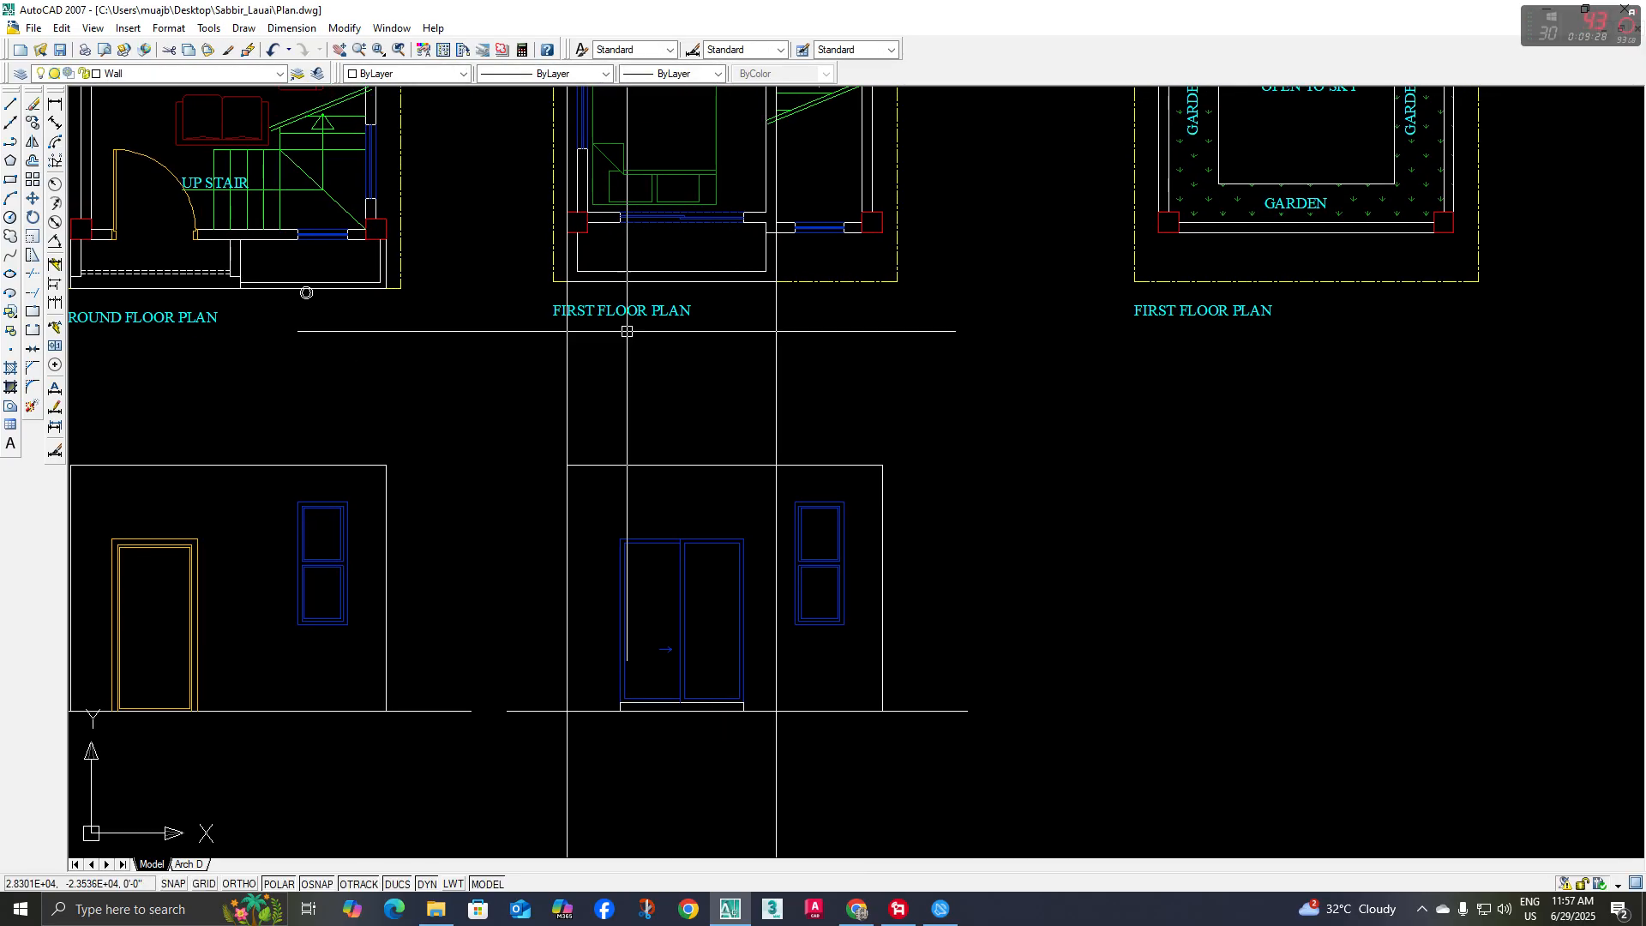
pyautogui.moveTo(674, 288); pyautogui.dragTo(669, 278, button='middle')
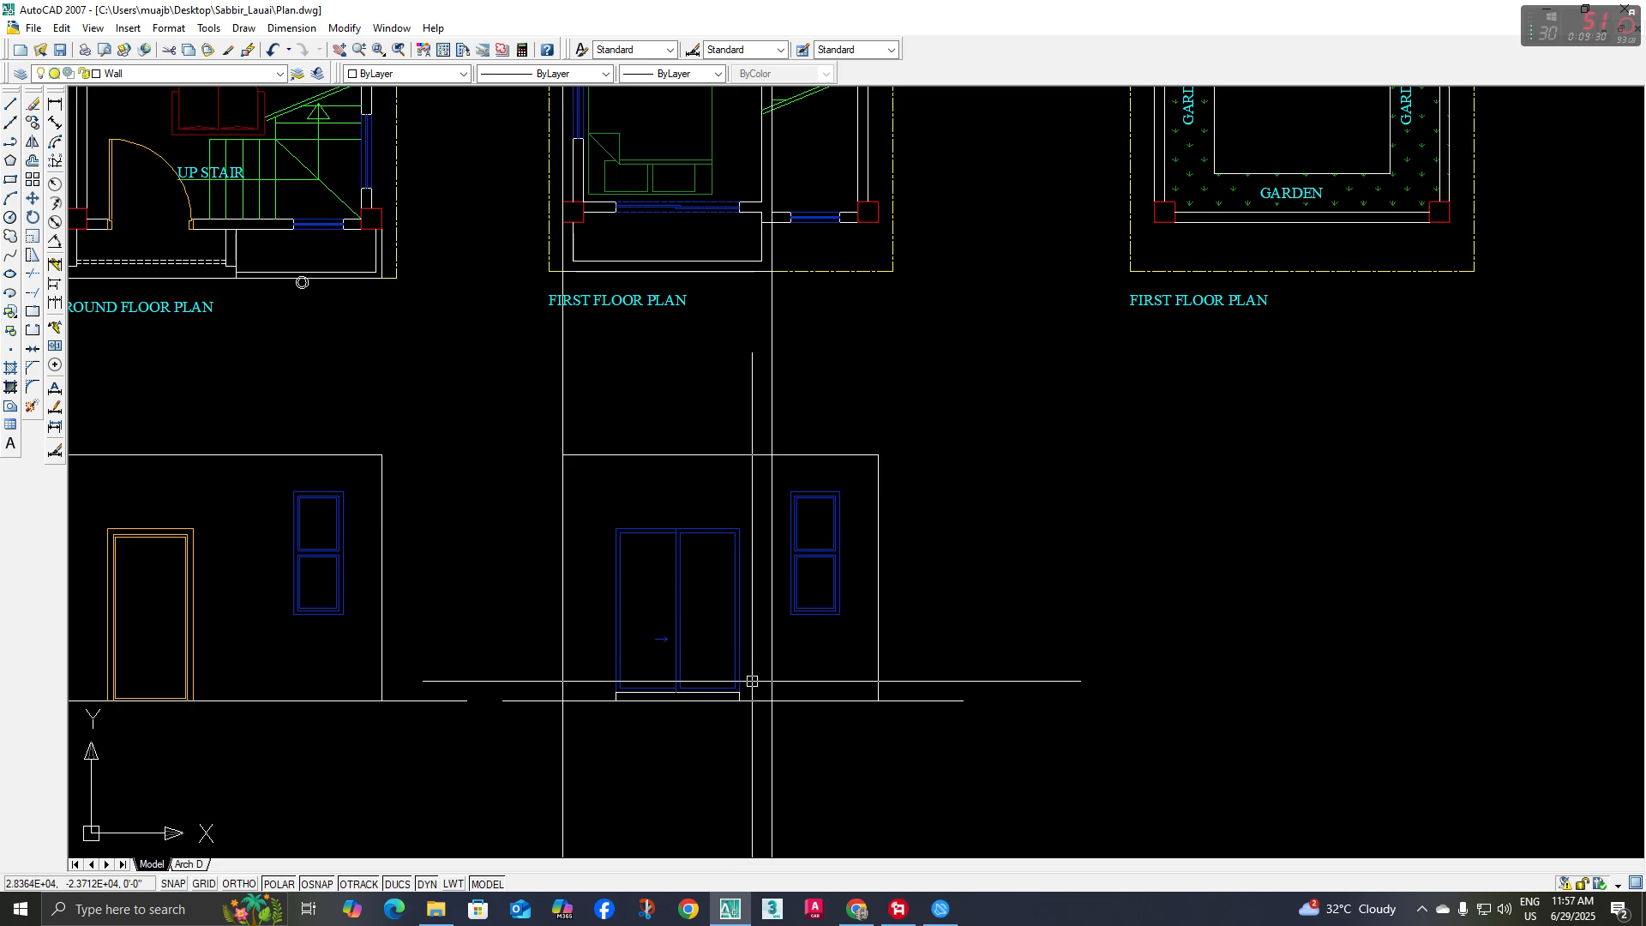
# Delete the balcony construction line that overlaps the elevation's left wall edge
pyautogui.click(562, 421)
pyautogui.press('Delete')
pyautogui.moveTo(538, 421); pyautogui.dragTo(535, 432, button='middle')
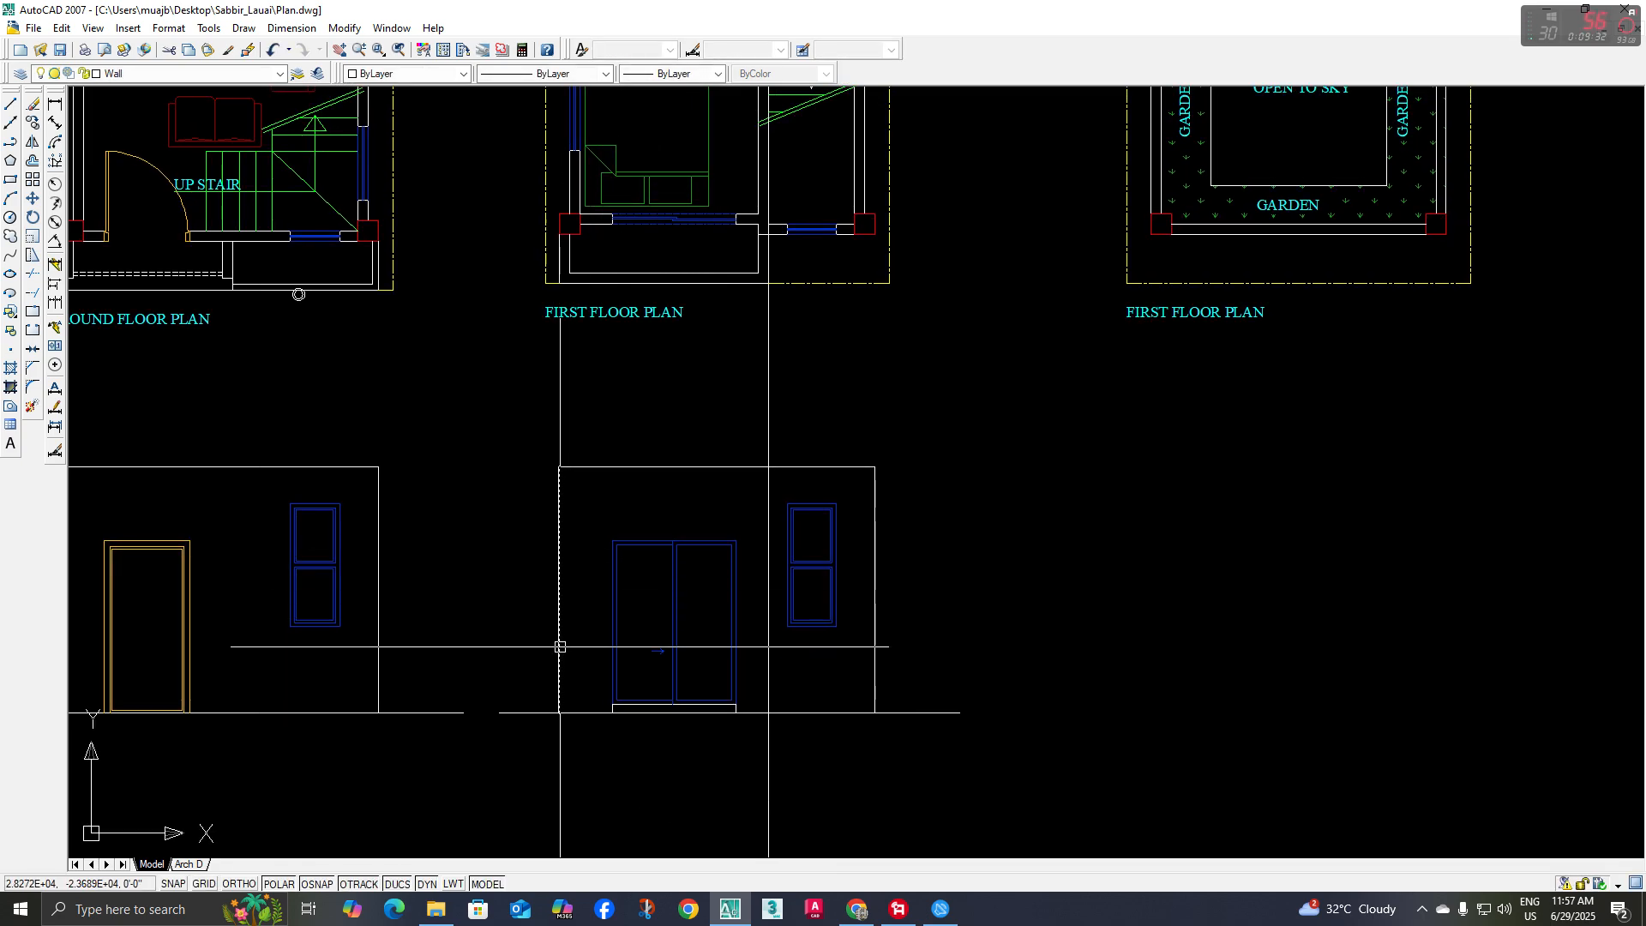
# Trim the remaining balcony construction line above the elevation's top line and below its base line
pyautogui.click(789, 463)
pyautogui.click(792, 470)
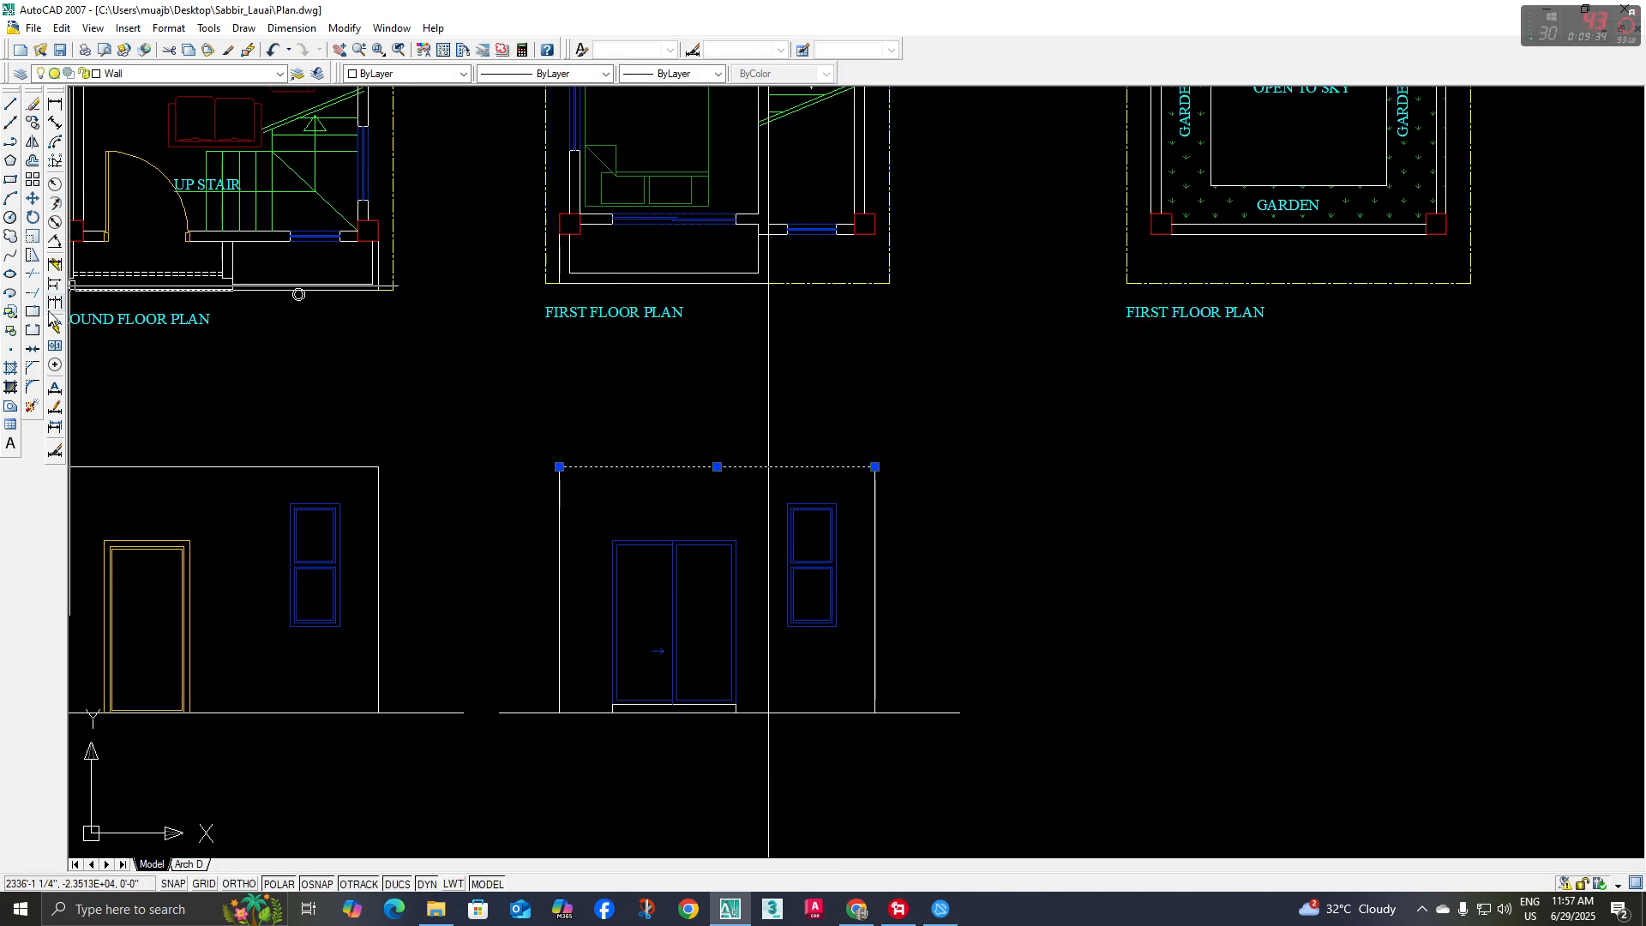
pyautogui.click(36, 277)
pyautogui.click(617, 345)
pyautogui.click(819, 384)
pyautogui.moveTo(856, 458); pyautogui.dragTo(838, 405, button='middle')
pyautogui.press('Escape')
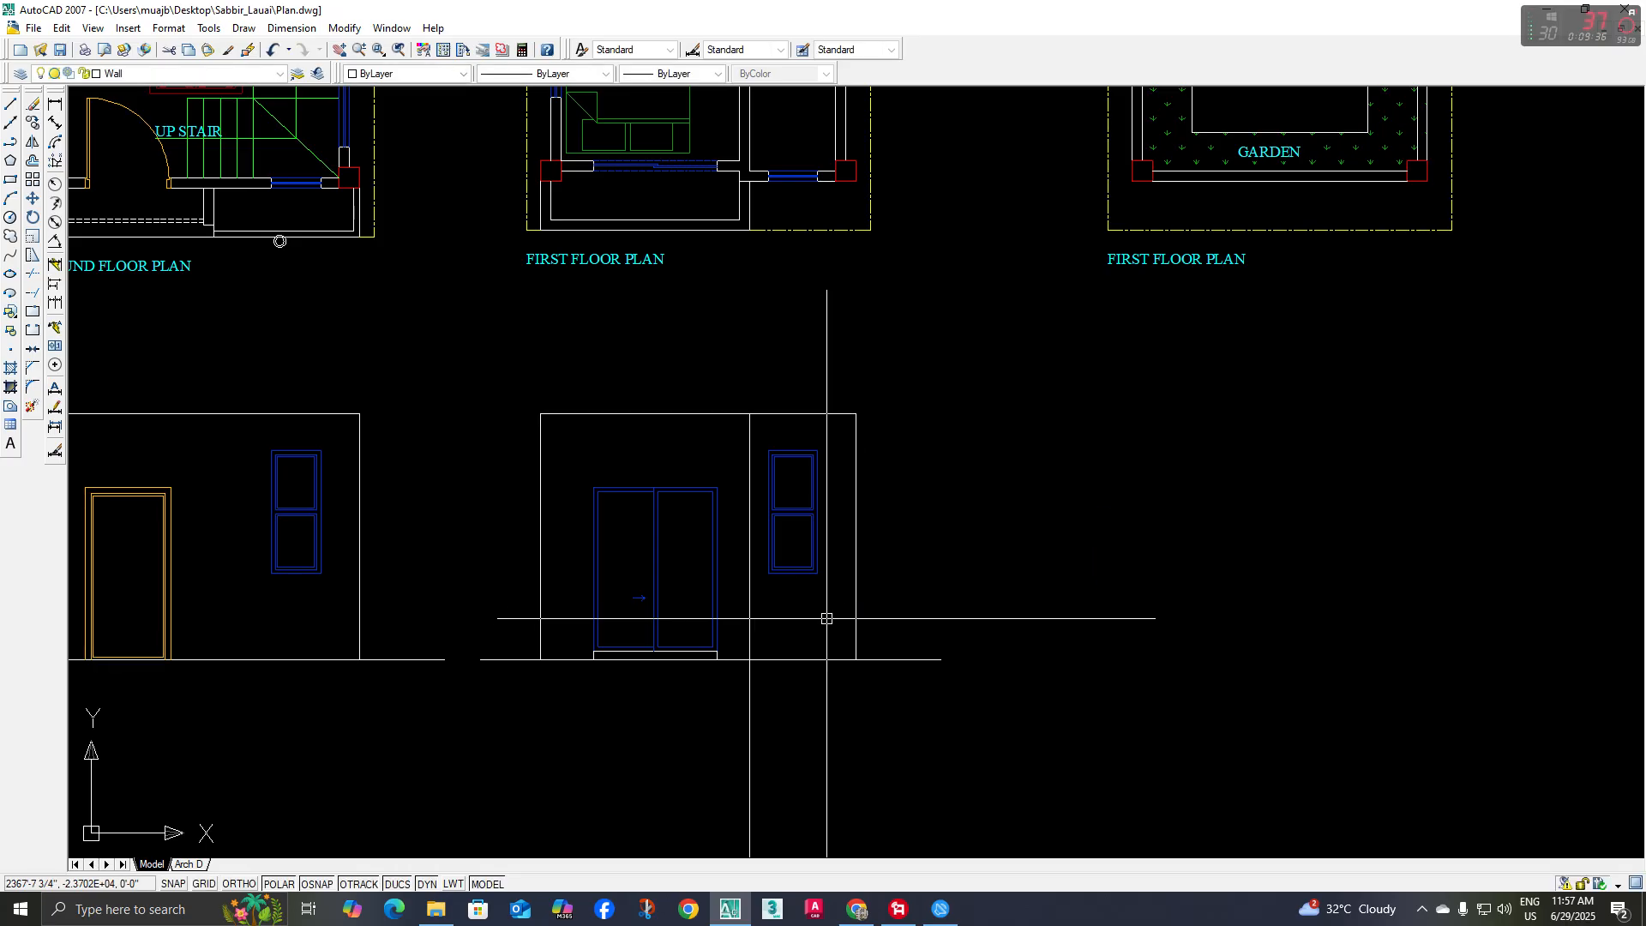
pyautogui.click(917, 648)
pyautogui.click(909, 668)
pyautogui.click(36, 277)
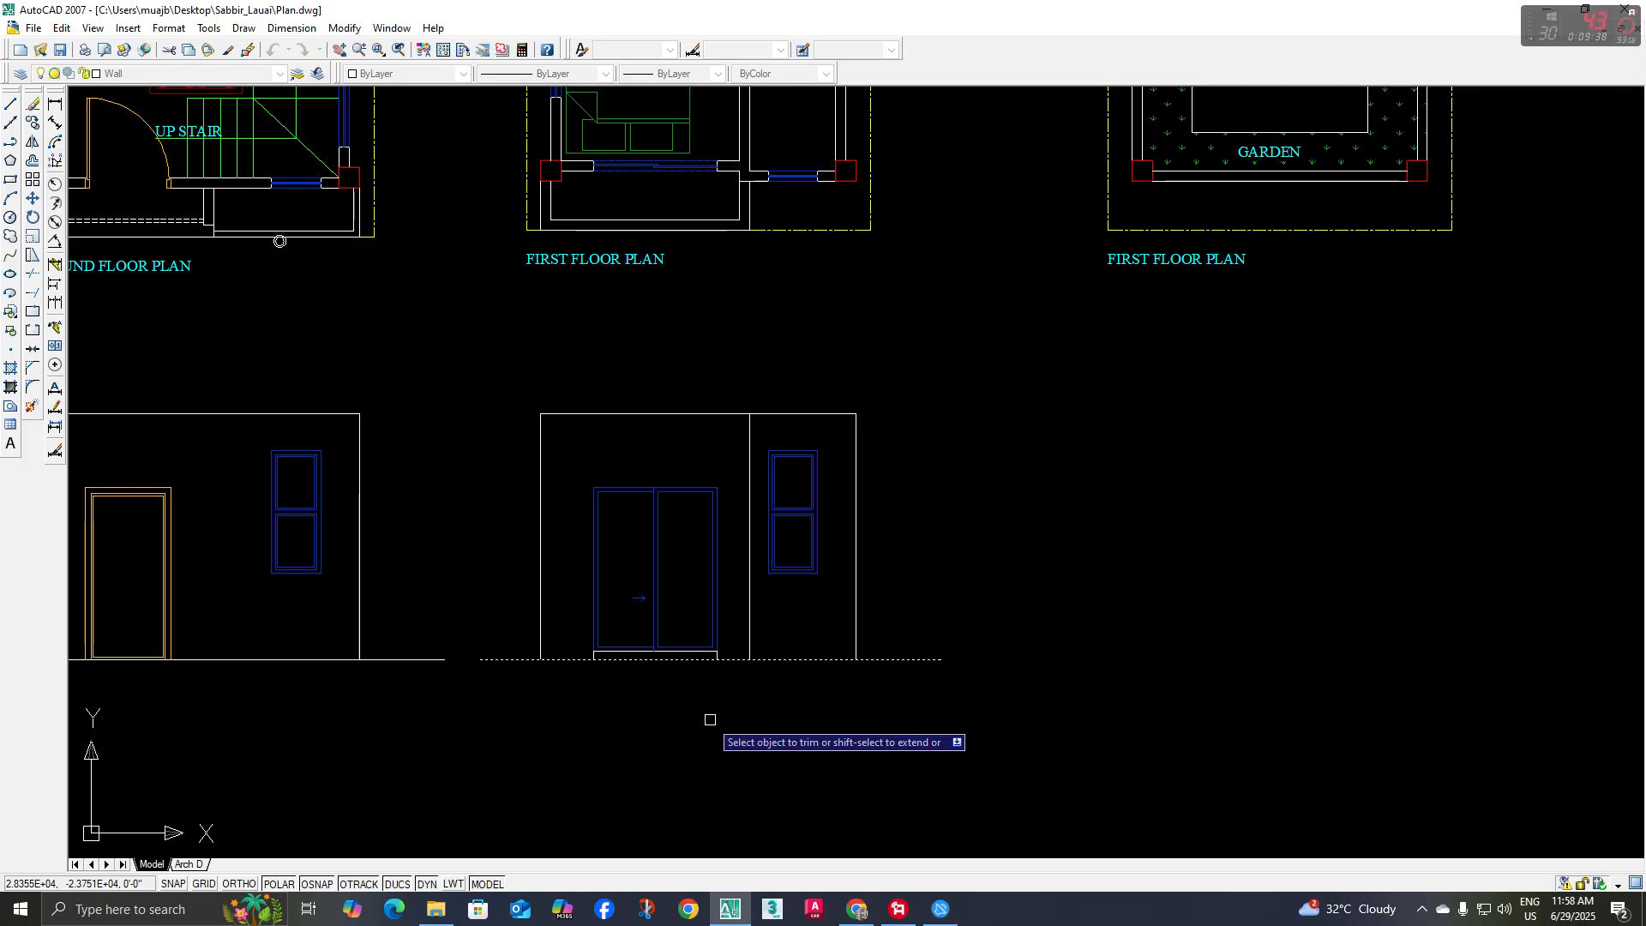
pyautogui.scroll(2, 711, 720)
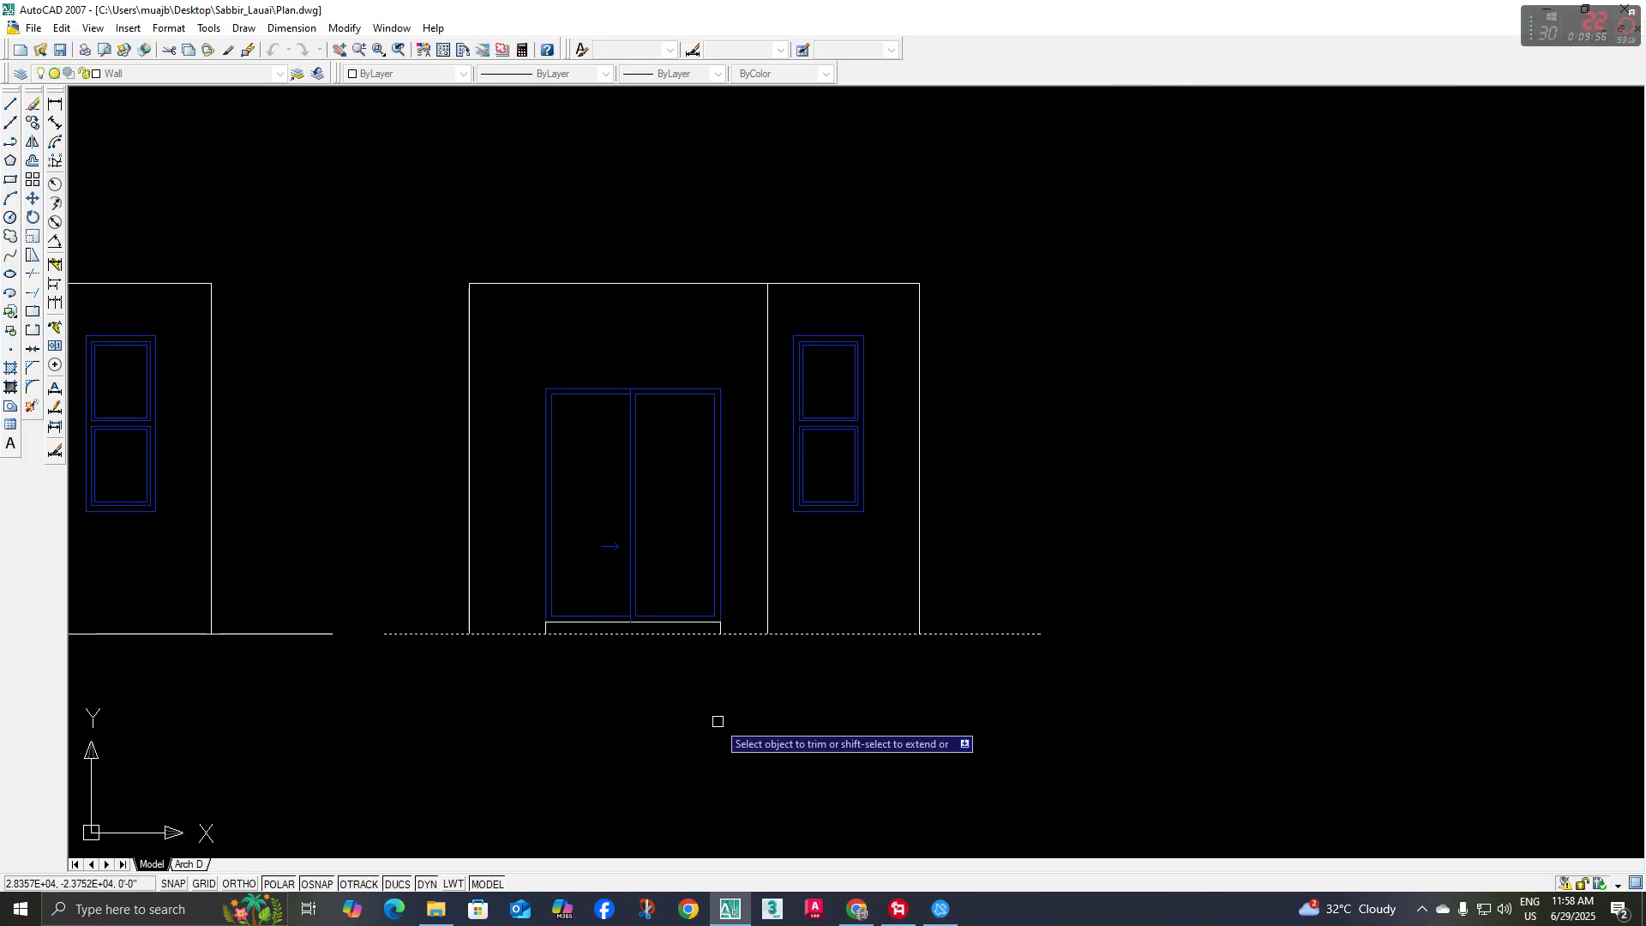
pyautogui.press('Escape')
# Examine the balcony's frame and bottom band in the reference rendering, comparing them with the first floor elevation
pyautogui.scroll(-4, 787, 751)
pyautogui.moveTo(780, 643); pyautogui.dragTo(969, 682, button='middle')
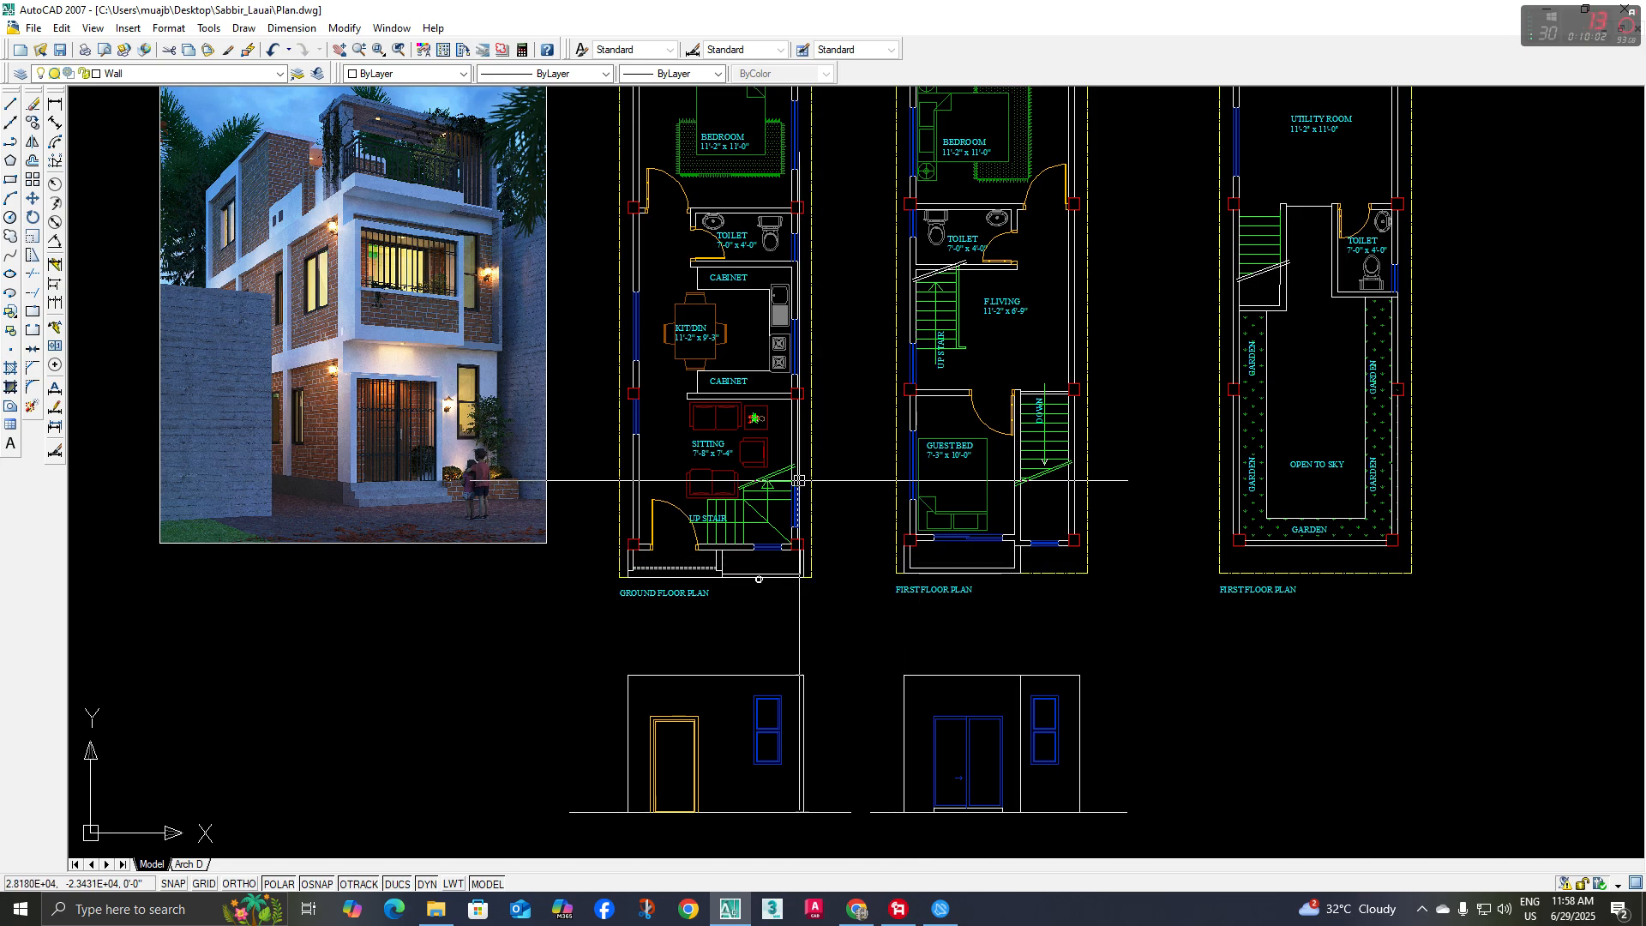
pyautogui.scroll(2, 314, 299)
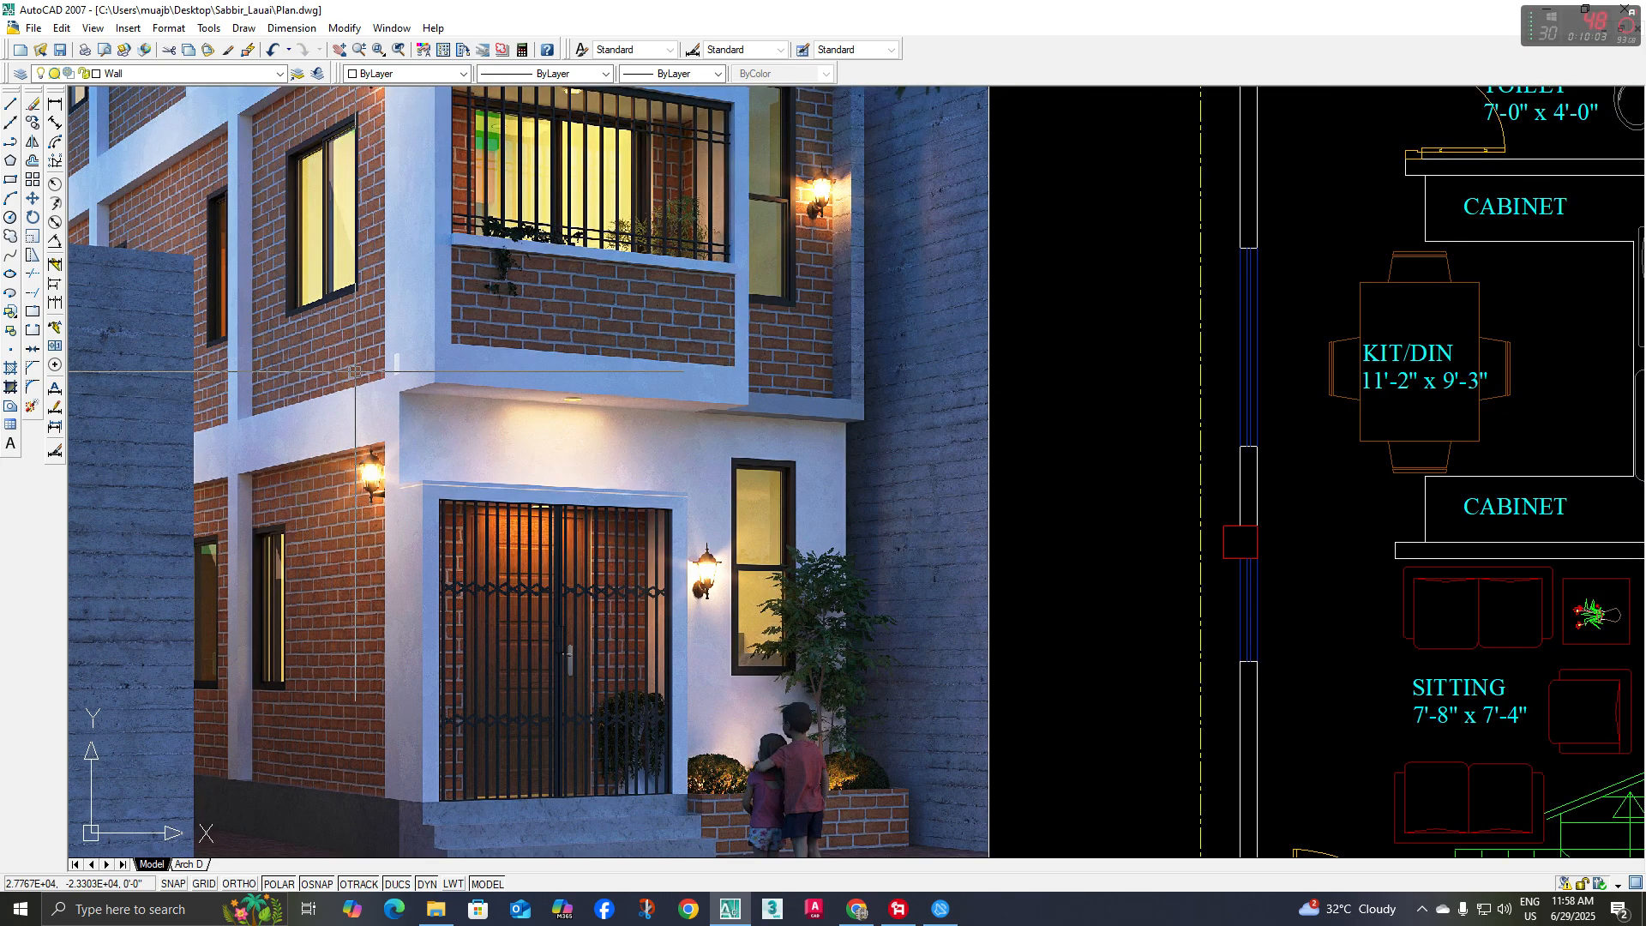
pyautogui.scroll(-2, 434, 385)
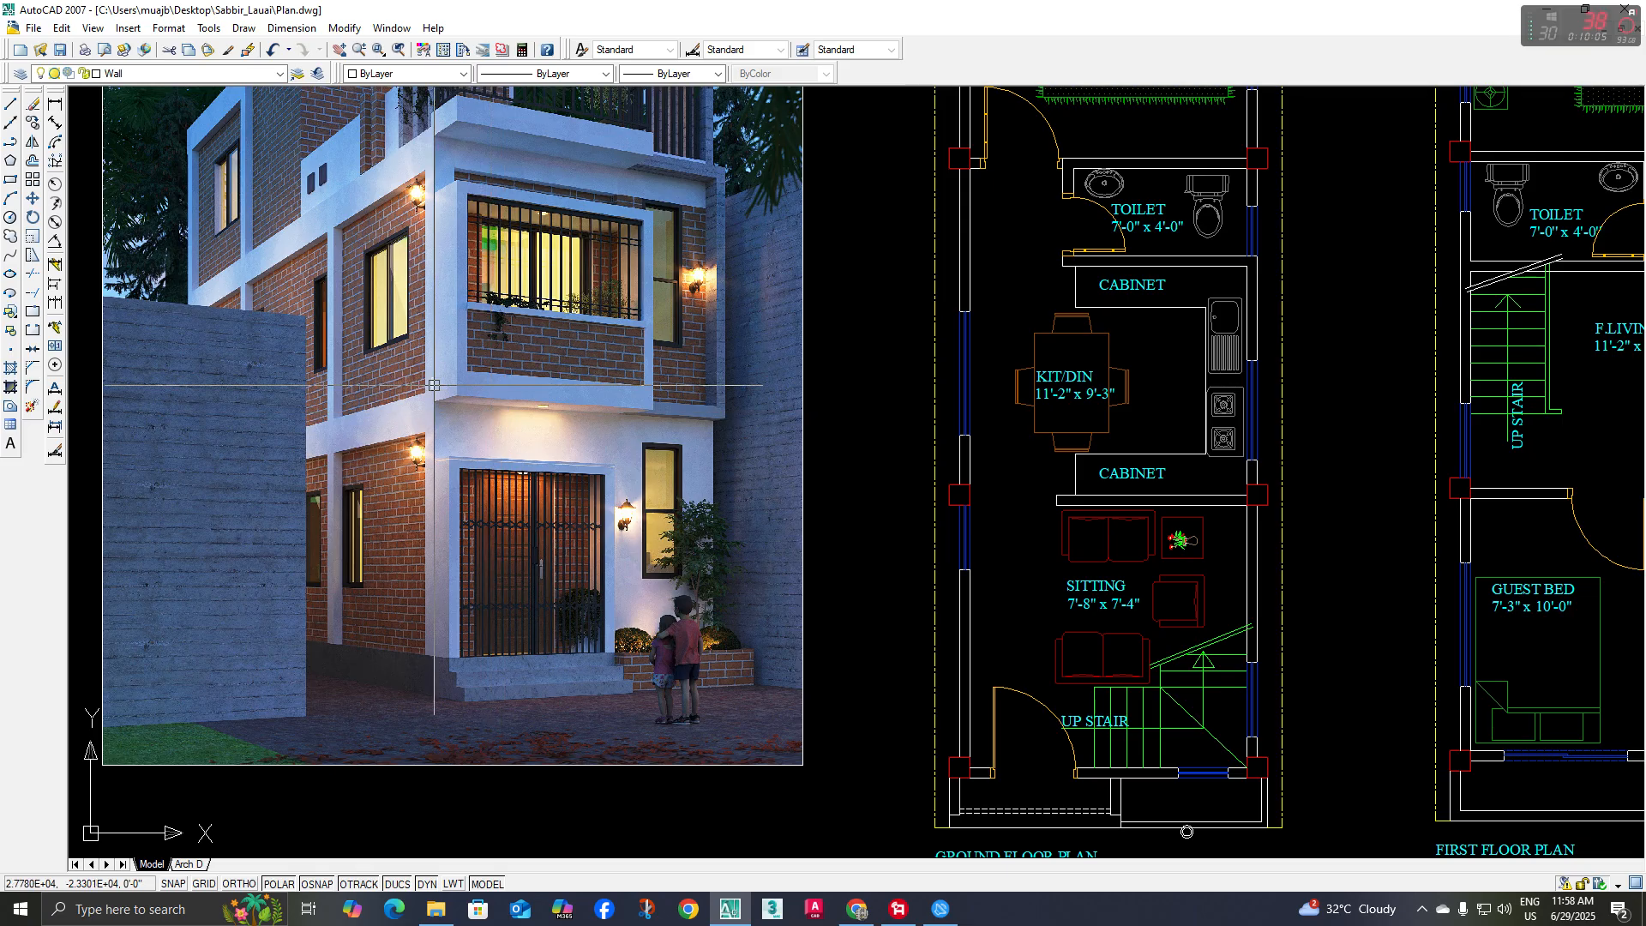
pyautogui.scroll(3, 465, 395)
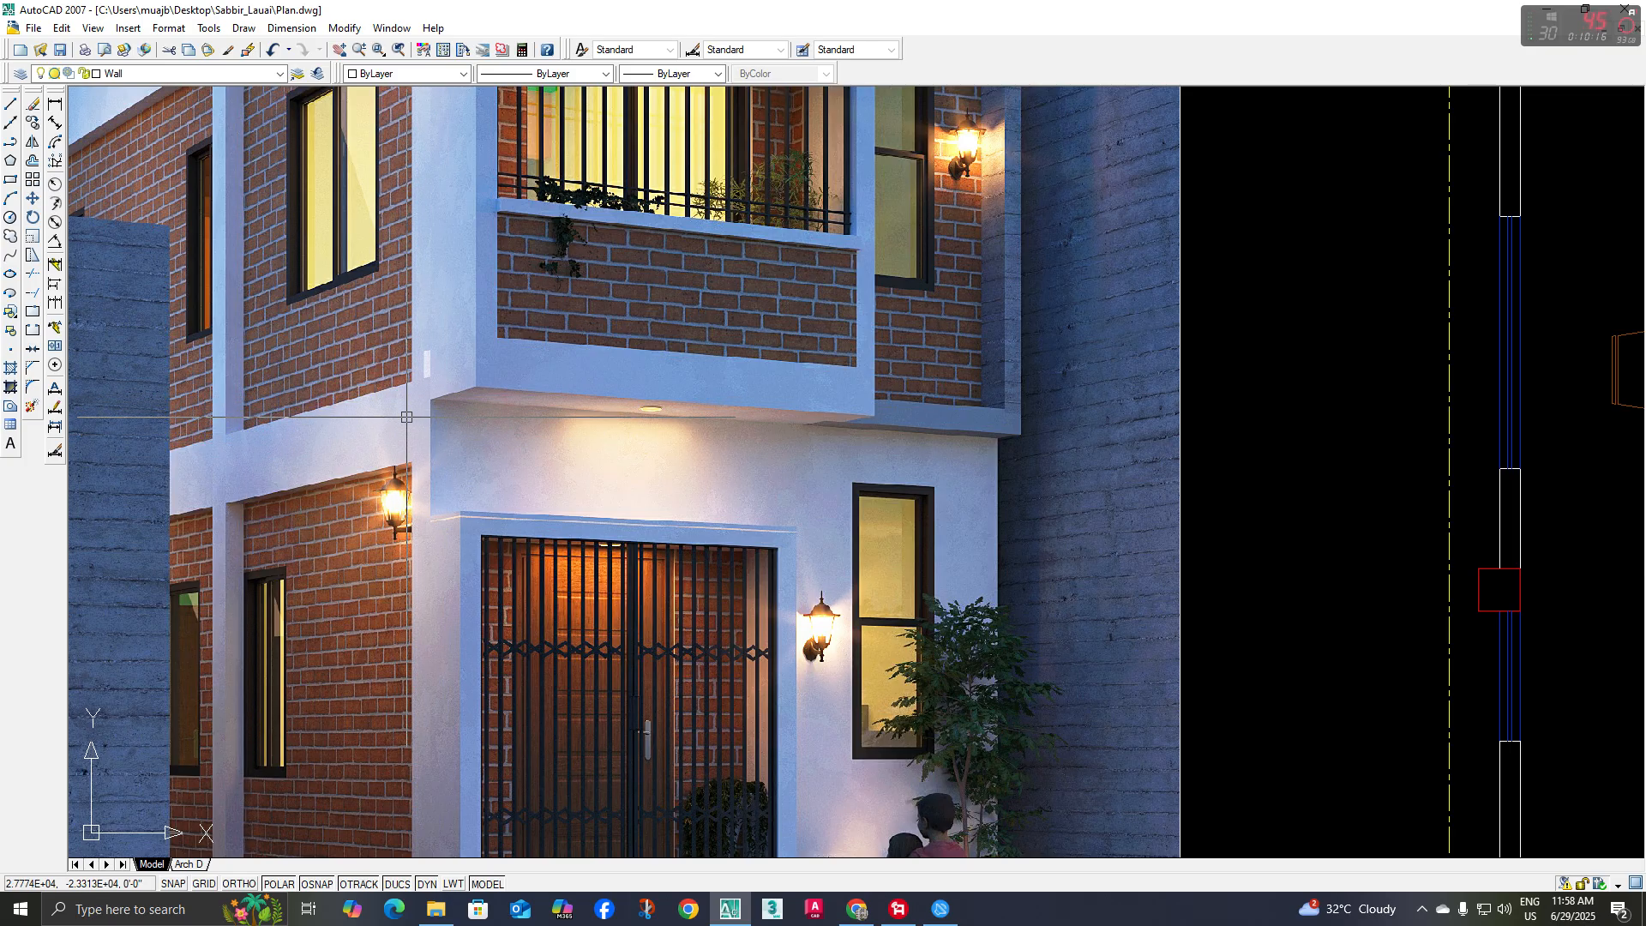
pyautogui.moveTo(428, 417); pyautogui.dragTo(409, 444, button='middle')
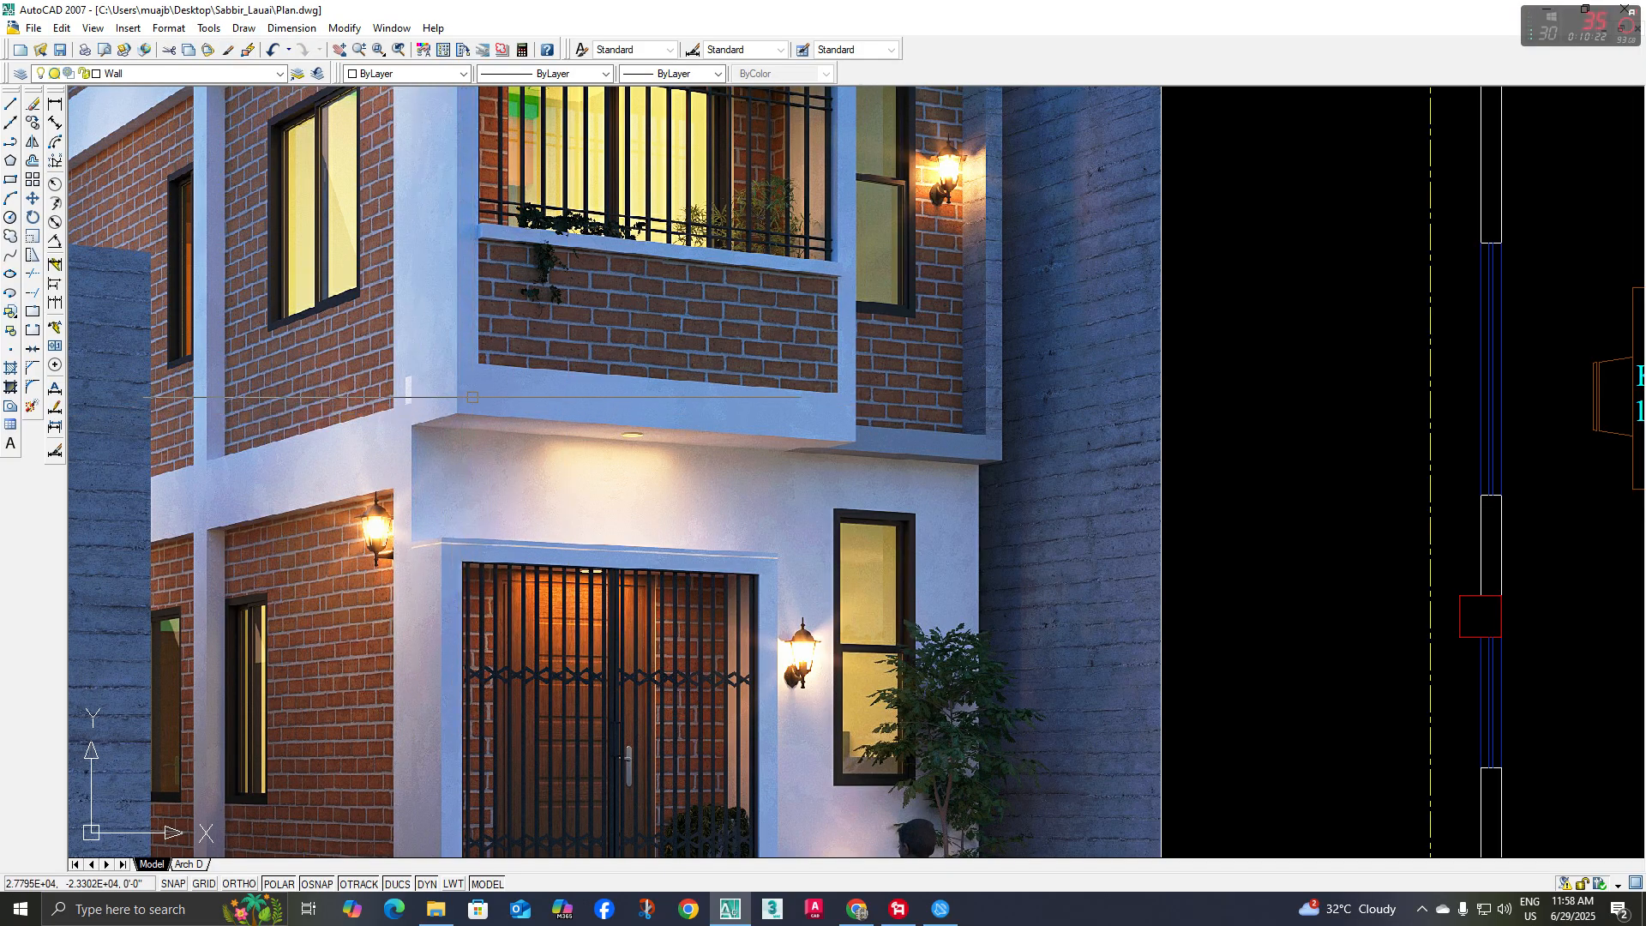
pyautogui.scroll(2, 900, 422)
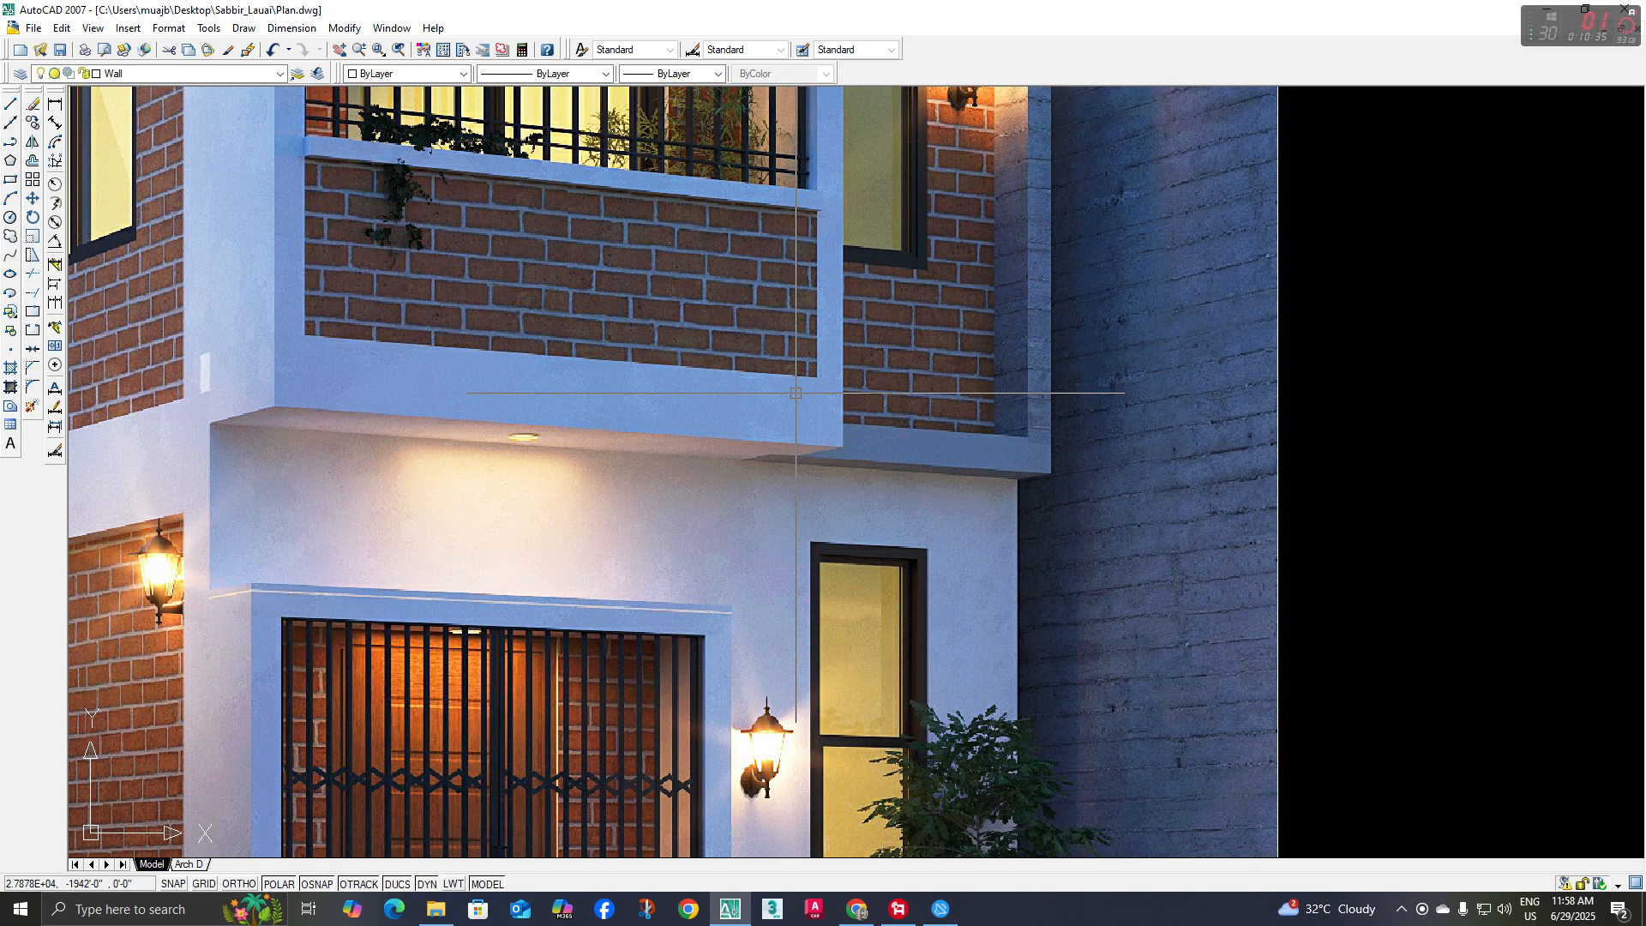
pyautogui.scroll(-2, 518, 420)
pyautogui.scroll(2, 361, 441)
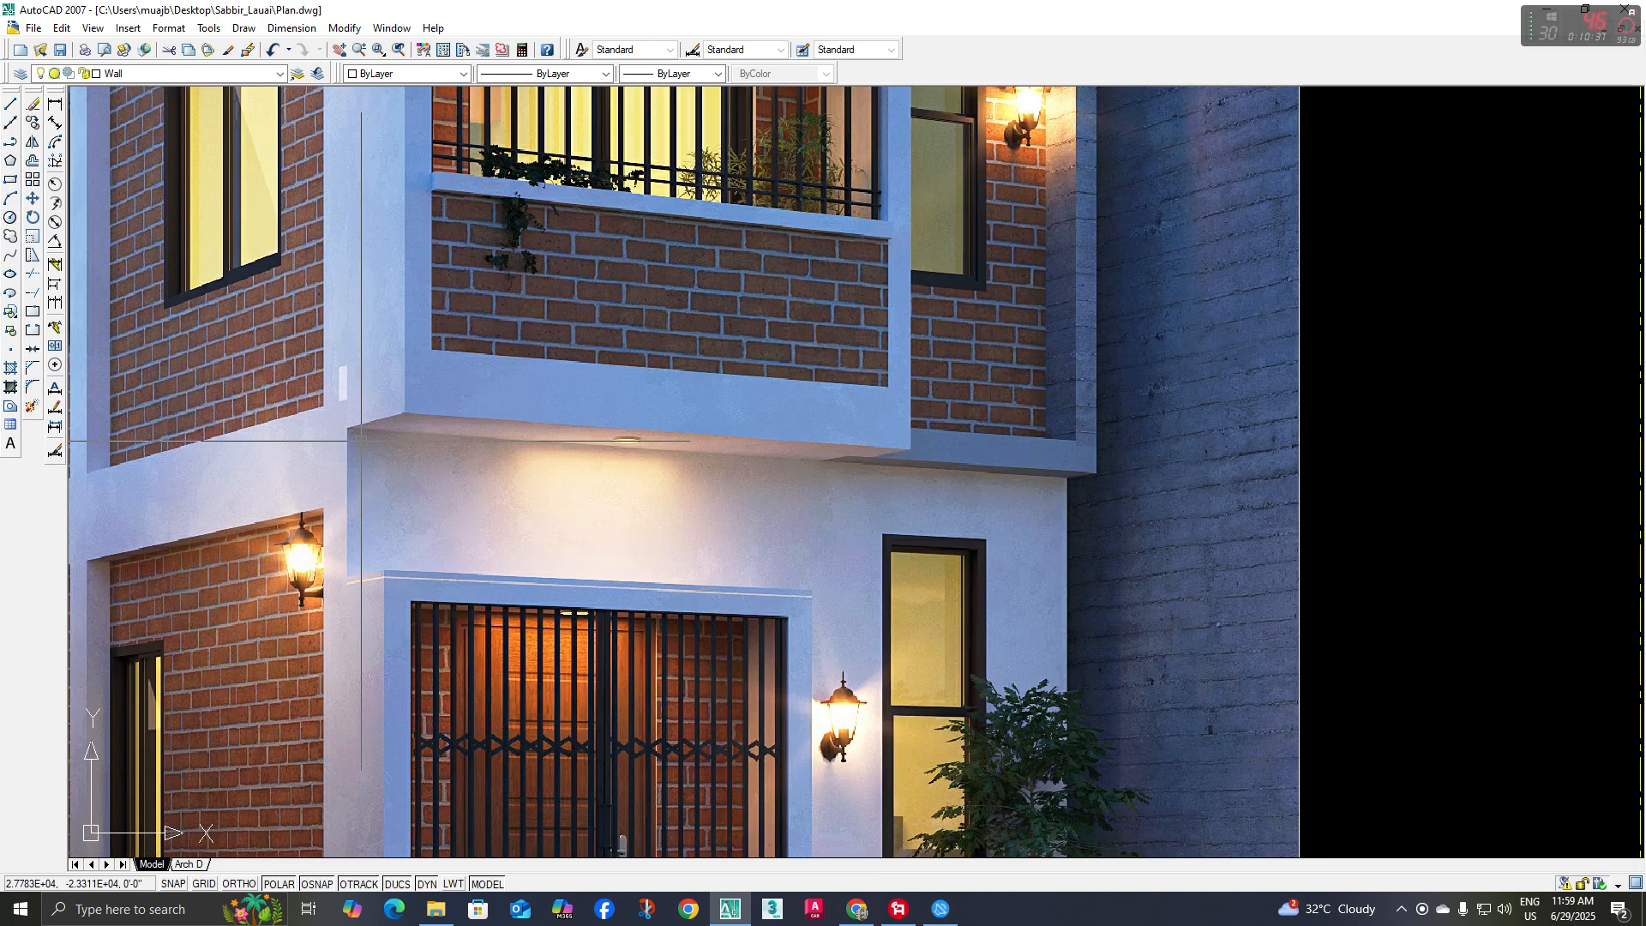
pyautogui.scroll(-2, 362, 419)
pyautogui.moveTo(893, 714)
pyautogui.mouseDown(button='middle')
pyautogui.moveTo(613, 347)
pyautogui.moveTo(442, 260)
pyautogui.mouseUp(button='middle')
pyautogui.scroll(-1, 613, 347)
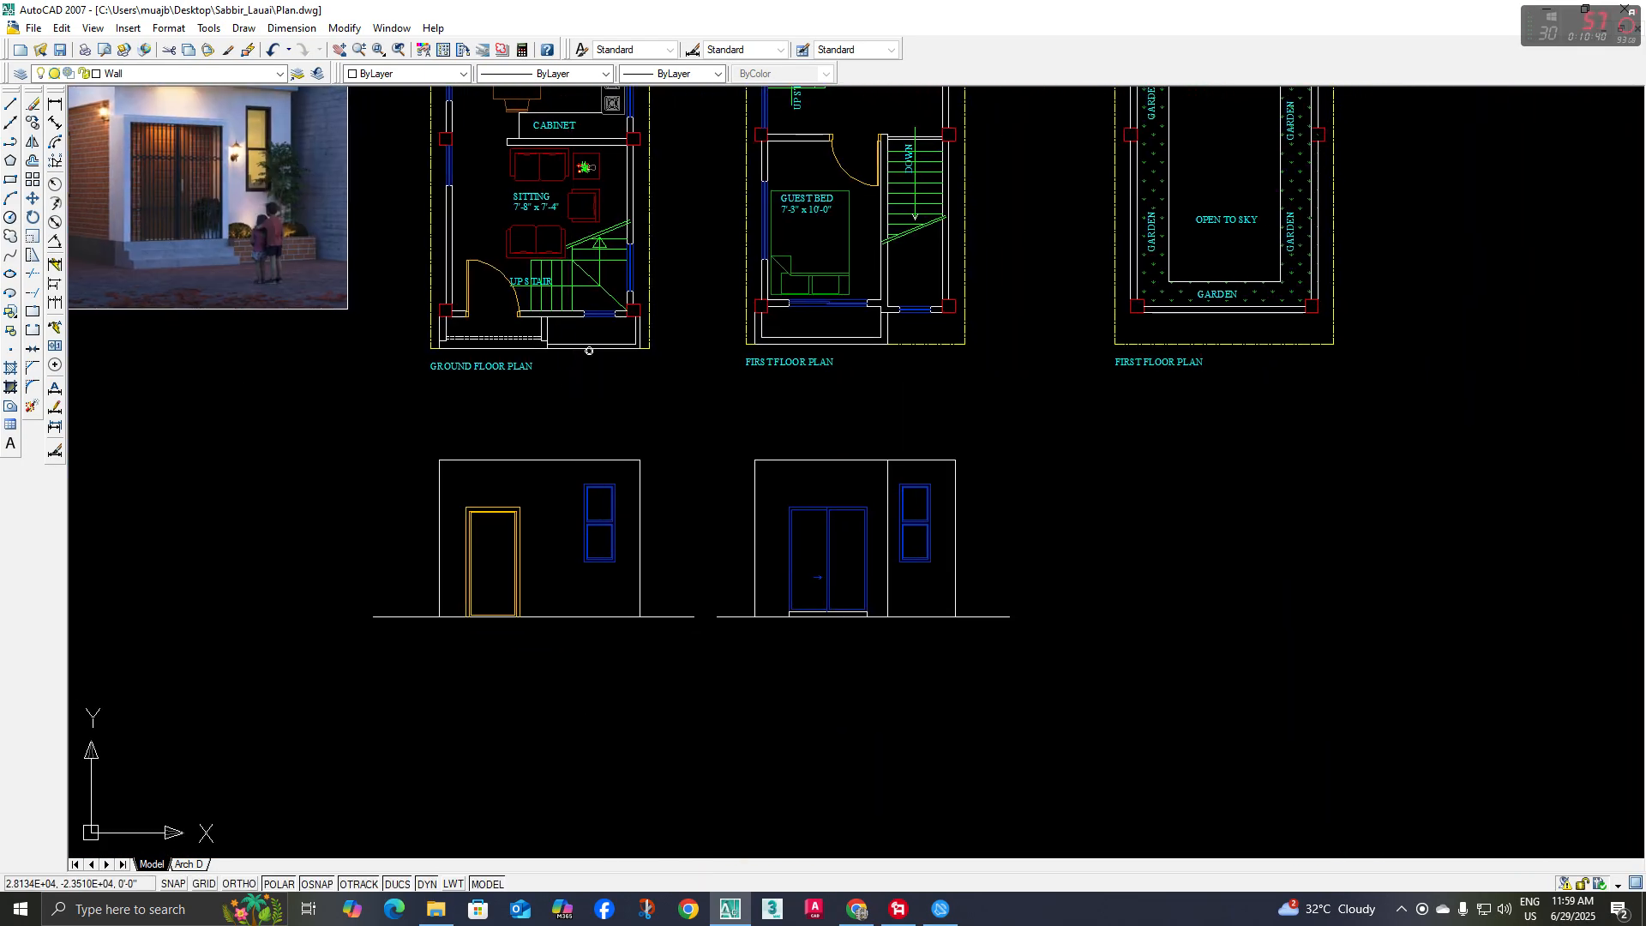
pyautogui.moveTo(847, 618); pyautogui.dragTo(784, 650, button='middle')
# Draw a line along the base from the left wall edge to the balcony's right edge
pyautogui.scroll(1, 799, 626)
pyautogui.write('l')
pyautogui.press('space')
pyautogui.scroll(2, 756, 651)
pyautogui.scroll(-6, 651, 633)
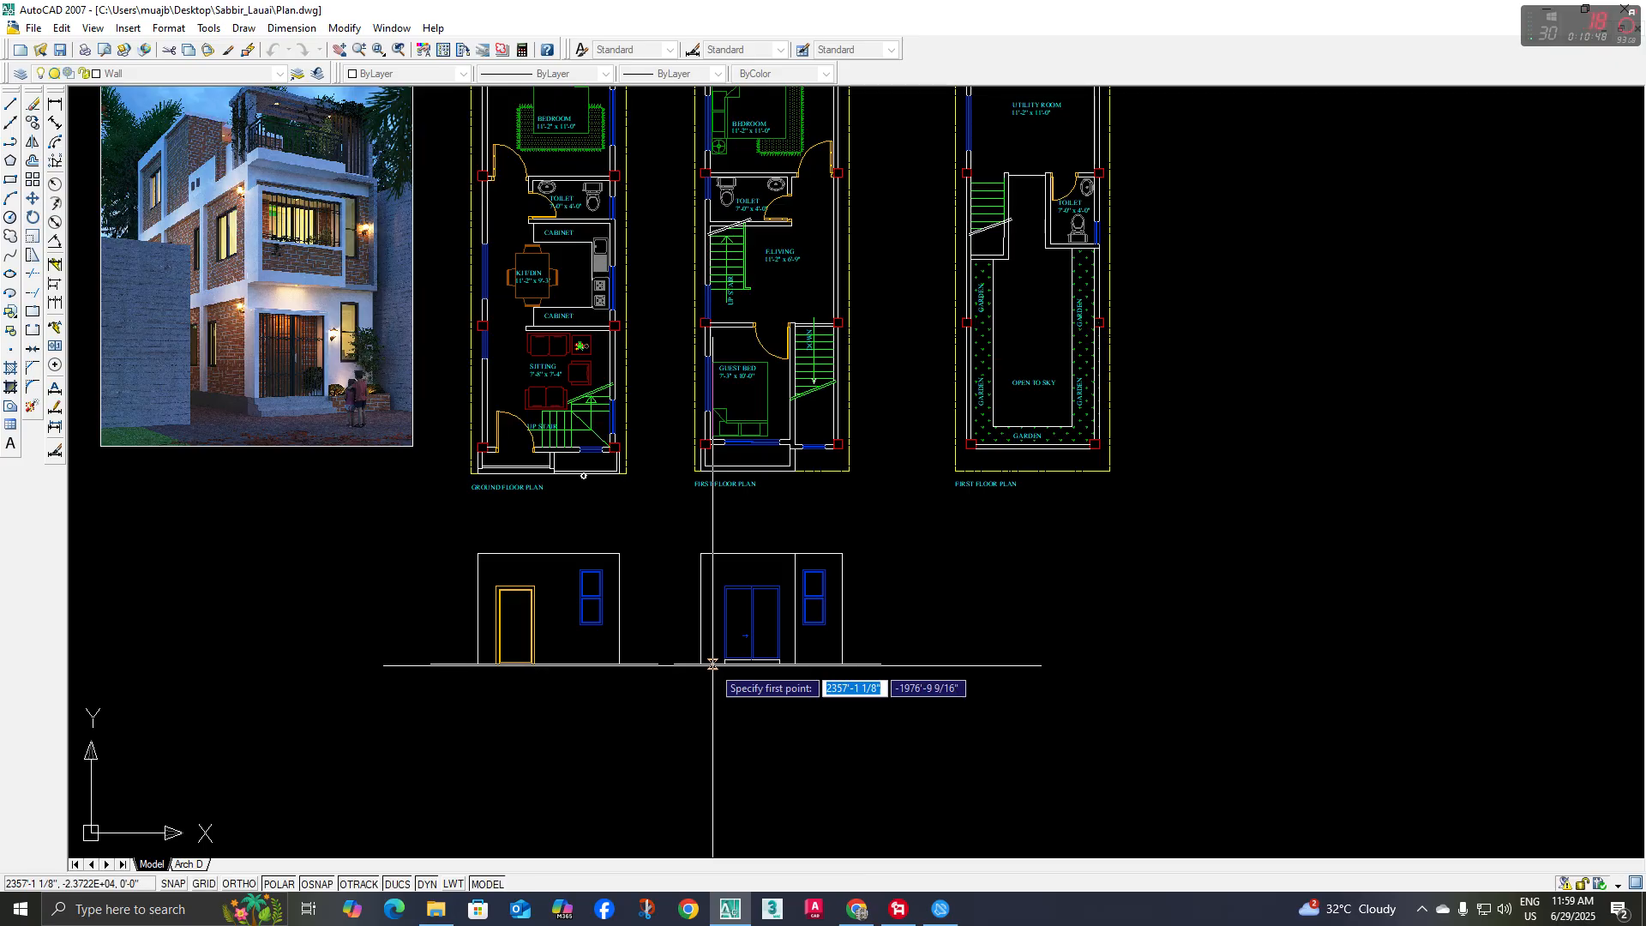
pyautogui.scroll(3, 694, 664)
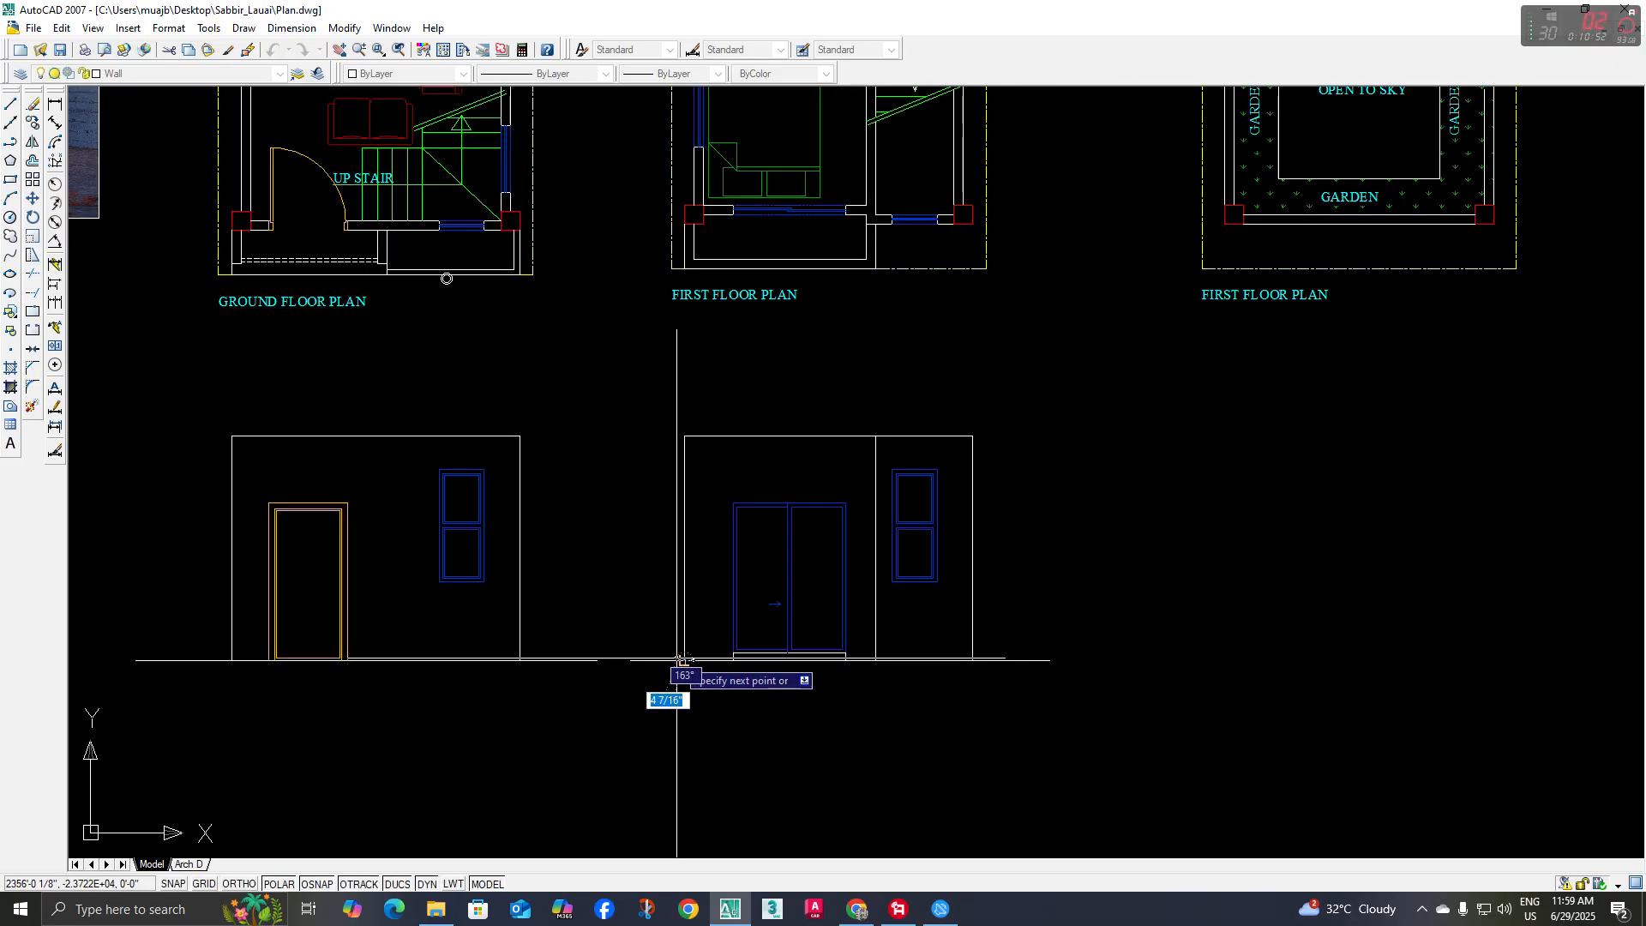
pyautogui.scroll(3, 864, 660)
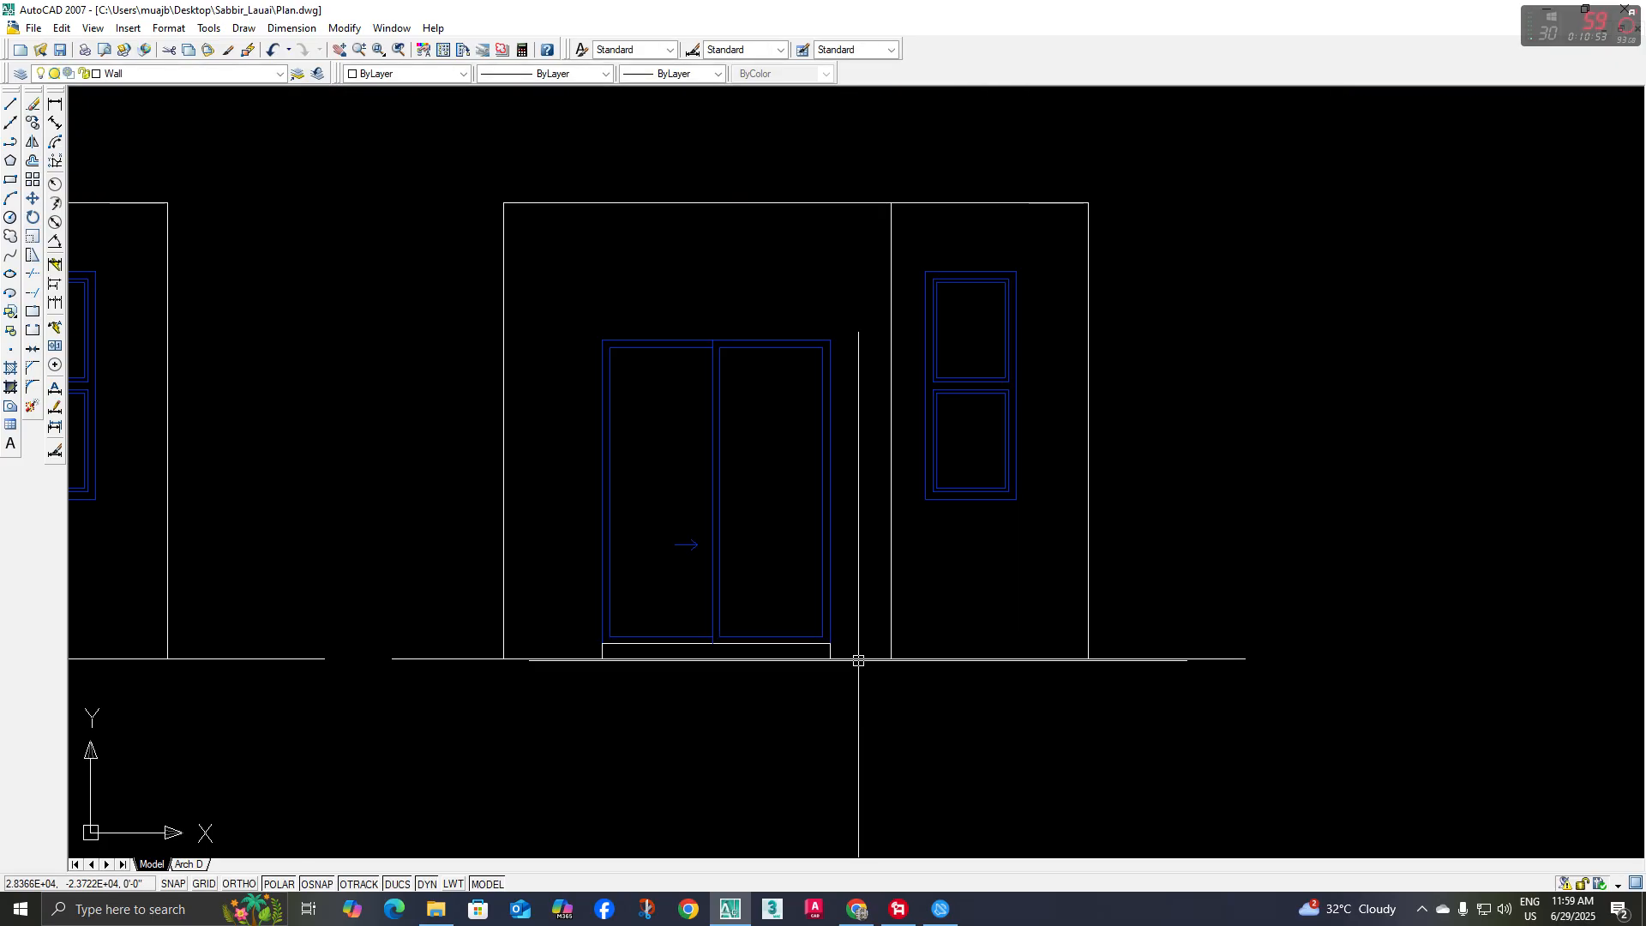
# Copy the balcony's bottom line 5 inches upward to form its bottom band
pyautogui.moveTo(906, 642); pyautogui.dragTo(887, 663, button='middle')
pyautogui.write('co')
pyautogui.press('space')
pyautogui.click(910, 656)
pyautogui.write('5')
pyautogui.press('space')
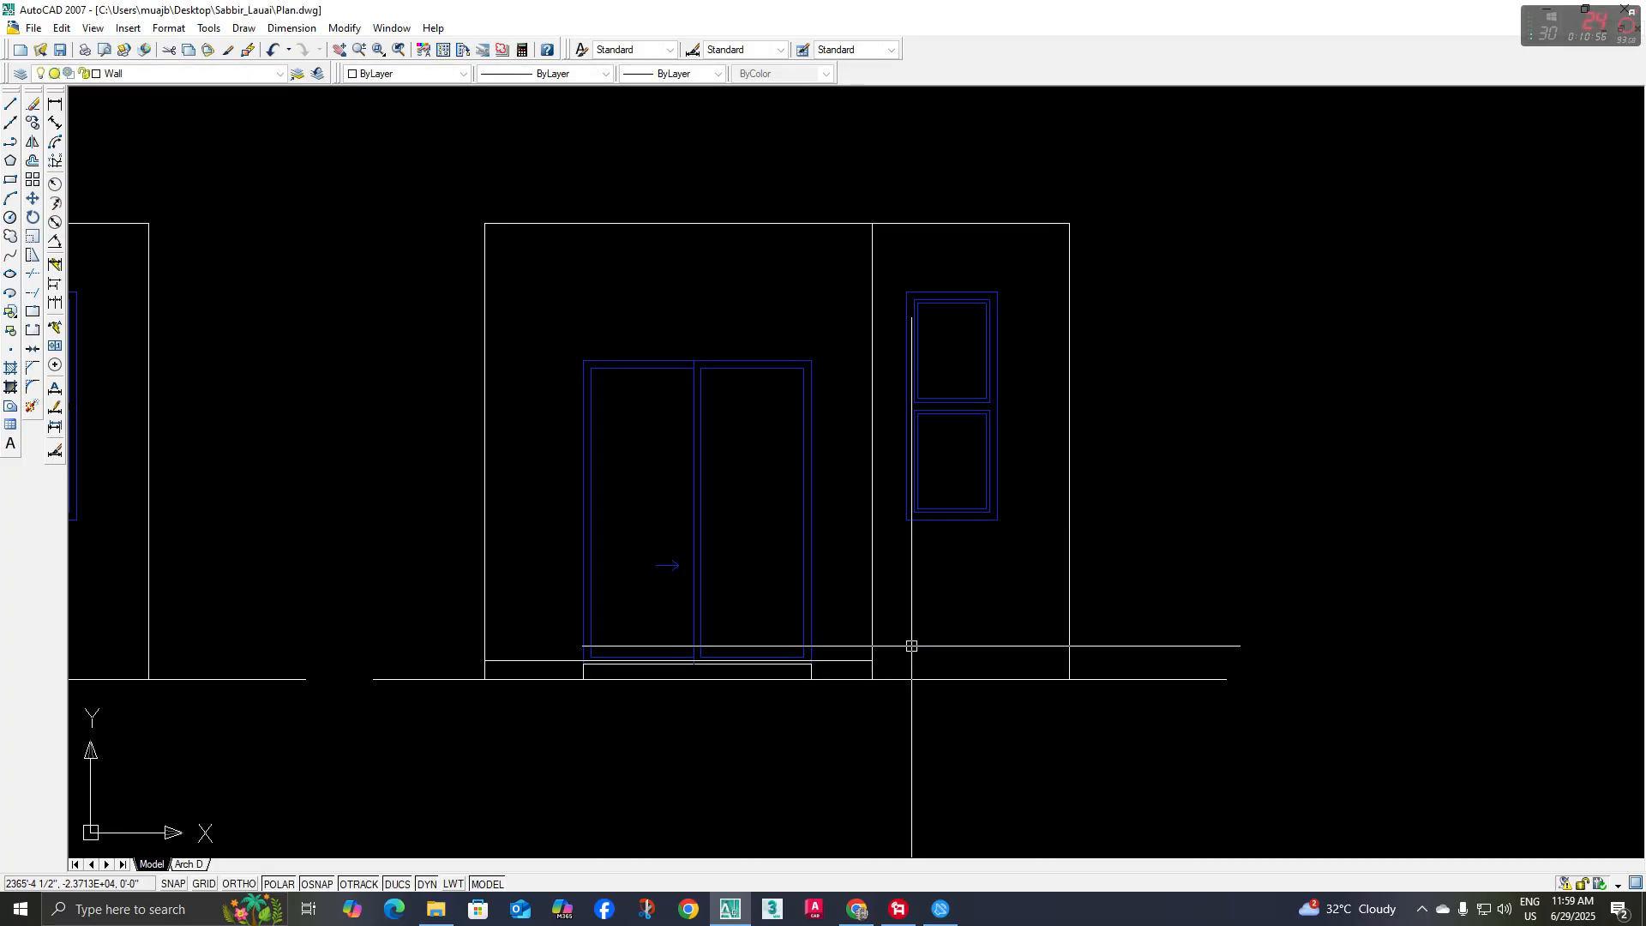
# Delete the sliding door's white sill line and its two short vertical end lines
pyautogui.scroll(3, 600, 674)
pyautogui.scroll(-3, 630, 672)
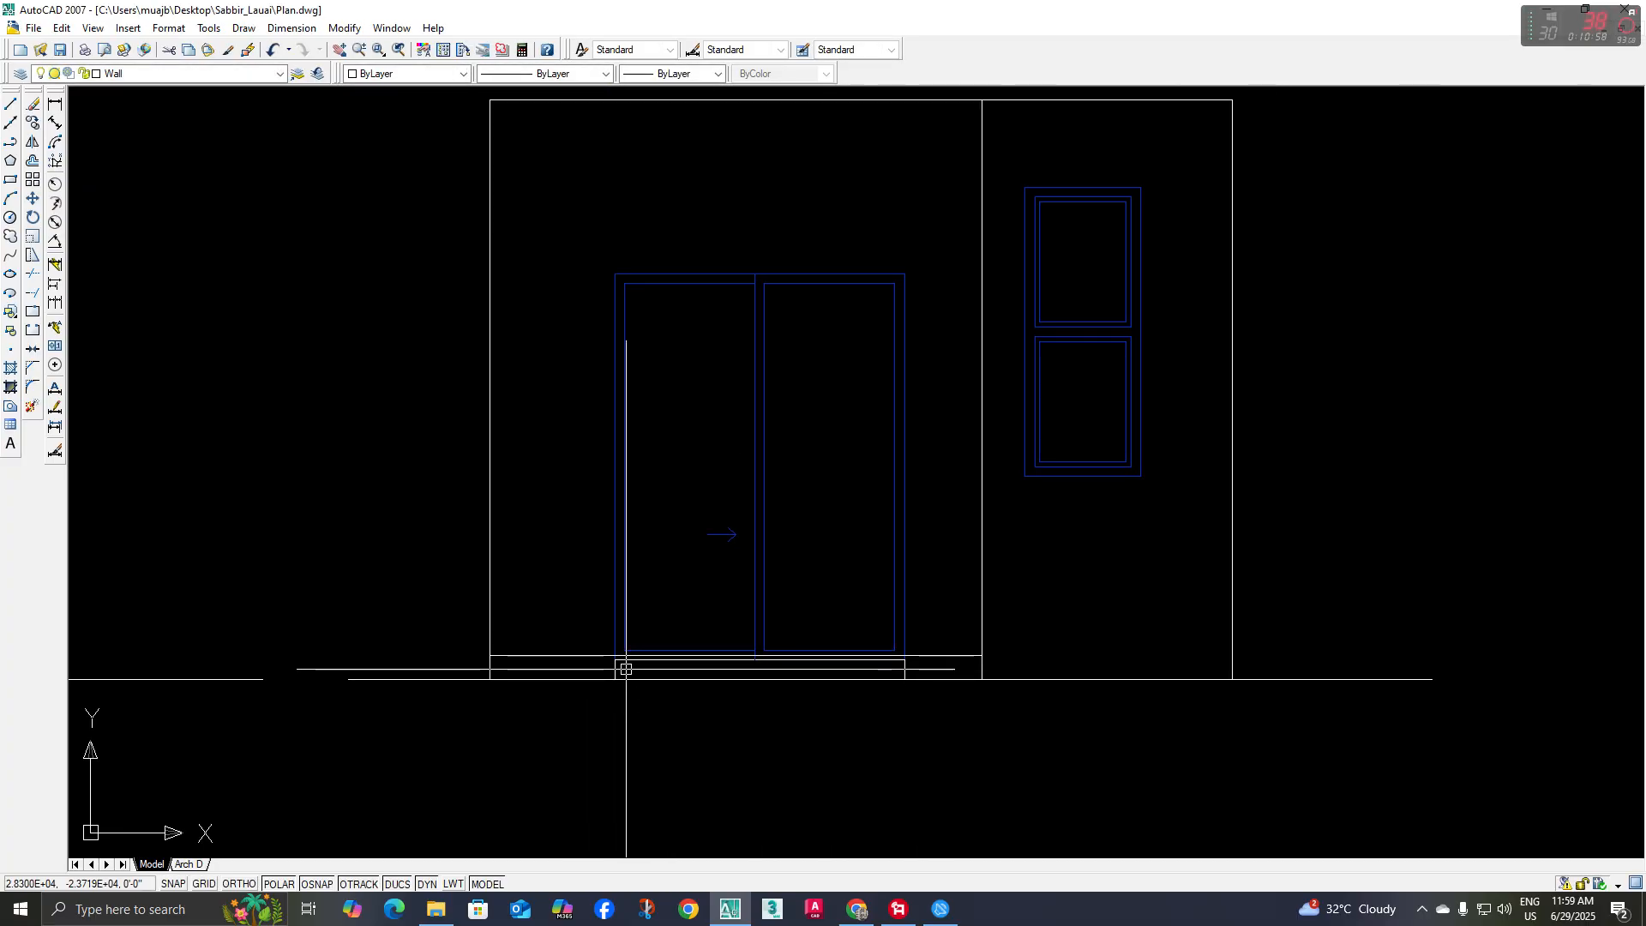
pyautogui.scroll(4, 632, 674)
pyautogui.moveTo(1187, 671); pyautogui.dragTo(1114, 650, button='middle')
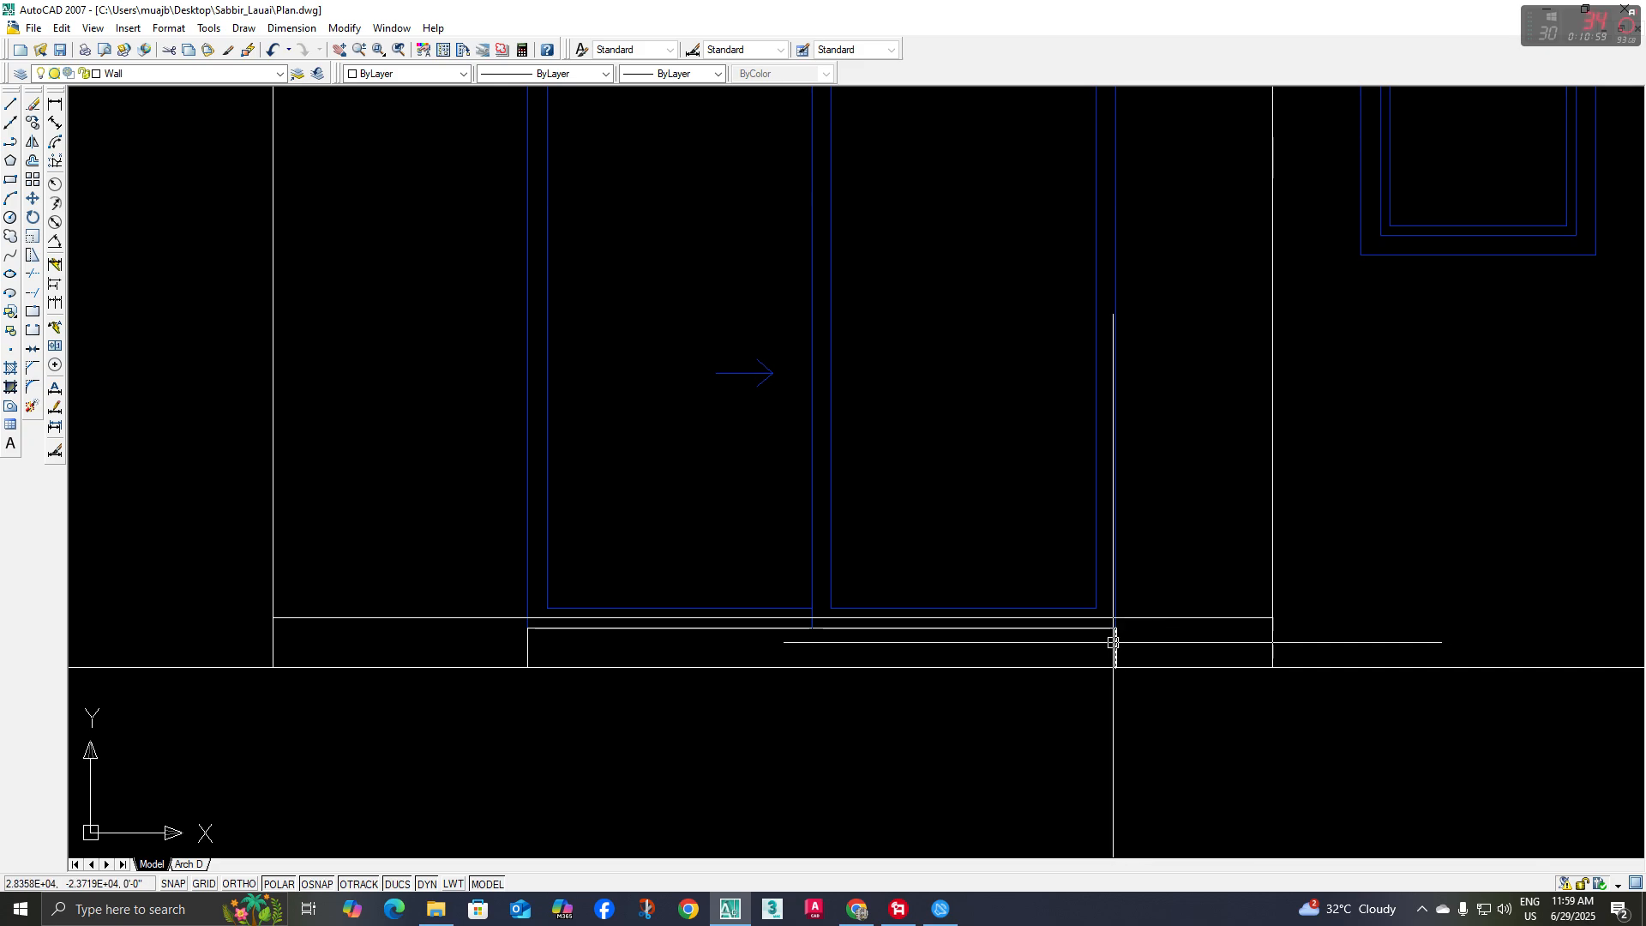
pyautogui.scroll(3, 502, 628)
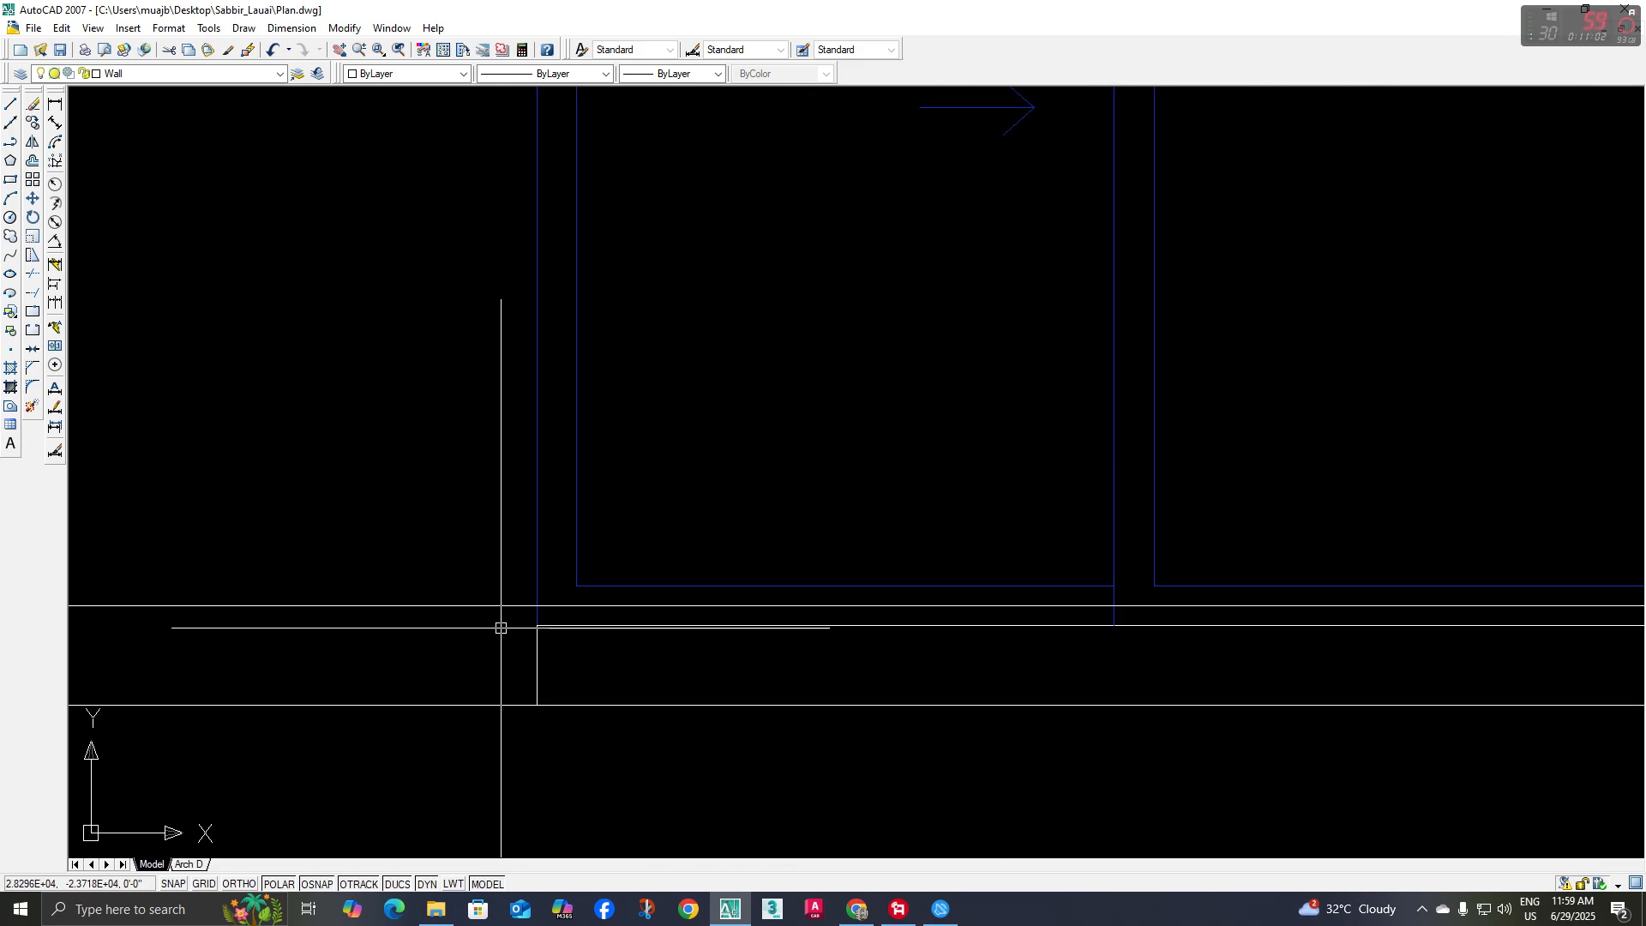
pyautogui.scroll(-2, 502, 618)
pyautogui.moveTo(502, 618); pyautogui.dragTo(445, 616, button='middle')
pyautogui.click(445, 617)
pyautogui.click(1258, 723)
pyautogui.moveTo(1255, 725); pyautogui.dragTo(1227, 731, button='middle')
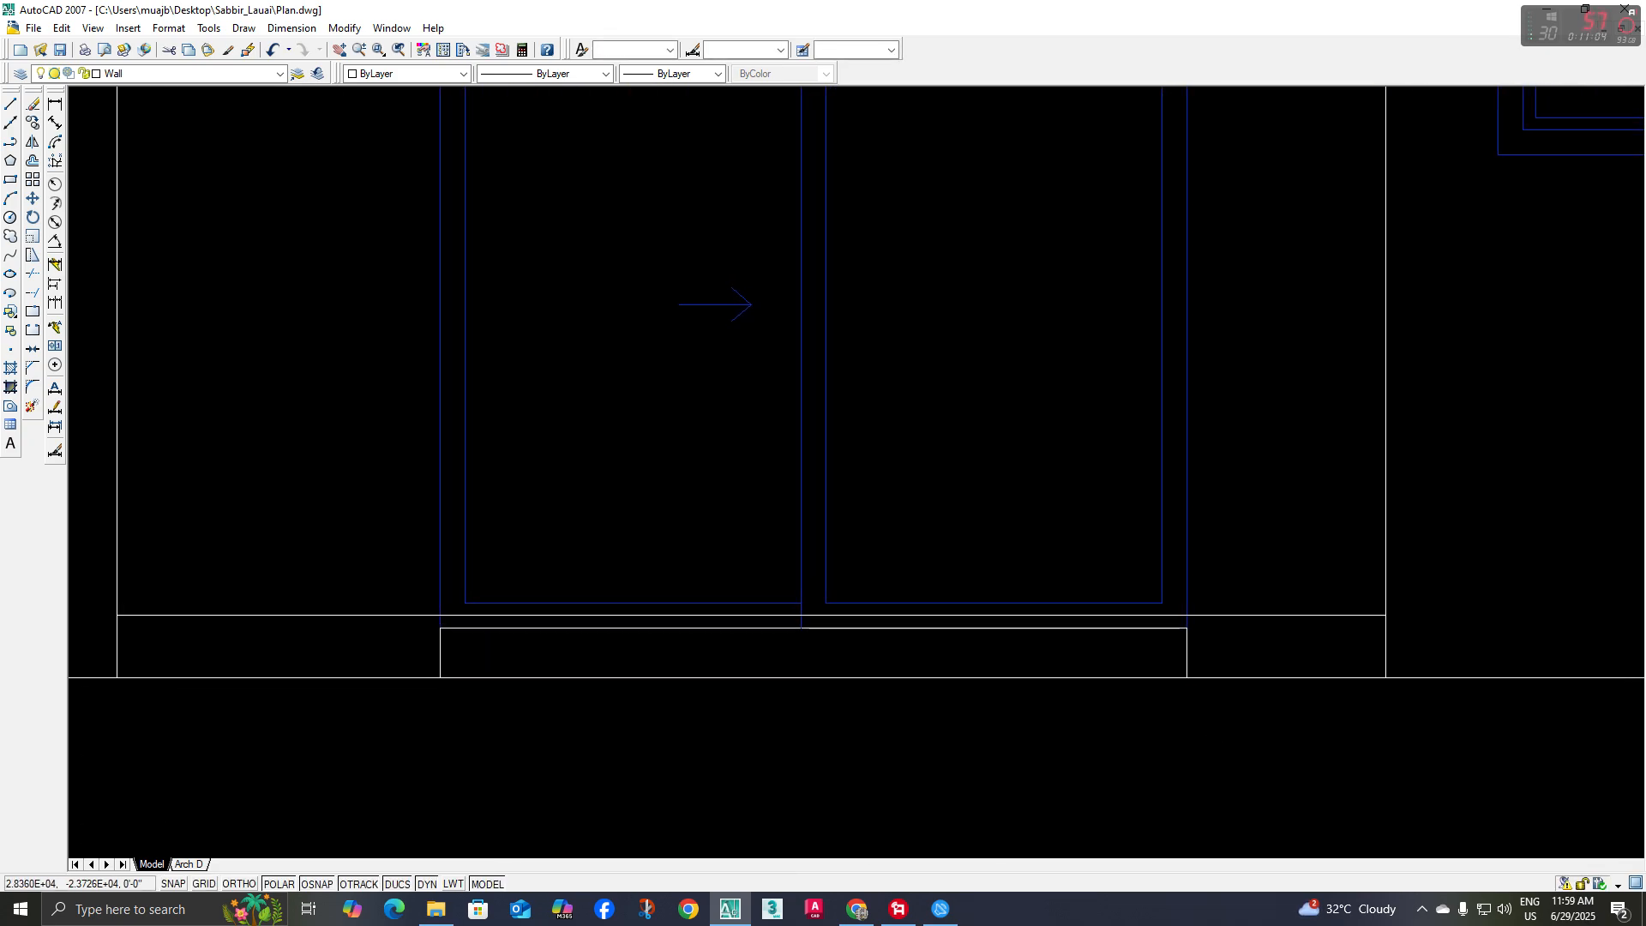
pyautogui.press('Delete')
# Trim the sliding door's blue frame lines below the upper line of the balcony's bottom band
pyautogui.click(1221, 615)
pyautogui.moveTo(1199, 660); pyautogui.dragTo(1191, 676, button='middle')
pyautogui.write('tr')
pyautogui.press('space')
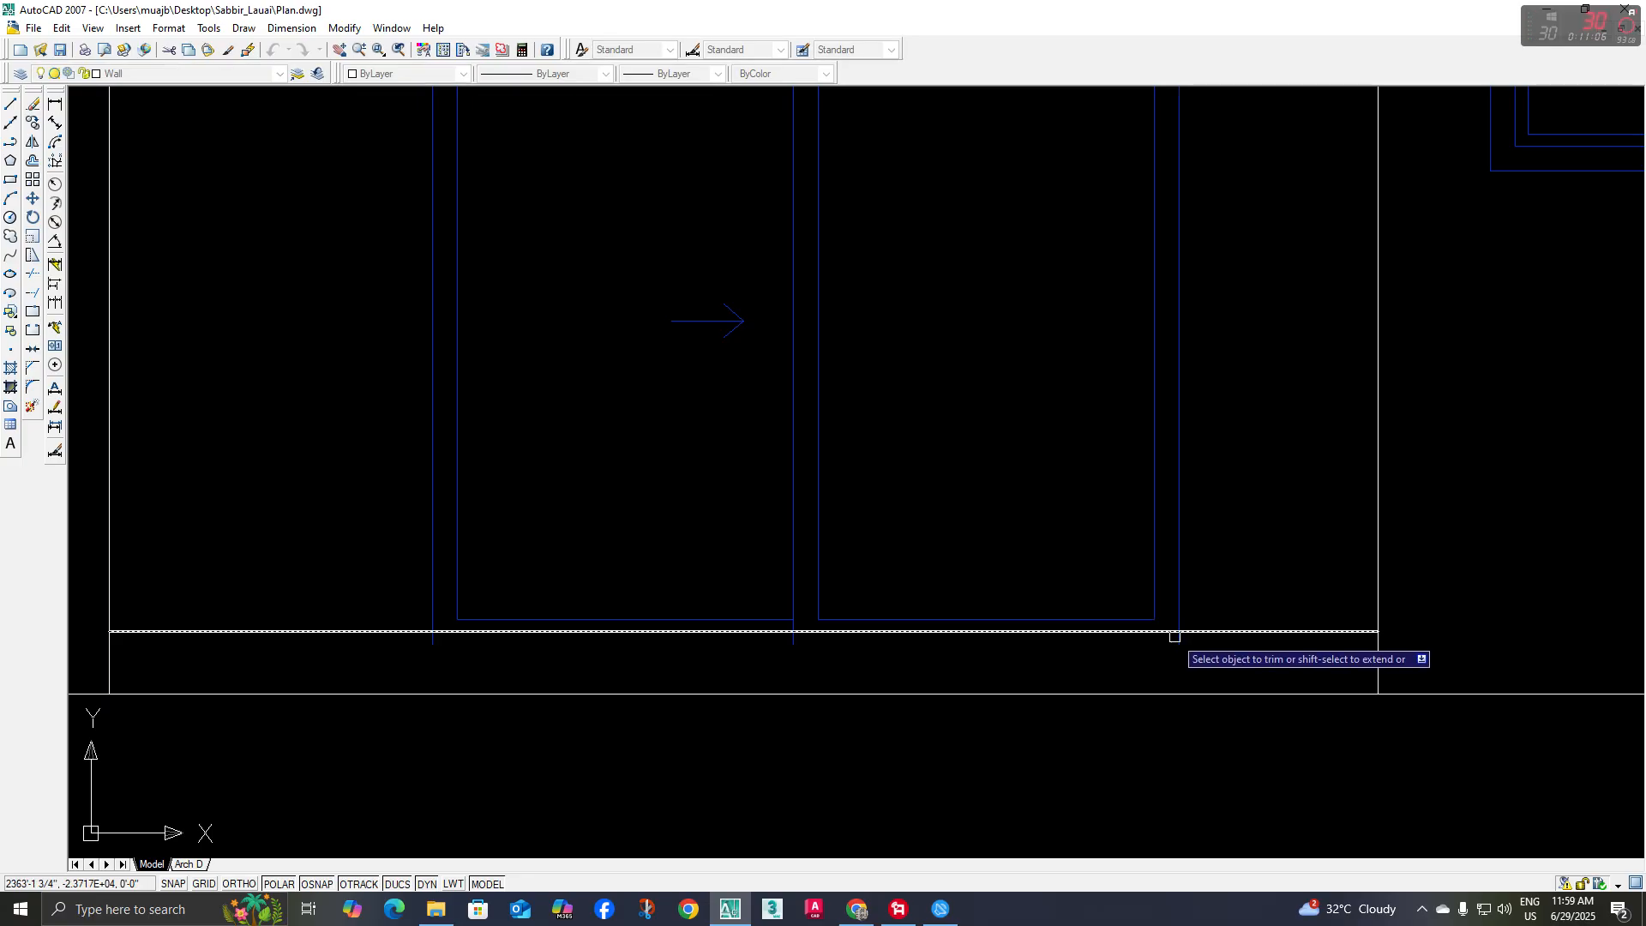
pyautogui.scroll(-5, 466, 655)
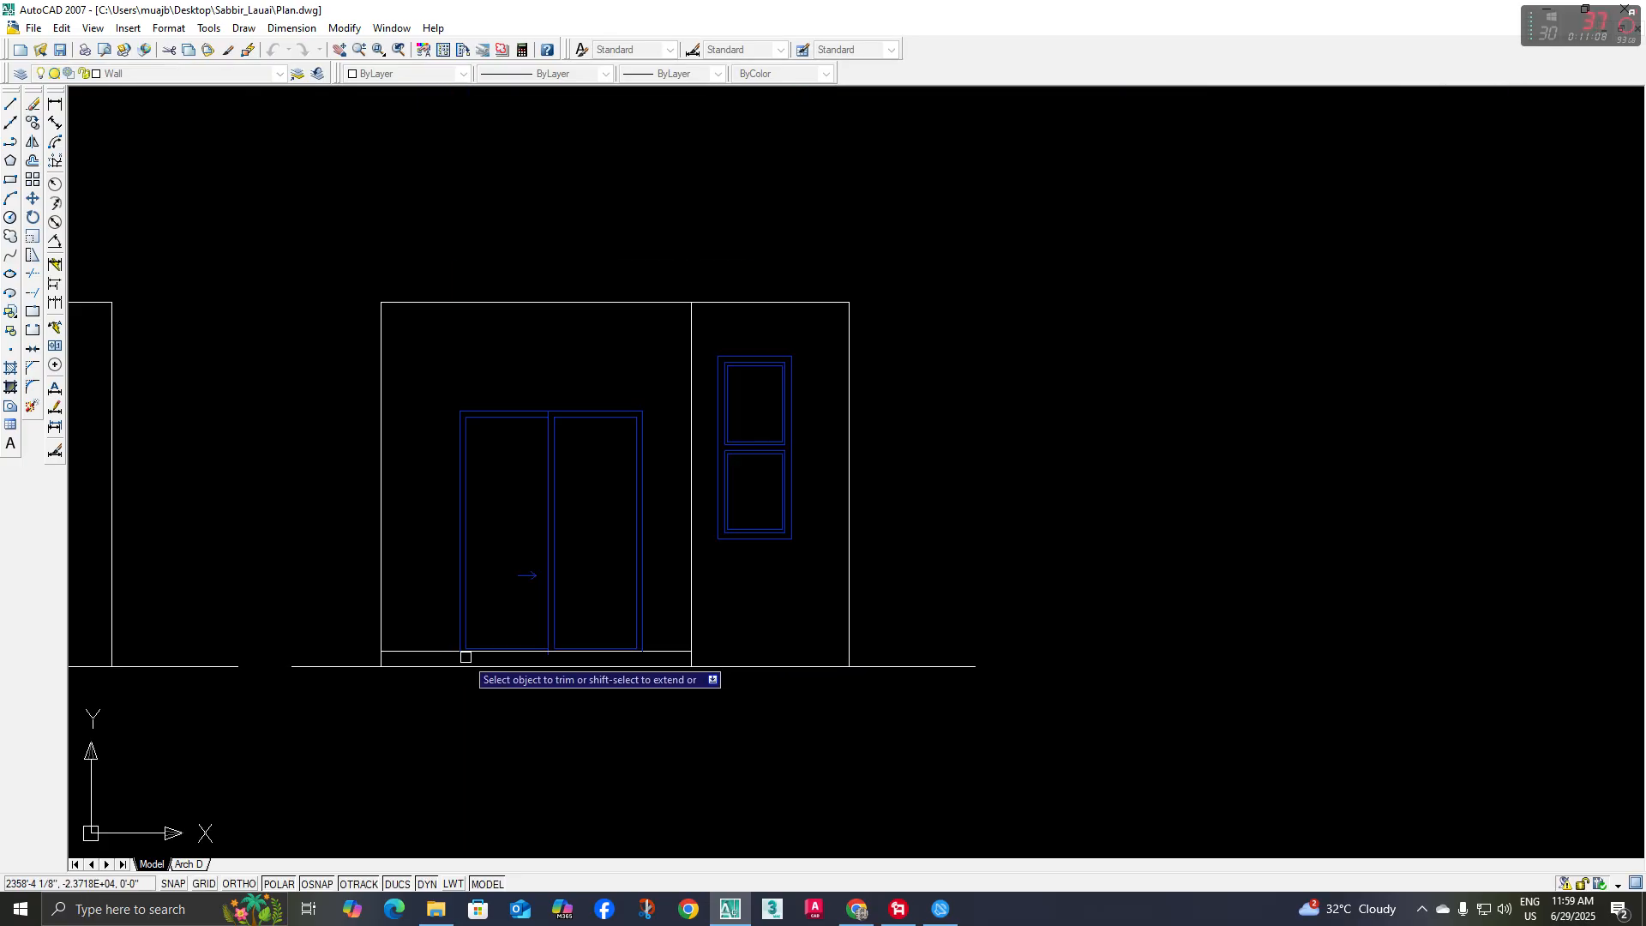
pyautogui.press('Escape')
# Review the whole drawing, comparing the two elevations with the floor plans and the reference rendering
pyautogui.scroll(-2, 446, 621)
pyautogui.moveTo(446, 621); pyautogui.dragTo(456, 639, button='middle')
pyautogui.scroll(-4, 460, 551)
pyautogui.moveTo(460, 551); pyautogui.dragTo(517, 639, button='middle')
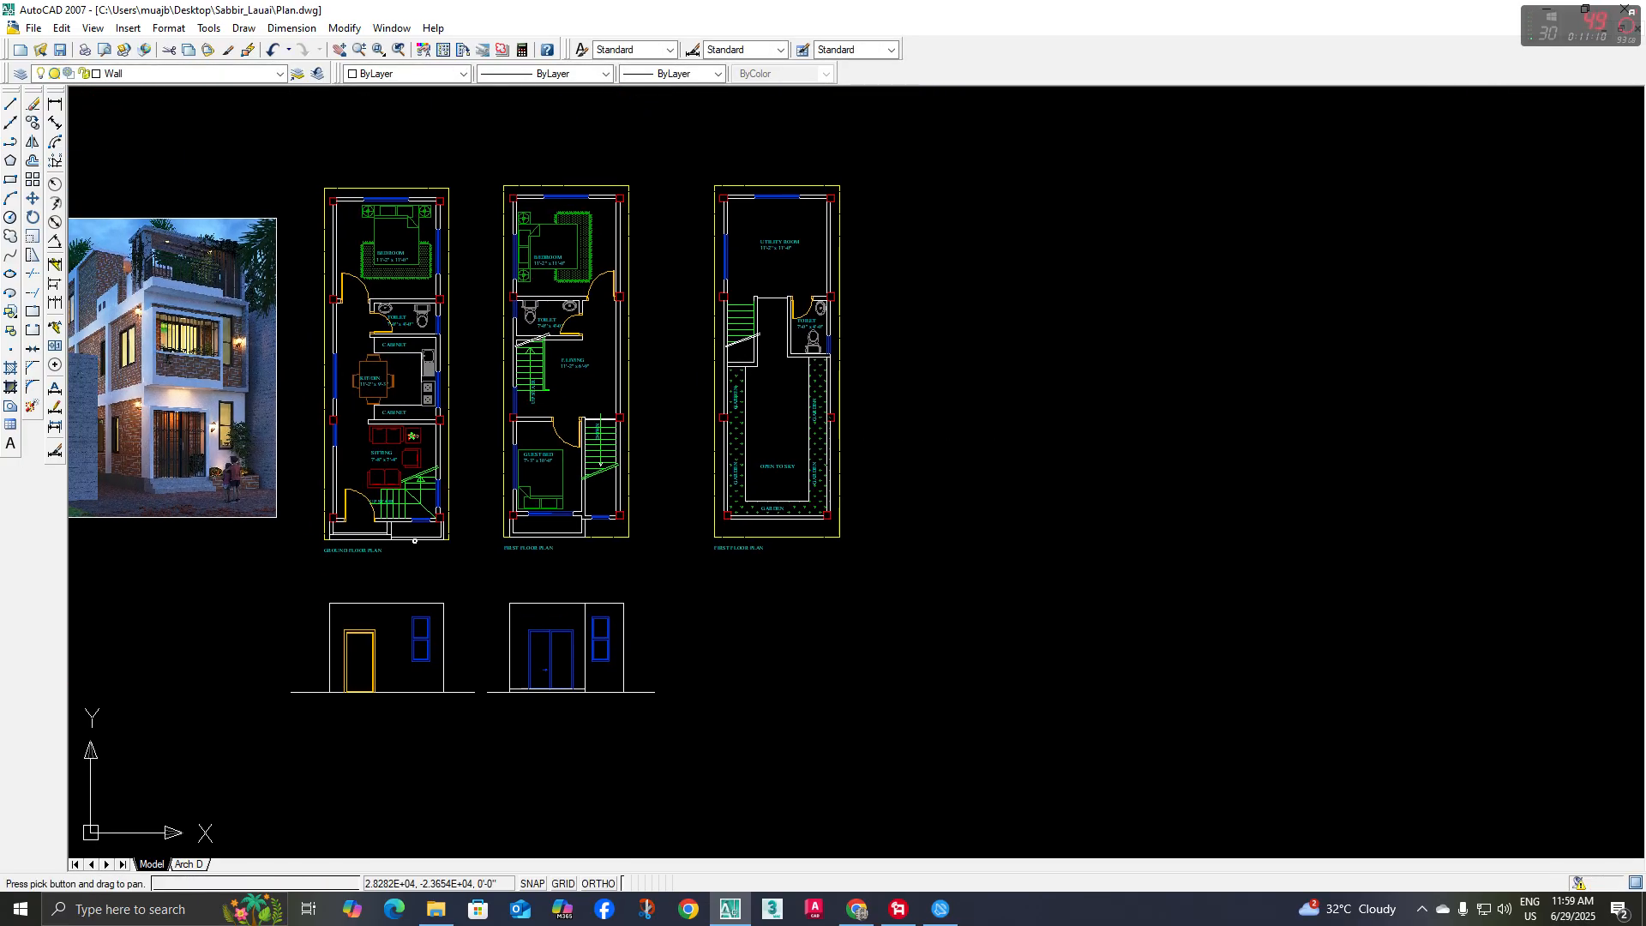
pyautogui.scroll(3, 129, 363)
pyautogui.scroll(-3, 514, 480)
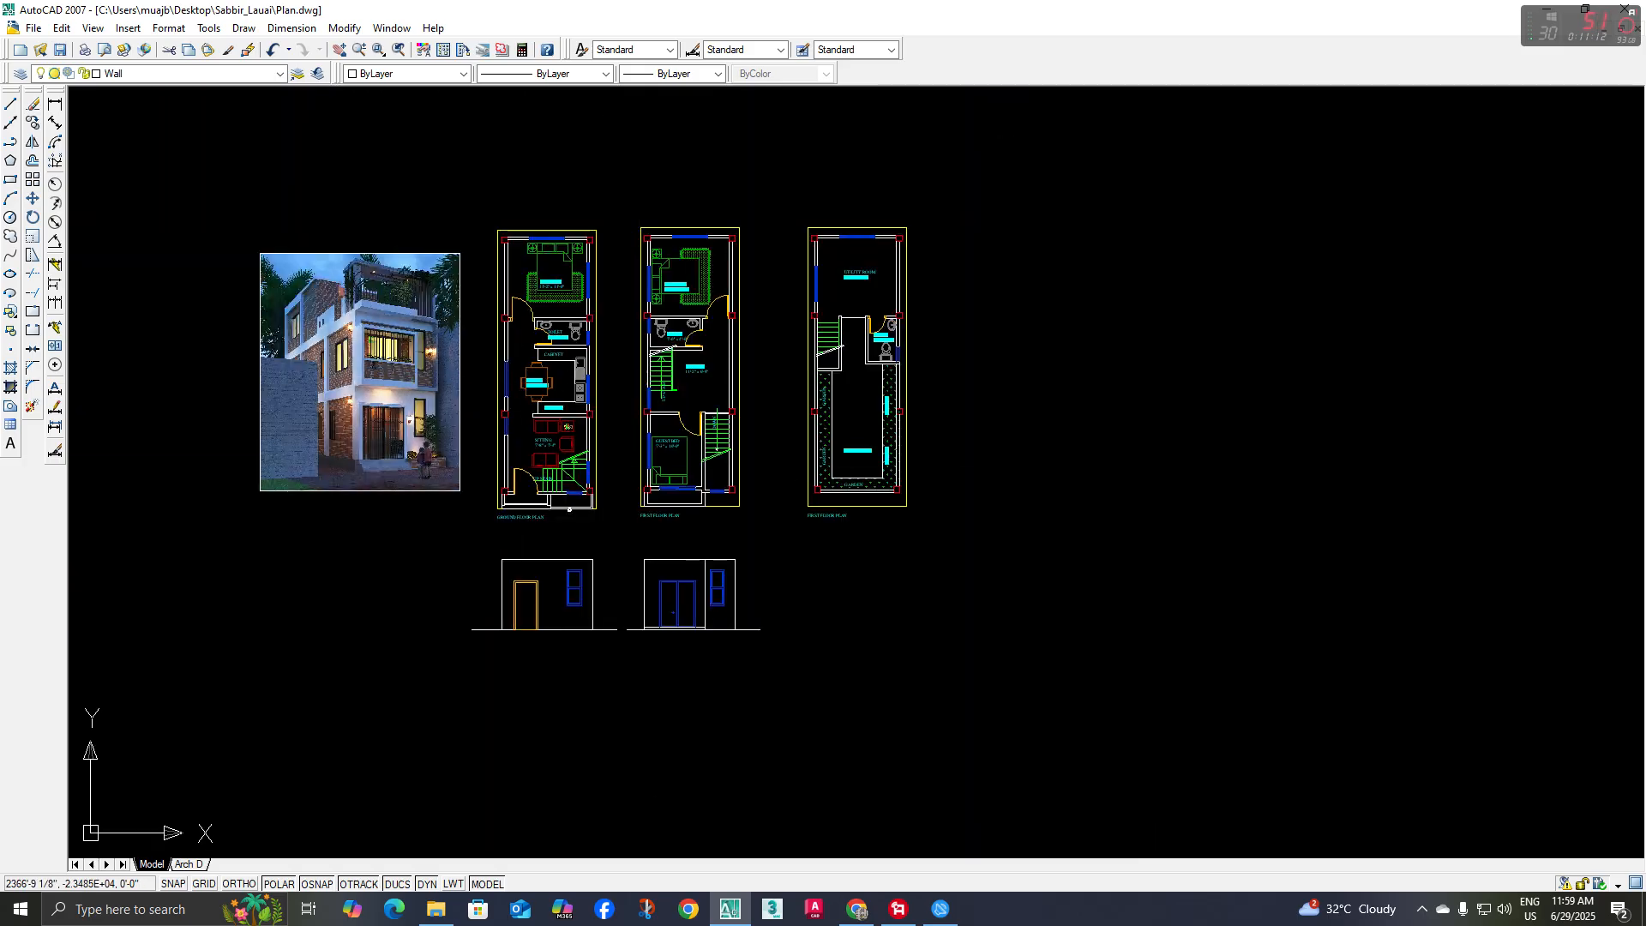
pyautogui.scroll(5, 634, 591)
pyautogui.moveTo(782, 630); pyautogui.dragTo(782, 643, button='middle')
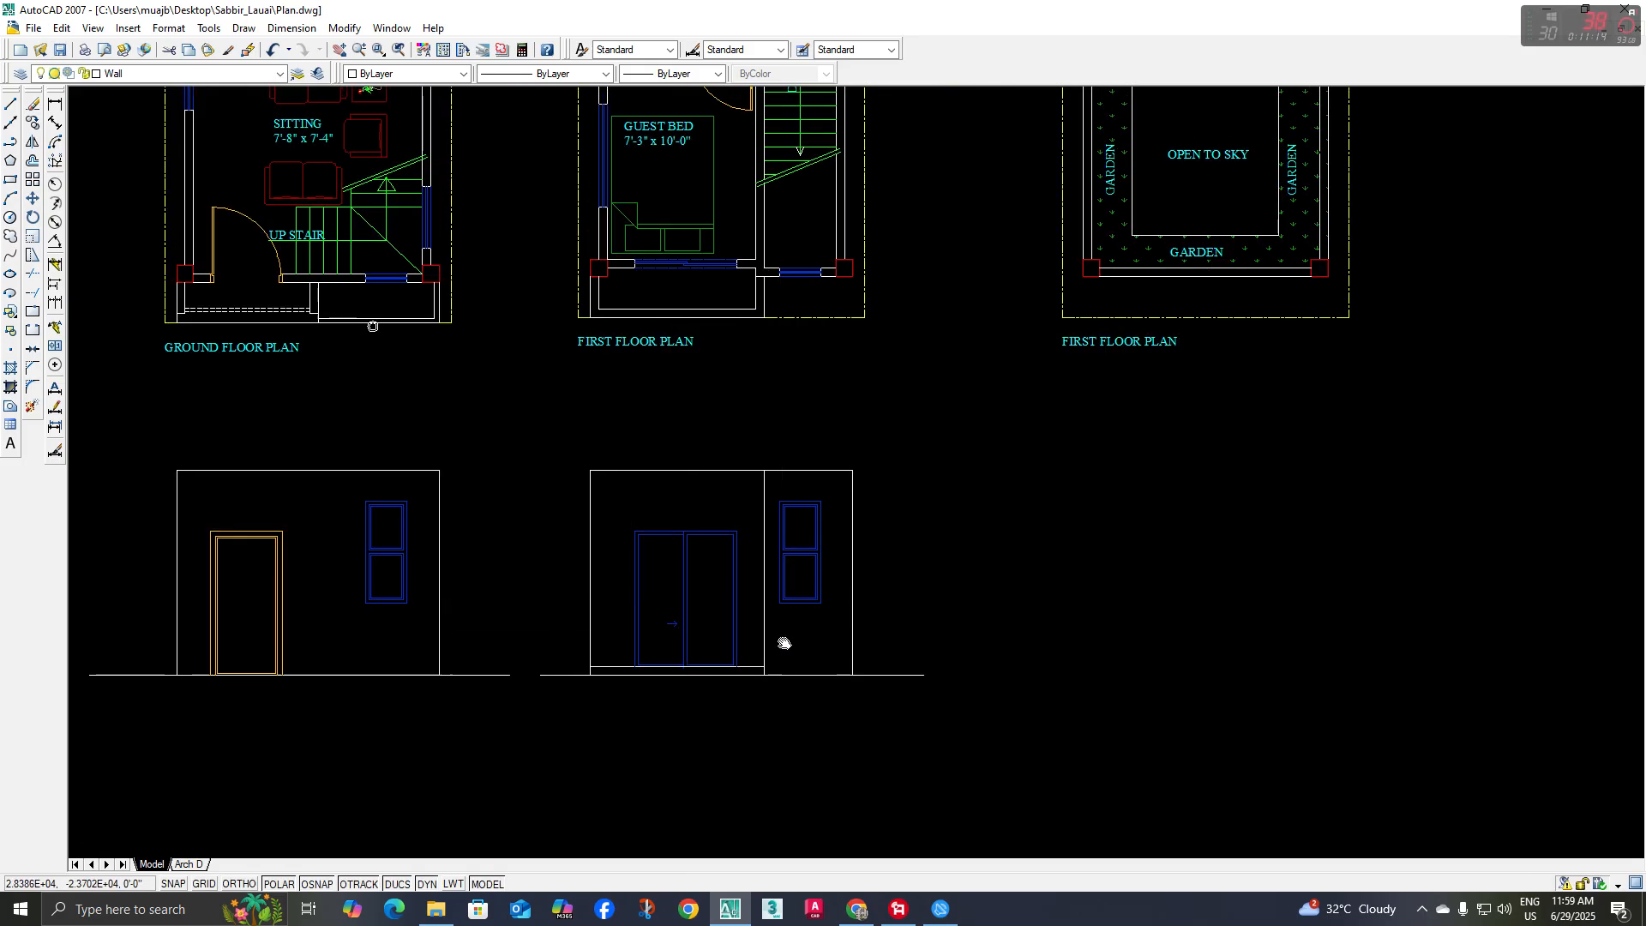
pyautogui.click(14, 126)
pyautogui.moveTo(320, 307); pyautogui.dragTo(320, 323, button='middle')
pyautogui.write('v')
pyautogui.press('Return')
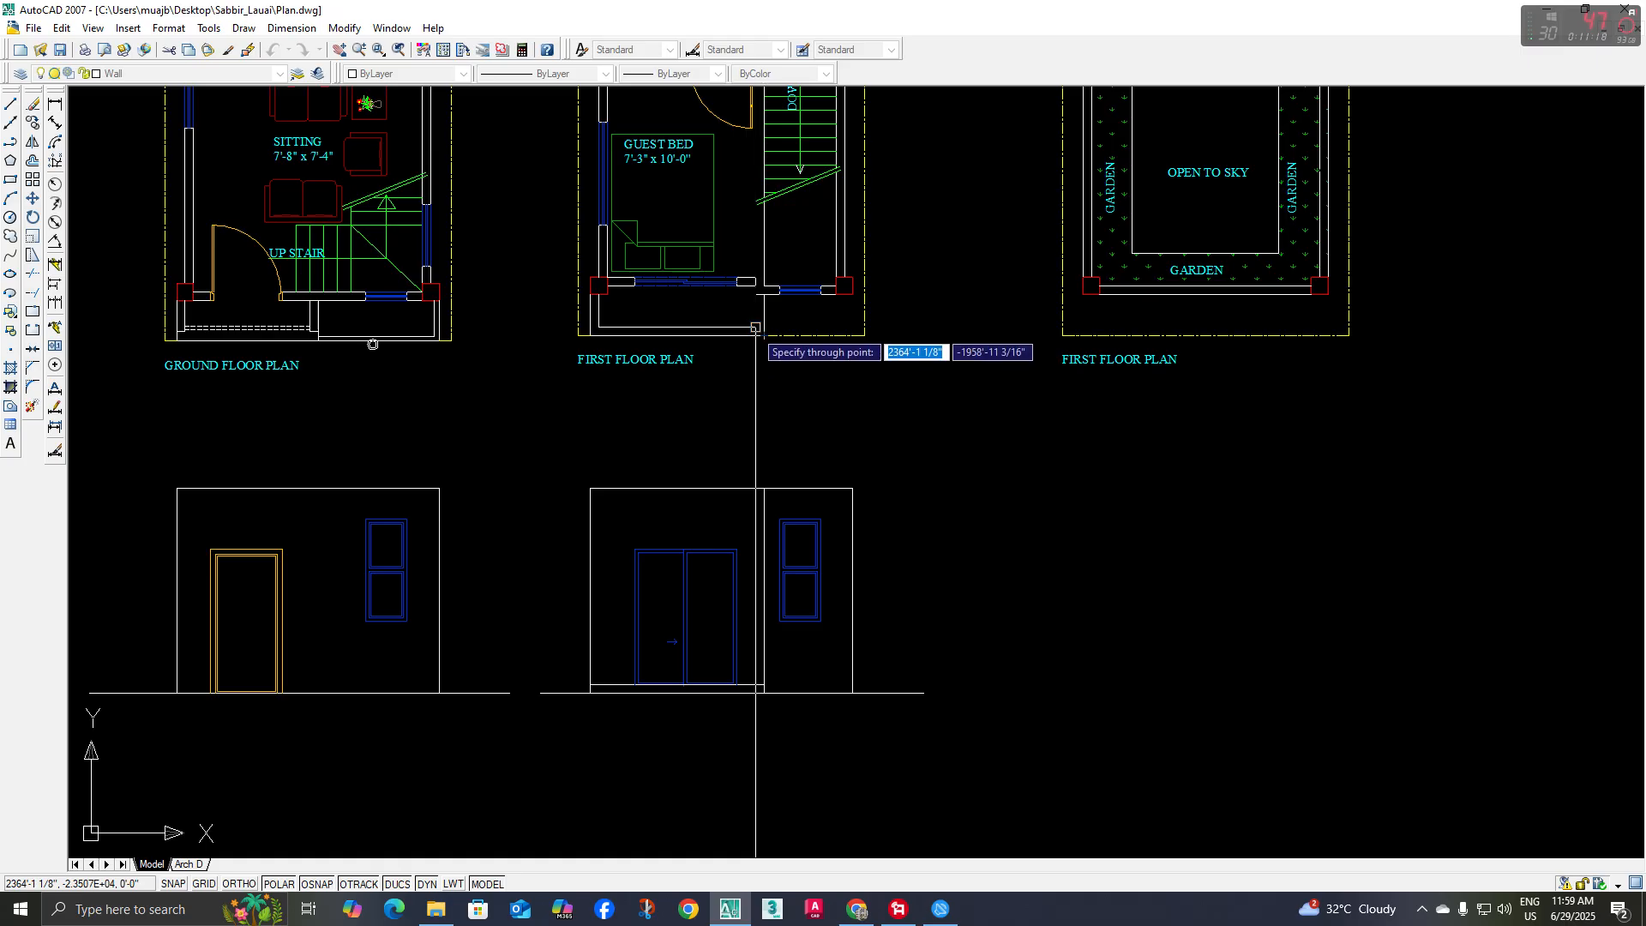
pyautogui.press('Escape')
# Offset the balcony's two vertical outer edges inward by the same thickness as its bottom band
pyautogui.write('o')
pyautogui.press('Return')
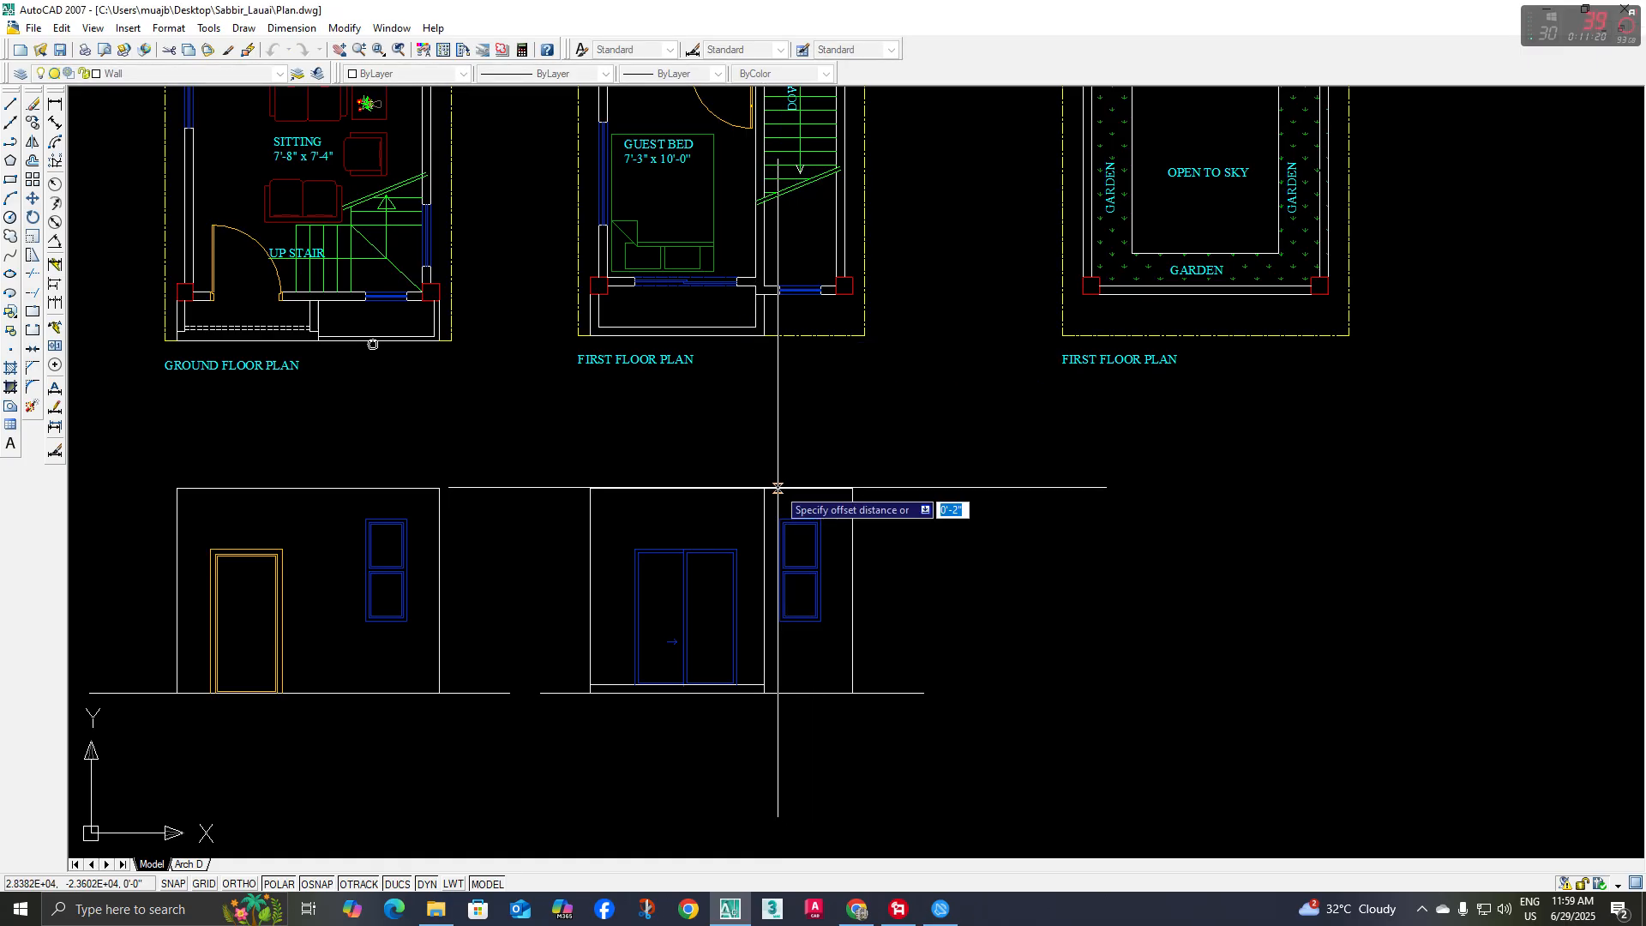
pyautogui.press('Return')
pyautogui.click(763, 515)
pyautogui.click(694, 509)
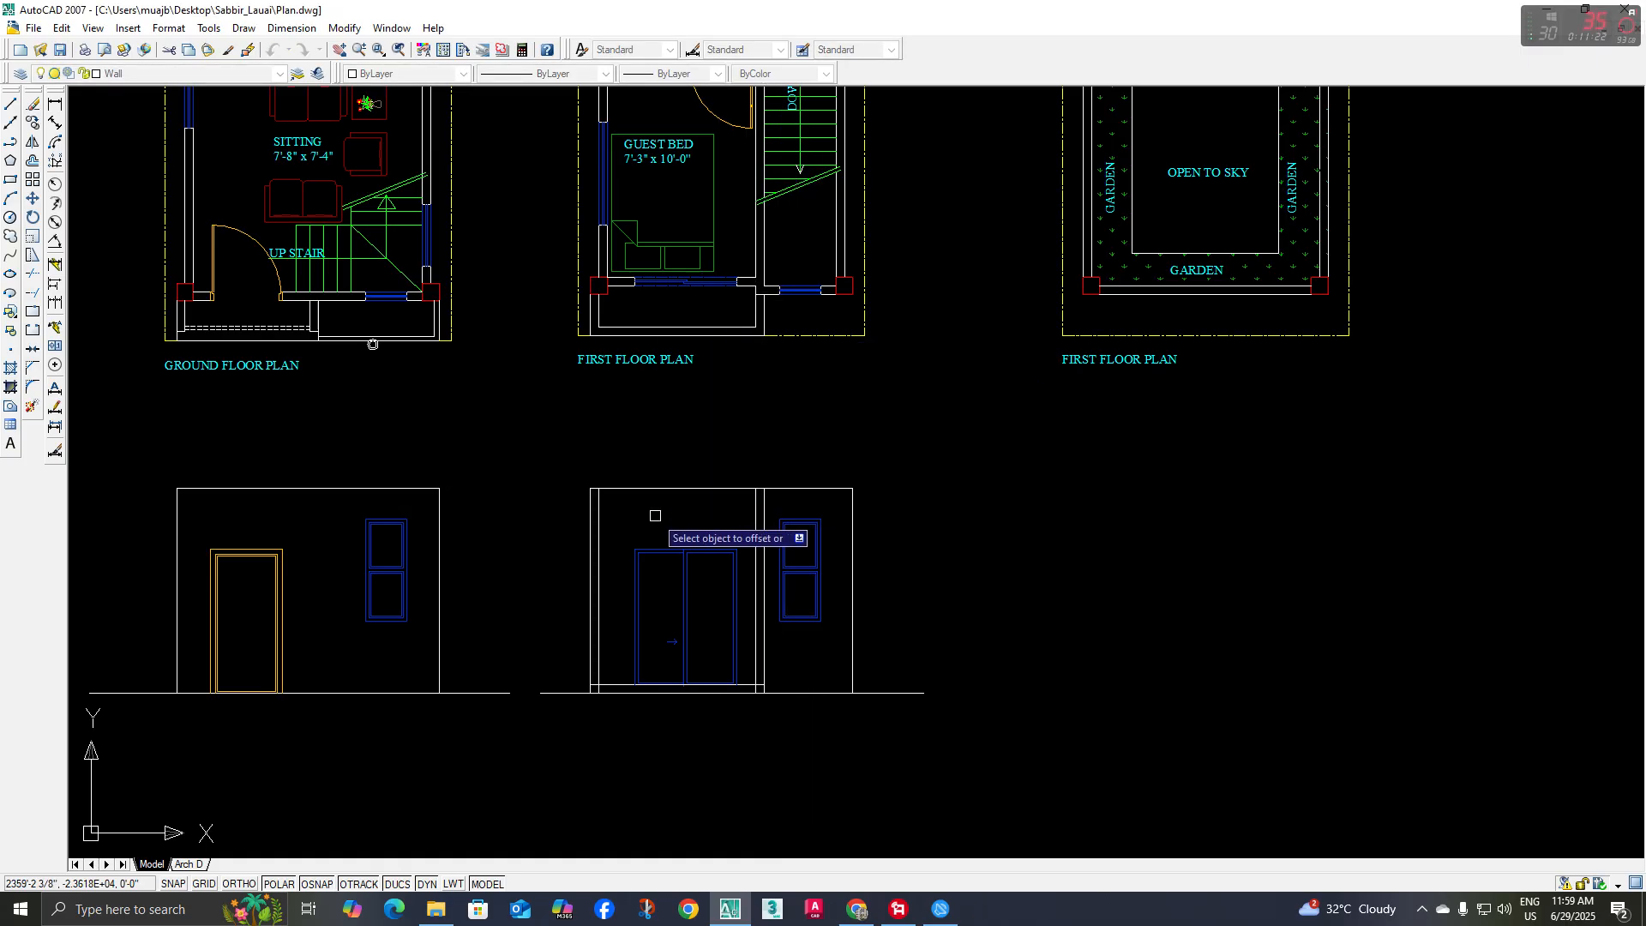
pyautogui.press('Escape')
# Trim the overlapping line ends at the balcony frame's two lower inner corners
pyautogui.write('tr')
pyautogui.press('Return')
pyautogui.press('Return')
pyautogui.scroll(5, 760, 691)
pyautogui.click(726, 688)
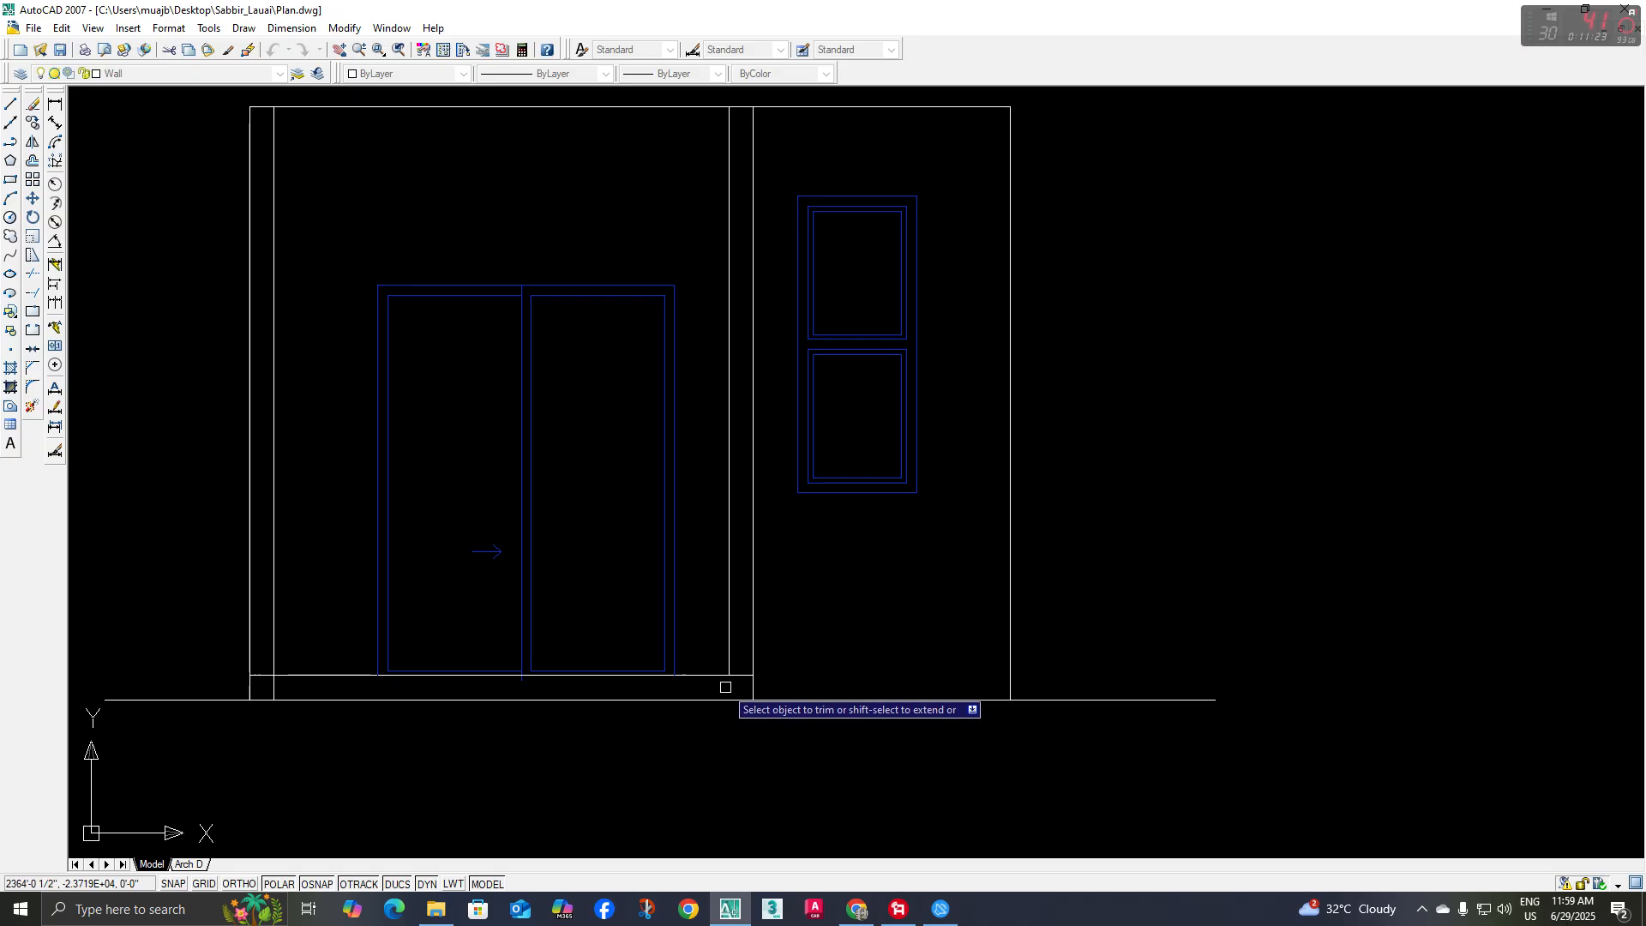
pyautogui.click(738, 677)
pyautogui.click(260, 675)
pyautogui.click(271, 683)
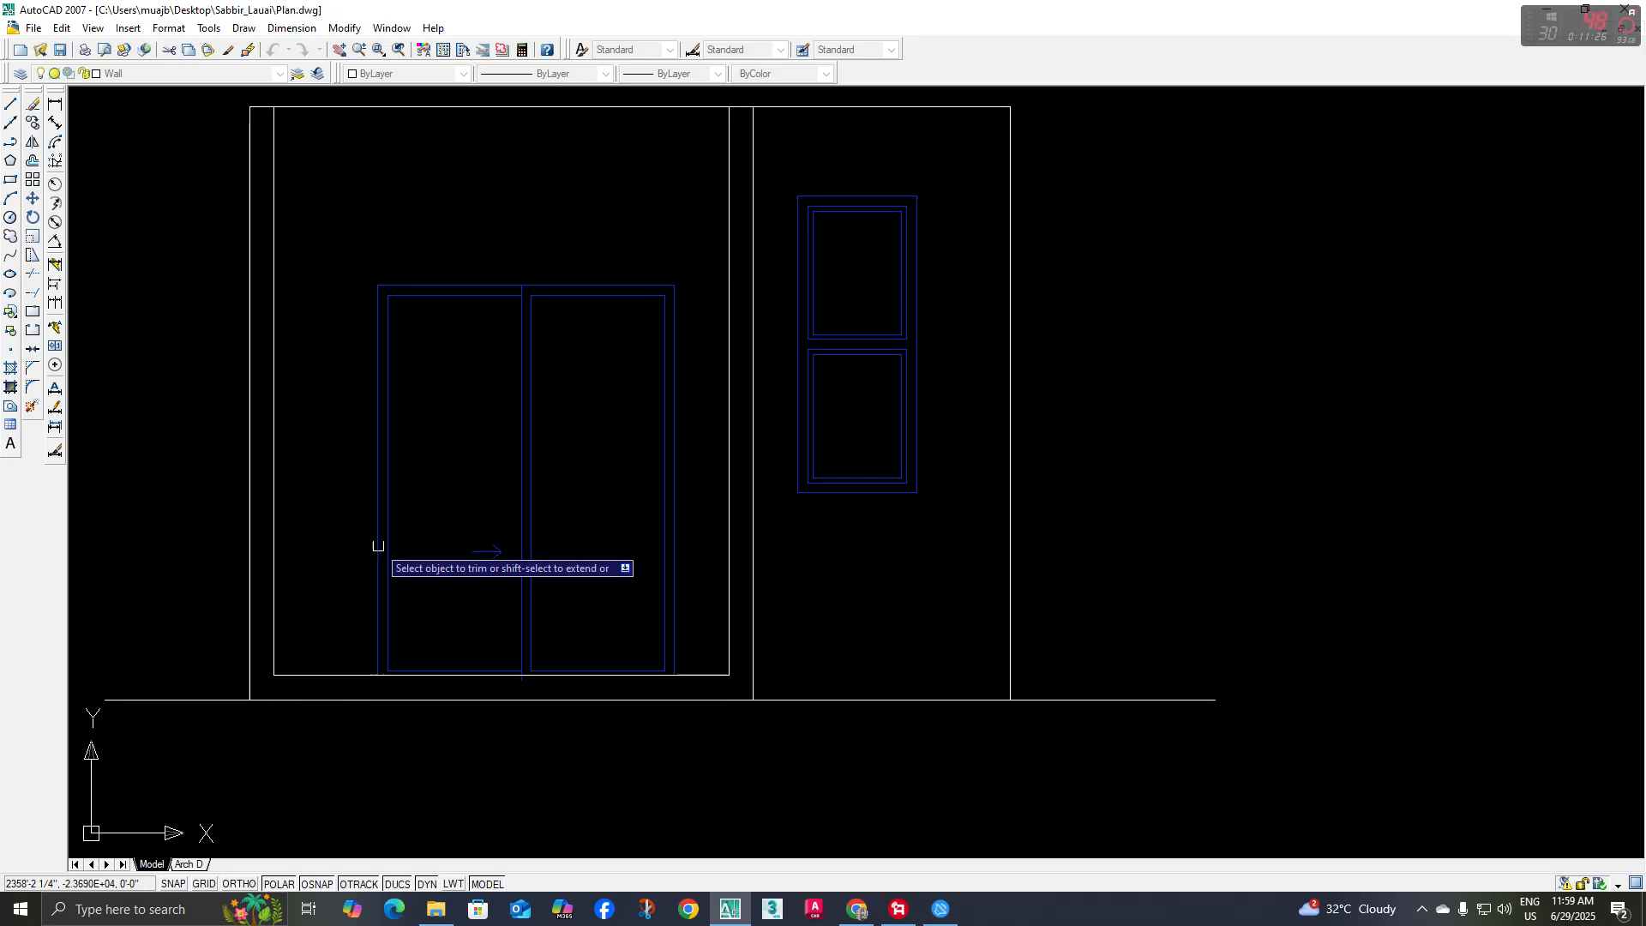
pyautogui.scroll(-5, 381, 546)
pyautogui.press('Escape')
pyautogui.scroll(2, 424, 472)
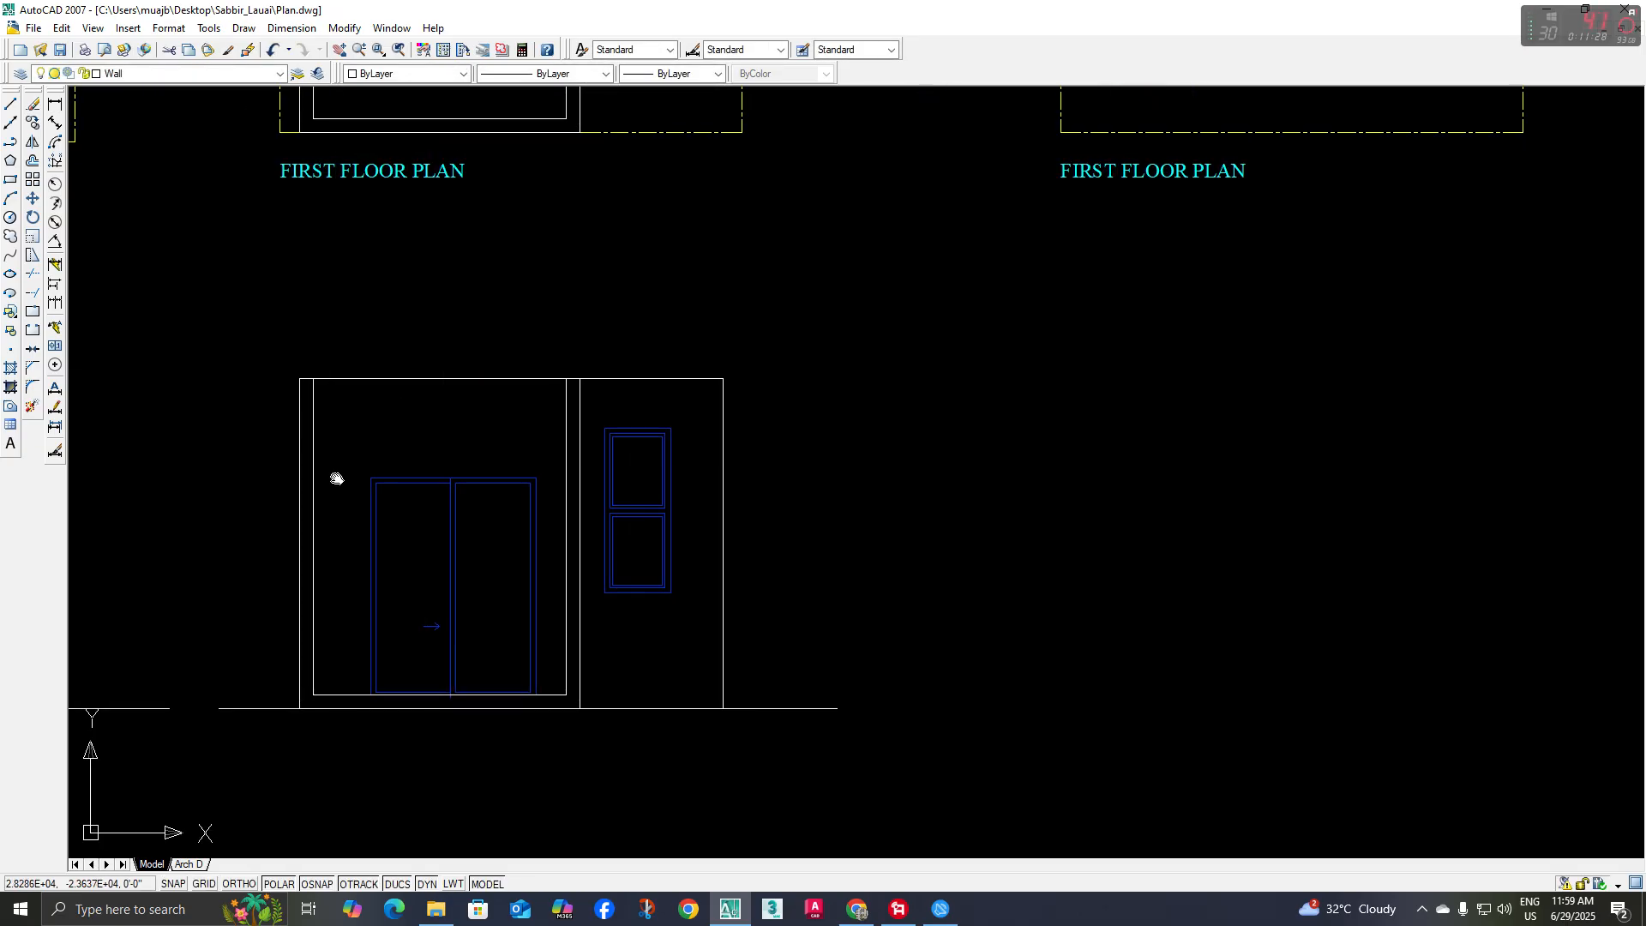
# Extend the sliding door's blue top line in both directions to the balcony's outer vertical edges
pyautogui.write('ex')
pyautogui.press('Return')
pyautogui.press('Return')
pyautogui.scroll(3, 360, 463)
pyautogui.click(404, 485)
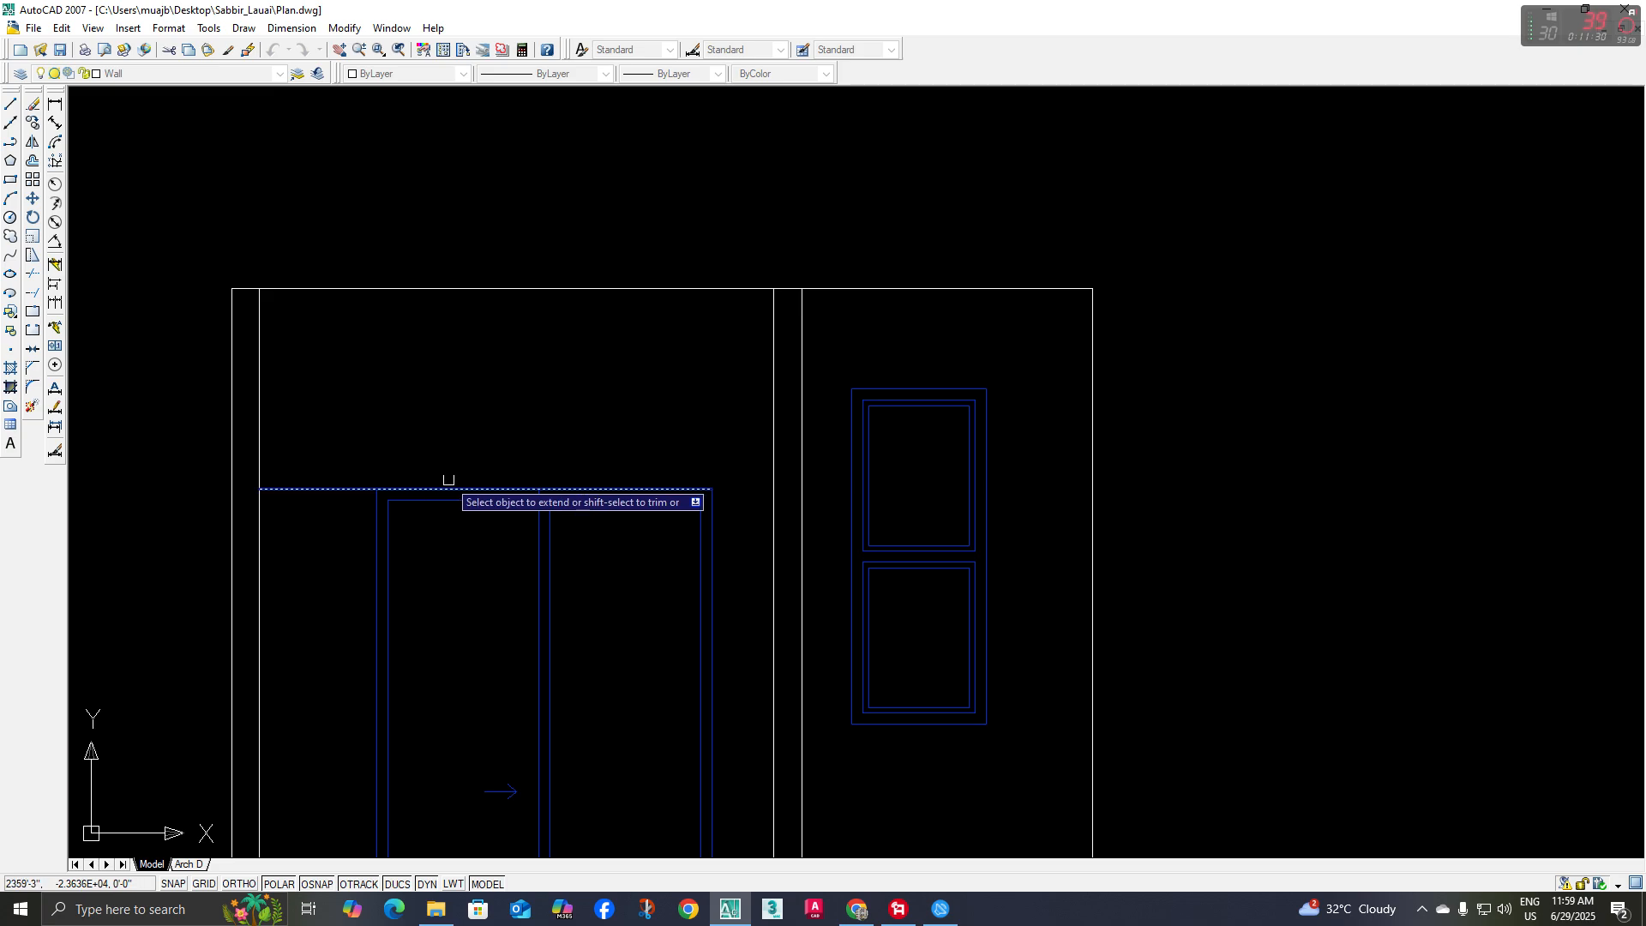
pyautogui.click(703, 487)
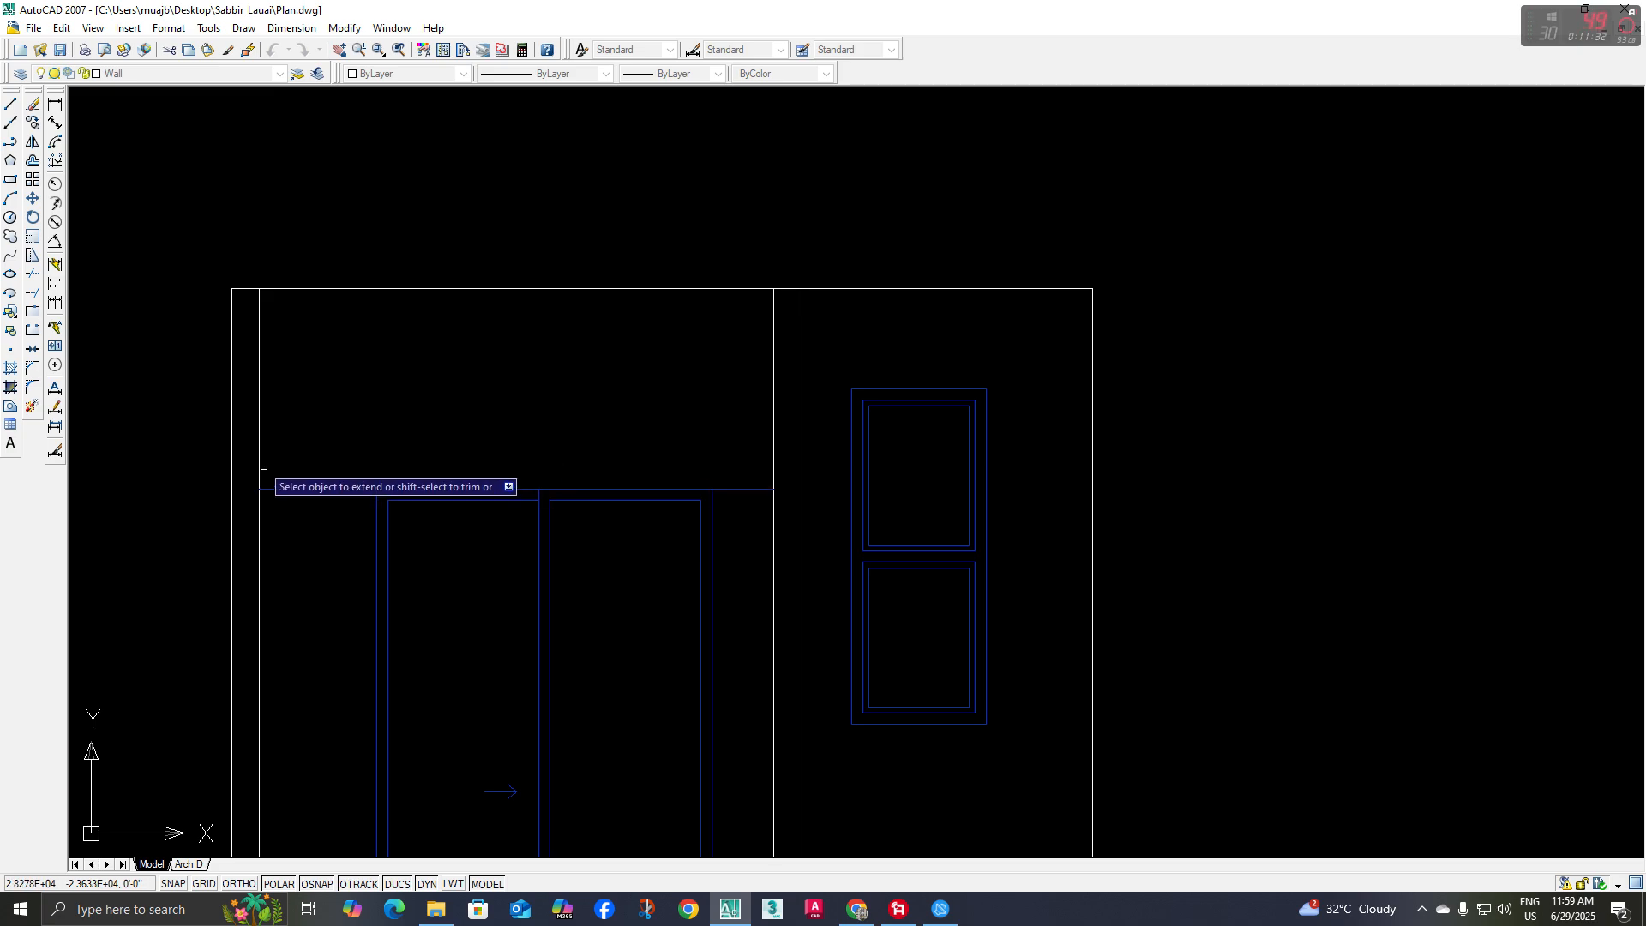
pyautogui.click(764, 487)
pyautogui.press('Return')
# Match the extended door top line's properties to the white inner line of the balcony frame
pyautogui.write('ma')
pyautogui.press('Return')
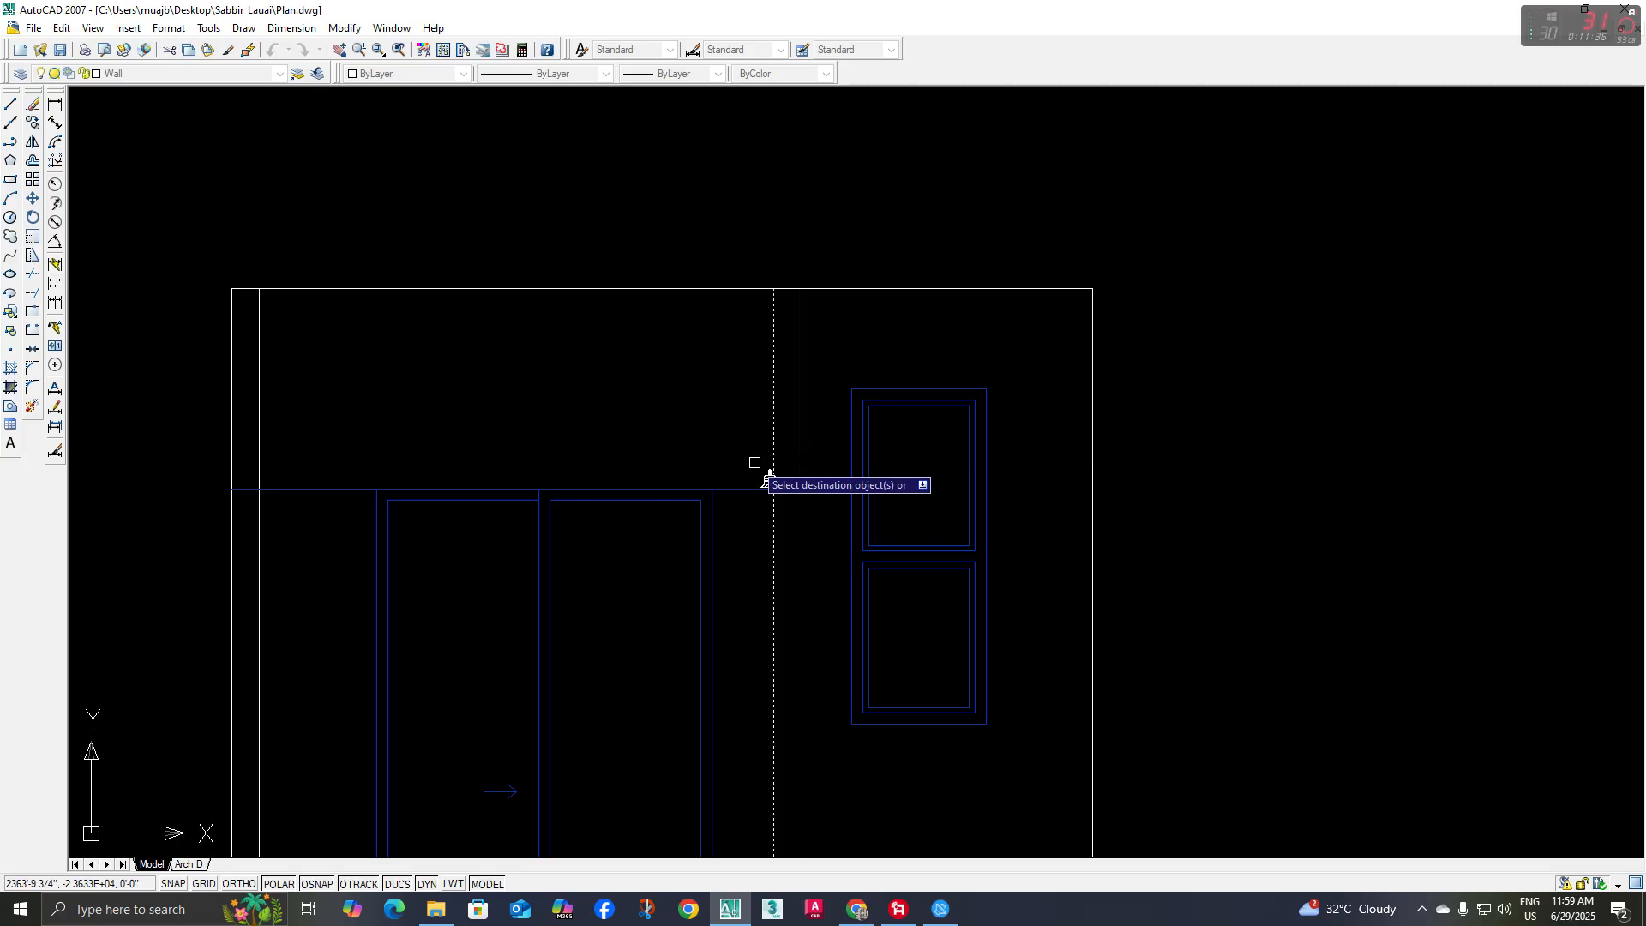
pyautogui.press('Return')
# Trim the balcony frame's two inner vertical lines above the line at the door's top
pyautogui.moveTo(410, 438); pyautogui.dragTo(412, 452, button='middle')
pyautogui.write('tr')
pyautogui.press('Return')
pyautogui.press('Return')
pyautogui.click(270, 428)
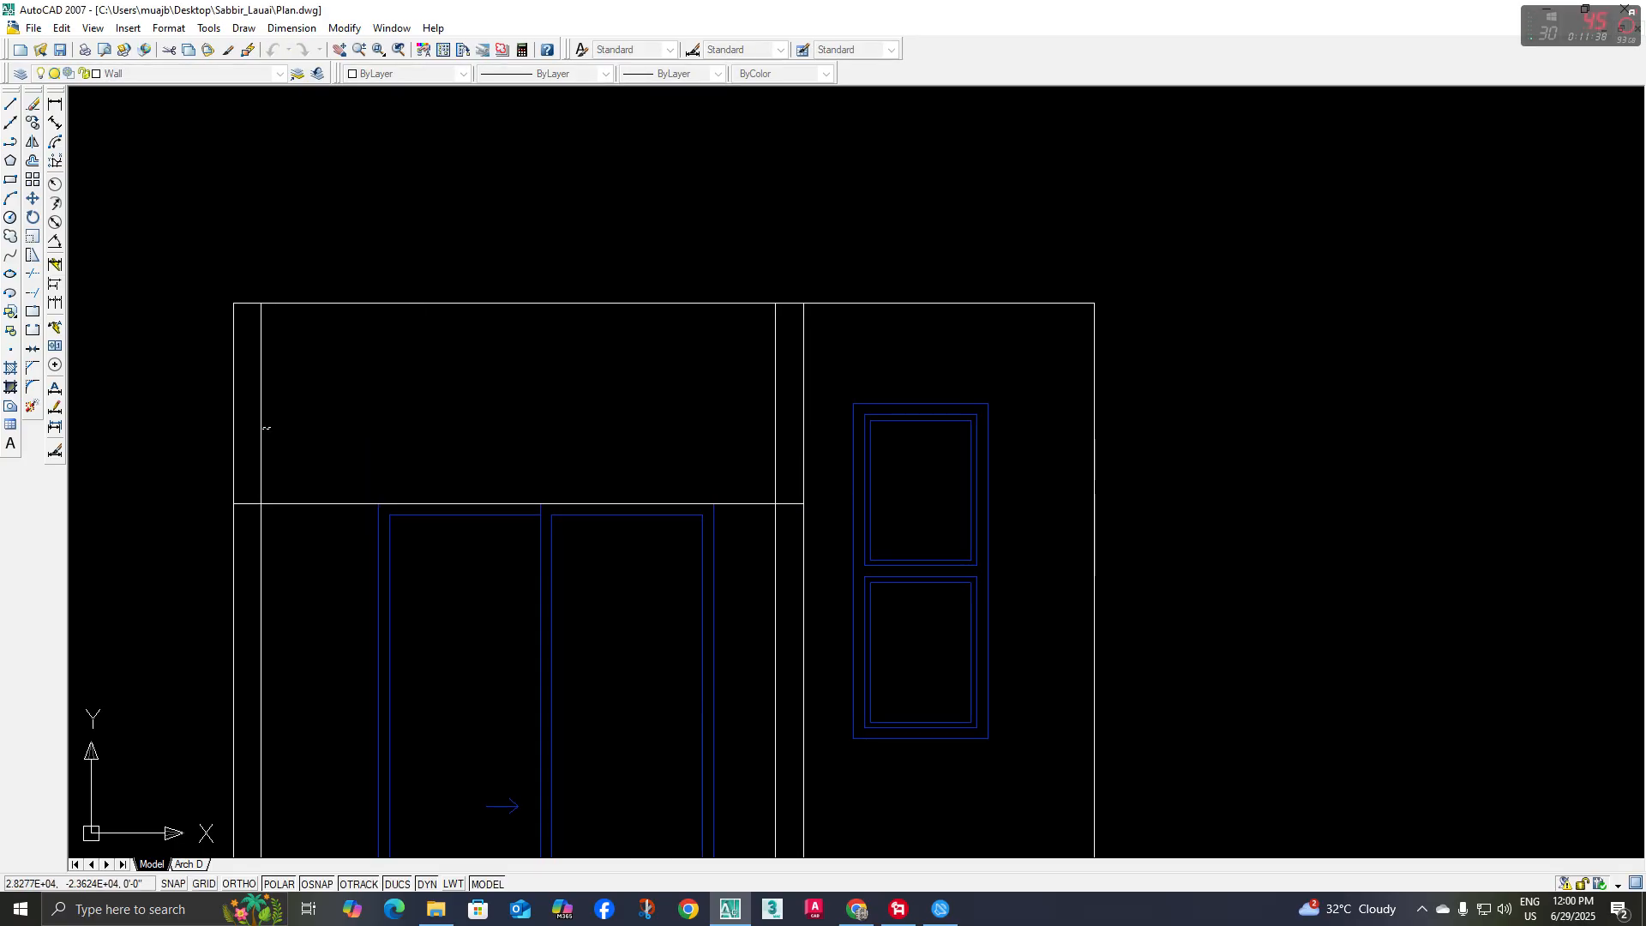
pyautogui.moveTo(765, 475); pyautogui.dragTo(765, 456, button='middle')
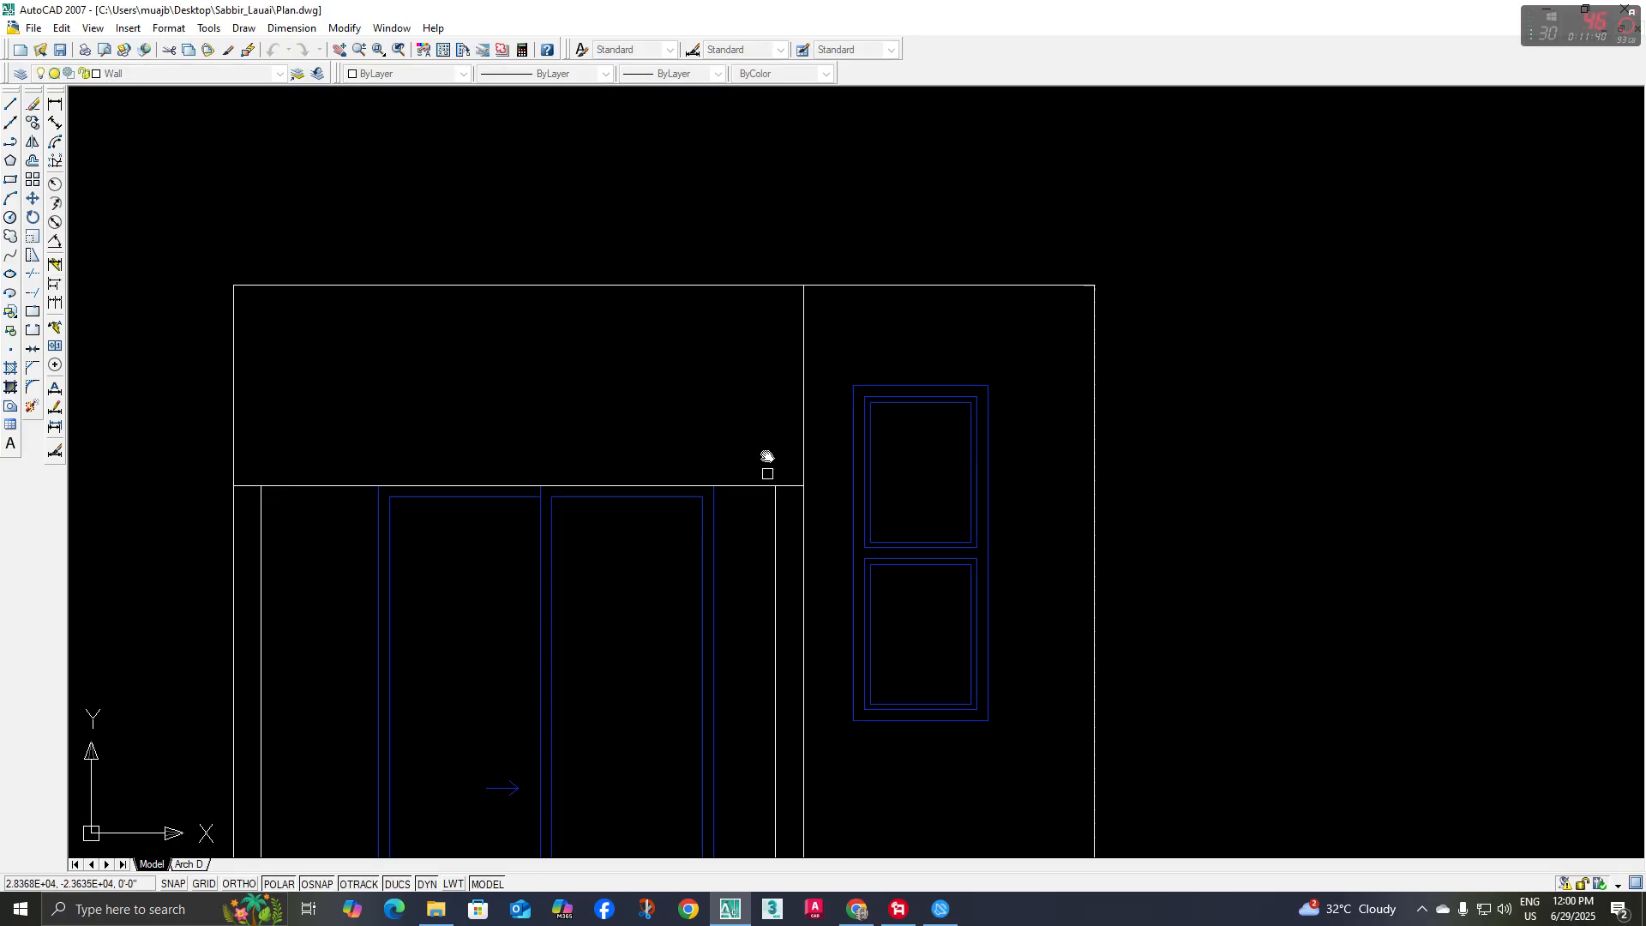
pyautogui.press('Escape')
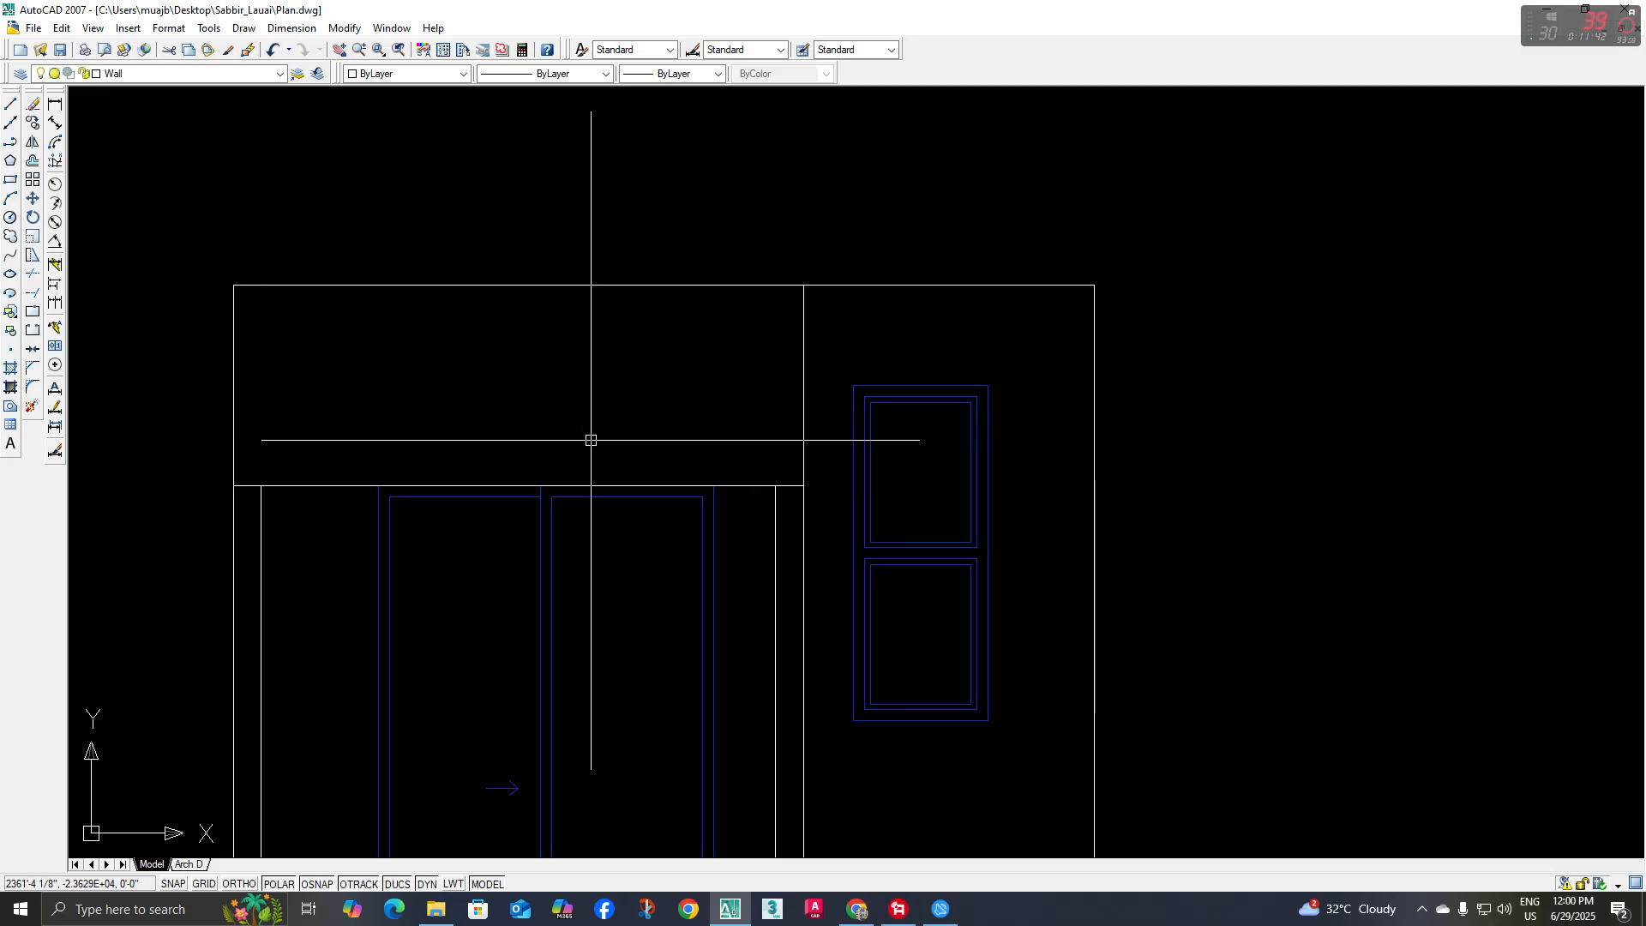
pyautogui.write('ma')
pyautogui.press('Return')
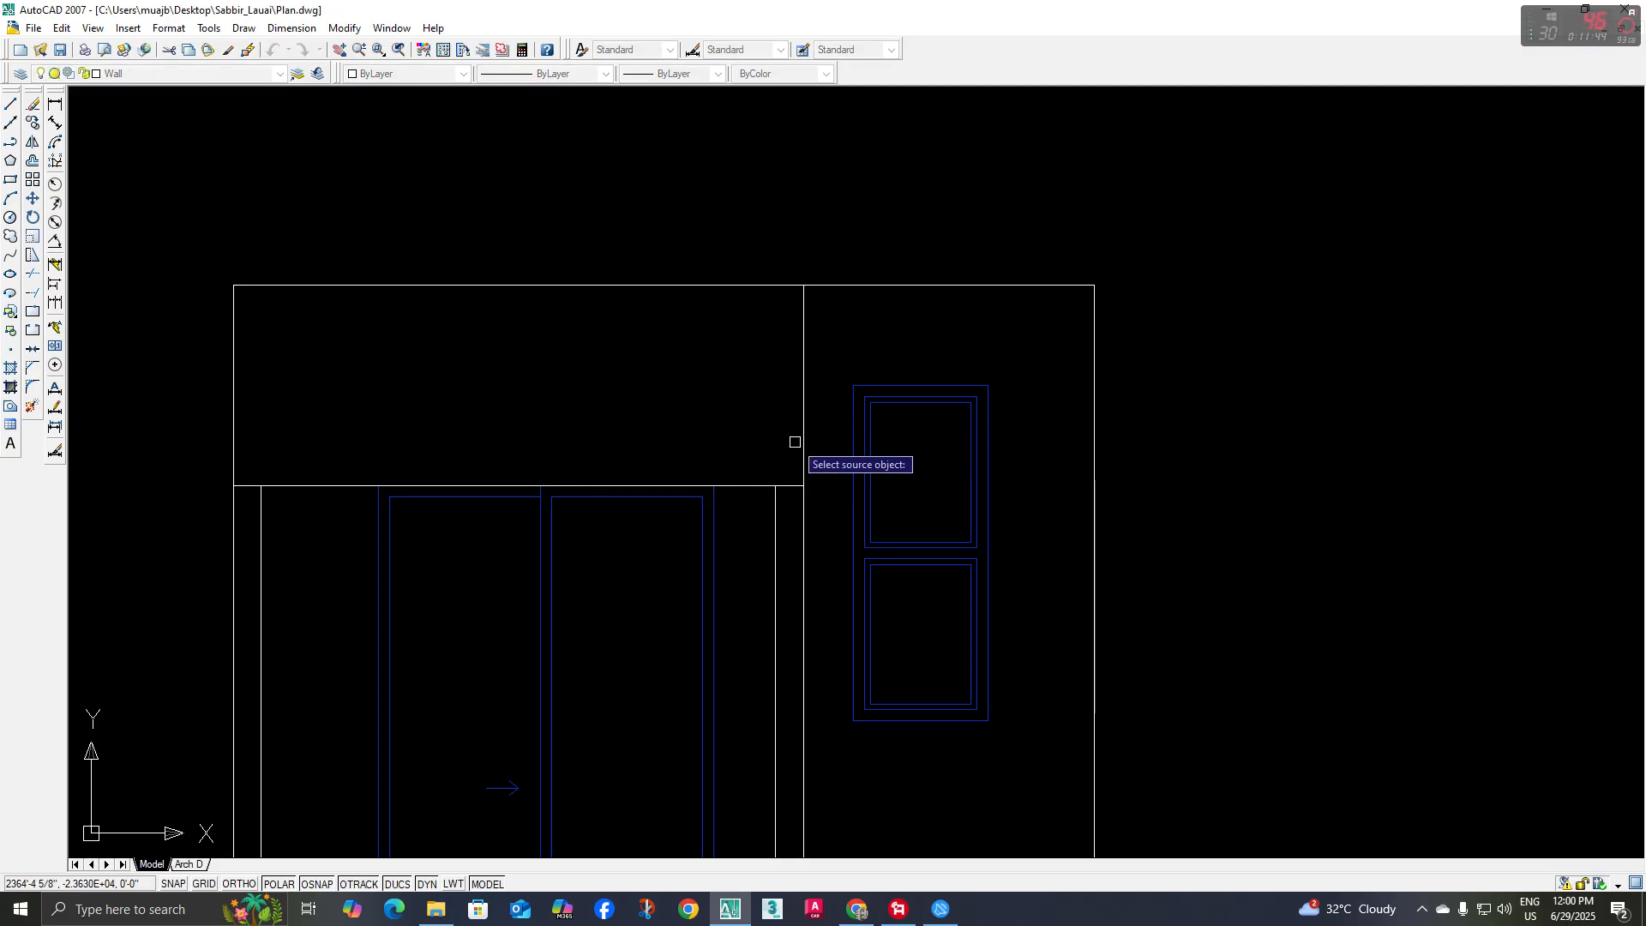
pyautogui.press('Escape')
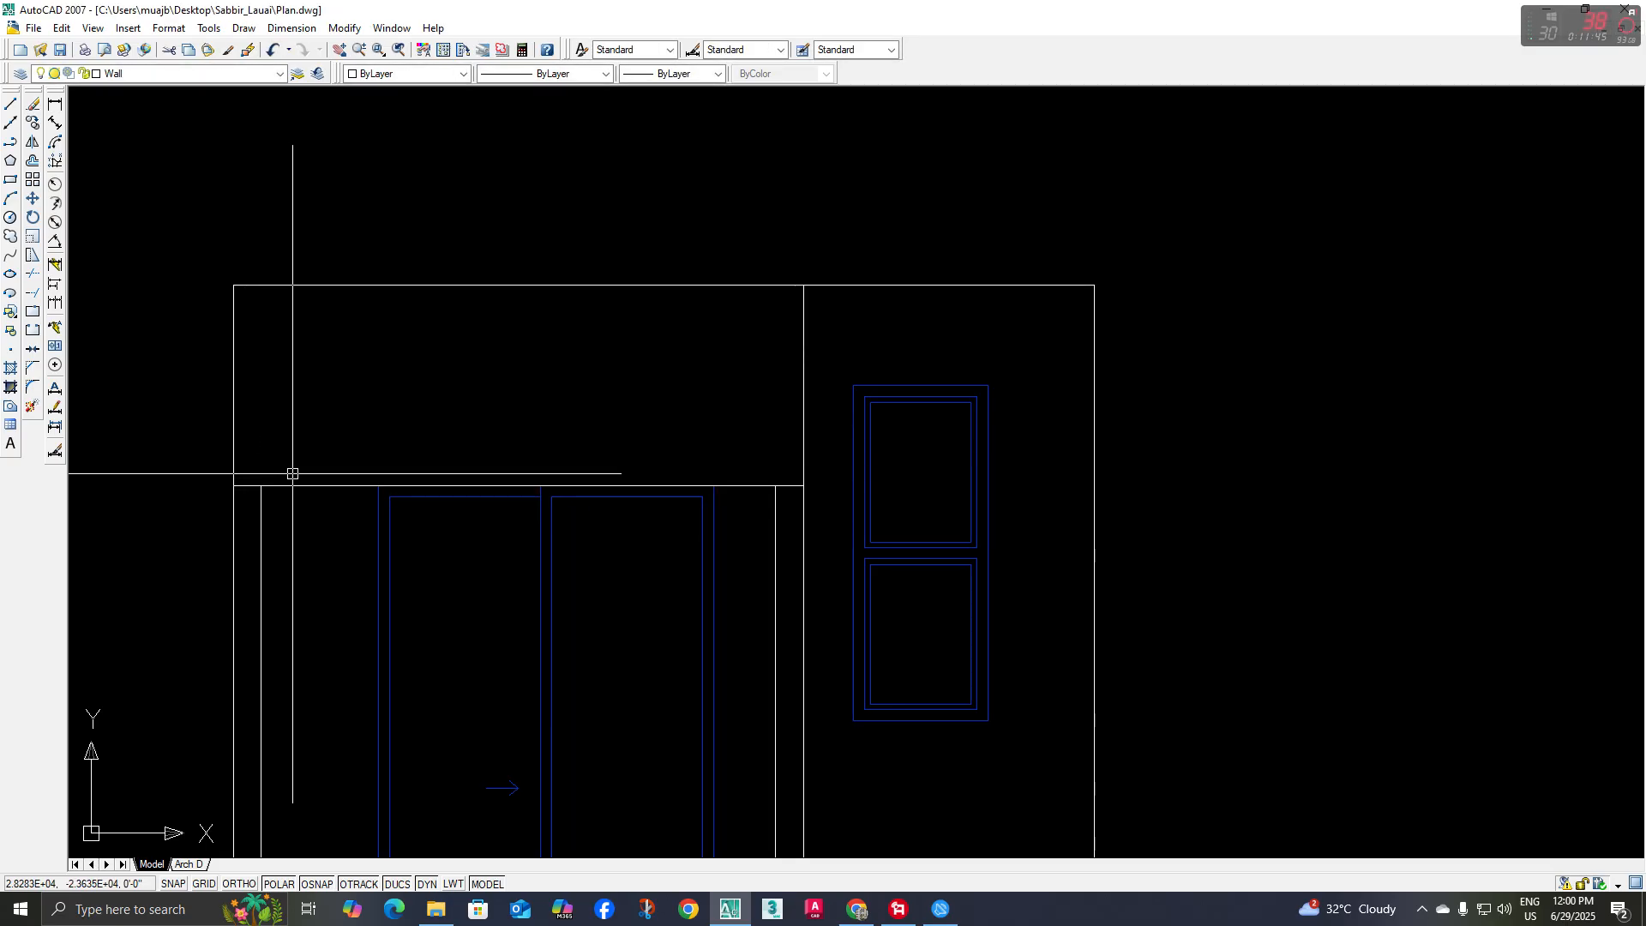
pyautogui.write('tr')
pyautogui.press('Return')
# Offset the line at the door's top 5 inches upward to form the balcony frame's top band
pyautogui.press('Return')
pyautogui.press('Escape')
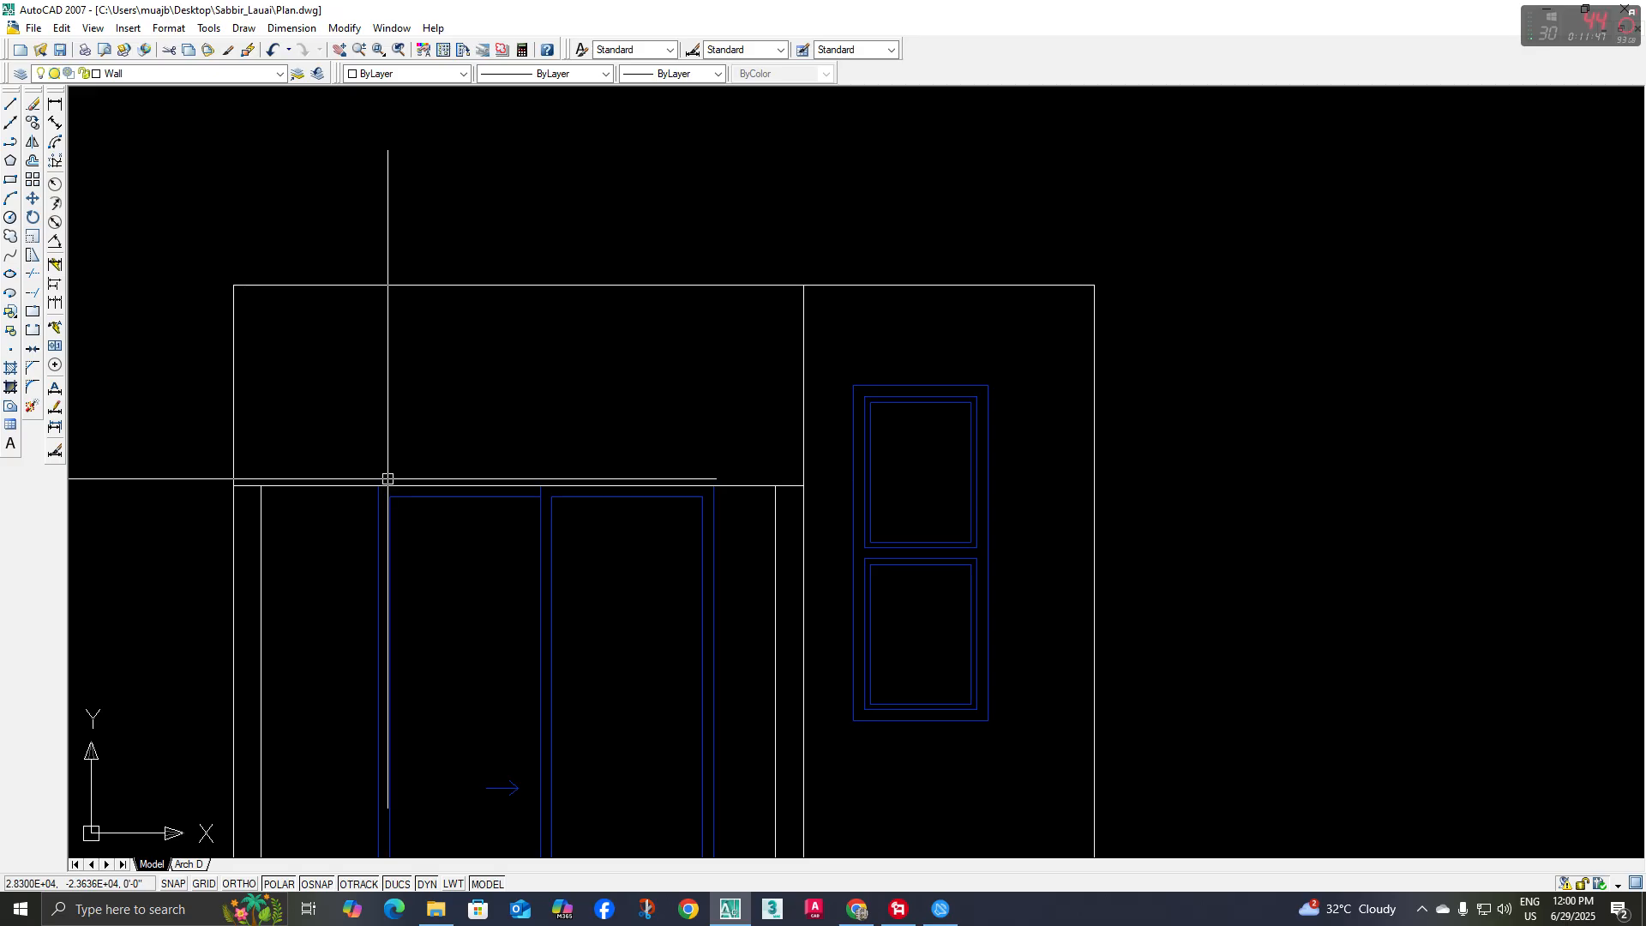
pyautogui.write('o')
pyautogui.press('Return')
# Trim the top band's lower line at both ends, between the balcony frame's outer and inner vertical lines
pyautogui.press('Return')
pyautogui.click(345, 485)
pyautogui.click(320, 442)
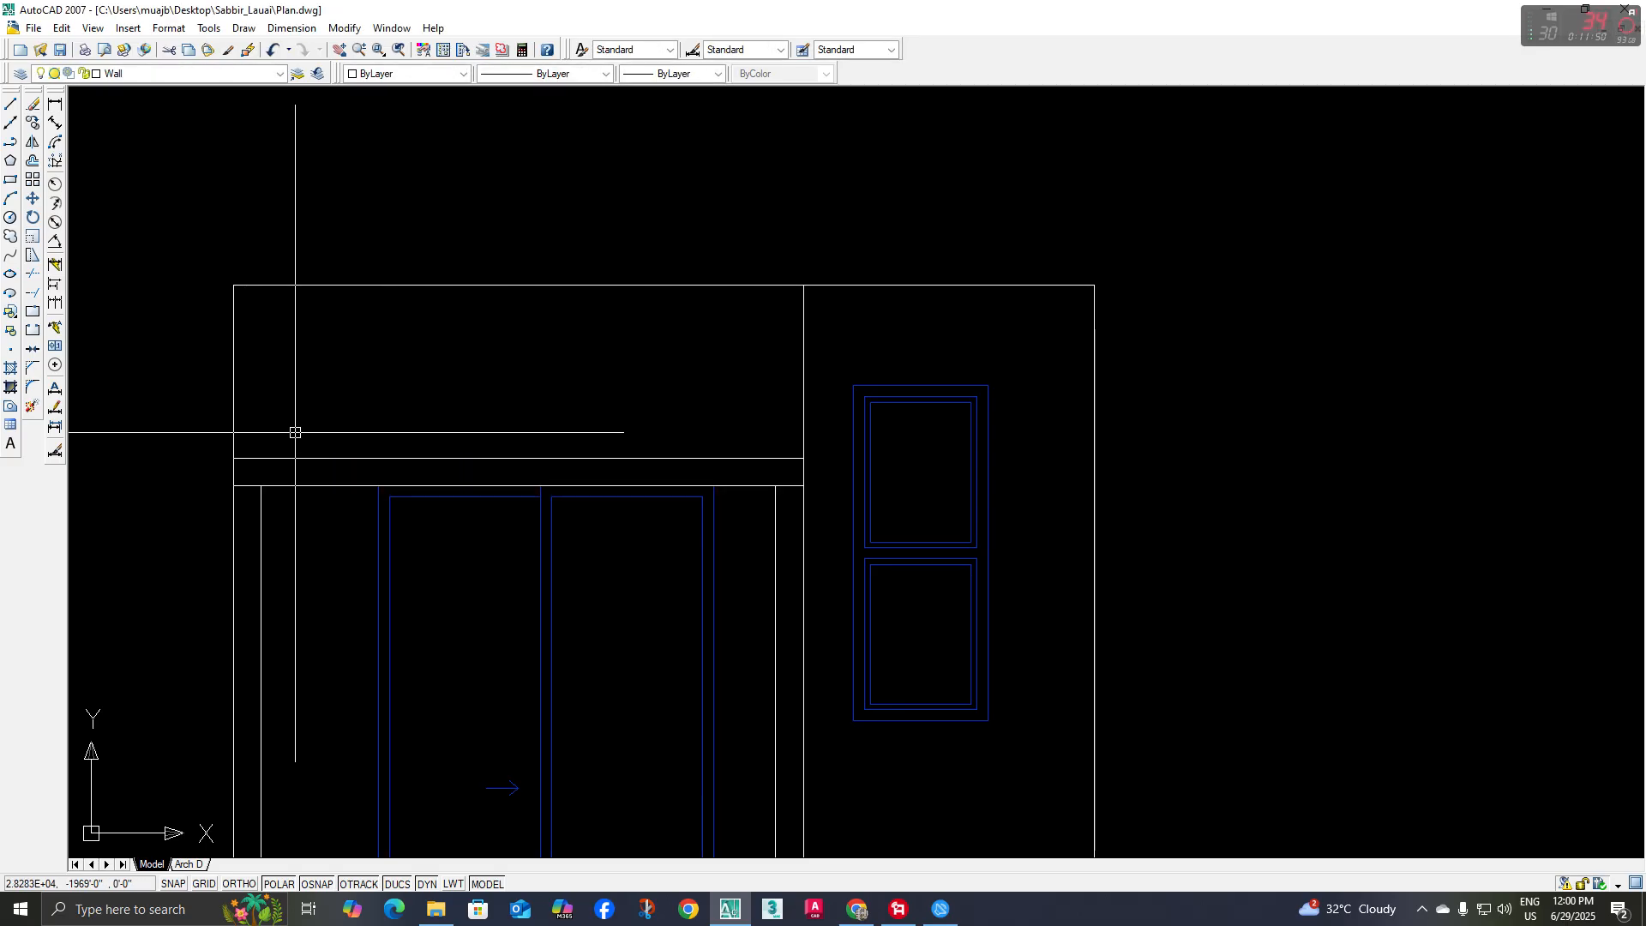
pyautogui.write('tr')
pyautogui.press('Return')
pyautogui.press('Return')
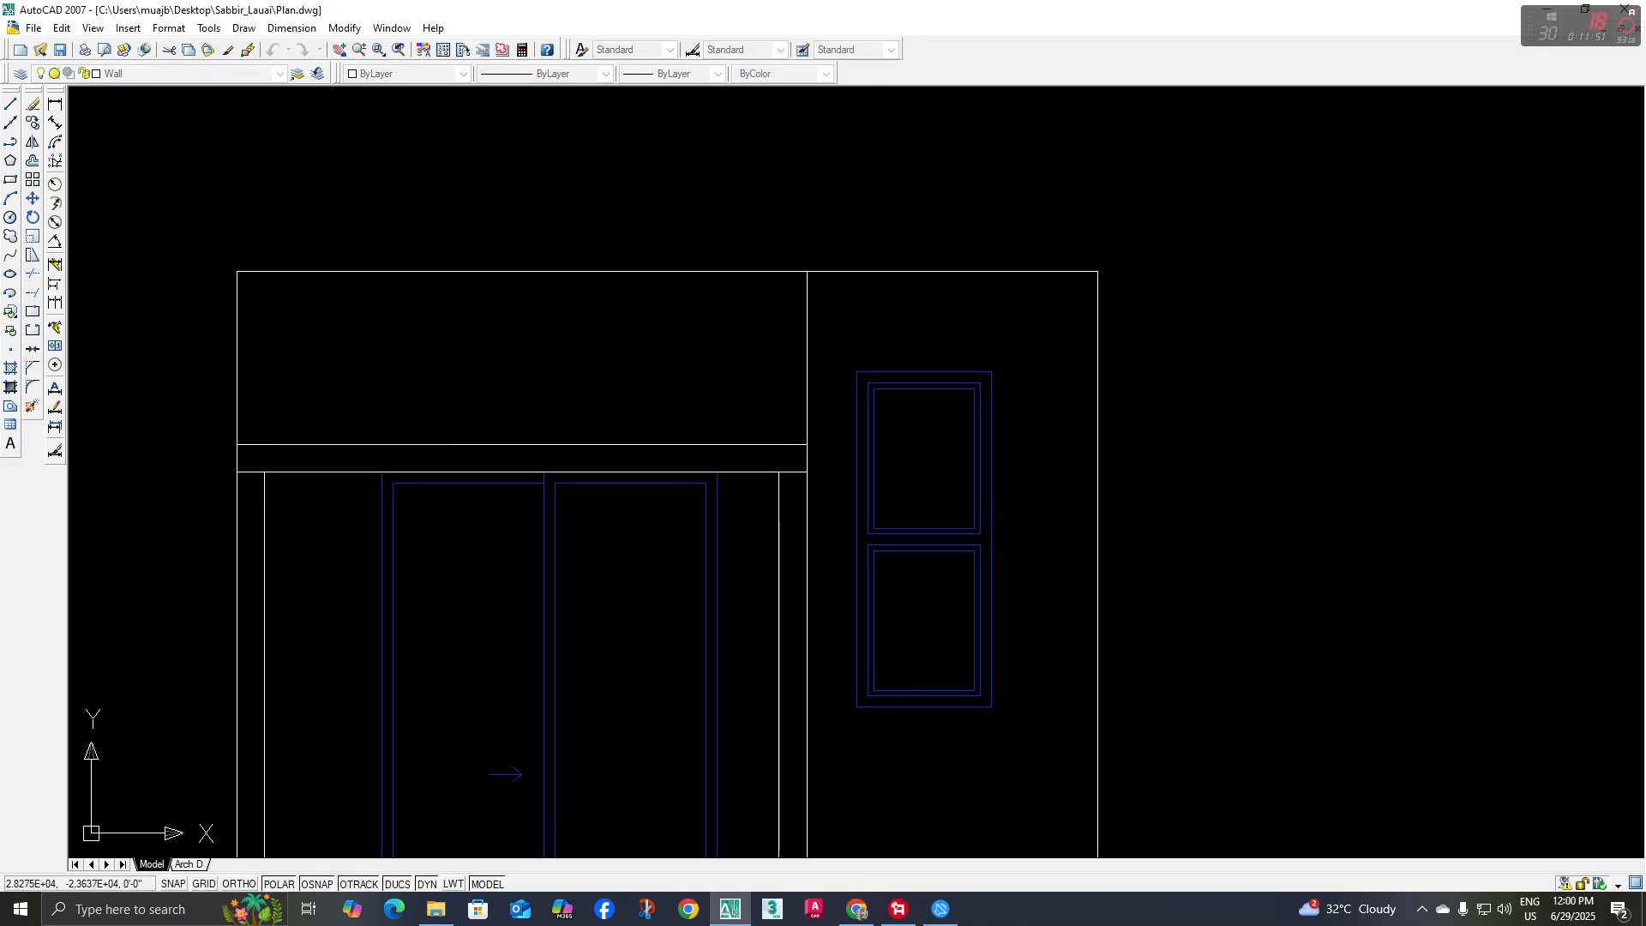
pyautogui.click(251, 472)
pyautogui.click(797, 472)
pyautogui.scroll(-5, 770, 492)
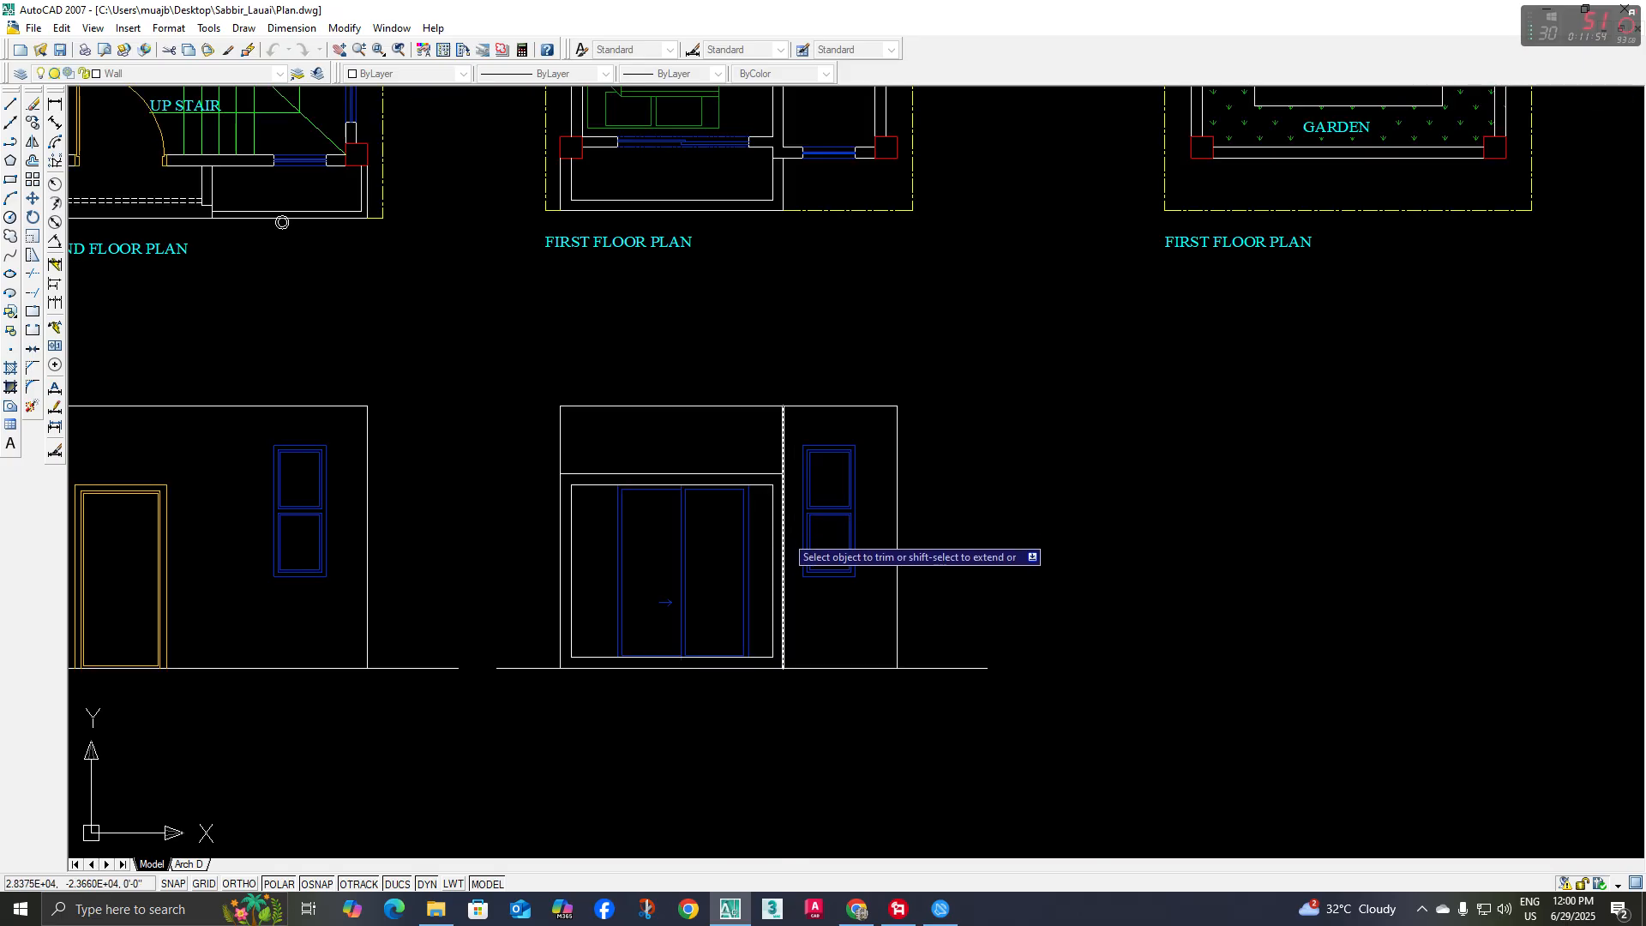
# Review the balcony frame on the first-floor elevation against the ground-floor elevation, the floor plans and the reference rendering
pyautogui.moveTo(781, 524); pyautogui.dragTo(727, 451, button='middle')
pyautogui.moveTo(632, 492); pyautogui.dragTo(723, 568, button='middle')
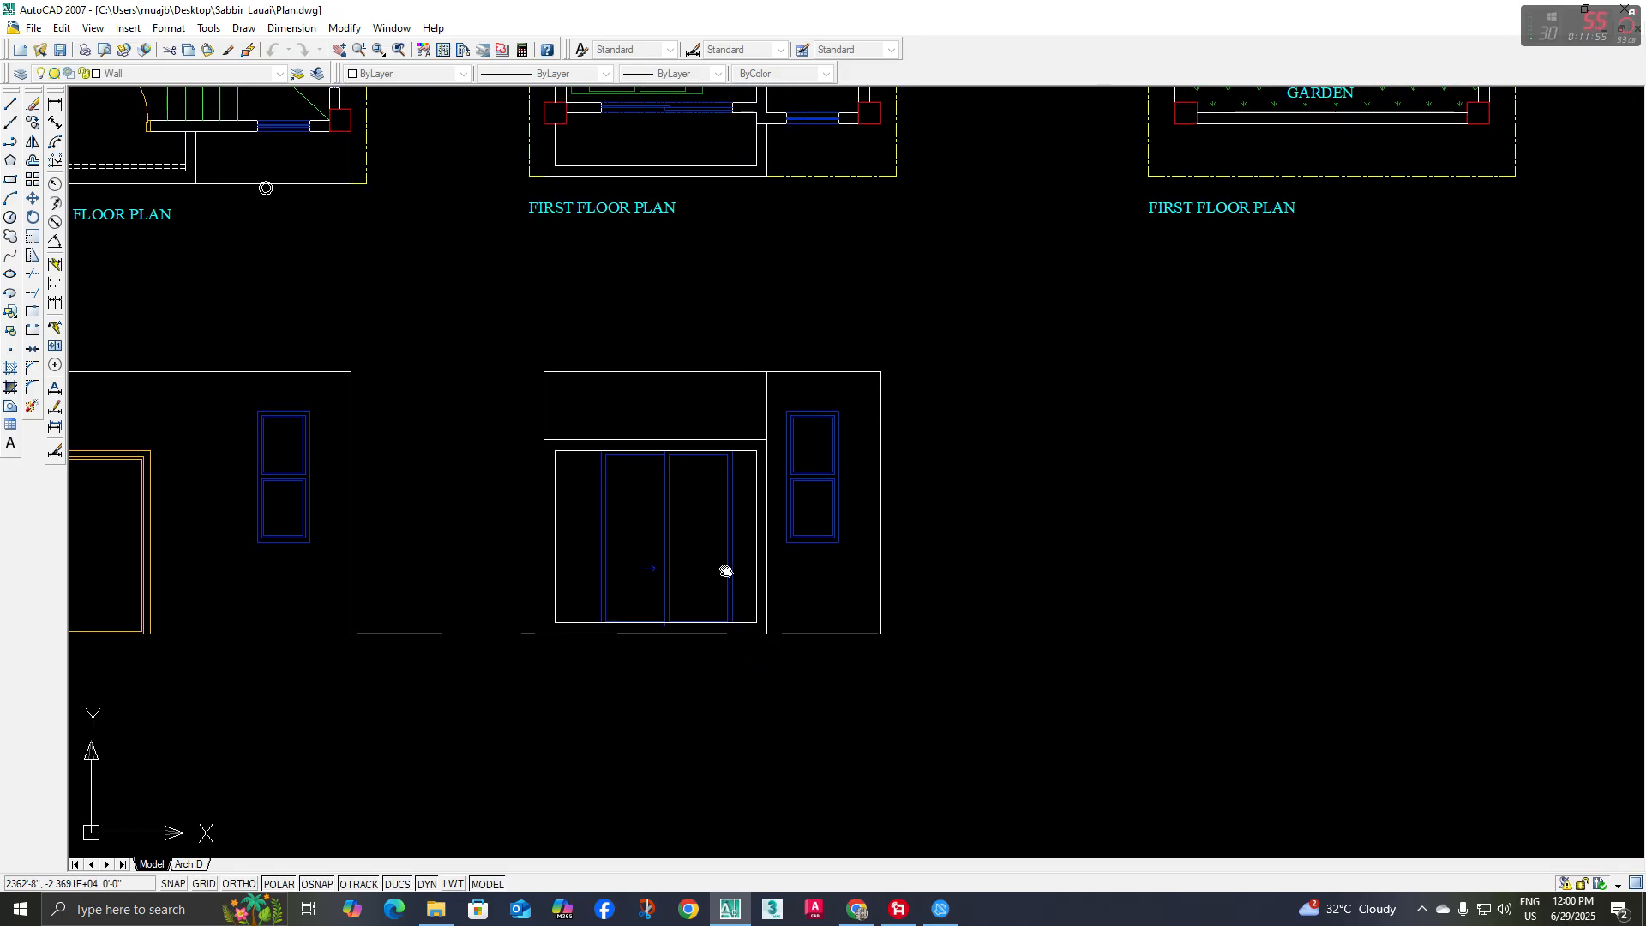
pyautogui.scroll(-3, 735, 588)
pyautogui.moveTo(441, 331); pyautogui.dragTo(446, 350, button='middle')
pyautogui.scroll(3, 694, 617)
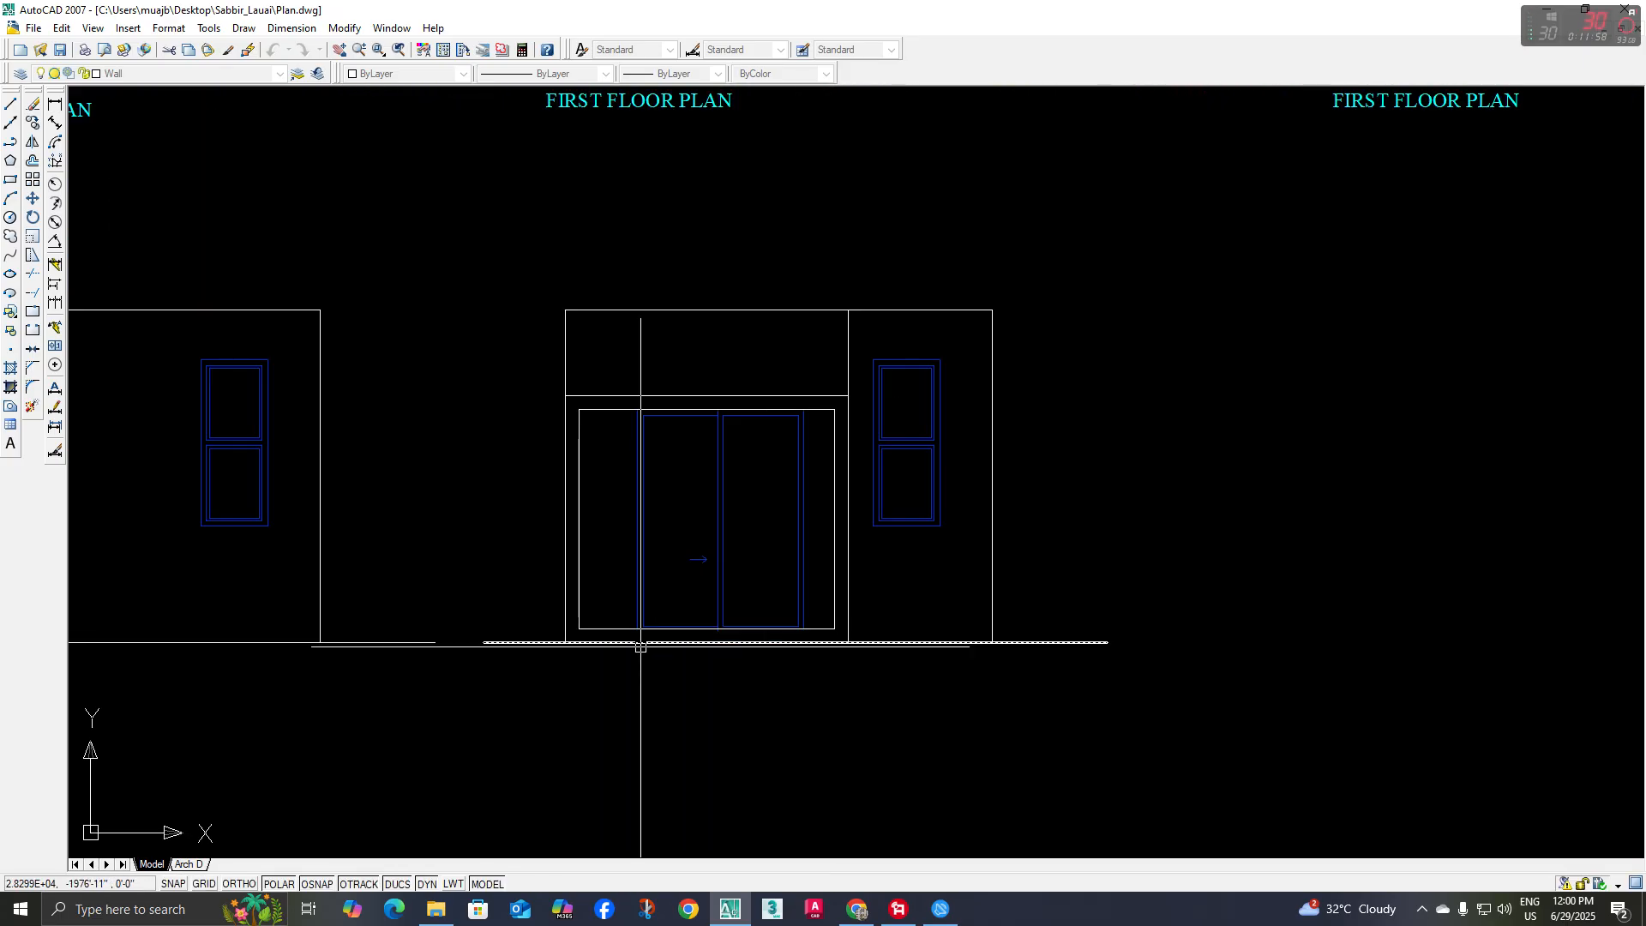
pyautogui.moveTo(694, 656); pyautogui.dragTo(720, 680, button='middle')
pyautogui.scroll(-3, 712, 652)
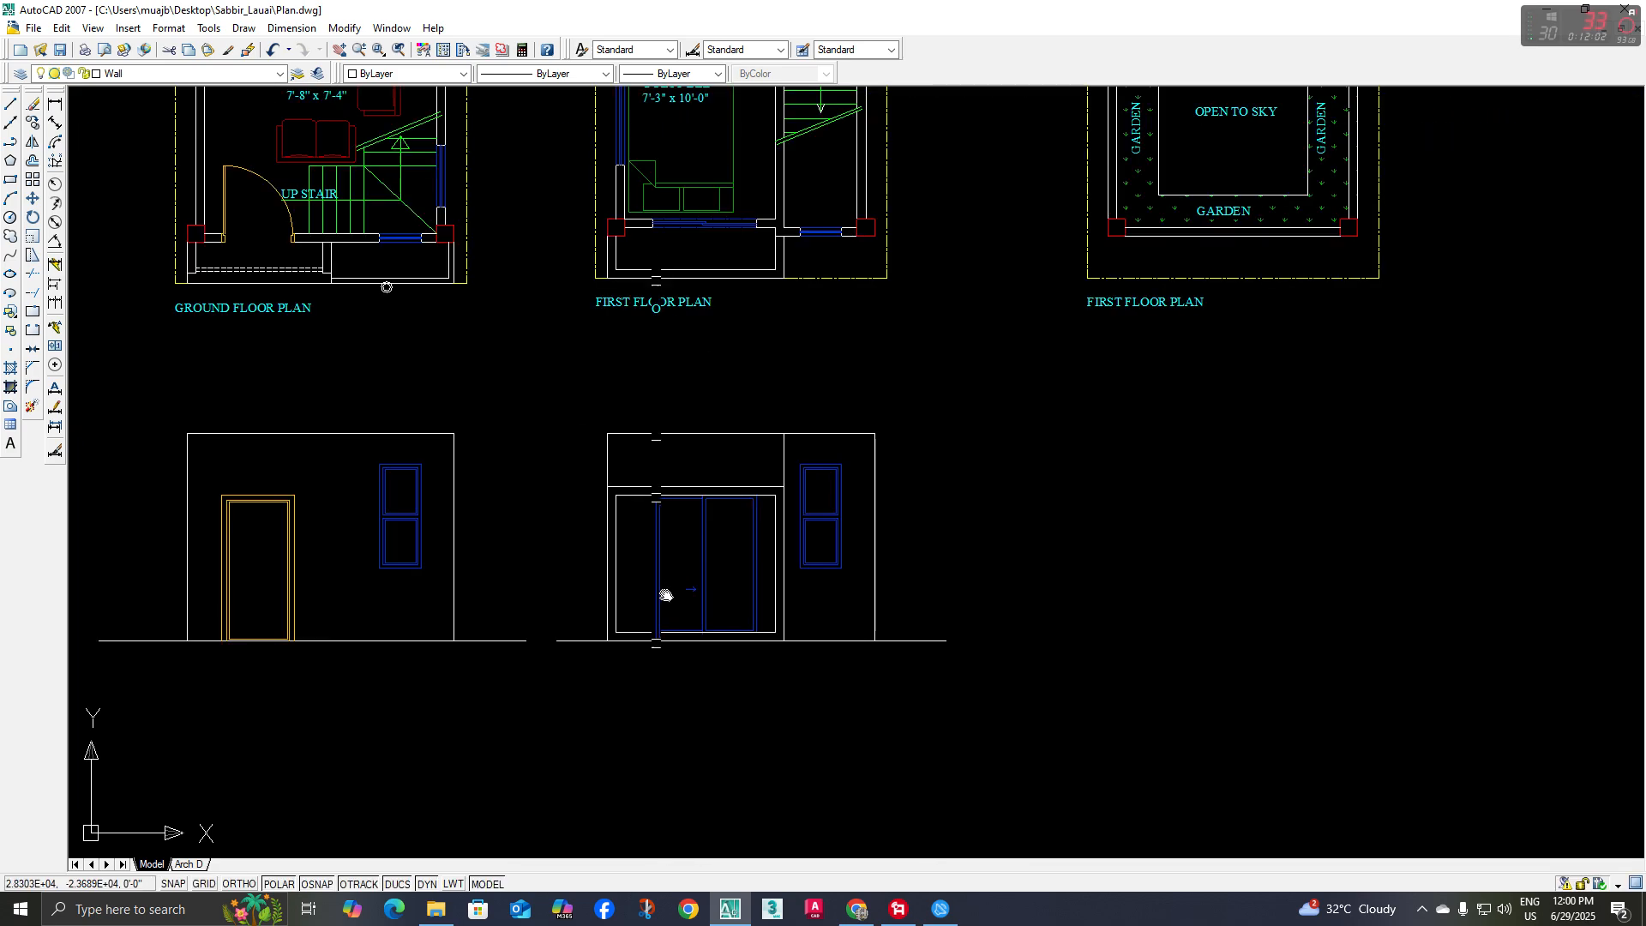
pyautogui.scroll(-4, 562, 532)
pyautogui.scroll(5, 495, 387)
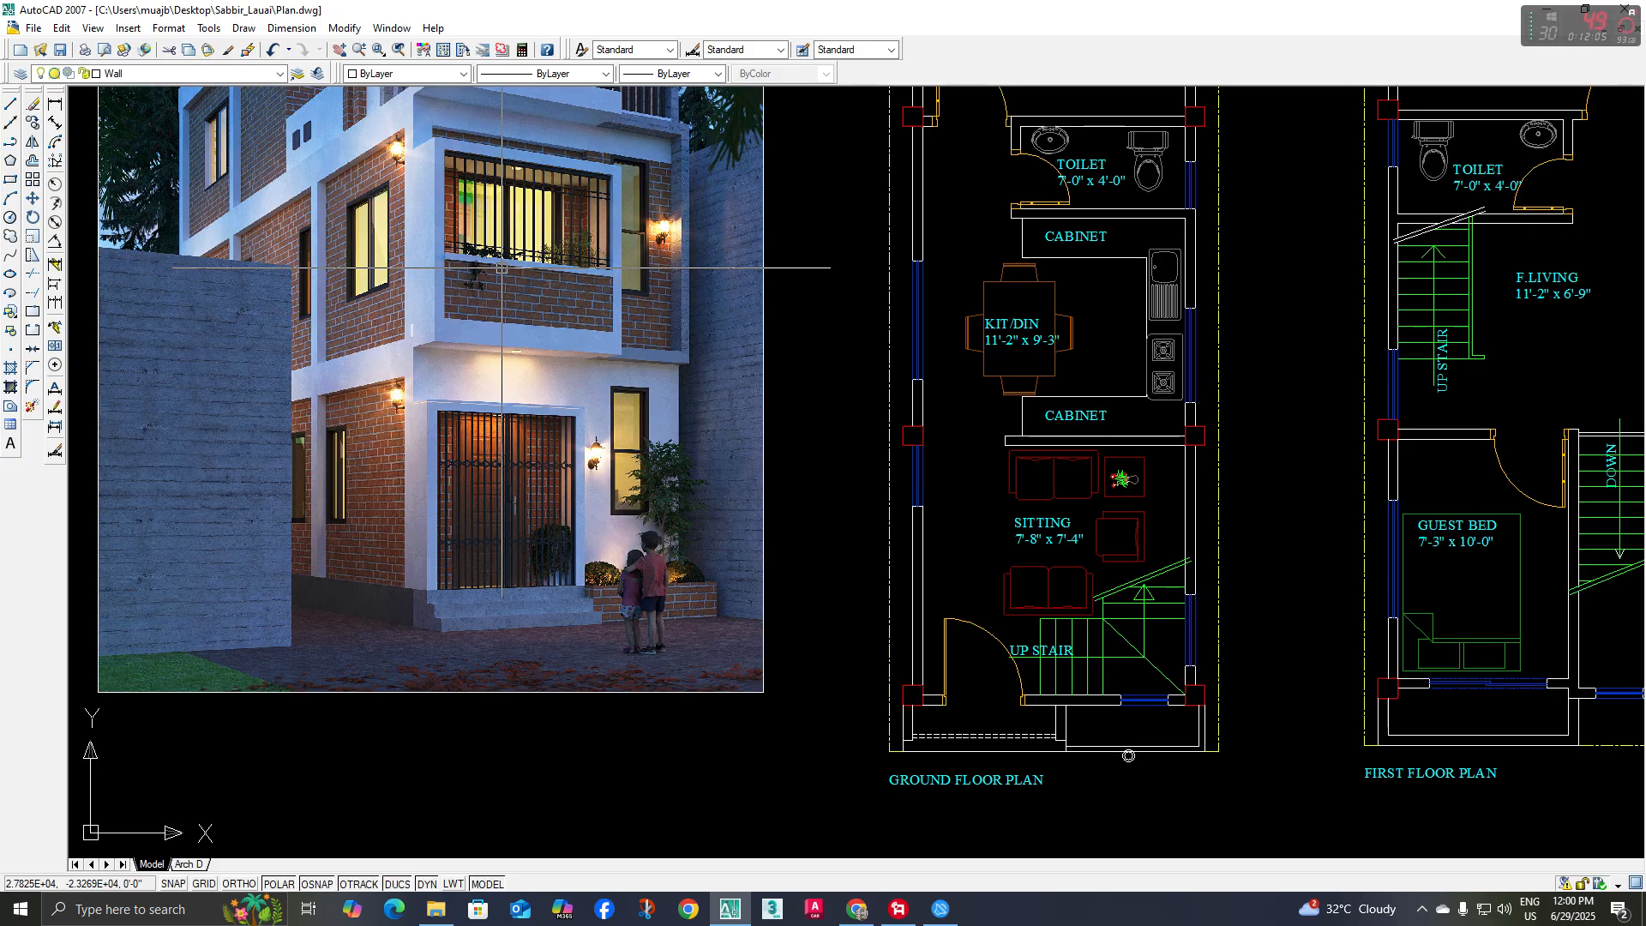
pyautogui.scroll(2, 536, 294)
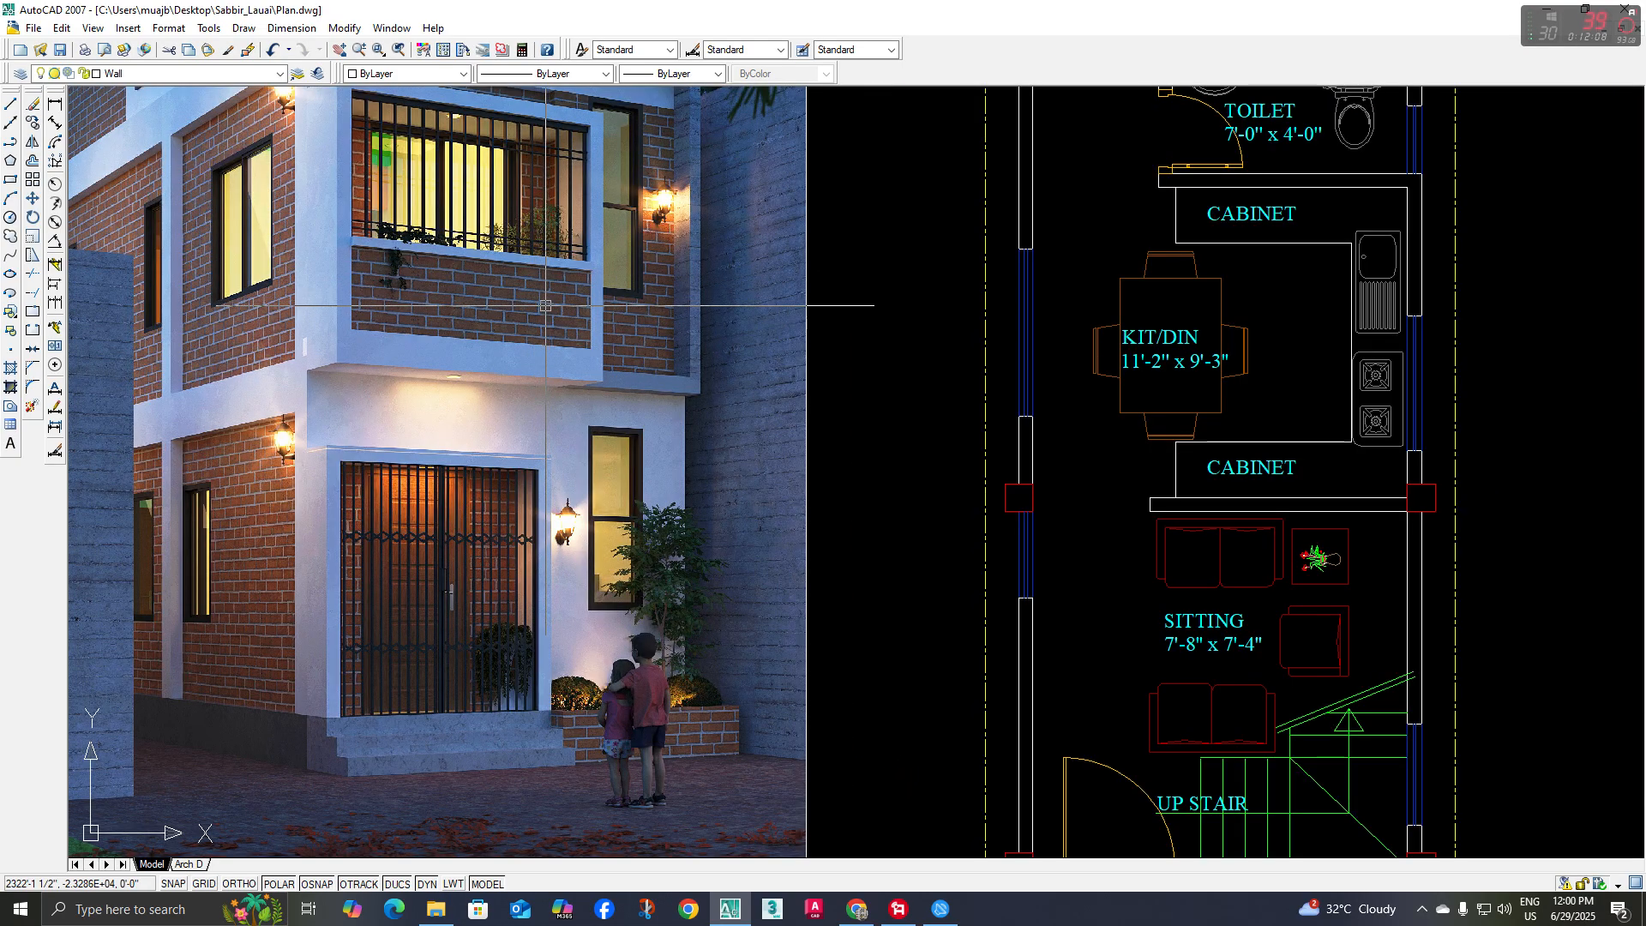
pyautogui.scroll(-3, 554, 352)
pyautogui.moveTo(588, 368); pyautogui.dragTo(493, 303, button='middle')
pyautogui.moveTo(922, 500); pyautogui.dragTo(780, 240, button='middle')
pyautogui.moveTo(1016, 512); pyautogui.dragTo(929, 473, button='middle')
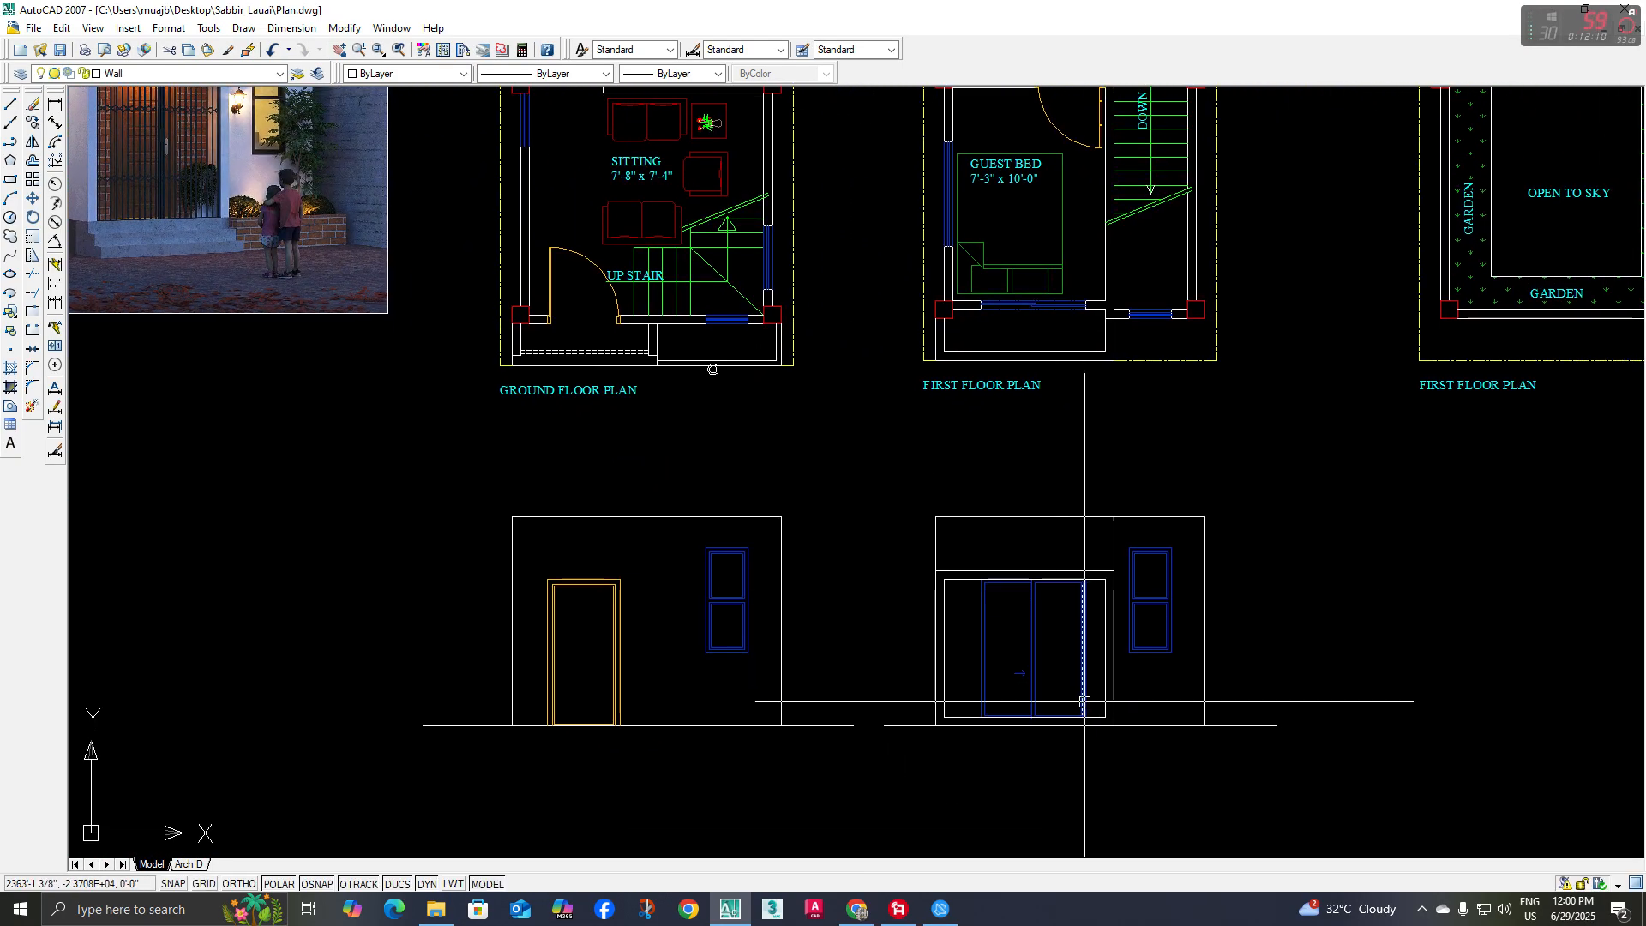
# Offset the first-floor elevation's base line upward to place the balcony parapet's top line 2'-7" above the bottom band
pyautogui.scroll(2, 1085, 701)
pyautogui.moveTo(1121, 712); pyautogui.dragTo(1103, 716, button='middle')
pyautogui.write('o')
pyautogui.press('Return')
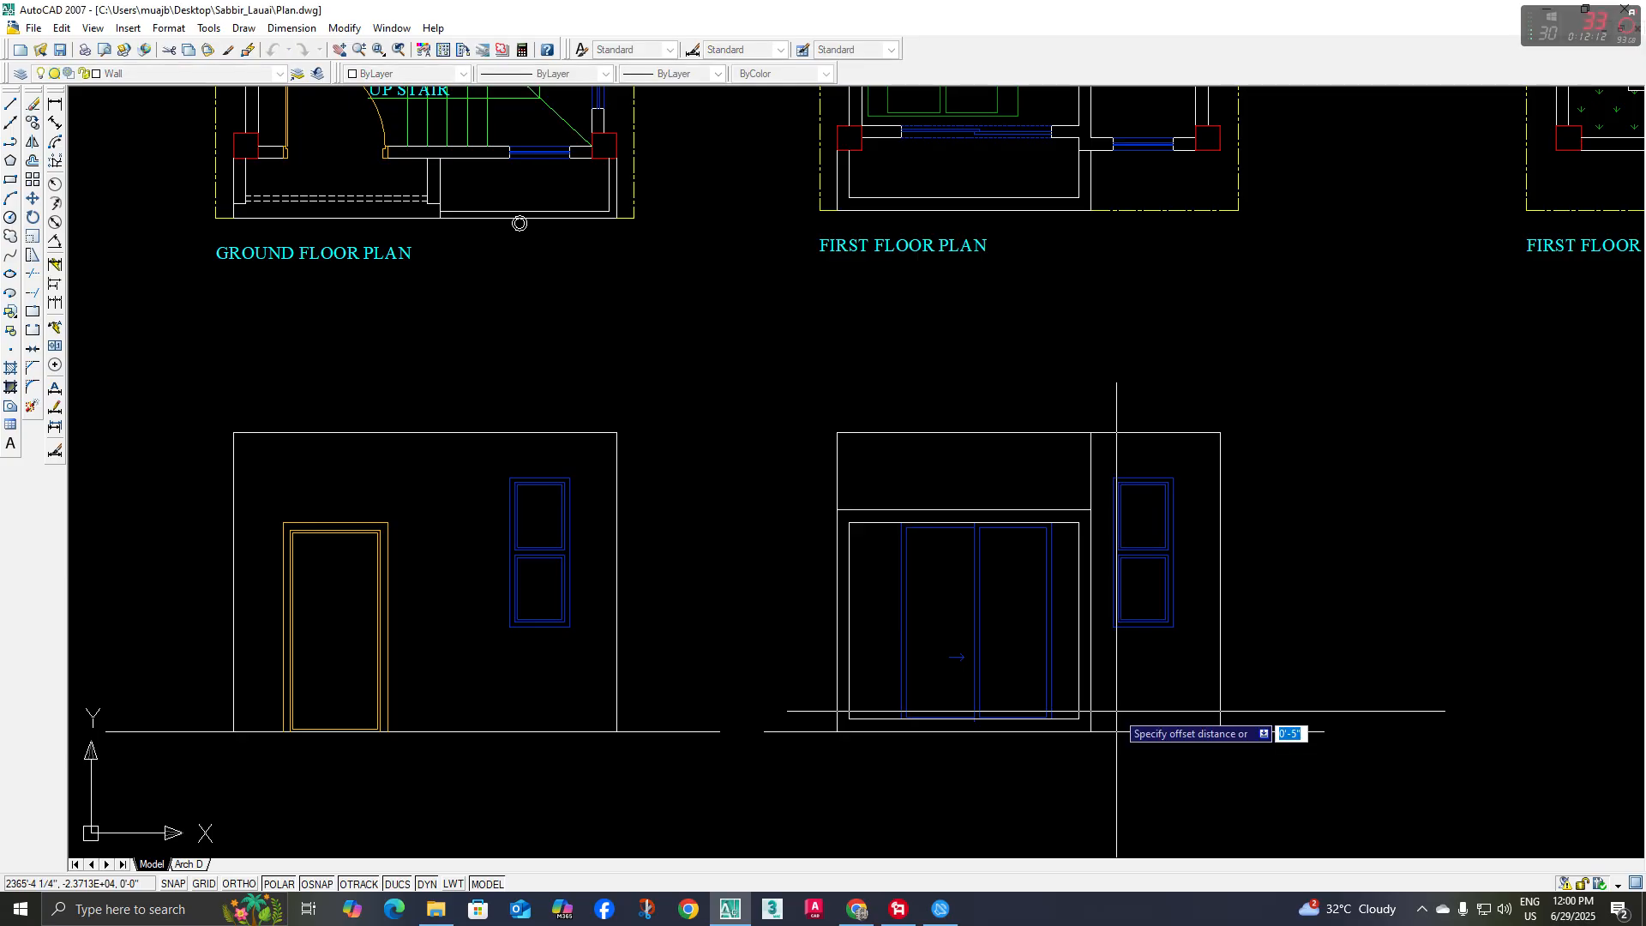
pyautogui.press('Return')
pyautogui.click(1154, 735)
pyautogui.click(1138, 652)
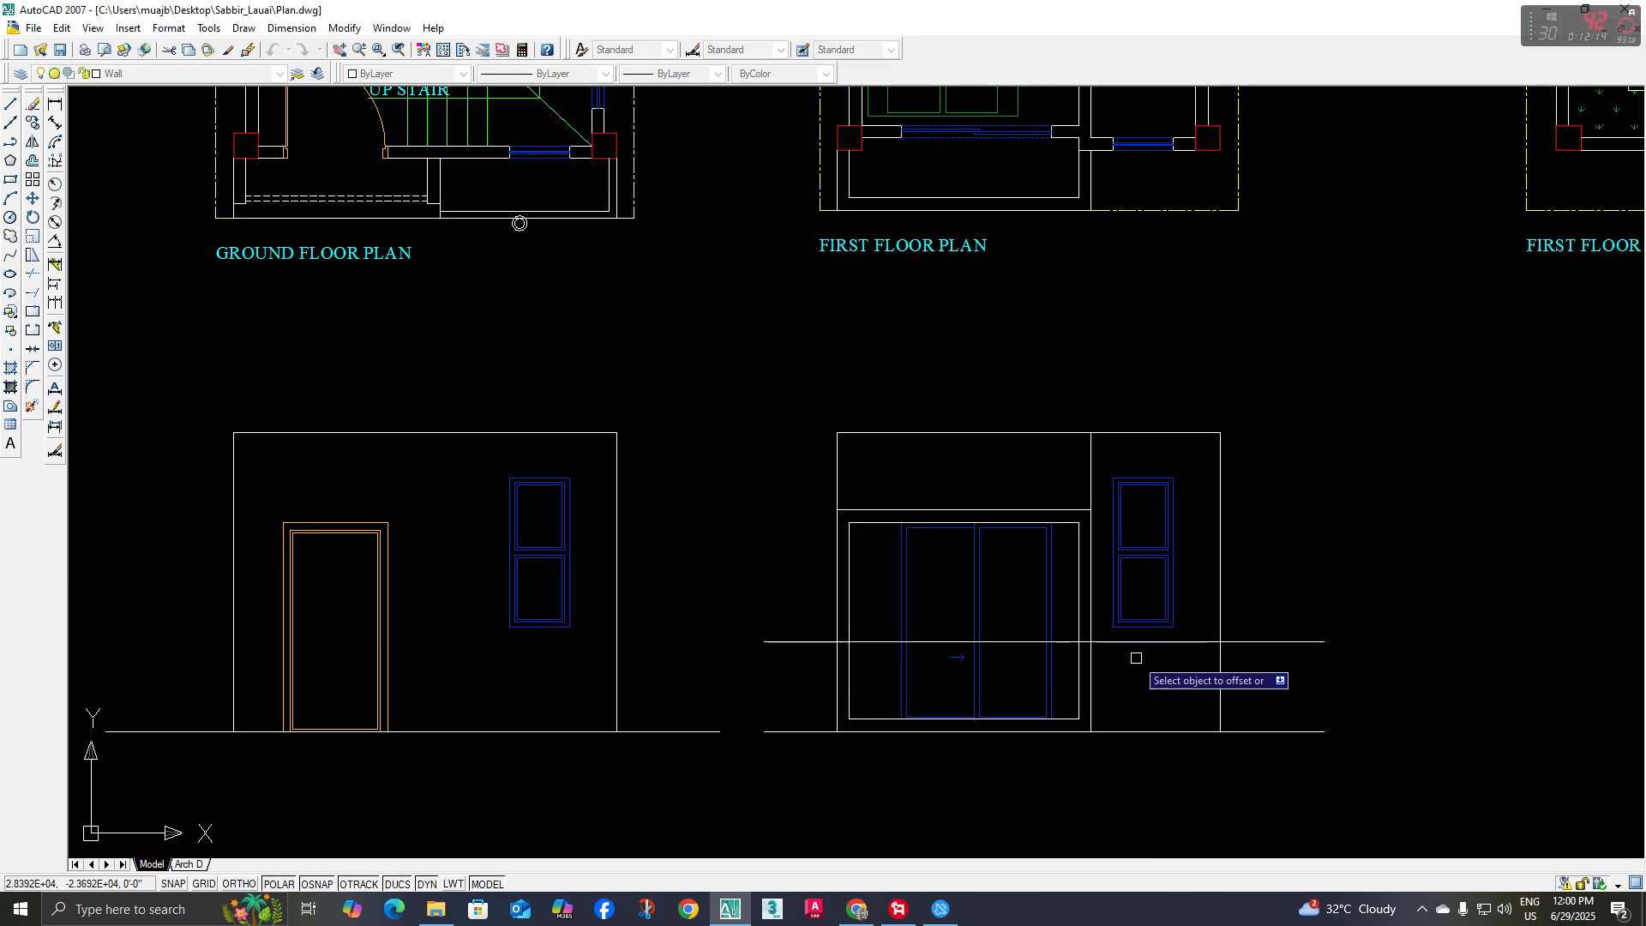
pyautogui.scroll(4, 943, 678)
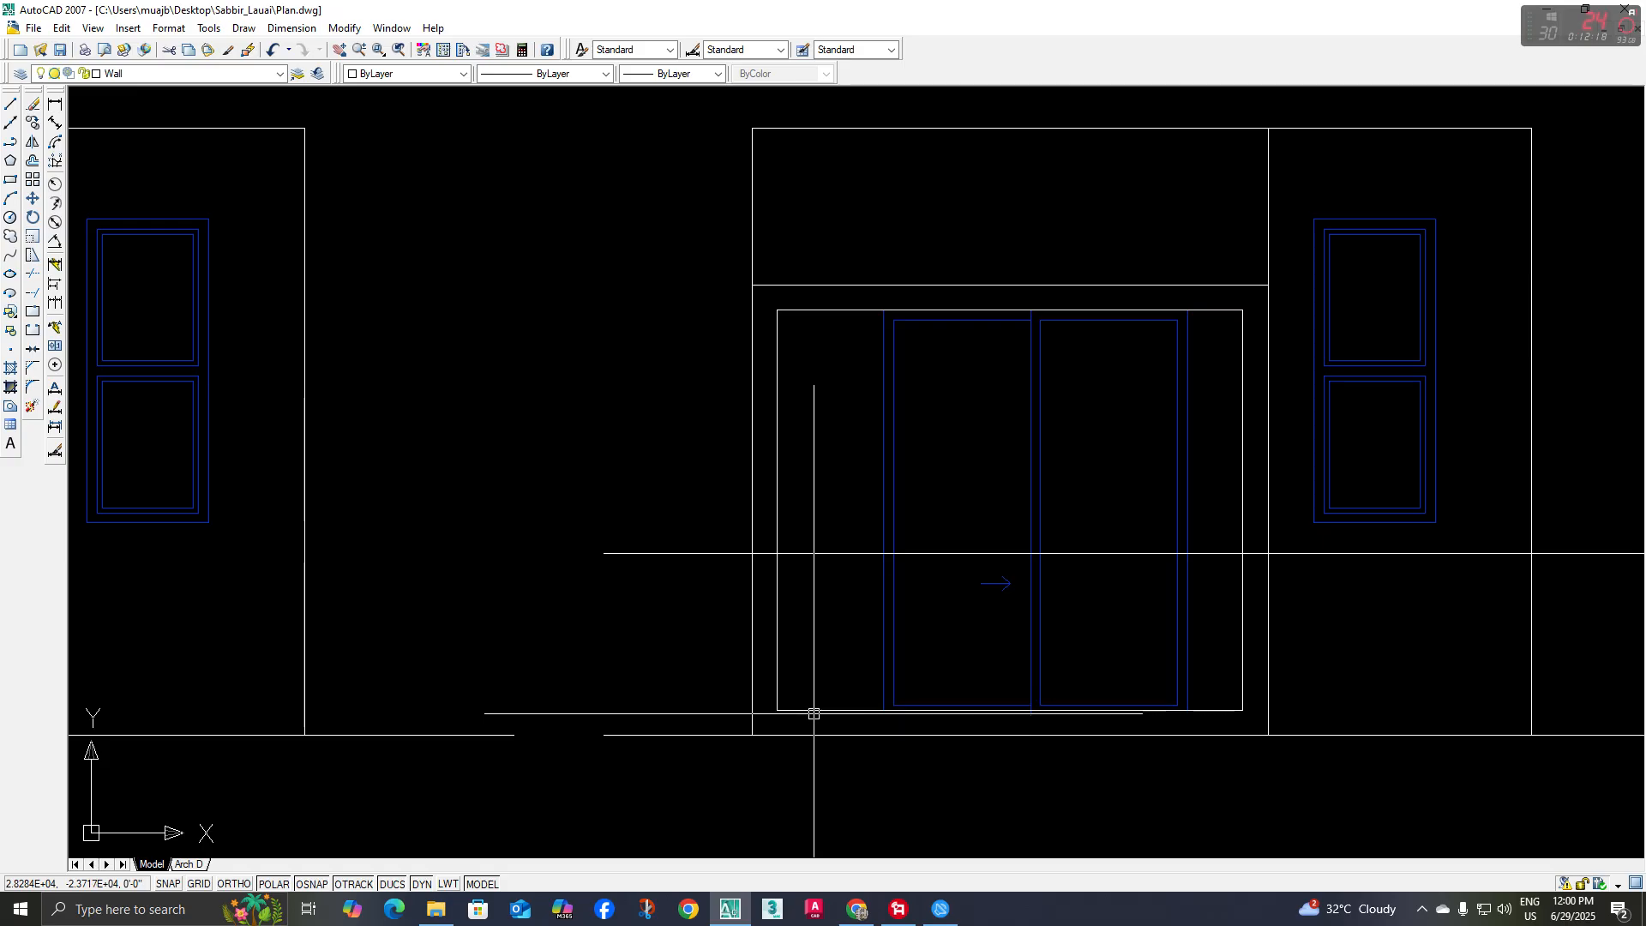
pyautogui.press('Escape')
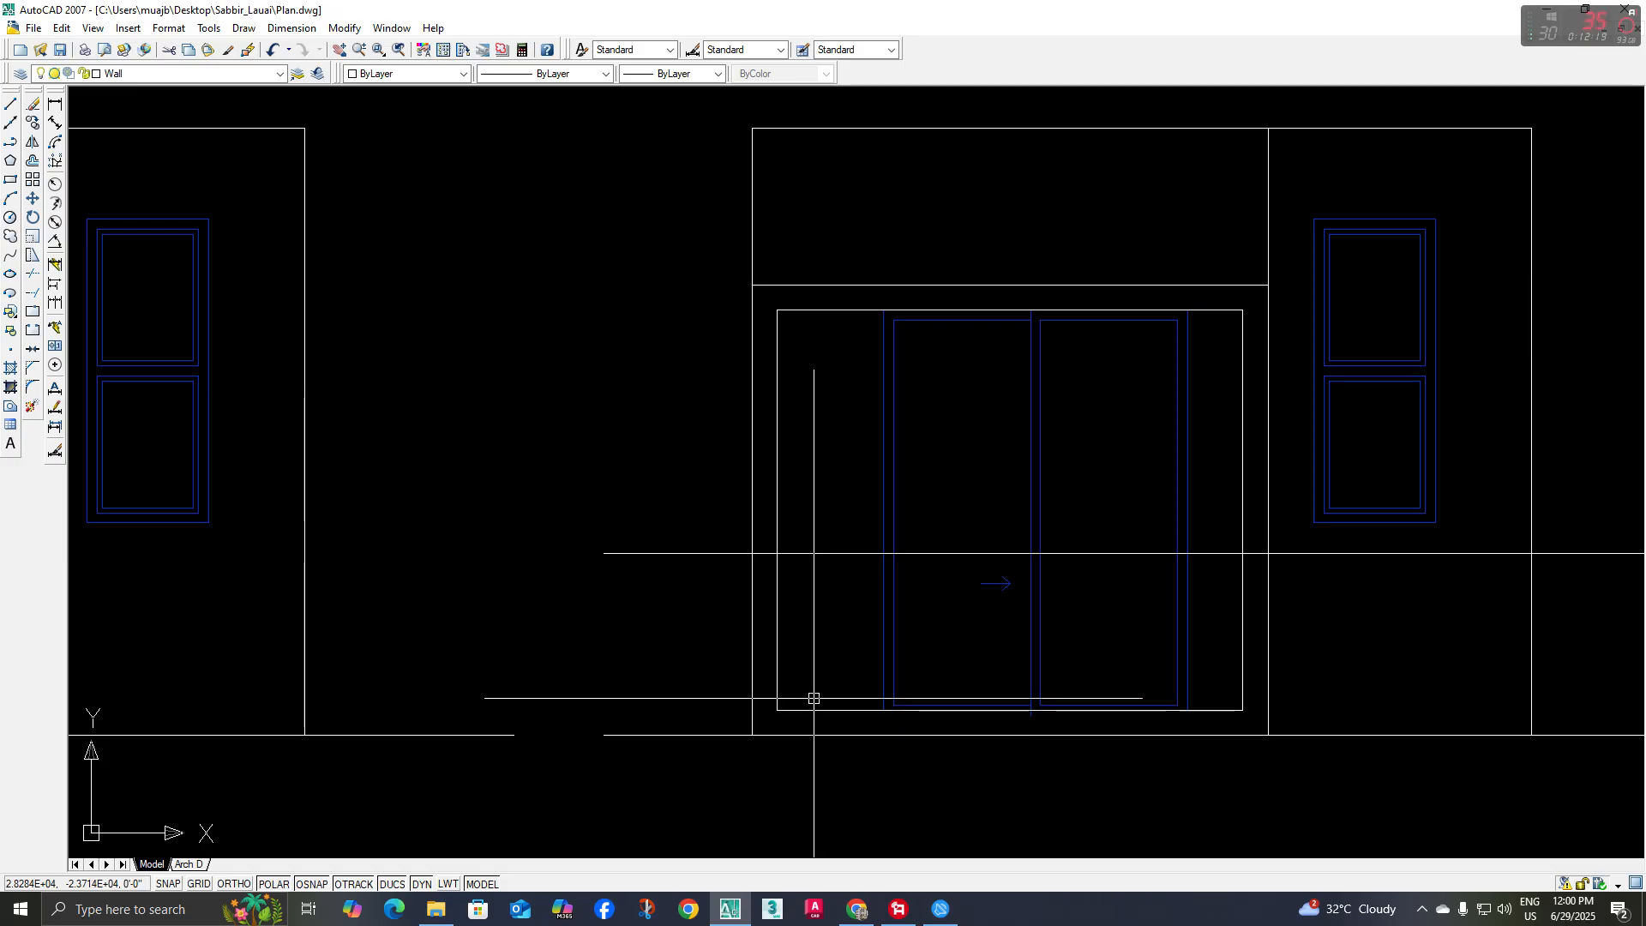
# Trim the parapet's top line on both sides so it spans only between the balcony frame's inner vertical edges
pyautogui.moveTo(848, 689); pyautogui.dragTo(839, 685, button='middle')
pyautogui.moveTo(839, 557); pyautogui.dragTo(658, 539, button='middle')
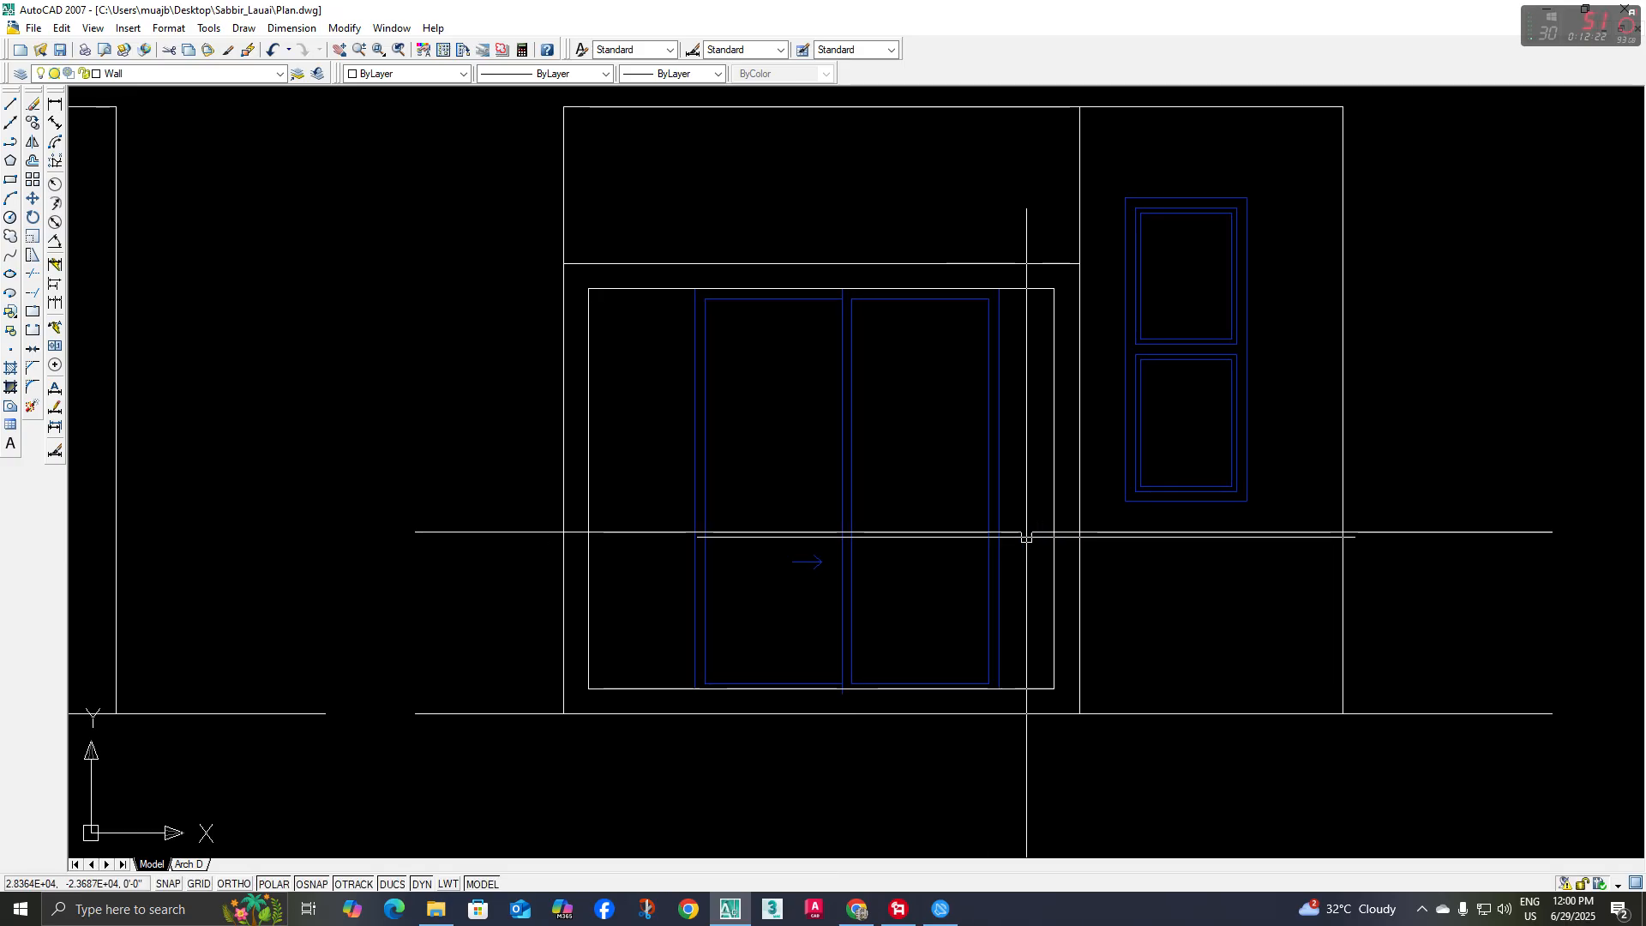
pyautogui.click(1045, 532)
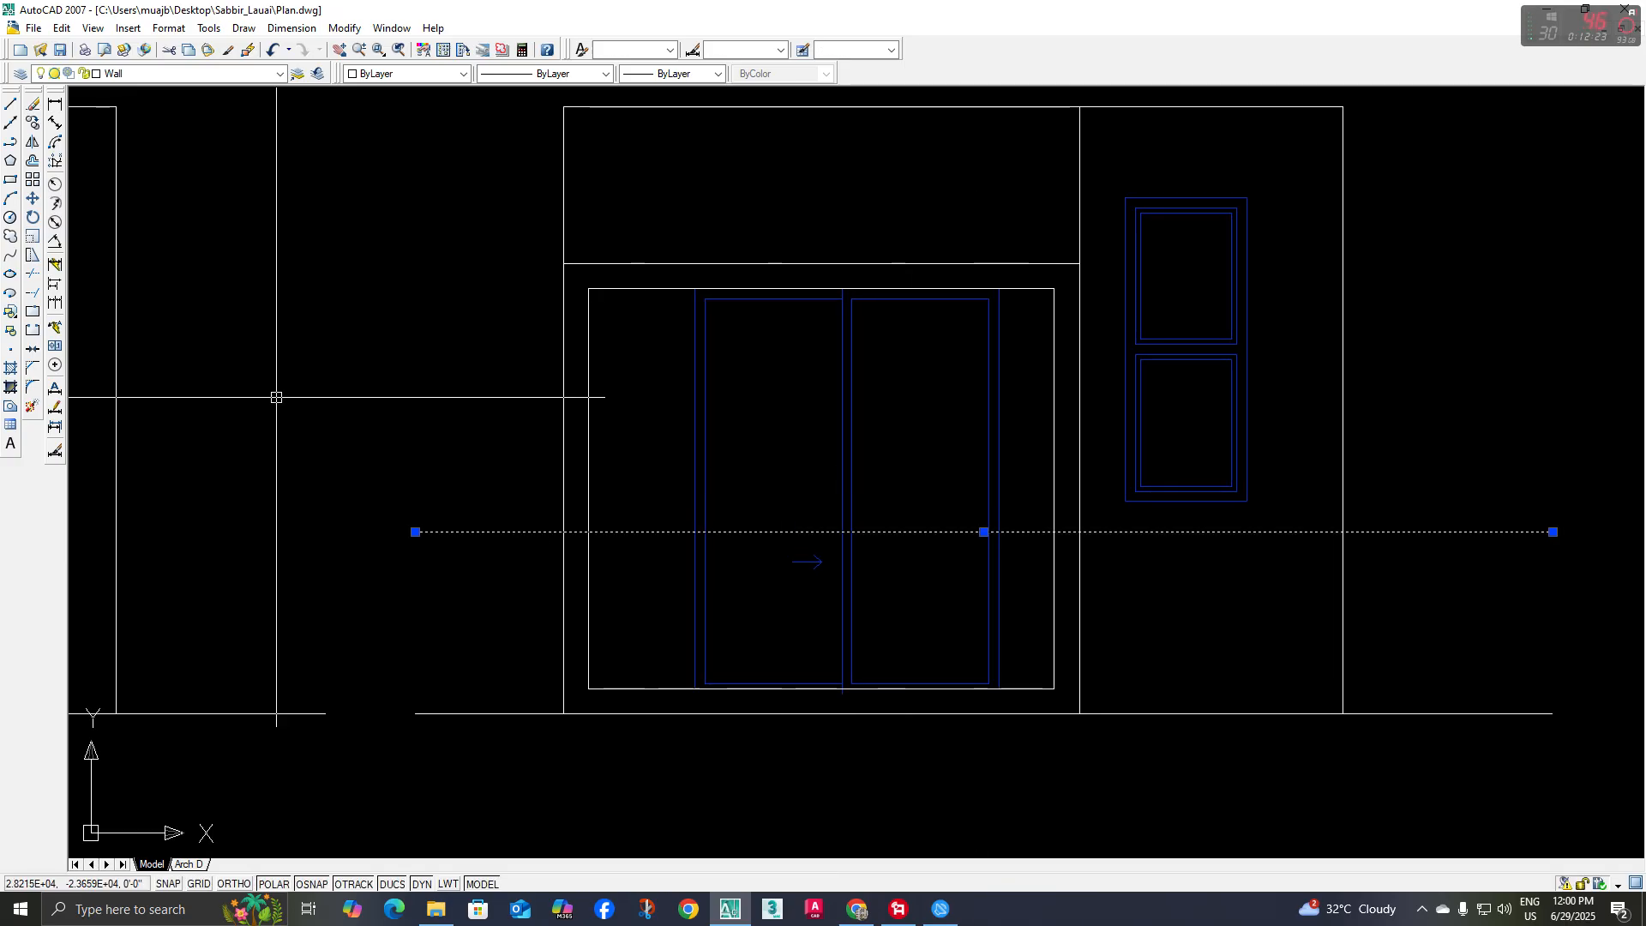
pyautogui.click(41, 275)
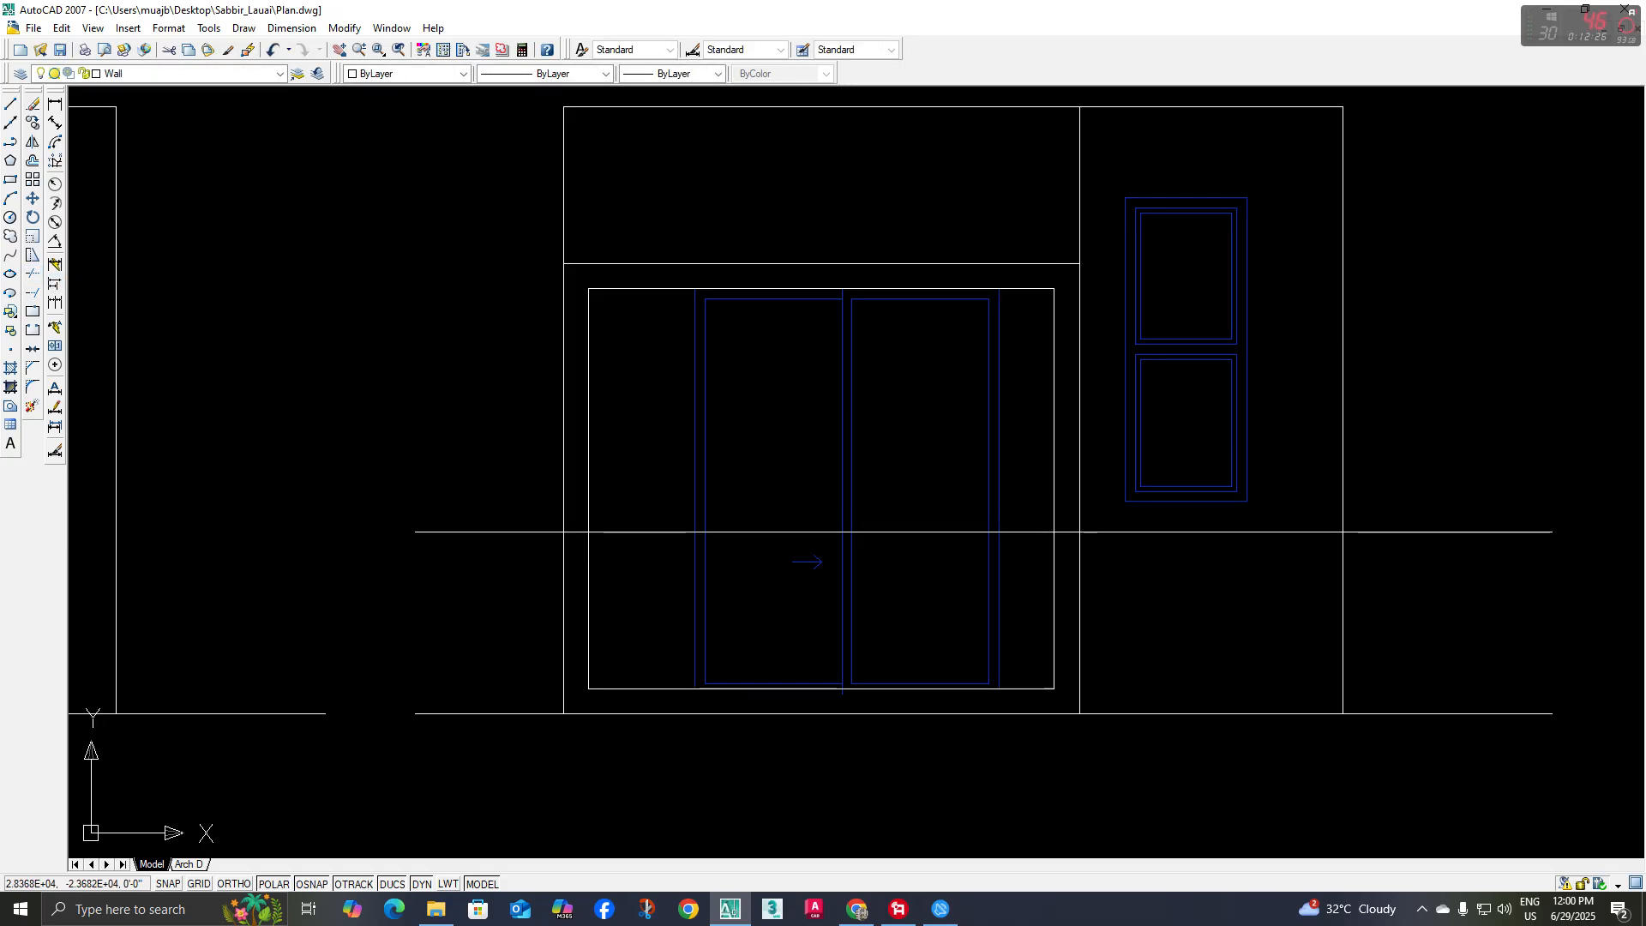
pyautogui.click(1055, 507)
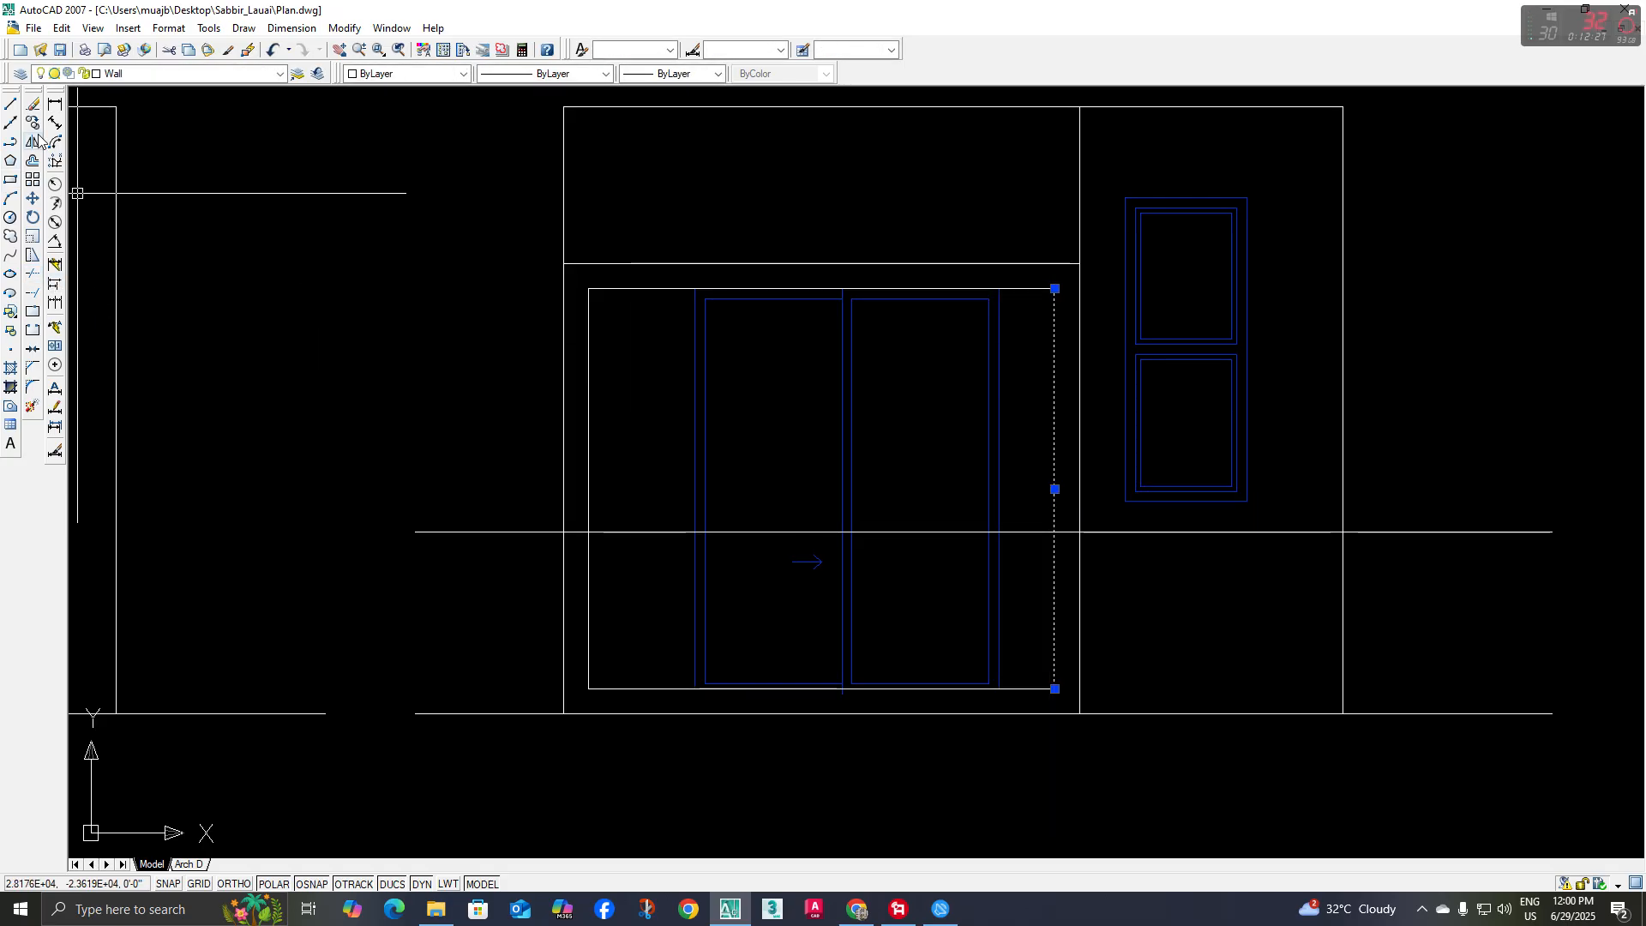
pyautogui.click(33, 273)
pyautogui.click(1123, 533)
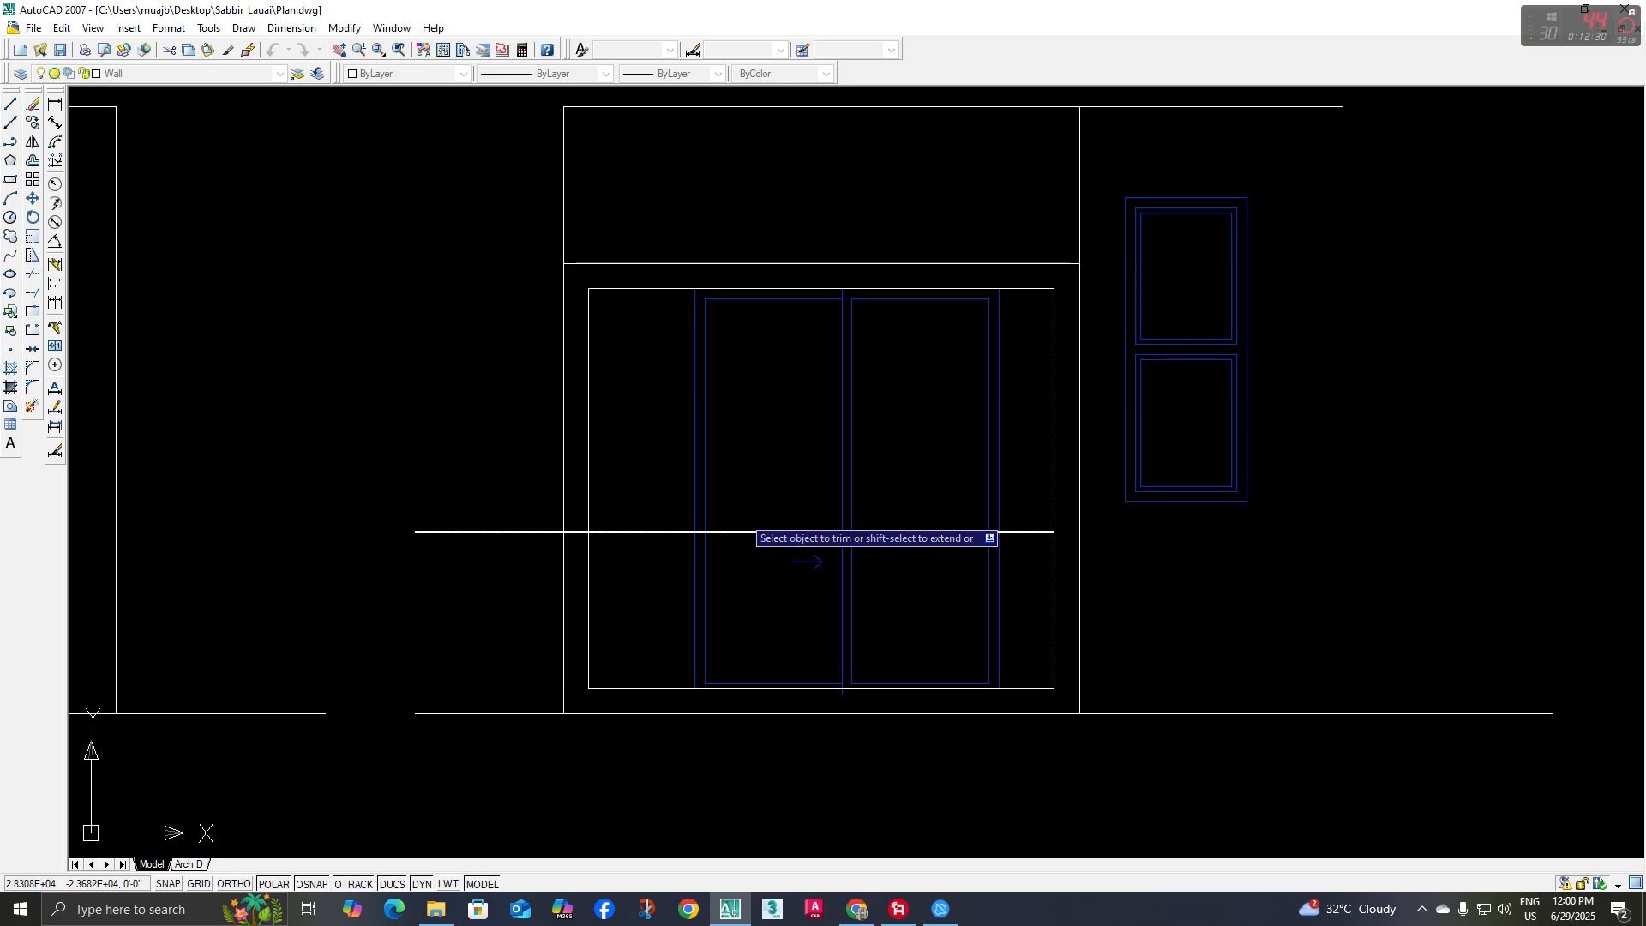
pyautogui.press('Return')
pyautogui.click(588, 496)
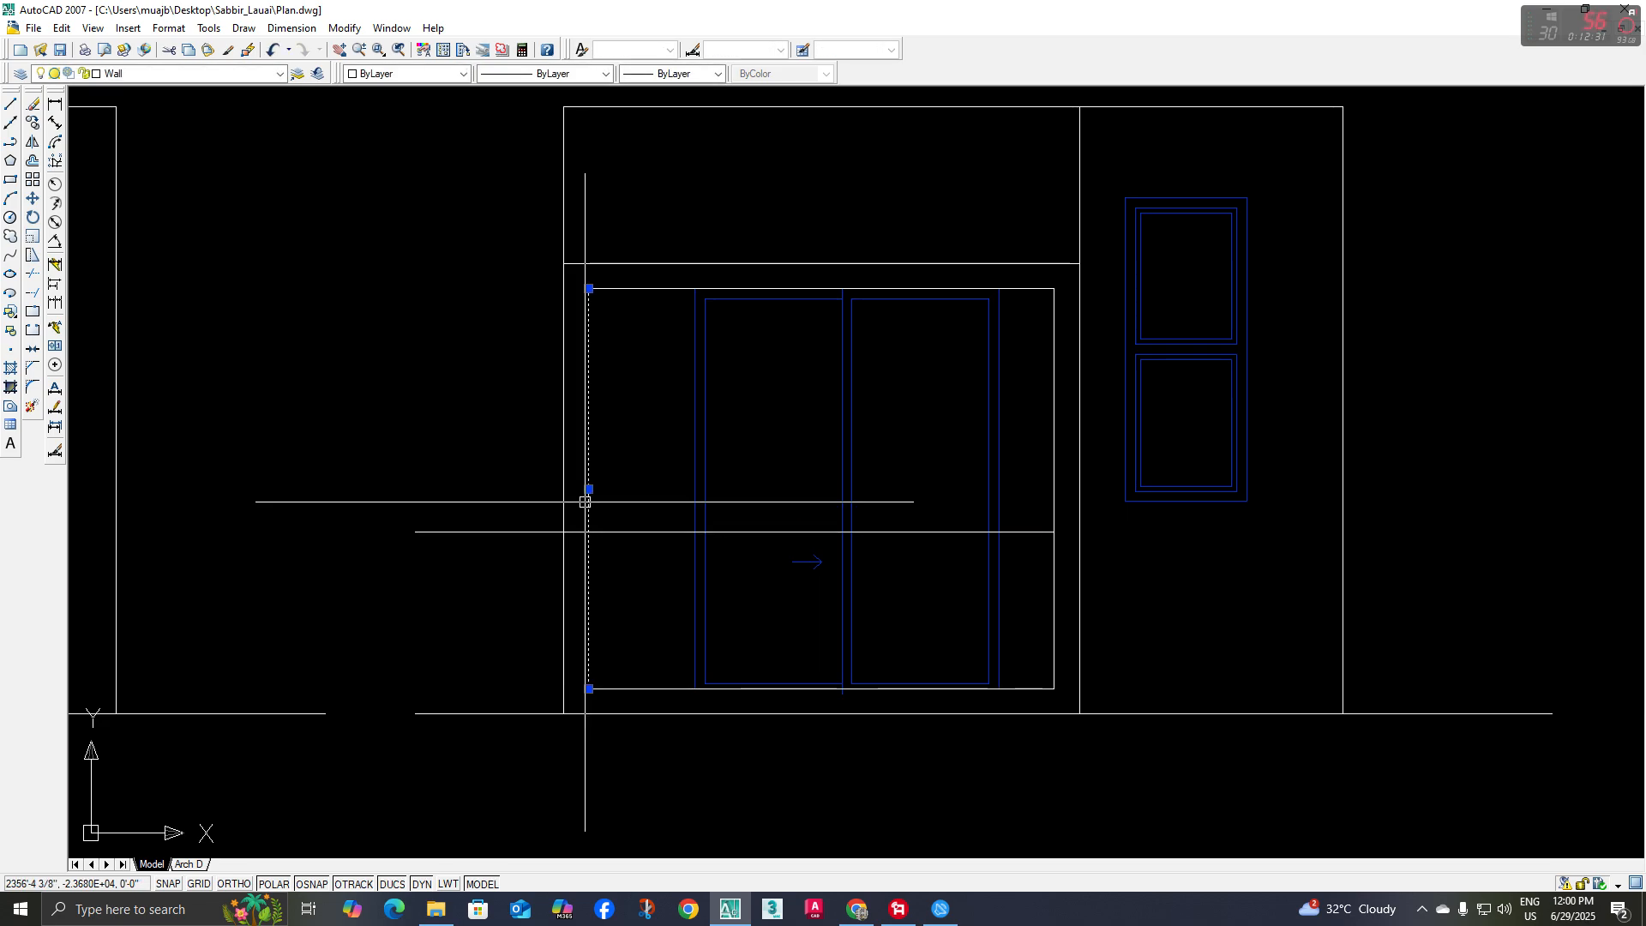
pyautogui.click(32, 274)
pyautogui.click(480, 532)
pyautogui.press('Return')
# Measure the parapet's height above the balcony's bottom band with a temporary linear dimension, and delete the dimension
pyautogui.click(55, 104)
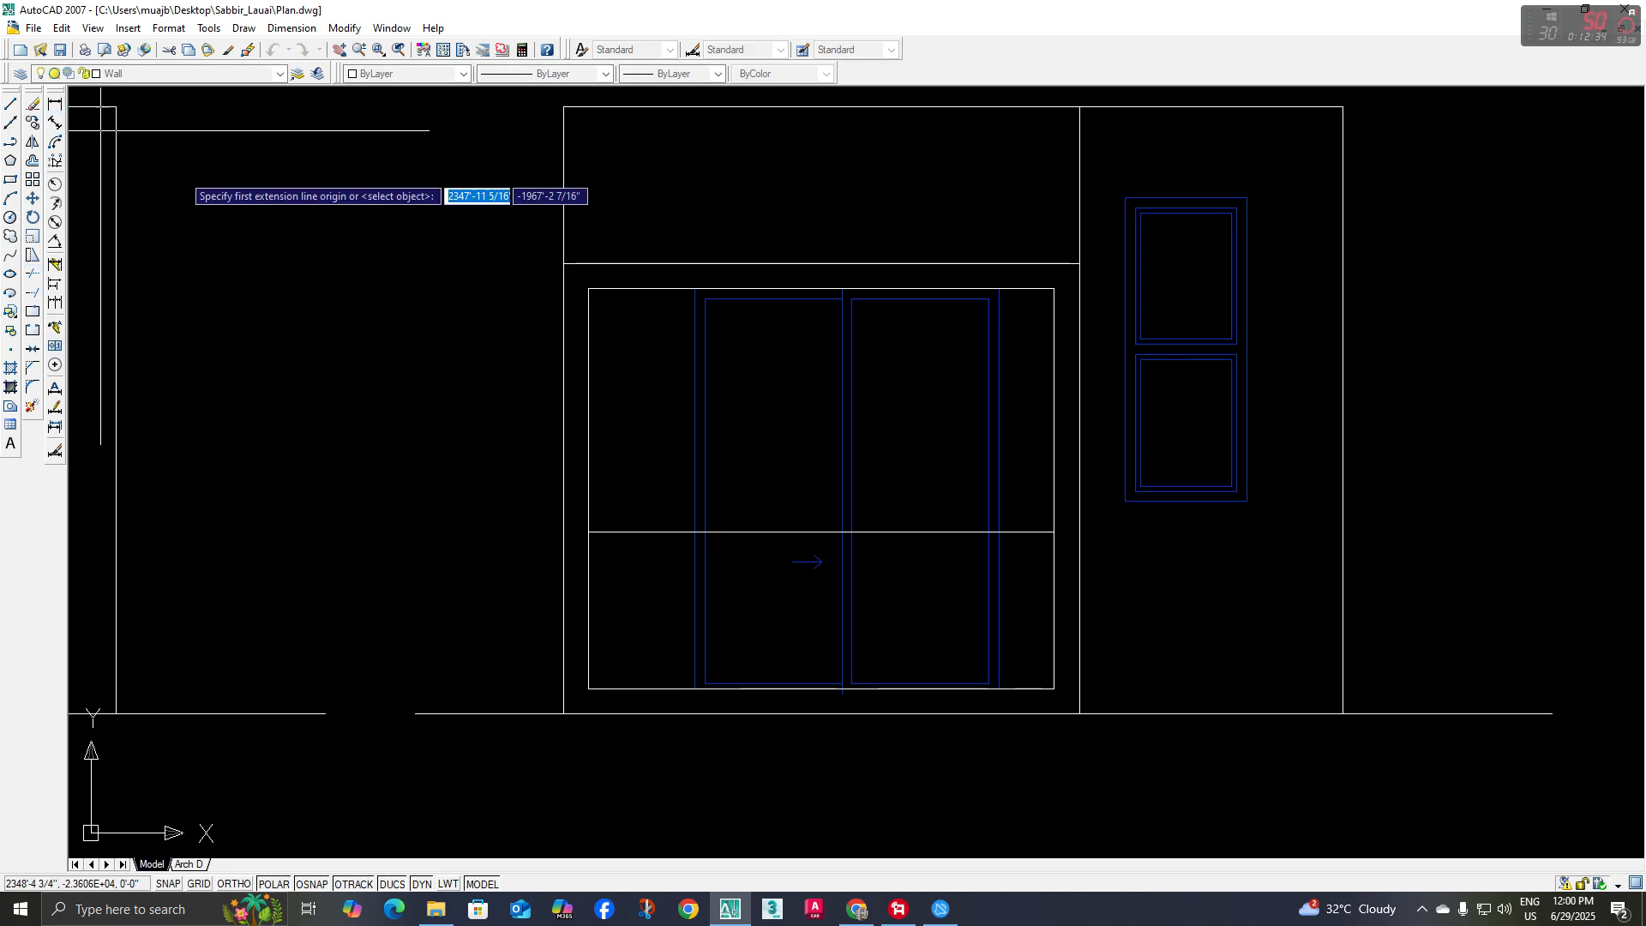
pyautogui.click(1054, 689)
pyautogui.click(1054, 533)
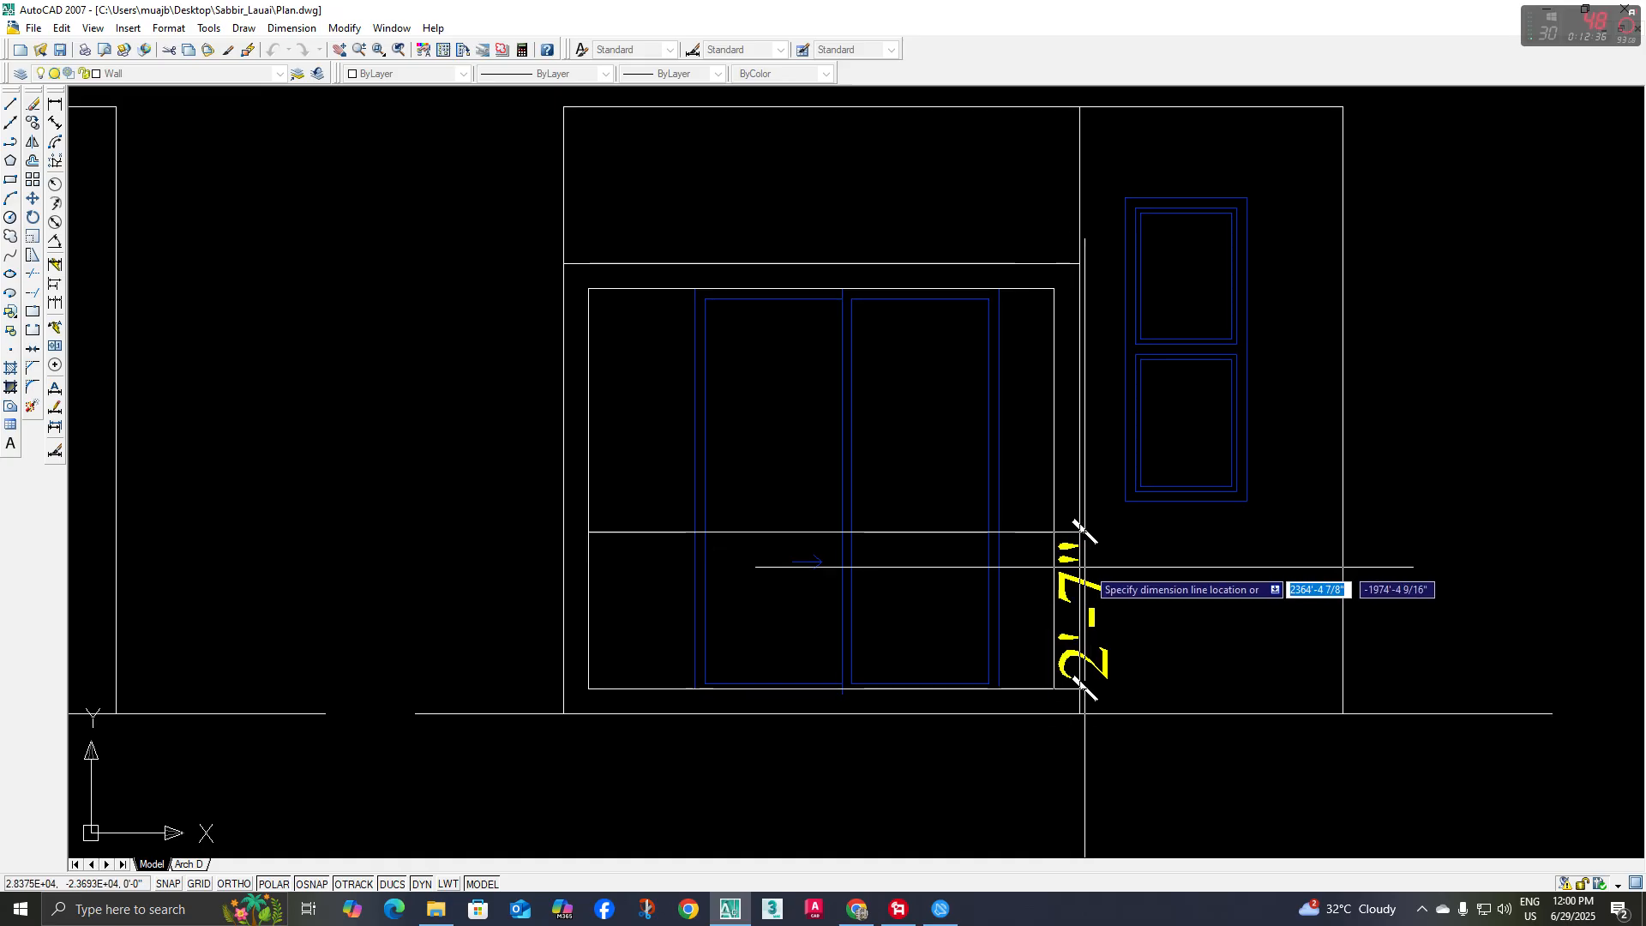
pyautogui.click(1133, 579)
pyautogui.click(1148, 608)
pyautogui.press('Delete')
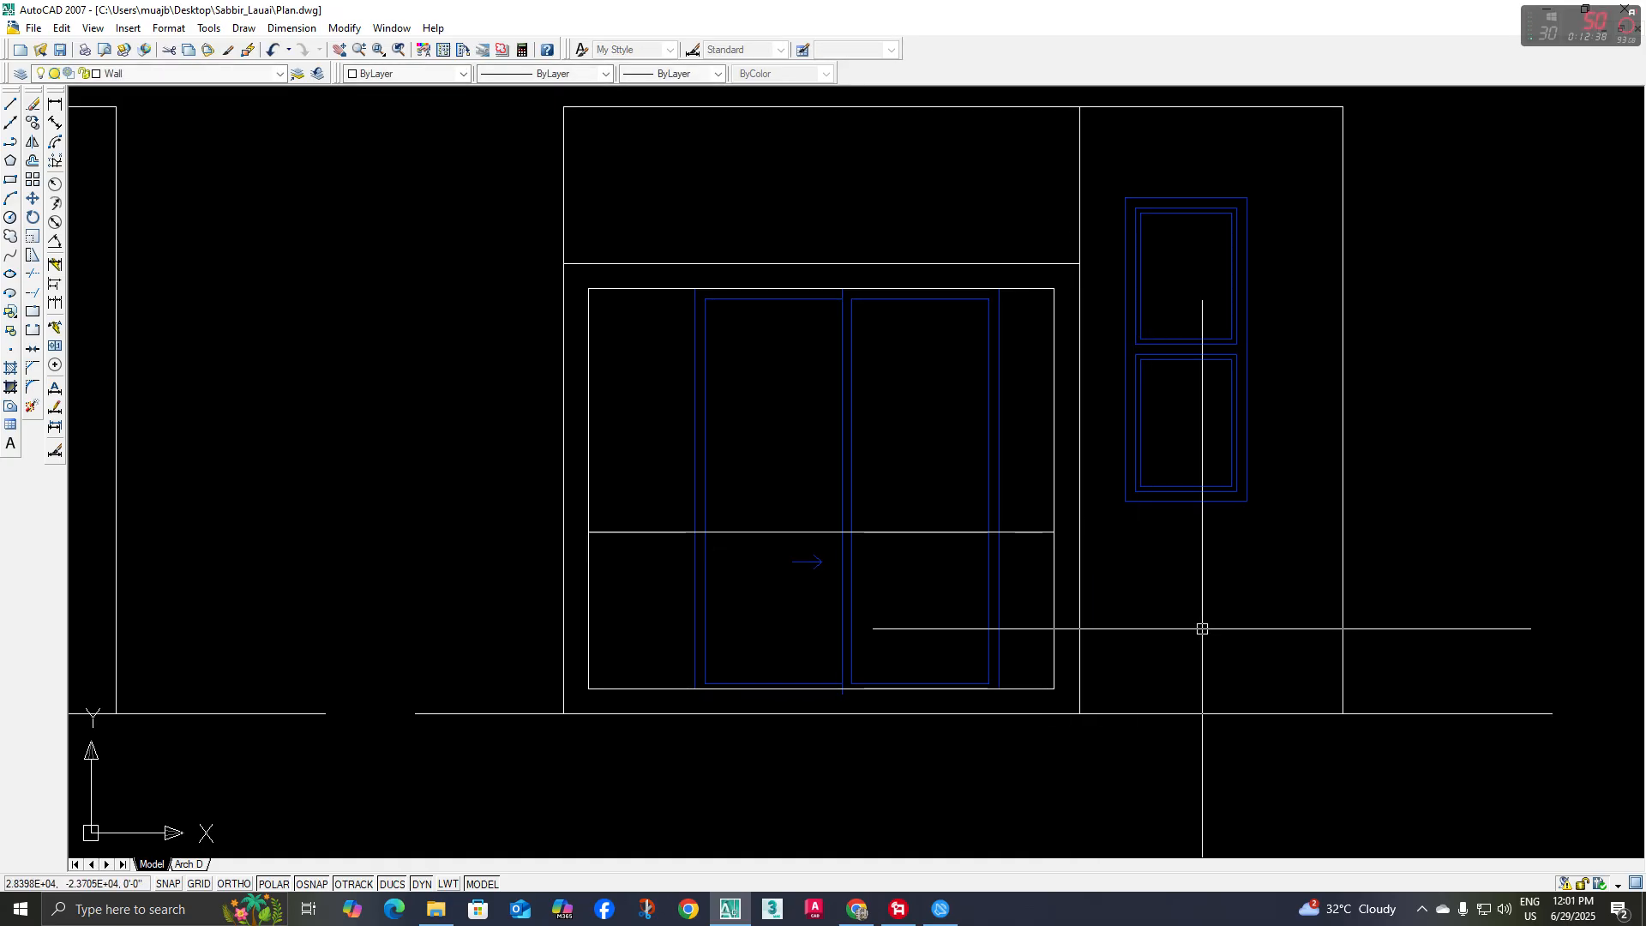
# Check the parapet against the reference rendering and move the sliding door's direction arrow straight up above the parapet line
pyautogui.moveTo(1202, 628); pyautogui.dragTo(1202, 628, button='middle')
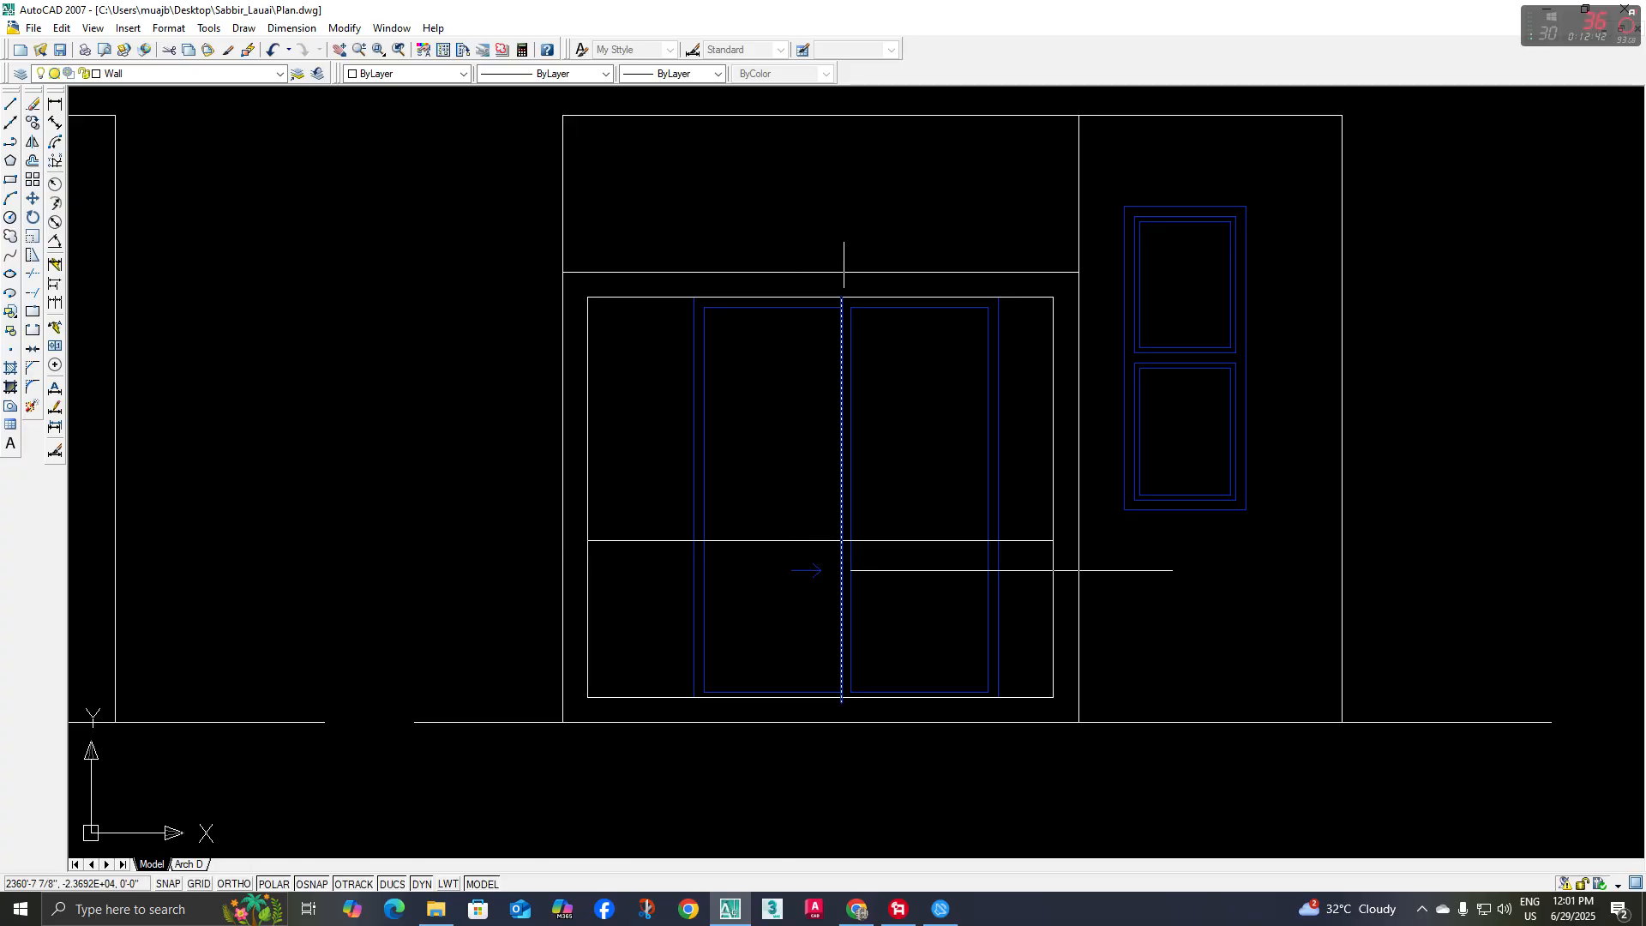
pyautogui.scroll(-4, 858, 573)
pyautogui.scroll(9, 424, 281)
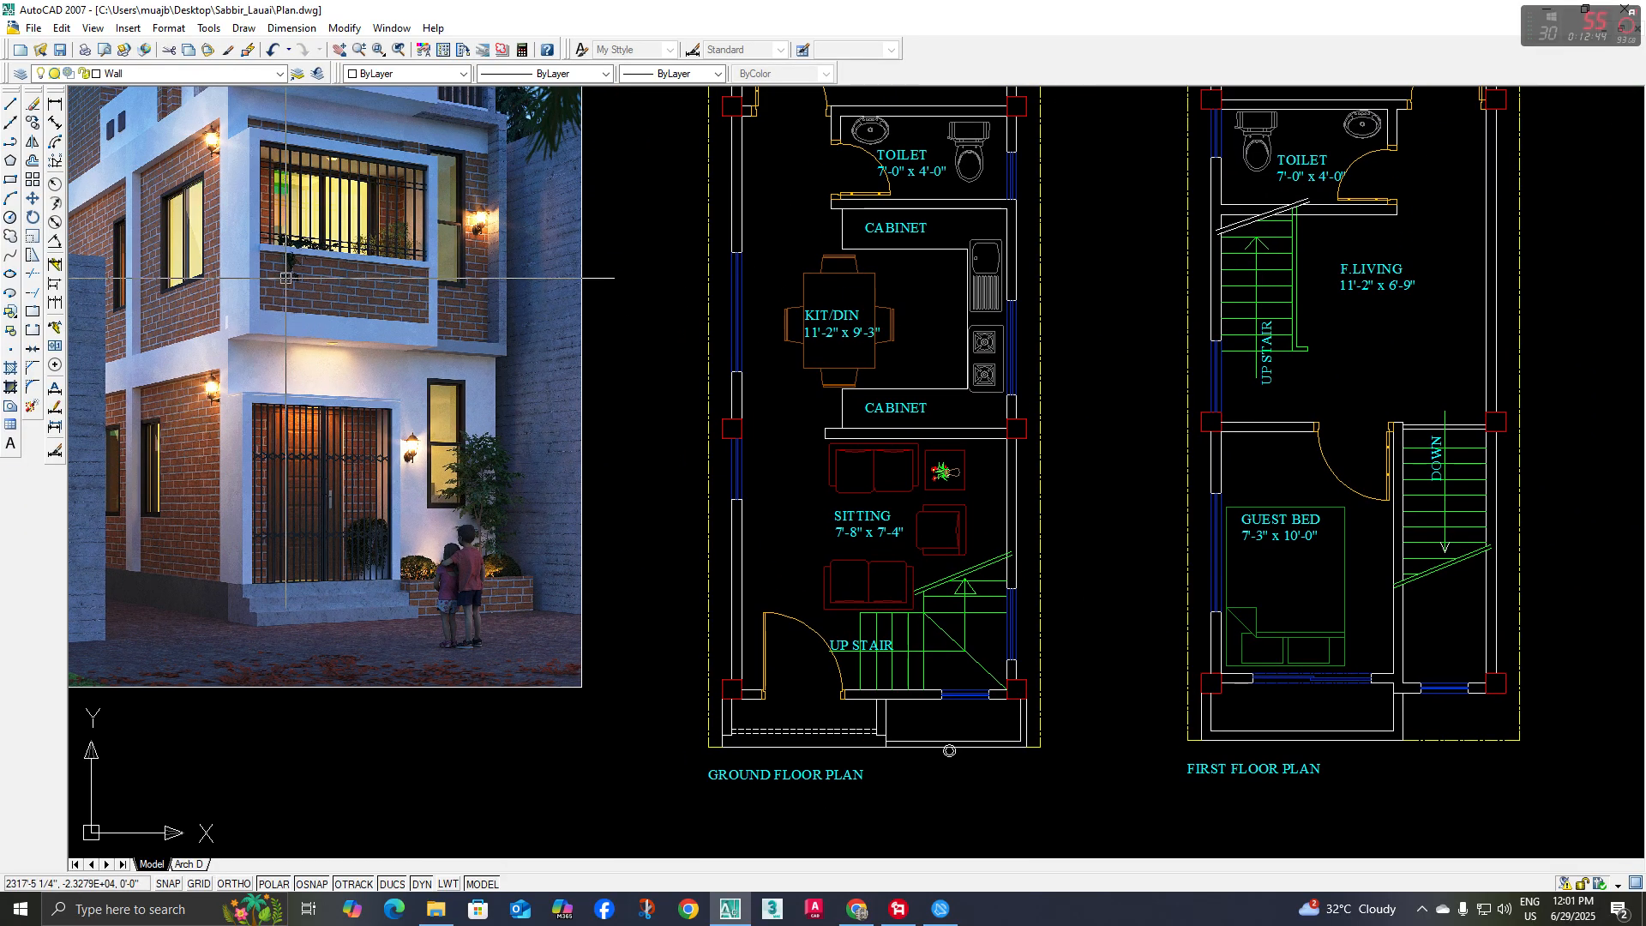
pyautogui.scroll(-6, 424, 280)
pyautogui.scroll(8, 632, 493)
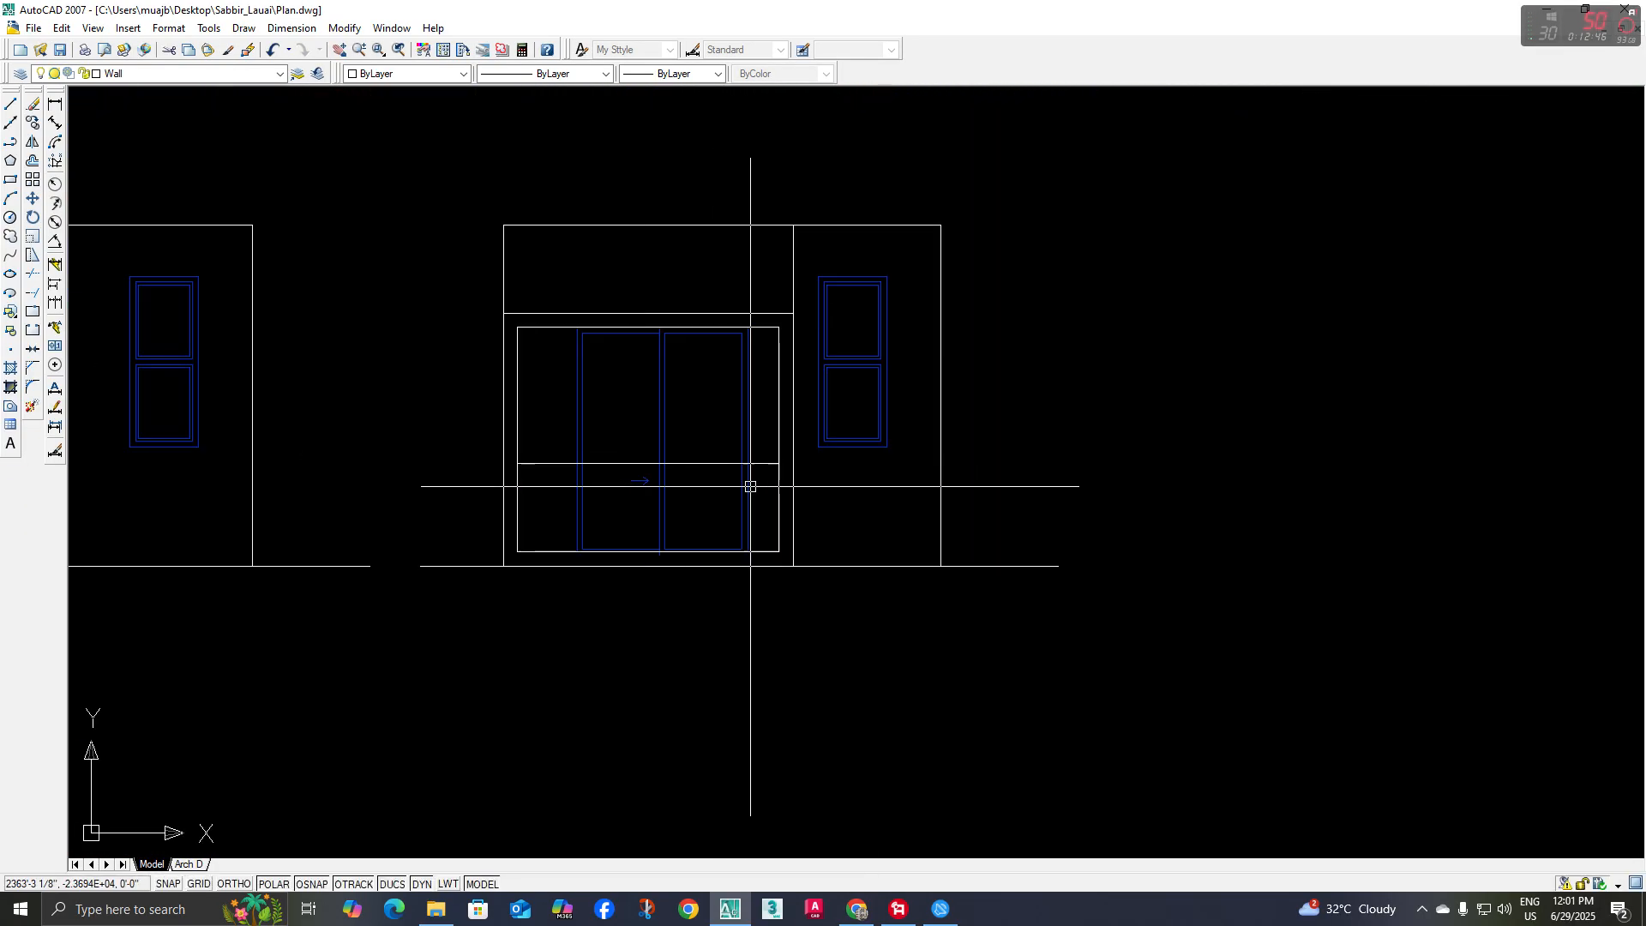
pyautogui.scroll(4, 632, 494)
pyautogui.click(643, 503)
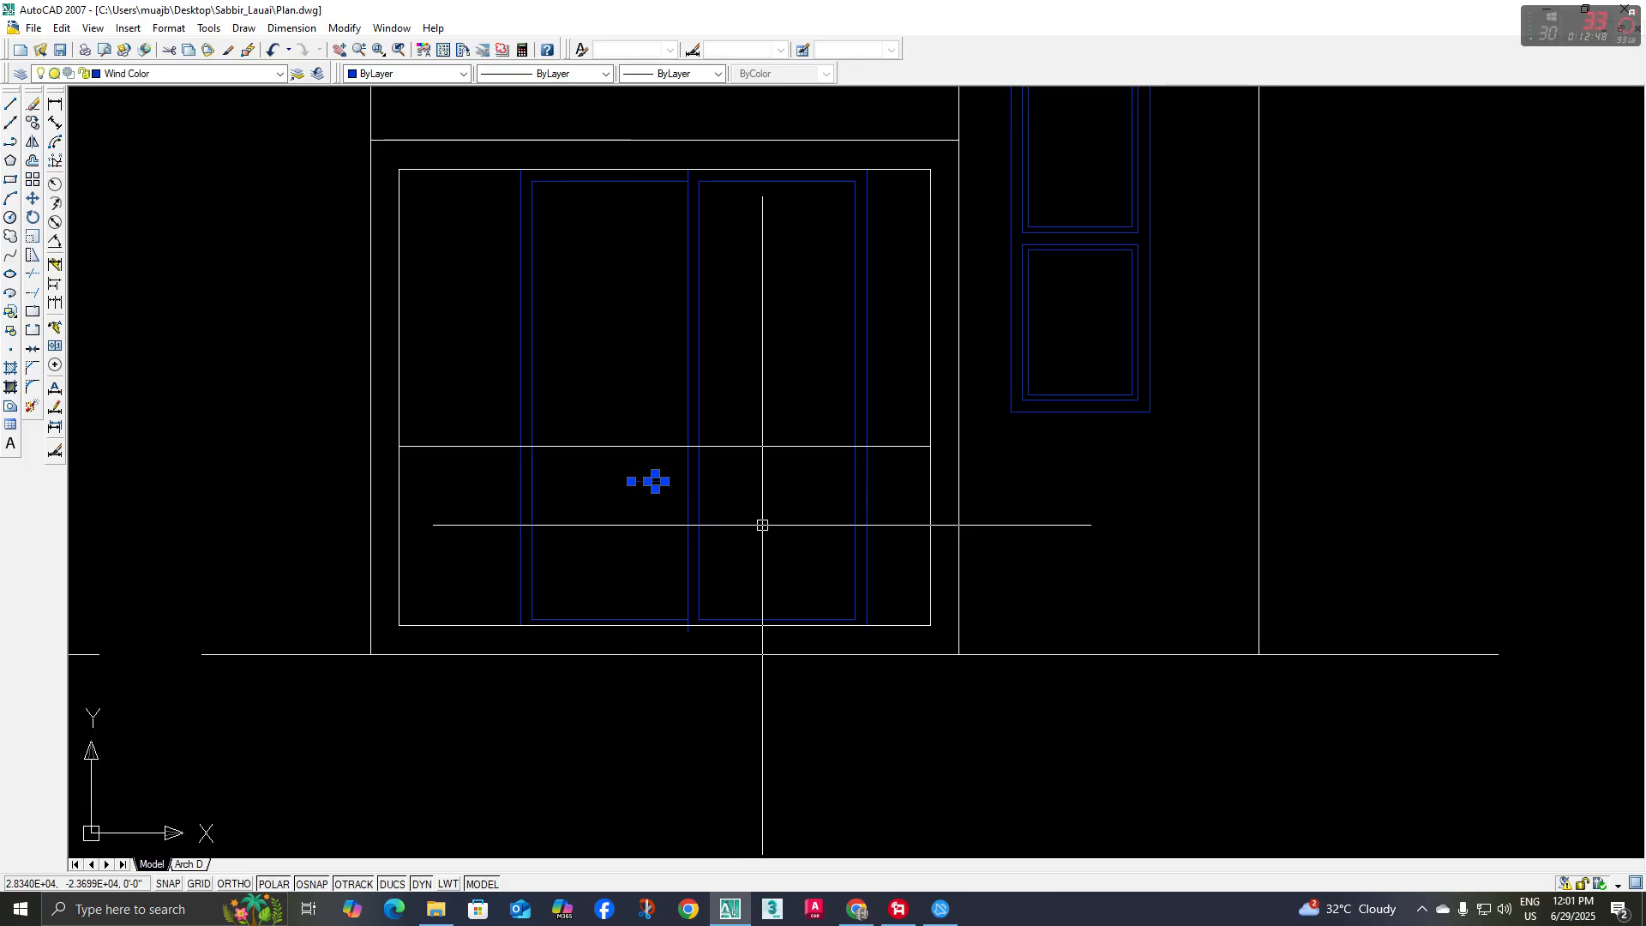
pyautogui.write('m')
pyautogui.press('Return')
pyautogui.click(1054, 635)
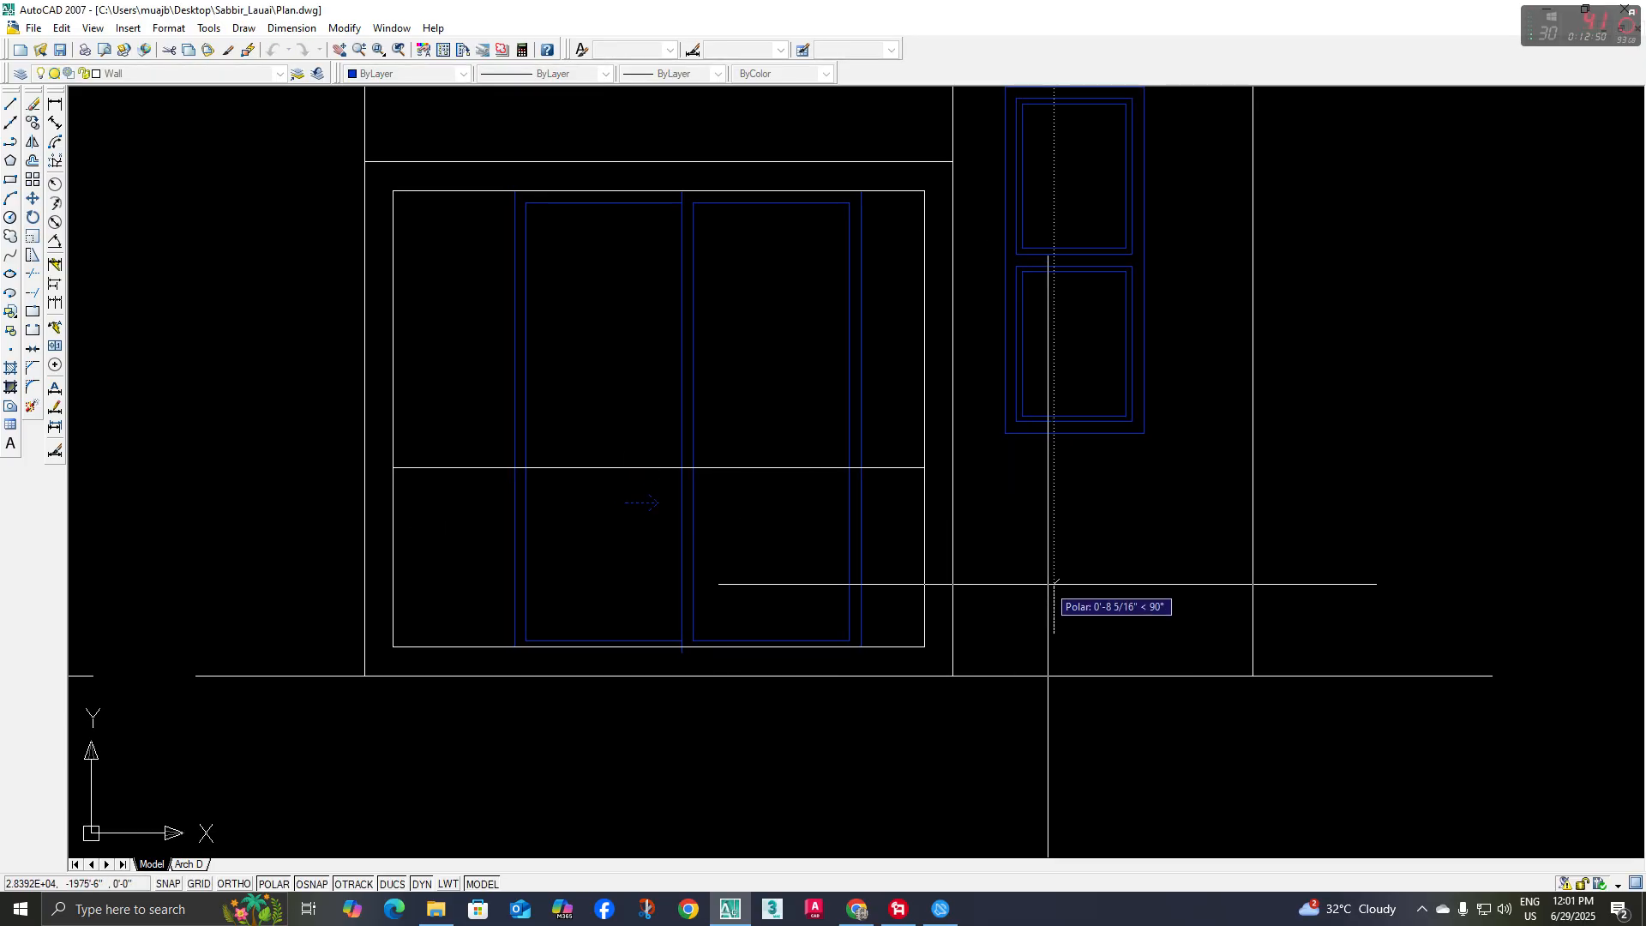
pyautogui.click(1054, 520)
# Trim all the sliding door's vertical lines below the parapet's top line
pyautogui.moveTo(828, 542); pyautogui.dragTo(829, 531, button='middle')
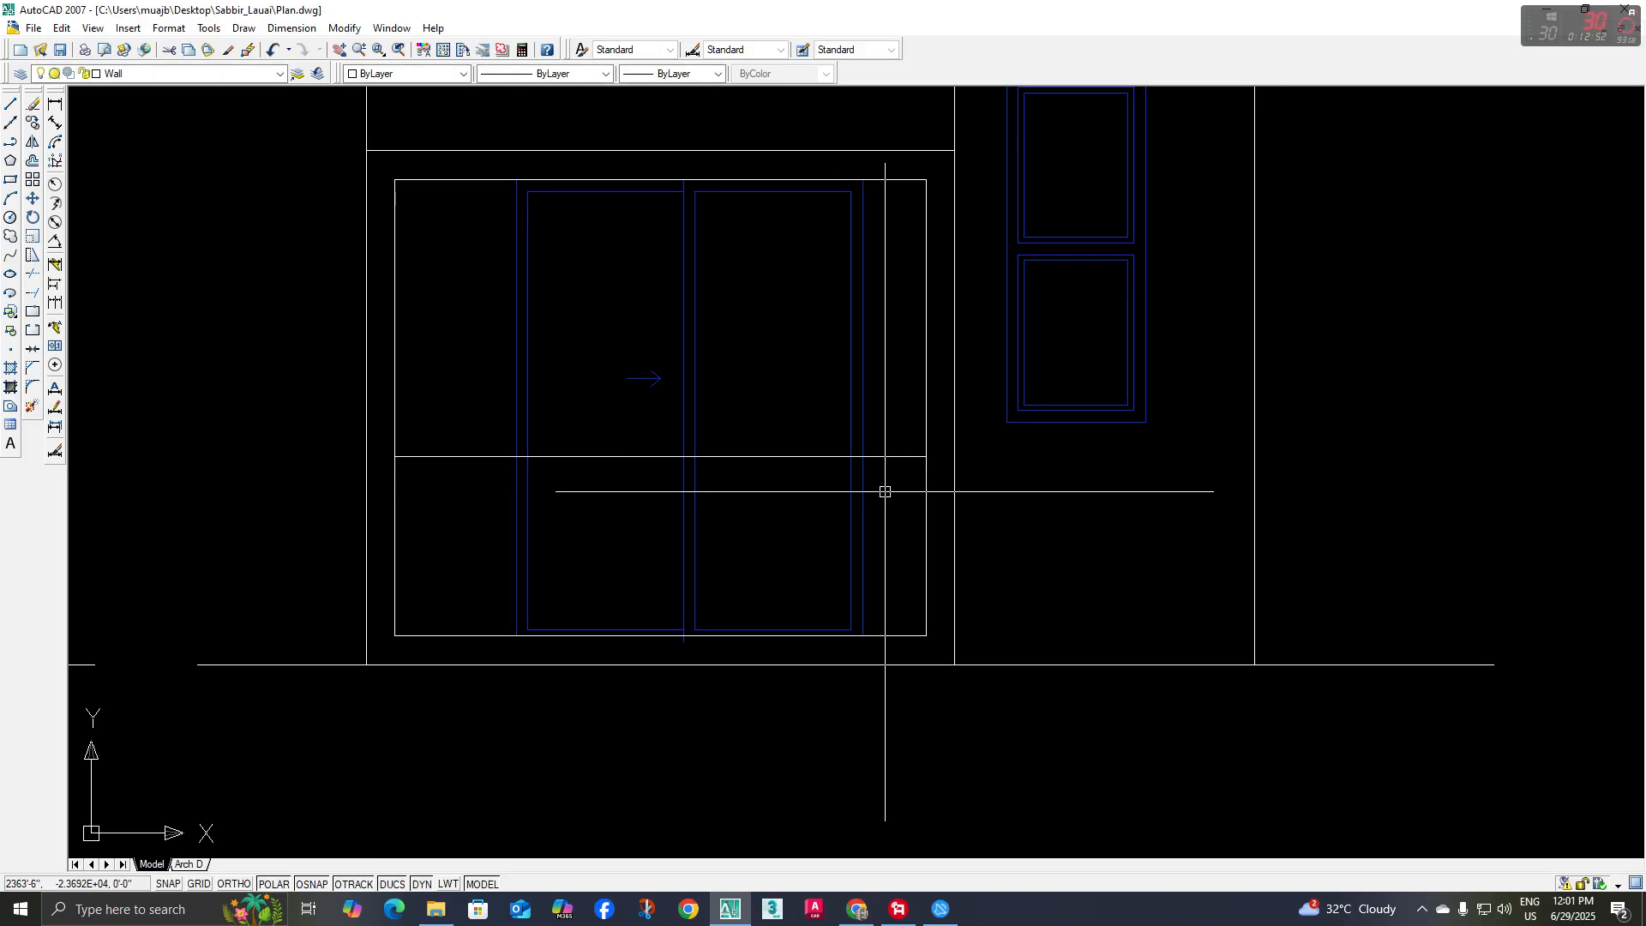
pyautogui.press('Return')
pyautogui.press('Return')
pyautogui.click(874, 489)
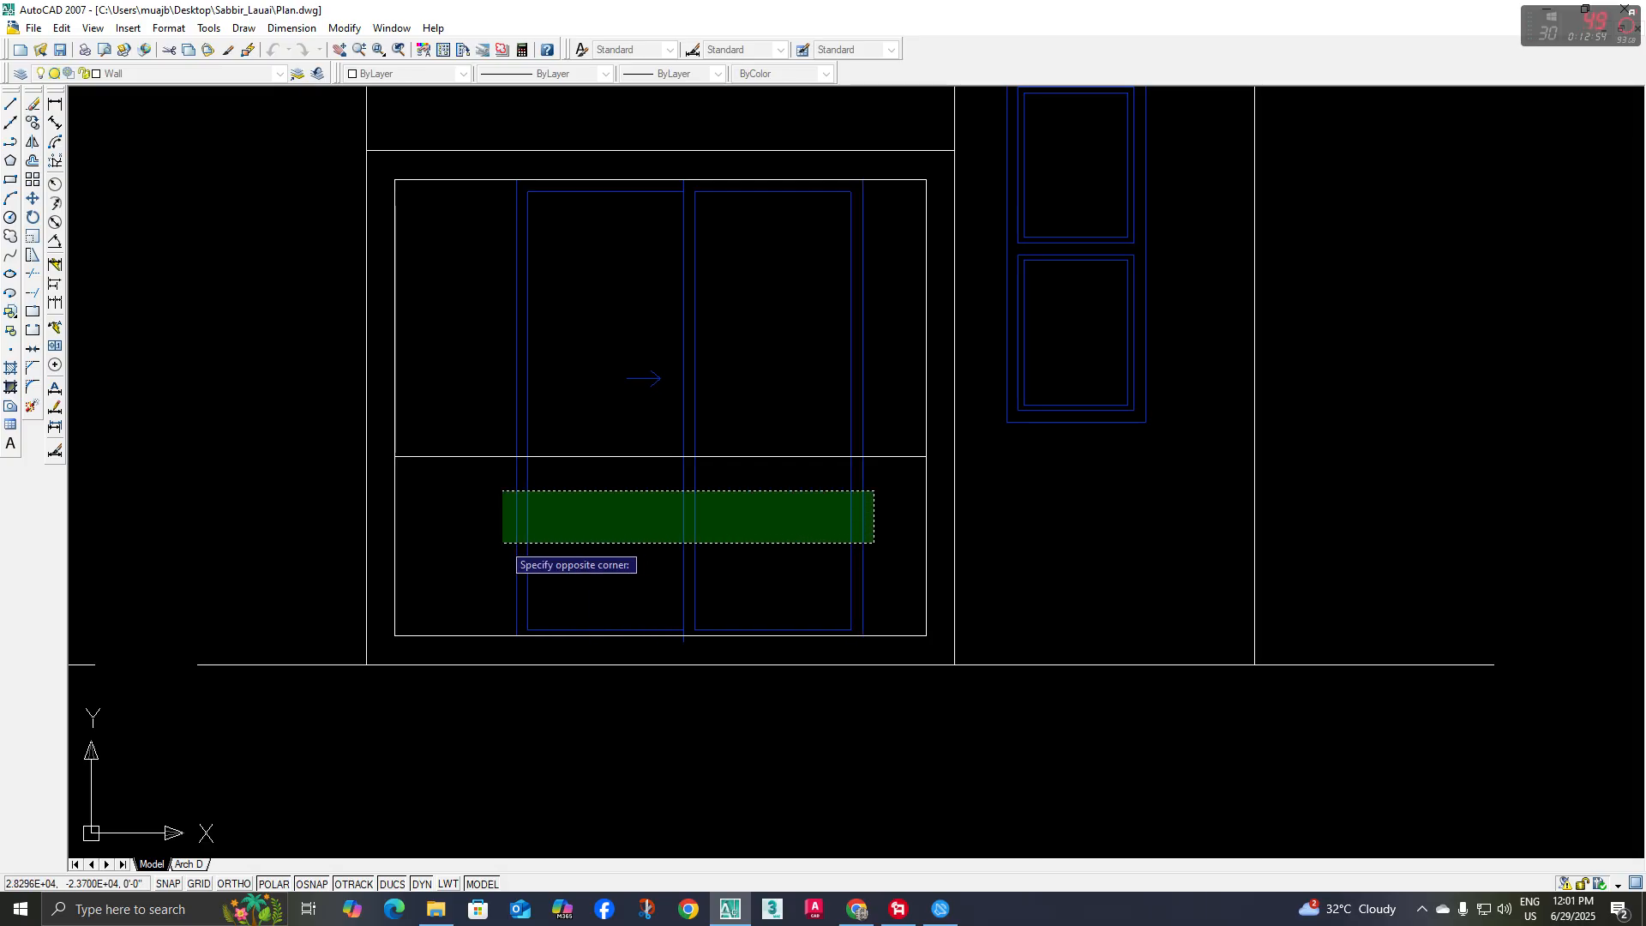
pyautogui.click(486, 544)
pyautogui.press('Escape')
# Delete the leftover blue door pieces at the bottom of the parapet area
pyautogui.click(454, 582)
pyautogui.click(897, 746)
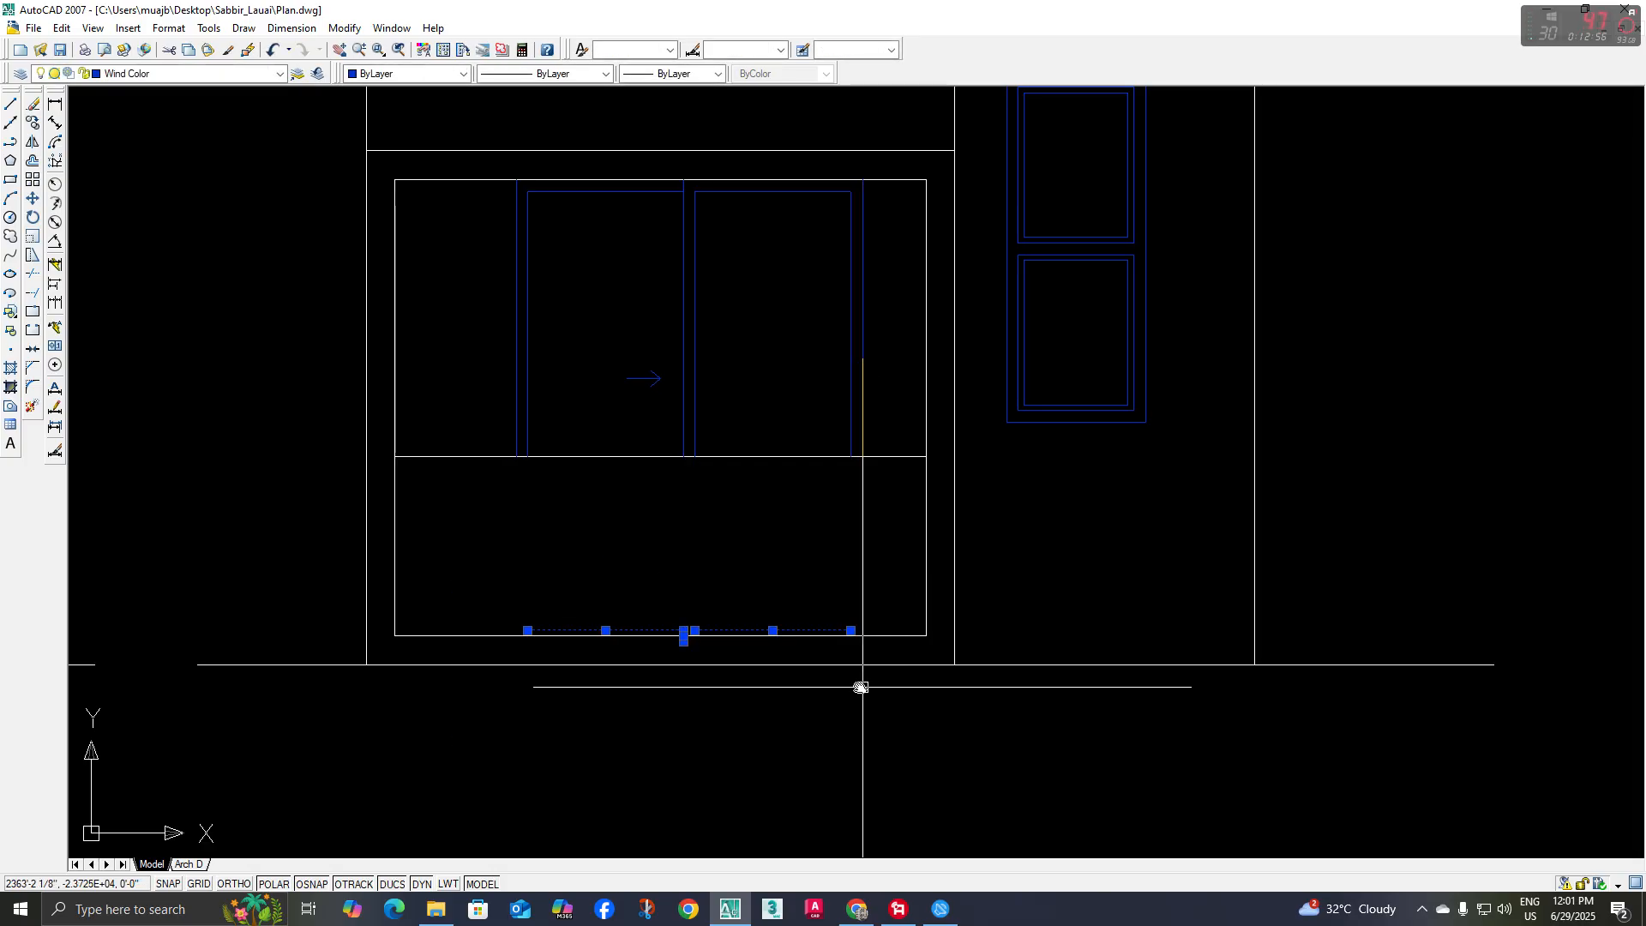
pyautogui.moveTo(861, 686); pyautogui.dragTo(845, 697, button='middle')
pyautogui.press('Delete')
# Examine the first-floor balcony's brick parapet, coping and railing in the reference rendering
pyautogui.scroll(-2, 658, 538)
pyautogui.moveTo(658, 539)
pyautogui.mouseDown(button='middle')
pyautogui.moveTo(645, 572)
pyautogui.moveTo(604, 586)
pyautogui.moveTo(815, 775)
pyautogui.mouseUp(button='middle')
pyautogui.scroll(-4, 592, 573)
pyautogui.moveTo(489, 538); pyautogui.dragTo(793, 746, button='middle')
pyautogui.scroll(6, 414, 340)
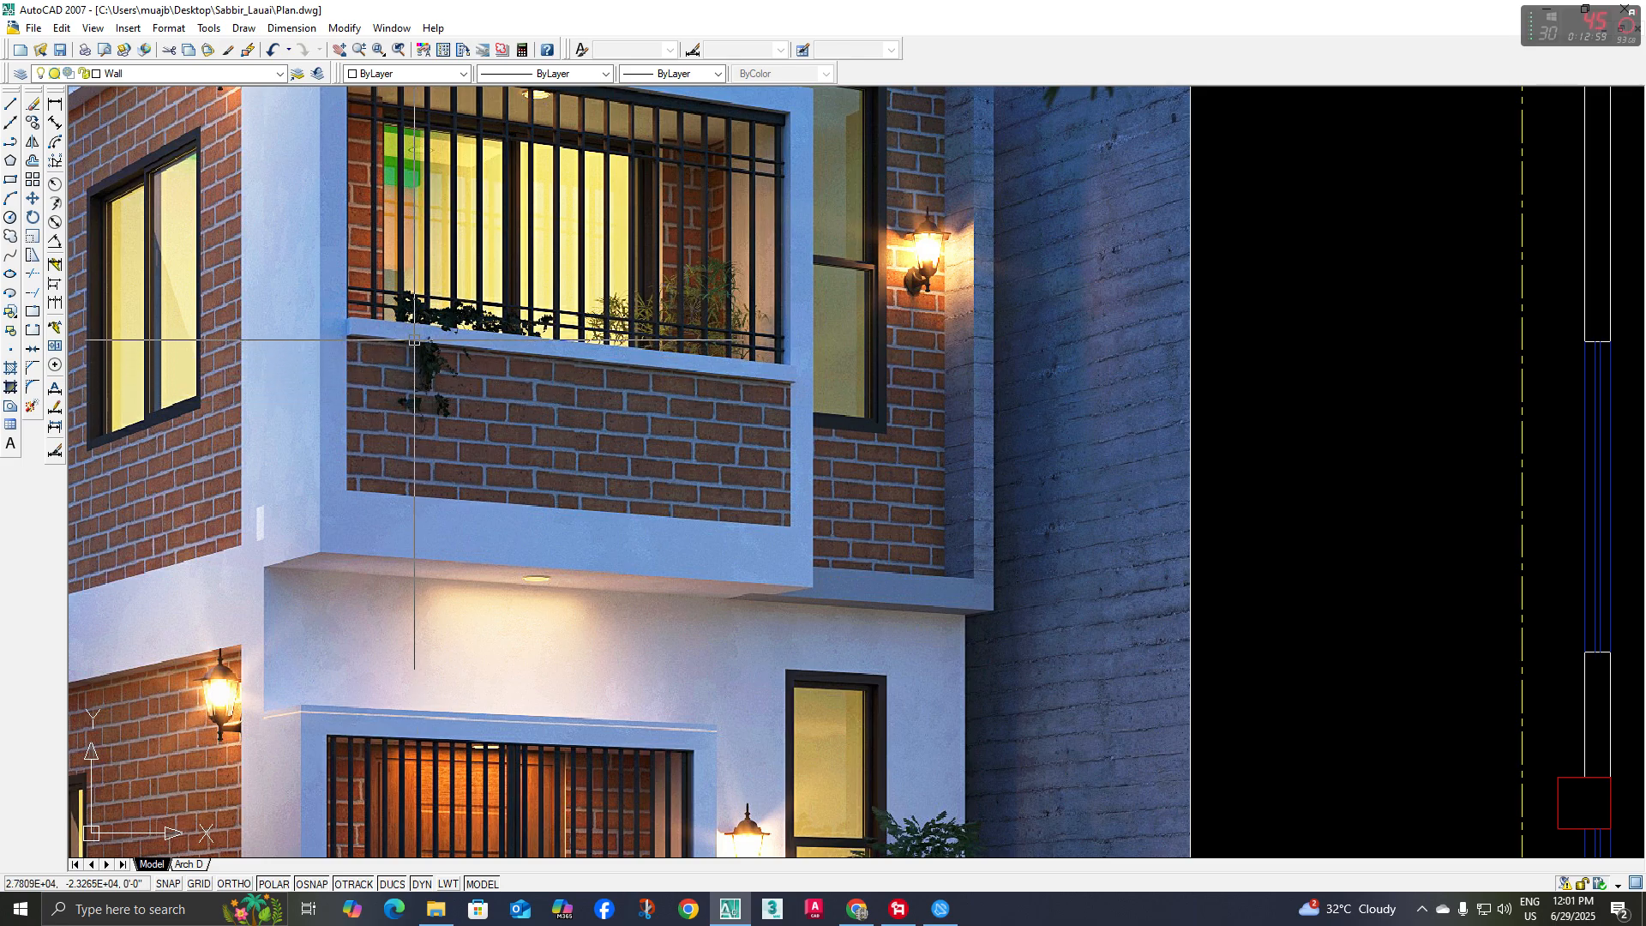
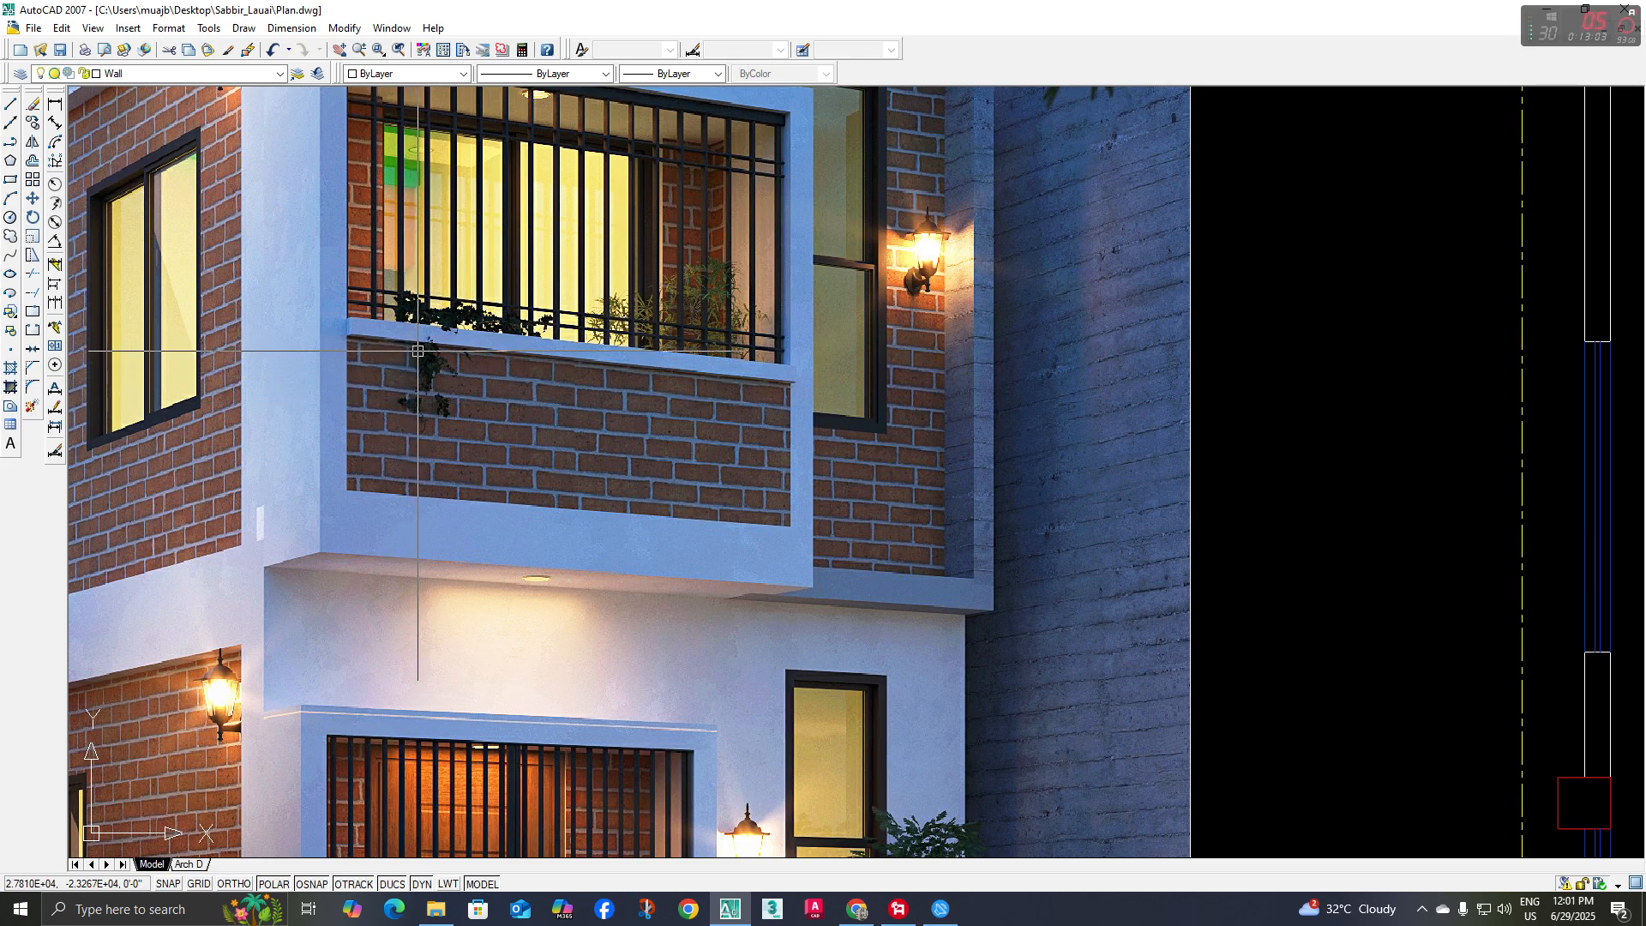
# Offset the first-floor parapet's top line 2" downward to form the coping
pyautogui.scroll(-6, 418, 351)
pyautogui.scroll(5, 609, 563)
pyautogui.moveTo(610, 563); pyautogui.dragTo(557, 585, button='middle')
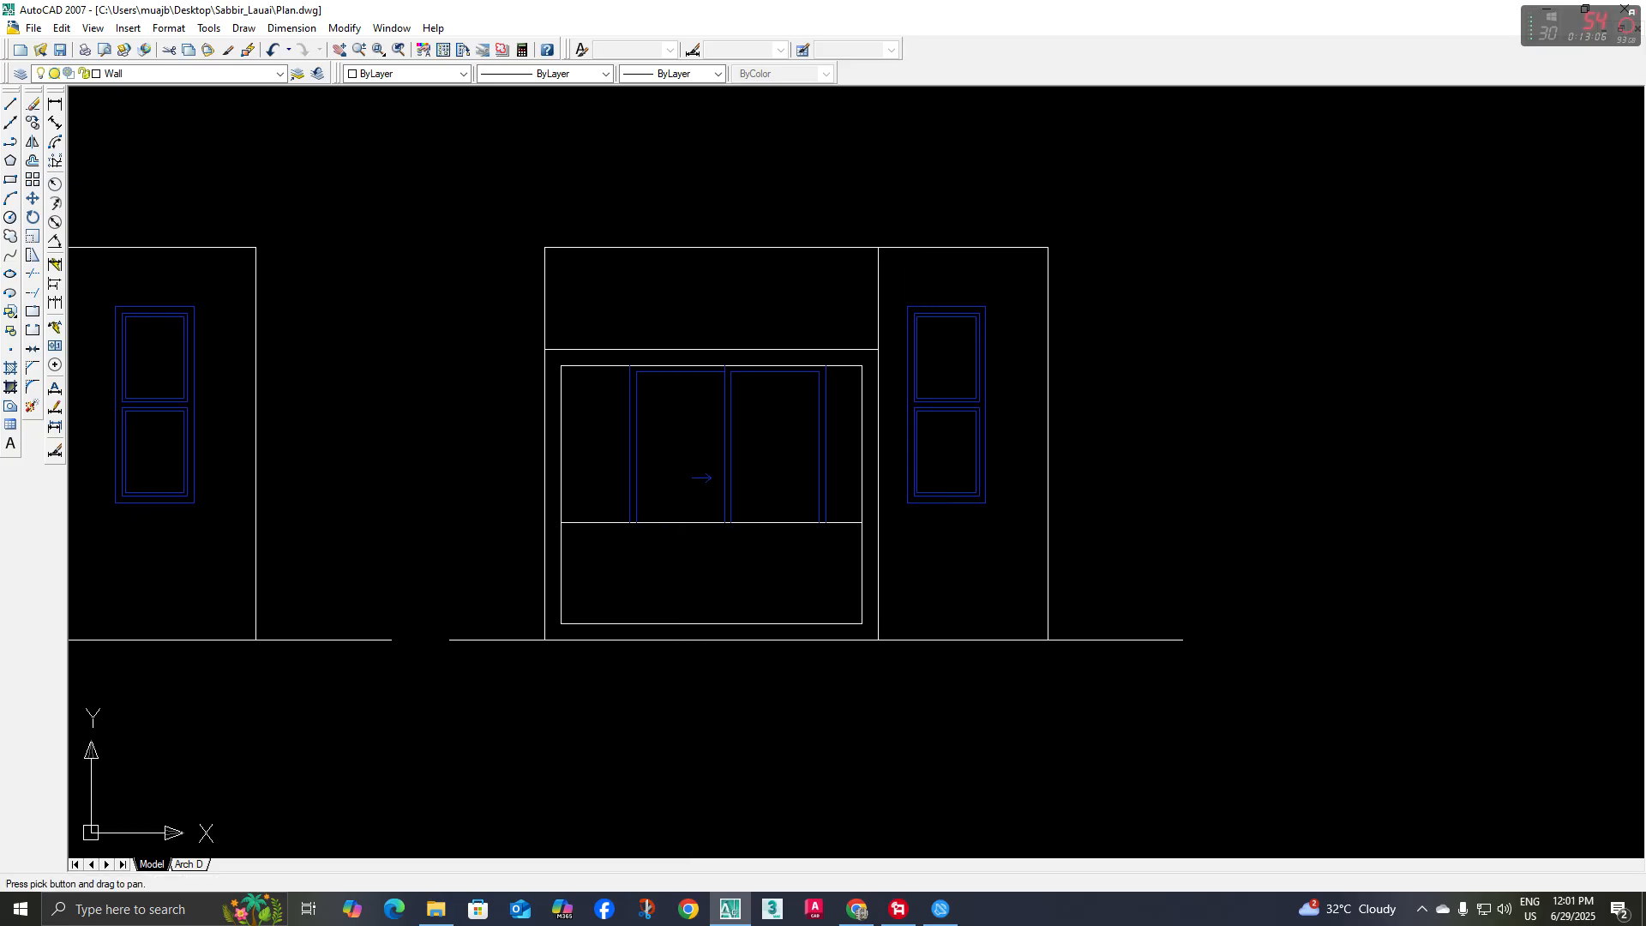
pyautogui.write('o')
pyautogui.press('Return')
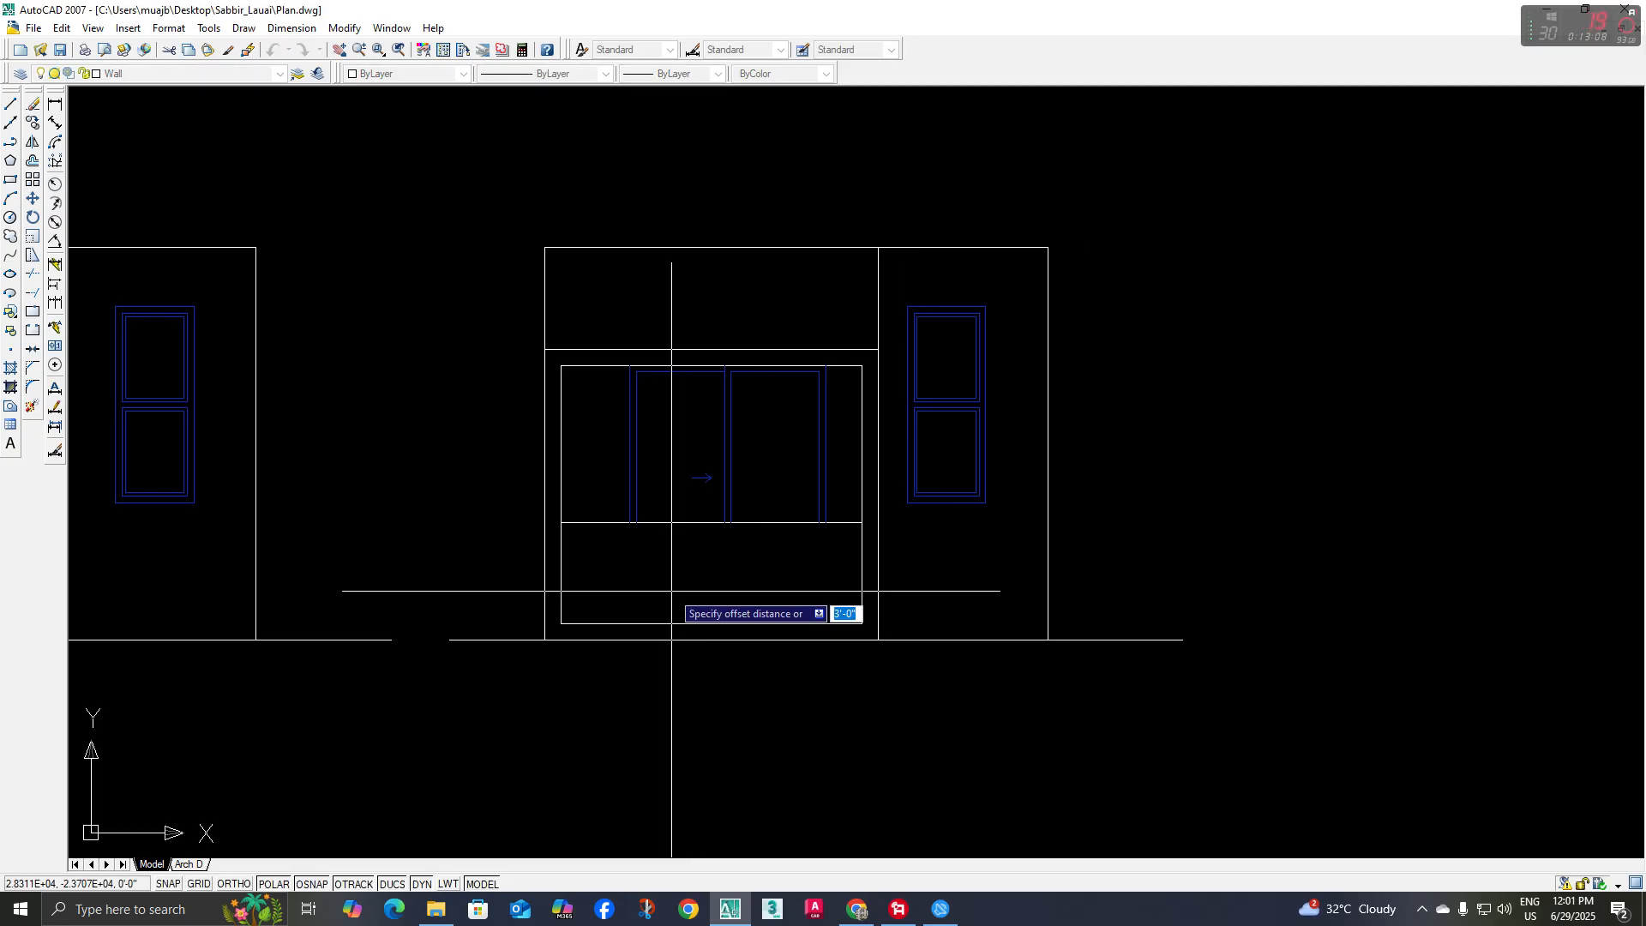
pyautogui.write('2')
pyautogui.press('Return')
pyautogui.click(602, 522)
pyautogui.click(597, 548)
pyautogui.press('Escape')
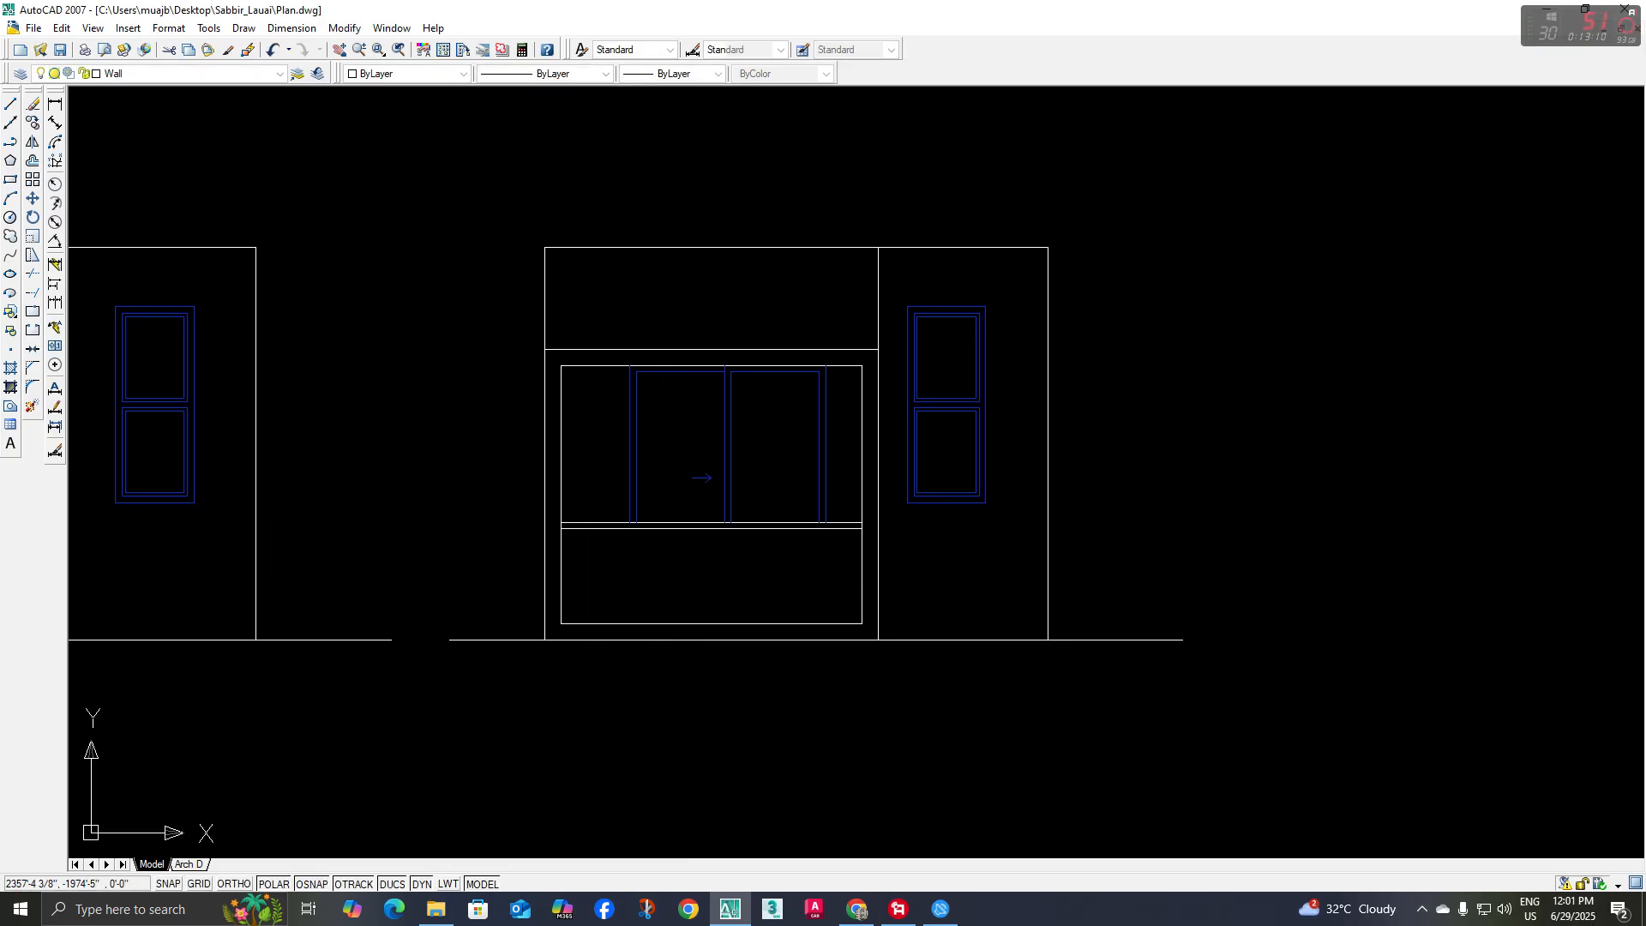
# Examine the wall band and brick strip above the first-floor balcony in the reference rendering
pyautogui.moveTo(777, 580)
pyautogui.mouseDown(button='middle')
pyautogui.moveTo(765, 614)
pyautogui.moveTo(794, 631)
pyautogui.mouseUp(button='middle')
pyautogui.scroll(-2, 783, 672)
pyautogui.scroll(-3, 794, 632)
pyautogui.scroll(3, 798, 548)
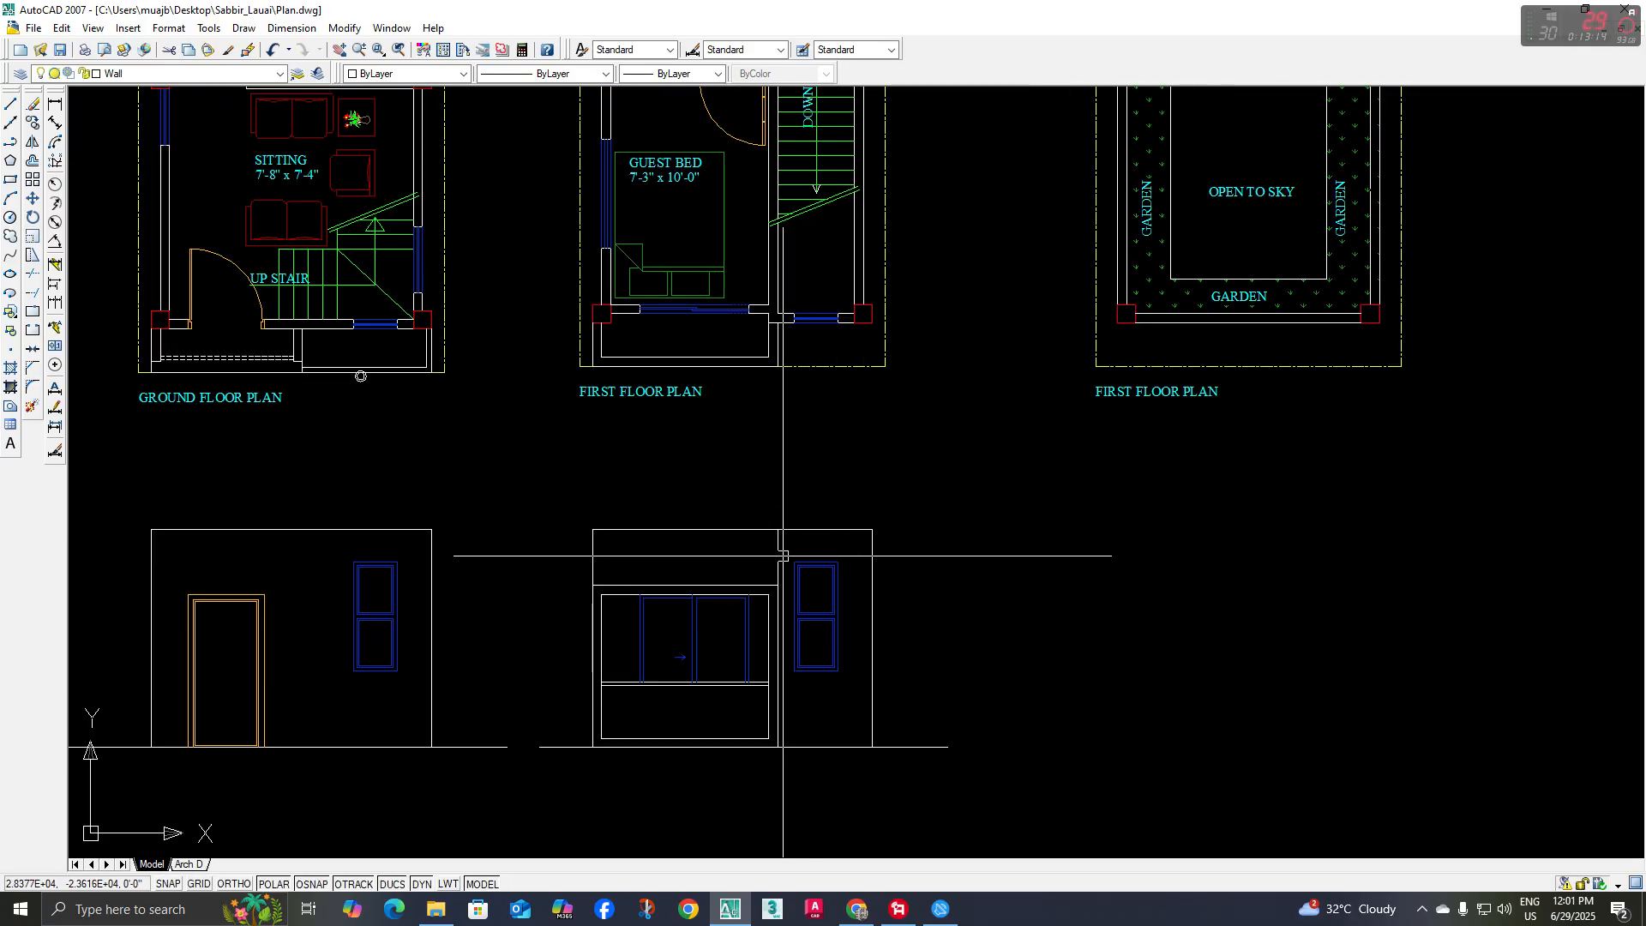
pyautogui.press('Return')
pyautogui.press('Return')
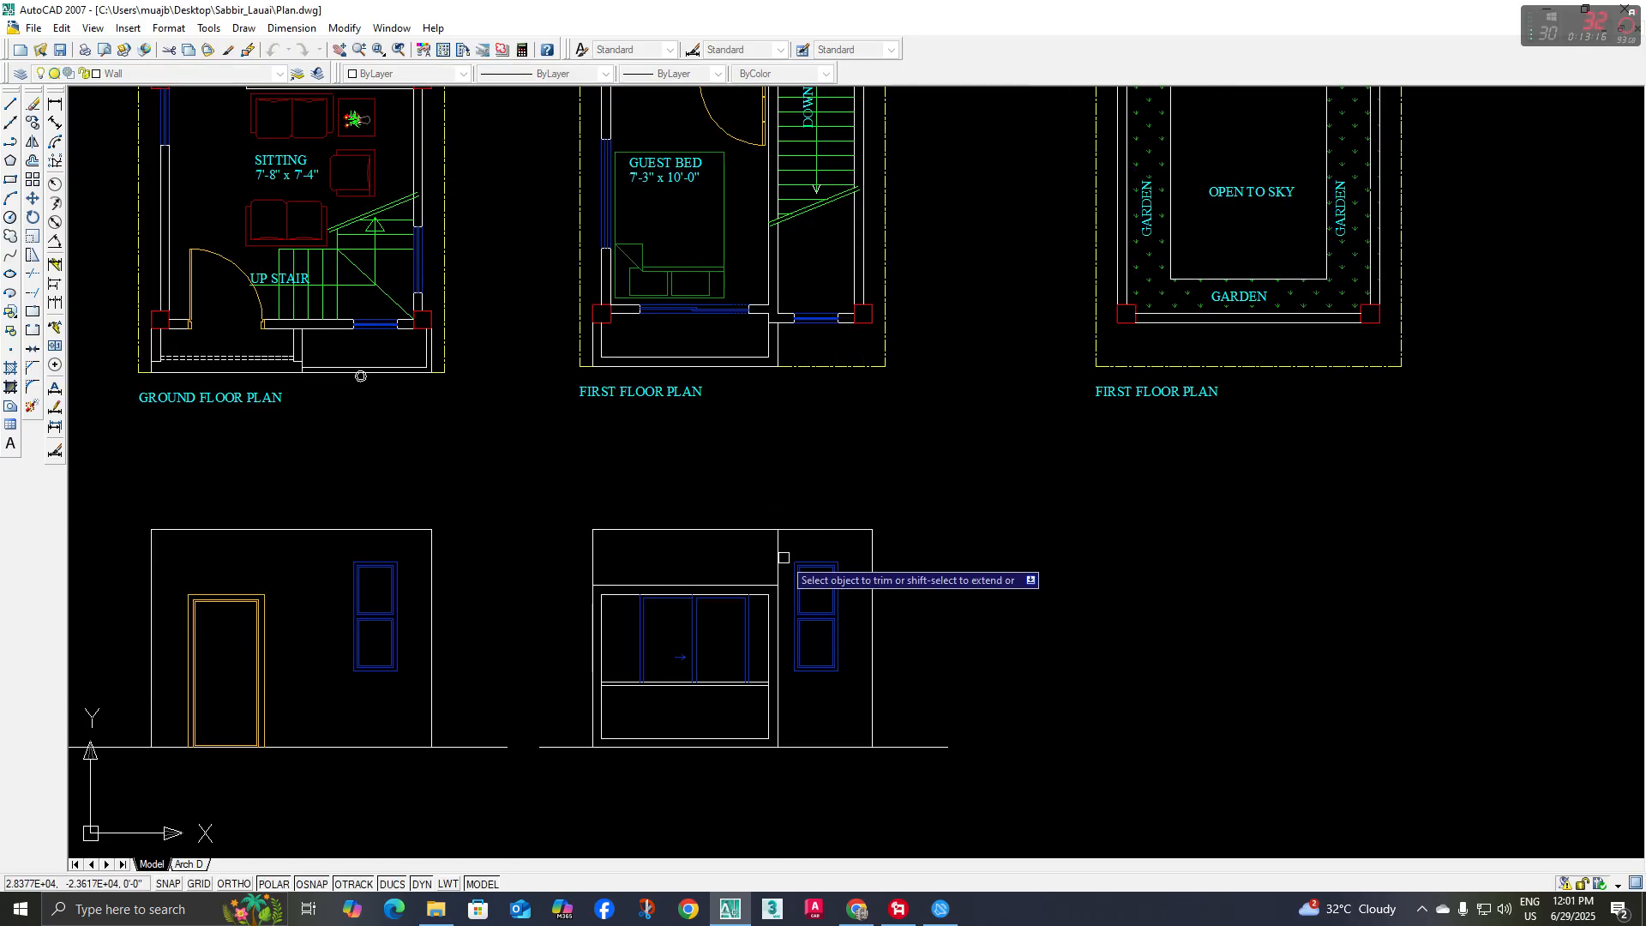
pyautogui.press('Escape')
pyautogui.scroll(-2, 687, 555)
pyautogui.moveTo(677, 554); pyautogui.dragTo(689, 620, button='middle')
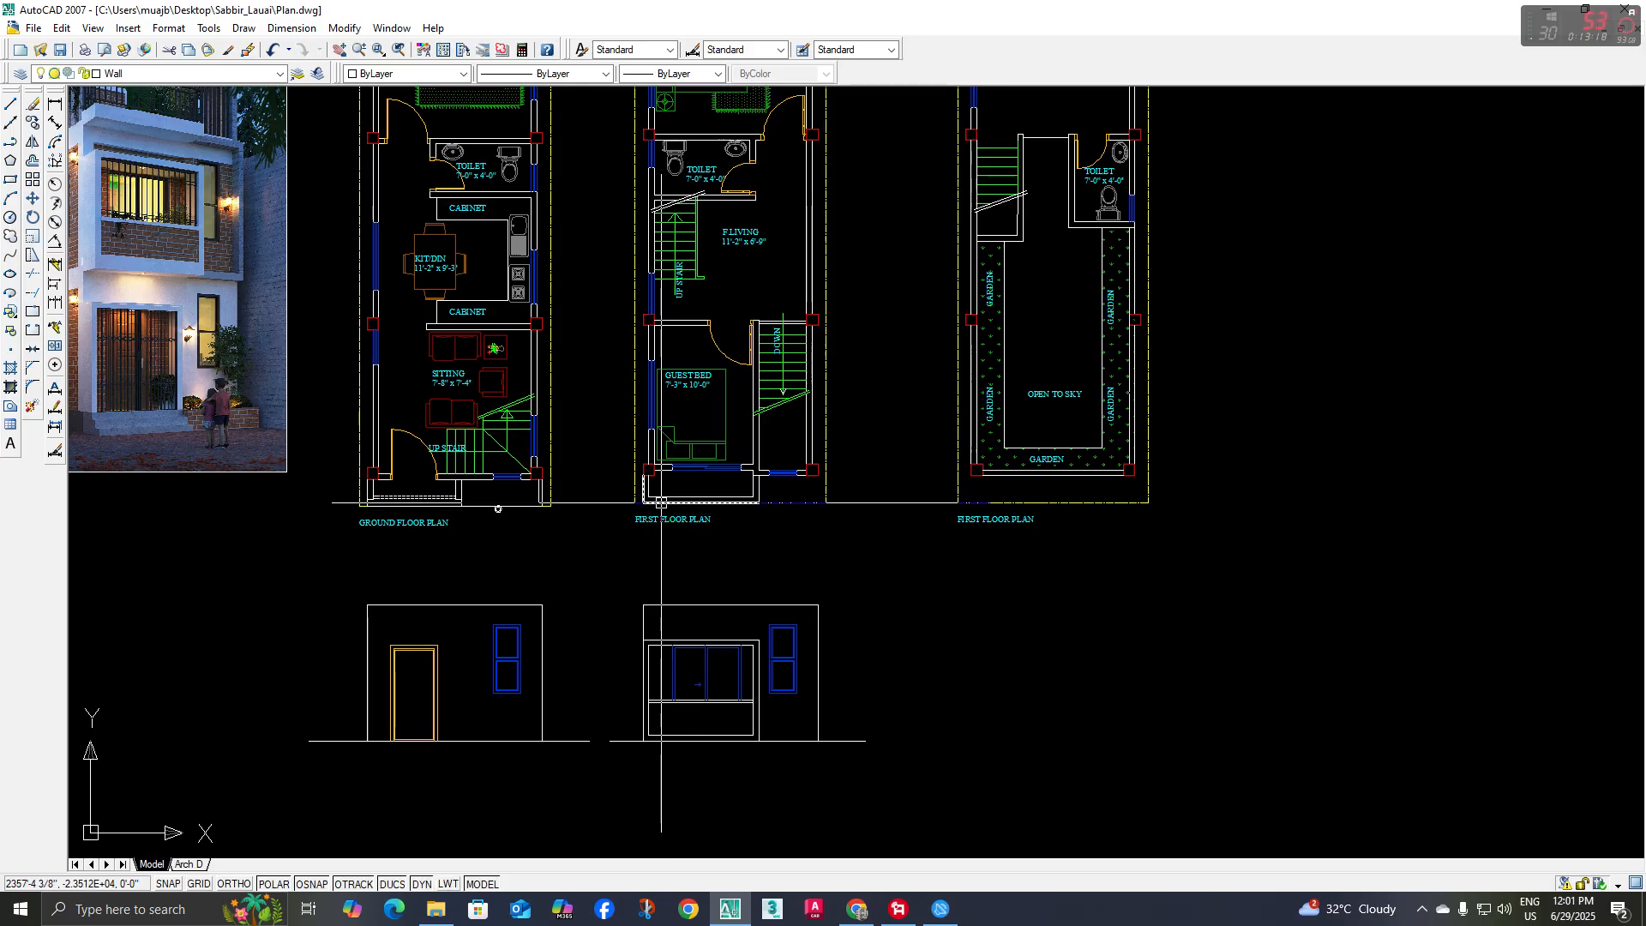
pyautogui.moveTo(516, 503); pyautogui.dragTo(823, 713, button='middle')
pyautogui.scroll(5, 390, 336)
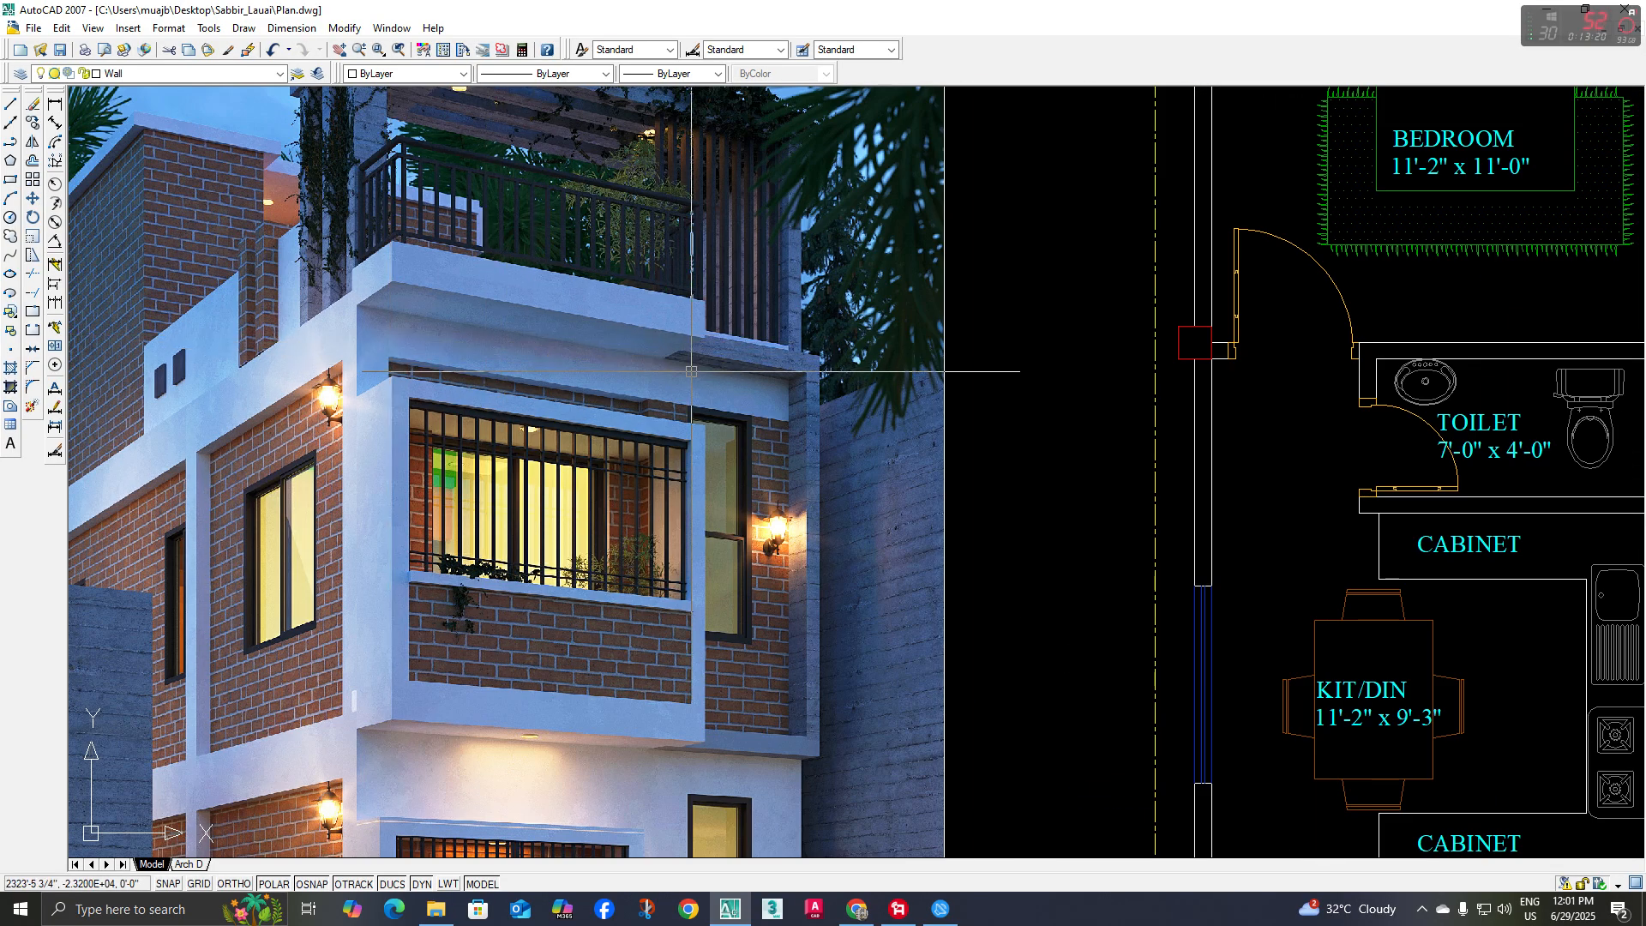
pyautogui.scroll(-5, 746, 477)
pyautogui.scroll(4, 733, 547)
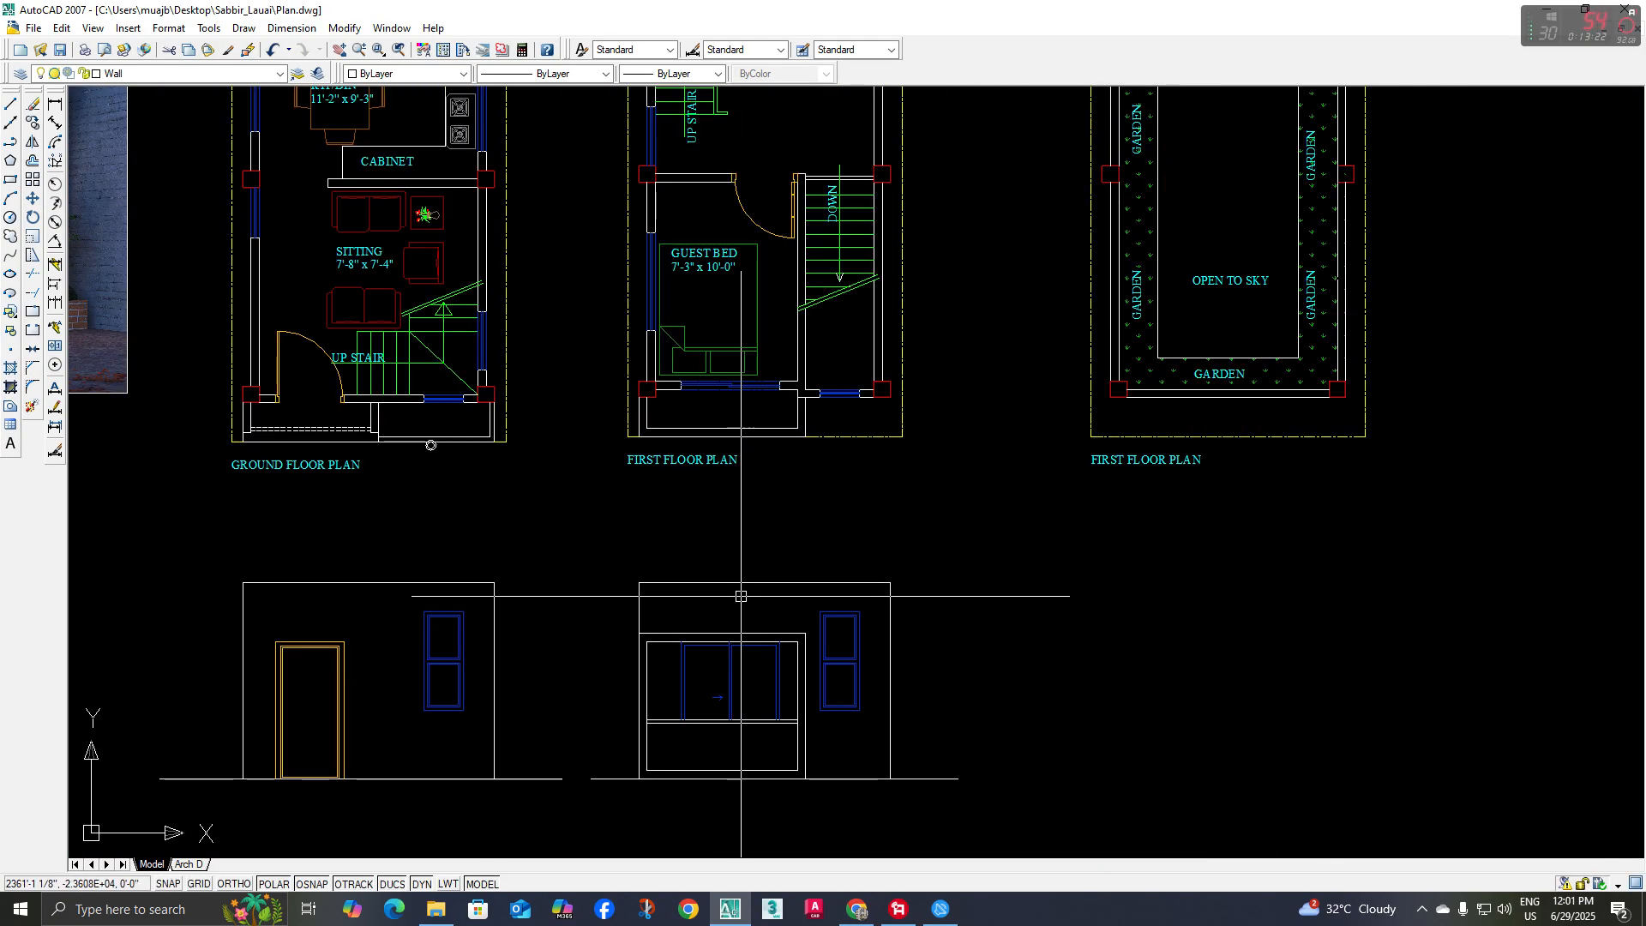
pyautogui.scroll(3, 634, 385)
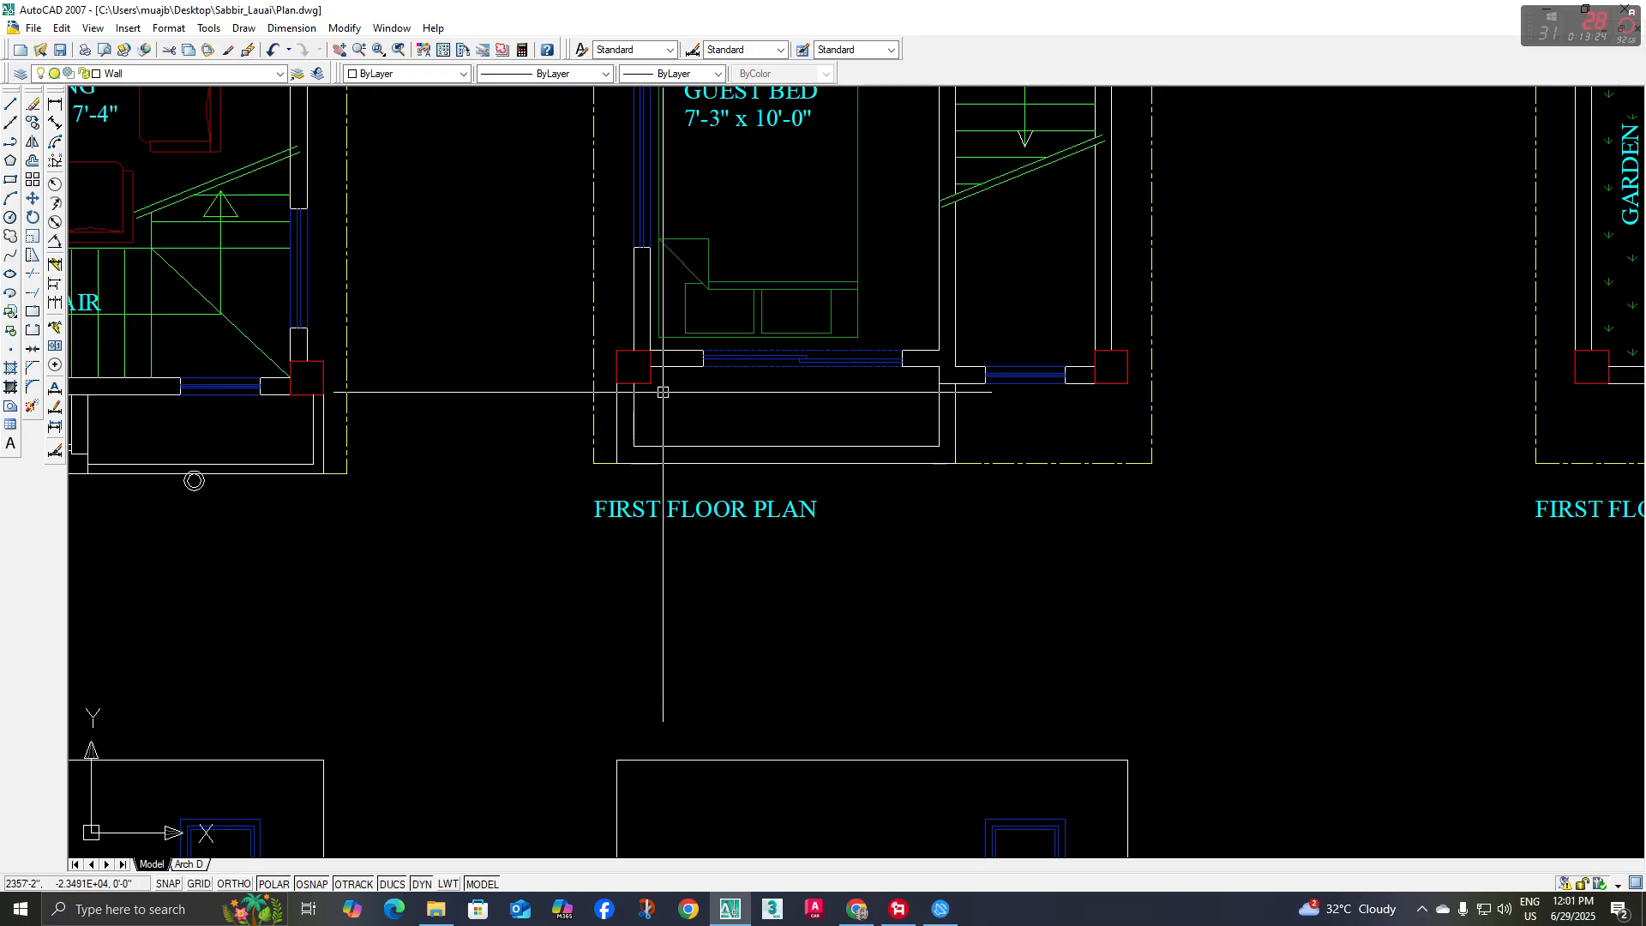
# Offset the first-floor elevation's top line 1'-6" downward to mark the band above the balcony
pyautogui.scroll(-2, 656, 390)
pyautogui.press('o')
pyautogui.press('space')
pyautogui.write('18')
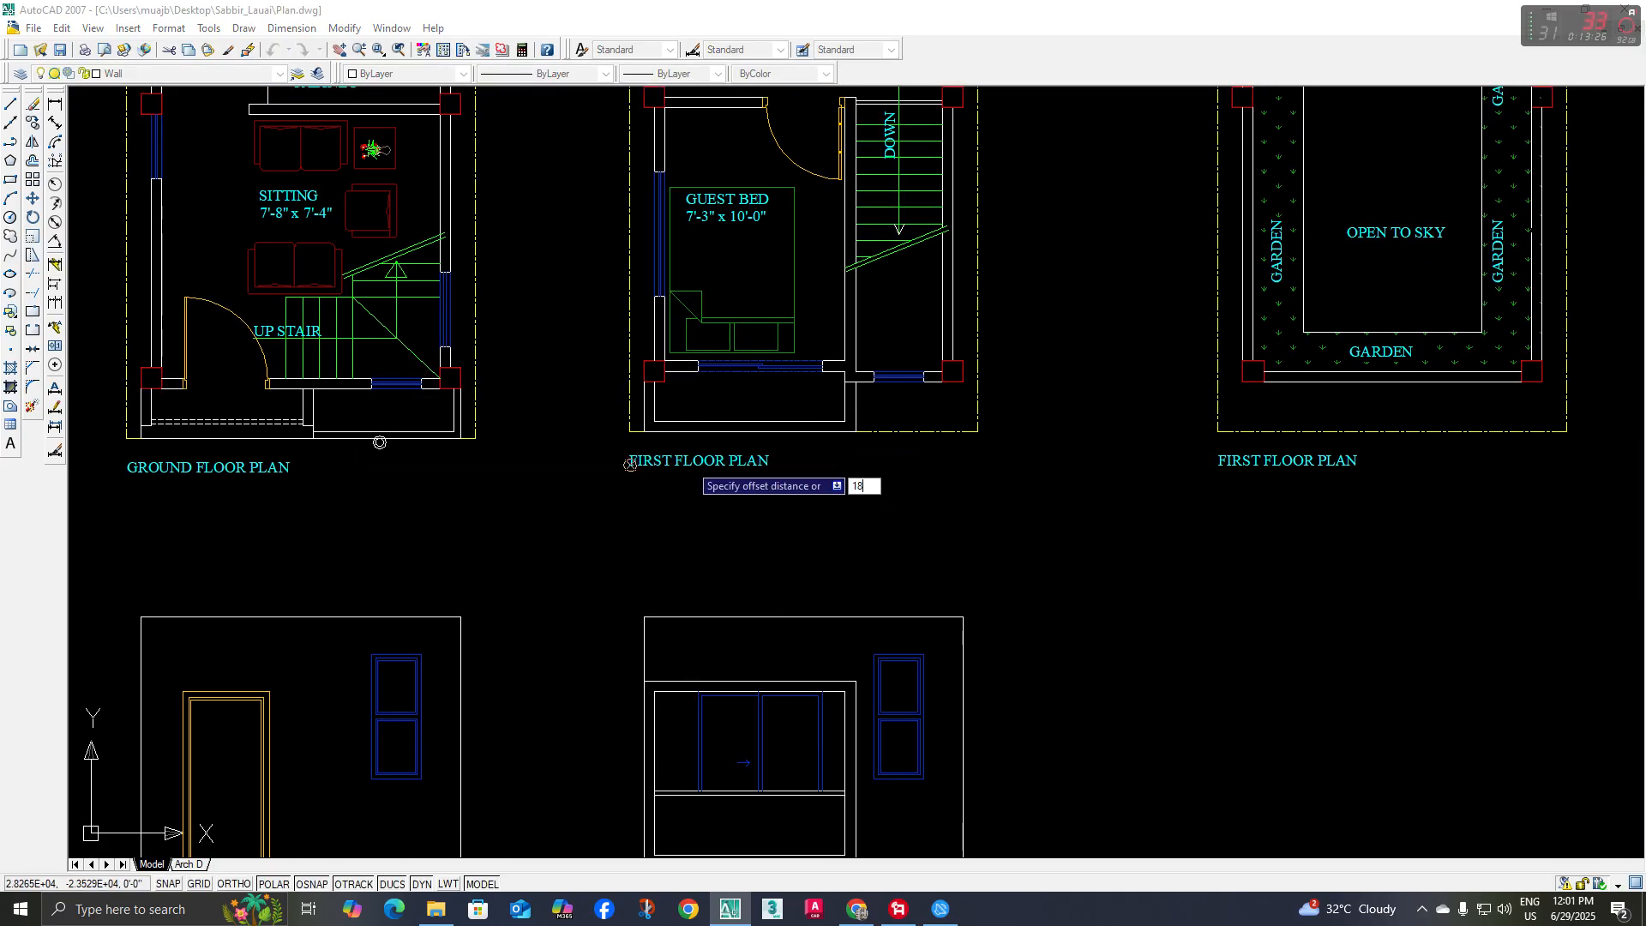
pyautogui.press('space')
pyautogui.click(717, 617)
pyautogui.click(707, 649)
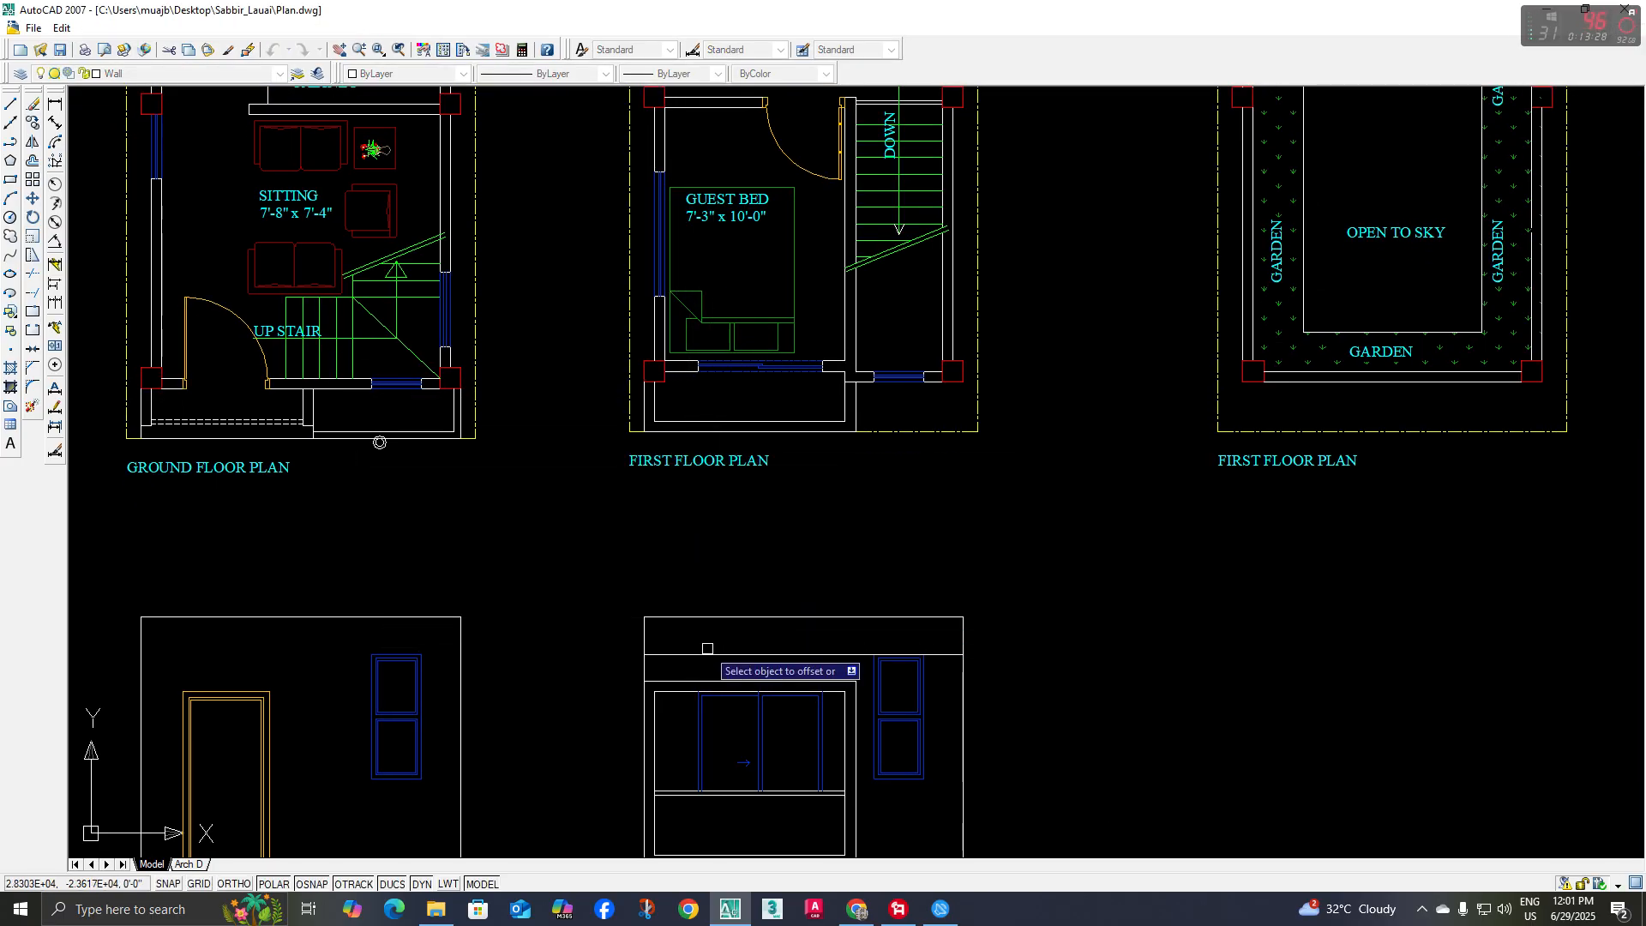
pyautogui.press('Escape')
# Place a vertical construction line through the balcony wall's inner corner in plan and trim the band line on its window side
pyautogui.moveTo(890, 639); pyautogui.dragTo(831, 586, button='middle')
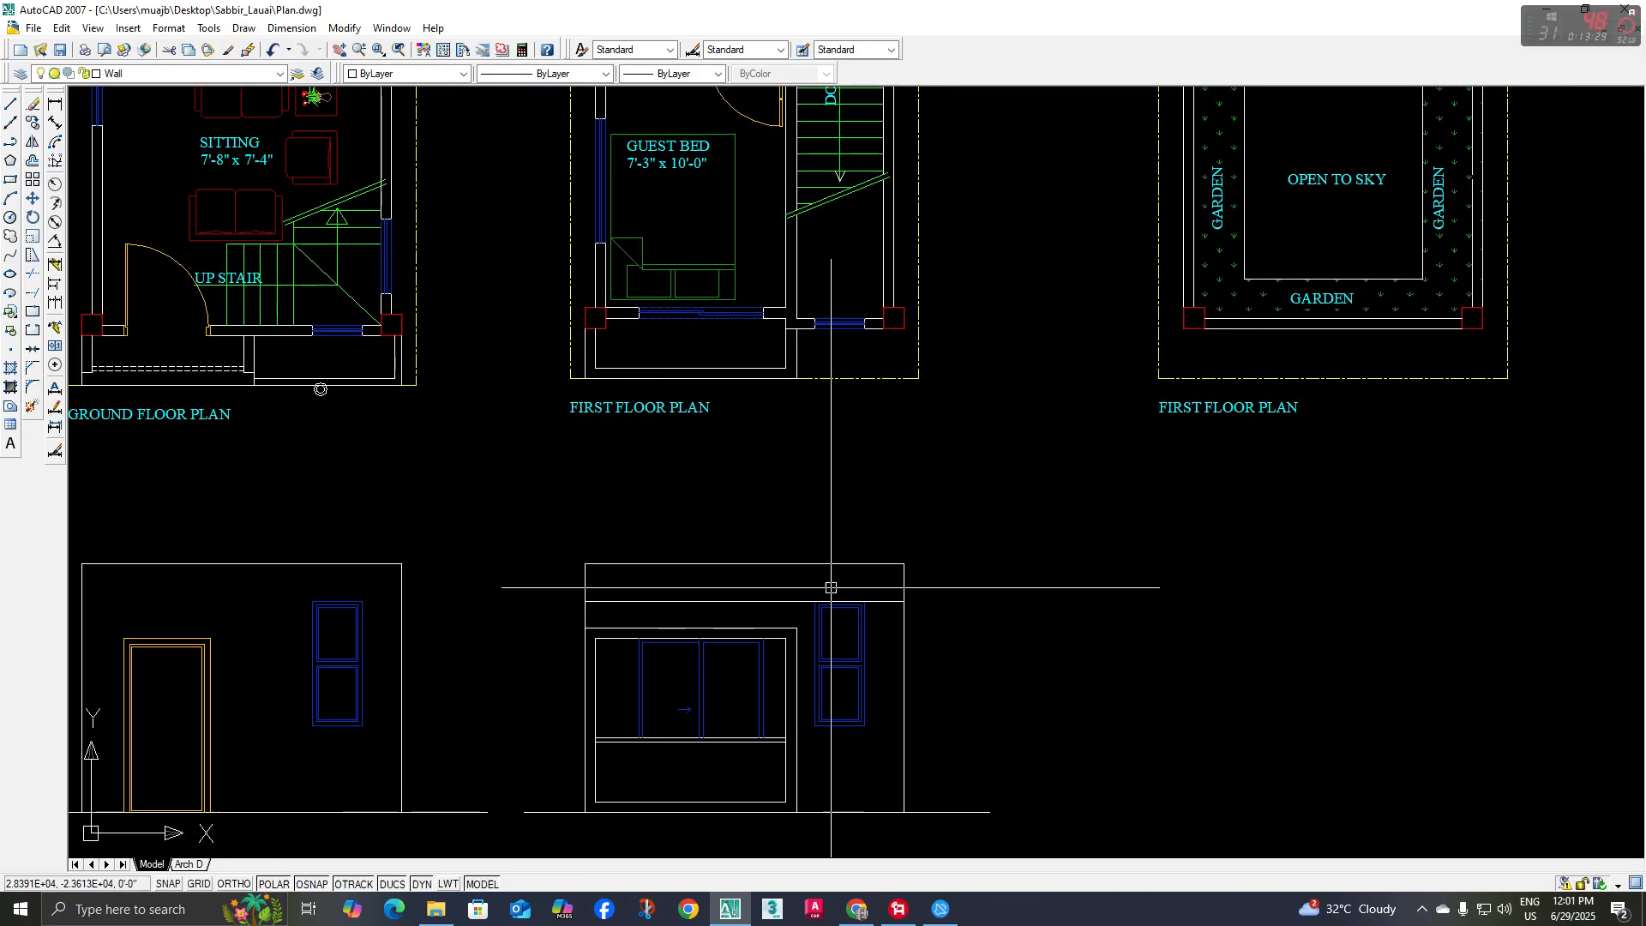
pyautogui.click(11, 123)
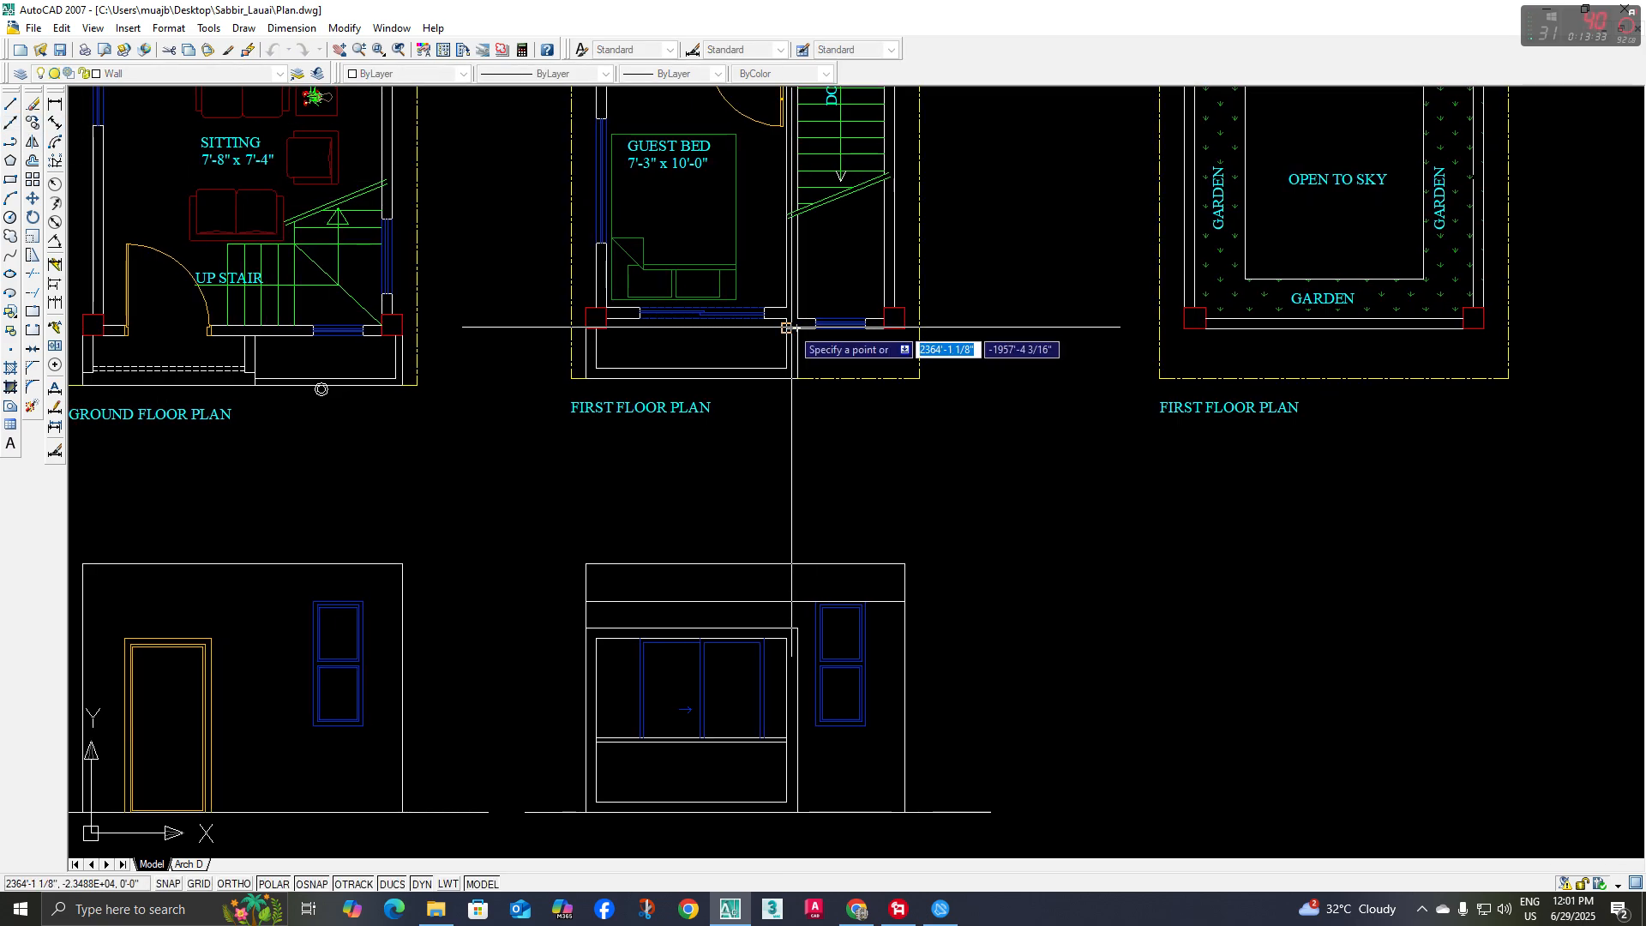
pyautogui.press('Escape')
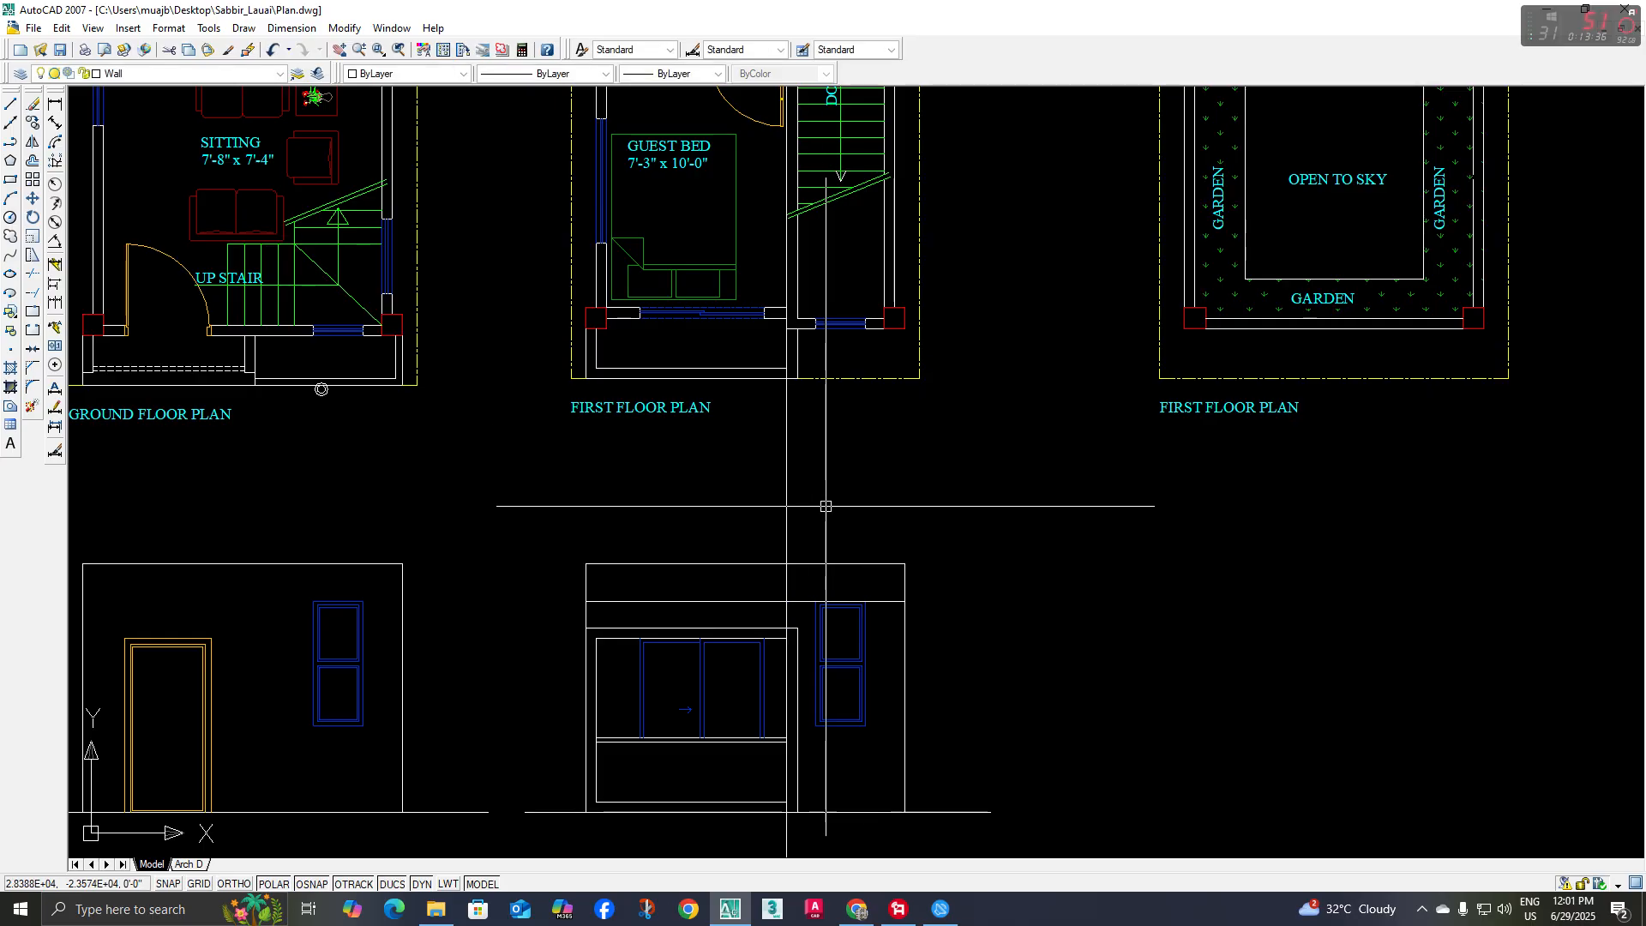
pyautogui.scroll(2, 786, 603)
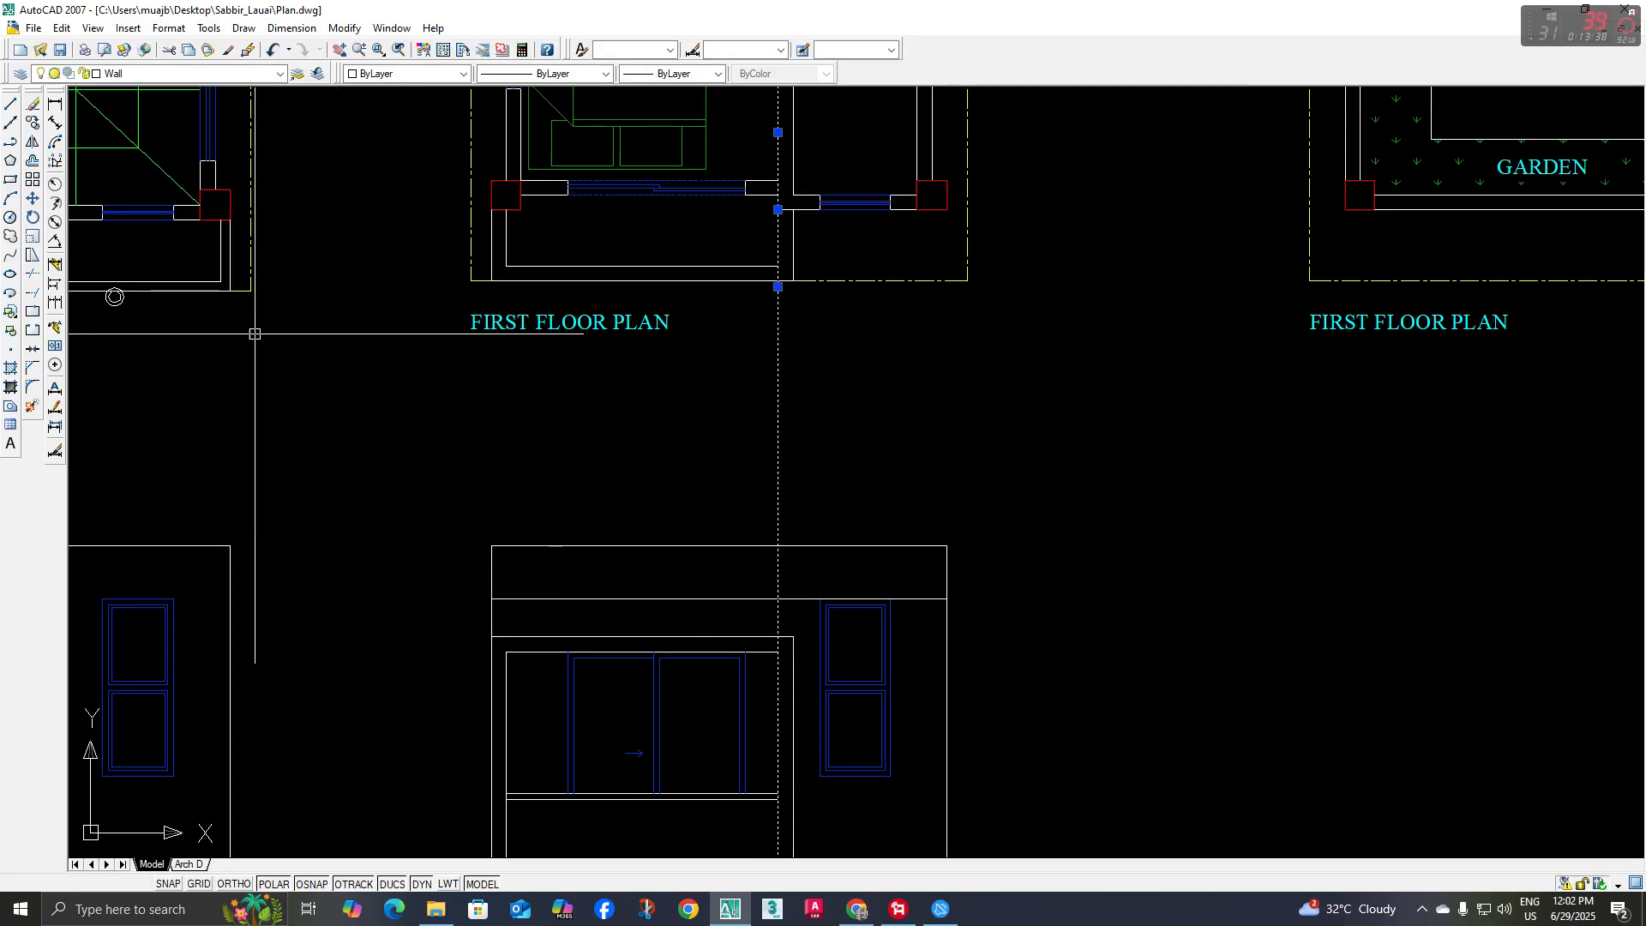
pyautogui.click(33, 277)
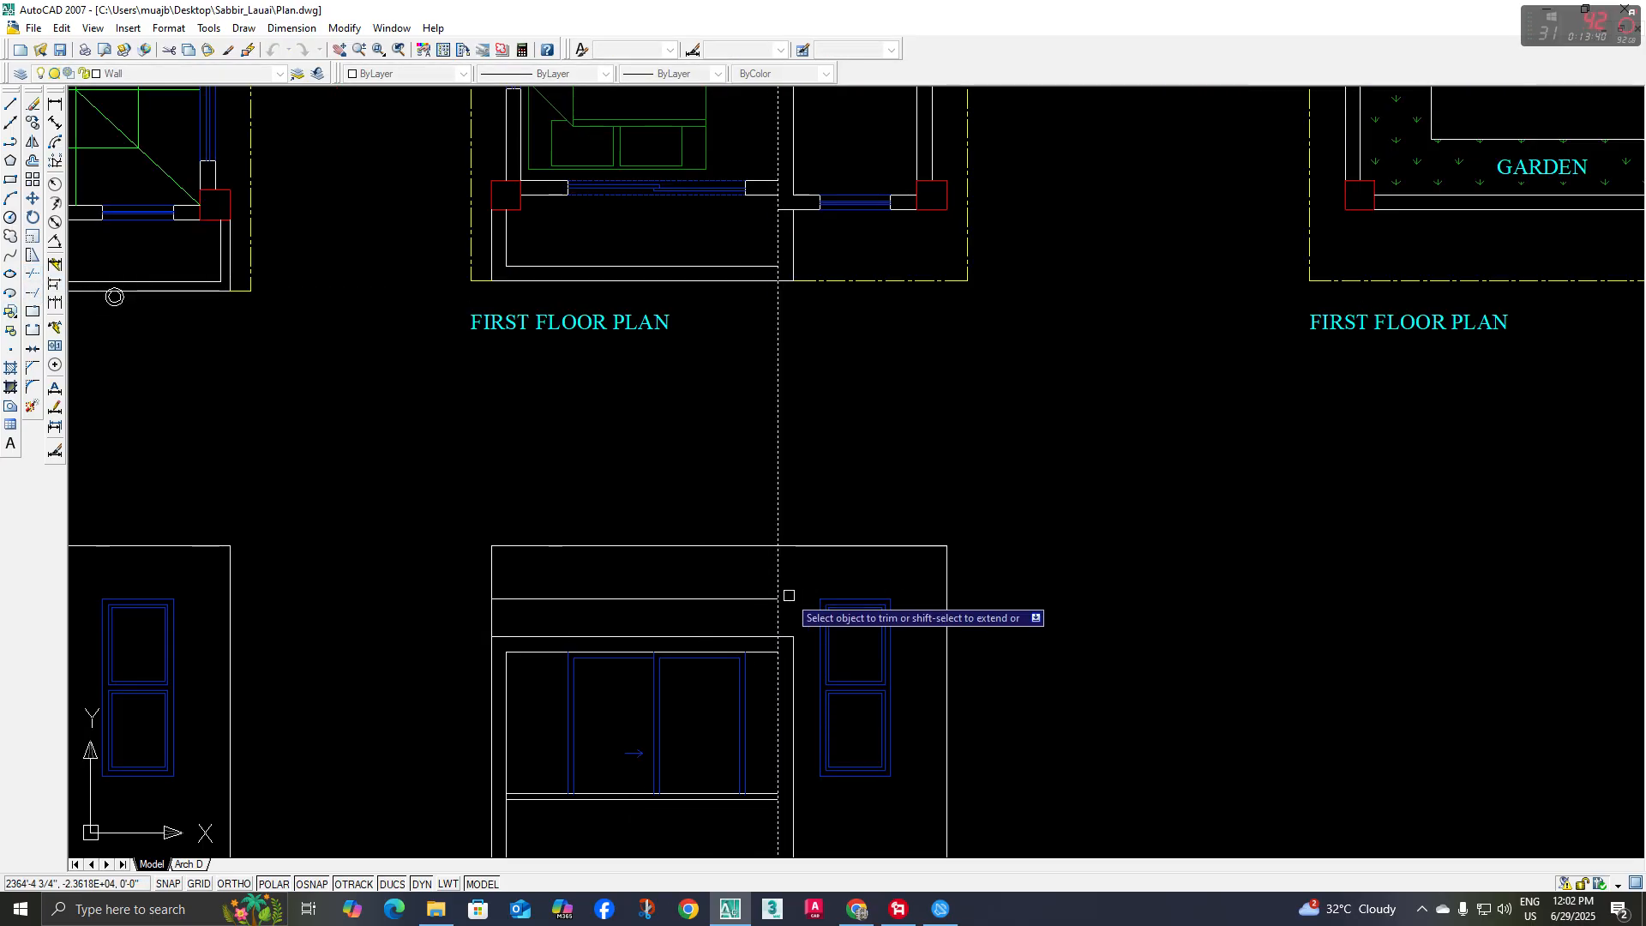
pyautogui.scroll(-4, 789, 595)
pyautogui.press('Escape')
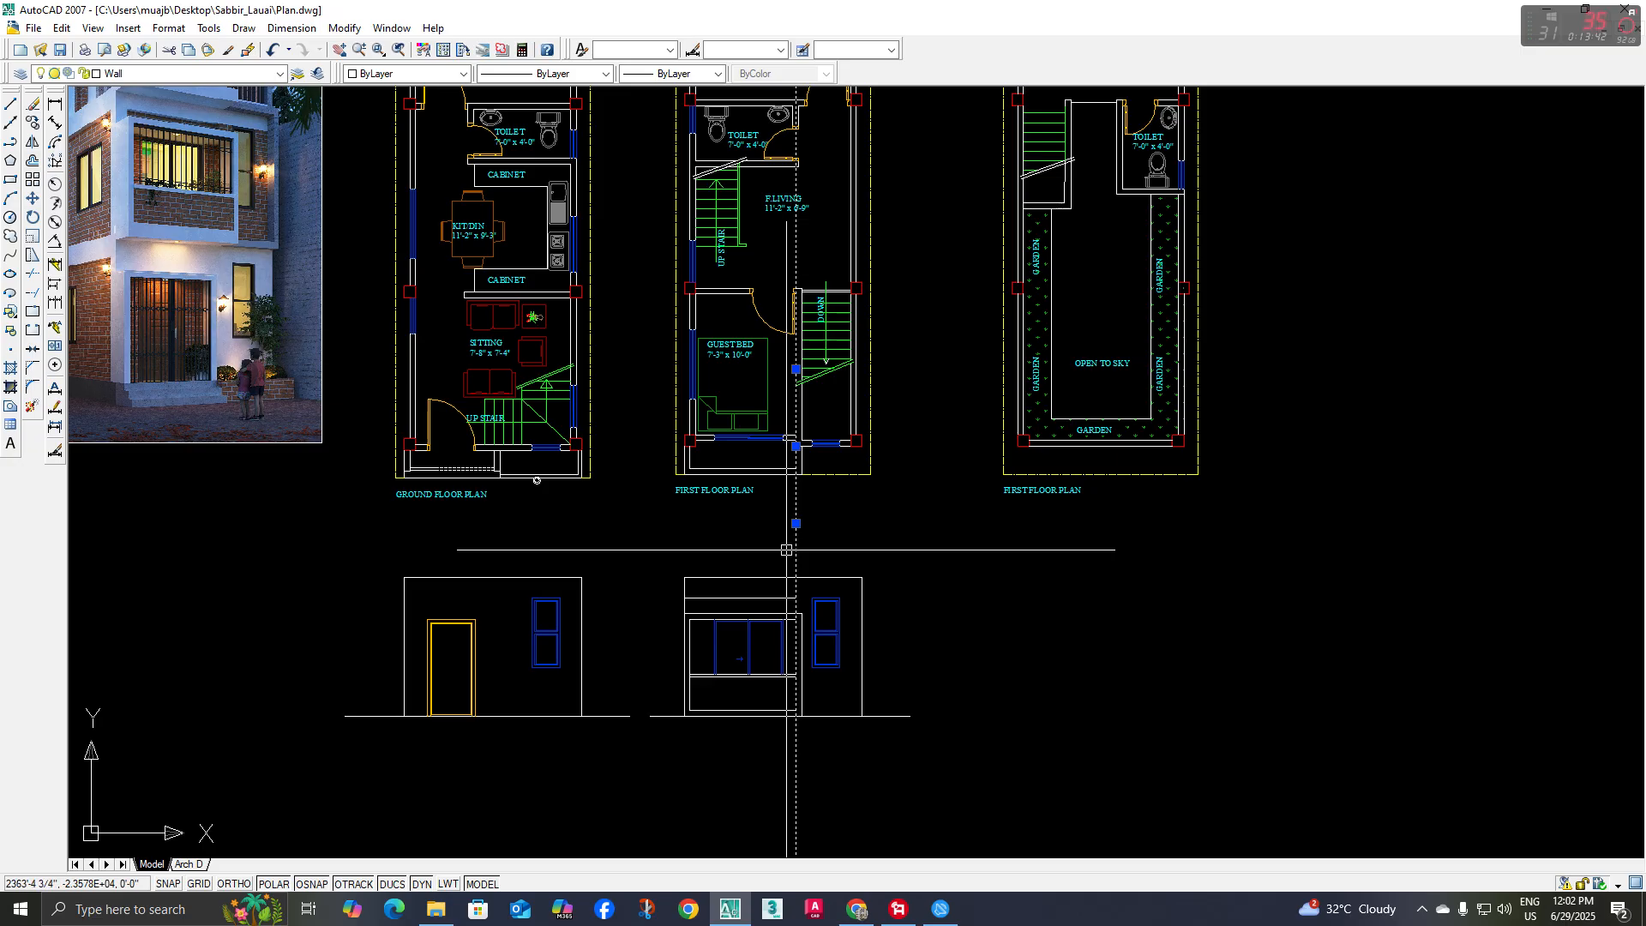
# Erase the construction line and draw a vertical line from the band line's trimmed end up to the elevation's top line
pyautogui.scroll(3, 812, 575)
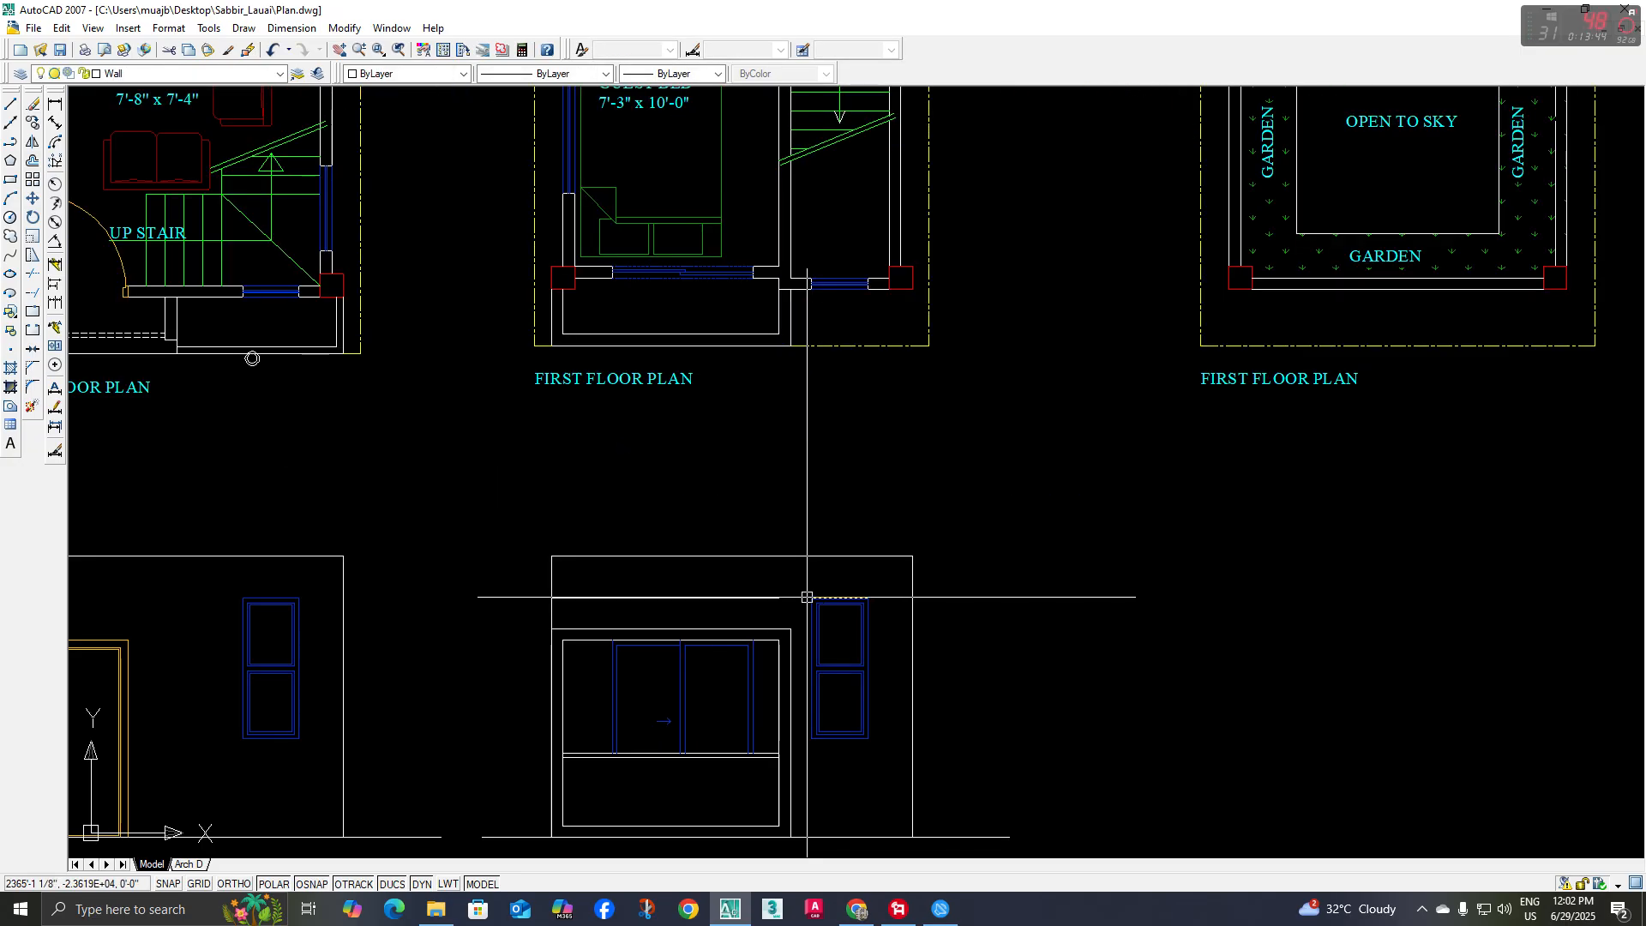
pyautogui.press('l')
pyautogui.press('Return')
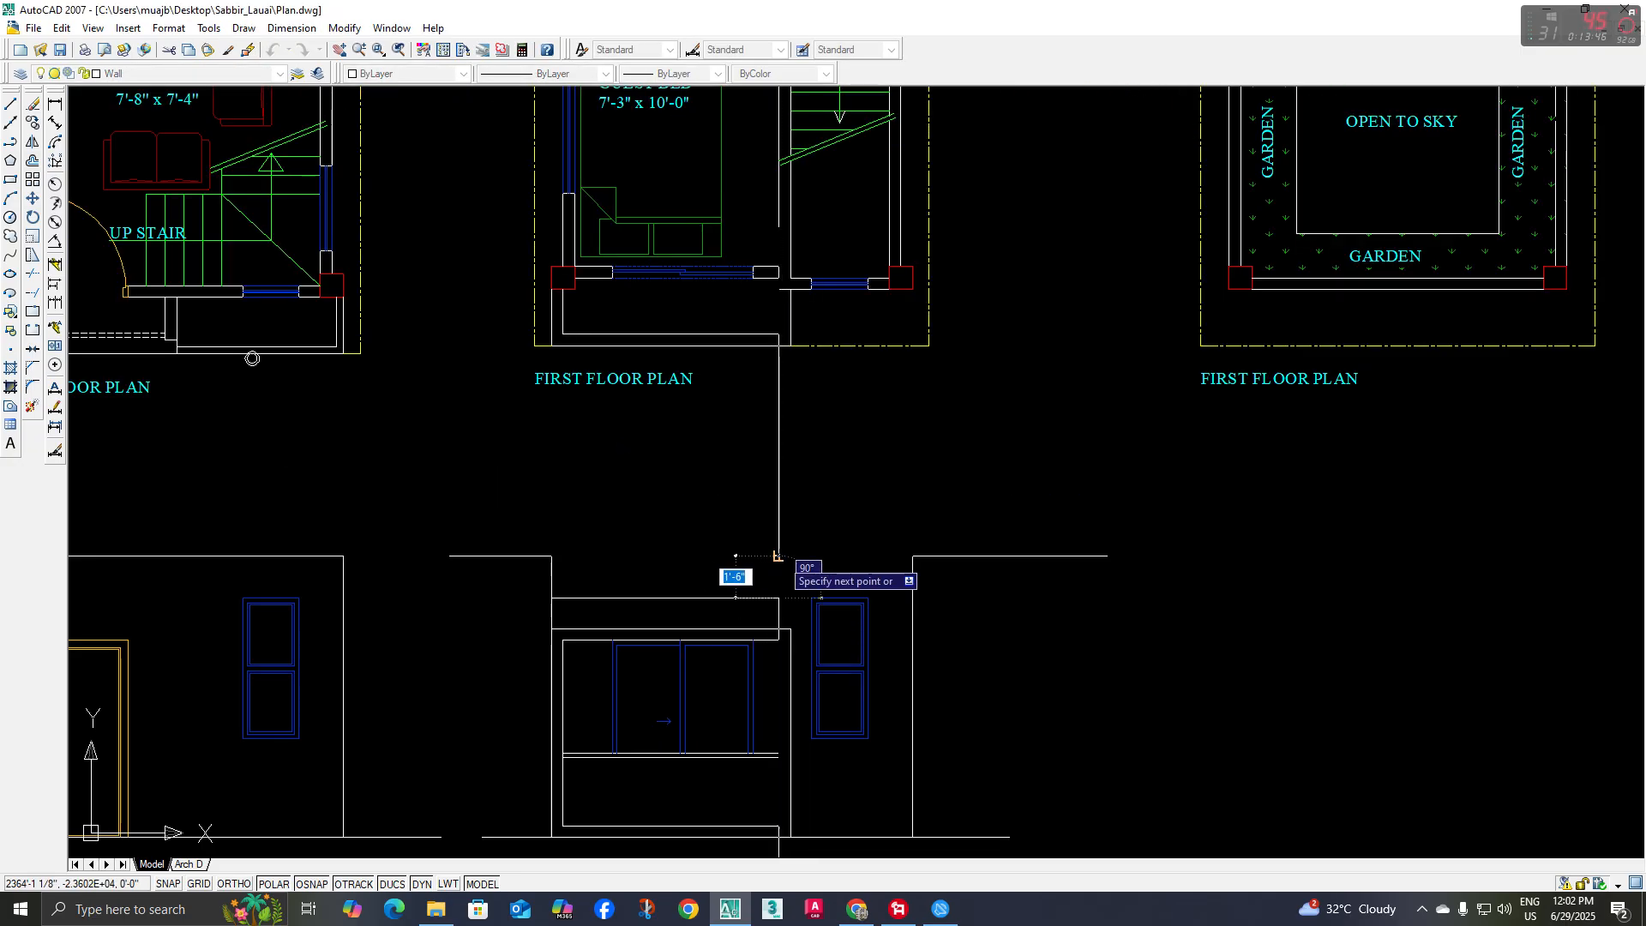
# Check the band in the rendering and continue the band line horizontally to the elevation's outer edge beyond the window
pyautogui.scroll(-3, 777, 556)
pyautogui.scroll(7, 624, 471)
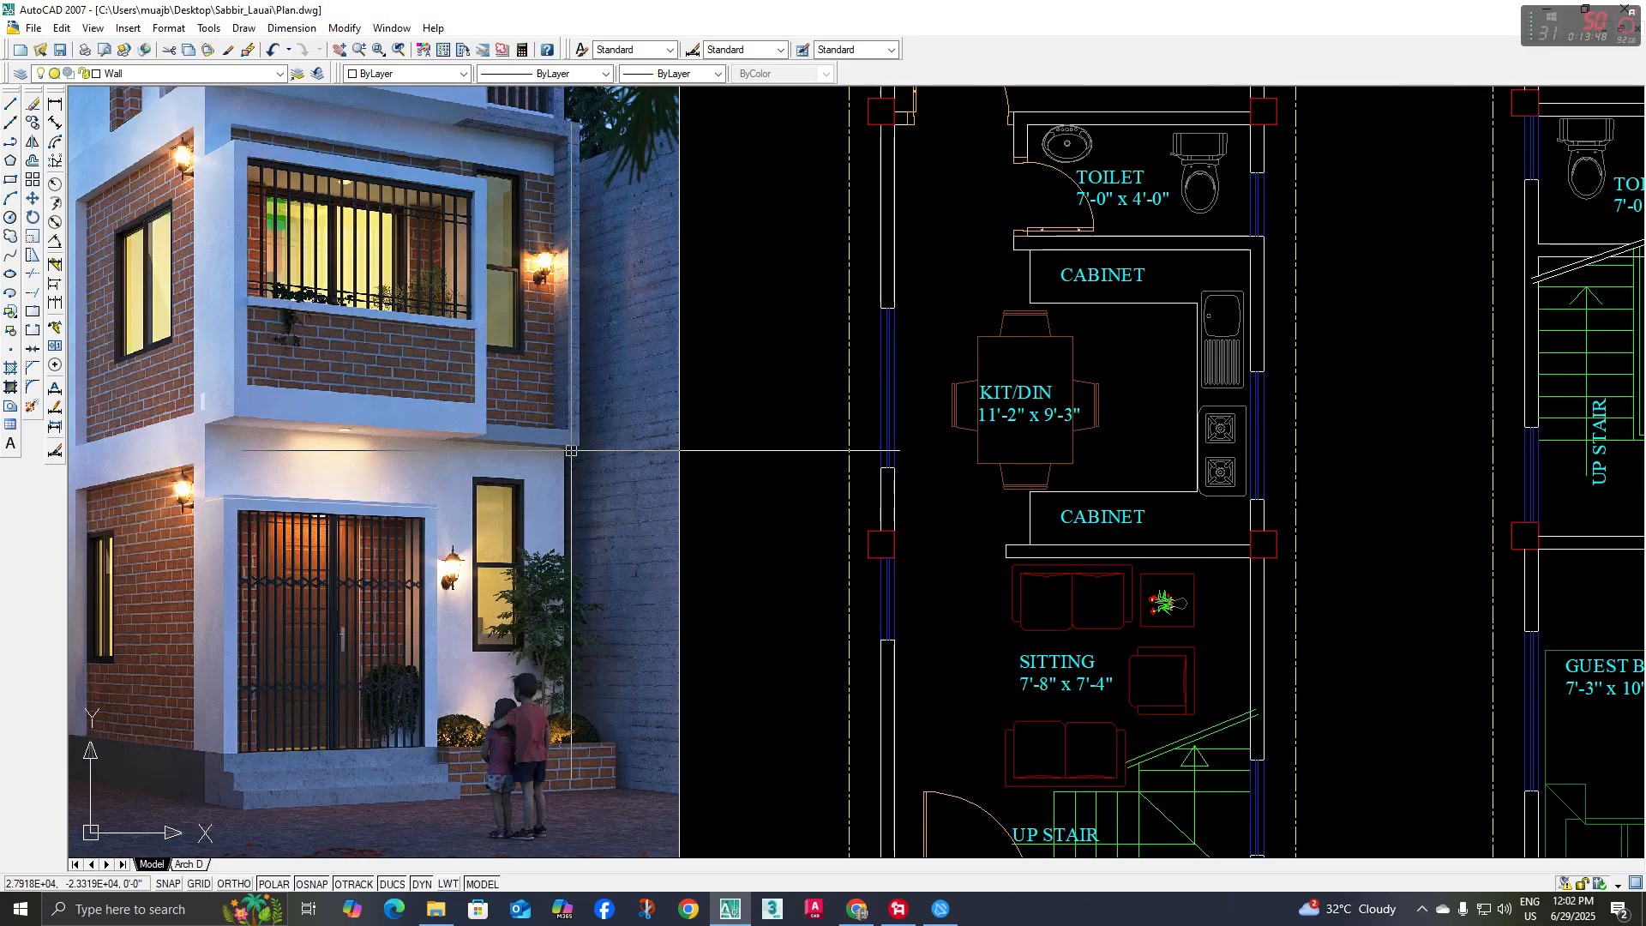
pyautogui.moveTo(571, 450); pyautogui.dragTo(612, 624, button='middle')
pyautogui.scroll(-4, 579, 356)
pyautogui.moveTo(915, 637); pyautogui.dragTo(658, 477, button='middle')
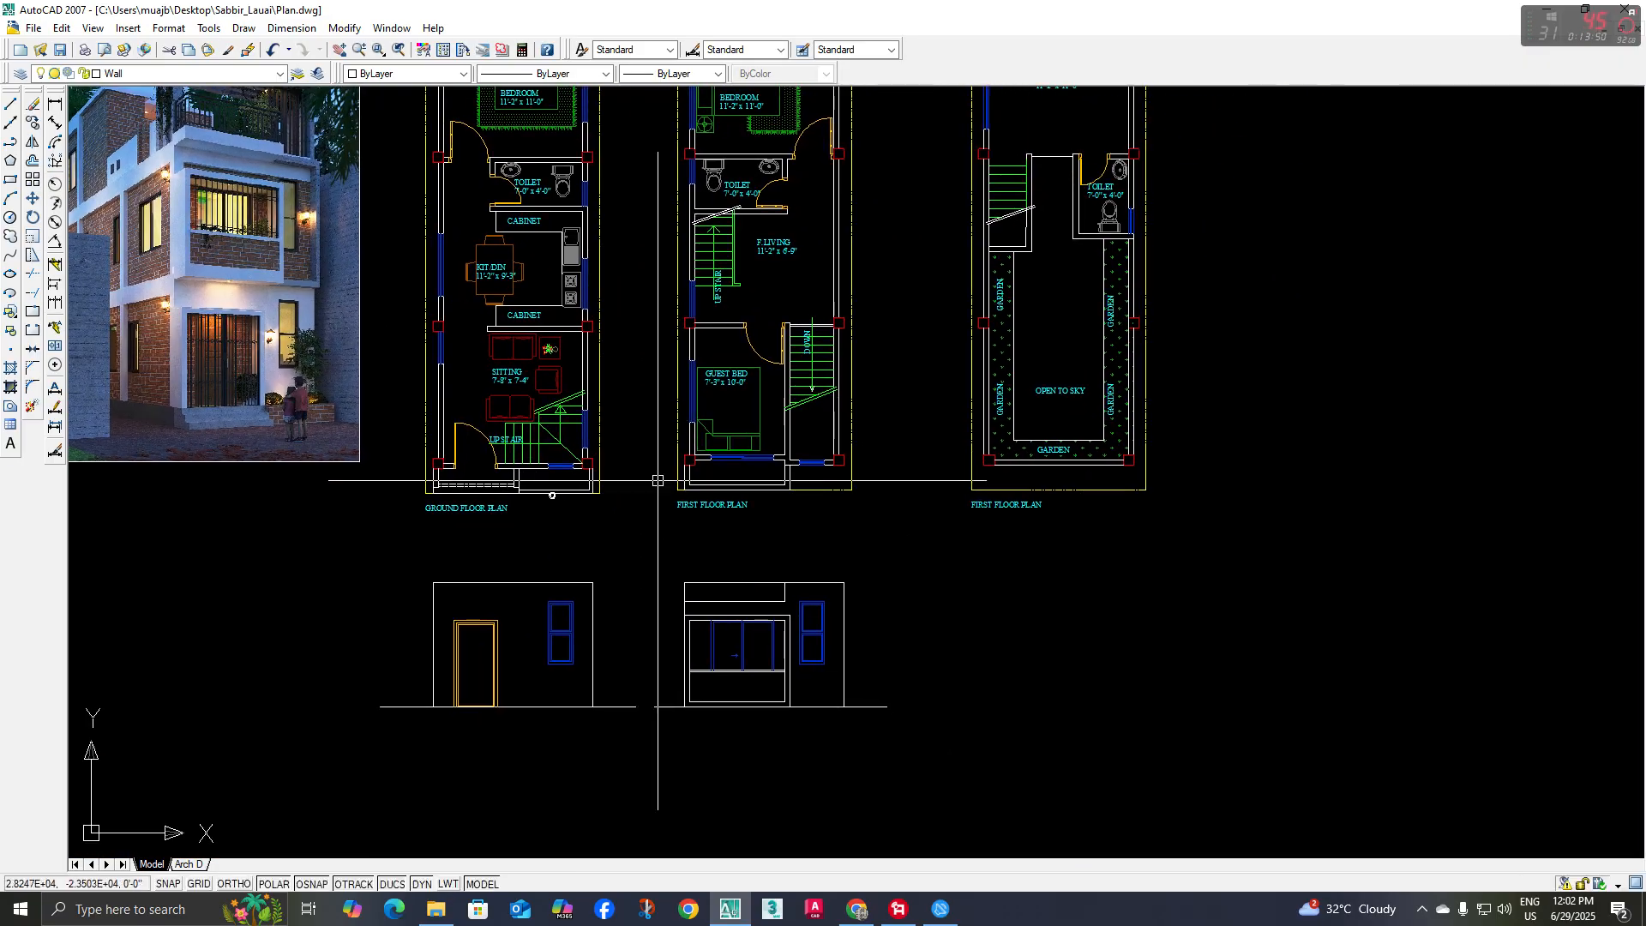
pyautogui.scroll(6, 804, 587)
pyautogui.press('l')
pyautogui.press('Return')
pyautogui.click(716, 597)
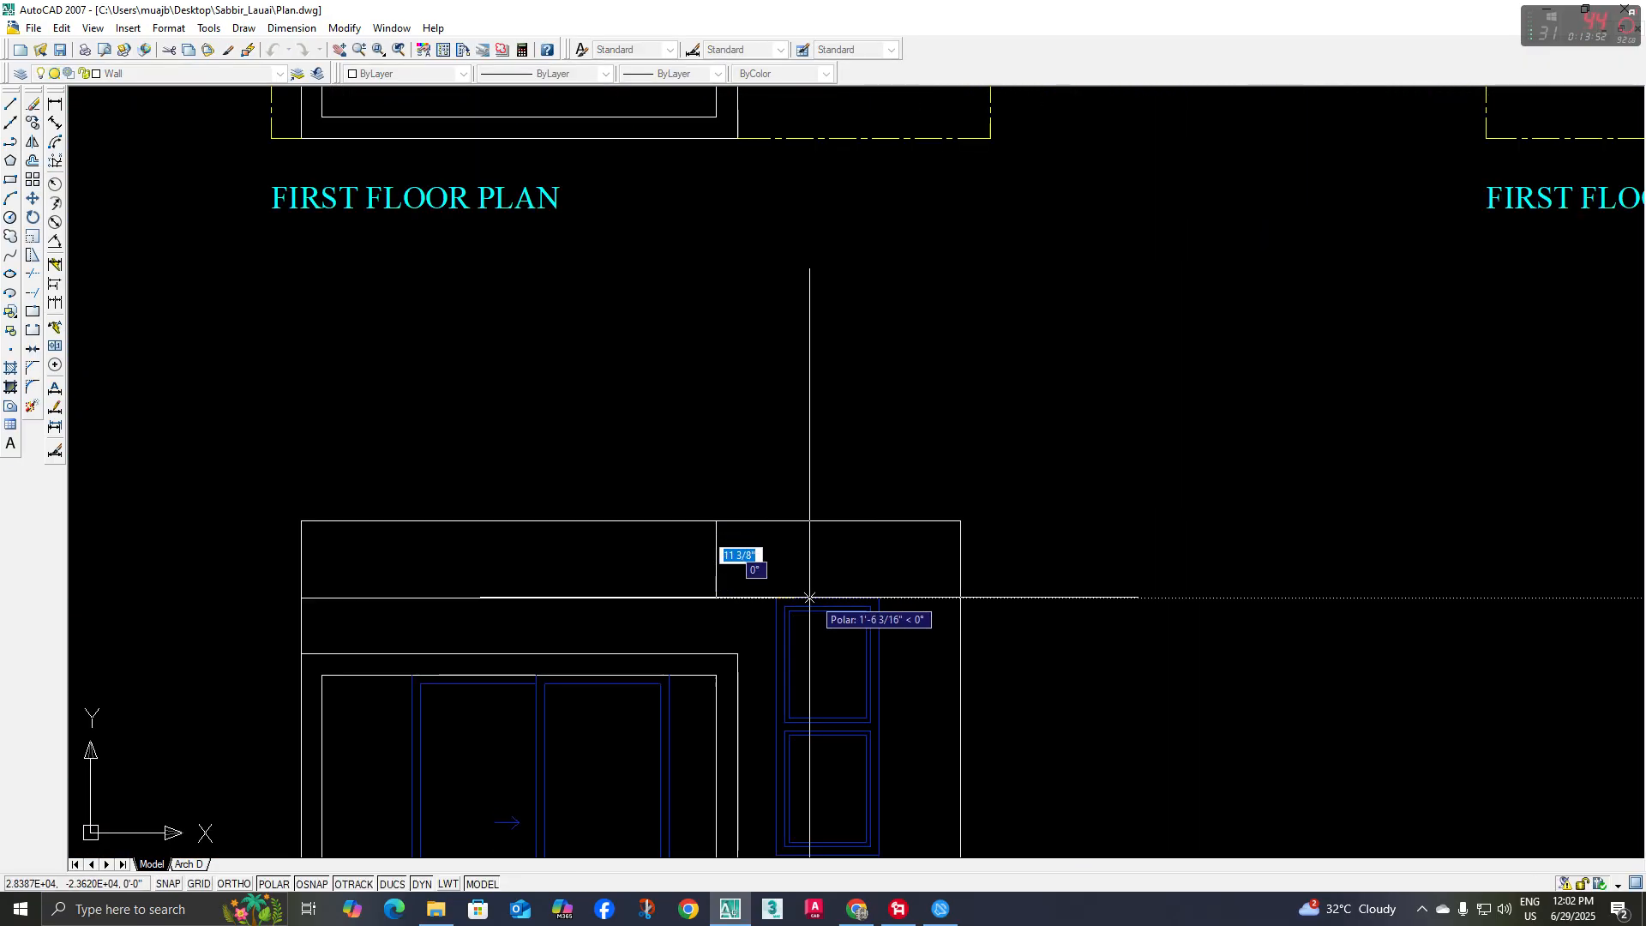
pyautogui.press('Escape')
# Delete the short line that overlaps the band line at the top of the first-floor window
pyautogui.moveTo(775, 578); pyautogui.dragTo(761, 557, button='middle')
pyautogui.scroll(3, 761, 557)
pyautogui.click(727, 566)
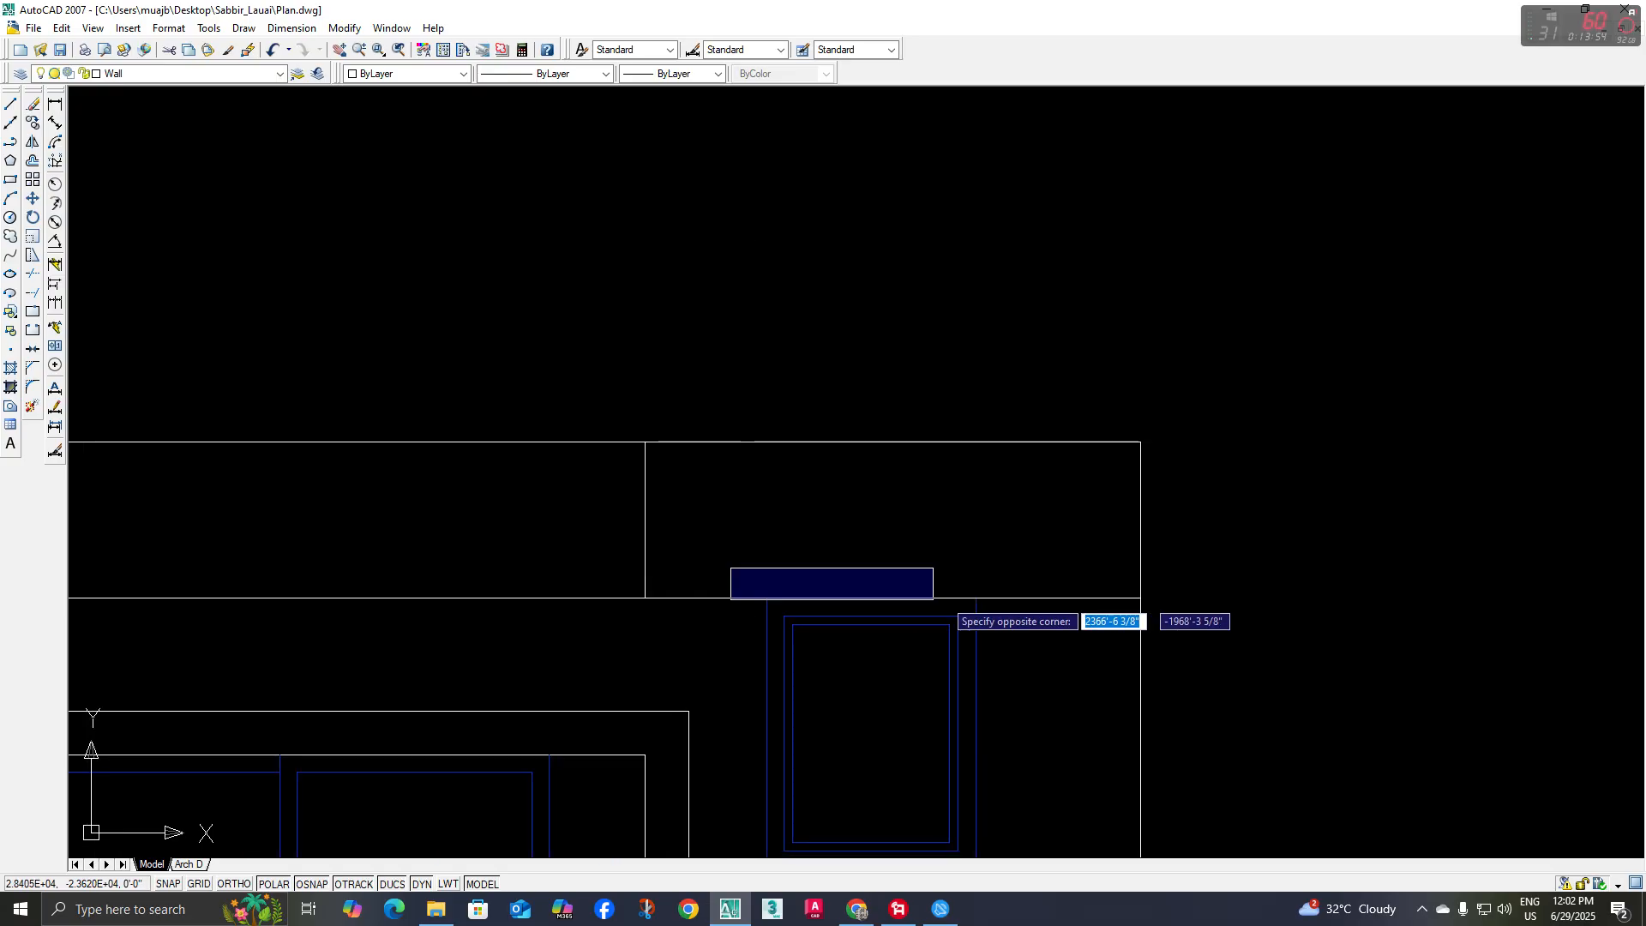
pyautogui.click(1033, 614)
pyautogui.scroll(-2, 994, 605)
pyautogui.moveTo(994, 604); pyautogui.dragTo(991, 588, button='middle')
pyautogui.press('Delete')
pyautogui.moveTo(814, 538)
pyautogui.mouseDown(button='middle')
pyautogui.moveTo(813, 517)
pyautogui.moveTo(816, 600)
pyautogui.mouseUp(button='middle')
pyautogui.scroll(-5, 720, 509)
pyautogui.press('Delete')
pyautogui.scroll(2, 820, 606)
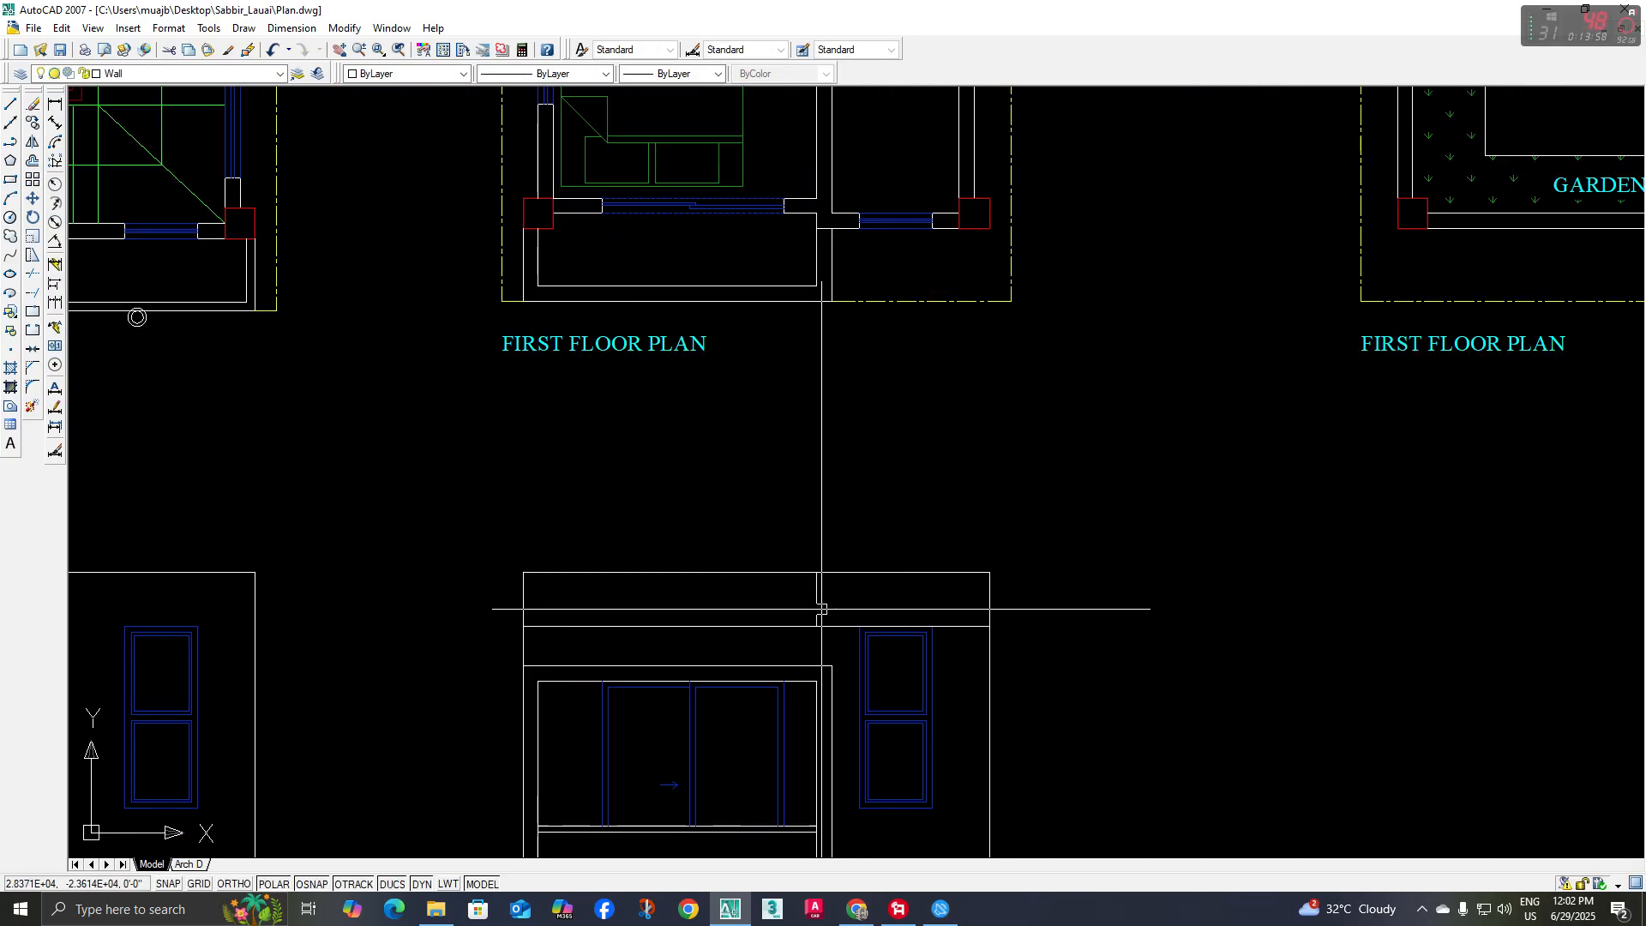
# Inspect how the band, brick strip and window head meet beside the balcony frame in the reference rendering
pyautogui.scroll(-5, 828, 598)
pyautogui.scroll(-4, 828, 598)
pyautogui.moveTo(752, 508); pyautogui.dragTo(911, 655, button='middle')
pyautogui.scroll(12, 630, 471)
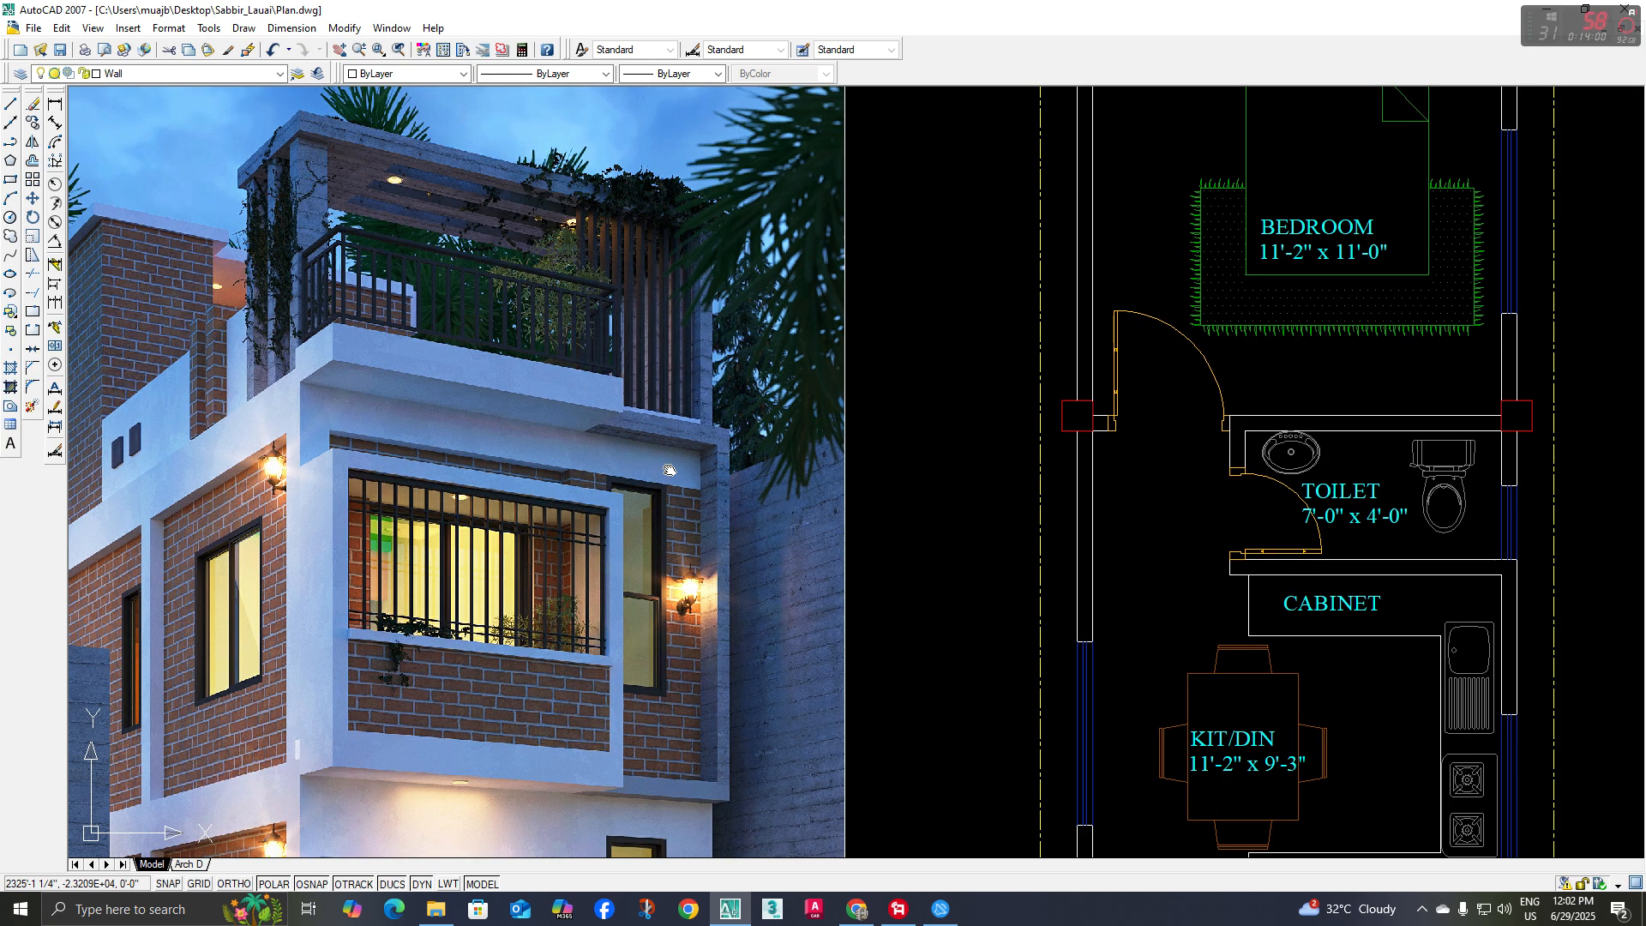
pyautogui.scroll(5, 604, 483)
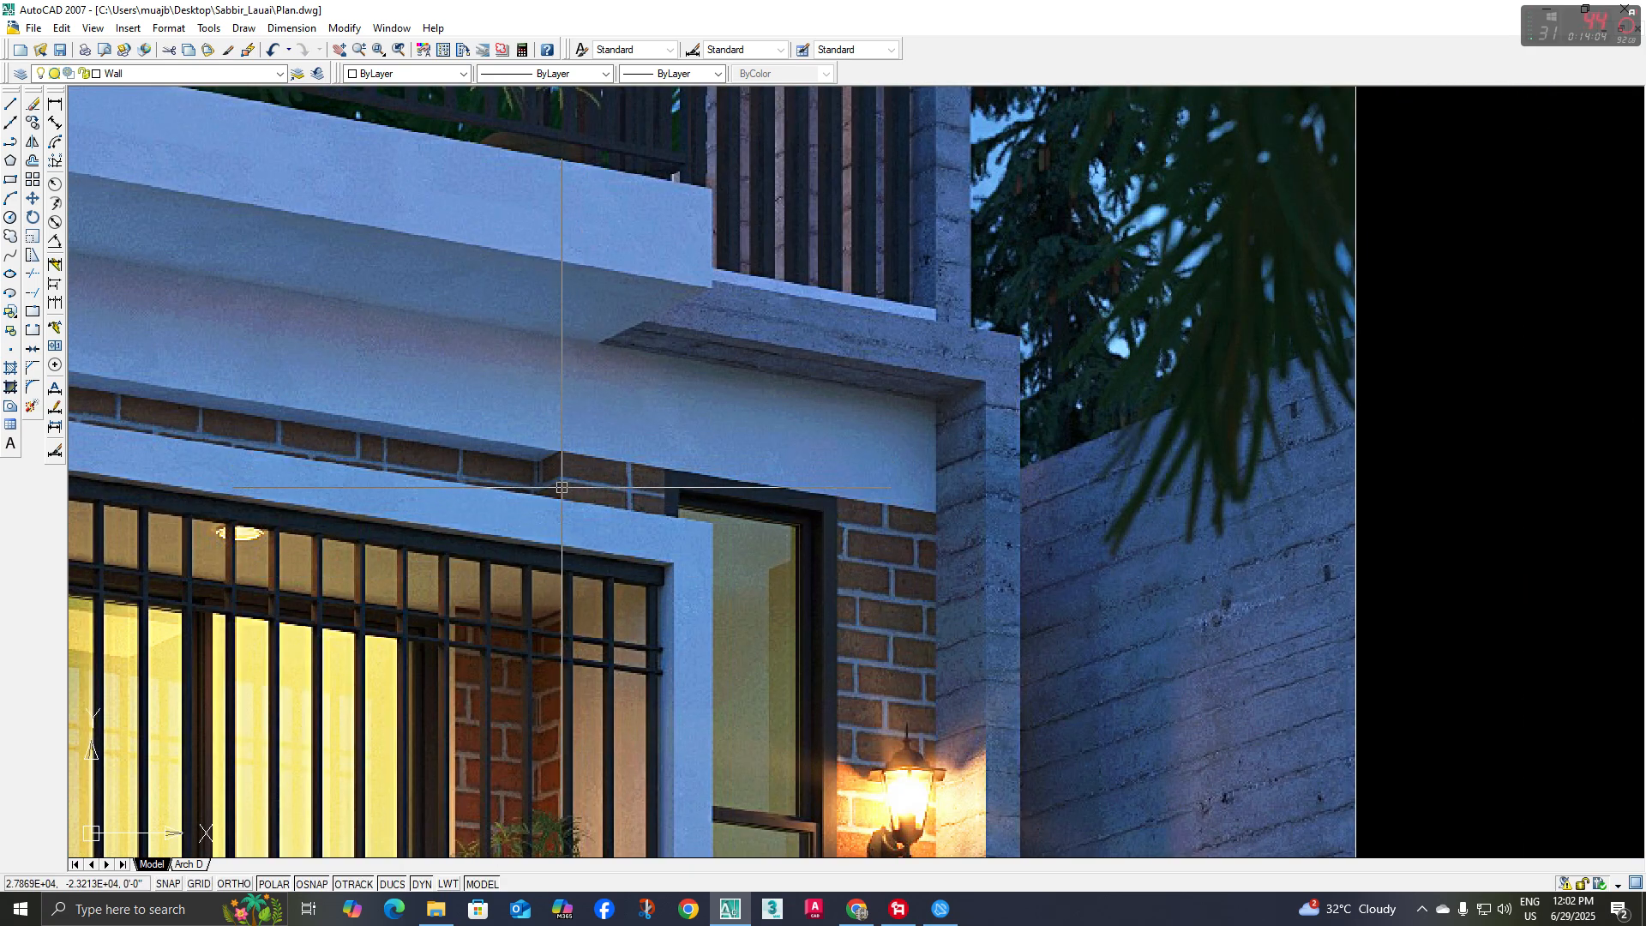
pyautogui.scroll(-10, 562, 483)
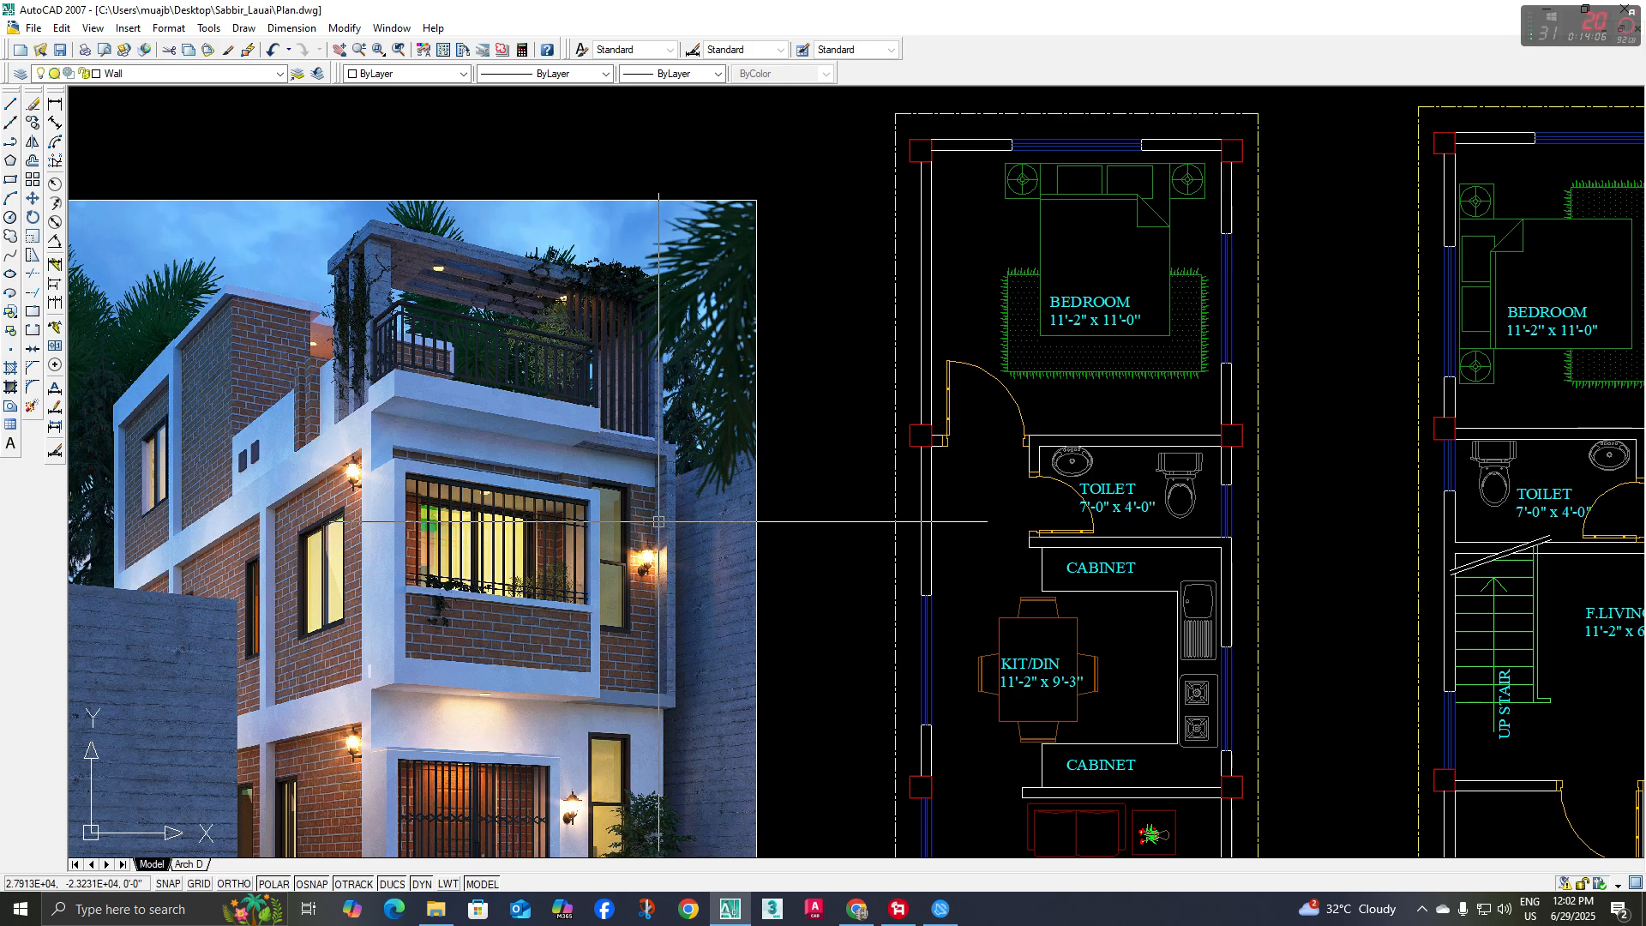
pyautogui.scroll(3, 886, 683)
pyautogui.scroll(2, 1169, 649)
pyautogui.scroll(-2, 1169, 649)
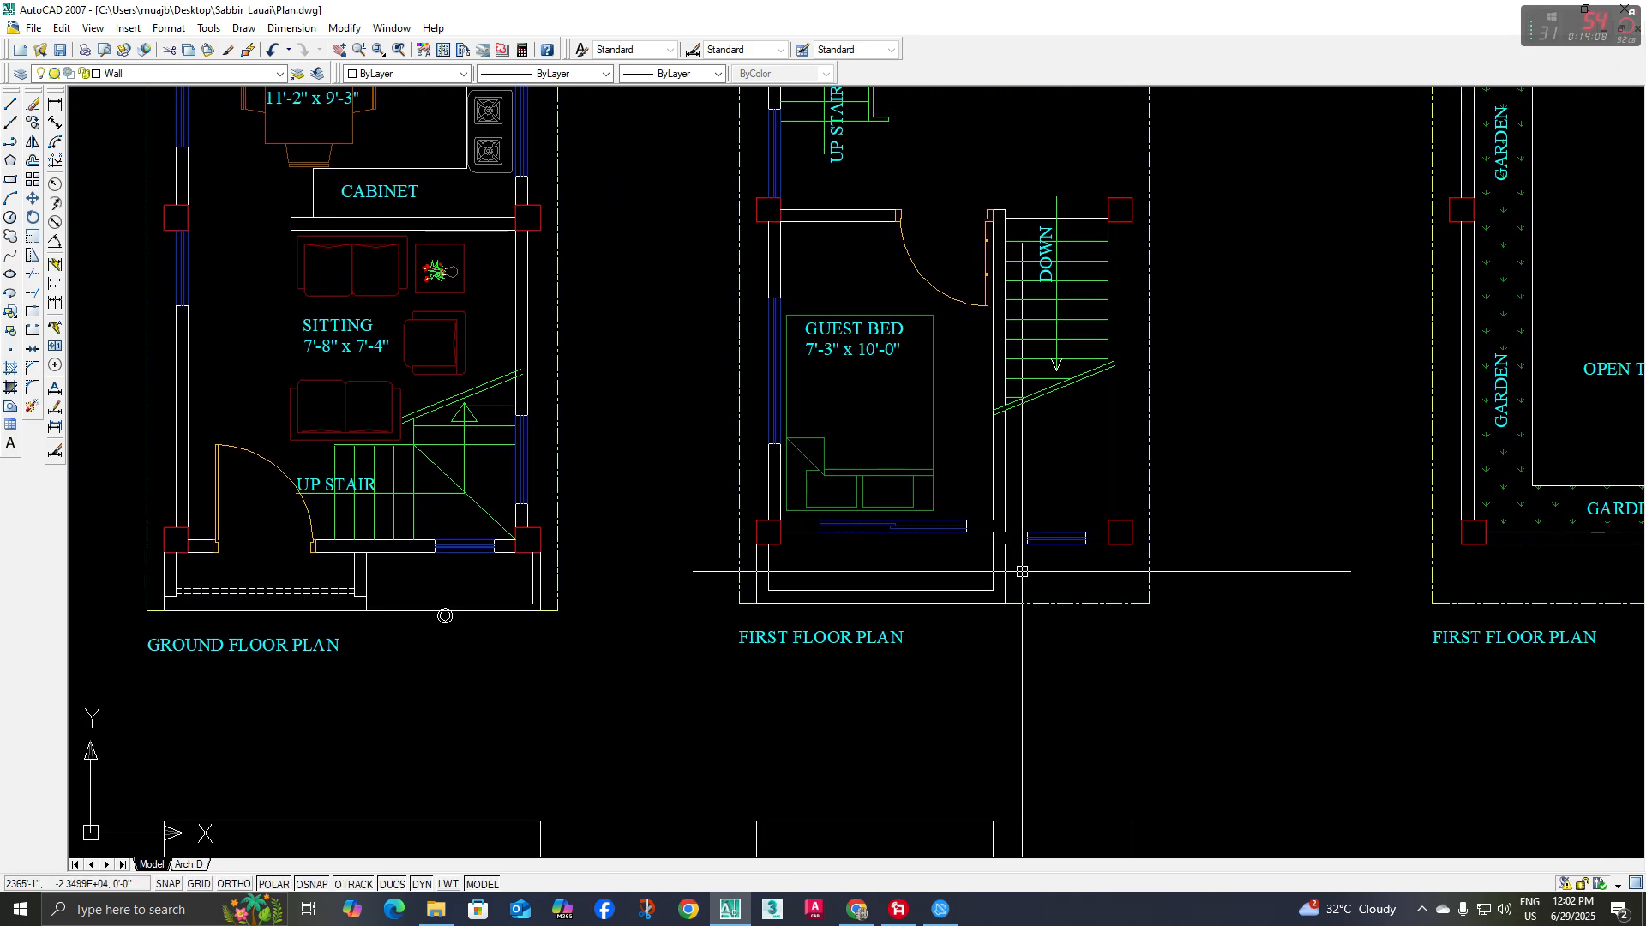
# Extend the short vertical line in the band down to the top of the balcony frame
pyautogui.scroll(8, 981, 532)
pyautogui.click(952, 489)
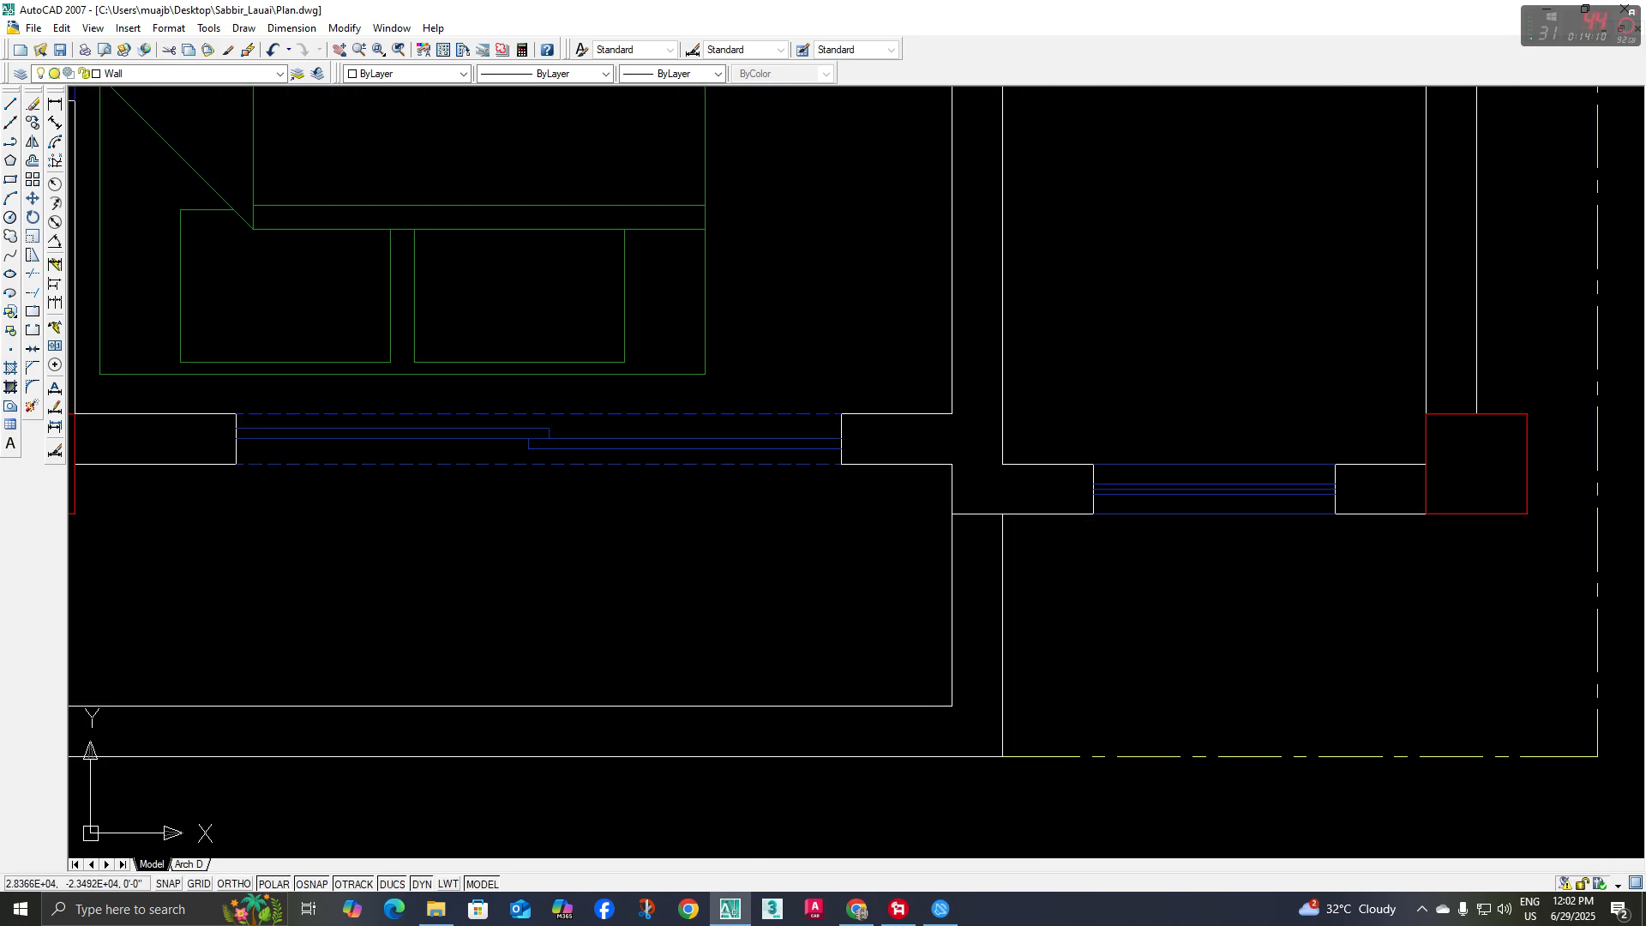
pyautogui.scroll(-6, 900, 596)
pyautogui.scroll(4, 900, 596)
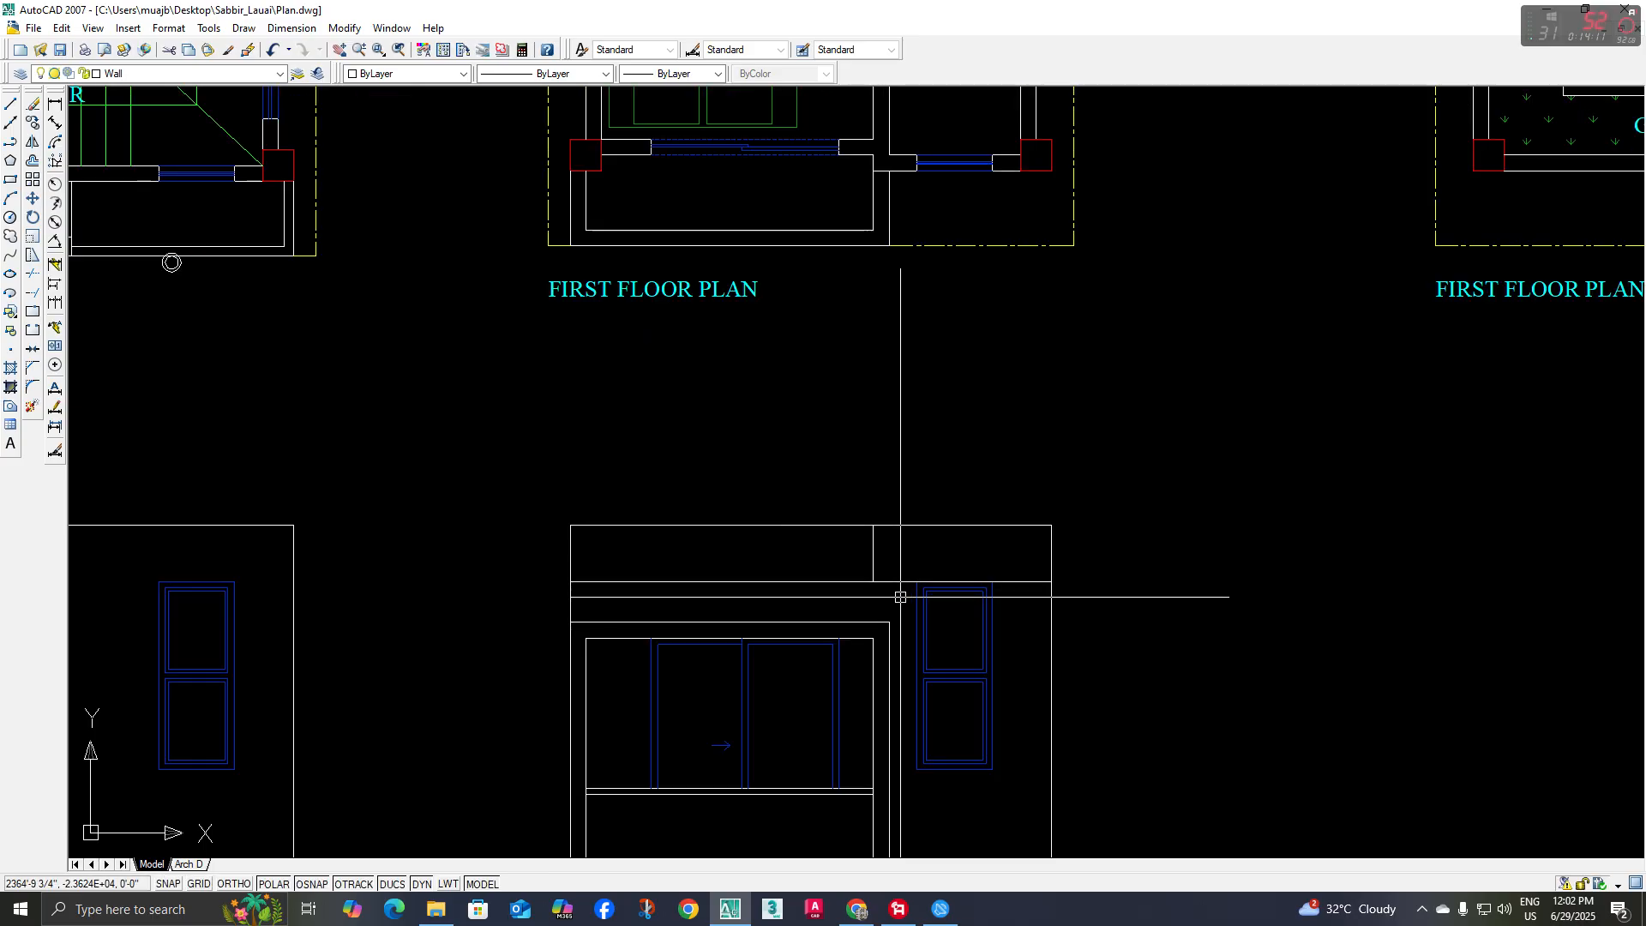
pyautogui.click(876, 570)
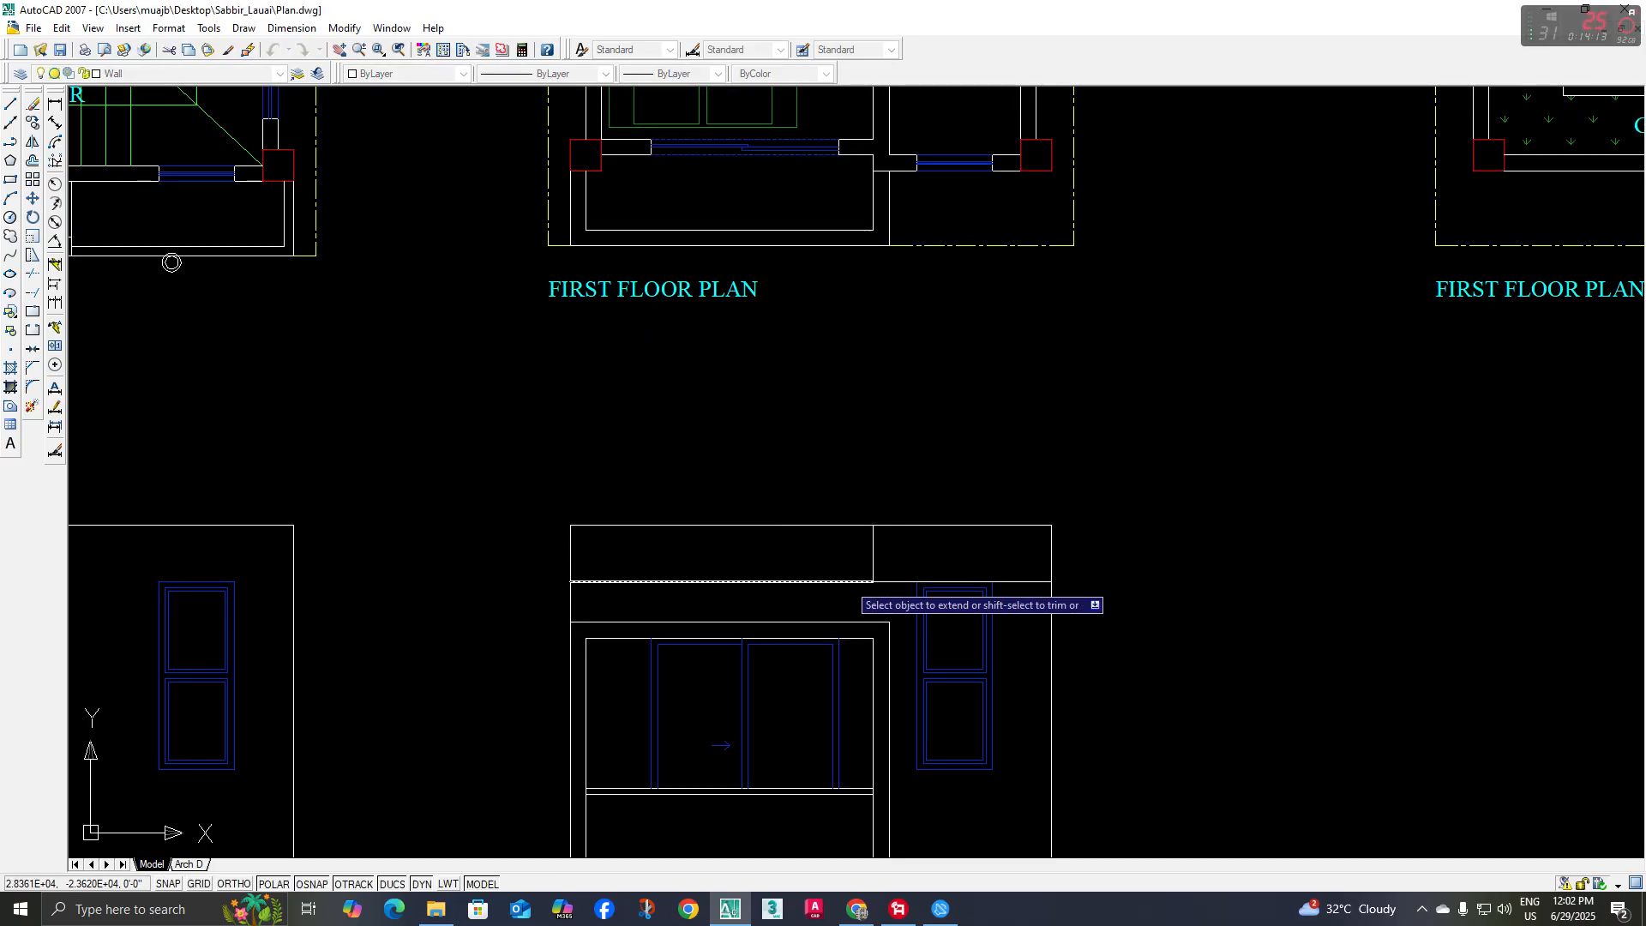
pyautogui.press('Escape')
# Trim the part of that vertical line lying above the band line
pyautogui.moveTo(896, 554); pyautogui.dragTo(898, 569, button='middle')
pyautogui.write('tr')
pyautogui.press('Return')
pyautogui.press('Return')
pyautogui.click(901, 572)
pyautogui.click(860, 576)
# Compare the finished wall return above the balcony frame with the reference rendering
pyautogui.scroll(-6, 841, 579)
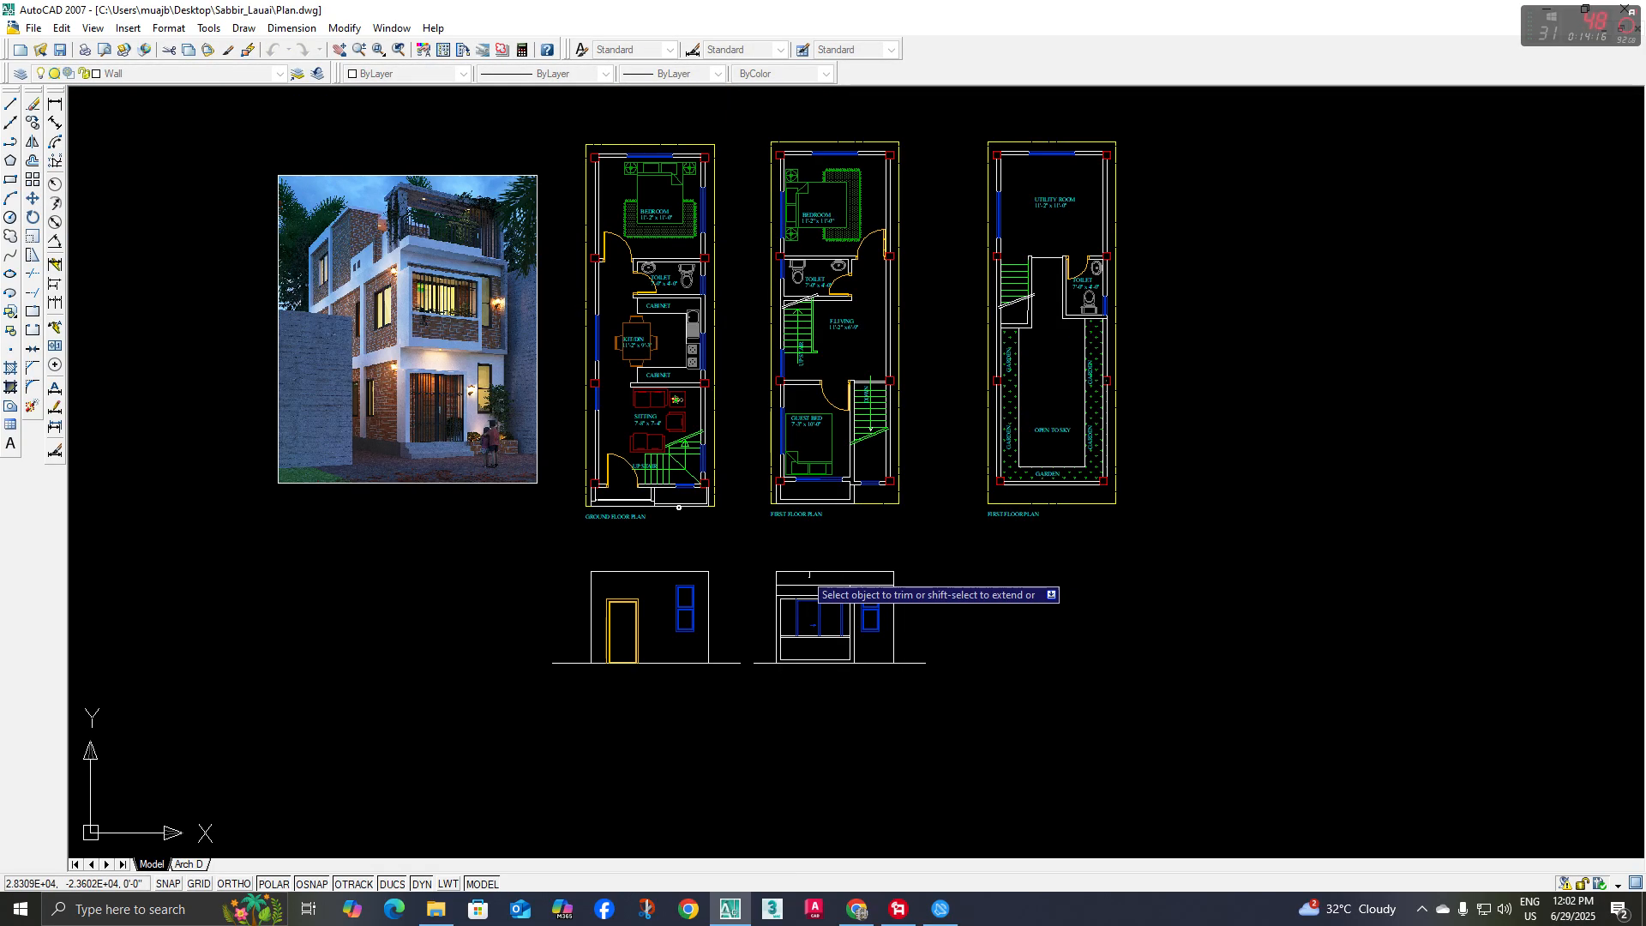
pyautogui.scroll(6, 588, 377)
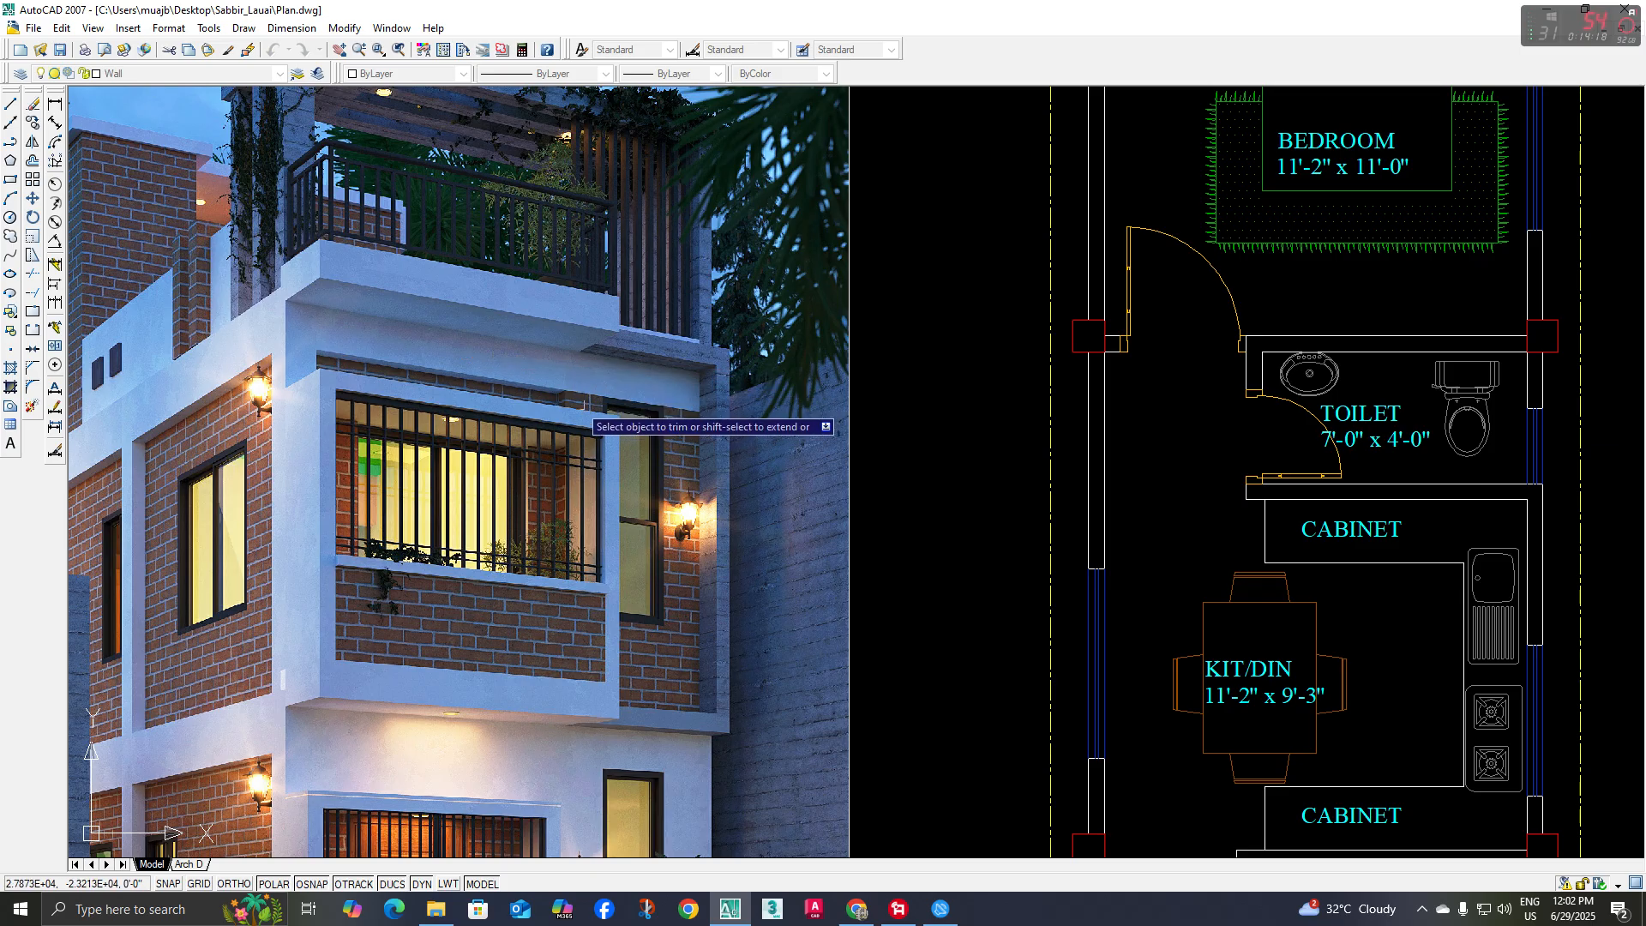
pyautogui.scroll(4, 579, 404)
pyautogui.scroll(-3, 551, 417)
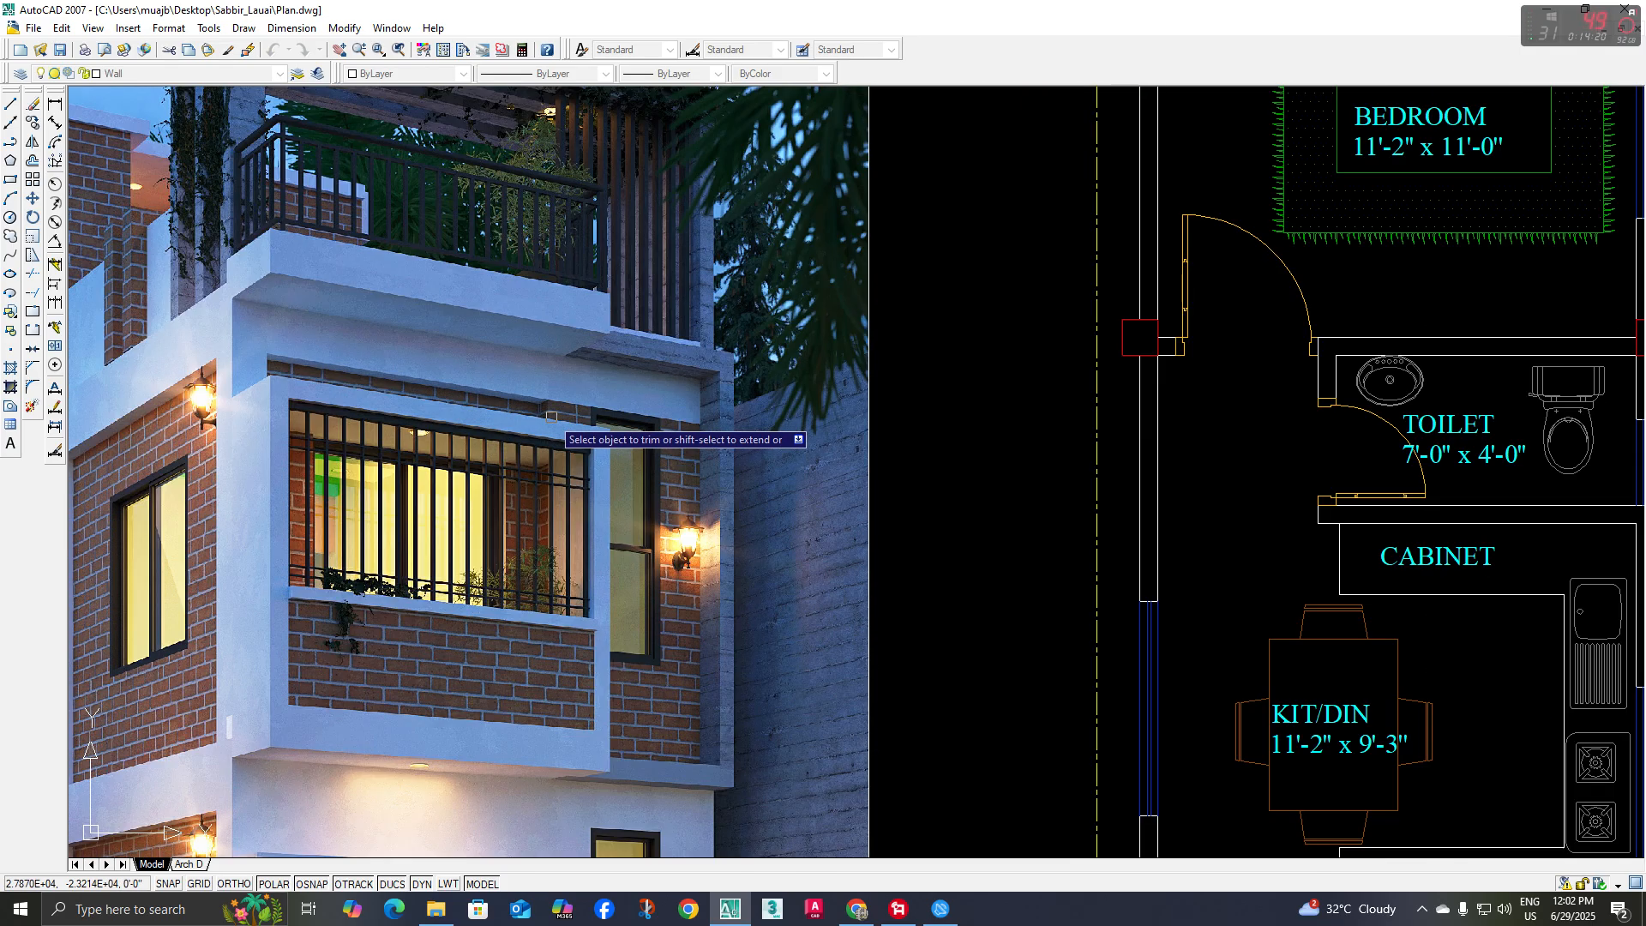
pyautogui.press('Escape')
pyautogui.scroll(-4, 726, 476)
pyautogui.moveTo(1011, 599); pyautogui.dragTo(969, 563, button='middle')
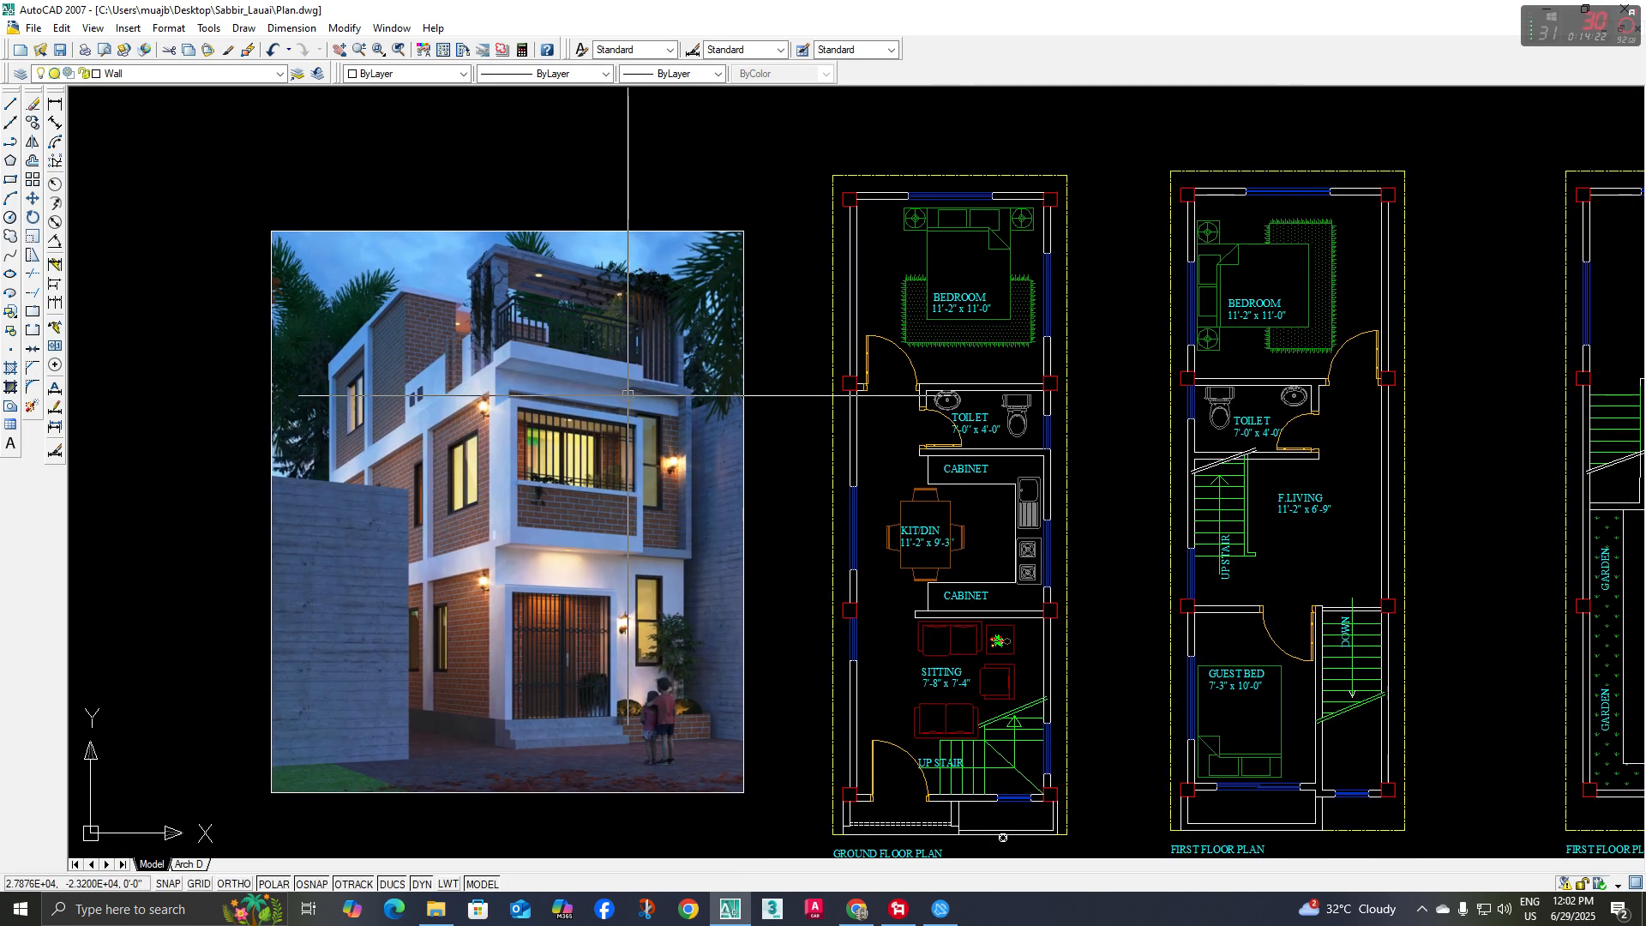
# Compare the wall and narrow window beside the balcony in the reference rendering with the first floor plan and its elevation
pyautogui.scroll(6, 625, 393)
pyautogui.scroll(2, 673, 472)
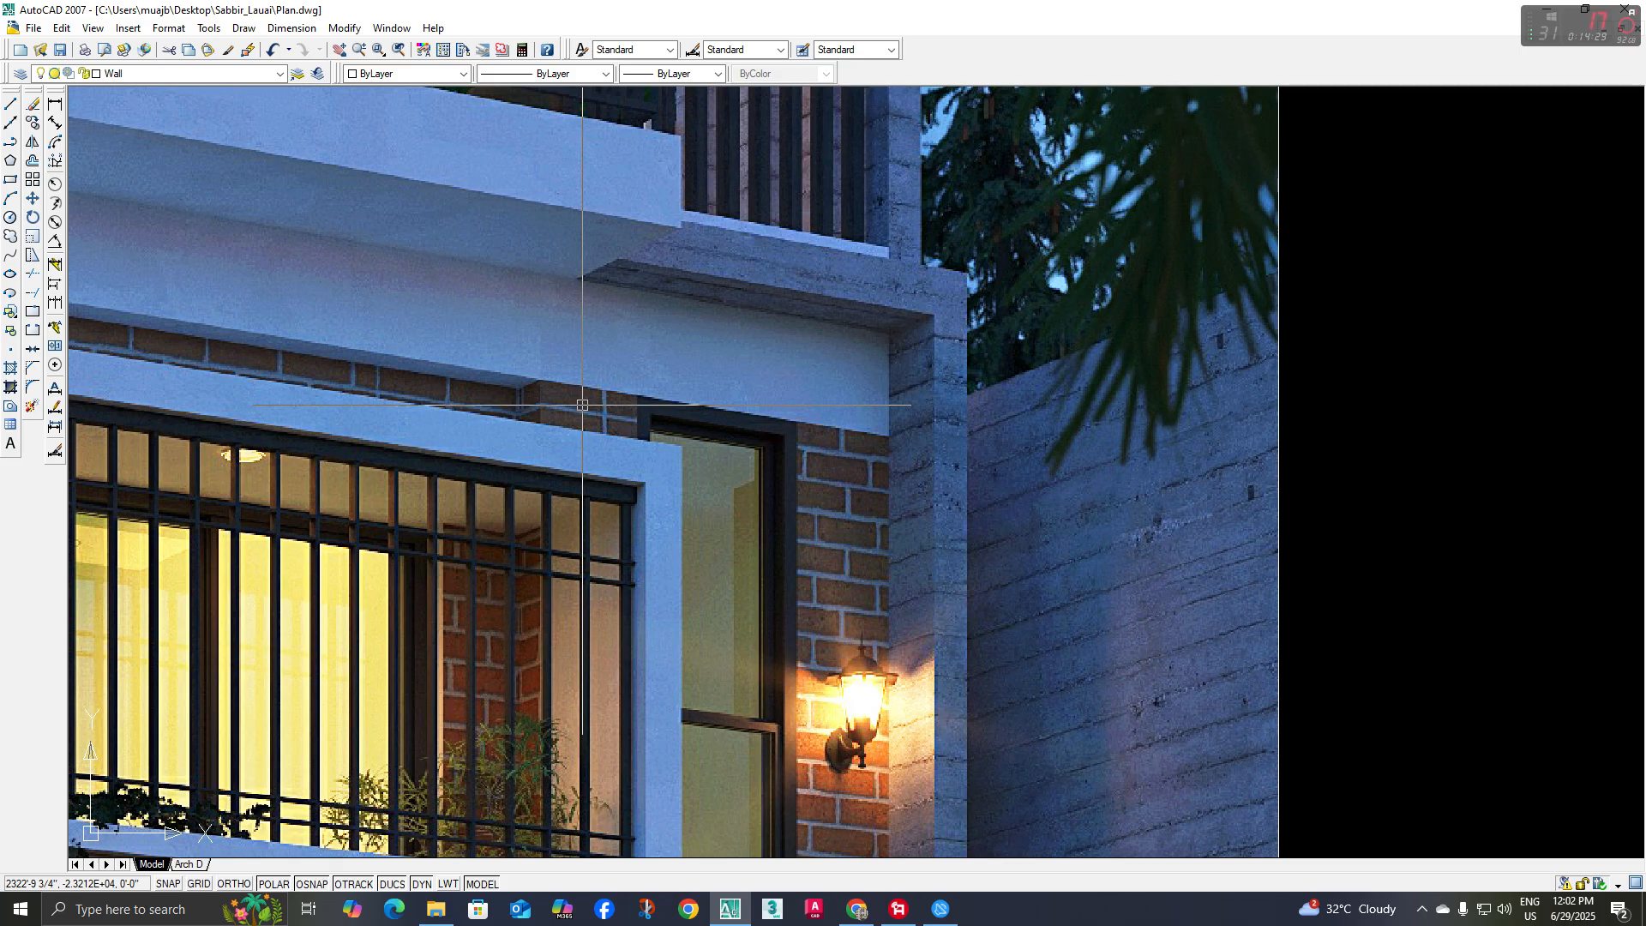
pyautogui.scroll(-6, 583, 405)
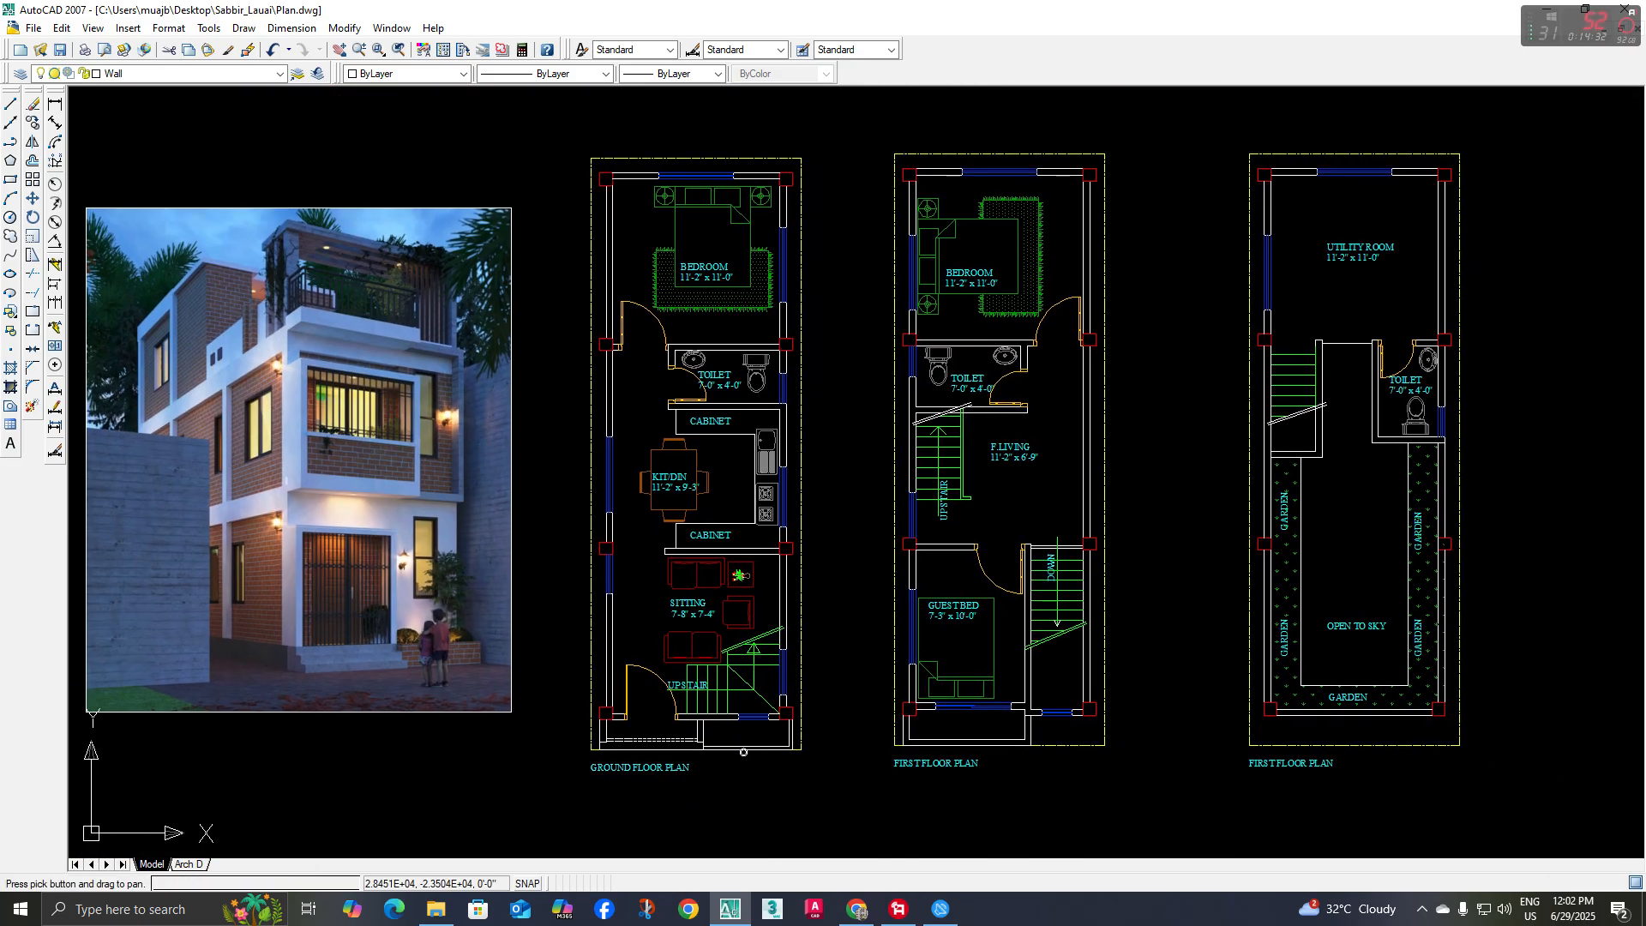
pyautogui.scroll(6, 1263, 811)
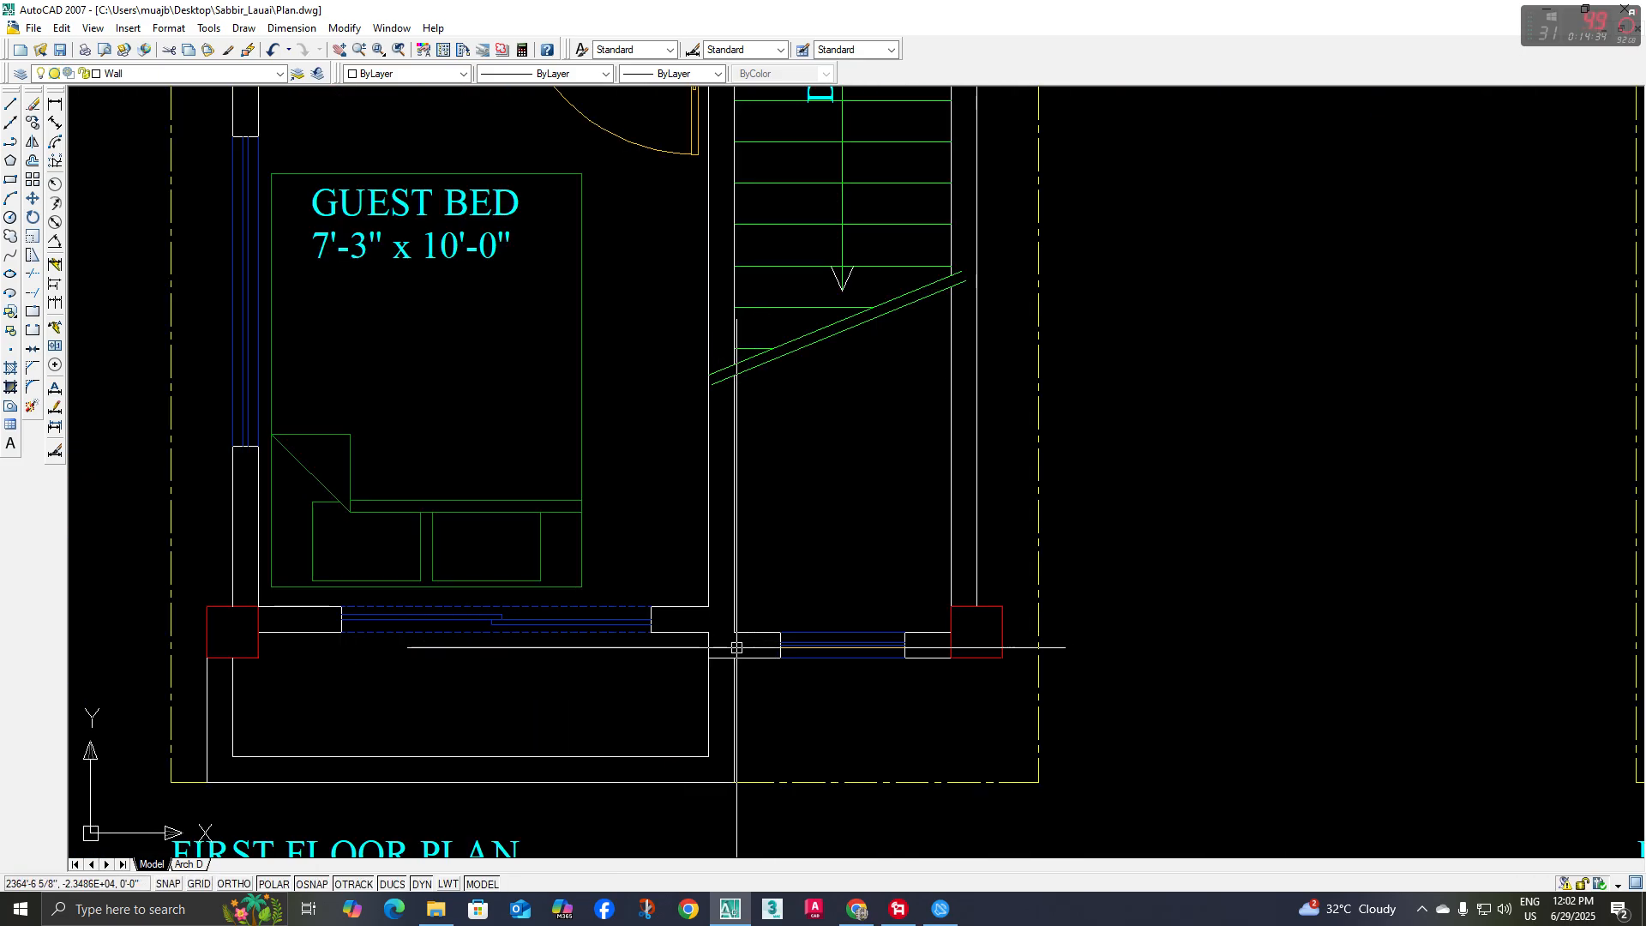
pyautogui.scroll(-6, 736, 647)
pyautogui.scroll(3, 764, 630)
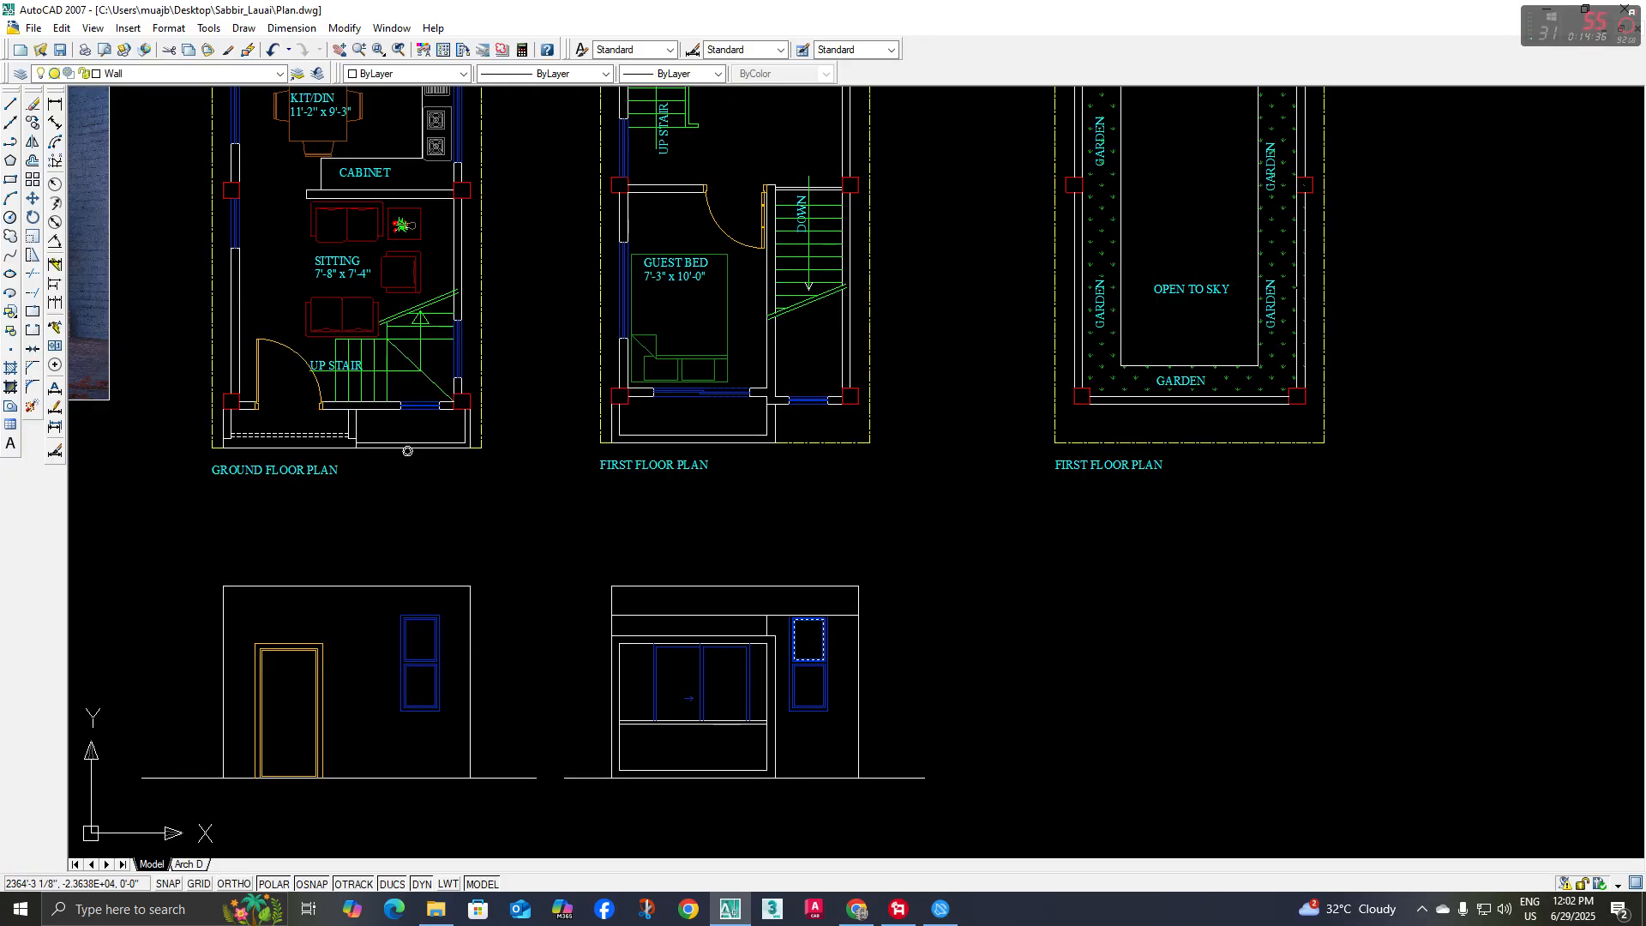
pyautogui.moveTo(792, 623); pyautogui.dragTo(797, 625, button='middle')
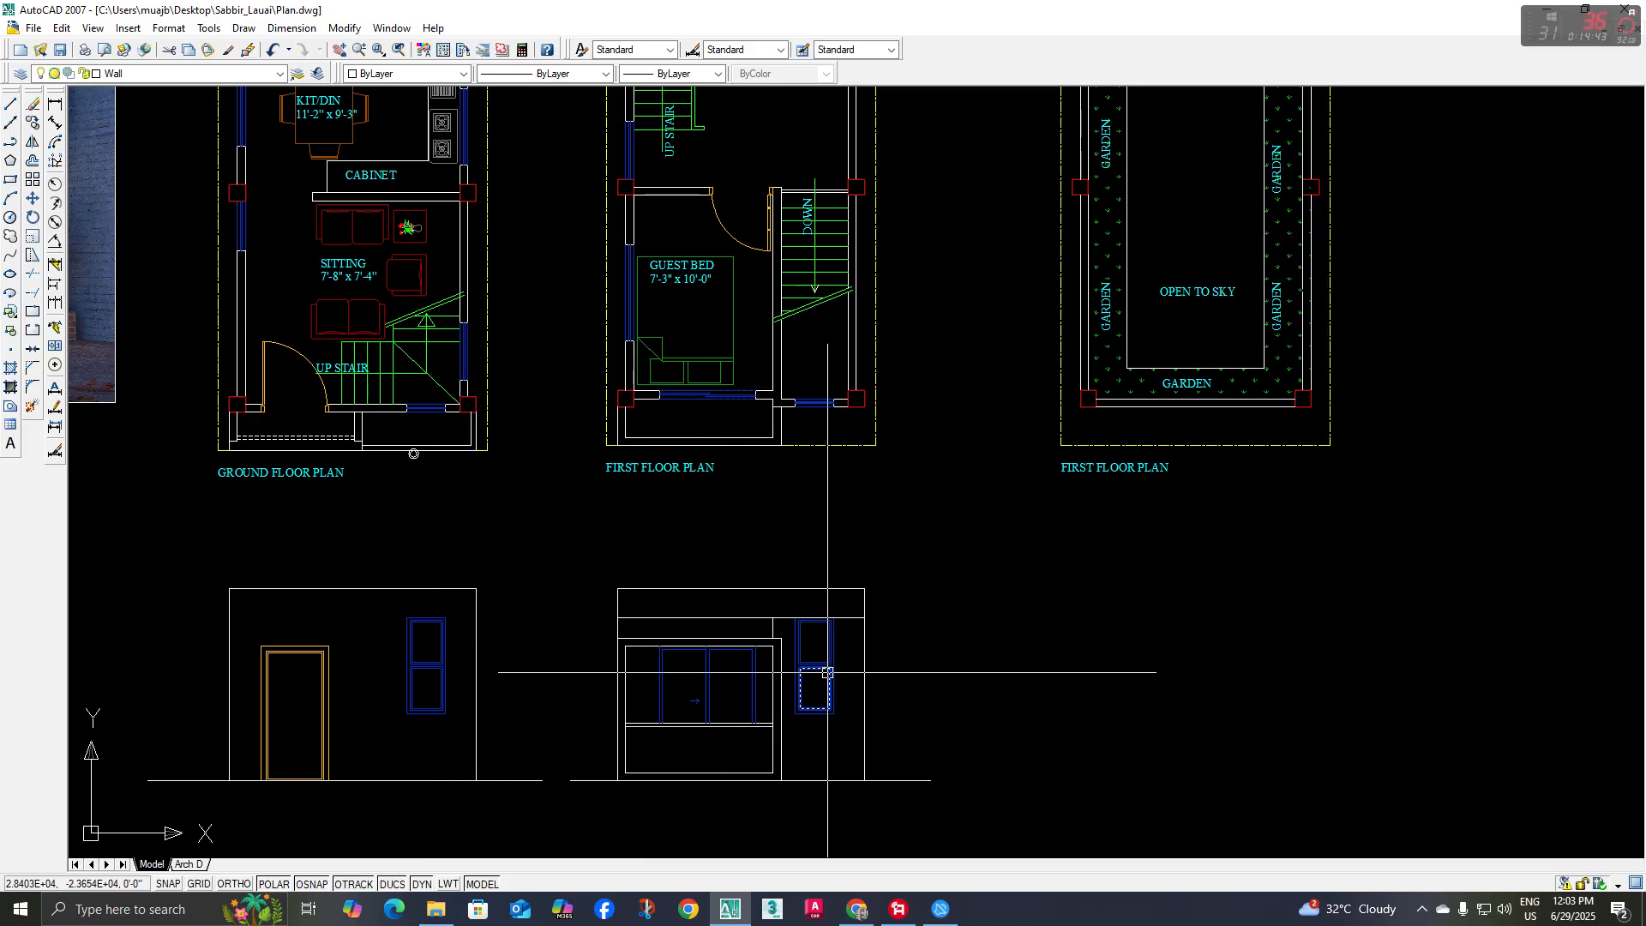
pyautogui.scroll(-3, 828, 672)
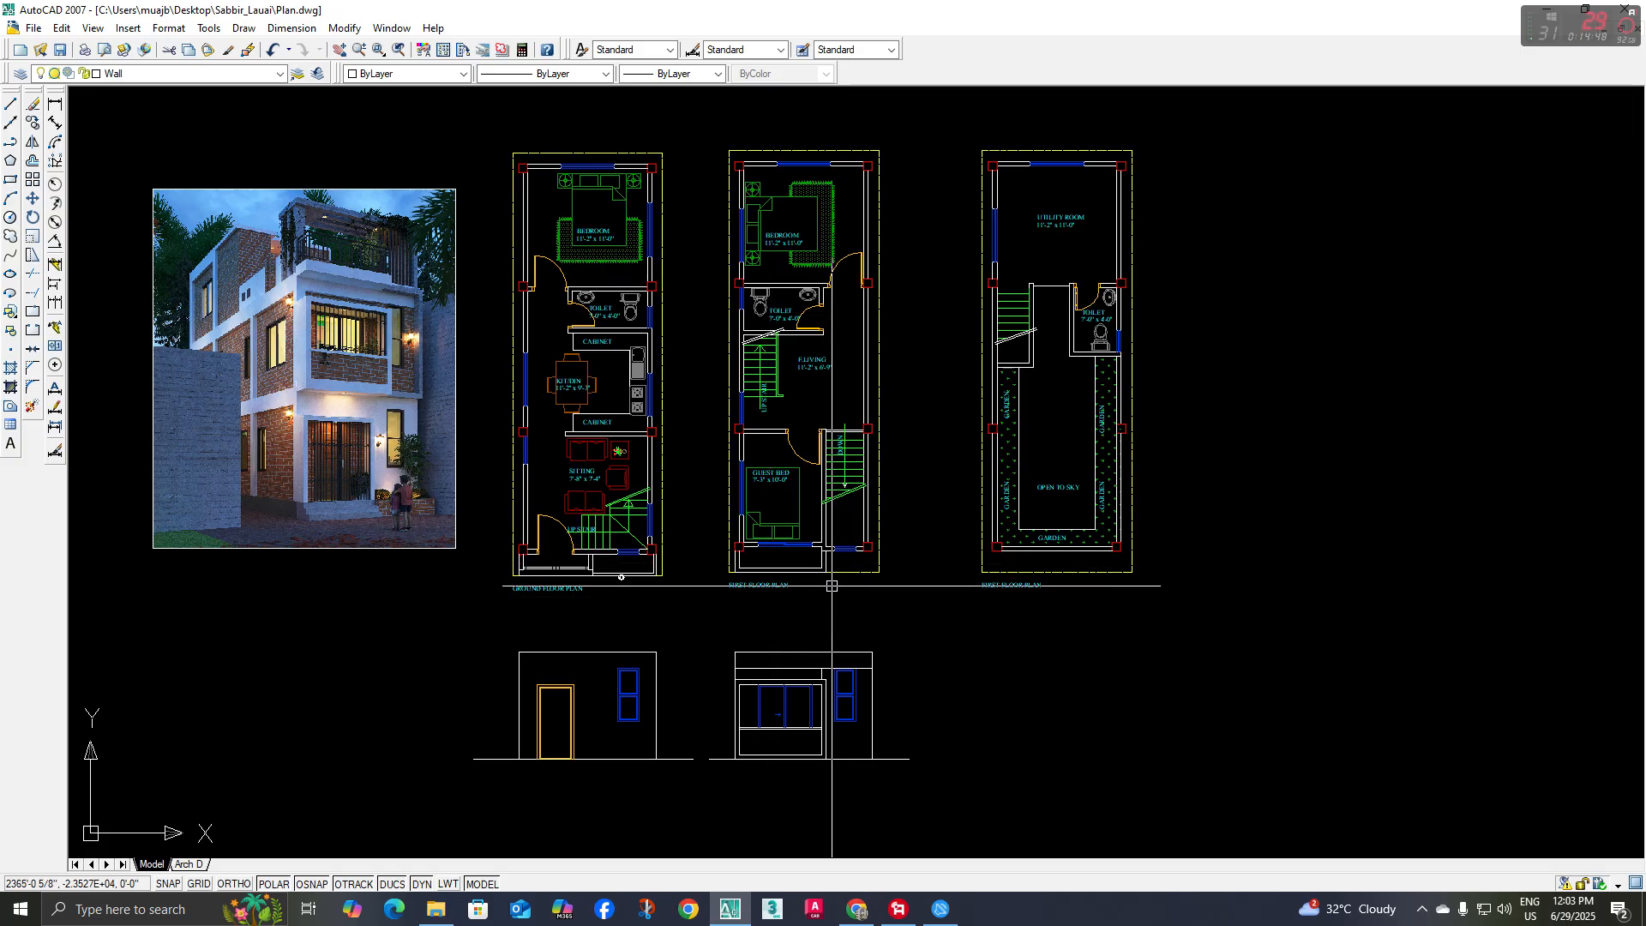
# Review the top floor plan with the garden and open terrace alongside the reference rendering and both elevations
pyautogui.moveTo(928, 632); pyautogui.dragTo(814, 605, button='middle')
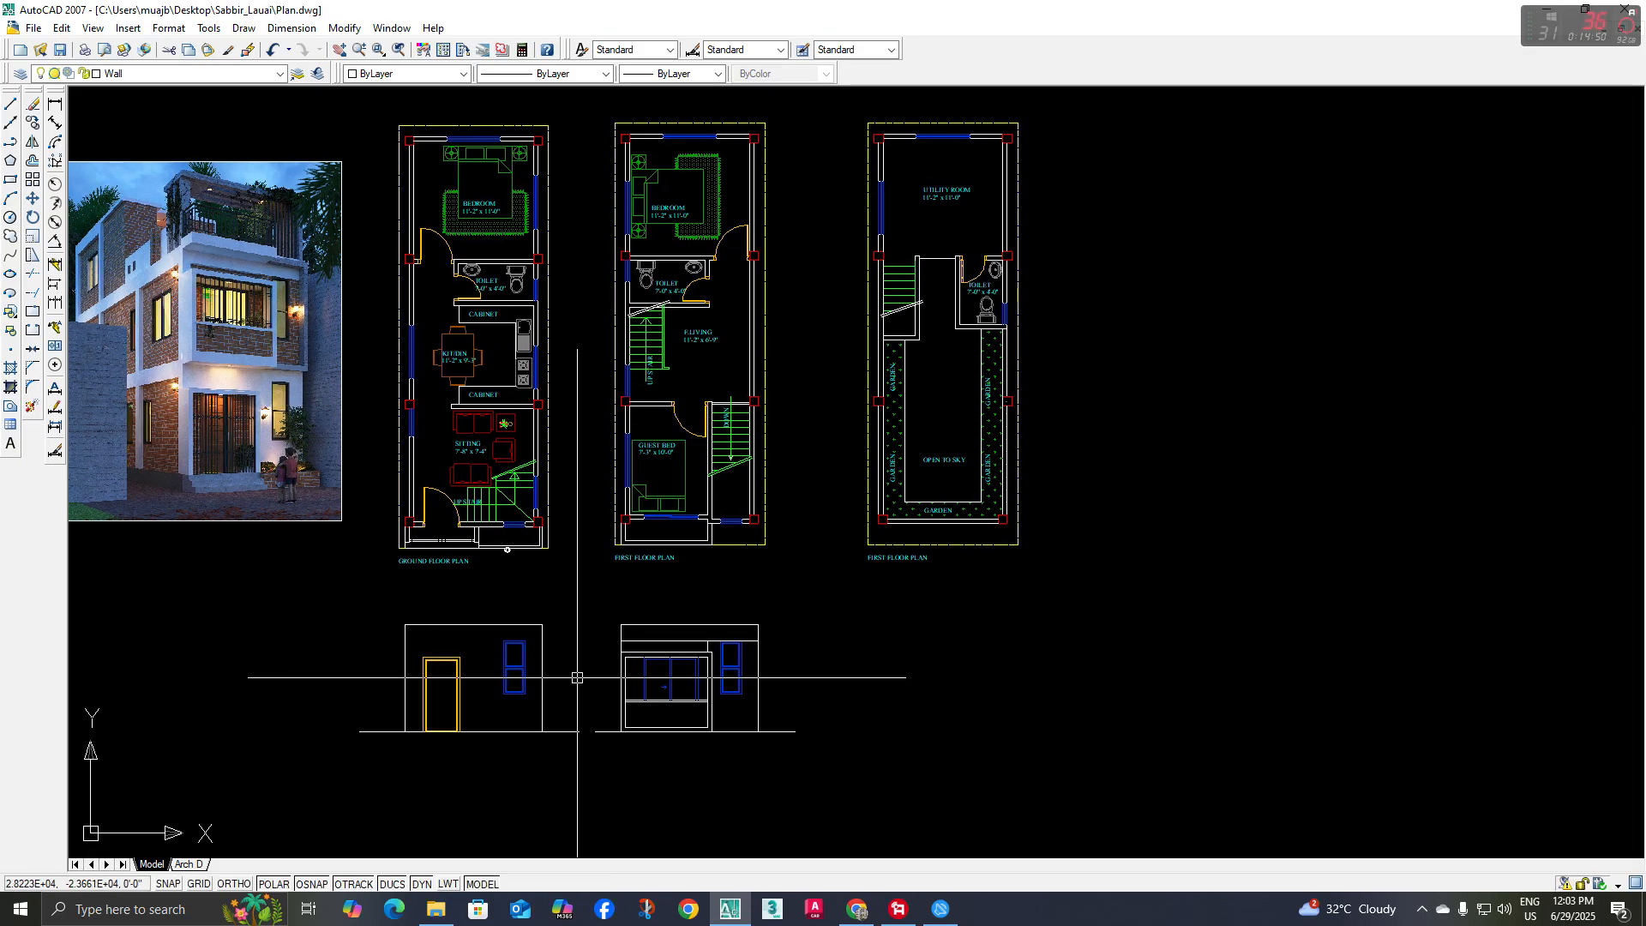
pyautogui.moveTo(606, 625); pyautogui.dragTo(652, 667, button='middle')
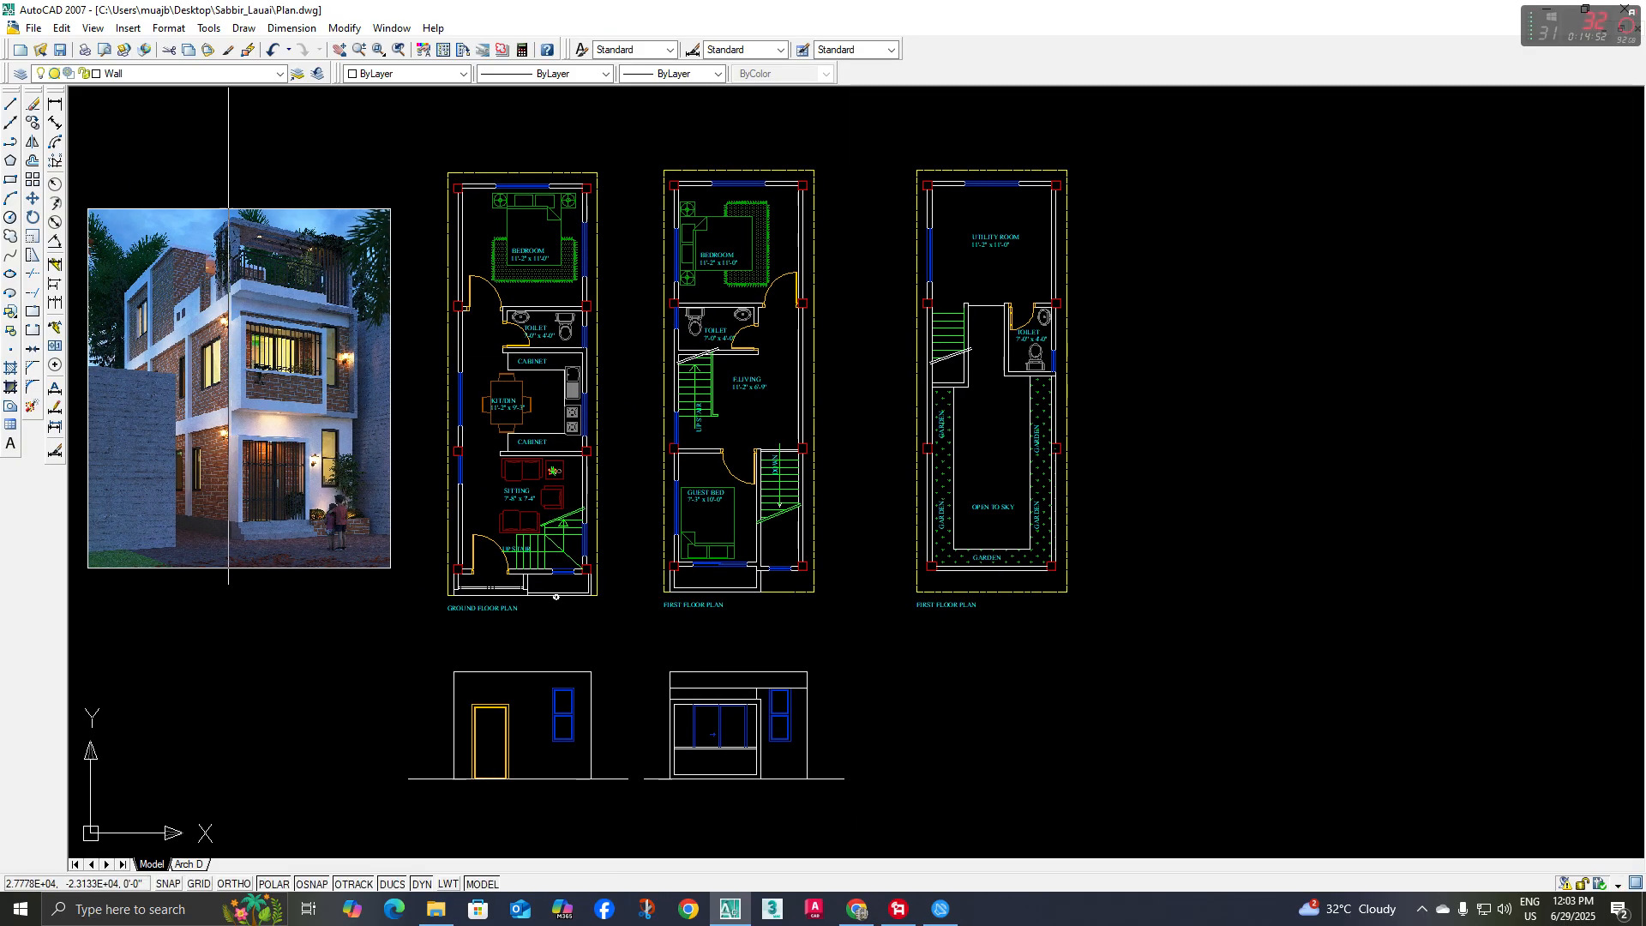
pyautogui.scroll(2, 333, 226)
pyautogui.scroll(-2, 275, 239)
pyautogui.scroll(2, 882, 477)
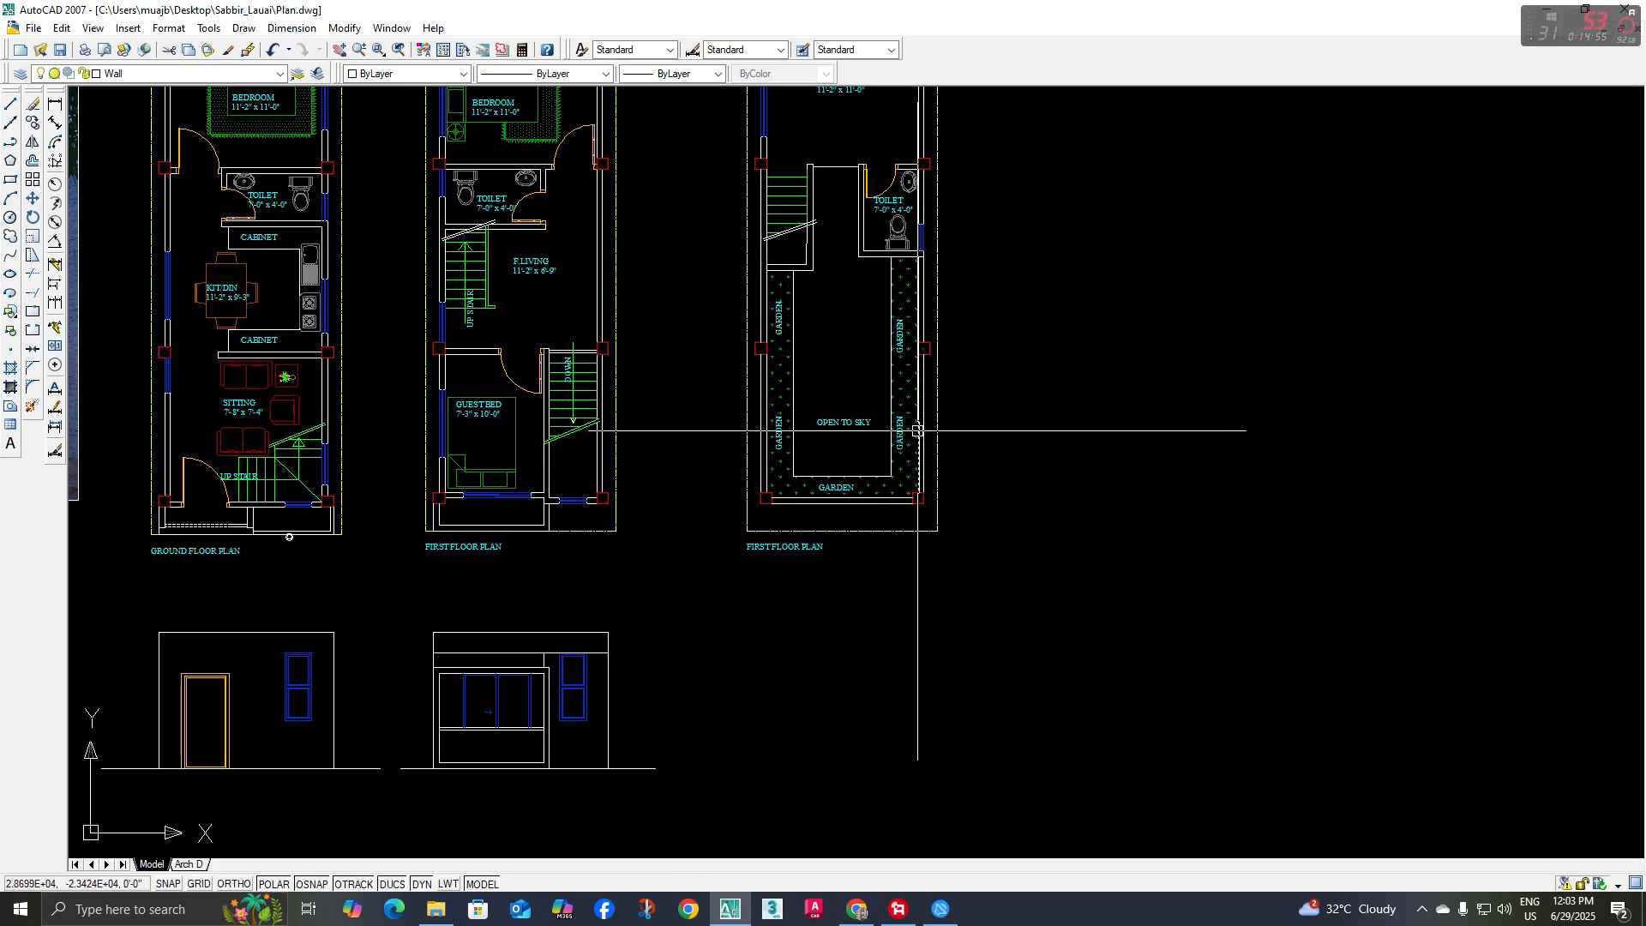
pyautogui.moveTo(917, 430); pyautogui.dragTo(919, 442, button='middle')
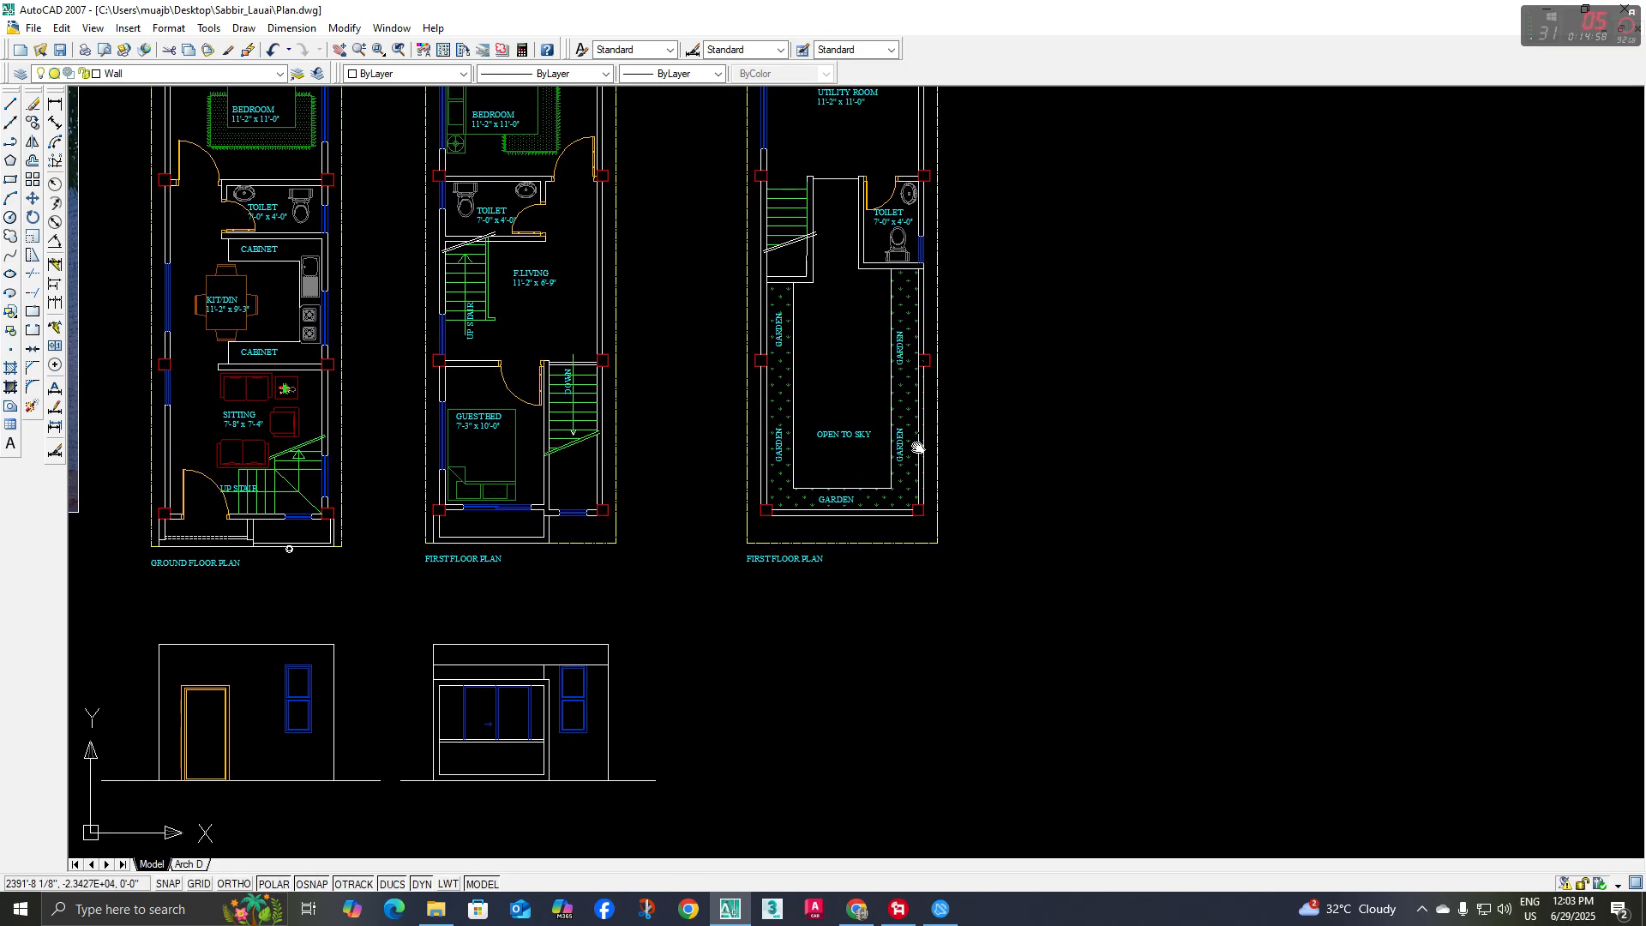
pyautogui.scroll(-2, 940, 566)
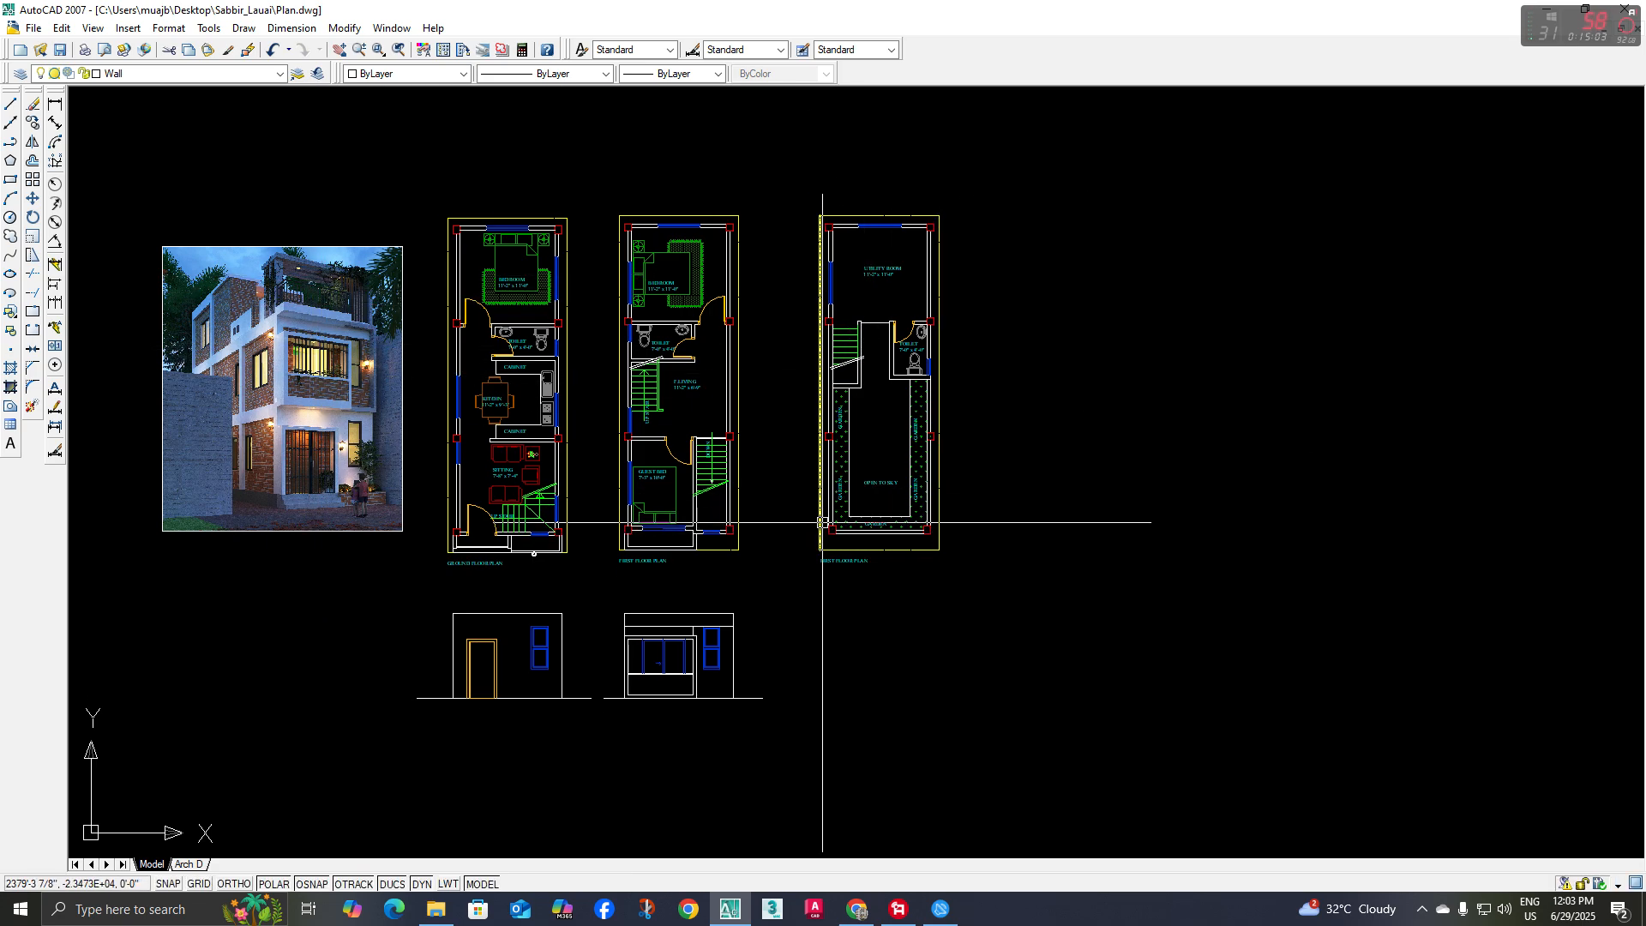
pyautogui.moveTo(822, 522)
pyautogui.mouseDown(button='middle')
pyautogui.moveTo(870, 532)
pyautogui.moveTo(799, 513)
pyautogui.mouseUp(button='middle')
pyautogui.moveTo(702, 588)
pyautogui.mouseDown(button='middle')
pyautogui.moveTo(788, 555)
pyautogui.moveTo(770, 521)
pyautogui.mouseUp(button='middle')
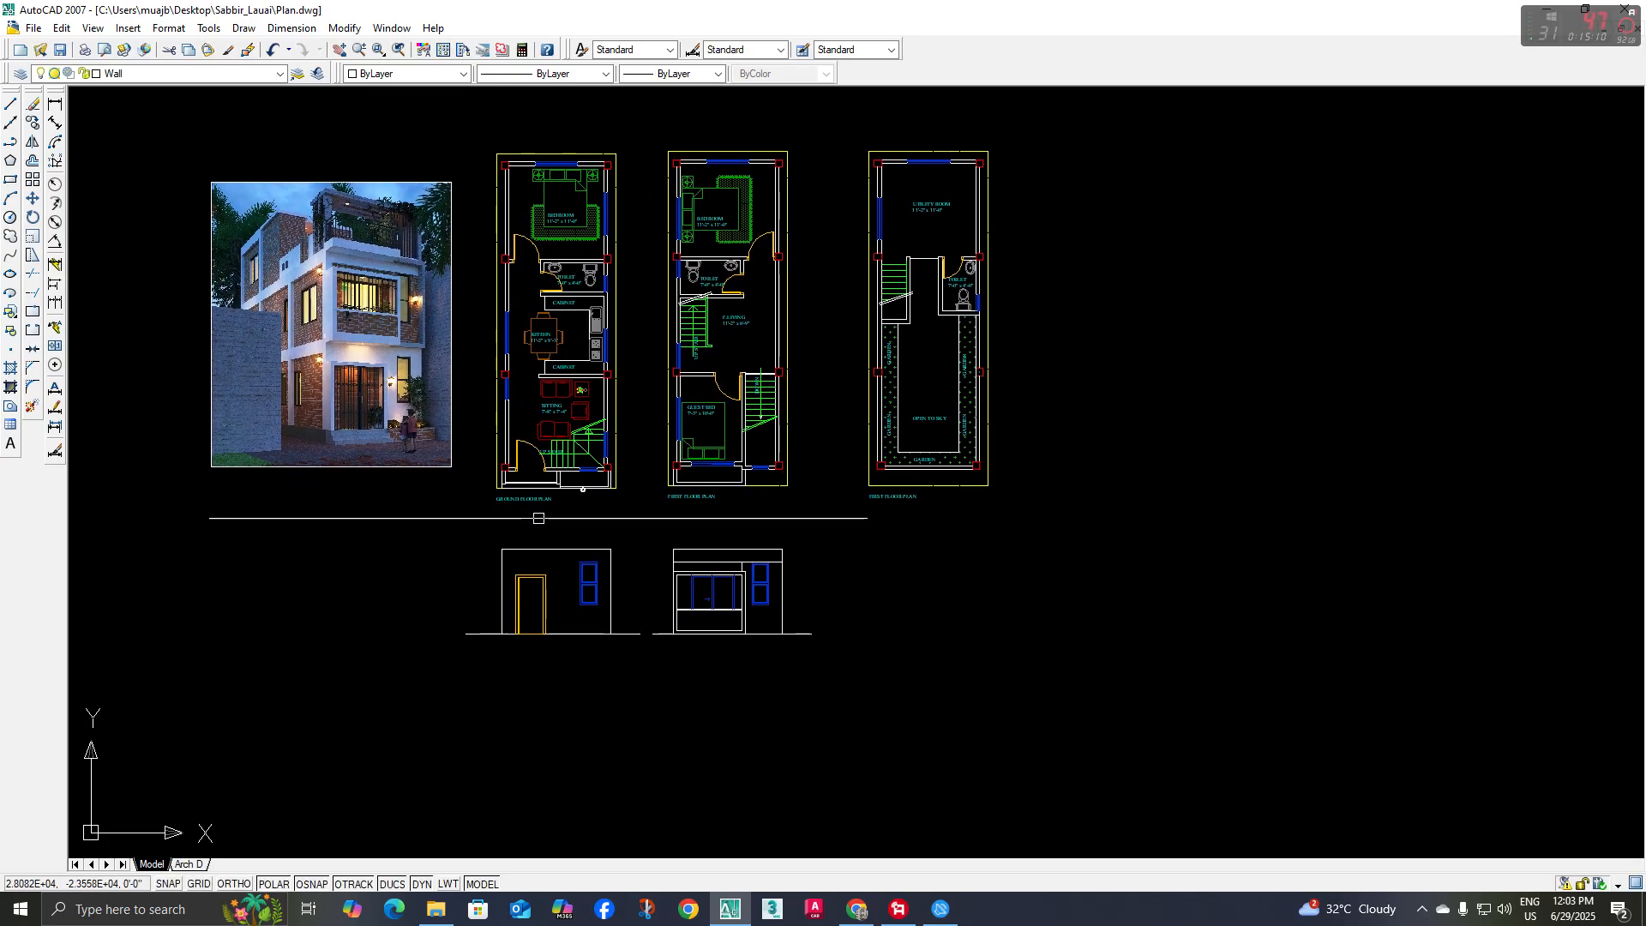
# Move both elevations with their ground lines straight down, farther away from the floor plans
pyautogui.click(436, 531)
pyautogui.click(904, 685)
pyautogui.scroll(-2, 829, 604)
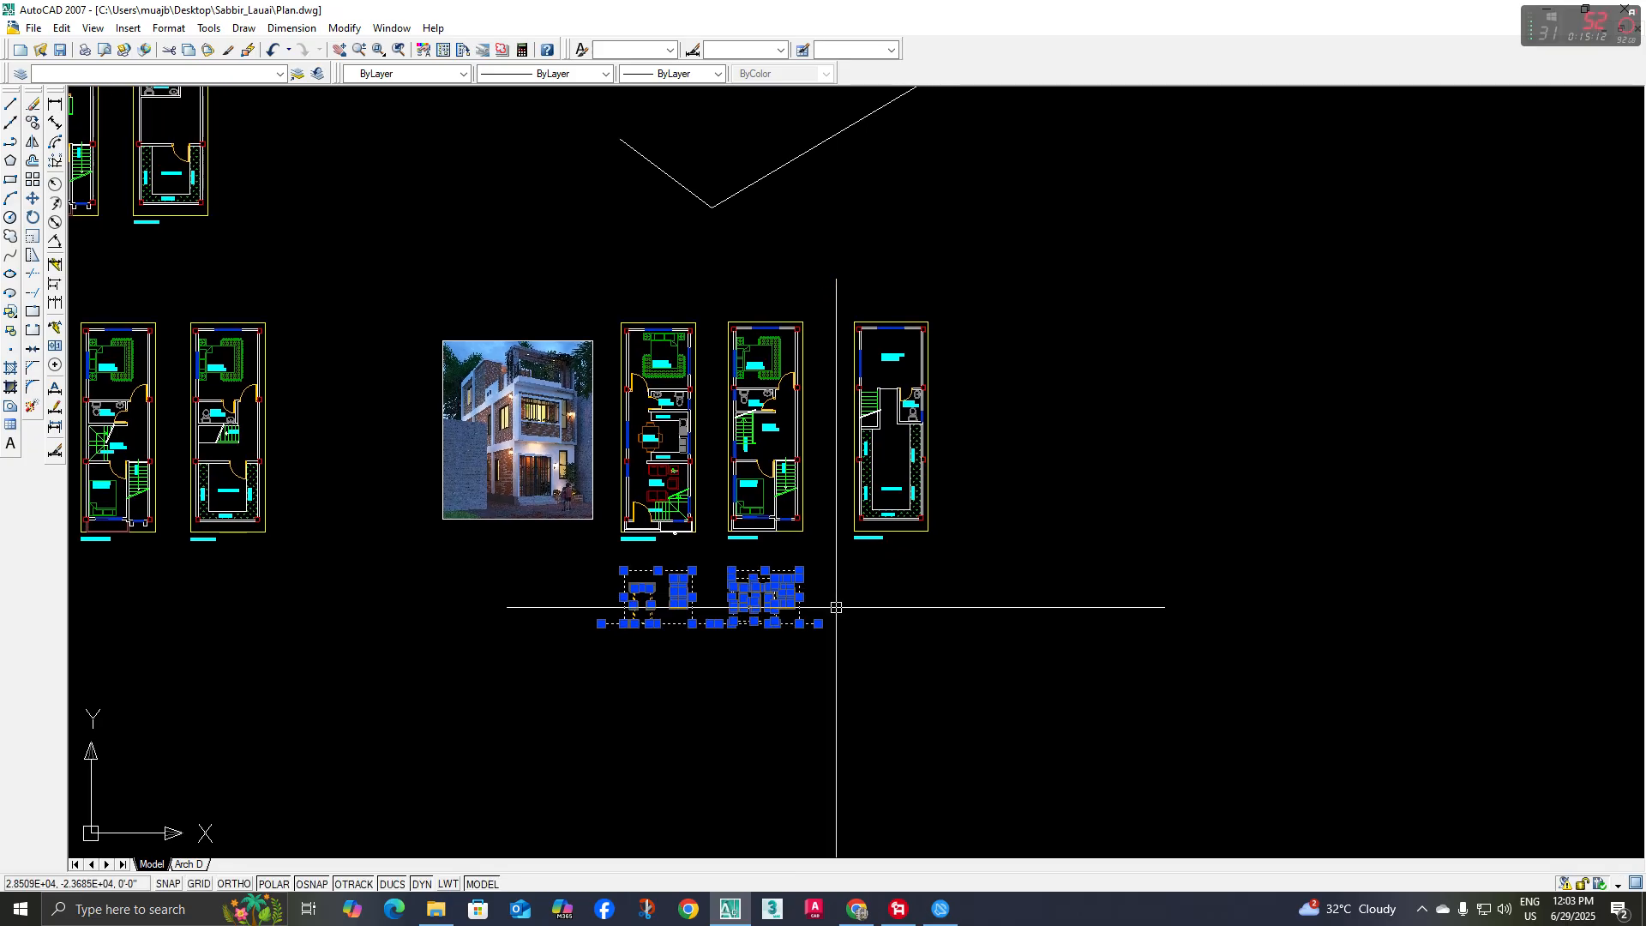
pyautogui.write('m')
pyautogui.press('space')
pyautogui.click(913, 600)
pyautogui.click(914, 646)
pyautogui.scroll(2, 719, 643)
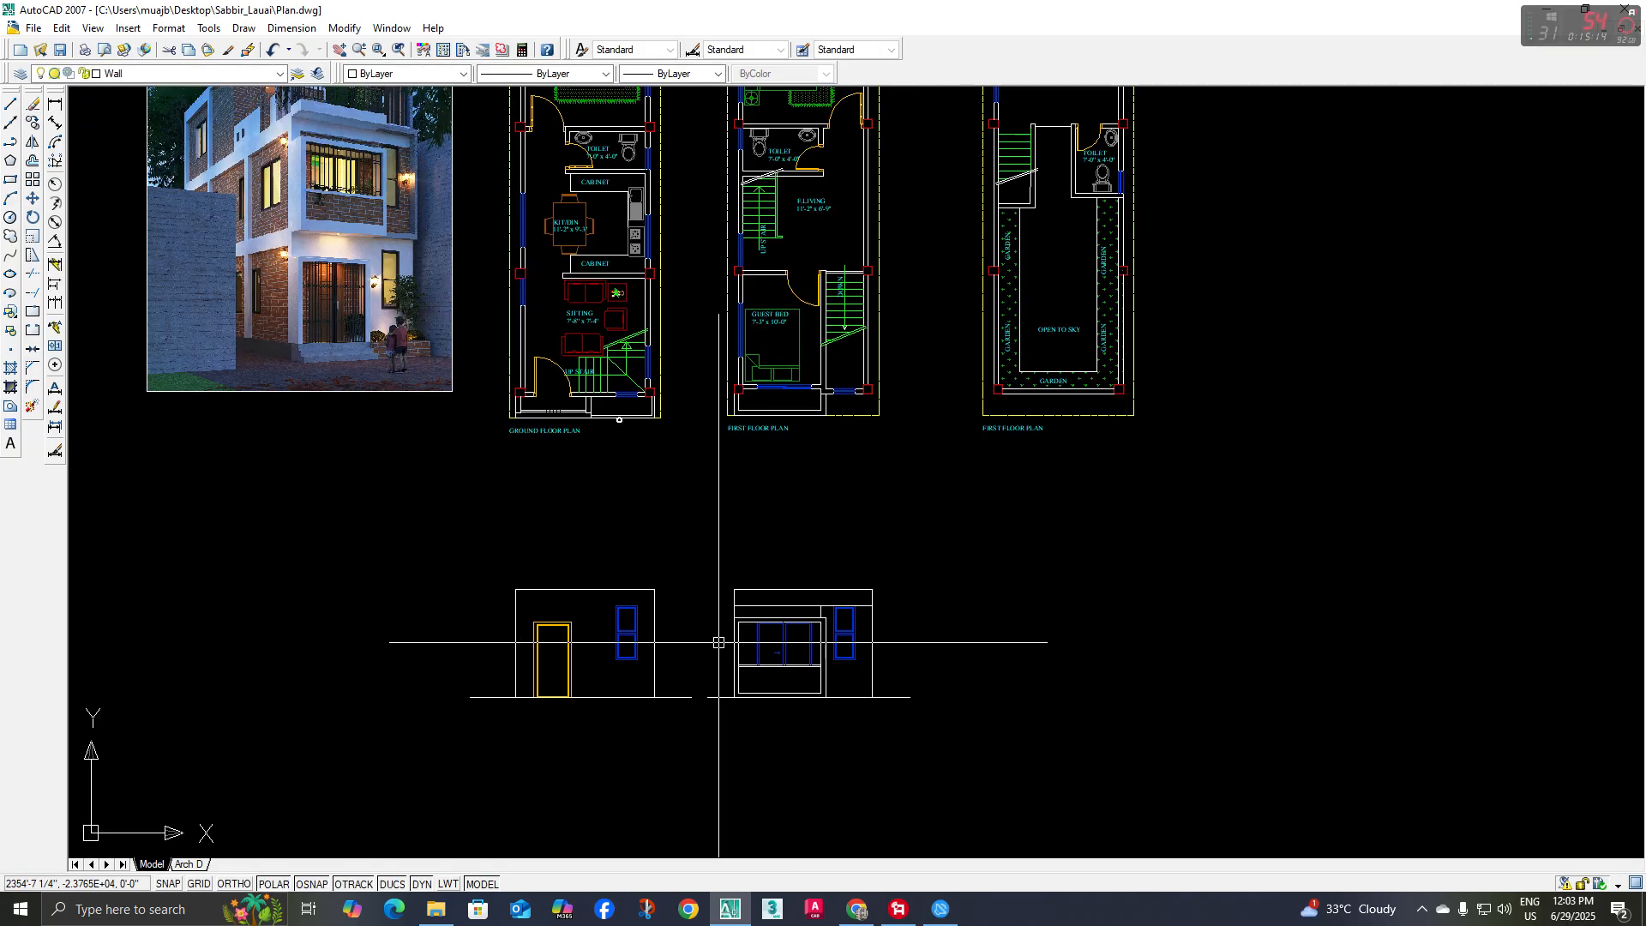
pyautogui.click(723, 575)
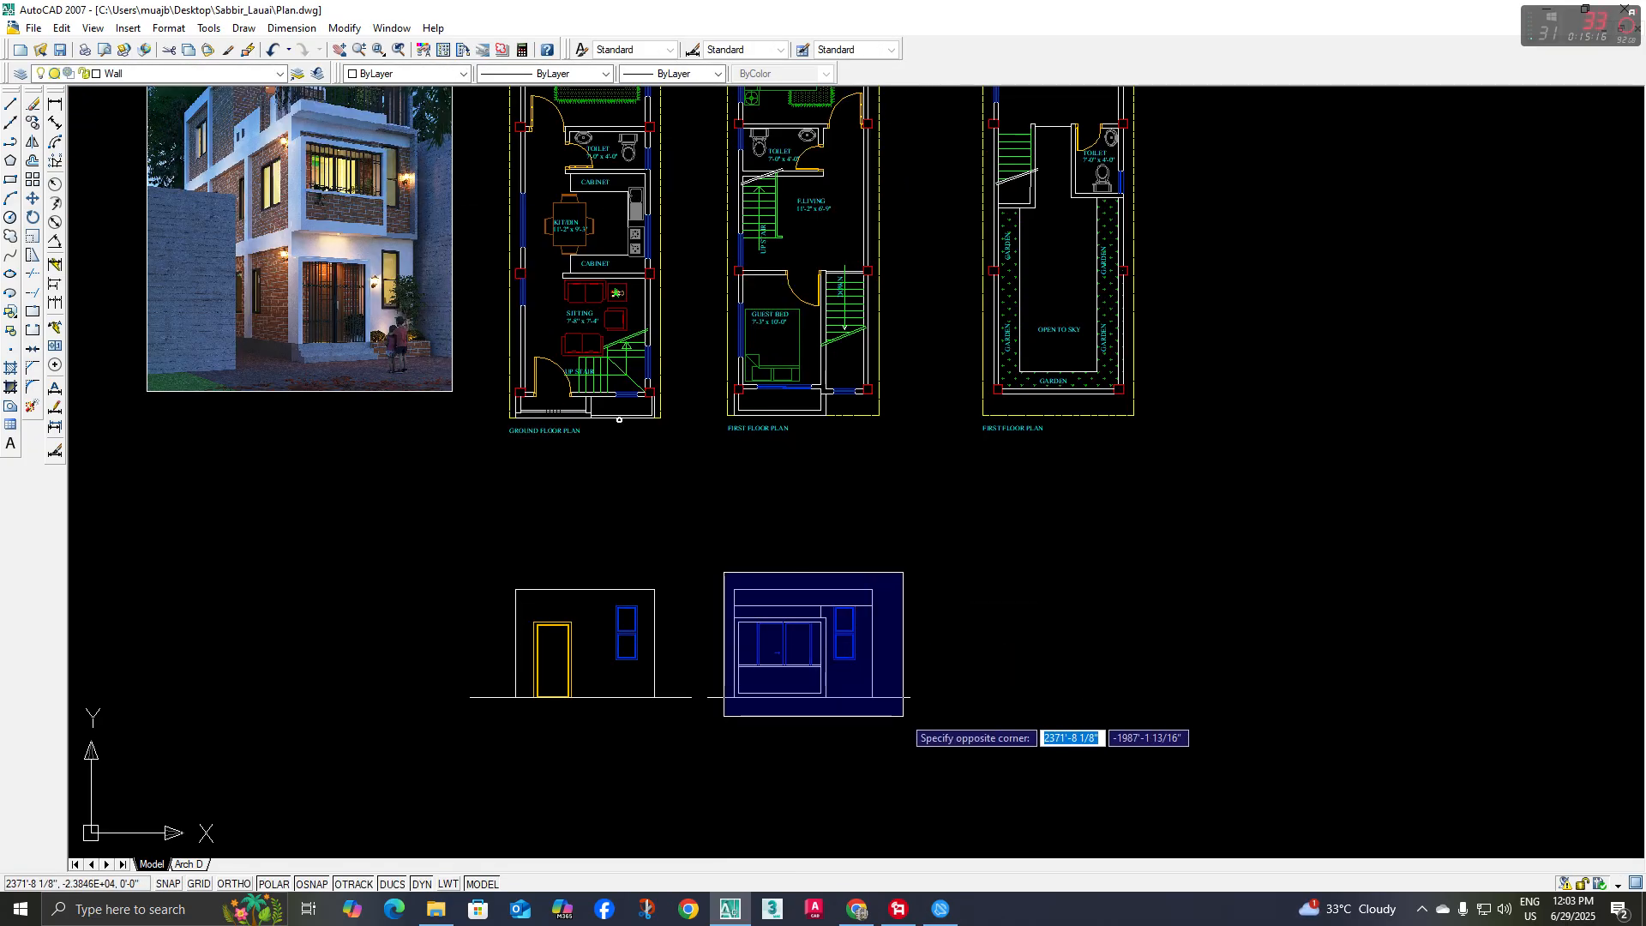
pyautogui.click(905, 715)
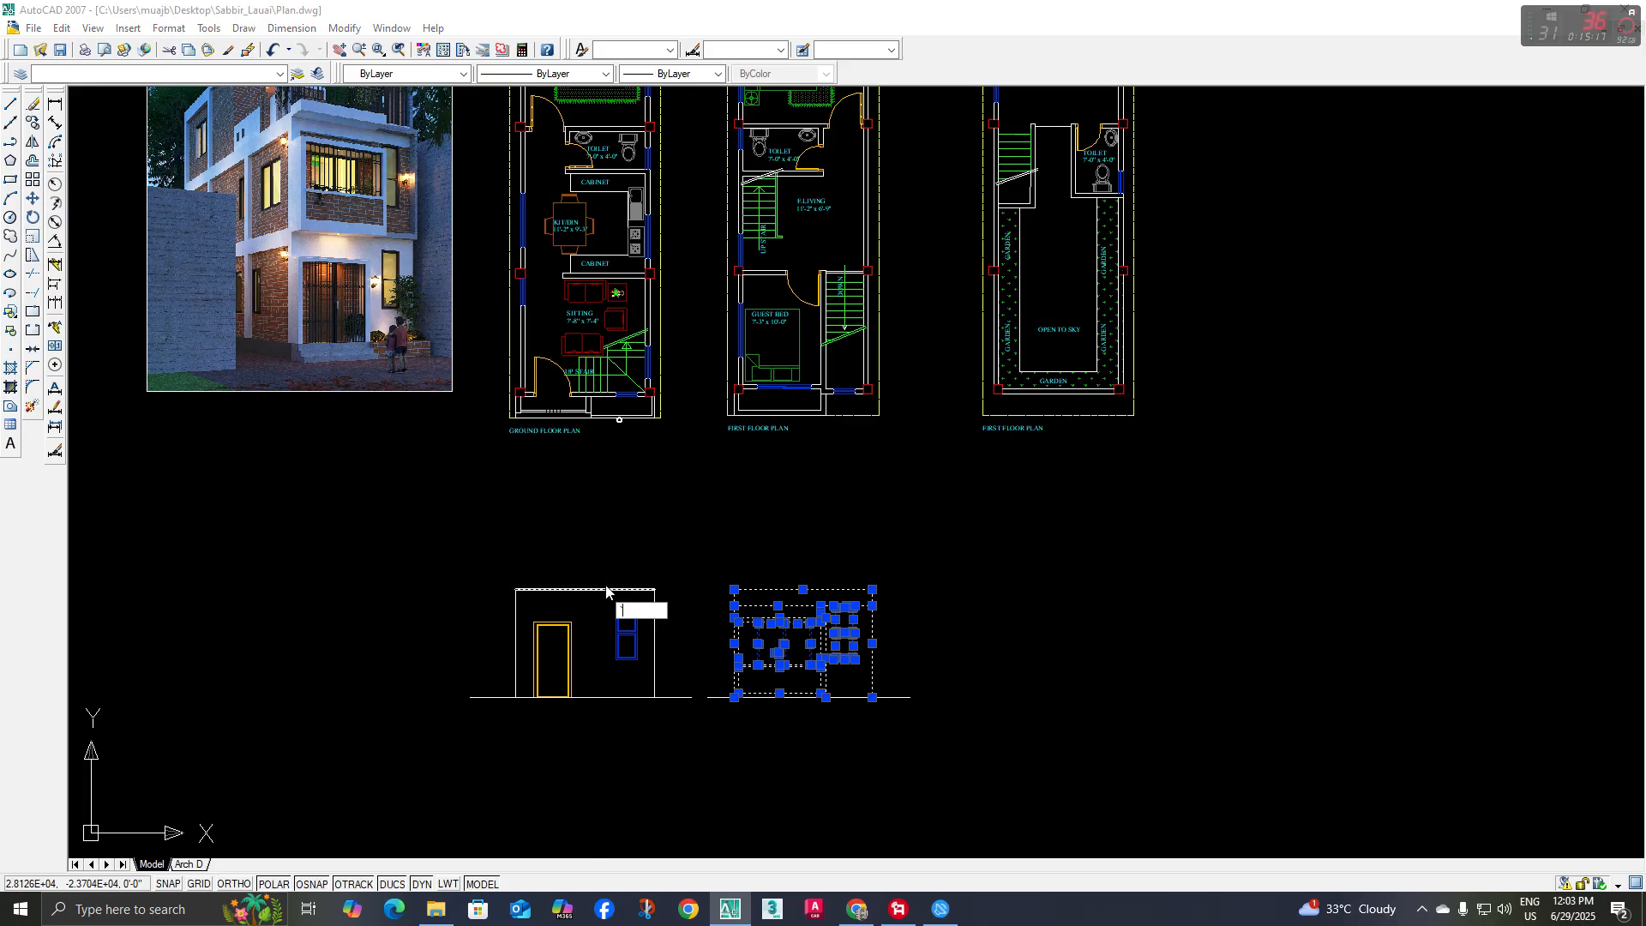
pyautogui.press('Escape')
# Examine the ground-floor entrance gate and its surround in the reference rendering against the ground floor plan and elevations
pyautogui.moveTo(695, 558)
pyautogui.mouseDown(button='middle')
pyautogui.moveTo(677, 551)
pyautogui.moveTo(752, 613)
pyautogui.mouseUp(button='middle')
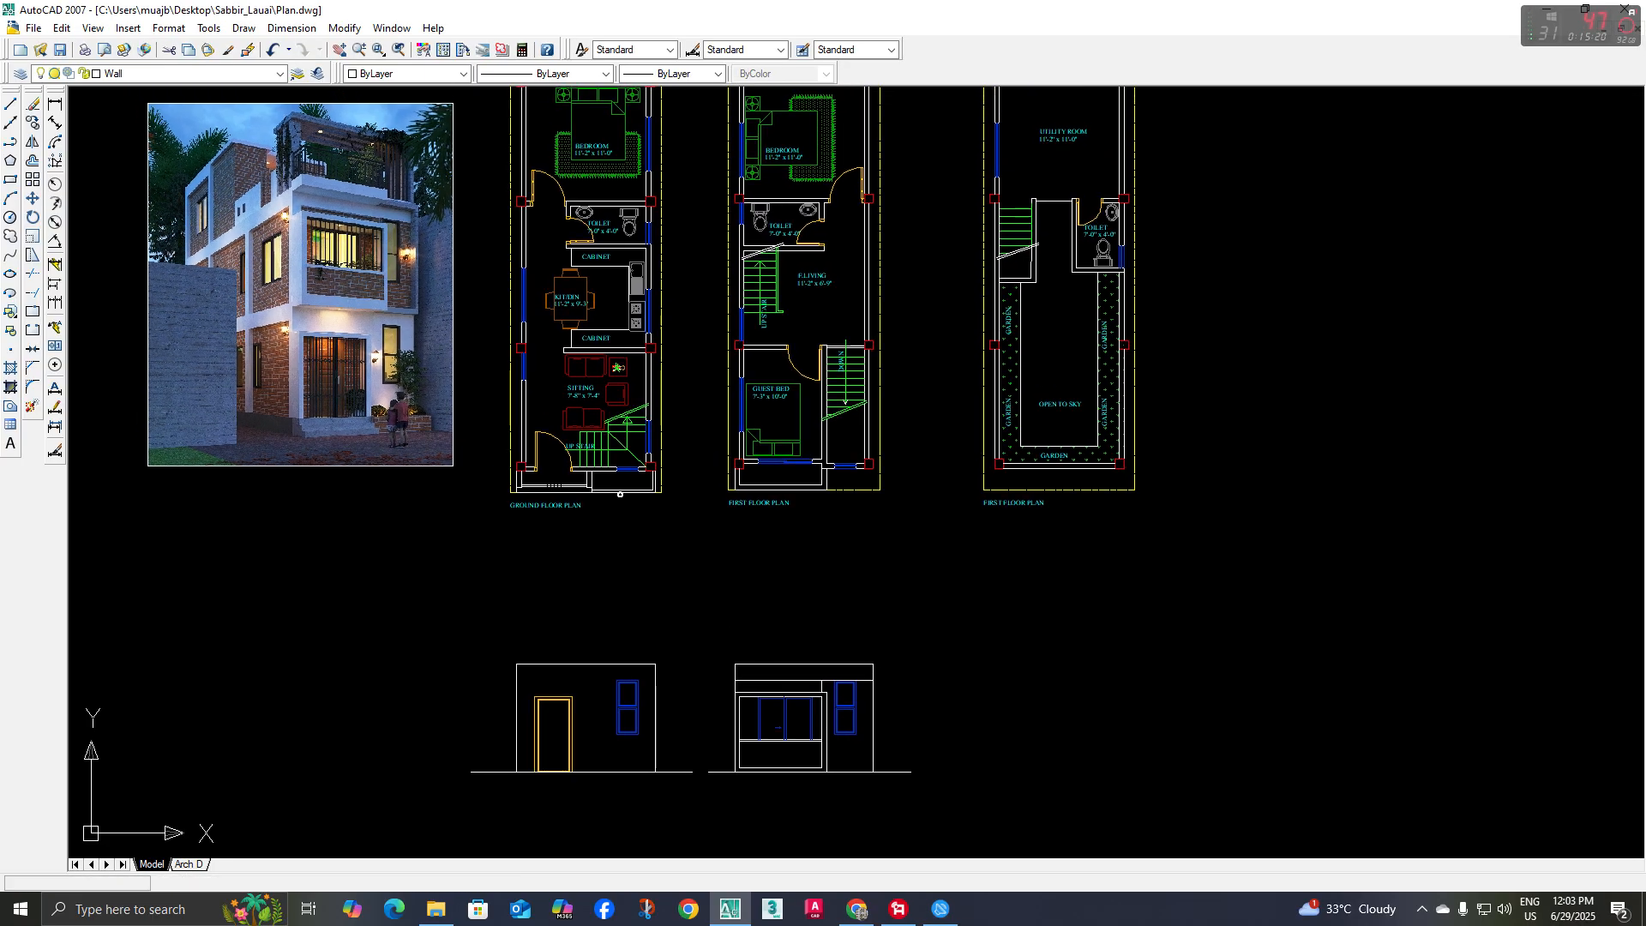
pyautogui.scroll(3, 300, 235)
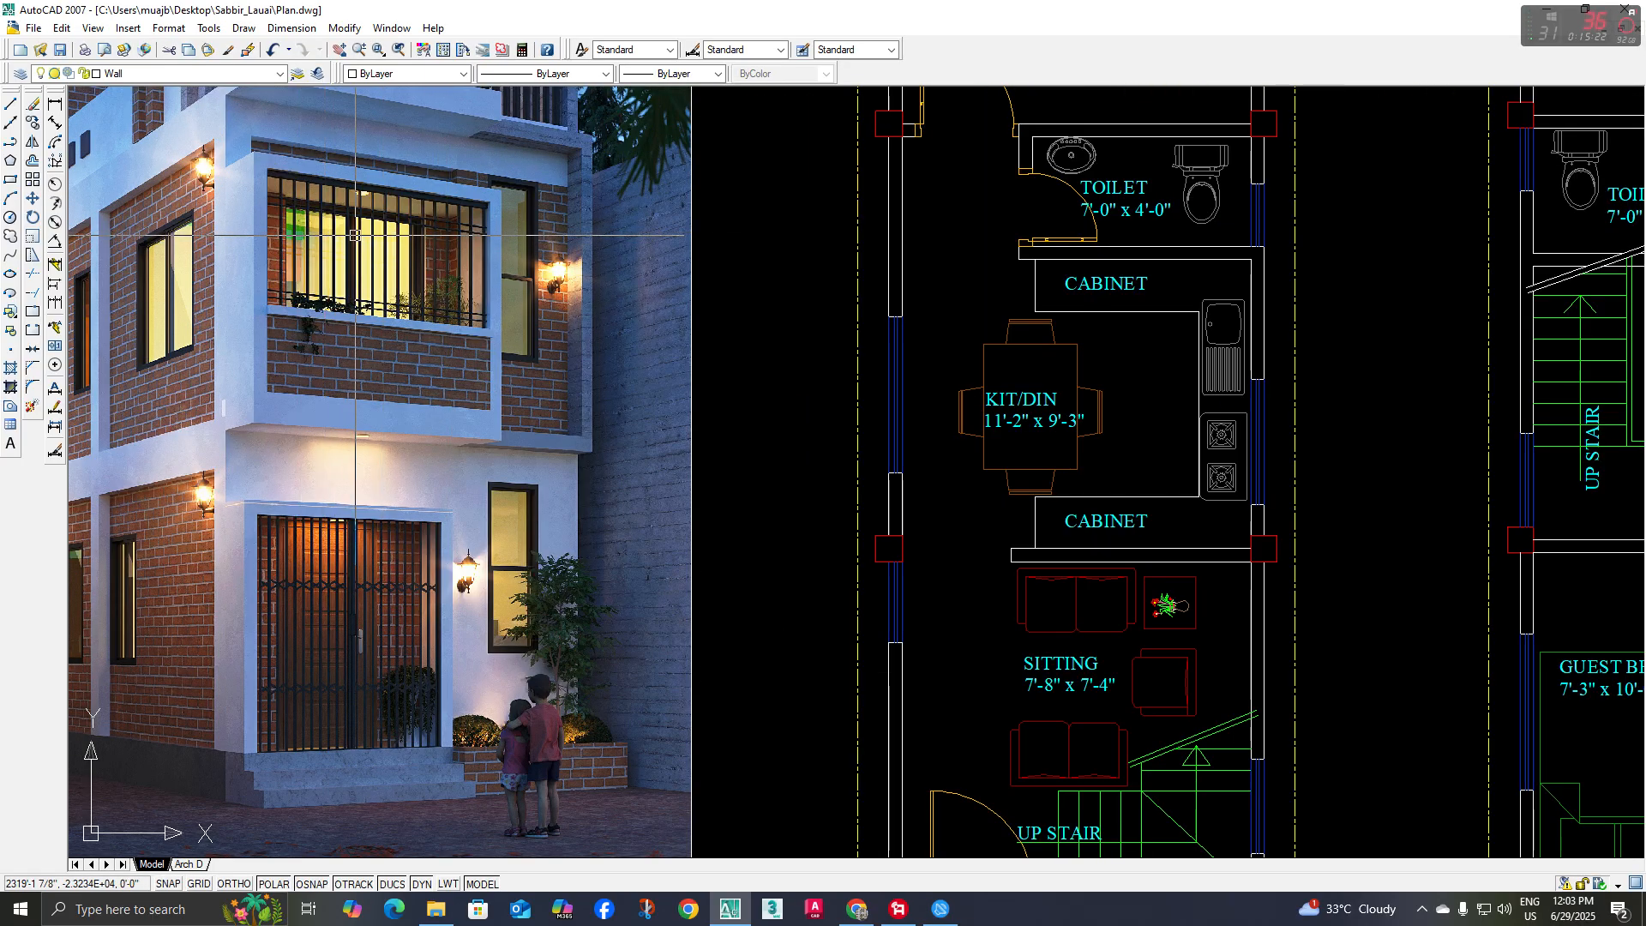
pyautogui.scroll(-5, 355, 235)
pyautogui.scroll(3, 844, 638)
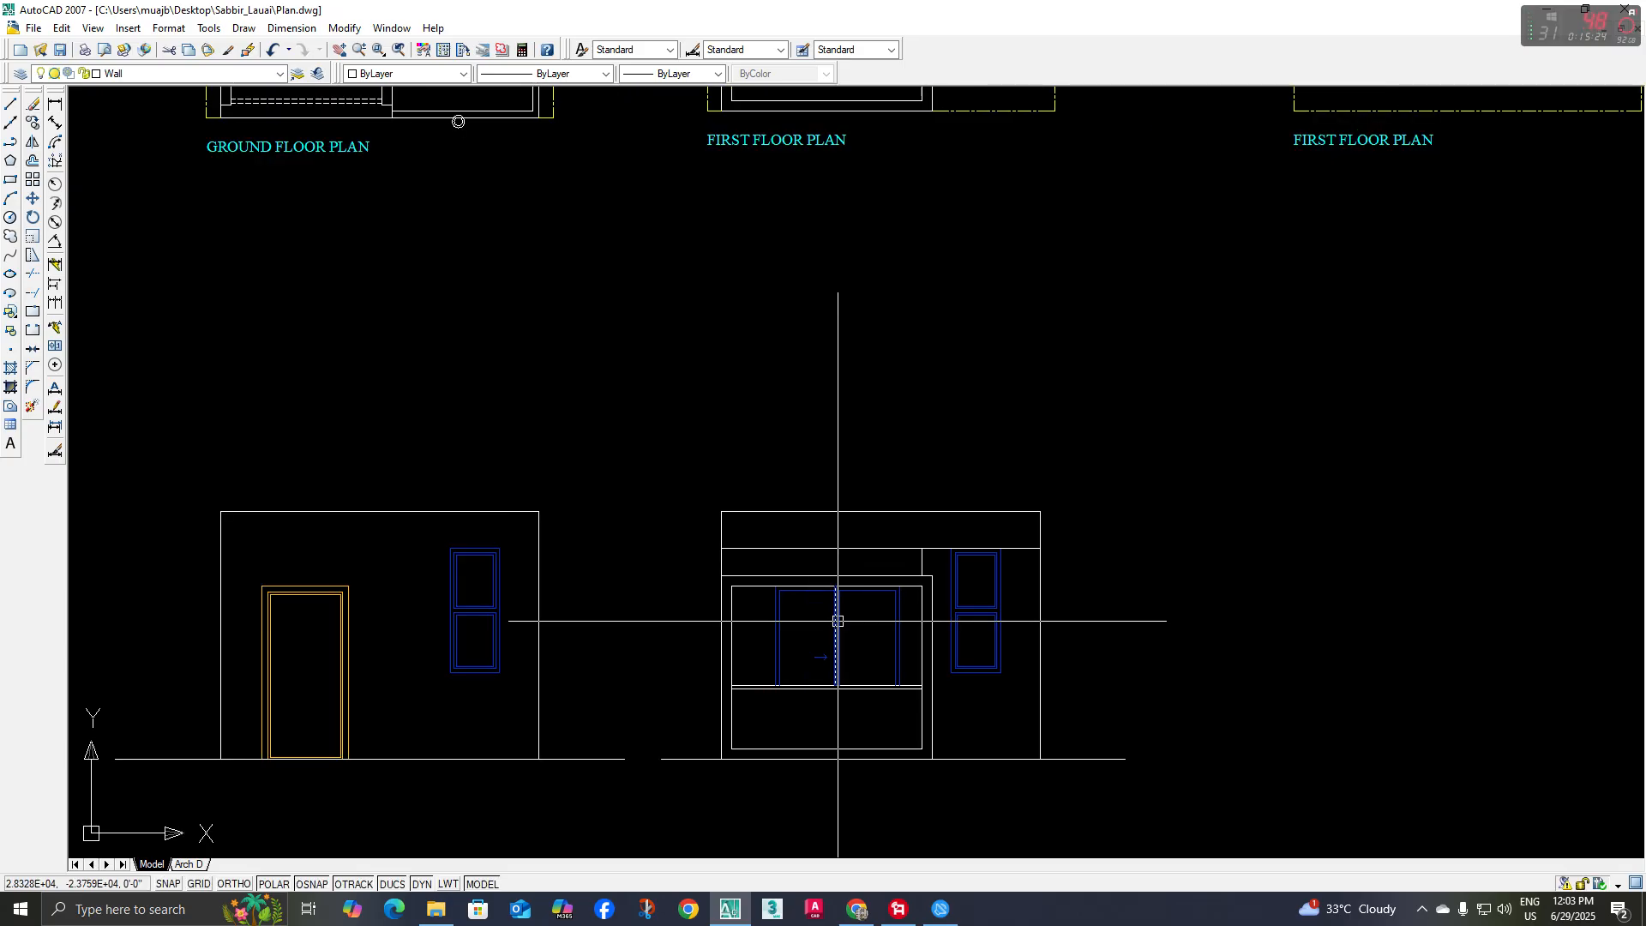
pyautogui.moveTo(837, 620); pyautogui.dragTo(824, 604, button='middle')
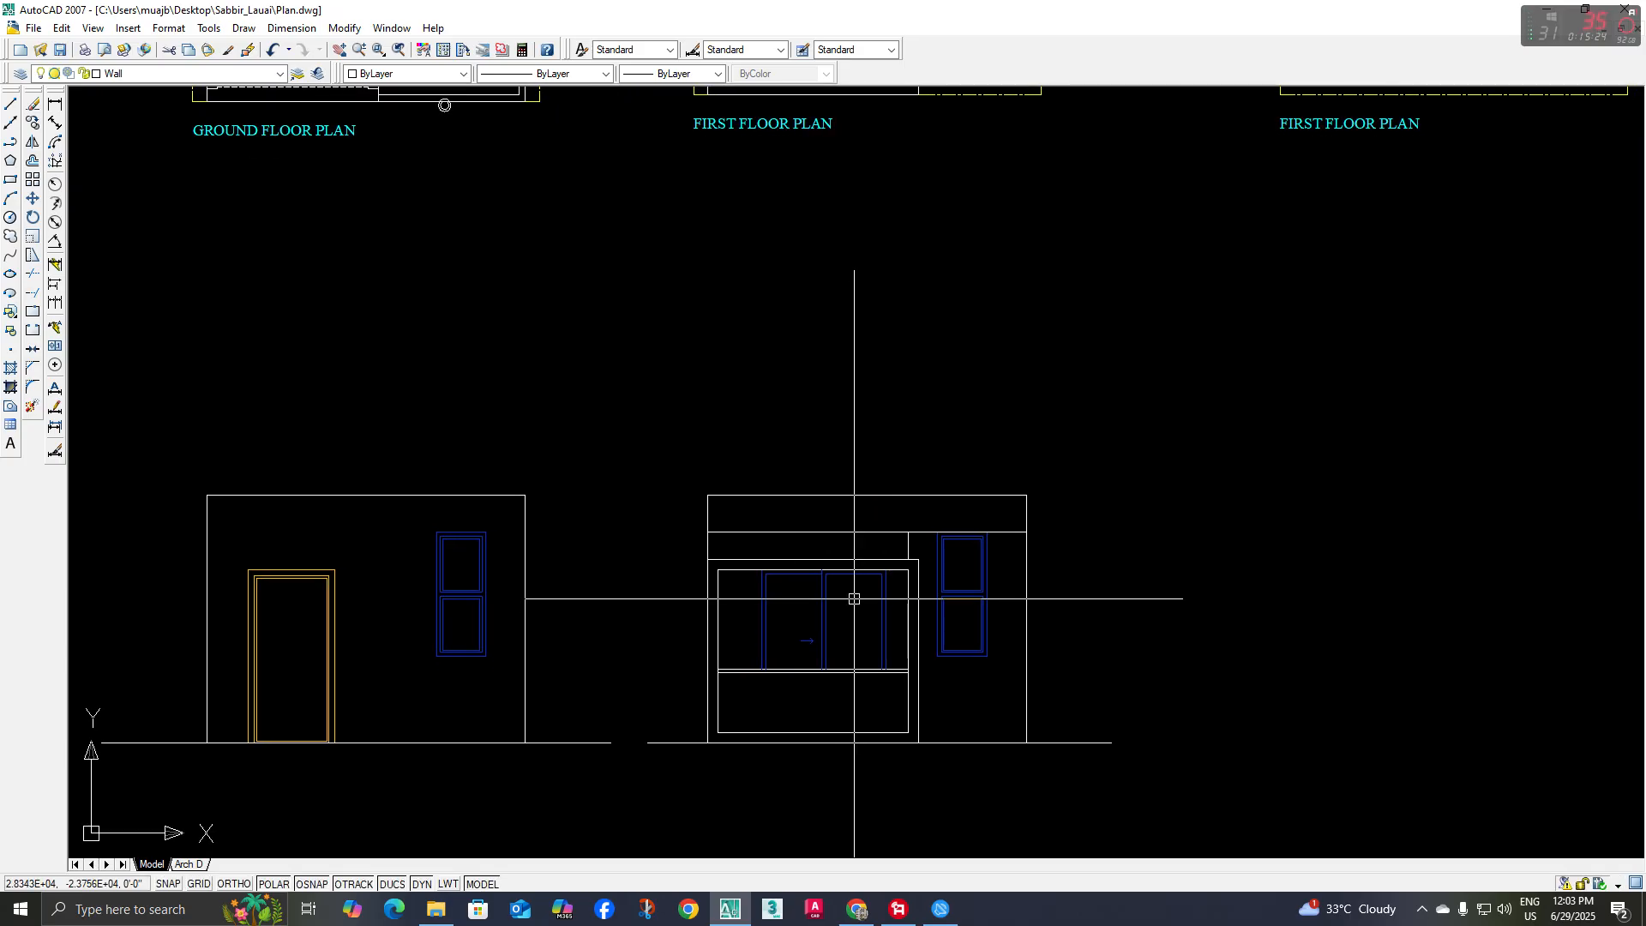
pyautogui.scroll(-5, 854, 599)
pyautogui.moveTo(764, 503); pyautogui.dragTo(785, 606, button='middle')
pyautogui.scroll(3, 430, 268)
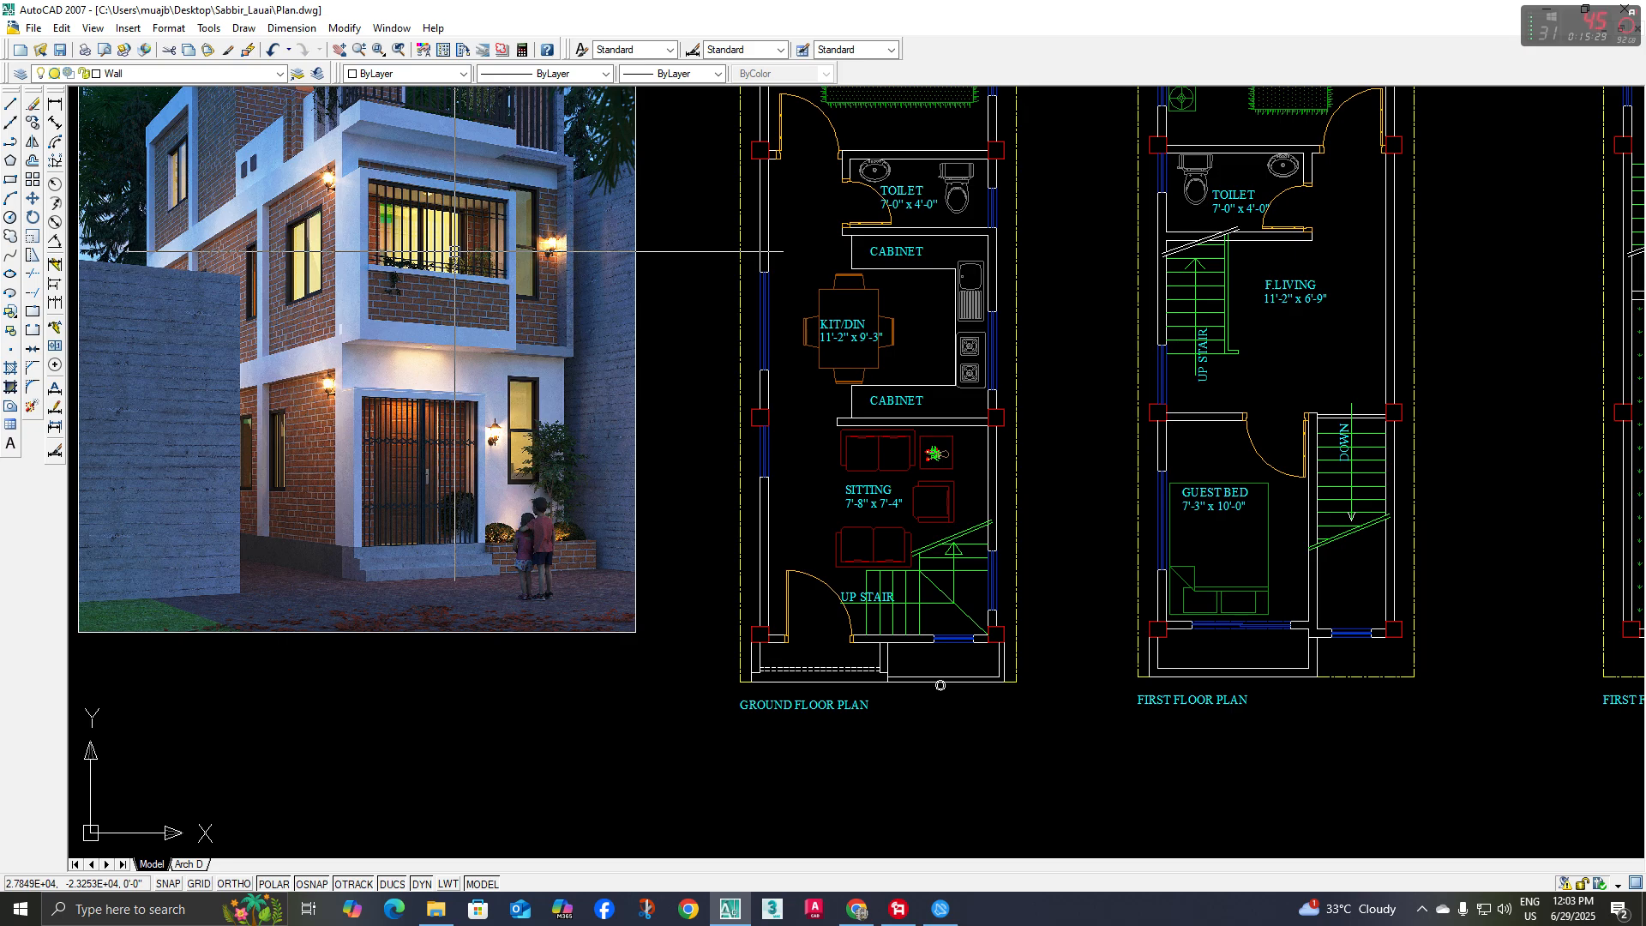
pyautogui.moveTo(477, 293); pyautogui.dragTo(479, 308, button='middle')
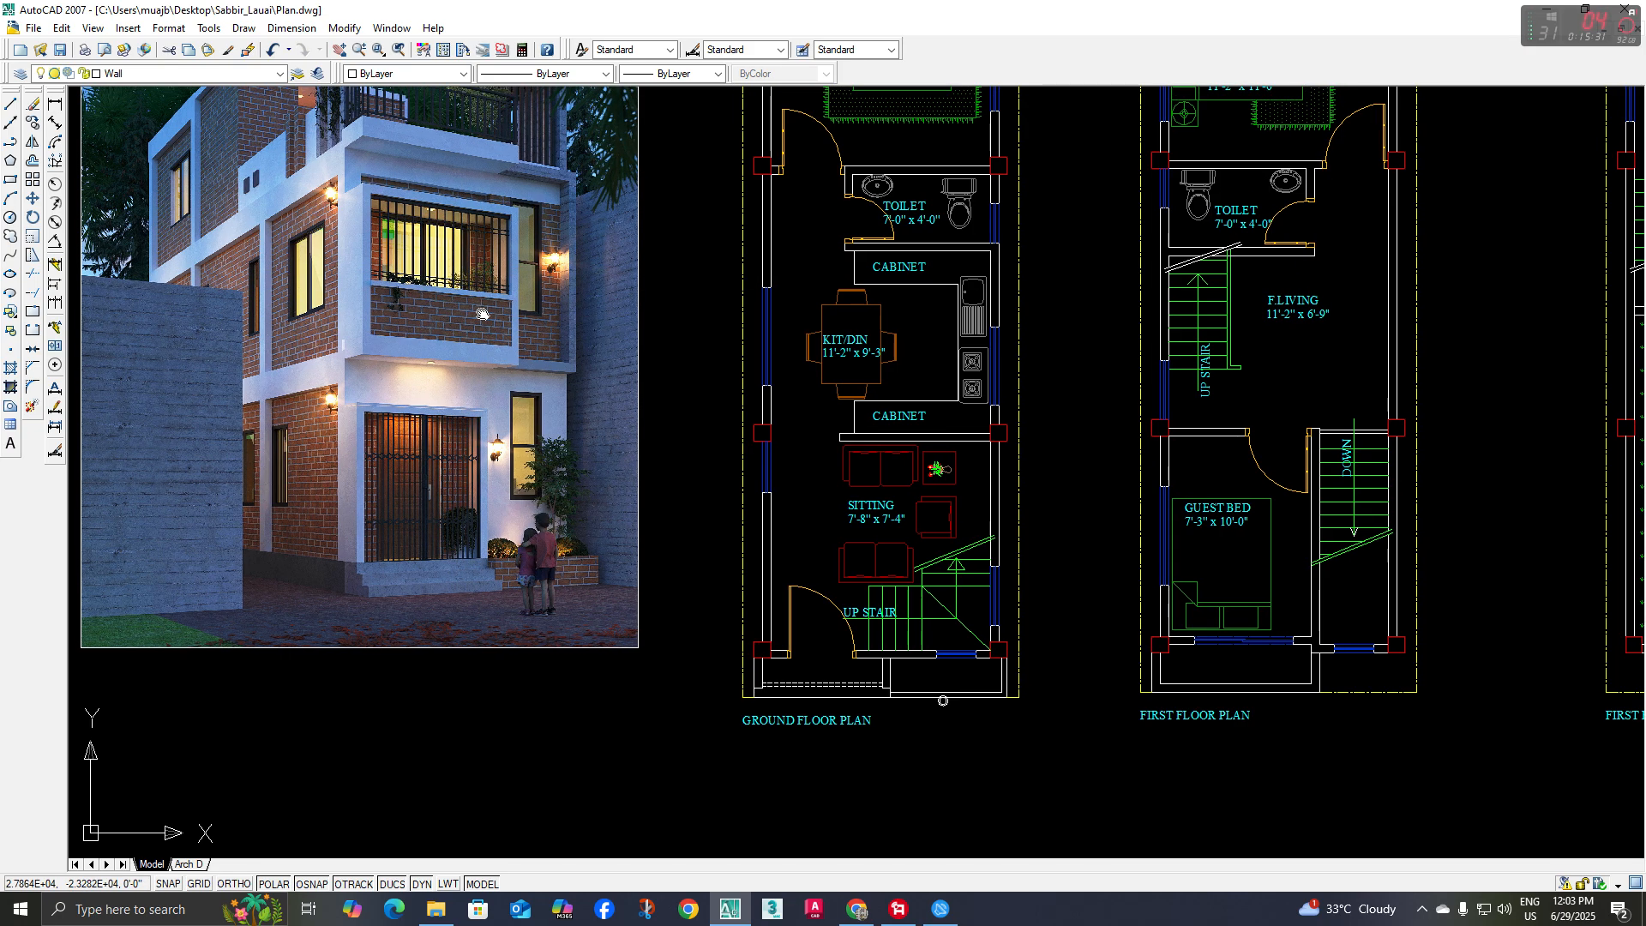
pyautogui.scroll(3, 424, 463)
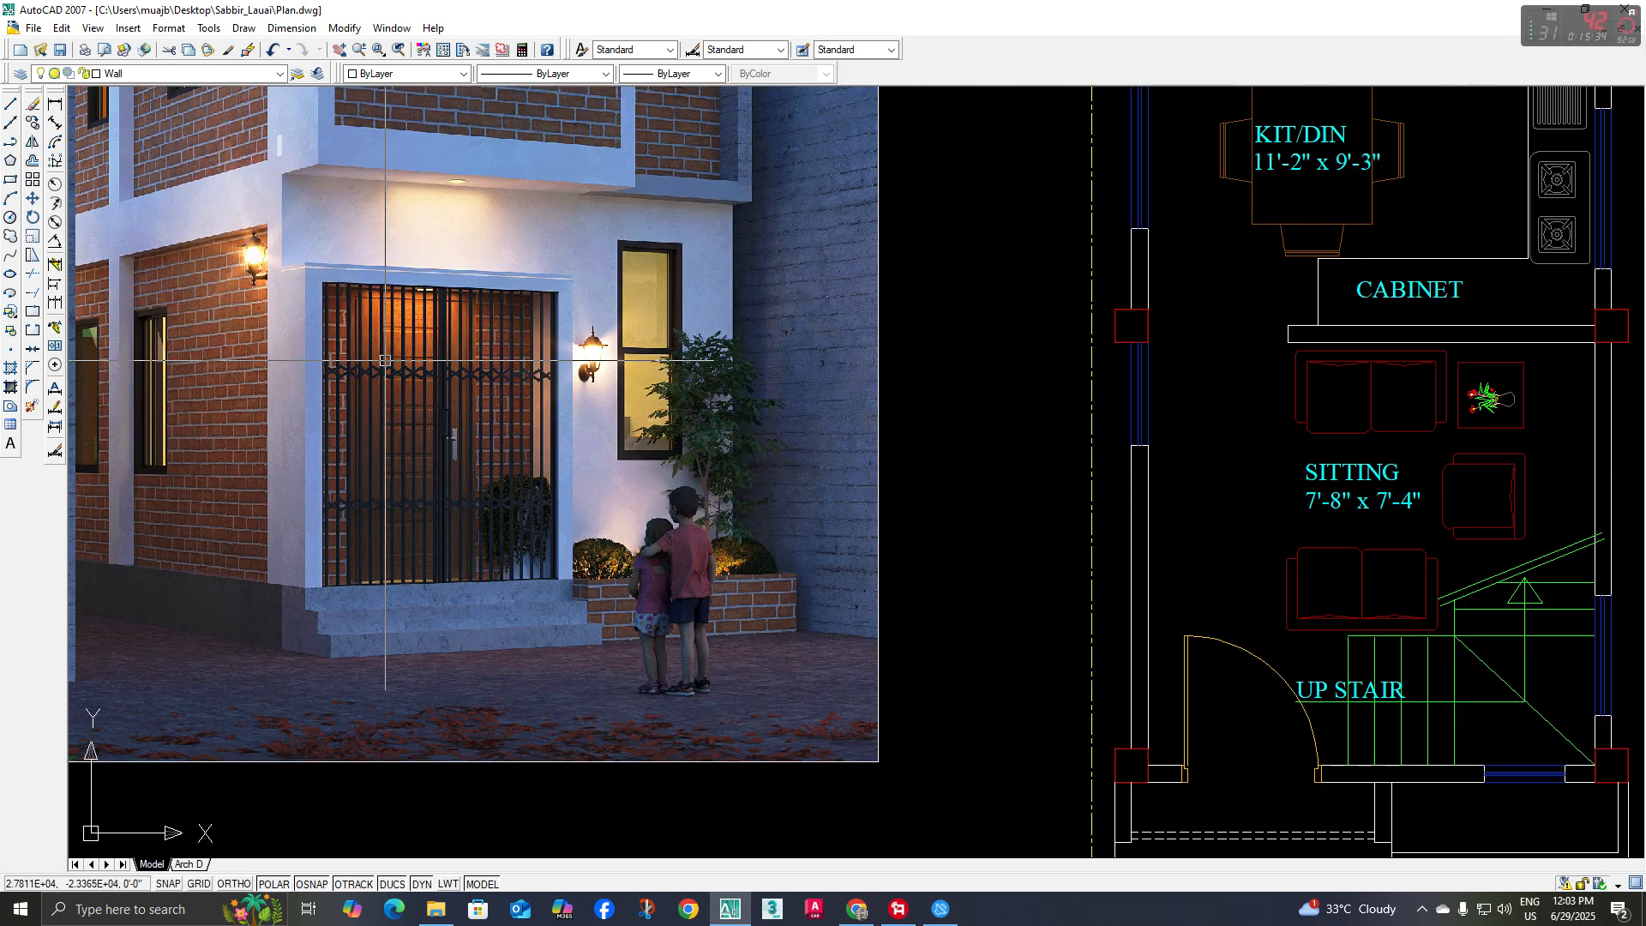
pyautogui.moveTo(433, 433); pyautogui.dragTo(433, 429, button='middle')
pyautogui.scroll(-5, 382, 287)
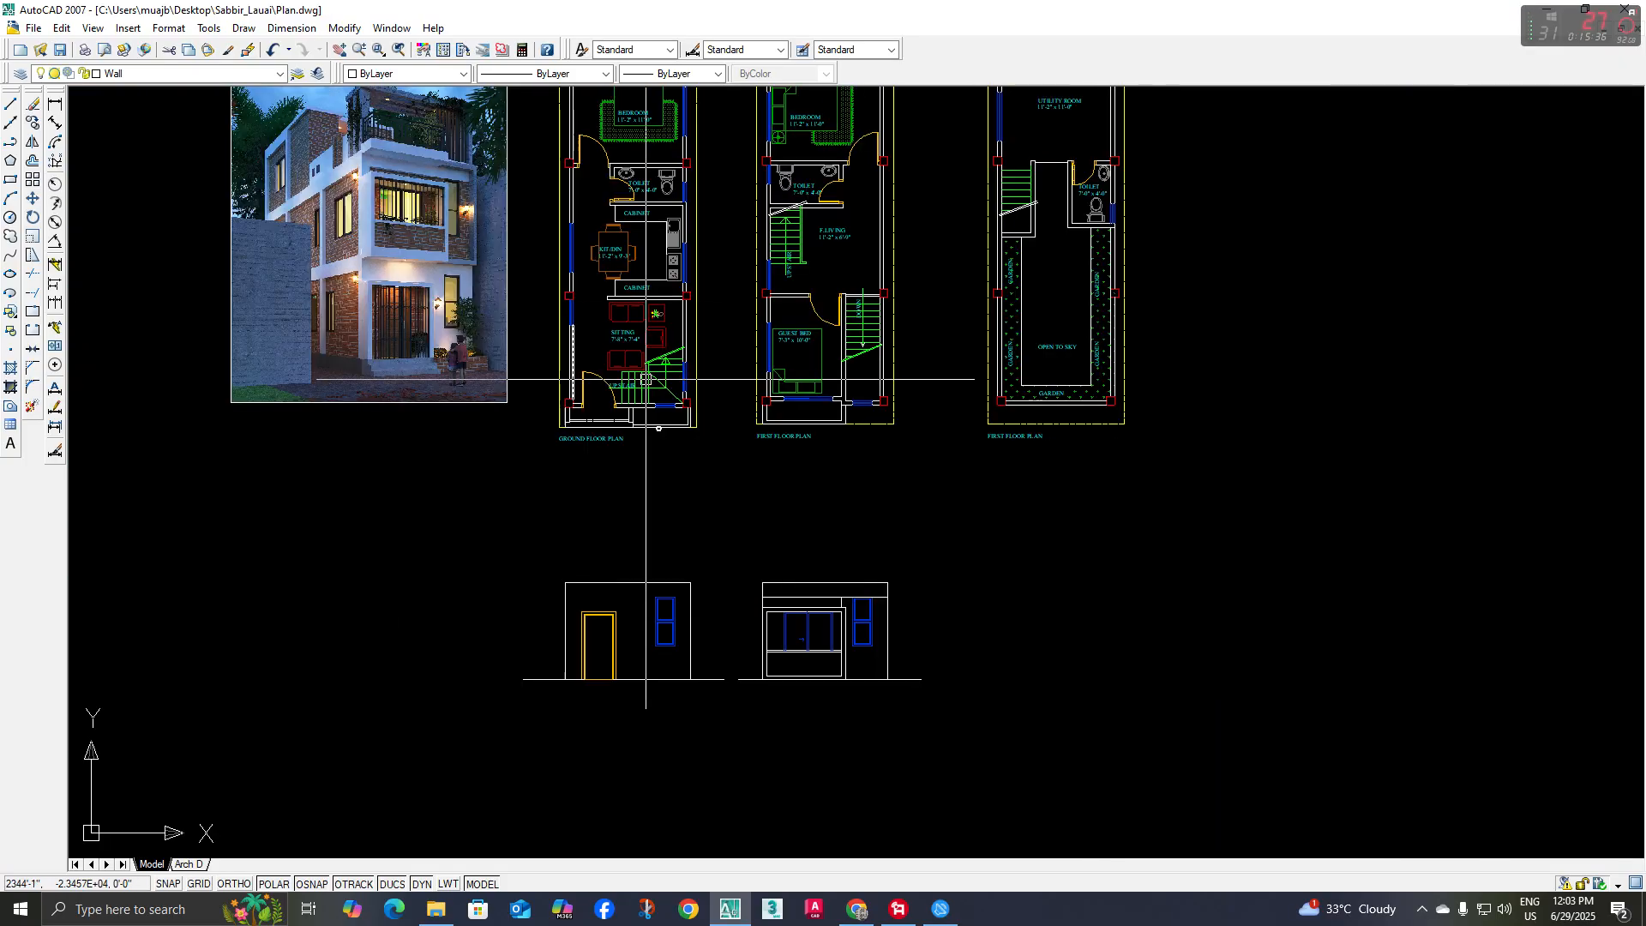
pyautogui.moveTo(644, 379); pyautogui.dragTo(572, 347, button='middle')
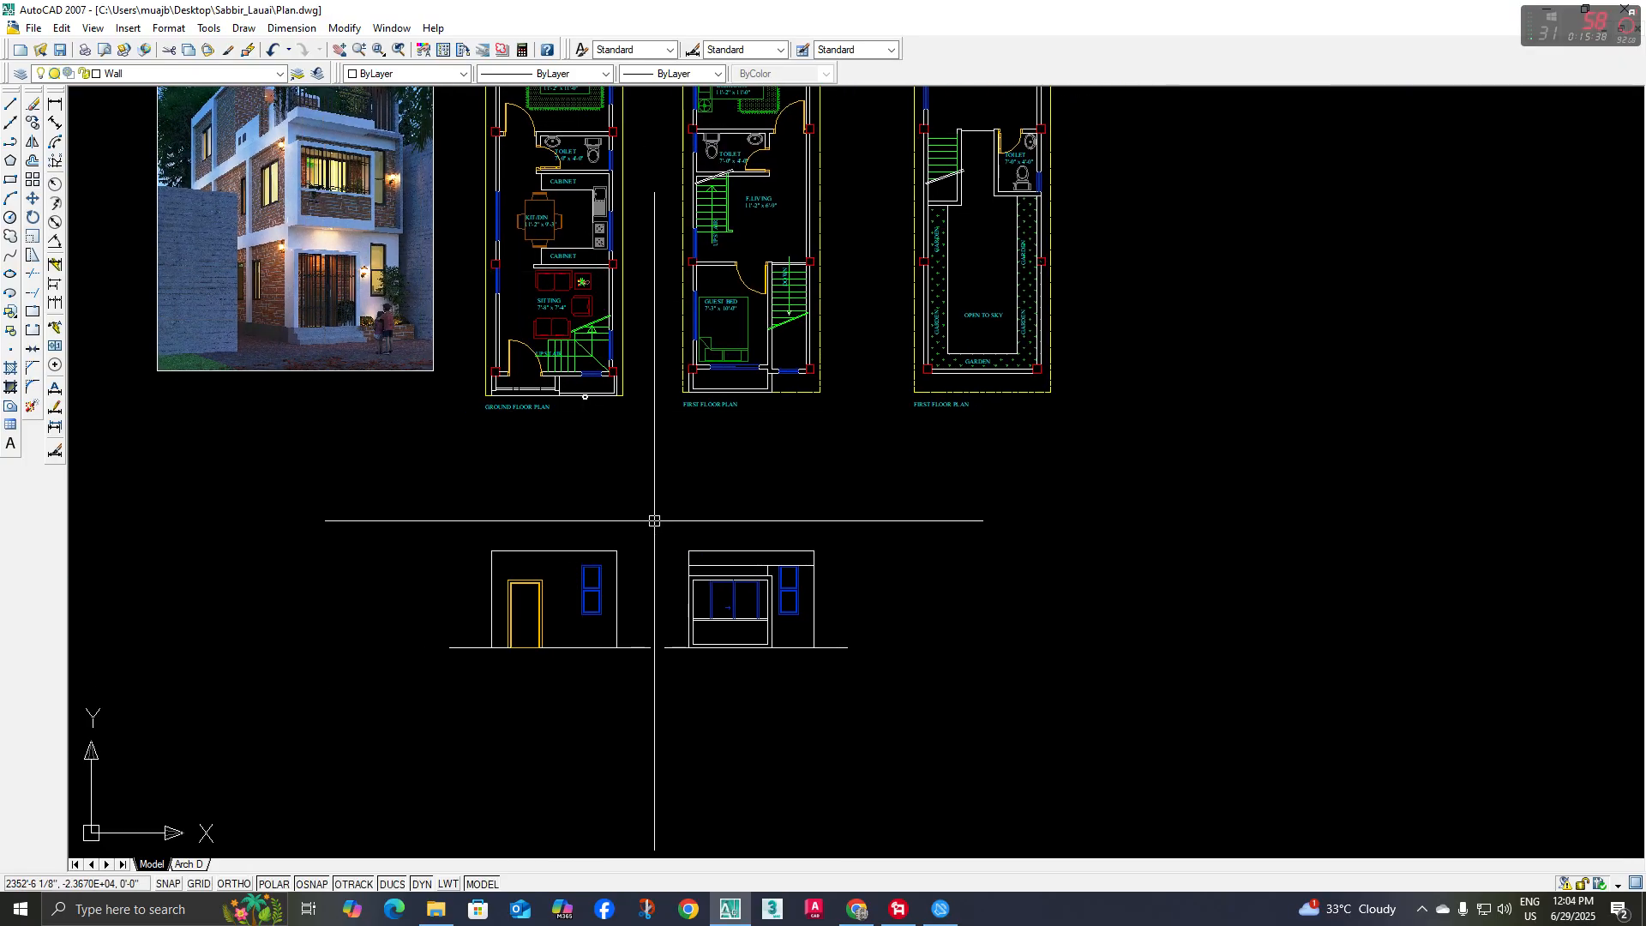
pyautogui.moveTo(654, 521); pyautogui.dragTo(717, 531, button='middle')
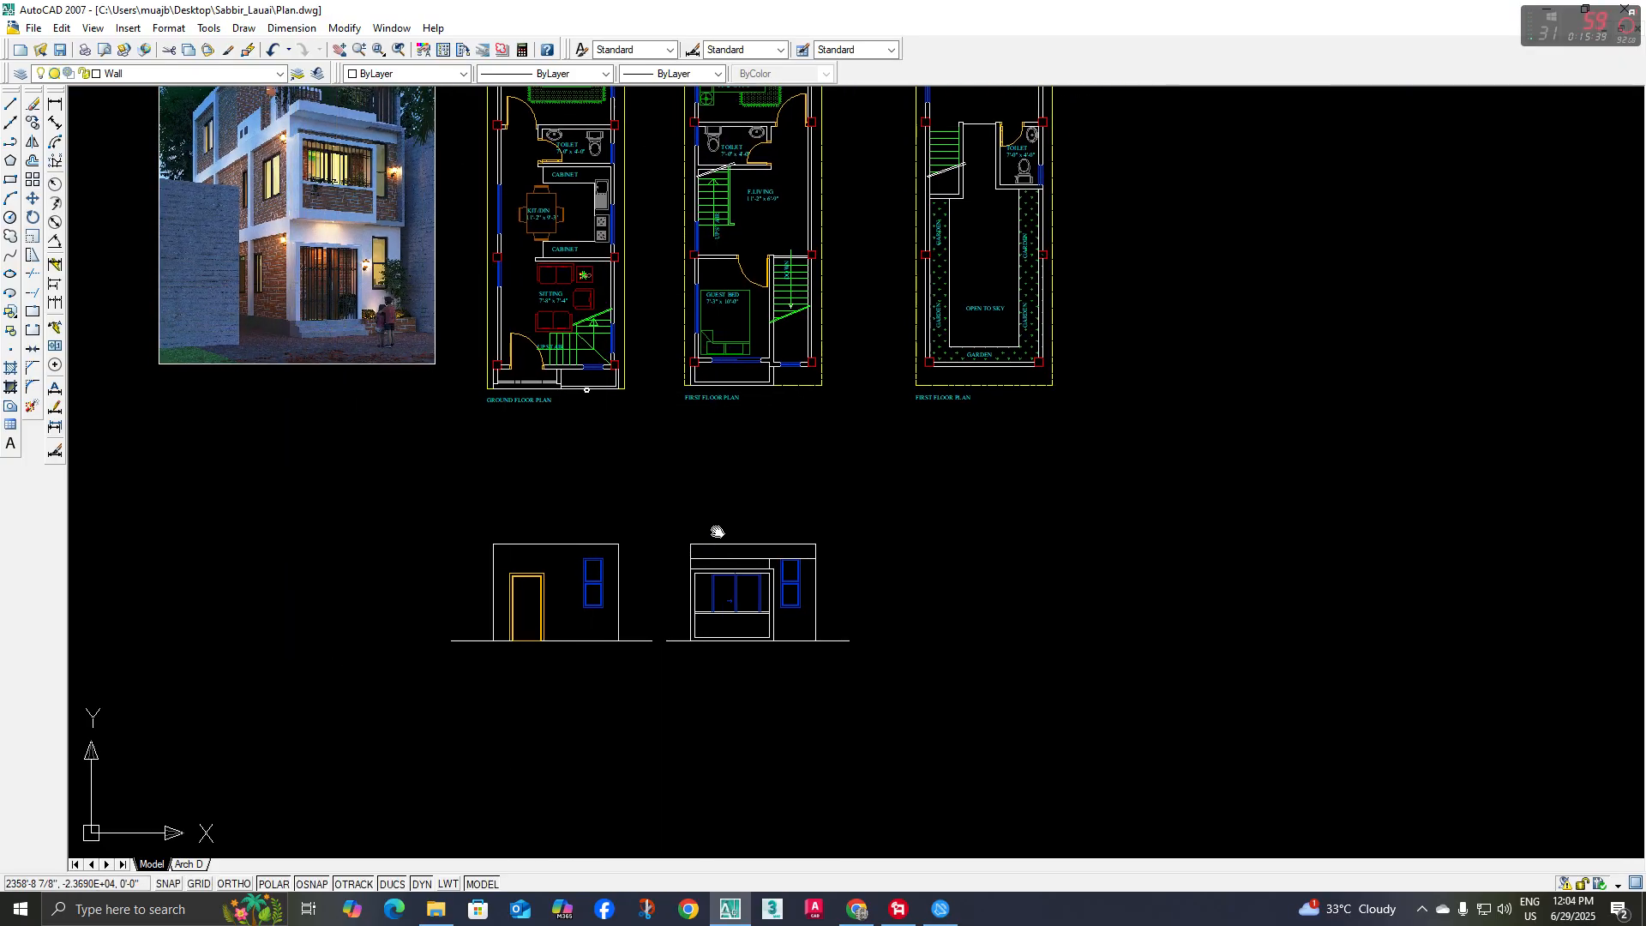
# Project a vertical construction line from the outer face of the porch side wall in the ground floor plan through the elevation below
pyautogui.click(10, 125)
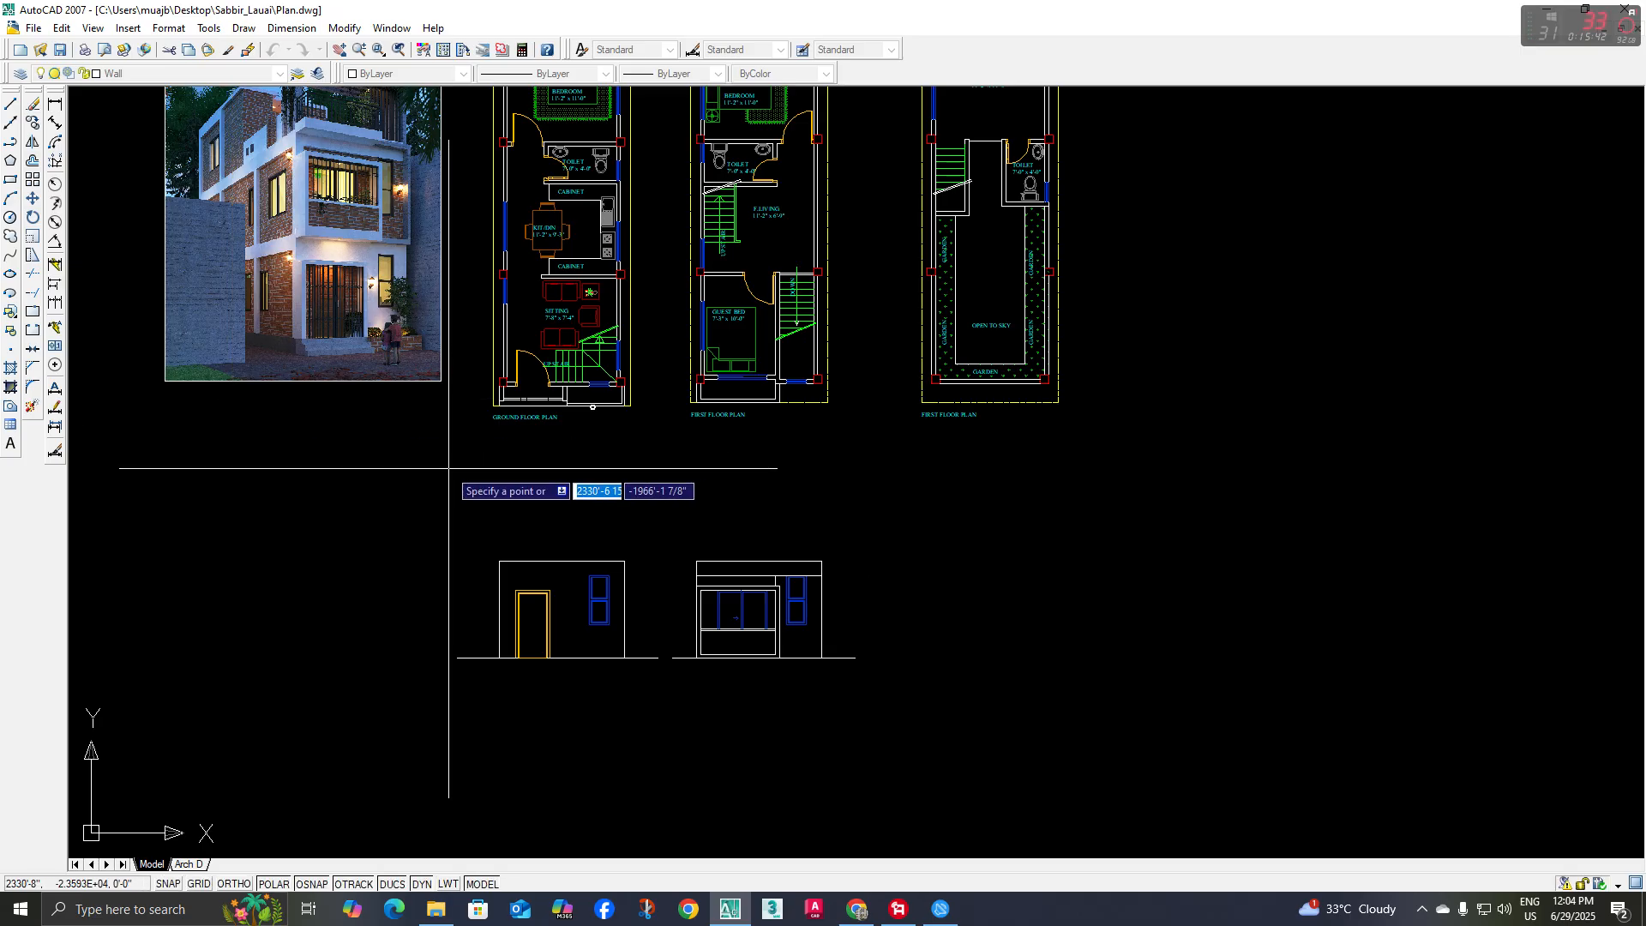
pyautogui.write('v')
pyautogui.press('Return')
pyautogui.scroll(3, 501, 412)
pyautogui.scroll(3, 502, 413)
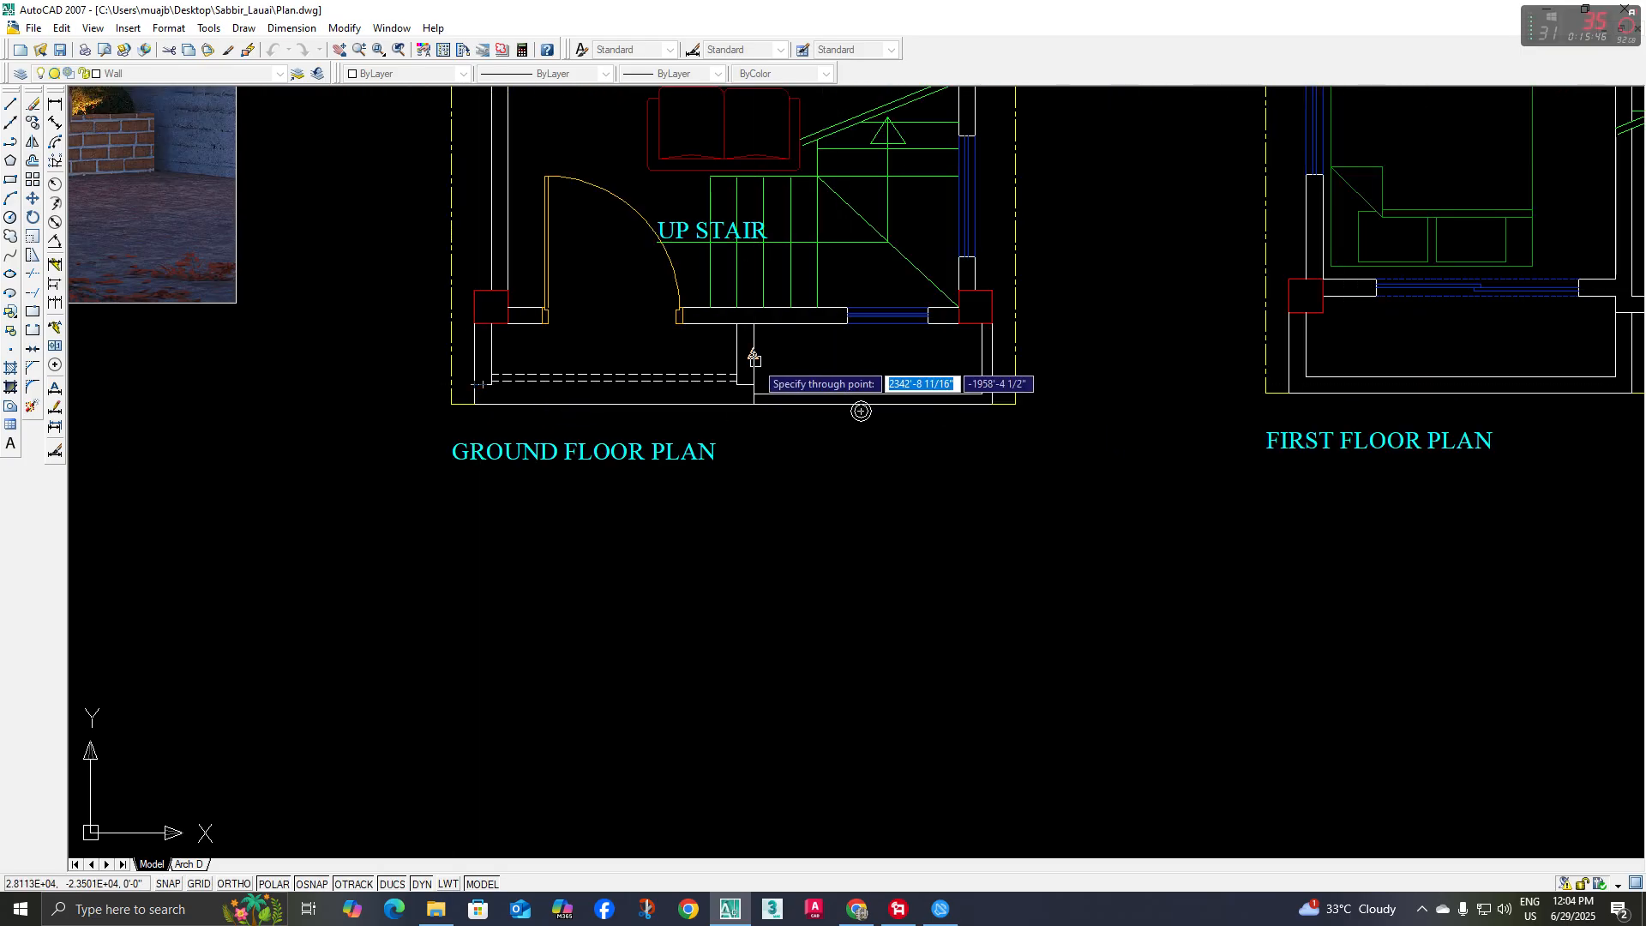
pyautogui.scroll(-4, 652, 360)
pyautogui.press('Escape')
pyautogui.scroll(2, 677, 697)
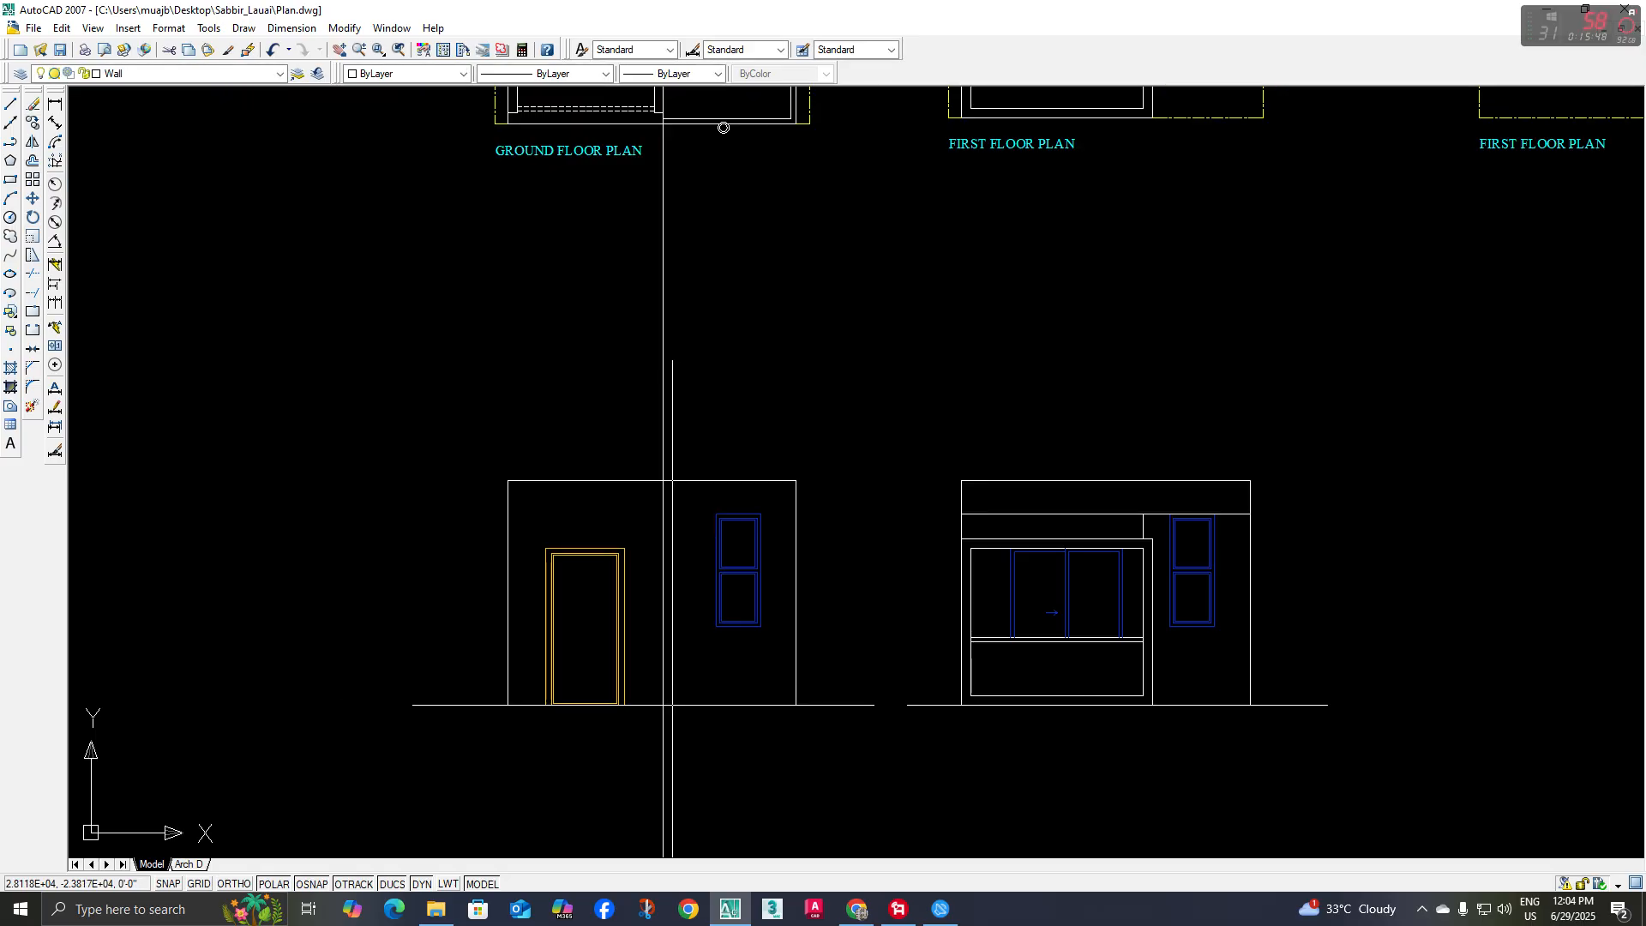
# Draw a line along the construction line from the ground line to the wall top of the ground-floor elevation, and delete the construction line
pyautogui.write('l')
pyautogui.press('space')
pyautogui.click(662, 705)
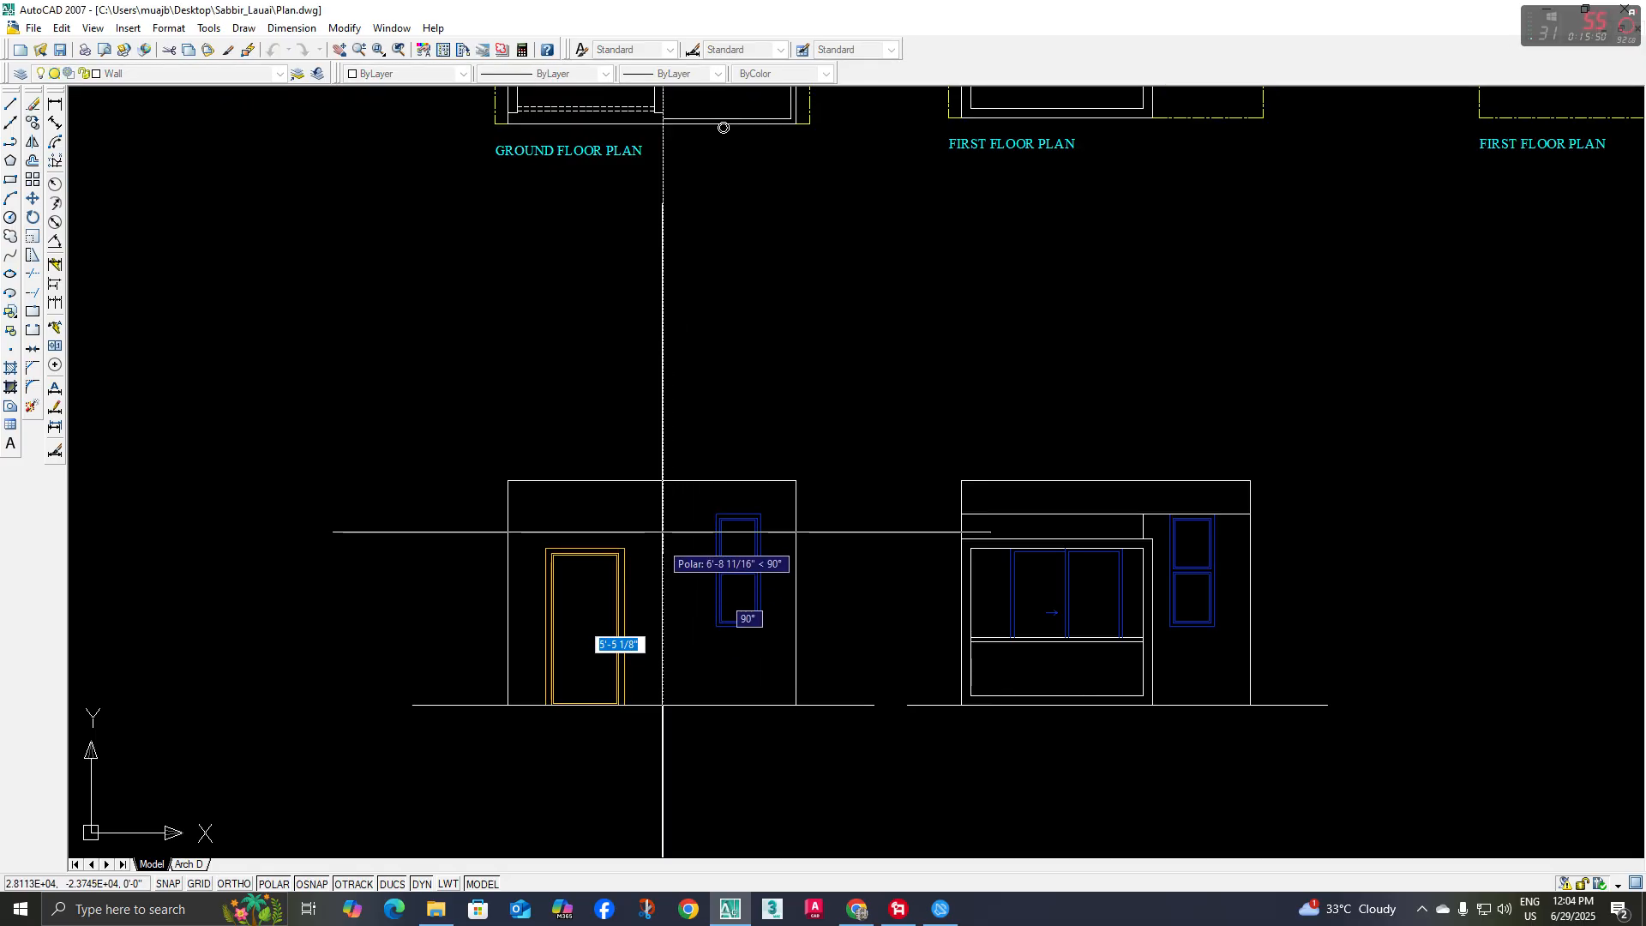
pyautogui.click(663, 480)
pyautogui.press('Escape')
pyautogui.click(663, 454)
pyautogui.moveTo(666, 433)
pyautogui.mouseDown(button='middle')
pyautogui.moveTo(684, 440)
pyautogui.moveTo(675, 427)
pyautogui.mouseUp(button='middle')
pyautogui.press('Delete')
# Offset the new vertical line and the left wall edge inward toward the door, using the current offset distance
pyautogui.write('o')
pyautogui.press('space')
pyautogui.press('Return')
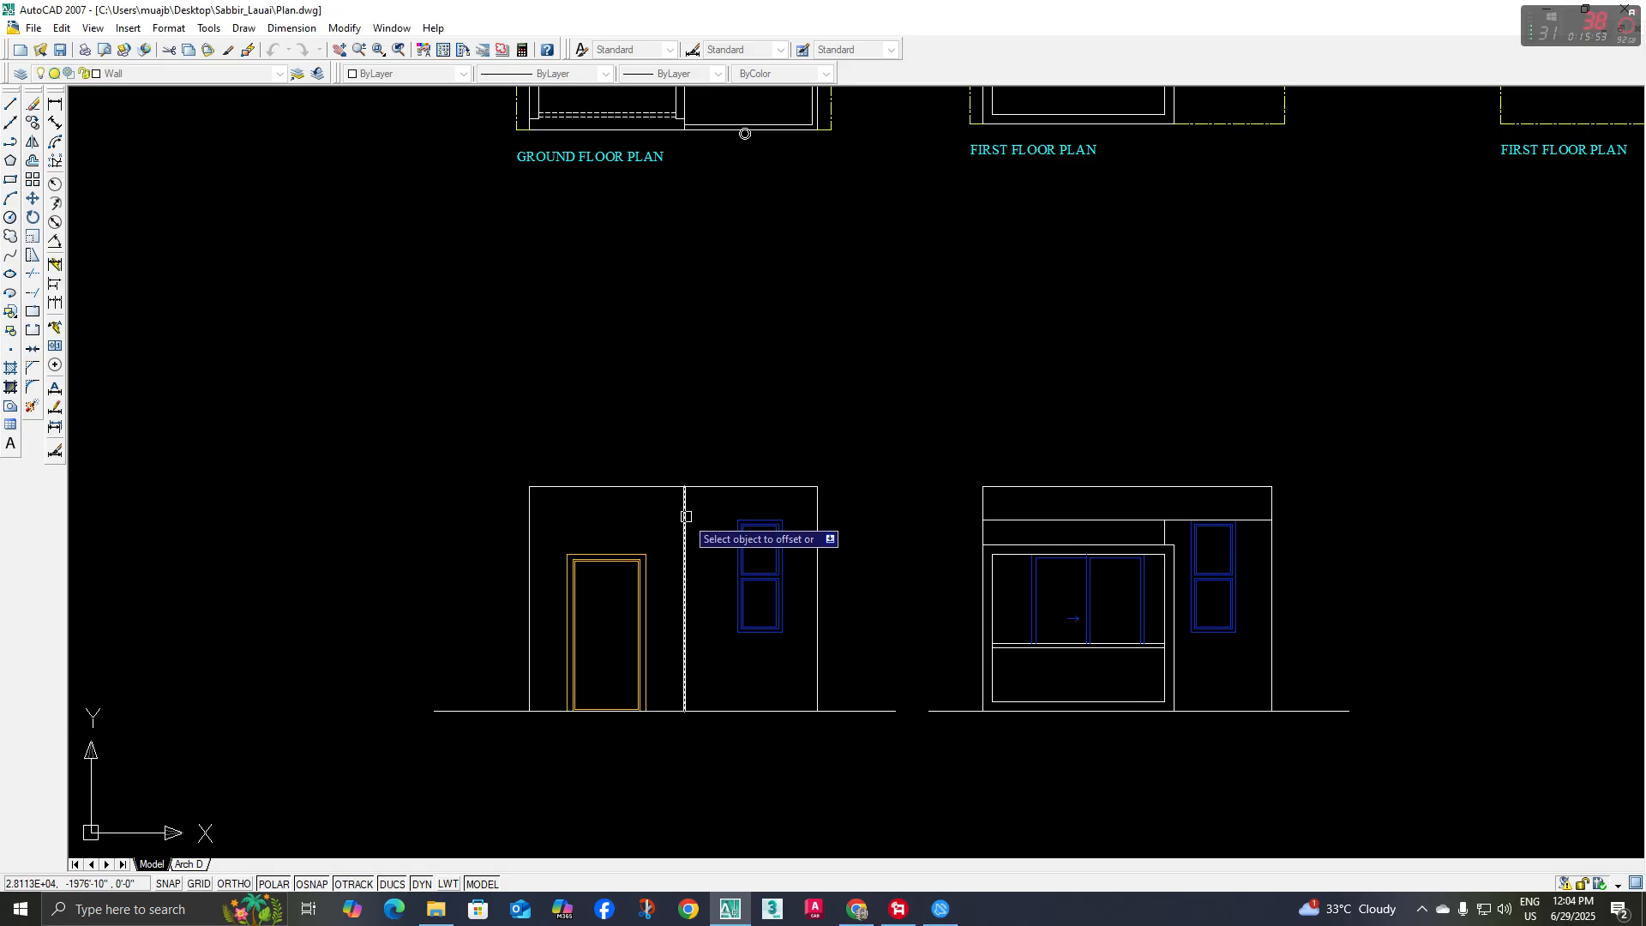
pyautogui.click(529, 532)
pyautogui.click(550, 530)
pyautogui.press('Escape')
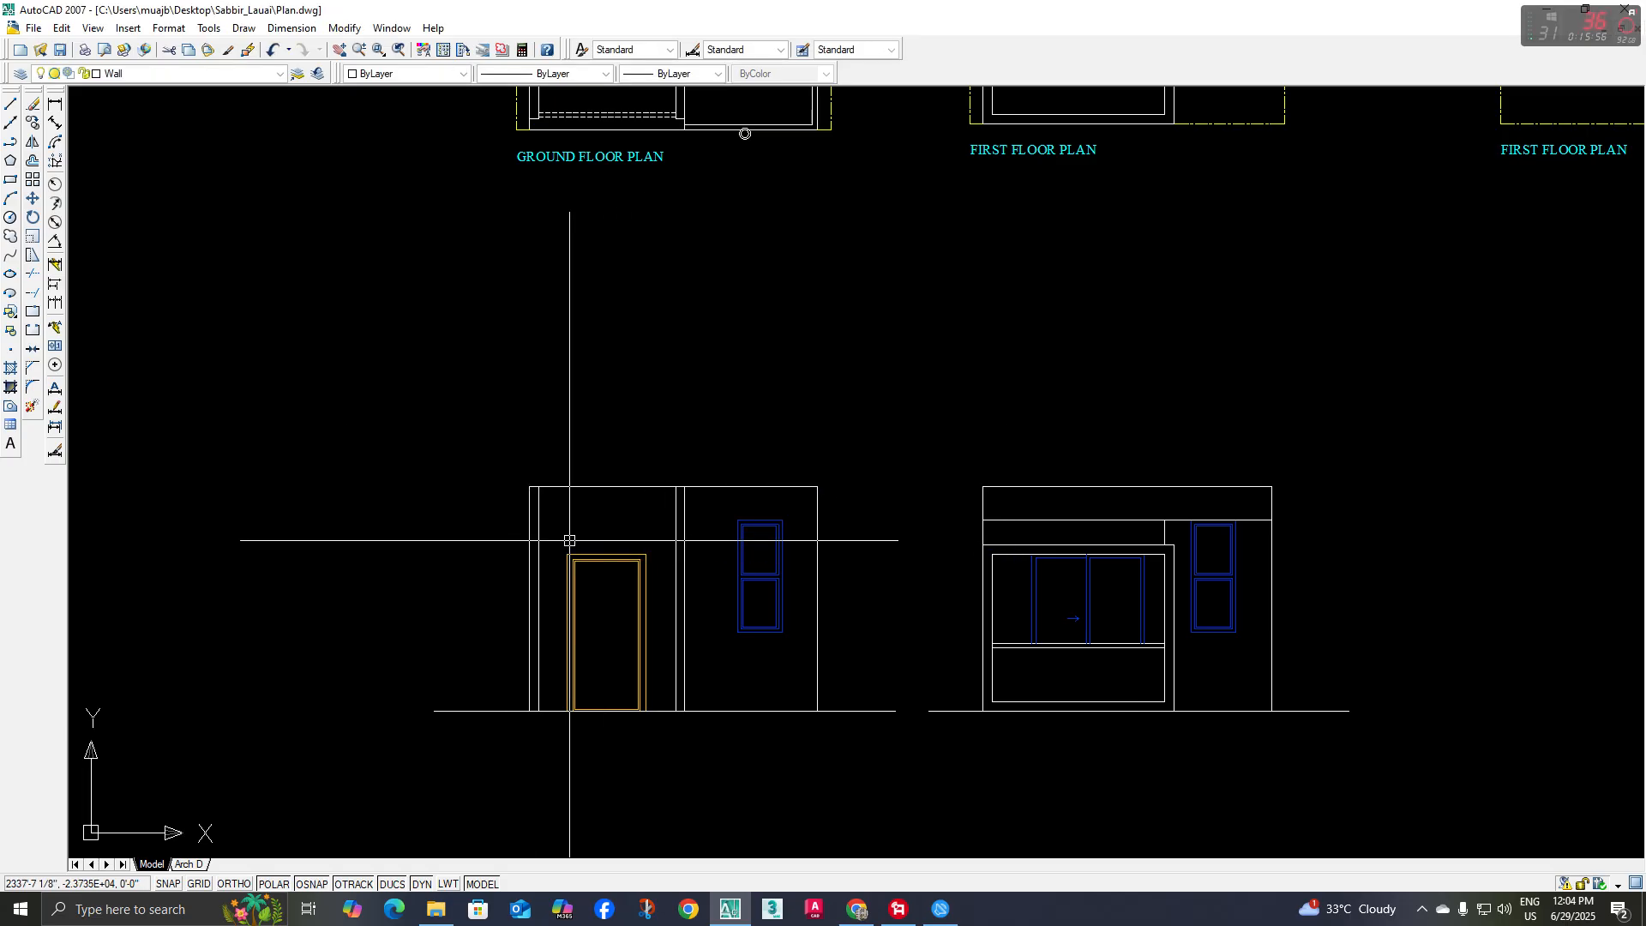
# Extend the top line of the door frame both ways to the outer edges of the two vertical strips
pyautogui.scroll(4, 570, 541)
pyautogui.write('ex')
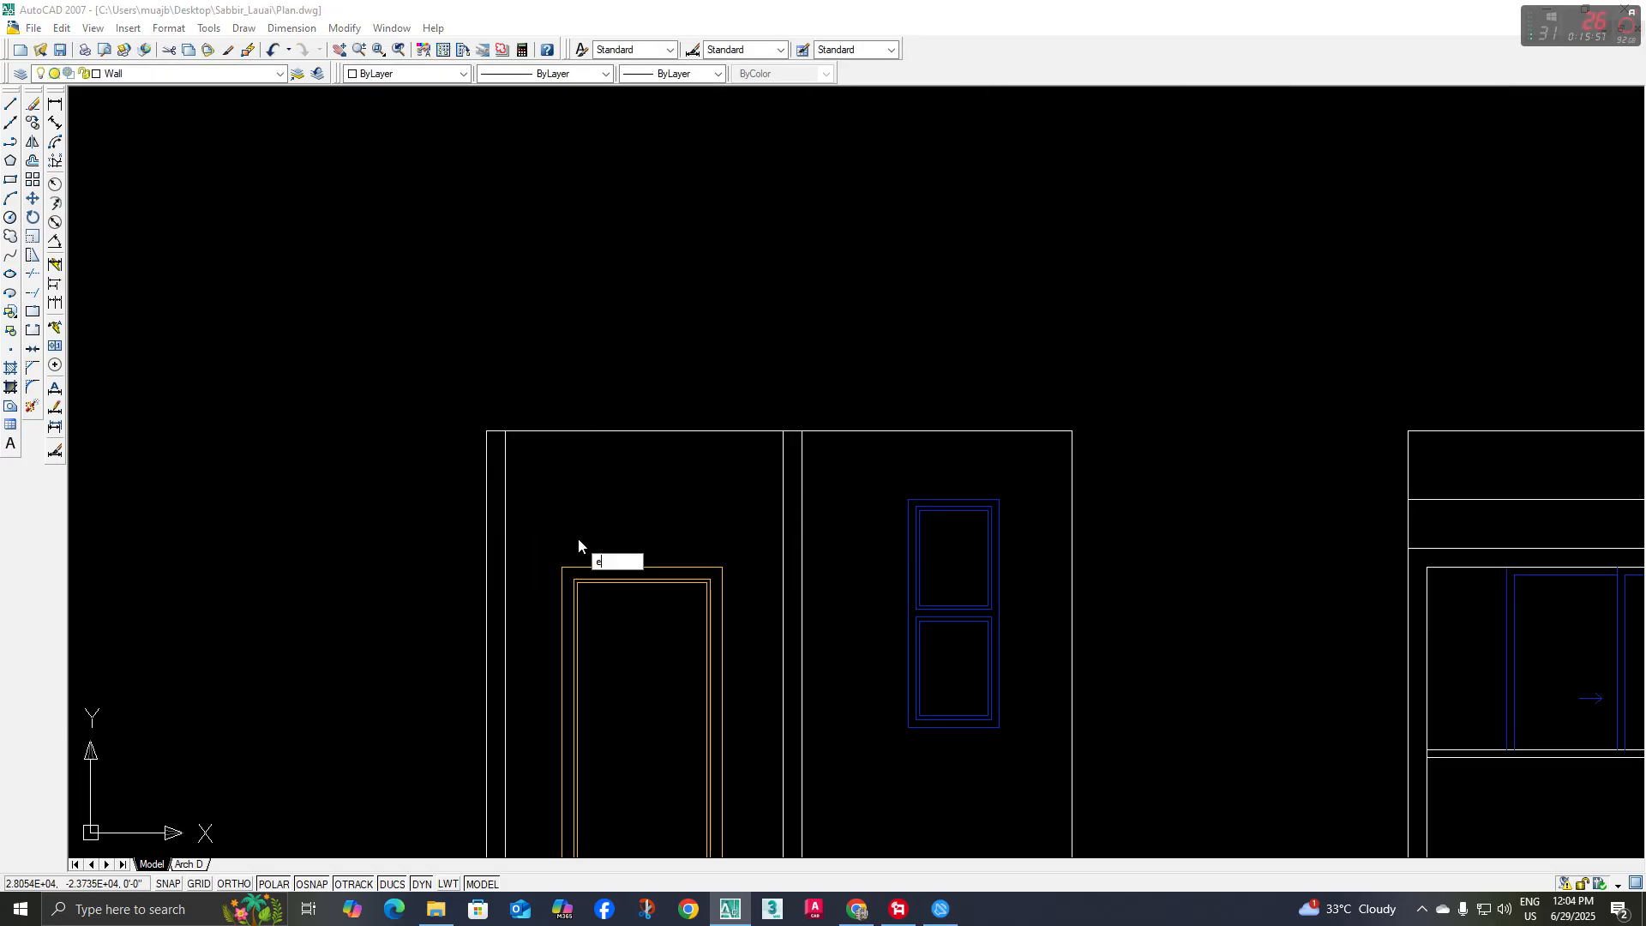
pyautogui.press('space')
pyautogui.press('space')
pyautogui.click(577, 566)
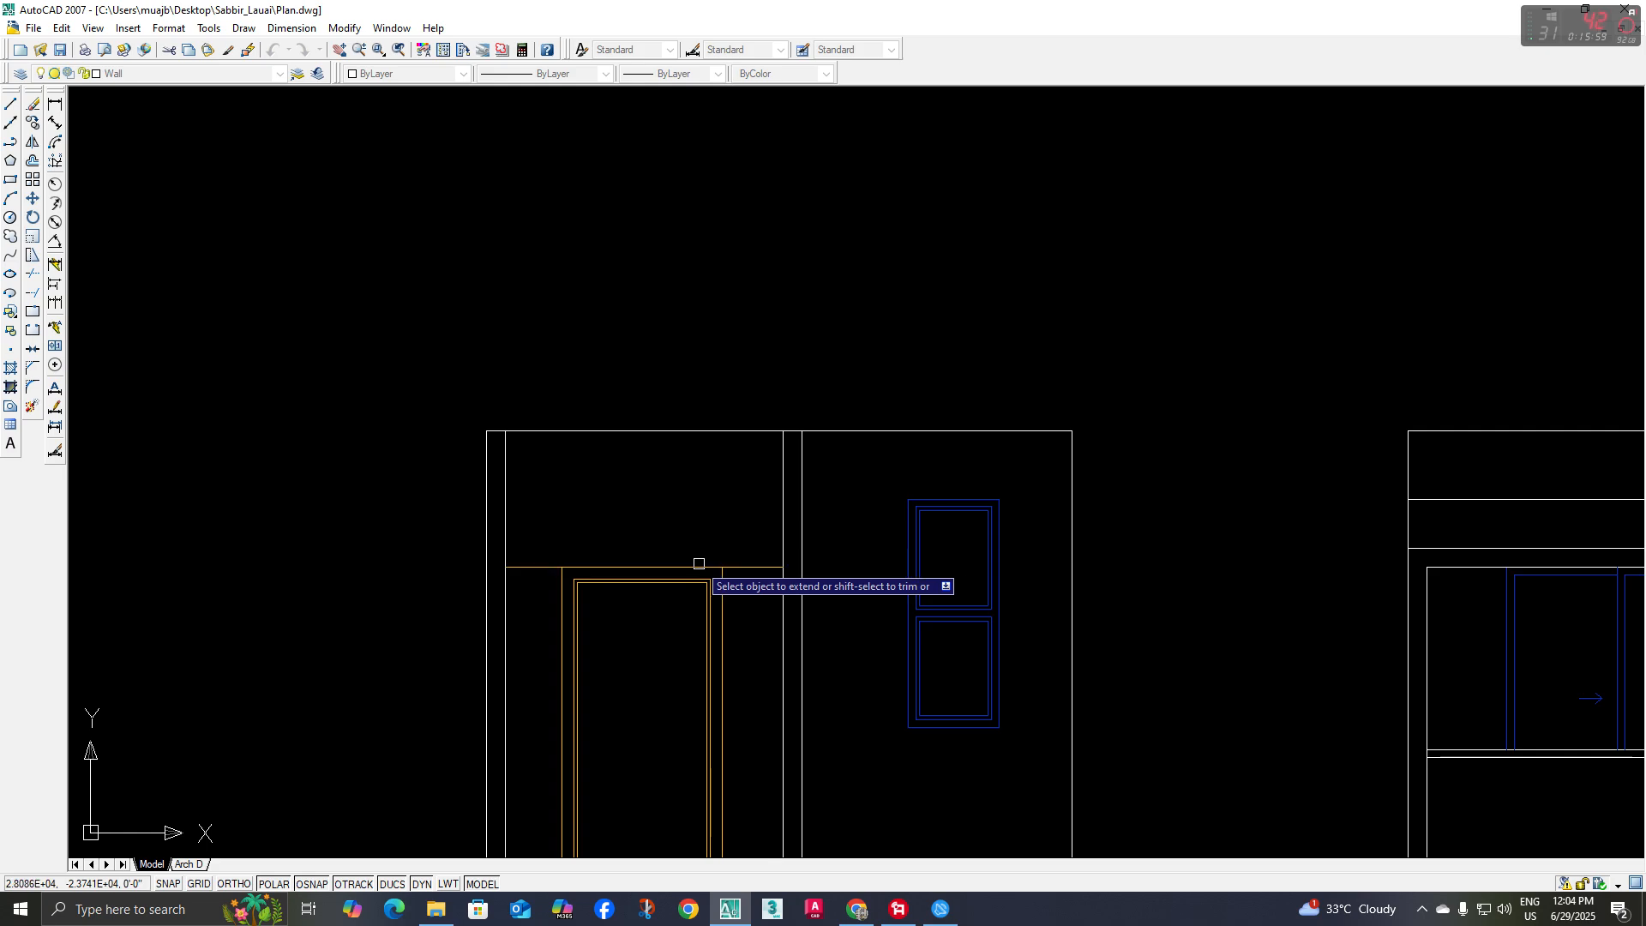
pyautogui.click(522, 566)
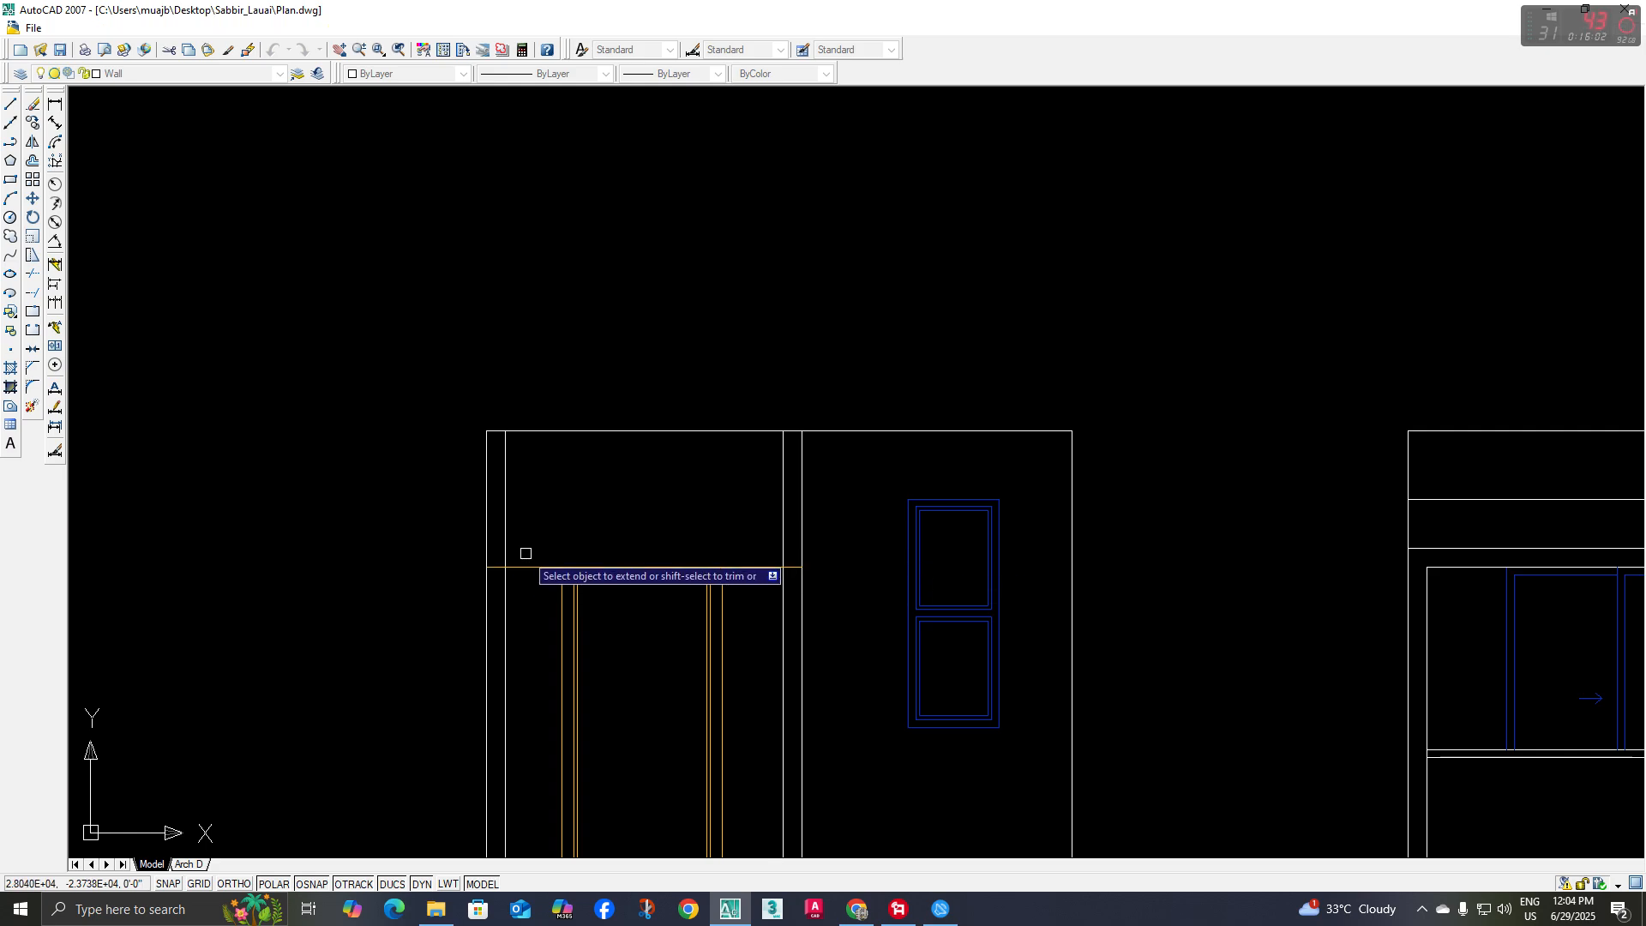
# Match the extended line above the entrance door to the properties of the white wall lines
pyautogui.press('space')
pyautogui.write('ma')
pyautogui.press('space')
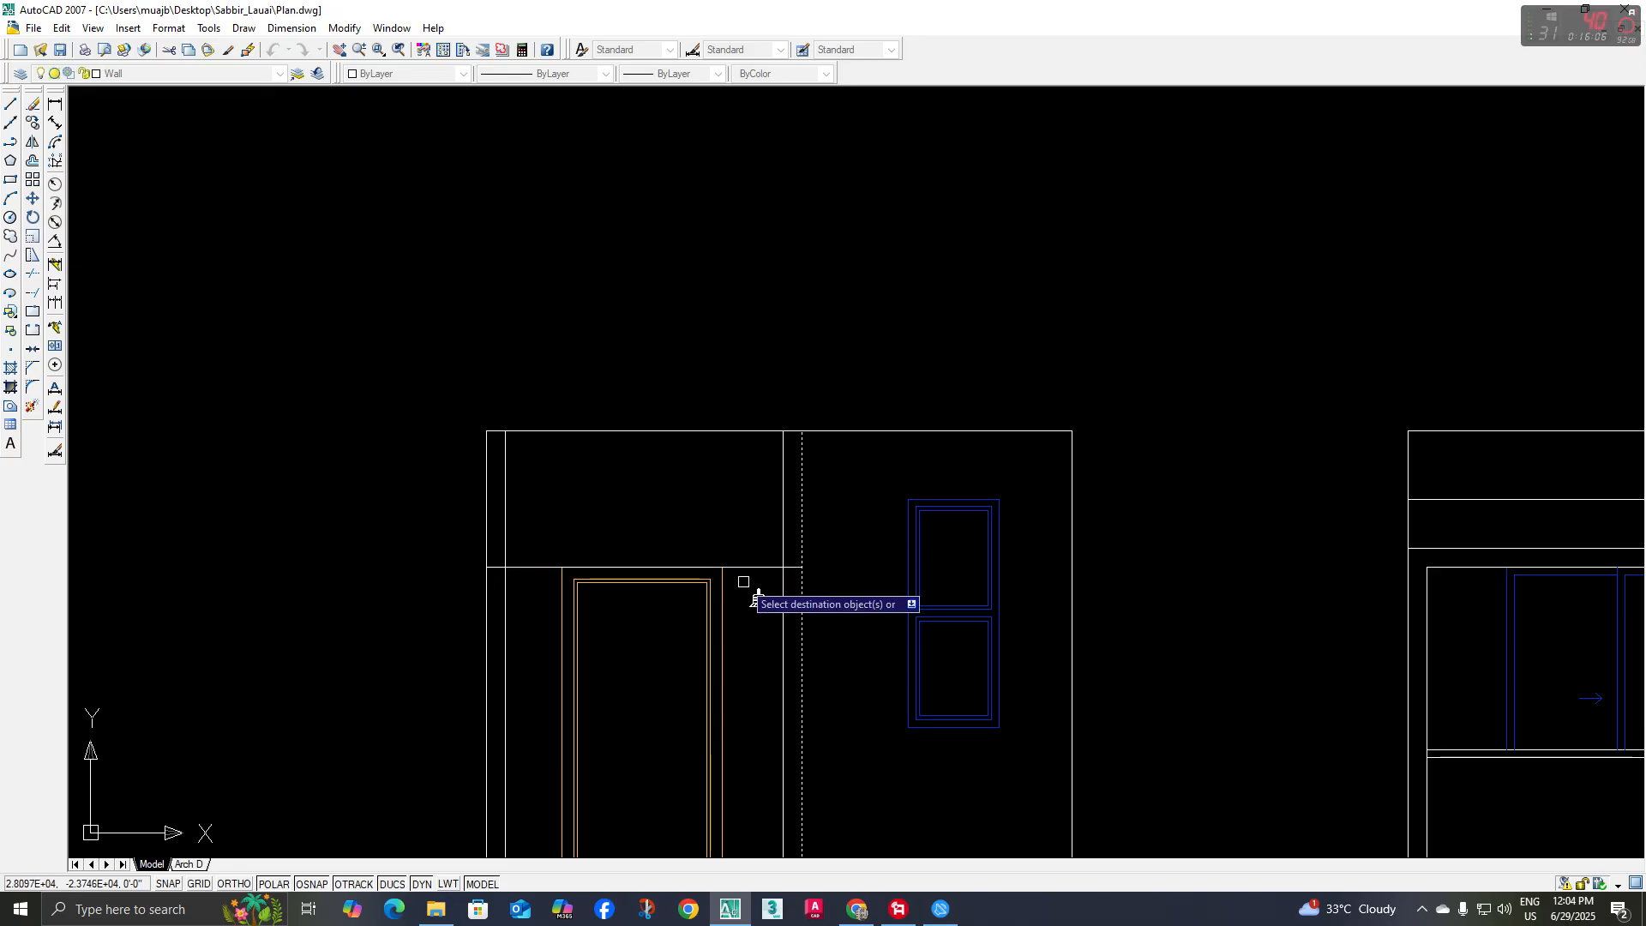
pyautogui.press('space')
pyautogui.moveTo(661, 499); pyautogui.dragTo(664, 519, button='middle')
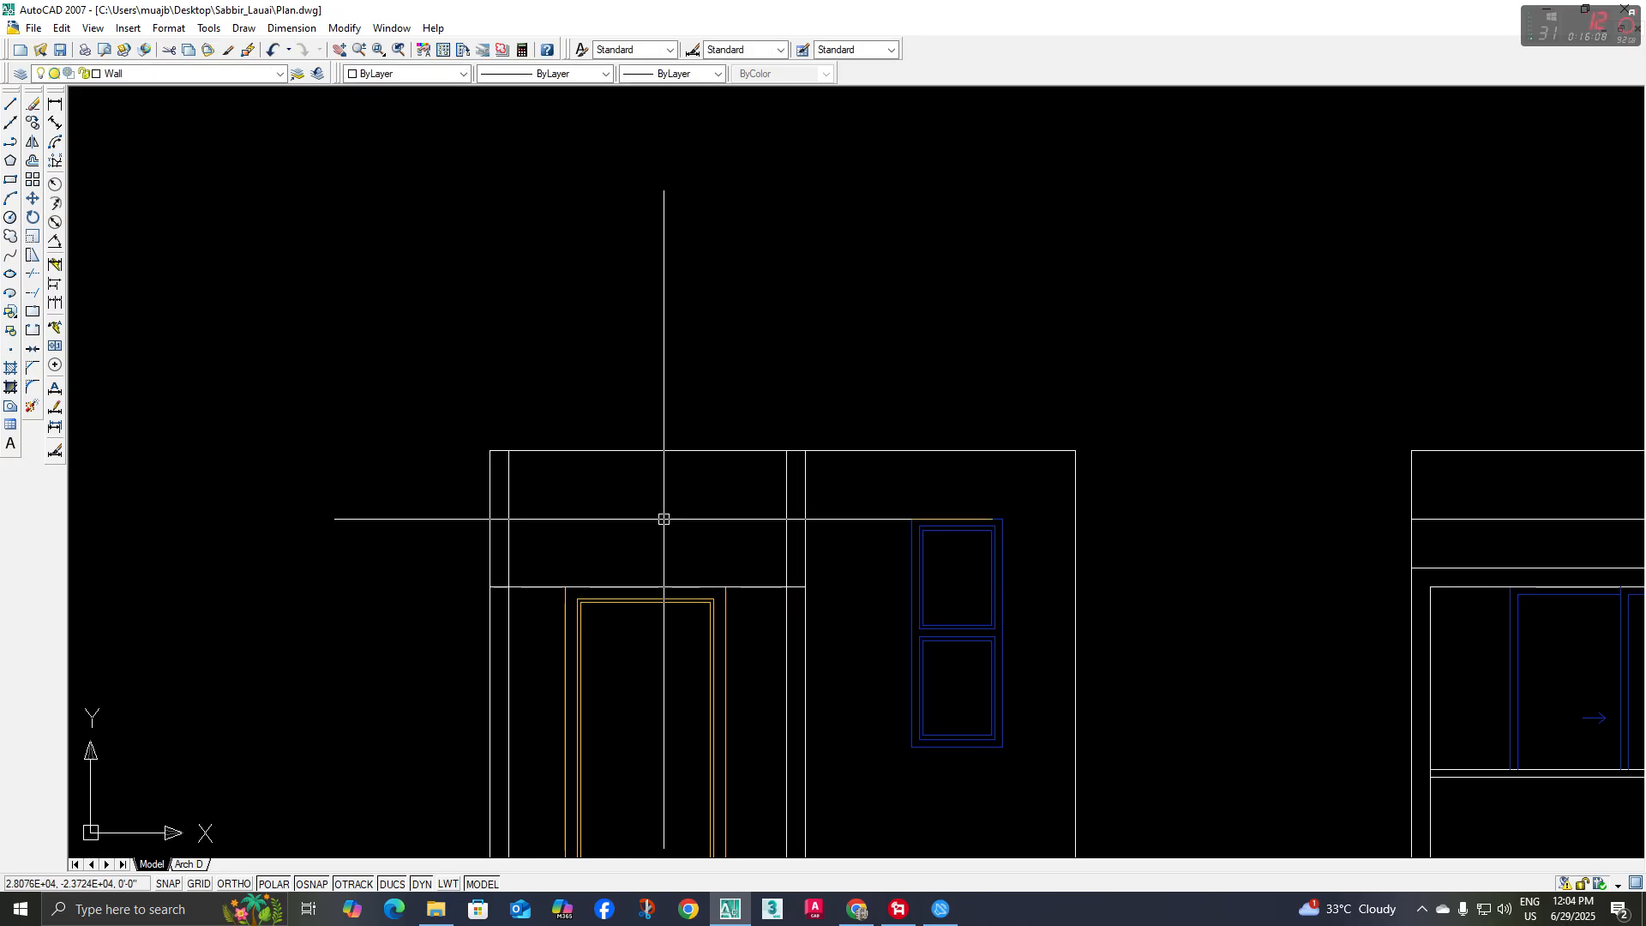
# Offset the line above the entrance door upward by the current offset distance
pyautogui.write('o')
pyautogui.press('space')
pyautogui.press('space')
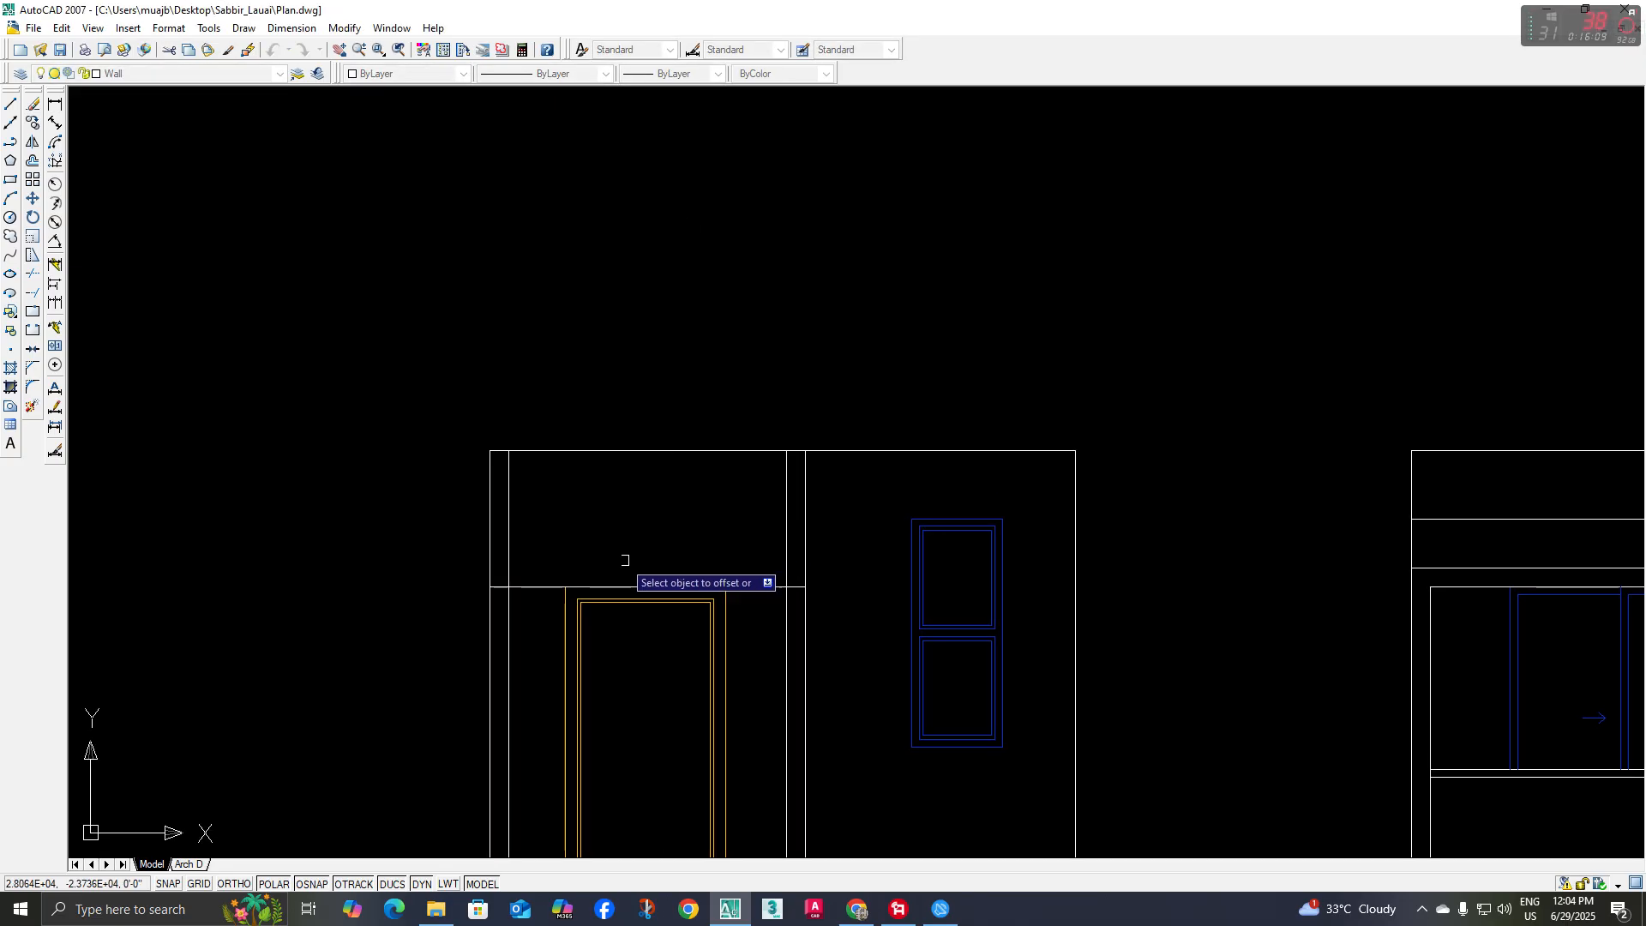
pyautogui.click(547, 586)
pyautogui.click(610, 515)
# Trim the vertical strips above the door and the crossing ends at the corners to form a continuous entrance surround
pyautogui.press('space')
pyautogui.write('tr')
pyautogui.press('space')
pyautogui.press('space')
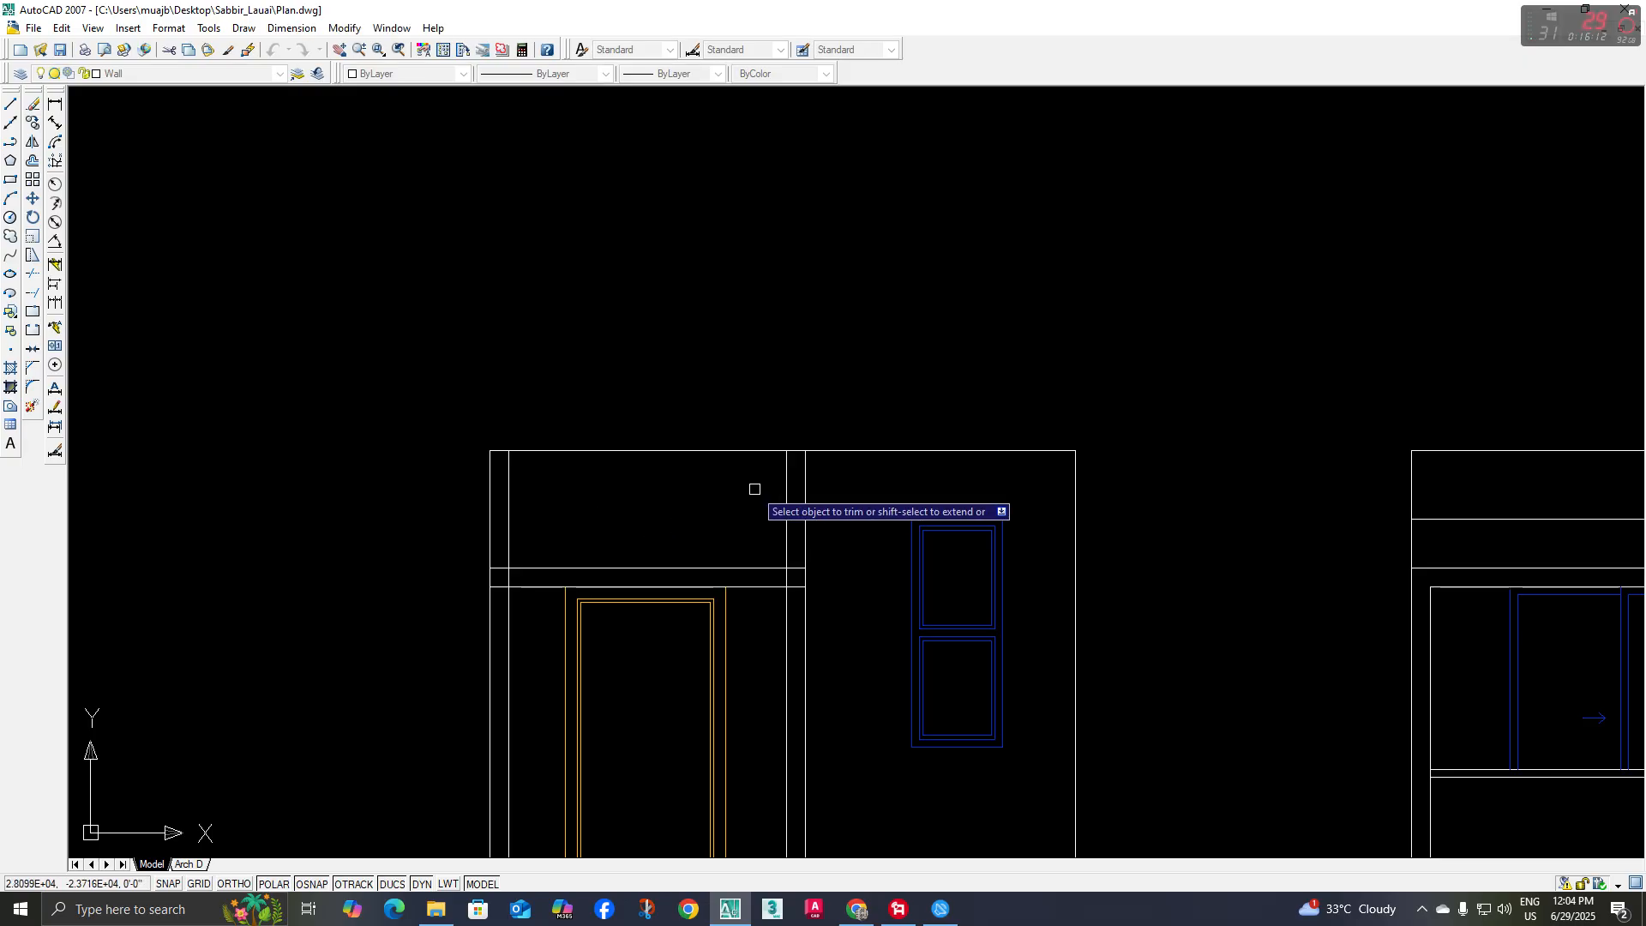
pyautogui.click(819, 500)
pyautogui.scroll(3, 510, 577)
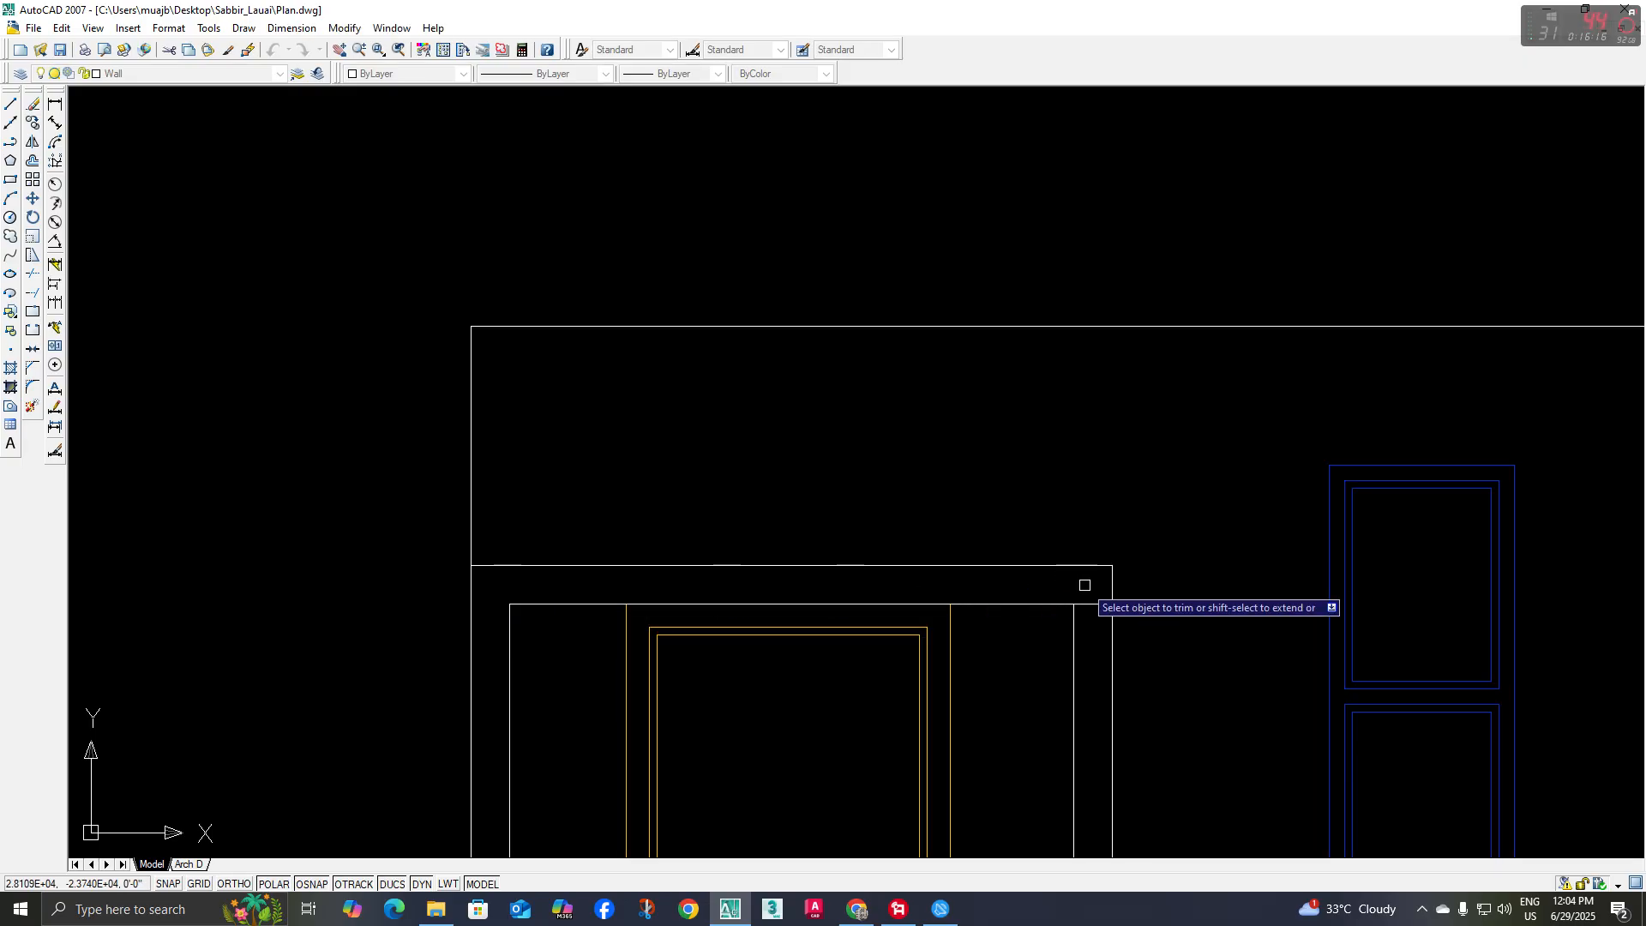
pyautogui.click(1091, 607)
pyautogui.scroll(-5, 943, 515)
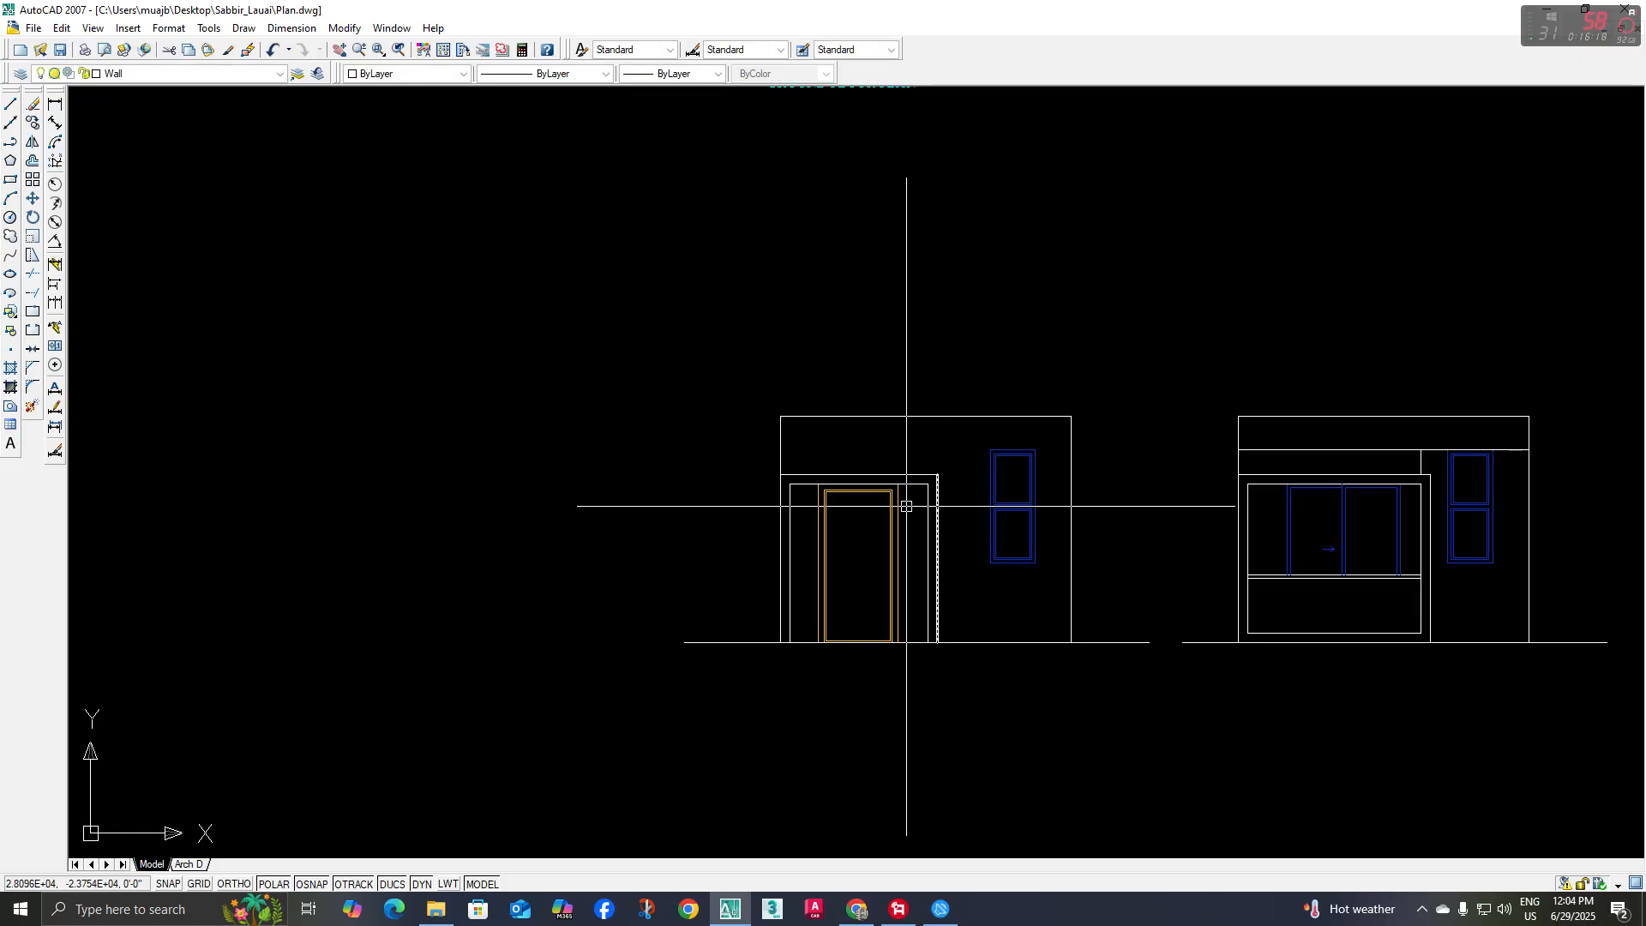
# Move both floor elevations together a short distance straight down, away from the plans
pyautogui.scroll(-5, 906, 506)
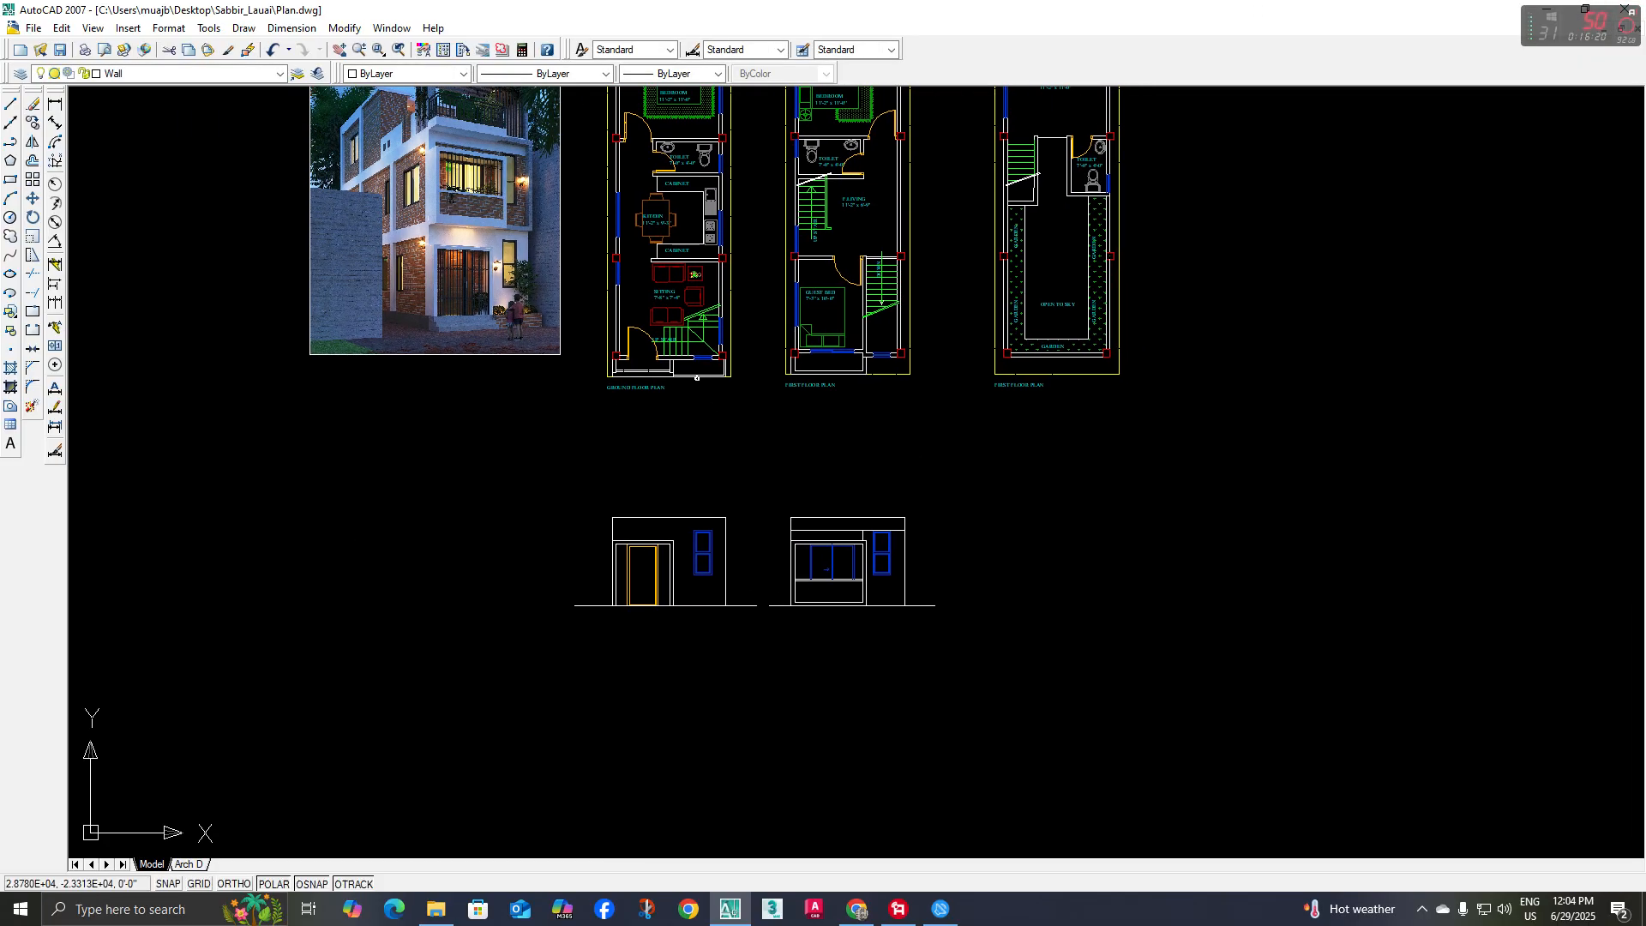
pyautogui.click(1169, 456)
pyautogui.click(477, 657)
pyautogui.moveTo(820, 659); pyautogui.dragTo(744, 630, button='middle')
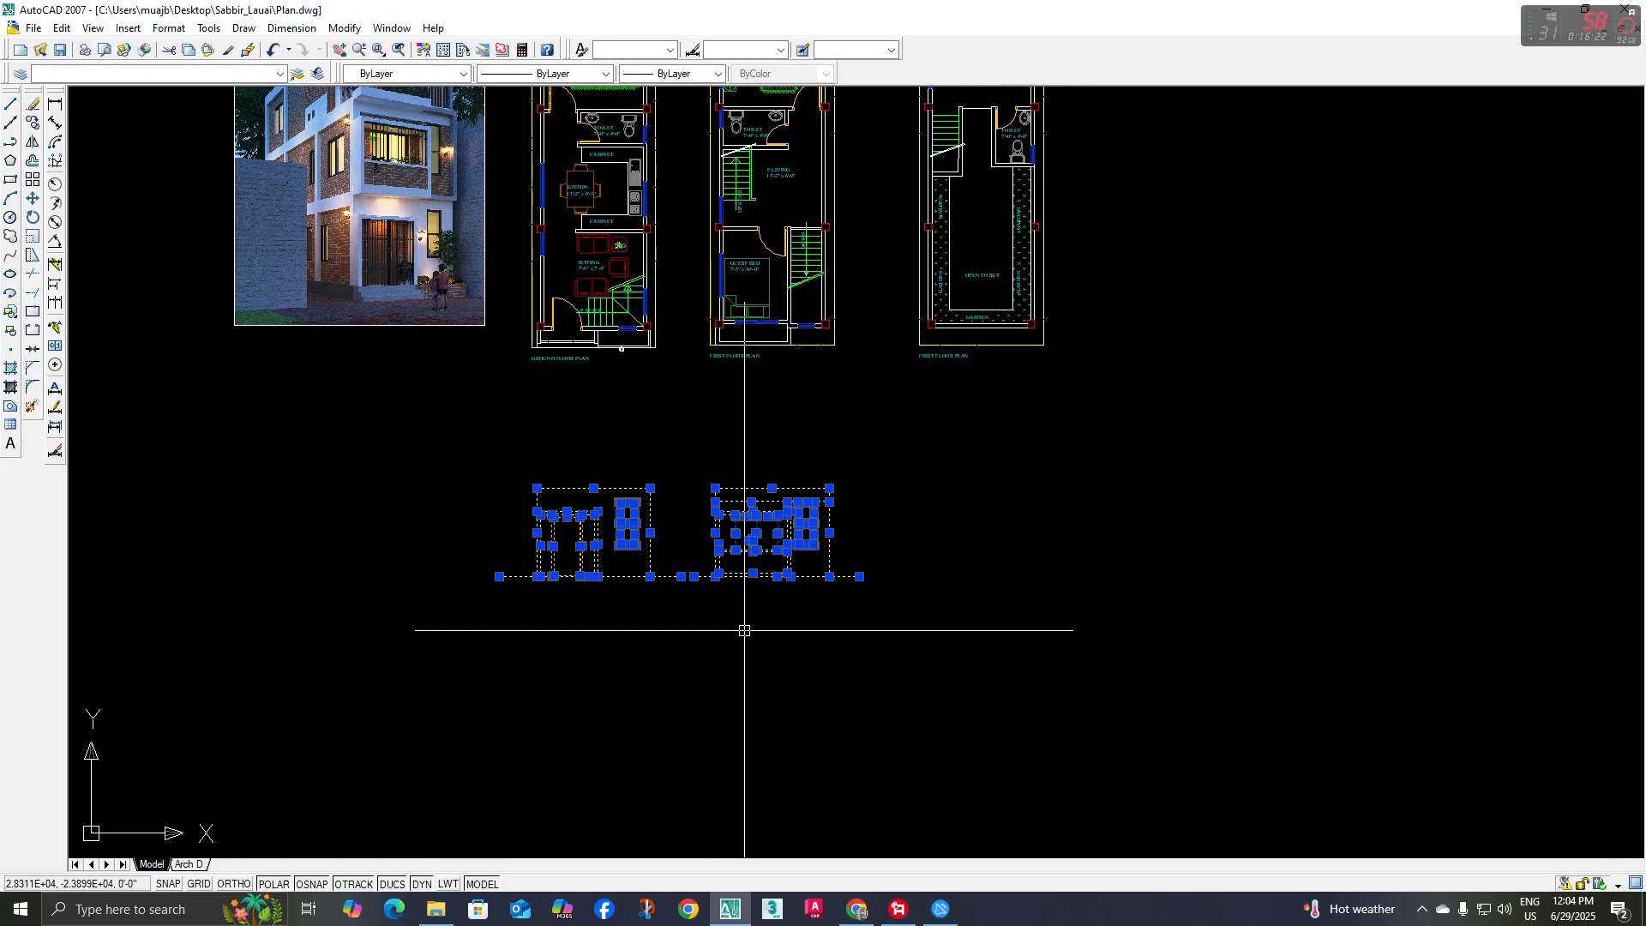
pyautogui.press('m')
pyautogui.press('Return')
pyautogui.click(956, 582)
pyautogui.click(956, 605)
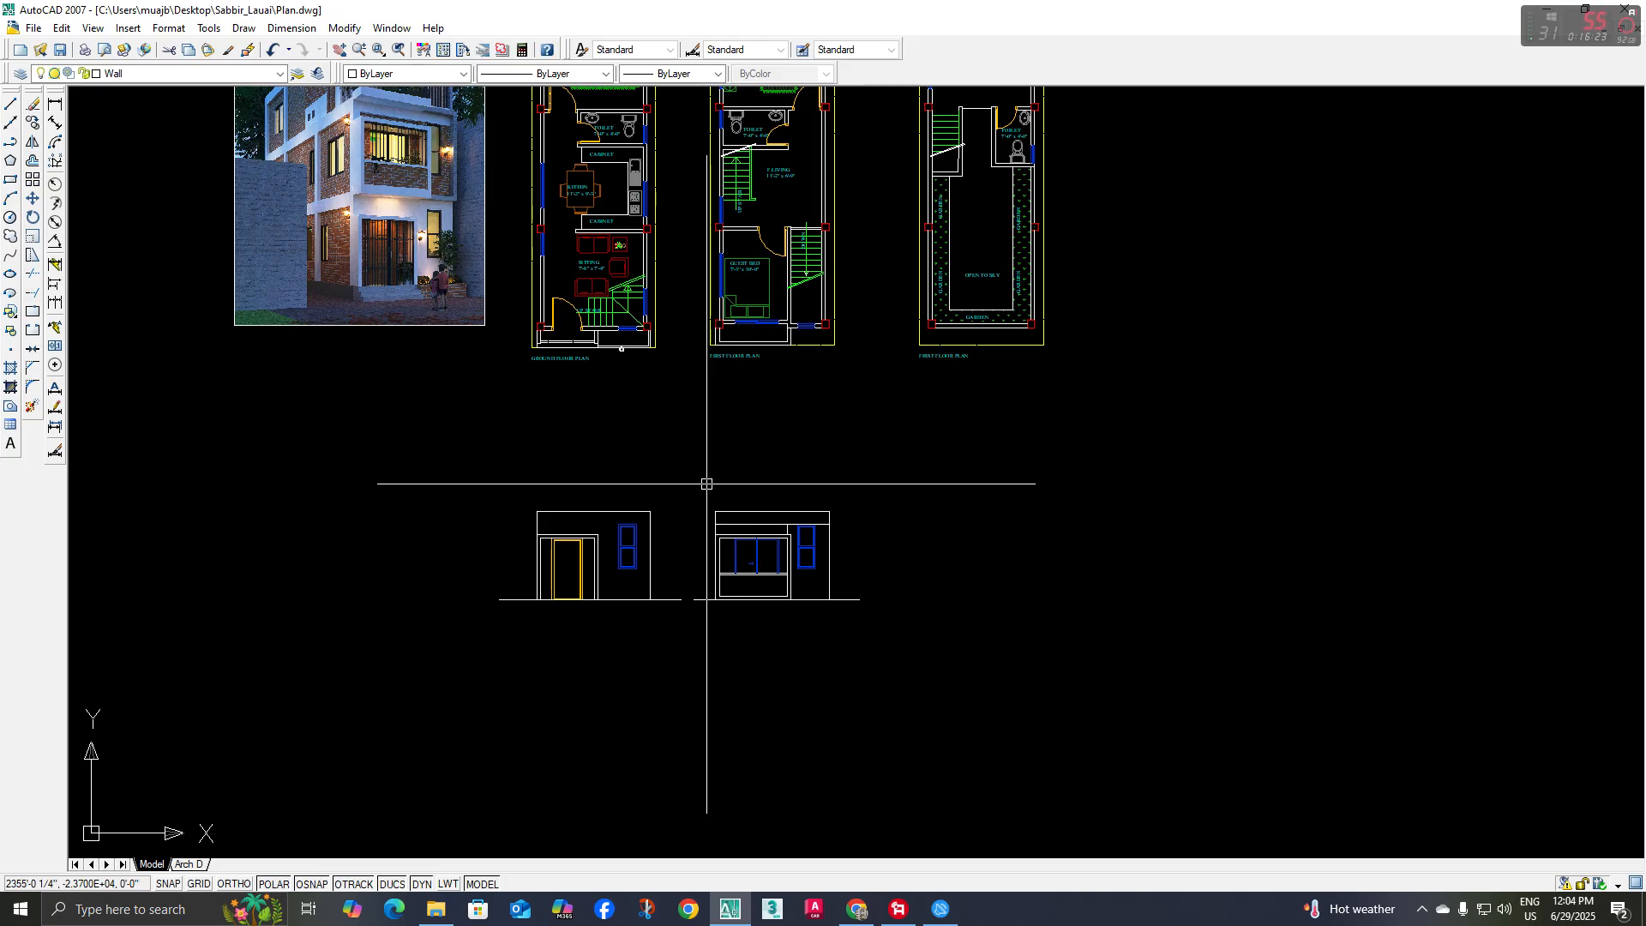
# Copy the first-floor elevation without its ground line onto the top left corner of the ground-floor elevation
pyautogui.click(706, 483)
pyautogui.click(852, 624)
pyautogui.click(33, 122)
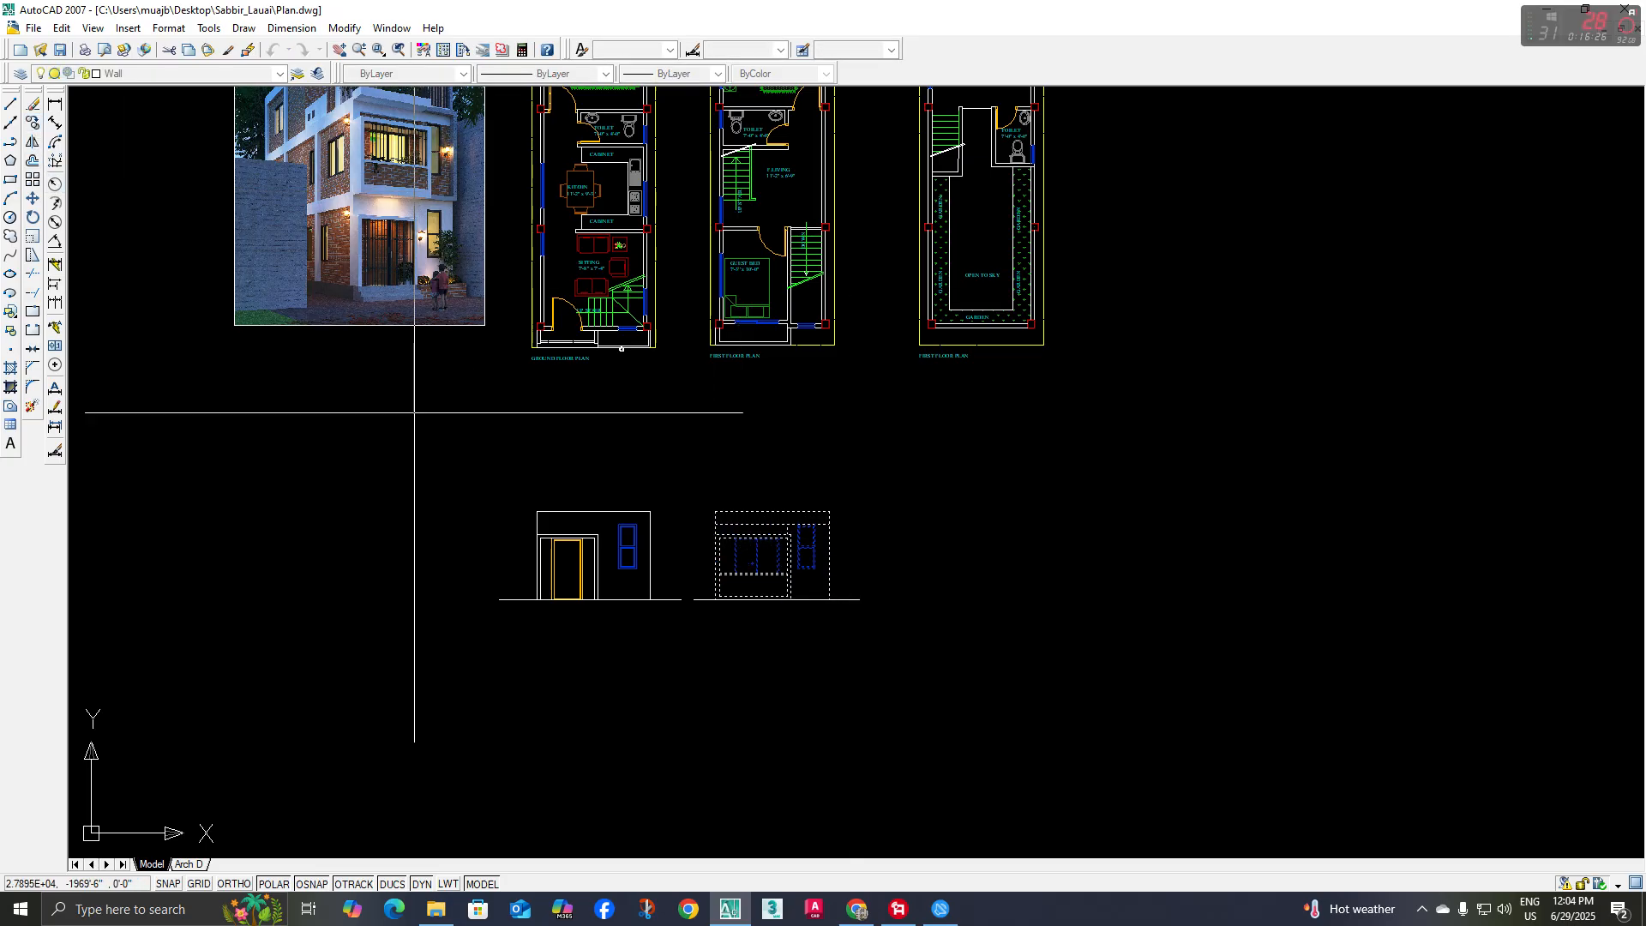
pyautogui.scroll(2, 707, 634)
pyautogui.click(717, 580)
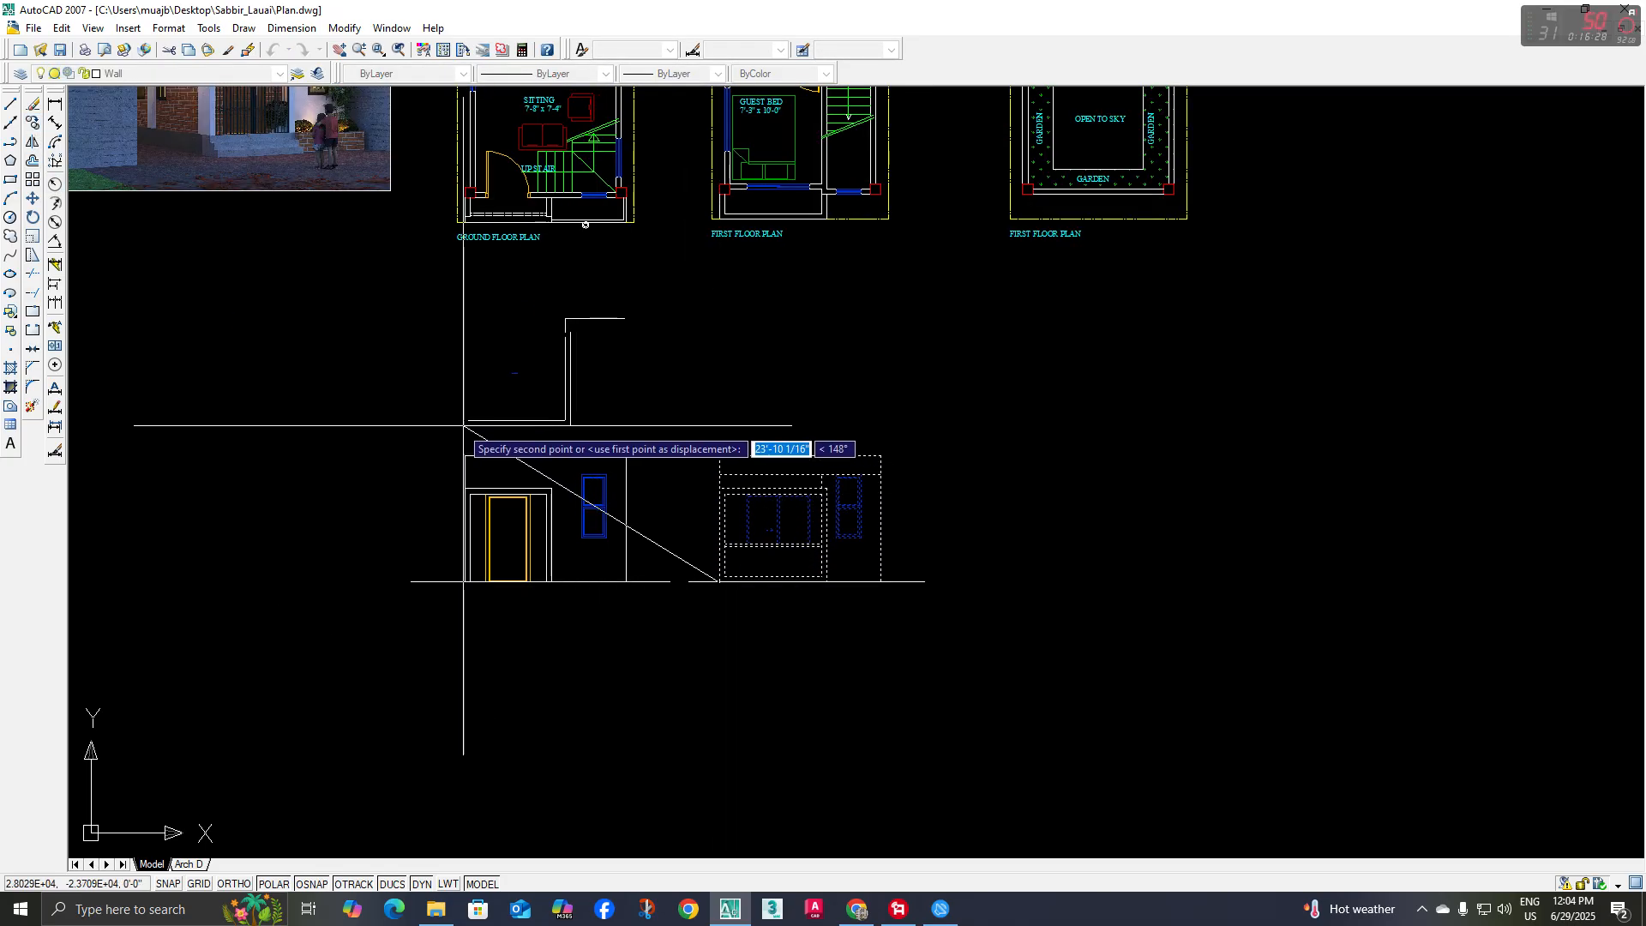
pyautogui.click(464, 456)
pyautogui.press('Escape')
# Compare the stacked two-storey elevation with the entrance and balcony in the reference rendering
pyautogui.moveTo(674, 412); pyautogui.dragTo(669, 461, button='middle')
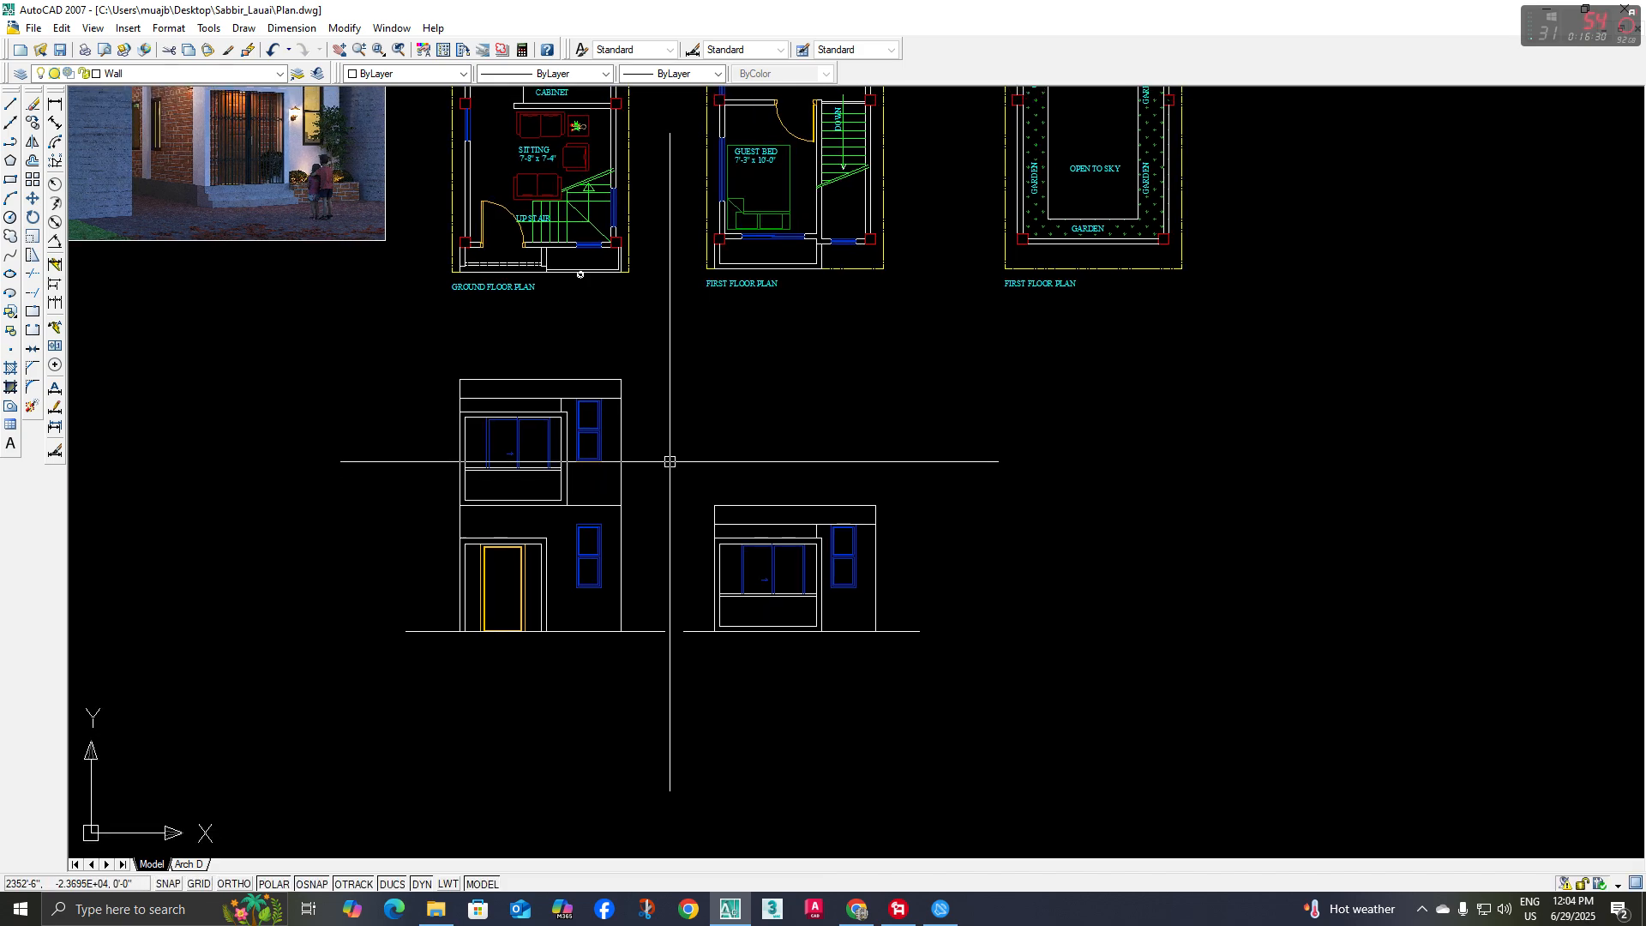
pyautogui.scroll(3, 493, 498)
pyautogui.scroll(-2, 915, 535)
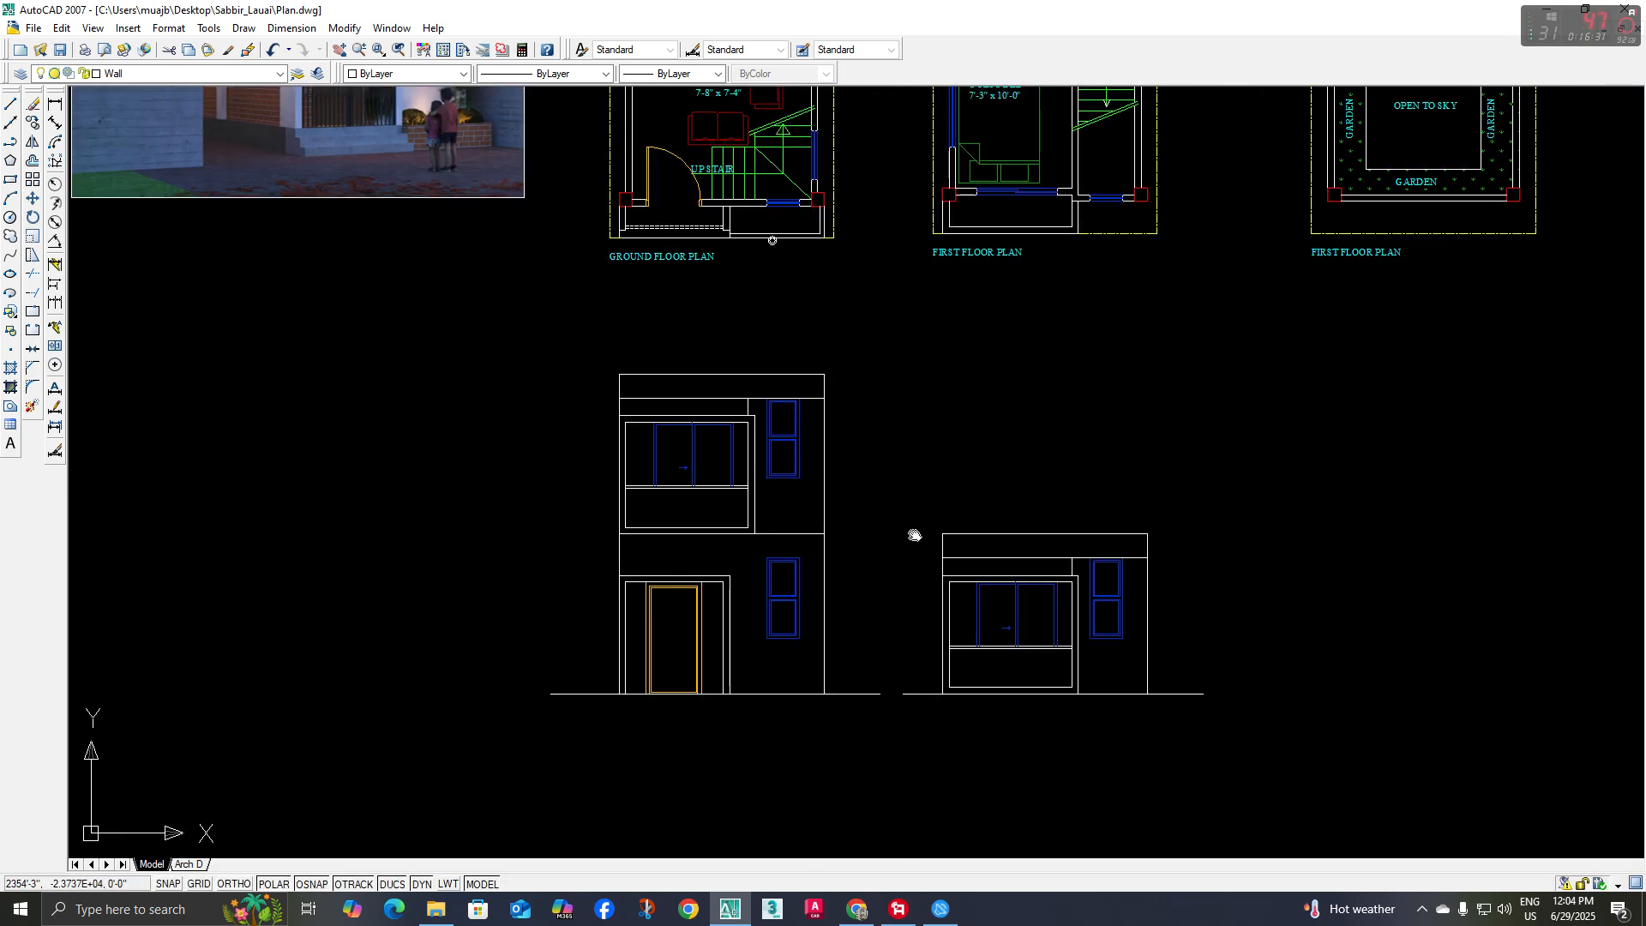
pyautogui.moveTo(915, 535); pyautogui.dragTo(867, 580, button='middle')
pyautogui.moveTo(698, 604); pyautogui.dragTo(856, 828, button='middle')
pyautogui.scroll(2, 452, 234)
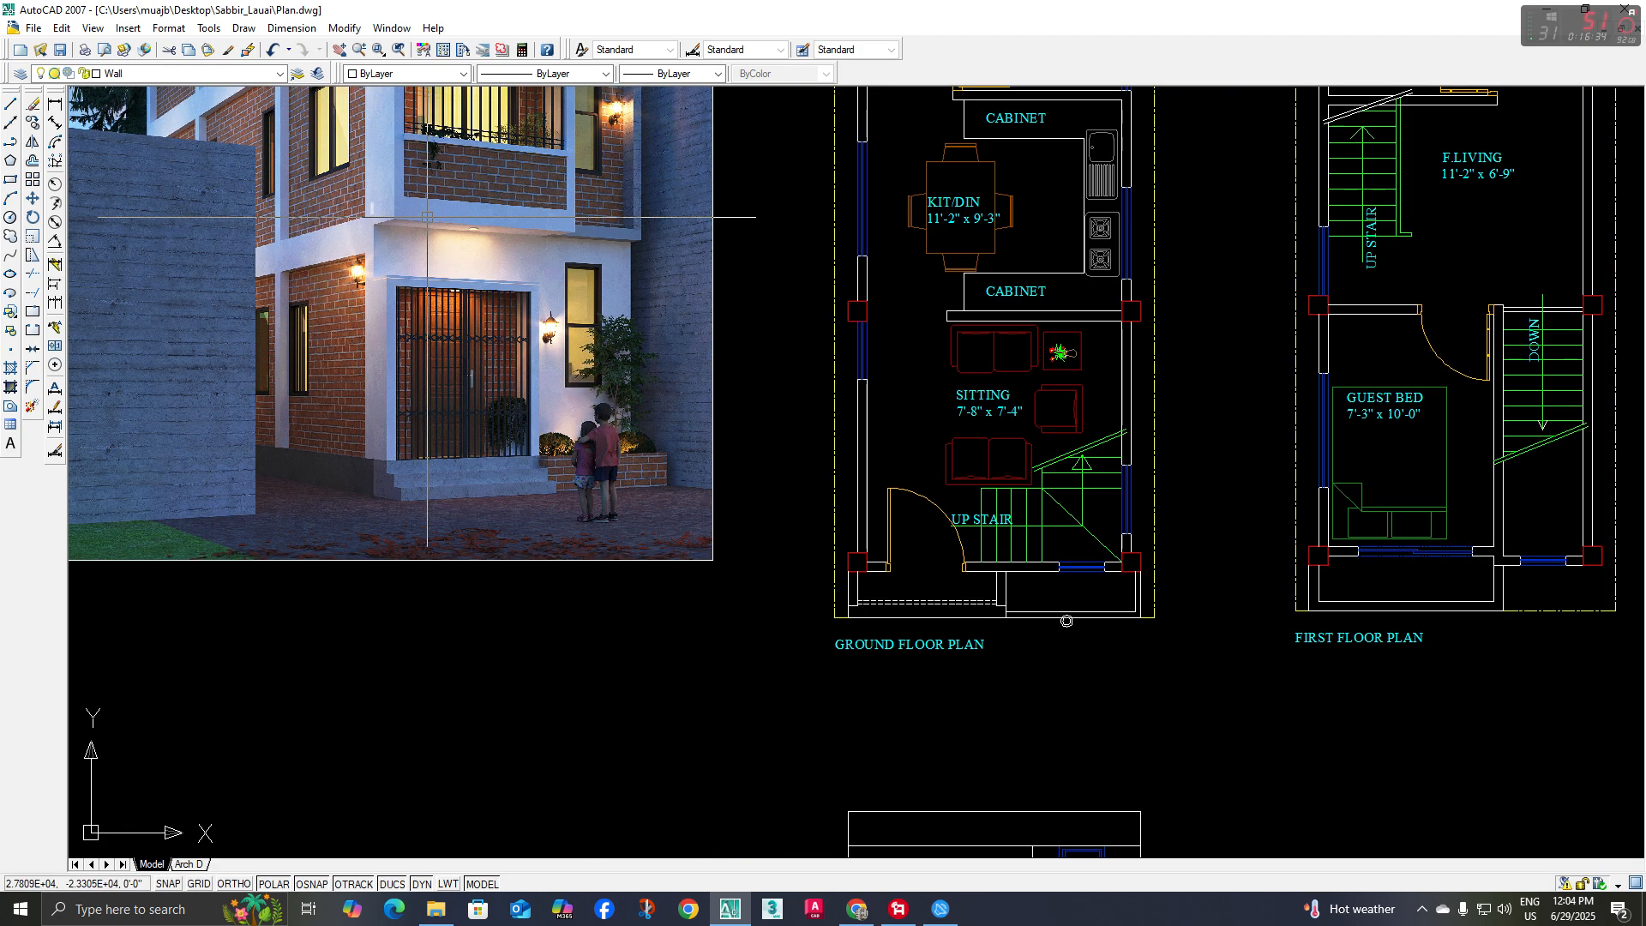
pyautogui.scroll(-3, 771, 514)
pyautogui.scroll(2, 770, 534)
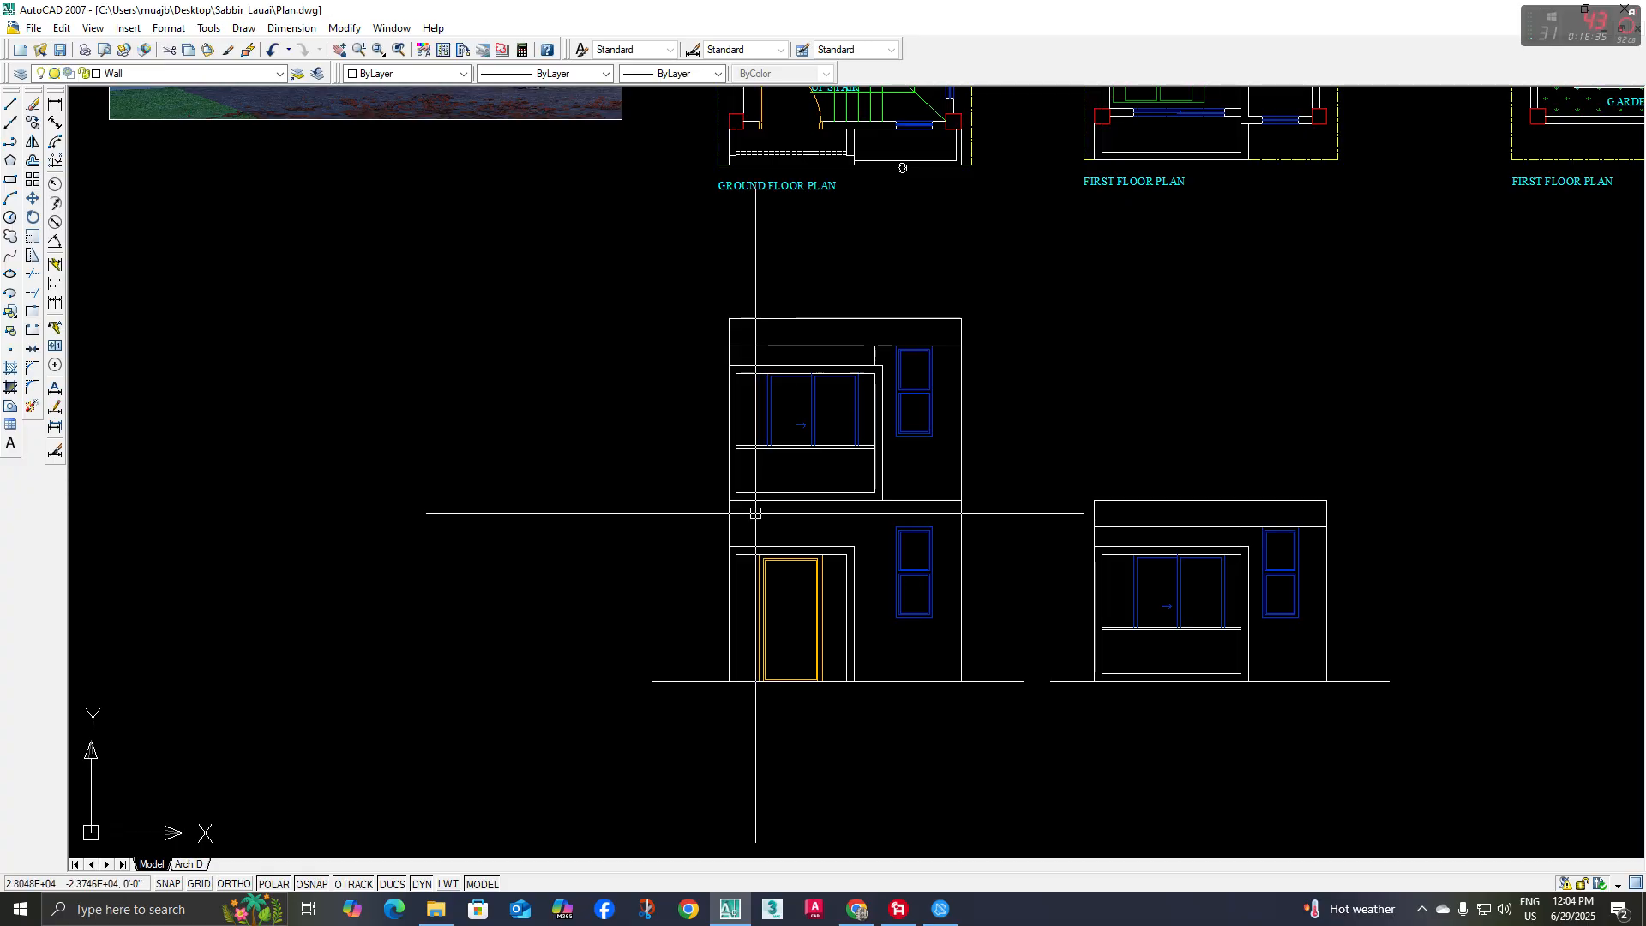
# Add a vertical linear dimension for the ground-floor height beside the right wall, from ground line to floor line
pyautogui.scroll(3, 873, 518)
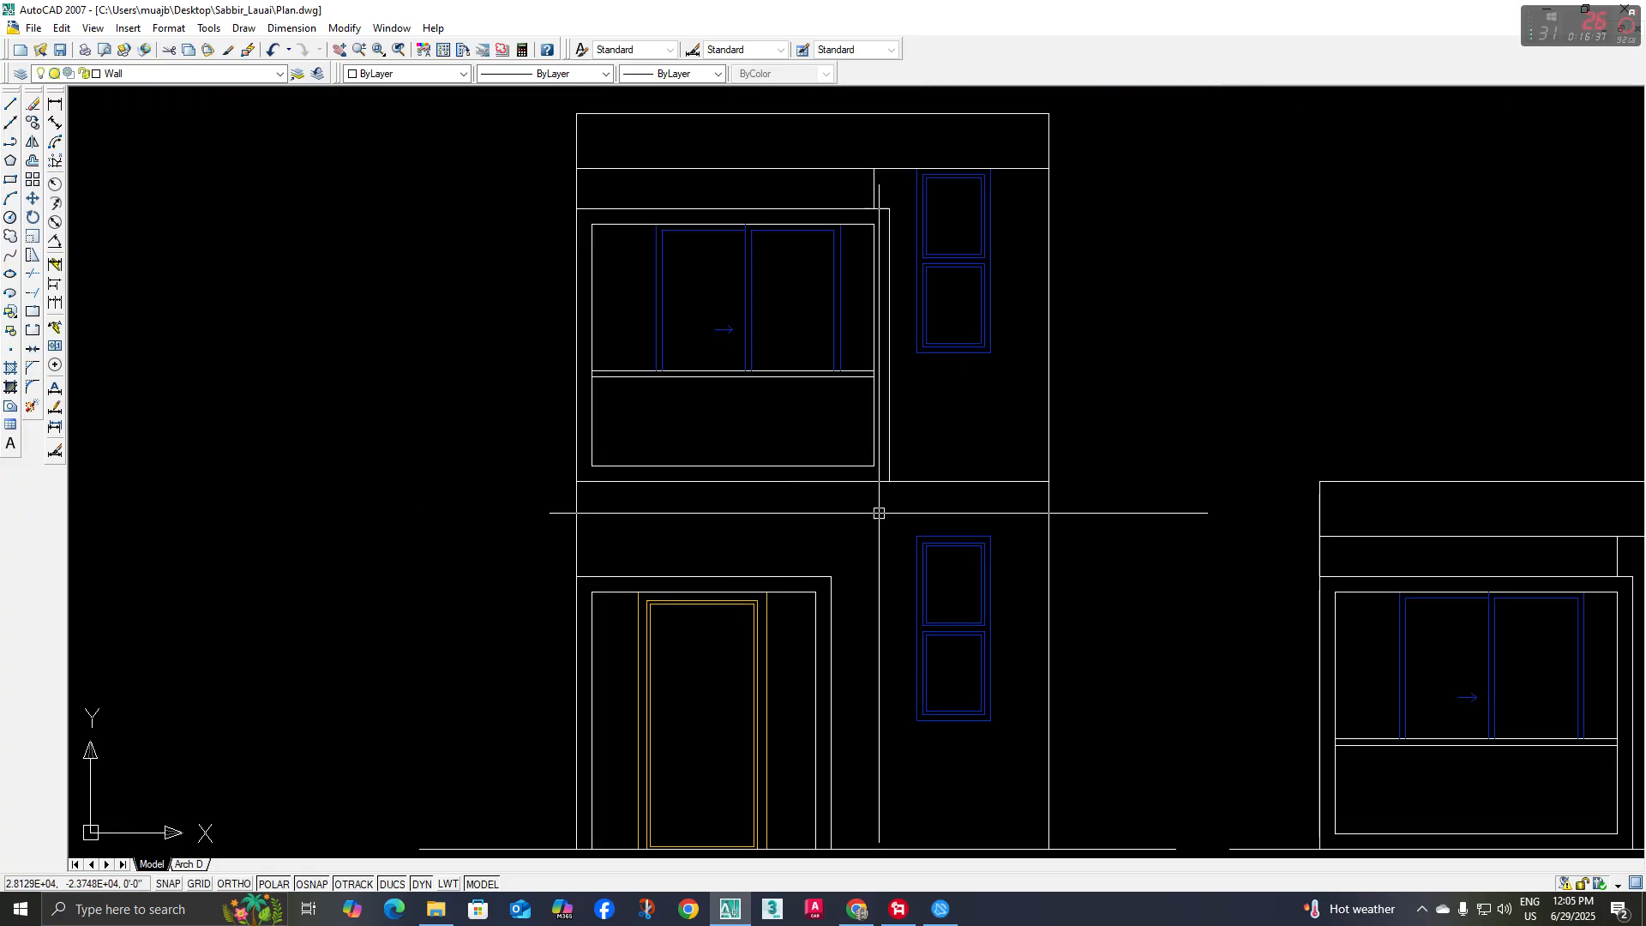
pyautogui.click(55, 104)
pyautogui.scroll(-2, 83, 285)
pyautogui.click(690, 410)
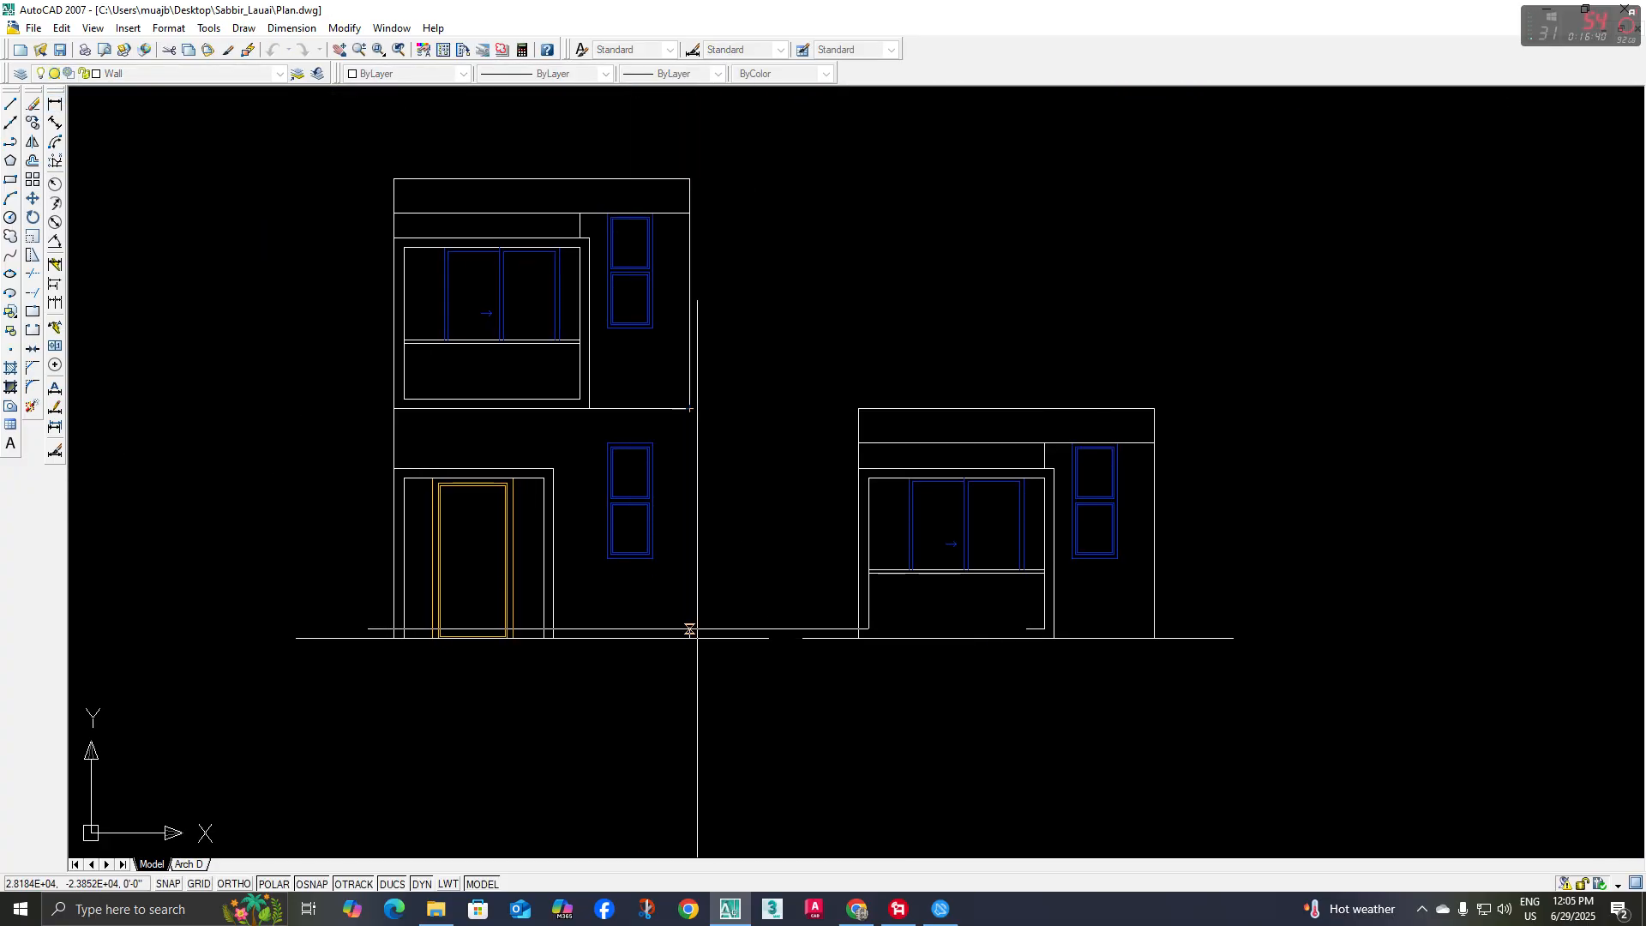
pyautogui.click(690, 630)
pyautogui.scroll(2, 704, 413)
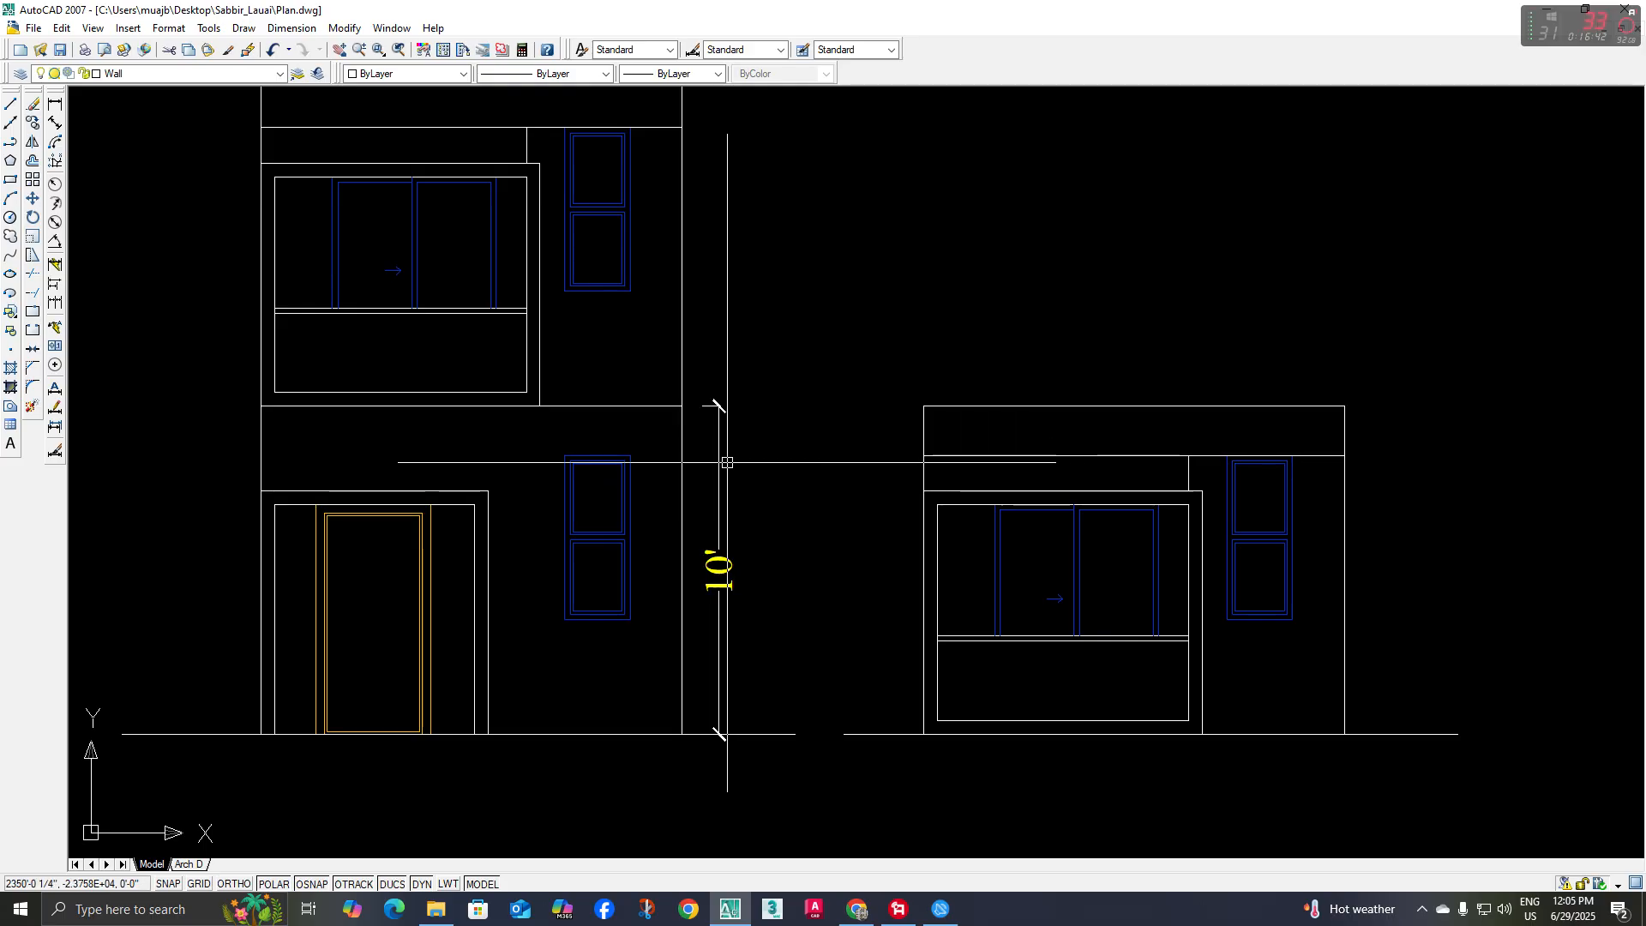
# Copy the line between the two storeys a short distance straight down
pyautogui.moveTo(727, 463); pyautogui.dragTo(740, 465, button='middle')
pyautogui.scroll(3, 561, 433)
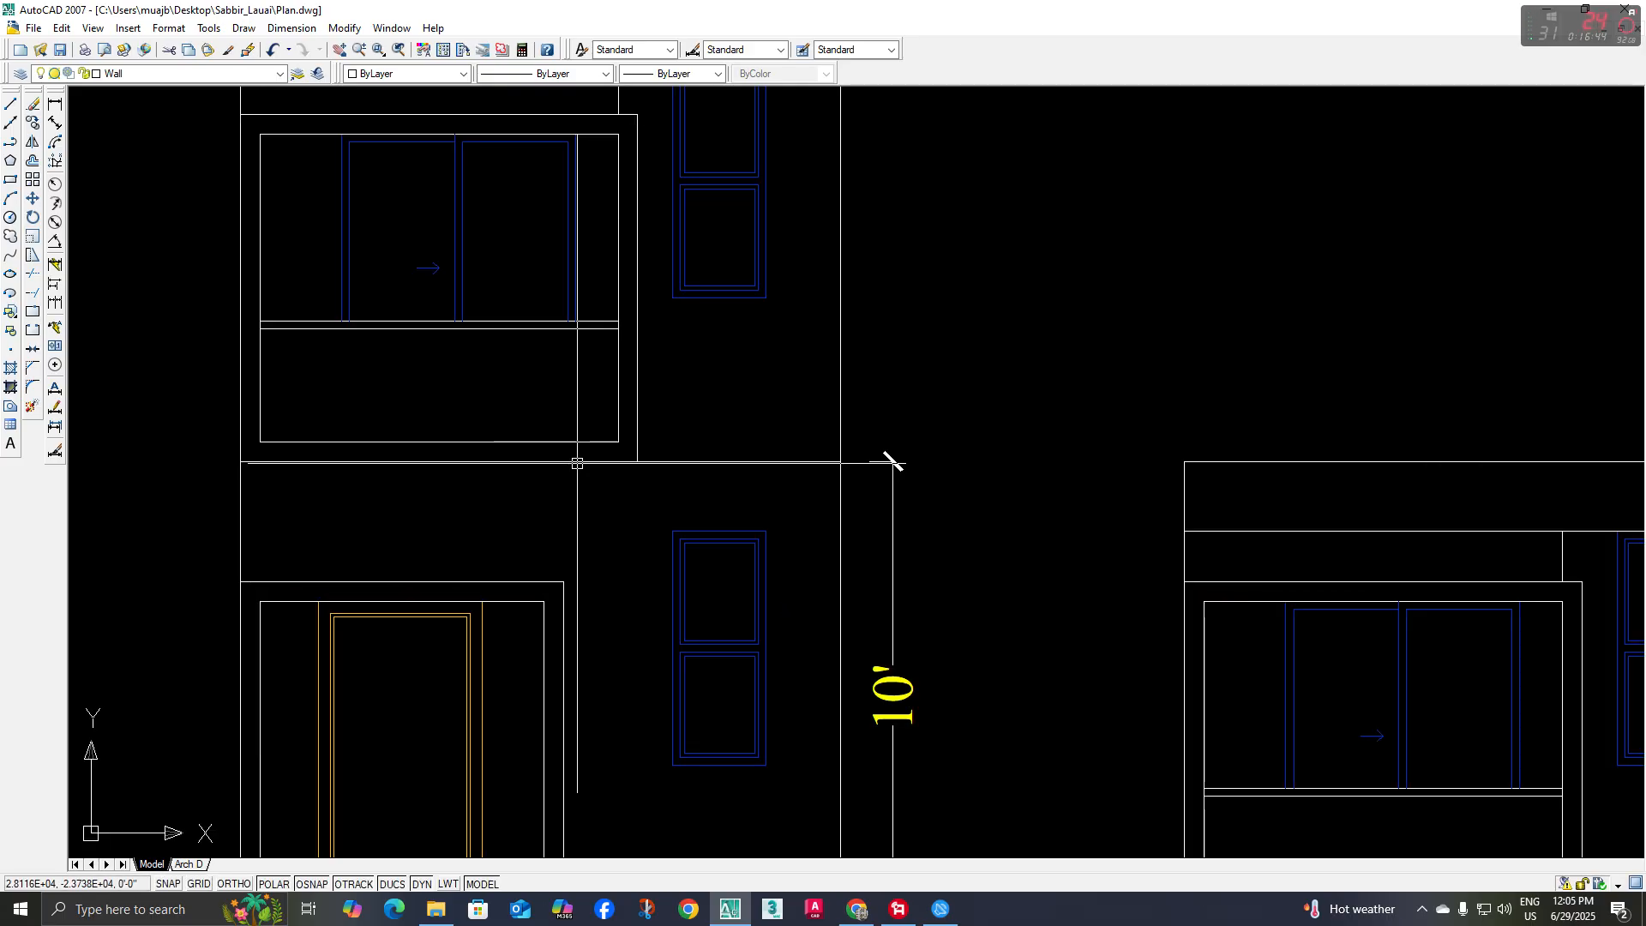
pyautogui.scroll(-2, 563, 479)
pyautogui.moveTo(562, 480); pyautogui.dragTo(590, 493, button='middle')
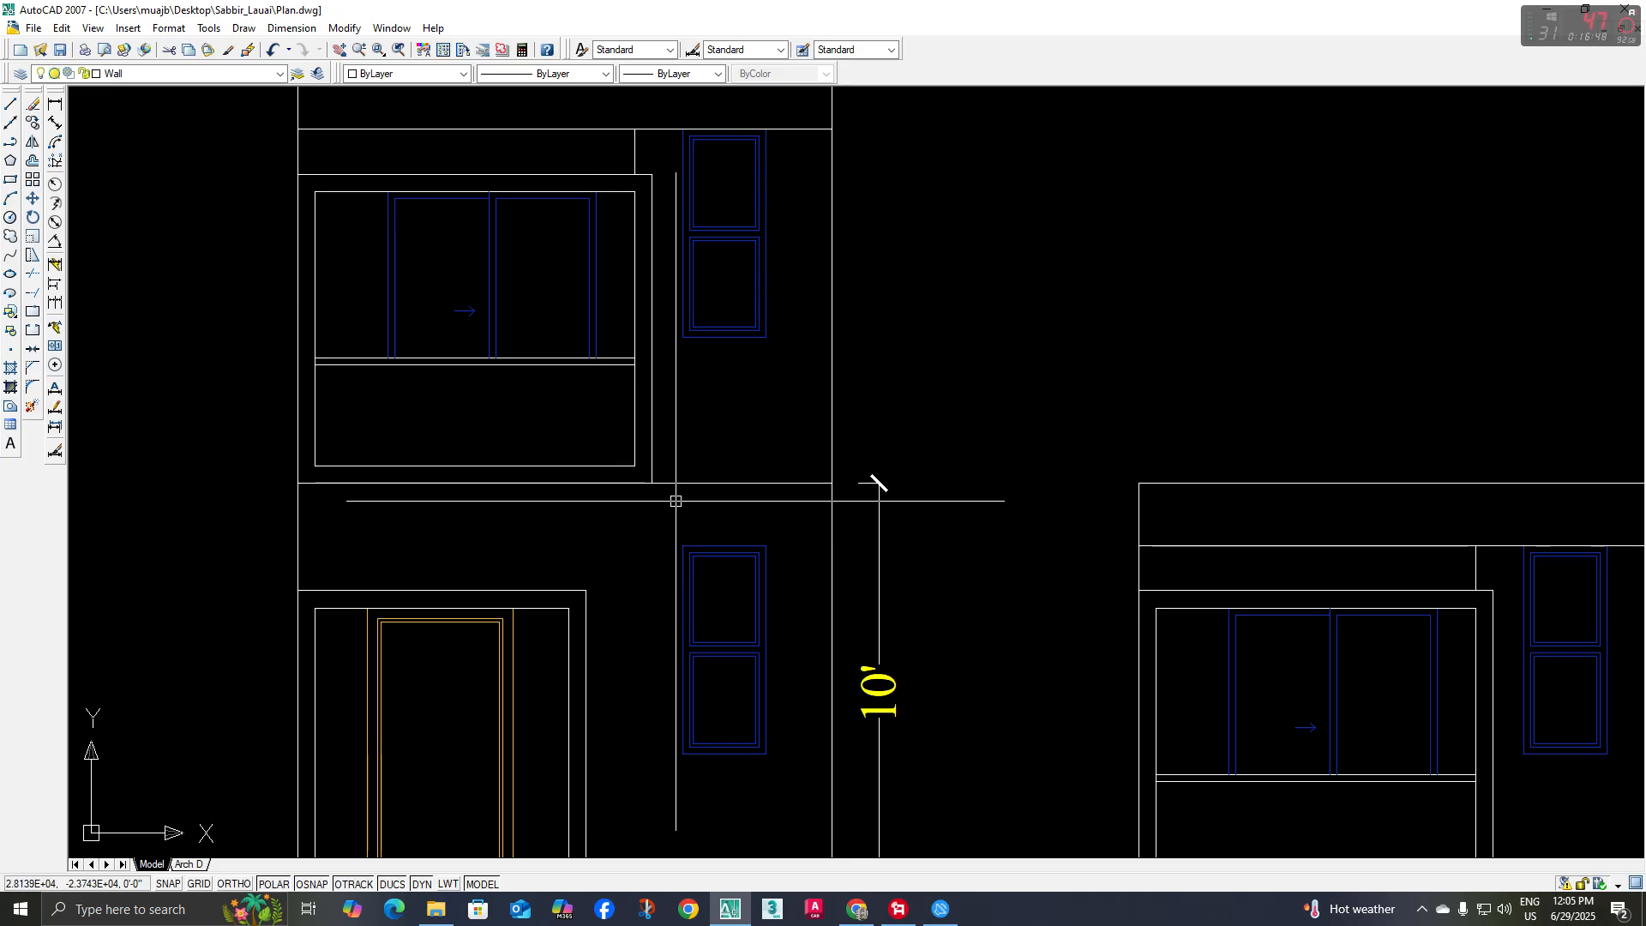
pyautogui.click(699, 482)
pyautogui.write('co')
pyautogui.press('space')
pyautogui.click(718, 436)
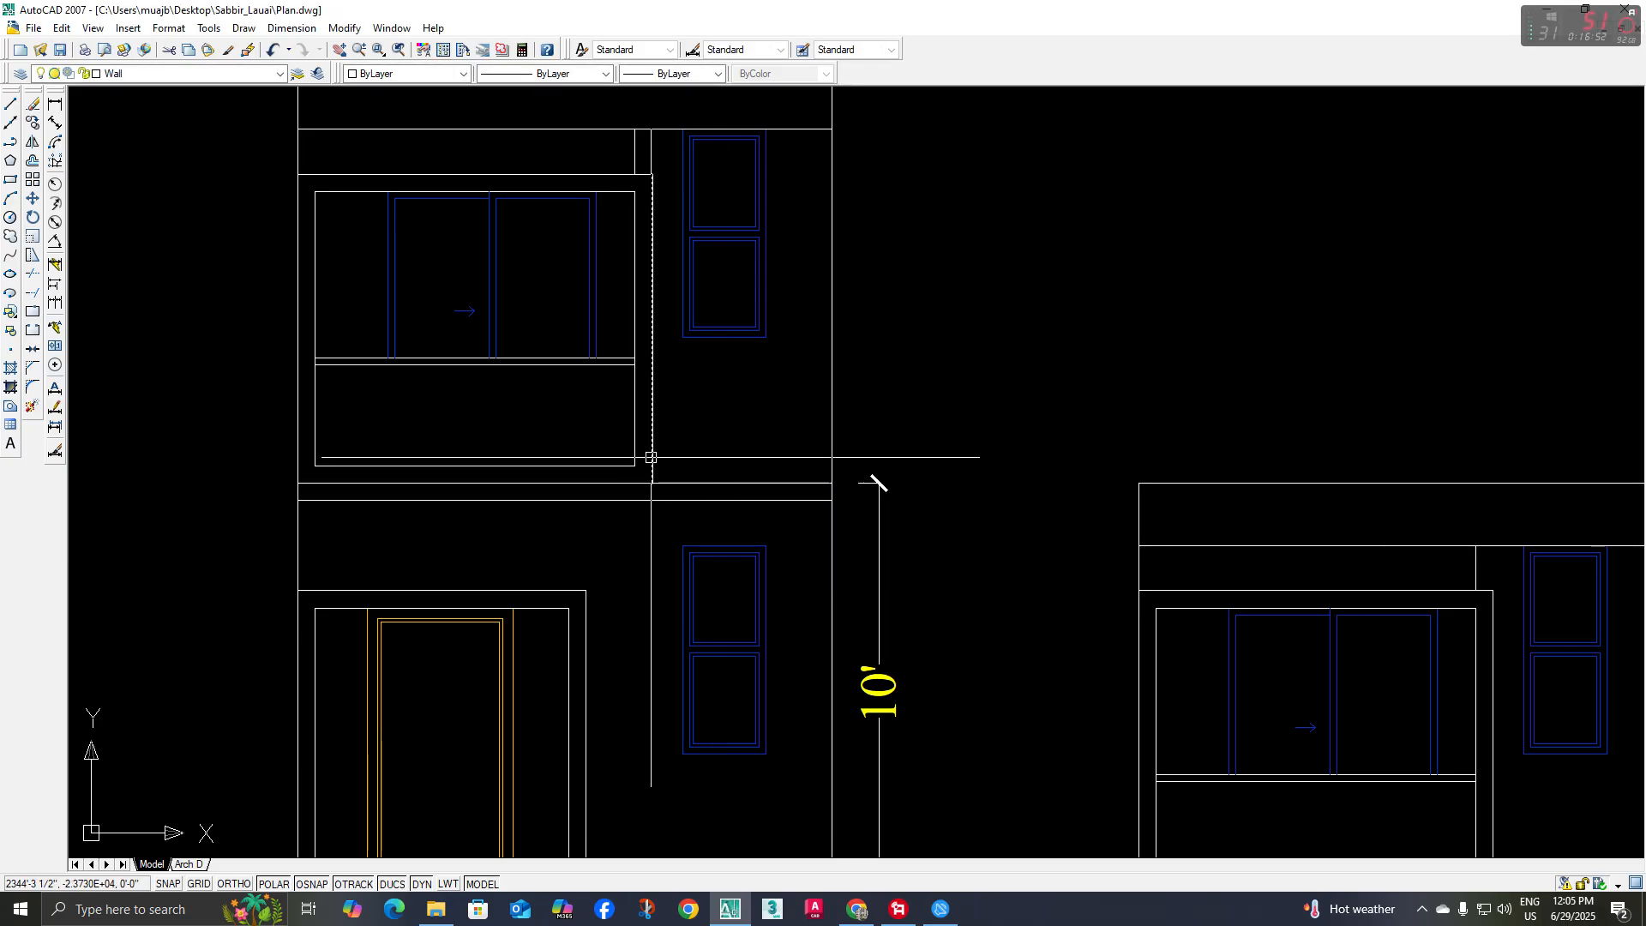
# Draw a vertical line from the lower end of the balcony frame's right edge down to the copied floor line
pyautogui.write('l')
pyautogui.press('Return')
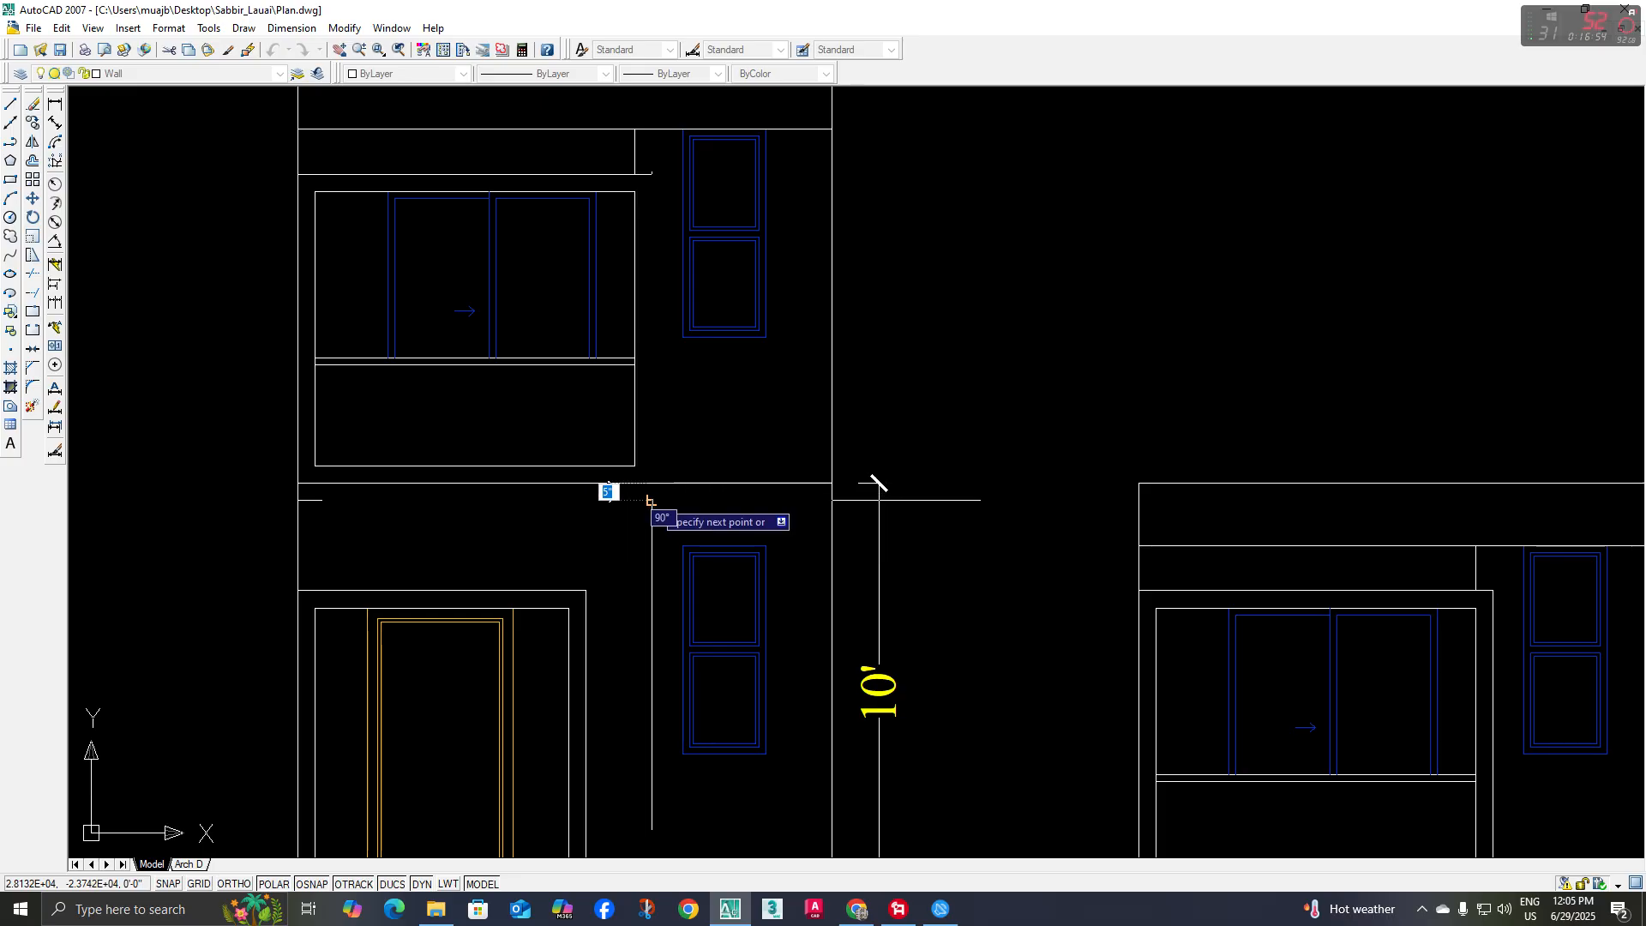
pyautogui.click(652, 500)
pyautogui.press('Return')
# Trim both floor lines to the right of the balcony frame and delete the remaining upper one
pyautogui.write('tr')
pyautogui.press('Return')
pyautogui.press('Return')
pyautogui.click(703, 483)
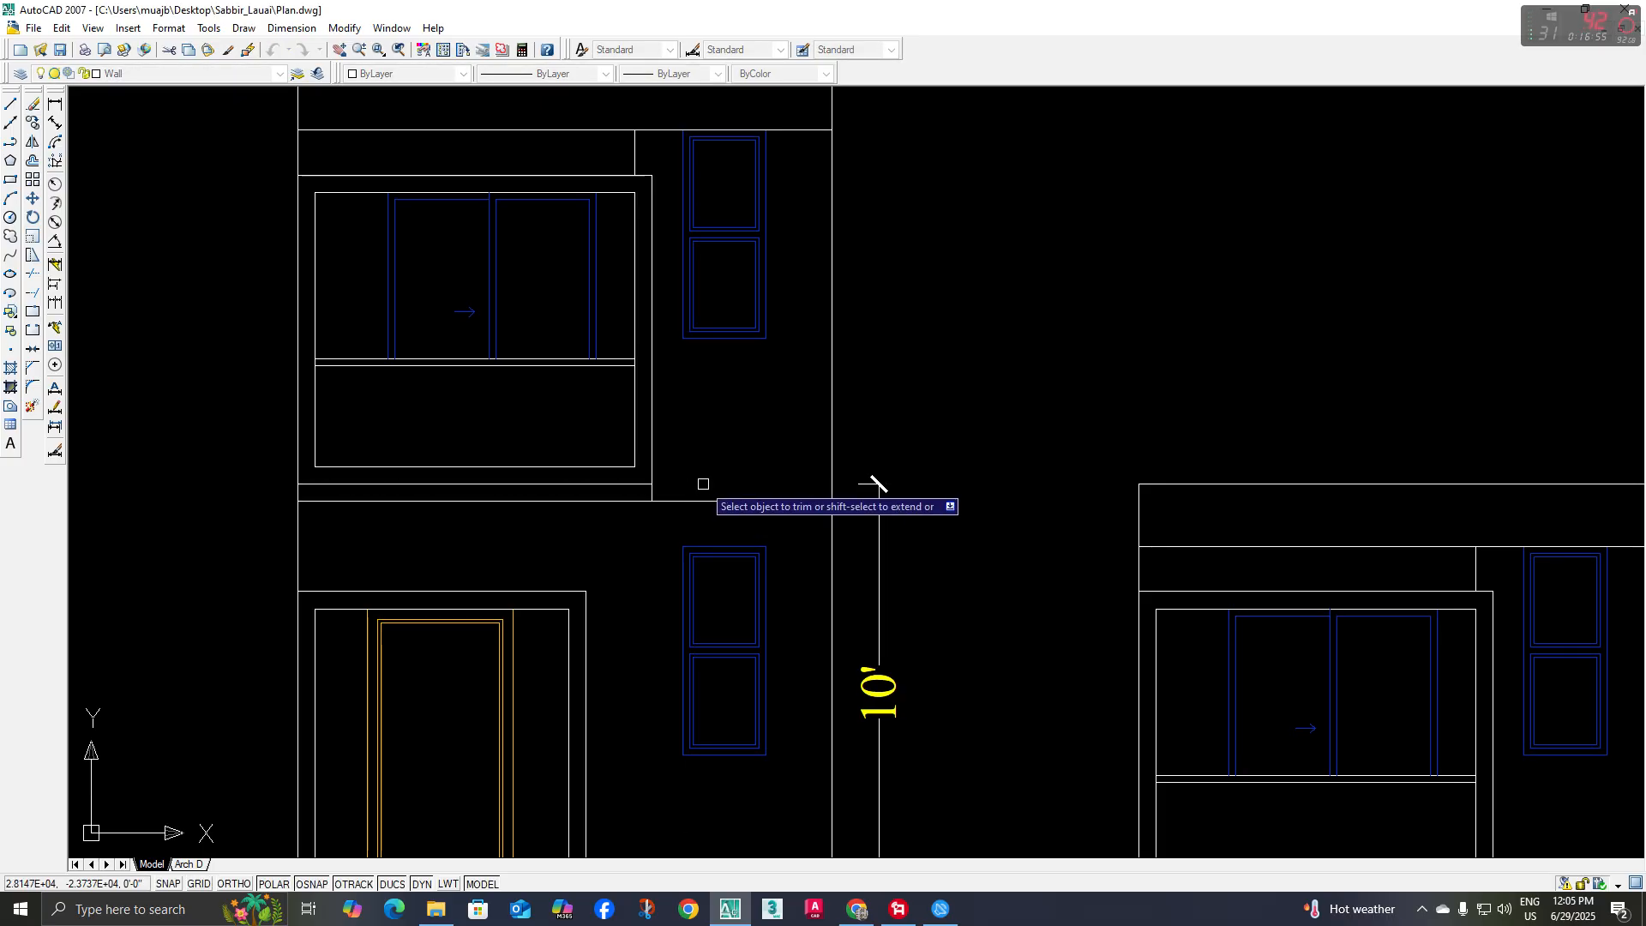
pyautogui.press('Escape')
pyautogui.click(550, 484)
pyautogui.moveTo(549, 486); pyautogui.dragTo(547, 495, button='middle')
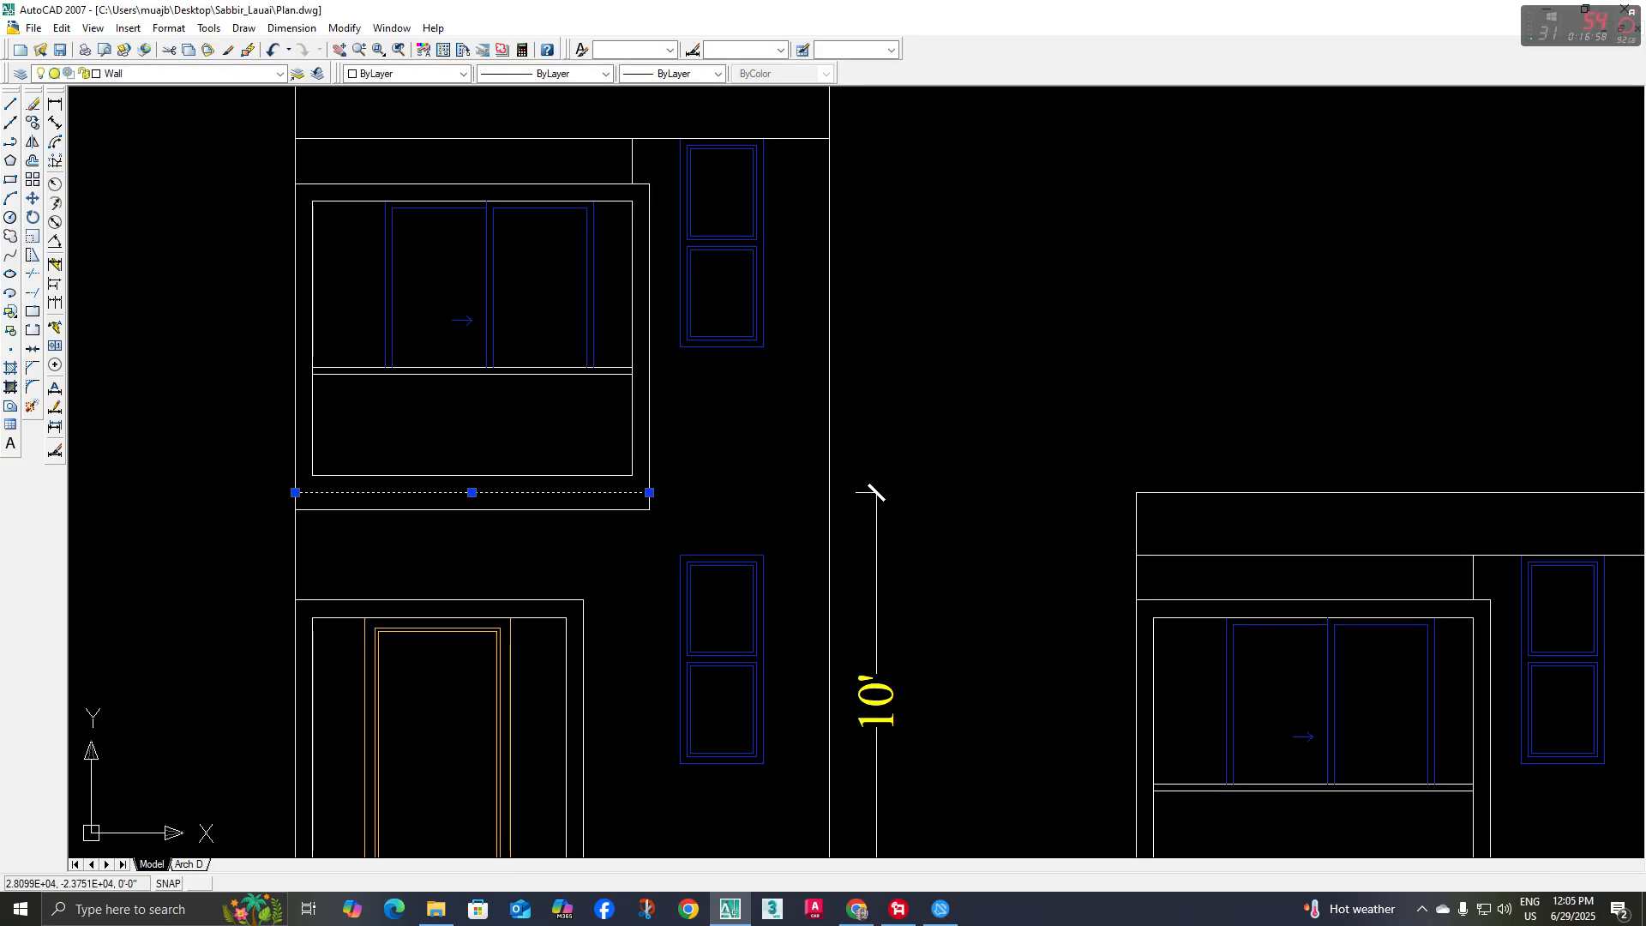
pyautogui.press('Delete')
# Examine the reference rendering's balcony slab, right-hand wall band and roof terrace against the plans and elevation
pyautogui.moveTo(351, 513); pyautogui.dragTo(383, 530, button='middle')
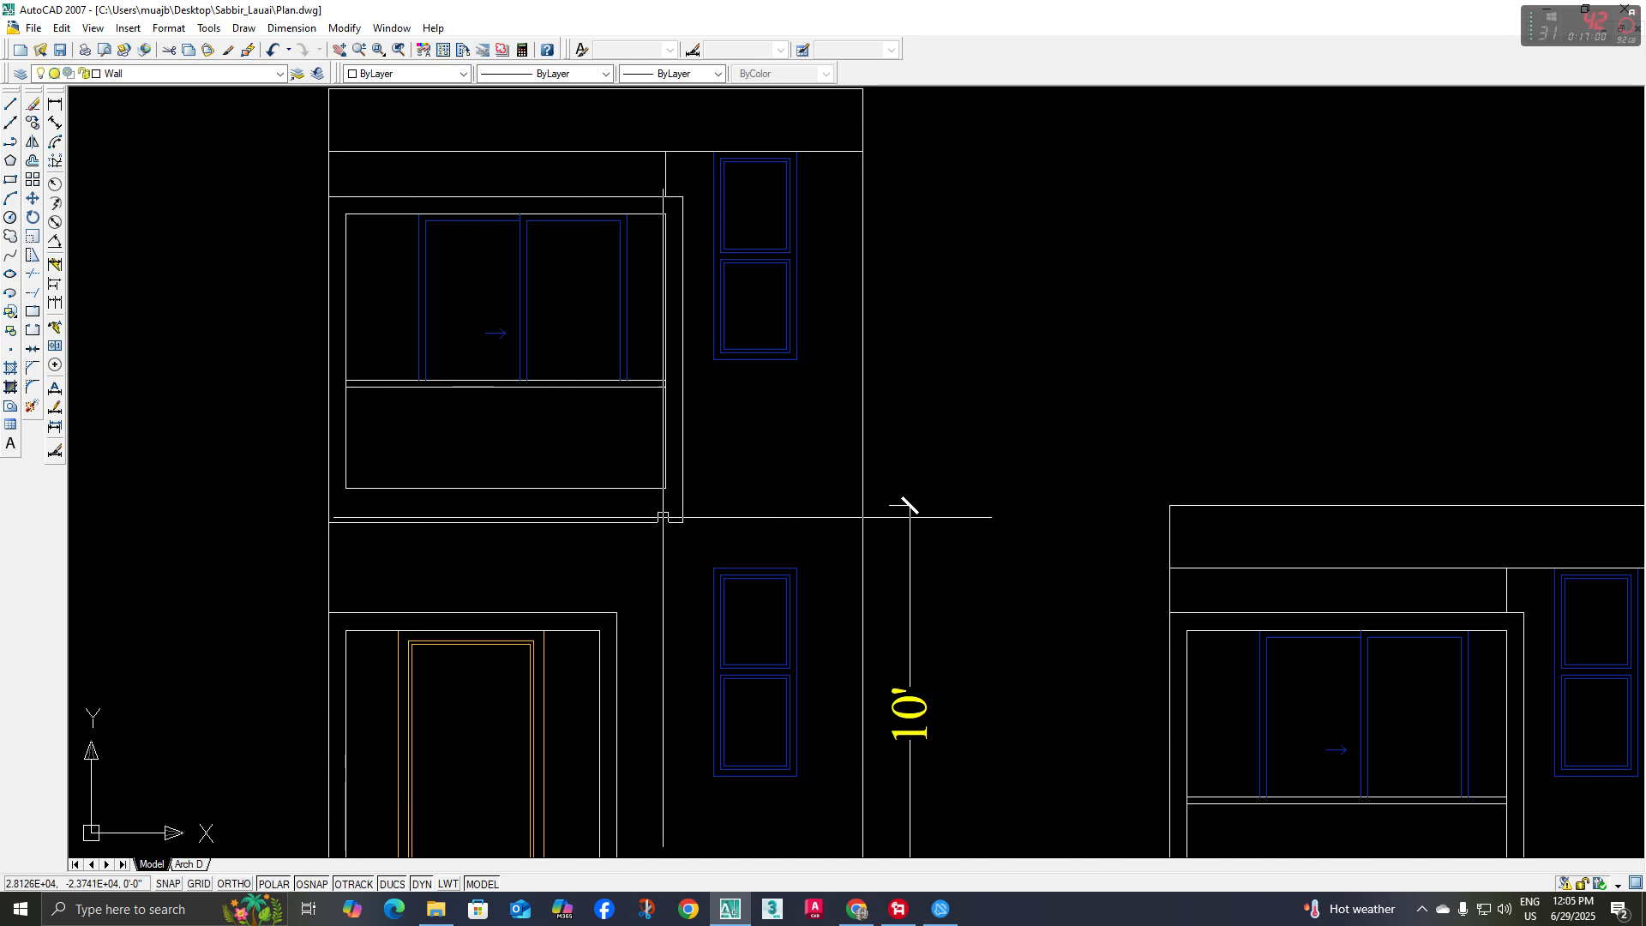
pyautogui.scroll(-6, 609, 533)
pyautogui.moveTo(611, 551); pyautogui.dragTo(678, 599, button='middle')
pyautogui.moveTo(745, 431); pyautogui.dragTo(738, 478, button='middle')
pyautogui.scroll(5, 400, 292)
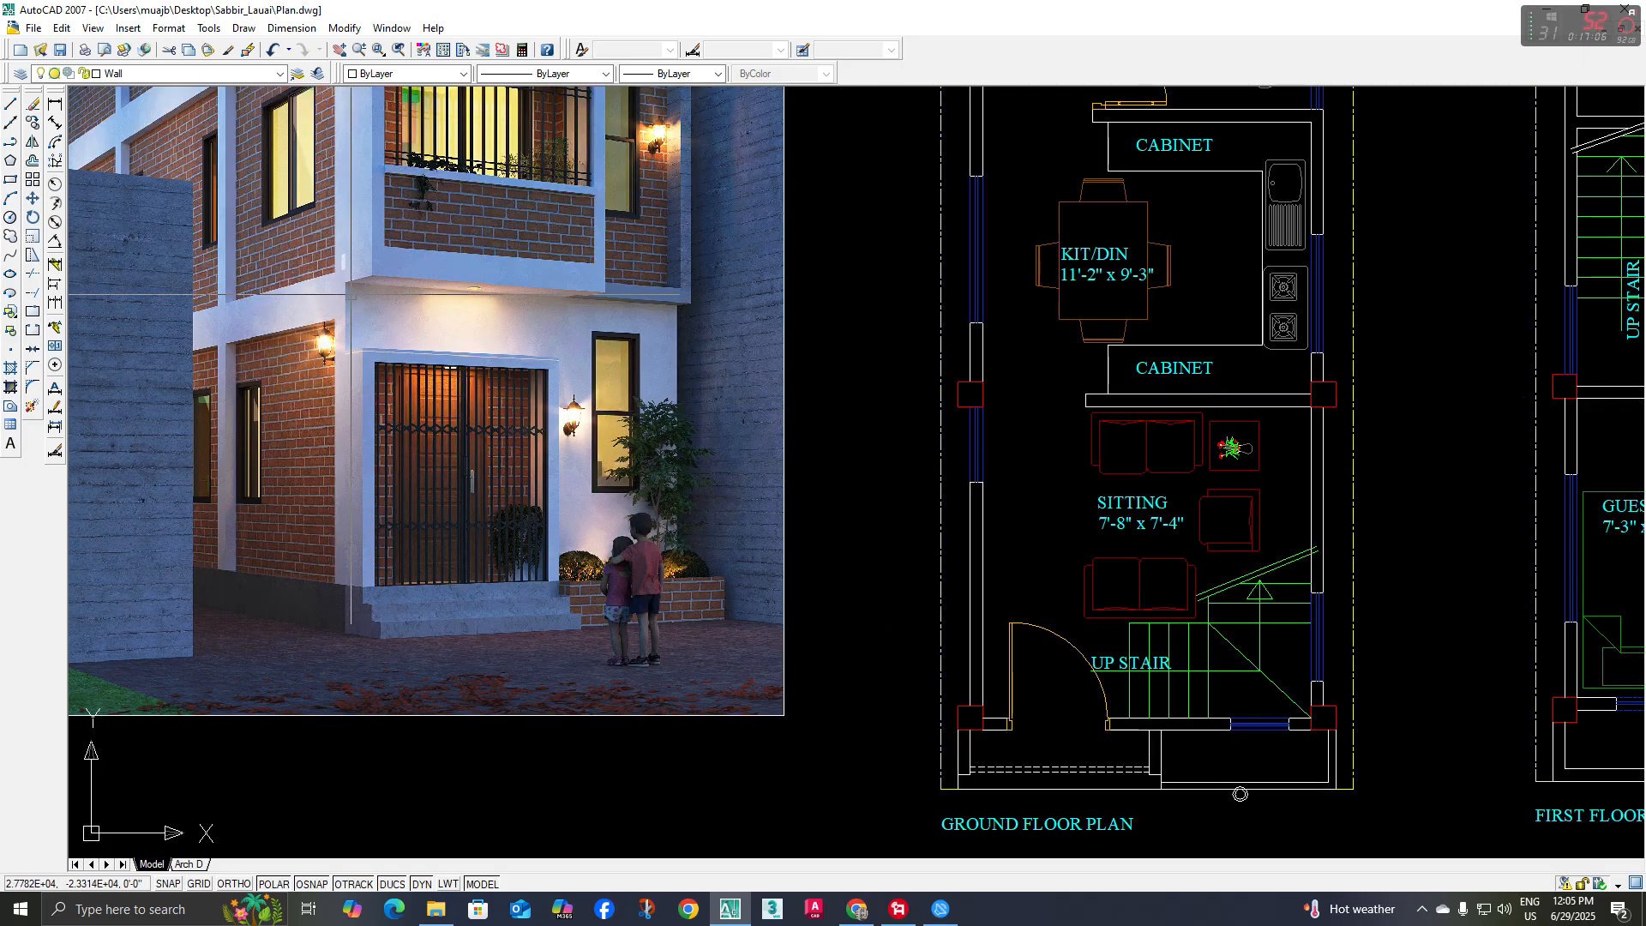
pyautogui.scroll(-3, 453, 312)
pyautogui.moveTo(454, 312); pyautogui.dragTo(472, 461, button='middle')
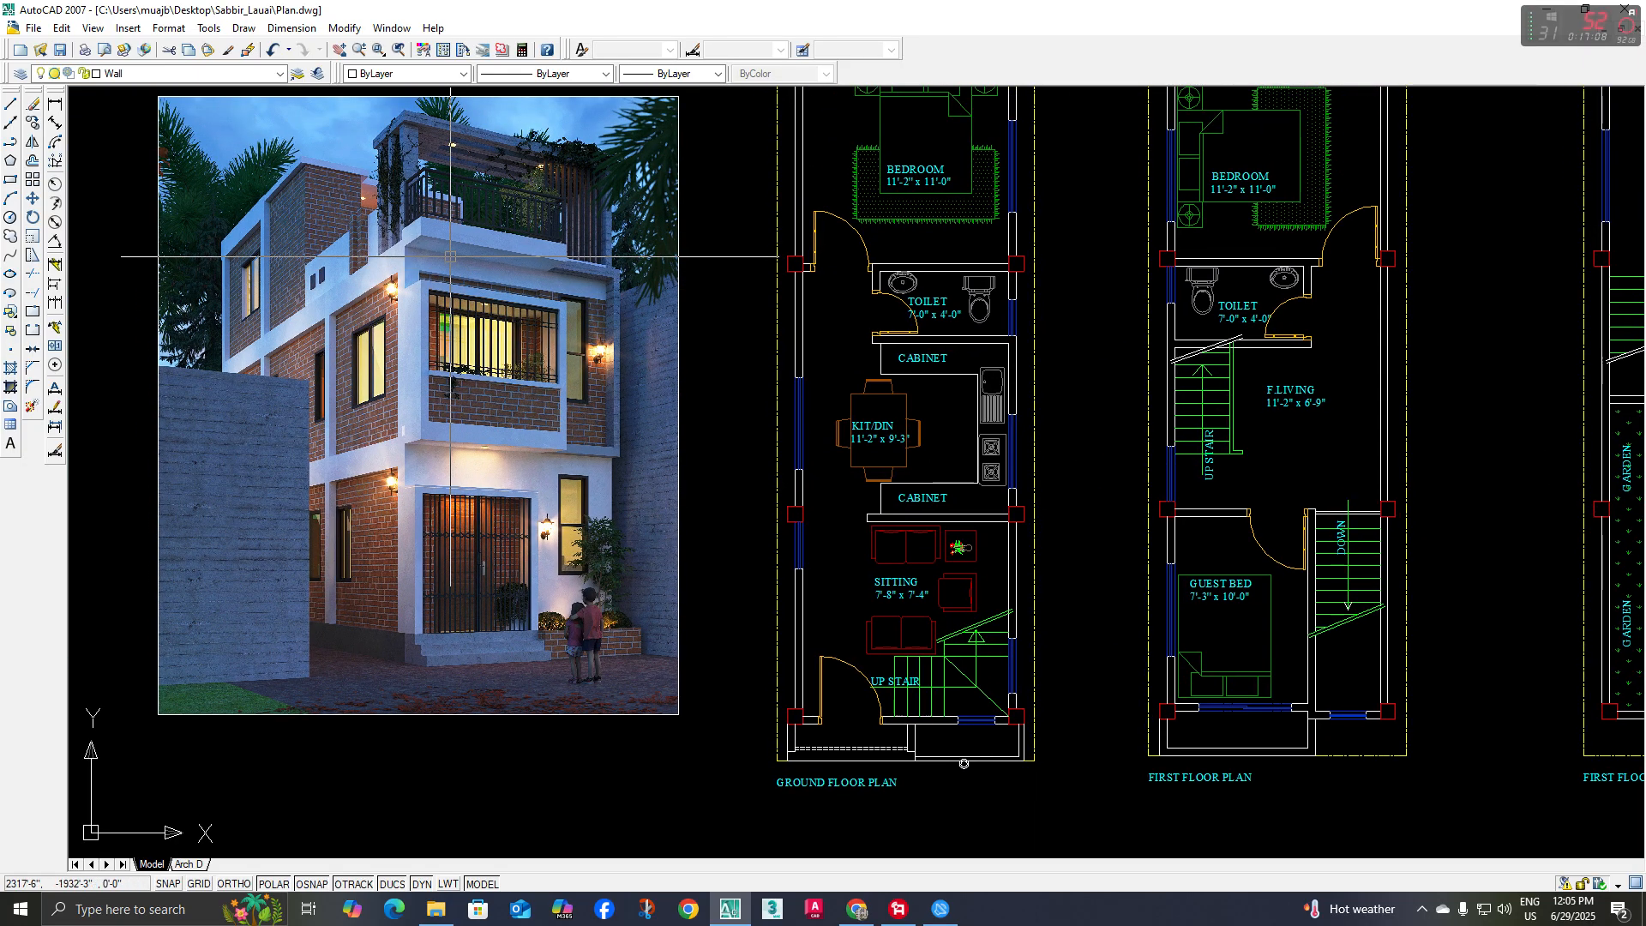
pyautogui.moveTo(981, 537); pyautogui.dragTo(728, 228, button='middle')
pyautogui.moveTo(797, 626); pyautogui.dragTo(775, 569, button='middle')
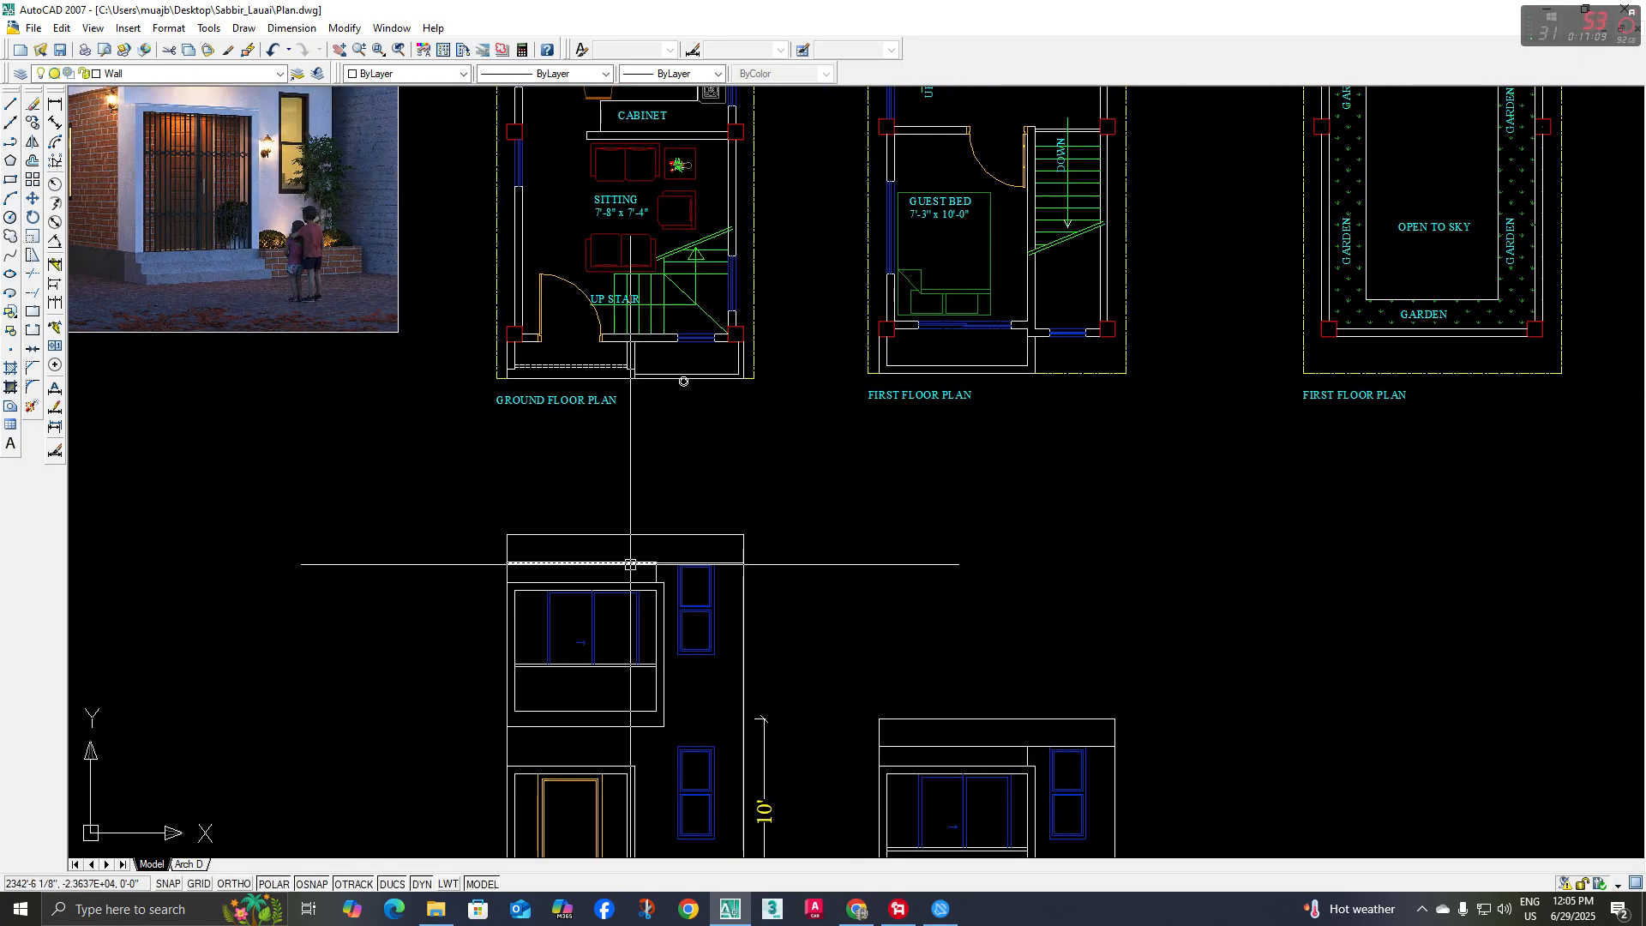
pyautogui.scroll(-4, 630, 564)
pyautogui.scroll(3, 480, 377)
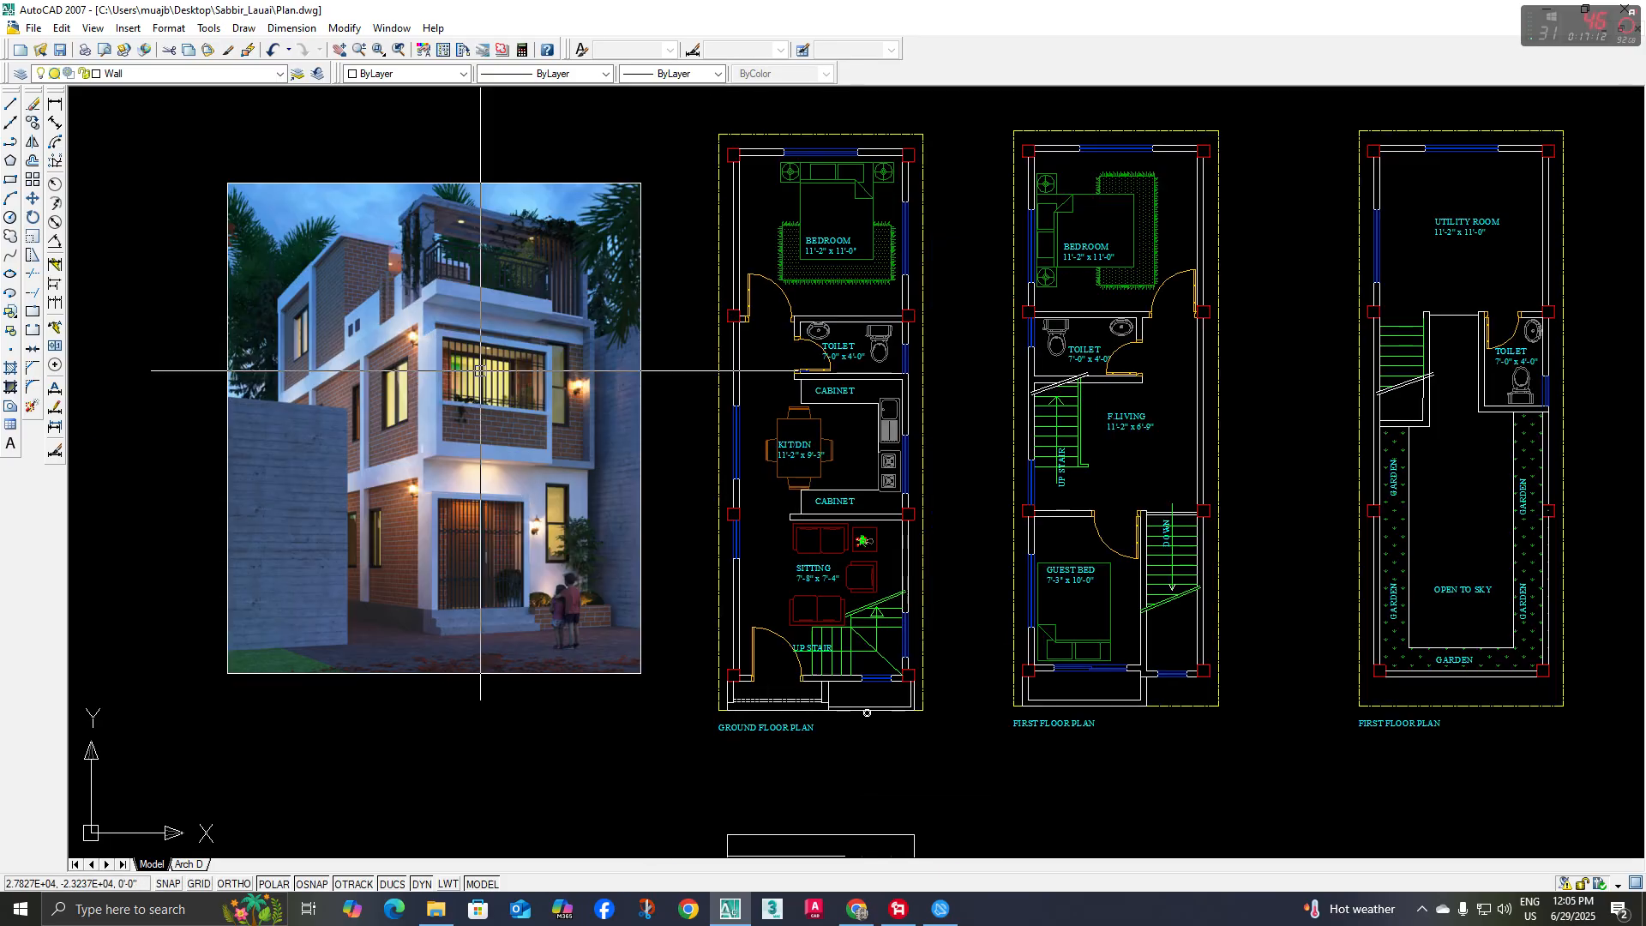
pyautogui.scroll(-1, 488, 367)
pyautogui.moveTo(595, 445); pyautogui.dragTo(628, 285, button='middle')
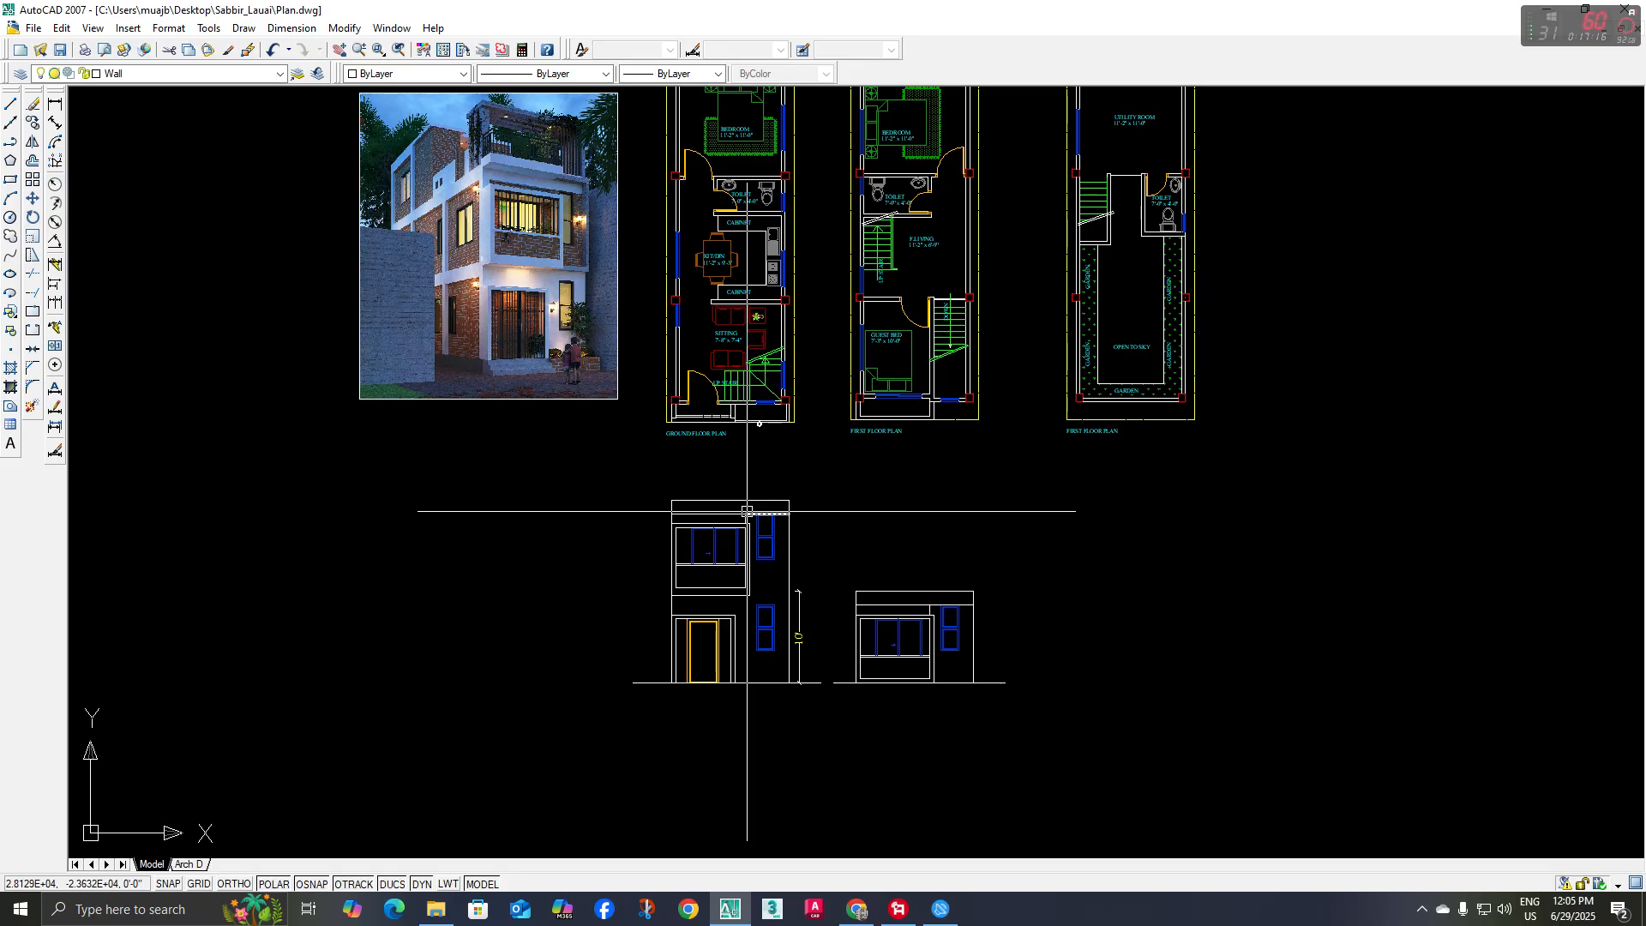
pyautogui.scroll(5, 599, 250)
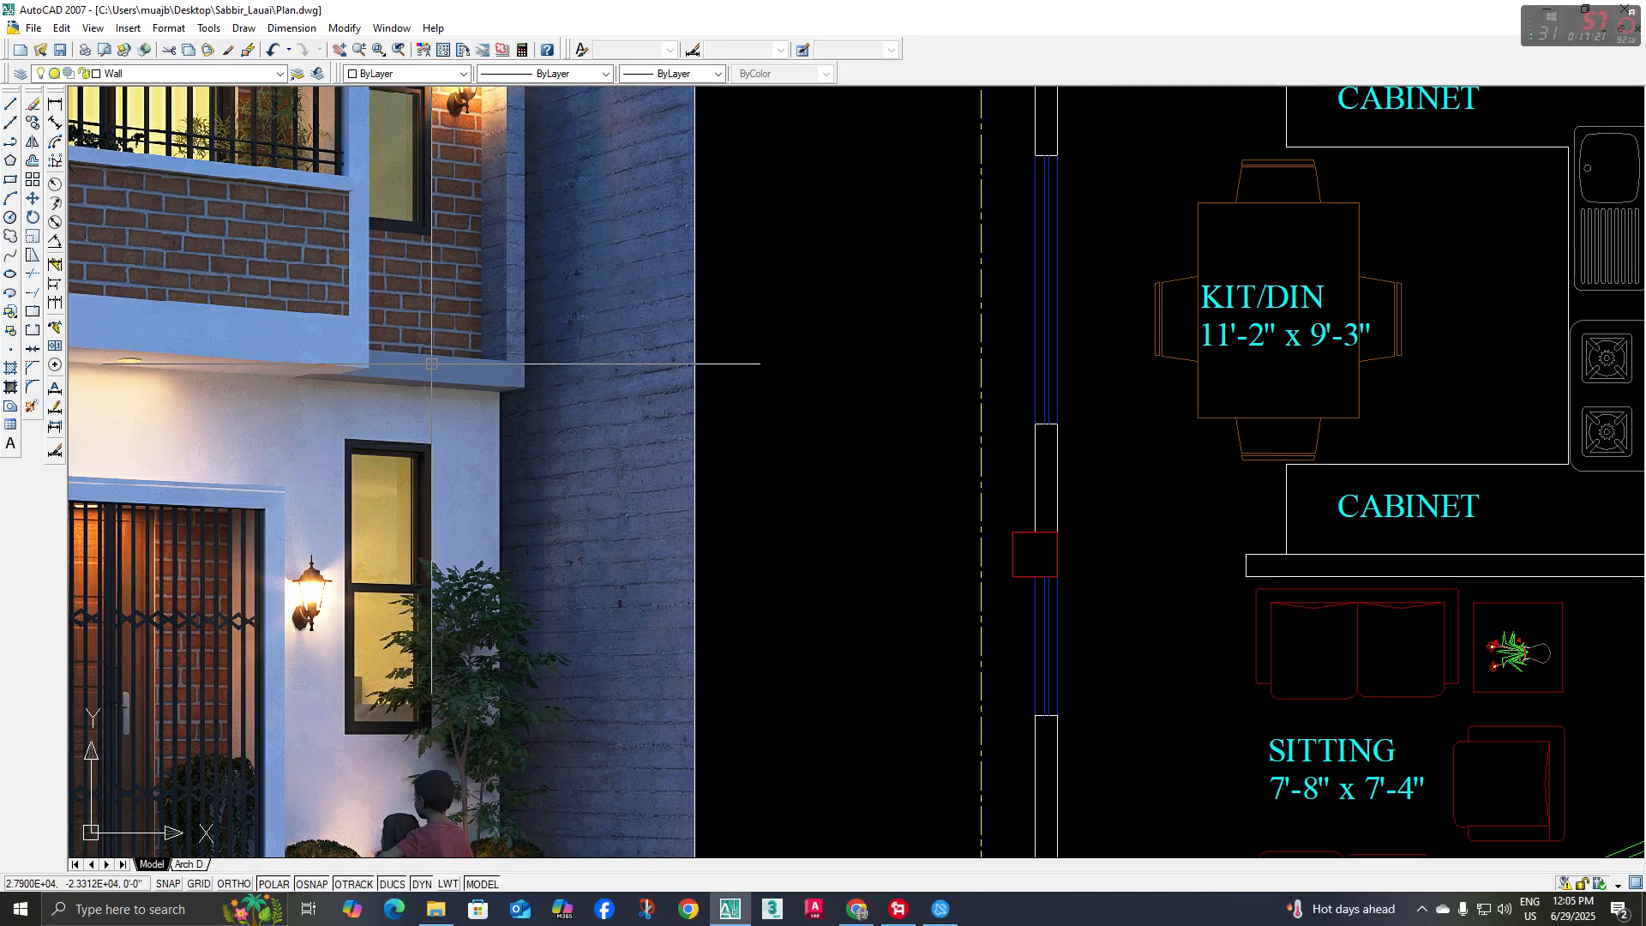
pyautogui.scroll(-7, 876, 506)
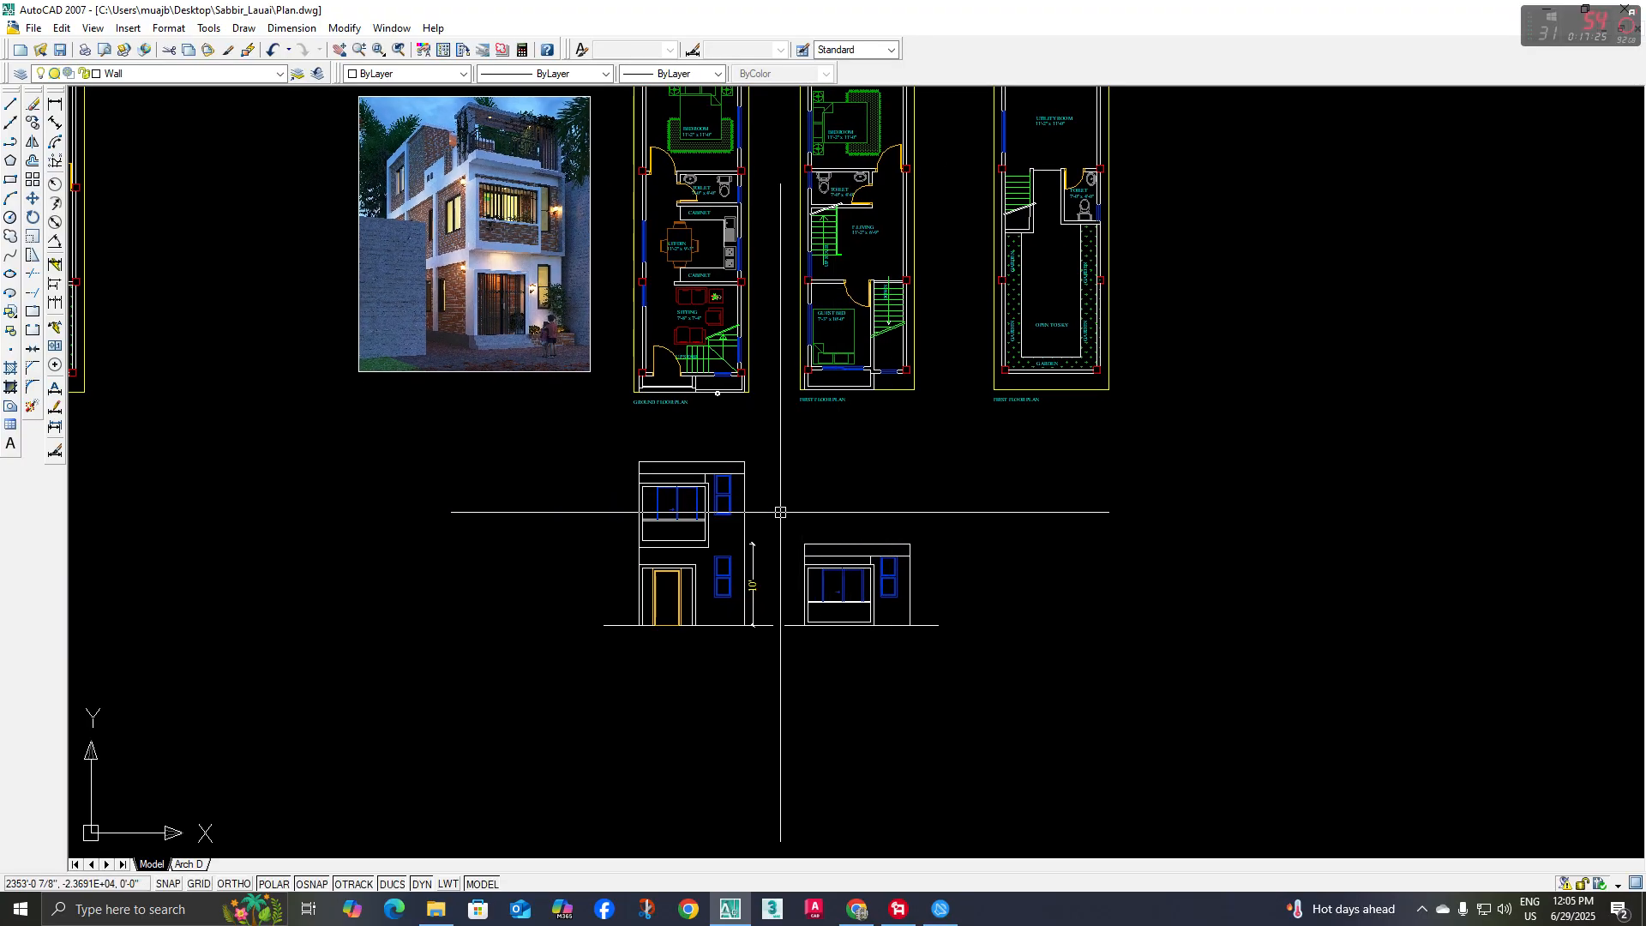
# Move the separate first-floor elevation with its ground line well below the two-storey elevation
pyautogui.click(780, 512)
pyautogui.click(1013, 660)
pyautogui.scroll(-2, 982, 640)
pyautogui.moveTo(965, 628); pyautogui.dragTo(909, 582, button='middle')
pyautogui.write('m')
pyautogui.press('space')
pyautogui.click(970, 509)
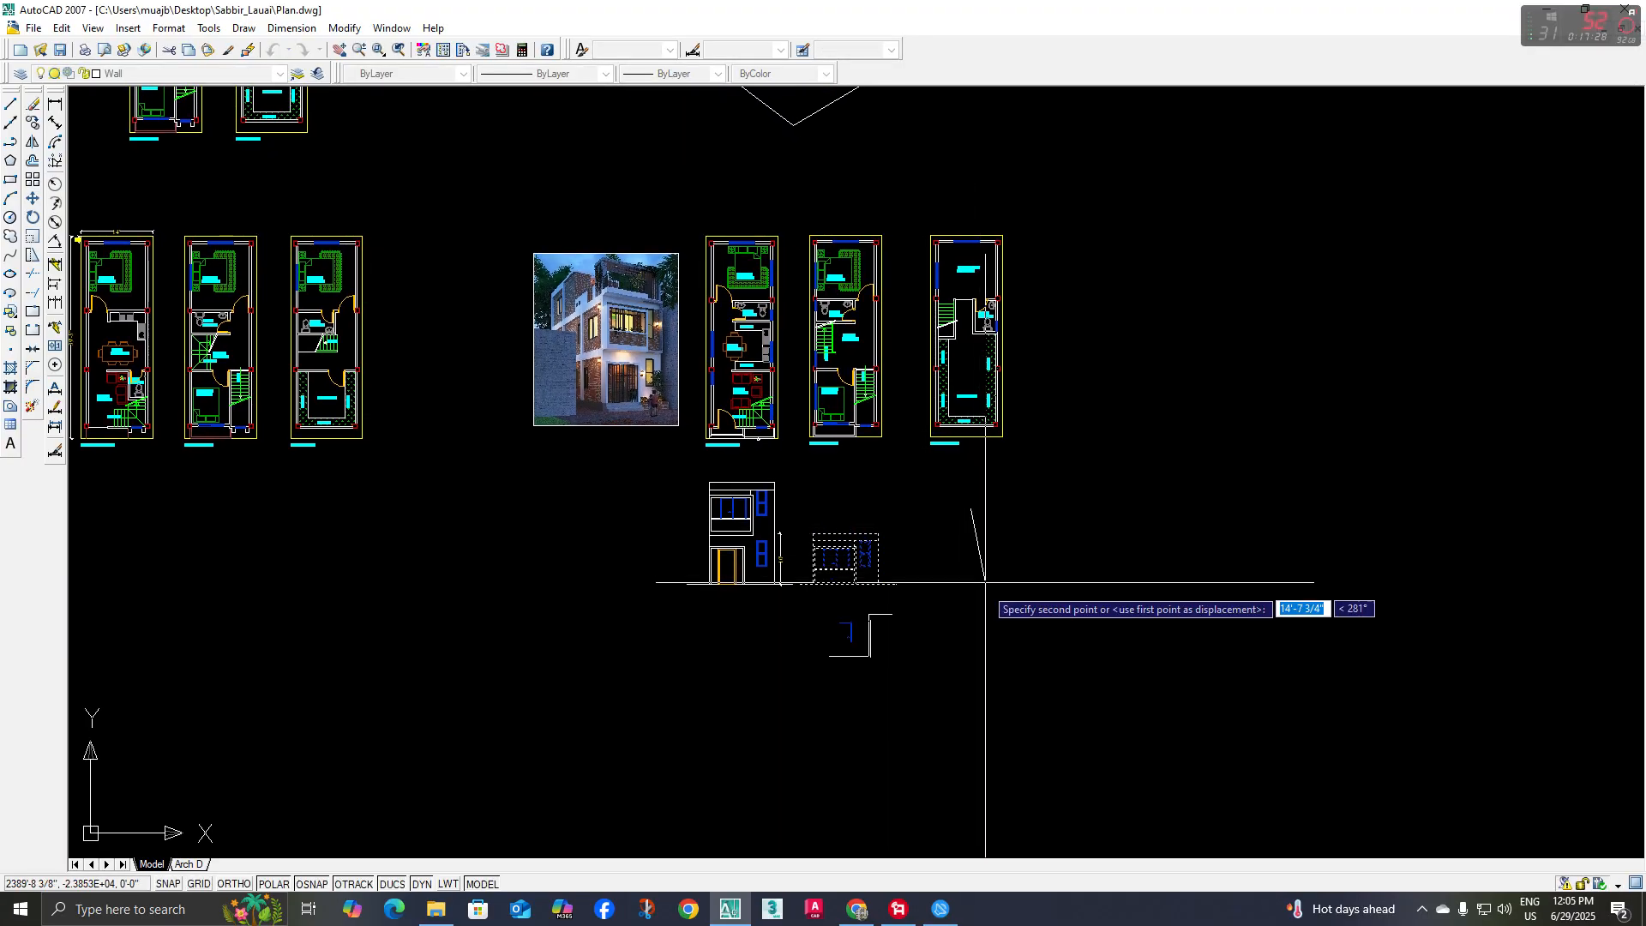
pyautogui.click(973, 683)
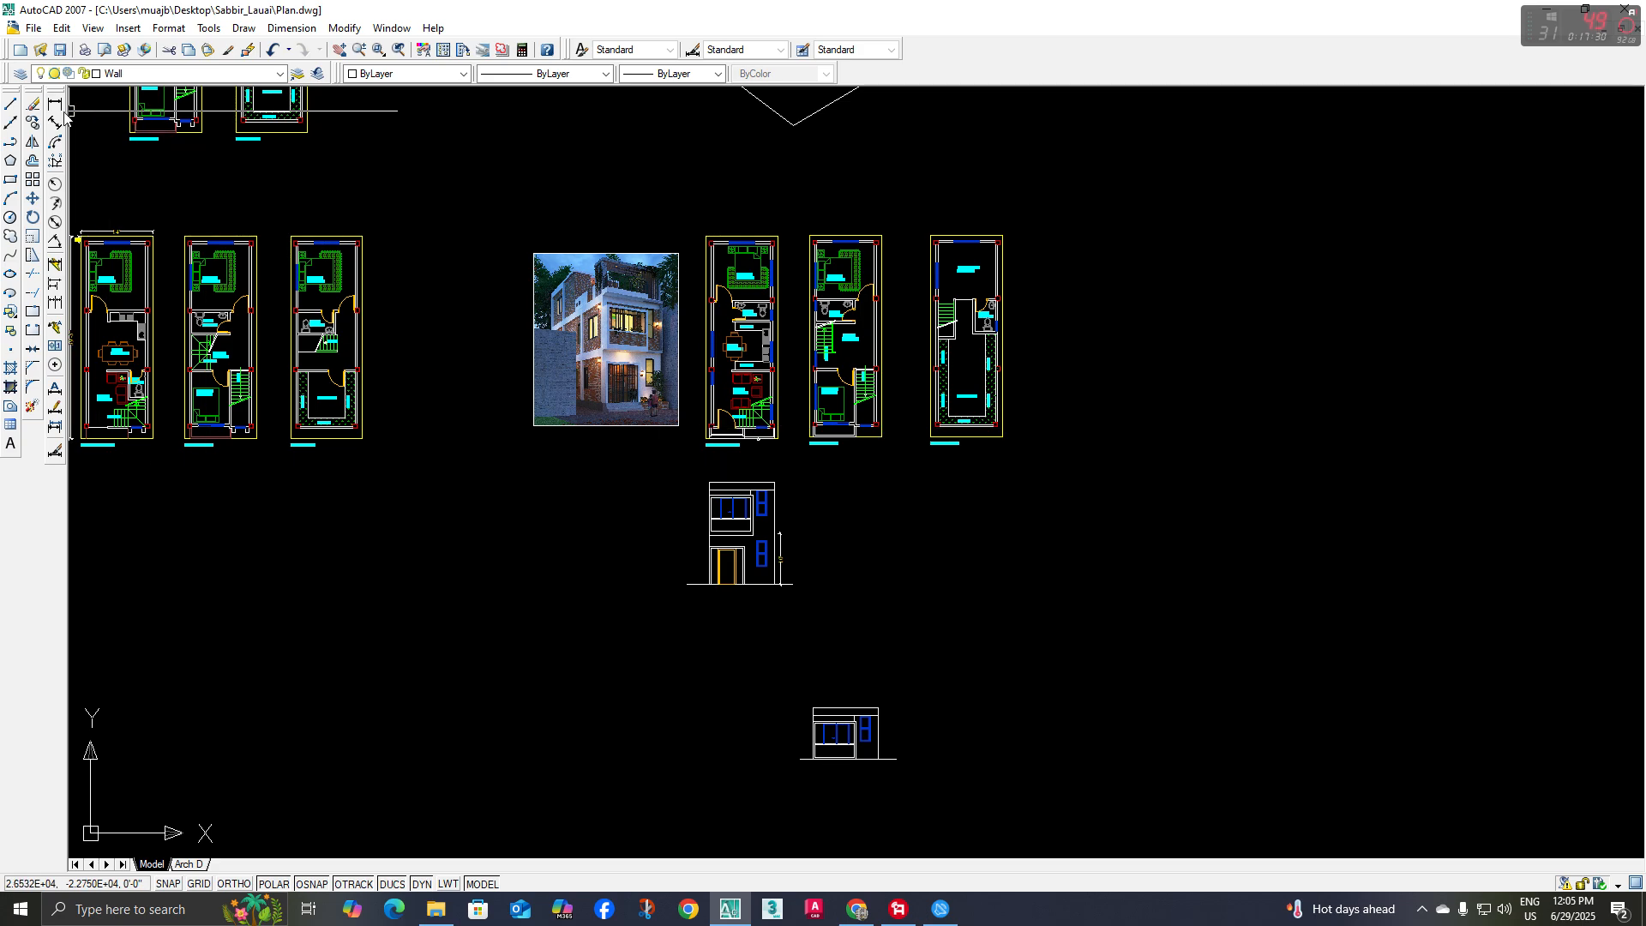
# Place a vertical construction line along the outer face of the first-floor plan's right-hand wall
pyautogui.click(7, 131)
pyautogui.moveTo(202, 369); pyautogui.dragTo(189, 407, button='middle')
pyautogui.write('v')
pyautogui.press('space')
pyautogui.scroll(6, 845, 492)
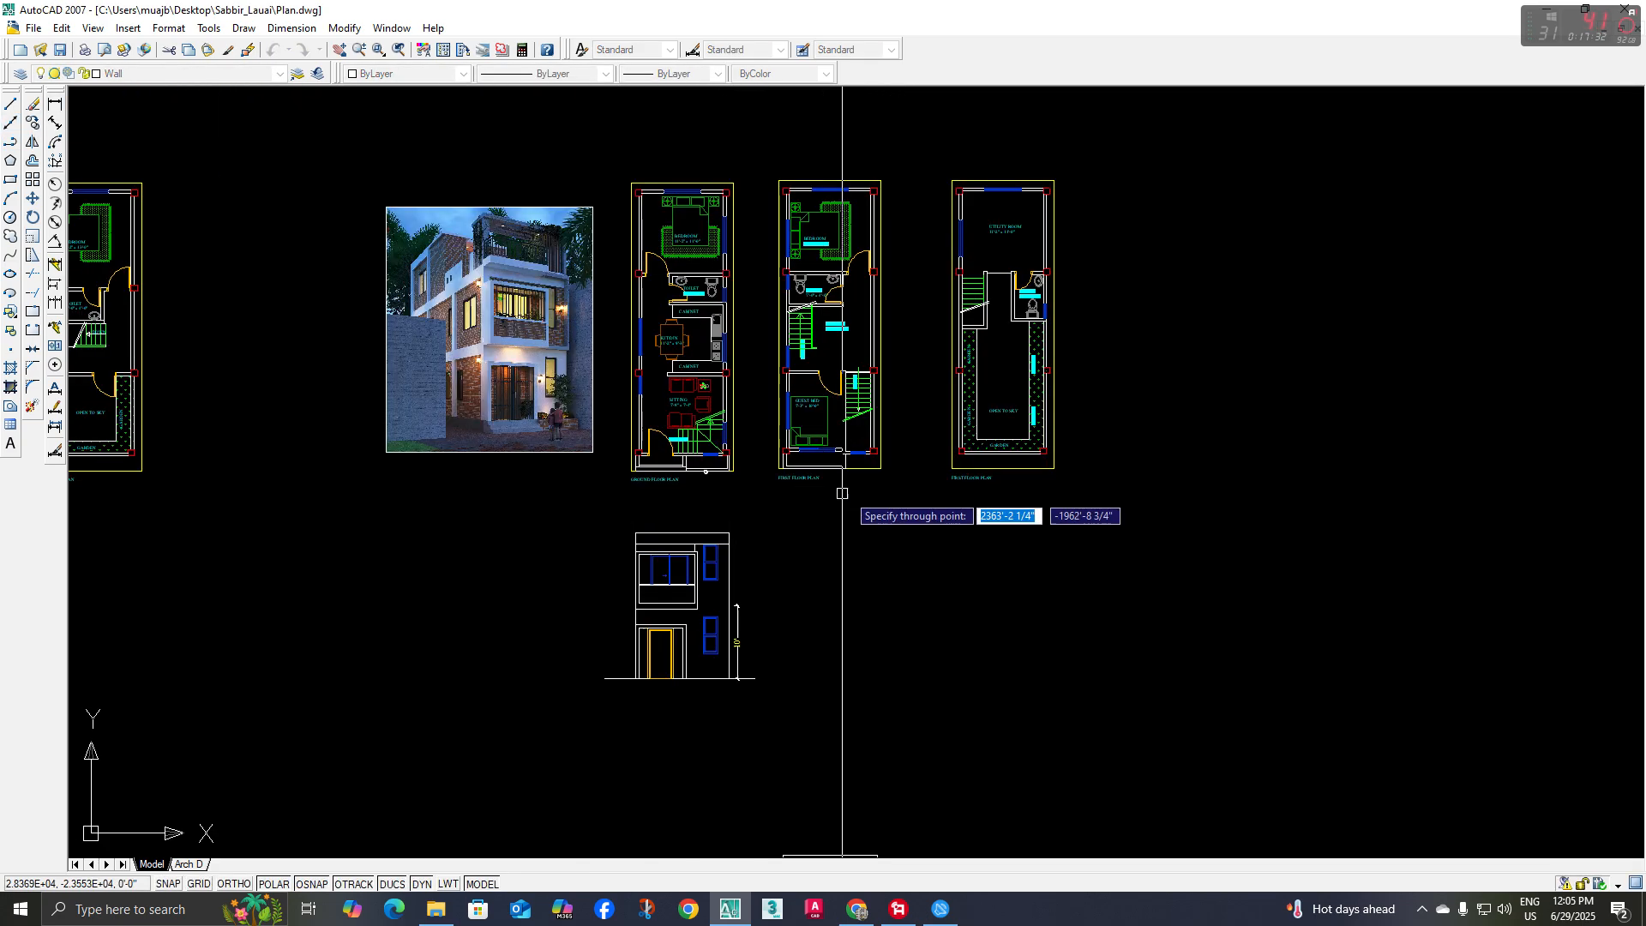
pyautogui.click(908, 386)
pyautogui.scroll(-2, 722, 412)
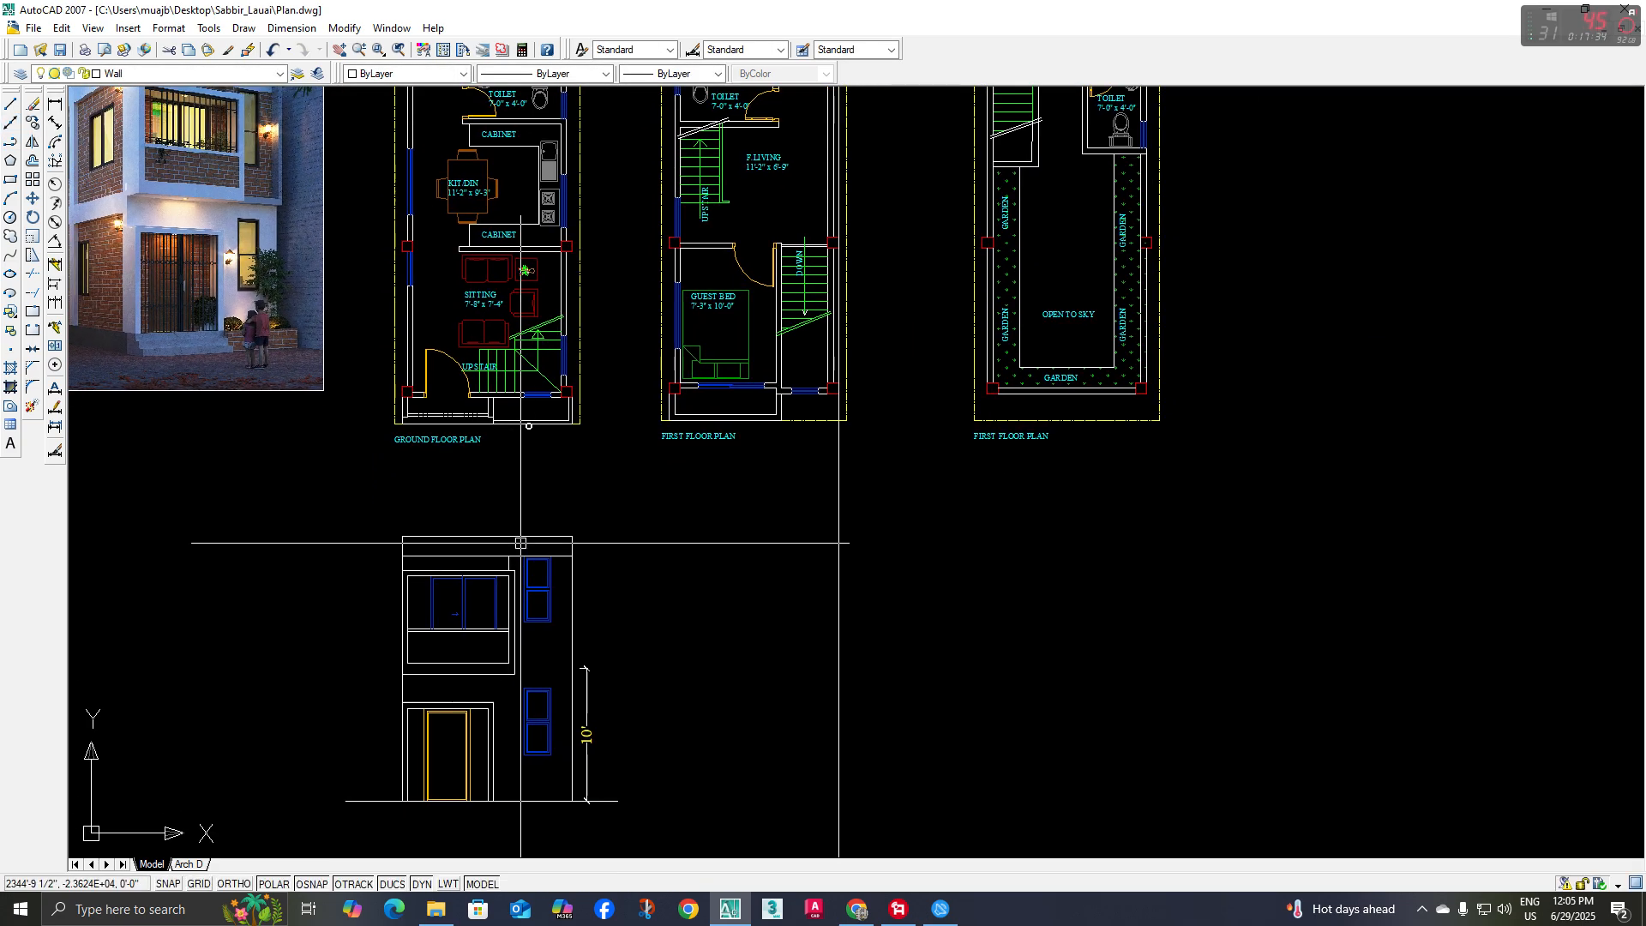
# Copy the two-storey elevation below the first-floor plan, aligning its right edge with the vertical construction line
pyautogui.scroll(-2, 508, 626)
pyautogui.moveTo(507, 626); pyautogui.dragTo(511, 603, button='middle')
pyautogui.click(382, 519)
pyautogui.click(752, 764)
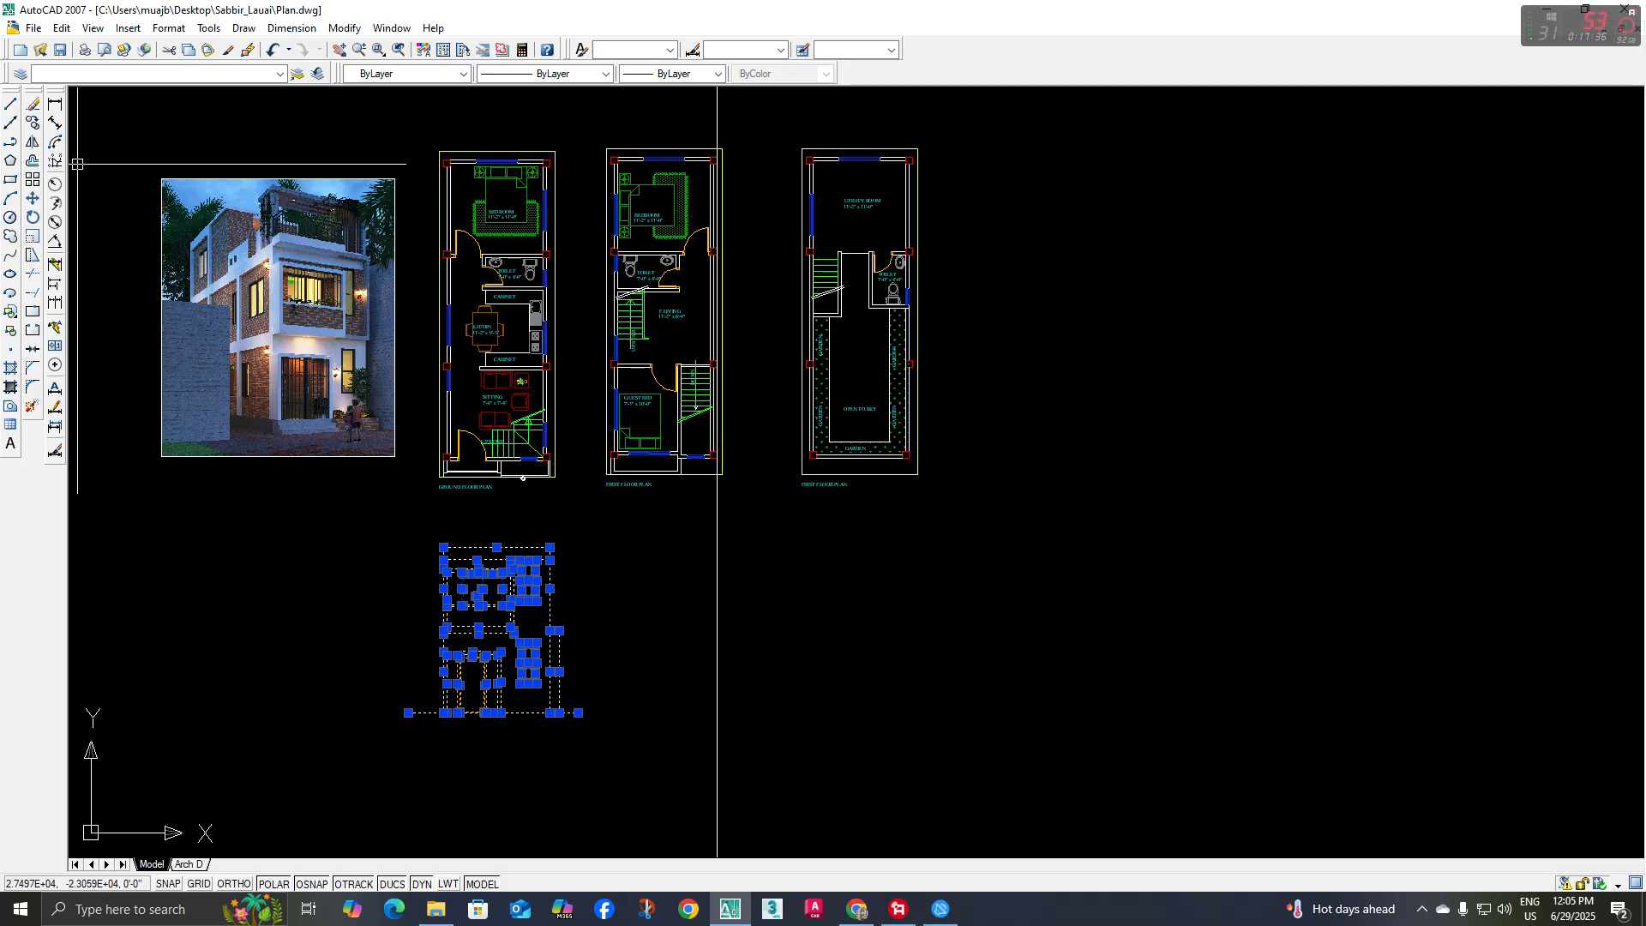
pyautogui.click(34, 124)
pyautogui.scroll(3, 569, 641)
pyautogui.click(550, 589)
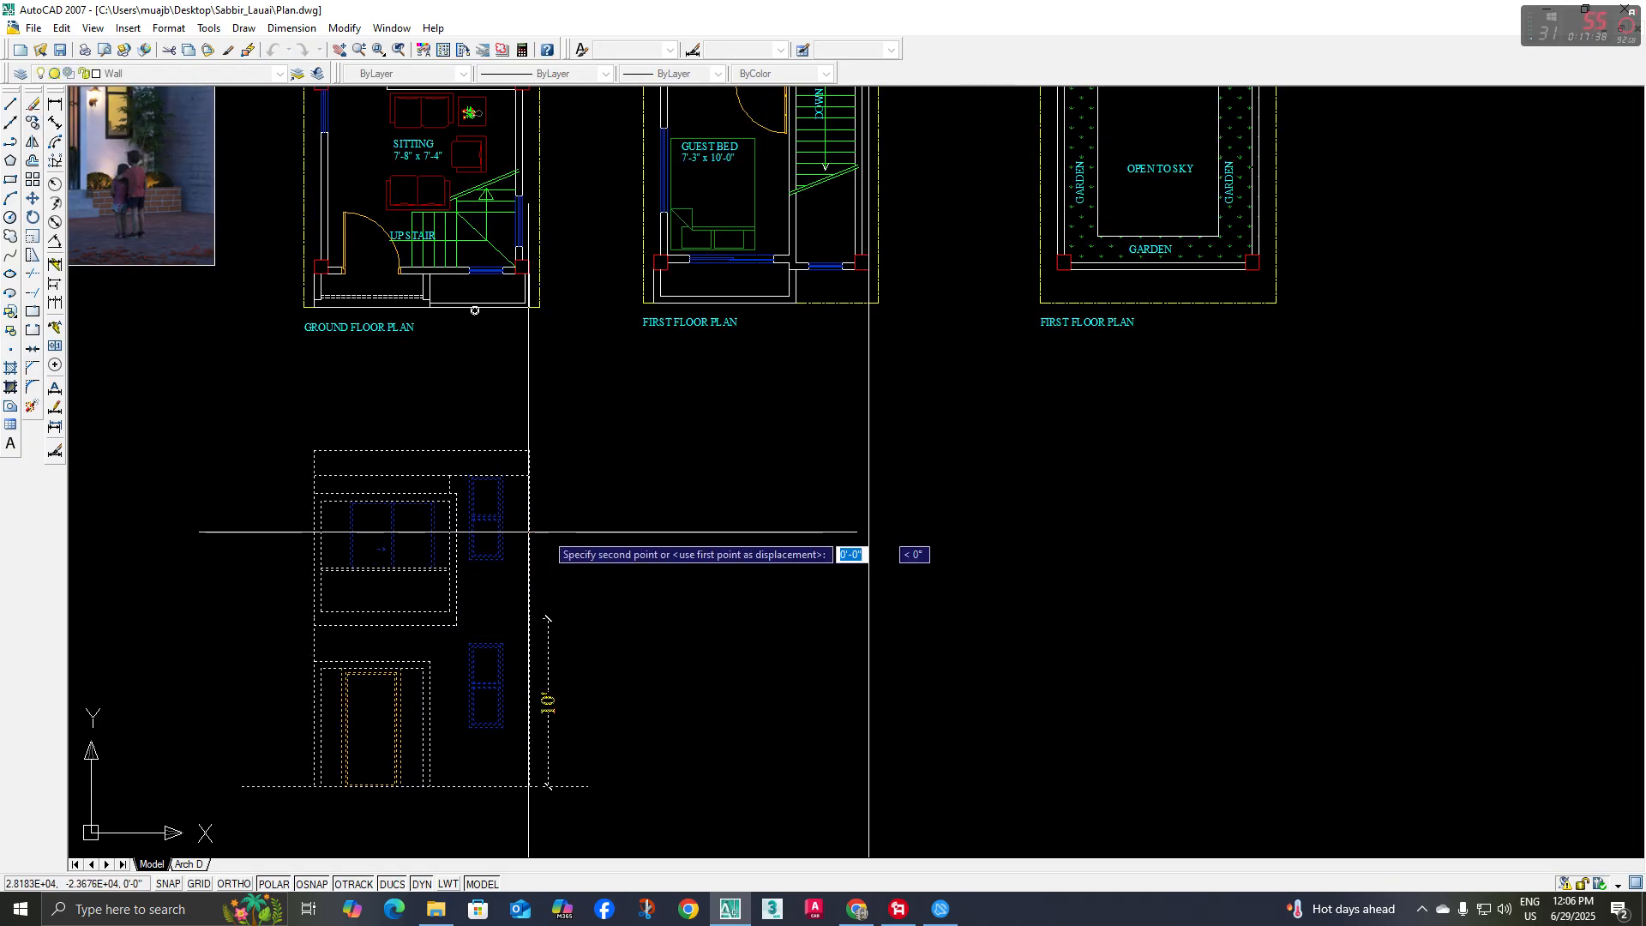
pyautogui.click(869, 534)
pyautogui.press('Escape')
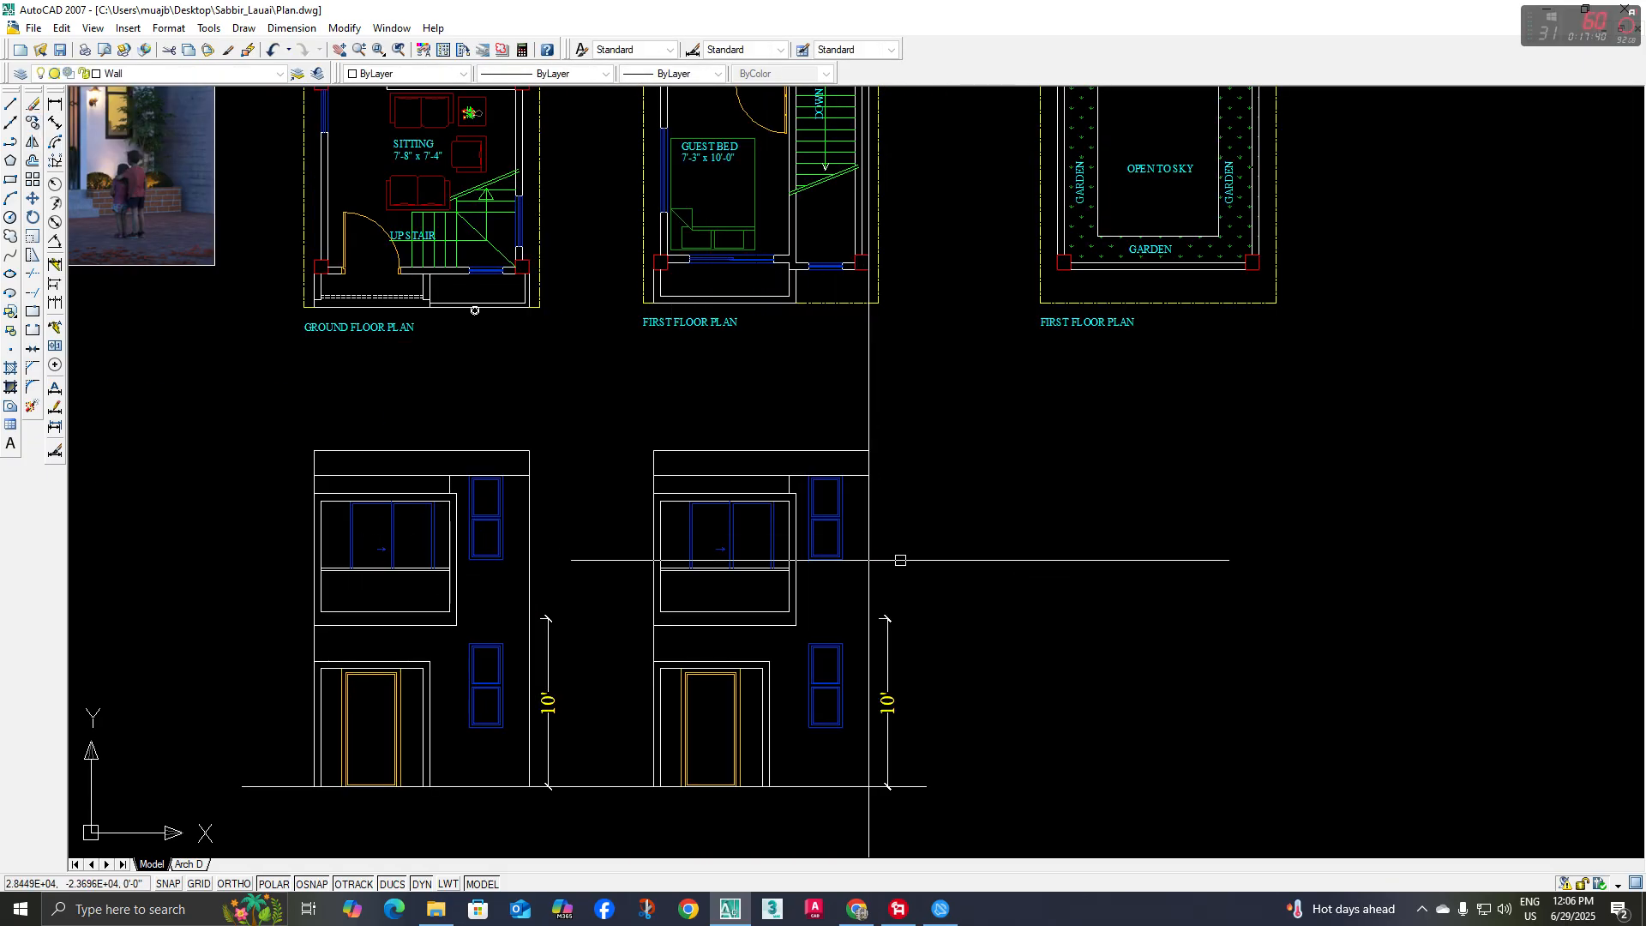
# Delete the copied 10' height dimension and the vertical construction line
pyautogui.click(941, 643)
pyautogui.click(887, 720)
pyautogui.moveTo(892, 656); pyautogui.dragTo(849, 619, button='middle')
pyautogui.press('Delete')
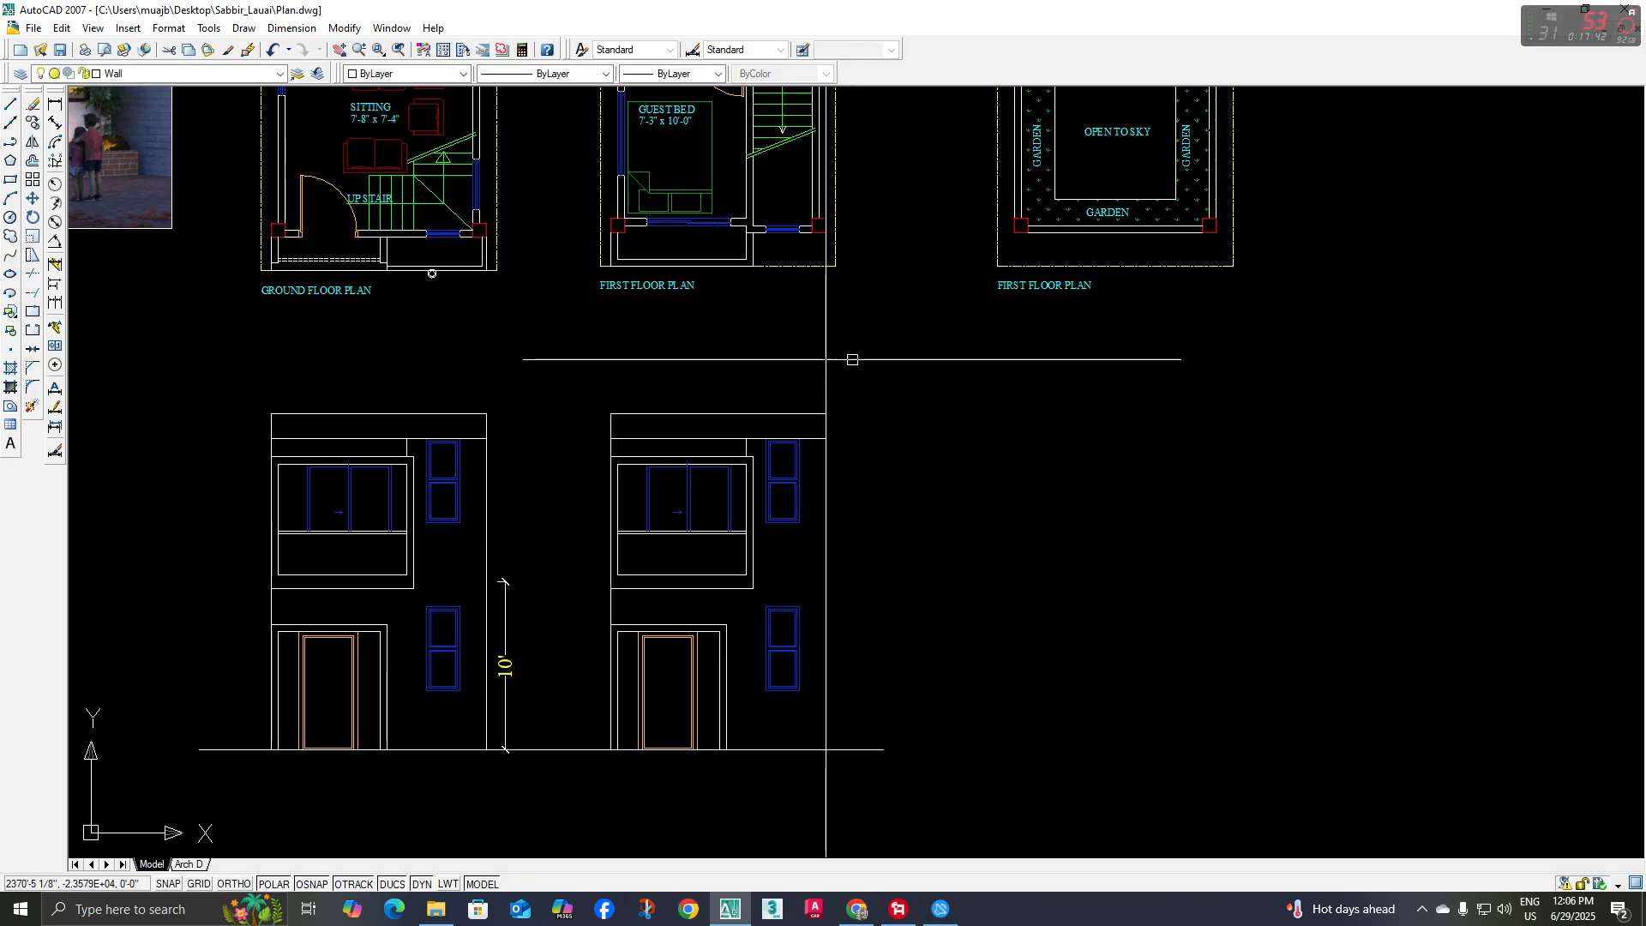
pyautogui.click(851, 359)
pyautogui.click(793, 367)
pyautogui.press('Delete')
# On the copied elevation, draw a horizontal line from the balcony frame's lower-right corner to the right wall edge and offset it 5" upward
pyautogui.moveTo(896, 518)
pyautogui.mouseDown(button='middle')
pyautogui.moveTo(856, 555)
pyautogui.moveTo(809, 564)
pyautogui.mouseUp(button='middle')
pyautogui.moveTo(721, 439); pyautogui.dragTo(829, 574, button='middle')
pyautogui.moveTo(767, 463); pyautogui.dragTo(803, 527, button='middle')
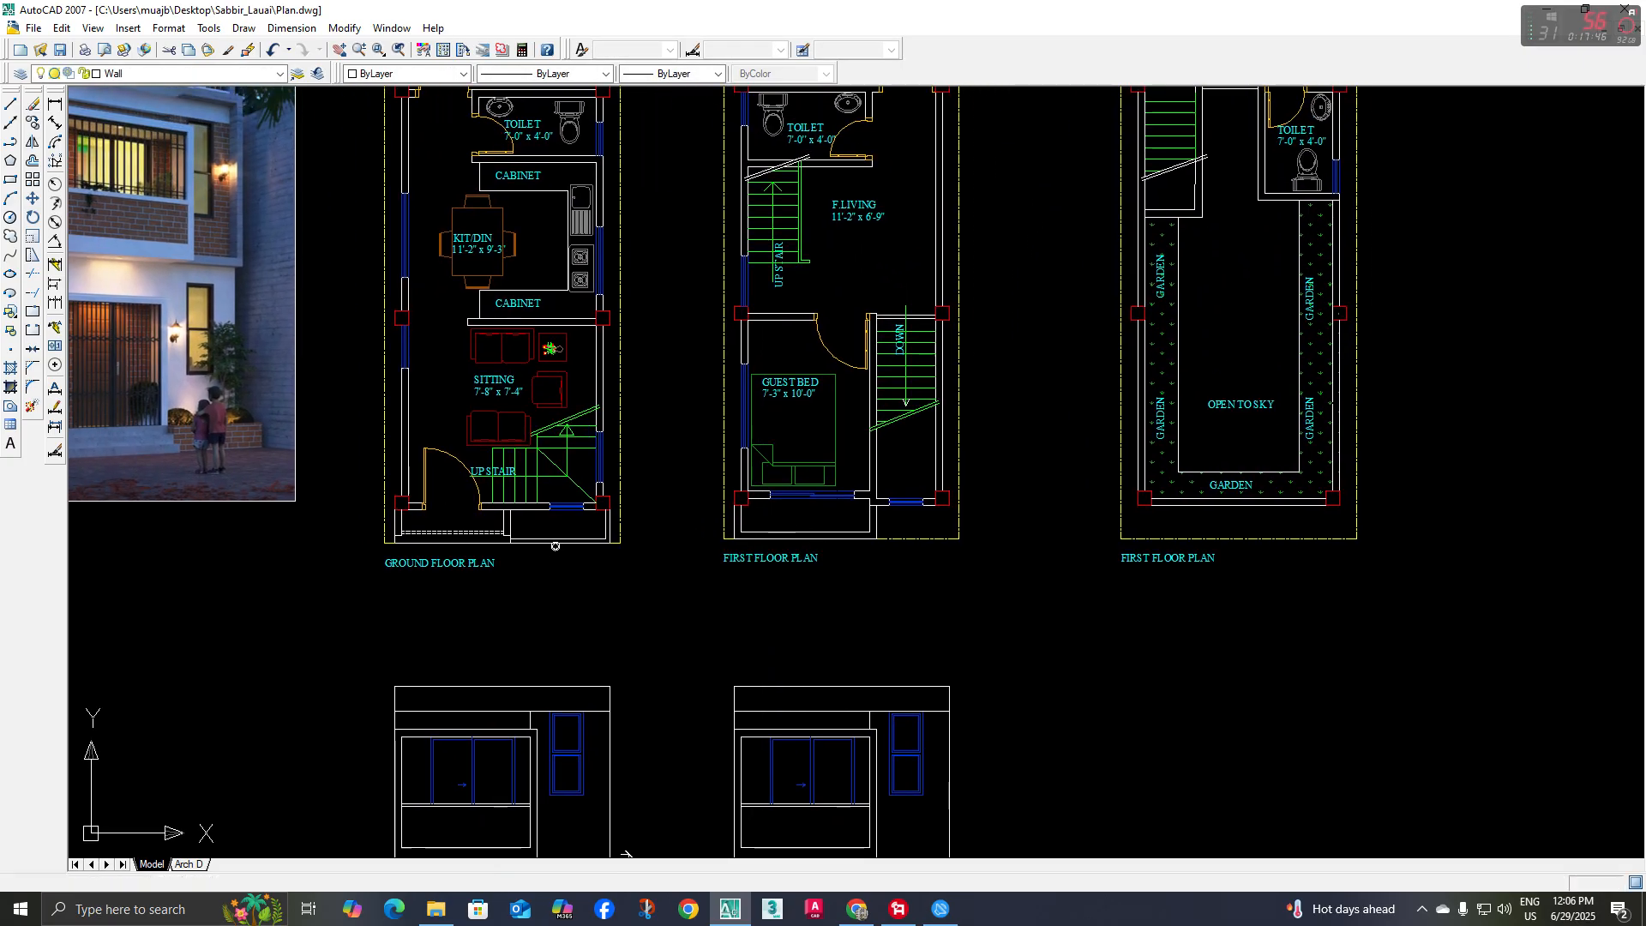
pyautogui.scroll(3, 194, 255)
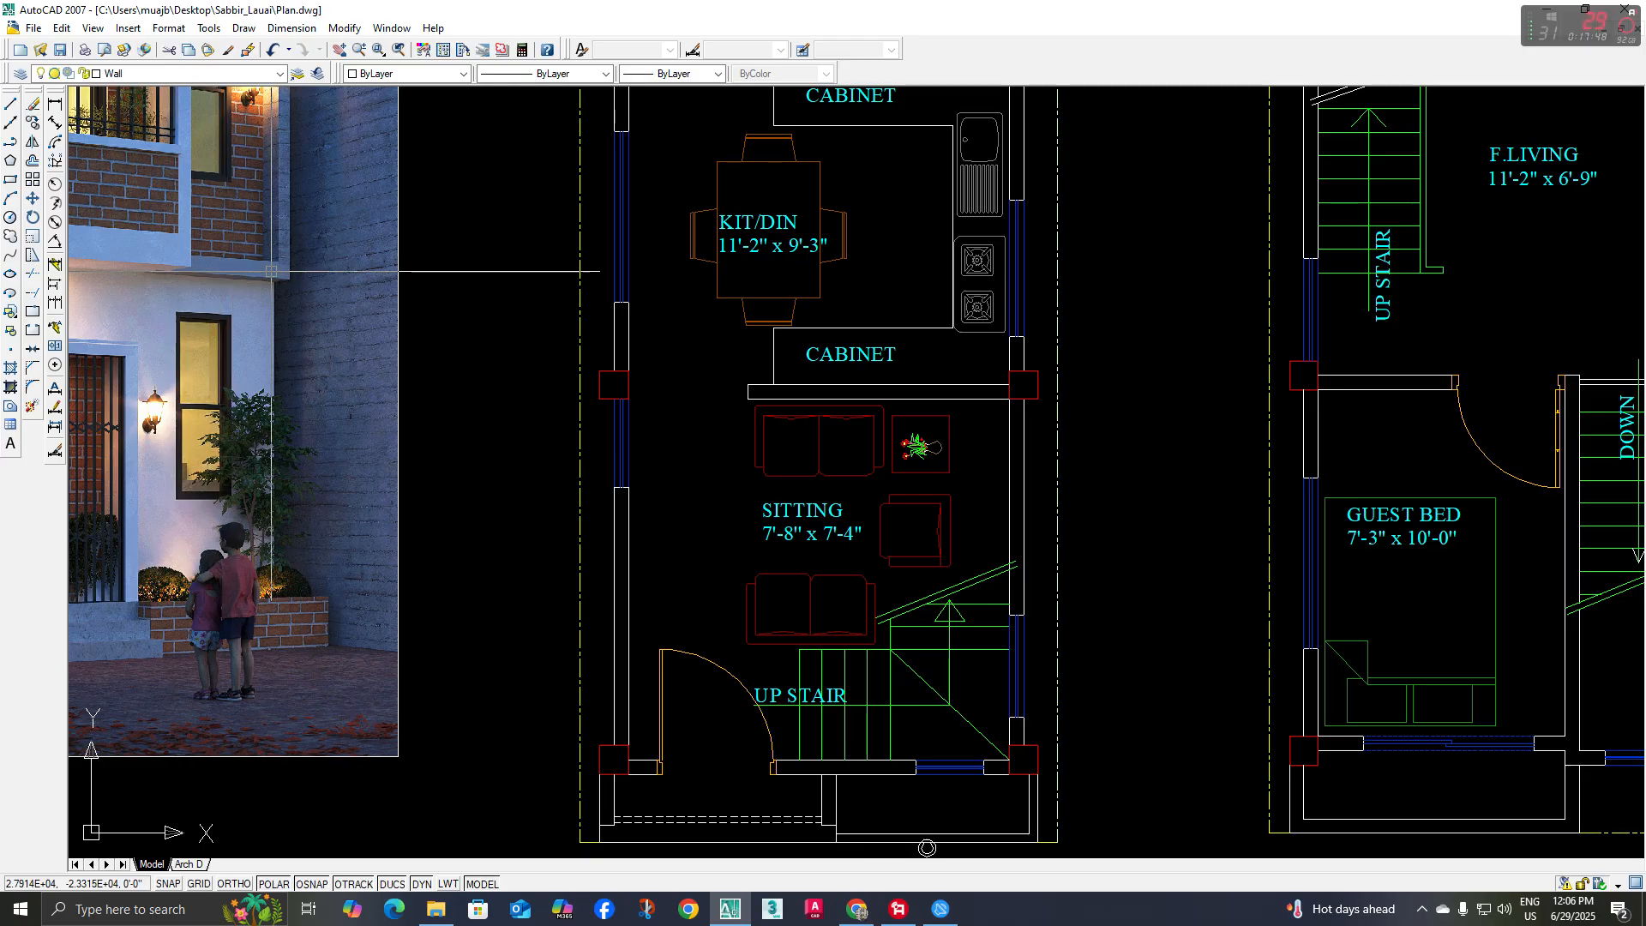
pyautogui.scroll(-2, 271, 272)
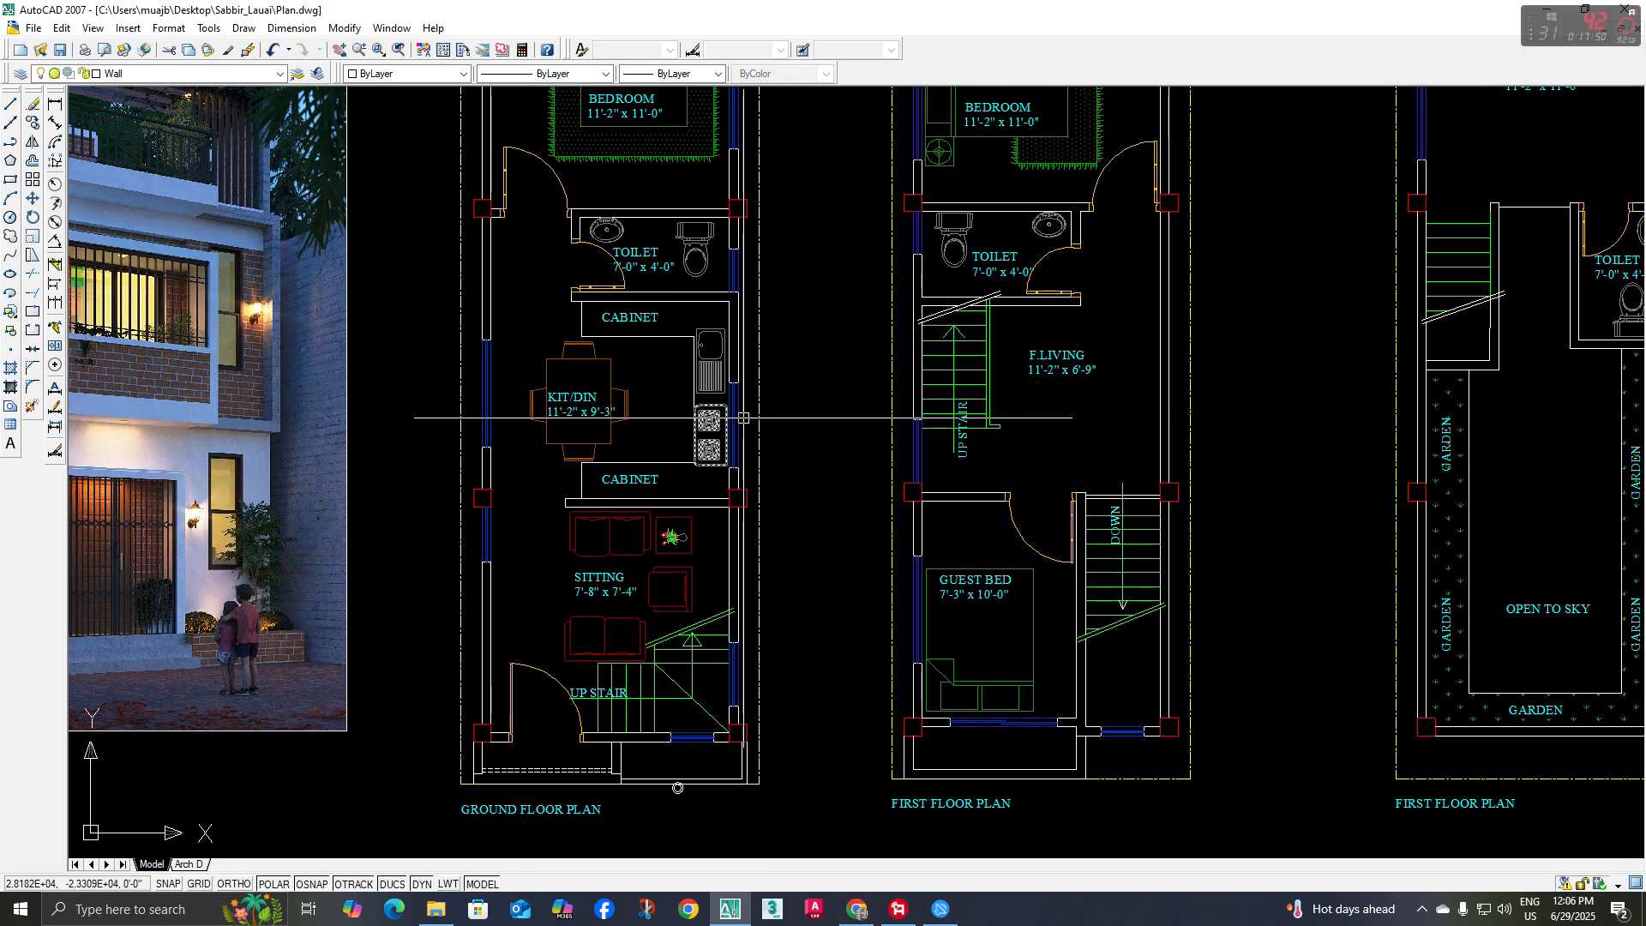
pyautogui.scroll(-3, 768, 544)
pyautogui.scroll(4, 792, 632)
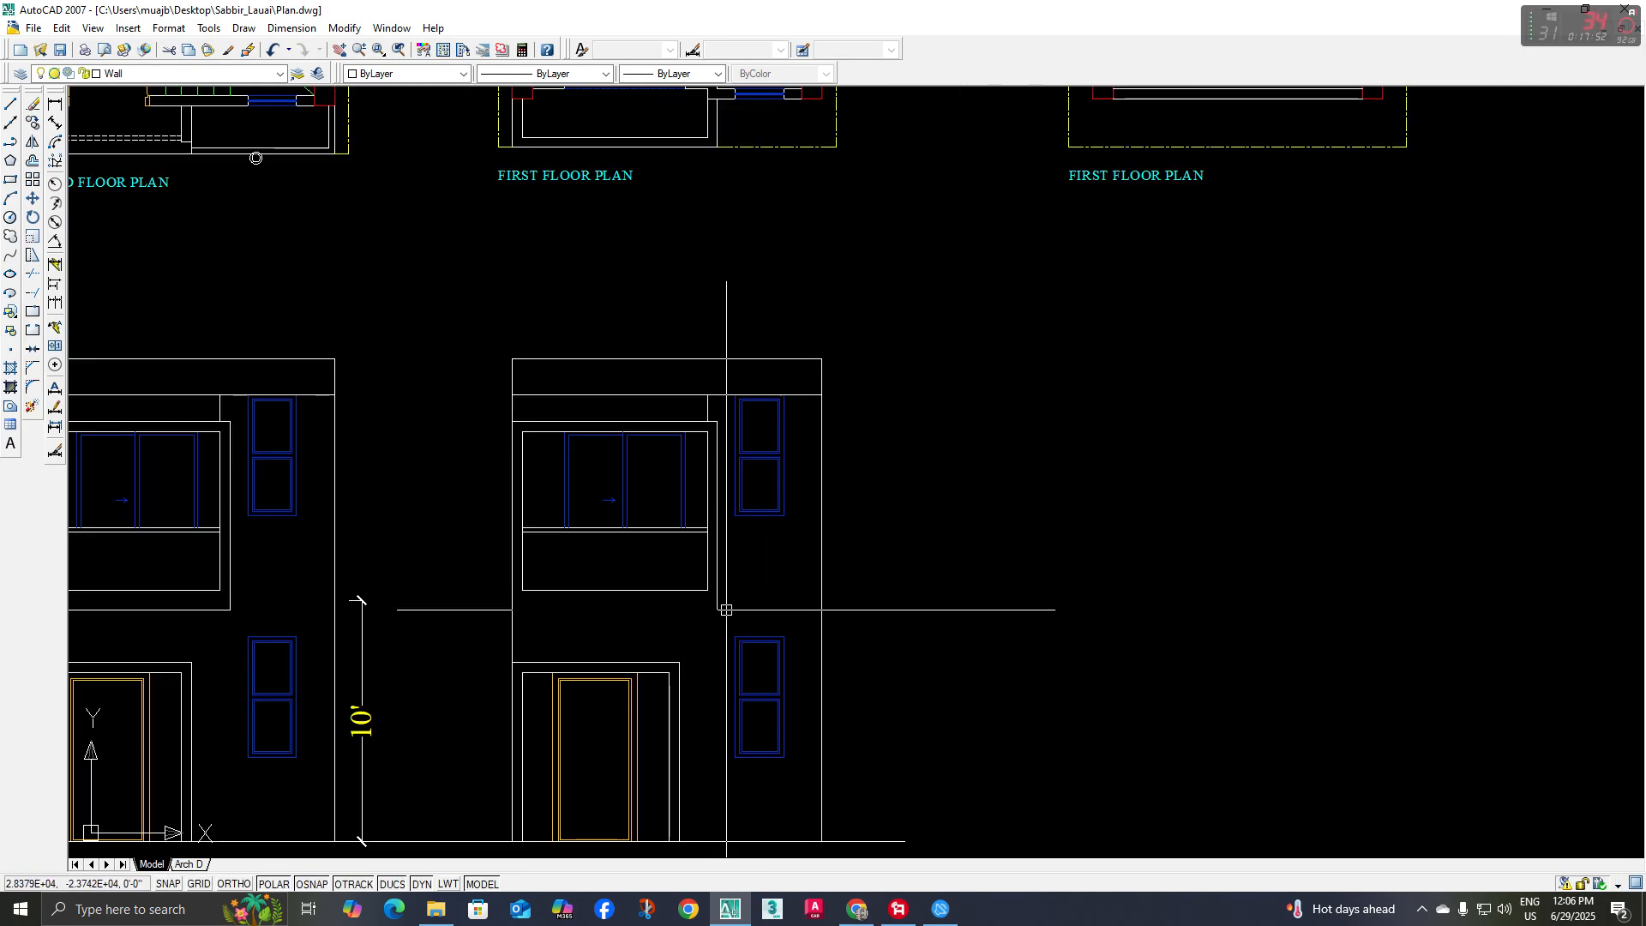
pyautogui.write('l')
pyautogui.press('Return')
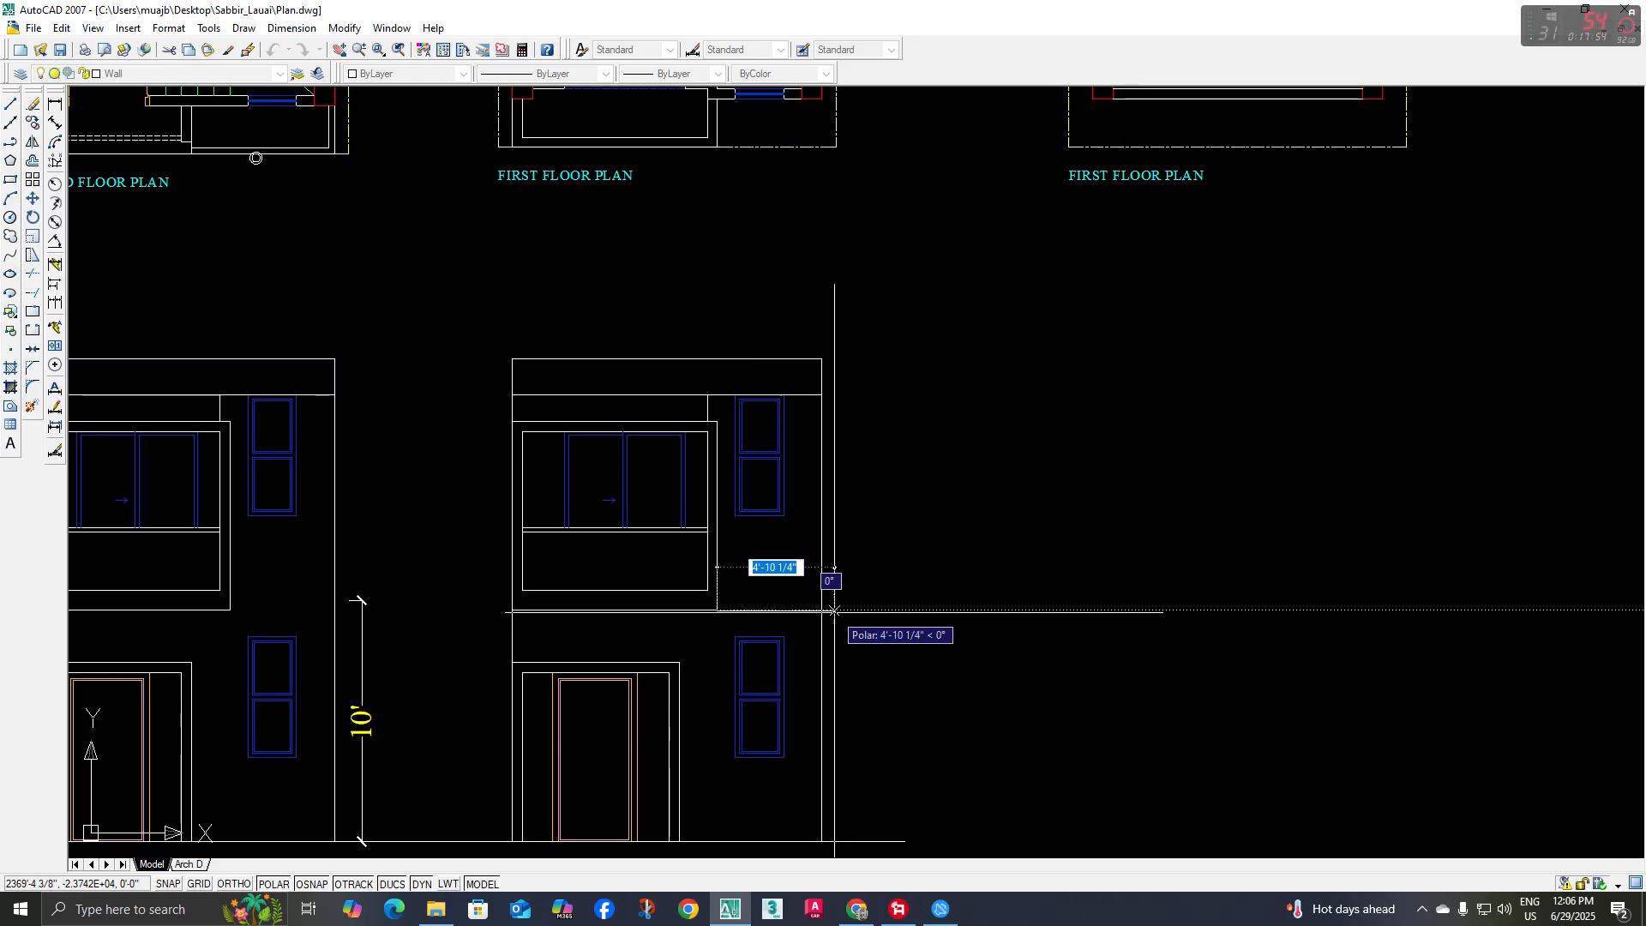
pyautogui.write('o')
pyautogui.press('Return')
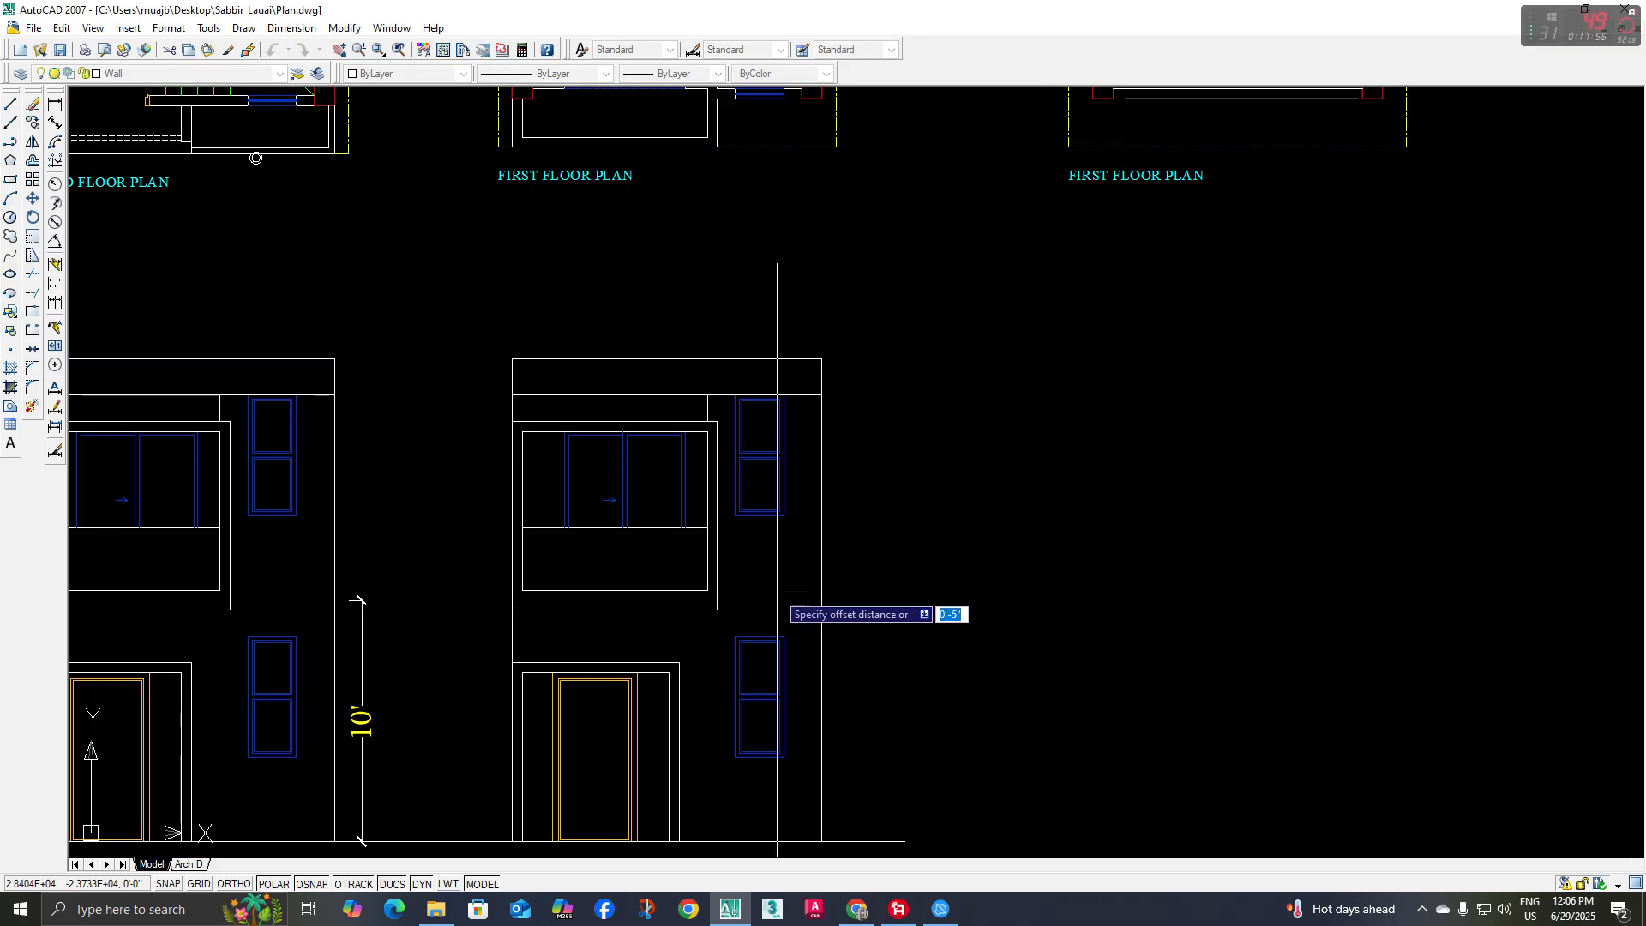
pyautogui.press('Escape')
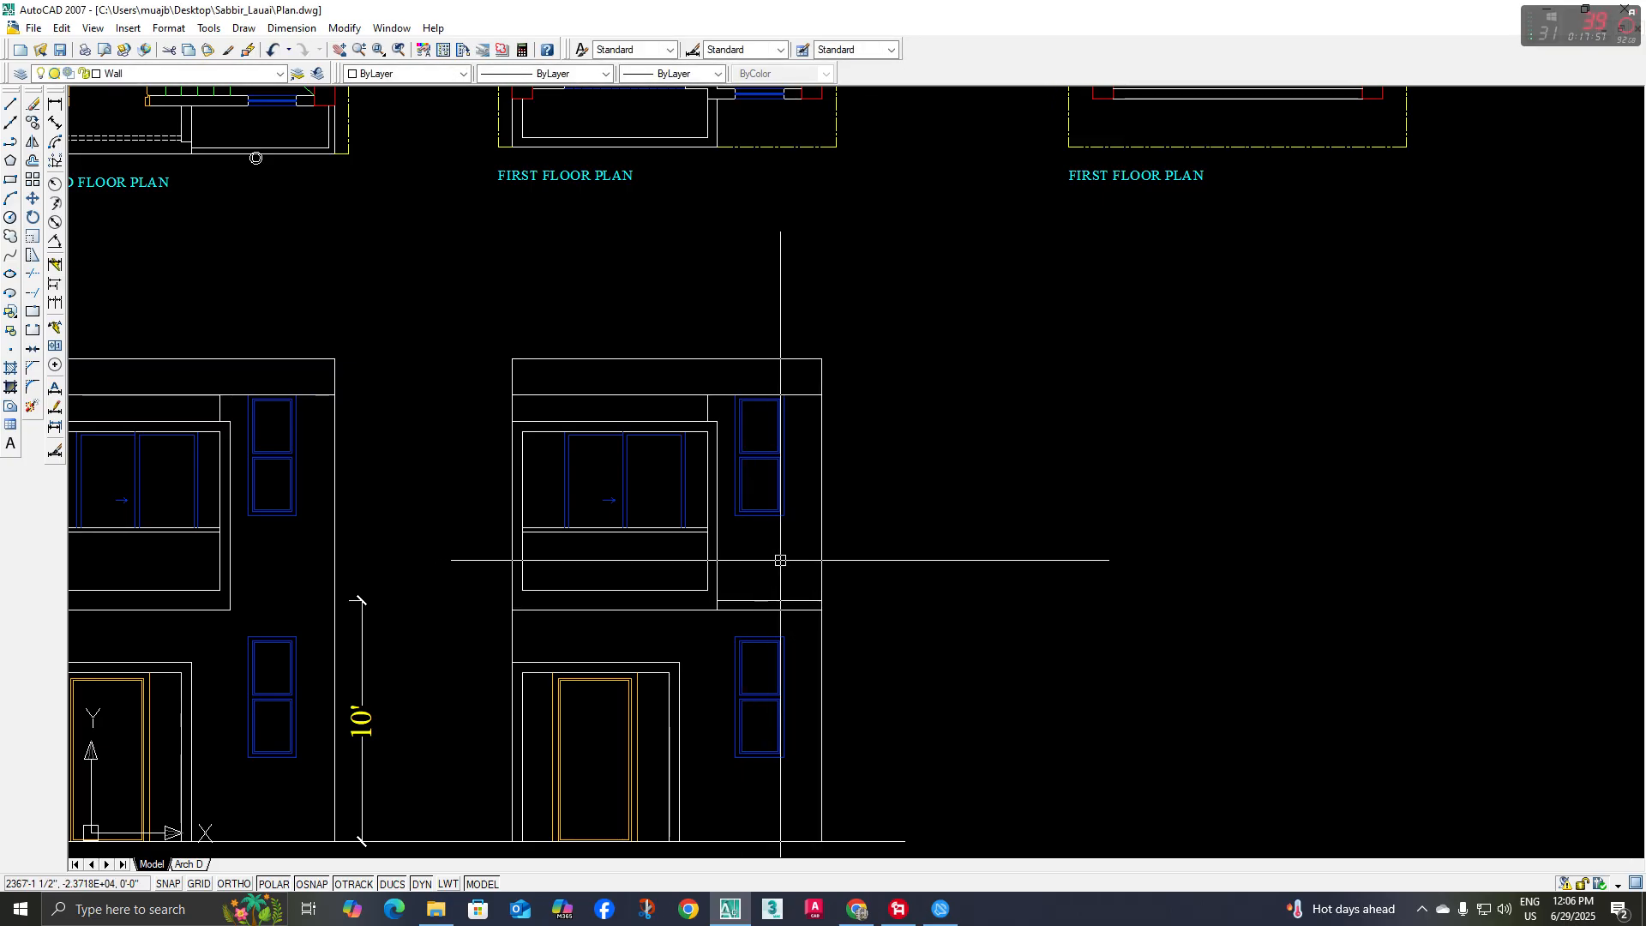
# Offset the copied elevation's right wall edge 5" inward
pyautogui.press('Return')
pyautogui.click(820, 555)
pyautogui.click(780, 557)
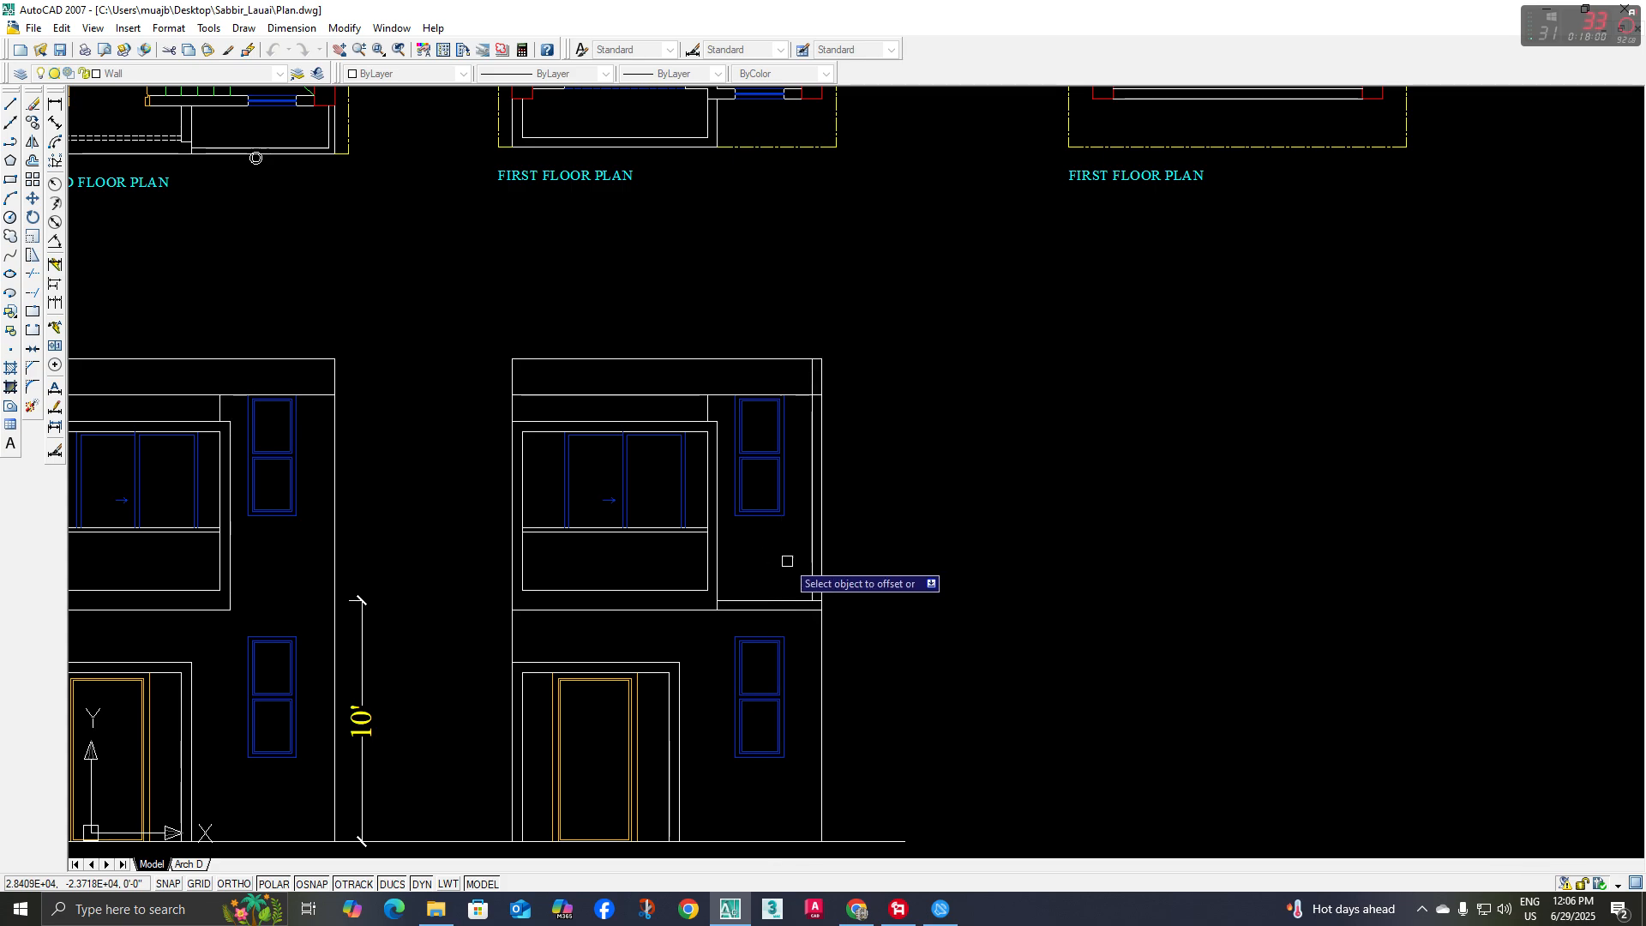
pyautogui.press('Escape')
# Draw a vertical line in line with the balcony frame's right edge up to the top edge of the copied elevation
pyautogui.moveTo(793, 413); pyautogui.dragTo(790, 488, button='middle')
pyautogui.scroll(-3, 789, 455)
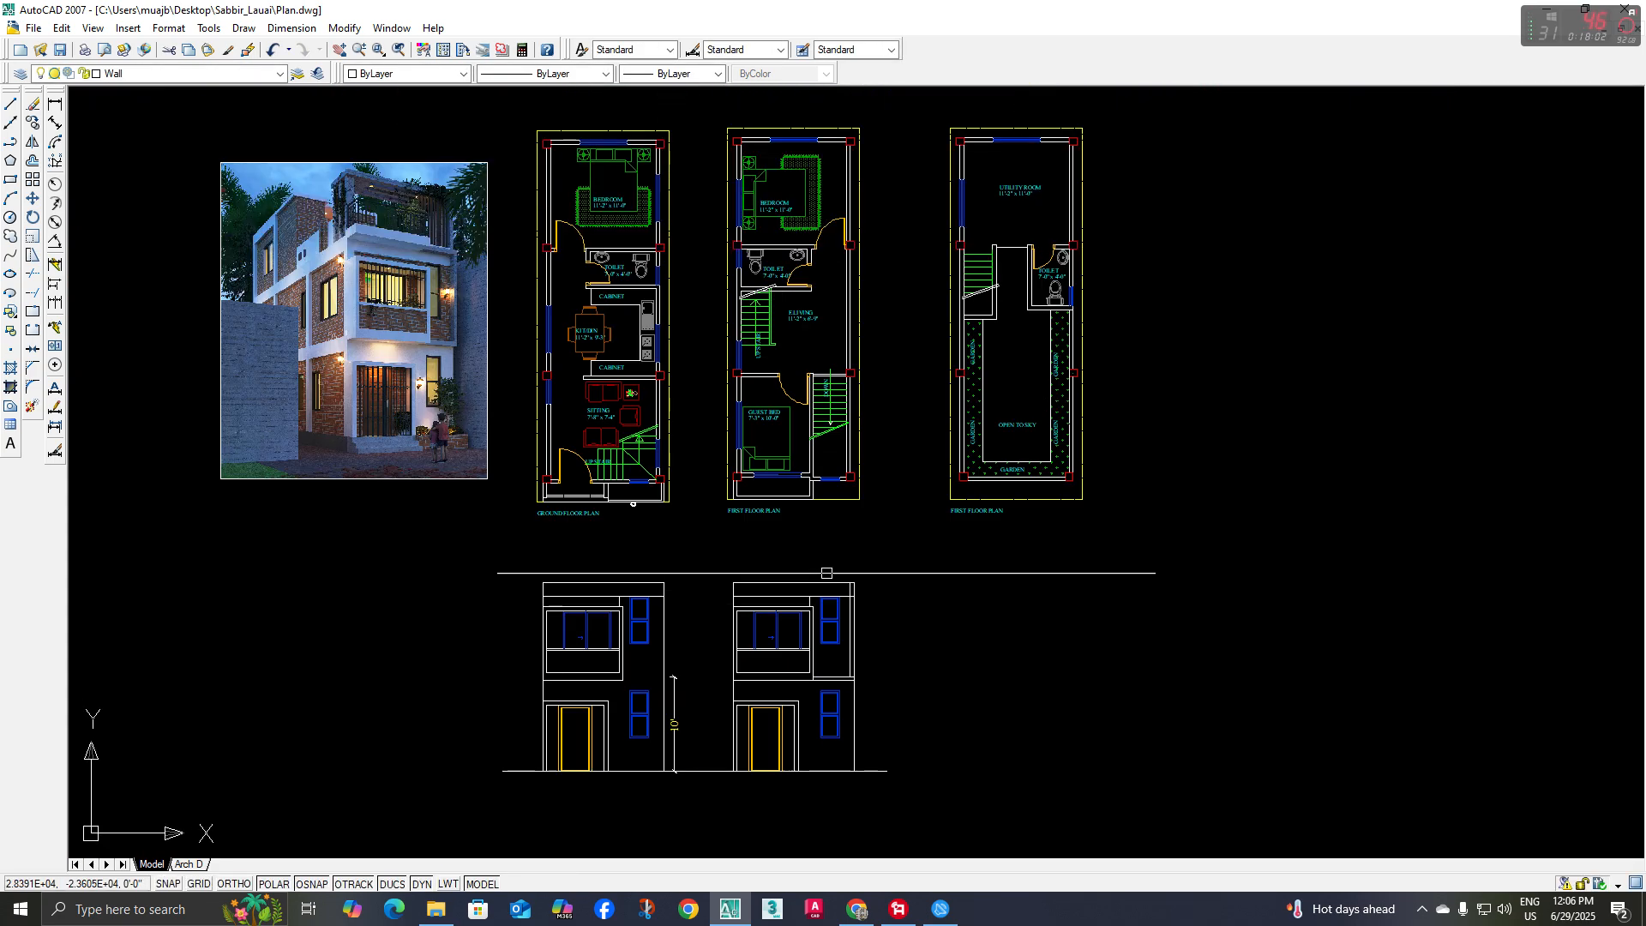
pyautogui.scroll(5, 832, 563)
pyautogui.scroll(-5, 833, 563)
pyautogui.scroll(5, 833, 563)
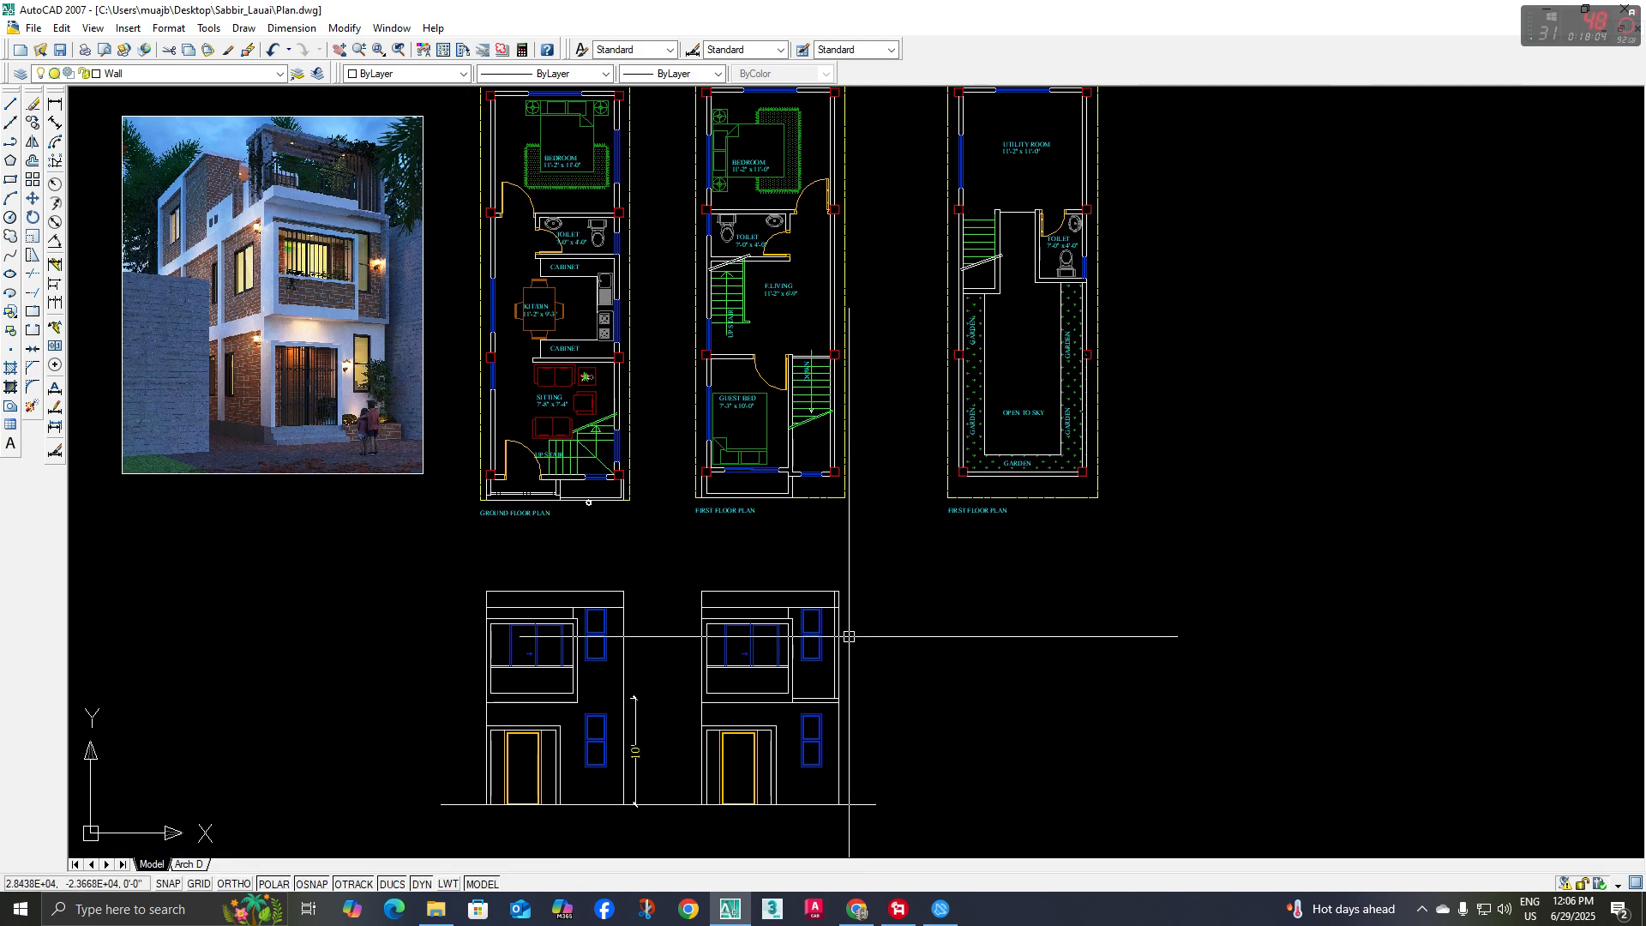
pyautogui.press('l')
pyautogui.press('space')
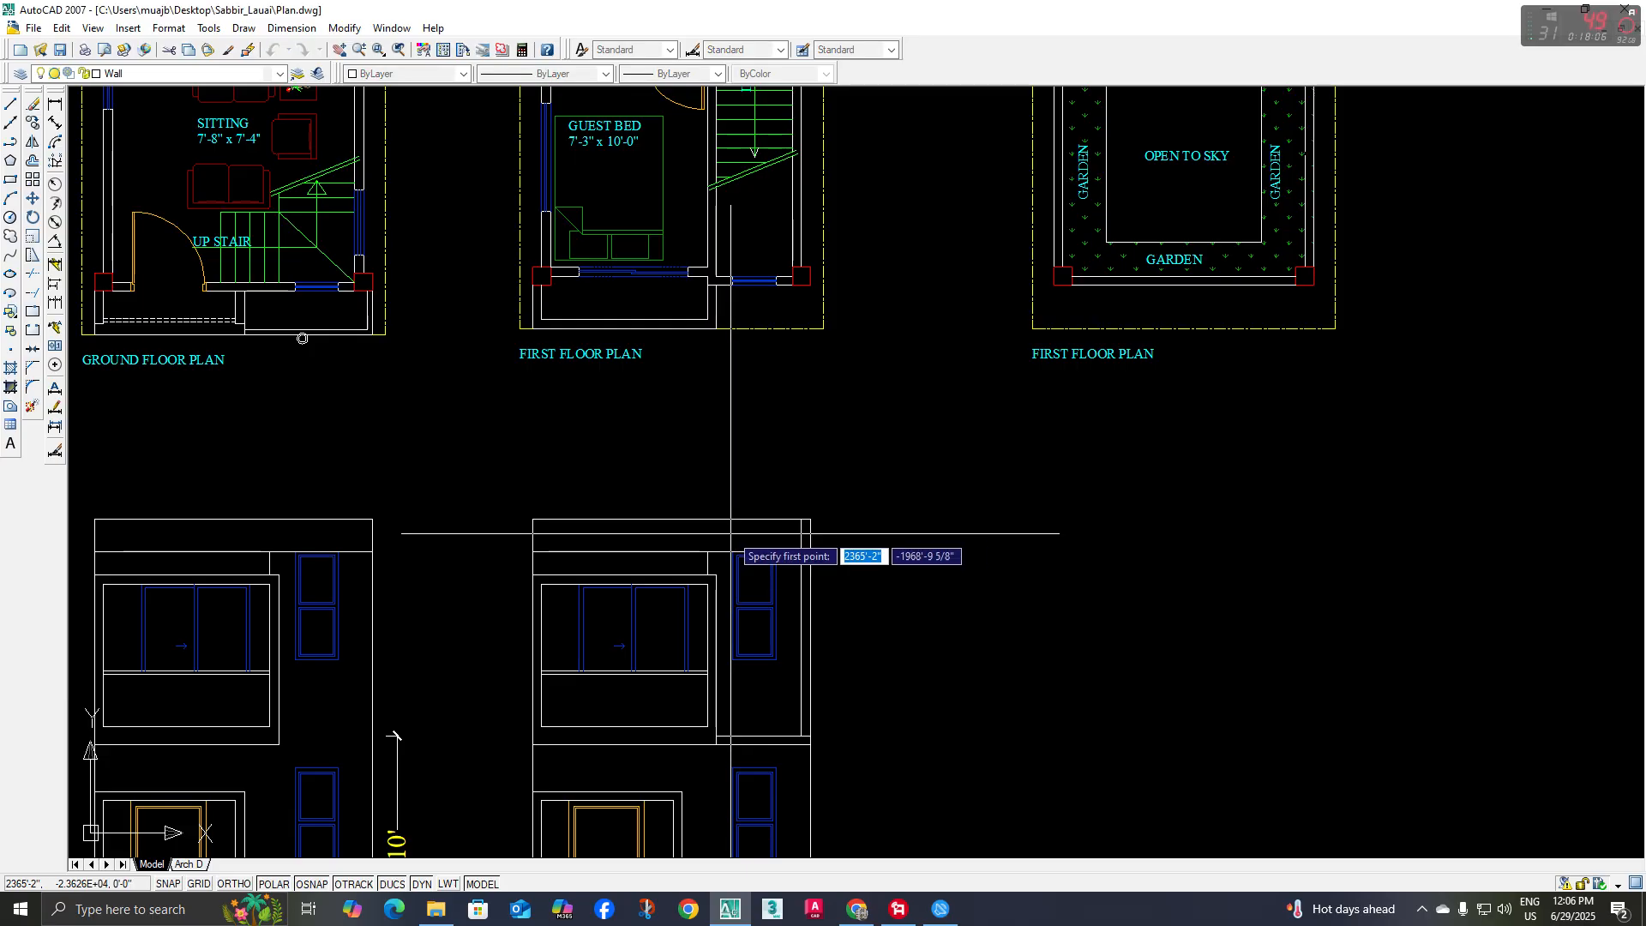
pyautogui.scroll(2, 731, 533)
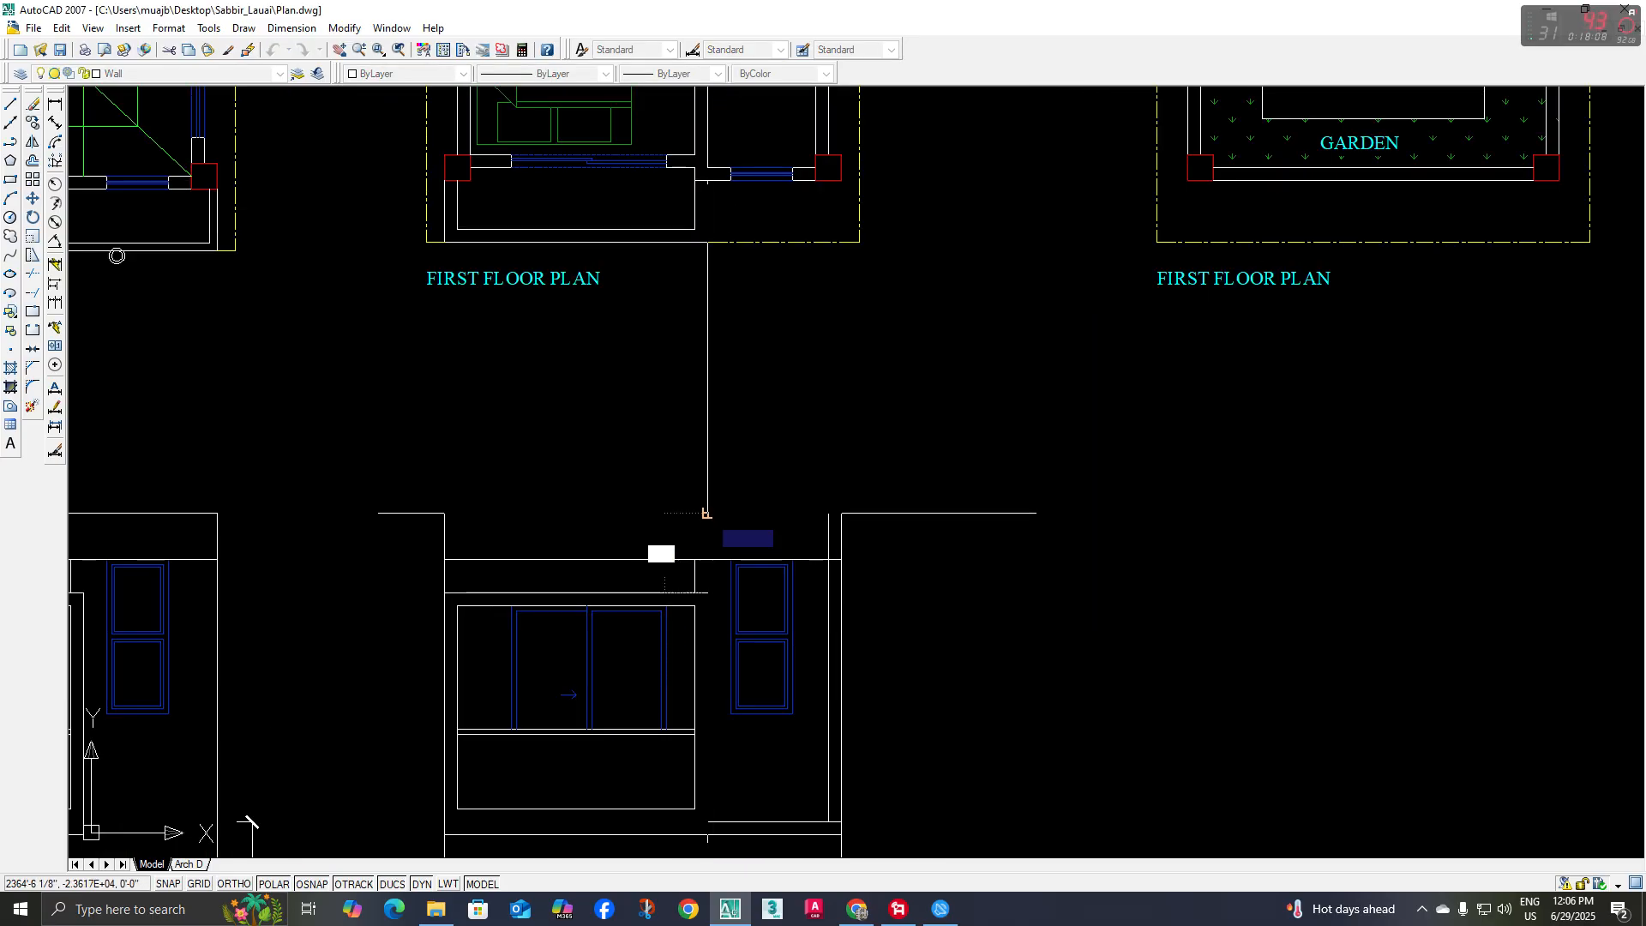
pyautogui.click(708, 513)
pyautogui.press('space')
pyautogui.moveTo(728, 538); pyautogui.dragTo(719, 533, button='middle')
# Trim the new vertical line below the parapet band and the band's lower line beyond the inner right-hand line
pyautogui.press('t')
pyautogui.press('r')
pyautogui.press('space')
pyautogui.press('space')
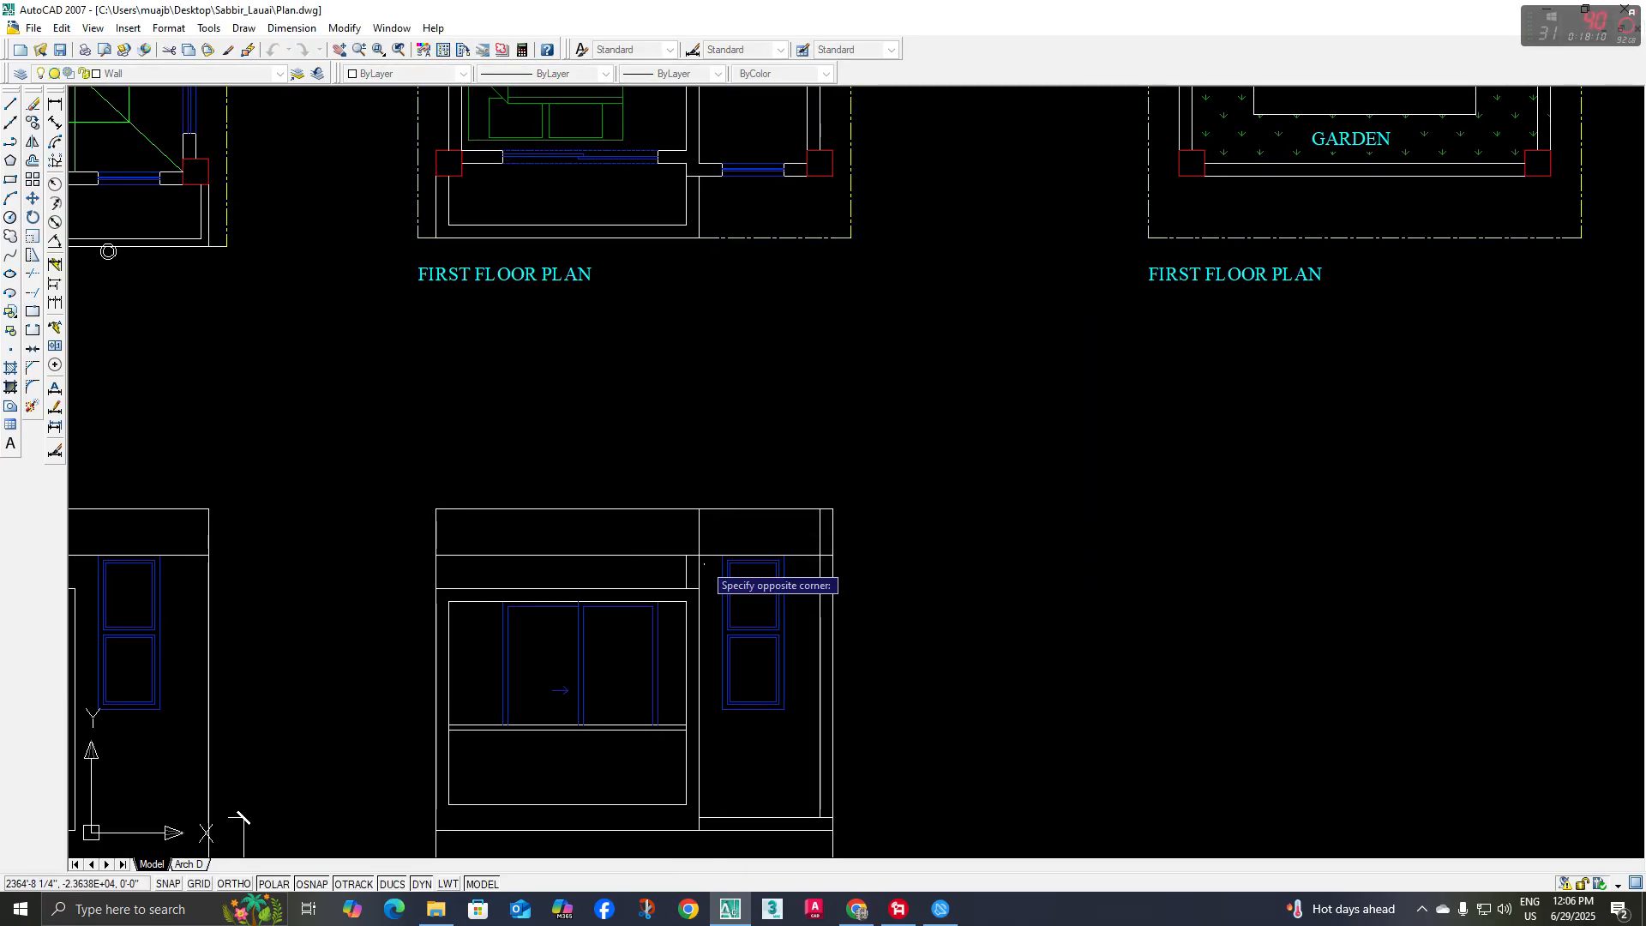
pyautogui.scroll(3, 777, 524)
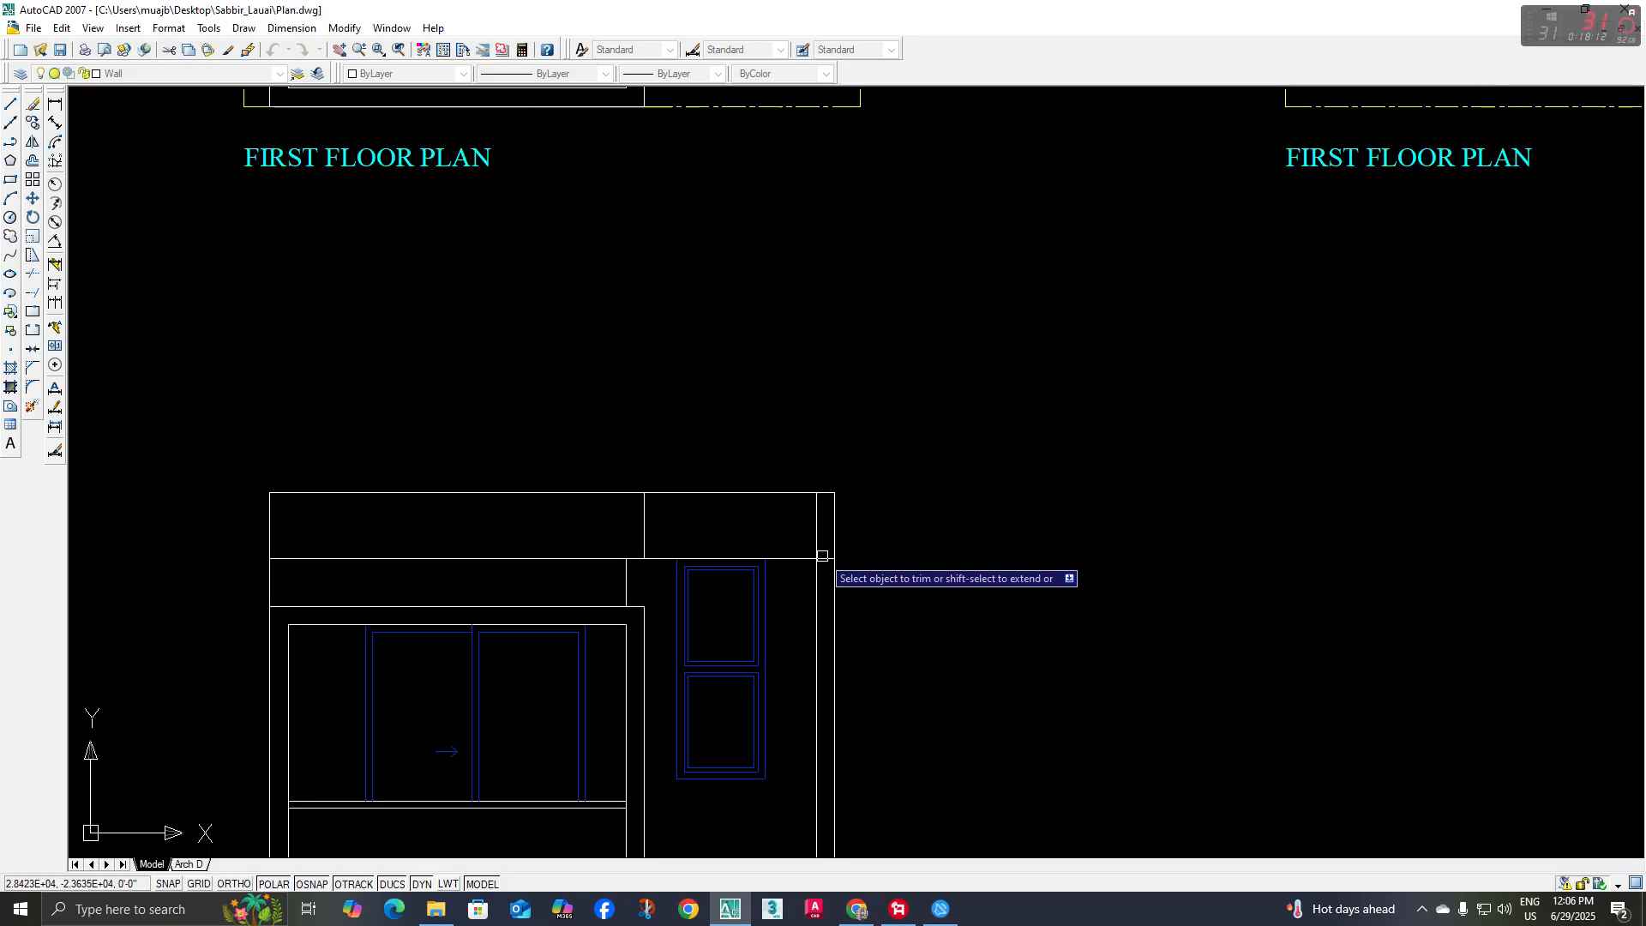
pyautogui.press('Escape')
# Offset the top edge of the copied elevation 5" downward
pyautogui.press('o')
pyautogui.press('space')
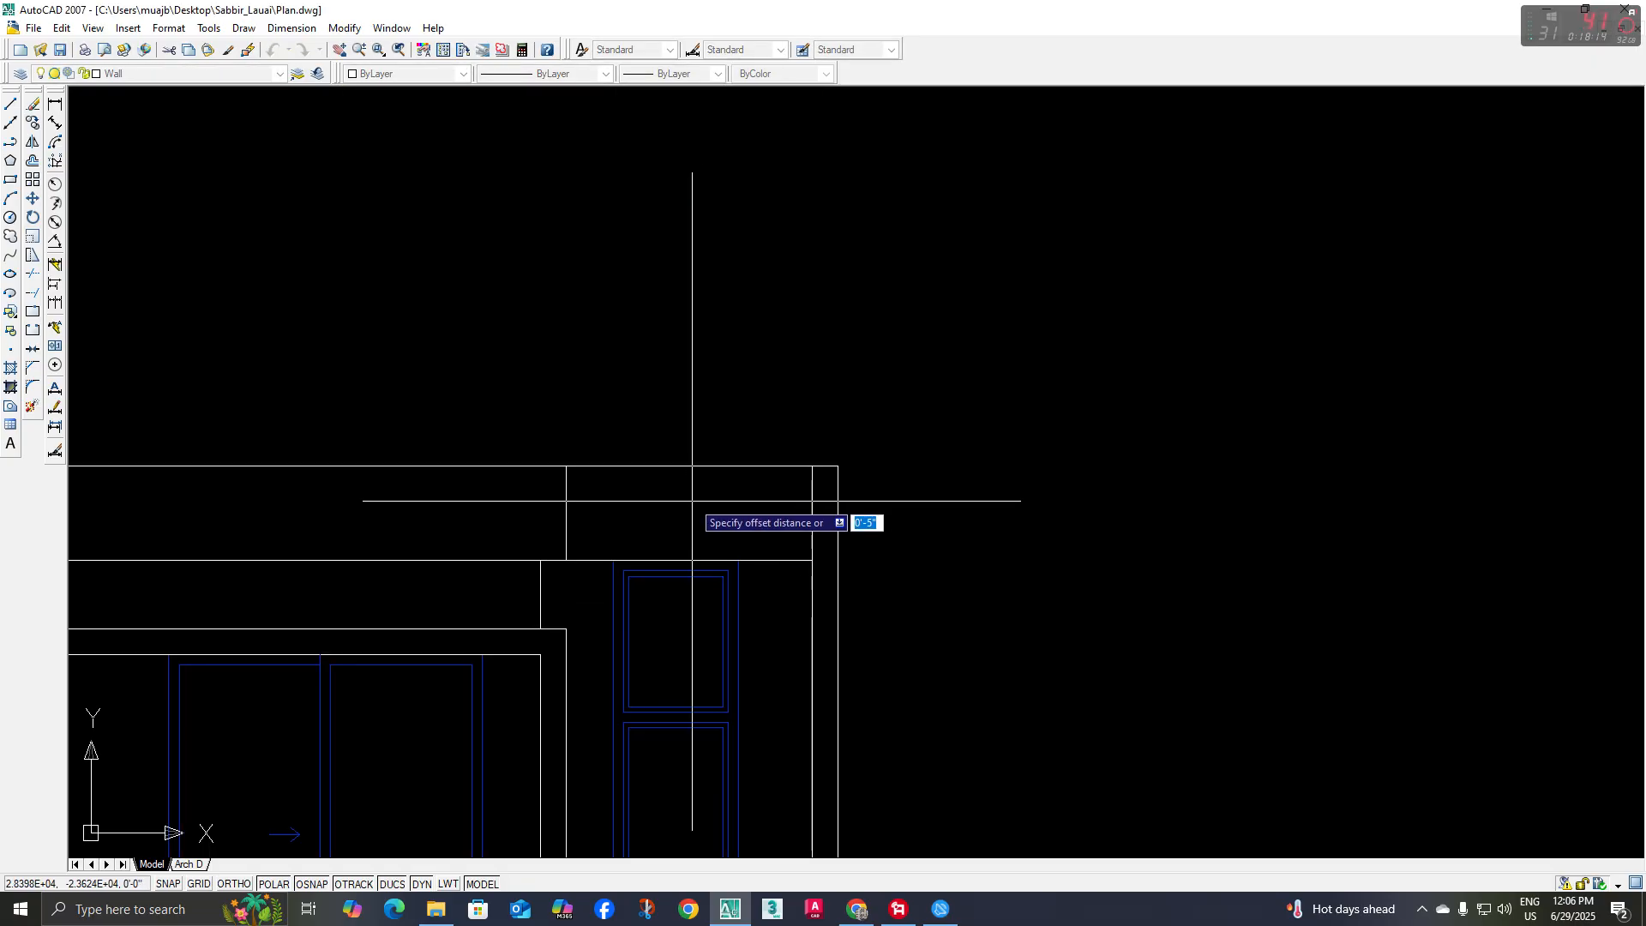
pyautogui.click(710, 466)
pyautogui.click(709, 486)
pyautogui.press('space')
# Trim the offset top line to the wall bay right of the balcony and clean up the inner frame's upper-right corner
pyautogui.scroll(-2, 527, 515)
pyautogui.moveTo(538, 517); pyautogui.dragTo(656, 516, button='middle')
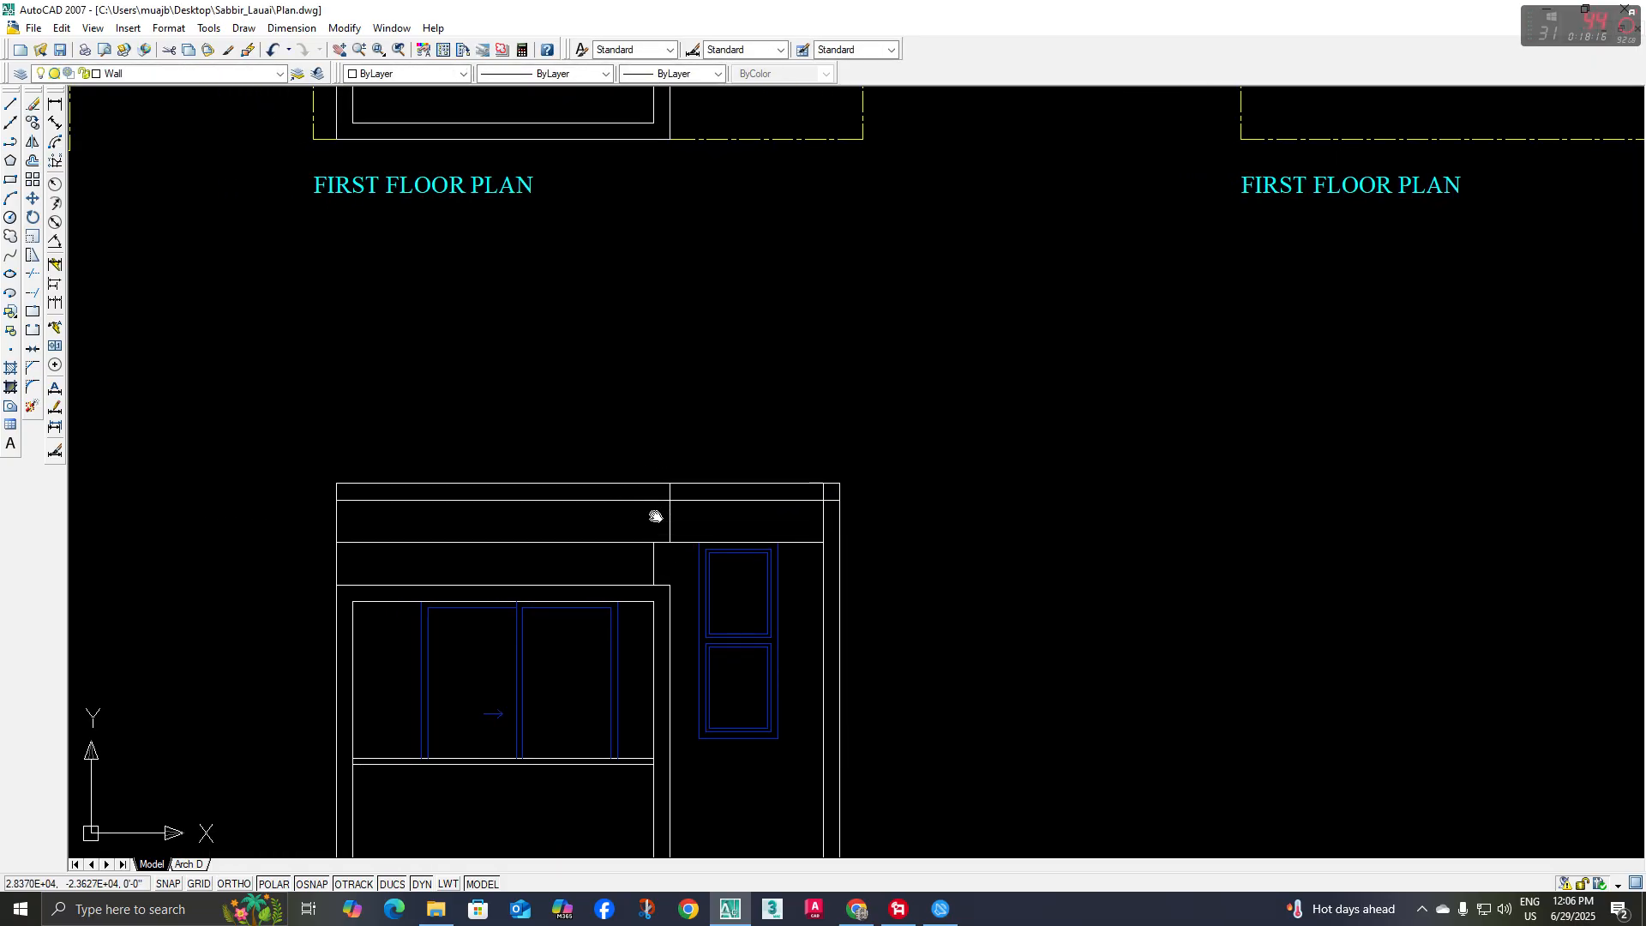
pyautogui.press('t')
pyautogui.press('r')
pyautogui.press('space')
pyautogui.scroll(4, 814, 487)
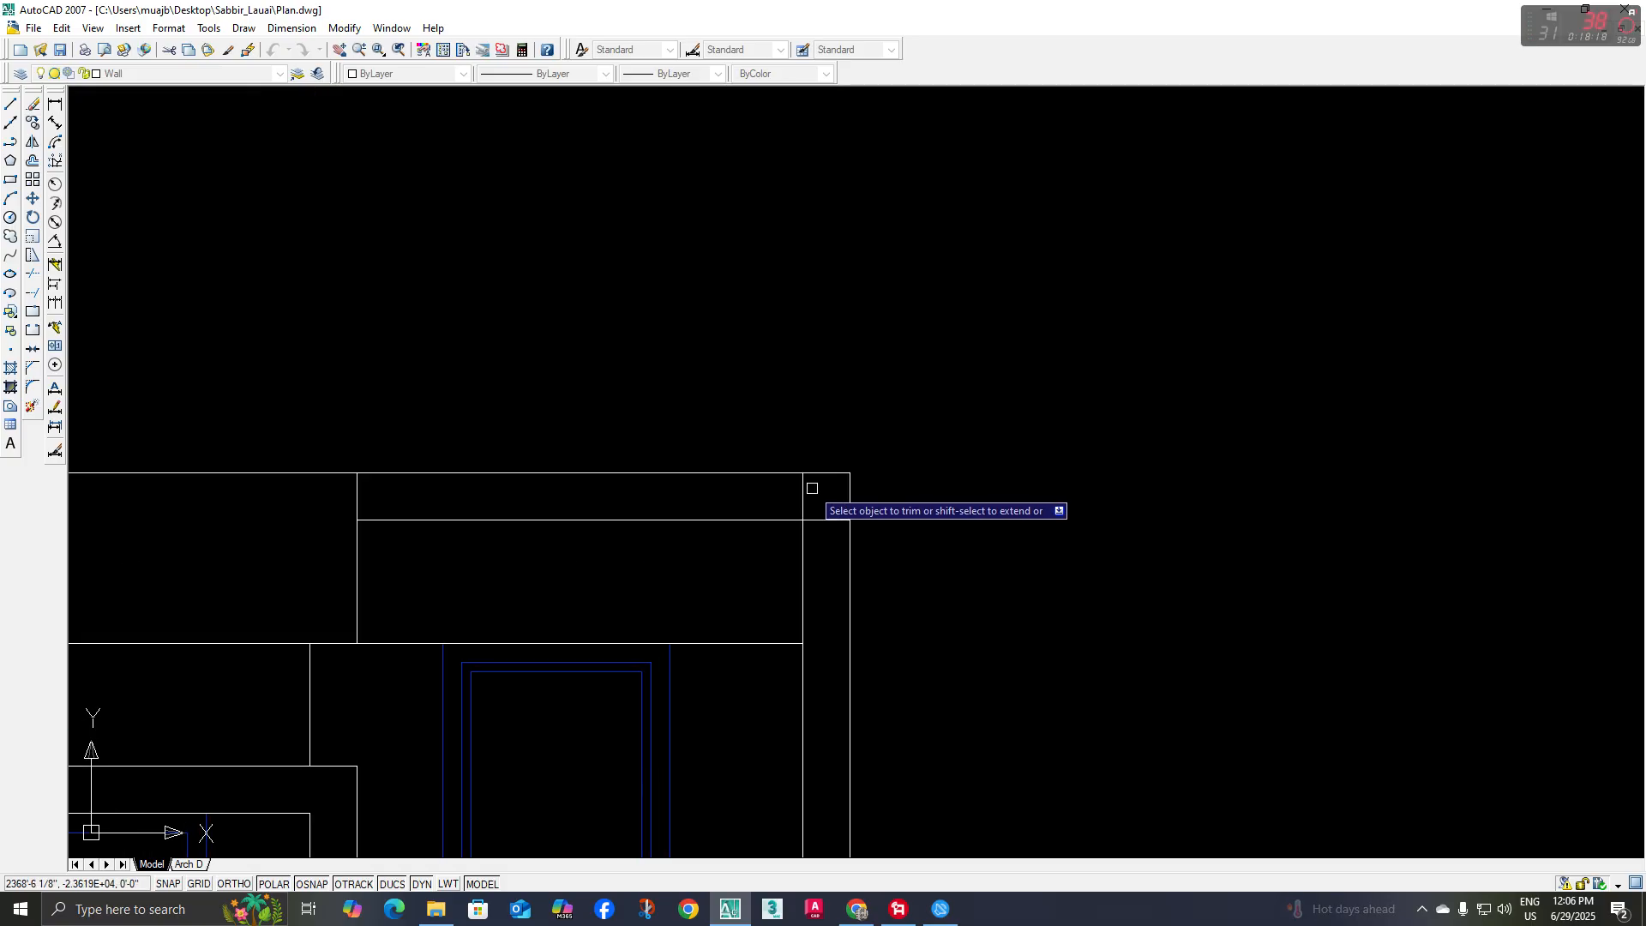
pyautogui.scroll(-3, 824, 533)
pyautogui.moveTo(910, 567)
pyautogui.mouseDown(button='middle')
pyautogui.moveTo(911, 588)
pyautogui.moveTo(868, 498)
pyautogui.moveTo(833, 626)
pyautogui.moveTo(944, 673)
pyautogui.moveTo(962, 772)
pyautogui.moveTo(896, 603)
pyautogui.mouseUp(button='middle')
pyautogui.scroll(-1, 800, 532)
pyautogui.scroll(2, 928, 645)
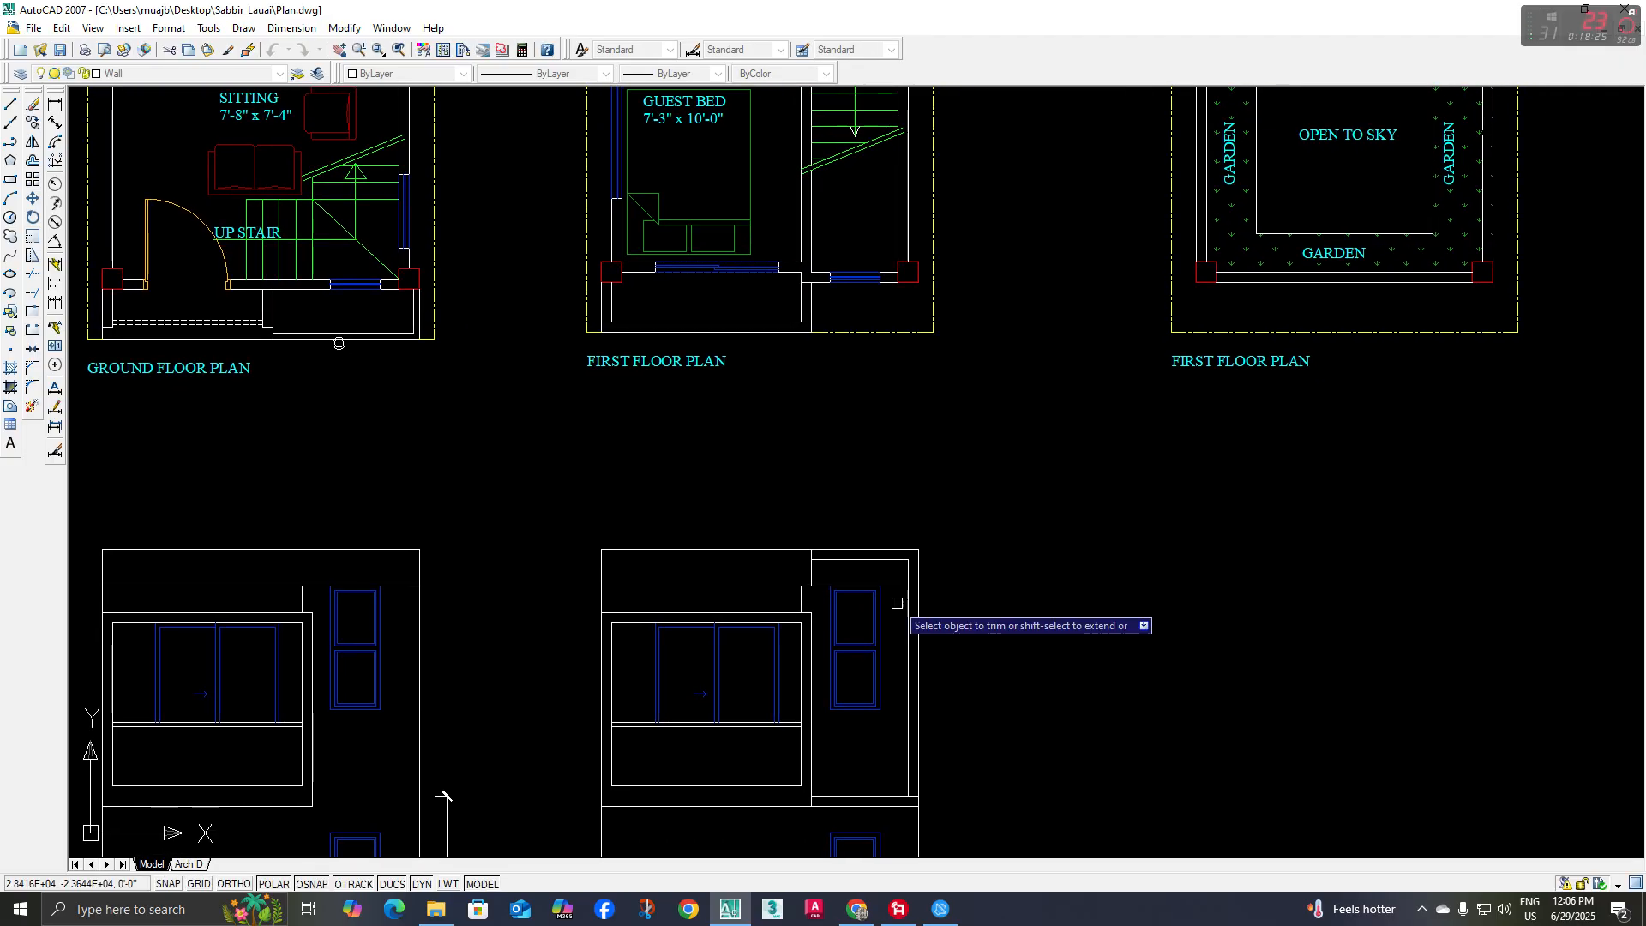
# Trim the leftover line ends at the lower-right corner of the frame around the upper narrow window
pyautogui.scroll(-2, 892, 596)
pyautogui.scroll(6, 220, 353)
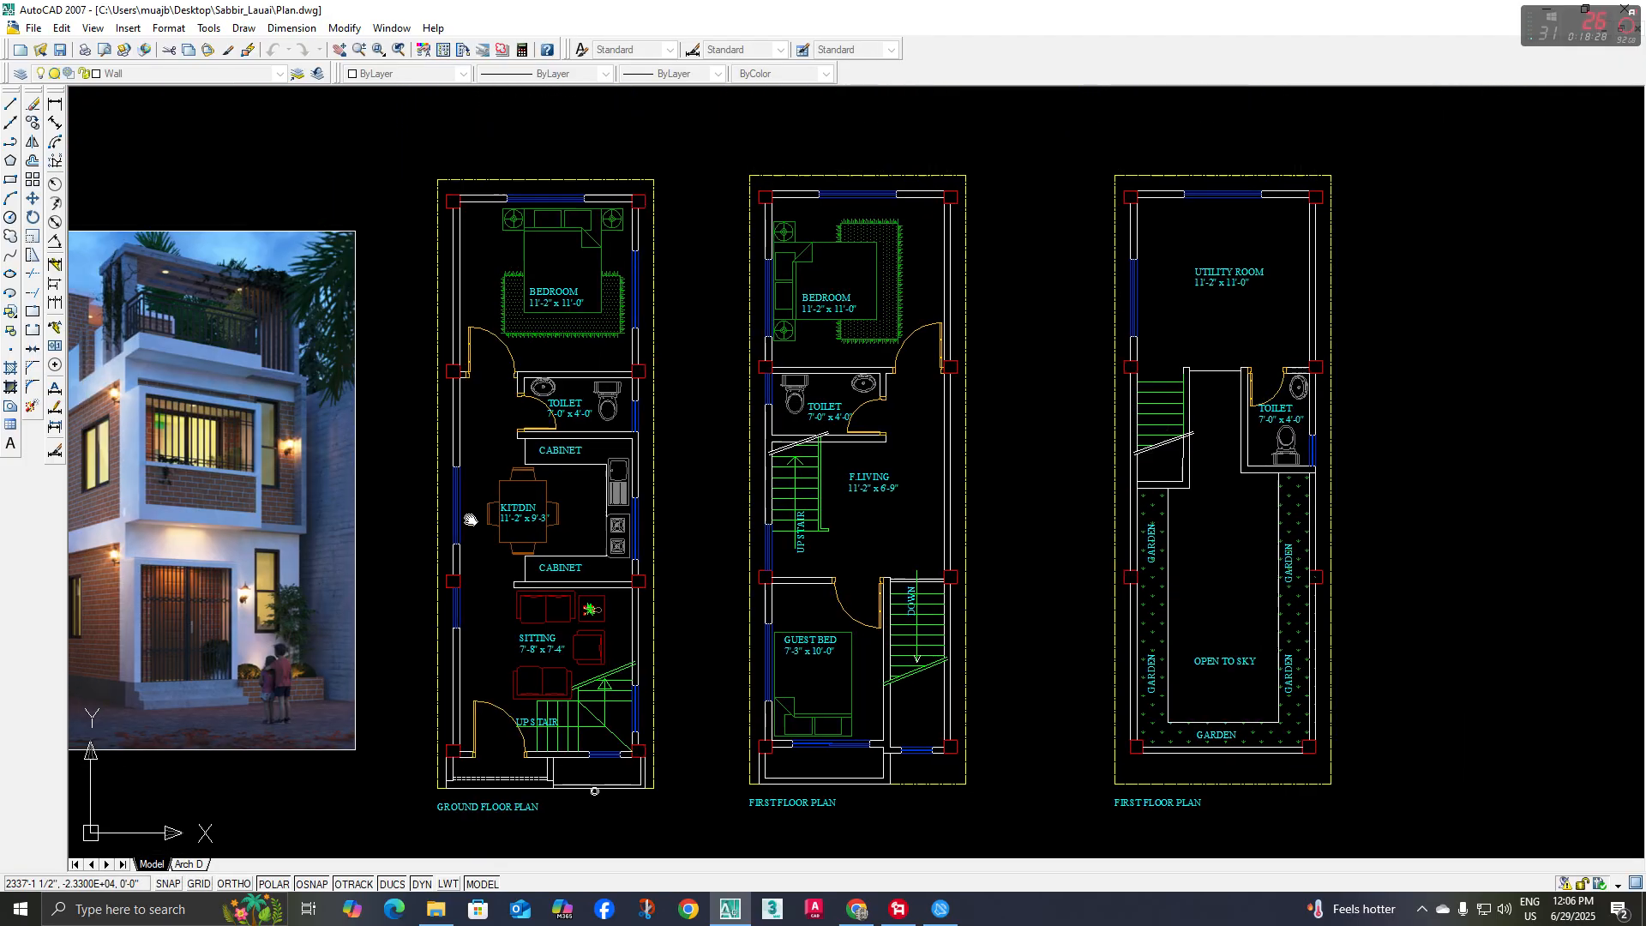
pyautogui.scroll(-6, 514, 592)
pyautogui.moveTo(909, 797); pyautogui.dragTo(776, 515, button='middle')
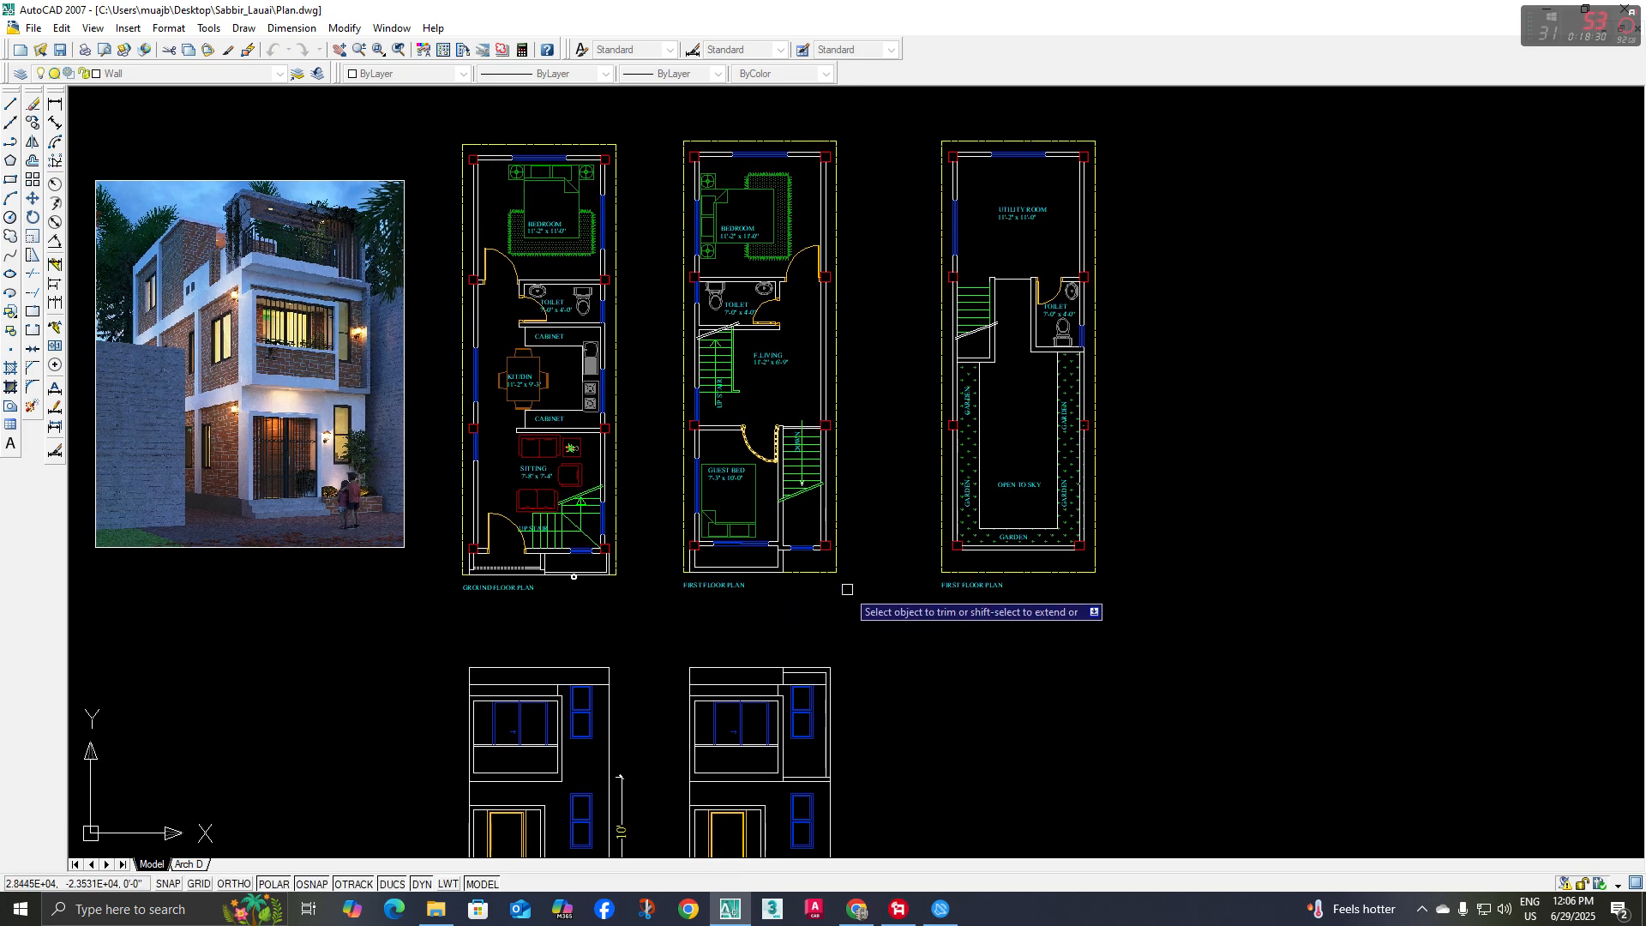
pyautogui.moveTo(825, 695); pyautogui.dragTo(747, 570, button='middle')
pyautogui.scroll(3, 748, 570)
pyautogui.scroll(-3, 754, 591)
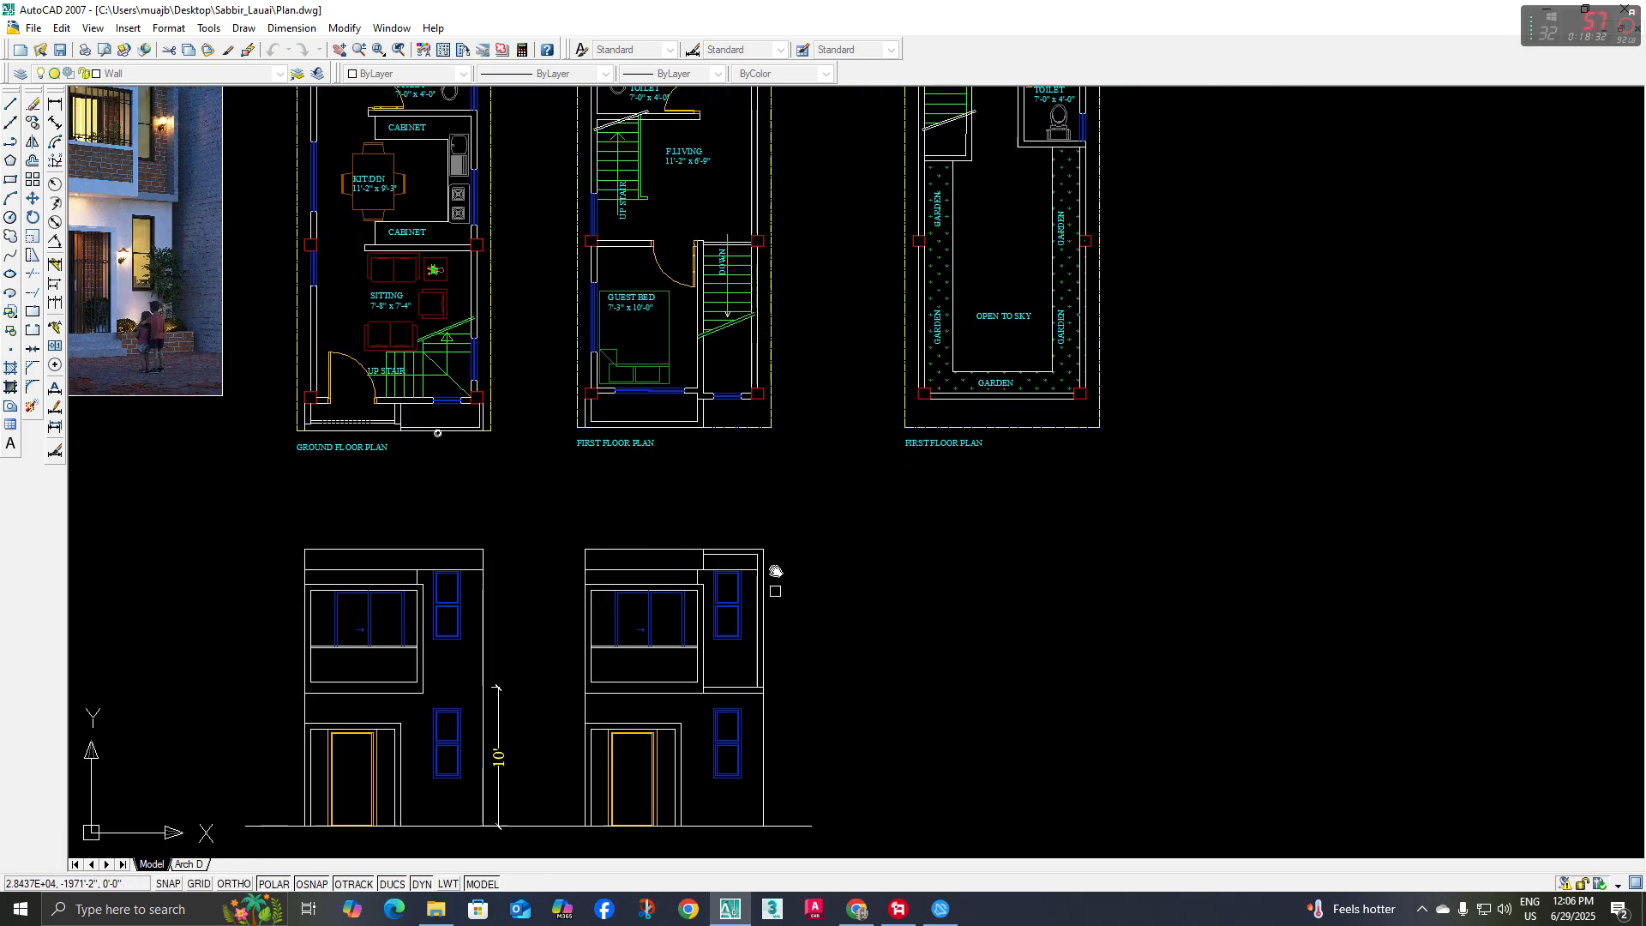
pyautogui.scroll(6, 742, 642)
pyautogui.scroll(2, 747, 639)
pyautogui.click(792, 608)
pyautogui.scroll(-6, 772, 594)
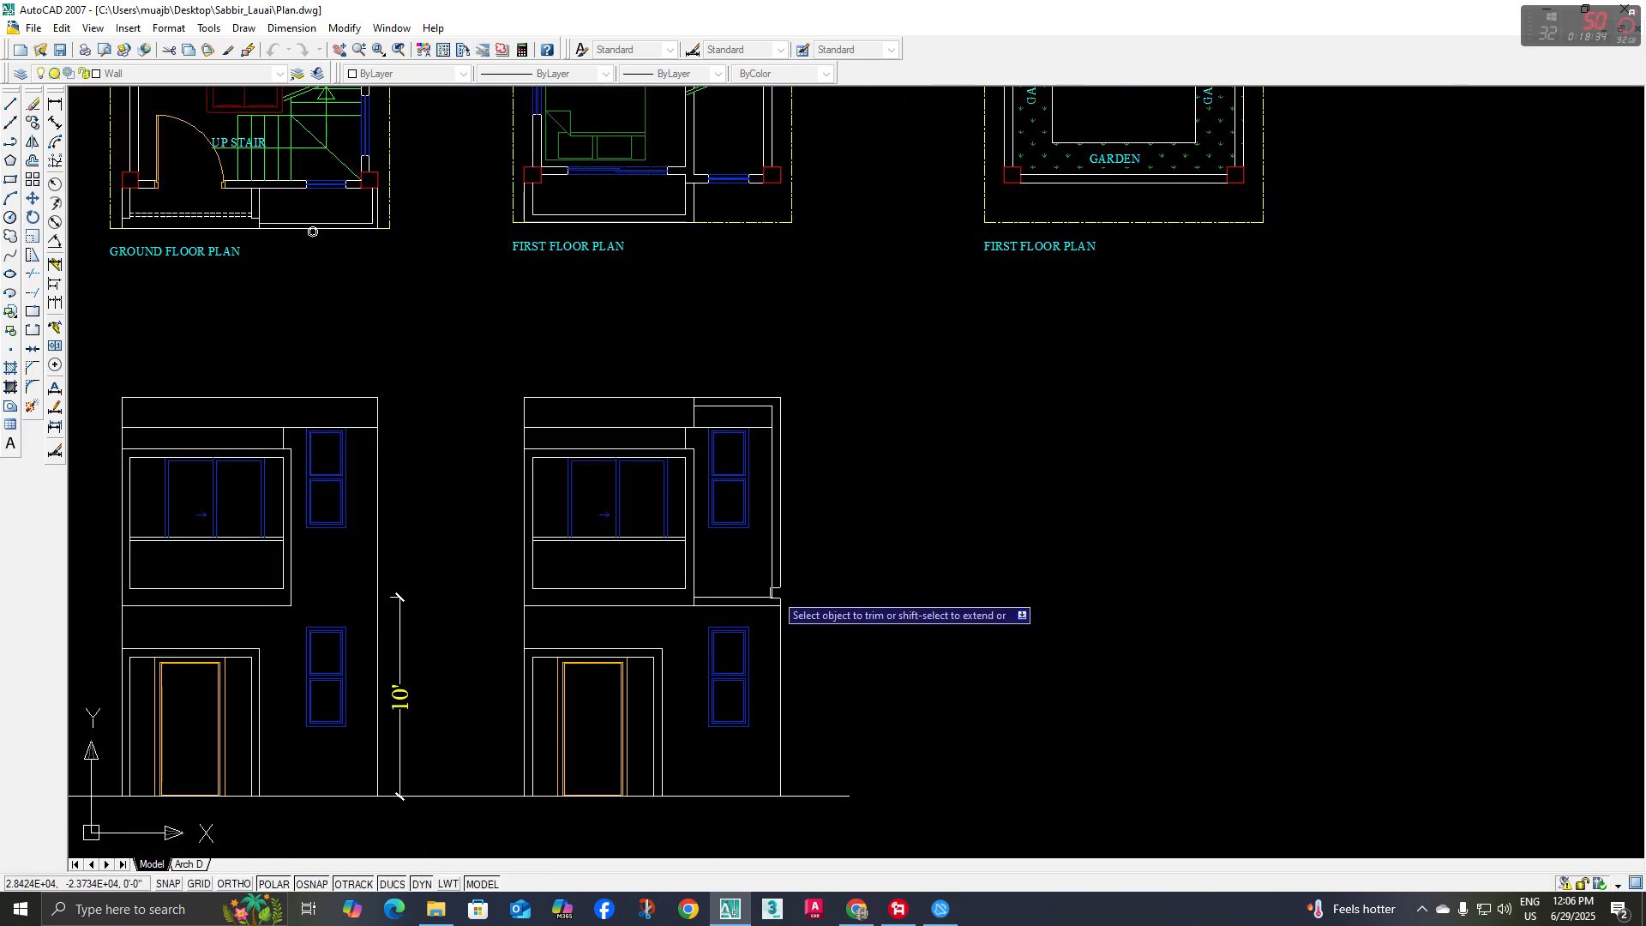
pyautogui.moveTo(772, 594); pyautogui.dragTo(767, 691, button='middle')
pyautogui.press('Escape')
# Shorten the left end of the copied ground line to separate it from the original elevation's ground line
pyautogui.scroll(-2, 735, 507)
pyautogui.moveTo(793, 547); pyautogui.dragTo(780, 499, button='middle')
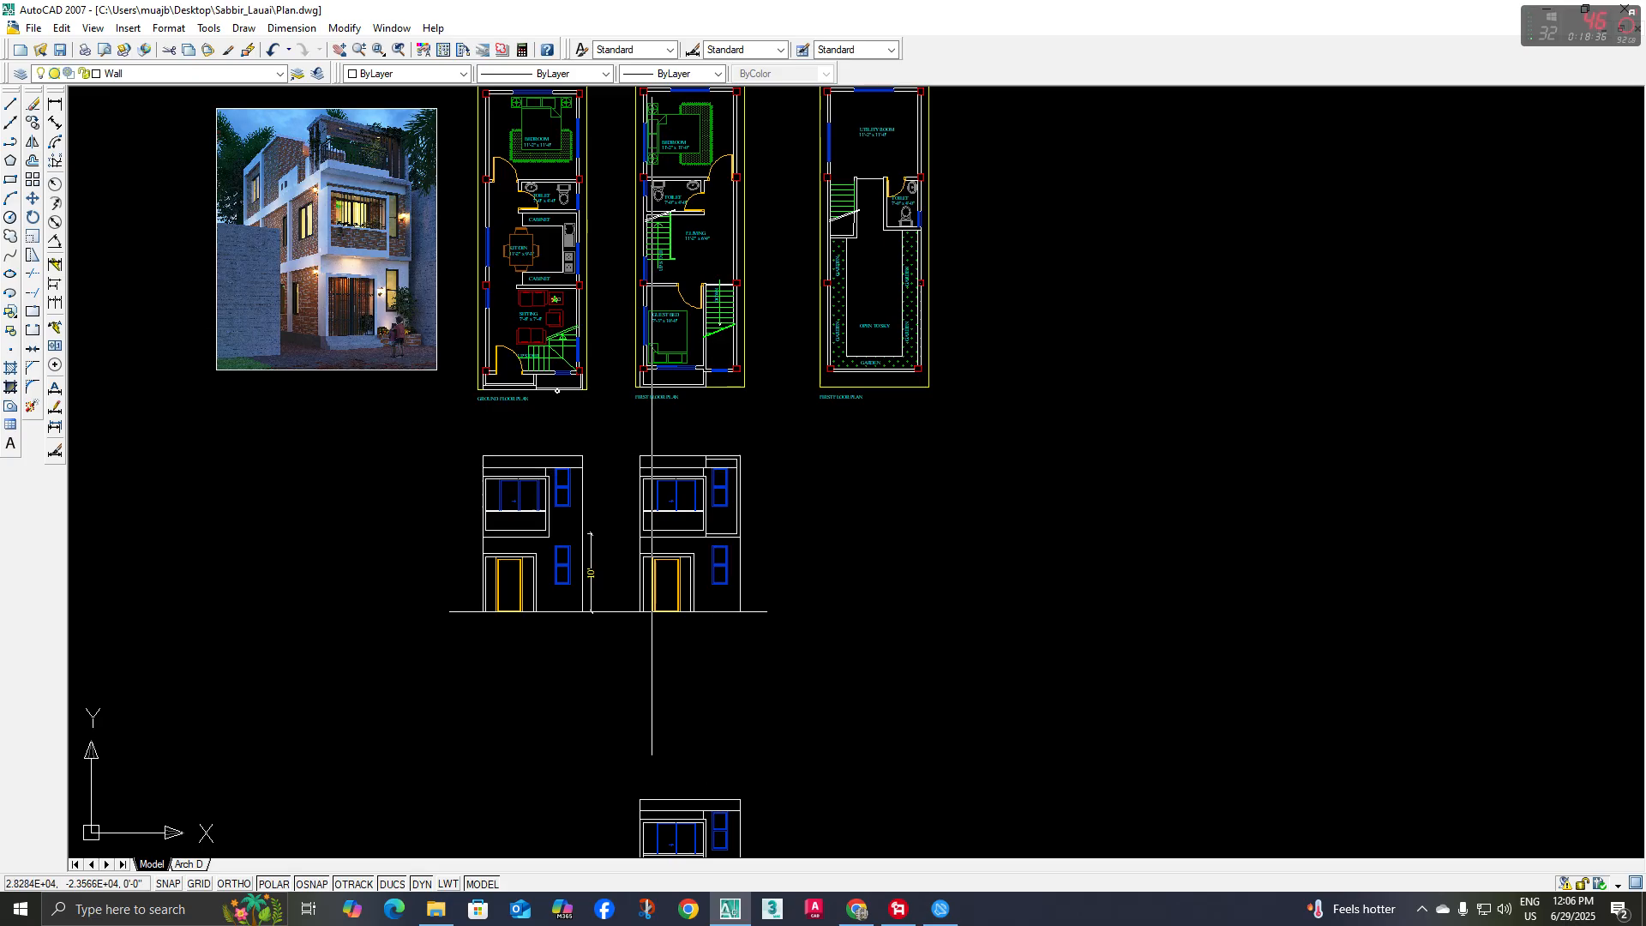
pyautogui.click(622, 602)
pyautogui.click(608, 628)
pyautogui.scroll(3, 608, 618)
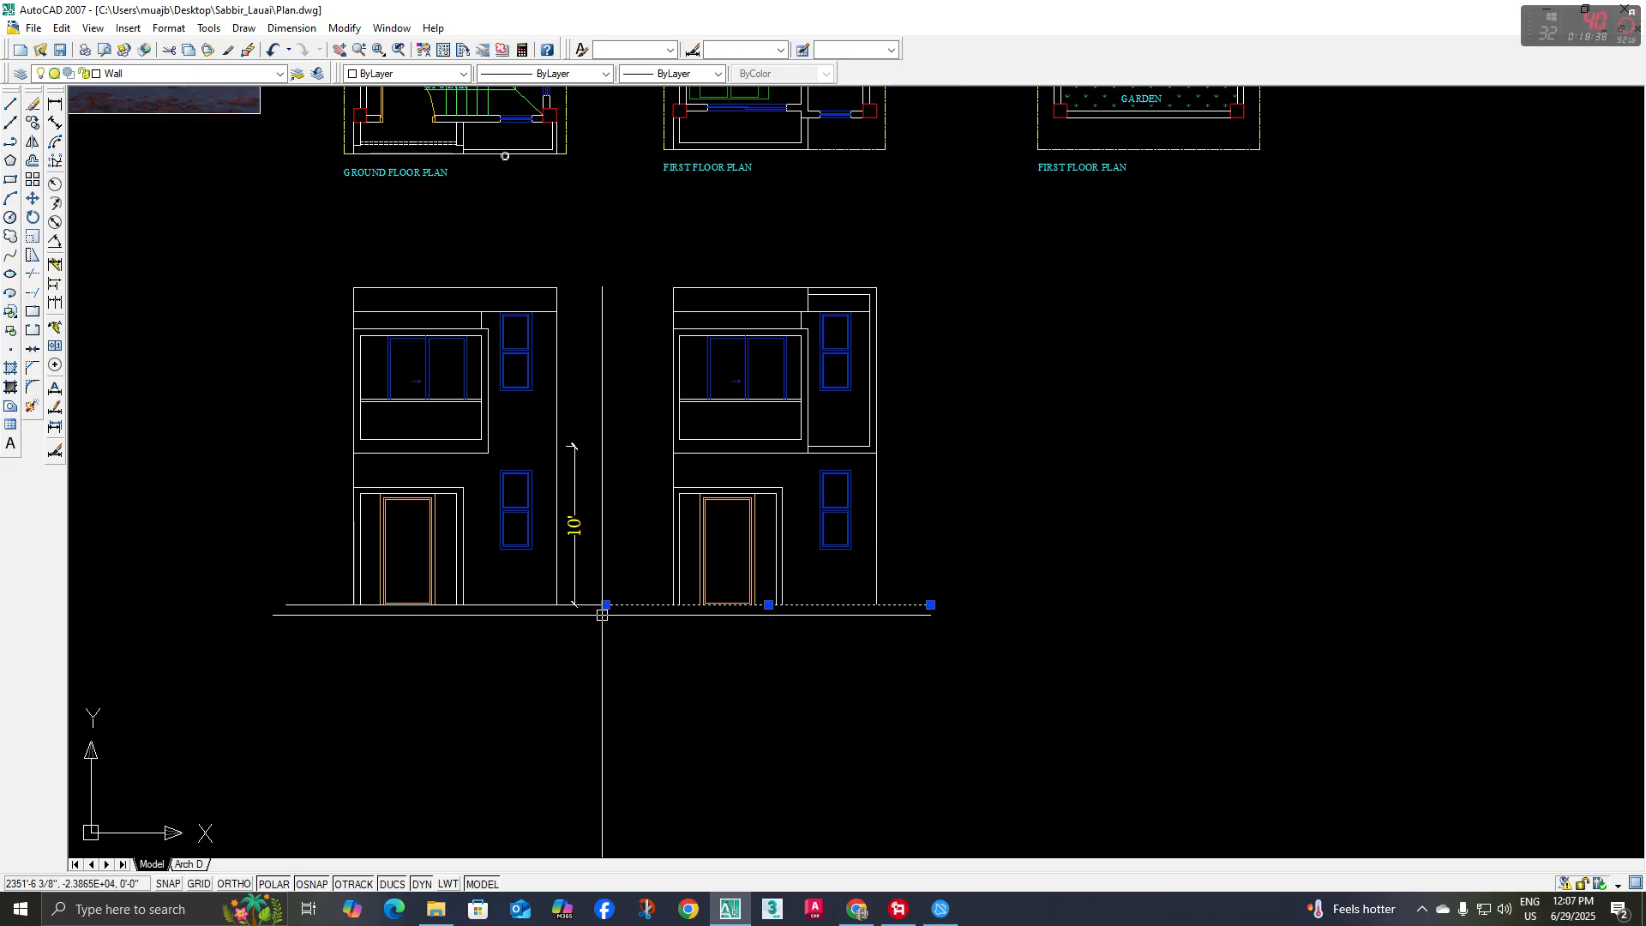
pyautogui.click(607, 606)
pyautogui.click(644, 604)
pyautogui.press('Escape')
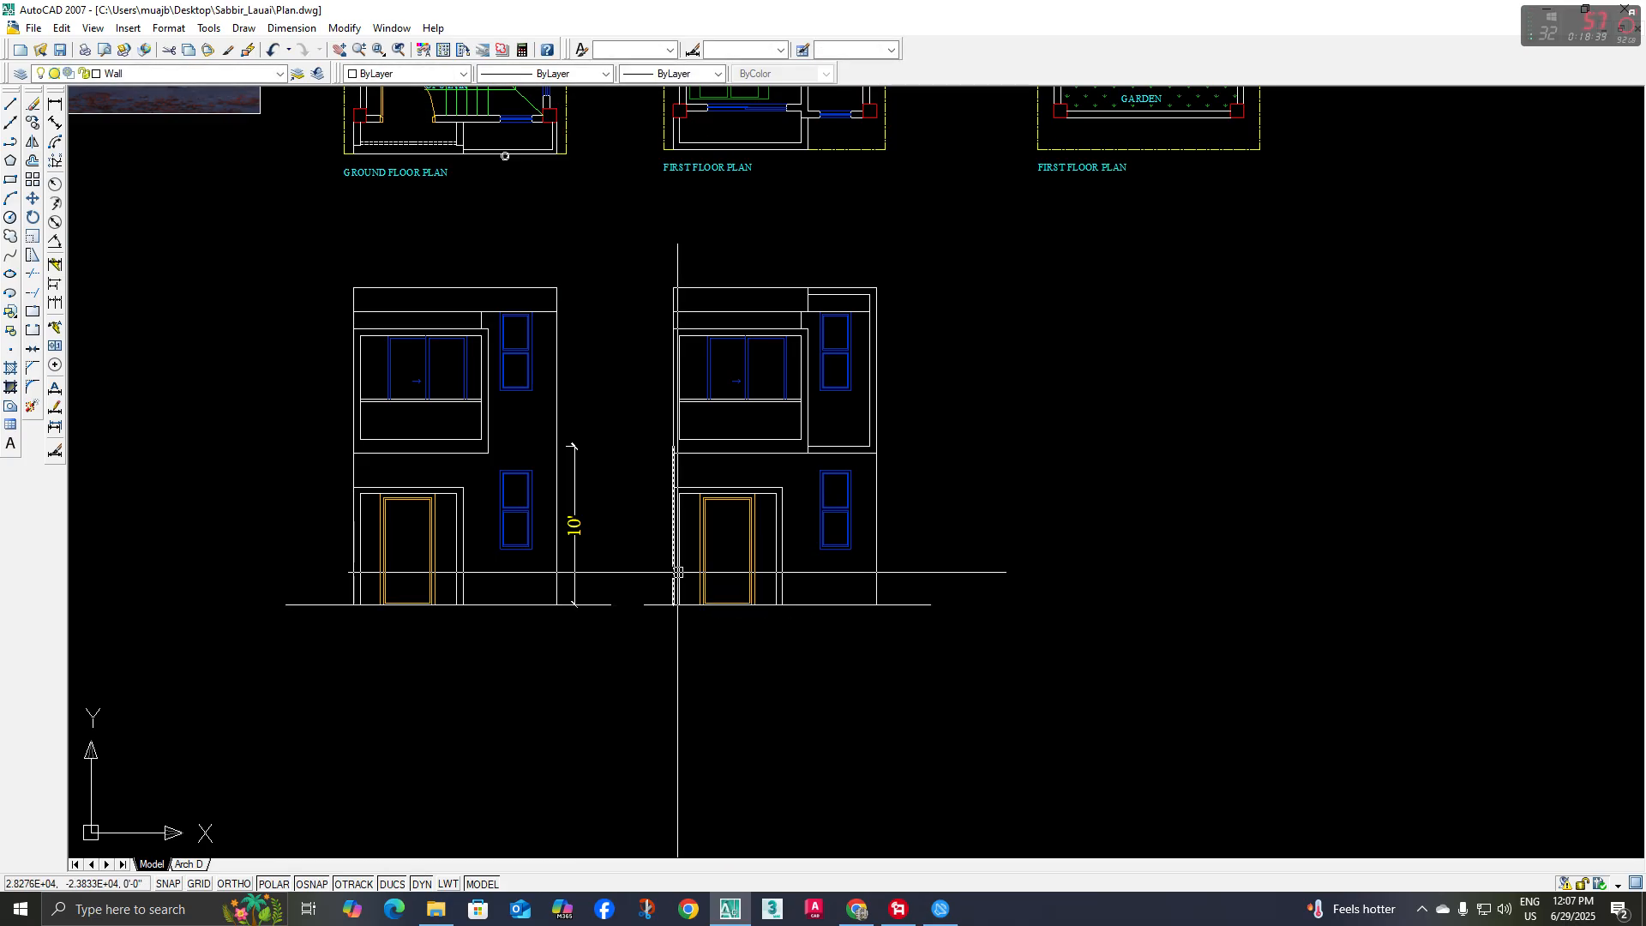
# Examine the reference rendering's roof terrace railing, slab edge and vertical slat screen
pyautogui.scroll(-2, 680, 669)
pyautogui.moveTo(713, 511); pyautogui.dragTo(721, 623, button='middle')
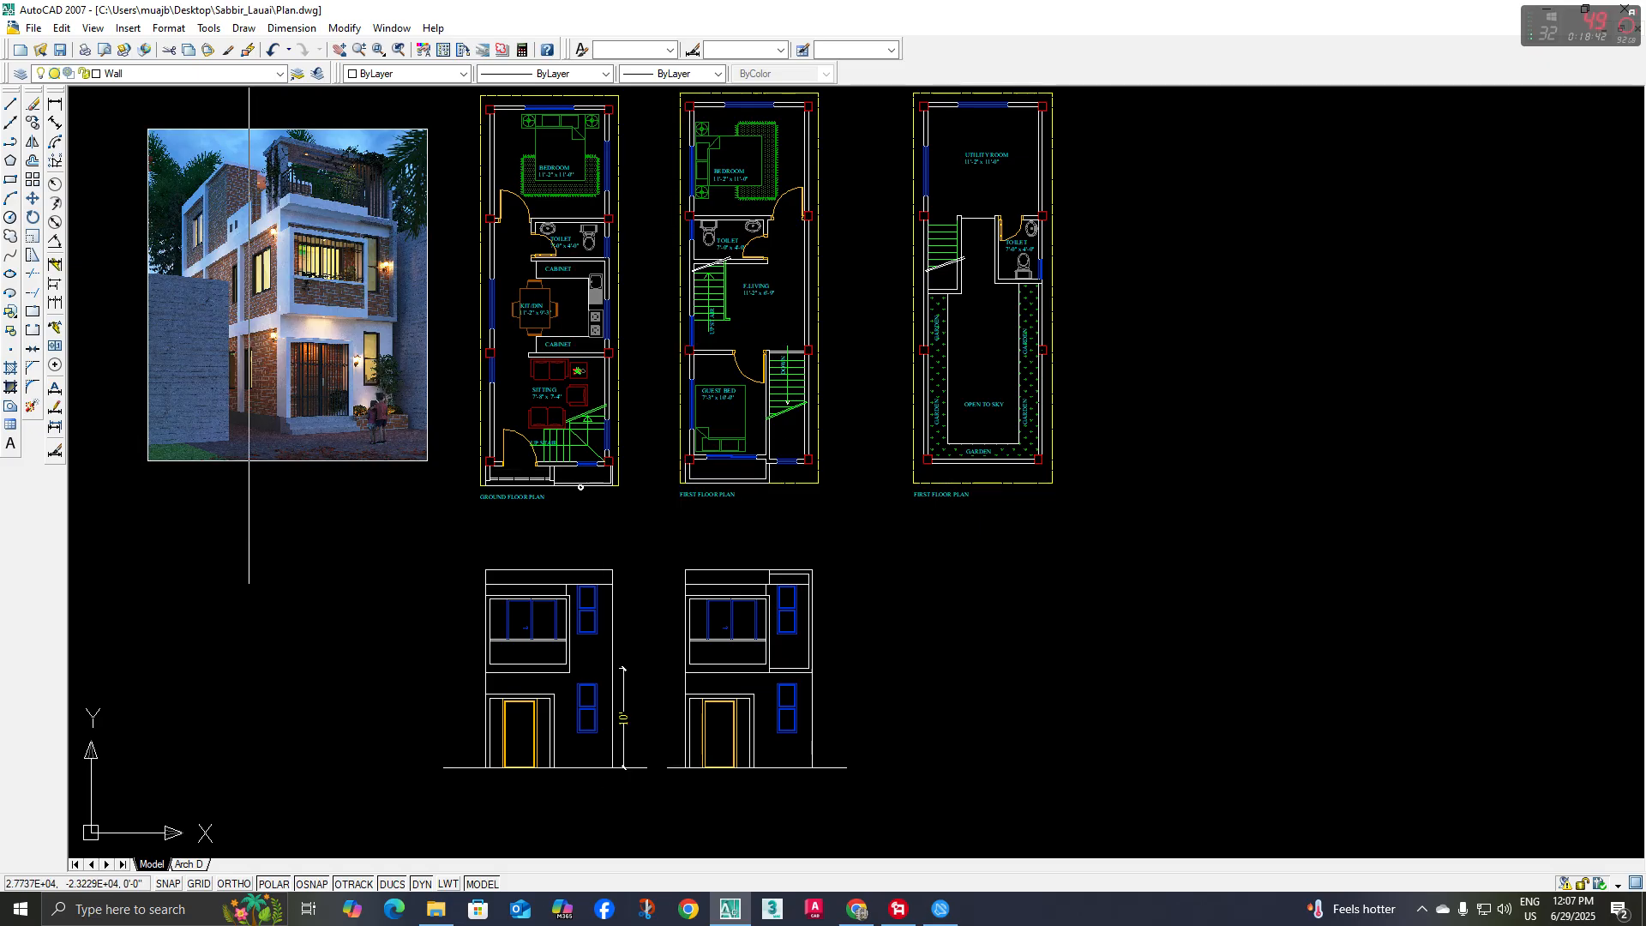
pyautogui.scroll(3, 292, 157)
pyautogui.moveTo(258, 182); pyautogui.dragTo(258, 225, button='middle')
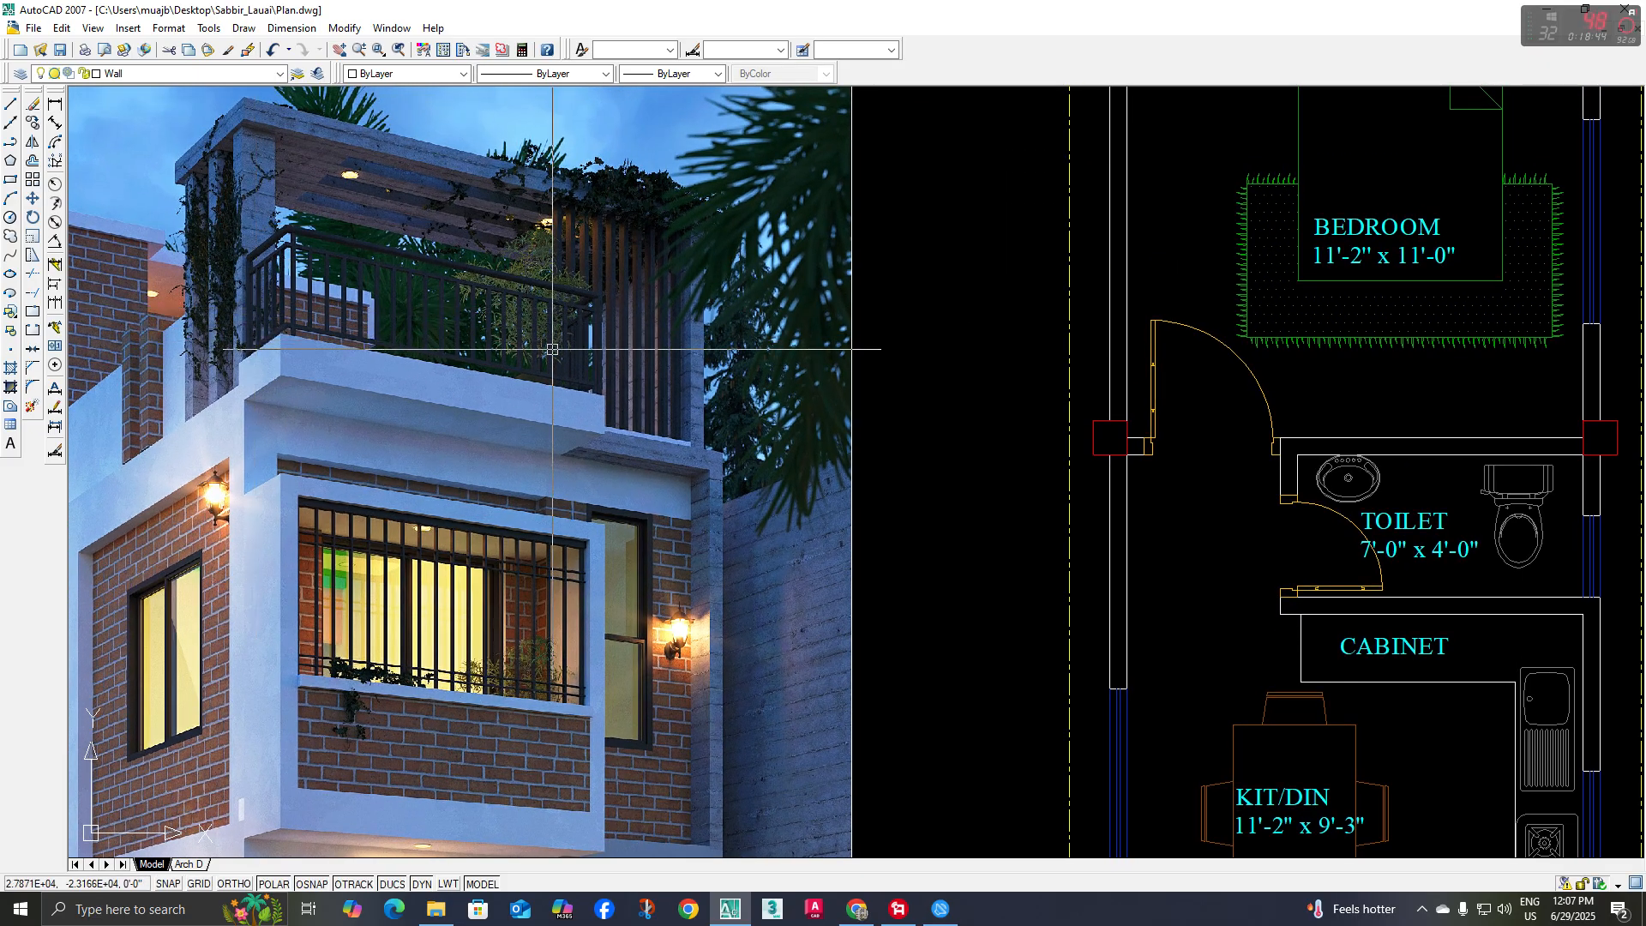
pyautogui.scroll(3, 596, 339)
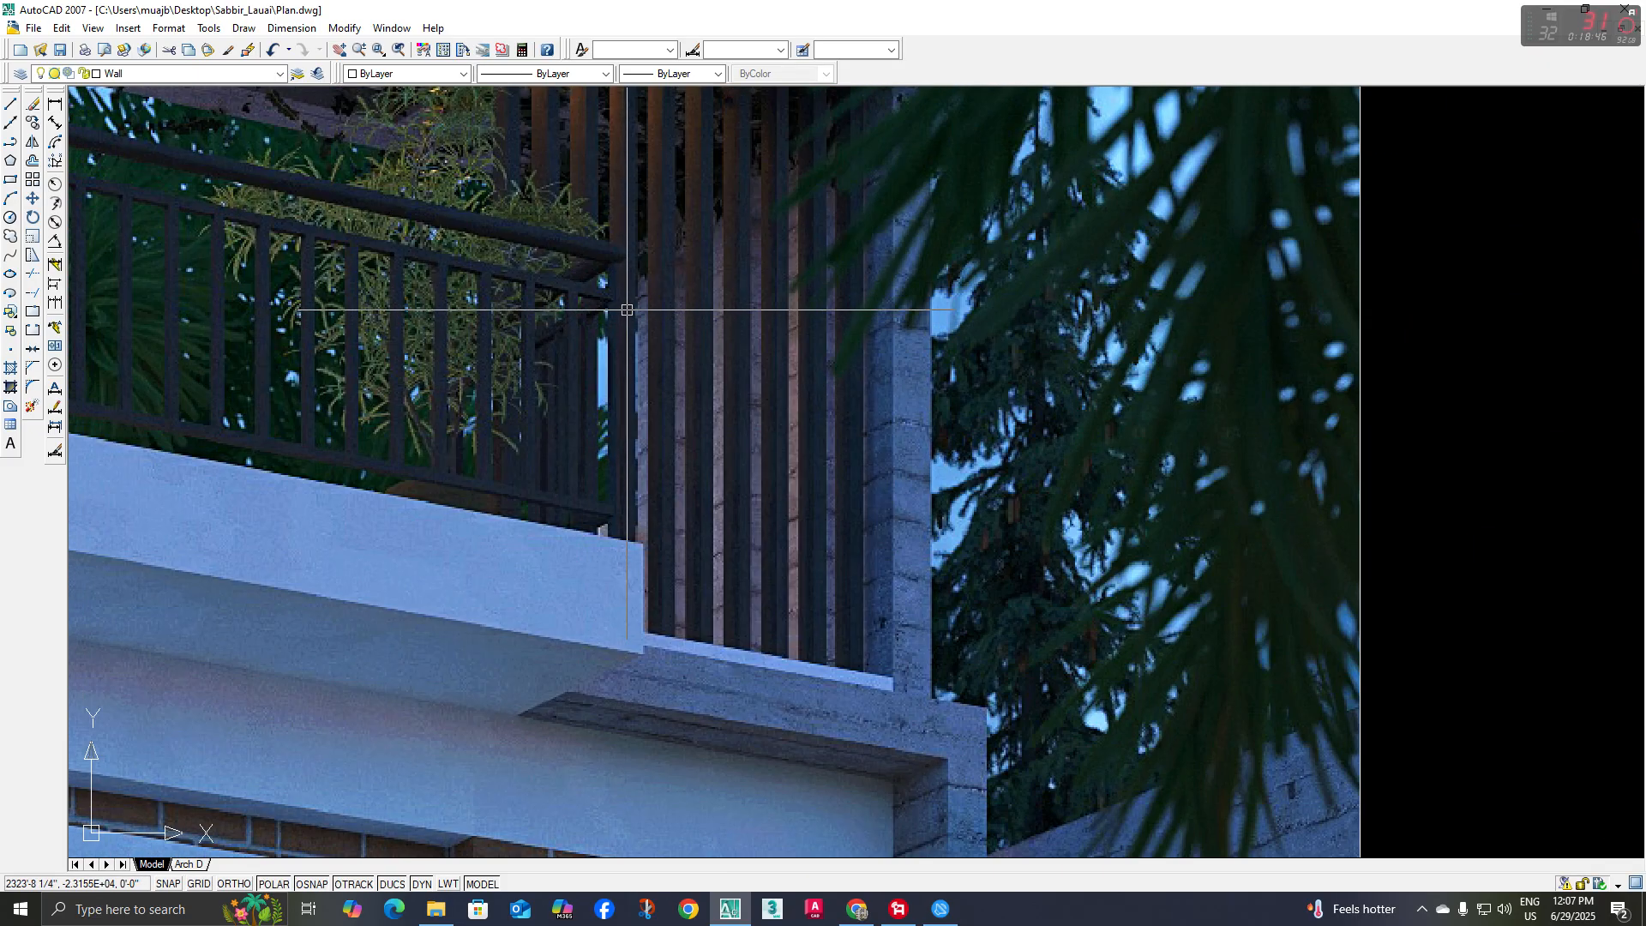
pyautogui.scroll(-10, 497, 337)
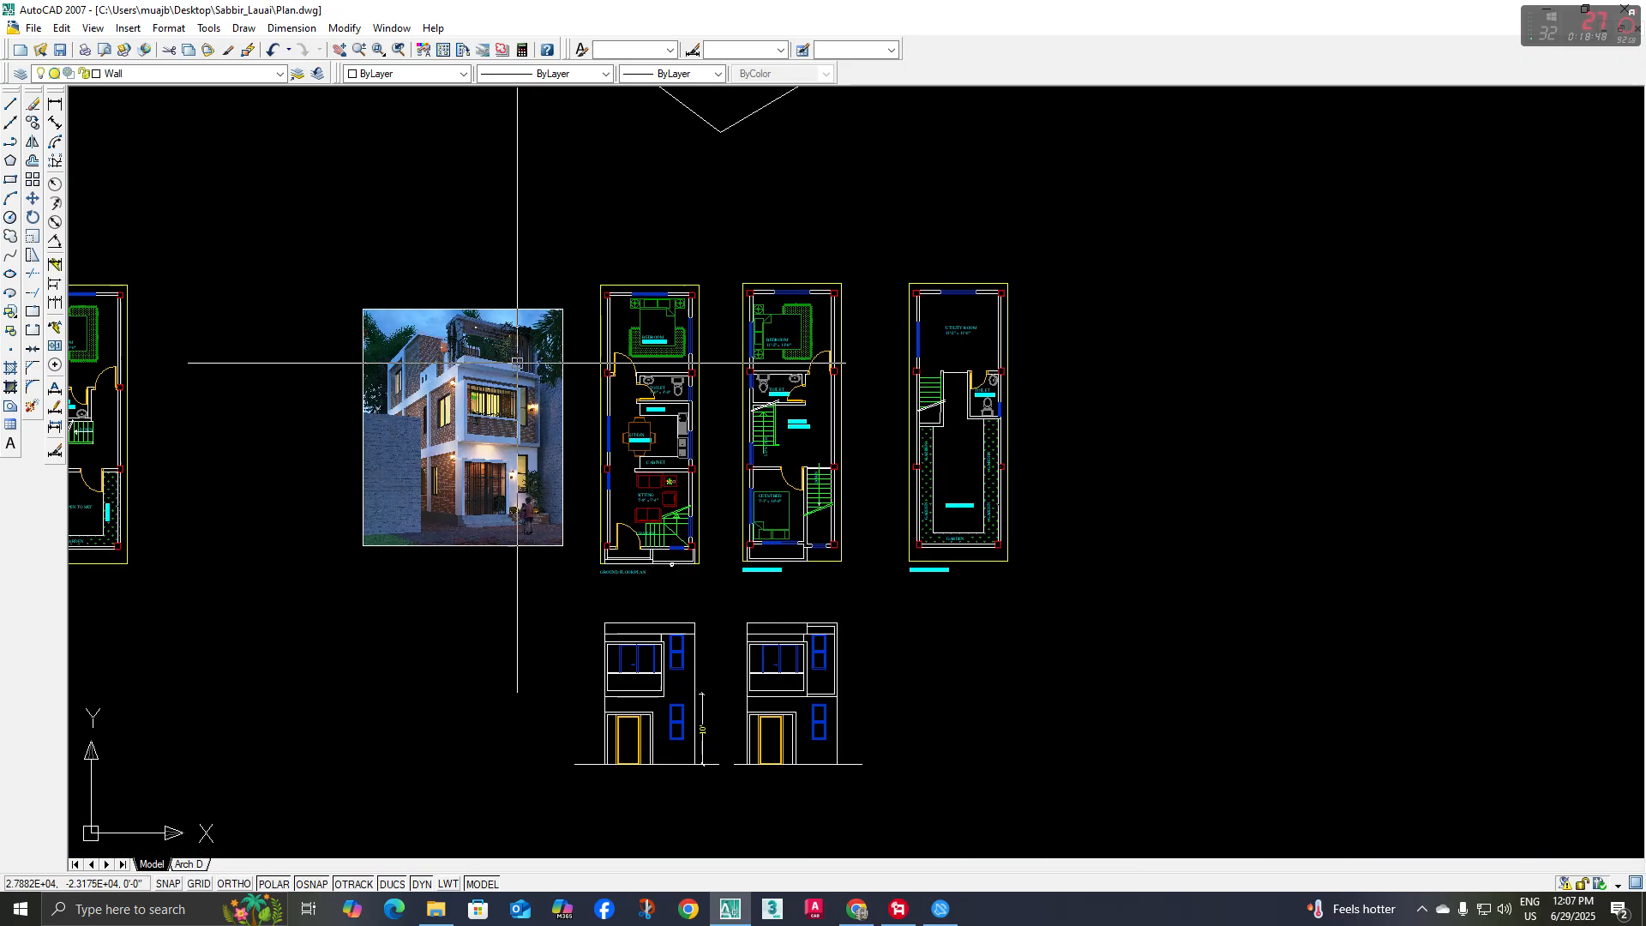
# Move the refined elevation copy a short distance straight down, leaving more room beneath the first-floor plan
pyautogui.scroll(5, 580, 485)
pyautogui.moveTo(580, 485); pyautogui.dragTo(582, 591, button='middle')
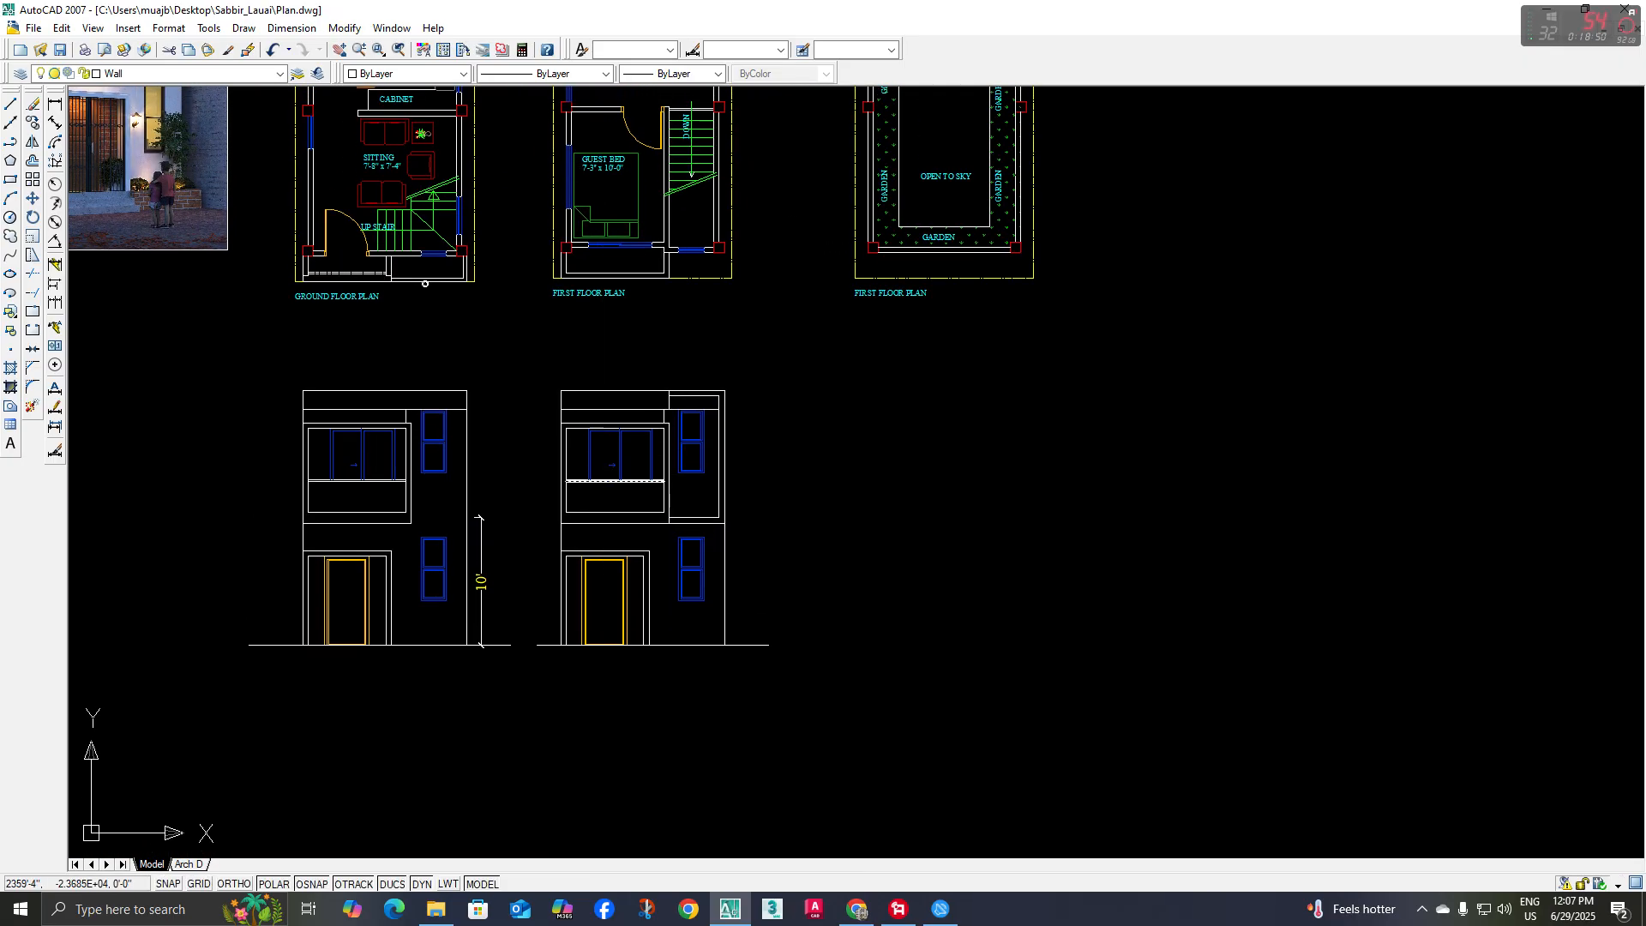
pyautogui.click(519, 353)
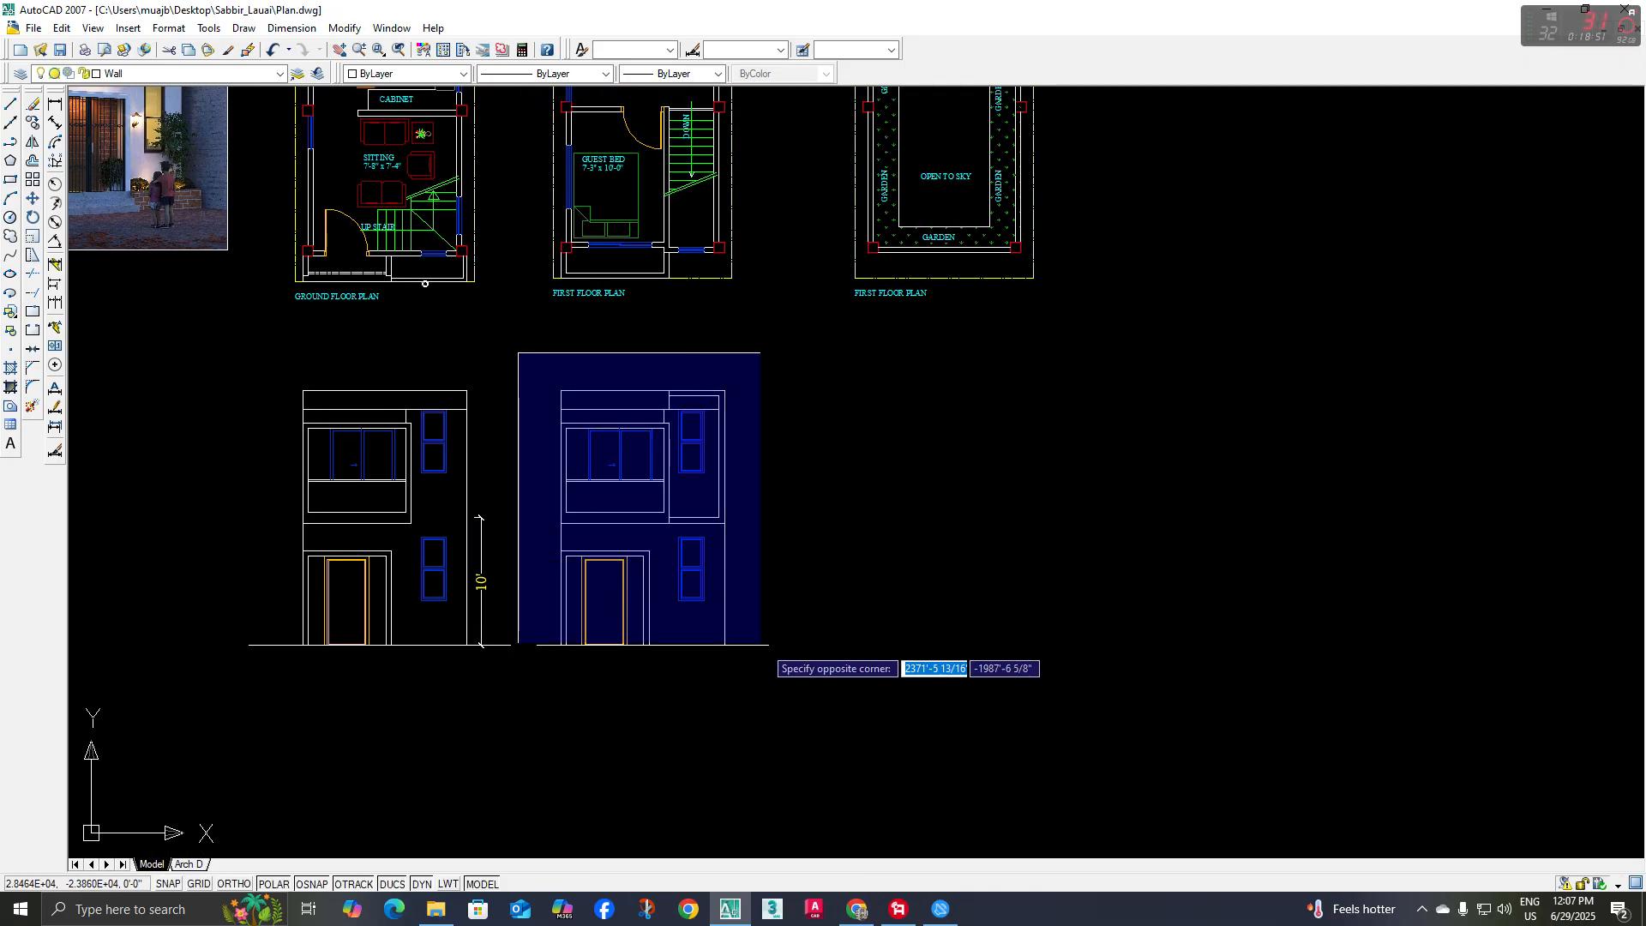
pyautogui.click(830, 687)
pyautogui.moveTo(753, 535); pyautogui.dragTo(738, 529, button='middle')
pyautogui.write('co')
pyautogui.press('space')
pyautogui.click(820, 473)
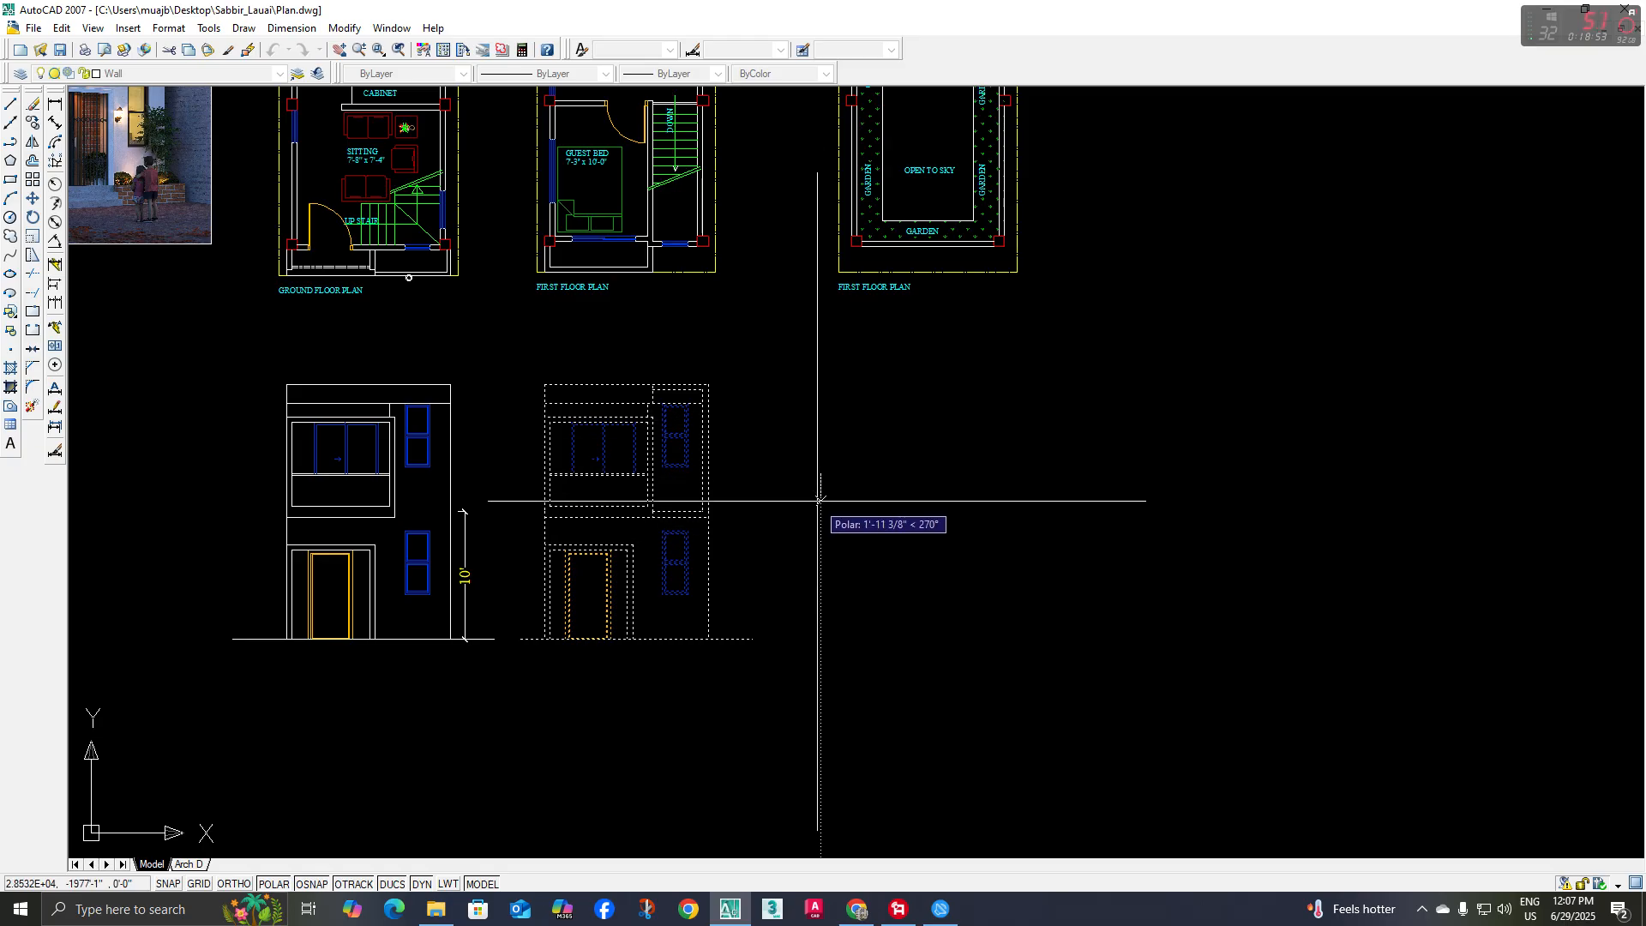
pyautogui.click(820, 525)
pyautogui.moveTo(779, 402); pyautogui.dragTo(781, 479, button='middle')
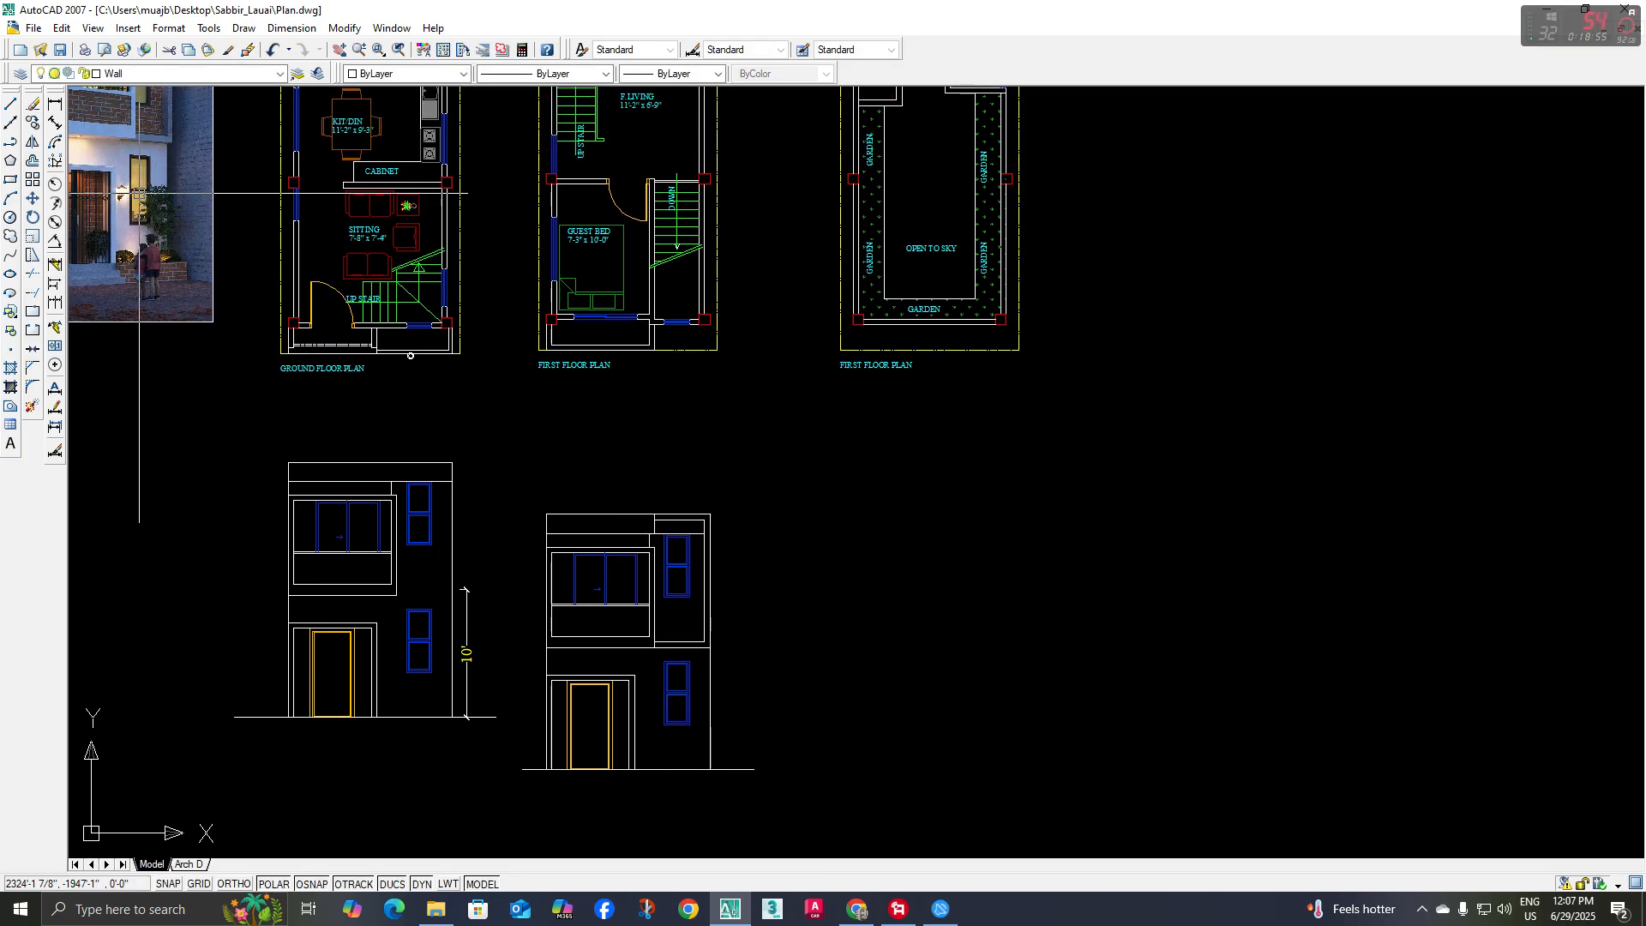
# Draw a top-floor outline above the balcony bay, about 8'-4" wide, with left edge, top line and right edge
pyautogui.click(18, 146)
pyautogui.moveTo(581, 509); pyautogui.dragTo(583, 522, button='middle')
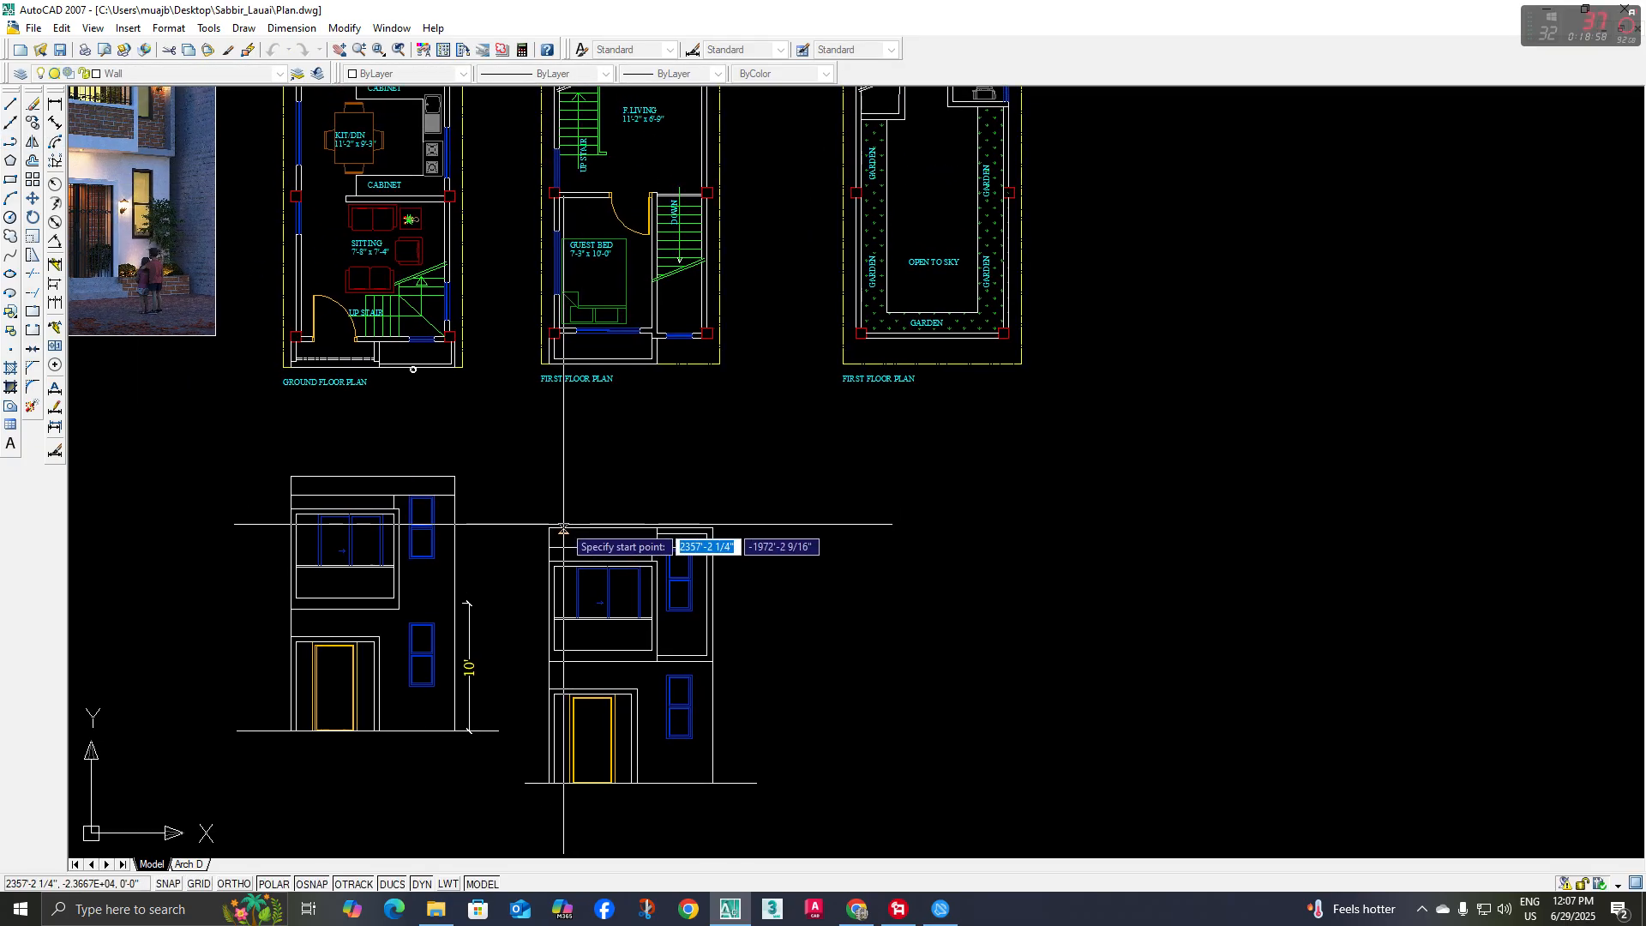
pyautogui.scroll(4, 556, 553)
pyautogui.click(542, 567)
pyautogui.click(543, 500)
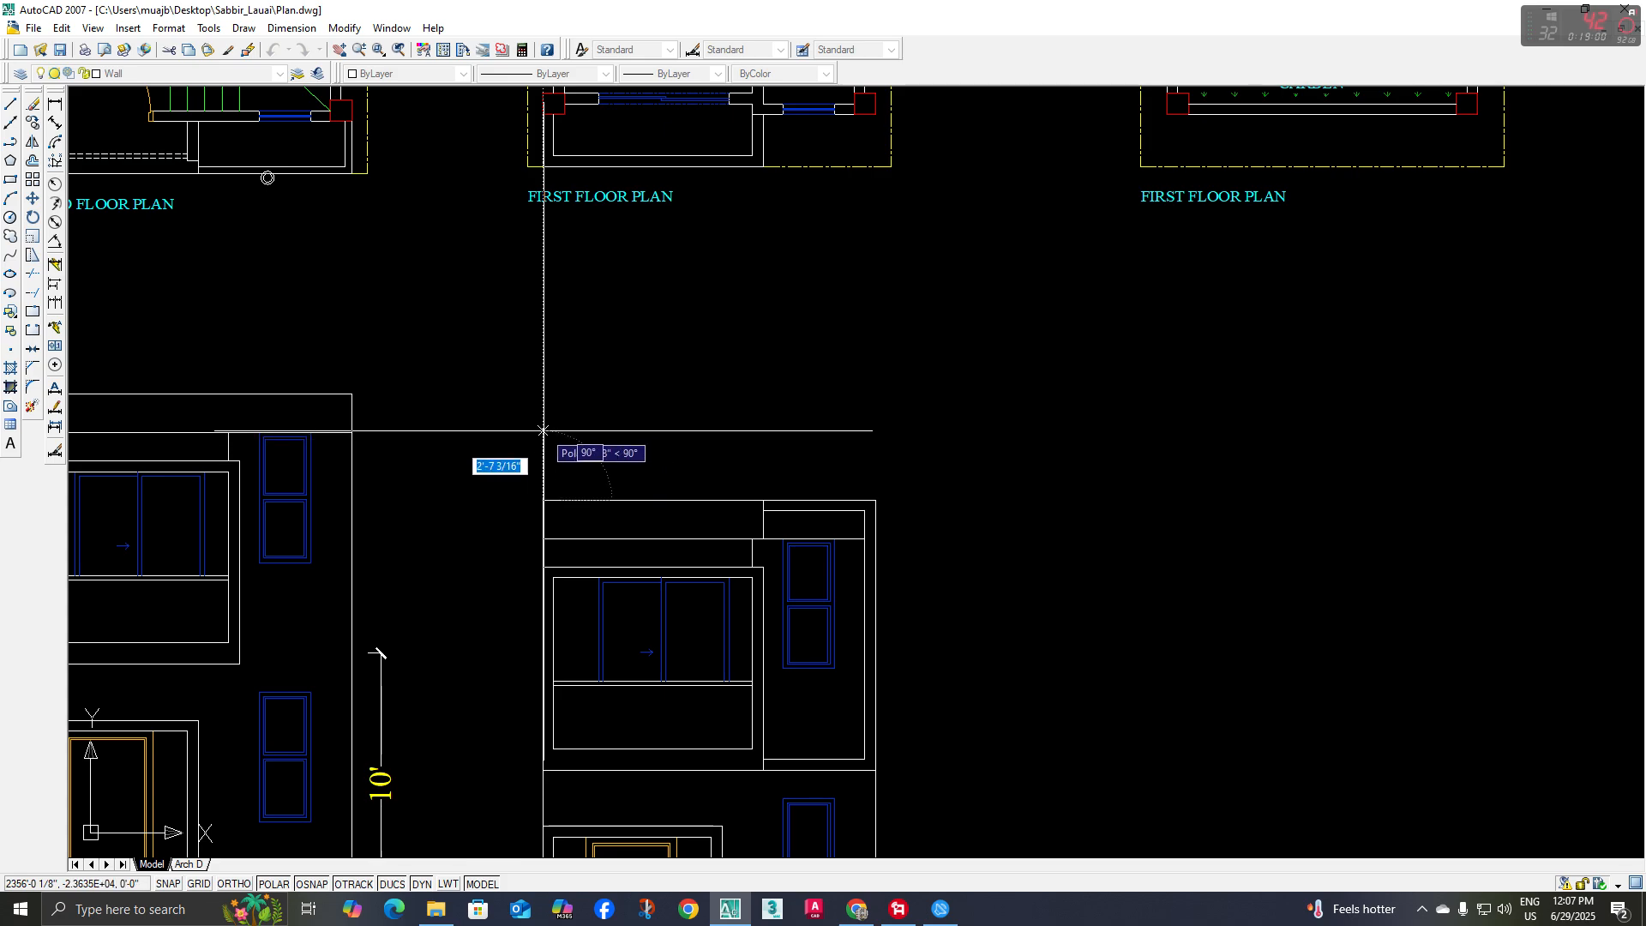
pyautogui.click(543, 423)
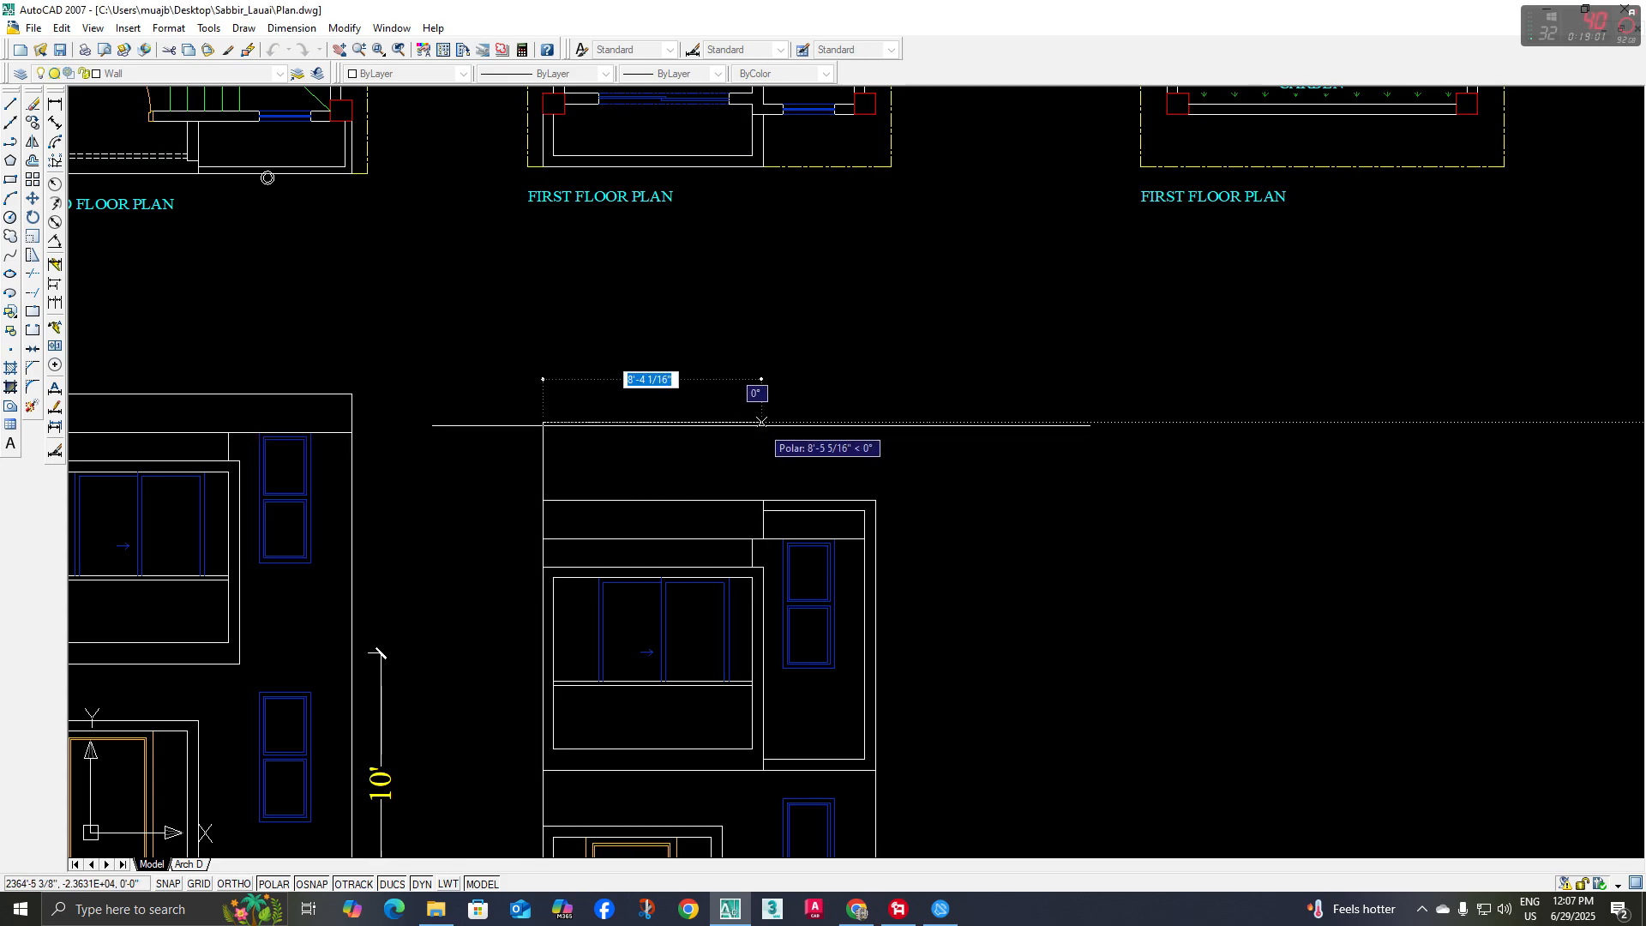
pyautogui.click(782, 424)
pyautogui.press('space')
pyautogui.press('space')
pyautogui.click(763, 566)
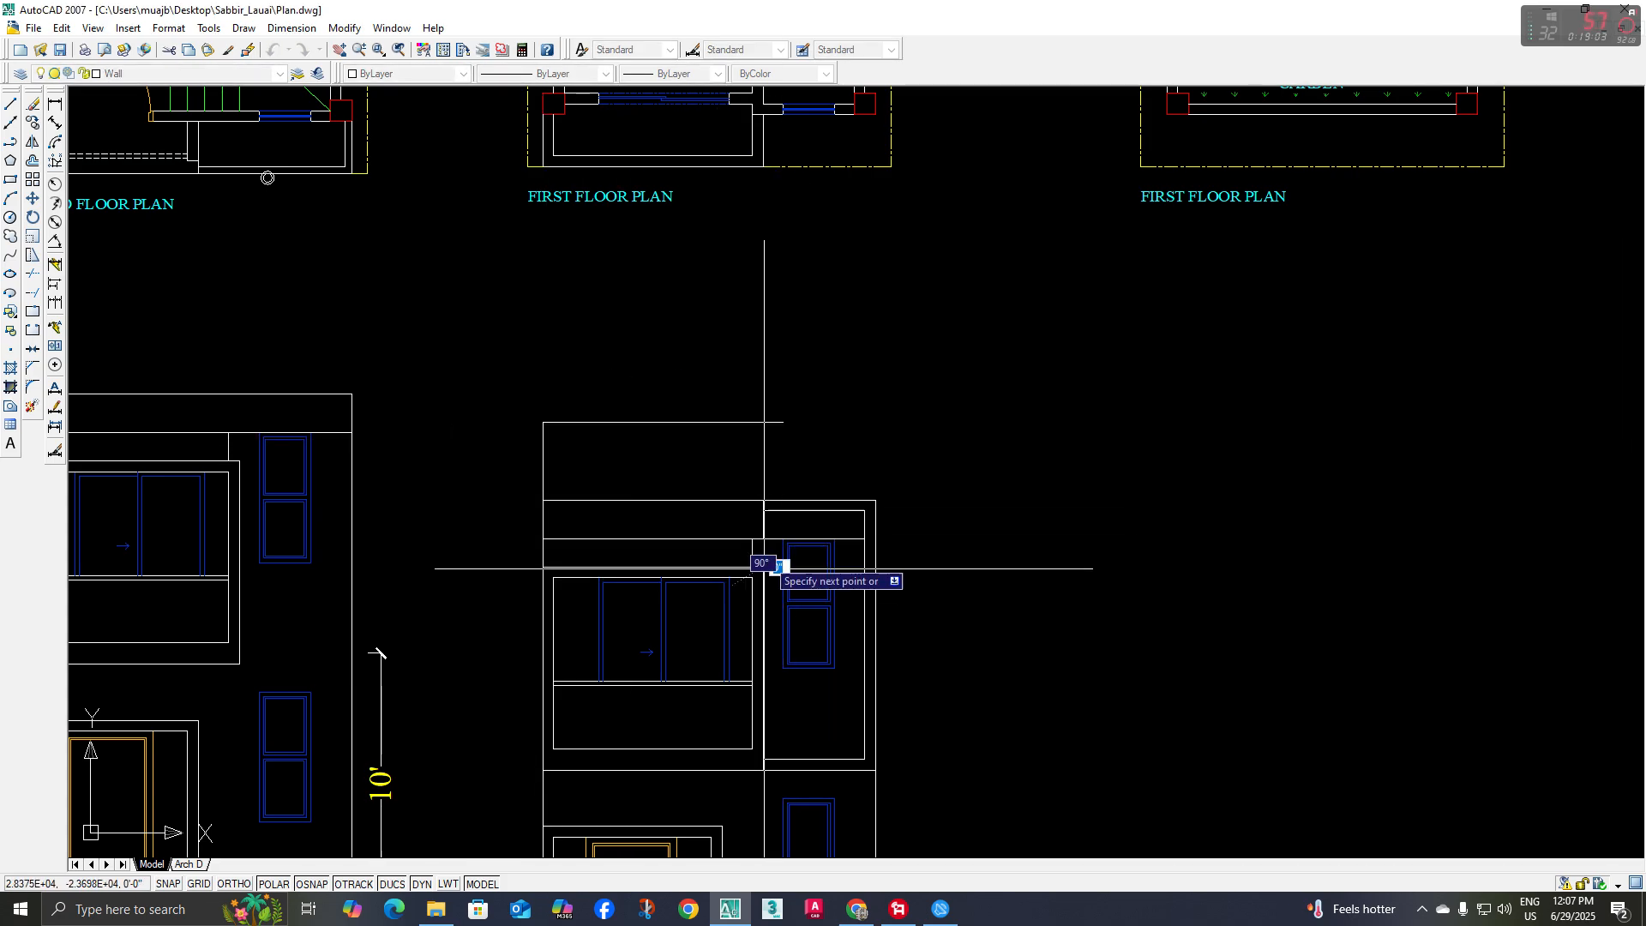
pyautogui.click(763, 422)
pyautogui.press('space')
# Trim the new right edge below the roof line and cut off the overhanging end of the outline's top line
pyautogui.click(779, 499)
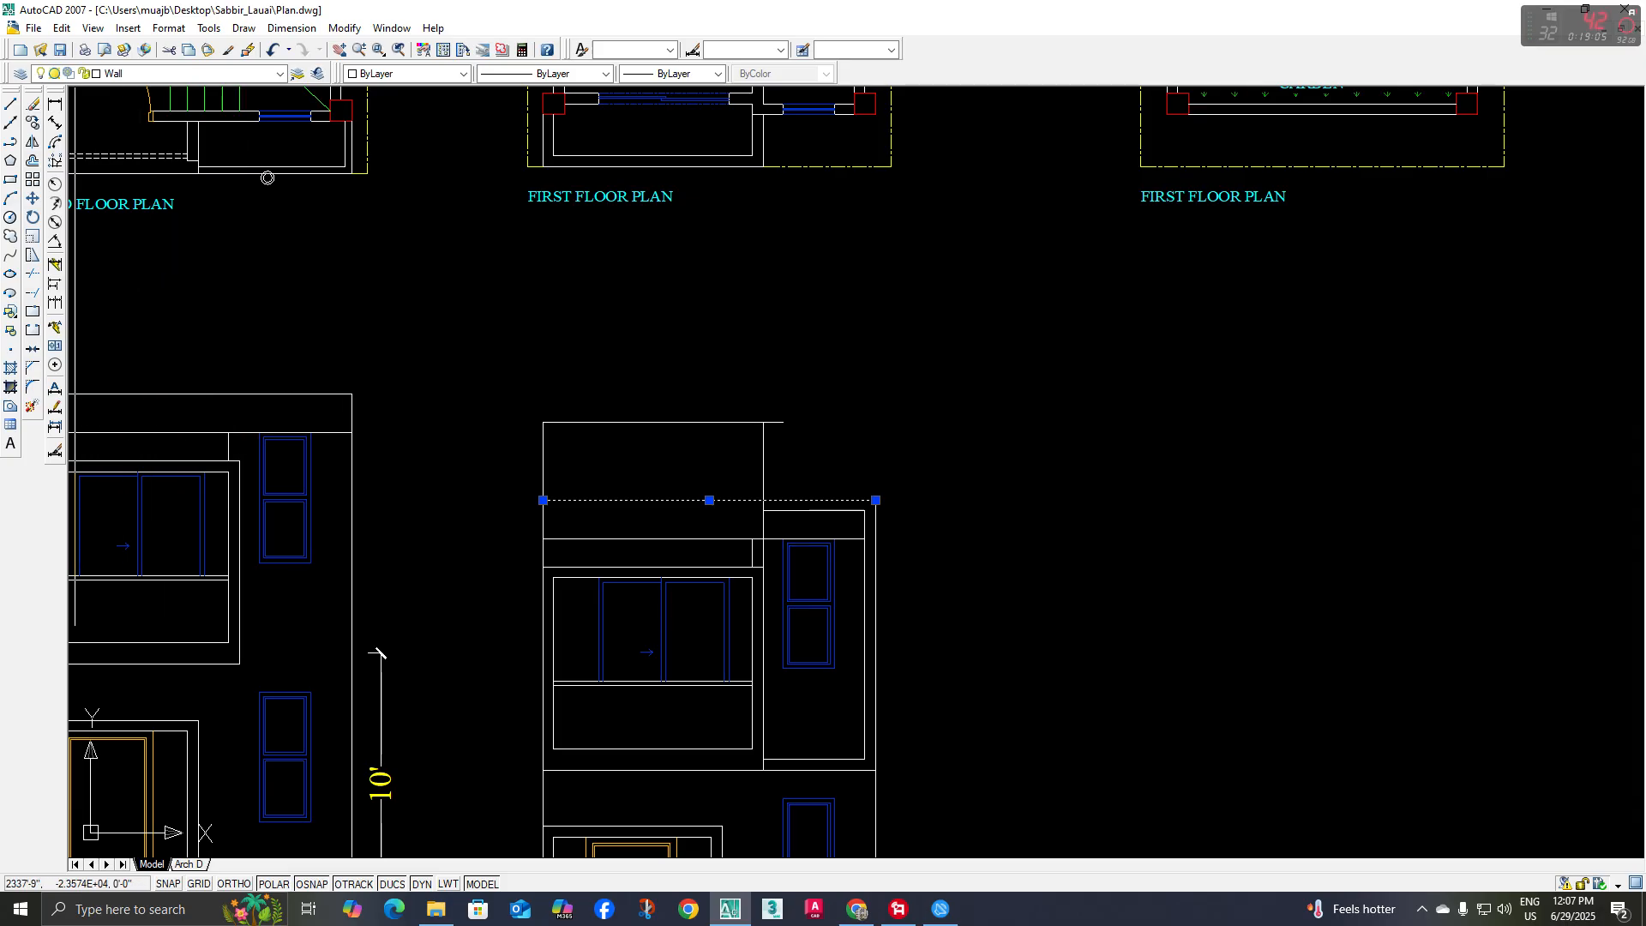
pyautogui.click(32, 282)
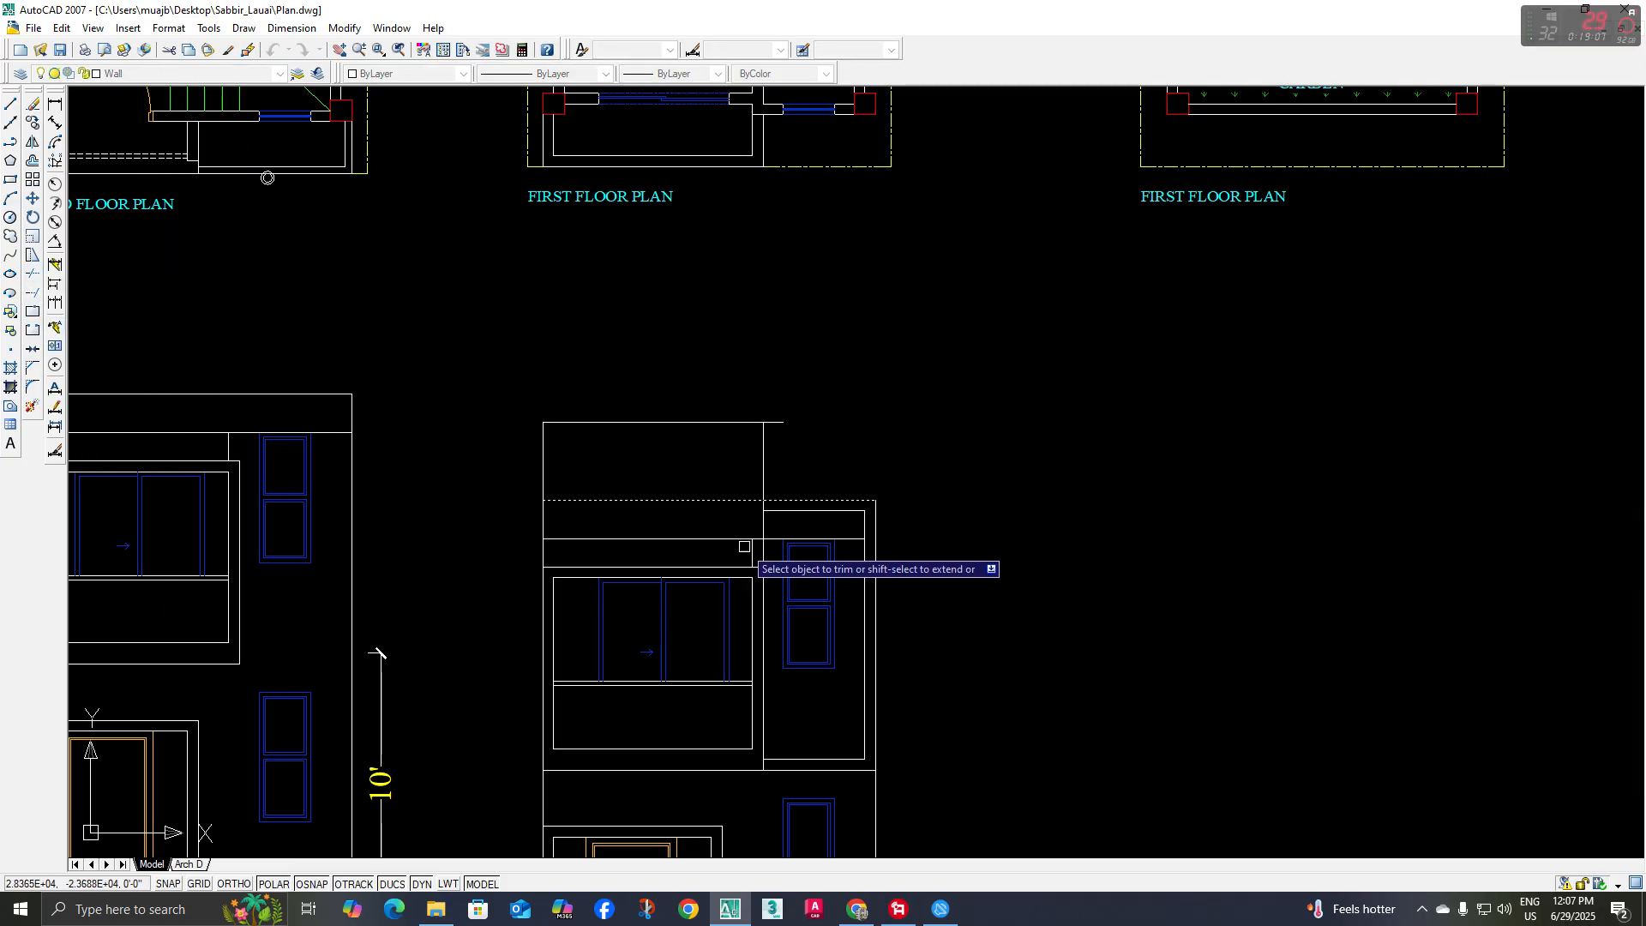
pyautogui.scroll(2, 762, 536)
pyautogui.click(738, 504)
pyautogui.click(804, 529)
pyautogui.press('space')
pyautogui.moveTo(819, 403); pyautogui.dragTo(803, 436, button='middle')
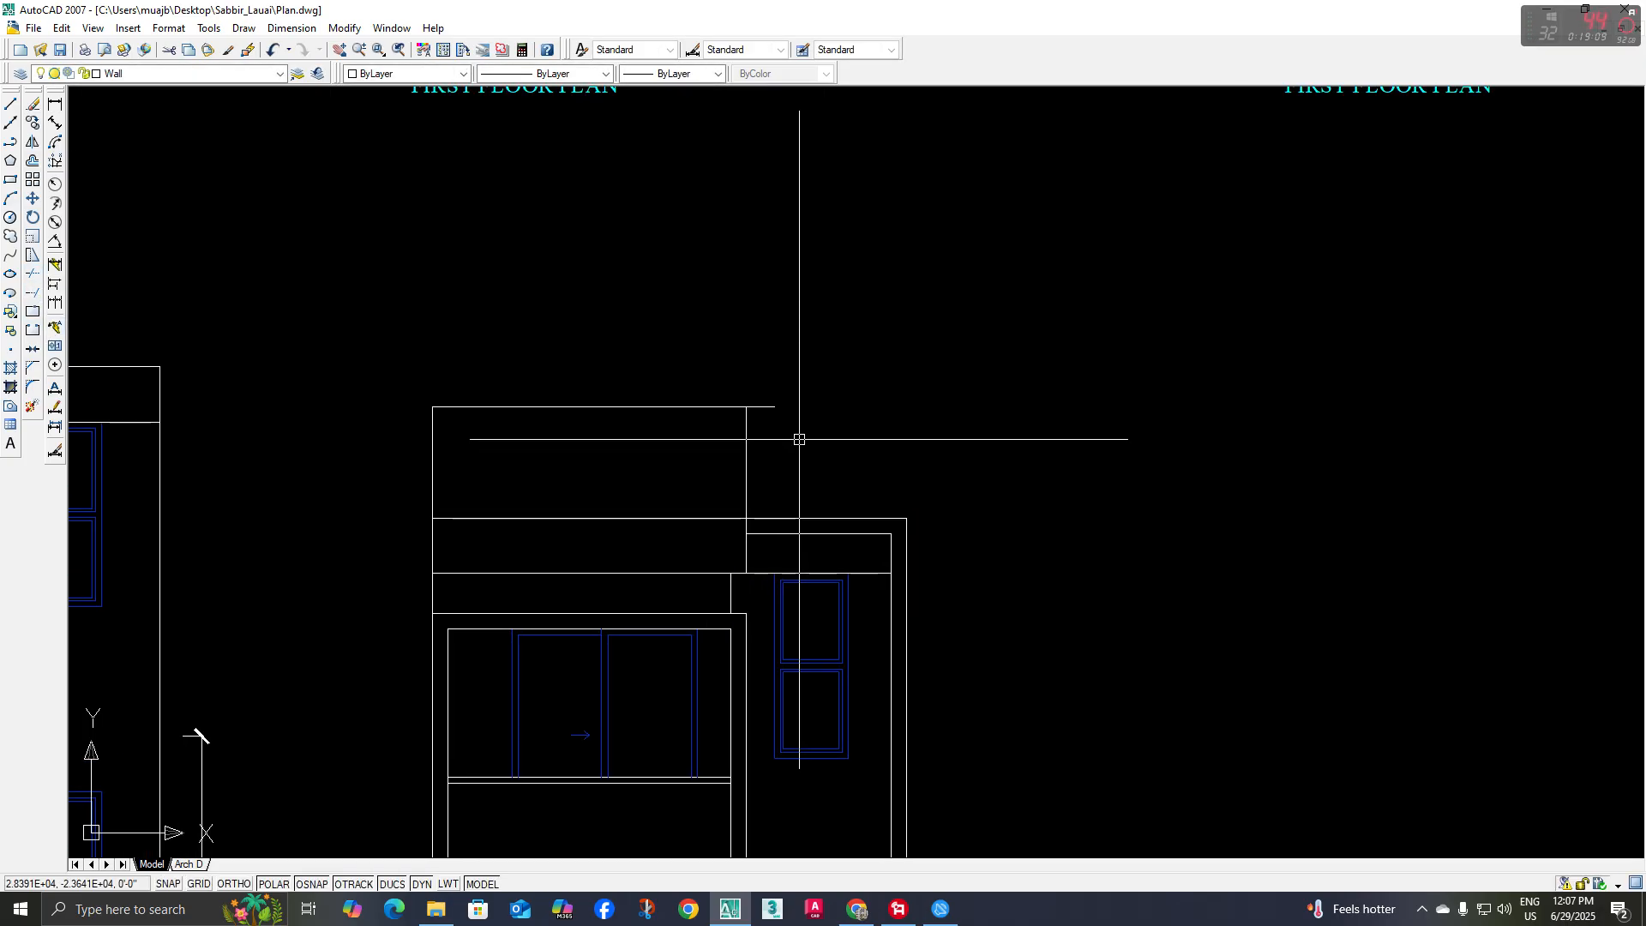
pyautogui.press('space')
pyautogui.press('space')
pyautogui.click(806, 383)
pyautogui.click(762, 430)
pyautogui.press('space')
pyautogui.scroll(-2, 765, 493)
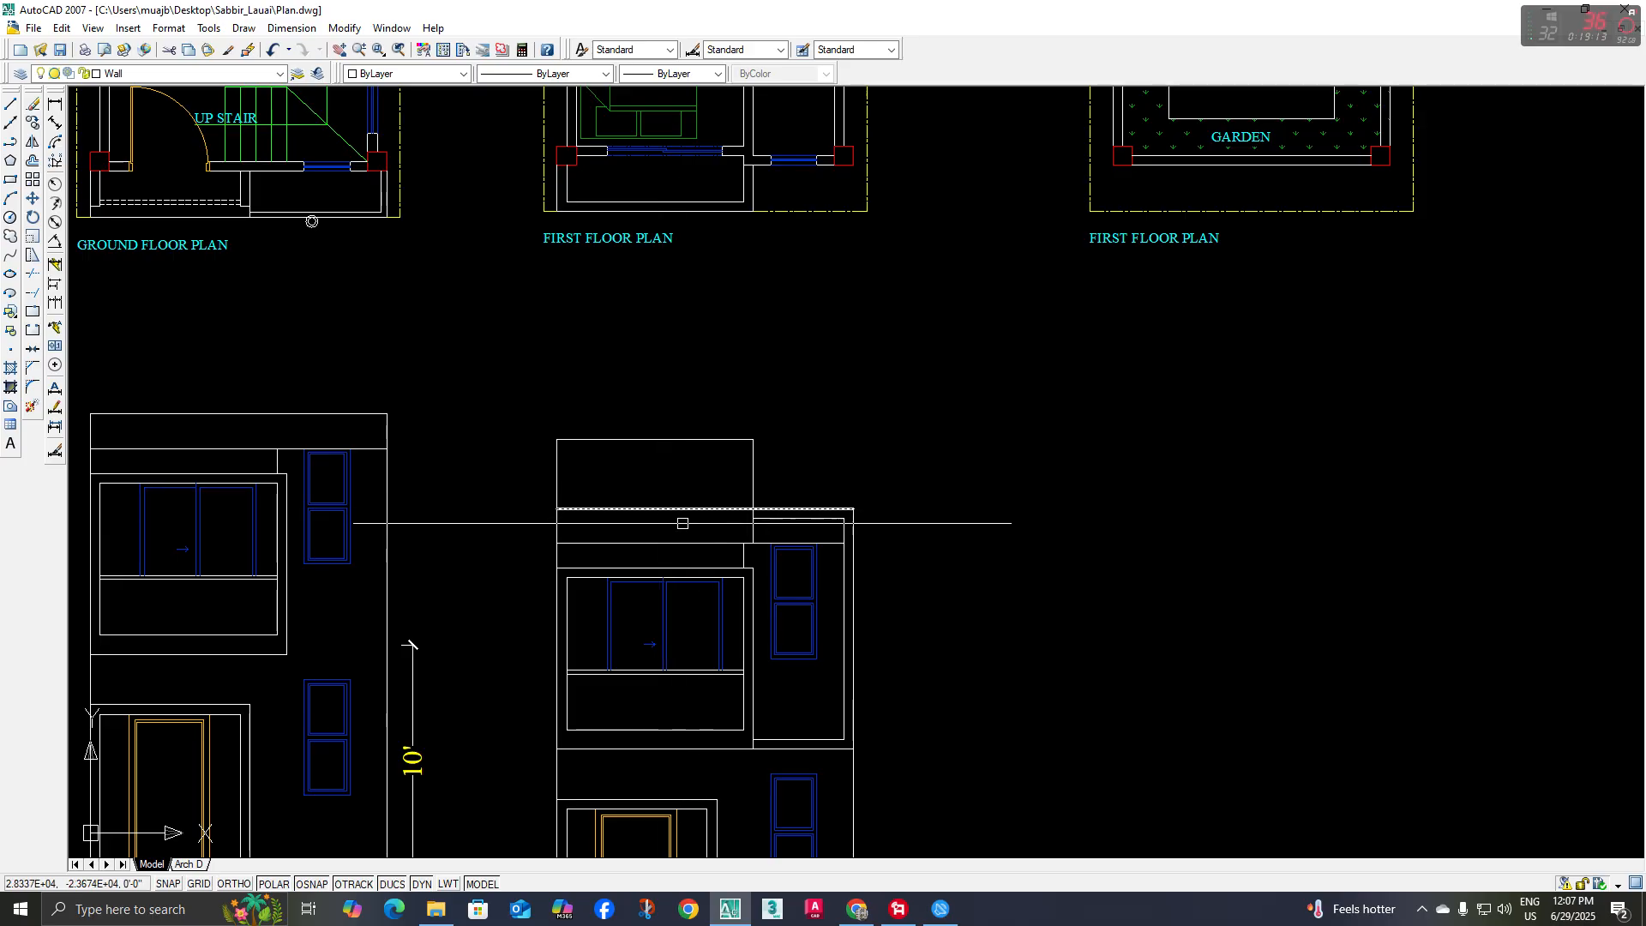
# Examine how the rendering's roof terrace and slab edges relate to the floor plans
pyautogui.scroll(-4, 678, 526)
pyautogui.moveTo(682, 391); pyautogui.dragTo(679, 434, button='middle')
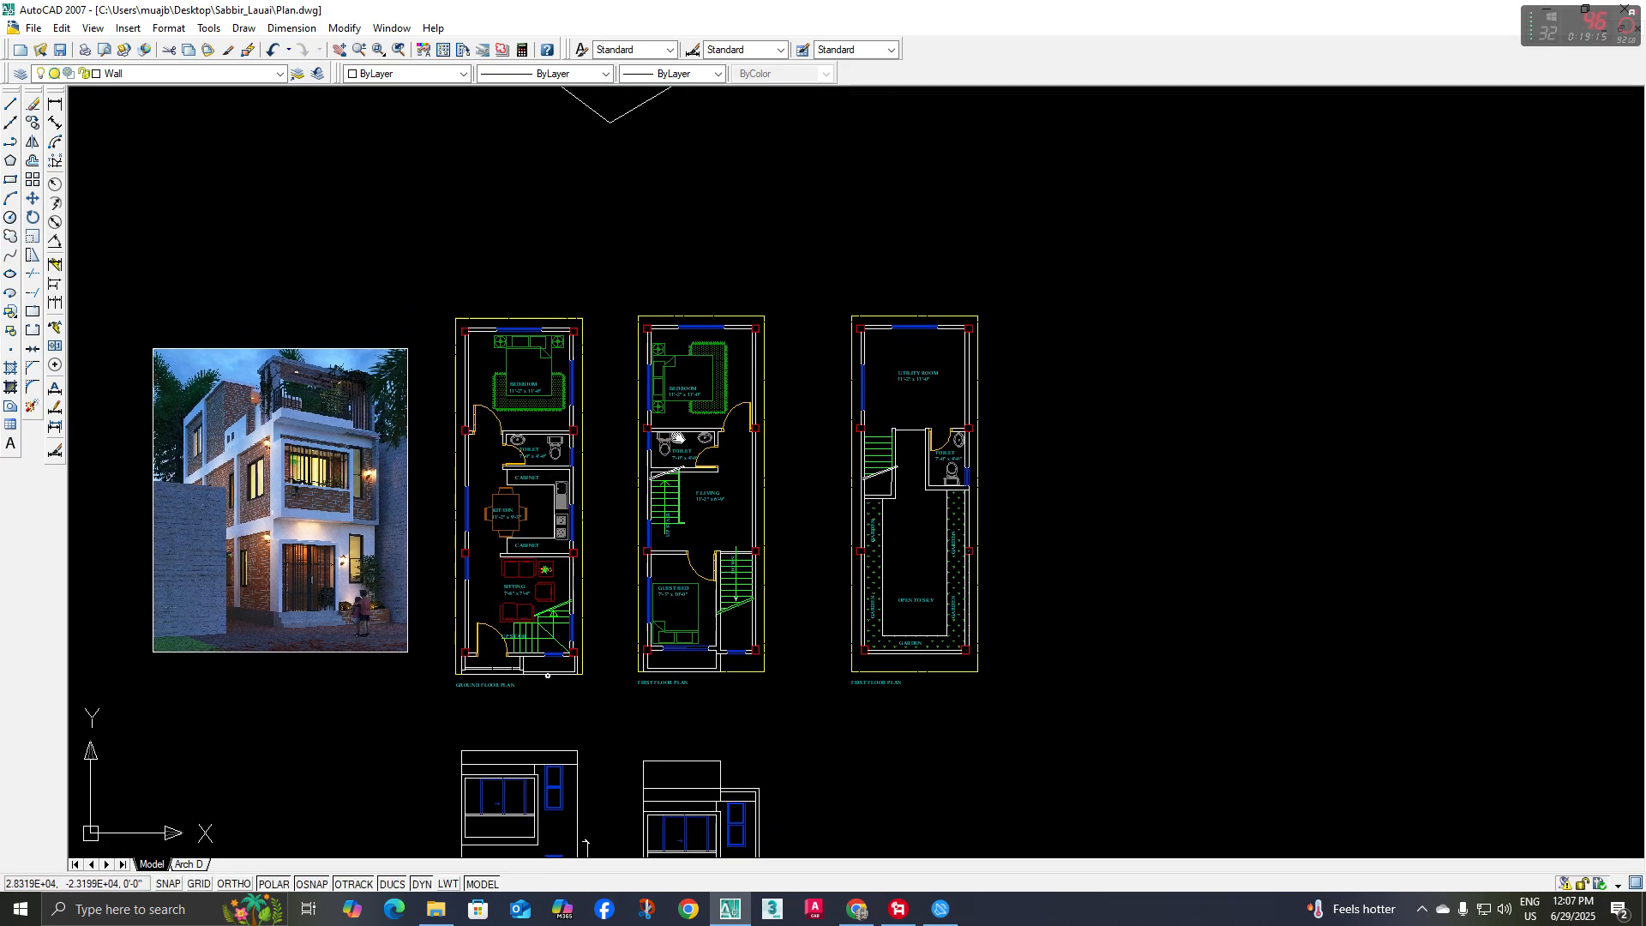
pyautogui.scroll(7, 838, 463)
pyautogui.scroll(-3, 974, 423)
pyautogui.moveTo(1021, 300); pyautogui.dragTo(1017, 323, button='middle')
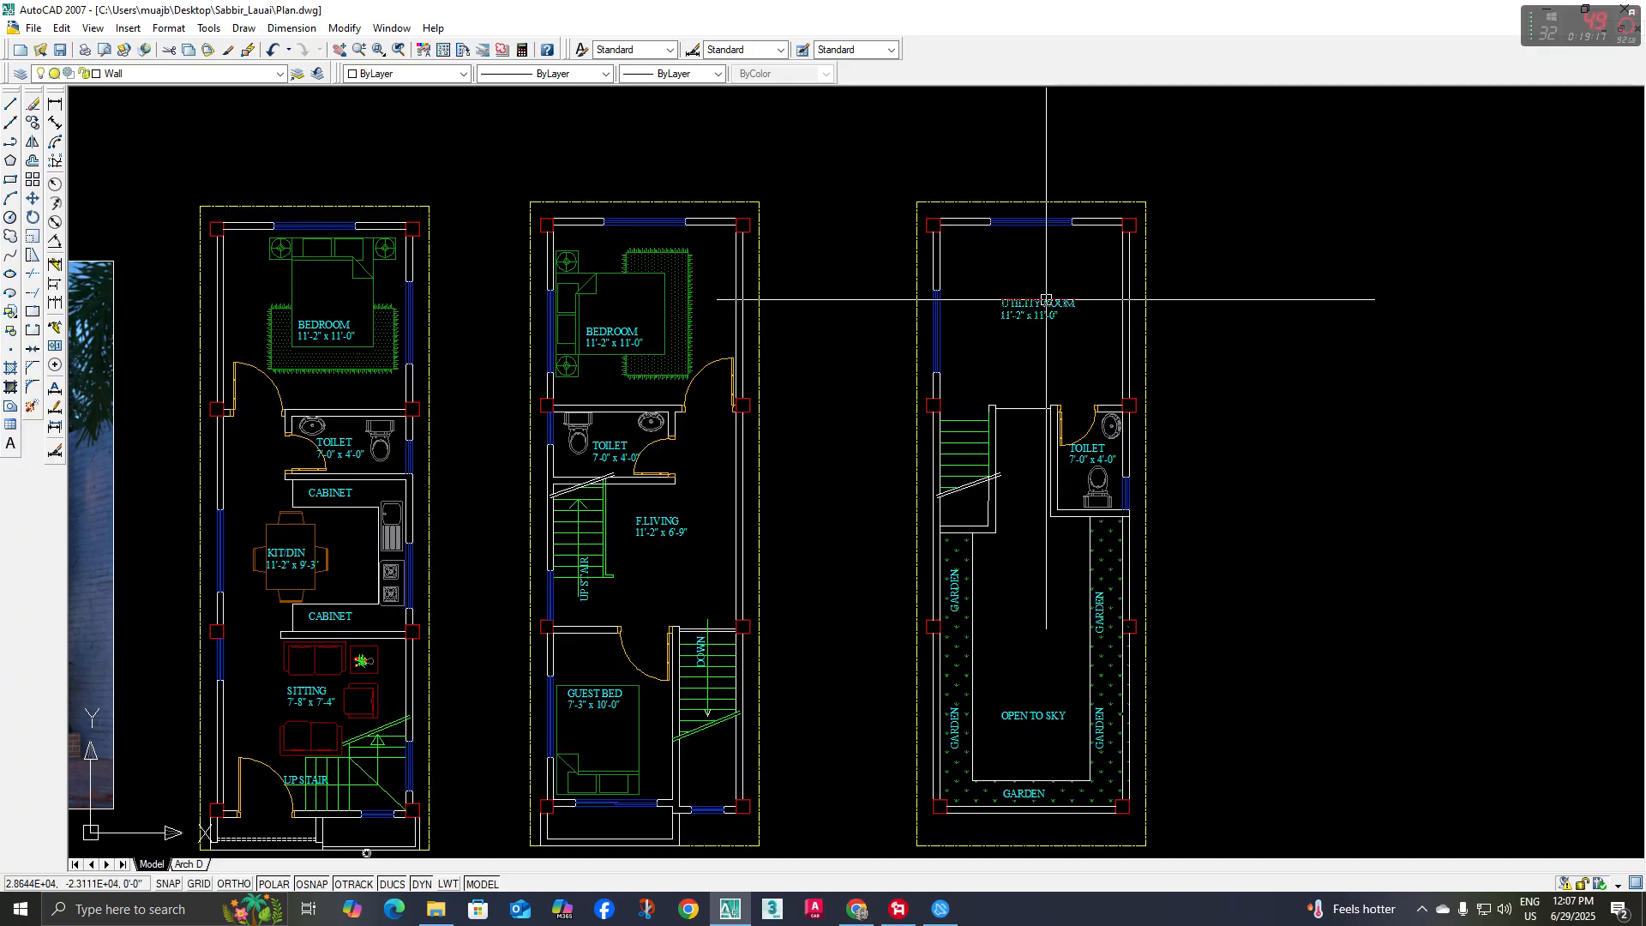
pyautogui.scroll(-6, 771, 366)
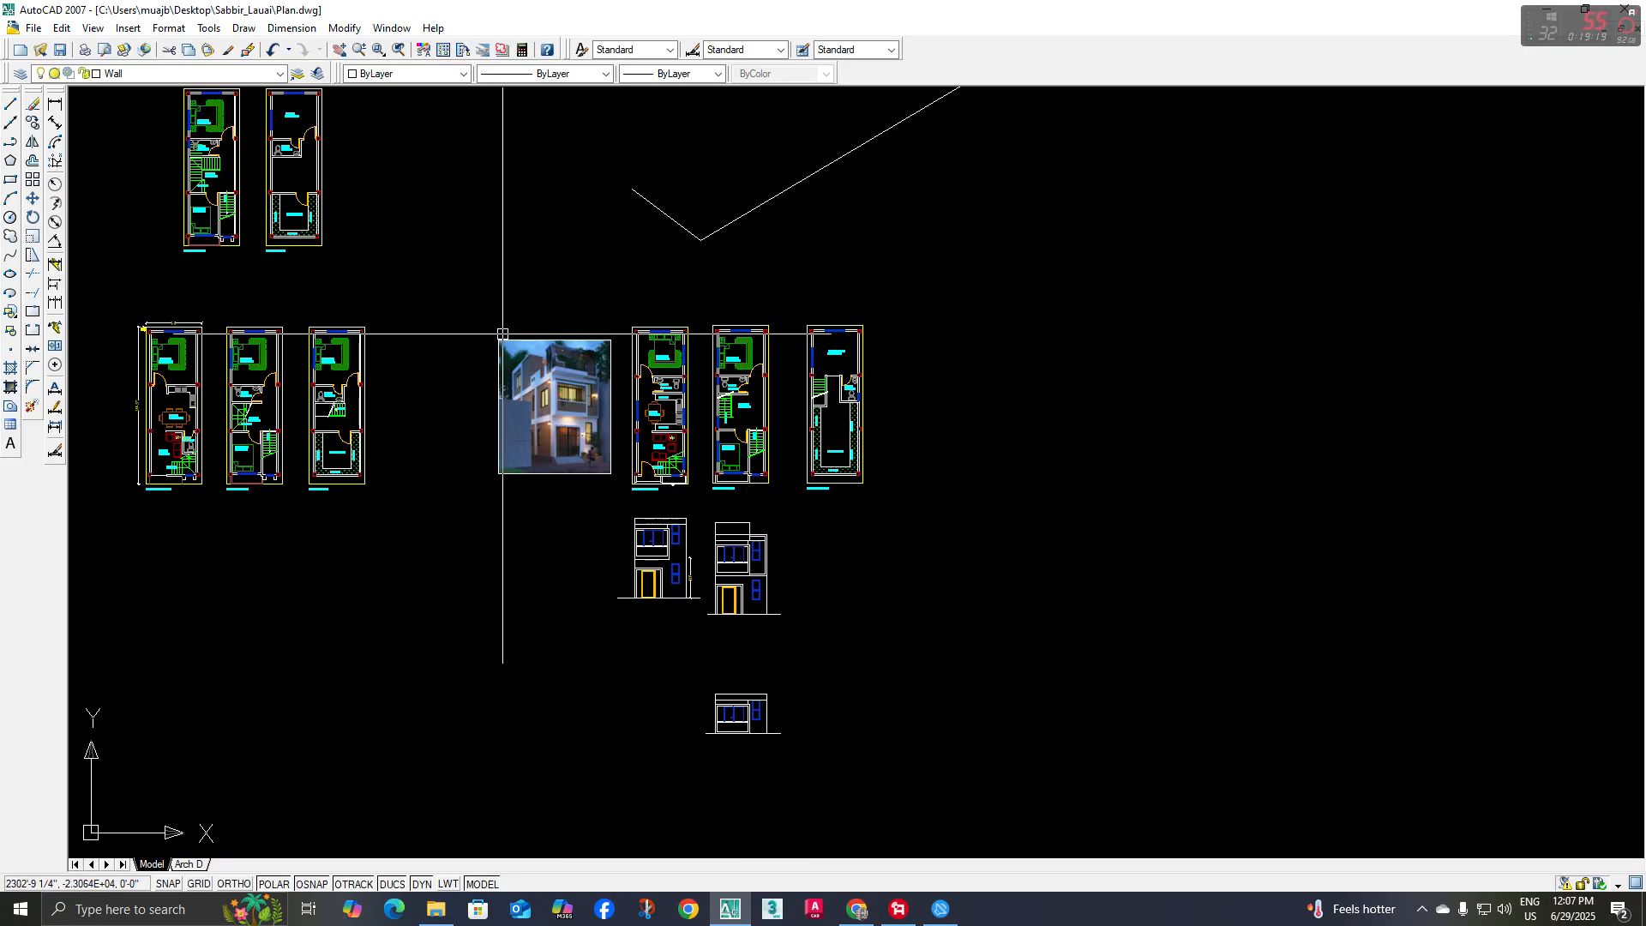
pyautogui.scroll(8, 523, 350)
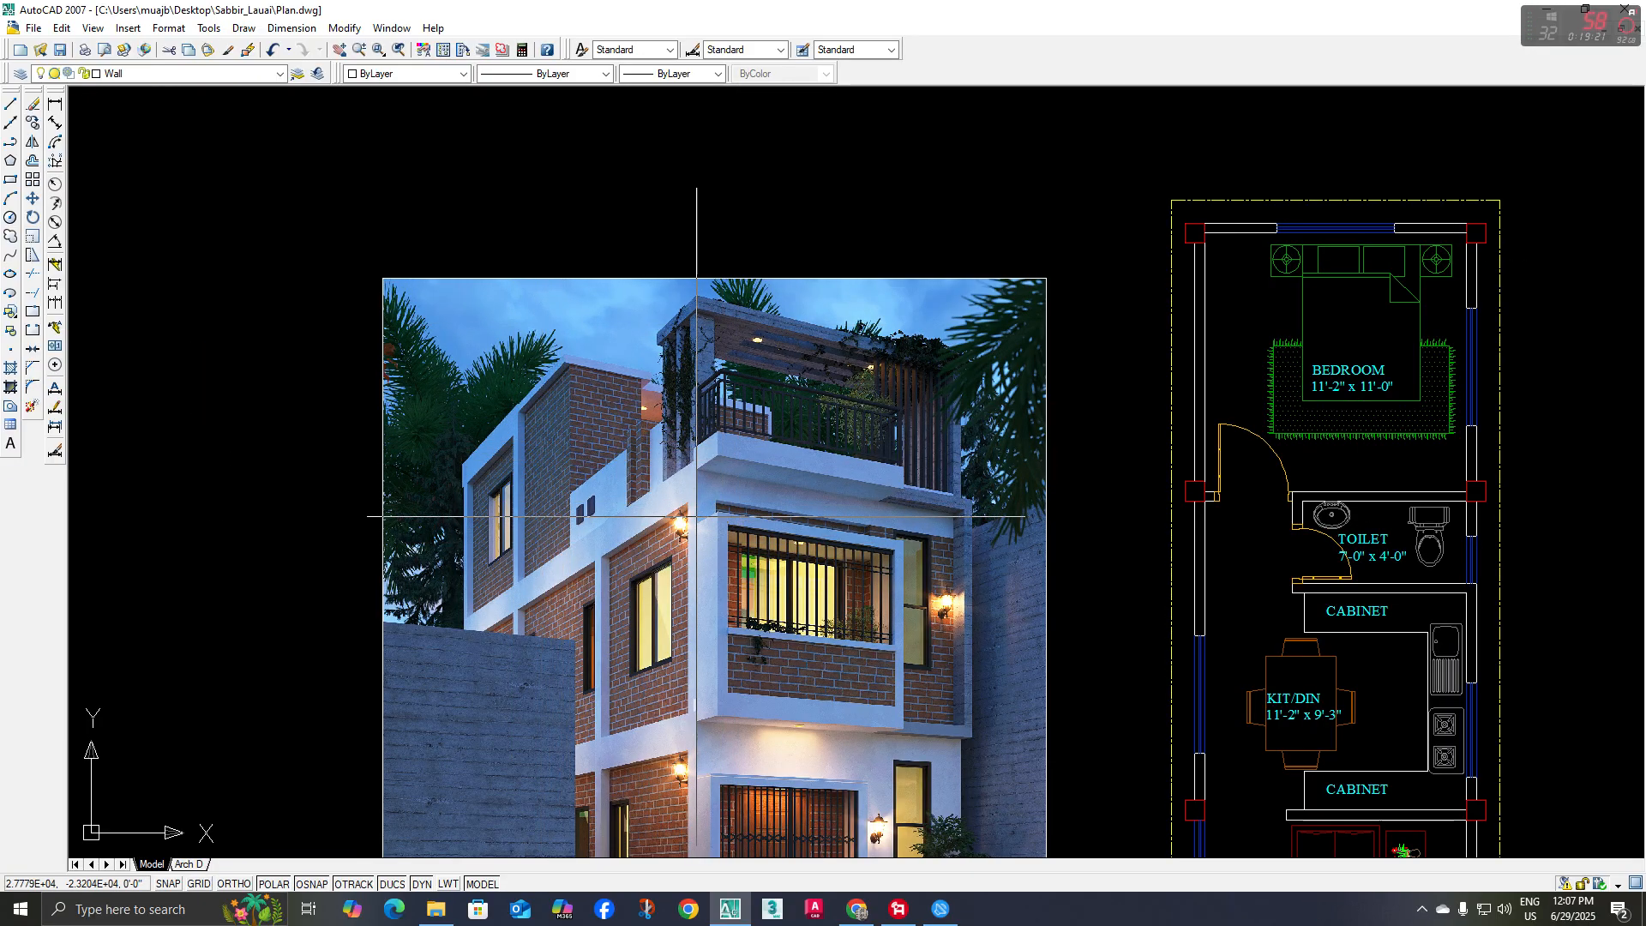
pyautogui.moveTo(696, 516); pyautogui.dragTo(685, 494, button='middle')
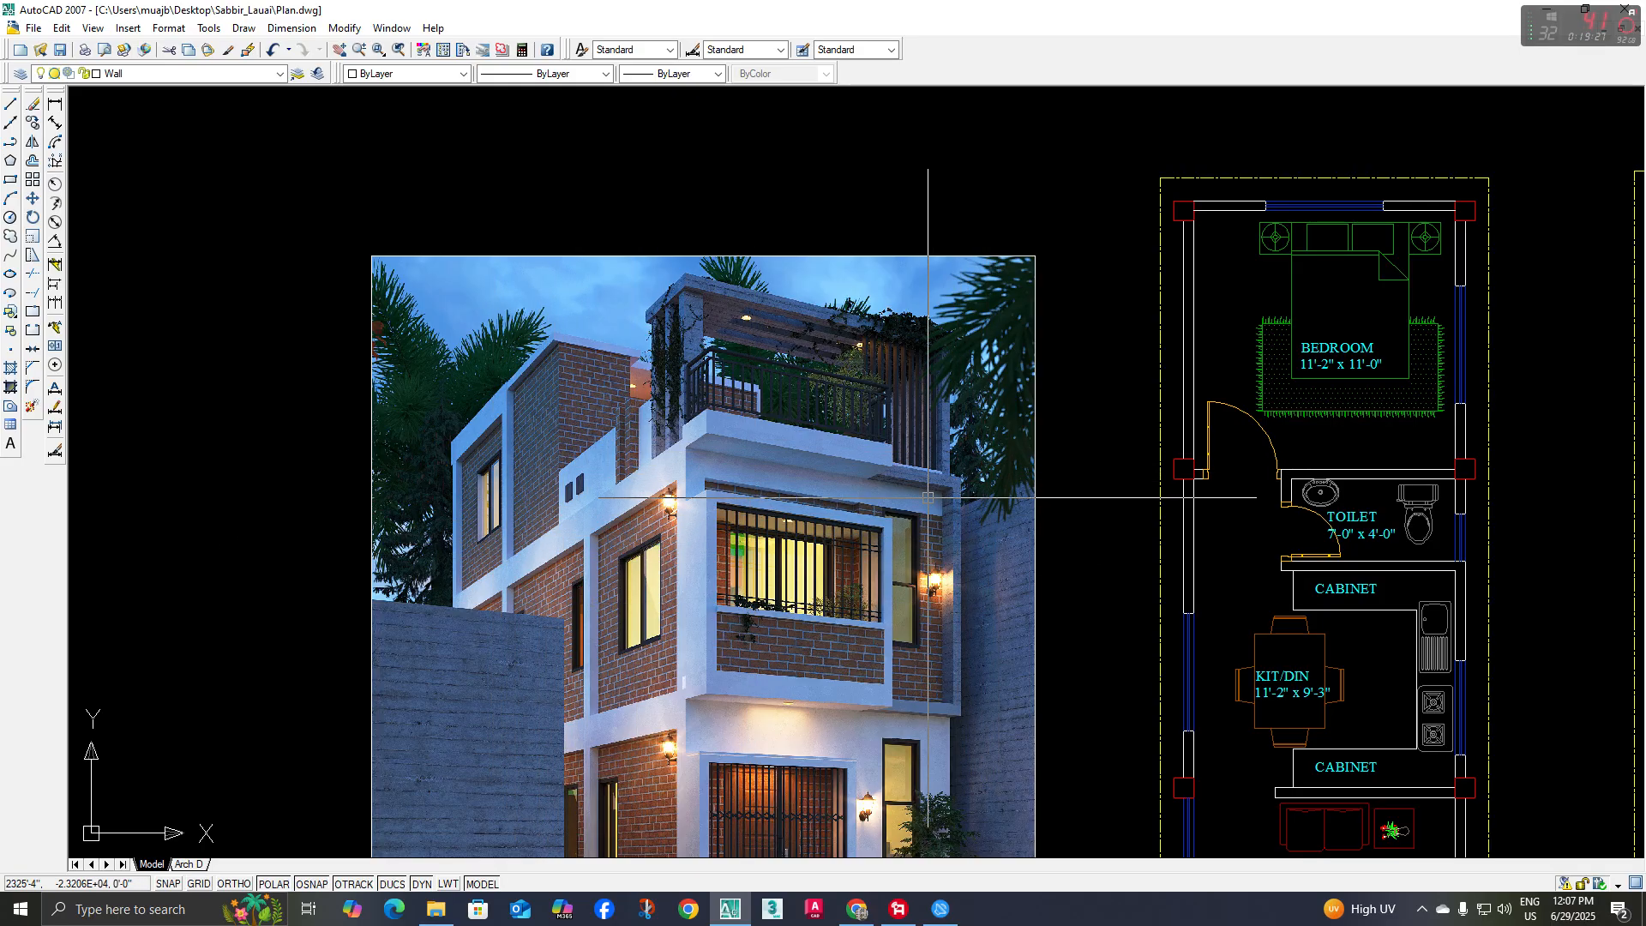
pyautogui.scroll(-4, 921, 495)
pyautogui.scroll(3, 978, 514)
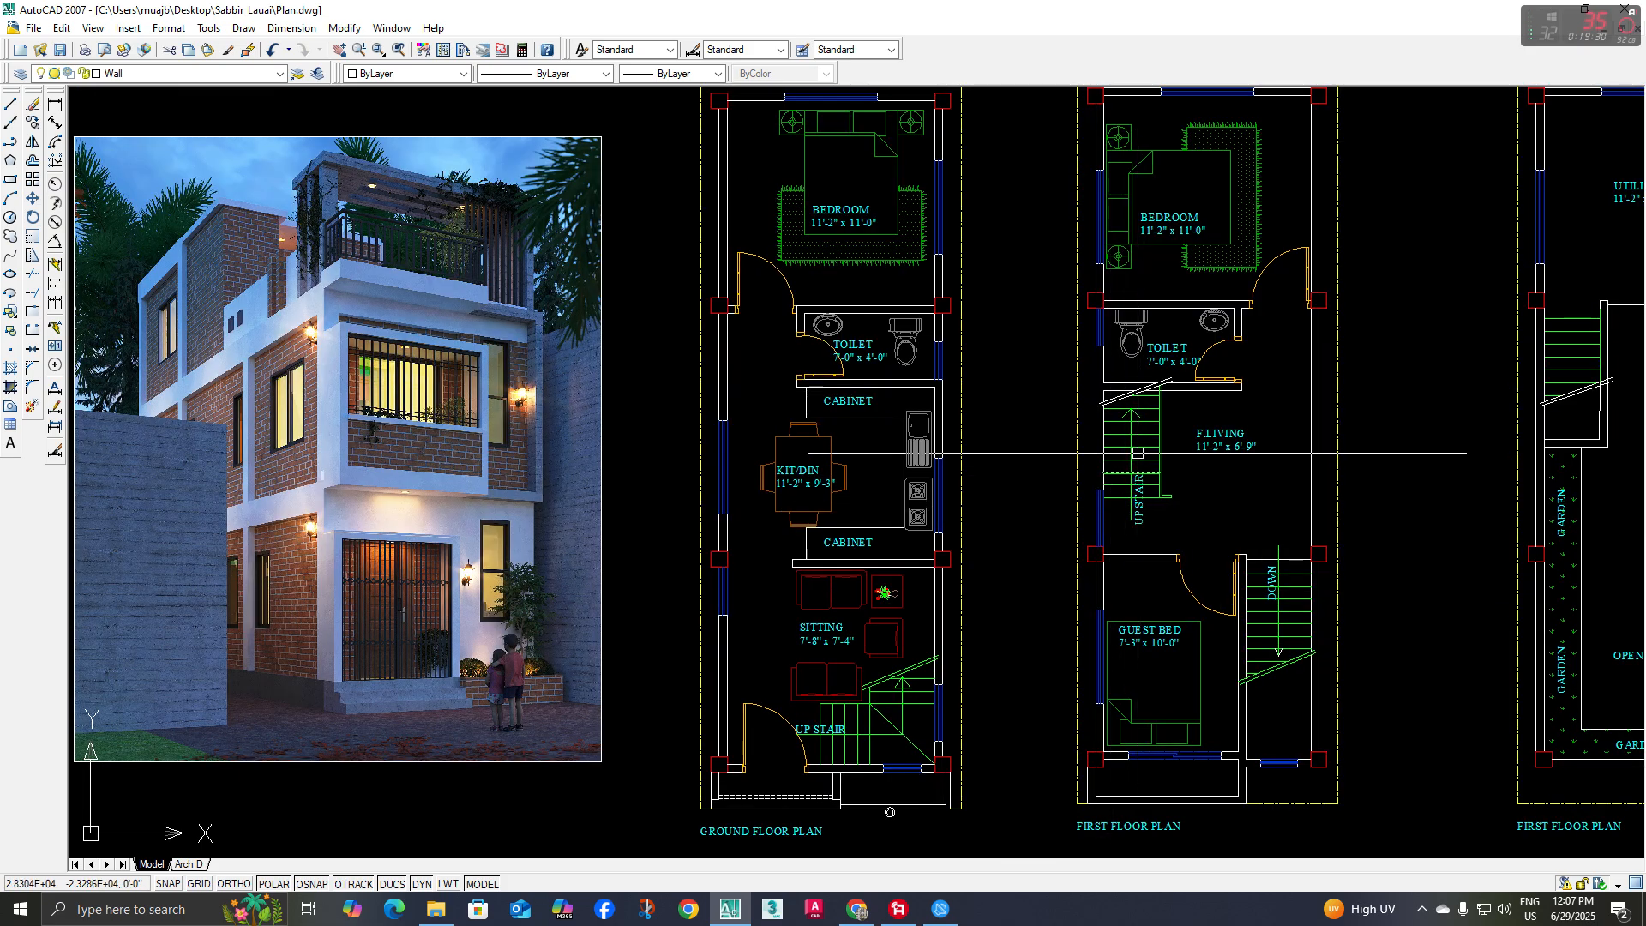
# Compare the first-floor guest bed and stair bay with the open terrace plan and the rendering's balcony and parapet
pyautogui.moveTo(1174, 684); pyautogui.dragTo(1098, 660, button='middle')
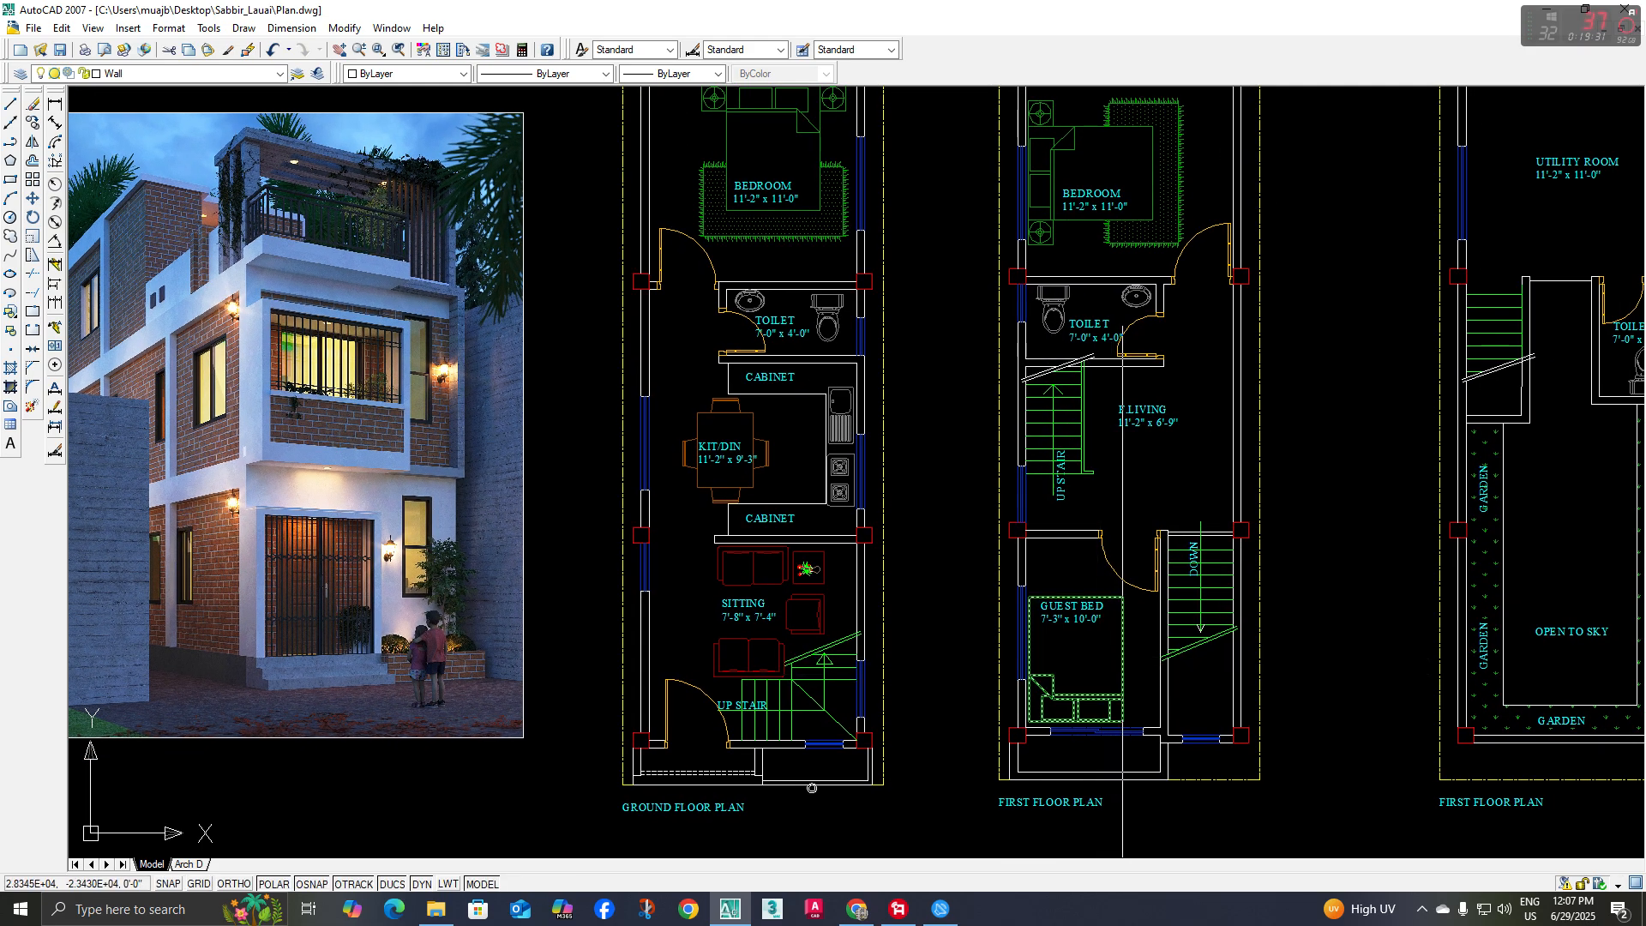
pyautogui.moveTo(1147, 589); pyautogui.dragTo(1105, 600, button='middle')
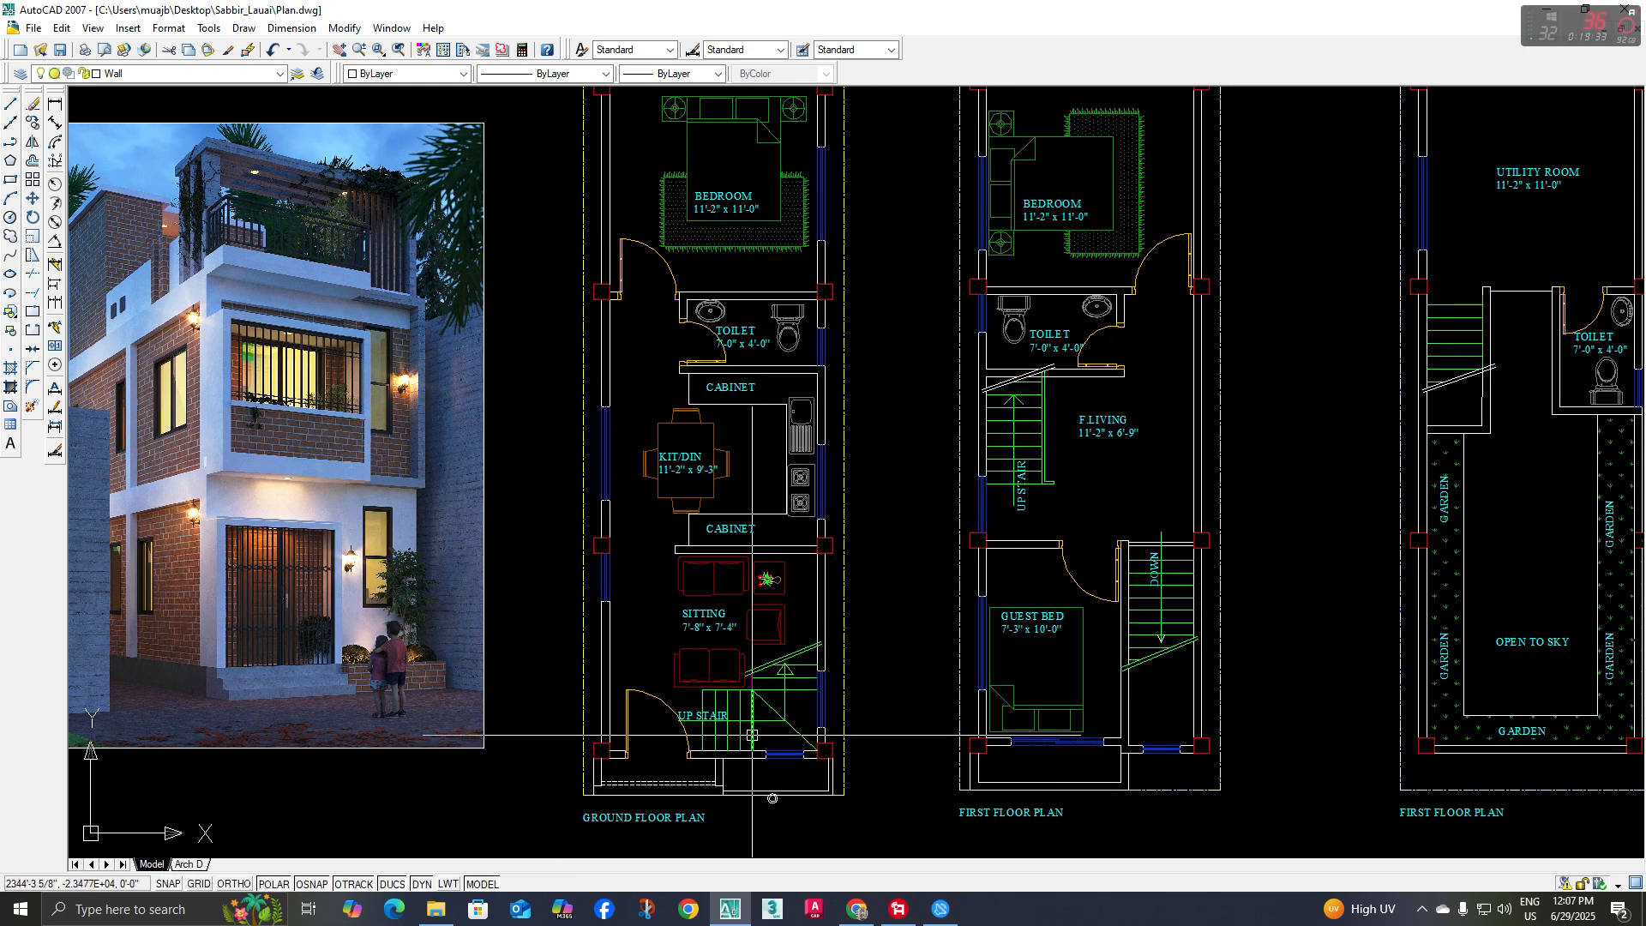
pyautogui.scroll(-3, 801, 668)
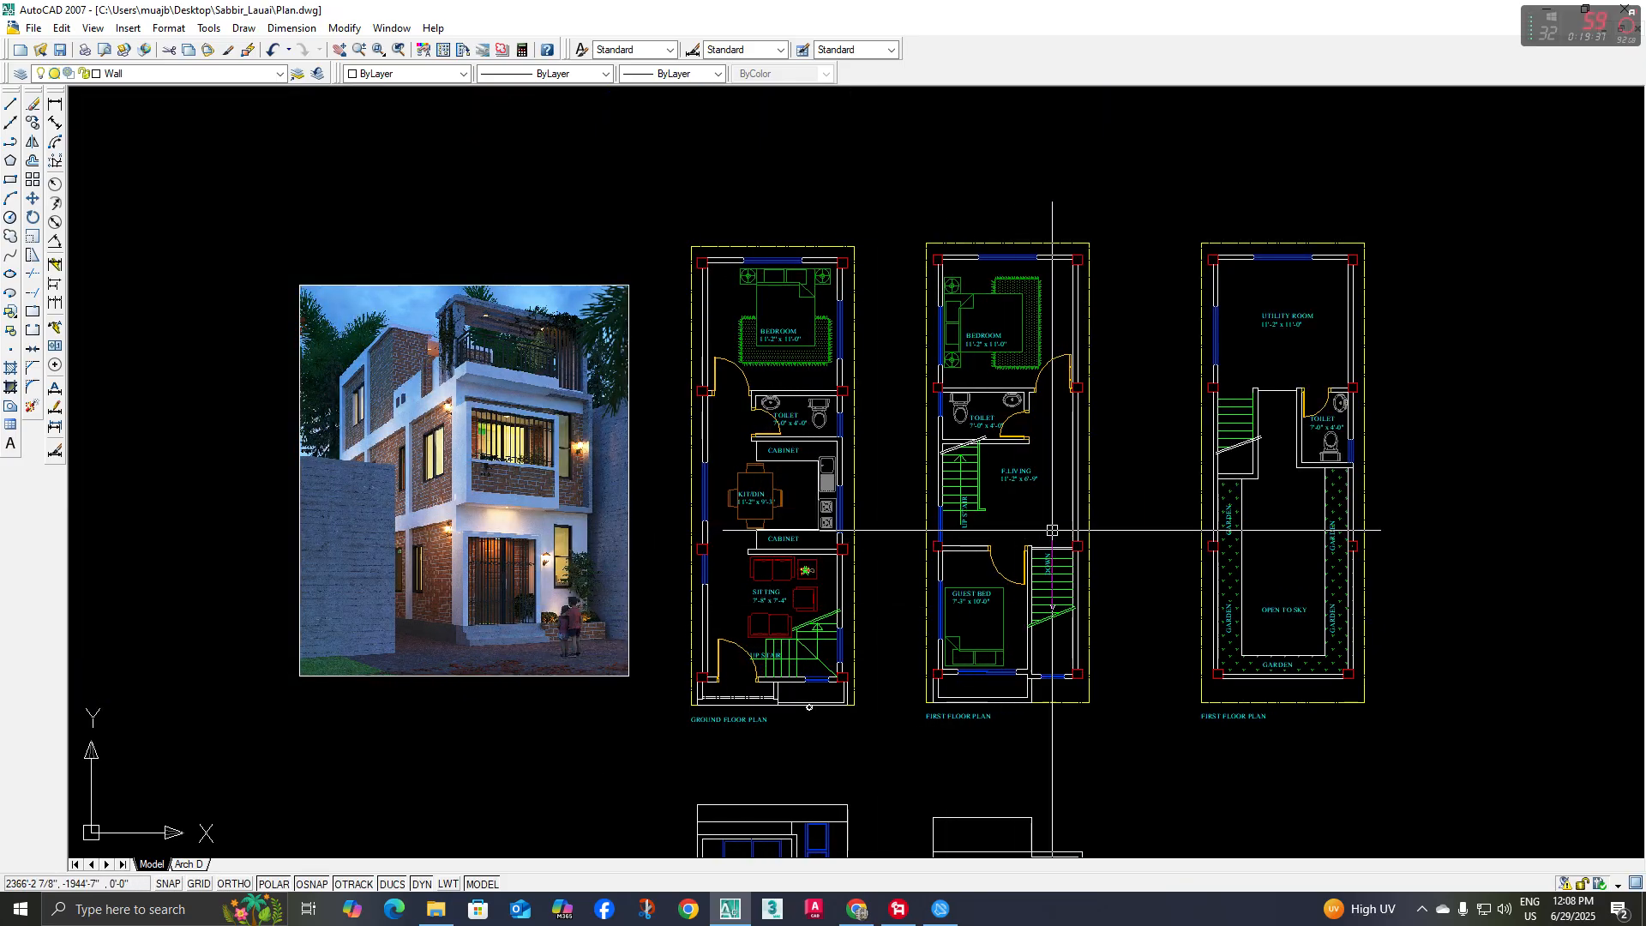
pyautogui.scroll(2, 1046, 551)
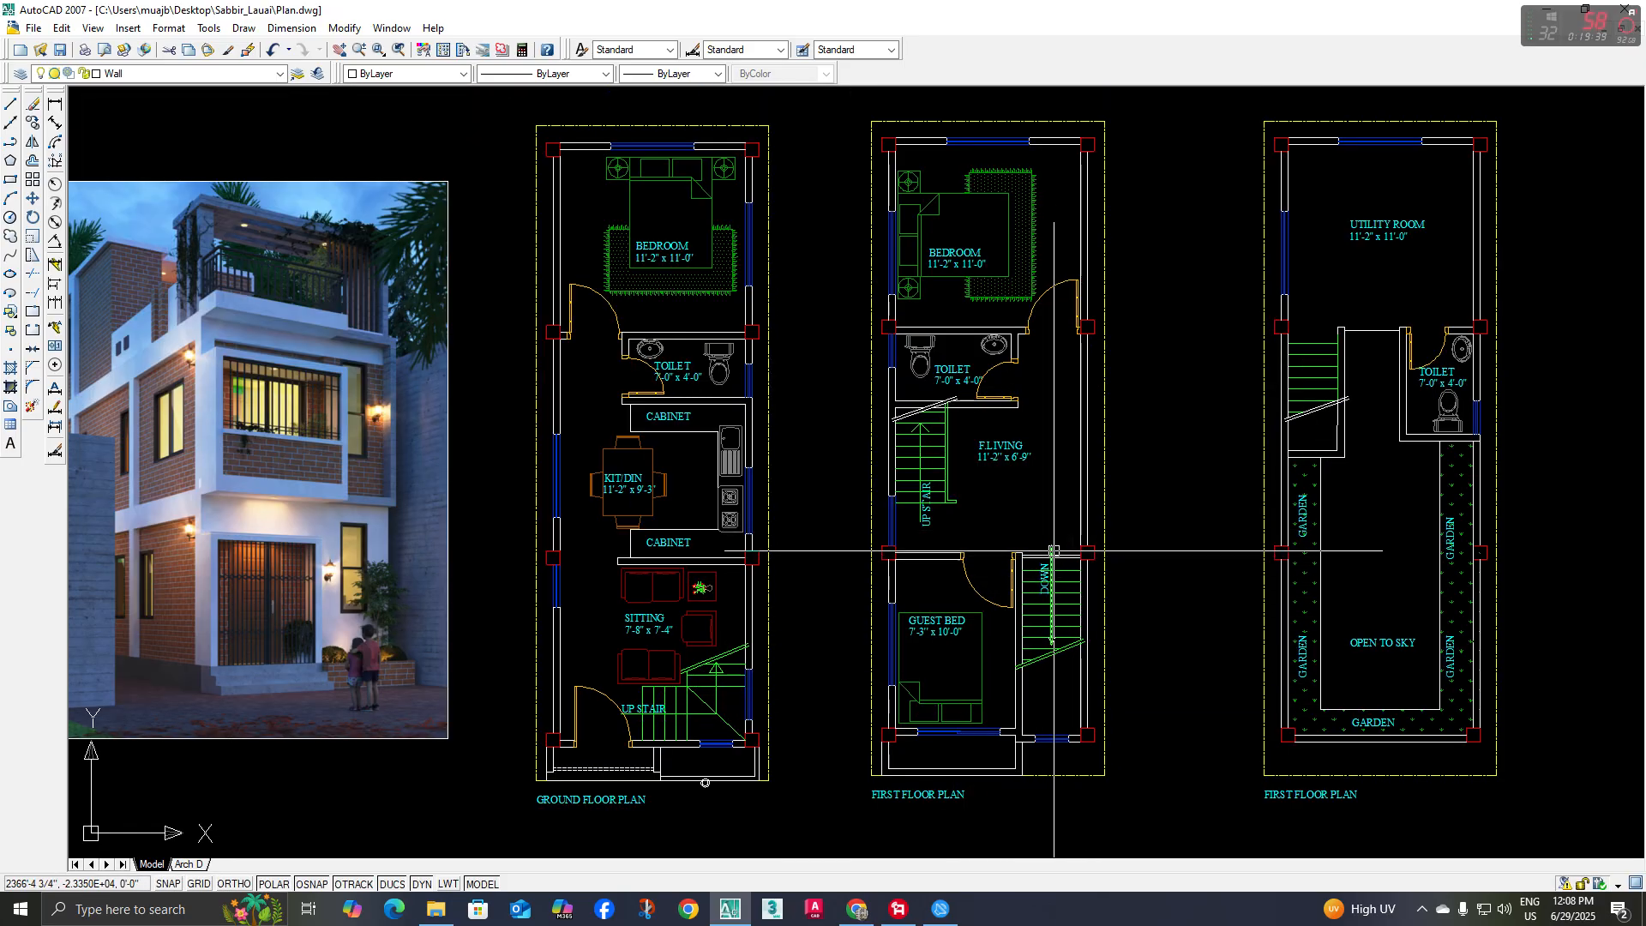
pyautogui.scroll(2, 883, 549)
pyautogui.moveTo(1170, 540); pyautogui.dragTo(1119, 648, button='middle')
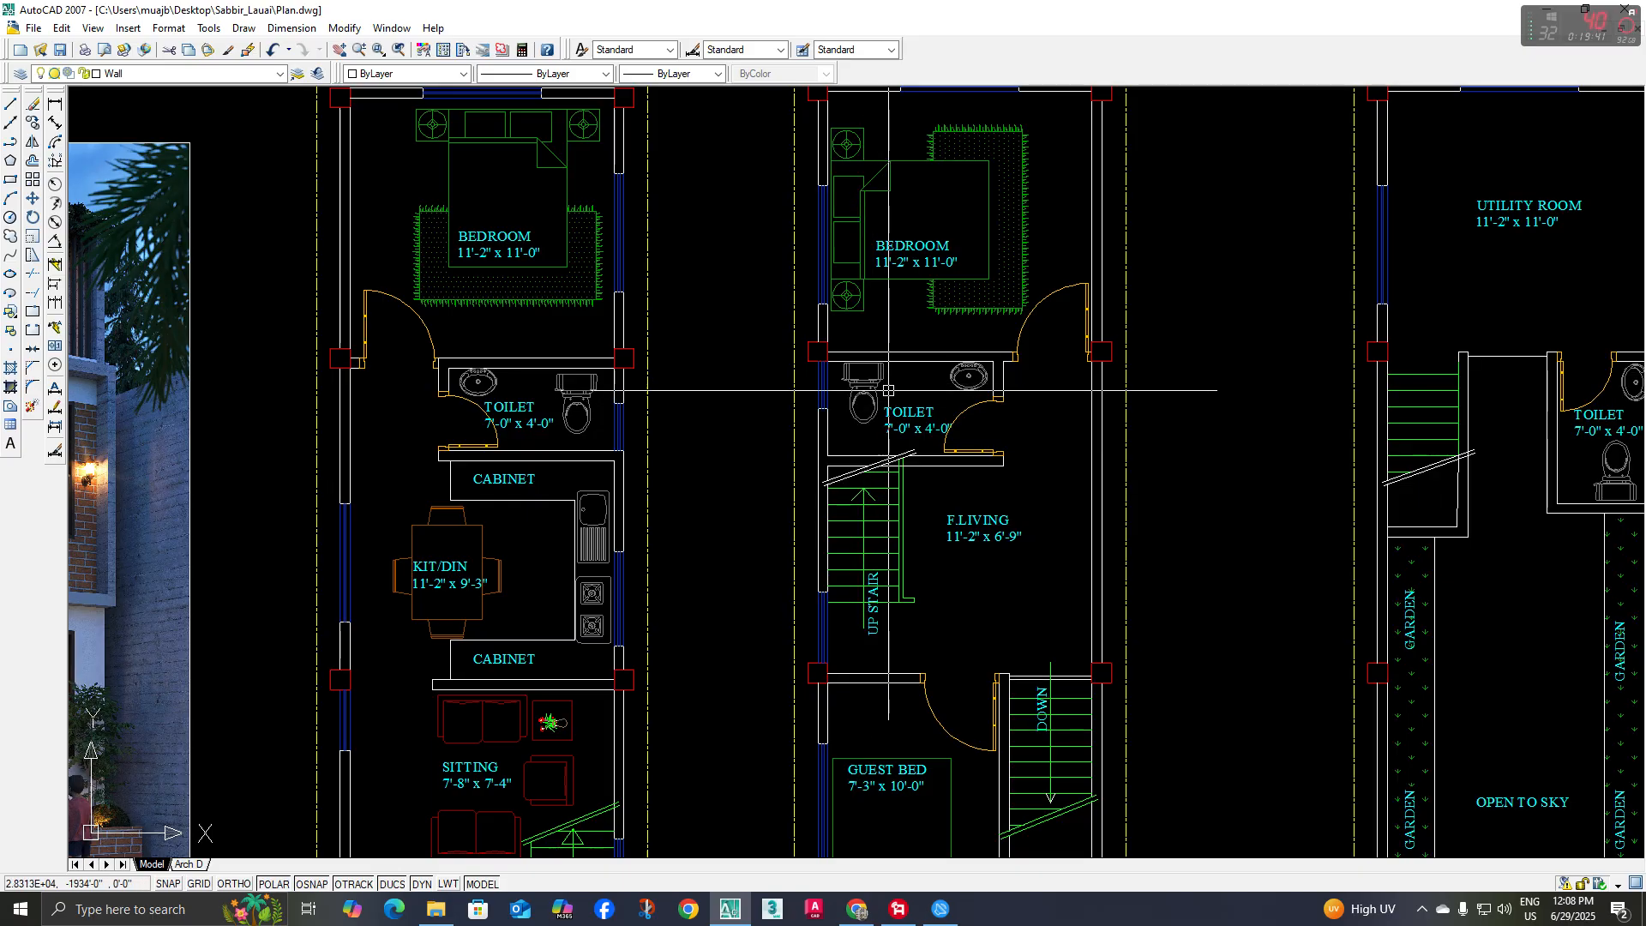
pyautogui.scroll(-5, 1059, 471)
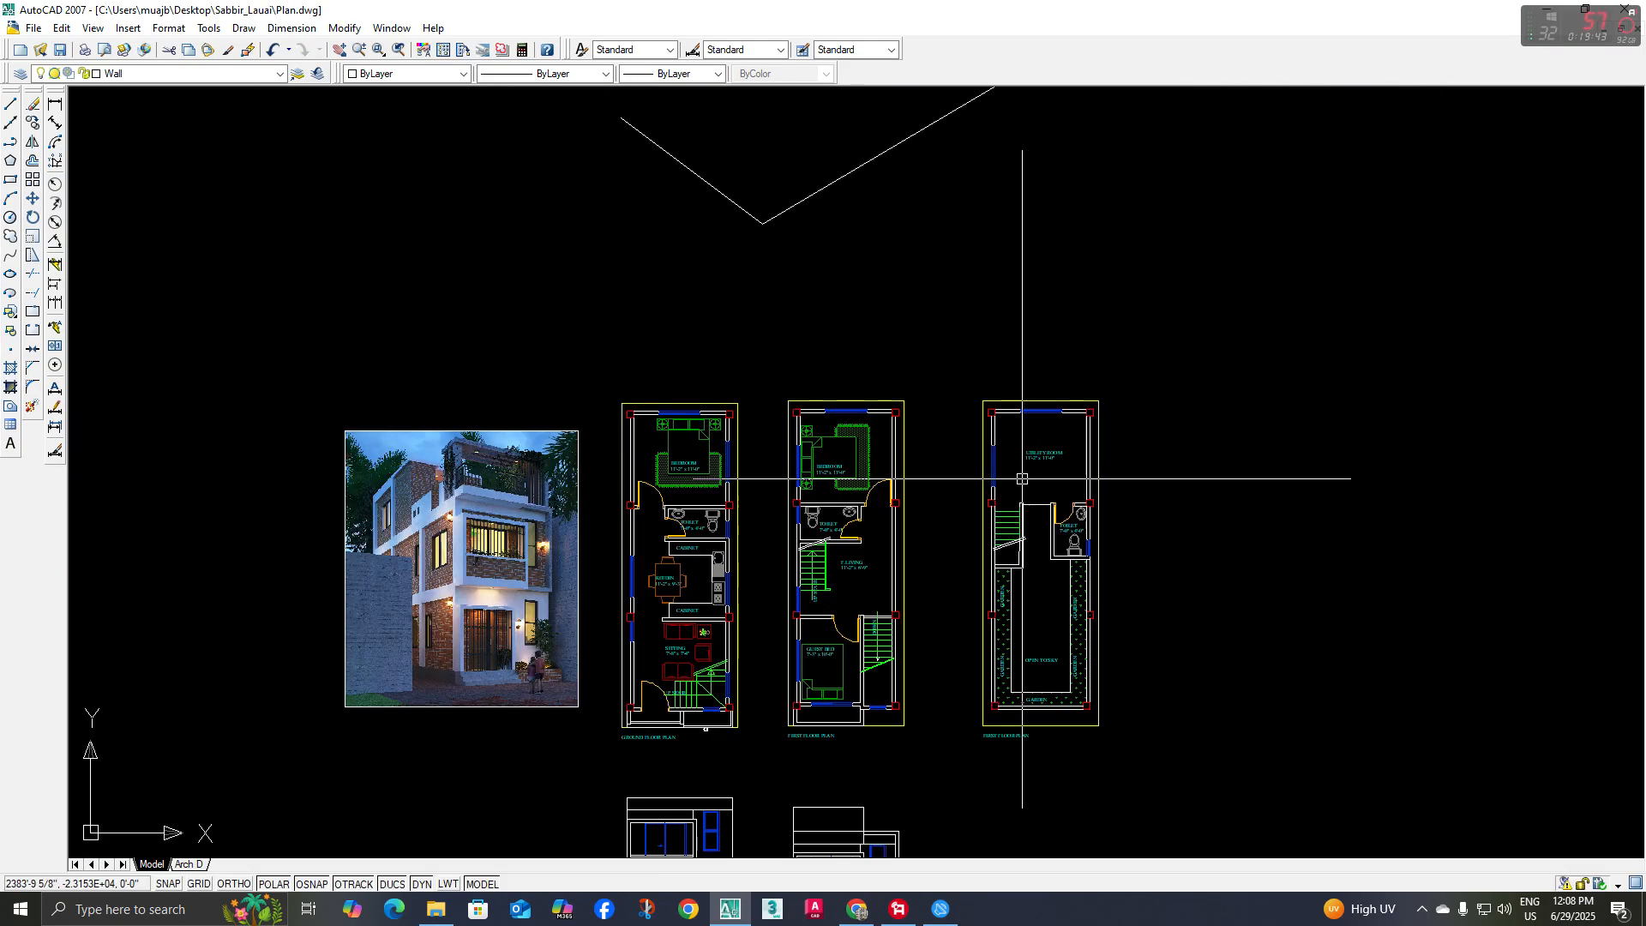
pyautogui.scroll(2, 1063, 471)
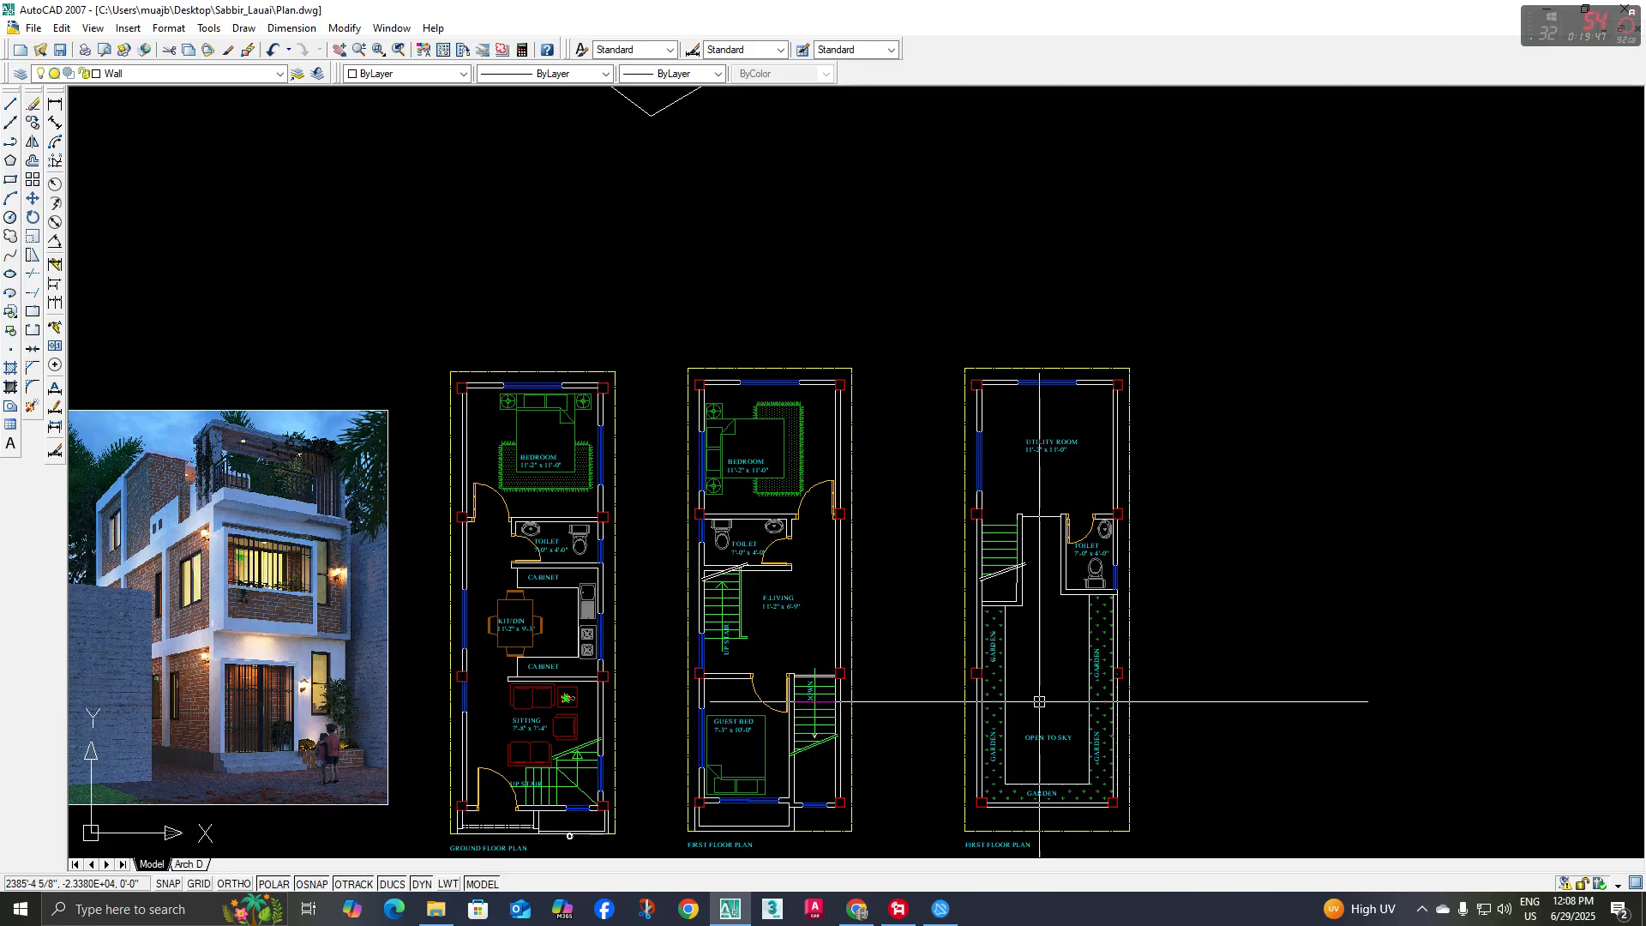
pyautogui.scroll(-4, 456, 355)
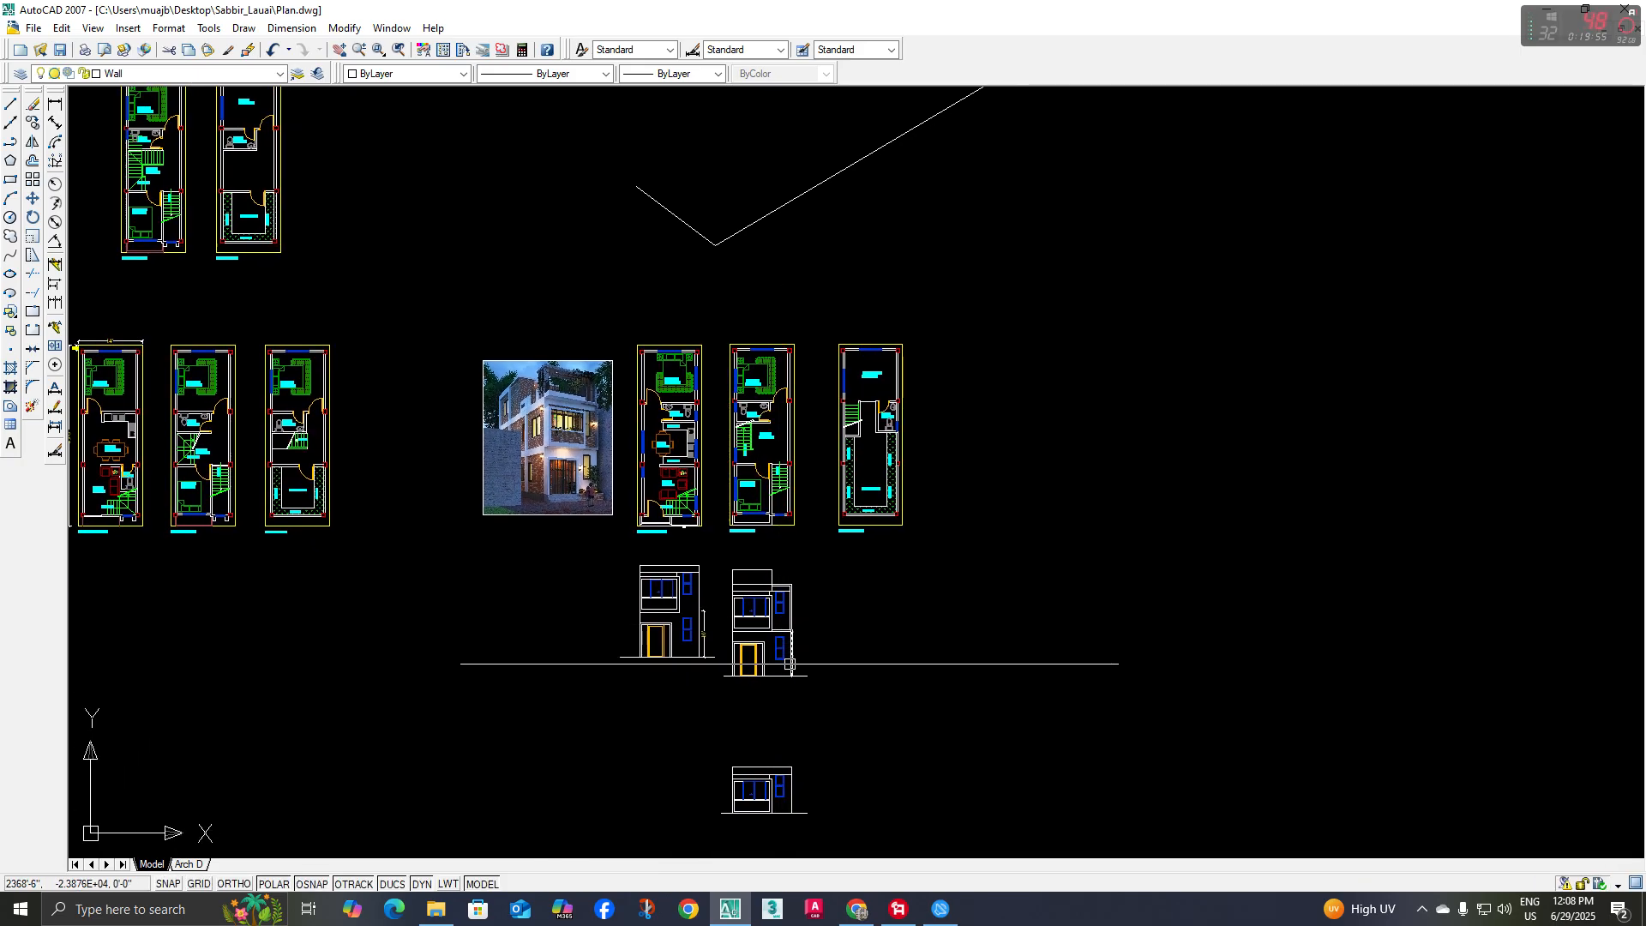
pyautogui.scroll(5, 790, 667)
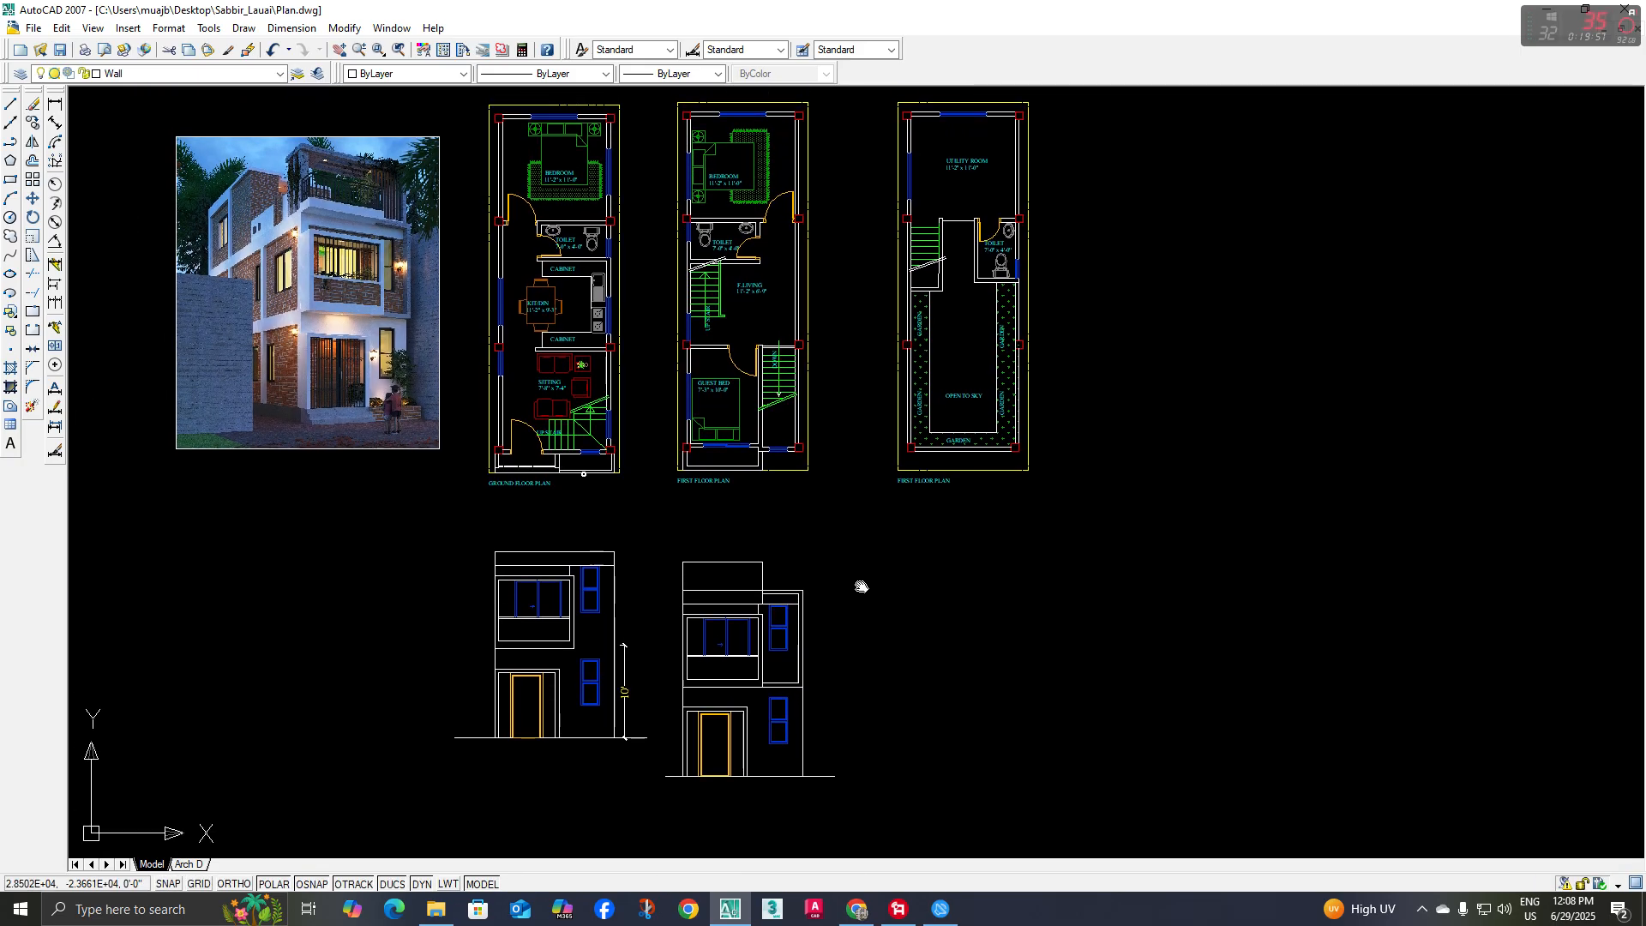
pyautogui.scroll(6, 599, 357)
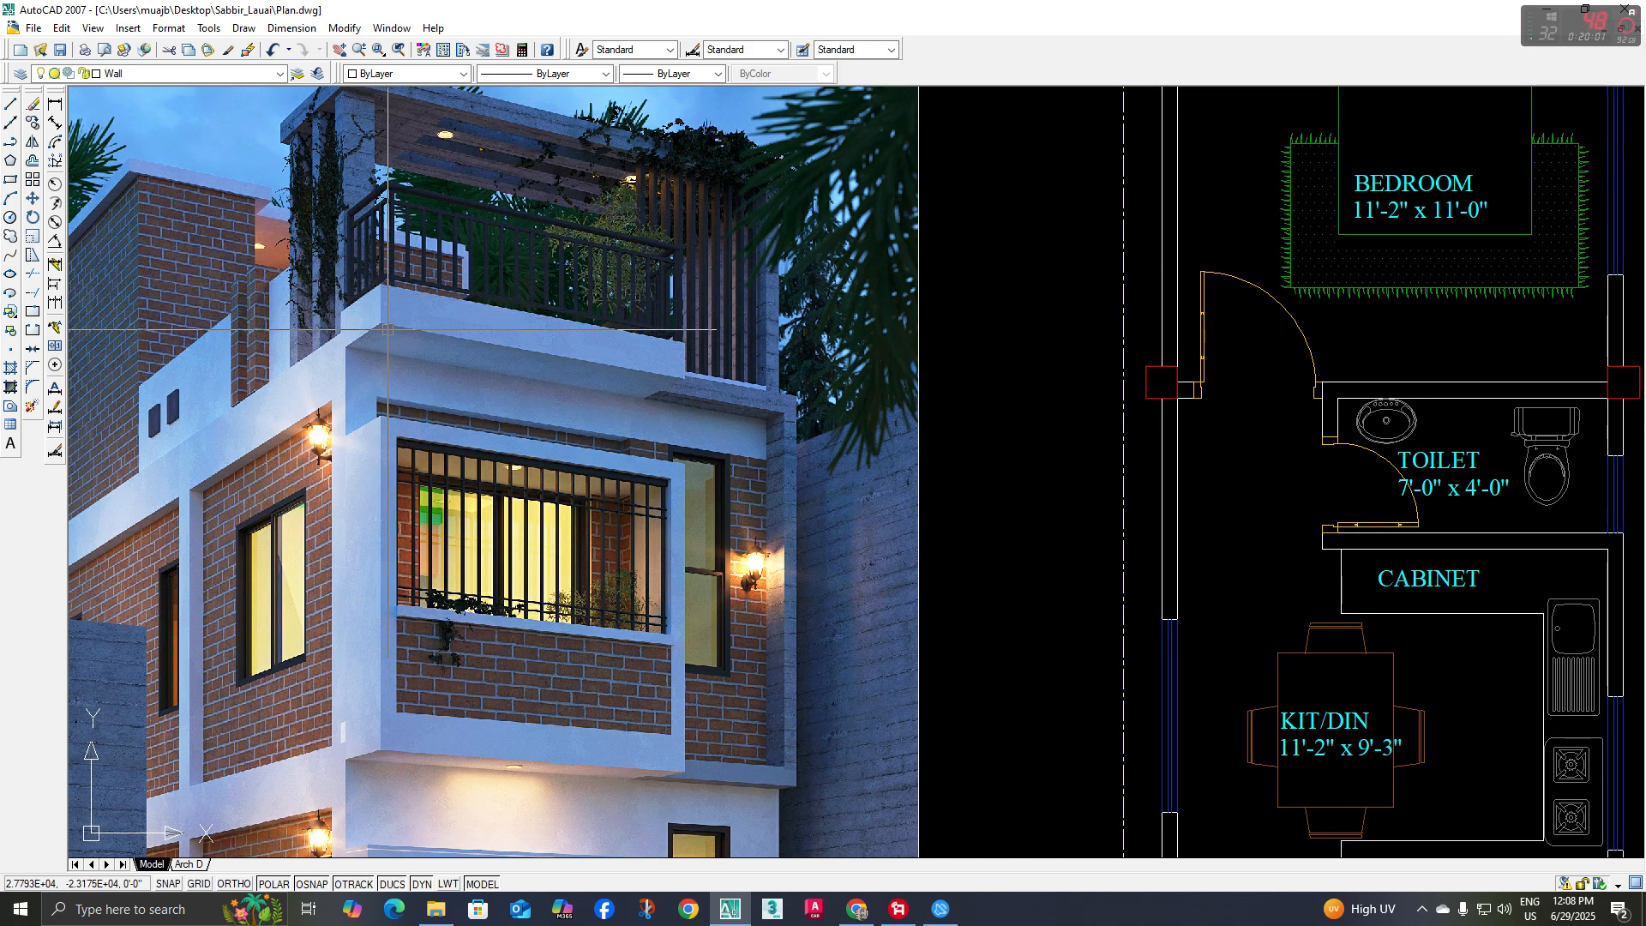
pyautogui.scroll(-7, 388, 328)
# Copy the roof line straight down a few inches to form a thin slab band across the elevation
pyautogui.scroll(6, 851, 539)
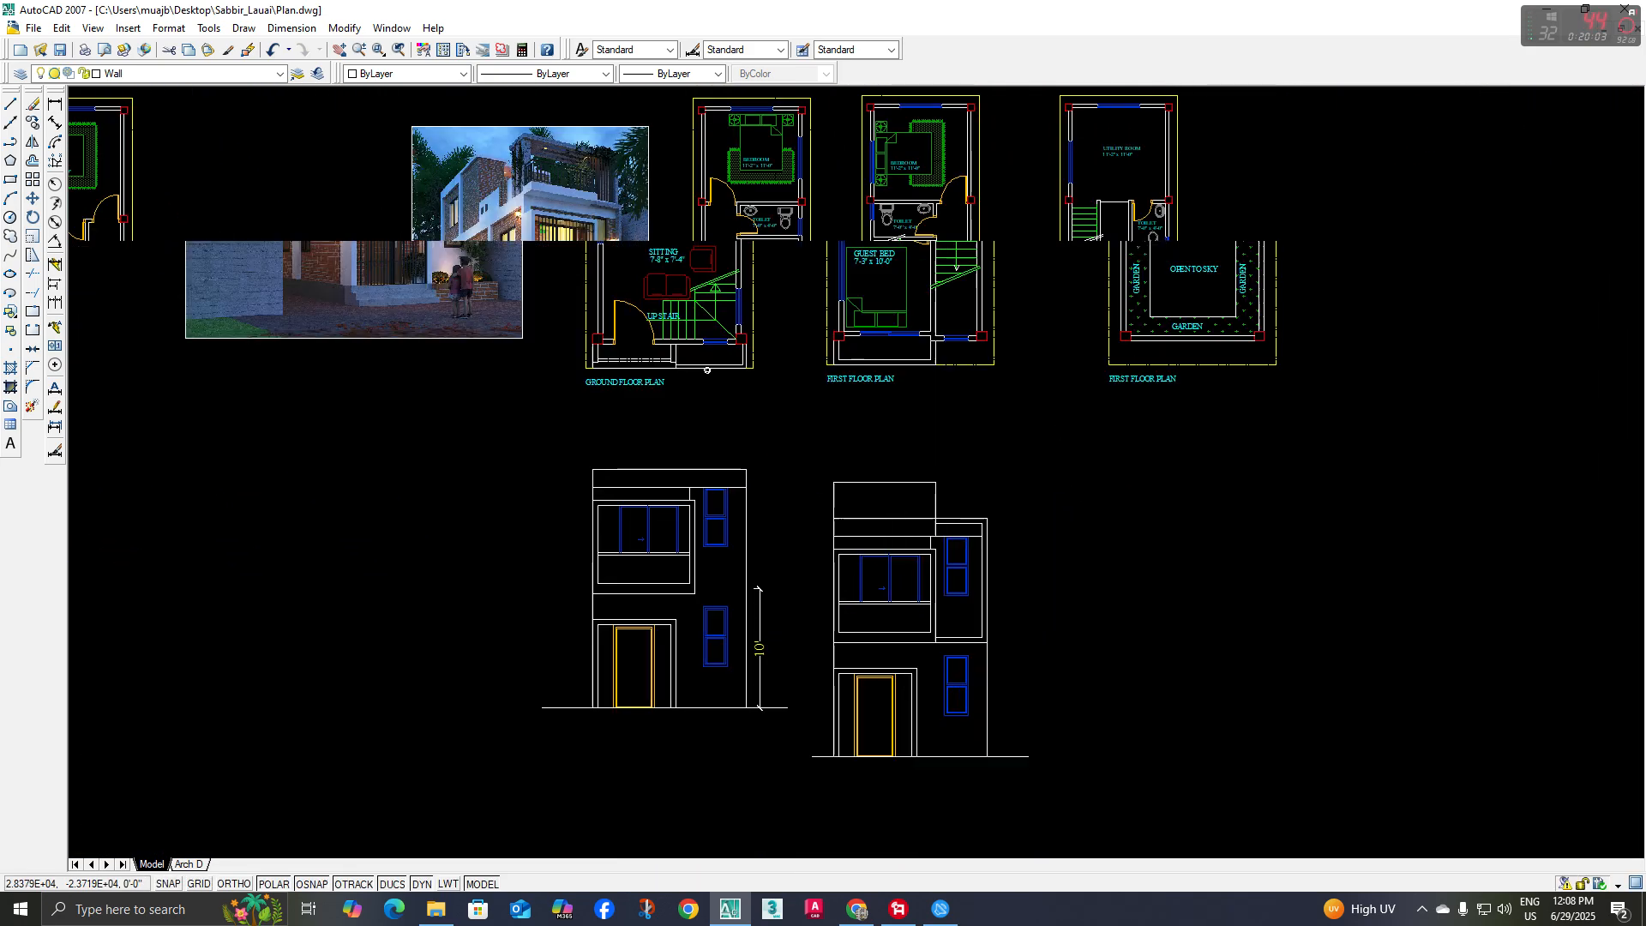
pyautogui.scroll(2, 859, 528)
pyautogui.click(883, 513)
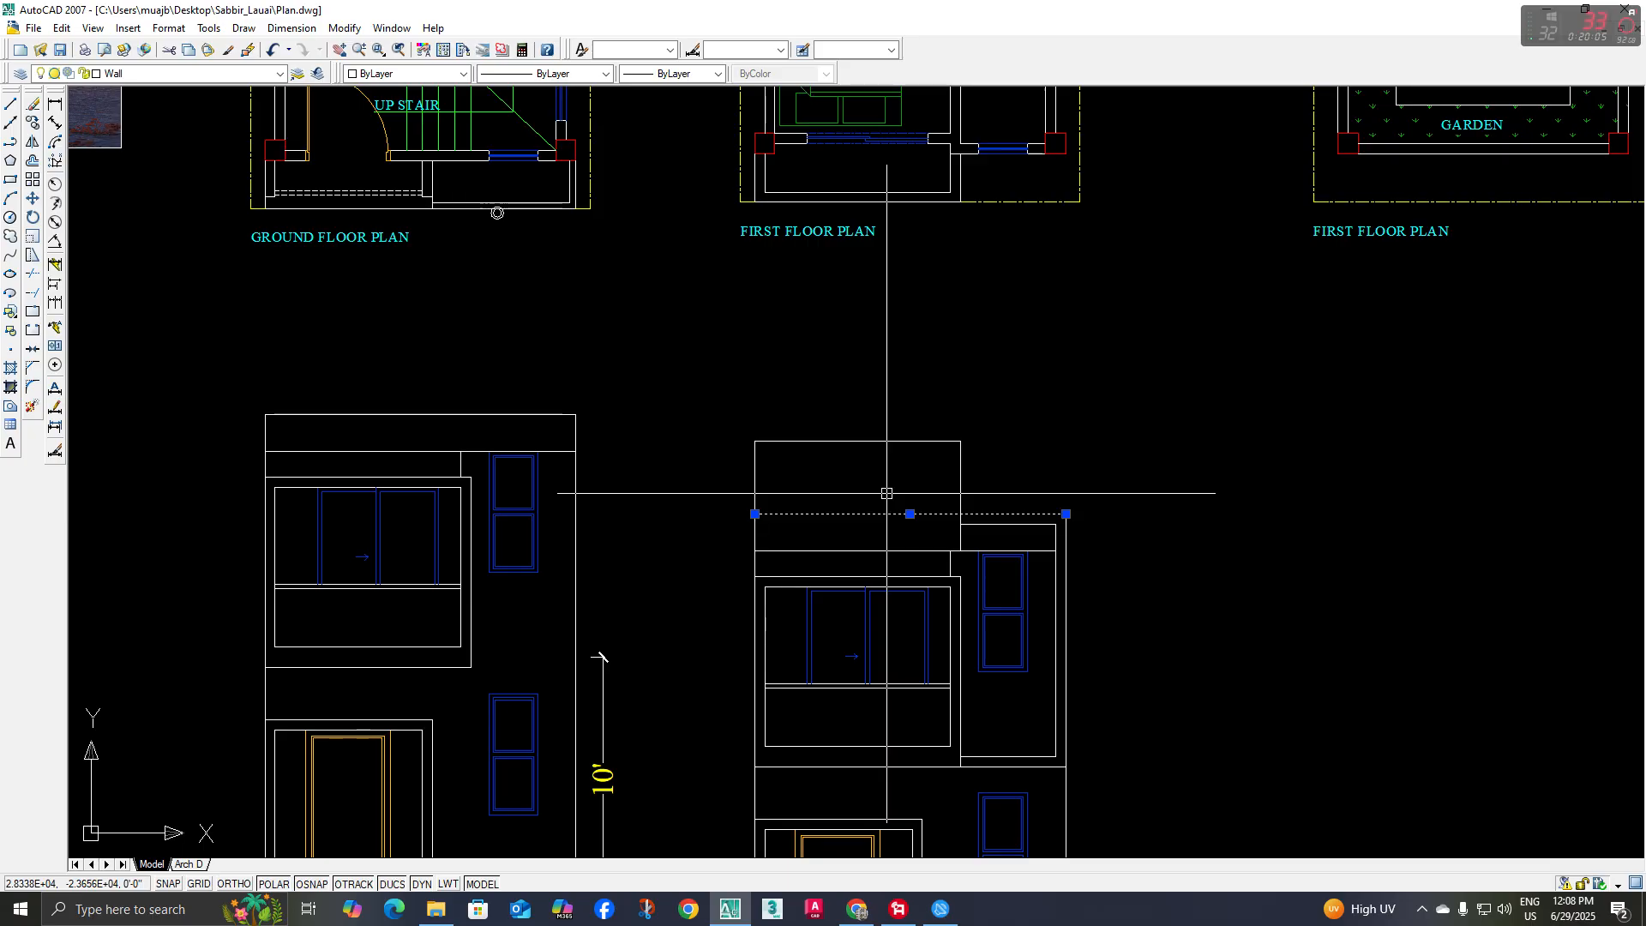
pyautogui.write('co')
pyautogui.press('space')
pyautogui.click(1115, 421)
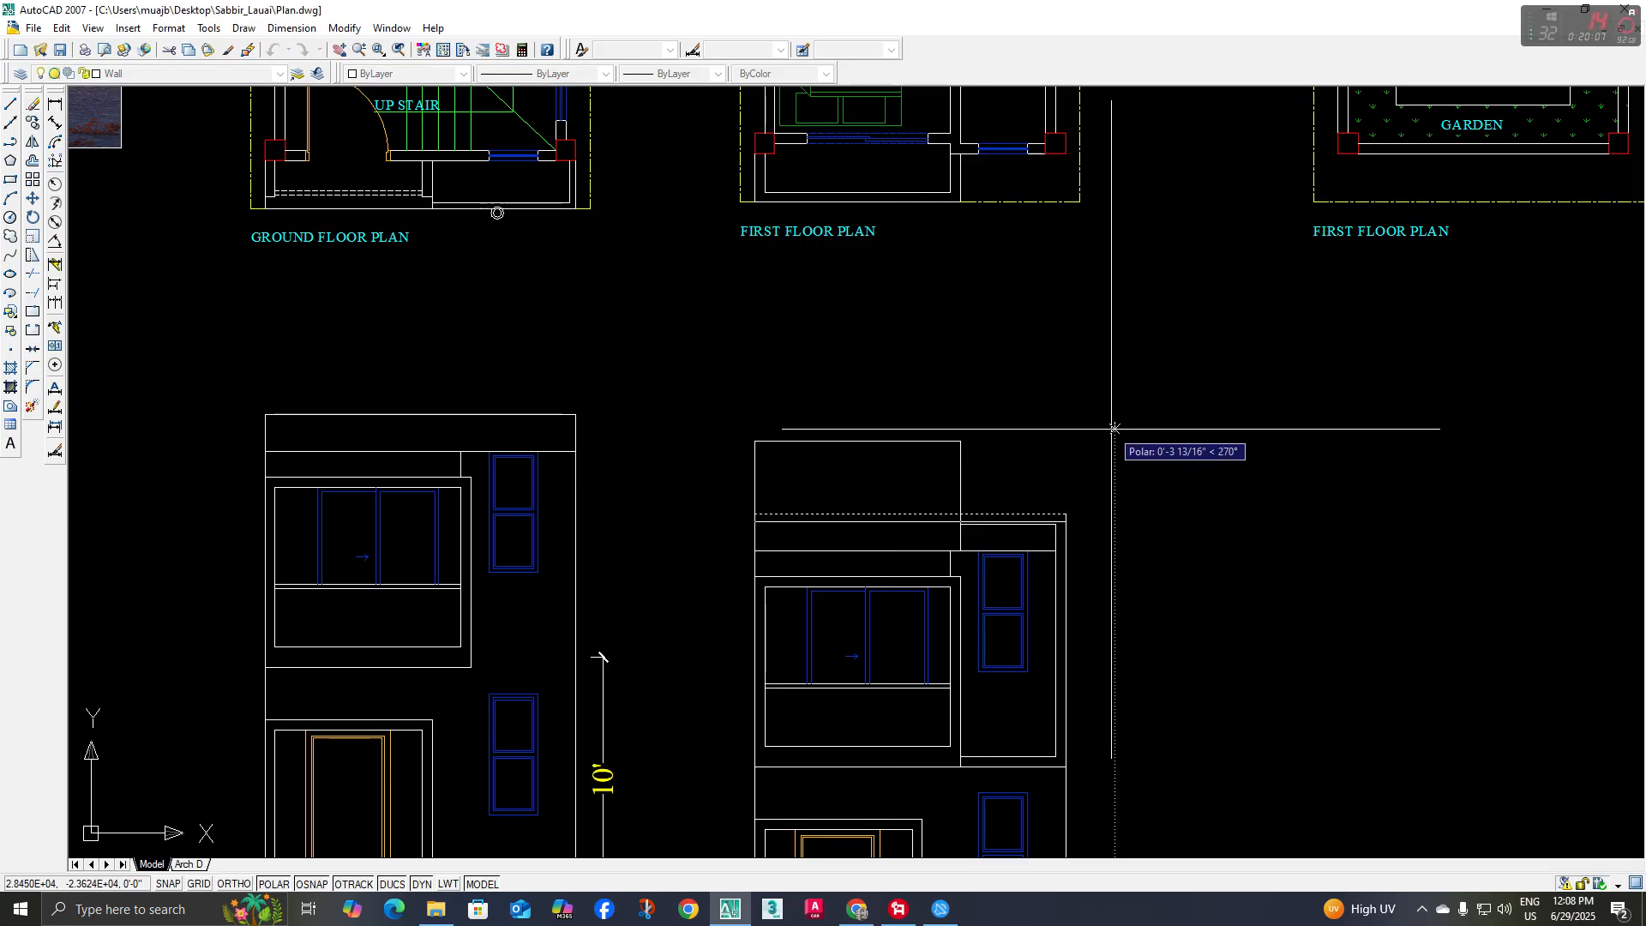
pyautogui.click(1114, 428)
pyautogui.press('space')
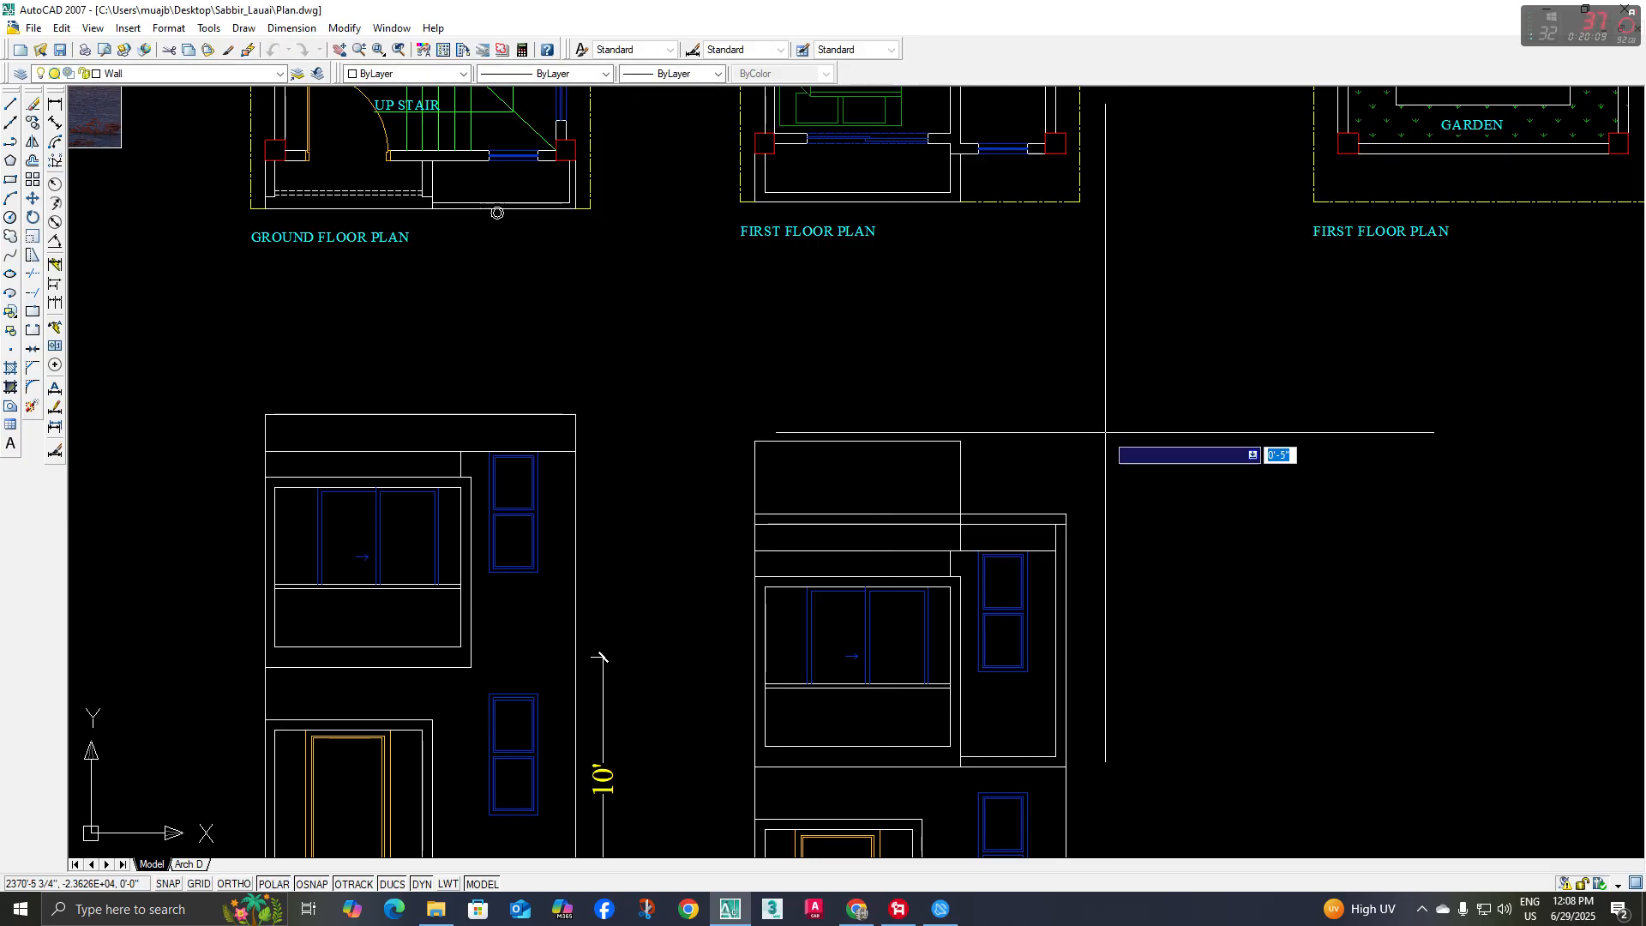
# Offset the roof line 5" upward and trim the offset line to the width of the balcony bay
pyautogui.press('space')
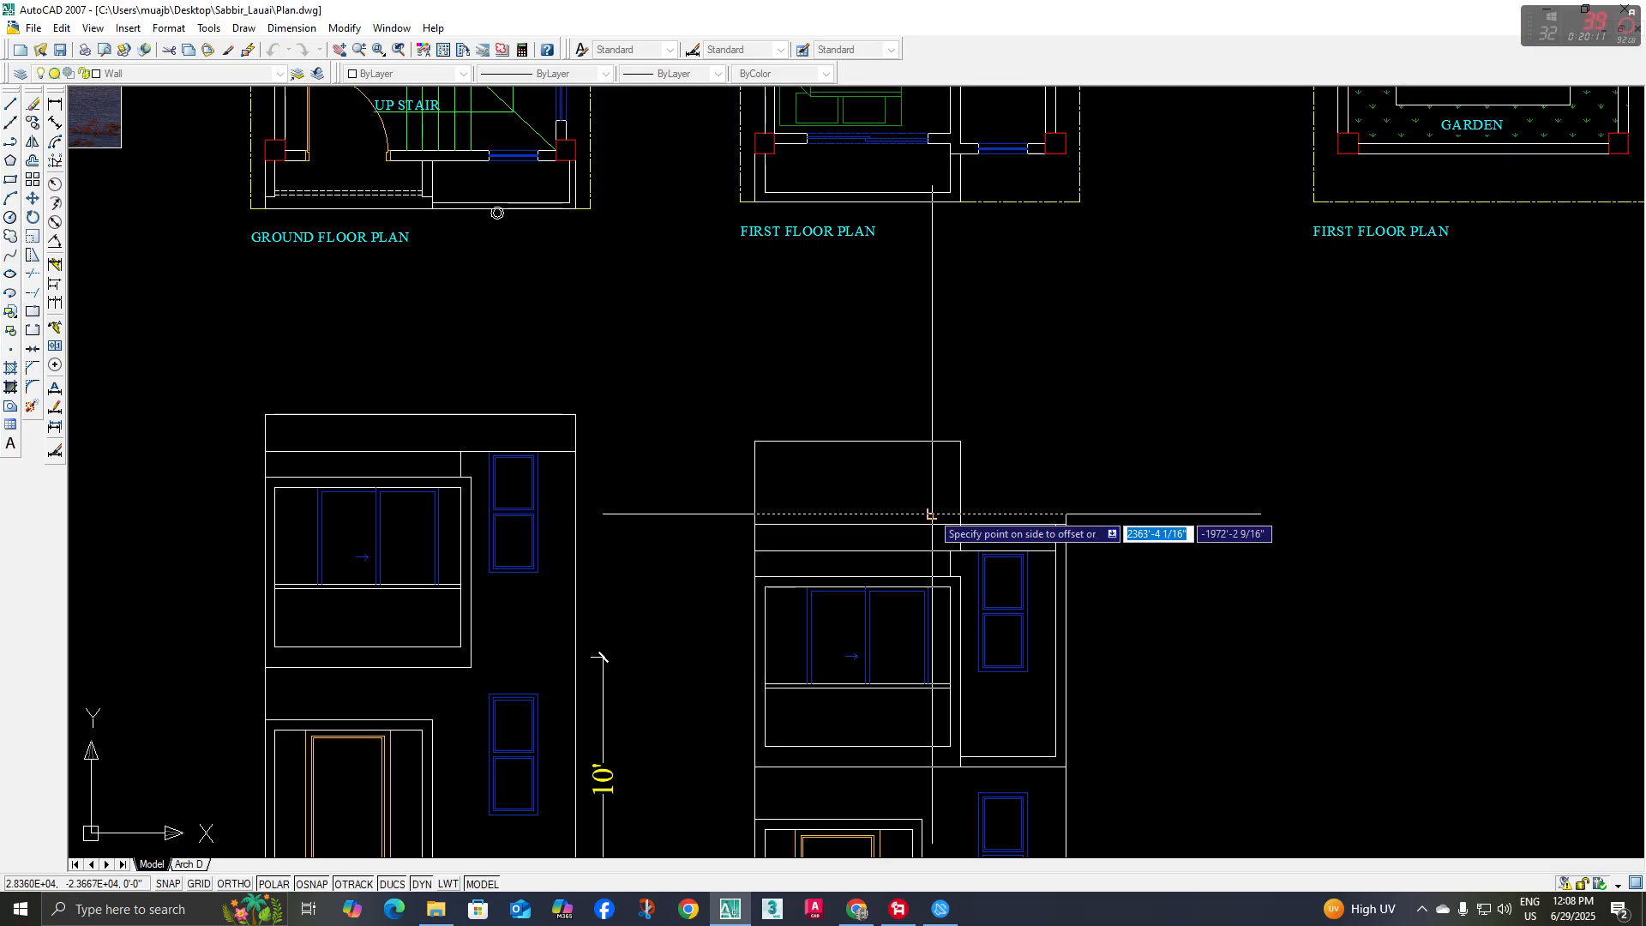
pyautogui.click(938, 486)
pyautogui.press('Escape')
pyautogui.moveTo(1022, 482); pyautogui.dragTo(1007, 480, button='middle')
pyautogui.write('tr')
pyautogui.press('space')
pyautogui.press('space')
pyautogui.click(1004, 499)
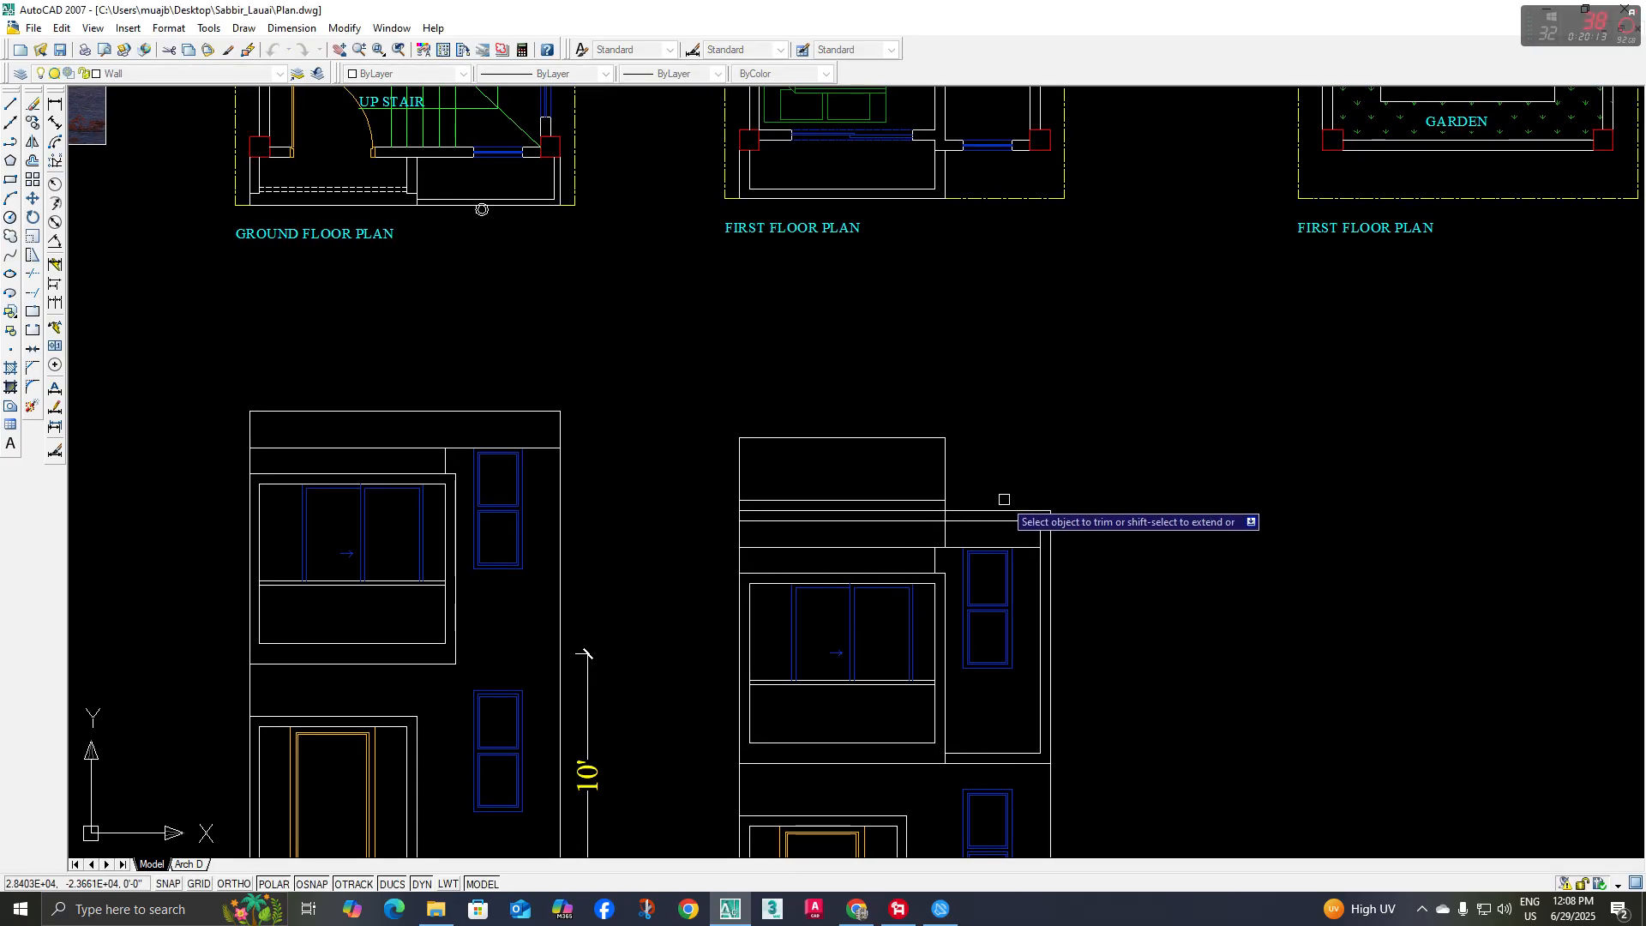
pyautogui.scroll(2, 979, 522)
pyautogui.press('Escape')
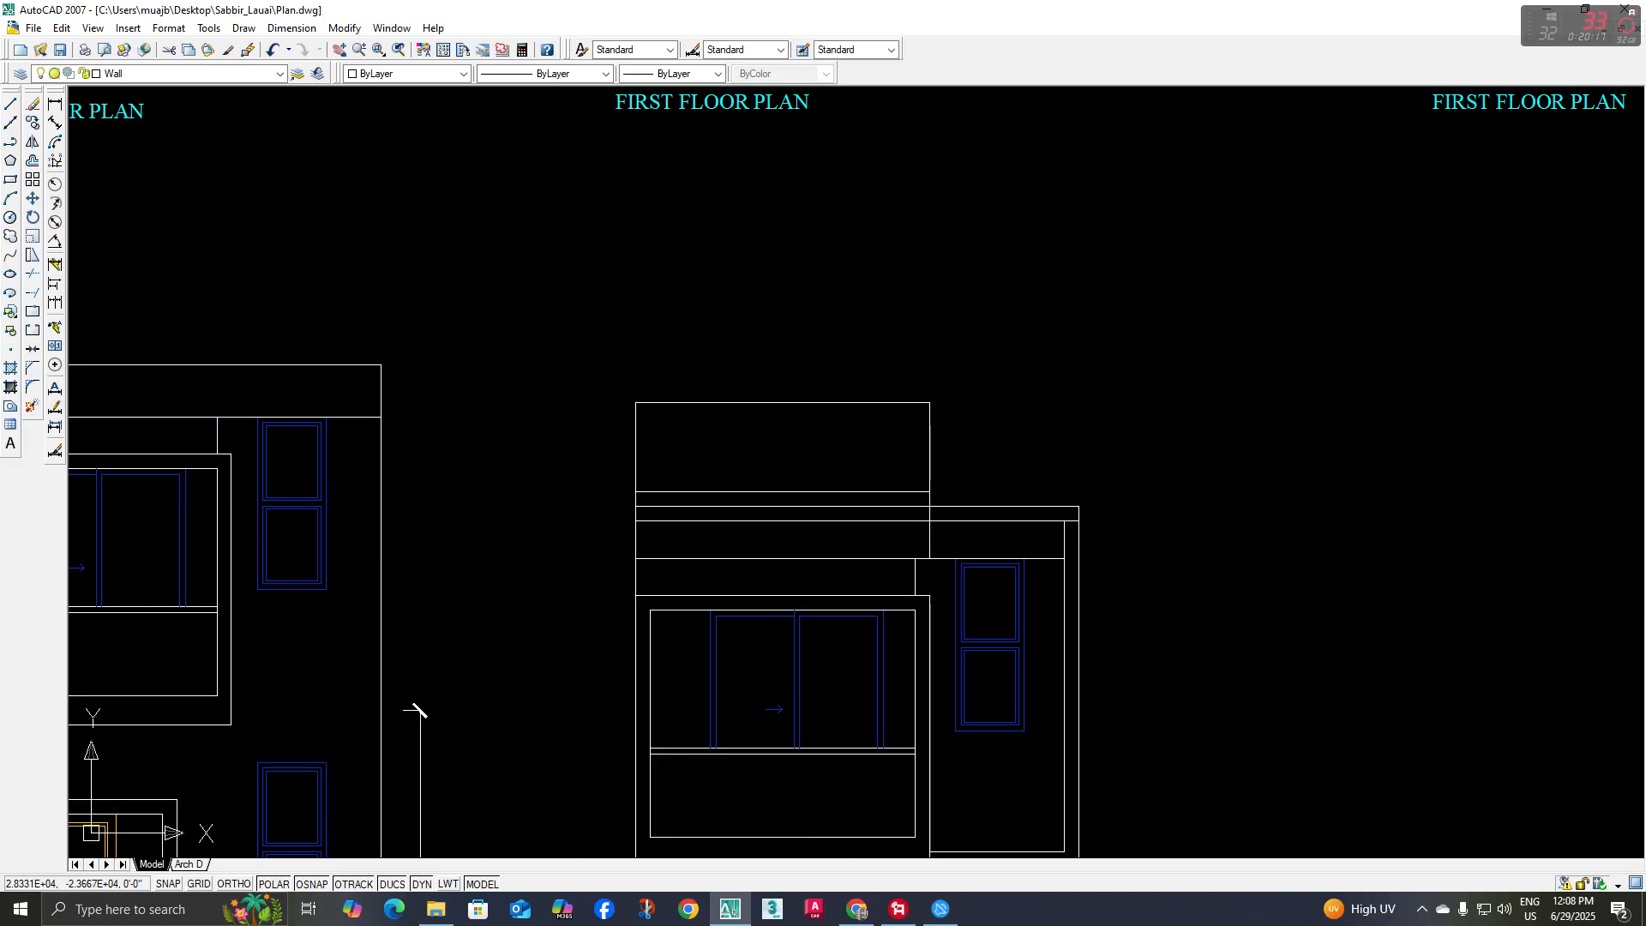
# Dimension the terrace outline's height at its left edge, from the slab band's lower line to the outline's top
pyautogui.press('space')
pyautogui.press('space')
pyautogui.press('Escape')
pyautogui.moveTo(669, 478); pyautogui.dragTo(673, 502, button='middle')
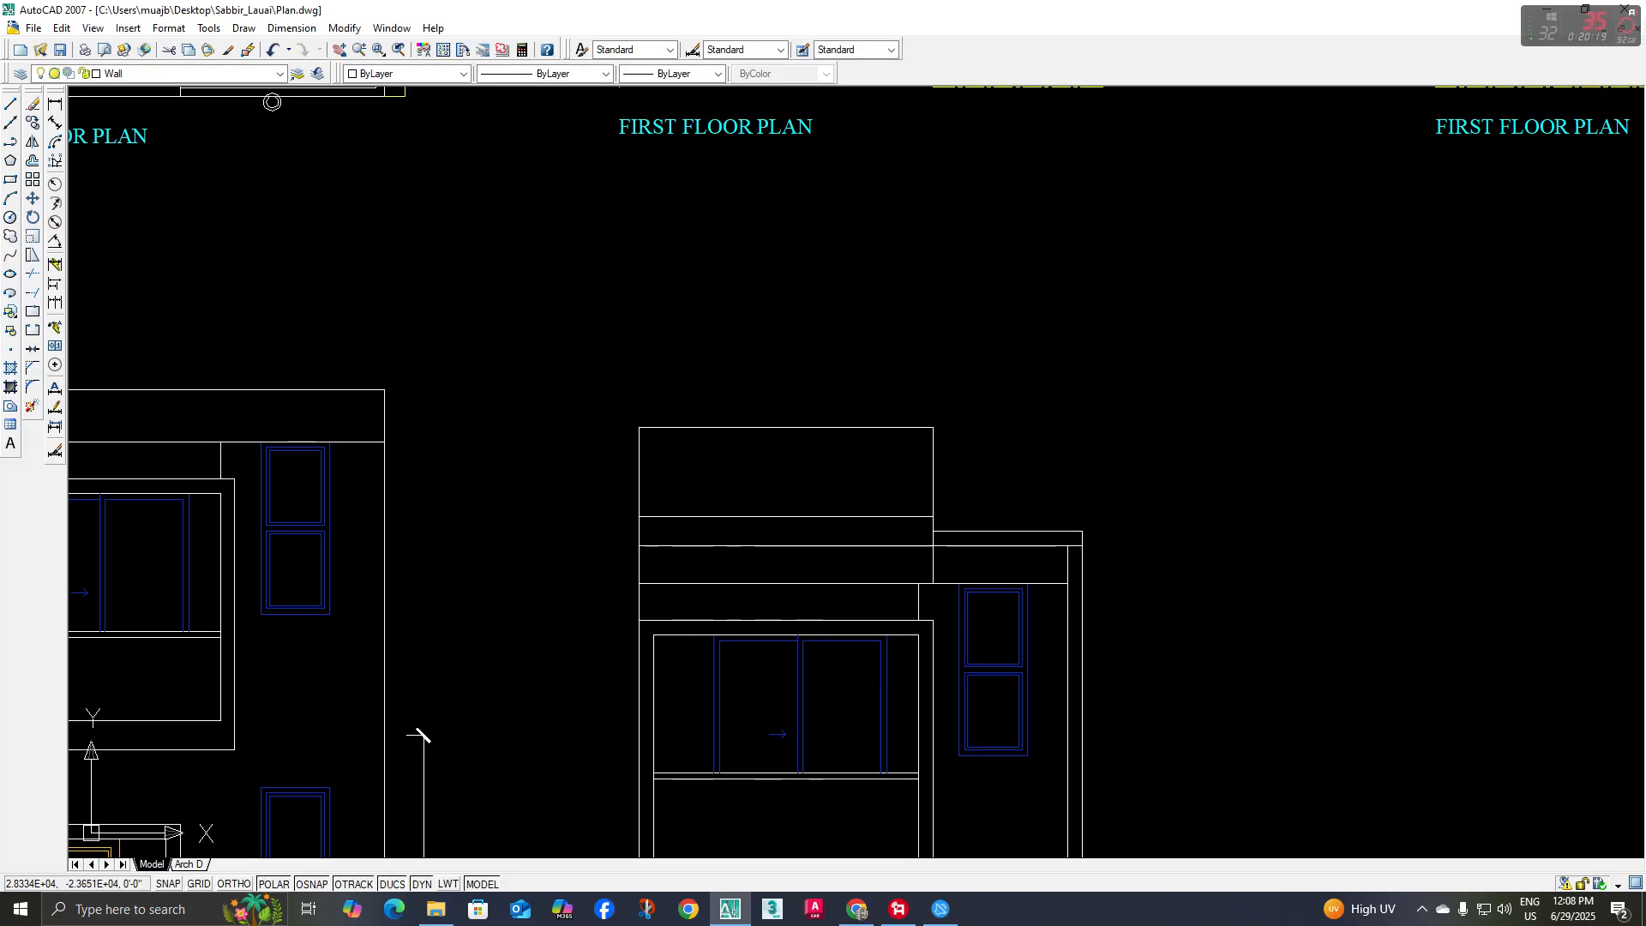
pyautogui.click(54, 103)
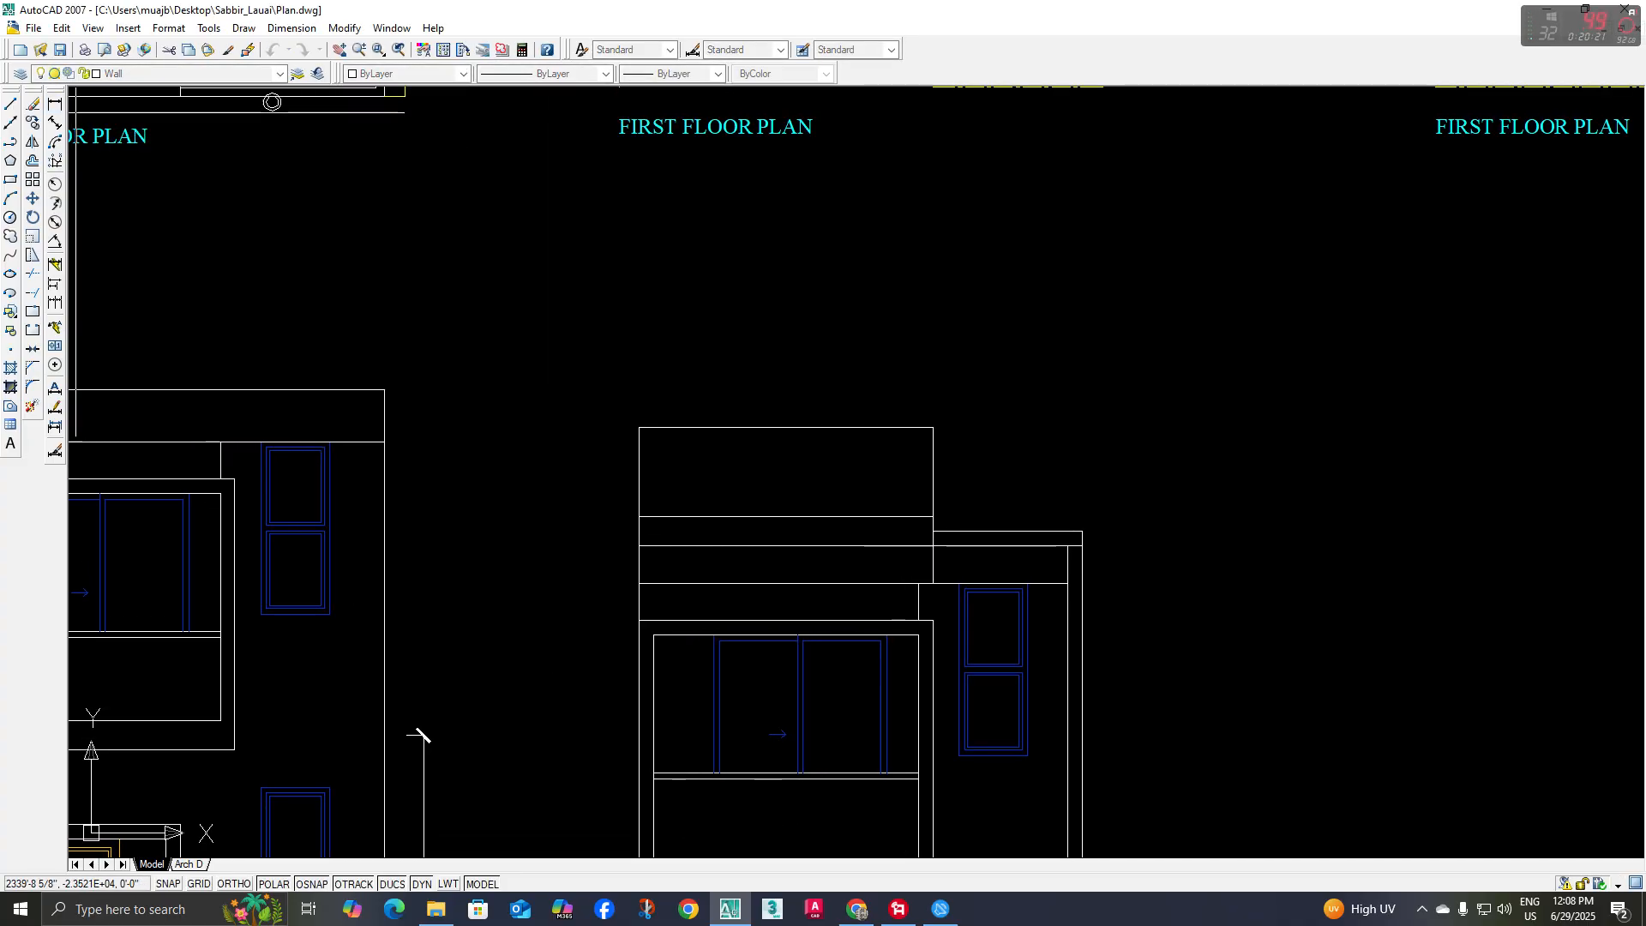
pyautogui.click(643, 543)
pyautogui.click(643, 429)
pyautogui.click(584, 480)
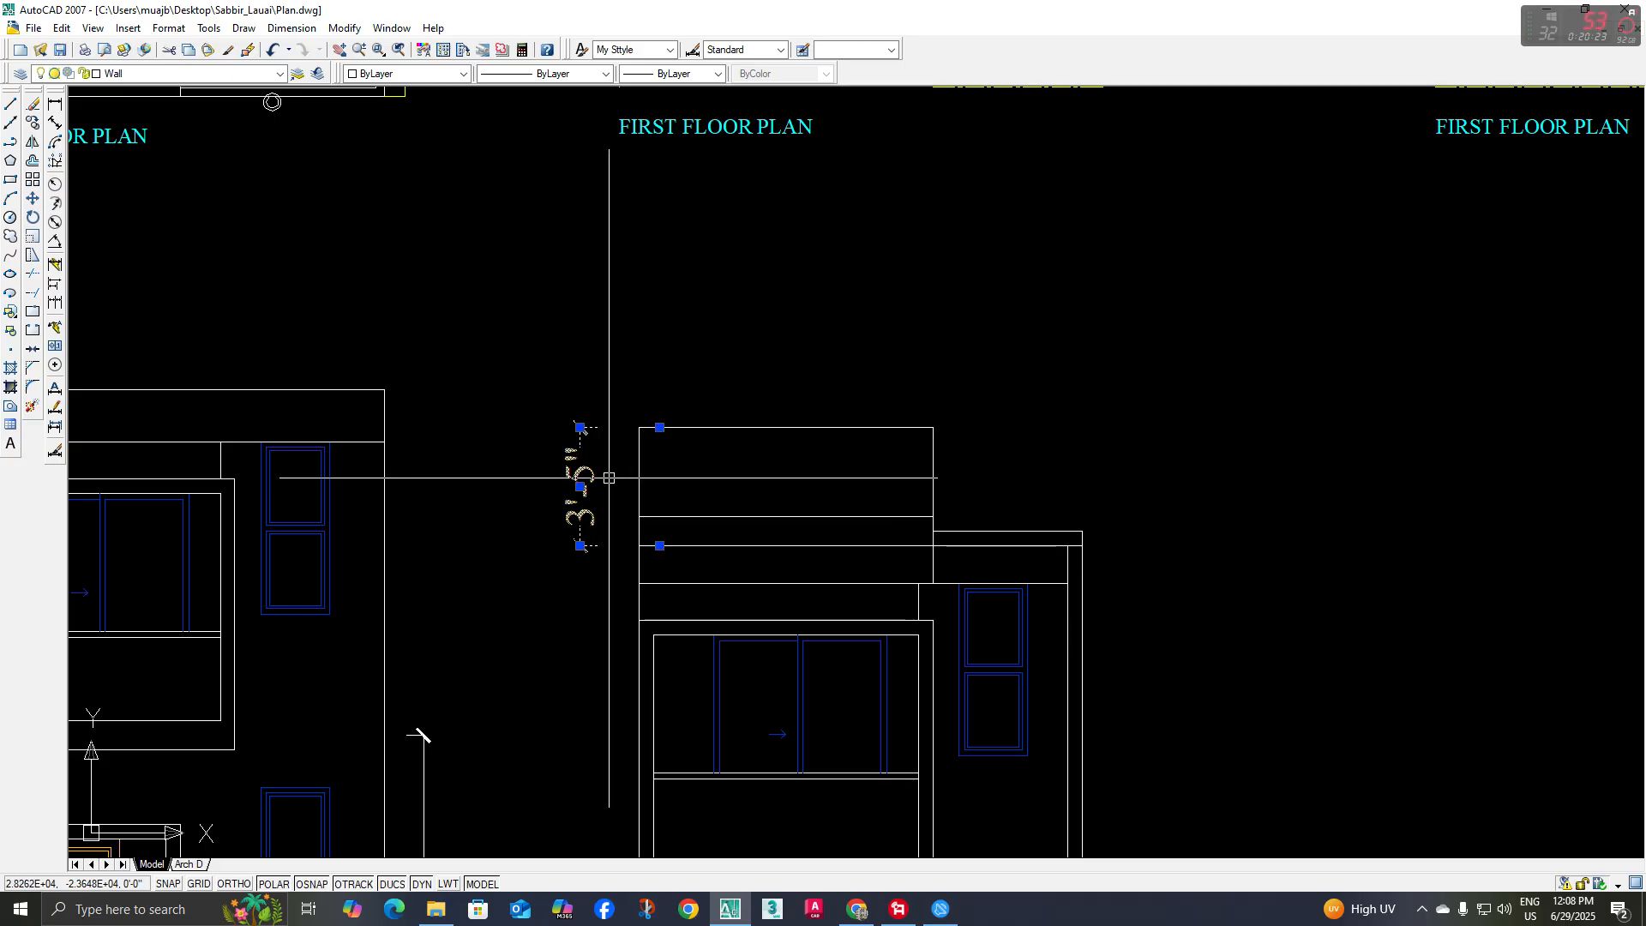
pyautogui.scroll(-2, 704, 511)
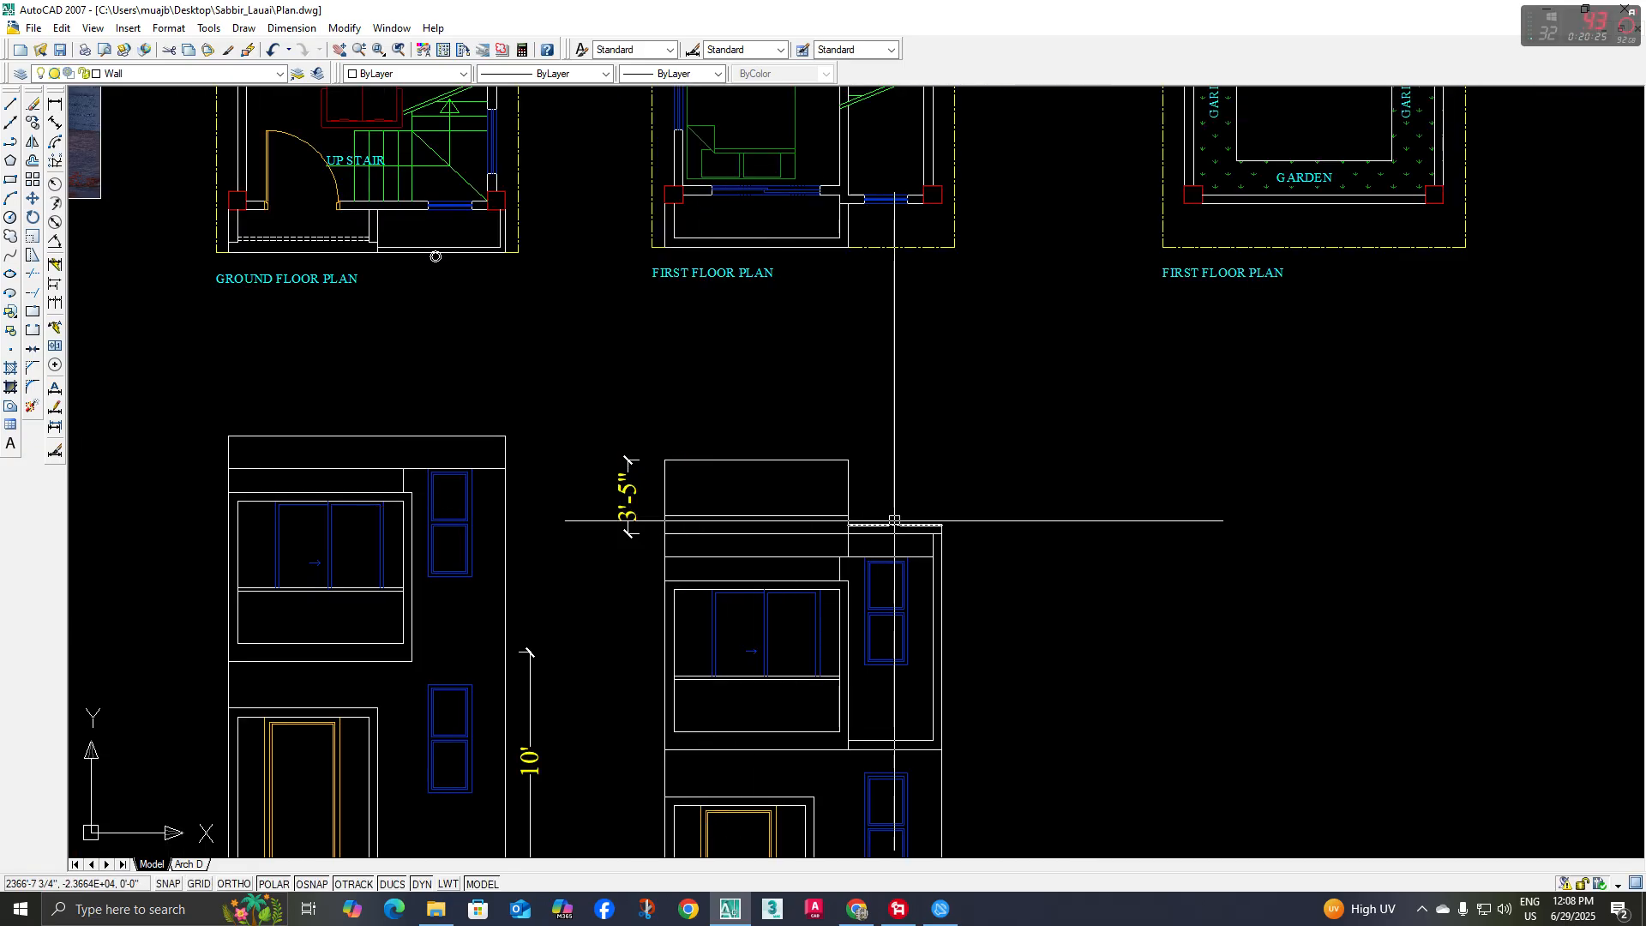
# Dimension the terrace outline's height above the roof line at its right edge, and erase both temporary dimensions
pyautogui.scroll(1, 875, 510)
pyautogui.press('Return')
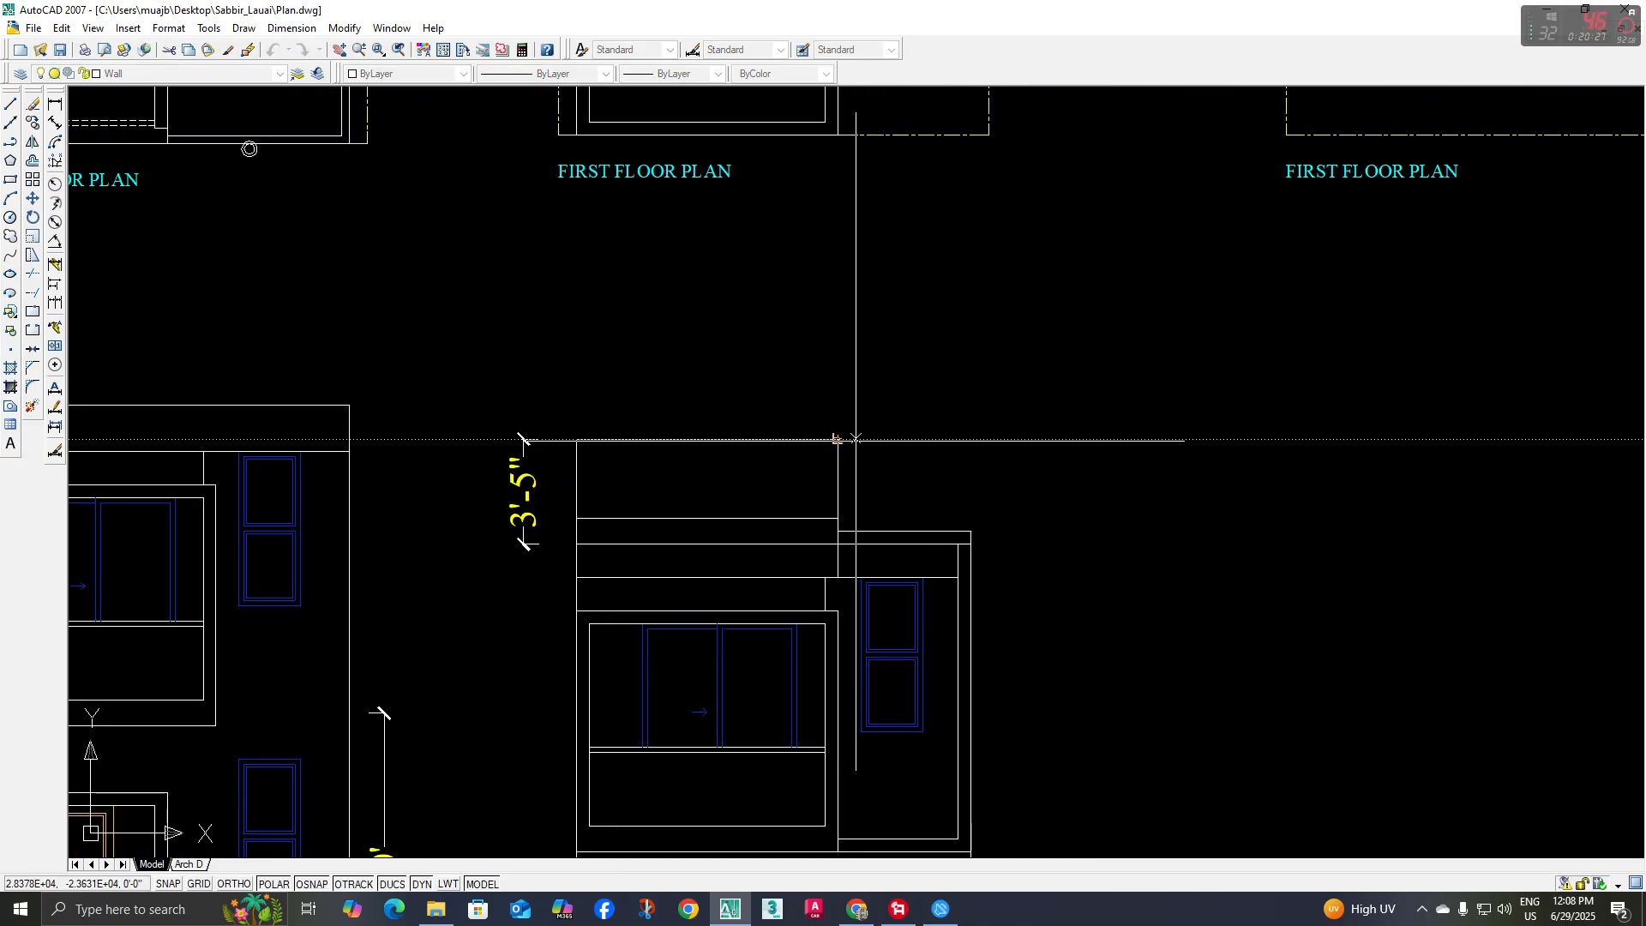
pyautogui.click(863, 442)
pyautogui.click(541, 468)
pyautogui.click(511, 419)
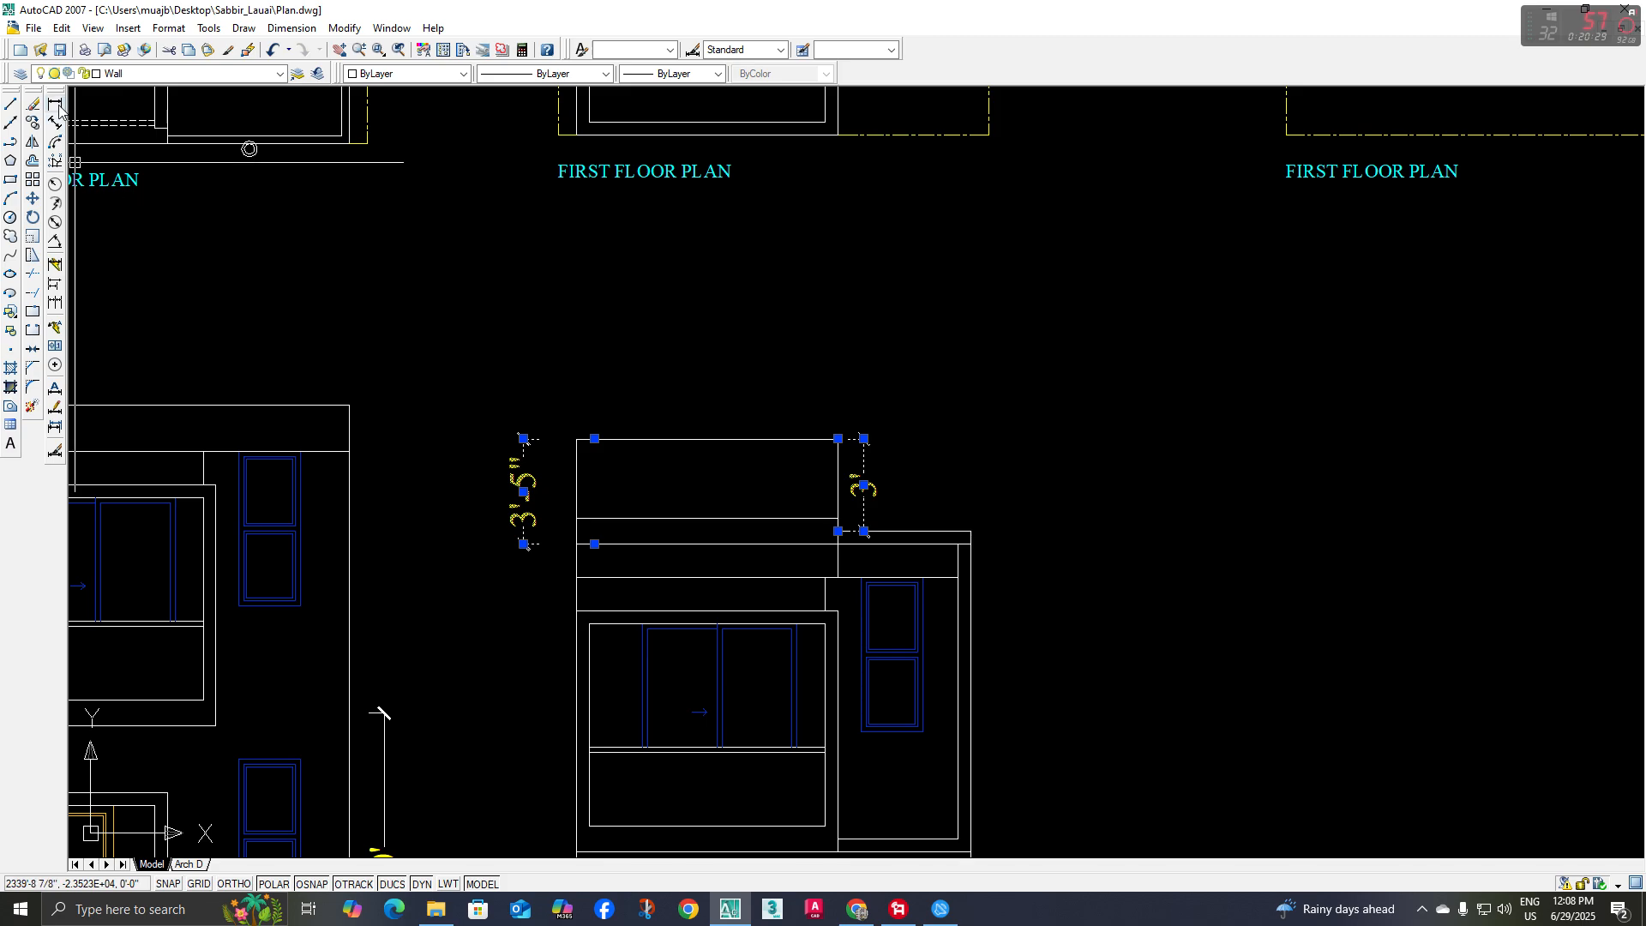
pyautogui.click(35, 103)
pyautogui.moveTo(632, 516)
pyautogui.mouseDown(button='middle')
pyautogui.moveTo(647, 529)
pyautogui.moveTo(742, 512)
pyautogui.moveTo(775, 551)
pyautogui.moveTo(858, 533)
pyautogui.moveTo(847, 564)
pyautogui.mouseUp(button='middle')
pyautogui.press('Escape')
# Shorten the terrace outline's left side to end on the line offset above the roof, and extend the wall edge below up to it
pyautogui.scroll(-2, 773, 558)
pyautogui.scroll(2, 779, 516)
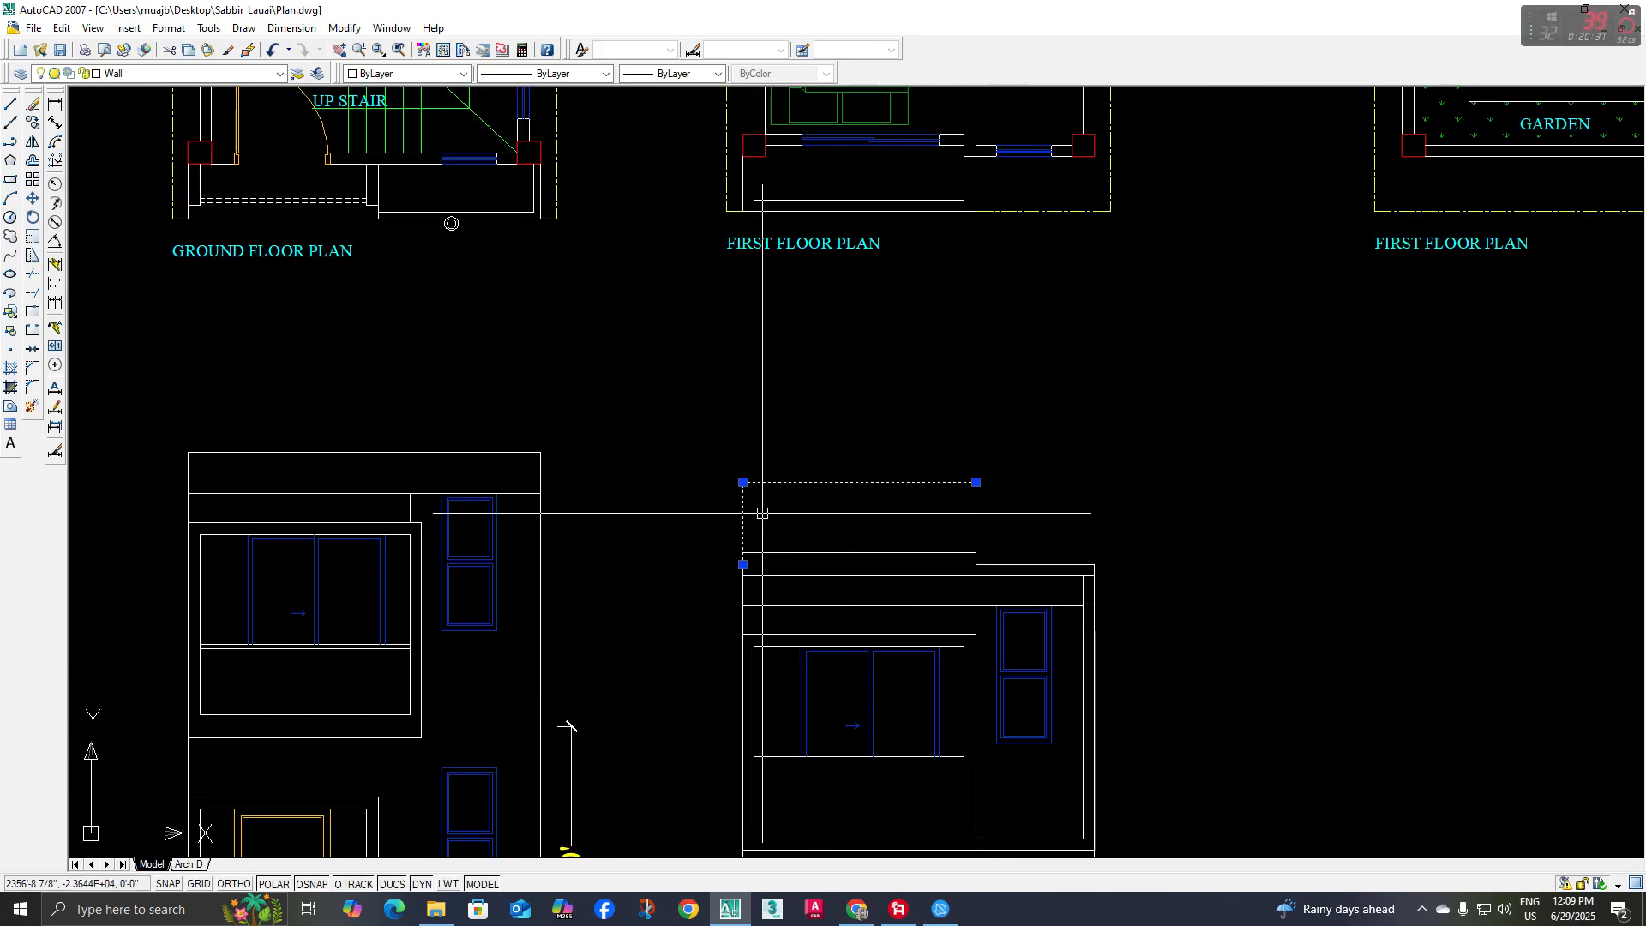
pyautogui.scroll(2, 742, 564)
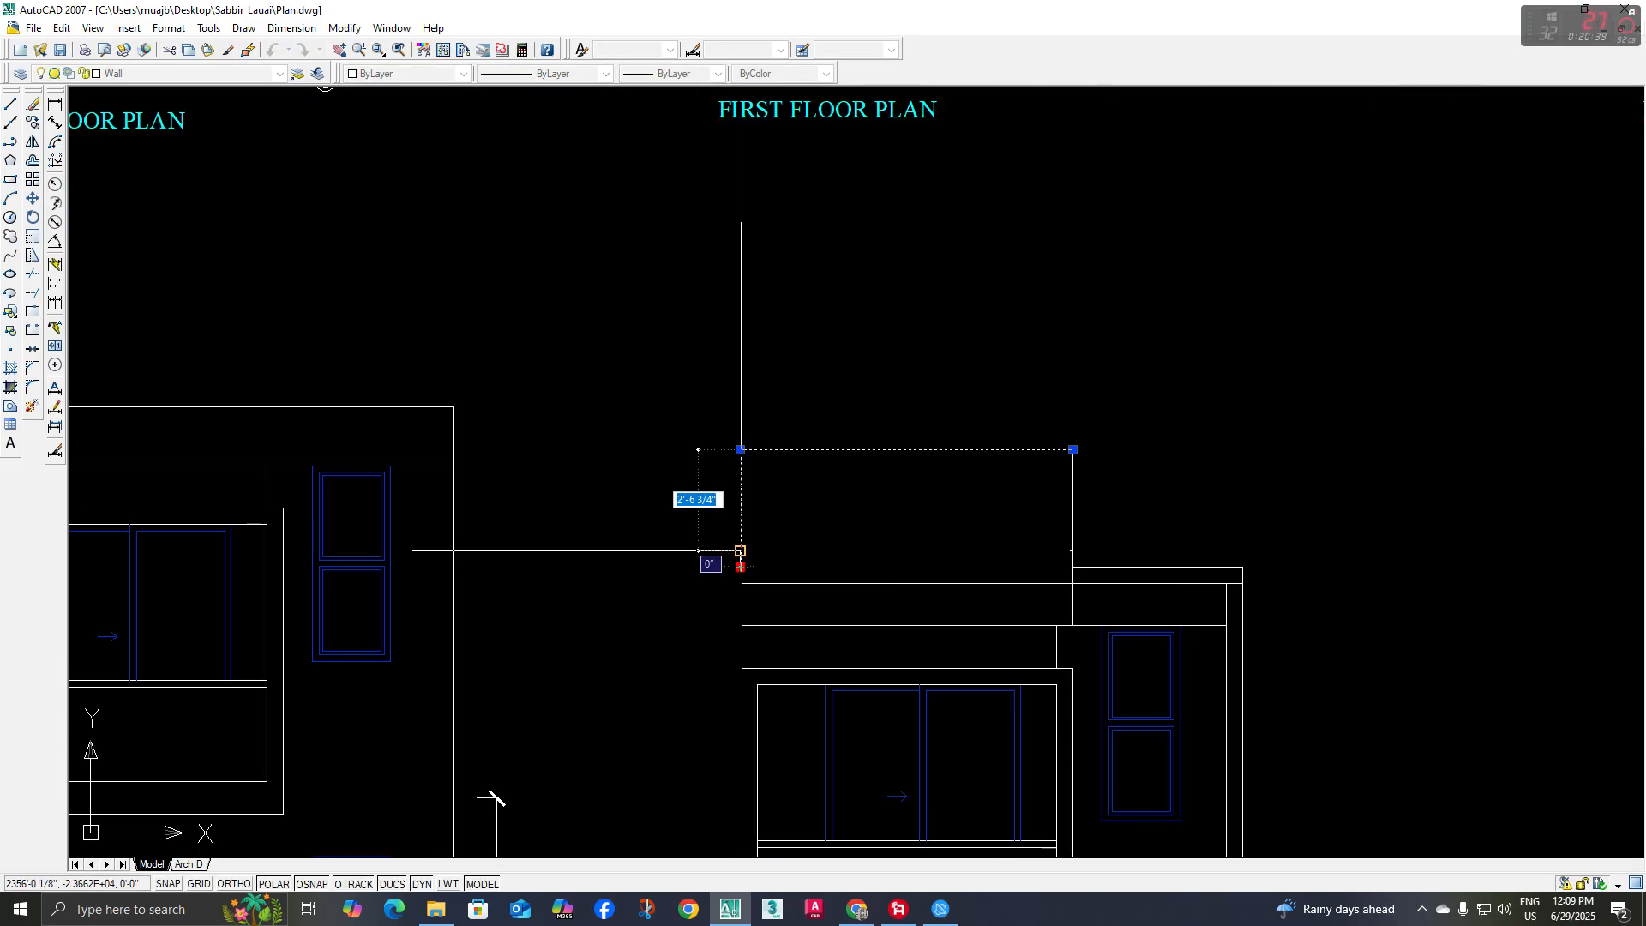
pyautogui.write('ex')
pyautogui.press('space')
pyautogui.press('space')
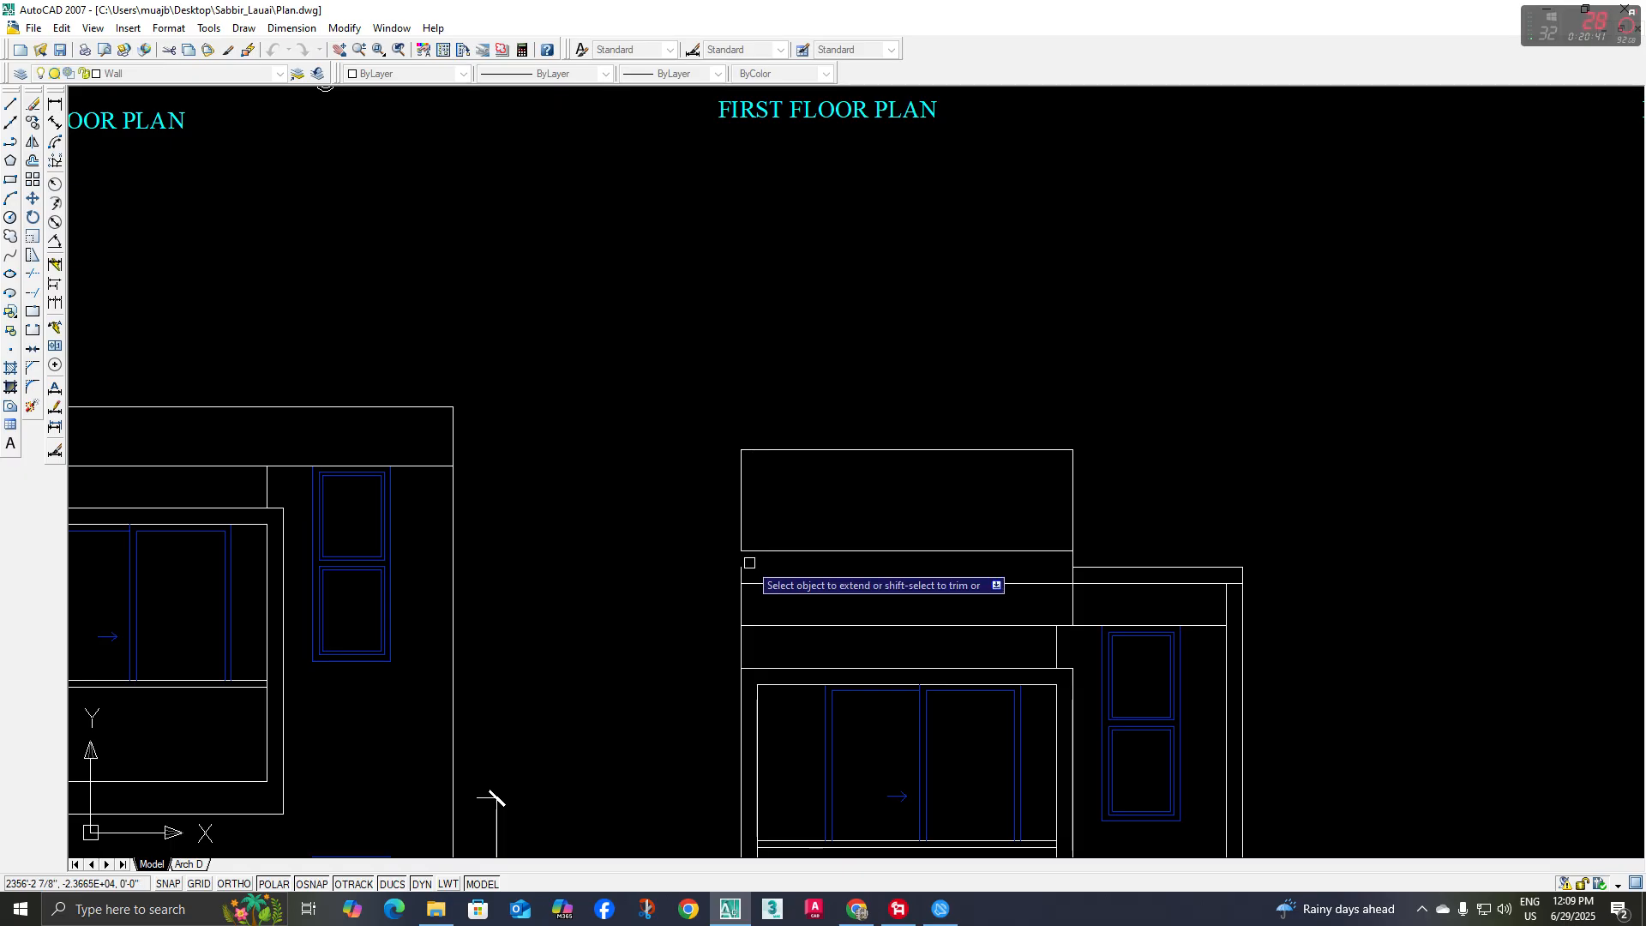
pyautogui.press('Escape')
# Shorten the terrace outline's right side to the same line and draw a vertical line closing the gap down to the roof line
pyautogui.click(1073, 508)
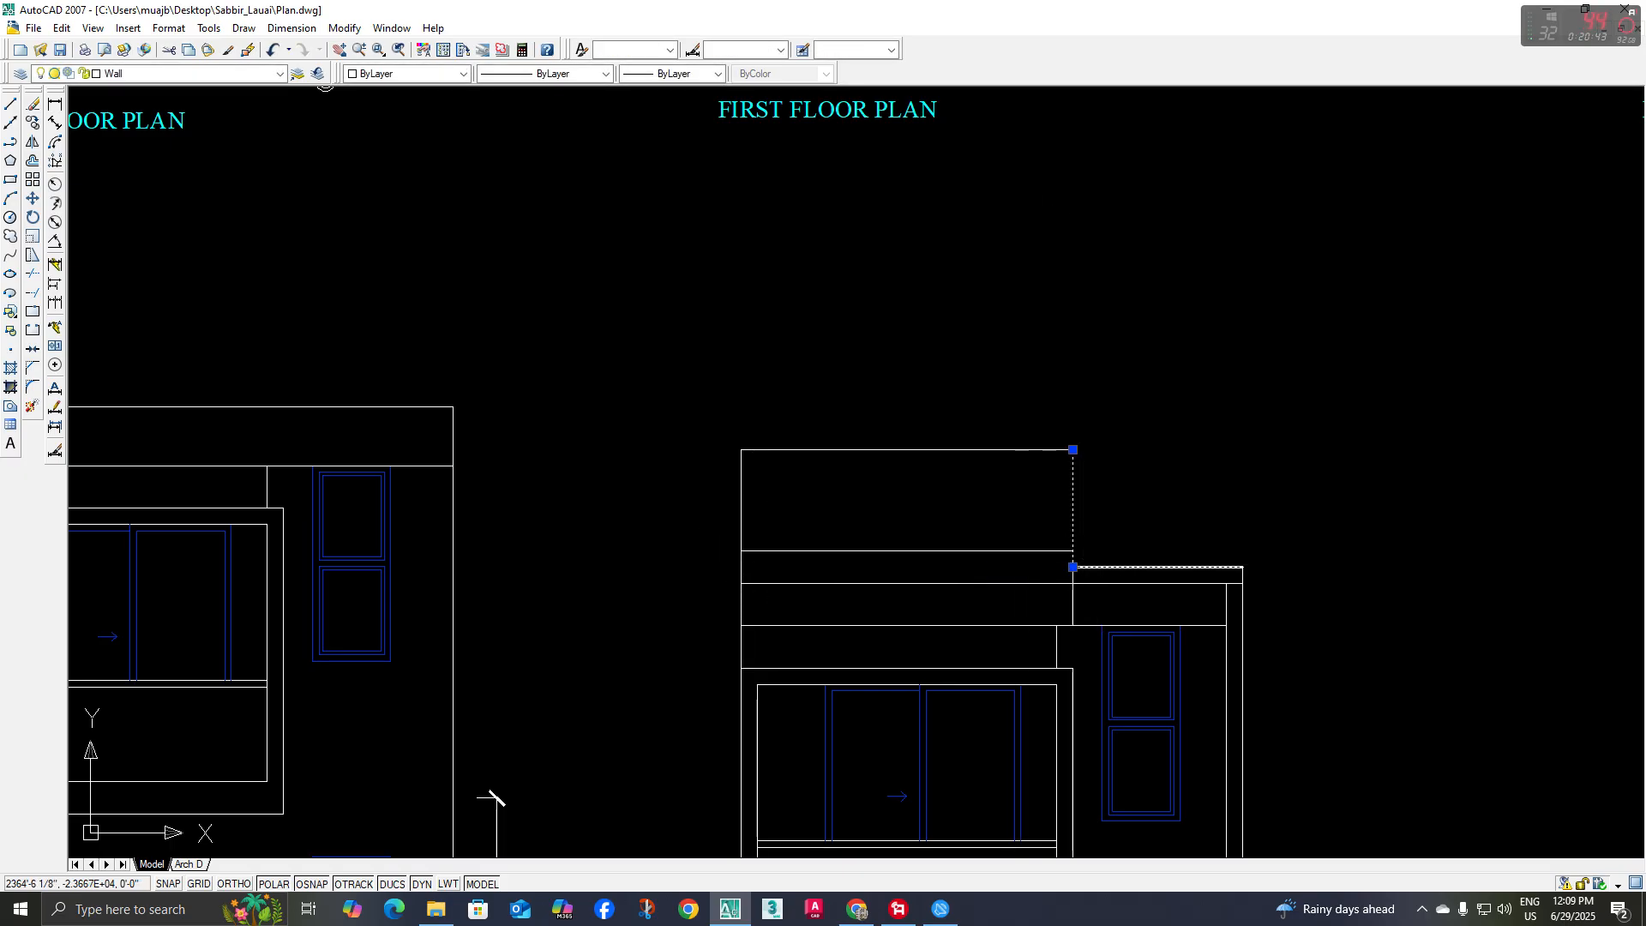
pyautogui.press('Escape')
pyautogui.scroll(2, 1067, 556)
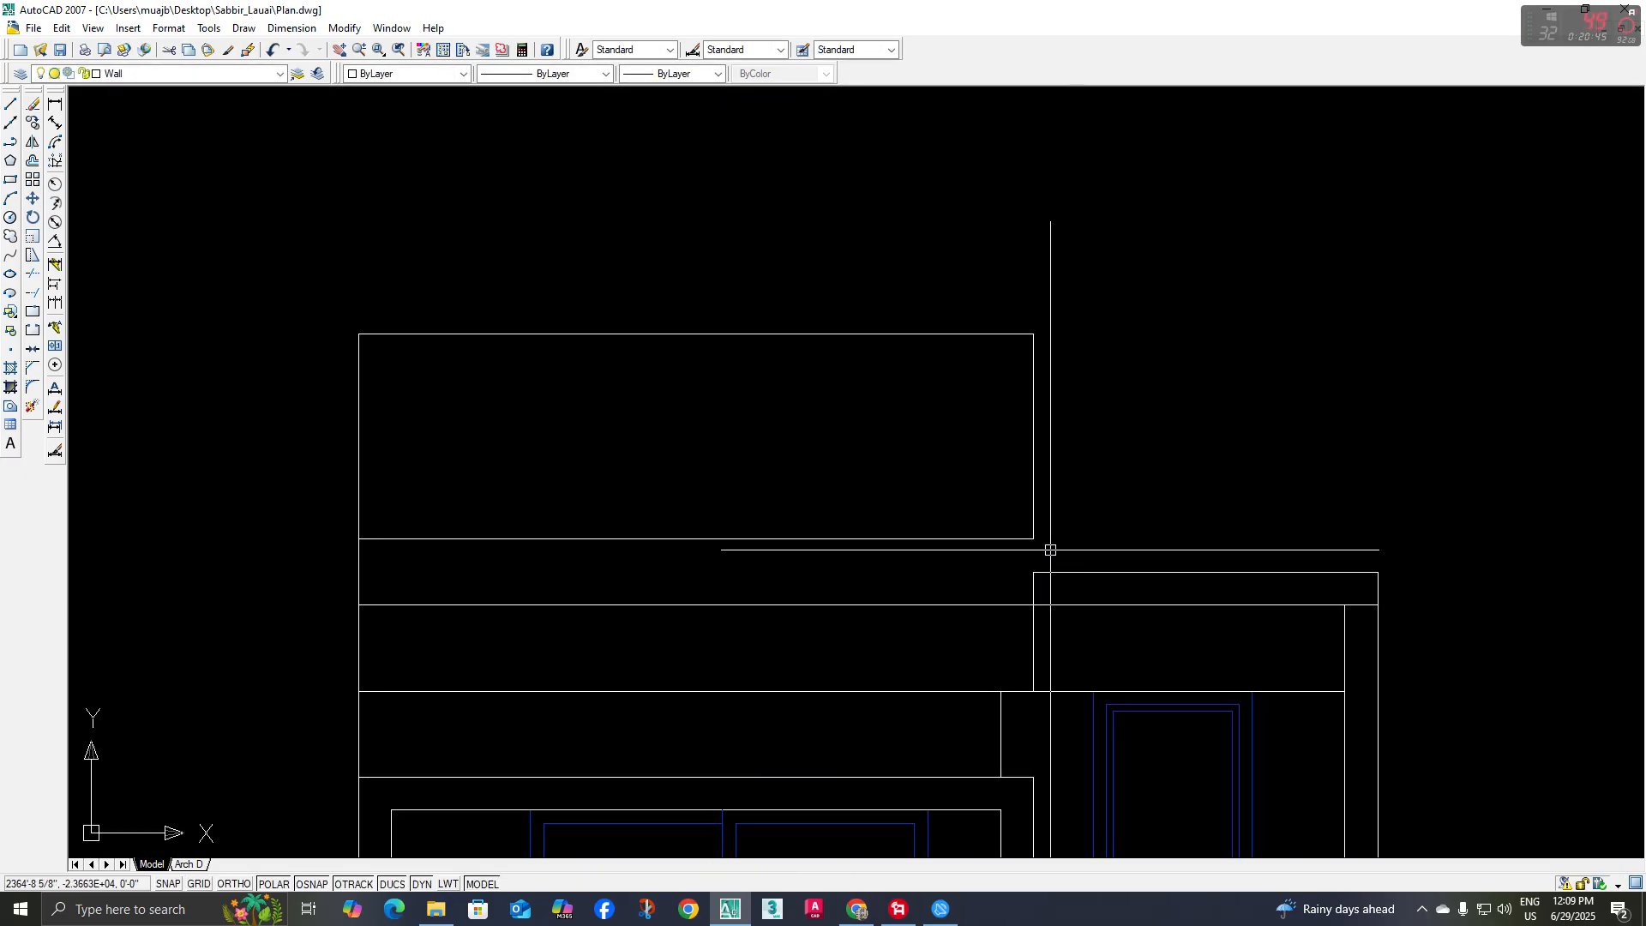
pyautogui.write('l')
pyautogui.press('space')
pyautogui.click(1033, 571)
pyautogui.press('space')
pyautogui.scroll(-2, 909, 519)
pyautogui.moveTo(907, 515)
pyautogui.mouseDown(button='middle')
pyautogui.moveTo(927, 533)
pyautogui.moveTo(799, 526)
pyautogui.moveTo(812, 539)
pyautogui.mouseUp(button='middle')
# Offset the terrace outline's left, top and right edges 2" inward to form the railing frame
pyautogui.write('o')
pyautogui.press('space')
pyautogui.scroll(-4, 805, 529)
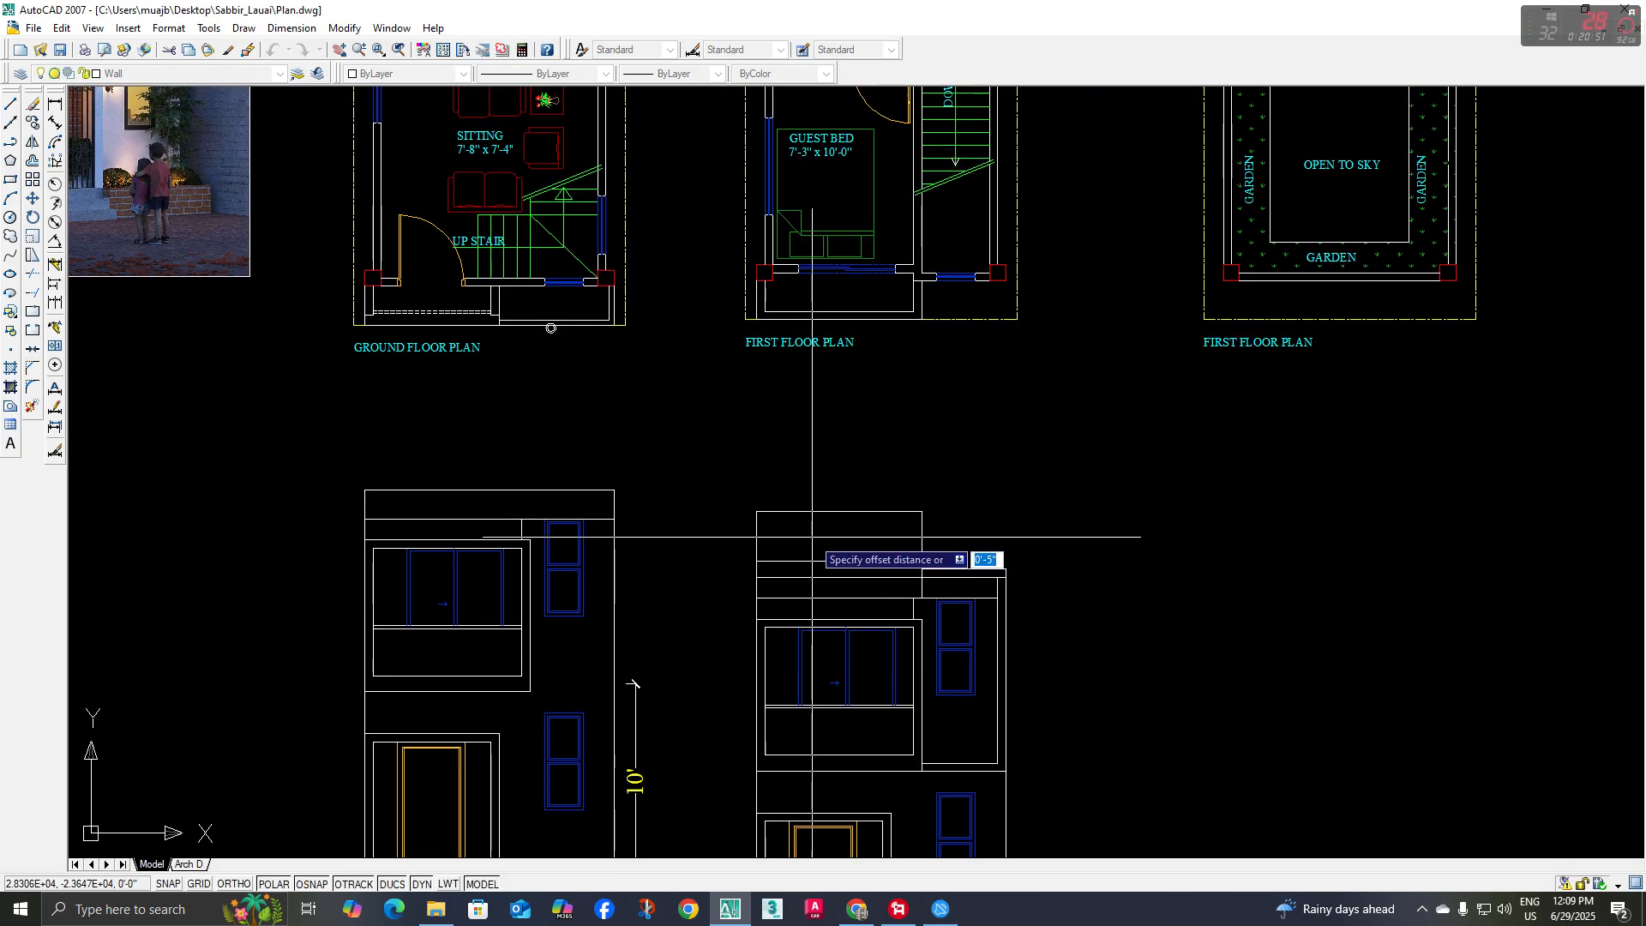
pyautogui.press('space')
pyautogui.scroll(3, 766, 529)
pyautogui.click(755, 524)
pyautogui.click(872, 520)
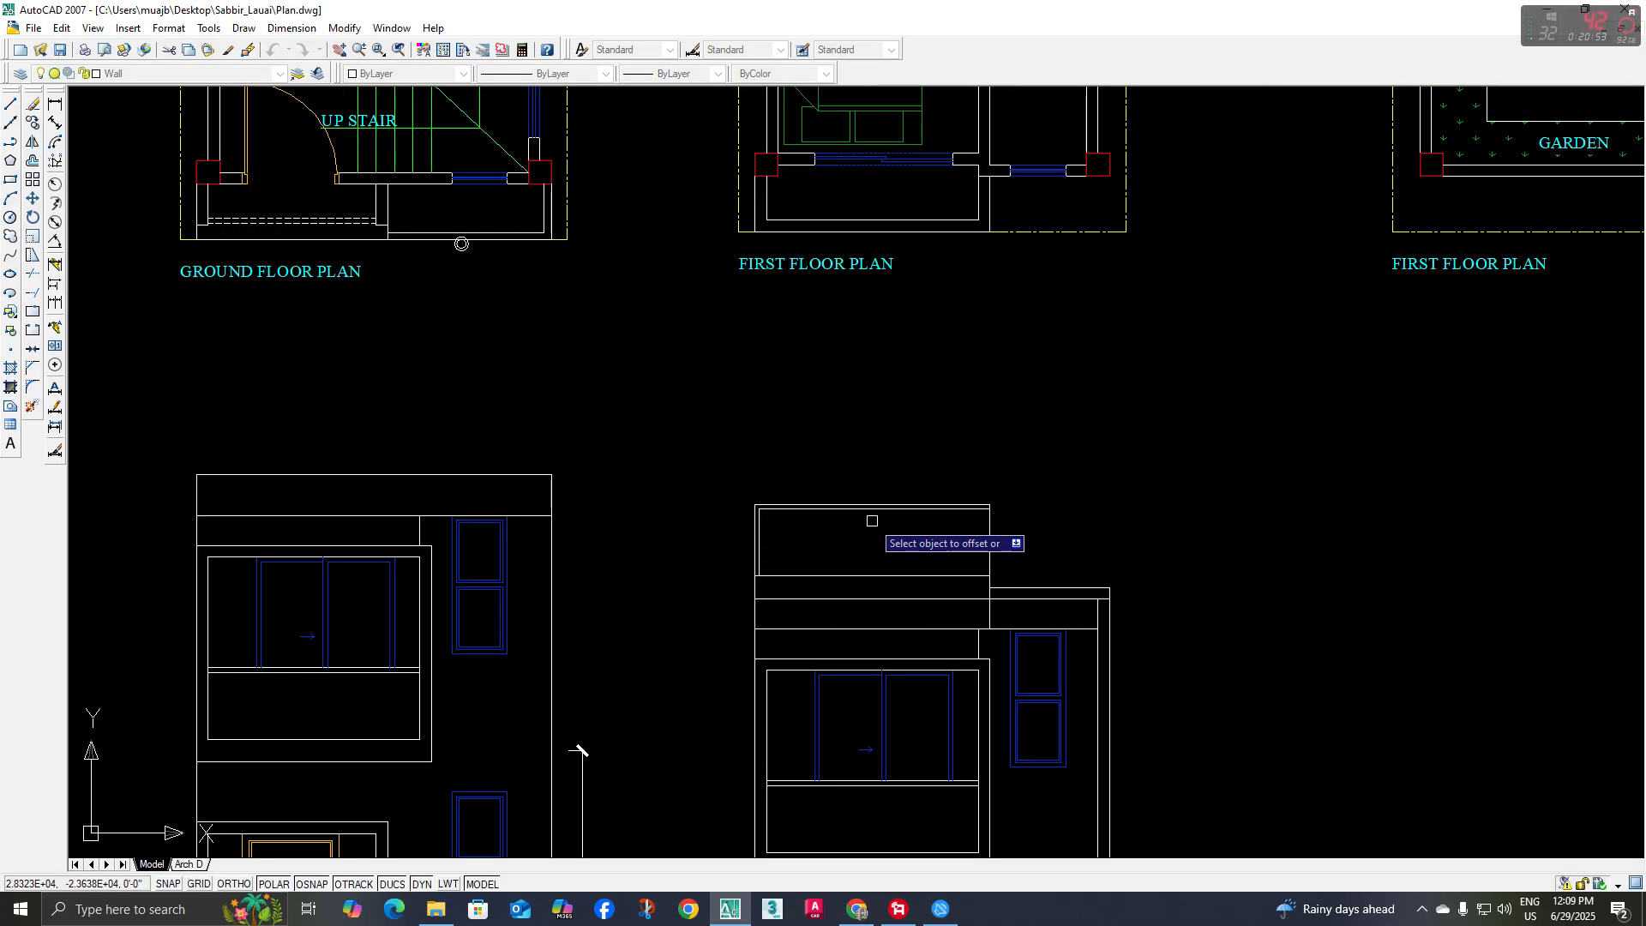
pyautogui.click(990, 531)
pyautogui.click(940, 536)
pyautogui.press('Escape')
# Explode the outer and inner railing polylines and extend the inner top rail line to the left outer edge
pyautogui.scroll(2, 878, 525)
pyautogui.click(871, 513)
pyautogui.click(626, 329)
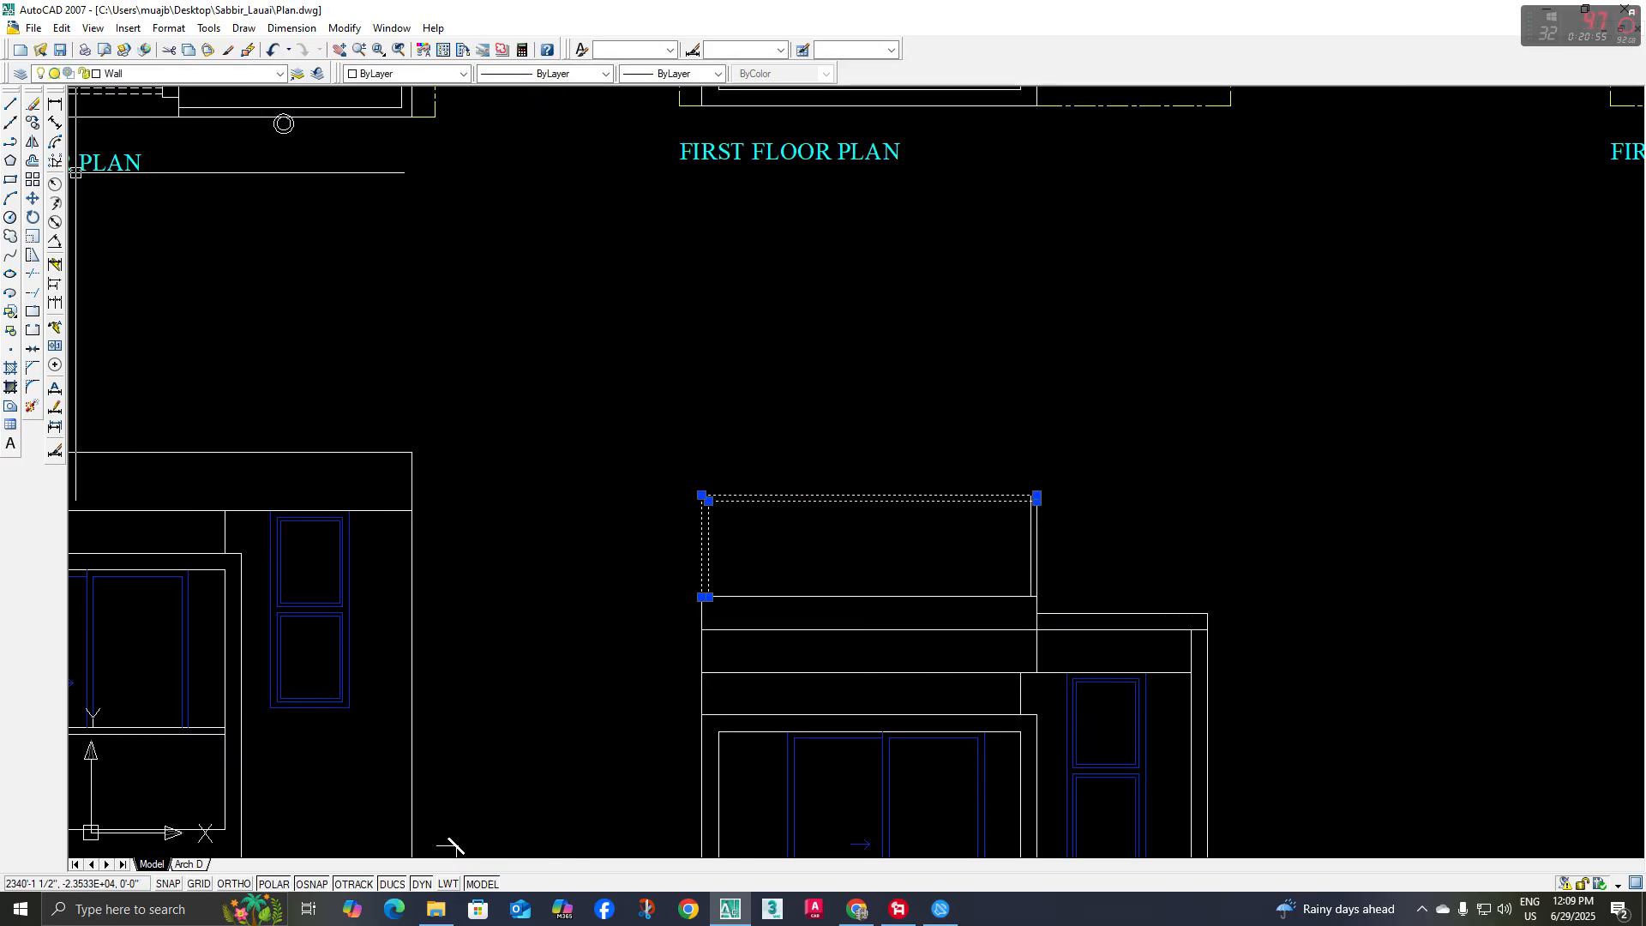
pyautogui.click(36, 407)
pyautogui.moveTo(732, 519); pyautogui.dragTo(742, 511, button='middle')
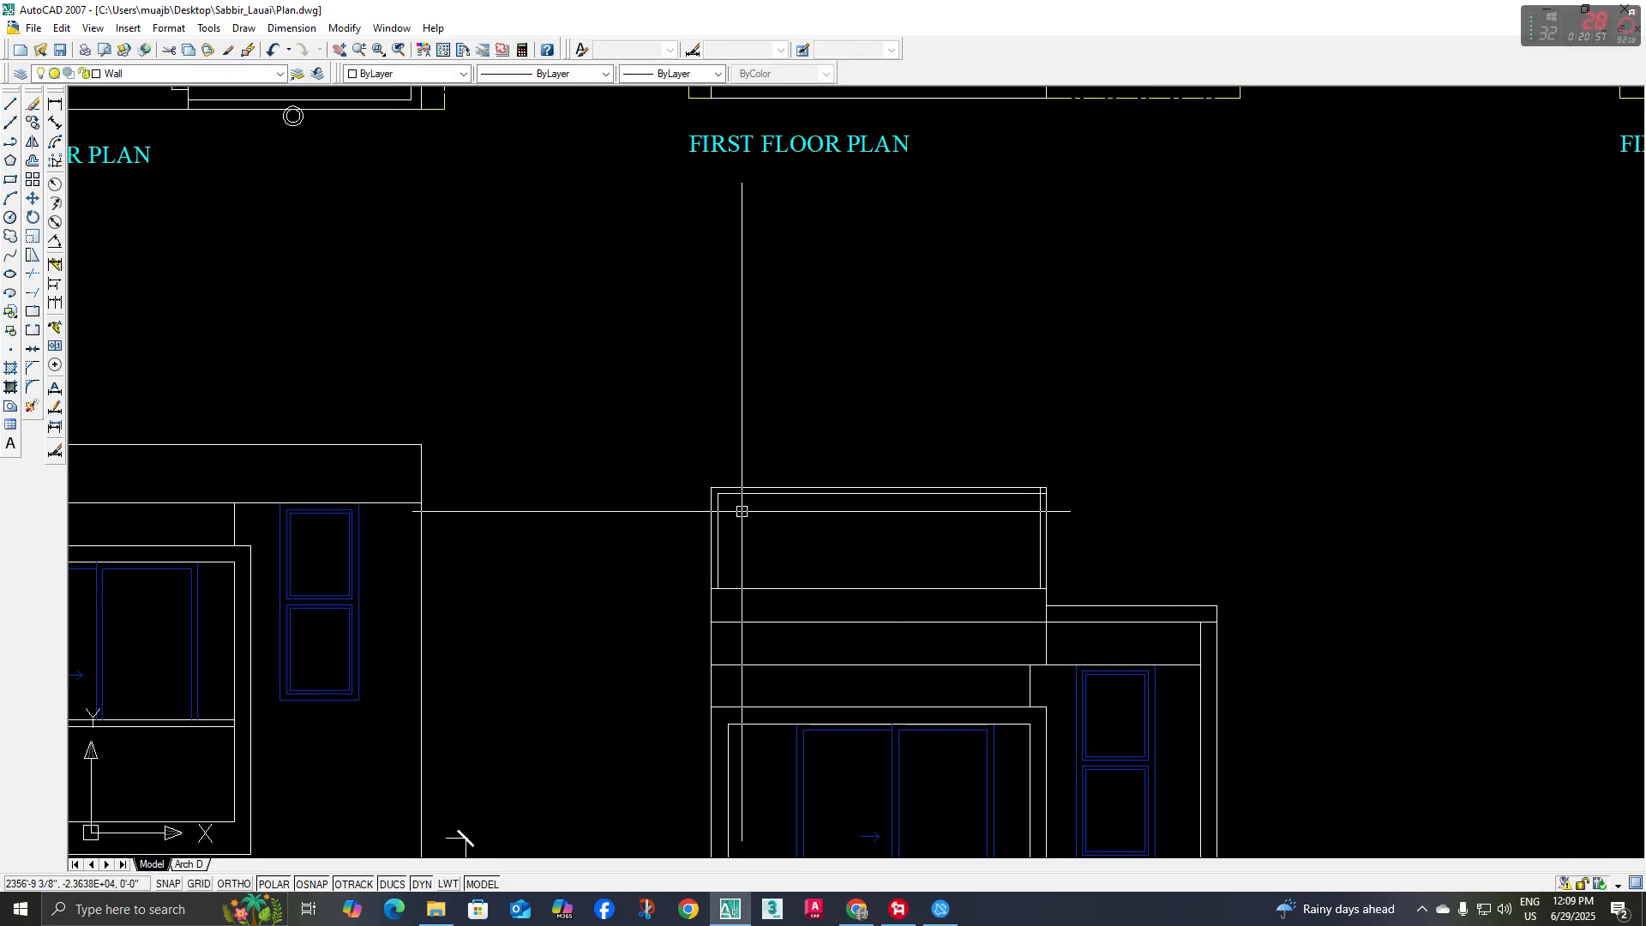
pyautogui.write('ex')
pyautogui.press('space')
pyautogui.press('space')
pyautogui.click(759, 496)
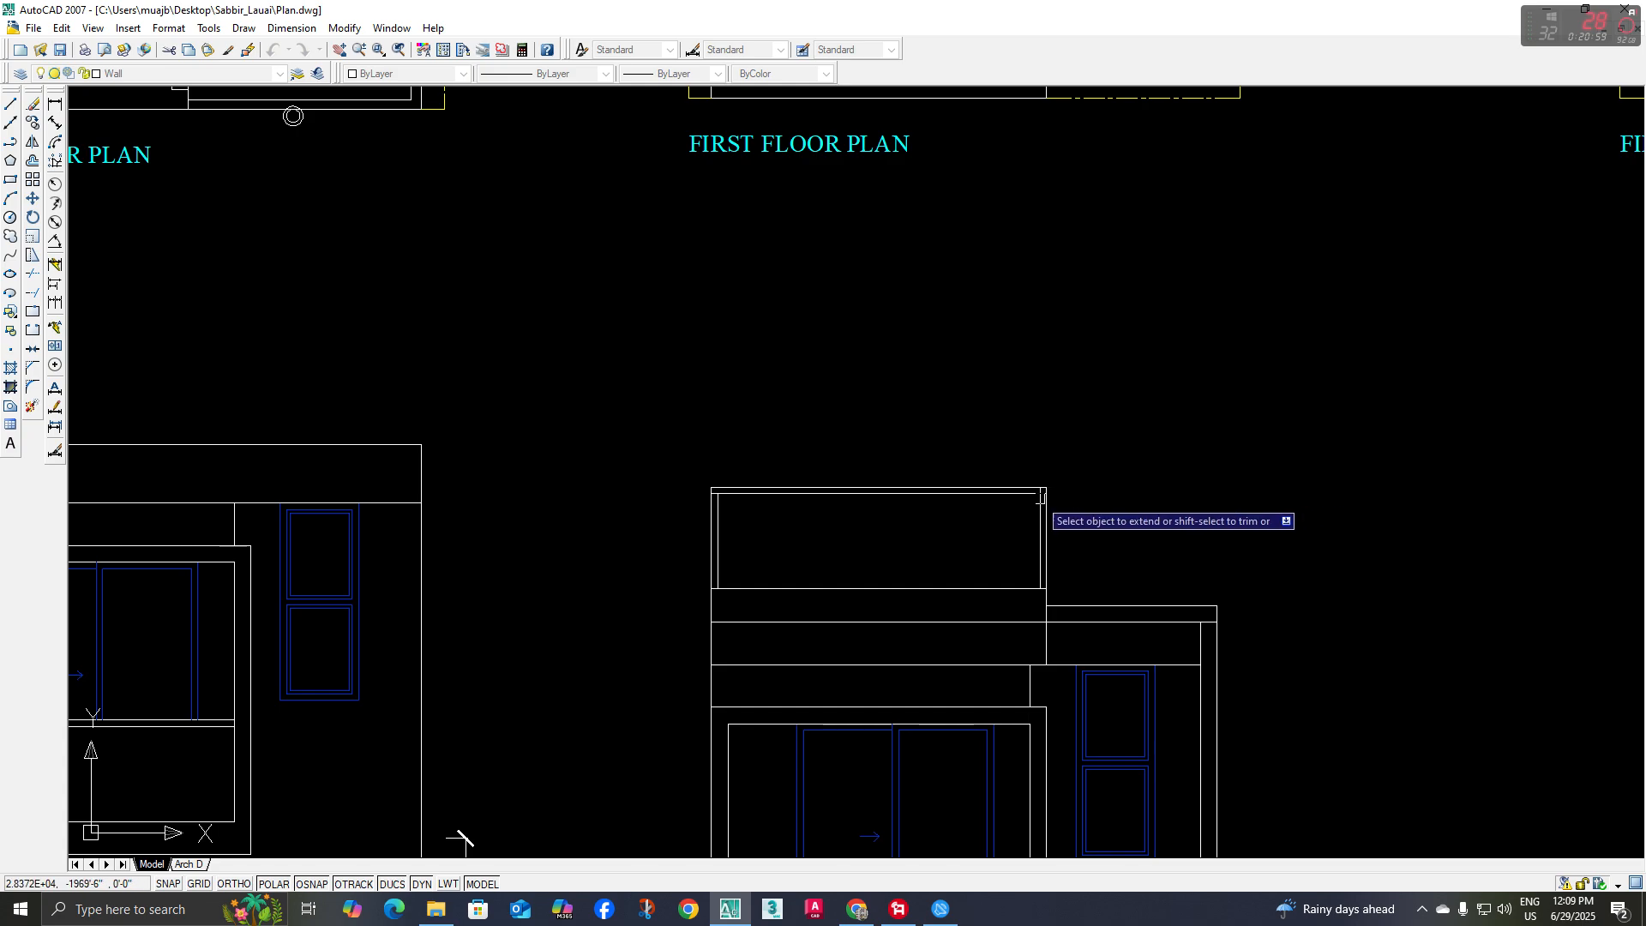
pyautogui.press('Escape')
# Trim the overlapping inner frame lines at the railing's upper right corner
pyautogui.moveTo(926, 517); pyautogui.dragTo(920, 529, button='middle')
pyautogui.write('tr')
pyautogui.press('space')
pyautogui.press('space')
pyautogui.scroll(5, 1009, 504)
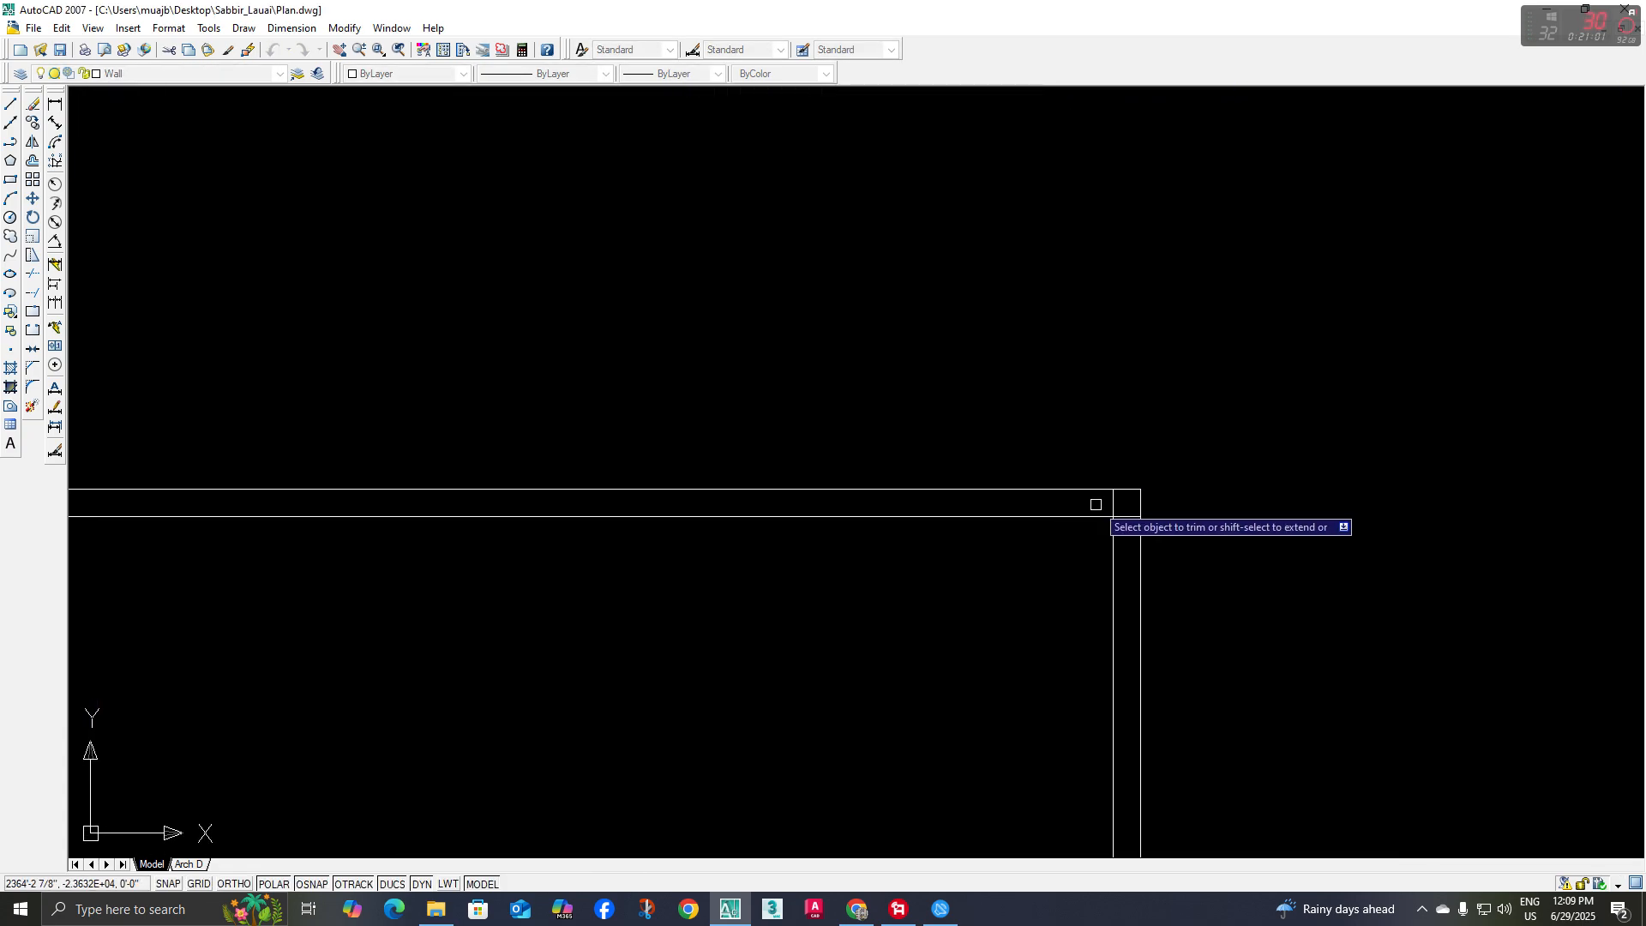
pyautogui.click(1113, 503)
pyautogui.click(1122, 515)
pyautogui.scroll(-5, 999, 526)
pyautogui.scroll(-5, 760, 544)
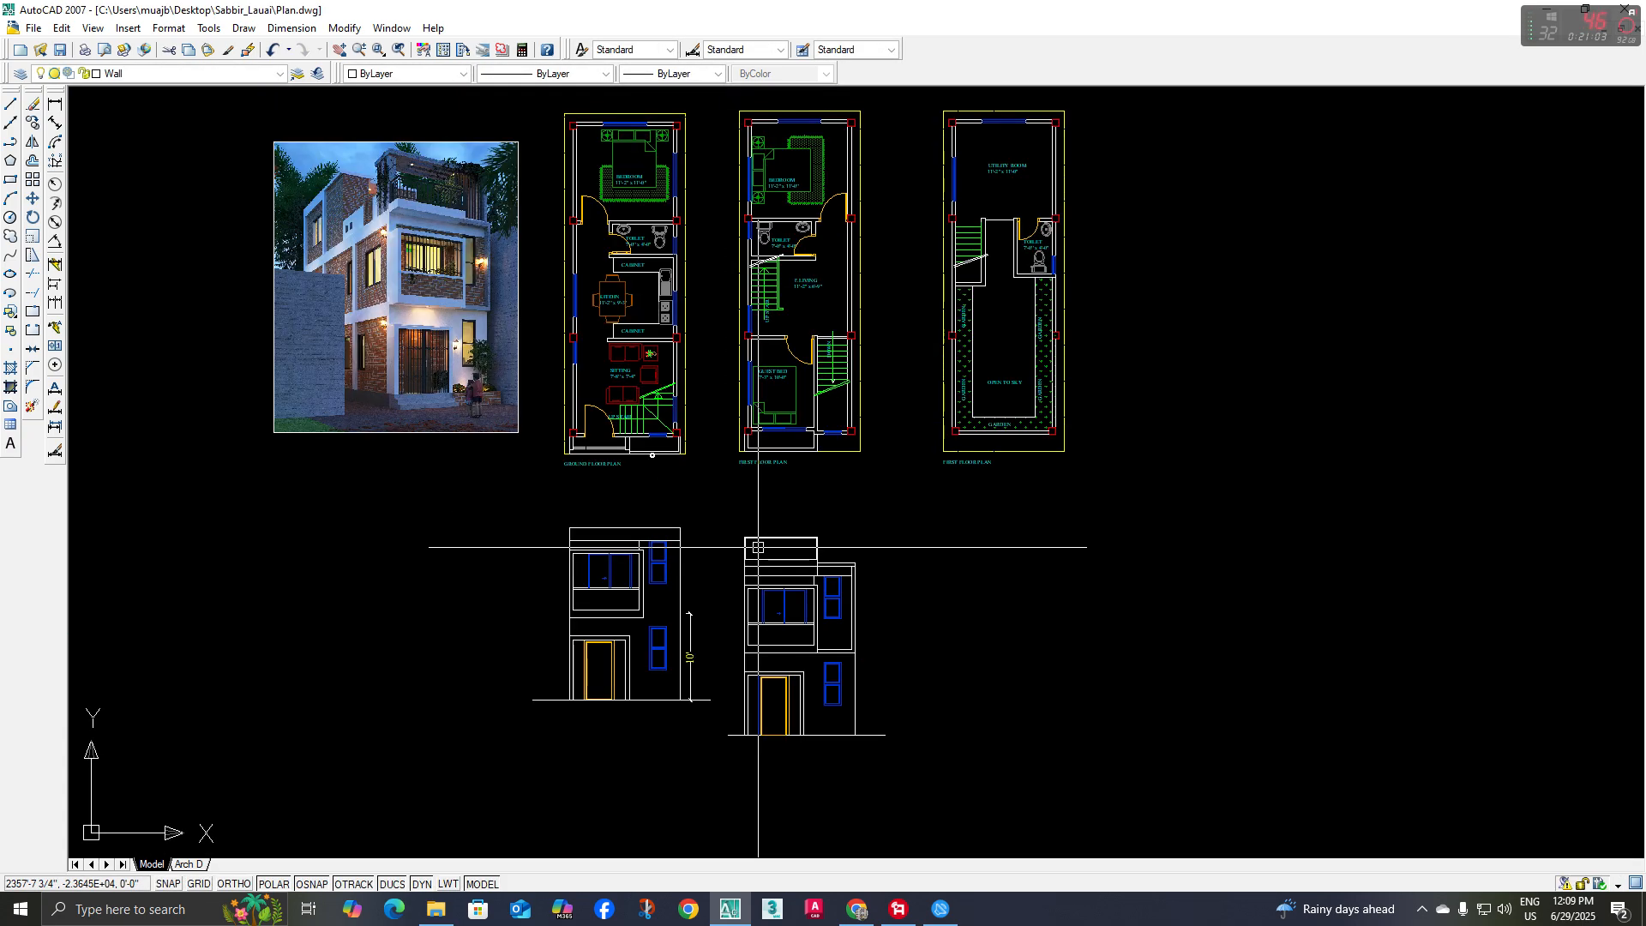
# Following the rendering's railing, offset the left post's inner line 5" inward and add a closely spaced parallel line to form a thin baluster
pyautogui.scroll(8, 511, 338)
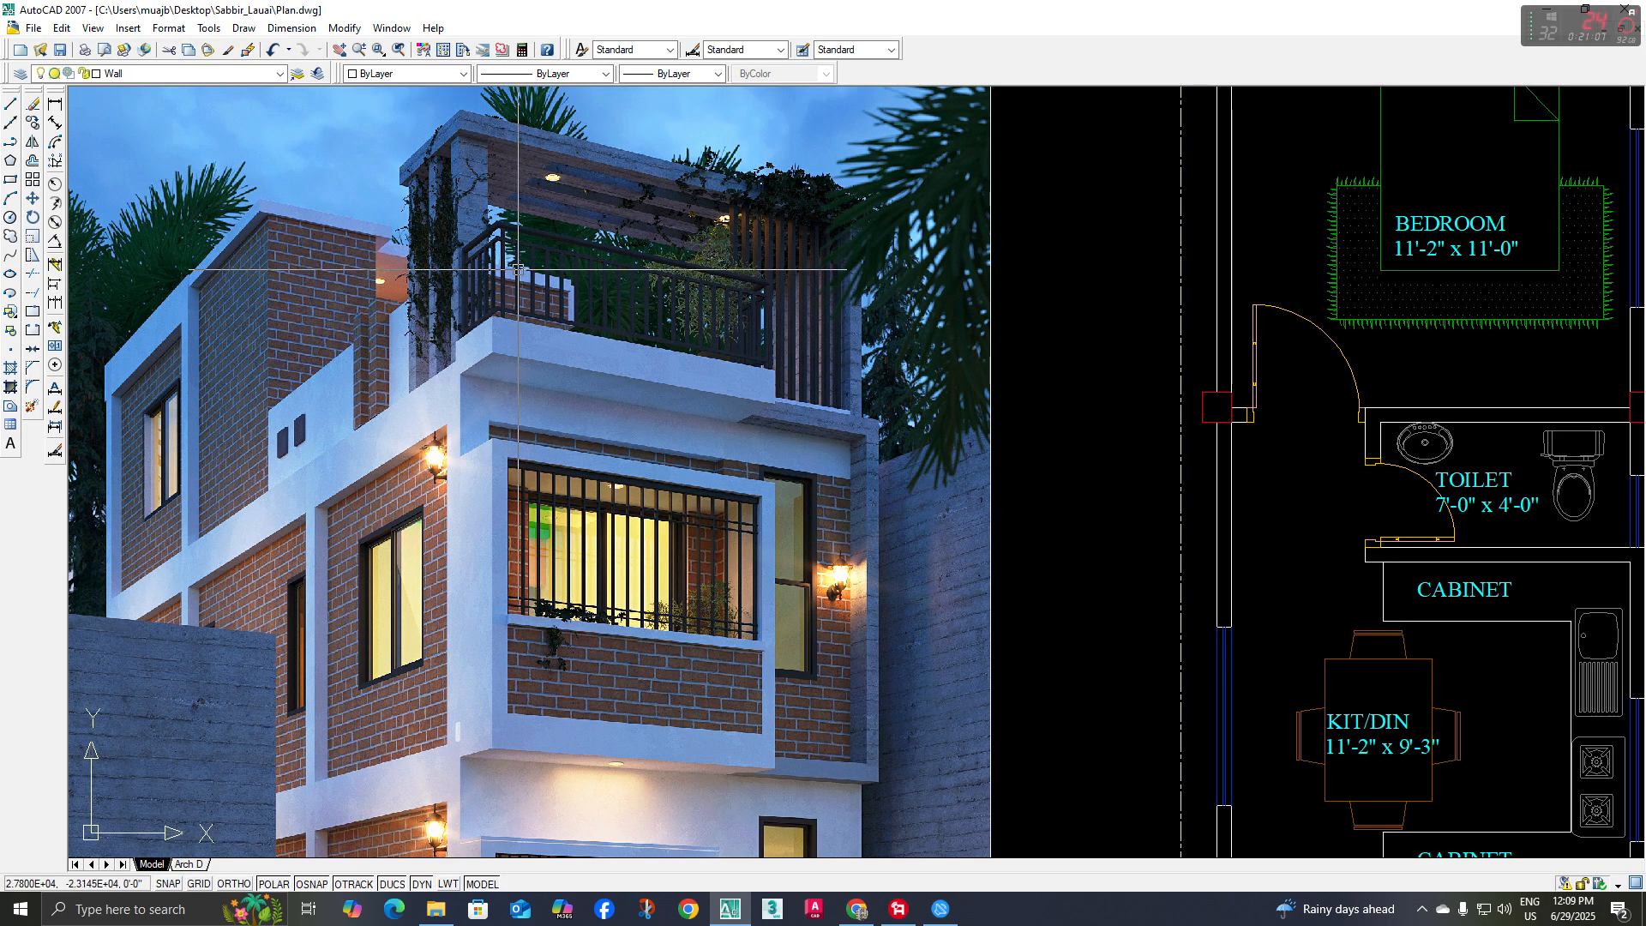
pyautogui.scroll(-8, 716, 361)
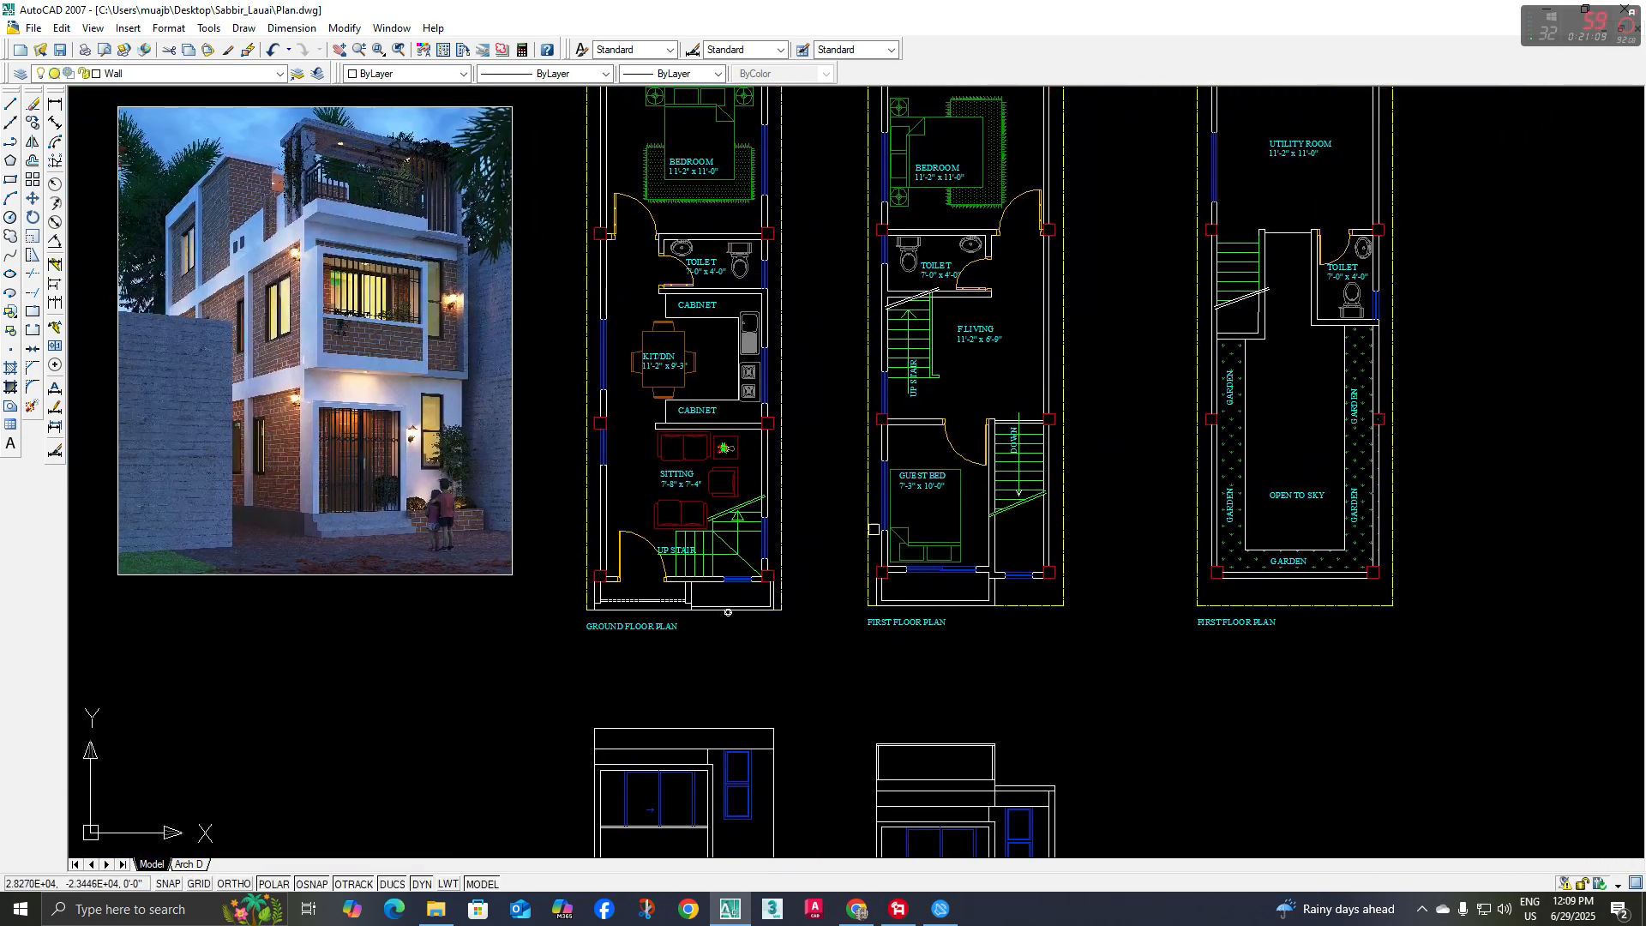
pyautogui.scroll(6, 772, 565)
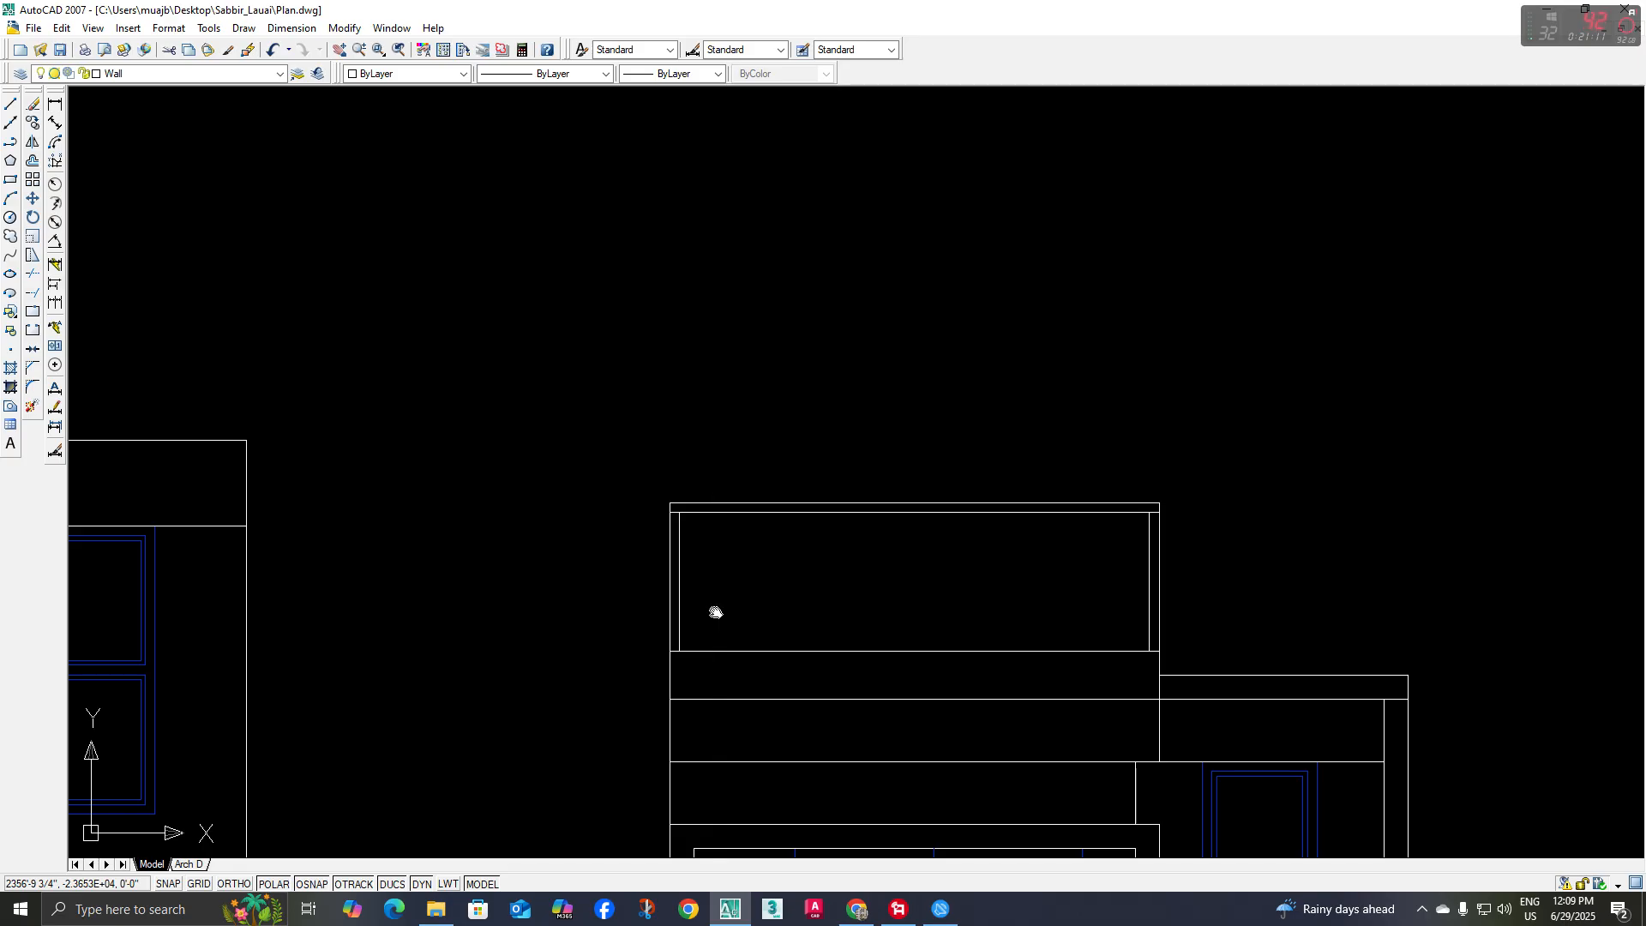
pyautogui.write('o')
pyautogui.press('Return')
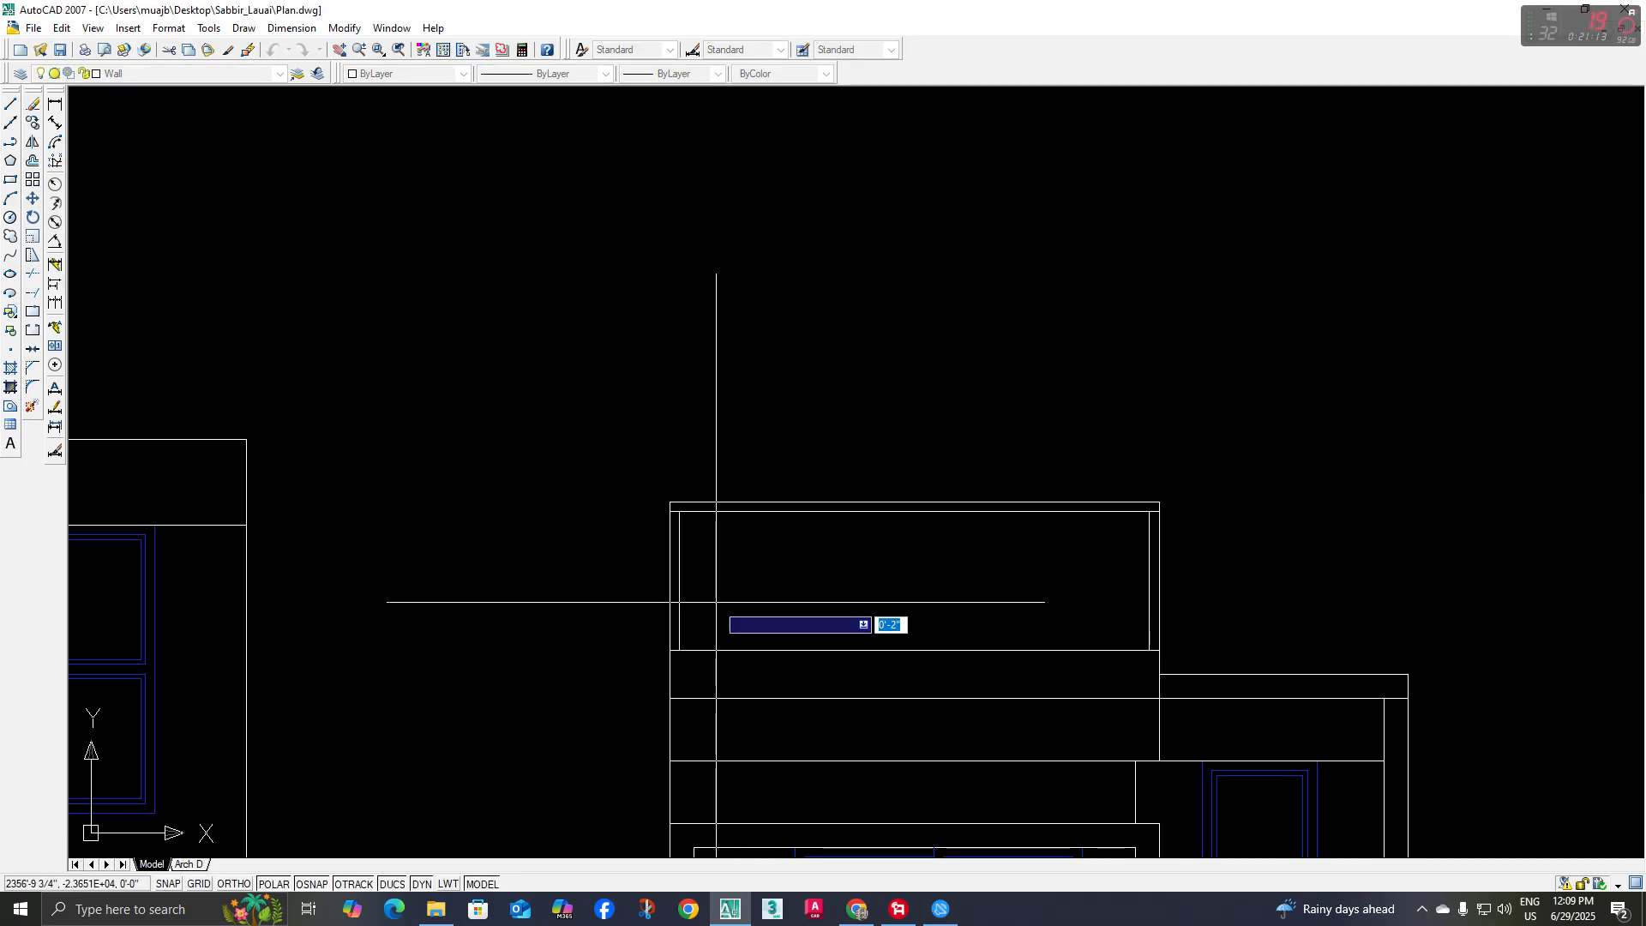
pyautogui.press('Return')
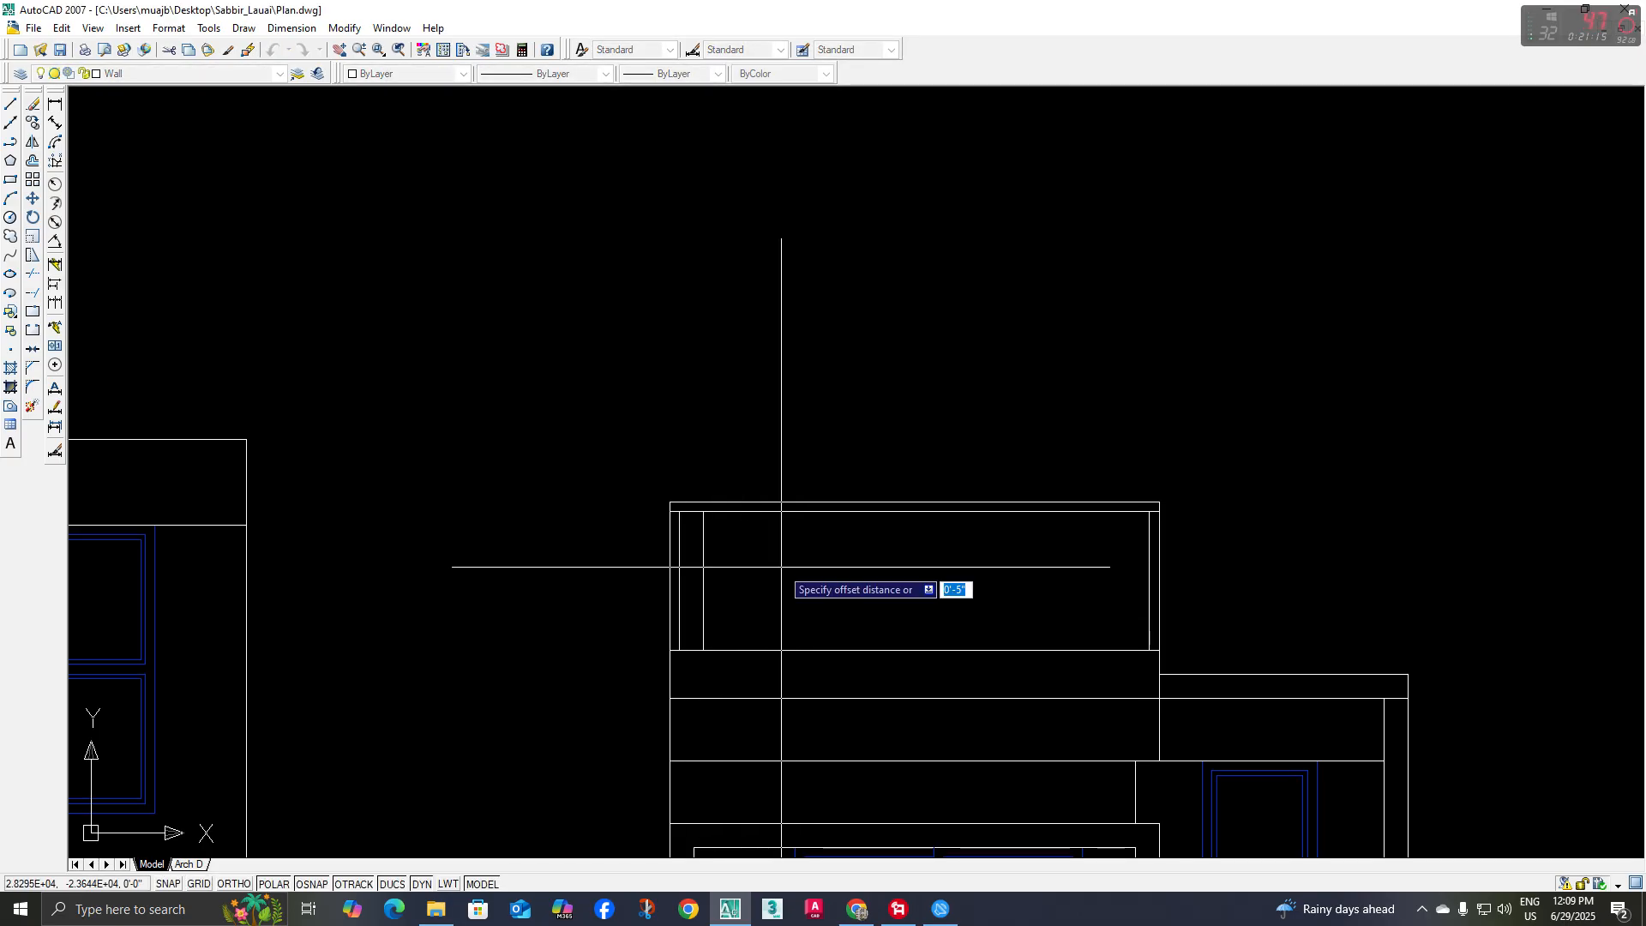
pyautogui.click(703, 553)
pyautogui.click(782, 548)
pyautogui.press('Escape')
# Copy the baluster's two lines repeatedly across the railing frame at equal spacing, keeping the 5" gap, up to the right post
pyautogui.scroll(3, 715, 536)
pyautogui.click(749, 519)
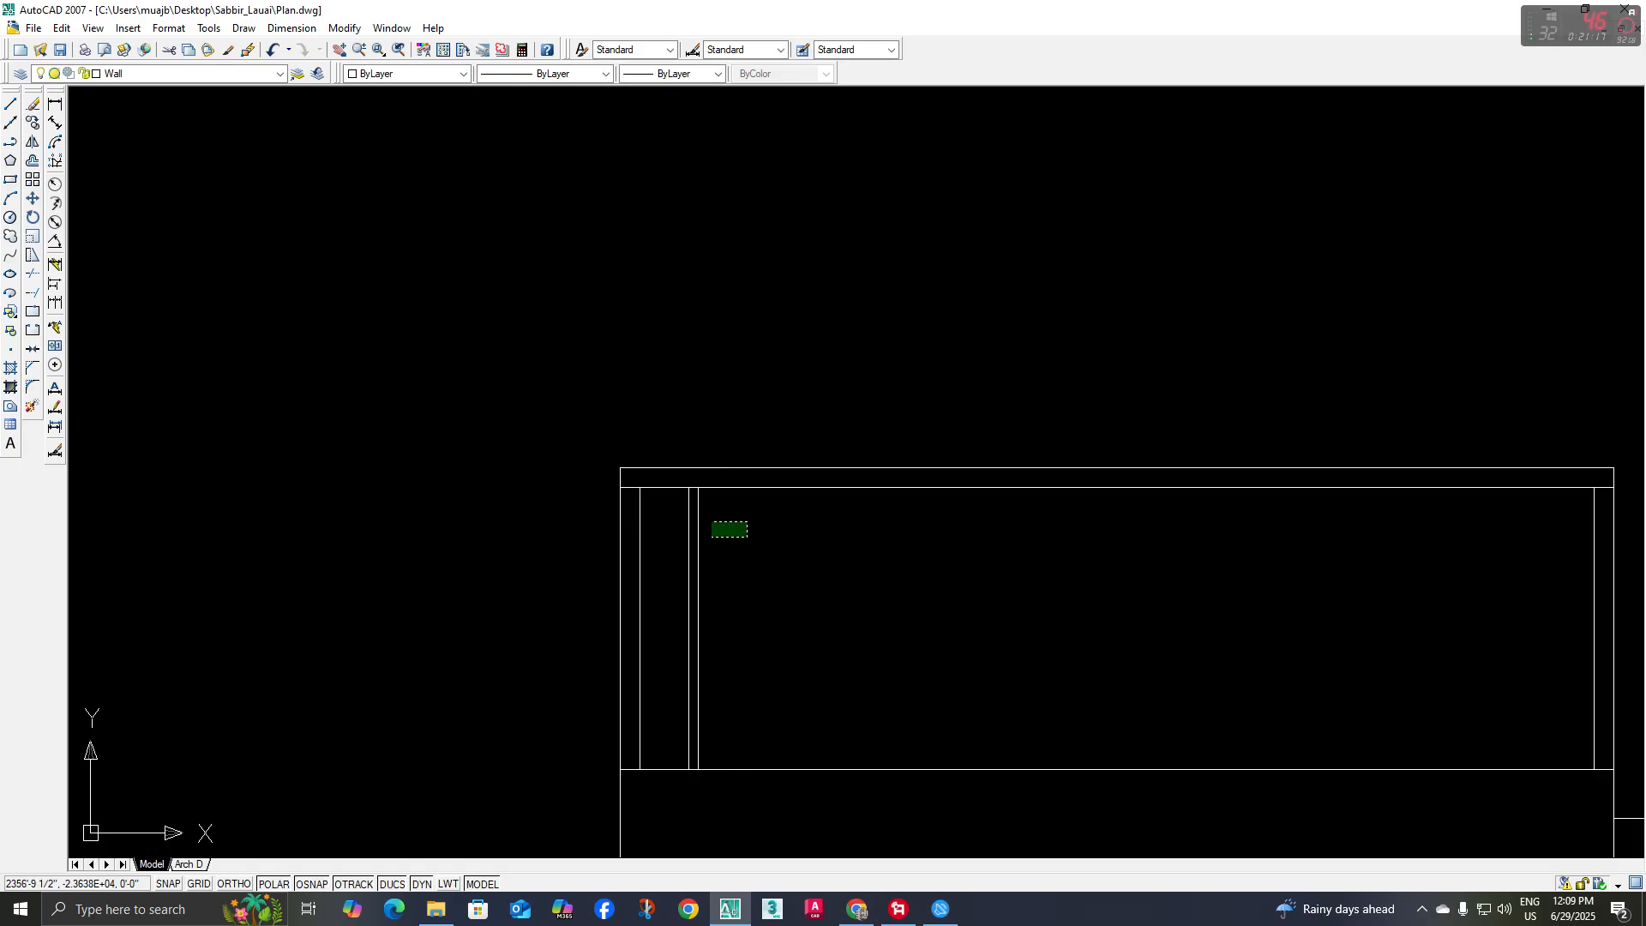
pyautogui.click(667, 536)
pyautogui.click(32, 123)
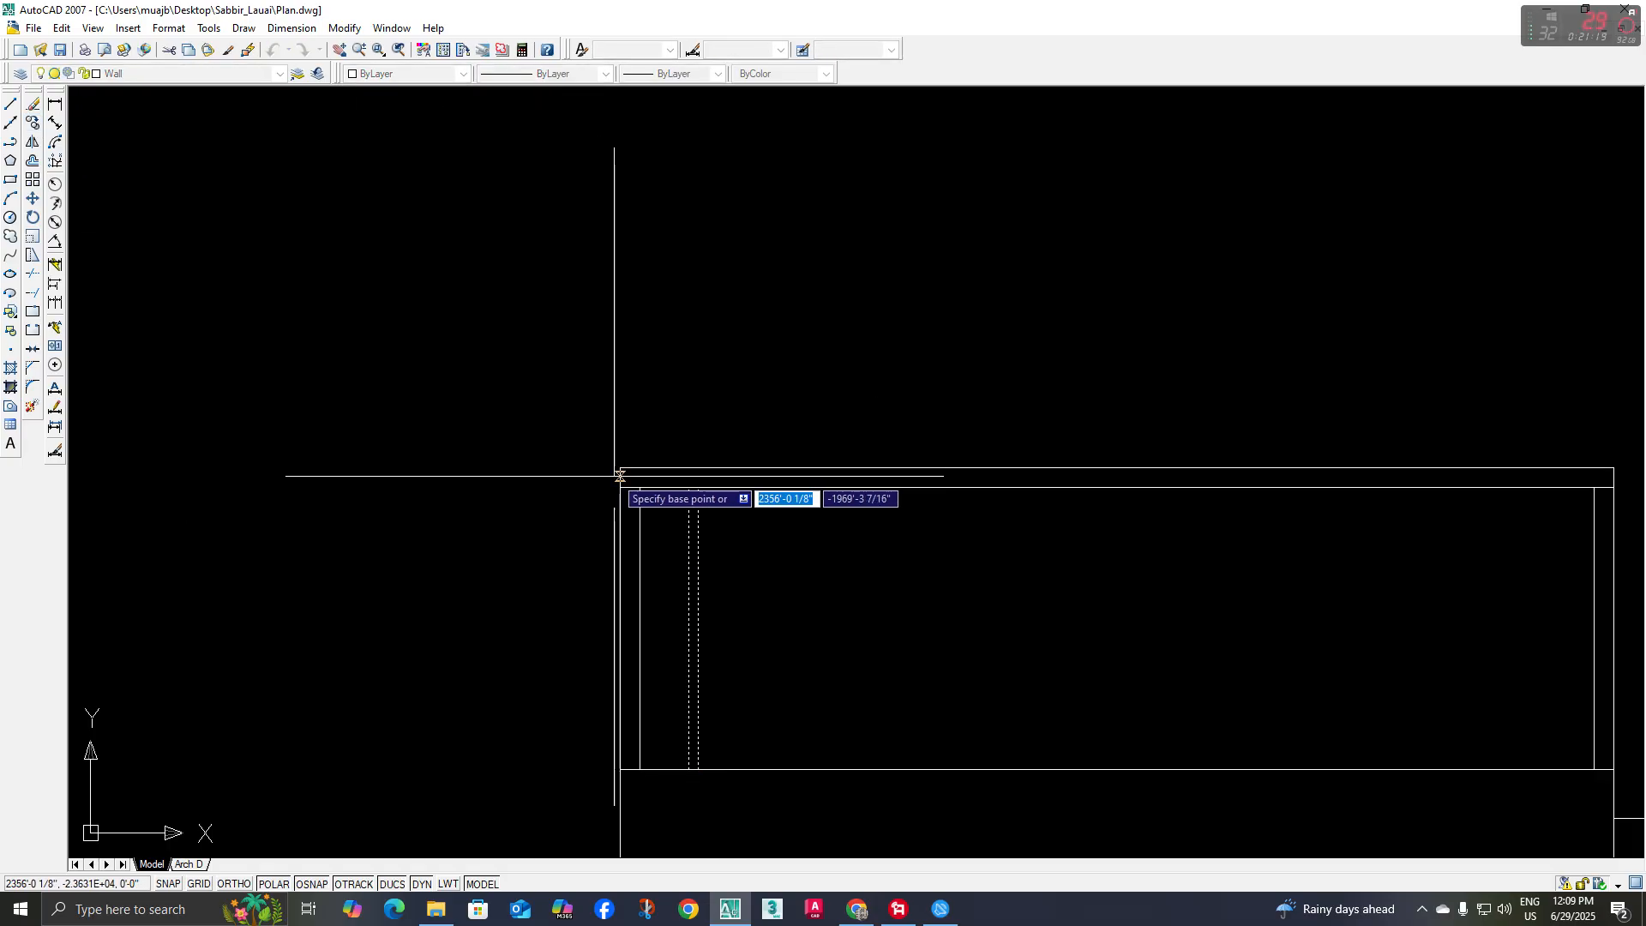
pyautogui.moveTo(654, 517); pyautogui.dragTo(632, 500, button='middle')
pyautogui.click(611, 464)
pyautogui.click(672, 464)
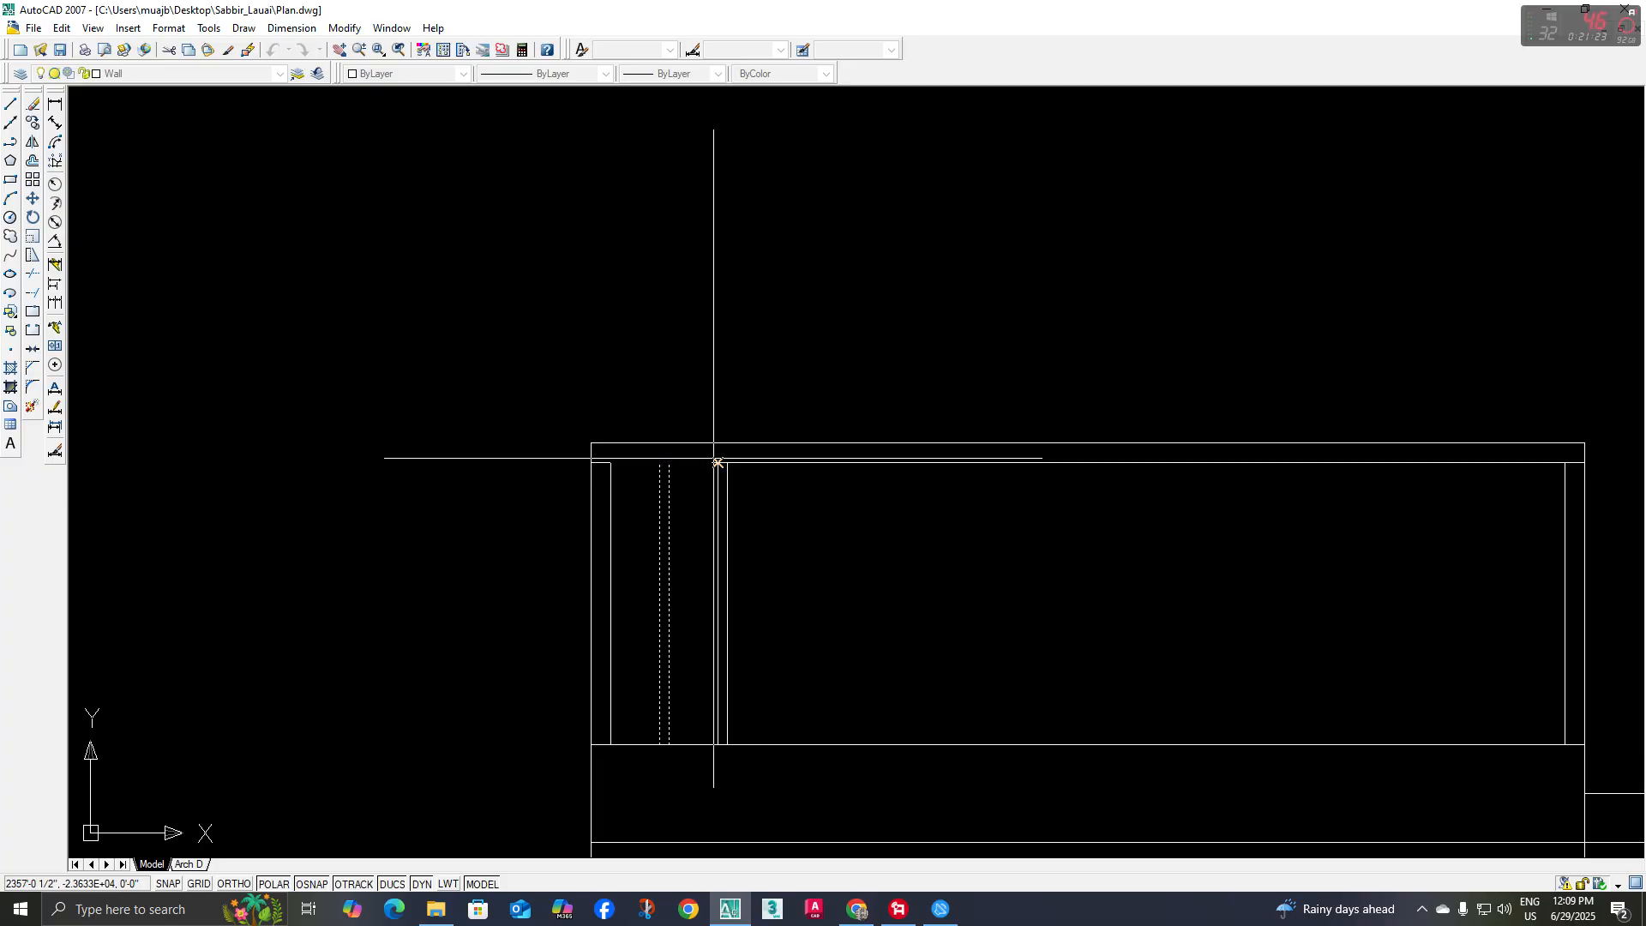
pyautogui.click(727, 462)
pyautogui.click(787, 462)
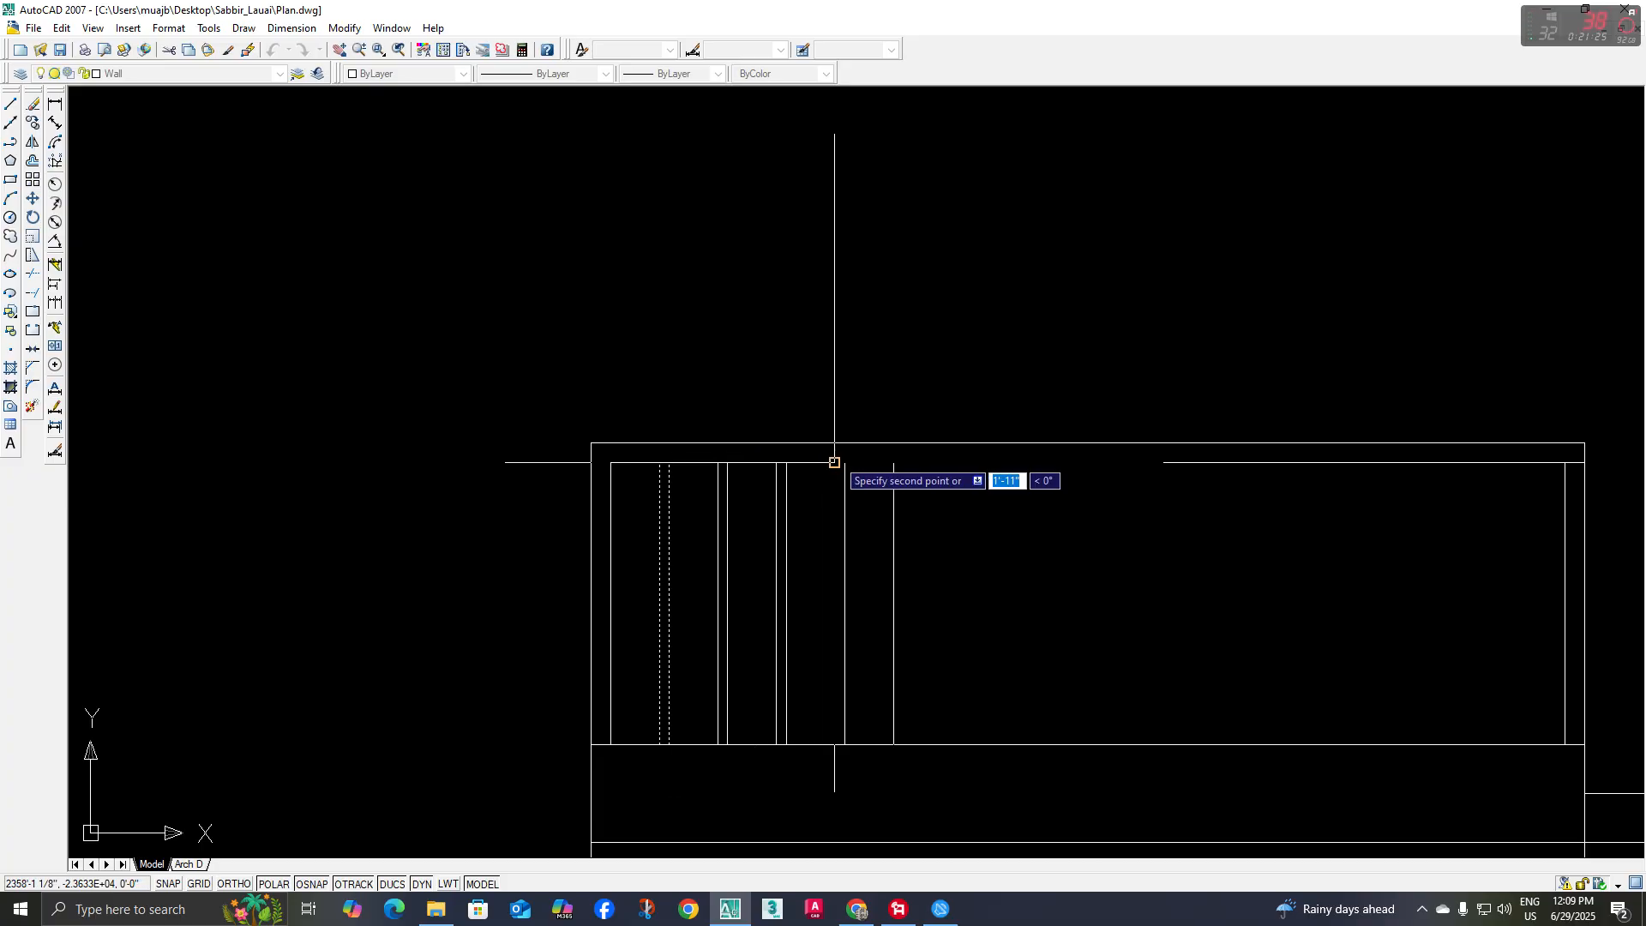
pyautogui.click(844, 462)
pyautogui.click(903, 462)
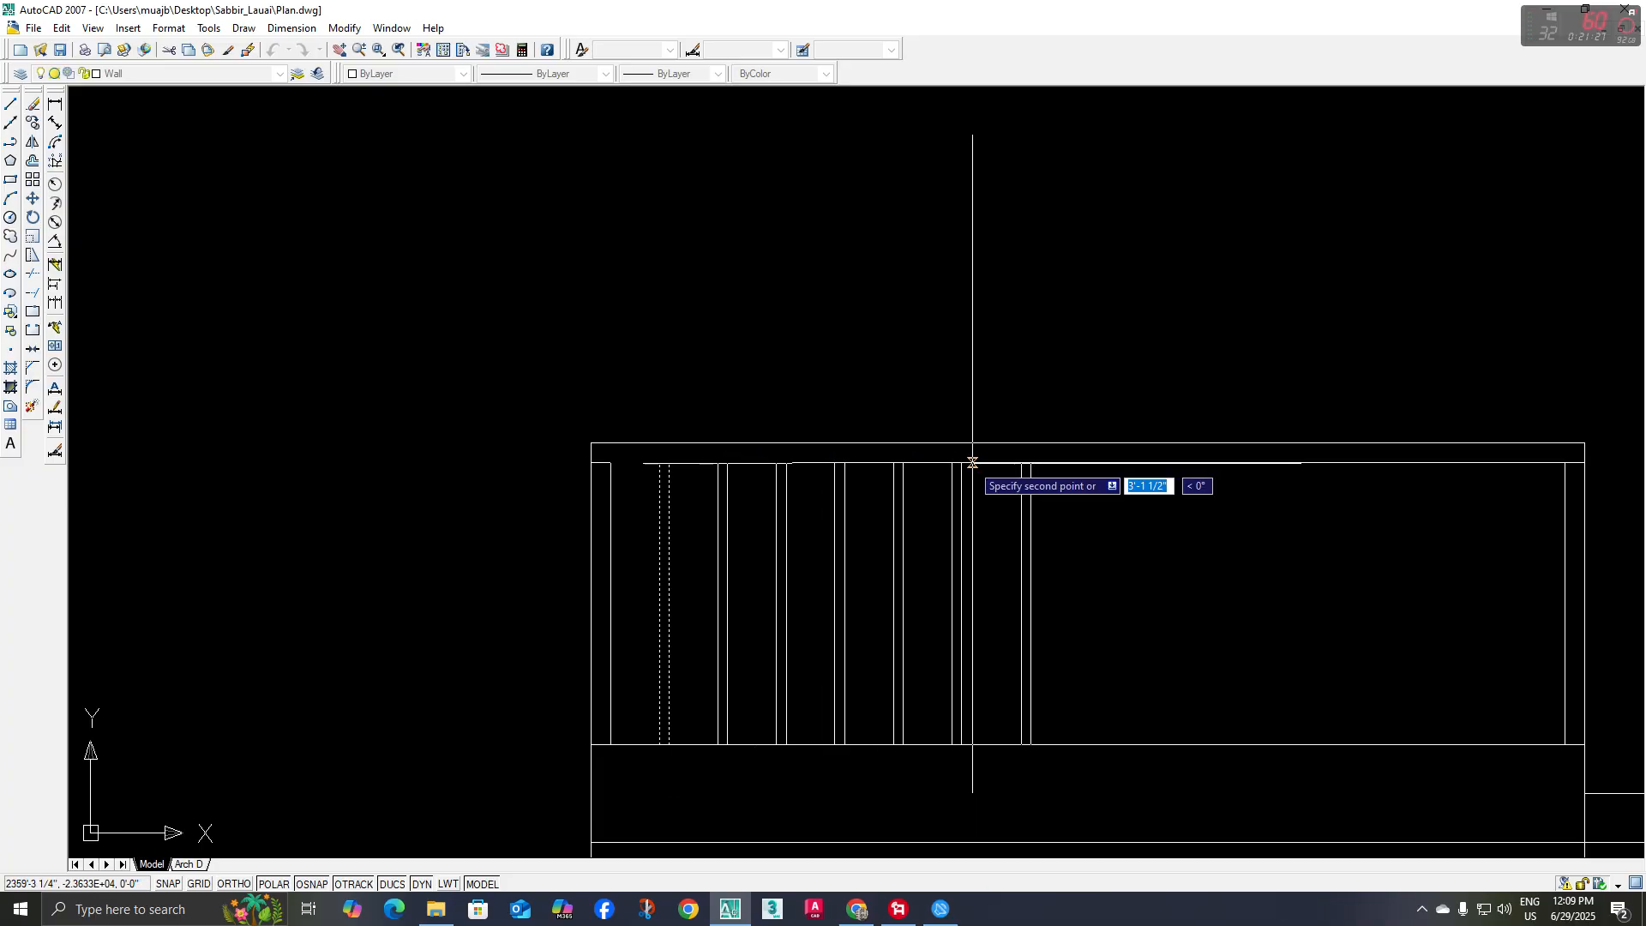
pyautogui.click(961, 462)
pyautogui.click(1020, 462)
pyautogui.click(1079, 462)
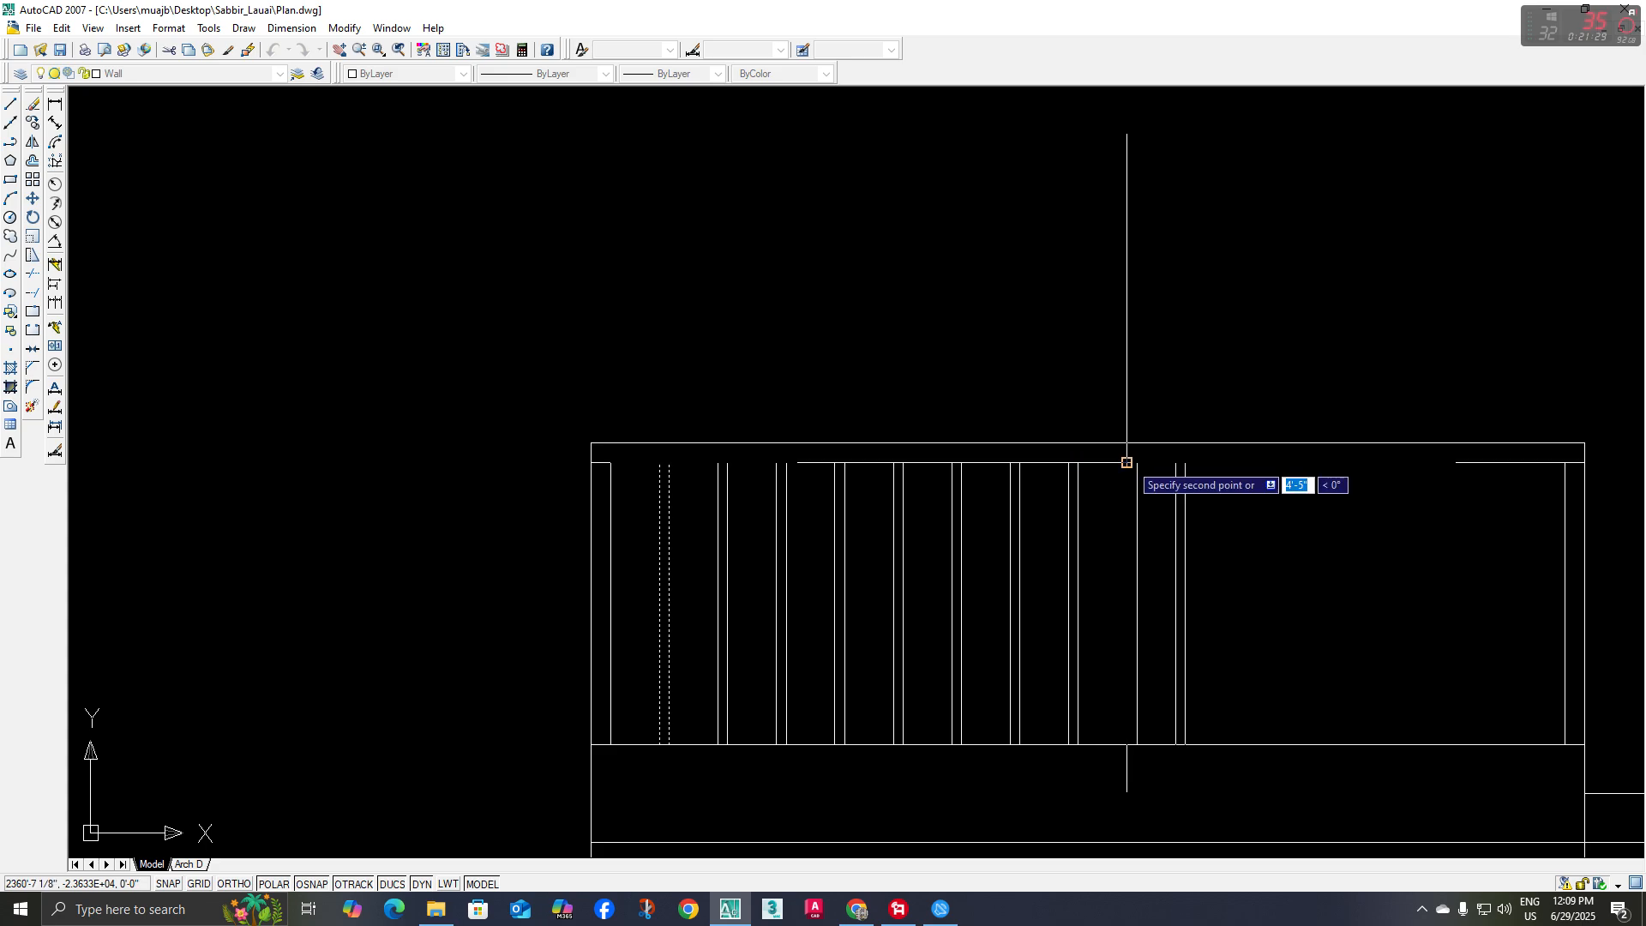
pyautogui.click(1136, 462)
pyautogui.click(1196, 462)
pyautogui.click(1254, 463)
pyautogui.moveTo(1253, 463); pyautogui.dragTo(1067, 451, button='middle')
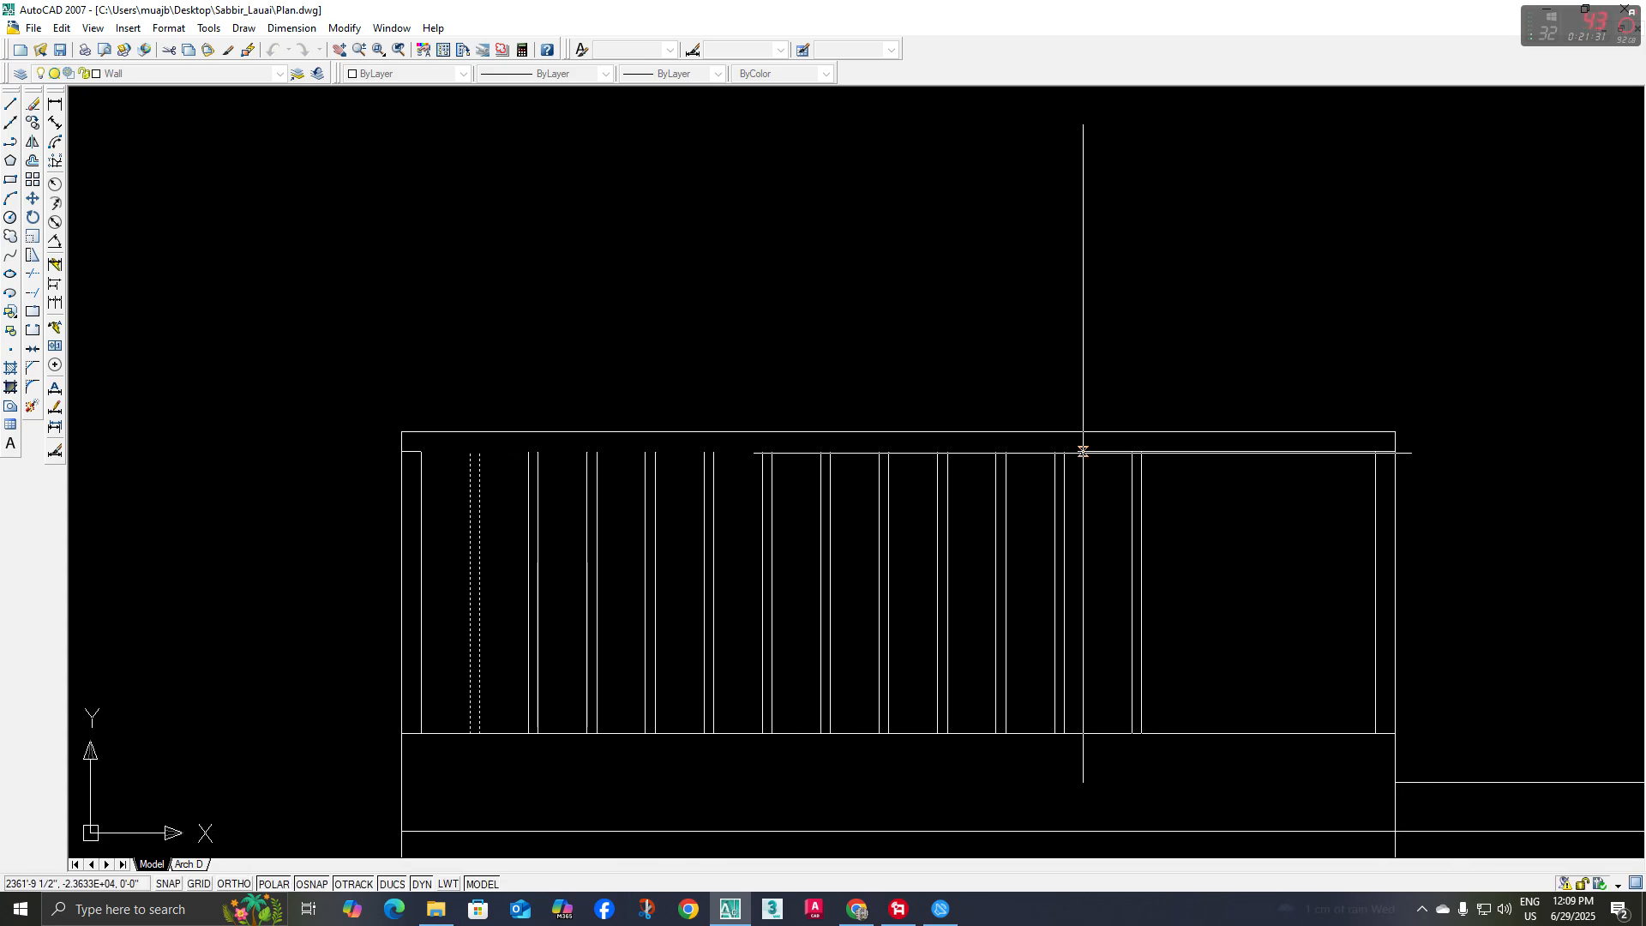
pyautogui.click(1122, 451)
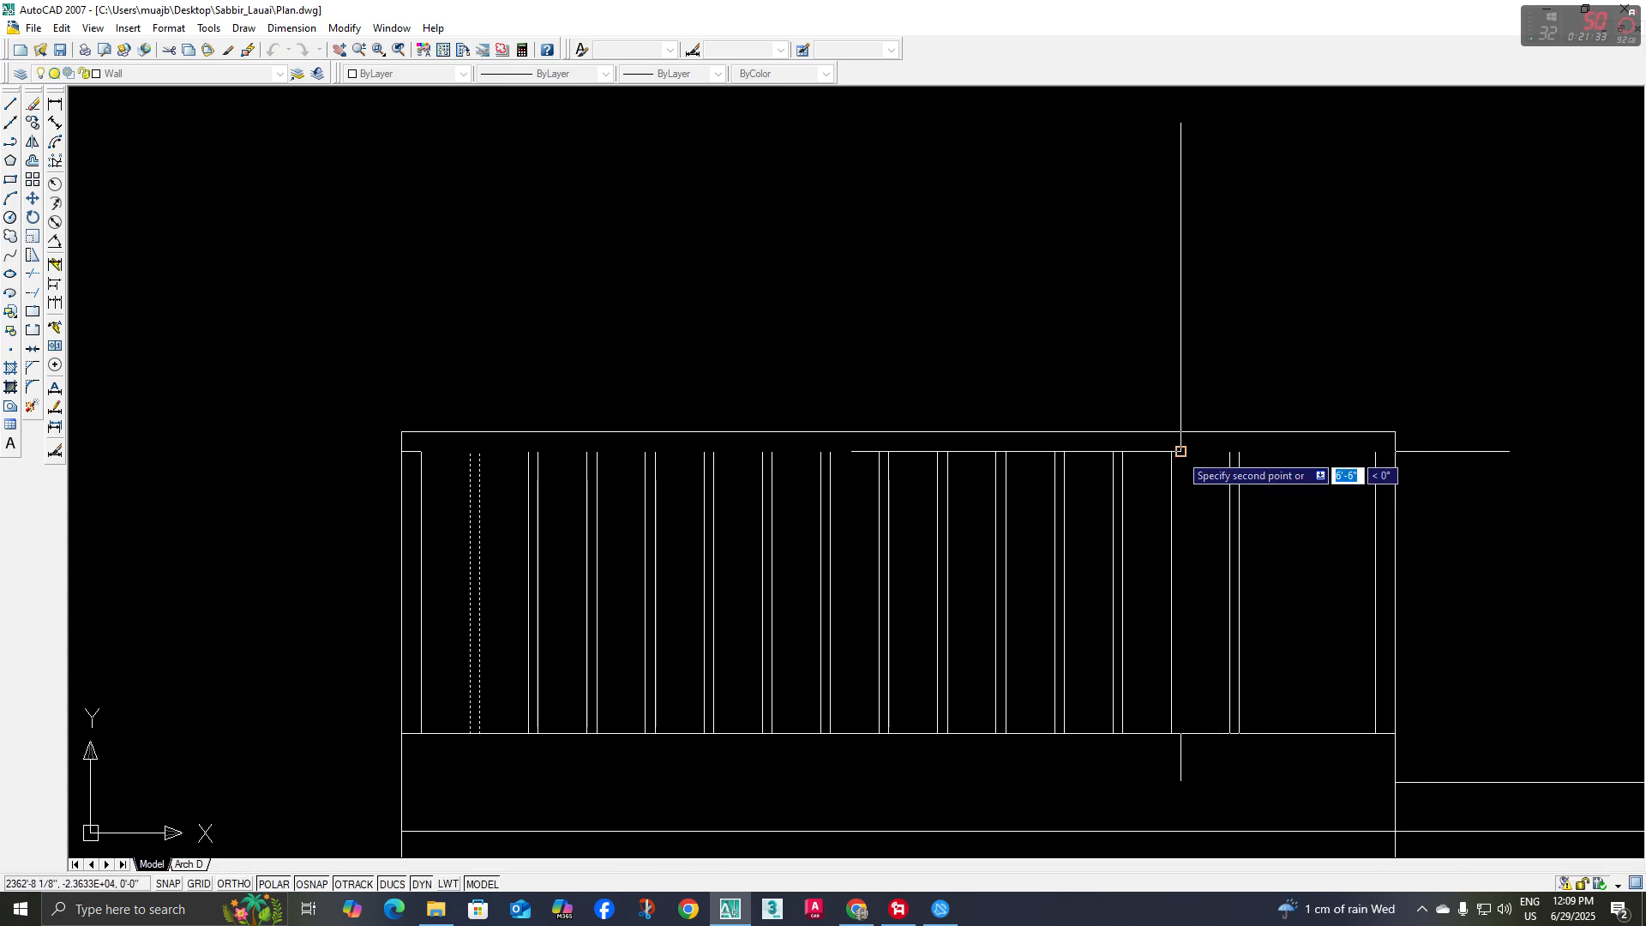
pyautogui.click(1180, 451)
pyautogui.click(1240, 451)
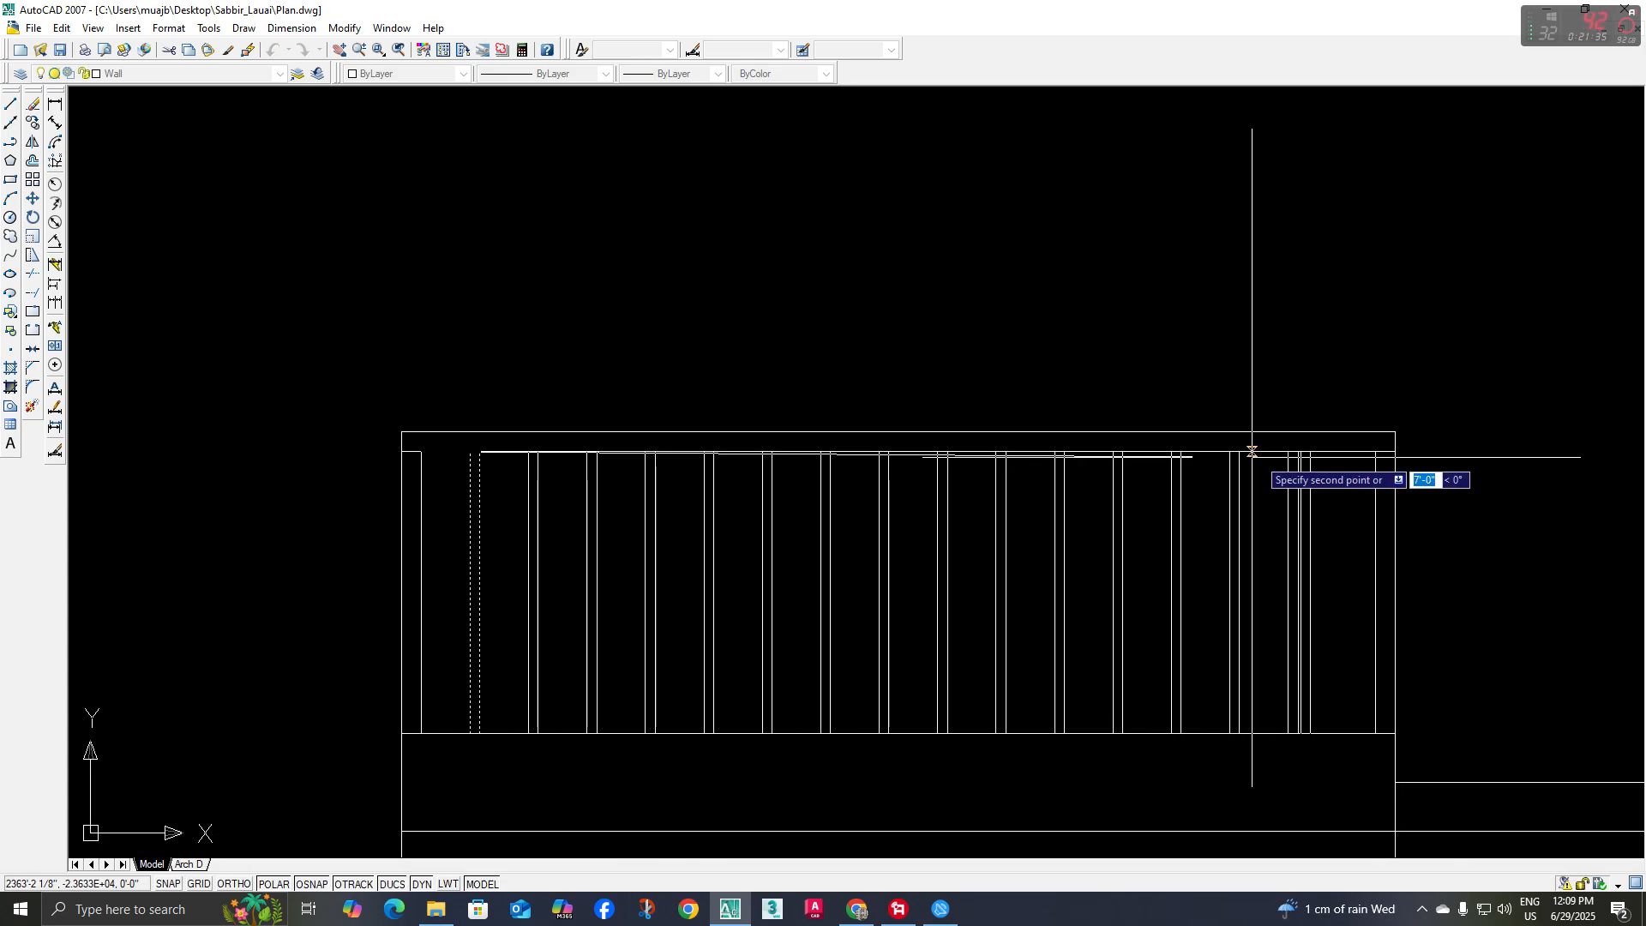
pyautogui.click(1298, 452)
pyautogui.press('Escape')
# Assign all of the terrace railing's lines on the three-storey elevation to the RAILING layer
pyautogui.scroll(-2, 1196, 515)
pyautogui.moveTo(1196, 515); pyautogui.dragTo(988, 506, button='middle')
pyautogui.scroll(-4, 629, 538)
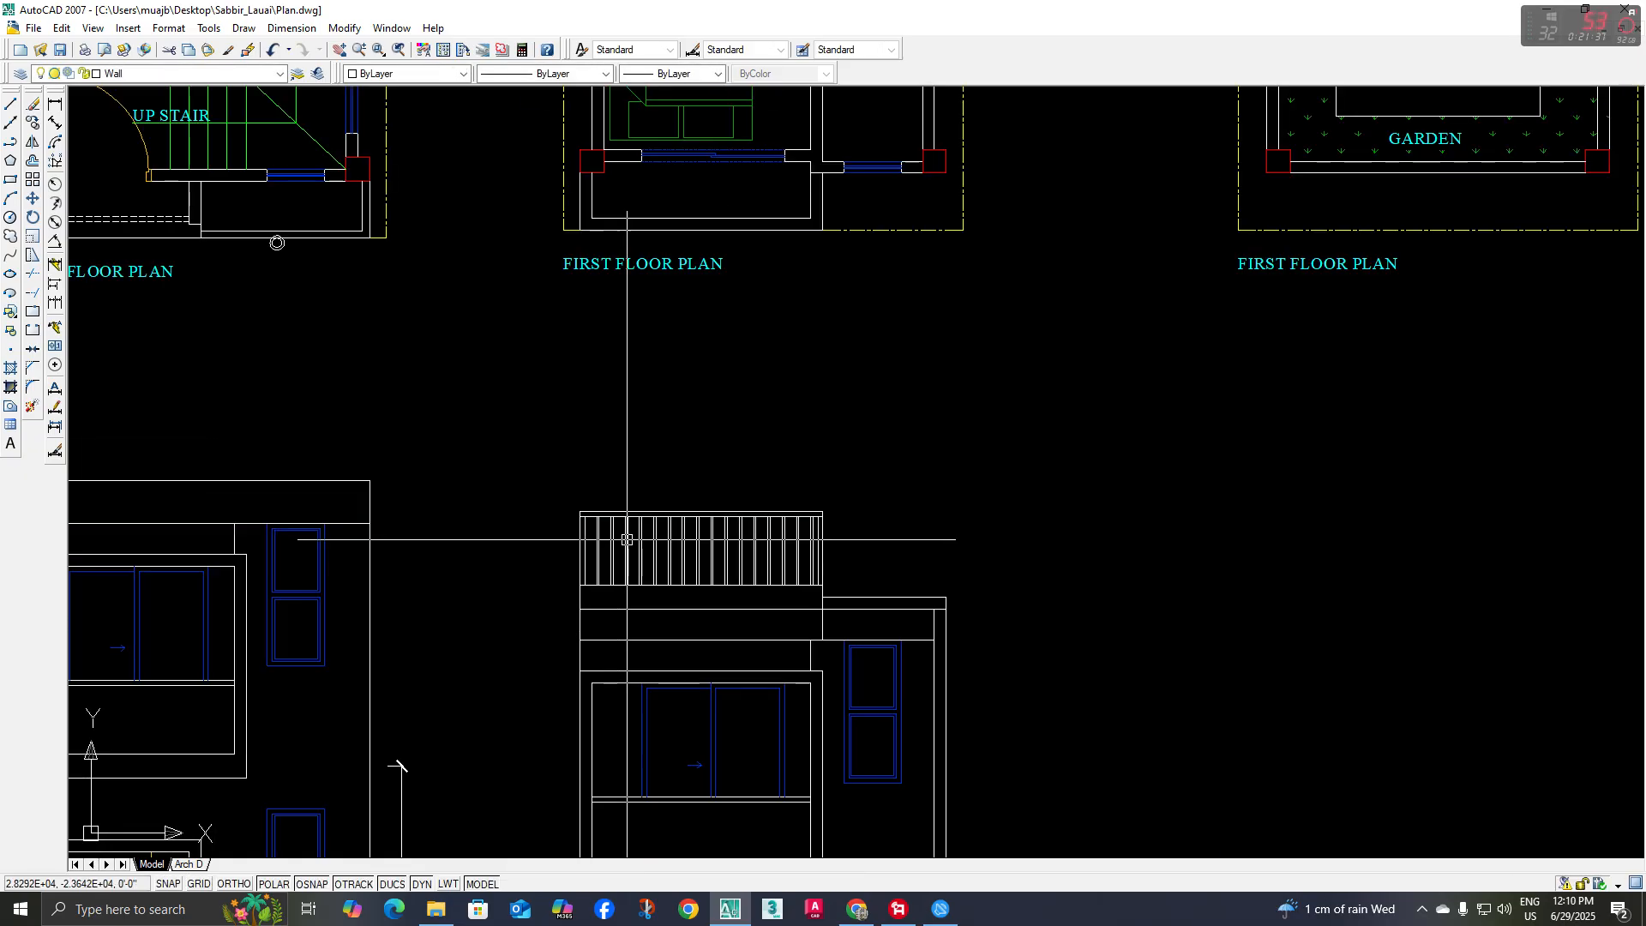
pyautogui.moveTo(628, 538); pyautogui.dragTo(746, 665, button='middle')
pyautogui.scroll(-4, 744, 481)
pyautogui.moveTo(744, 481); pyautogui.dragTo(756, 574, button='middle')
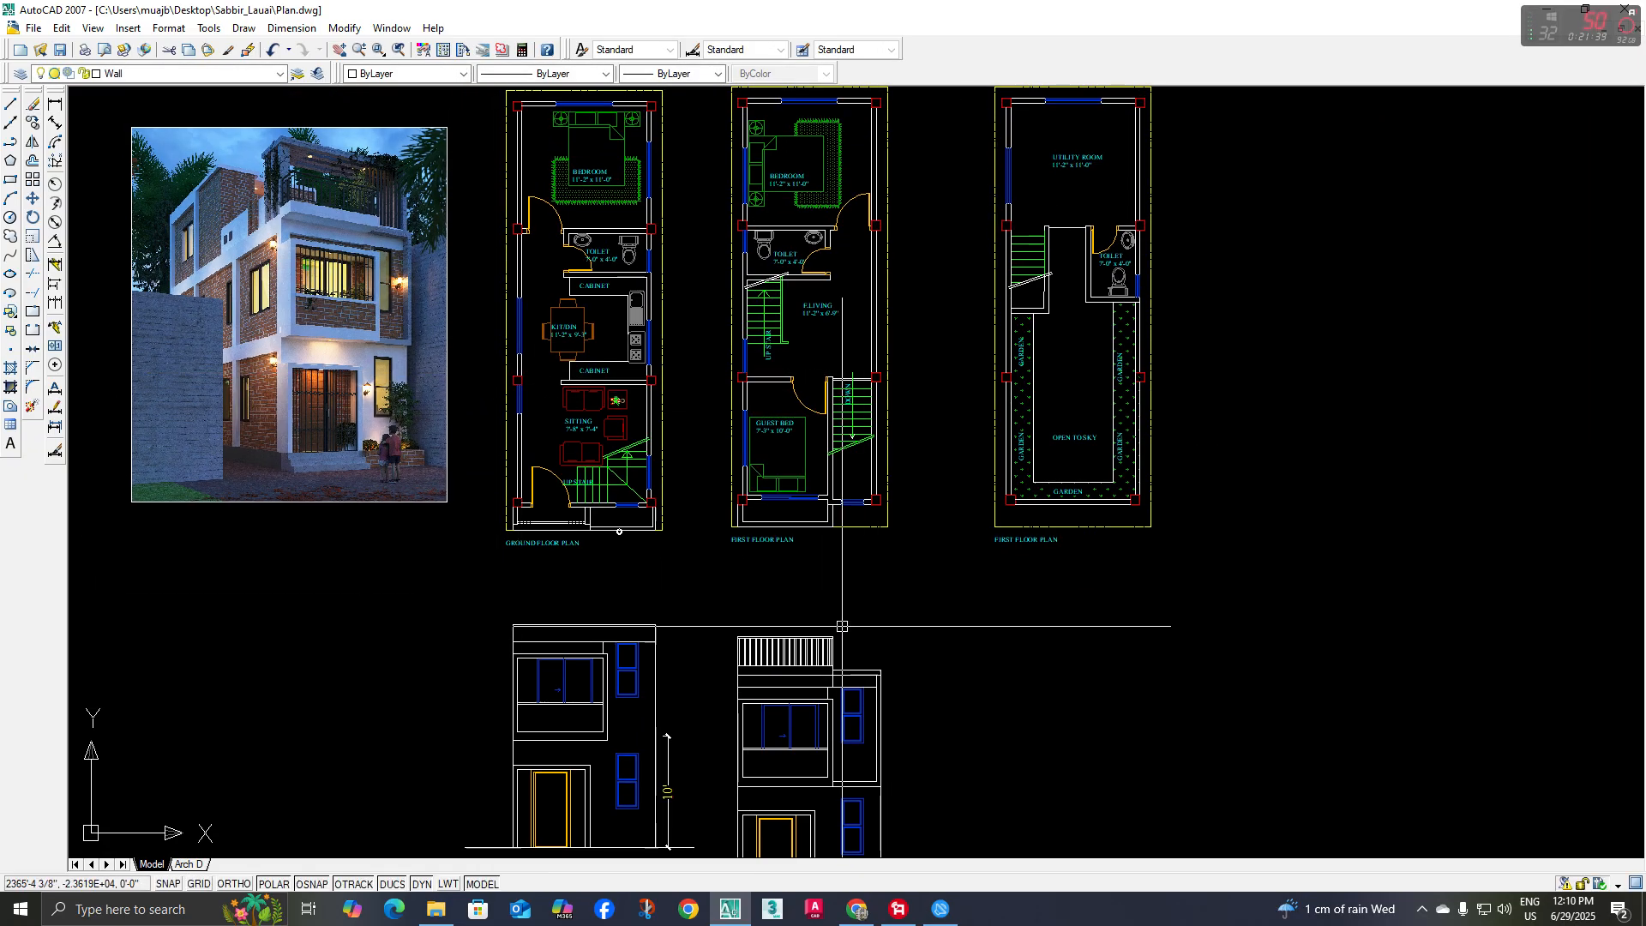
pyautogui.scroll(4, 857, 622)
pyautogui.click(871, 617)
pyautogui.click(586, 683)
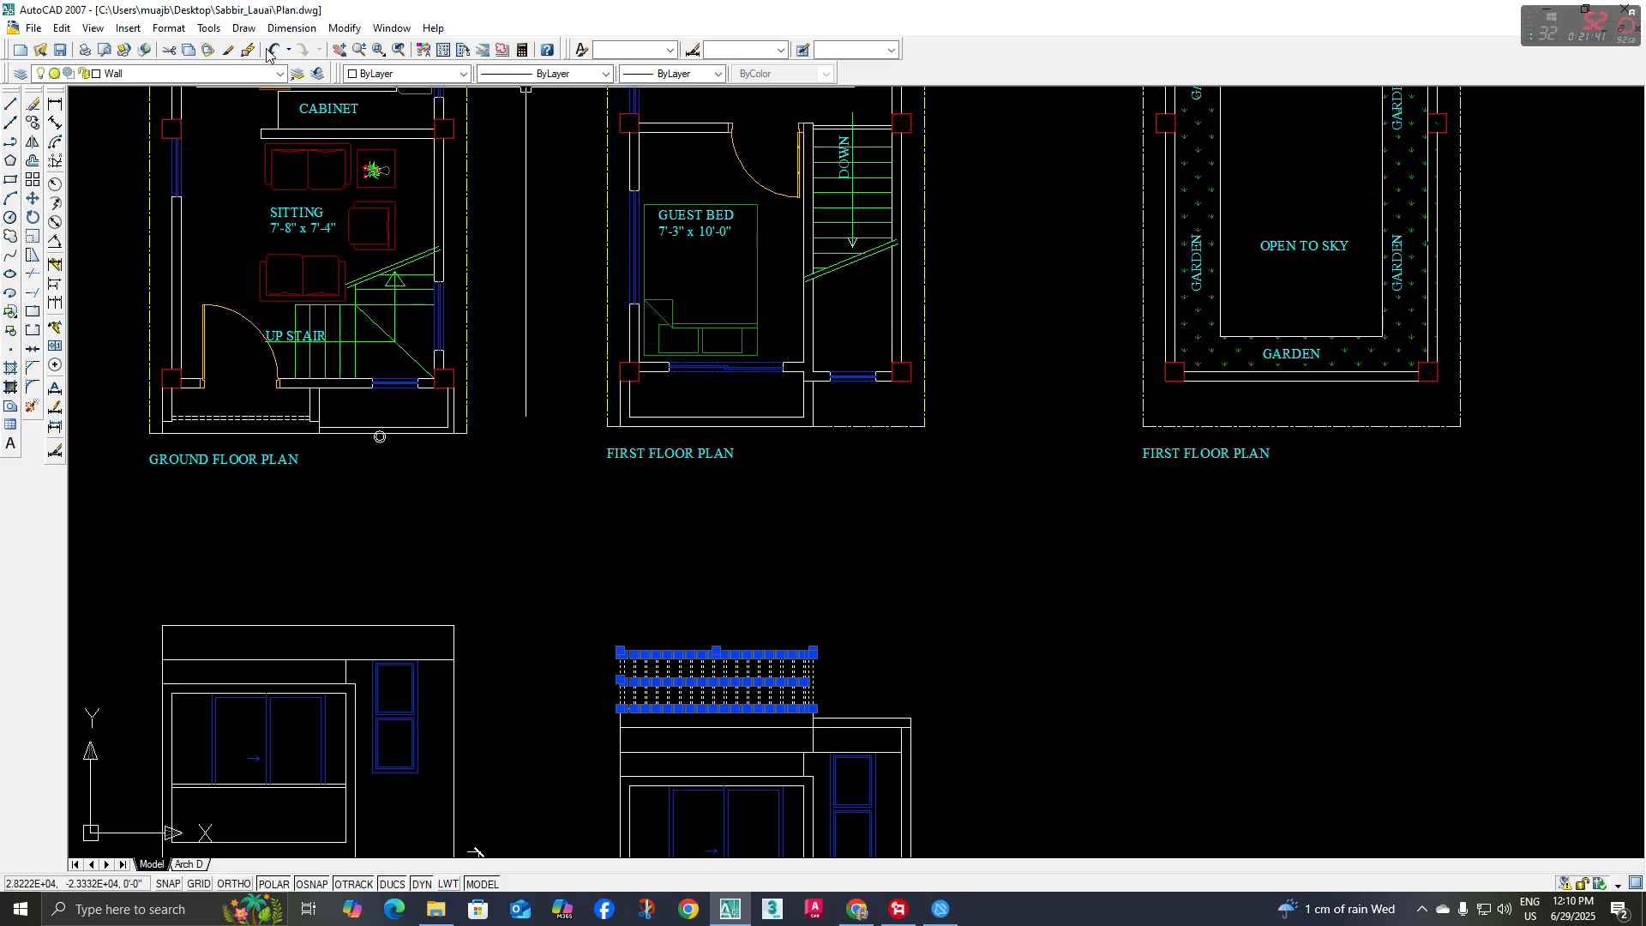
pyautogui.click(173, 77)
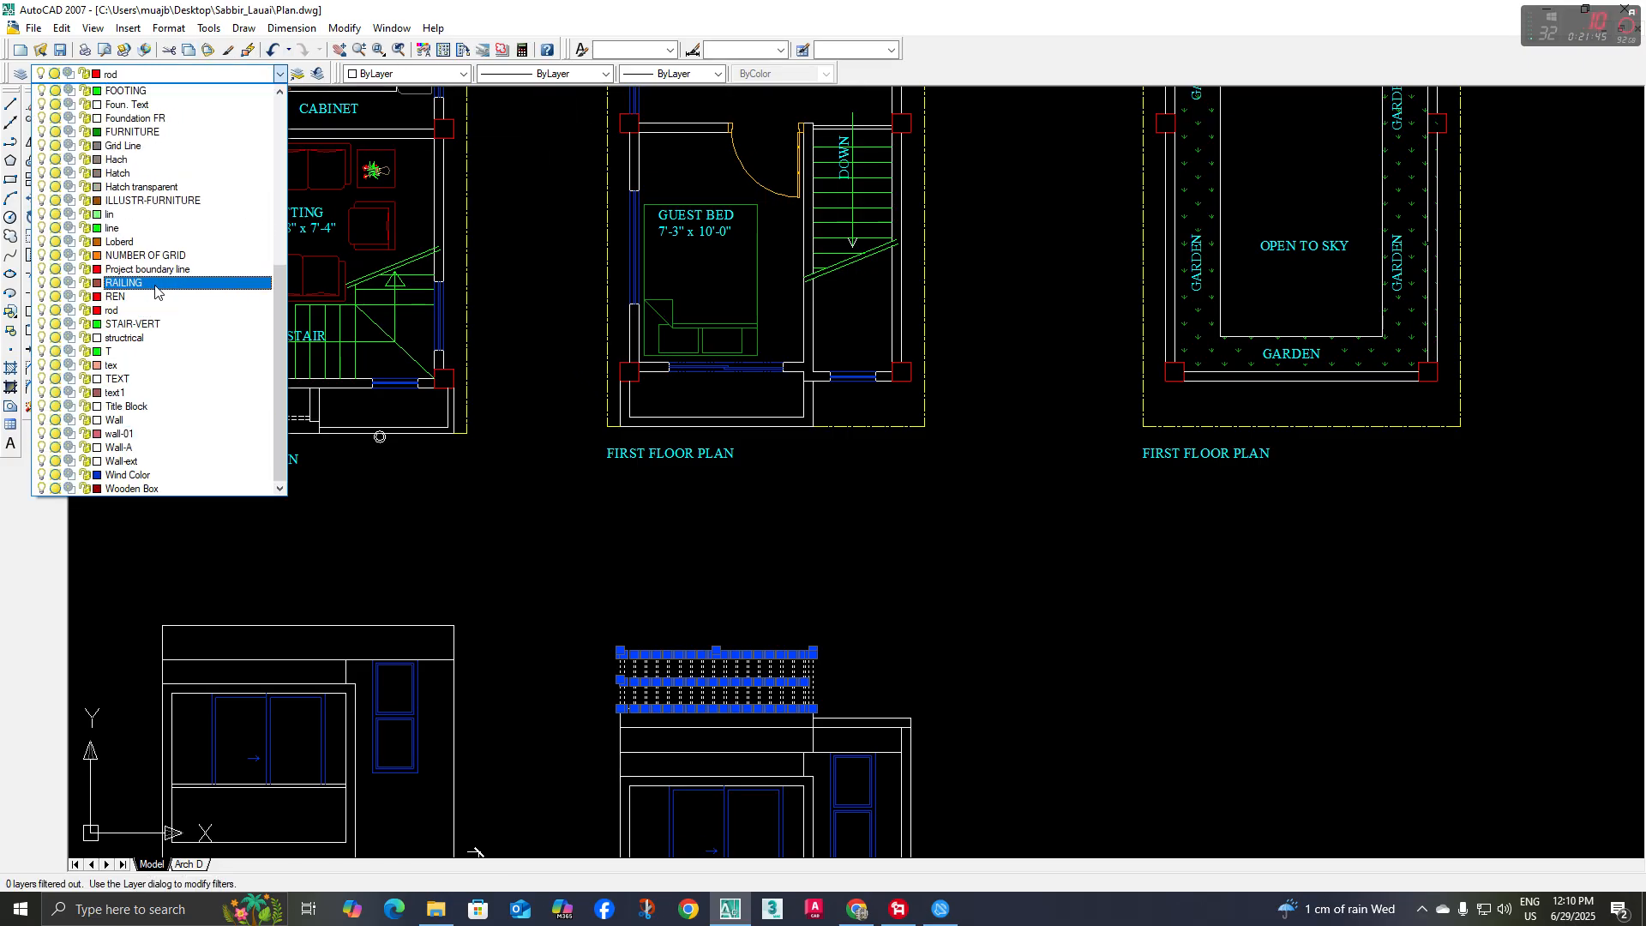
pyautogui.click(155, 283)
pyautogui.press('Escape')
# Examine the roof terrace railing in the reference rendering to see how its rails and balusters are arranged
pyautogui.scroll(2, 852, 641)
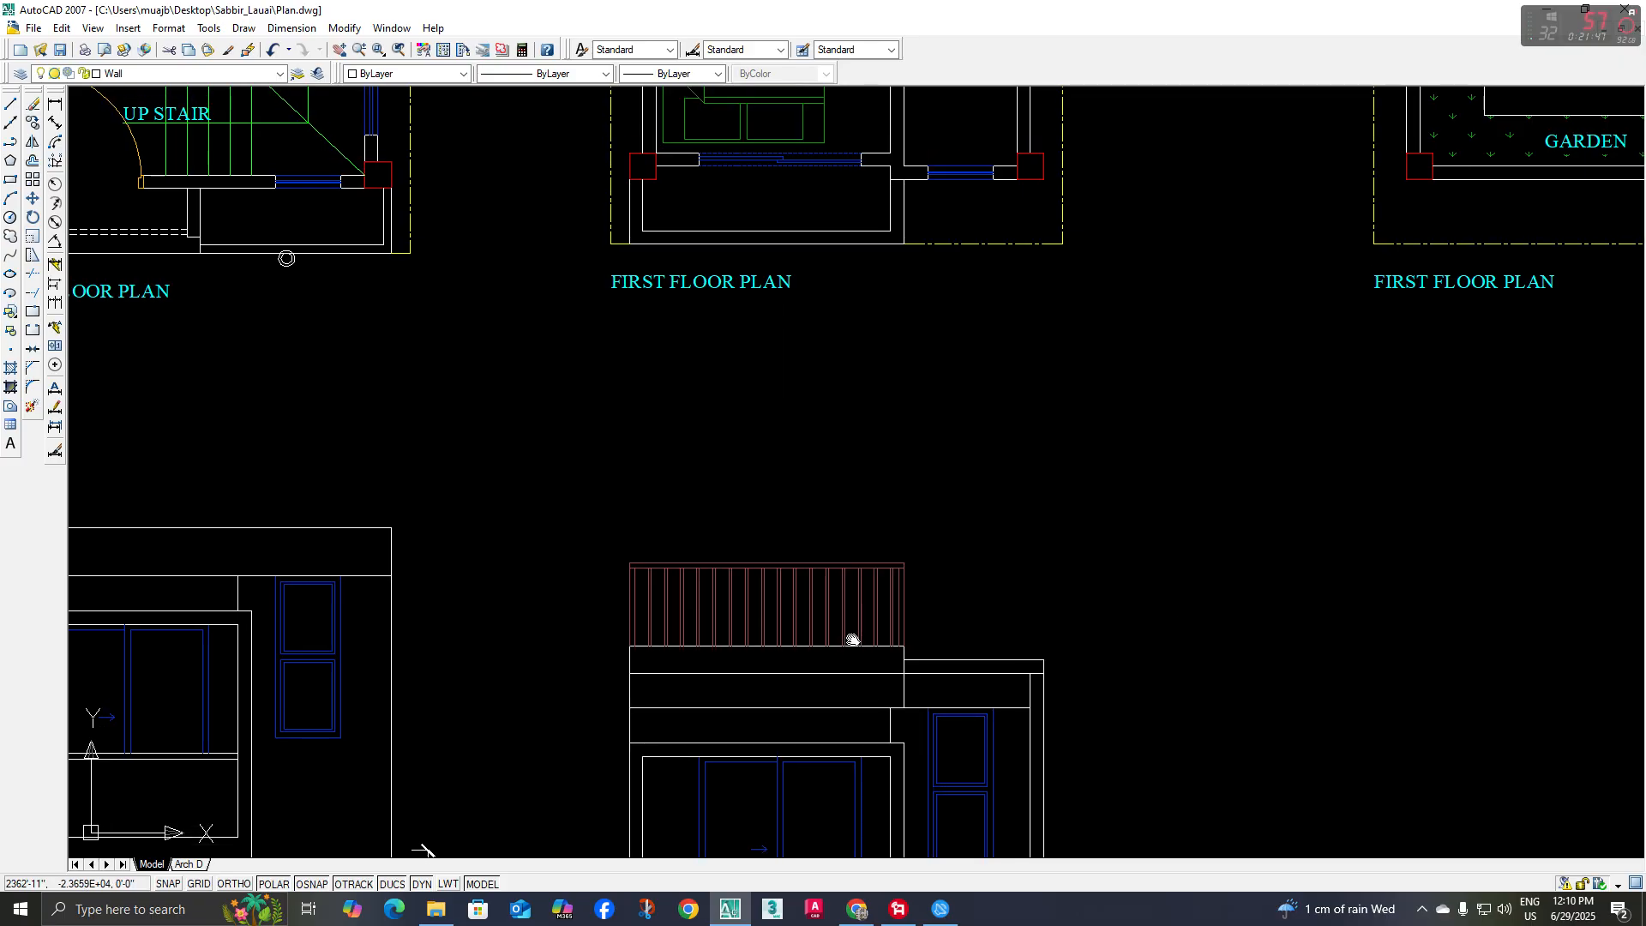
pyautogui.scroll(-5, 915, 597)
pyautogui.scroll(3, 827, 628)
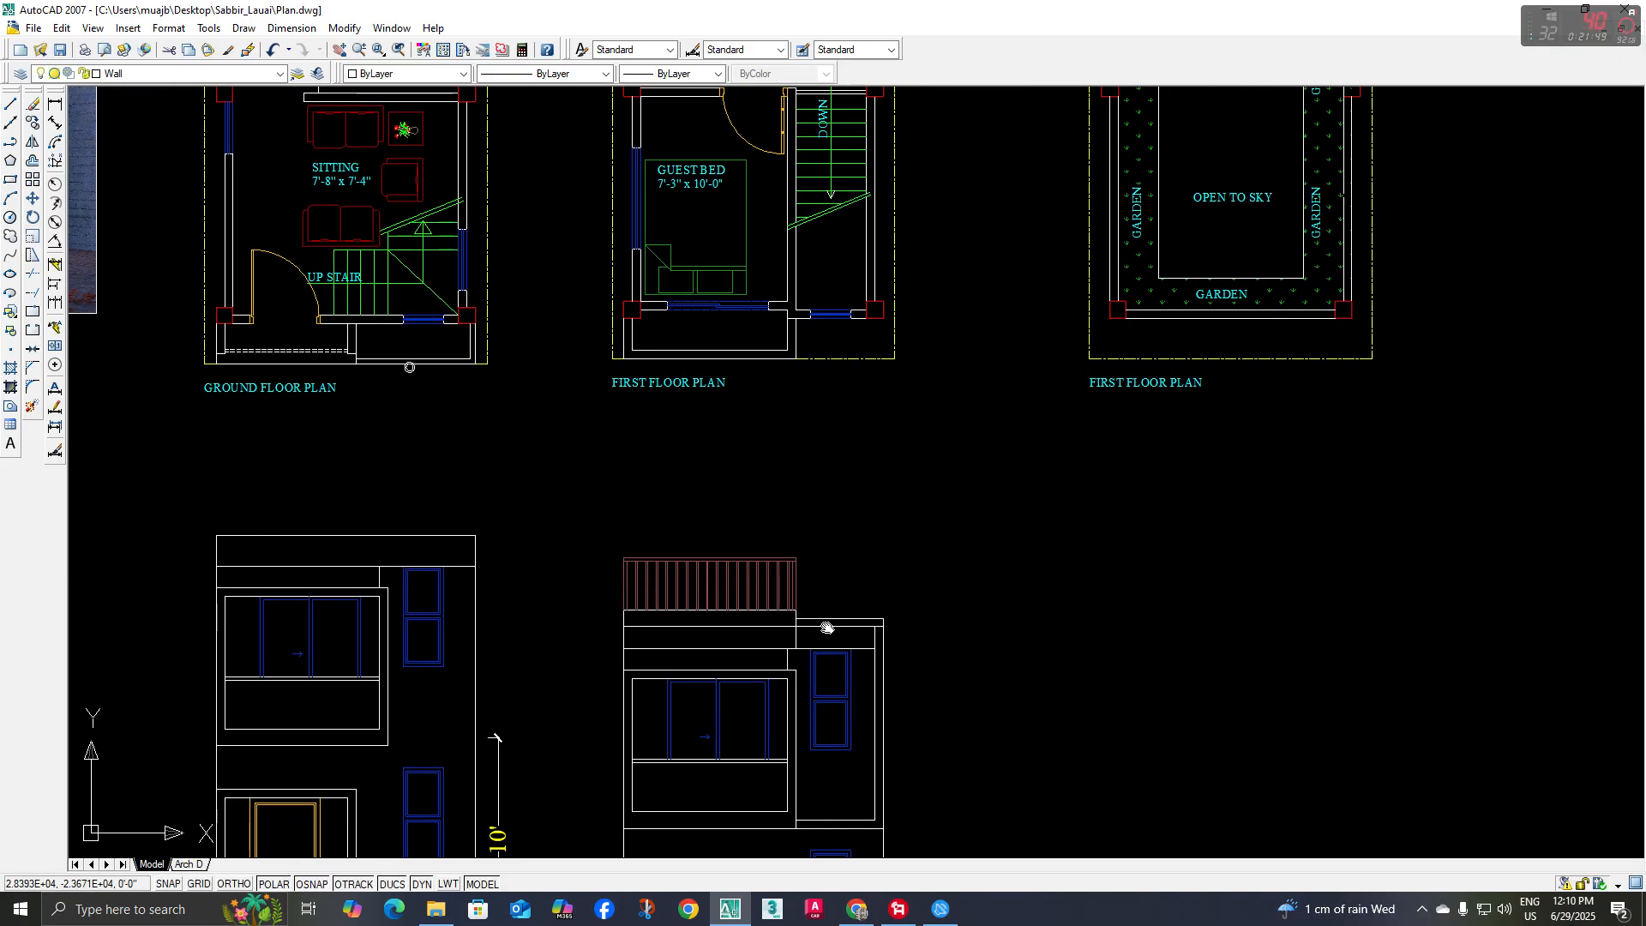
pyautogui.moveTo(845, 604); pyautogui.dragTo(847, 692, button='middle')
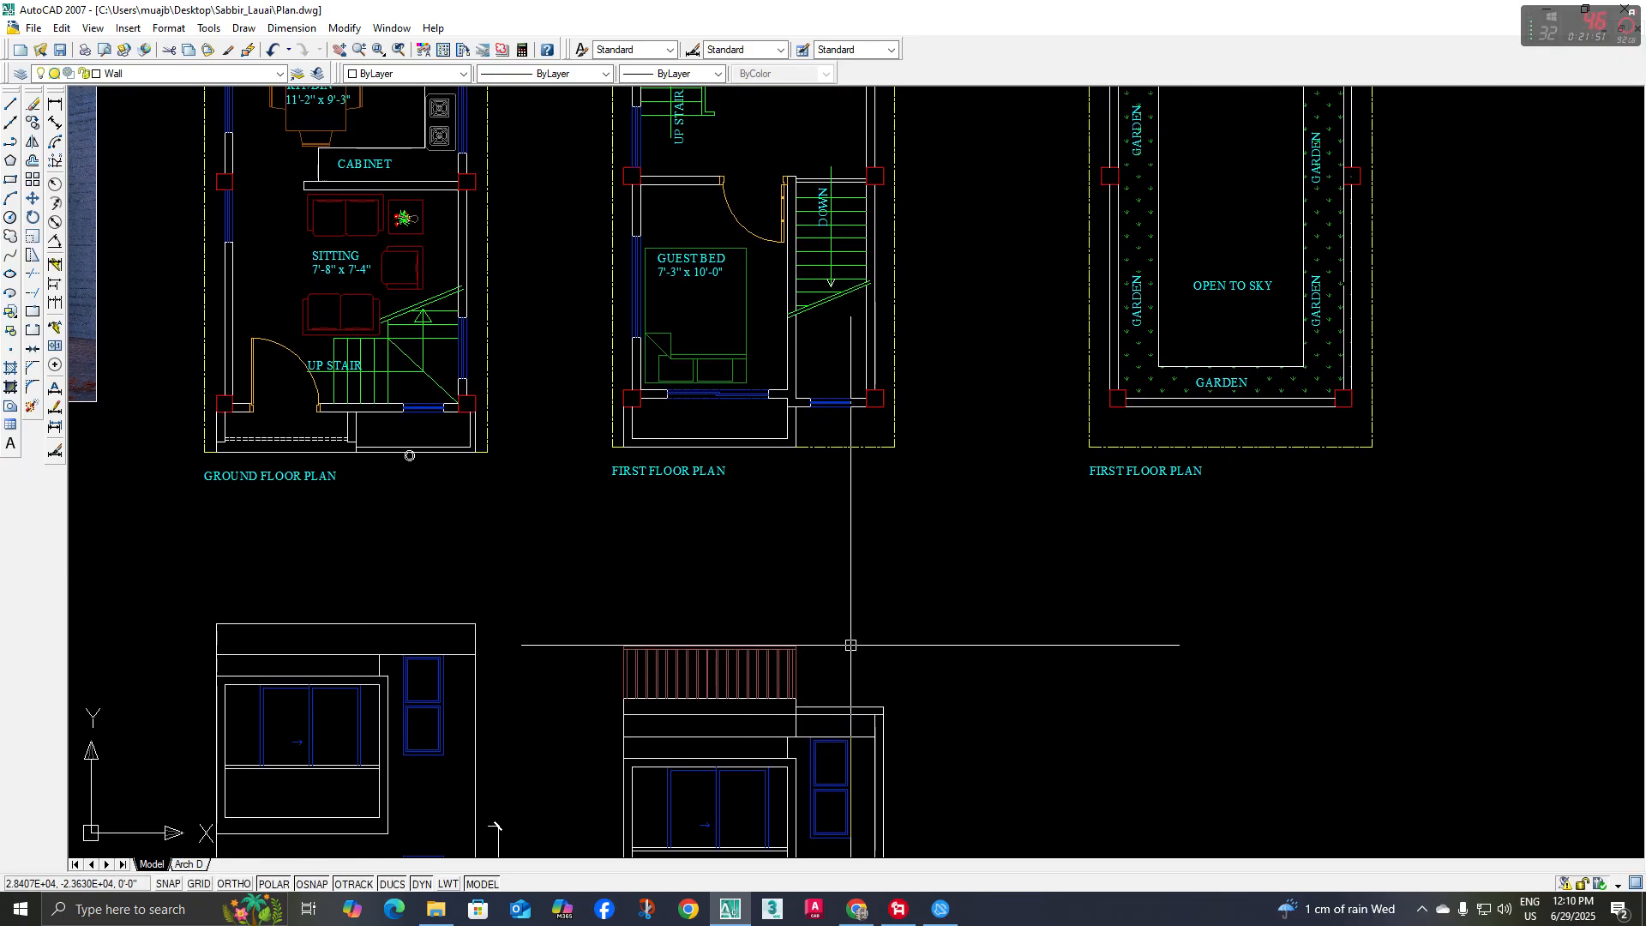
pyautogui.moveTo(847, 636)
pyautogui.mouseDown(button='middle')
pyautogui.moveTo(873, 631)
pyautogui.moveTo(872, 607)
pyautogui.mouseUp(button='middle')
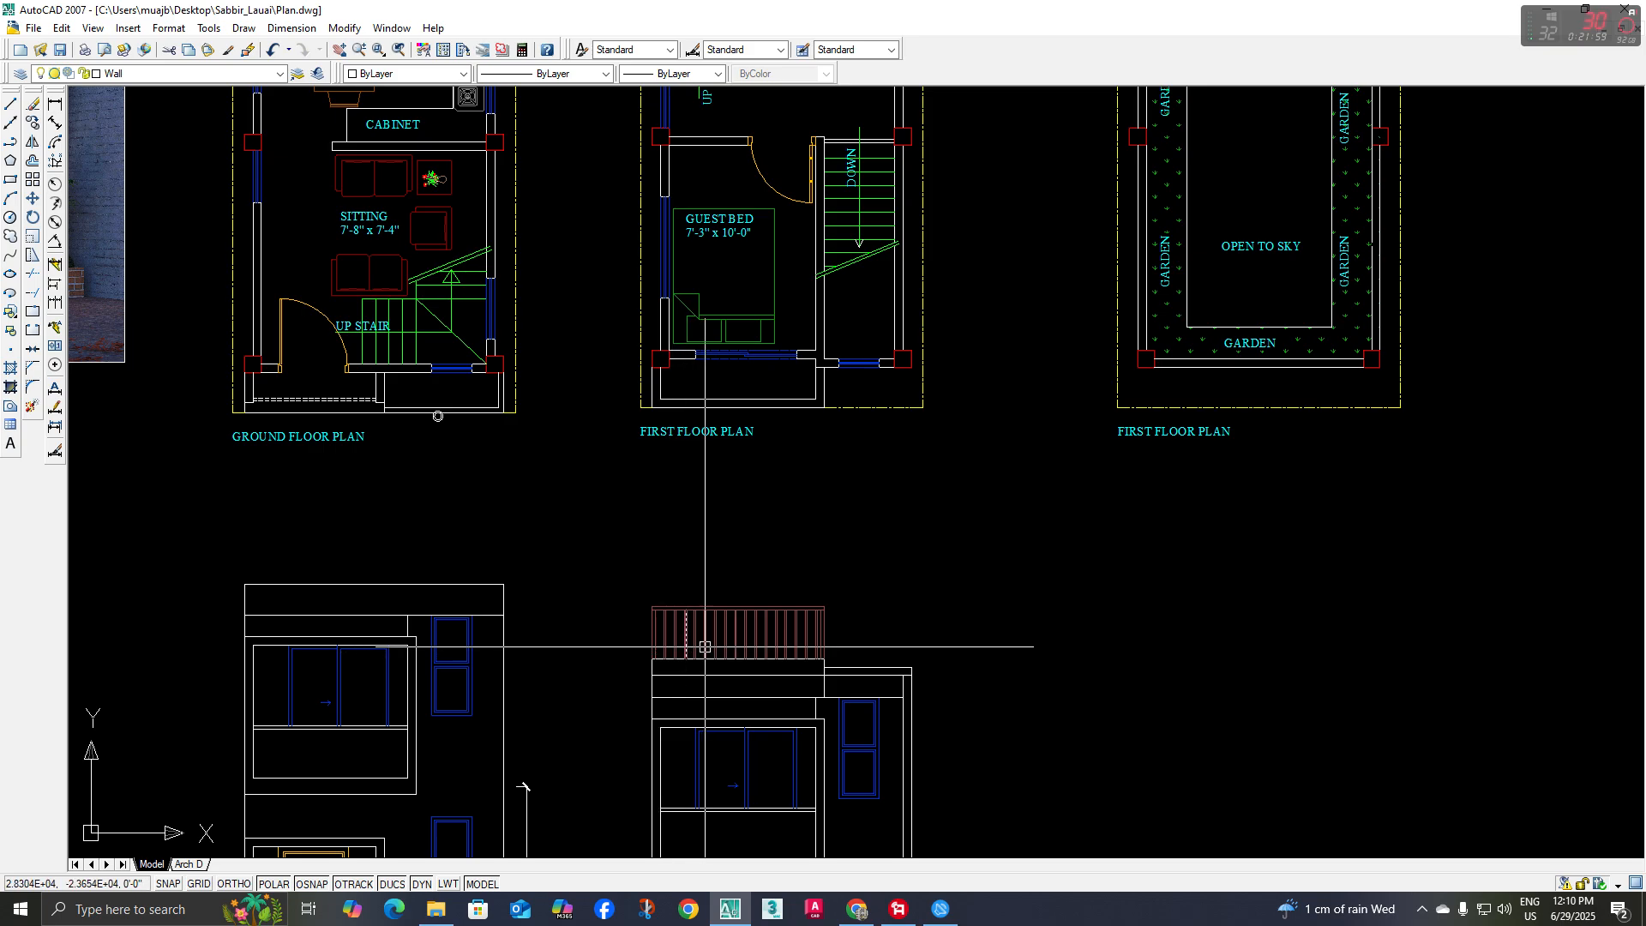
pyautogui.moveTo(713, 646); pyautogui.dragTo(787, 660, button='middle')
pyautogui.moveTo(511, 478); pyautogui.dragTo(1102, 668, button='middle')
pyautogui.moveTo(660, 357); pyautogui.dragTo(688, 756, button='middle')
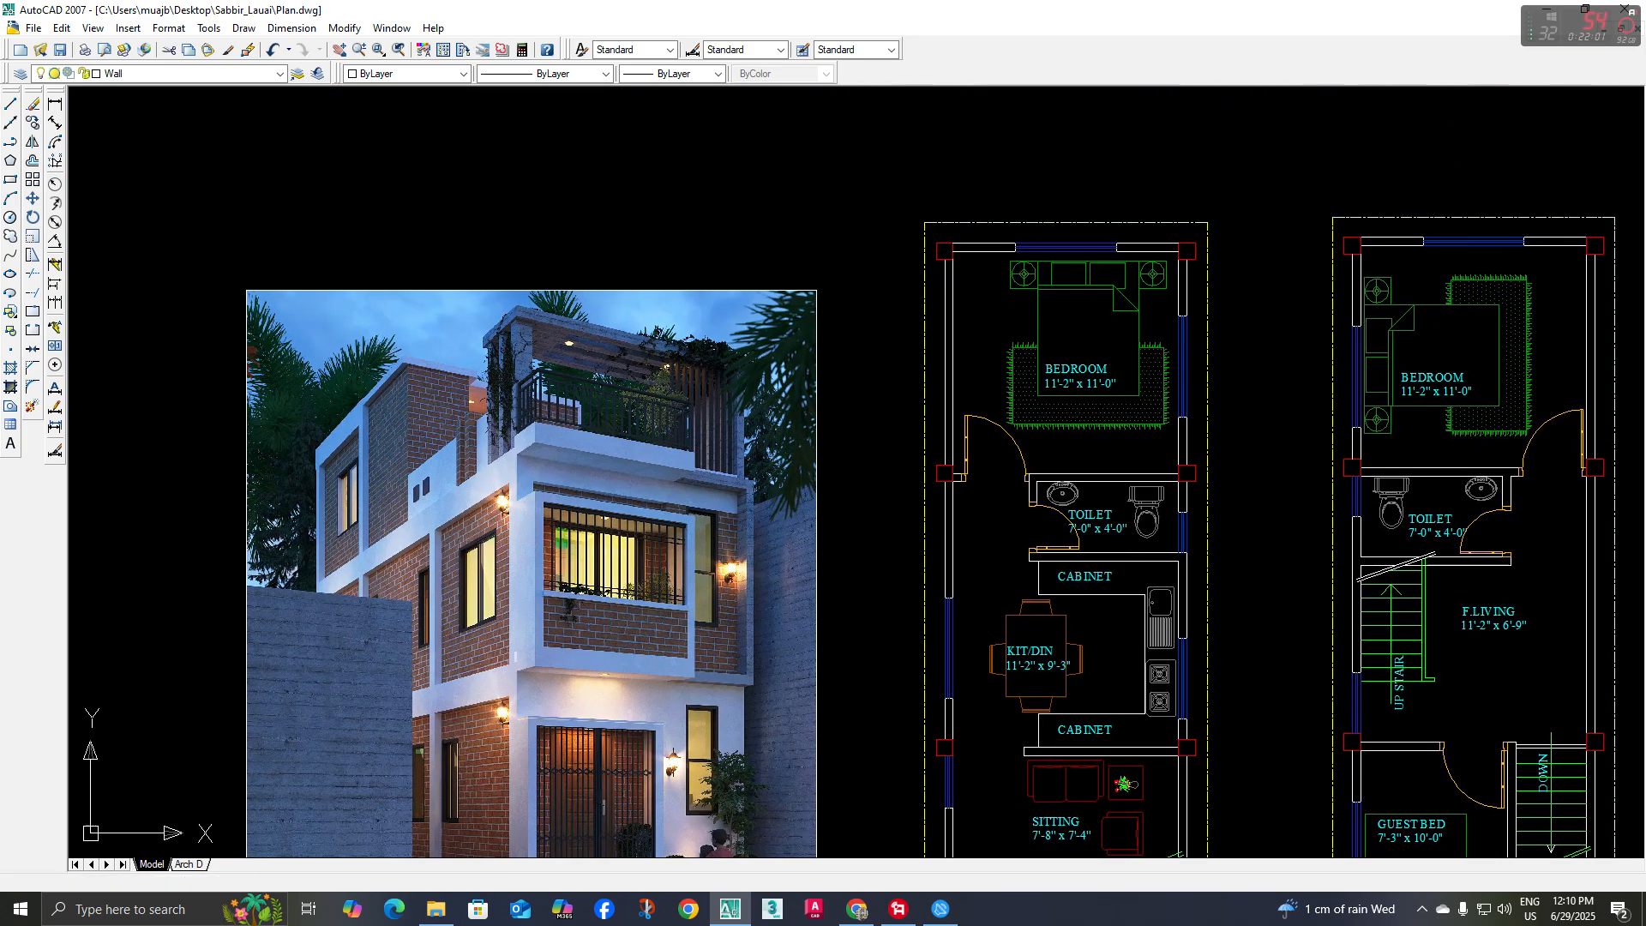
pyautogui.scroll(5, 541, 416)
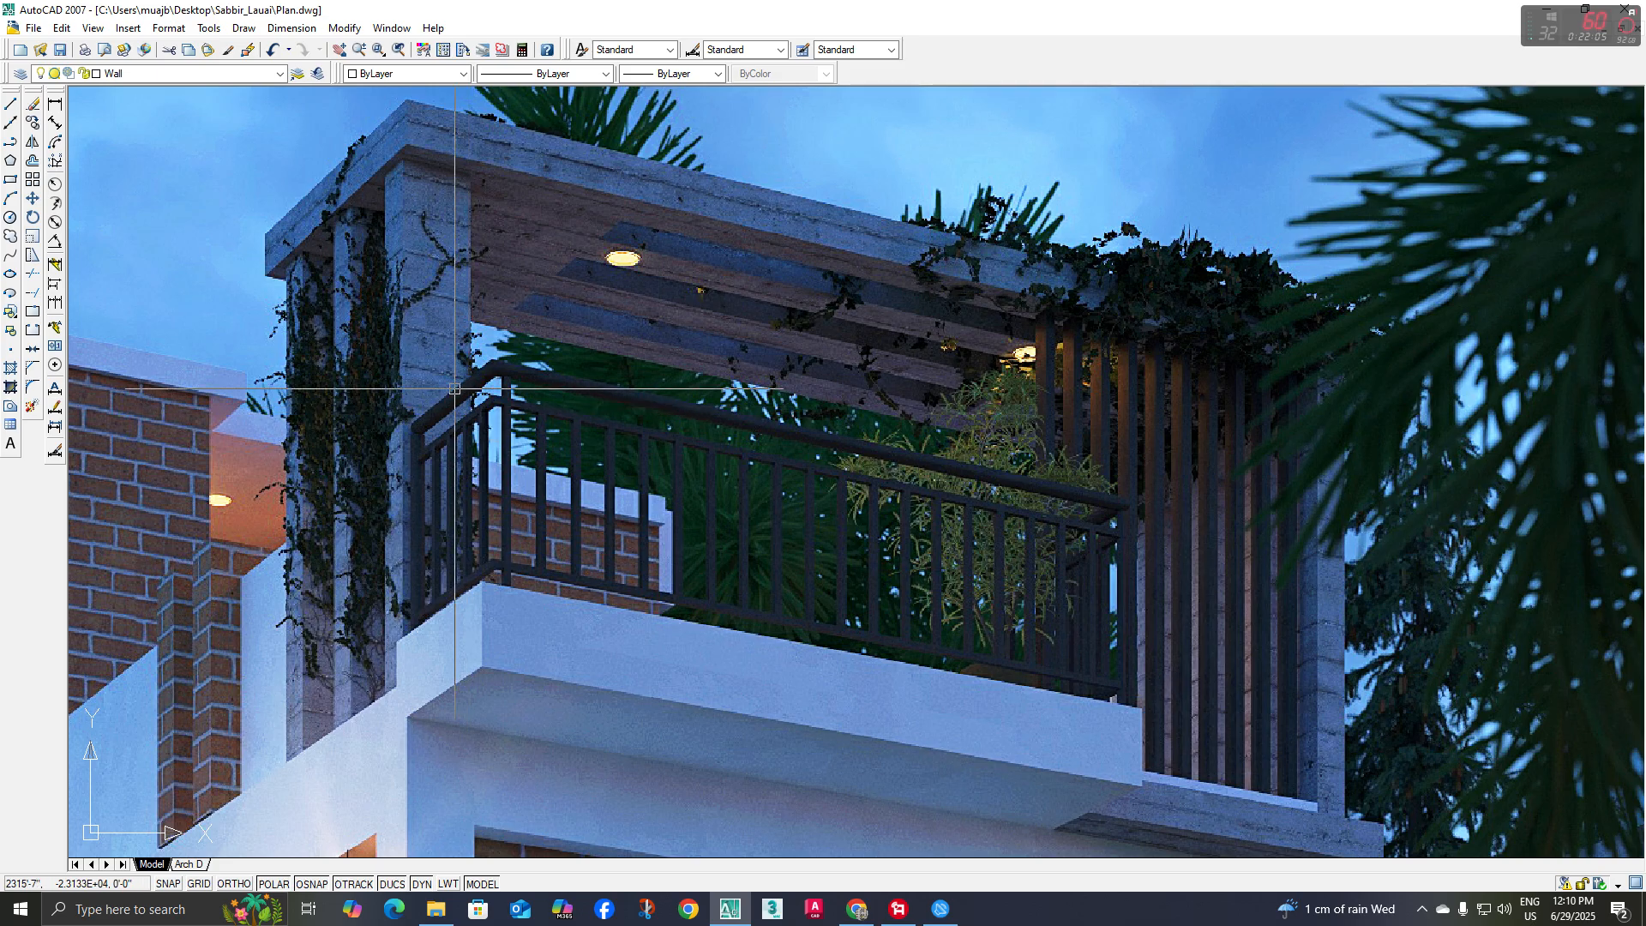
pyautogui.scroll(-10, 493, 420)
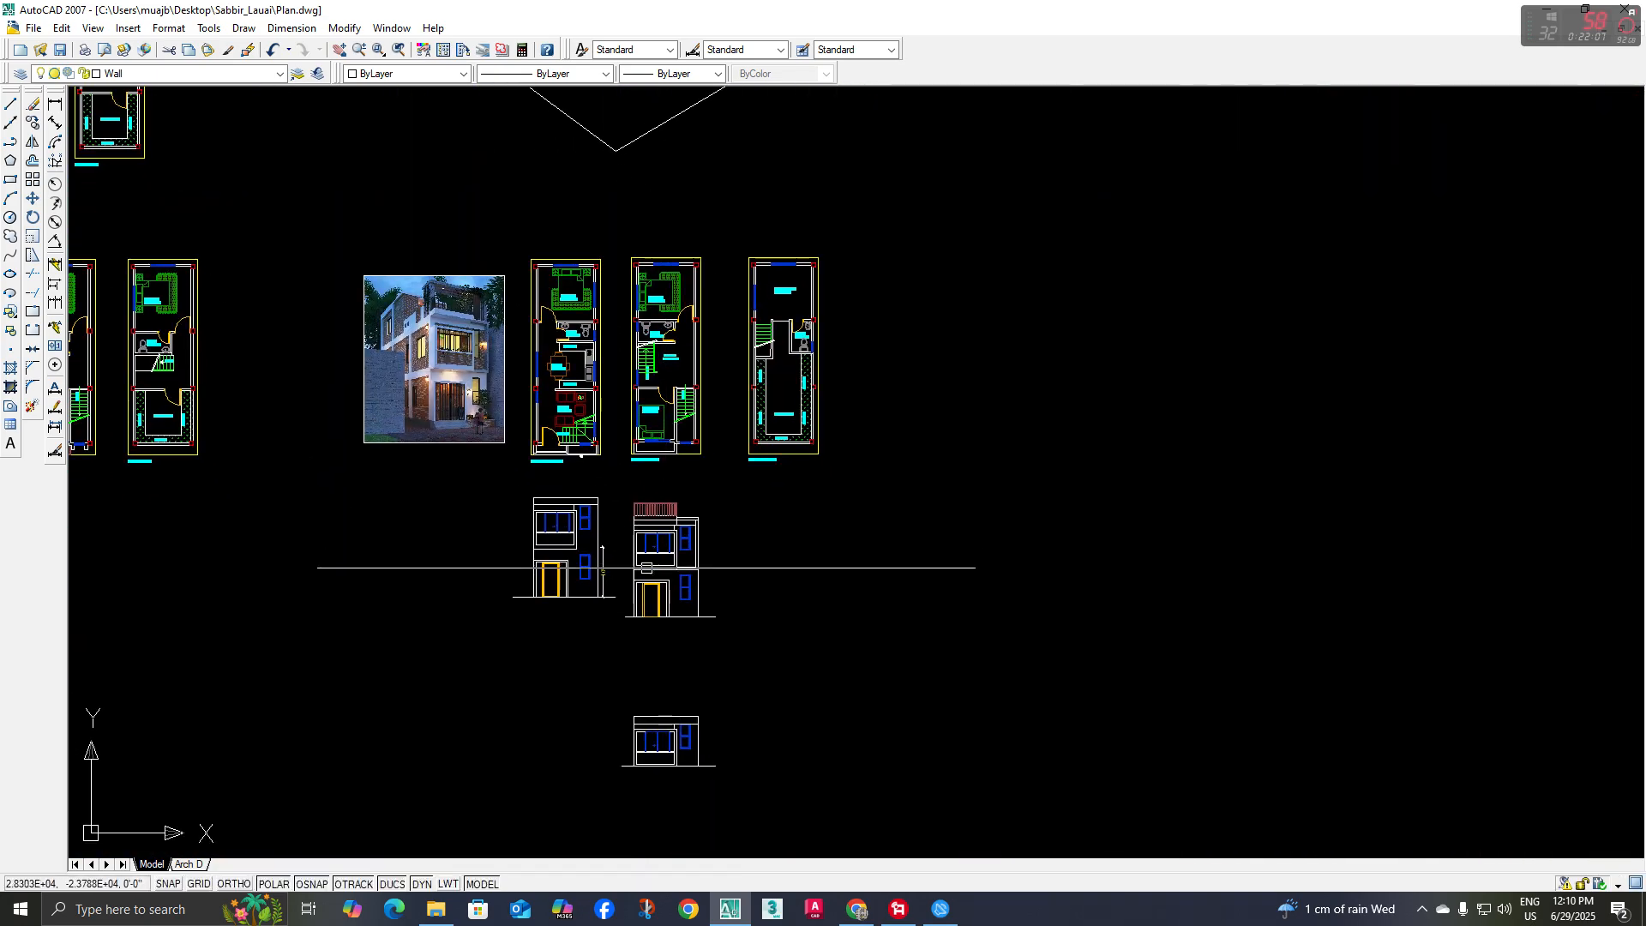
# Offset the railing's inner top line 4" downward across the balusters to begin the upper horizontal rail
pyautogui.scroll(5, 630, 492)
pyautogui.scroll(3, 630, 492)
pyautogui.write('o')
pyautogui.press('Return')
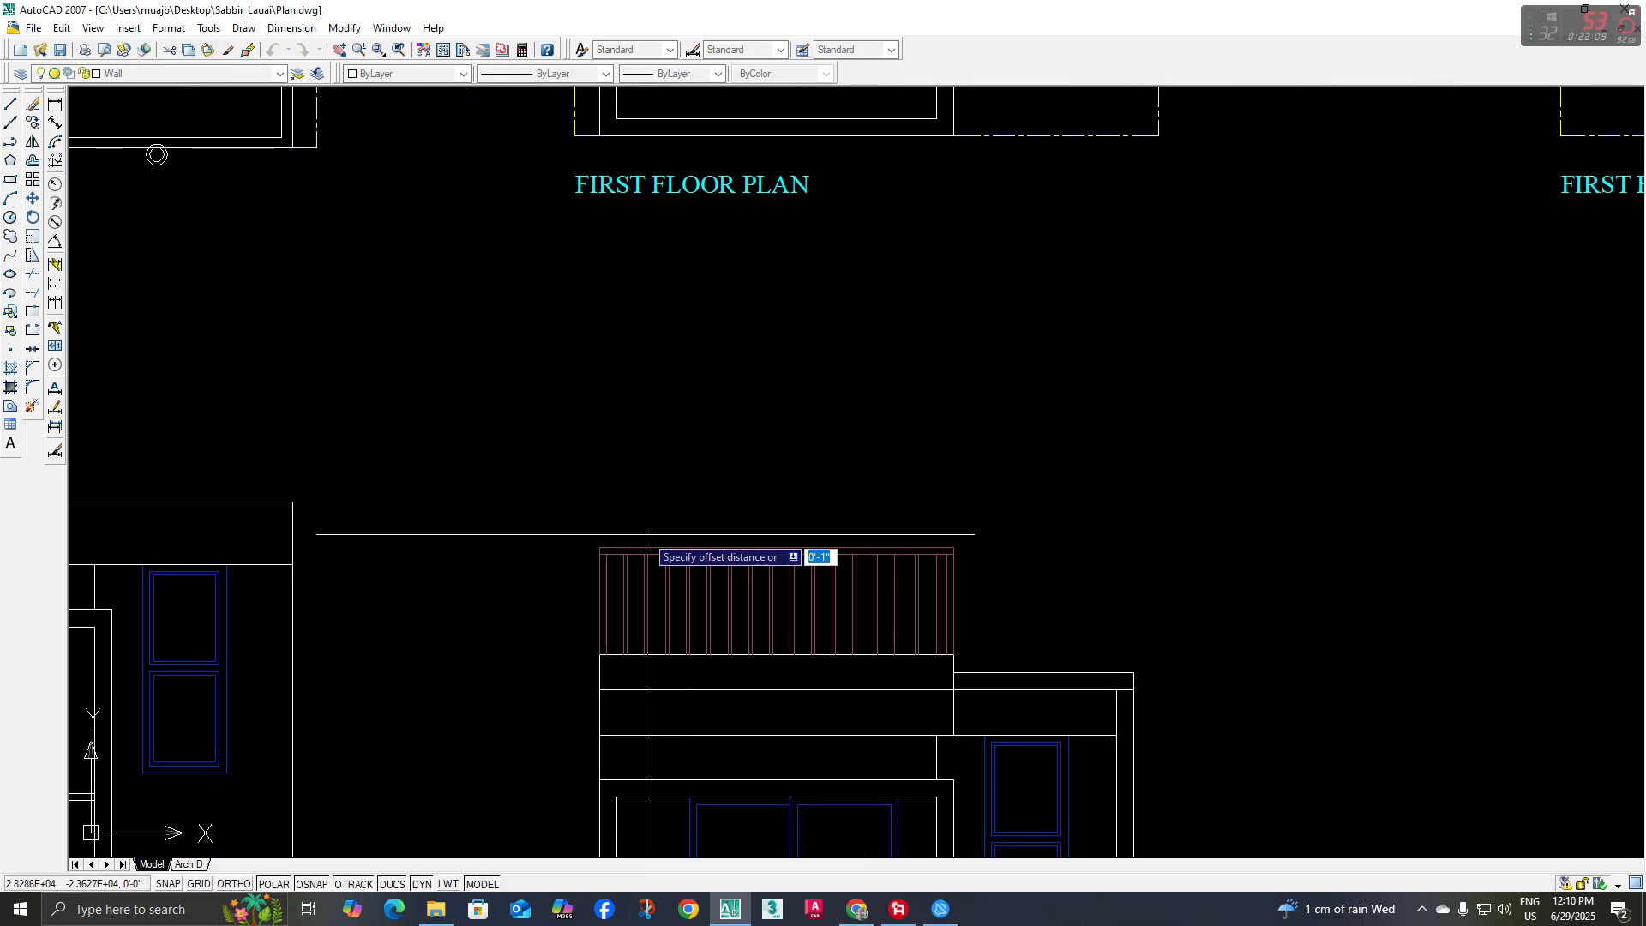
pyautogui.press('Return')
pyautogui.scroll(2, 646, 548)
pyautogui.click(627, 554)
pyautogui.click(631, 585)
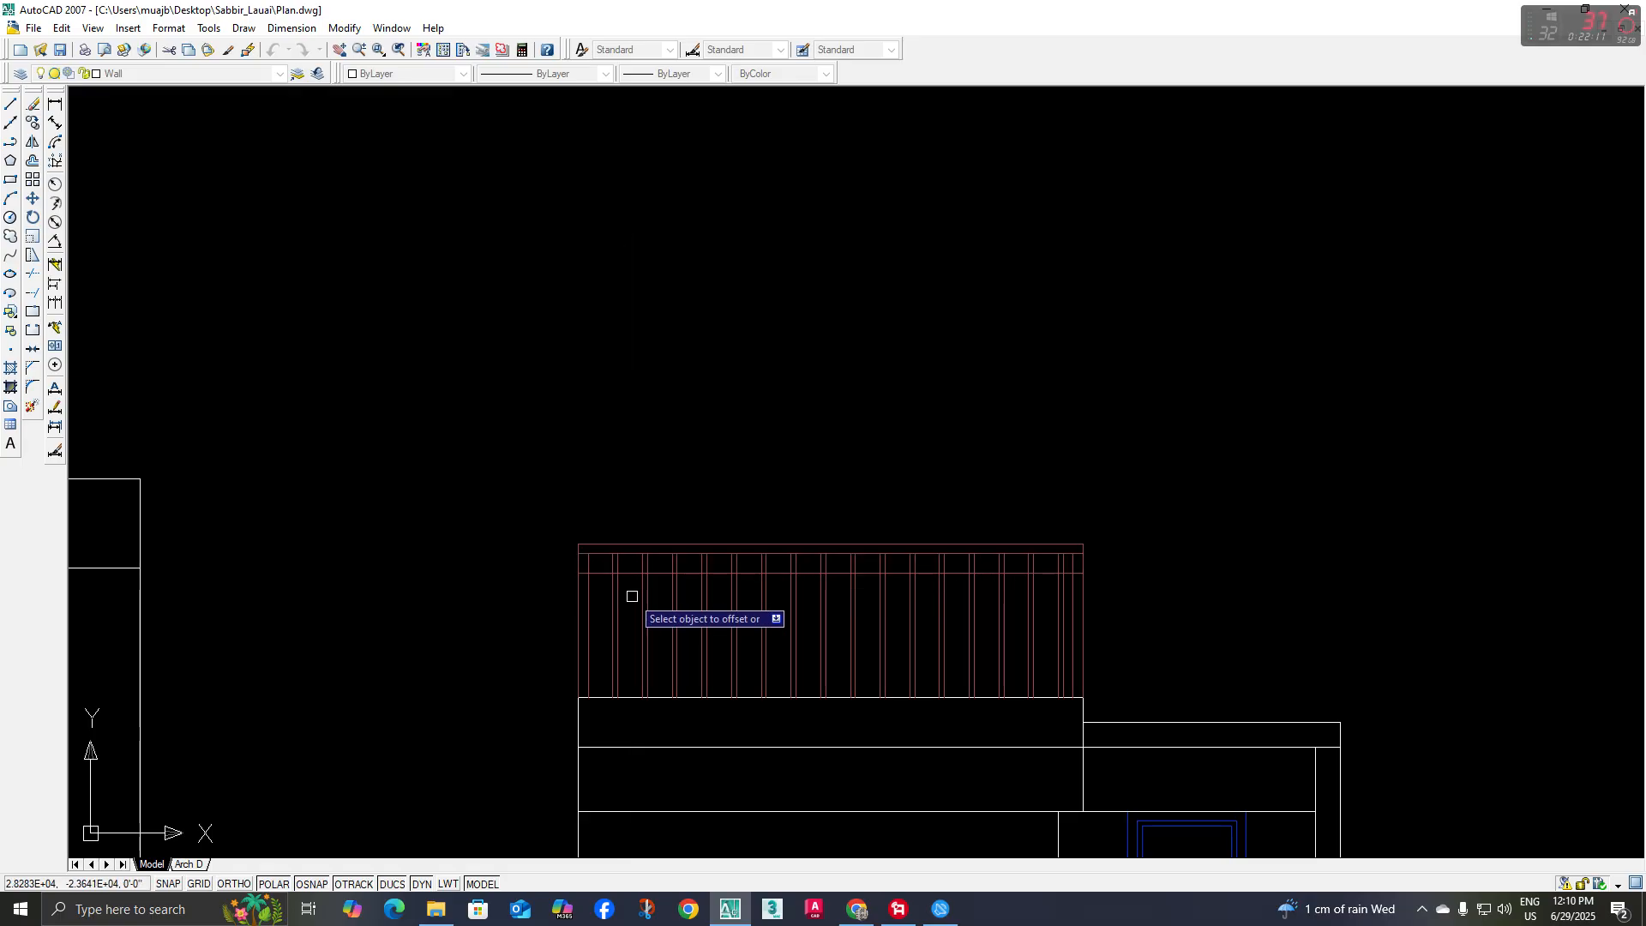
pyautogui.scroll(2, 621, 563)
pyautogui.moveTo(640, 602); pyautogui.dragTo(555, 528, button='middle')
pyautogui.press('Escape')
pyautogui.write('tr')
pyautogui.press('Return')
pyautogui.scroll(3, 557, 521)
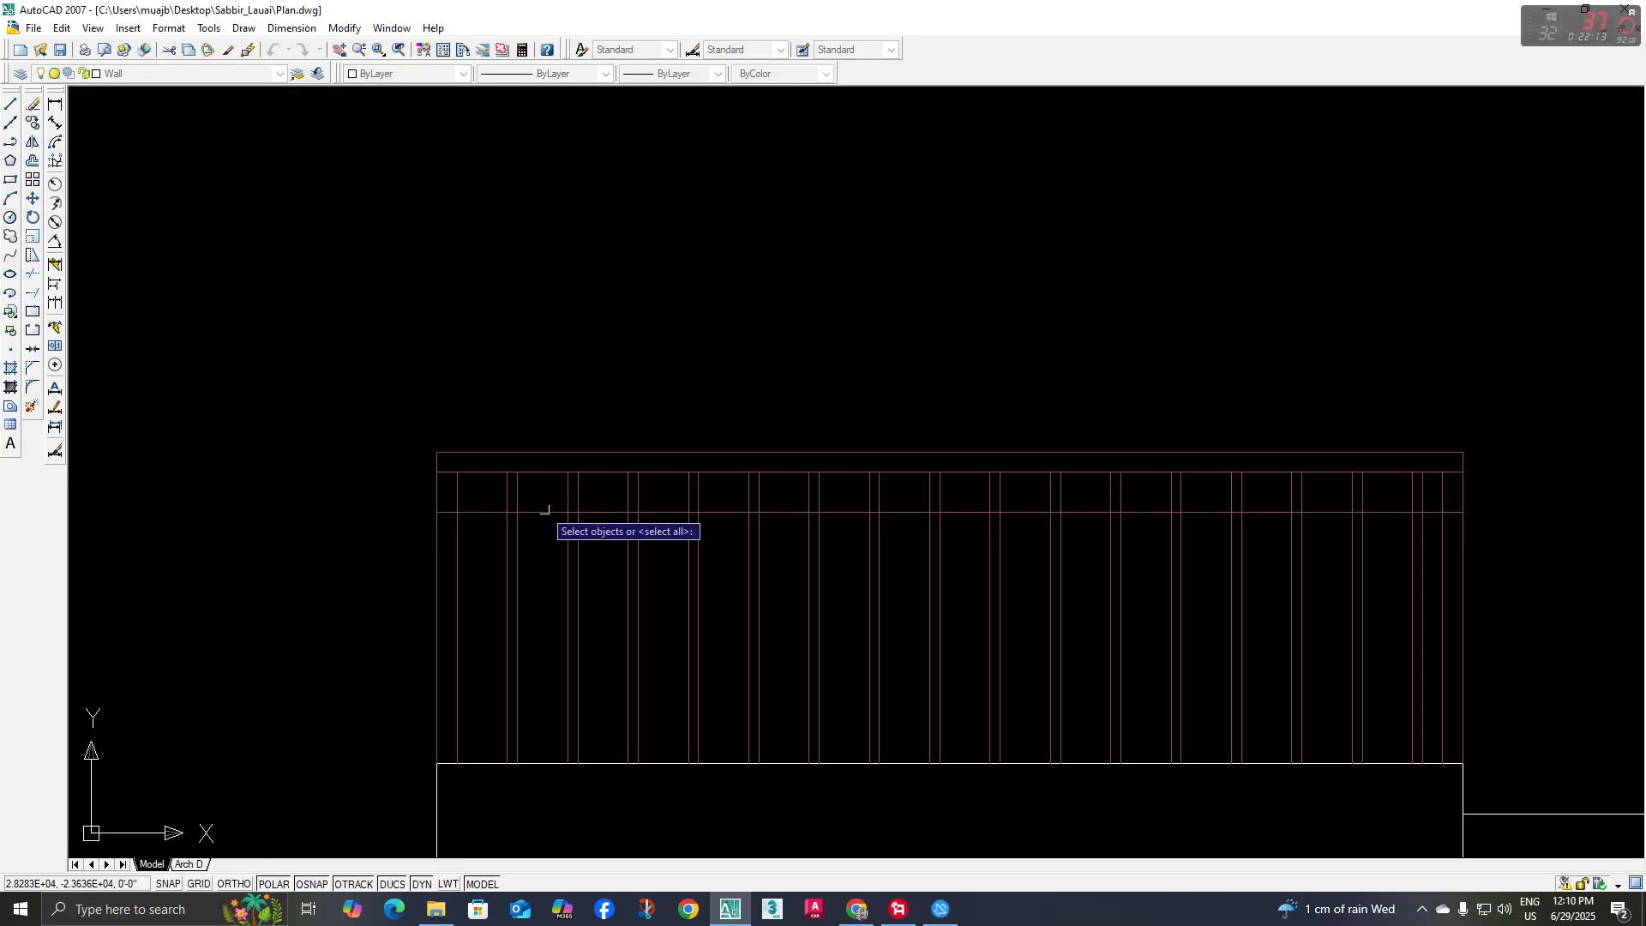
pyautogui.scroll(3, 543, 511)
pyautogui.click(469, 477)
pyautogui.scroll(-4, 771, 523)
pyautogui.moveTo(772, 523); pyautogui.dragTo(657, 519, button='middle')
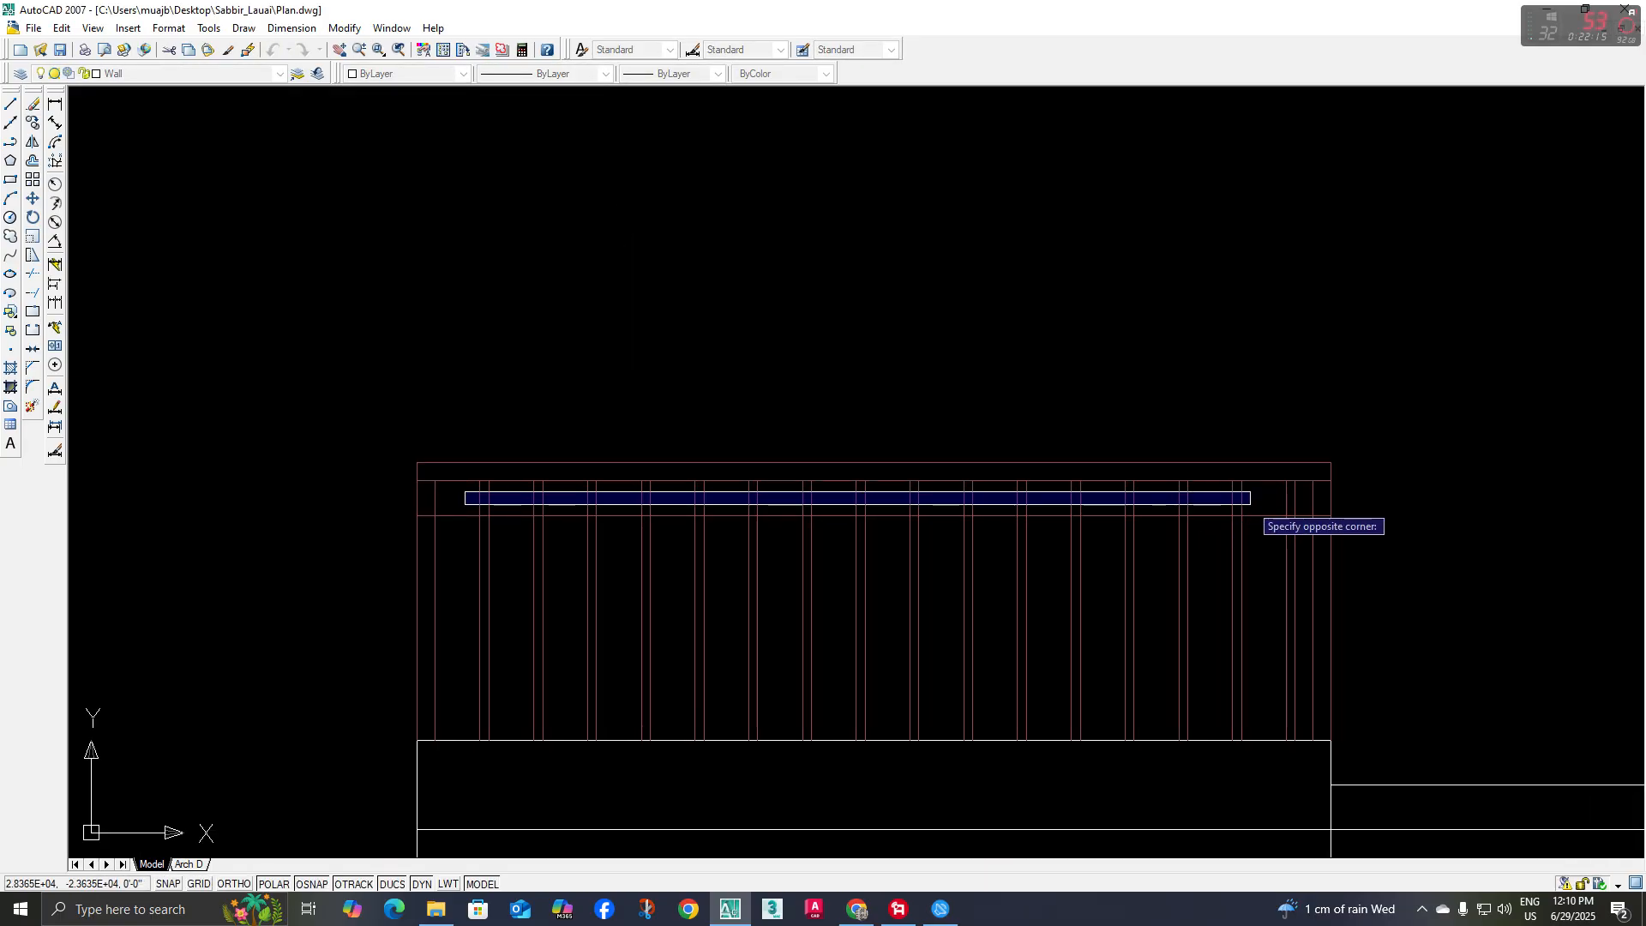
pyautogui.click(1251, 505)
pyautogui.press('Escape')
# Offset the wall line beneath the railing 4" upward and match the new line's properties to the railing lines
pyautogui.moveTo(958, 720); pyautogui.dragTo(931, 673, button='middle')
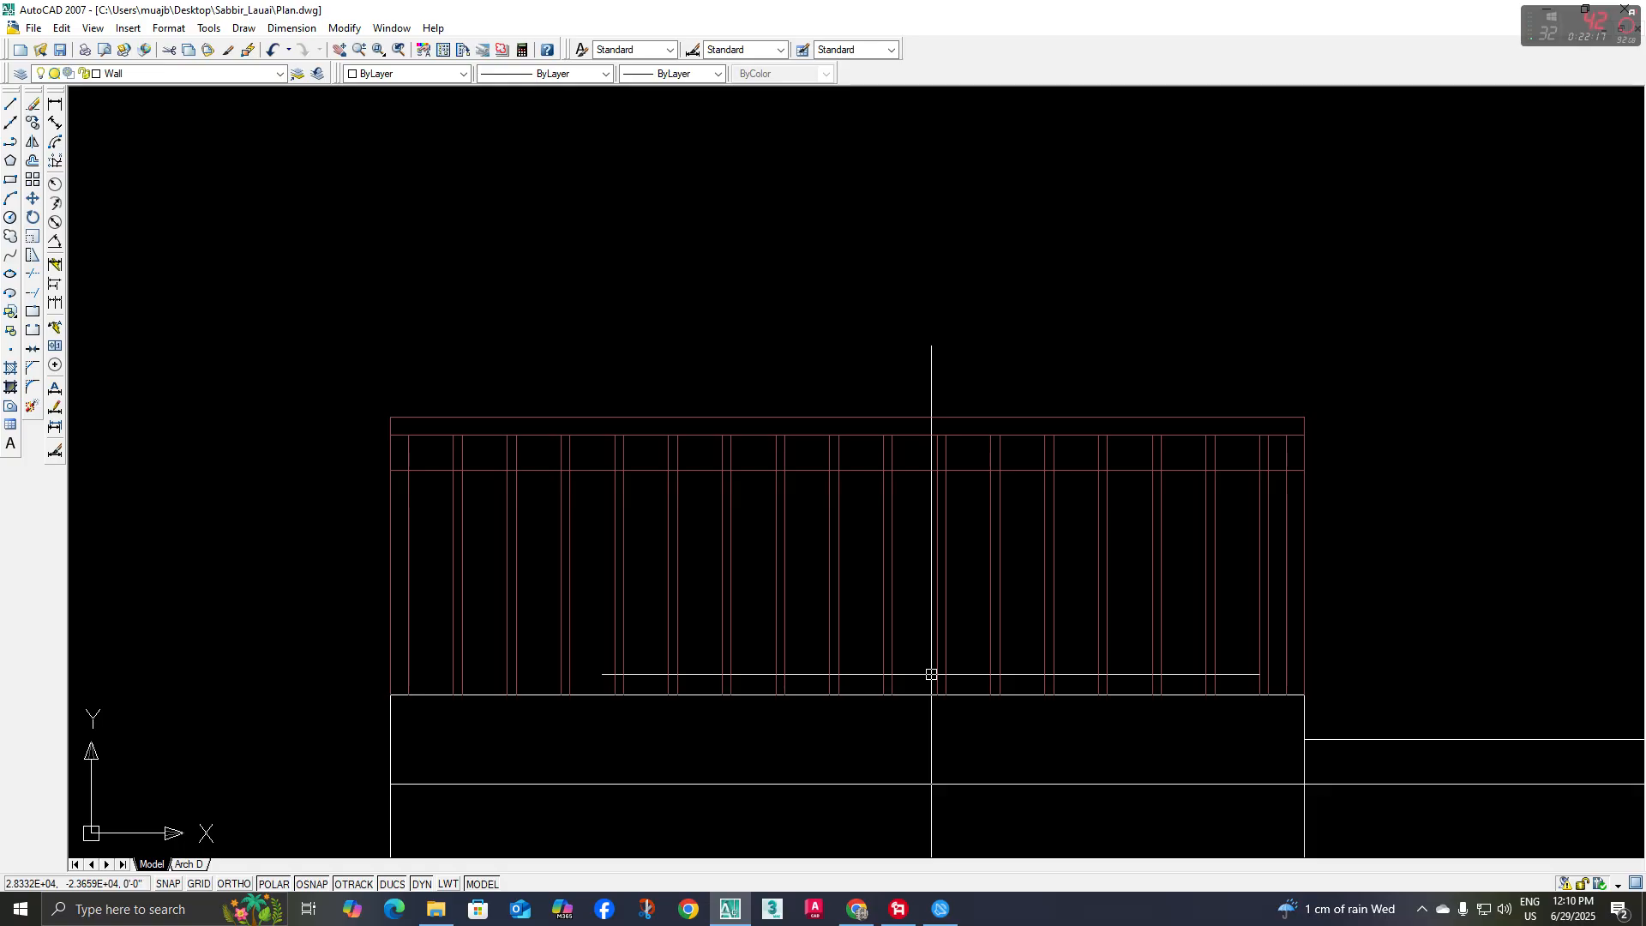
pyautogui.write('o')
pyautogui.press('Return')
pyautogui.click(869, 694)
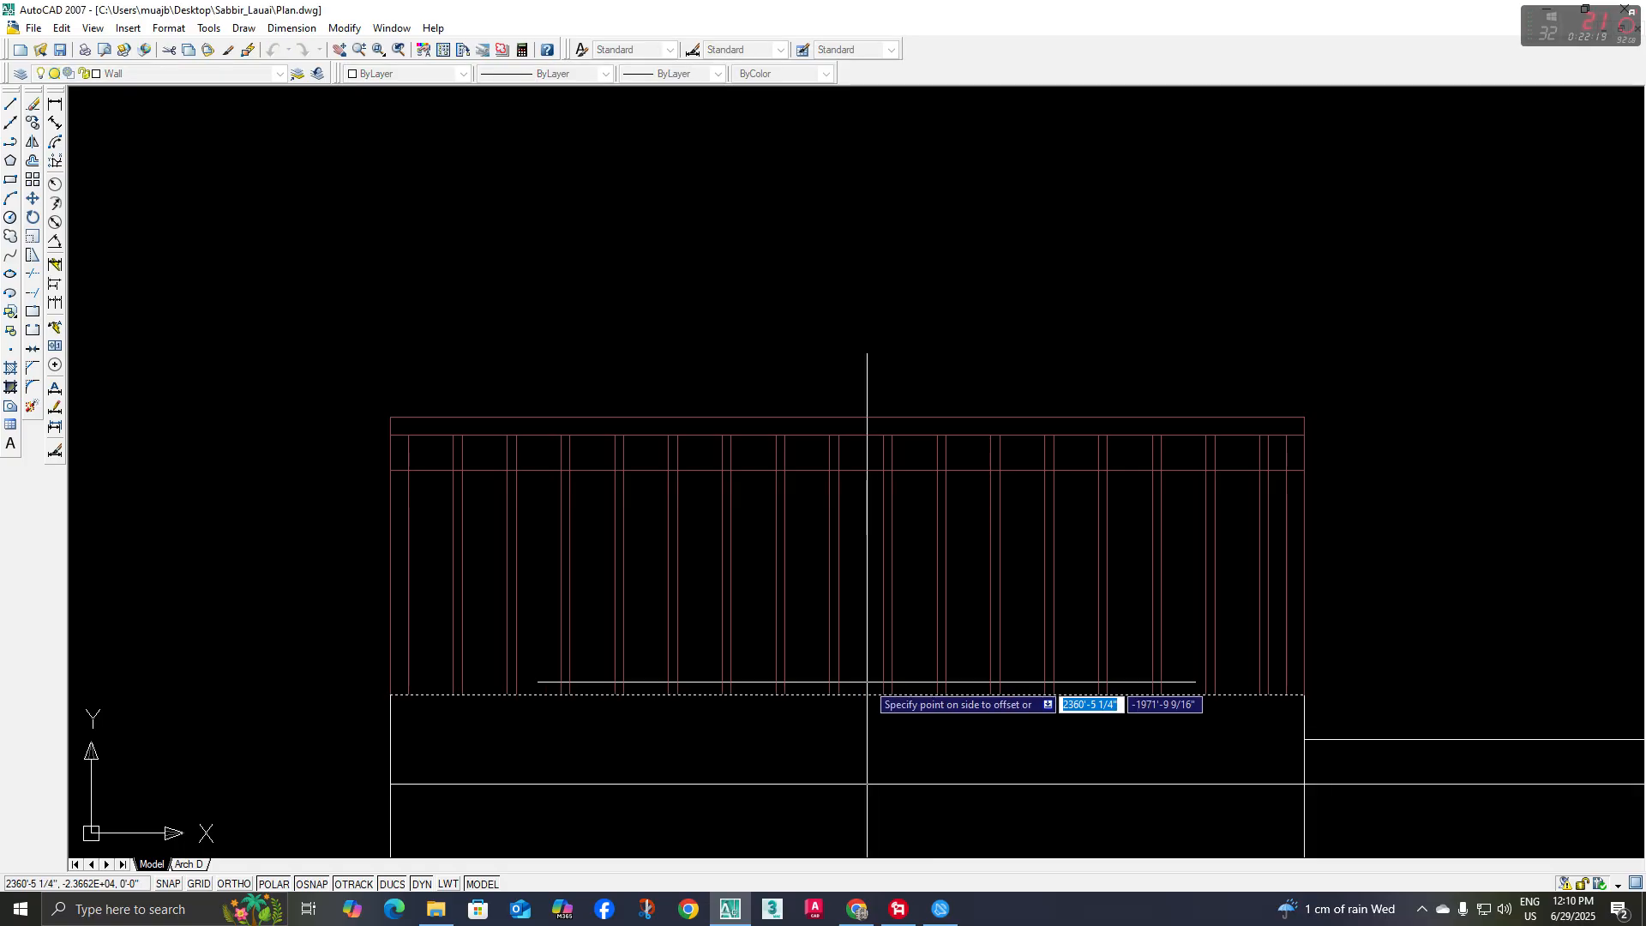
pyautogui.click(866, 674)
pyautogui.press('Escape')
pyautogui.write('ma')
pyautogui.press('Return')
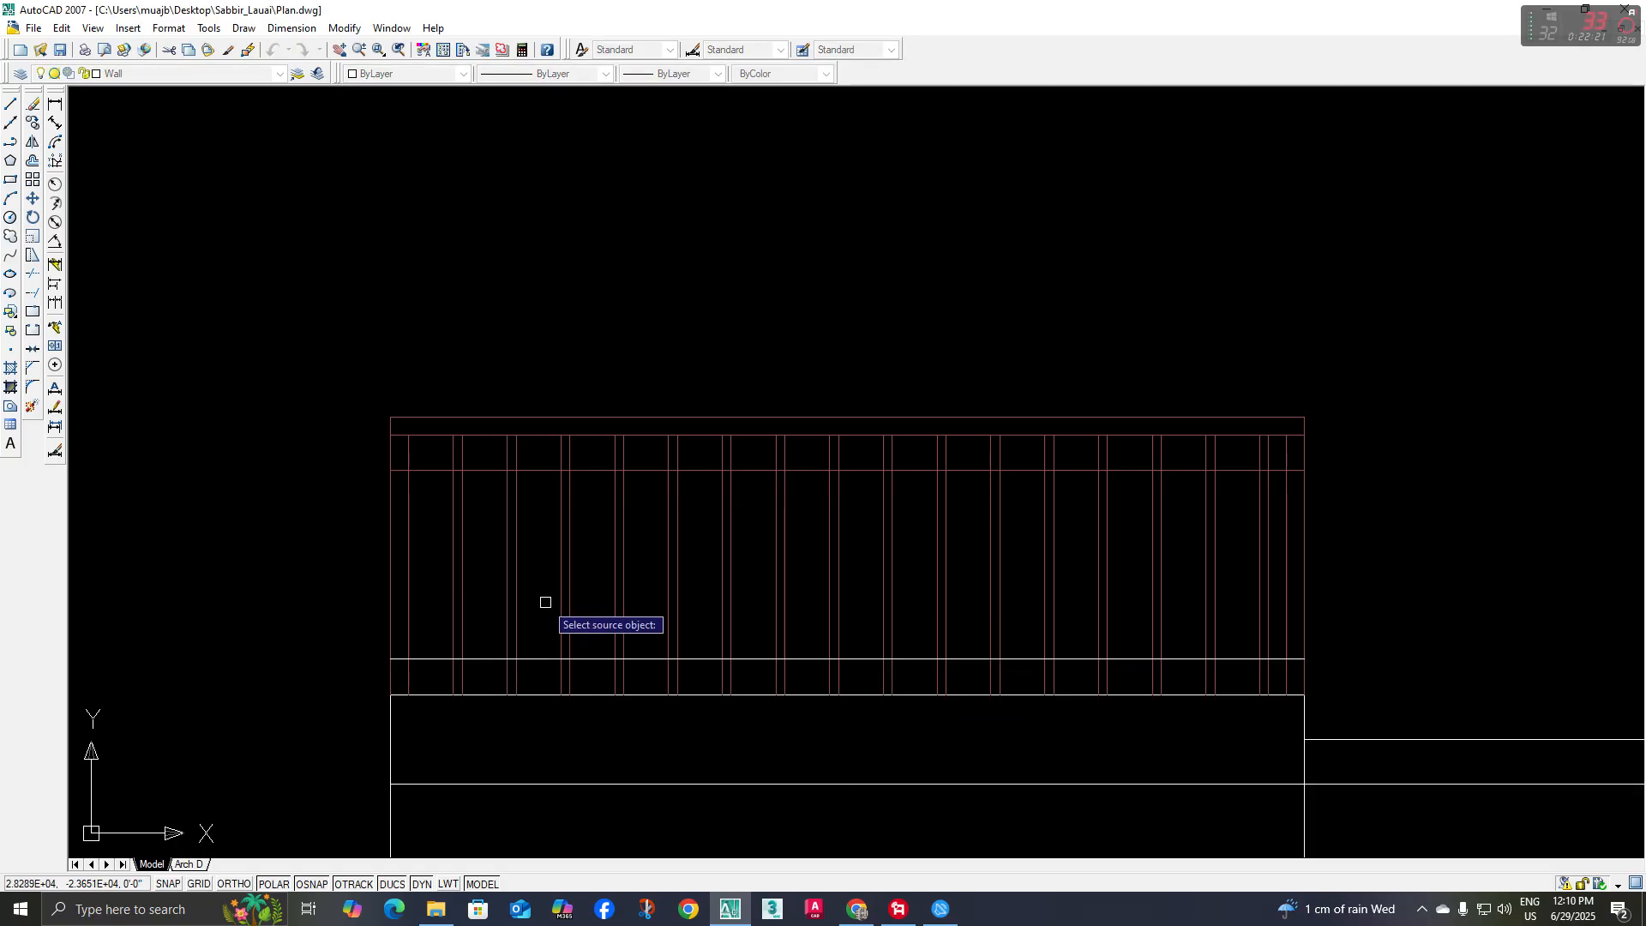
pyautogui.press('Escape')
pyautogui.moveTo(558, 640); pyautogui.dragTo(531, 612, button='middle')
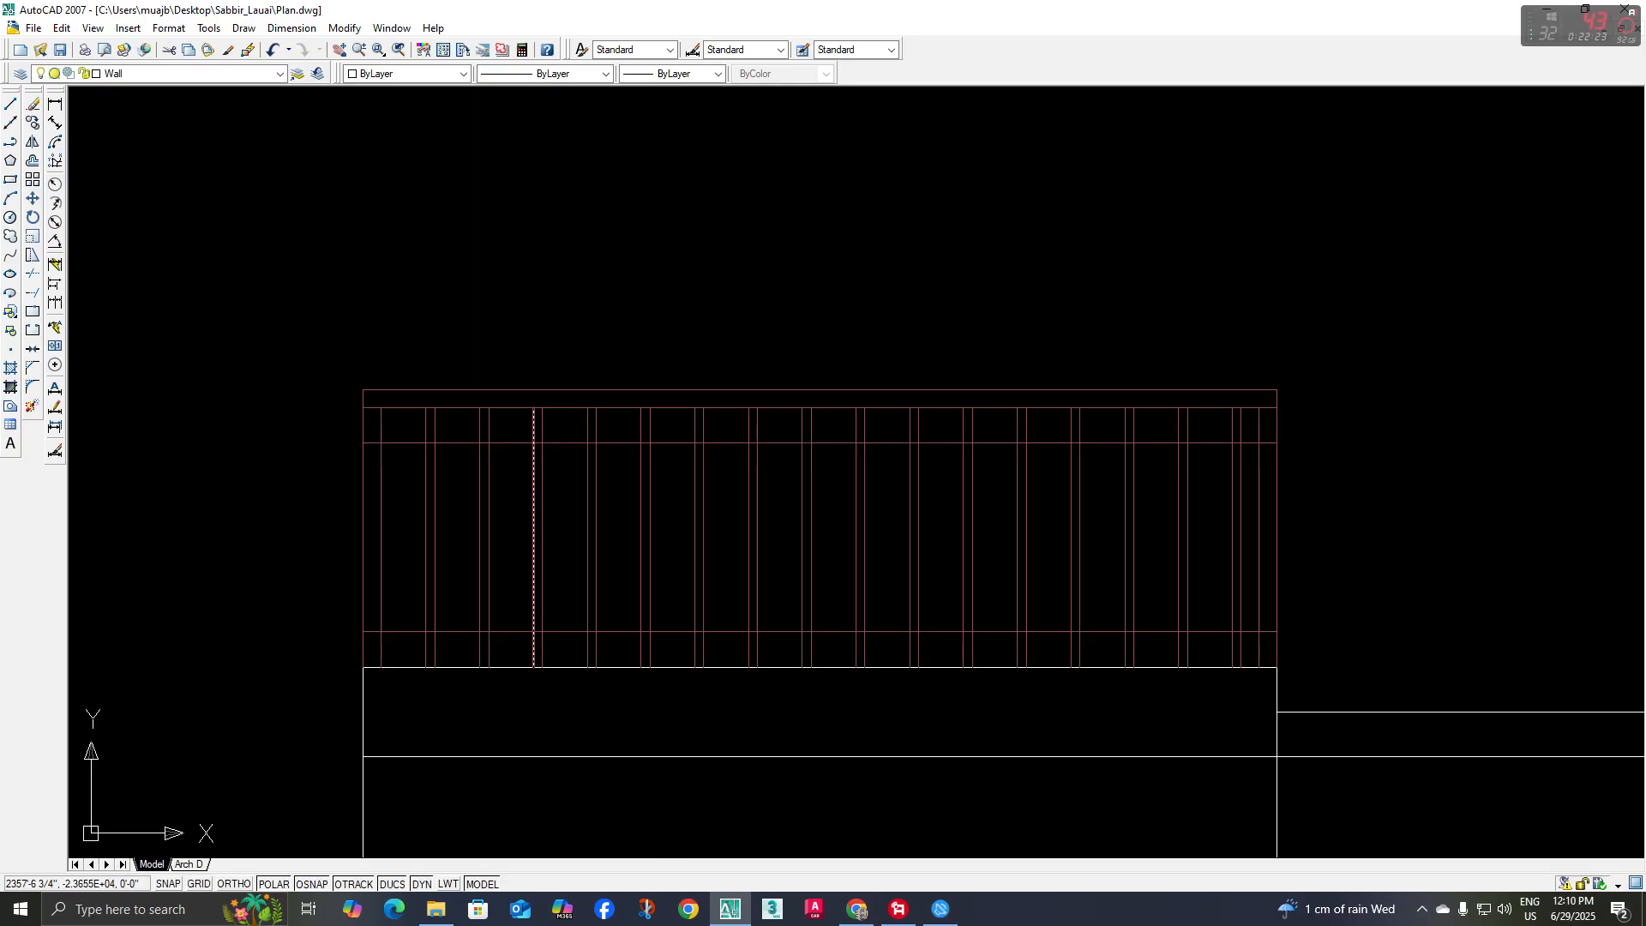
pyautogui.write('tr')
pyautogui.press('Return')
# Offset the lower rail line upward and the upper rail line downward by one baluster thickness to form two thin horizontal rails
pyautogui.press('Return')
pyautogui.moveTo(402, 586); pyautogui.dragTo(401, 567, button='middle')
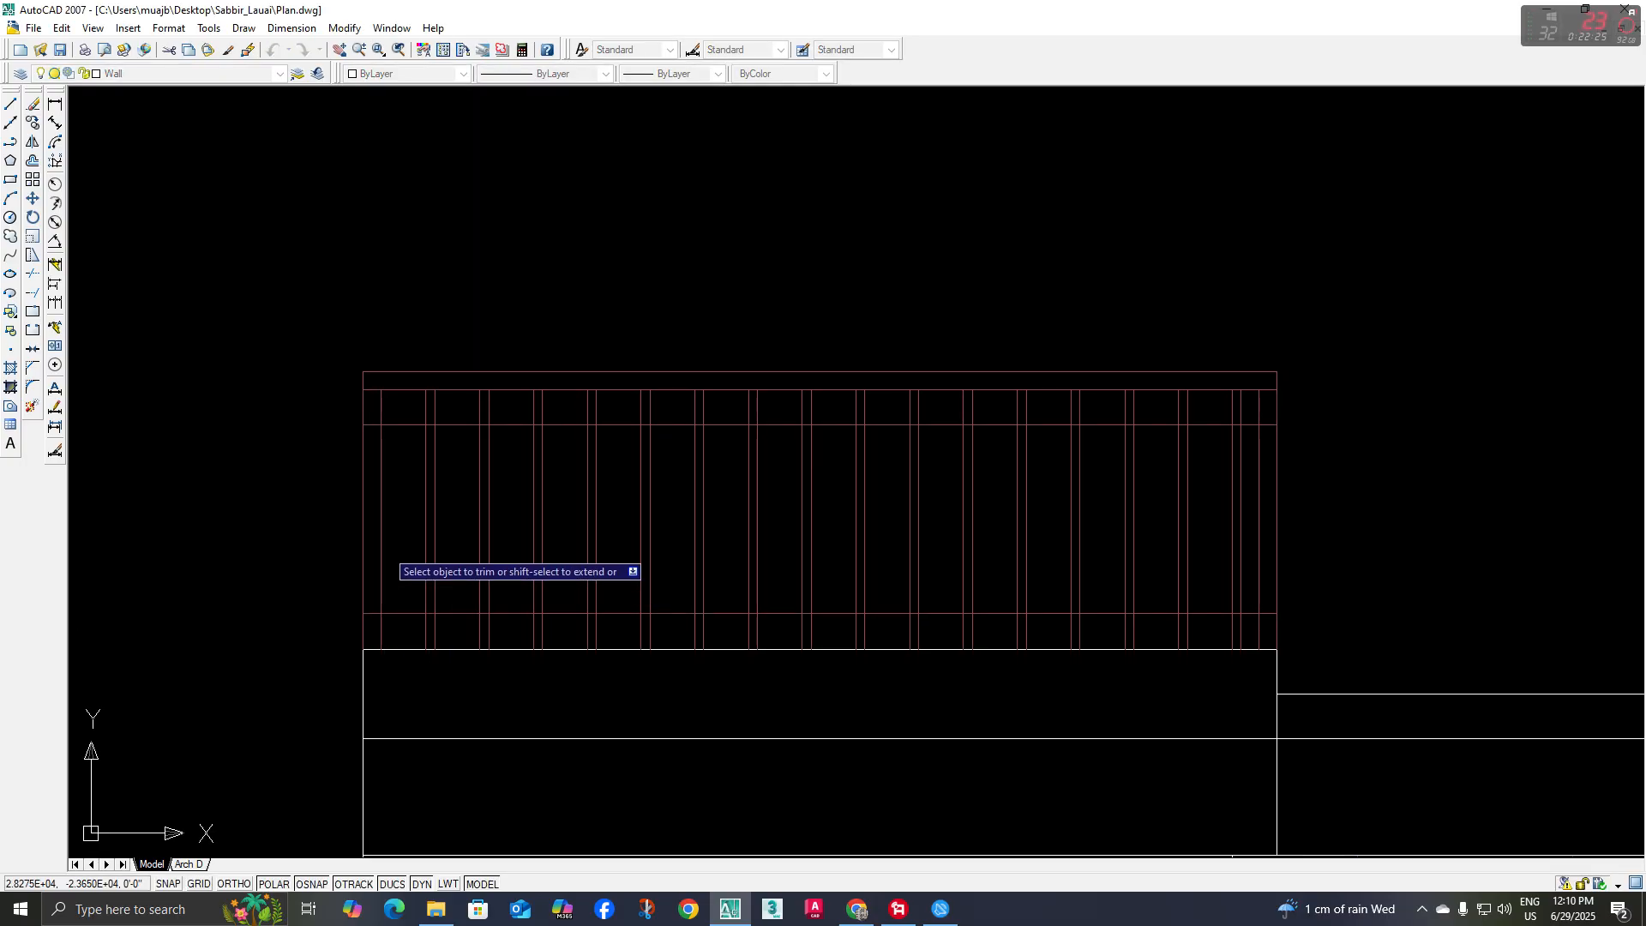
pyautogui.scroll(4, 378, 467)
pyautogui.scroll(-2, 369, 416)
pyautogui.press('Escape')
pyautogui.write('o')
pyautogui.press('Return')
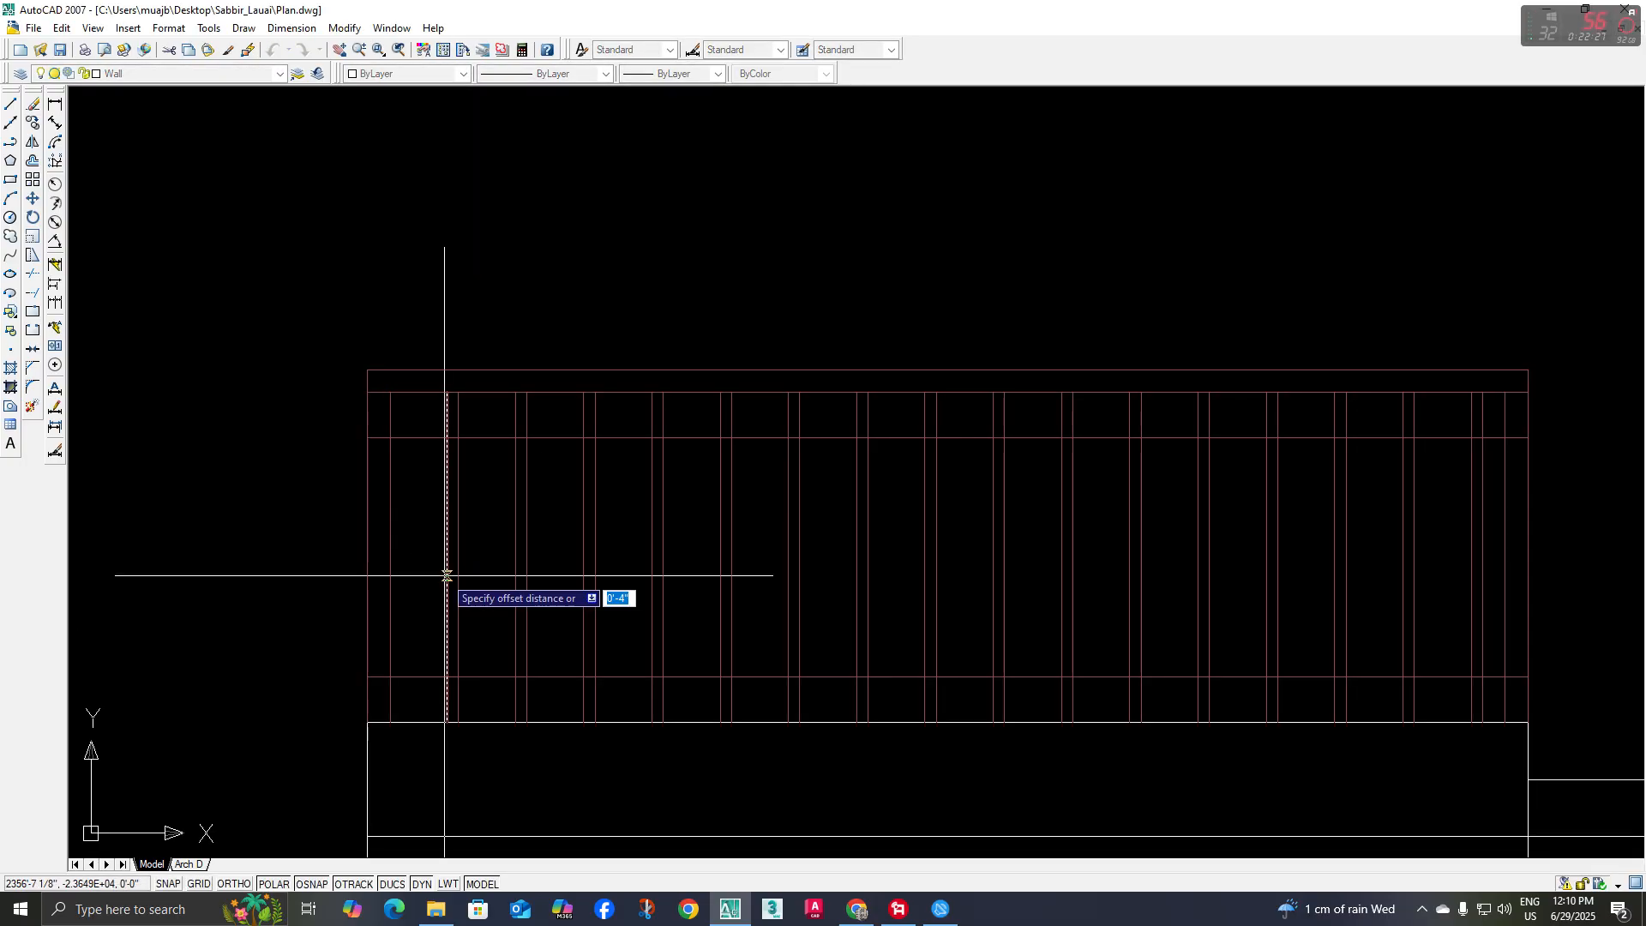
# Trim the ends of the upper and lower rail lines that cross the railing's left post
pyautogui.press('Return')
pyautogui.click(471, 677)
pyautogui.click(492, 602)
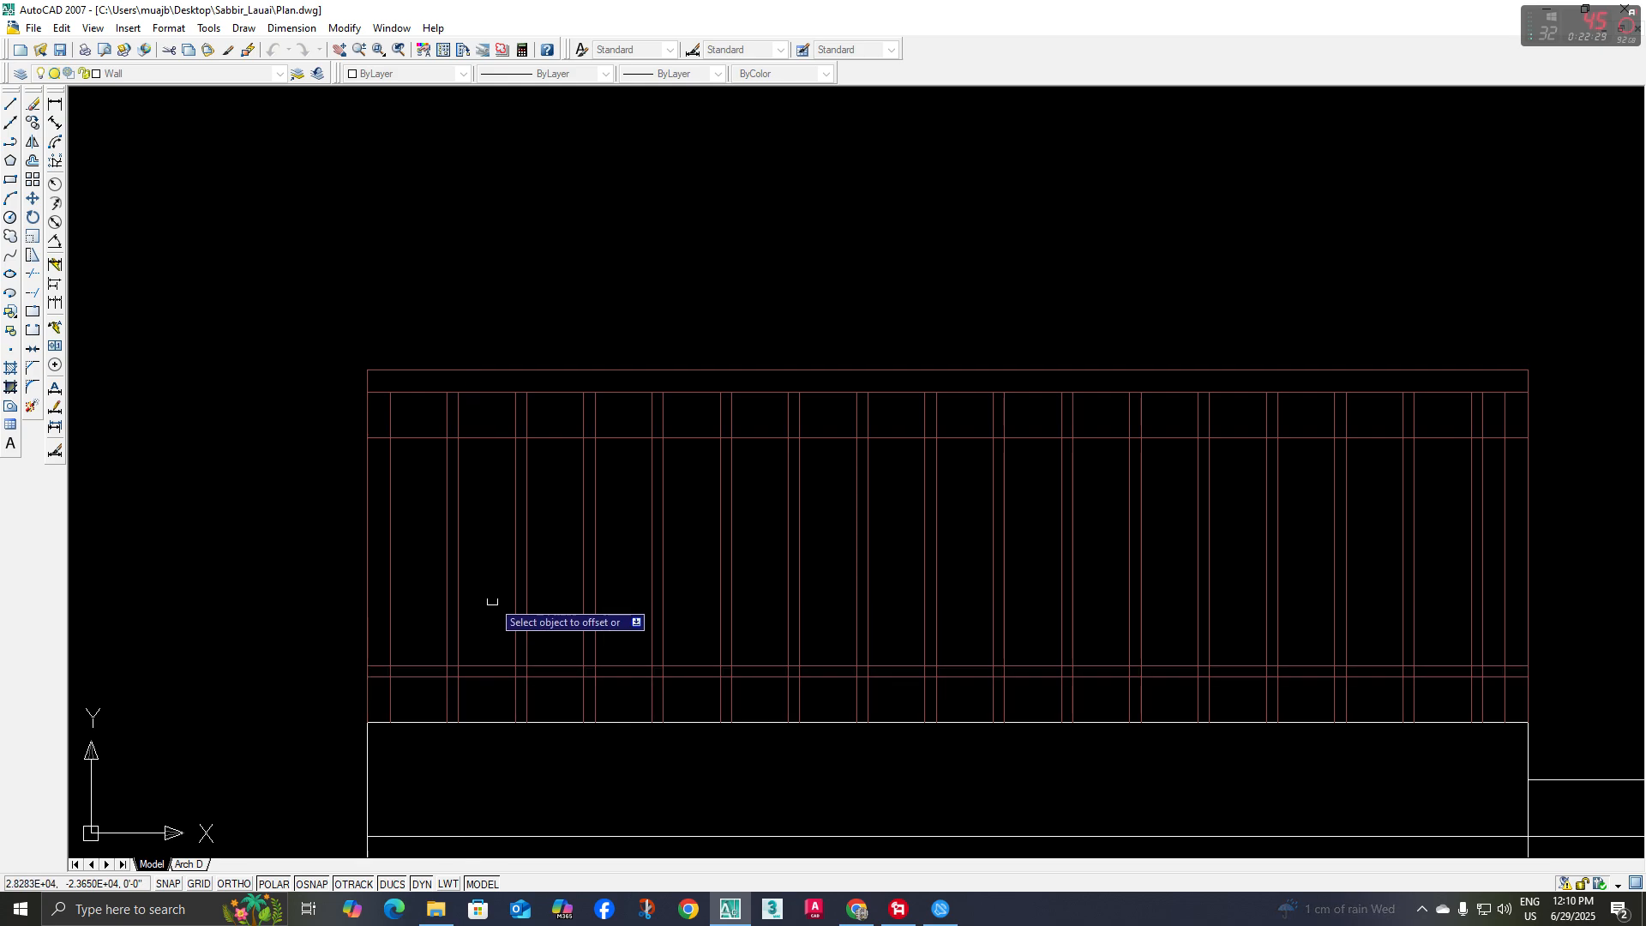
pyautogui.click(498, 437)
pyautogui.click(491, 482)
pyautogui.press('Escape')
pyautogui.moveTo(508, 527); pyautogui.dragTo(461, 518, button='middle')
pyautogui.moveTo(377, 551); pyautogui.dragTo(369, 541, button='middle')
pyautogui.write('tr')
pyautogui.press('Return')
pyautogui.press('Return')
pyautogui.scroll(3, 331, 410)
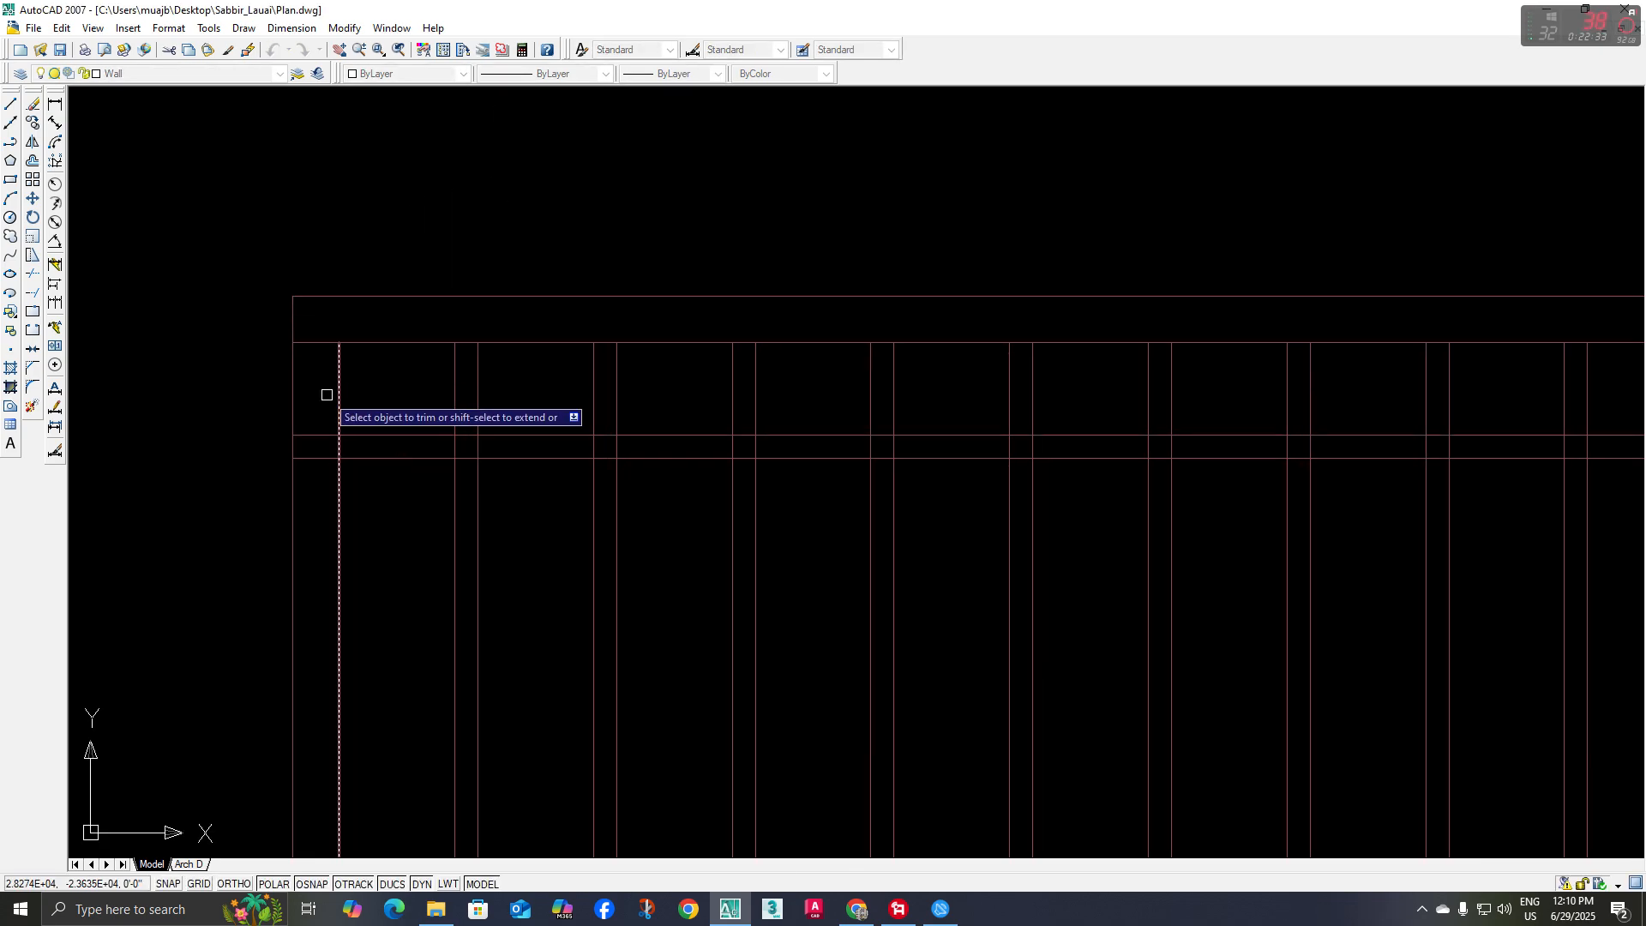
pyautogui.click(325, 394)
pyautogui.scroll(-2, 306, 611)
pyautogui.moveTo(301, 613); pyautogui.dragTo(302, 520, button='middle')
pyautogui.click(311, 751)
# Trim the ends of the upper and lower rail lines that cross the railing's right post
pyautogui.scroll(-3, 686, 574)
pyautogui.moveTo(1011, 480); pyautogui.dragTo(648, 397, button='middle')
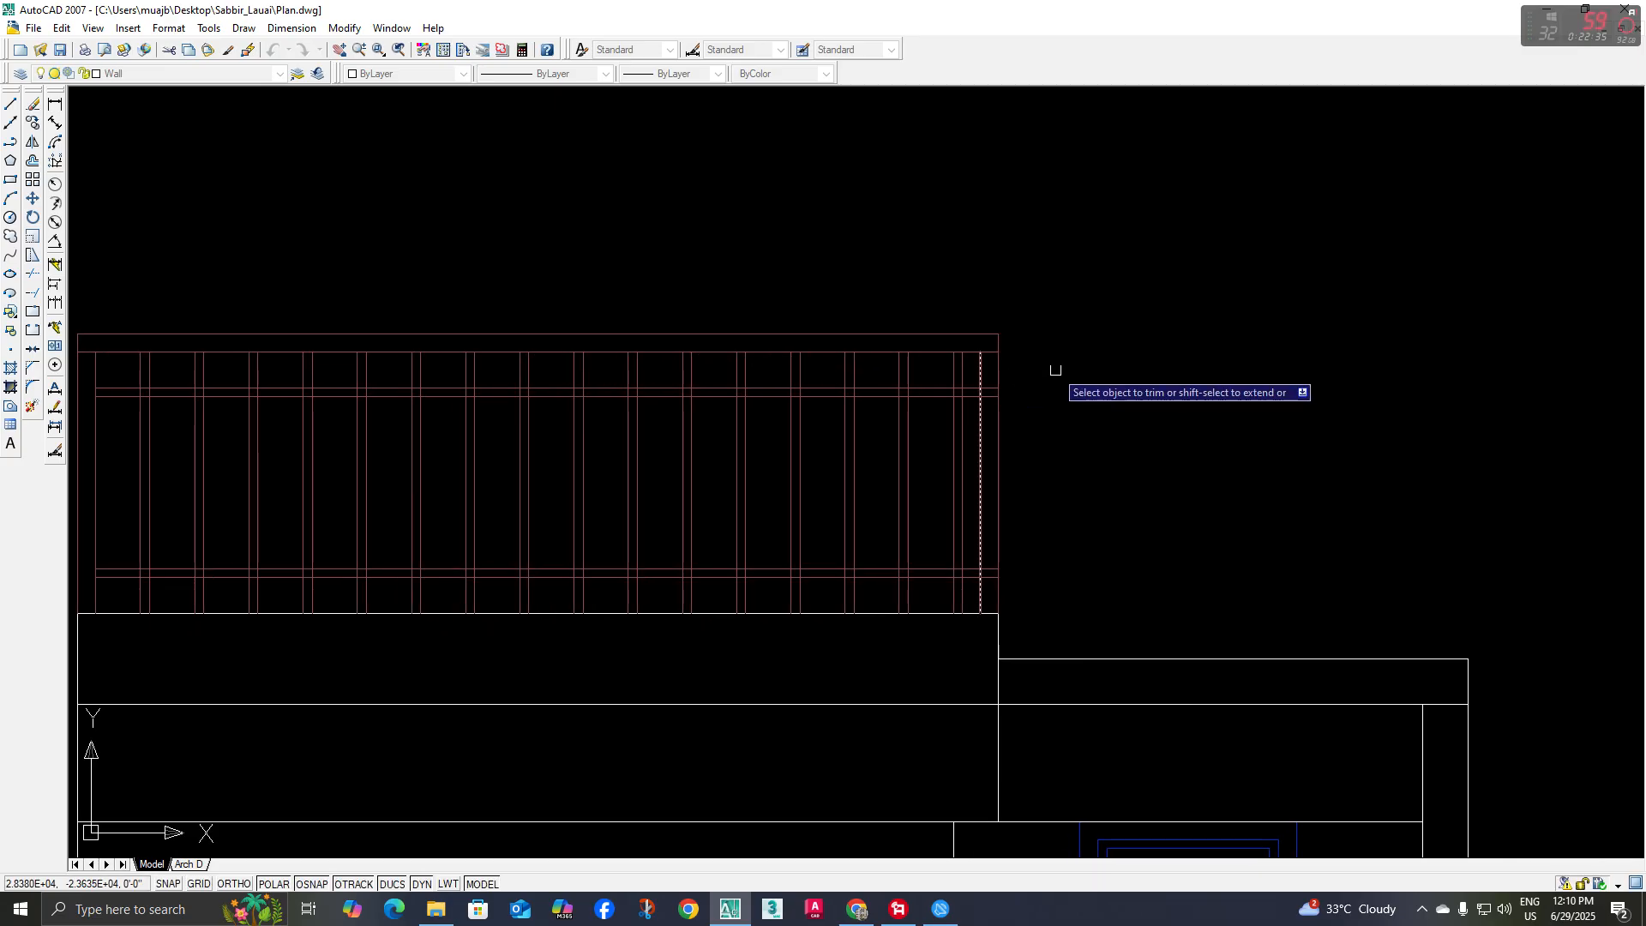
pyautogui.scroll(6, 1012, 385)
pyautogui.click(956, 374)
pyautogui.scroll(-3, 924, 503)
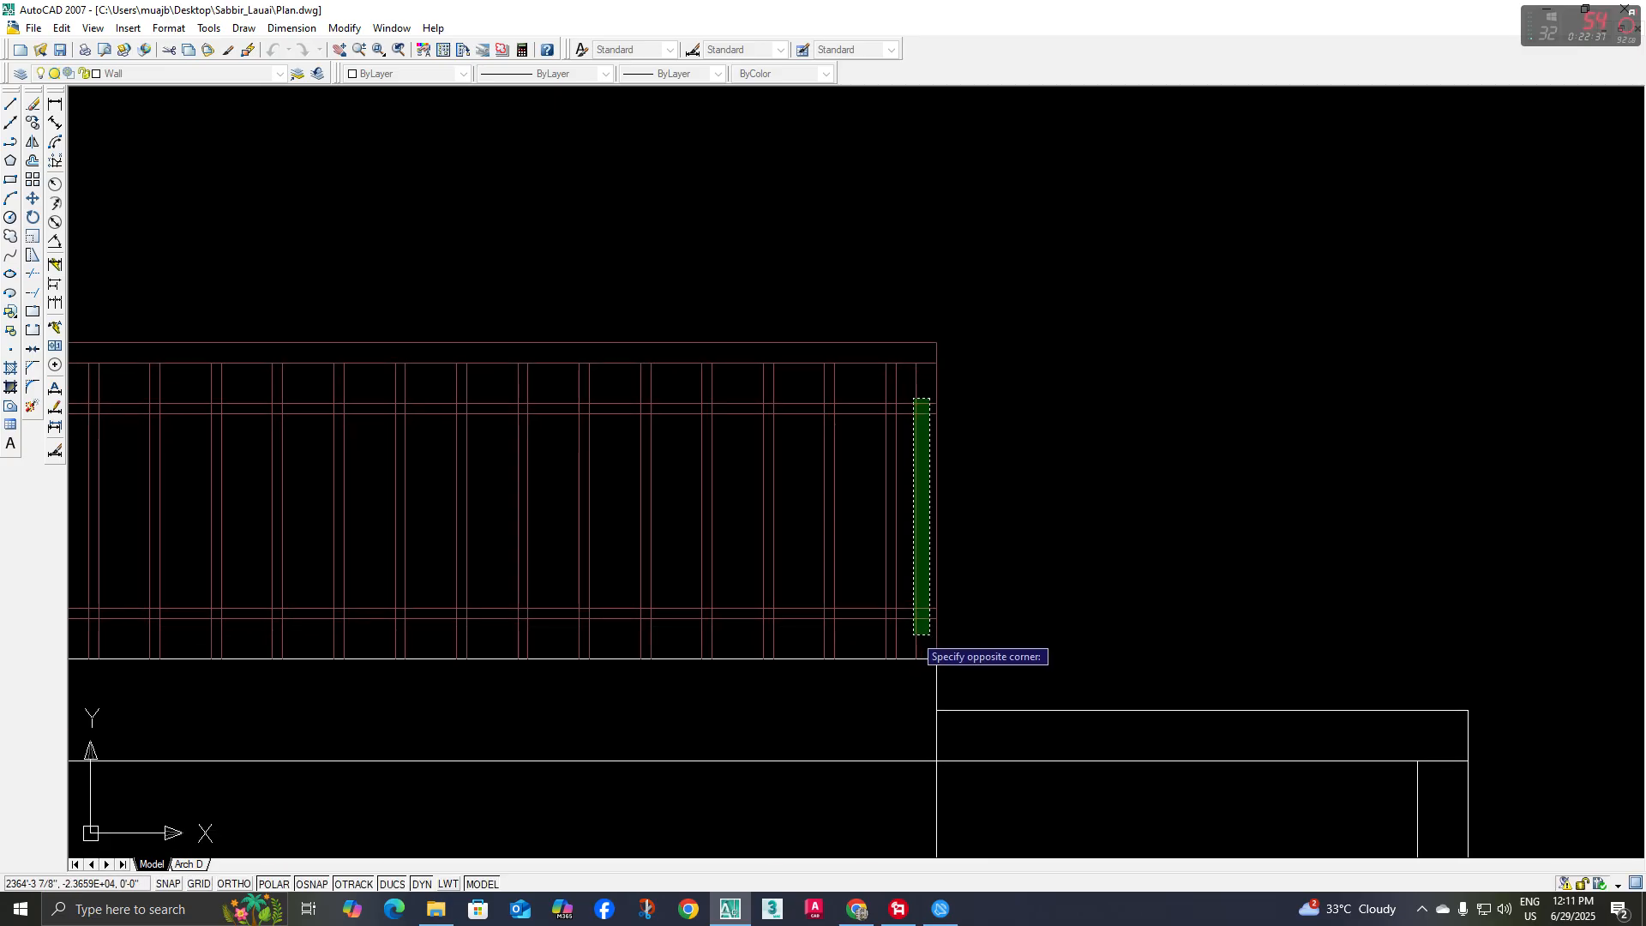
pyautogui.click(914, 635)
# Trim all baluster line segments between the top handrail and the upper horizontal rail
pyautogui.moveTo(894, 597); pyautogui.dragTo(923, 655, button='middle')
pyautogui.scroll(3, 930, 455)
pyautogui.click(943, 433)
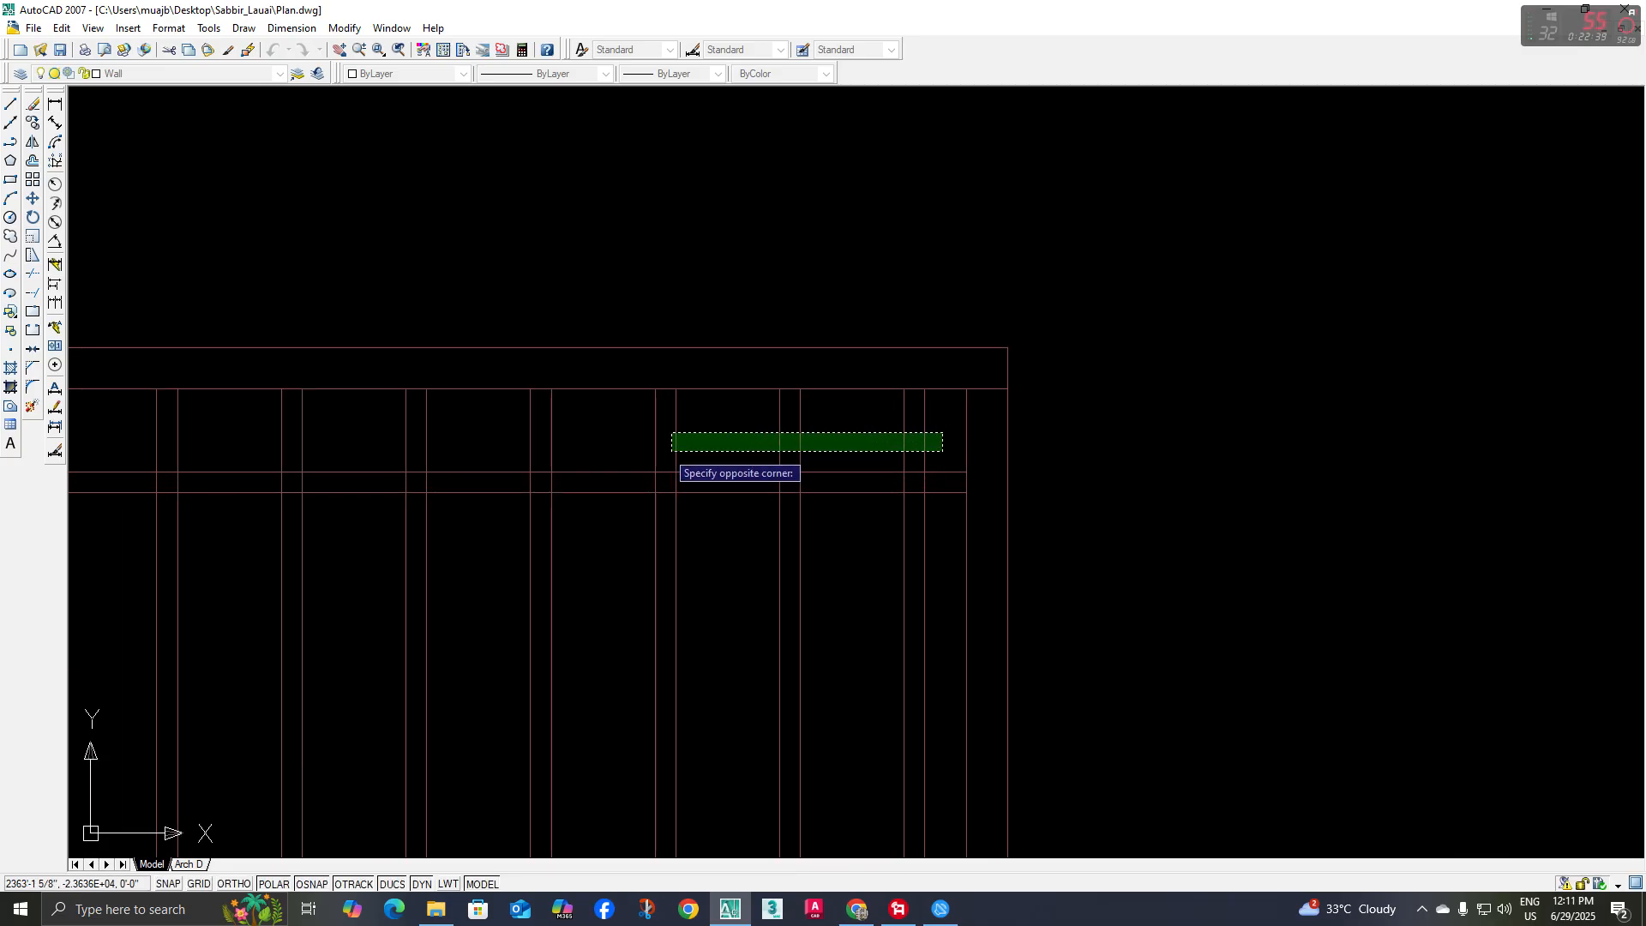
pyautogui.scroll(-2, 655, 452)
pyautogui.moveTo(652, 452); pyautogui.dragTo(1295, 498, button='middle')
pyautogui.click(279, 491)
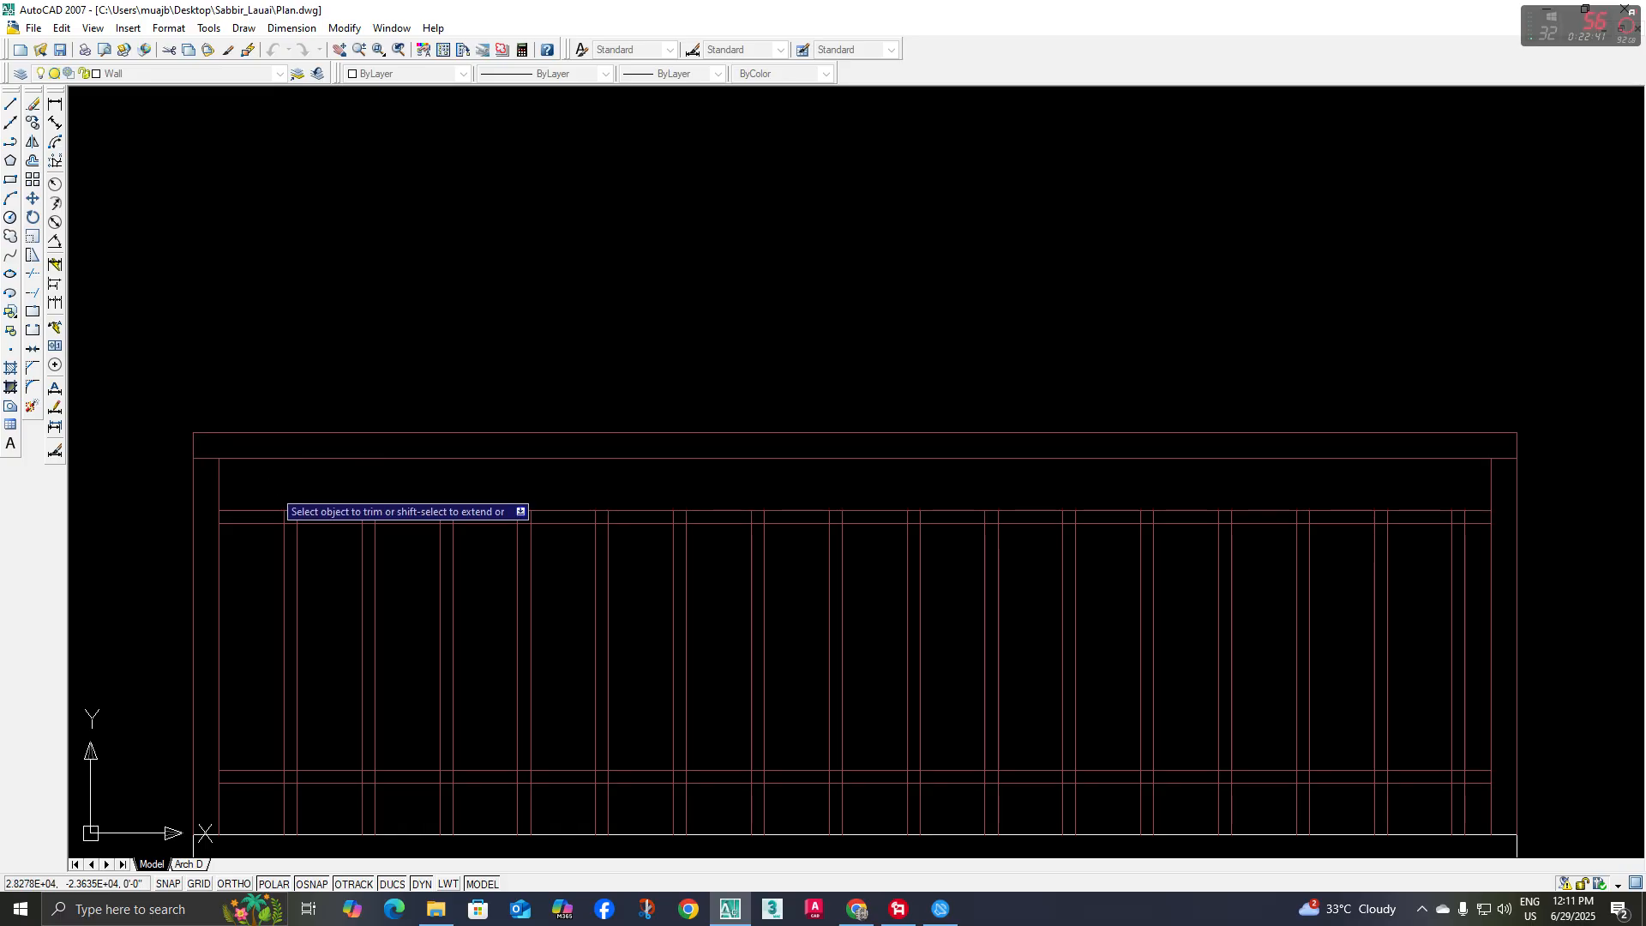
# Trim all baluster line segments that extend below the lower horizontal rail
pyautogui.scroll(-2, 542, 523)
pyautogui.moveTo(1140, 724); pyautogui.dragTo(1125, 649, button='middle')
pyautogui.scroll(3, 1128, 646)
pyautogui.scroll(-2, 789, 625)
pyautogui.moveTo(789, 625); pyautogui.dragTo(1129, 639, button='middle')
pyautogui.click(1325, 620)
pyautogui.click(360, 623)
# Trim the overlapping segments where the rightmost baluster meets the upper and lower rails, leaving open joints
pyautogui.moveTo(453, 636); pyautogui.dragTo(458, 655, button='middle')
pyautogui.scroll(2, 413, 619)
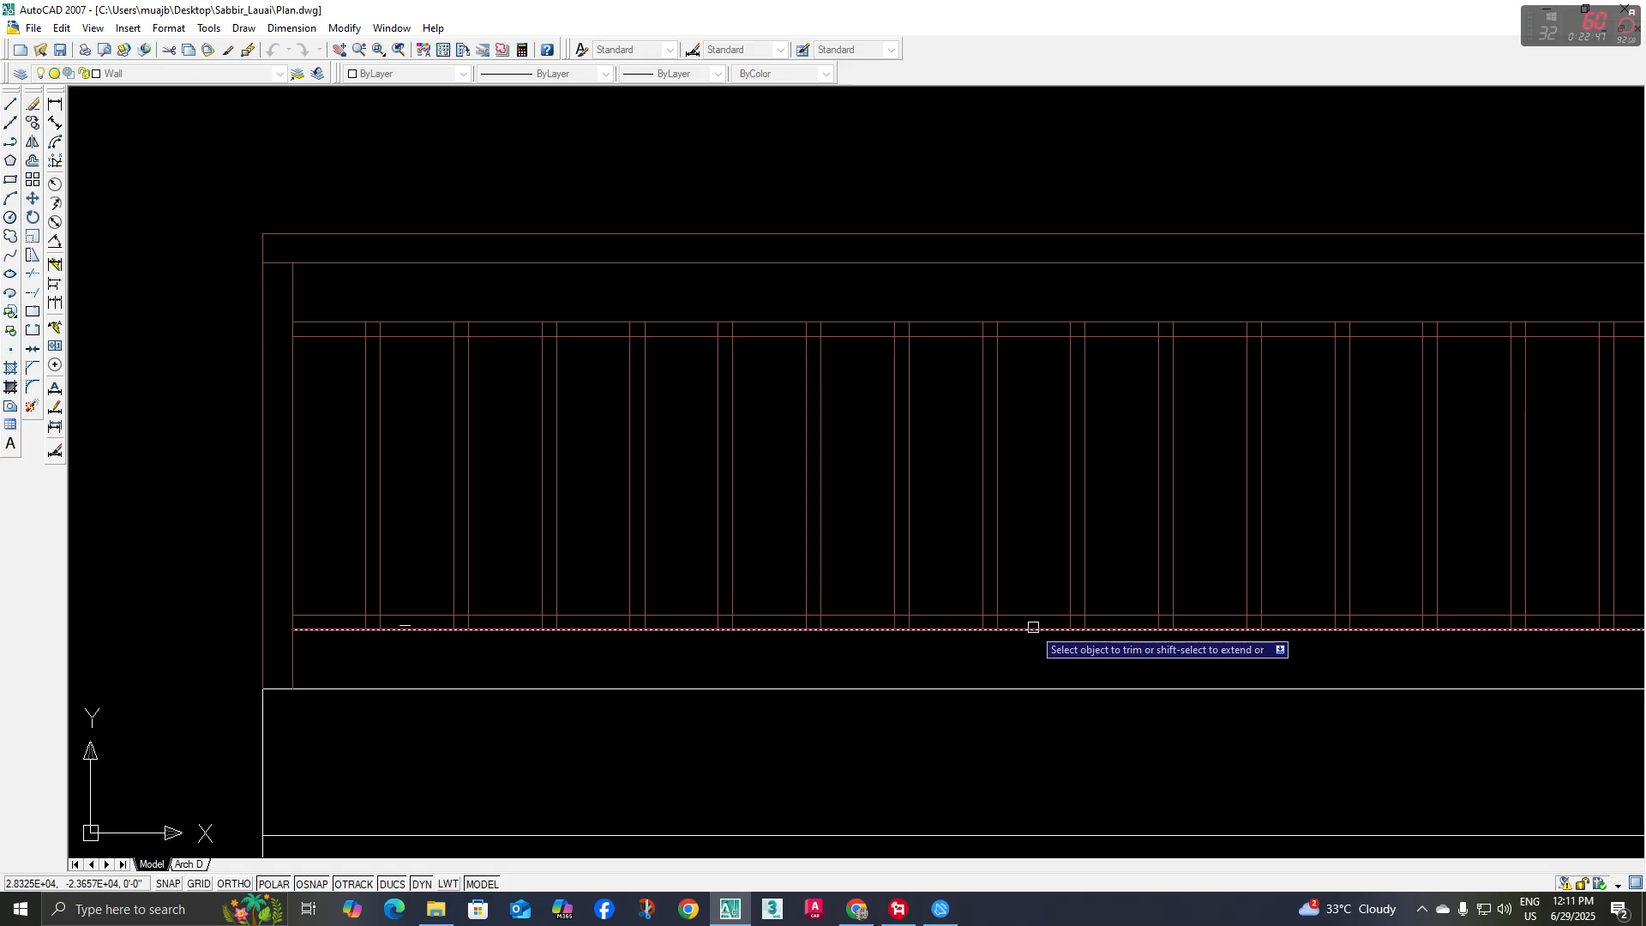
pyautogui.scroll(-2, 1033, 627)
pyautogui.moveTo(1150, 632); pyautogui.dragTo(1069, 646, button='middle')
pyautogui.scroll(3, 1371, 440)
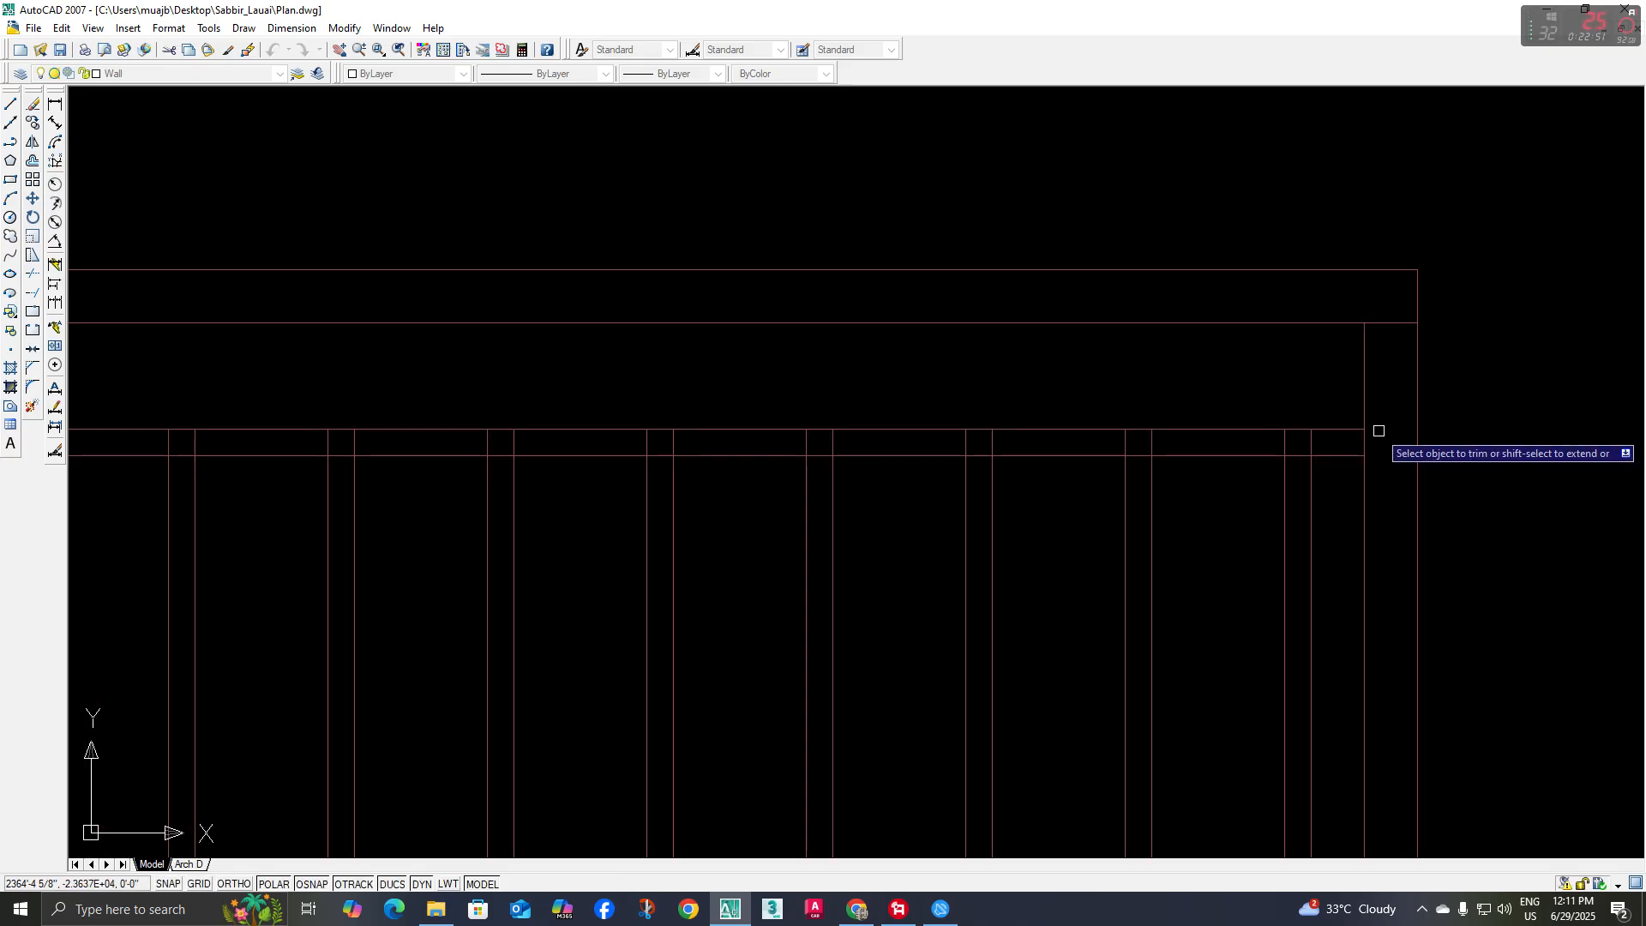
pyautogui.scroll(3, 1315, 444)
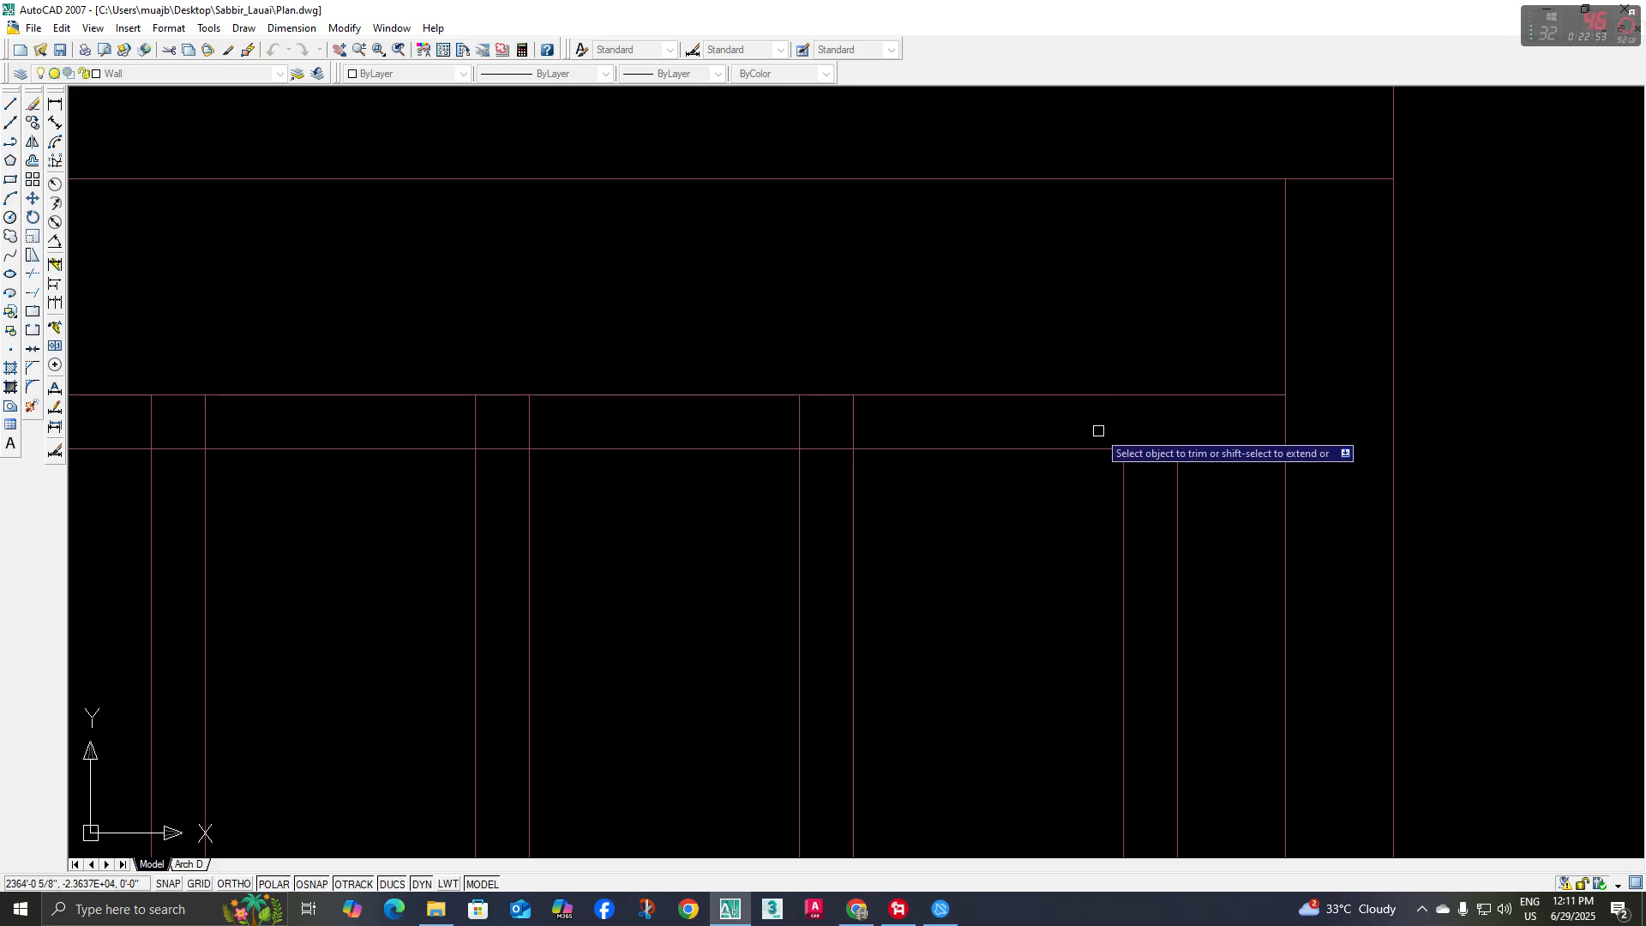
pyautogui.scroll(-2, 1146, 467)
pyautogui.scroll(2, 1136, 688)
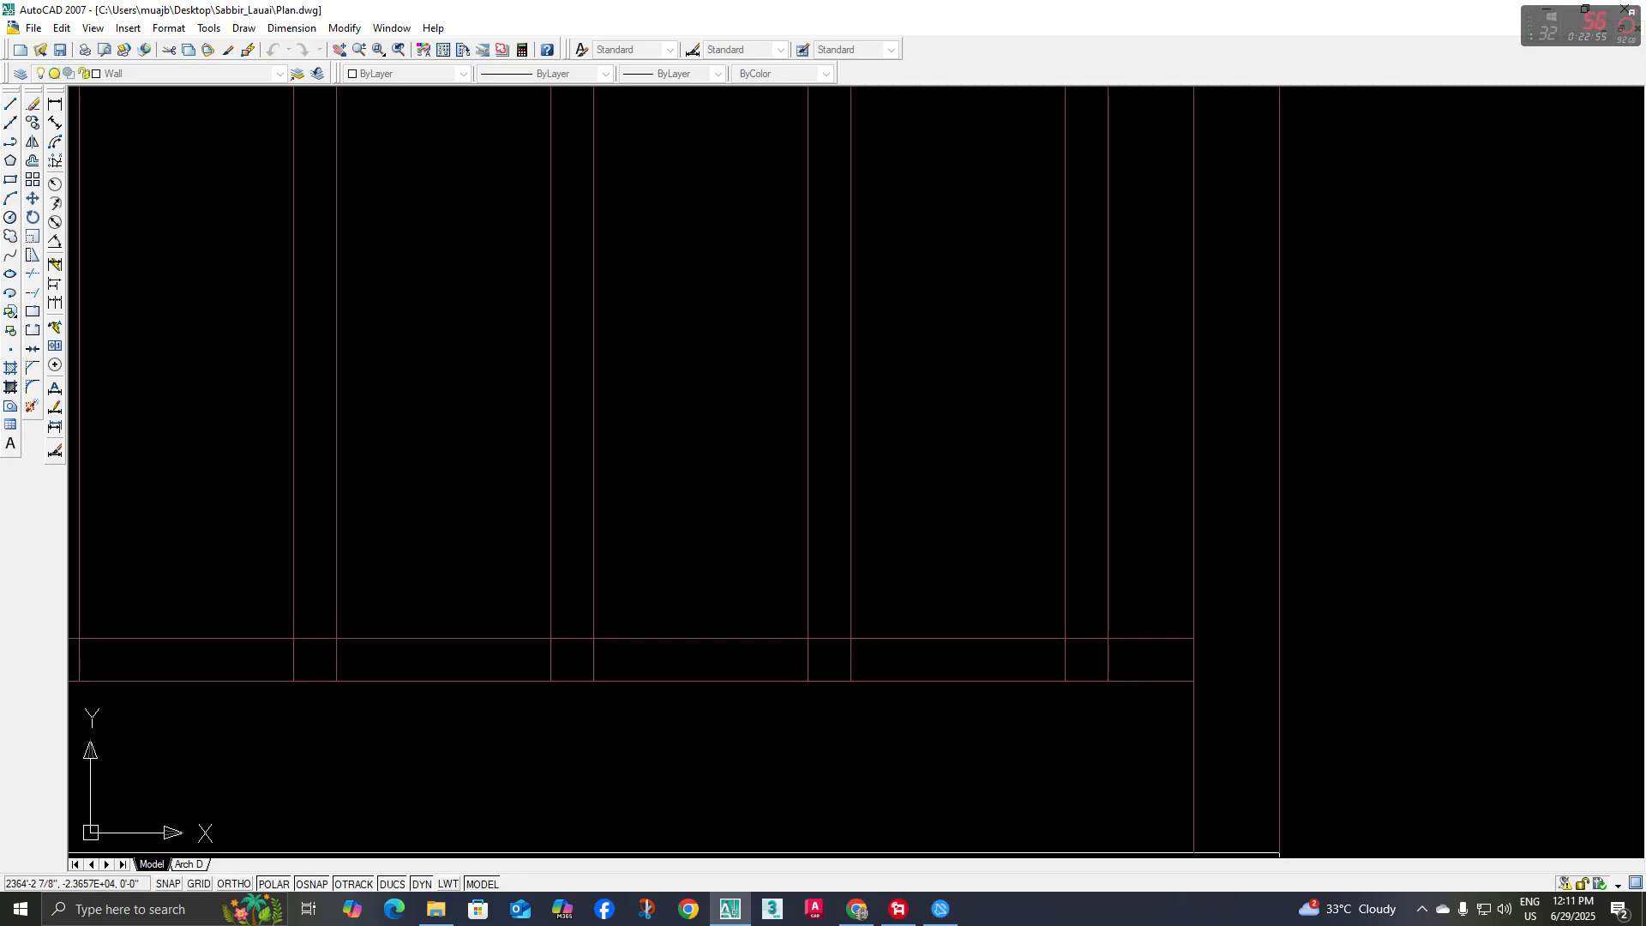
pyautogui.scroll(-3, 1007, 638)
pyautogui.scroll(2, 1102, 632)
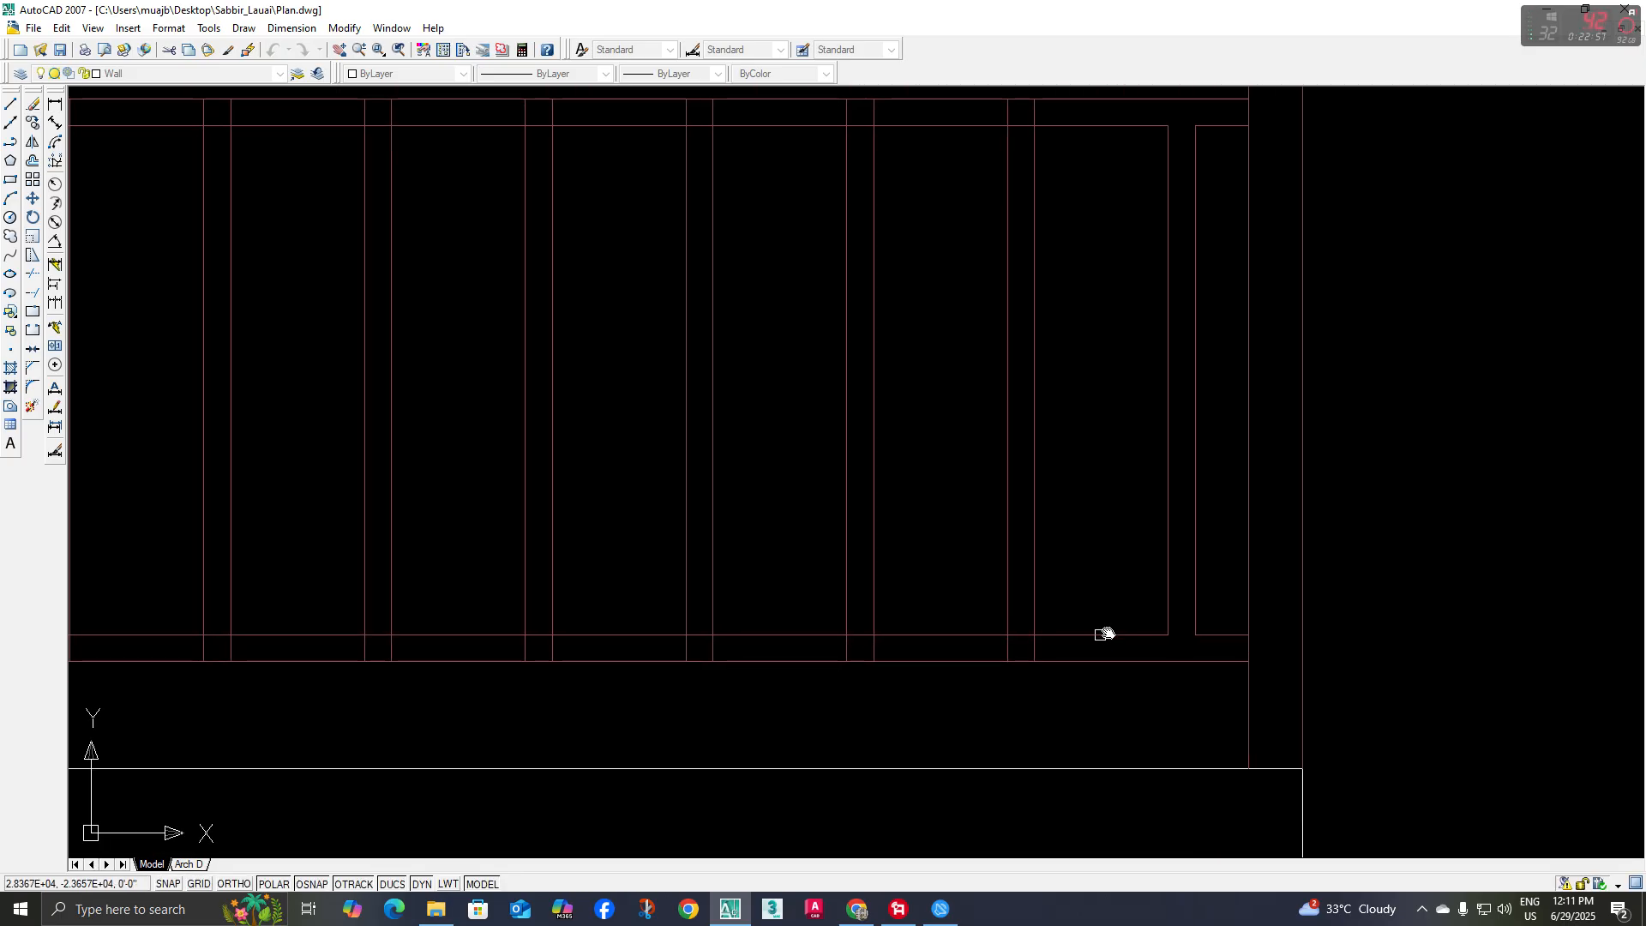
pyautogui.scroll(1, 1052, 661)
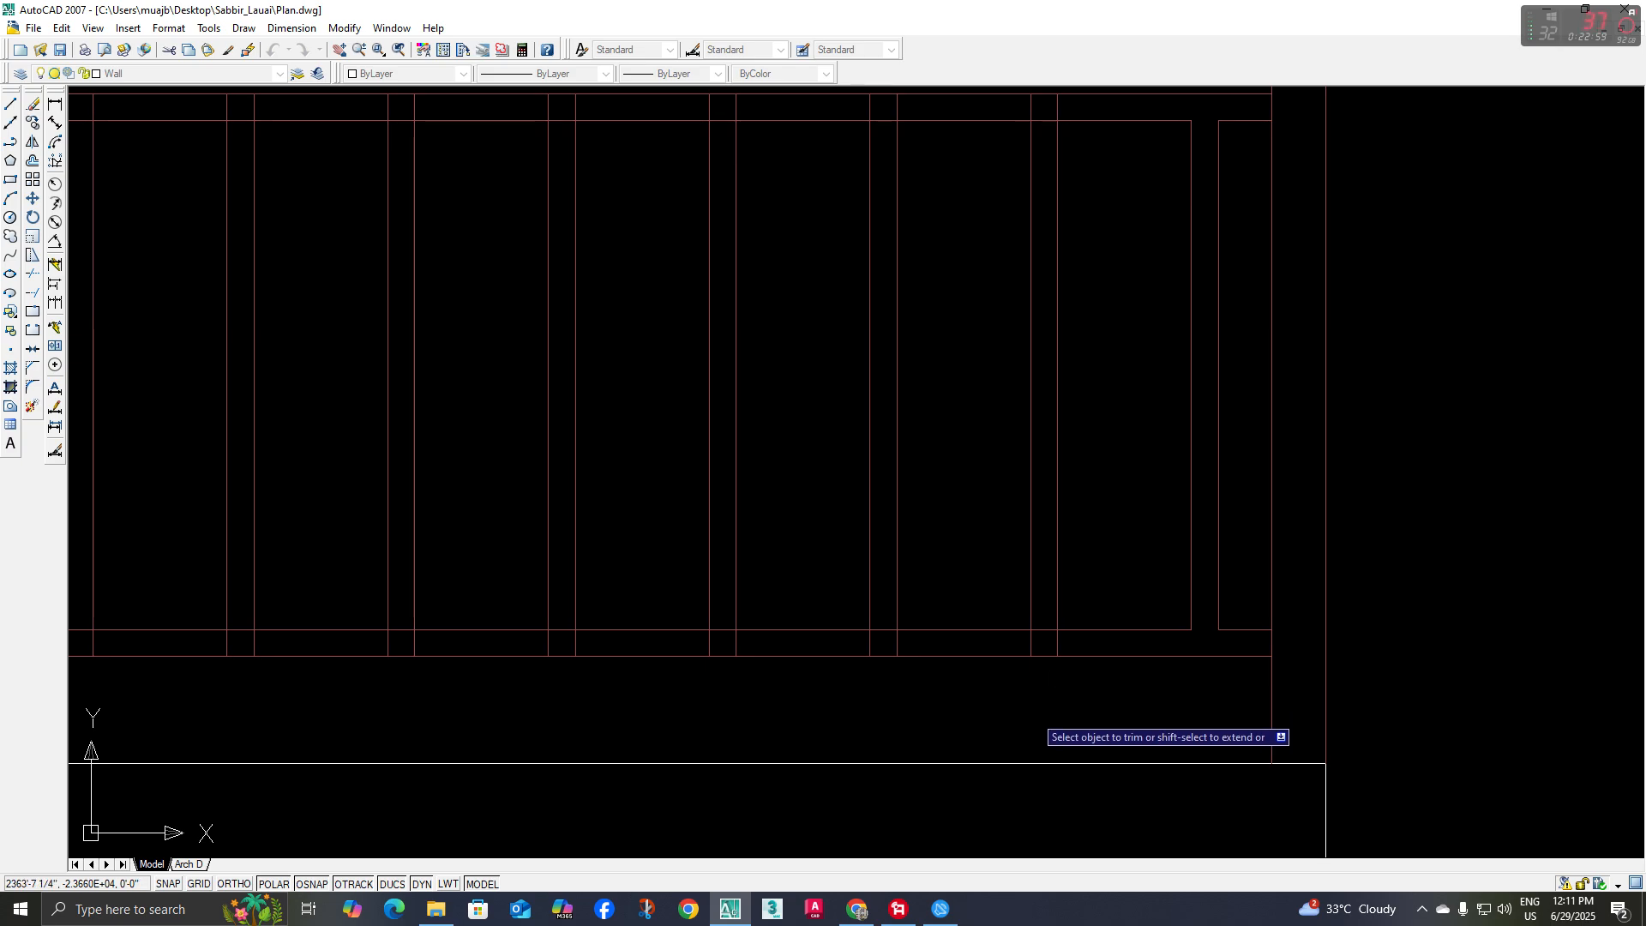
# Trim the crossing segments where the second baluster from the right meets the lower and upper rails, opening both joints
pyautogui.scroll(2, 1043, 672)
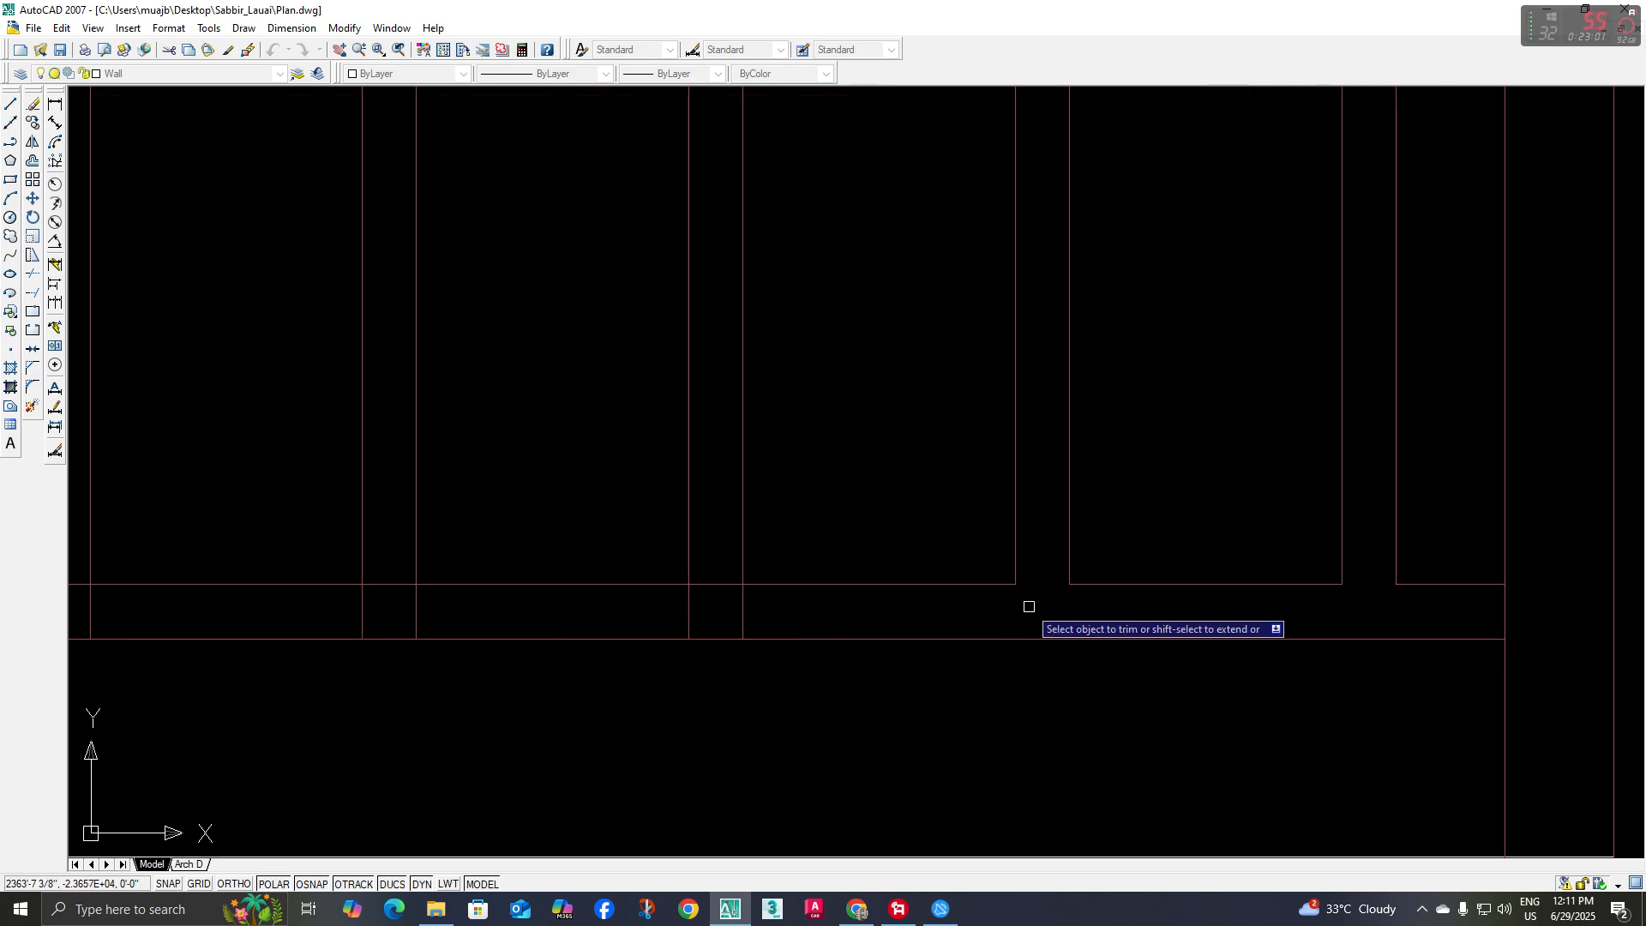
pyautogui.scroll(-2, 1027, 608)
pyautogui.moveTo(1024, 611); pyautogui.dragTo(1022, 754, button='middle')
pyautogui.scroll(-2, 1023, 471)
pyautogui.moveTo(1024, 472); pyautogui.dragTo(1025, 603, button='middle')
pyautogui.scroll(3, 1029, 338)
pyautogui.click(1063, 368)
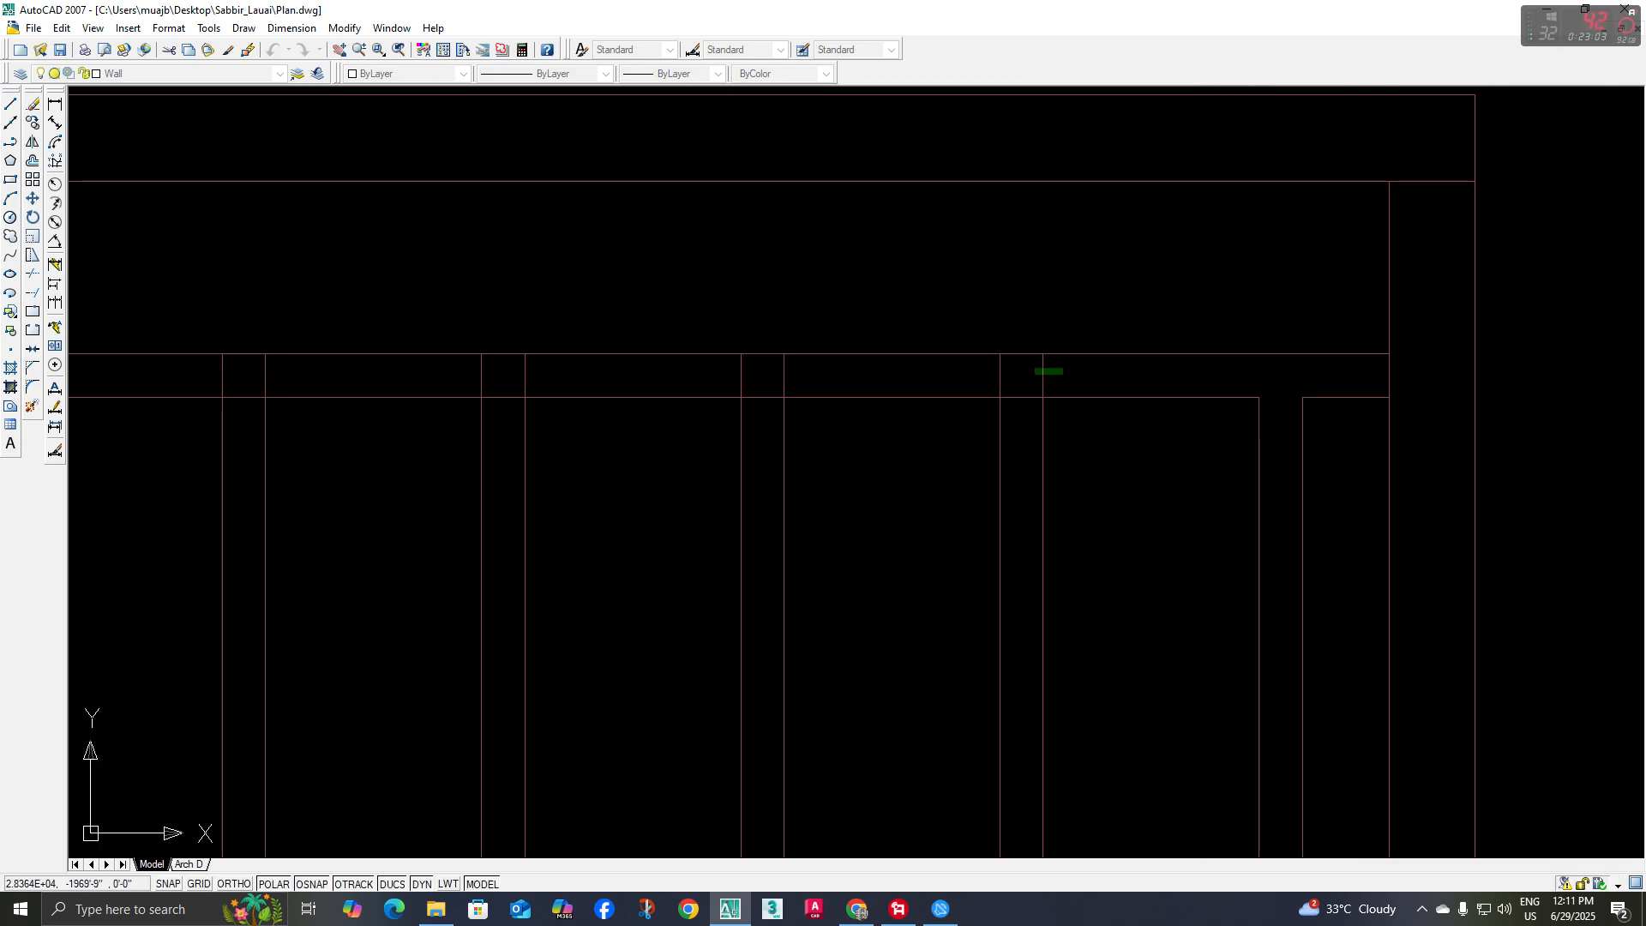
pyautogui.click(1018, 397)
# Trim the crossing segments at the upper and lower rail joints of the third baluster from the right
pyautogui.click(806, 379)
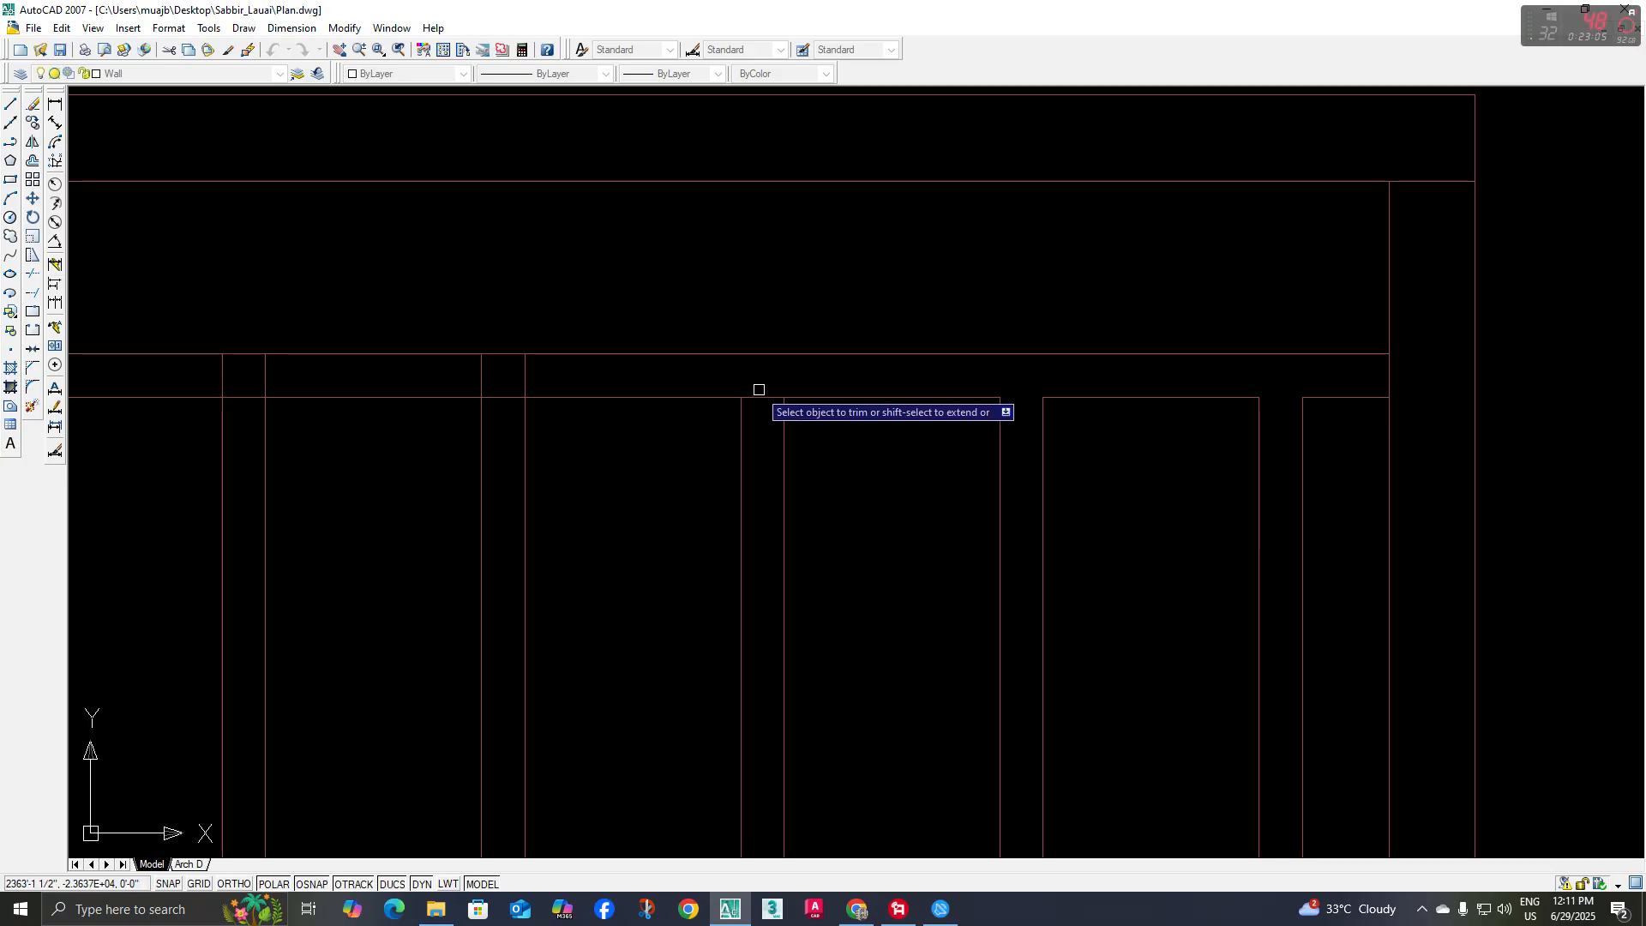
pyautogui.scroll(-2, 759, 390)
pyautogui.moveTo(834, 571); pyautogui.dragTo(852, 680, button='middle')
pyautogui.scroll(3, 799, 618)
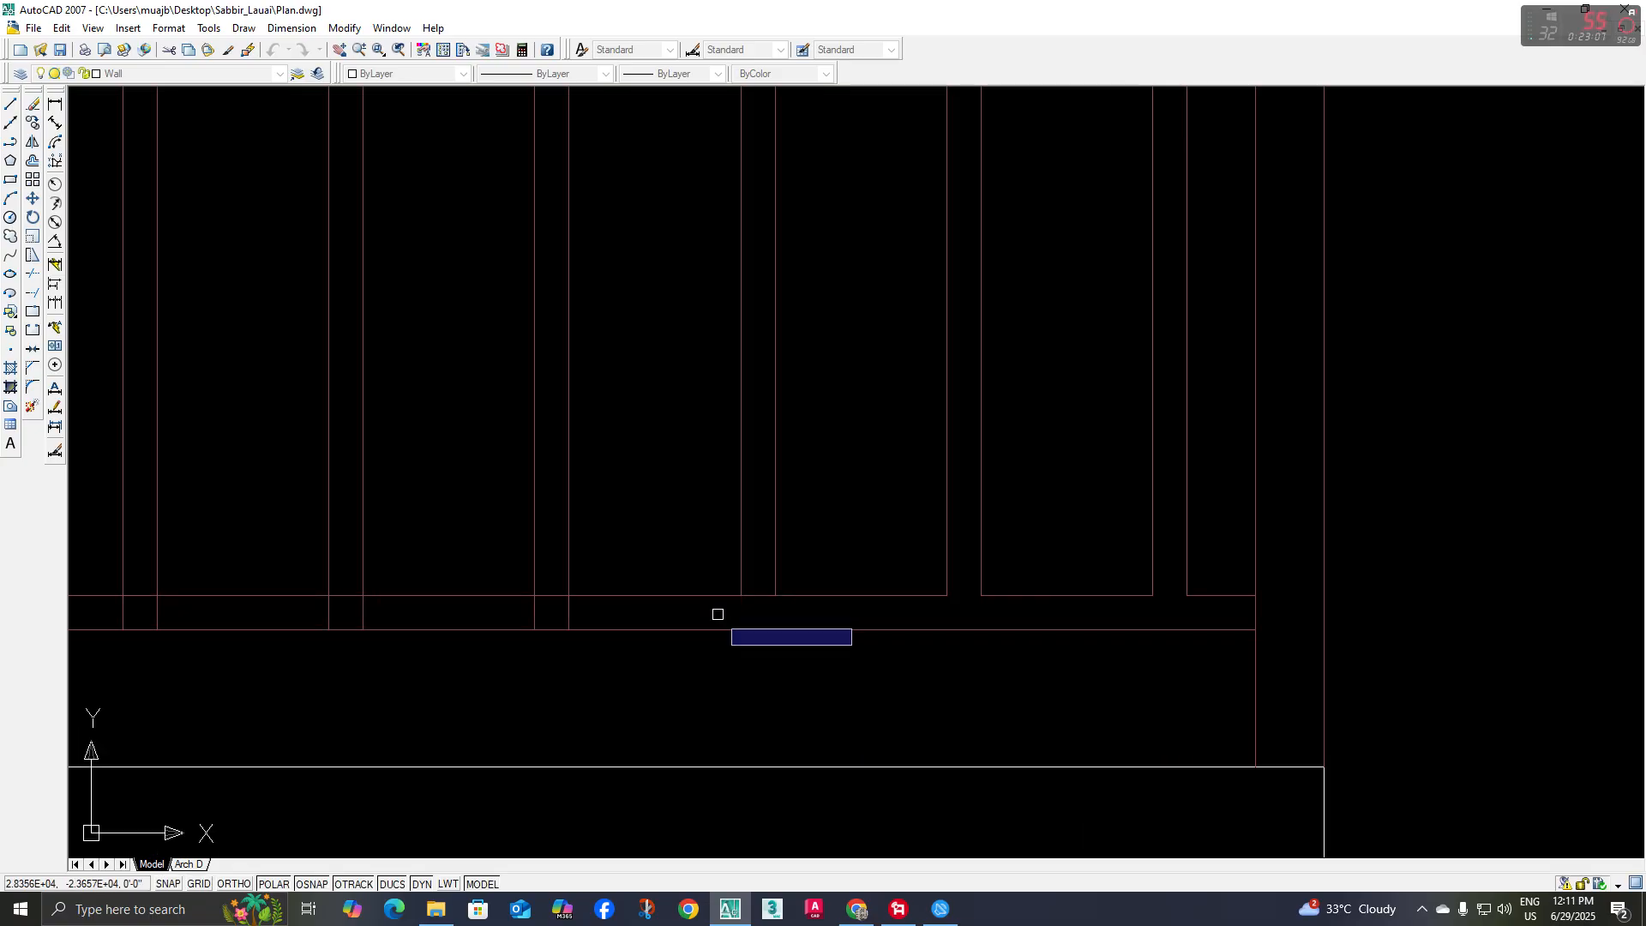
pyautogui.click(758, 600)
# Undo the mistaken trim of the lower rail between the third and fourth balusters from the right
pyautogui.moveTo(683, 617); pyautogui.dragTo(931, 636, button='middle')
pyautogui.click(864, 618)
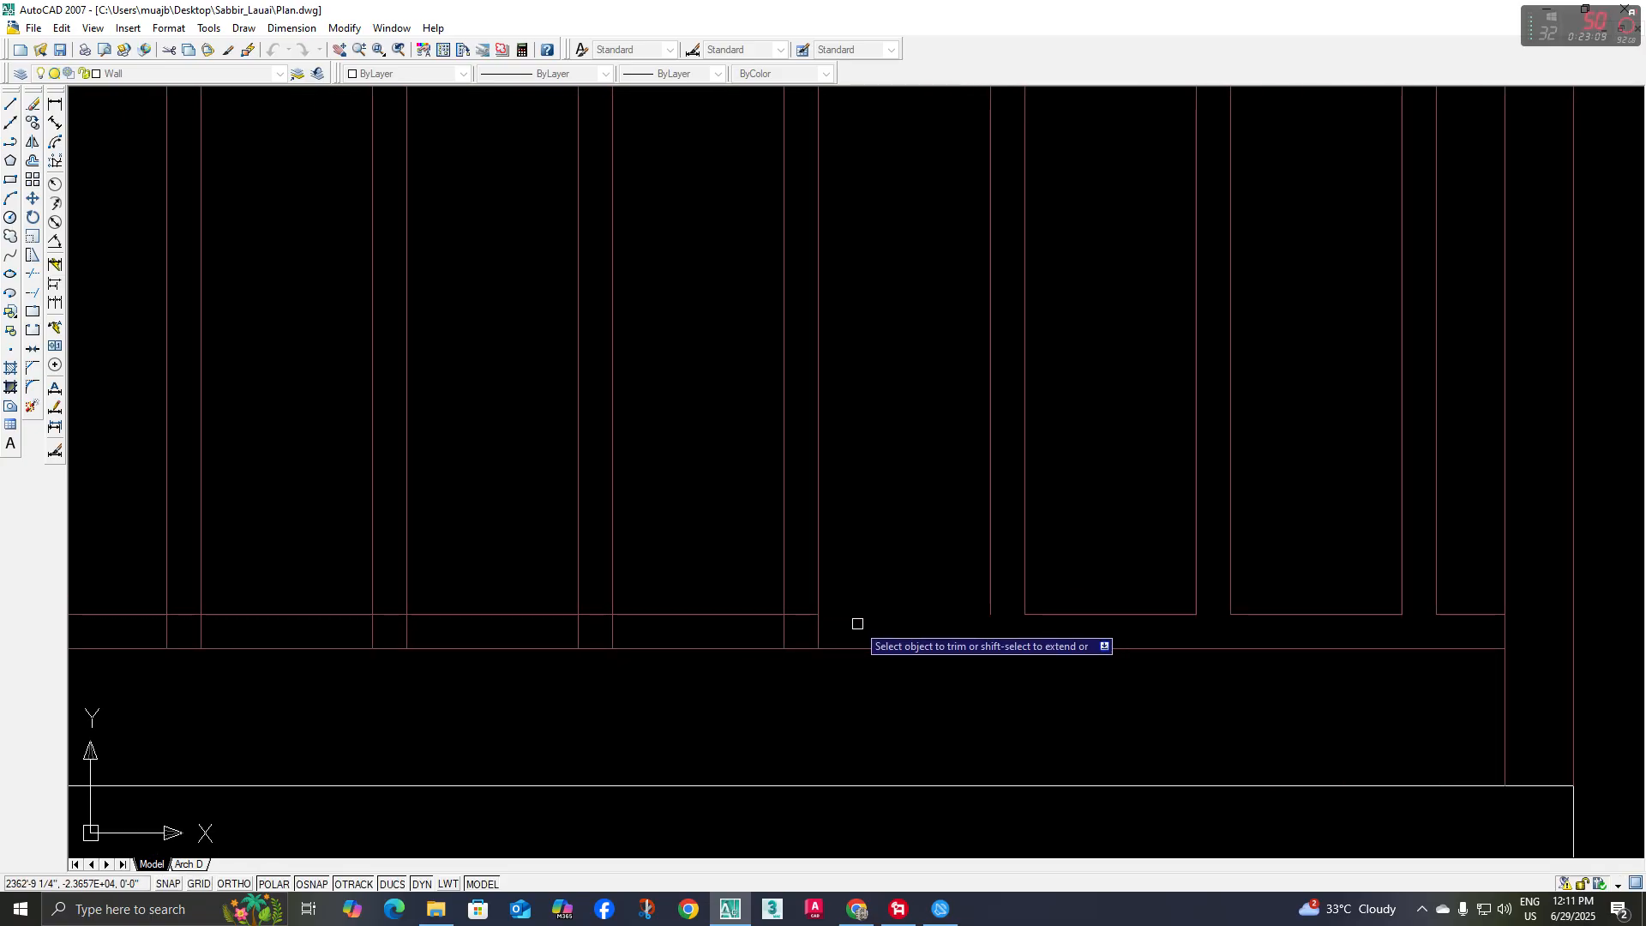
pyautogui.write('u')
pyautogui.press('space')
# Trim the overlapping baluster and rail segments at the lower and upper joints of the fourth baluster from the right
pyautogui.scroll(2, 773, 617)
pyautogui.moveTo(543, 603); pyautogui.dragTo(992, 647, button='middle')
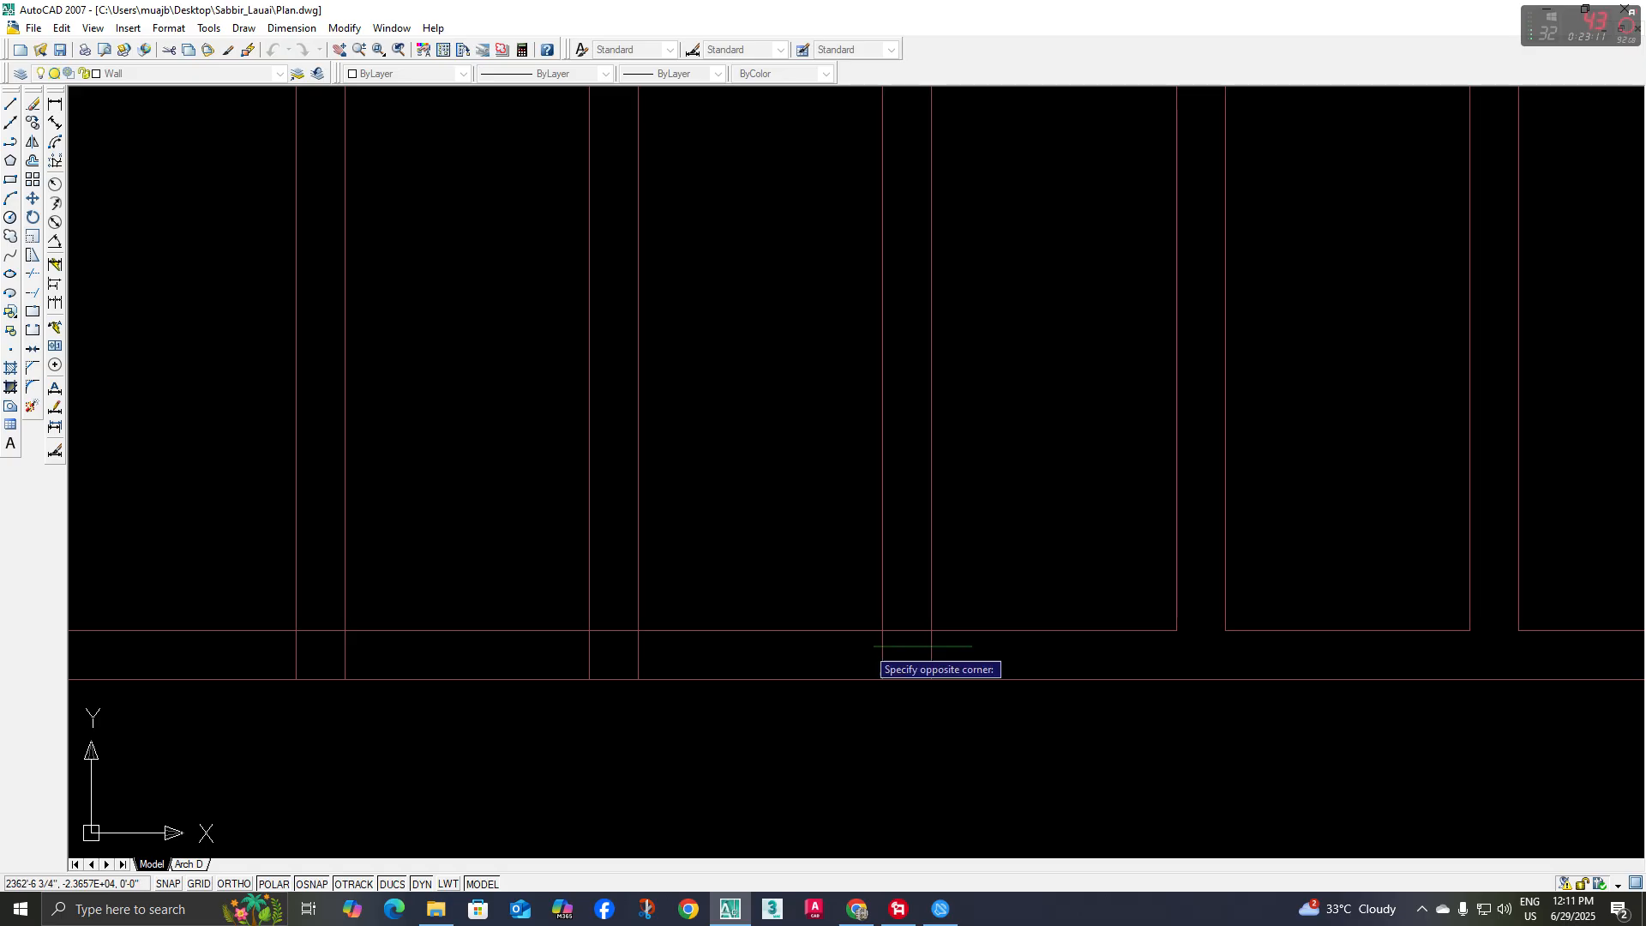
pyautogui.click(866, 647)
pyautogui.click(901, 632)
pyautogui.scroll(-5, 904, 562)
pyautogui.moveTo(949, 487); pyautogui.dragTo(912, 604, button='middle')
pyautogui.scroll(5, 864, 472)
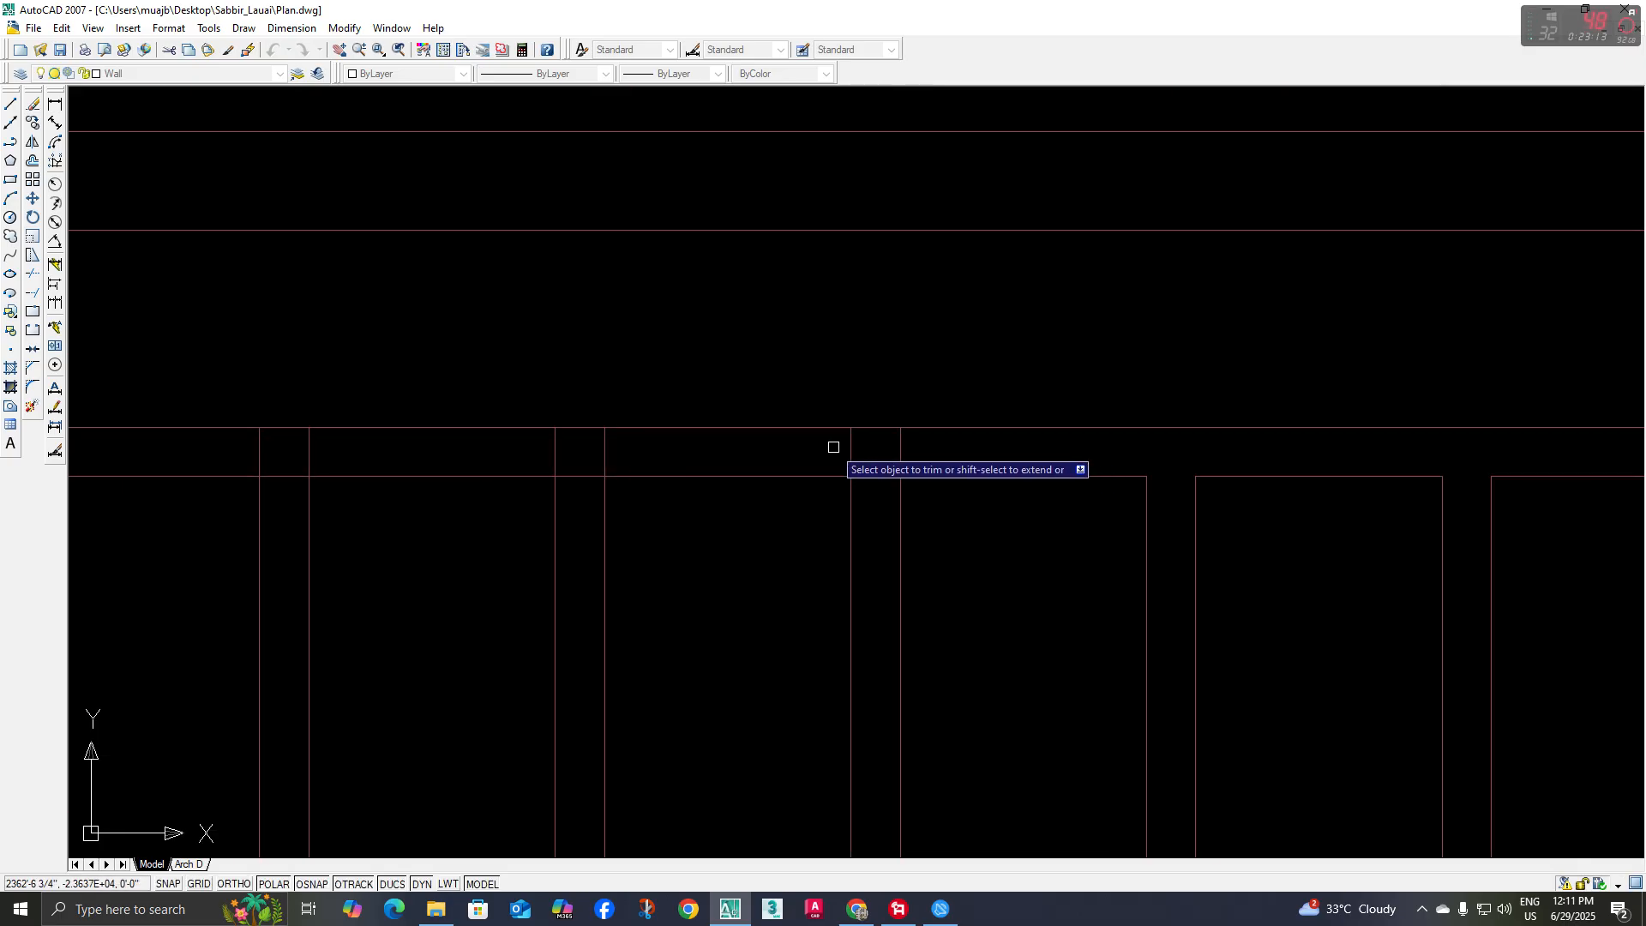
pyautogui.click(833, 447)
pyautogui.click(932, 461)
# Open the upper and lower rail joints of the fifth baluster from the right by trimming the crossing segments
pyautogui.scroll(-2, 602, 555)
pyautogui.moveTo(581, 502); pyautogui.dragTo(778, 500, button='middle')
pyautogui.scroll(3, 778, 500)
pyautogui.click(863, 478)
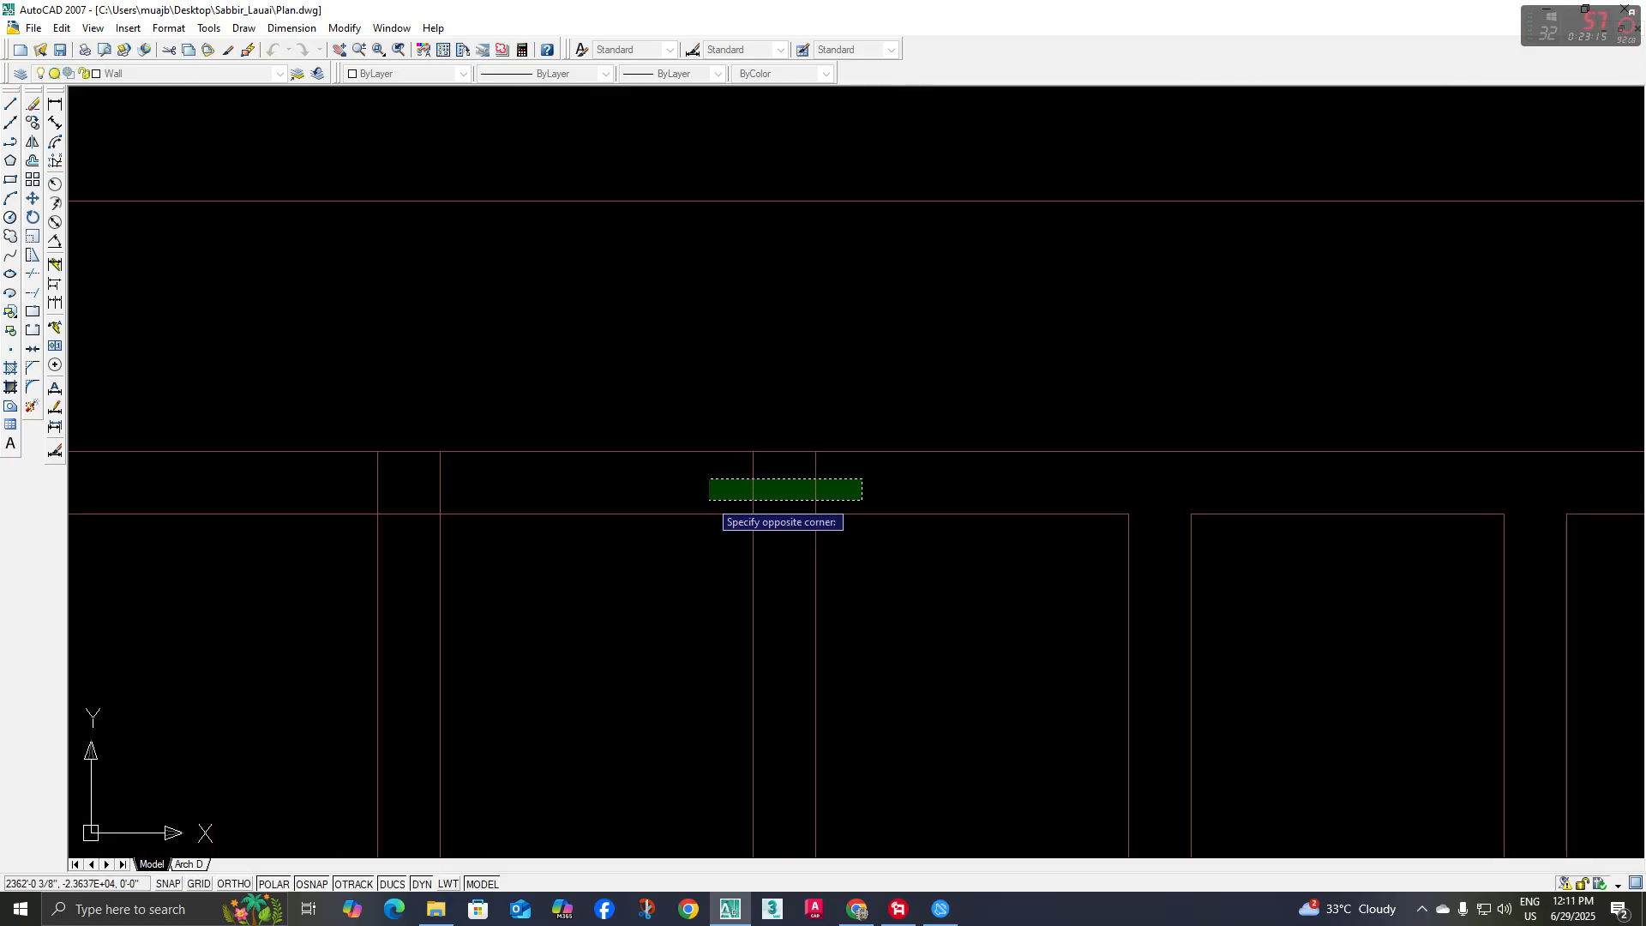
pyautogui.click(710, 500)
pyautogui.click(781, 508)
pyautogui.scroll(-4, 810, 661)
pyautogui.moveTo(839, 851); pyautogui.dragTo(876, 417, button='middle')
pyautogui.scroll(5, 859, 636)
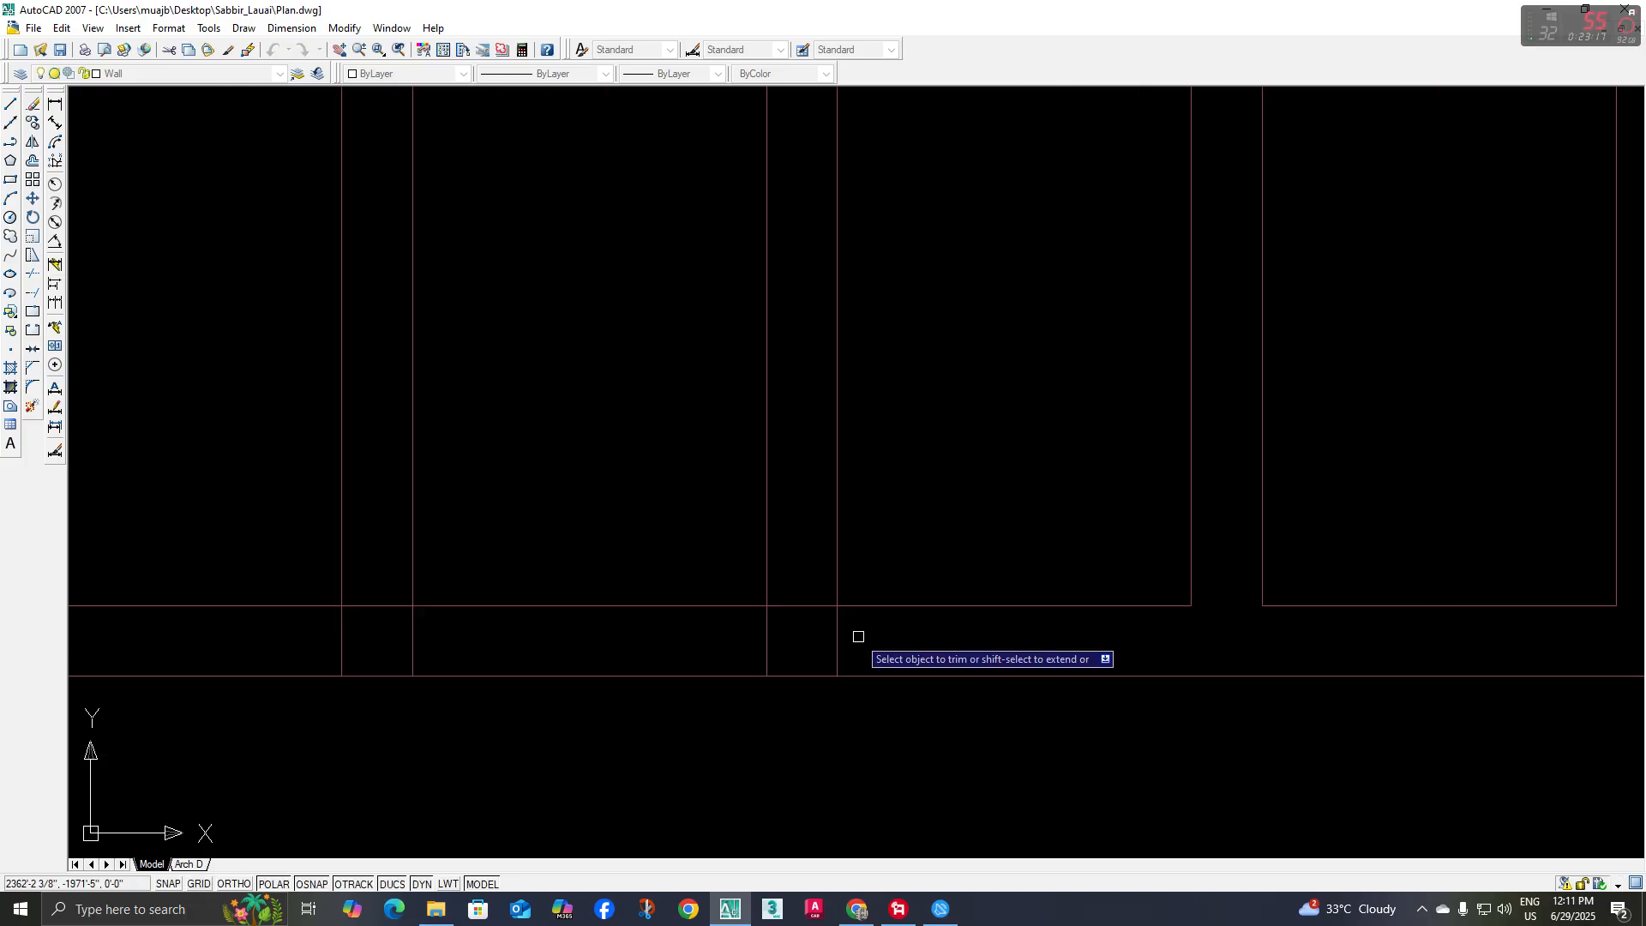
pyautogui.click(811, 629)
pyautogui.click(787, 575)
# Trim the crossing segments where the sixth baluster from the right meets the lower and upper rails
pyautogui.scroll(-4, 754, 600)
pyautogui.moveTo(708, 593); pyautogui.dragTo(1075, 586, button='middle')
pyautogui.scroll(3, 951, 616)
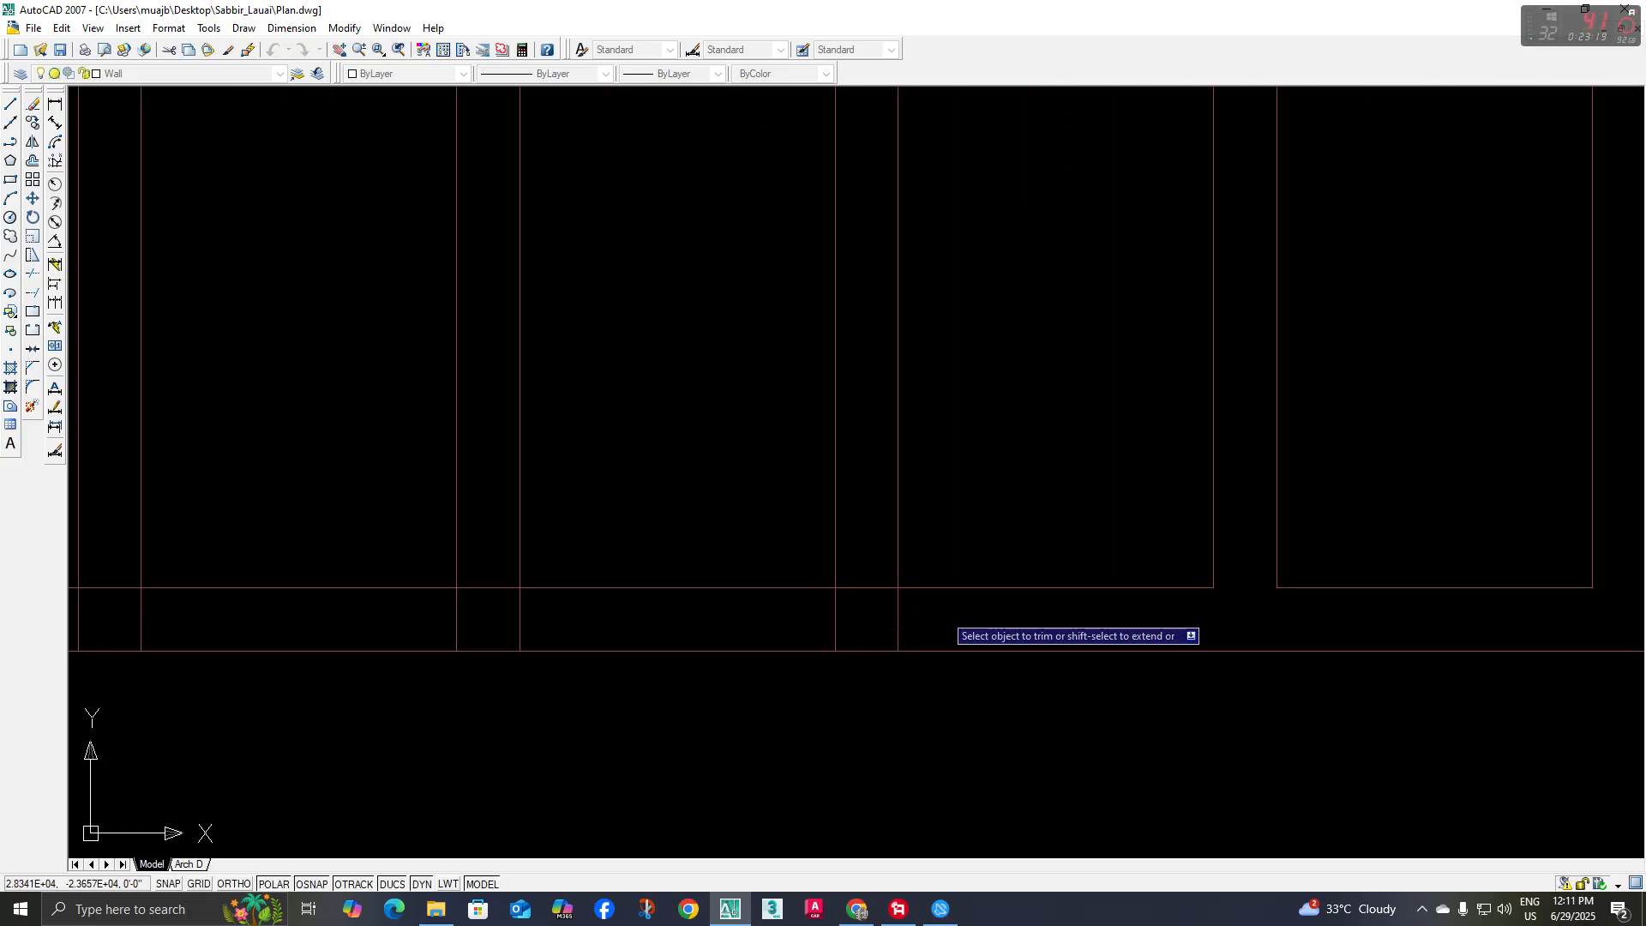
pyautogui.click(869, 599)
pyautogui.scroll(-4, 869, 598)
pyautogui.moveTo(868, 485); pyautogui.dragTo(871, 627, button='middle')
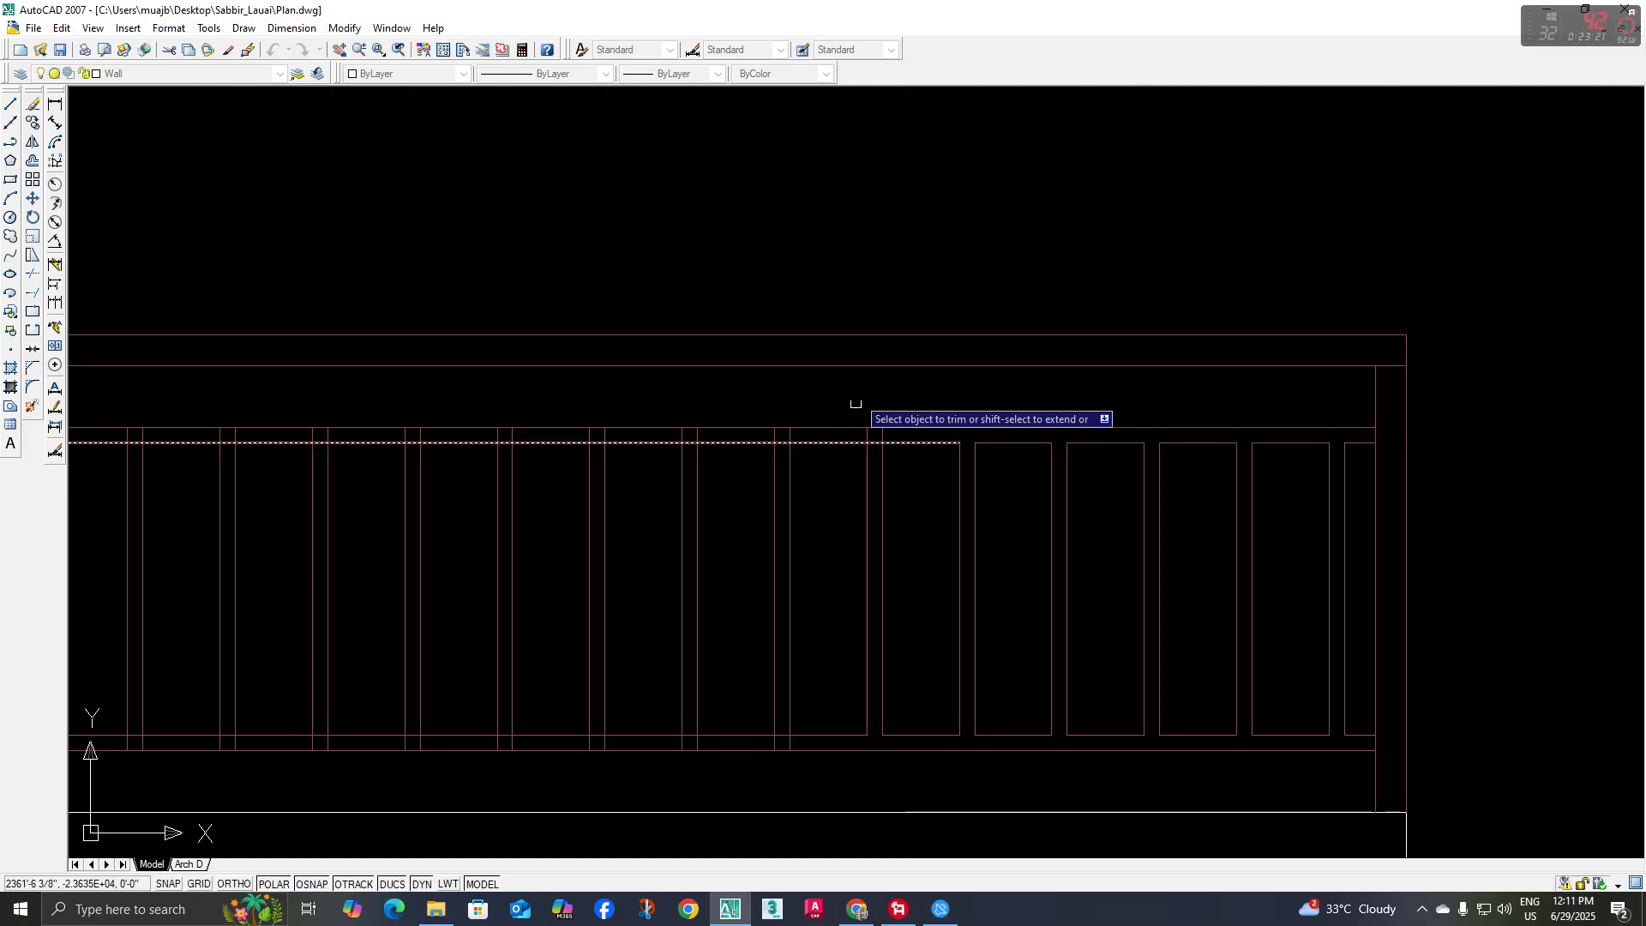
pyautogui.scroll(3, 860, 392)
pyautogui.click(885, 557)
# Trim the overlapping segments at both the upper and lower rail joints of the seventh baluster from the right
pyautogui.scroll(-2, 846, 572)
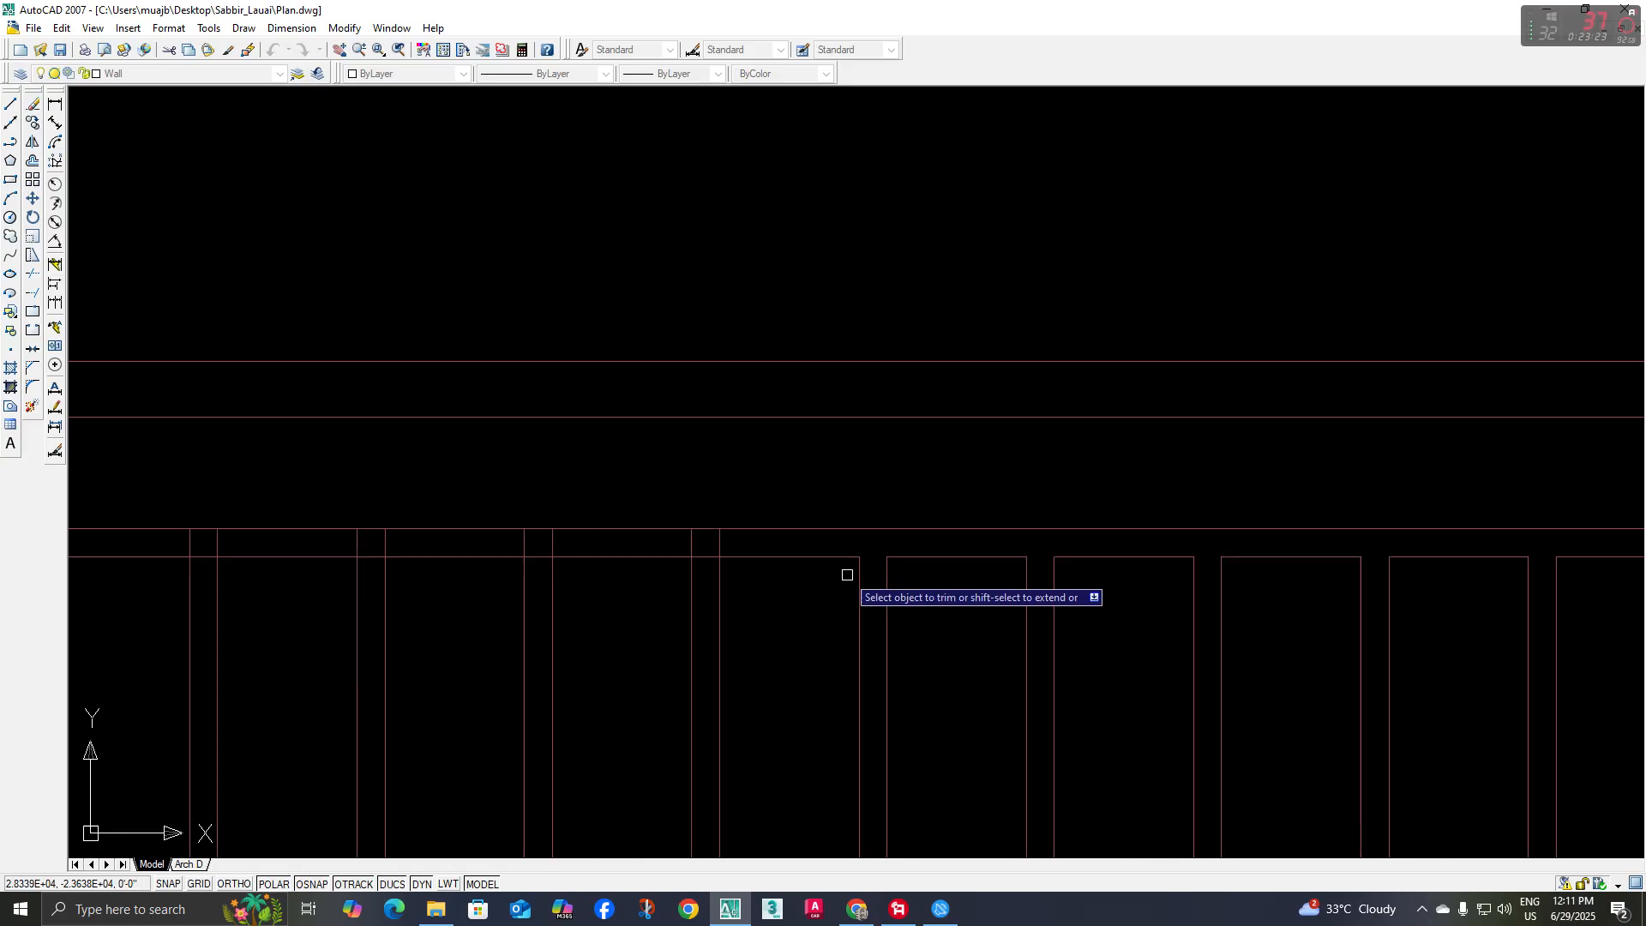
pyautogui.moveTo(867, 571); pyautogui.dragTo(907, 555, button='middle')
pyautogui.moveTo(665, 523); pyautogui.dragTo(722, 482, button='middle')
pyautogui.scroll(3, 923, 483)
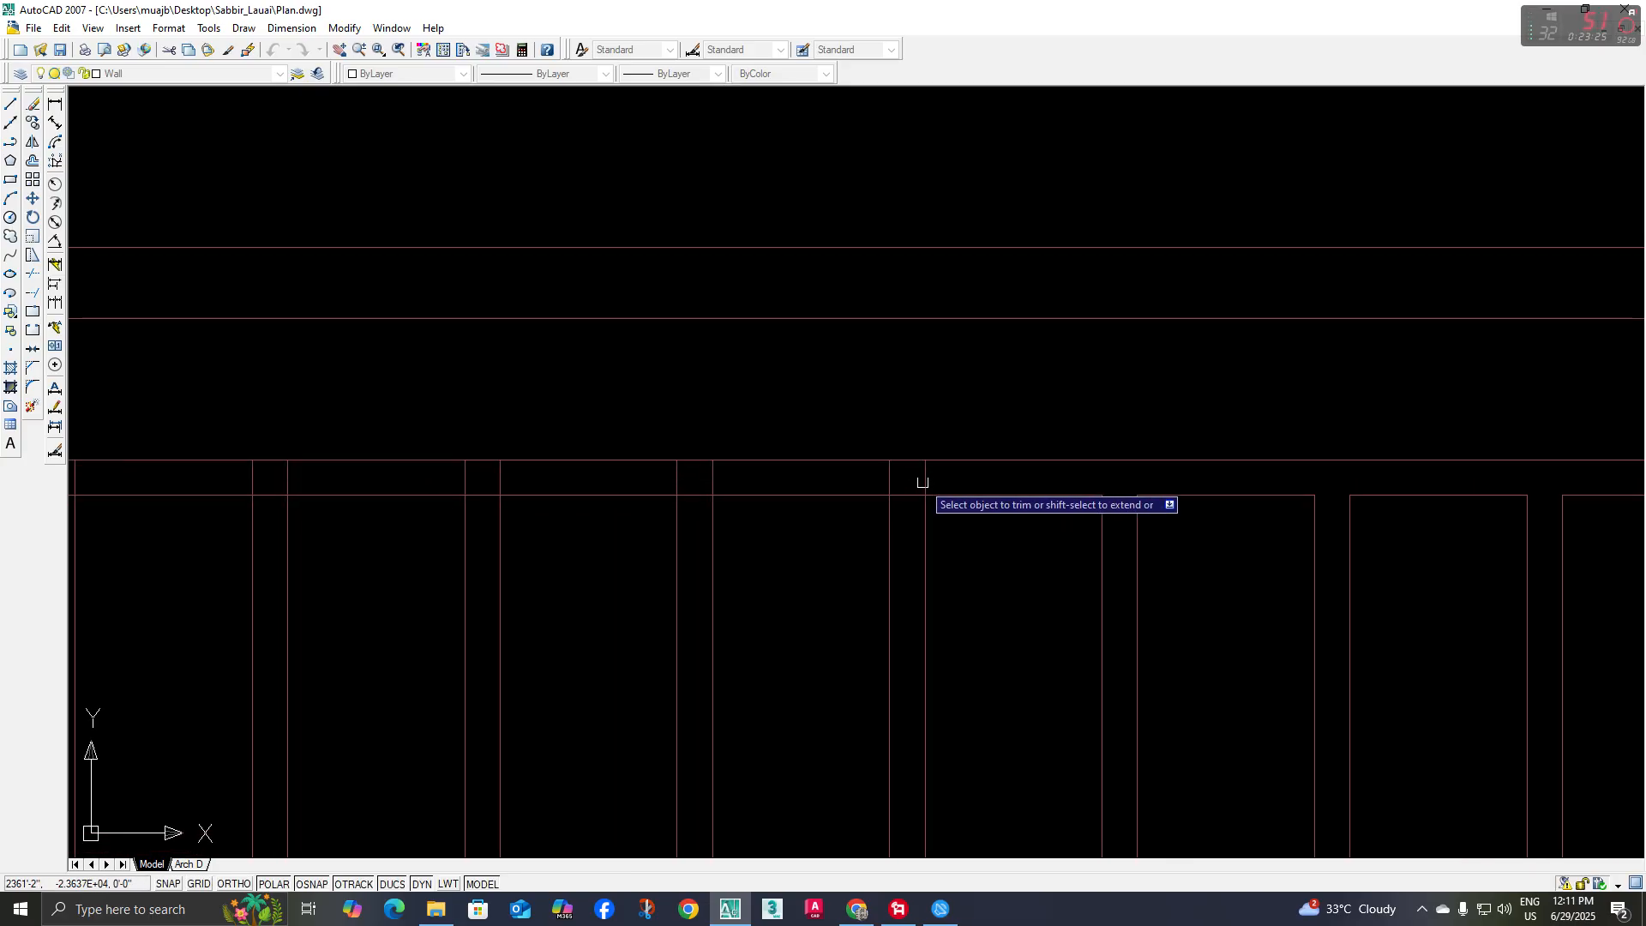
pyautogui.click(864, 485)
pyautogui.scroll(-4, 912, 562)
pyautogui.moveTo(912, 569); pyautogui.dragTo(907, 463, button='middle')
pyautogui.scroll(3, 924, 689)
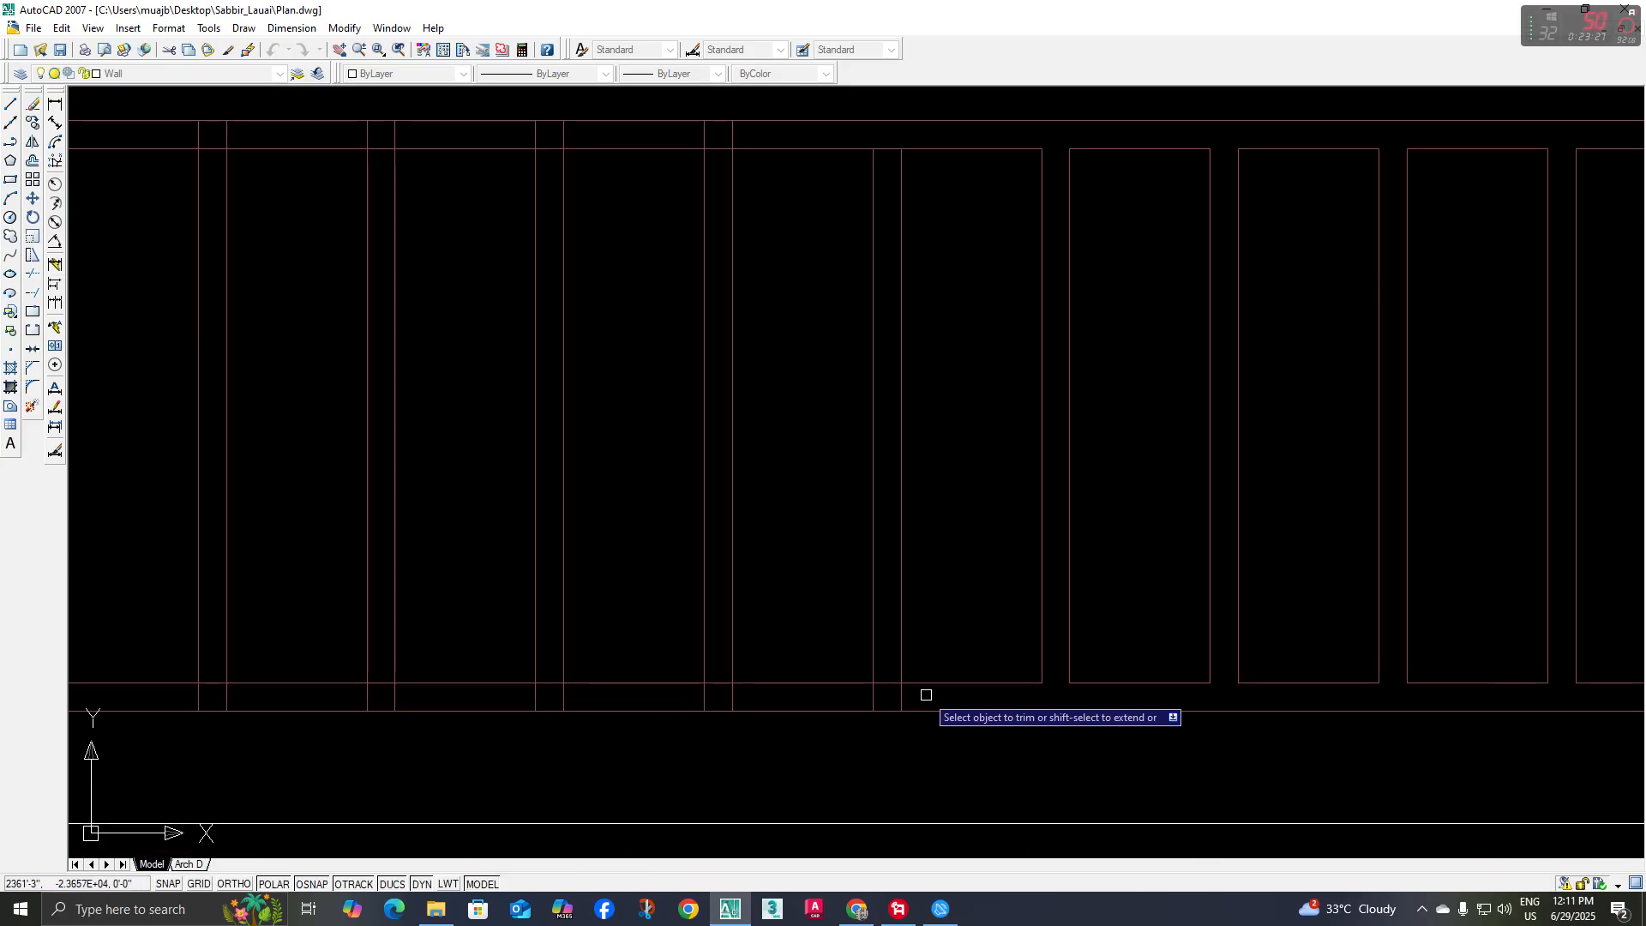
pyautogui.scroll(2, 895, 695)
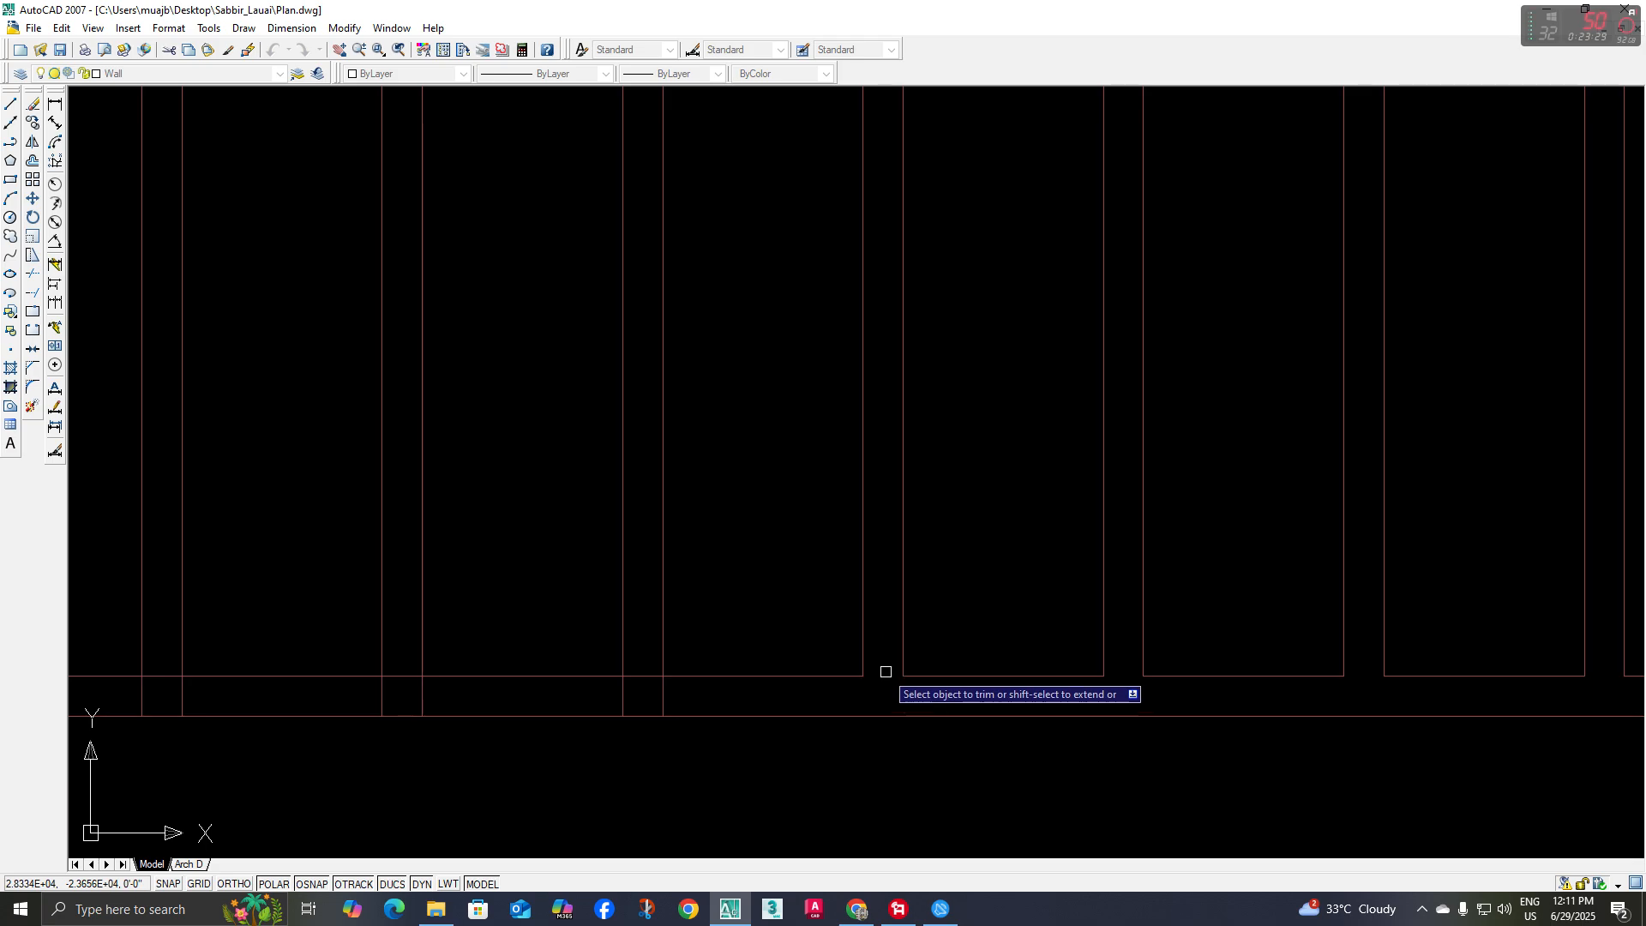
pyautogui.scroll(-3, 886, 671)
pyautogui.moveTo(904, 629); pyautogui.dragTo(907, 730, button='middle')
pyautogui.click(894, 332)
# Trim the crossing segments where the eighth baluster from the right meets the upper and lower rails
pyautogui.scroll(-4, 800, 408)
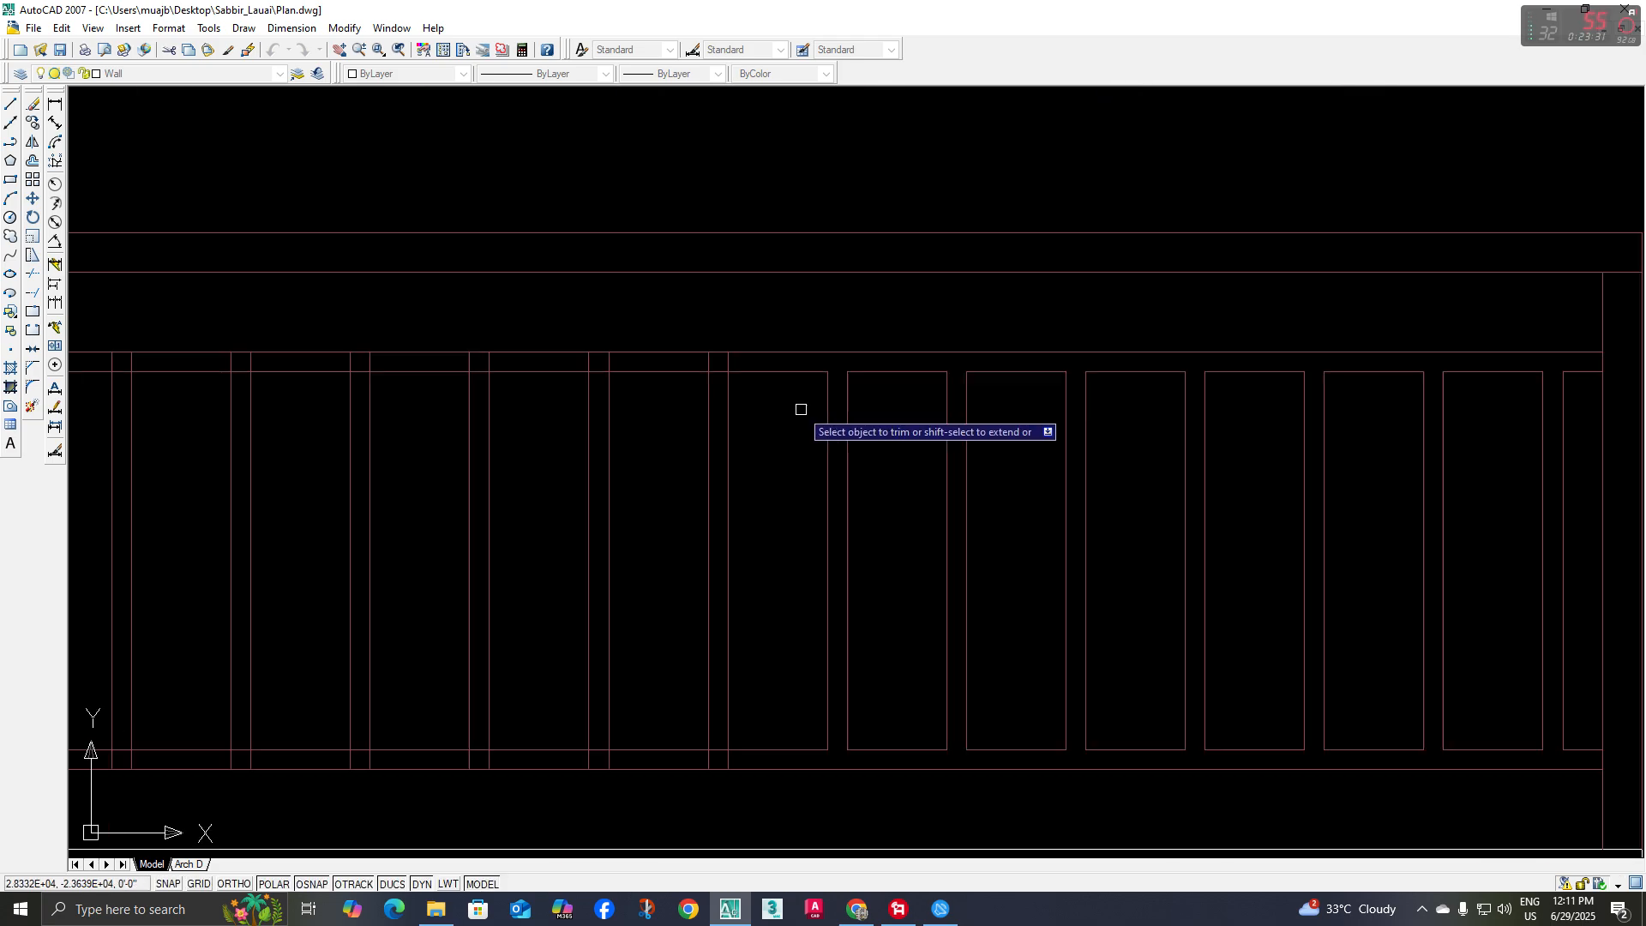
pyautogui.moveTo(721, 367); pyautogui.dragTo(817, 425, button='middle')
pyautogui.scroll(3, 821, 425)
pyautogui.click(866, 398)
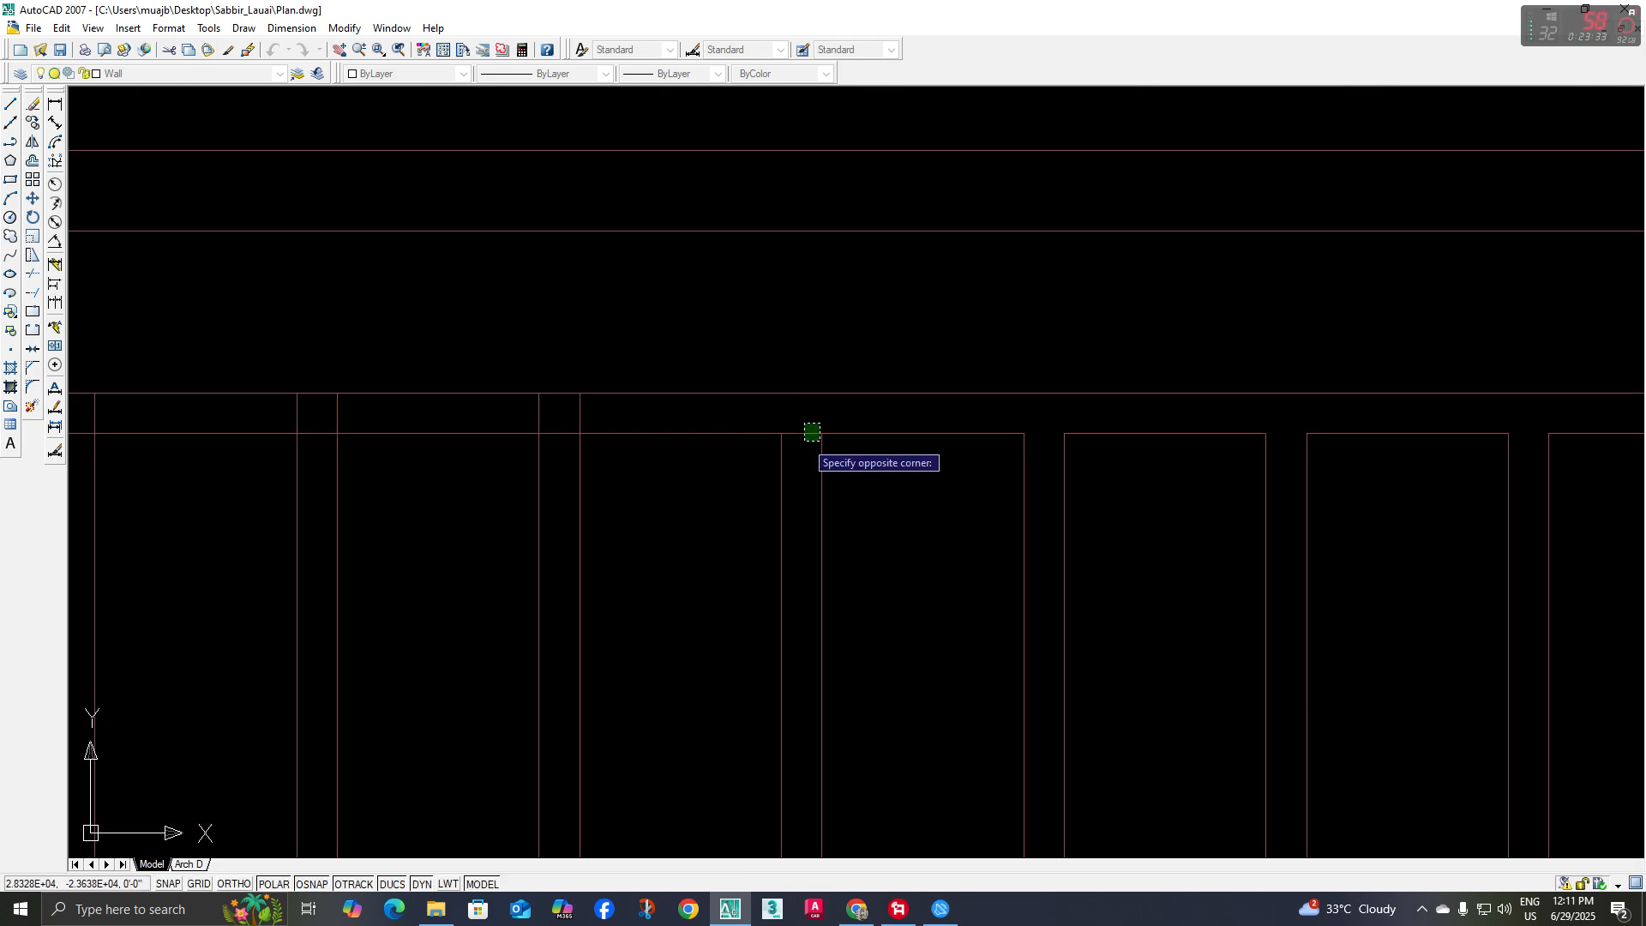
pyautogui.scroll(-4, 841, 499)
pyautogui.scroll(4, 827, 563)
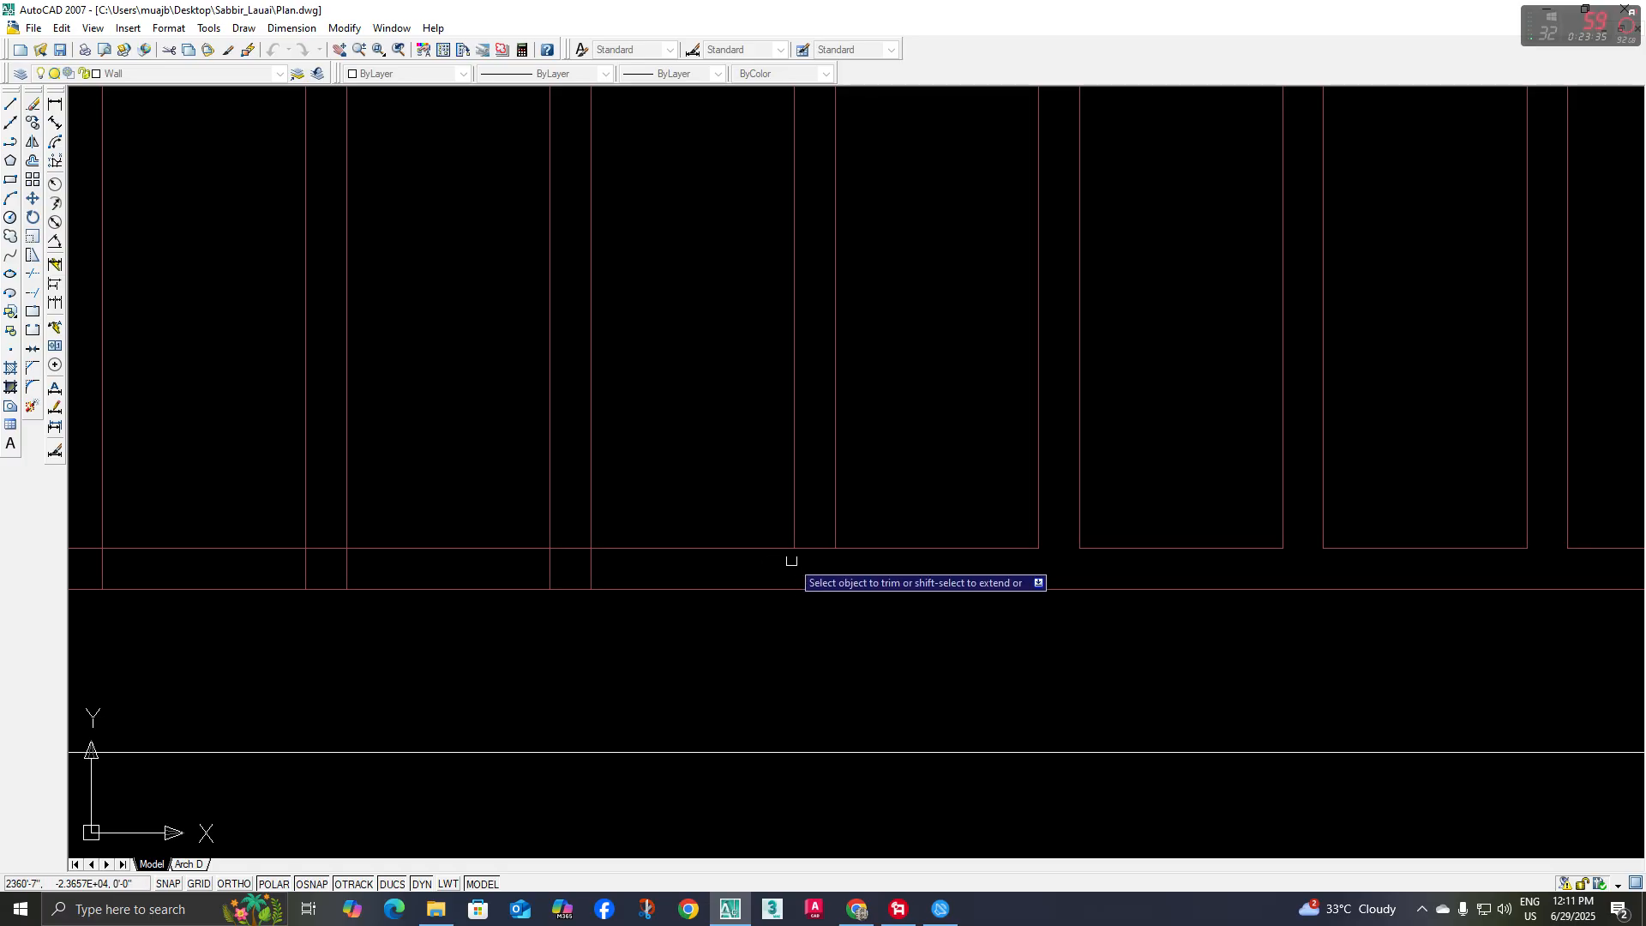
# Trim the crossing segments at the lower and upper rail joints of the ninth baluster from the right
pyautogui.scroll(2, 750, 550)
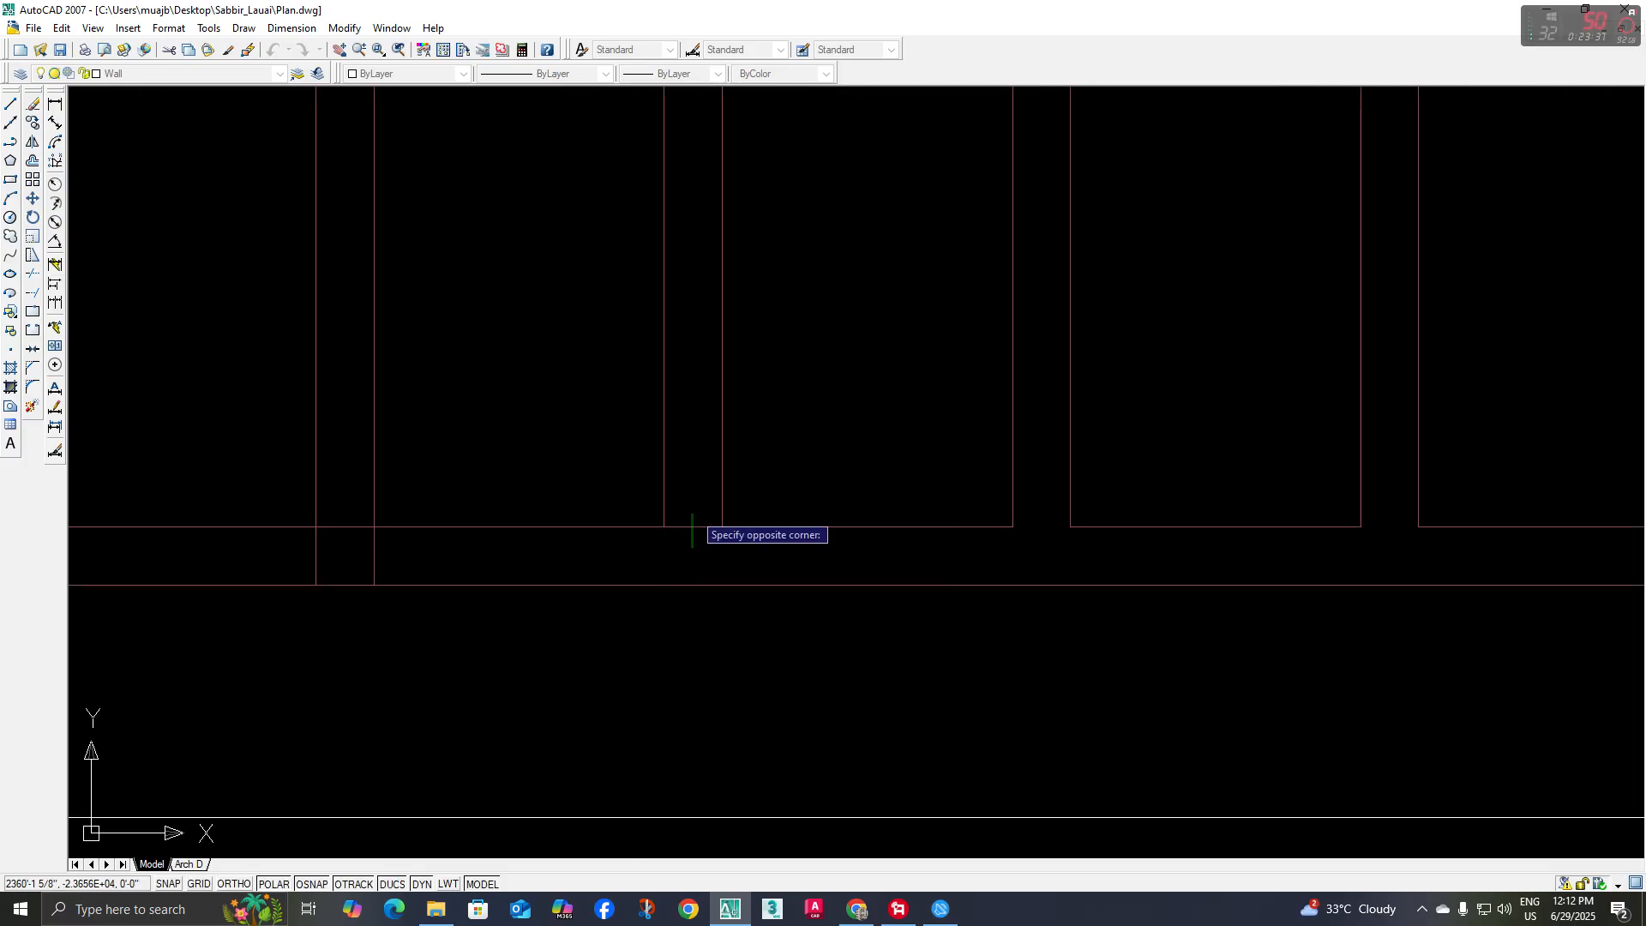
pyautogui.scroll(-3, 709, 599)
pyautogui.scroll(4, 814, 370)
pyautogui.click(799, 360)
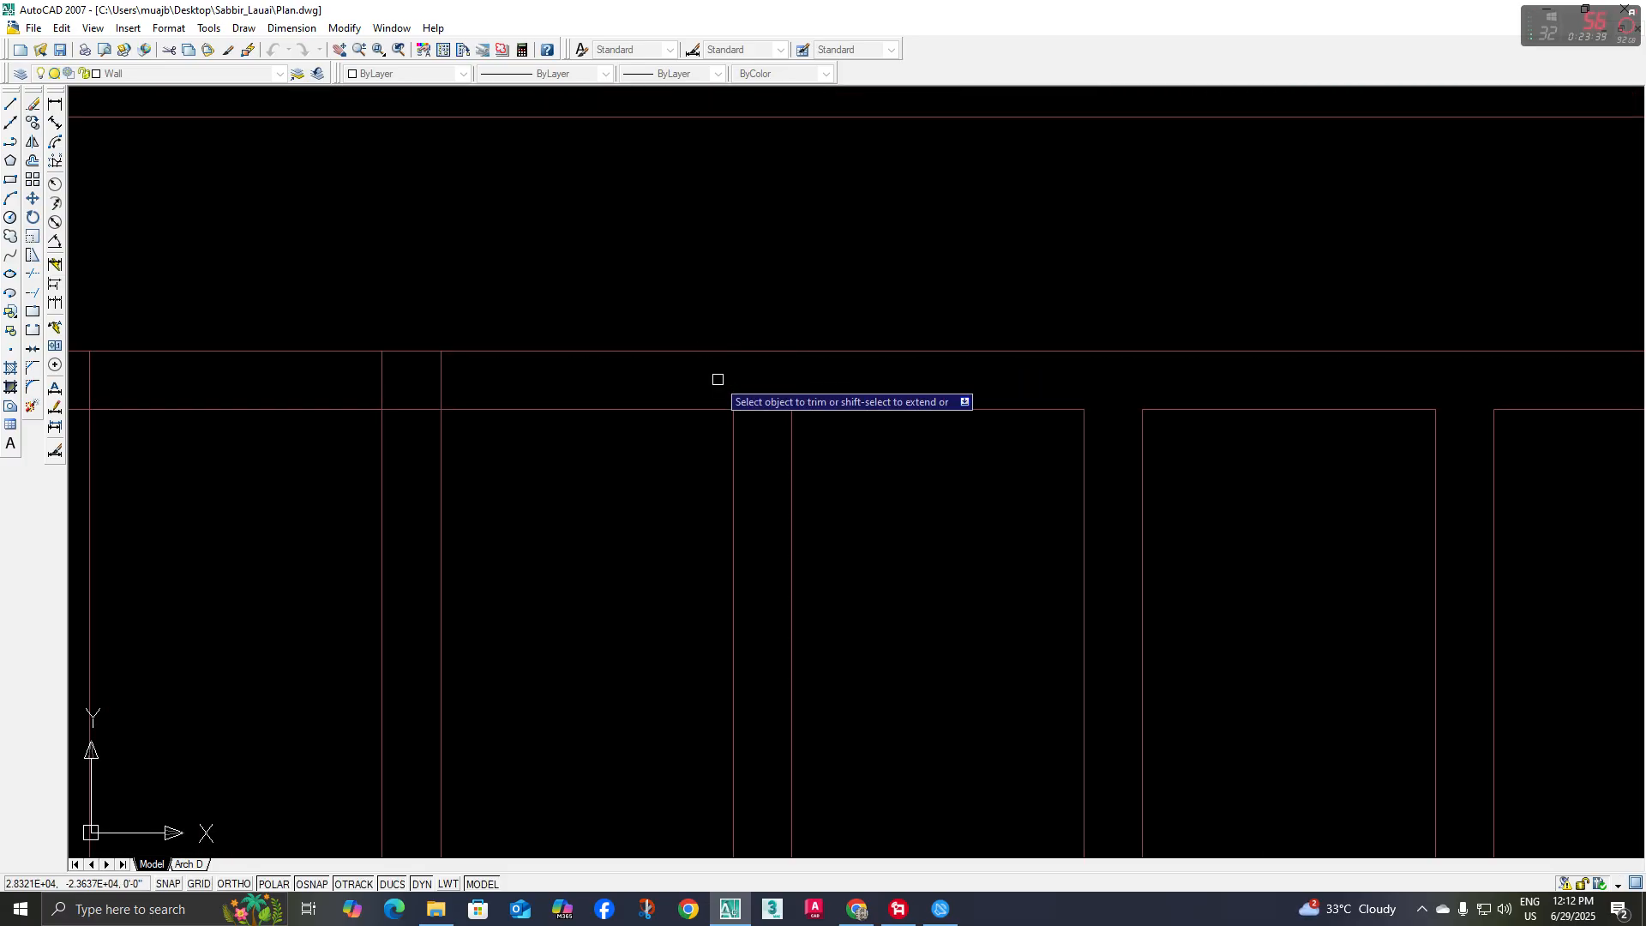
# Open the upper and lower rail joints of the seventh baluster from the left by trimming the overlapping segments
pyautogui.scroll(-4, 768, 438)
pyautogui.scroll(3, 860, 503)
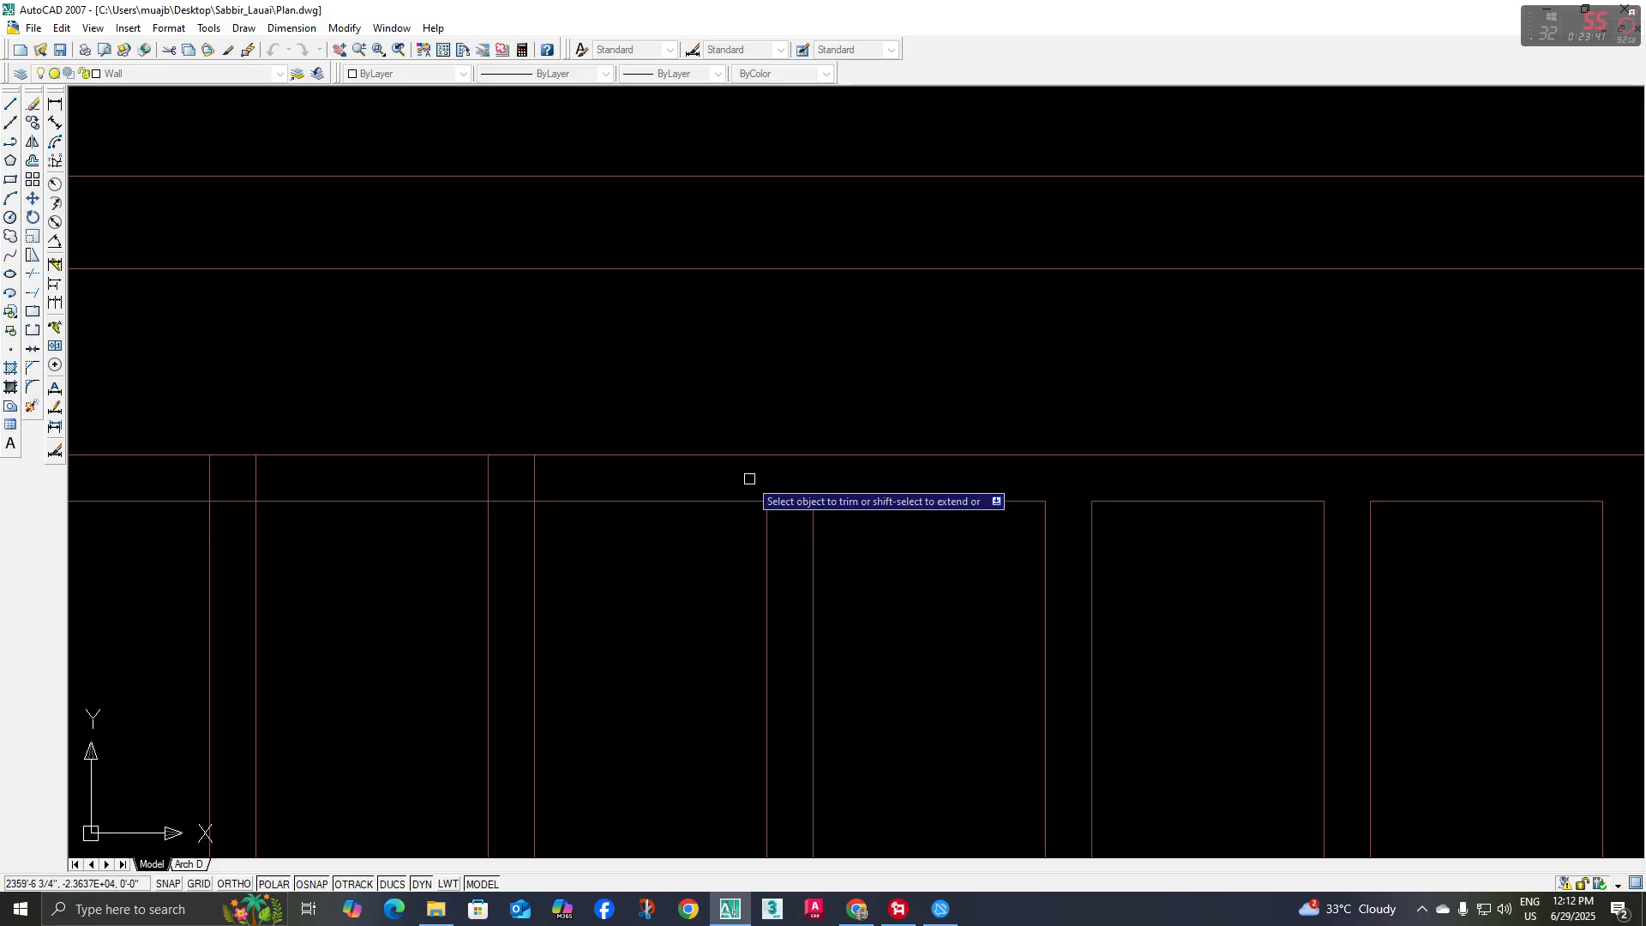
pyautogui.scroll(2, 789, 499)
pyautogui.scroll(-3, 827, 588)
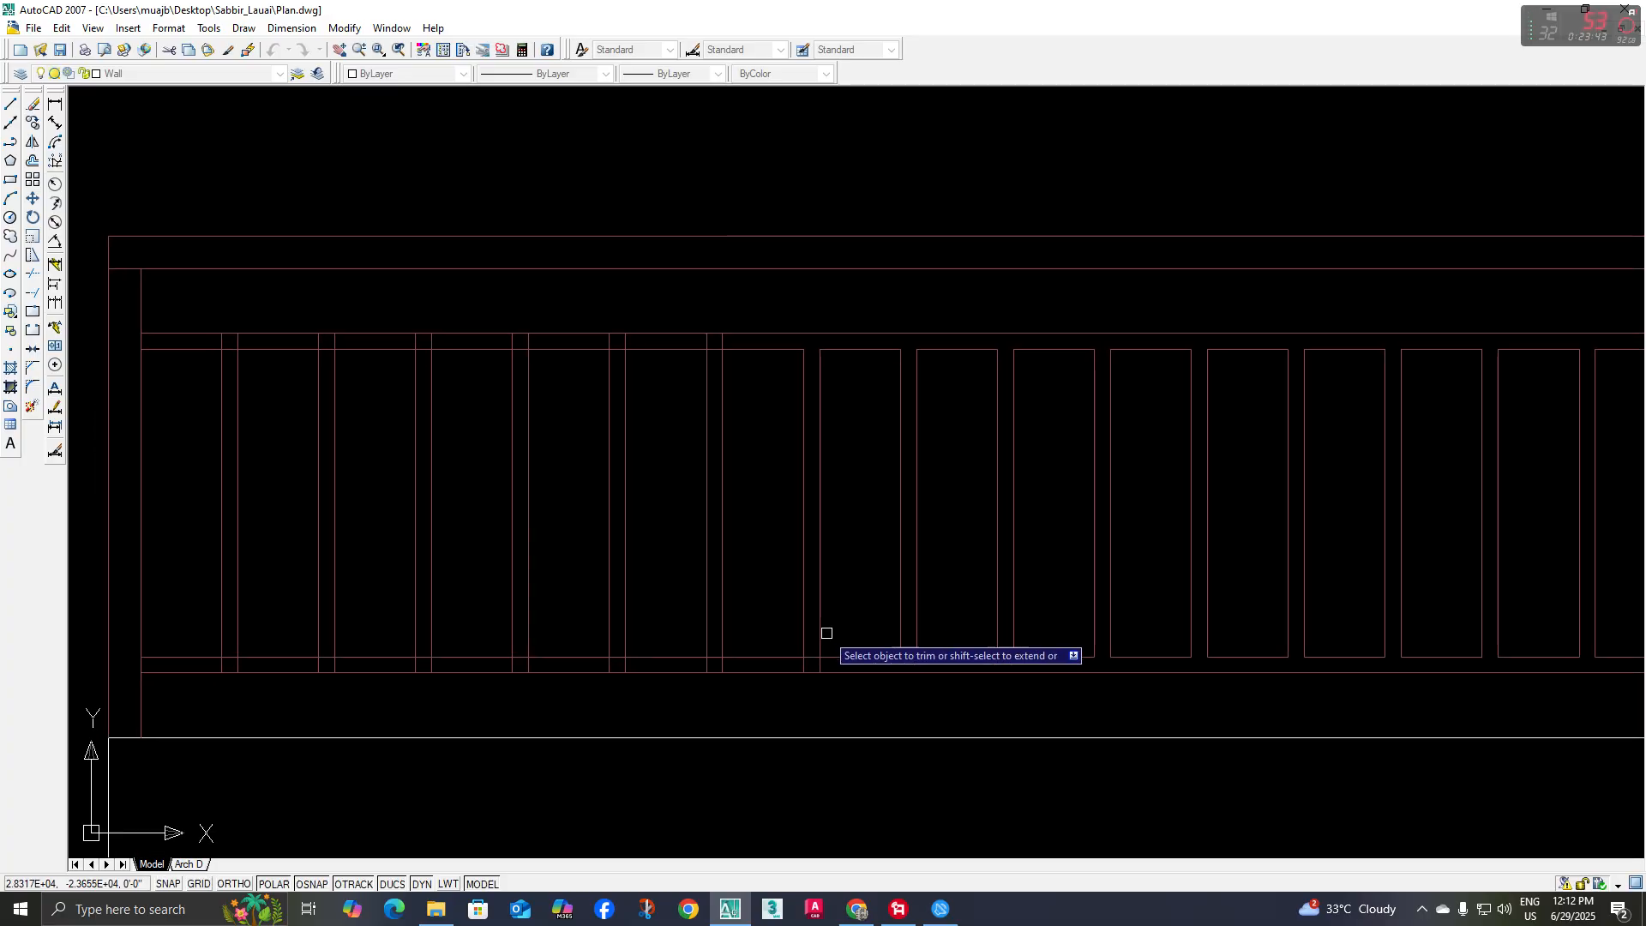
pyautogui.scroll(3, 827, 600)
pyautogui.moveTo(829, 598); pyautogui.dragTo(887, 531, button='middle')
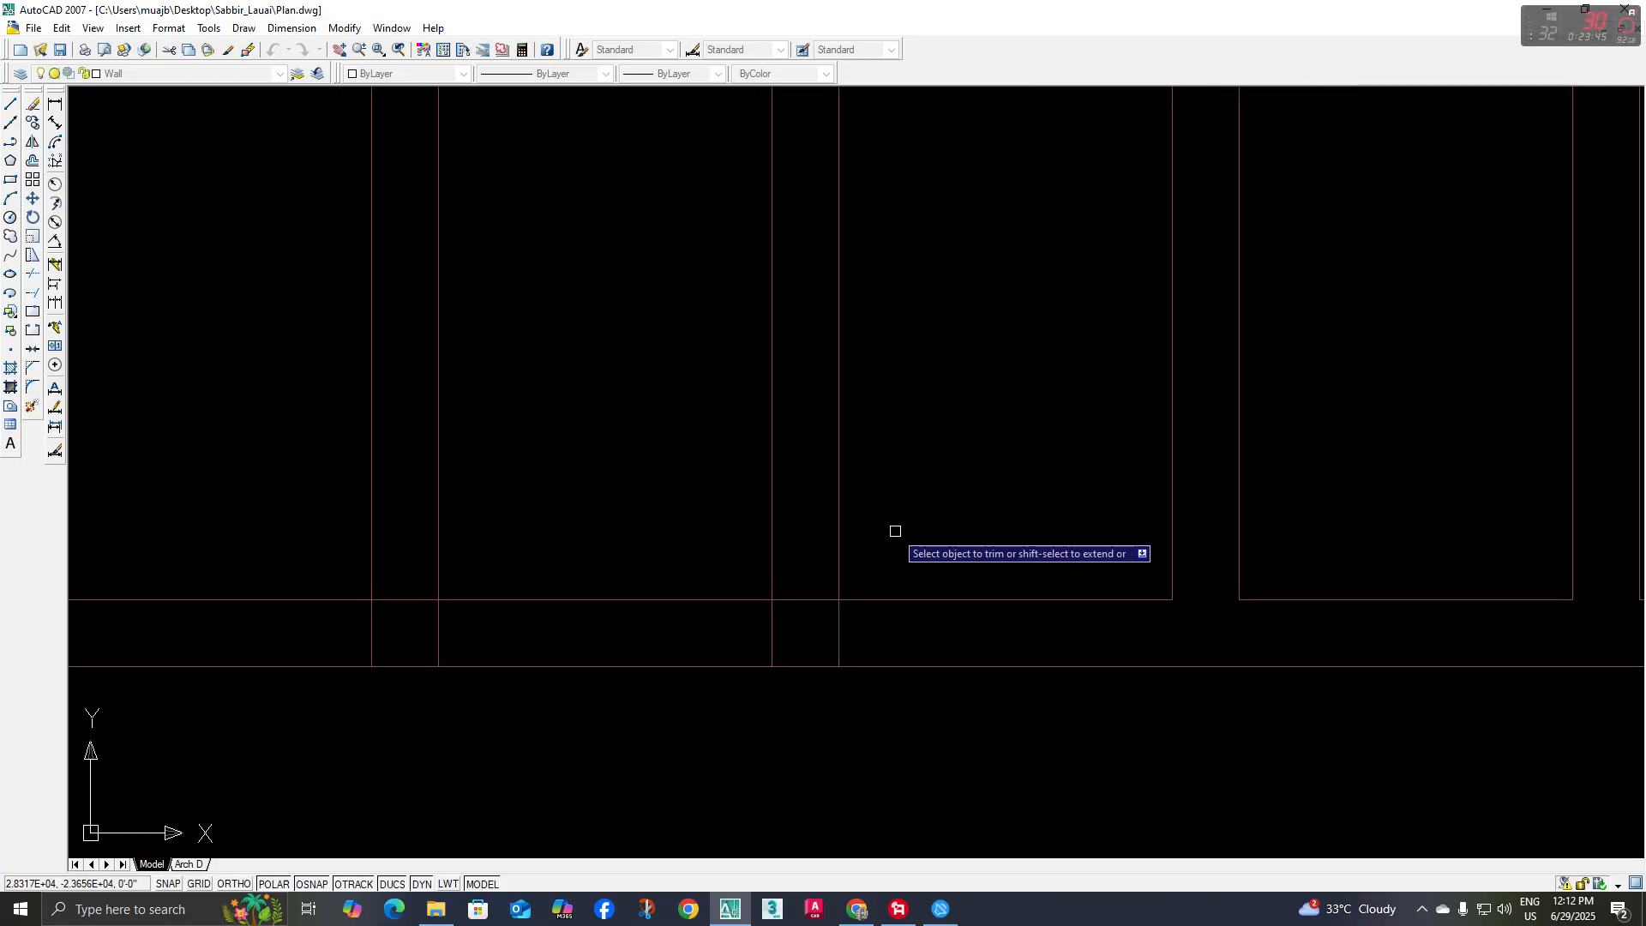
pyautogui.moveTo(882, 595); pyautogui.dragTo(914, 576, button='middle')
pyautogui.scroll(2, 856, 601)
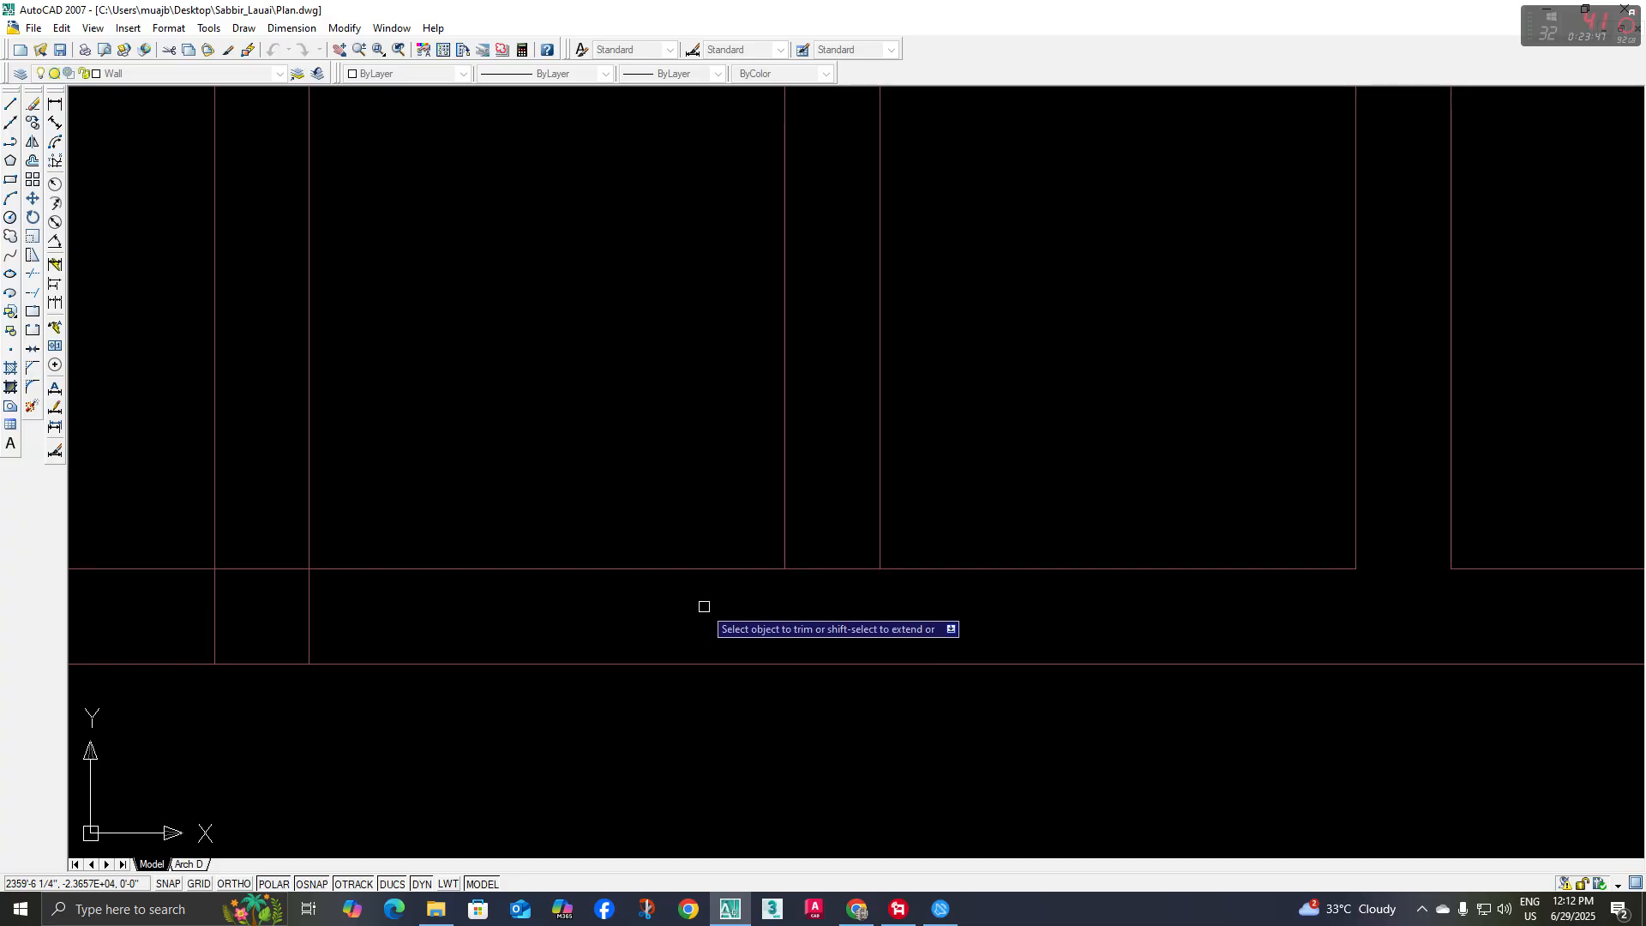
pyautogui.click(837, 580)
# Trim the crossing segments where the sixth baluster from the left meets the lower and upper rails
pyautogui.scroll(-3, 849, 551)
pyautogui.scroll(3, 668, 577)
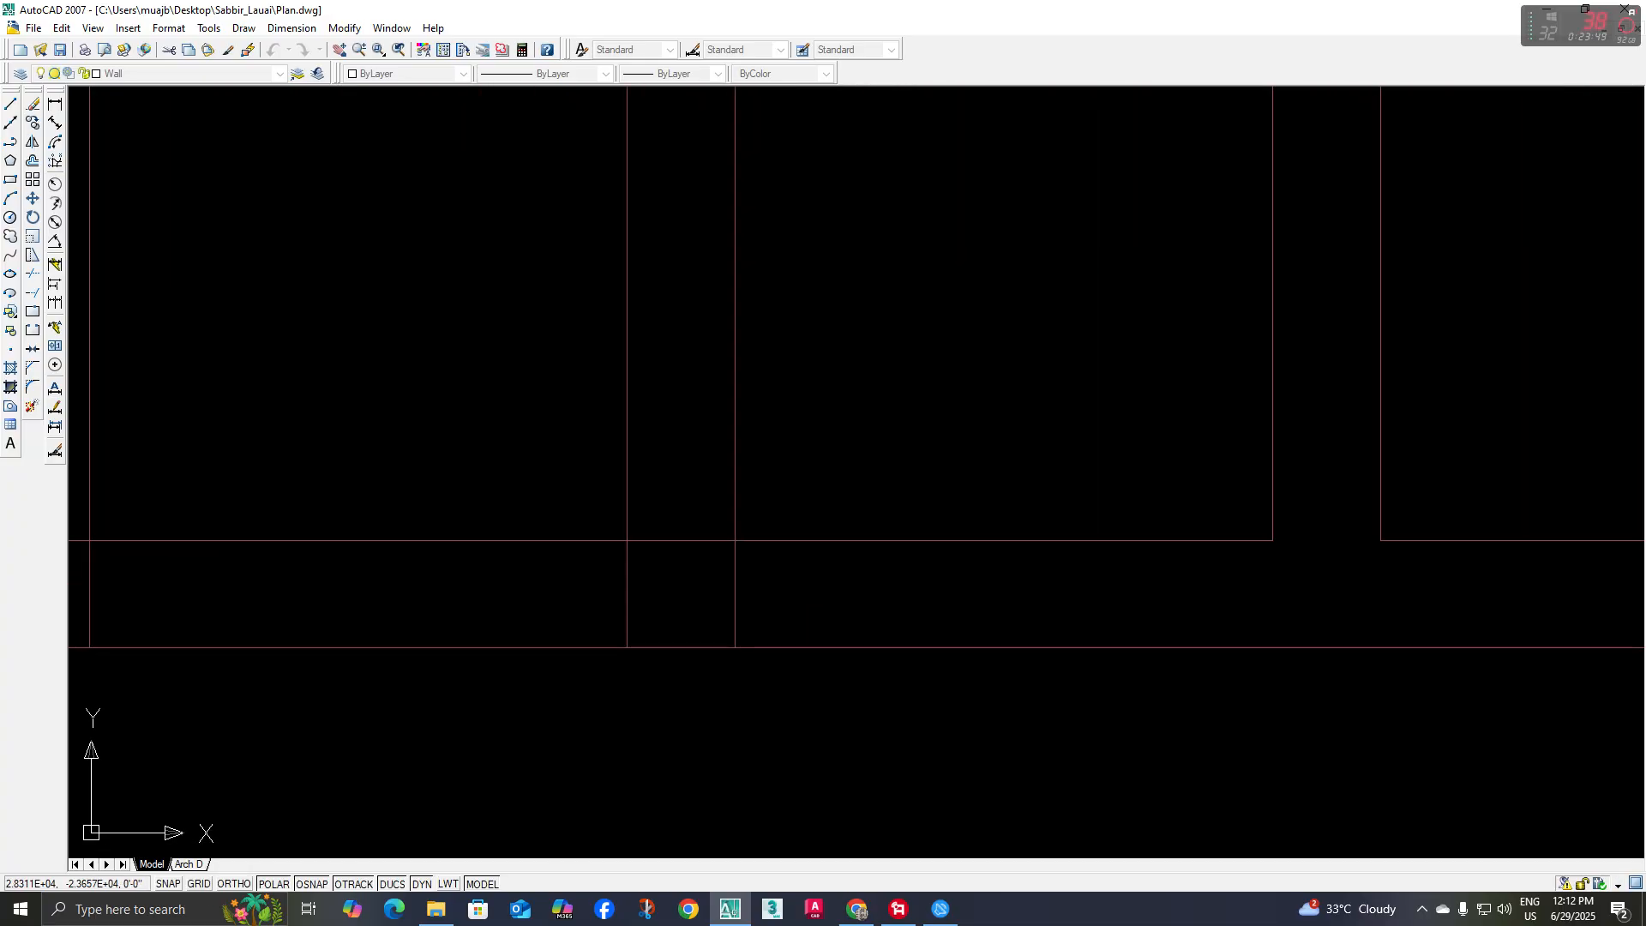
pyautogui.scroll(-5, 693, 533)
pyautogui.scroll(6, 693, 533)
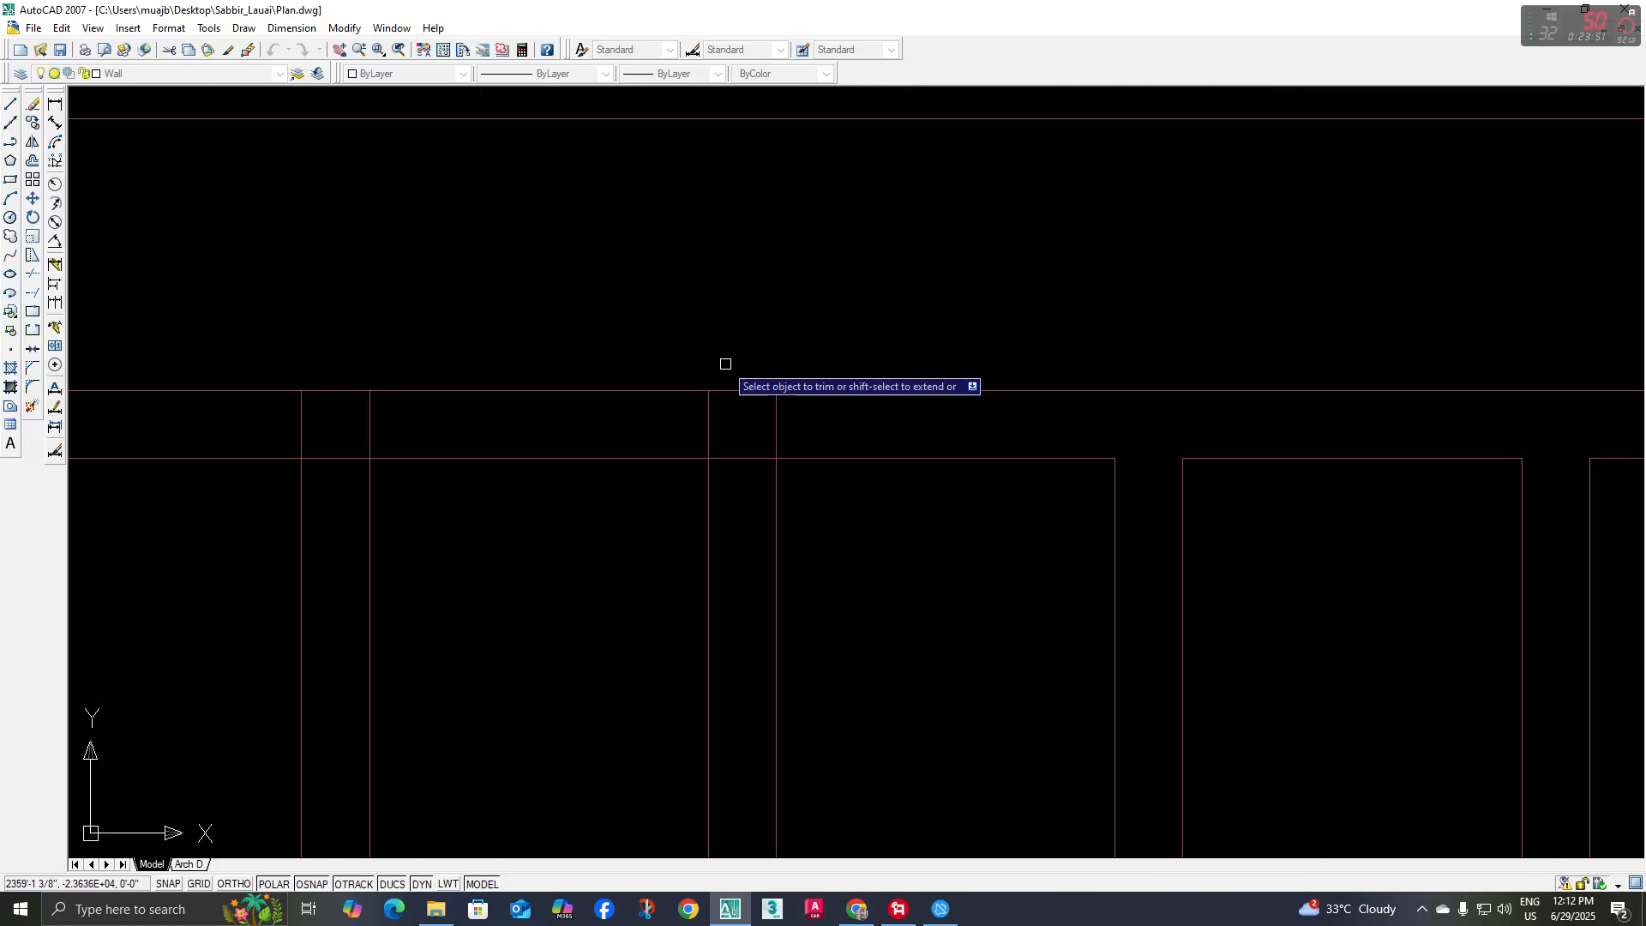
pyautogui.click(805, 409)
pyautogui.click(746, 469)
# Trim the overlapping segments at the upper and lower rail joints of the fifth baluster from the left
pyautogui.scroll(-2, 764, 511)
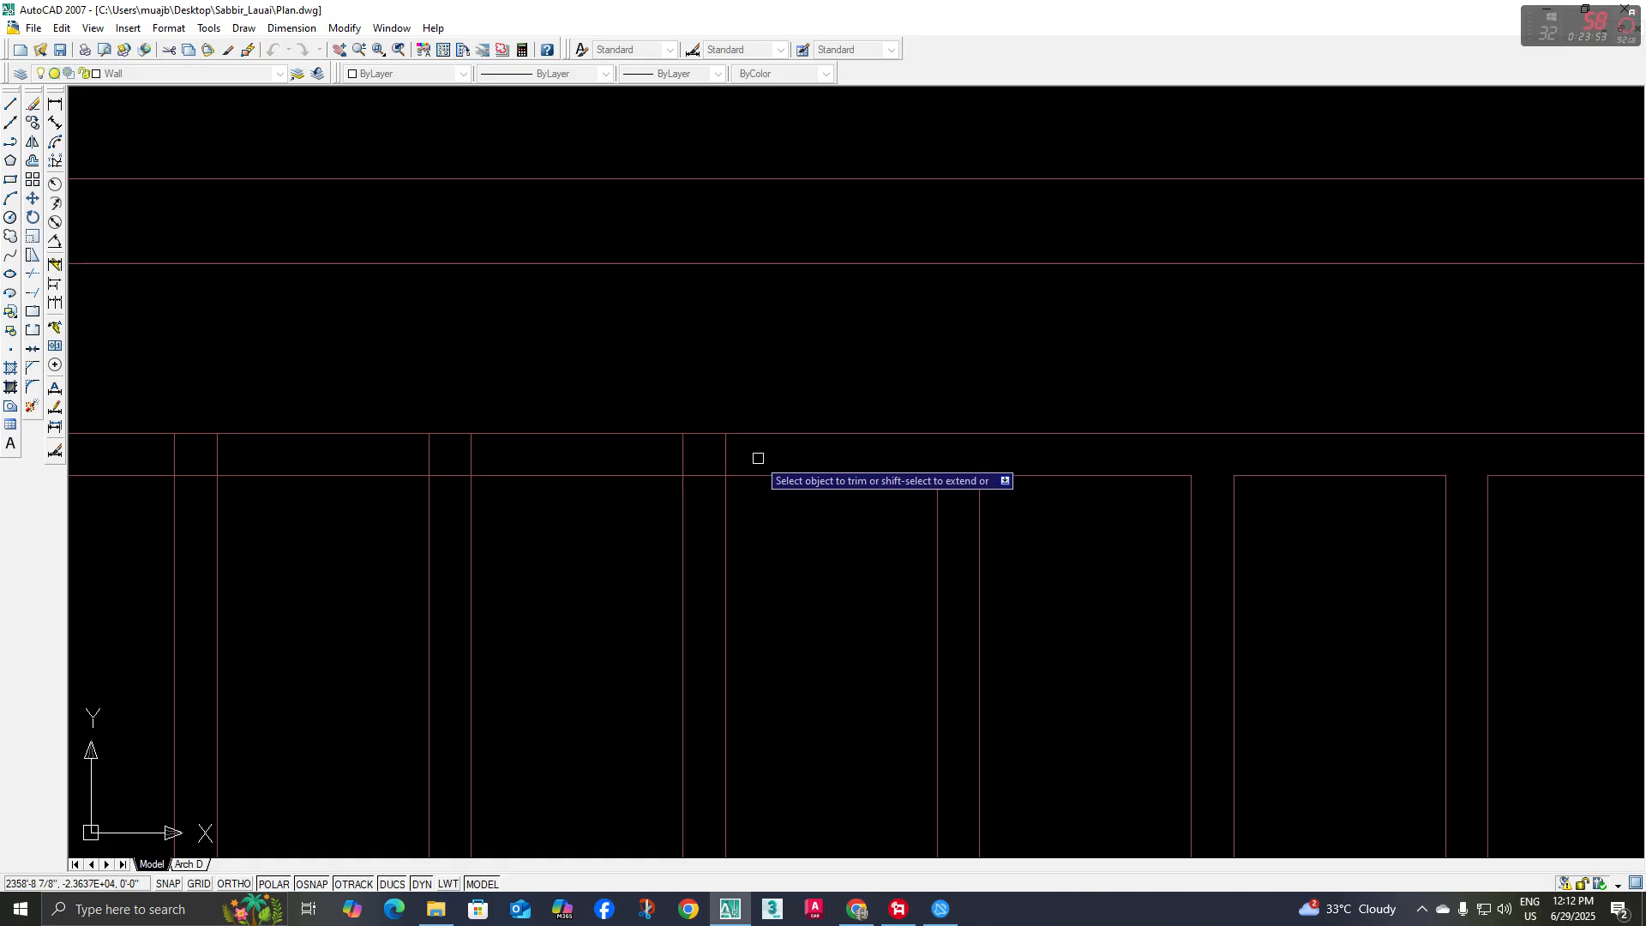
pyautogui.scroll(-3, 714, 492)
pyautogui.scroll(4, 761, 614)
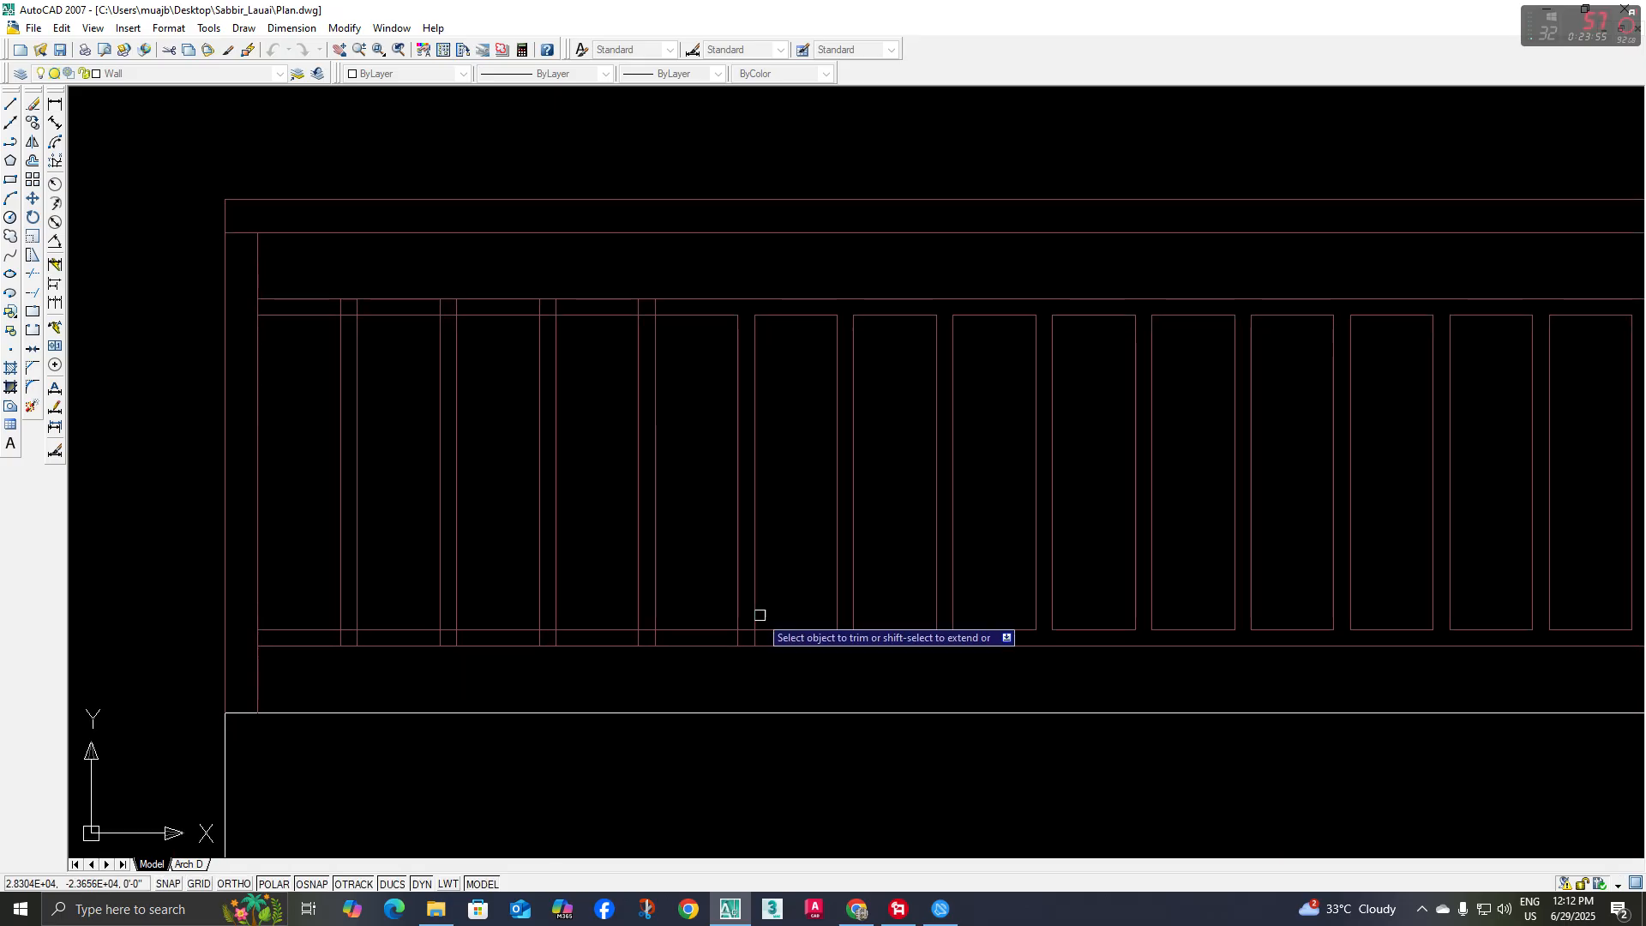
pyautogui.click(719, 640)
# Trim the crossing segments at the lower and upper rail joints of the fourth baluster from the left
pyautogui.scroll(-4, 719, 638)
pyautogui.moveTo(719, 630); pyautogui.dragTo(892, 612, button='middle')
pyautogui.scroll(4, 846, 636)
pyautogui.click(774, 608)
pyautogui.click(602, 628)
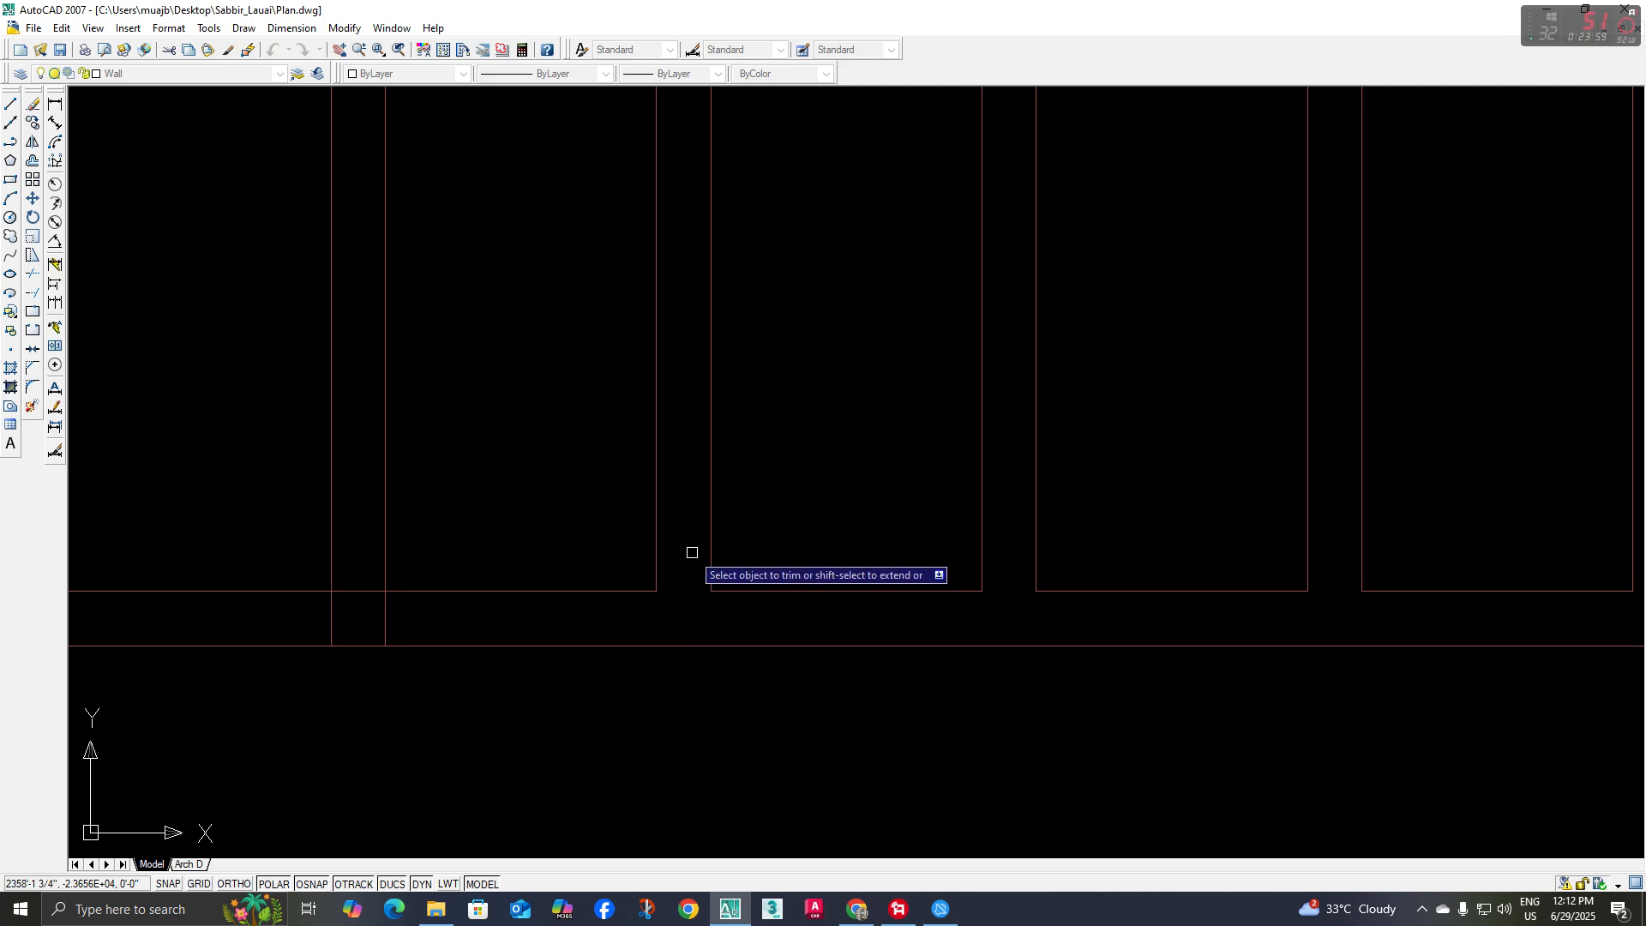
pyautogui.scroll(-4, 711, 480)
pyautogui.scroll(4, 769, 306)
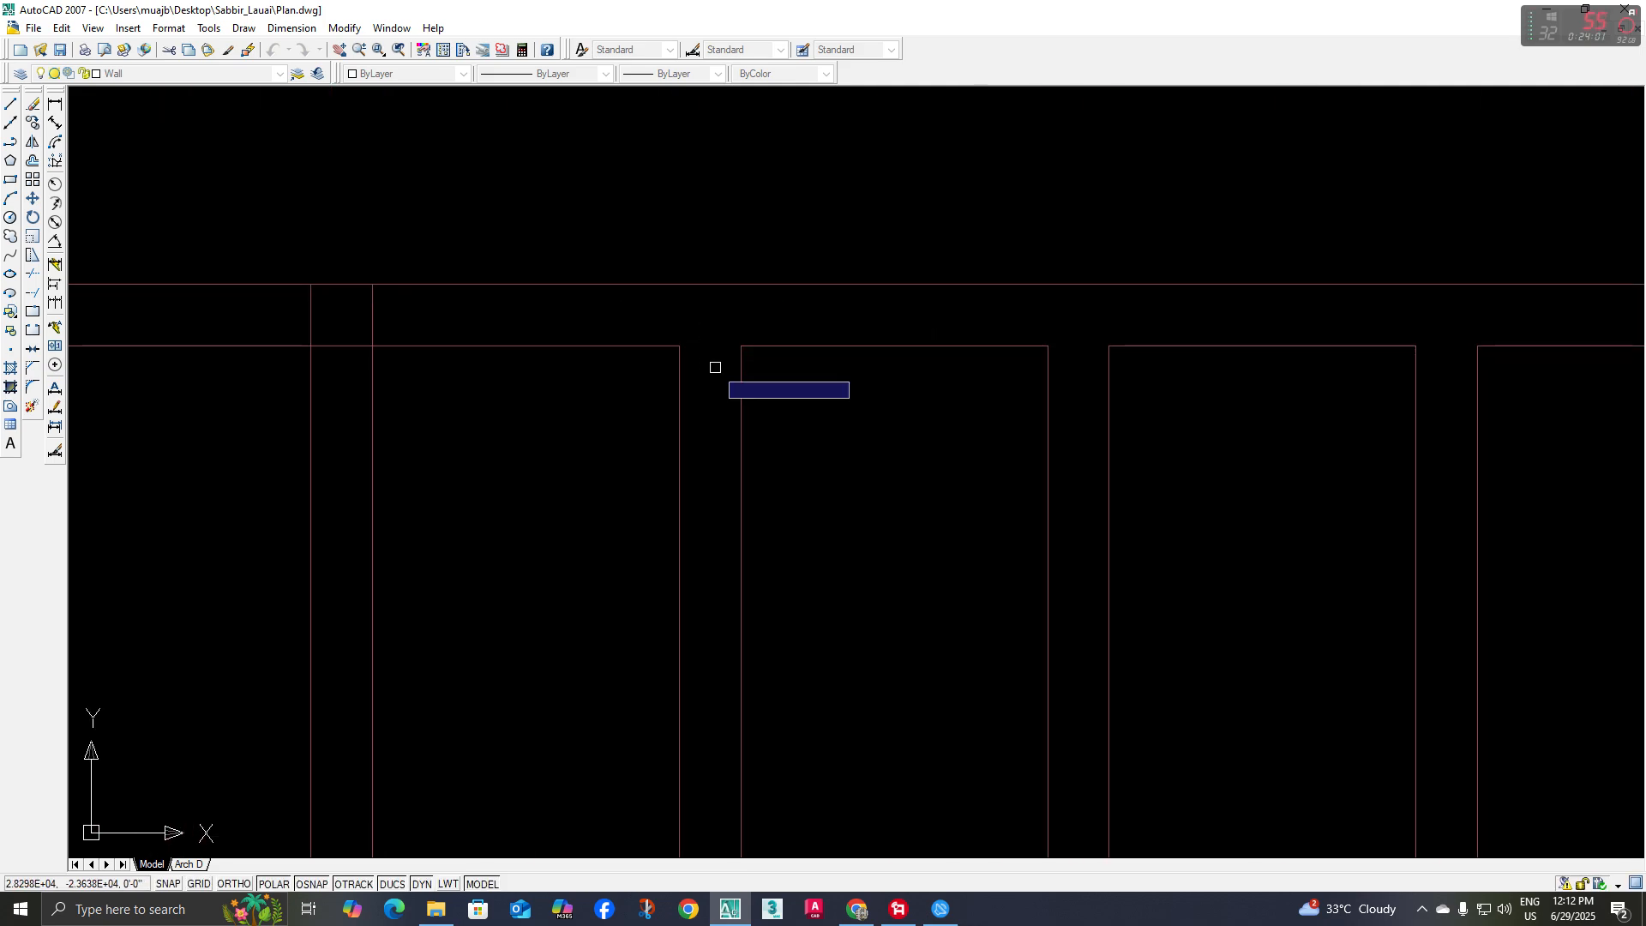
# Trim the overlapping baluster and rail segments where the third baluster from the left meets the upper and lower rails
pyautogui.scroll(-2, 698, 456)
pyautogui.moveTo(695, 474); pyautogui.dragTo(657, 473, button='middle')
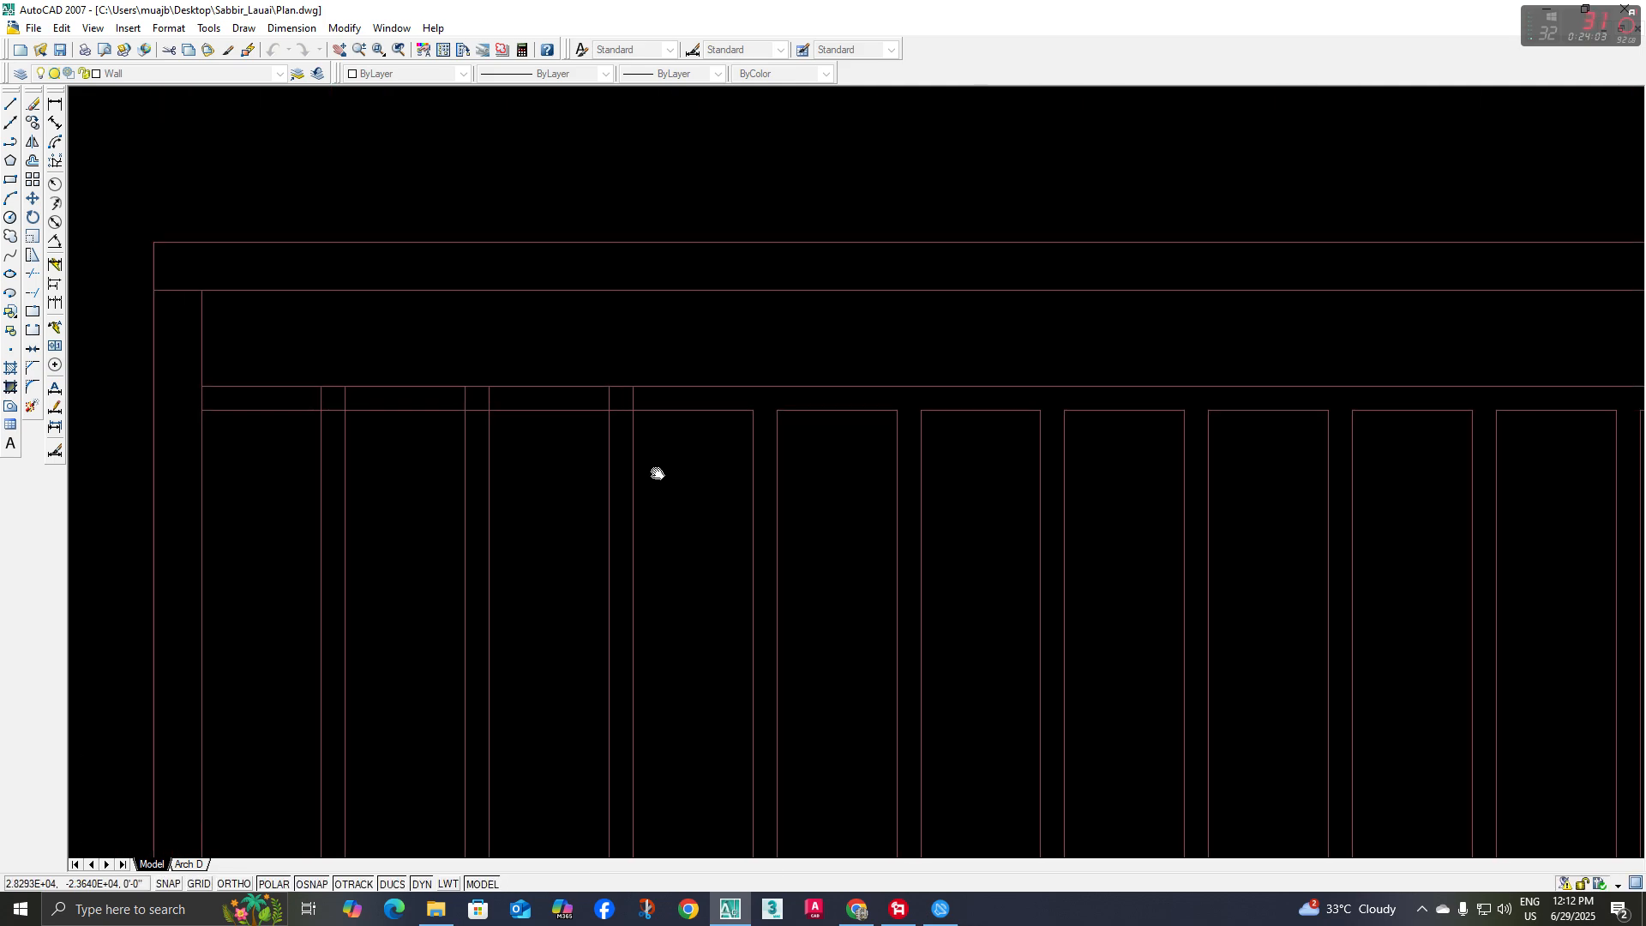
pyautogui.scroll(2, 647, 400)
pyautogui.click(660, 432)
pyautogui.scroll(-3, 723, 459)
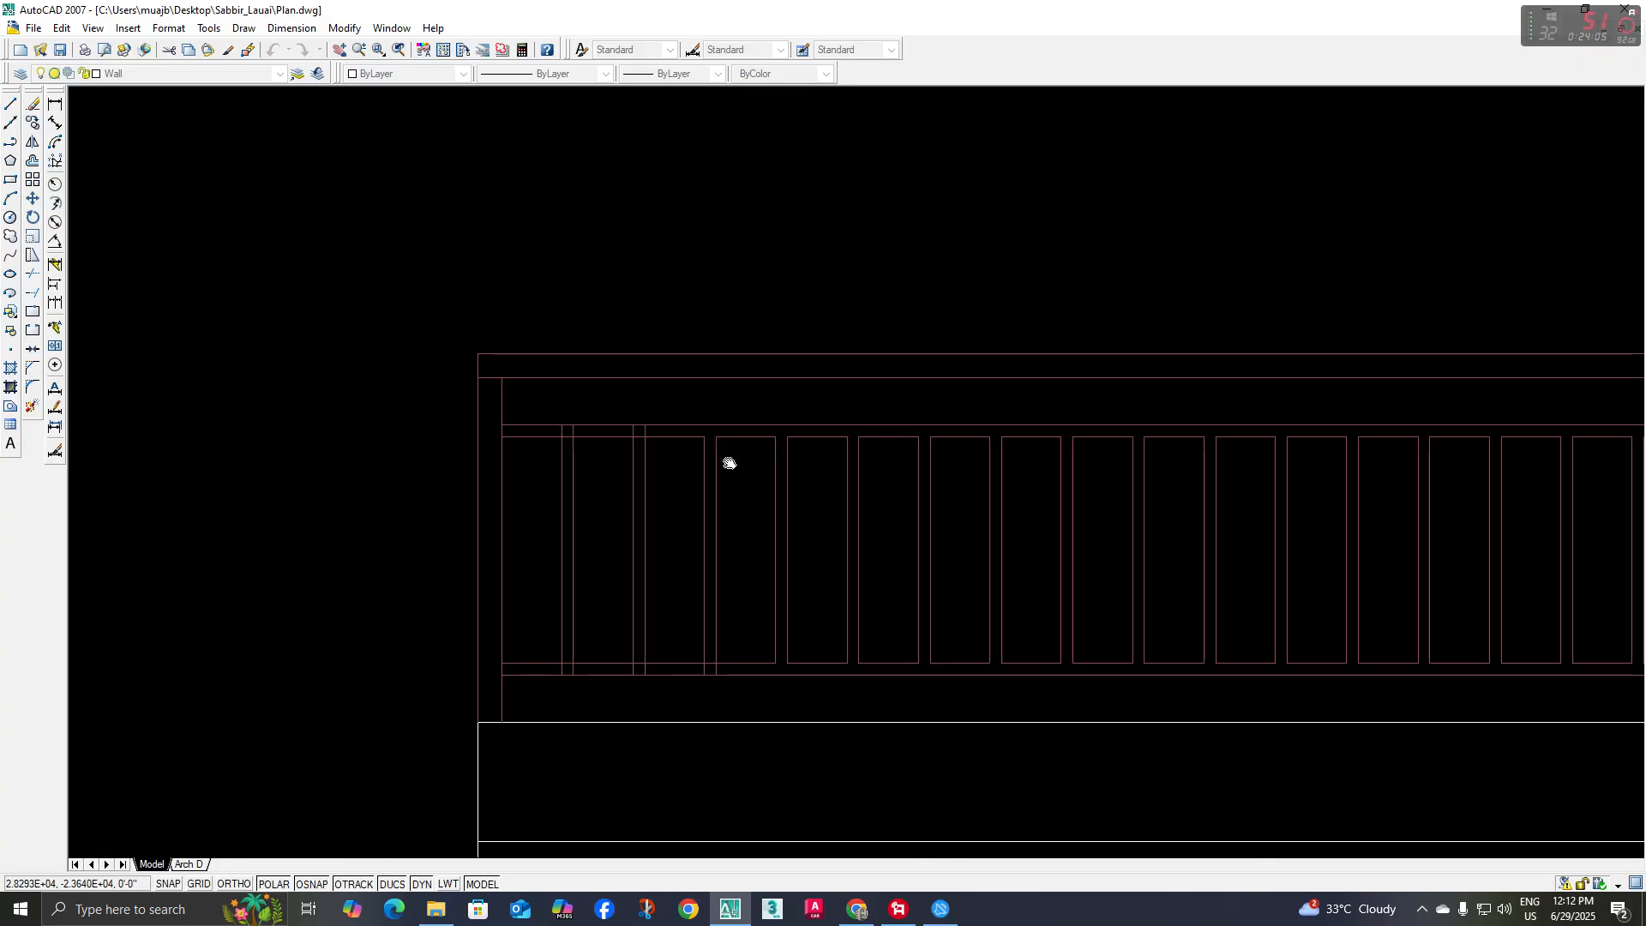
pyautogui.scroll(4, 724, 459)
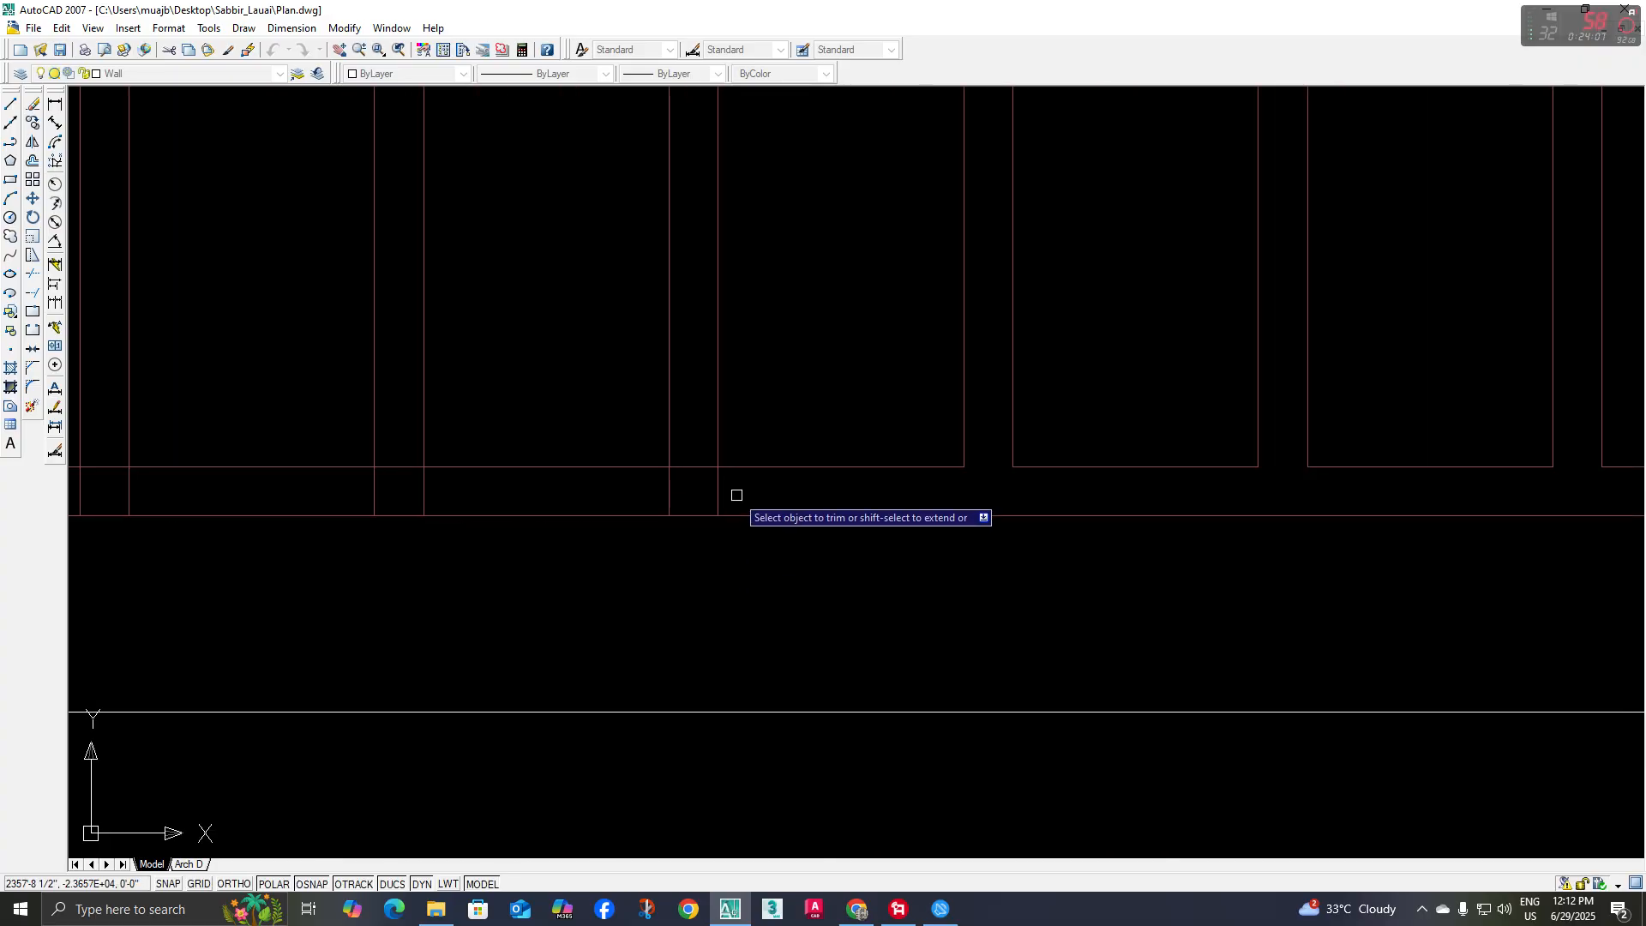
pyautogui.scroll(2, 734, 494)
pyautogui.click(761, 478)
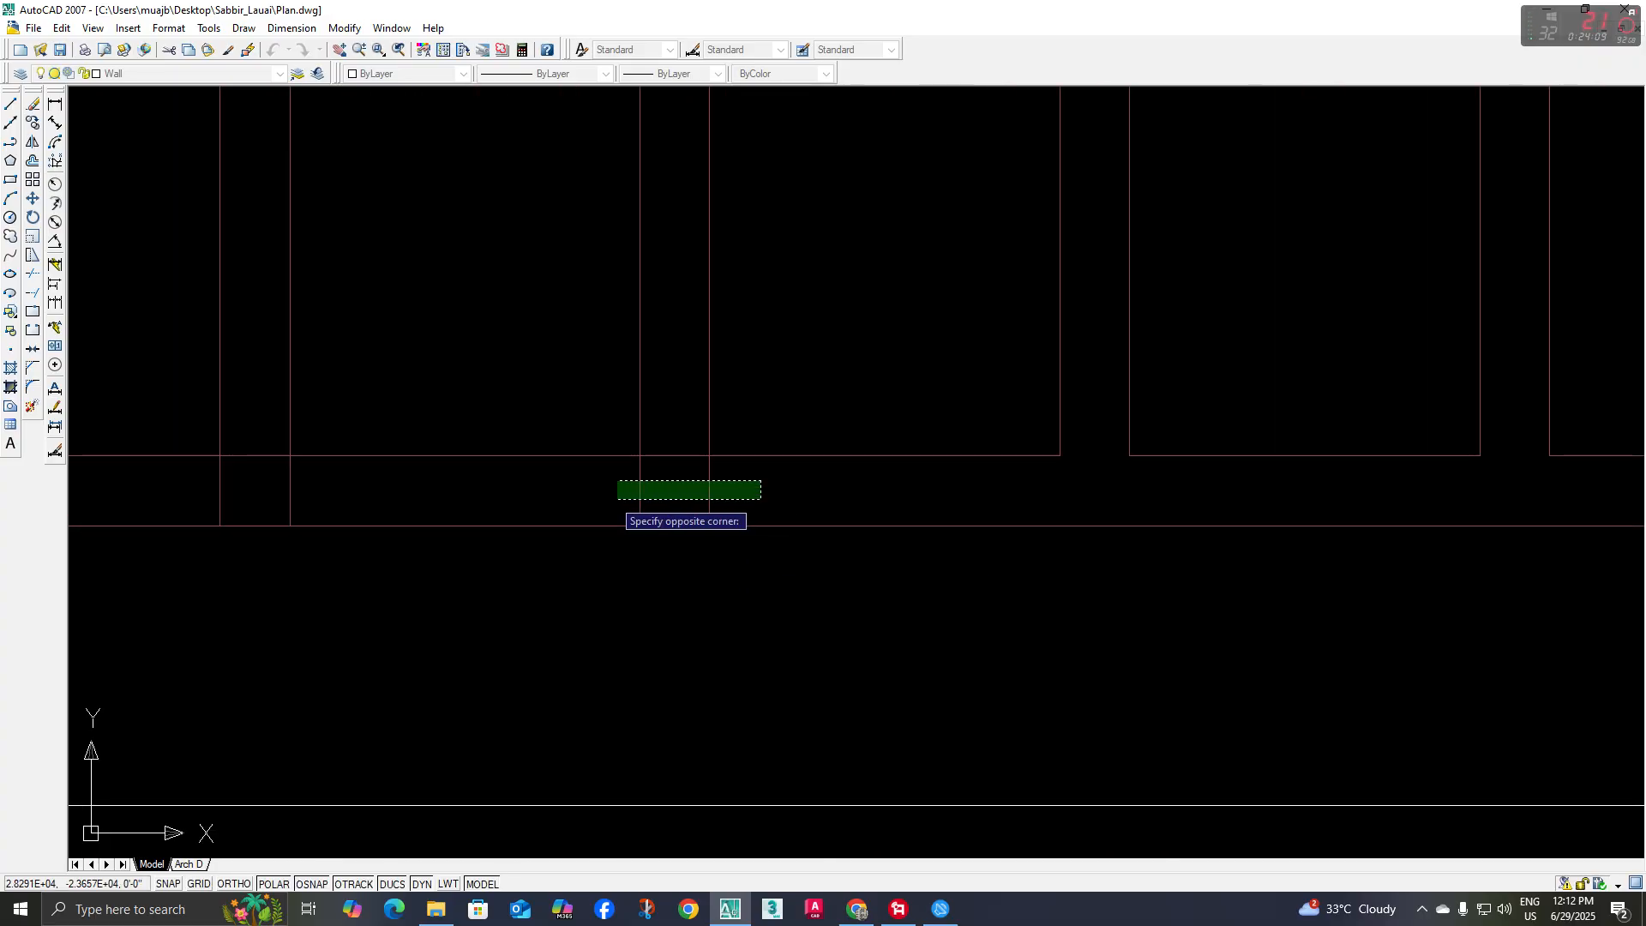
pyautogui.click(617, 500)
pyautogui.click(659, 475)
pyautogui.click(683, 440)
# Trim the overlapping baluster and rail segments where the second baluster from the left meets the upper and lower rails
pyautogui.scroll(-5, 693, 426)
pyautogui.moveTo(697, 434); pyautogui.dragTo(724, 638, button='middle')
pyautogui.moveTo(741, 290); pyautogui.dragTo(551, 338, button='middle')
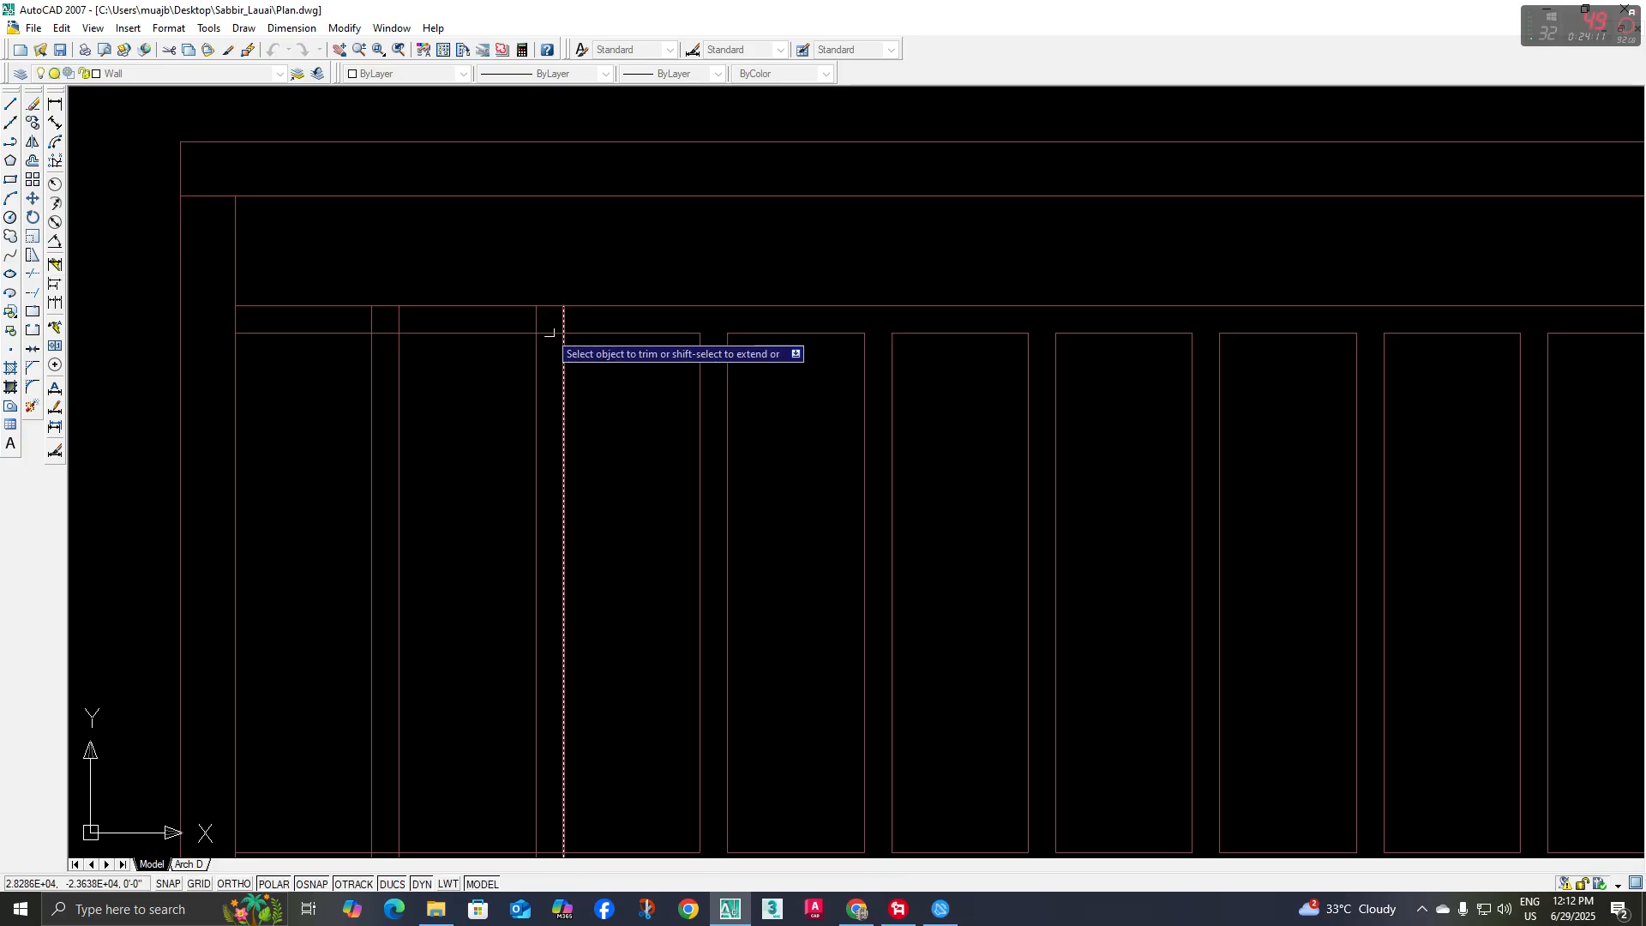
pyautogui.scroll(3, 546, 330)
pyautogui.scroll(-3, 706, 654)
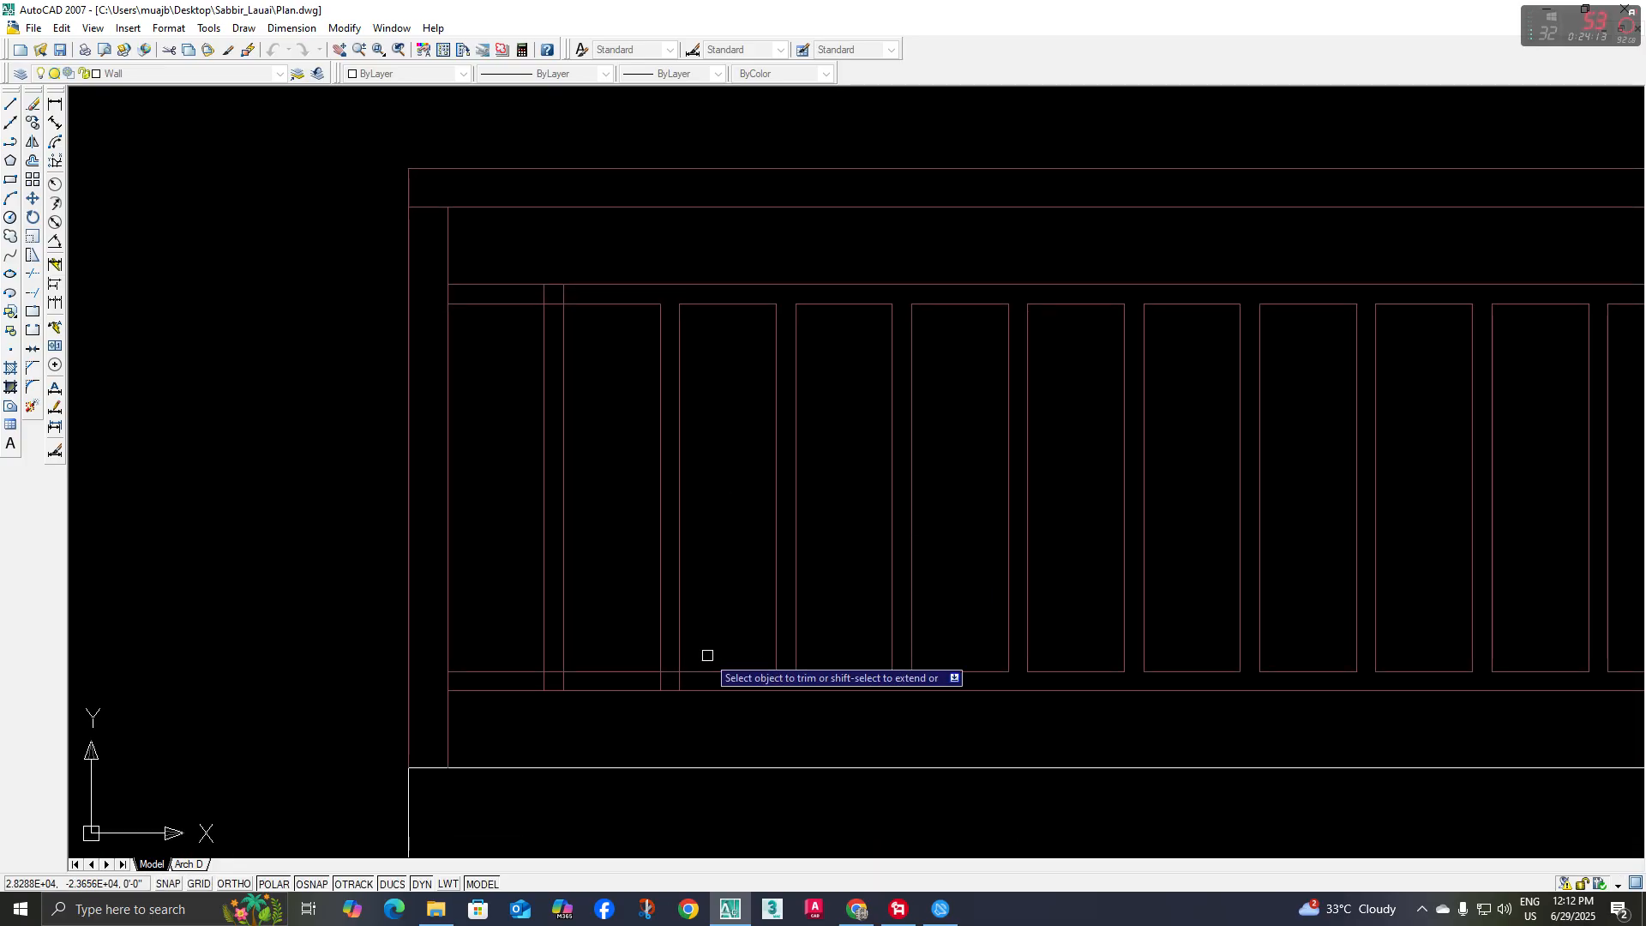
pyautogui.scroll(2, 697, 683)
pyautogui.click(616, 708)
pyautogui.click(645, 674)
pyautogui.scroll(-3, 644, 675)
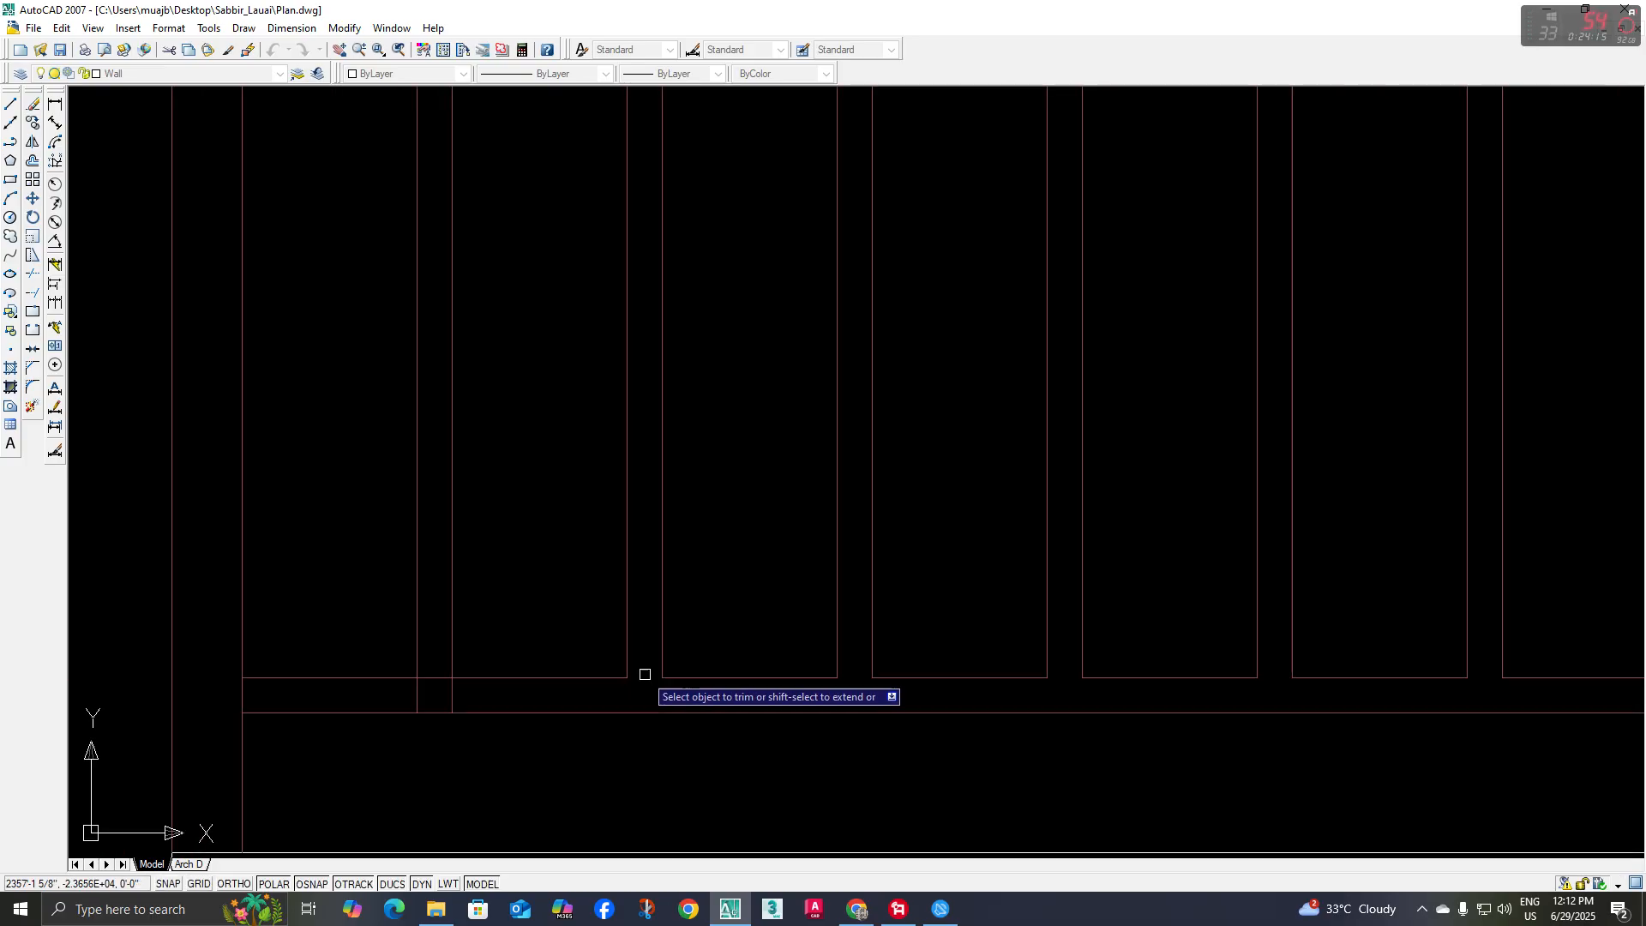
# Trim the crossing segments at the lower and upper rail joints of the leftmost baluster, finishing the railing cleanup
pyautogui.scroll(3, 450, 712)
pyautogui.click(543, 668)
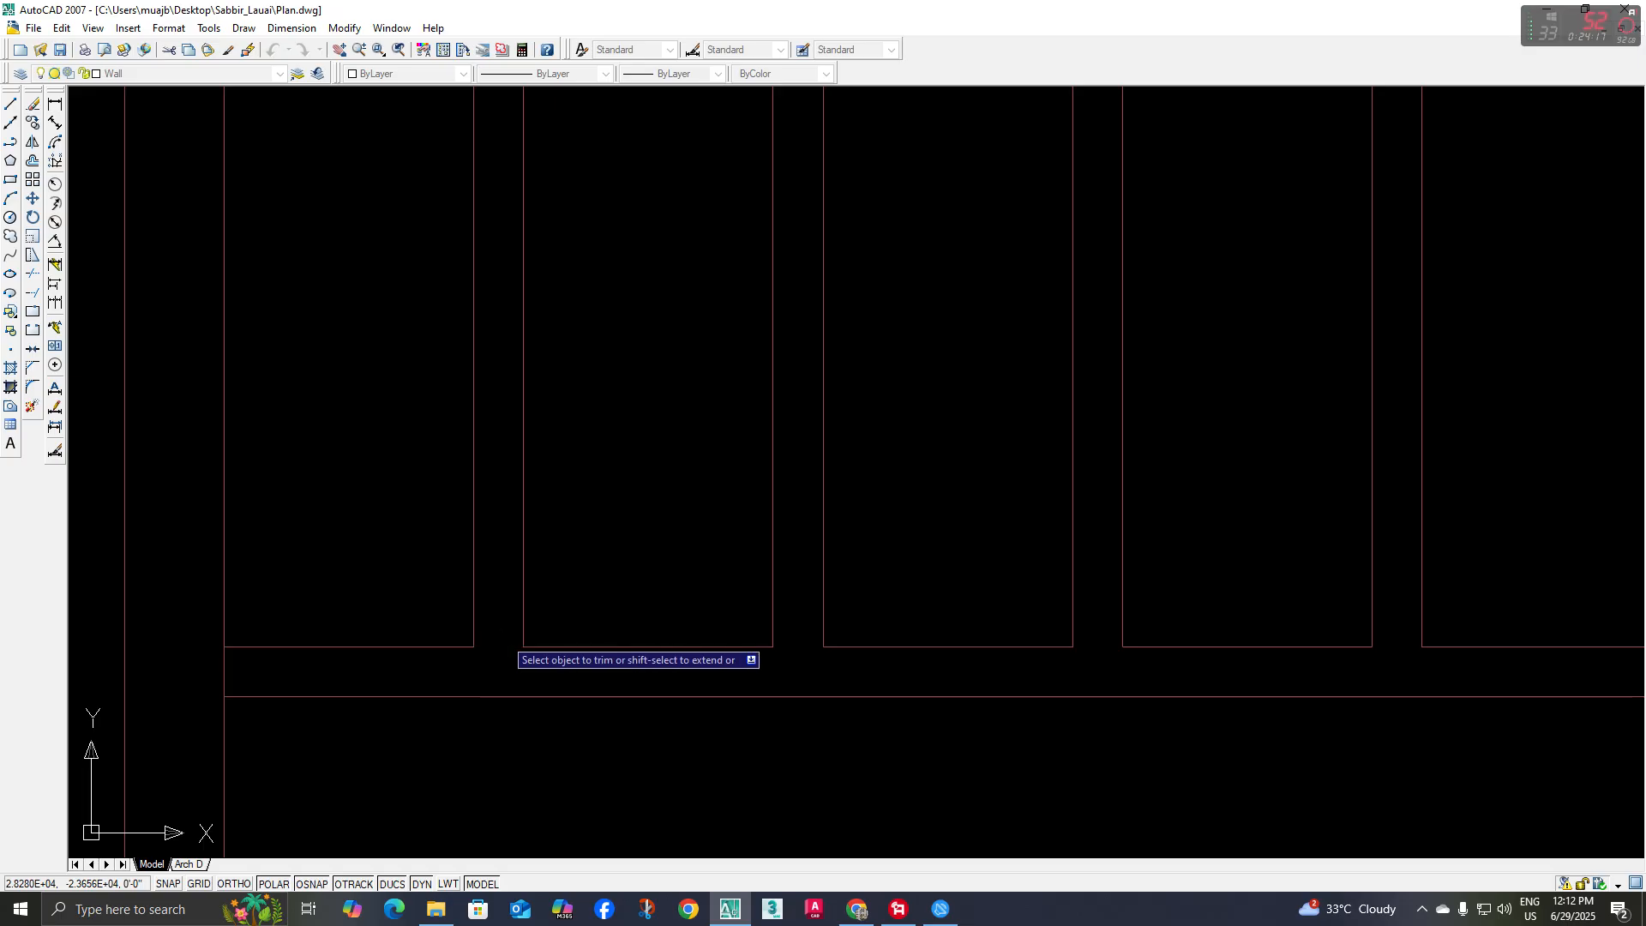
pyautogui.scroll(-3, 501, 635)
pyautogui.moveTo(500, 635); pyautogui.dragTo(522, 763, button='middle')
pyautogui.scroll(3, 524, 388)
pyautogui.click(583, 379)
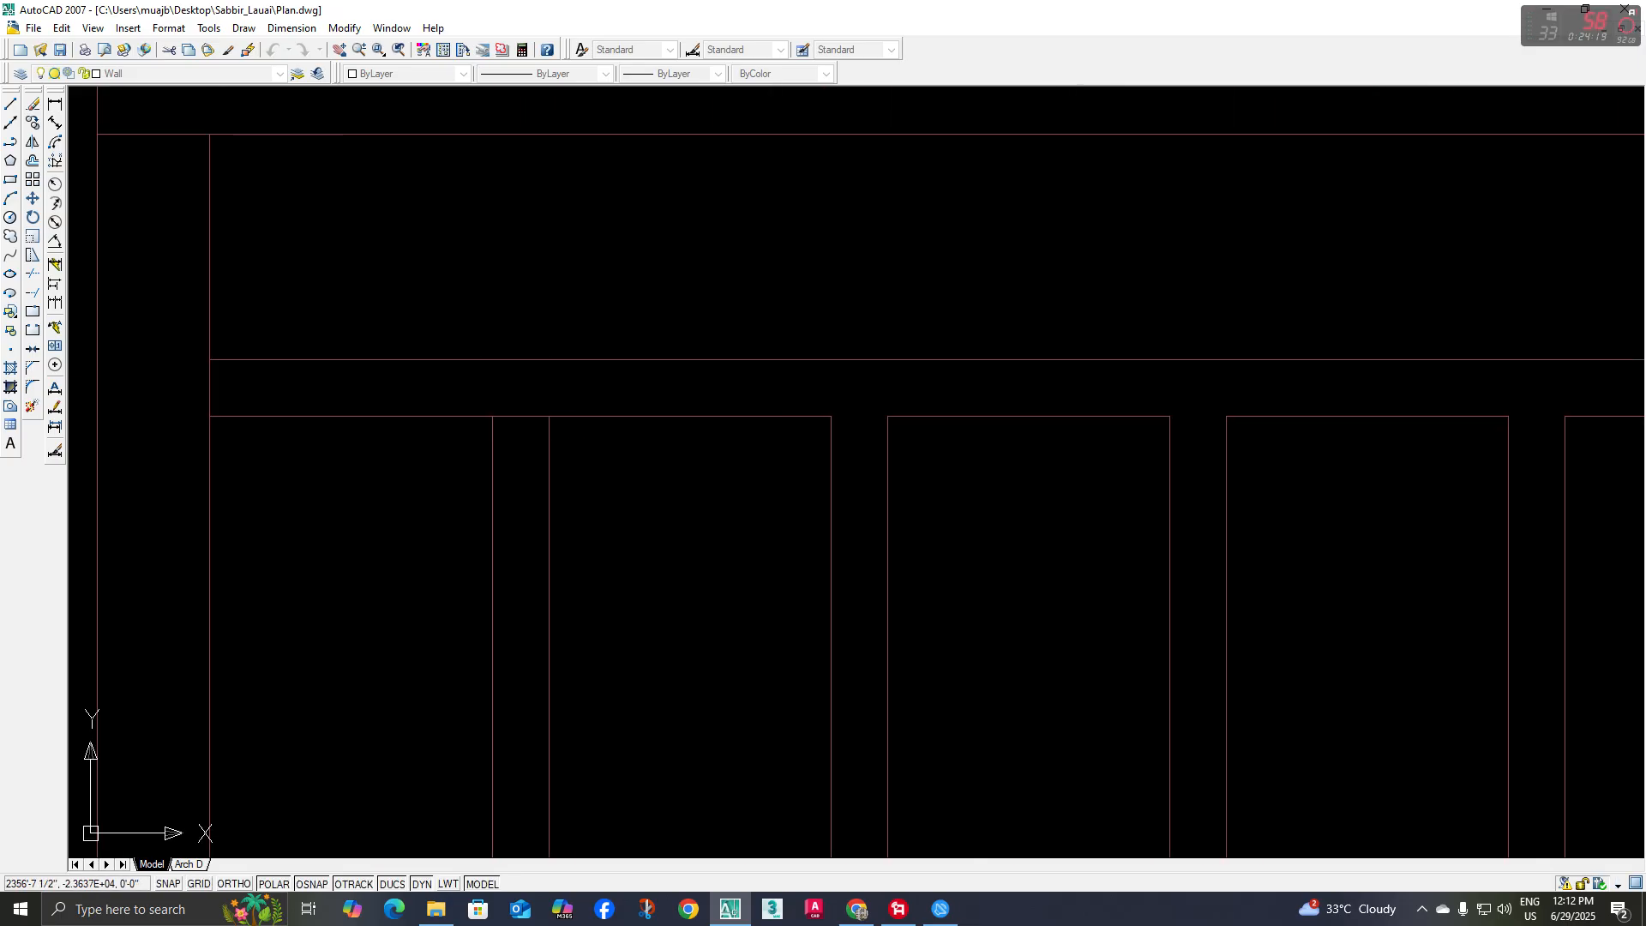
pyautogui.scroll(-3, 551, 514)
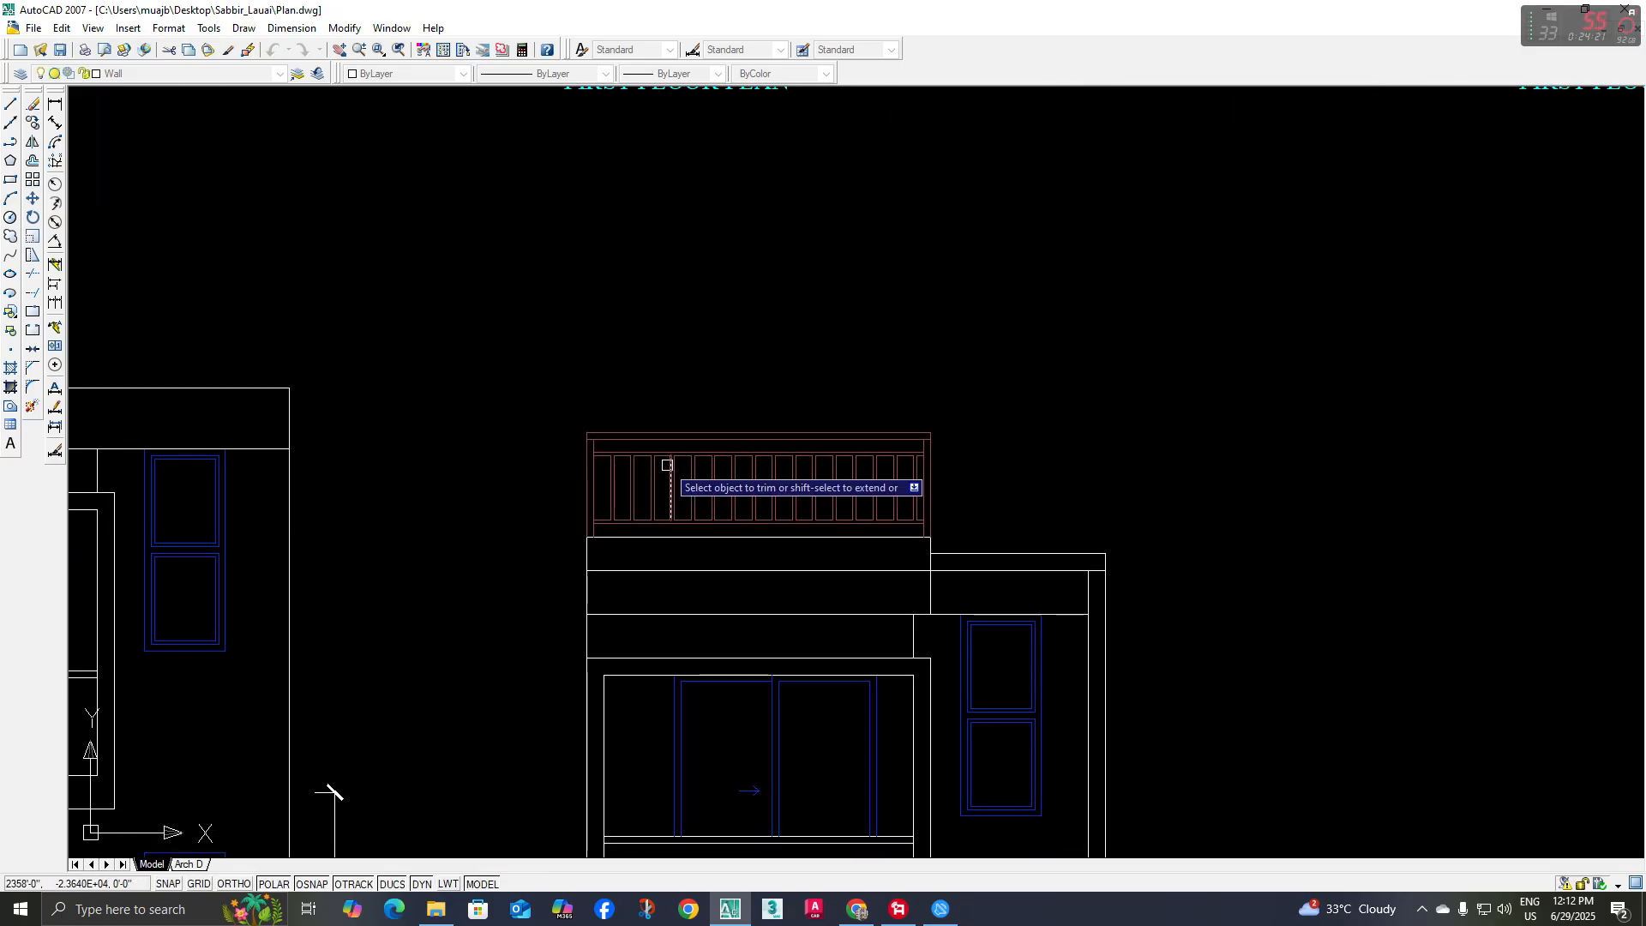
pyautogui.press('Escape')
pyautogui.moveTo(739, 529); pyautogui.dragTo(720, 504, button='middle')
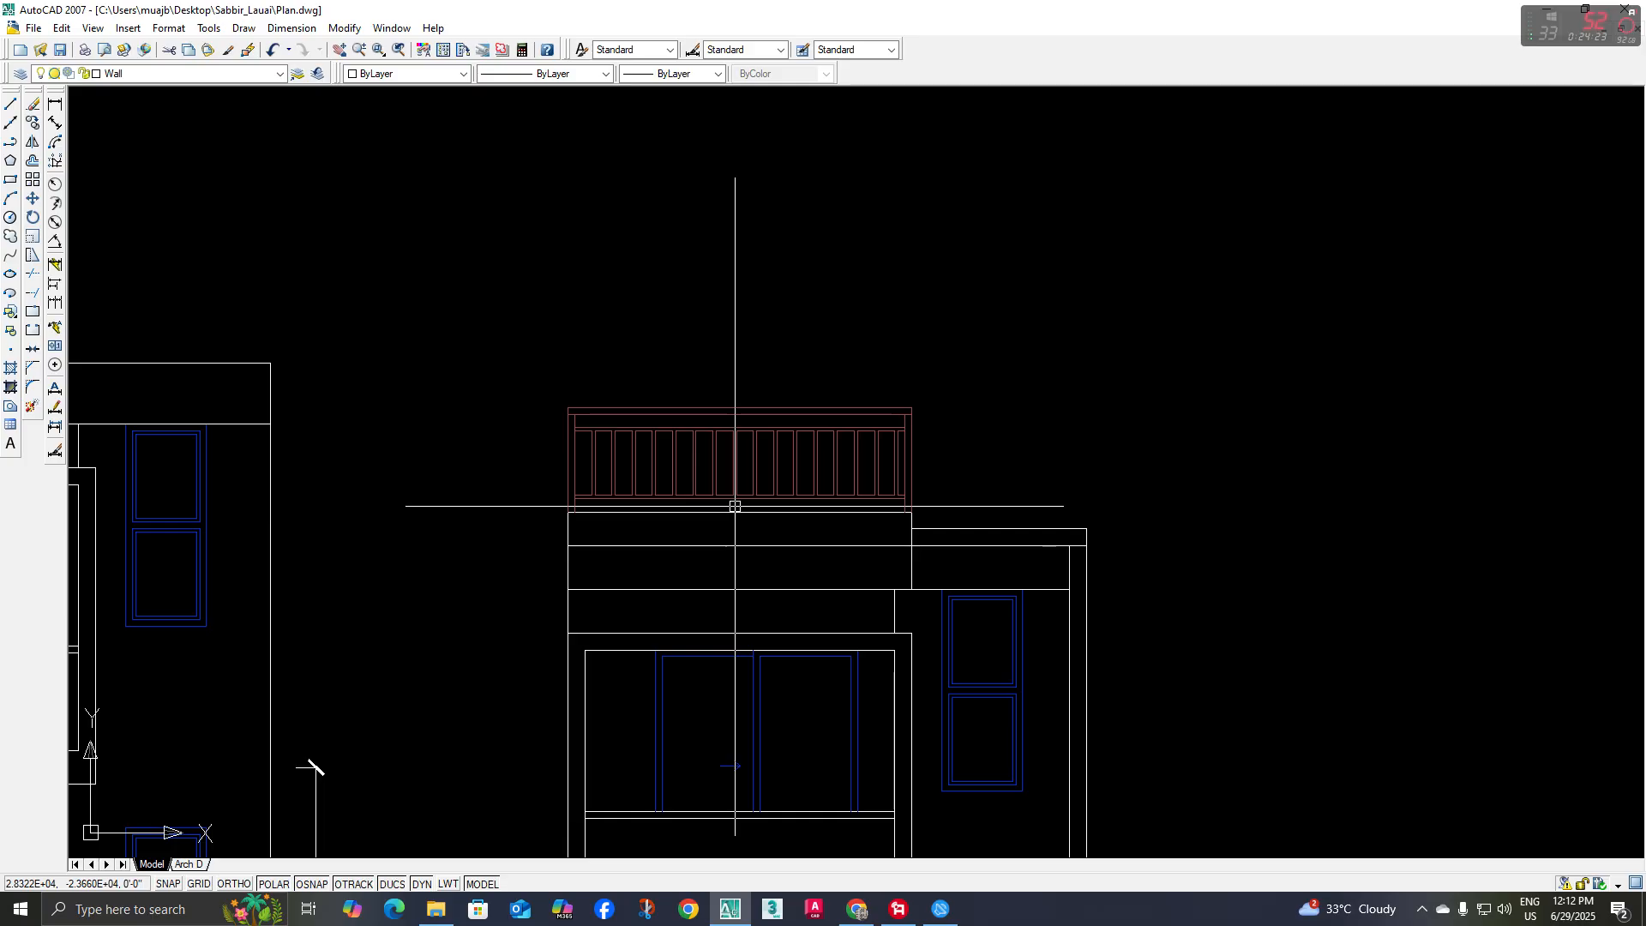
pyautogui.click(735, 506)
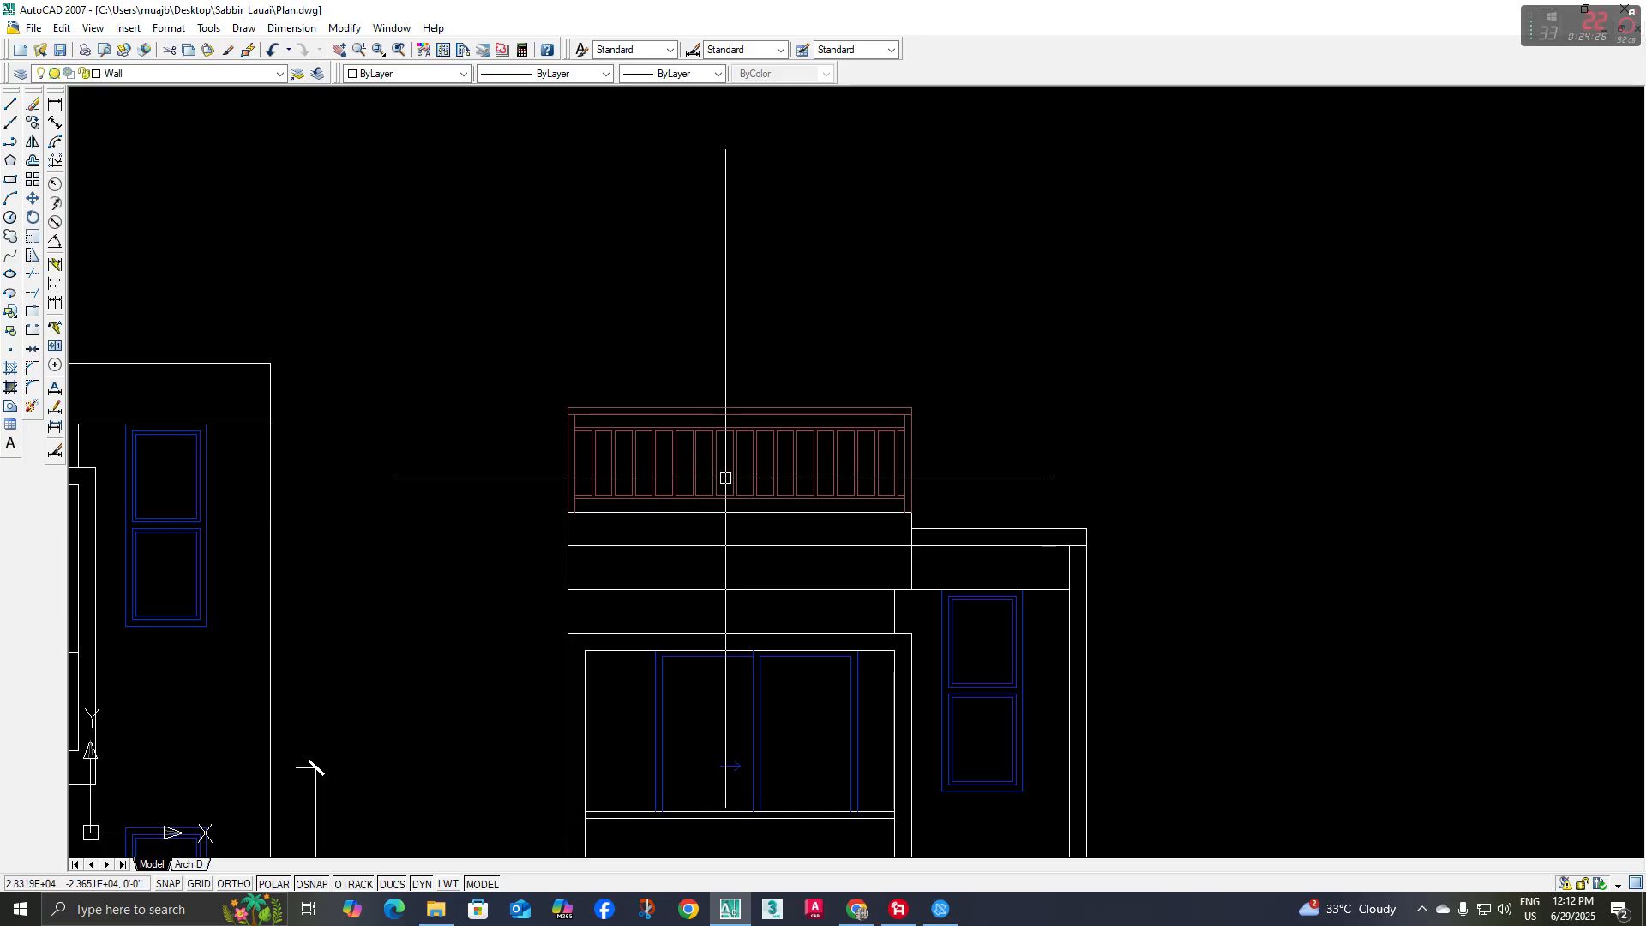
pyautogui.scroll(-5, 714, 425)
pyautogui.scroll(2, 735, 478)
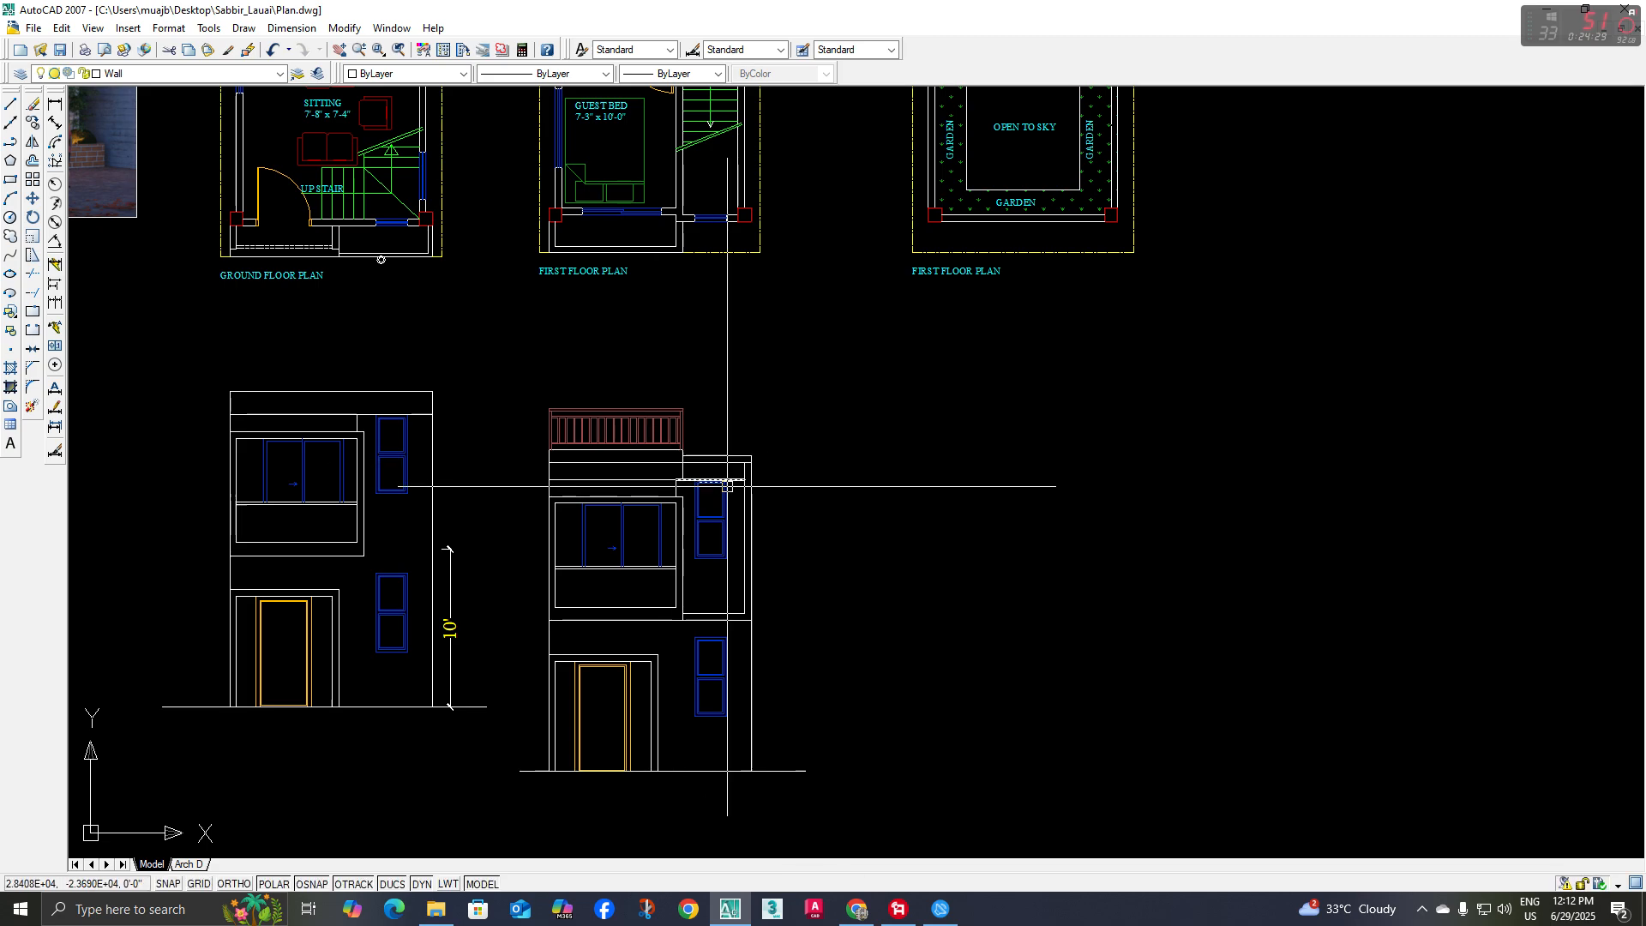
pyautogui.moveTo(627, 503); pyautogui.dragTo(726, 547, button='middle')
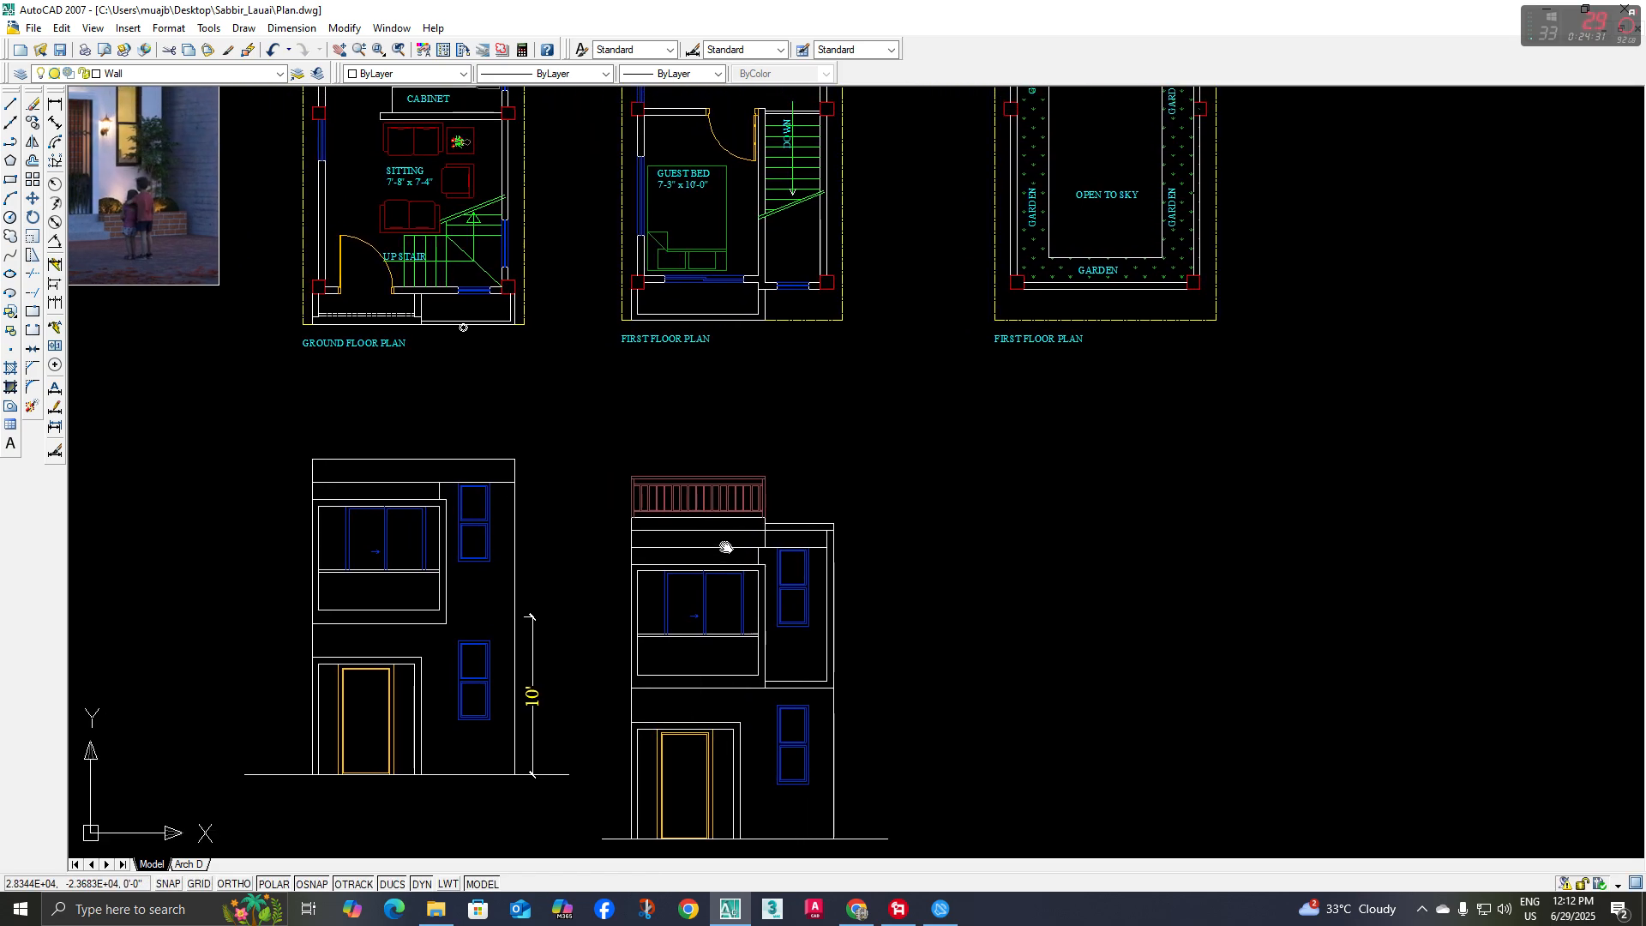
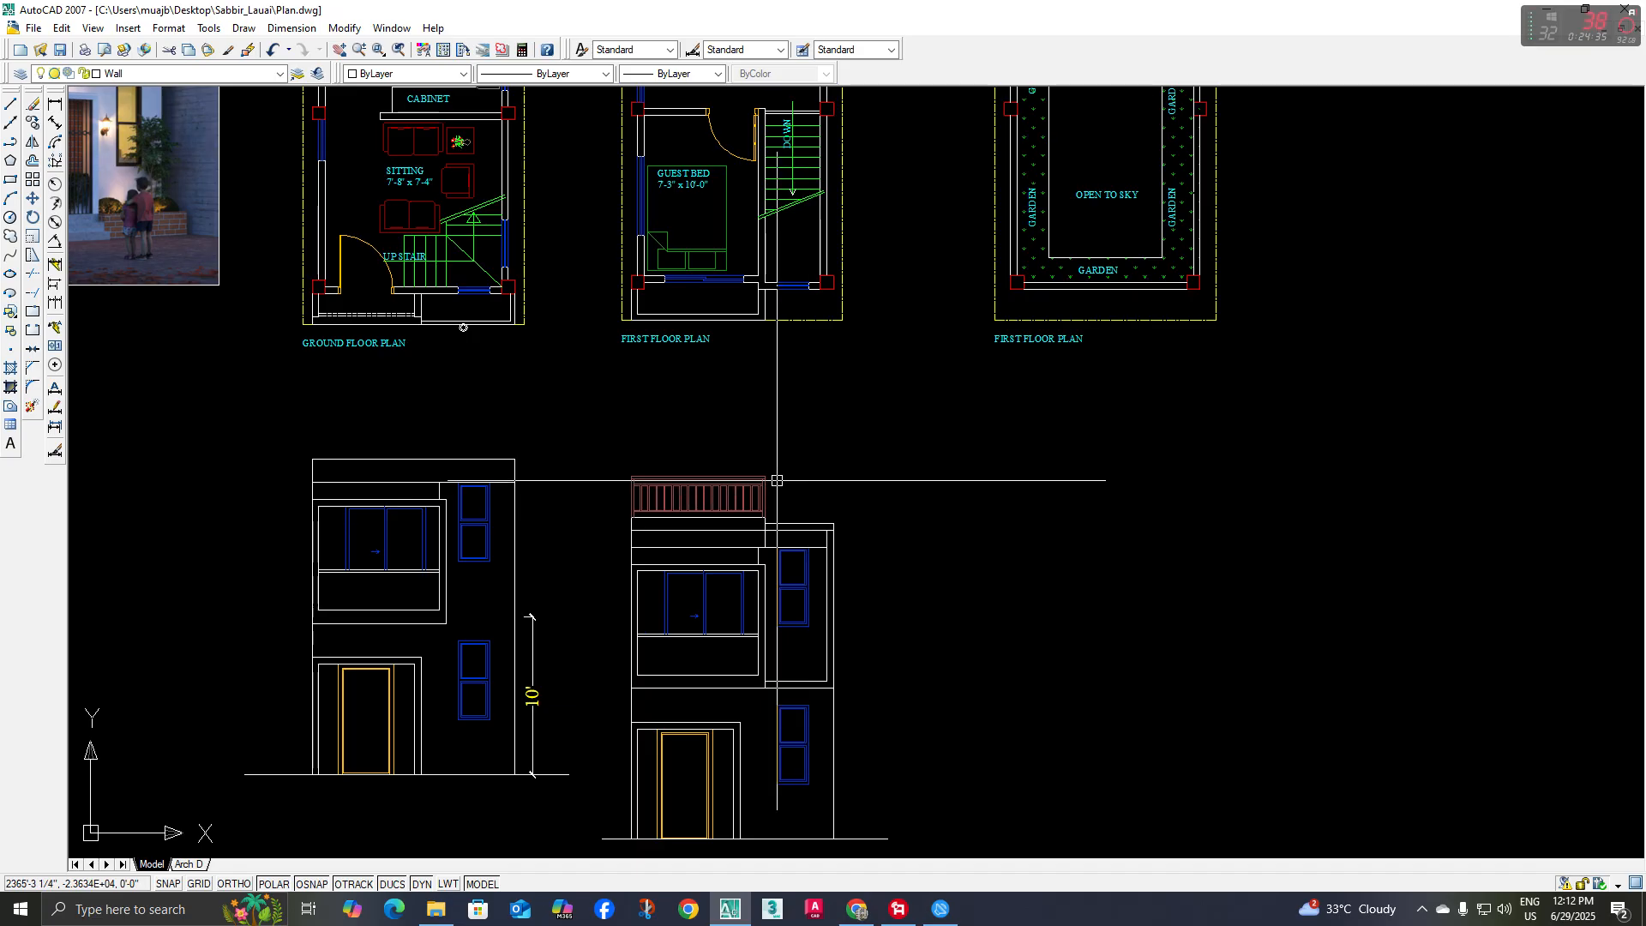
# Draw a line up from the right-hand roof corner of the elevation, continuing horizontally above the railing to just beyond the left wall
pyautogui.moveTo(775, 477); pyautogui.dragTo(1103, 454, button='middle')
pyautogui.scroll(-2, 626, 672)
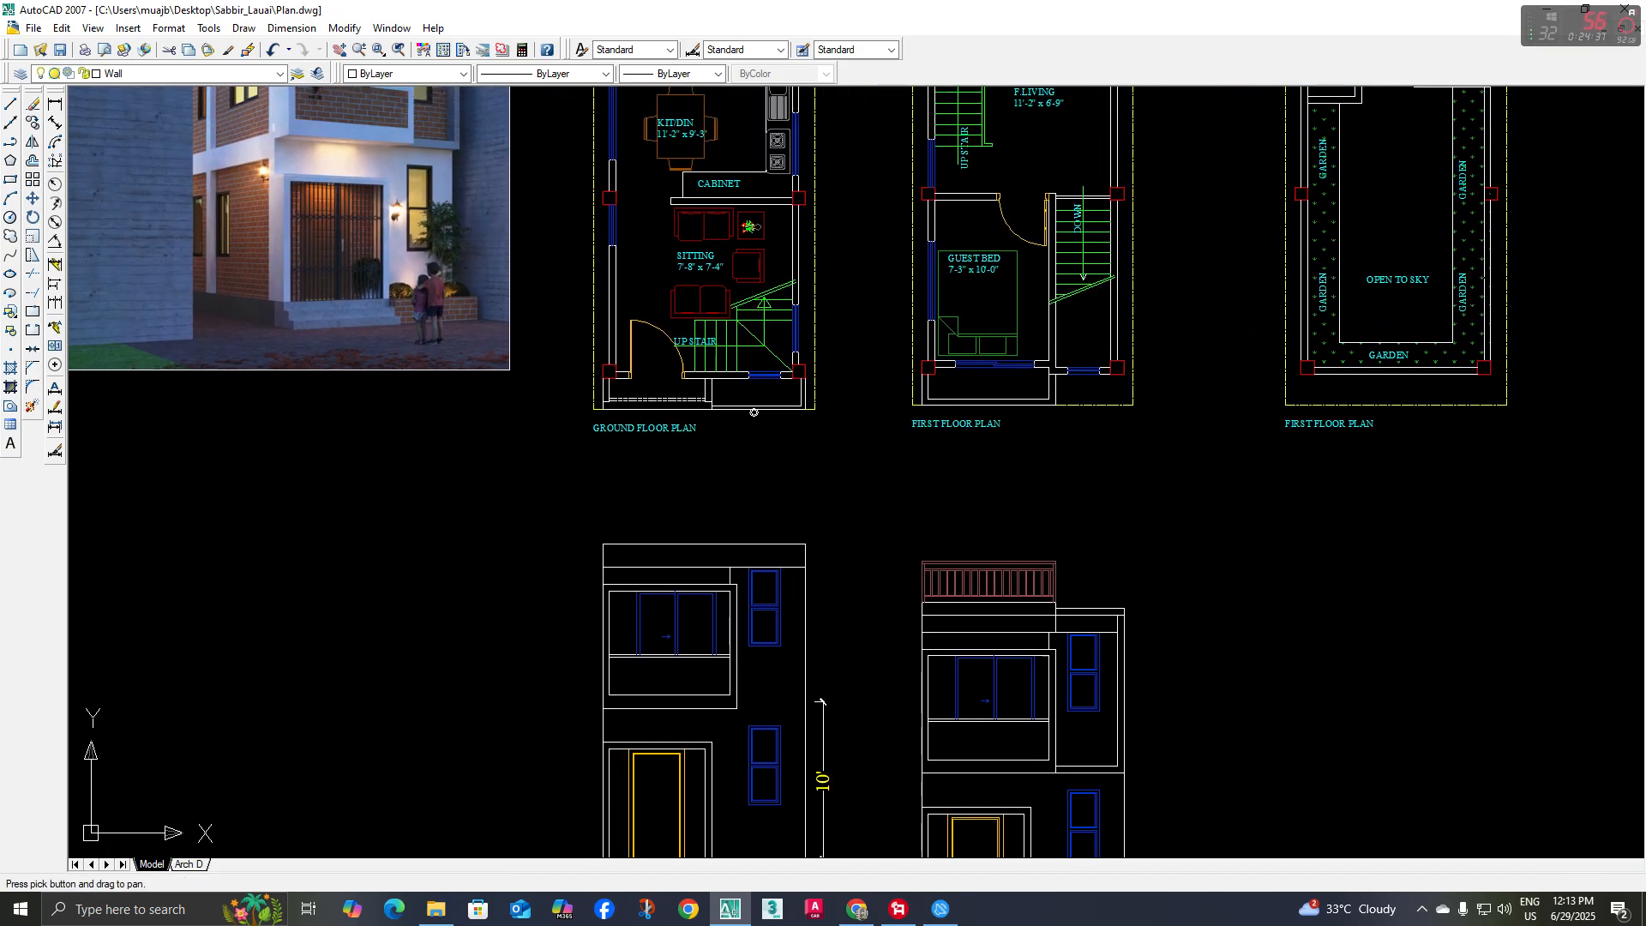
pyautogui.scroll(5, 423, 183)
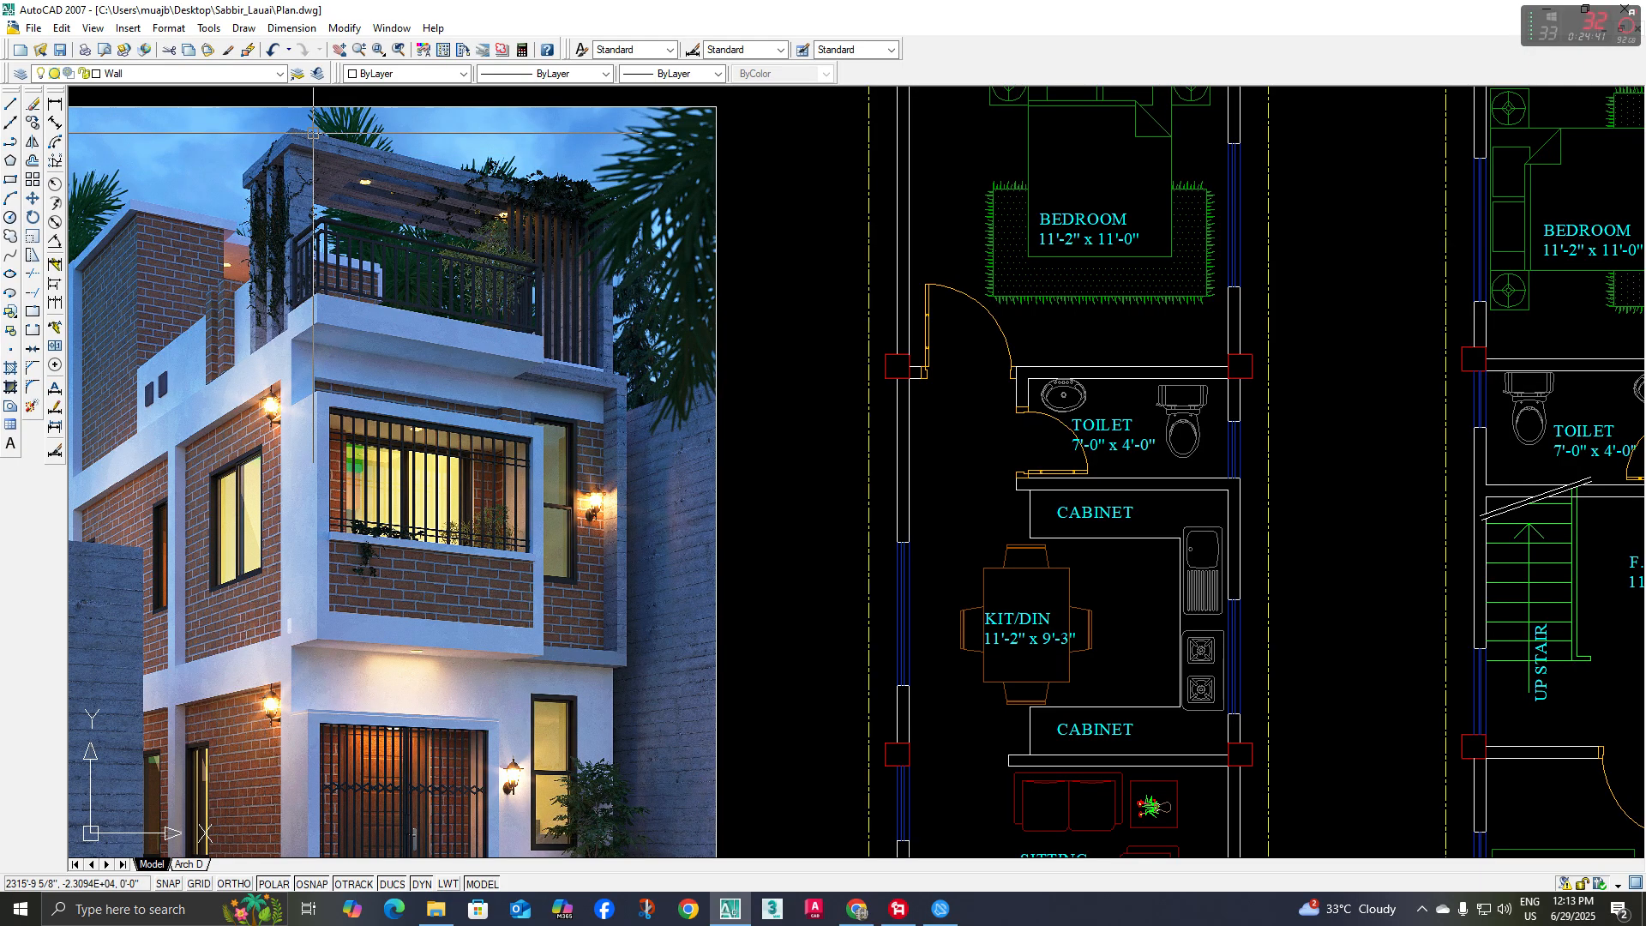
pyautogui.scroll(-4, 417, 304)
pyautogui.scroll(-2, 661, 393)
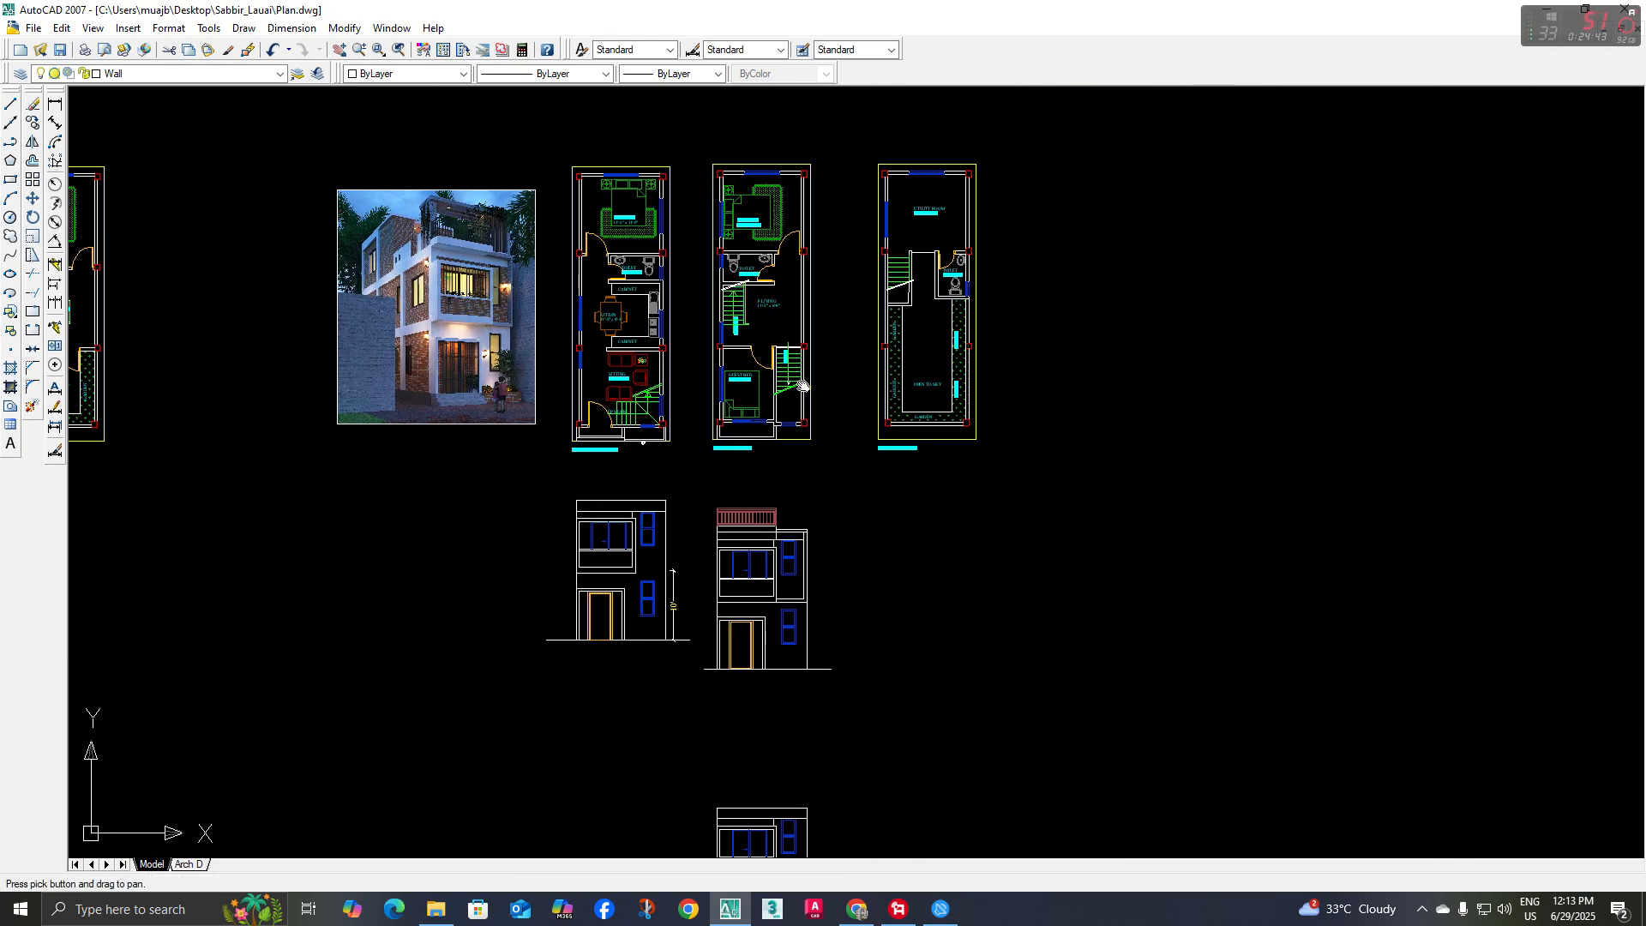
pyautogui.scroll(5, 897, 485)
pyautogui.moveTo(888, 467); pyautogui.dragTo(885, 525, button='middle')
pyautogui.write('l')
pyautogui.press('space')
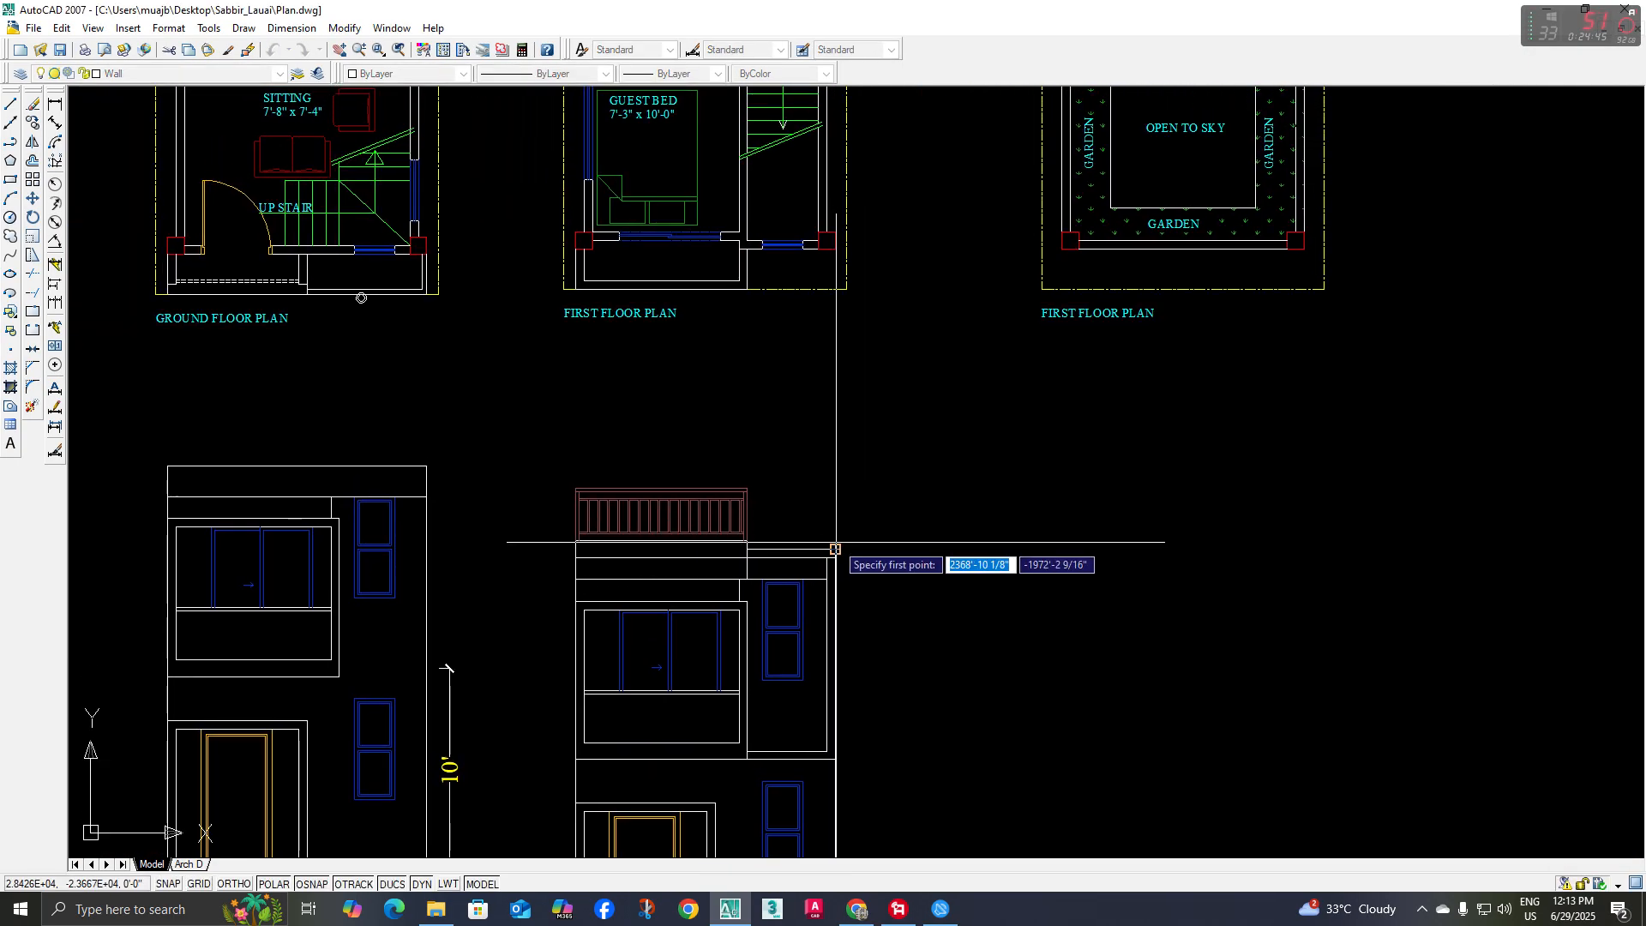
pyautogui.click(836, 549)
pyautogui.click(836, 407)
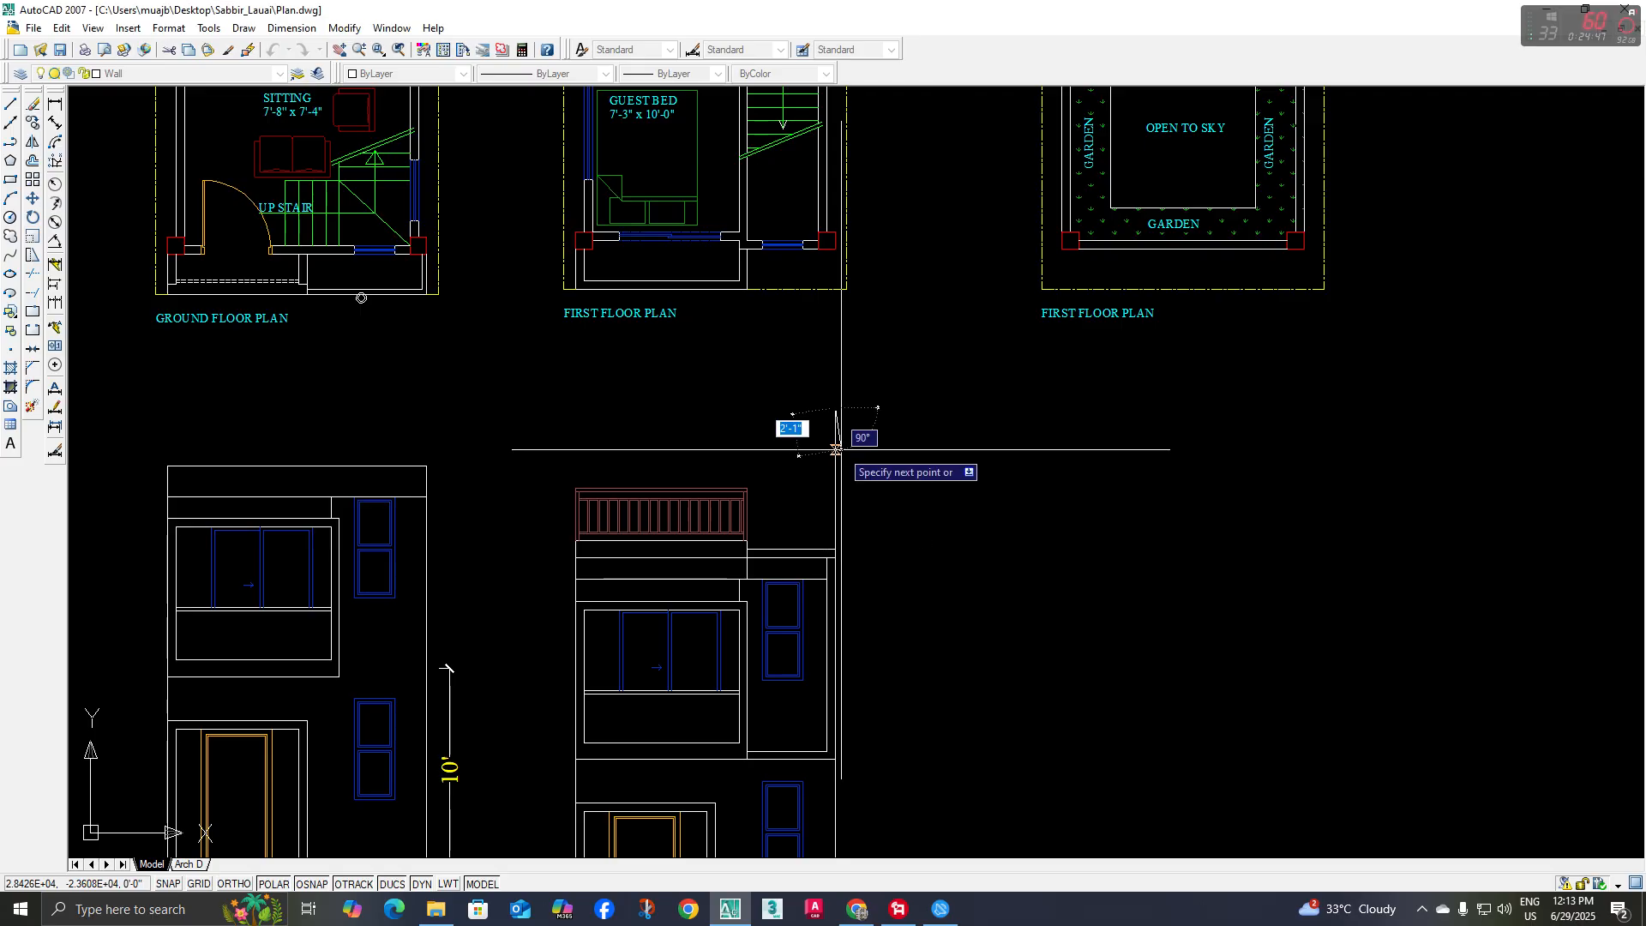
pyautogui.click(556, 407)
# Draw a vertical line from the parapet's left corner at the railing base up to the horizontal top line
pyautogui.scroll(3, 564, 550)
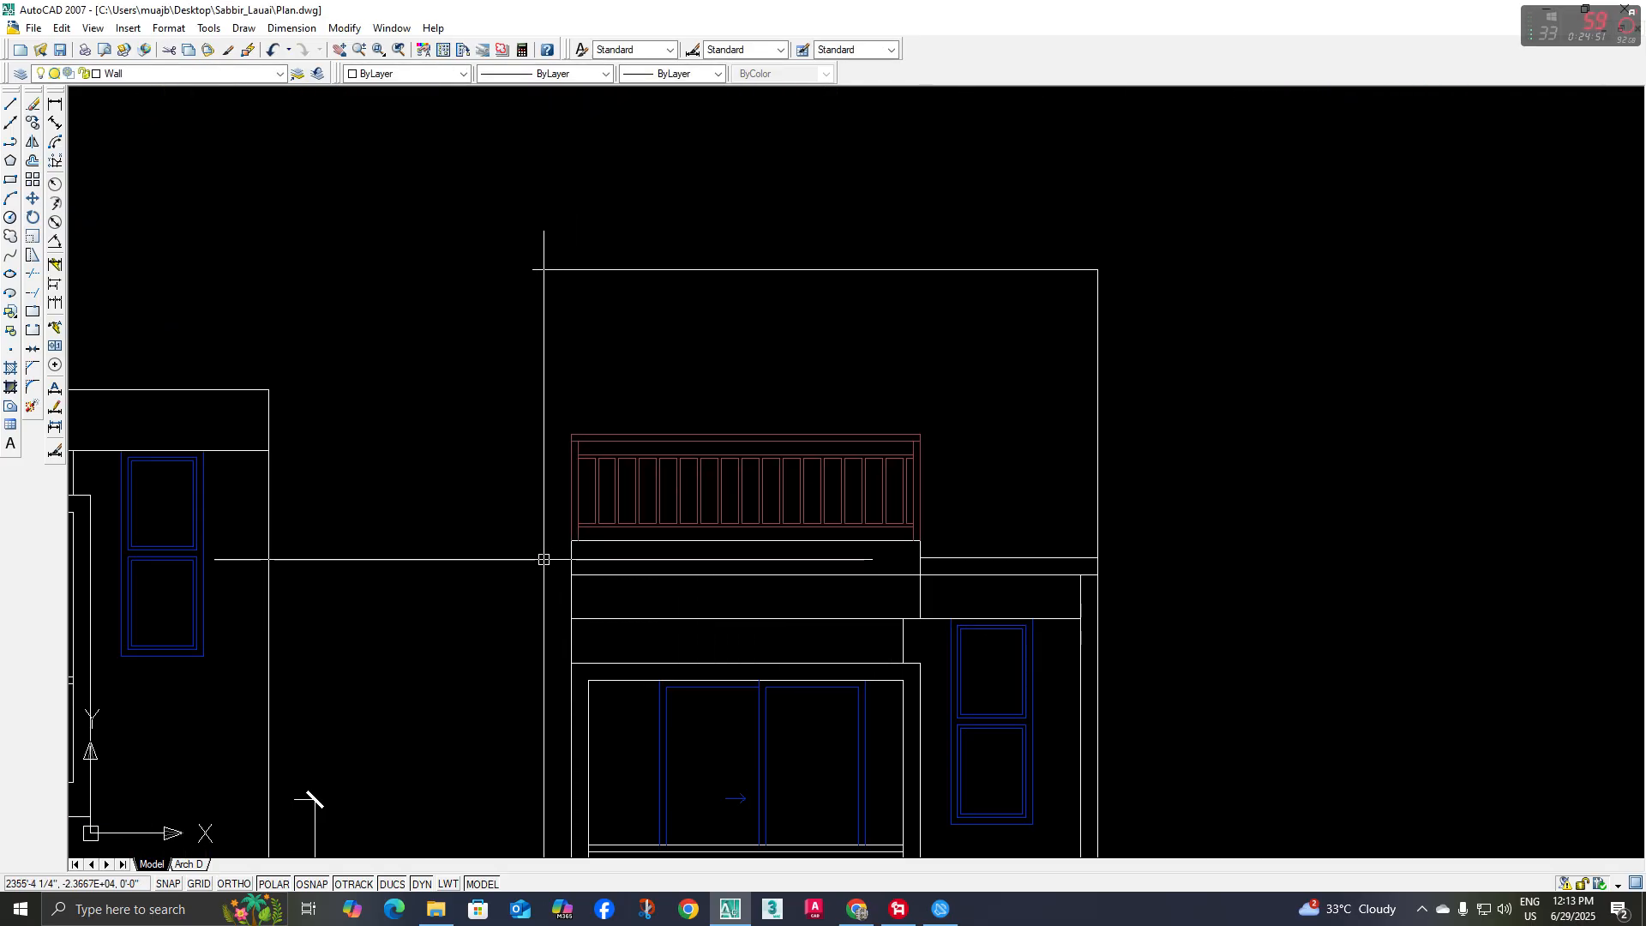
pyautogui.press('space')
pyautogui.click(571, 540)
pyautogui.click(571, 269)
pyautogui.scroll(-2, 723, 376)
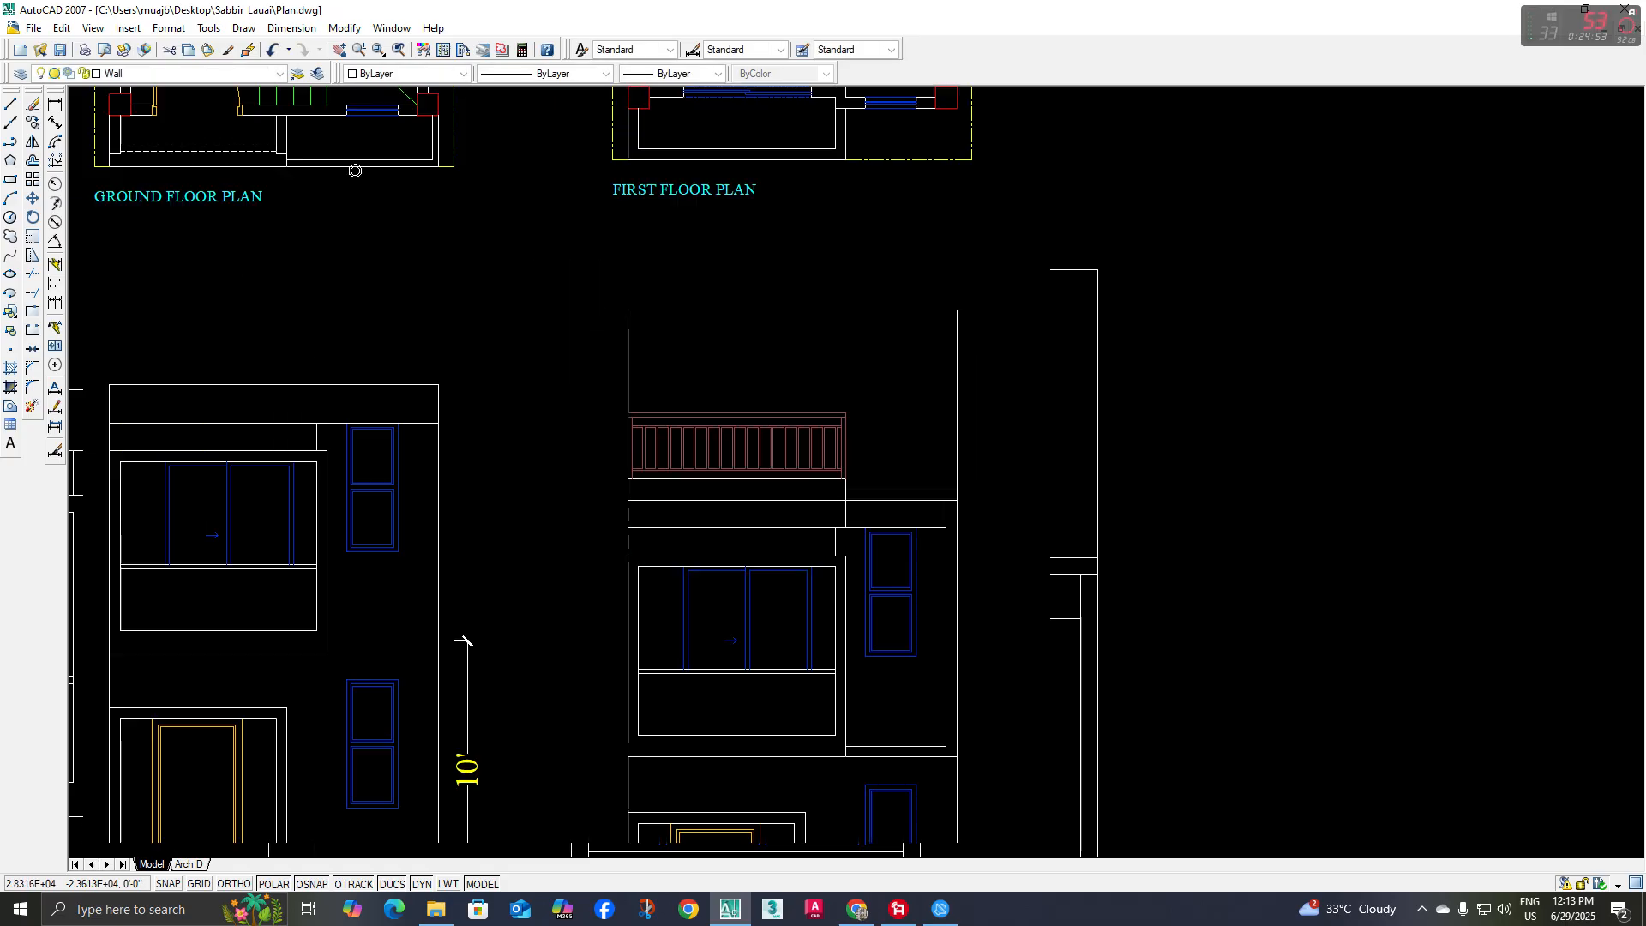
pyautogui.scroll(-3, 810, 411)
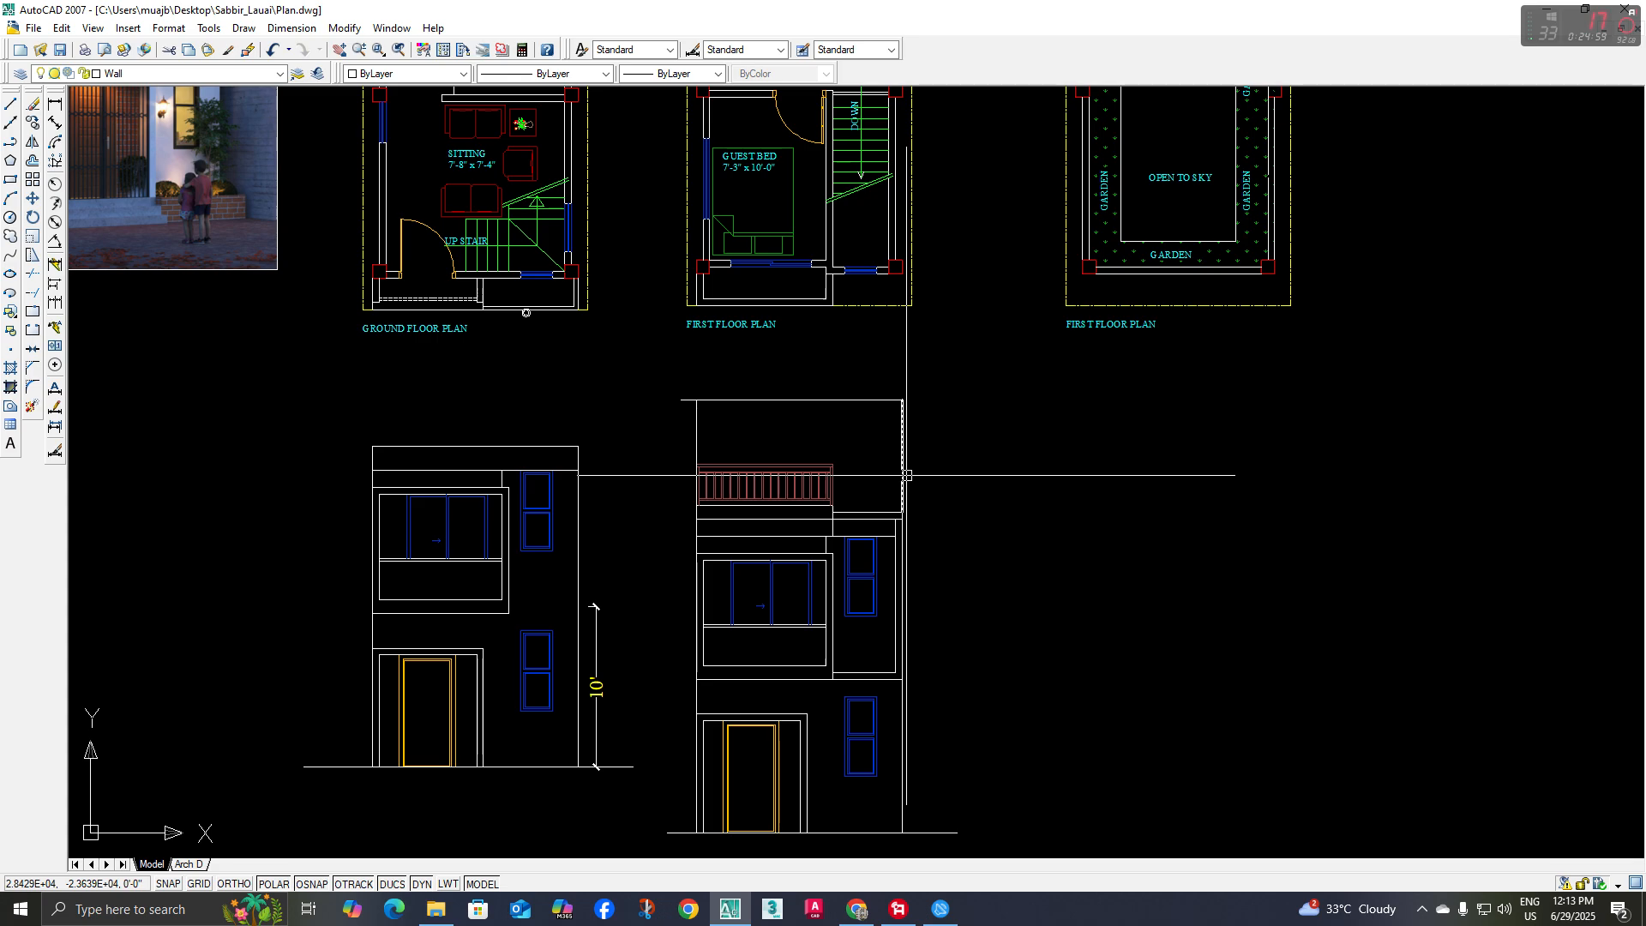
# Offset the top horizontal line of the terrace frame 6 inches downward to form the beam
pyautogui.write('o')
pyautogui.press('space')
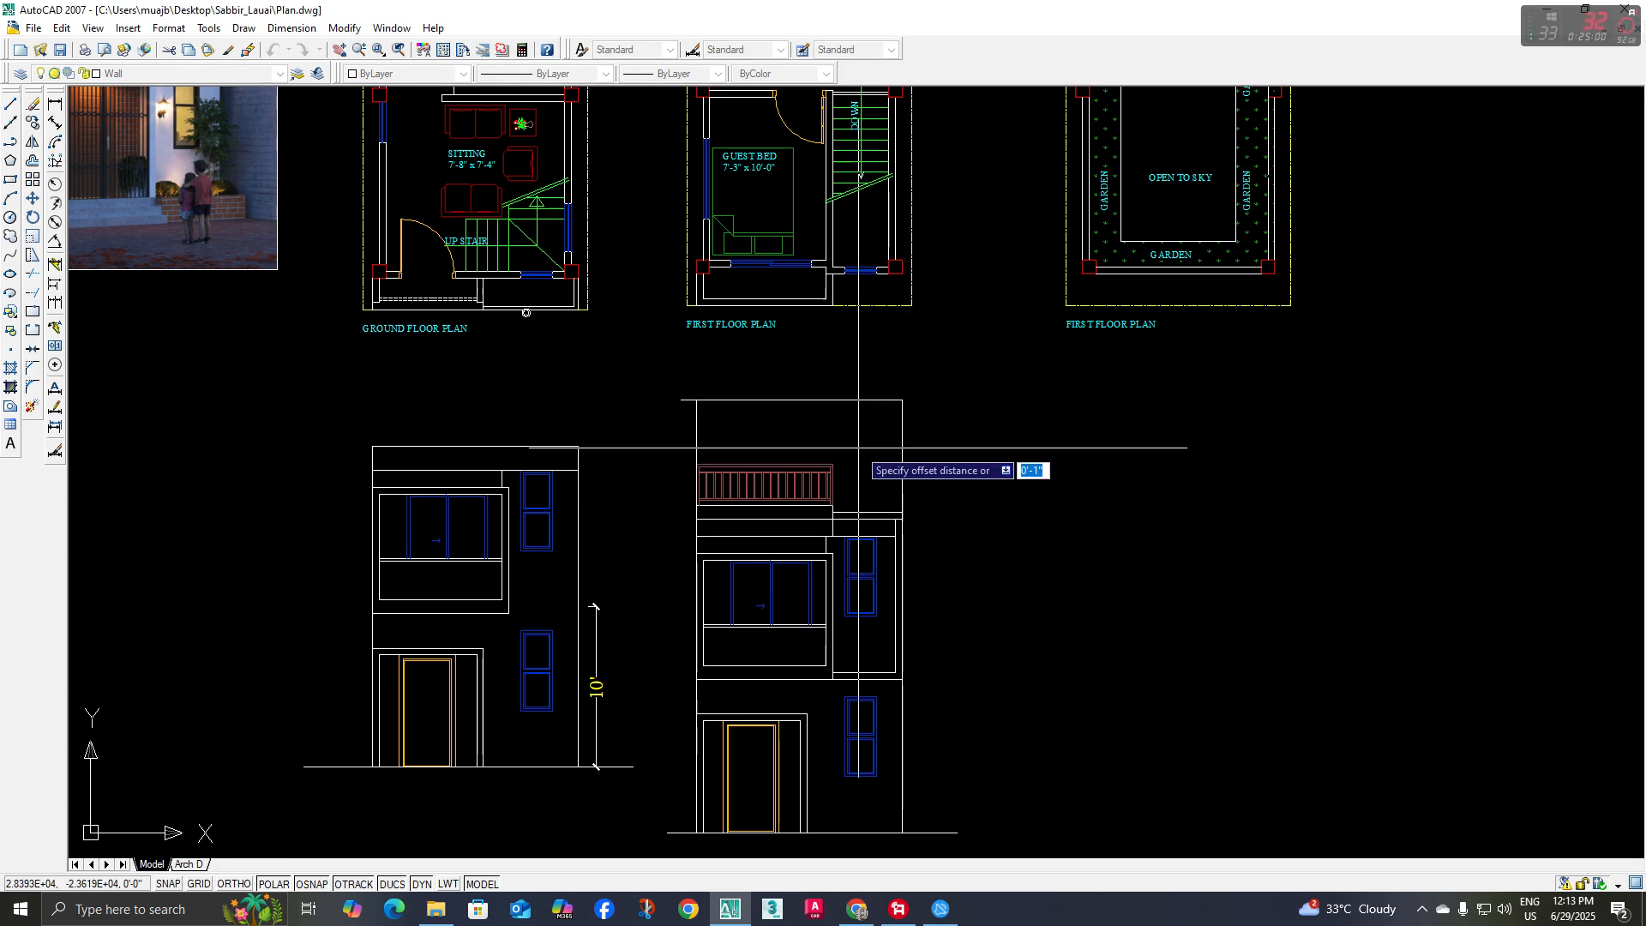
pyautogui.write('6')
pyautogui.press('space')
pyautogui.click(852, 402)
pyautogui.click(852, 427)
pyautogui.scroll(2, 907, 429)
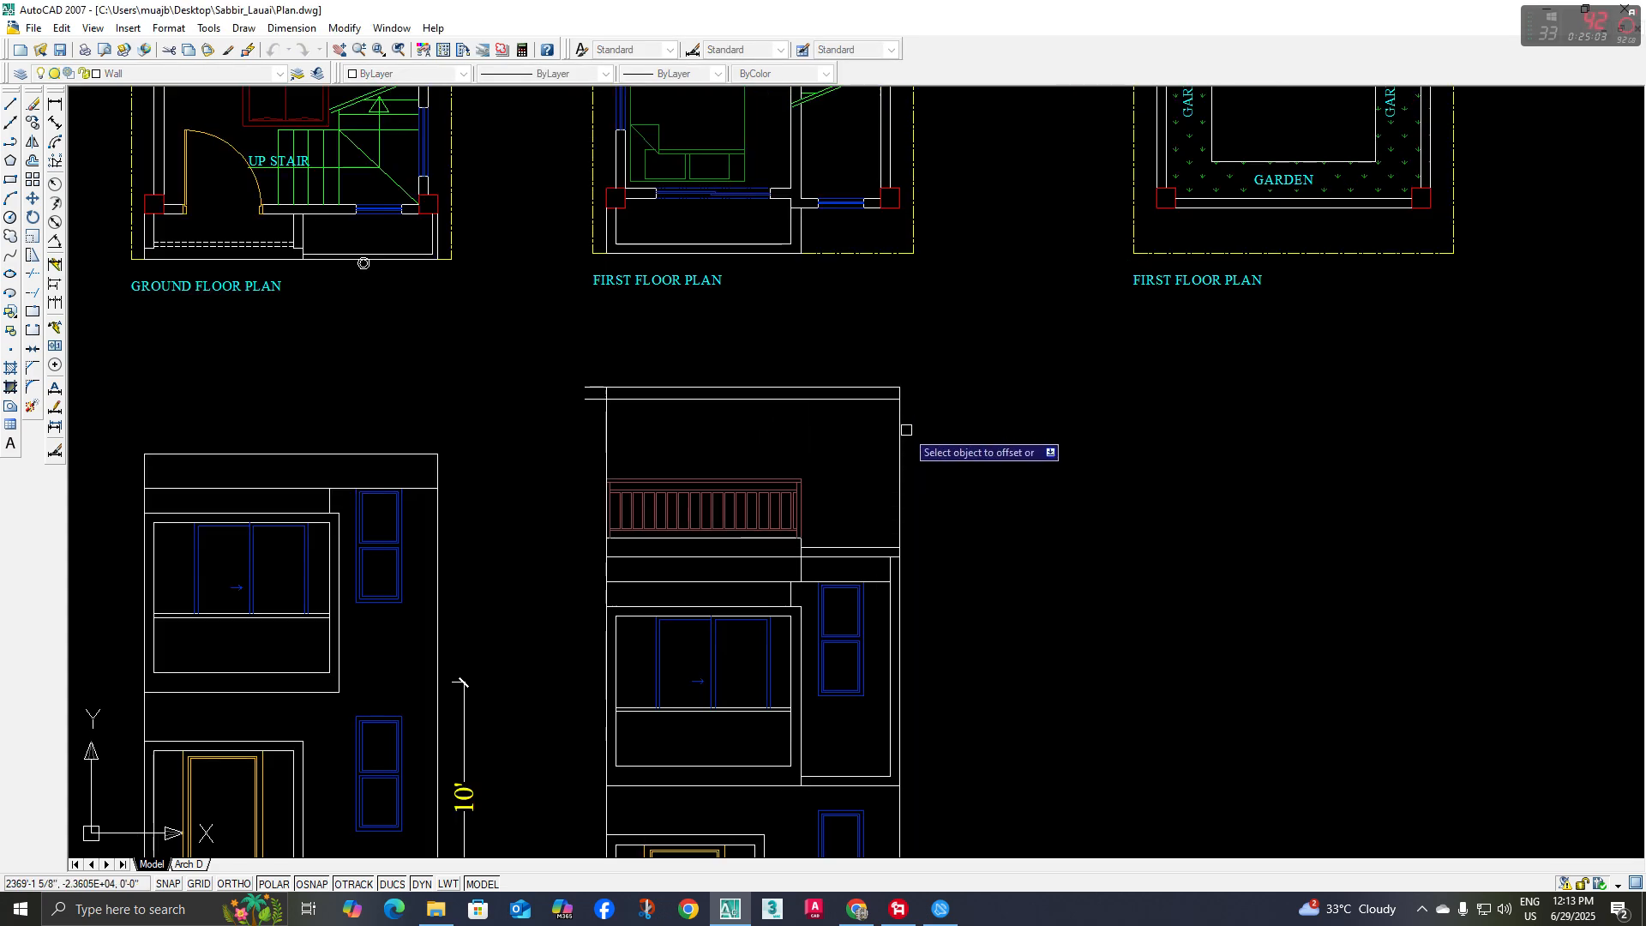
pyautogui.press('space')
pyautogui.press('space')
# Examine the roof terrace's pergola beam, posts and vertical slats in the reference rendering
pyautogui.scroll(-2, 873, 443)
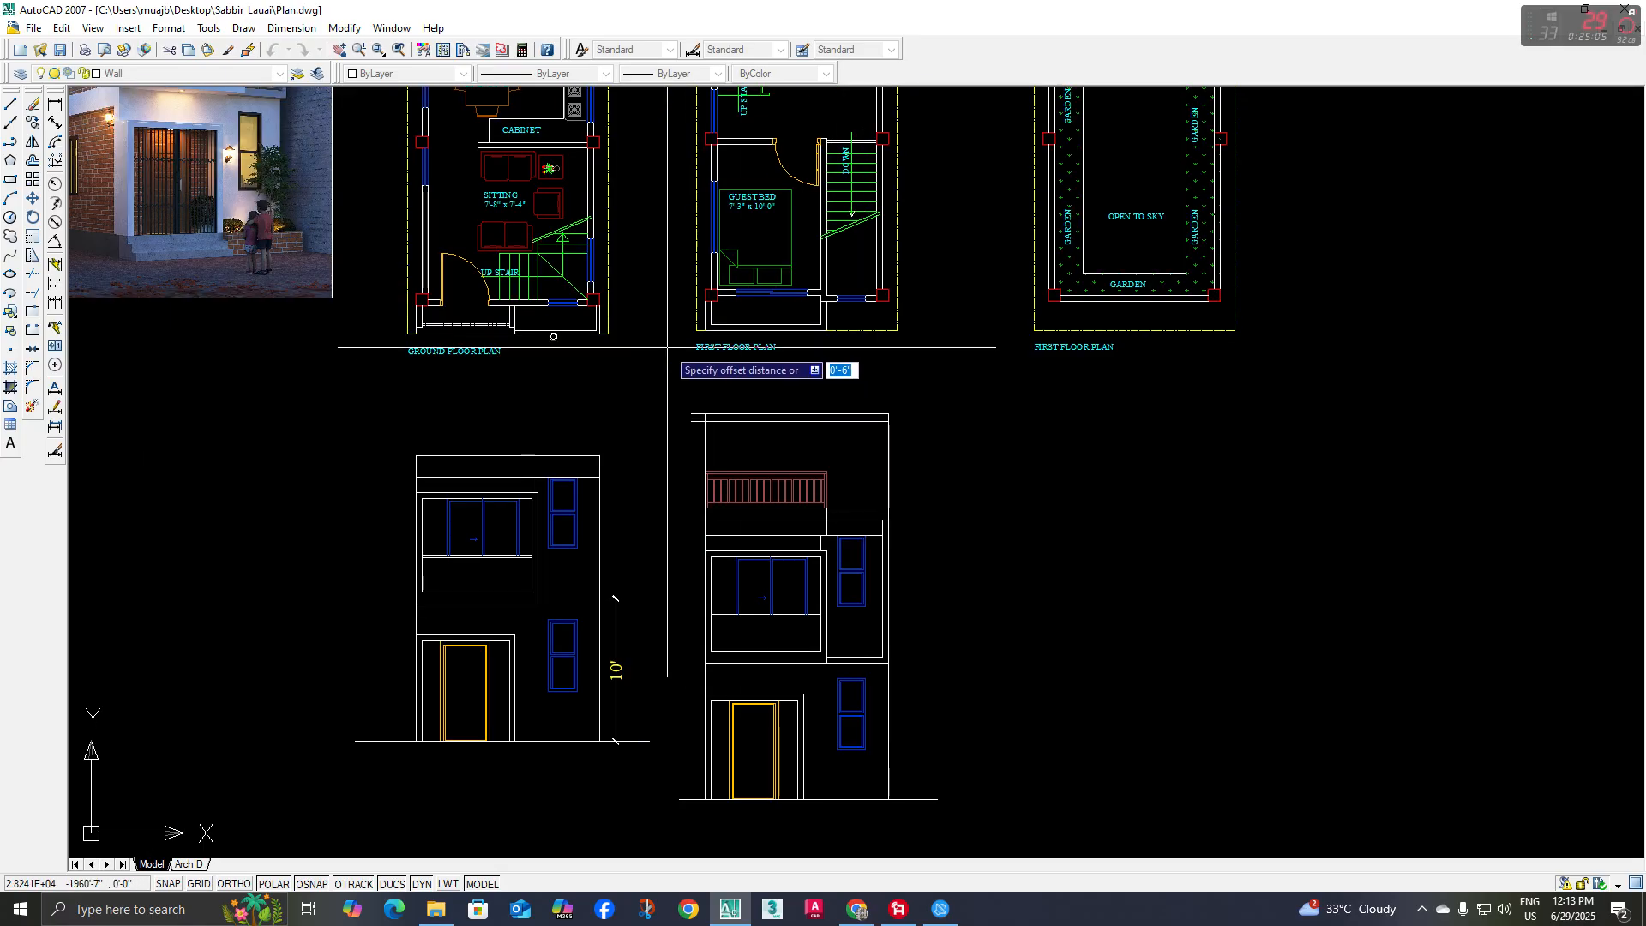
pyautogui.moveTo(369, 107); pyautogui.dragTo(422, 291, button='middle')
pyautogui.scroll(-1, 403, 257)
pyautogui.scroll(8, 460, 461)
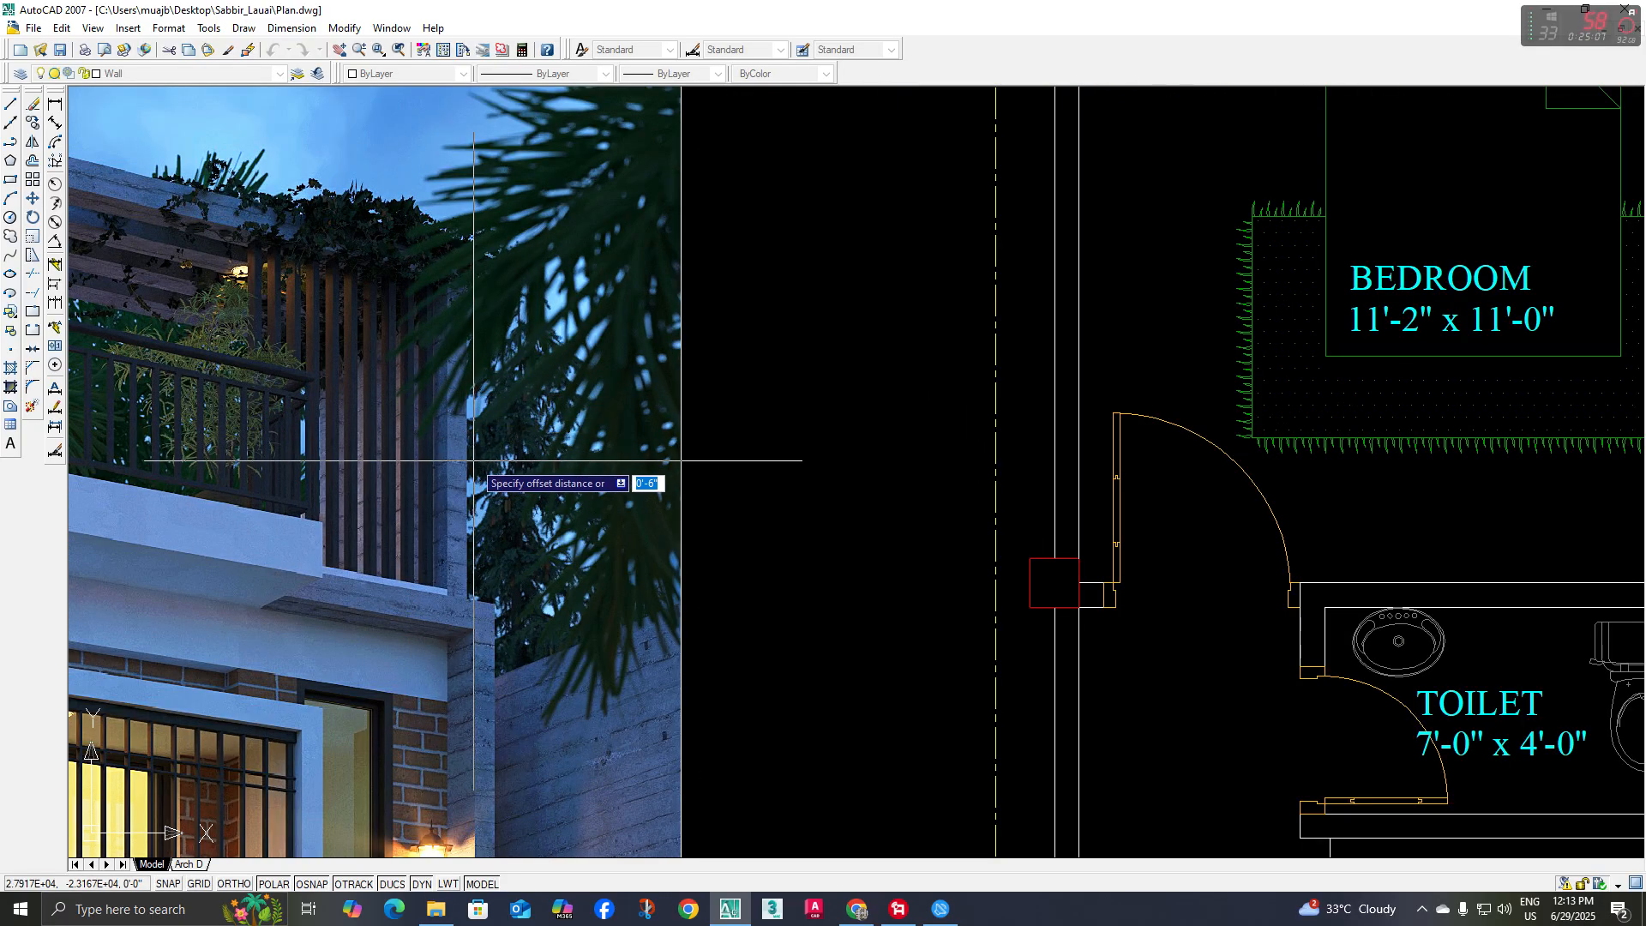
pyautogui.scroll(-8, 474, 460)
pyautogui.scroll(4, 368, 430)
pyautogui.scroll(3, 306, 429)
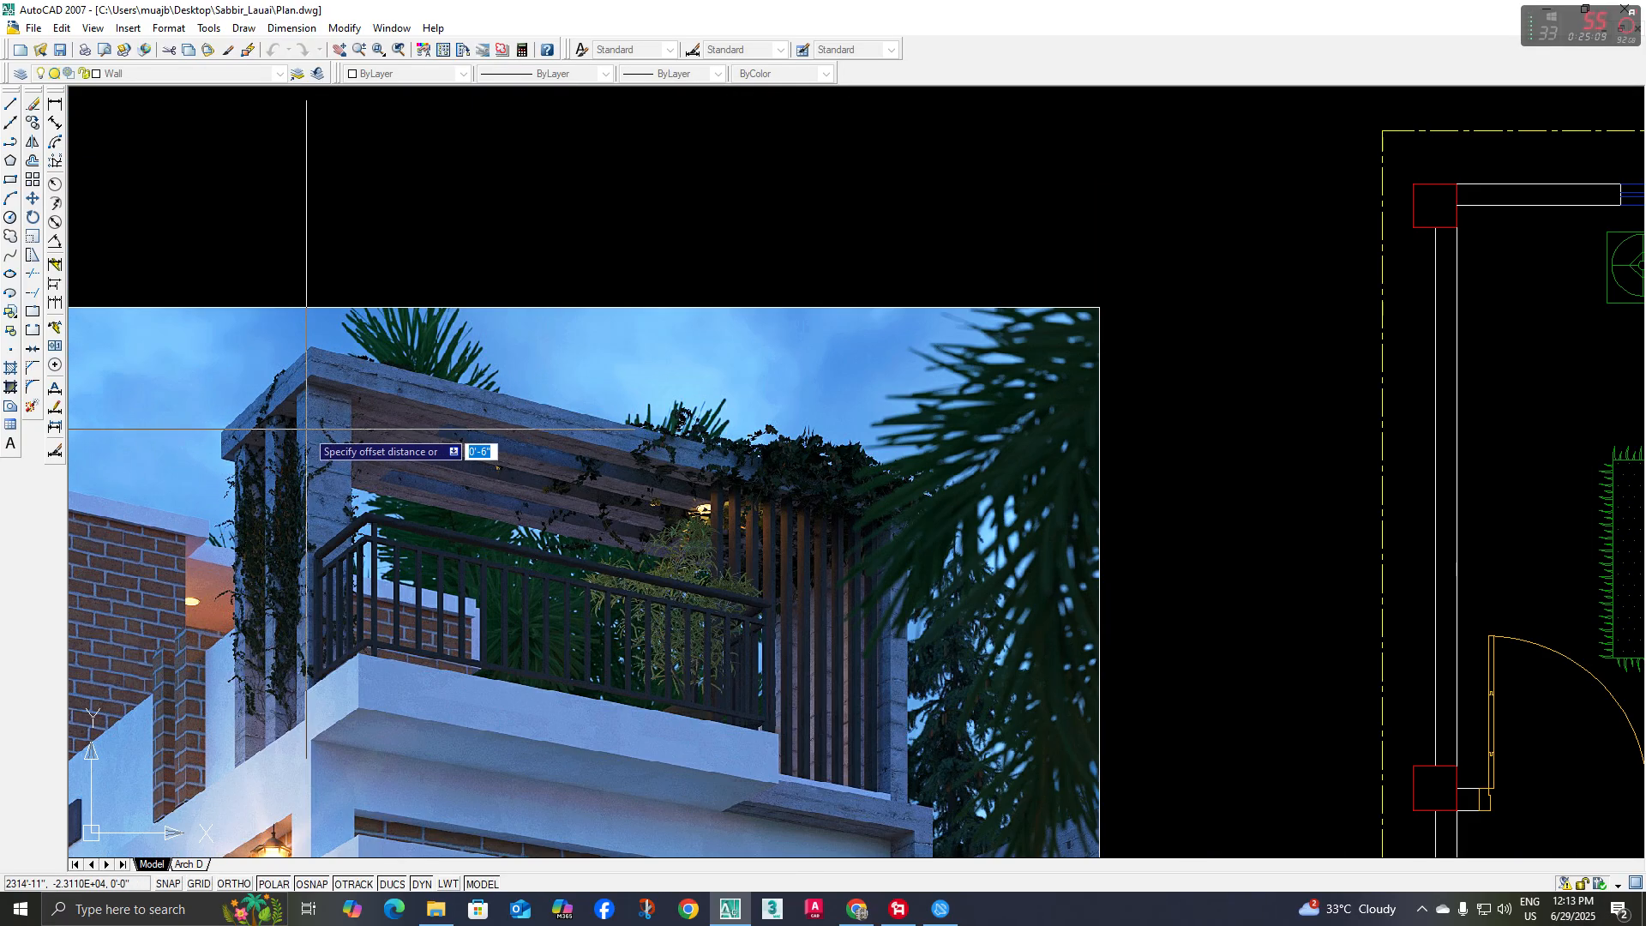
pyautogui.scroll(-8, 359, 429)
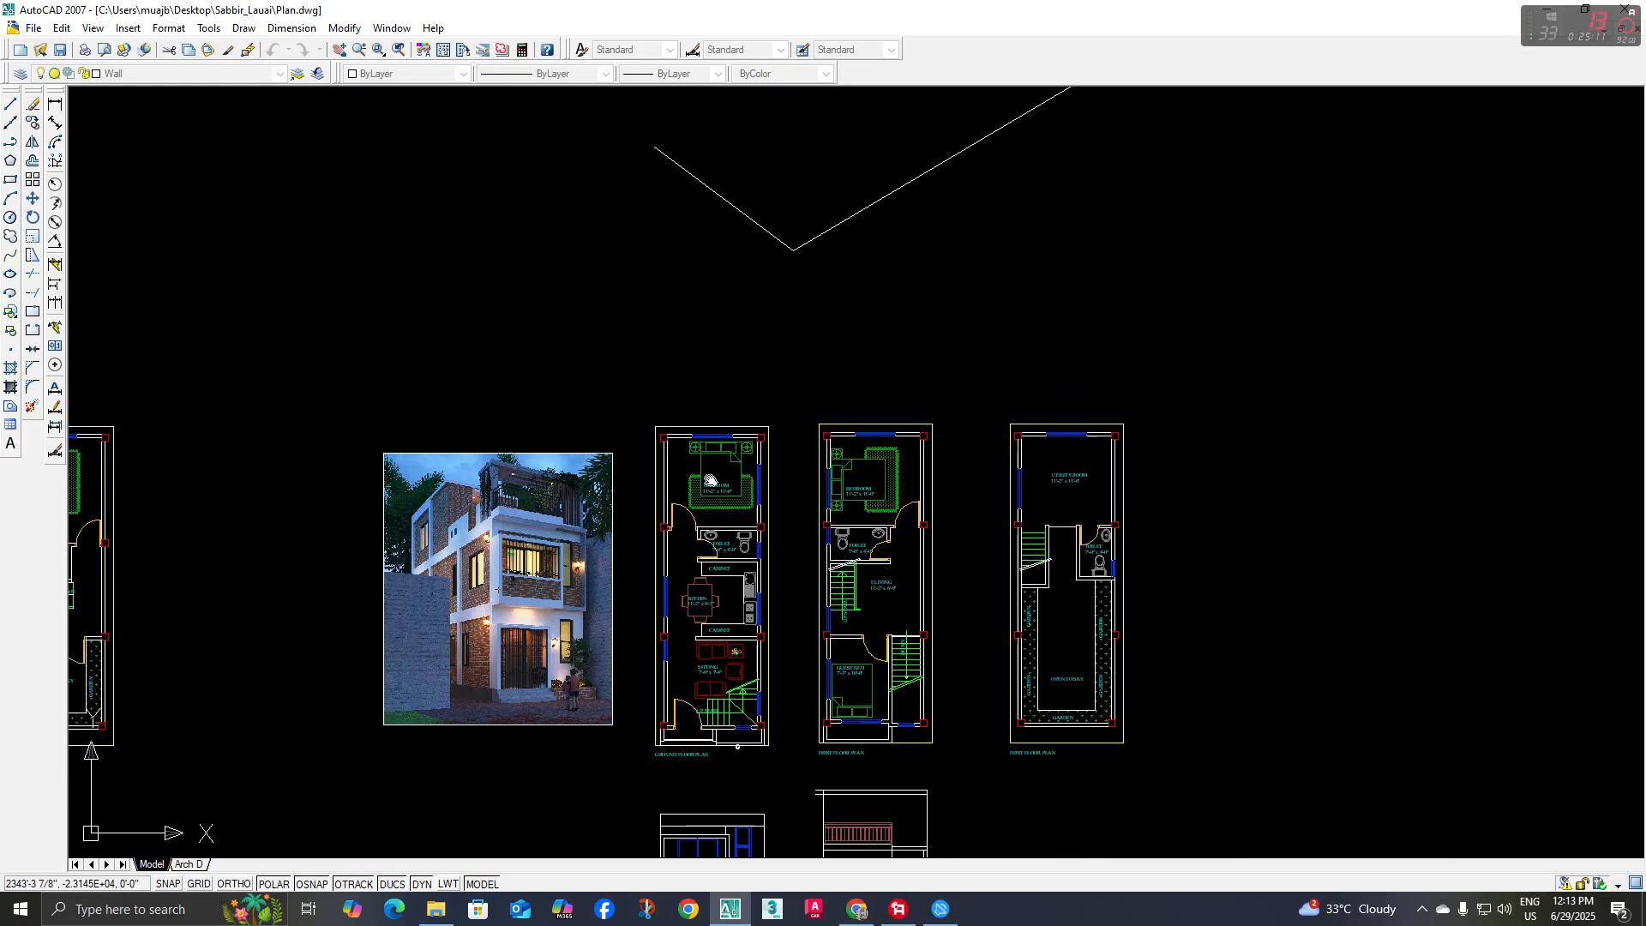
pyautogui.scroll(8, 768, 425)
pyautogui.press('Escape')
pyautogui.moveTo(723, 518); pyautogui.dragTo(730, 535, button='middle')
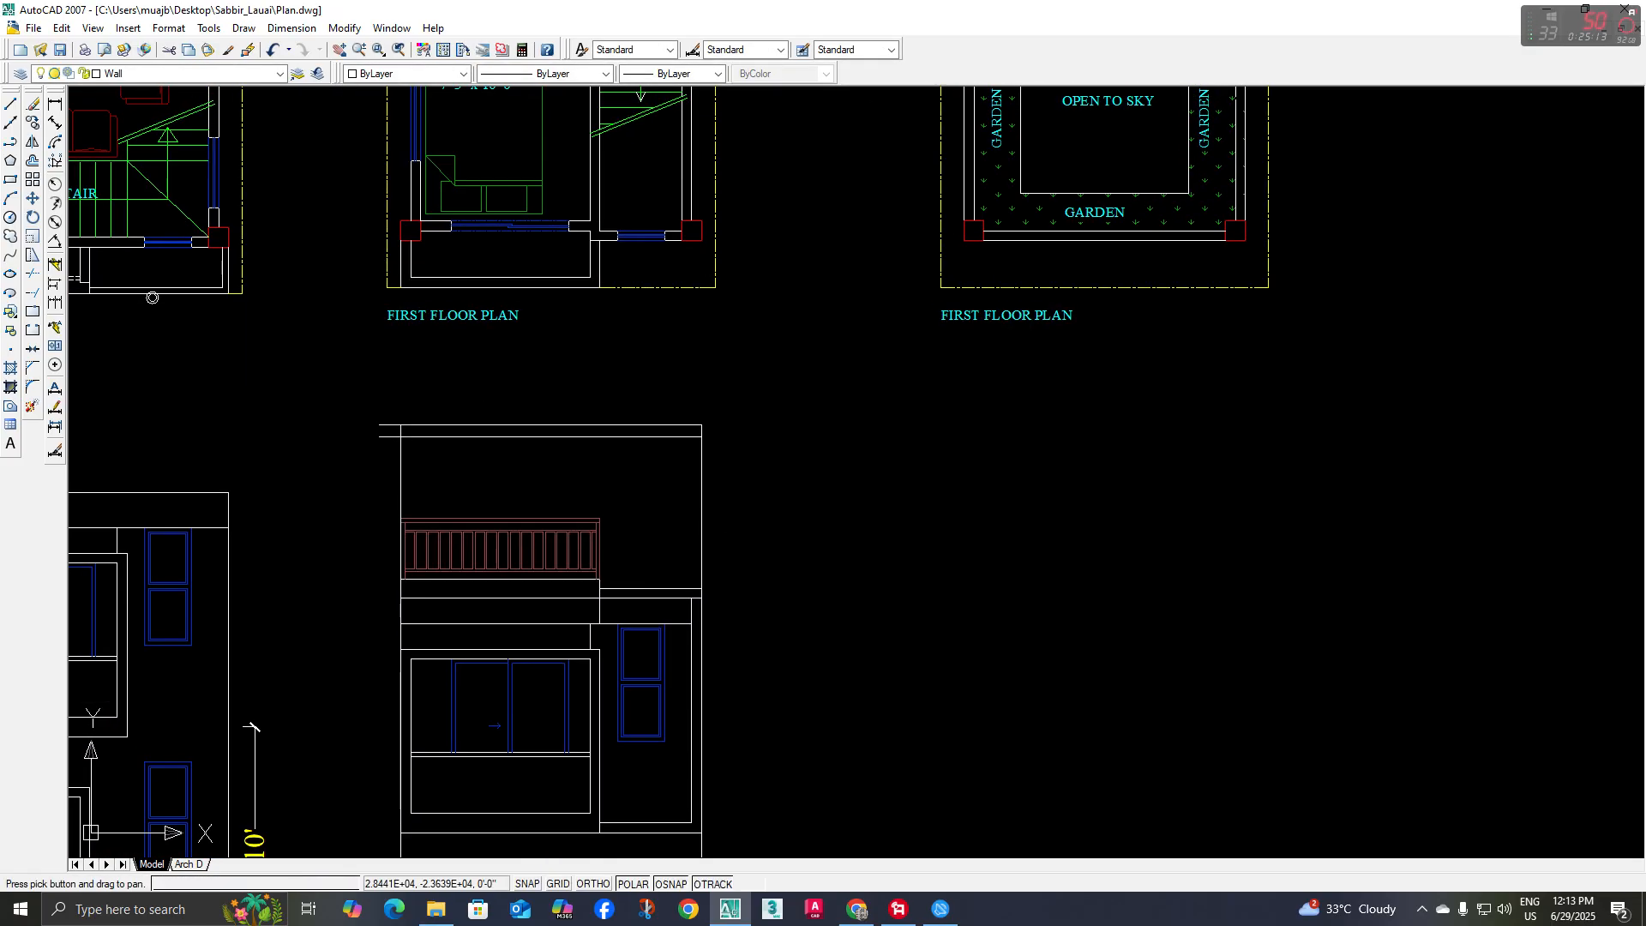
# Offset the right vertical line of the terrace frame 6 inches inward to form the right post
pyautogui.write('o')
pyautogui.press('space')
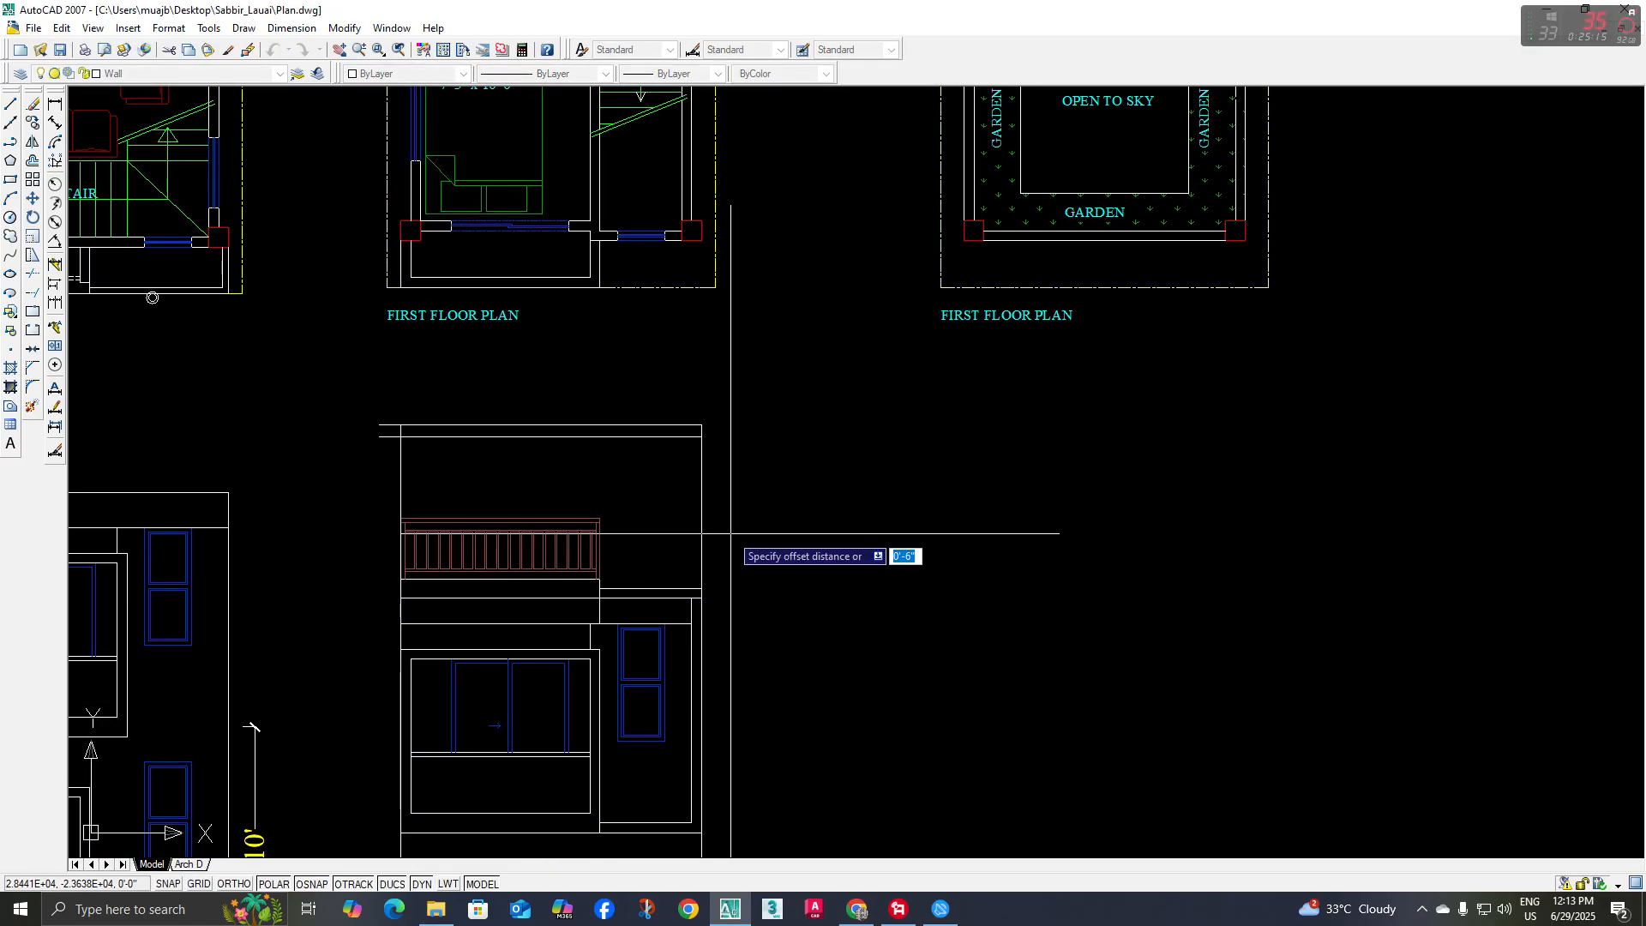
pyautogui.click(702, 523)
pyautogui.click(677, 497)
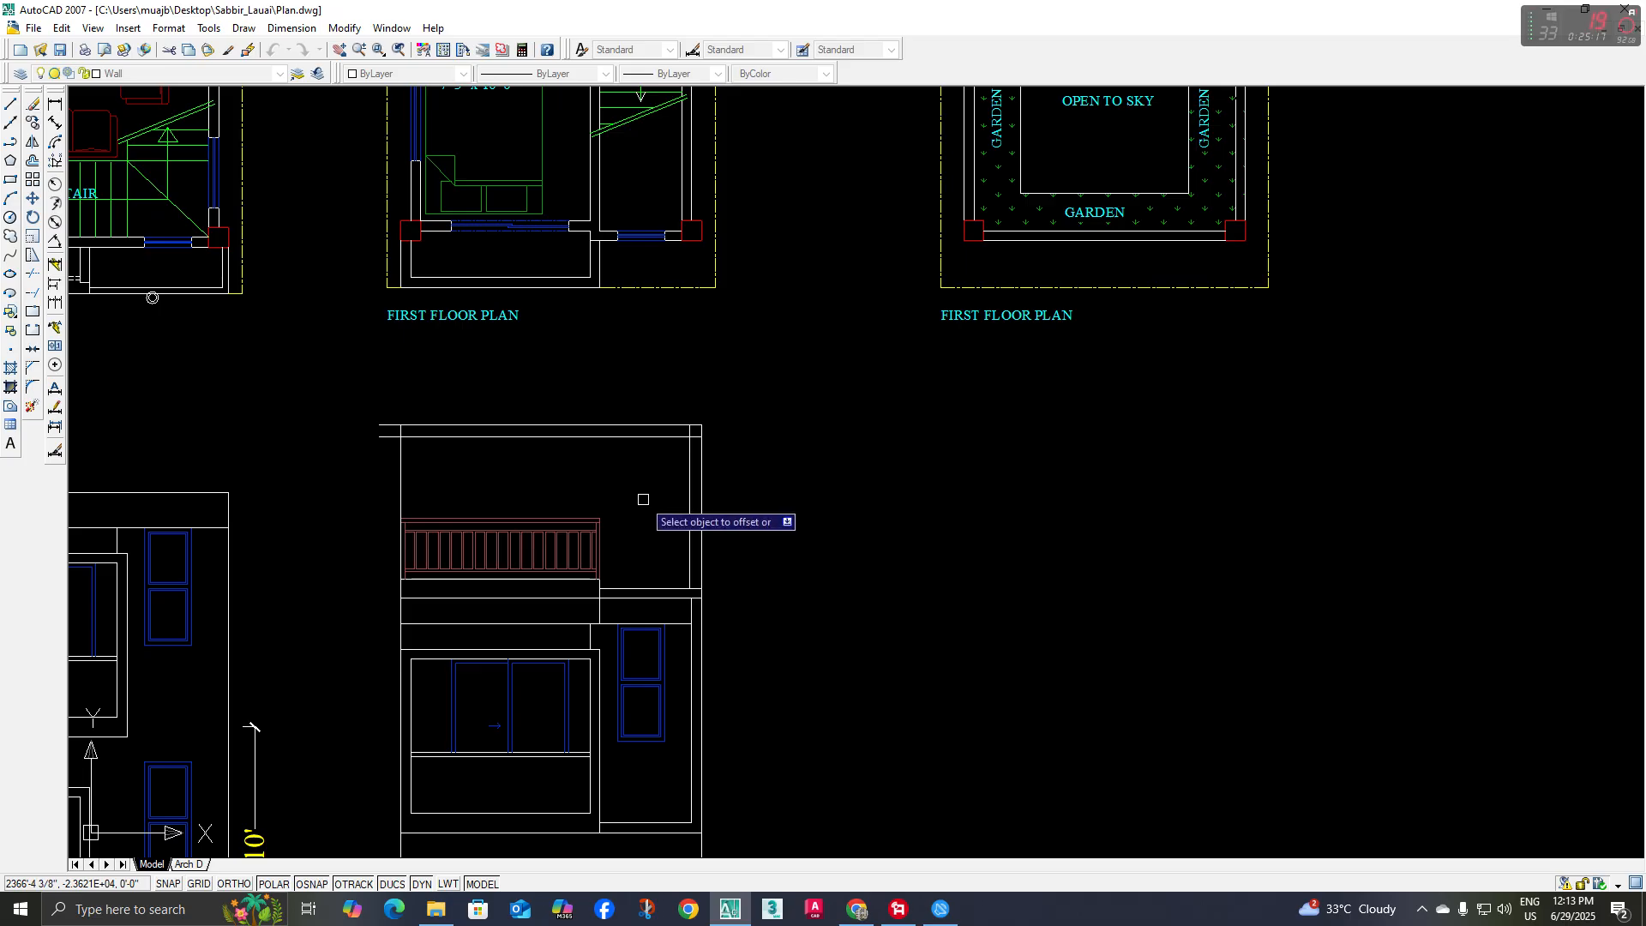
pyautogui.scroll(3, 549, 484)
pyautogui.press('space')
pyautogui.press('space')
# Offset the left vertical line of the terrace frame 10 inches inward to form the left post
pyautogui.write('10')
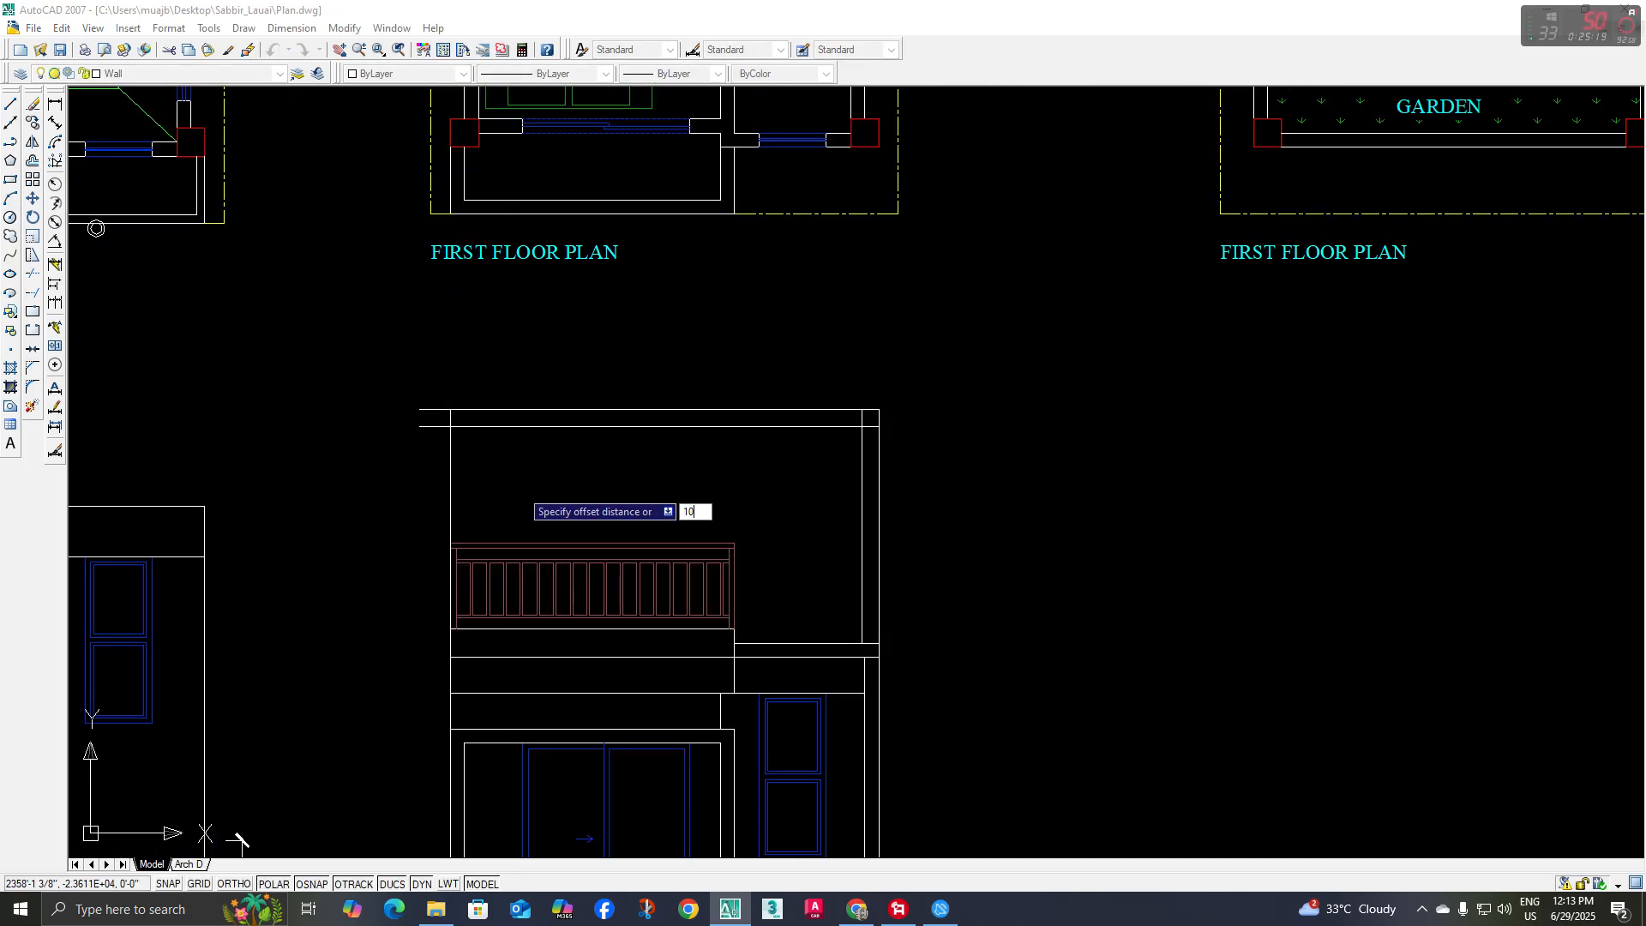
pyautogui.press('Escape')
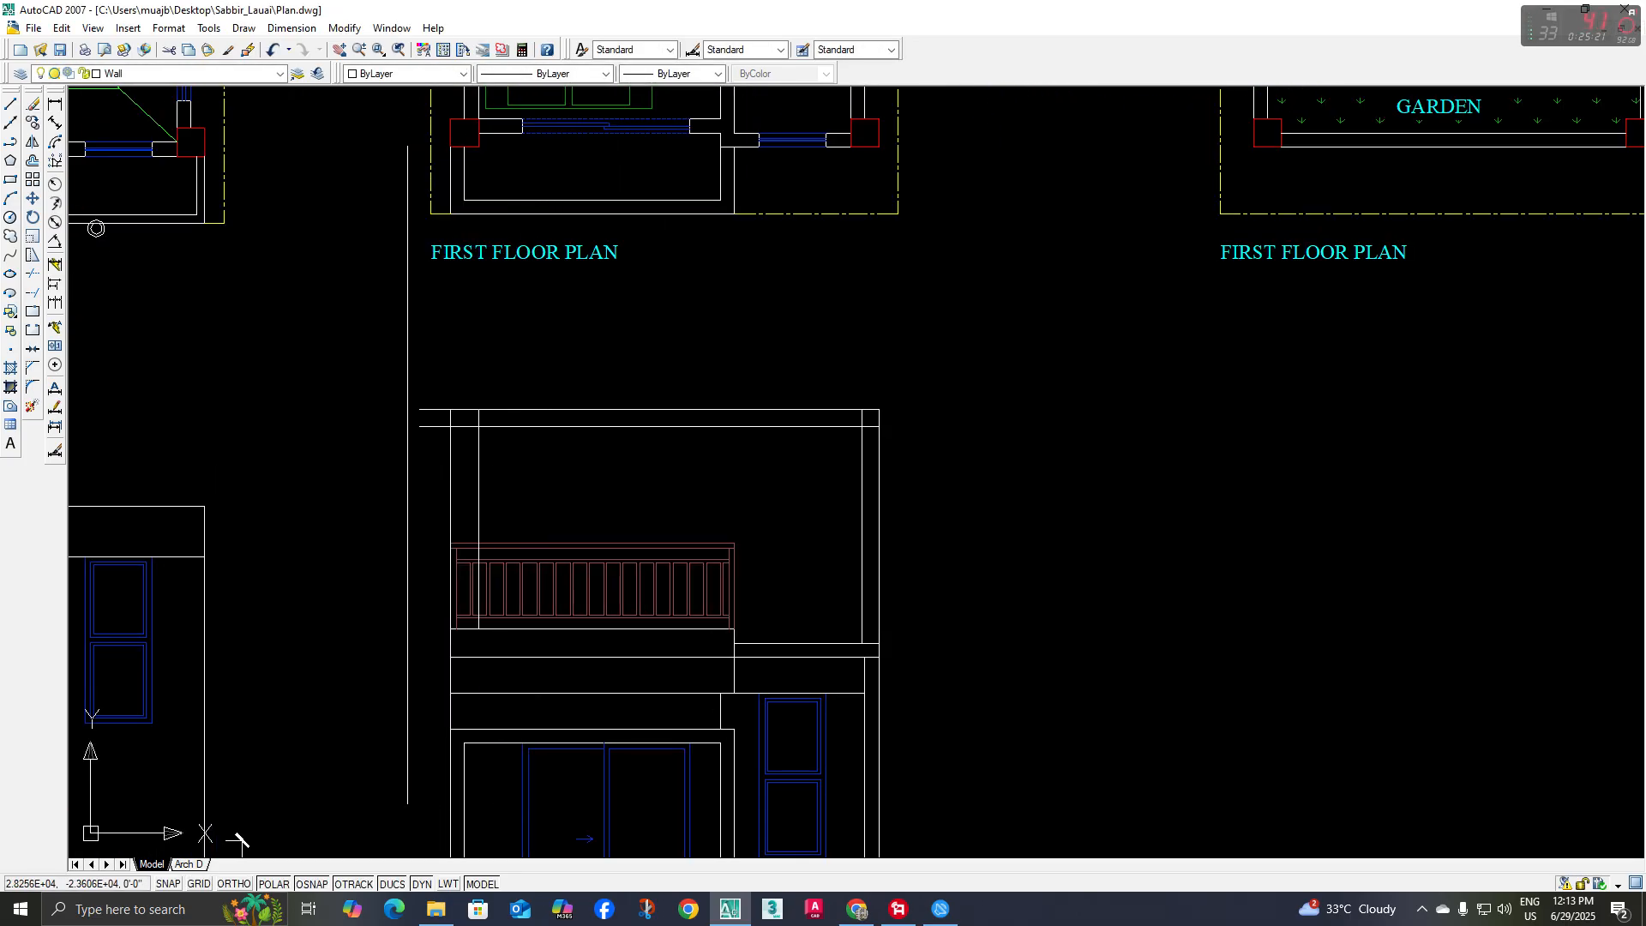
# Trim the beam lines overhanging the left post and the inner post line crossing the beam at the upper left corner
pyautogui.moveTo(408, 475); pyautogui.dragTo(403, 499, button='middle')
pyautogui.write('tr')
pyautogui.press('space')
pyautogui.press('space')
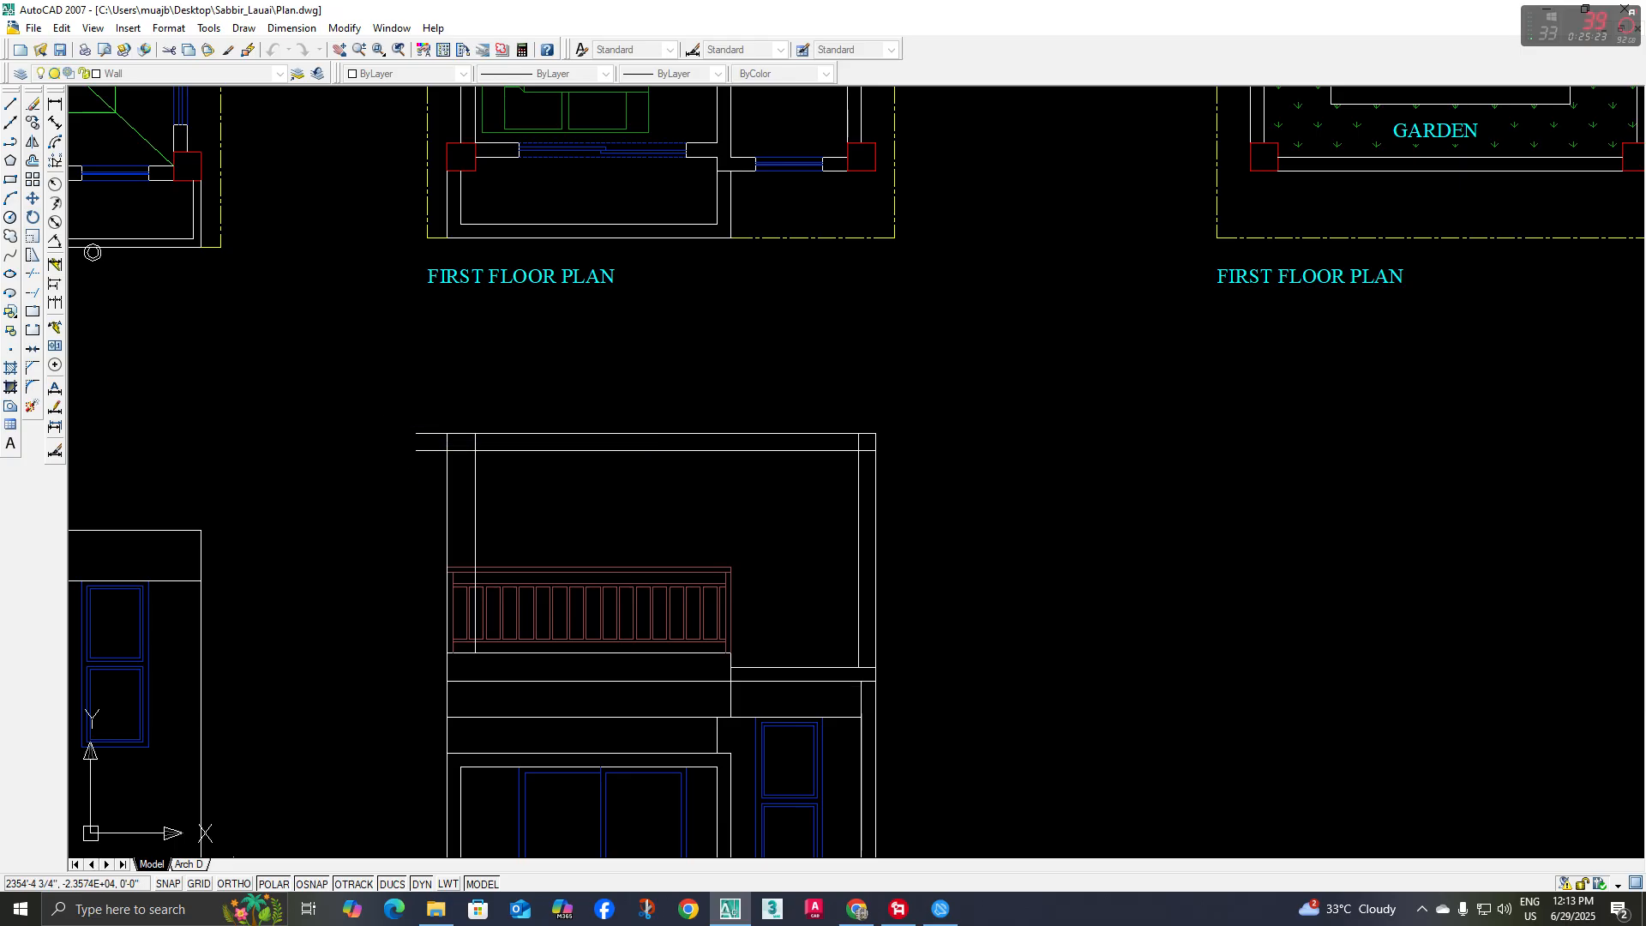
pyautogui.click(426, 473)
pyautogui.scroll(3, 452, 455)
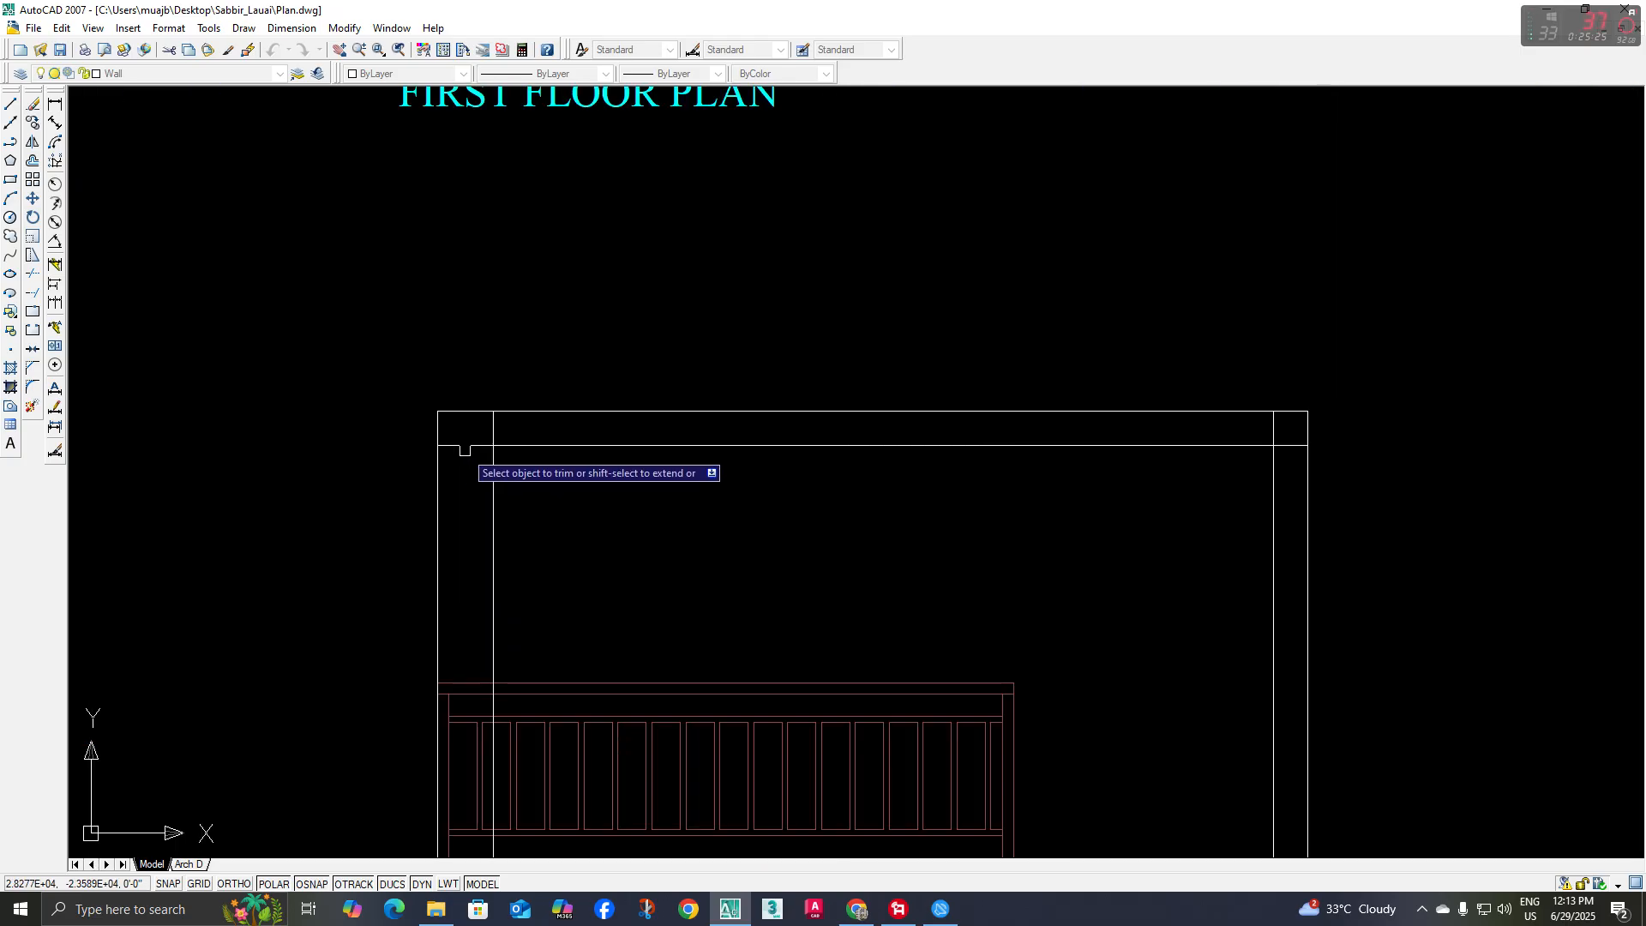
pyautogui.click(485, 423)
pyautogui.click(518, 437)
# Trim the right post's inner line where it crosses the beam at the upper right corner
pyautogui.scroll(-2, 1018, 470)
pyautogui.moveTo(1018, 469); pyautogui.dragTo(891, 482, button='middle')
pyautogui.scroll(3, 1072, 457)
pyautogui.click(983, 452)
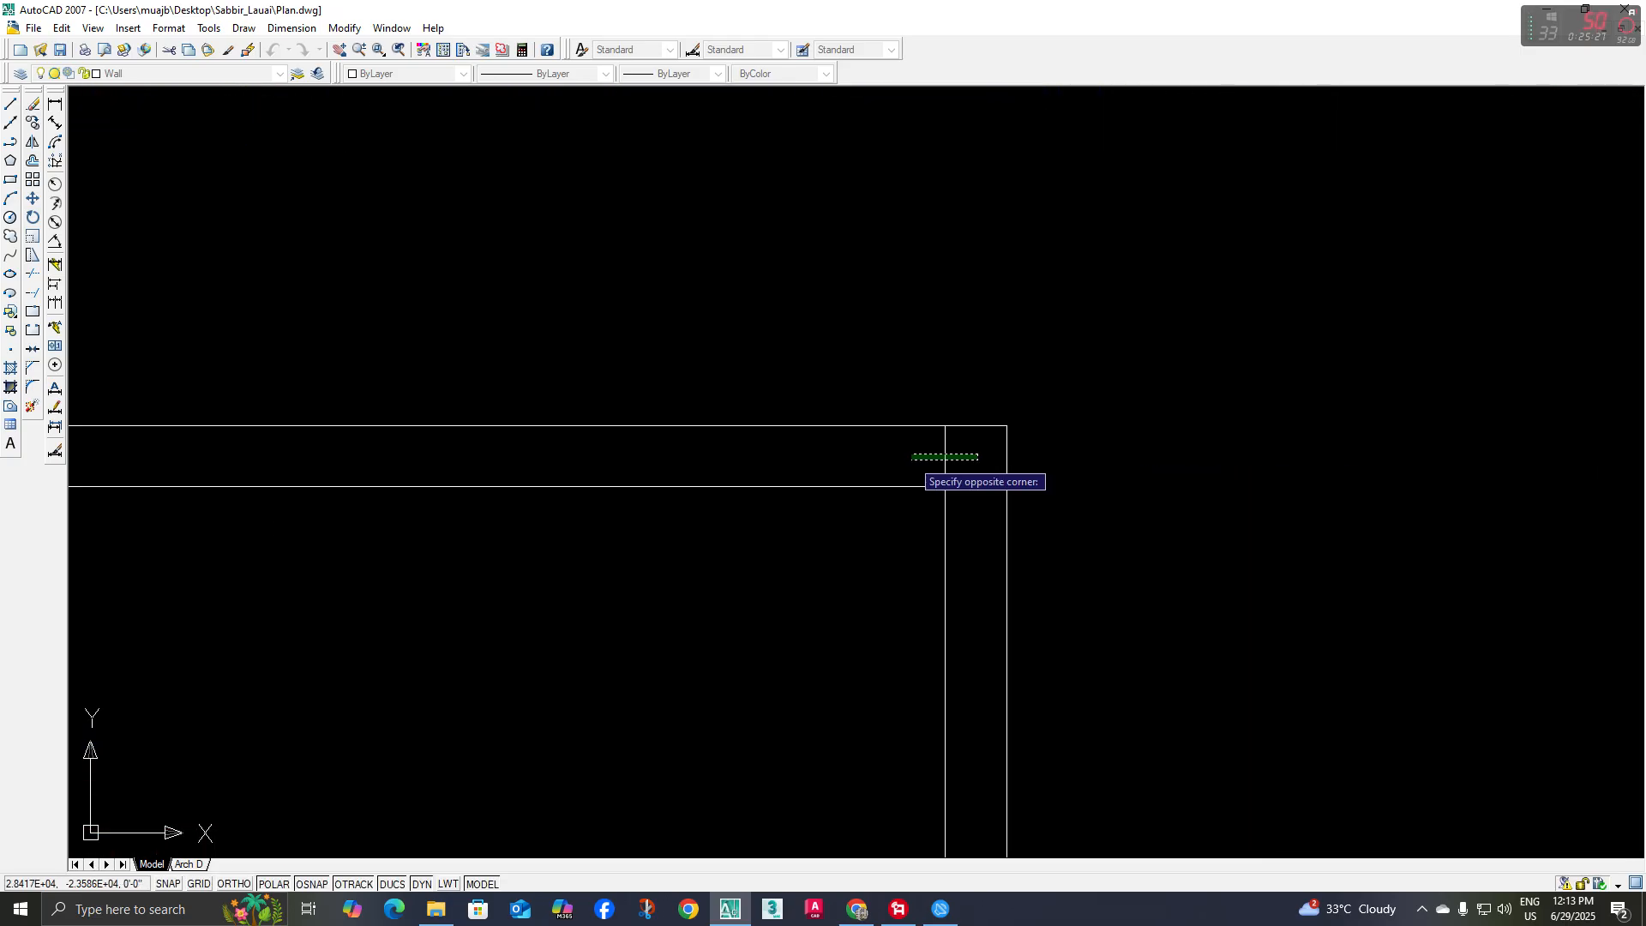
pyautogui.click(914, 457)
pyautogui.scroll(-4, 853, 547)
pyautogui.moveTo(846, 555); pyautogui.dragTo(872, 493, button='middle')
pyautogui.moveTo(614, 507); pyautogui.dragTo(676, 496, button='middle')
pyautogui.press('Escape')
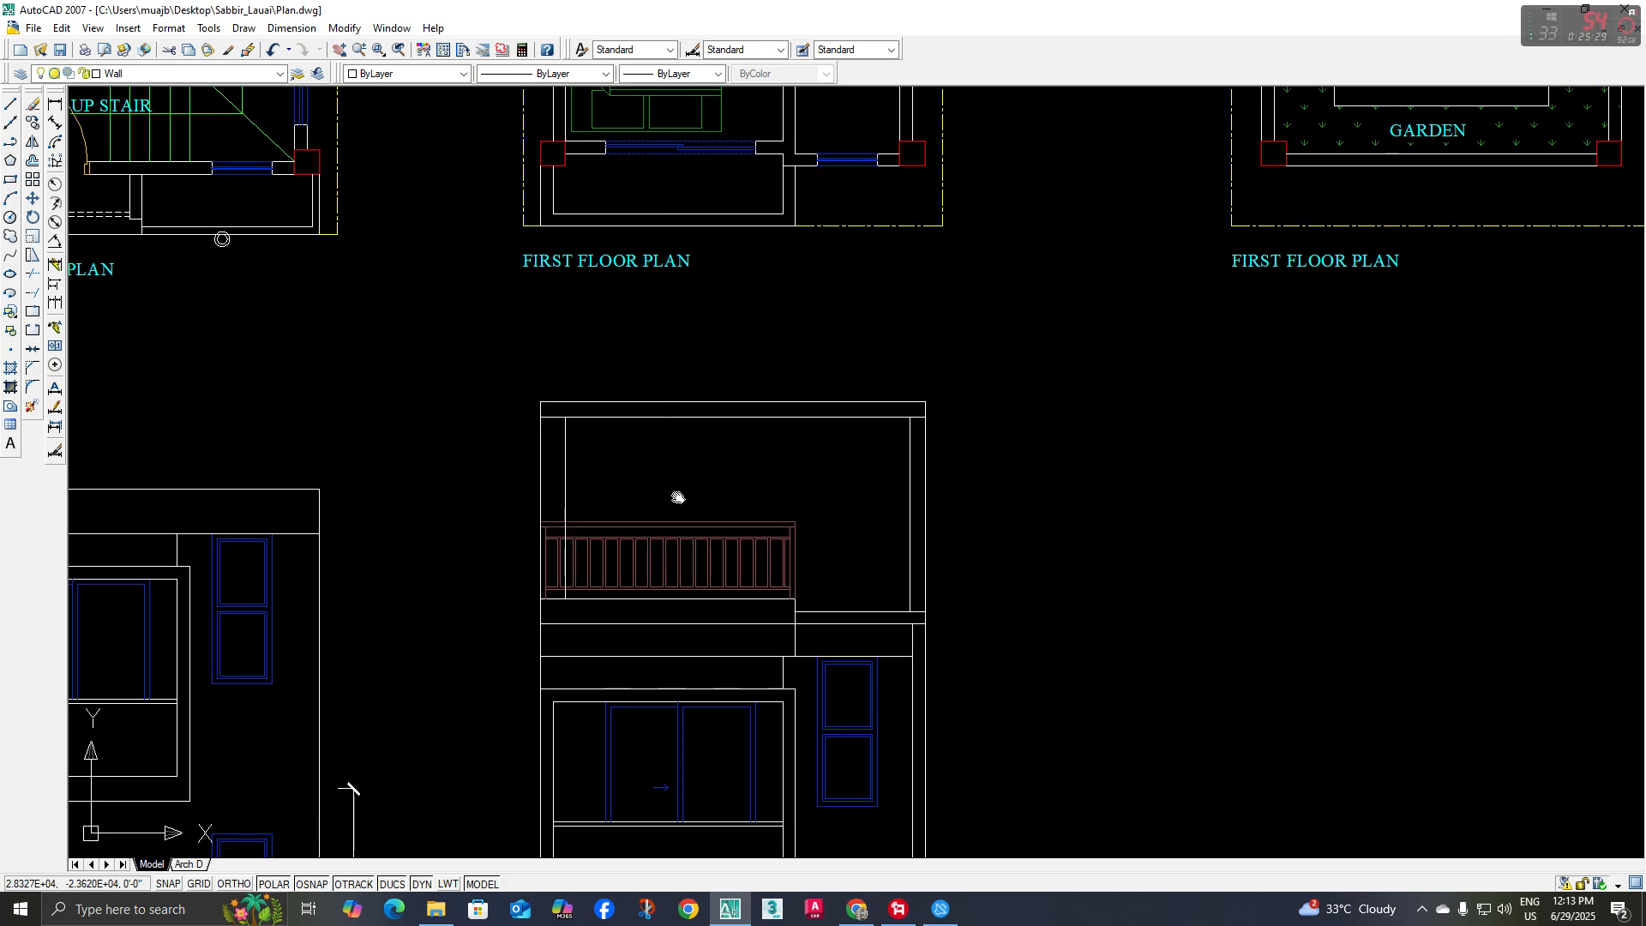
# Shorten the left post's outer line so that its lower end stops at the top of the railing
pyautogui.scroll(5, 567, 563)
pyautogui.scroll(2, 502, 463)
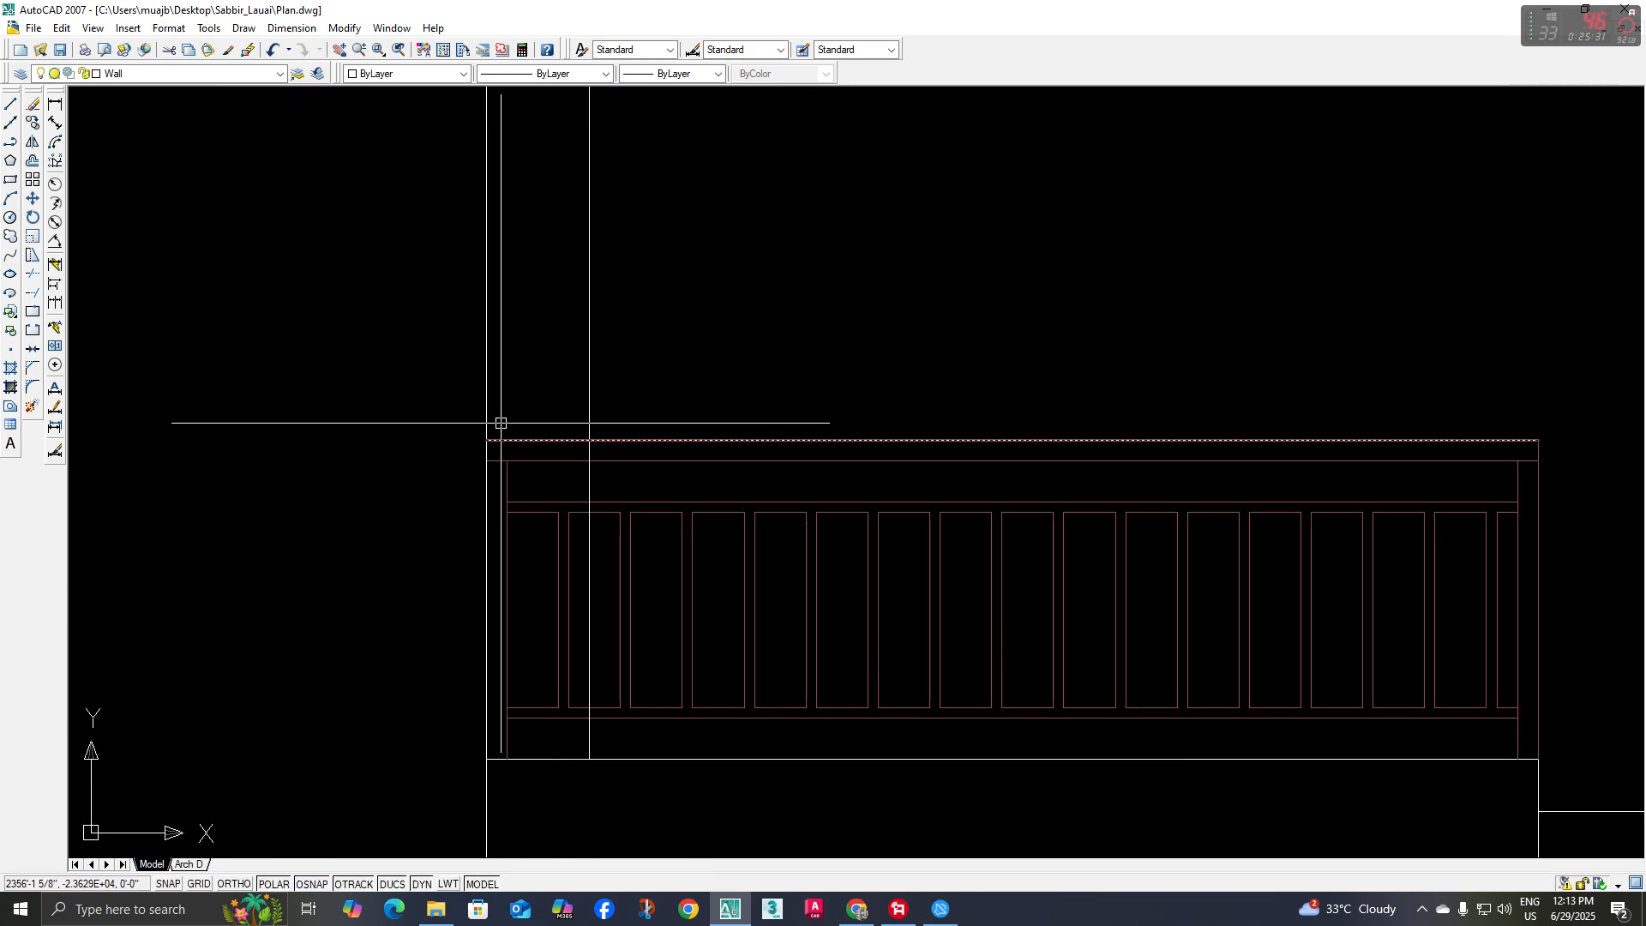
pyautogui.click(481, 454)
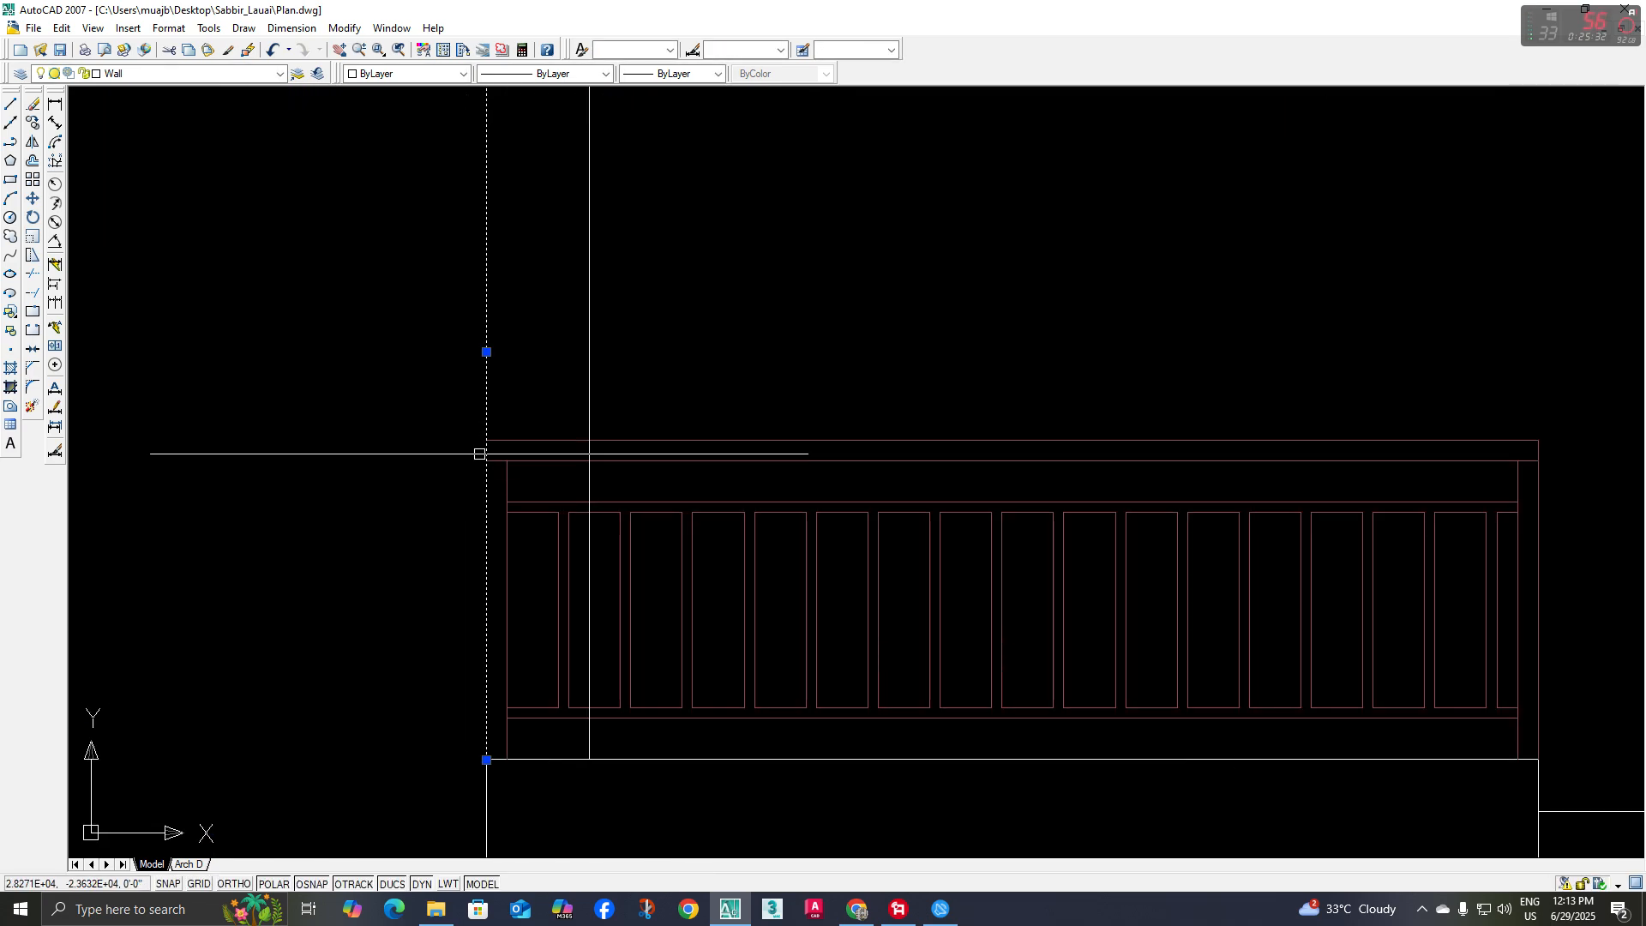
pyautogui.click(472, 758)
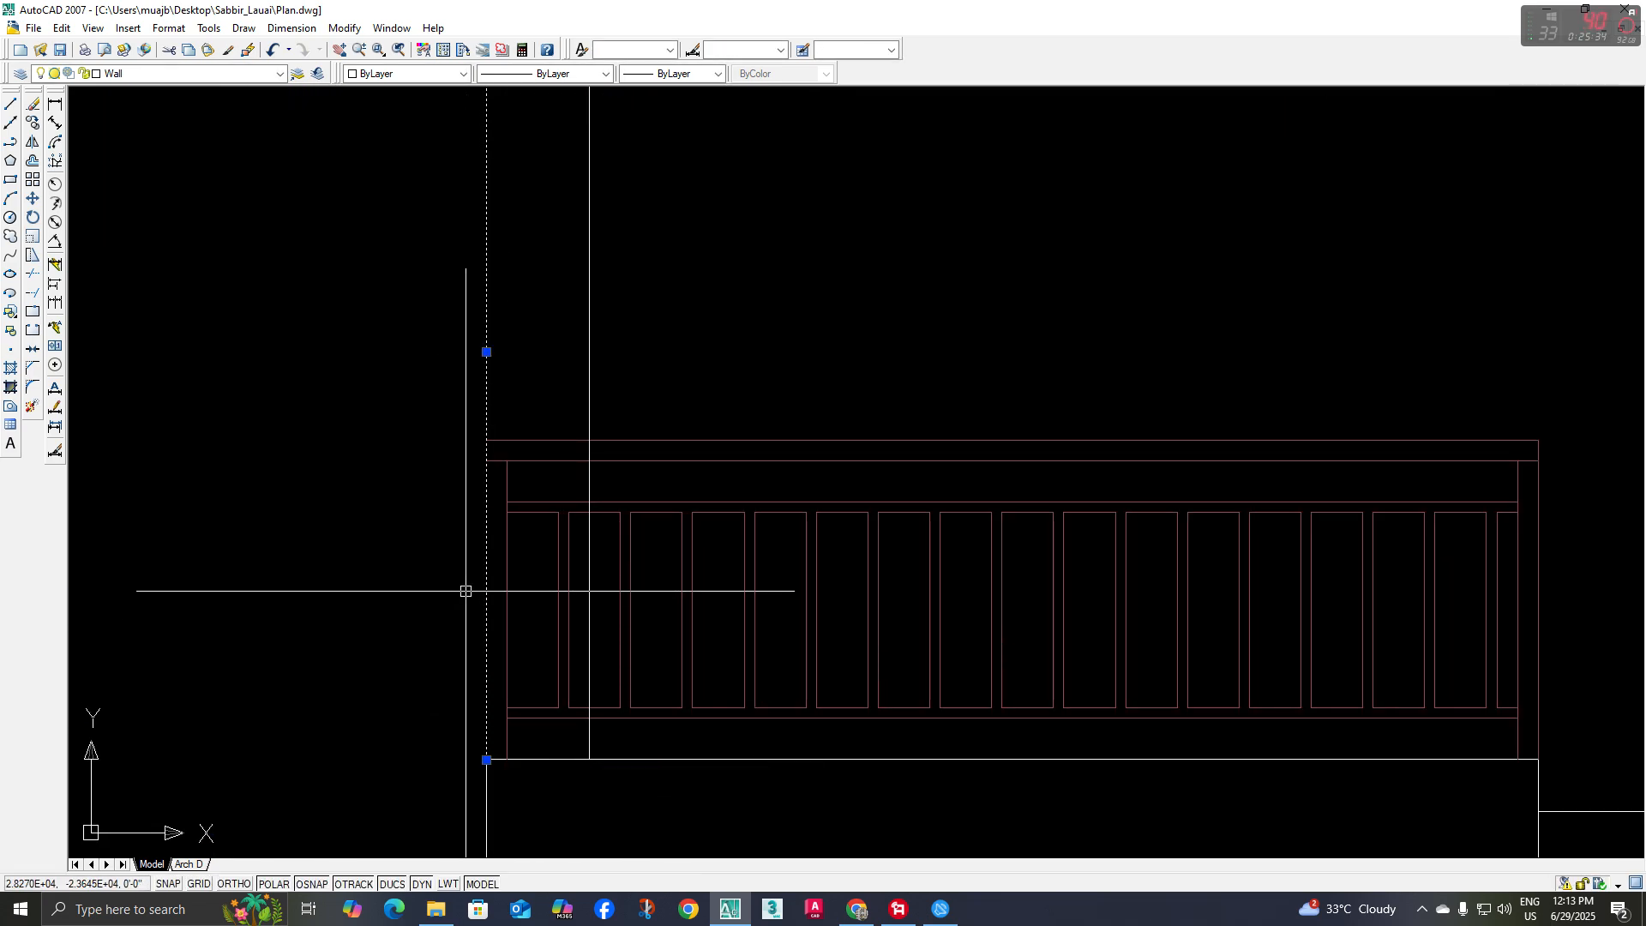
pyautogui.click(487, 759)
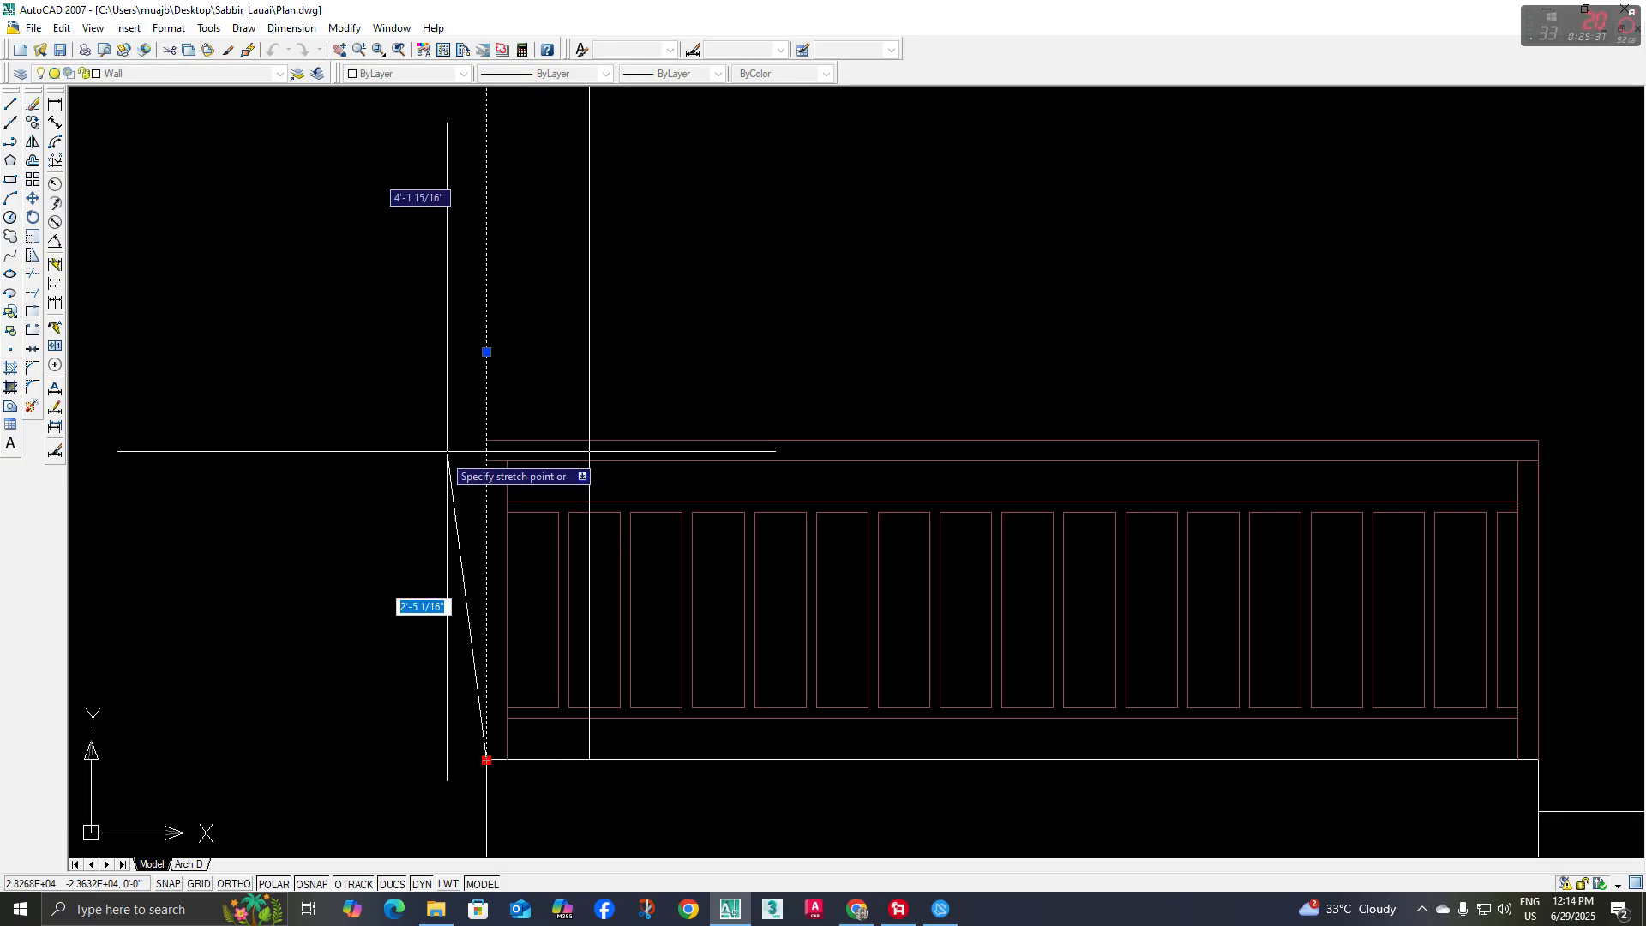
pyautogui.click(490, 440)
pyautogui.press('Escape')
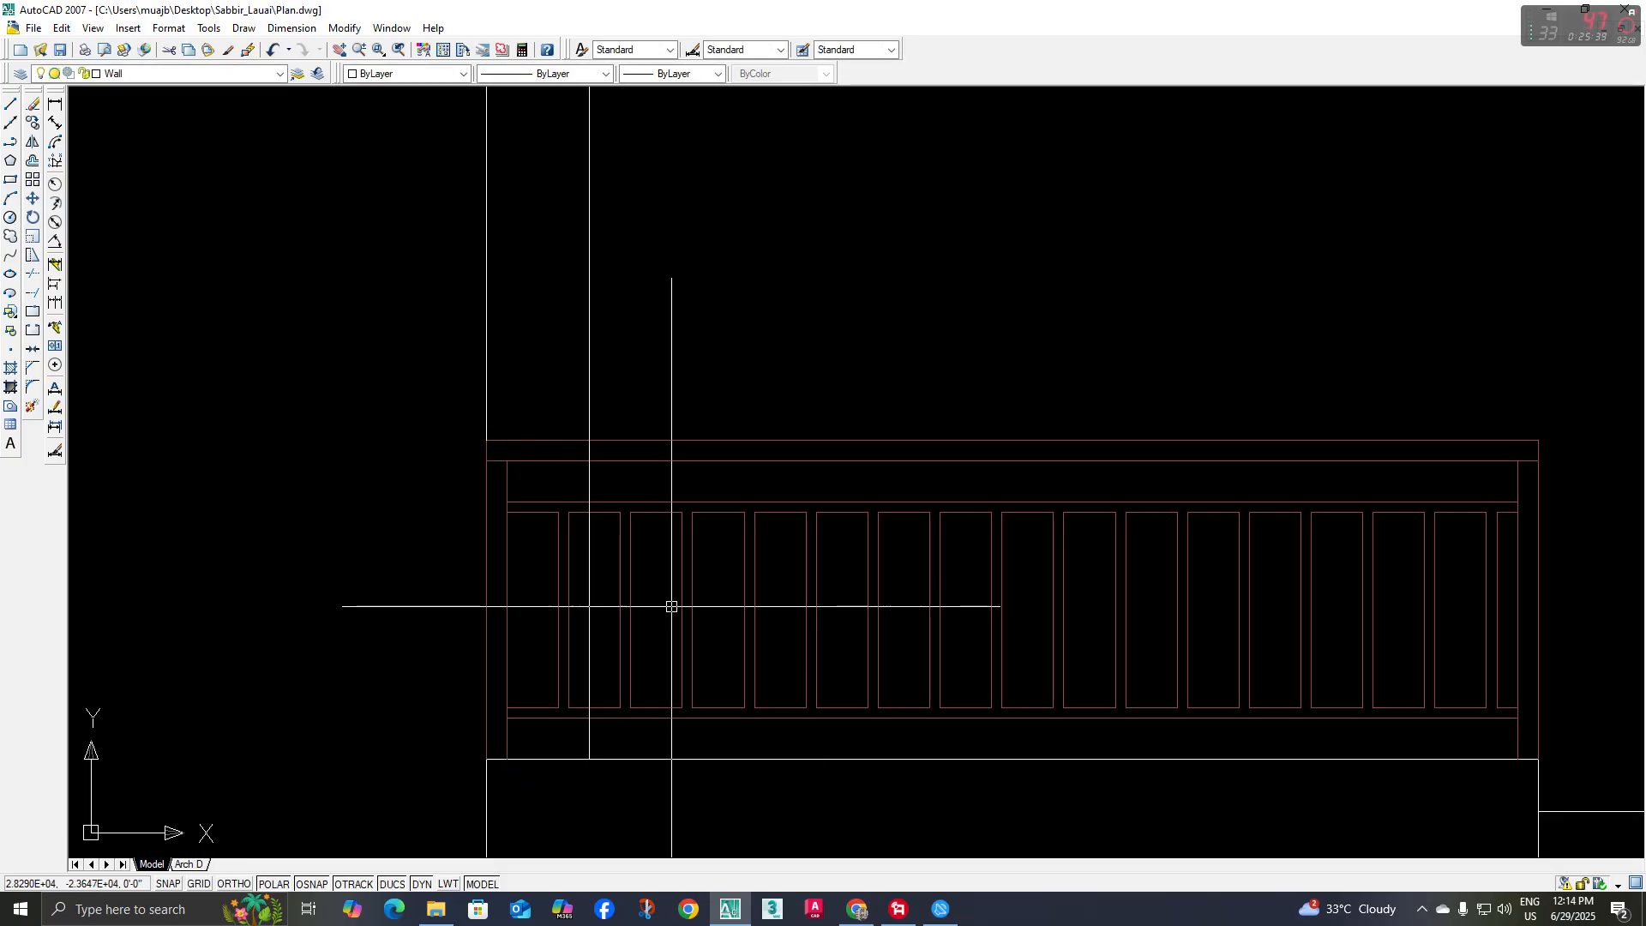
# Trim the left post's inner line where it passes through the railing's handrail and upper rail
pyautogui.write('tr')
pyautogui.press('Return')
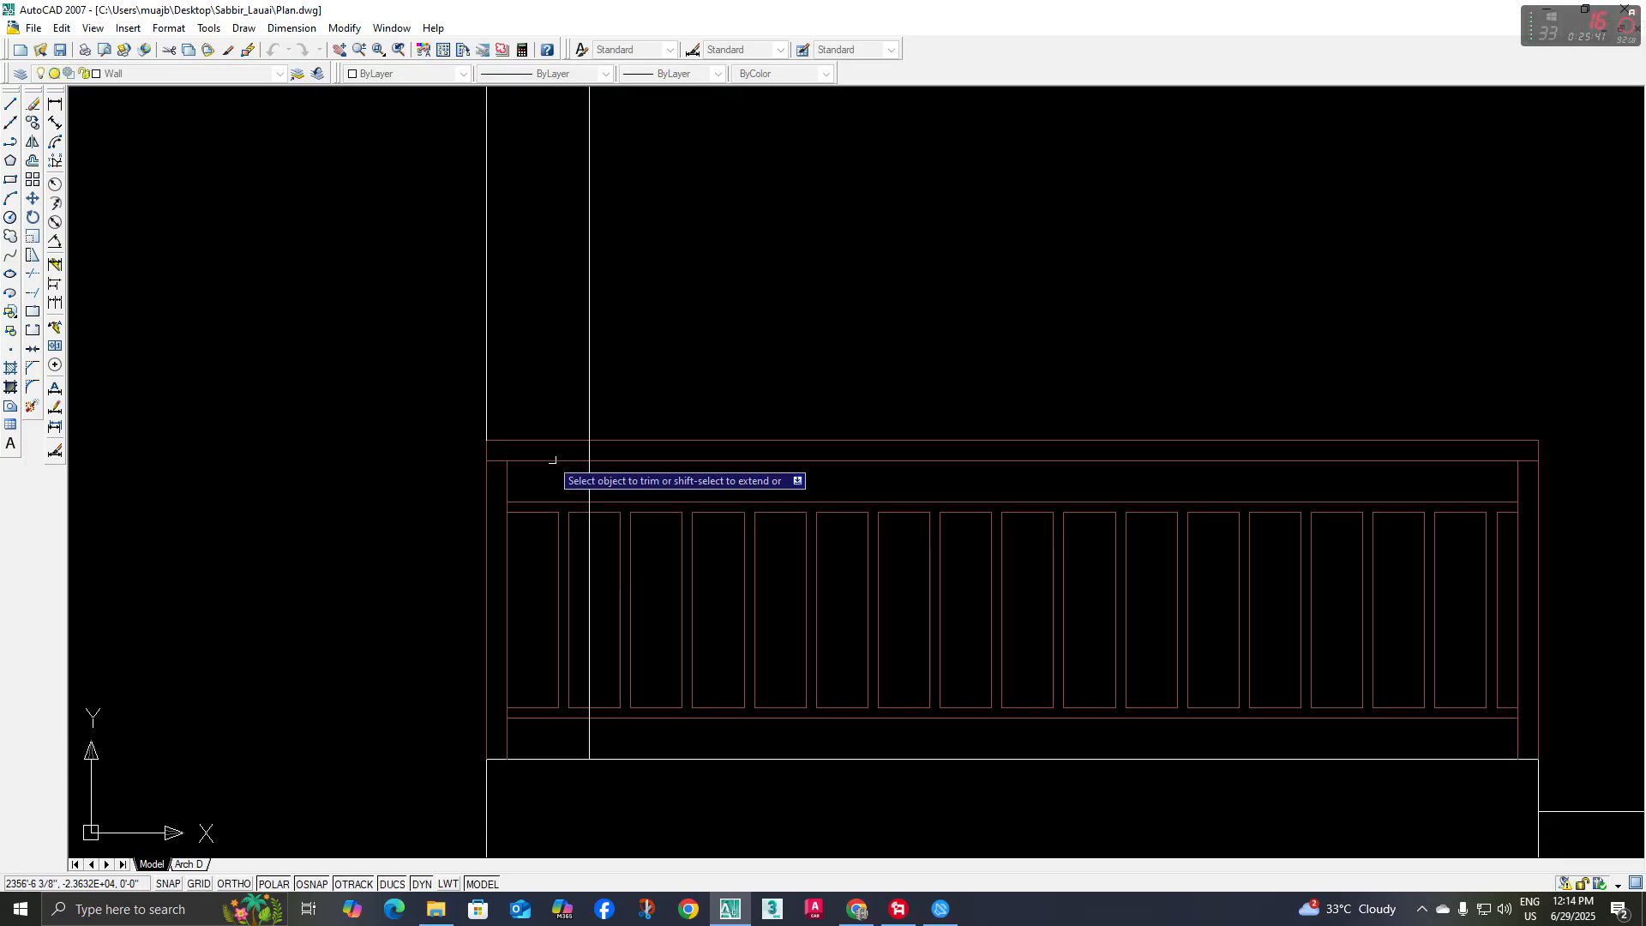
pyautogui.press('Return')
pyautogui.scroll(3, 606, 446)
pyautogui.scroll(1, 600, 506)
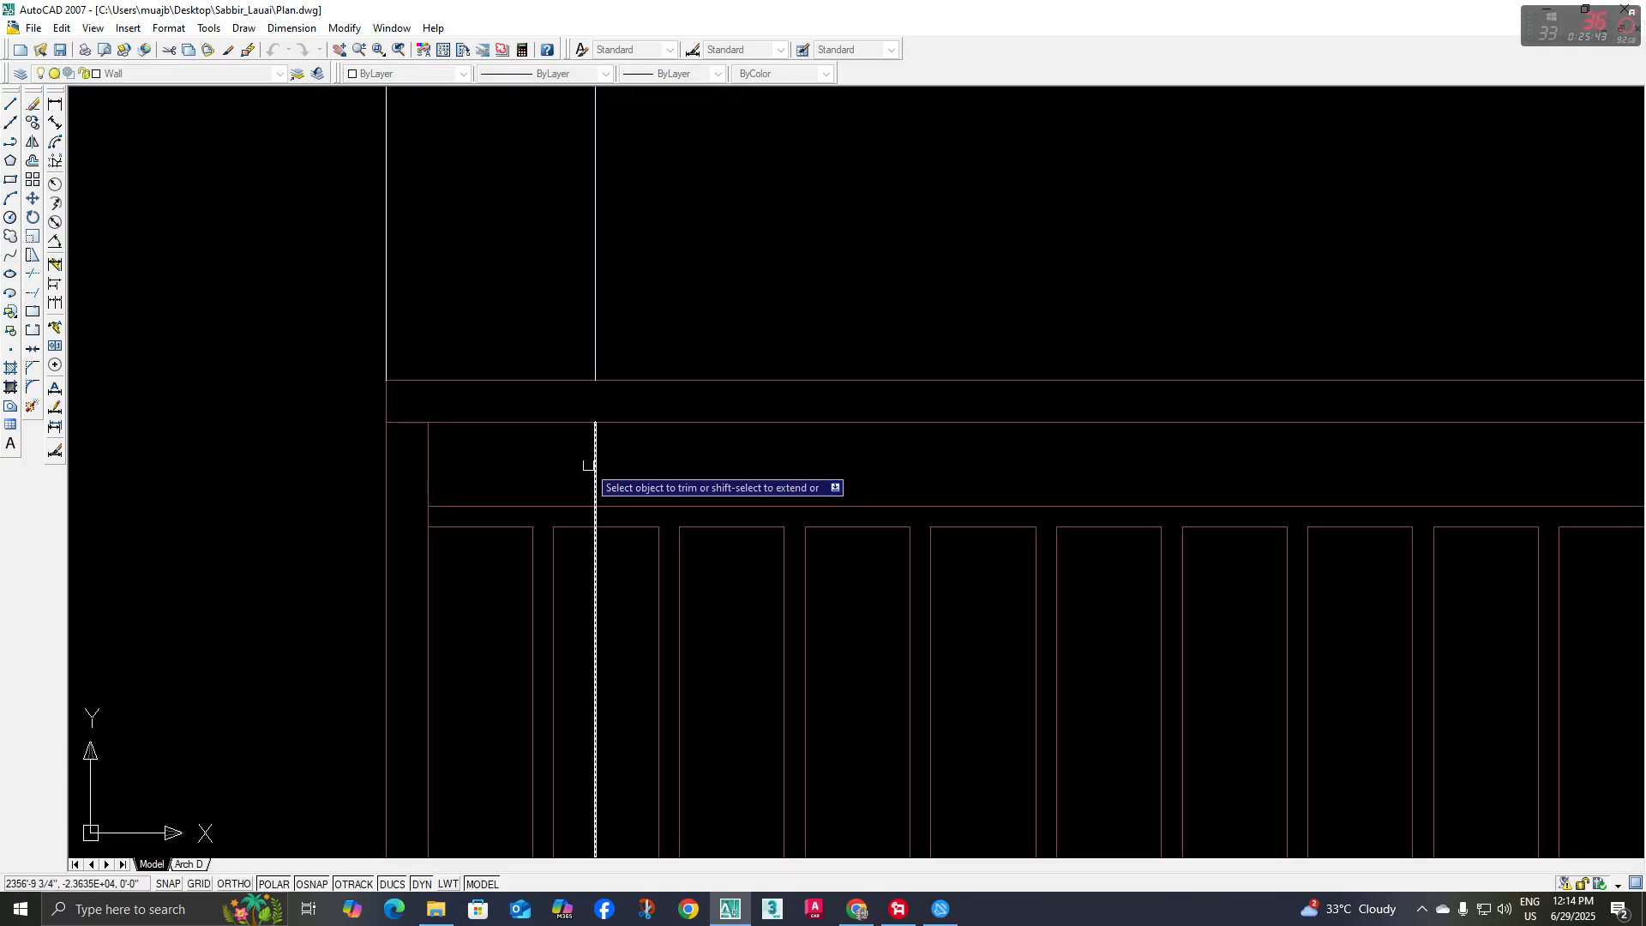
pyautogui.scroll(1, 596, 518)
pyautogui.click(603, 517)
pyautogui.click(563, 519)
# Trim the left post's inner line where it passes through the railing's lower rail
pyautogui.scroll(-4, 635, 591)
pyautogui.moveTo(636, 605); pyautogui.dragTo(635, 477, button='middle')
pyautogui.scroll(5, 627, 668)
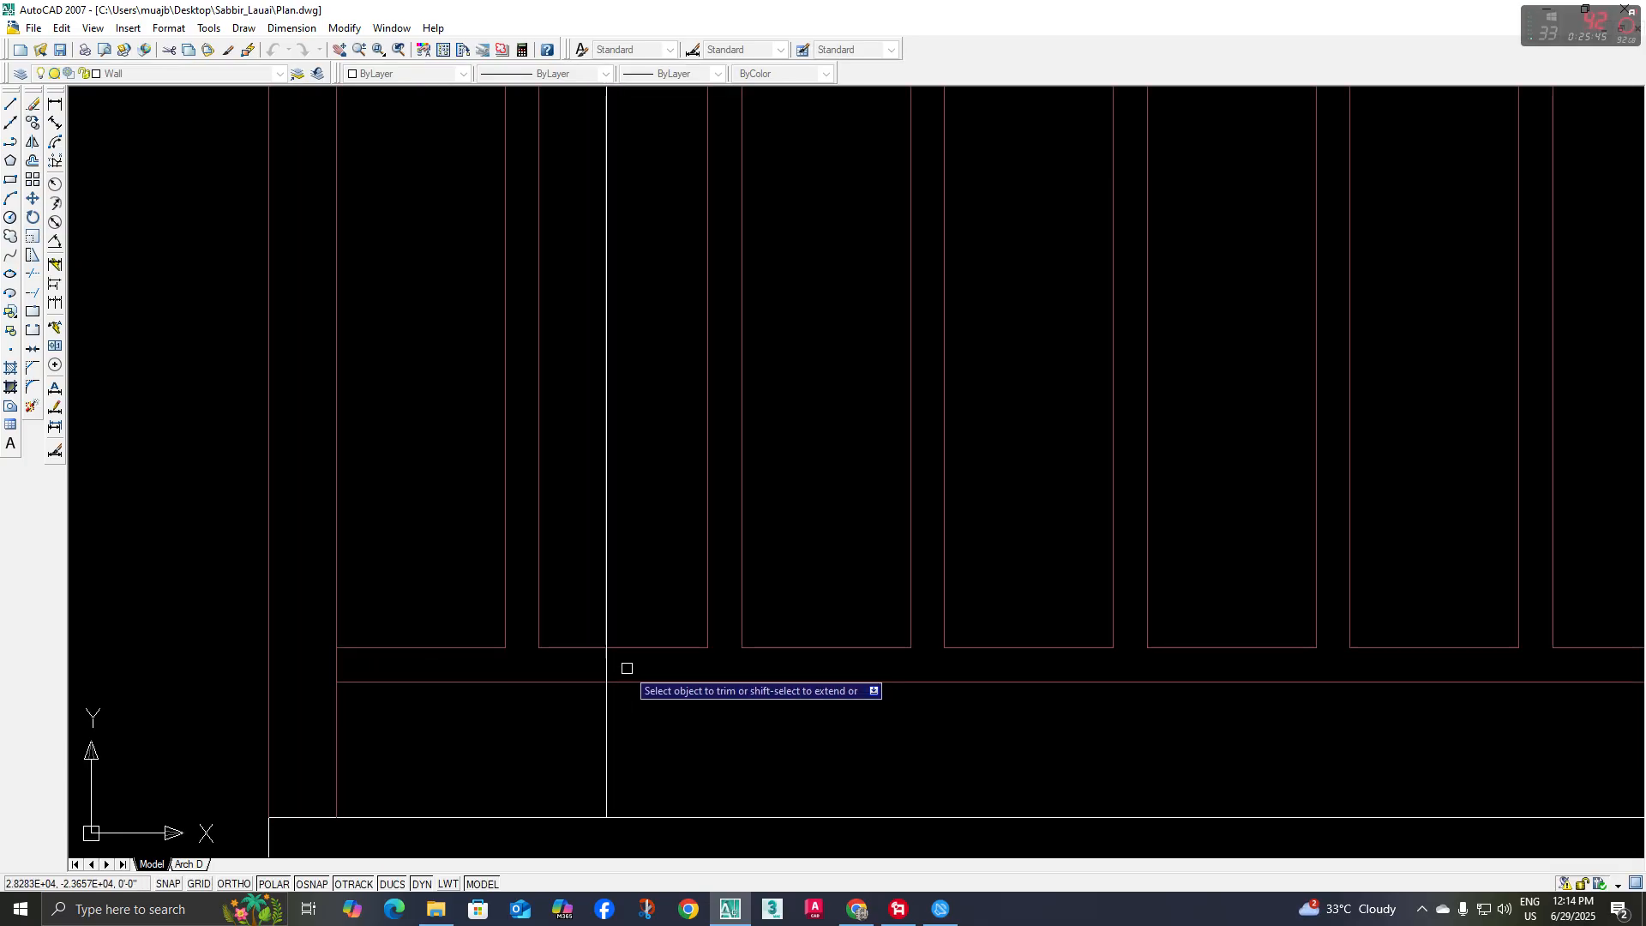
pyautogui.scroll(-5, 611, 751)
pyautogui.moveTo(709, 631); pyautogui.dragTo(634, 633, button='middle')
pyautogui.press('Escape')
# Examine the vertical slats beside the terrace railing in the reference rendering and compare them with the floor plans
pyautogui.scroll(-2, 782, 592)
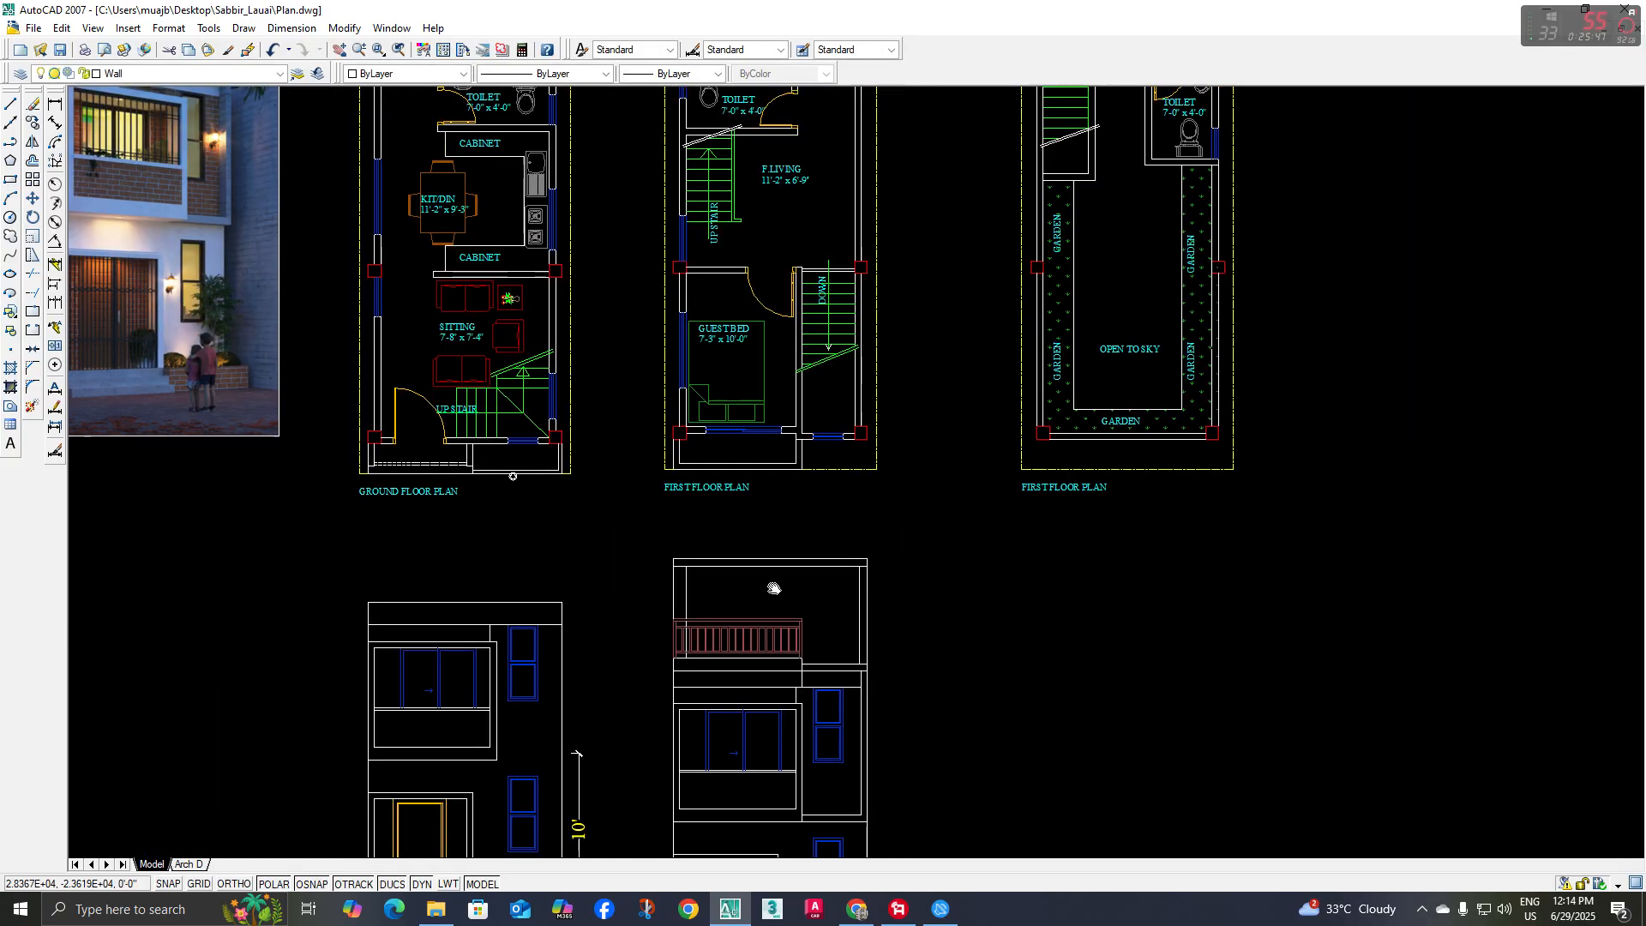
pyautogui.moveTo(771, 588); pyautogui.dragTo(742, 561, button='middle')
pyautogui.scroll(1, 791, 627)
pyautogui.scroll(-2, 802, 612)
pyautogui.moveTo(728, 385); pyautogui.dragTo(843, 784, button='middle')
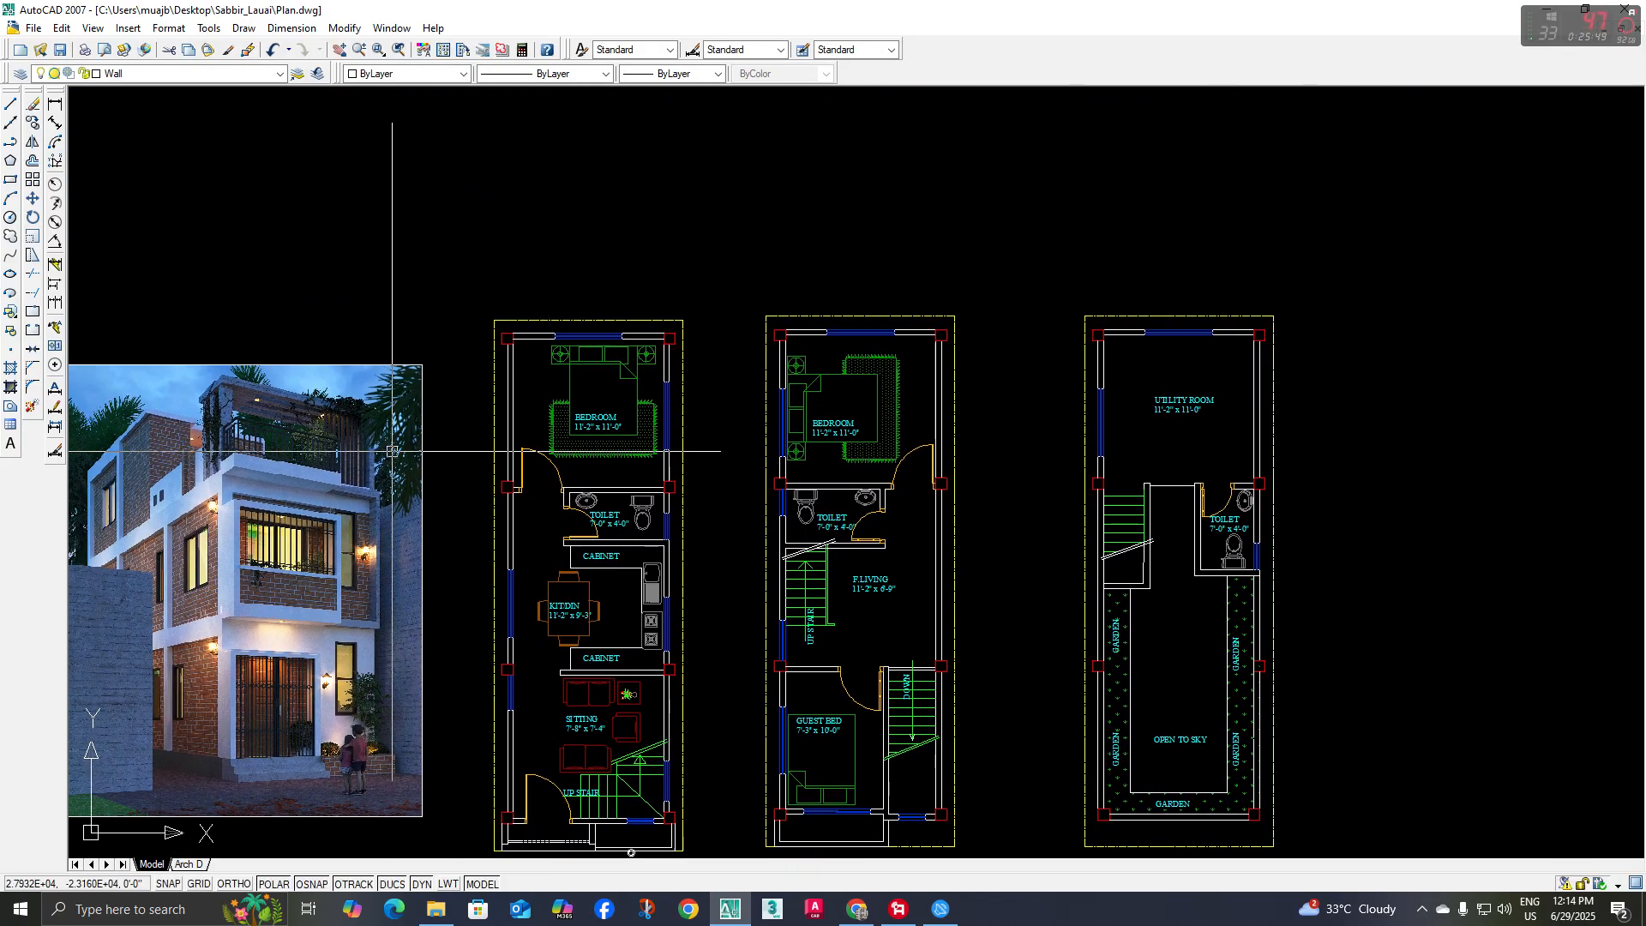
pyautogui.scroll(6, 343, 442)
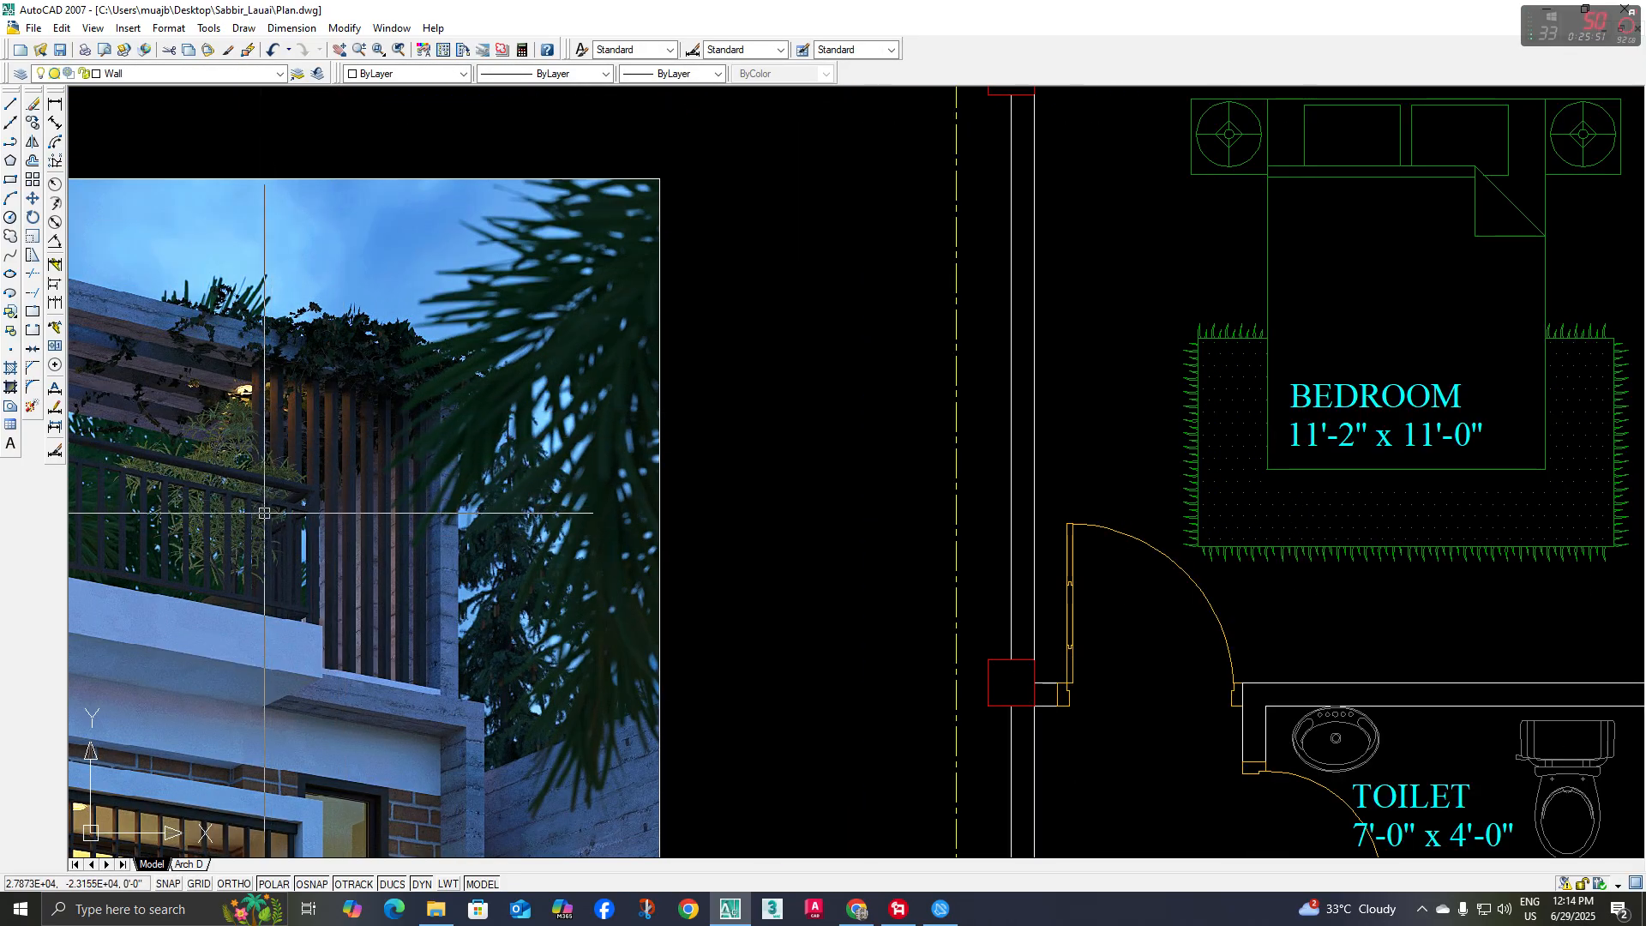
pyautogui.scroll(-6, 489, 550)
pyautogui.moveTo(763, 831); pyautogui.dragTo(697, 592, button='middle')
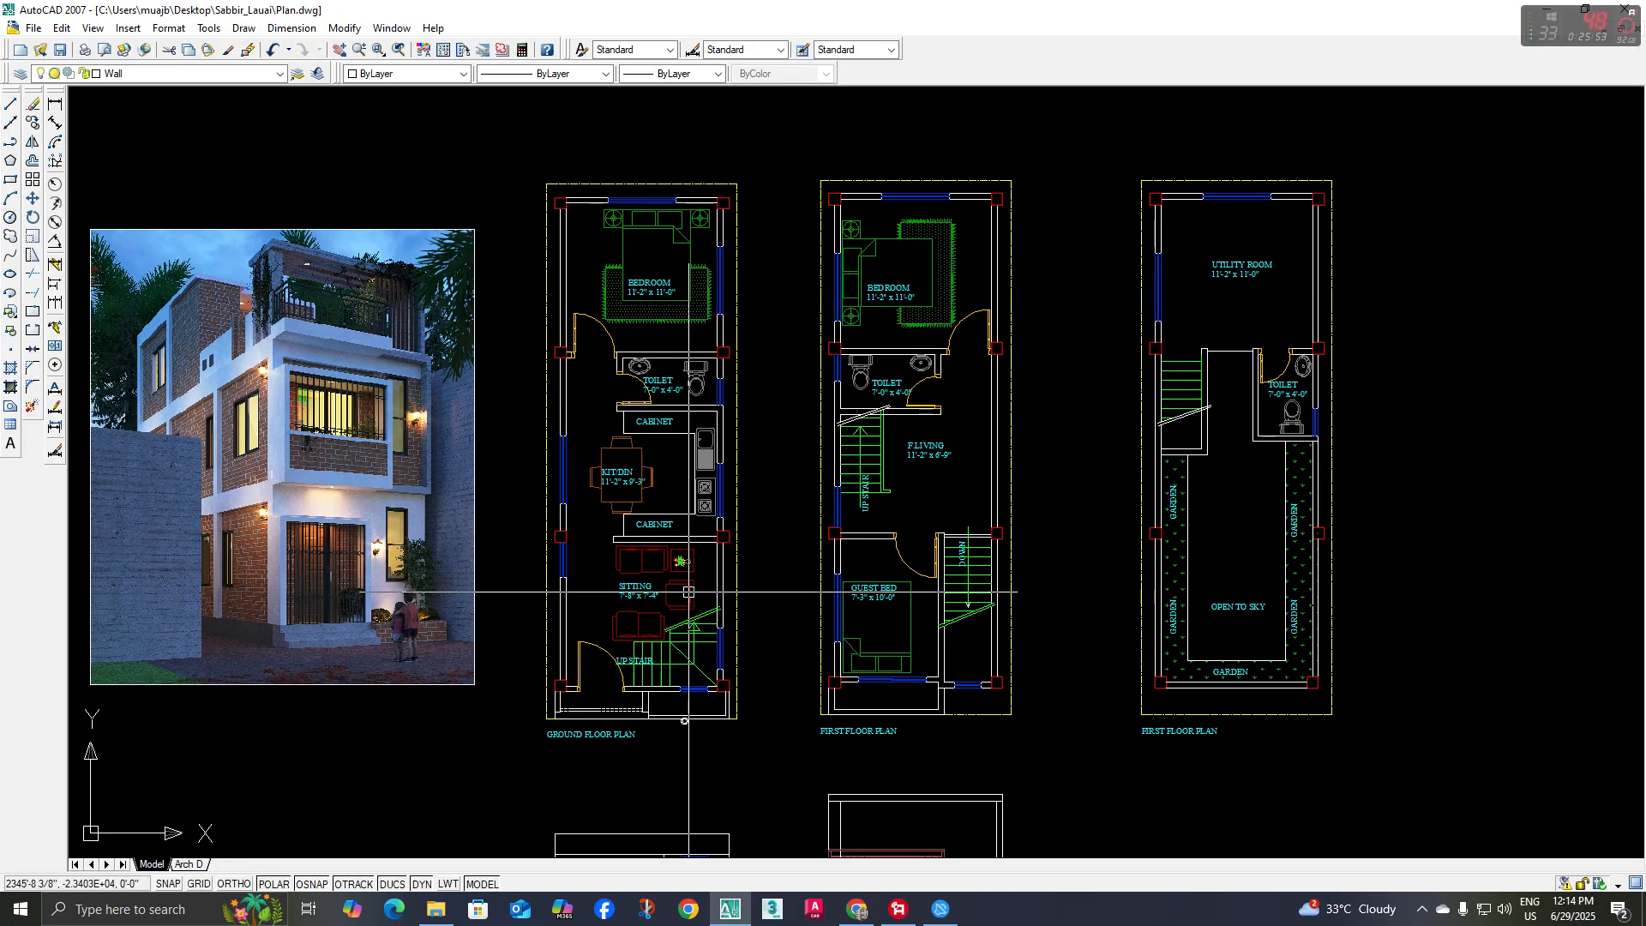
# Draw a horizontal line from the lower right corner of the terrace railing to the right post's inner line
pyautogui.moveTo(750, 774); pyautogui.dragTo(714, 531, button='middle')
pyautogui.moveTo(841, 645); pyautogui.dragTo(745, 595, button='middle')
pyautogui.scroll(4, 744, 594)
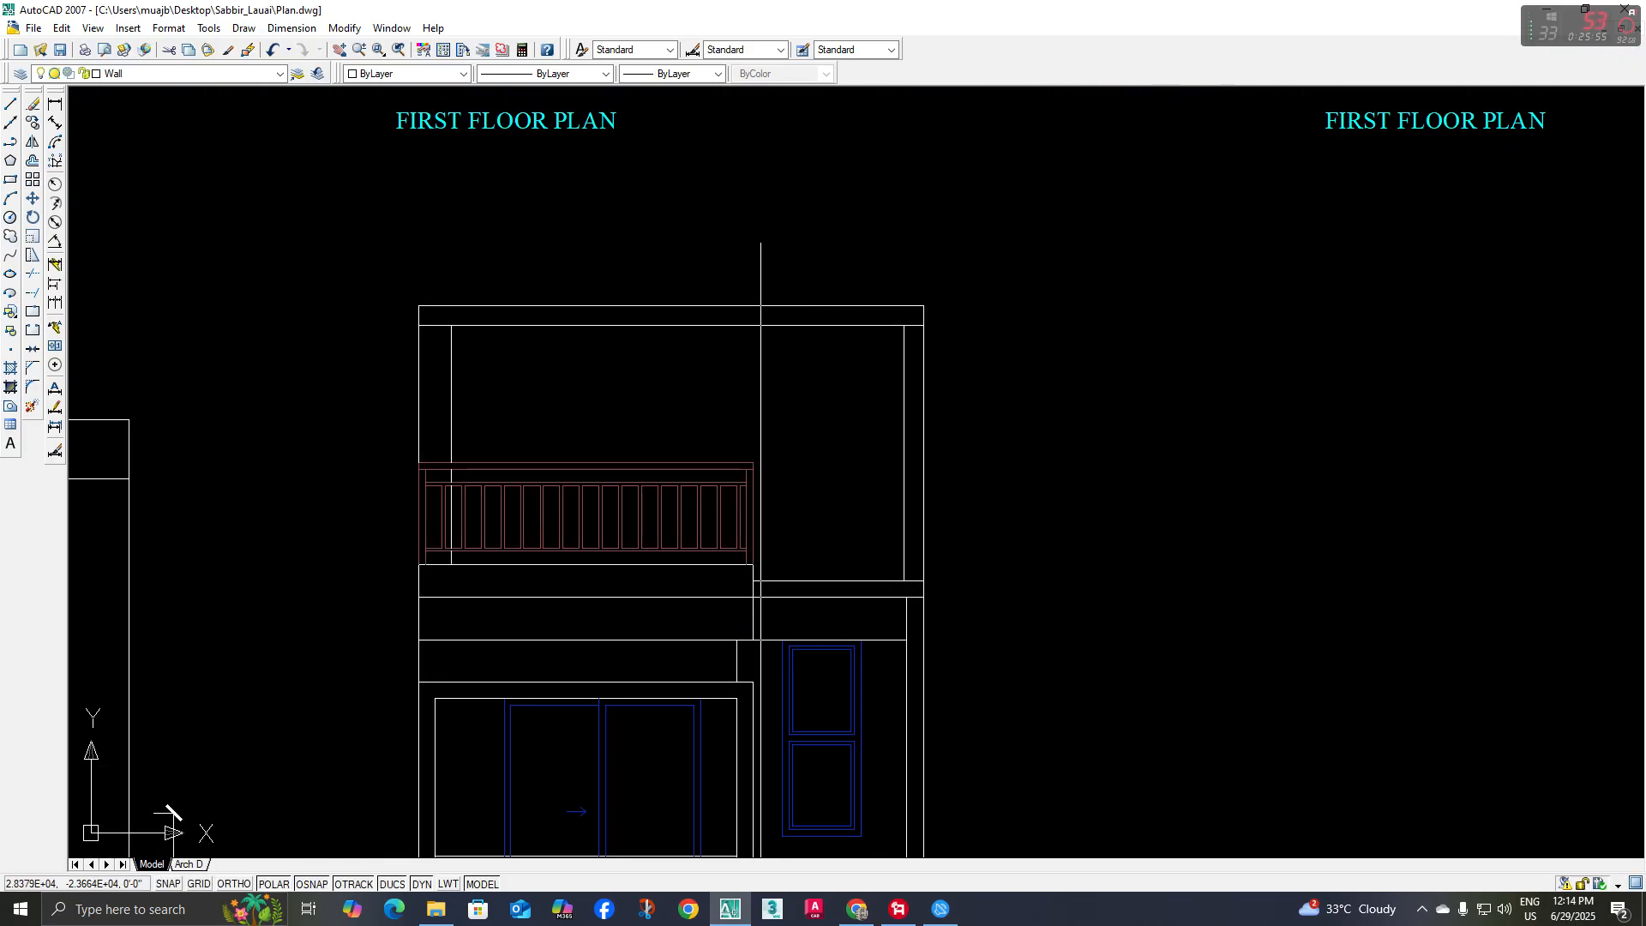
pyautogui.moveTo(869, 571); pyautogui.dragTo(859, 573, button='middle')
pyautogui.write('l')
pyautogui.press('space')
pyautogui.scroll(4, 819, 571)
pyautogui.click(670, 567)
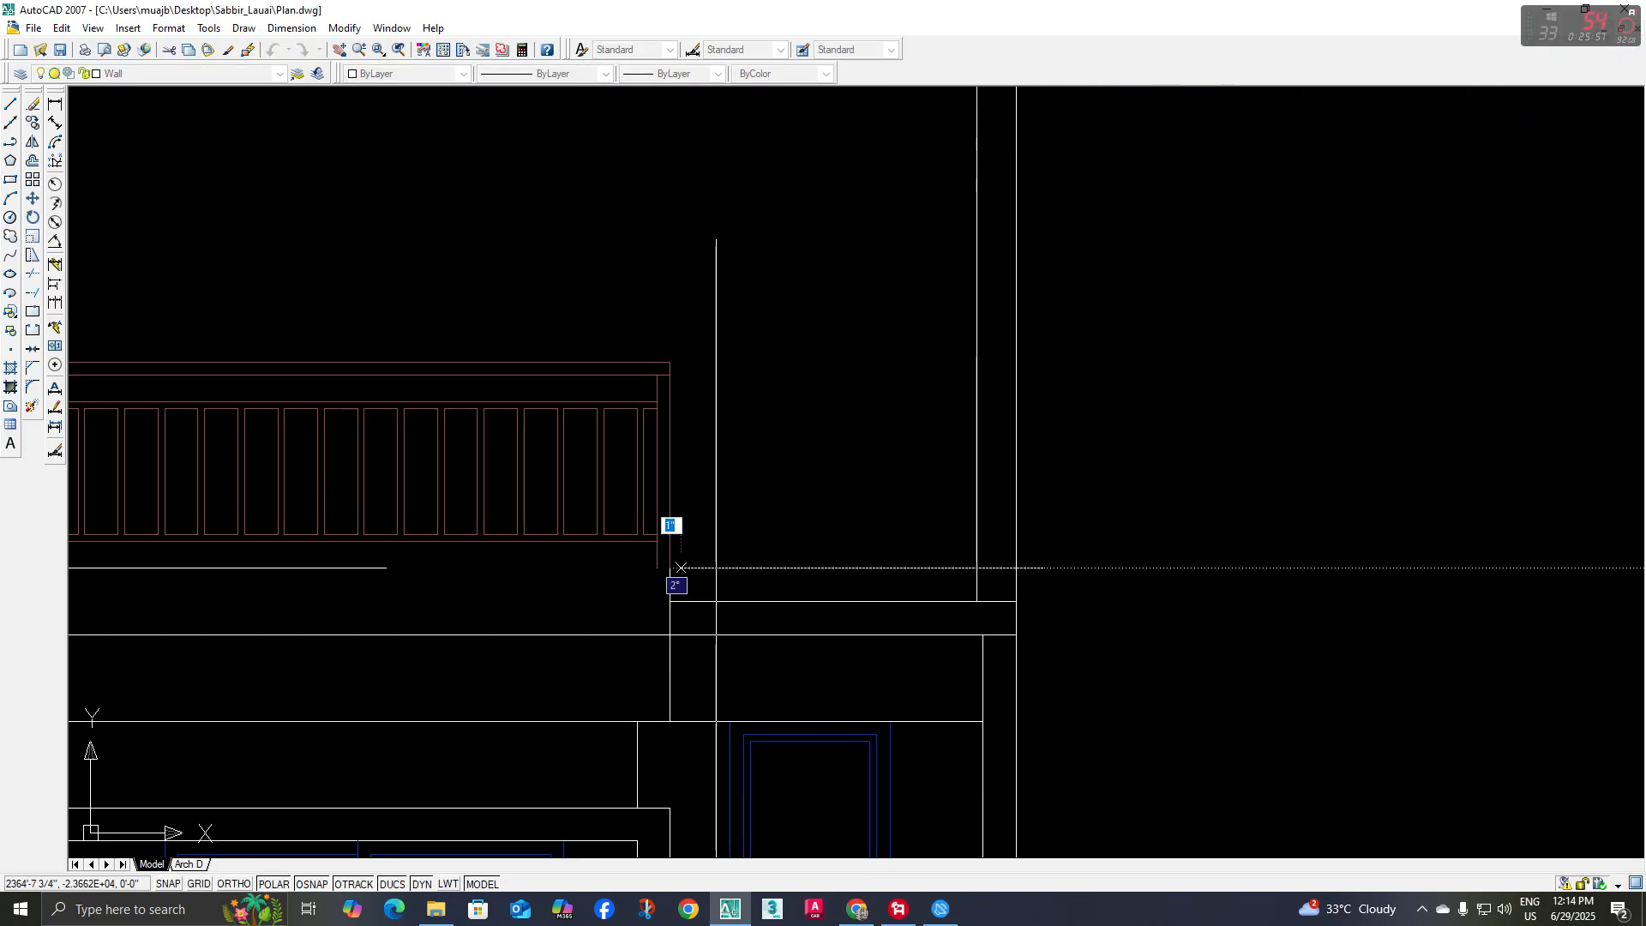
pyautogui.click(977, 567)
pyautogui.press('space')
# Check the slats in the reference rendering and draw a rectangular slat 1.5" wide and 6' tall between the railing and the right post
pyautogui.scroll(-2, 885, 559)
pyautogui.moveTo(881, 501); pyautogui.dragTo(781, 535, button='middle')
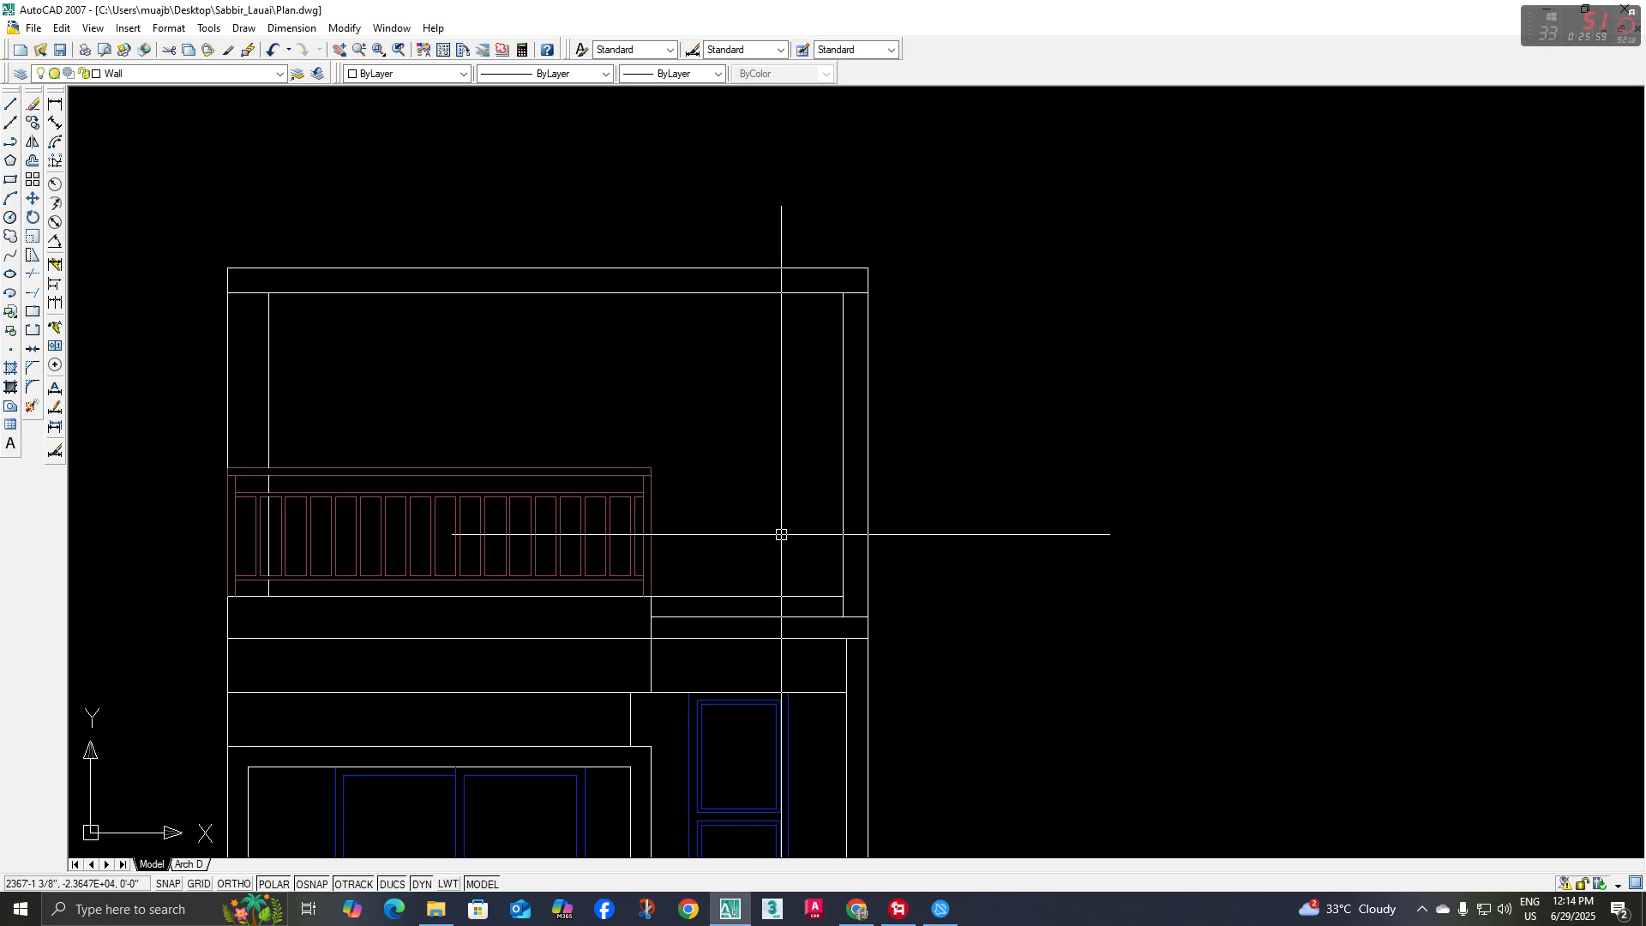
pyautogui.write('rec')
pyautogui.press('space')
pyautogui.click(781, 579)
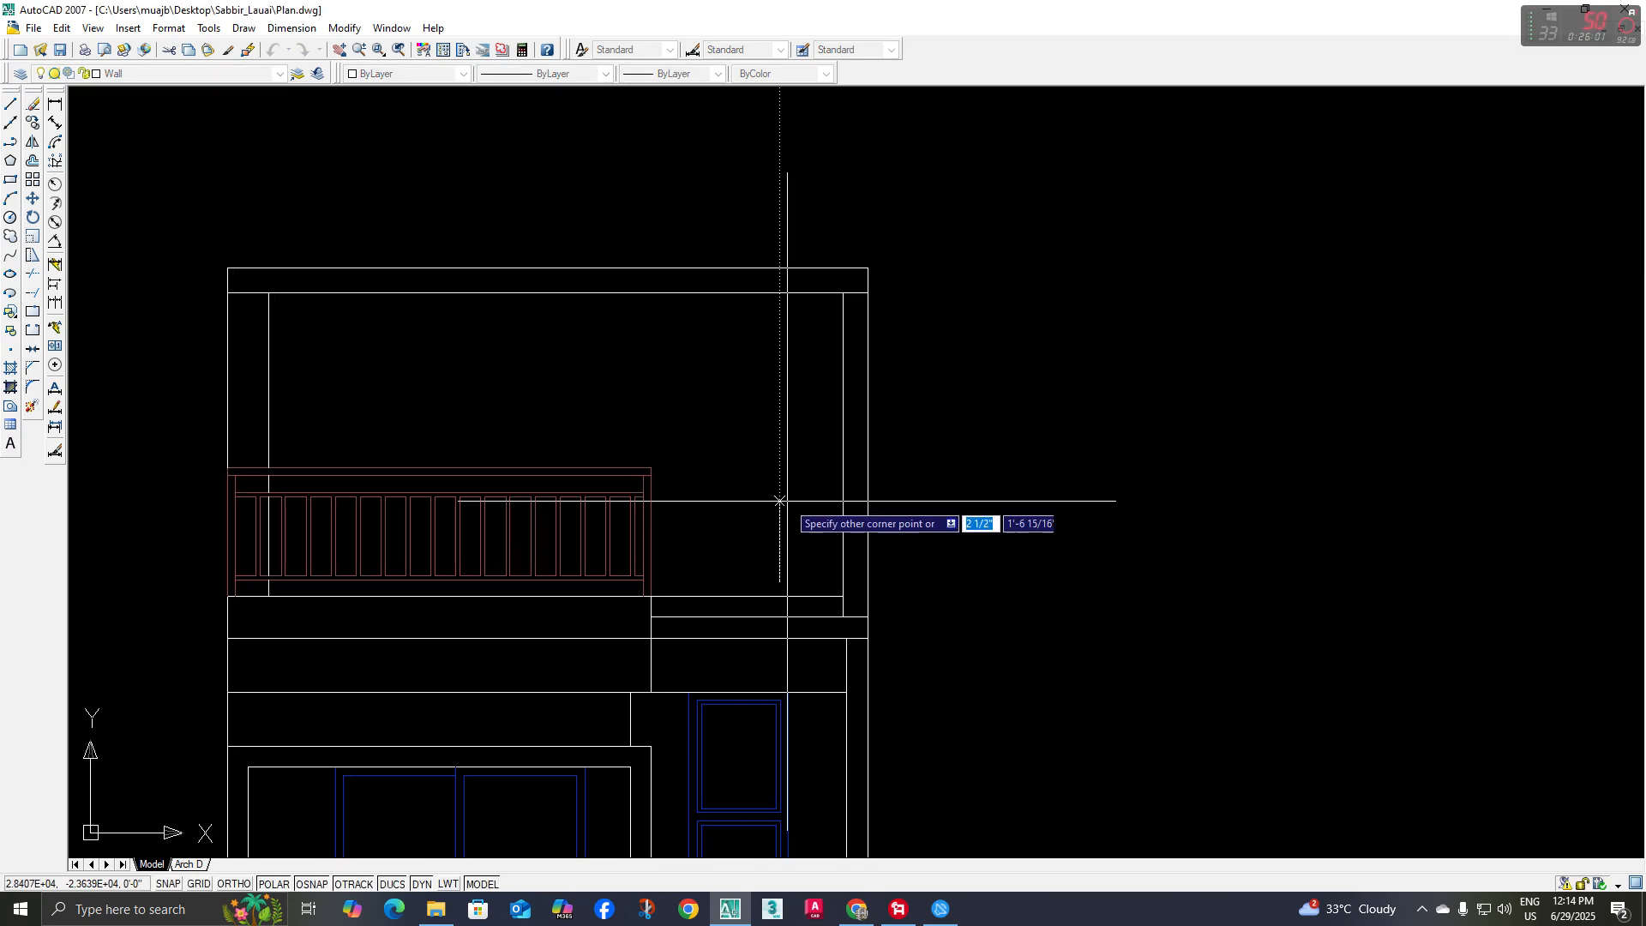
pyautogui.scroll(-4, 779, 500)
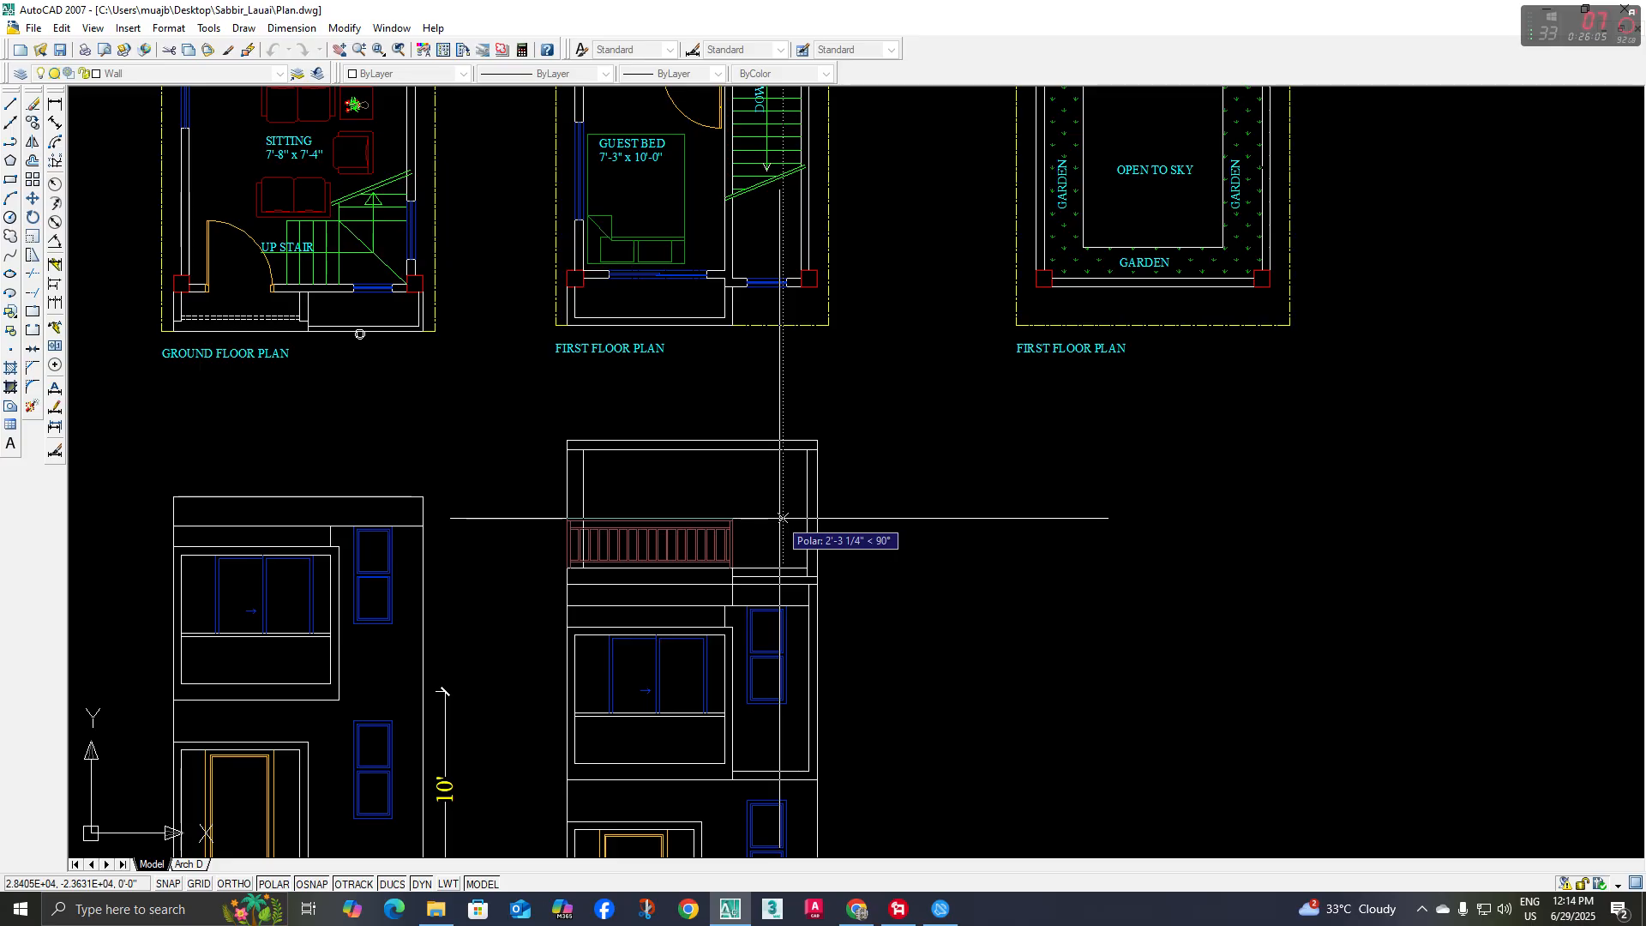
pyautogui.scroll(-5, 782, 517)
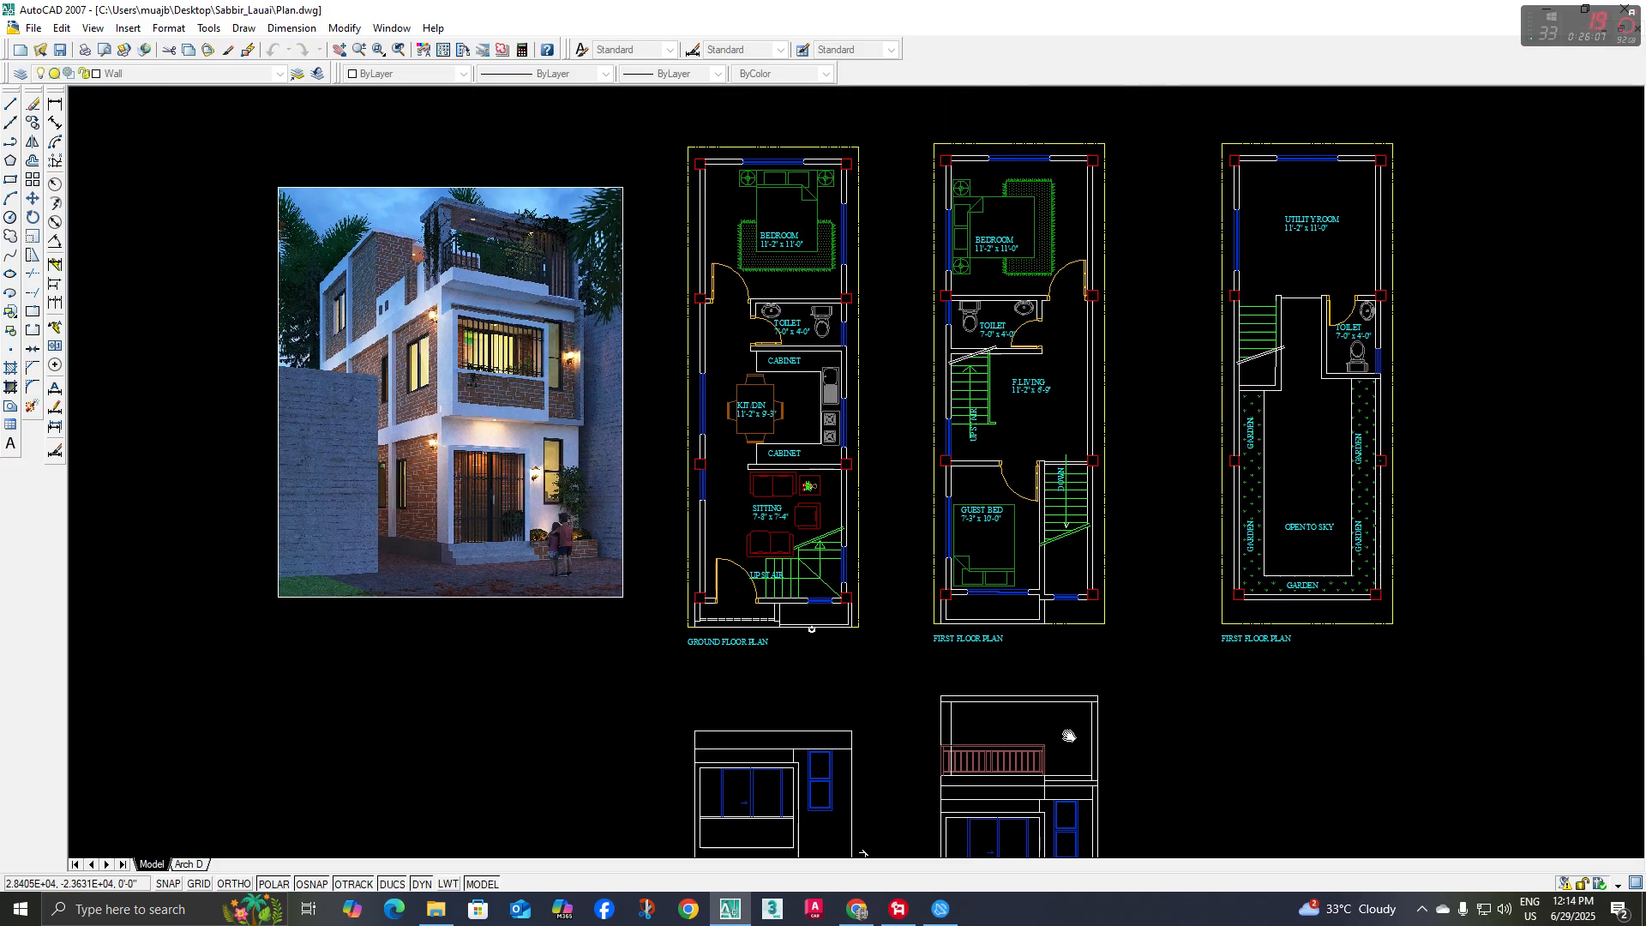
pyautogui.scroll(10, 755, 442)
pyautogui.scroll(3, 600, 418)
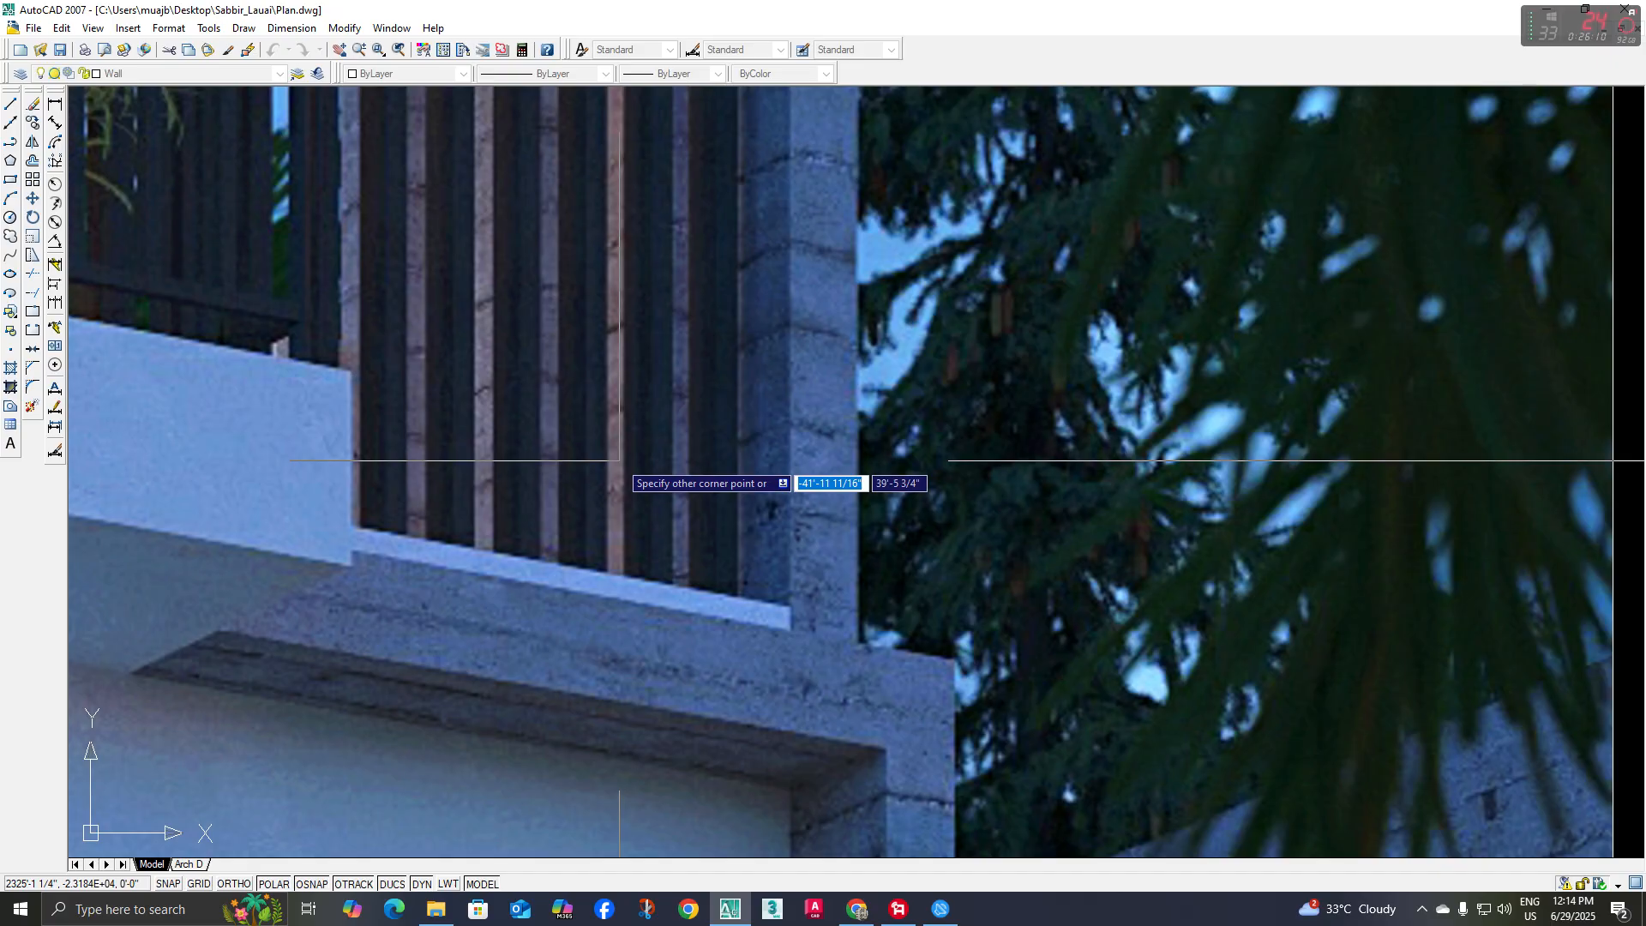
pyautogui.scroll(-10, 618, 459)
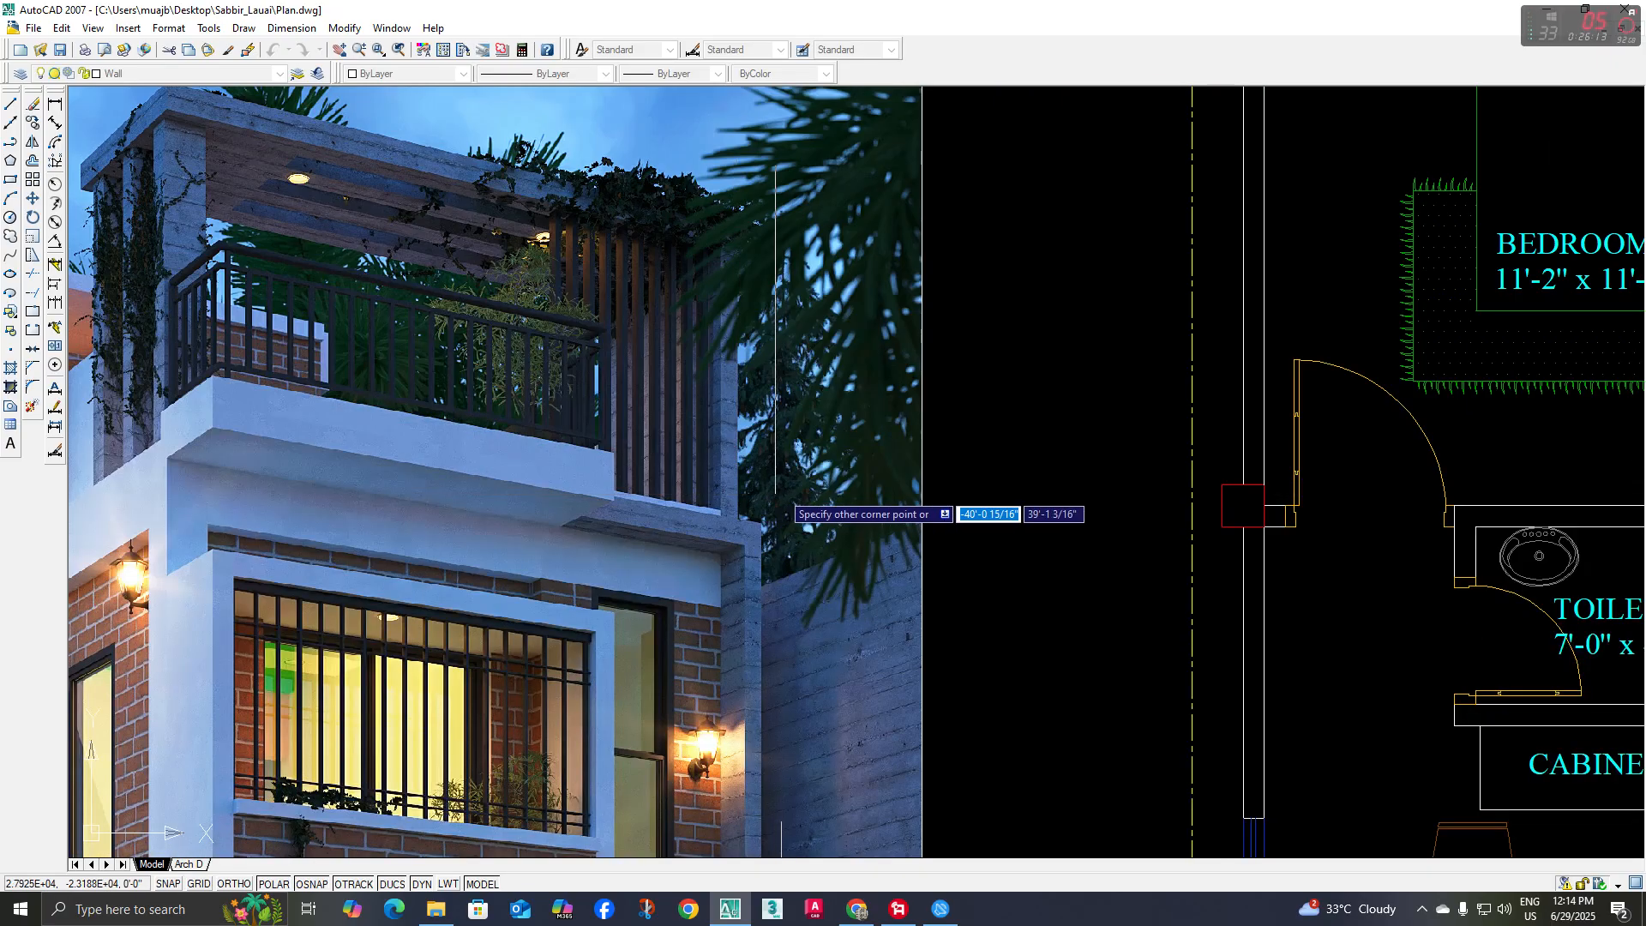
pyautogui.scroll(8, 679, 523)
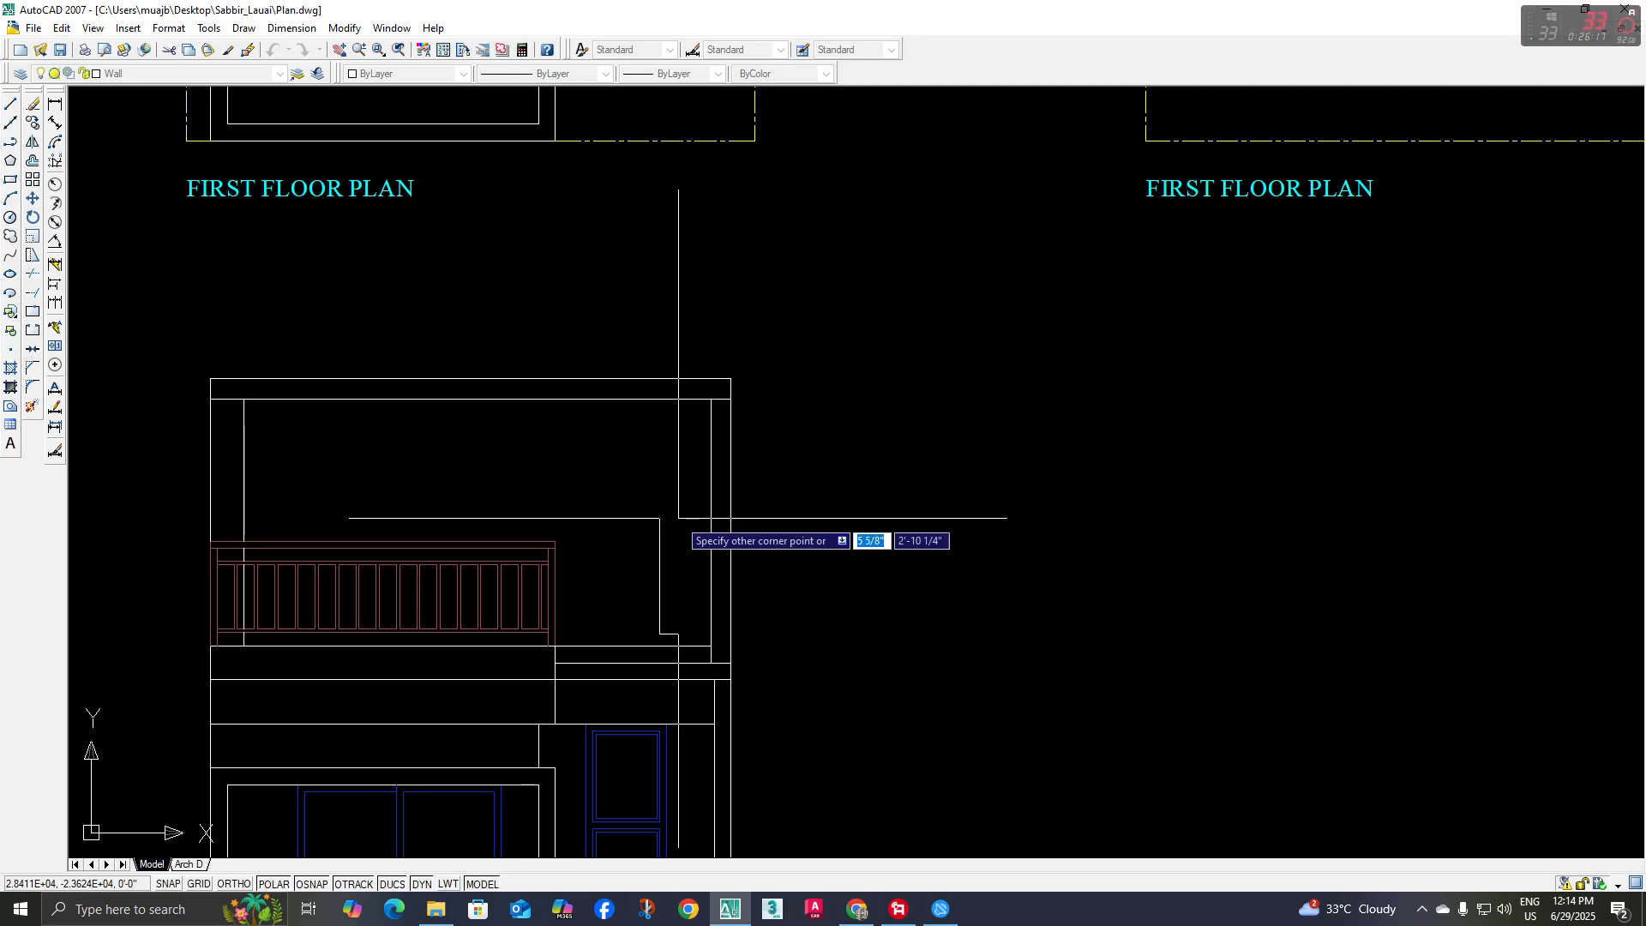
pyautogui.press('shift')
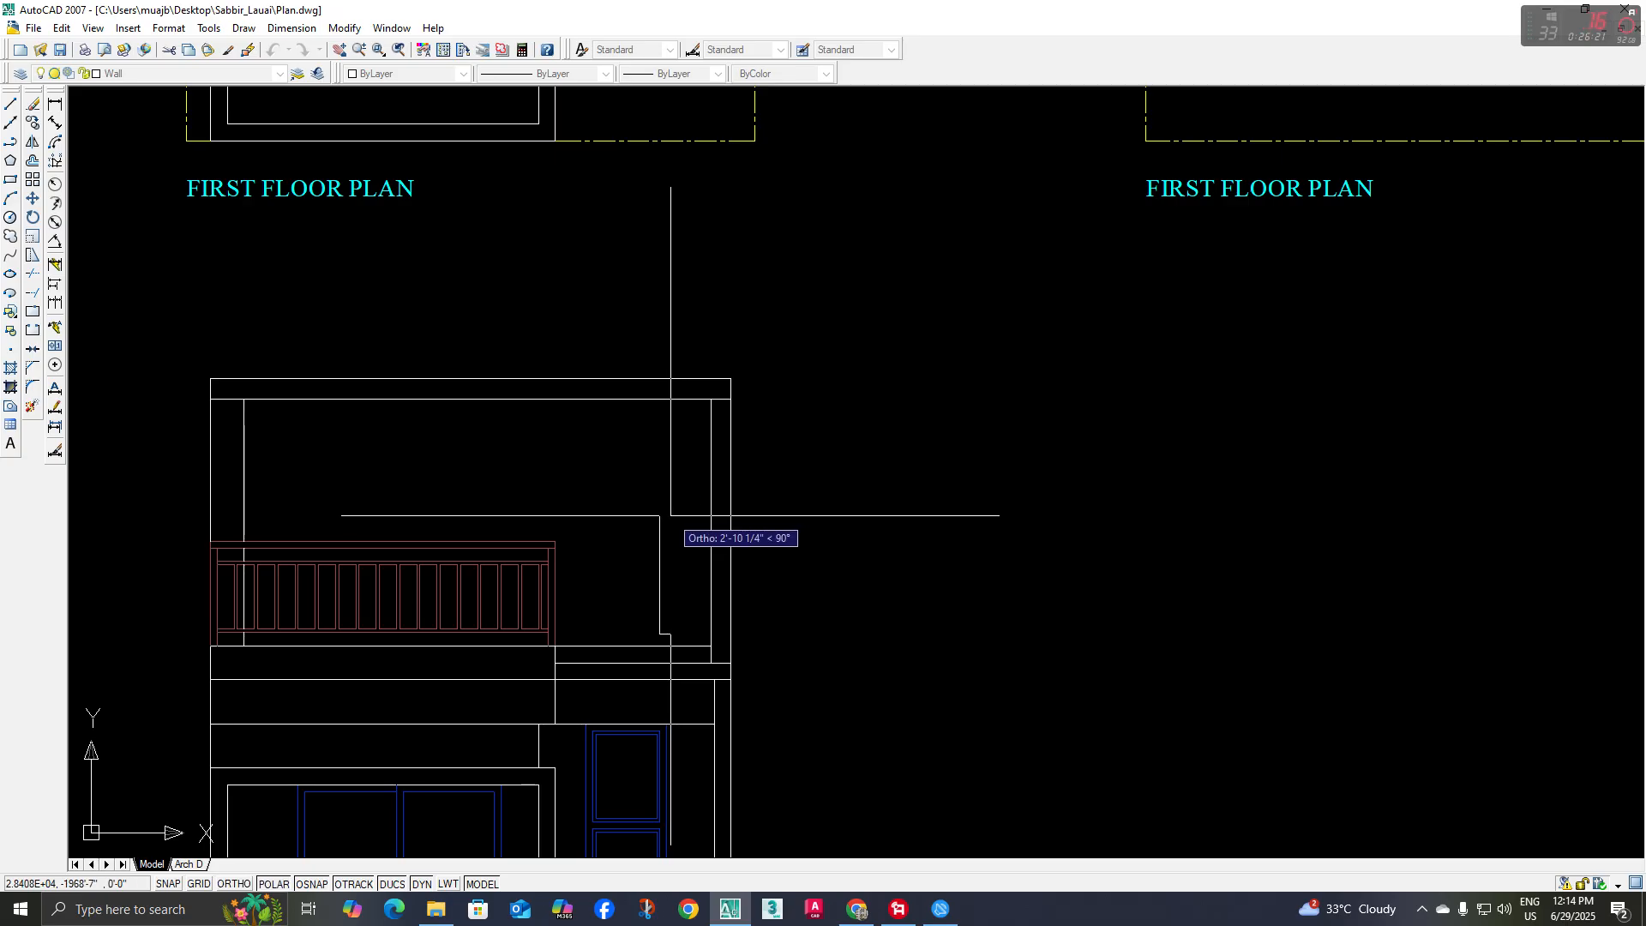
pyautogui.write('@1.5')
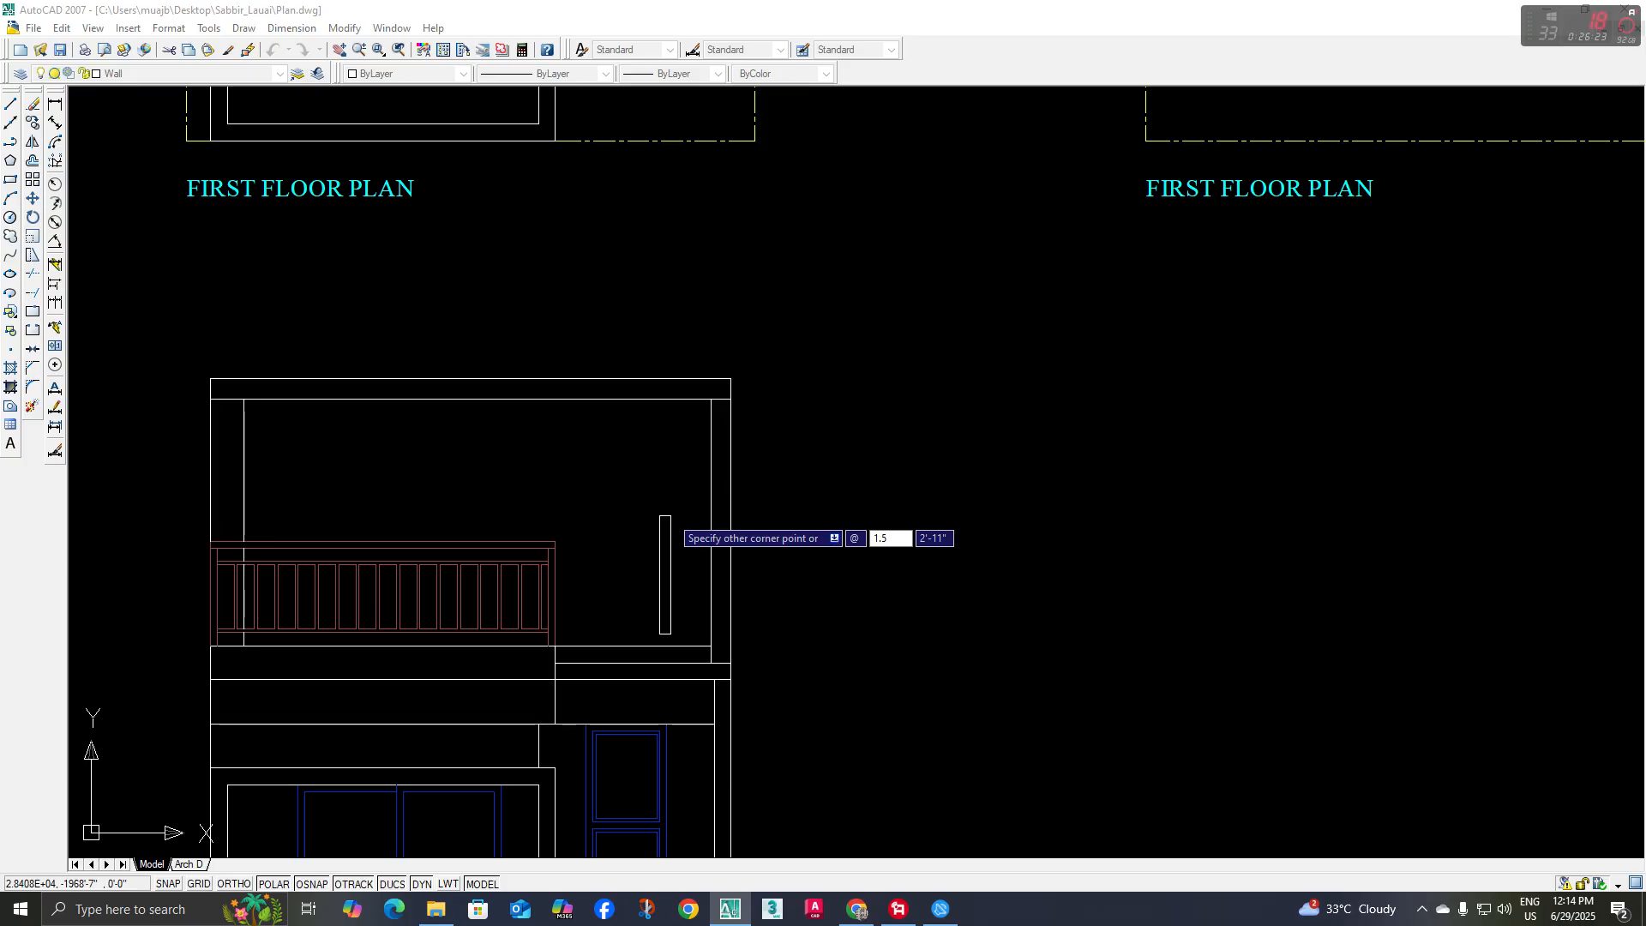
pyautogui.press('Escape')
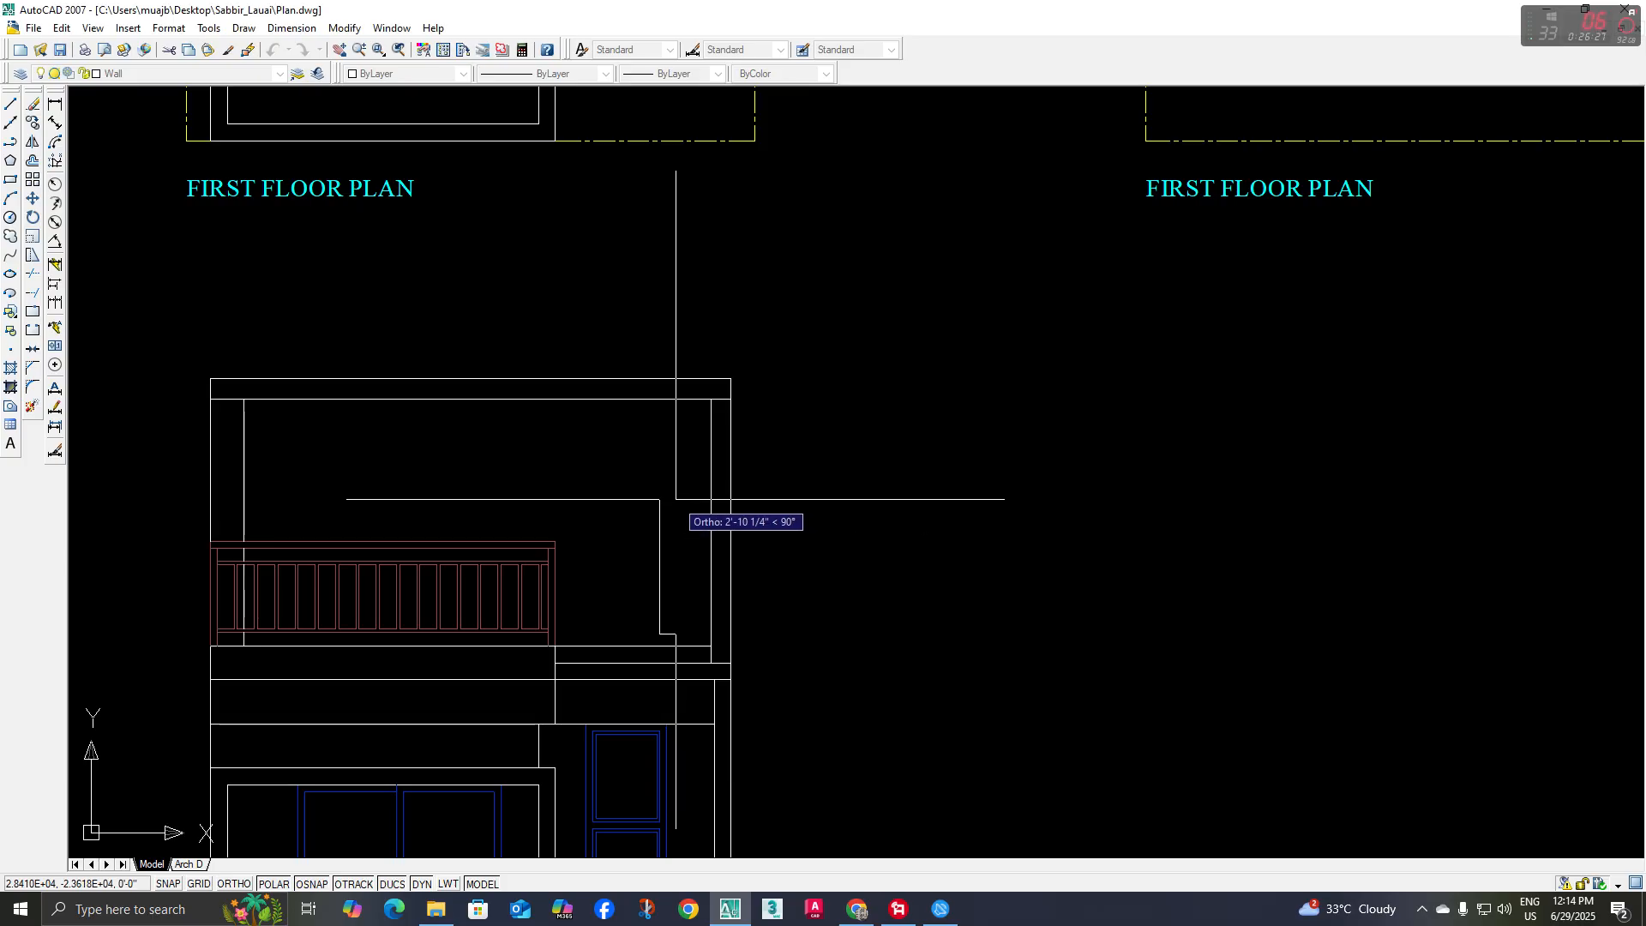
pyautogui.write('@1.5,6')
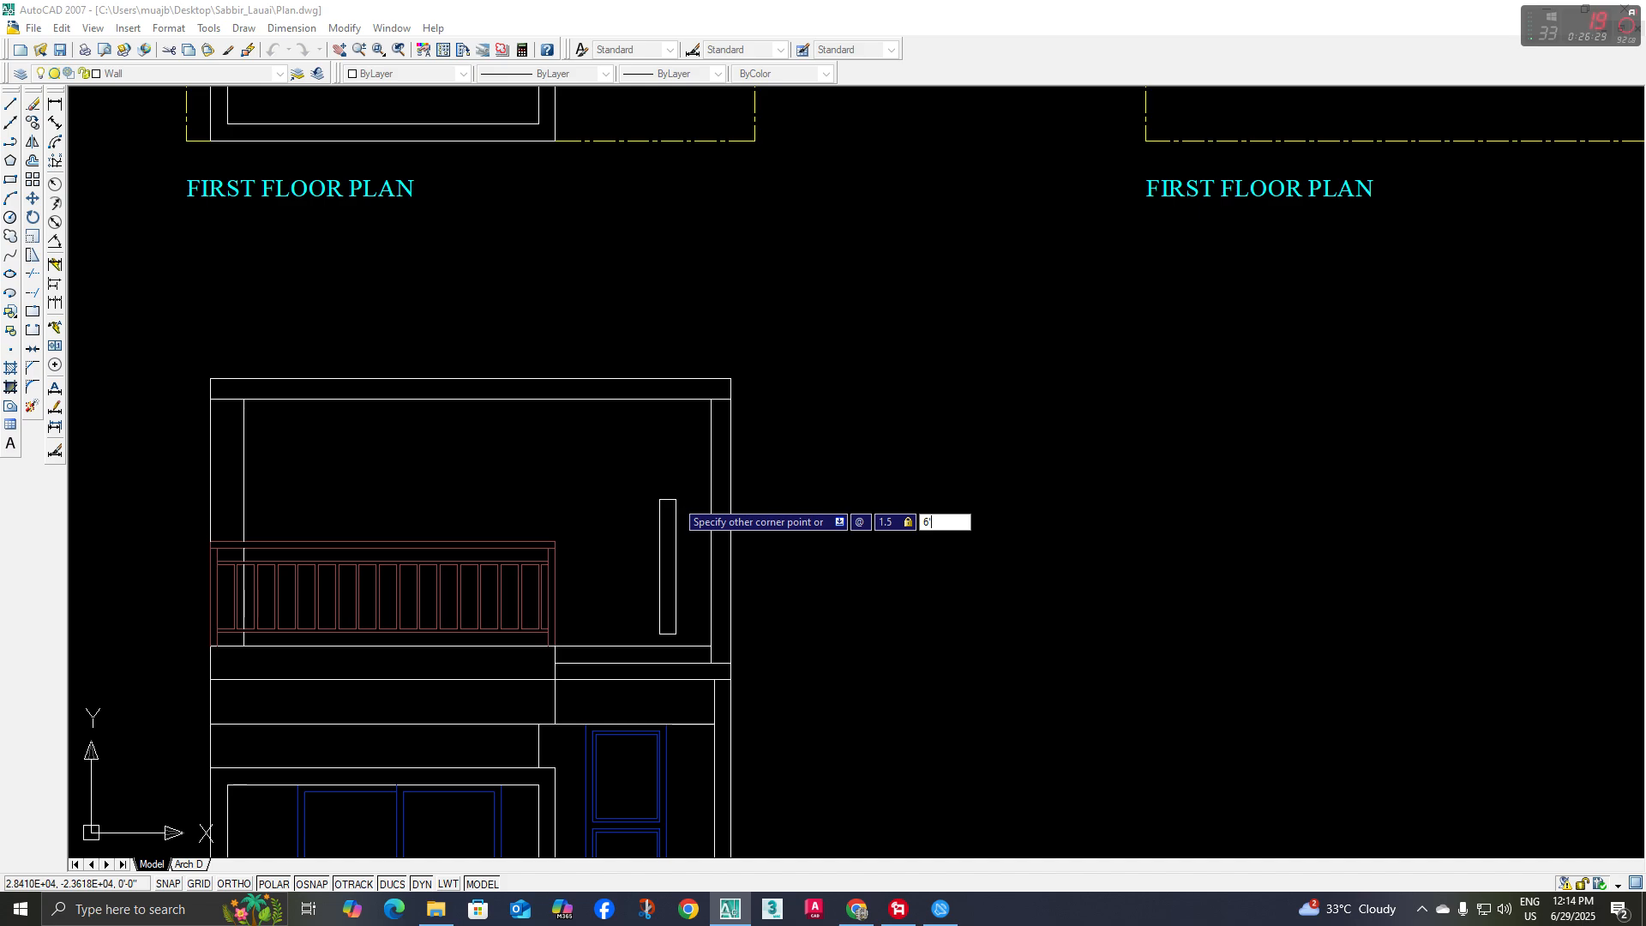
pyautogui.press('Return')
# Move the slat by its lower right corner to where the new base line meets the right post's inner line
pyautogui.scroll(3, 687, 530)
pyautogui.moveTo(643, 558); pyautogui.dragTo(631, 526, button='middle')
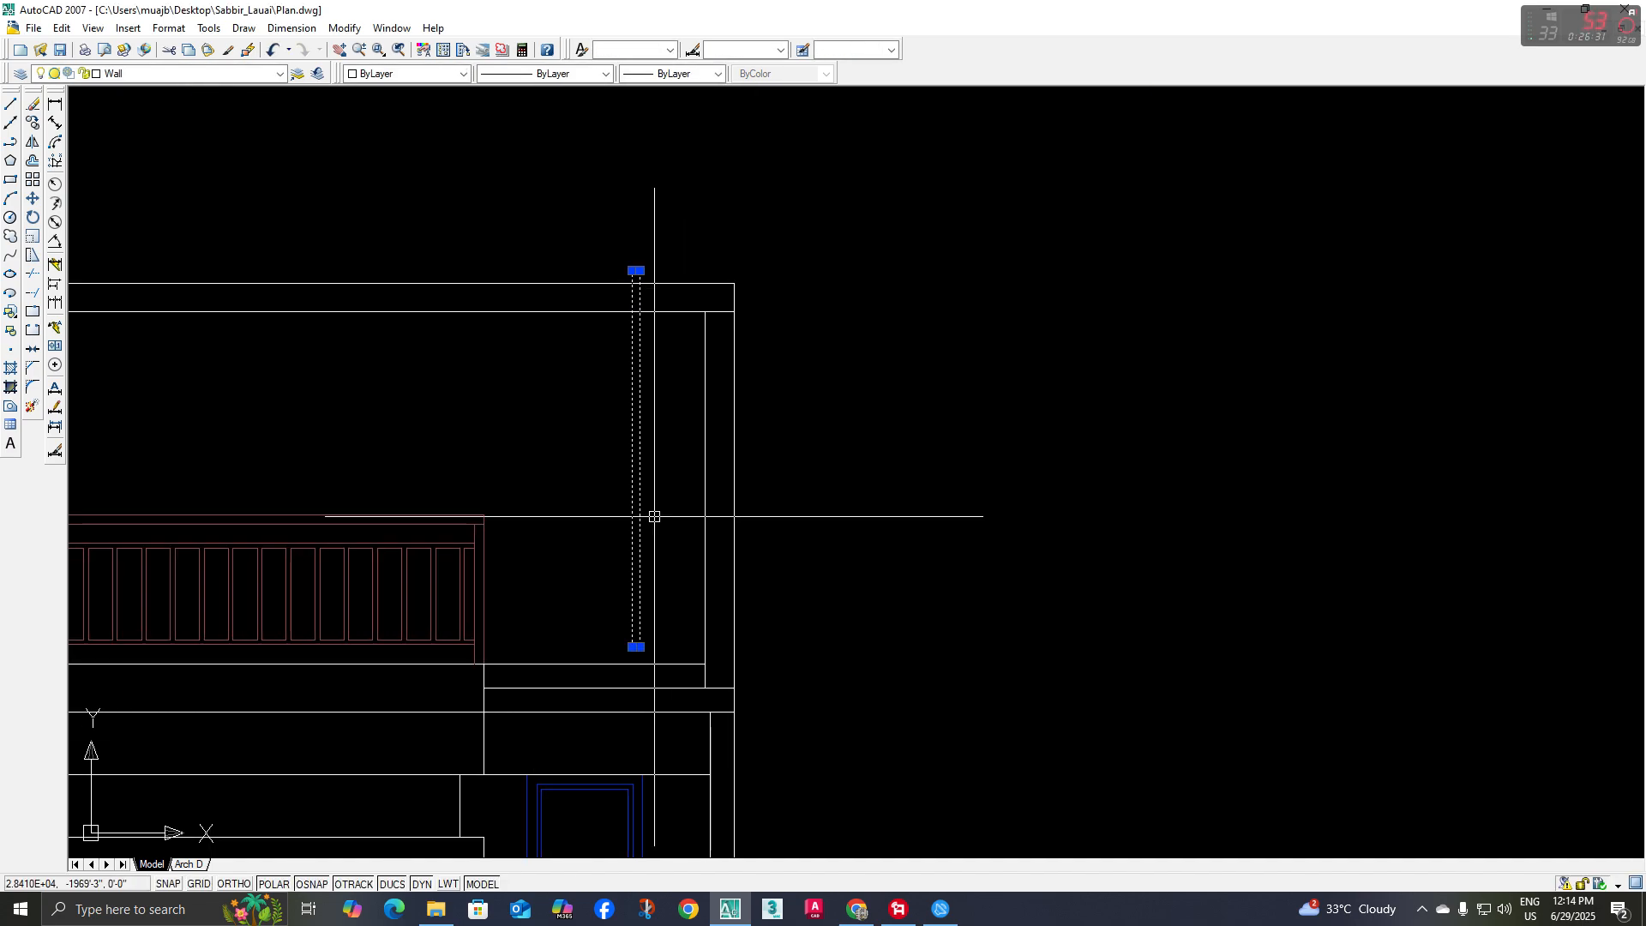
pyautogui.write('m')
pyautogui.press('Return')
pyautogui.scroll(2, 655, 557)
pyautogui.click(631, 689)
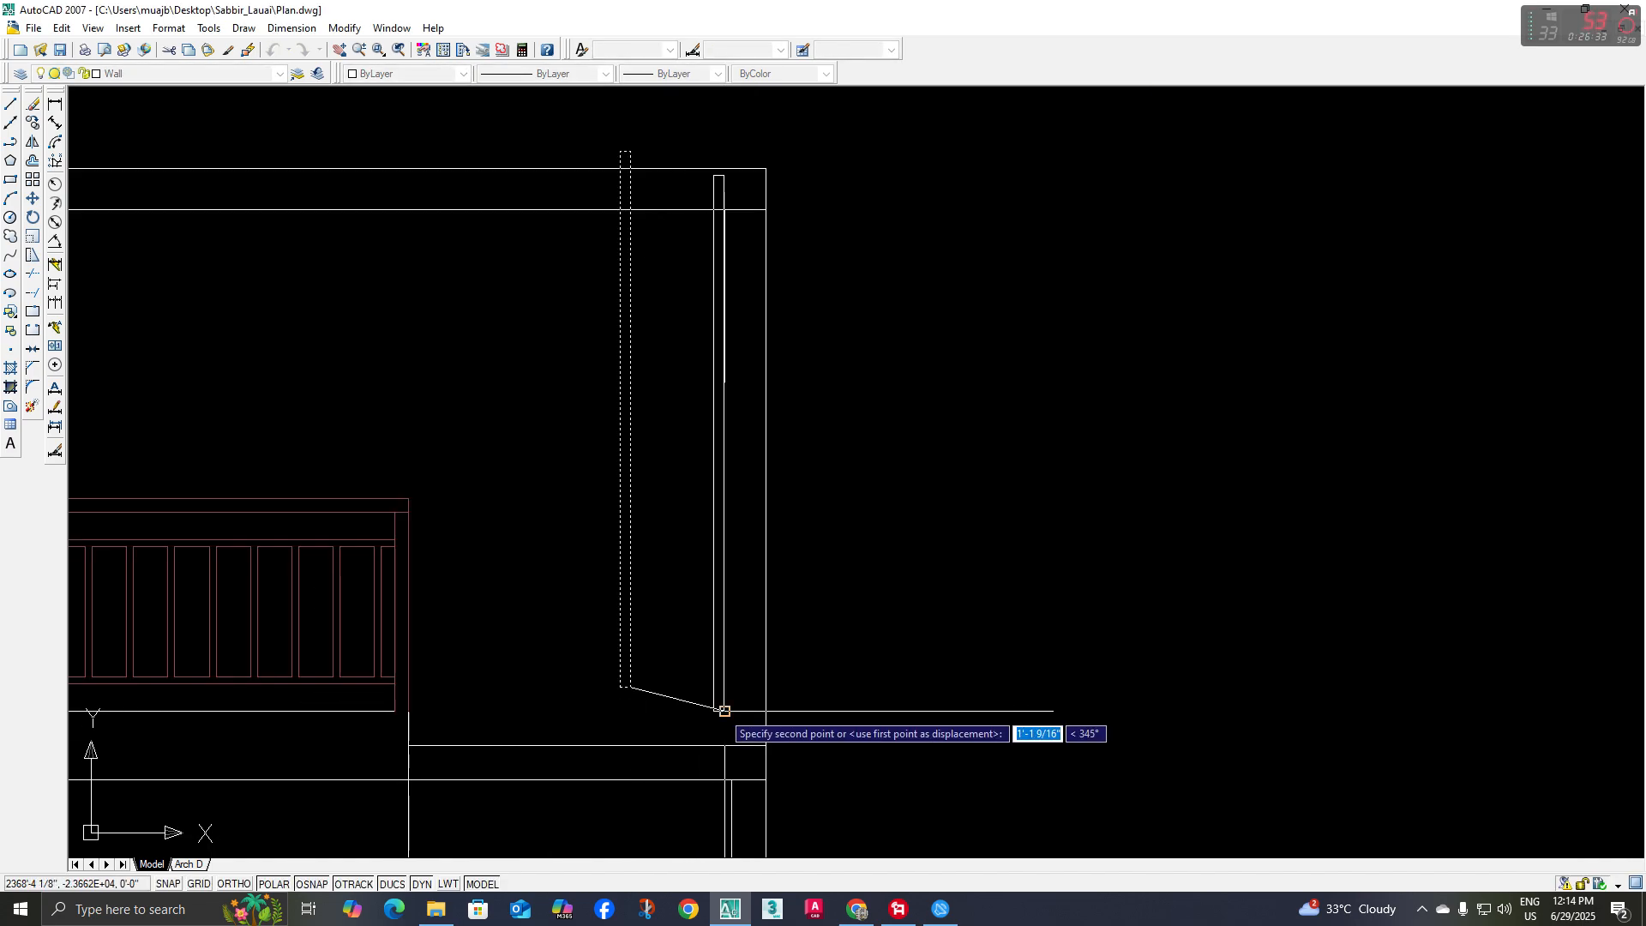
pyautogui.click(725, 711)
# Move the slat 3" away from the right post, towards the railing
pyautogui.click(715, 312)
pyautogui.moveTo(835, 353); pyautogui.dragTo(828, 351, button='middle')
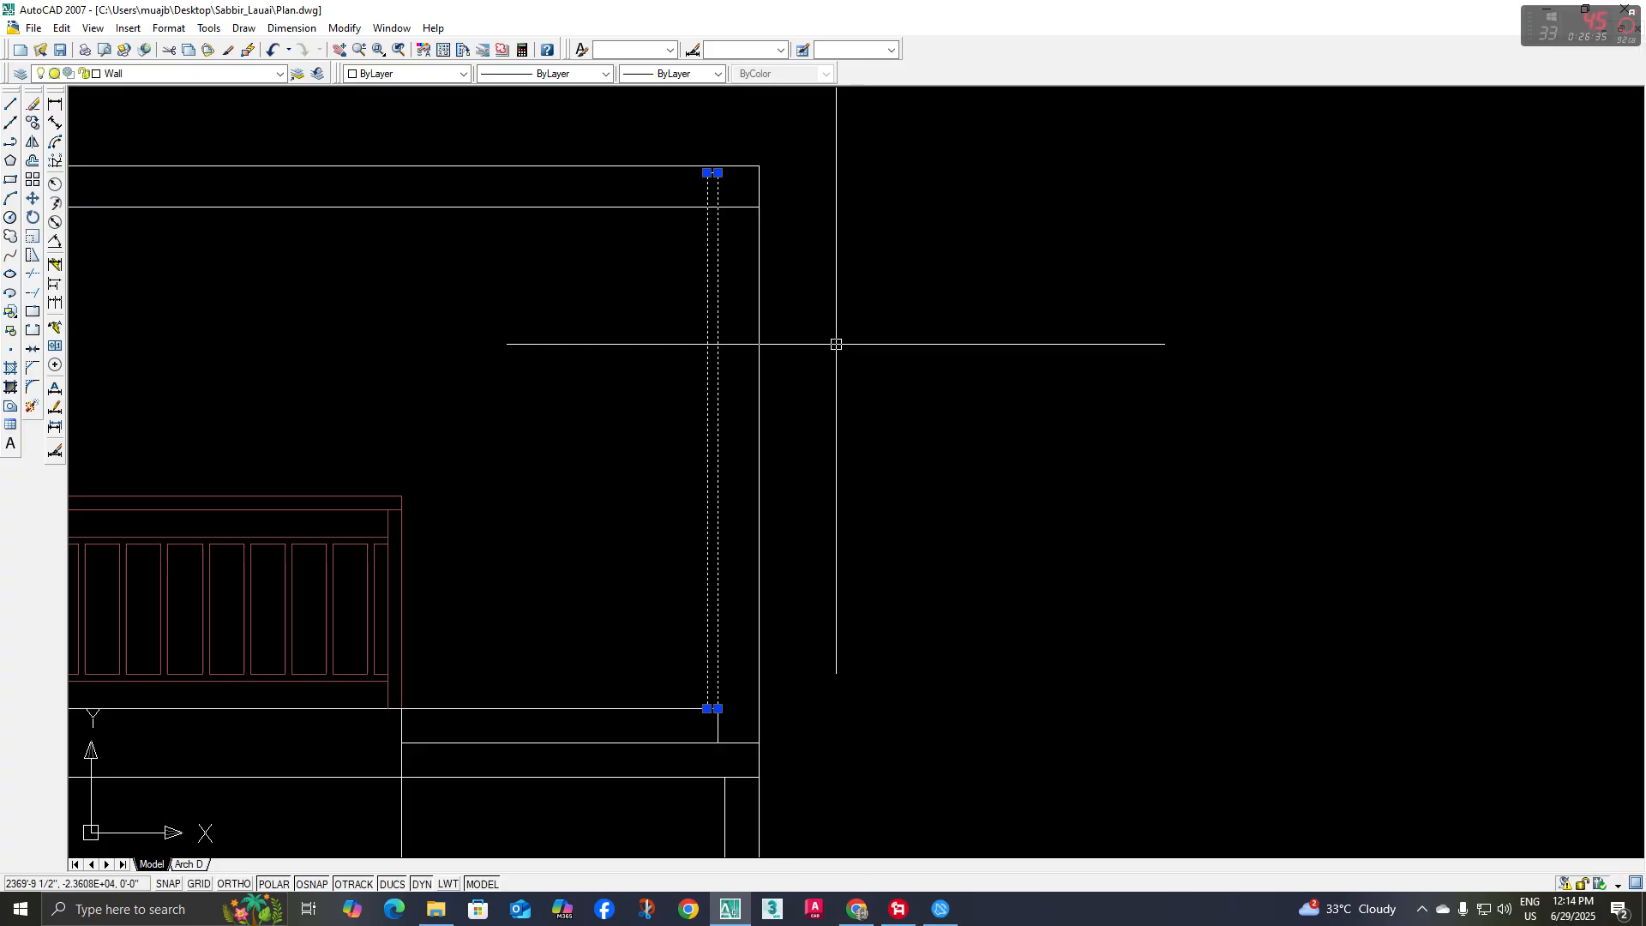
pyautogui.write('m')
pyautogui.press('Return')
pyautogui.click(984, 337)
pyautogui.write('3')
pyautogui.press('Return')
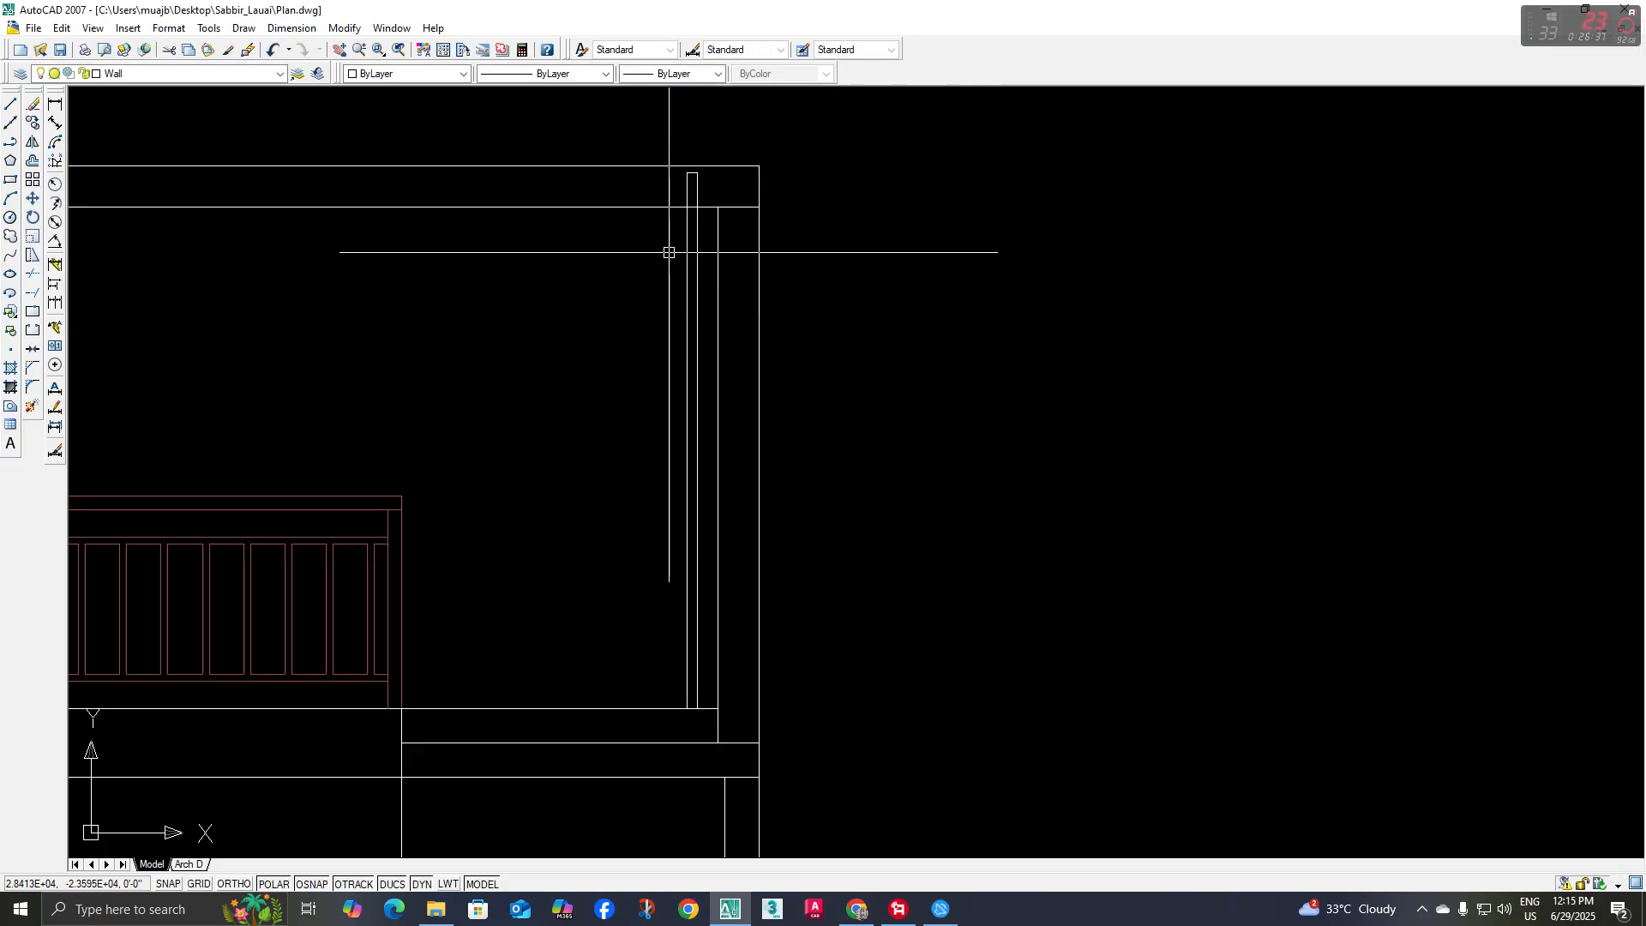
# Stretch the slat's upper end down to the underside of the pergola beam
pyautogui.scroll(2, 699, 198)
pyautogui.click(715, 160)
pyautogui.click(628, 182)
pyautogui.write('s')
pyautogui.press('Return')
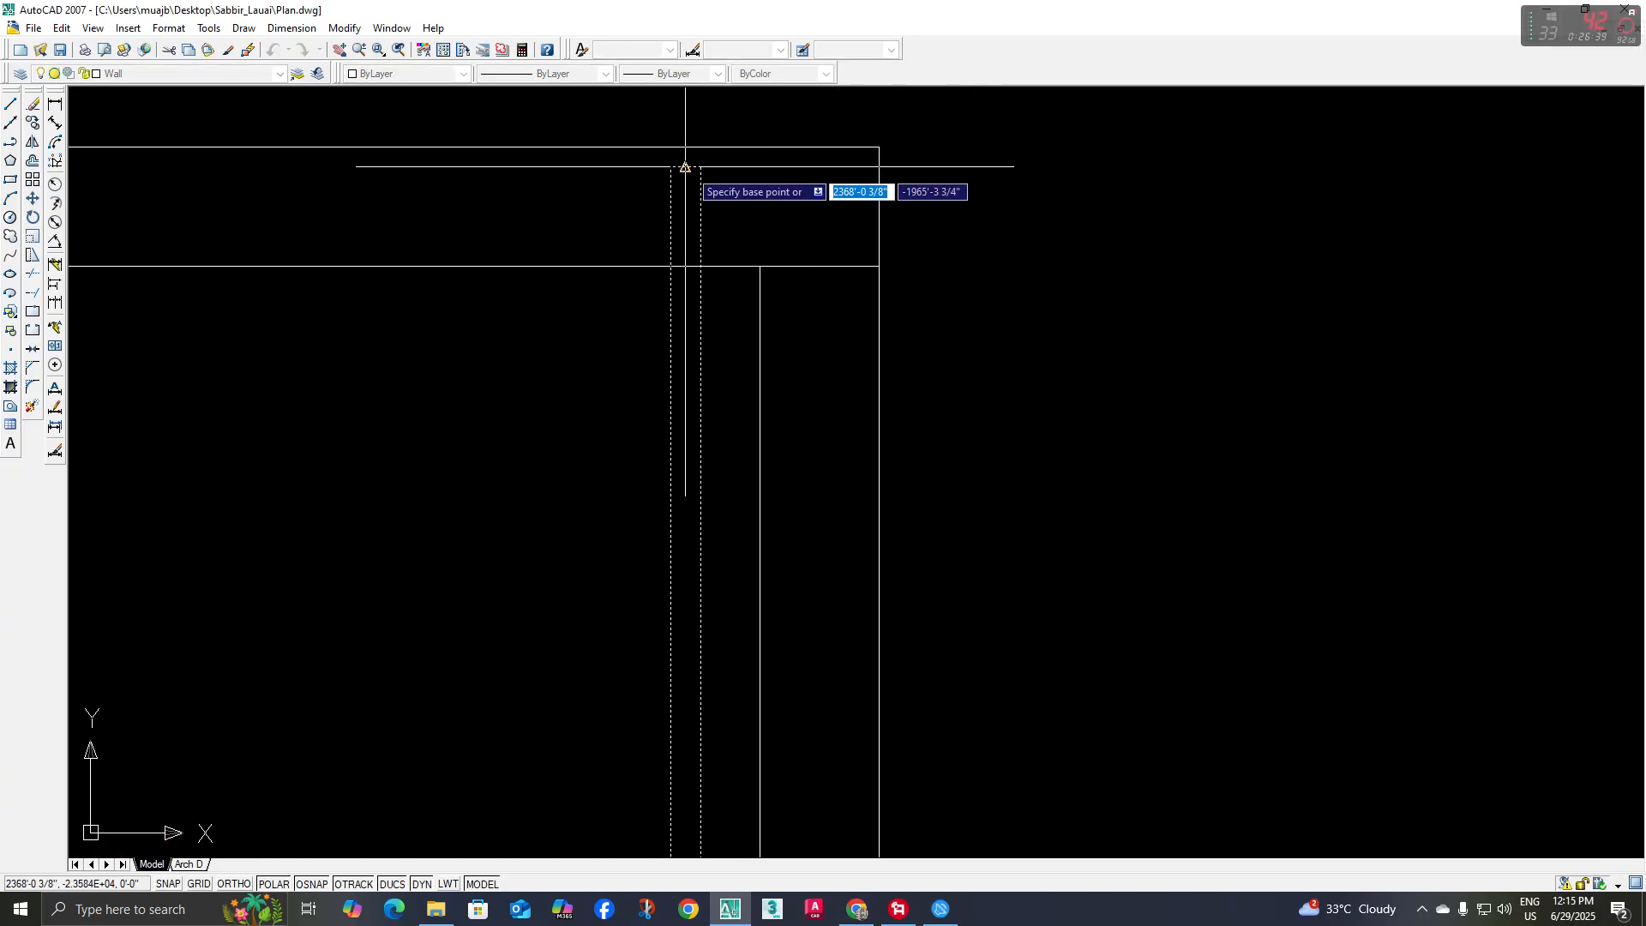
pyautogui.click(685, 167)
pyautogui.click(686, 266)
pyautogui.scroll(-2, 713, 351)
pyautogui.scroll(-1, 710, 326)
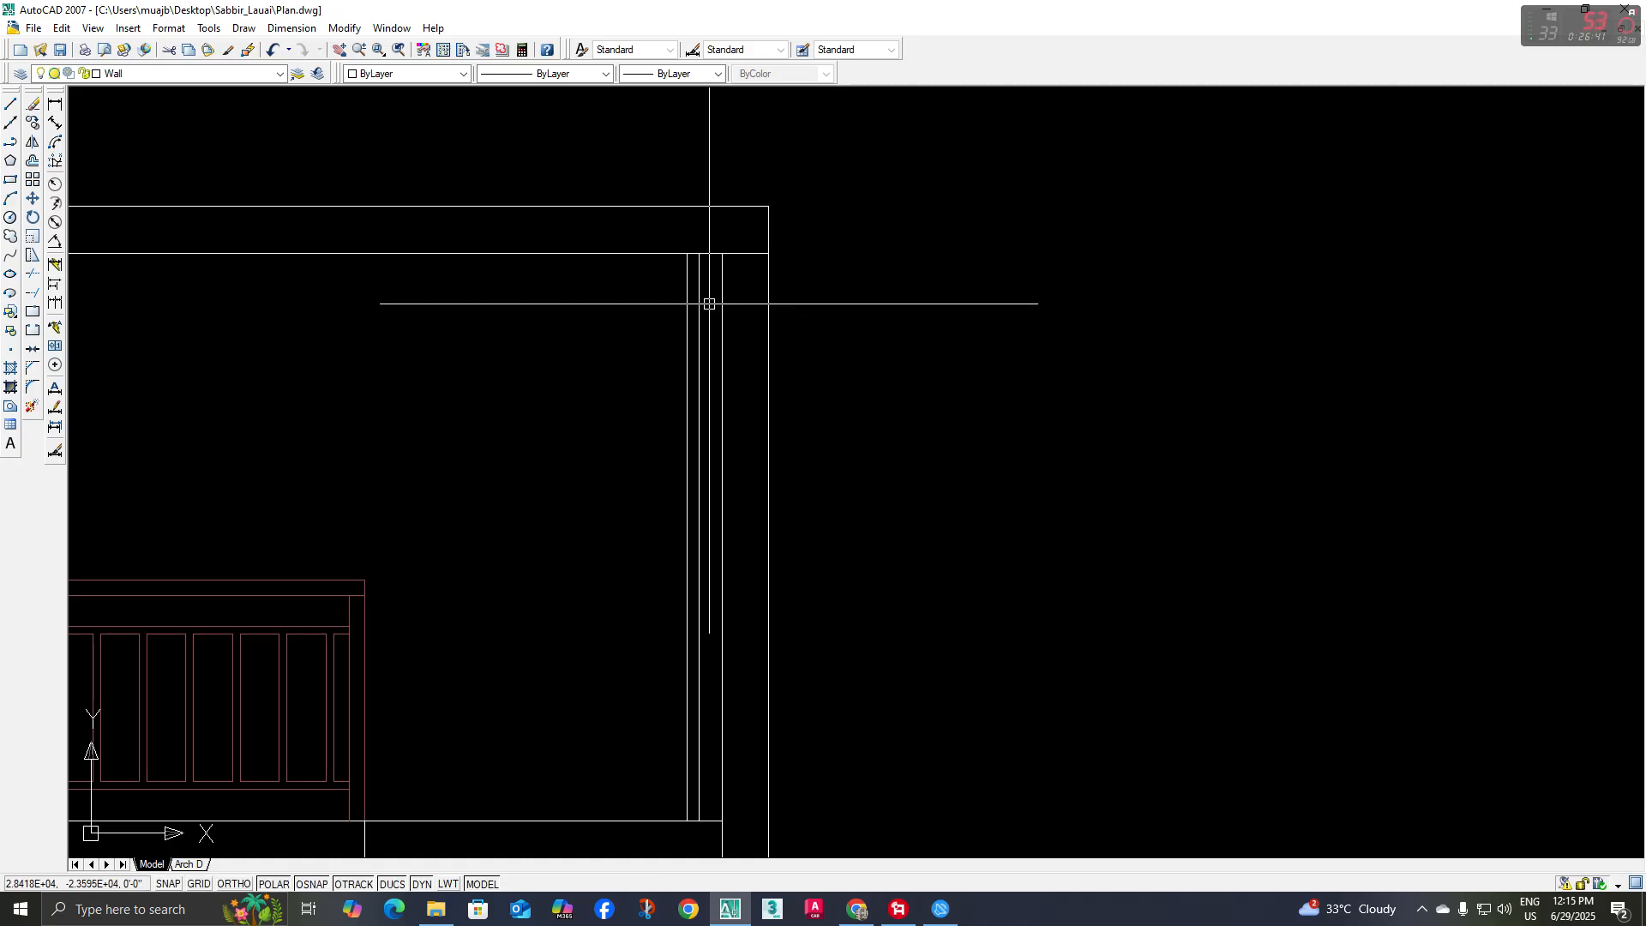
pyautogui.press('Escape')
# Match the slat's properties to those of the terrace railing
pyautogui.scroll(-2, 710, 261)
pyautogui.write('ma')
pyautogui.press('Return')
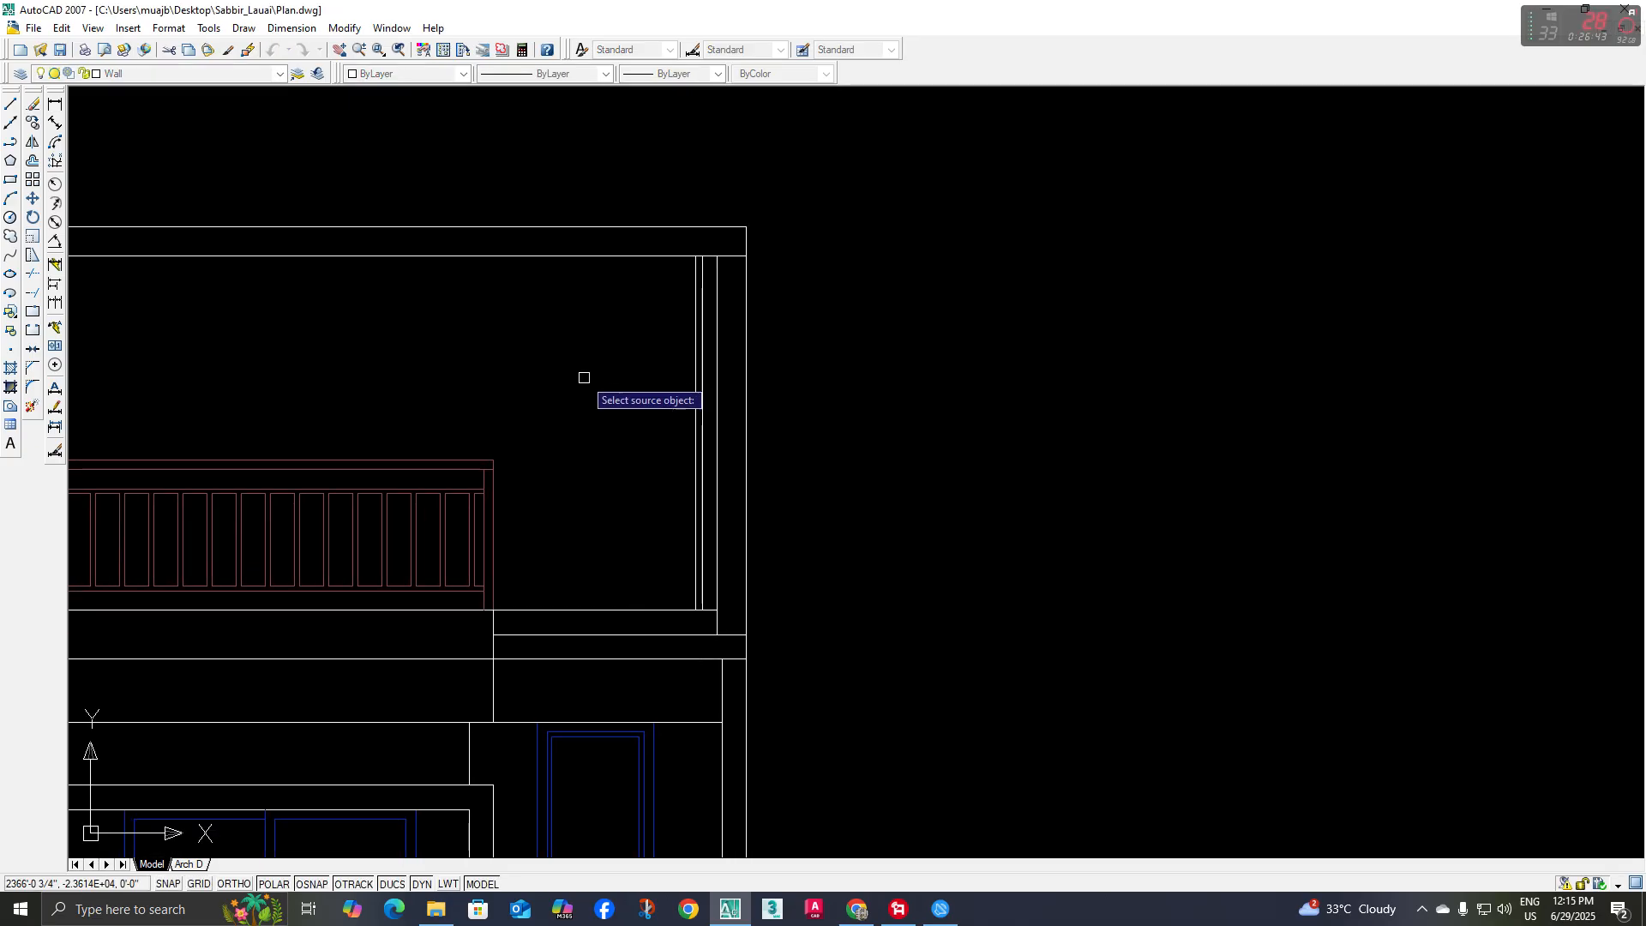
pyautogui.scroll(2, 690, 336)
pyautogui.click(698, 337)
pyautogui.click(708, 367)
pyautogui.press('Return')
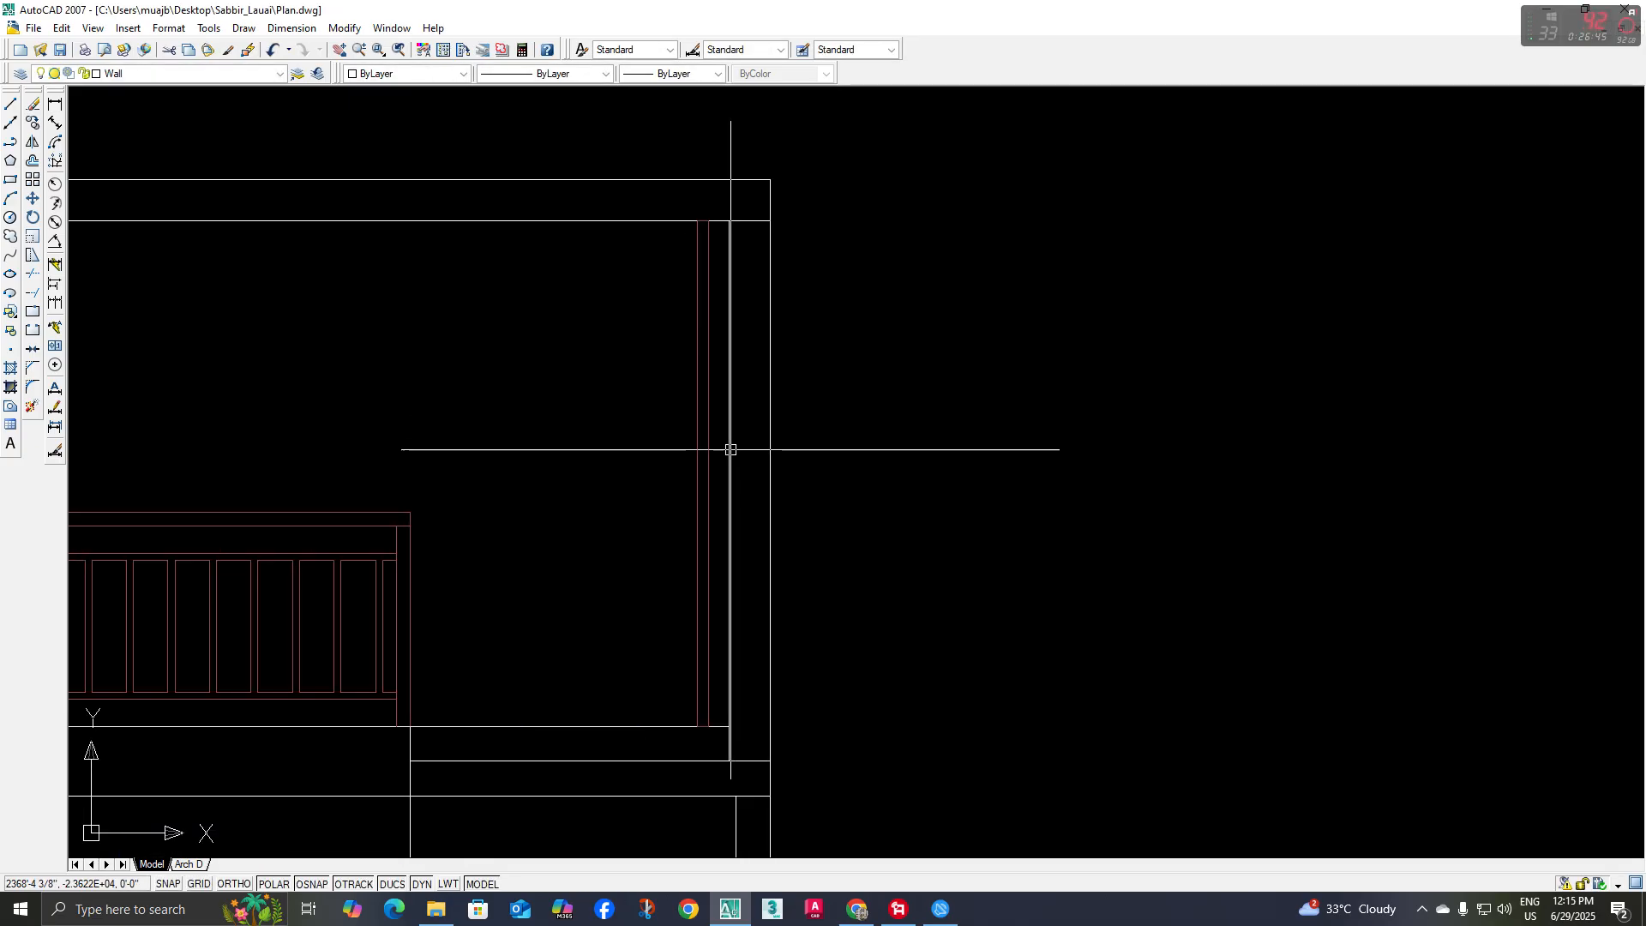
# Copy the slat repeatedly with the same 3" gap to fill the opening between the right post and the railing
pyautogui.click(715, 455)
pyautogui.click(675, 461)
pyautogui.click(36, 126)
pyautogui.moveTo(712, 691); pyautogui.dragTo(764, 514, button='middle')
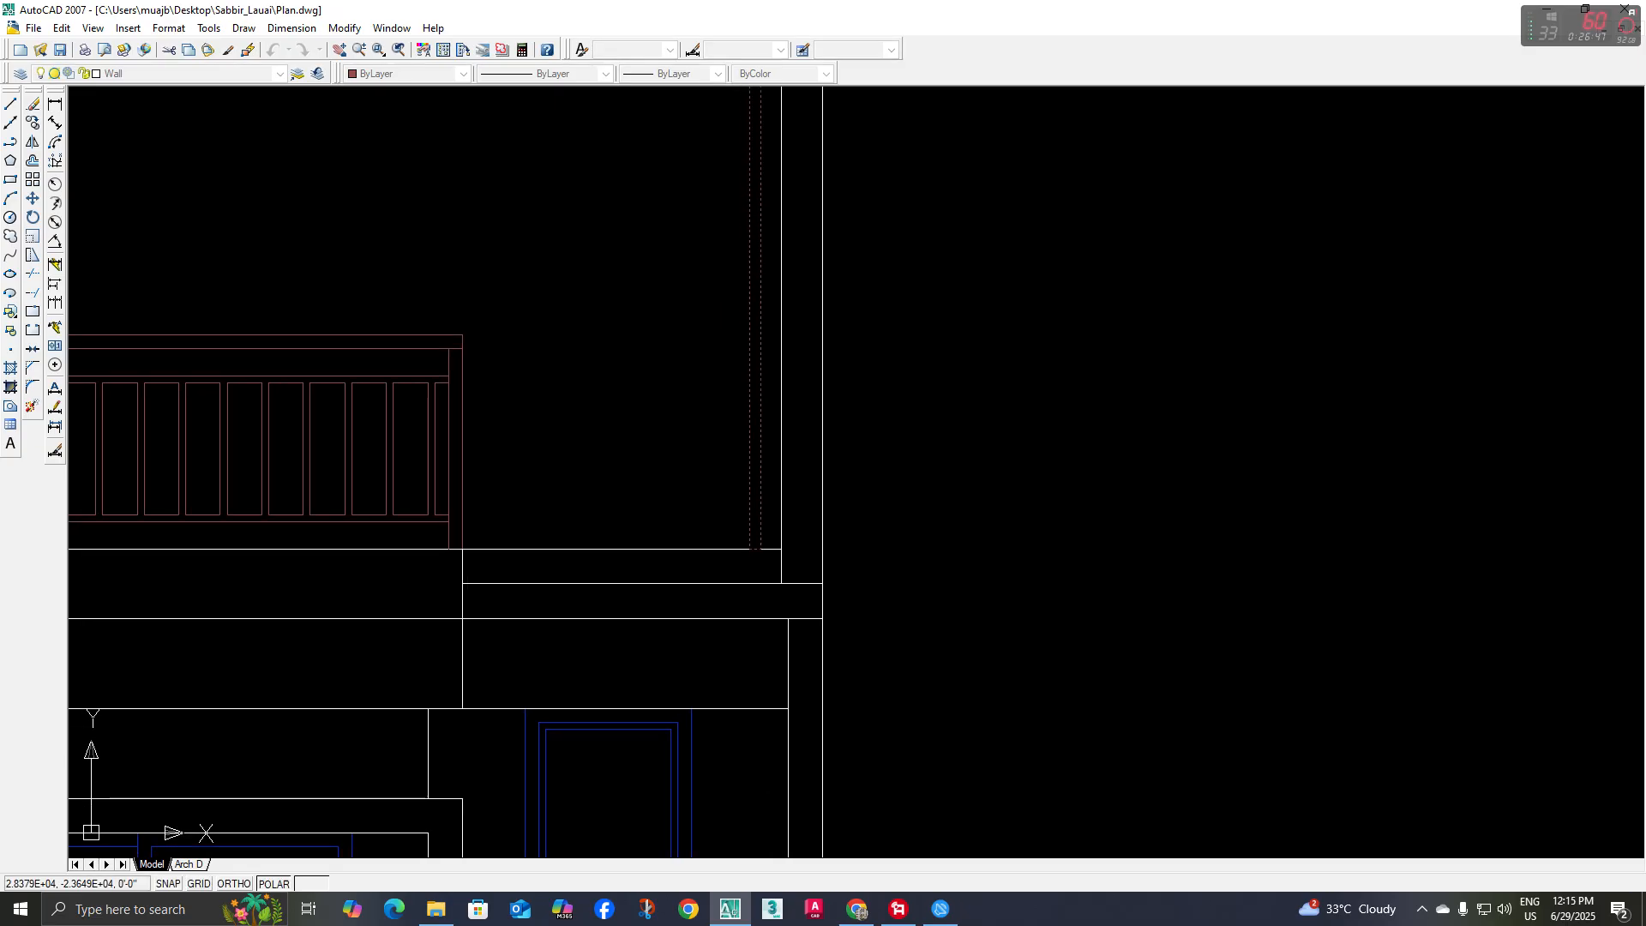
pyautogui.click(780, 549)
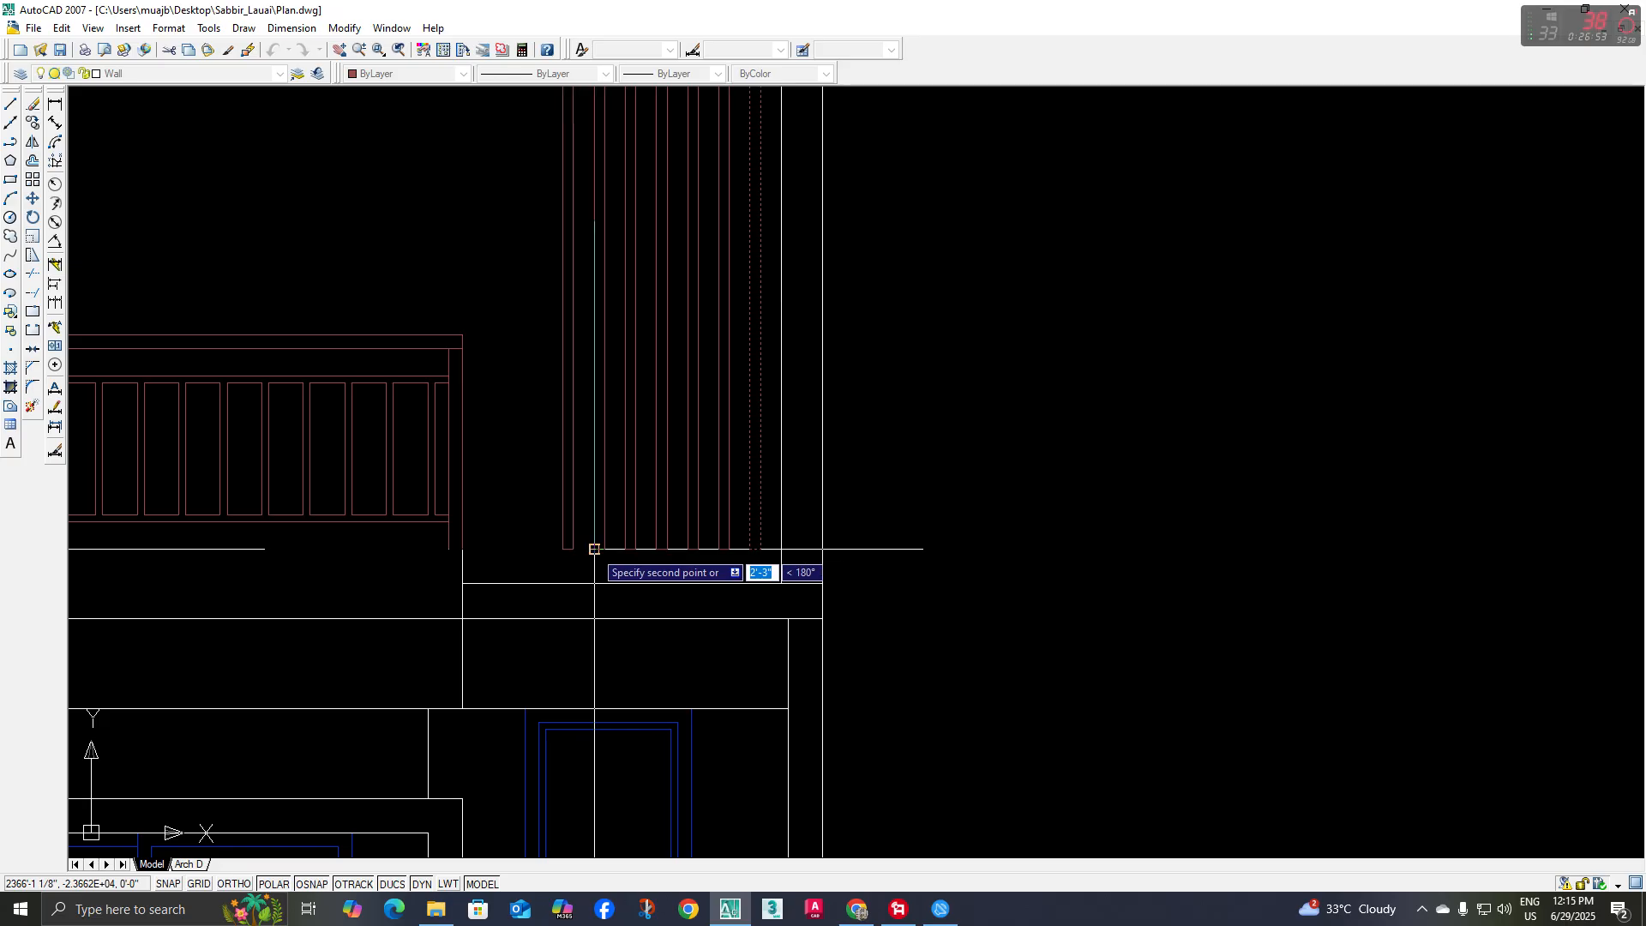
pyautogui.click(563, 550)
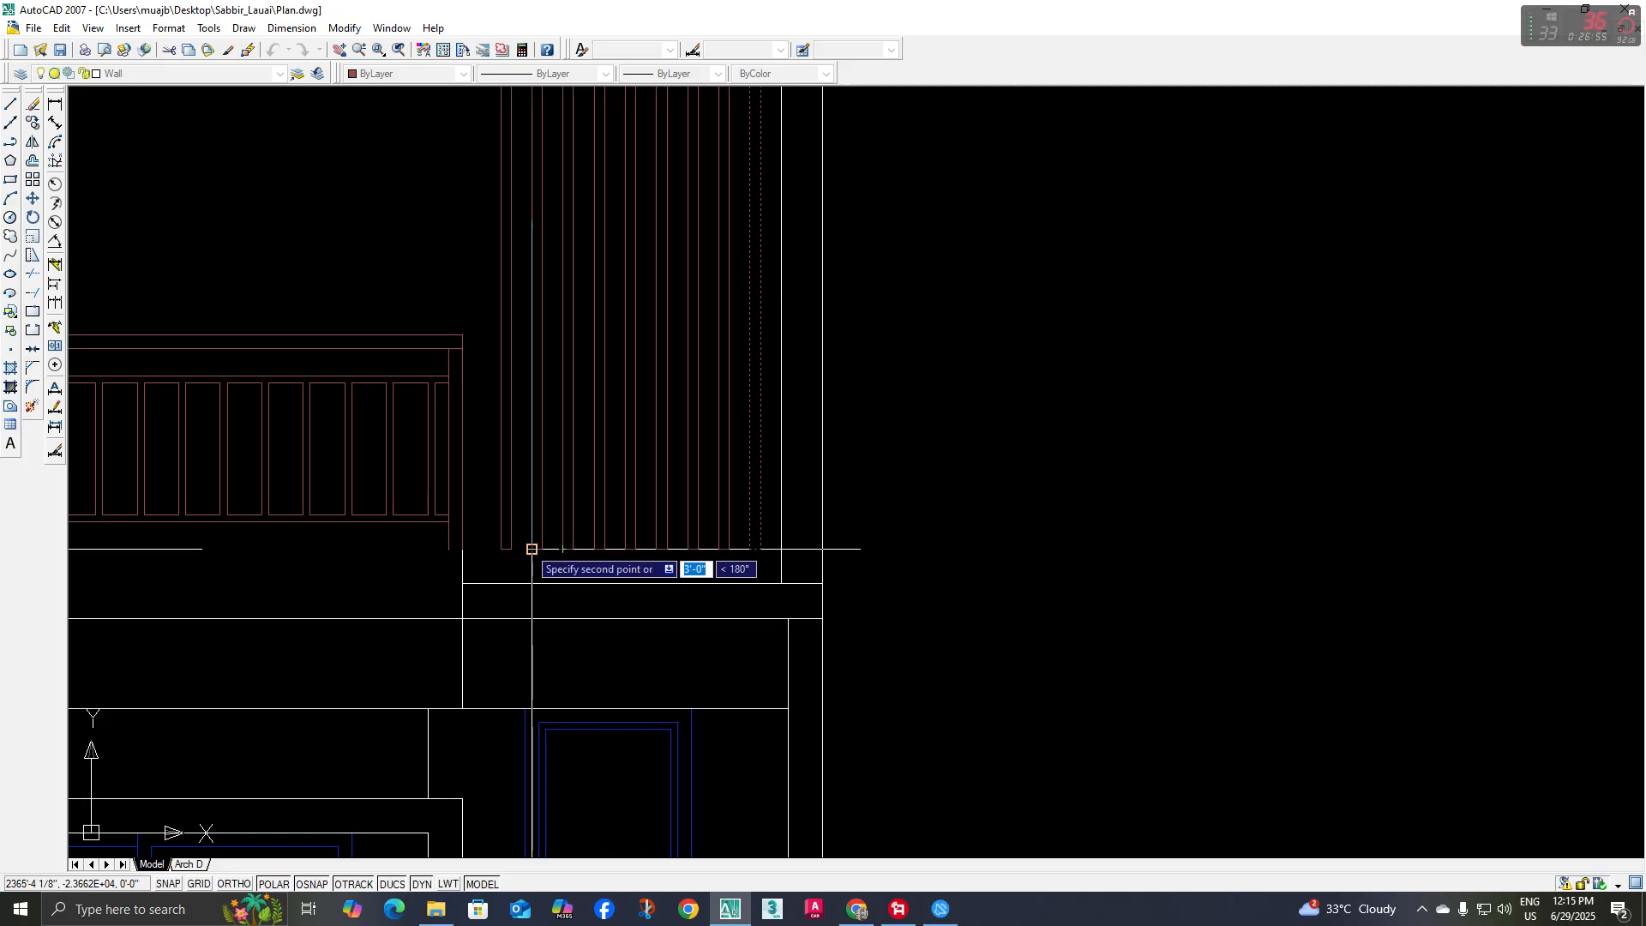
pyautogui.click(500, 545)
pyautogui.scroll(-3, 500, 545)
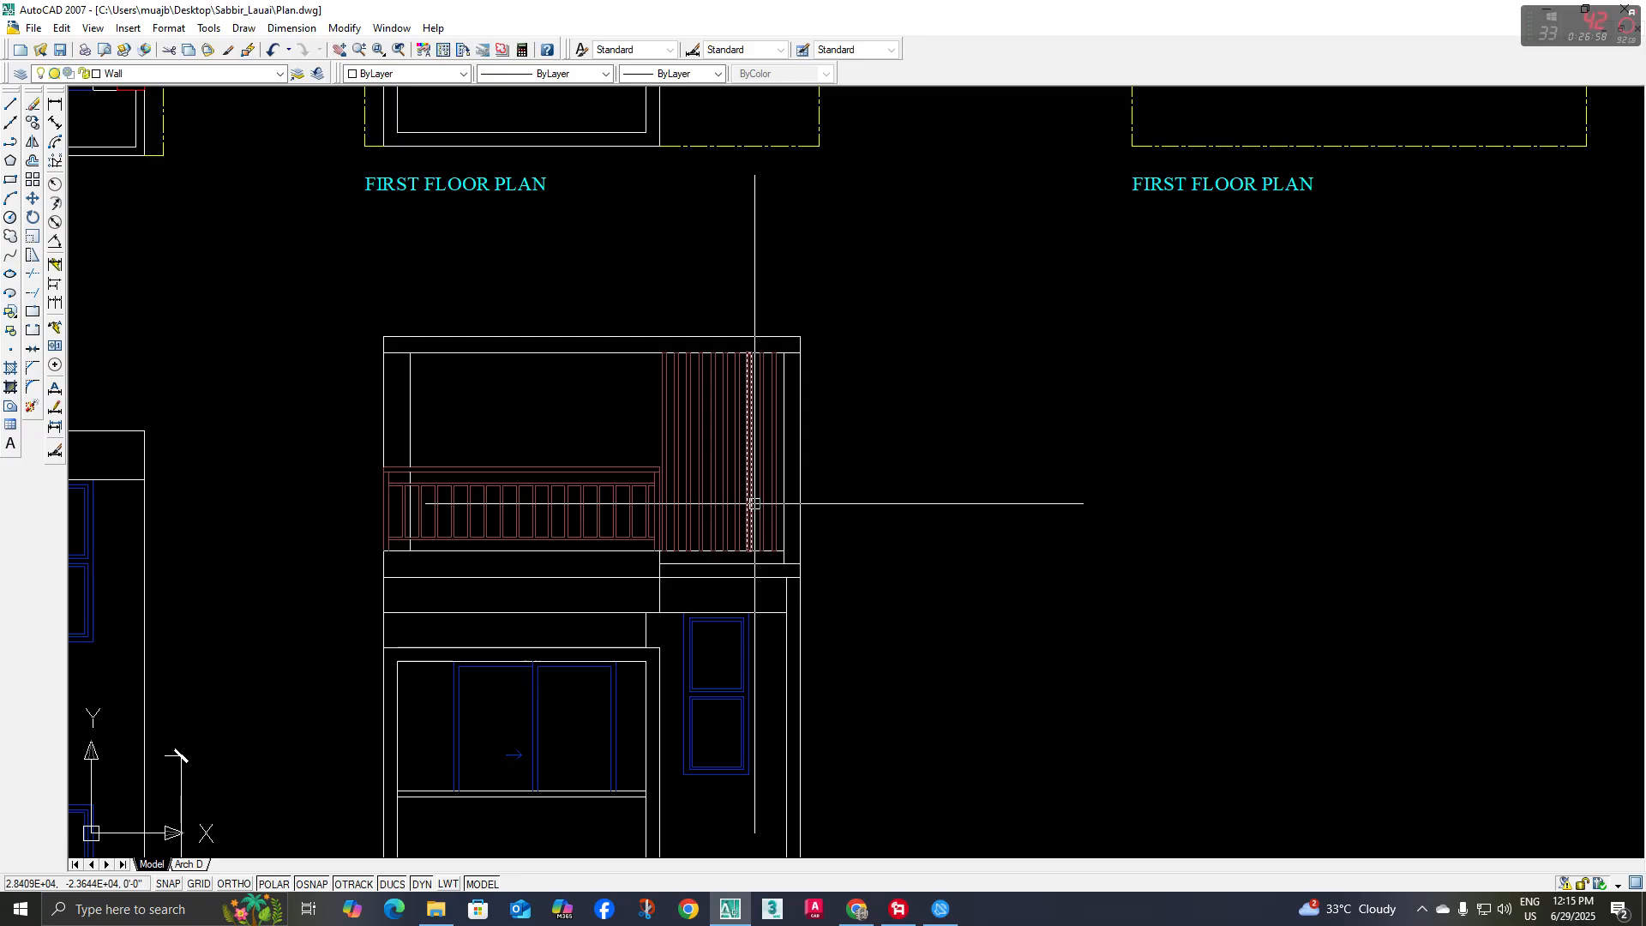
pyautogui.moveTo(507, 558); pyautogui.dragTo(570, 544, button='middle')
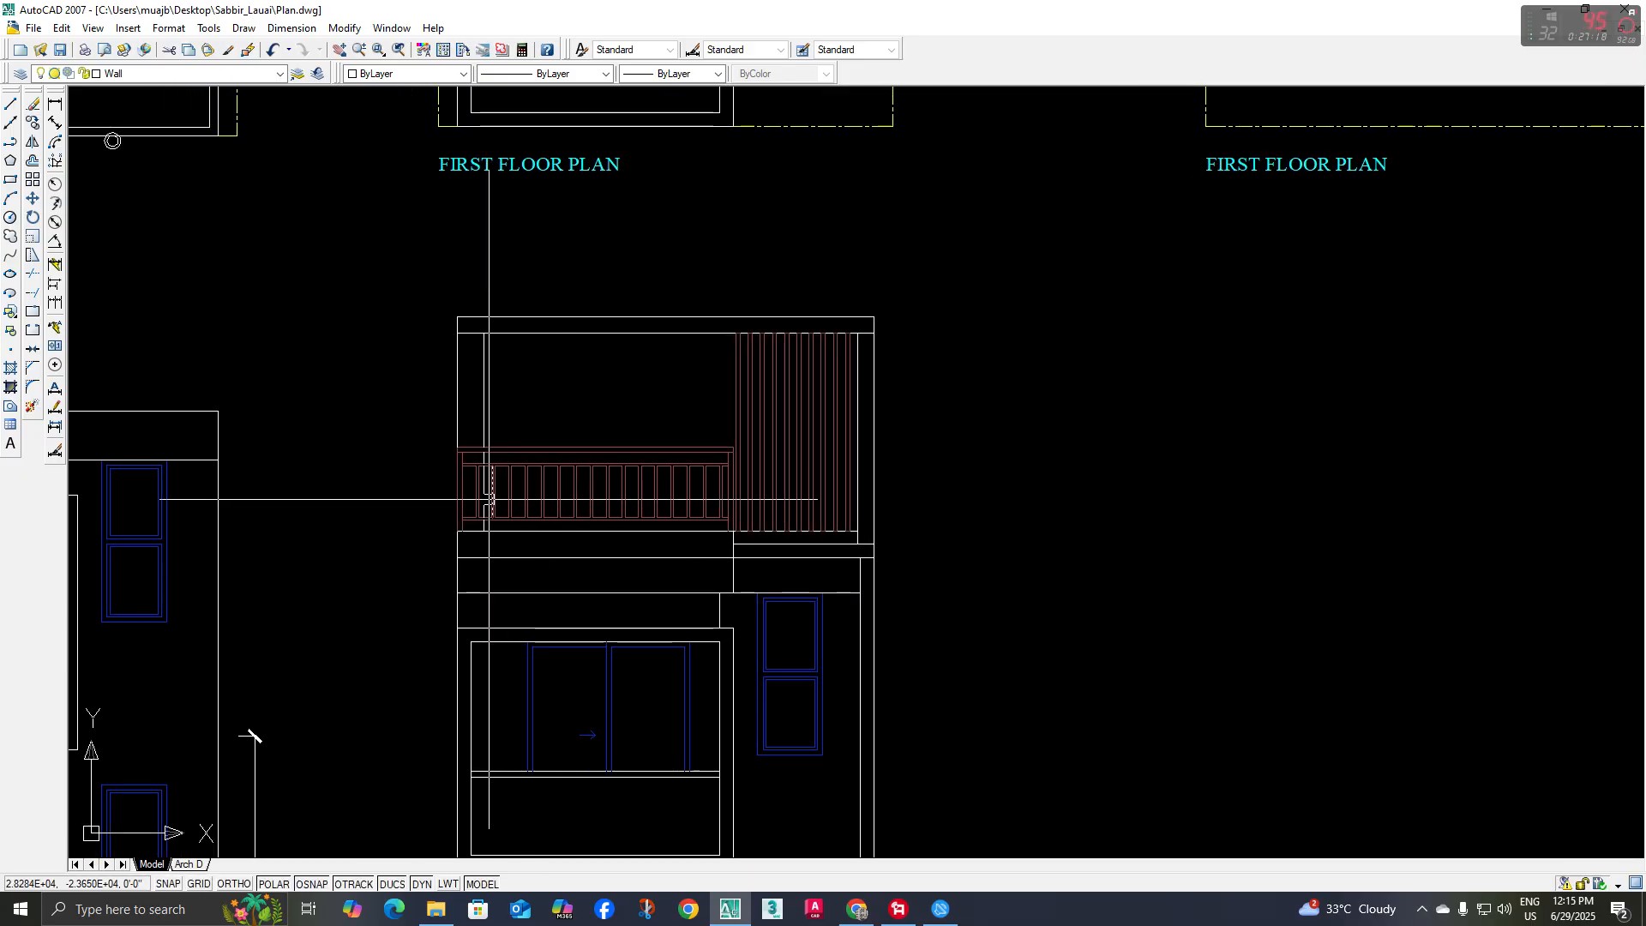
# Place a vertical construction line at the left outer edge of the open-to-sky plan's front column and erase the misplaced one beside it
pyautogui.moveTo(662, 654); pyautogui.dragTo(663, 561, button='middle')
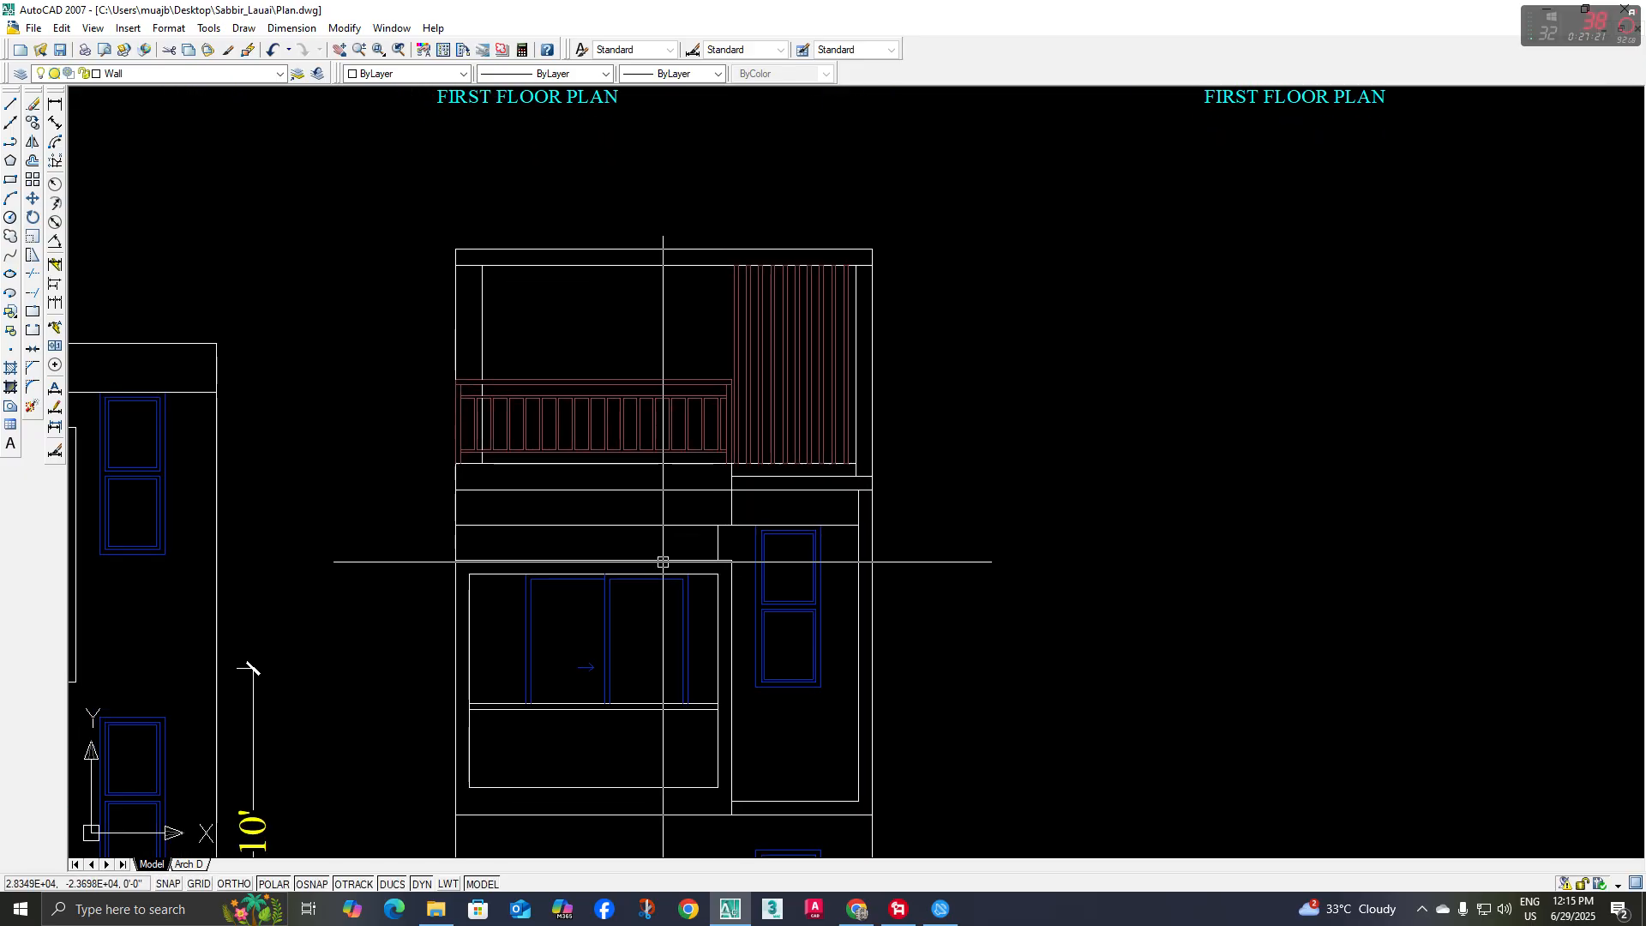
pyautogui.scroll(-5, 663, 562)
pyautogui.moveTo(797, 496)
pyautogui.mouseDown(button='middle')
pyautogui.moveTo(785, 531)
pyautogui.moveTo(797, 459)
pyautogui.moveTo(660, 446)
pyautogui.mouseUp(button='middle')
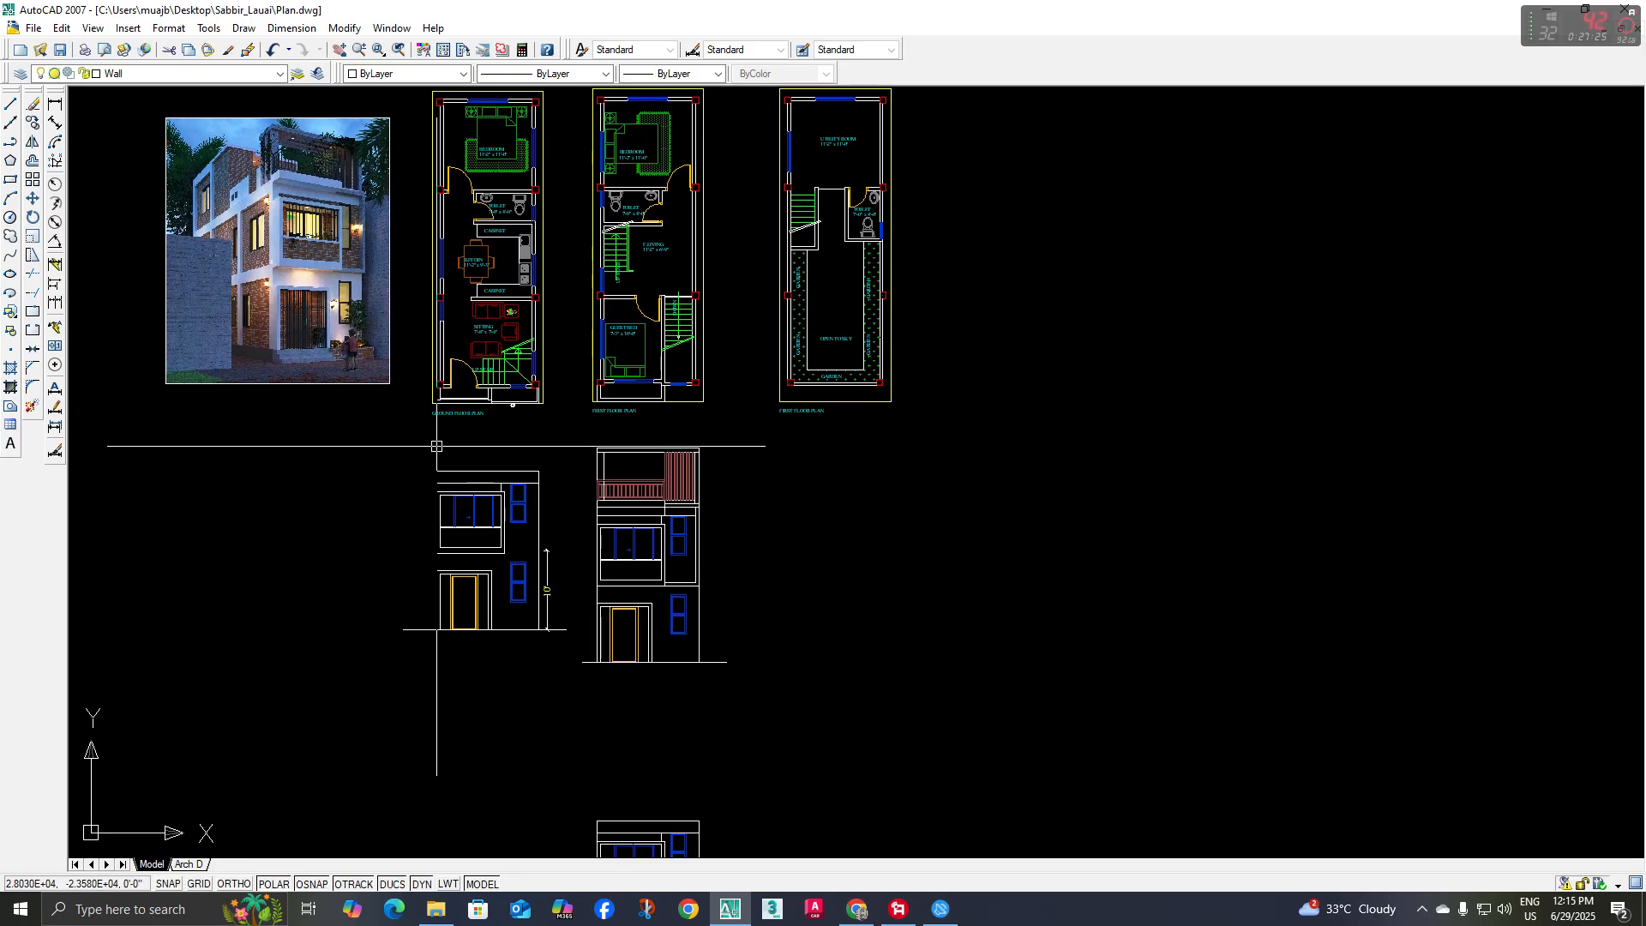
pyautogui.click(13, 126)
pyautogui.moveTo(566, 475); pyautogui.dragTo(522, 497, button='middle')
pyautogui.write('v')
pyautogui.press('space')
pyautogui.moveTo(793, 357); pyautogui.dragTo(789, 415, button='middle')
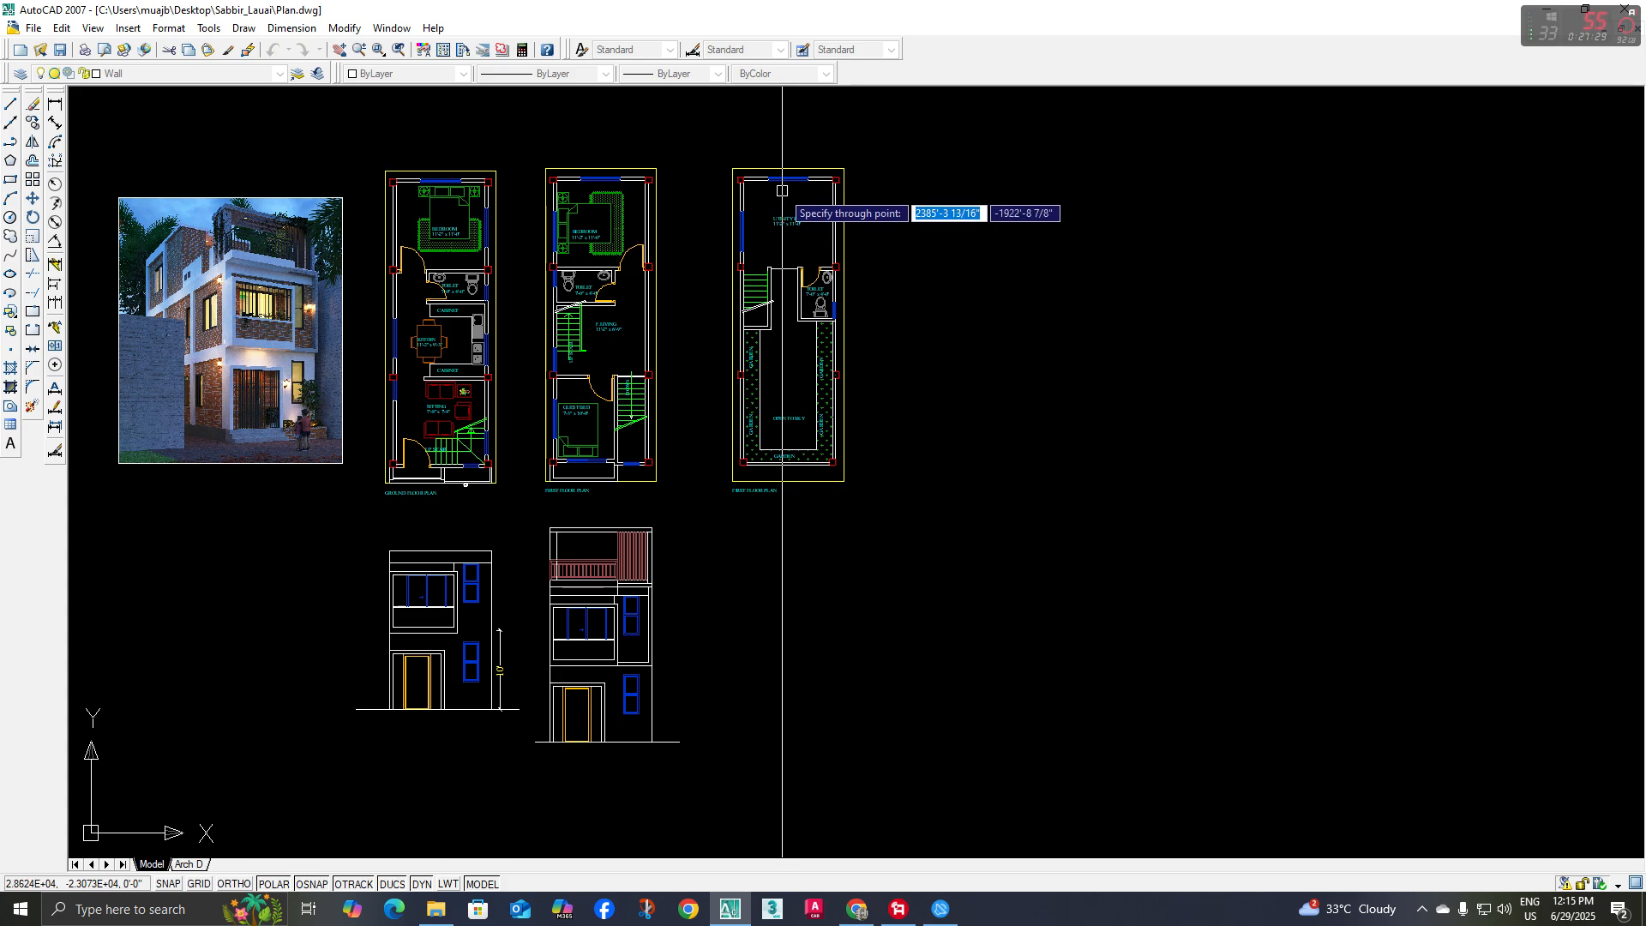
pyautogui.scroll(3, 754, 451)
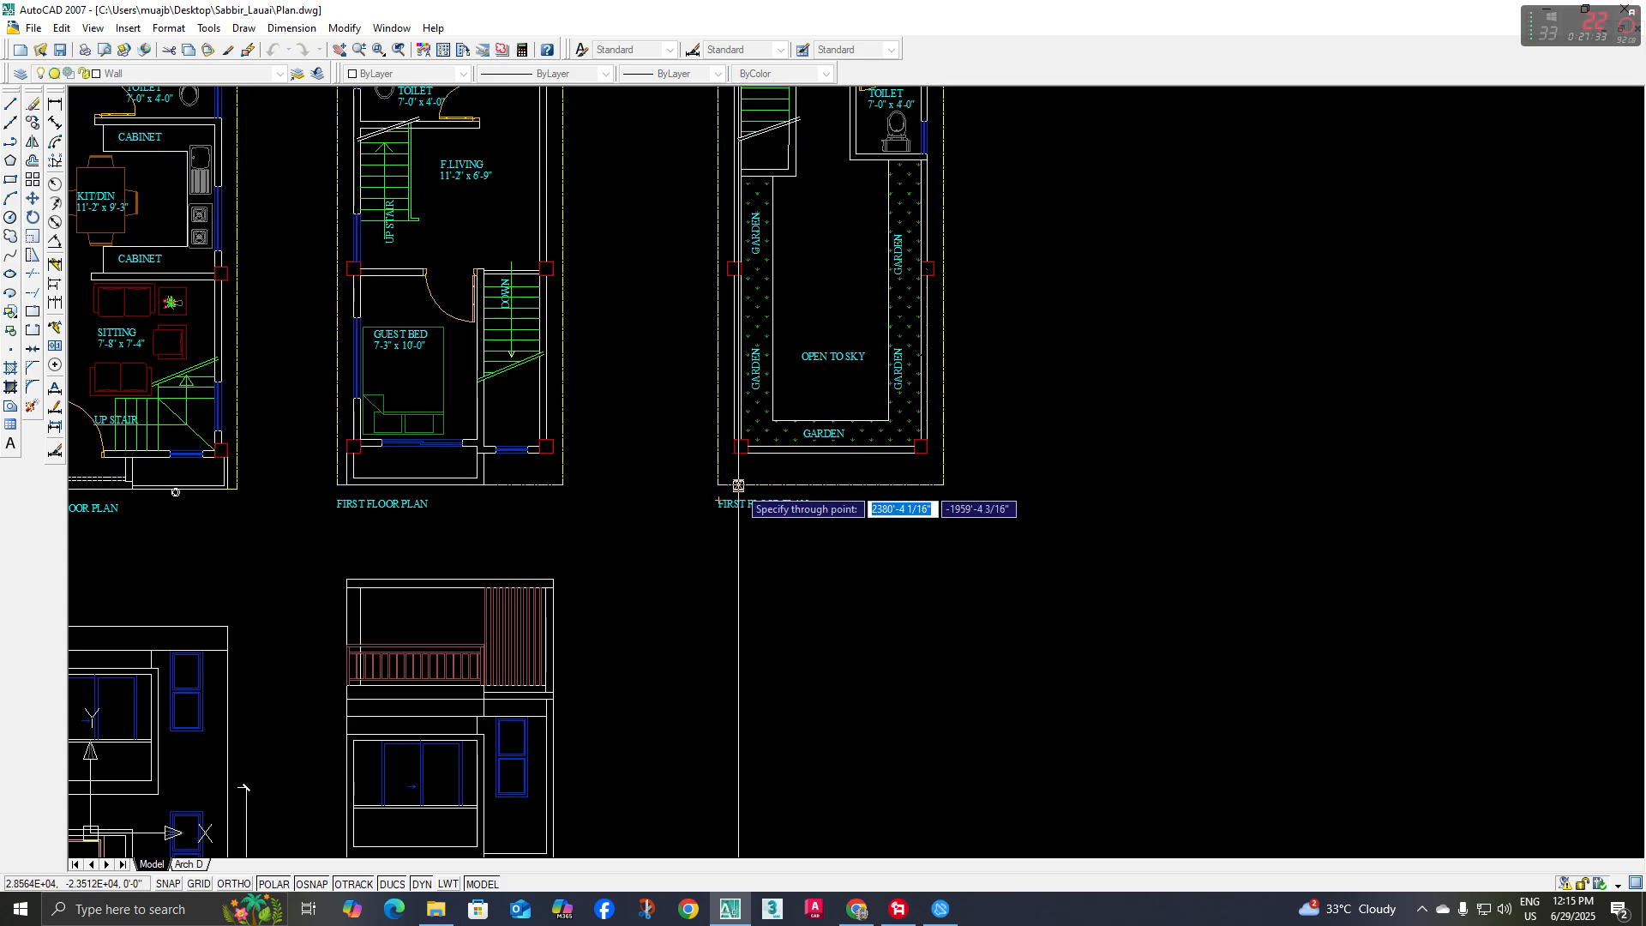
pyautogui.write('v')
pyautogui.press('BackSpace')
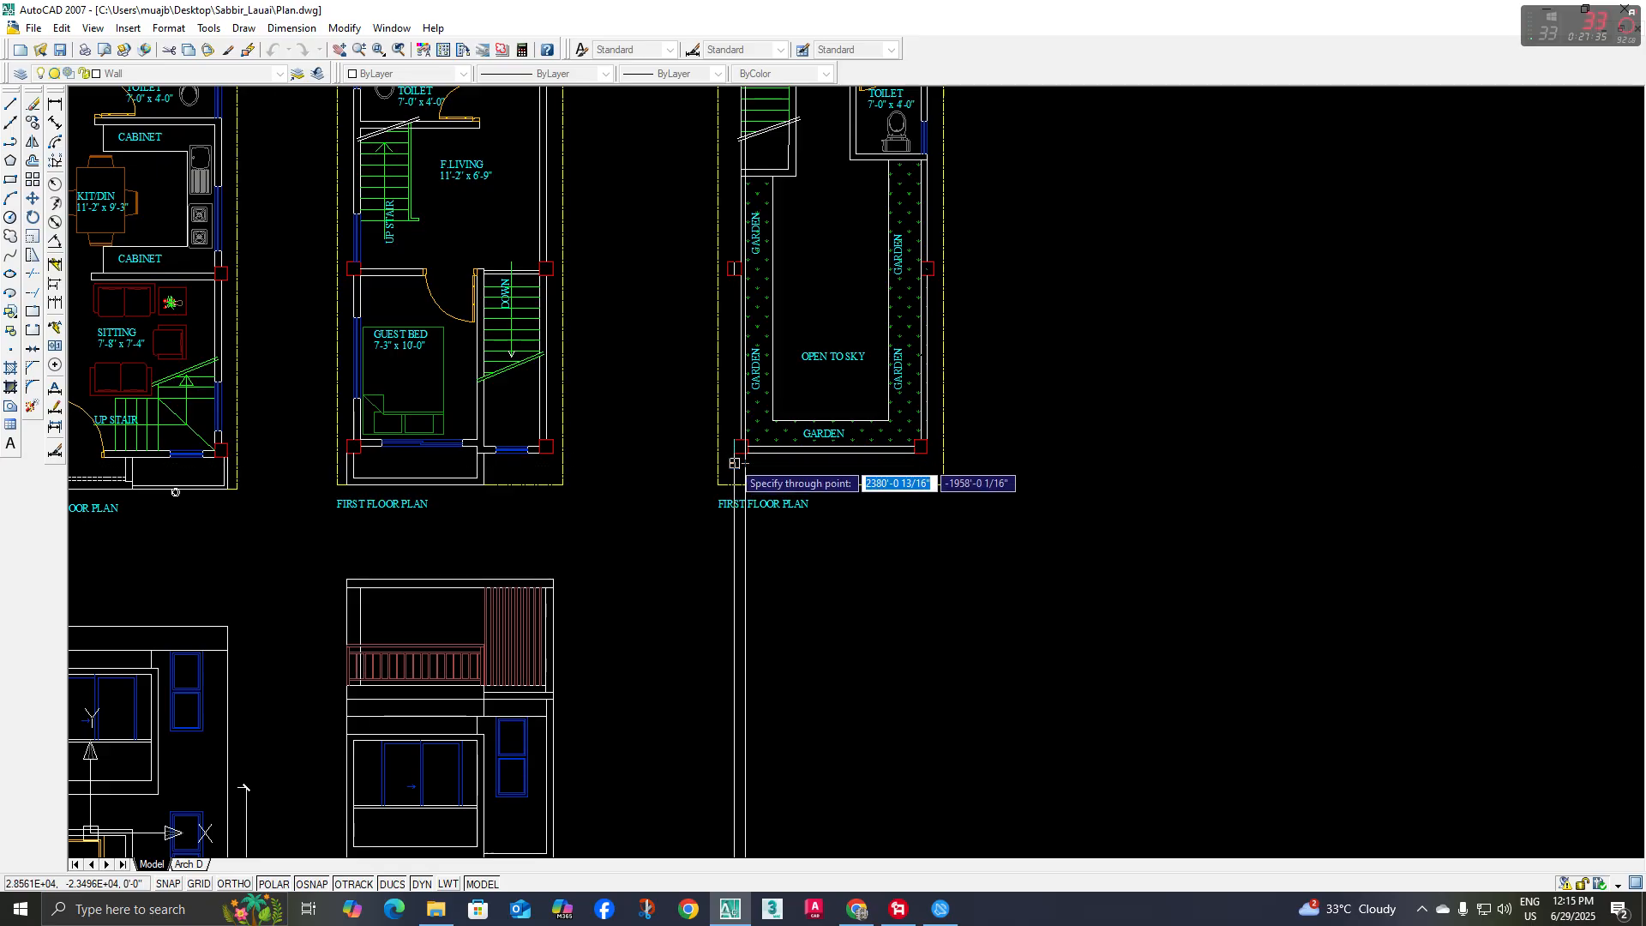
pyautogui.scroll(4, 735, 453)
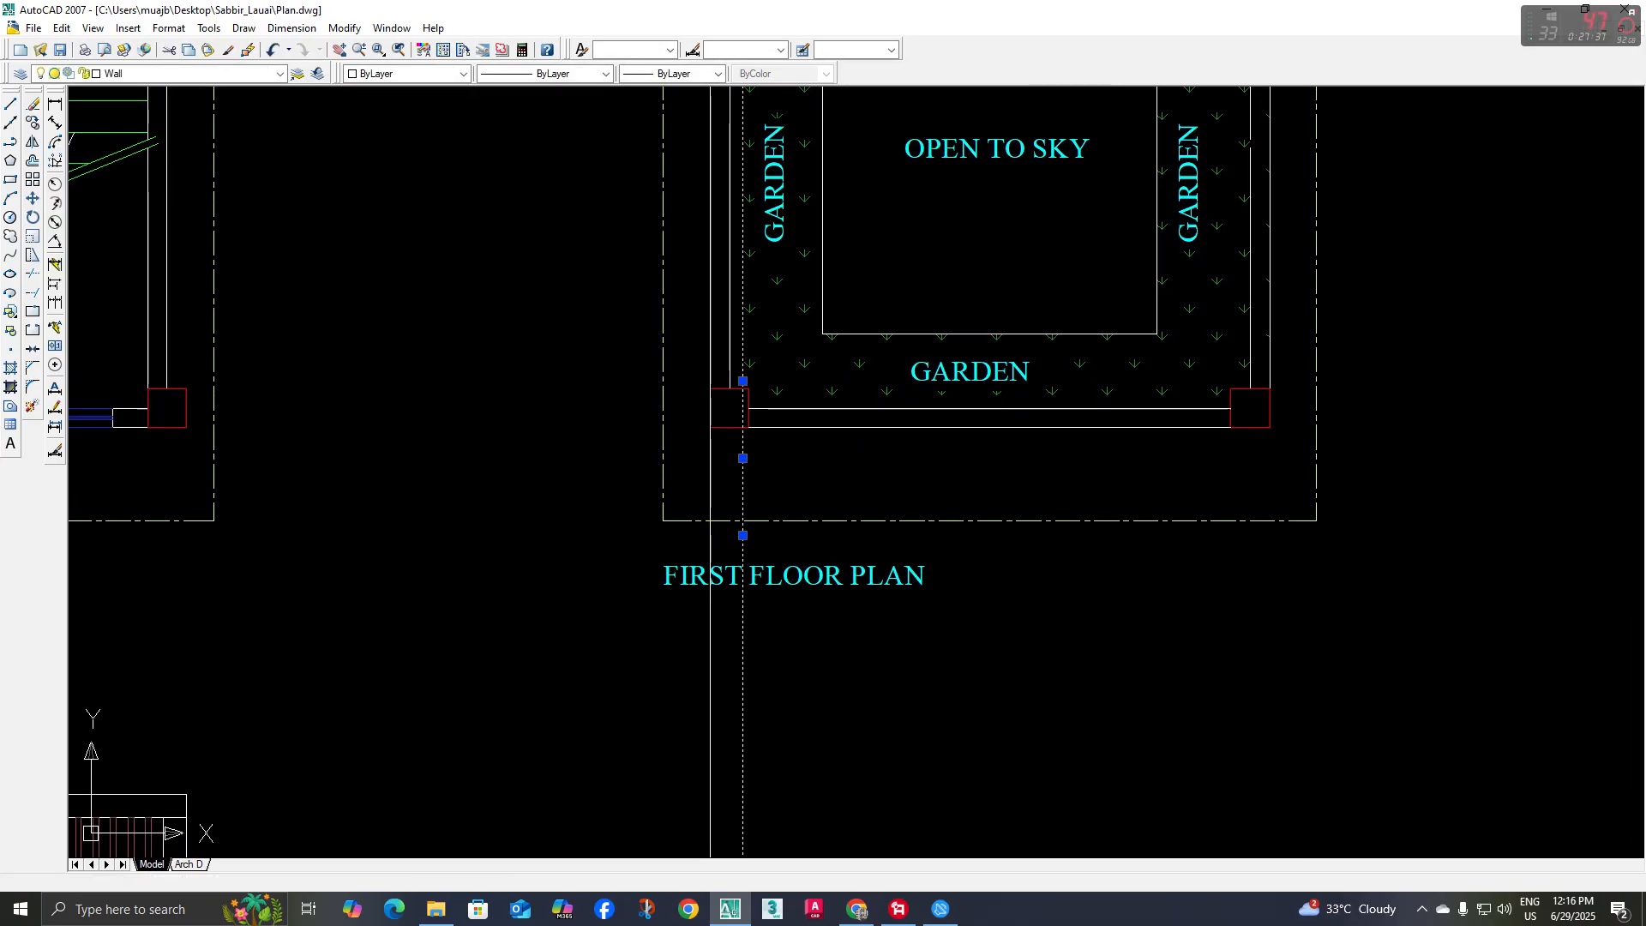
pyautogui.scroll(-10, 744, 497)
# Copy the complete three-storey front elevation from its lower-left ground corner onto the construction line below the open-to-sky plan
pyautogui.scroll(2, 744, 499)
pyautogui.click(496, 400)
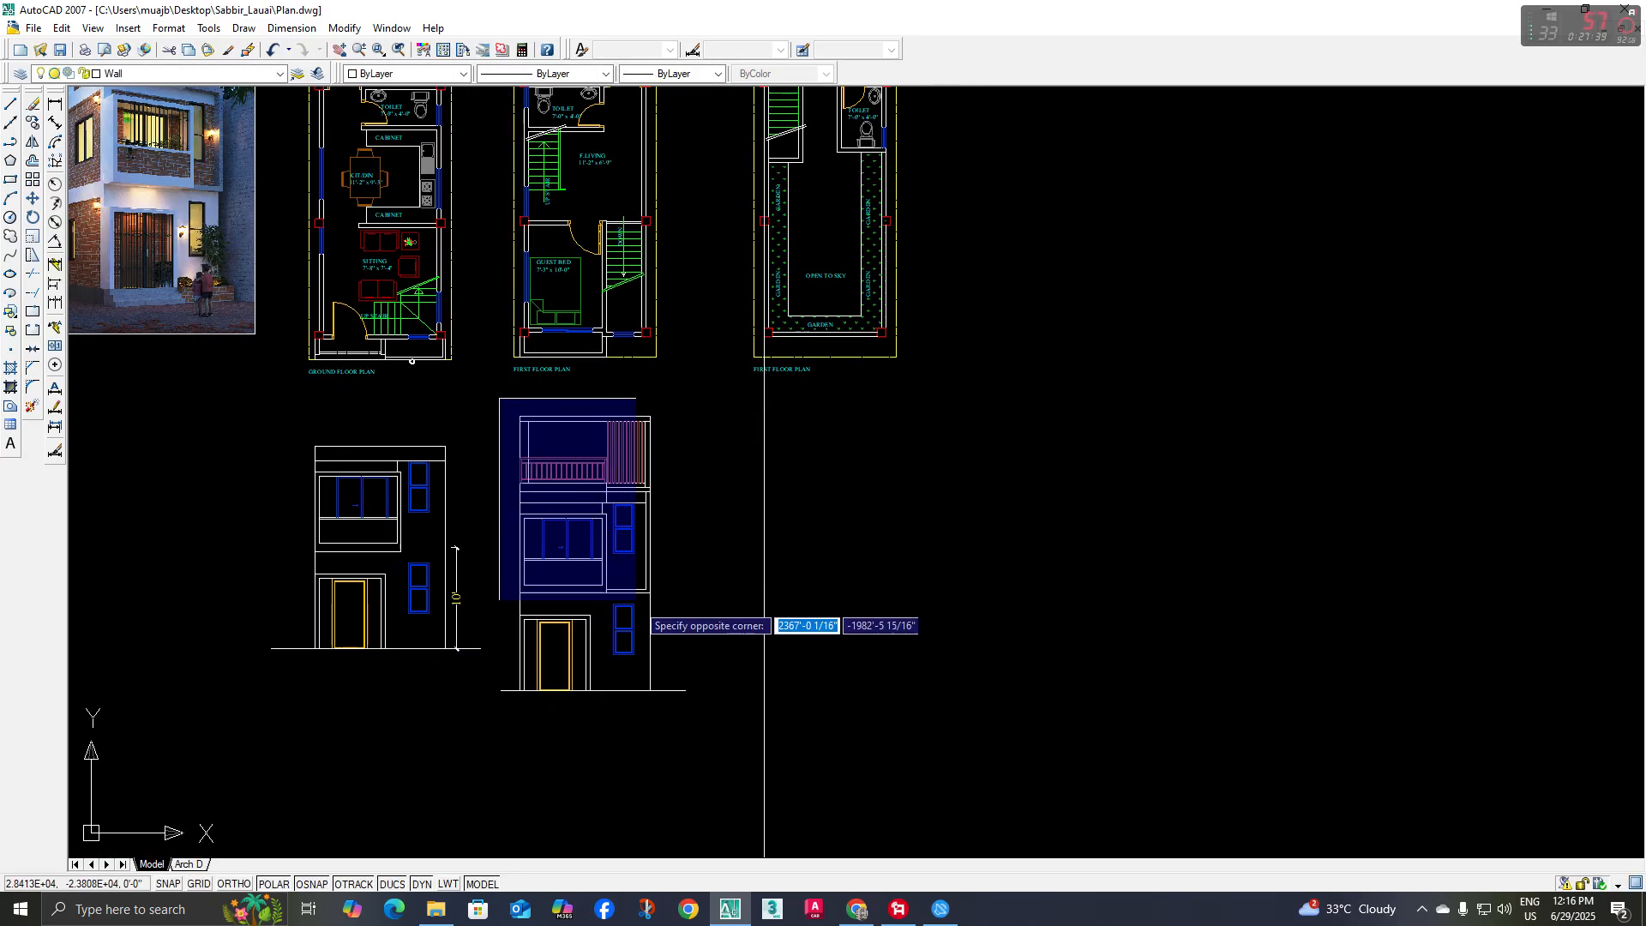
pyautogui.click(705, 736)
pyautogui.click(34, 124)
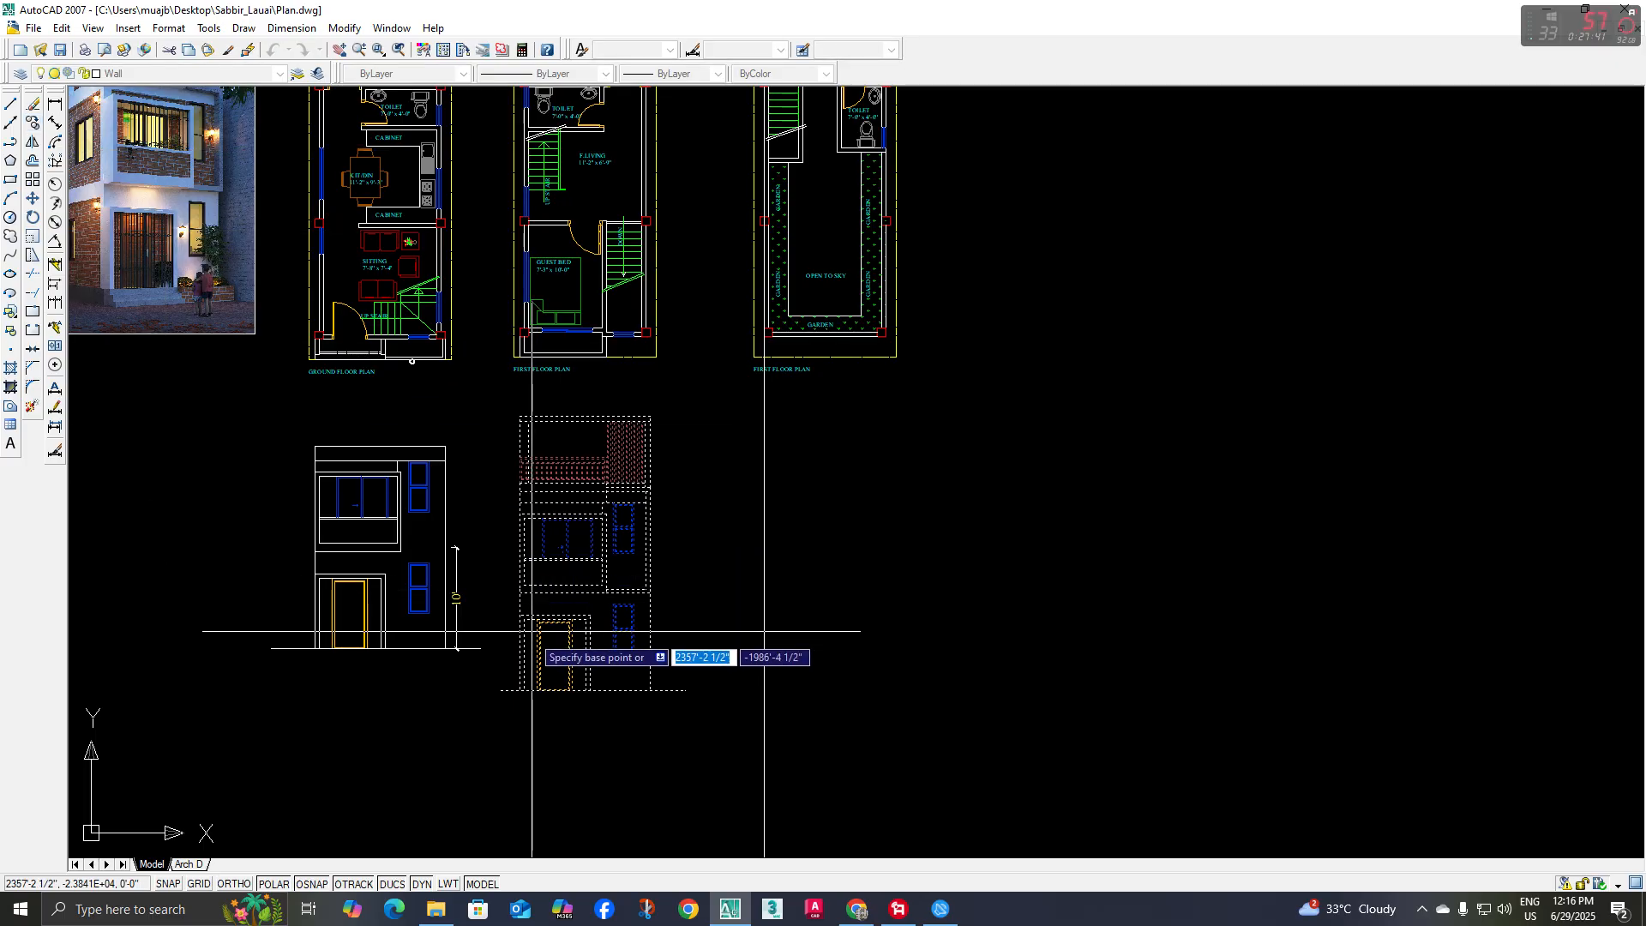
pyautogui.scroll(2, 515, 711)
pyautogui.click(515, 711)
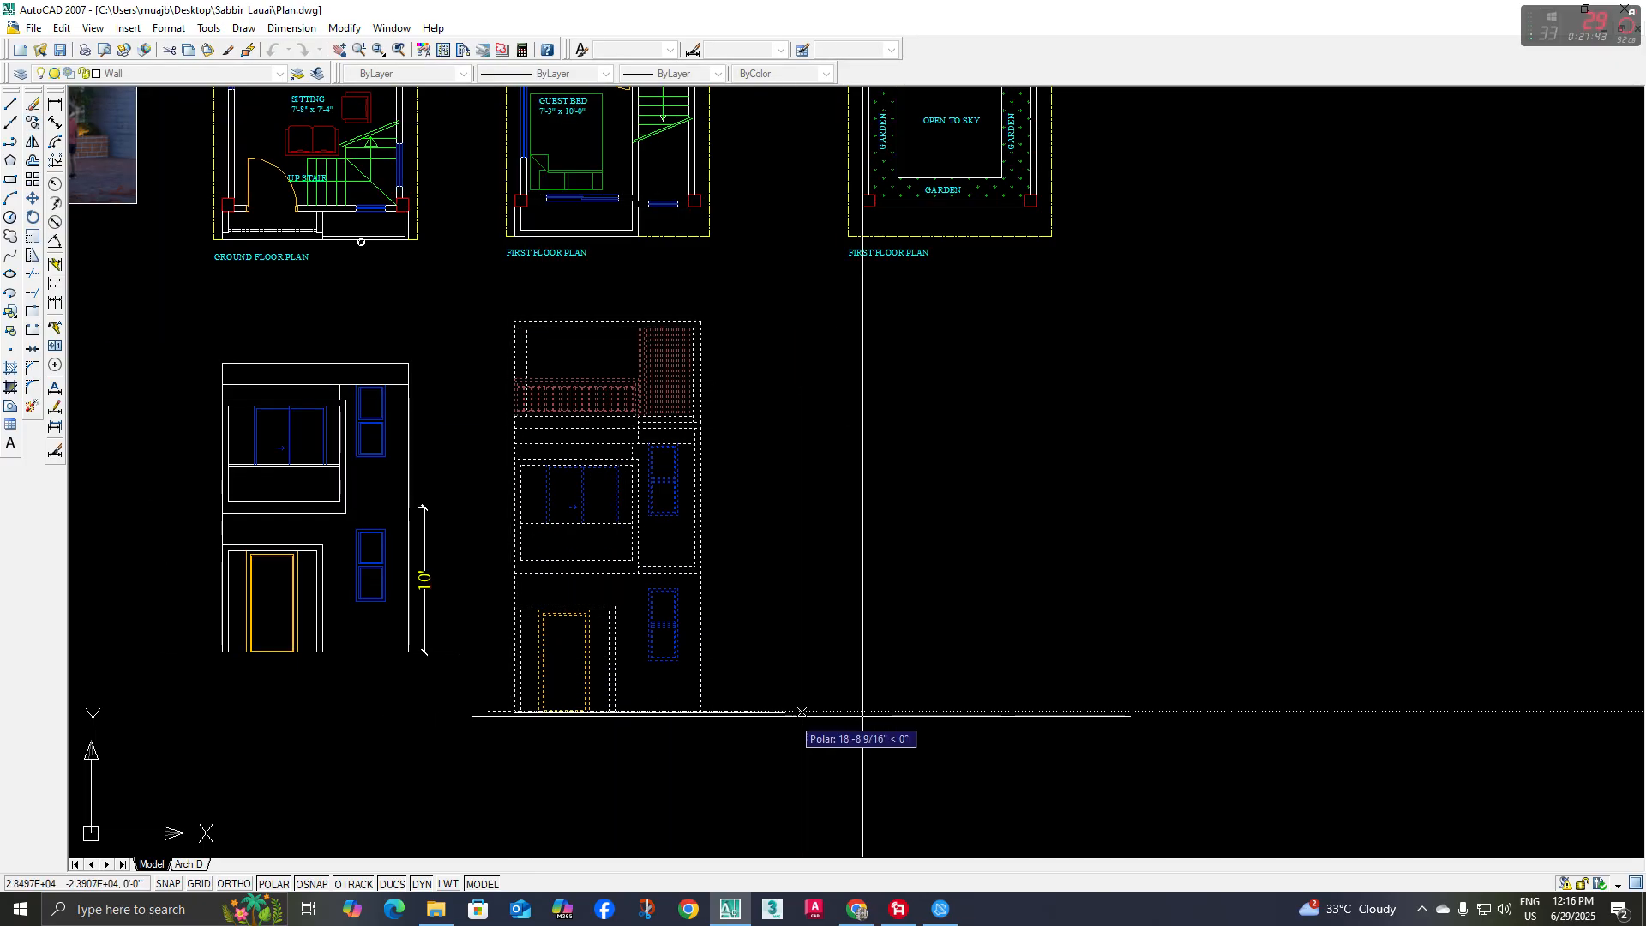
pyautogui.click(863, 711)
pyautogui.press('Return')
# Move the copied elevation straight down to leave space above it, and erase the vertical construction line running through it
pyautogui.scroll(-4, 667, 340)
pyautogui.moveTo(649, 305); pyautogui.dragTo(577, 407, button='middle')
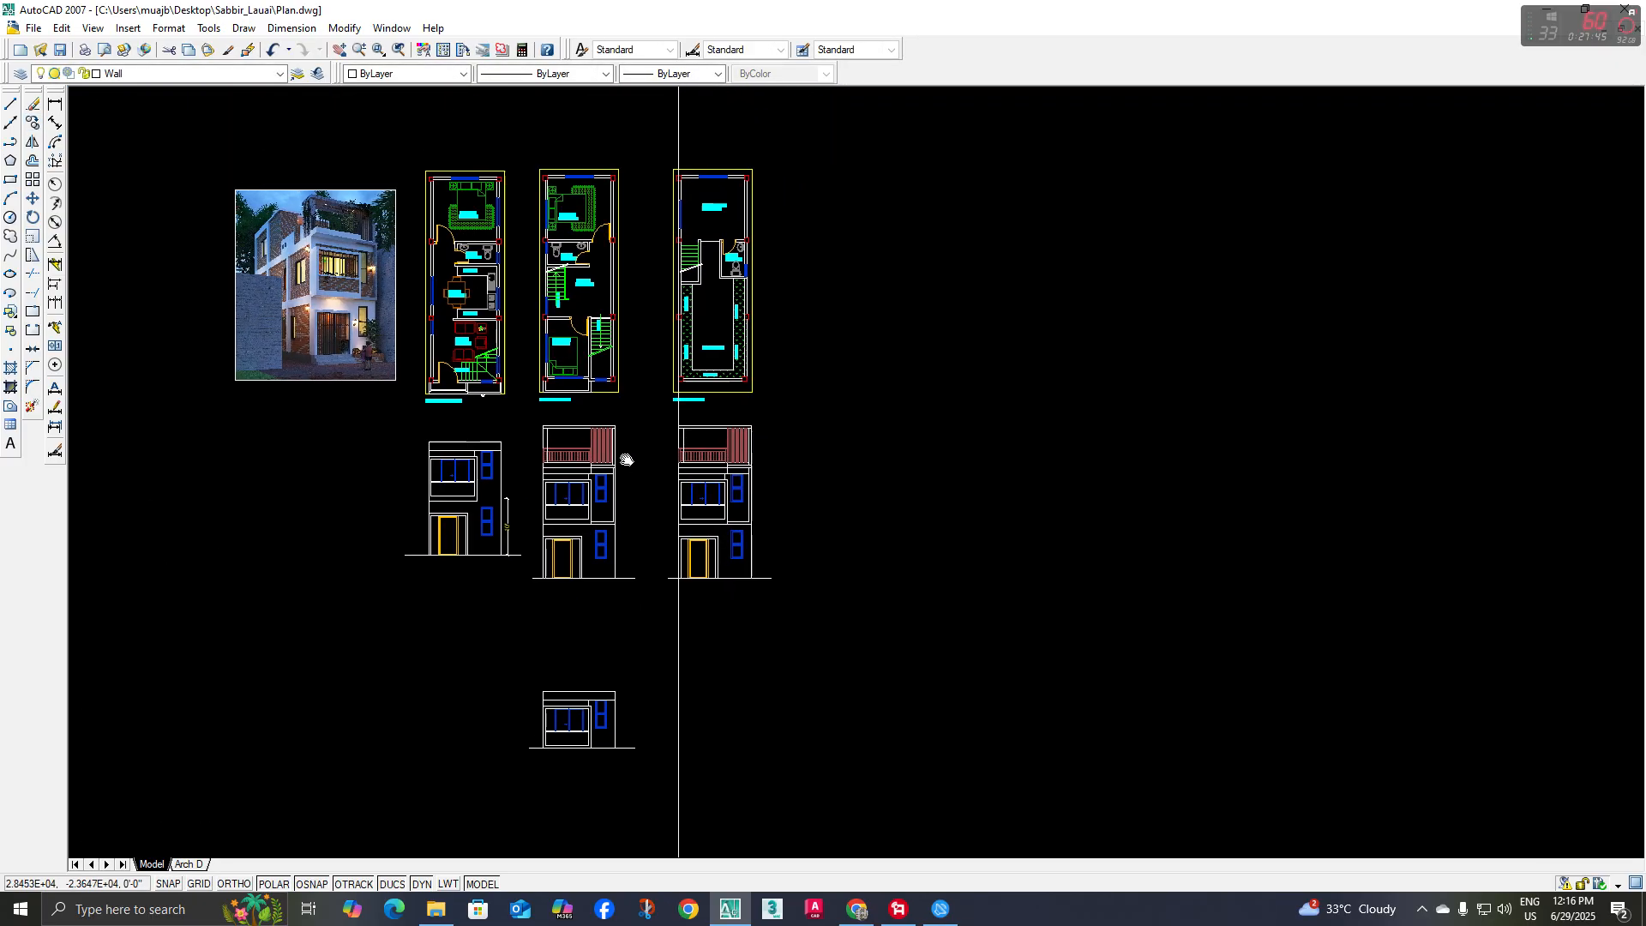
pyautogui.click(644, 416)
pyautogui.click(881, 605)
pyautogui.moveTo(874, 514); pyautogui.dragTo(849, 458, button='middle')
pyautogui.press('Return')
pyautogui.click(878, 382)
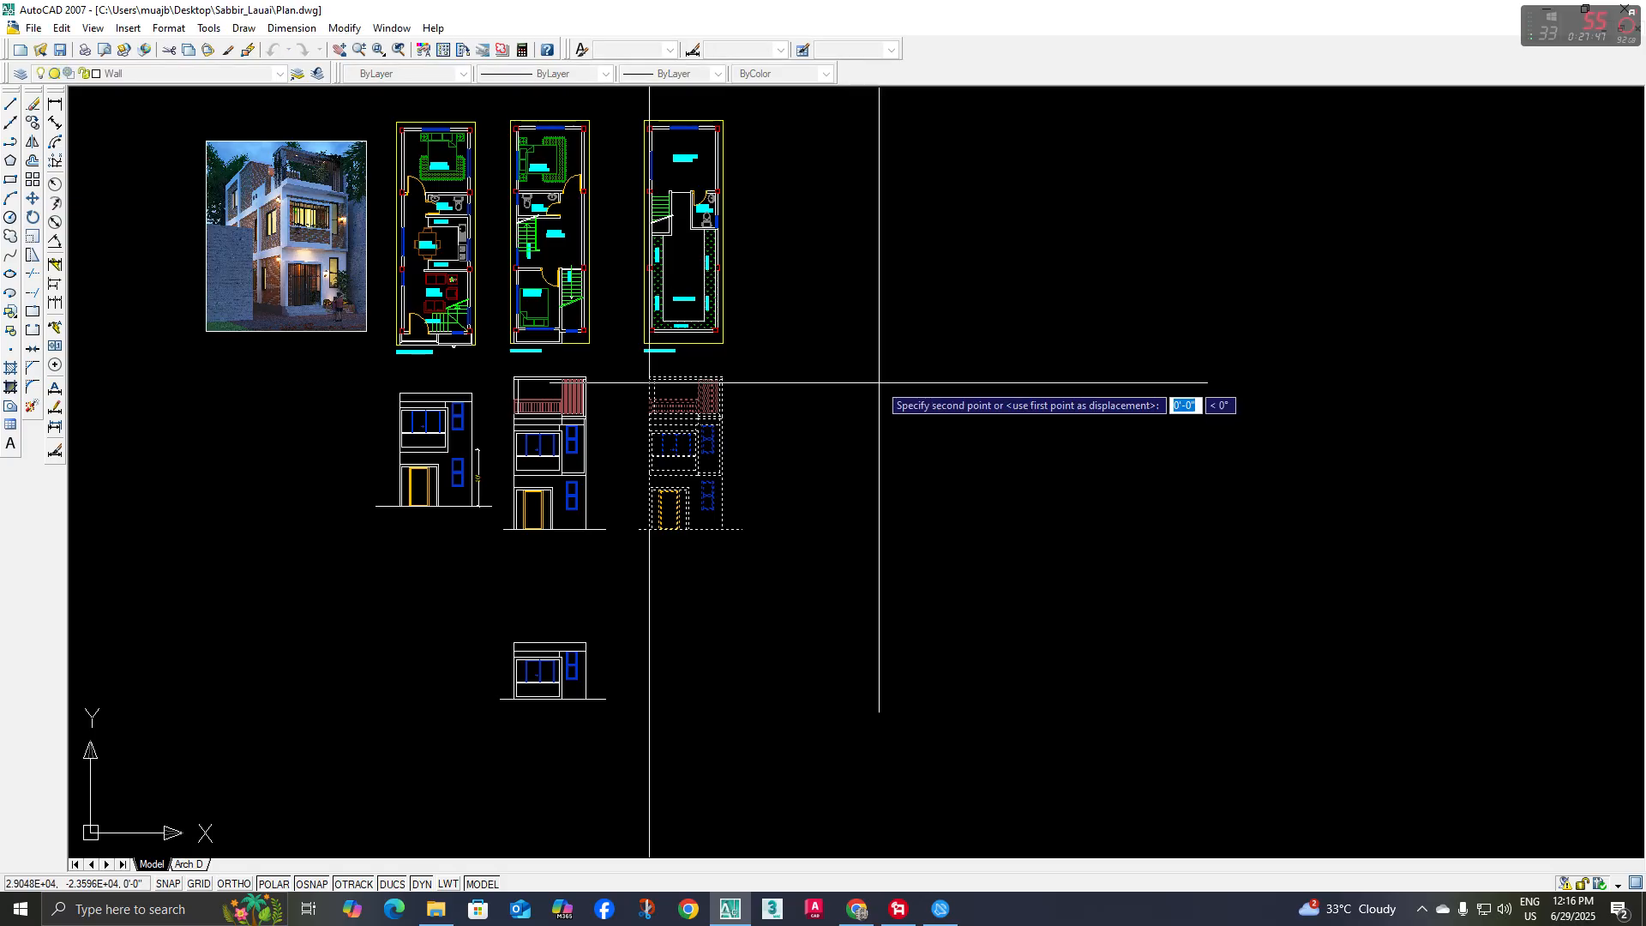
pyautogui.click(878, 463)
pyautogui.moveTo(738, 388); pyautogui.dragTo(735, 429, button='middle')
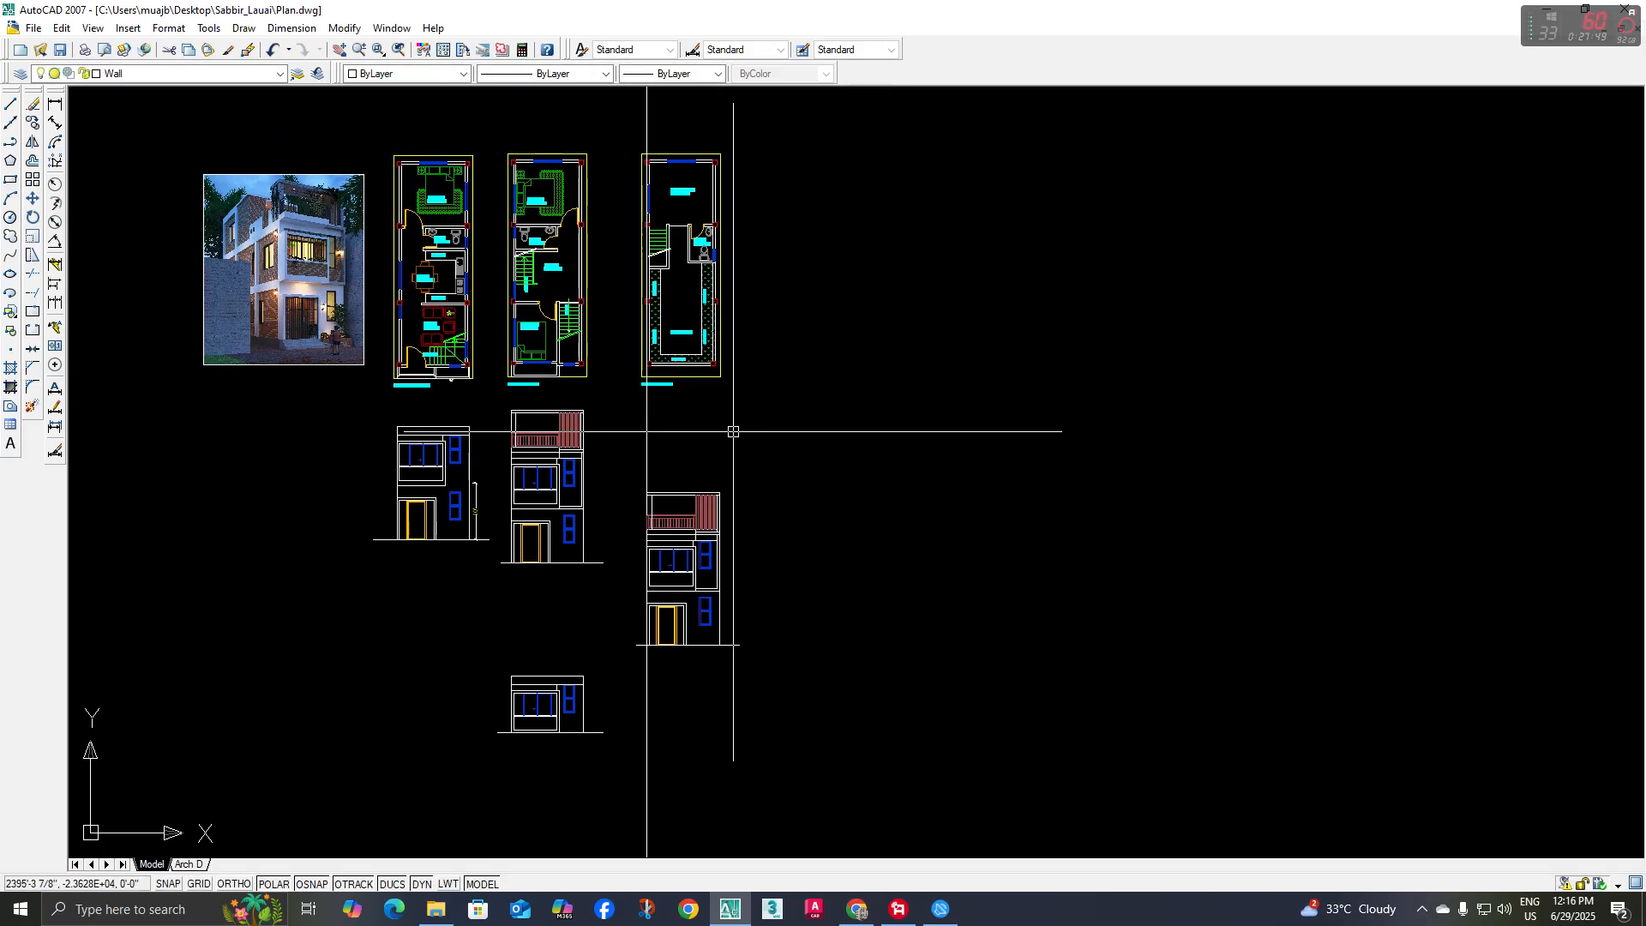
pyautogui.press('Delete')
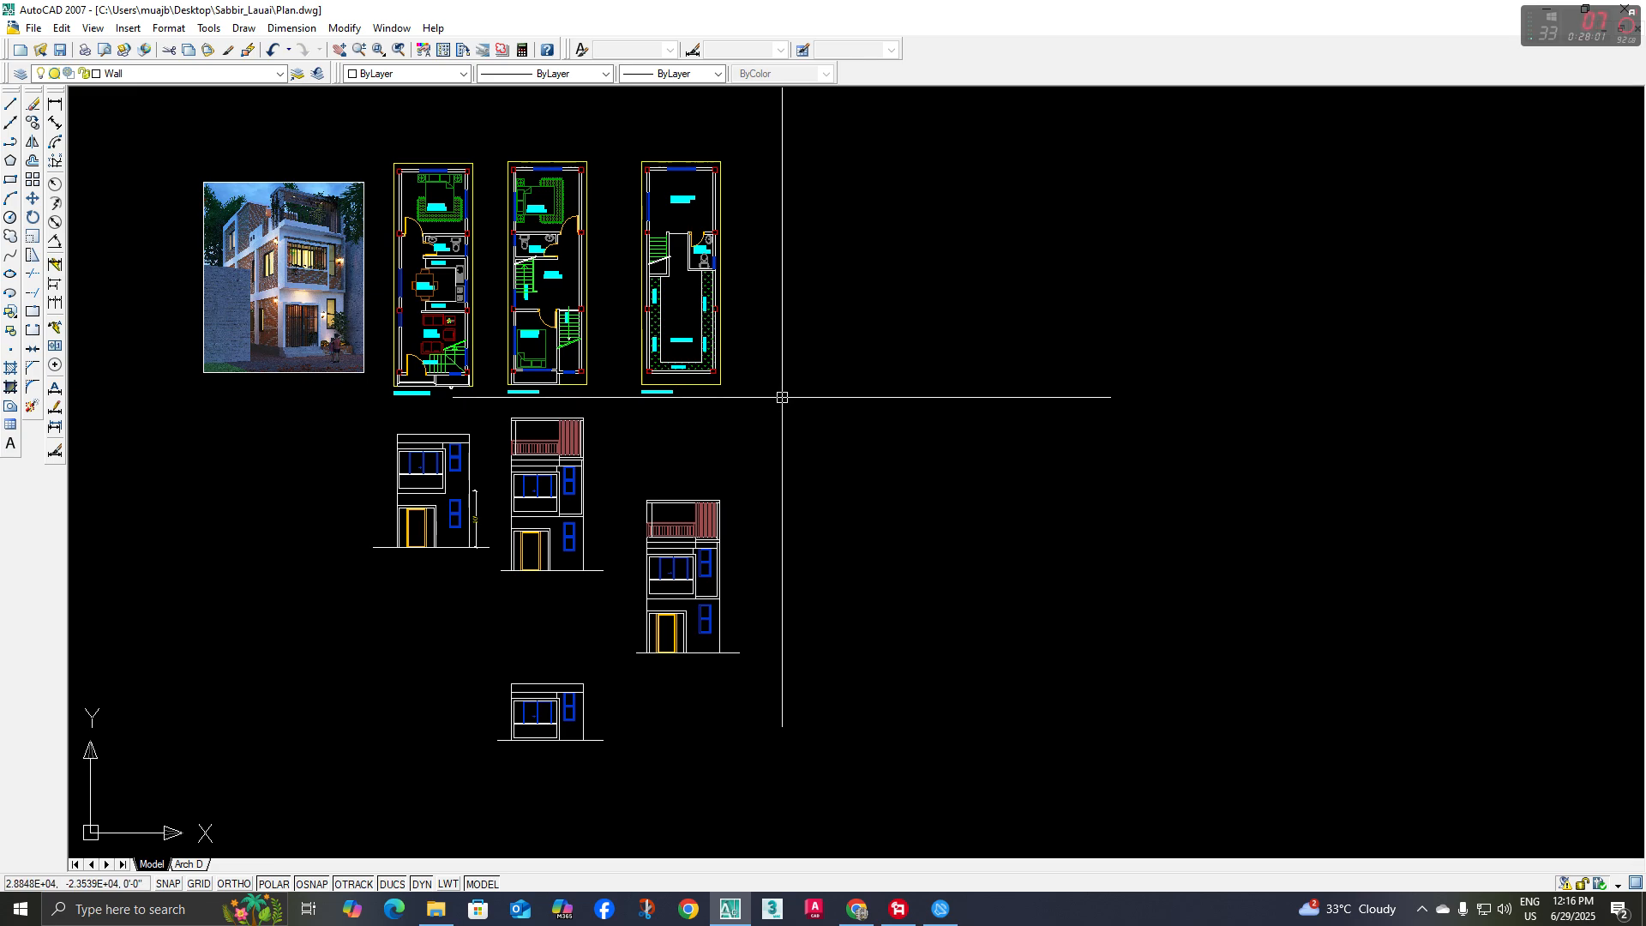
# Place two vertical construction lines at the outer wall faces of the utility-room and open-to-sky plan
pyautogui.click(15, 127)
pyautogui.moveTo(474, 287); pyautogui.dragTo(471, 329, button='middle')
pyautogui.write('v')
pyautogui.press('space')
pyautogui.scroll(3, 699, 263)
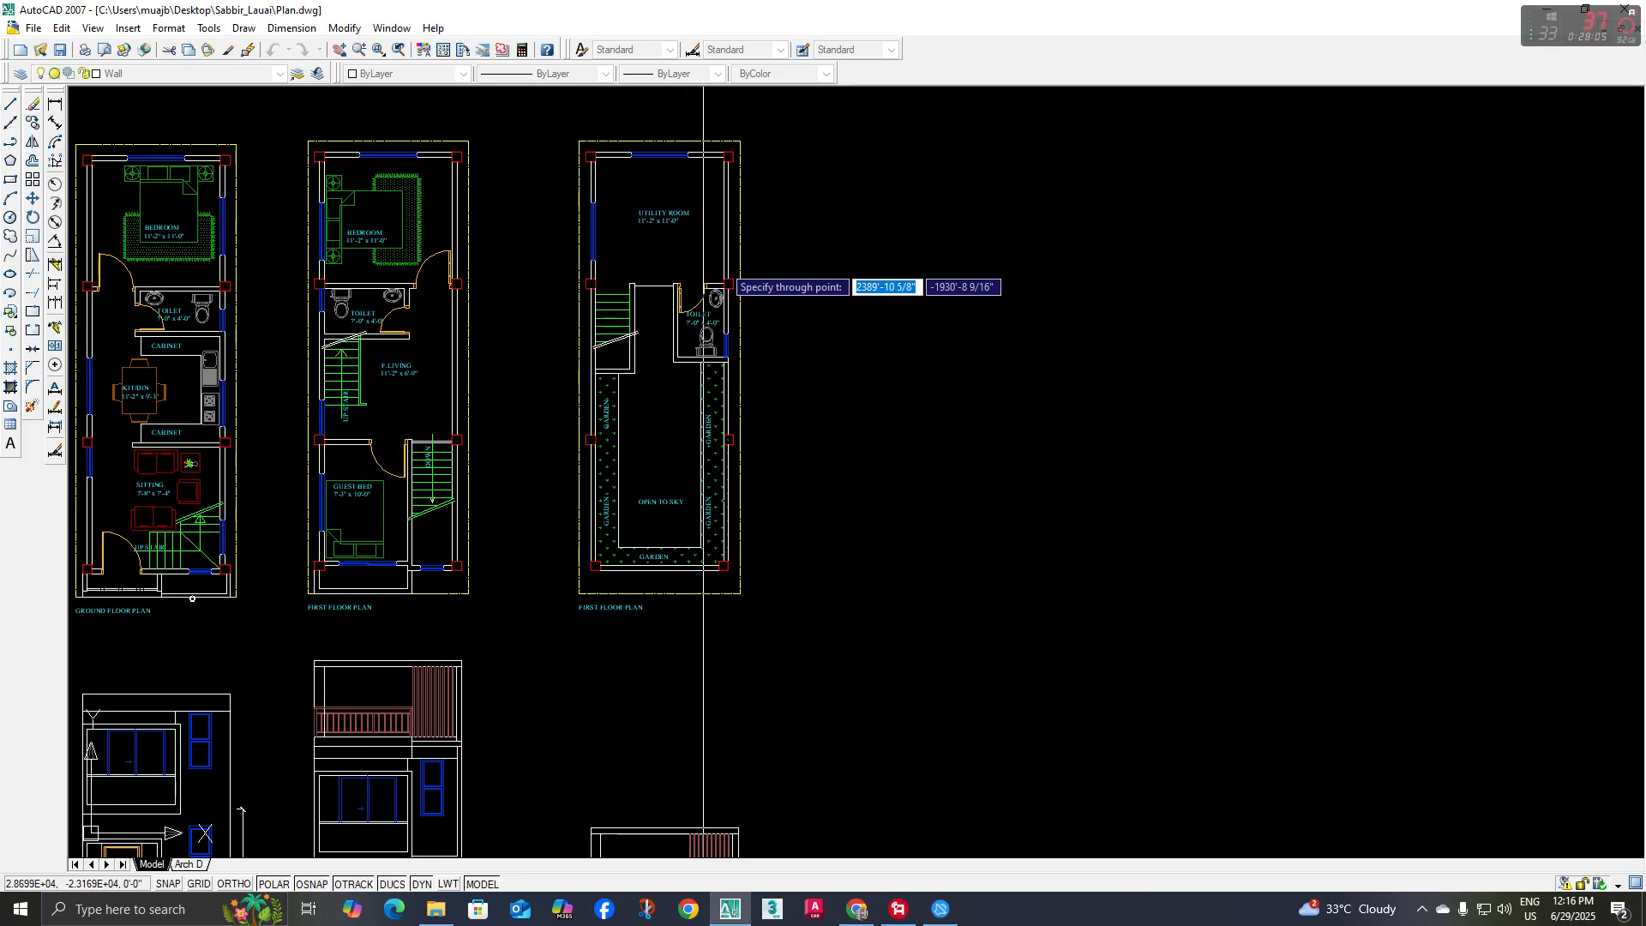
pyautogui.scroll(2, 766, 282)
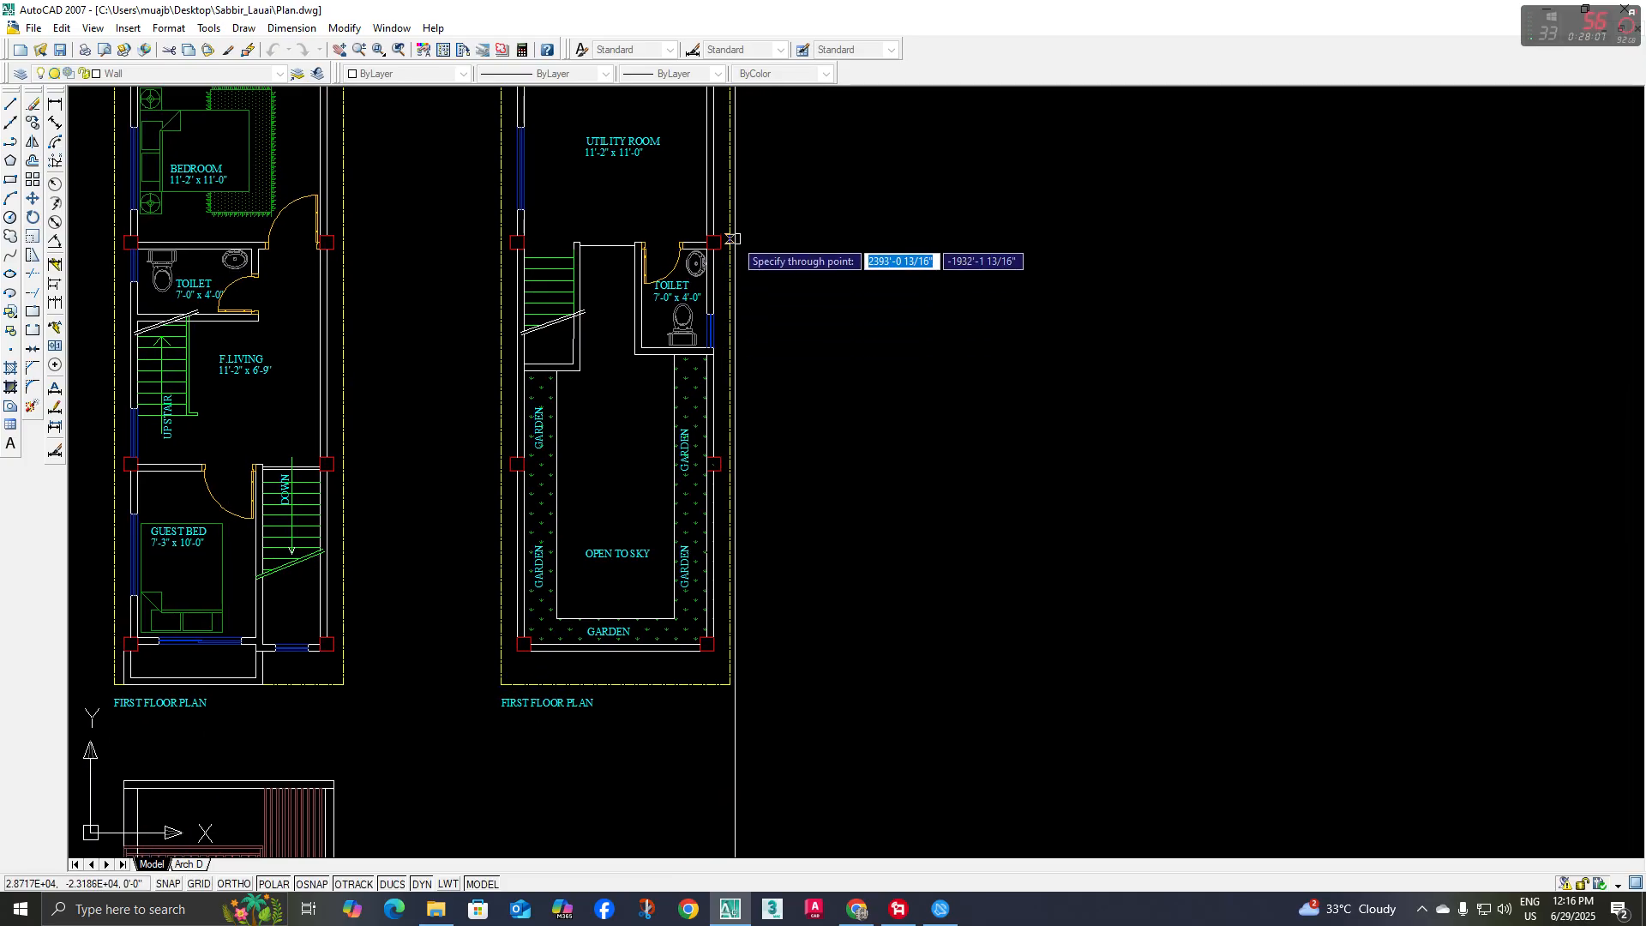
pyautogui.scroll(2, 733, 343)
pyautogui.moveTo(535, 311)
pyautogui.mouseDown(button='middle')
pyautogui.moveTo(588, 376)
pyautogui.moveTo(573, 209)
pyautogui.mouseUp(button='middle')
pyautogui.press('Escape')
# Offset the copied elevation's ground line upward three times in succession by 10' each
pyautogui.scroll(-5, 584, 347)
pyautogui.moveTo(601, 675); pyautogui.dragTo(604, 548, button='middle')
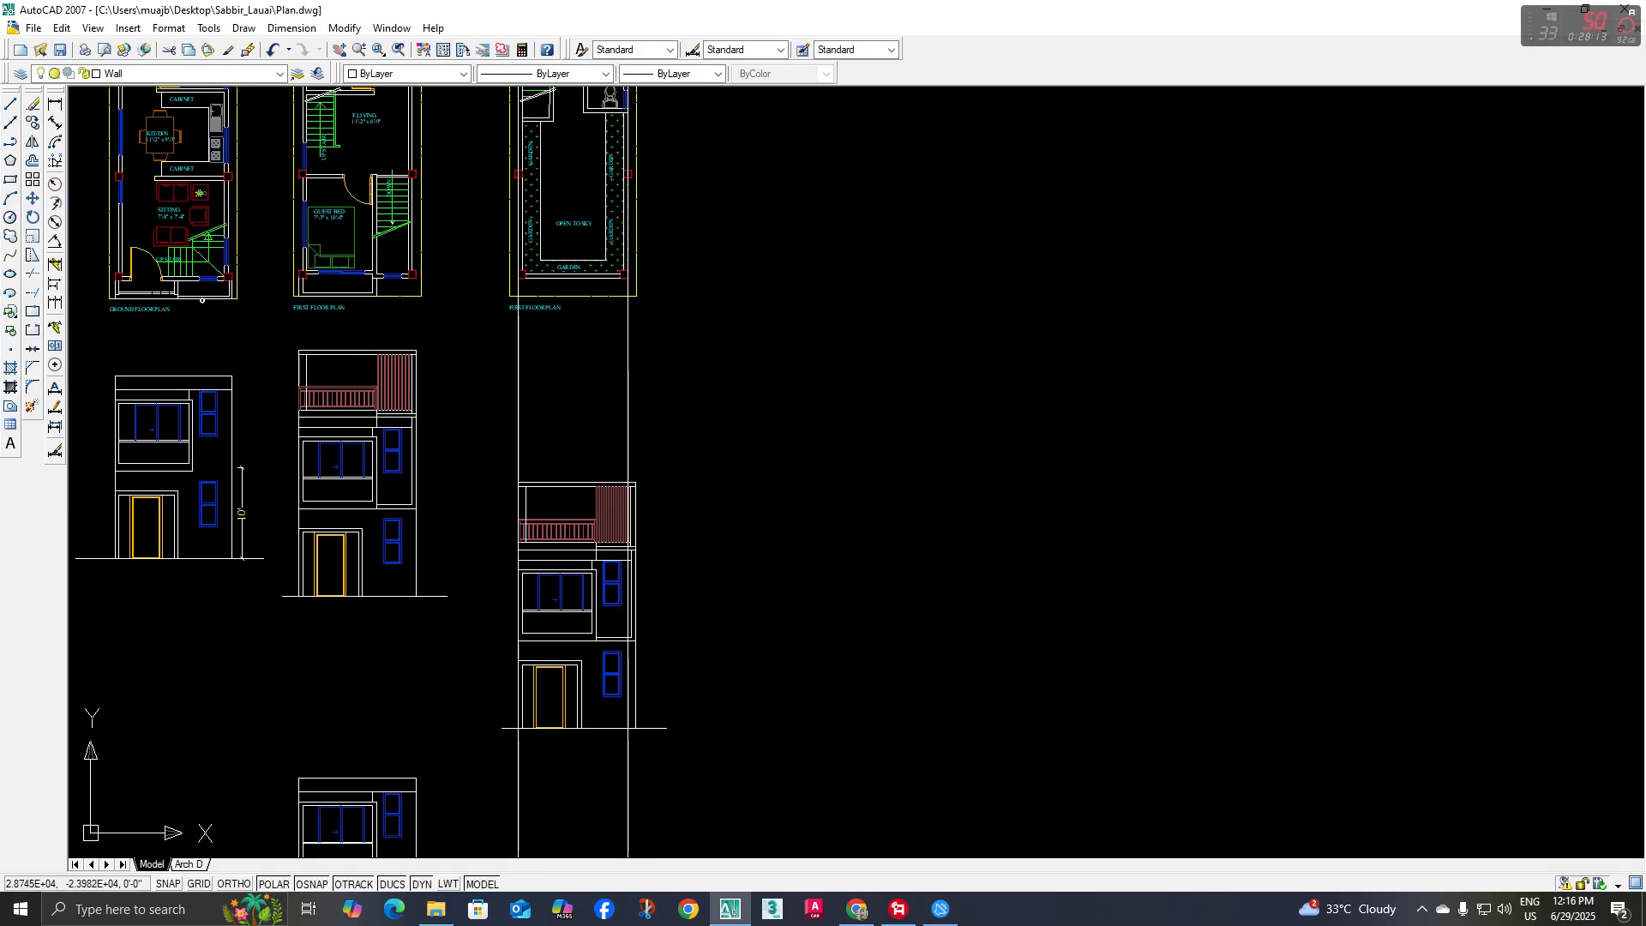
pyautogui.scroll(2, 675, 620)
pyautogui.moveTo(675, 620); pyautogui.dragTo(675, 598, button='middle')
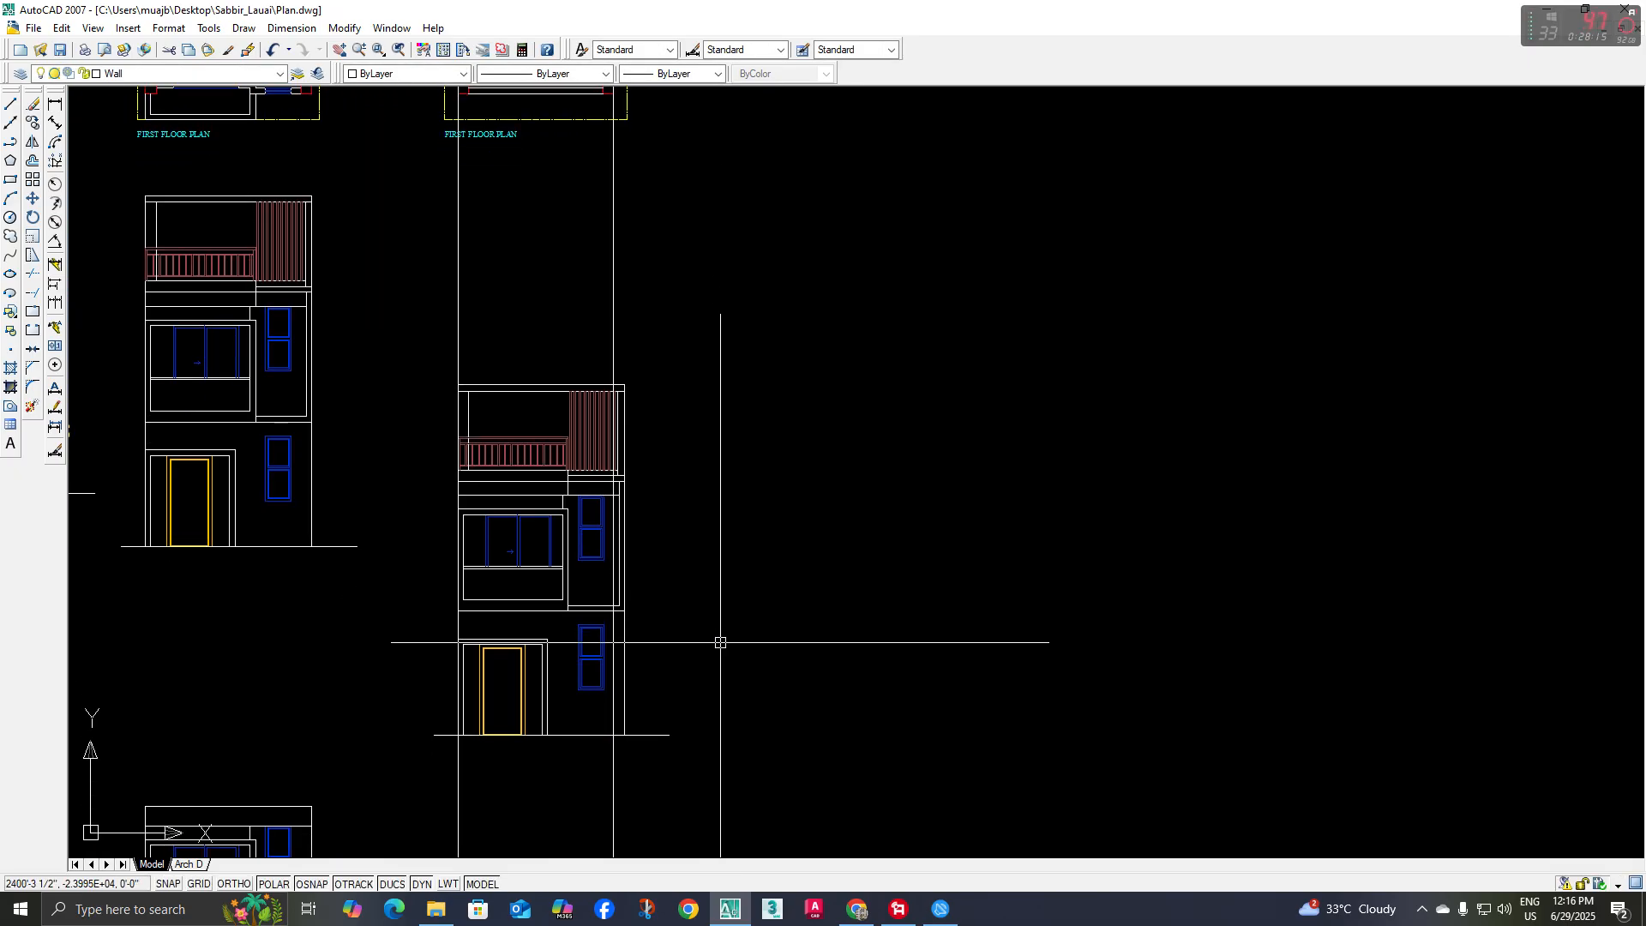
pyautogui.write('o')
pyautogui.press('space')
pyautogui.write('10')
pyautogui.press('space')
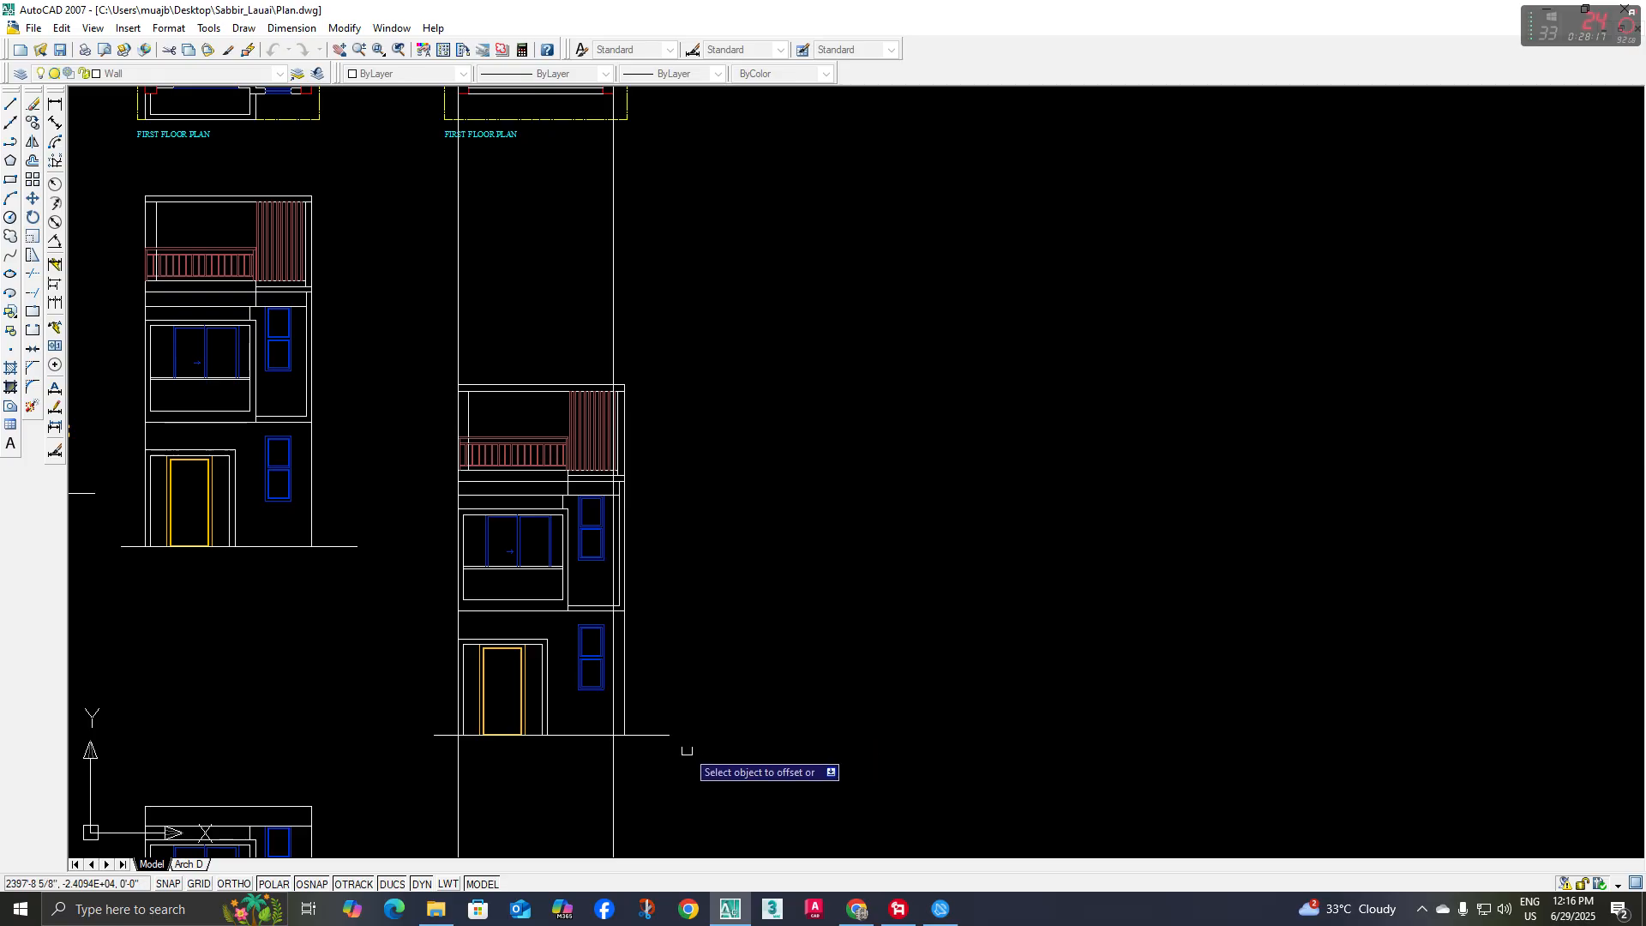
pyautogui.click(669, 735)
pyautogui.click(677, 642)
pyautogui.click(662, 606)
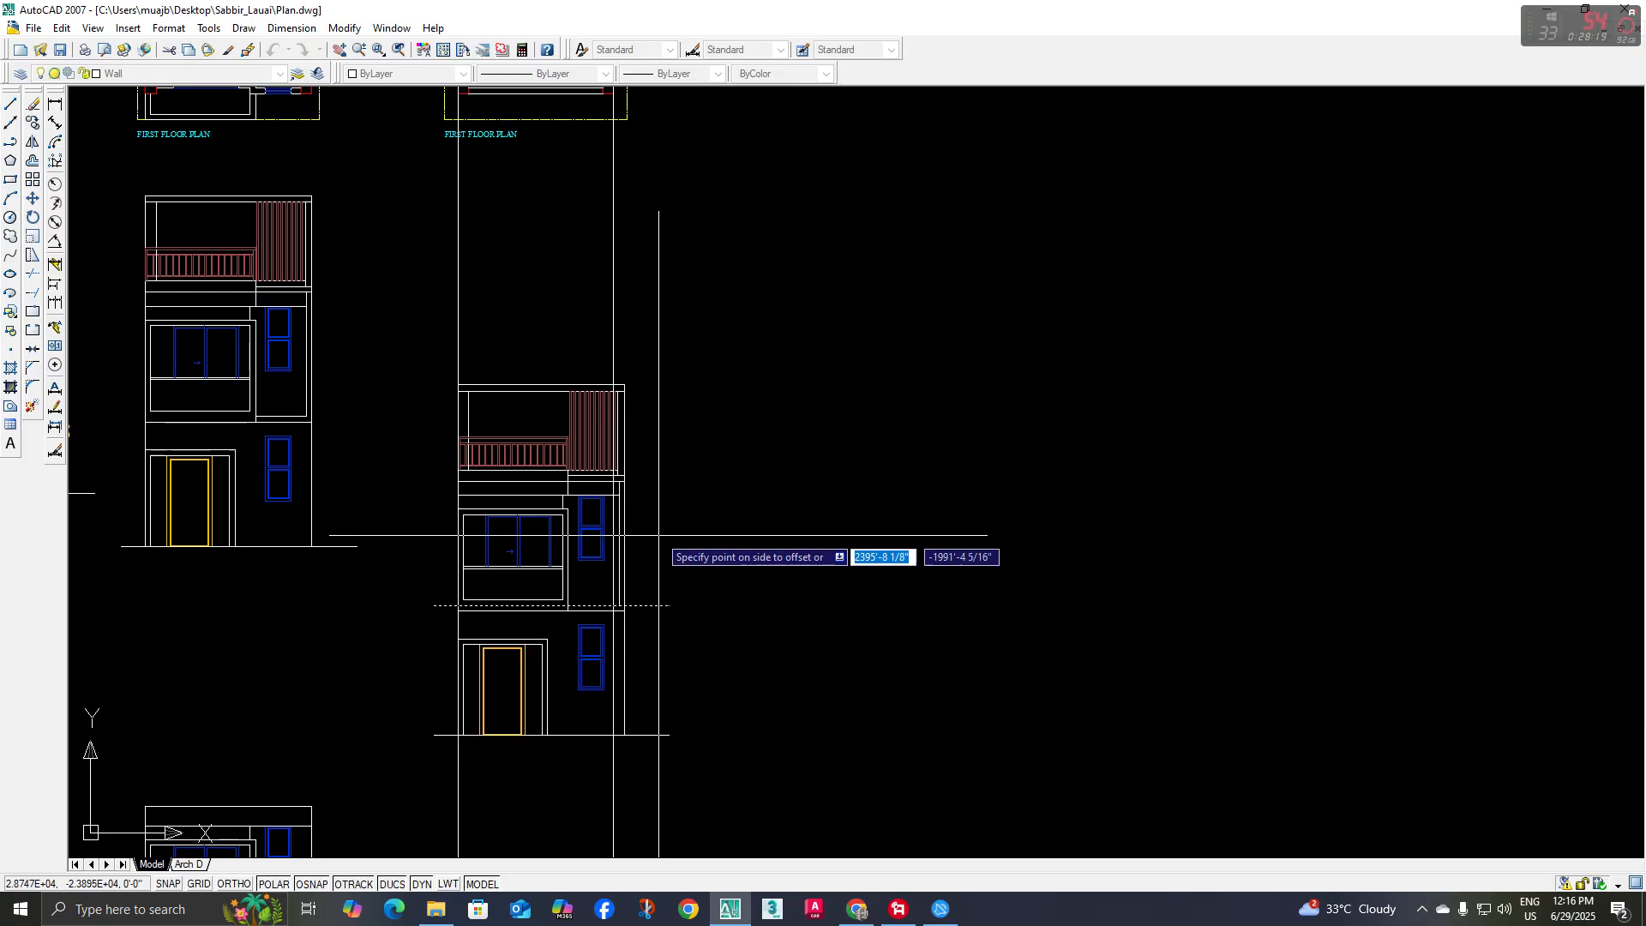
pyautogui.click(652, 535)
pyautogui.click(649, 476)
pyautogui.click(650, 360)
pyautogui.press('Escape')
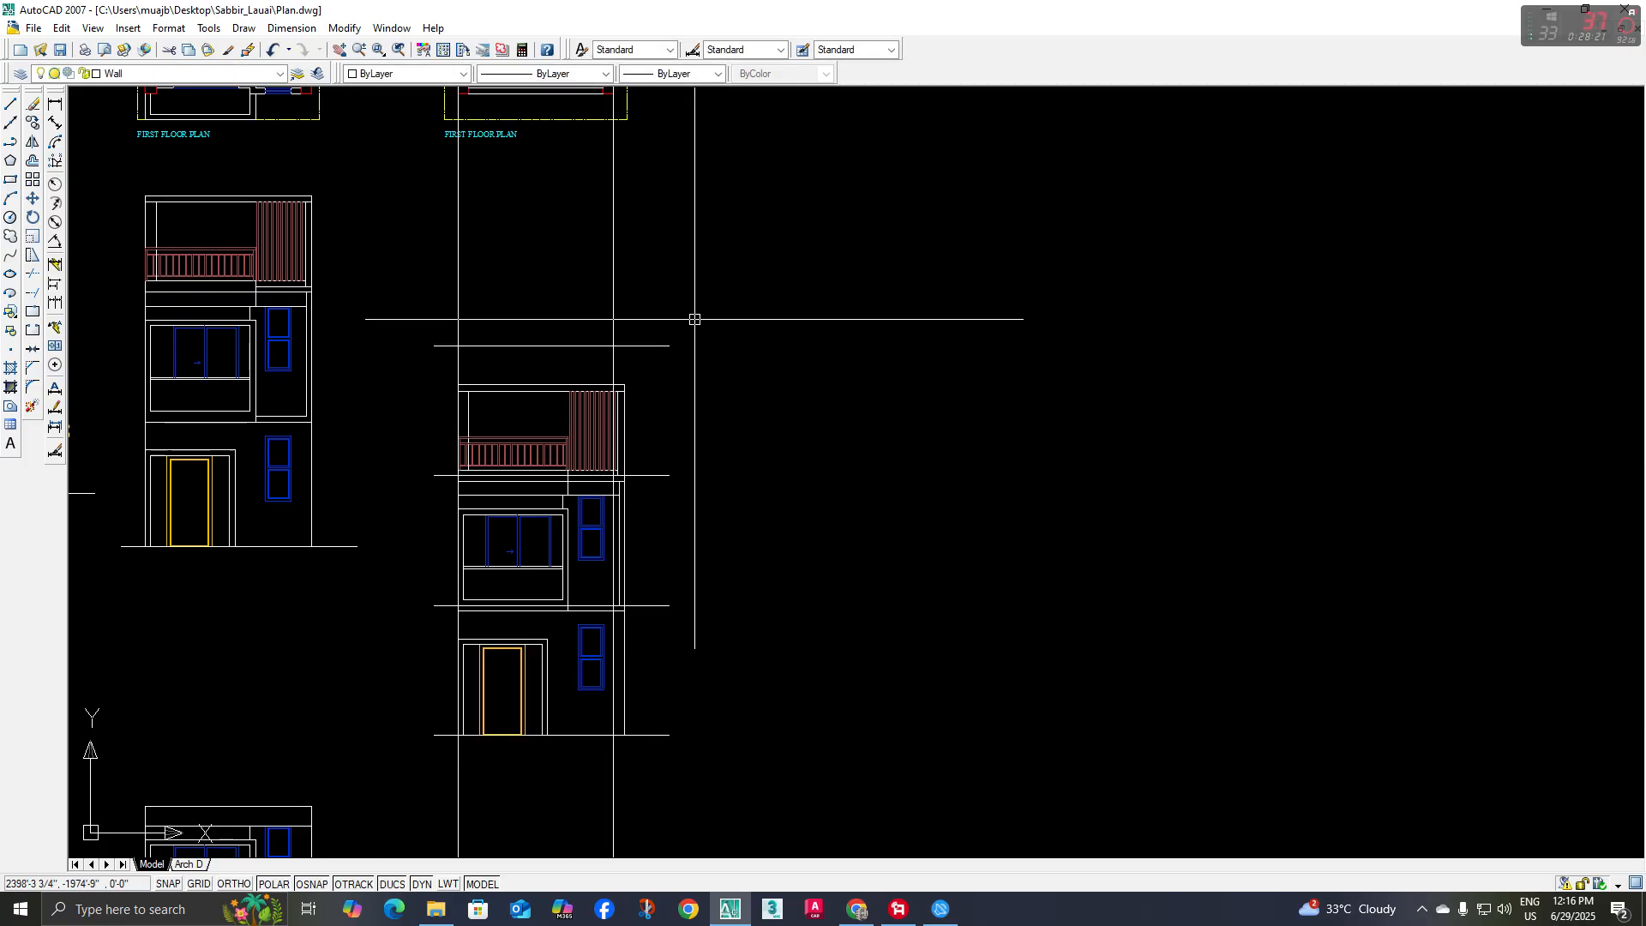
# Trim both vertical construction lines above the topmost offset level line
pyautogui.click(36, 275)
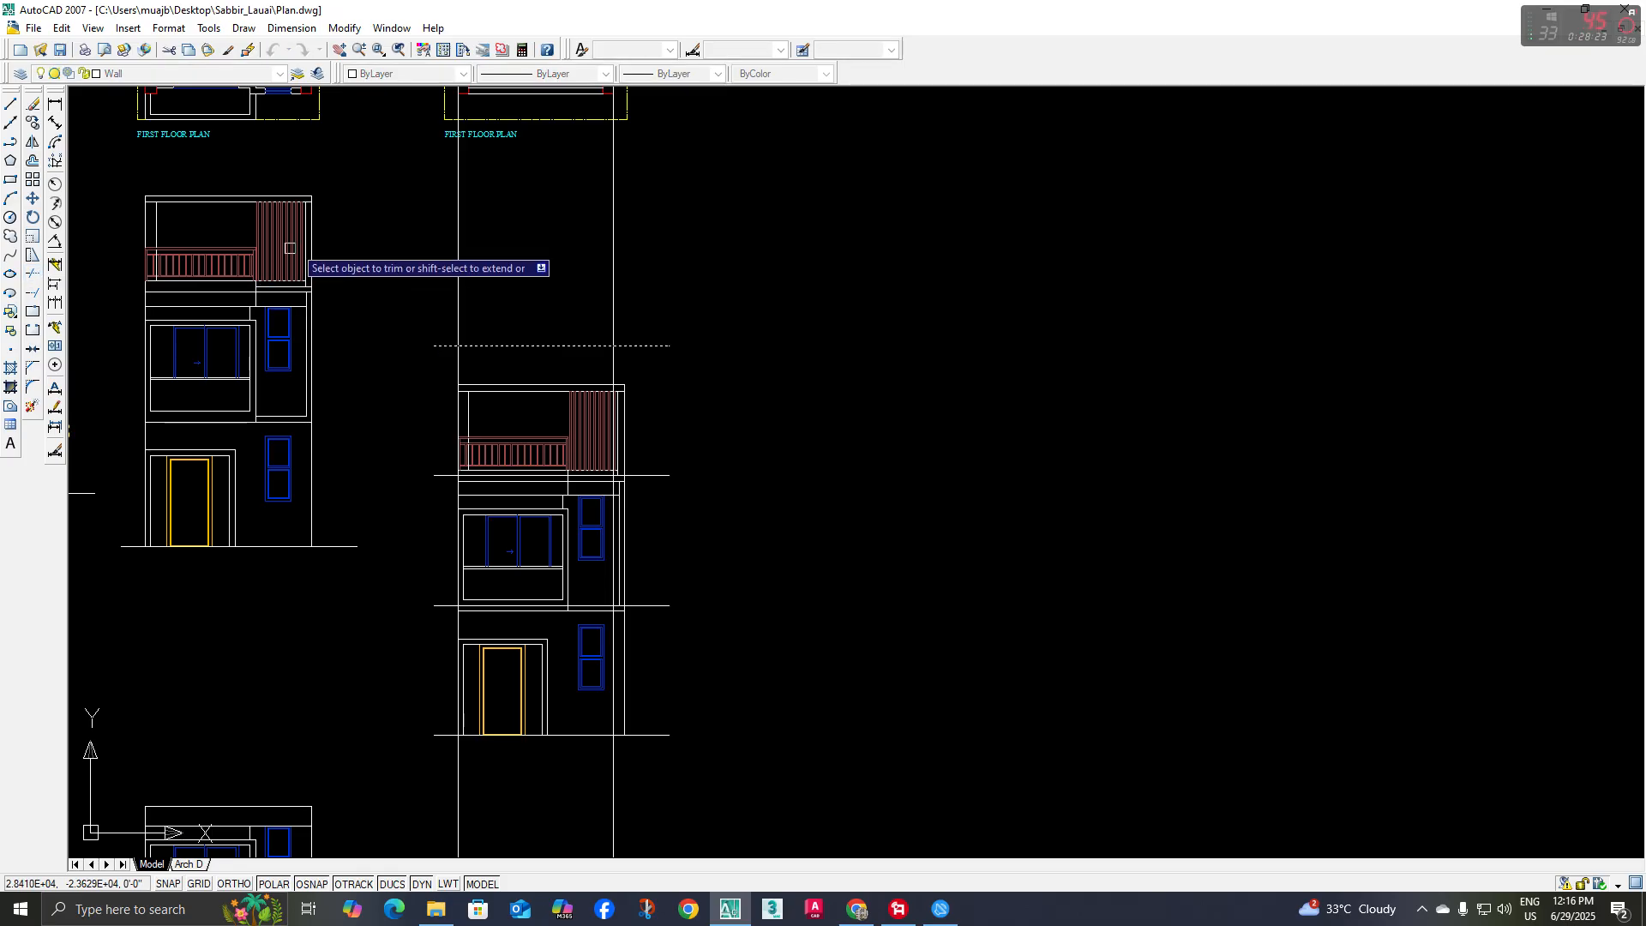
pyautogui.click(372, 240)
pyautogui.click(734, 282)
pyautogui.press('Escape')
pyautogui.moveTo(665, 379); pyautogui.dragTo(670, 352, button='middle')
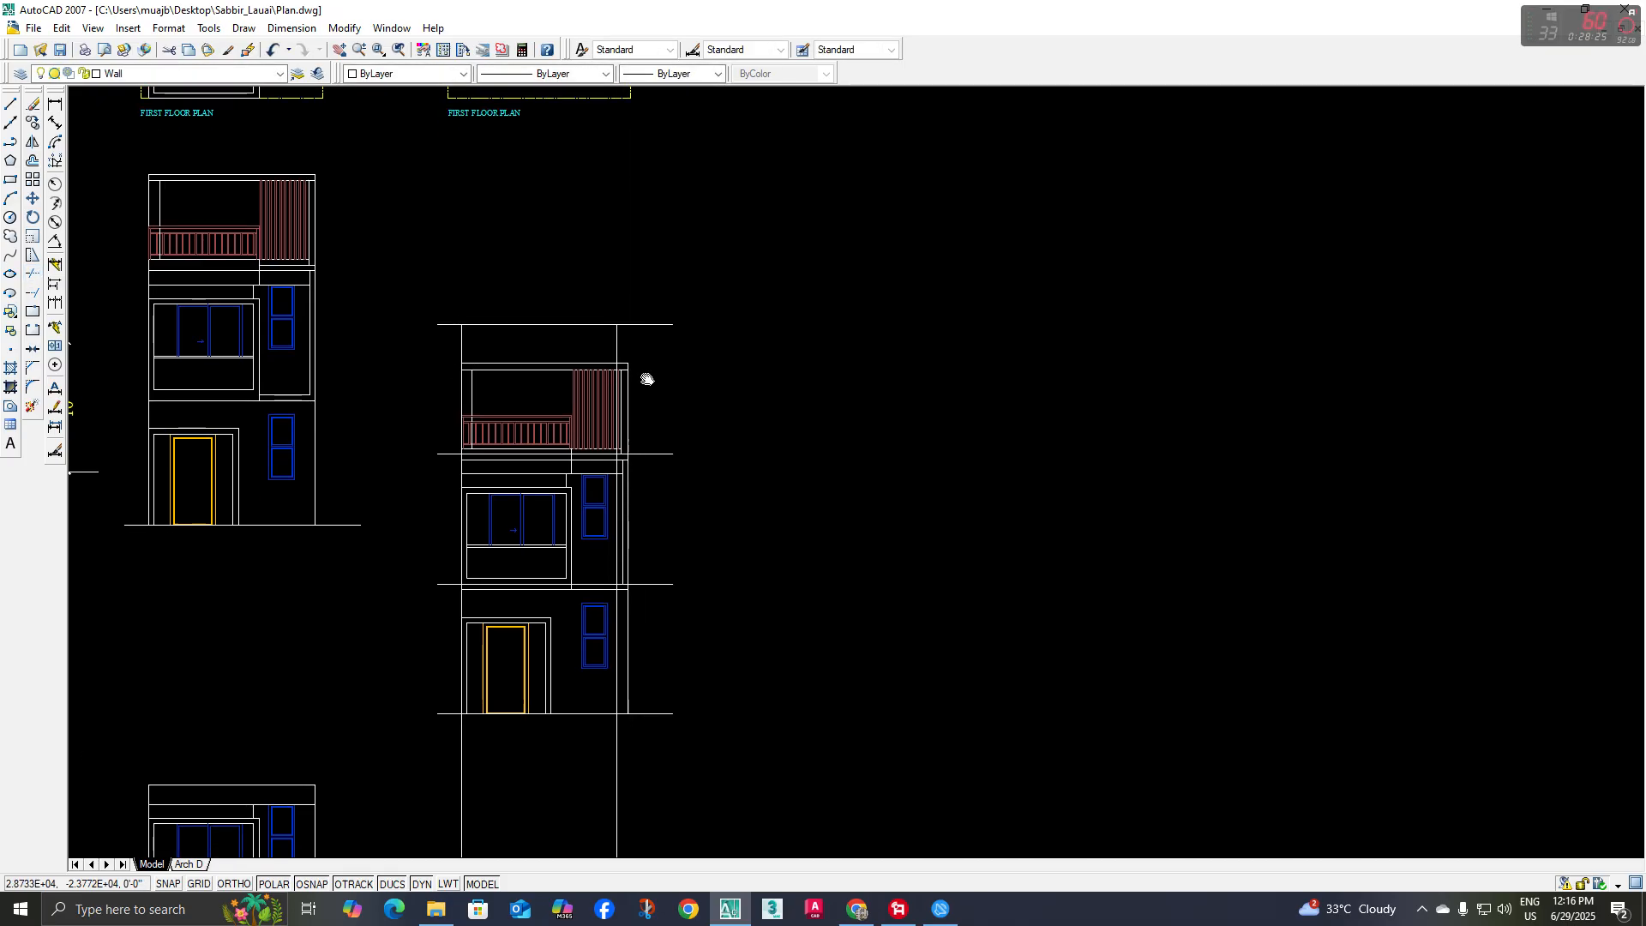
# Erase the two intermediate offset level lines crossing the elevation, keeping the ground line and the topmost line
pyautogui.click(718, 408)
pyautogui.click(678, 620)
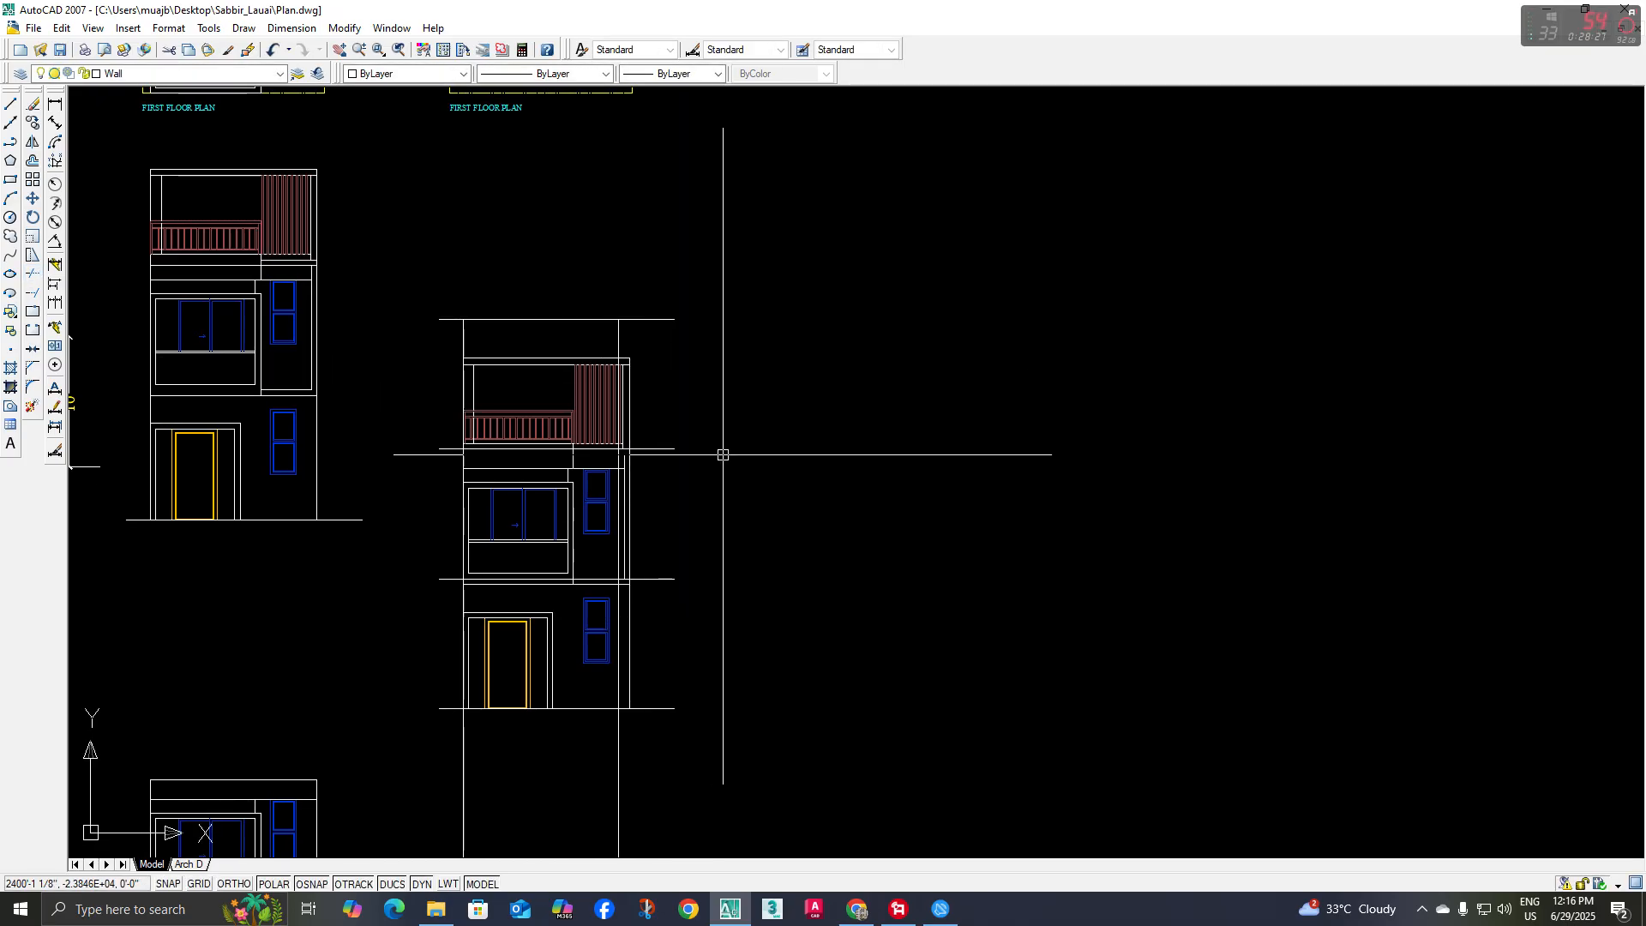
pyautogui.click(731, 412)
pyautogui.click(660, 629)
pyautogui.moveTo(724, 534); pyautogui.dragTo(725, 517, button='middle')
pyautogui.press('Delete')
# Trim the left vertical construction line below the top edge of the pergola beam
pyautogui.moveTo(710, 410); pyautogui.dragTo(710, 457, button='middle')
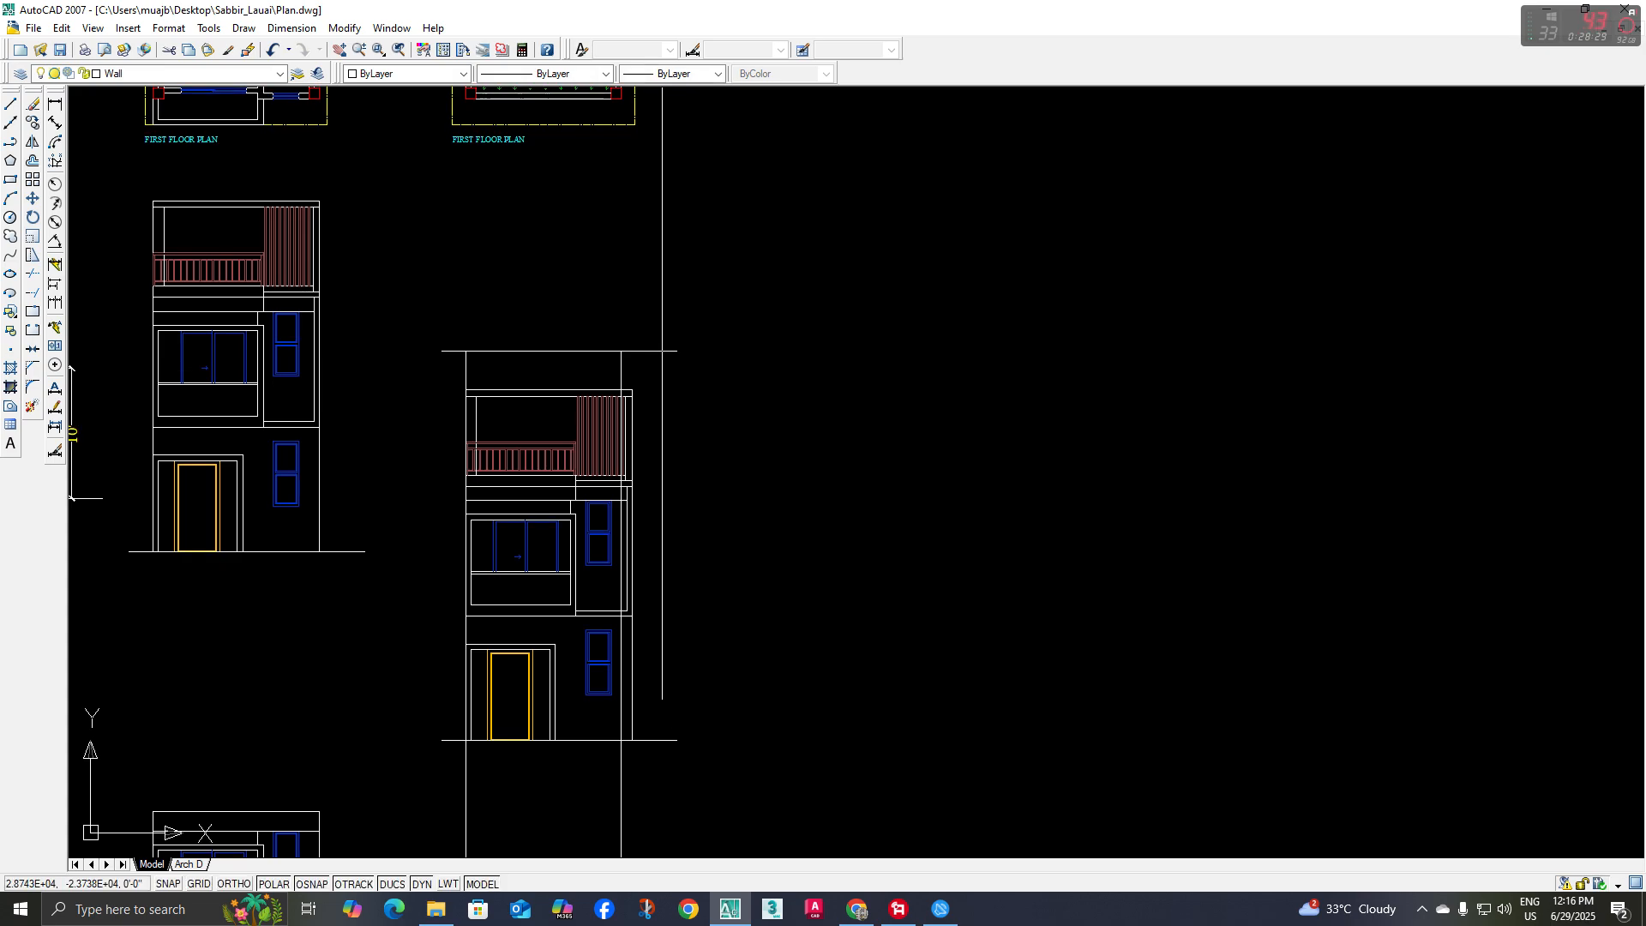
pyautogui.scroll(2, 519, 378)
pyautogui.click(463, 394)
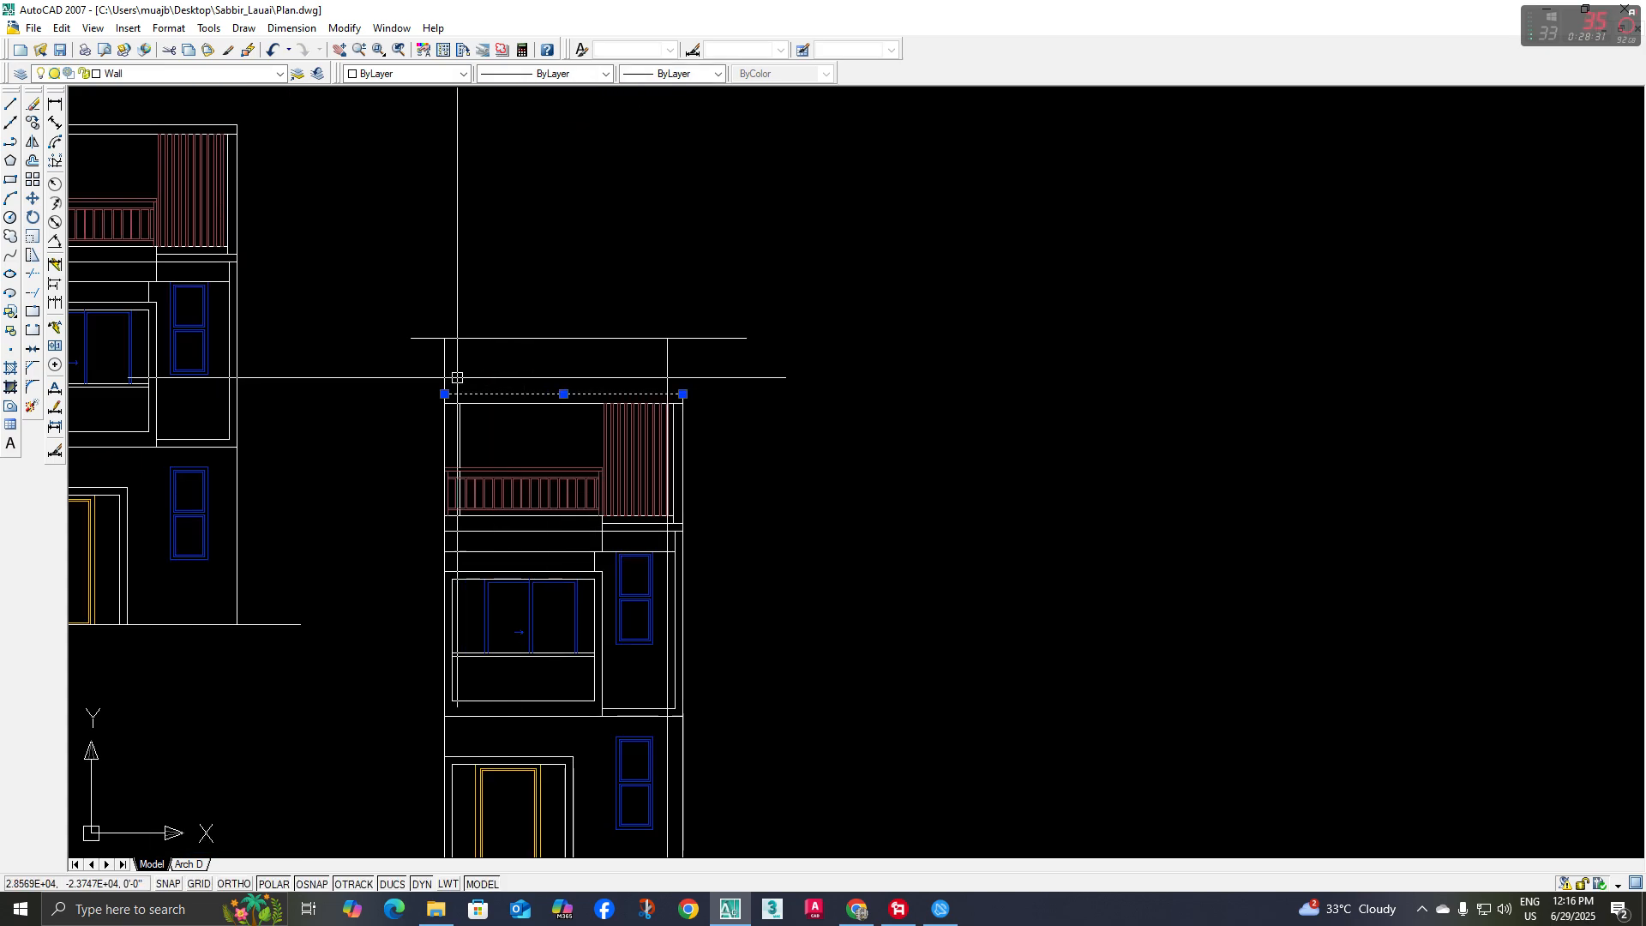
pyautogui.click(39, 275)
pyautogui.click(417, 426)
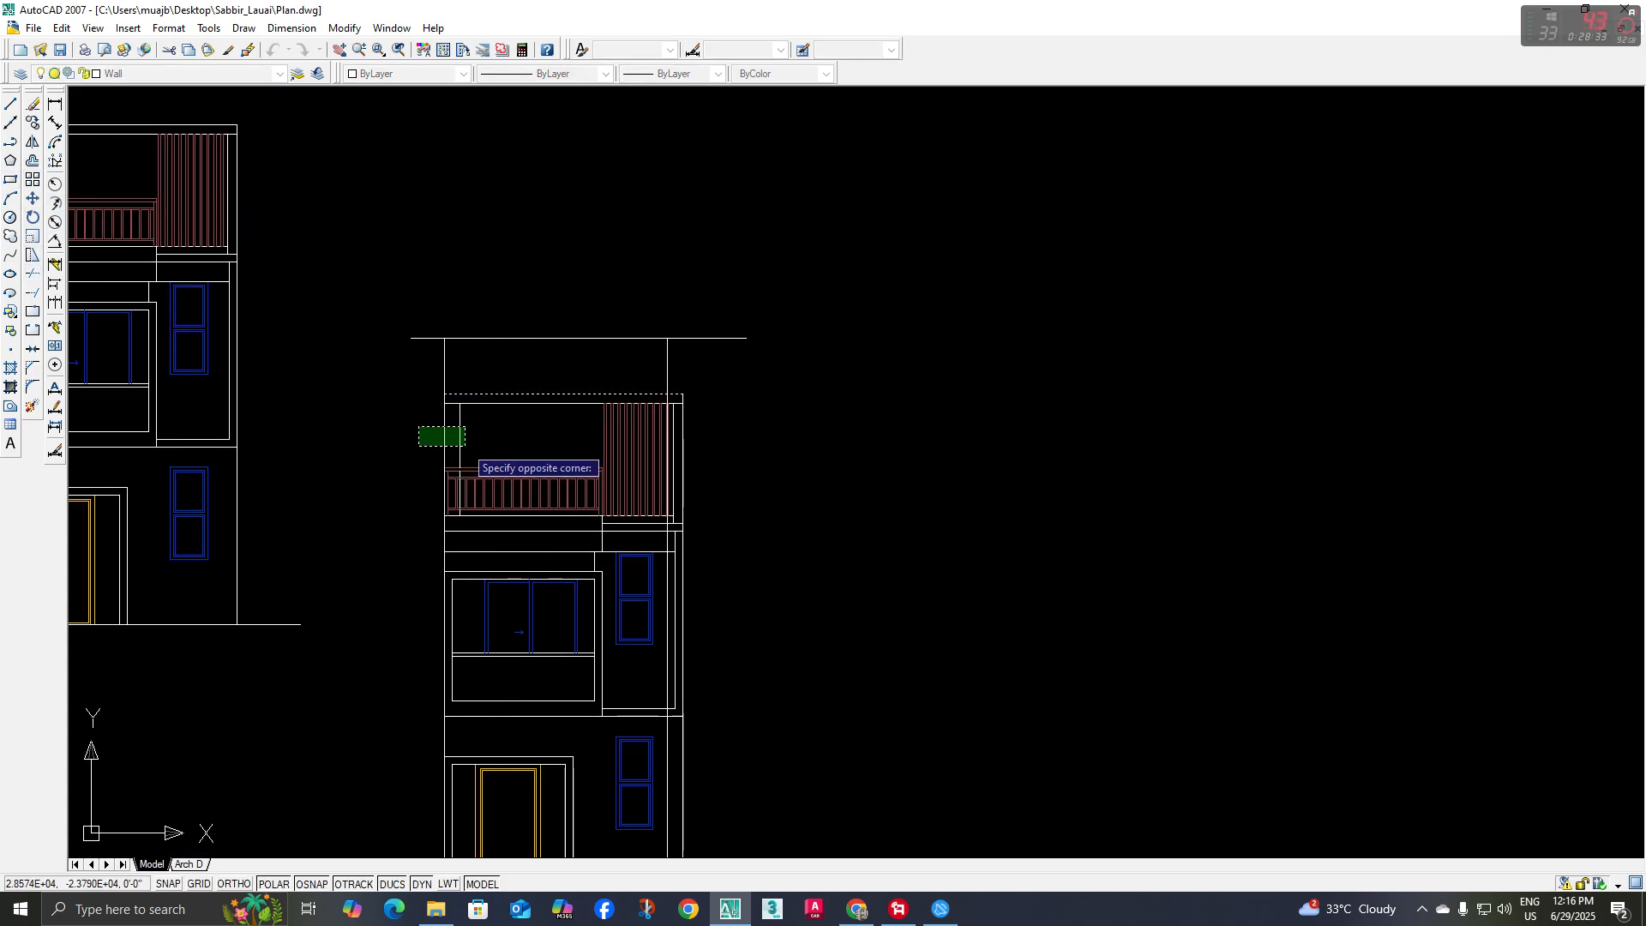
pyautogui.click(465, 447)
pyautogui.press('Escape')
# Try to trim the right vertical construction line below the pergola beam's underside with a crossing window over the slats
pyautogui.click(702, 383)
pyautogui.click(661, 373)
pyautogui.scroll(3, 679, 390)
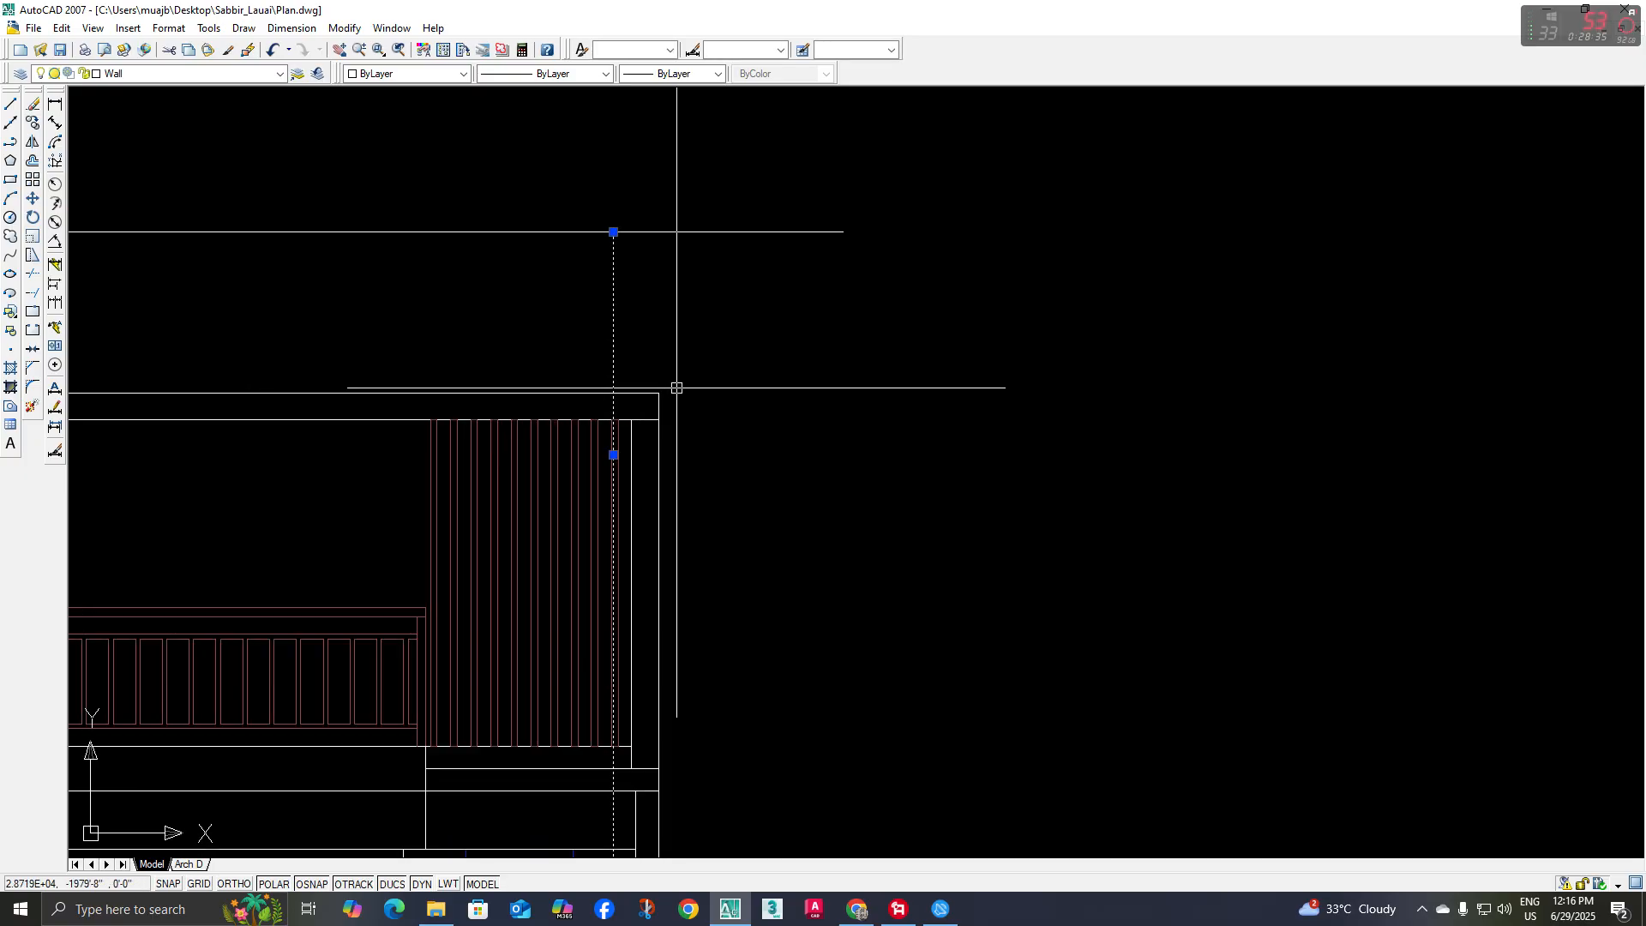
pyautogui.press('Escape')
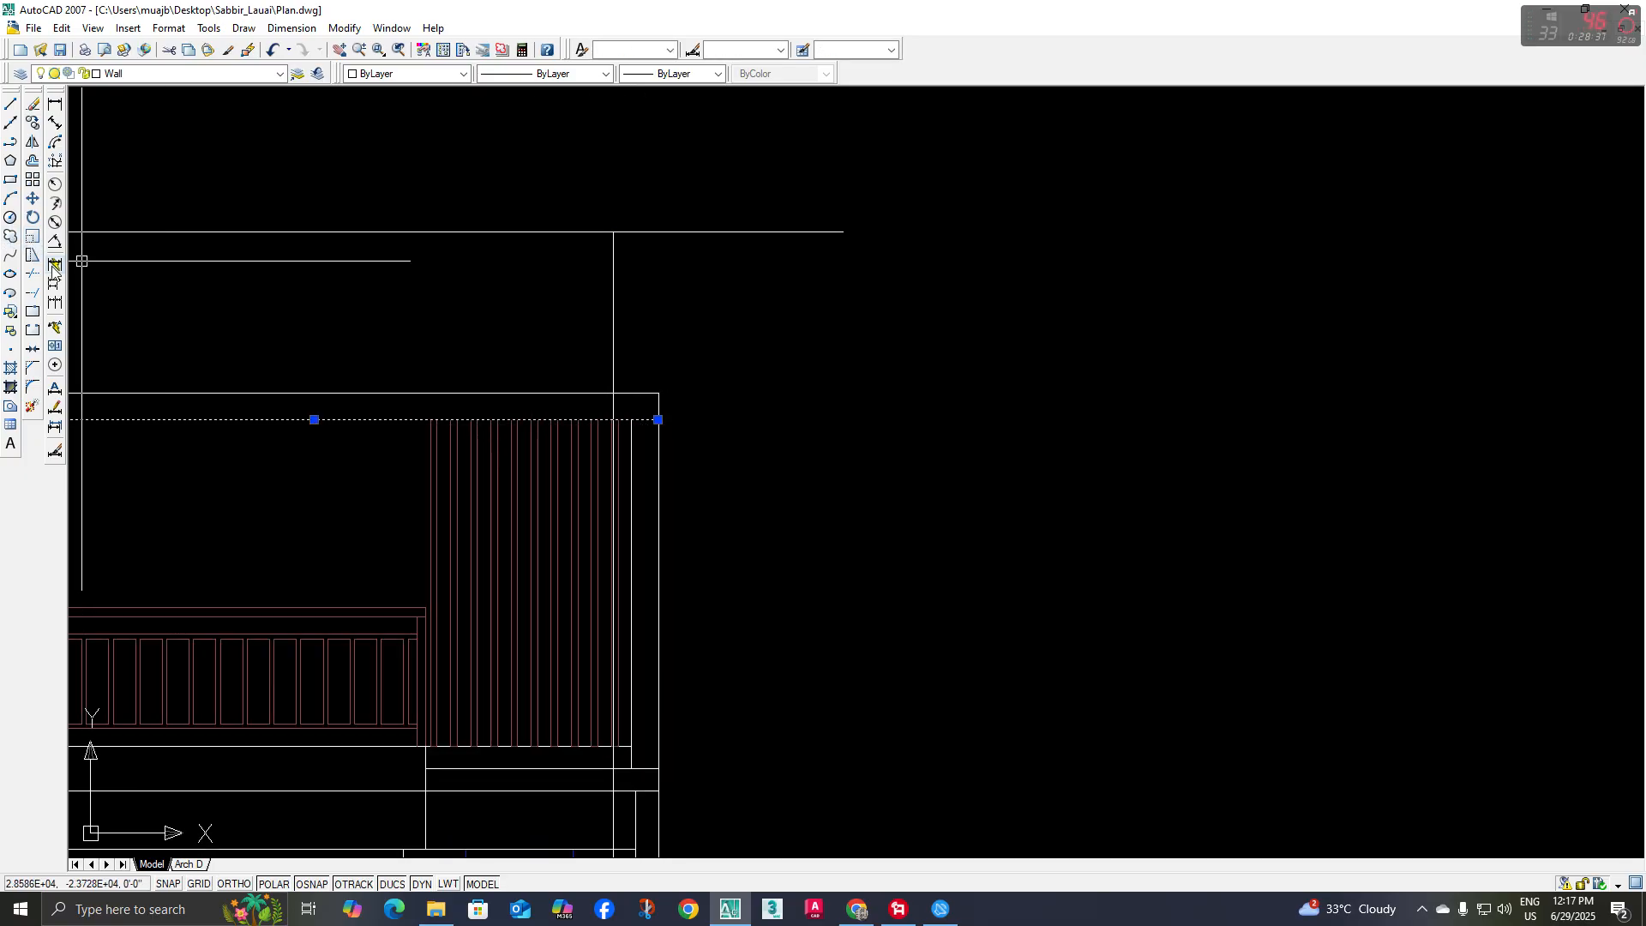
pyautogui.click(34, 274)
pyautogui.click(809, 463)
pyautogui.click(435, 529)
pyautogui.press('Escape')
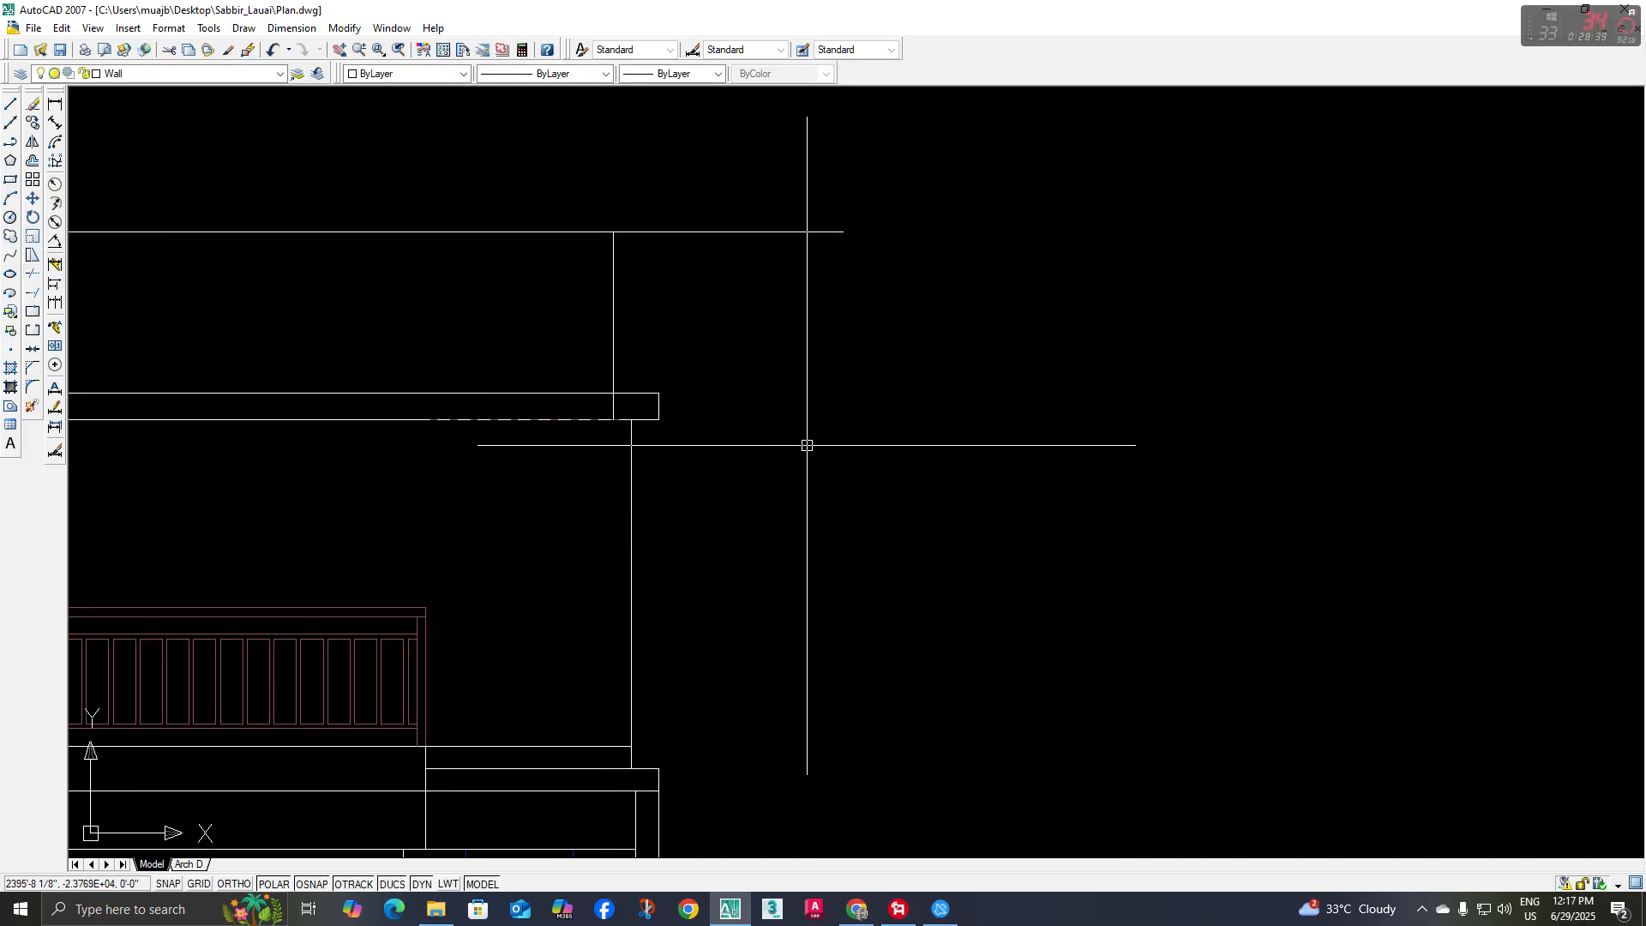
pyautogui.hotkey('ctrl', 'z')
pyautogui.moveTo(732, 443); pyautogui.dragTo(739, 434, button='middle')
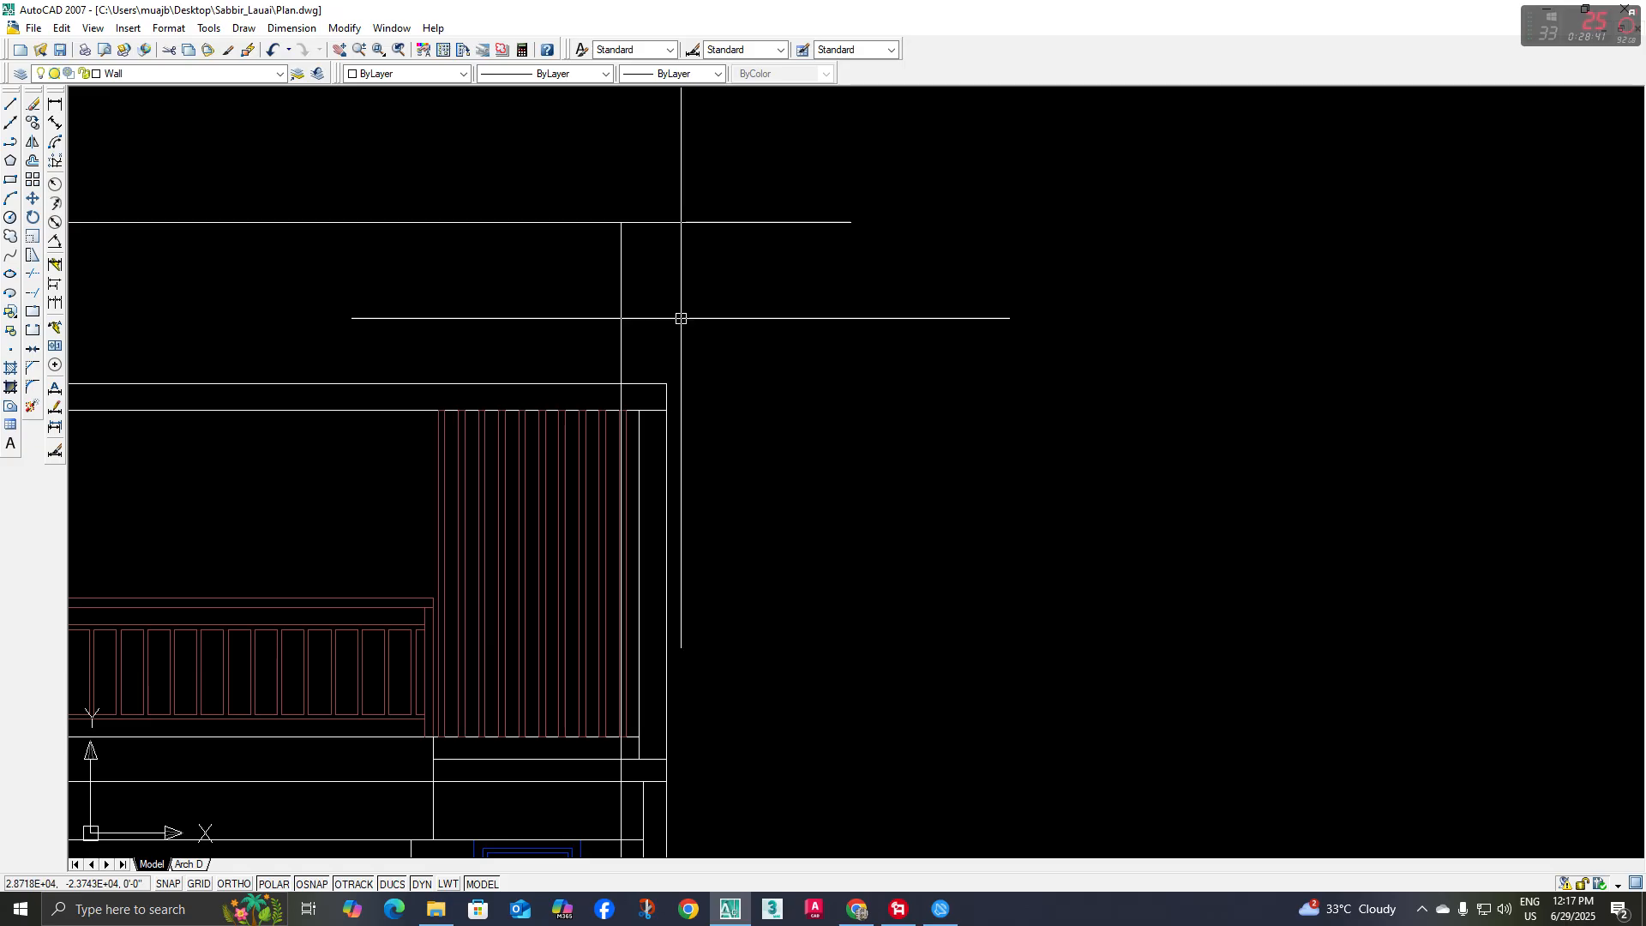
# Trim only the right vertical construction line below the underside of the pergola beam
pyautogui.scroll(-2, 683, 411)
pyautogui.press('Escape')
pyautogui.scroll(5, 655, 303)
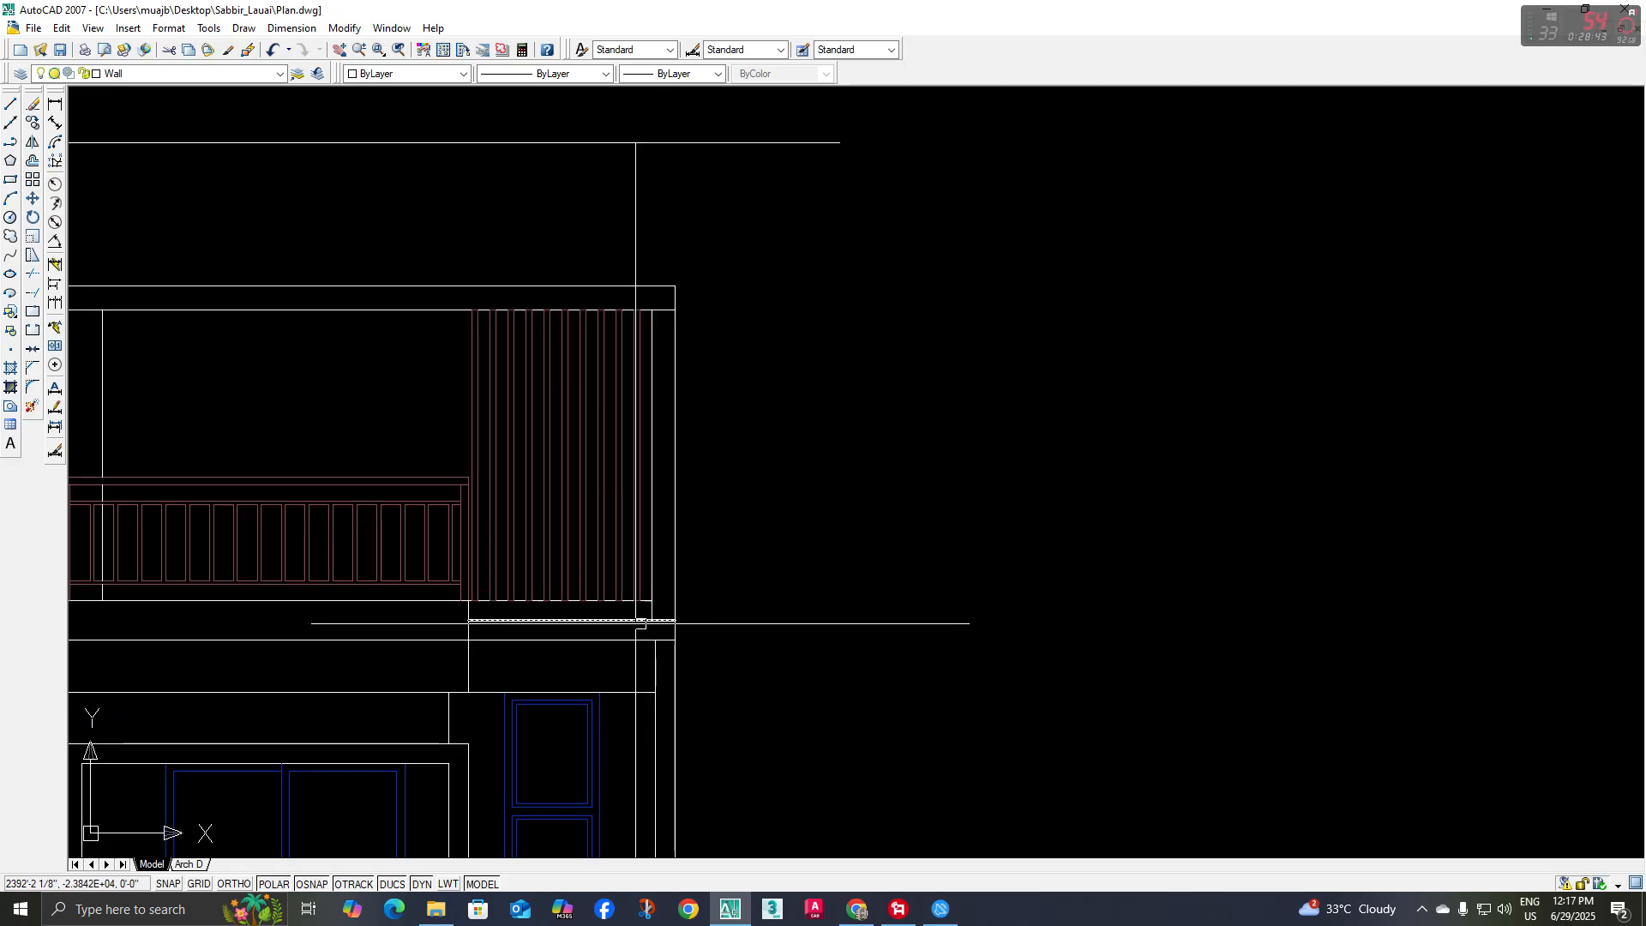
pyautogui.click(630, 316)
pyautogui.scroll(-4, 671, 436)
pyautogui.moveTo(671, 436); pyautogui.dragTo(666, 370, button='middle')
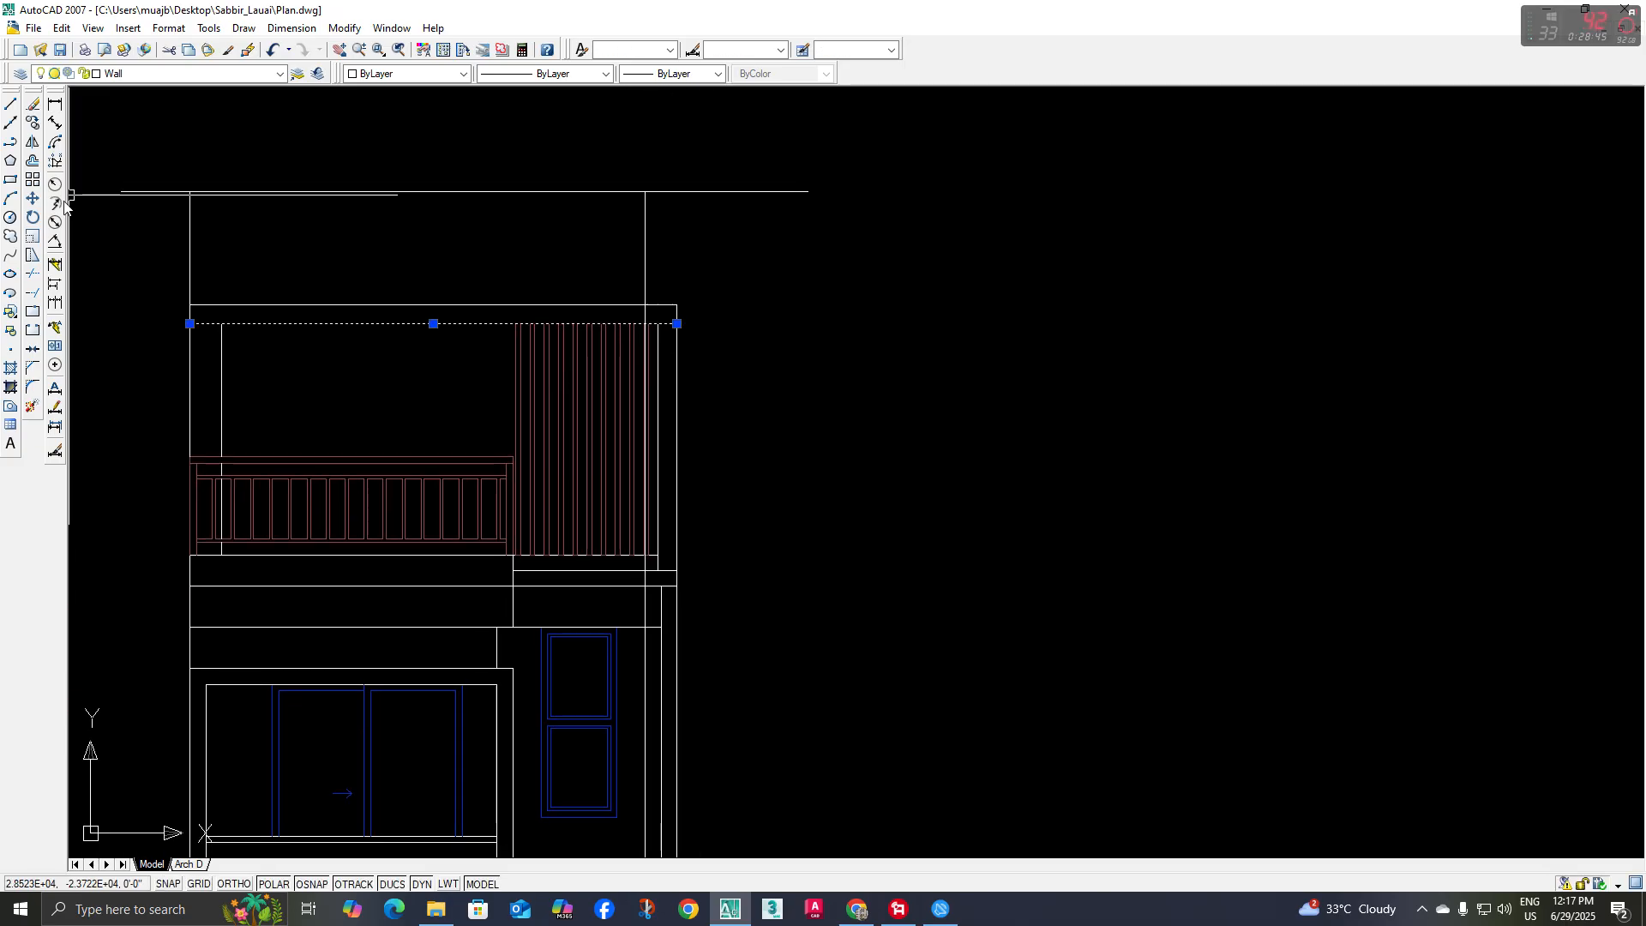
pyautogui.click(33, 276)
pyautogui.scroll(6, 620, 328)
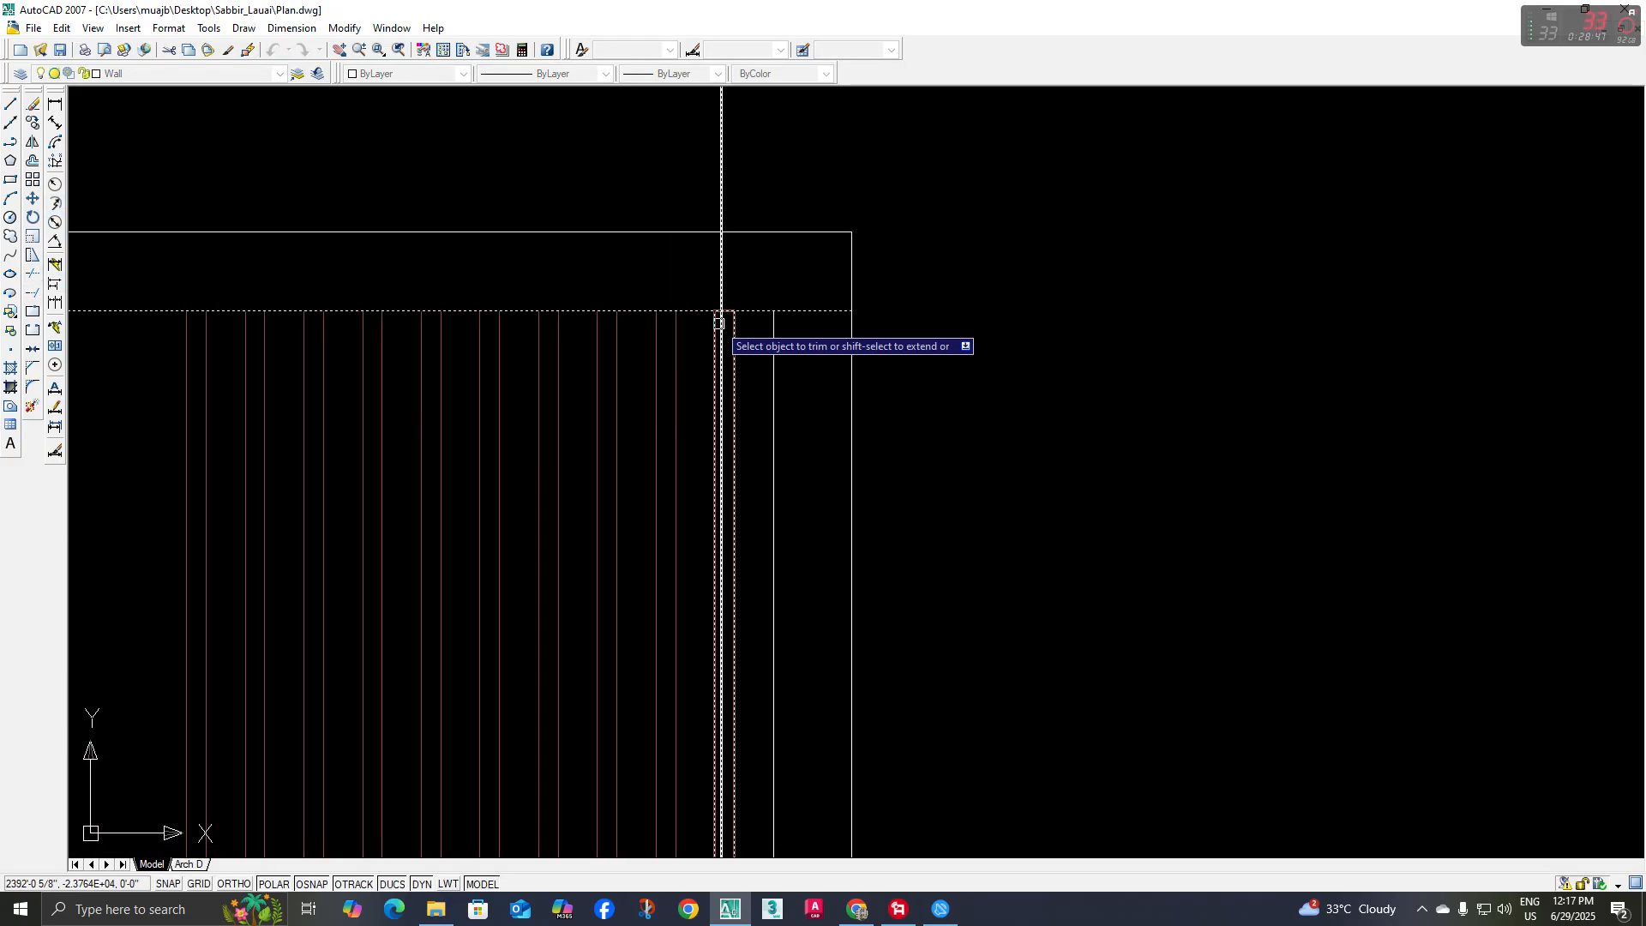
pyautogui.scroll(-5, 889, 309)
pyautogui.press('Escape')
pyautogui.scroll(-3, 889, 305)
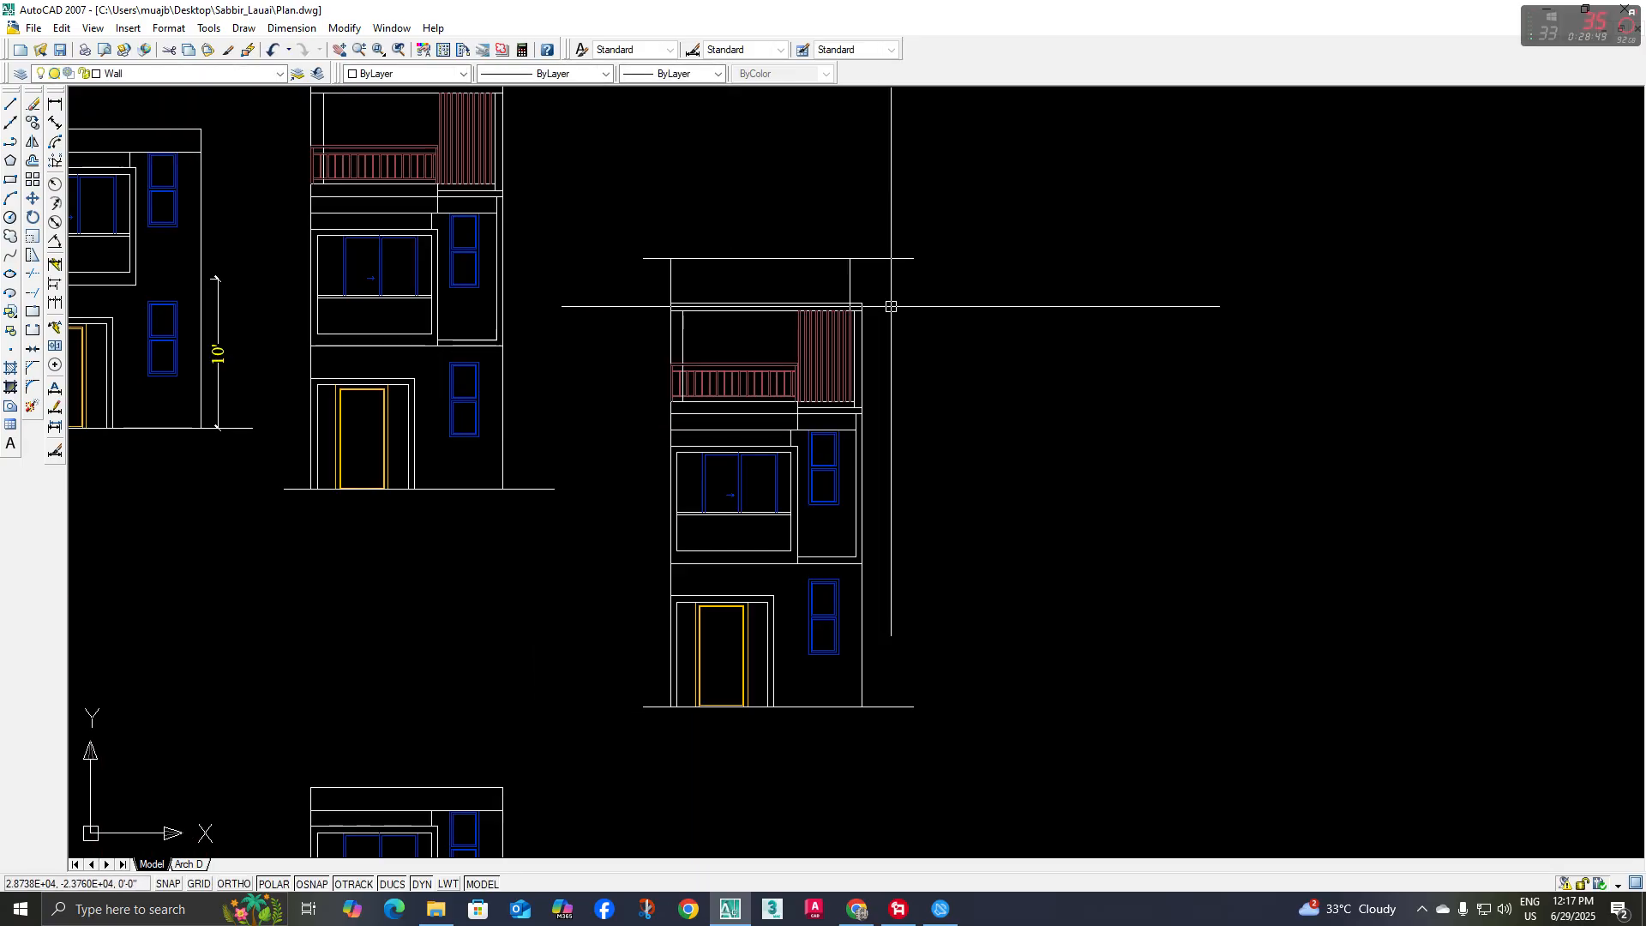
# Trim both overhanging ends of the topmost level line to the two vertical lines, closing the utility room's outline above the terrace
pyautogui.moveTo(889, 306); pyautogui.dragTo(878, 364, button='middle')
pyautogui.press('space')
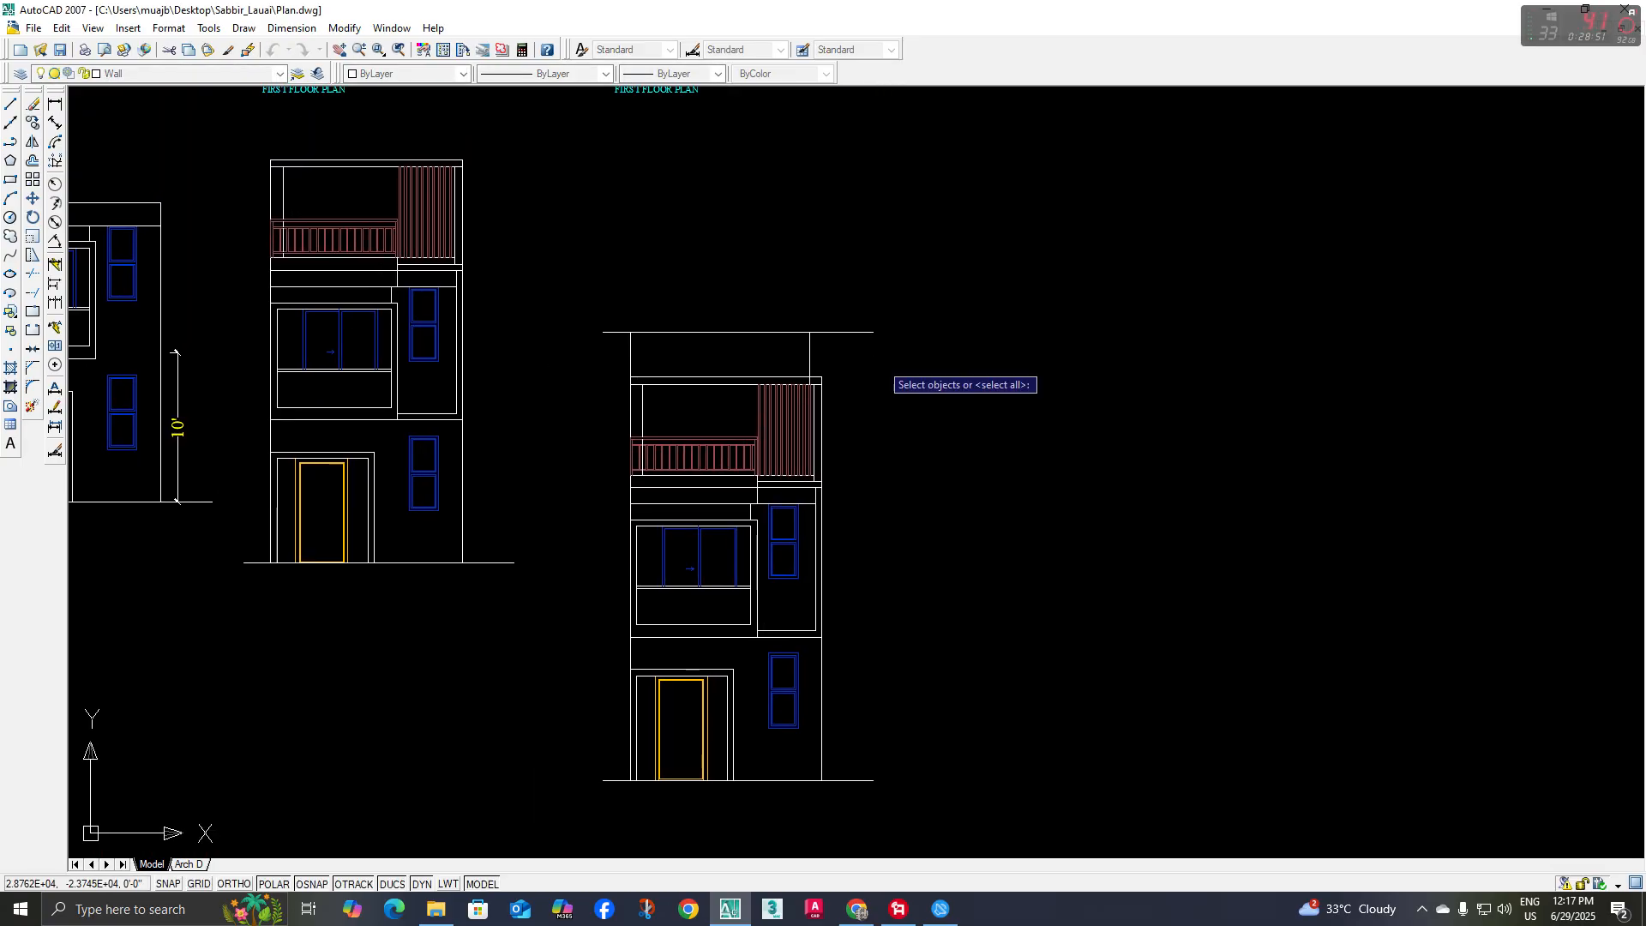
pyautogui.press('space')
pyautogui.click(902, 310)
pyautogui.click(854, 380)
pyautogui.click(611, 332)
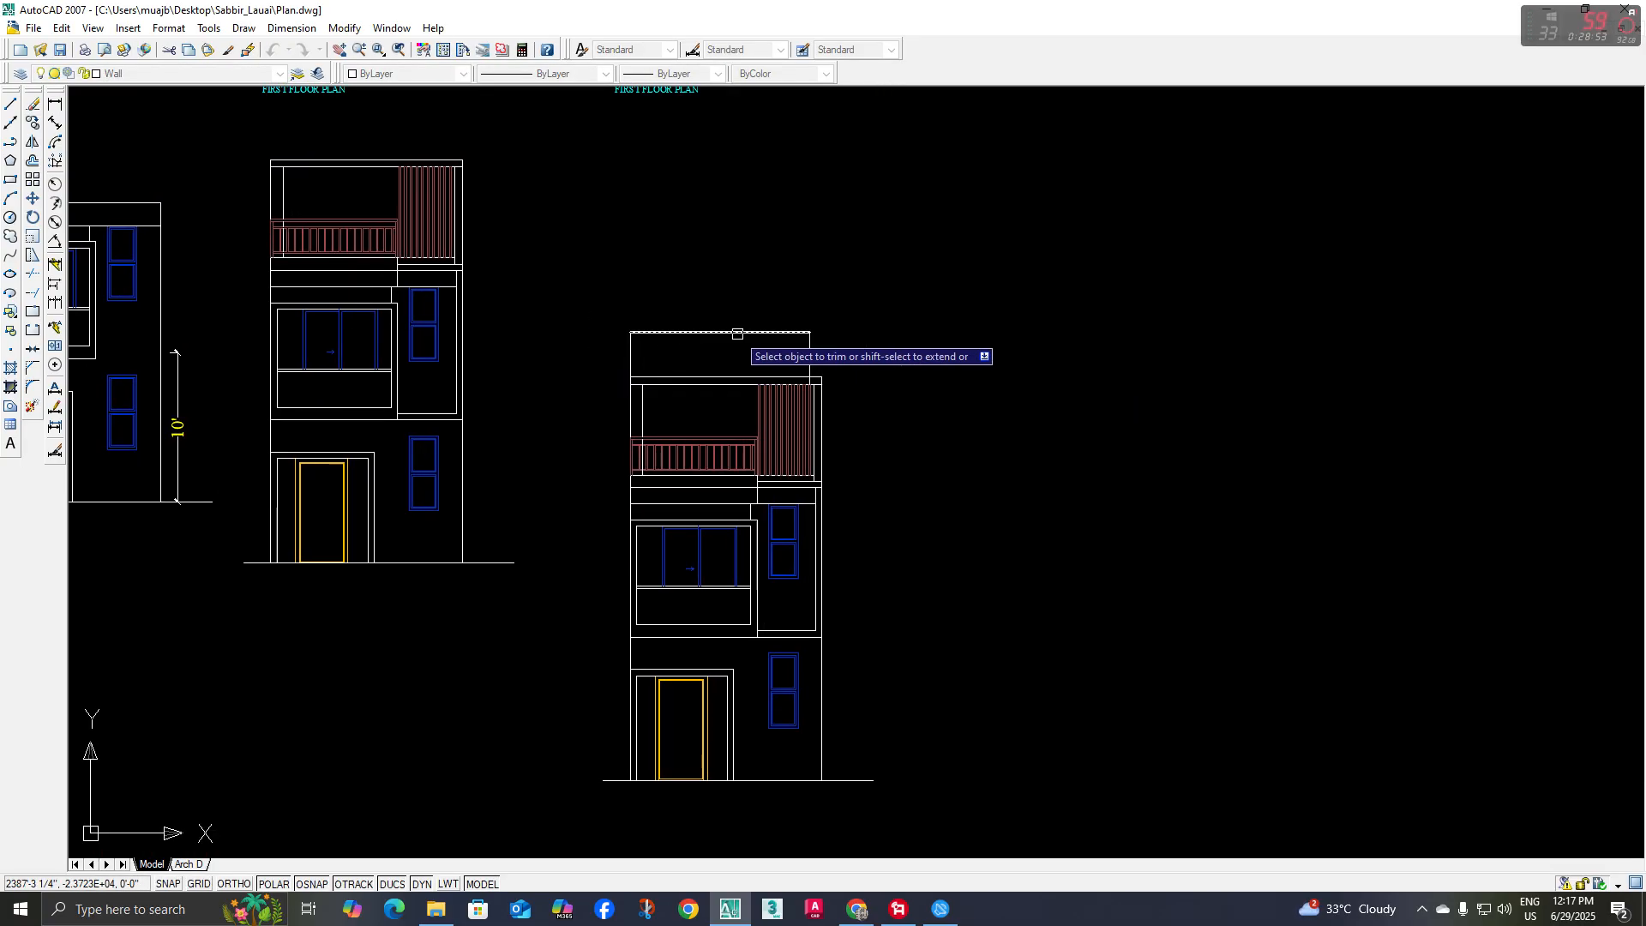
pyautogui.scroll(-2, 737, 337)
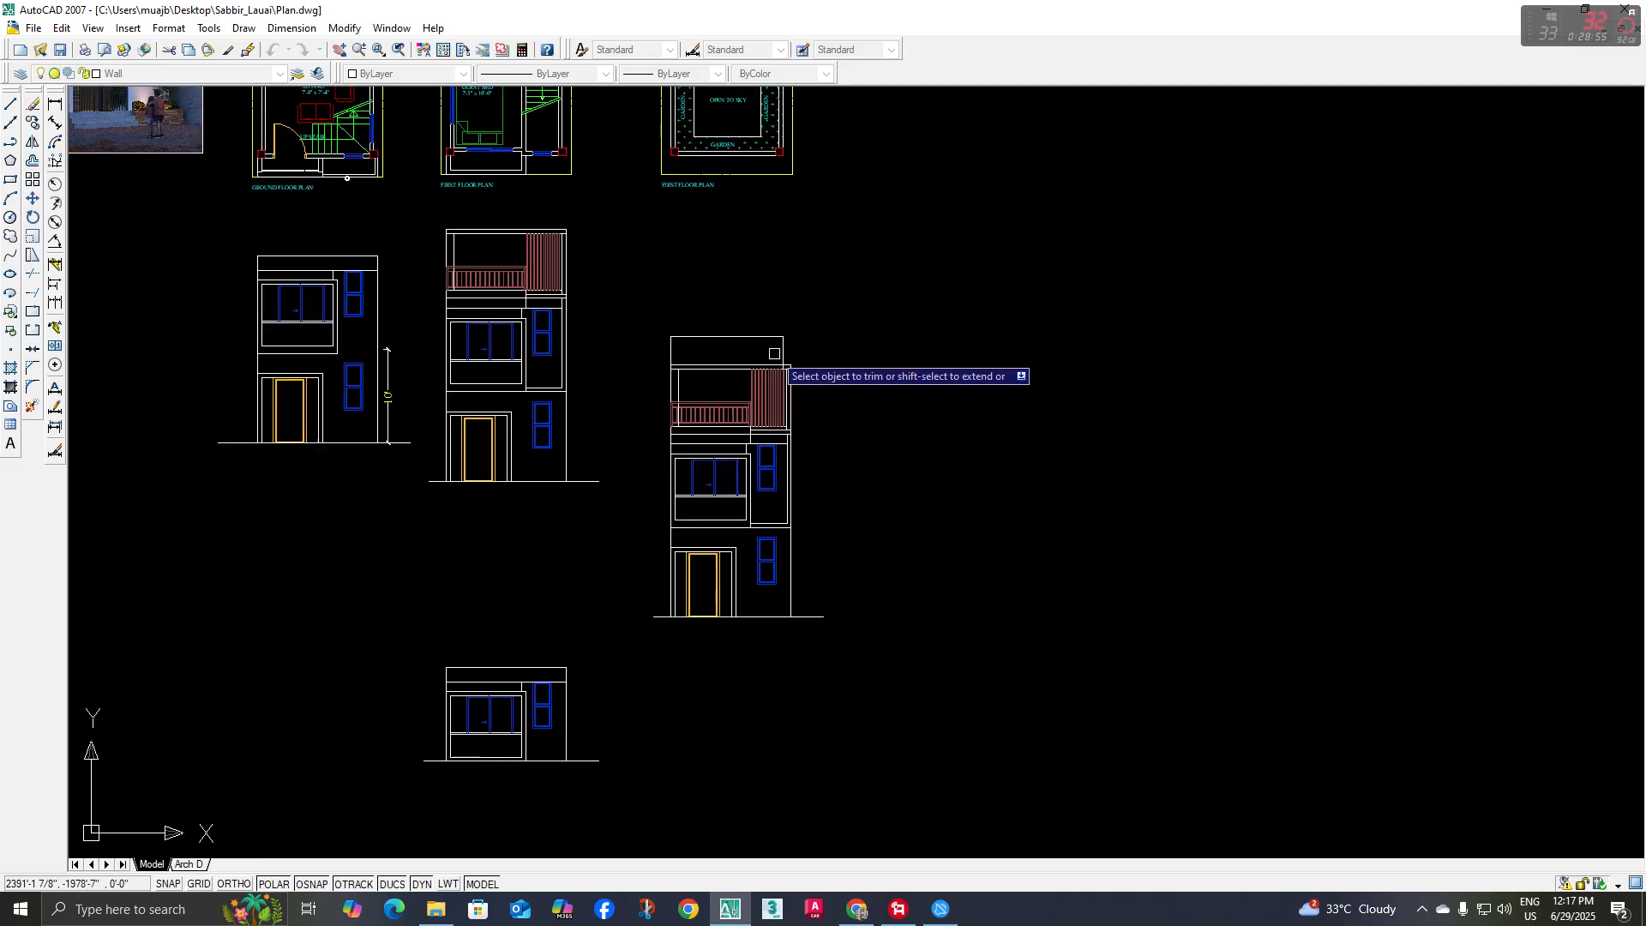
pyautogui.press('Escape')
pyautogui.moveTo(843, 297); pyautogui.dragTo(802, 396, button='middle')
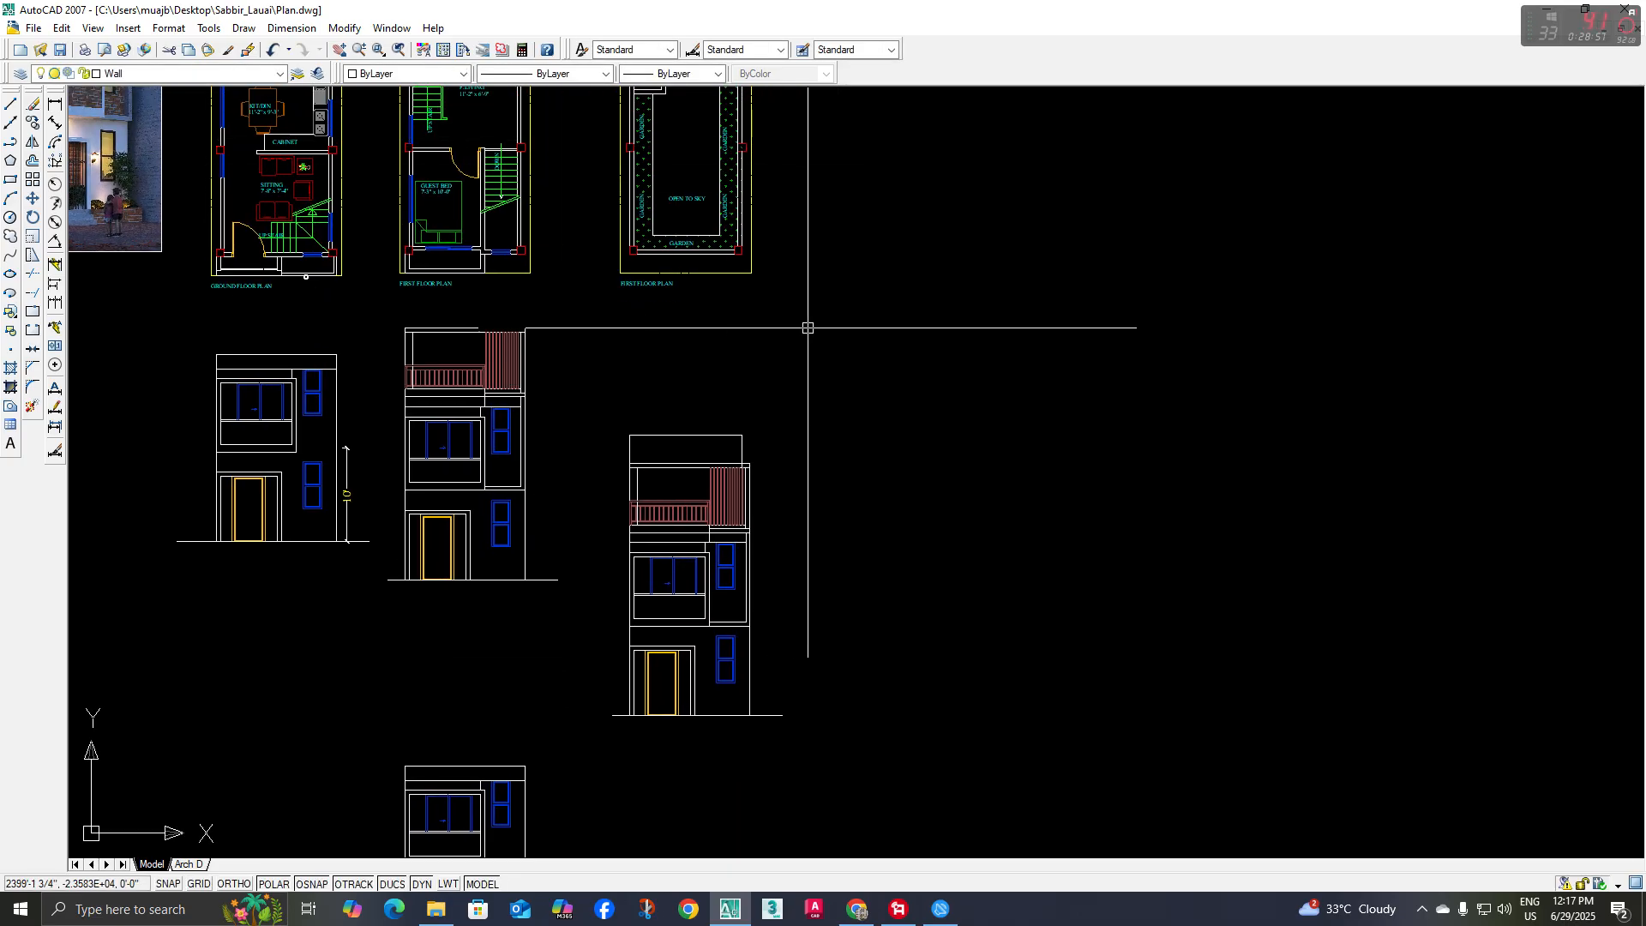
pyautogui.moveTo(808, 327)
pyautogui.mouseDown(button='middle')
pyautogui.moveTo(758, 337)
pyautogui.moveTo(784, 418)
pyautogui.moveTo(773, 492)
pyautogui.mouseUp(button='middle')
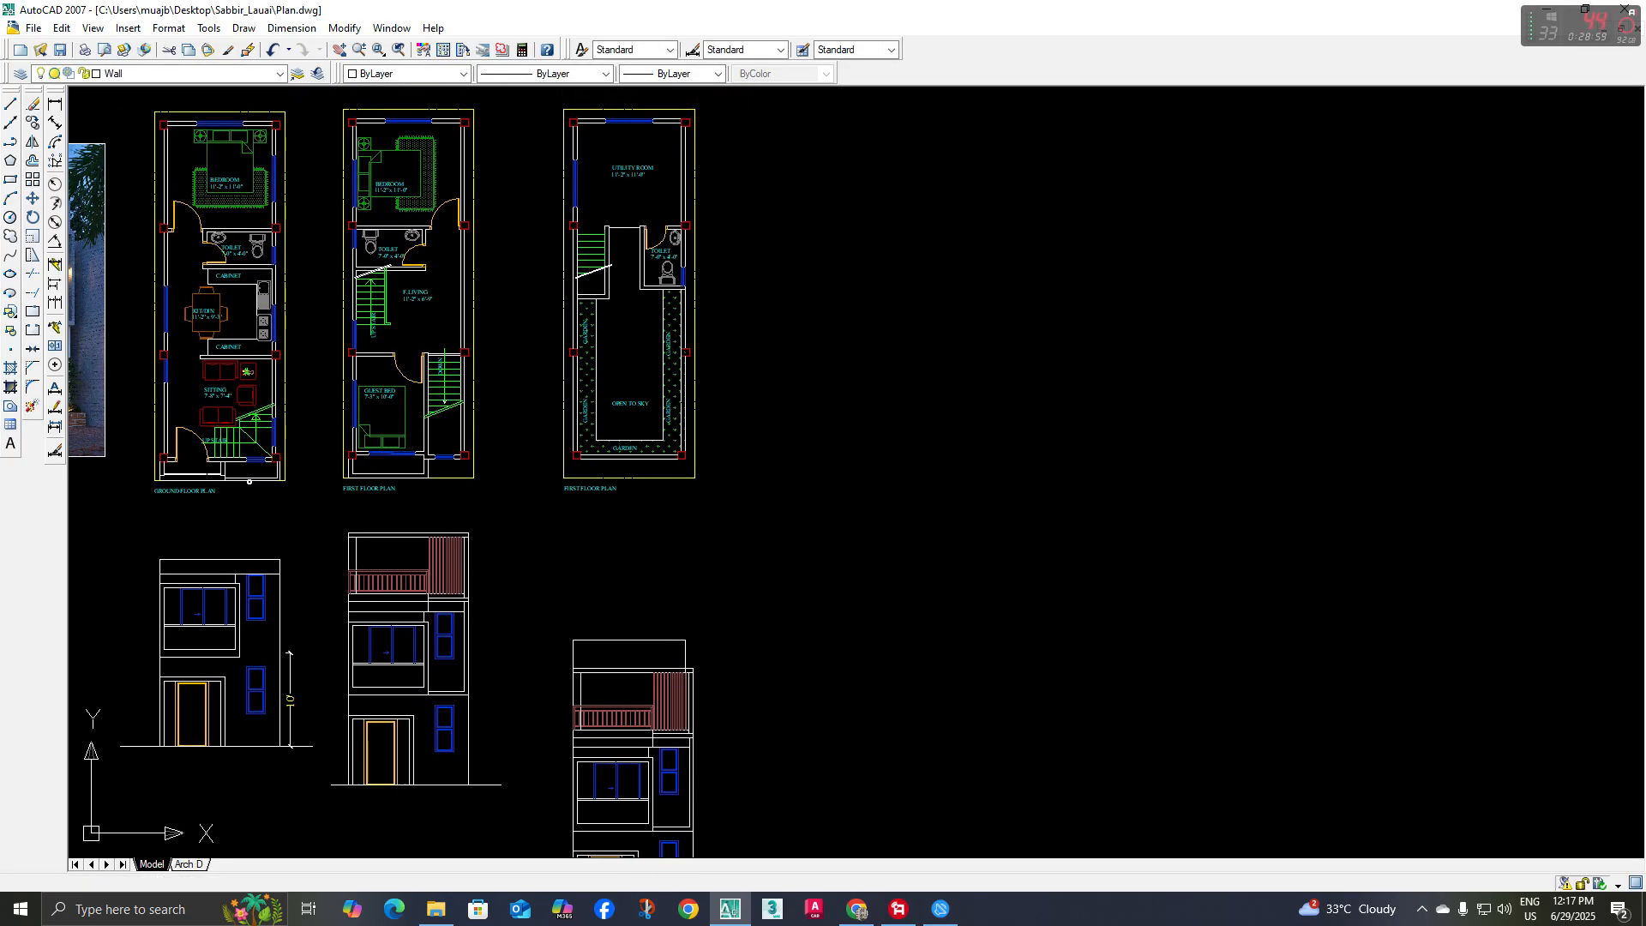
pyautogui.scroll(3, 635, 257)
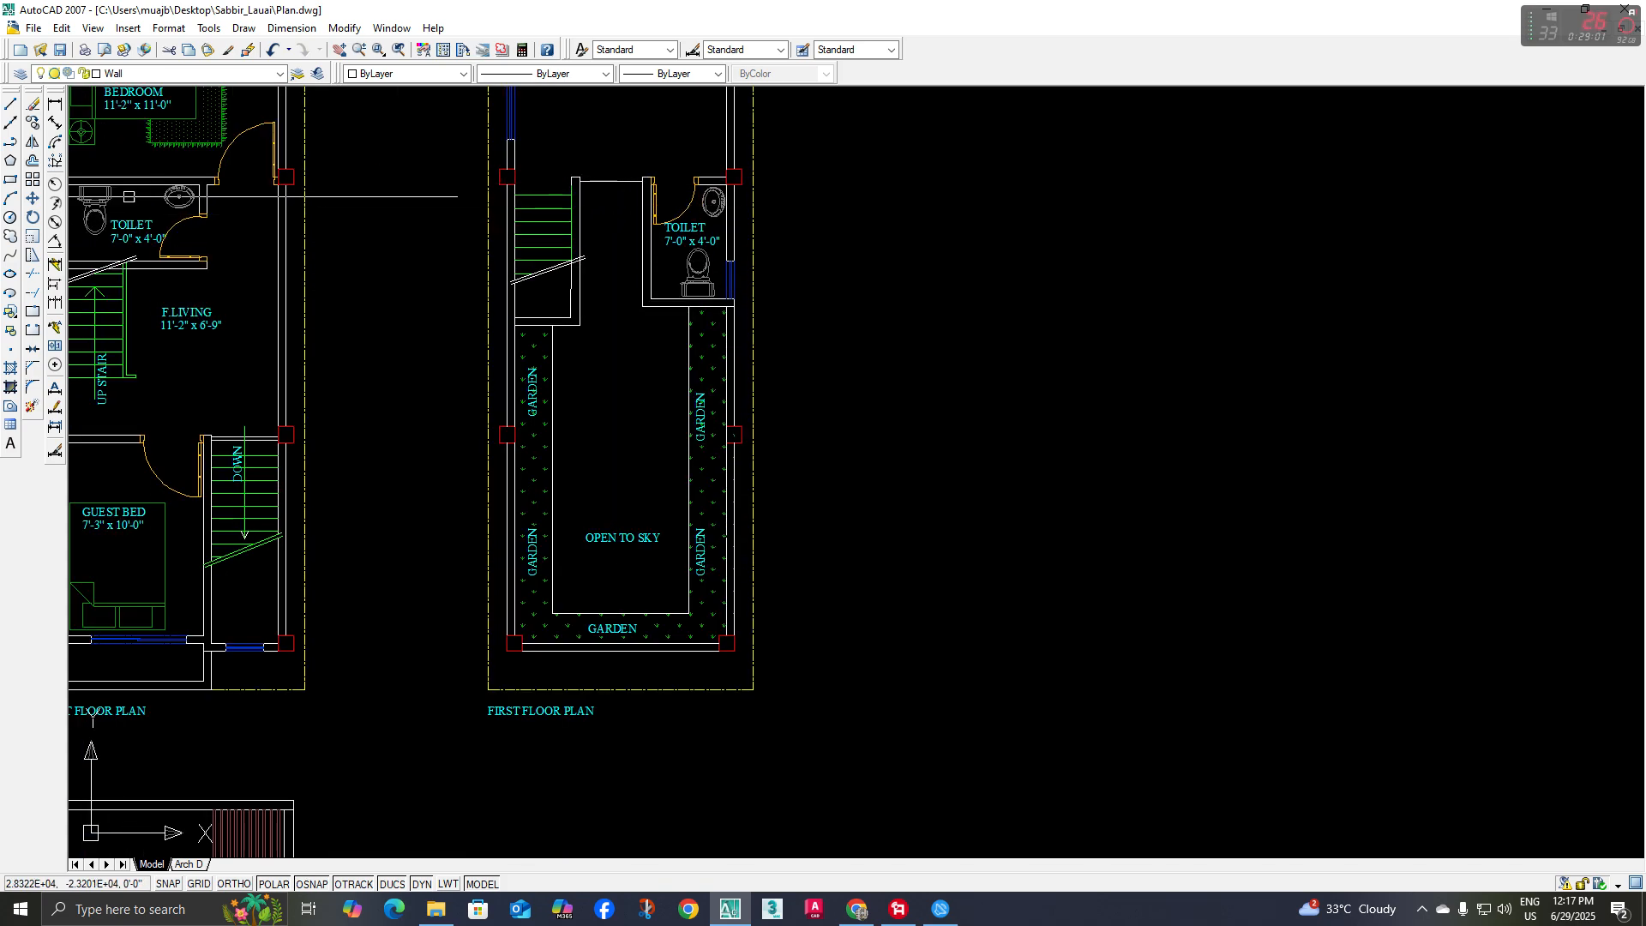
pyautogui.click(11, 128)
pyautogui.scroll(-4, 654, 445)
pyautogui.moveTo(652, 523); pyautogui.dragTo(629, 353, button='middle')
pyautogui.scroll(3, 612, 420)
pyautogui.press('Escape')
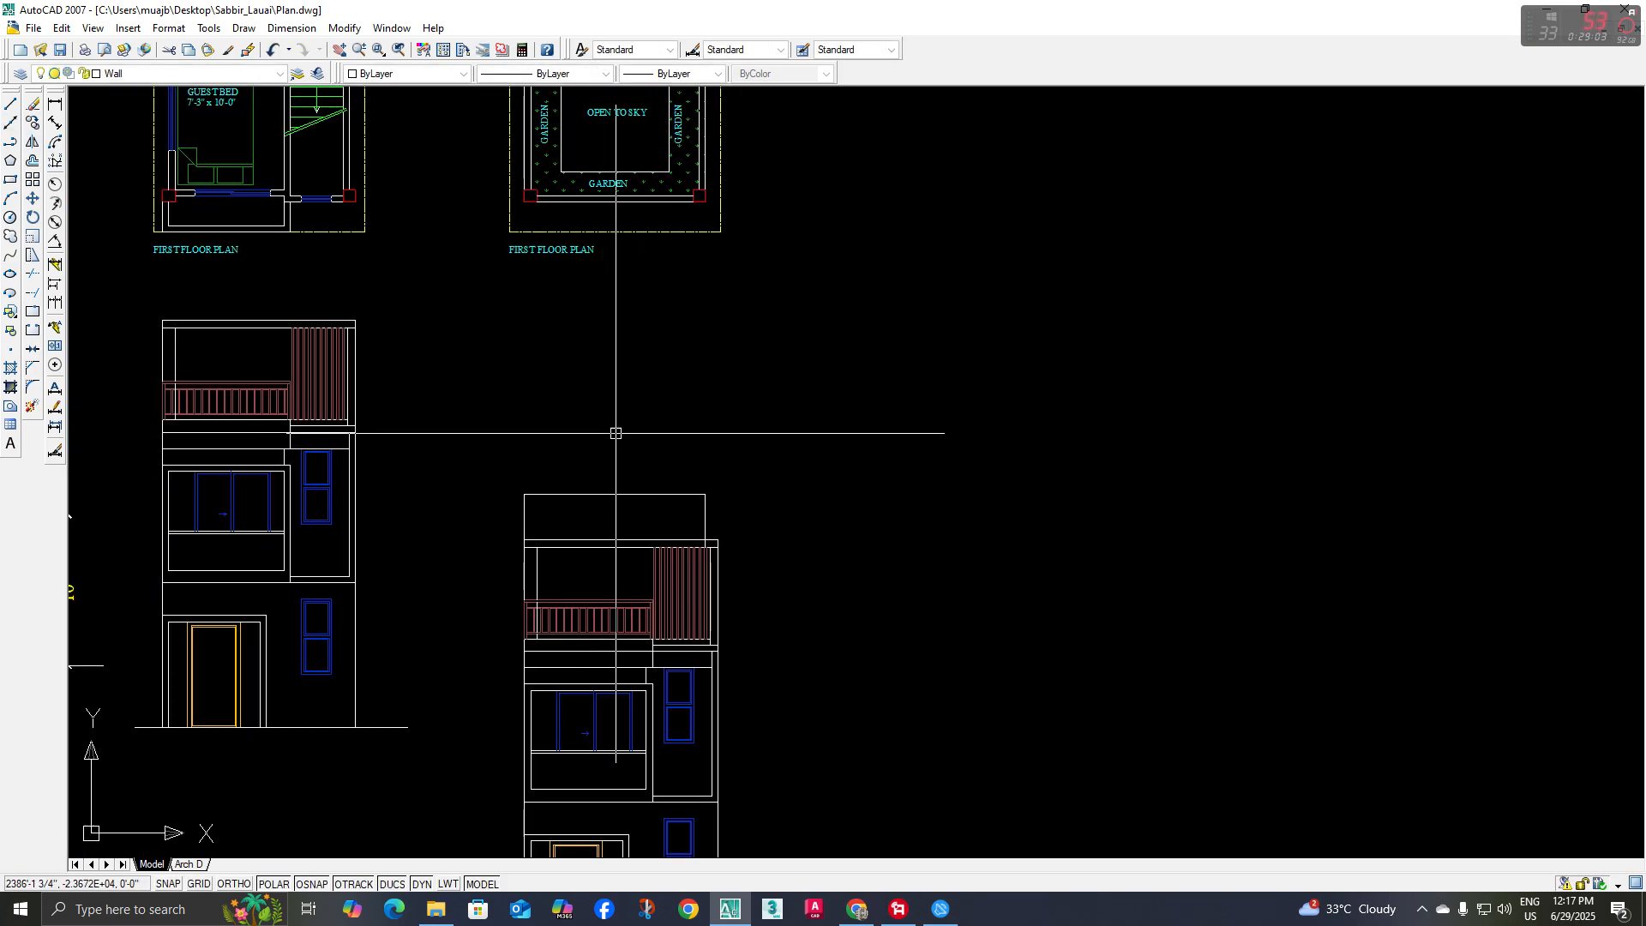
# Examine the utility room's roof edge above the terrace in the reference rendering
pyautogui.scroll(-2, 615, 429)
pyautogui.moveTo(615, 410); pyautogui.dragTo(668, 591, button='middle')
pyautogui.moveTo(339, 245); pyautogui.dragTo(700, 500, button='middle')
pyautogui.scroll(6, 286, 450)
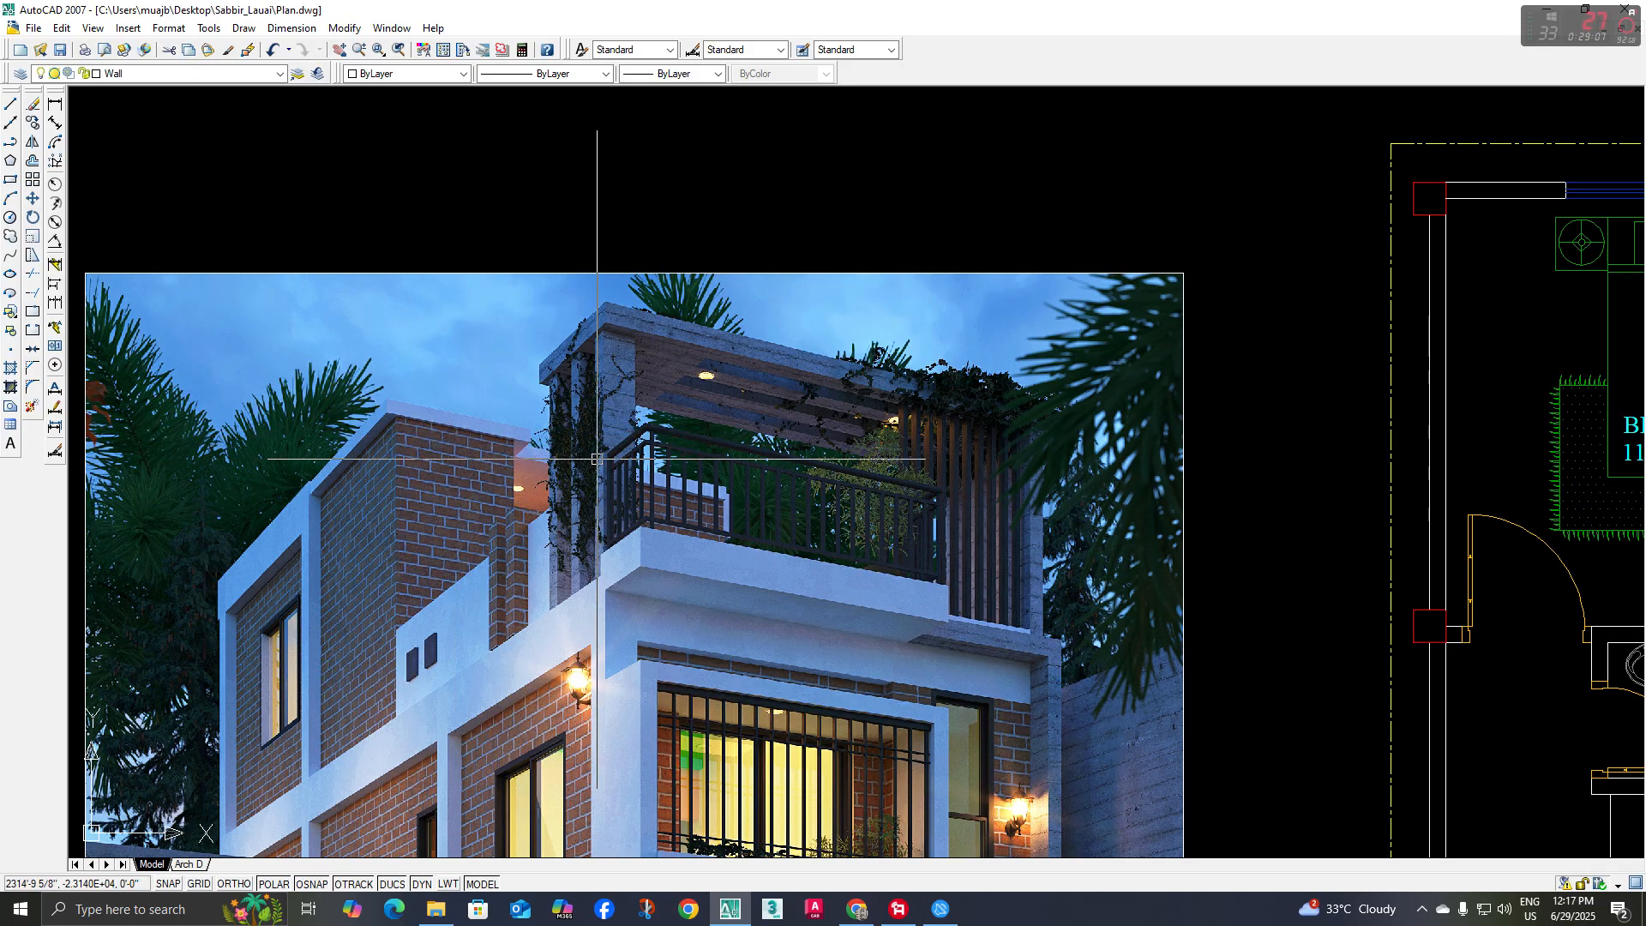
pyautogui.scroll(-6, 597, 459)
pyautogui.moveTo(914, 421); pyautogui.dragTo(446, 306, button='middle')
pyautogui.scroll(-2, 756, 535)
pyautogui.moveTo(766, 675); pyautogui.dragTo(714, 504, button='middle')
pyautogui.scroll(5, 711, 528)
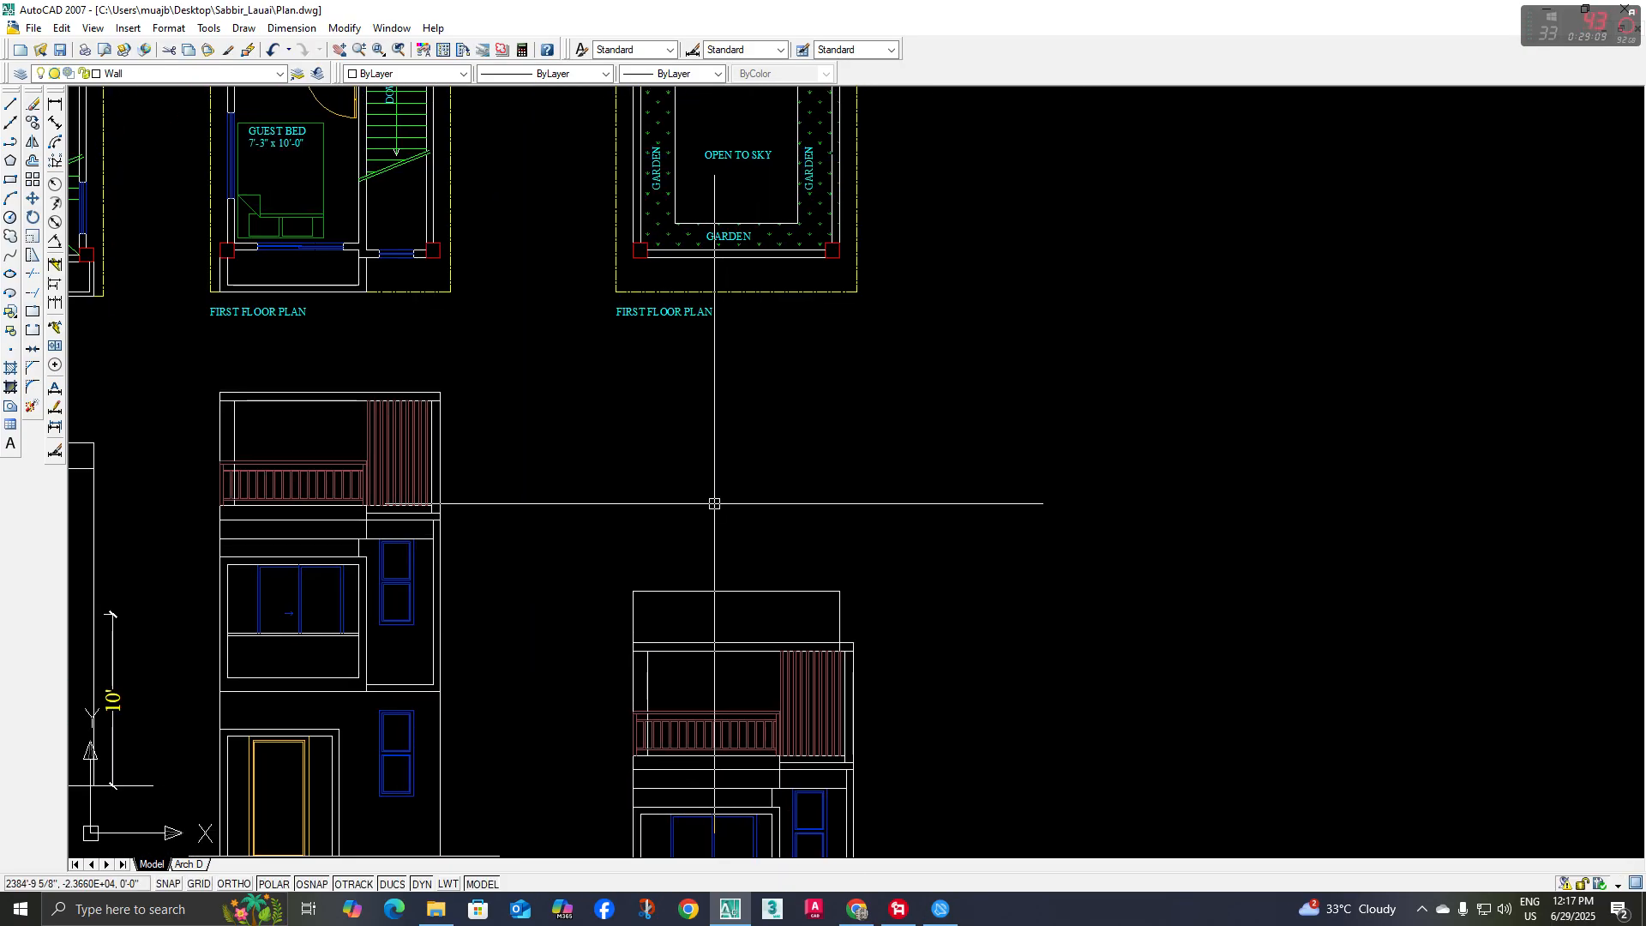
# Offset the top line of the utility room outline downward to form the underside of a thin roof band
pyautogui.press('o')
pyautogui.press('Return')
pyautogui.press('Return')
pyautogui.click(729, 593)
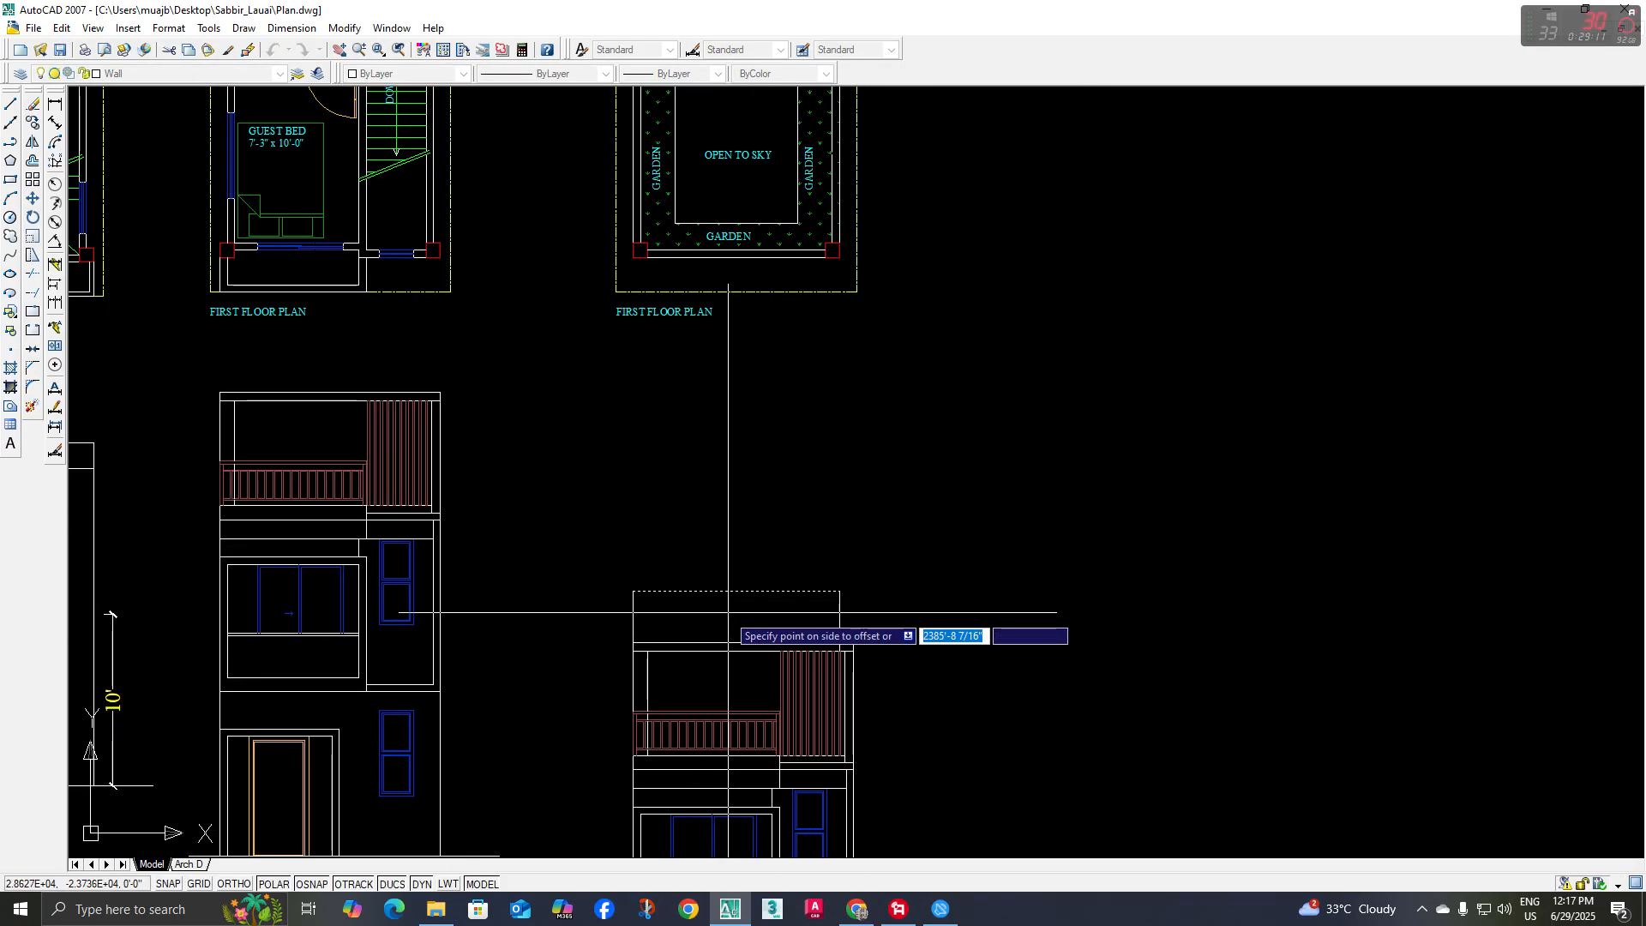
pyautogui.click(728, 612)
pyautogui.press('Escape')
# Place a vertical construction line through the outer corner of the stair wall in the roof plan, running down across the elevation
pyautogui.scroll(-2, 659, 701)
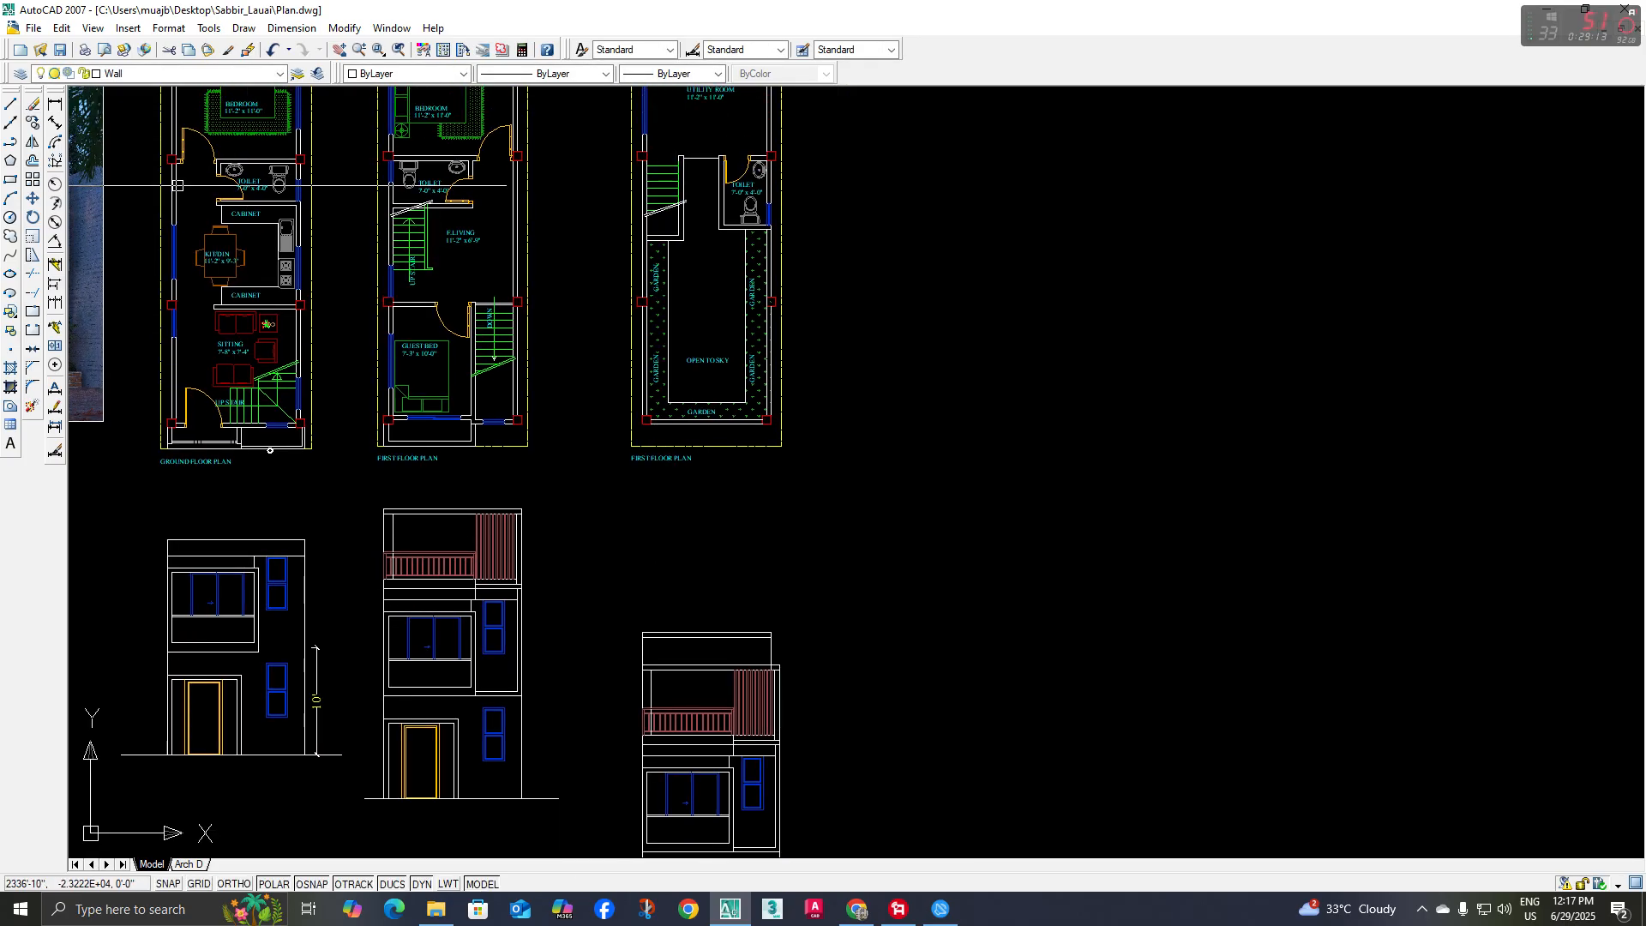
pyautogui.click(12, 131)
pyautogui.moveTo(419, 402); pyautogui.dragTo(417, 446, button='middle')
pyautogui.write('v')
pyautogui.press('Return')
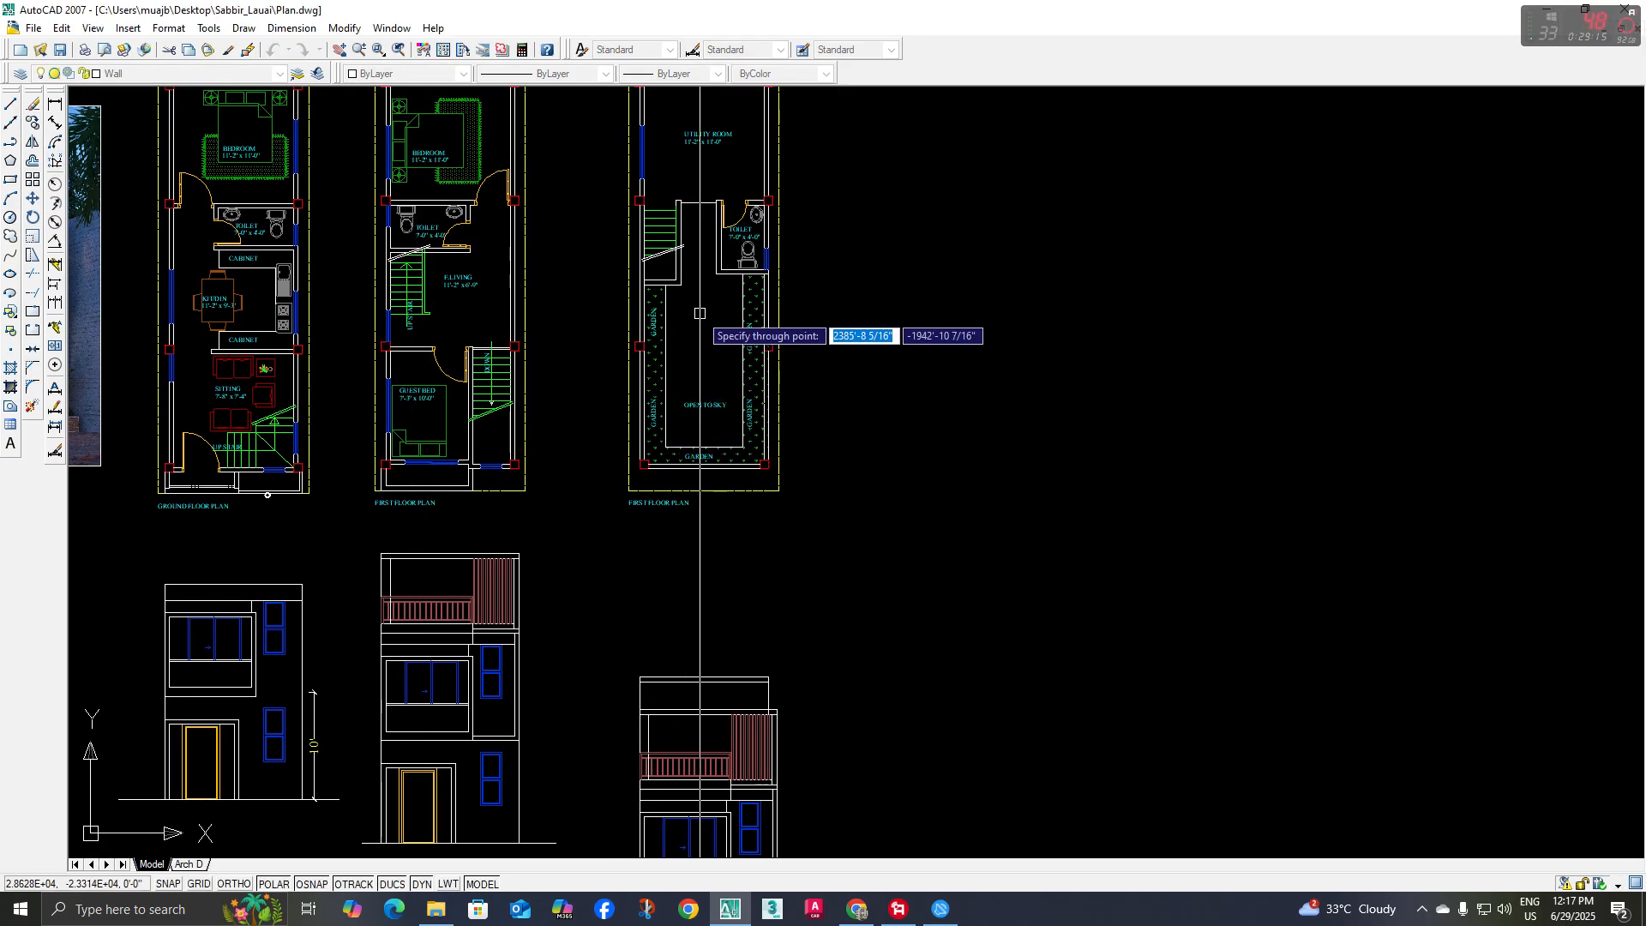
pyautogui.click(680, 284)
pyautogui.moveTo(681, 283); pyautogui.dragTo(638, 138, button='middle')
pyautogui.scroll(3, 668, 561)
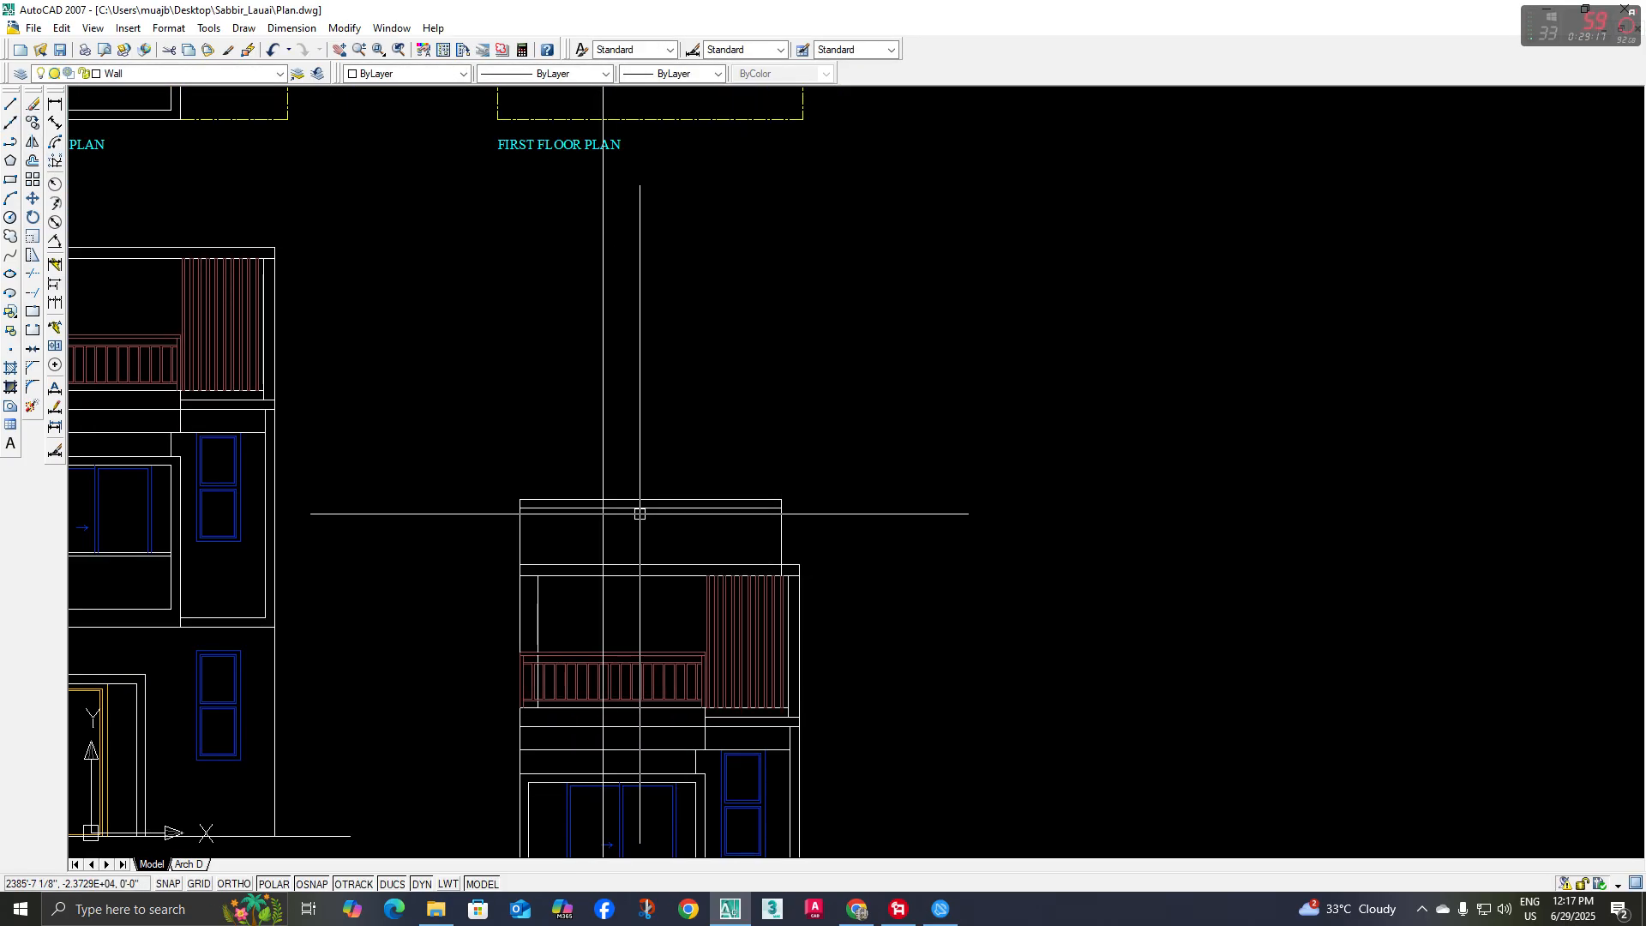
# Trim the vertical construction line below the underside of the utility room's roof band
pyautogui.click(33, 275)
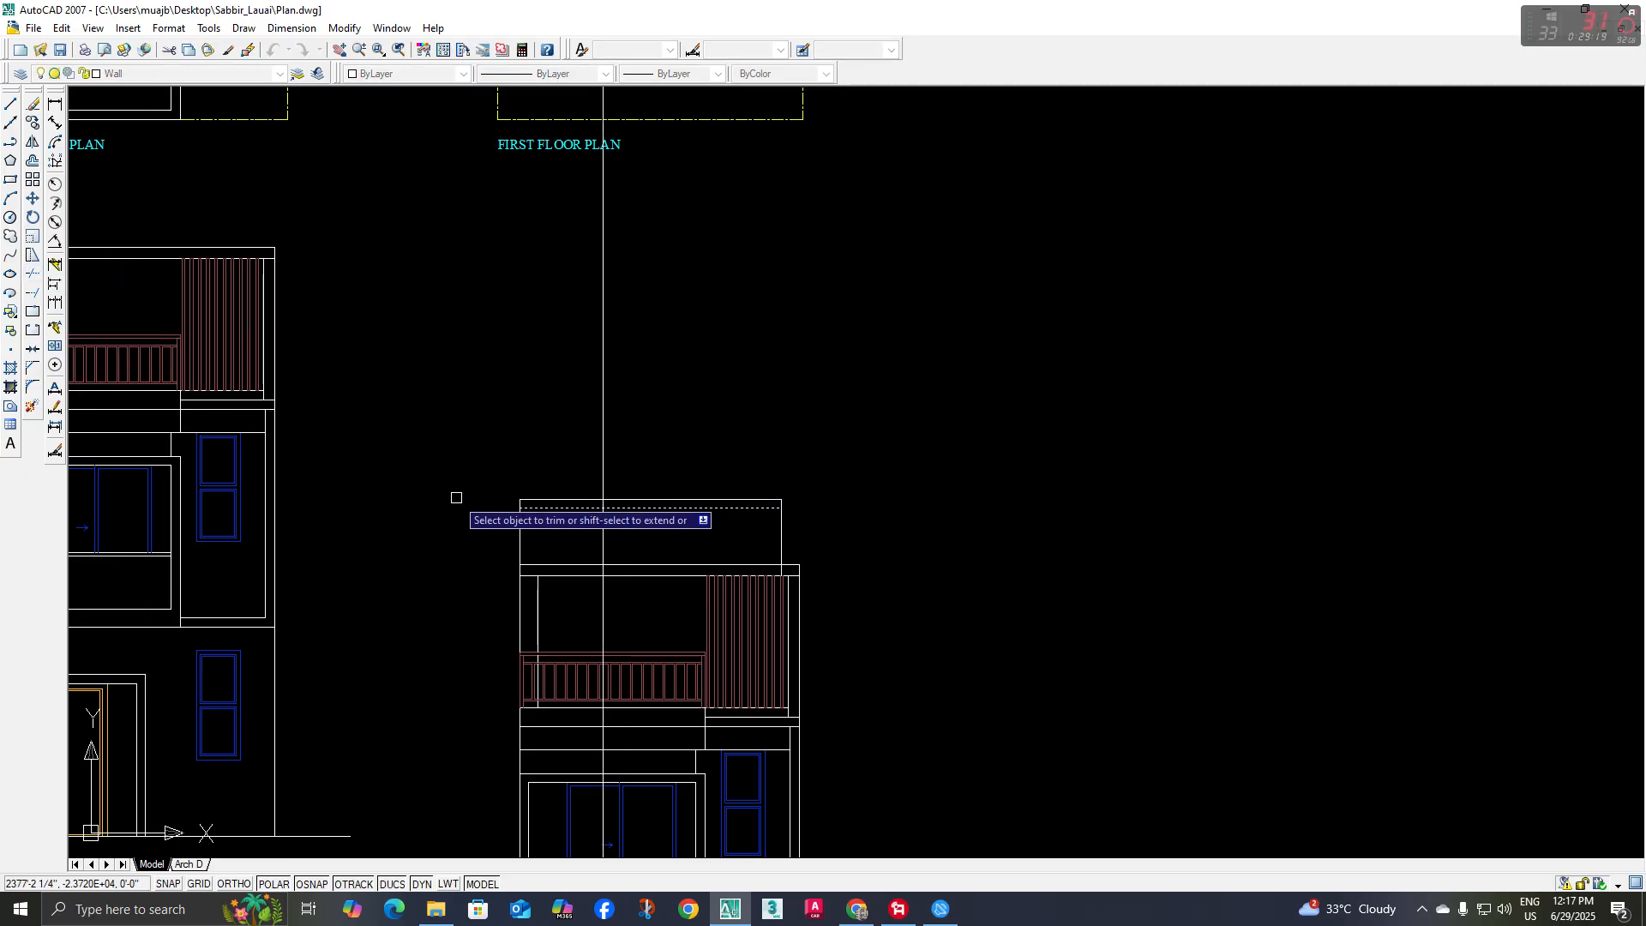
pyautogui.press('Escape')
pyautogui.moveTo(620, 526); pyautogui.dragTo(616, 520, button='middle')
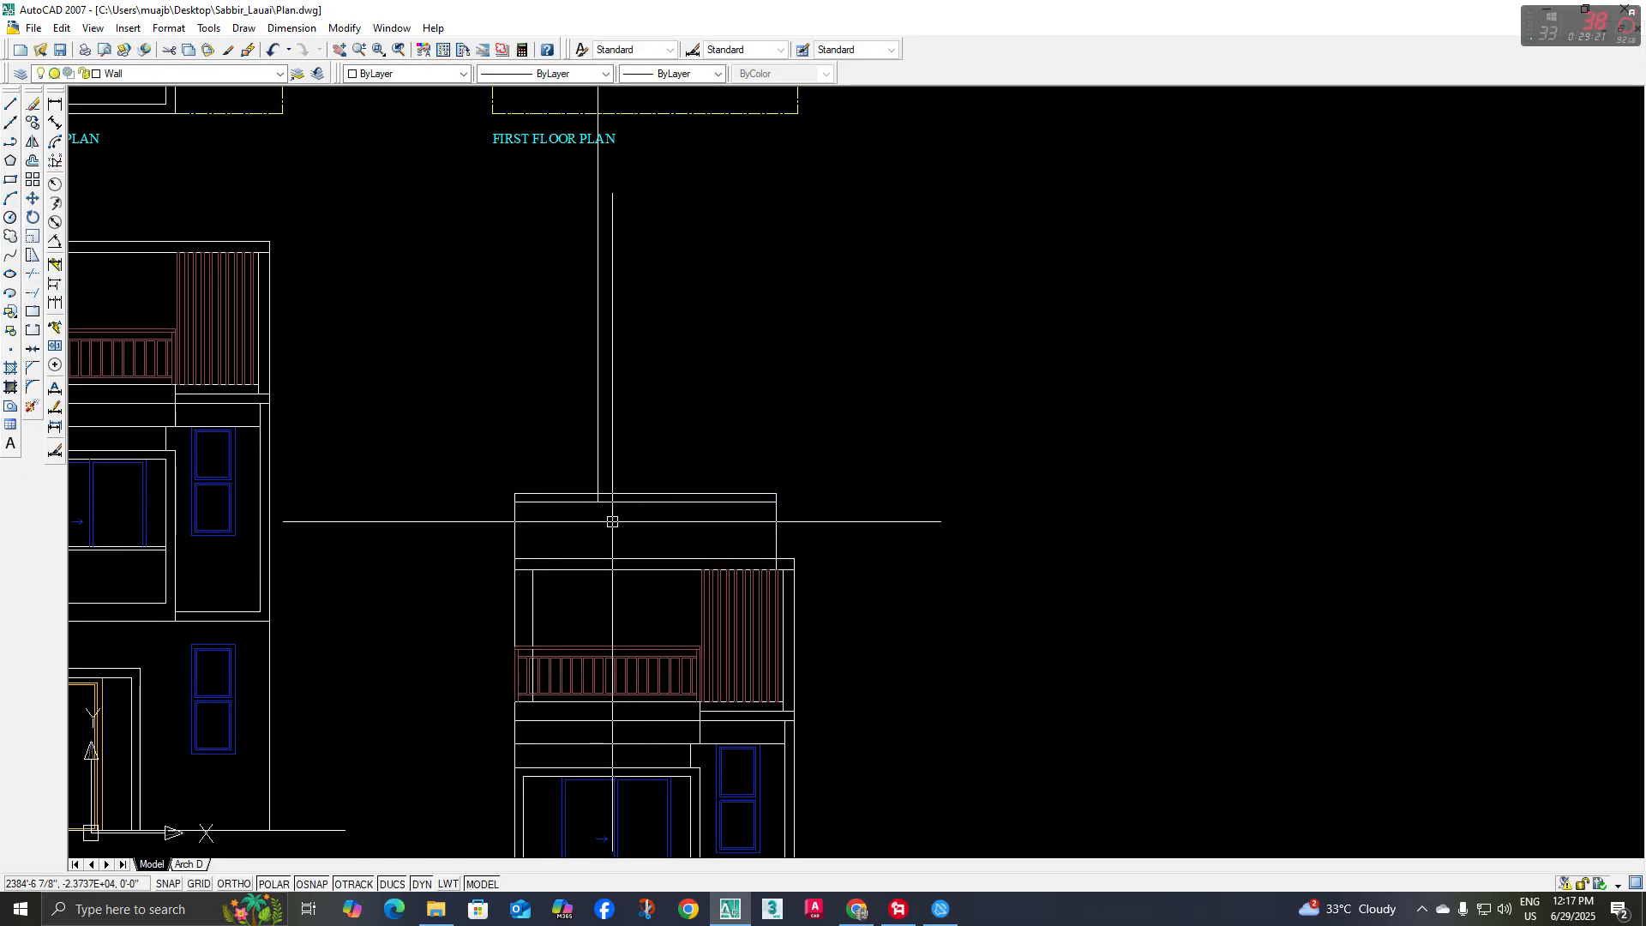
# Draw a vertical wall line from the roof band's underside, at the construction line, straight down to the terrace floor level
pyautogui.write('l')
pyautogui.press('Return')
pyautogui.click(599, 507)
pyautogui.scroll(2, 595, 686)
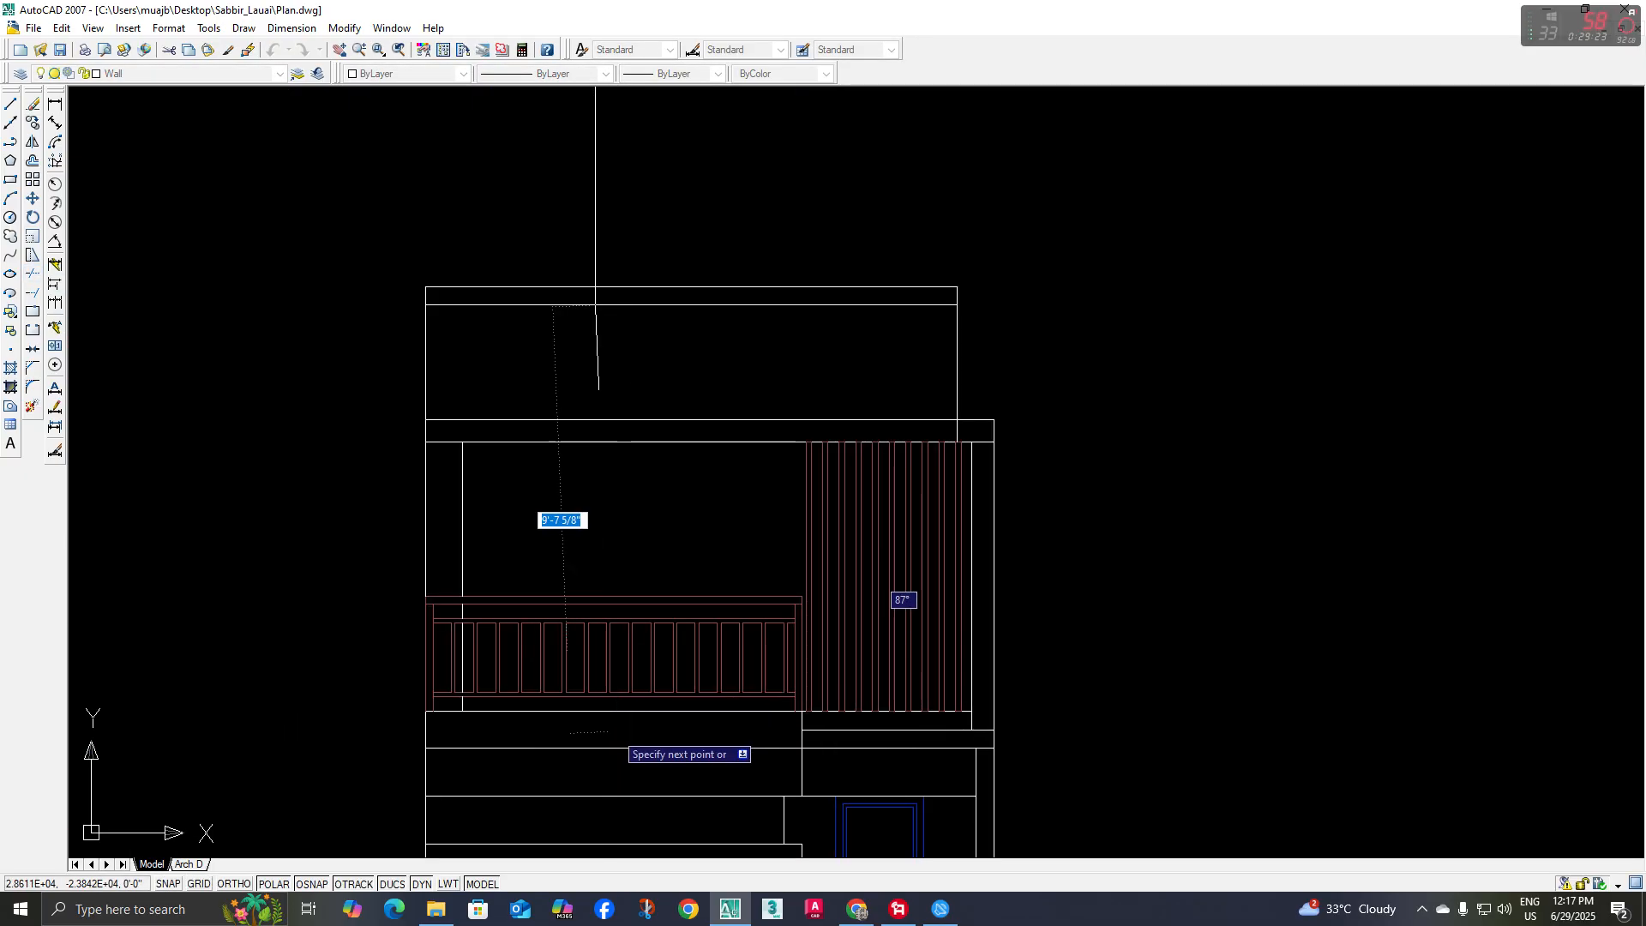
pyautogui.click(595, 711)
pyautogui.press('Escape')
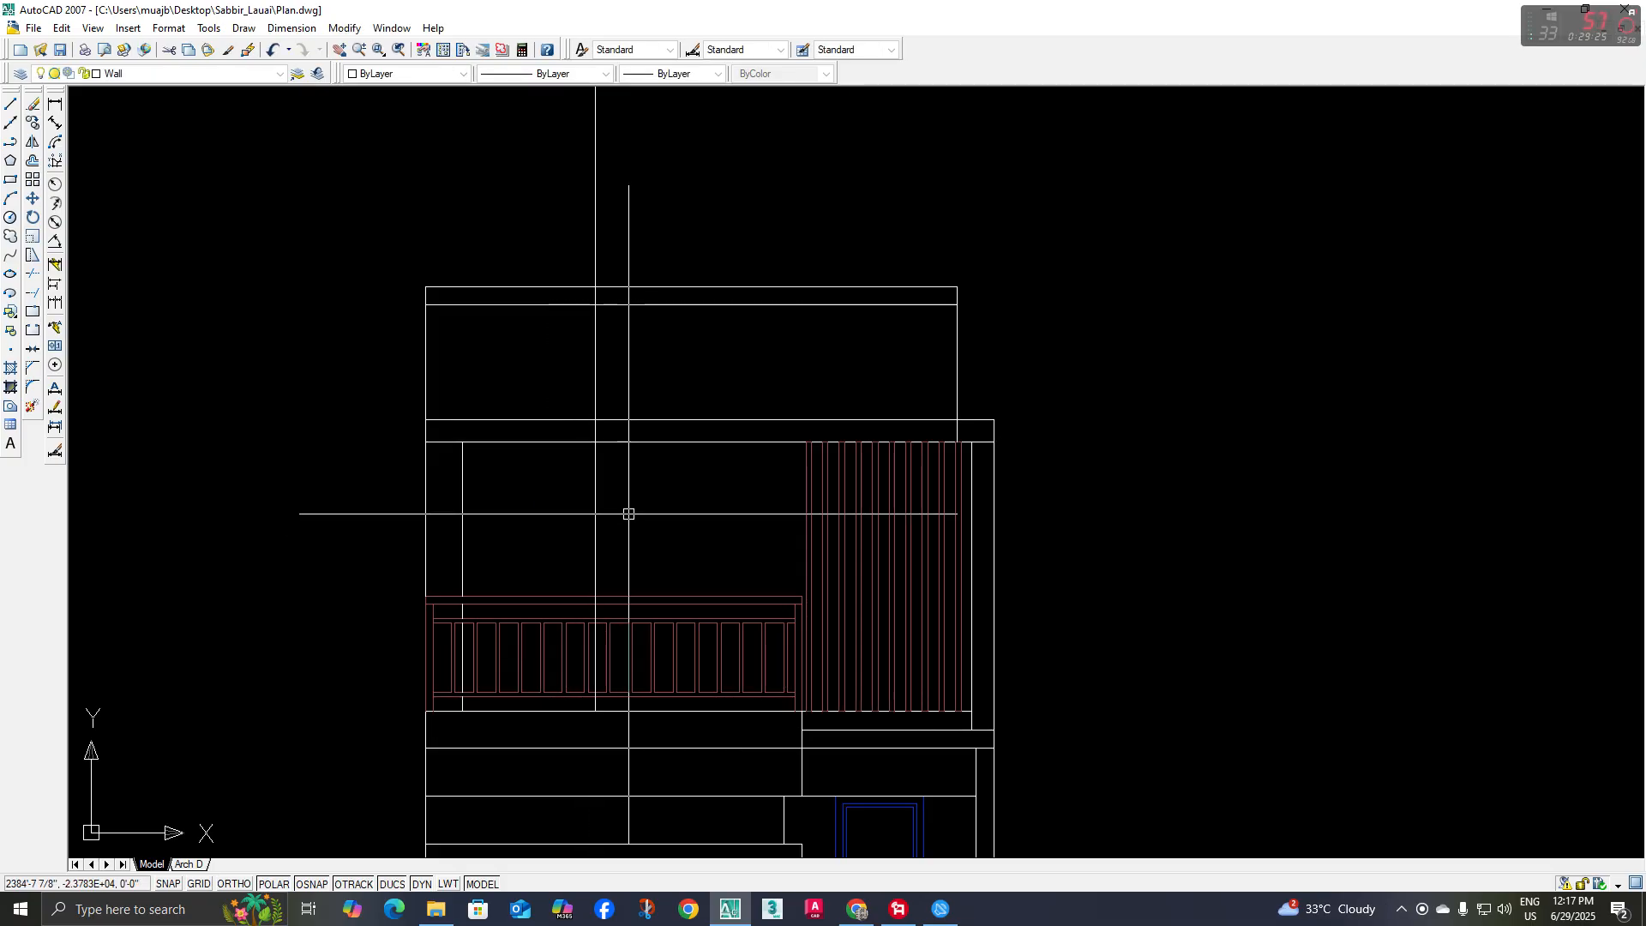
# Trim the new vertical wall line where it passes behind the railing members and the pergola beam
pyautogui.moveTo(635, 493); pyautogui.dragTo(618, 563, button='middle')
pyautogui.write('tr')
pyautogui.press('Return')
pyautogui.press('Return')
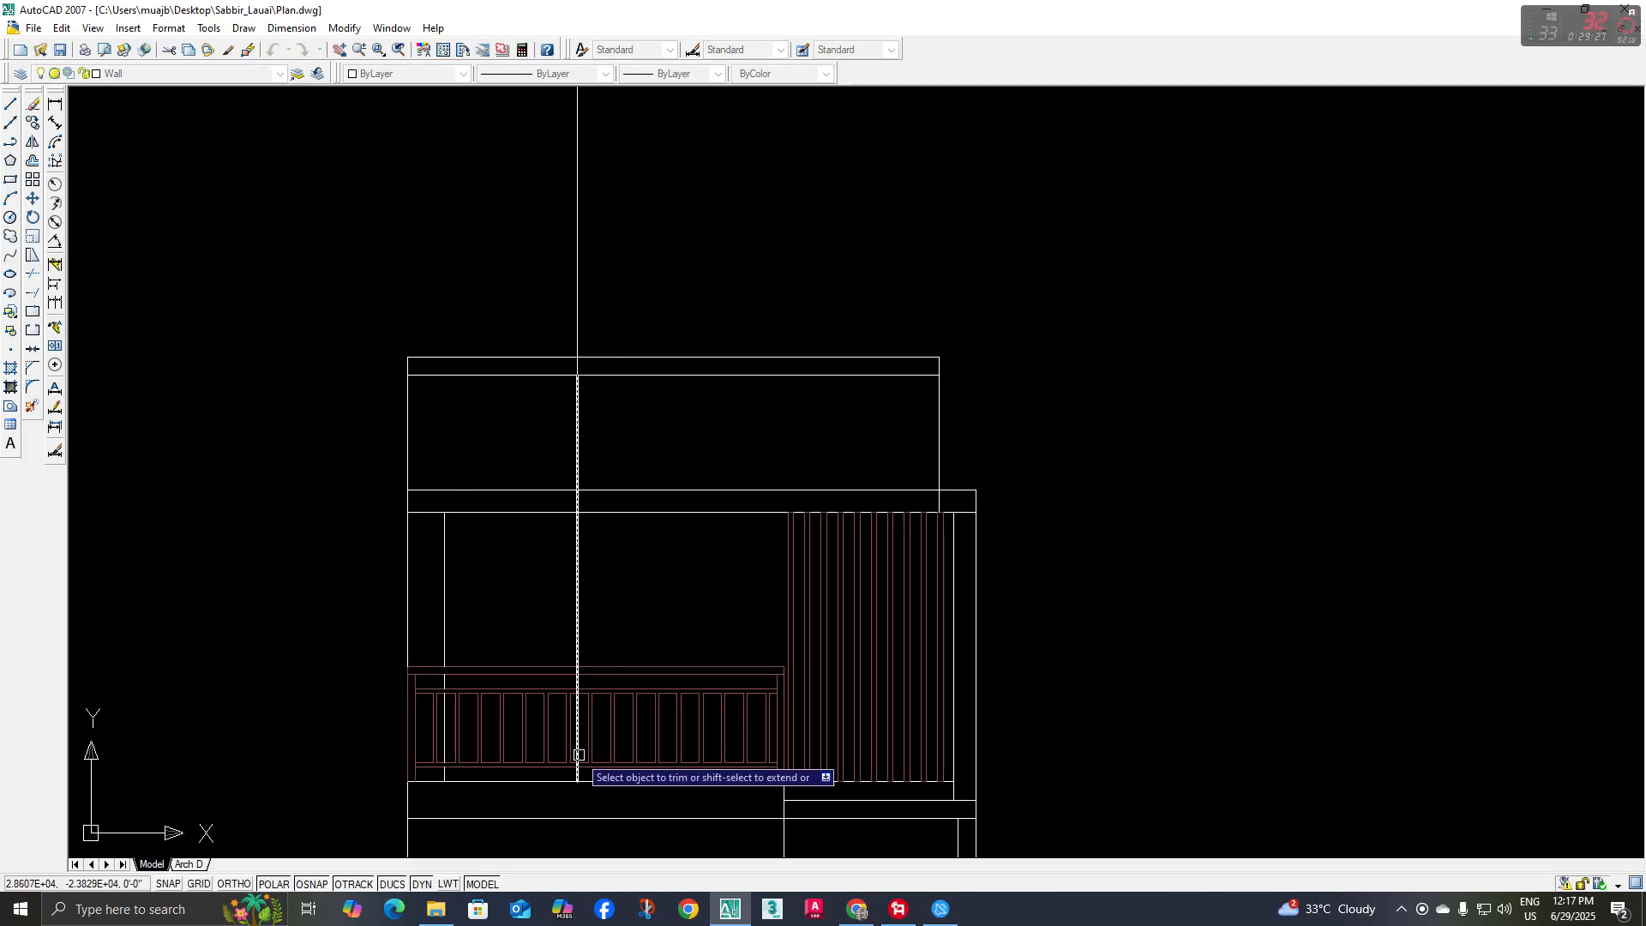
pyautogui.scroll(8, 570, 776)
pyautogui.scroll(-5, 570, 686)
pyautogui.scroll(6, 583, 580)
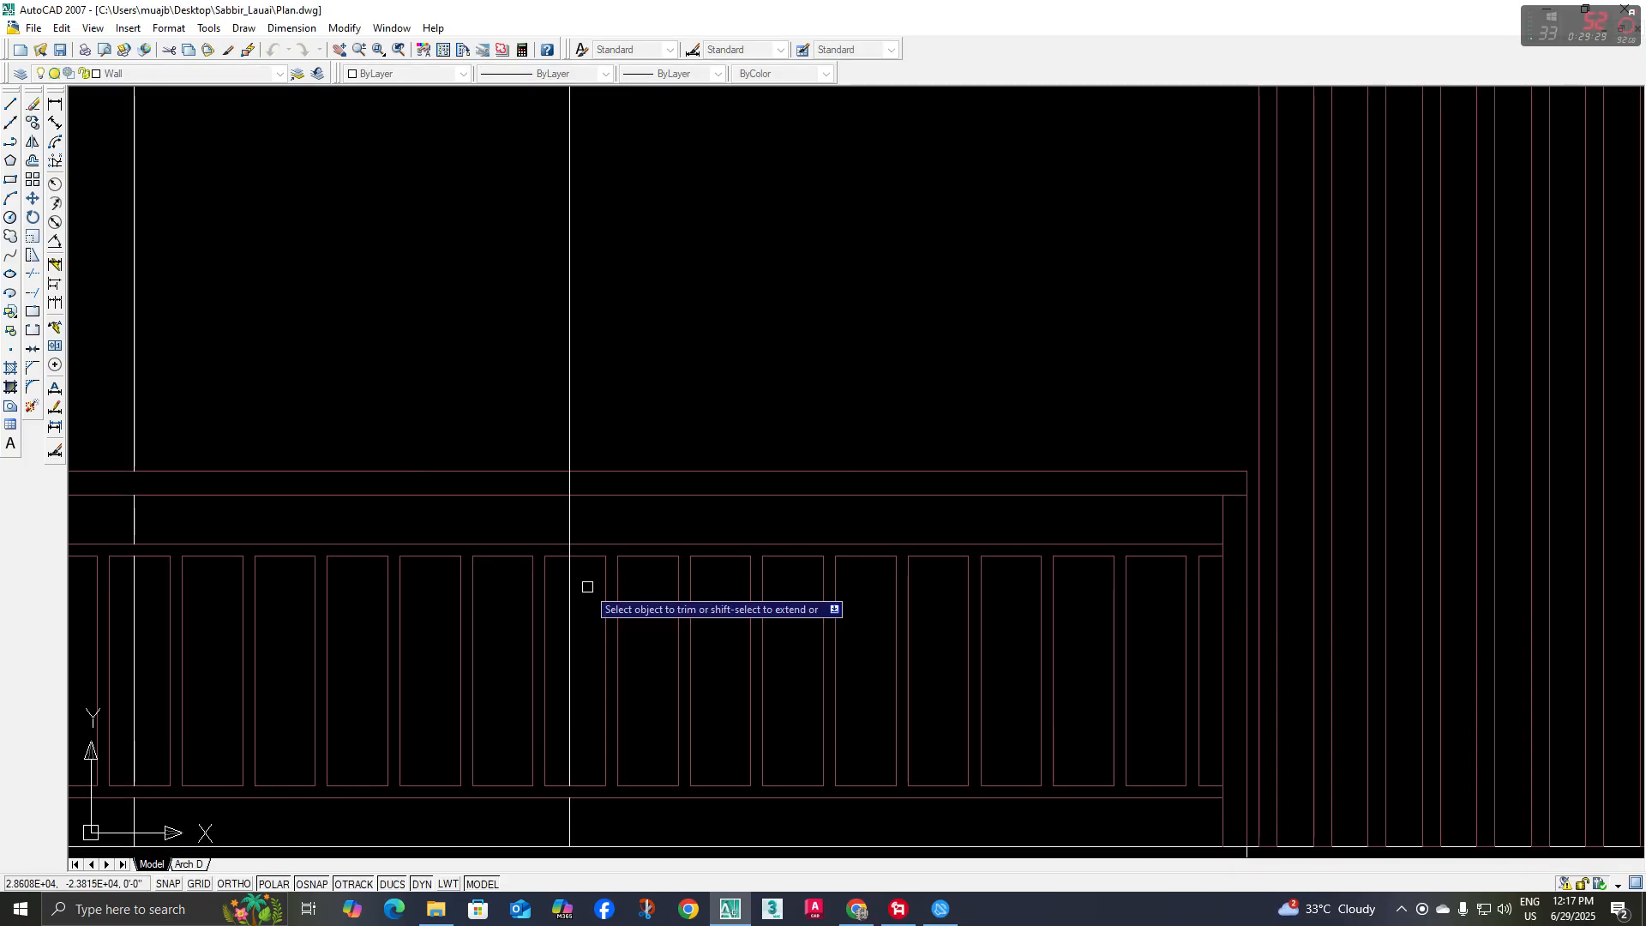
pyautogui.scroll(-5, 525, 478)
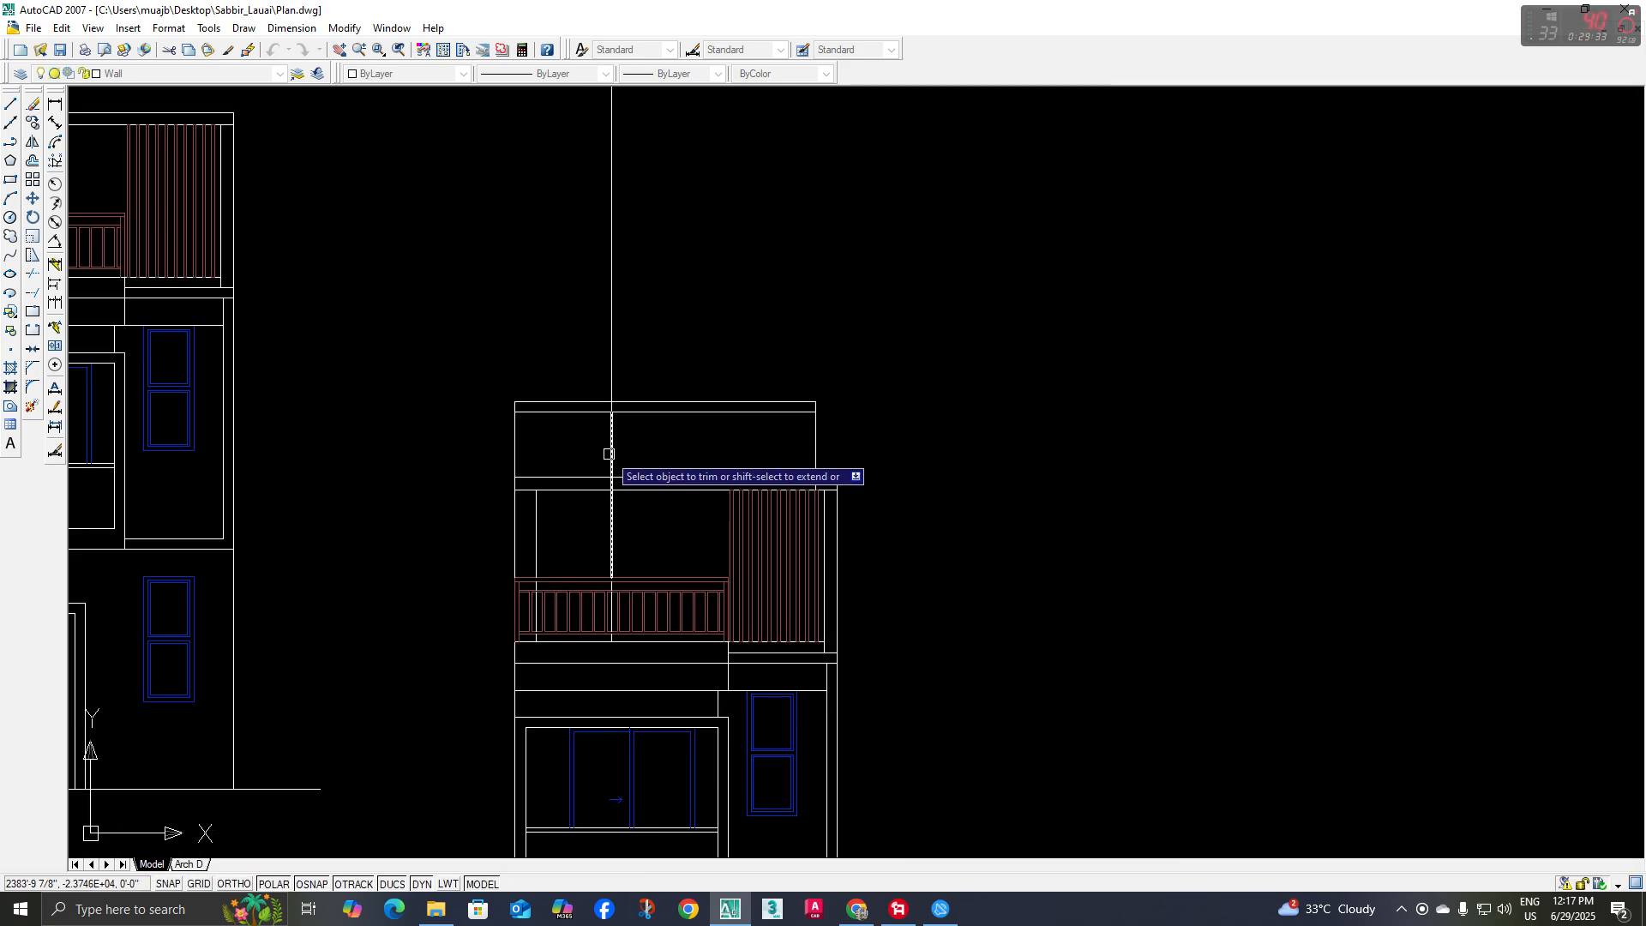
pyautogui.scroll(2, 613, 482)
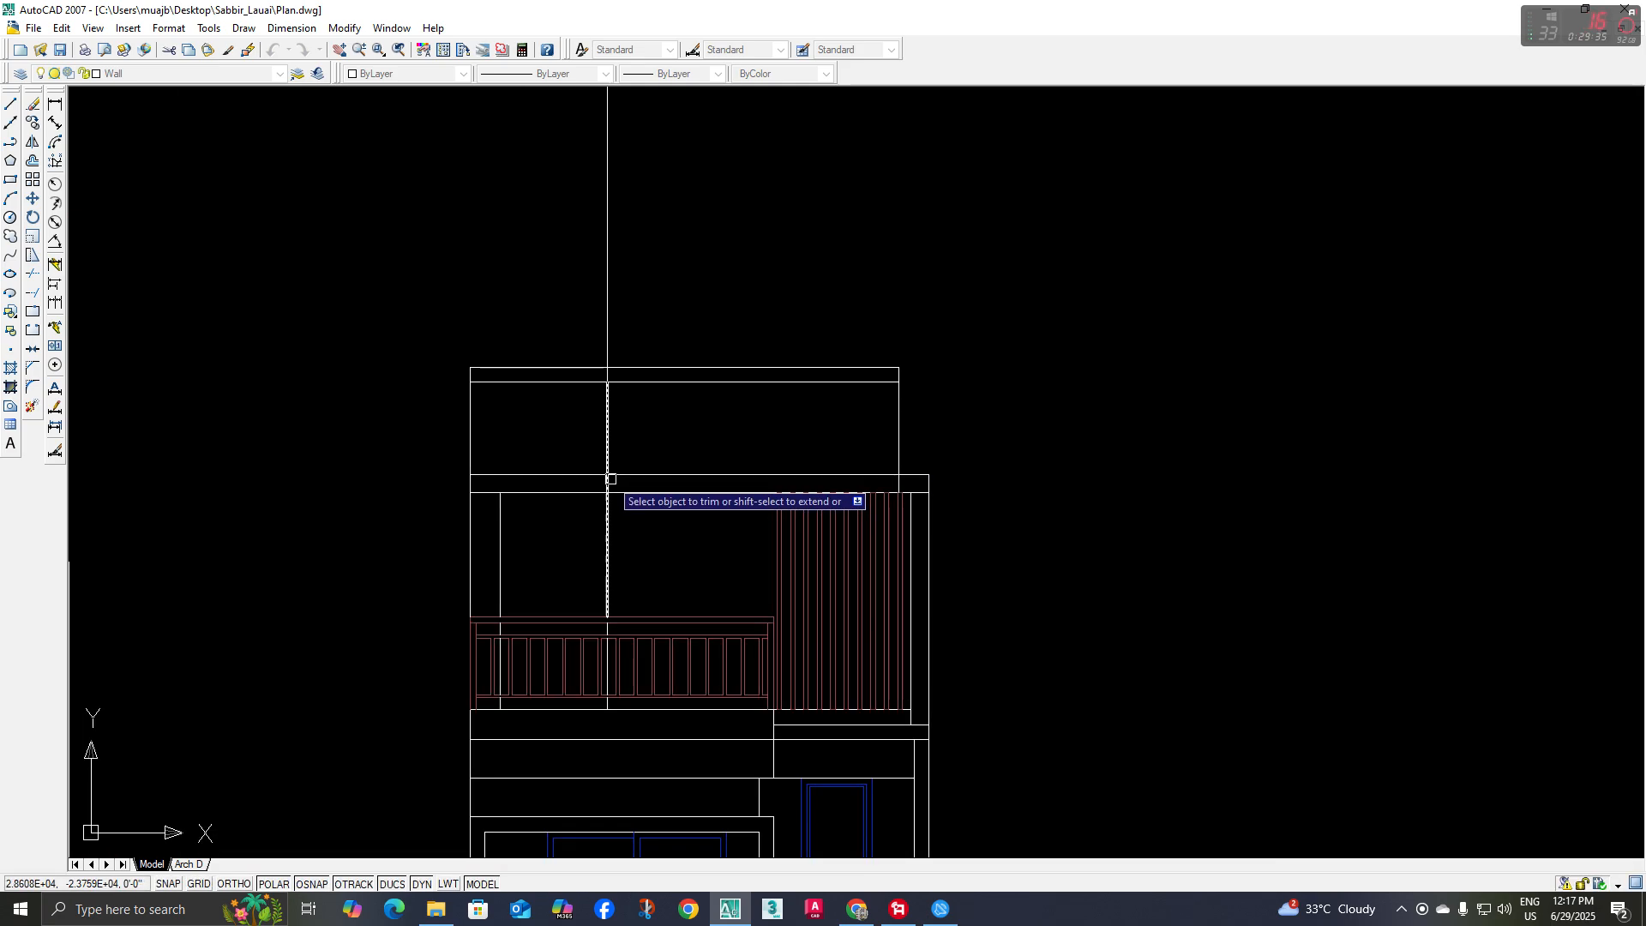
pyautogui.scroll(1, 643, 492)
# Delete the leftover construction line above the roof and draw a short vertical line across the roof band at the stair wall line
pyautogui.moveTo(621, 370); pyautogui.dragTo(556, 384)
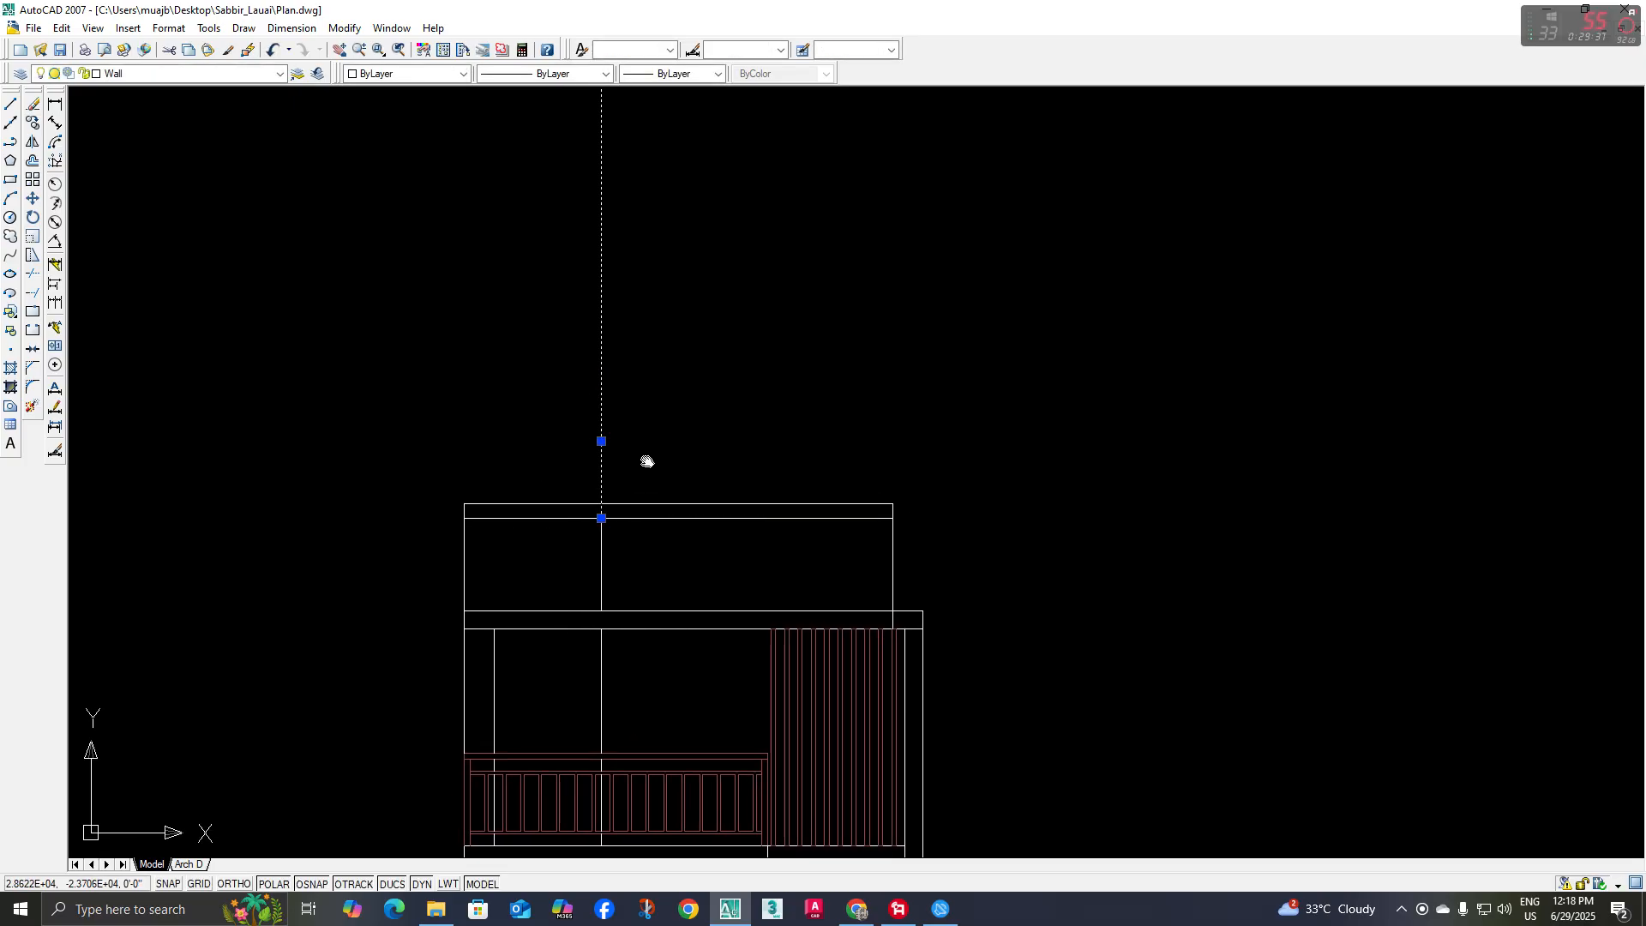
pyautogui.scroll(-2, 695, 463)
pyautogui.scroll(1, 633, 553)
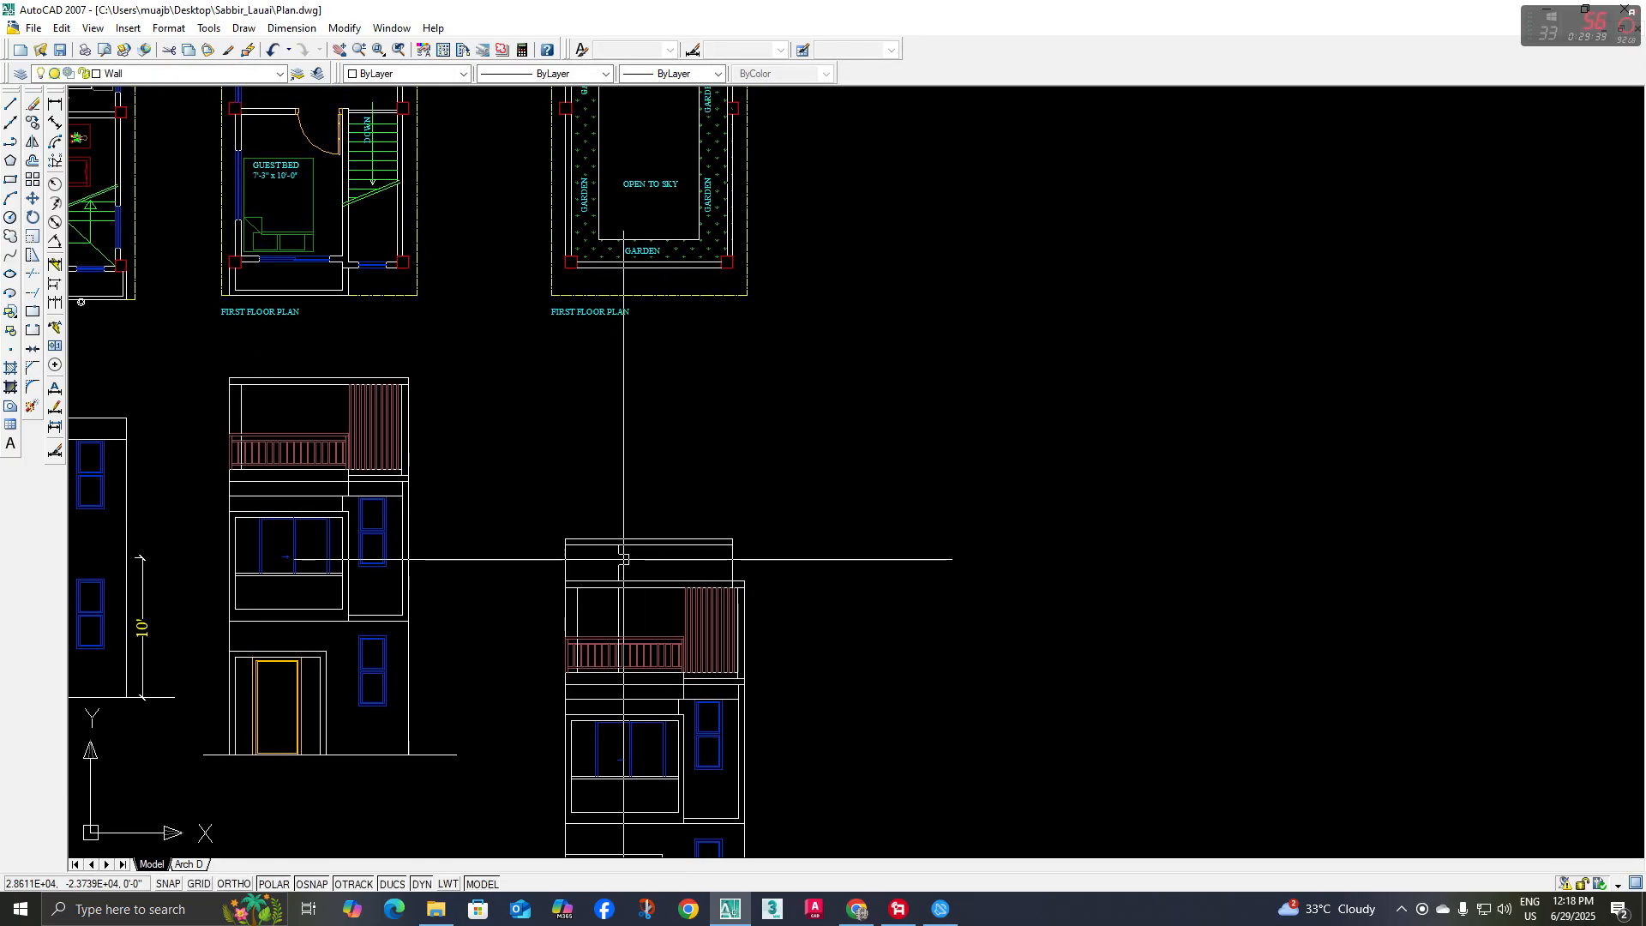
pyautogui.scroll(3, 622, 553)
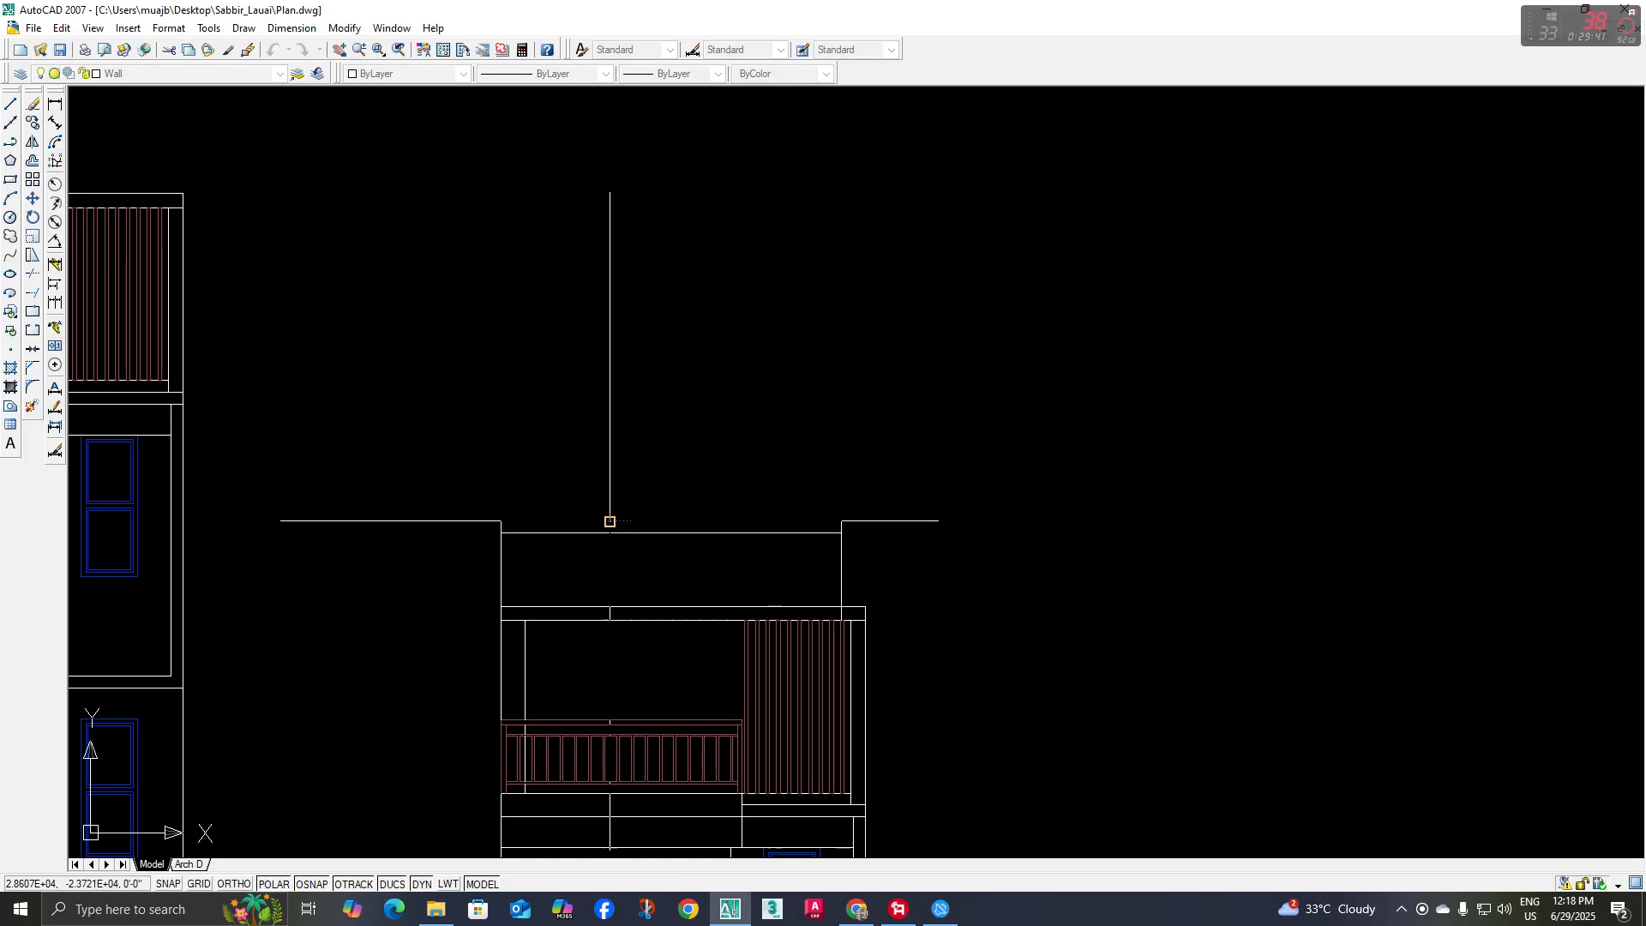
pyautogui.scroll(3, 604, 523)
pyautogui.click(609, 520)
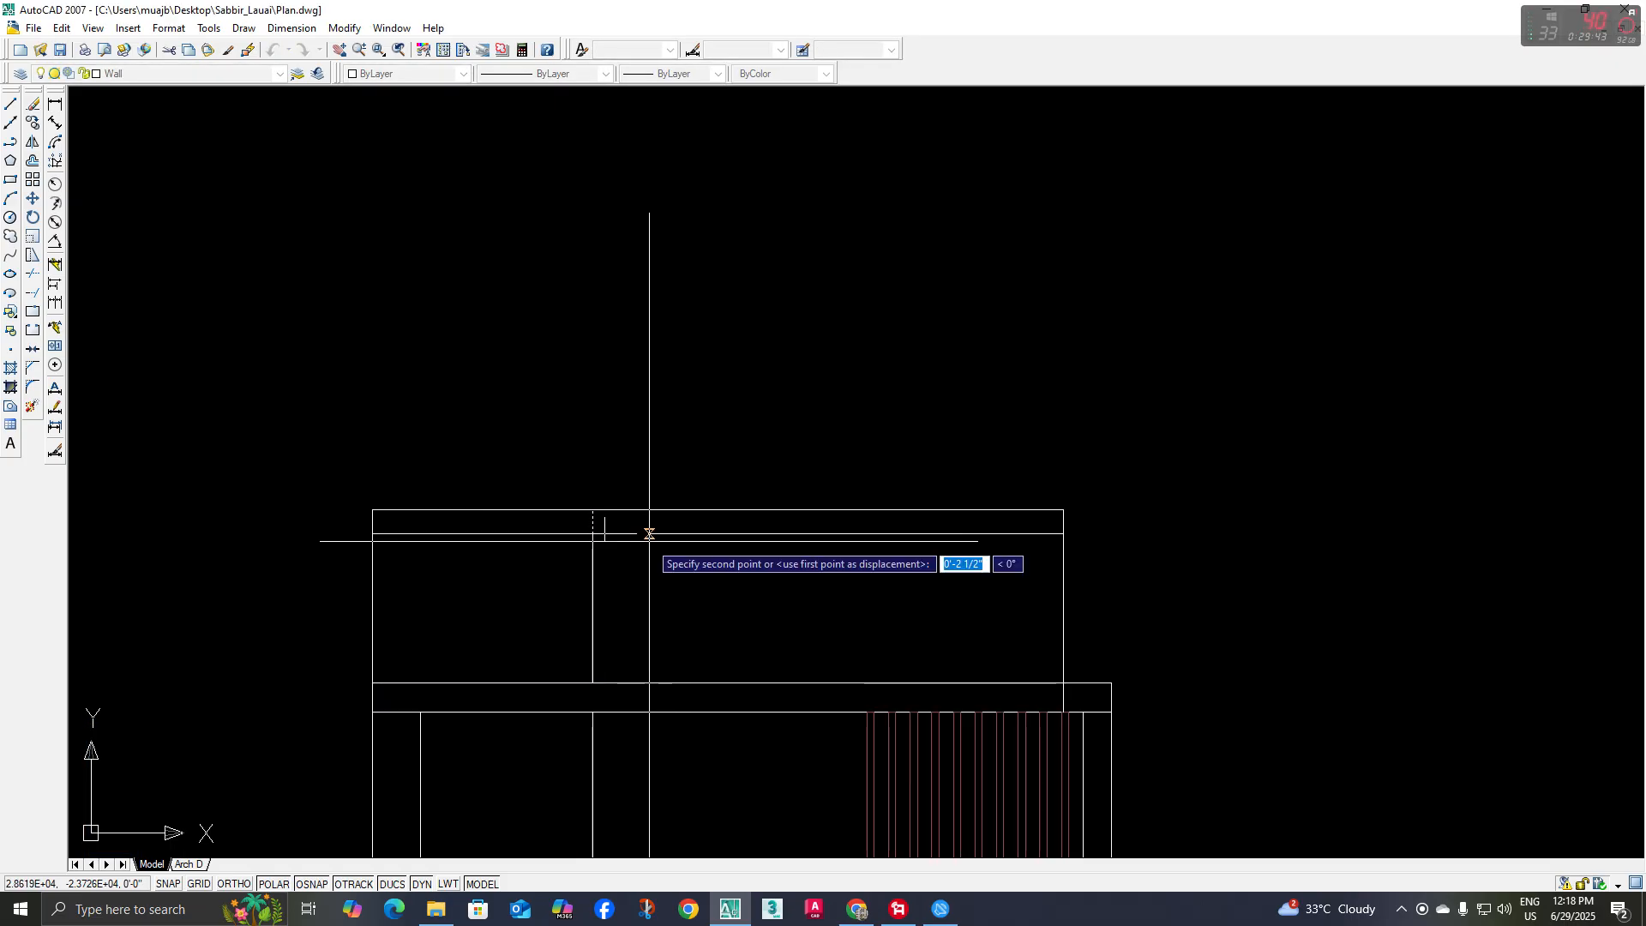
# Move the short vertical line in the roof band 5 inches to the right of the stair wall line
pyautogui.press('Escape')
pyautogui.click(576, 485)
pyautogui.click(637, 568)
pyautogui.moveTo(637, 563); pyautogui.dragTo(619, 541, button='middle')
pyautogui.write('co')
pyautogui.press('space')
pyautogui.click(636, 579)
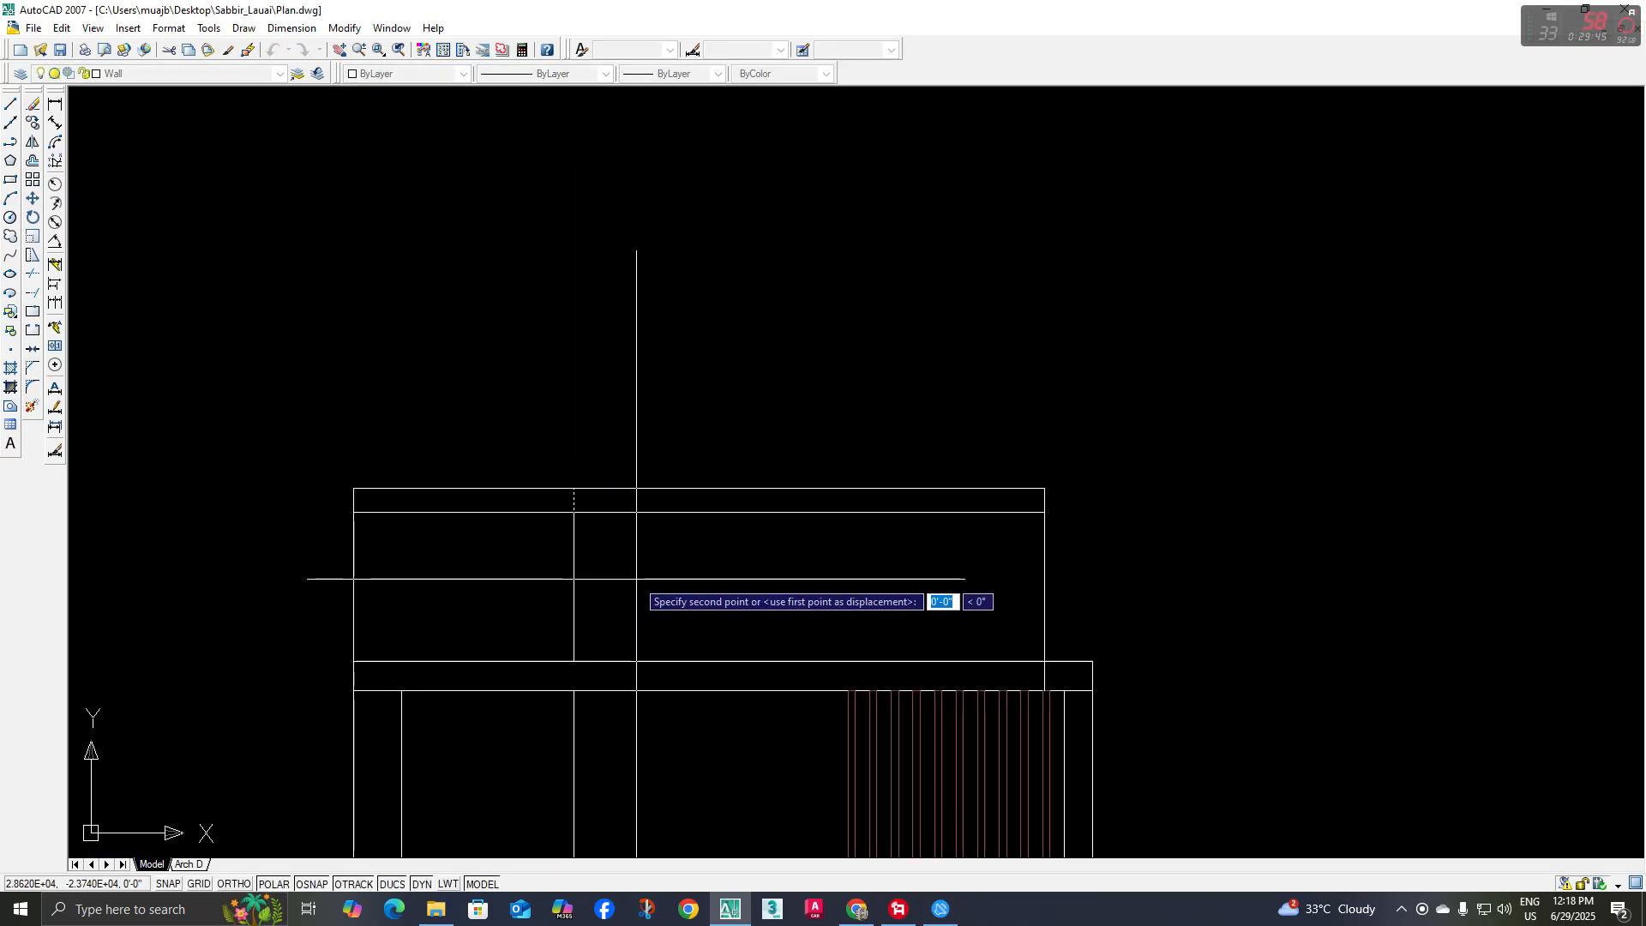
pyautogui.write('5')
pyautogui.press('space')
pyautogui.scroll(-3, 629, 569)
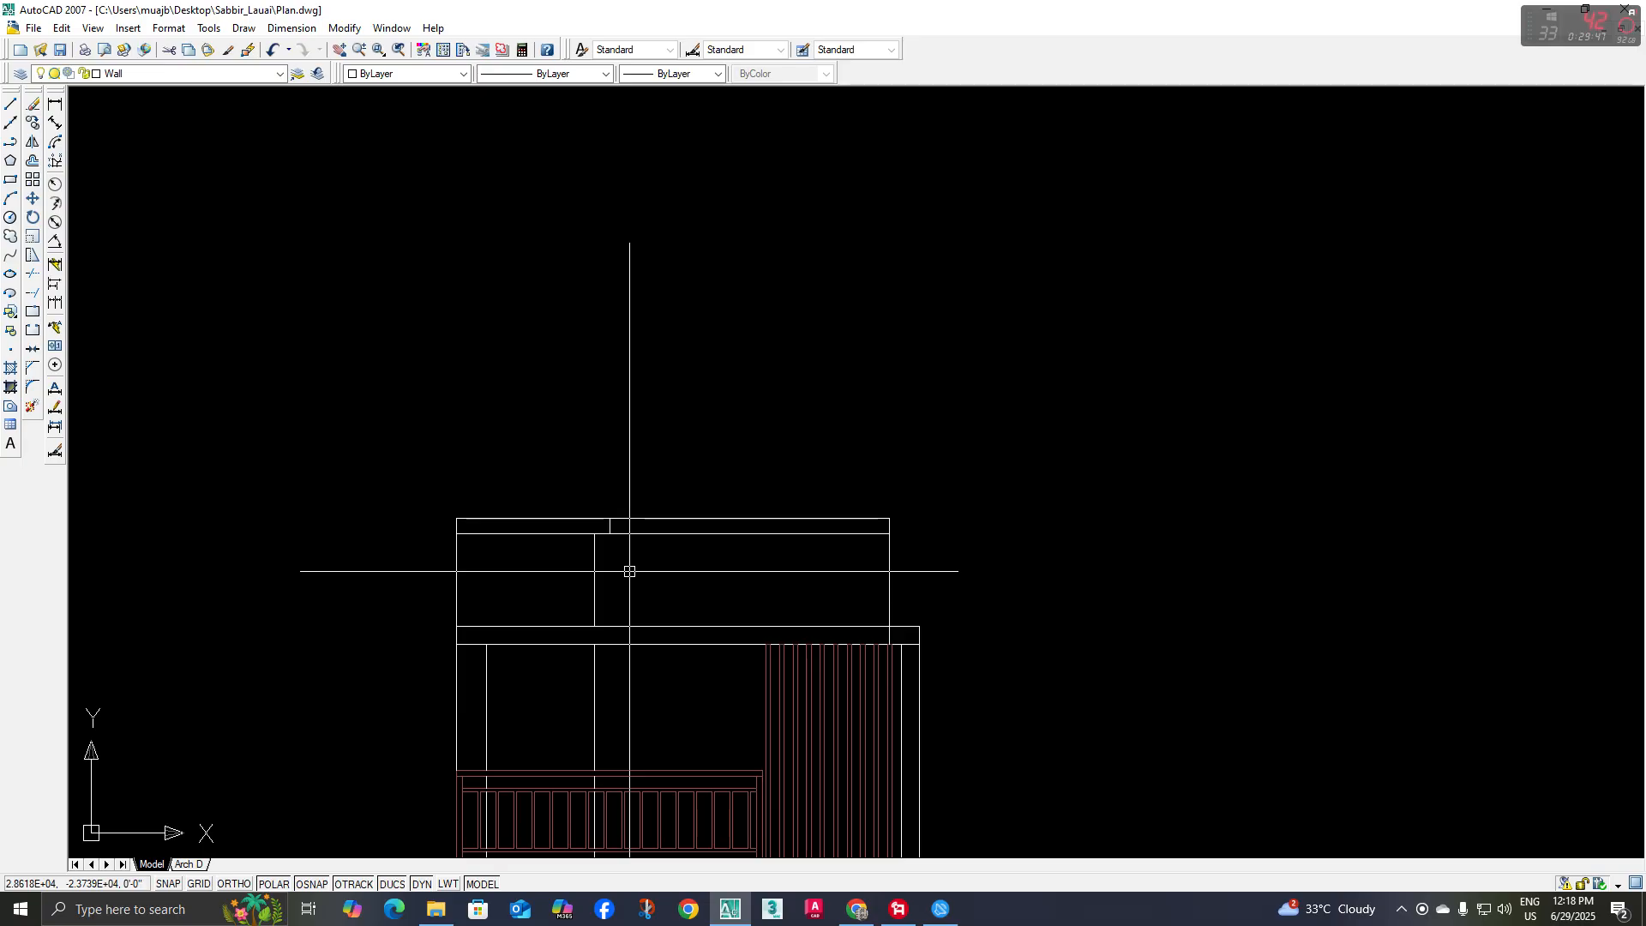
# Examine how the roof slab overhangs the utility room and stair walls in the reference rendering
pyautogui.scroll(3, 608, 530)
pyautogui.scroll(-2, 354, 559)
pyautogui.moveTo(353, 559); pyautogui.dragTo(610, 846, button='middle')
pyautogui.scroll(-4, 585, 584)
pyautogui.scroll(-5, 584, 415)
pyautogui.moveTo(526, 388); pyautogui.dragTo(912, 749, button='middle')
pyautogui.scroll(8, 532, 573)
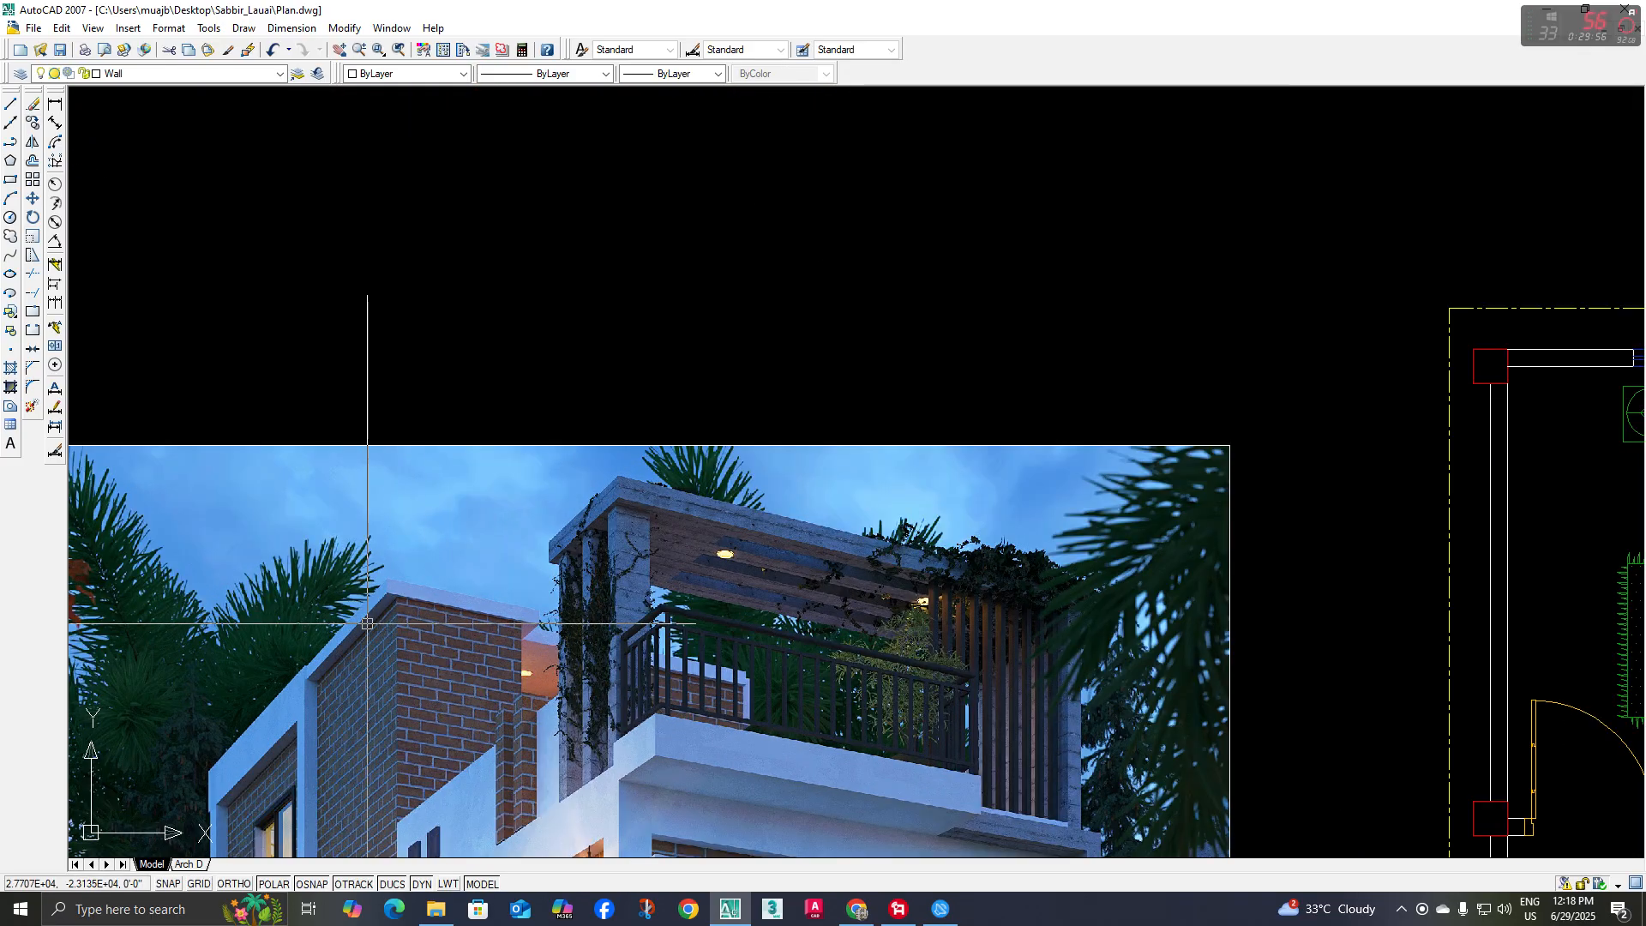
pyautogui.scroll(-7, 390, 623)
pyautogui.moveTo(540, 553); pyautogui.dragTo(489, 203, button='middle')
pyautogui.moveTo(850, 617); pyautogui.dragTo(749, 404, button='middle')
pyautogui.scroll(5, 978, 605)
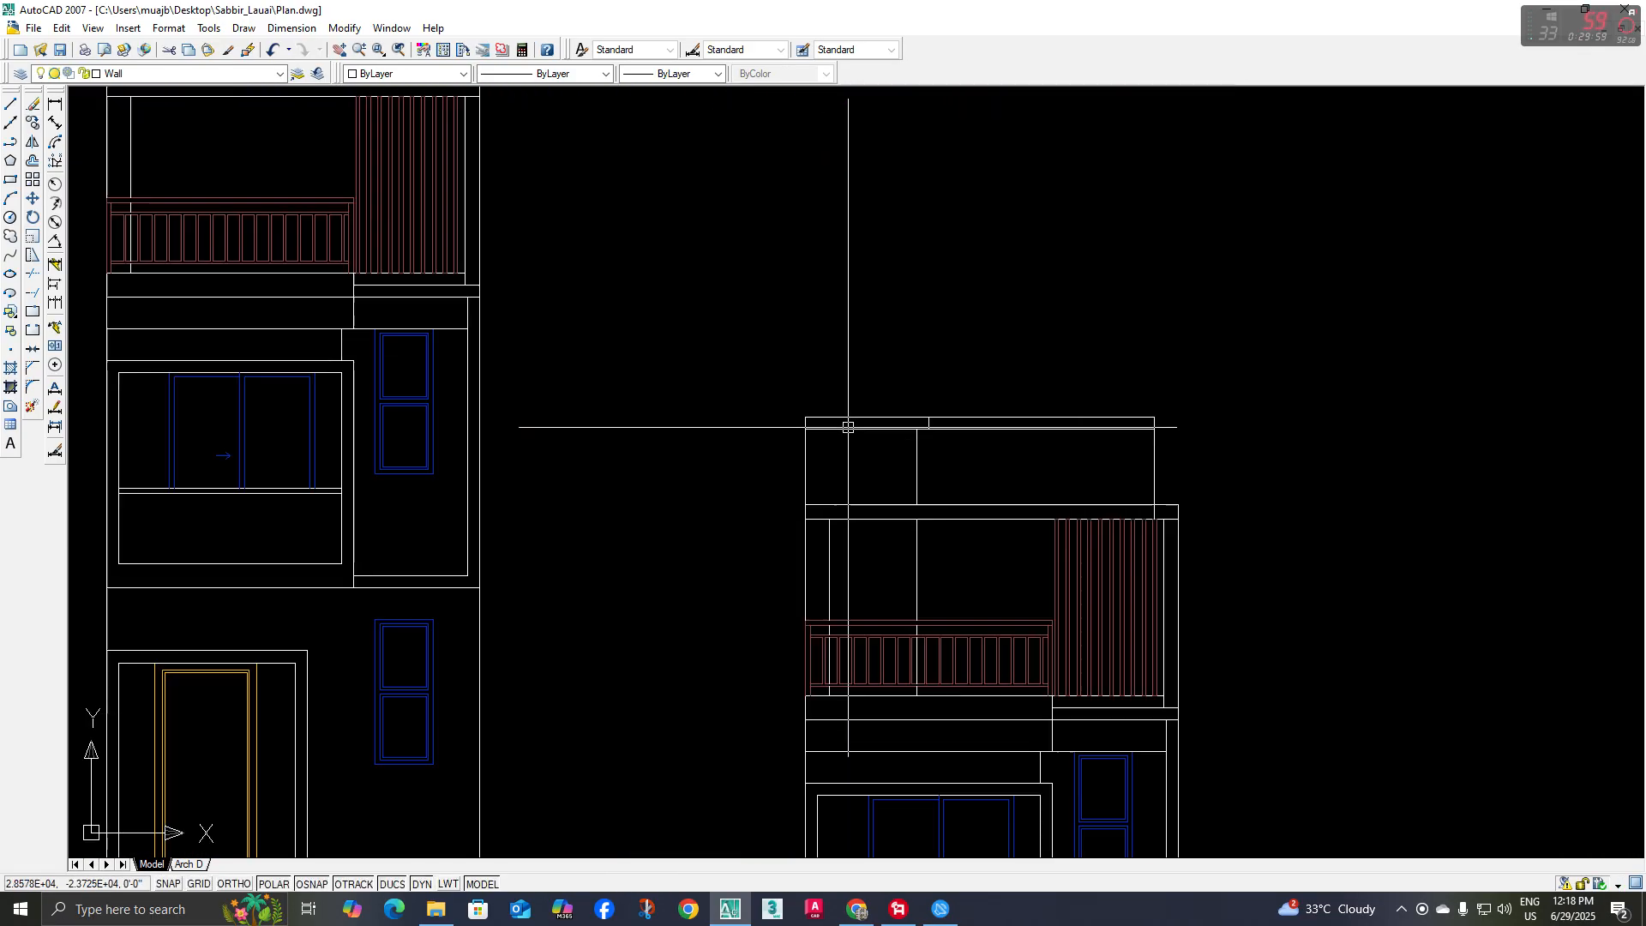
# Draw a short vertical line across the left end of the roof band, on the utility room's left wall line
pyautogui.scroll(2, 808, 435)
pyautogui.click(806, 420)
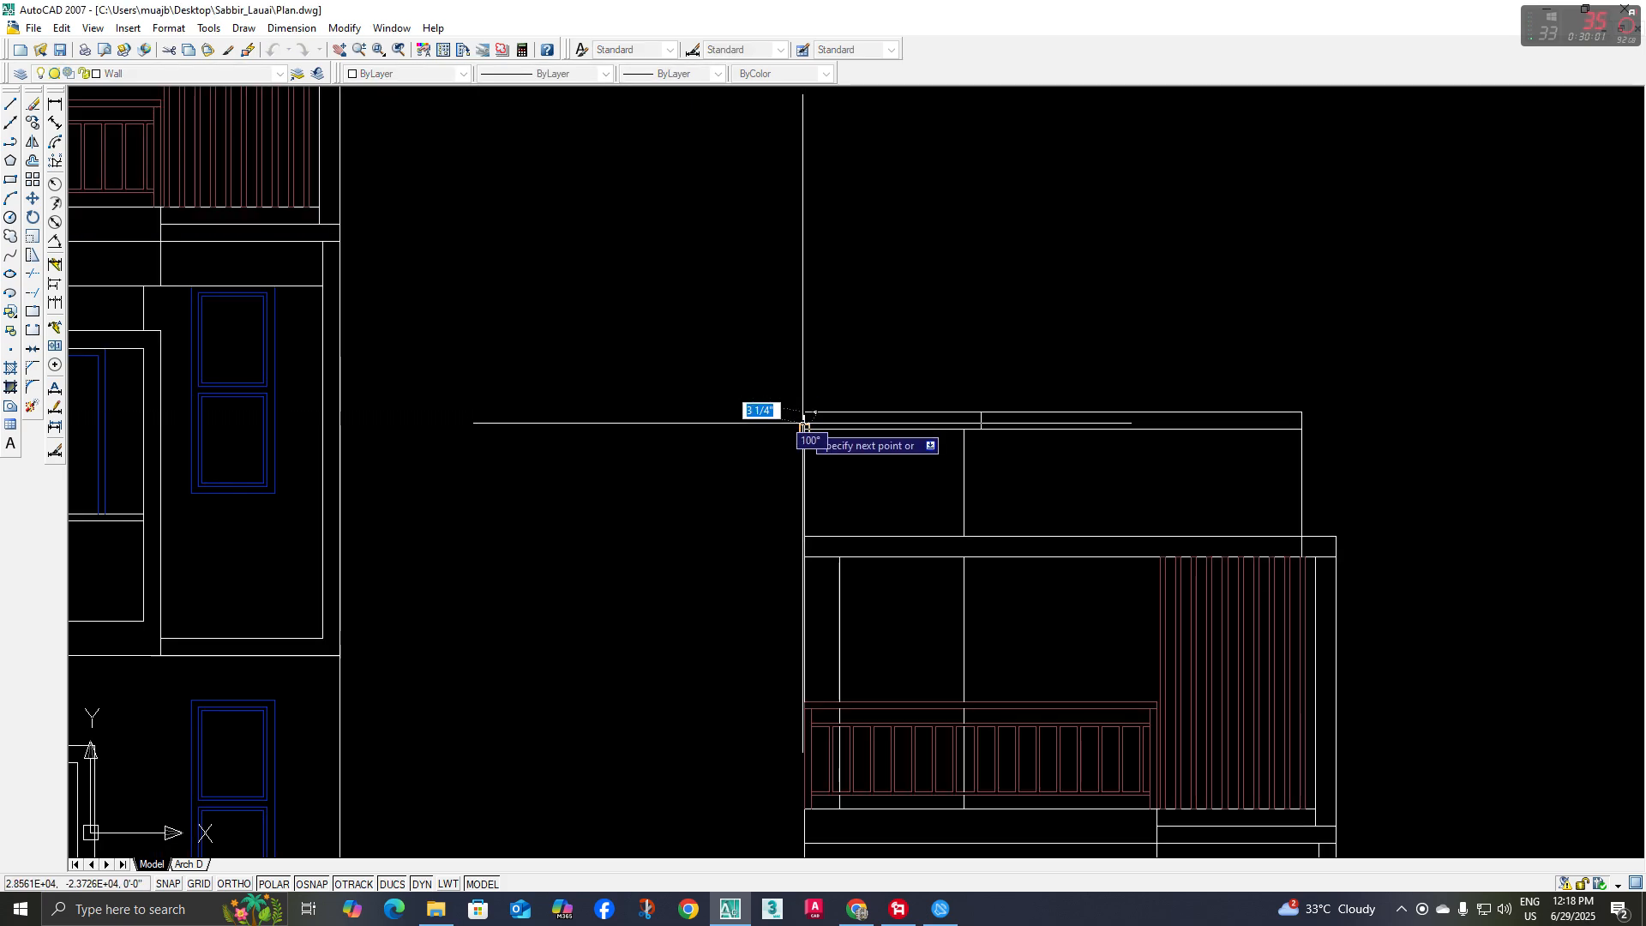
pyautogui.press('Escape')
pyautogui.press('space')
pyautogui.click(804, 428)
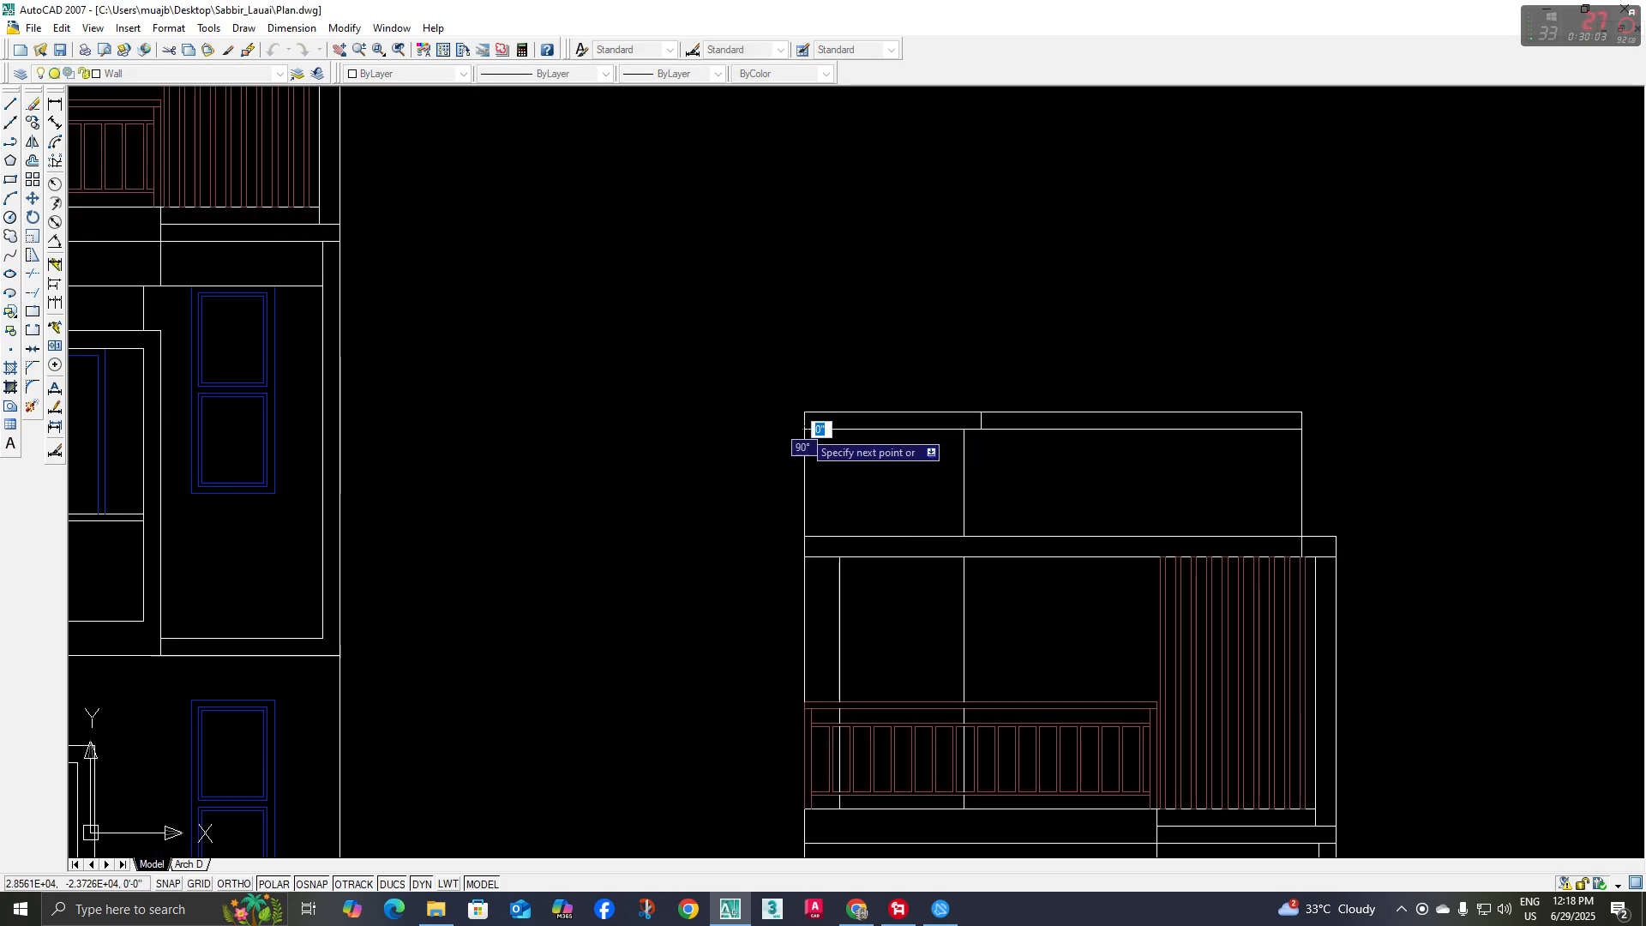
pyautogui.press('Escape')
# Move the short line at the roof band's left end 5 inches outward, beyond the left wall
pyautogui.click(804, 421)
pyautogui.moveTo(859, 484); pyautogui.dragTo(822, 488, button='middle')
pyautogui.write('m')
pyautogui.press('space')
pyautogui.click(867, 496)
pyautogui.write('5')
pyautogui.press('space')
pyautogui.press('space')
# Extend the roof band's top and bottom lines to the short line at its left end, closing the overhang
pyautogui.write('ex')
pyautogui.press('space')
pyautogui.press('space')
pyautogui.press('Escape')
# Trim the part of the left wall line that lies inside the roof band
pyautogui.write('tr')
pyautogui.press('space')
pyautogui.scroll(5, 807, 471)
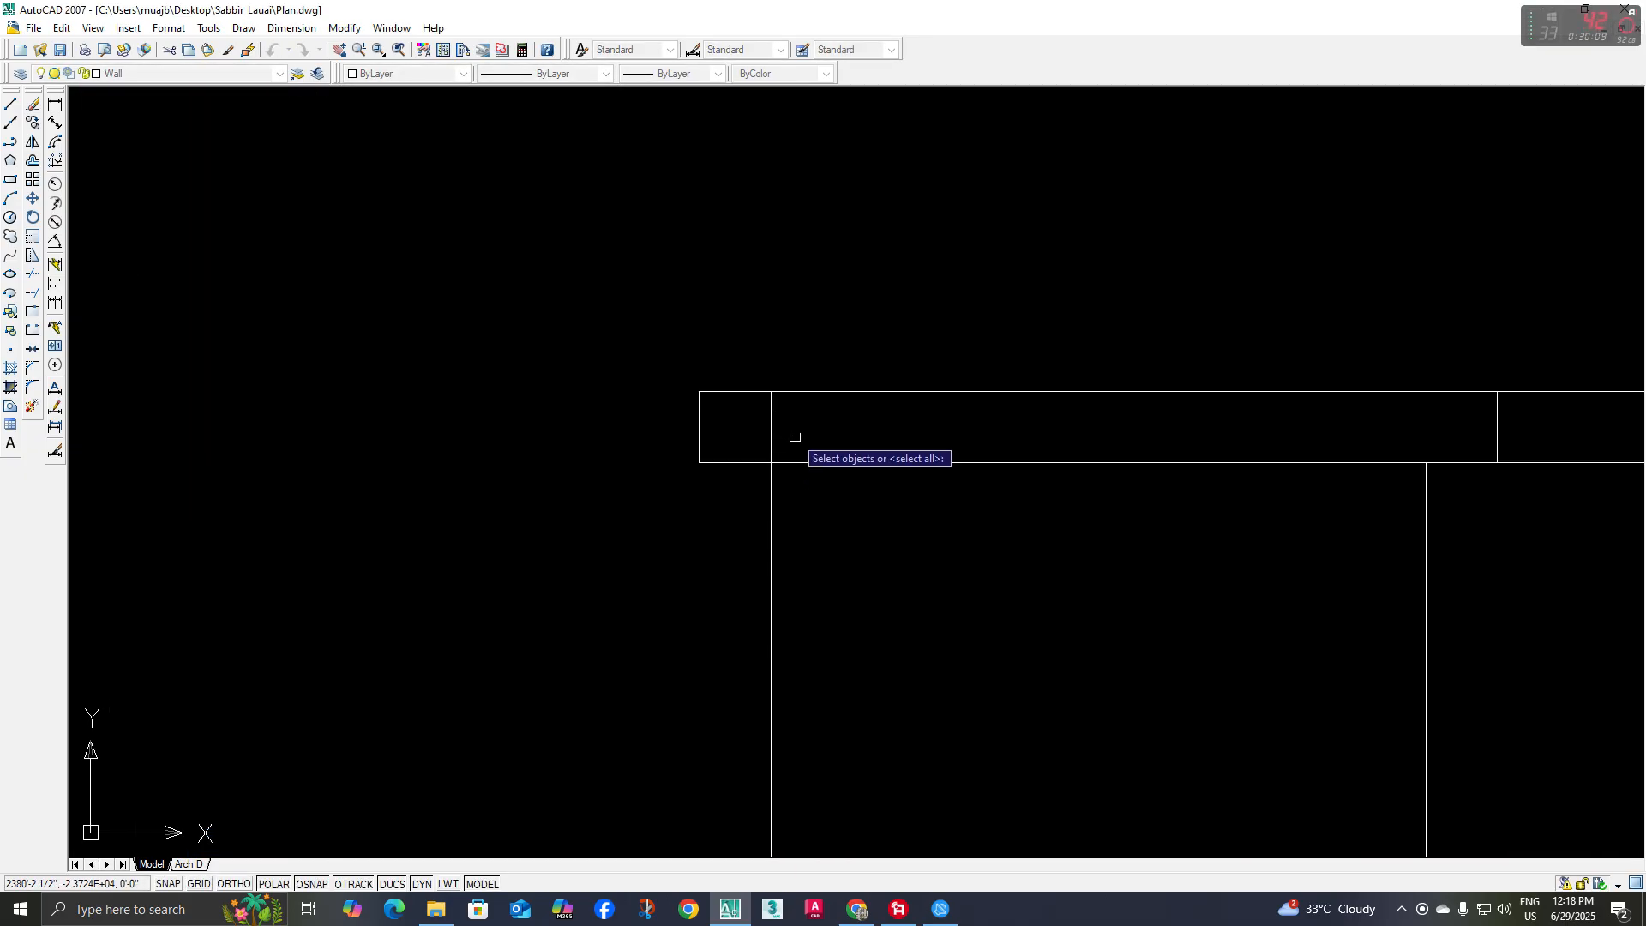
pyautogui.press('Escape')
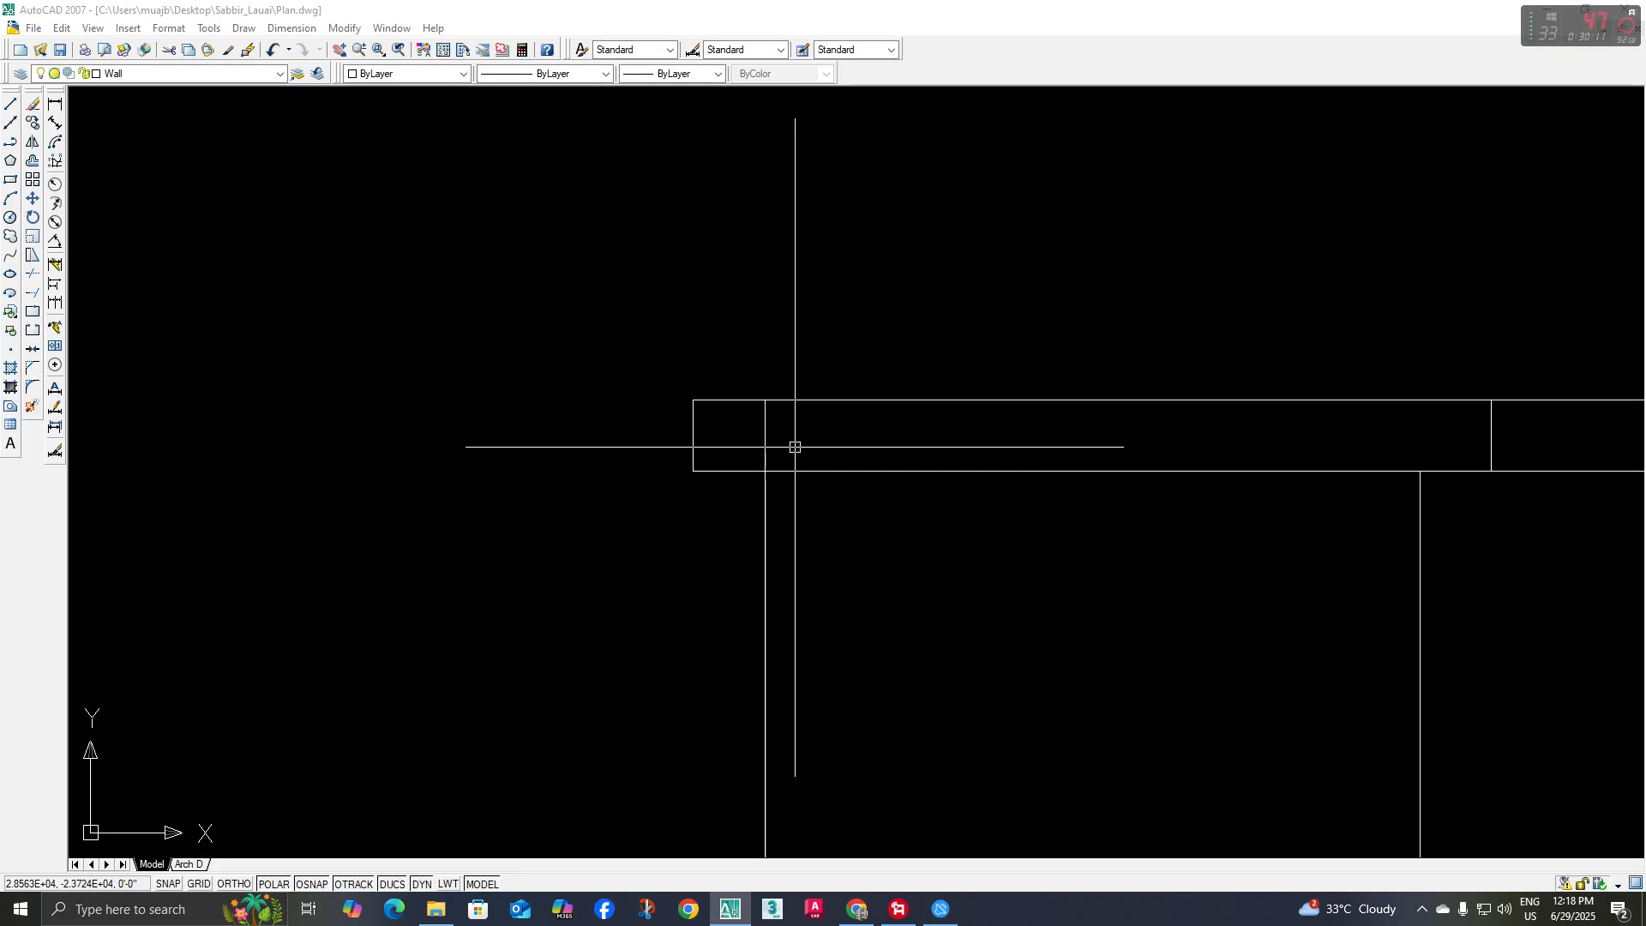
pyautogui.press('space')
pyautogui.press('space')
pyautogui.click(765, 435)
# Draw a short vertical line across the roof band's right end and move it outward beyond the right wall line
pyautogui.scroll(-5, 770, 470)
pyautogui.moveTo(815, 481)
pyautogui.mouseDown(button='middle')
pyautogui.moveTo(735, 485)
pyautogui.moveTo(766, 526)
pyautogui.moveTo(750, 548)
pyautogui.mouseUp(button='middle')
pyautogui.scroll(-3, 738, 485)
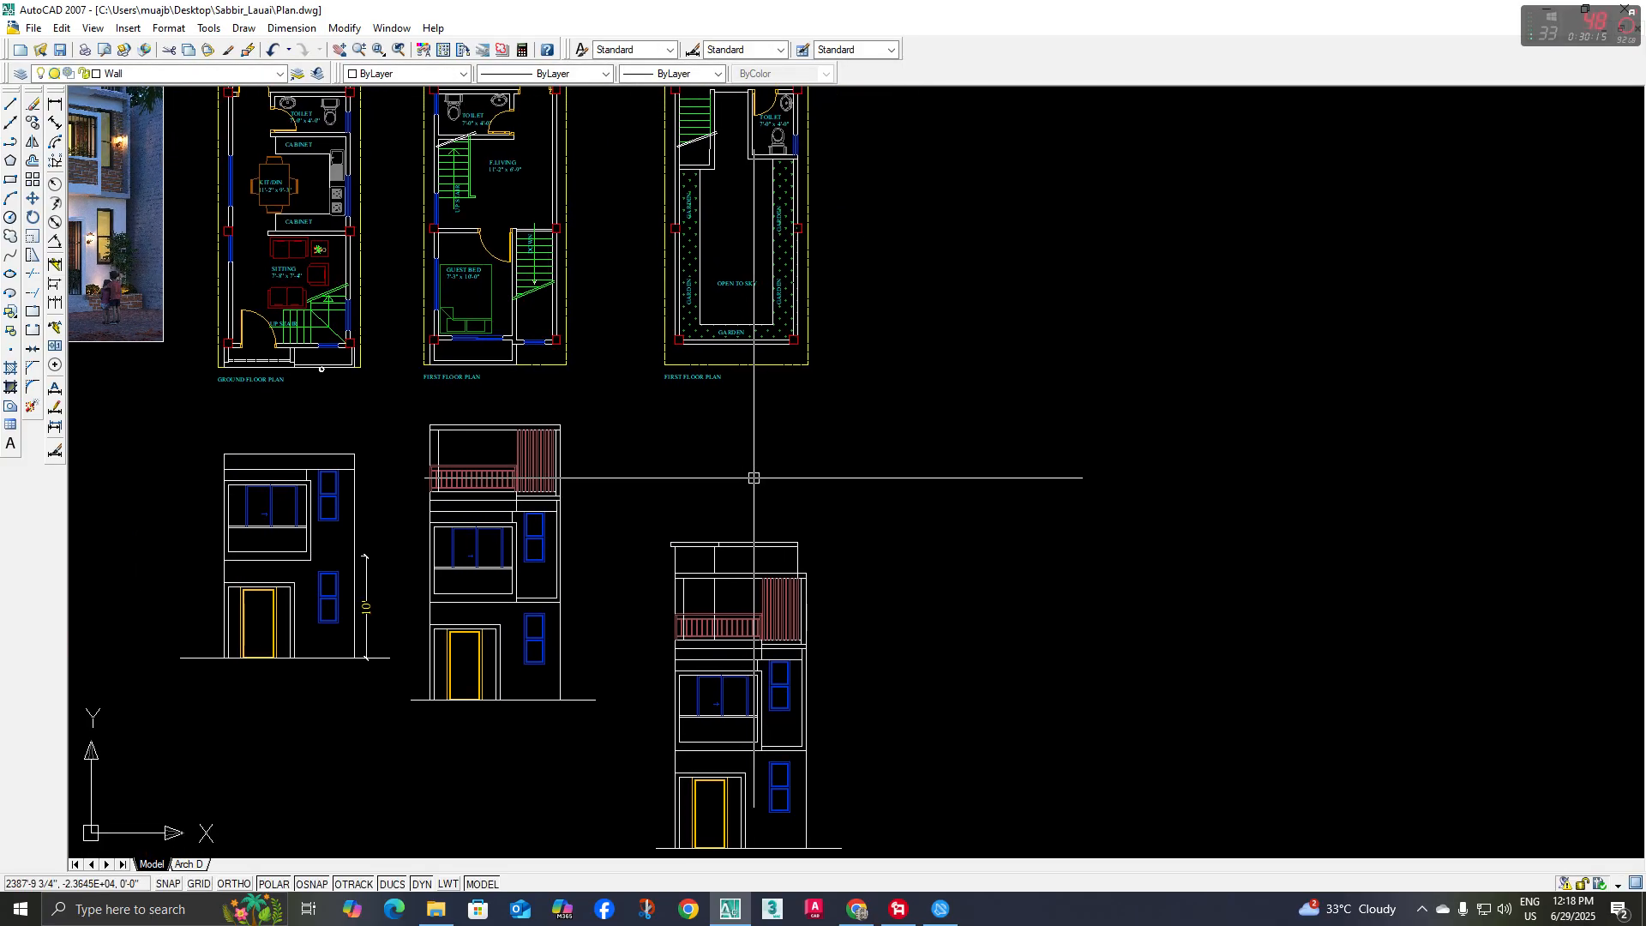
pyautogui.scroll(3, 786, 480)
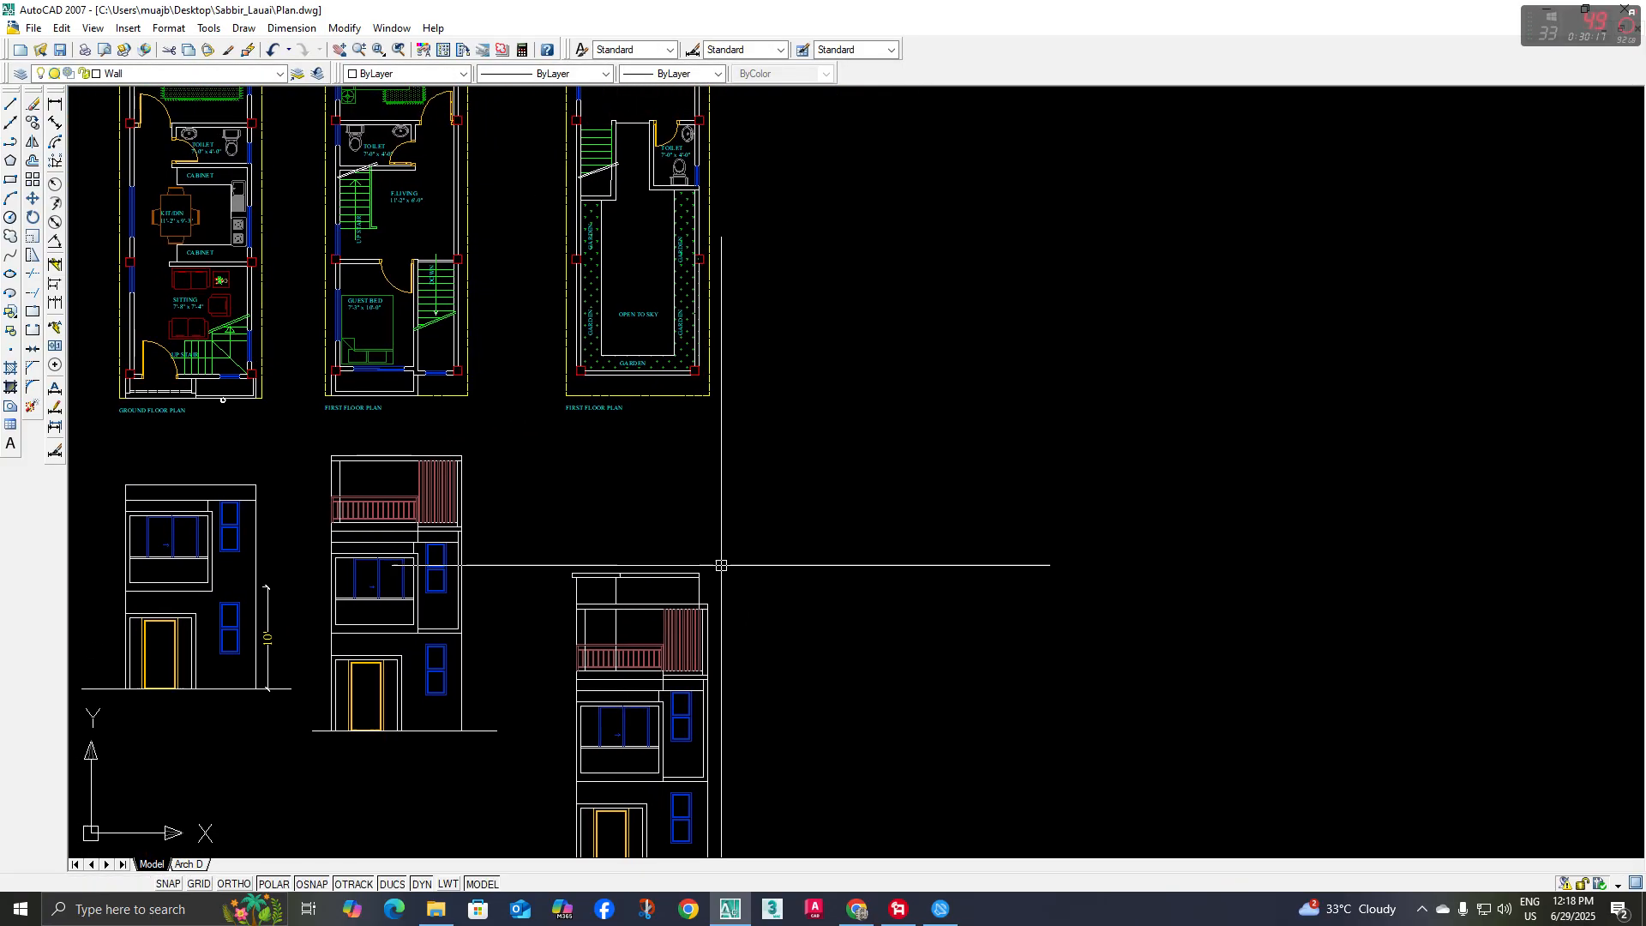
pyautogui.scroll(3, 702, 563)
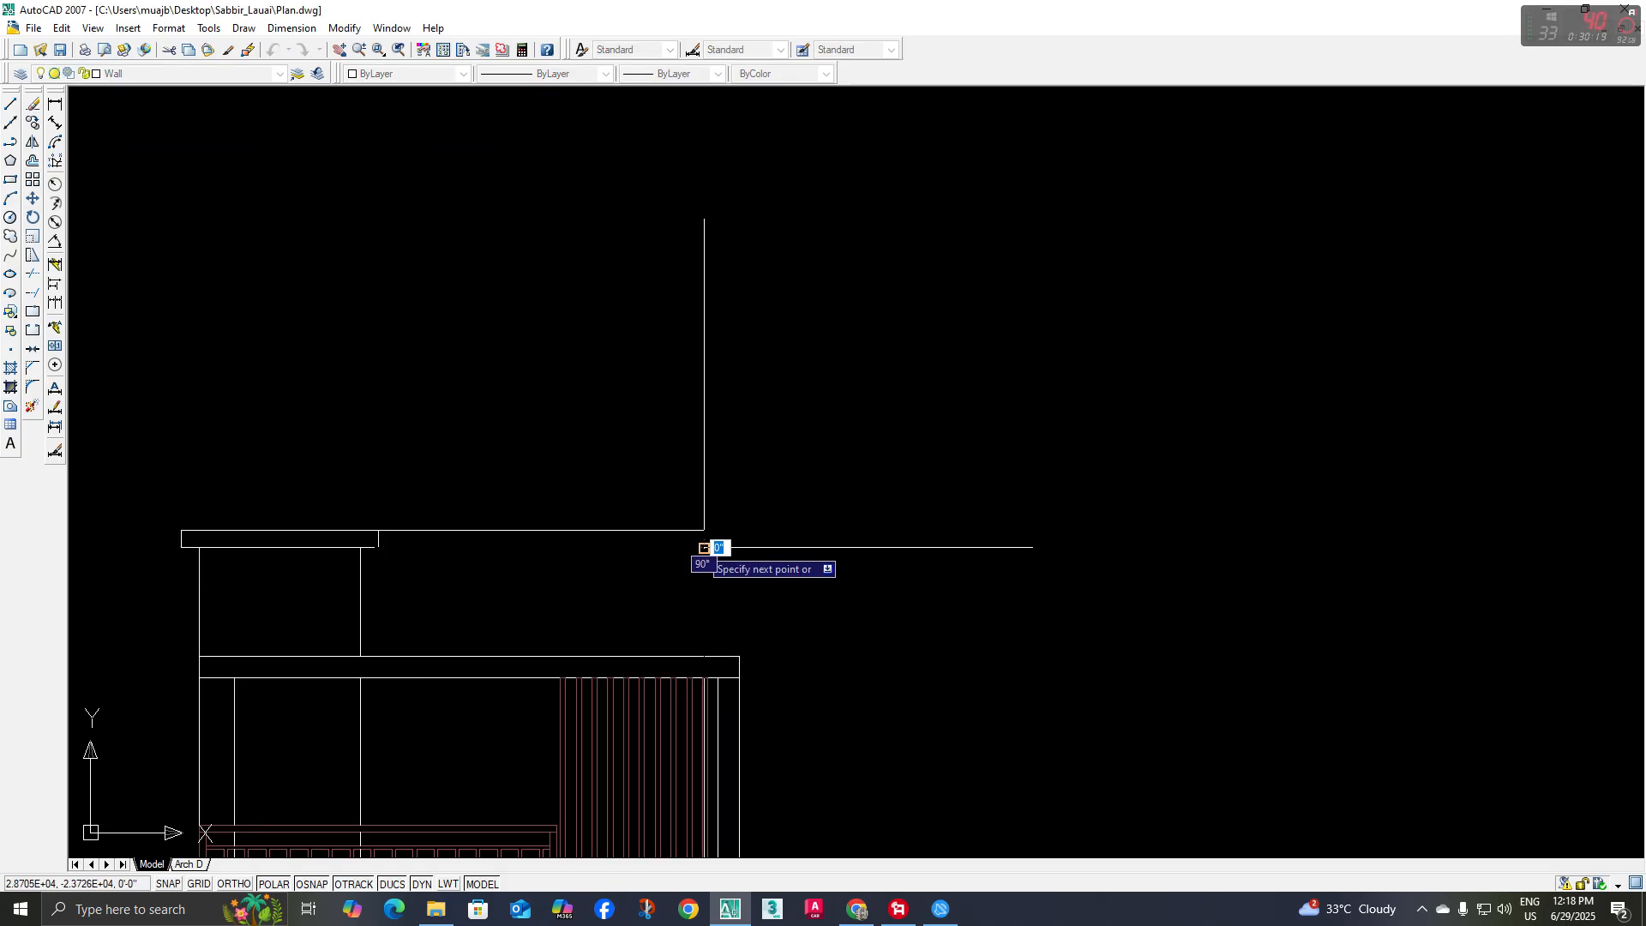
pyautogui.click(787, 595)
pyautogui.moveTo(735, 522); pyautogui.dragTo(721, 509, button='middle')
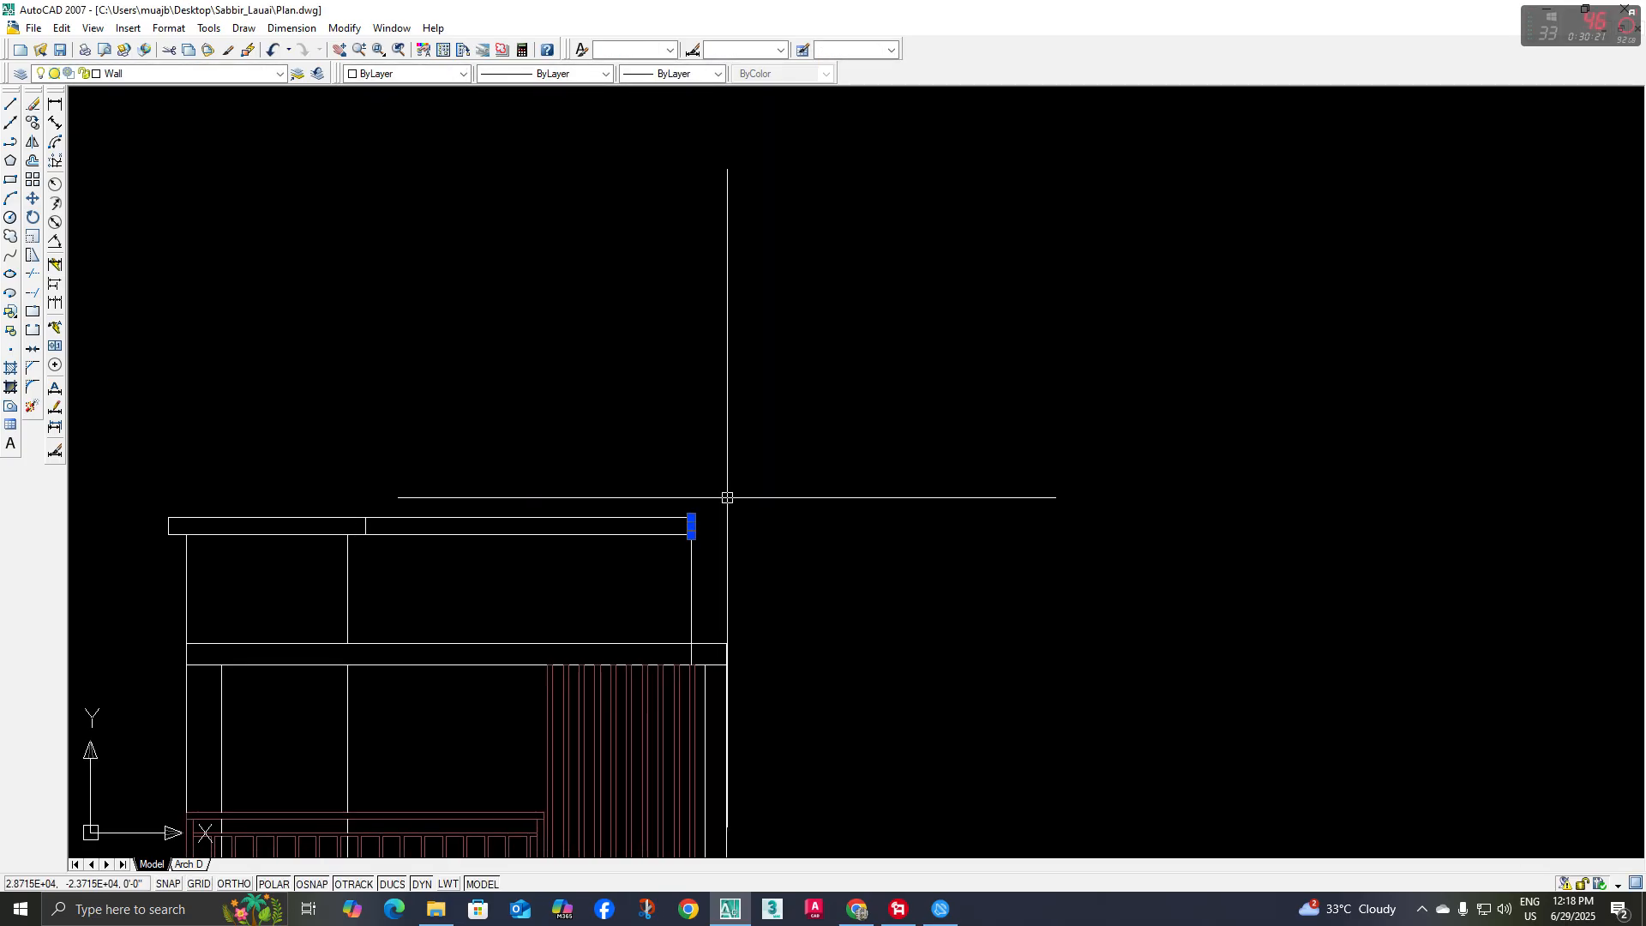
pyautogui.write('m')
pyautogui.press('space')
pyautogui.click(740, 490)
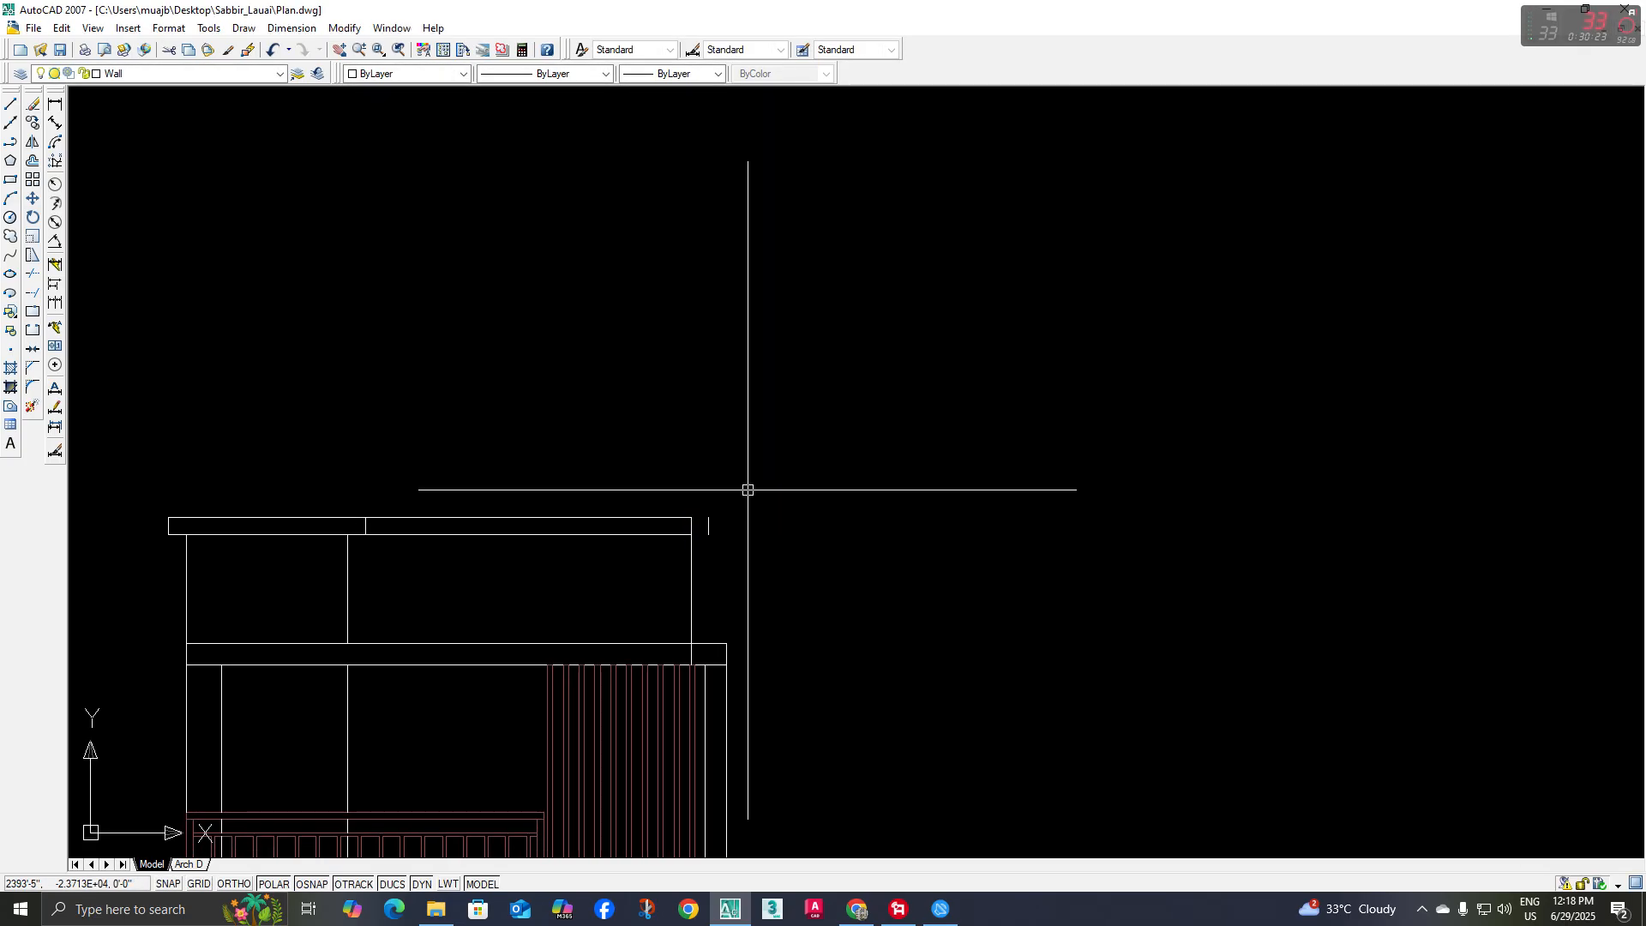
# Extend the roof band's top and bottom lines to the short line at its right end, closing the overhang
pyautogui.write('ex')
pyautogui.press('space')
pyautogui.press('space')
pyautogui.click(647, 485)
pyautogui.click(617, 553)
pyautogui.press('space')
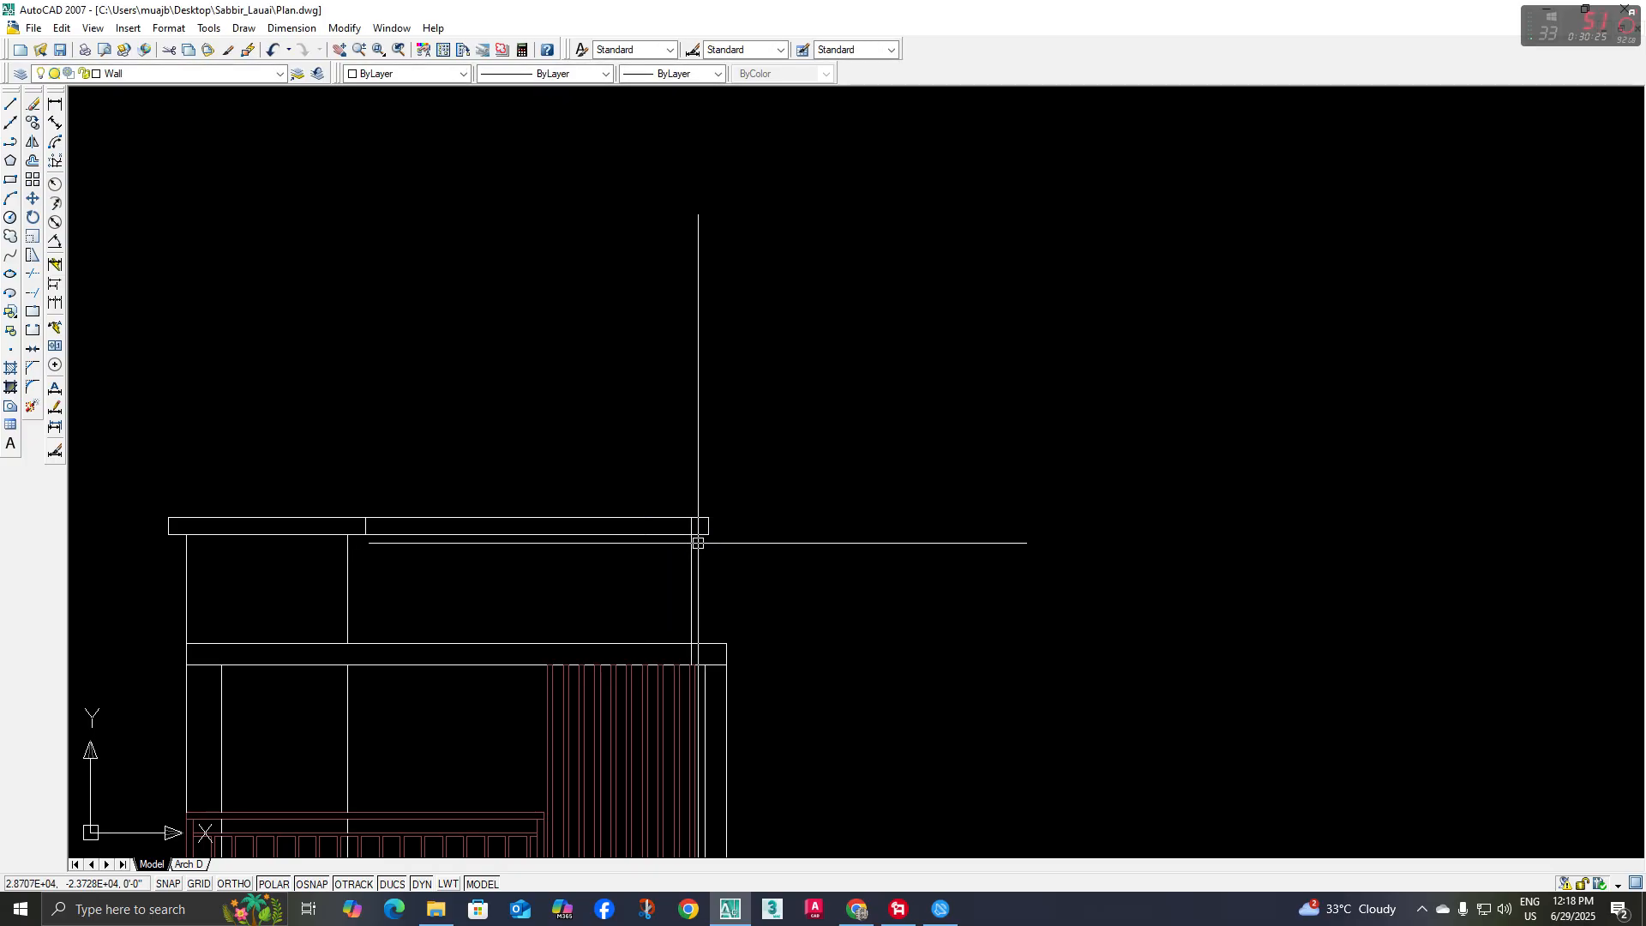
pyautogui.scroll(3, 686, 532)
# Place a vertical construction line through the toilet's inner side wall in the roof plan, running down across the elevation
pyautogui.scroll(-5, 665, 527)
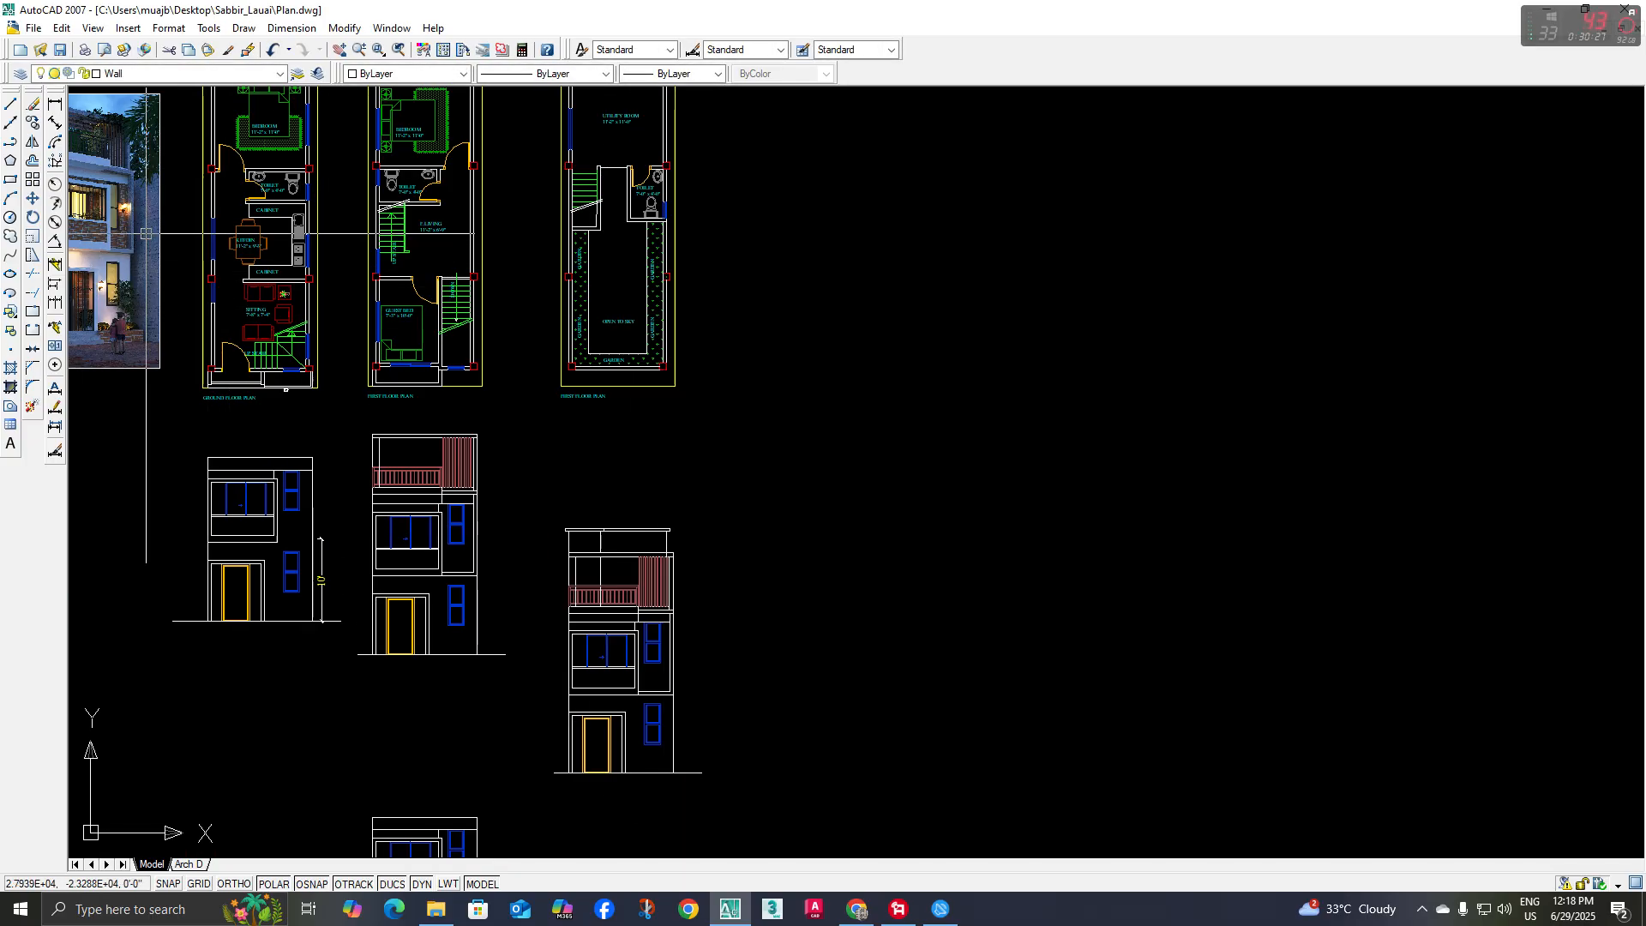
pyautogui.click(13, 124)
pyautogui.moveTo(340, 277); pyautogui.dragTo(360, 417, button='middle')
pyautogui.write('v')
pyautogui.press('space')
pyautogui.moveTo(535, 358); pyautogui.dragTo(546, 414, button='middle')
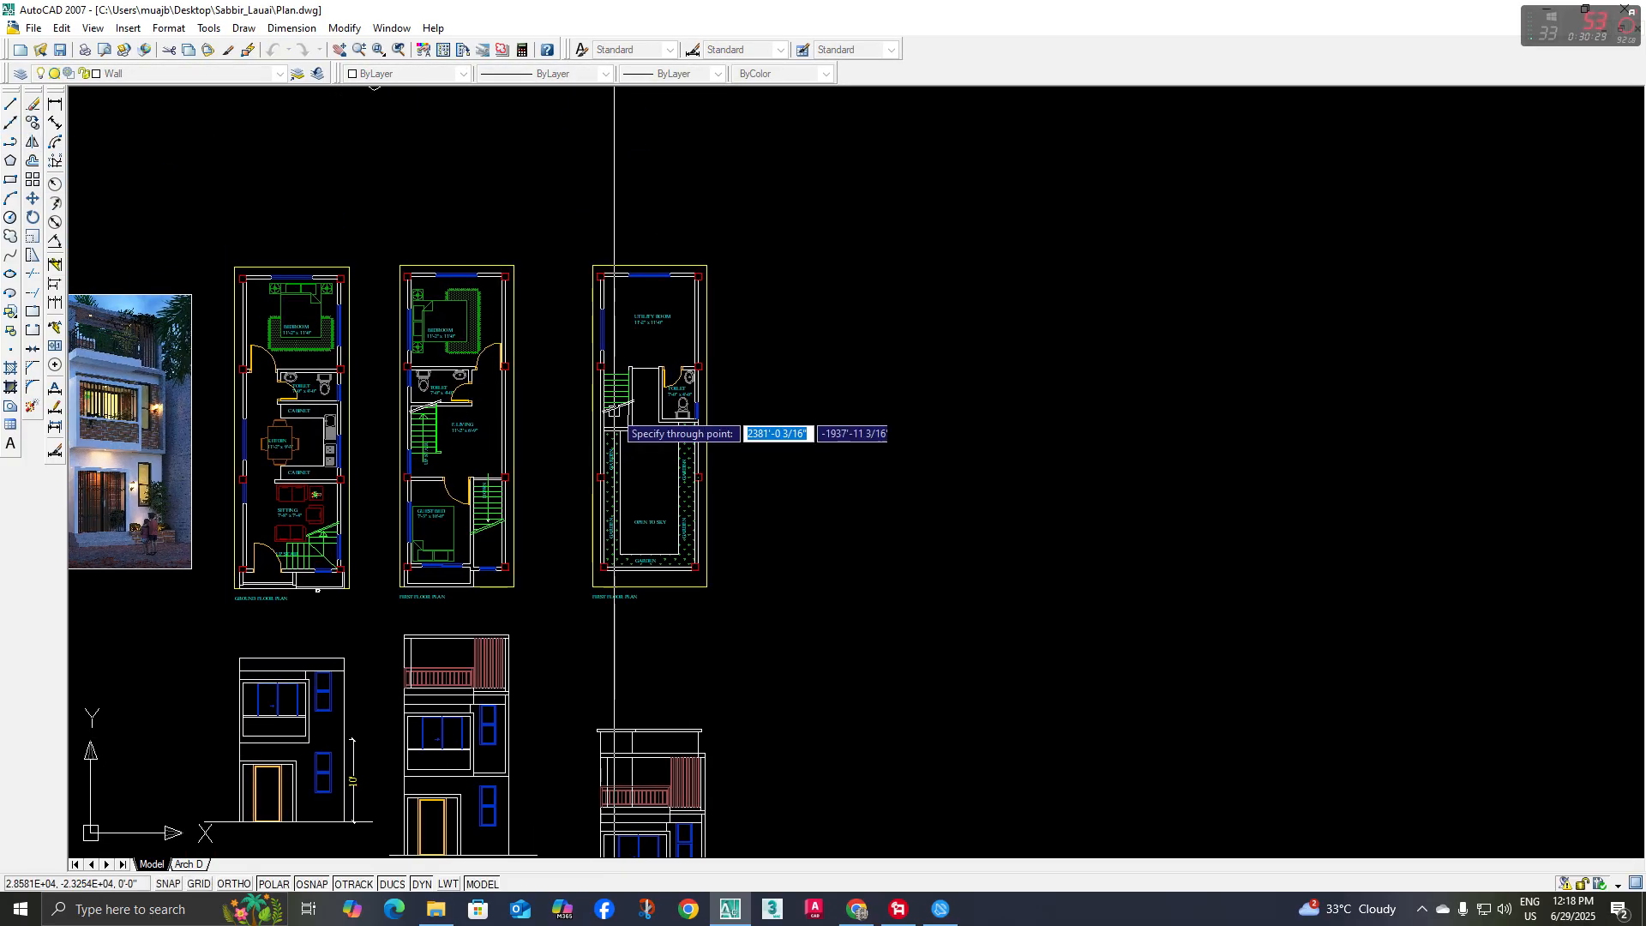
pyautogui.scroll(5, 617, 413)
pyautogui.press('Escape')
pyautogui.scroll(-4, 812, 492)
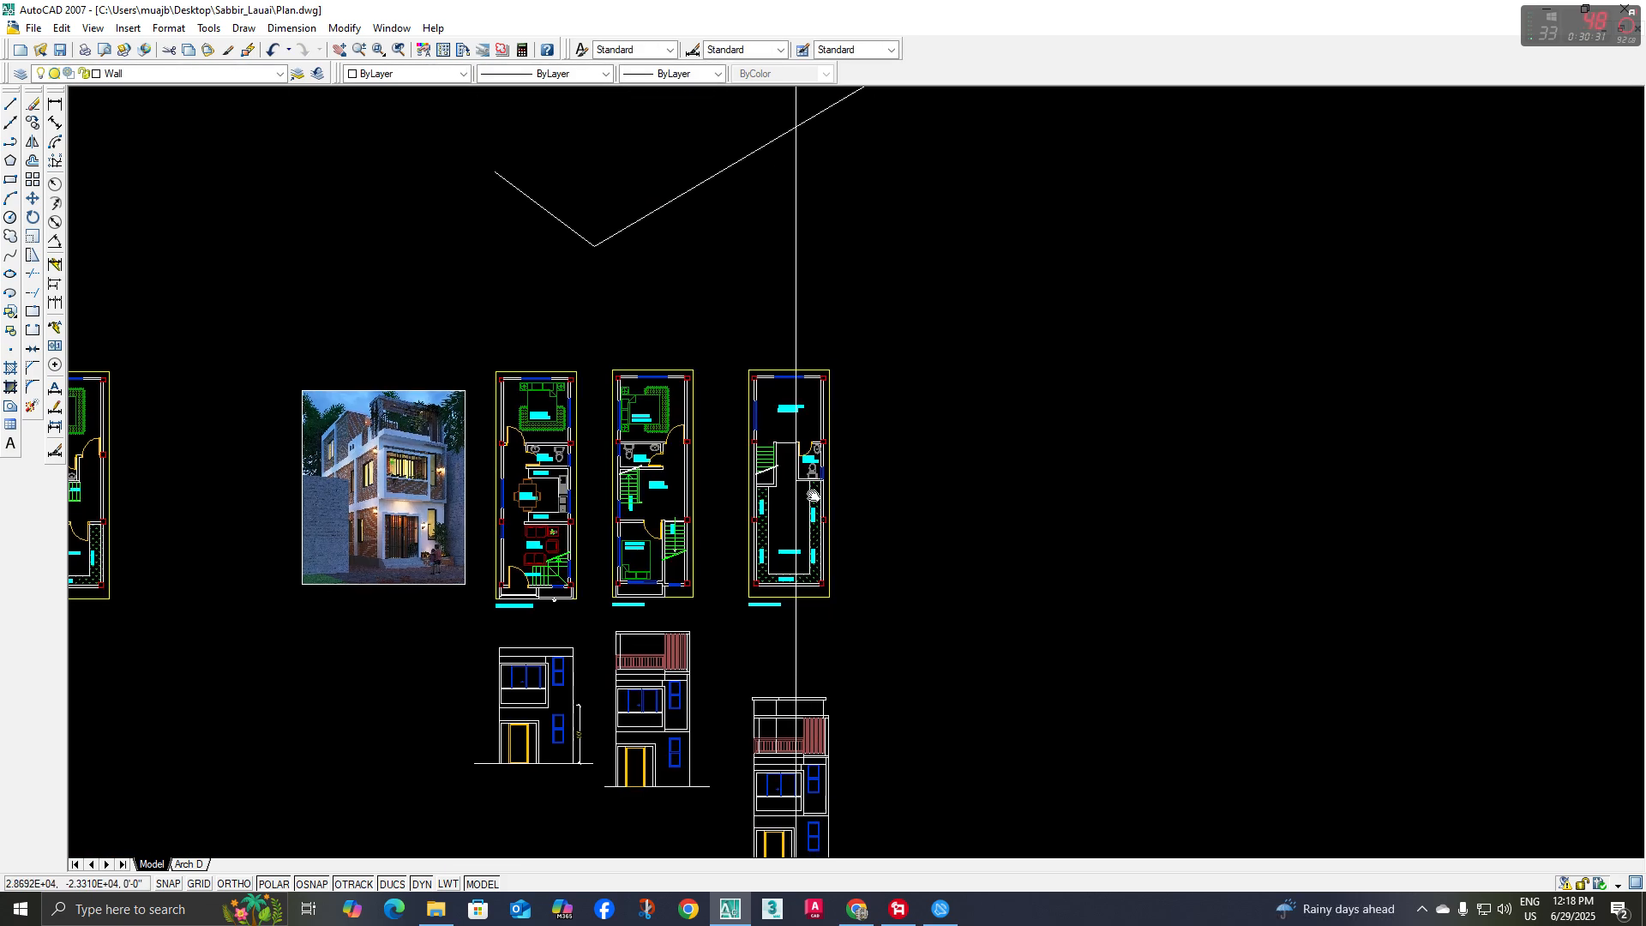
# Draw a vertical wall line along the construction line from the roof band's top to the terrace floor, and erase the construction line
pyautogui.moveTo(811, 493); pyautogui.dragTo(746, 353, button='middle')
pyautogui.scroll(4, 729, 627)
pyautogui.moveTo(727, 631); pyautogui.dragTo(648, 739, button='middle')
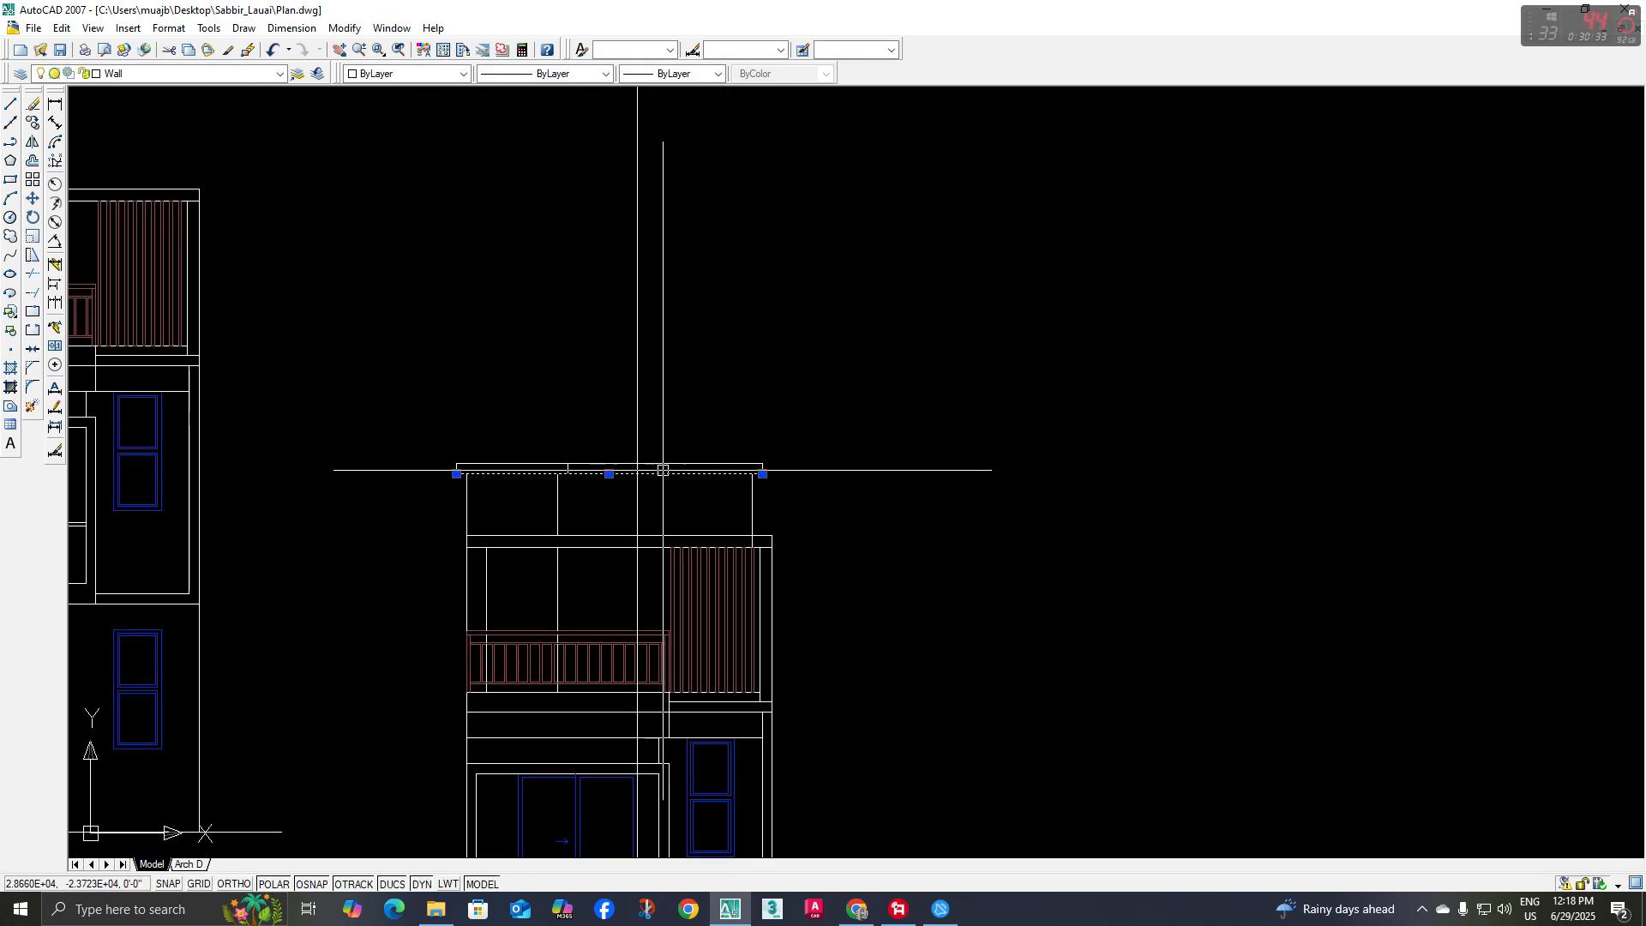
pyautogui.press('Escape')
pyautogui.moveTo(654, 515); pyautogui.dragTo(646, 503, button='middle')
pyautogui.write('l')
pyautogui.press('space')
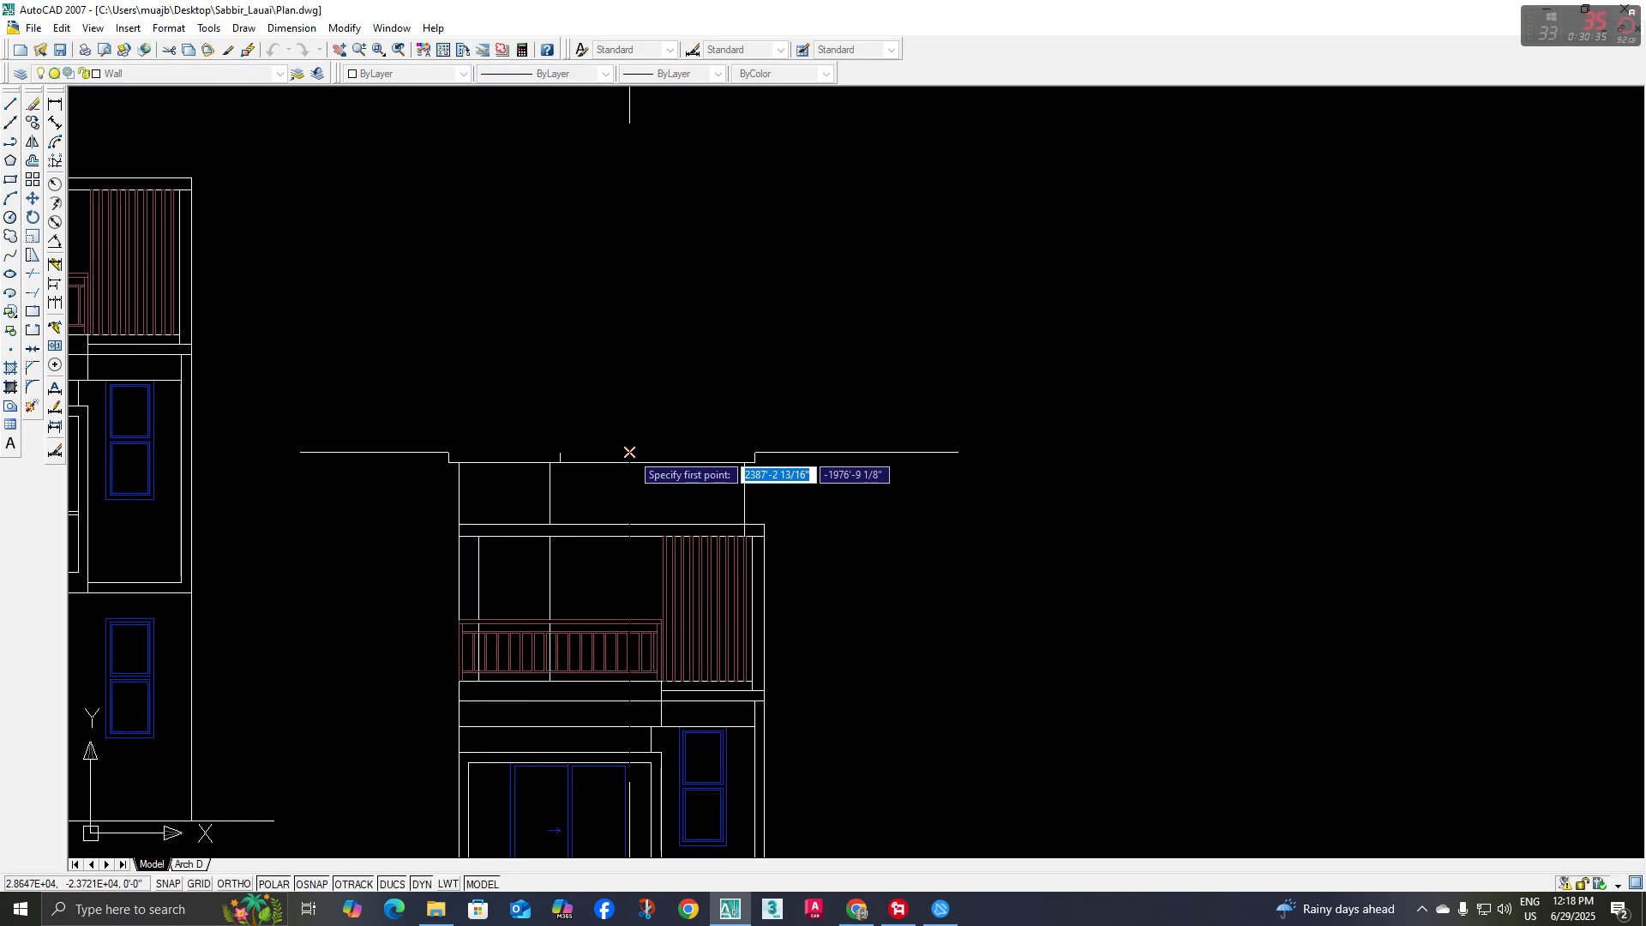
pyautogui.click(629, 452)
pyautogui.scroll(3, 654, 688)
pyautogui.click(606, 677)
pyautogui.press('Escape')
pyautogui.scroll(-4, 609, 661)
pyautogui.moveTo(610, 642); pyautogui.dragTo(662, 610, button='middle')
# Trim the new wall line where it crosses the railing's top and bottom rails and the two horizontal bands
pyautogui.scroll(3, 582, 579)
pyautogui.scroll(5, 641, 660)
pyautogui.moveTo(651, 674); pyautogui.dragTo(649, 663, button='middle')
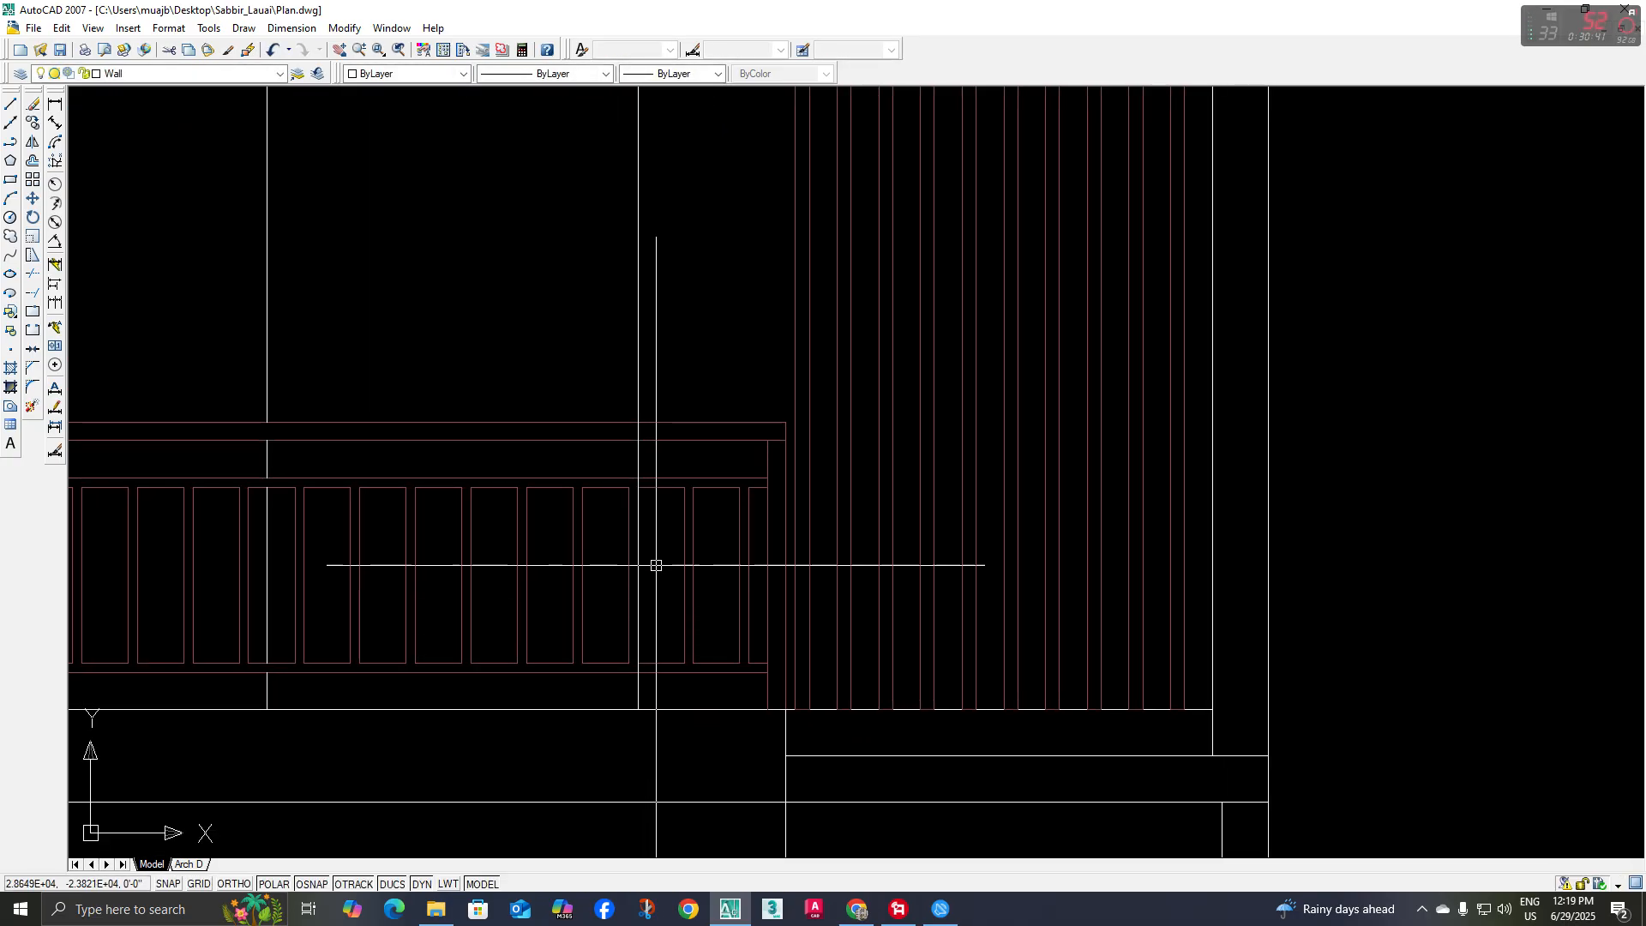
pyautogui.write('tr')
pyautogui.press('space')
pyautogui.press('space')
pyautogui.scroll(8, 645, 668)
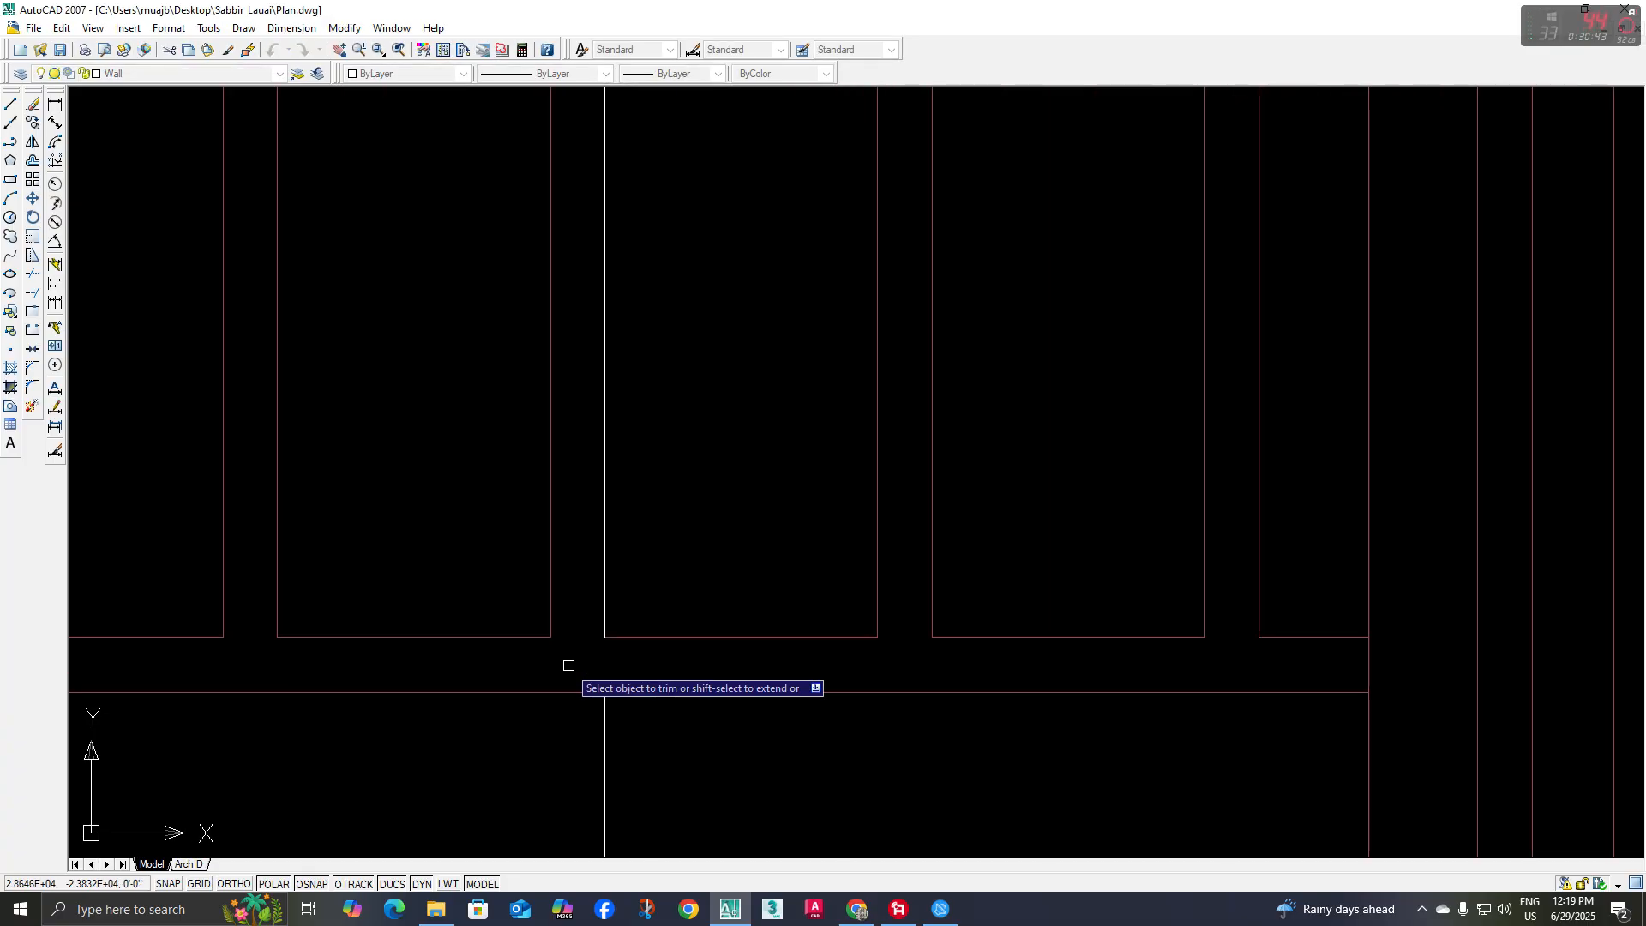
pyautogui.scroll(-4, 569, 665)
pyautogui.scroll(4, 603, 389)
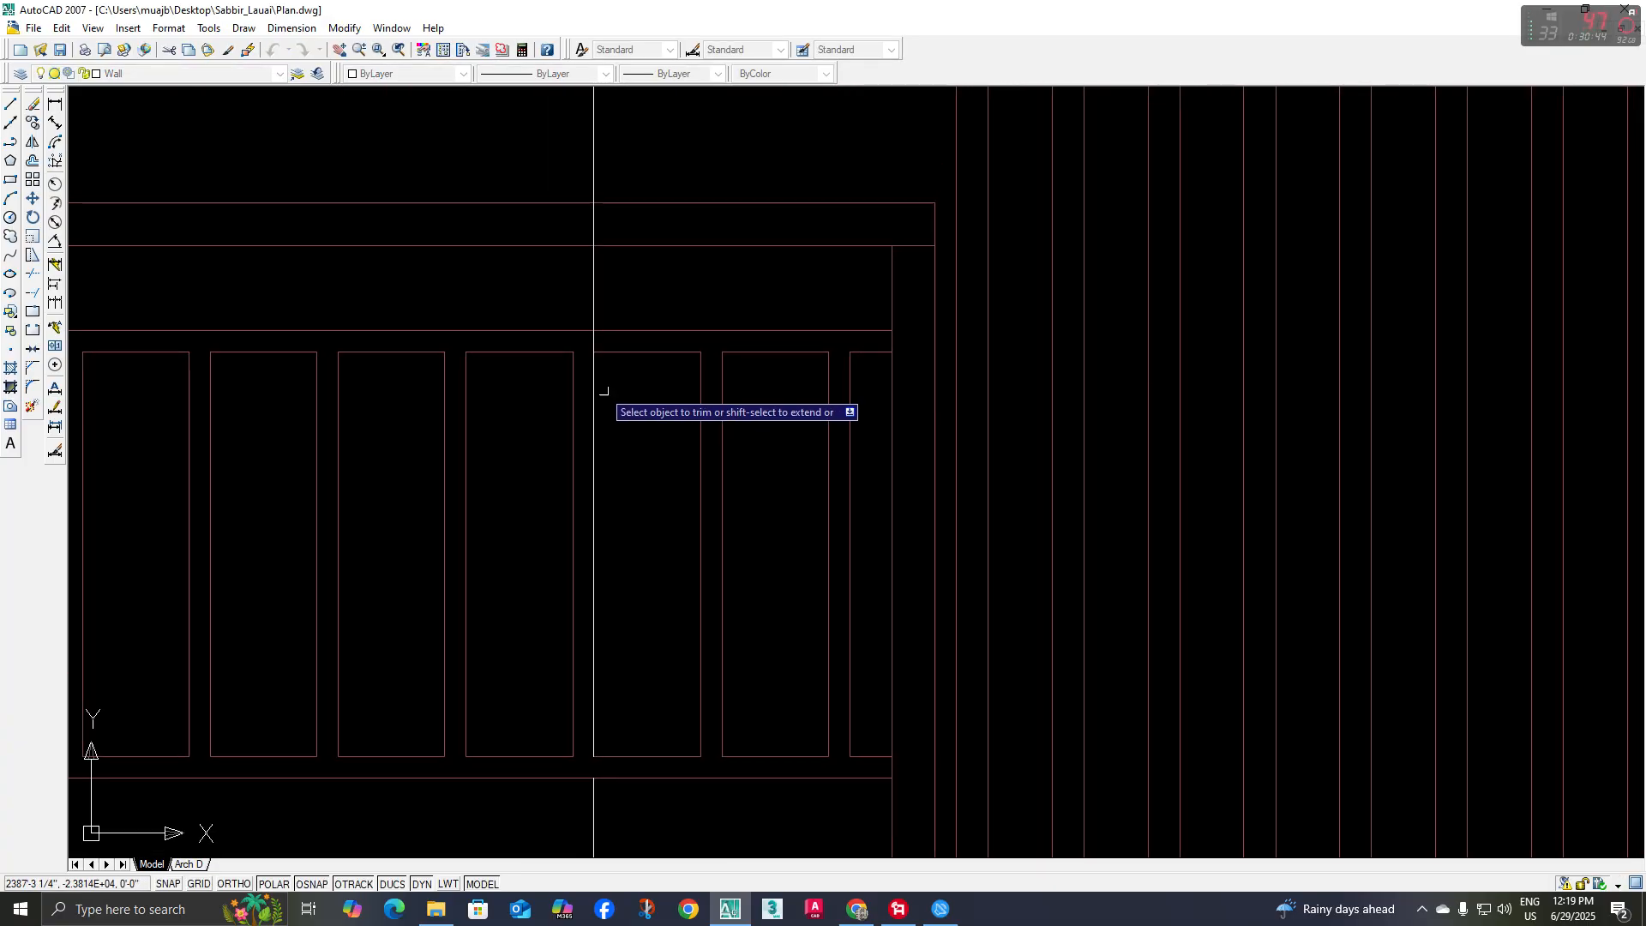
pyautogui.click(598, 328)
pyautogui.scroll(-4, 617, 346)
pyautogui.moveTo(617, 347); pyautogui.dragTo(620, 472, button='middle')
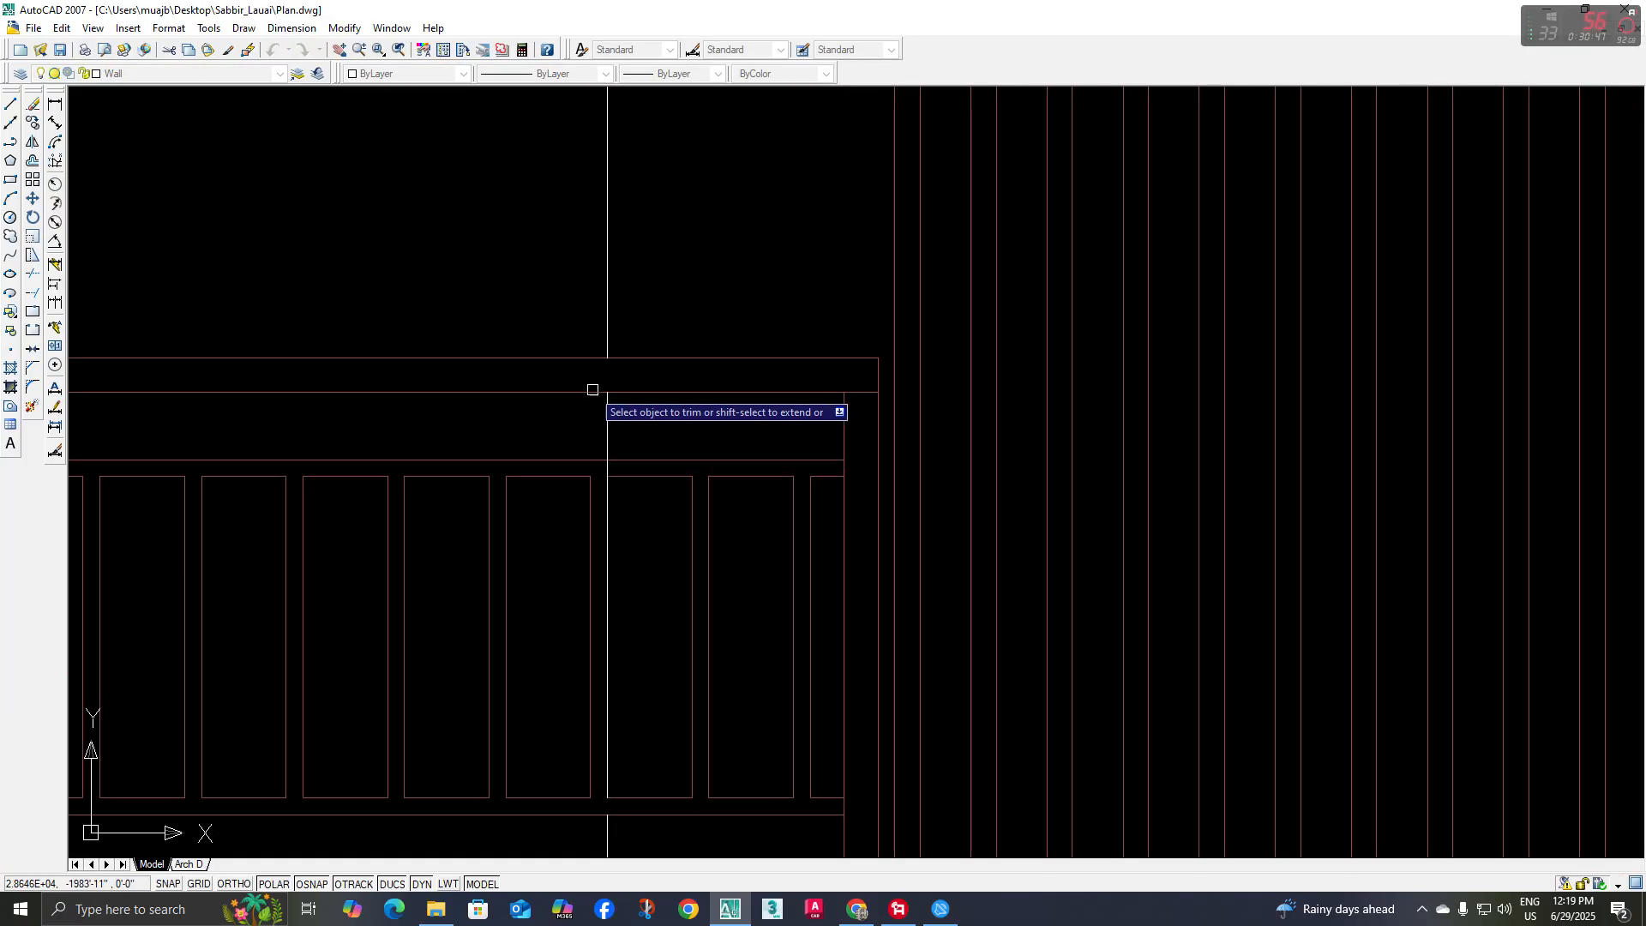
pyautogui.scroll(-4, 634, 428)
pyautogui.scroll(3, 651, 485)
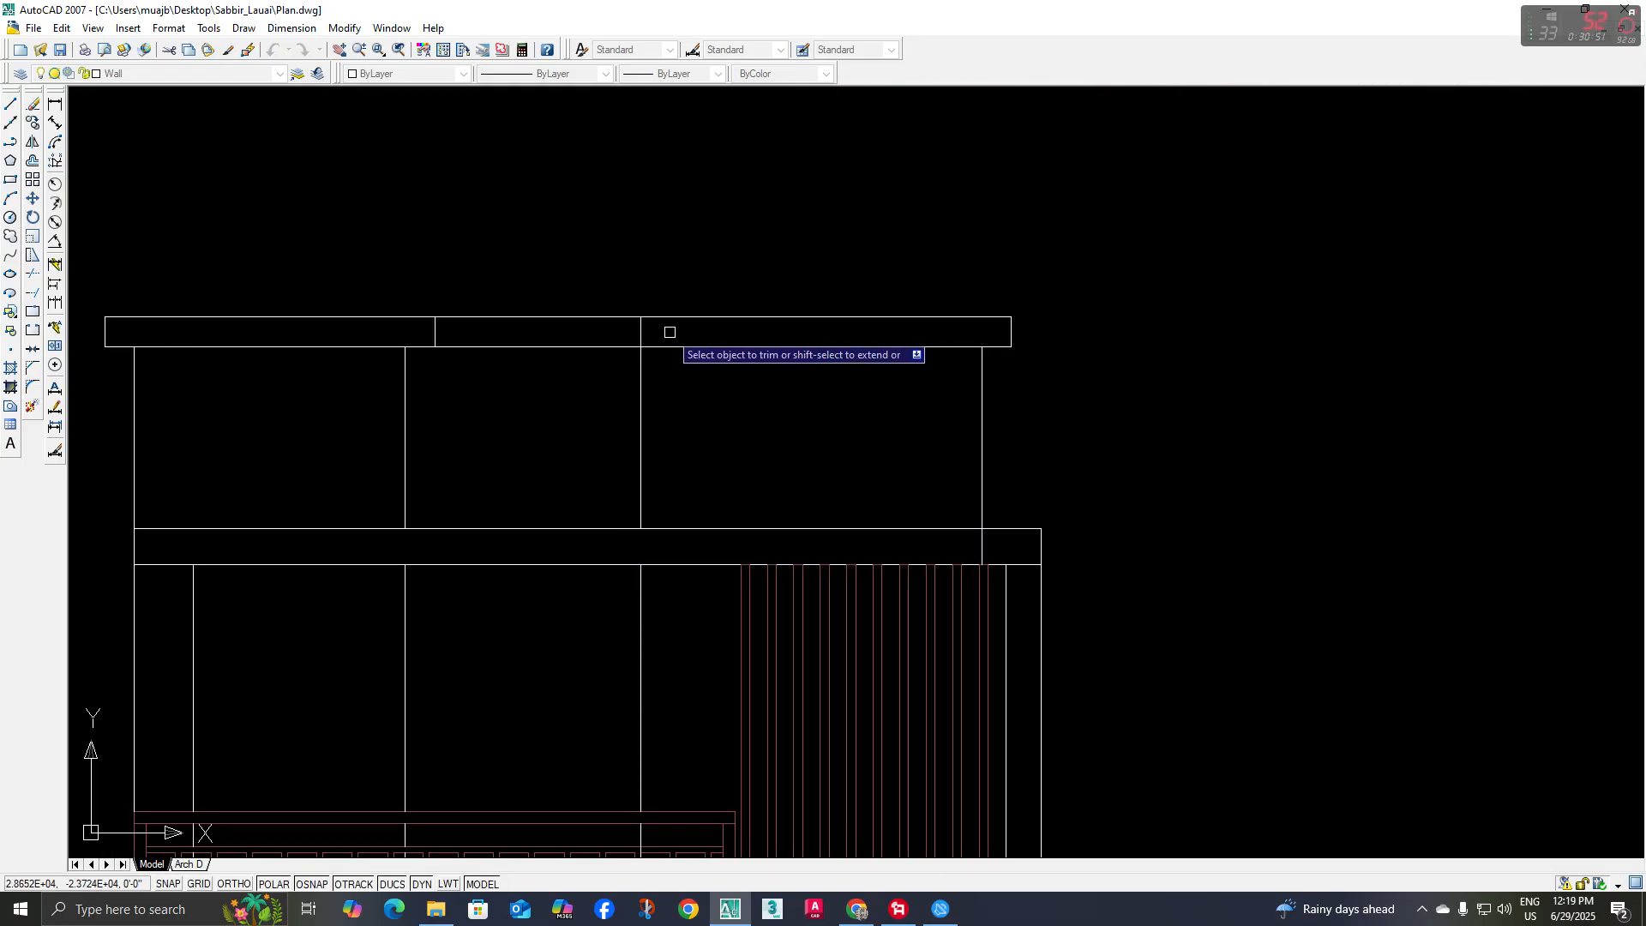
# Draw a short vertical line across the roof band above the toilet-side inner wall line and move it slightly inward
pyautogui.press('Escape')
pyautogui.moveTo(681, 391); pyautogui.dragTo(678, 450, button='middle')
pyautogui.press('l')
pyautogui.press('space')
pyautogui.click(632, 369)
pyautogui.click(630, 342)
pyautogui.press('space')
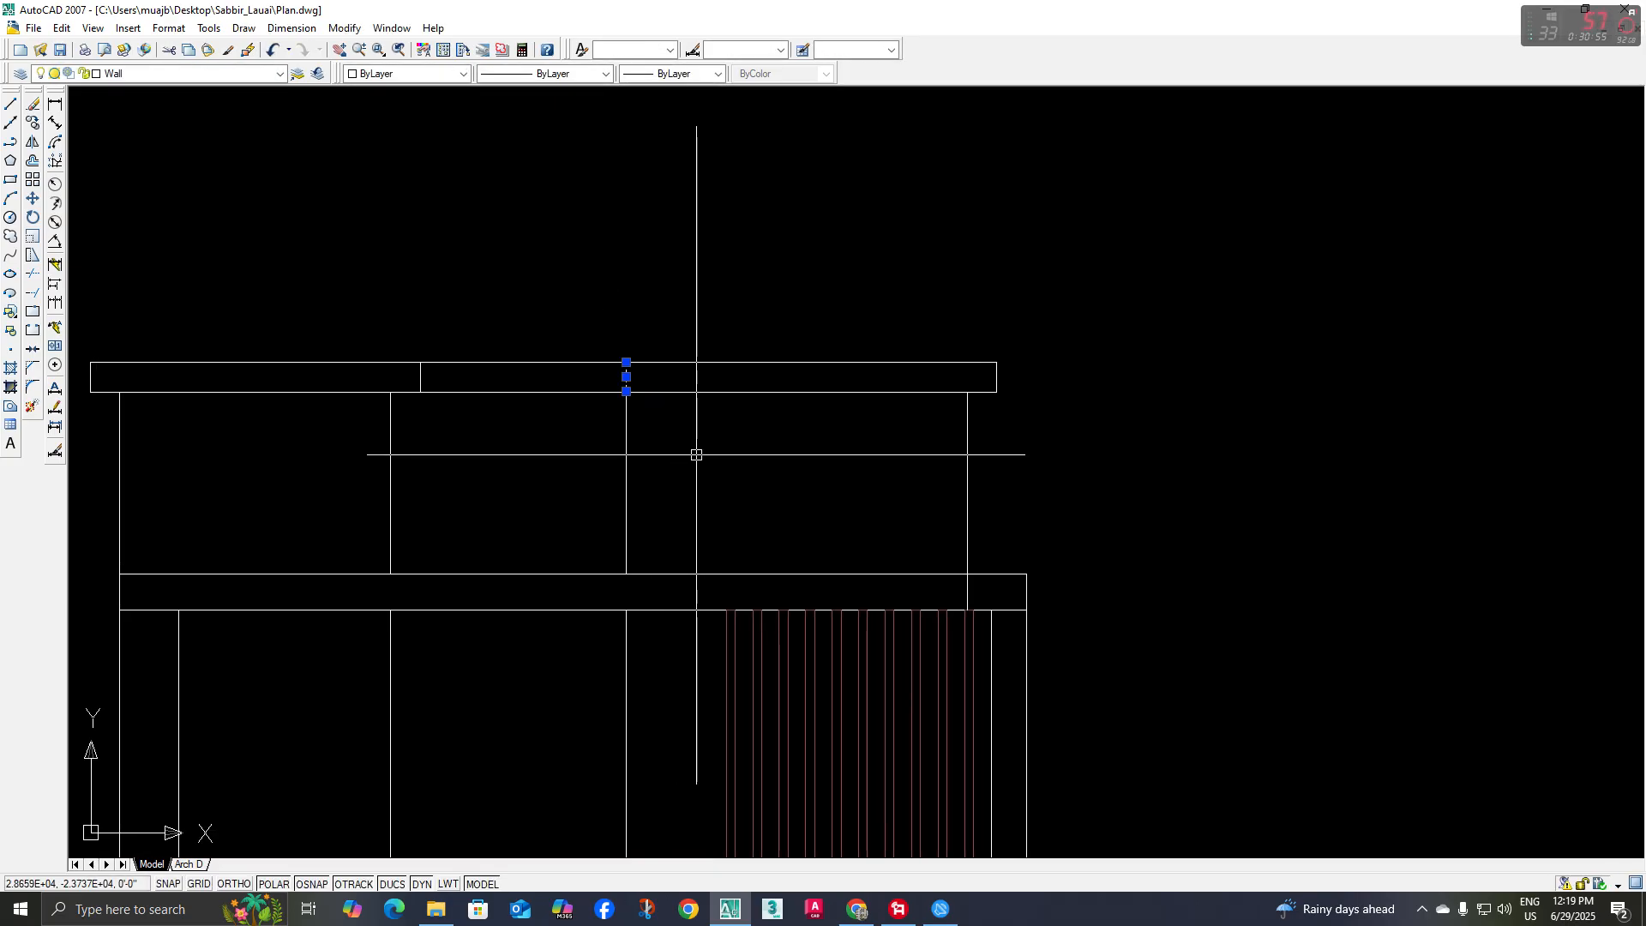
pyautogui.press('m')
pyautogui.press('space')
pyautogui.click(733, 455)
pyautogui.click(725, 455)
# Place vertical construction lines through the stair wall corner and the toilet wall corner in the roof plan, running down across the elevation
pyautogui.scroll(-4, 665, 429)
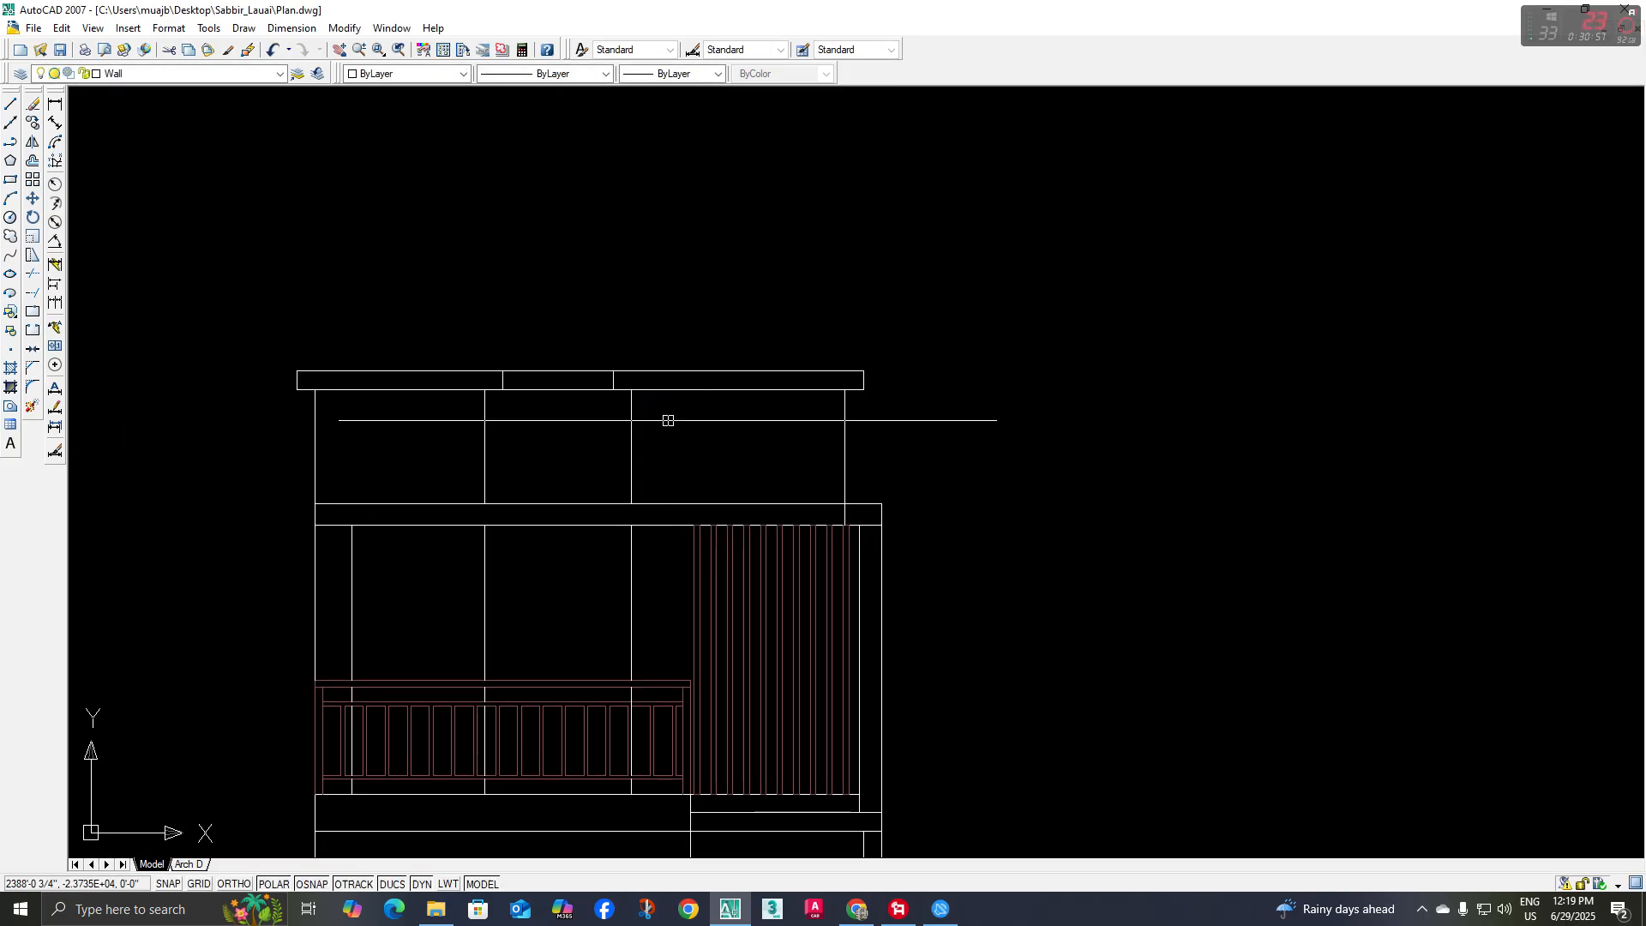
pyautogui.scroll(-3, 655, 443)
pyautogui.moveTo(687, 397)
pyautogui.mouseDown(button='middle')
pyautogui.moveTo(669, 452)
pyautogui.moveTo(692, 438)
pyautogui.moveTo(704, 525)
pyautogui.mouseUp(button='middle')
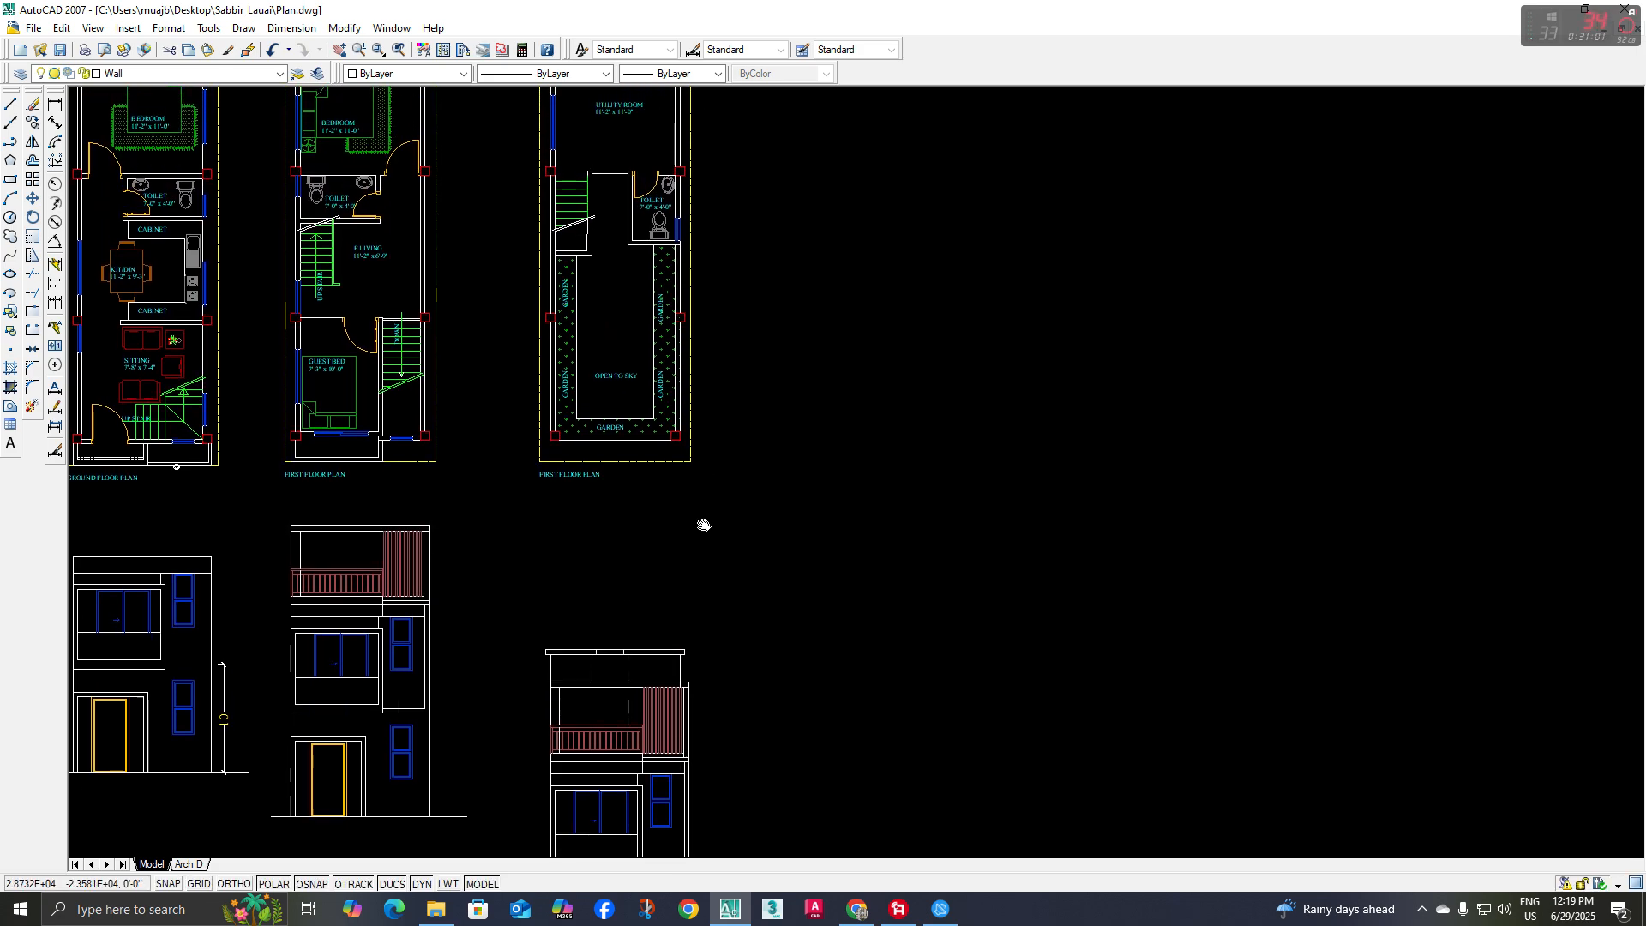
pyautogui.click(12, 127)
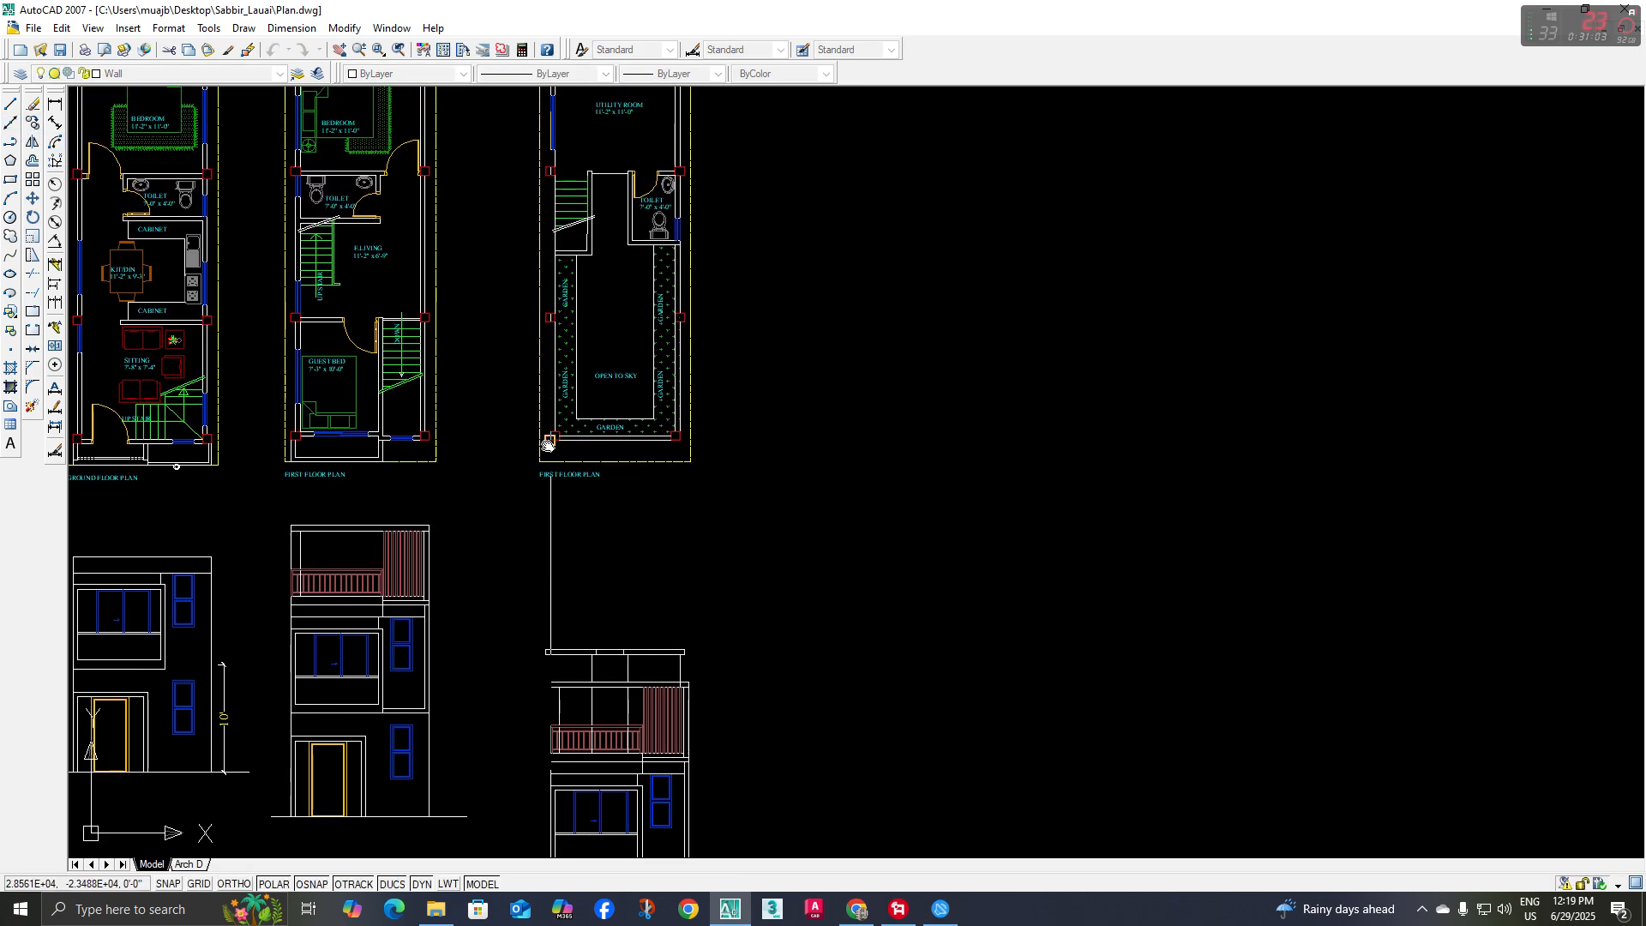
pyautogui.moveTo(549, 445); pyautogui.dragTo(510, 384, button='middle')
pyautogui.write('v')
pyautogui.press('space')
pyautogui.scroll(4, 551, 190)
pyautogui.click(558, 192)
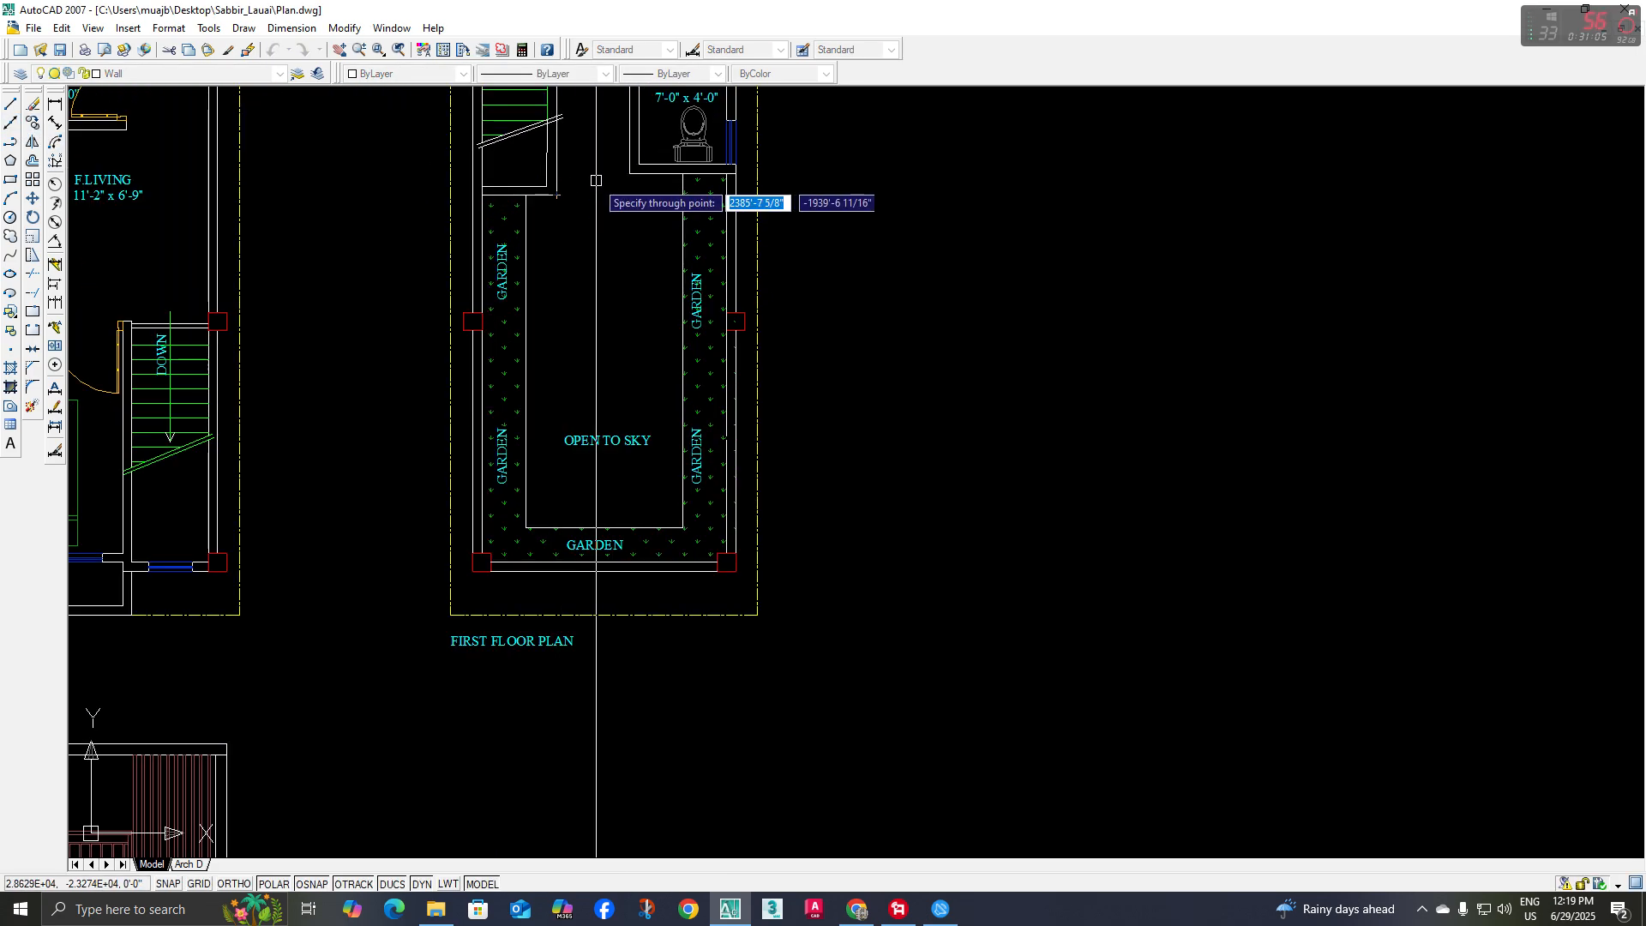
pyautogui.click(630, 176)
pyautogui.scroll(-3, 669, 383)
pyautogui.moveTo(719, 491); pyautogui.dragTo(714, 265, button='middle')
pyautogui.press('Escape')
# Draw a horizontal line just below the terrace floor from the step's corner to the stair-side construction line
pyautogui.moveTo(766, 640); pyautogui.dragTo(765, 630, button='middle')
pyautogui.scroll(2, 625, 680)
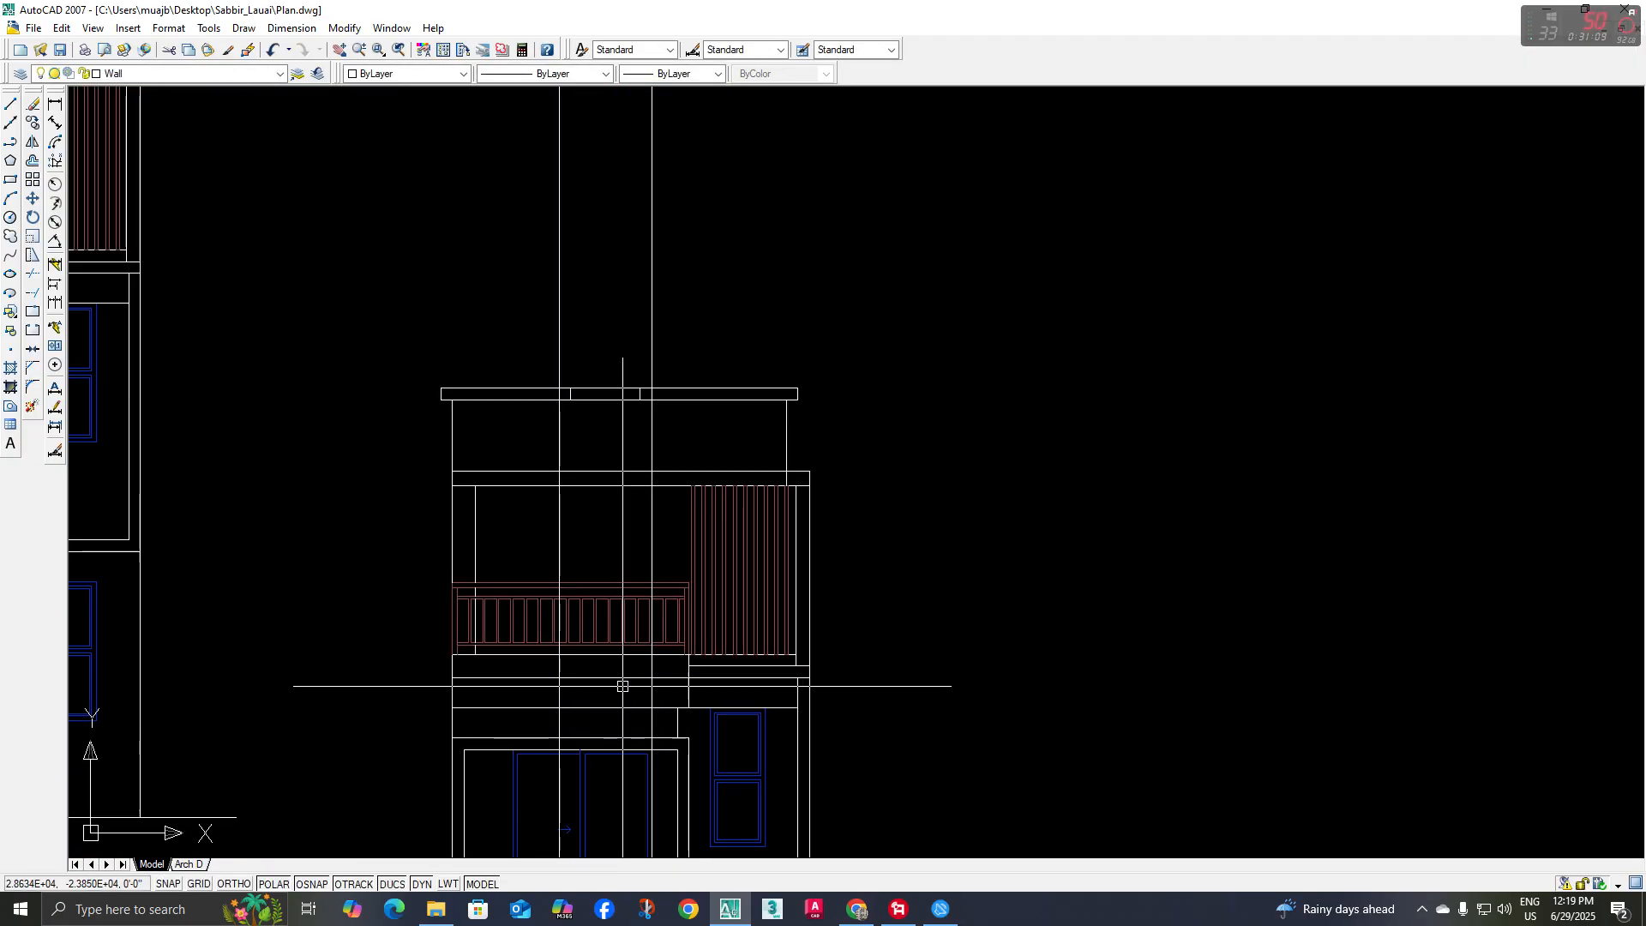
pyautogui.moveTo(625, 680); pyautogui.dragTo(616, 697, button='middle')
pyautogui.scroll(2, 608, 708)
pyautogui.press('l')
pyautogui.press('Return')
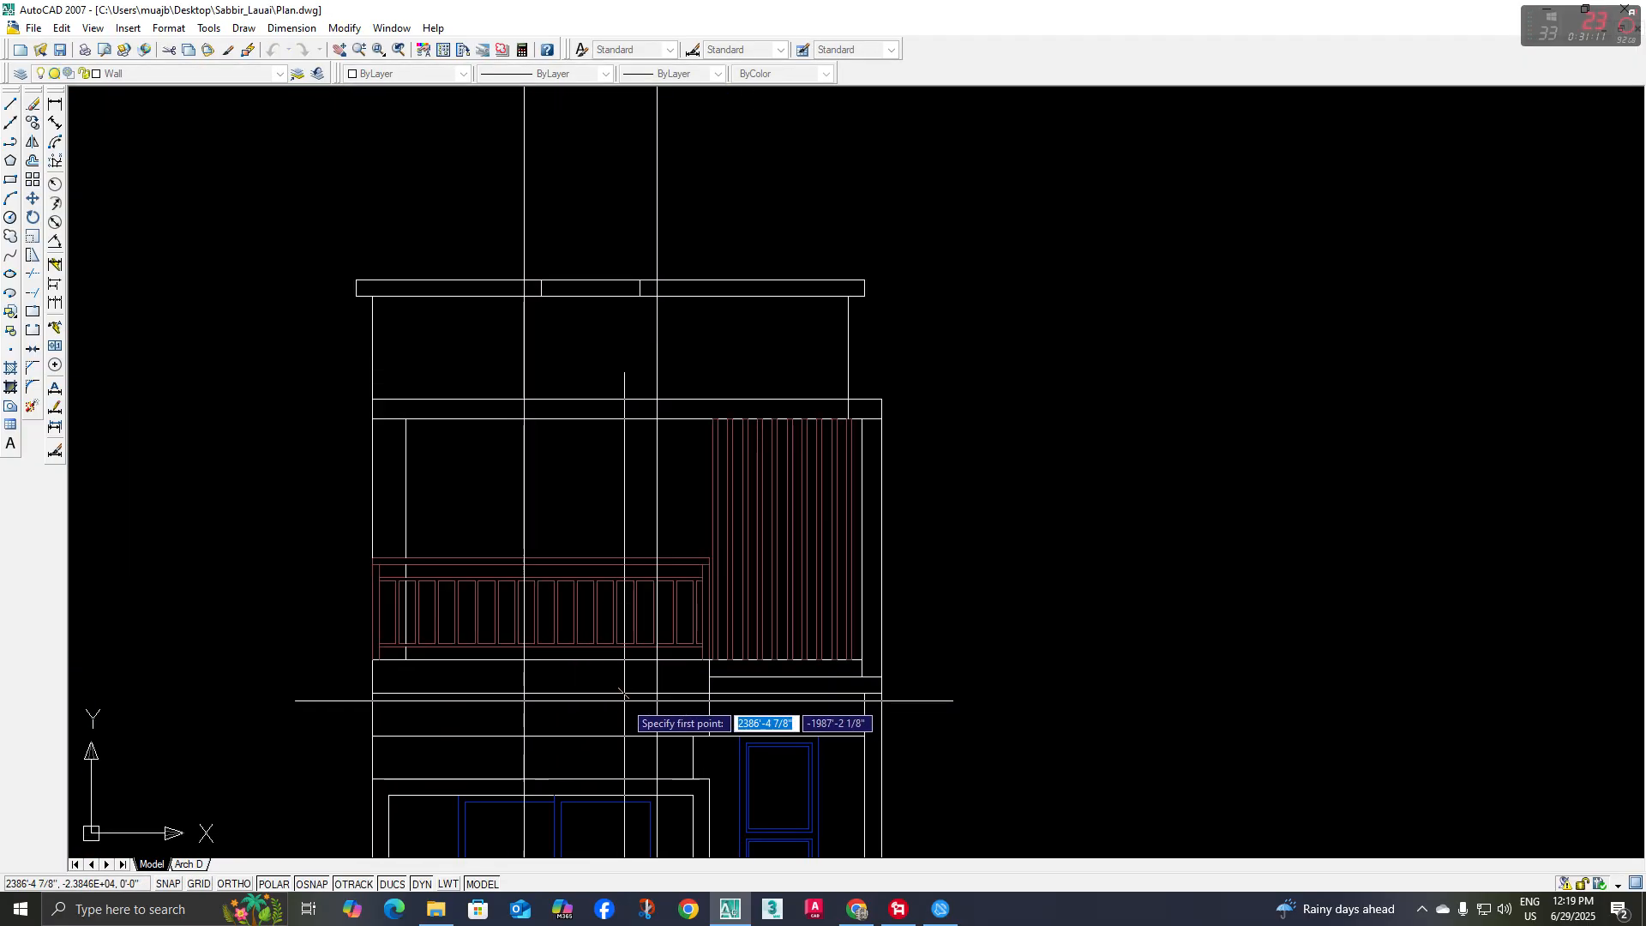
pyautogui.click(710, 677)
pyautogui.click(522, 677)
pyautogui.press('Return')
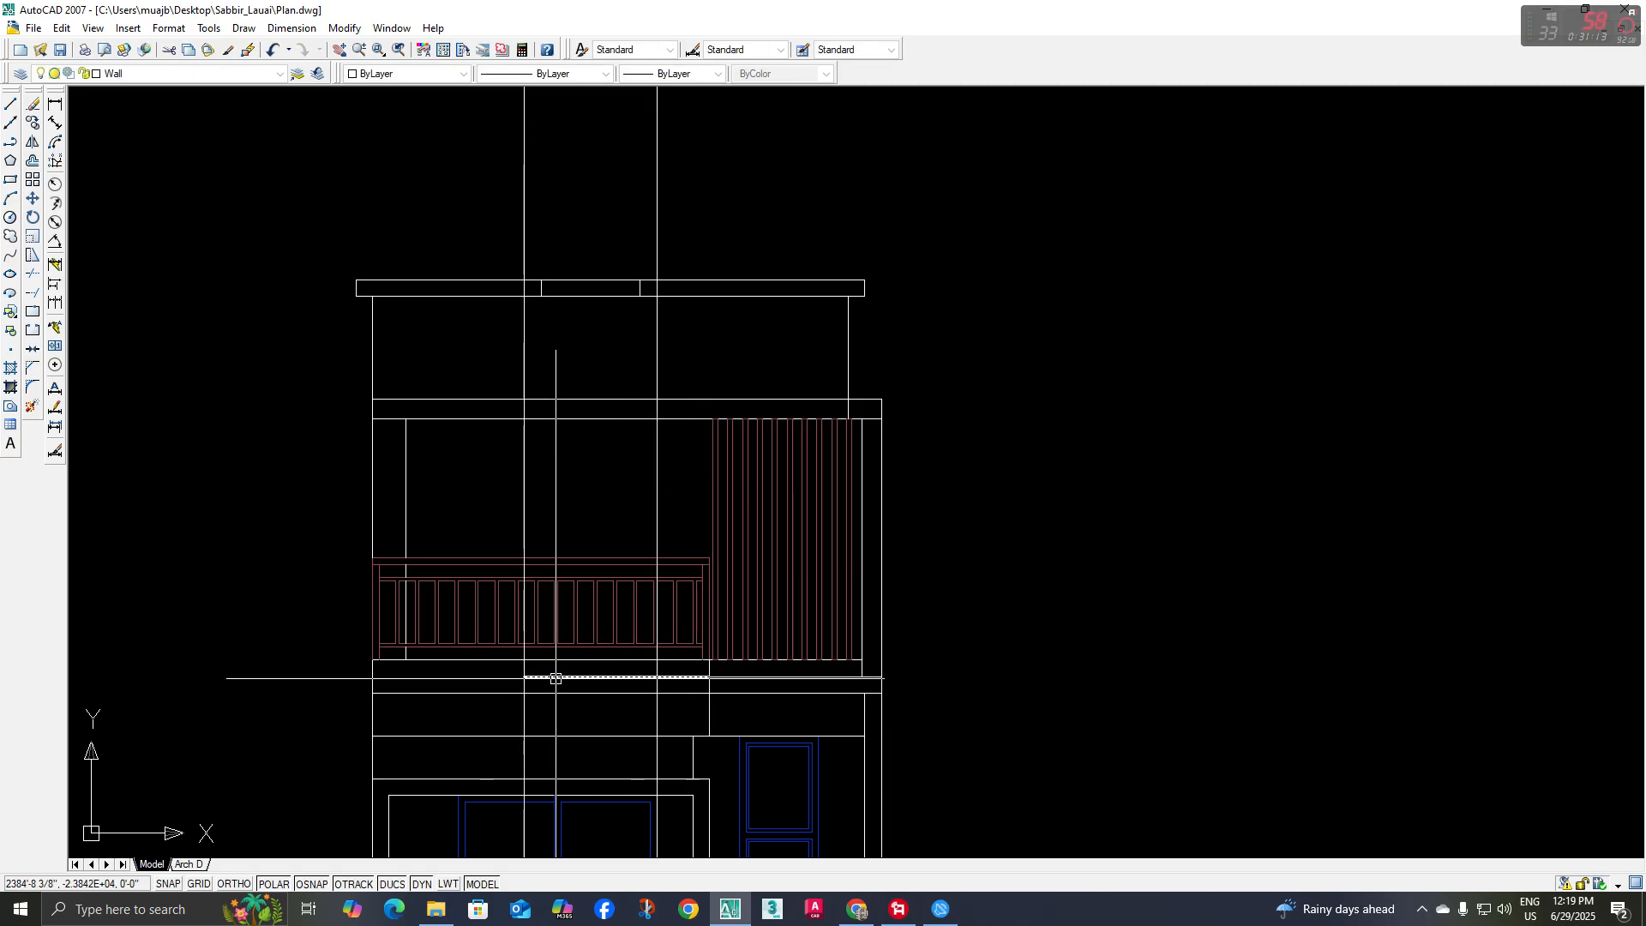
pyautogui.moveTo(592, 677); pyautogui.dragTo(568, 680, button='middle')
pyautogui.press('m')
pyautogui.press('Return')
pyautogui.click(1049, 657)
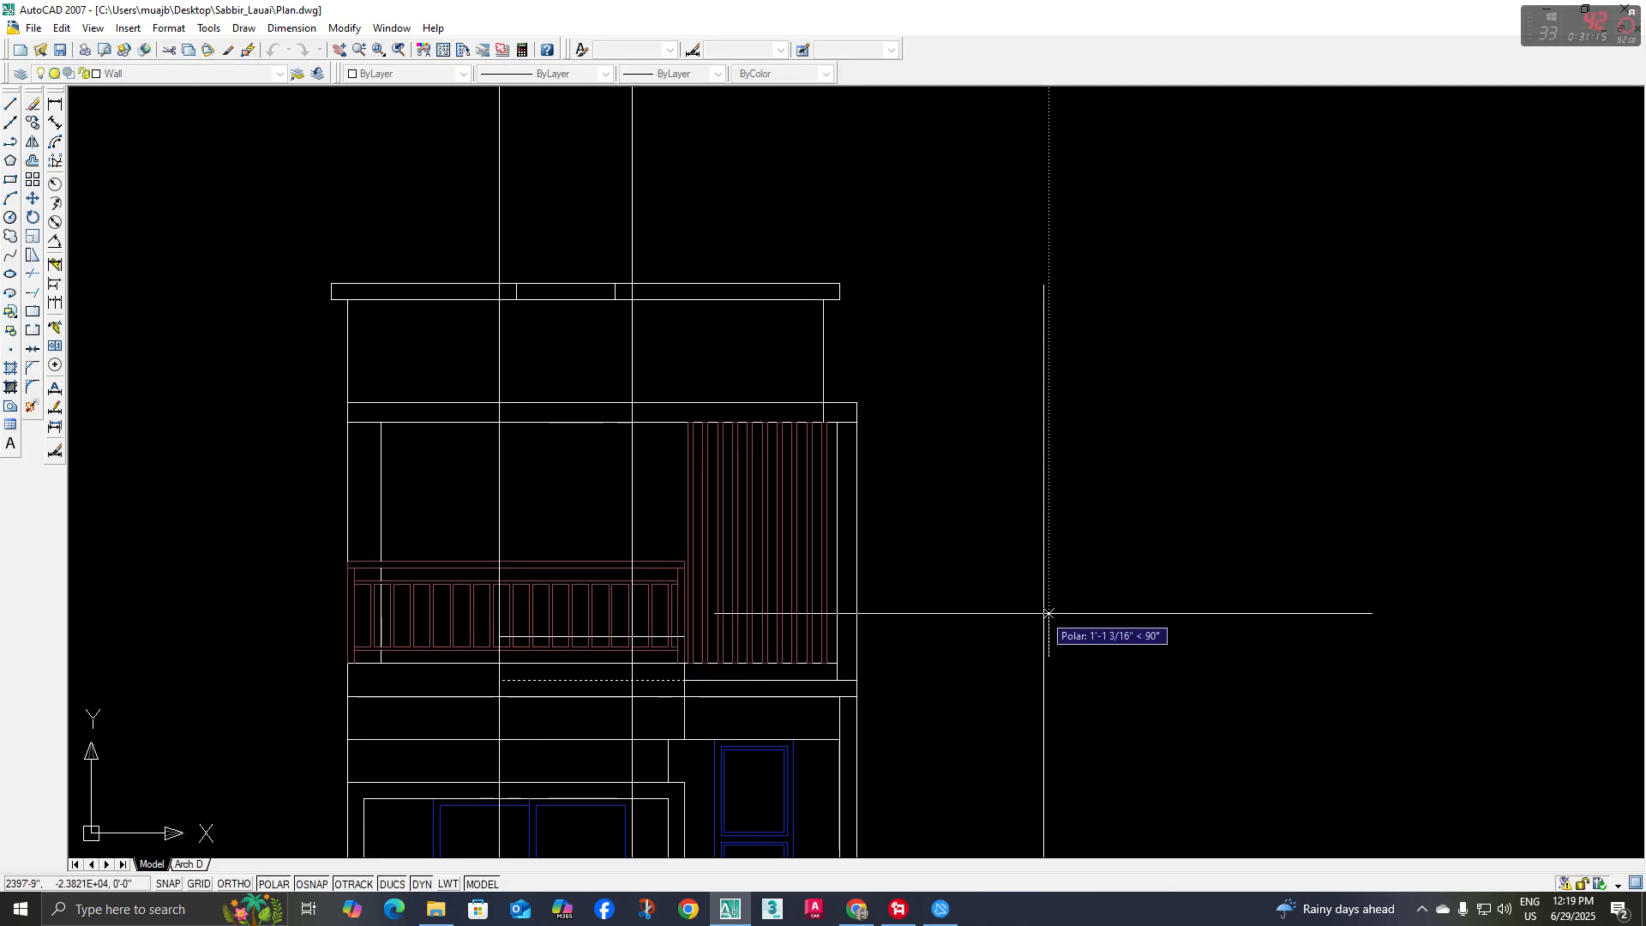
pyautogui.click(1049, 613)
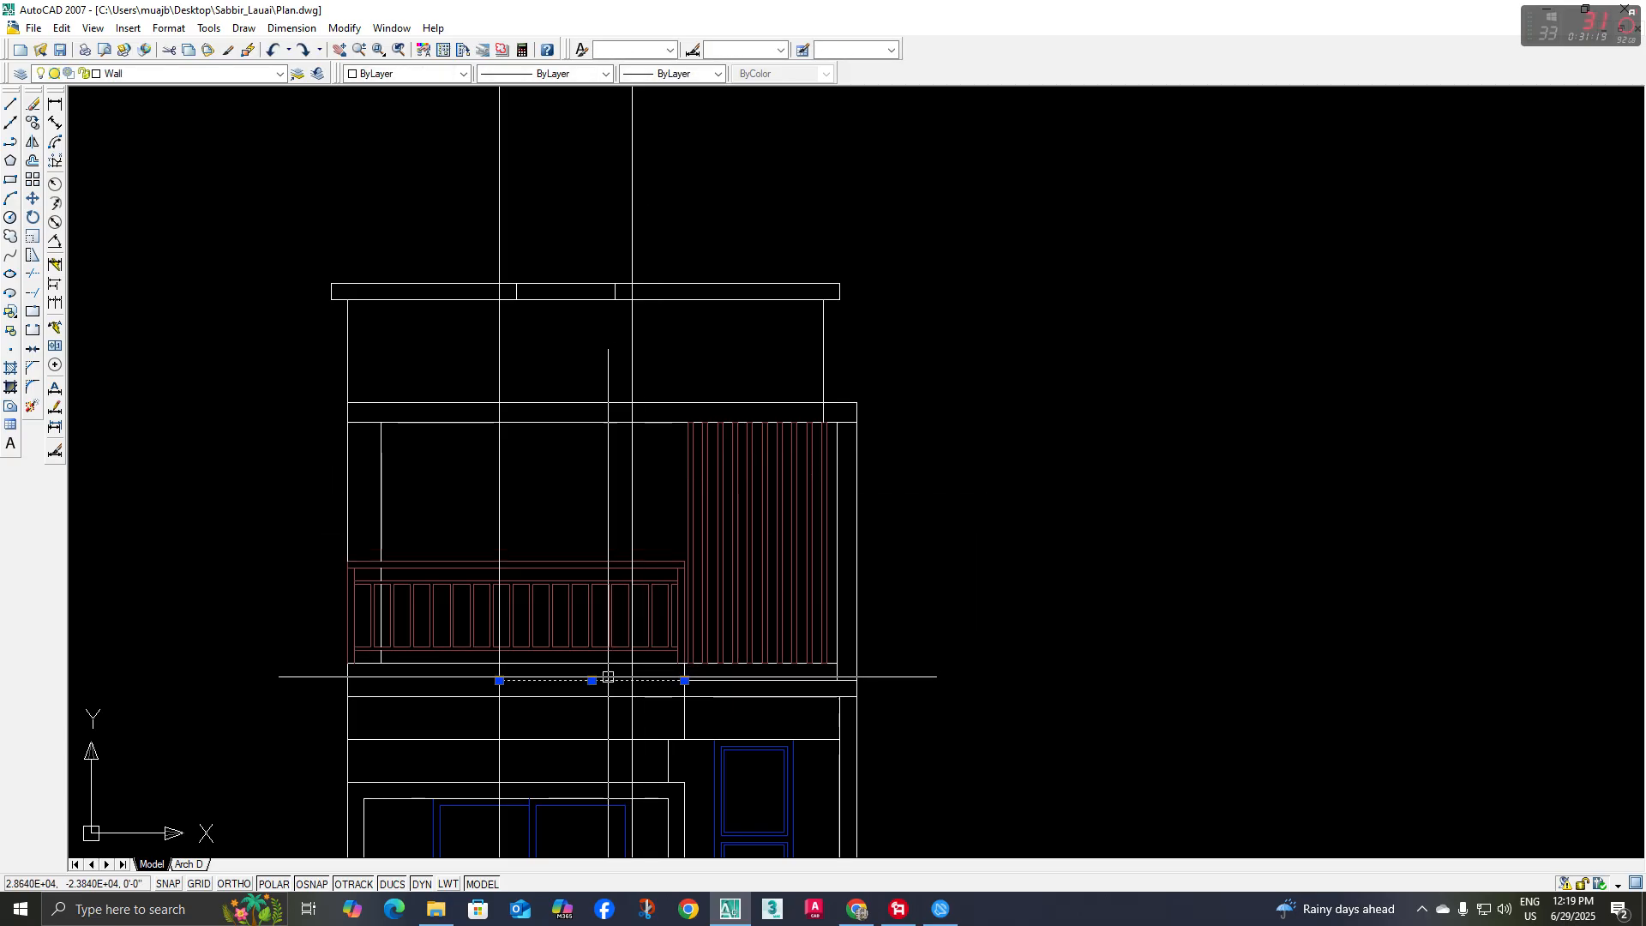
# Move the new horizontal line straight up to the top edge of the band above the terrace
pyautogui.press('m')
pyautogui.press('Return')
pyautogui.click(985, 577)
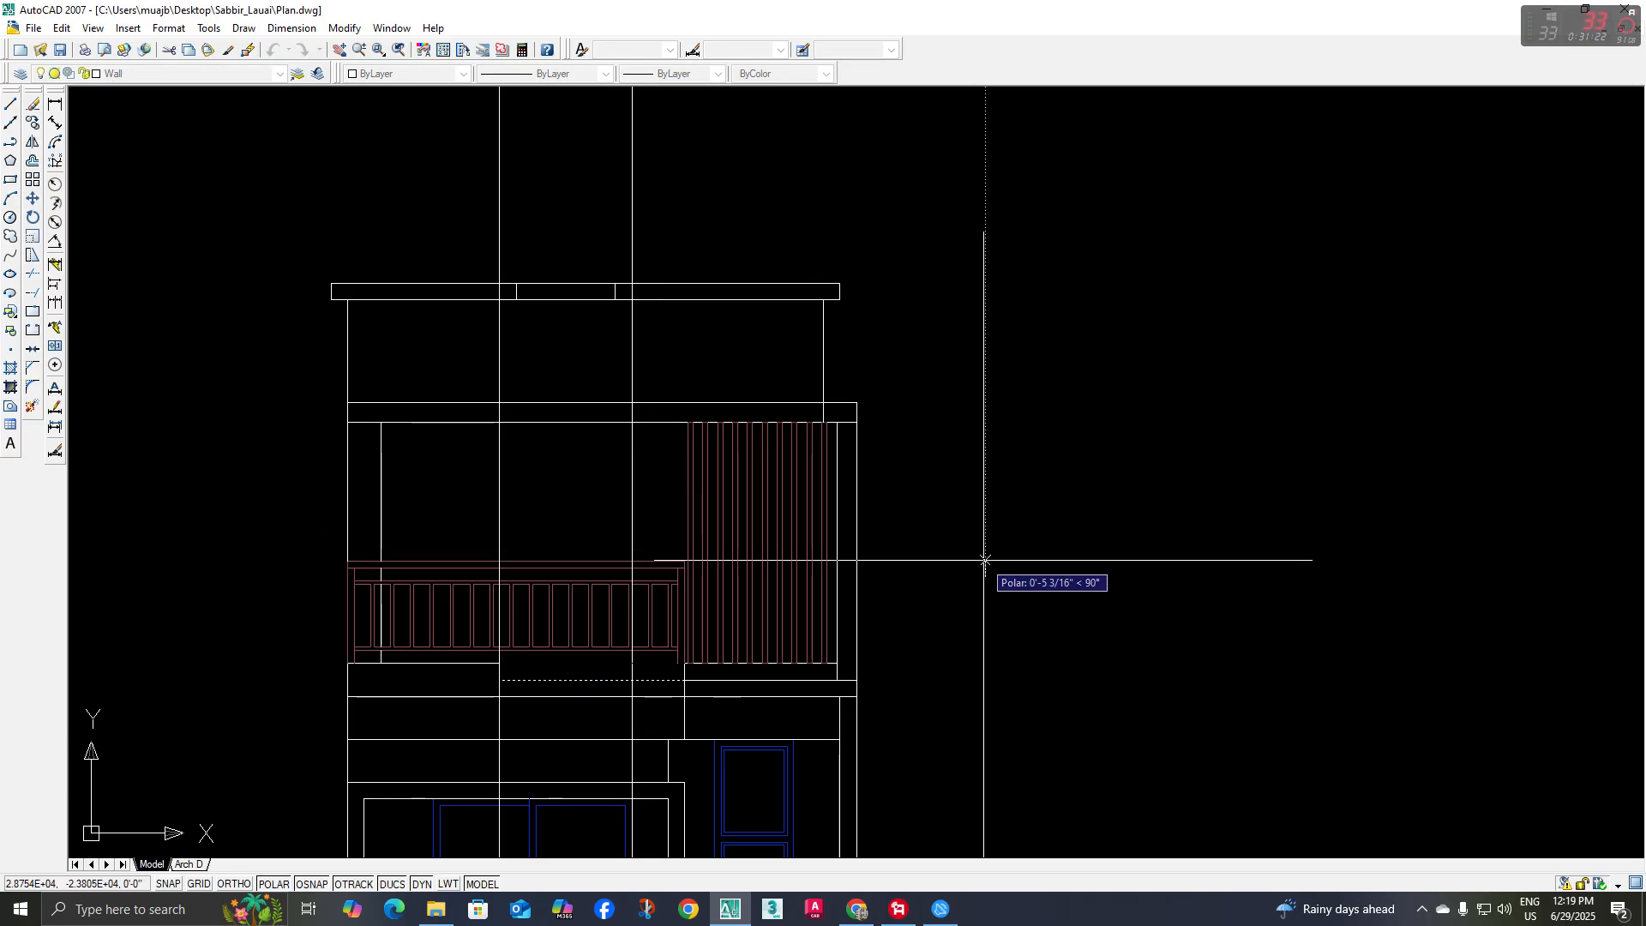
pyautogui.write('5')
pyautogui.press('Return')
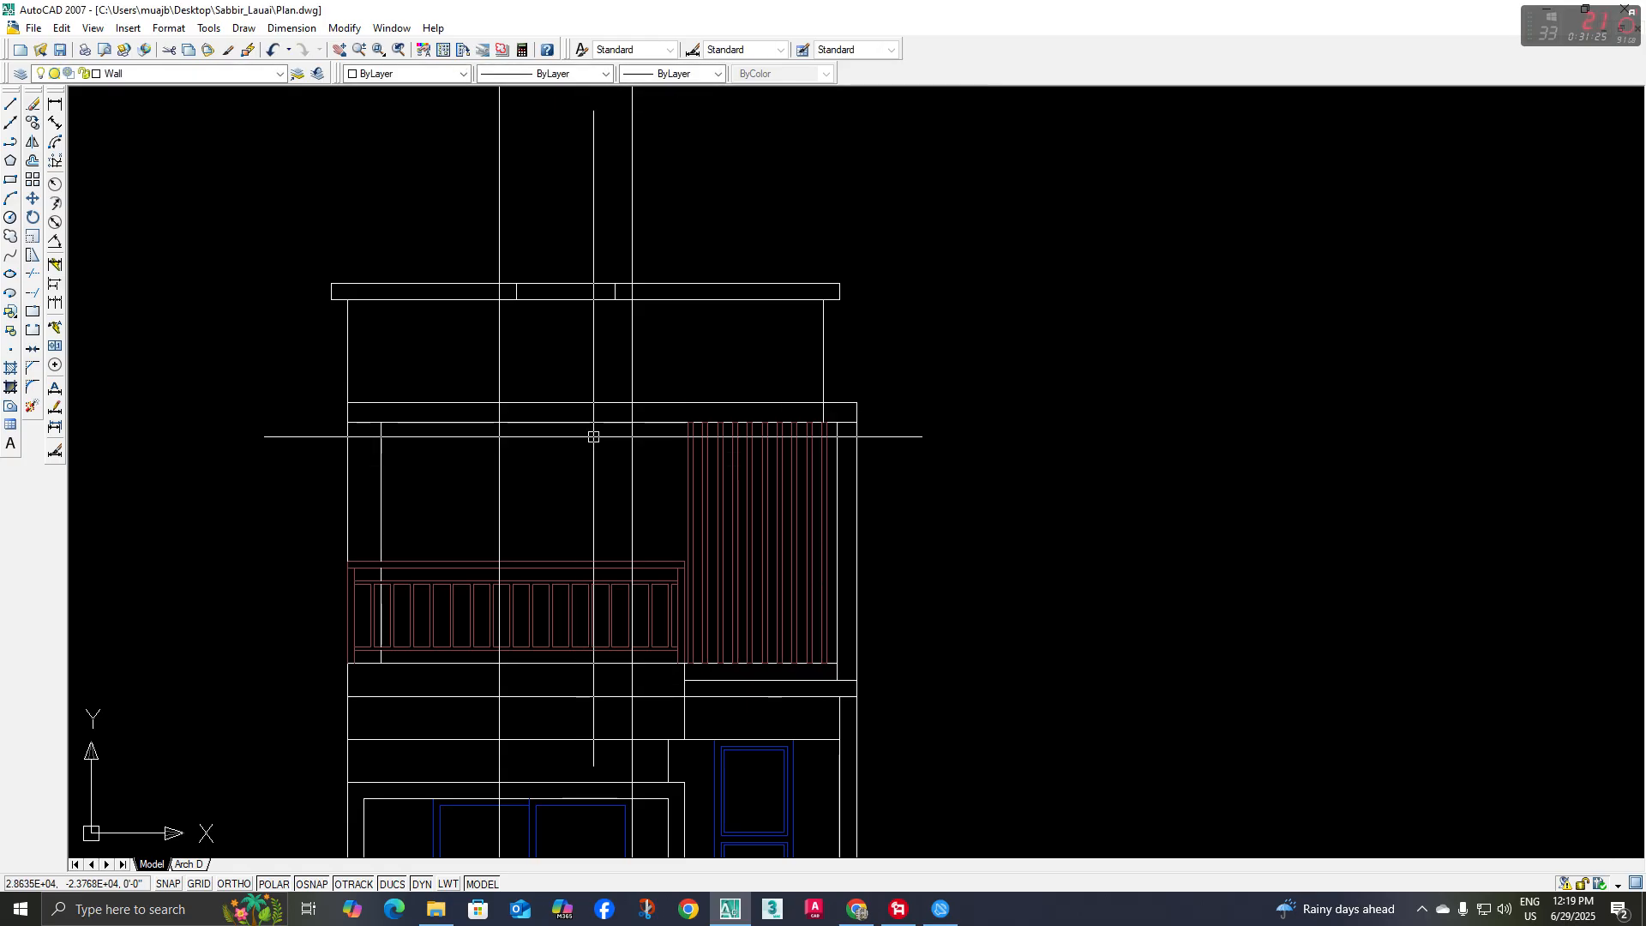
# Shorten the raised horizontal line so its right end meets the toilet-side construction line
pyautogui.press('Escape')
pyautogui.moveTo(583, 446); pyautogui.dragTo(563, 444, button='middle')
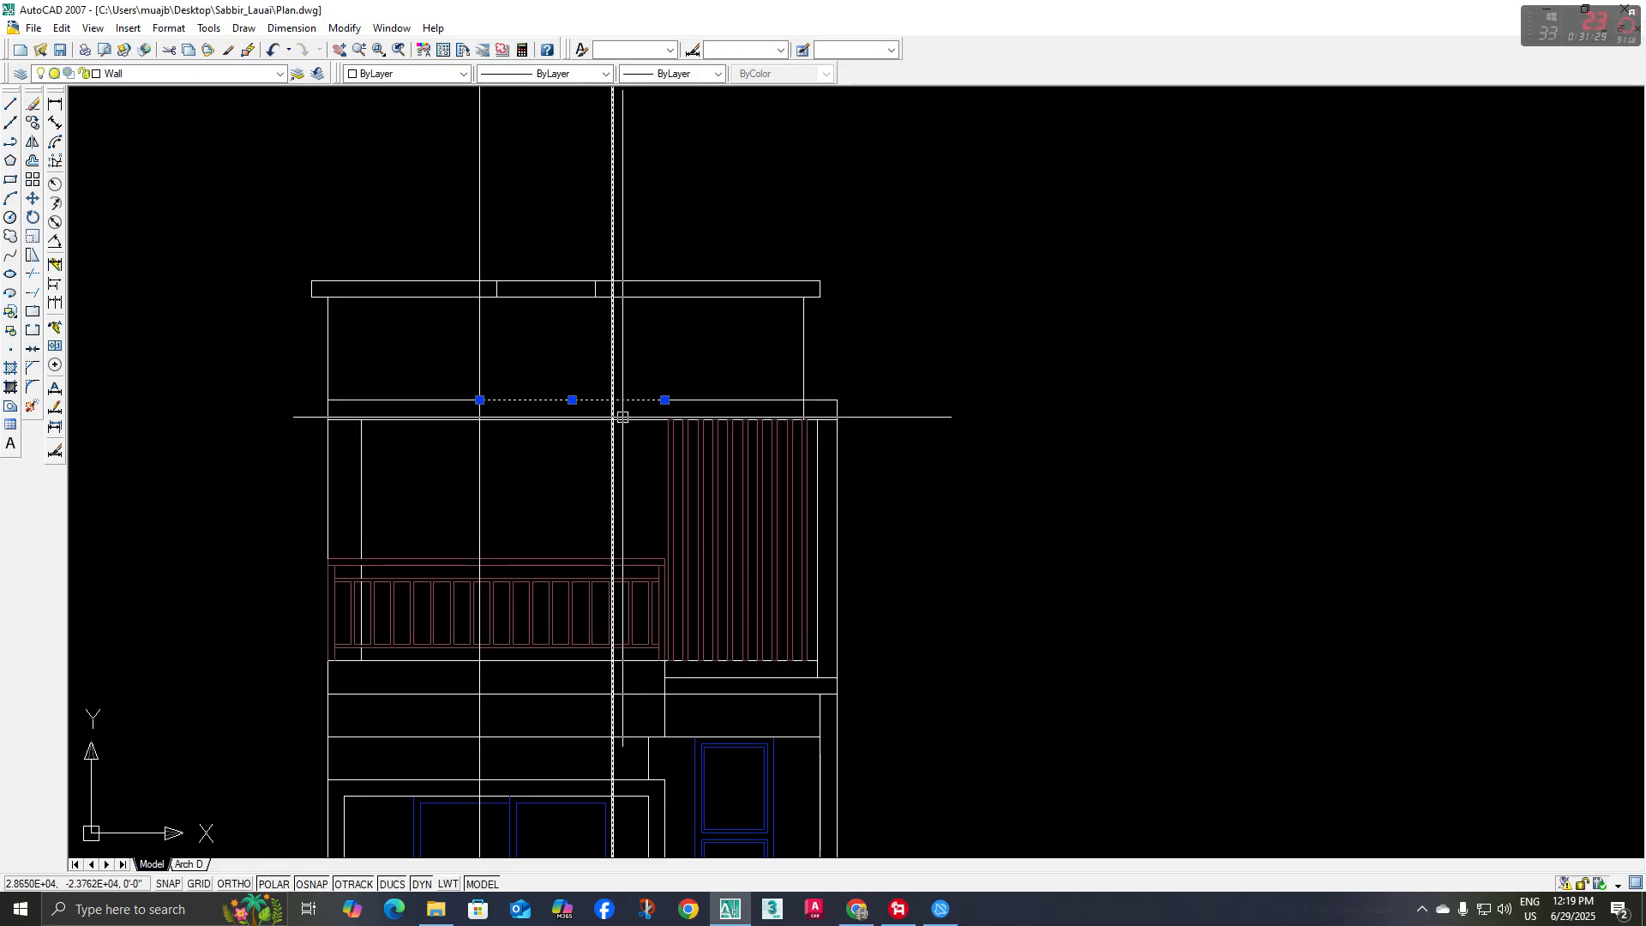
pyautogui.click(664, 400)
pyautogui.click(612, 399)
pyautogui.press('Escape')
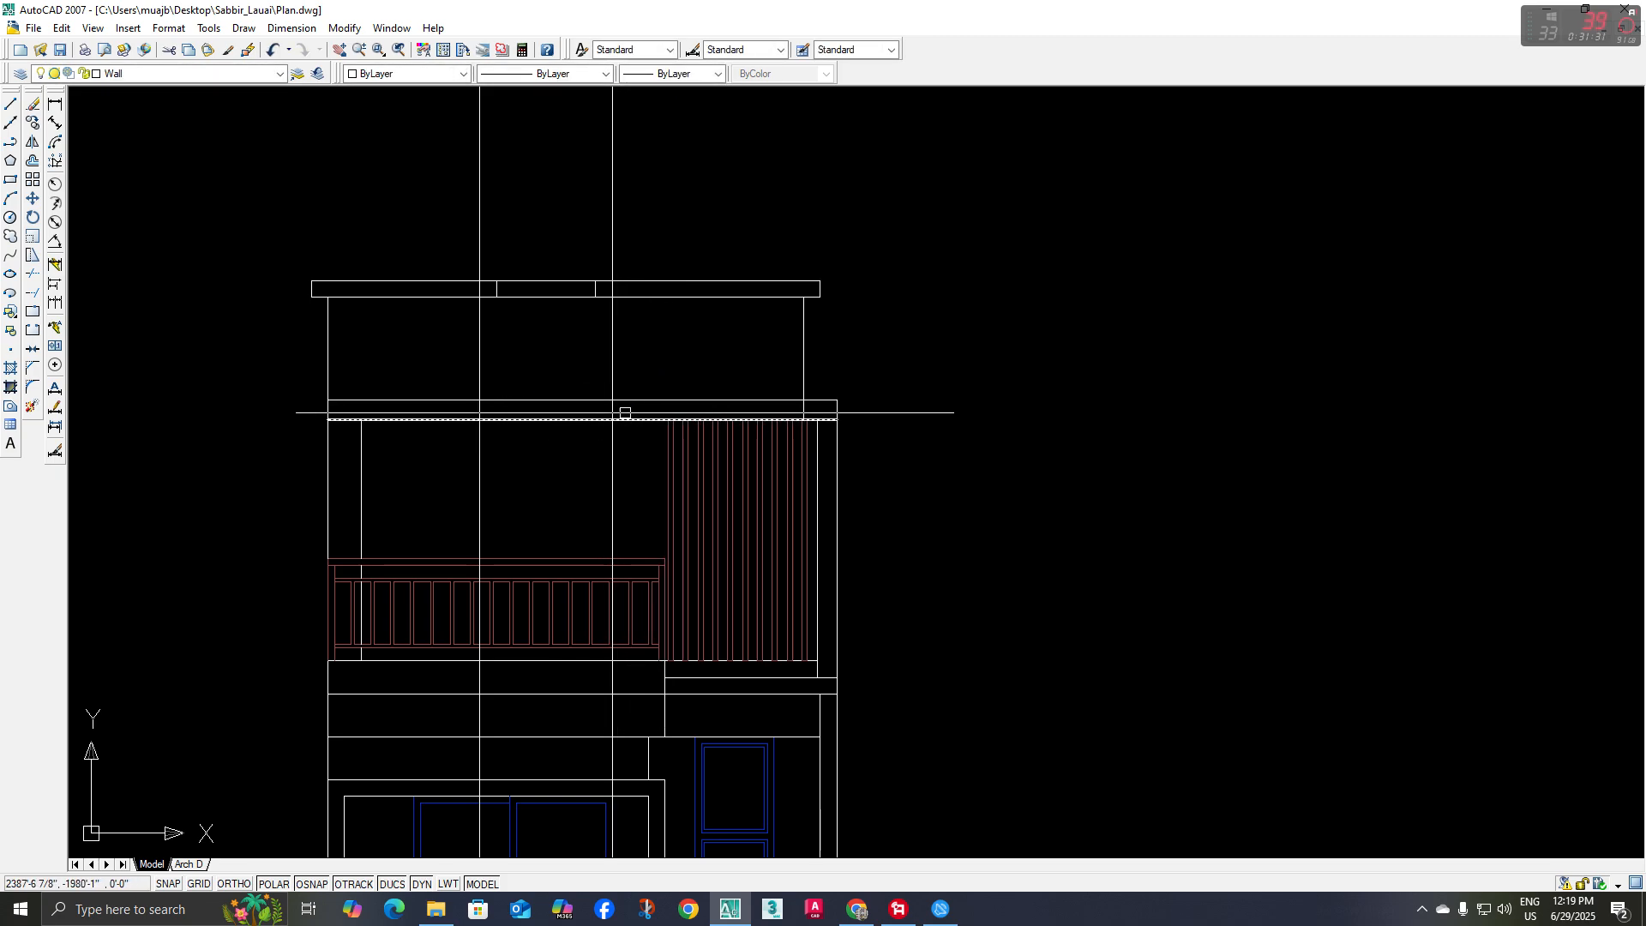
# Draw the opening's two vertical sides from the raised line down to the terrace floor and erase both construction lines
pyautogui.write('l')
pyautogui.press('Return')
pyautogui.click(613, 400)
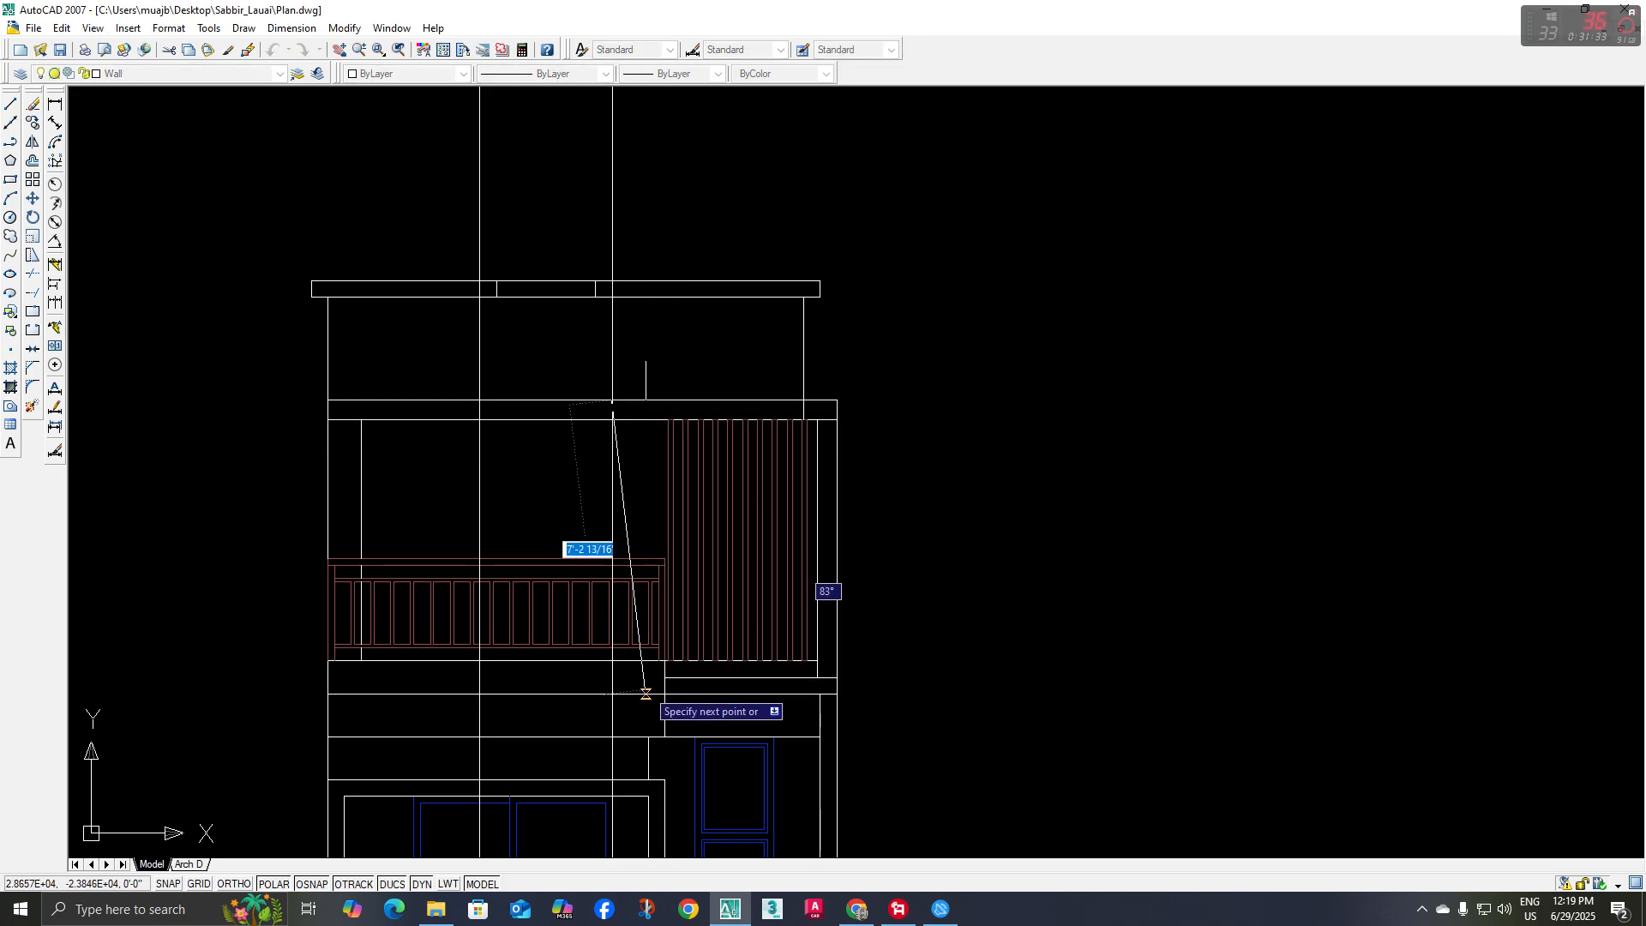
pyautogui.click(611, 661)
pyautogui.press('Return')
pyautogui.press('Return')
pyautogui.click(479, 399)
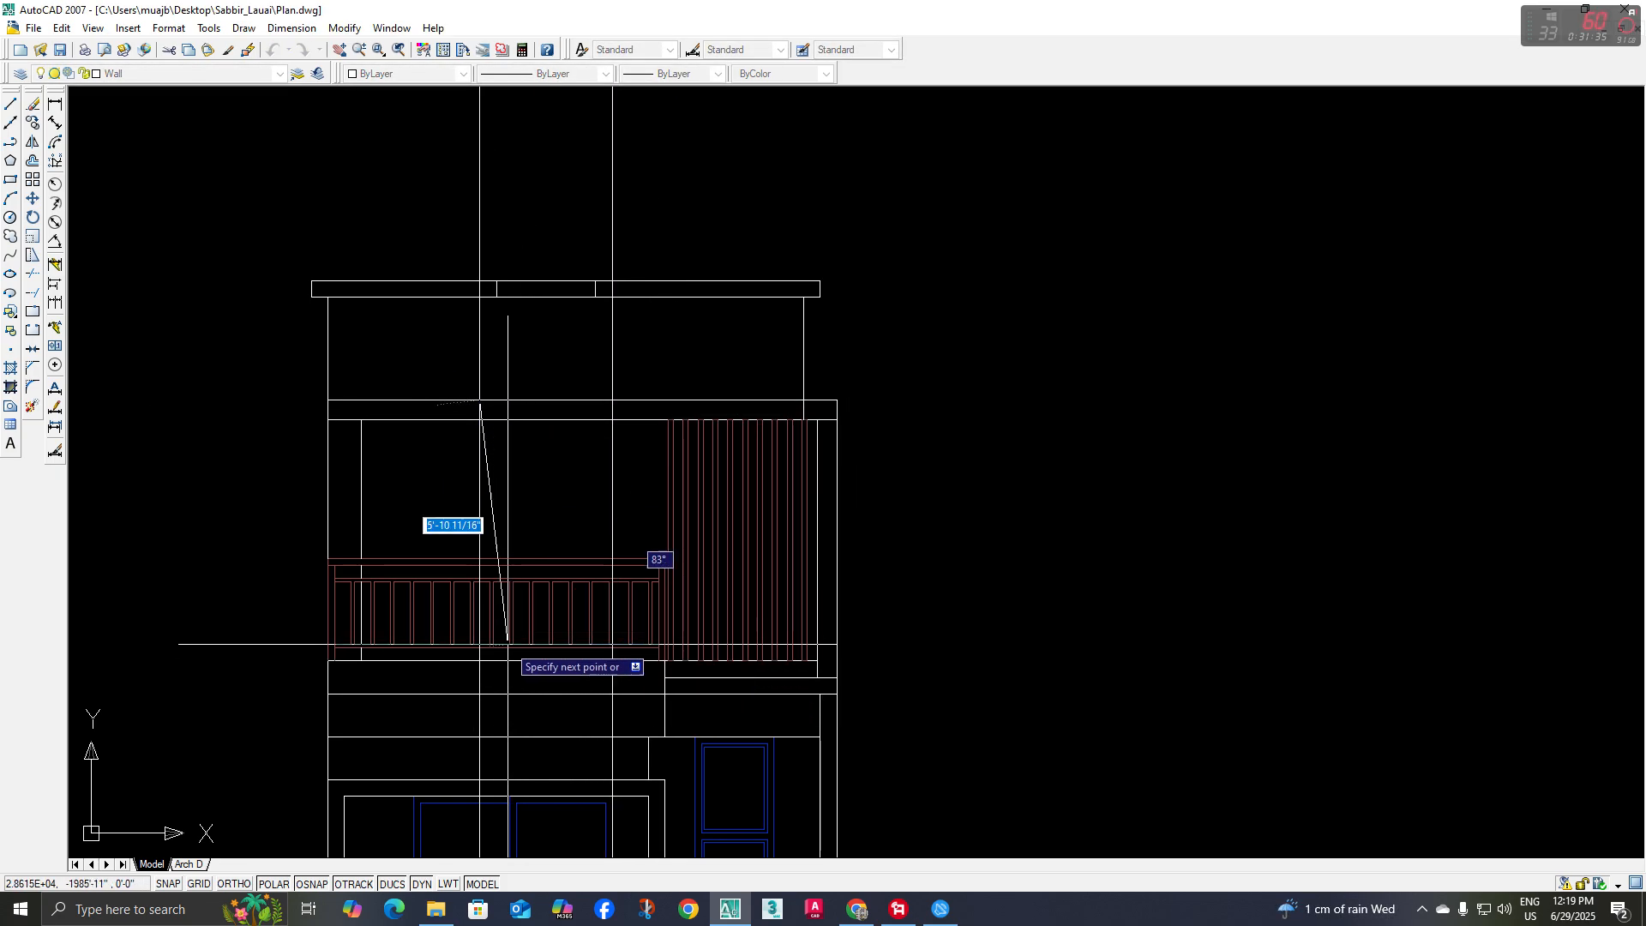
pyautogui.scroll(-4, 479, 661)
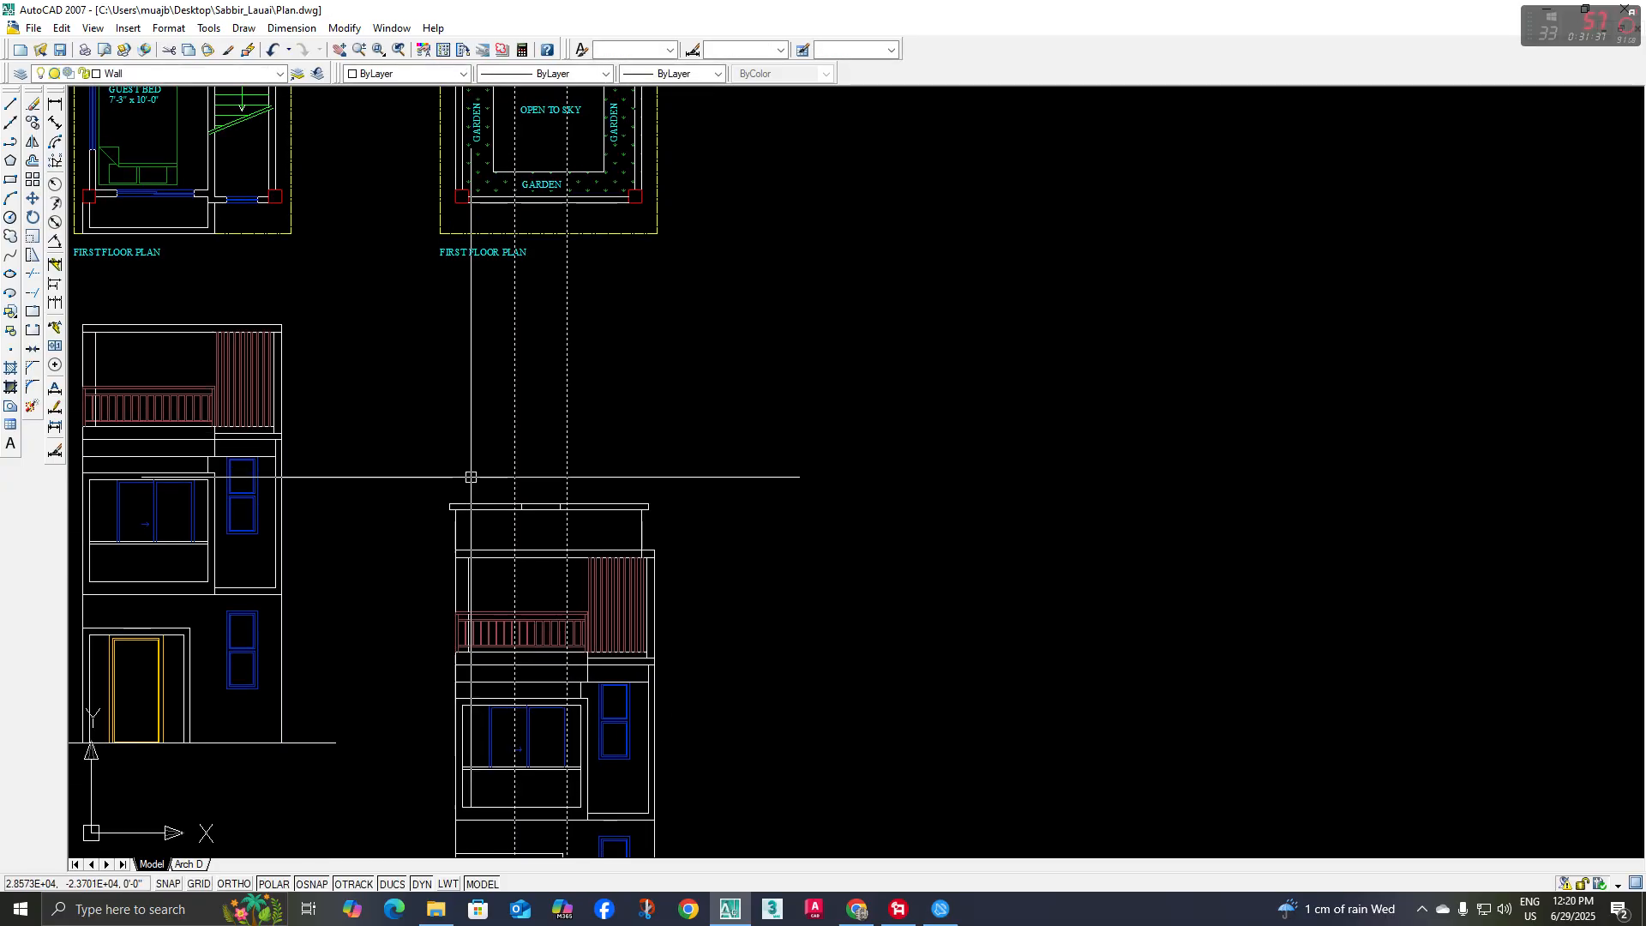
# Examine the overlapping lines along the opening's sides and the lower edge of the band above it
pyautogui.scroll(3, 515, 607)
pyautogui.click(514, 606)
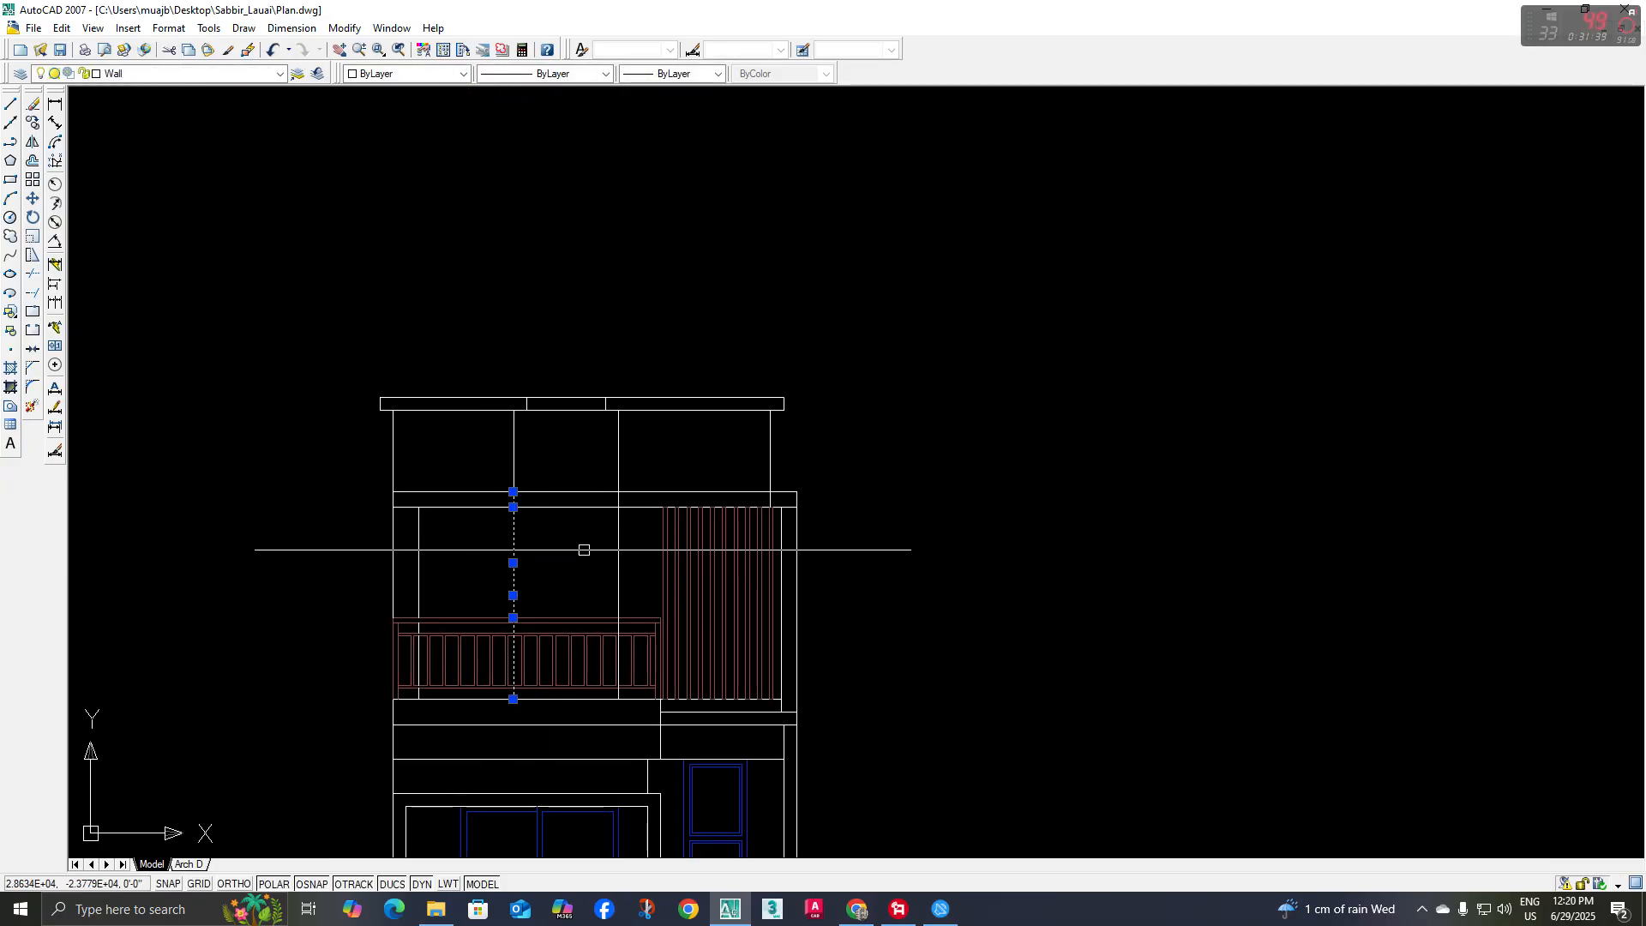
pyautogui.scroll(3, 617, 551)
pyautogui.click(643, 536)
pyautogui.click(566, 555)
pyautogui.press('Escape')
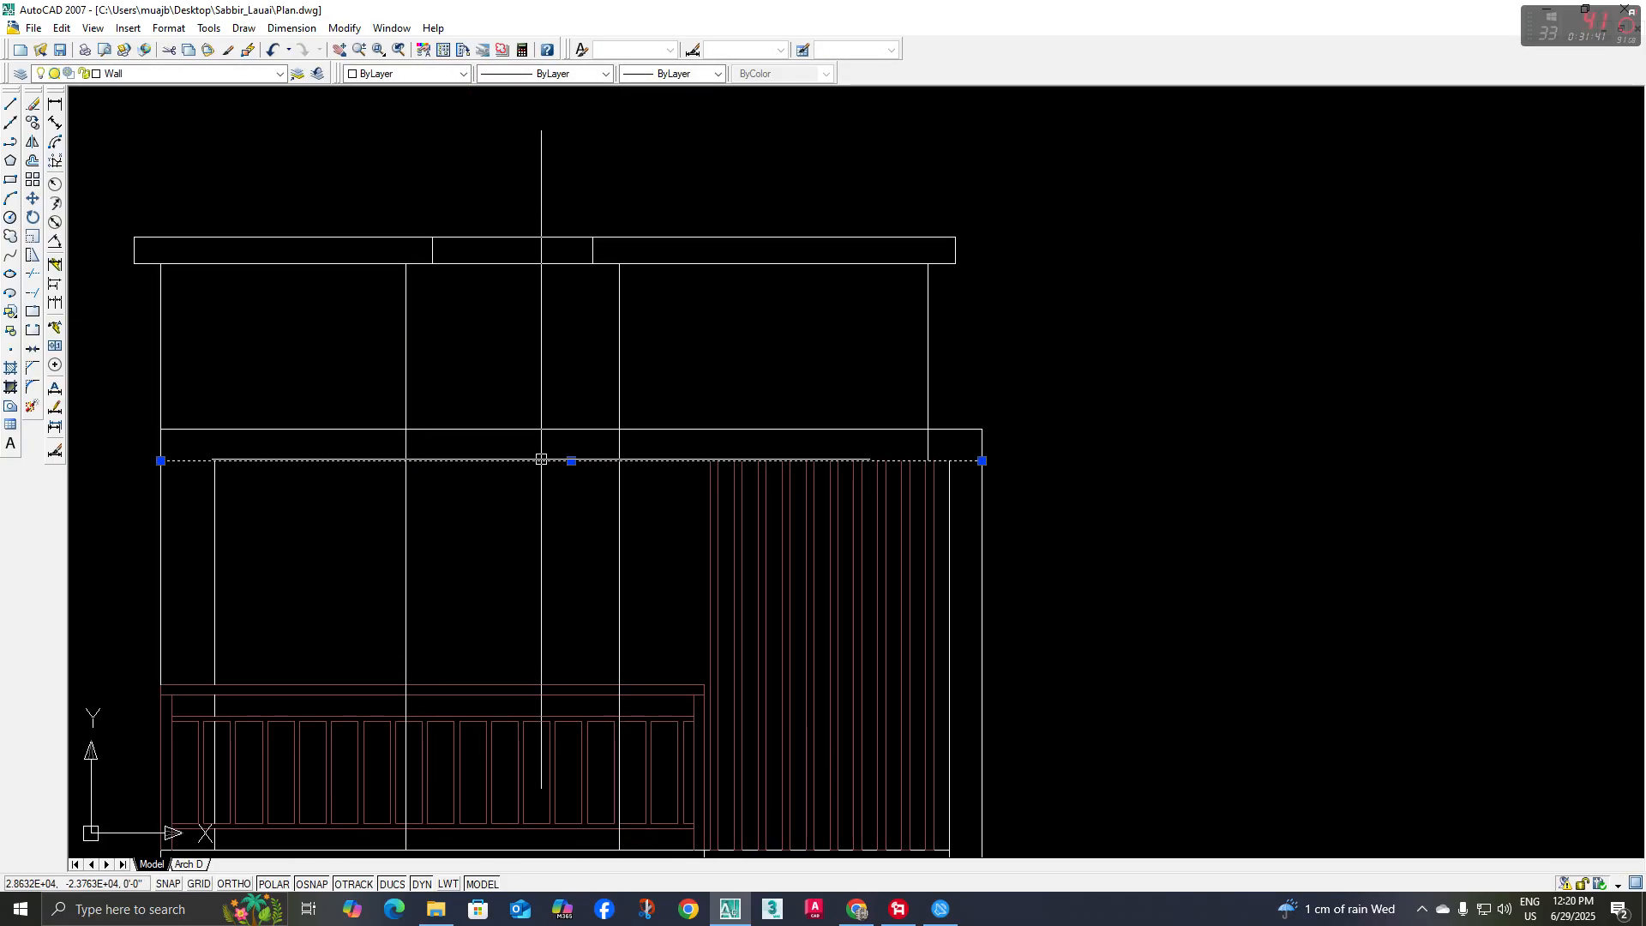
pyautogui.scroll(-2, 532, 492)
pyautogui.moveTo(533, 495); pyautogui.dragTo(559, 523, button='middle')
pyautogui.scroll(-1, 544, 543)
pyautogui.press('Escape')
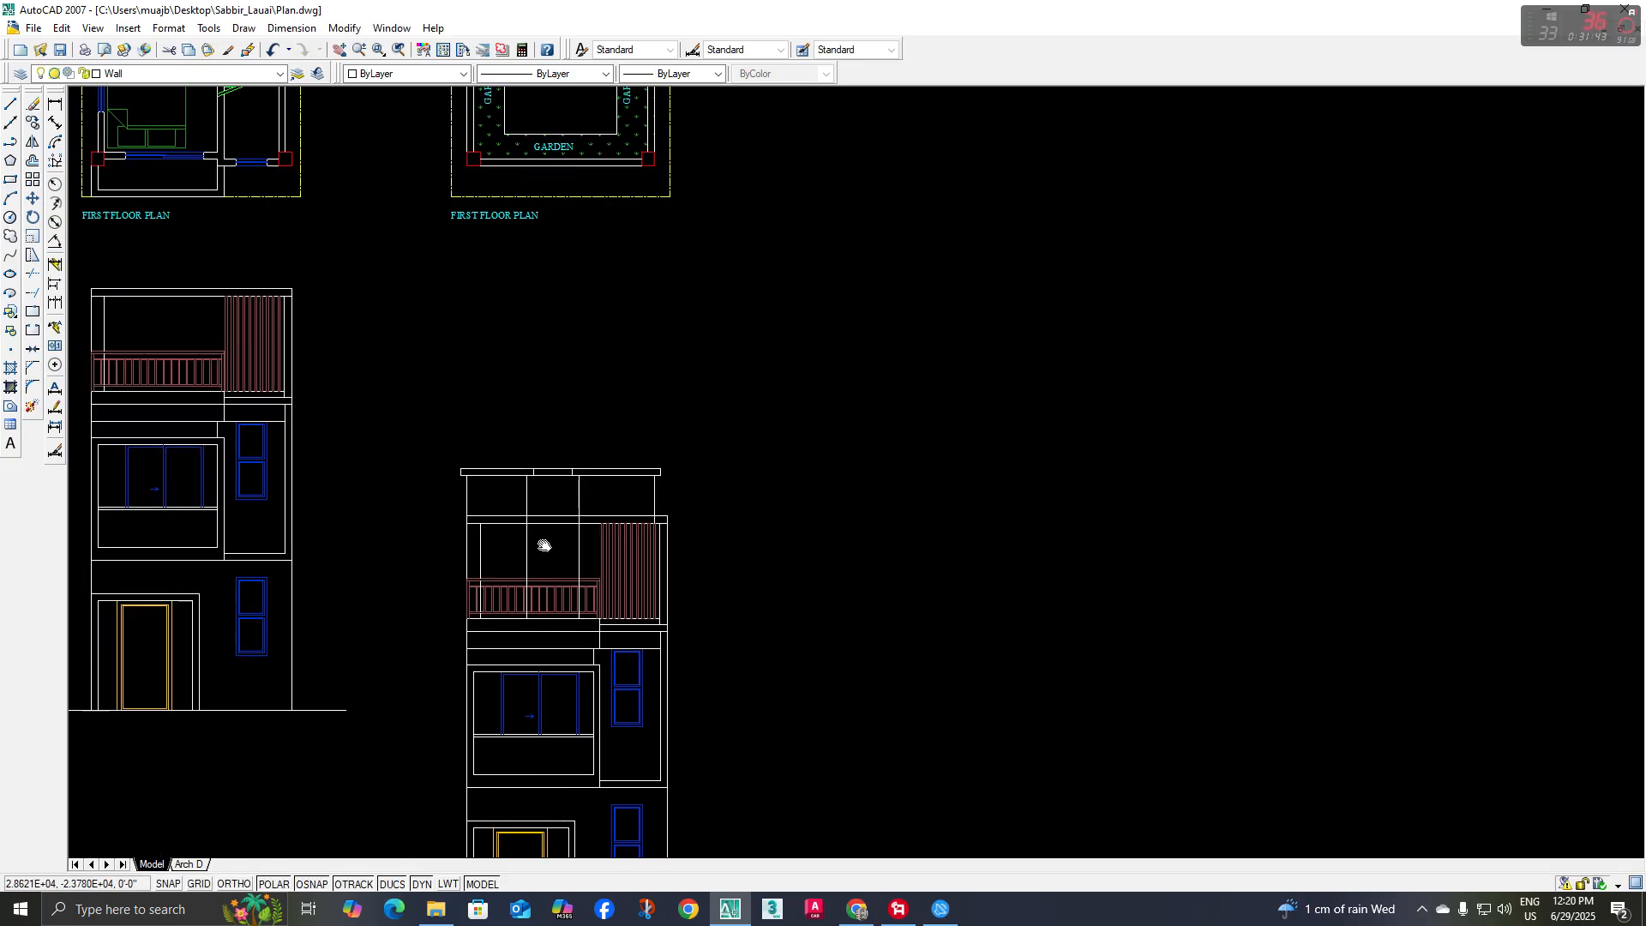
# Match the properties of the neighbouring elevation's entrance door onto the opening's two sides and top line
pyautogui.write('ma')
pyautogui.press('space')
pyautogui.scroll(-3, 558, 515)
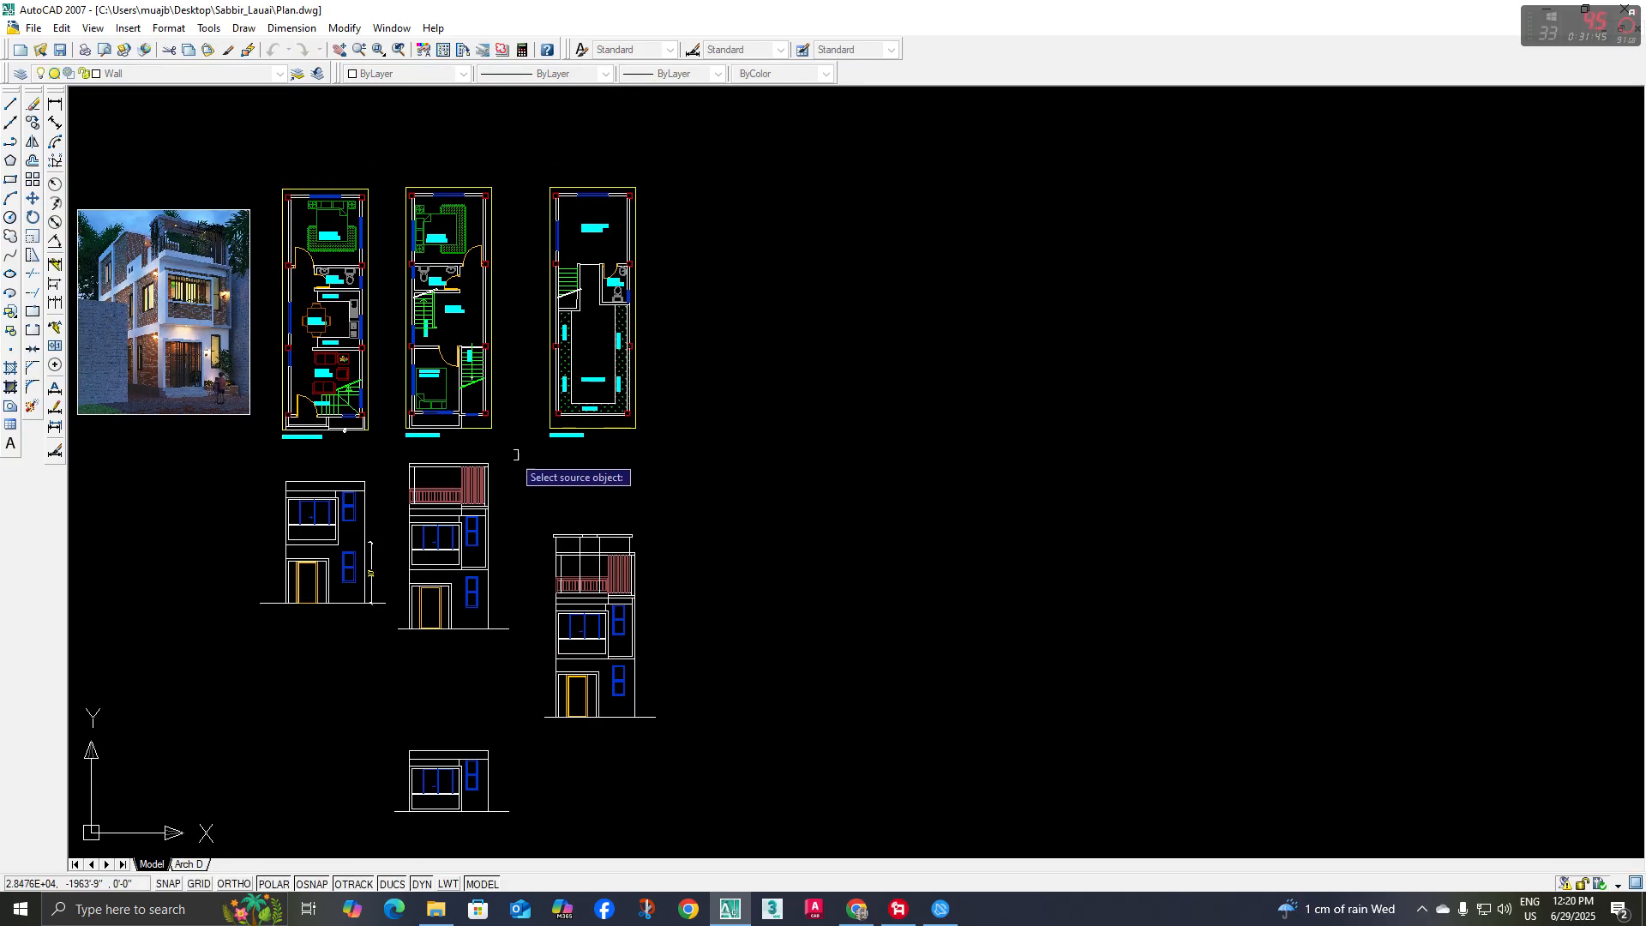
pyautogui.scroll(6, 456, 588)
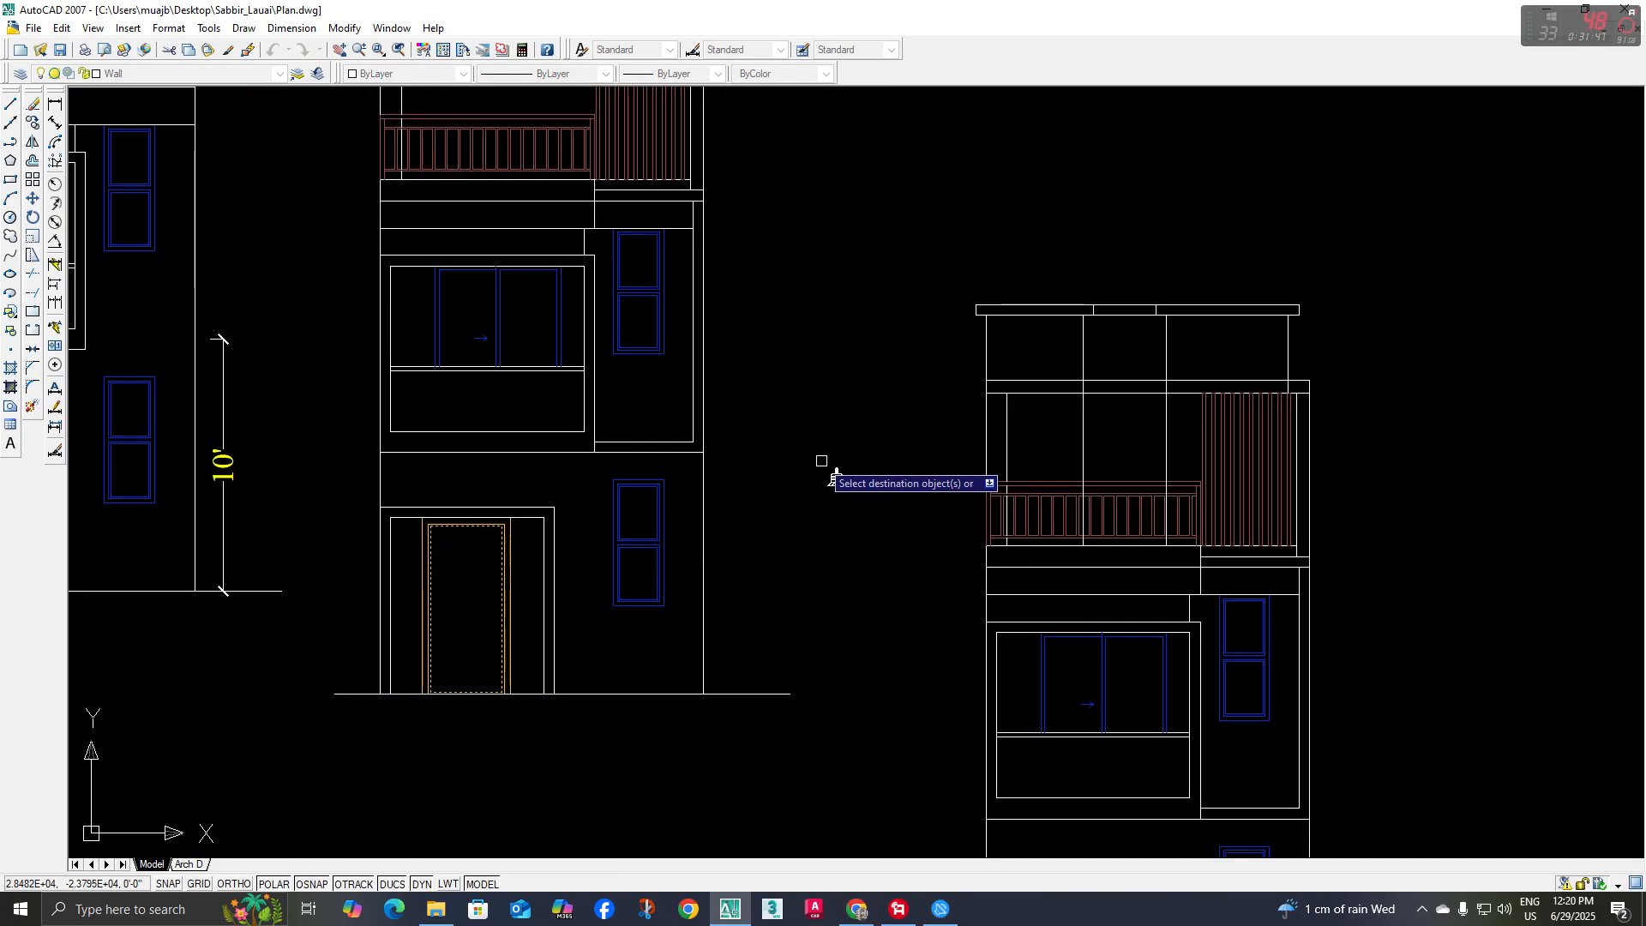
pyautogui.moveTo(1166, 393); pyautogui.dragTo(807, 497, button='middle')
pyautogui.scroll(3, 814, 504)
pyautogui.click(827, 522)
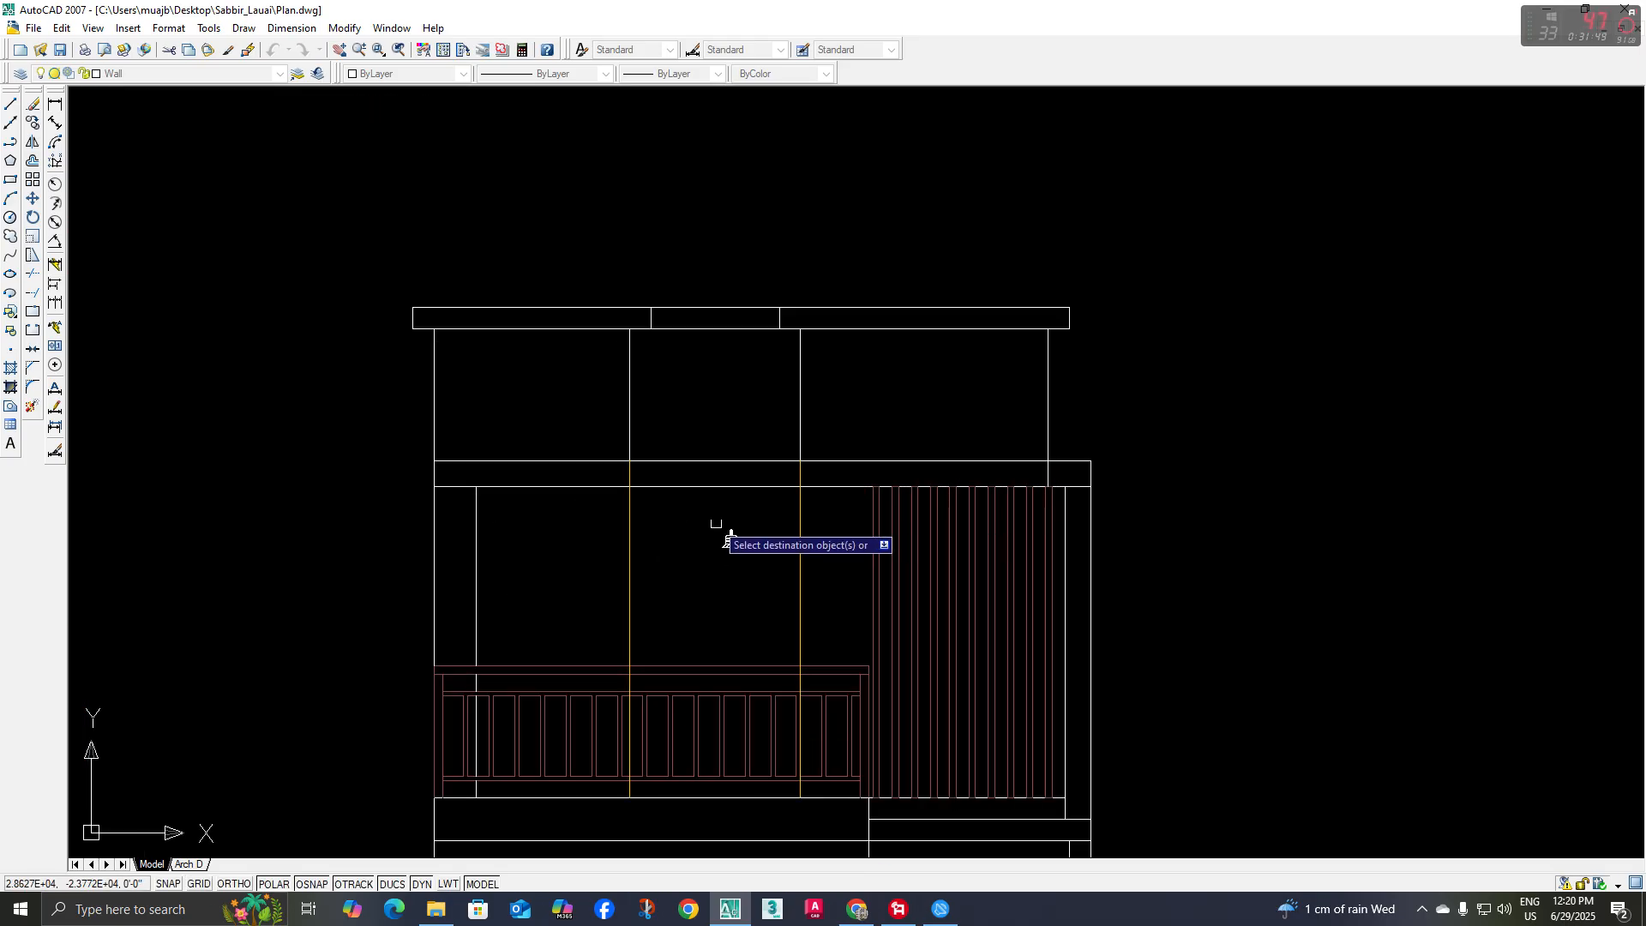
pyautogui.scroll(2, 715, 493)
pyautogui.click(716, 449)
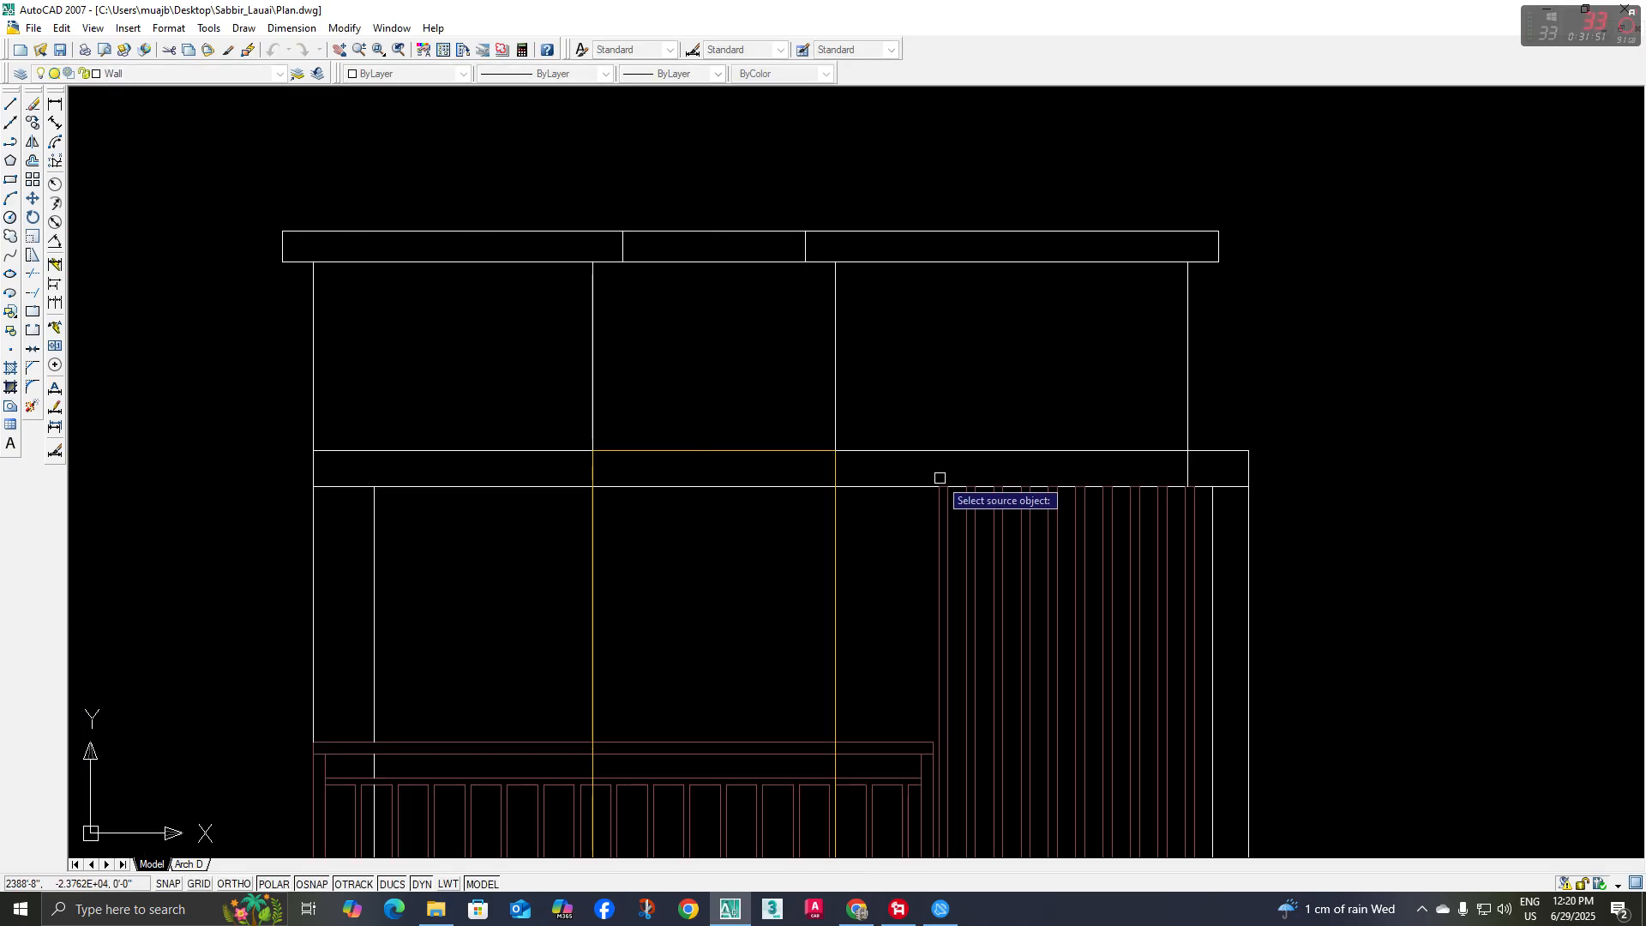
# Offset the door opening's top line and both side lines inward to form the door frame
pyautogui.scroll(-2, 937, 489)
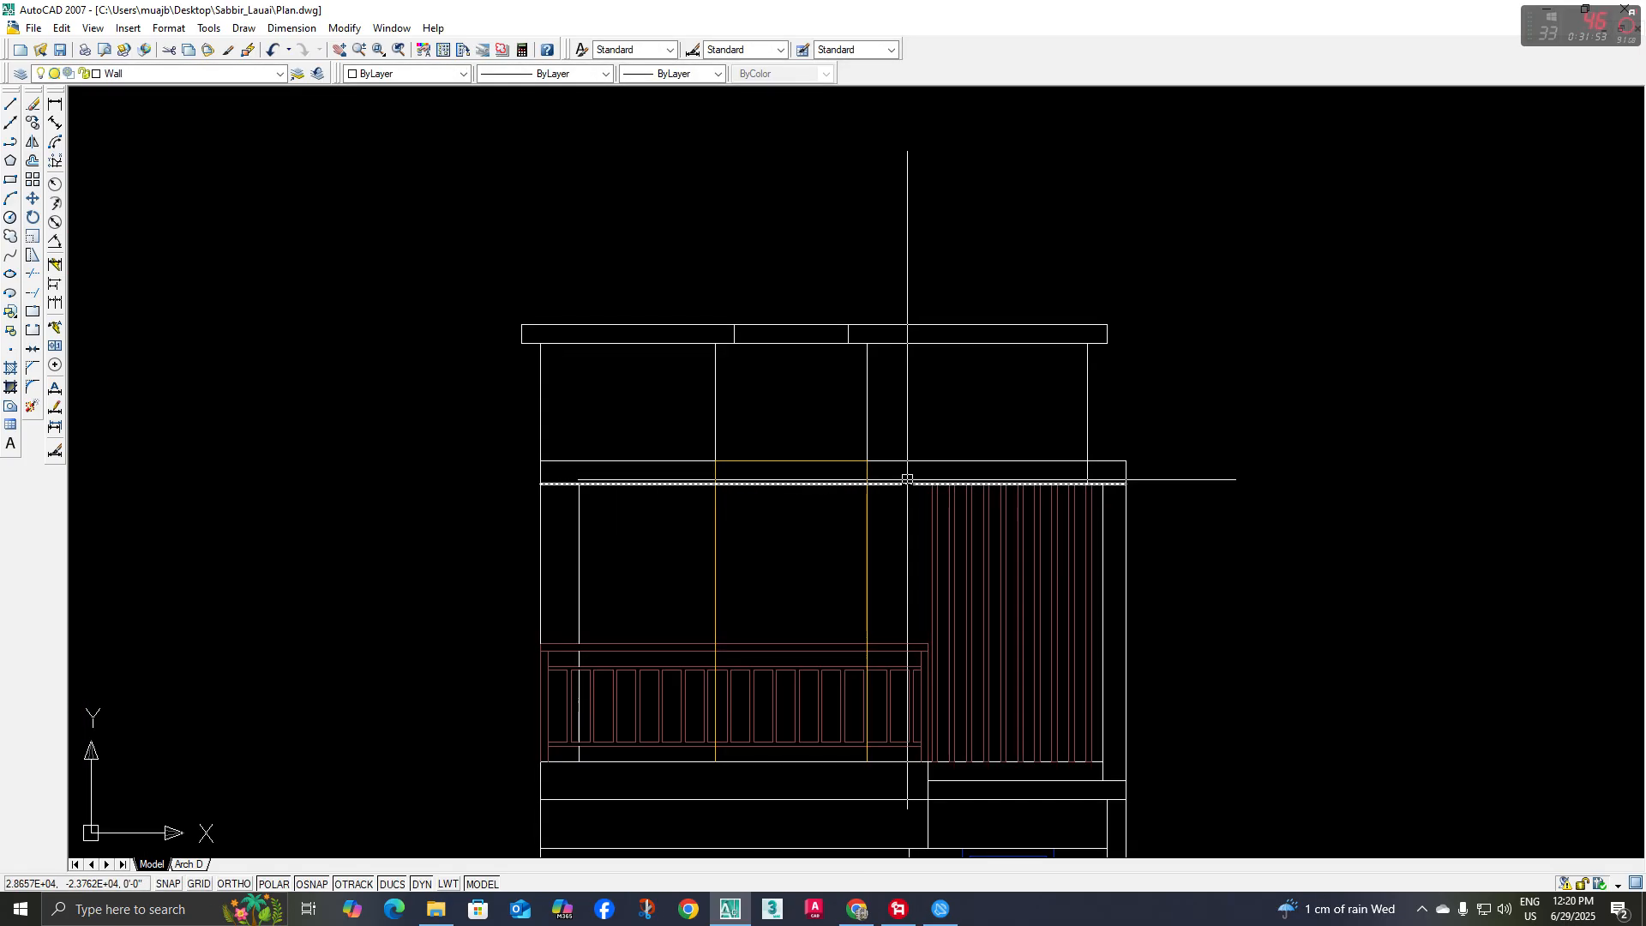
pyautogui.scroll(4, 851, 467)
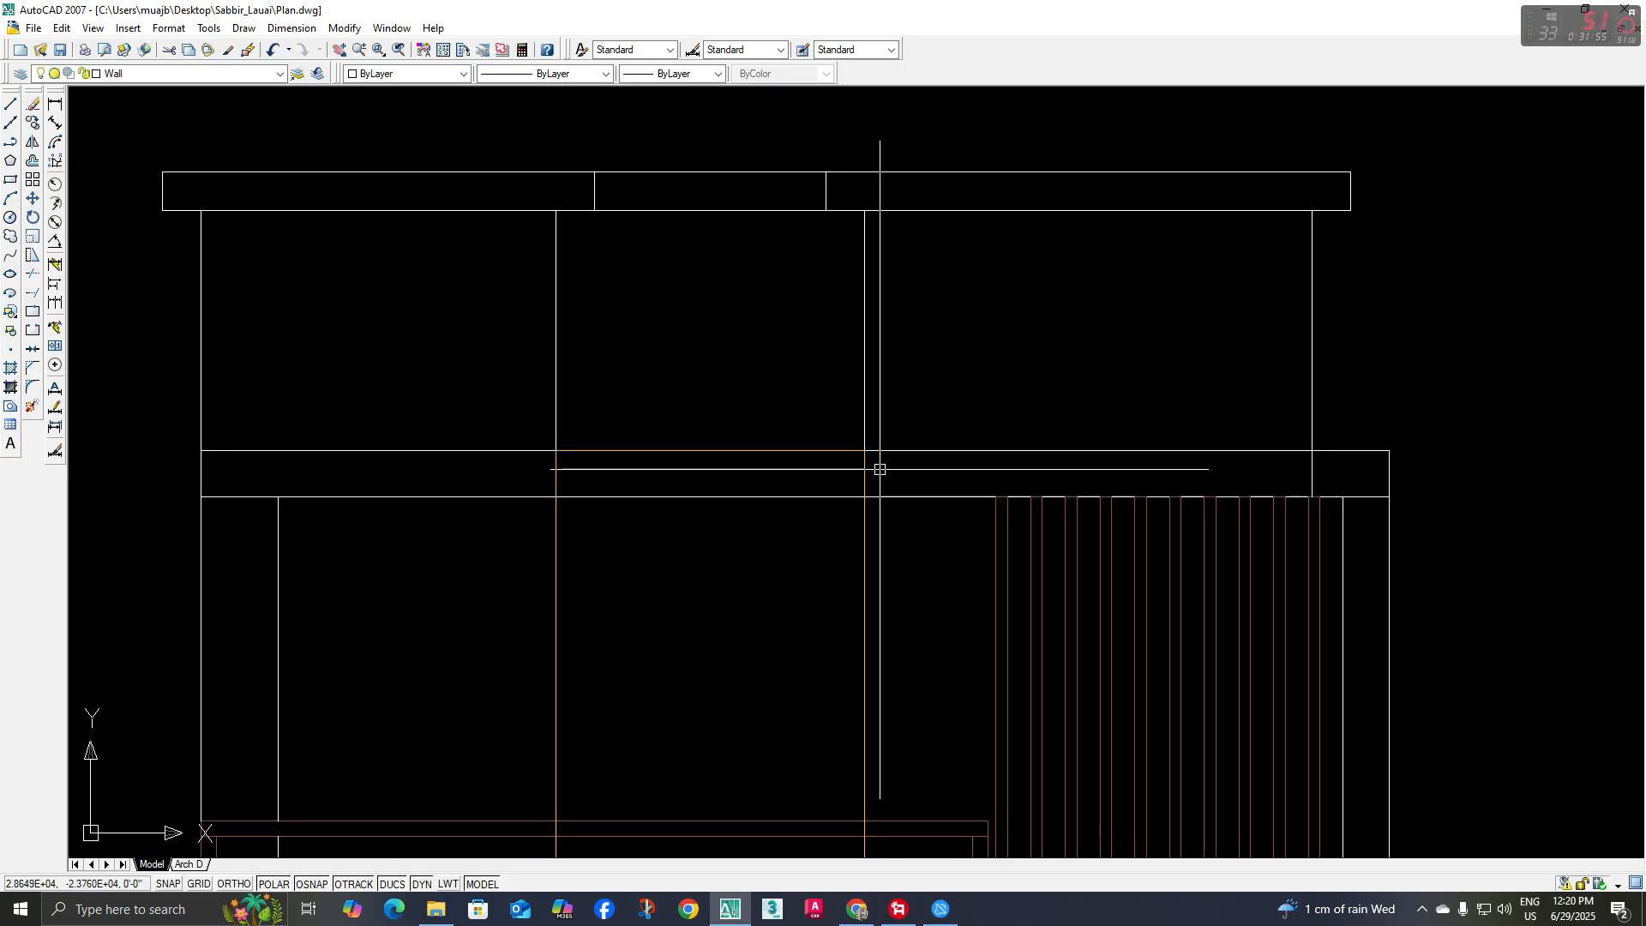
pyautogui.moveTo(721, 505); pyautogui.dragTo(616, 489, button='middle')
pyautogui.press('Escape')
pyautogui.write('o')
pyautogui.press('space')
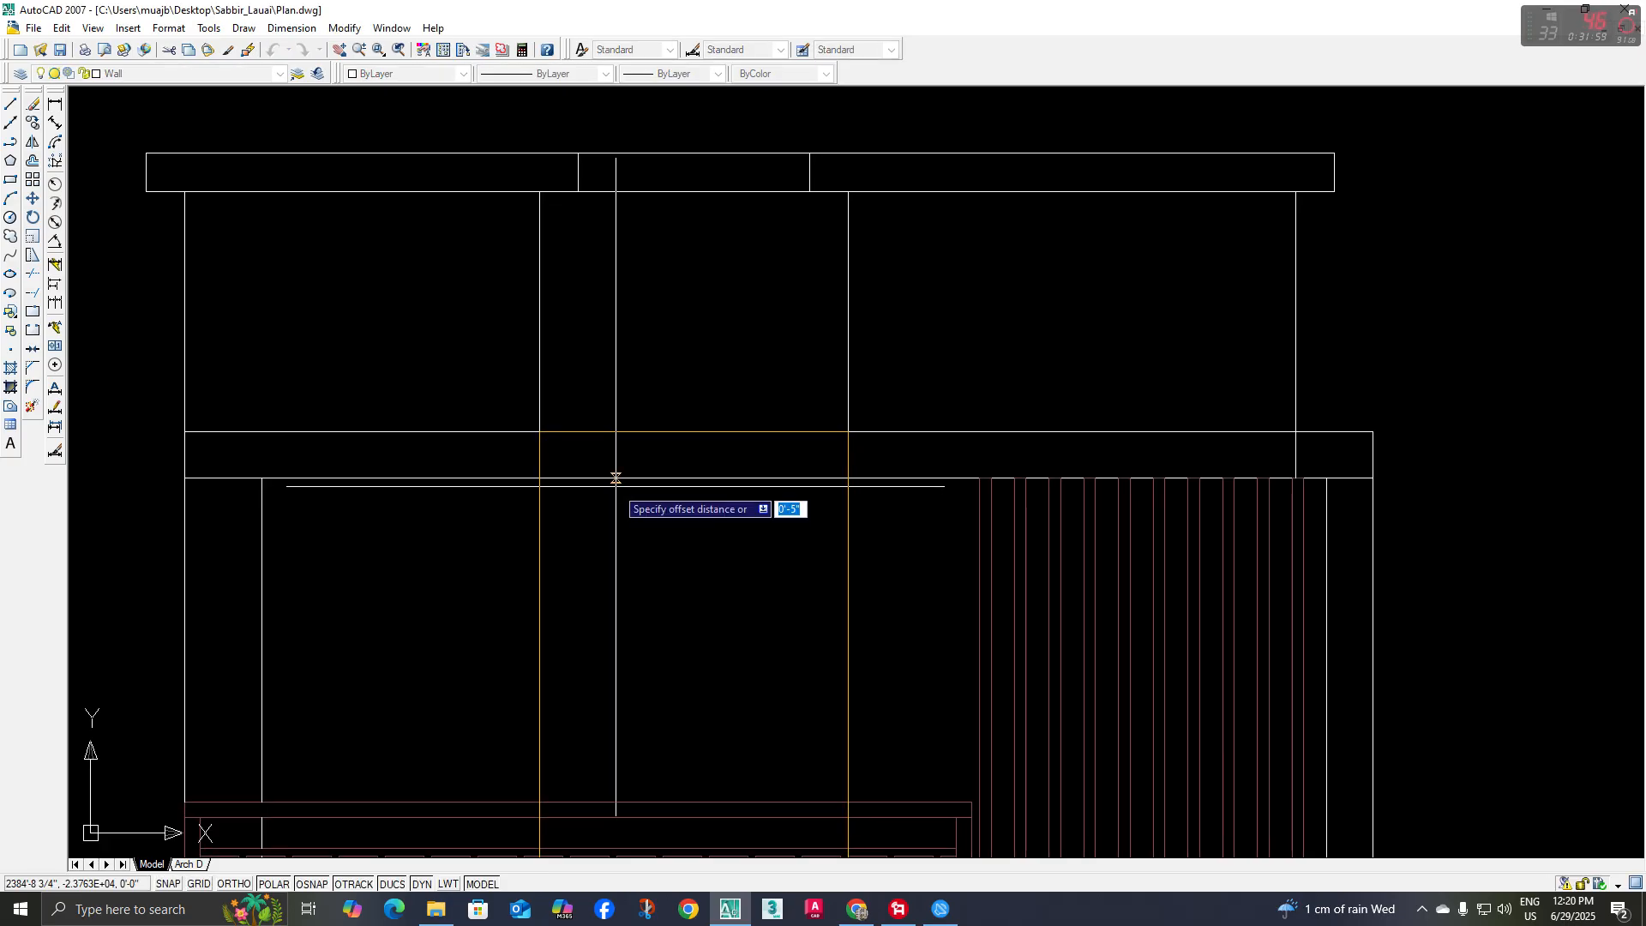
pyautogui.click(634, 432)
pyautogui.click(634, 456)
pyautogui.click(540, 467)
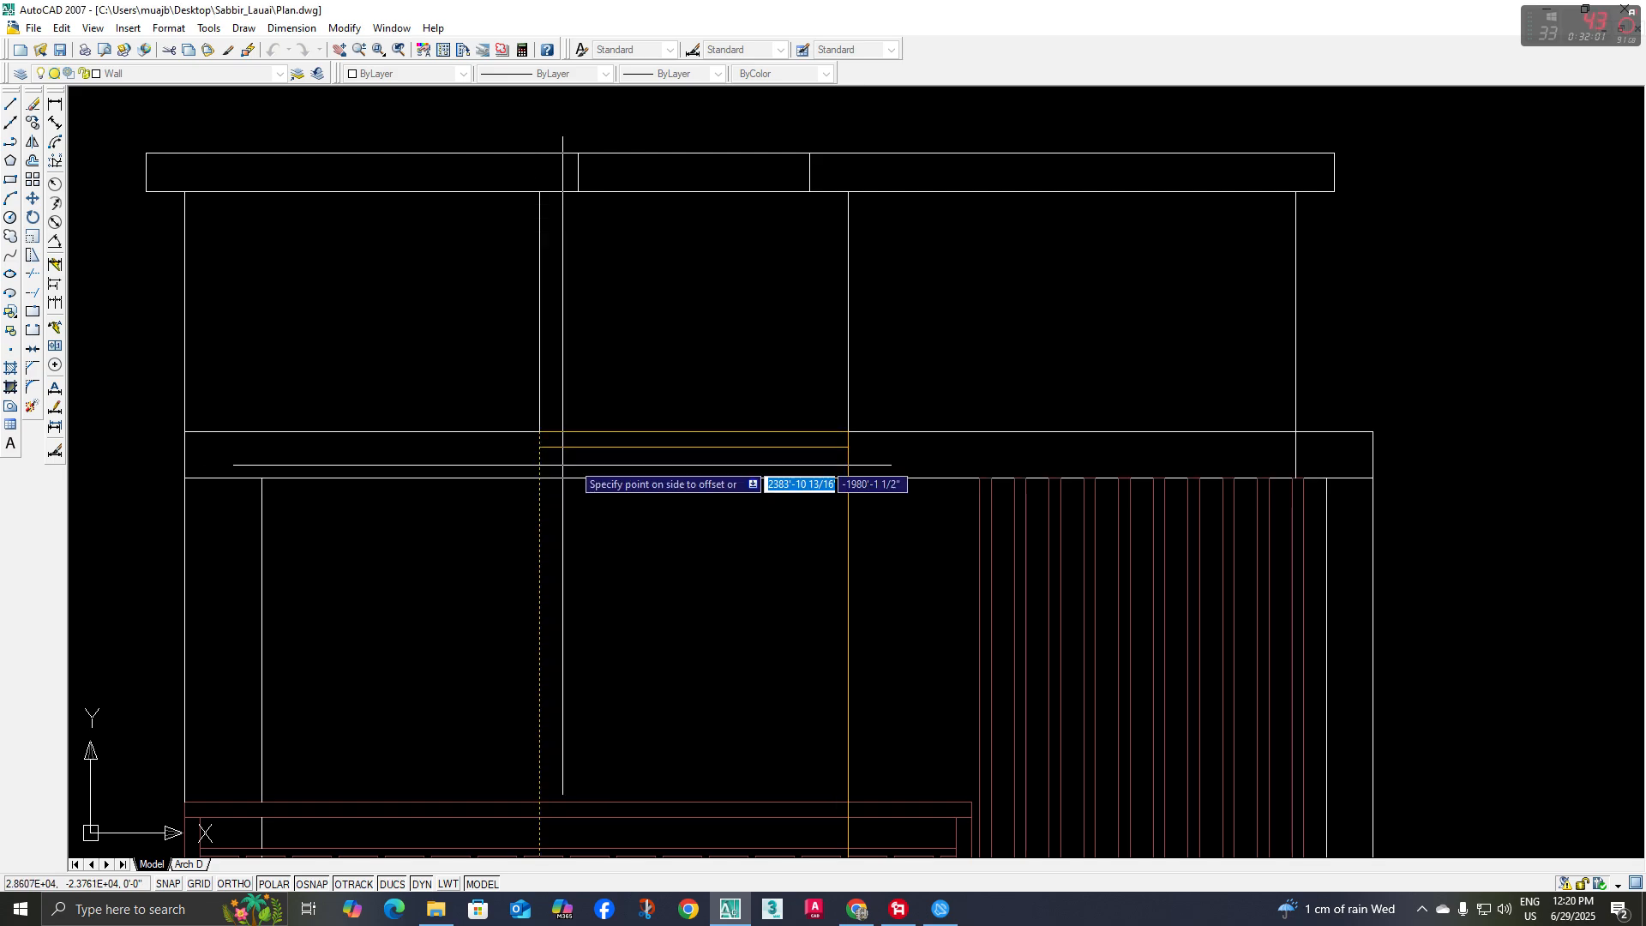
pyautogui.click(574, 468)
pyautogui.click(847, 461)
pyautogui.click(799, 500)
# Draw a rectangle for the door leaf from the frame's inner upper corner down to the terrace floor at the opposite side
pyautogui.scroll(-2, 728, 568)
pyautogui.moveTo(728, 568); pyautogui.dragTo(657, 514, button='middle')
pyautogui.press('Escape')
pyautogui.write('rec')
pyautogui.press('space')
pyautogui.scroll(5, 646, 481)
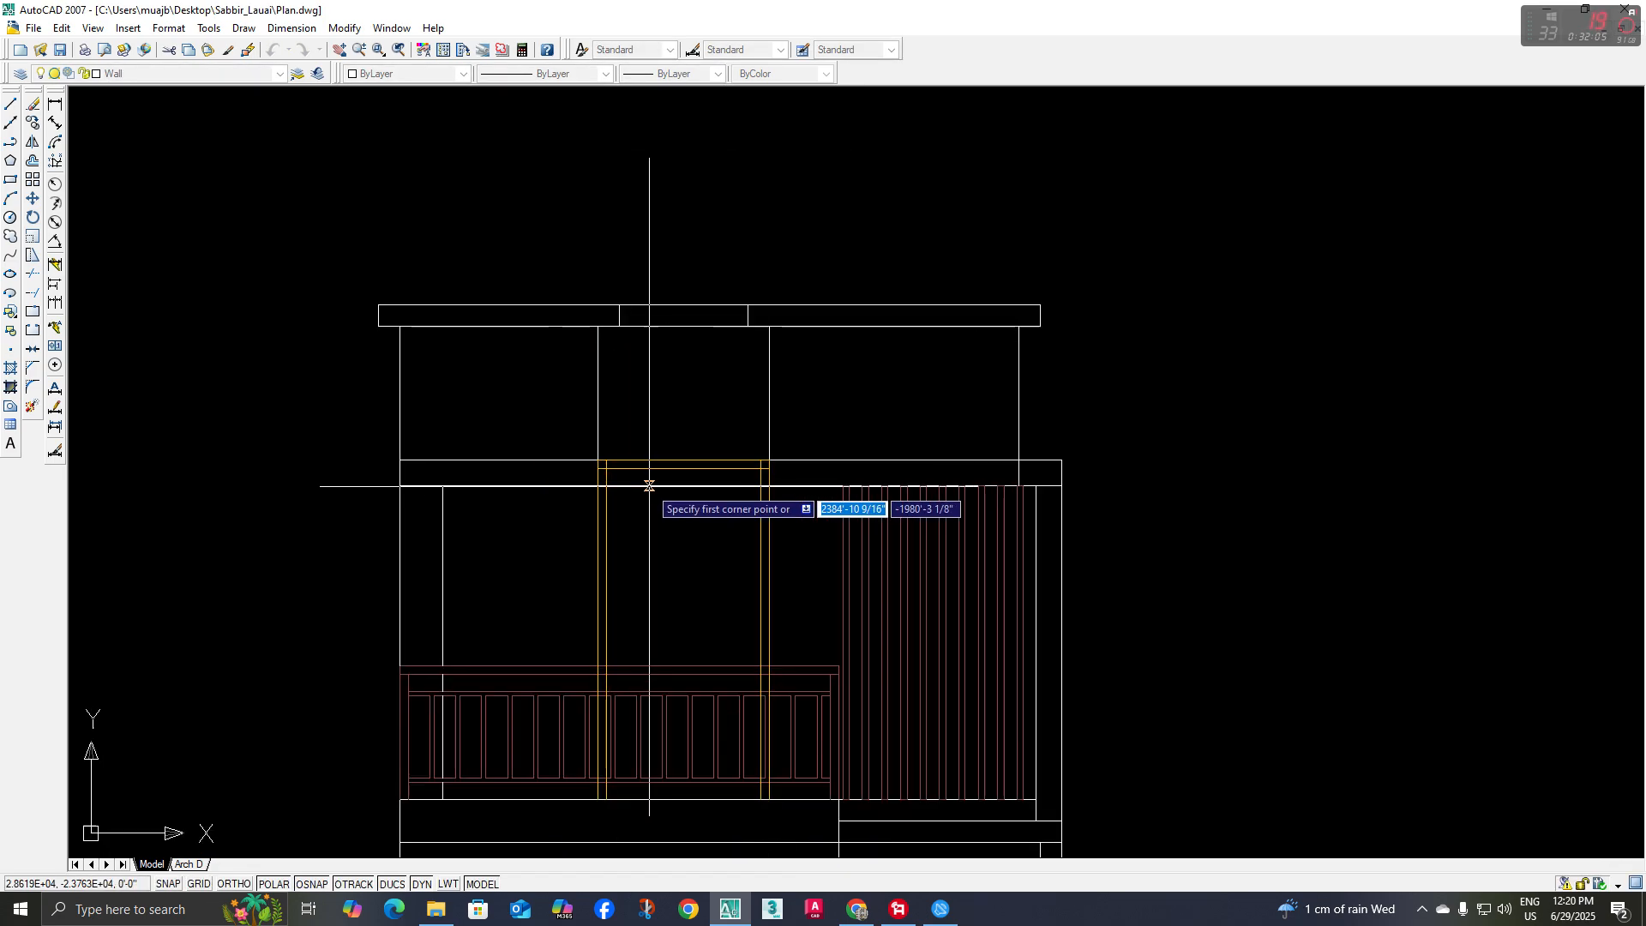
pyautogui.click(559, 454)
pyautogui.scroll(-4, 682, 630)
pyautogui.scroll(4, 702, 694)
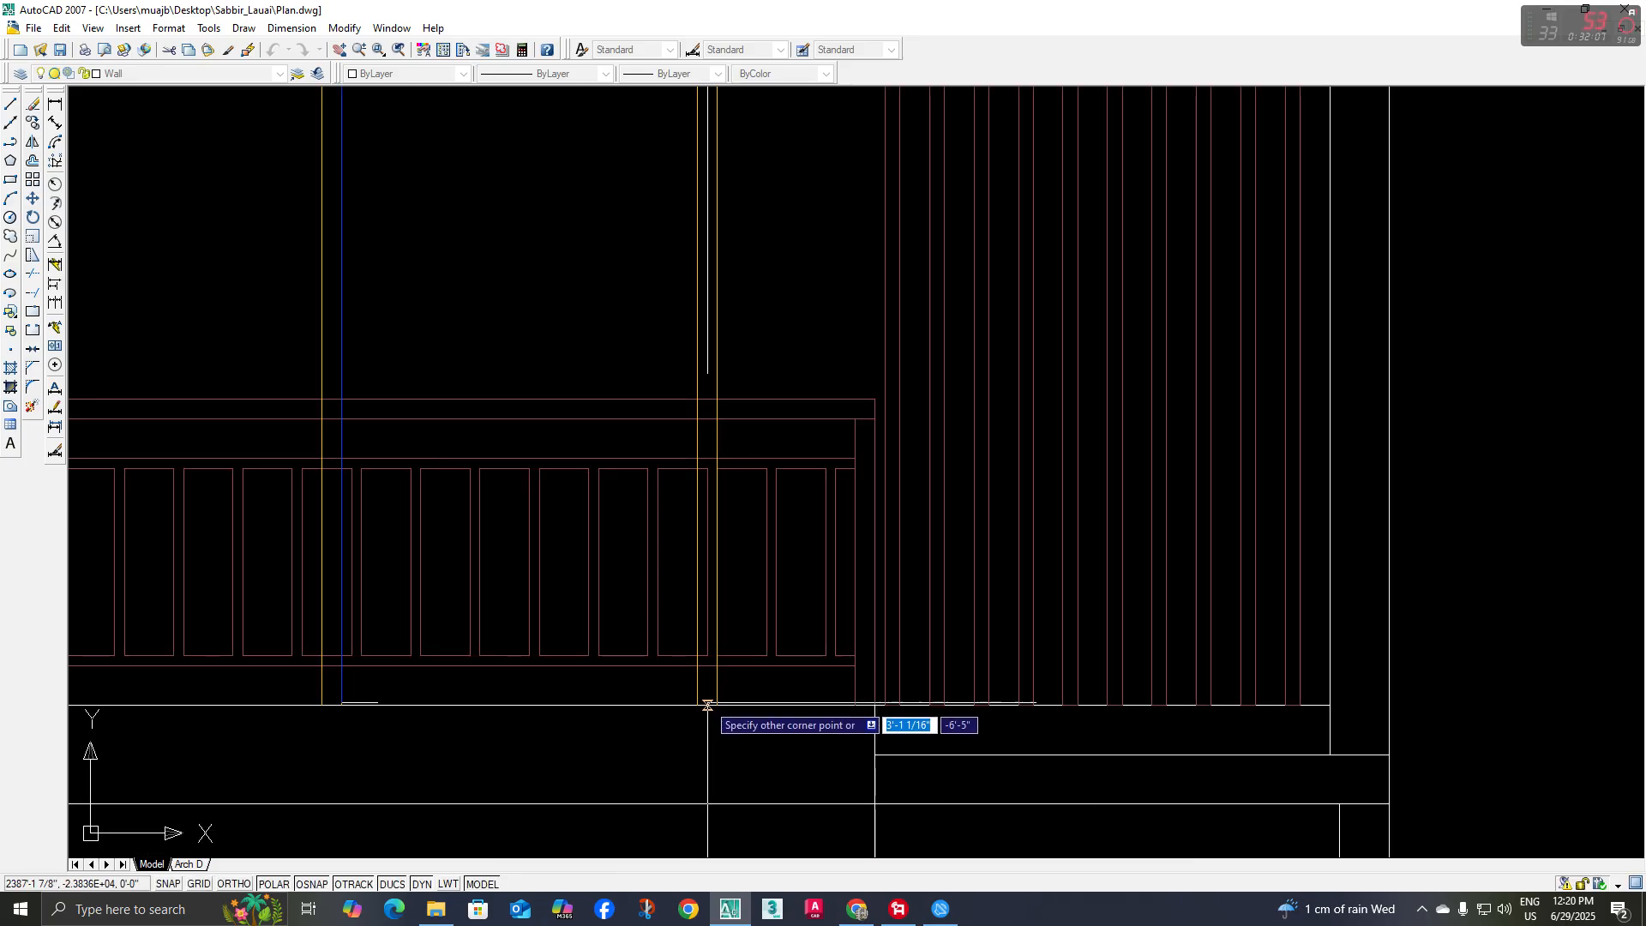
pyautogui.scroll(-5, 698, 703)
pyautogui.scroll(4, 522, 489)
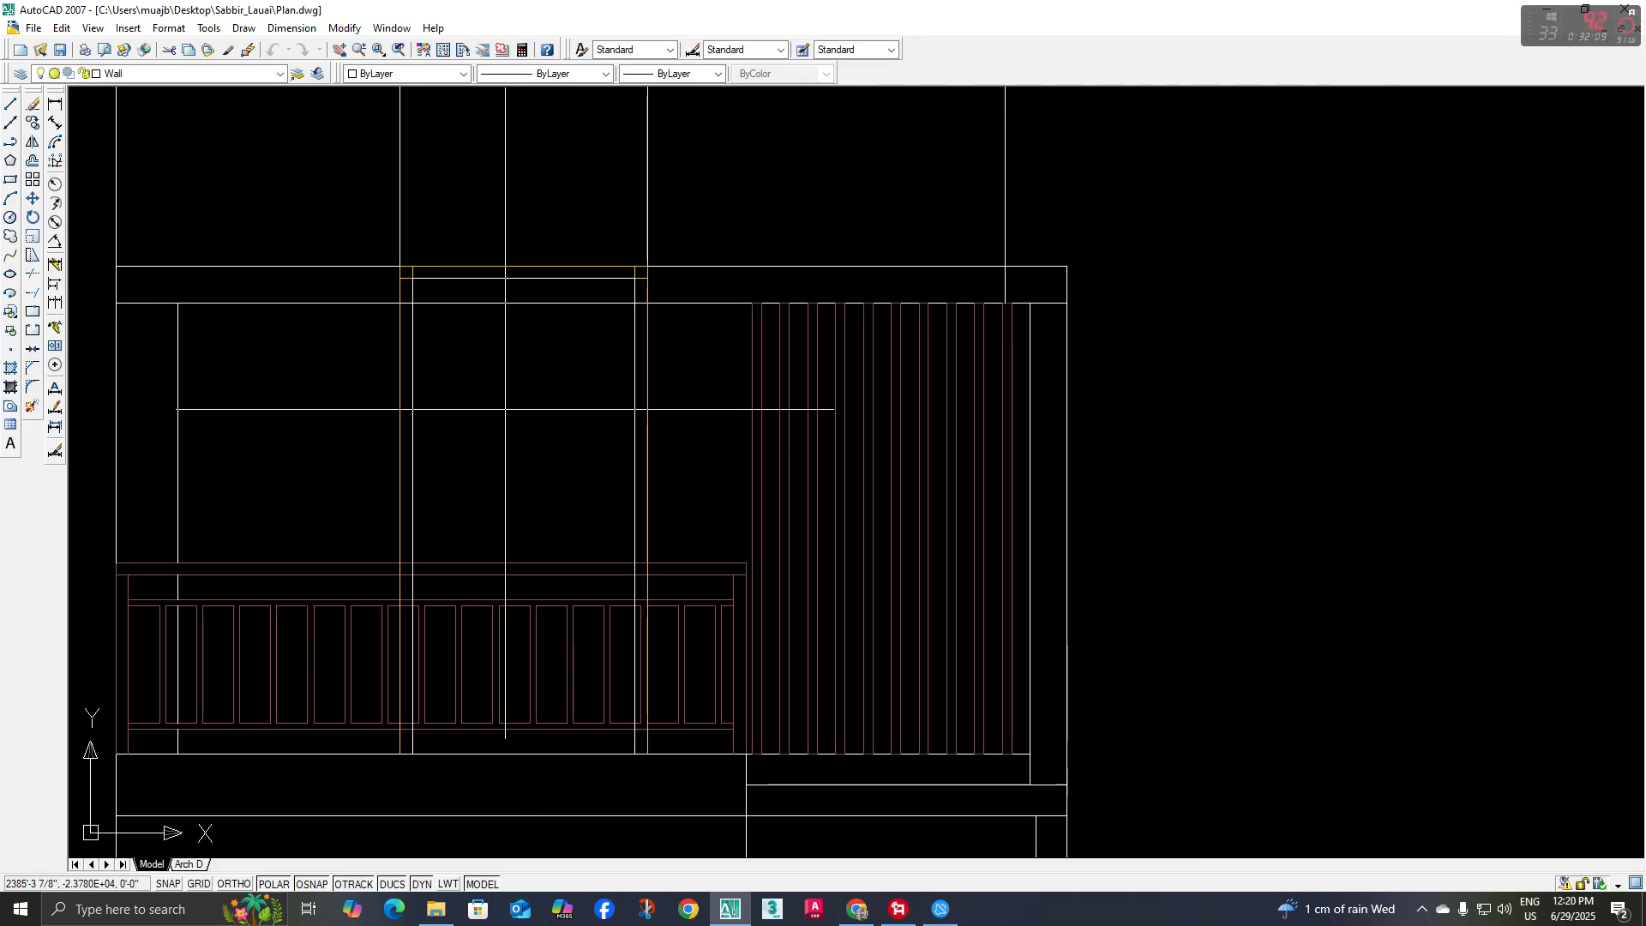
# Offset the door leaf rectangle 1" inward
pyautogui.write('o')
pyautogui.press('space')
pyautogui.write('2o')
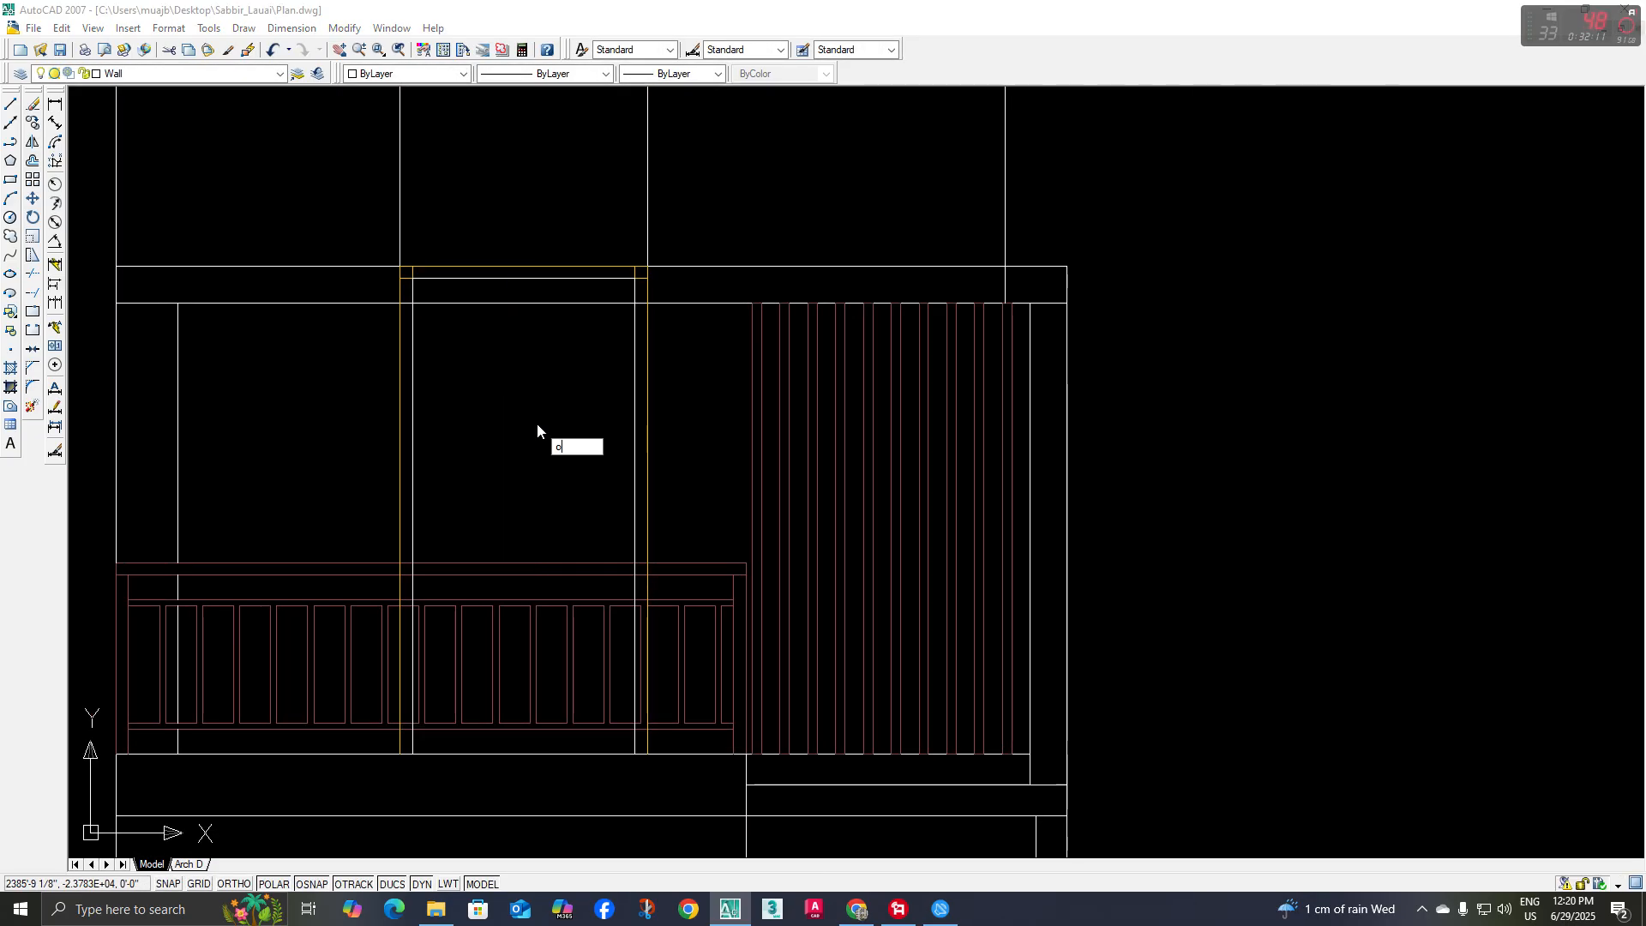
pyautogui.press('space')
pyautogui.write('1')
pyautogui.press('Escape')
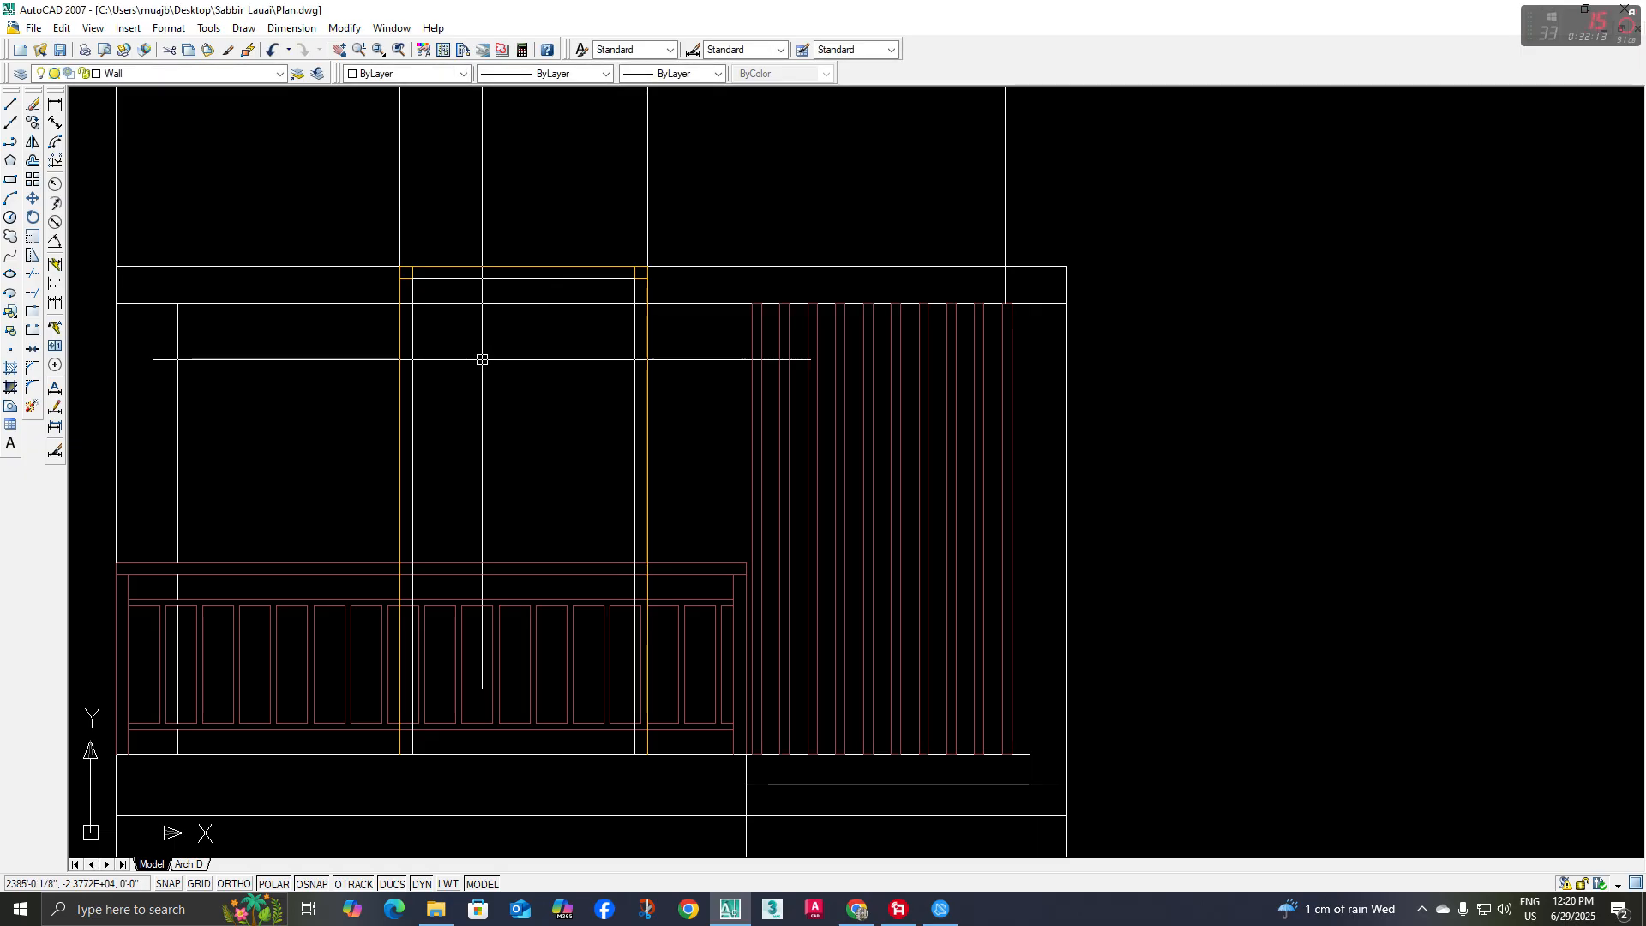
pyautogui.write('o')
pyautogui.press('space')
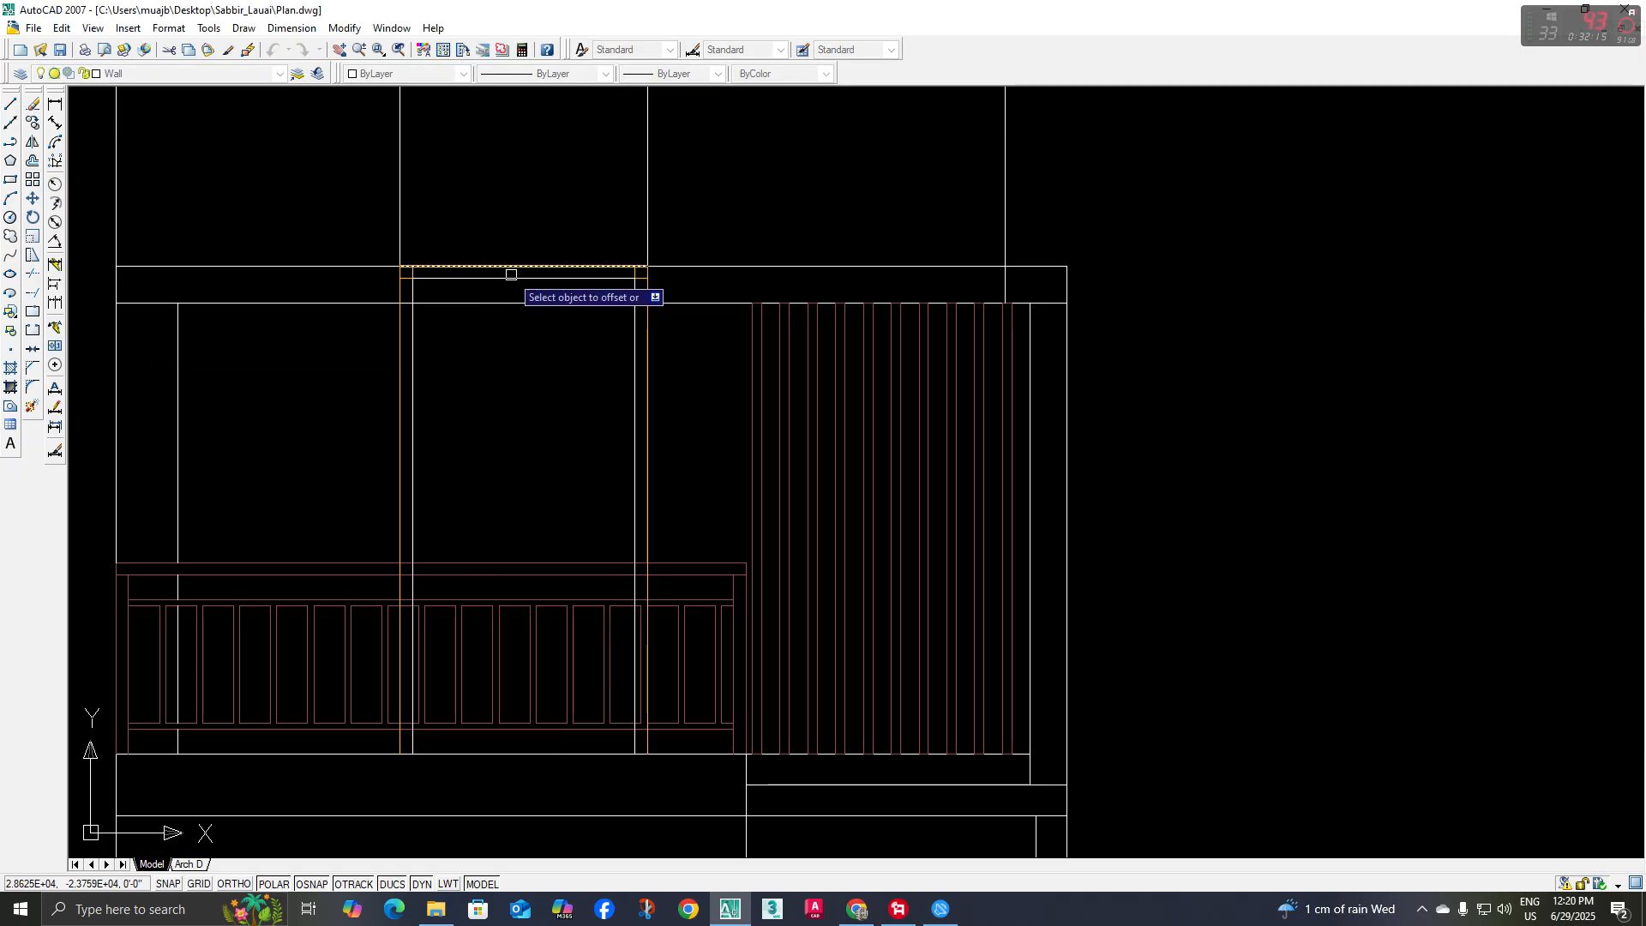
pyautogui.click(511, 275)
pyautogui.click(500, 369)
pyautogui.scroll(3, 491, 259)
pyautogui.press('Escape')
pyautogui.scroll(-2, 493, 401)
# Match the properties of the opening's top line onto the two door leaf rectangles
pyautogui.moveTo(493, 401); pyautogui.dragTo(519, 453, button='middle')
pyautogui.write('ma')
pyautogui.press('space')
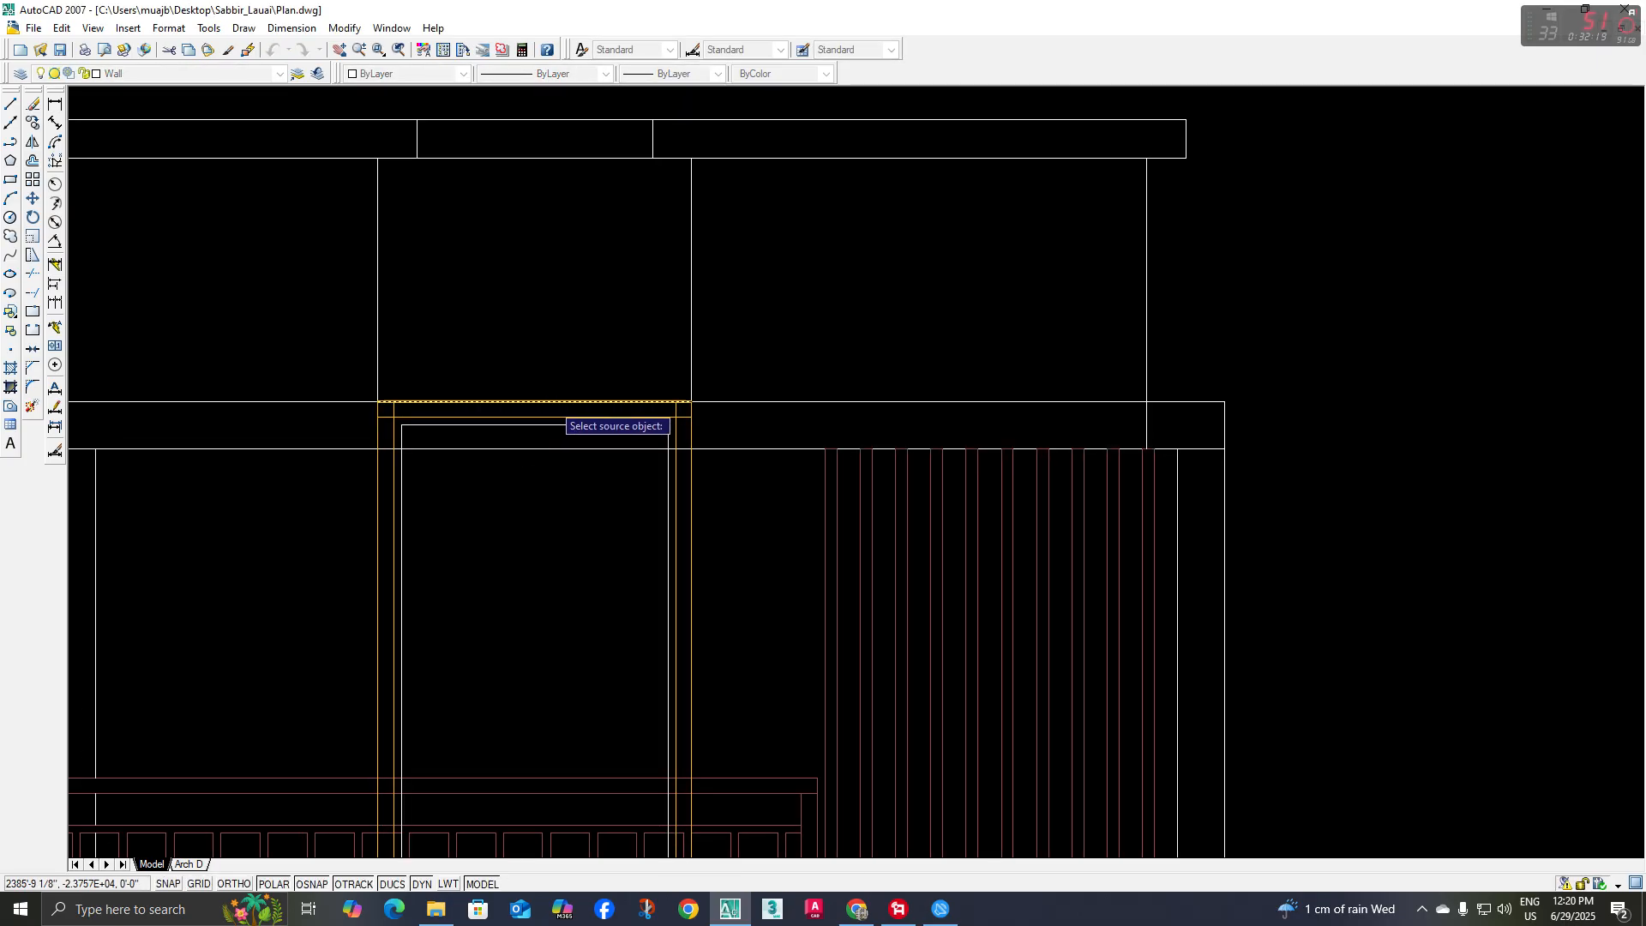
pyautogui.scroll(3, 555, 402)
pyautogui.click(555, 400)
pyautogui.click(568, 447)
pyautogui.press('space')
pyautogui.scroll(-2, 388, 494)
pyautogui.scroll(-2, 388, 494)
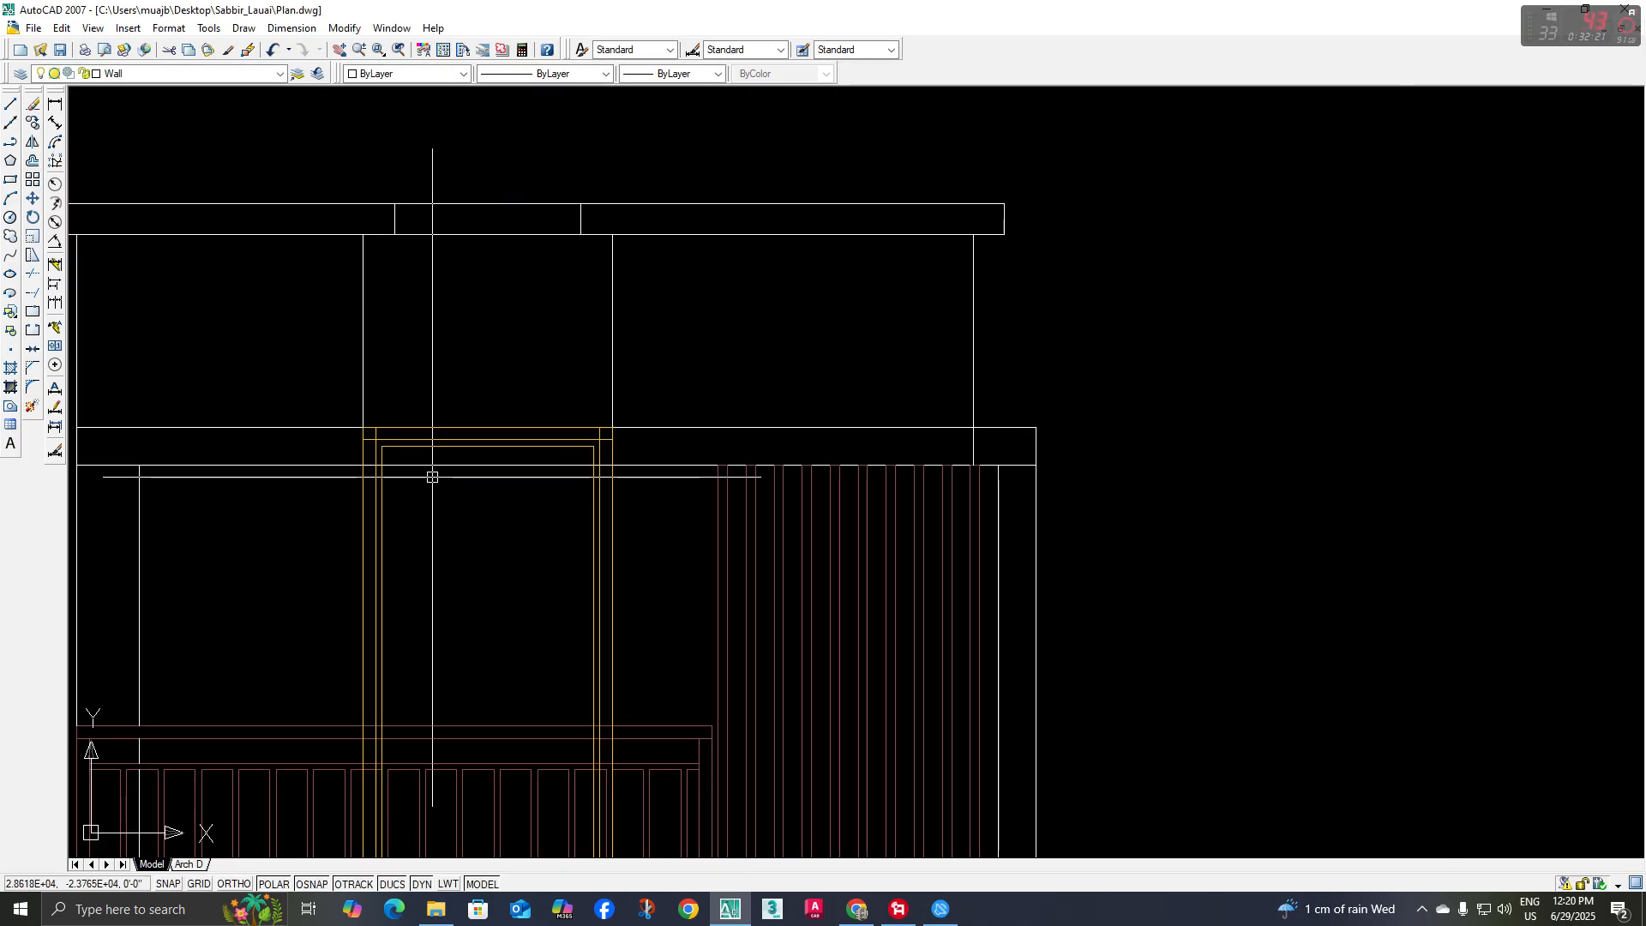
# Trim the overlapping ends of the frame lines at both upper corners of the door
pyautogui.write('tr')
pyautogui.press('space')
pyautogui.scroll(4, 392, 459)
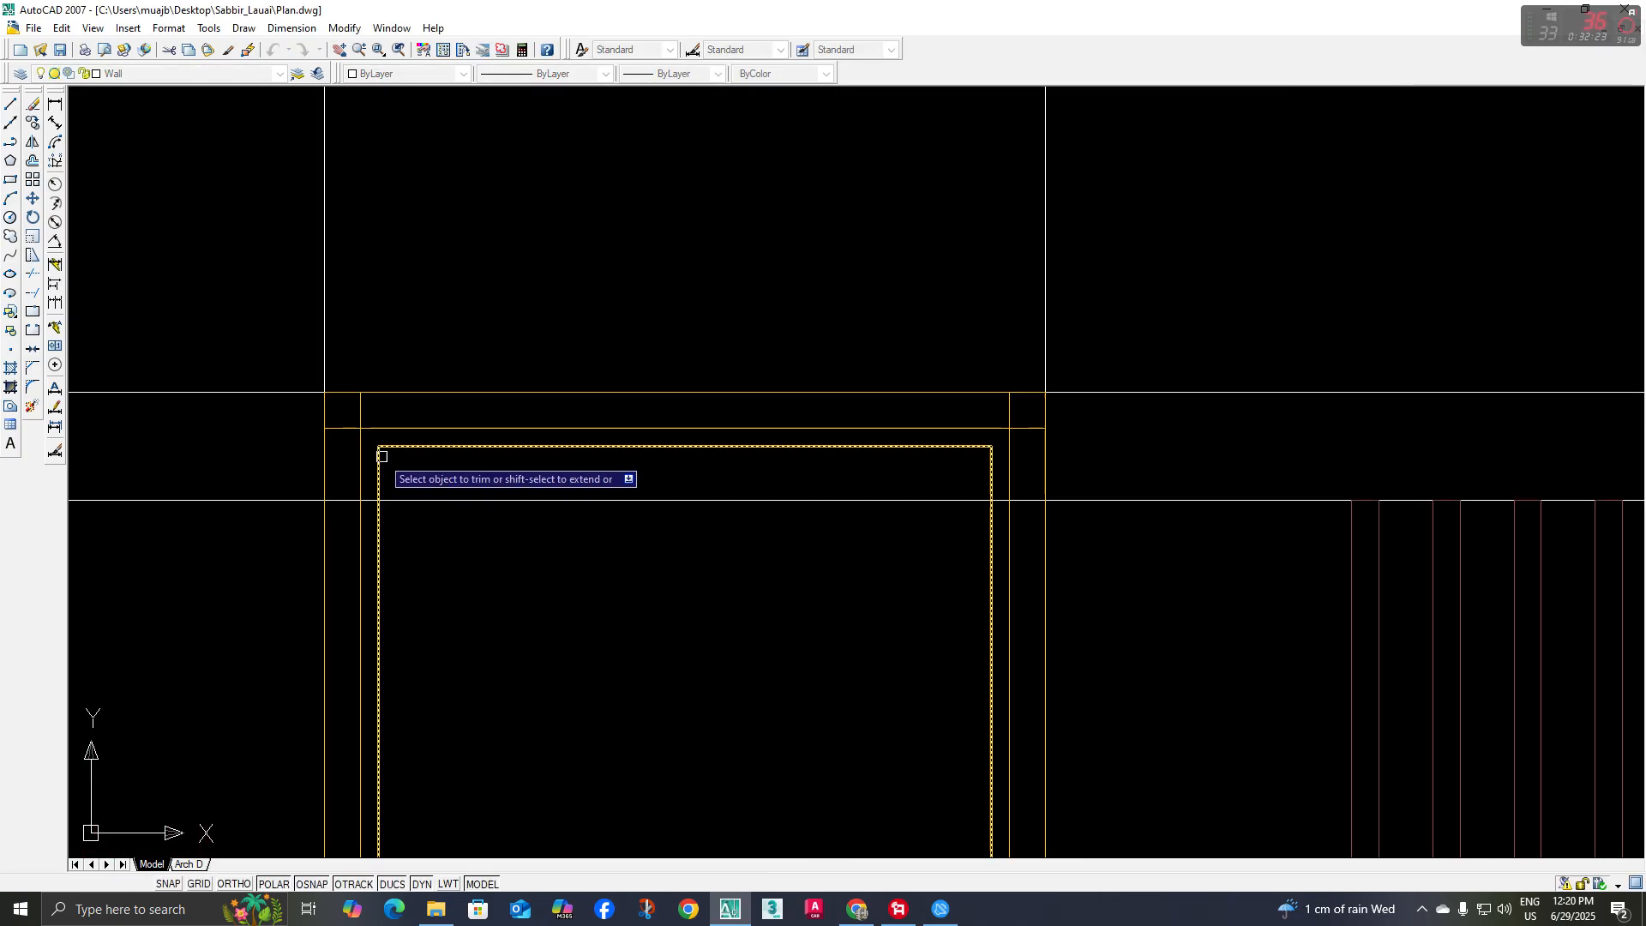
pyautogui.click(359, 413)
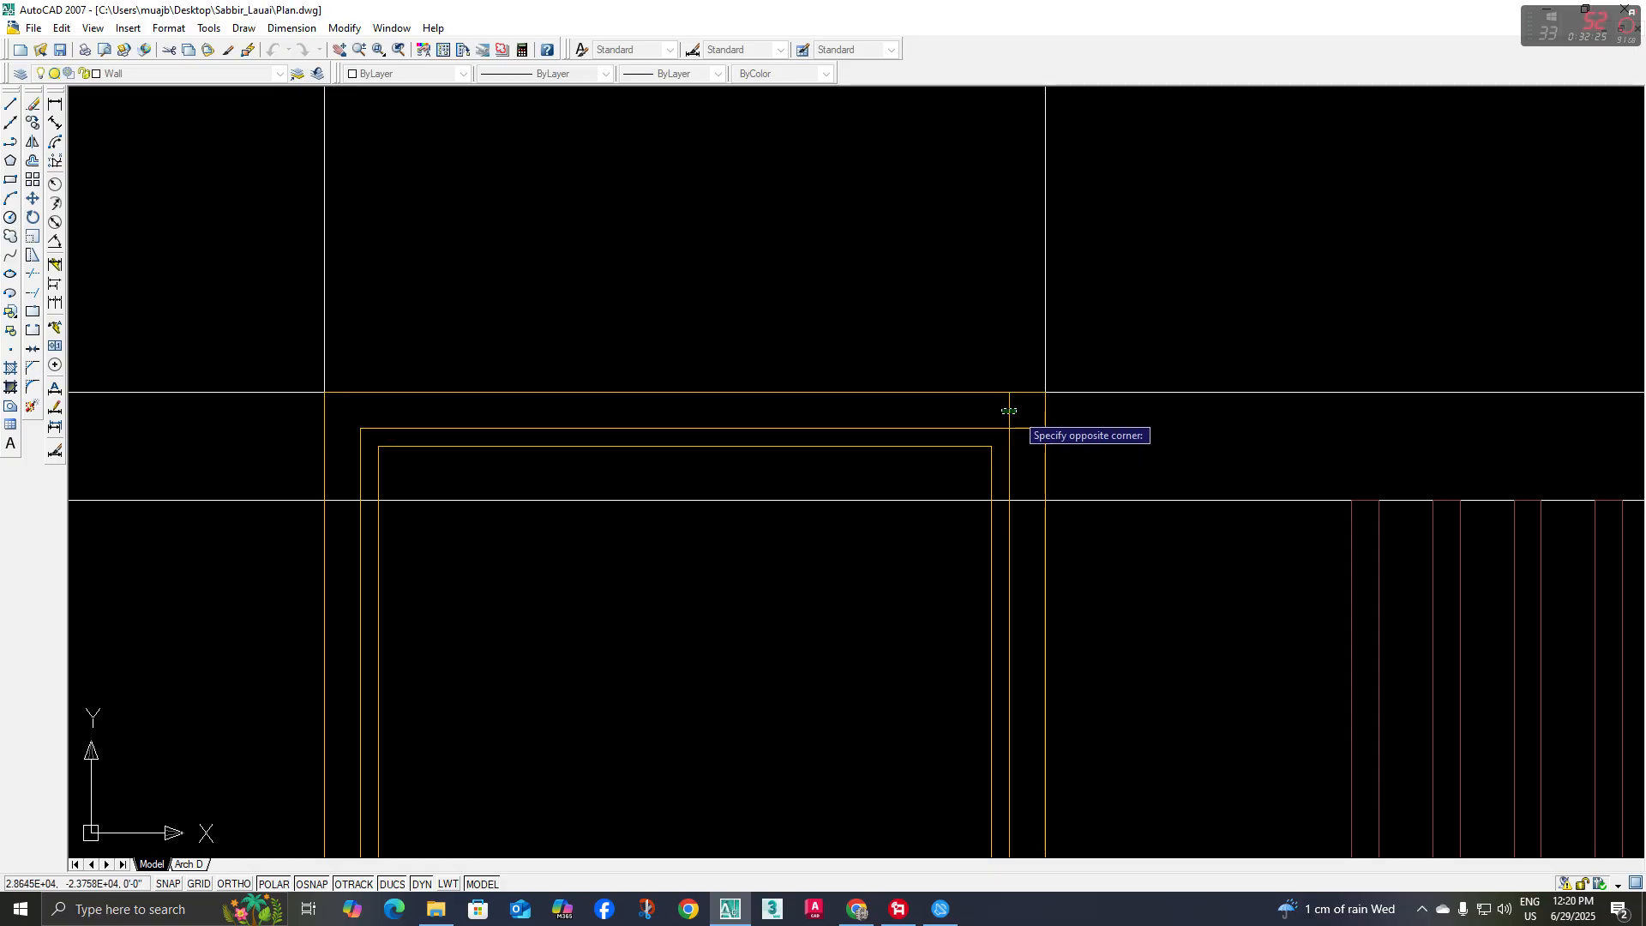
pyautogui.scroll(-4, 794, 374)
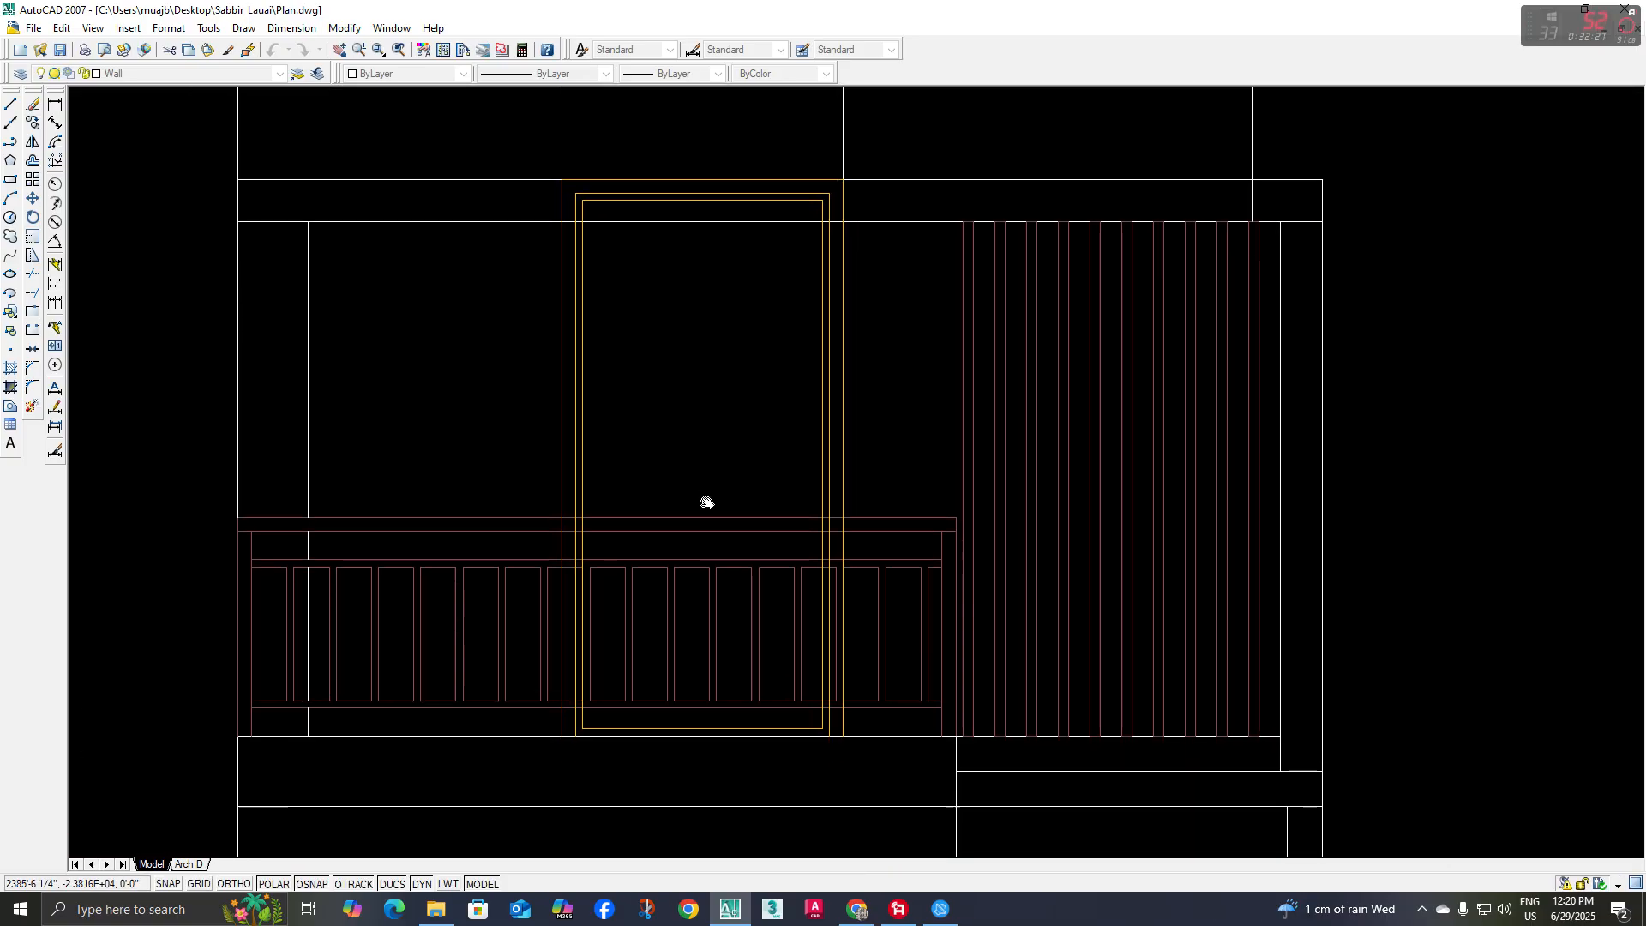
# Trim the door's vertical lines between the upper and lower edges of the roof band
pyautogui.scroll(3, 583, 712)
pyautogui.scroll(-3, 617, 646)
pyautogui.scroll(2, 591, 532)
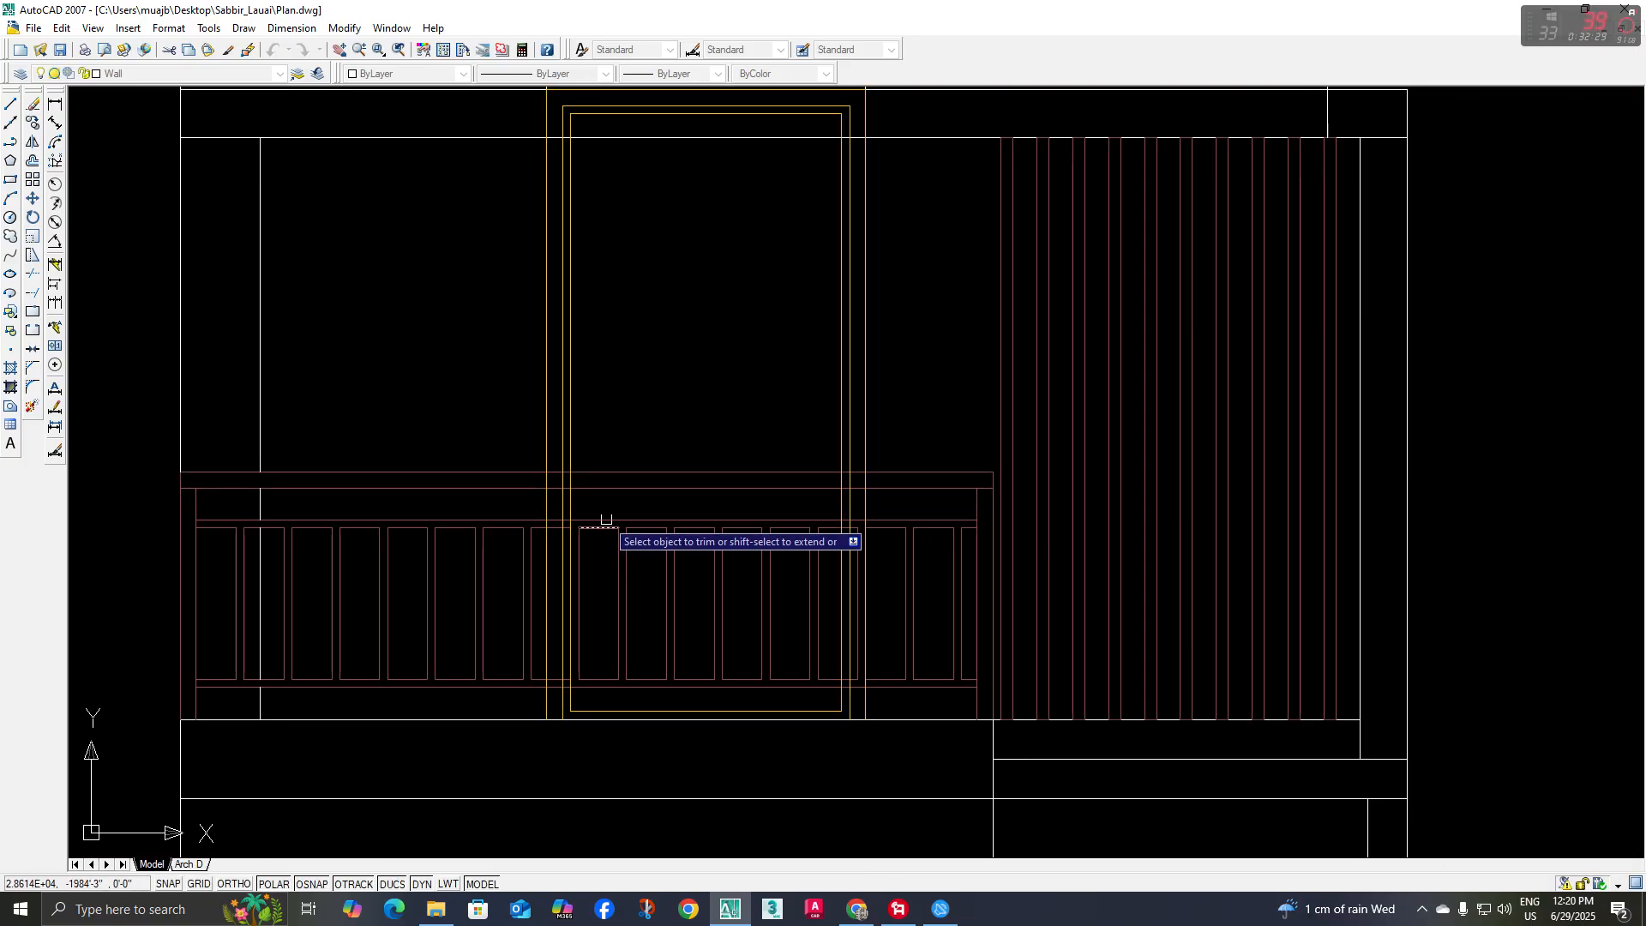
pyautogui.moveTo(617, 547); pyautogui.dragTo(605, 692, button='middle')
pyautogui.scroll(3, 565, 412)
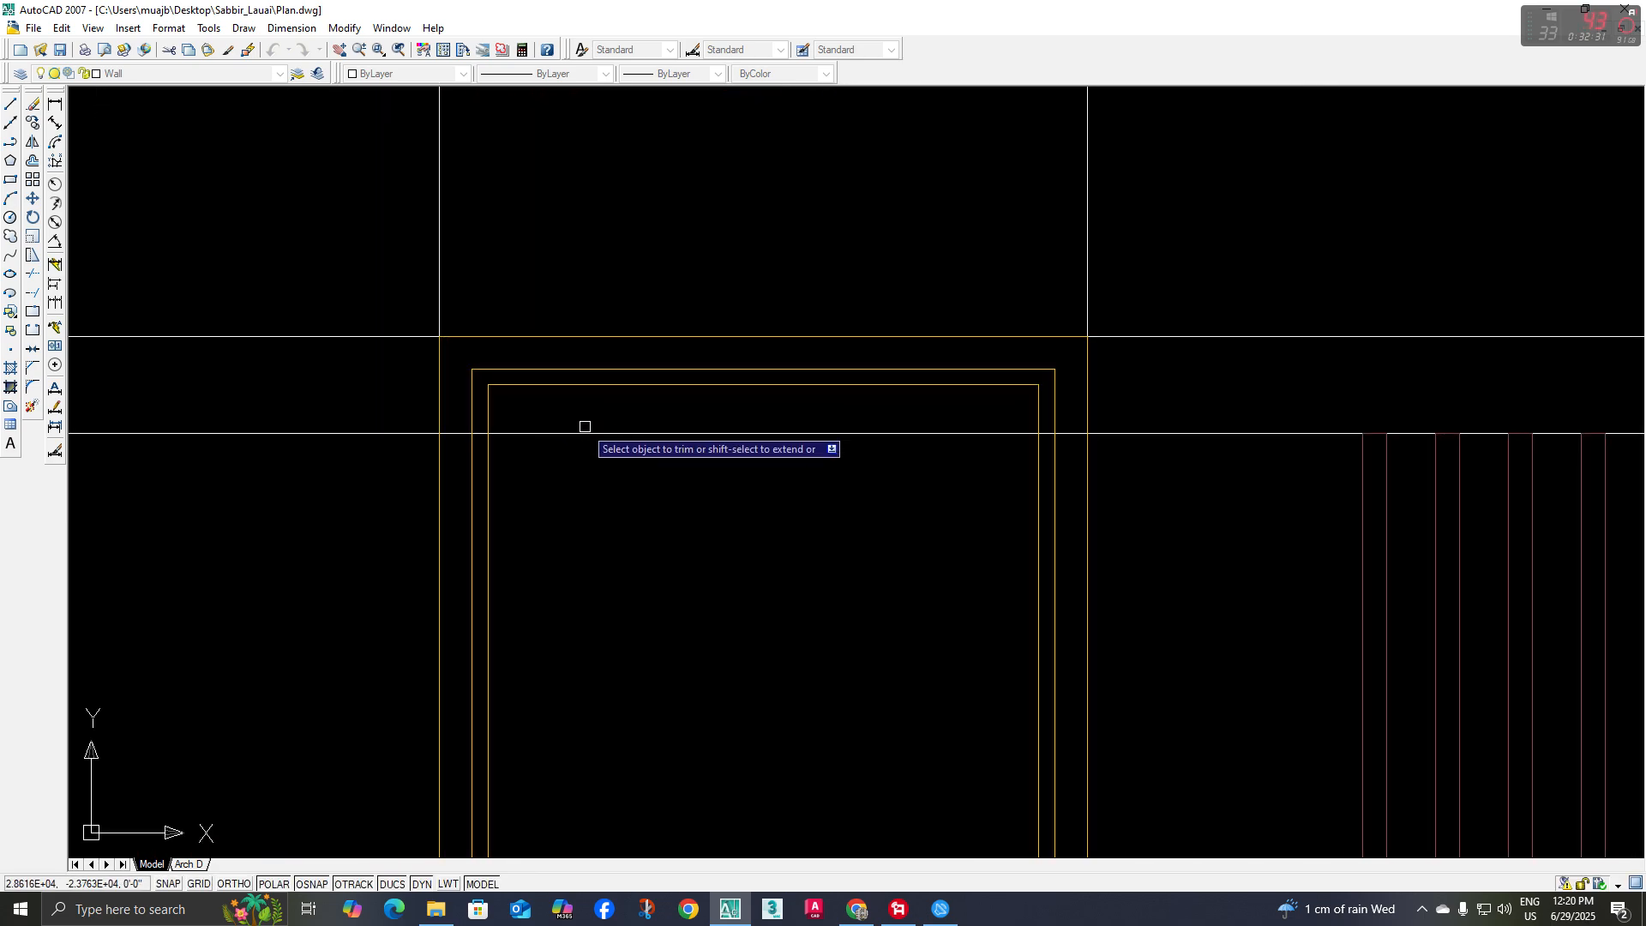
pyautogui.moveTo(582, 426); pyautogui.dragTo(585, 509, button='middle')
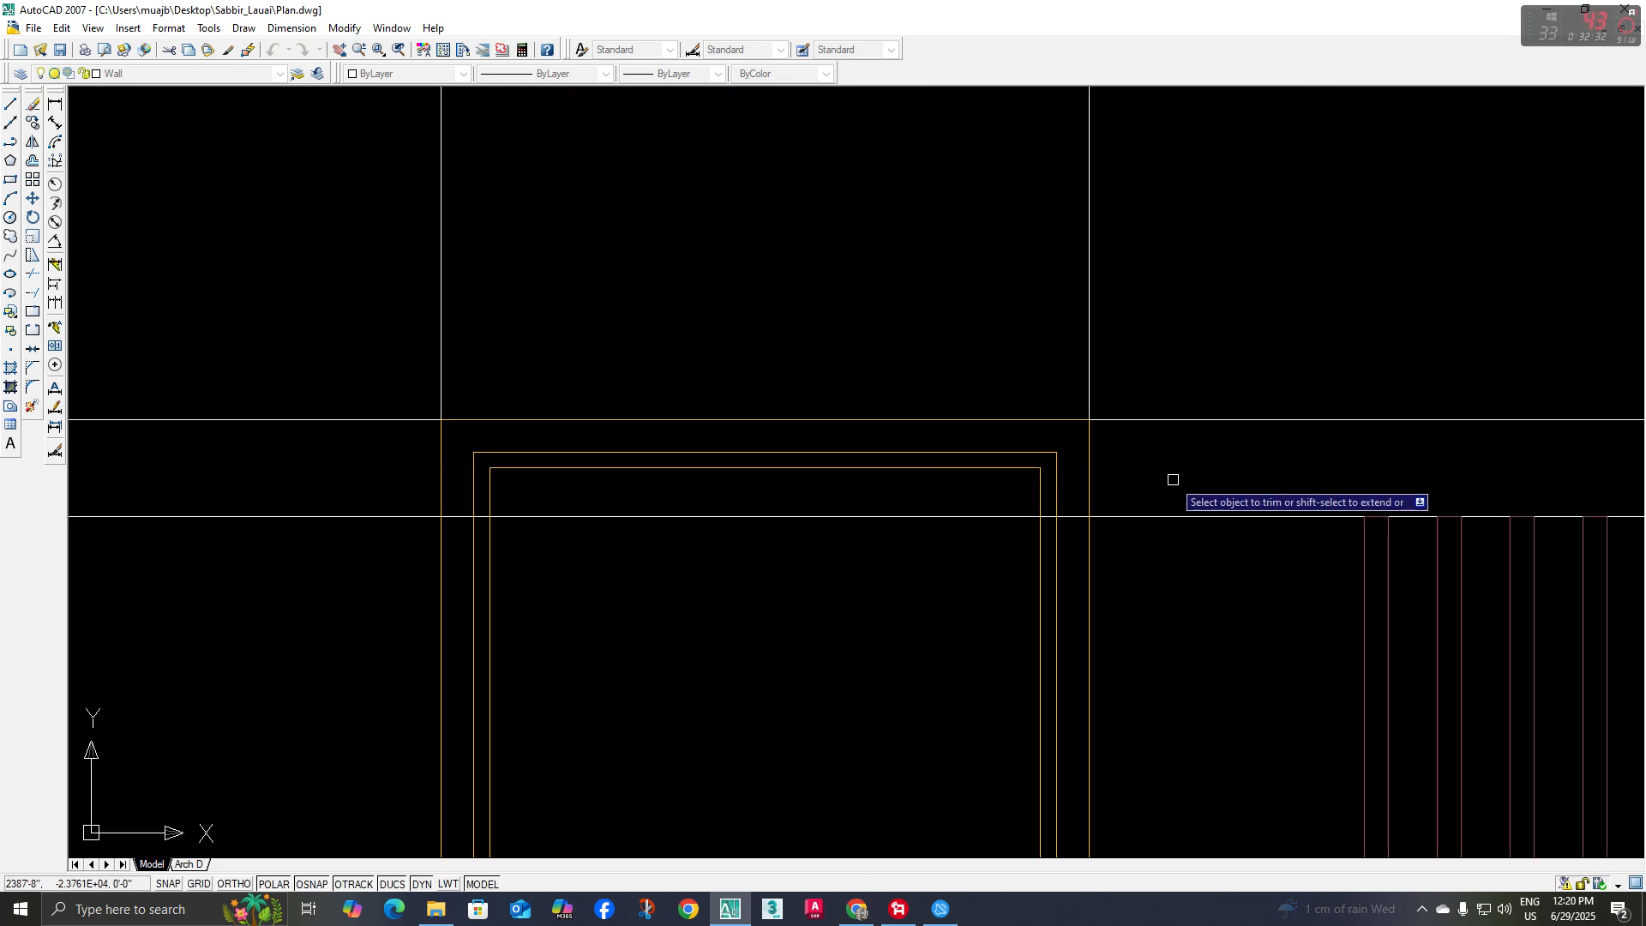
pyautogui.click(1128, 447)
pyautogui.click(412, 484)
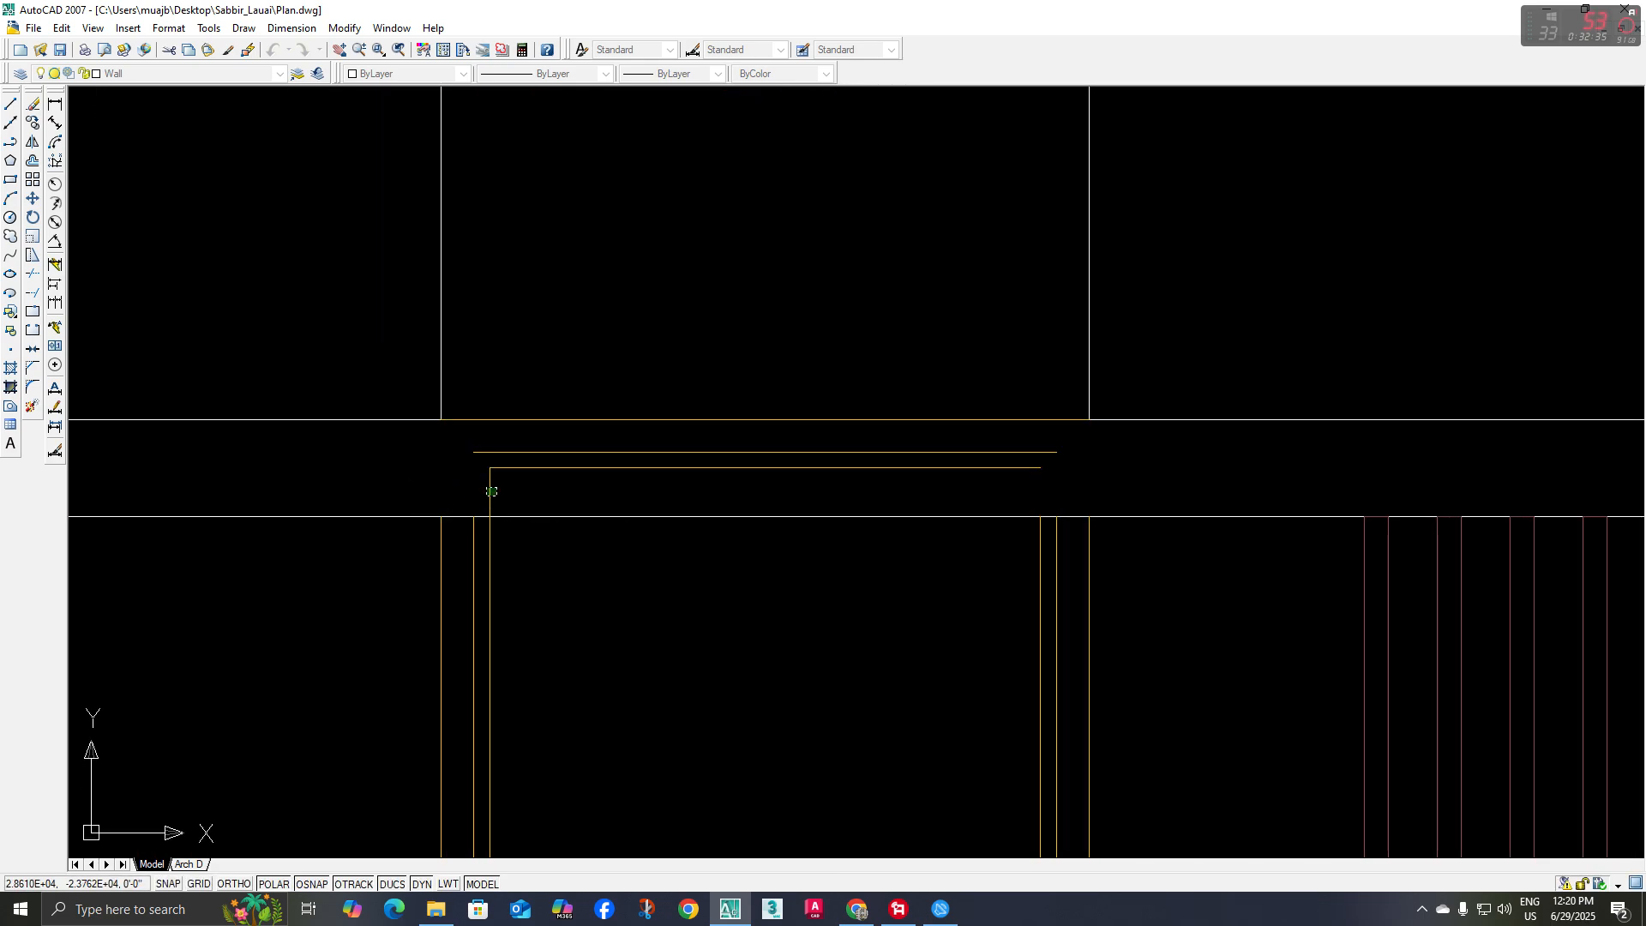
pyautogui.scroll(-1, 1012, 501)
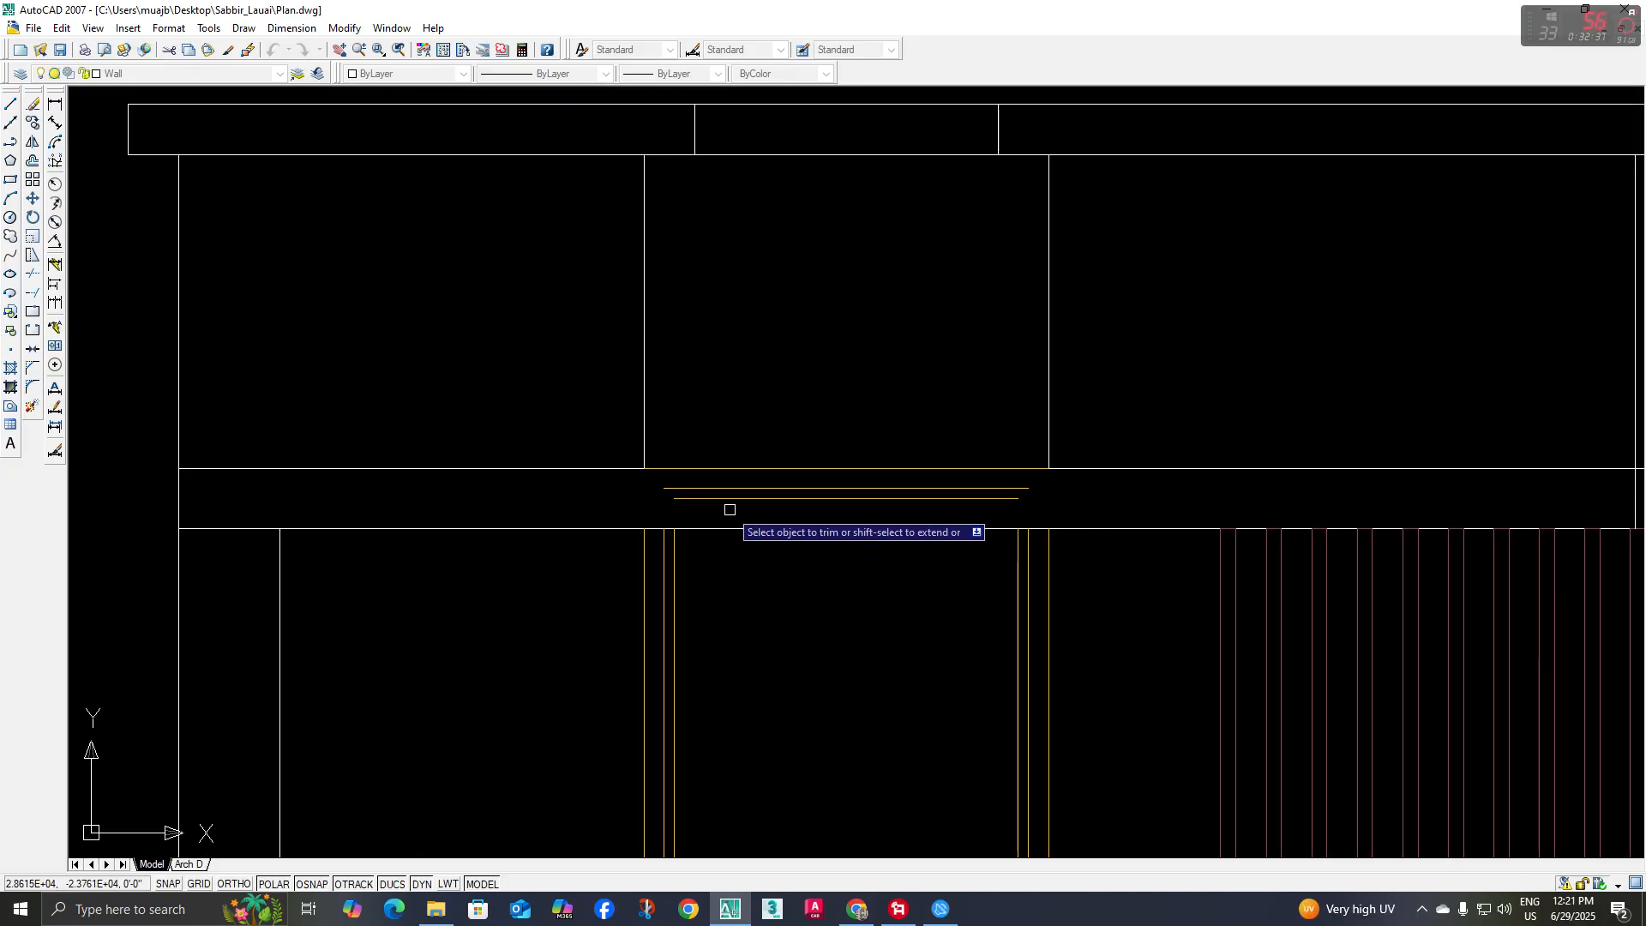
pyautogui.scroll(-2, 728, 514)
pyautogui.press('Escape')
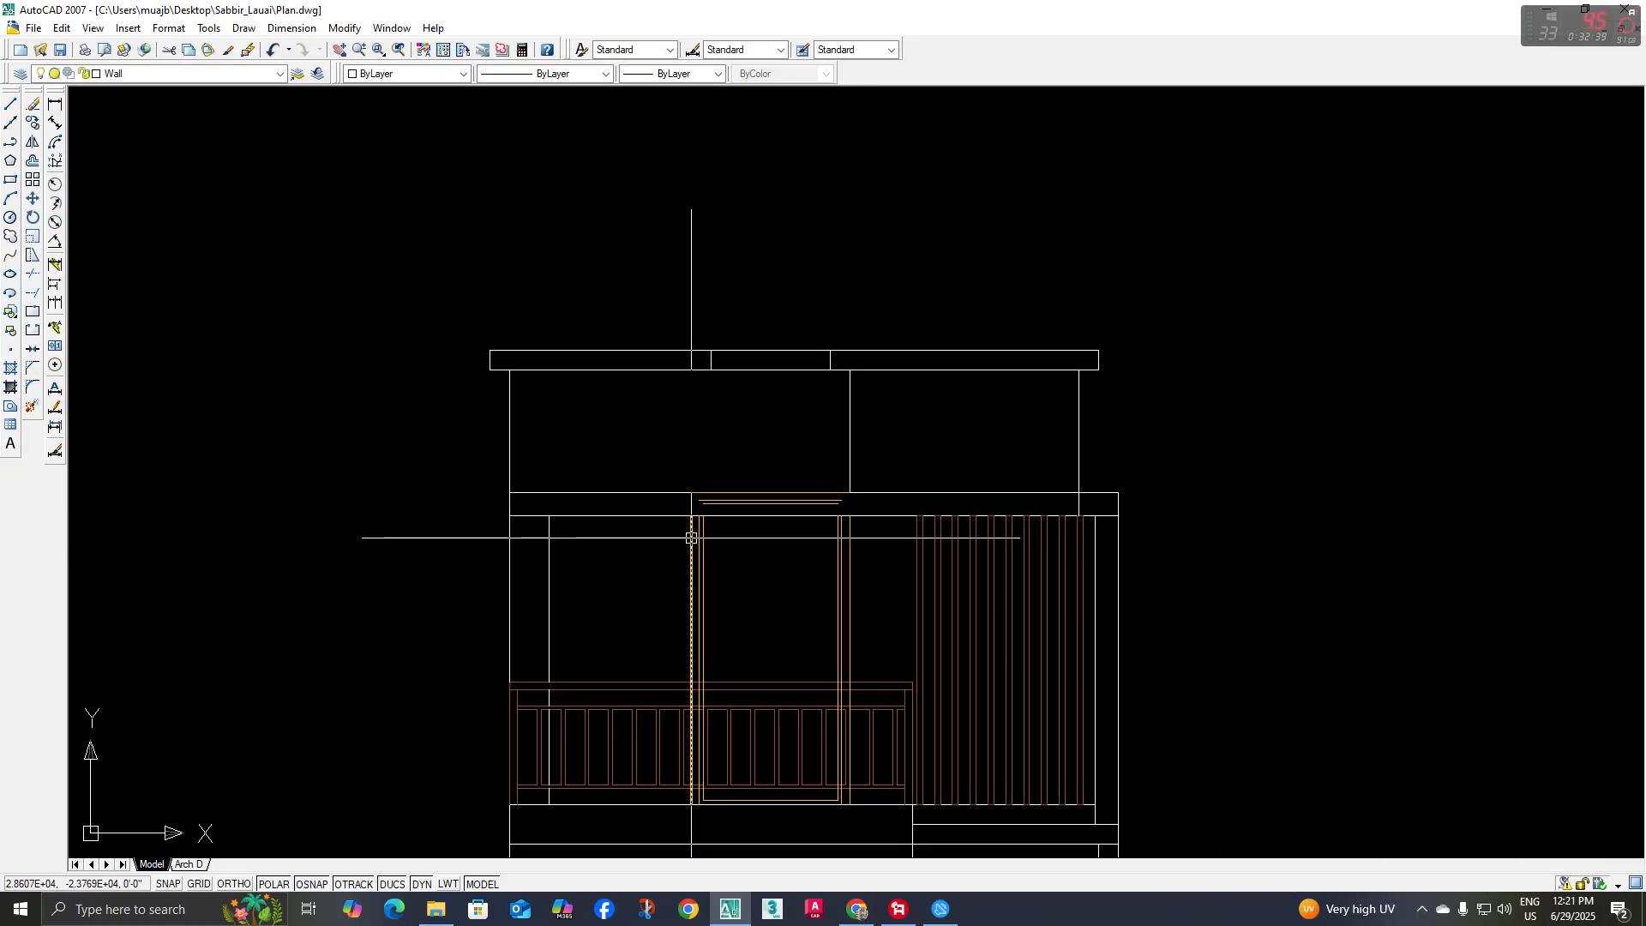
# Remove the door-layer line on the opening's left side and stretch the wall line there up to the roof band's underside
pyautogui.click(691, 540)
pyautogui.press('Escape')
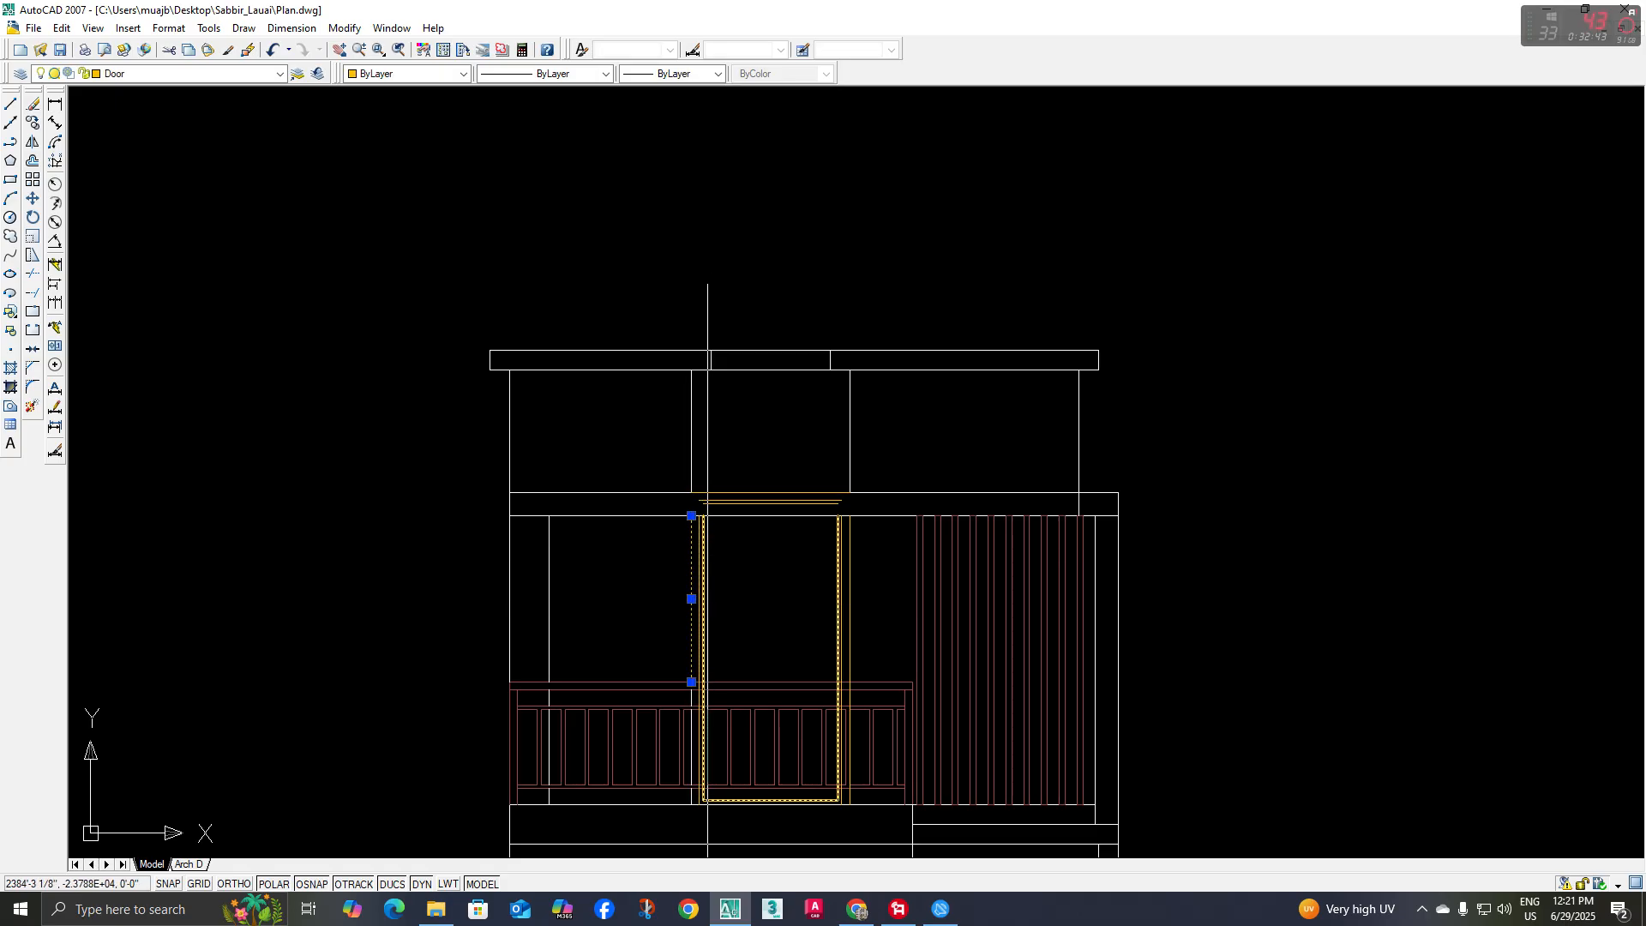
pyautogui.press('Escape')
pyautogui.scroll(3, 685, 703)
pyautogui.click(700, 686)
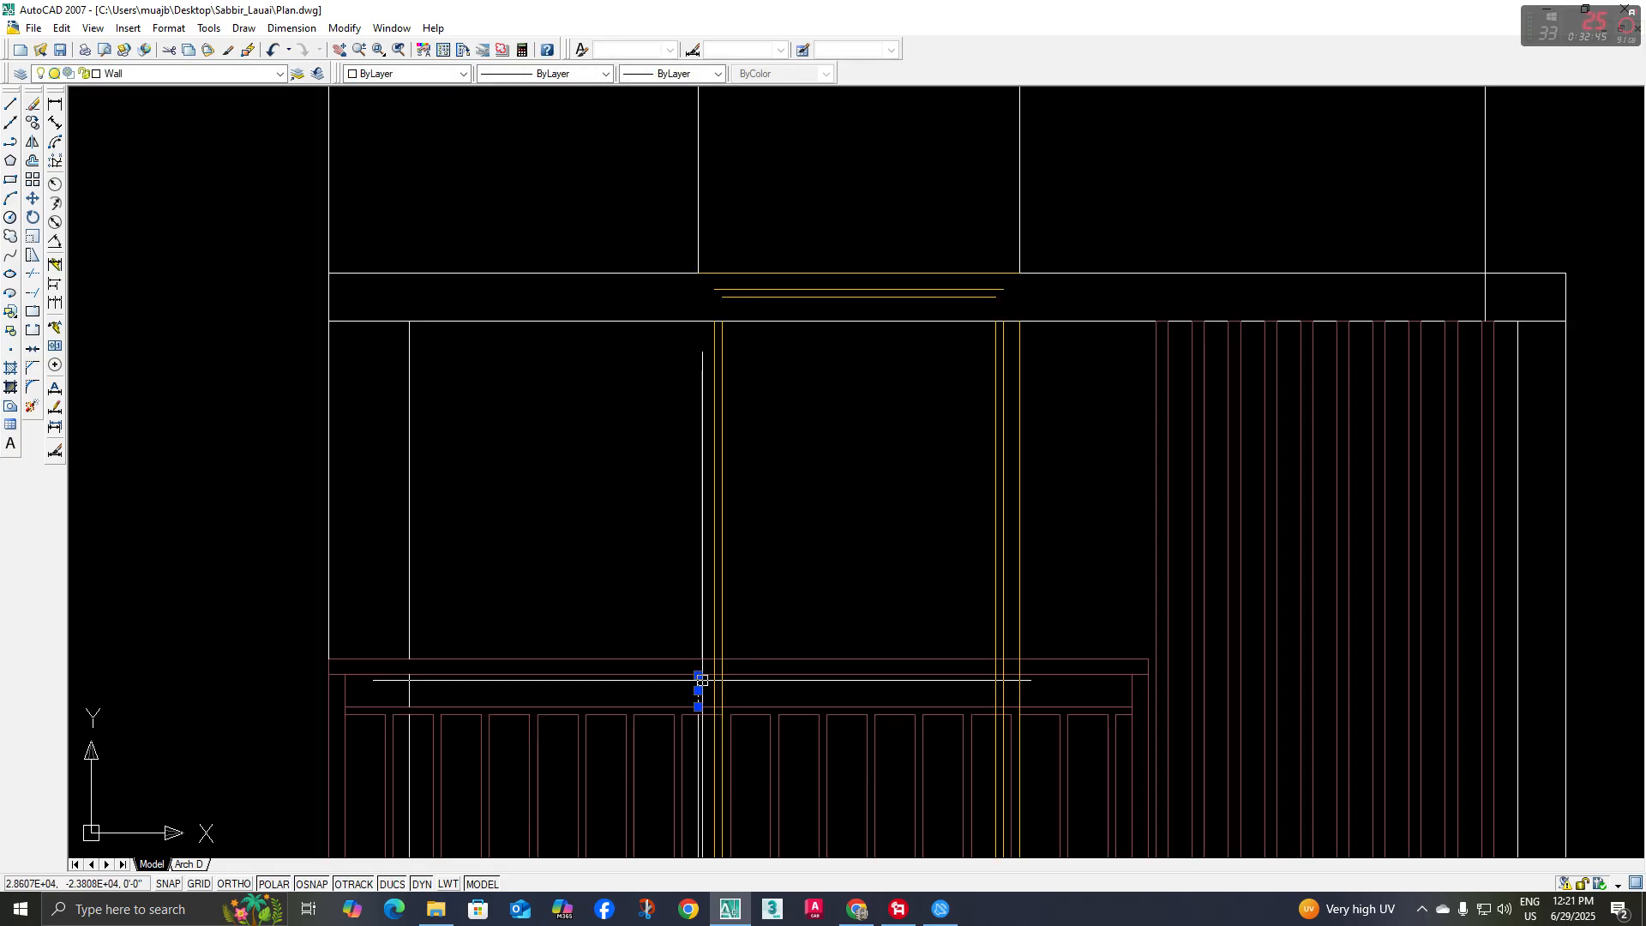
pyautogui.click(698, 675)
pyautogui.click(697, 321)
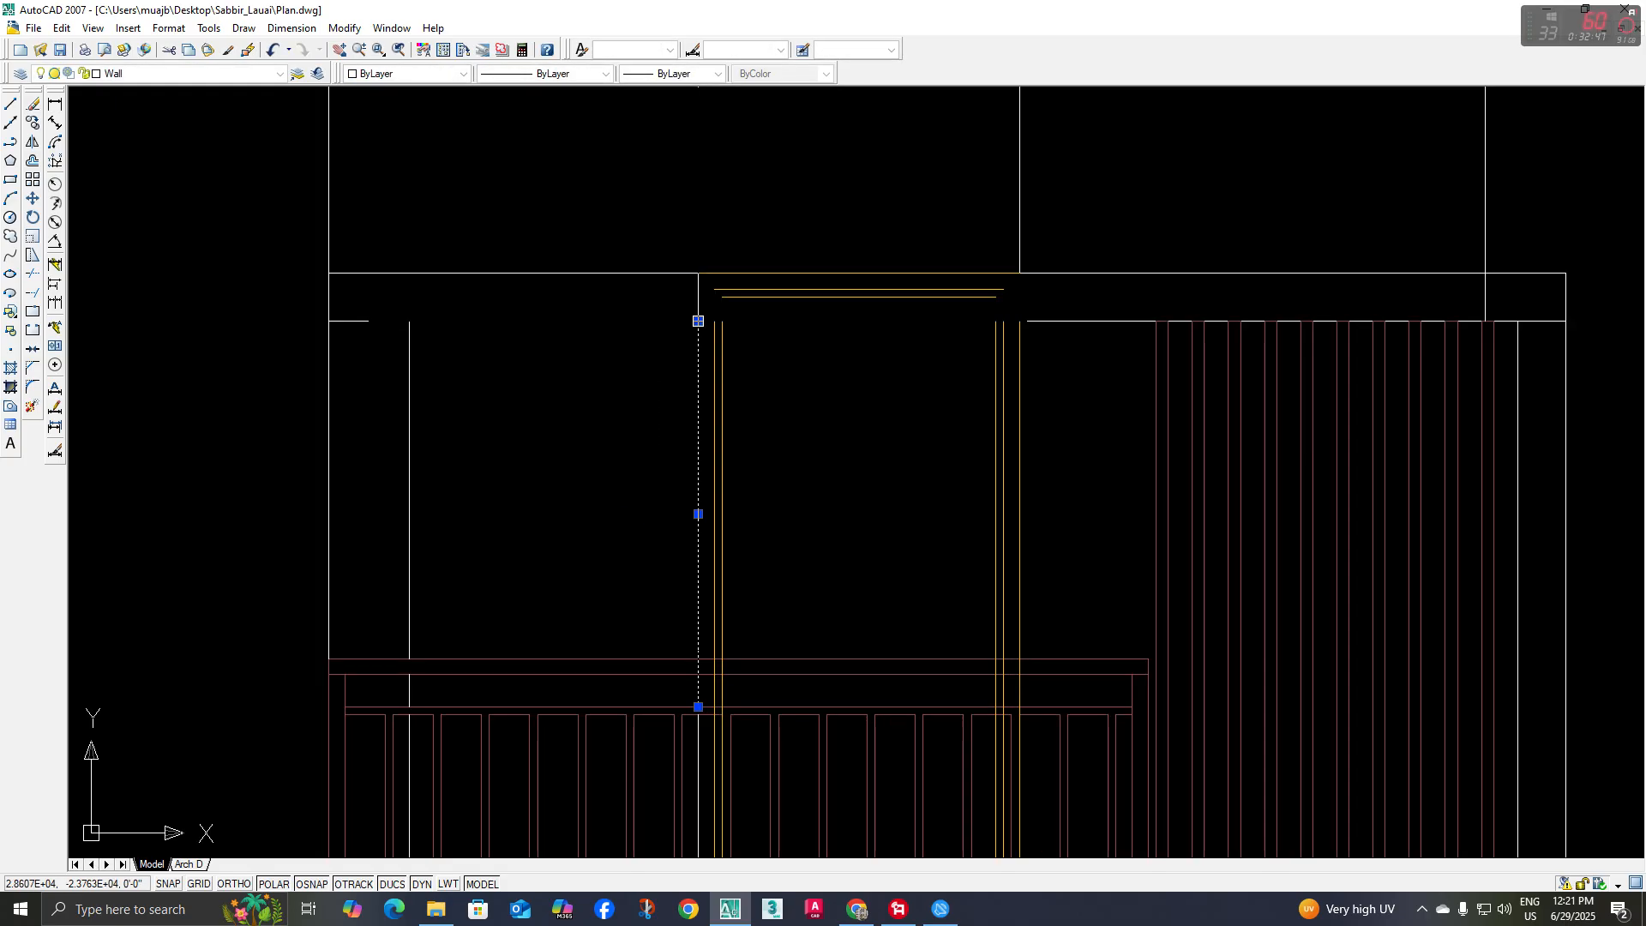
pyautogui.press('Escape')
# Trim the left wall line where it crosses the terrace handrail
pyautogui.scroll(2, 689, 679)
pyautogui.write('tr')
pyautogui.press('space')
pyautogui.press('space')
pyautogui.scroll(2, 688, 681)
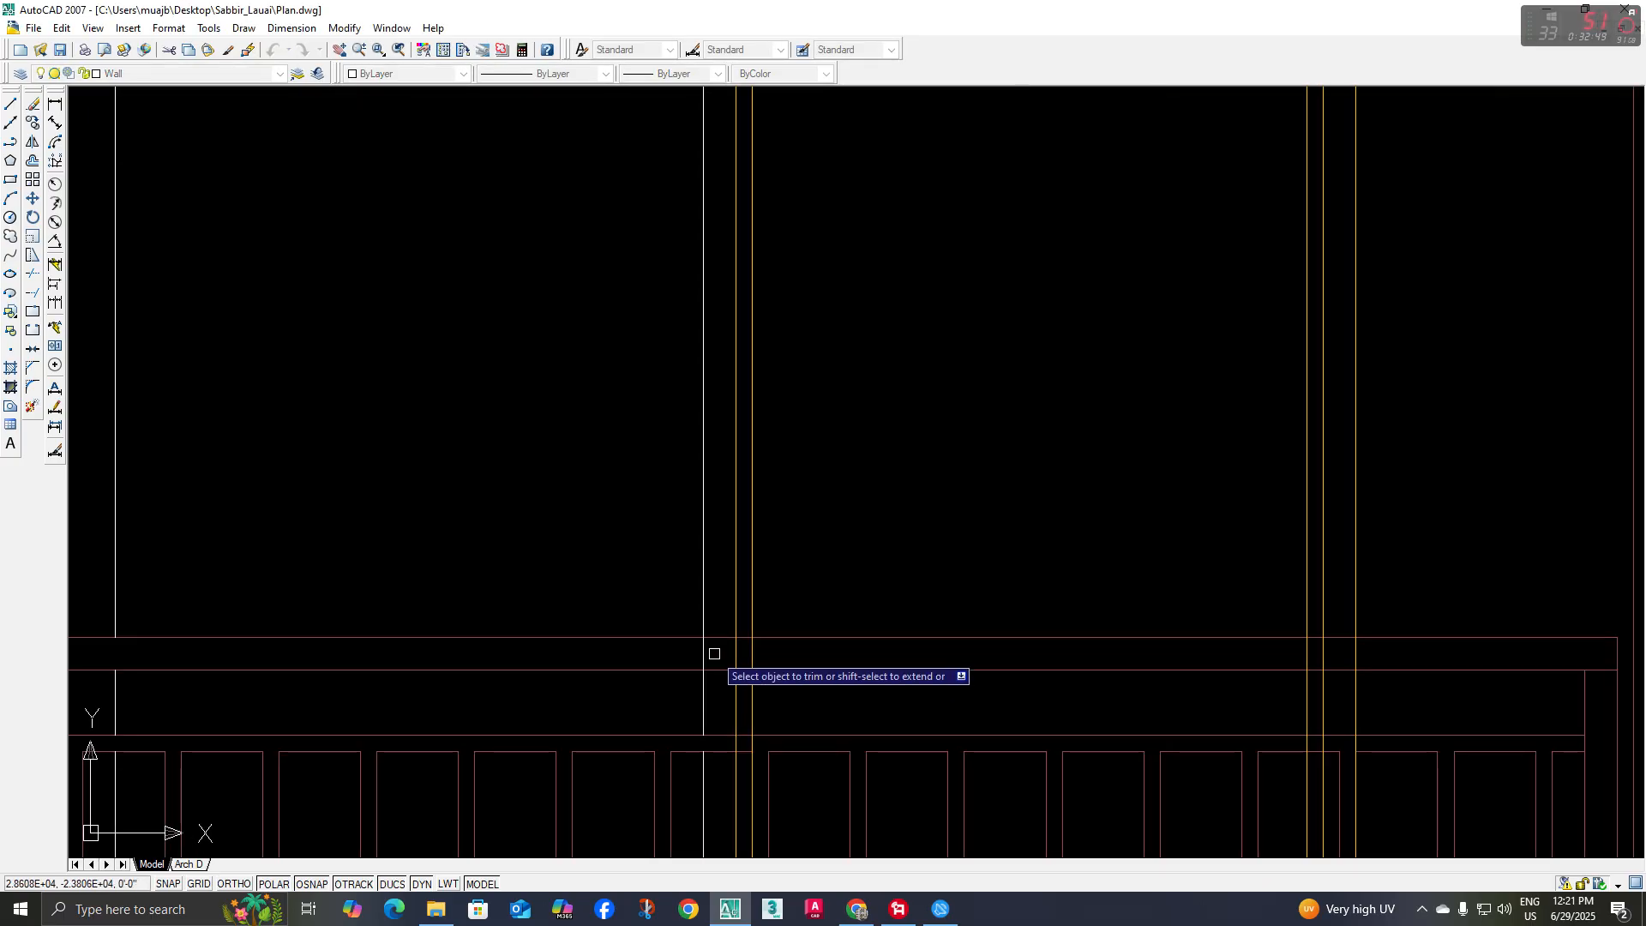
pyautogui.press('Escape')
pyautogui.scroll(-2, 701, 653)
pyautogui.scroll(-1, 810, 532)
# Remove the door-layer line on the opening's right side and stretch the wall line there up to the roof band's underside
pyautogui.scroll(1, 872, 492)
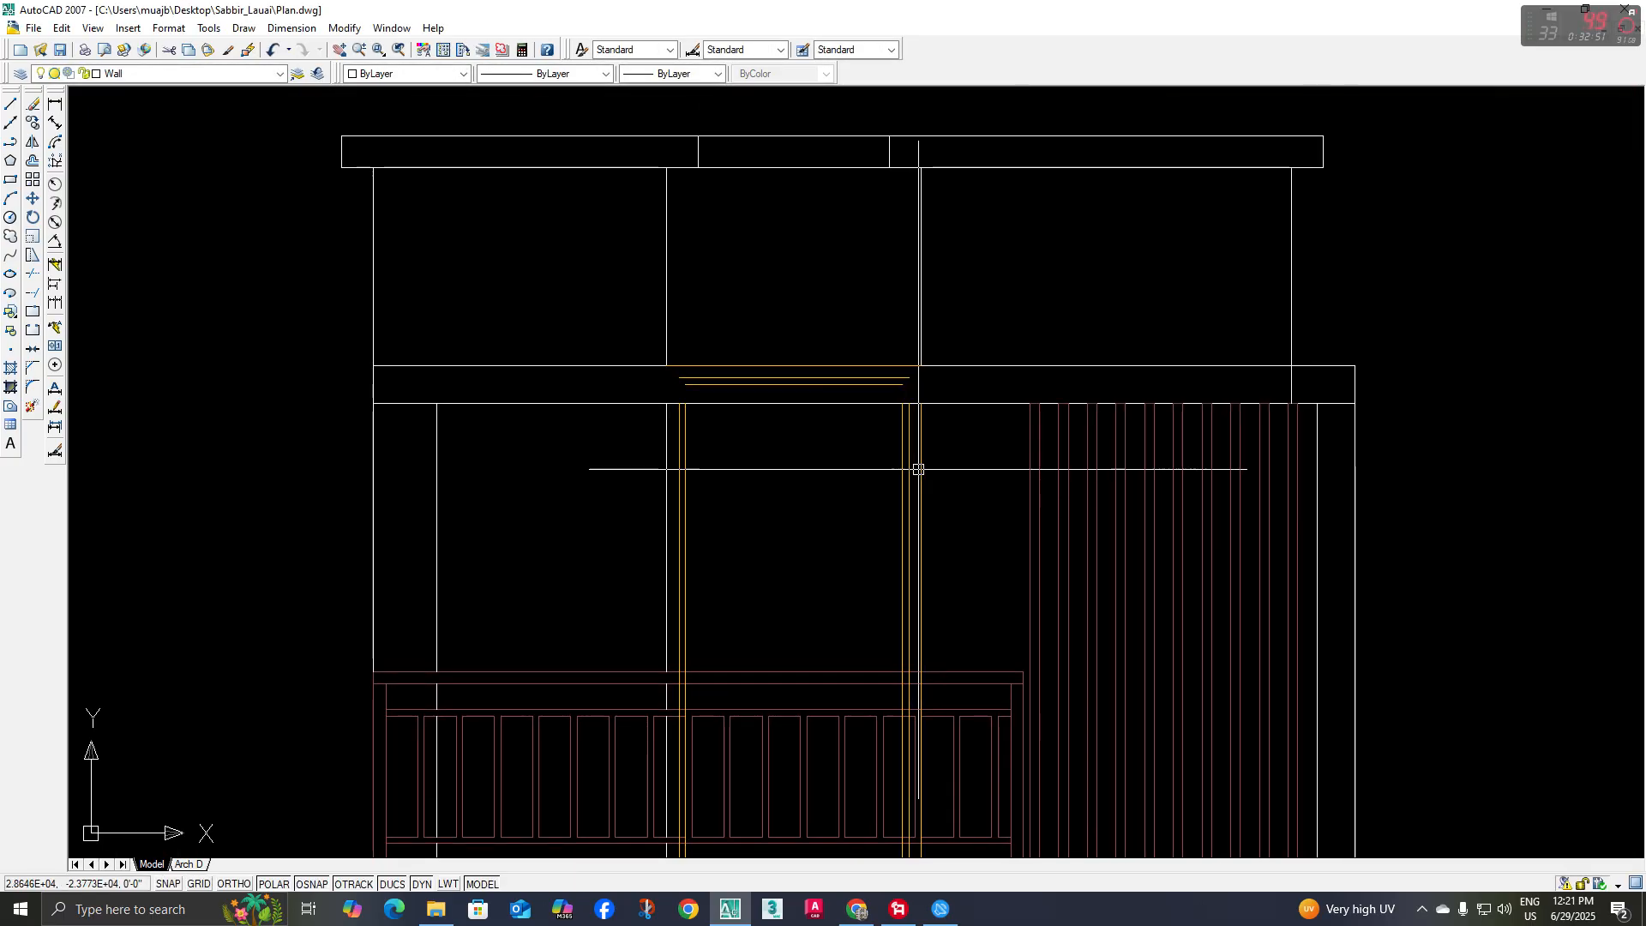
pyautogui.scroll(-3, 920, 470)
pyautogui.press('Escape')
pyautogui.scroll(3, 904, 661)
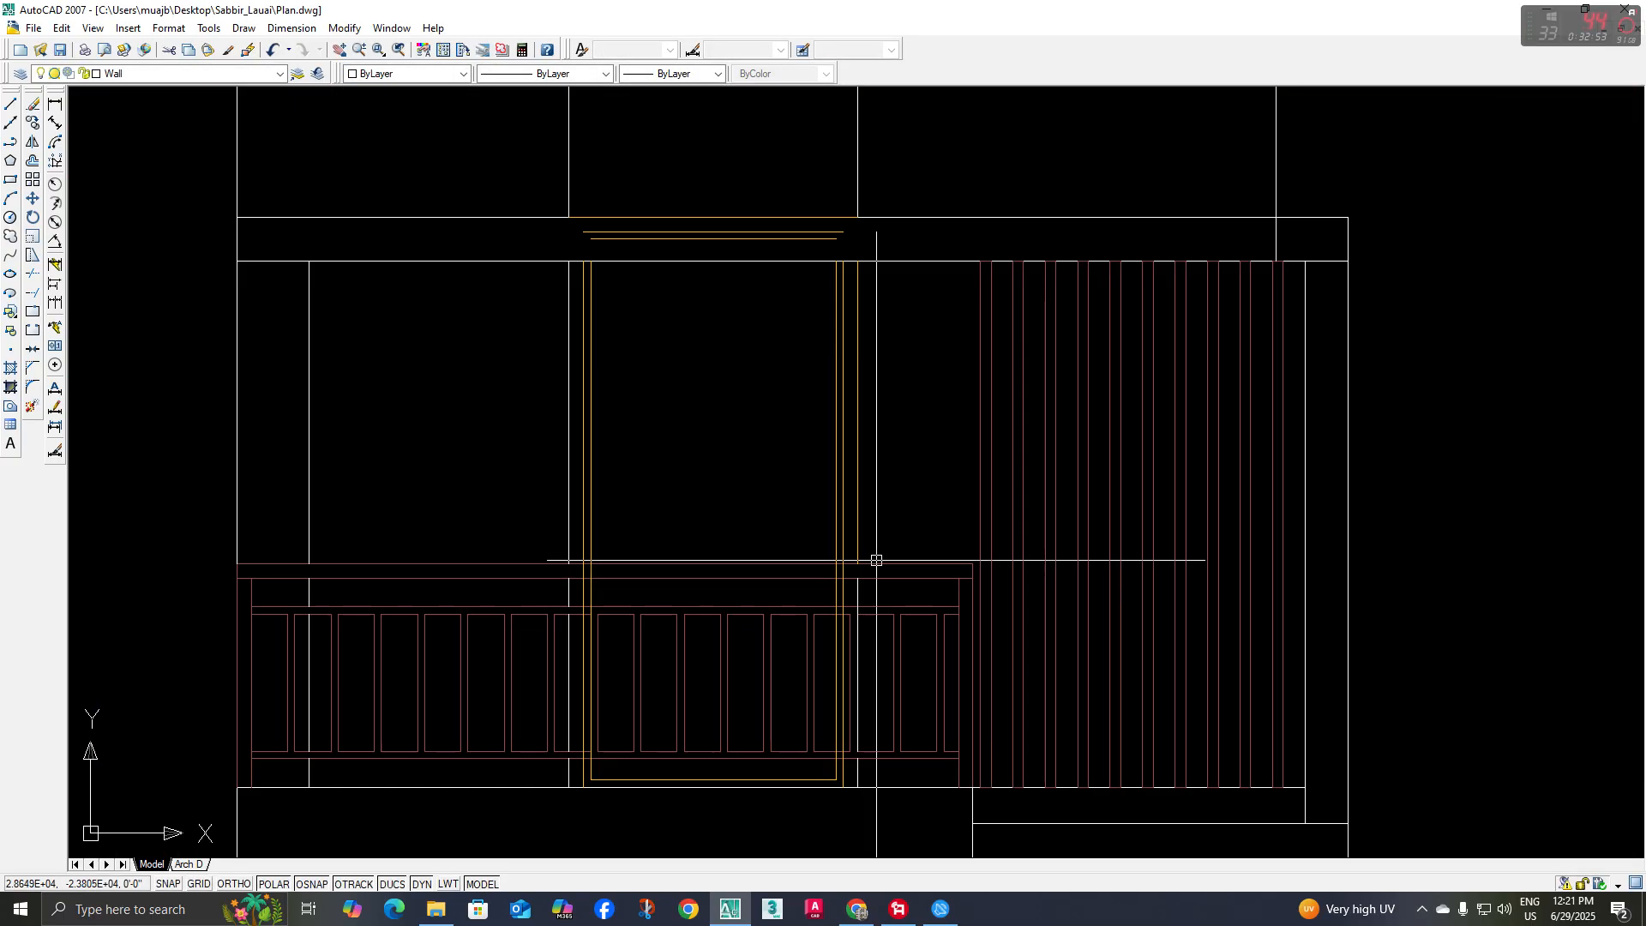
pyautogui.click(859, 524)
pyautogui.press('Escape')
pyautogui.click(857, 592)
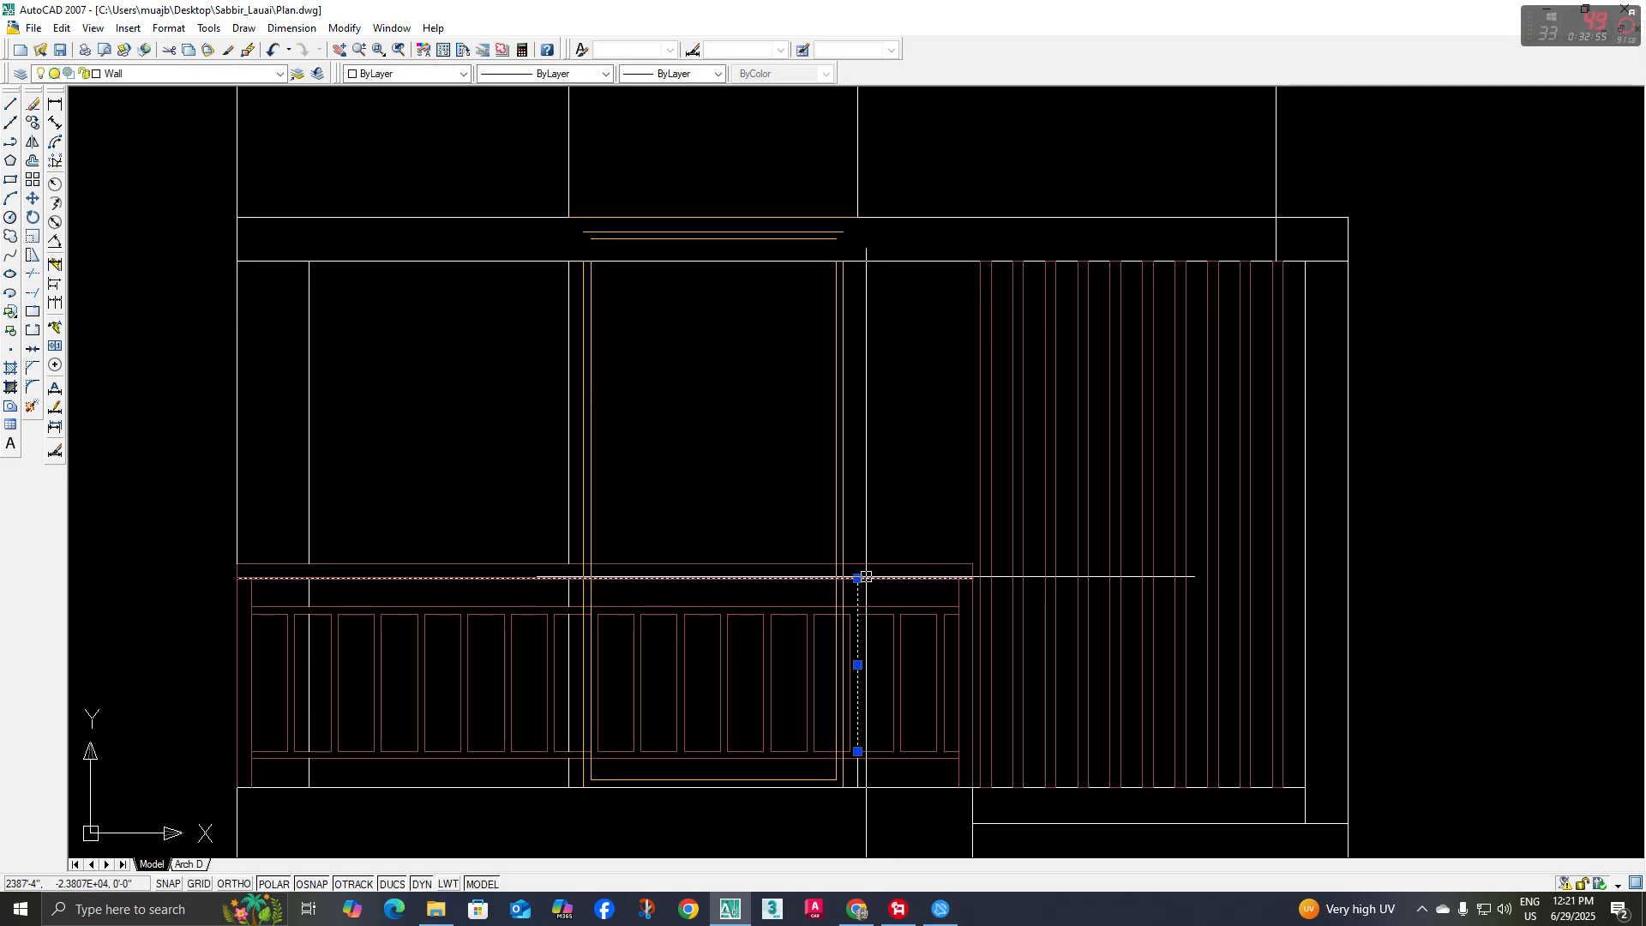
pyautogui.click(857, 579)
pyautogui.click(857, 261)
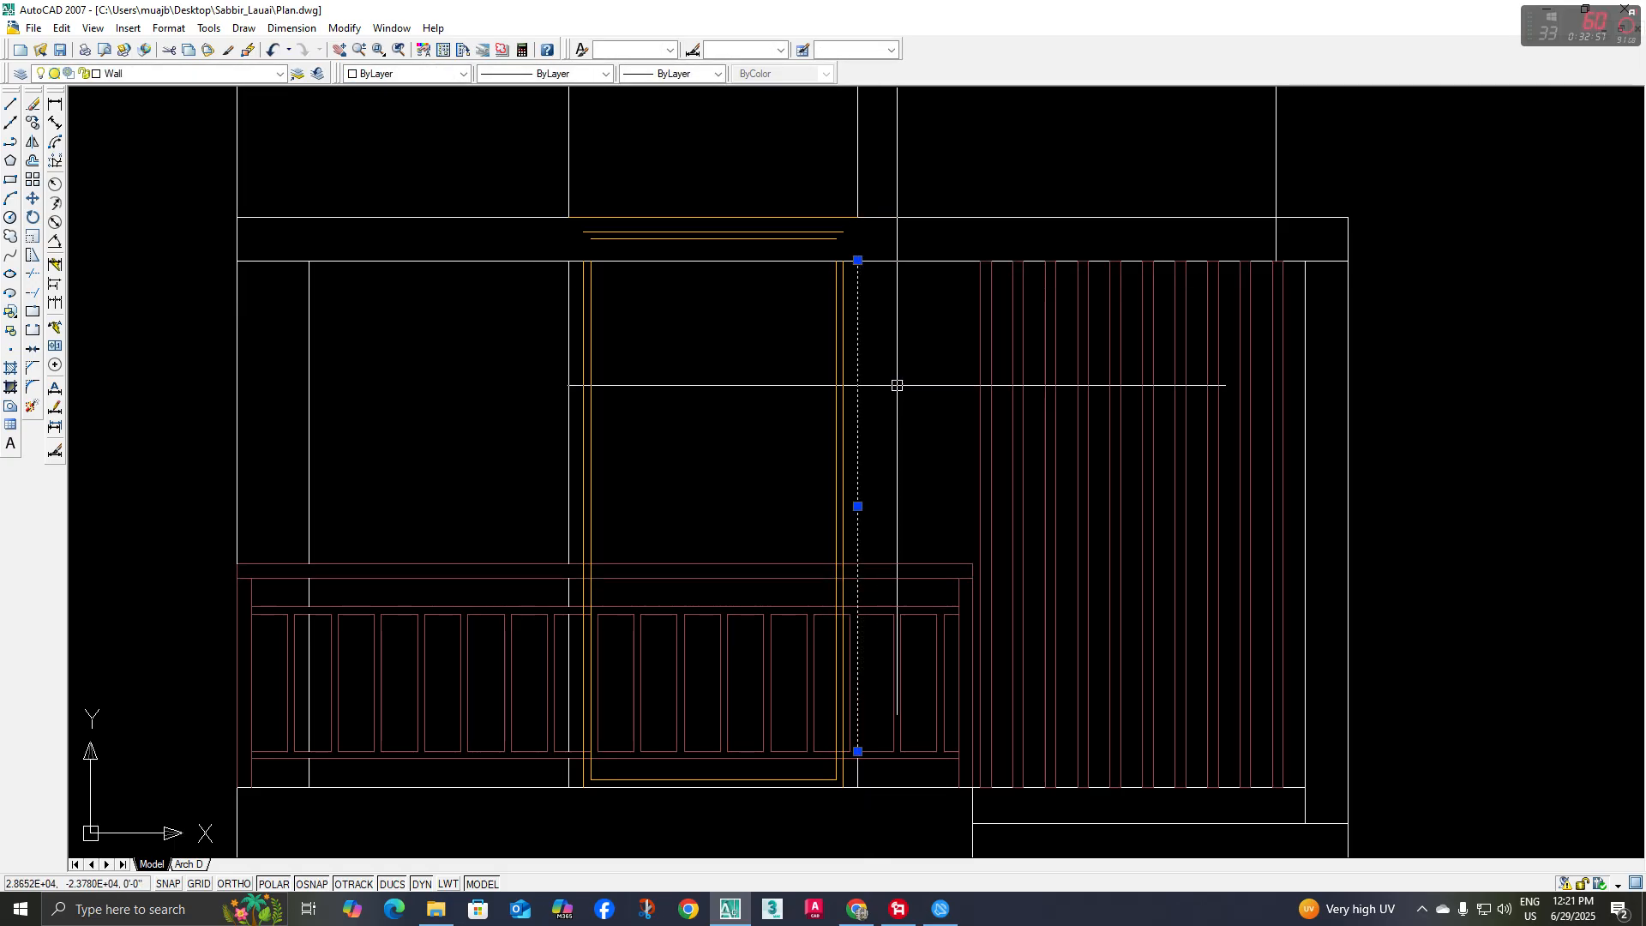
pyautogui.press('Escape')
# Trim the right wall line where it crosses the handrail and the railing's upper rail
pyautogui.write('tr')
pyautogui.press('Return')
pyautogui.scroll(4, 874, 566)
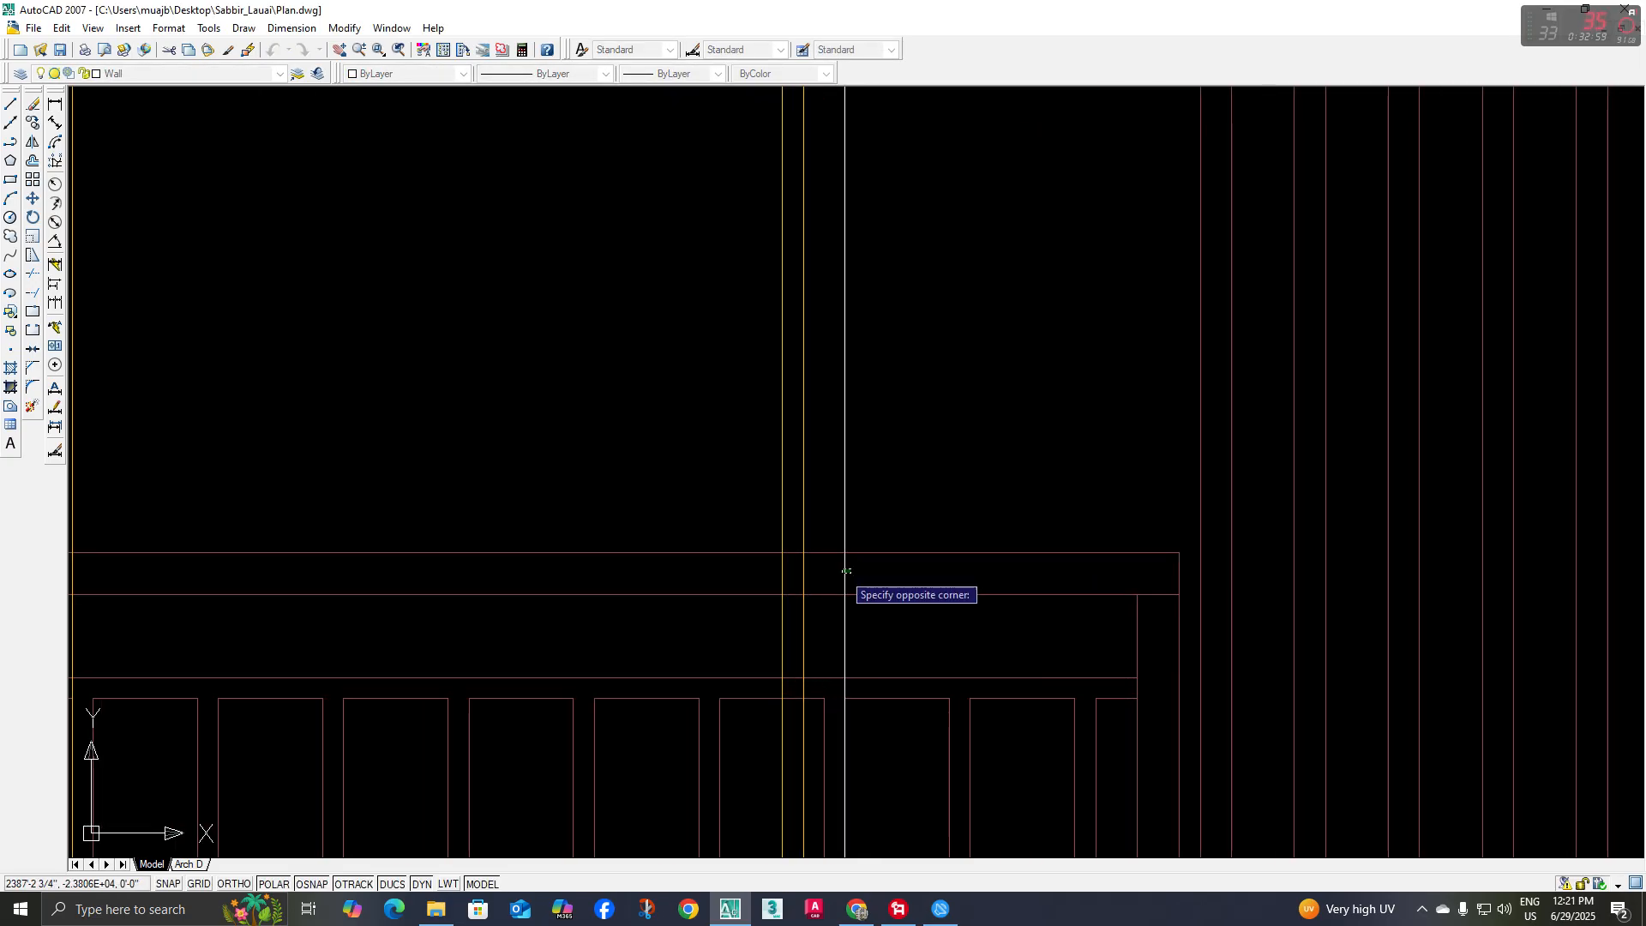
pyautogui.click(856, 602)
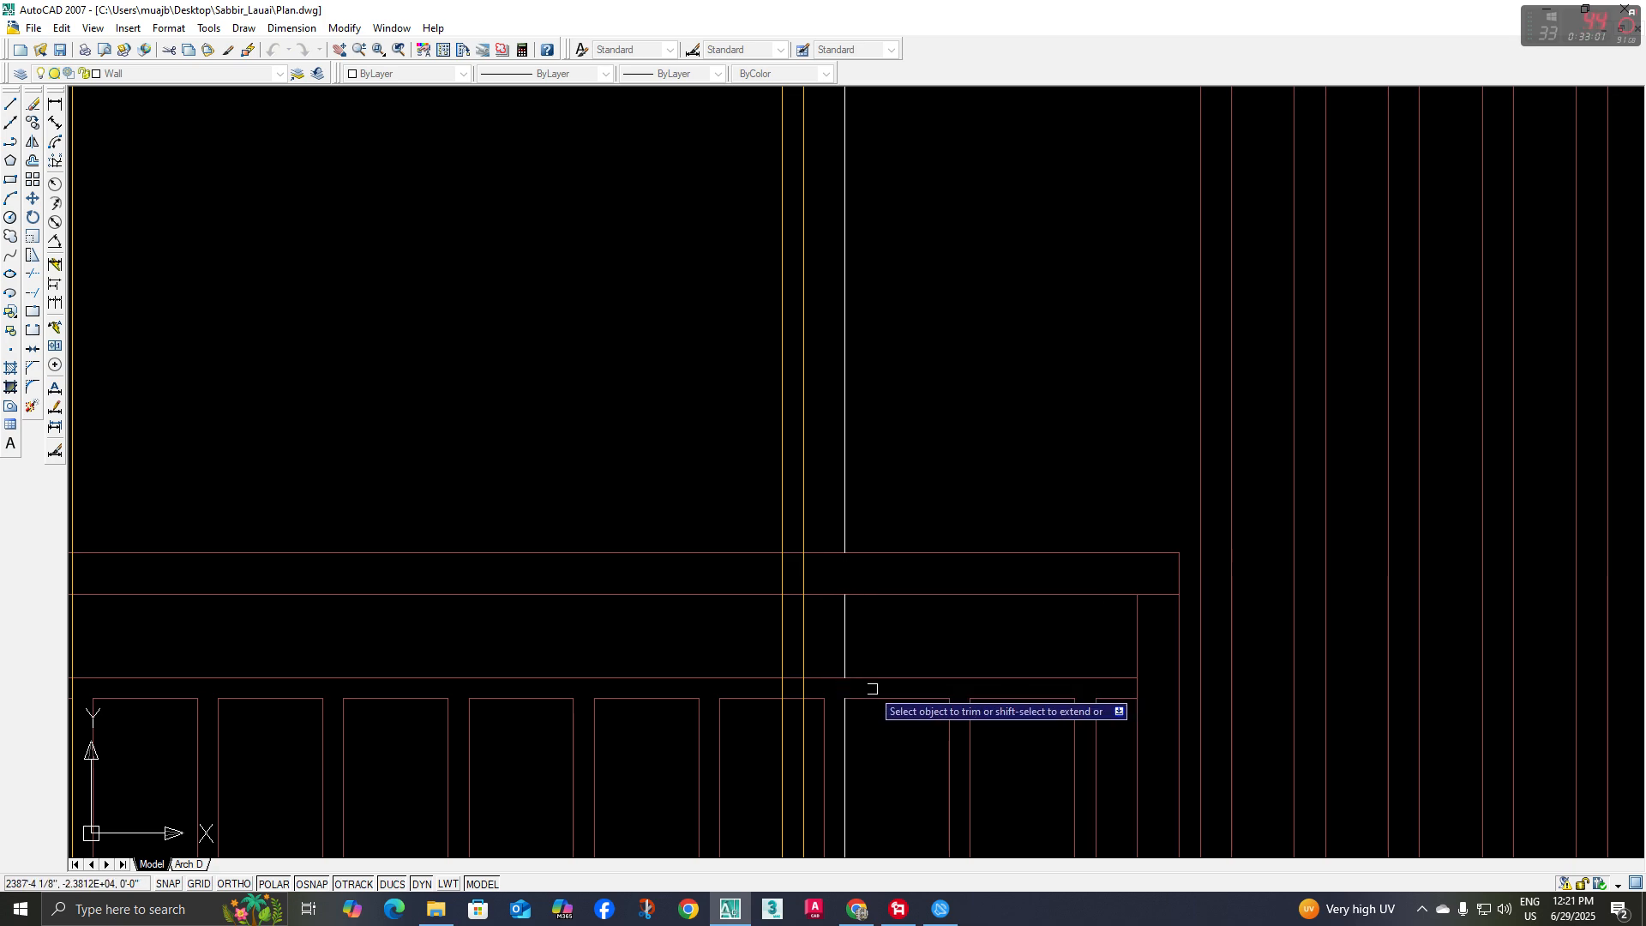
pyautogui.scroll(1, 872, 689)
pyautogui.press('Escape')
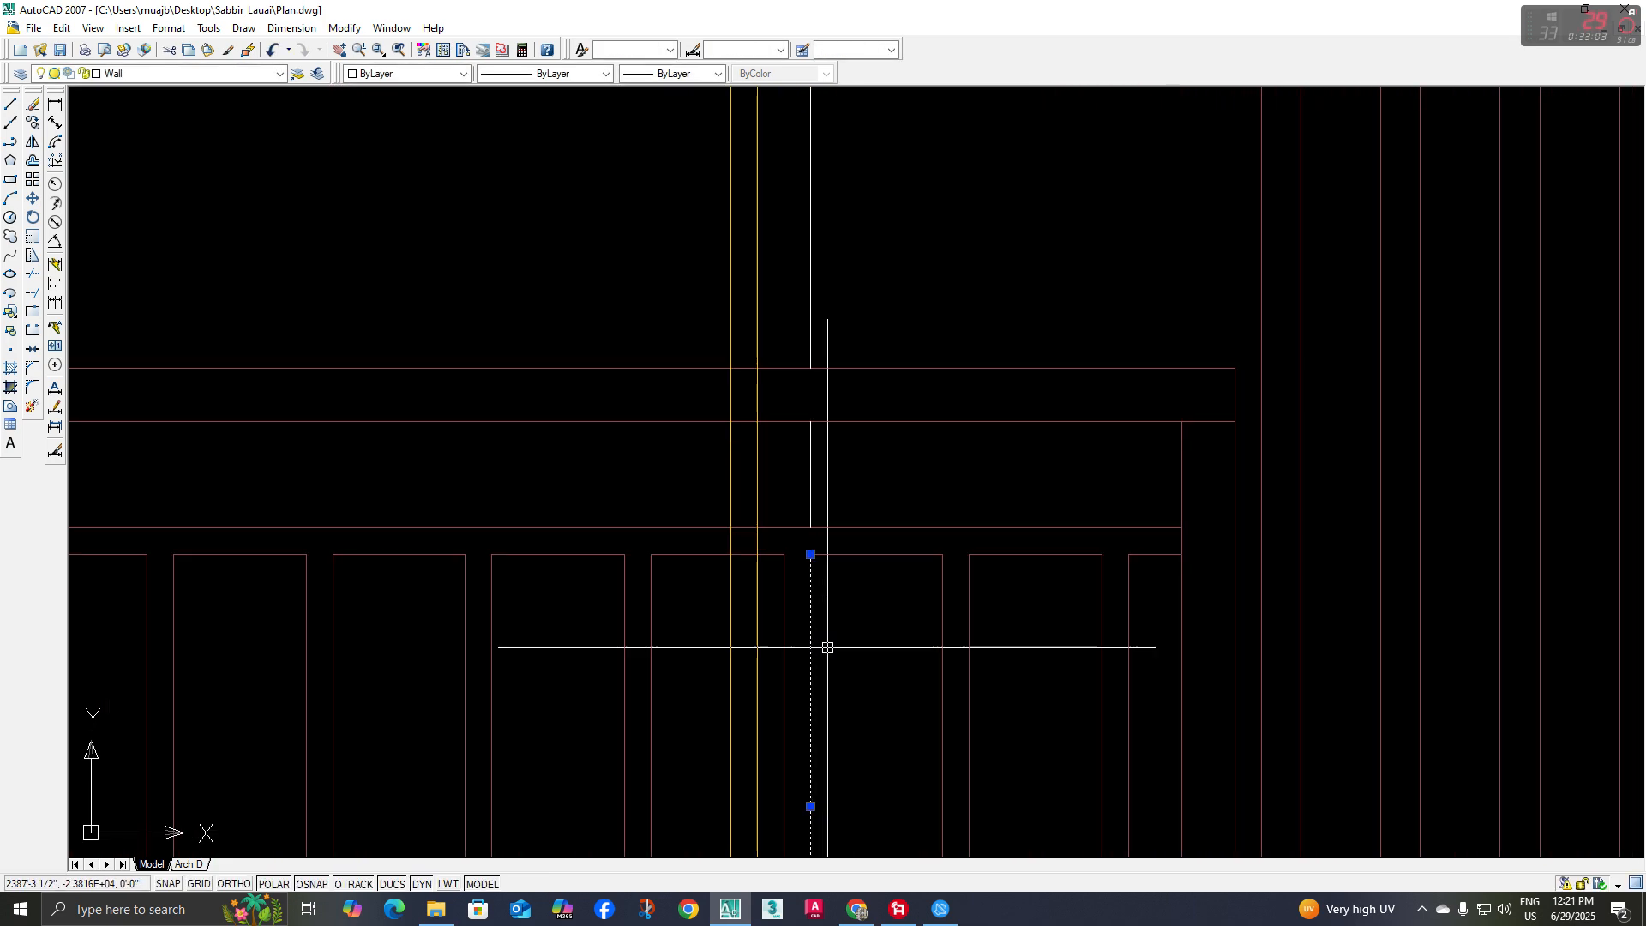
pyautogui.press('Escape')
pyautogui.scroll(-2, 827, 630)
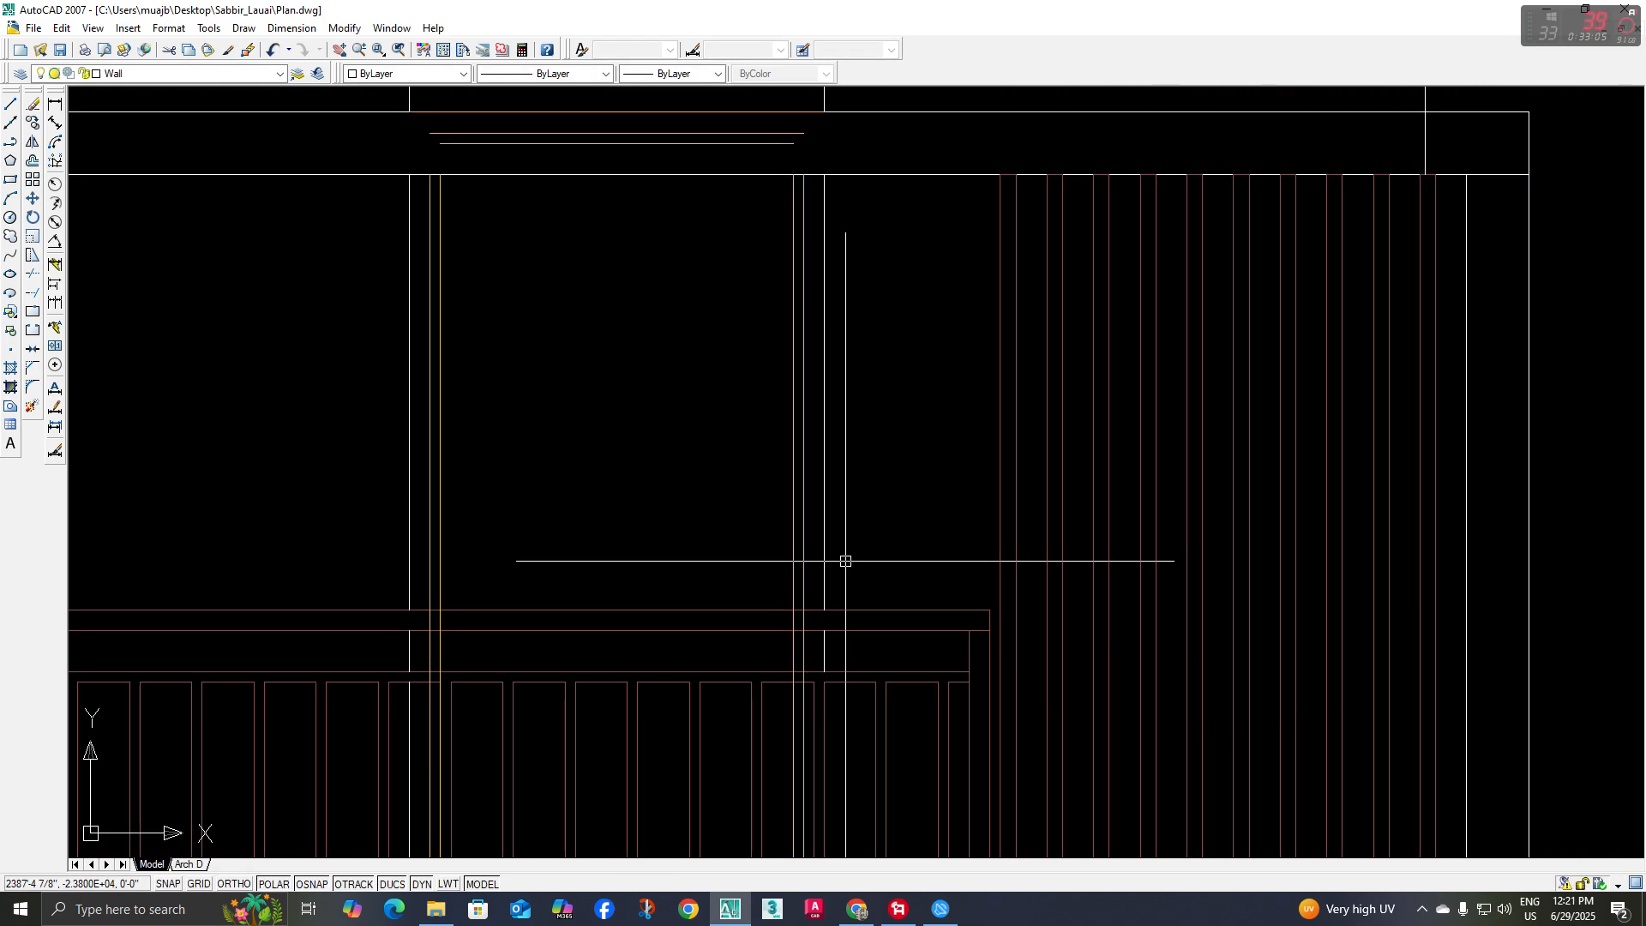
# Delete the leftover horizontal door lines within the roof band and along its upper edge
pyautogui.moveTo(798, 615); pyautogui.dragTo(805, 653, button='middle')
pyautogui.moveTo(710, 453); pyautogui.dragTo(715, 579, button='middle')
pyautogui.moveTo(717, 444); pyautogui.dragTo(703, 565, button='middle')
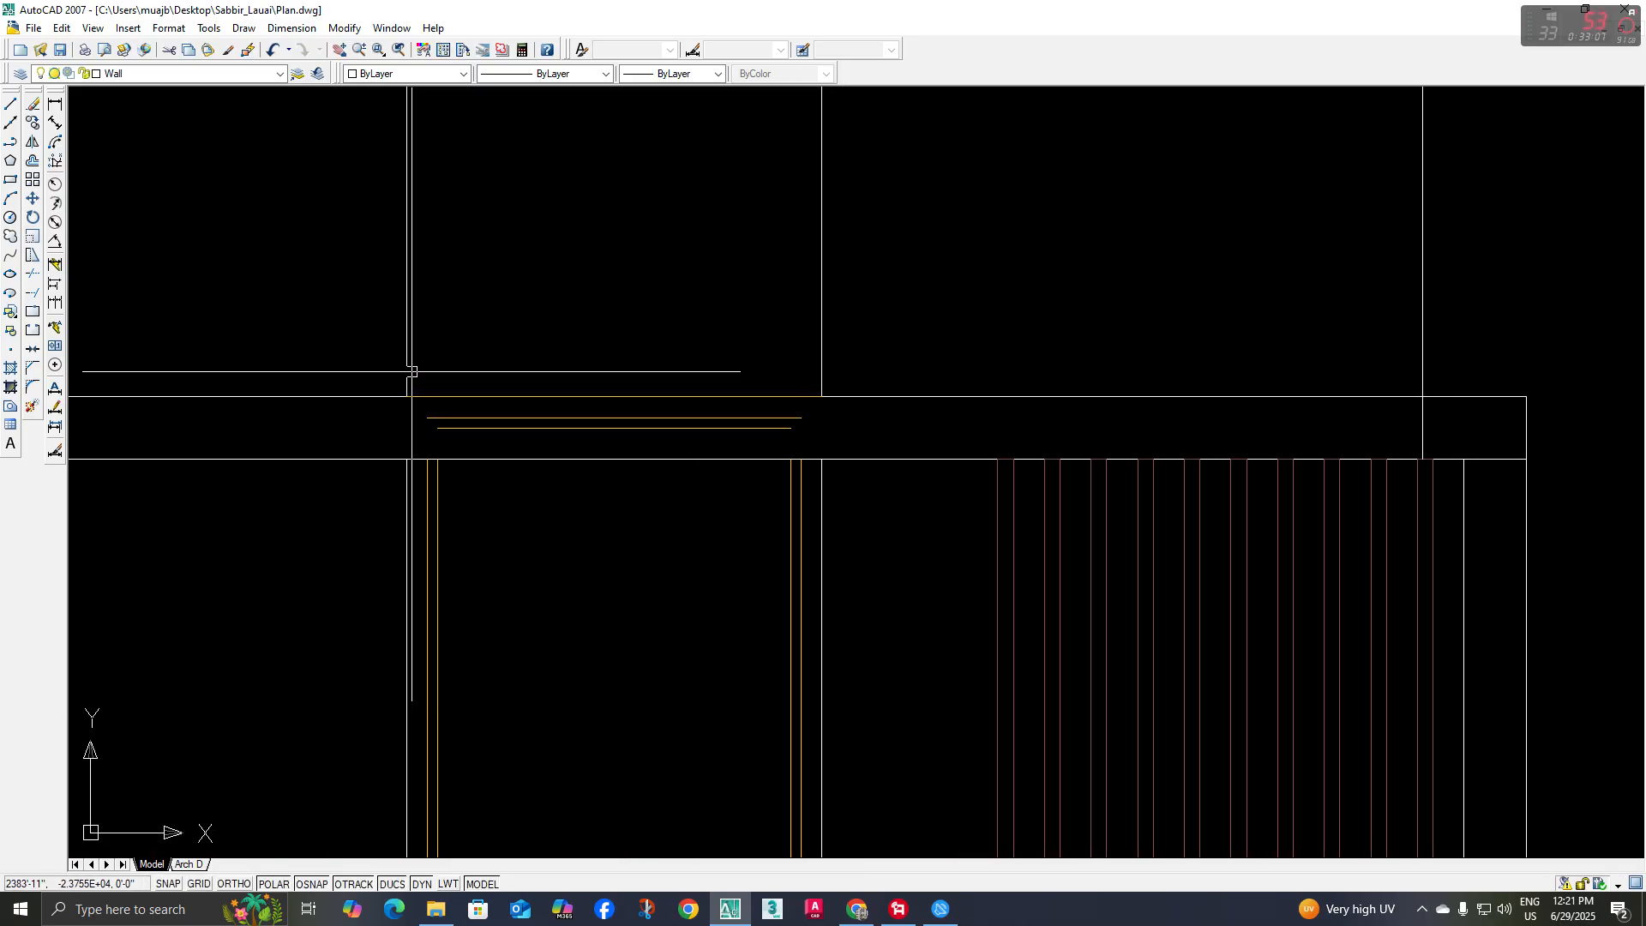
pyautogui.click(369, 361)
pyautogui.click(860, 447)
pyautogui.moveTo(861, 444); pyautogui.dragTo(849, 446, button='middle')
pyautogui.press('Delete')
# Trim the door frame's two left vertical lines where they cross the terrace handrail and the railing's upper rail
pyautogui.moveTo(690, 496); pyautogui.dragTo(689, 421, button='middle')
pyautogui.scroll(-2, 610, 485)
pyautogui.moveTo(610, 485); pyautogui.dragTo(614, 427, button='middle')
pyautogui.write('tr')
pyautogui.press('Return')
pyautogui.press('Return')
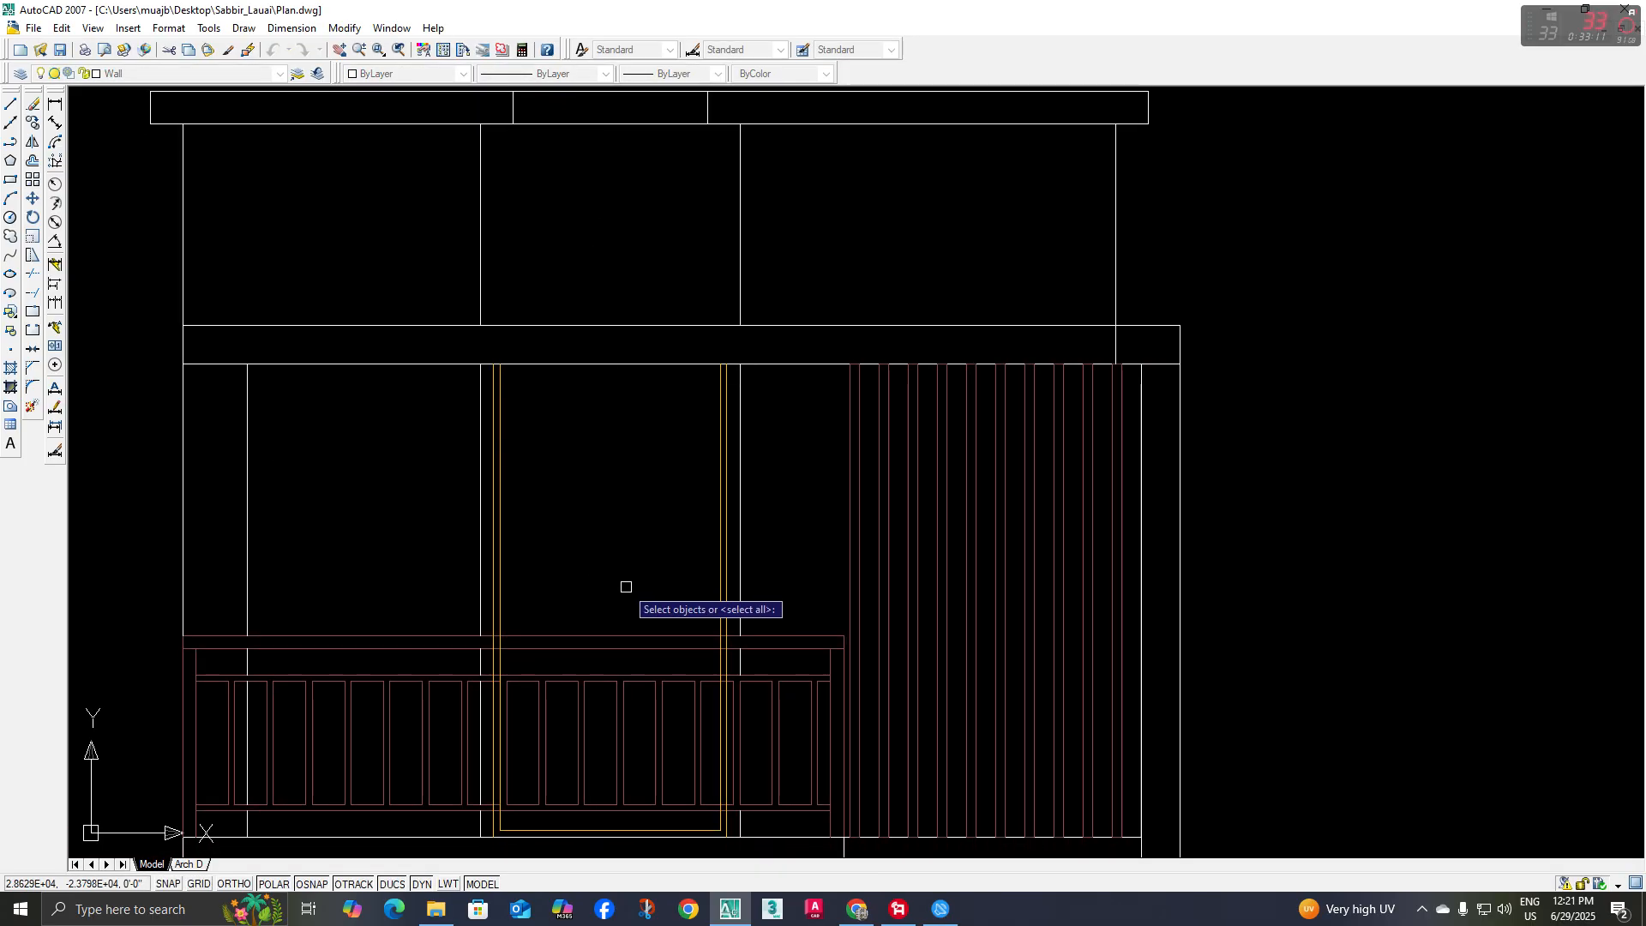
pyautogui.scroll(4, 737, 645)
pyautogui.moveTo(383, 626); pyautogui.dragTo(981, 606, button='middle')
pyautogui.scroll(3, 654, 612)
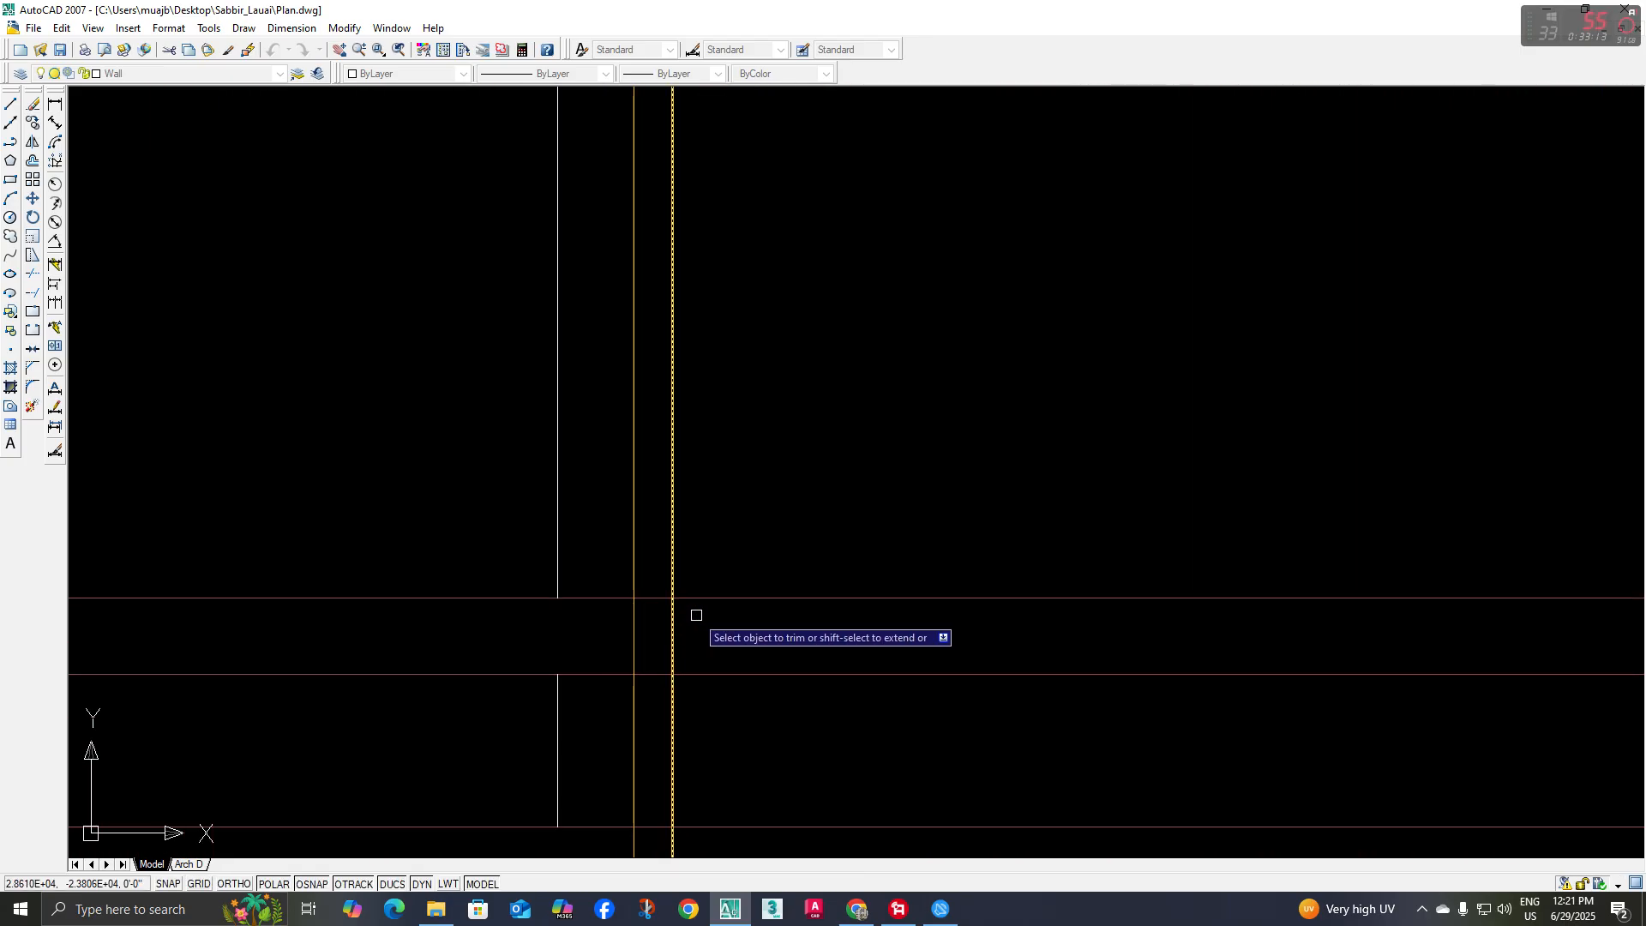
pyautogui.scroll(-4, 606, 632)
pyautogui.scroll(4, 621, 577)
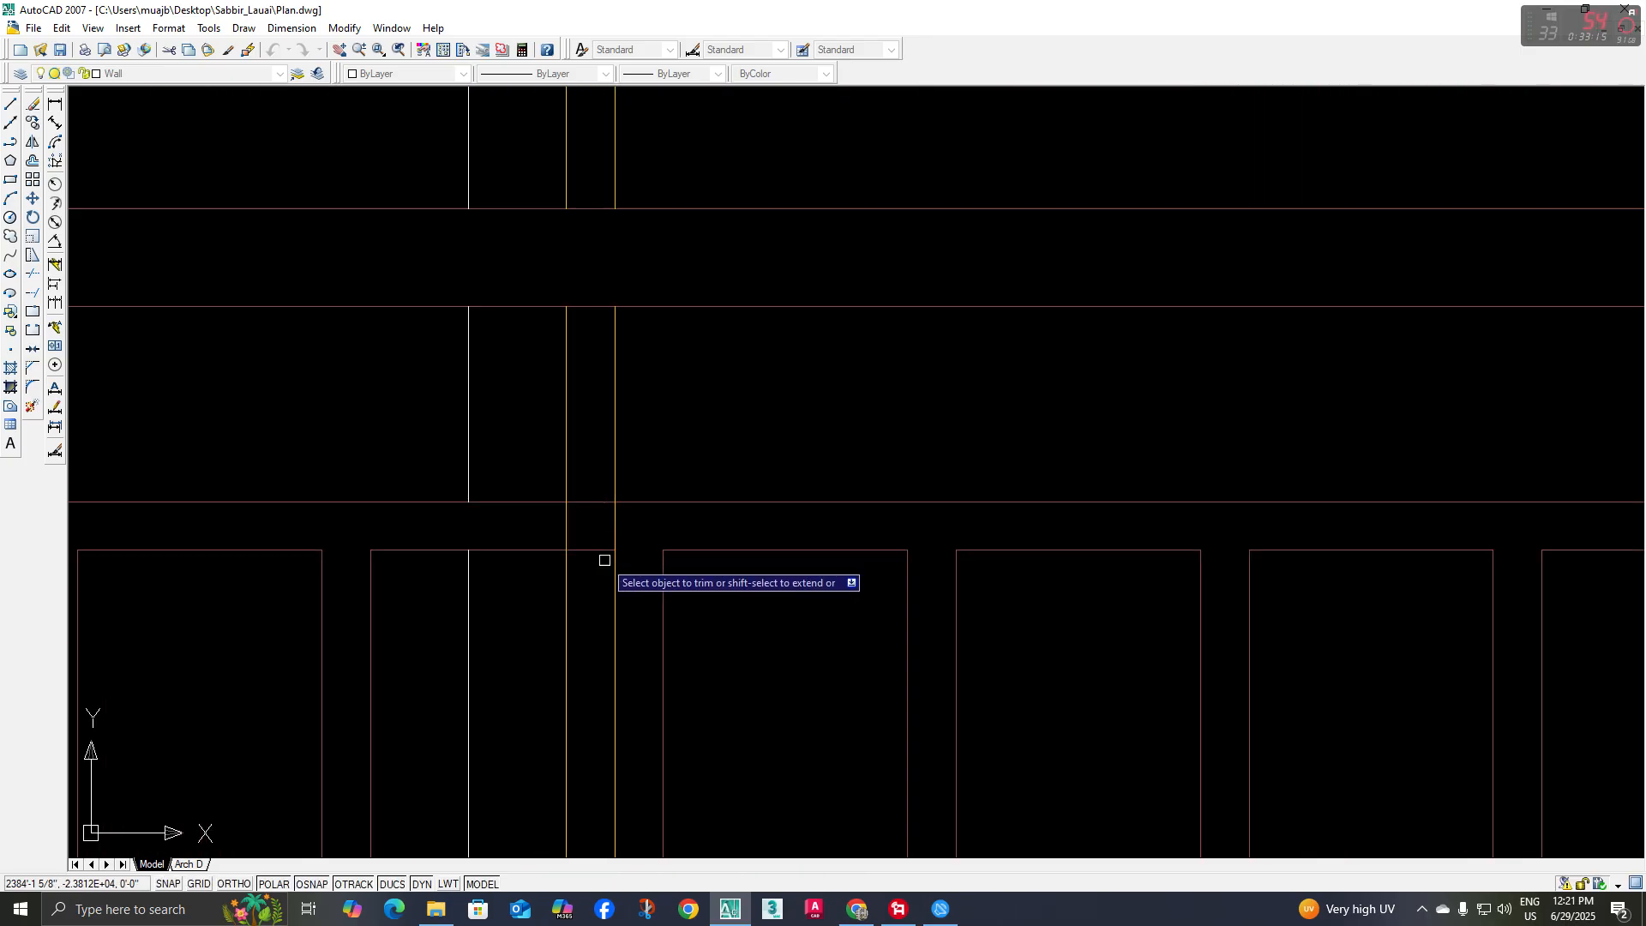
# Trim the door frame's two right vertical lines where they cross the handrail and the railing's upper rail
pyautogui.scroll(-2, 897, 563)
pyautogui.moveTo(898, 562); pyautogui.dragTo(646, 563, button='middle')
pyautogui.moveTo(1190, 541); pyautogui.dragTo(736, 539, button='middle')
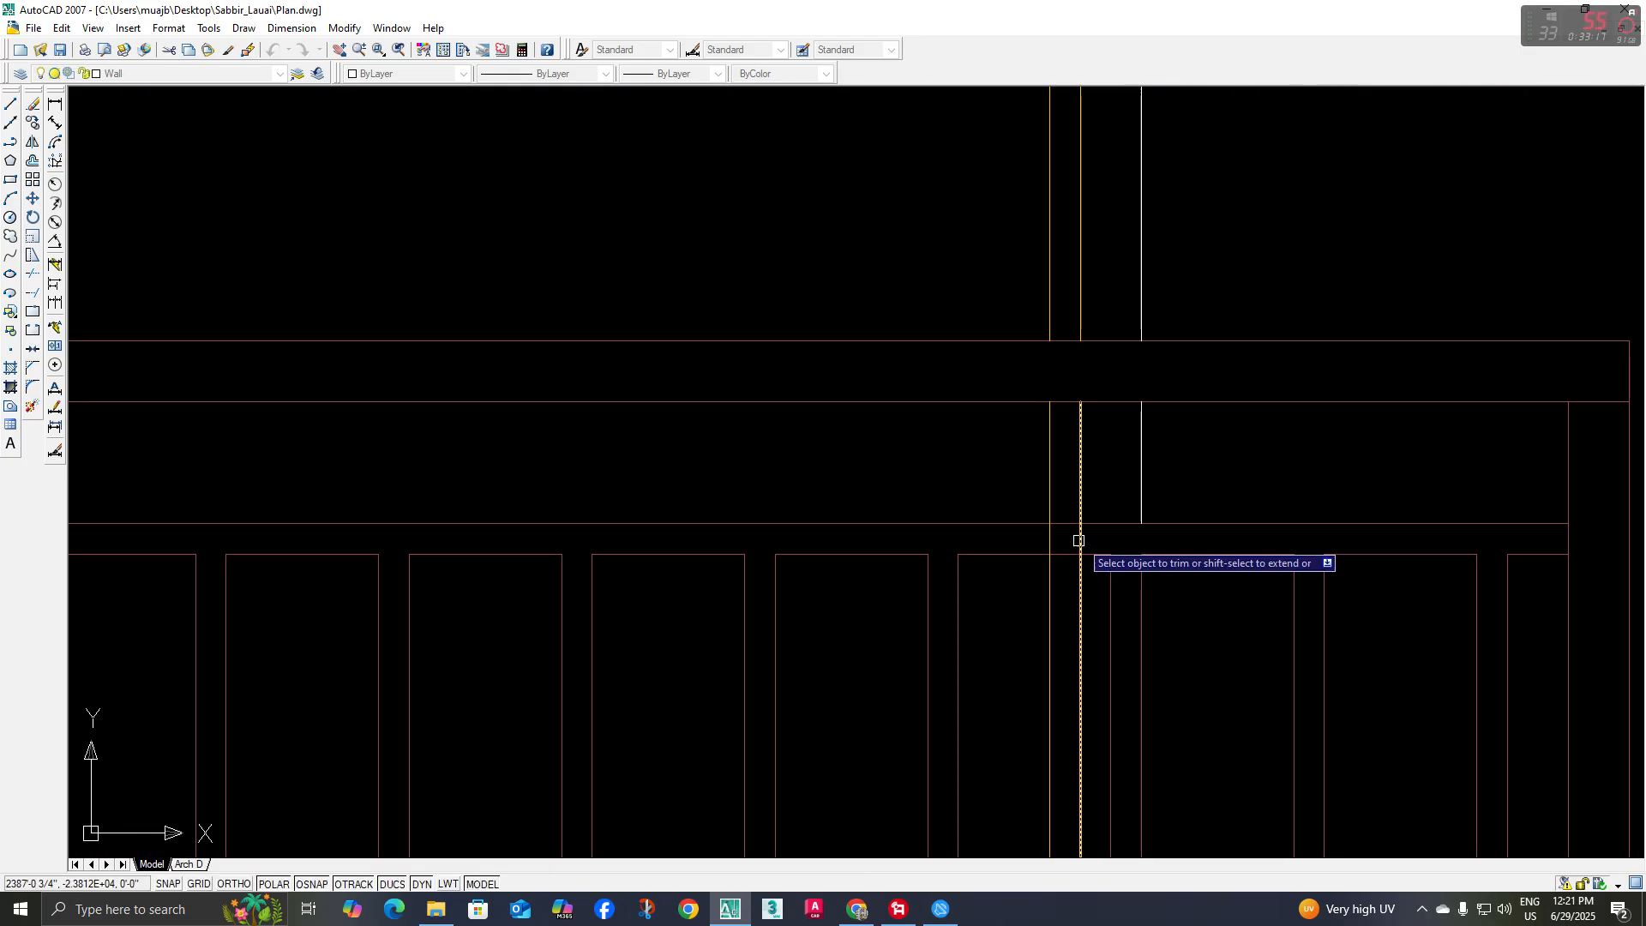
pyautogui.scroll(3, 1100, 538)
pyautogui.click(1124, 531)
pyautogui.click(942, 532)
# Trim the door frame's vertical lines on both sides where they cross the railing's lower rail
pyautogui.scroll(-8, 954, 591)
pyautogui.moveTo(963, 603); pyautogui.dragTo(953, 478, button='middle')
pyautogui.scroll(3, 965, 645)
pyautogui.click(966, 651)
pyautogui.click(875, 654)
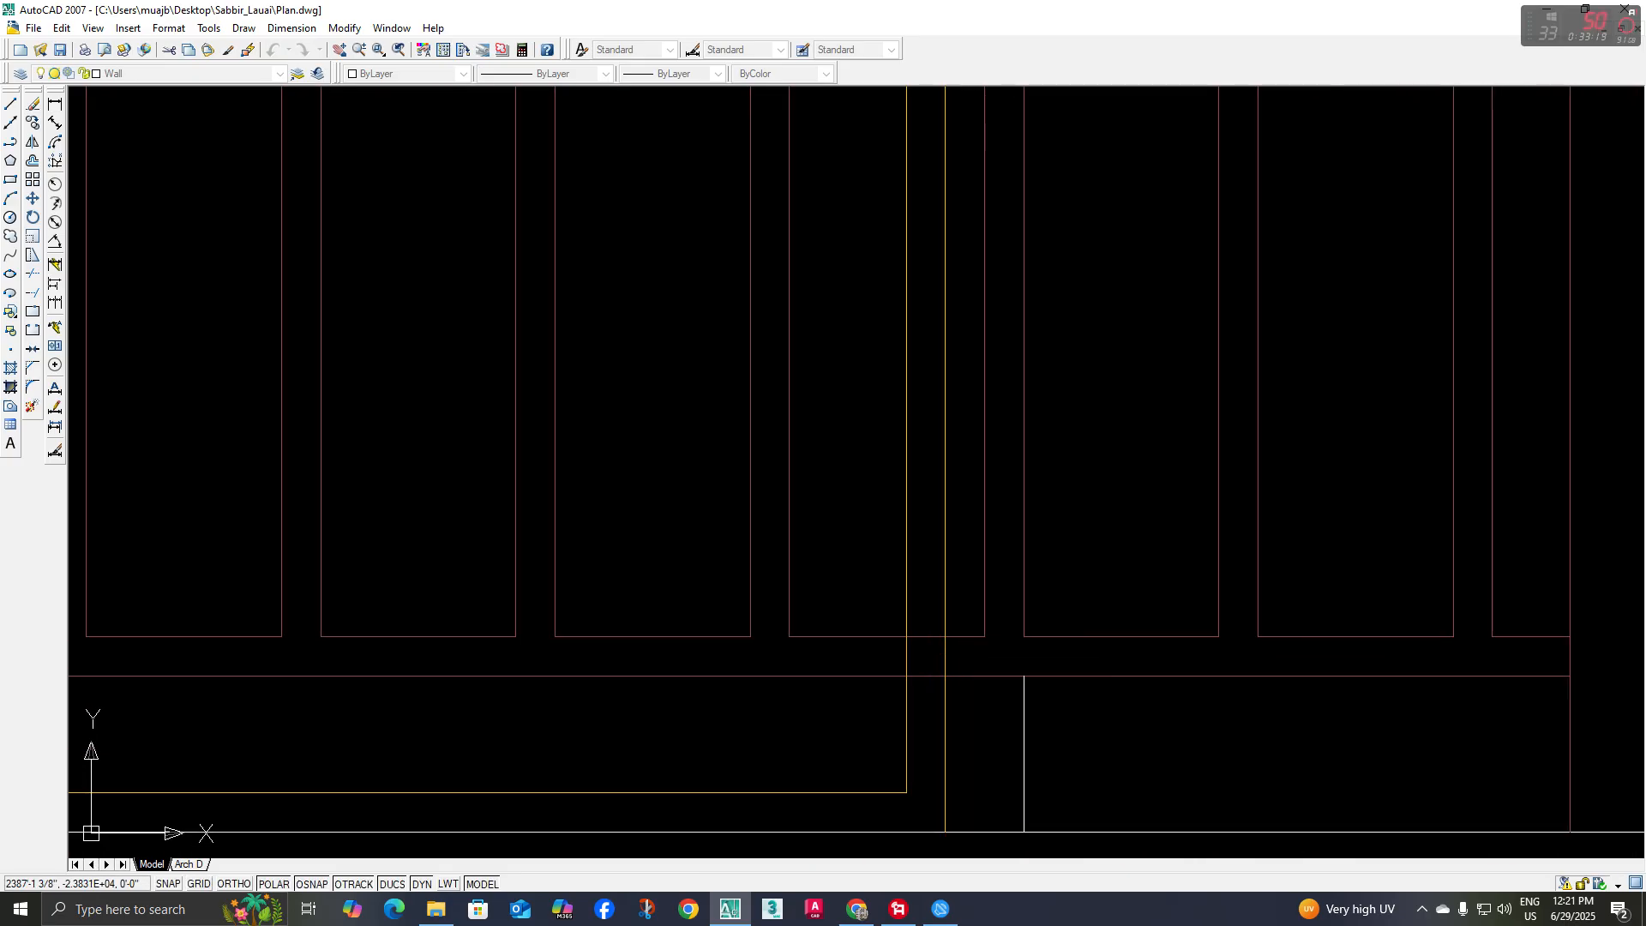
pyautogui.scroll(-1, 561, 654)
pyautogui.moveTo(577, 654); pyautogui.dragTo(1211, 631, button='middle')
pyautogui.scroll(3, 563, 635)
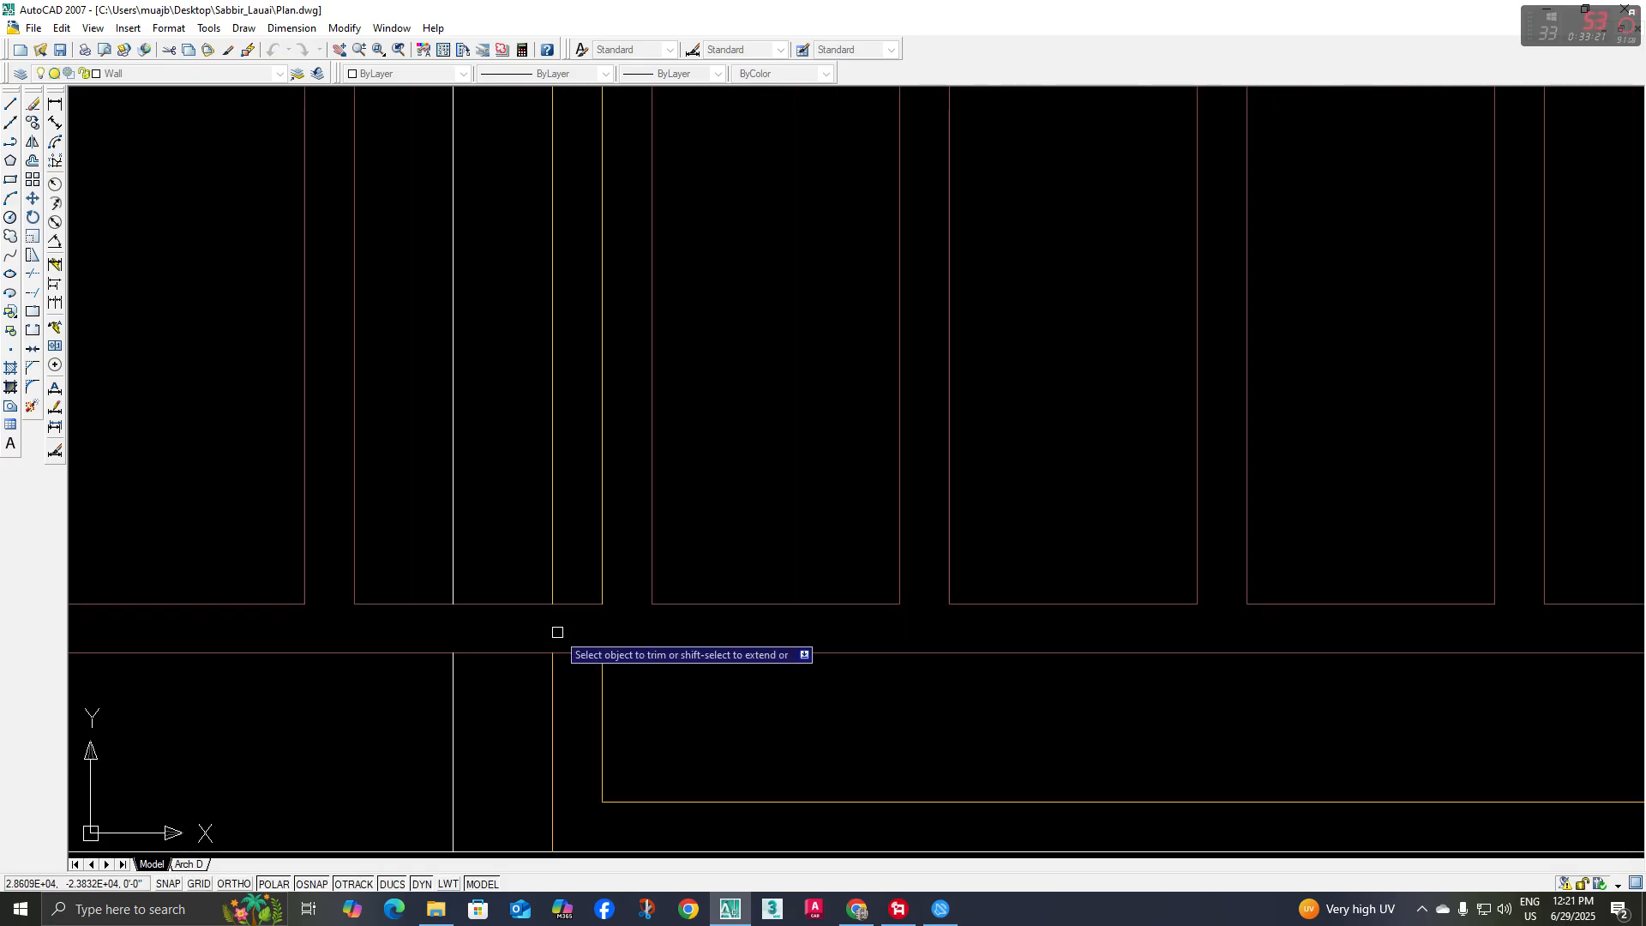
pyautogui.scroll(-6, 557, 632)
pyautogui.press('Escape')
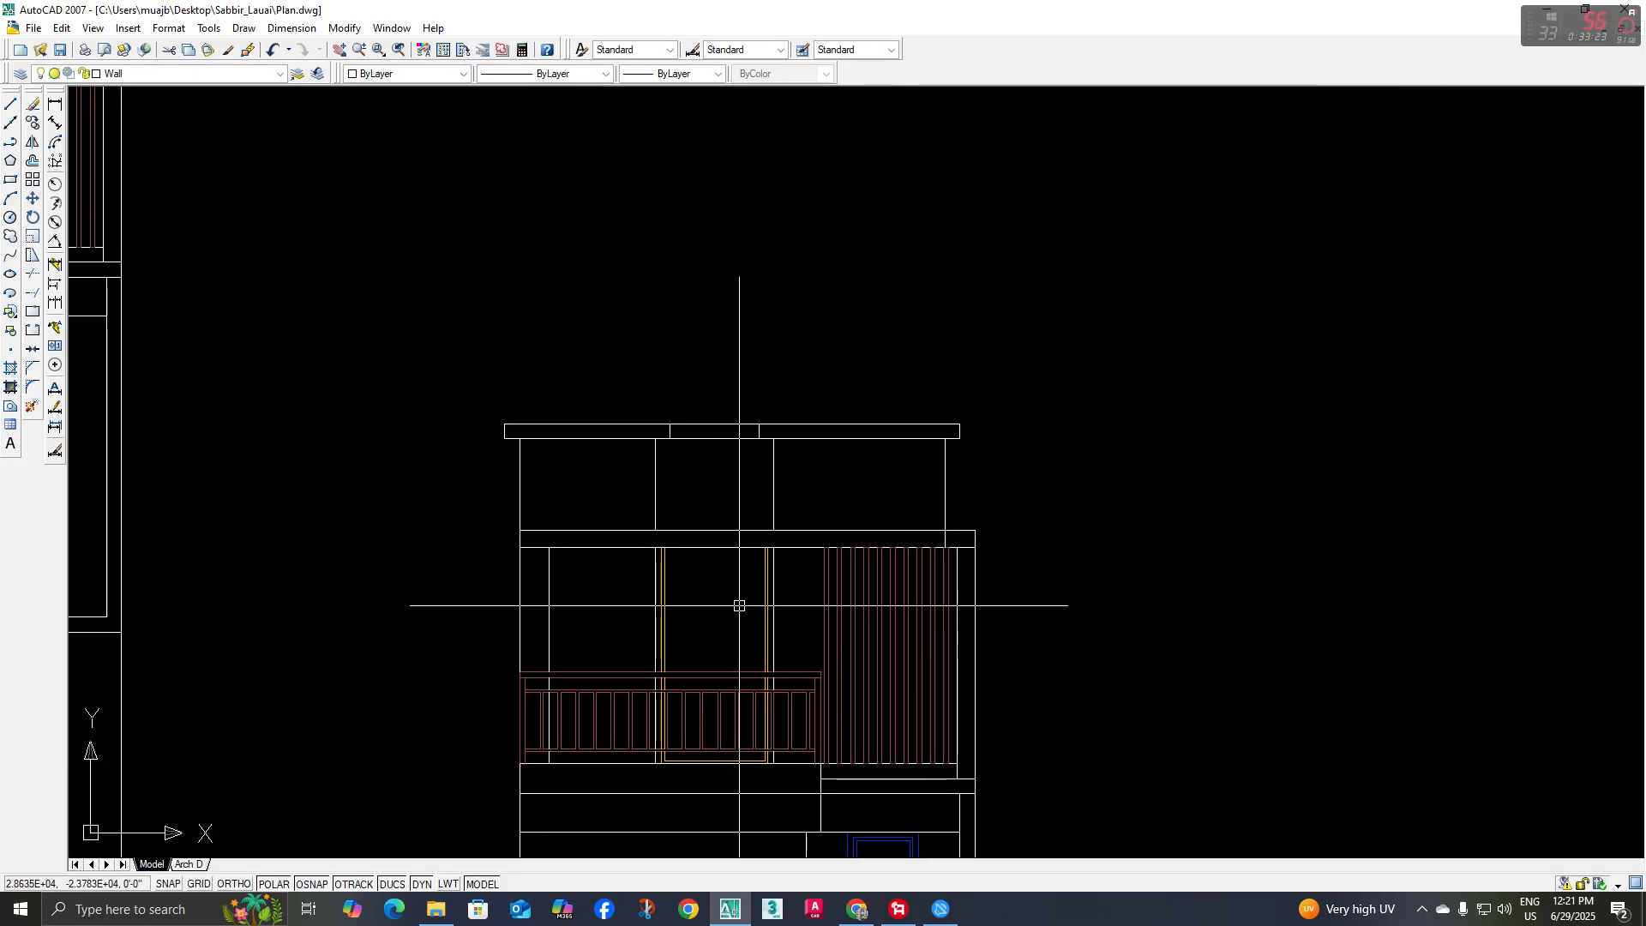
# Trim the set-back storey's right wall line where it runs through the roof band
pyautogui.scroll(-2, 729, 634)
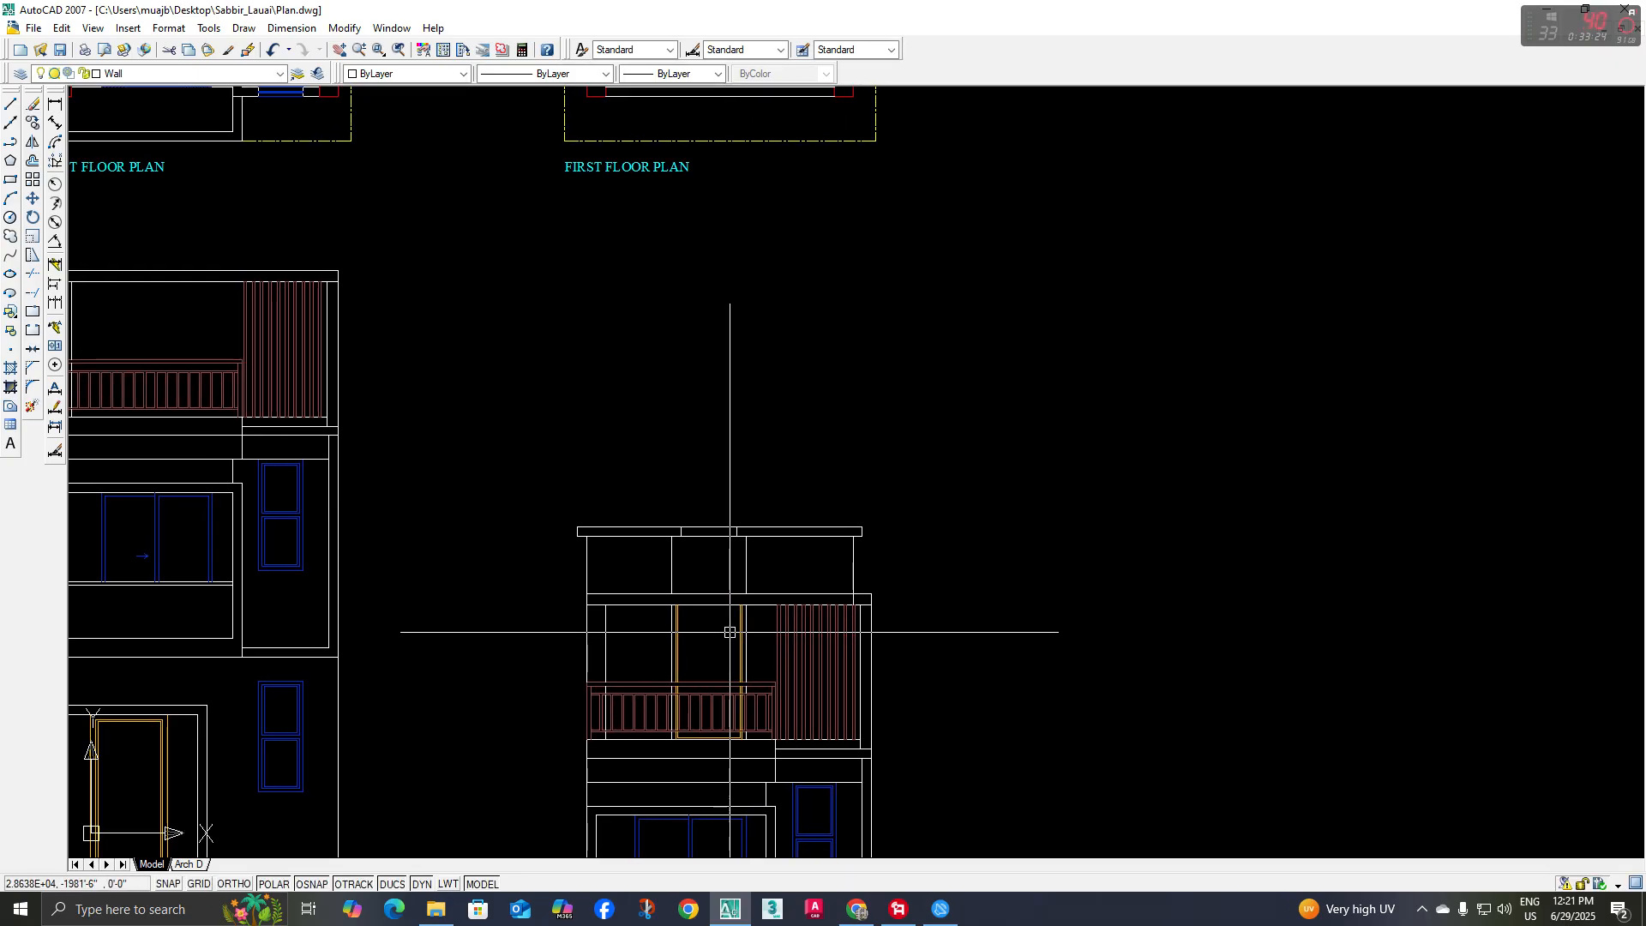
pyautogui.moveTo(730, 632); pyautogui.dragTo(710, 611, button='middle')
pyautogui.write('tr')
pyautogui.press('space')
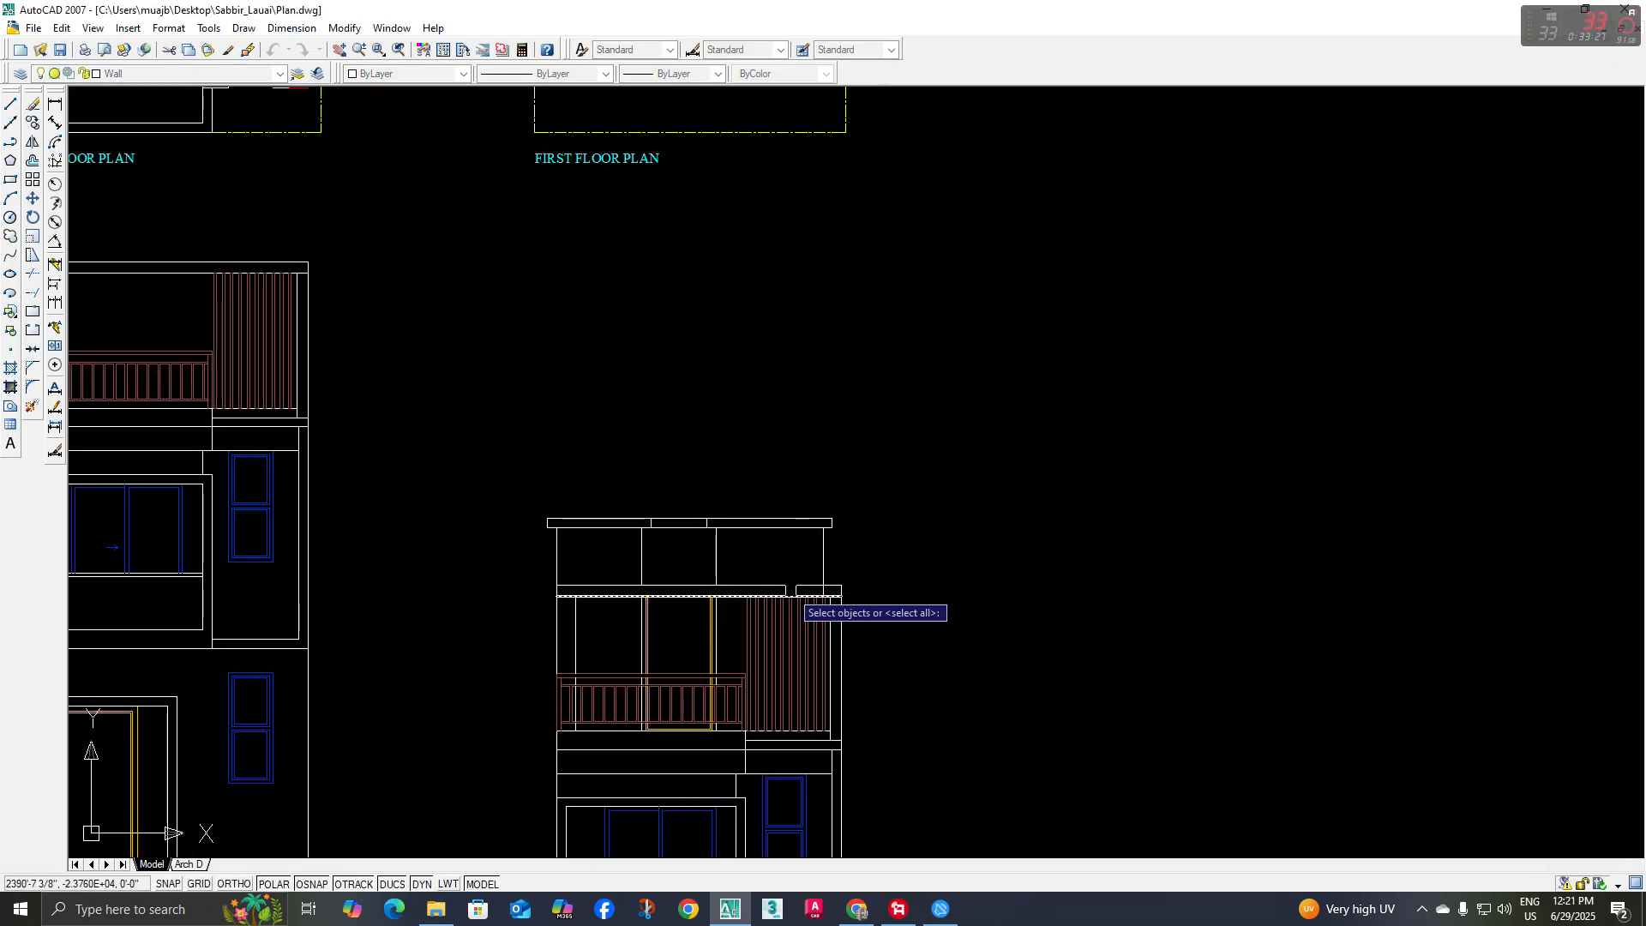
pyautogui.press('space')
pyautogui.scroll(6, 847, 589)
pyautogui.scroll(-6, 748, 573)
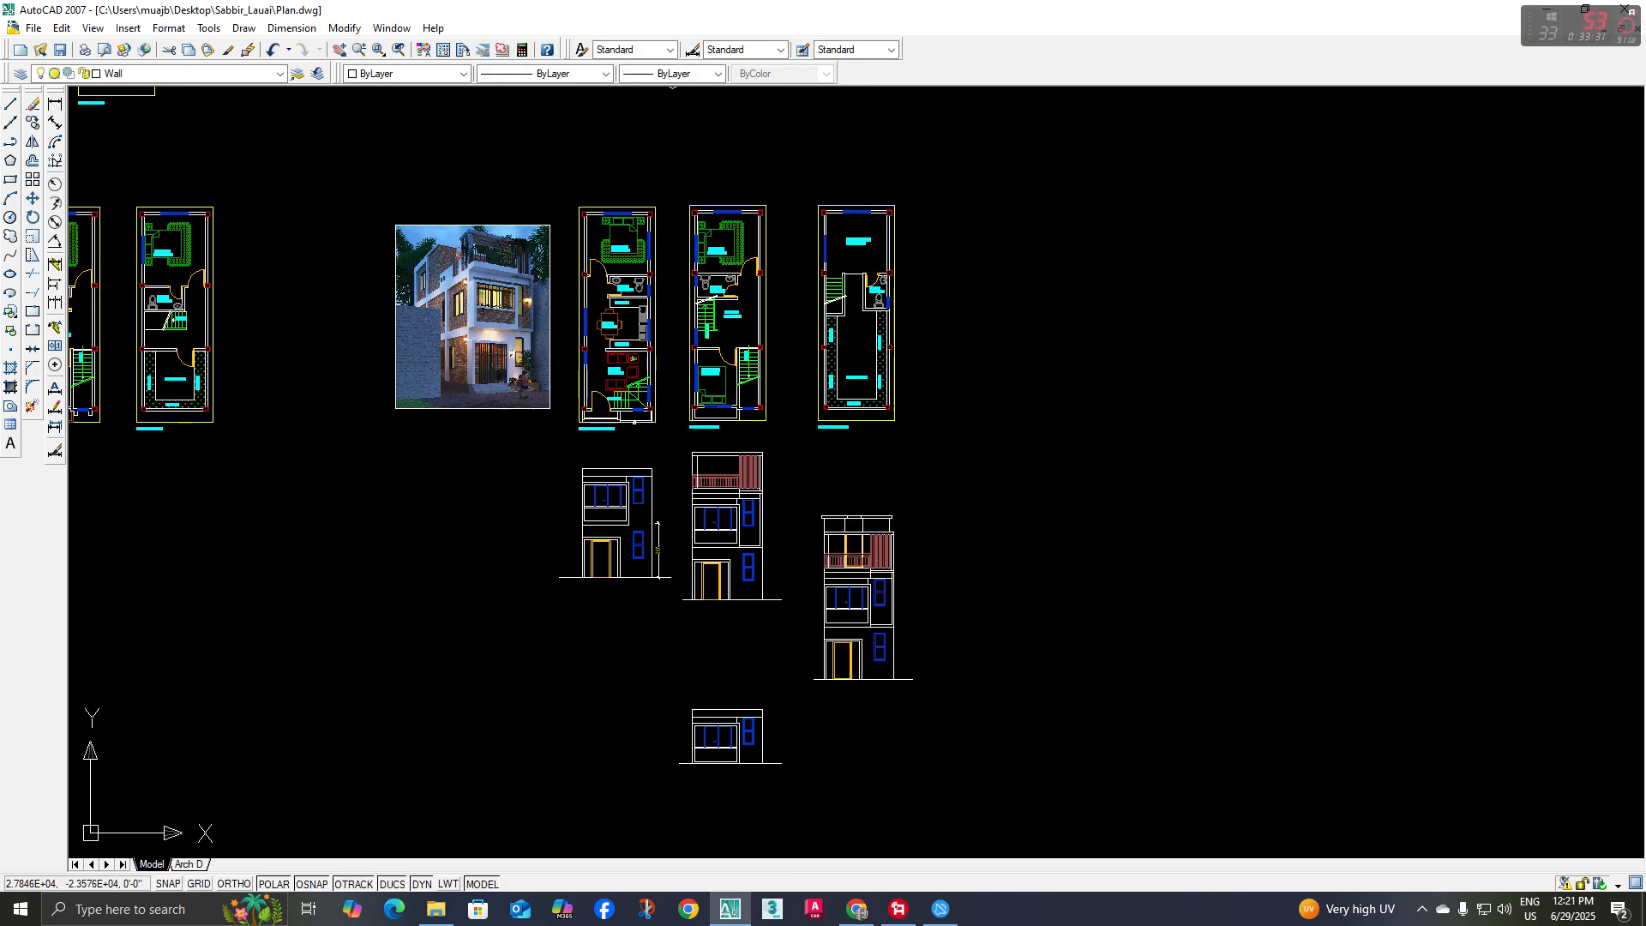
# Move the rendering image from beside the floor plans to the free space right of the three-storey elevation
pyautogui.click(459, 407)
pyautogui.moveTo(458, 415); pyautogui.dragTo(434, 402, button='middle')
pyautogui.write('m')
pyautogui.press('space')
pyautogui.click(458, 357)
pyautogui.scroll(3, 984, 600)
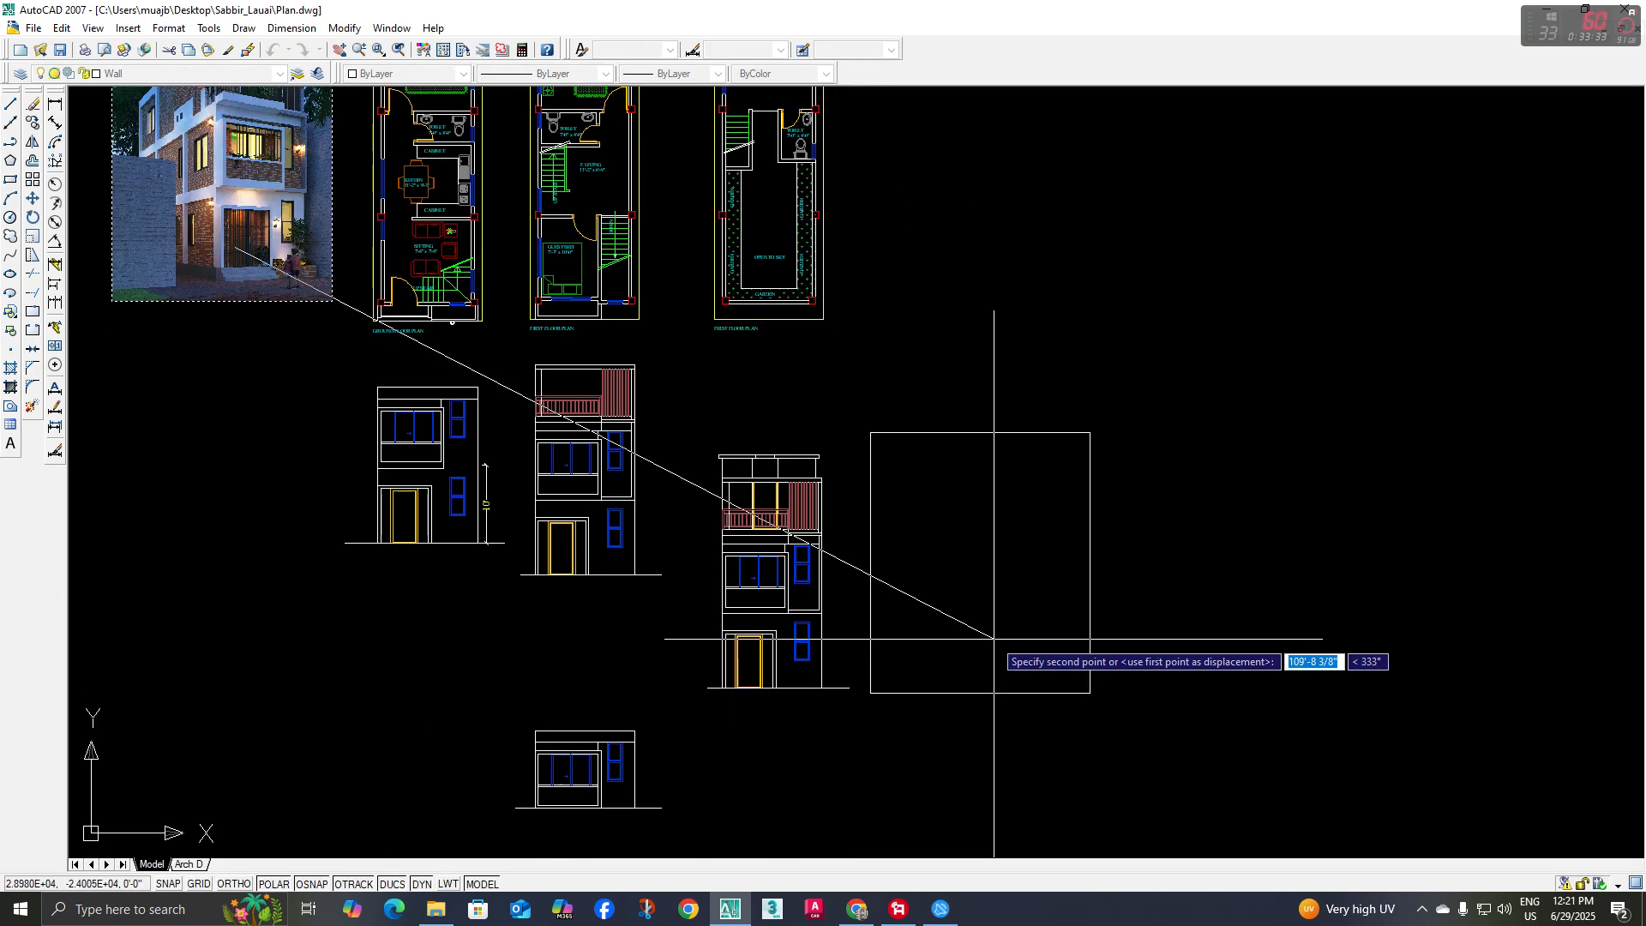
pyautogui.click(991, 637)
# Compare the rendering's terrace, pergola and set-back upper walls with the top storey of the front elevation
pyautogui.scroll(9, 938, 588)
pyautogui.scroll(-4, 939, 588)
pyautogui.moveTo(939, 588); pyautogui.dragTo(916, 579, button='middle')
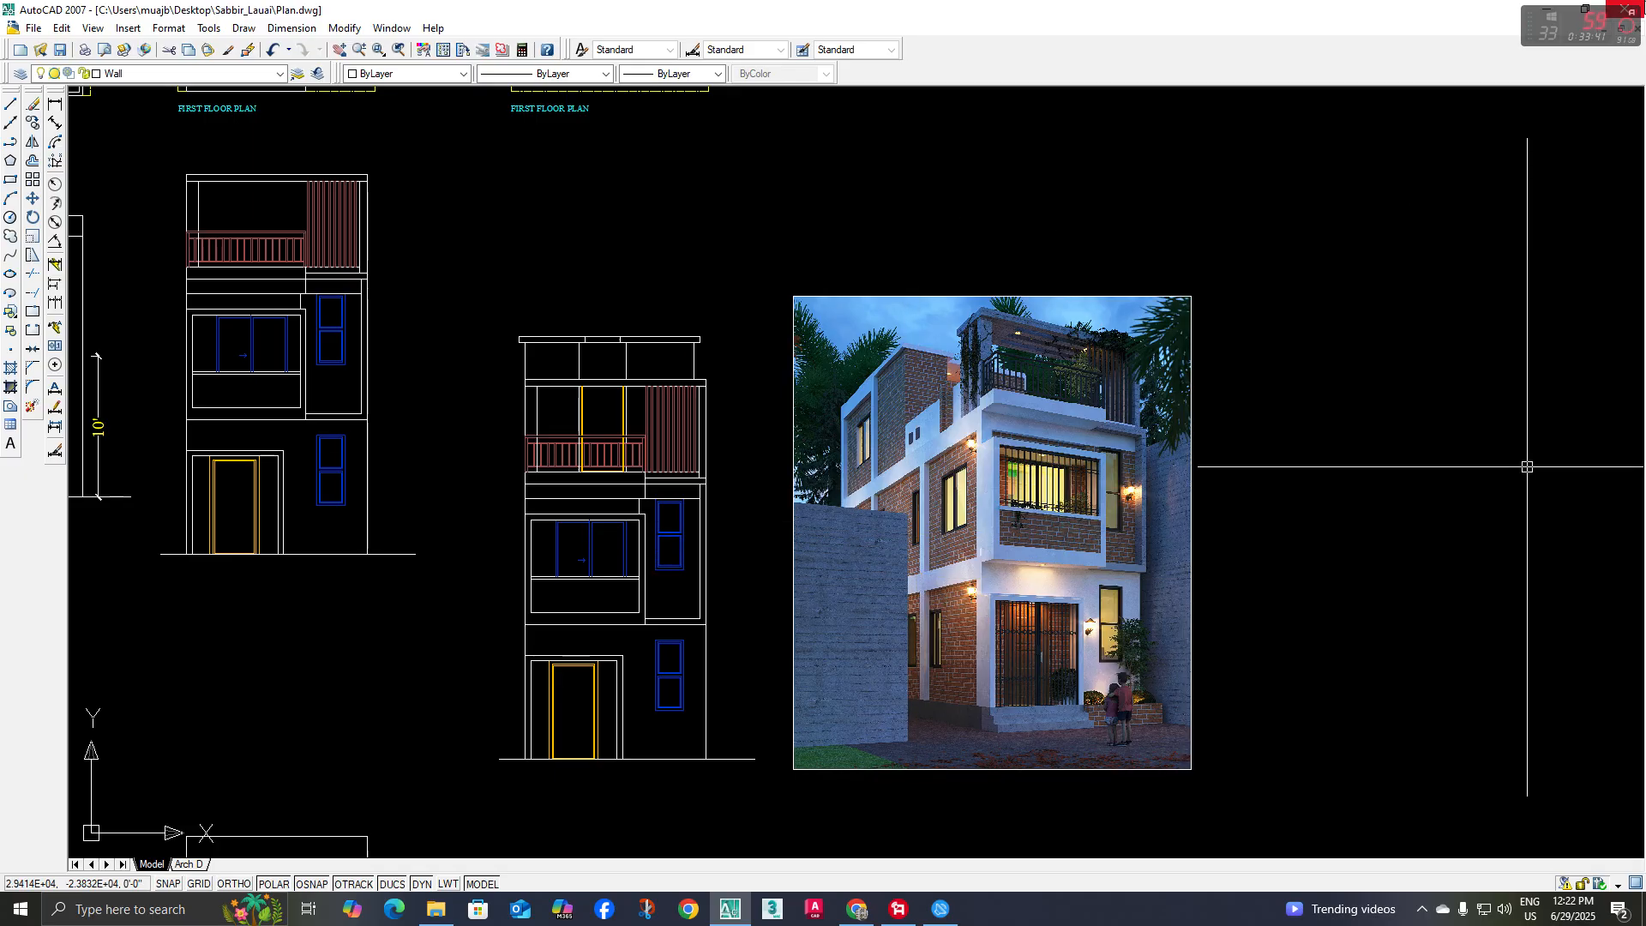
pyautogui.scroll(5, 1018, 358)
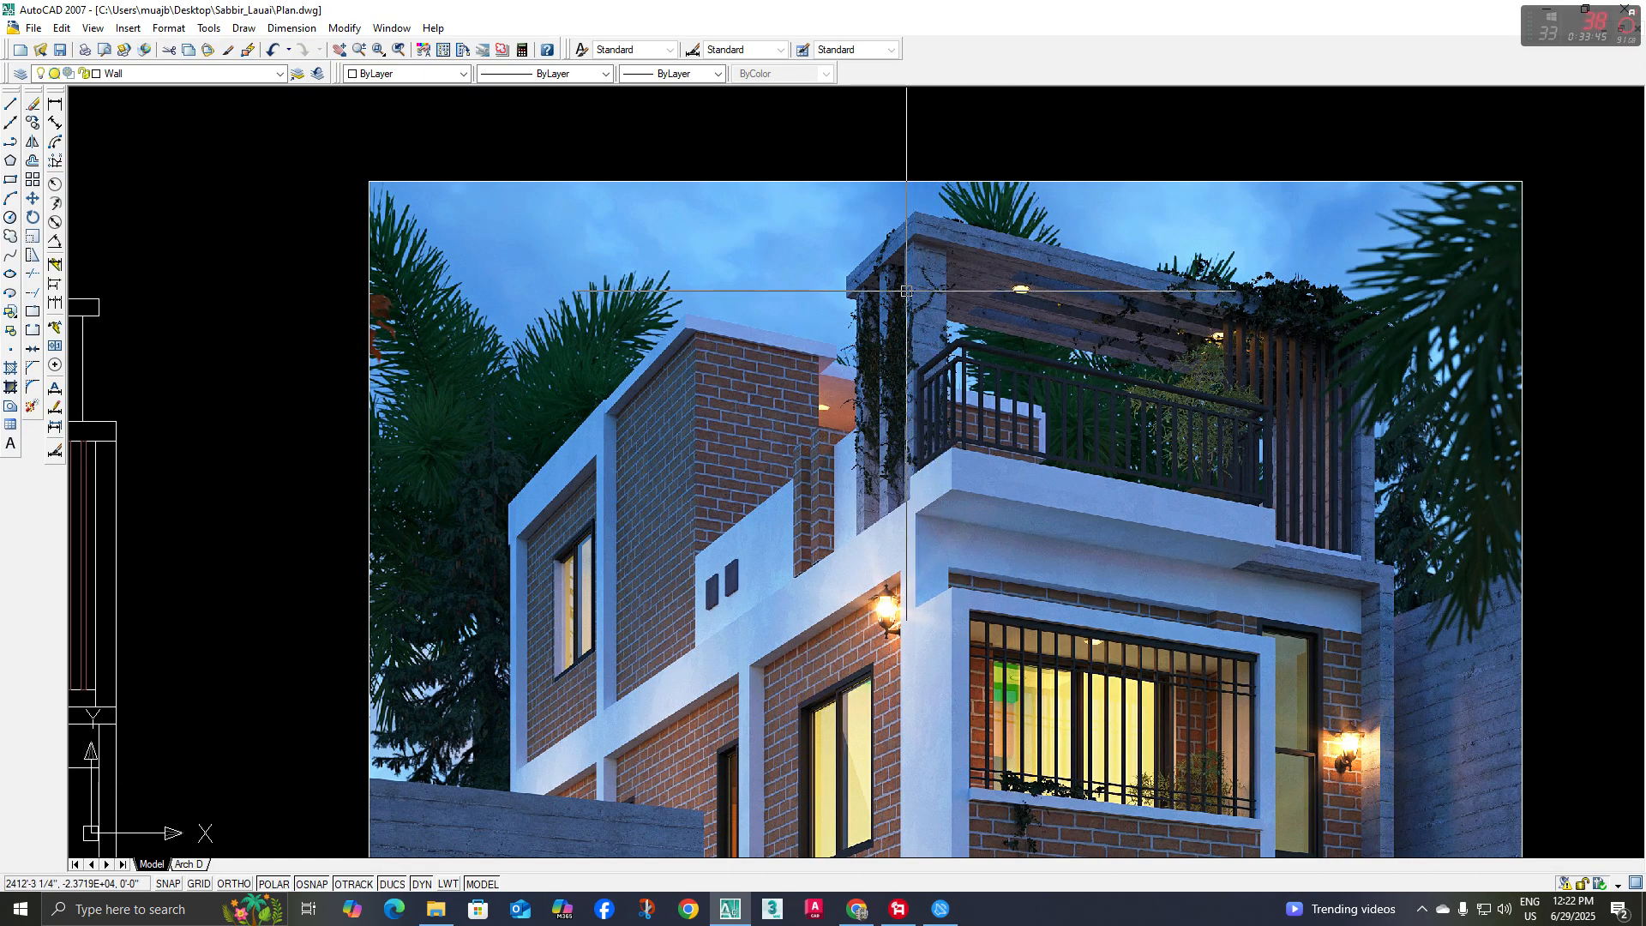
pyautogui.scroll(-2, 906, 291)
pyautogui.scroll(-4, 691, 563)
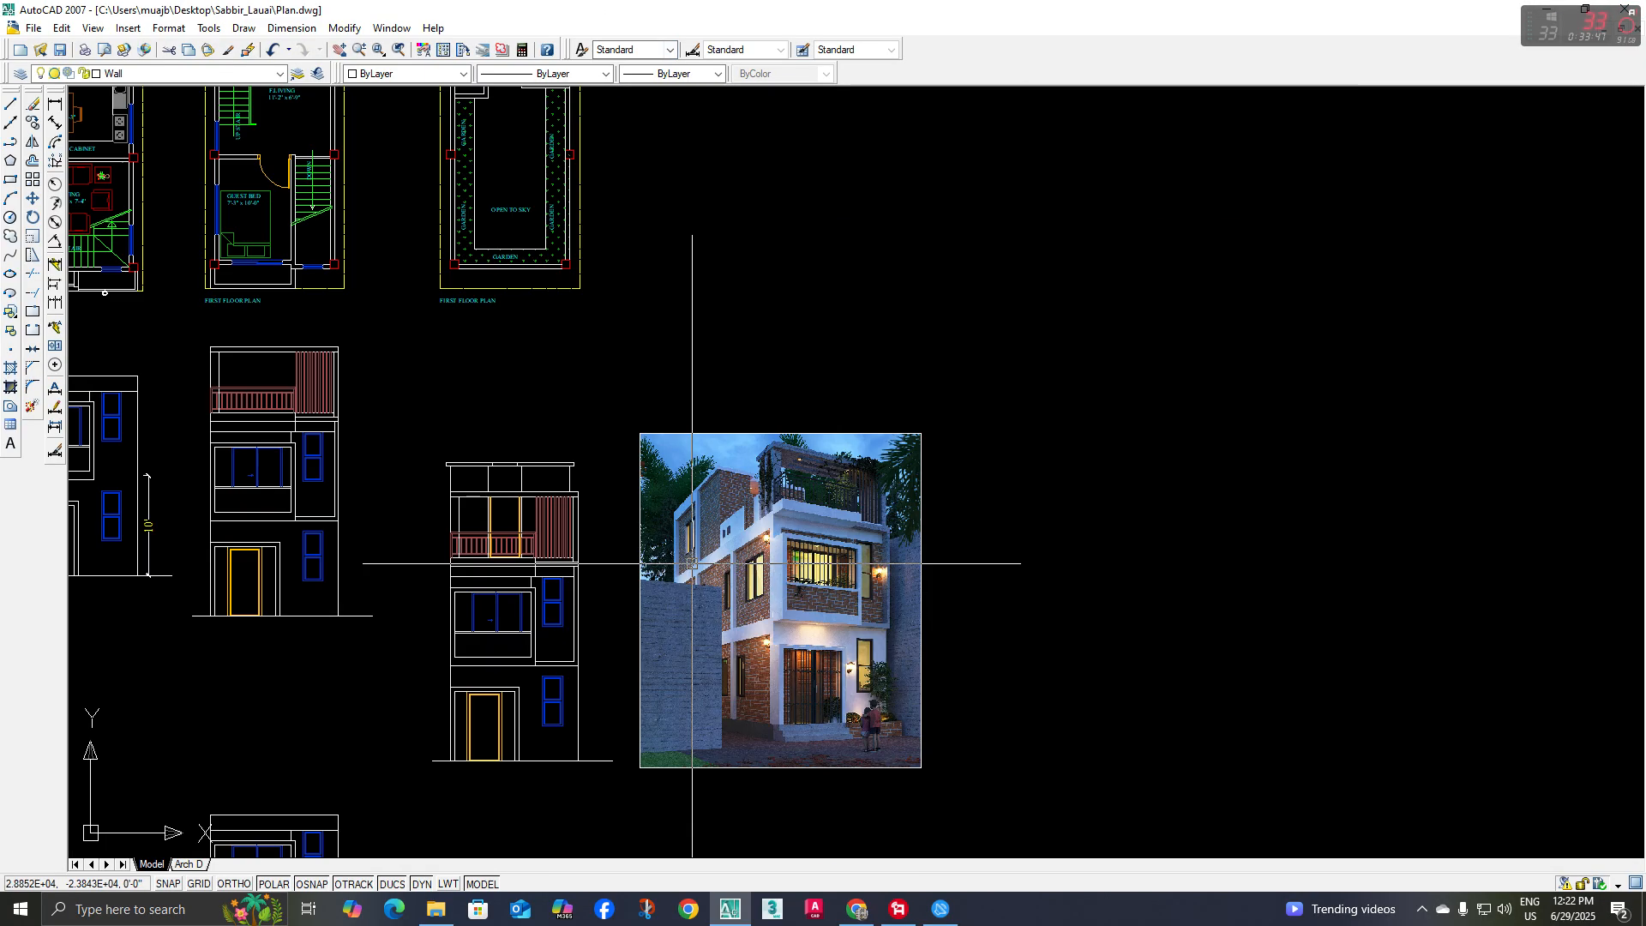
pyautogui.scroll(4, 591, 505)
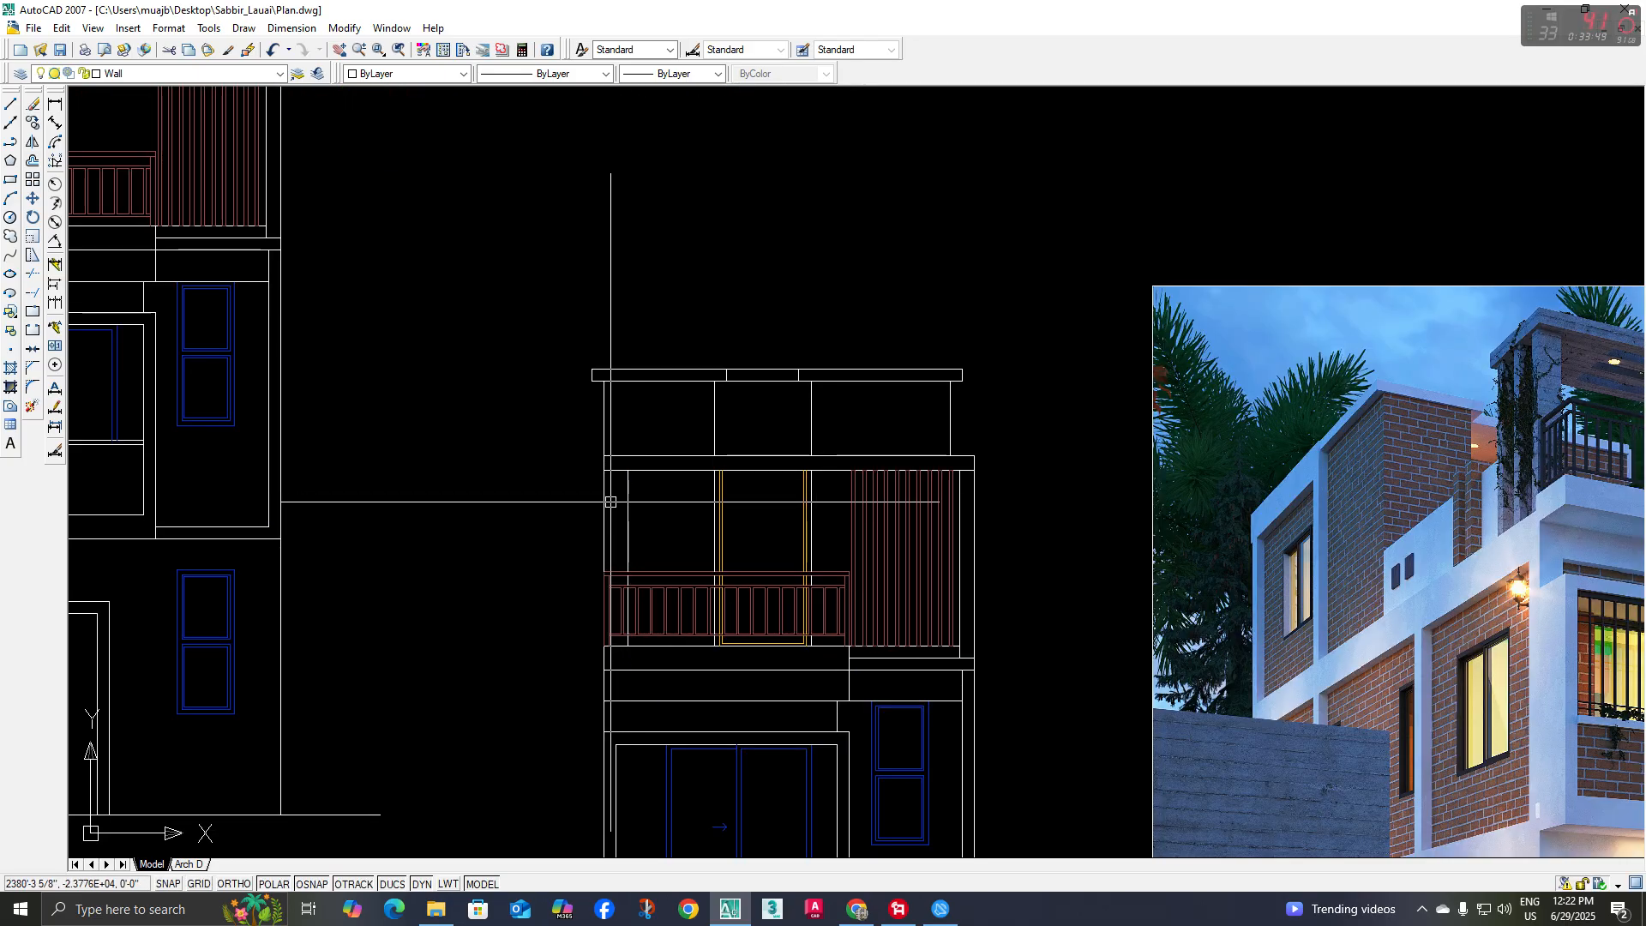
pyautogui.moveTo(632, 501); pyautogui.dragTo(624, 536, button='middle')
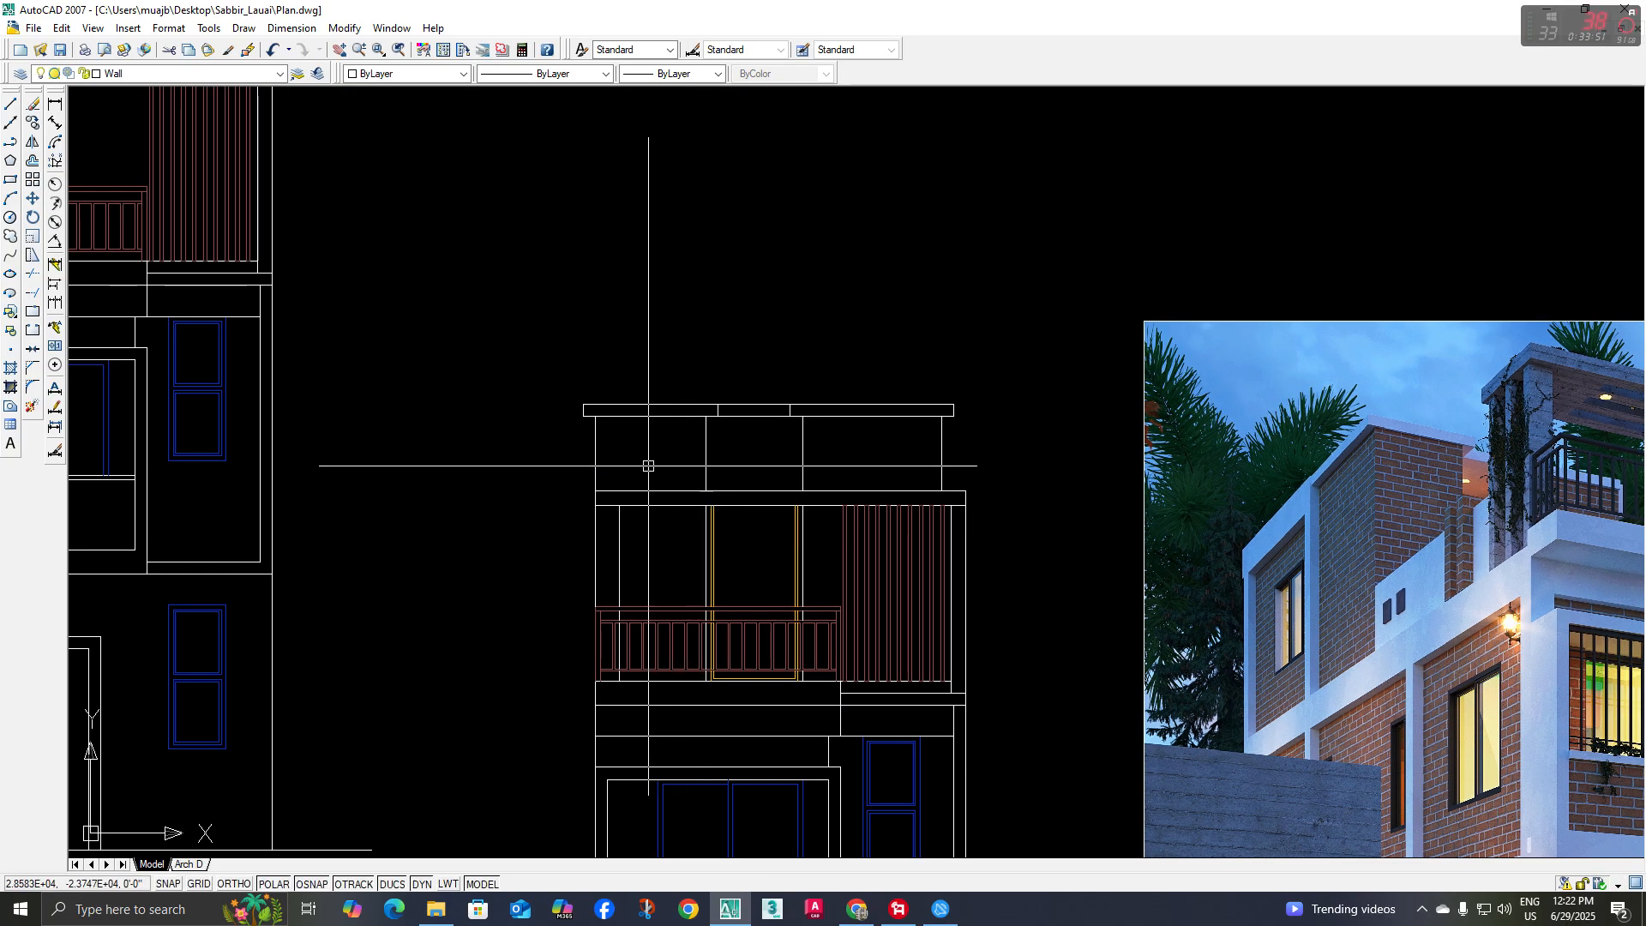
pyautogui.moveTo(1495, 438); pyautogui.dragTo(1492, 447, button='middle')
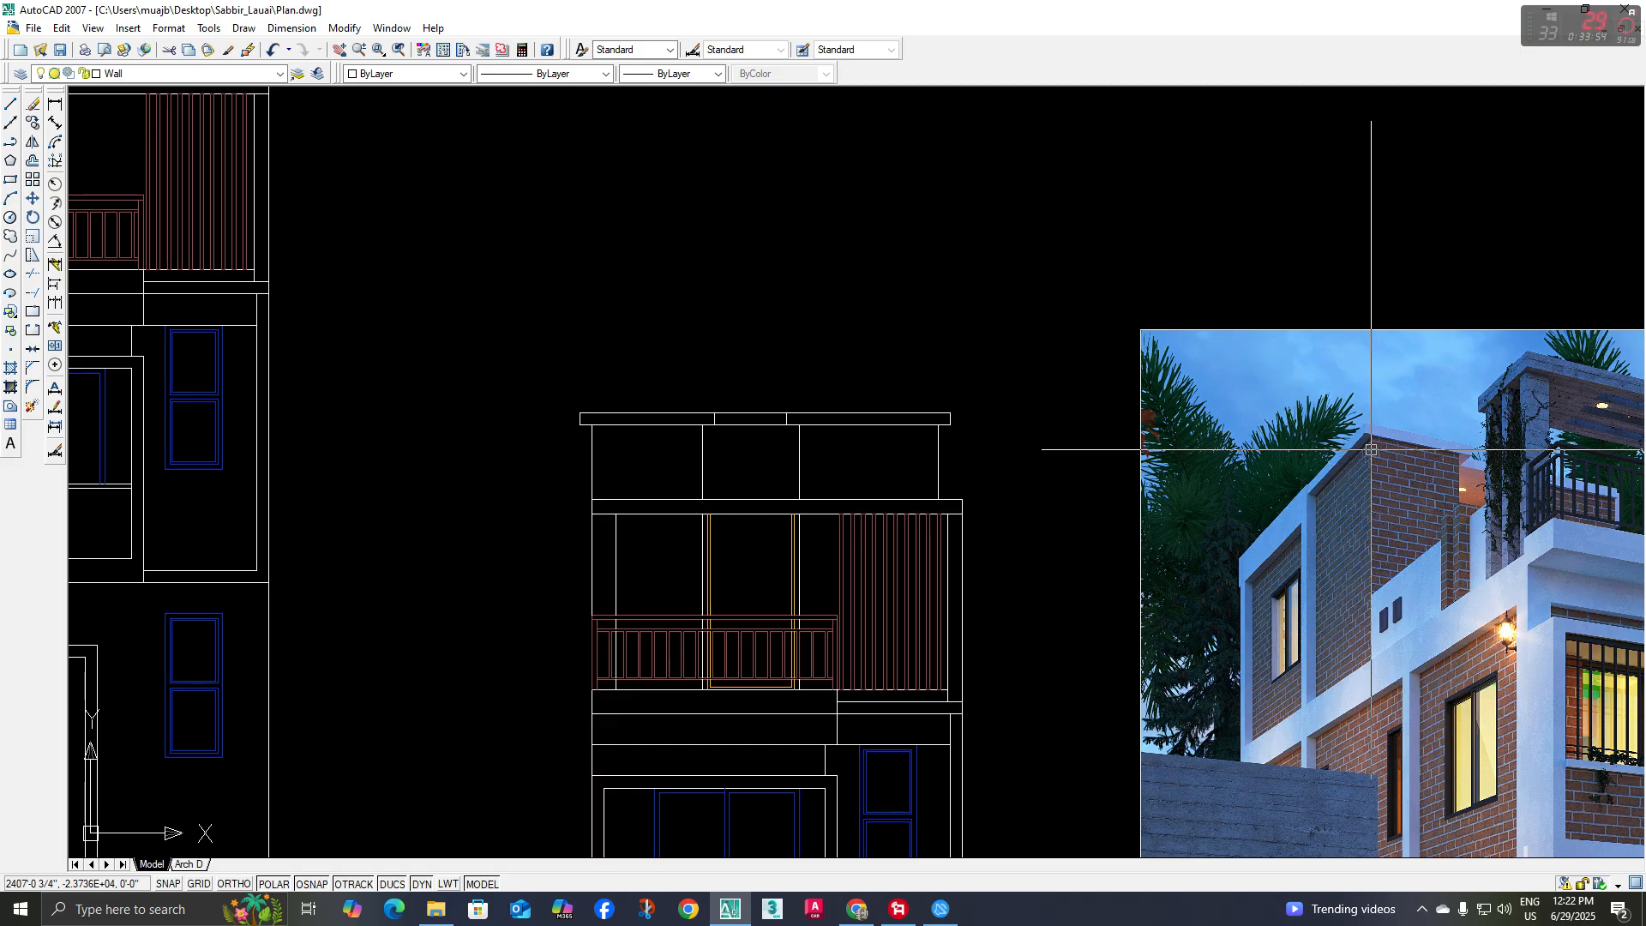
pyautogui.scroll(-2, 1371, 450)
pyautogui.moveTo(1109, 462); pyautogui.dragTo(1065, 462, button='middle')
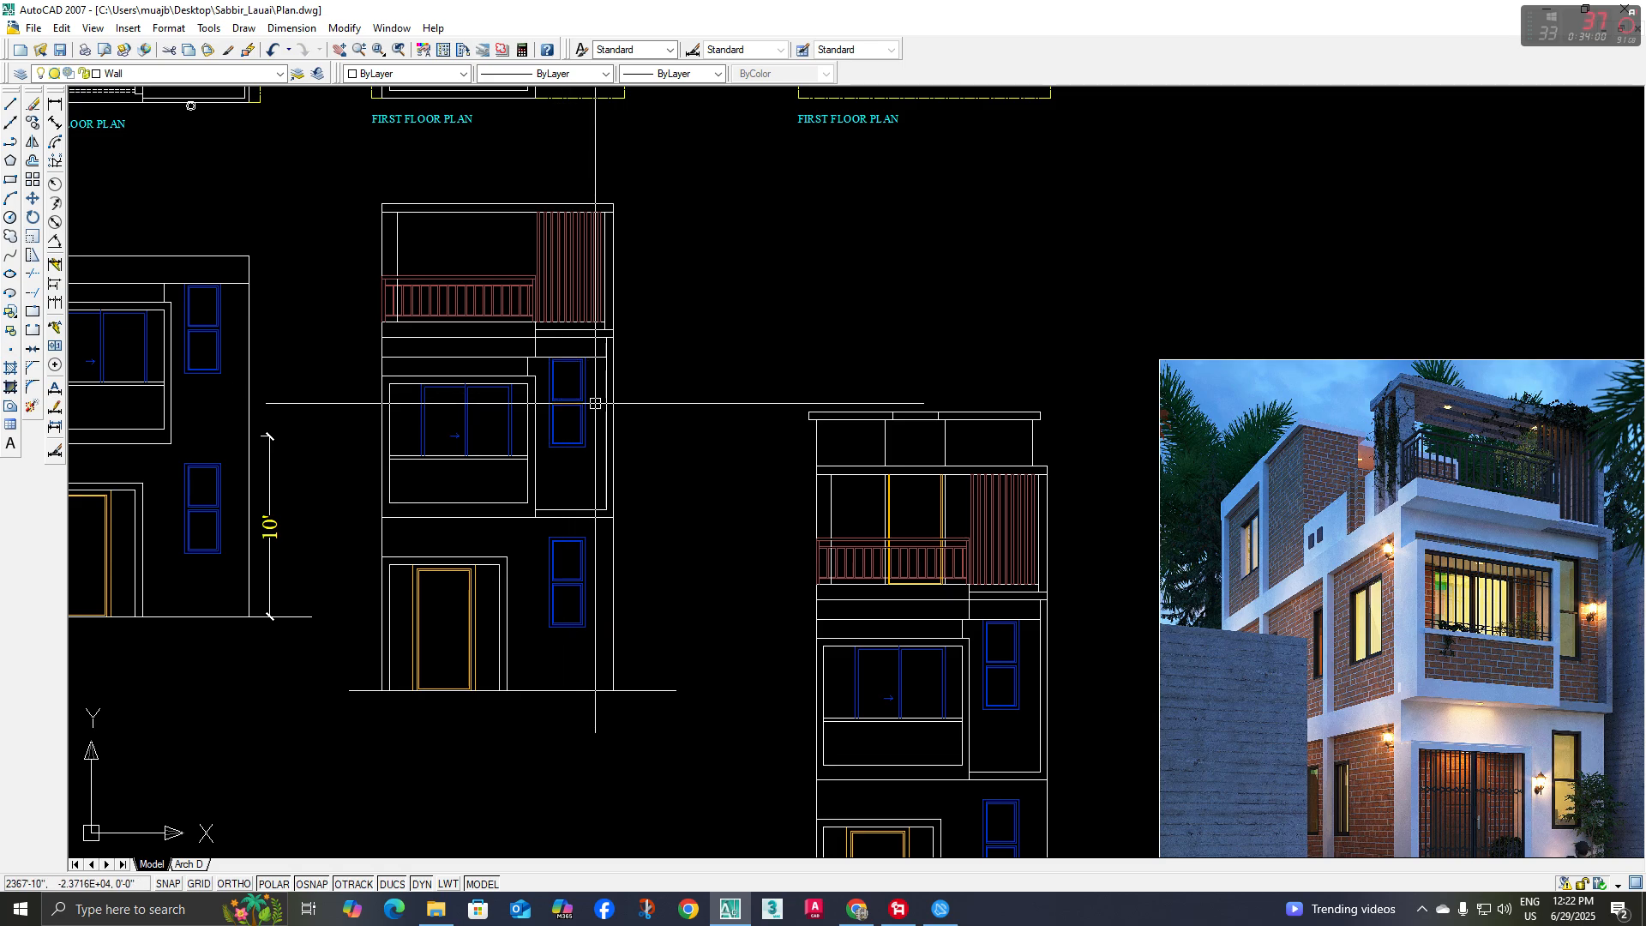
pyautogui.moveTo(941, 537); pyautogui.dragTo(799, 561, button='middle')
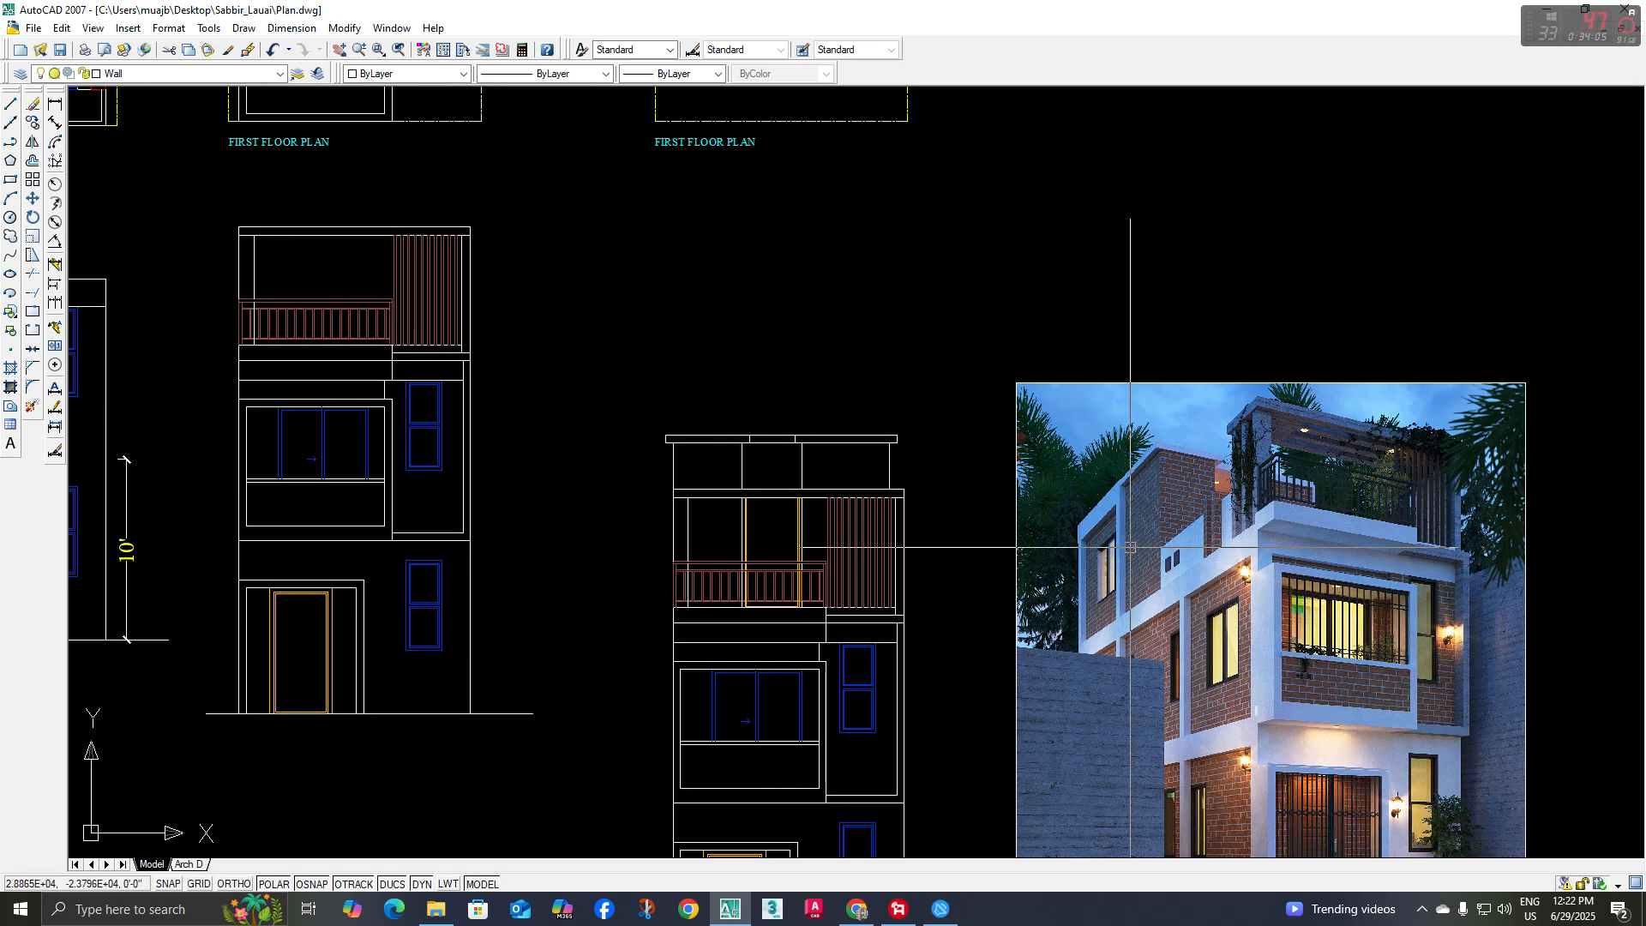
pyautogui.moveTo(1197, 515); pyautogui.dragTo(1132, 566, button='middle')
pyautogui.scroll(2, 1132, 566)
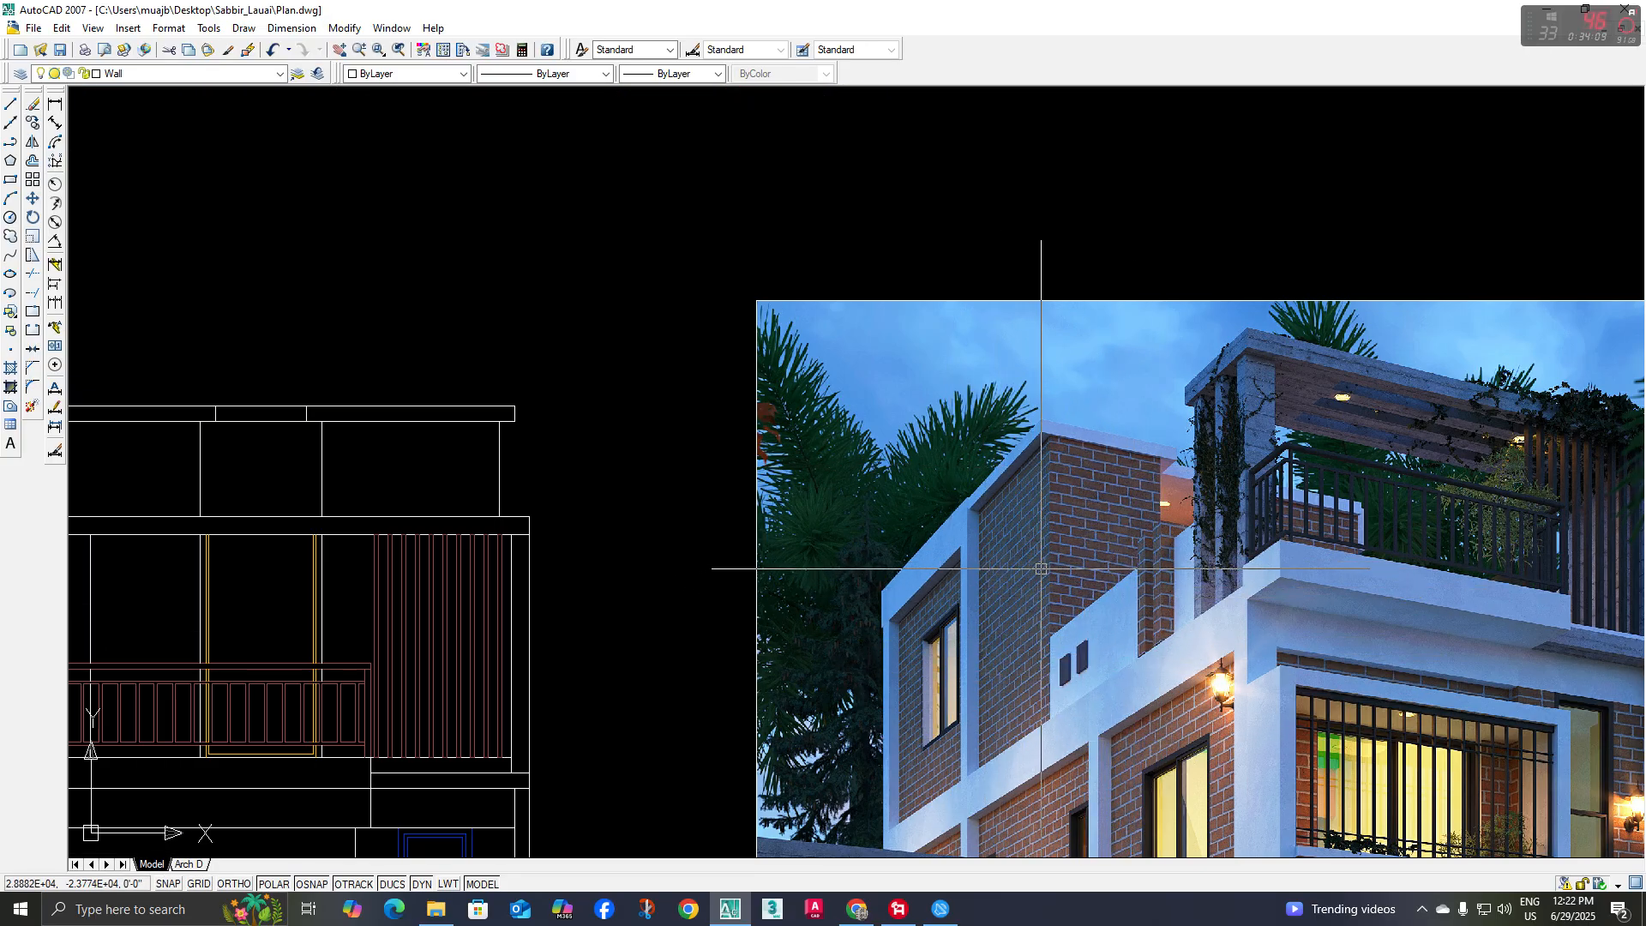
pyautogui.moveTo(1094, 801); pyautogui.dragTo(1101, 711, button='middle')
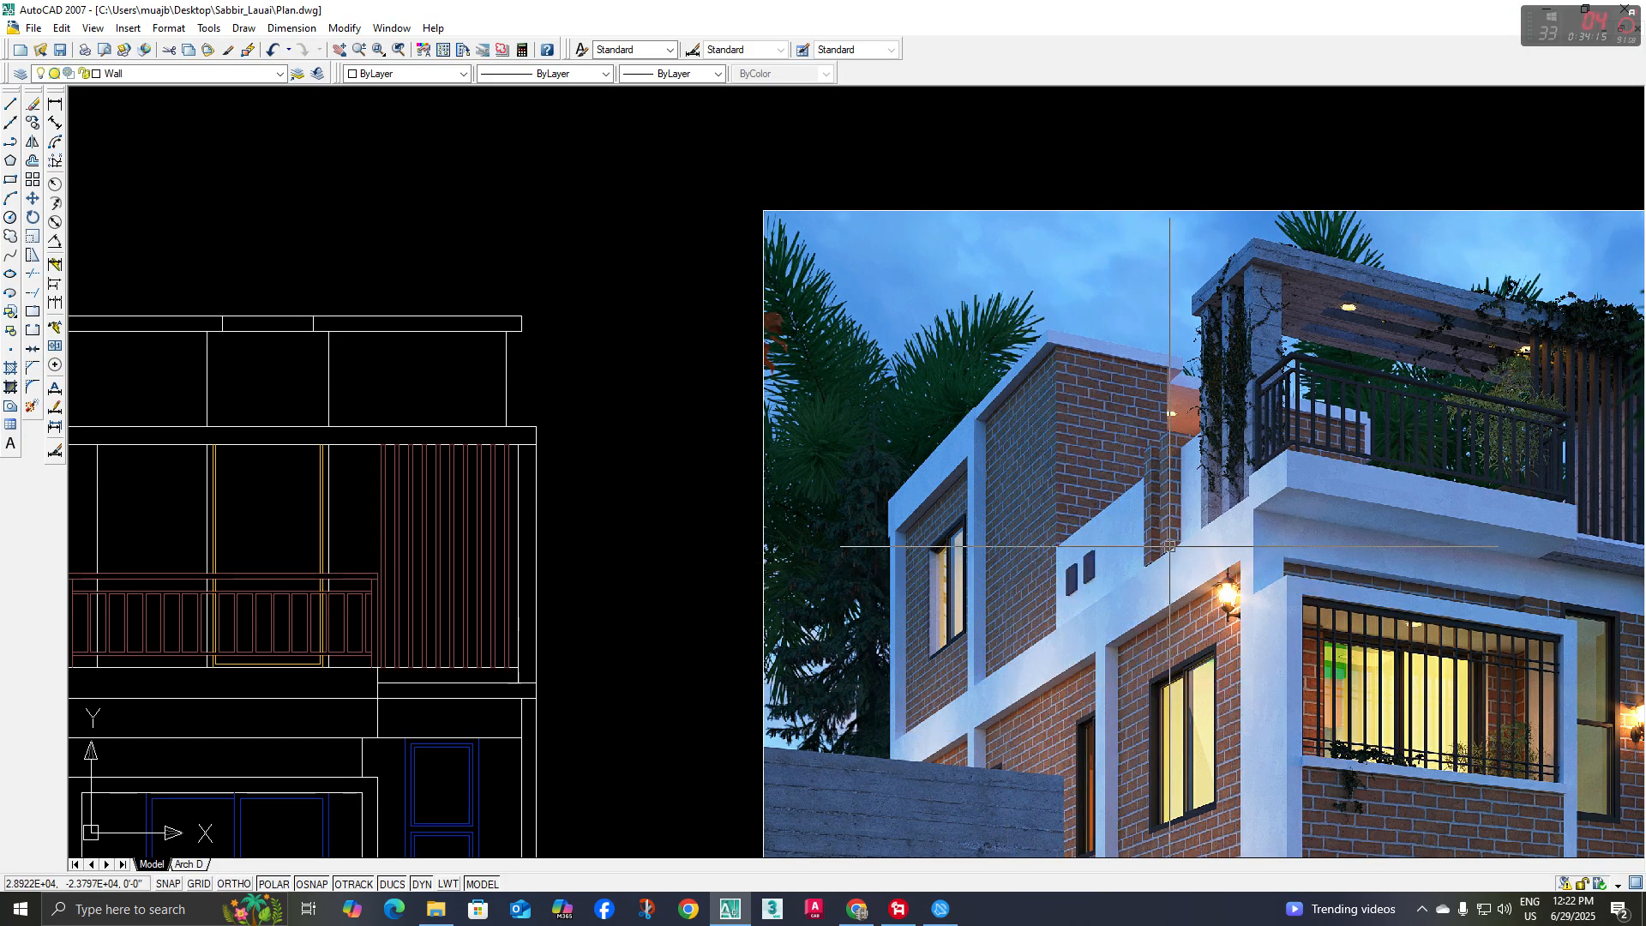
# Examine the utility room, stair, toilet and open terrace on the top floor plan against the elevation
pyautogui.scroll(-5, 889, 543)
pyautogui.scroll(5, 822, 277)
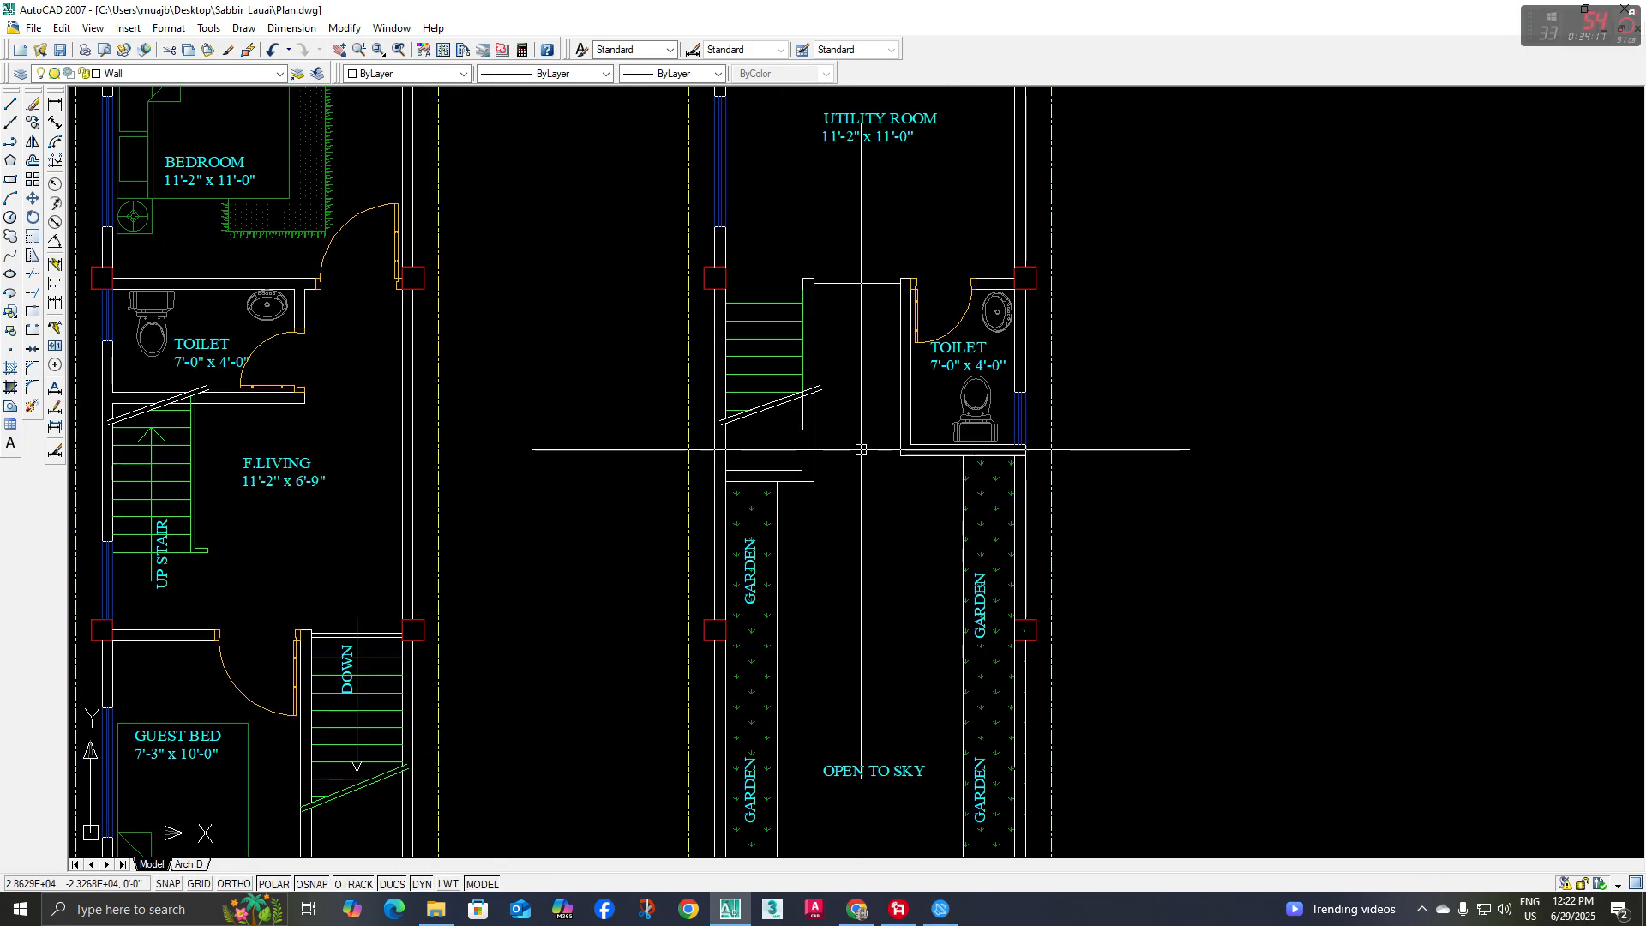
pyautogui.moveTo(860, 456)
pyautogui.mouseDown(button='middle')
pyautogui.moveTo(866, 499)
pyautogui.moveTo(858, 423)
pyautogui.mouseUp(button='middle')
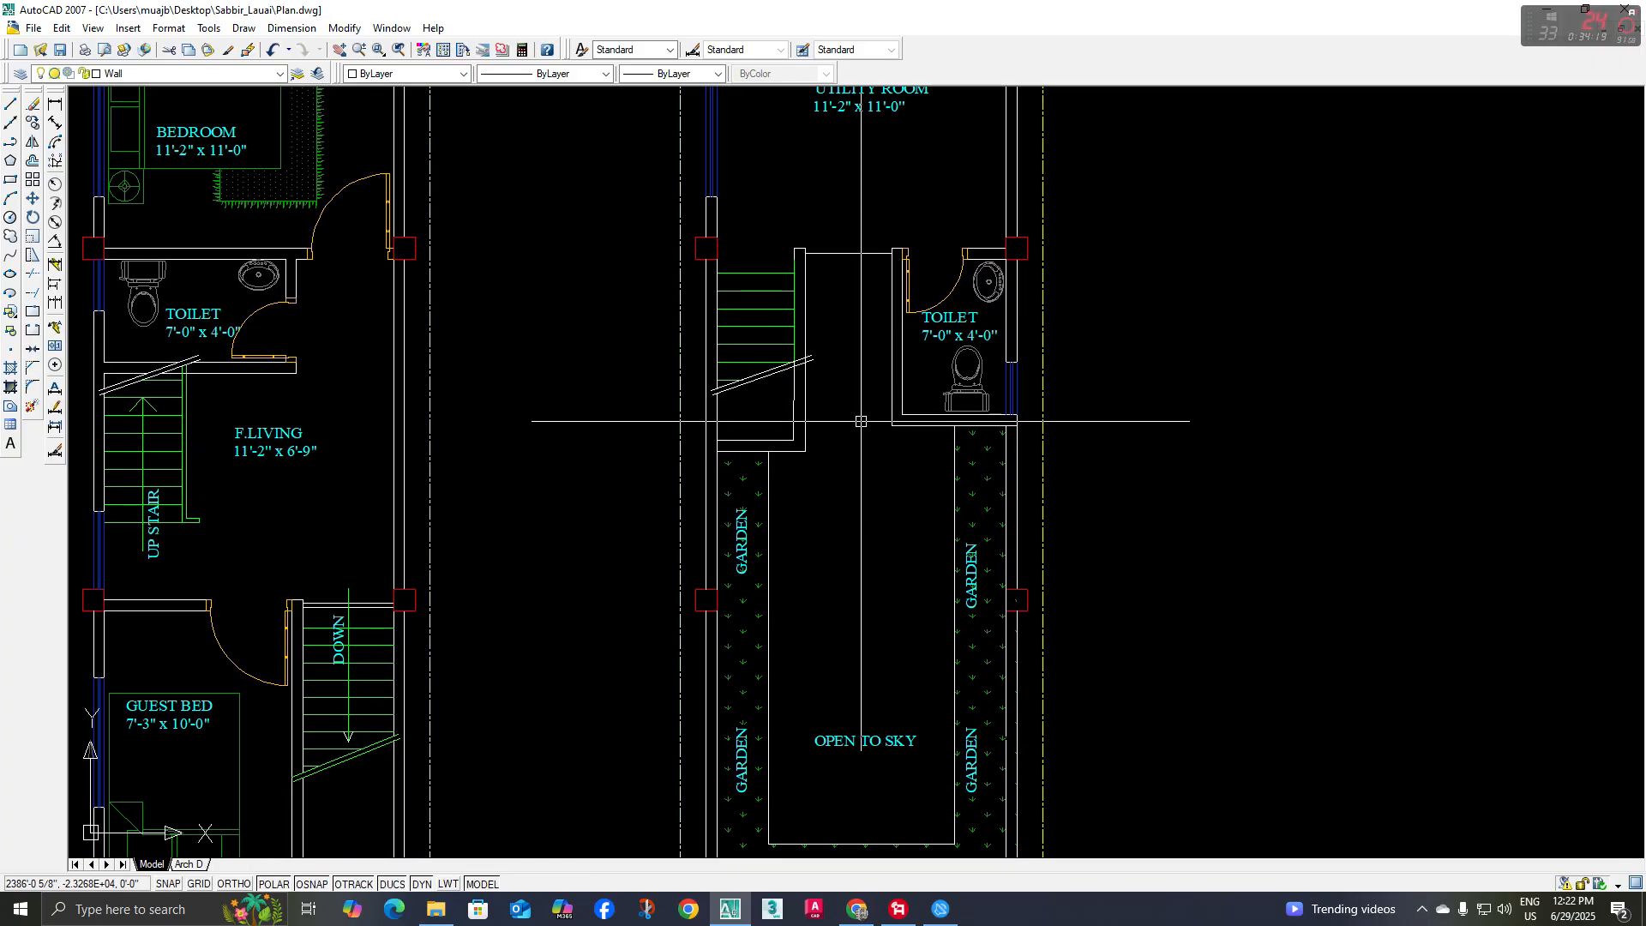
pyautogui.scroll(-6, 860, 420)
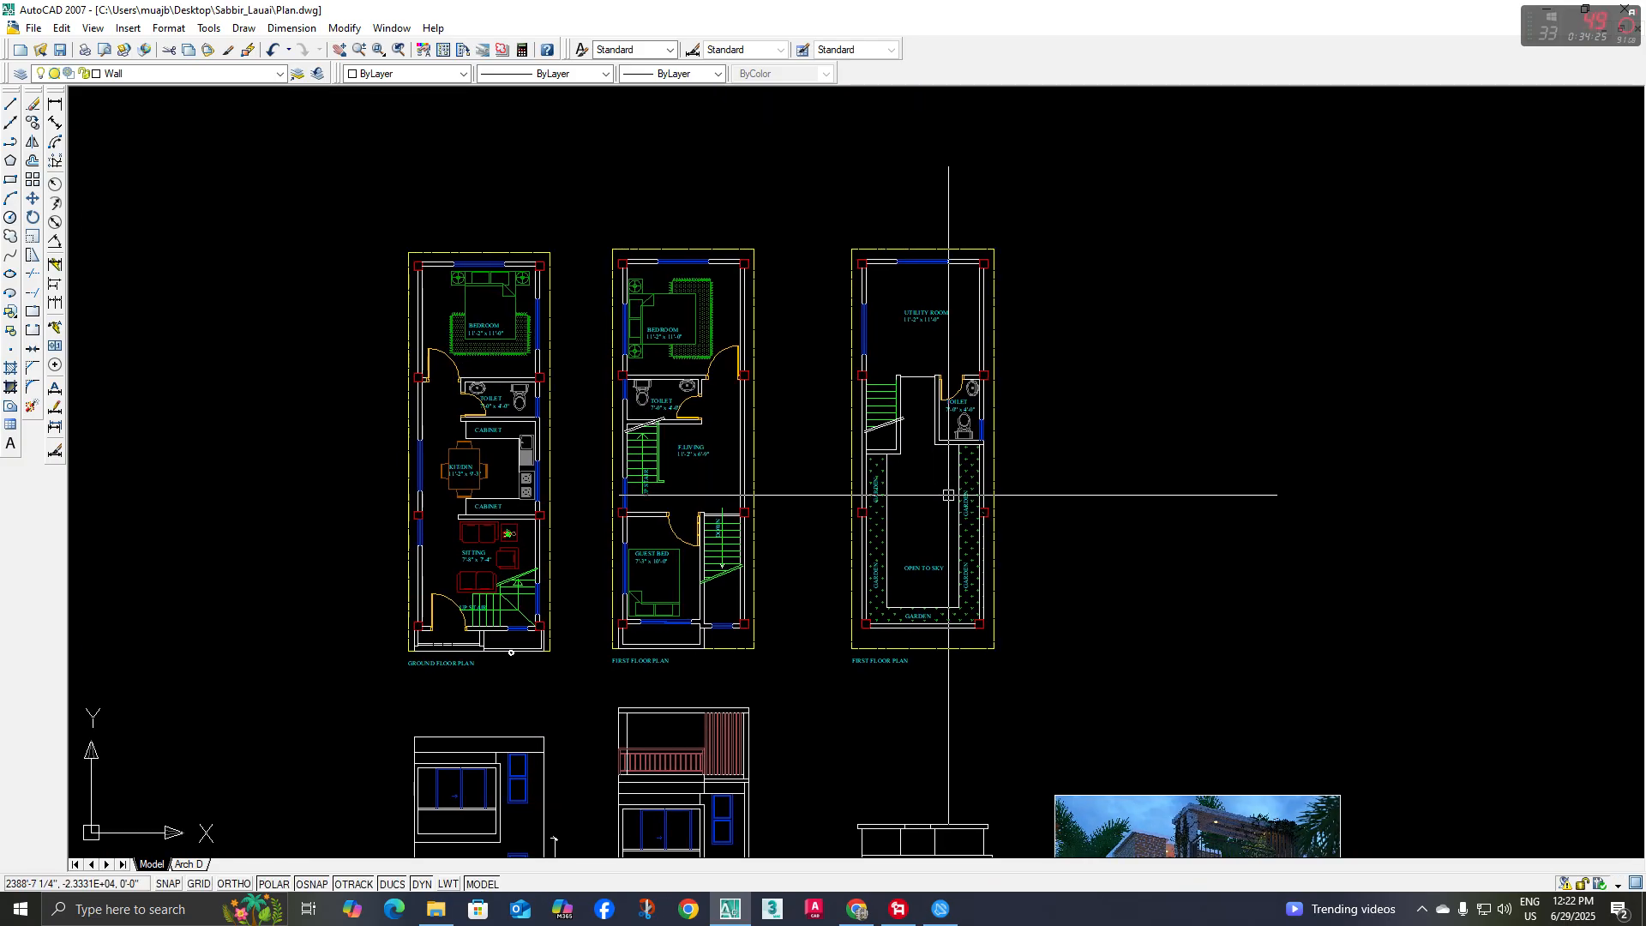
pyautogui.scroll(-2, 969, 536)
pyautogui.moveTo(971, 537)
pyautogui.mouseDown(button='middle')
pyautogui.moveTo(919, 459)
pyautogui.moveTo(933, 498)
pyautogui.mouseUp(button='middle')
pyautogui.moveTo(793, 495)
pyautogui.mouseDown(button='middle')
pyautogui.moveTo(852, 512)
pyautogui.moveTo(868, 476)
pyautogui.mouseUp(button='middle')
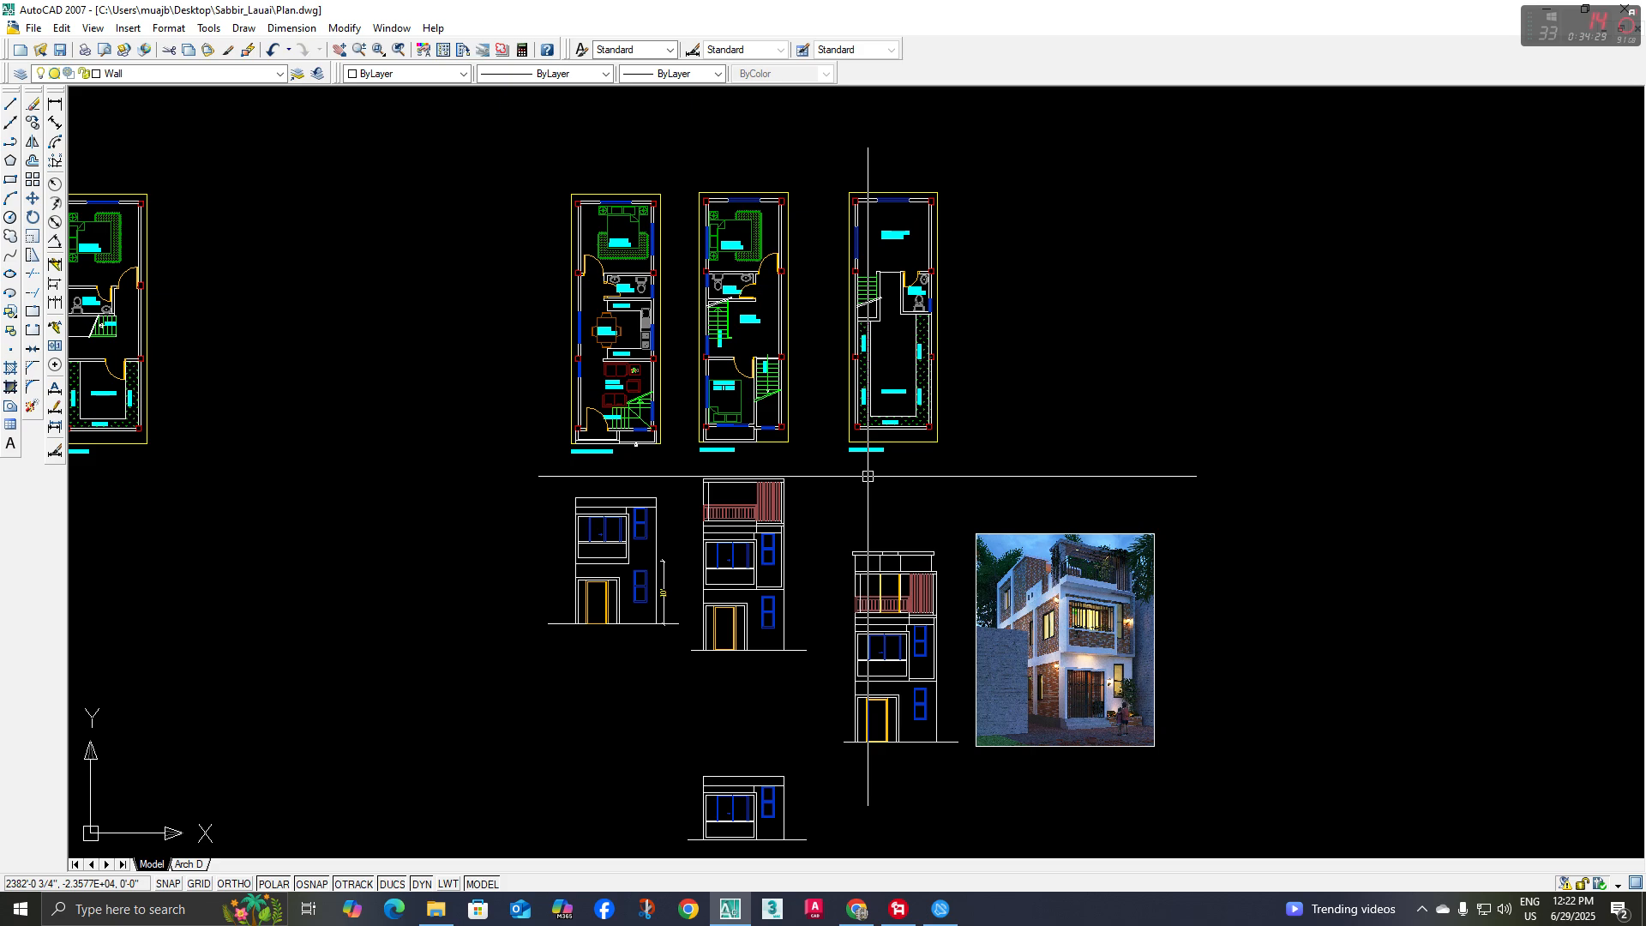
pyautogui.click(897, 909)
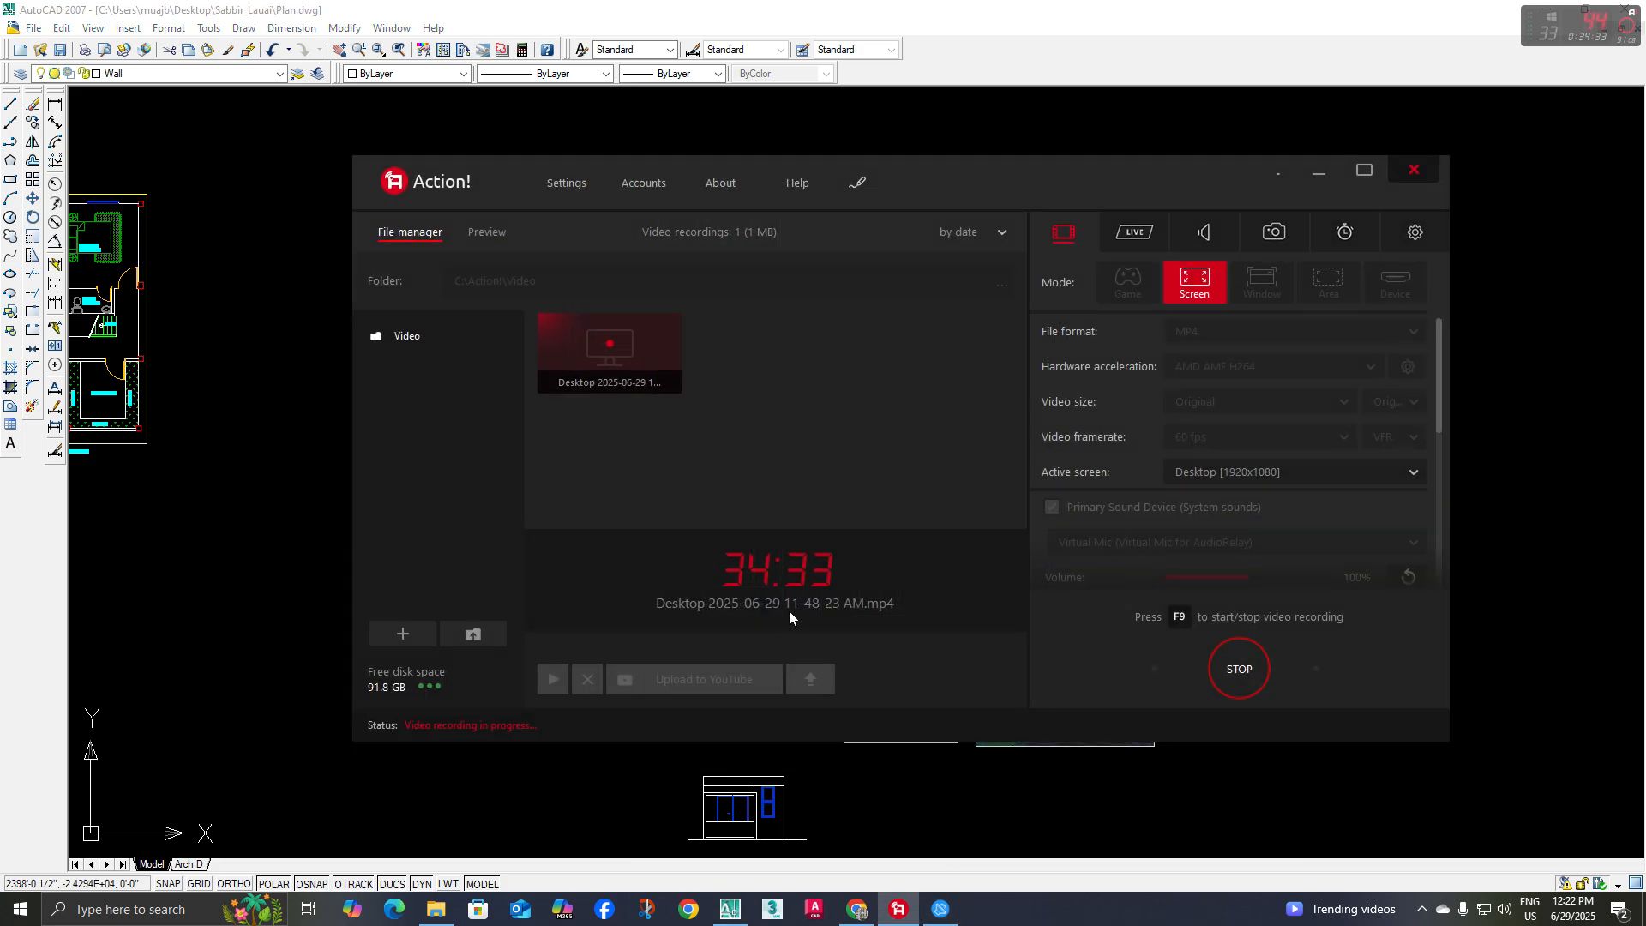